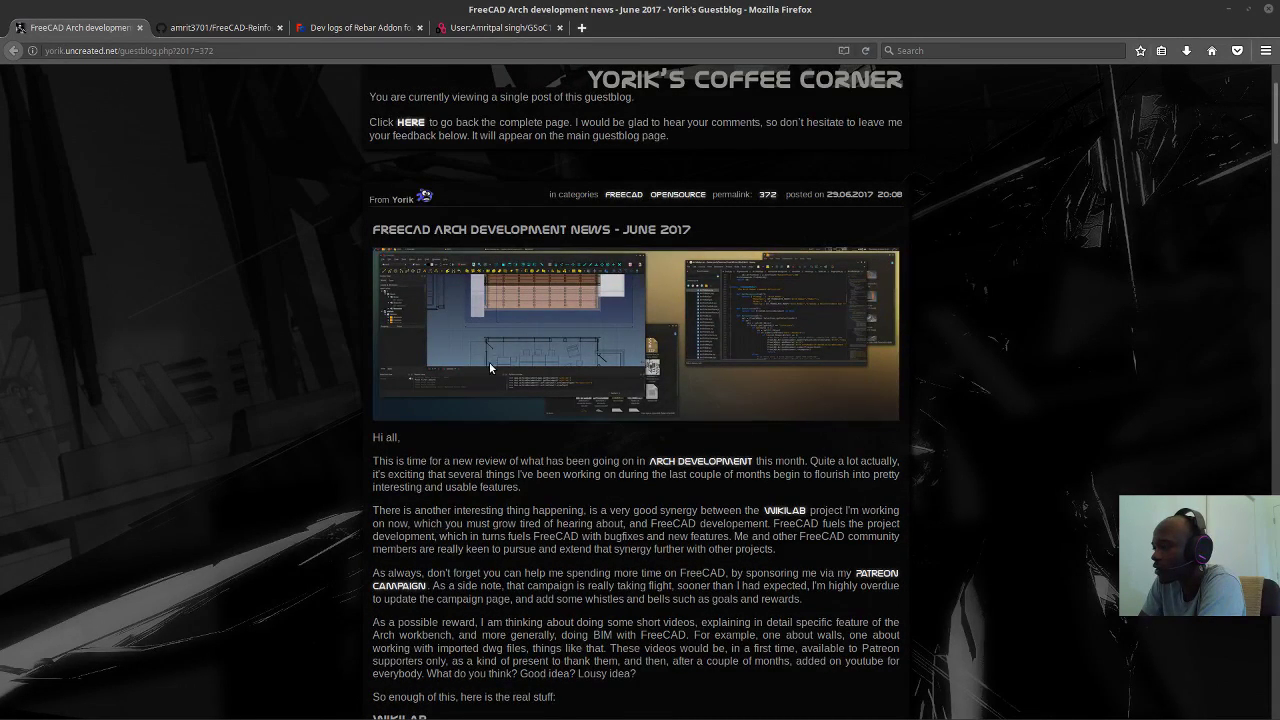
Find and read the GSoC / Rebar section of the June 2017 FreeCAD Arch development news post.
scroll(367, 250, "down", 18)
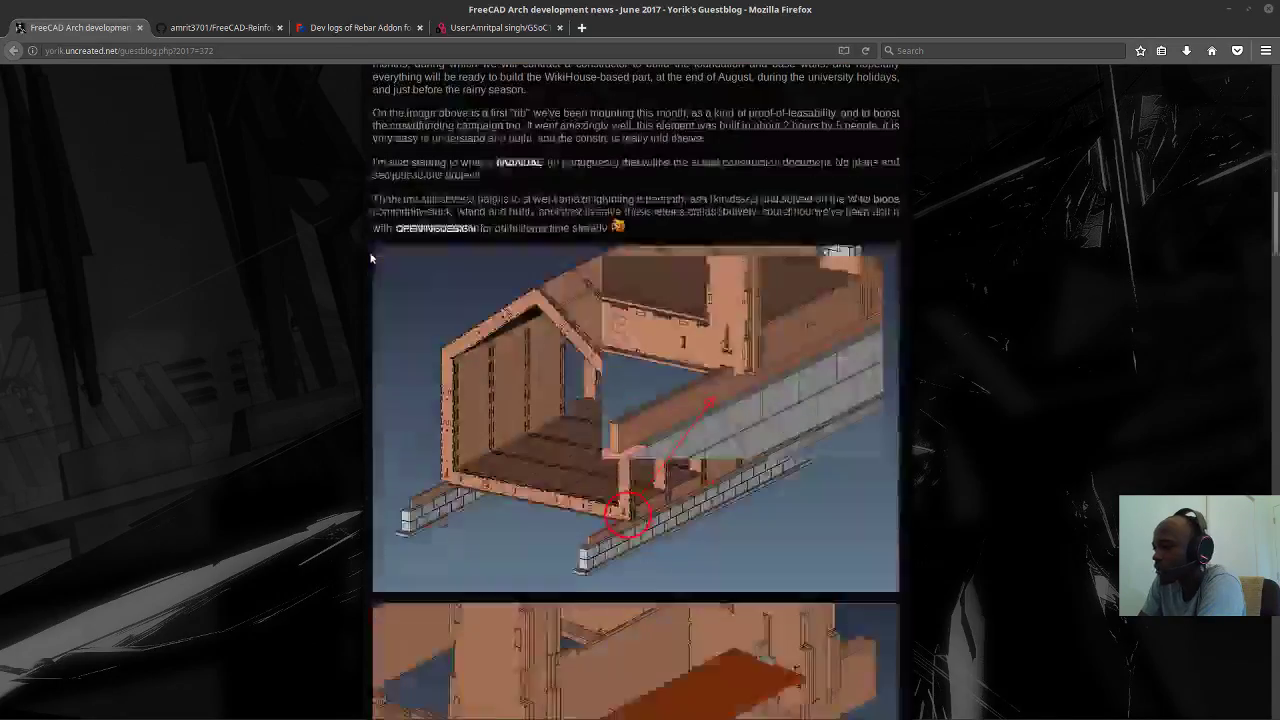
scroll(371, 258, "down", 20)
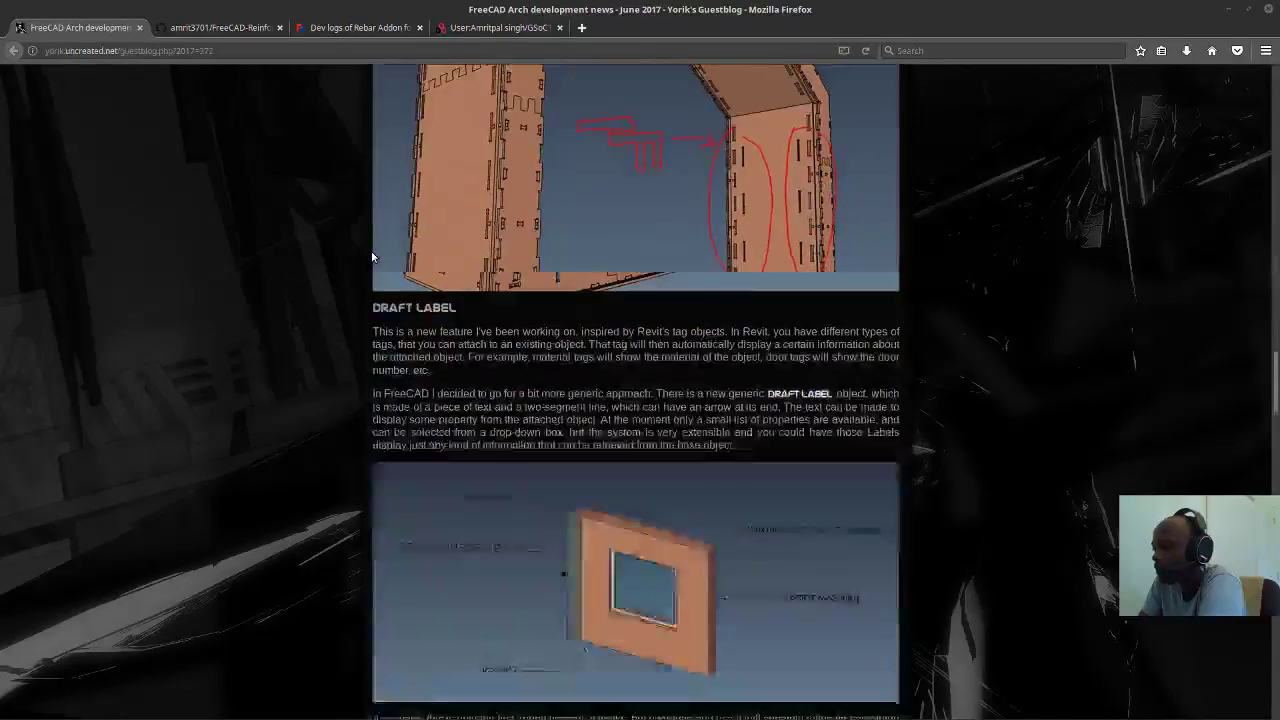
scroll(372, 258, "down", 9)
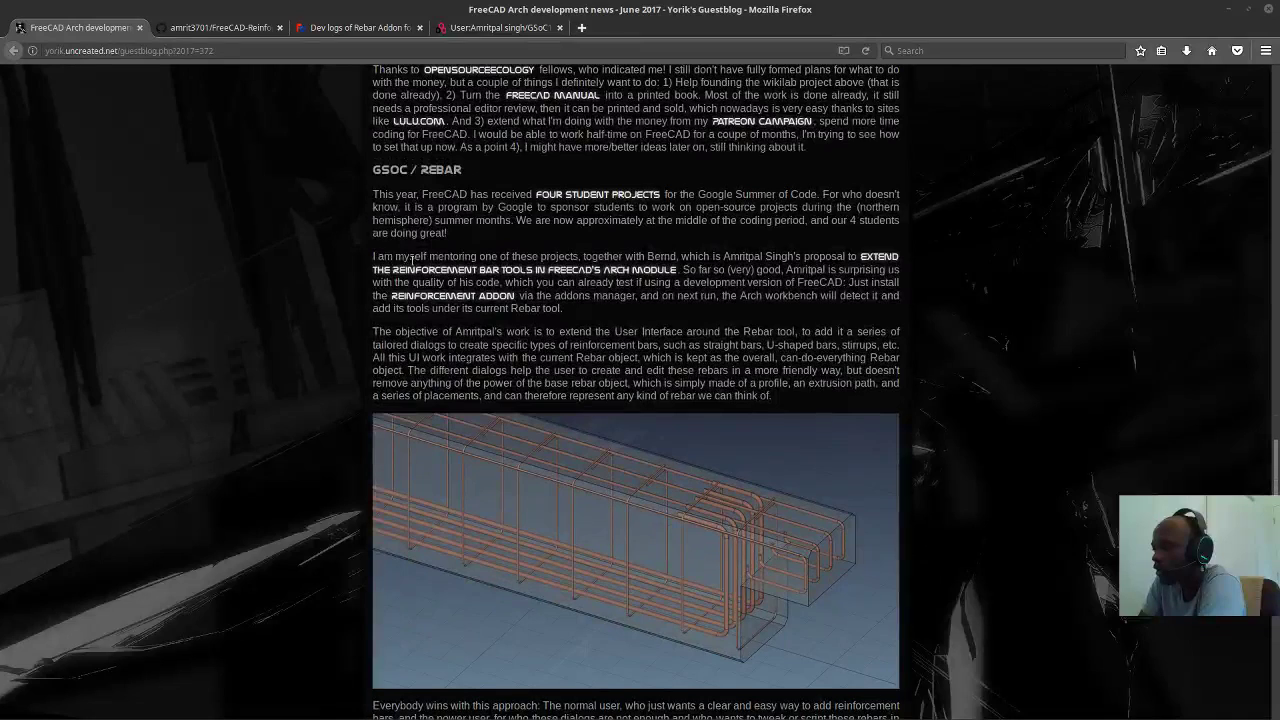
scroll(505, 295, "down", 4)
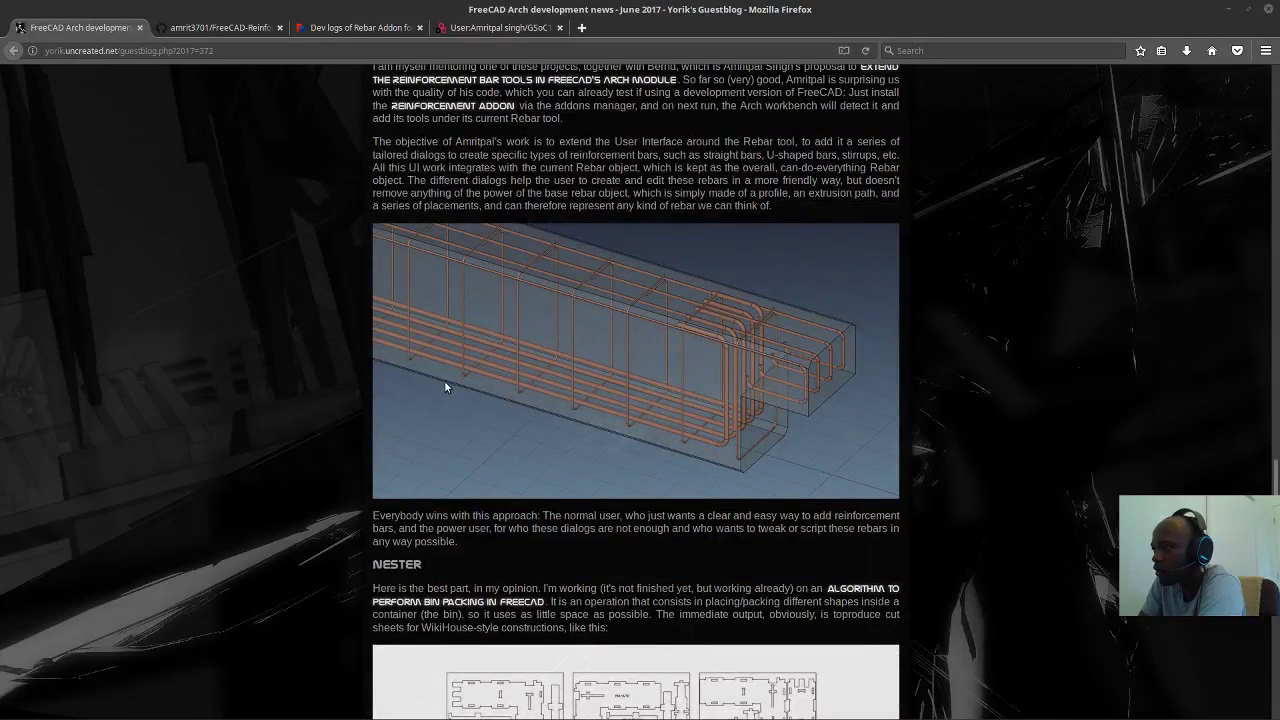
scroll(441, 385, "up", 2)
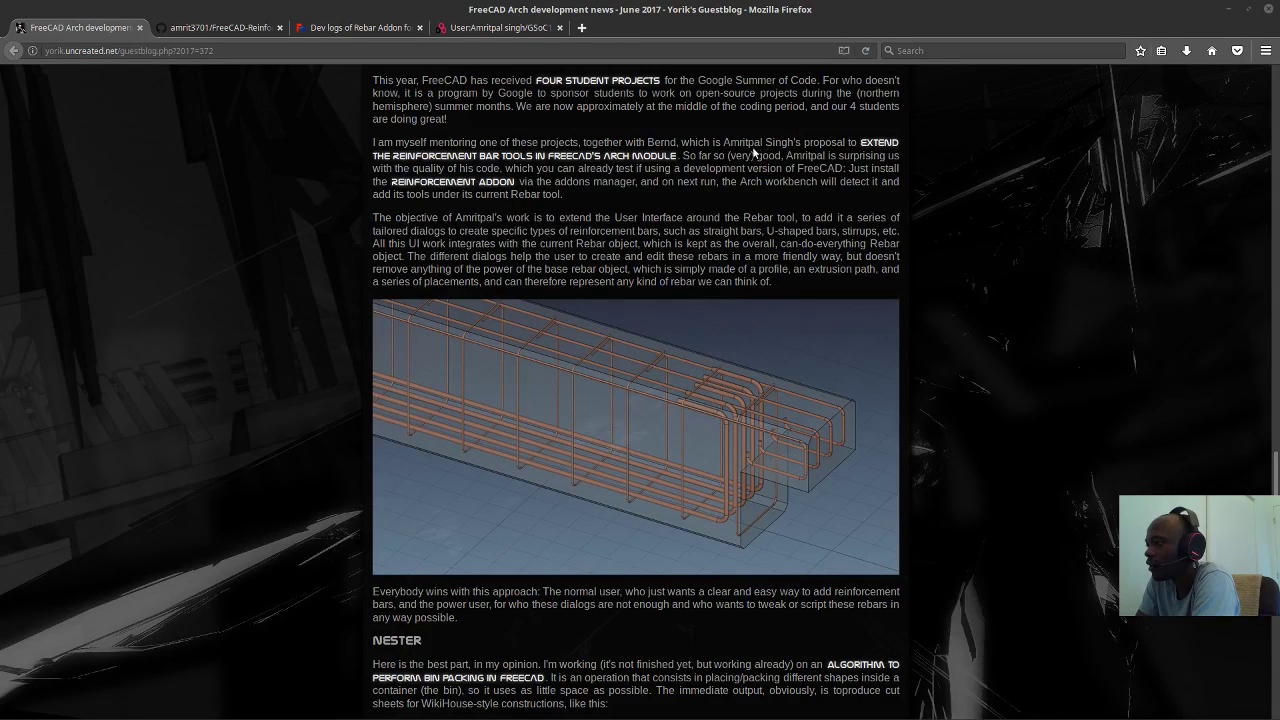
scroll(441, 243, "down", 1)
scroll(441, 243, "up", 1)
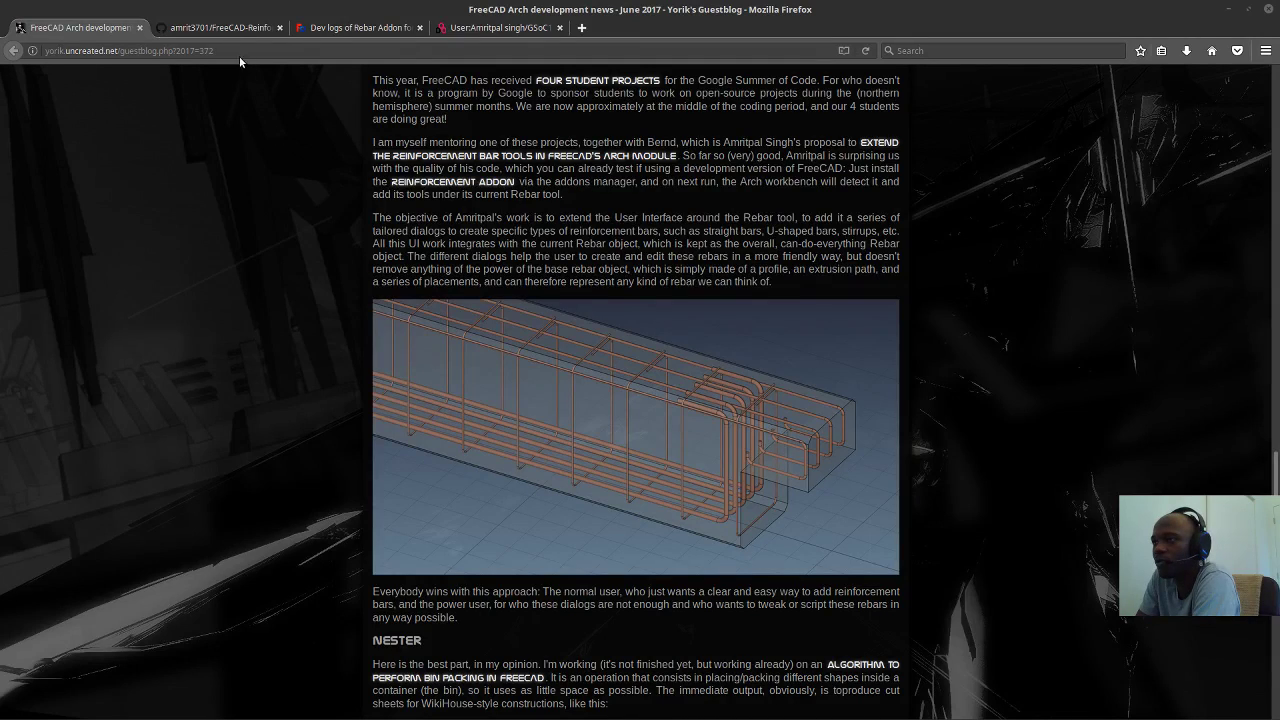
Look through the FreeCAD-Reinforcement repository on GitHub, including its file list and the README's installation instructions.
left_click(224, 30)
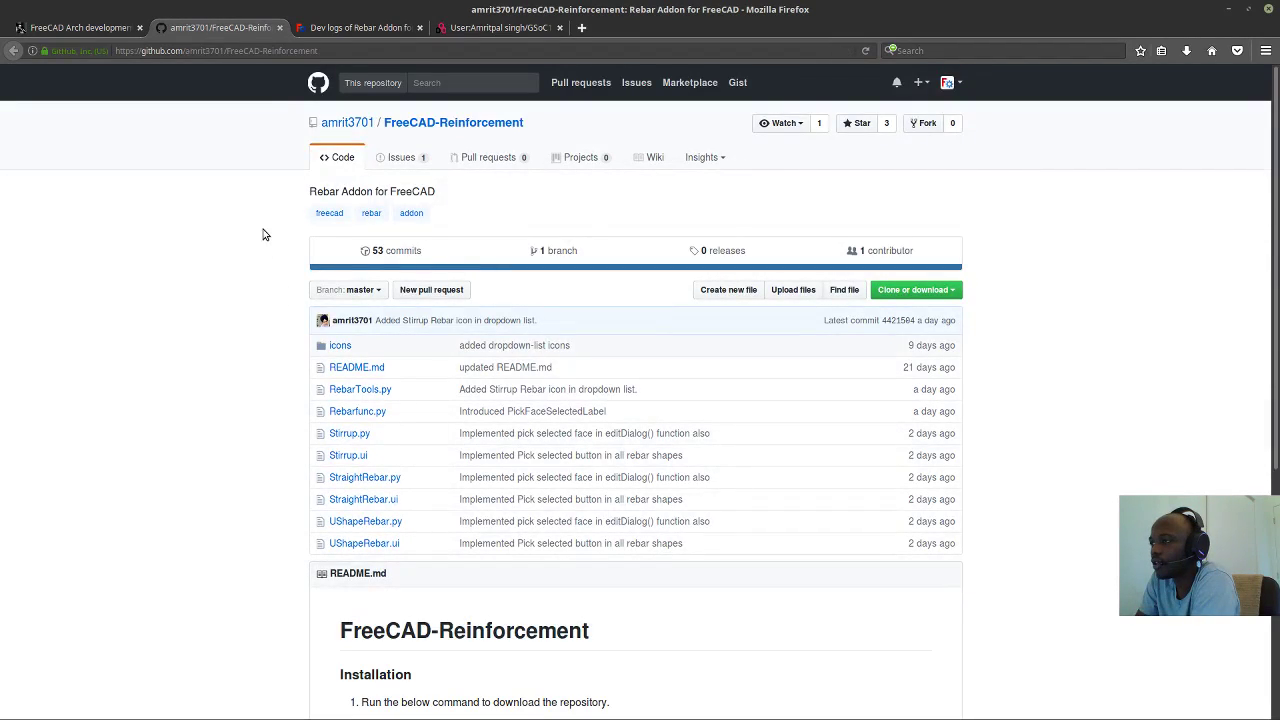
scroll(284, 215, "down", 5)
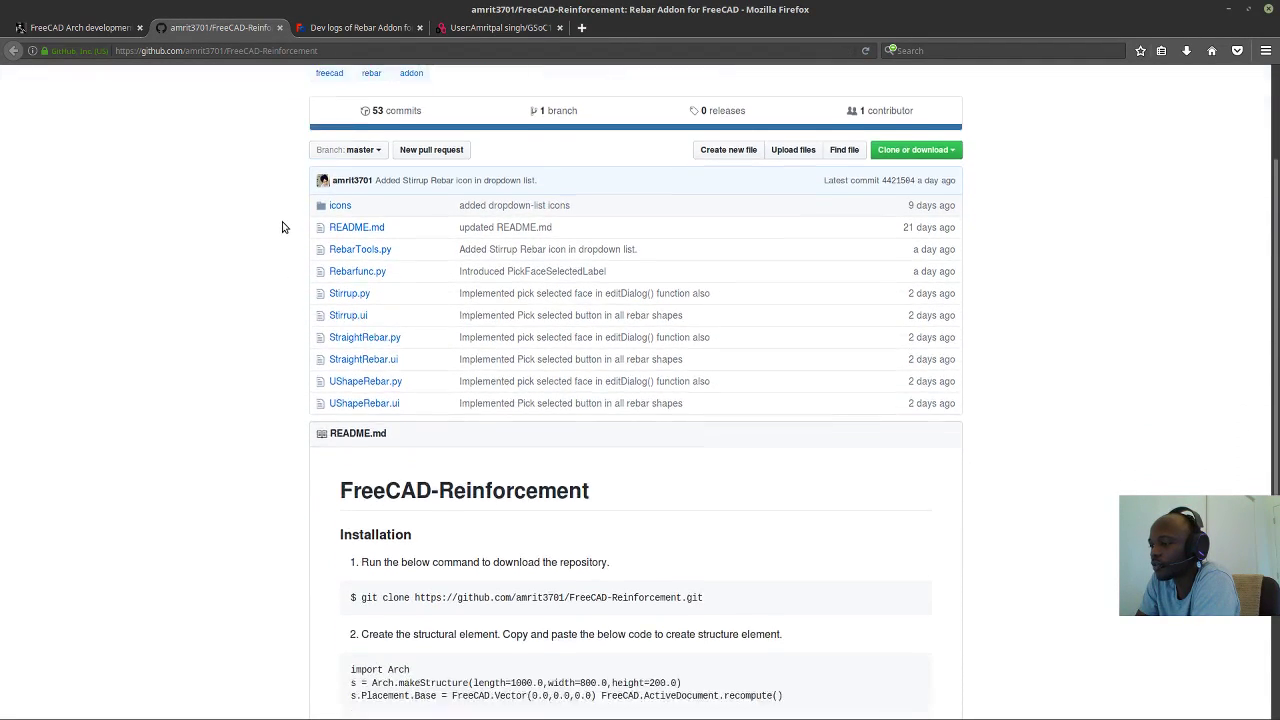
scroll(277, 218, "down", 2)
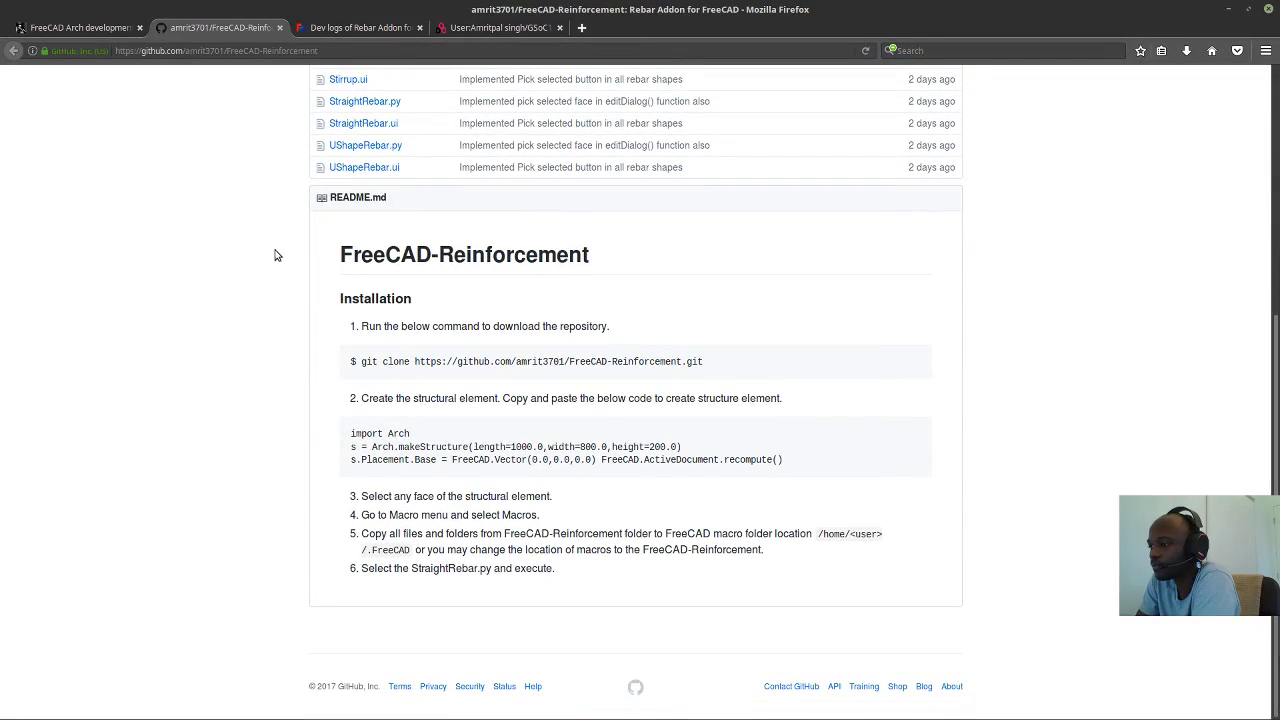
scroll(280, 272, "up", 6)
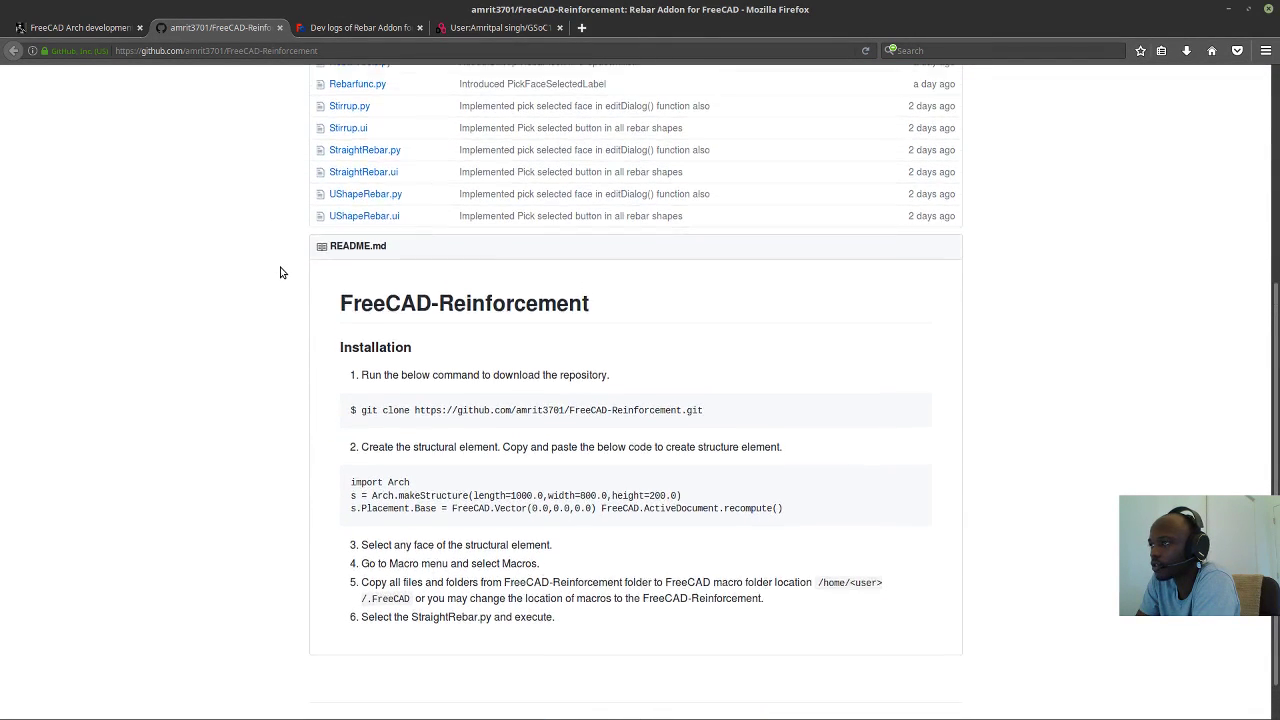
Skim the opening posts of the forum thread "Dev logs of Rebar Addon for FreeCAD - GSoC project".
left_click(344, 26)
scroll(495, 310, "down", 5)
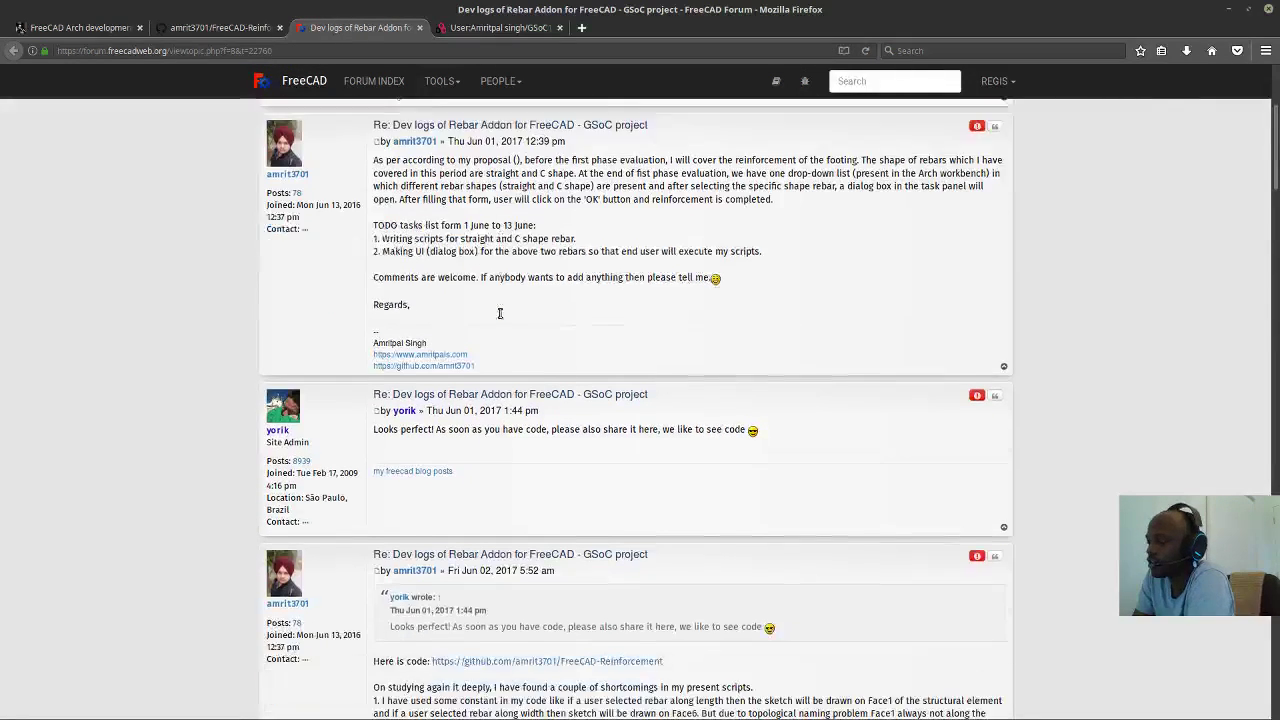
scroll(500, 313, "down", 6)
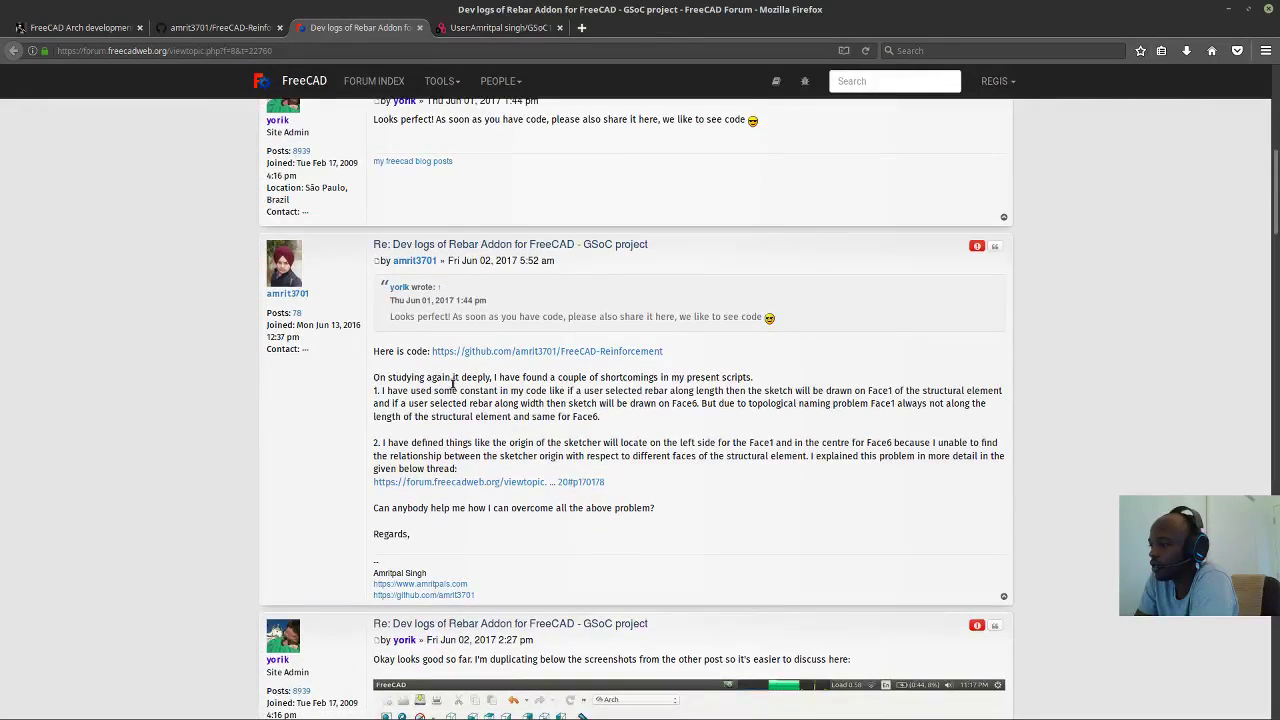
scroll(453, 383, "down", 7)
scroll(454, 380, "up", 14)
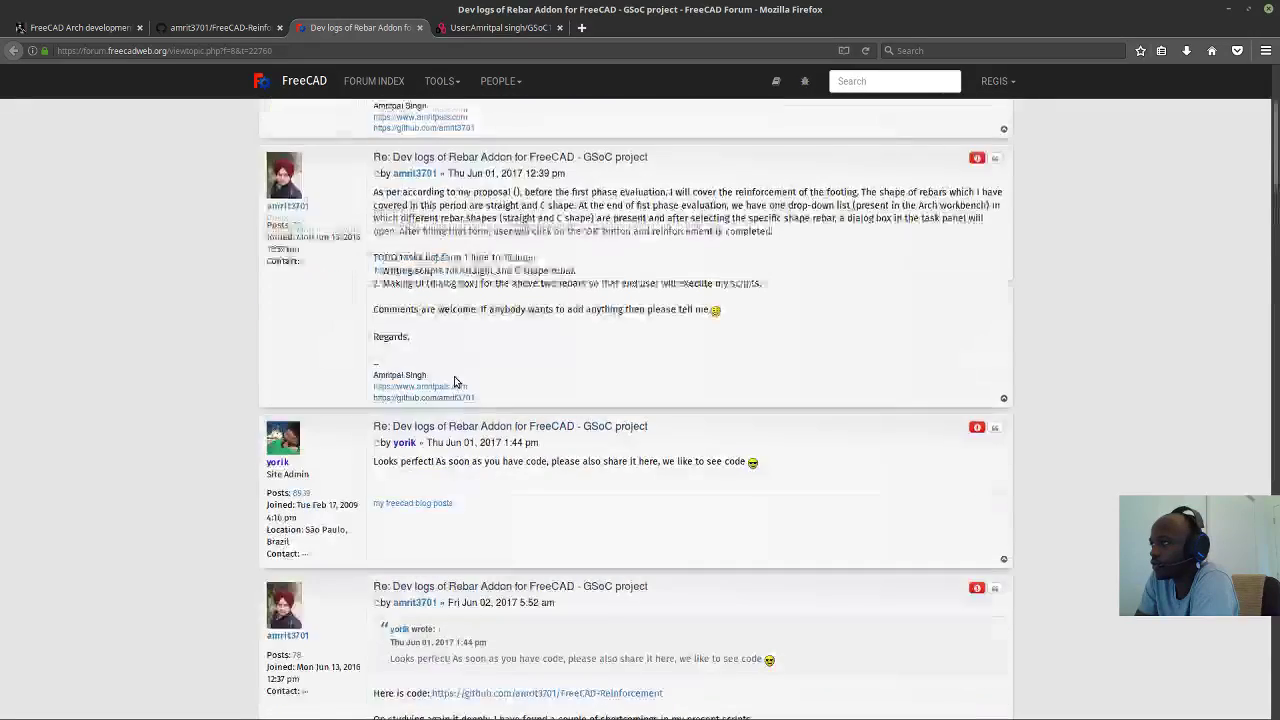
scroll(454, 376, "up", 5)
Skim the GSoC17 logs page on the BRL-CAD wiki through the mid-June coding entries and return to its beginning.
left_click(530, 27)
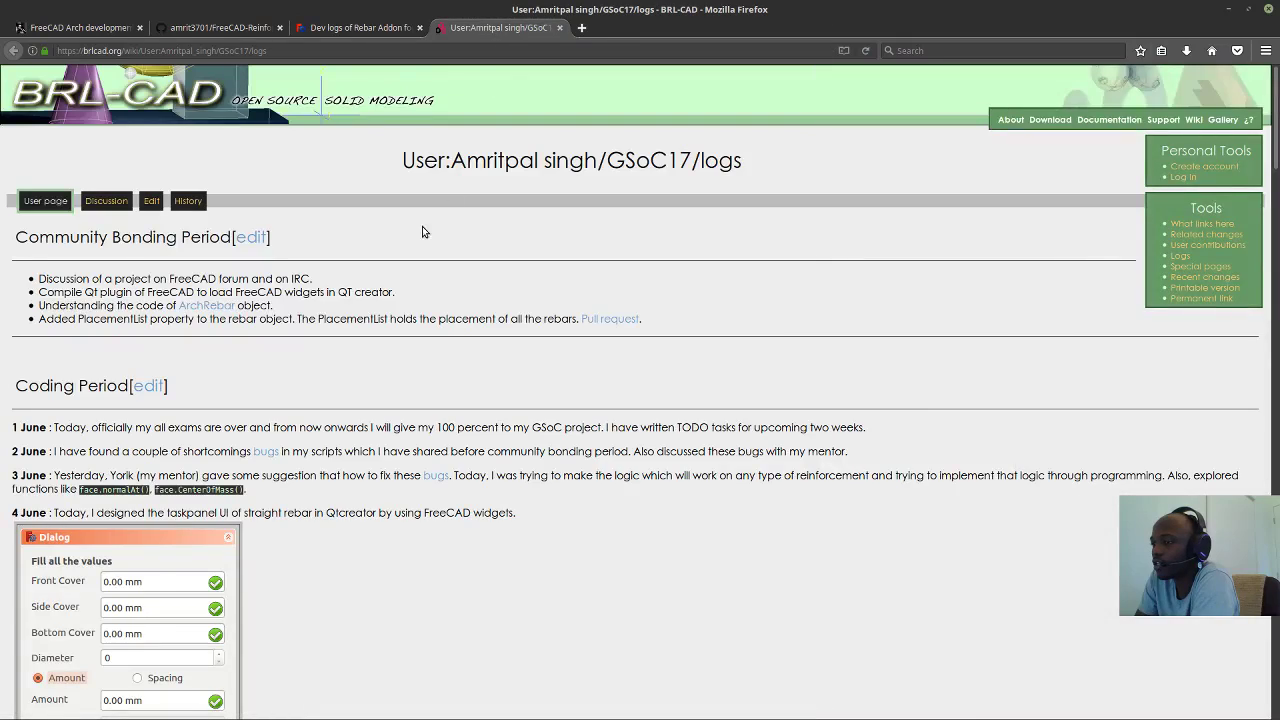
scroll(456, 390, "down", 4)
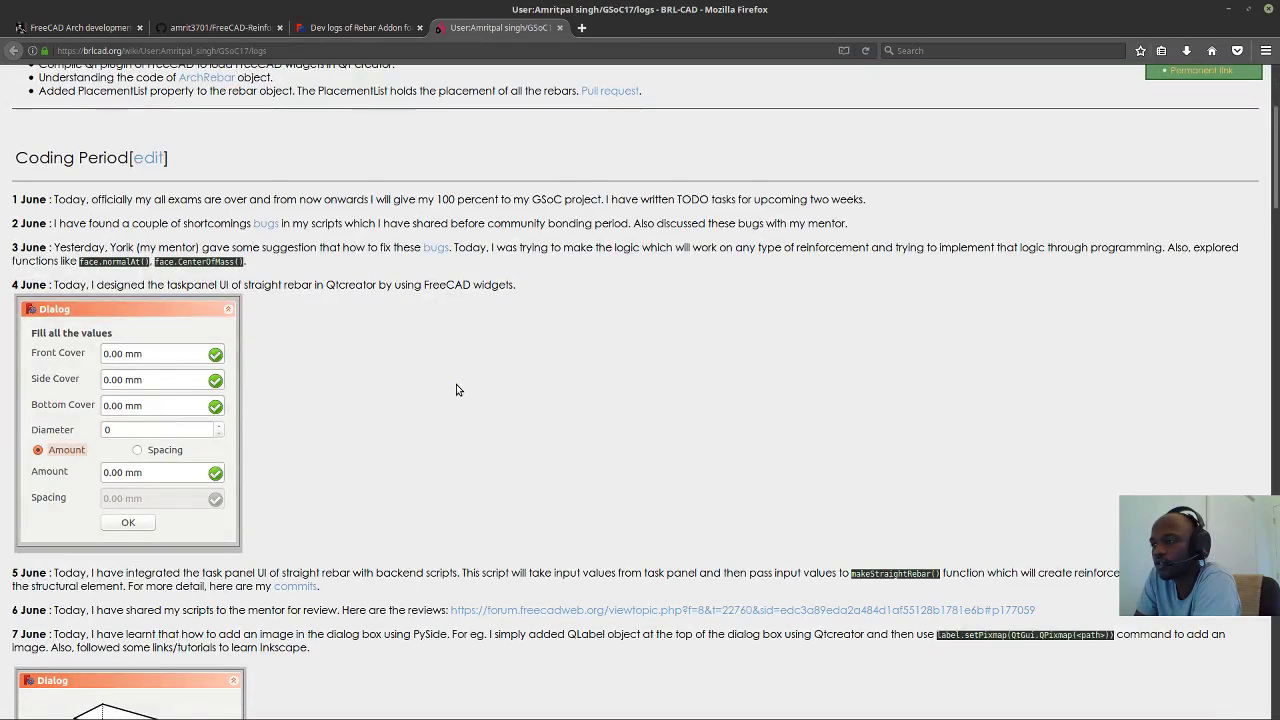
scroll(456, 390, "down", 18)
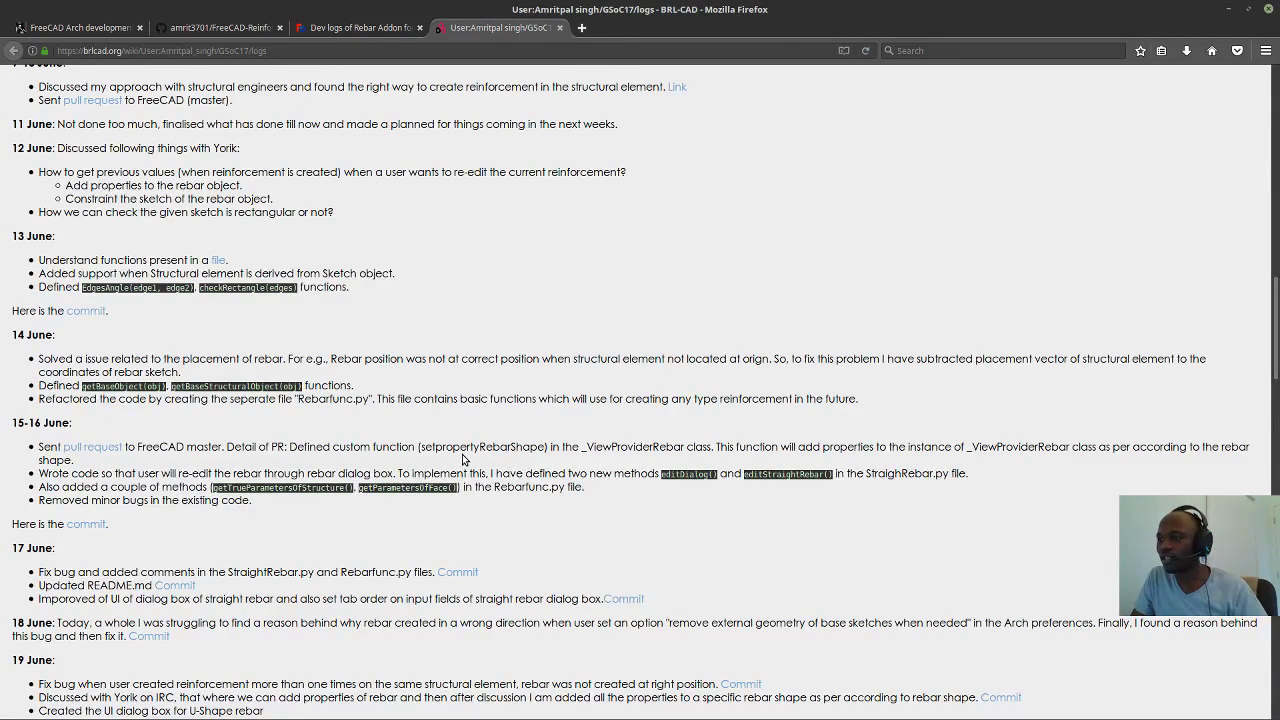
scroll(463, 459, "up", 20)
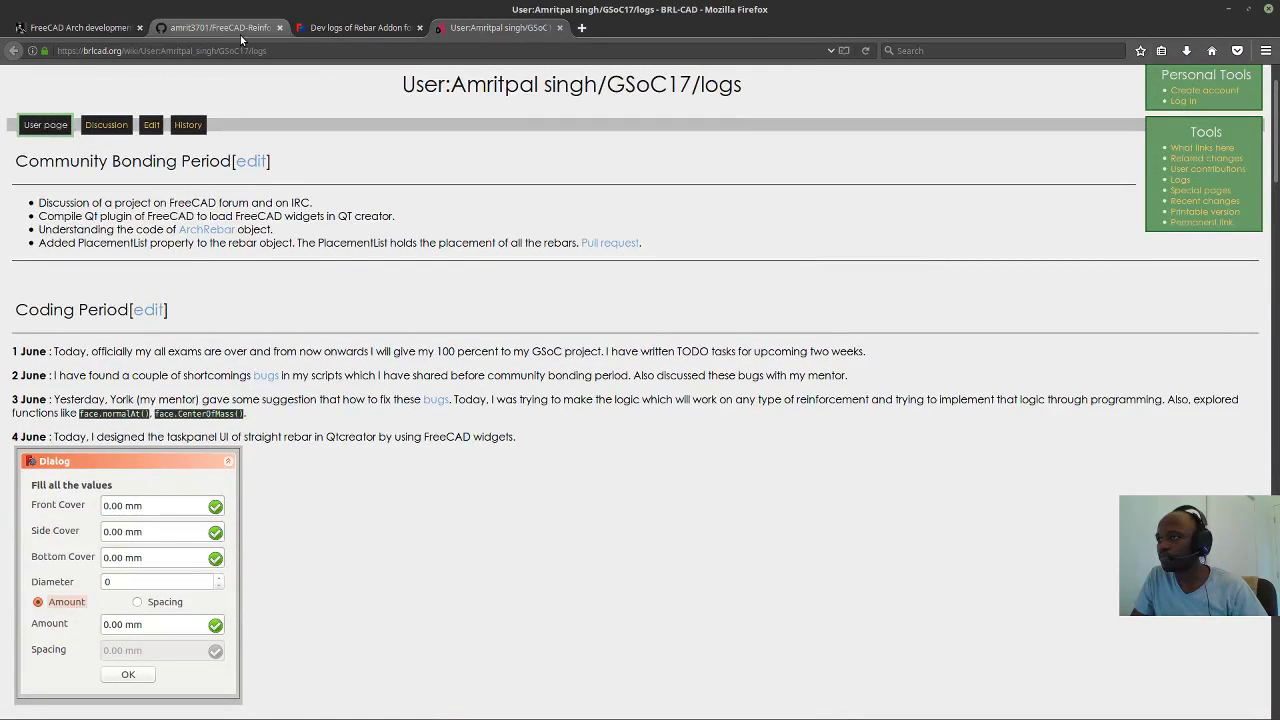
scroll(402, 336, "up", 1)
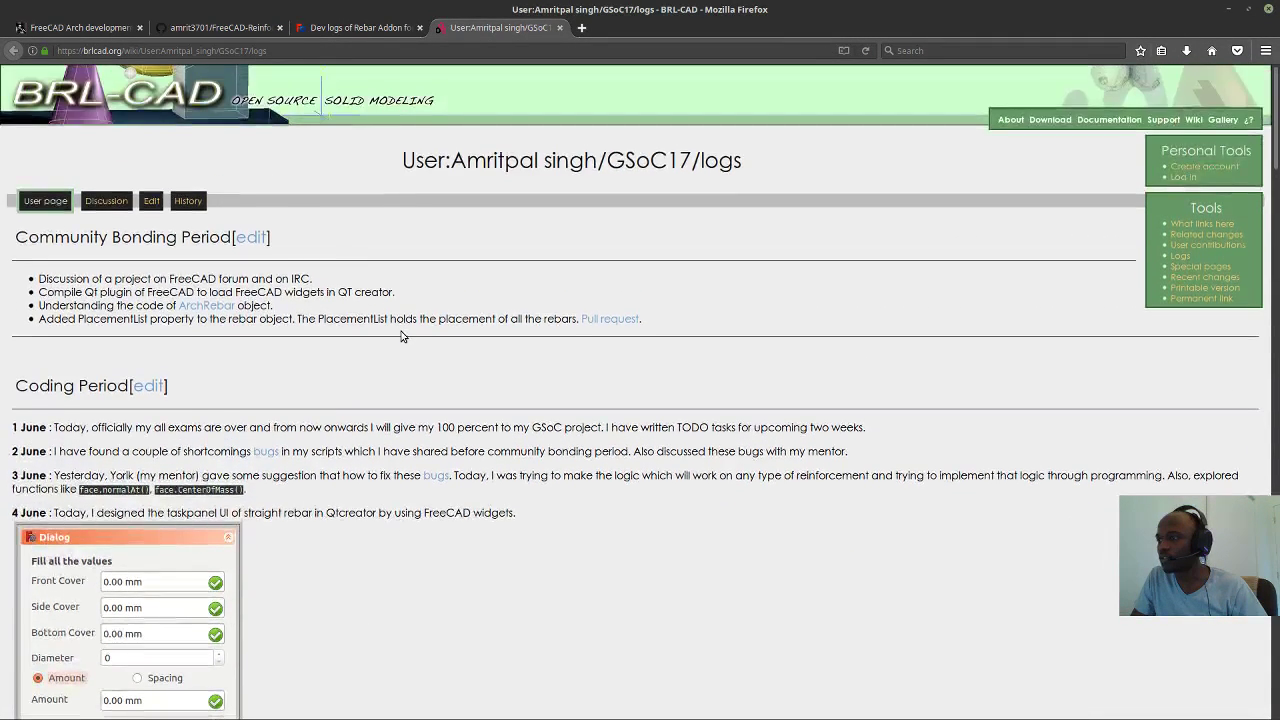
scroll(400, 334, "down", 3)
Review the Rebar Addon forum thread down to the duplicated dialog screenshots, then return to the first post.
left_click(357, 25)
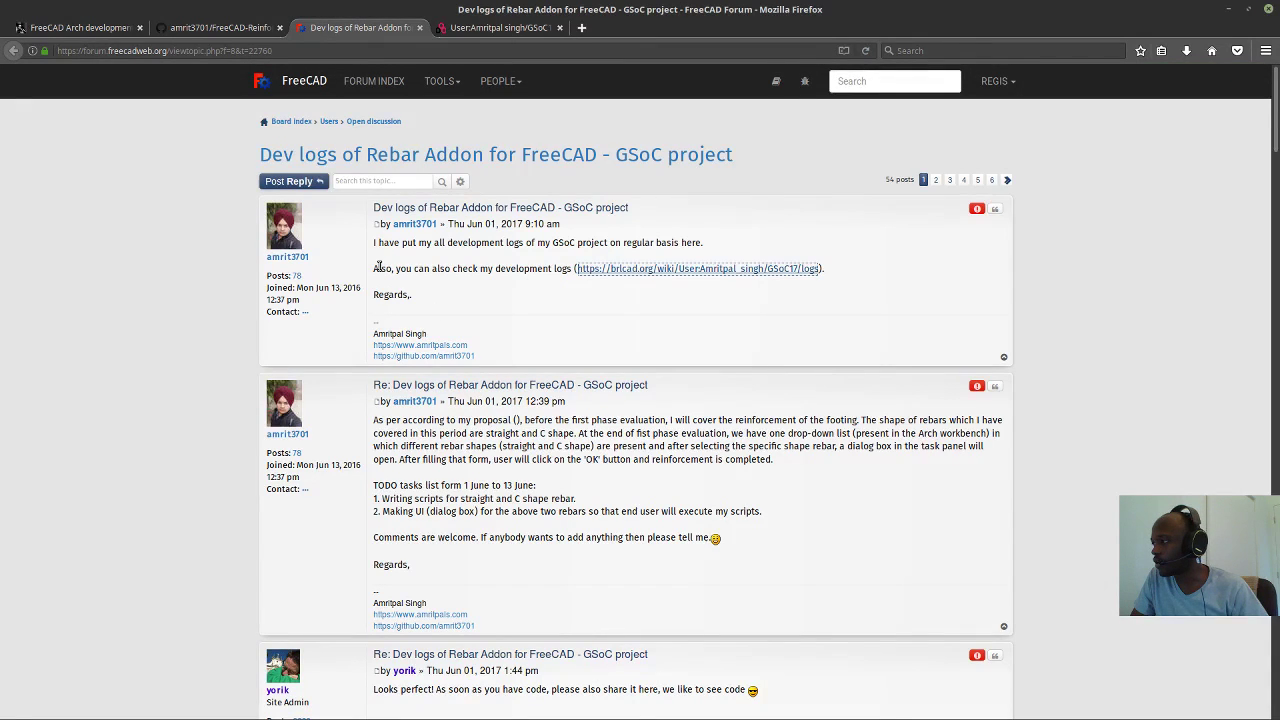
scroll(390, 270, "down", 5)
scroll(427, 298, "down", 6)
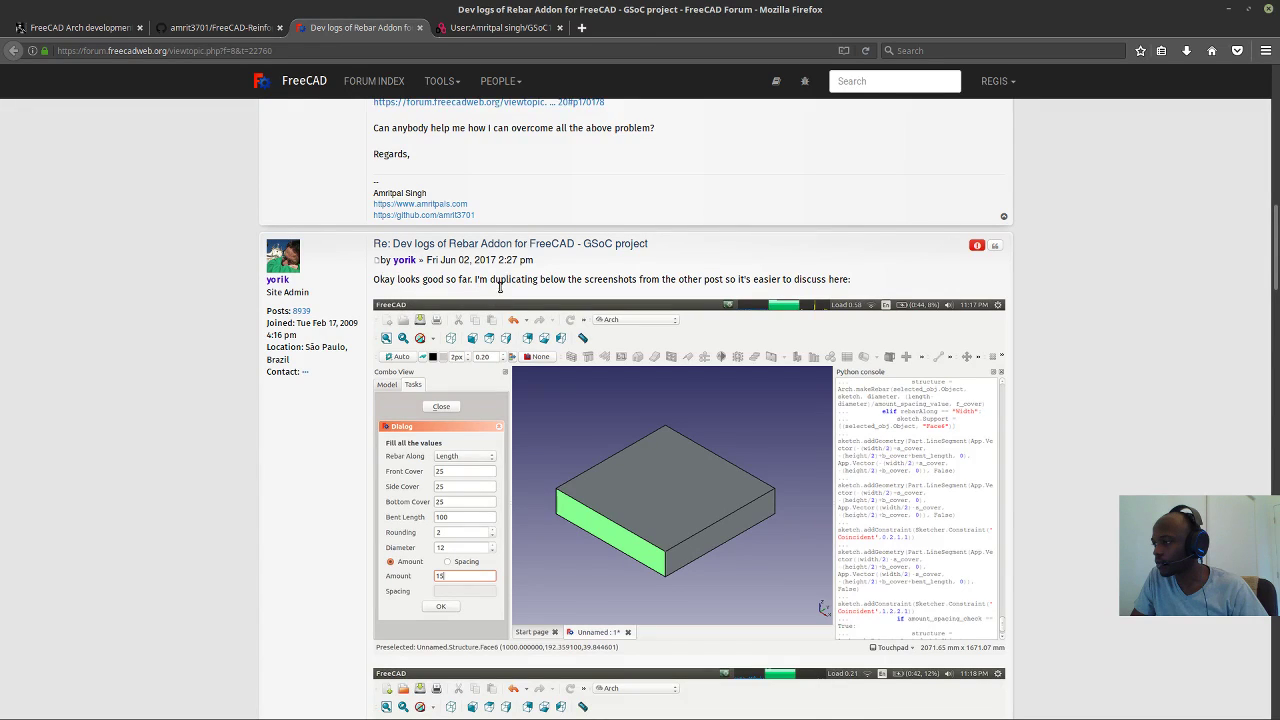
scroll(500, 287, "down", 1)
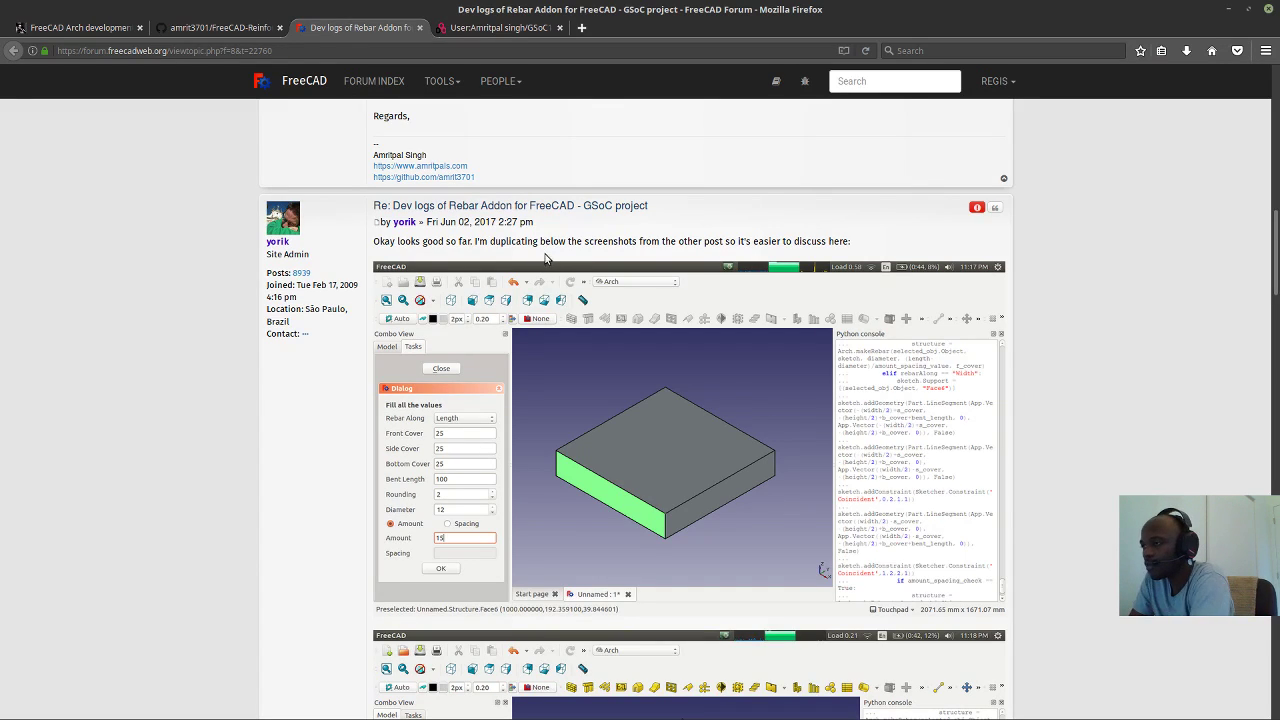
scroll(545, 262, "up", 10)
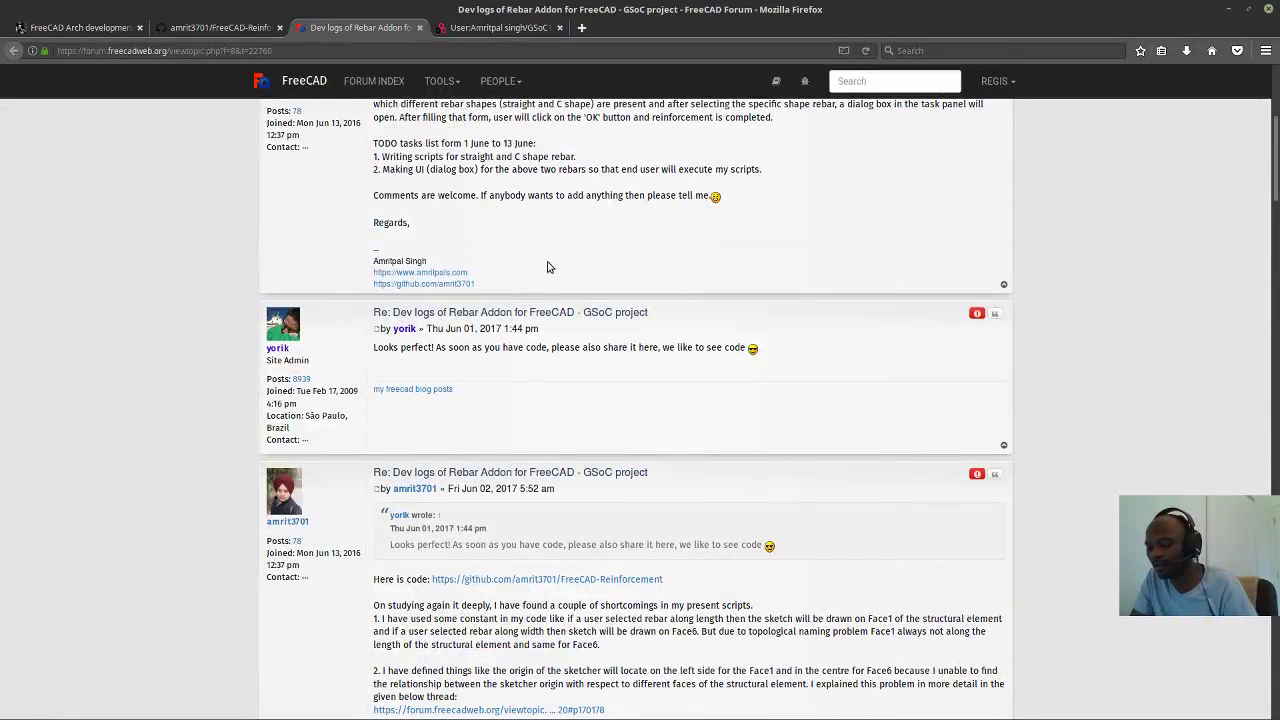
scroll(545, 269, "up", 2)
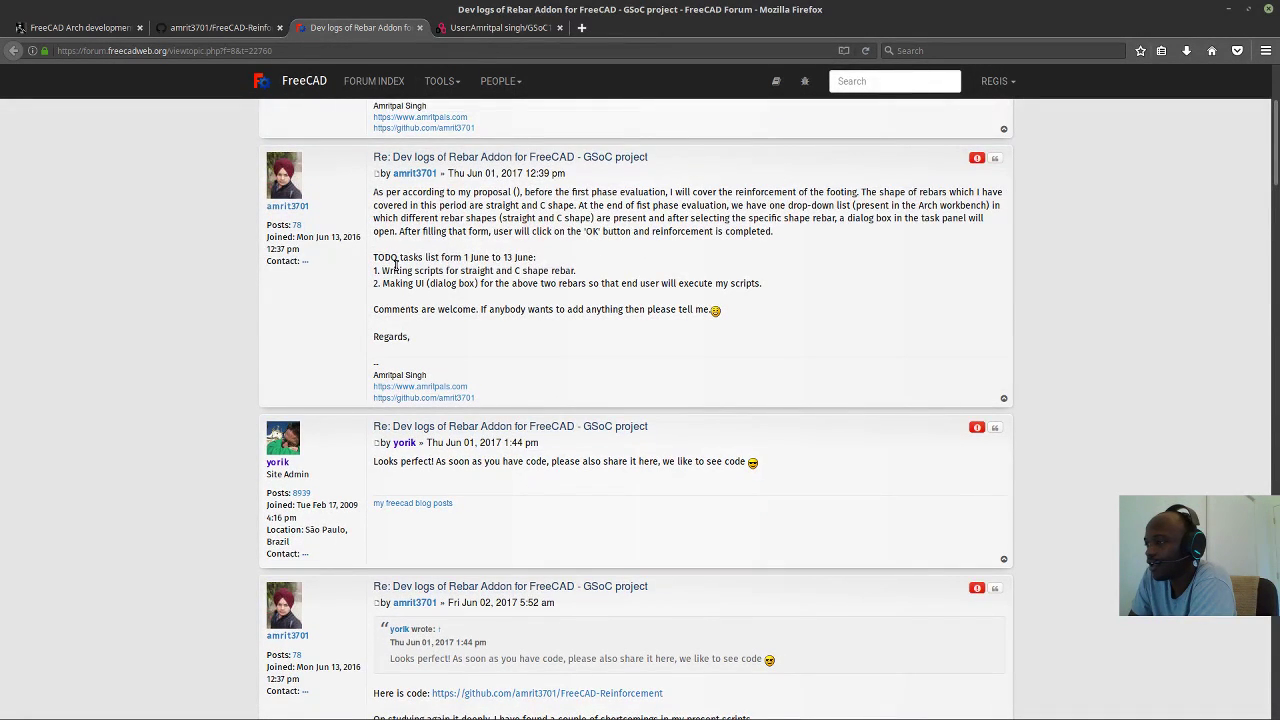
scroll(396, 263, "up", 4)
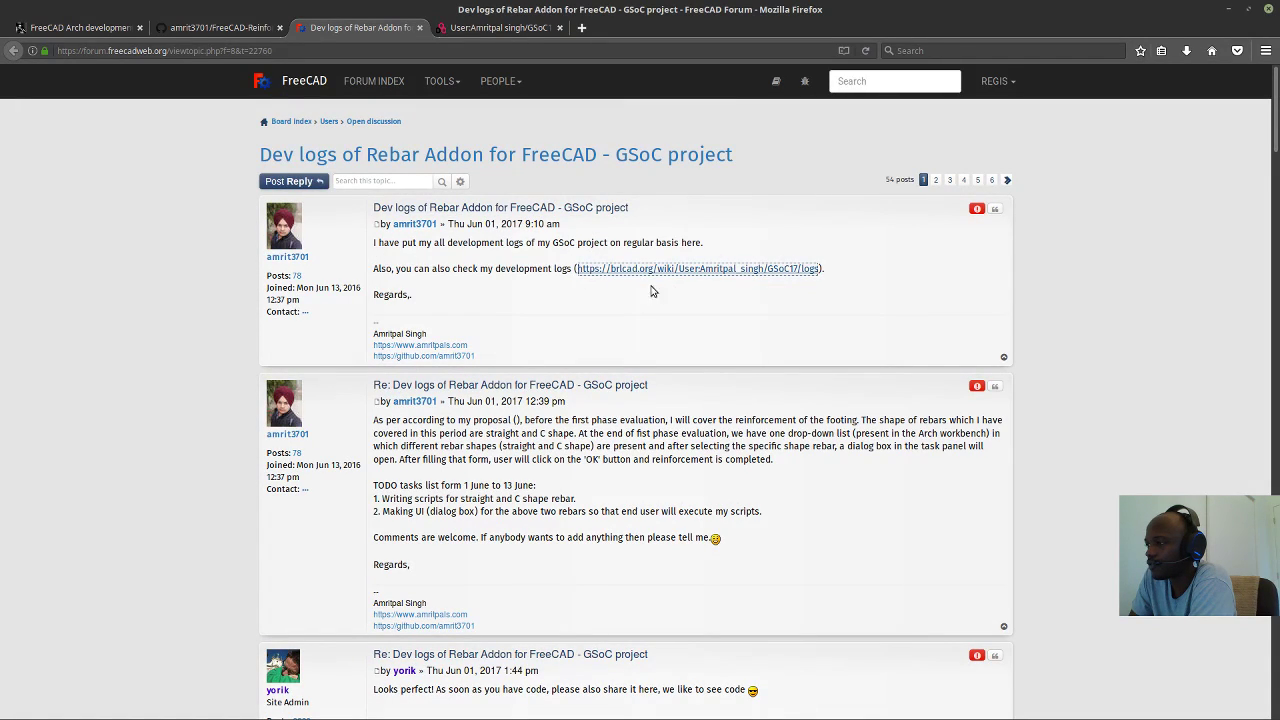
Compare the wiki's GSoC17 logs page with the development logs link in the forum thread's first post.
left_click(467, 30)
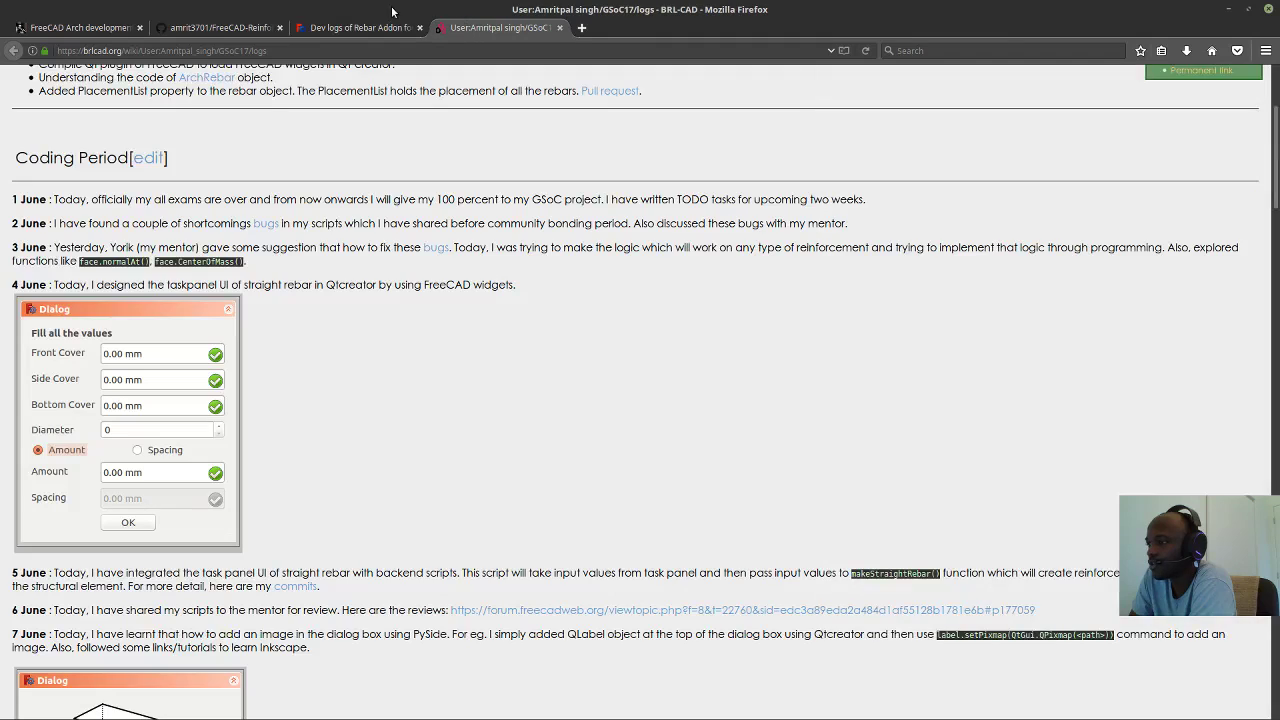
scroll(340, 87, "up", 3)
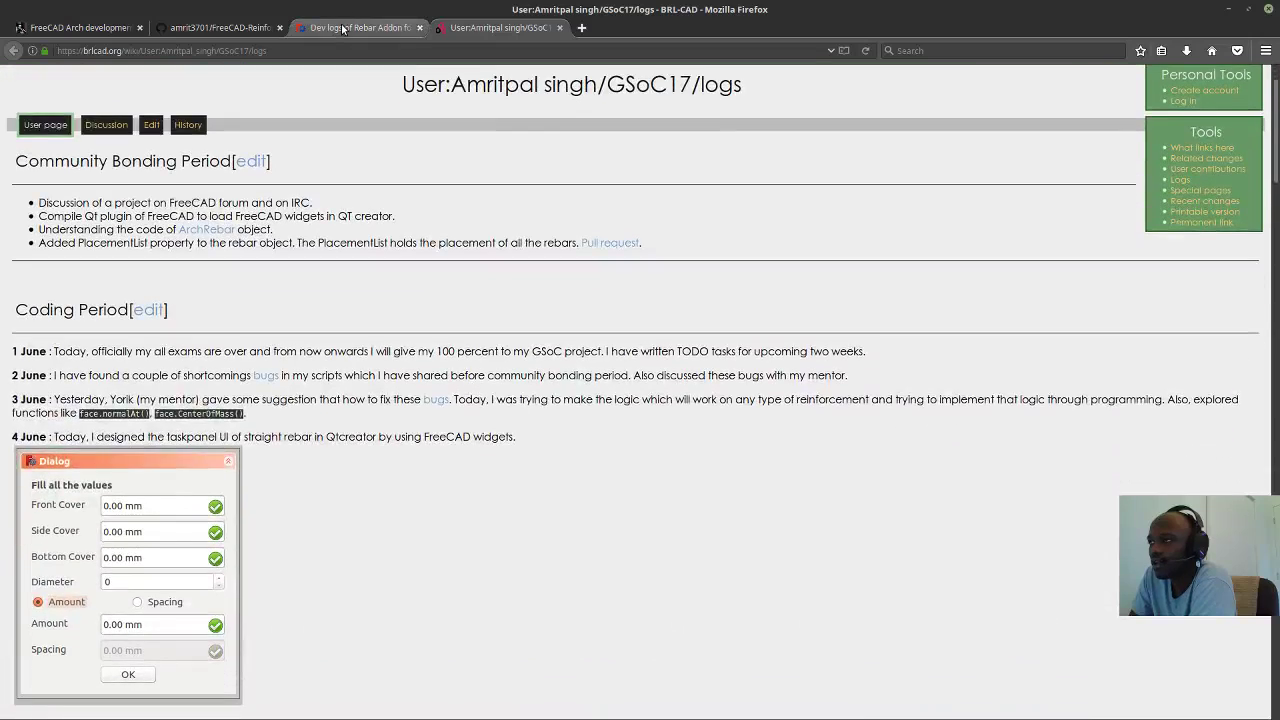
left_click(342, 29)
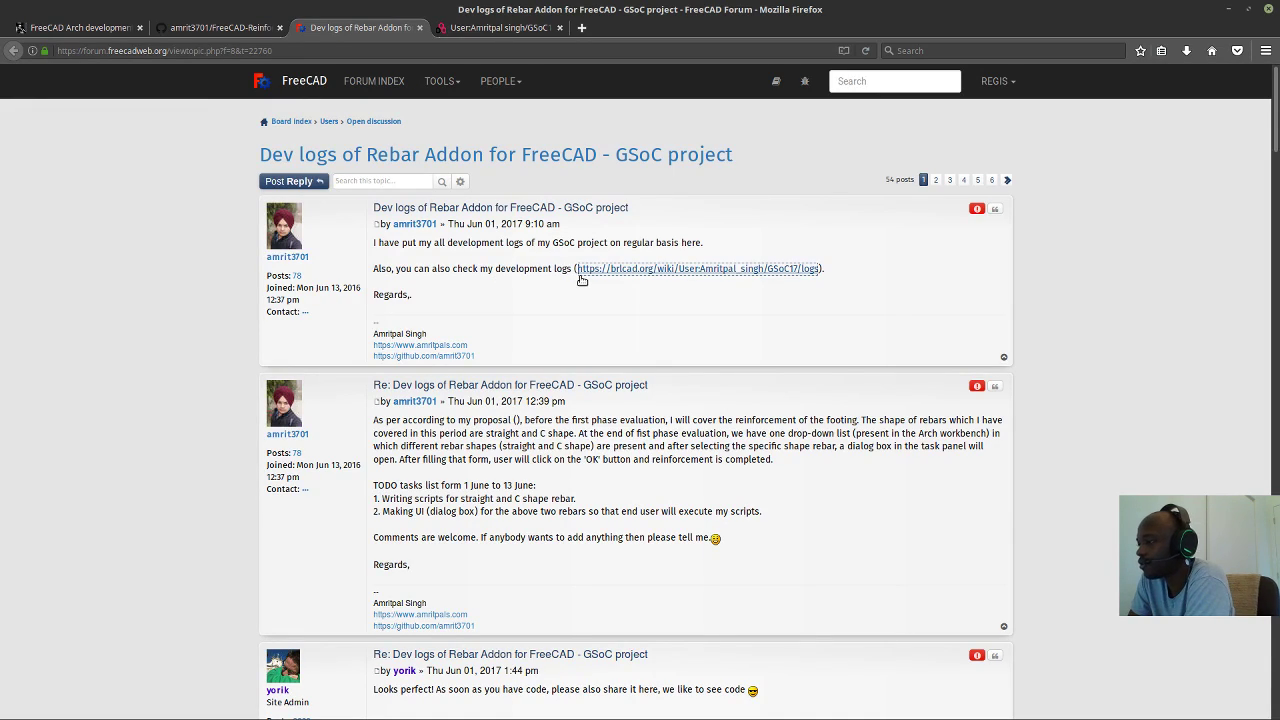
Read the wiki's Coding Period entries from 1 June to 7 June, highlighting the taskpanel mention in the 4 June entry.
left_click(514, 30)
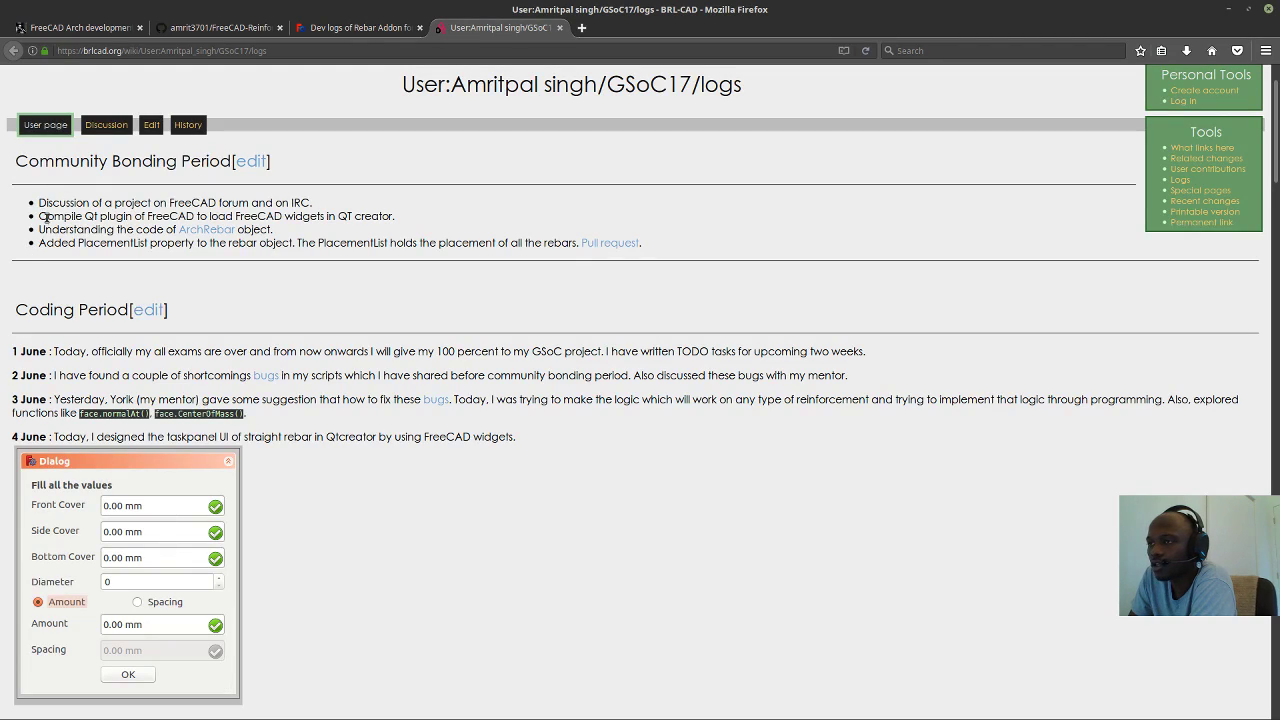
scroll(56, 350, "down", 1)
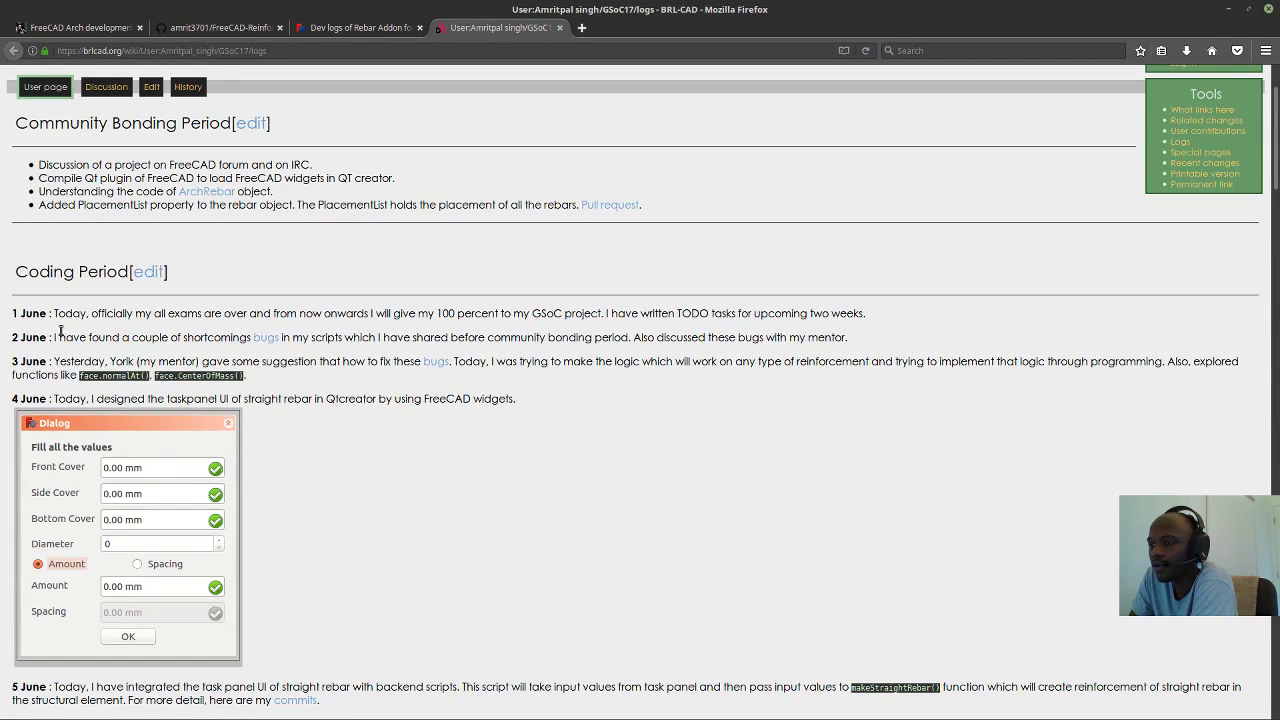
scroll(31, 316, "down", 2)
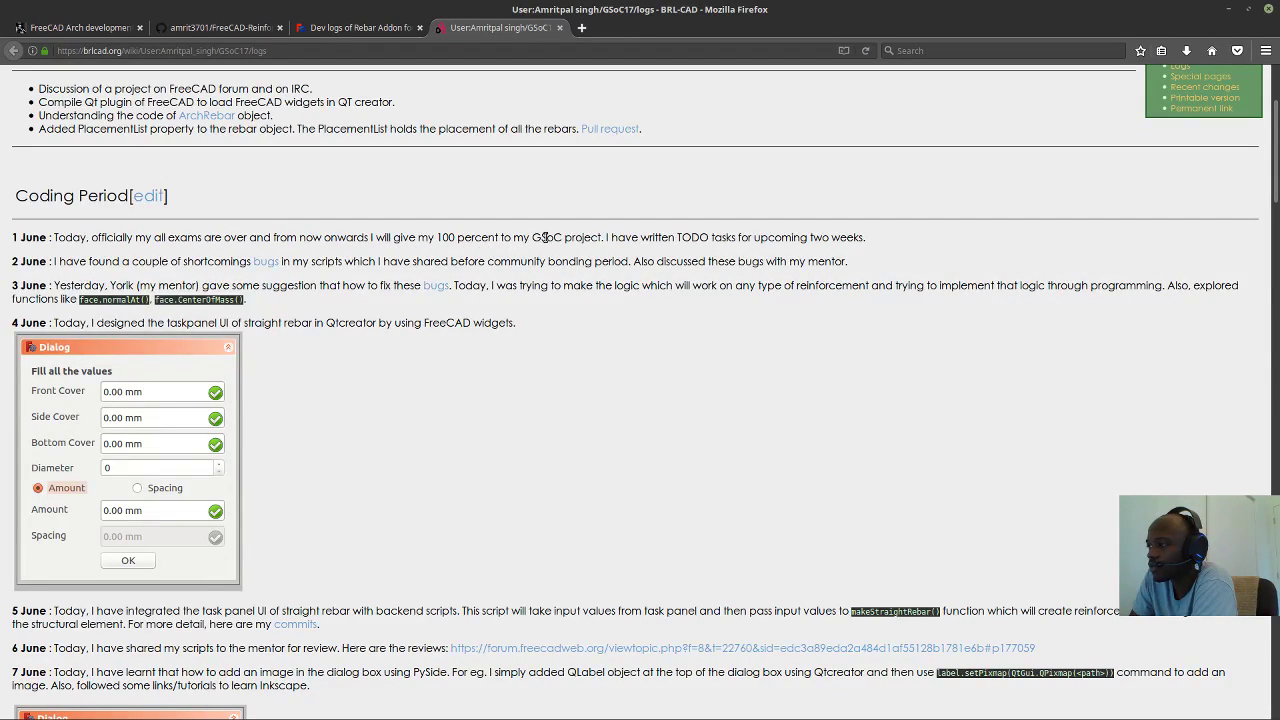
scroll(589, 238, "down", 1)
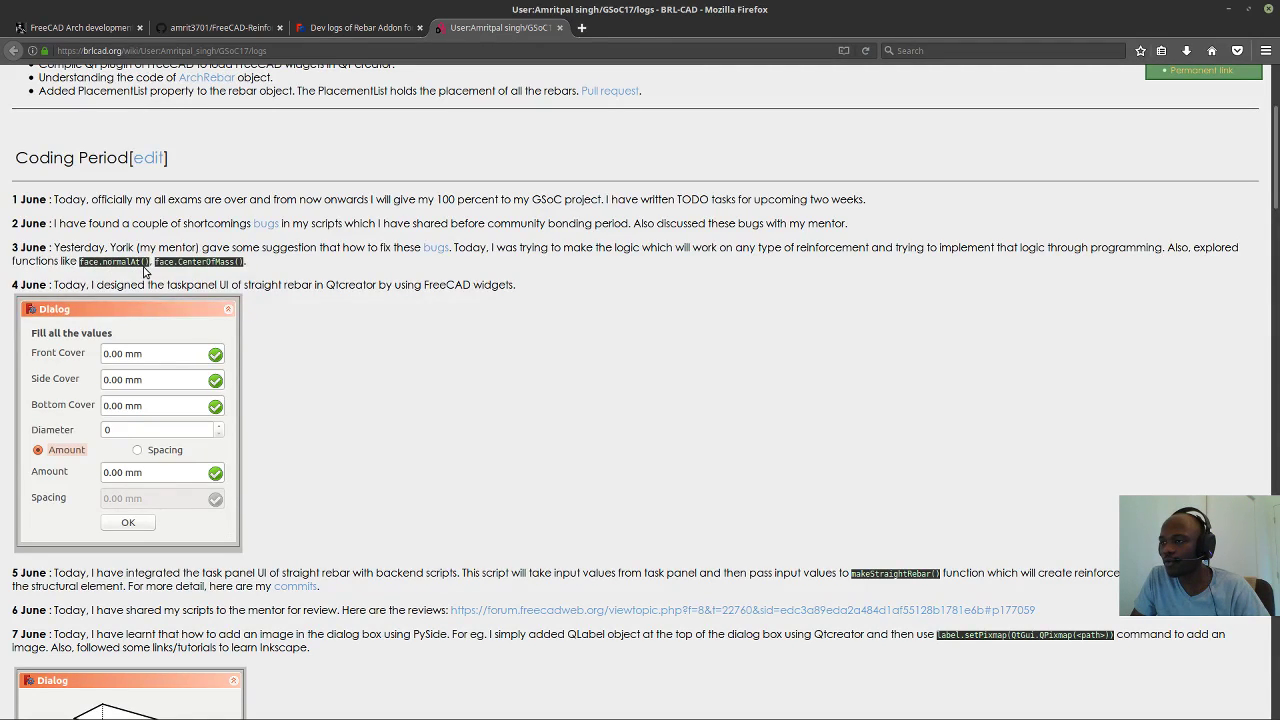
scroll(168, 264, "down", 1)
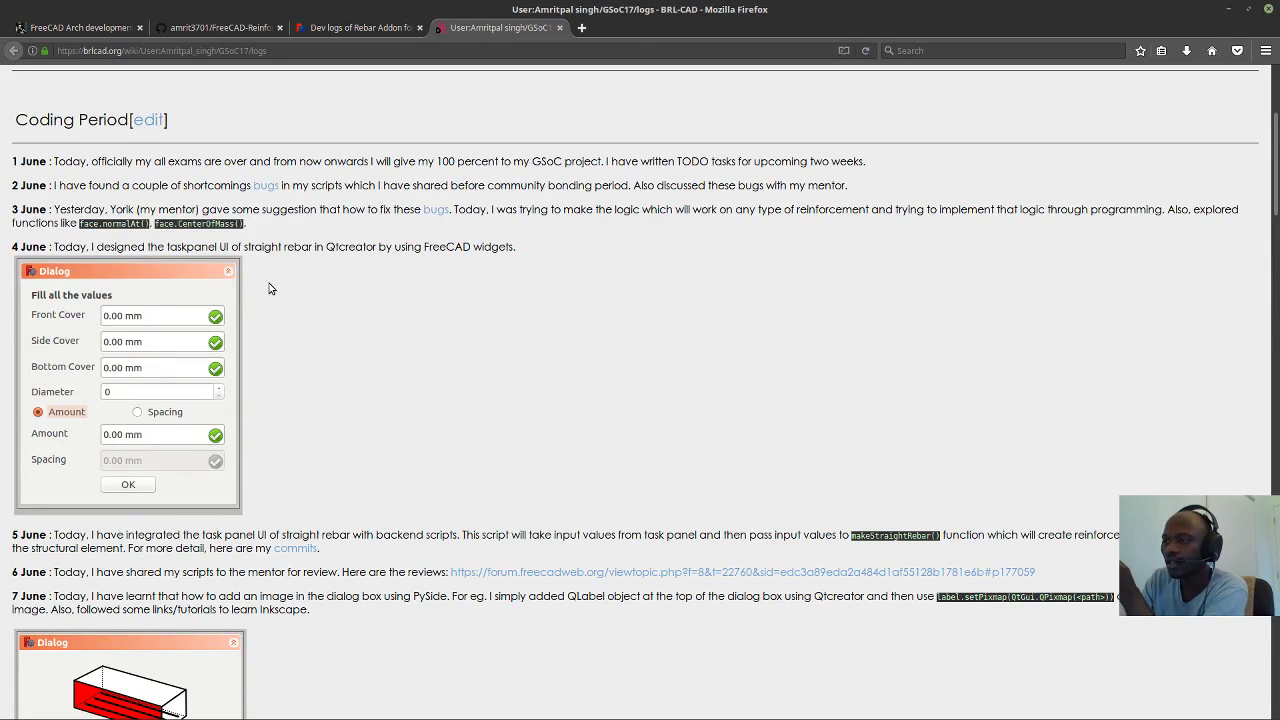
left_click_drag(169, 246, 219, 246)
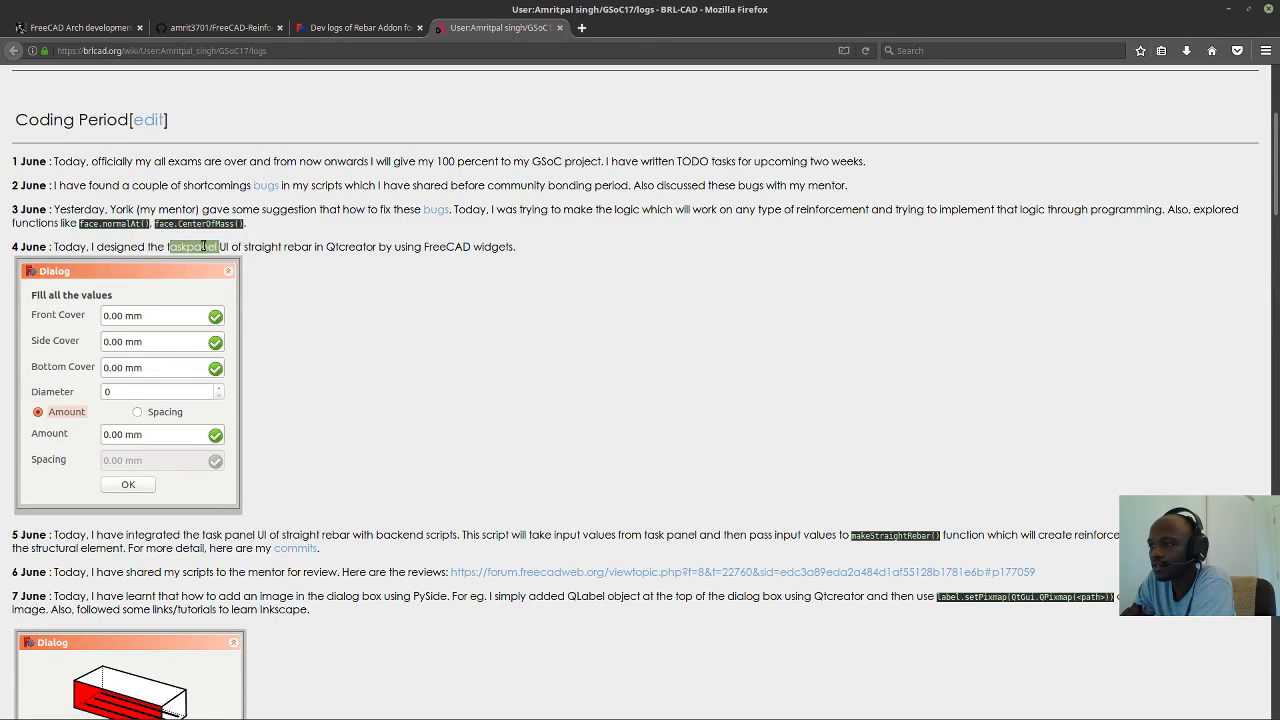
scroll(40, 285, "down", 1)
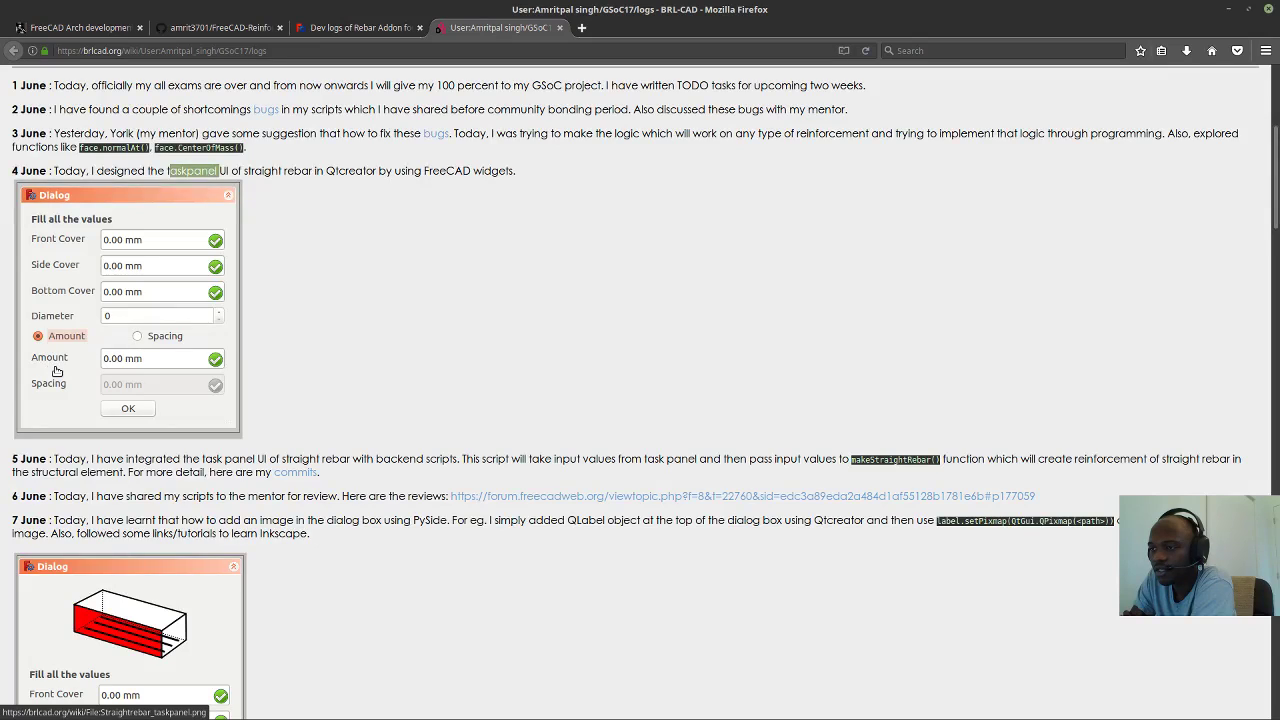
scroll(48, 364, "down", 2)
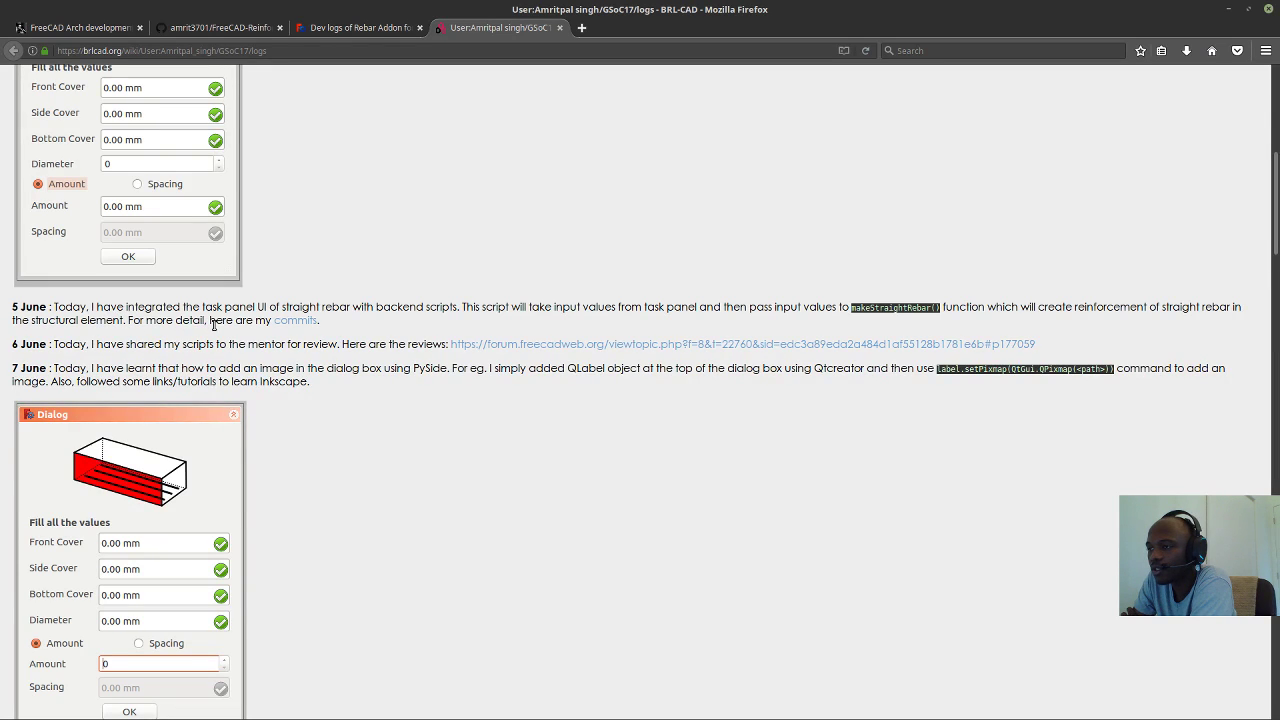
Open the 6 June entry's forum reviews link in a new tab, skim the mentor's feedback and earlier posts, then close that tab.
scroll(213, 325, "down", 2)
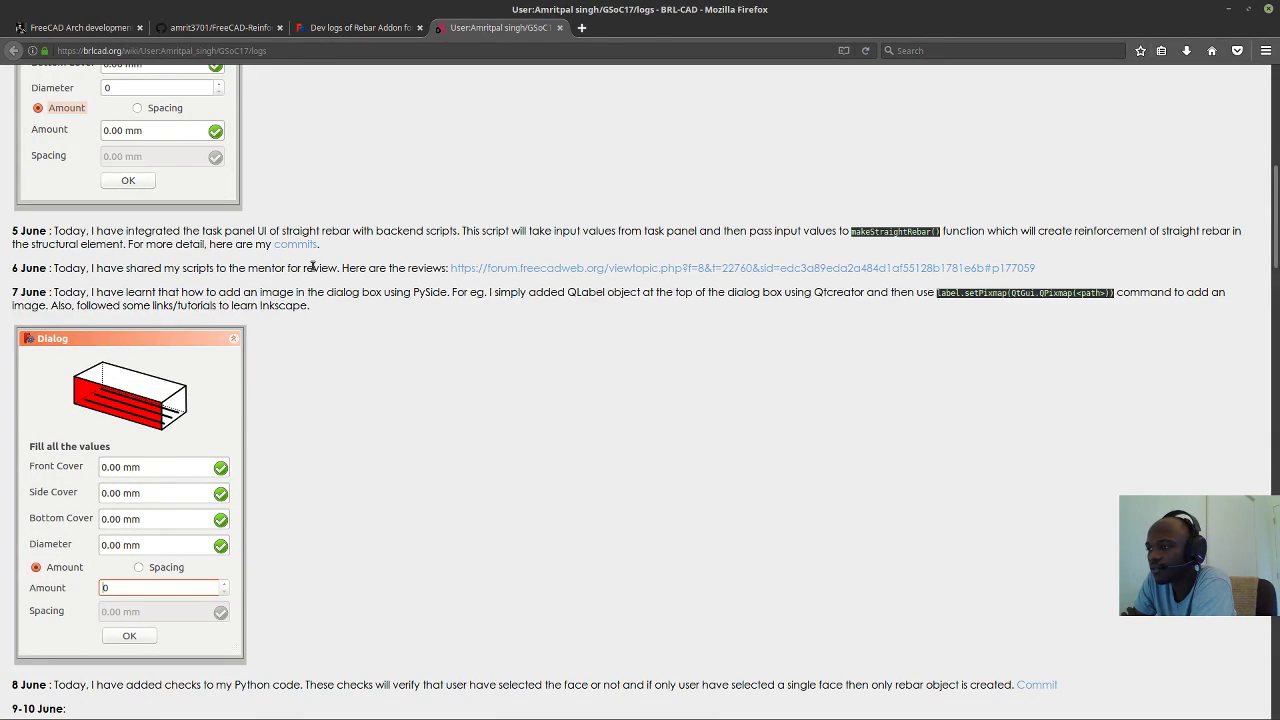
right_click(497, 276)
left_click(551, 283)
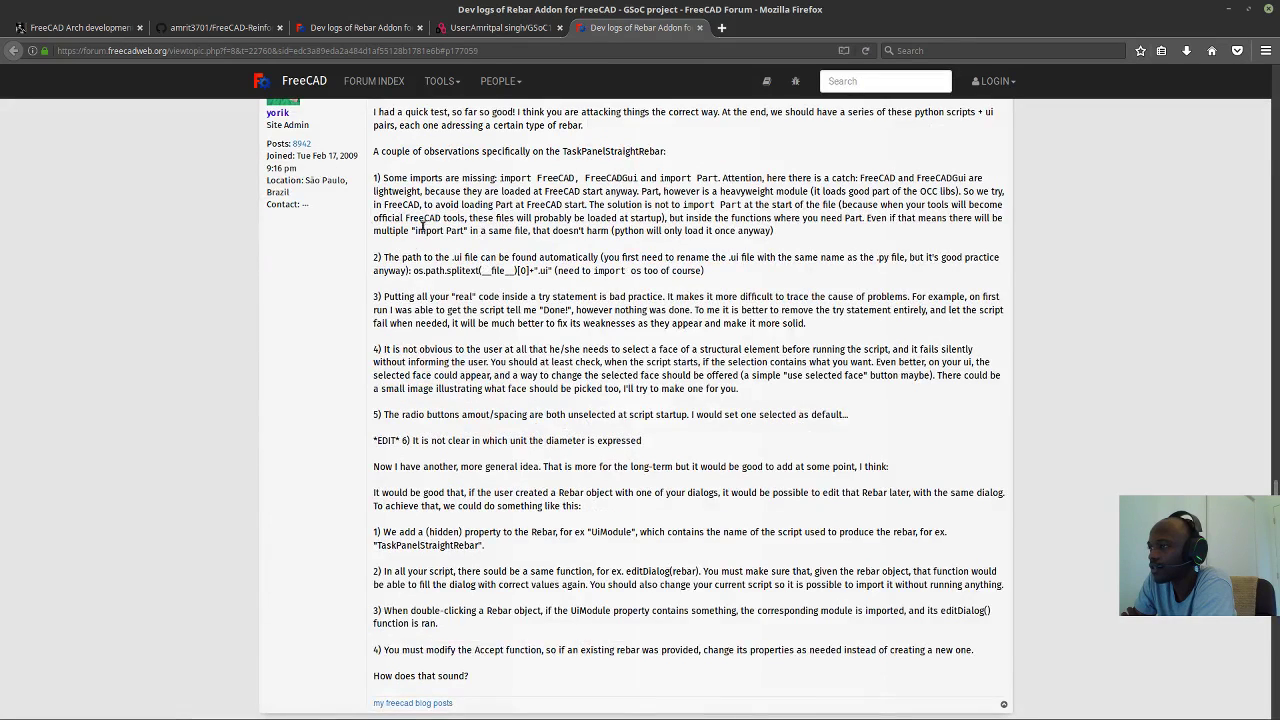
scroll(524, 354, "up", 15)
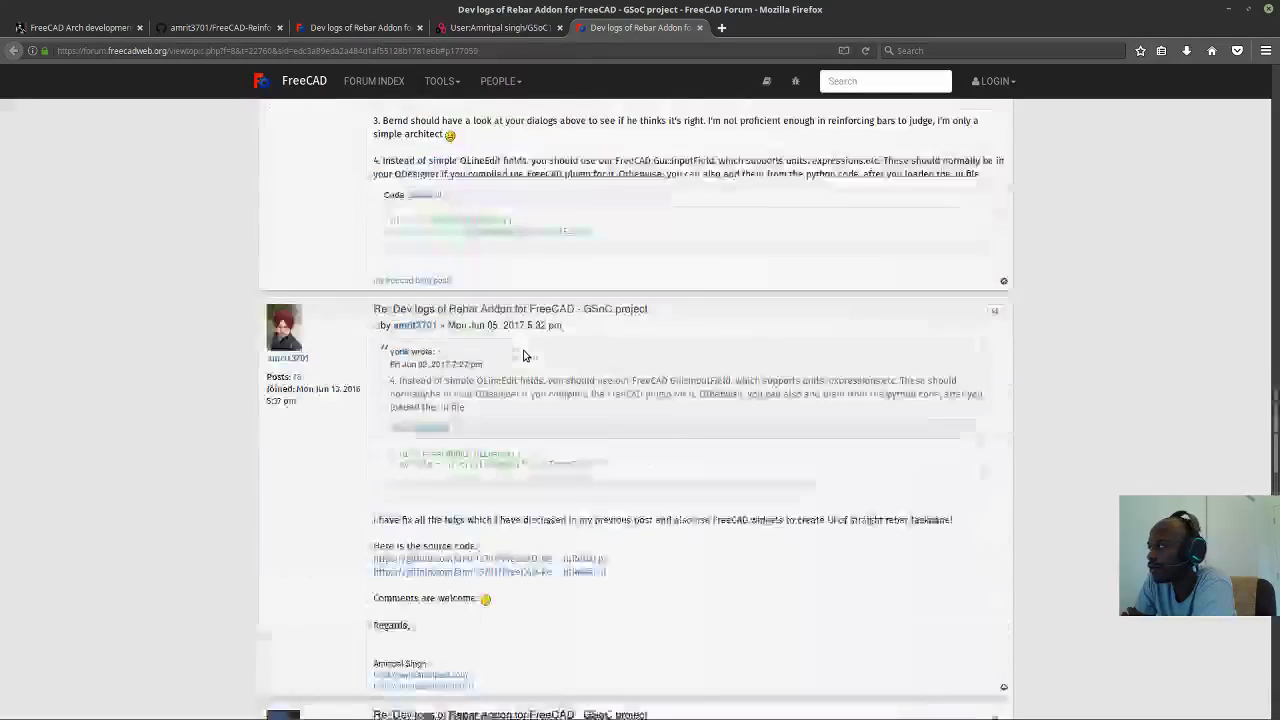
scroll(524, 354, "up", 10)
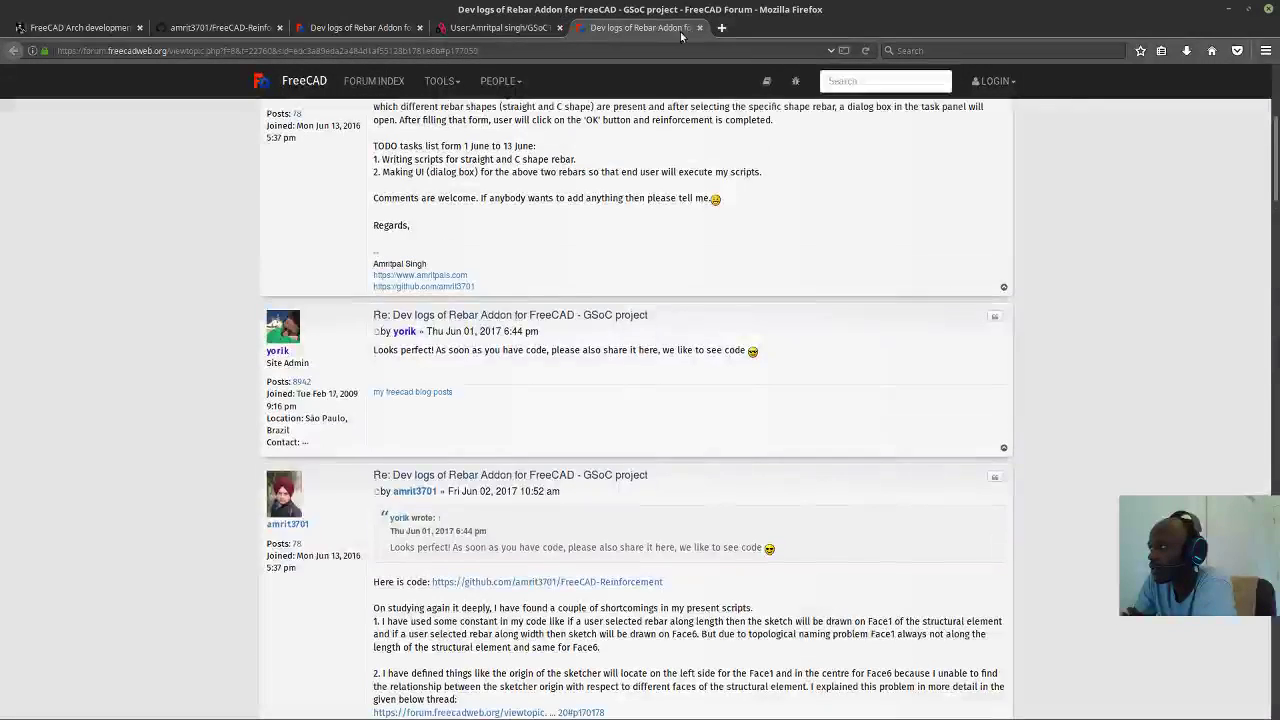
left_click(700, 28)
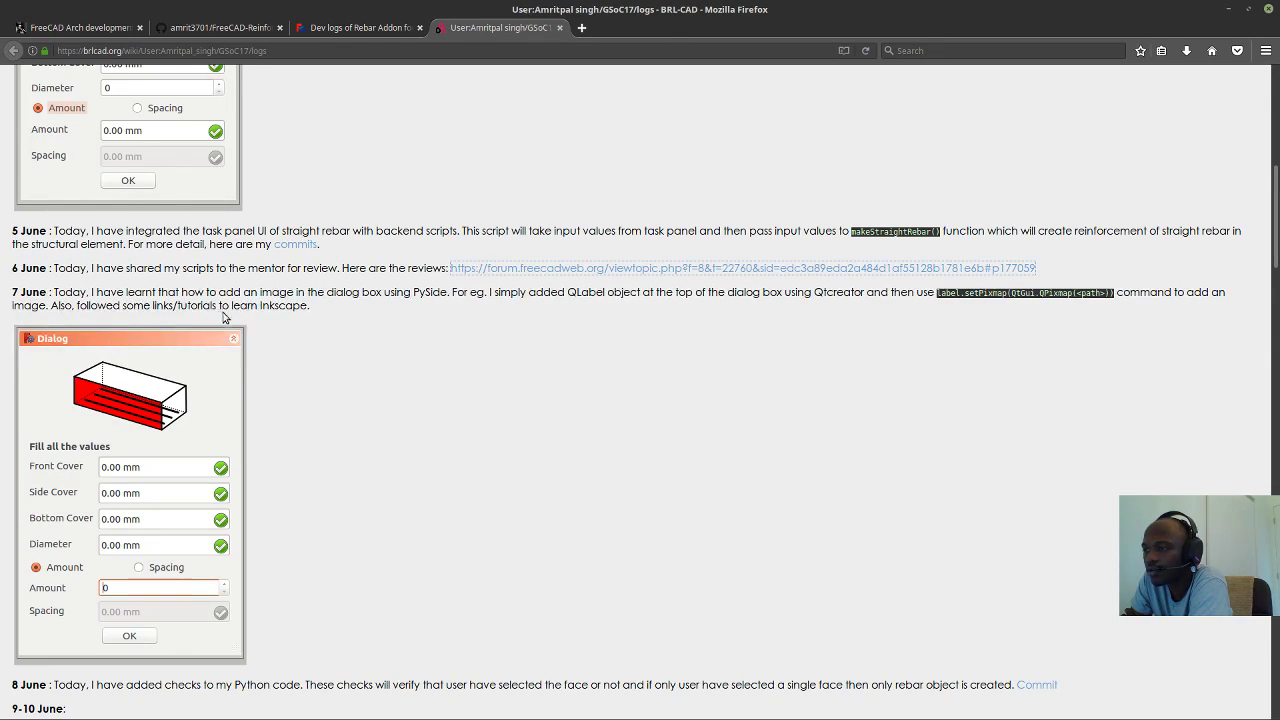
Examine the 7 June dialog screenshot with the rebar image and compare it with the earlier log entries above it.
scroll(260, 309, "down", 3)
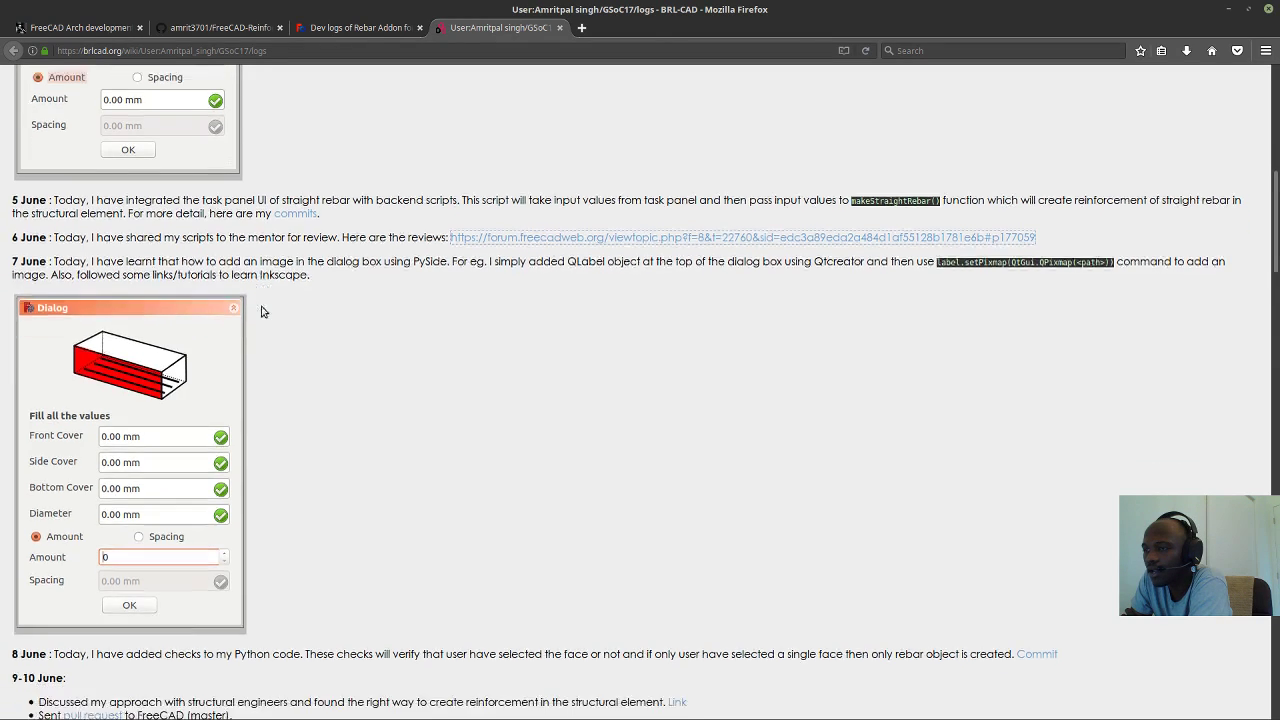
scroll(193, 293, "down", 2)
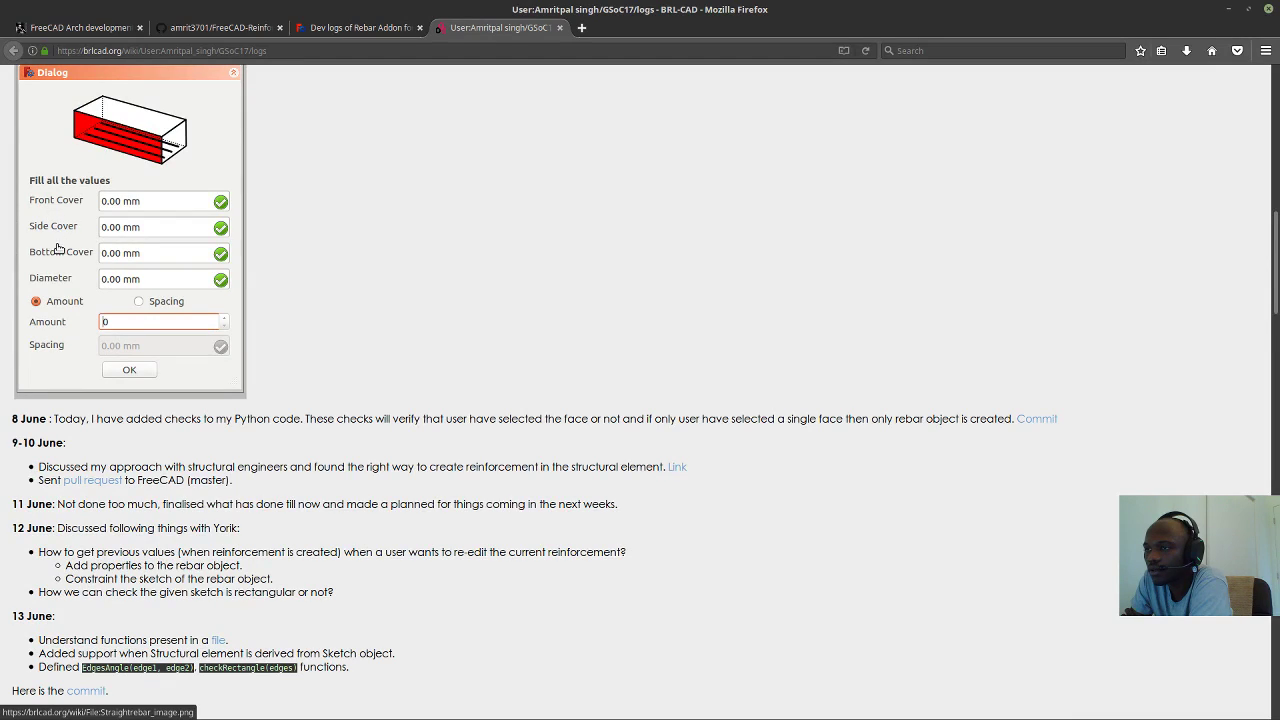
scroll(66, 297, "down", 2)
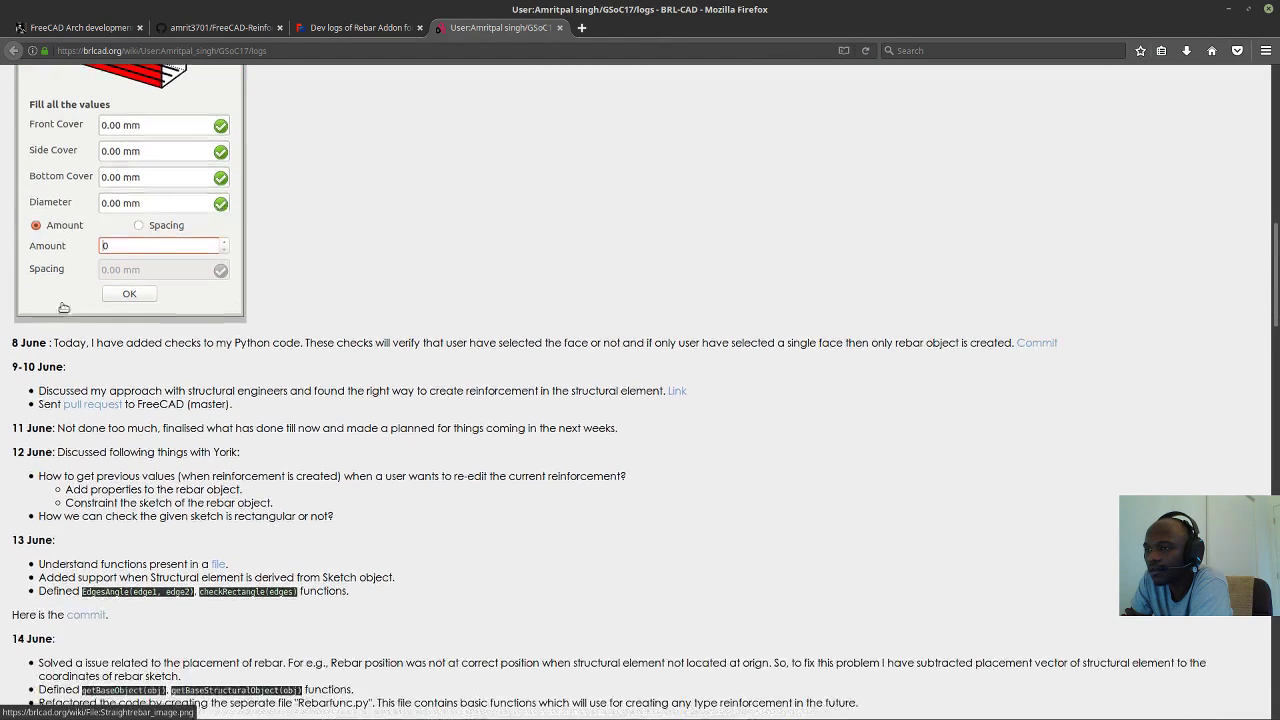
scroll(66, 252, "up", 2)
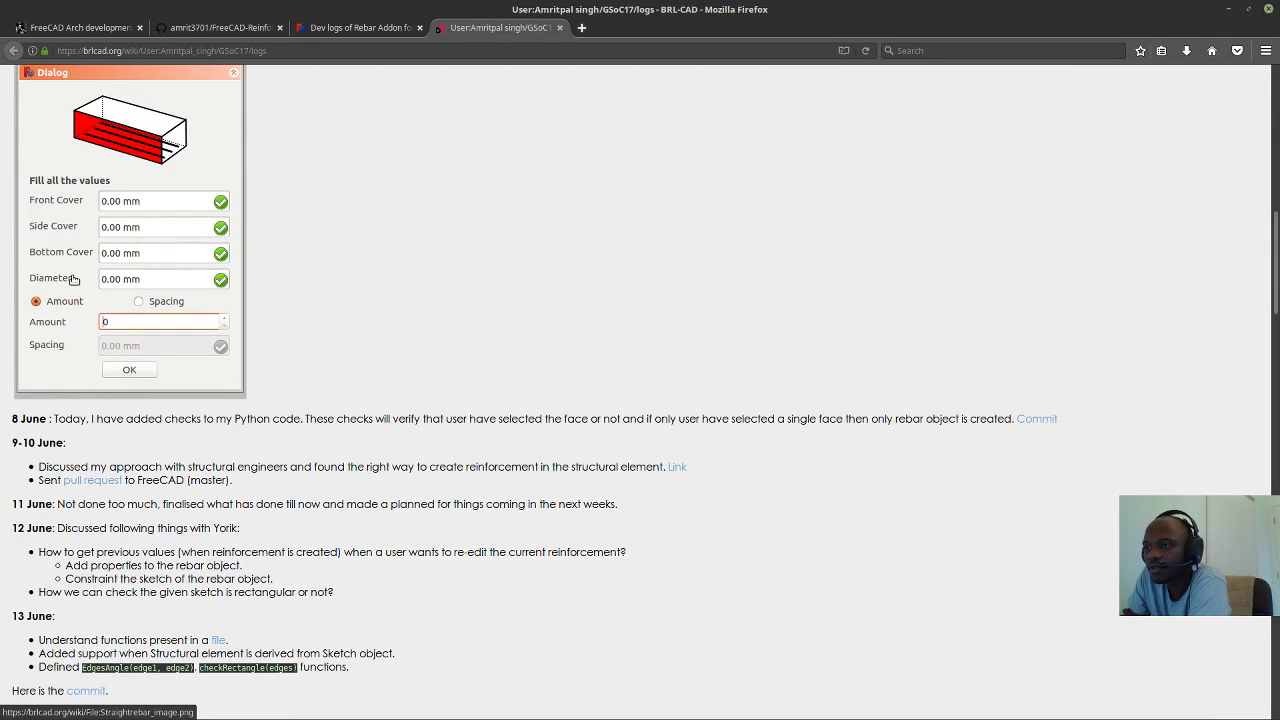
scroll(98, 328, "up", 7)
scroll(98, 332, "up", 7)
scroll(100, 333, "down", 11)
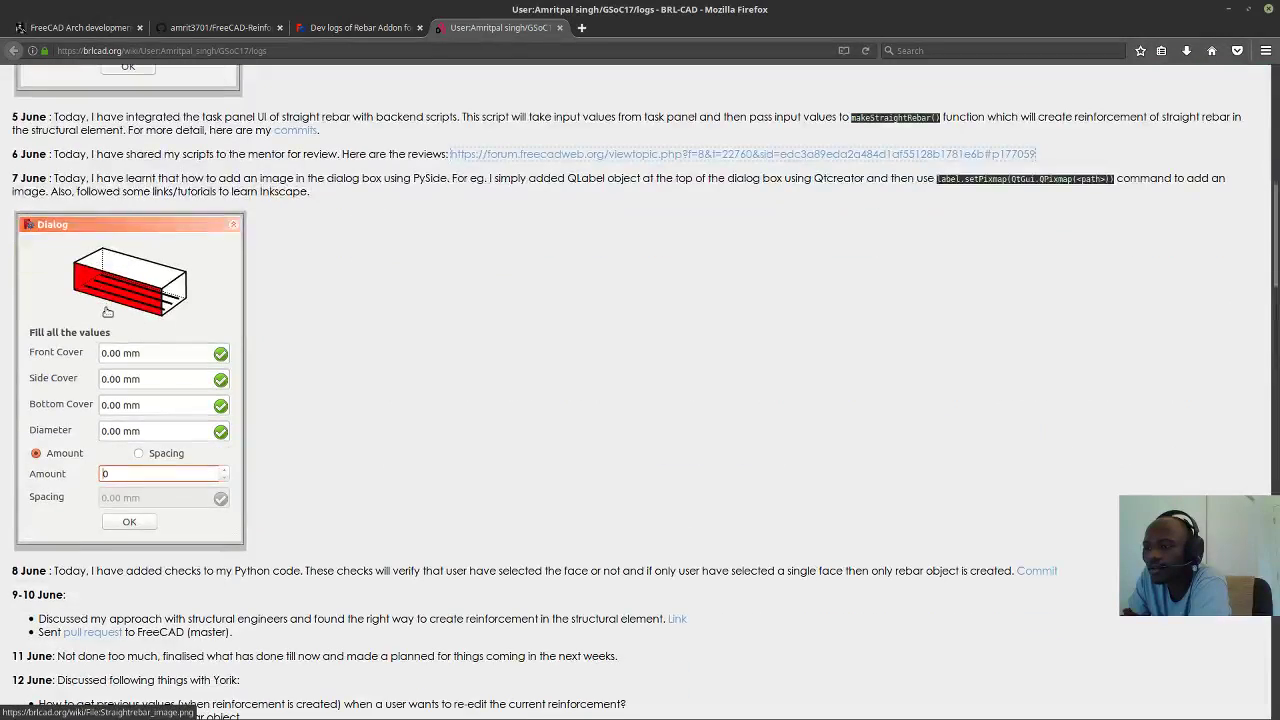
scroll(100, 310, "up", 3)
scroll(92, 262, "down", 8)
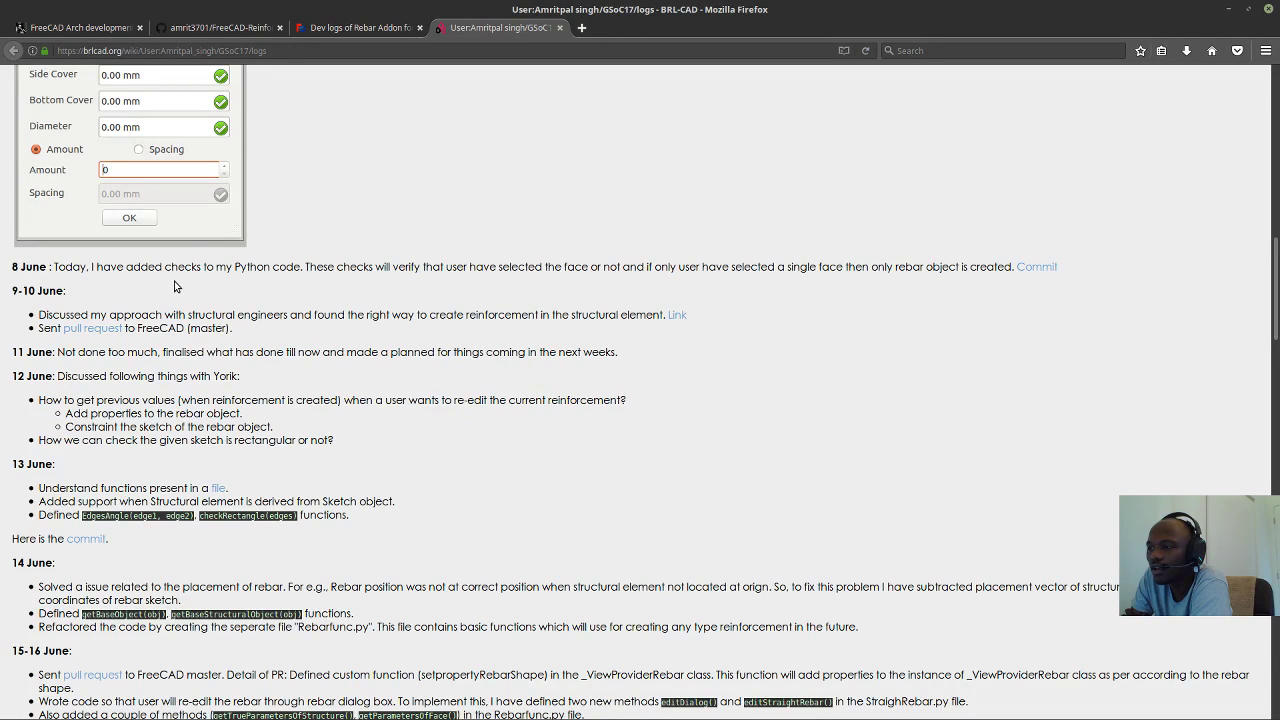
Read the wiki log entries from 8 June to 14 June on face checks, reinforcement re-editing and rebar placement.
scroll(174, 287, "up", 1)
scroll(160, 276, "down", 2)
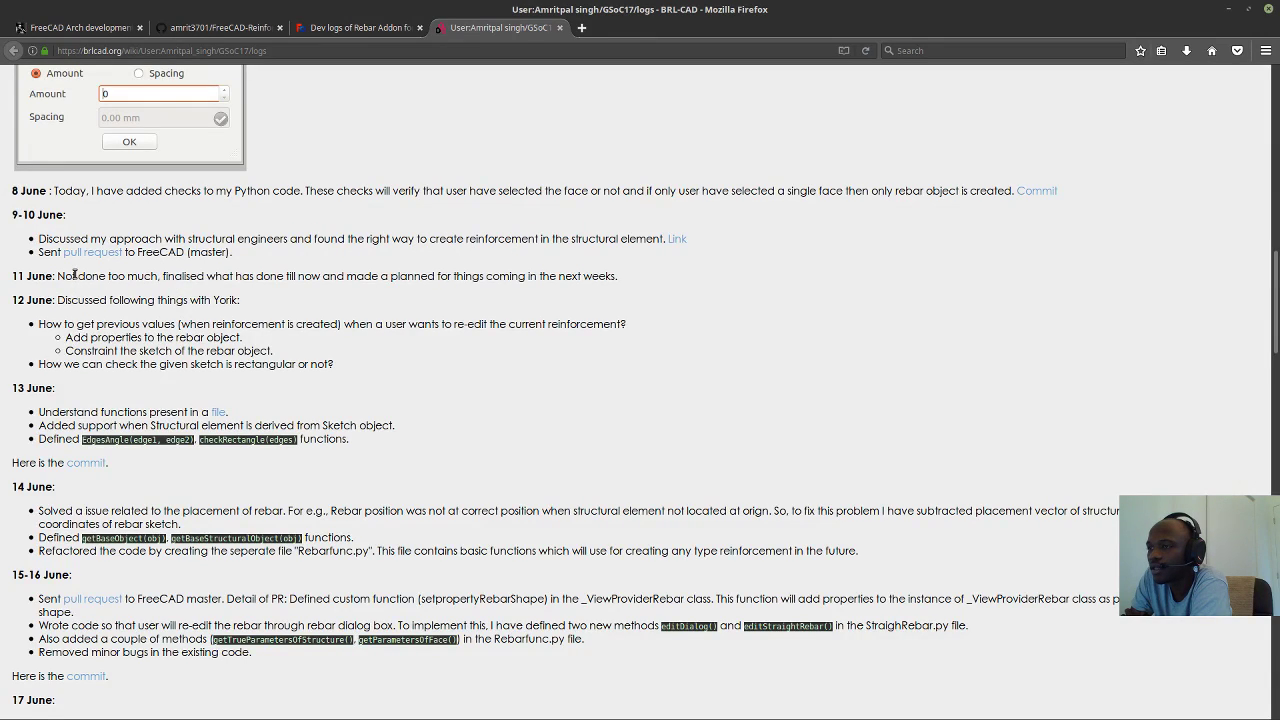
scroll(74, 274, "down", 2)
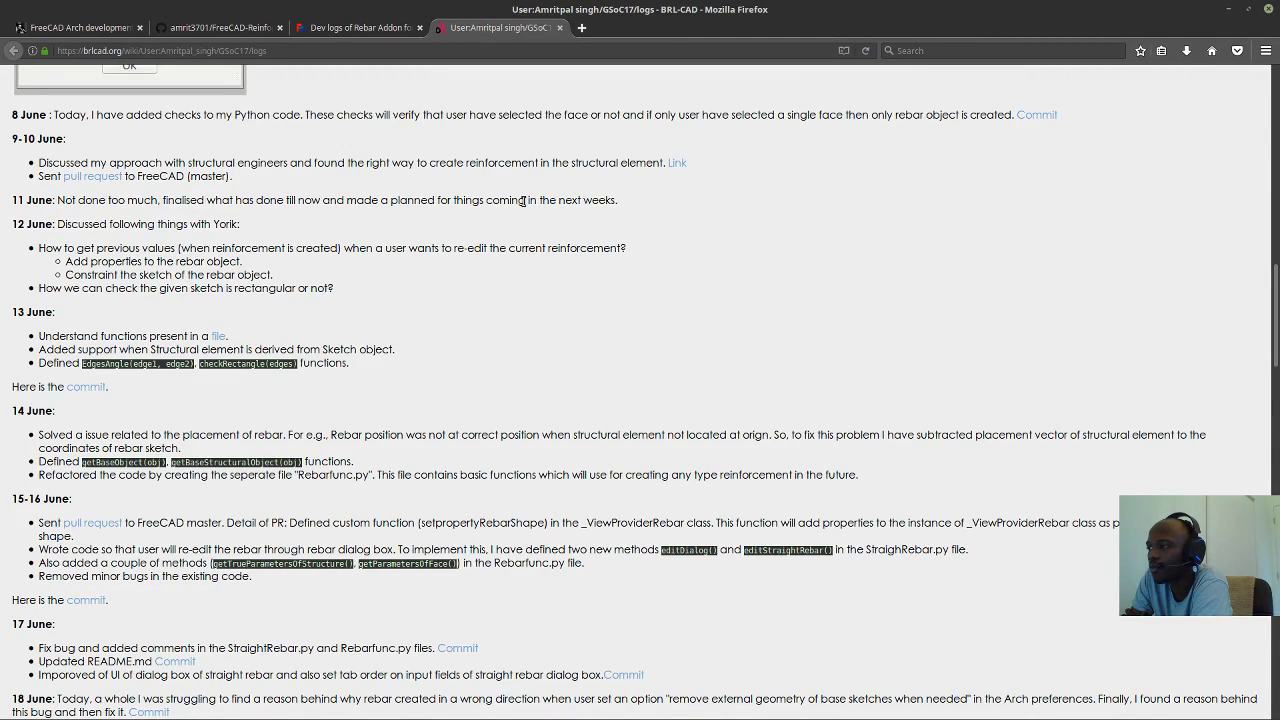
scroll(110, 220, "down", 1)
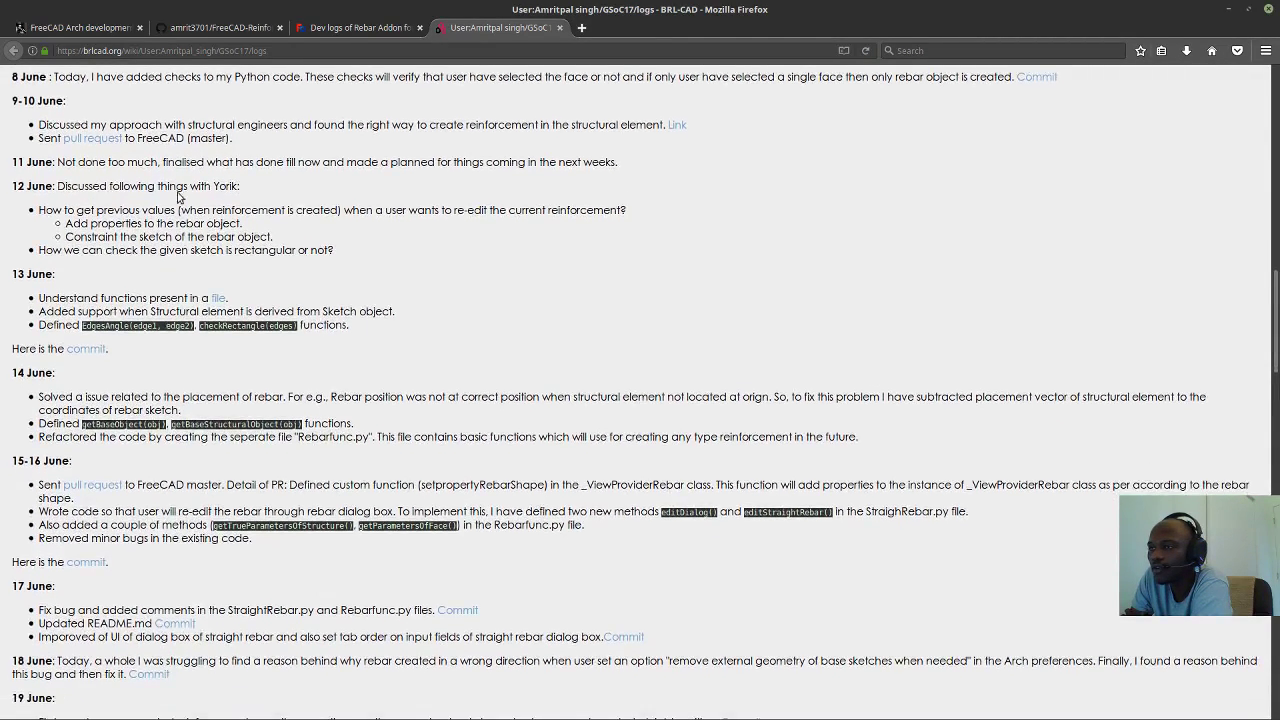
scroll(20, 208, "down", 1)
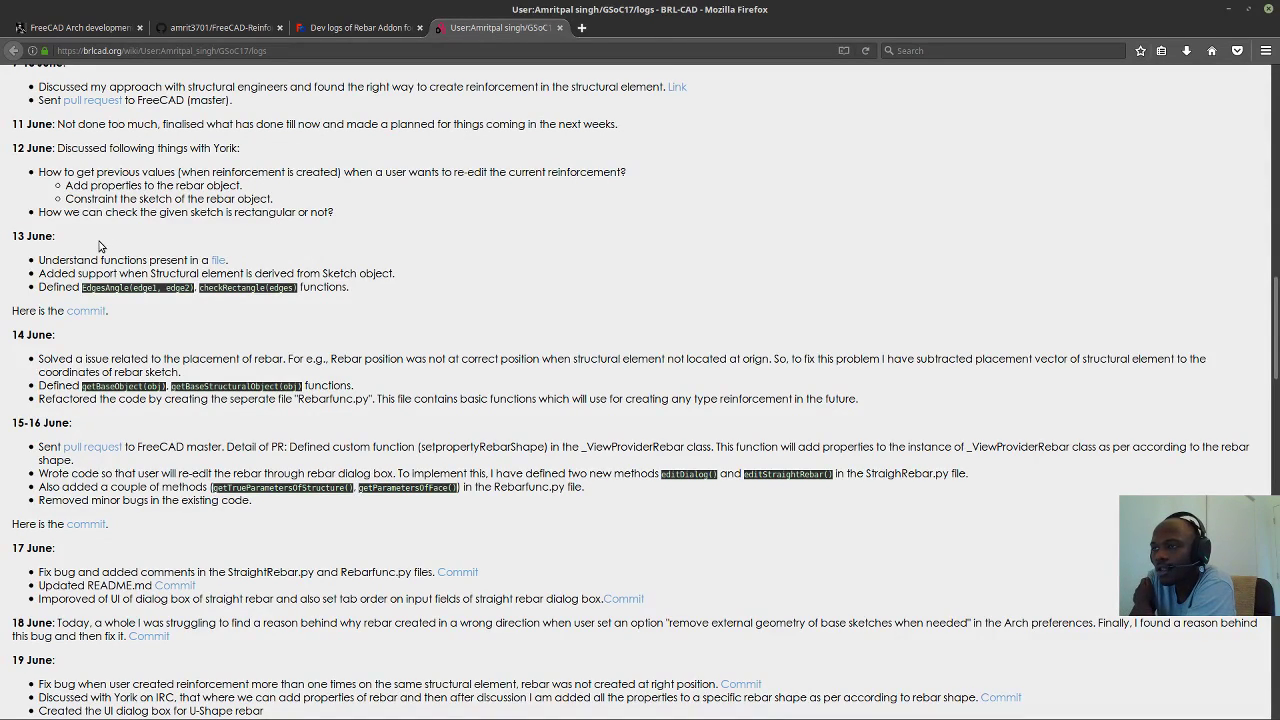
scroll(46, 268, "down", 1)
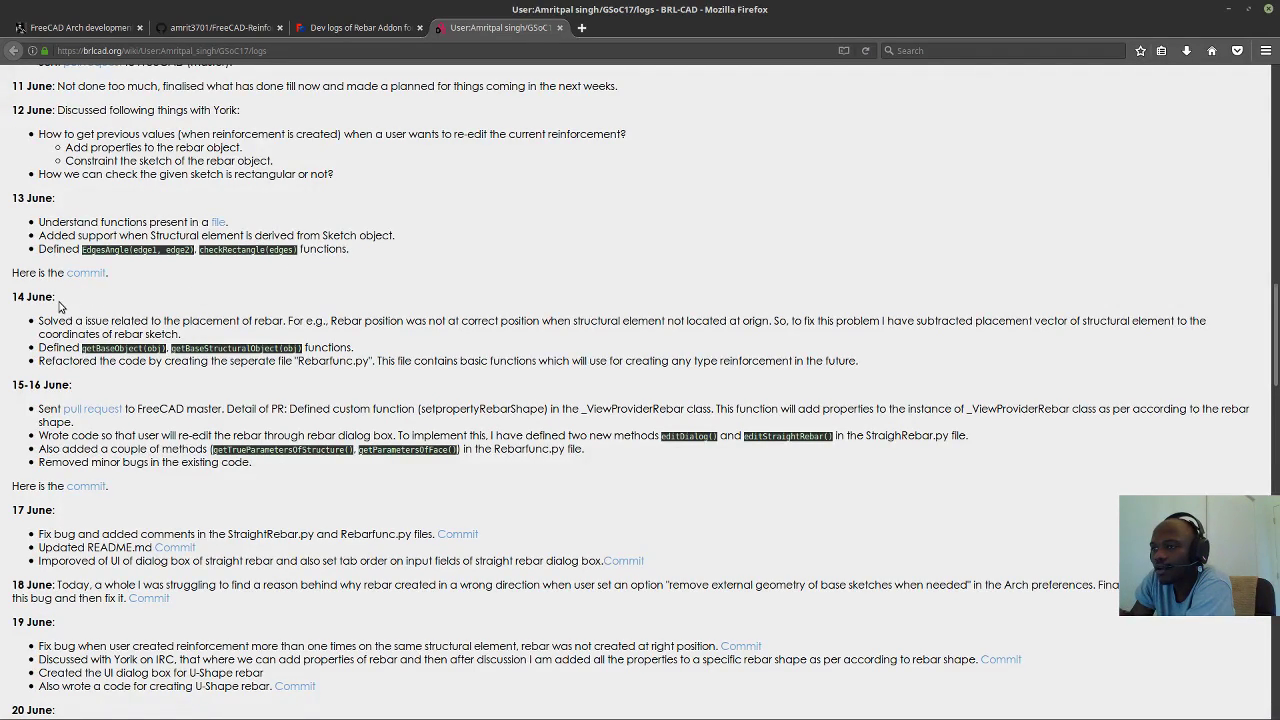
scroll(68, 312, "down", 1)
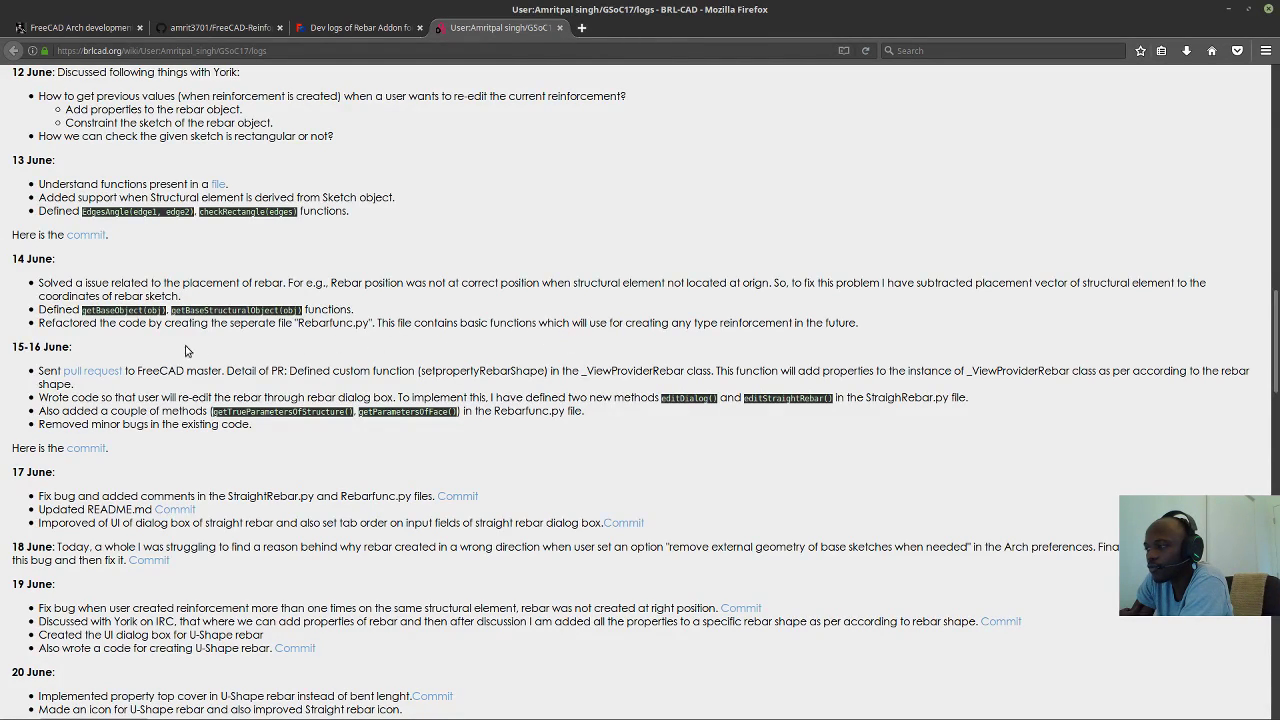
Read the 15-16 June entry about the pull request to FreeCAD master, highlighting "Detail of PR:".
scroll(140, 353, "down", 3)
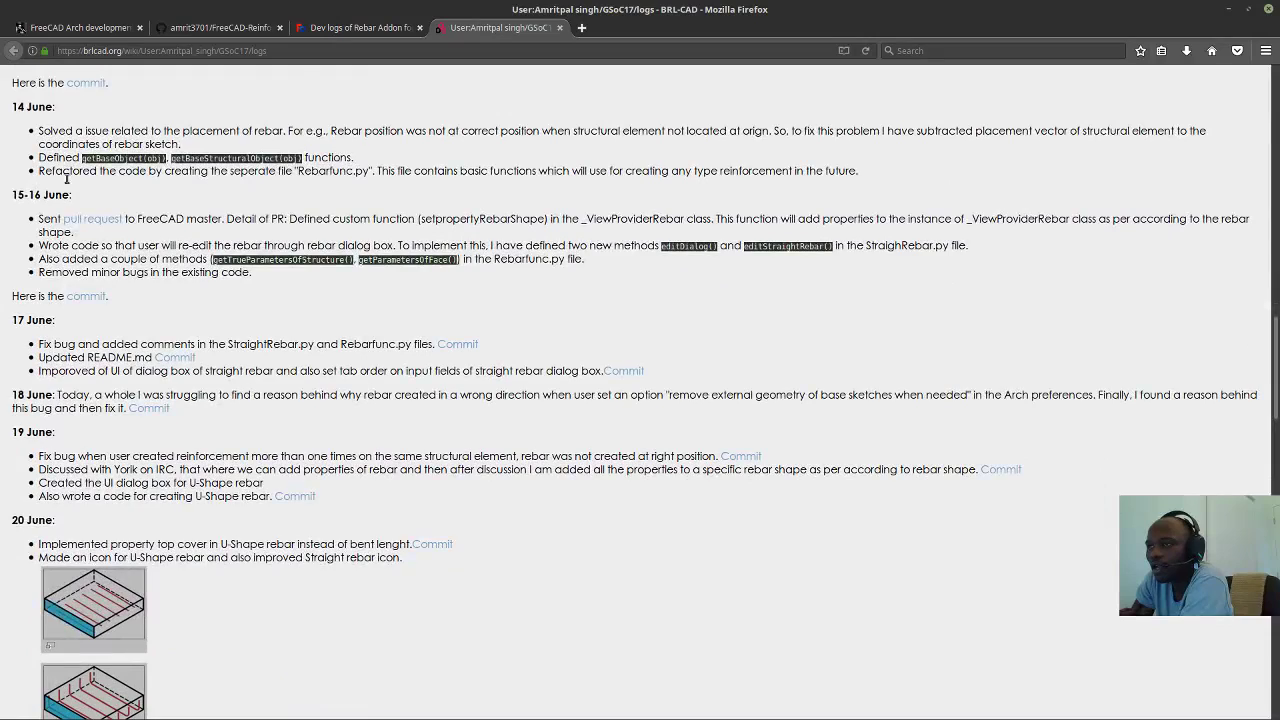
scroll(62, 174, "up", 2)
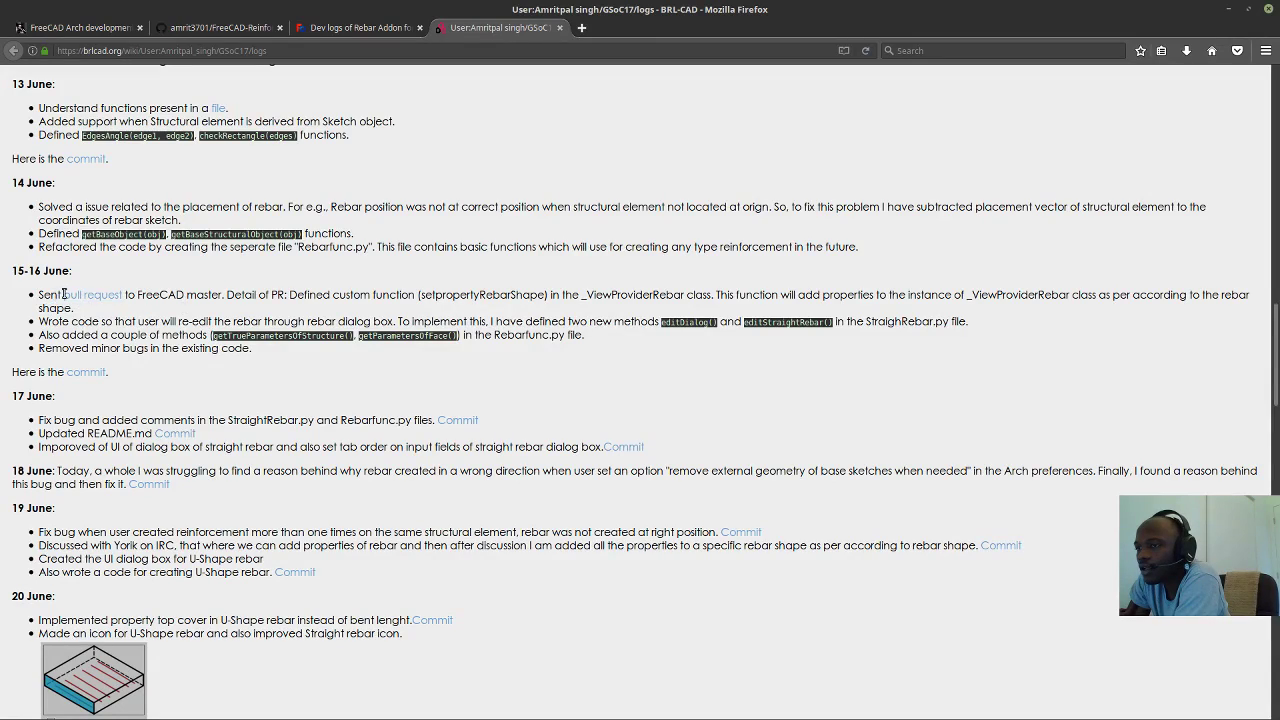
left_click_drag(131, 297, 289, 291)
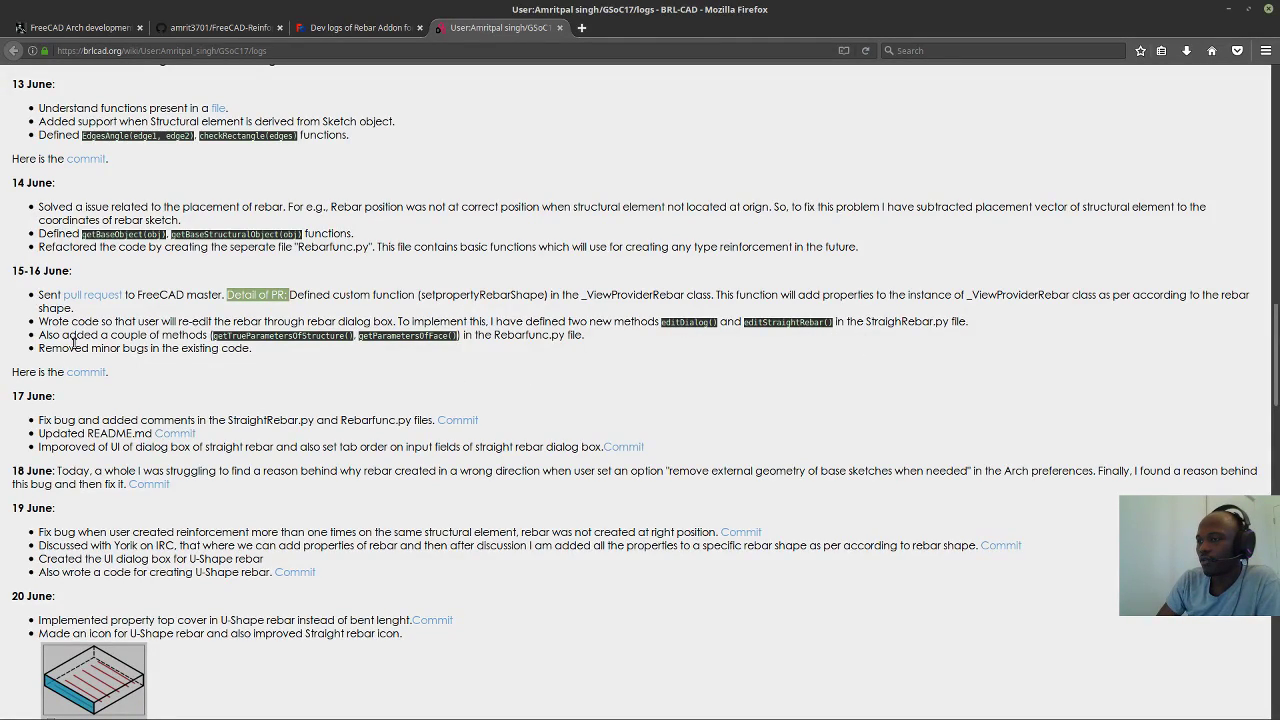
Read the 17 June to 20 June entries and examine the Straight and U-Shape rebar icons.
scroll(172, 384, "down", 3)
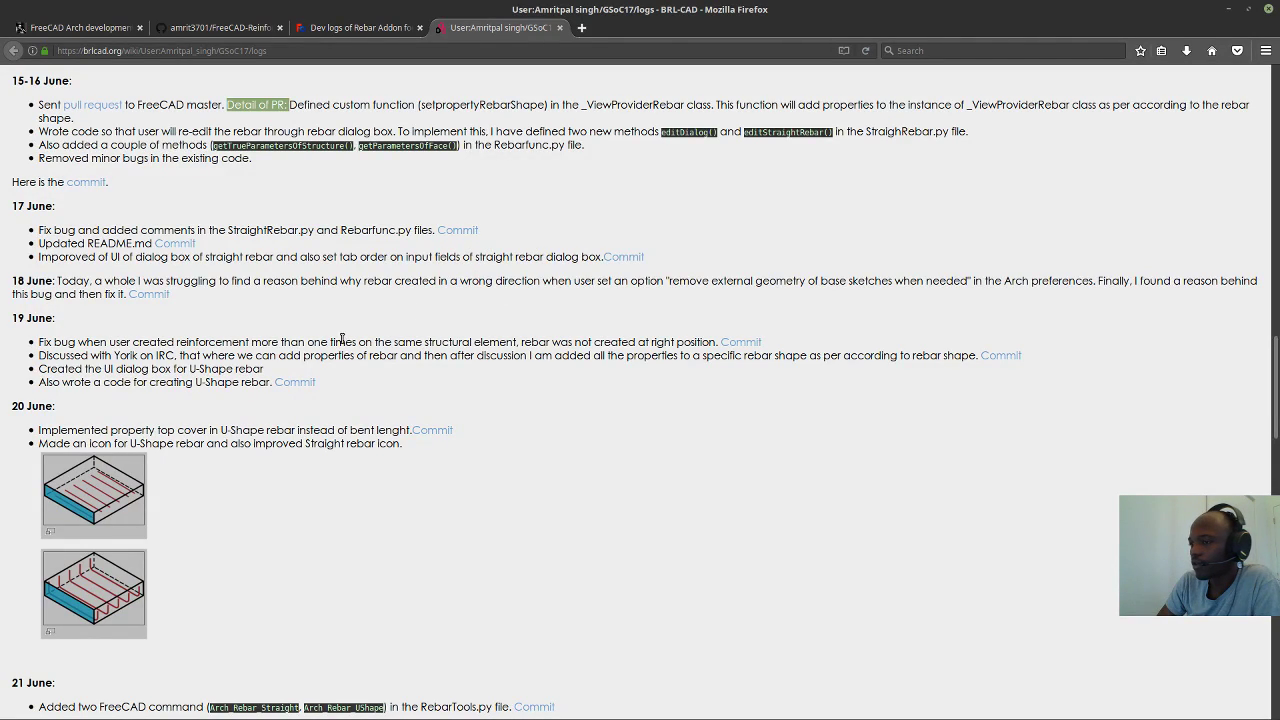
scroll(535, 256, "down", 2)
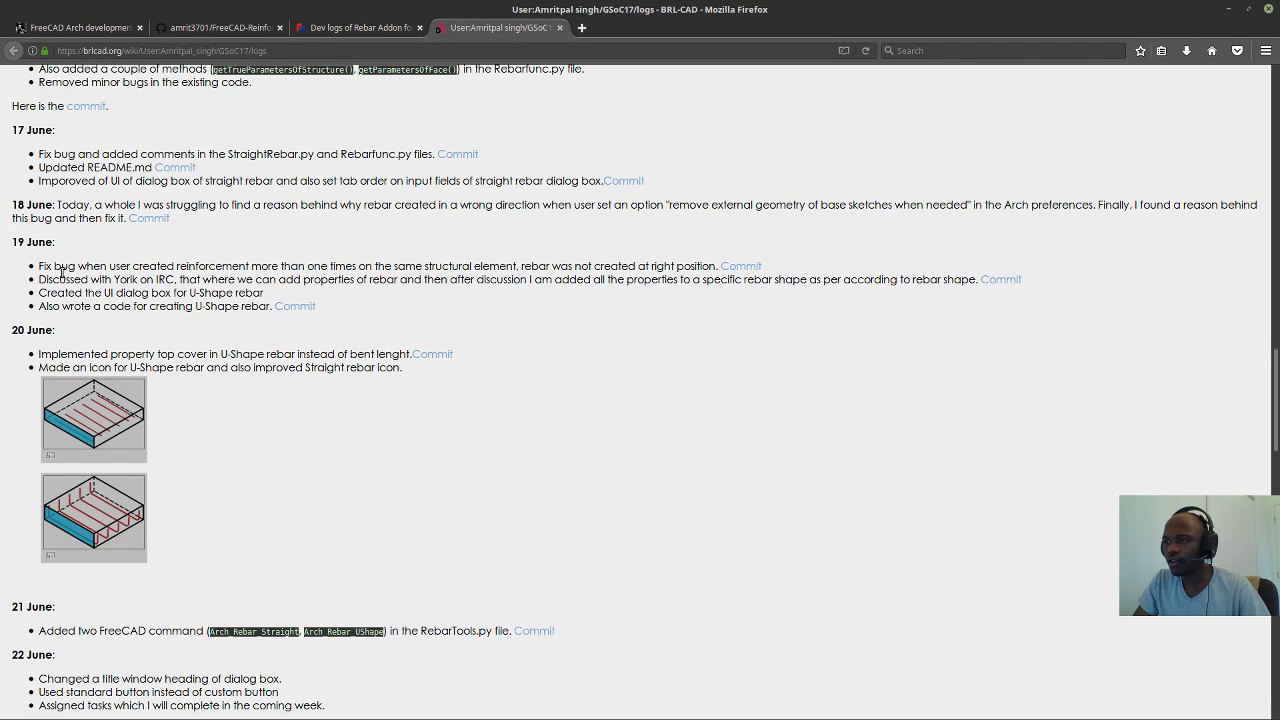
scroll(62, 272, "down", 1)
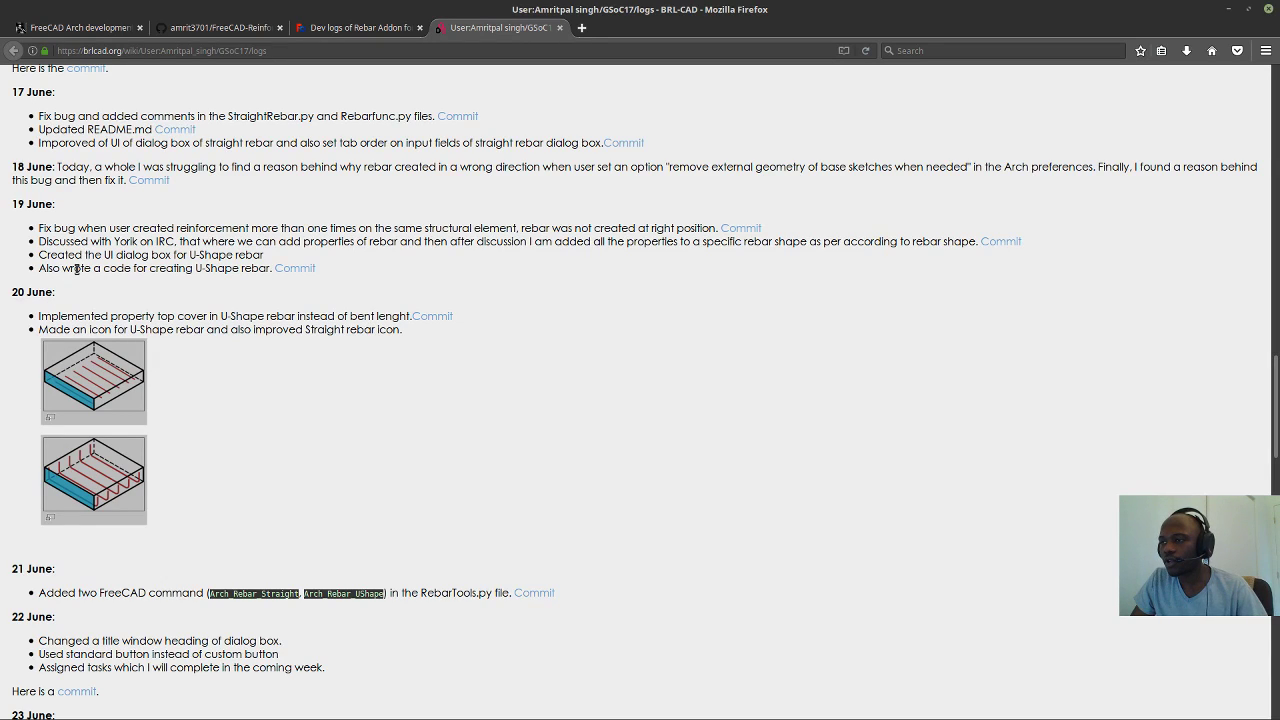
scroll(229, 283, "down", 2)
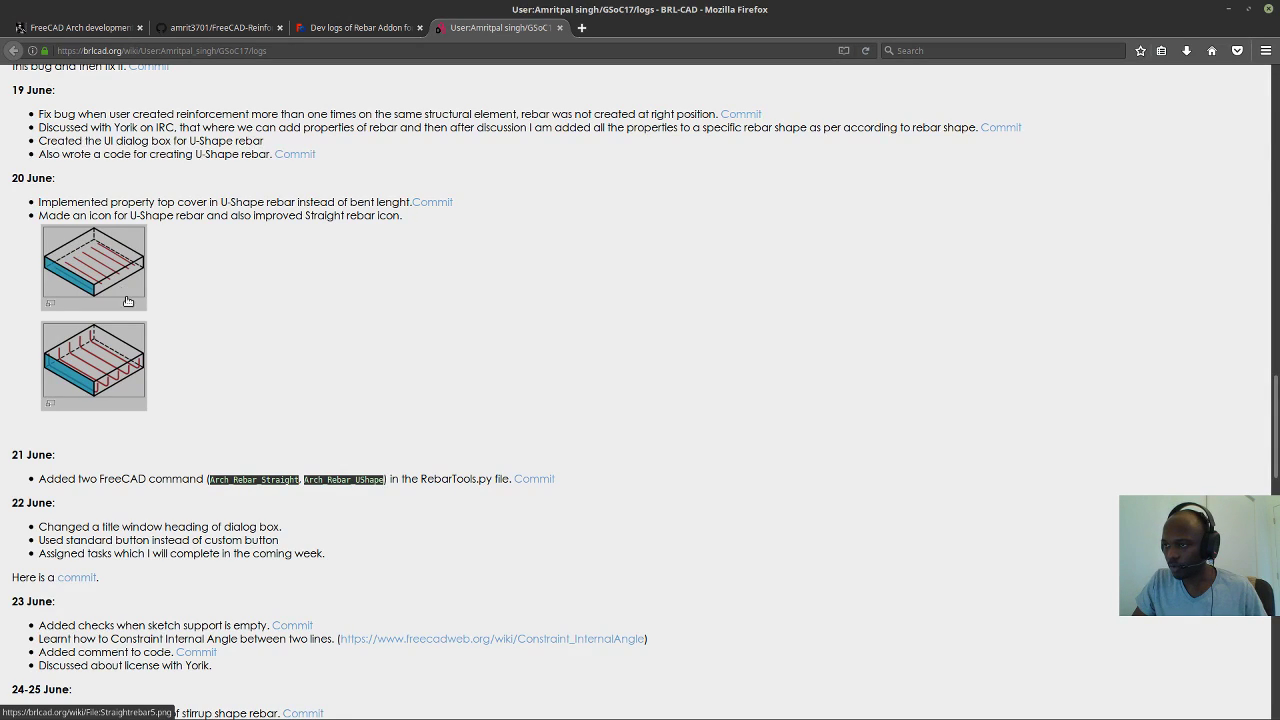
scroll(95, 300, "down", 2)
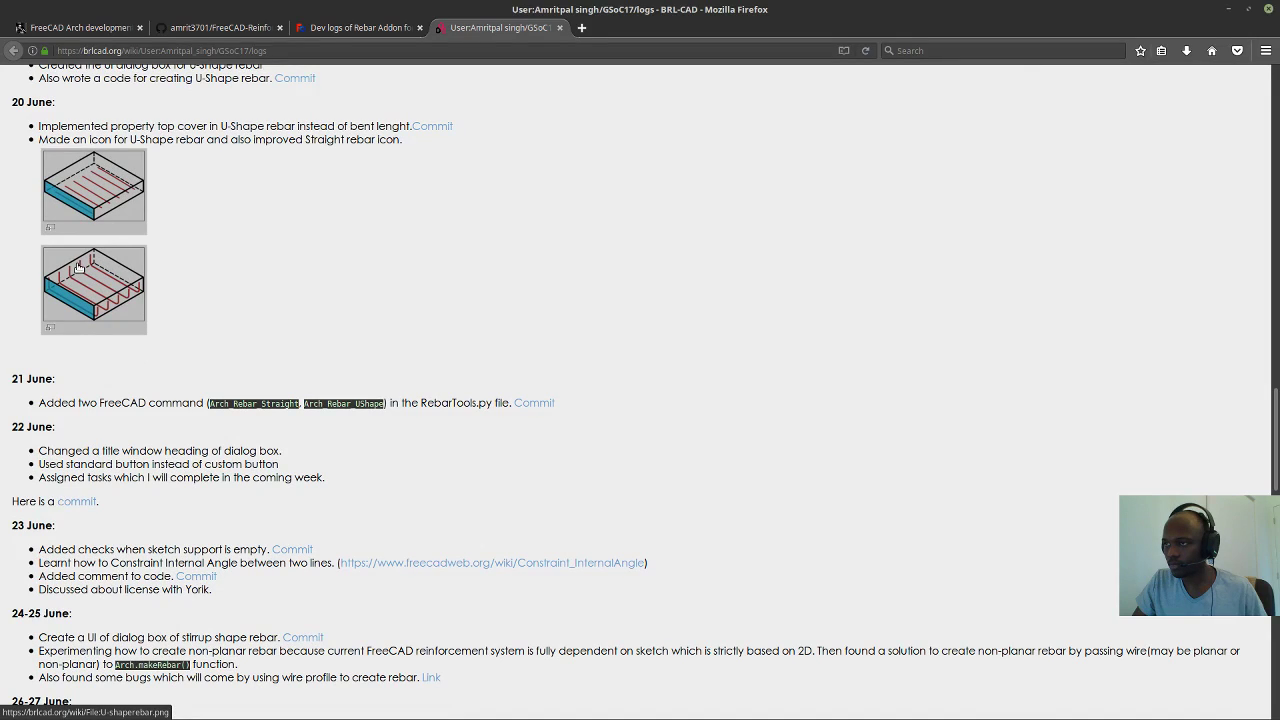
Read the 21 June to 27 June entries on the new rebar commands, stirrup dialog and Rebar object properties.
scroll(95, 292, "down", 3)
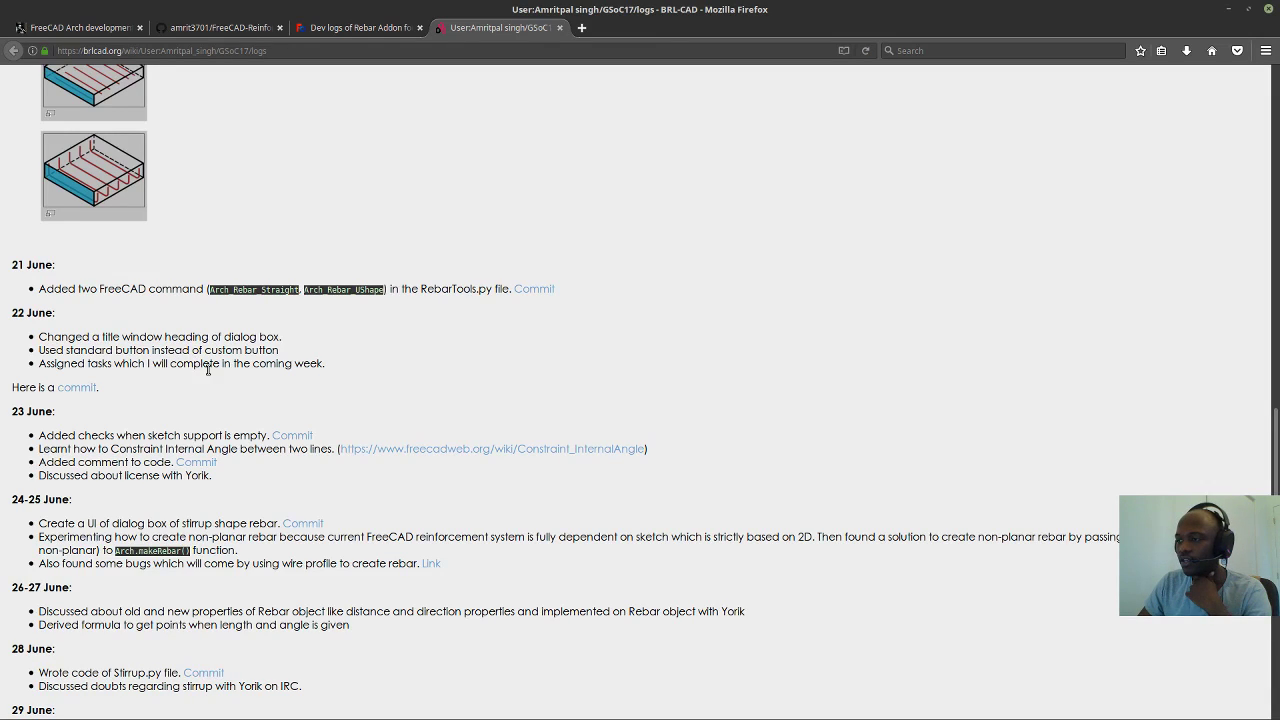
scroll(209, 365, "down", 3)
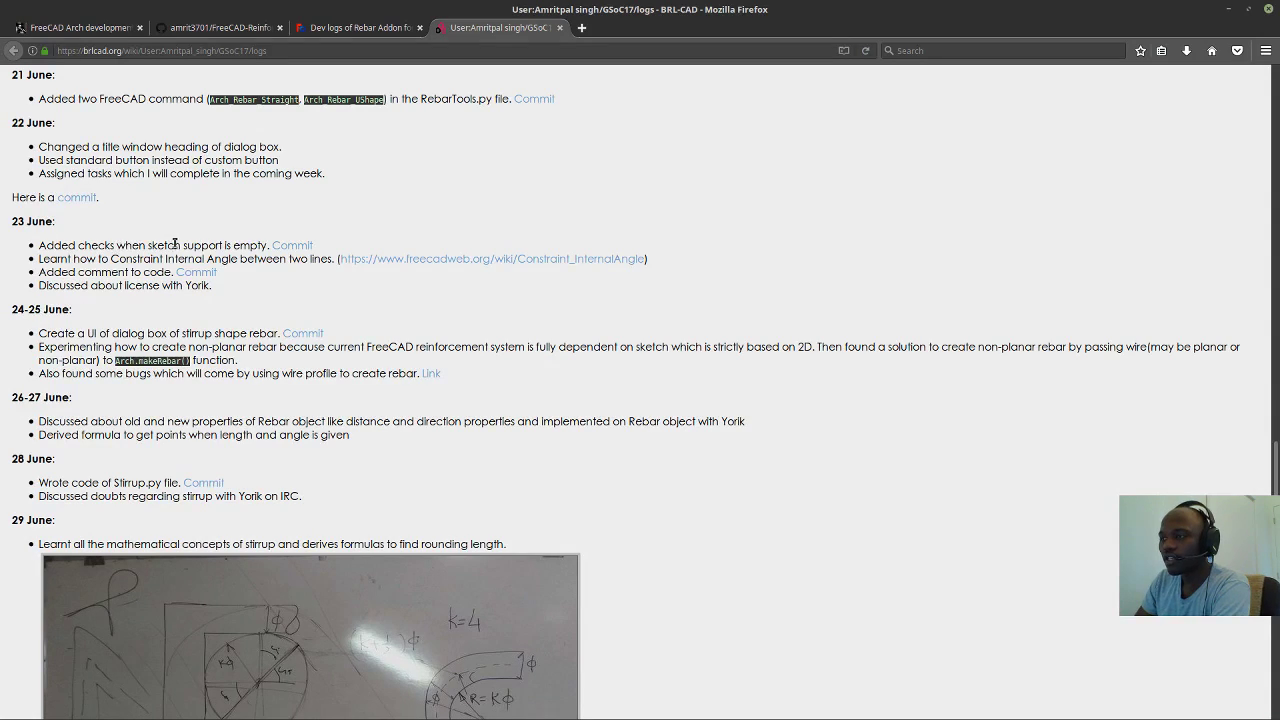
scroll(196, 255, "down", 1)
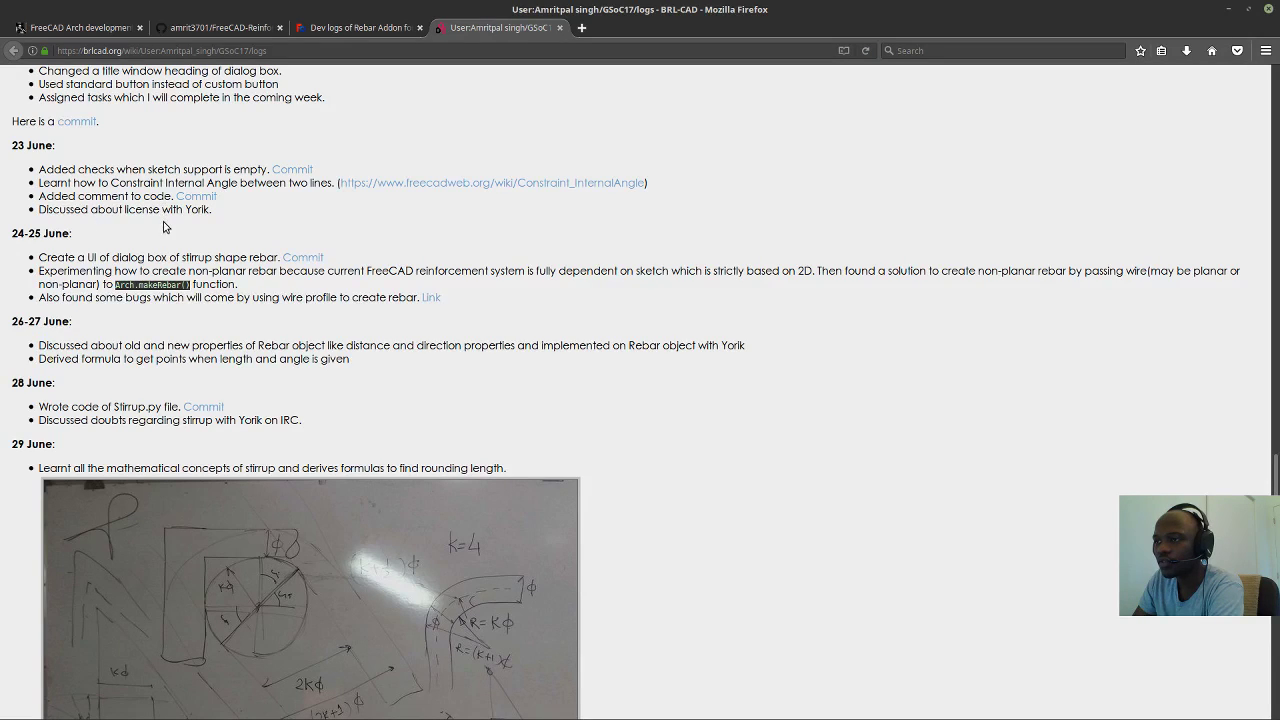
scroll(166, 226, "down", 2)
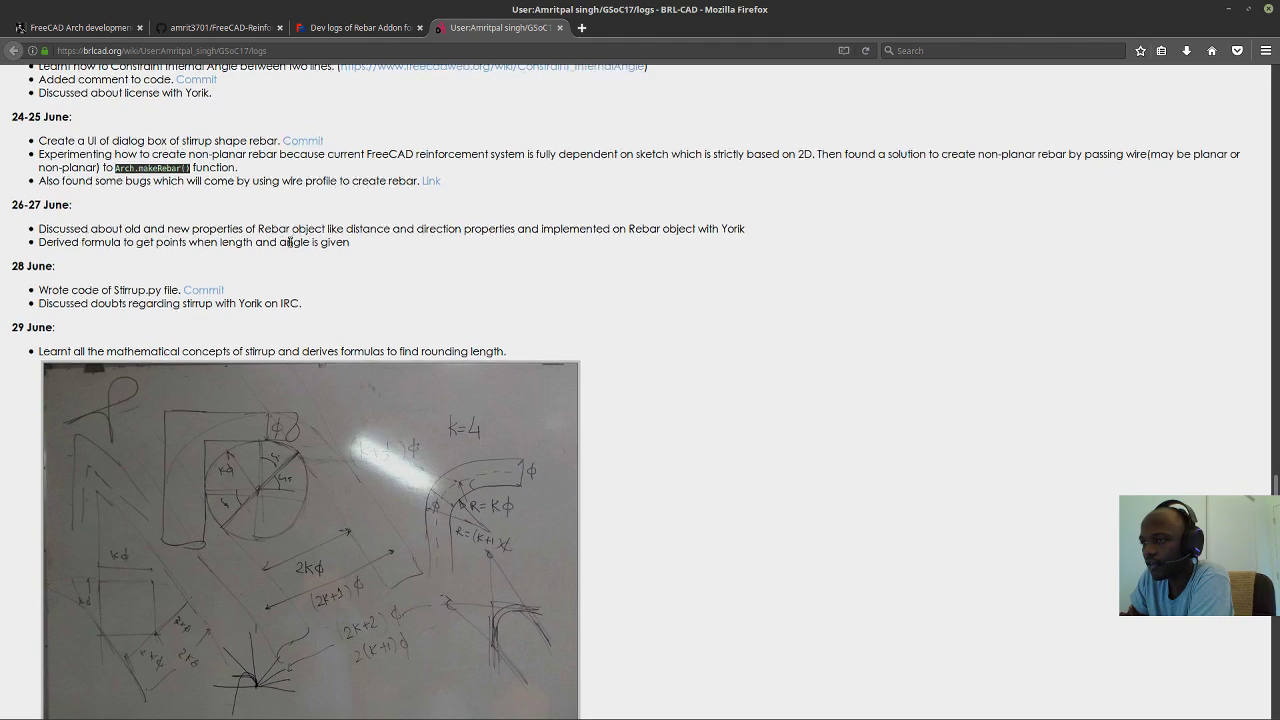
Read the 28 June and 29 June entries and examine the whiteboard photo of the stirrup rounding formulas.
scroll(57, 228, "down", 2)
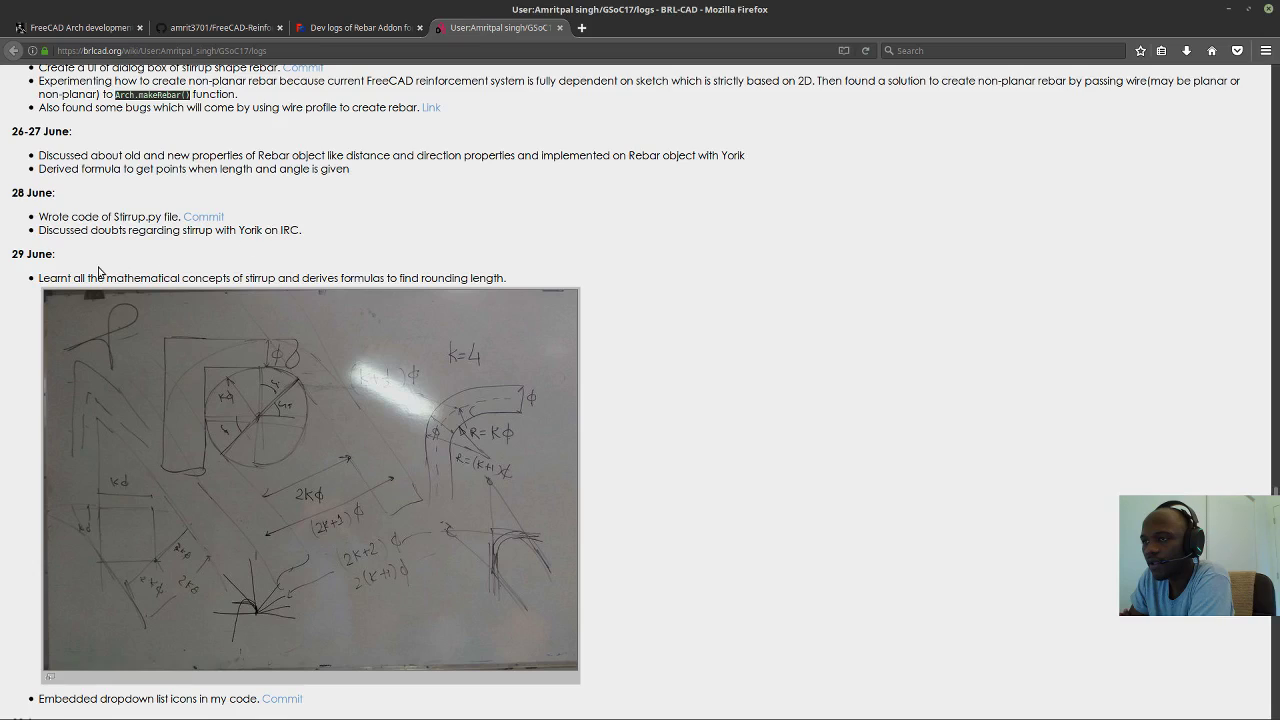
scroll(90, 273, "down", 1)
scroll(80, 259, "down", 3)
scroll(80, 259, "up", 2)
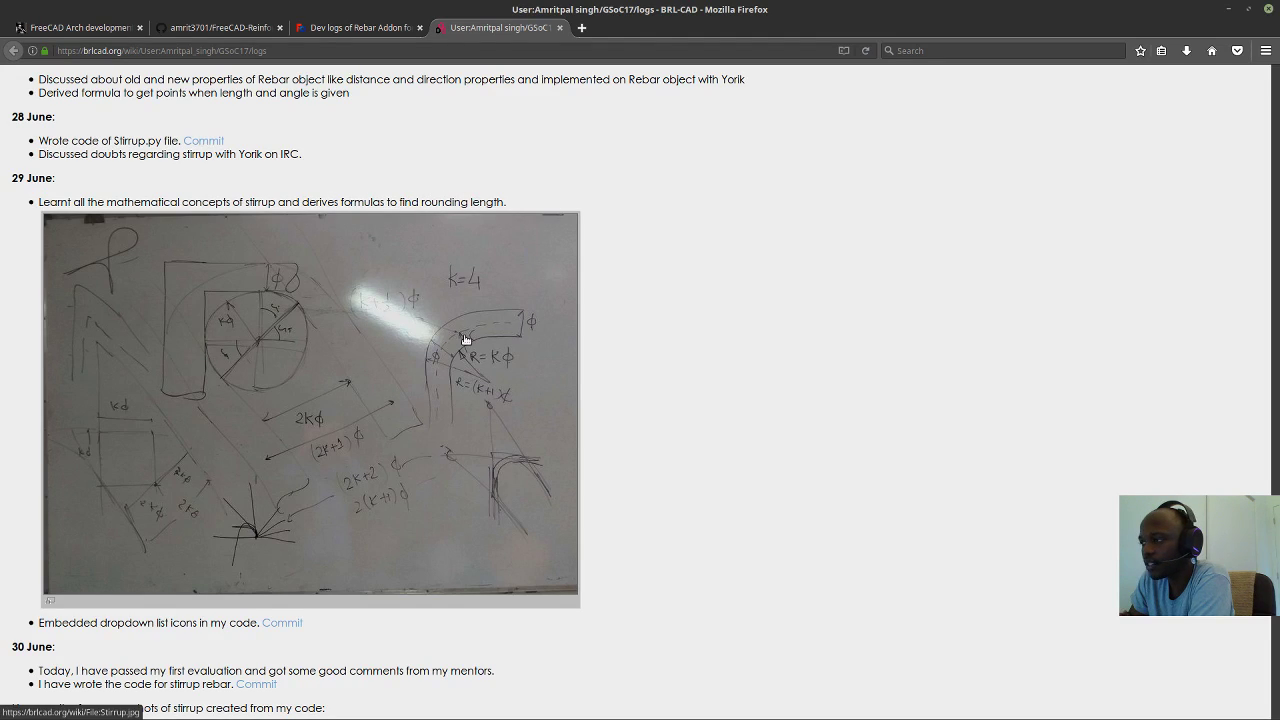
scroll(464, 408, "down", 1)
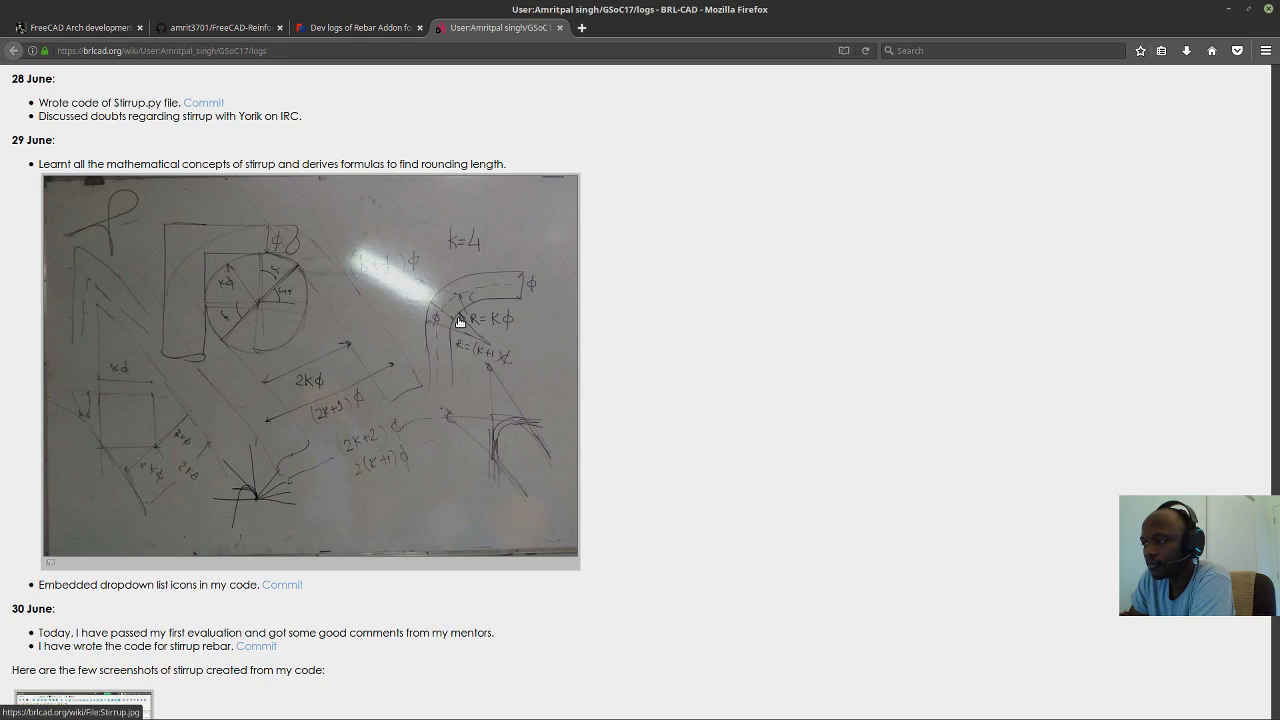
Read the 30 June entry and examine its stirrup screenshots, along with the early July entries below.
scroll(459, 320, "down", 6)
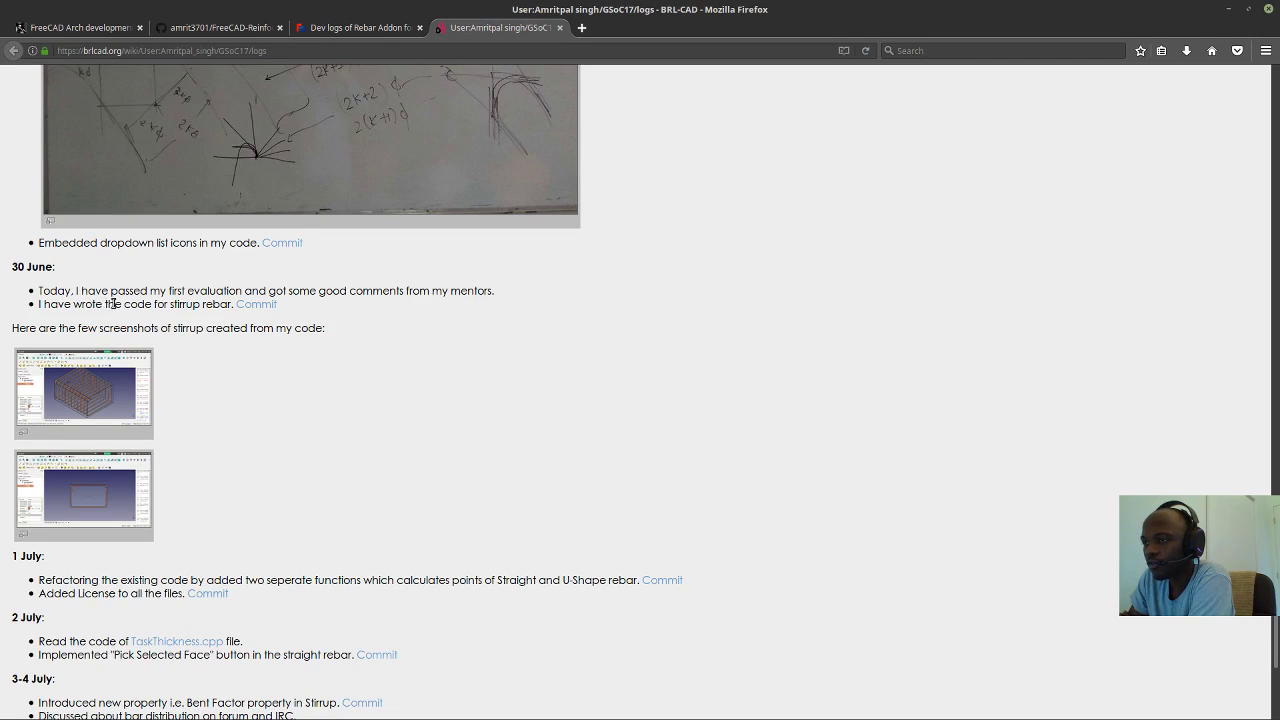
scroll(209, 306, "down", 2)
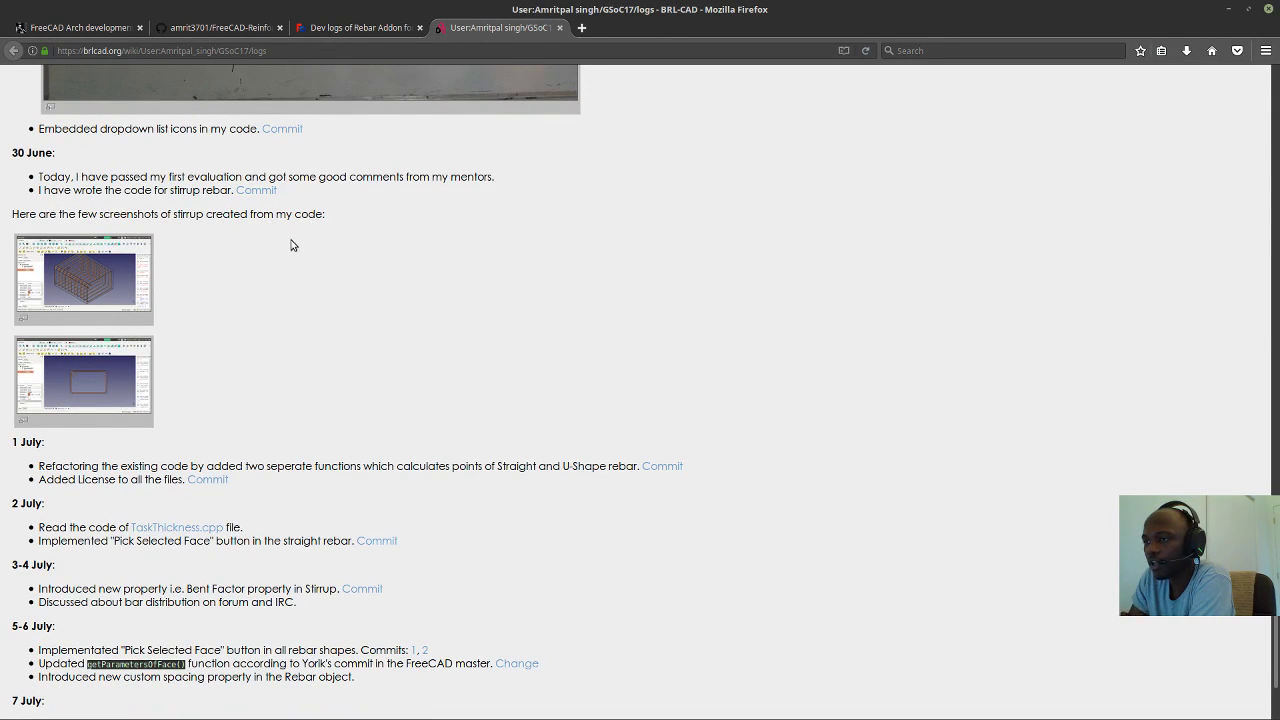
scroll(51, 273, "down", 1)
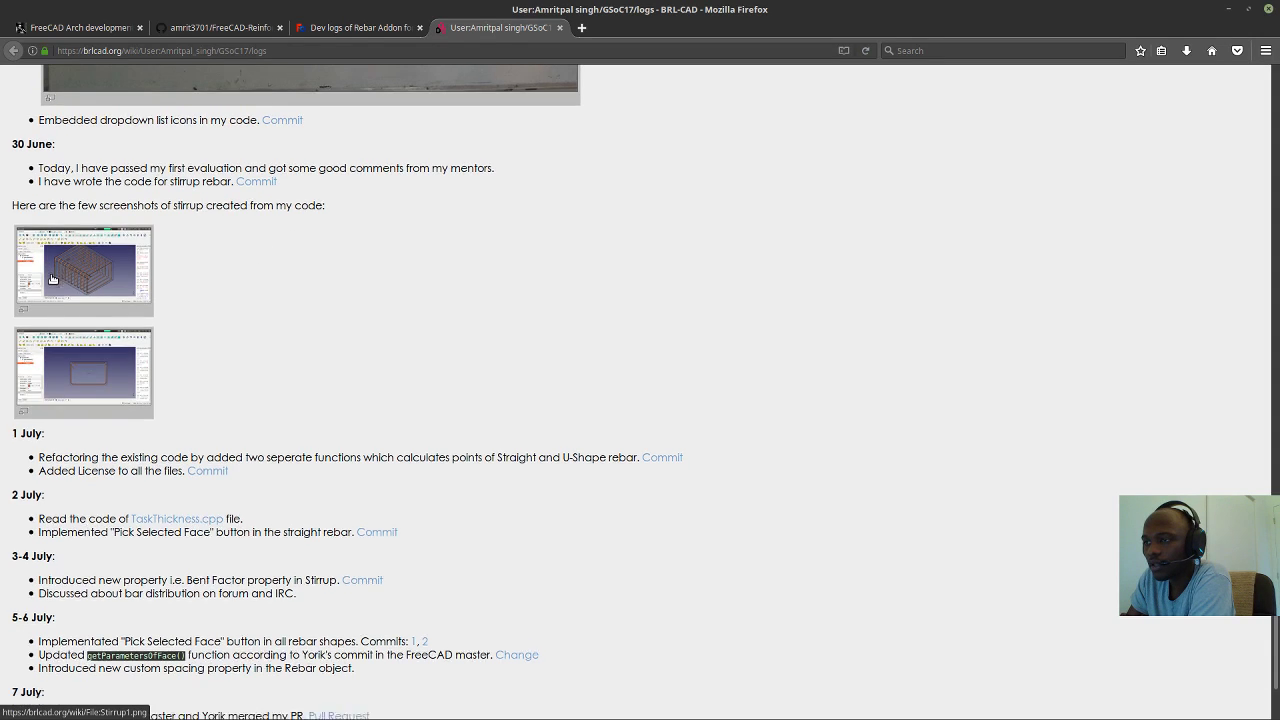
Open the 30 June entry's first stirrup screenshot, examine it and its file details, and return to the logs.
left_click(64, 246)
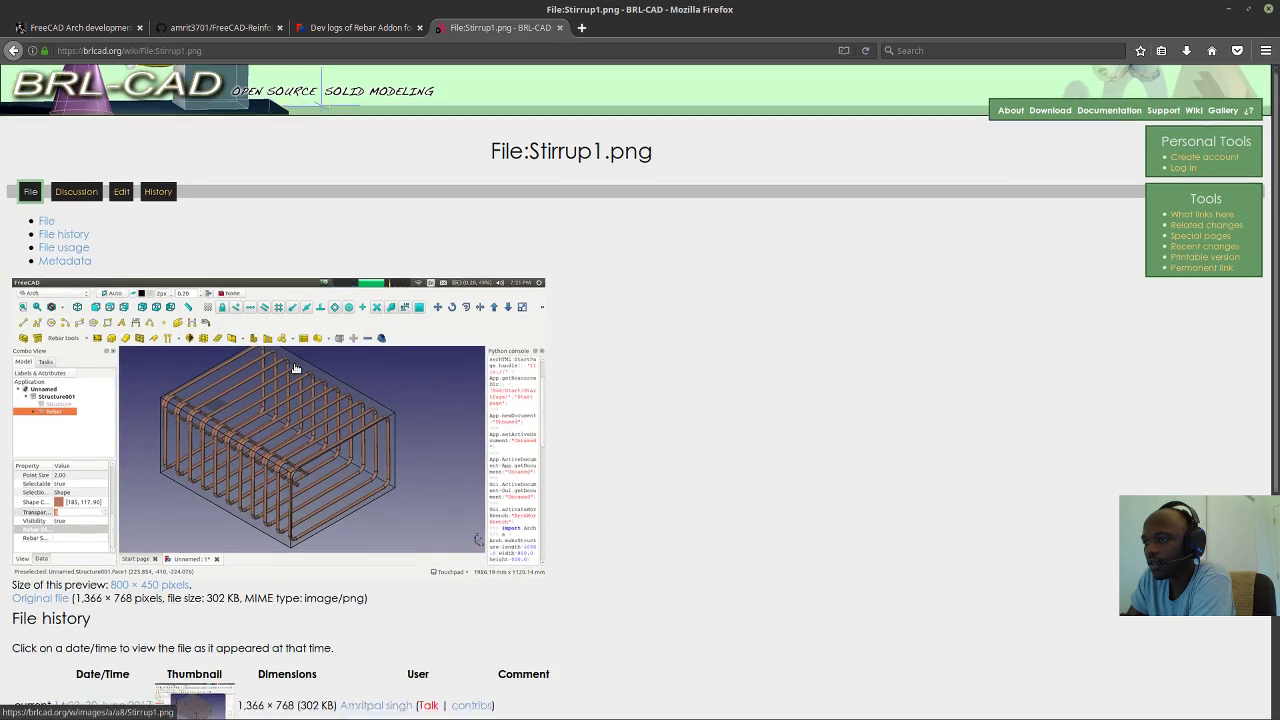
scroll(295, 366, "down", 5)
scroll(295, 366, "up", 2)
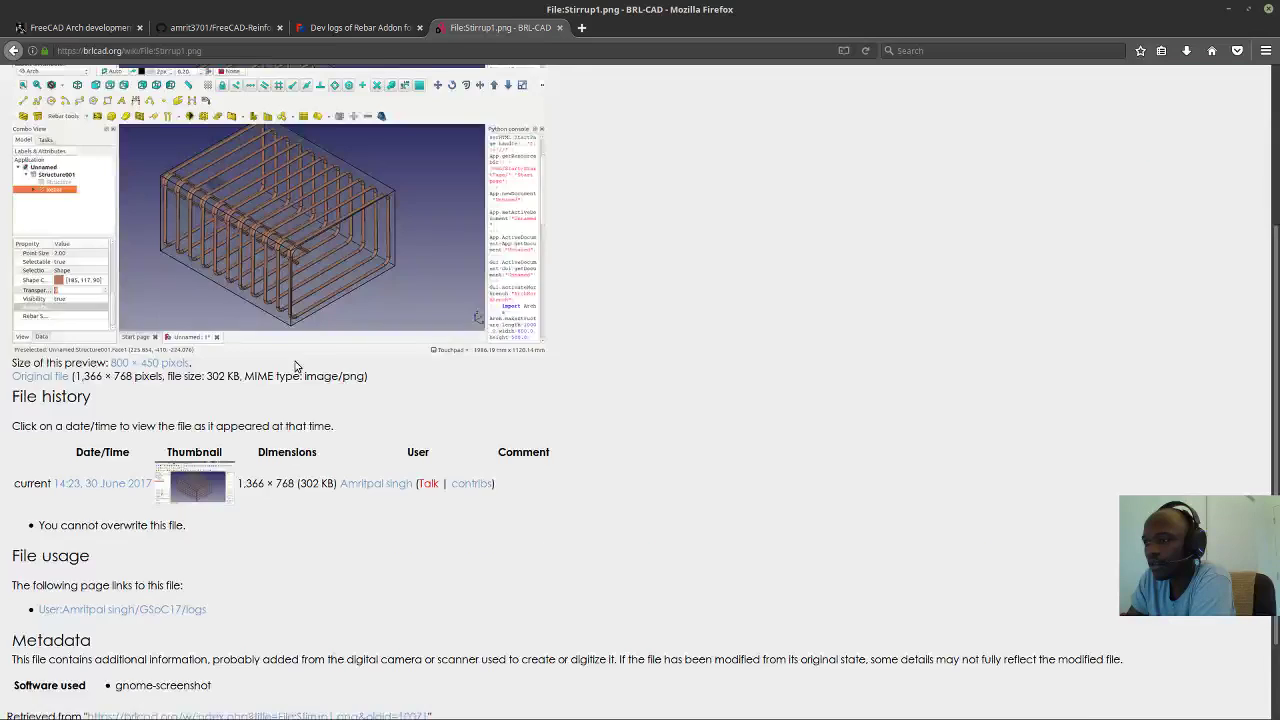
scroll(295, 366, "up", 3)
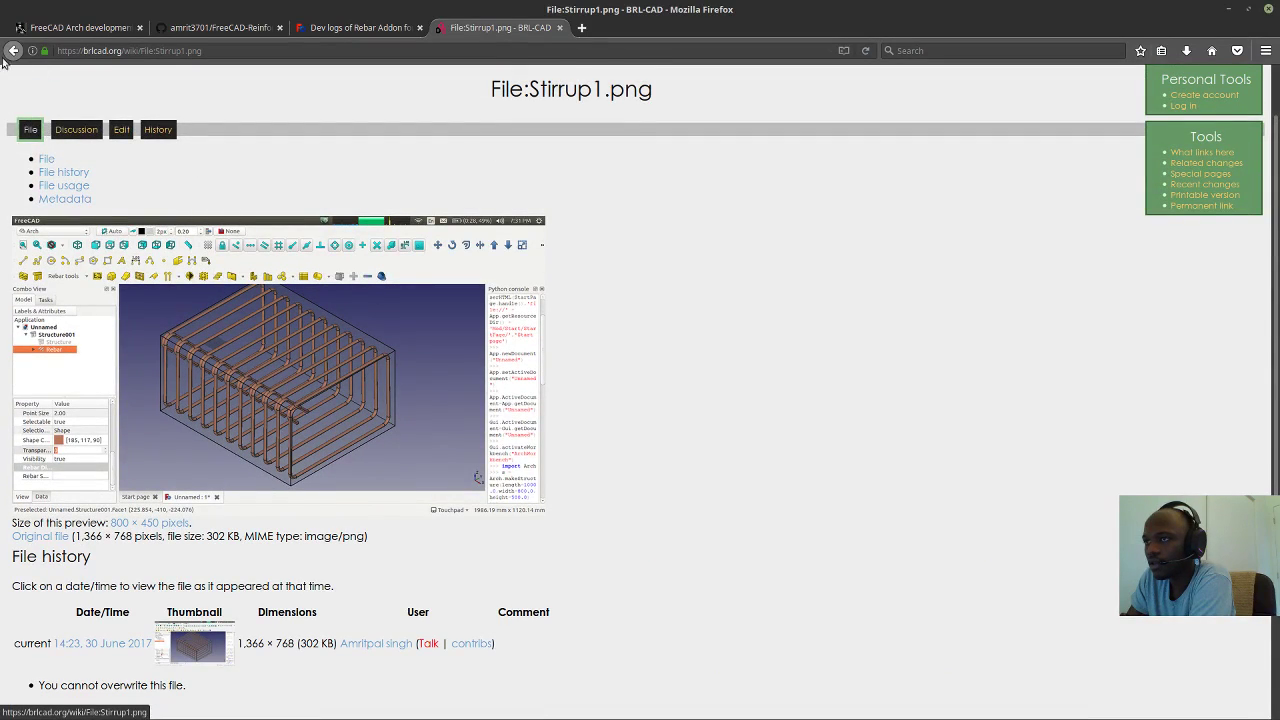
scroll(52, 180, "up", 1)
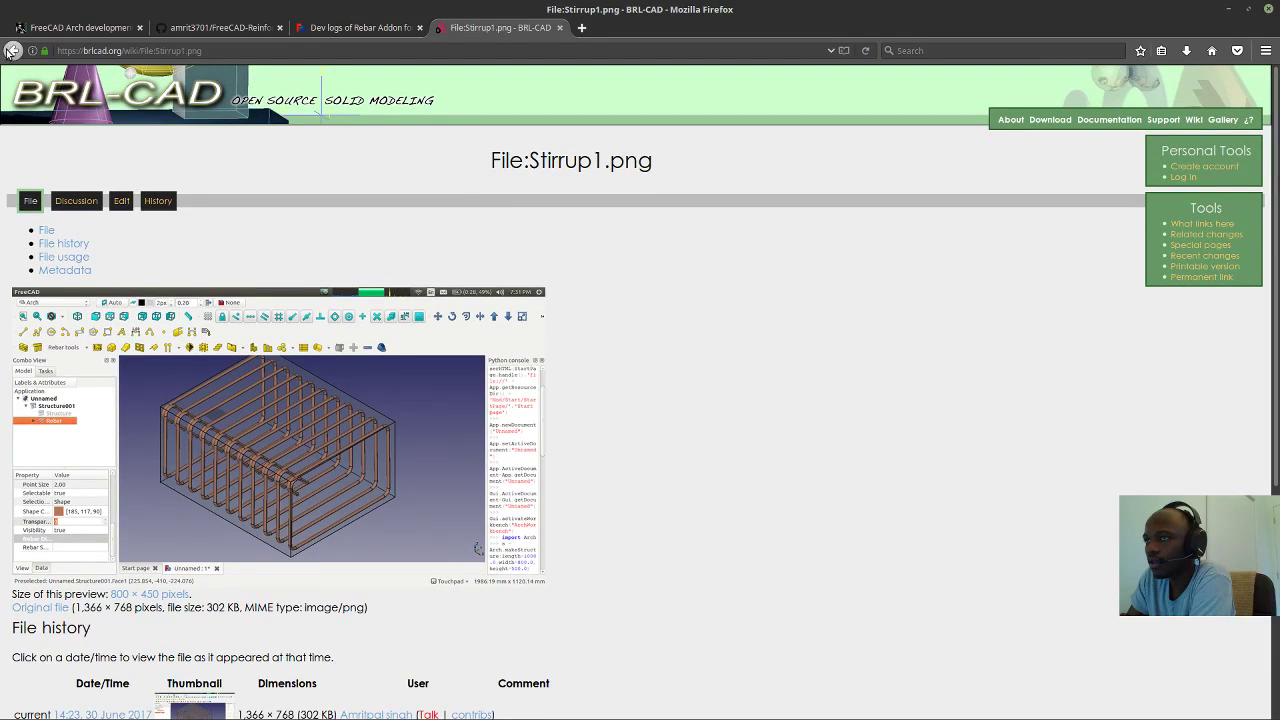
left_click(13, 50)
Examine the 30 June entry's second stirrup screenshot, showing the front view, and return to the logs.
left_click(114, 346)
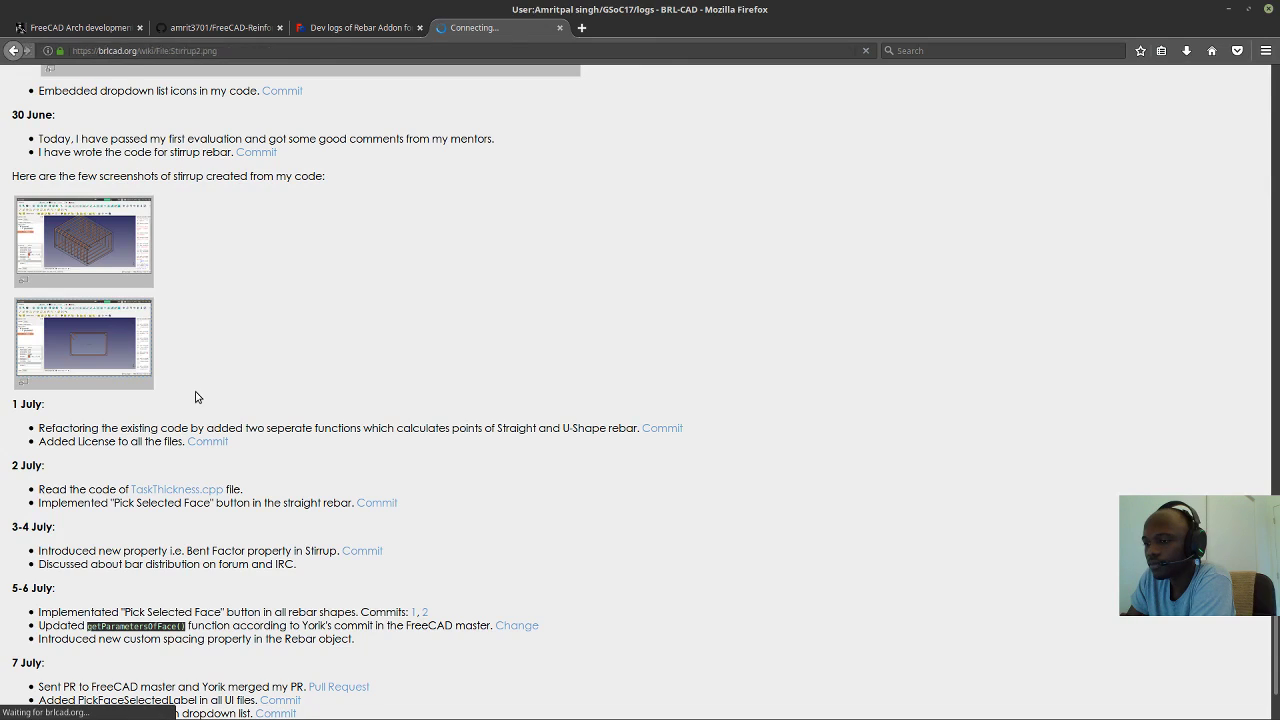
scroll(208, 386, "down", 3)
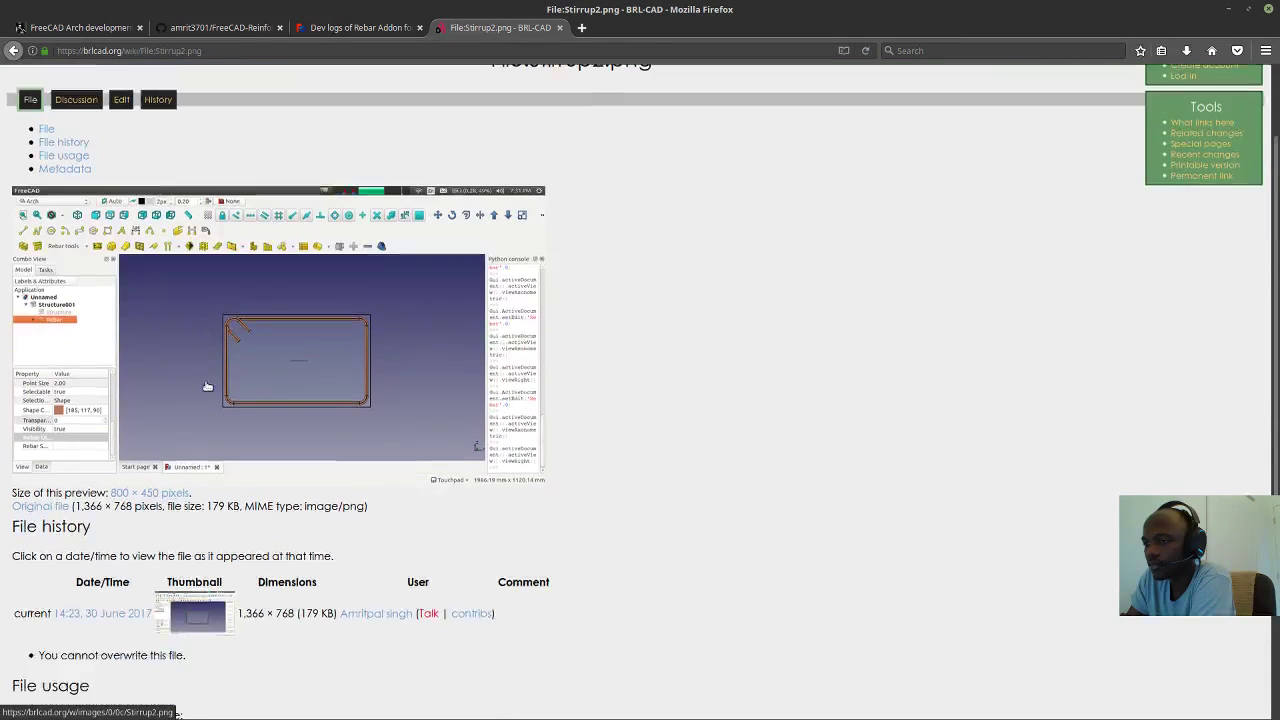
scroll(78, 166, "up", 1)
left_click(13, 50)
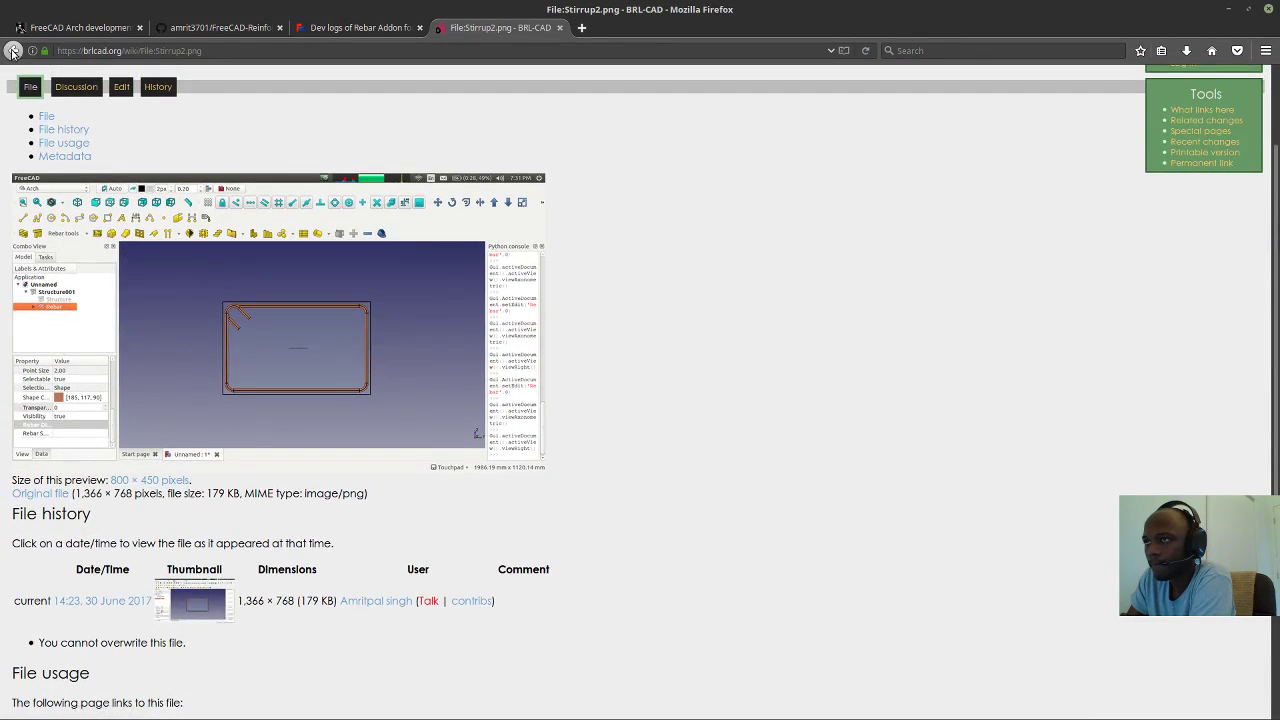
Read the 1 July to 7 July entries and look through the linked TaskThickness.cpp source code.
scroll(230, 425, "down", 3)
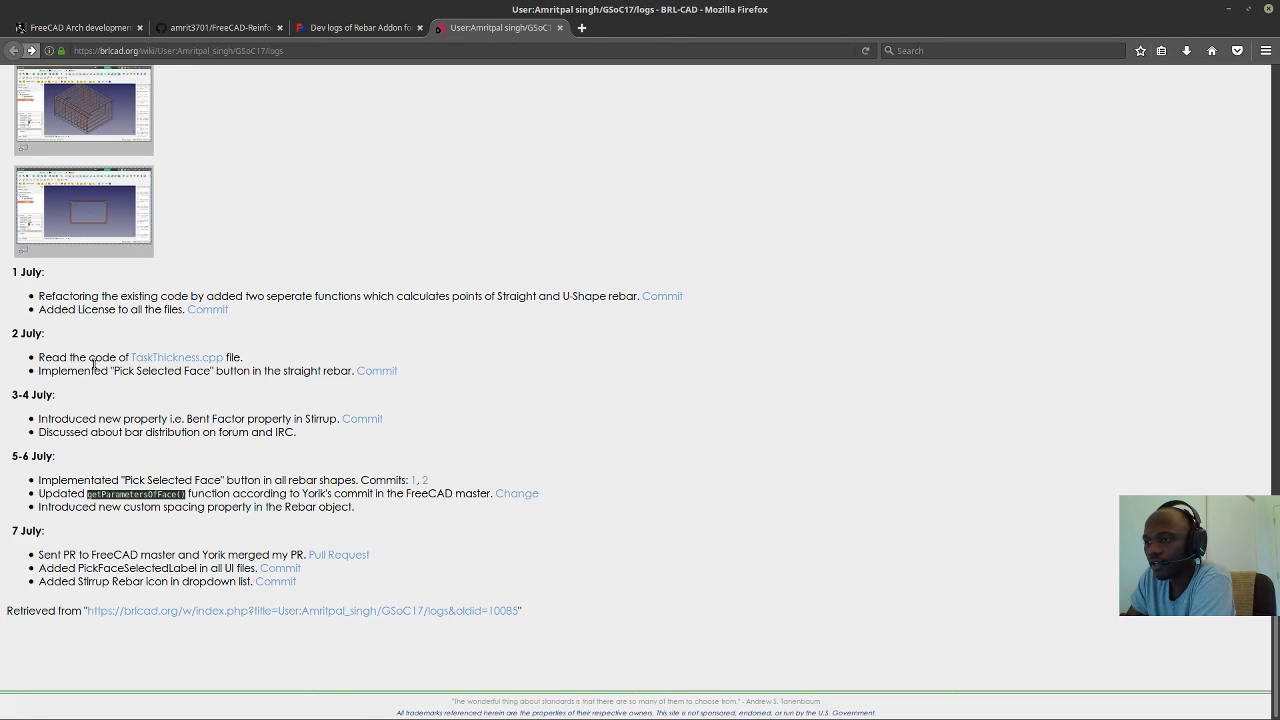
left_click(171, 359)
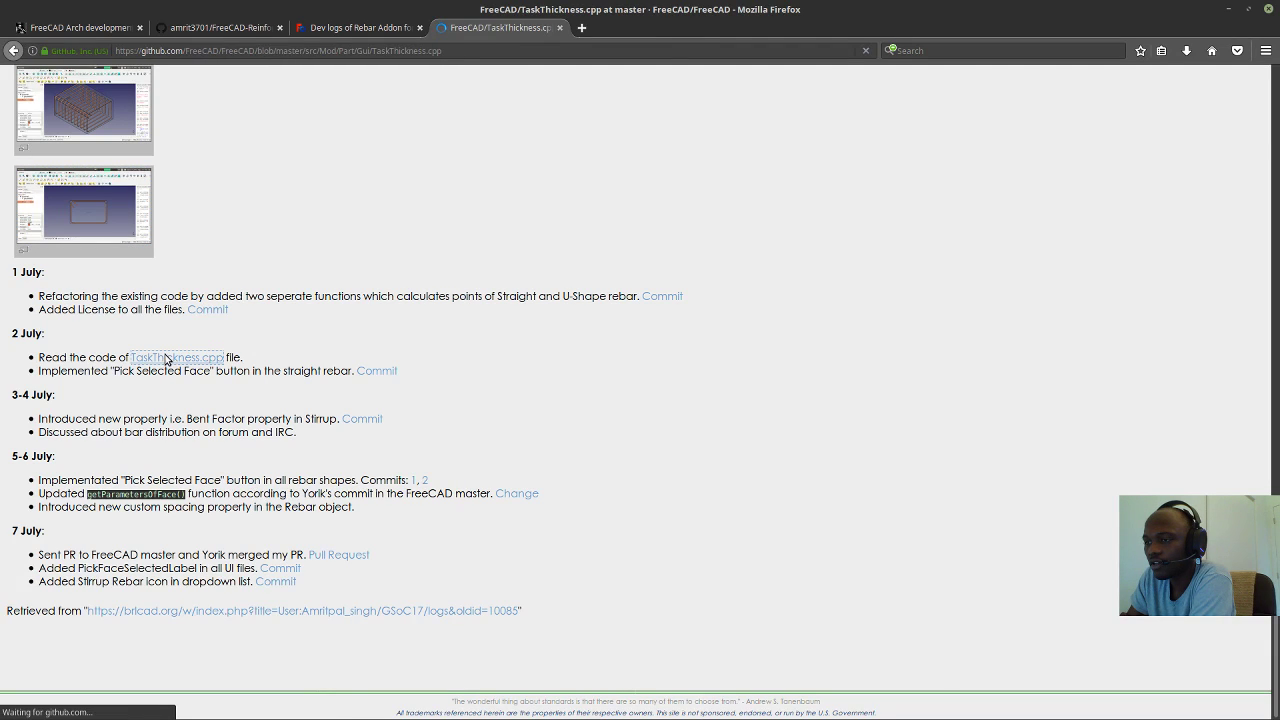
scroll(380, 350, "down", 6)
scroll(252, 348, "up", 5)
scroll(250, 363, "down", 10)
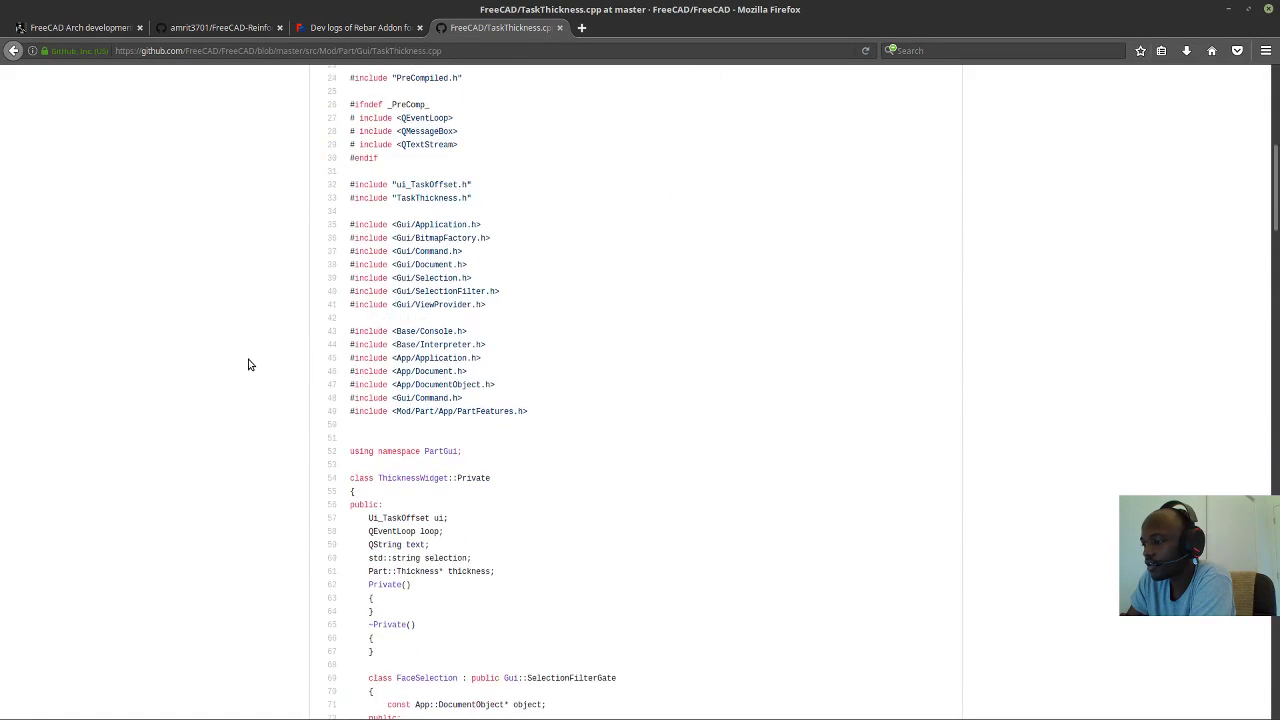
scroll(250, 364, "down", 12)
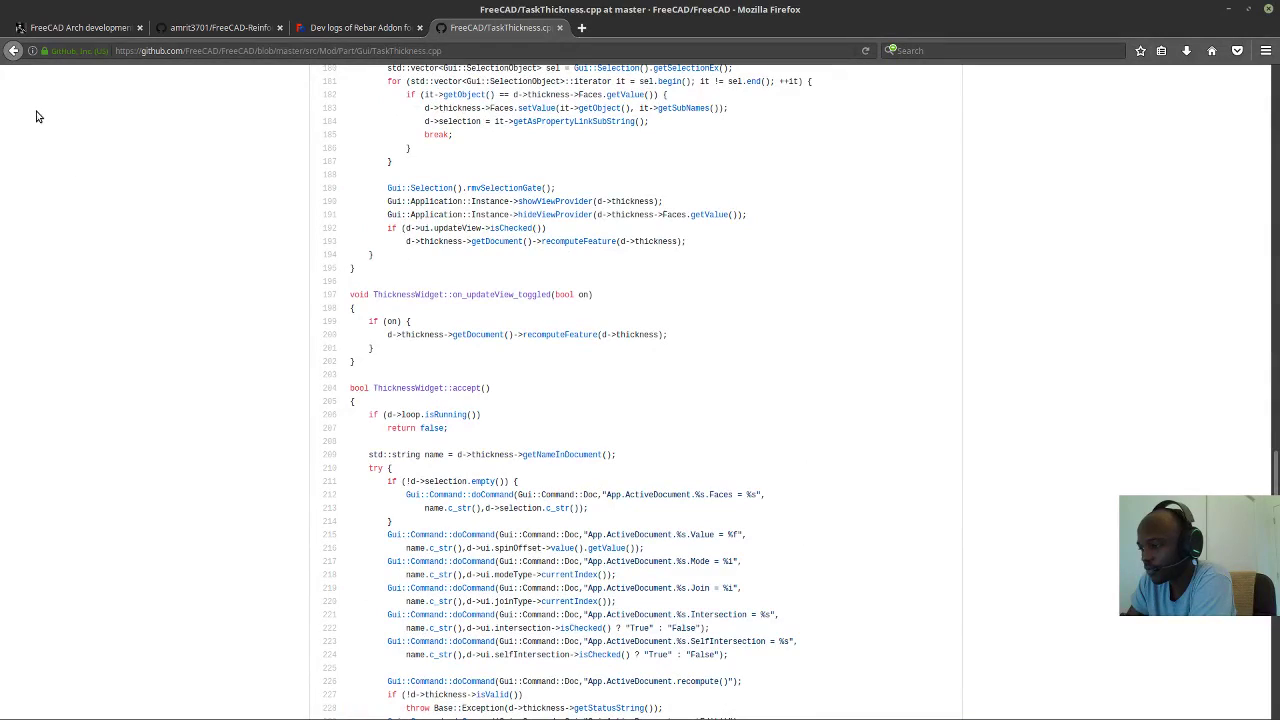
left_click(12, 49)
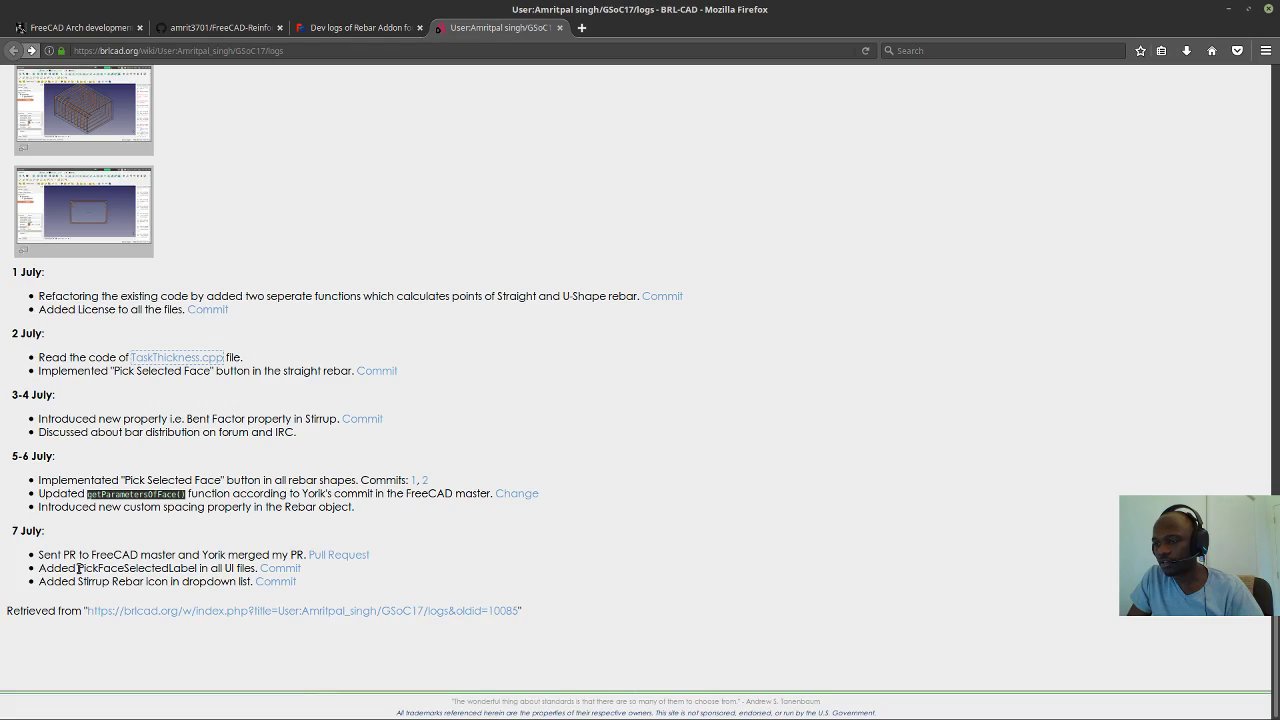
Go back to the start of the development logs and reread the opening posts of the Rebar Addon forum thread.
scroll(100, 515, "up", 10)
scroll(100, 511, "up", 15)
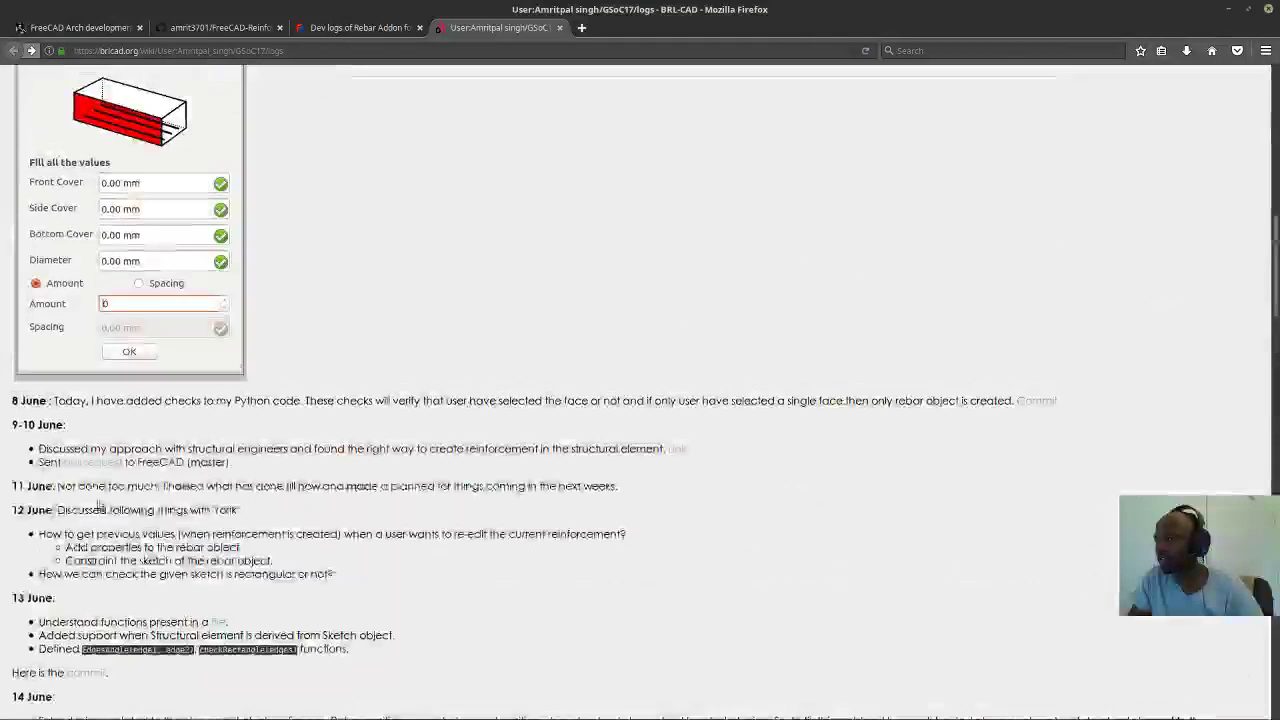
scroll(486, 277, "up", 3)
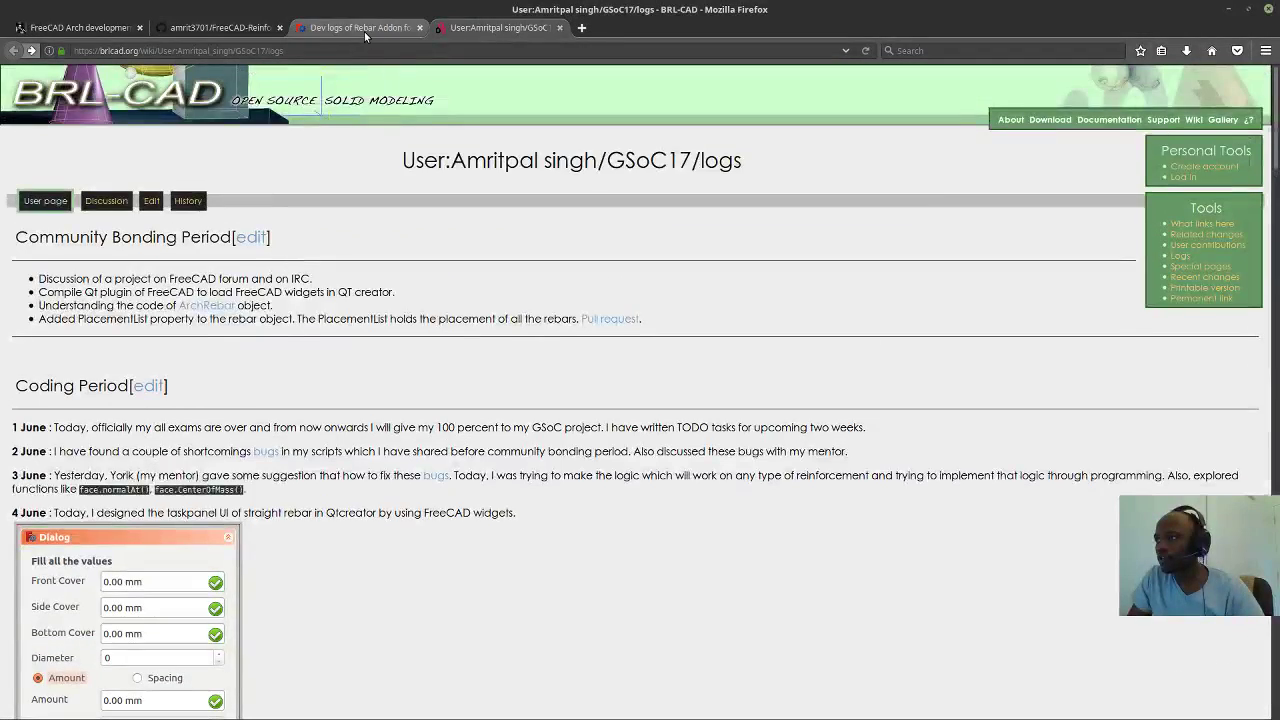
left_click(364, 28)
scroll(385, 292, "down", 5)
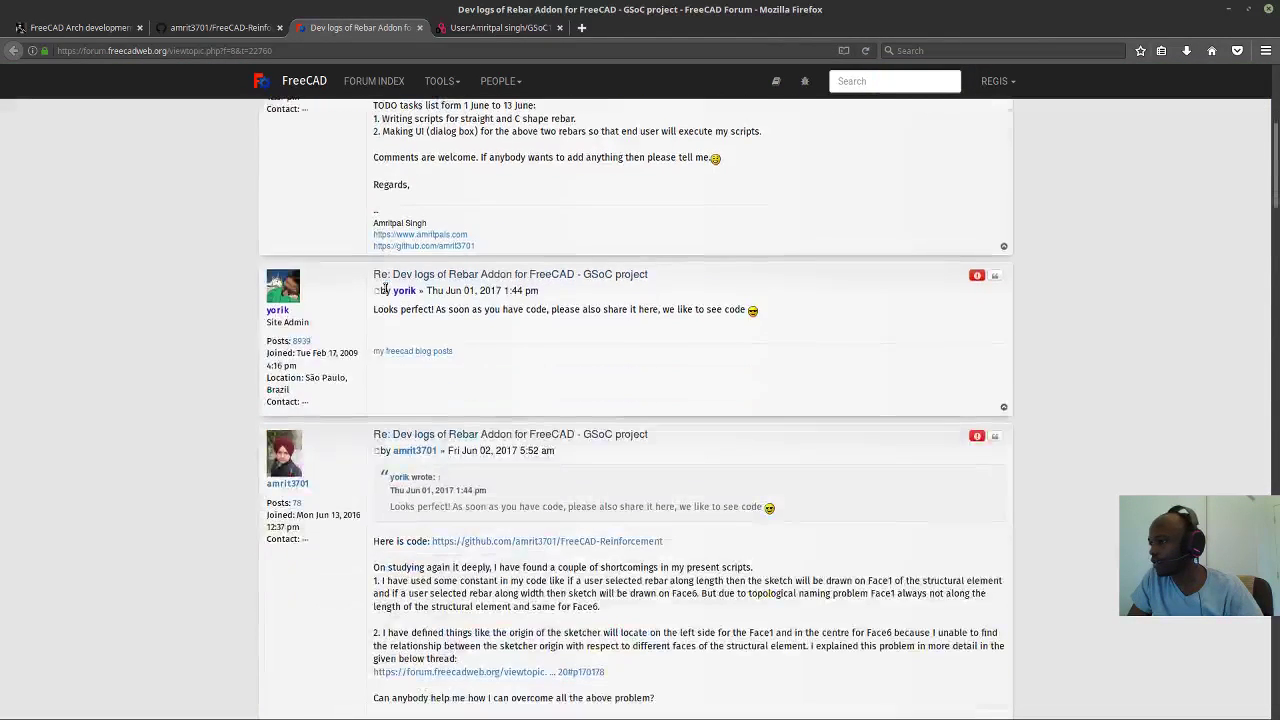
scroll(385, 292, "up", 4)
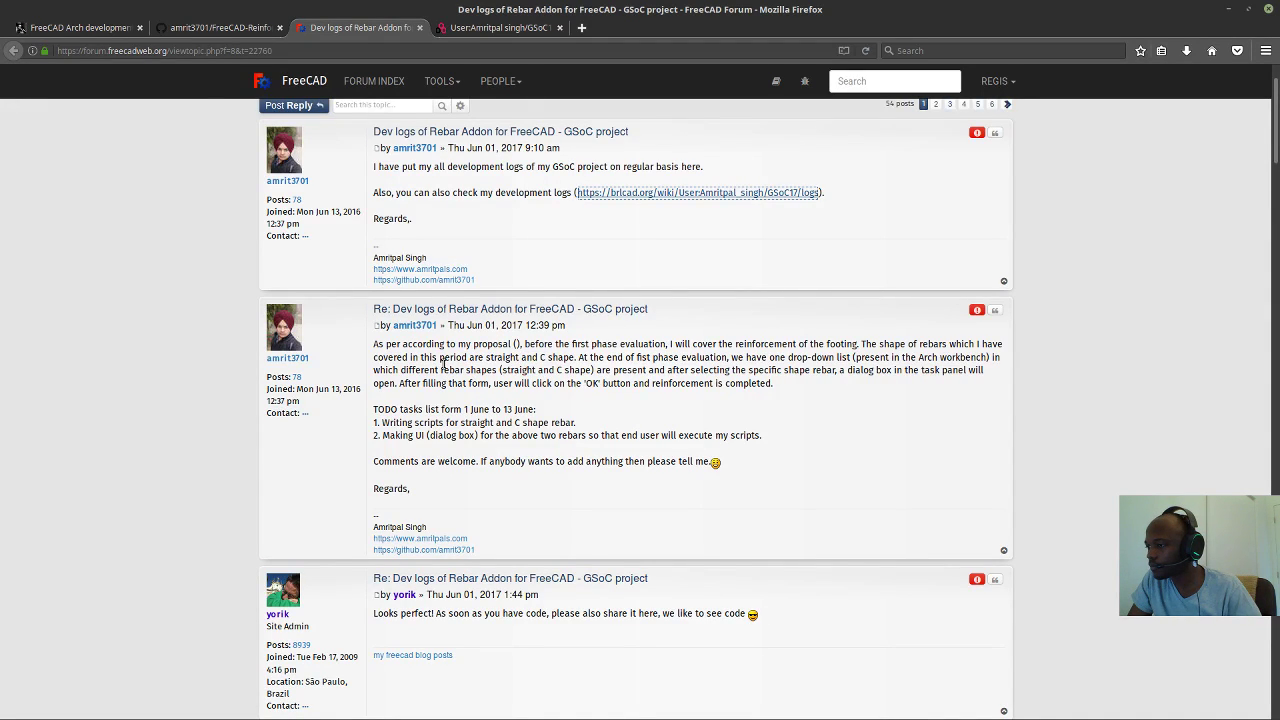
Examine the rebar dialog and model screenshots in the site admin's forum reply of 2 June 2017.
scroll(443, 364, "down", 10)
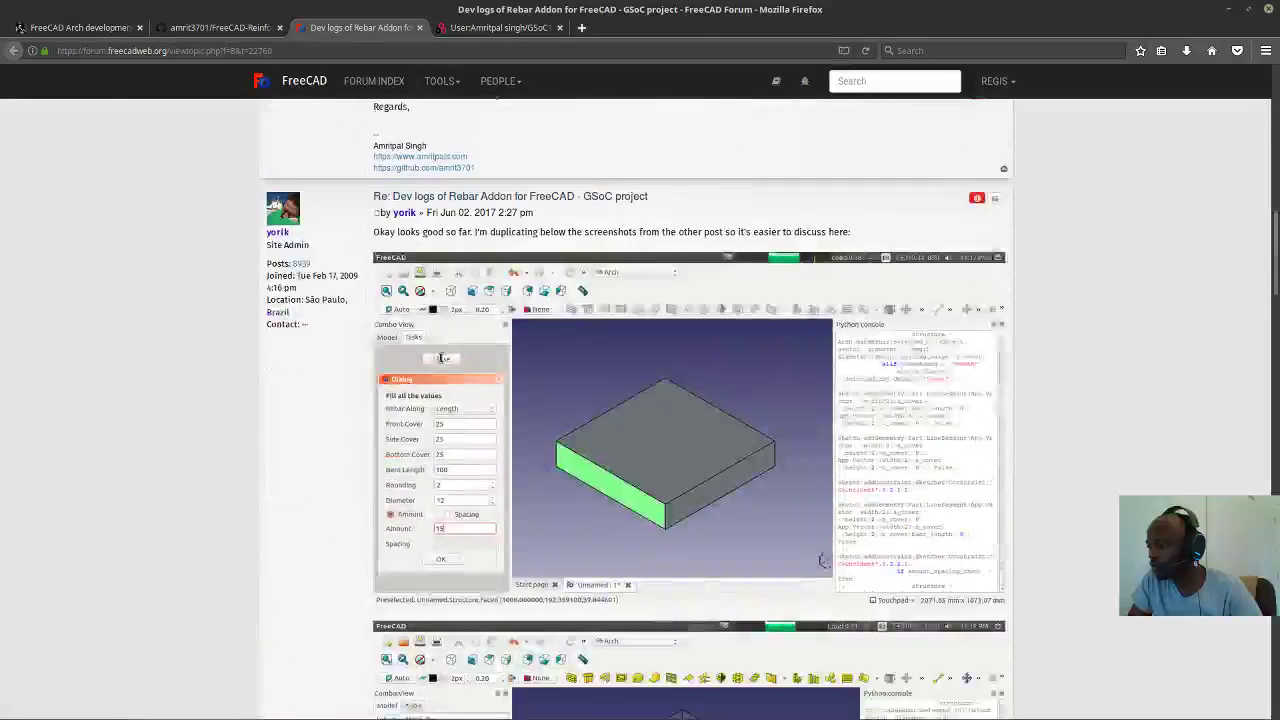
scroll(443, 358, "down", 1)
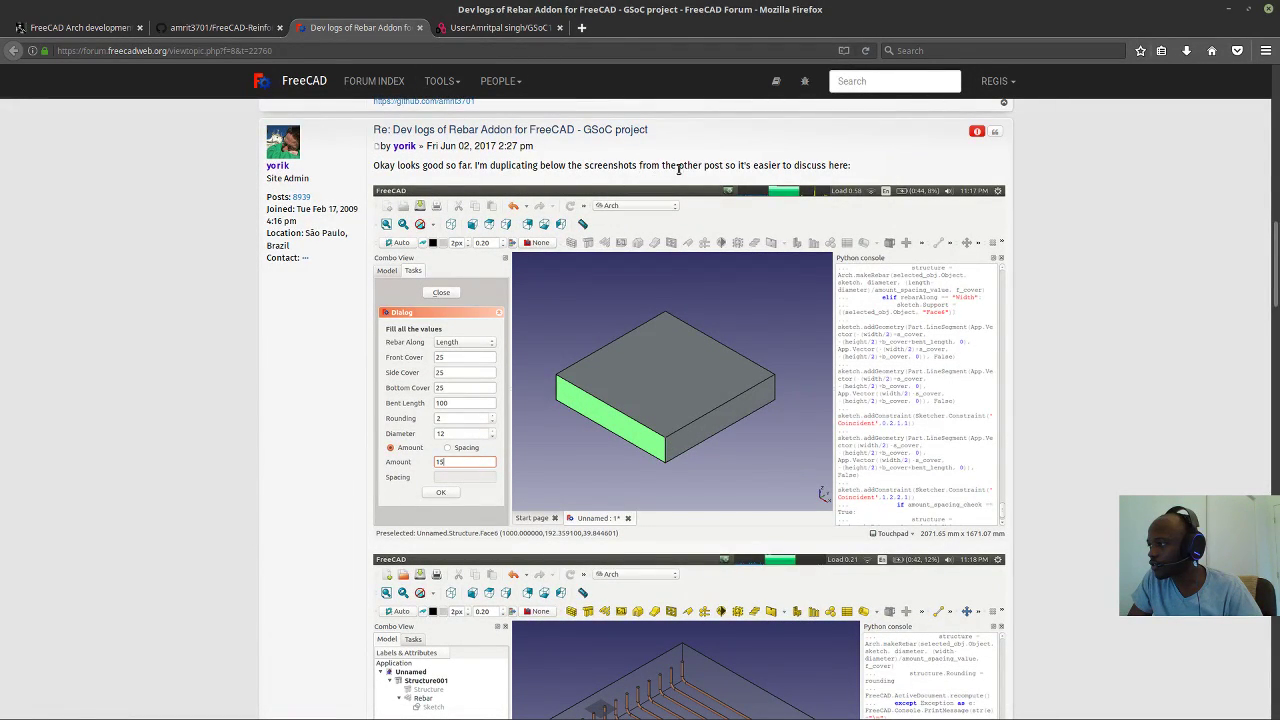
scroll(718, 230, "down", 5)
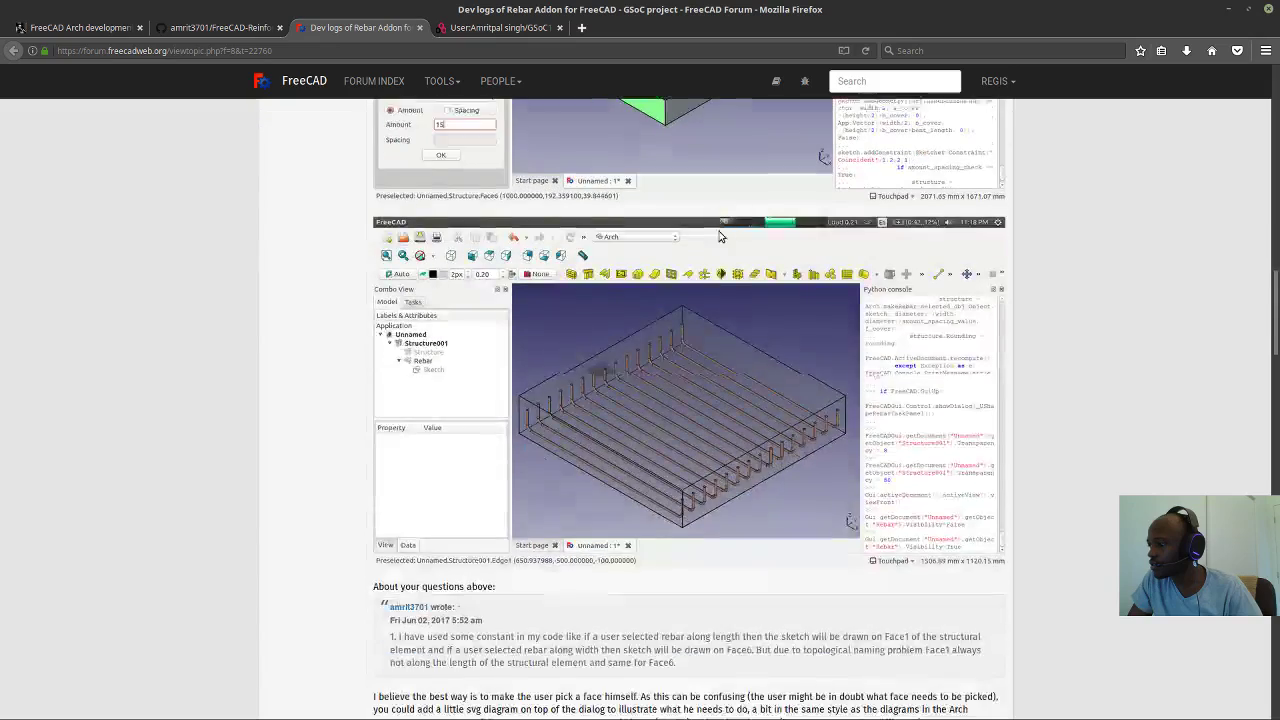
scroll(718, 235, "down", 4)
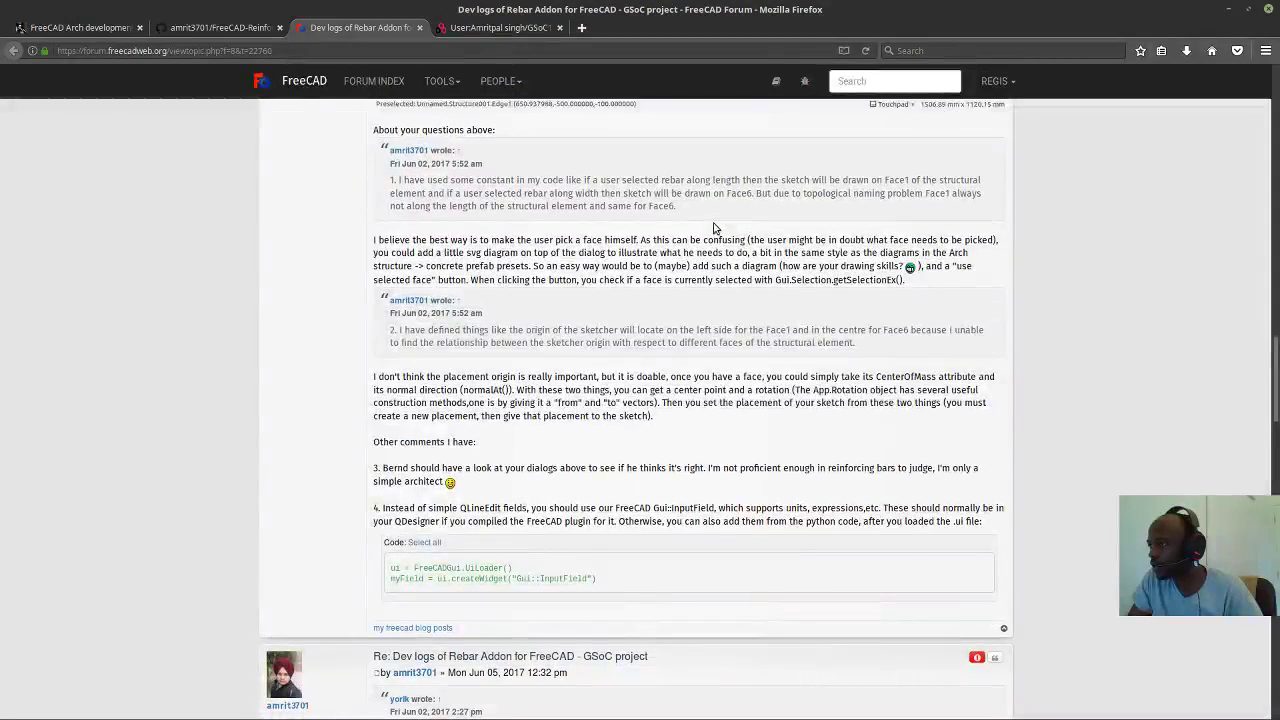
scroll(650, 215, "up", 1)
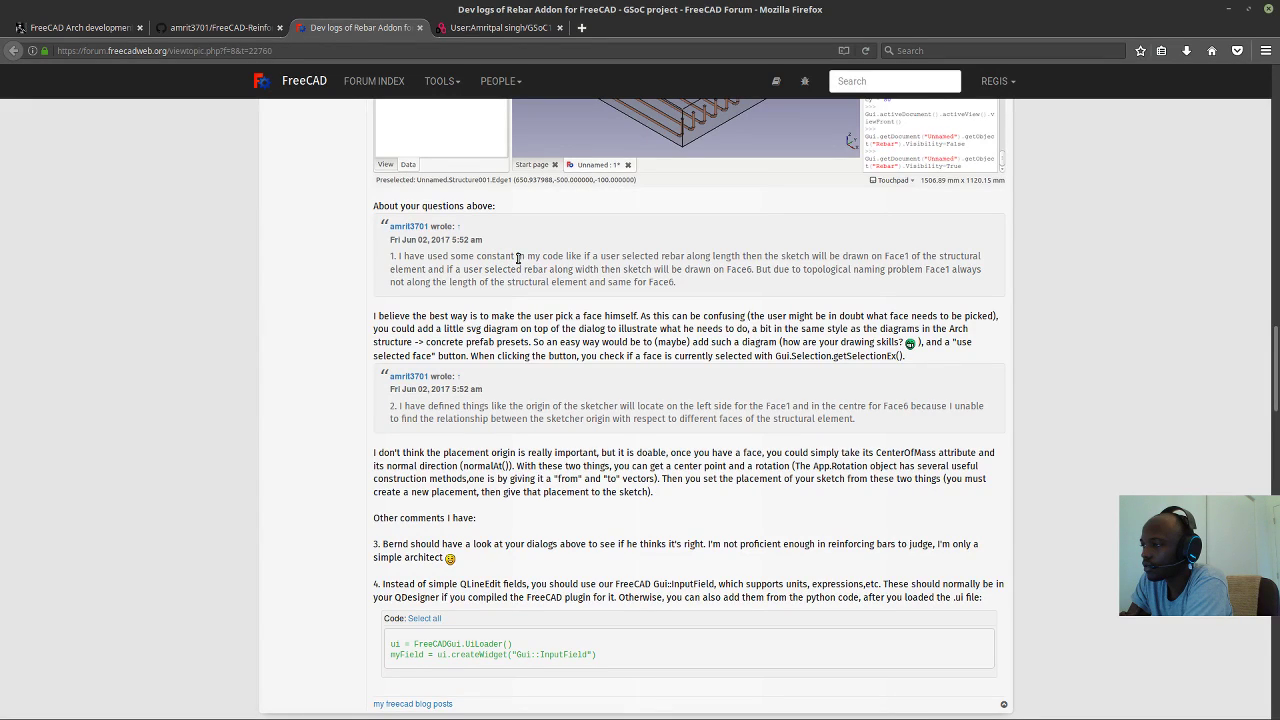
Highlight the word "constant" in the first quoted question and read the reply's advice on face picking and a dialog diagram.
left_click_drag(515, 256, 477, 260)
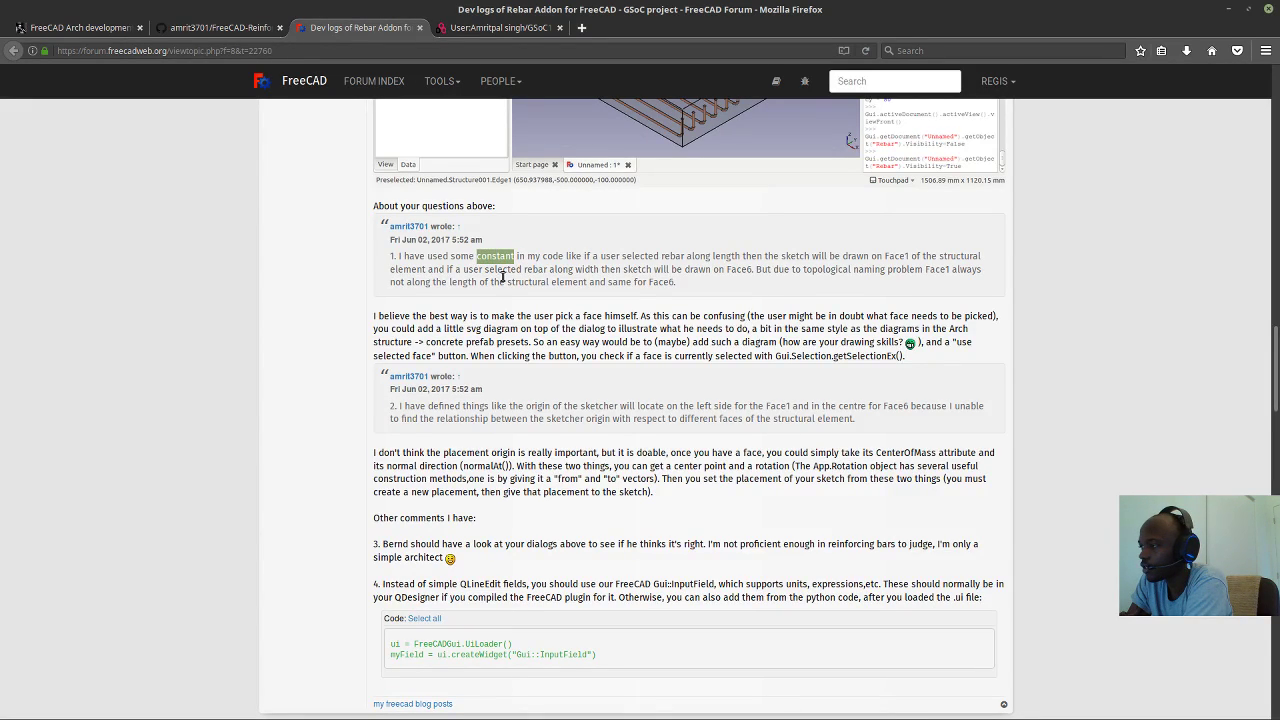
scroll(529, 298, "up", 1)
scroll(543, 320, "up", 2)
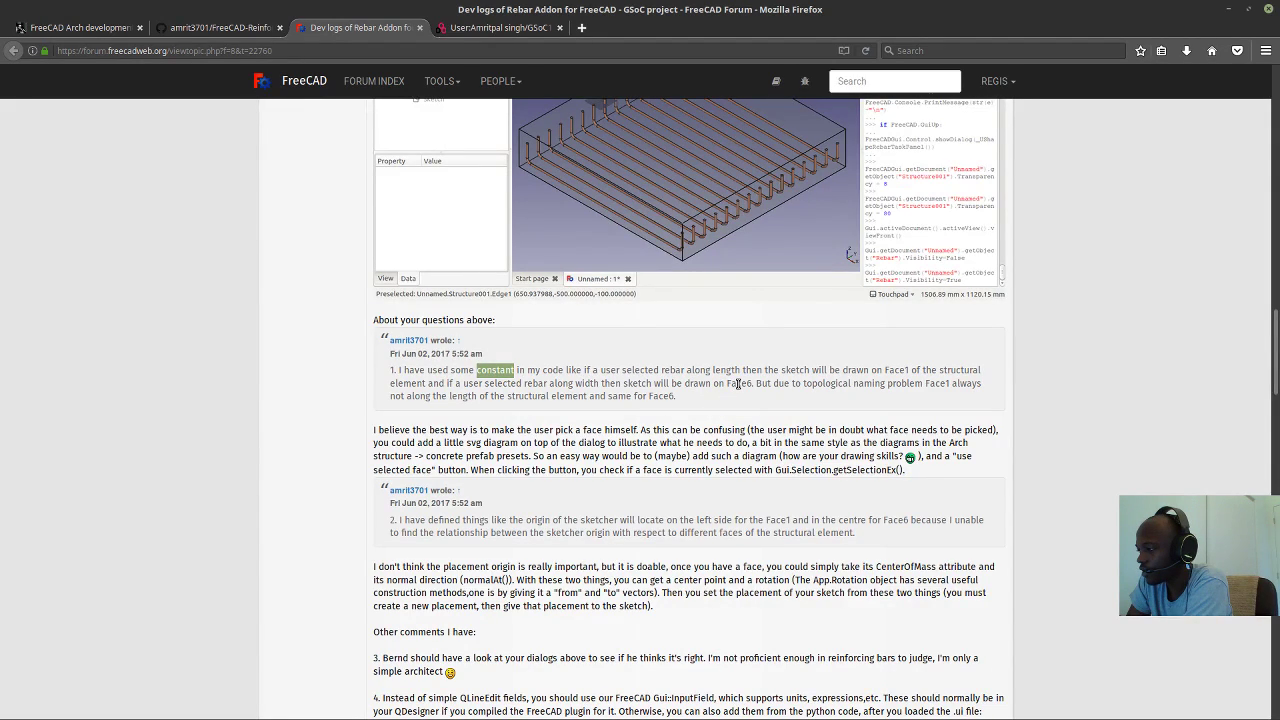
scroll(738, 384, "up", 3)
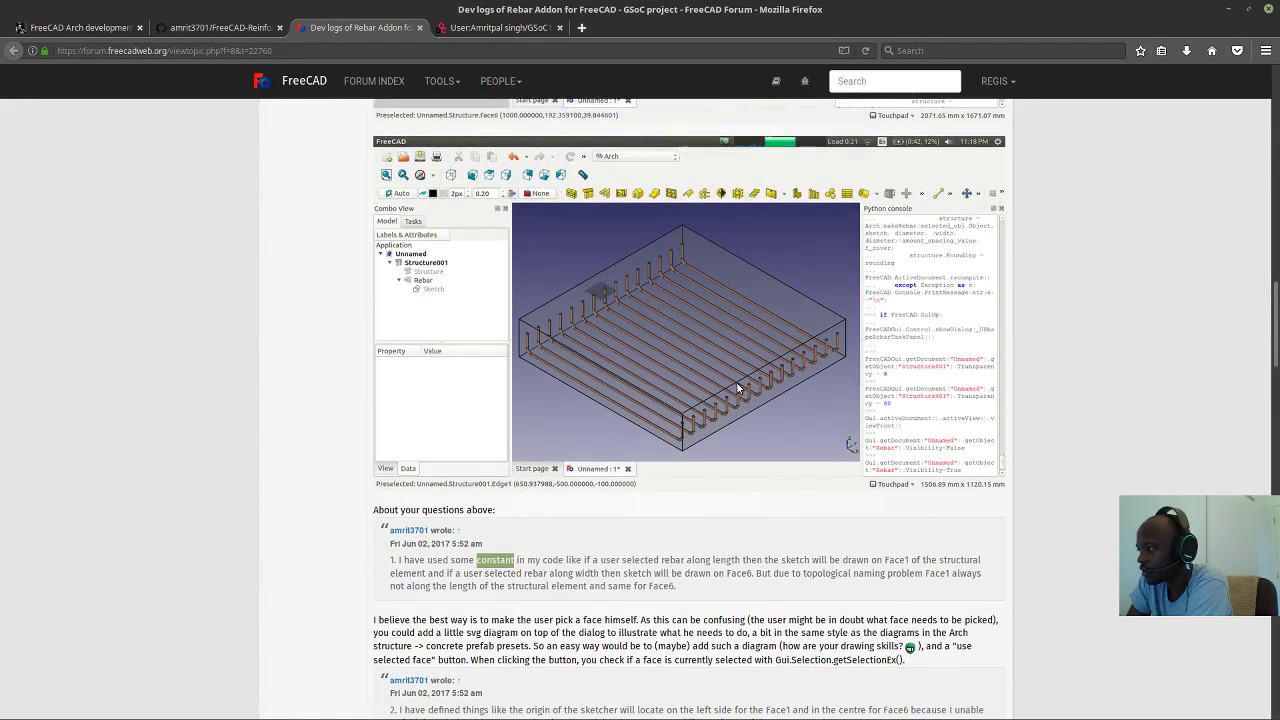
scroll(738, 388, "down", 2)
scroll(790, 400, "down", 2)
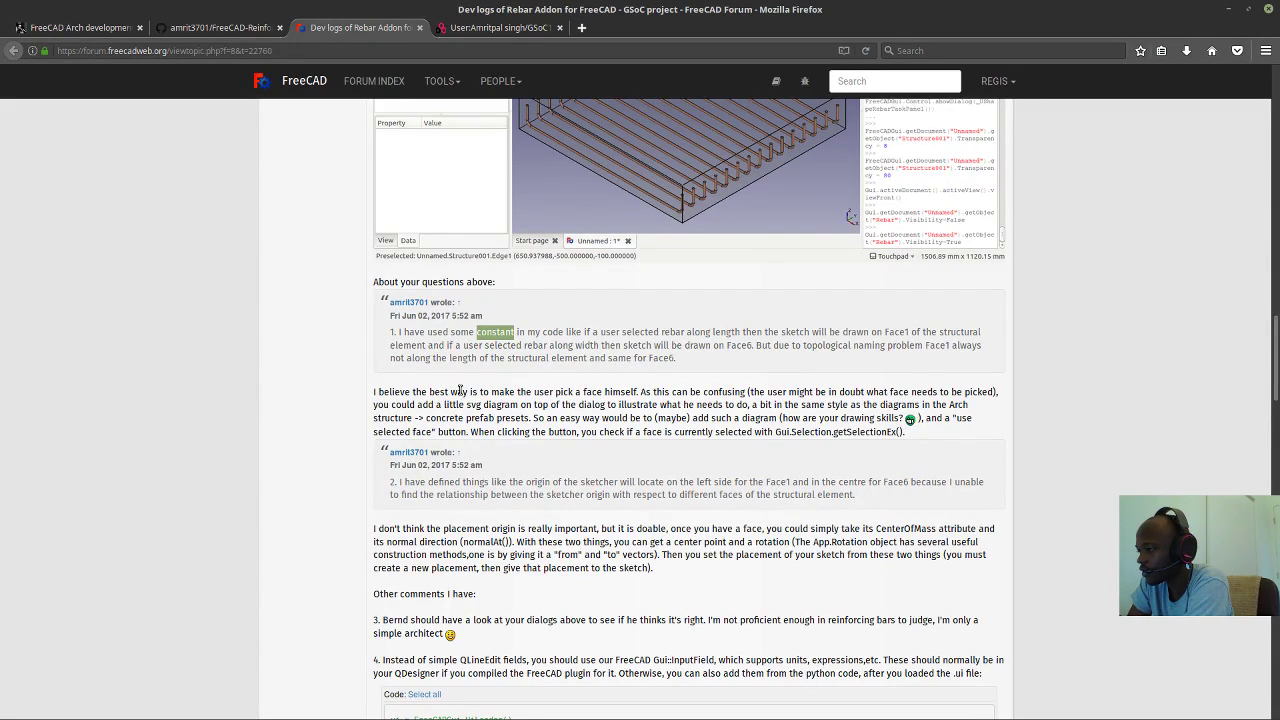
scroll(483, 391, "down", 2)
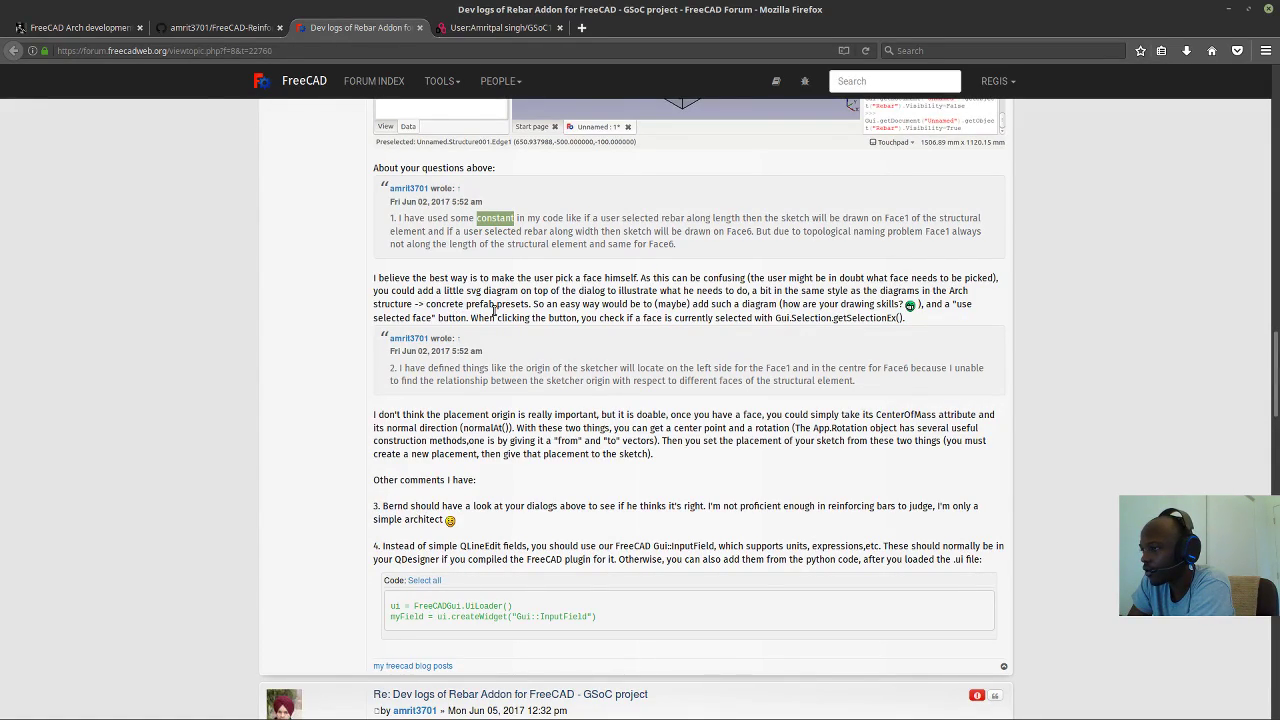
Switch to FreeCAD, create a new document and activate the Arch workbench.
key("alt+Tab")
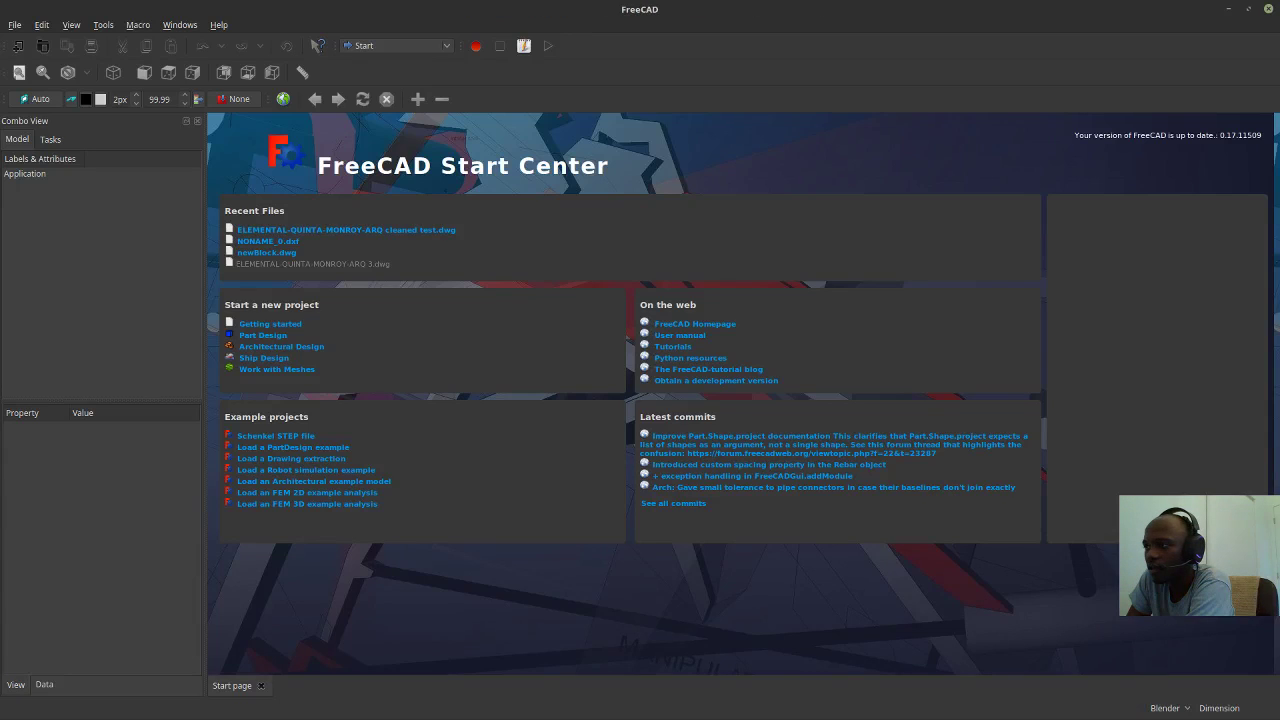
left_click(20, 46)
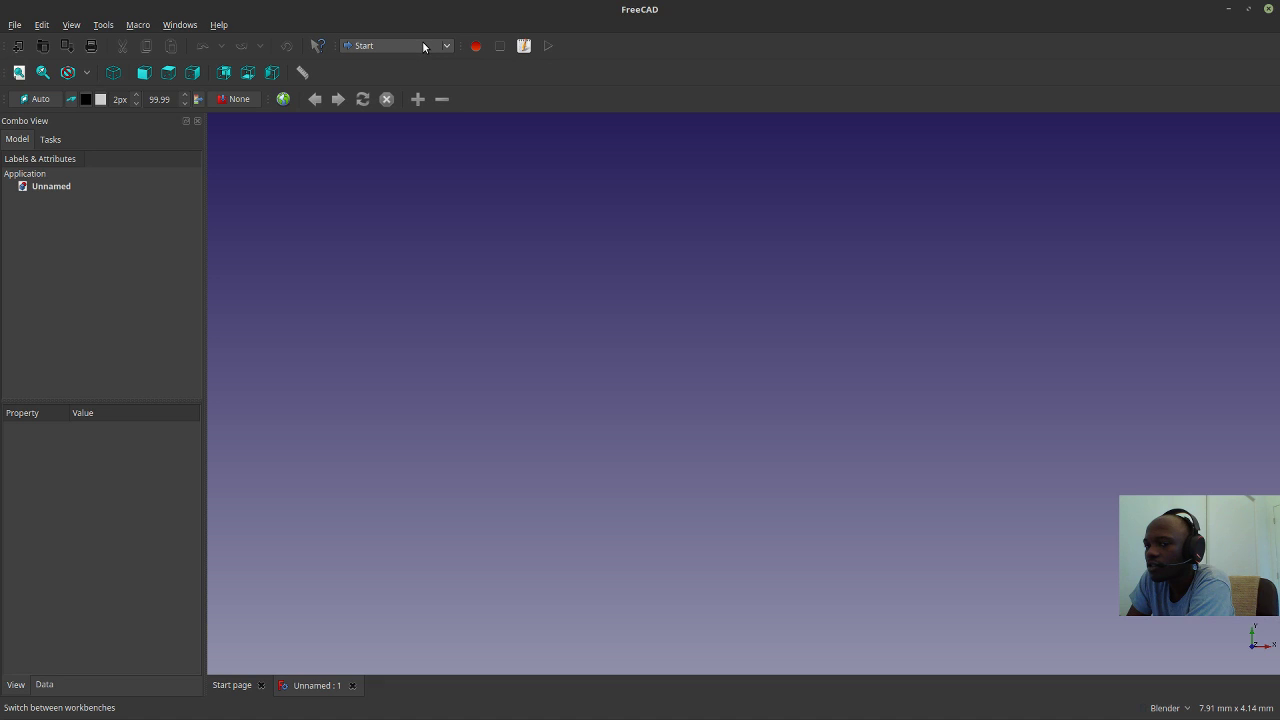
left_click(424, 46)
left_click(409, 11)
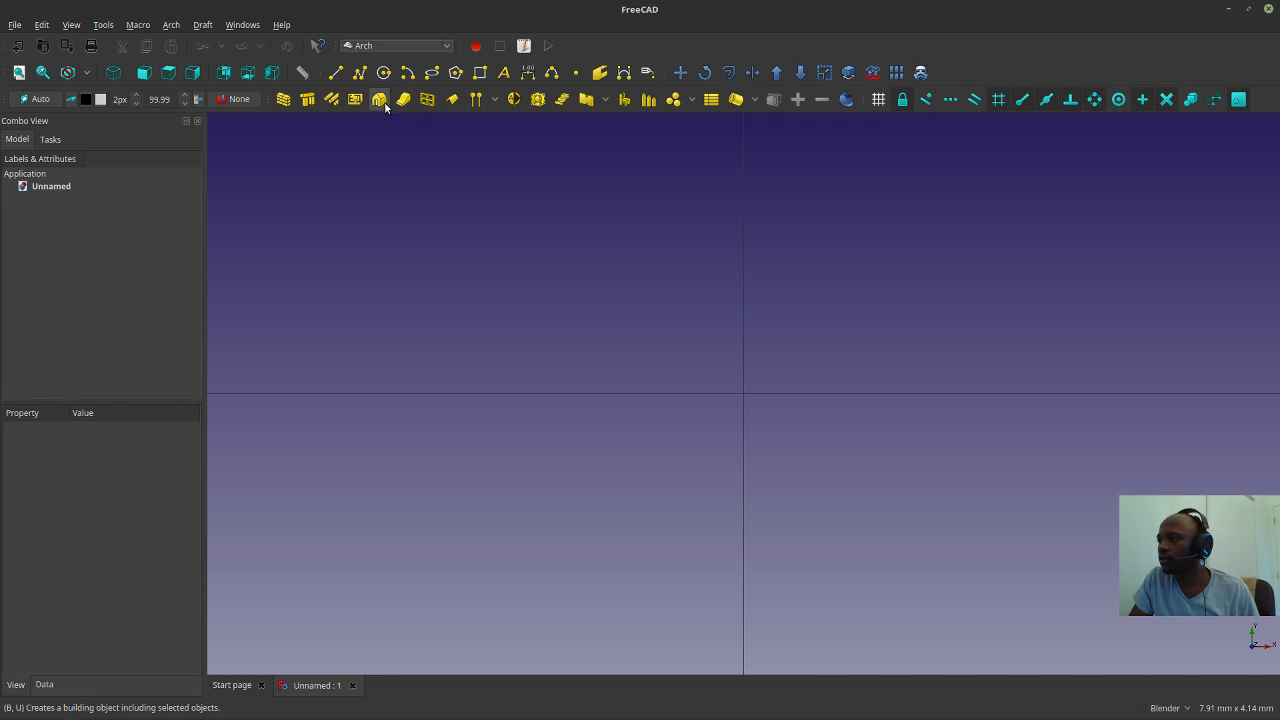
left_click(1227, 10)
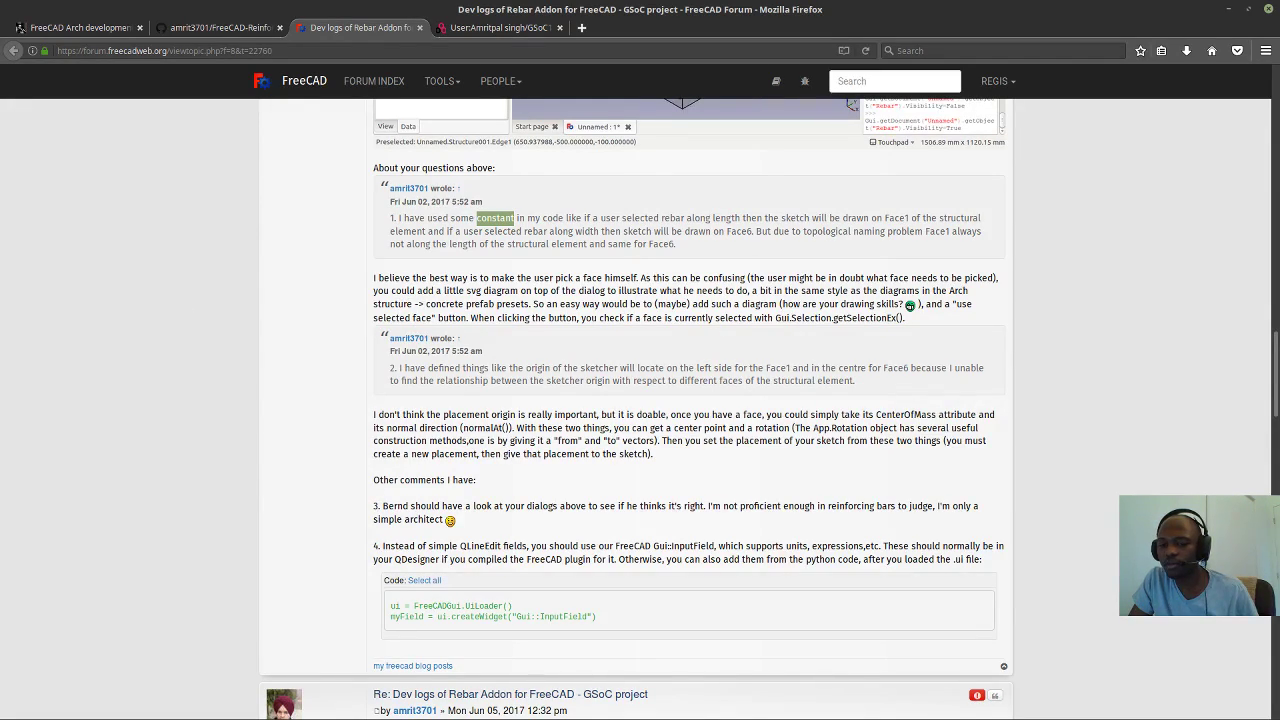
In FreeCAD, start an Arch structure with the Precast concrete category, examine the Beam preset's diagram and return to the forum thread.
key("alt+Tab")
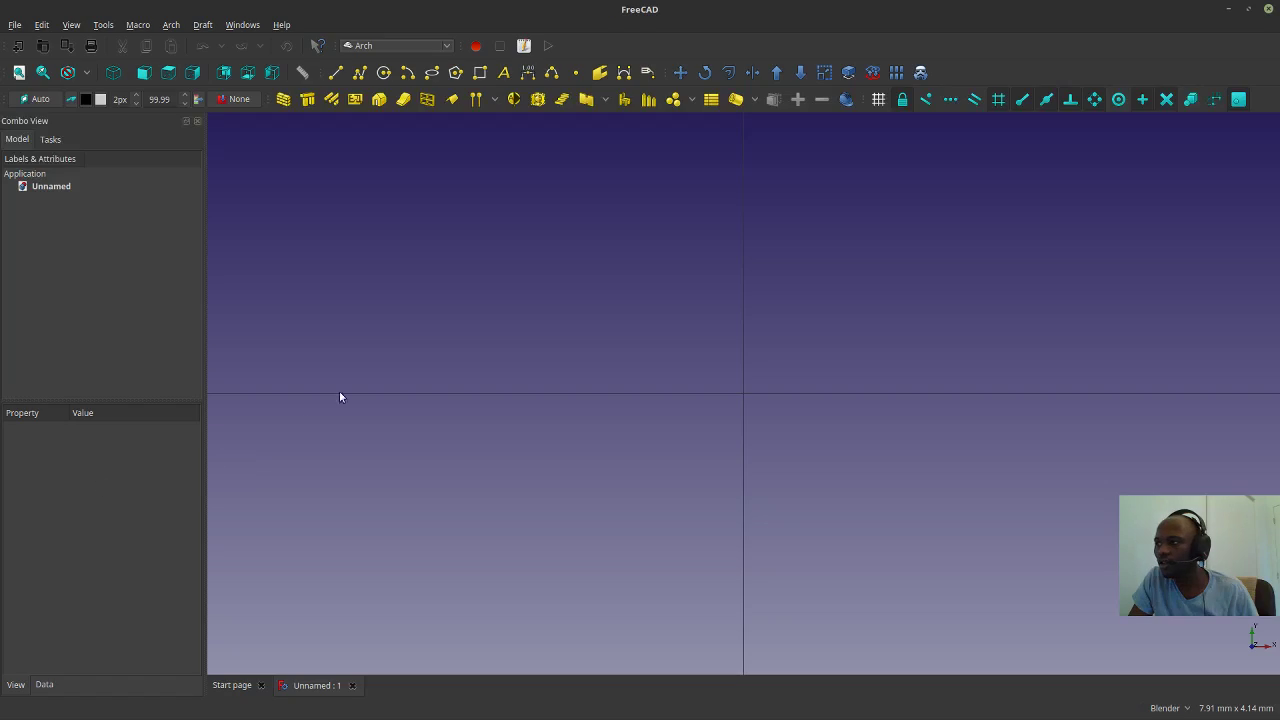
left_click(307, 100)
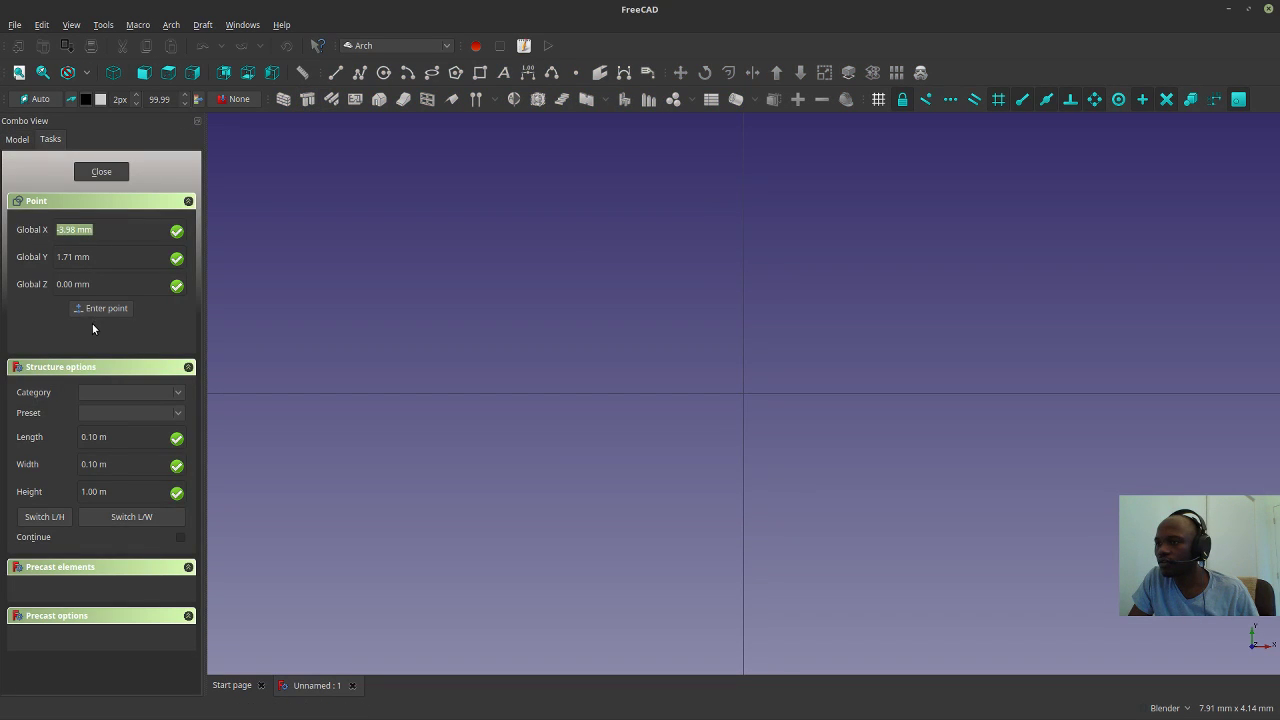
left_click(123, 393)
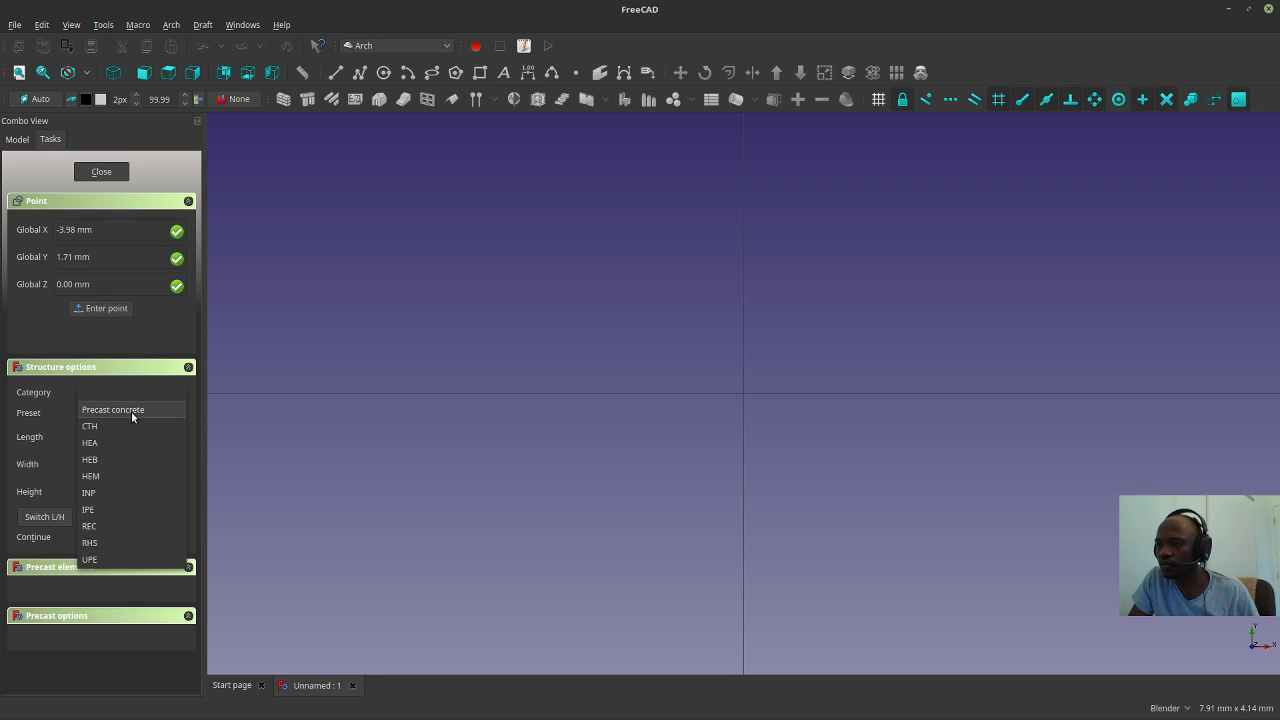
left_click(130, 410)
scroll(118, 582, "down", 4)
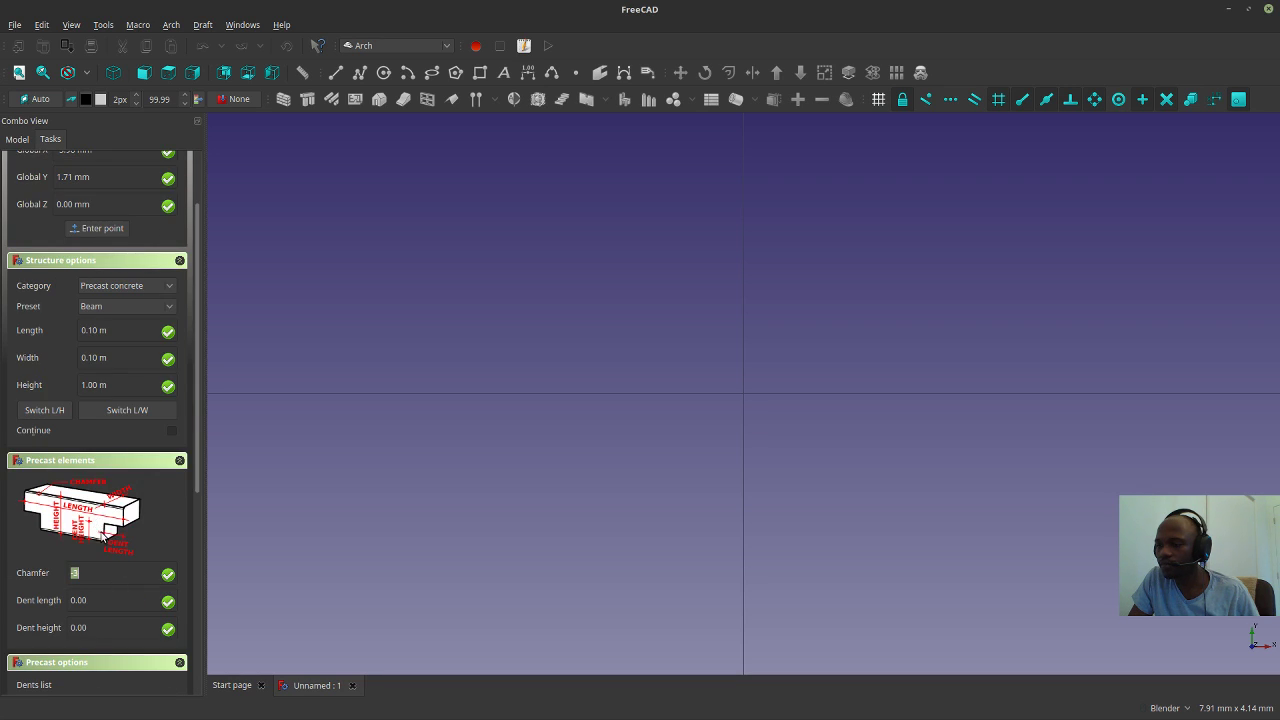
left_click(1228, 9)
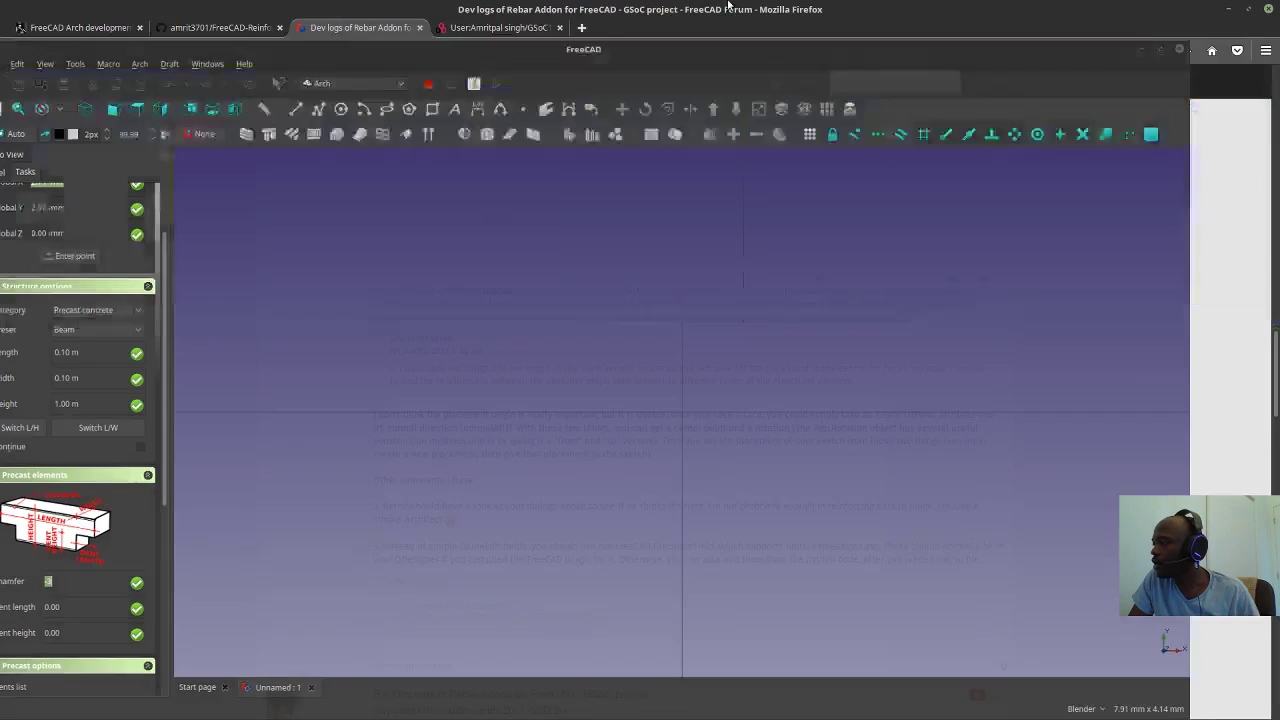
Look at the June dialog screenshots in the project's wiki logs and return to the forum thread.
key("ctrl+Tab")
scroll(396, 450, "down", 10)
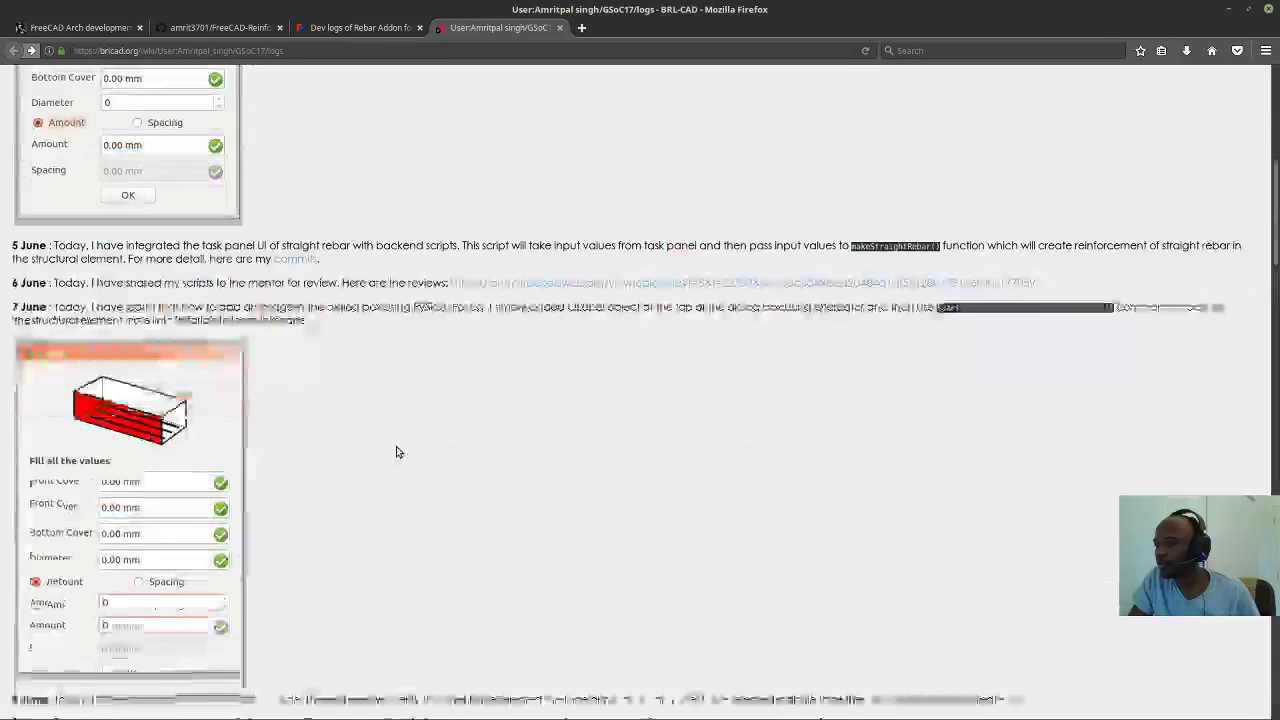
left_click(355, 27)
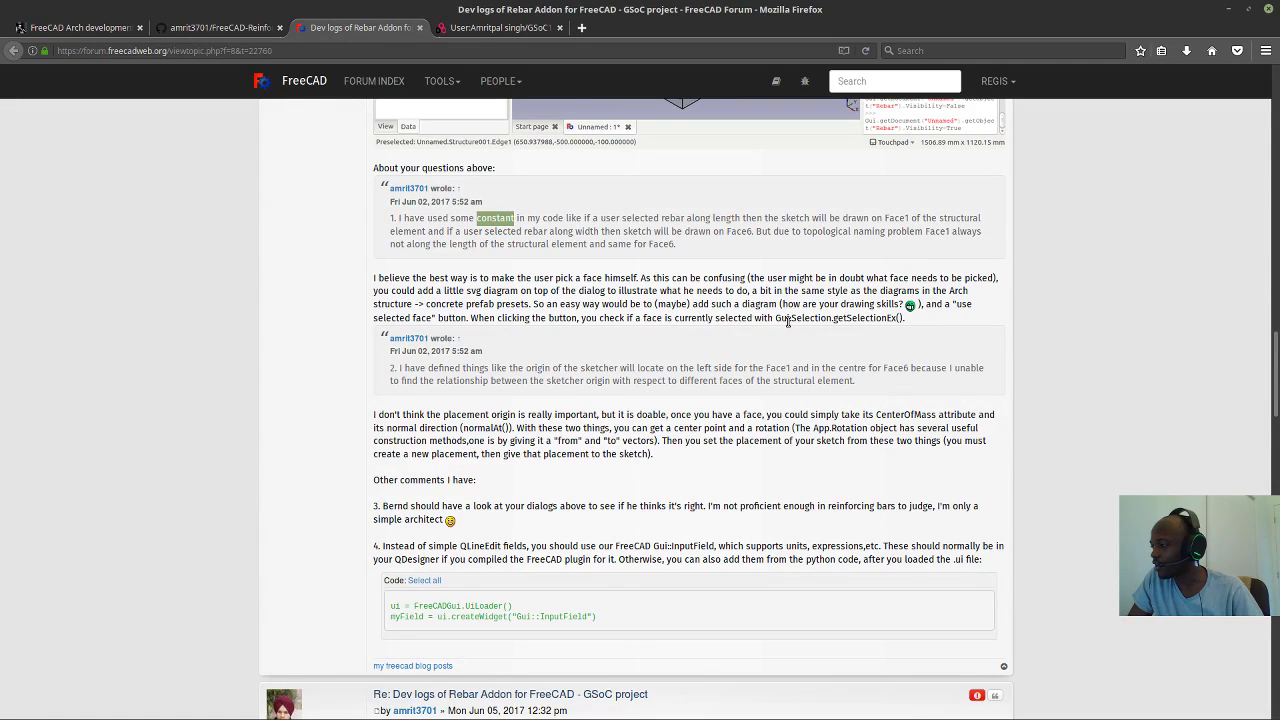
Read the rest of the 2 June reply, covering sketch placement, dialog review and the use of Gui::InputField.
scroll(431, 397, "down", 1)
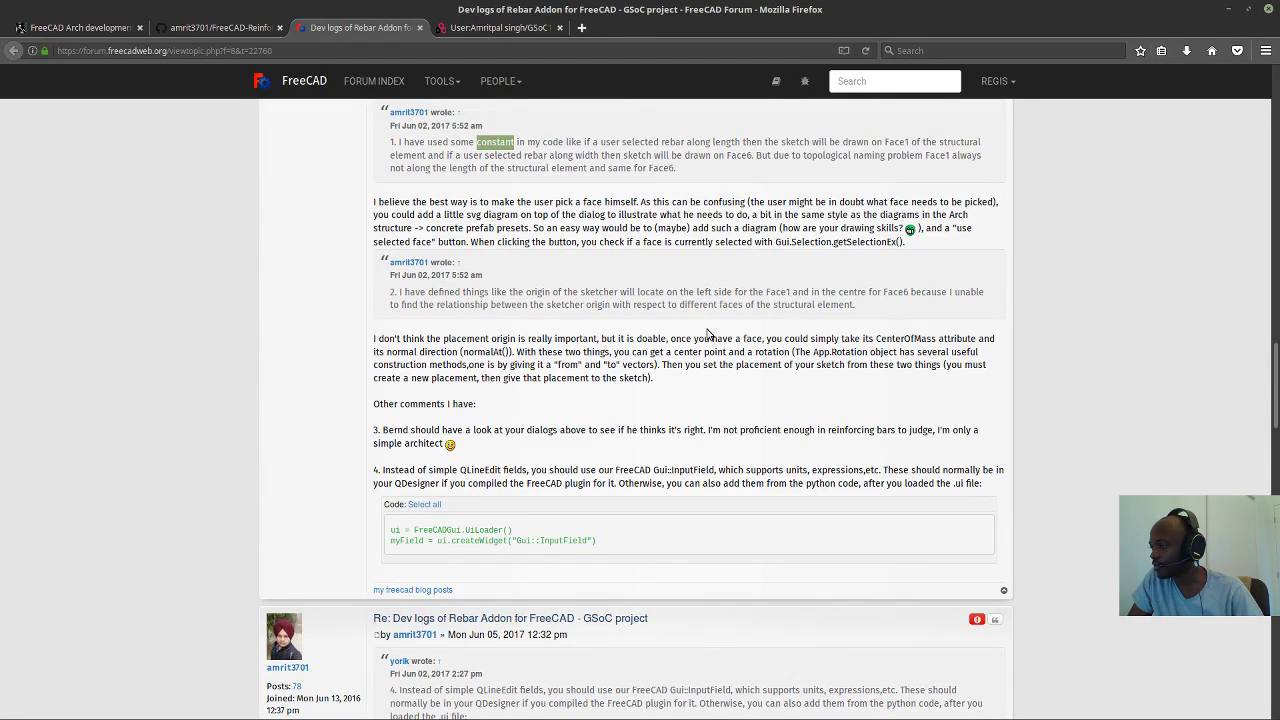
scroll(366, 380, "down", 1)
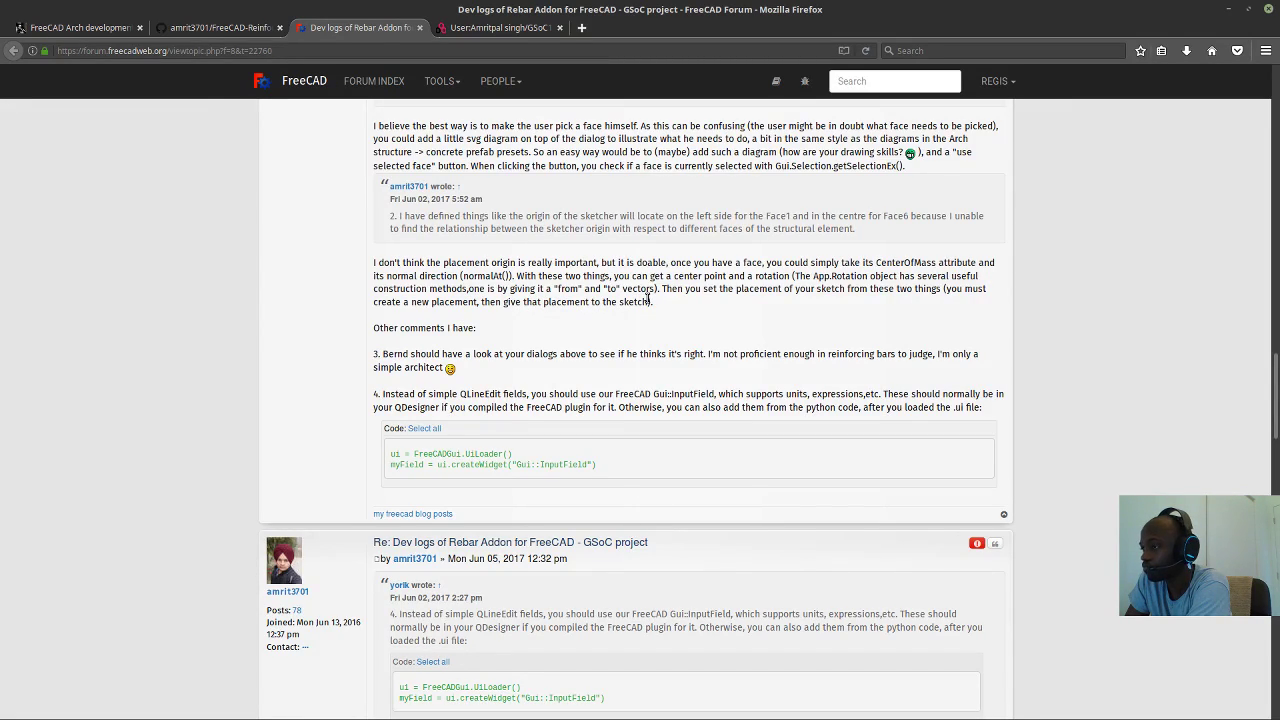
scroll(600, 305, "down", 1)
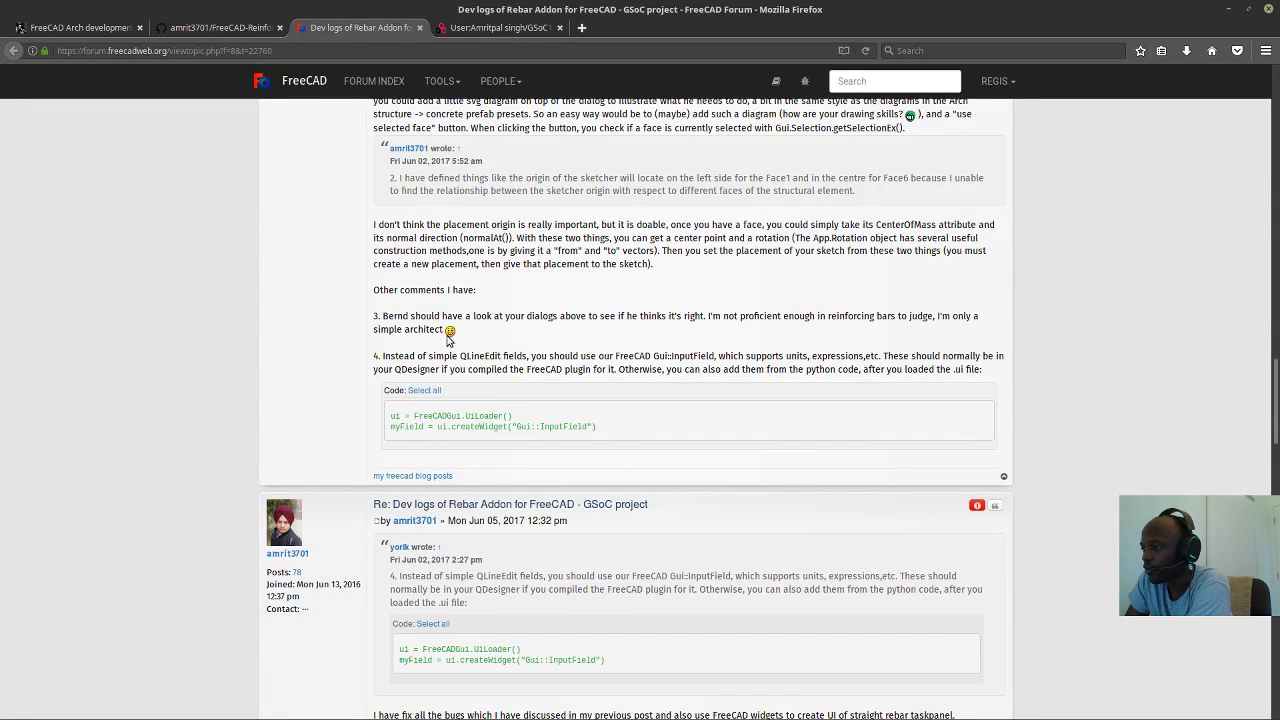
scroll(436, 326, "down", 1)
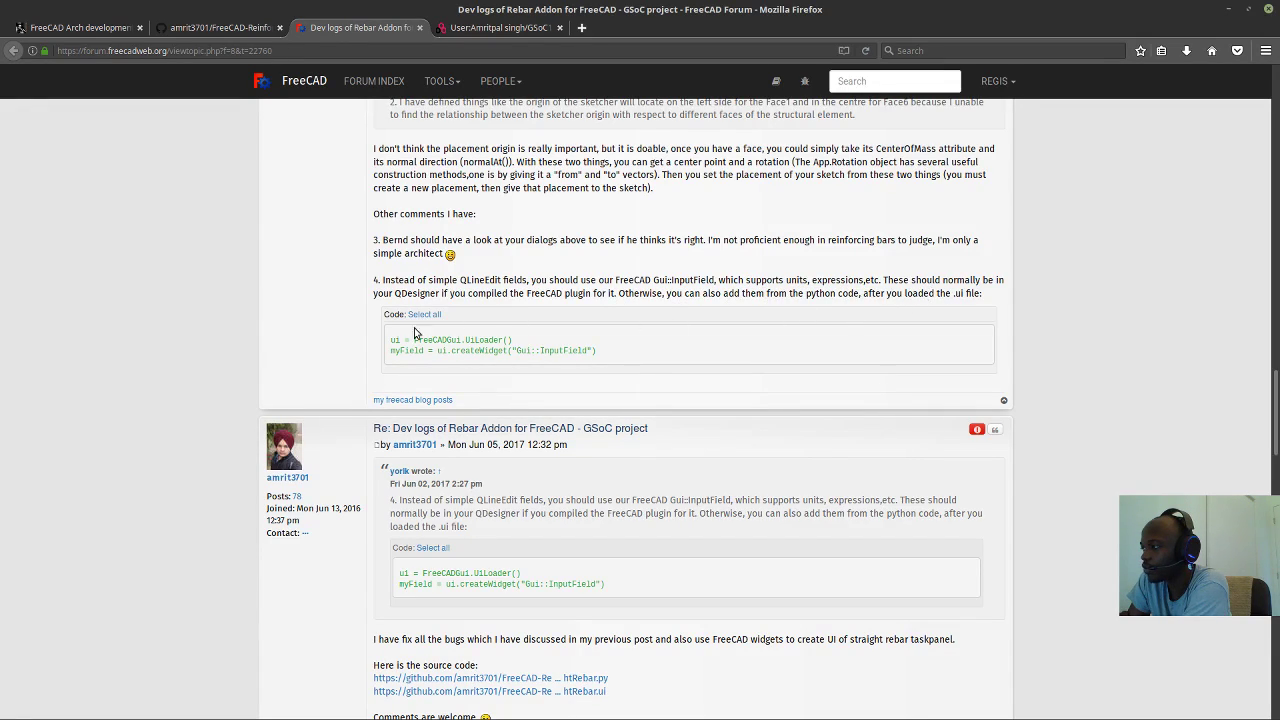
scroll(336, 344, "down", 3)
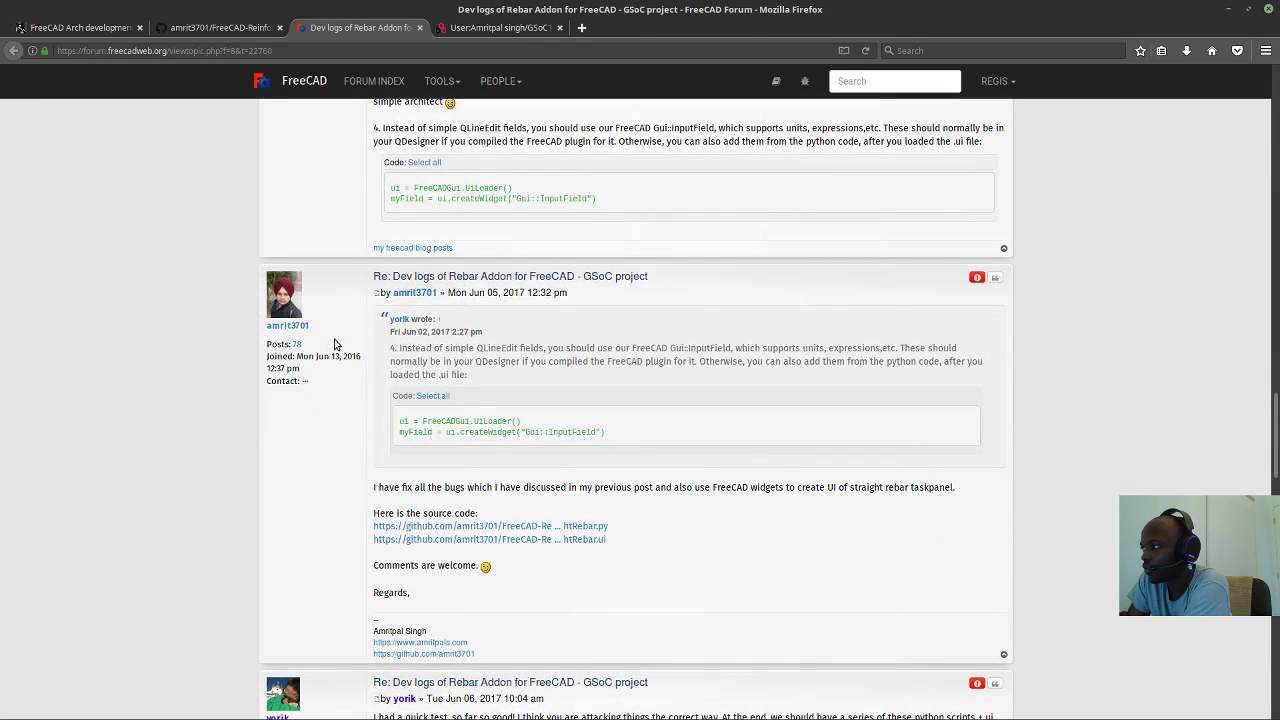
Read the site admin's 6 June 2017 10:04 am post on TaskPanelStraightRebar, including the proposal for making rebars editable through their dialog.
scroll(361, 345, "down", 4)
scroll(361, 345, "down", 6)
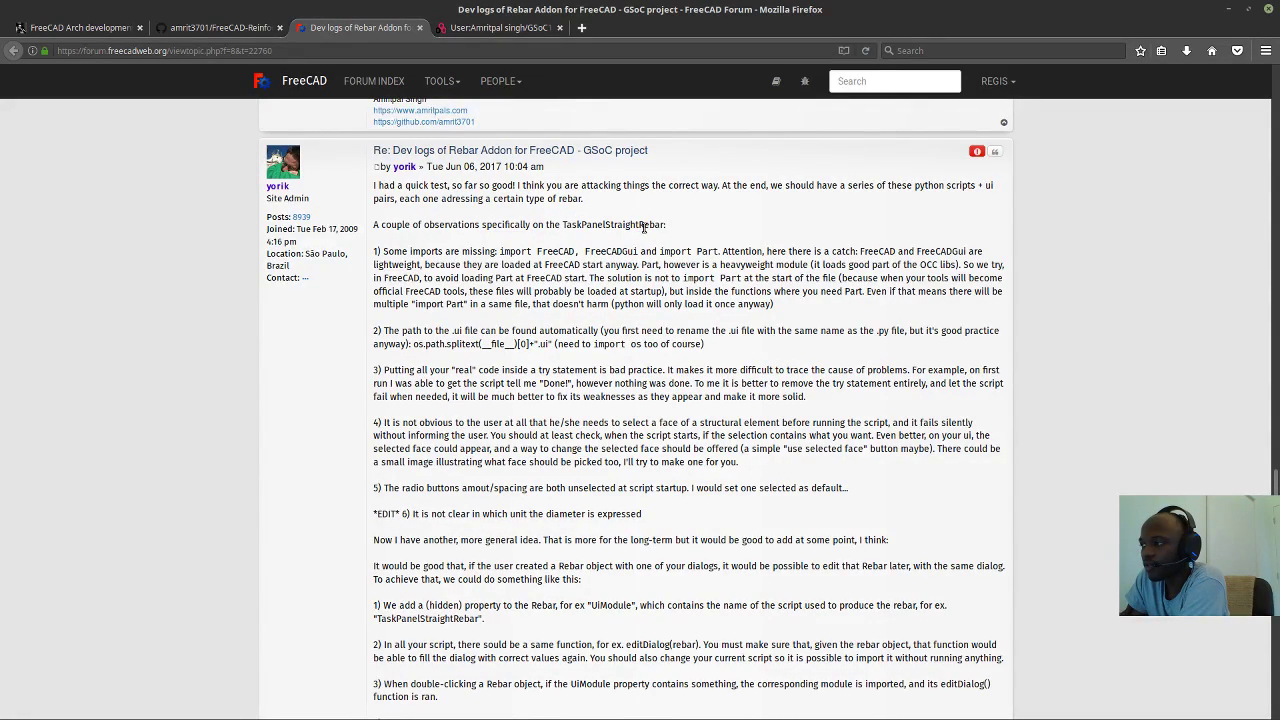
scroll(469, 272, "down", 1)
scroll(469, 272, "down", 1)
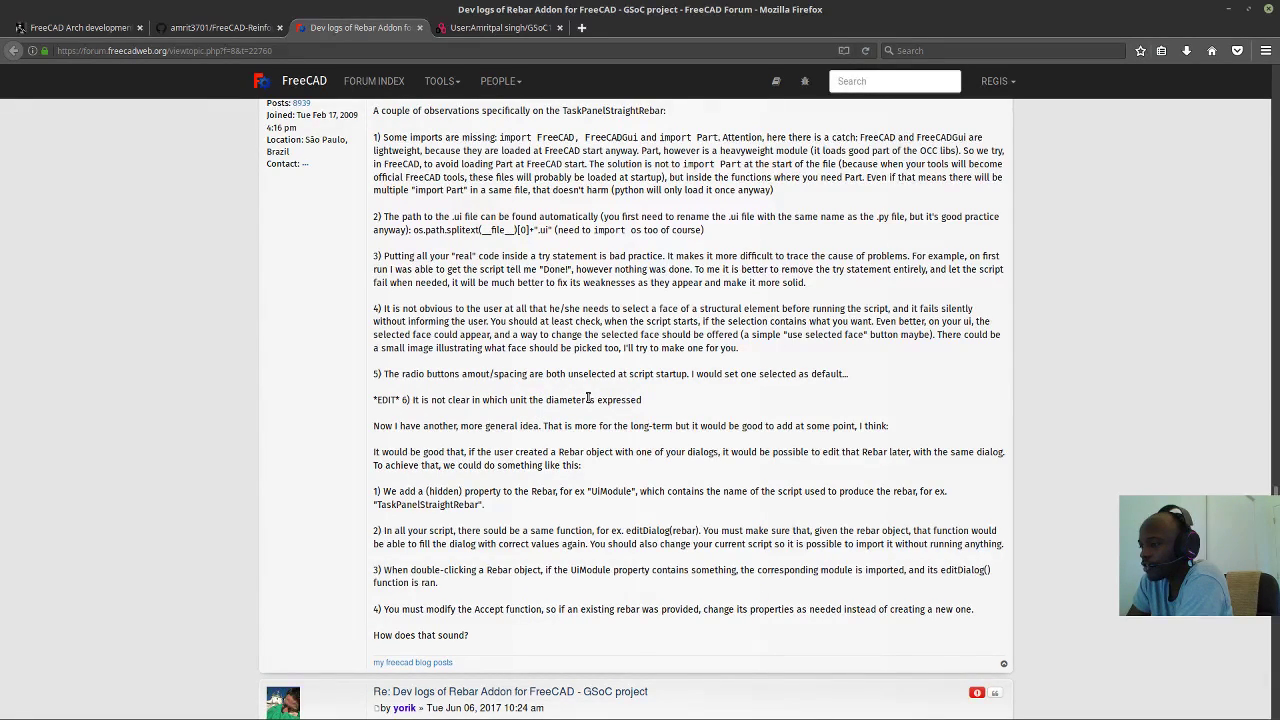
scroll(410, 440, "down", 1)
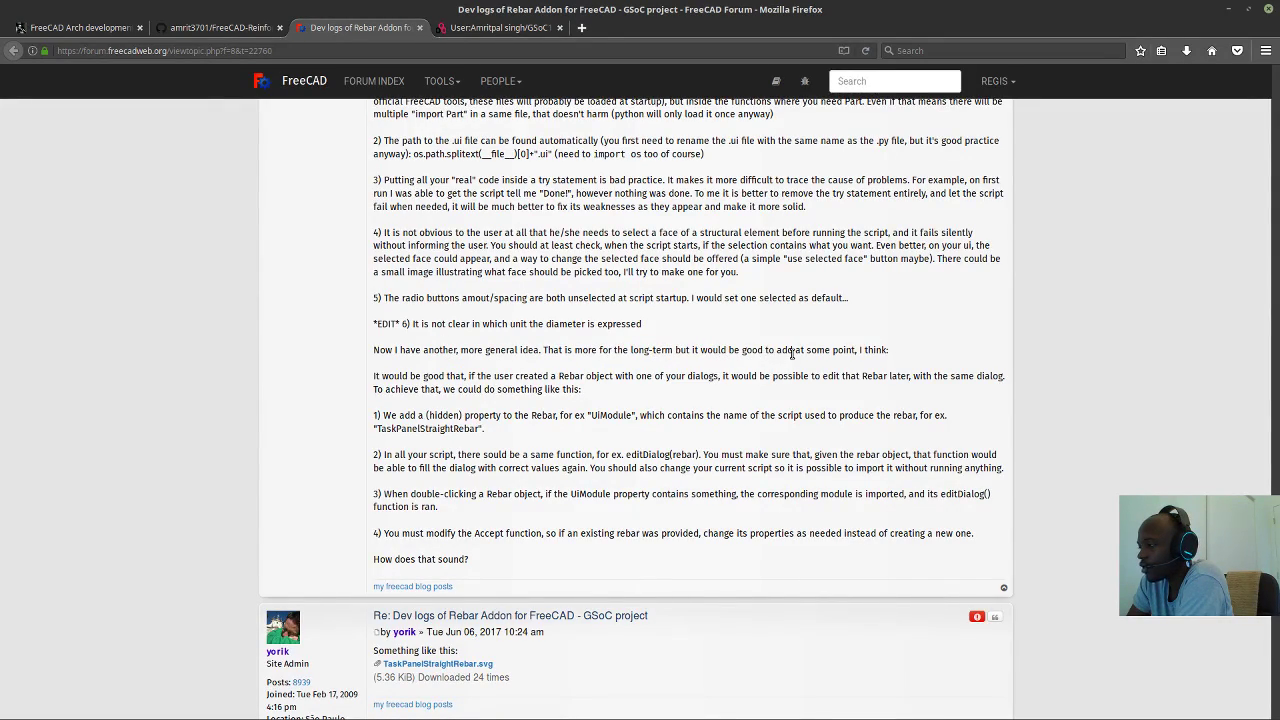
scroll(436, 387, "down", 1)
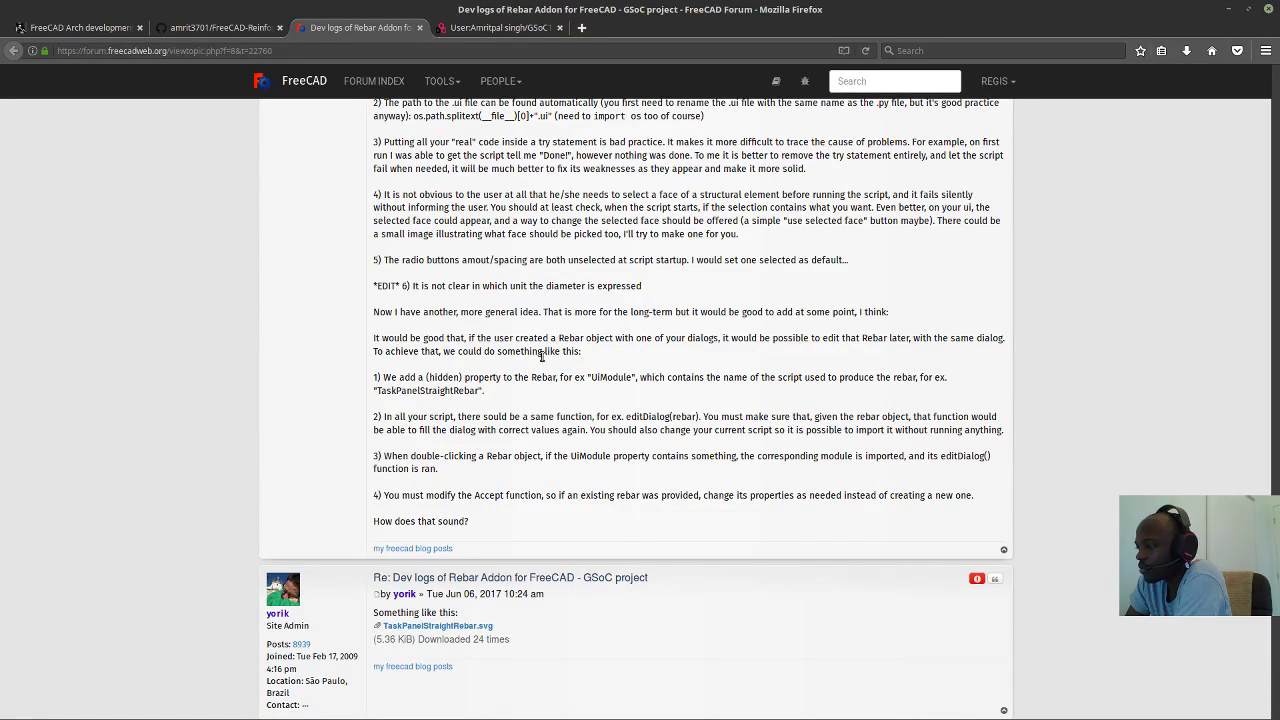
scroll(384, 393, "down", 1)
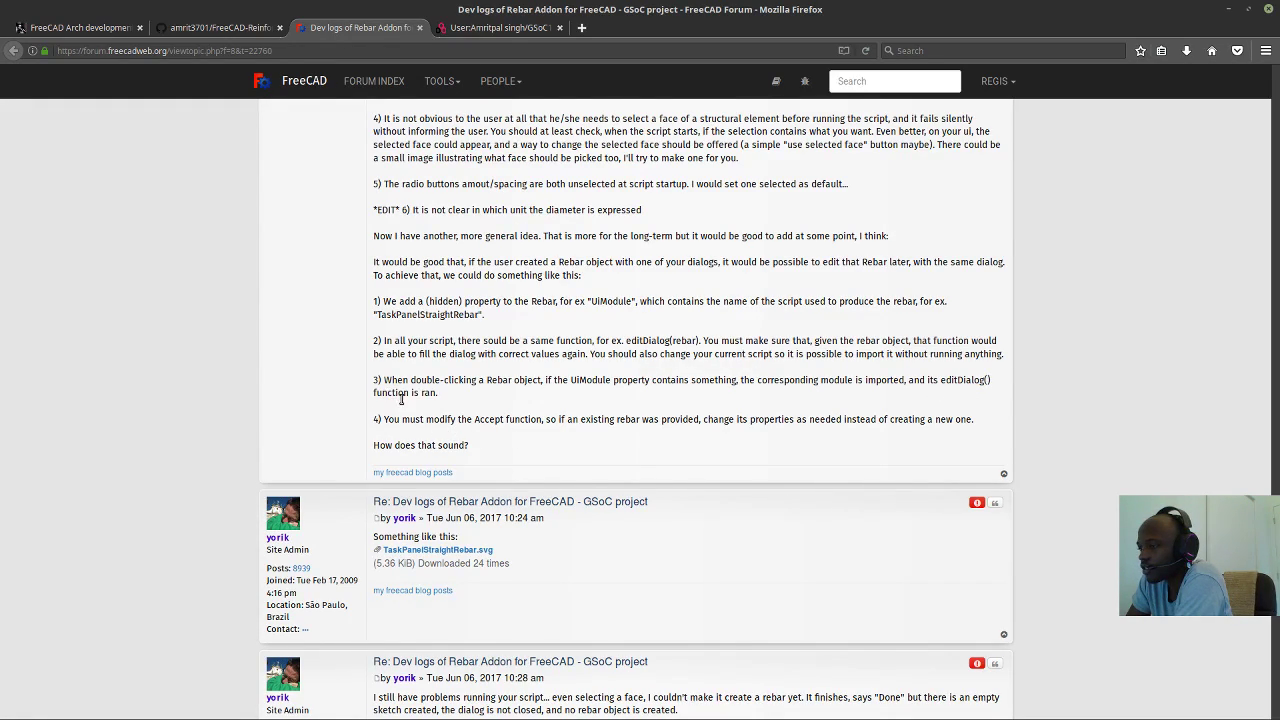
scroll(409, 421, "down", 2)
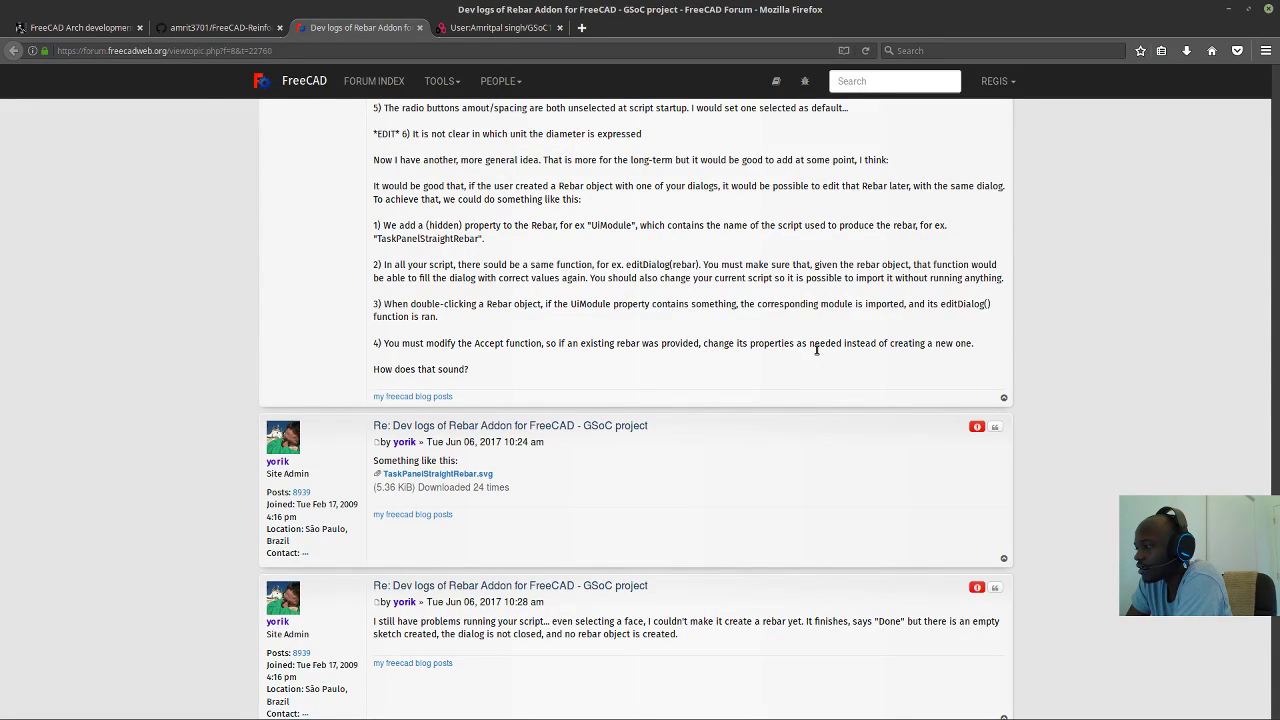
Save the TaskPanelStraightRebar.svg attachment from the site admin's 10:24 am post.
scroll(536, 358, "down", 3)
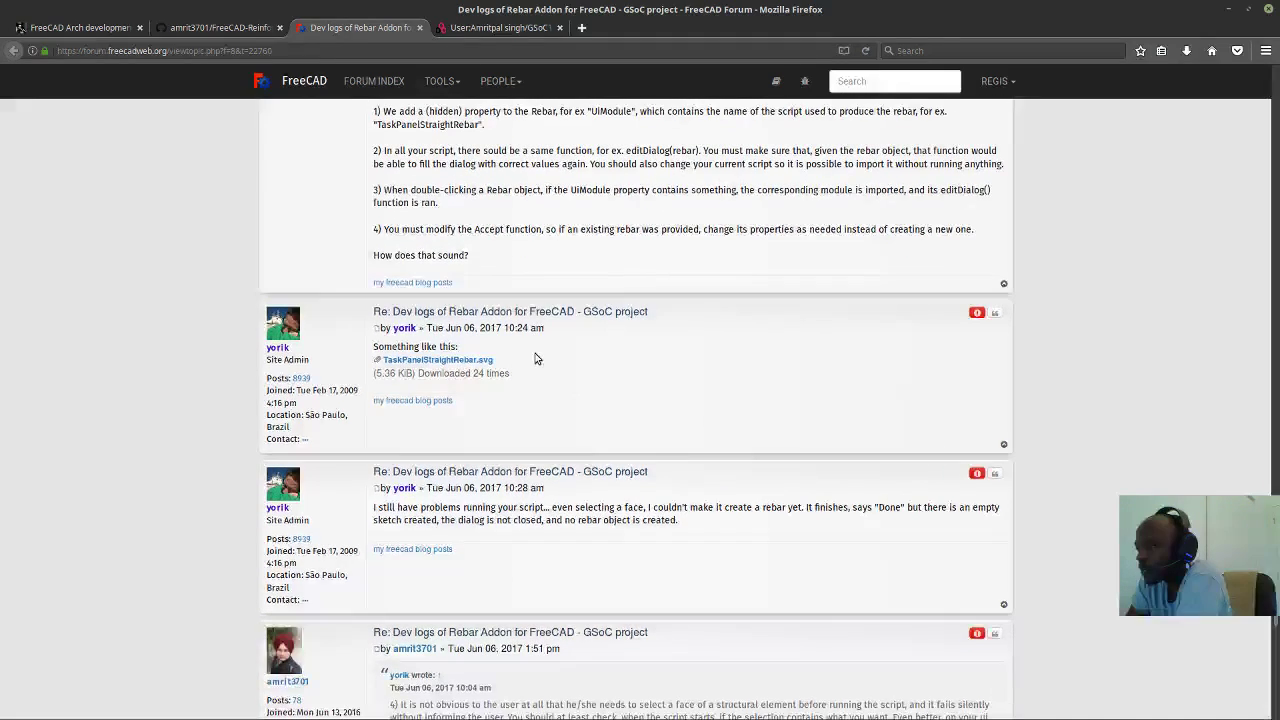
scroll(535, 358, "down", 3)
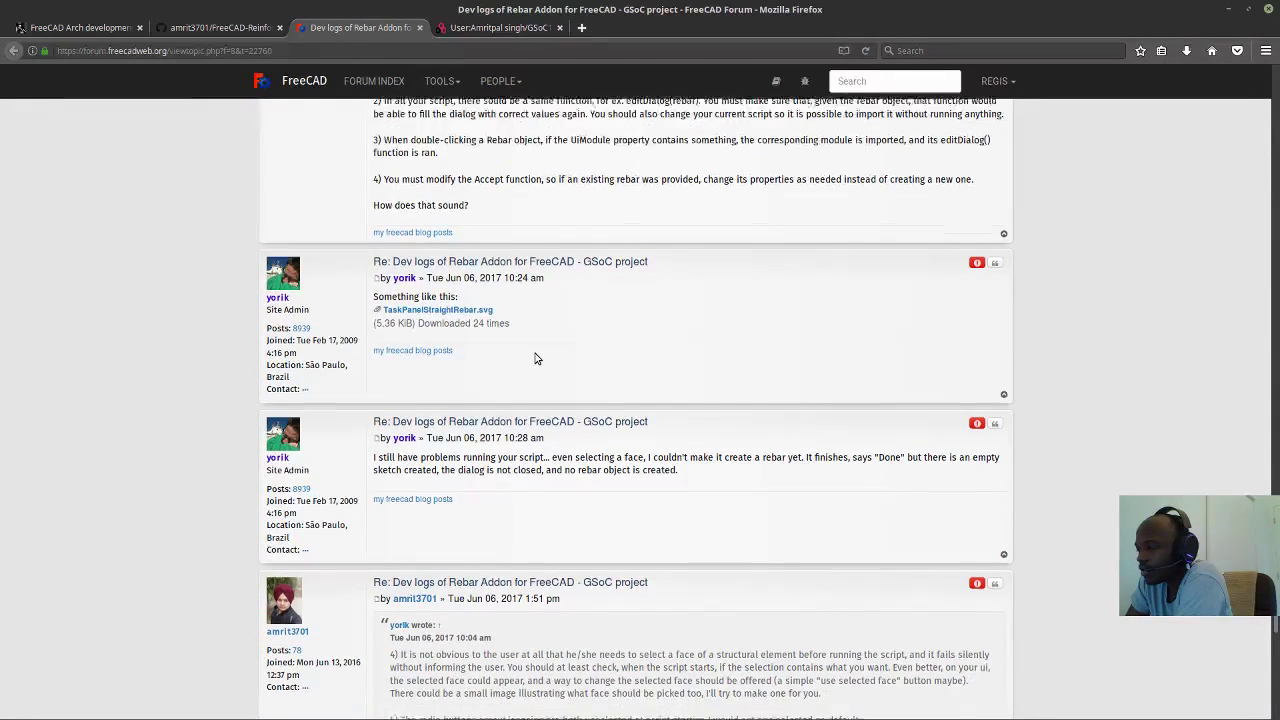
left_click(428, 247)
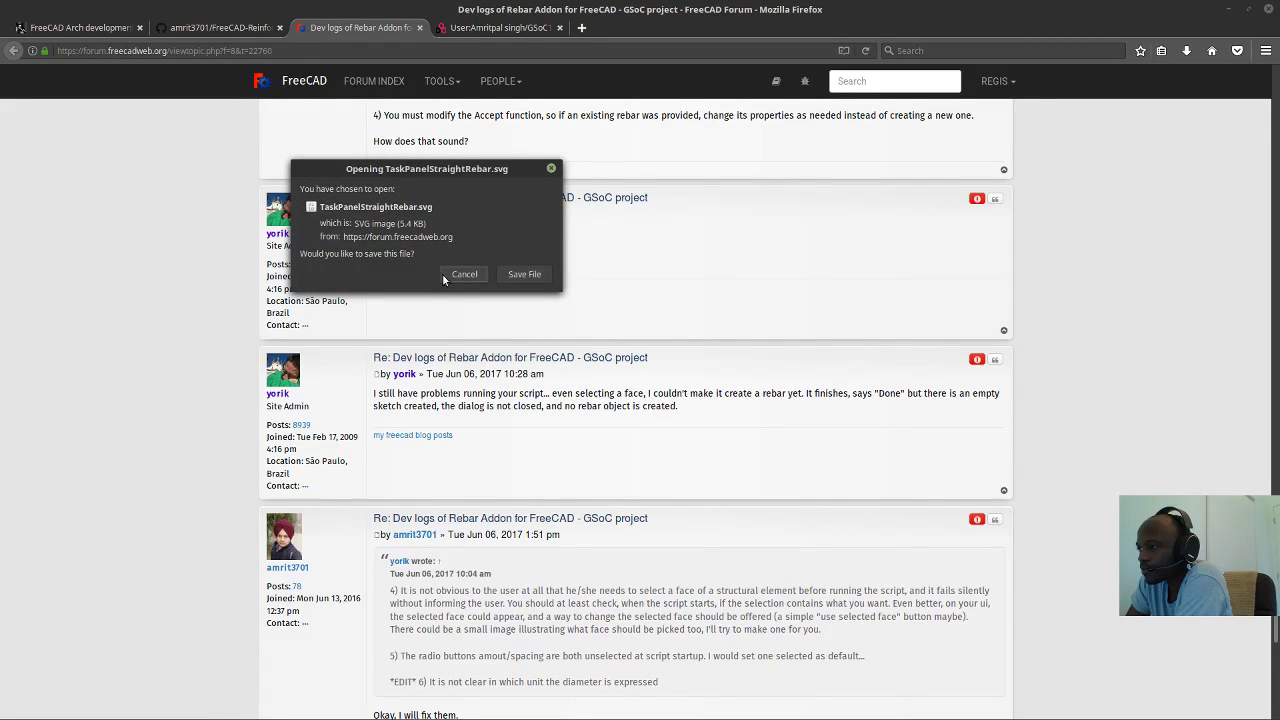
left_click(522, 274)
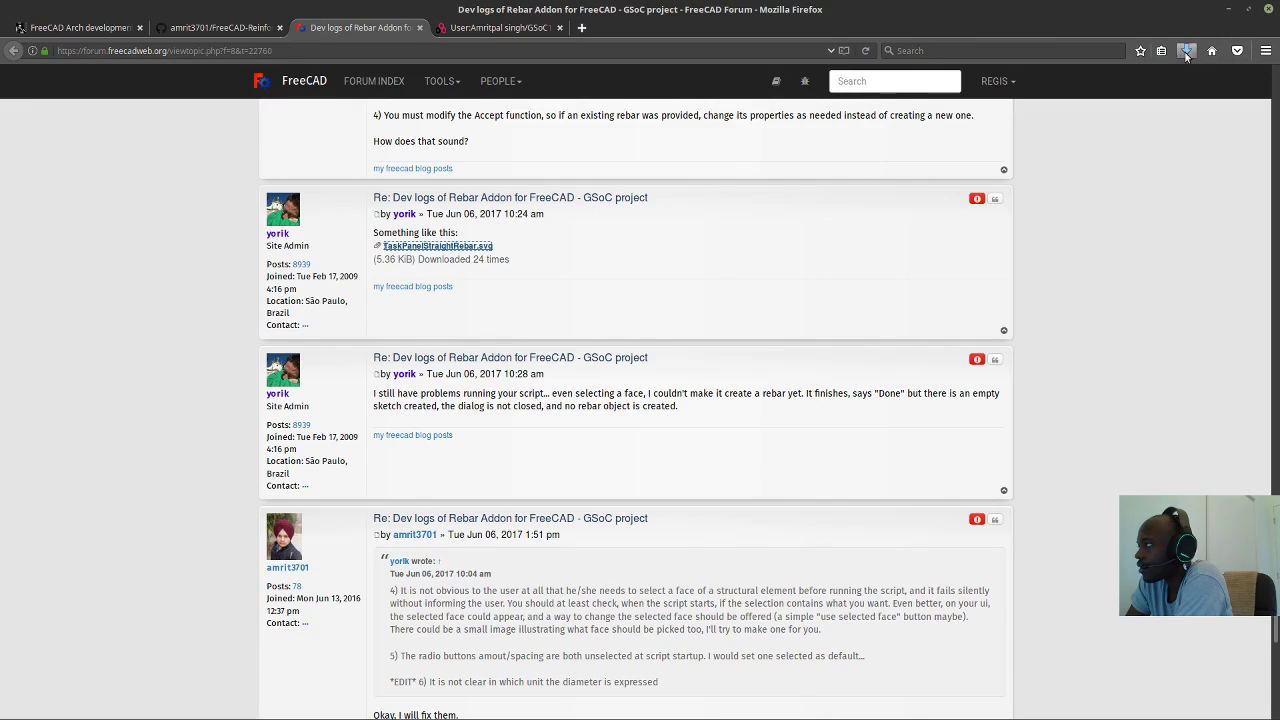
Open the downloaded TaskPanelStraightRebar.svg in Inkscape, examine the rebar diagram and close it to return to the forum thread.
left_click(1186, 51)
left_click(969, 92)
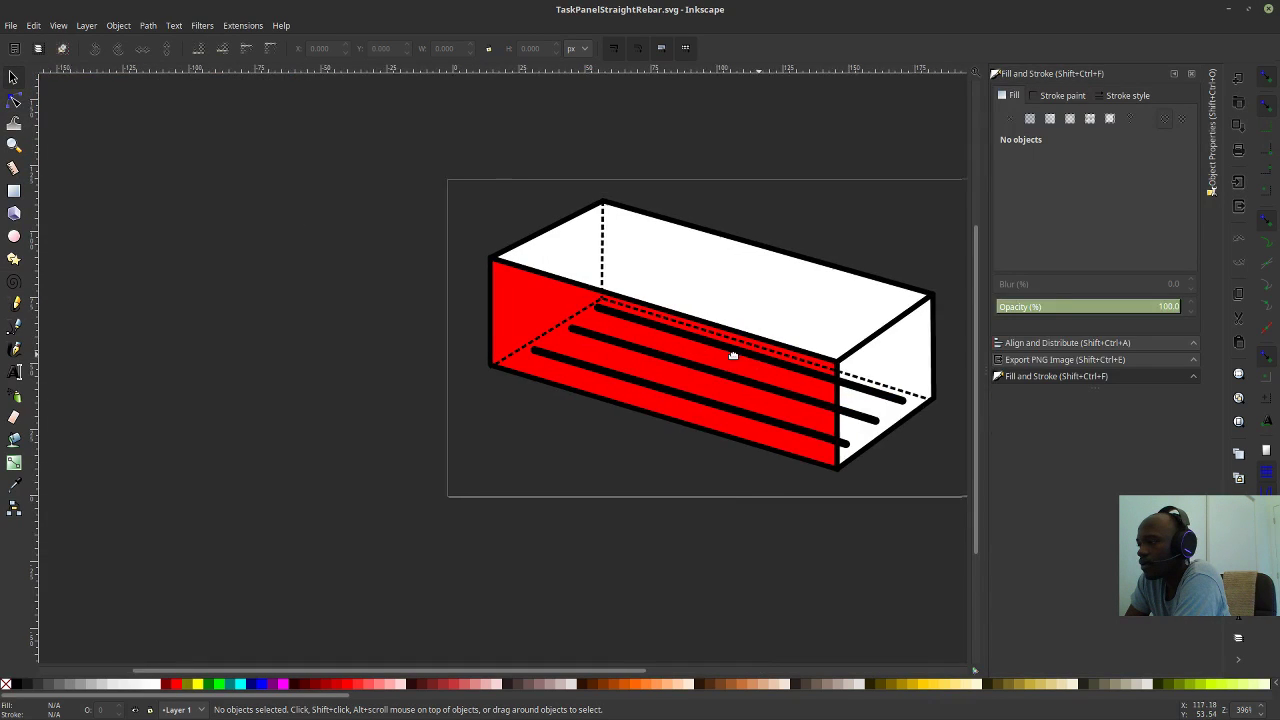
middle_click_drag(733, 355, 590, 349)
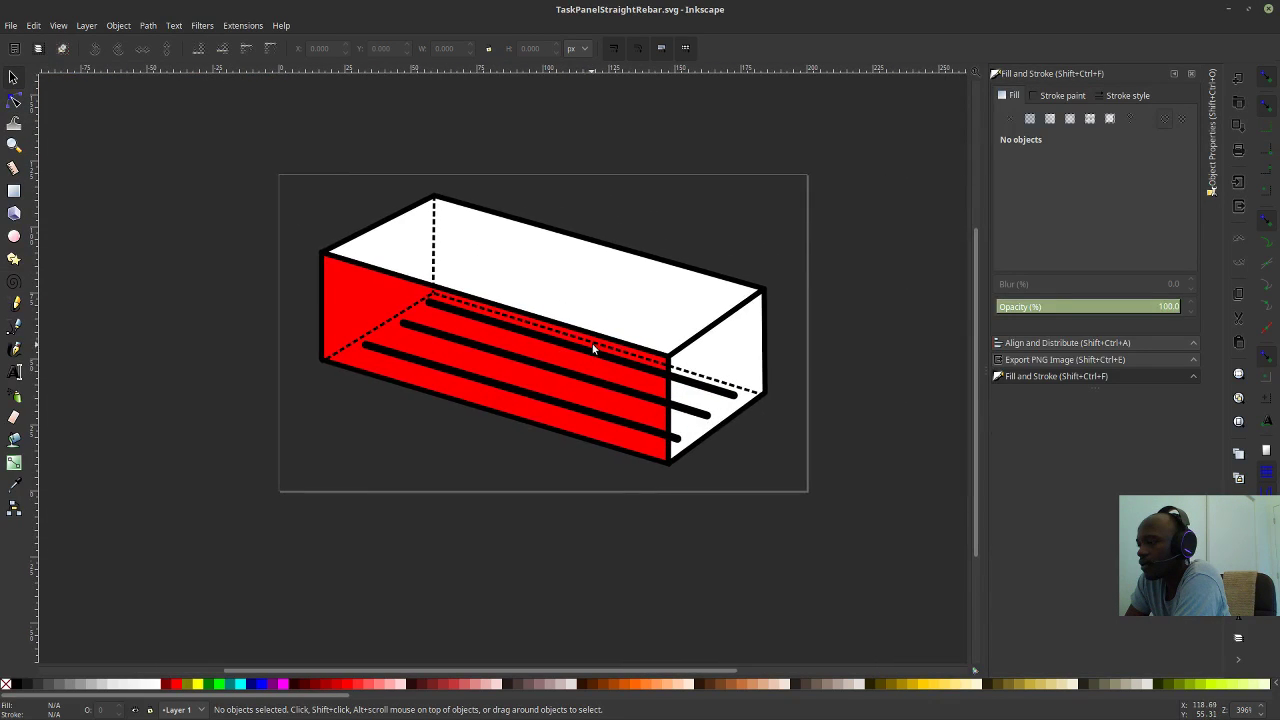
left_click(1267, 9)
Read the remaining 6 June posts on the thread's first page and skim the custom spacing post on page 6.
scroll(480, 390, "down", 3)
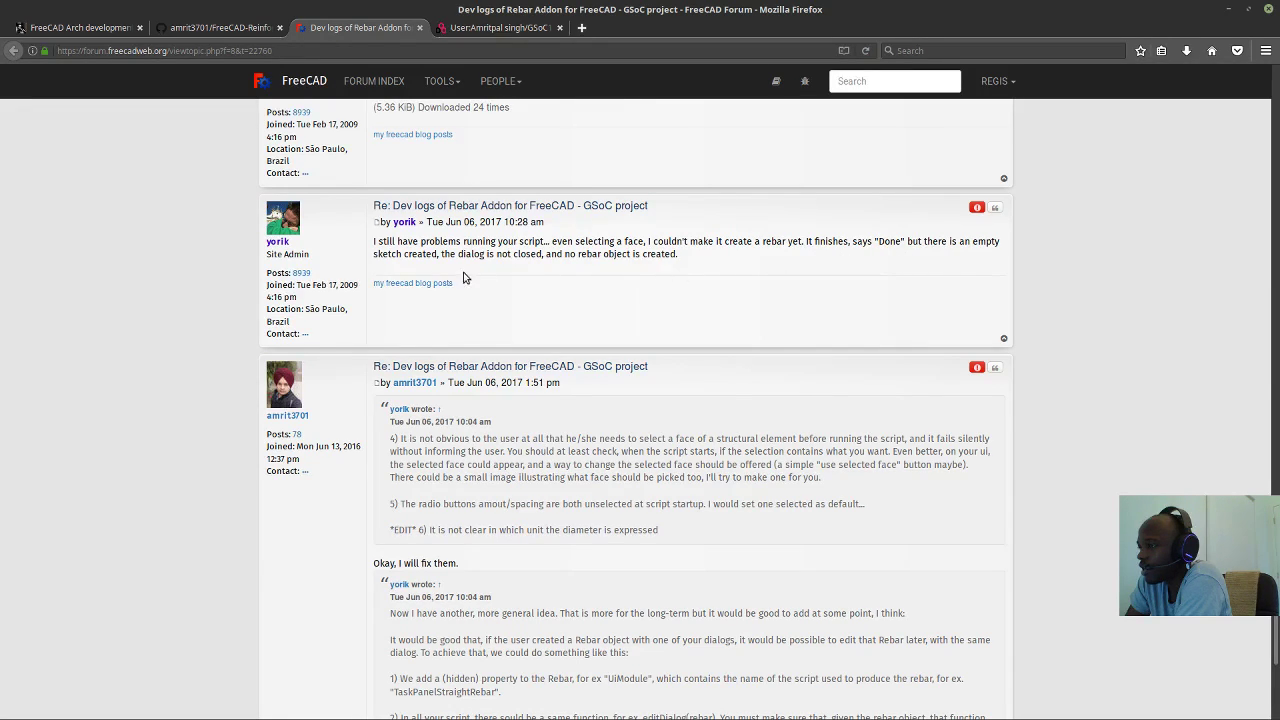
scroll(509, 268, "down", 5)
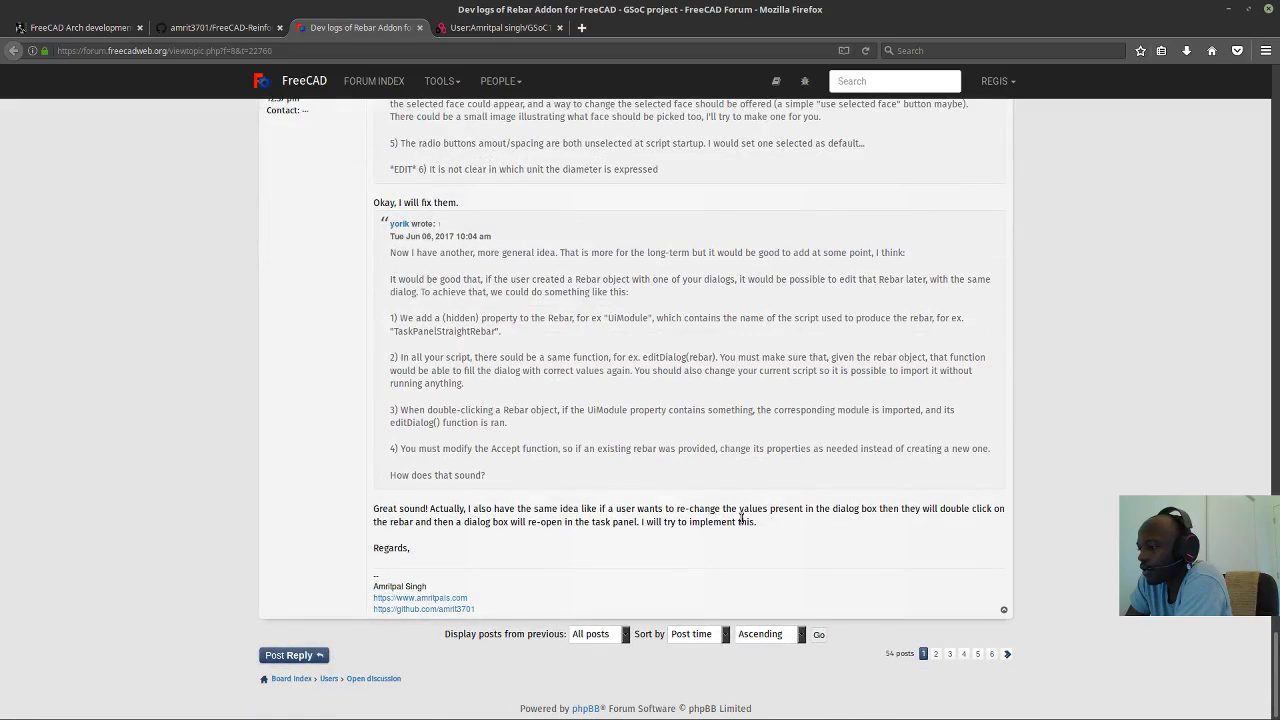
left_click(1004, 654)
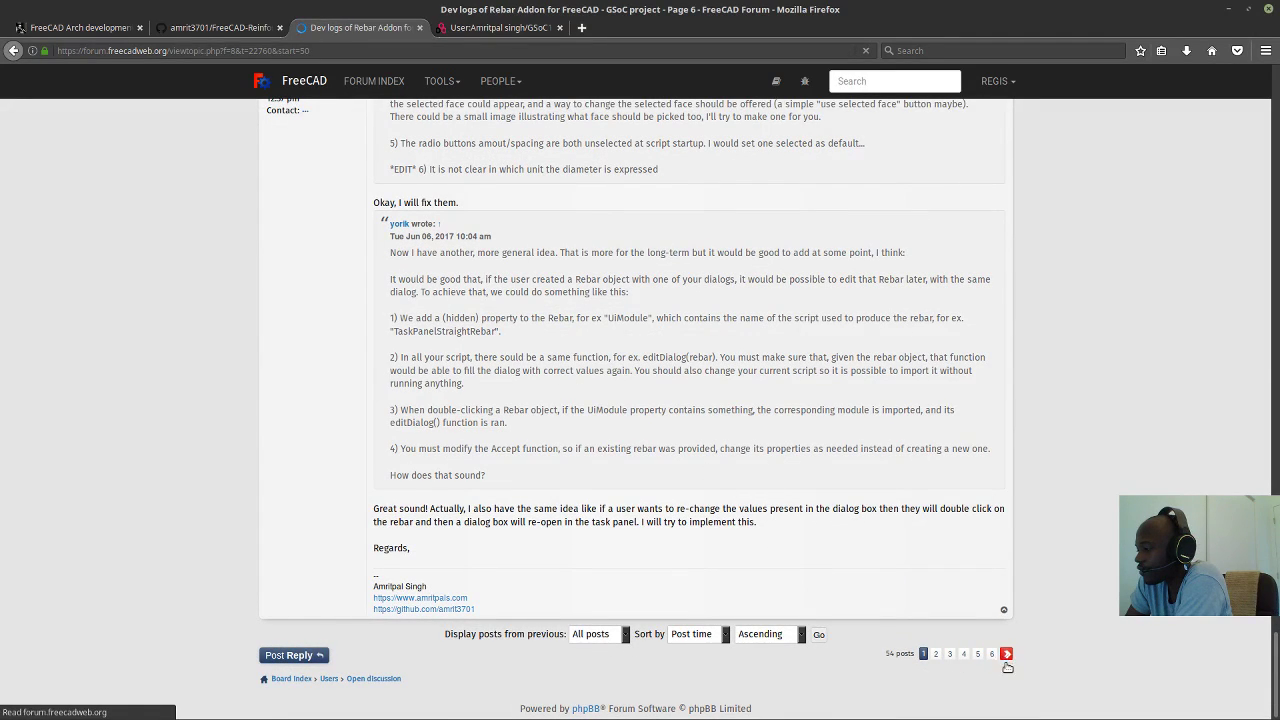
scroll(1003, 326, "down", 15)
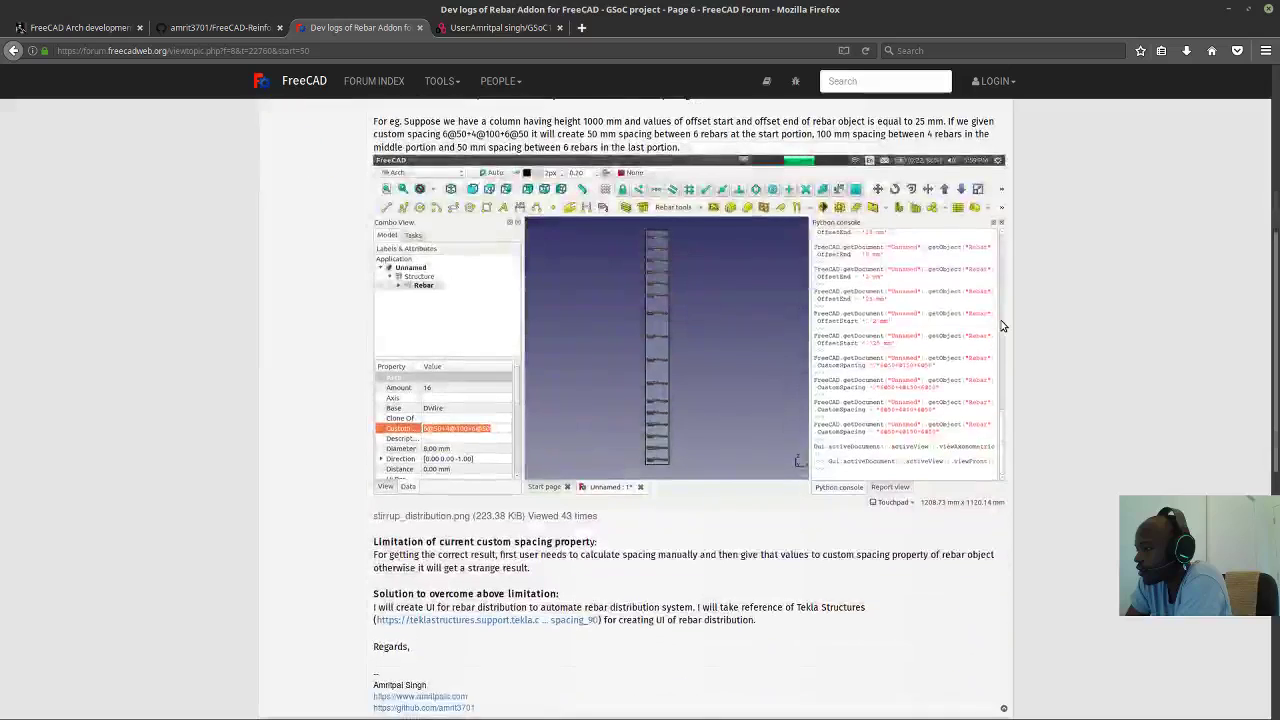
scroll(1000, 330, "up", 15)
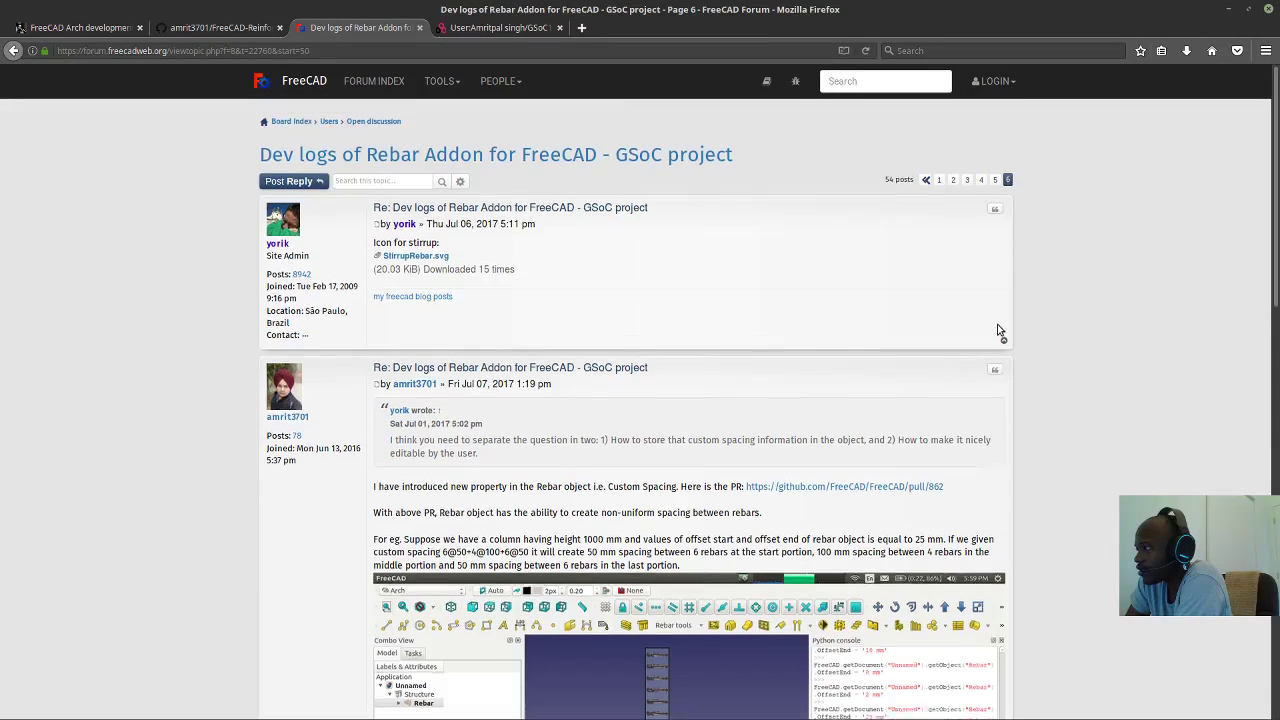
Open page 5 of the thread and skim its column rebar screenshot and the post on the Rebar Host property.
left_click(996, 181)
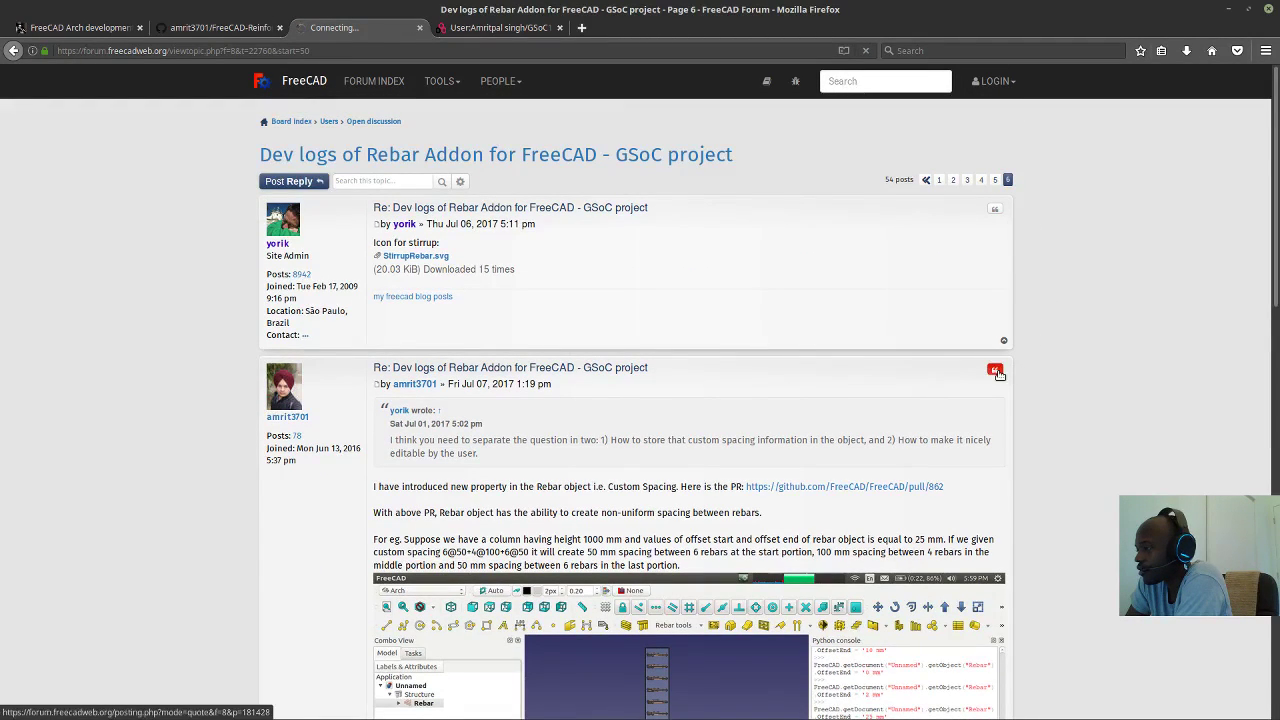
scroll(988, 377, "down", 10)
scroll(988, 377, "down", 15)
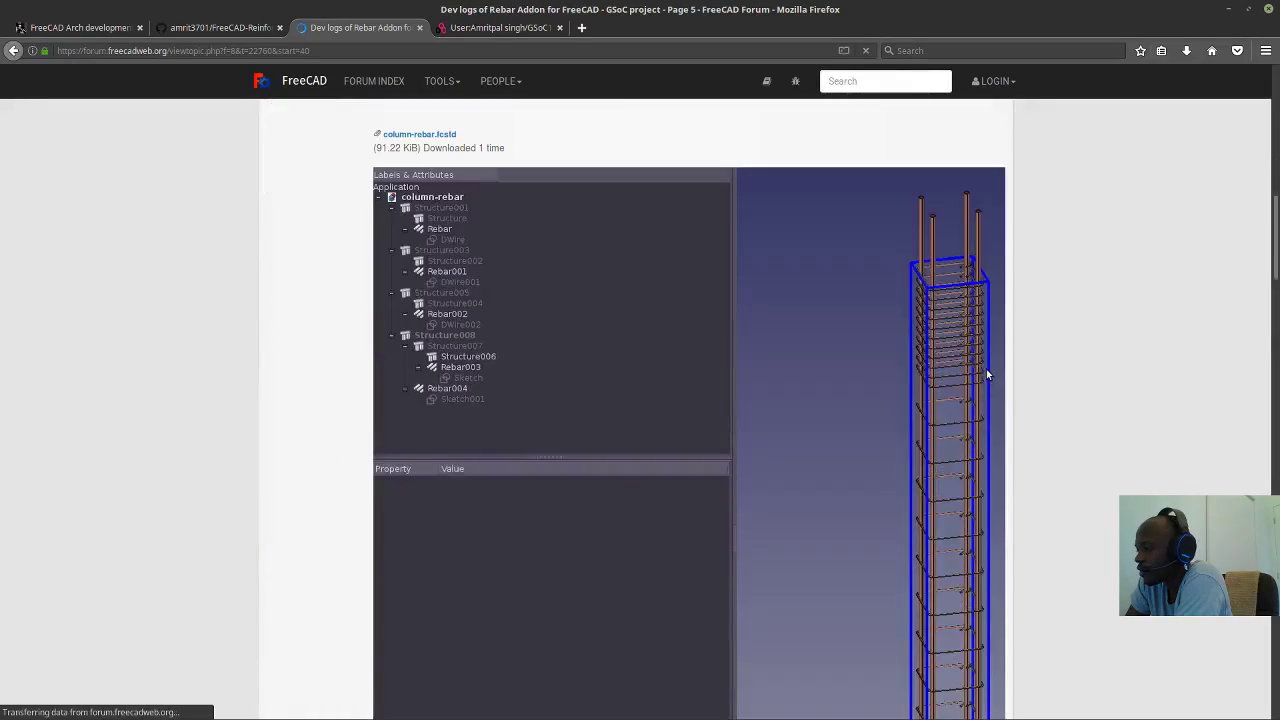
scroll(969, 360, "down", 5)
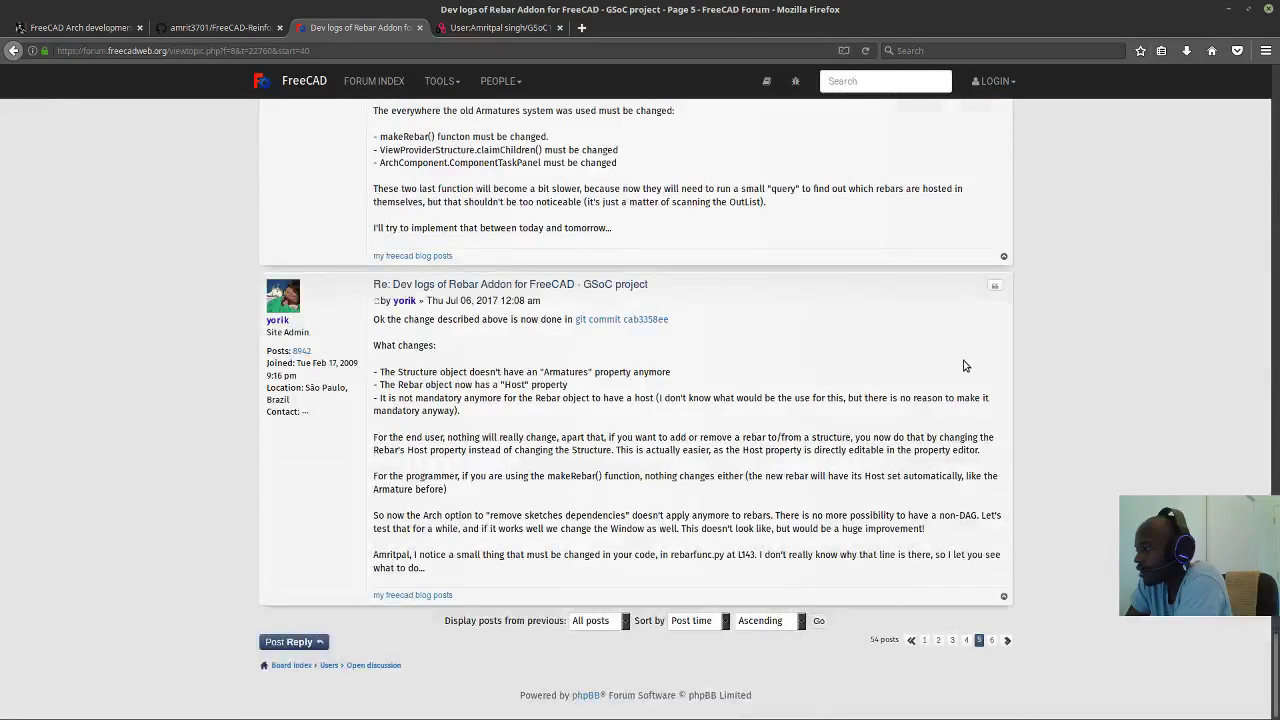
scroll(964, 365, "up", 15)
scroll(964, 365, "up", 10)
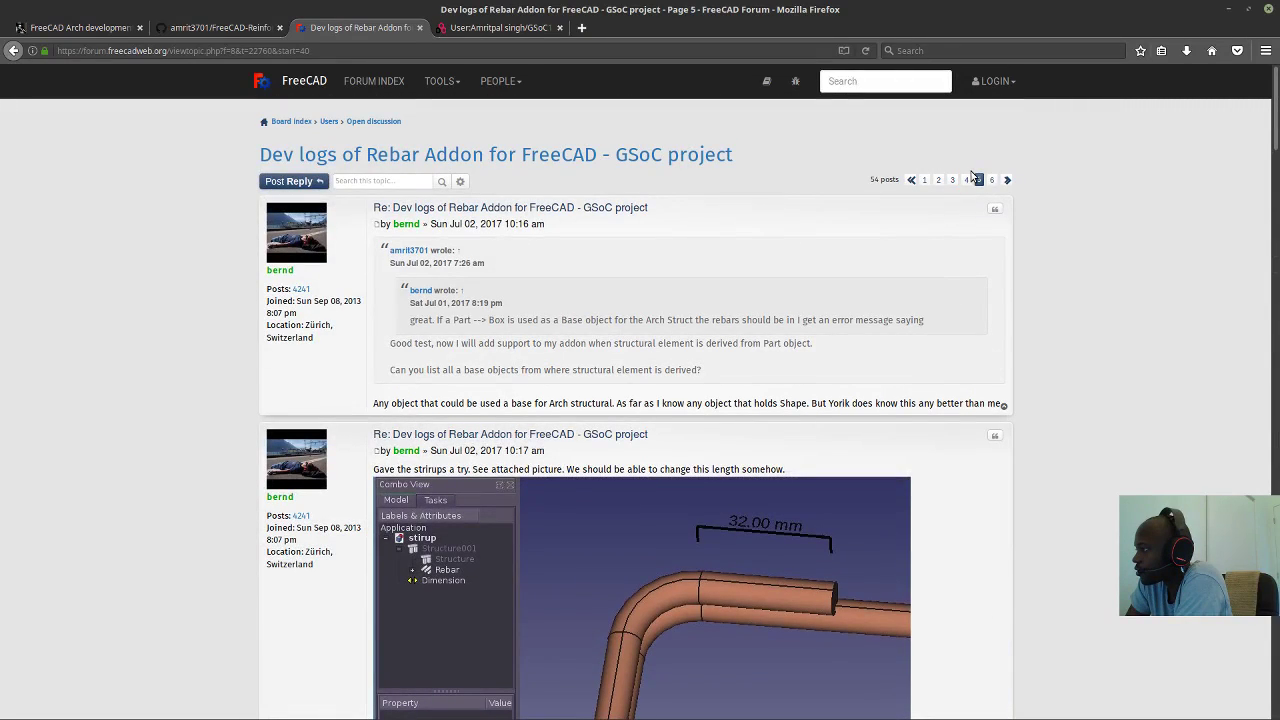
Open page 4 of the thread and skim the stirrup tests, screenshots and addon installation instructions.
left_click(966, 180)
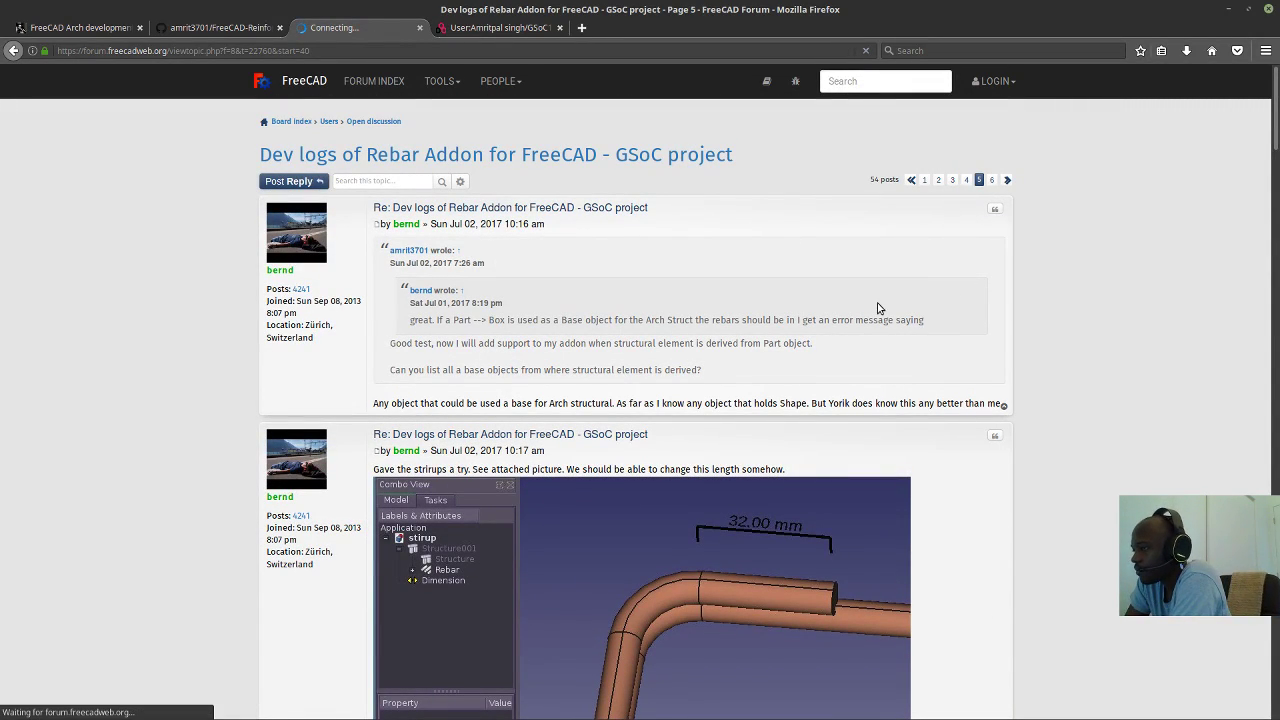
scroll(867, 317, "down", 3)
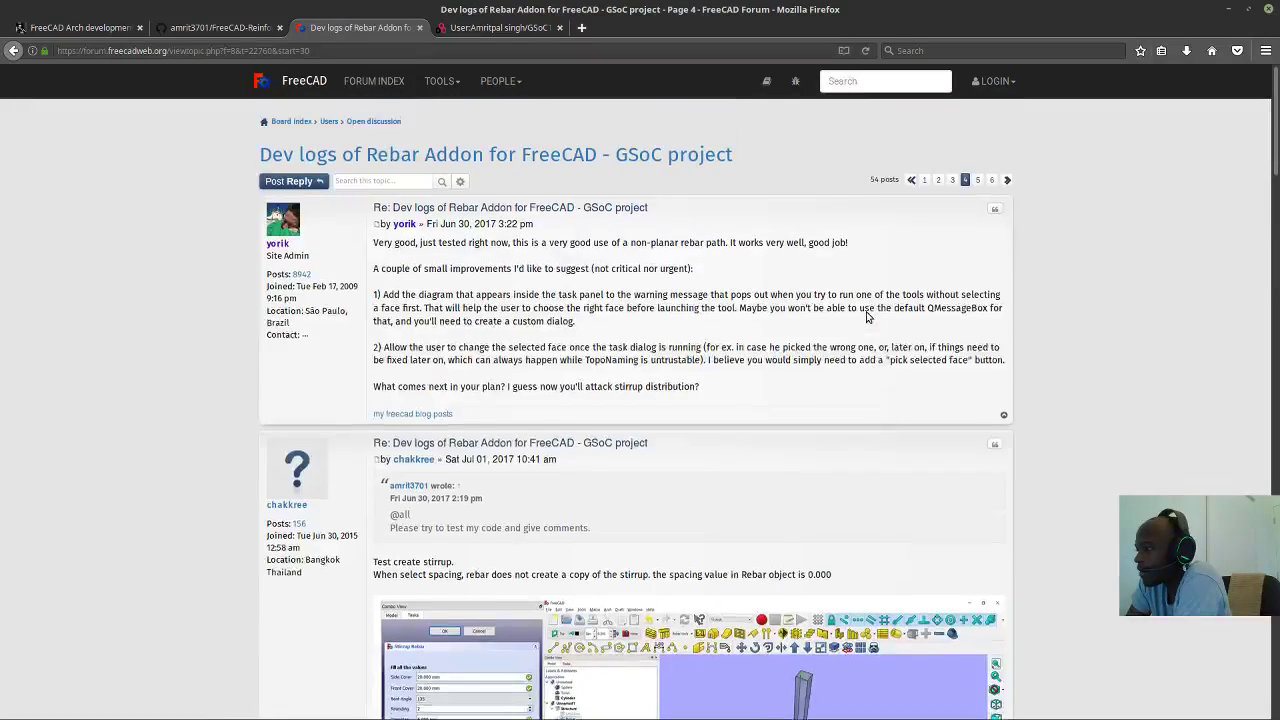
scroll(867, 317, "down", 15)
scroll(868, 315, "down", 15)
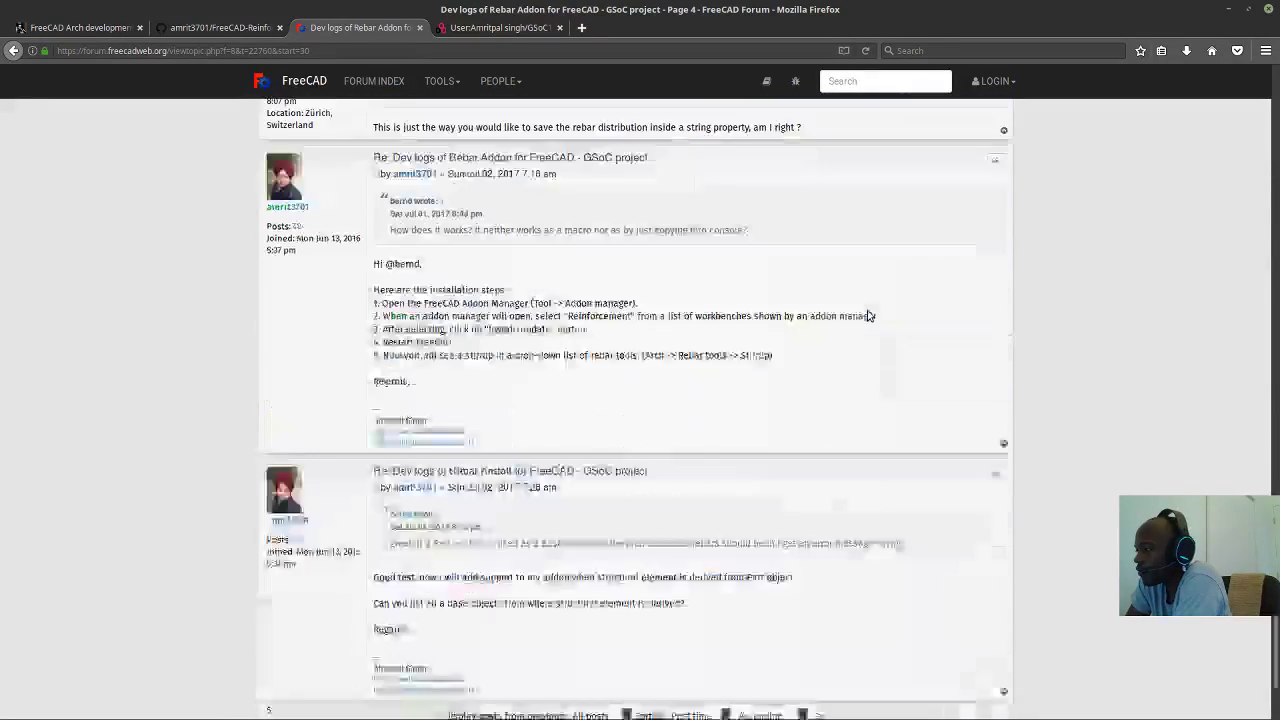
scroll(868, 317, "up", 12)
scroll(858, 317, "down", 15)
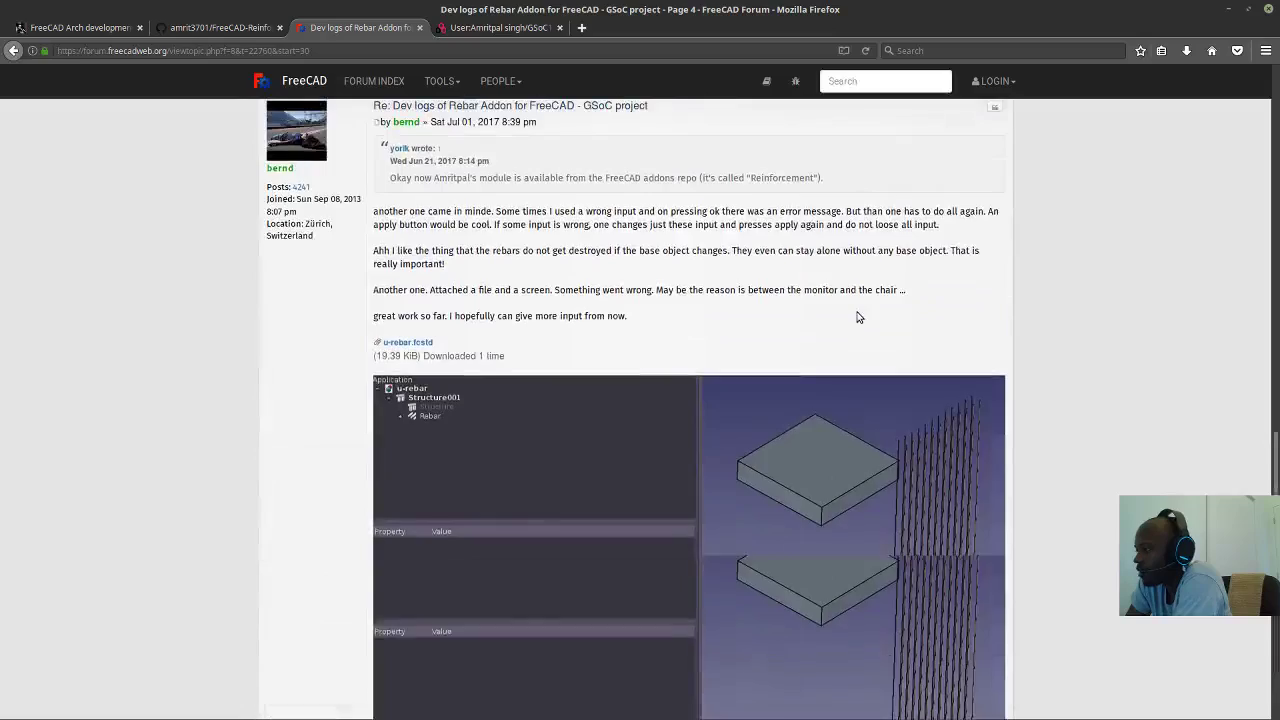
scroll(857, 317, "up", 5)
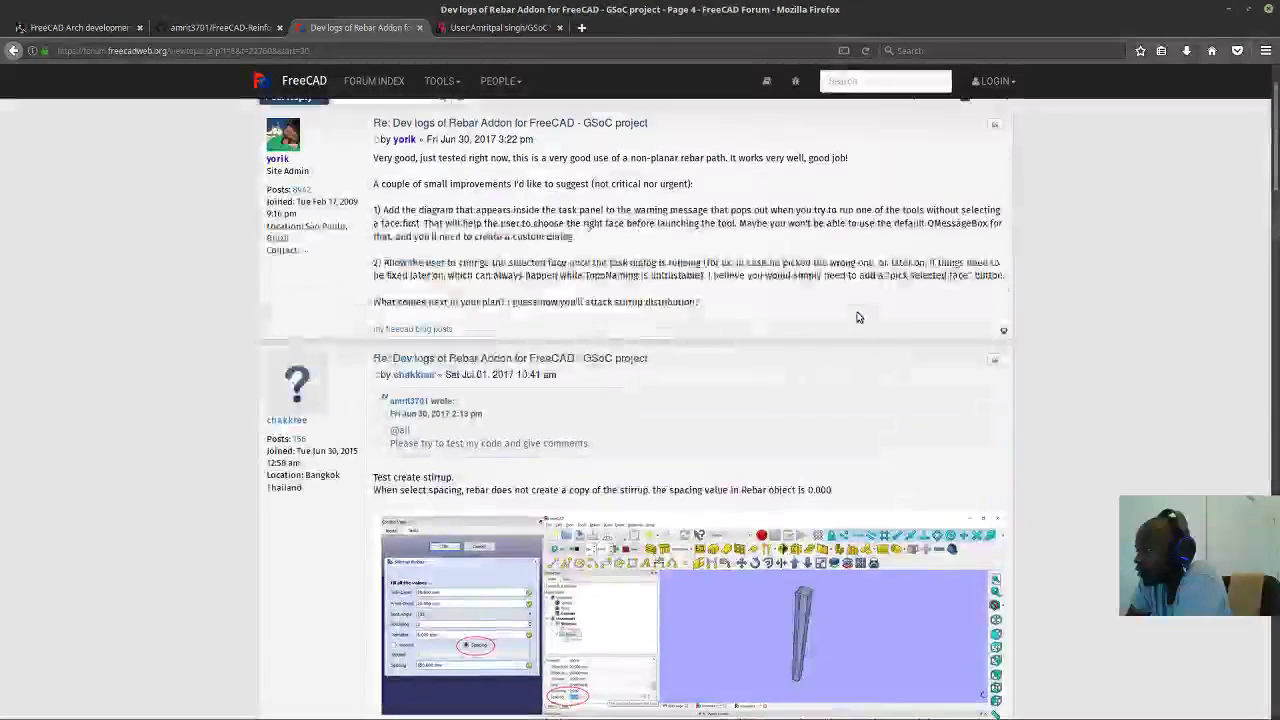
Open page 3 of the thread and skim its footing rebar screenshots and the post on rebars not moving with the host.
left_click(952, 179)
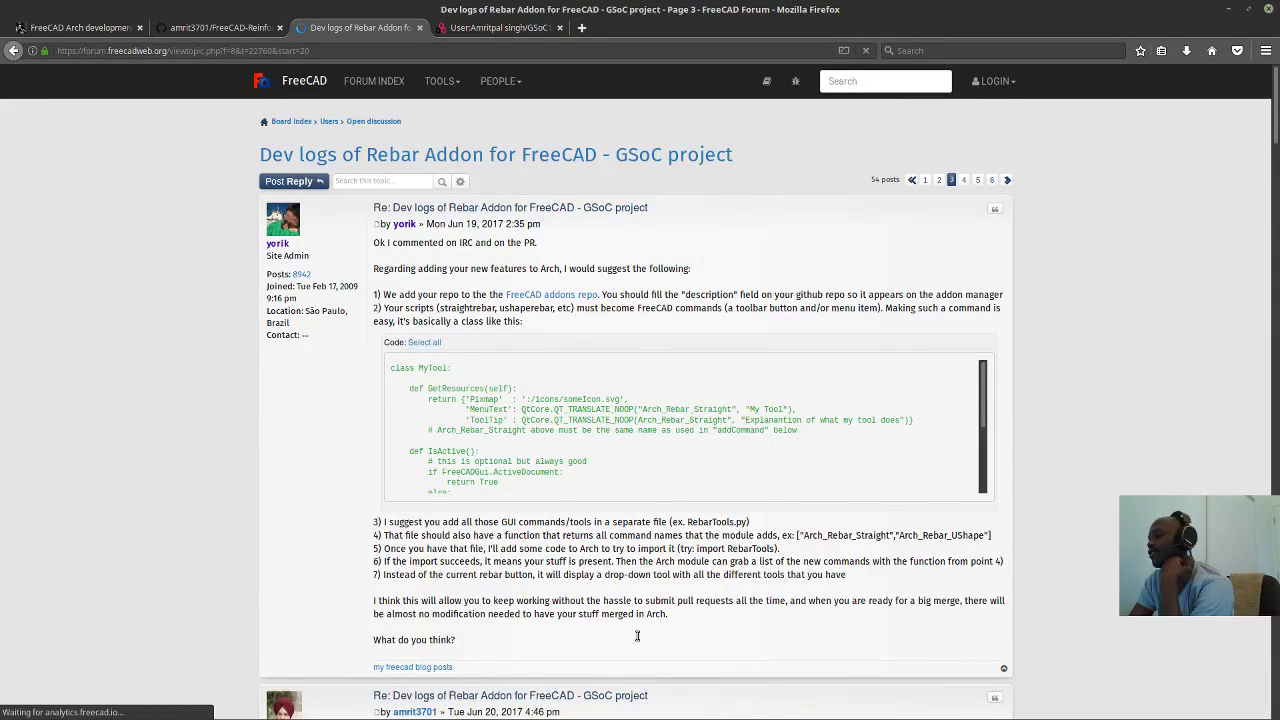
scroll(640, 690, "down", 20)
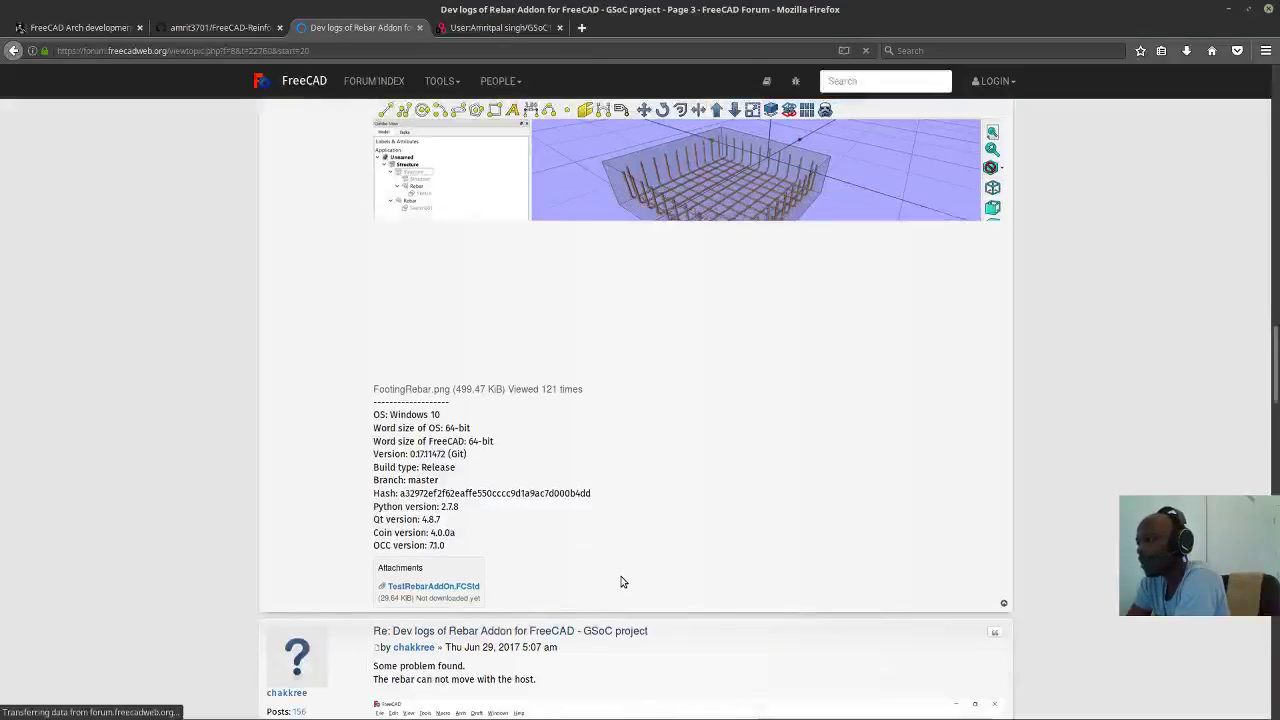
scroll(622, 580, "down", 10)
scroll(622, 574, "down", 20)
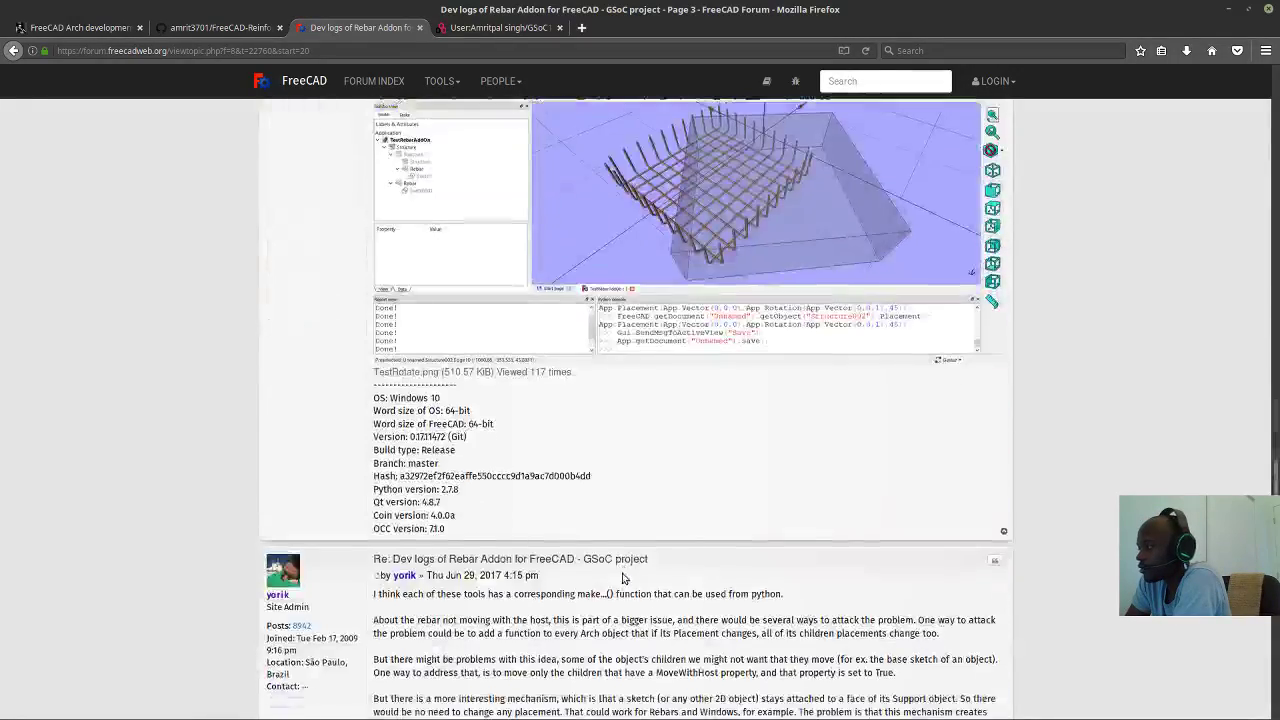
scroll(623, 569, "up", 20)
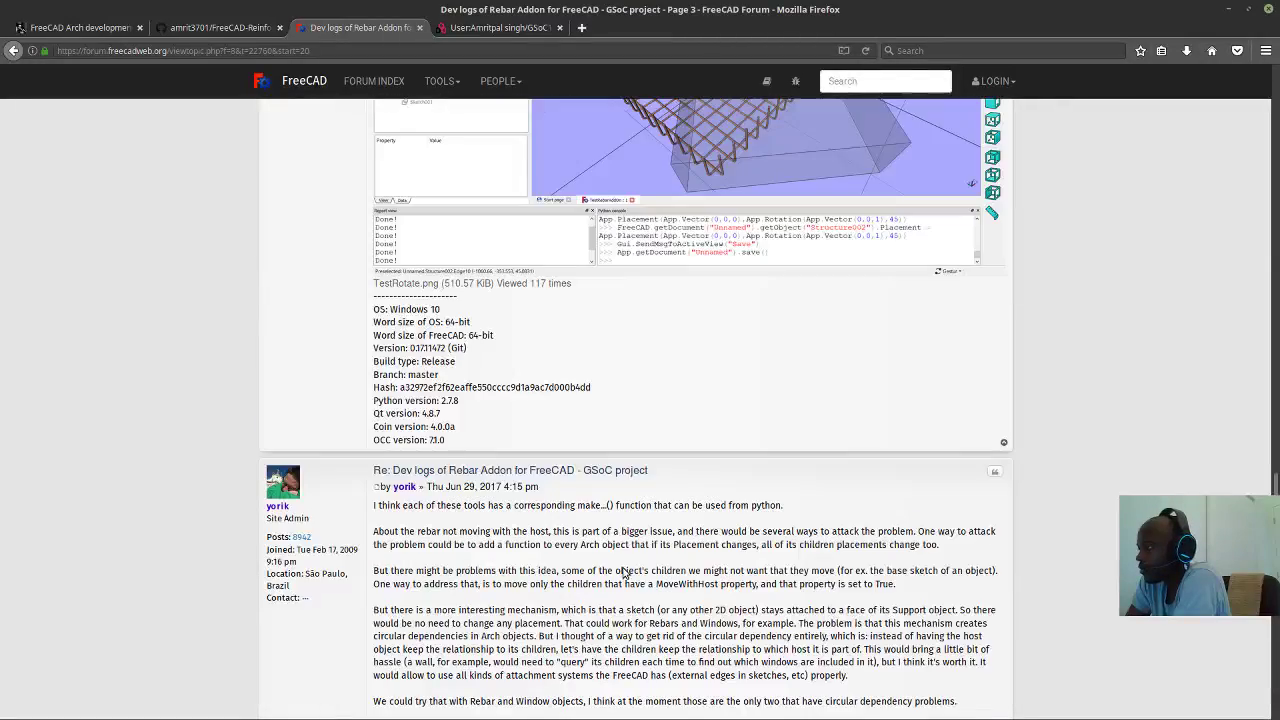
scroll(622, 572, "up", 20)
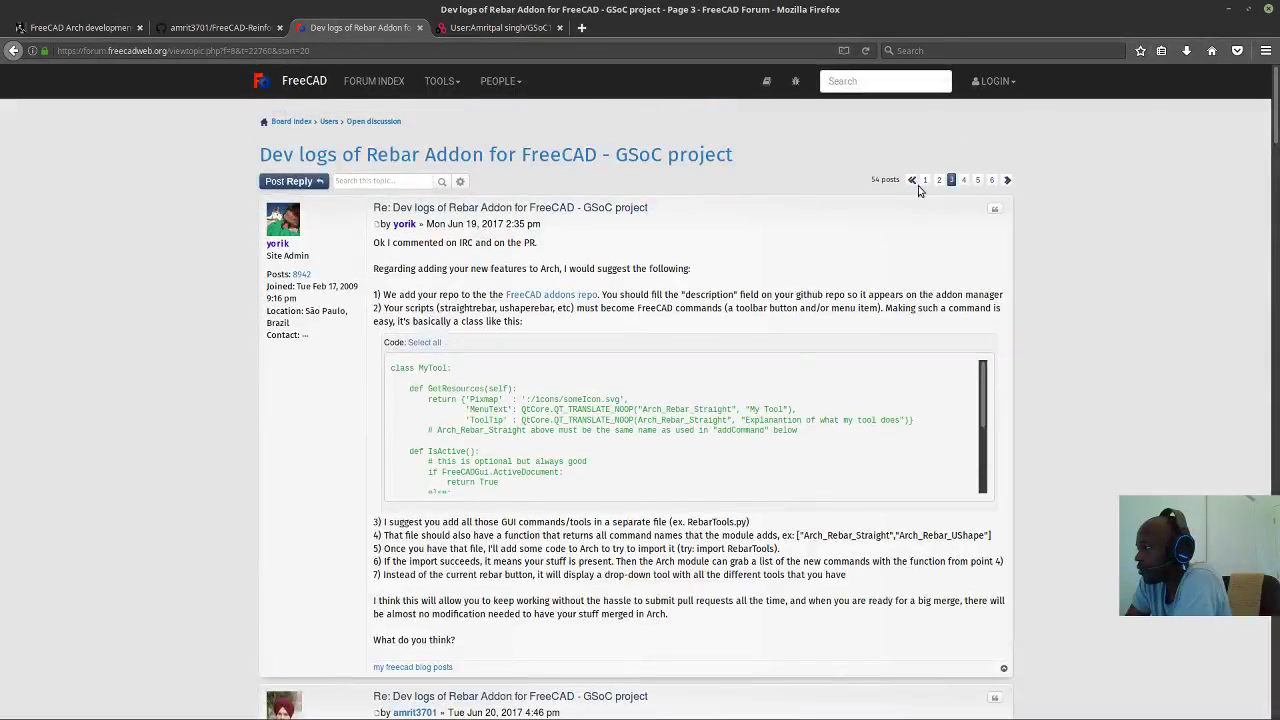
Open page 2 of the thread and skim its posts from beginning to end, returning to the first one.
left_click(914, 181)
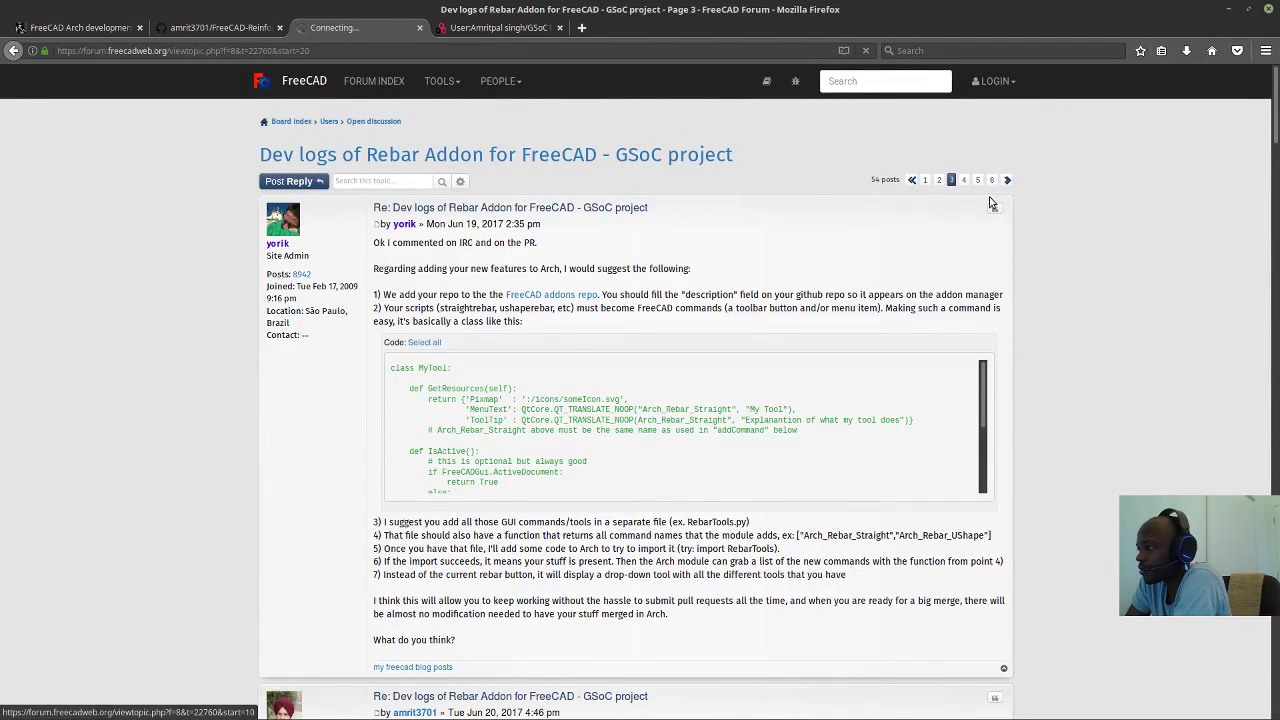
scroll(1011, 305, "down", 5)
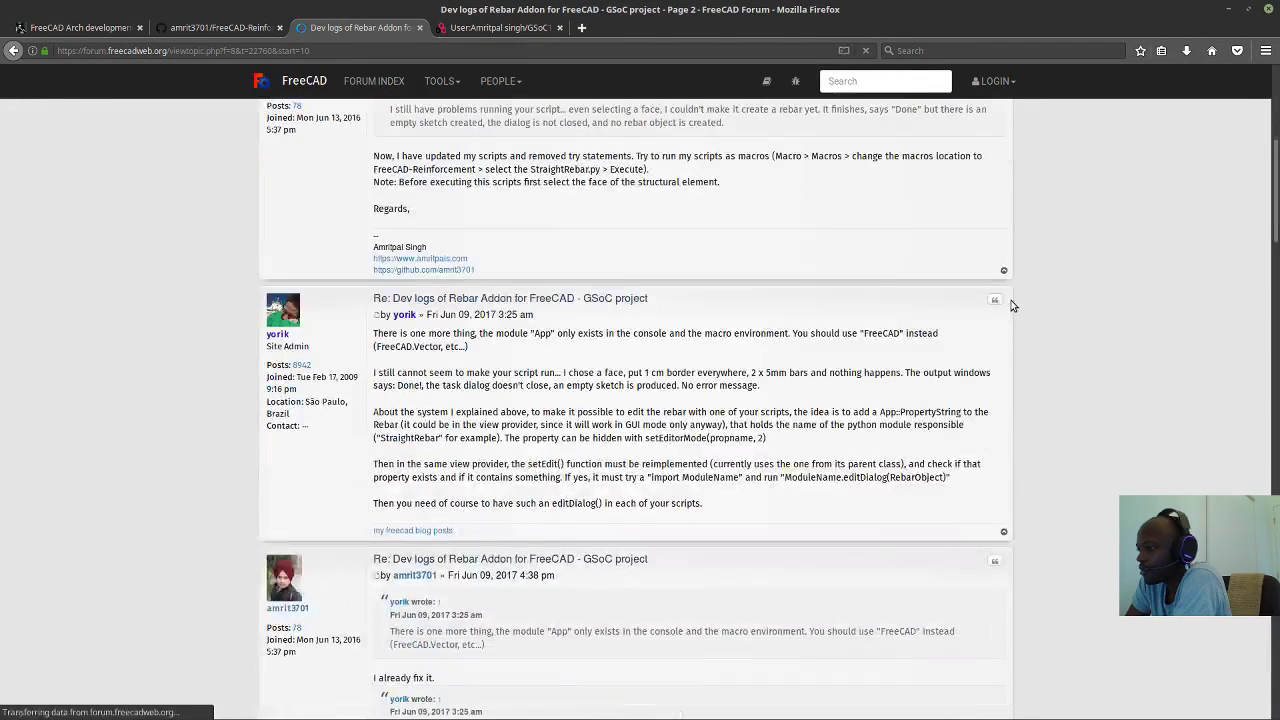
scroll(1011, 305, "down", 20)
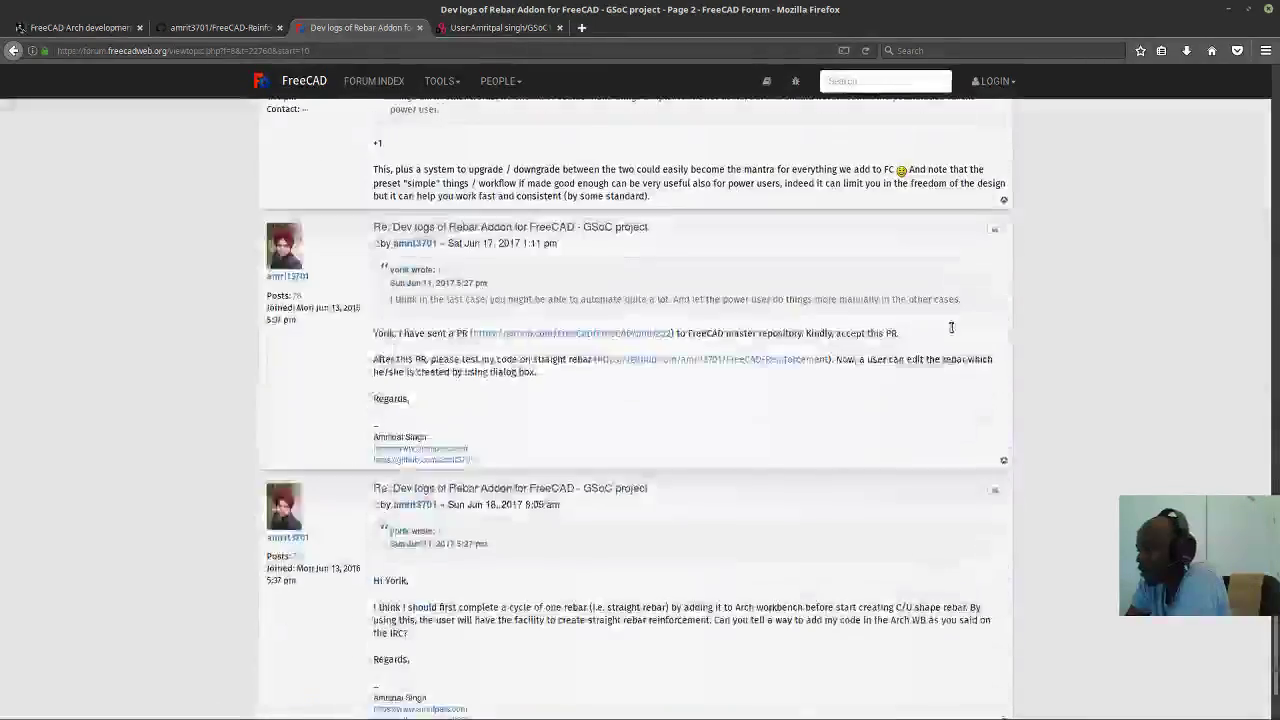
scroll(951, 328, "down", 3)
scroll(951, 328, "up", 20)
scroll(950, 326, "up", 20)
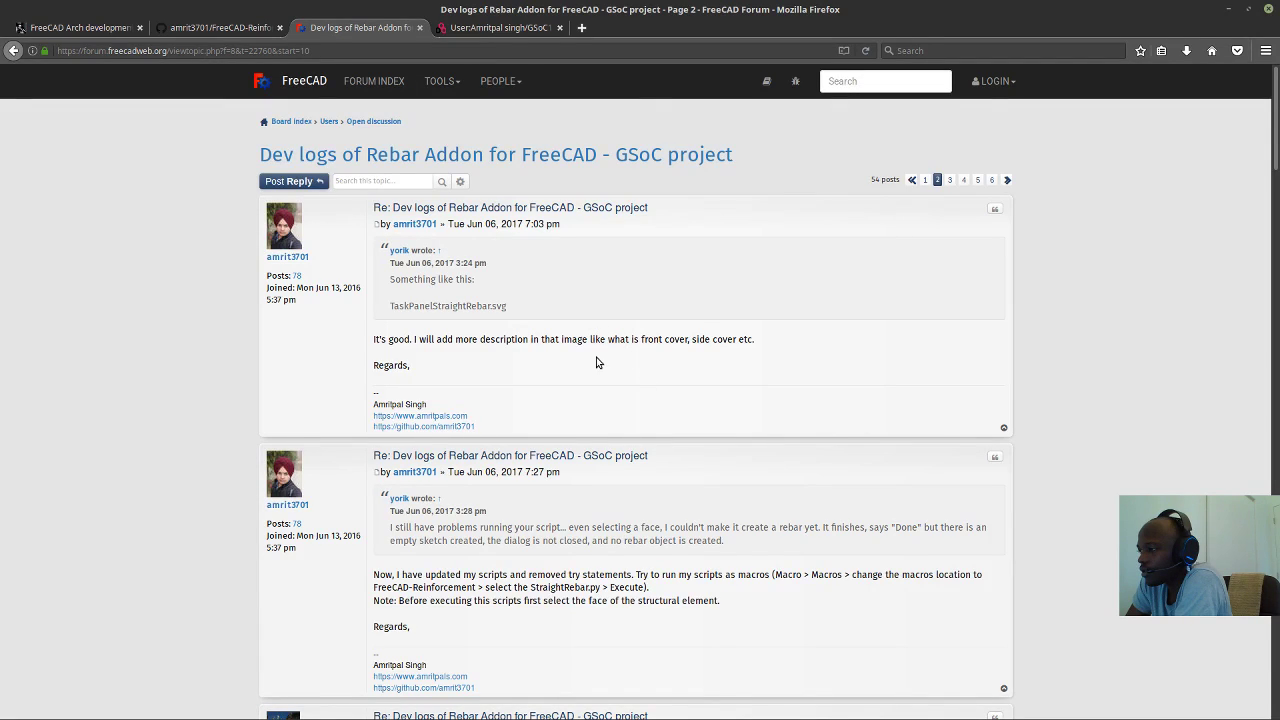
Read the 6 and 9 June posts about running StraightRebar.py as a macro and reimplementing setEdit() for rebar editing.
scroll(629, 363, "down", 5)
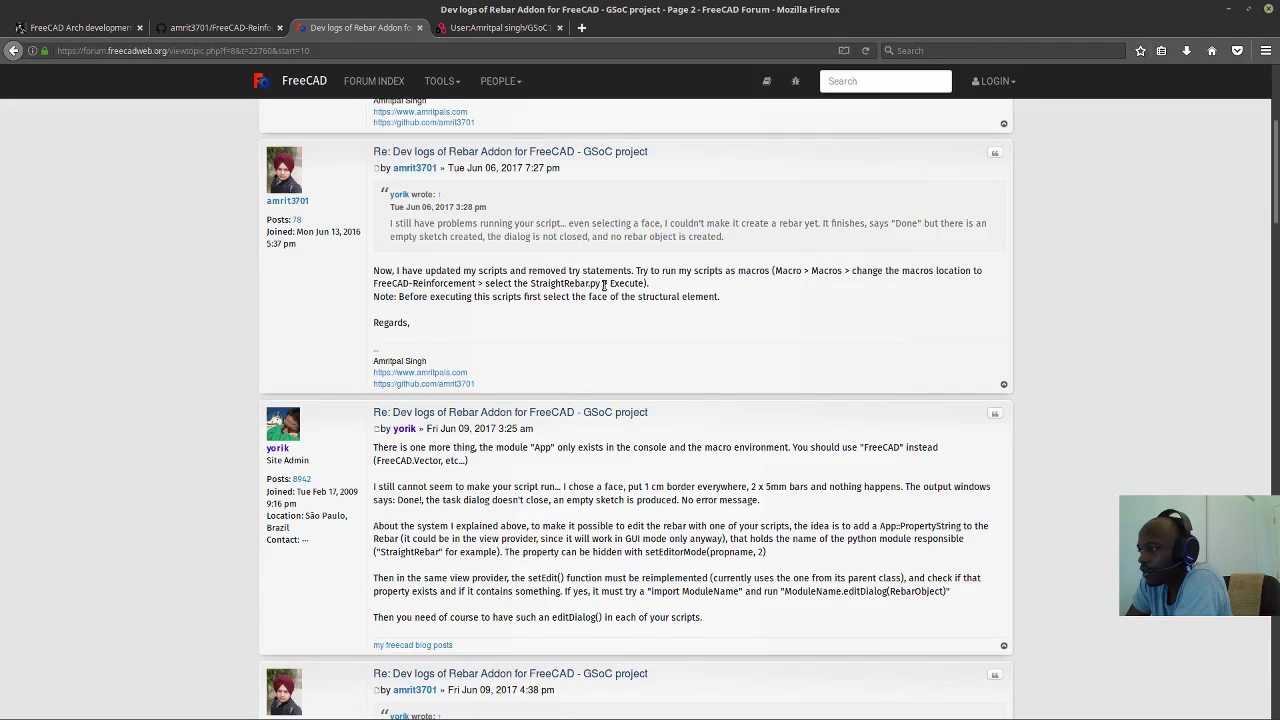
scroll(604, 284, "down", 4)
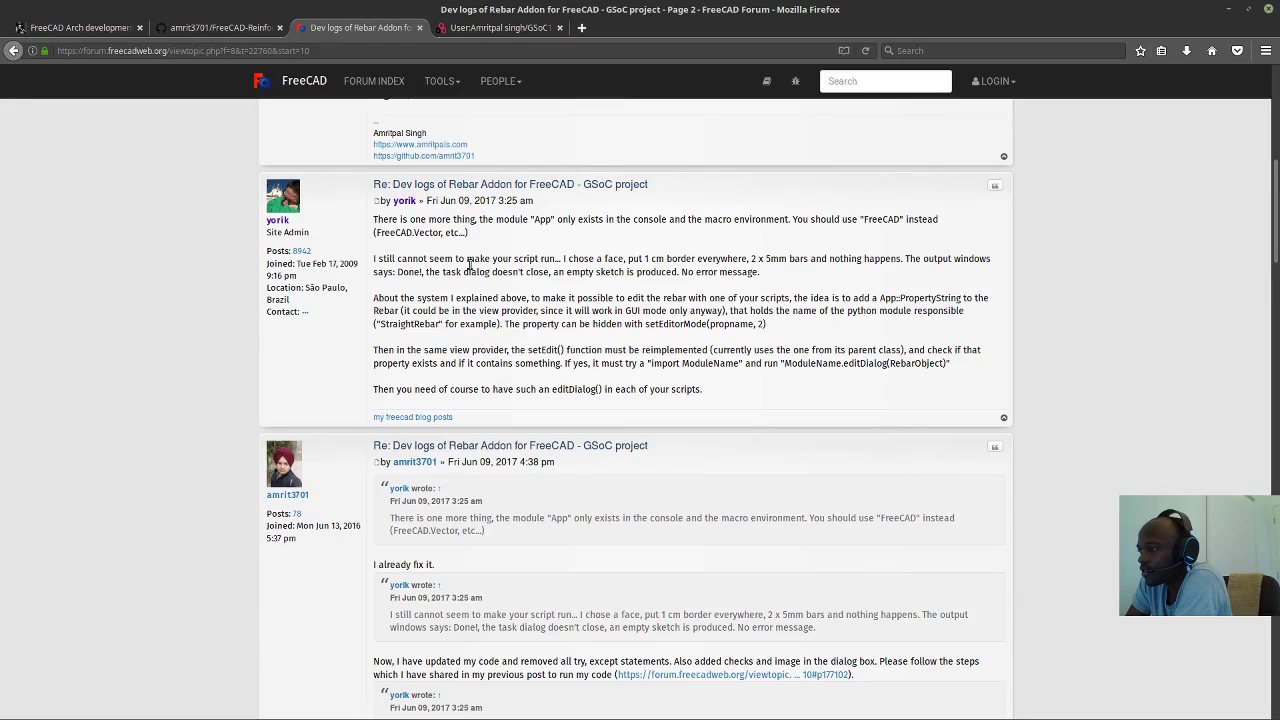
scroll(423, 294, "down", 1)
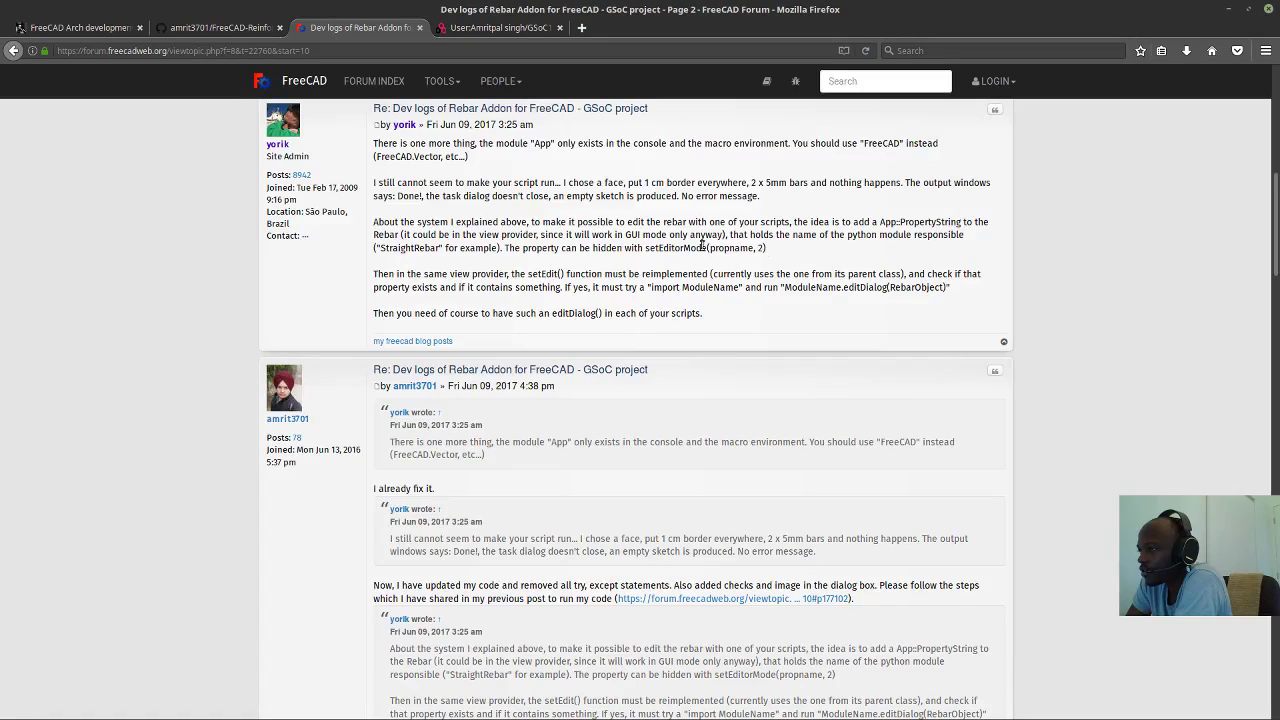
scroll(420, 235, "down", 1)
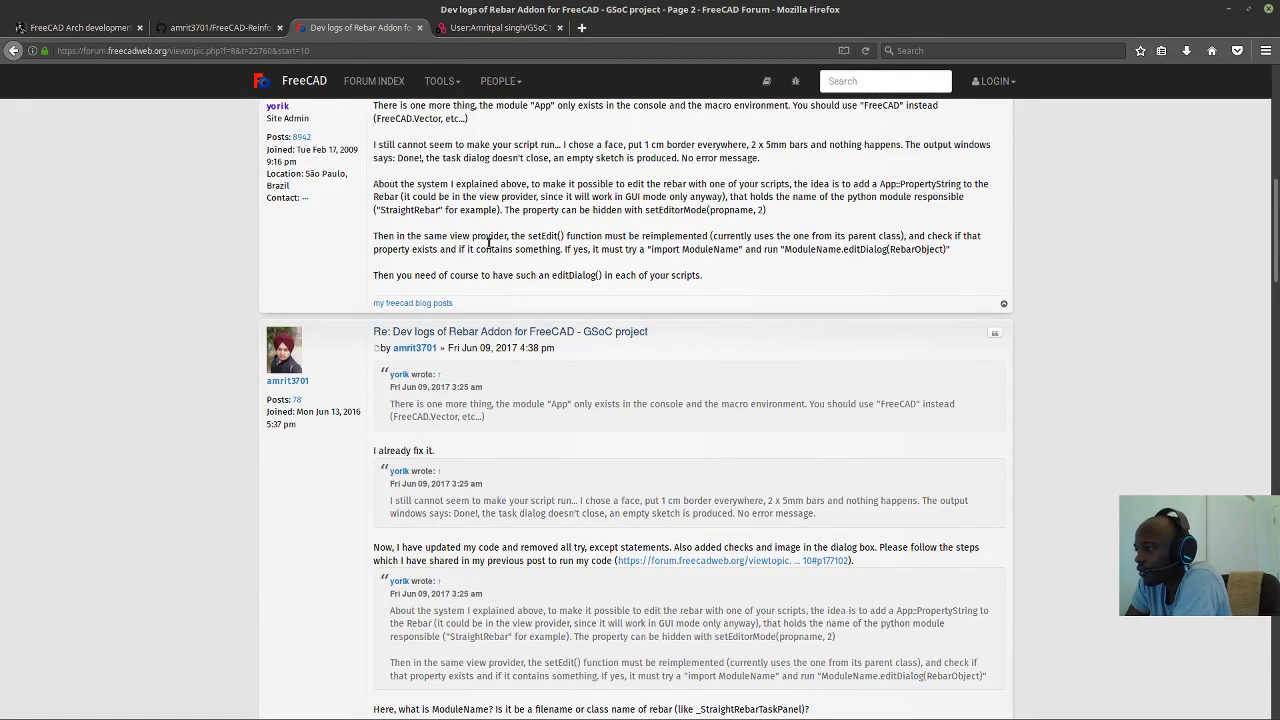
scroll(470, 262, "down", 3)
scroll(470, 262, "down", 4)
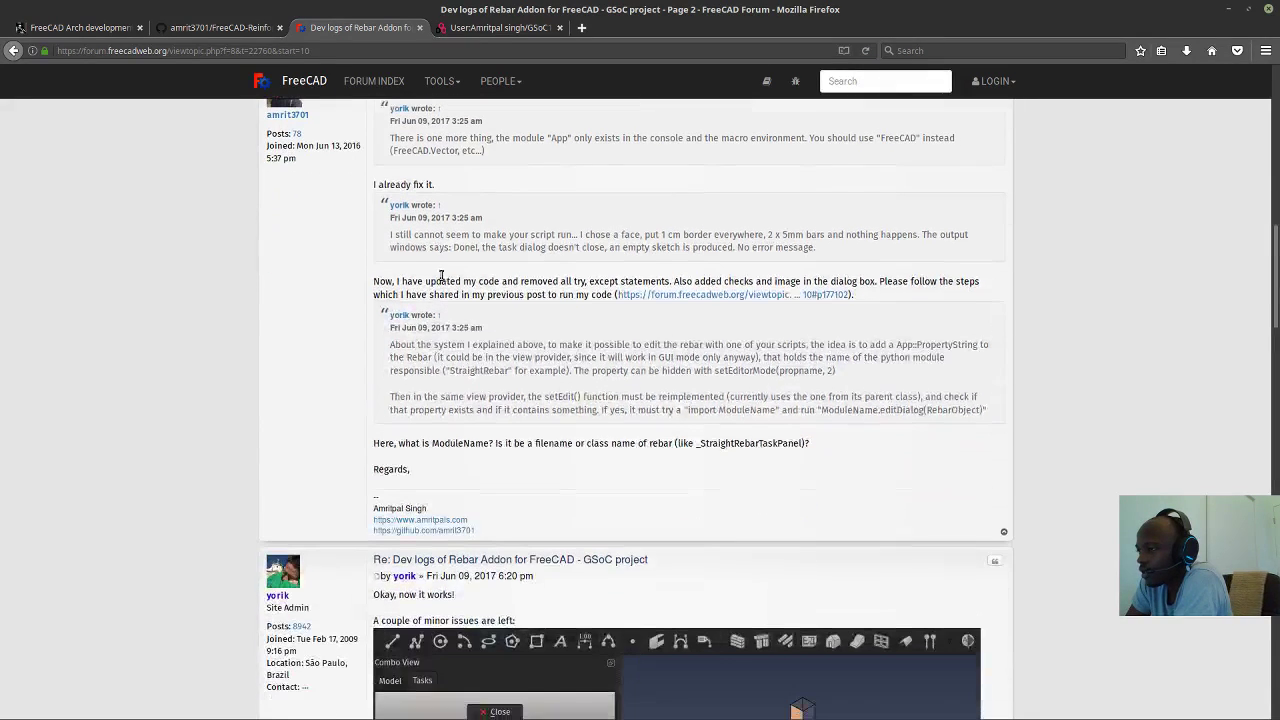
scroll(444, 262, "down", 4)
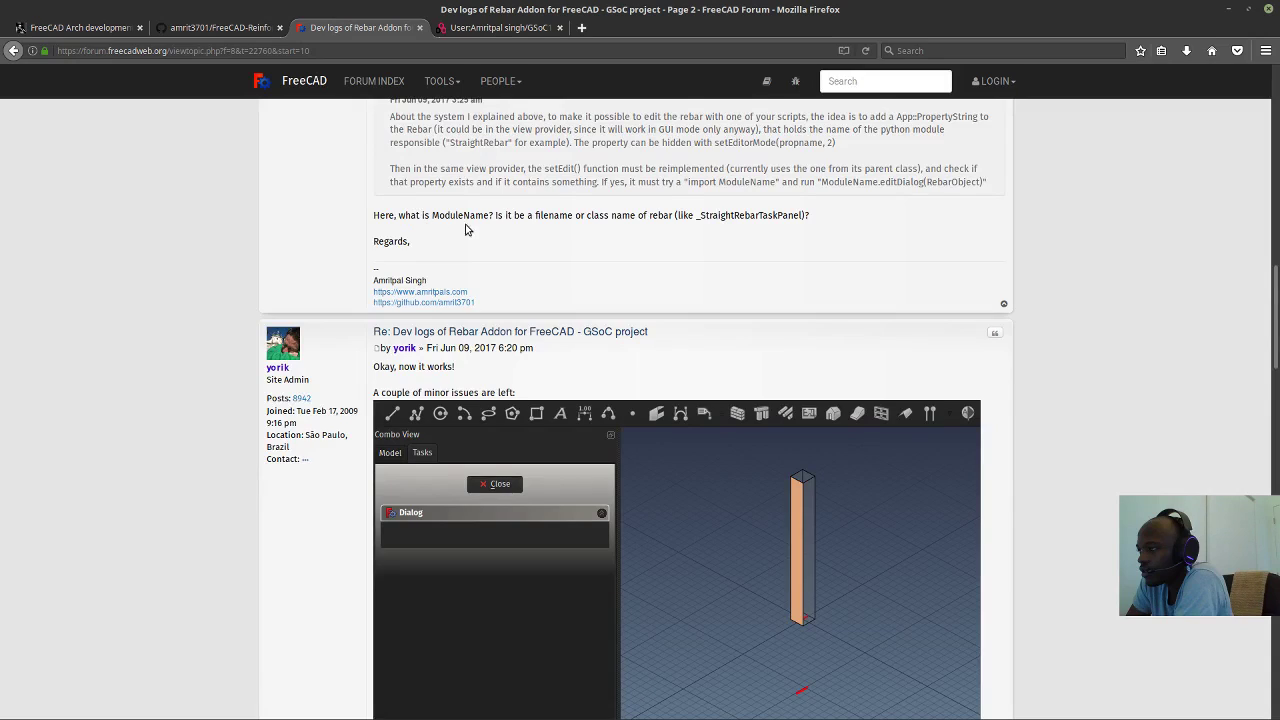
Examine the column screenshot in the 9 June 6:20 pm post and read its numbered list of remaining issues.
scroll(416, 230, "down", 3)
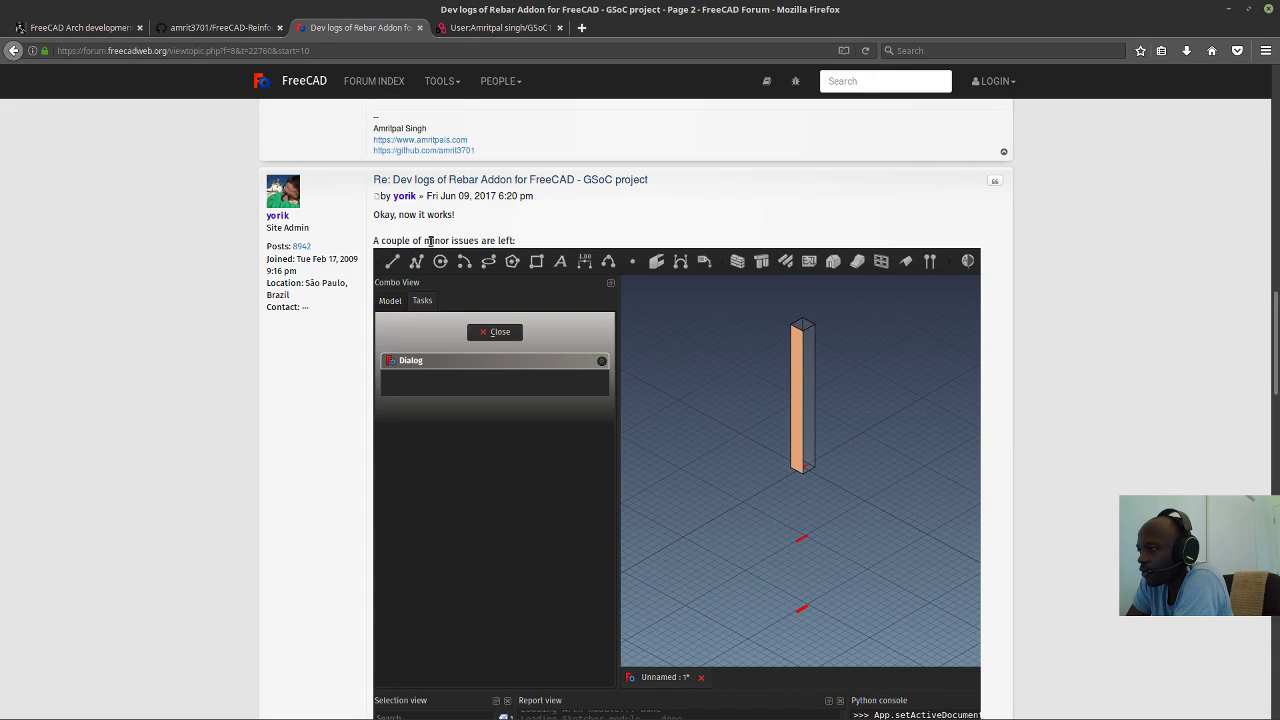
scroll(430, 240, "down", 12)
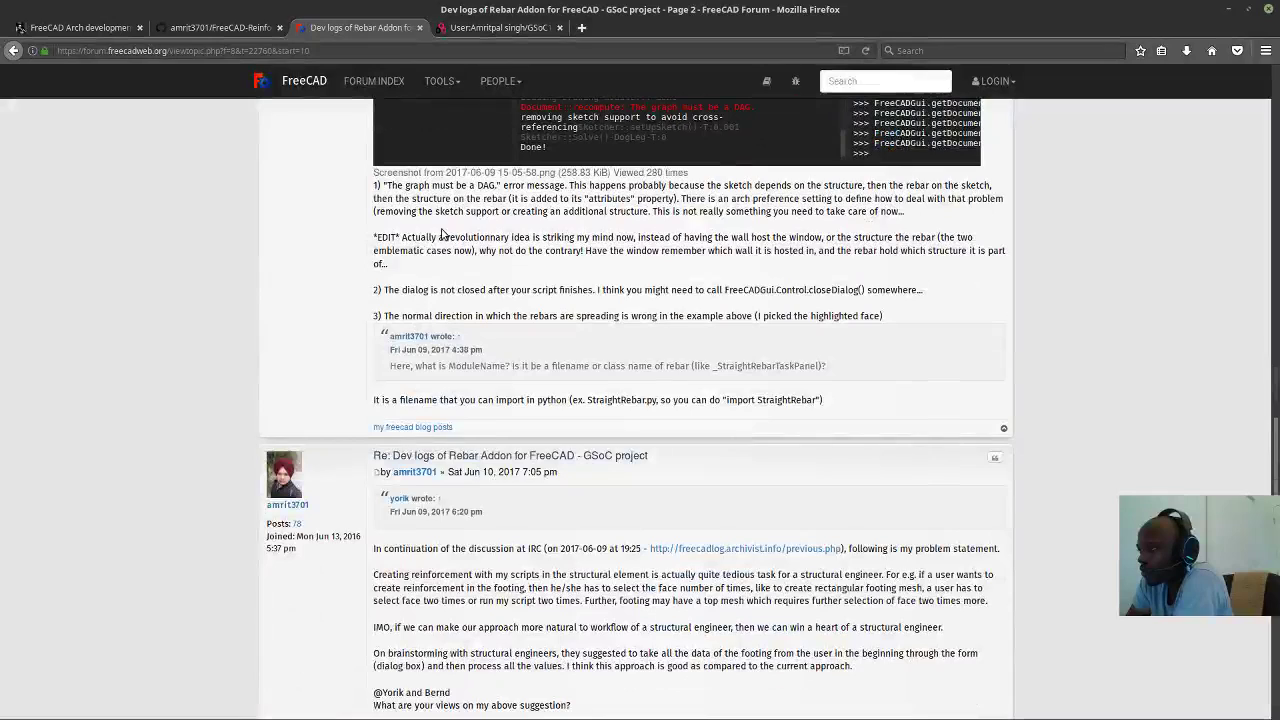
scroll(420, 231, "up", 2)
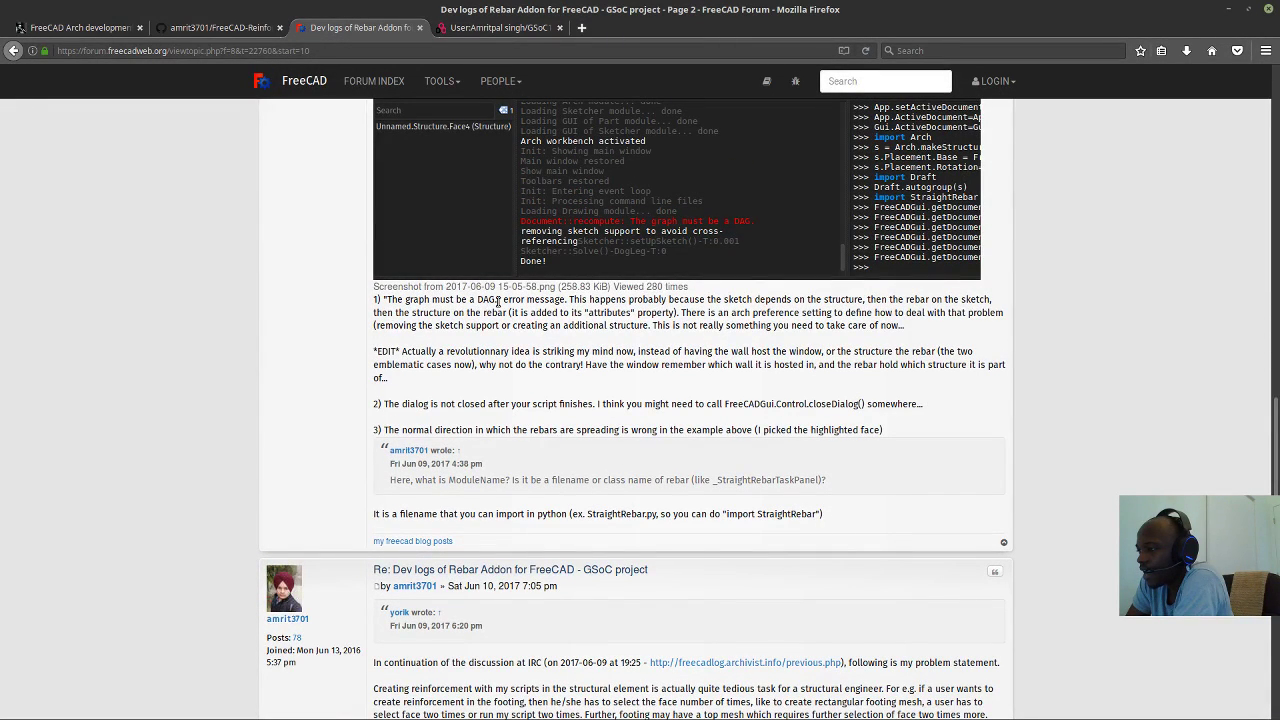
scroll(512, 320, "up", 3)
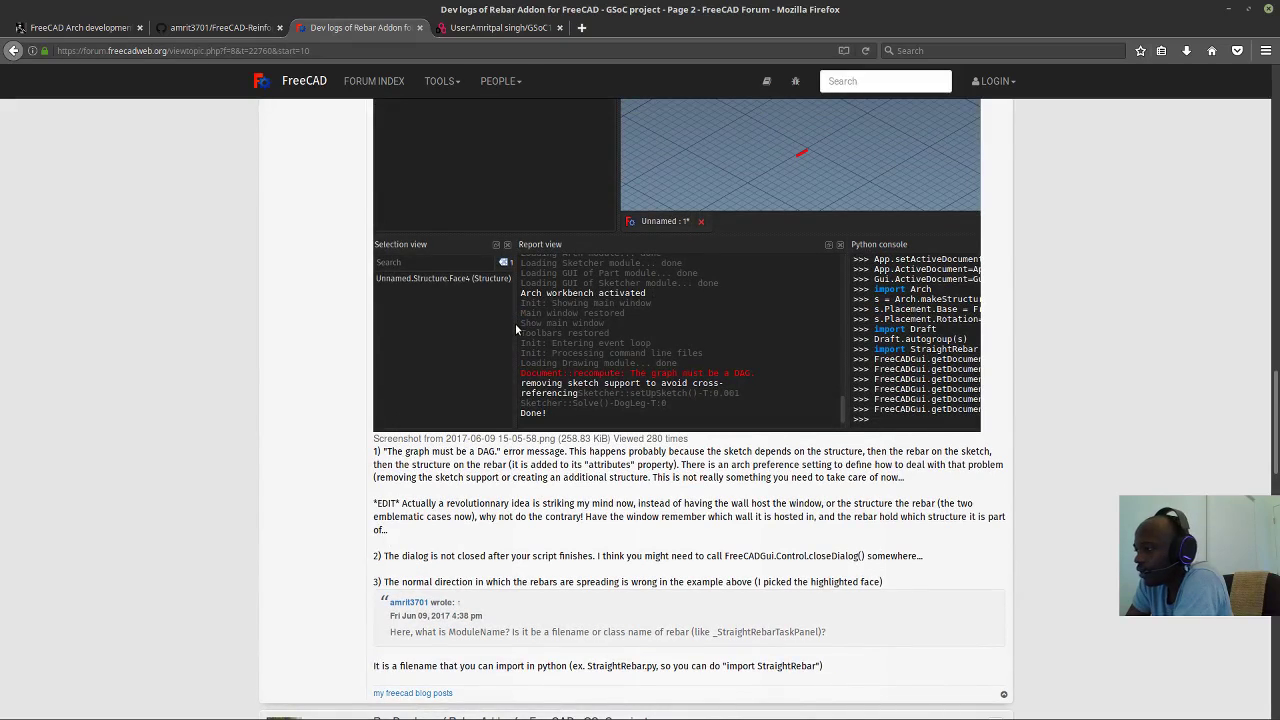
scroll(560, 394, "up", 2)
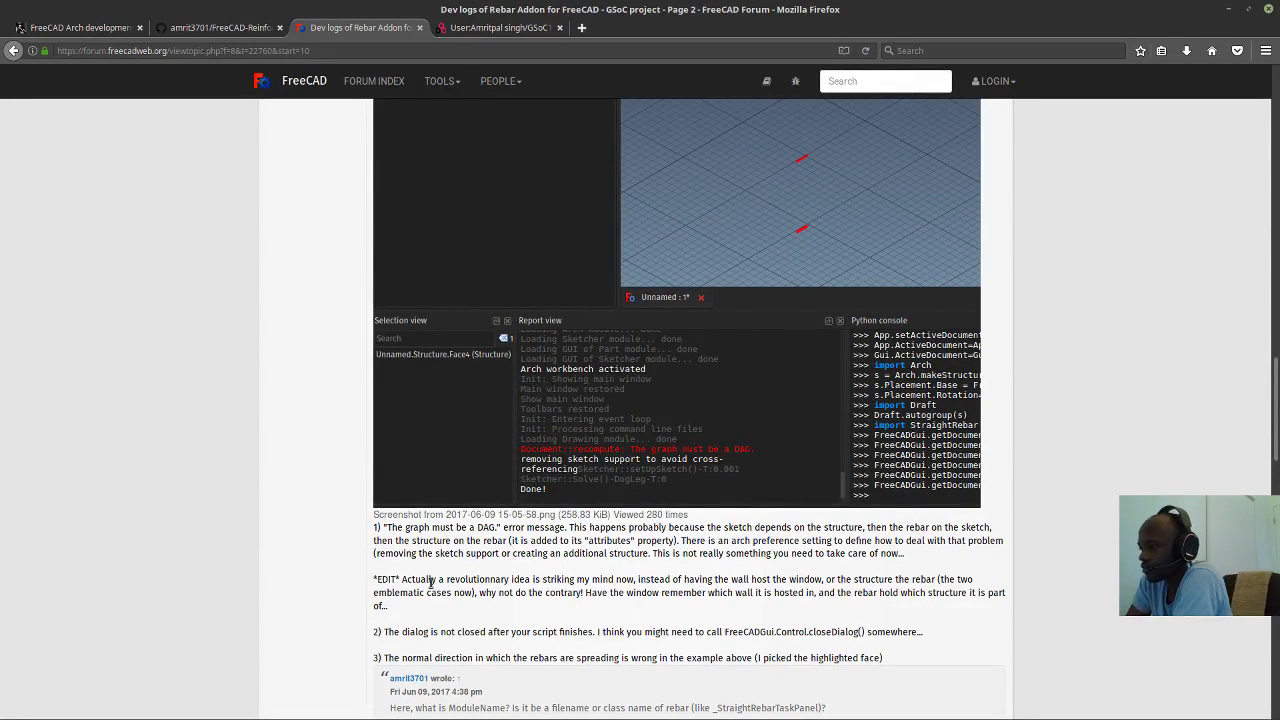
scroll(415, 540, "down", 3)
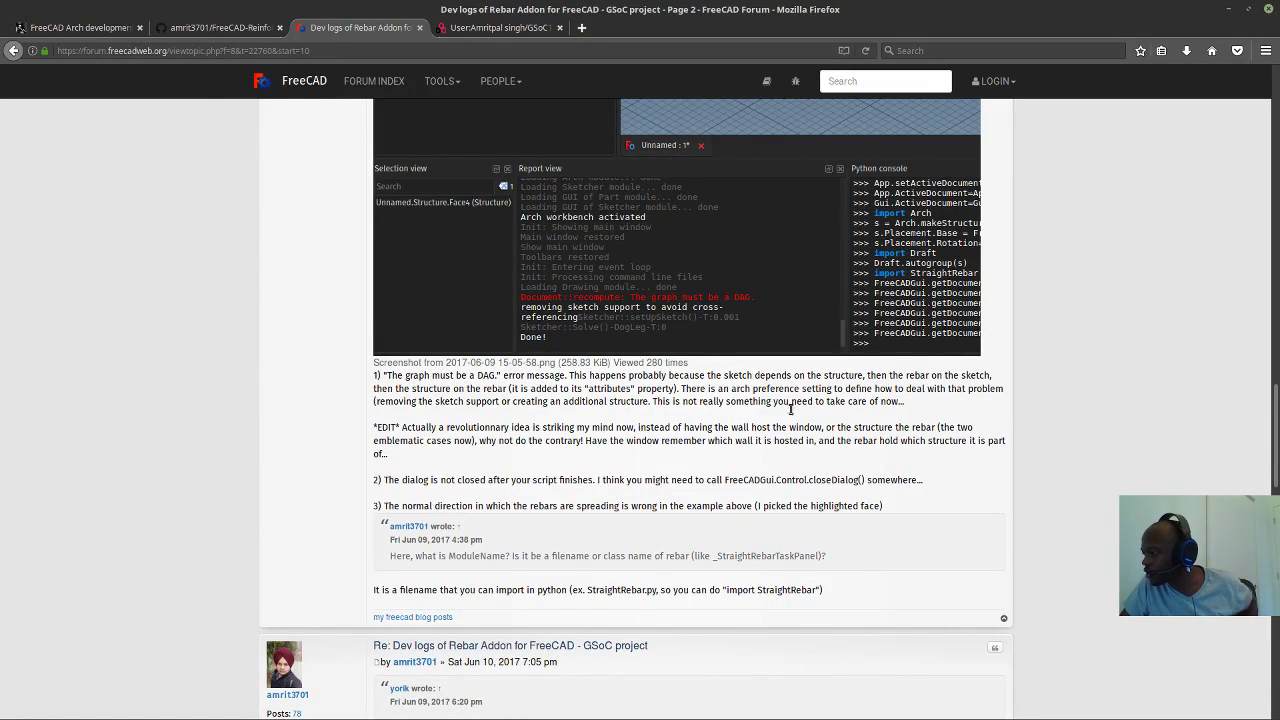
Read the rest of the 9 June issues and the 10 June post on simplifying footing reinforcement for structural engineers.
scroll(410, 438, "down", 5)
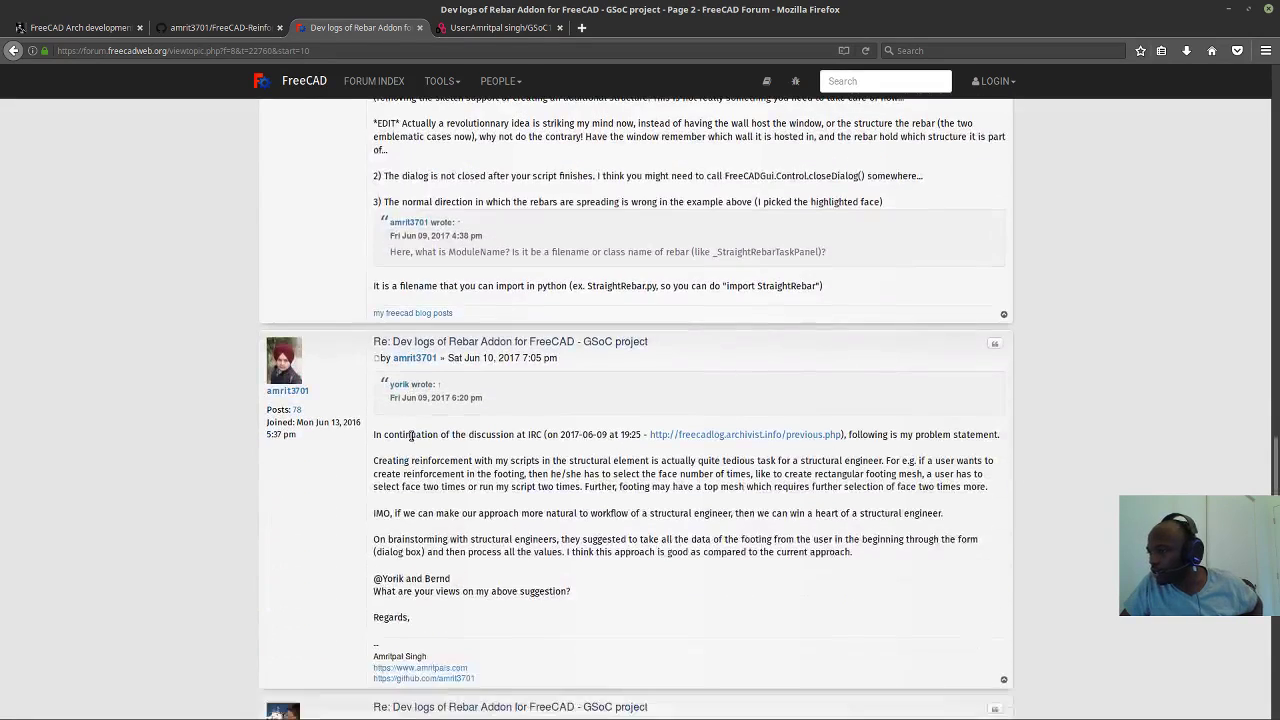
scroll(398, 224, "up", 3)
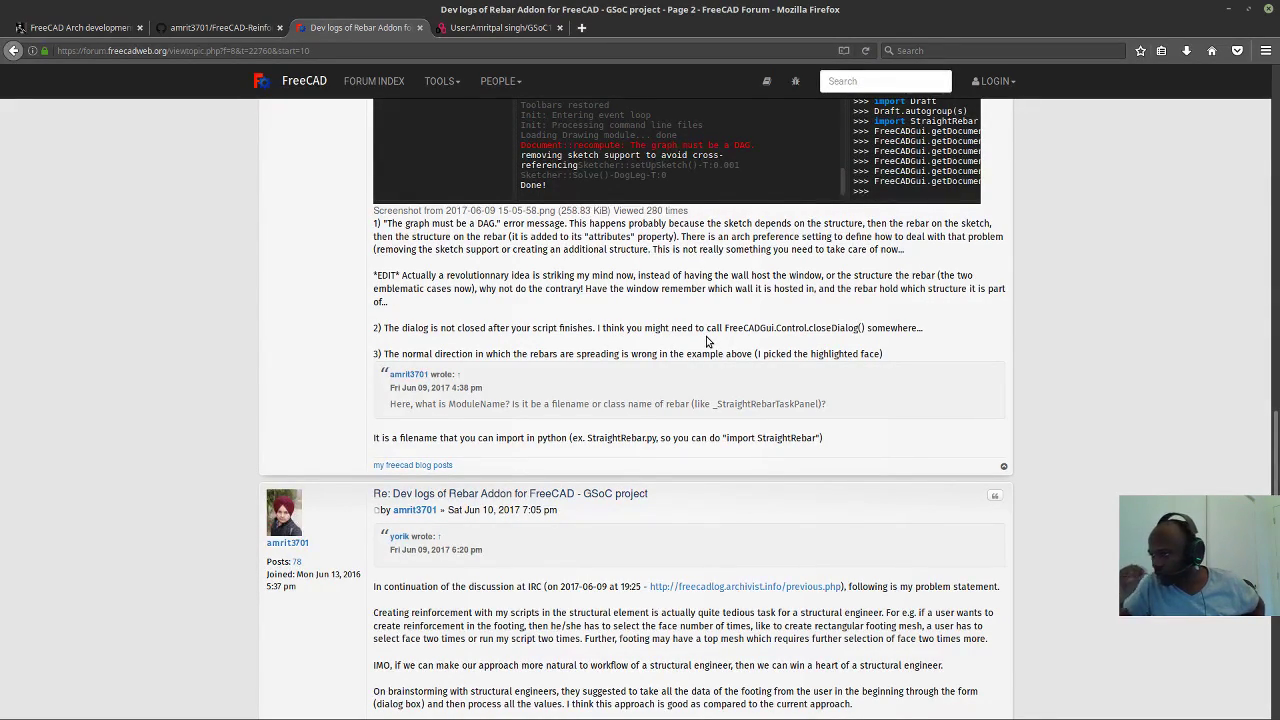
scroll(706, 341, "down", 3)
scroll(361, 410, "down", 2)
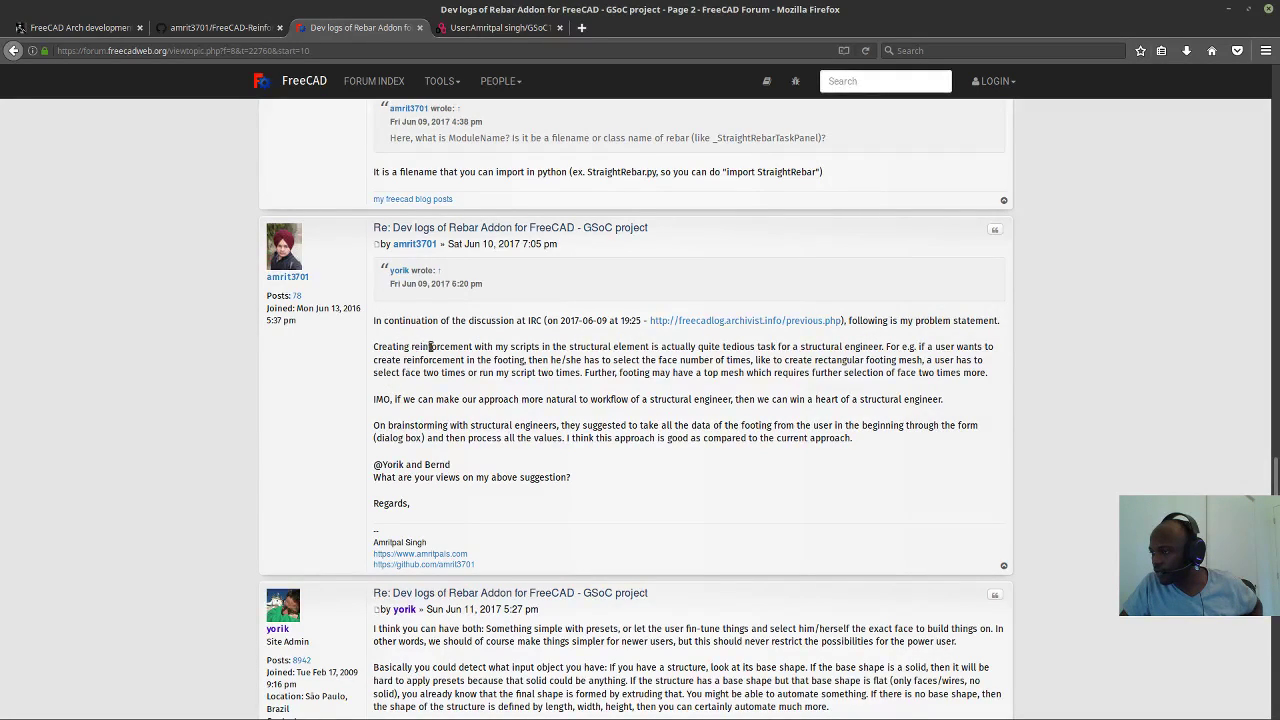
scroll(510, 355, "down", 2)
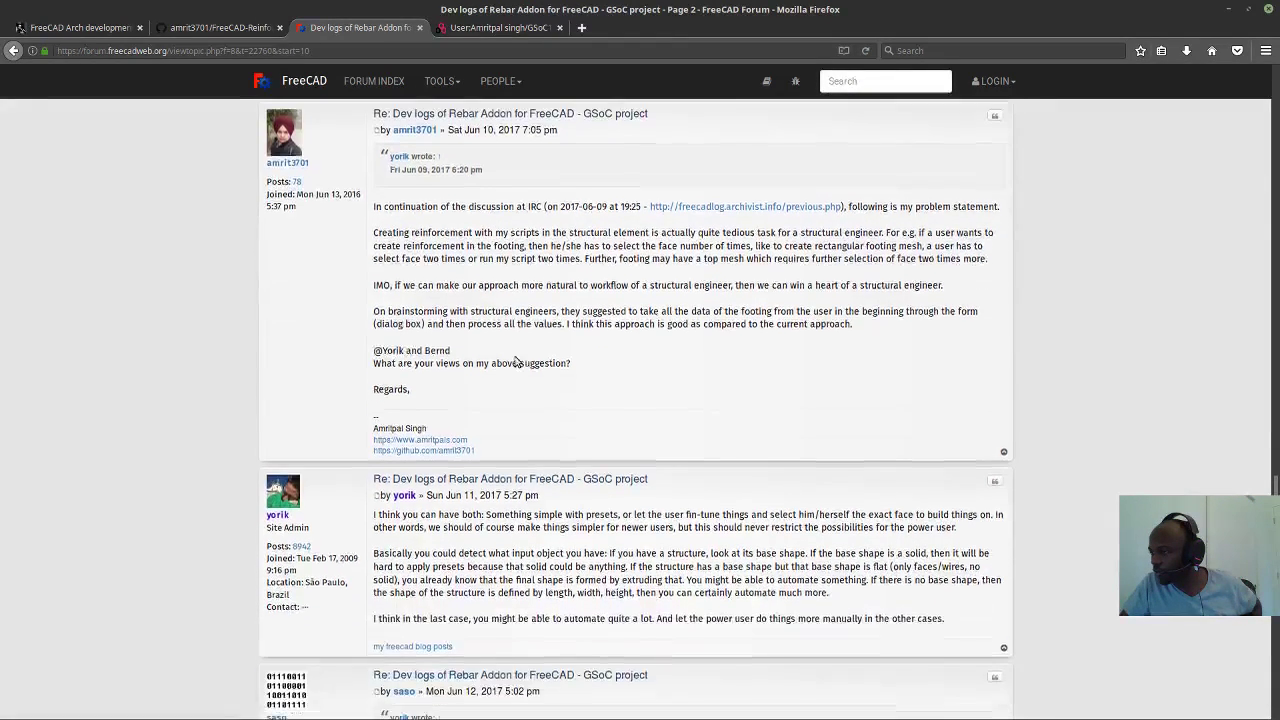
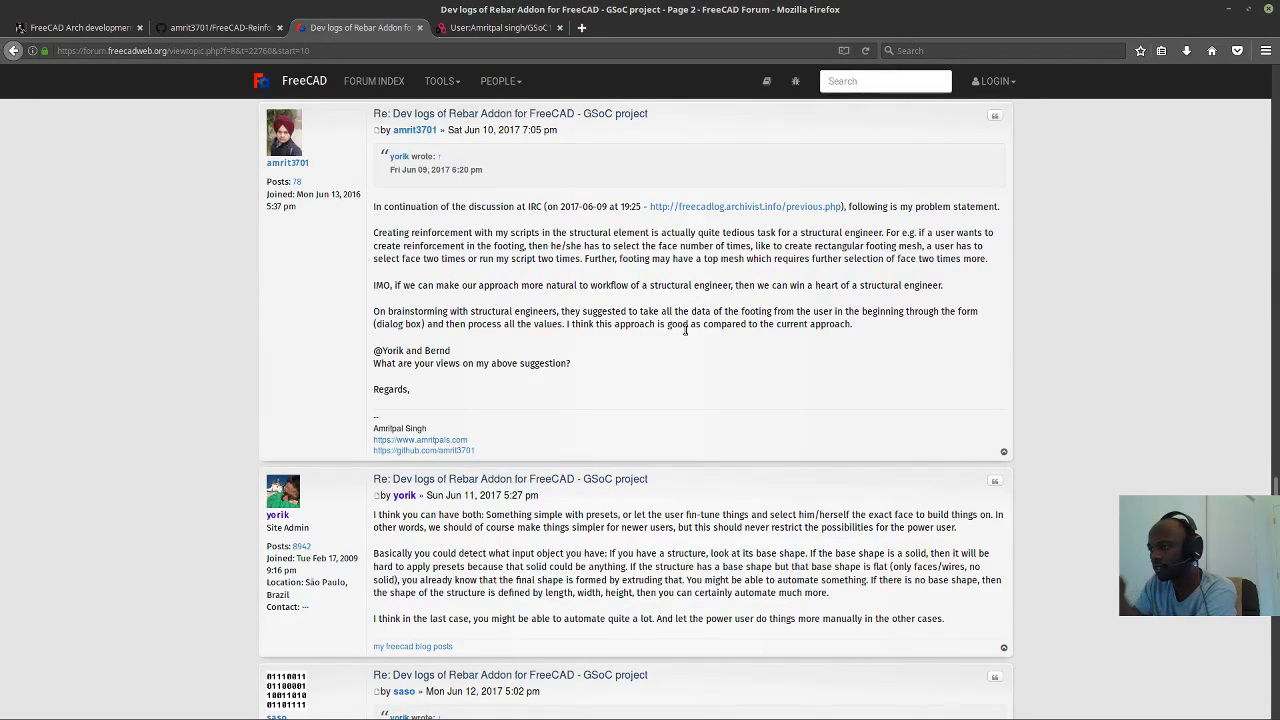
Read the 11 June reply, highlighting its opening paragraph on offering both simple presets and exact face selection.
scroll(421, 424, "down", 4)
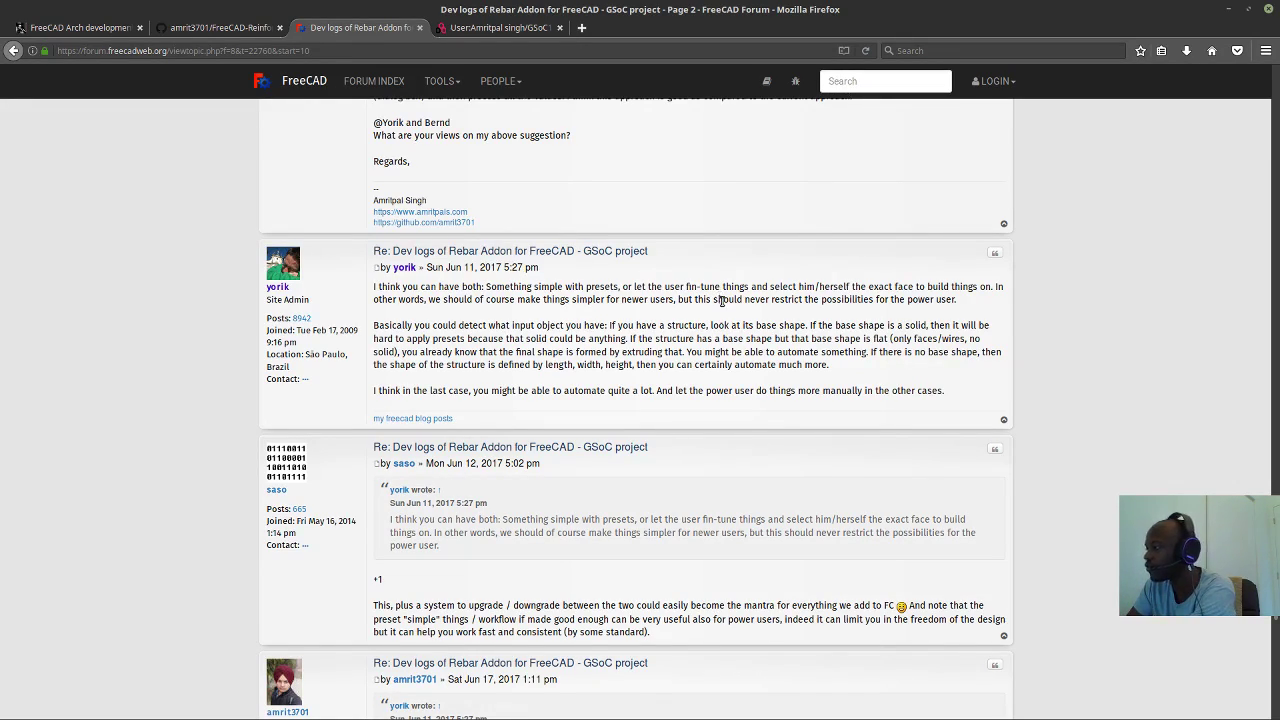
left_click_drag(965, 305, 375, 286)
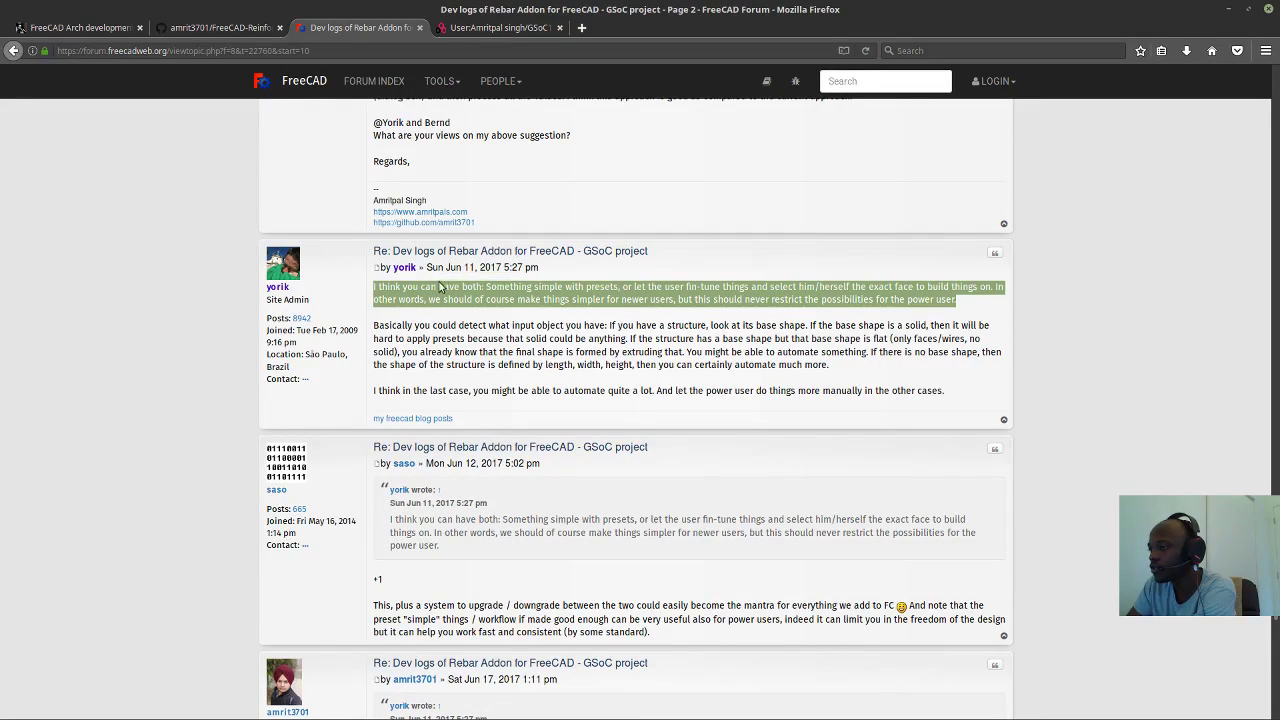
left_click(376, 332)
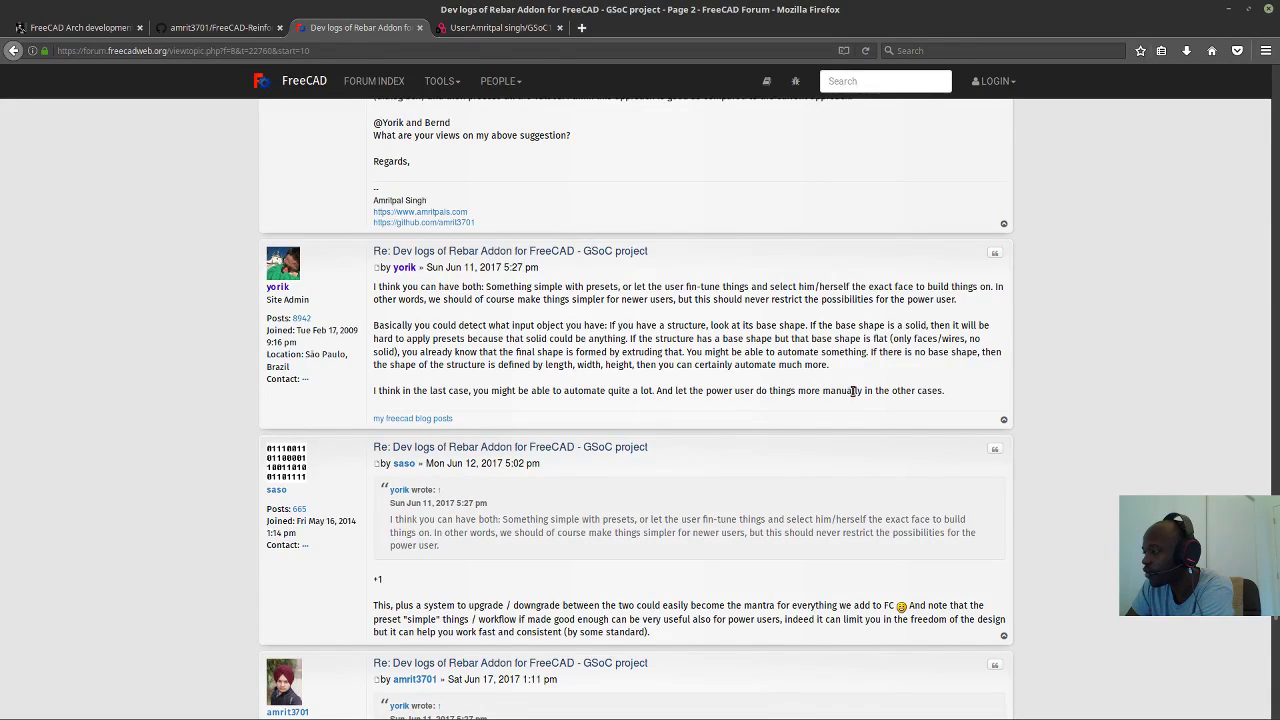
Read the 12, 17 and 18 June posts closing page 2 and continue to page 3 of the thread.
scroll(866, 393, "down", 3)
scroll(866, 393, "down", 2)
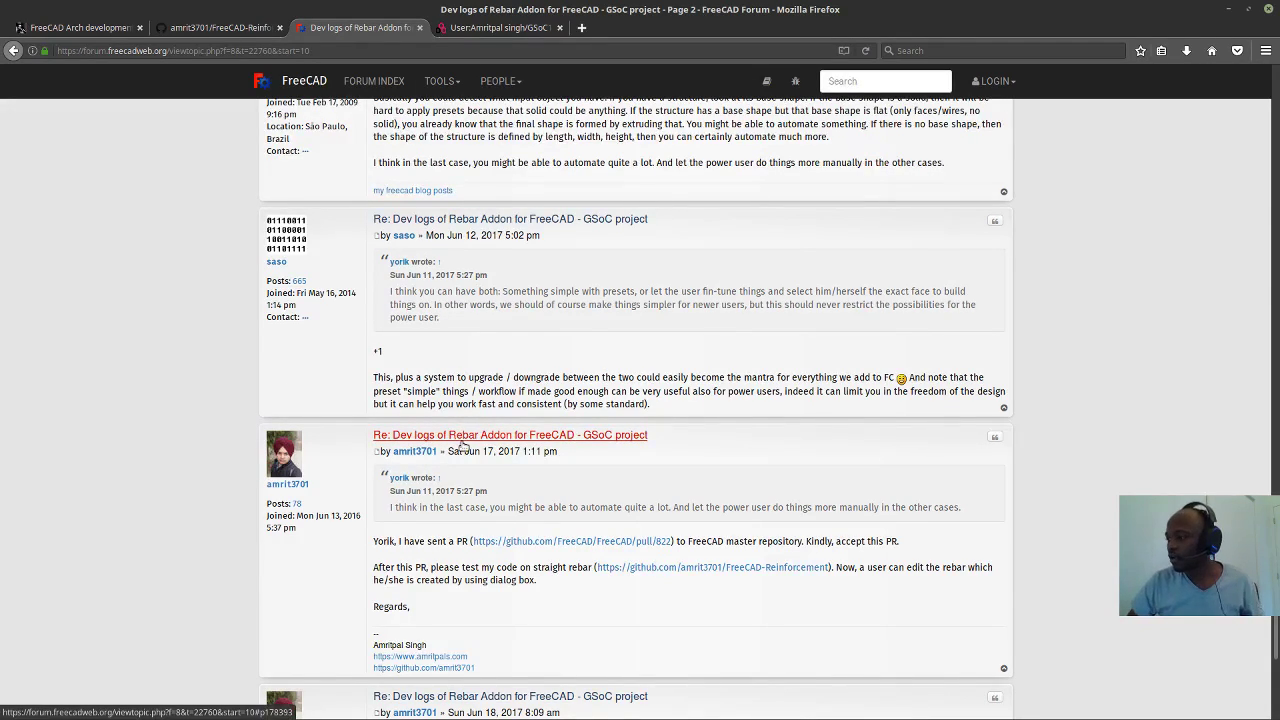
scroll(430, 400, "down", 4)
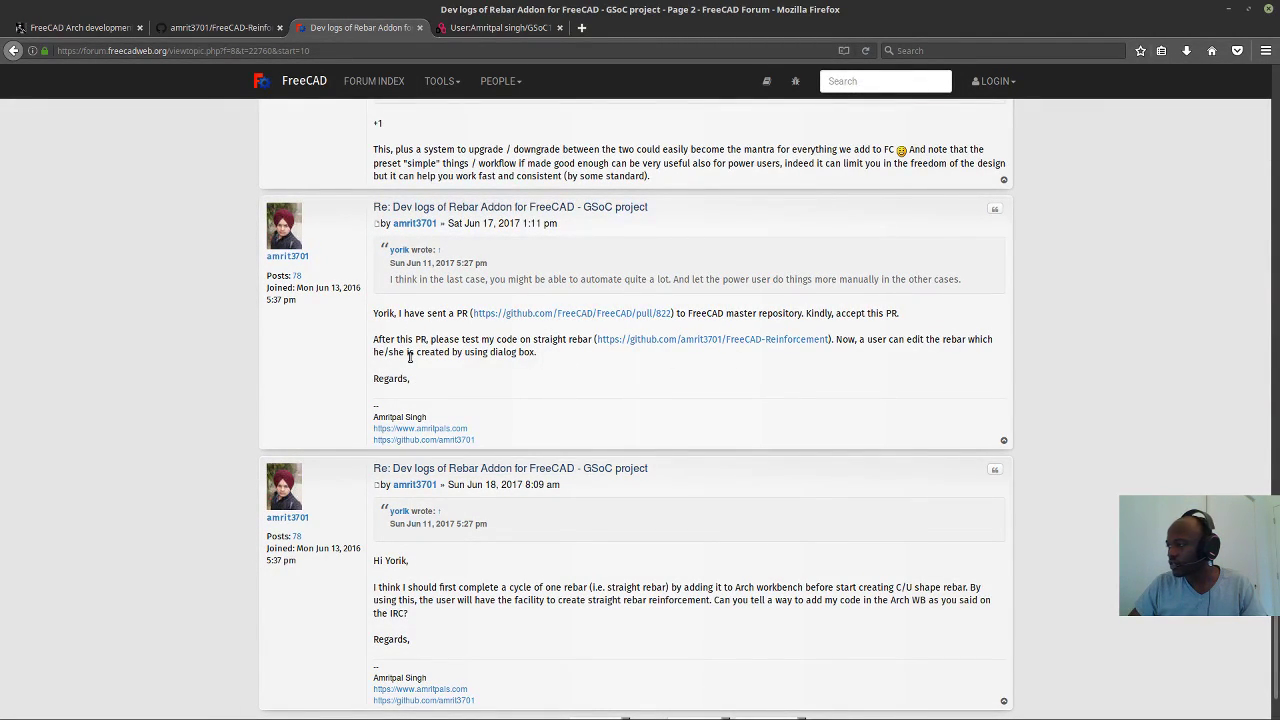
scroll(420, 470, "down", 2)
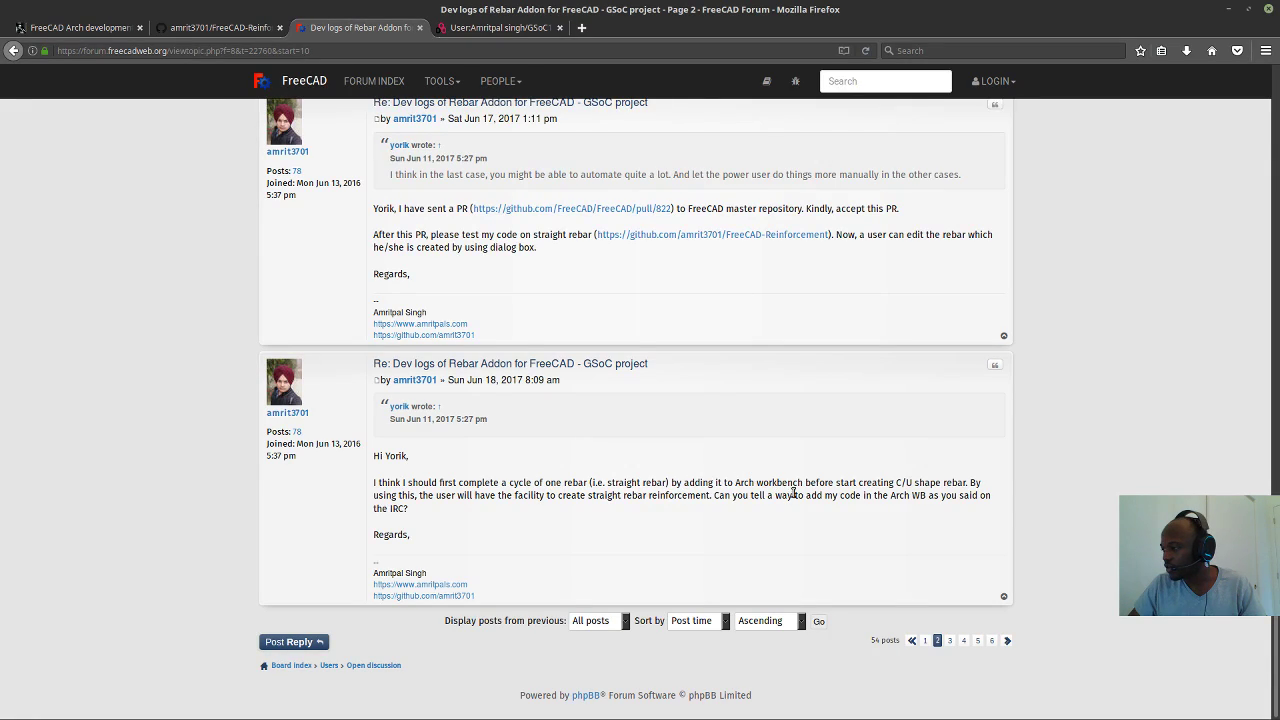
left_click(950, 641)
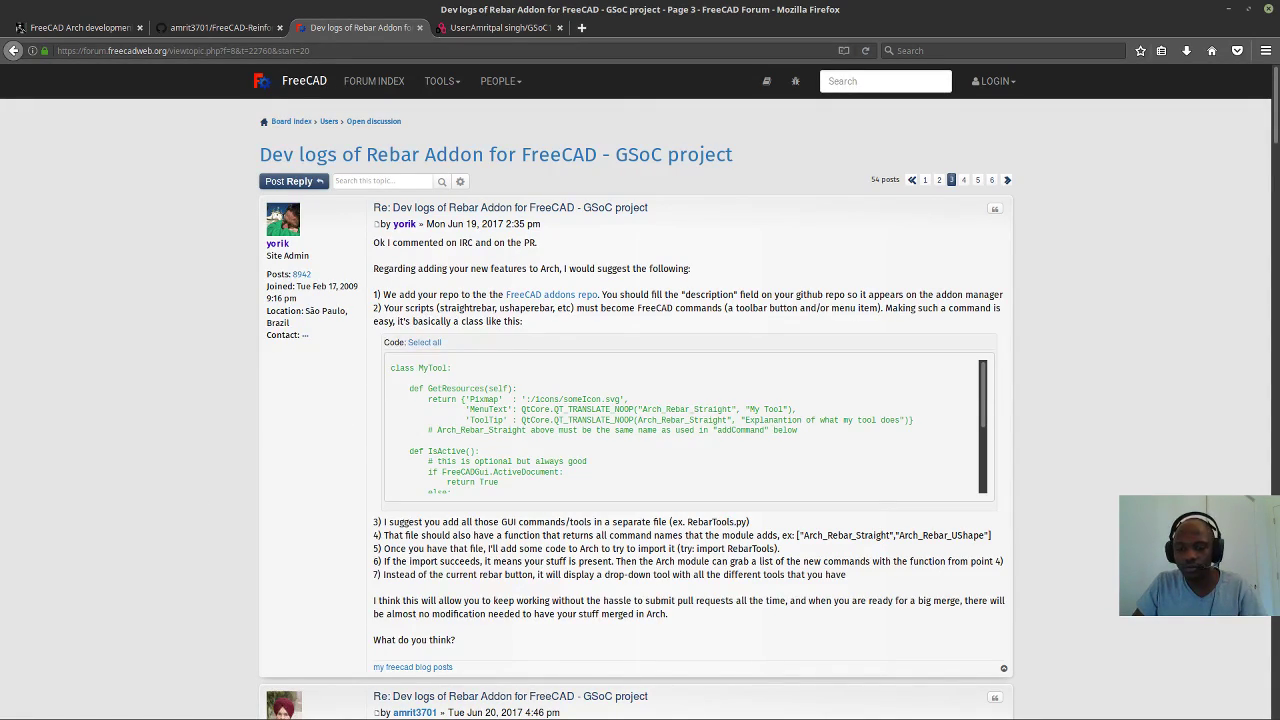
Switch to FreeCAD and try the Rebar tool in the empty document.
key("alt+Tab")
double_click(97, 357)
key("Escape")
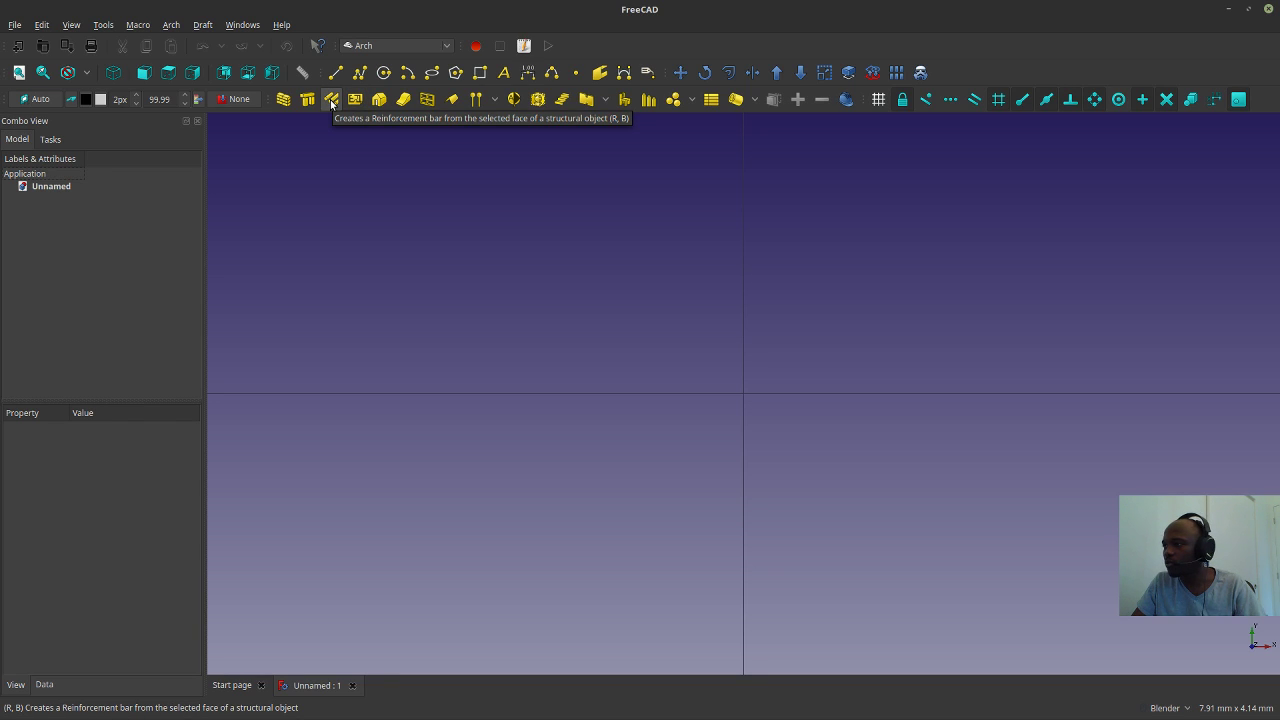
left_click(331, 100)
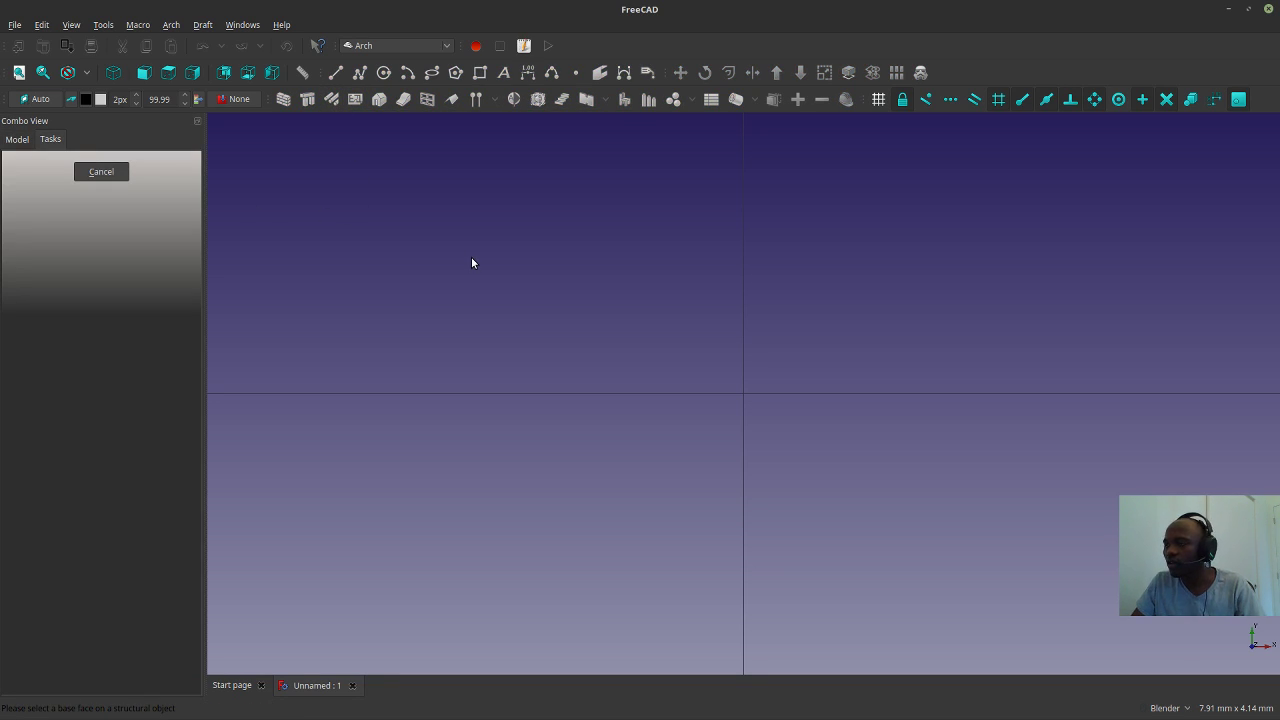
key("Escape")
Draw a square of about 7 m by 7 m on the grid and create an Arch structure from it.
scroll(540, 290, "down", 10)
scroll(540, 275, "down", 15)
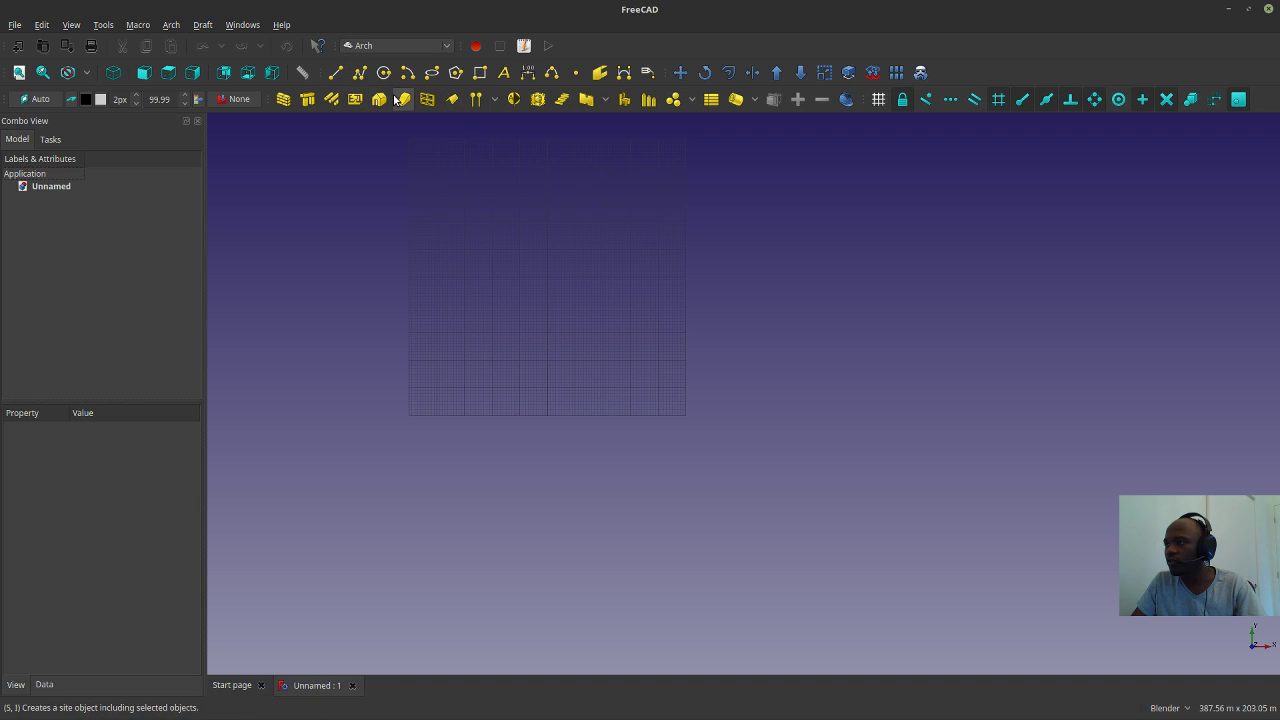
left_click(480, 72)
left_click(555, 268)
left_click(572, 286)
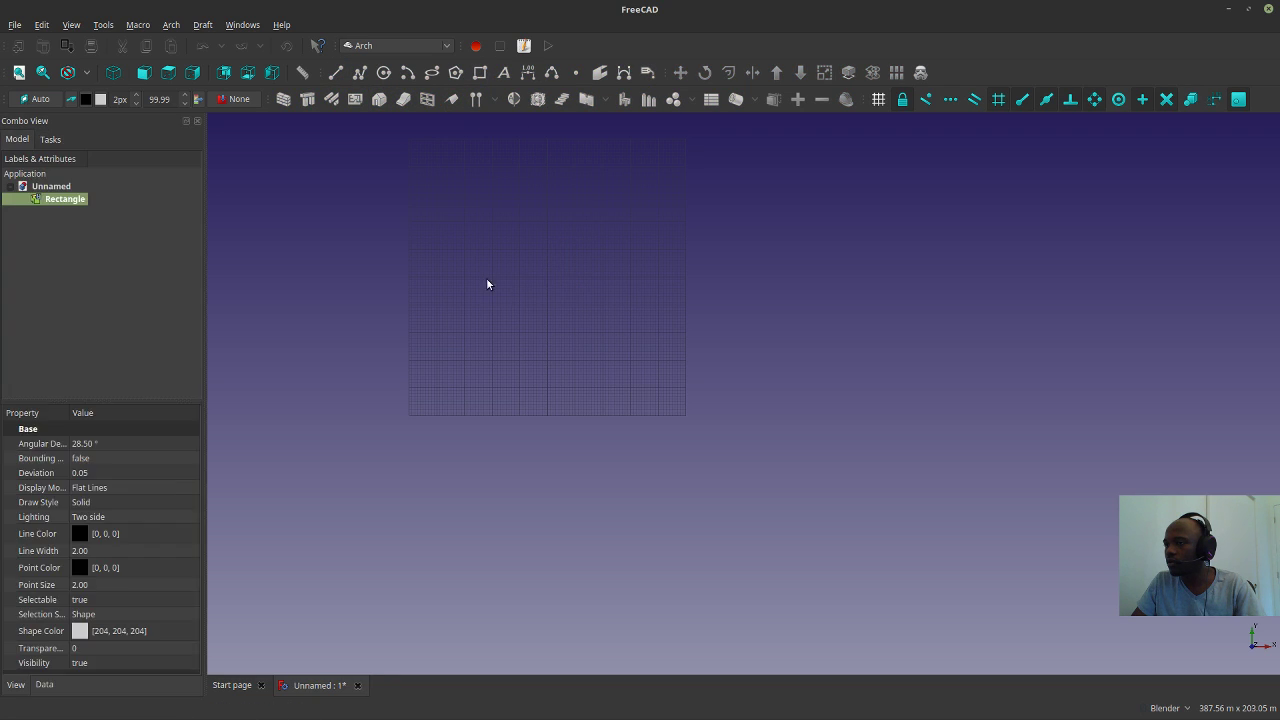
scroll(514, 266, "up", 10)
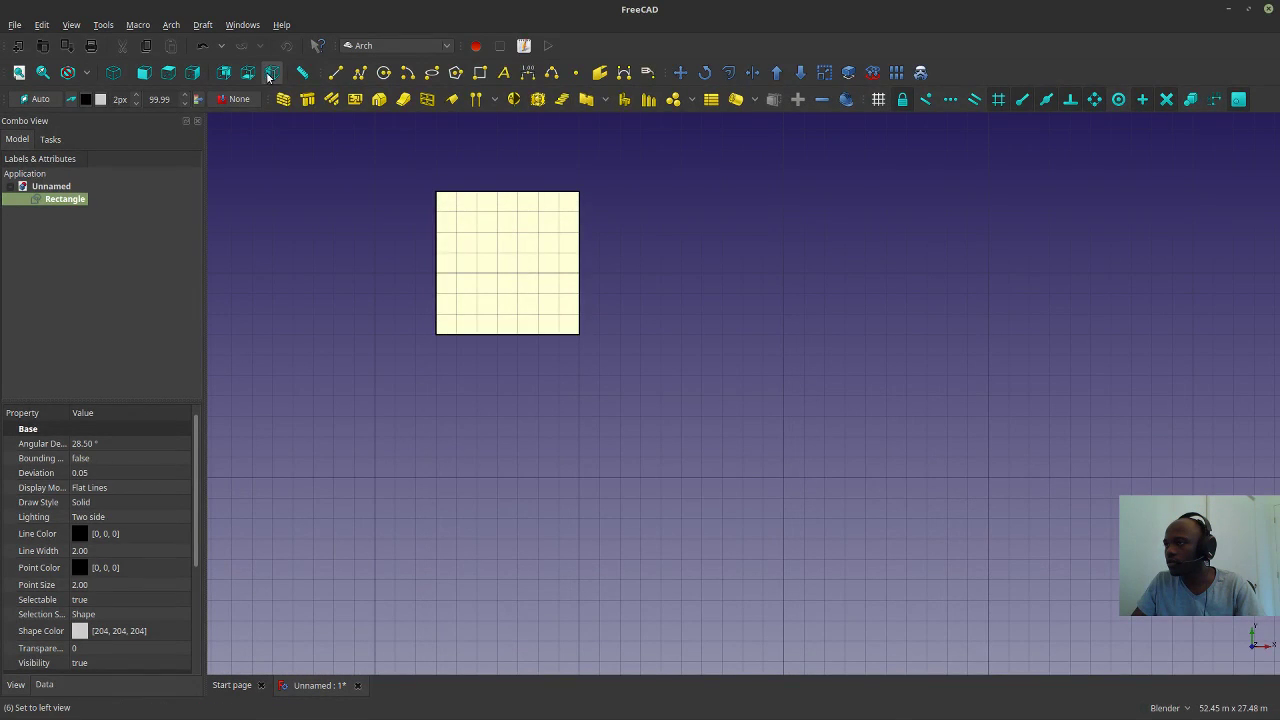
left_click(307, 99)
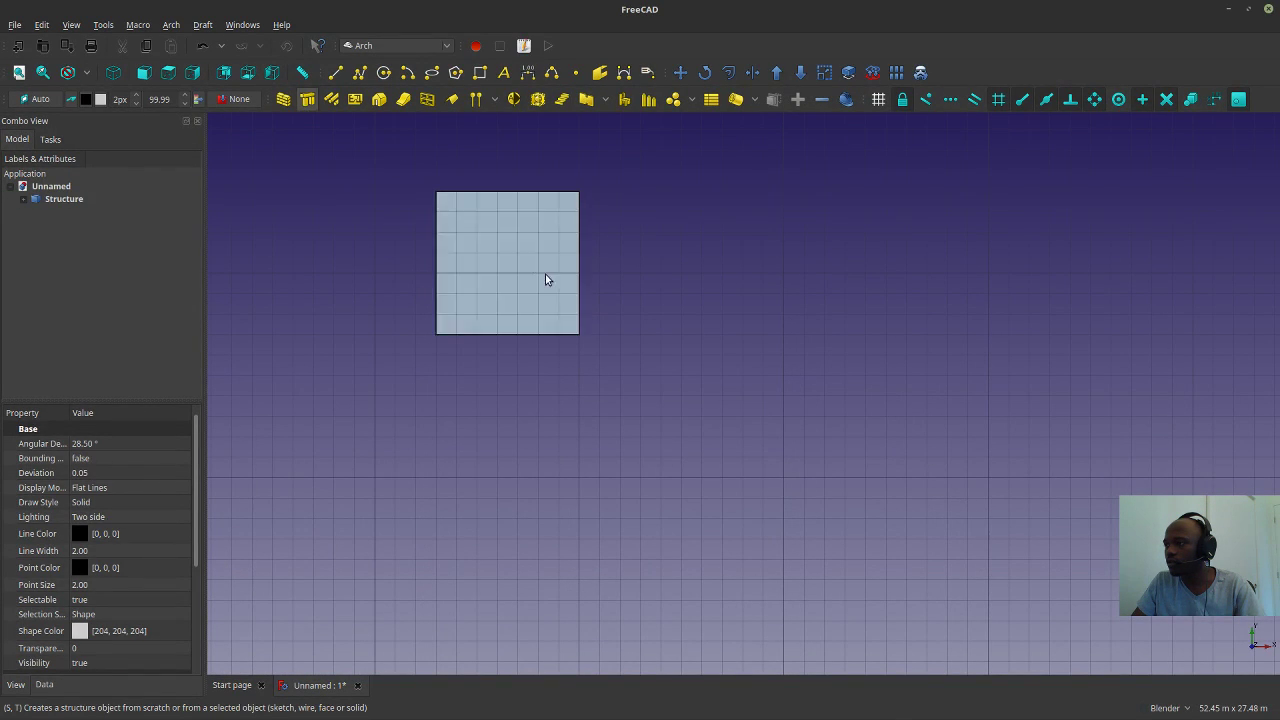
Set the structure's height to 20 m so the slab becomes a tall column.
left_click(113, 72)
scroll(662, 230, "up", 3)
scroll(617, 463, "down", 5)
scroll(637, 420, "up", 5)
left_click(628, 422)
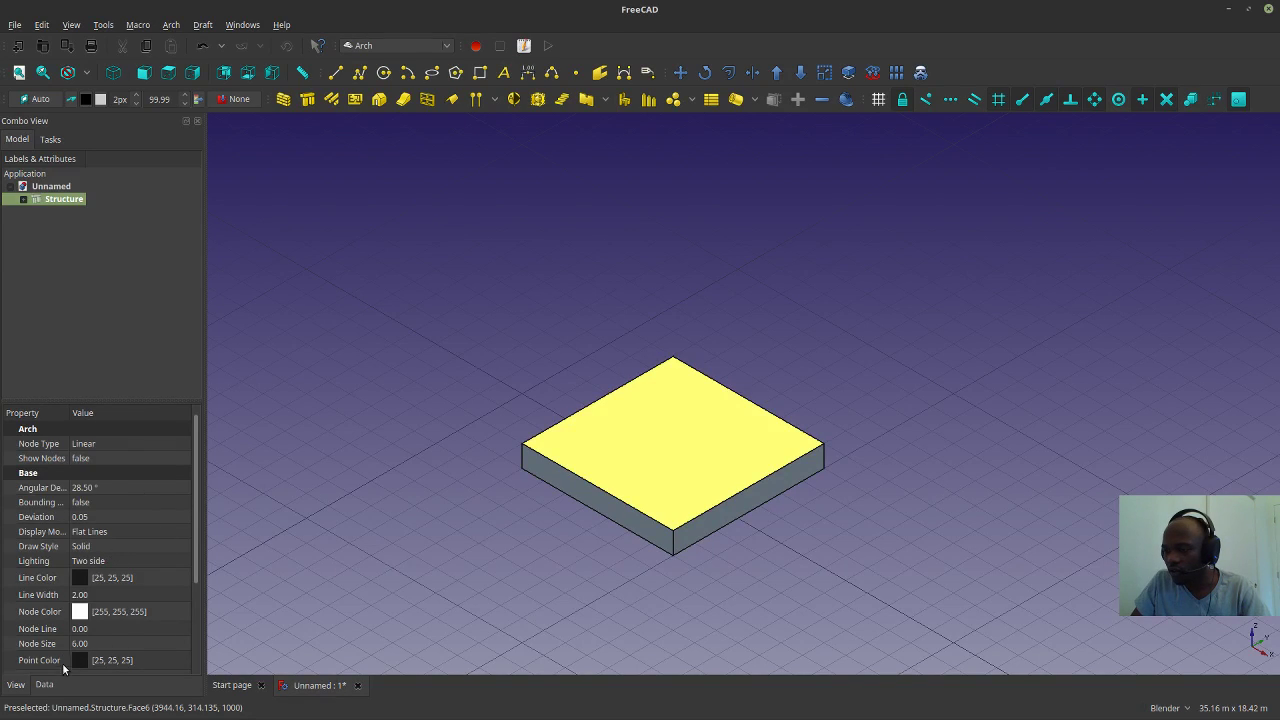
left_click(46, 685)
left_click(79, 516)
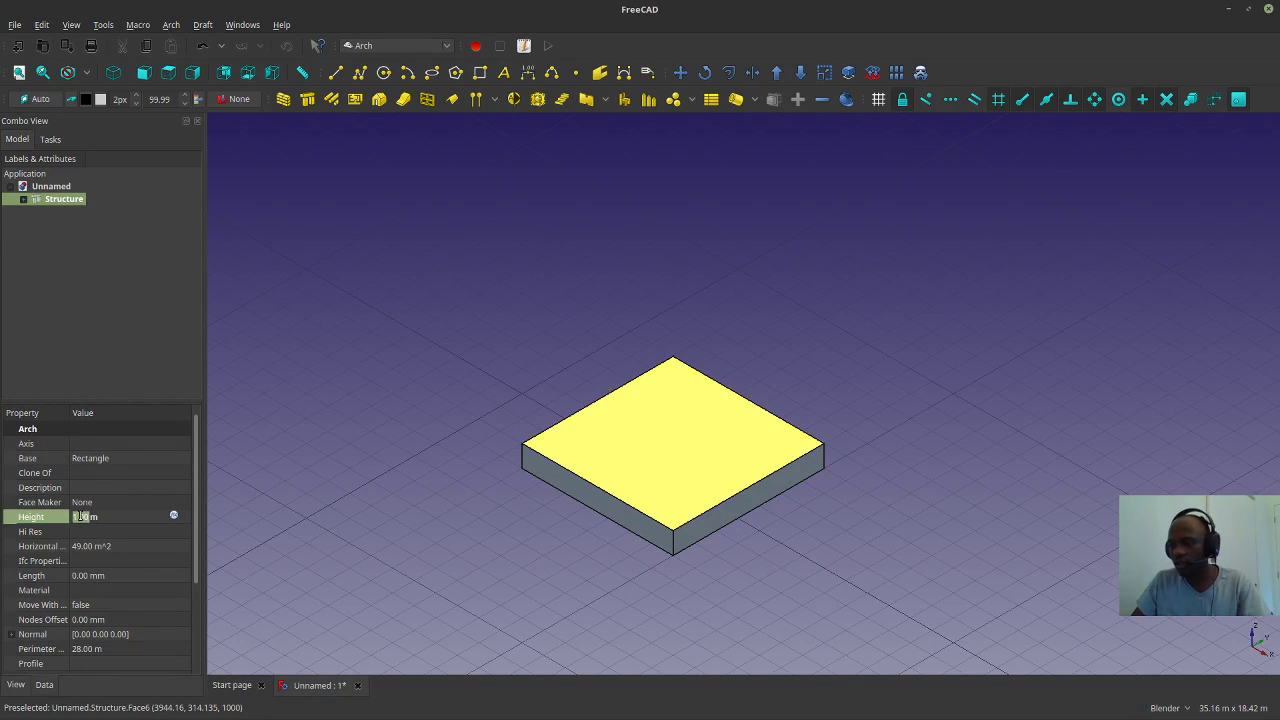
type("20")
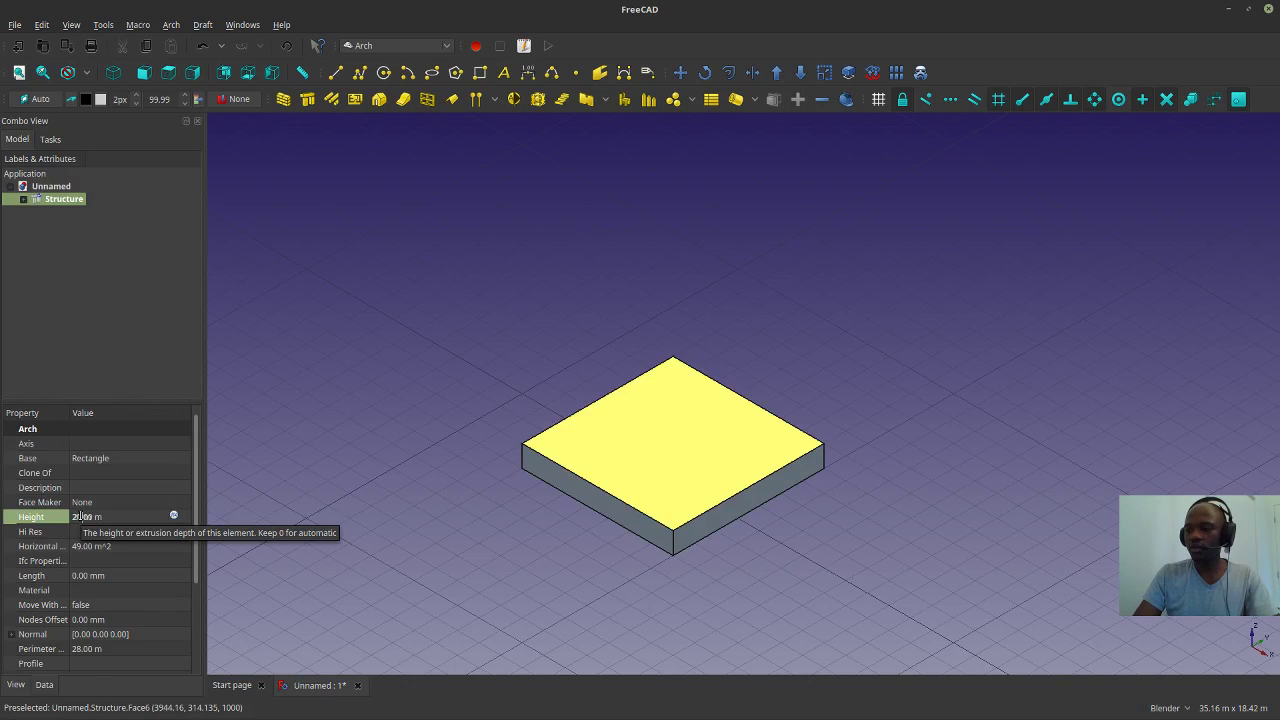
key("Return")
scroll(473, 409, "down", 5)
scroll(430, 380, "down", 5)
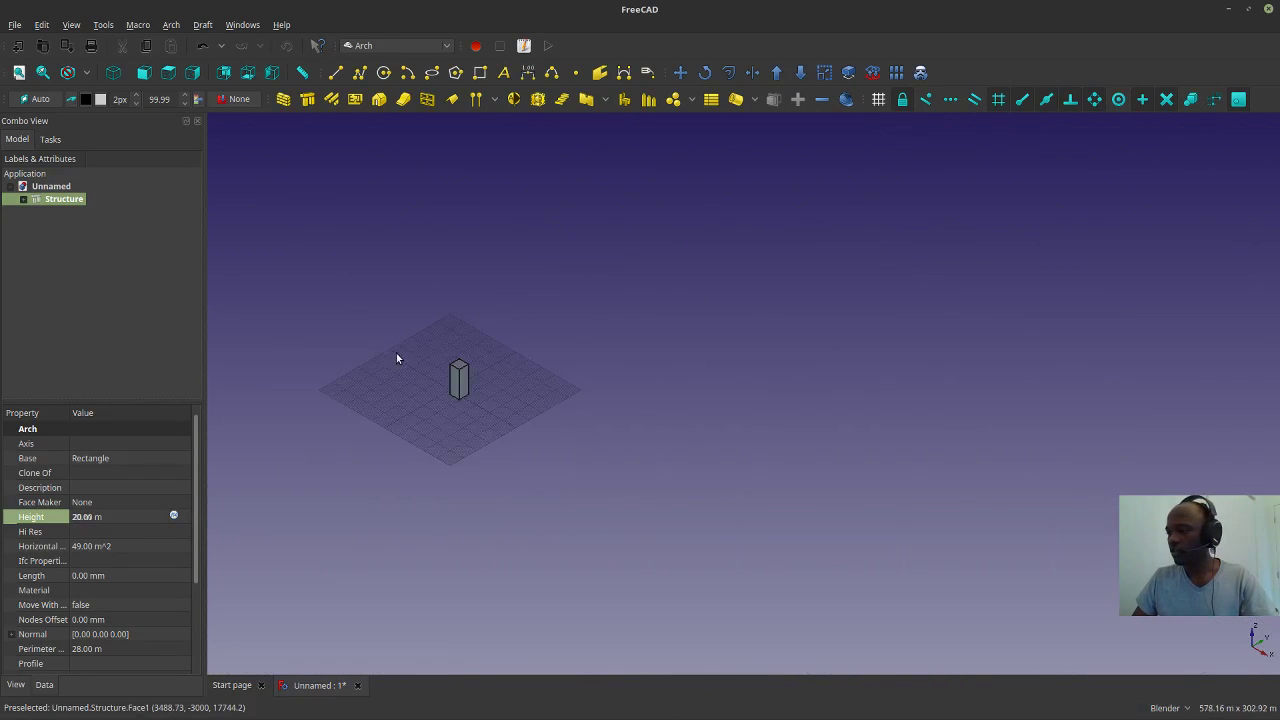
scroll(486, 409, "up", 10)
left_click(288, 209)
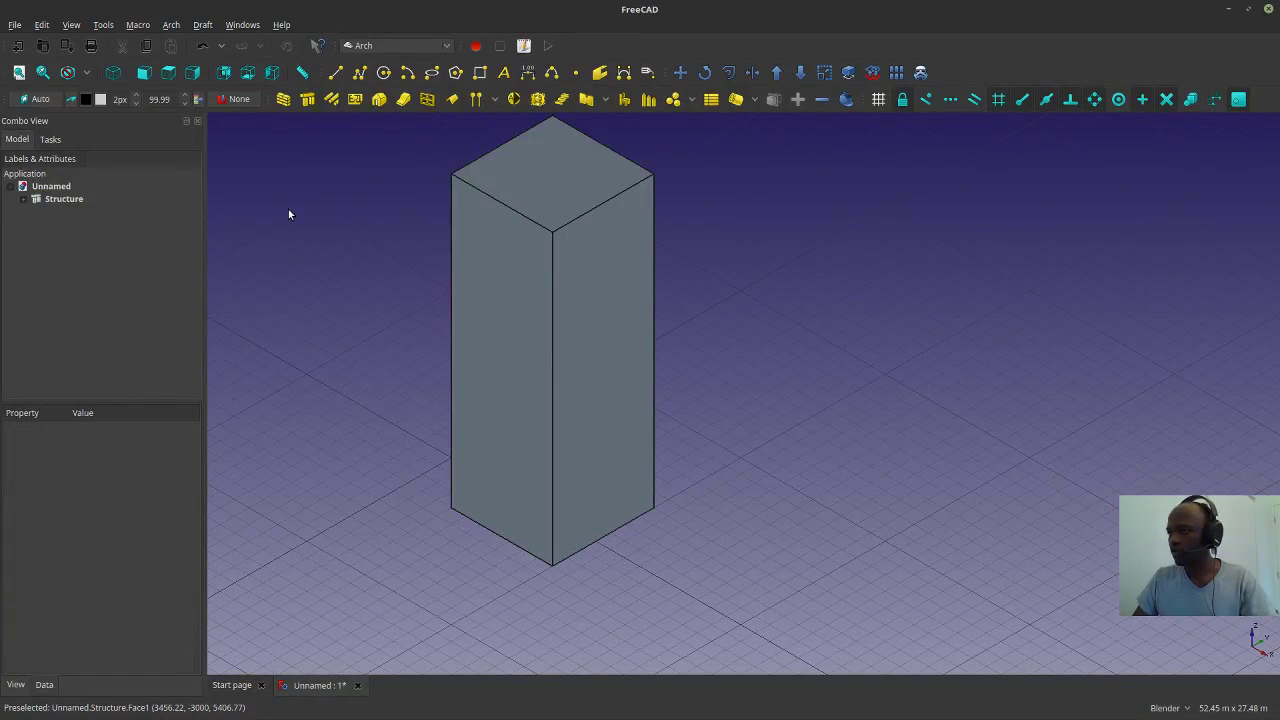
Start a rebar on the column's bottom face, attaching its sketch as FlatFace and closing the task dialog that is already open.
left_click(331, 99)
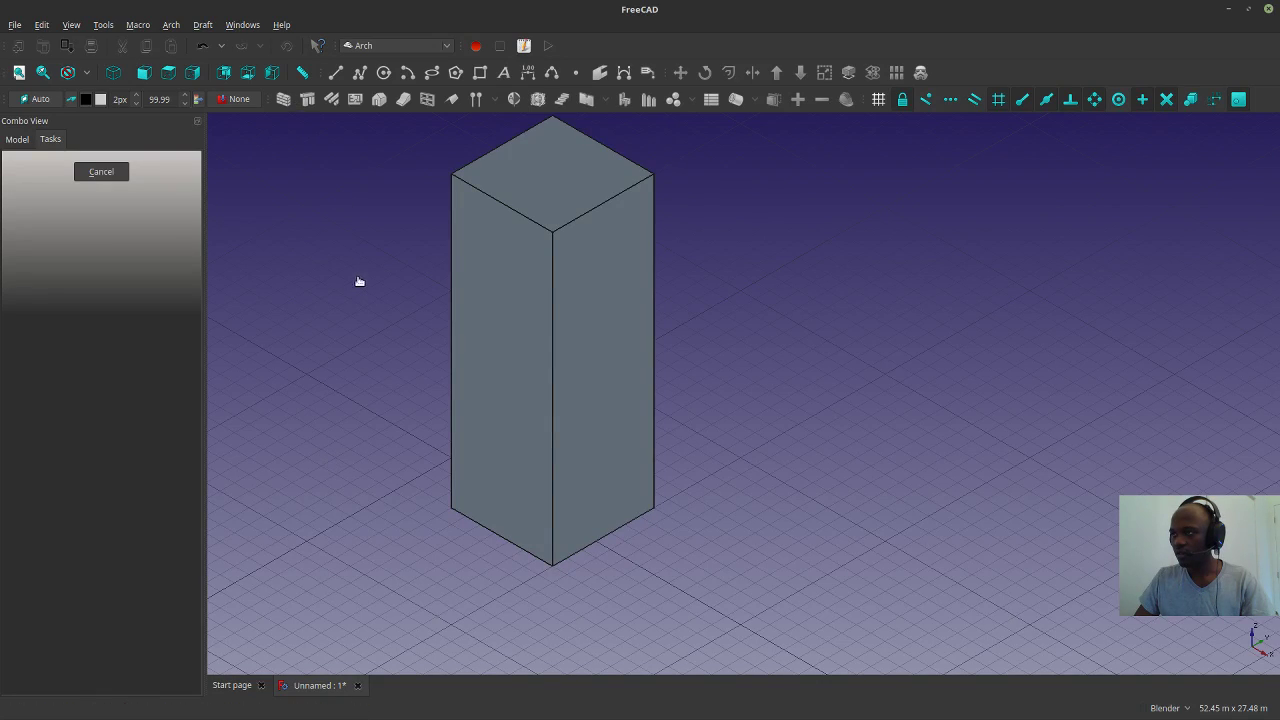
left_click(84, 174)
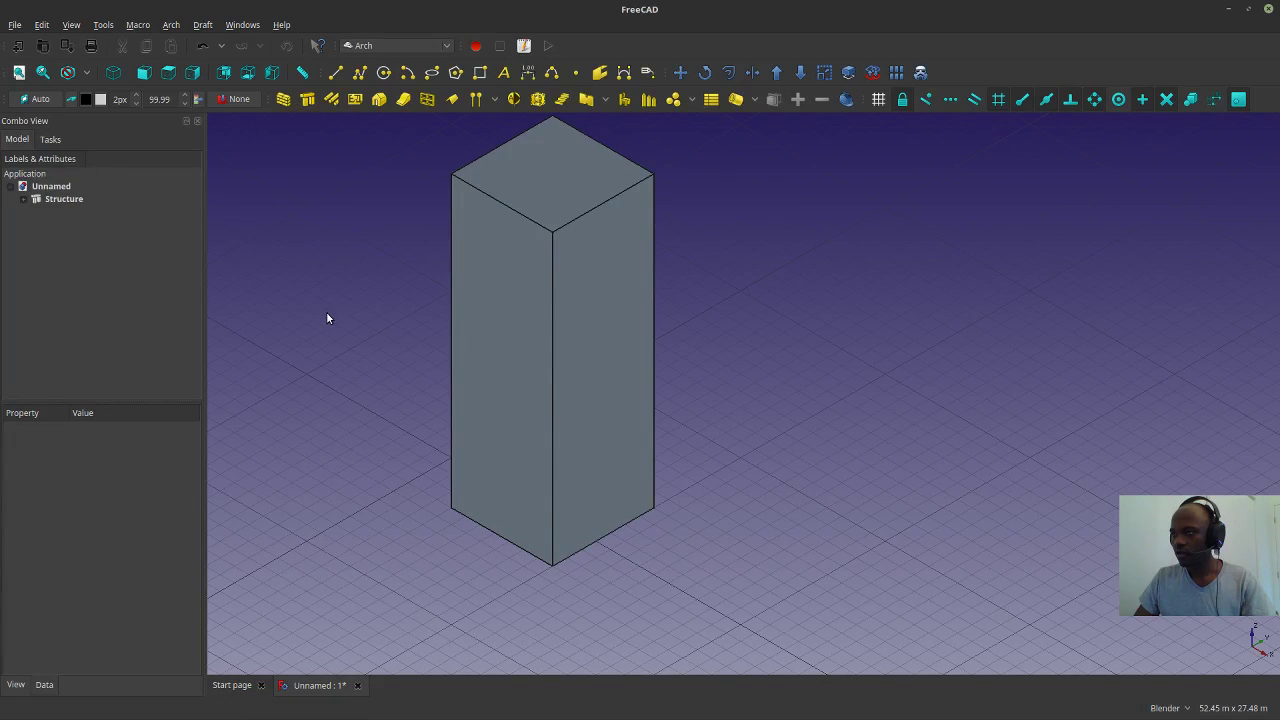
left_click(332, 100)
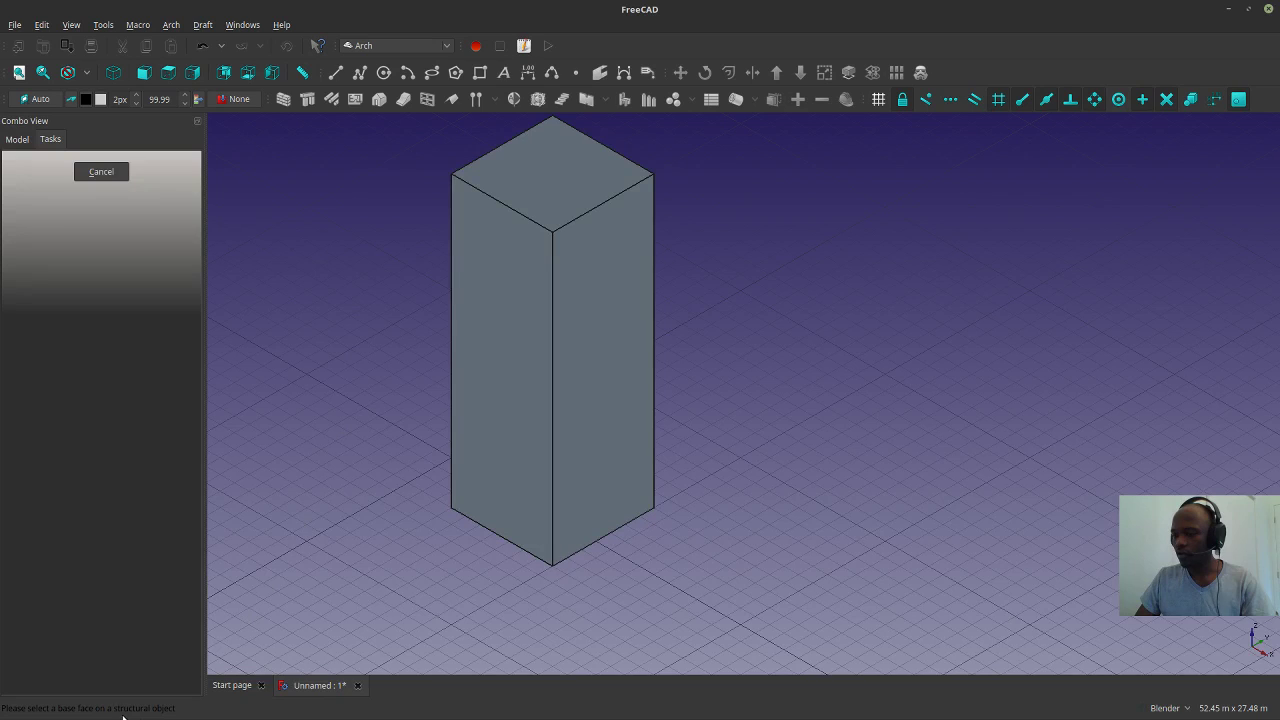
mouse_move(491, 497)
middle_mouse_down()
mouse_move(551, 457)
mouse_move(526, 437)
mouse_move(449, 466)
middle_mouse_up()
left_click(449, 466)
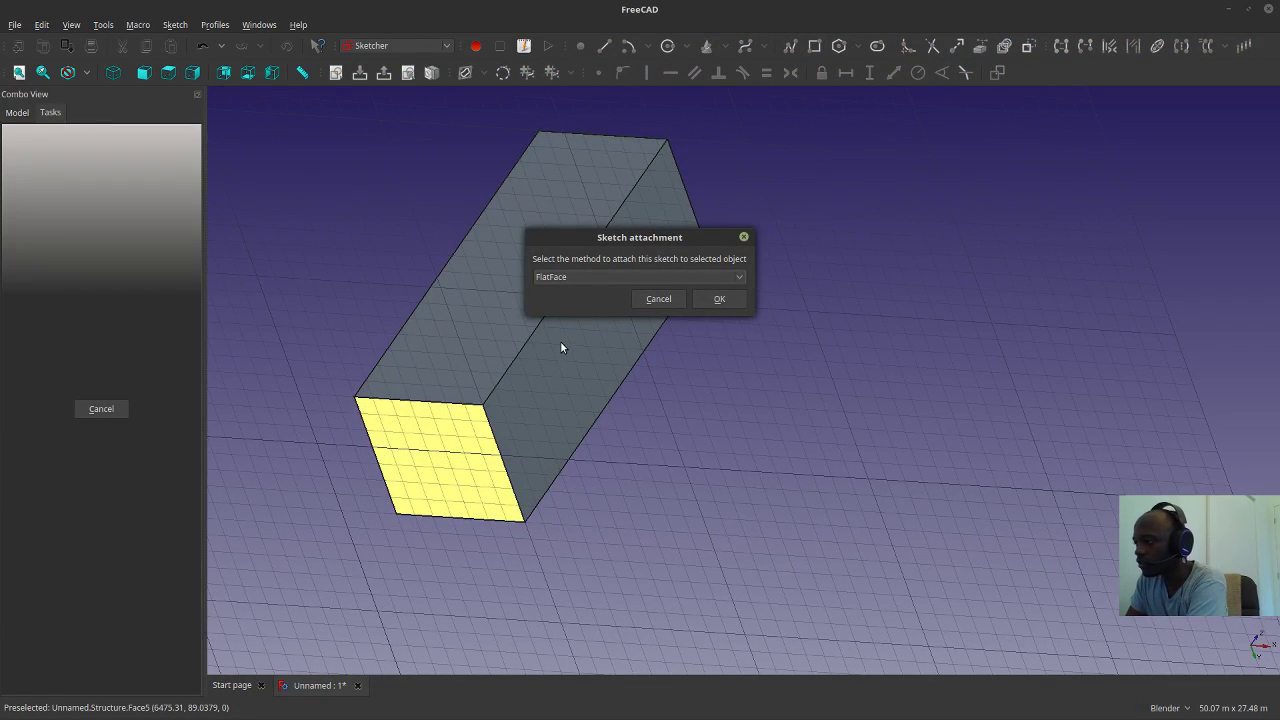
left_click(617, 278)
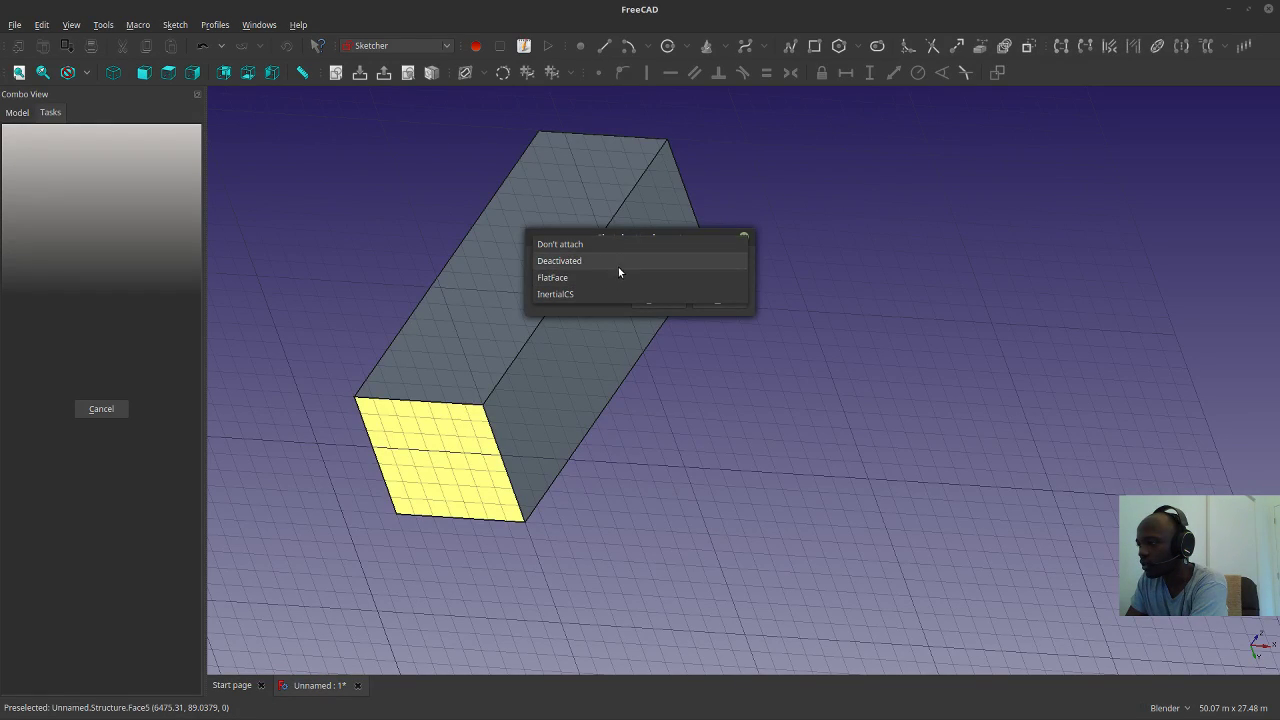
left_click(618, 280)
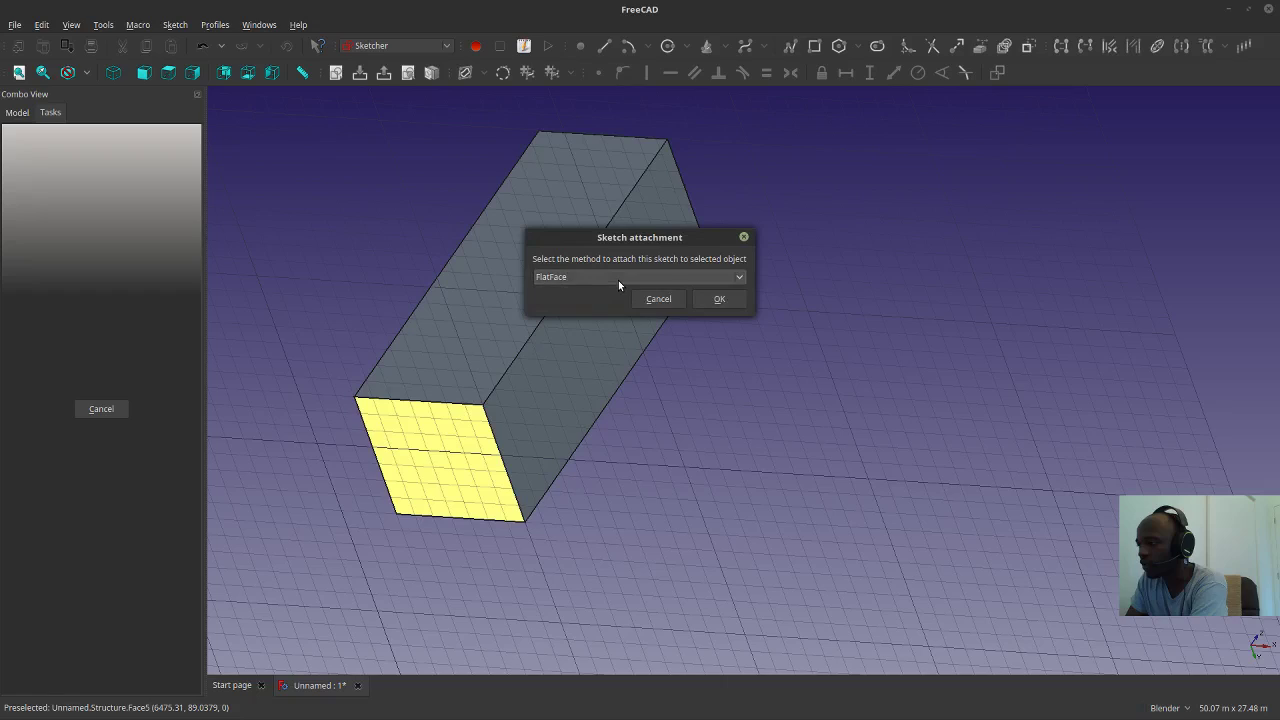
left_click(729, 302)
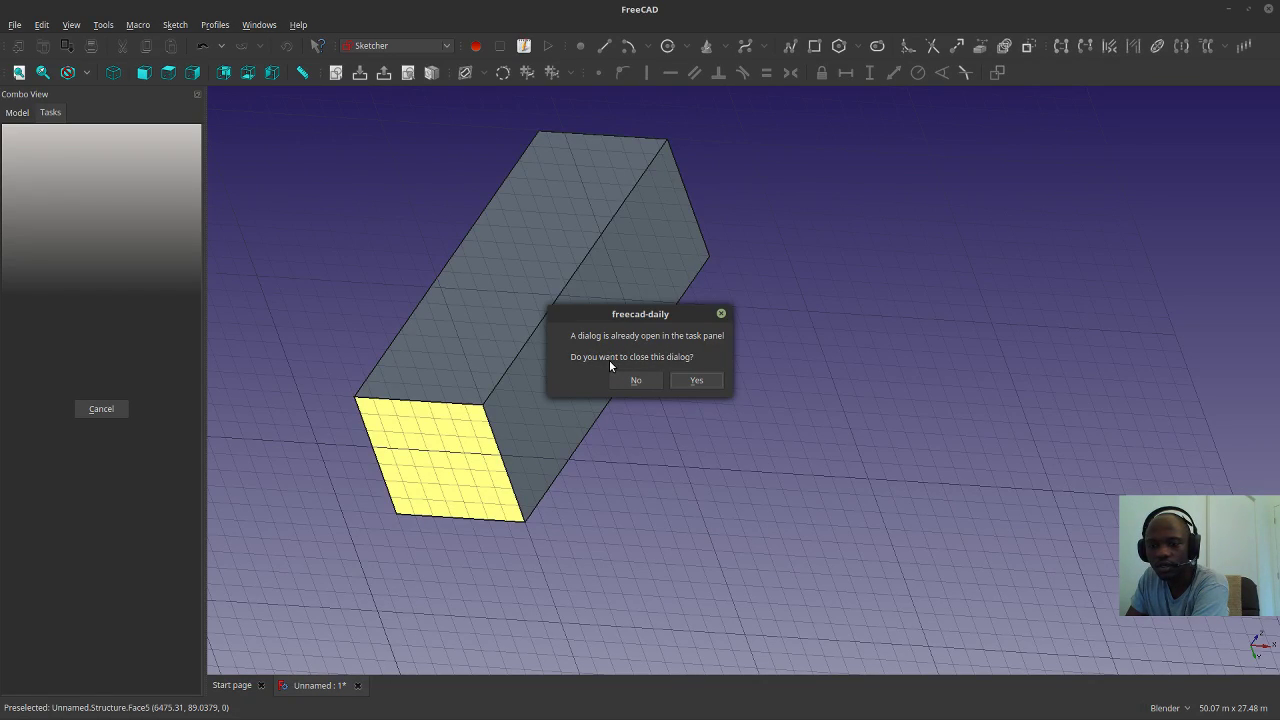
left_click(690, 380)
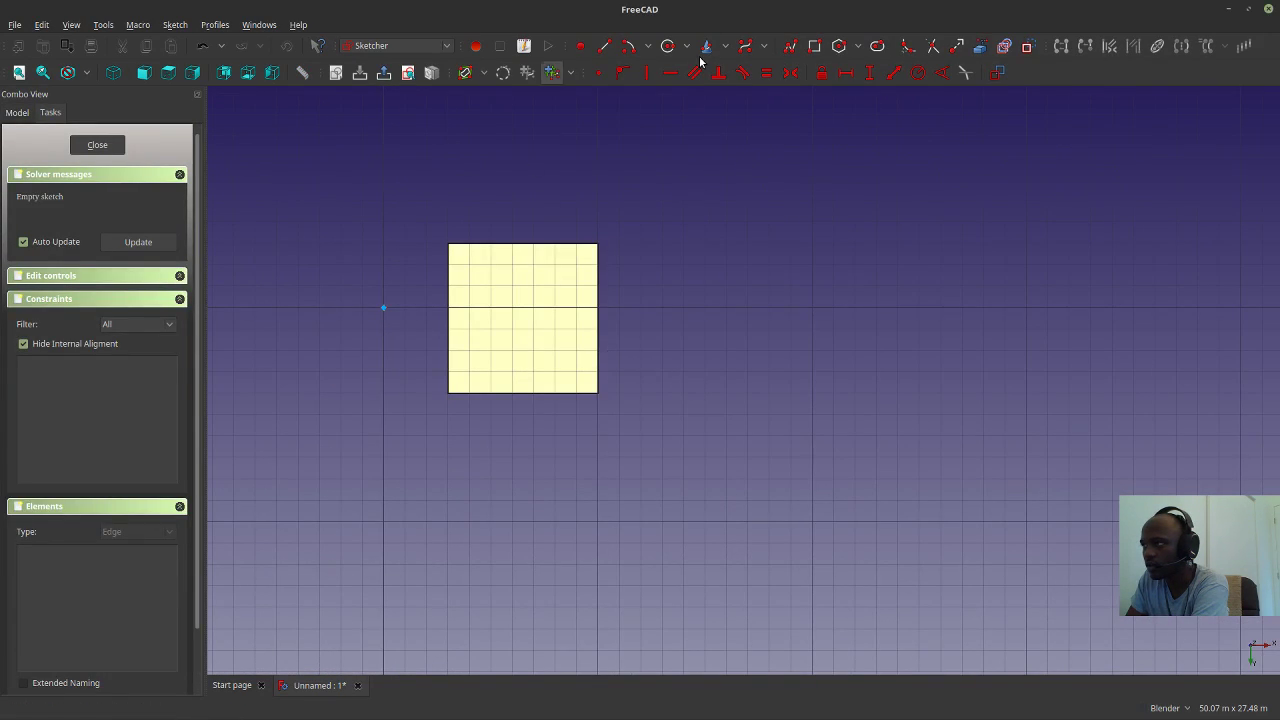
Sketch a vertical line about 5 m long just inside the square face's left edge.
left_click(605, 47)
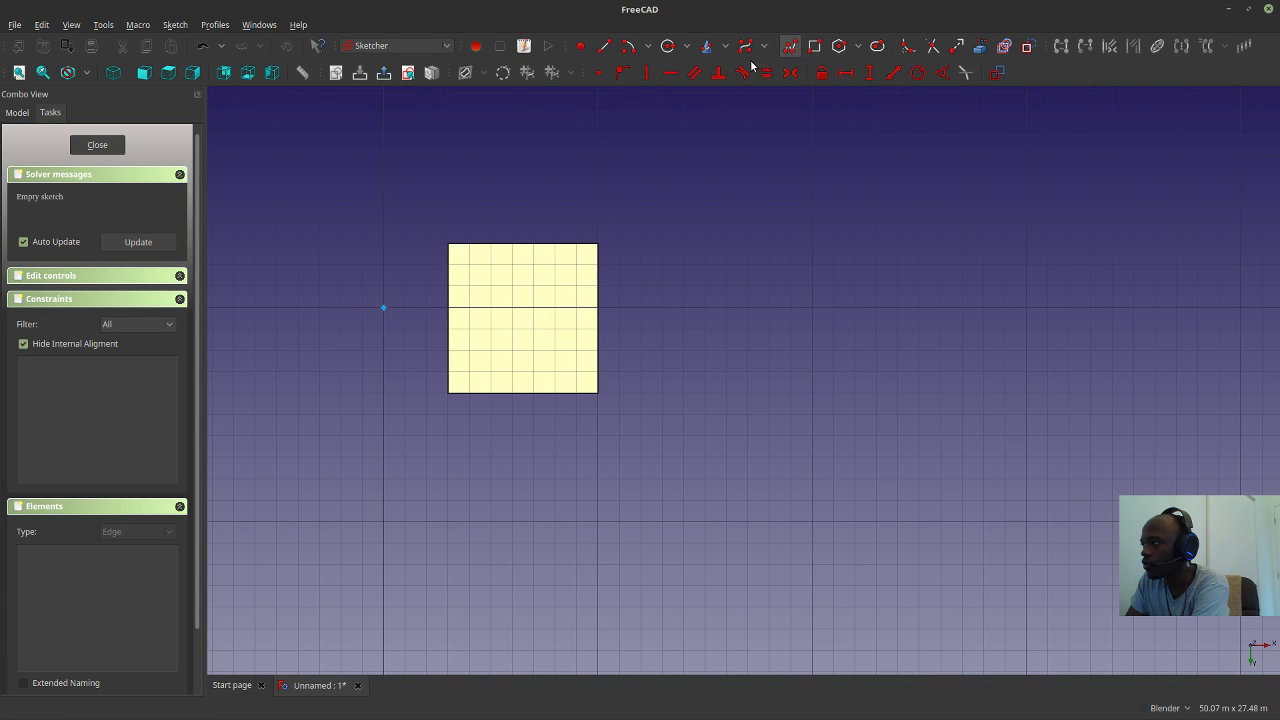
left_click(461, 374)
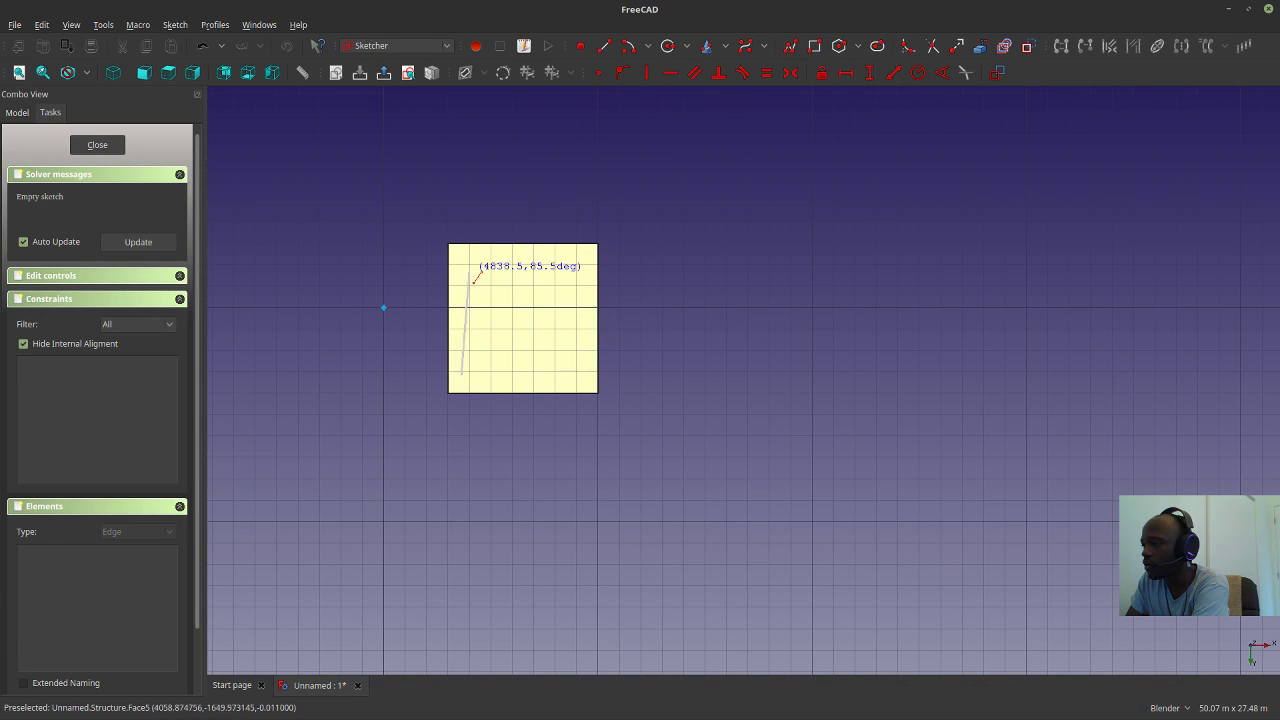
left_click(461, 265)
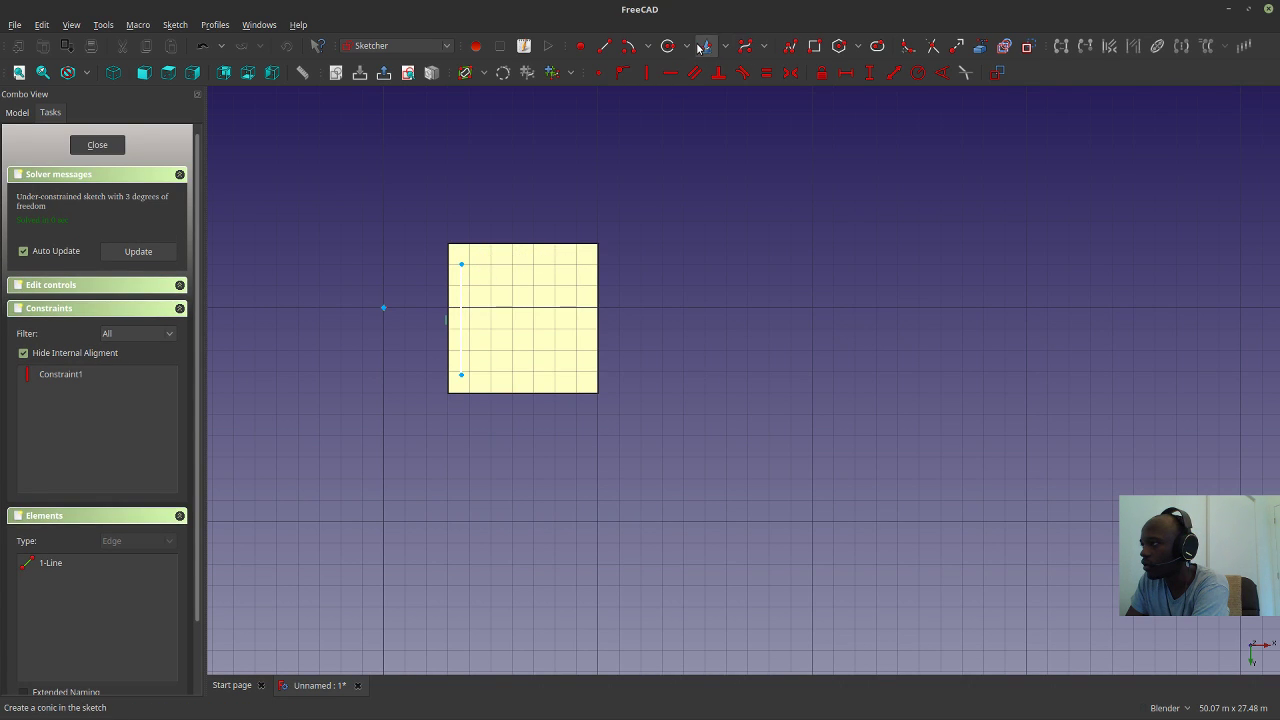
Sketch an L-shaped polyline beside the line, going about 5 m up and then horizontally to the right, and close the sketch.
left_click(792, 47)
left_click(500, 376)
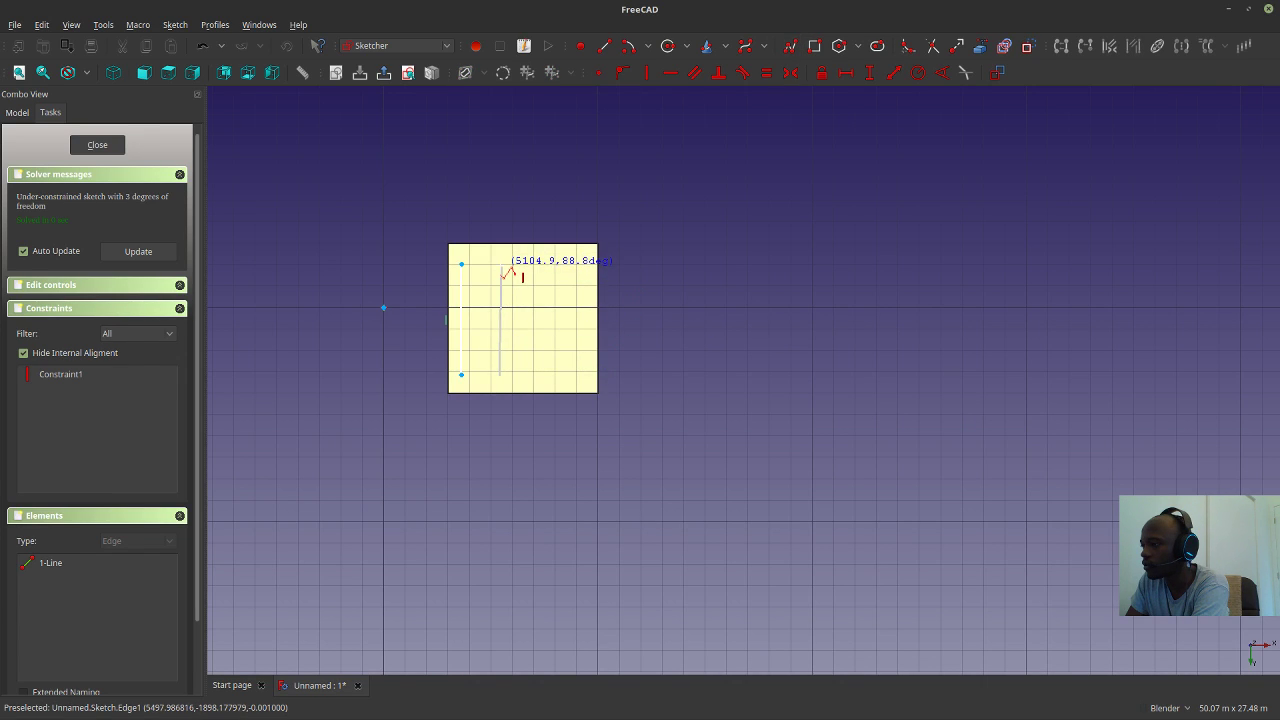
left_click(500, 272)
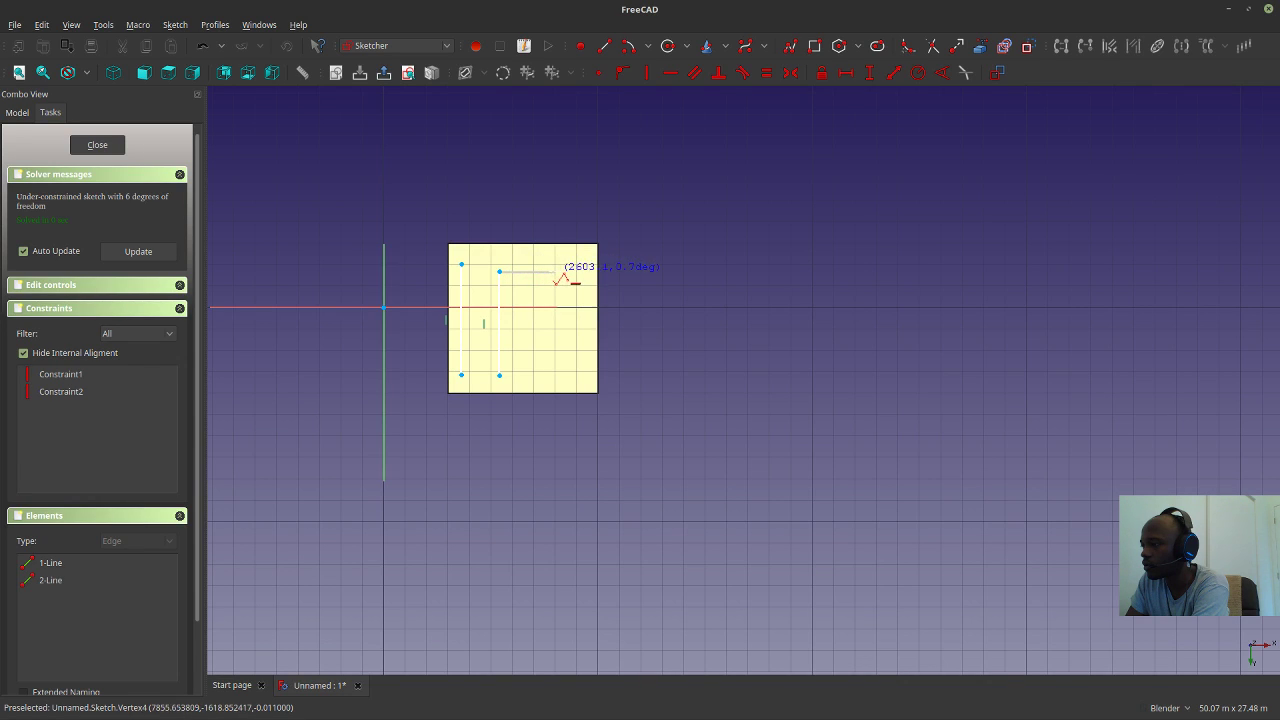
left_click(571, 272)
right_click(590, 264)
right_click(352, 187)
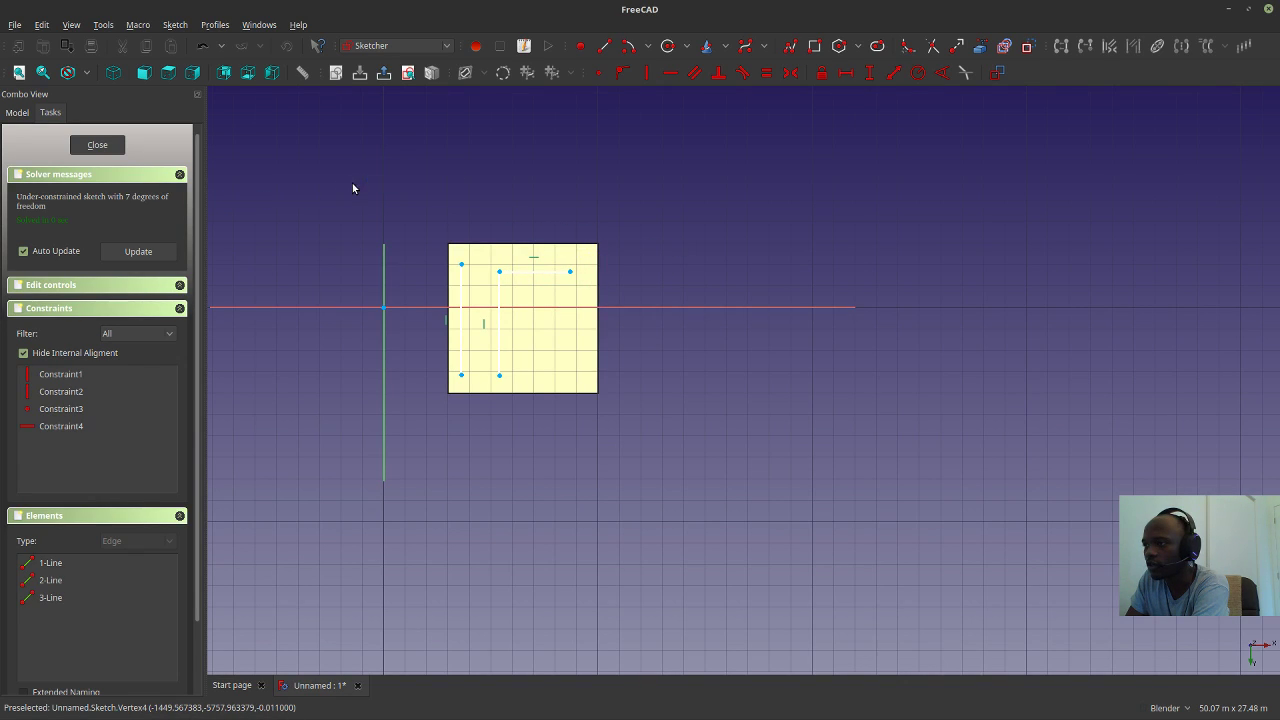
left_click(98, 146)
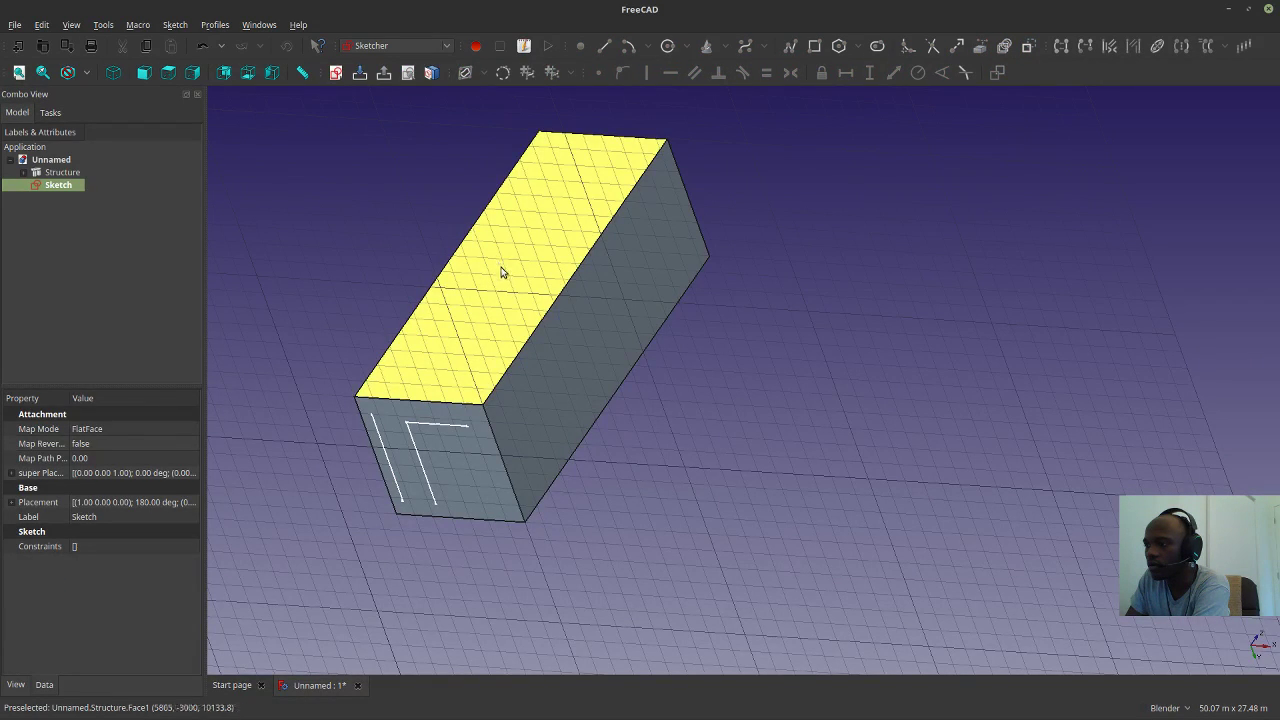
Return to the Arch workbench, expand the column structure in the model tree and clear the sketch selection.
scroll(498, 268, "down", 2)
middle_click_drag(563, 323, 646, 405)
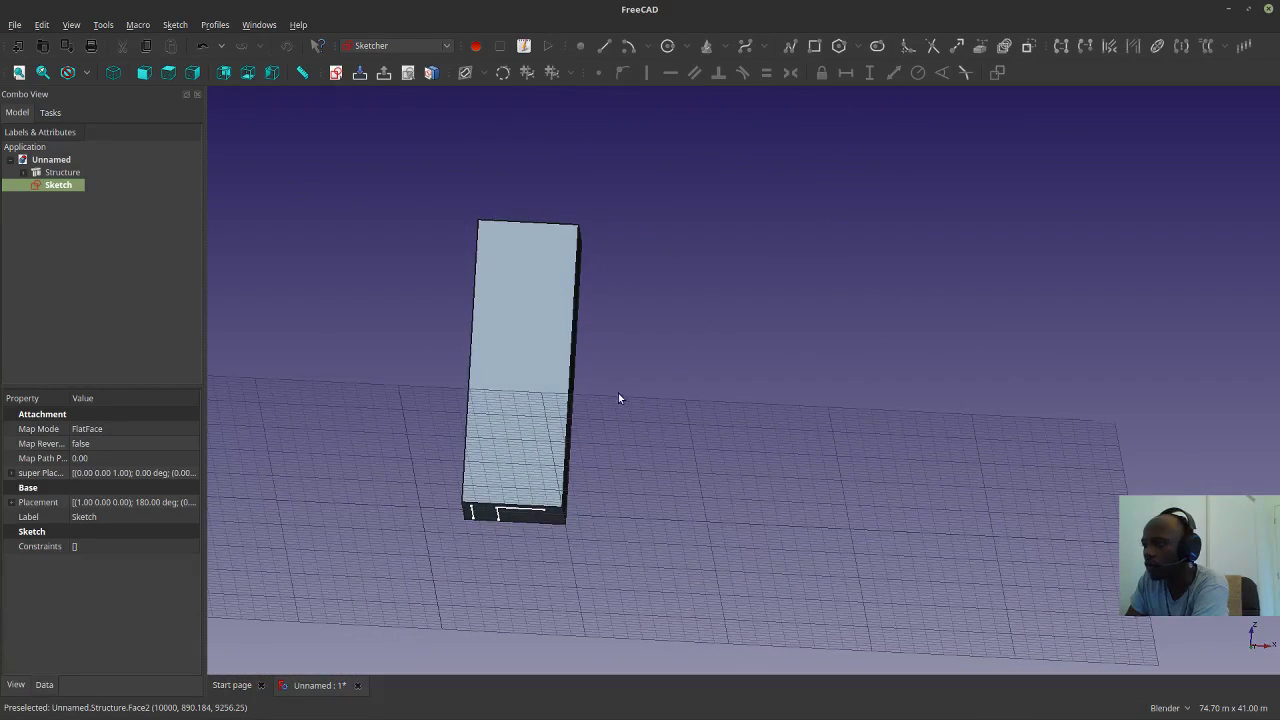
left_click(363, 46)
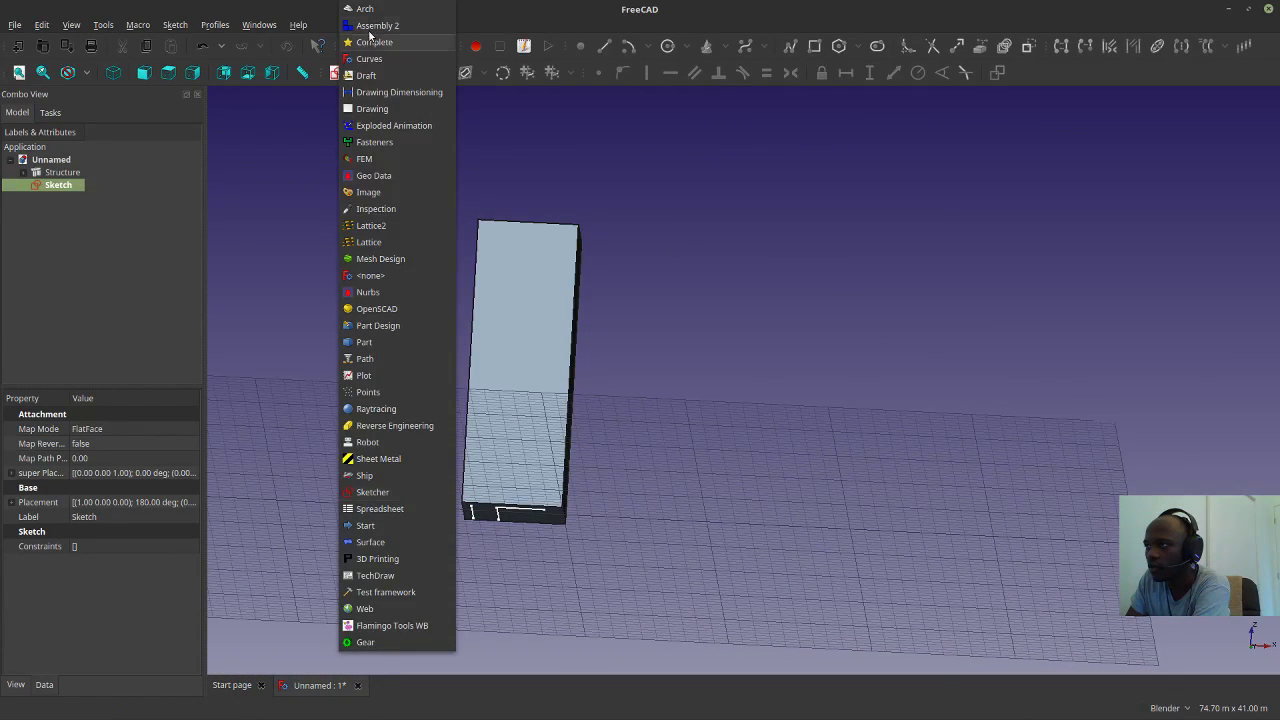
left_click(368, 14)
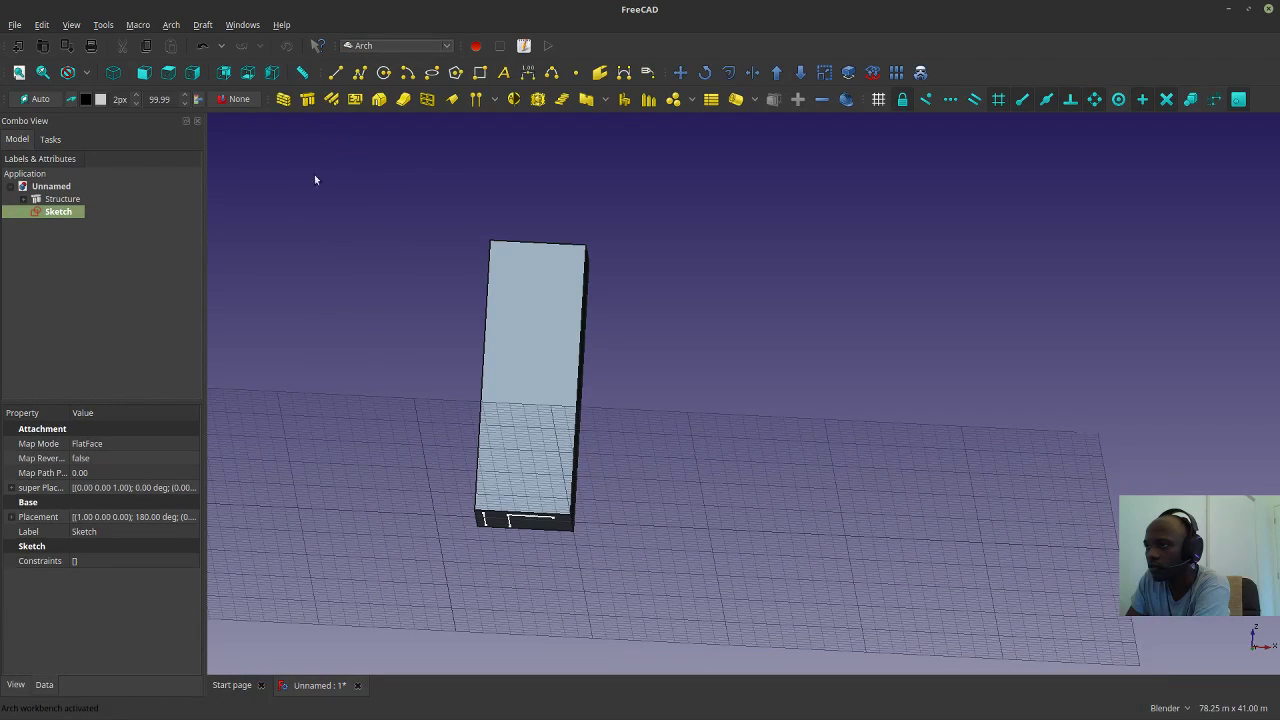
left_click(23, 199)
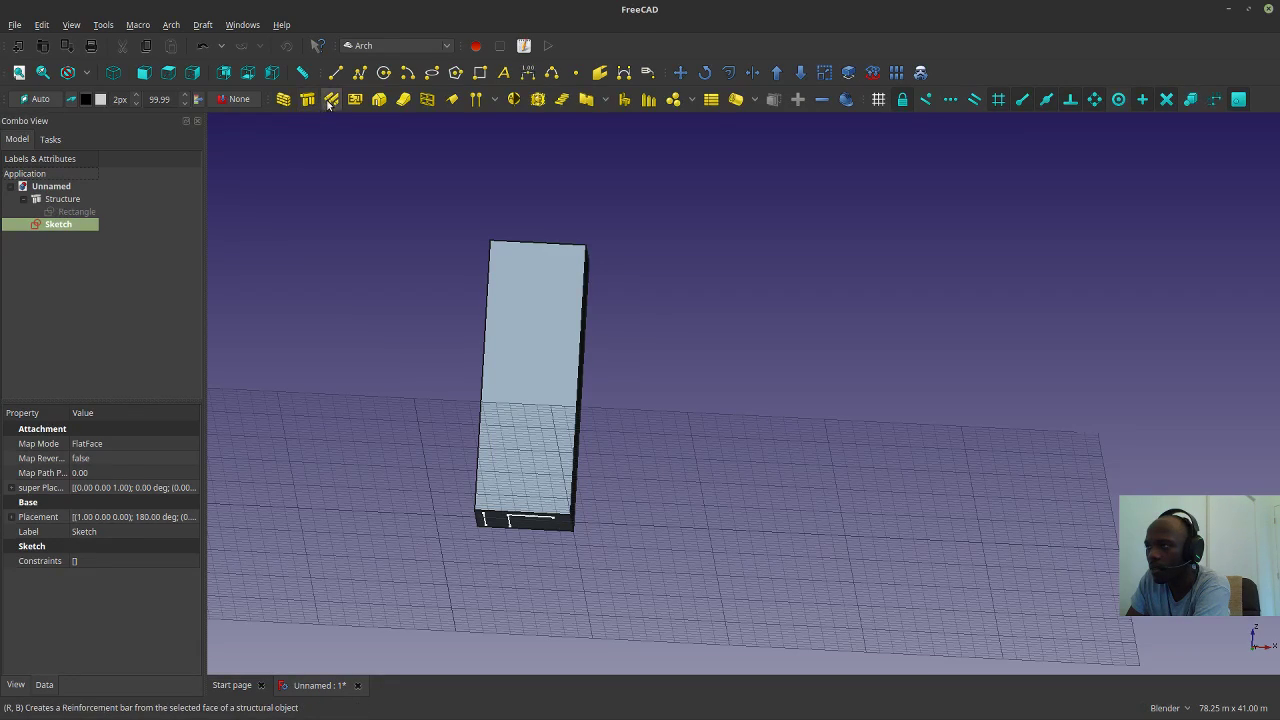
left_click(336, 148)
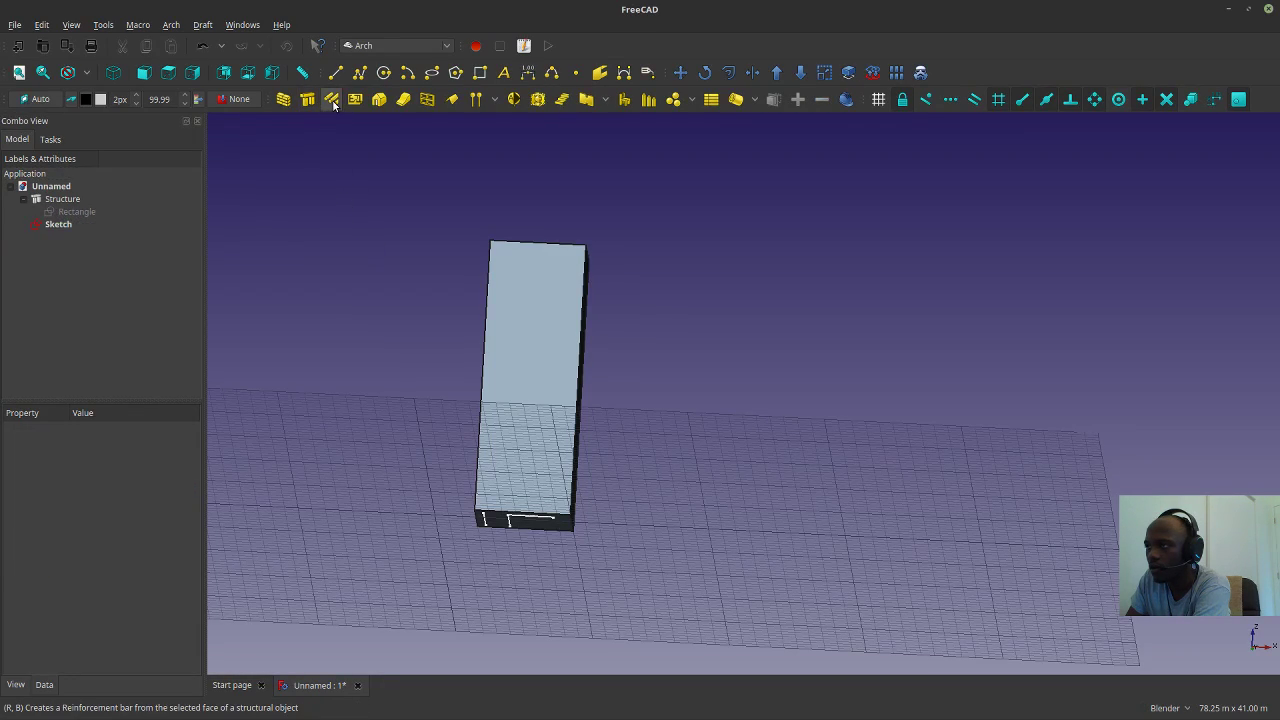
Try to start another rebar on the column's bottom face with FlatFace attachment, keeping the open task dialog.
left_click(331, 99)
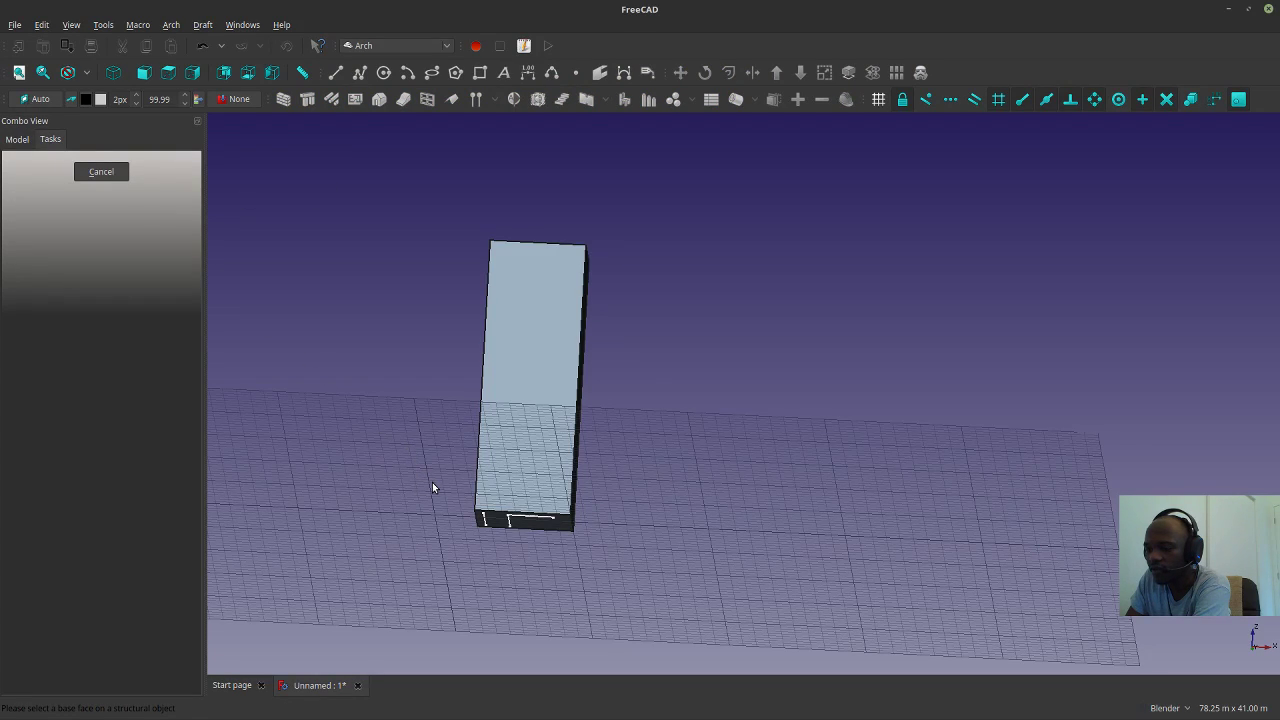
middle_click_drag(434, 486, 506, 374)
left_click(506, 385)
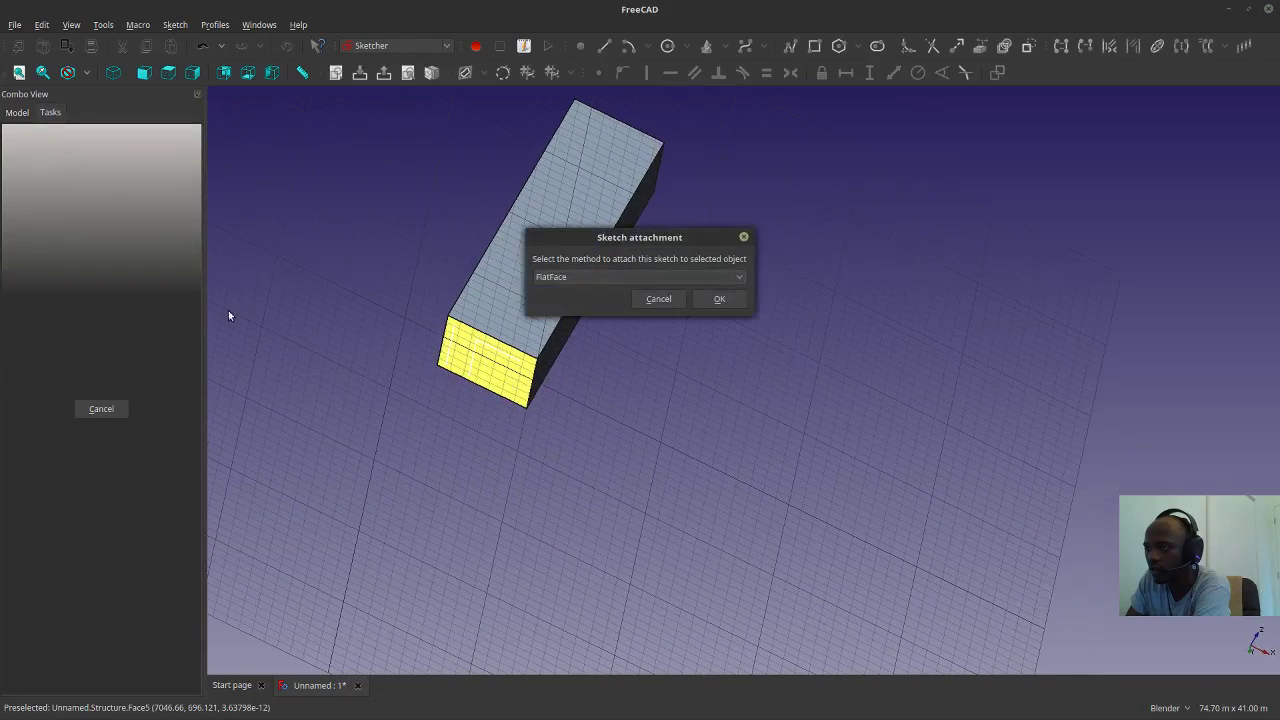
left_click(616, 277)
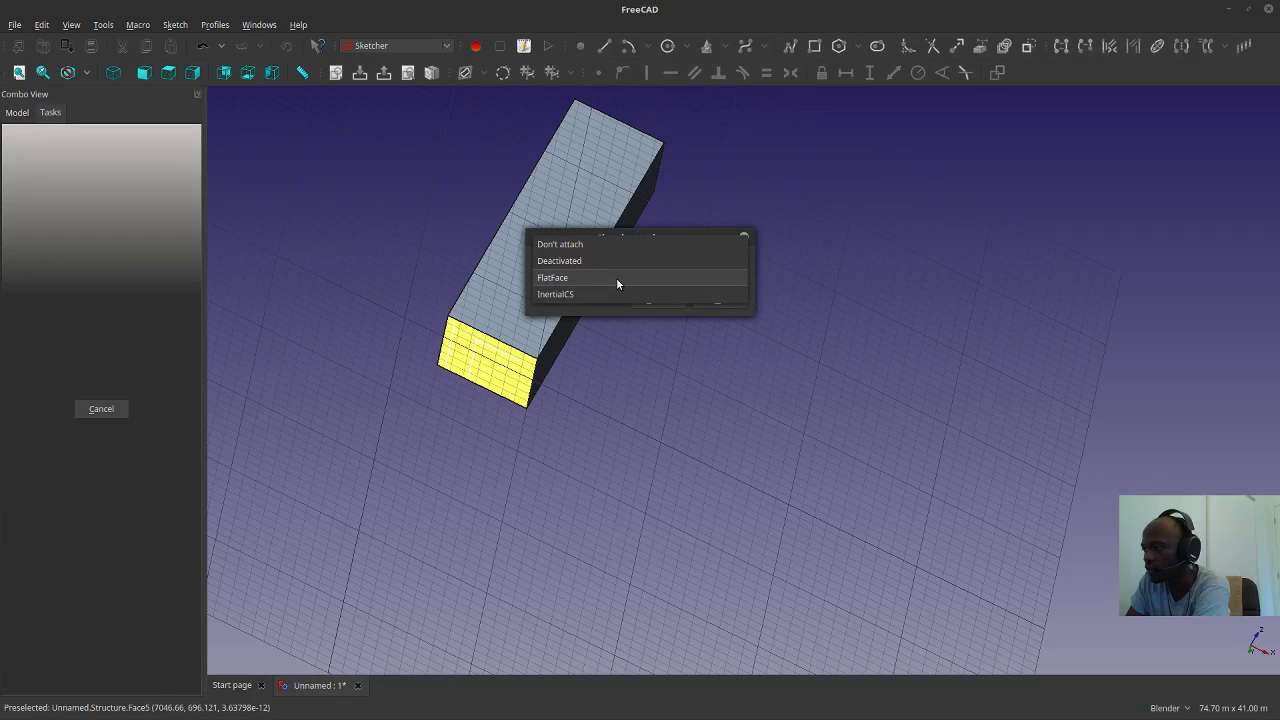
left_click(616, 277)
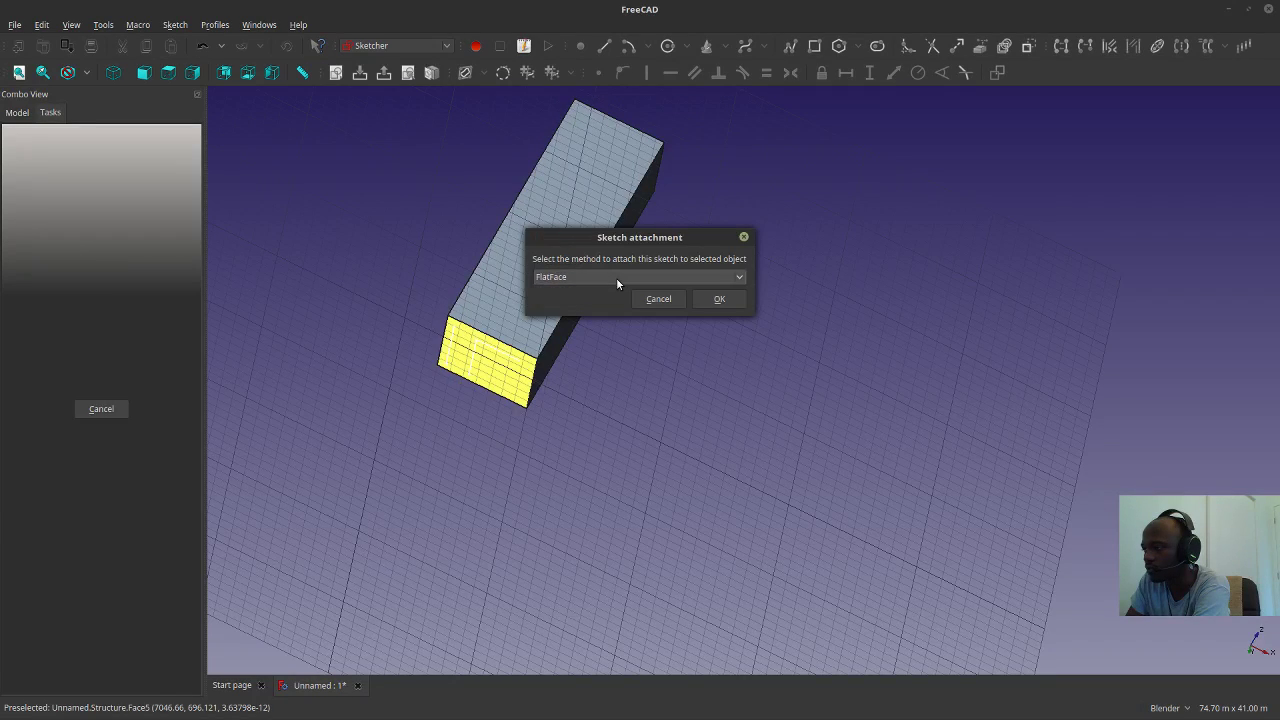
left_click(692, 303)
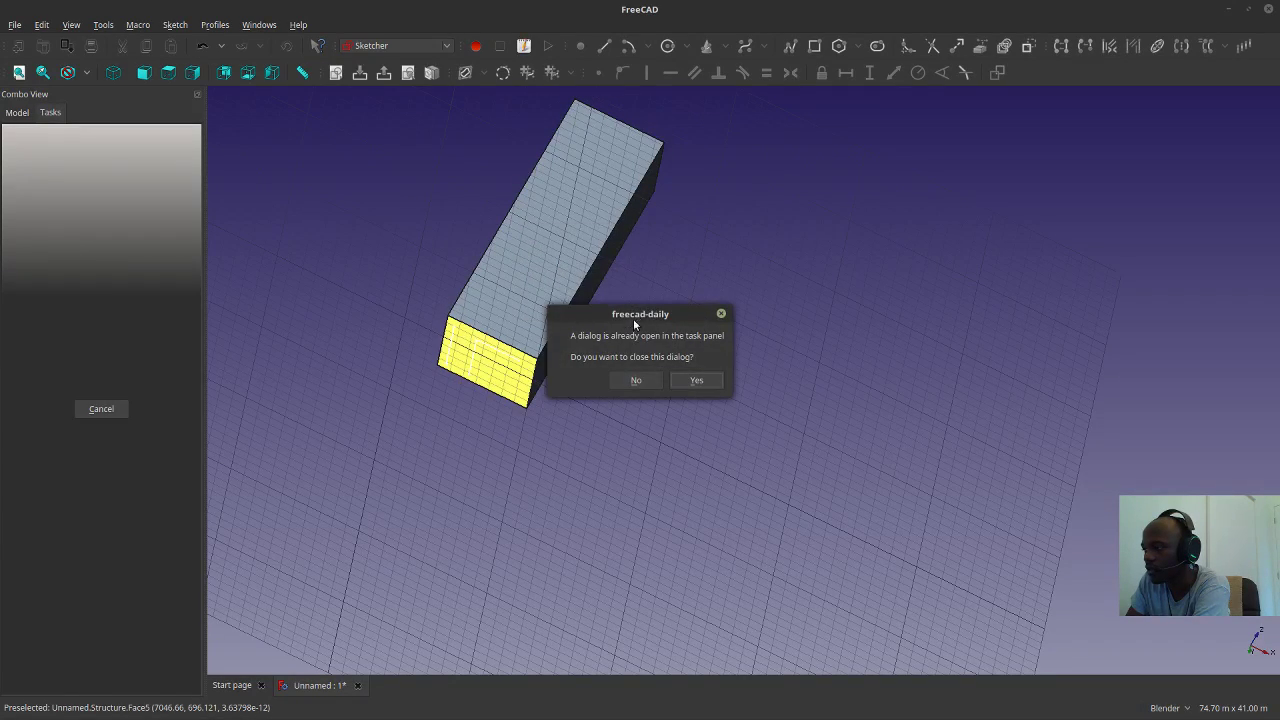
left_click(636, 380)
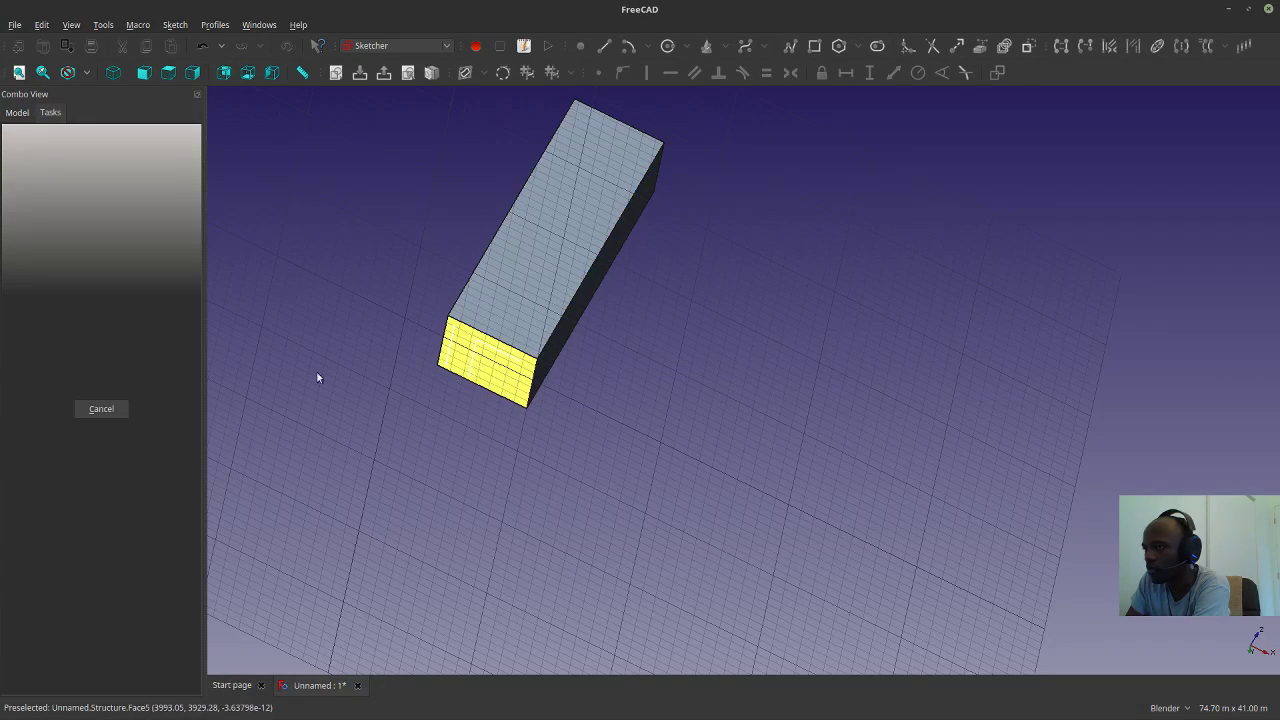
Hide the first sketch and try to edit Sketch001, keeping the open task dialog.
middle_click_drag(480, 346, 530, 345)
scroll(508, 351, "up", 2)
scroll(530, 345, "up", 2)
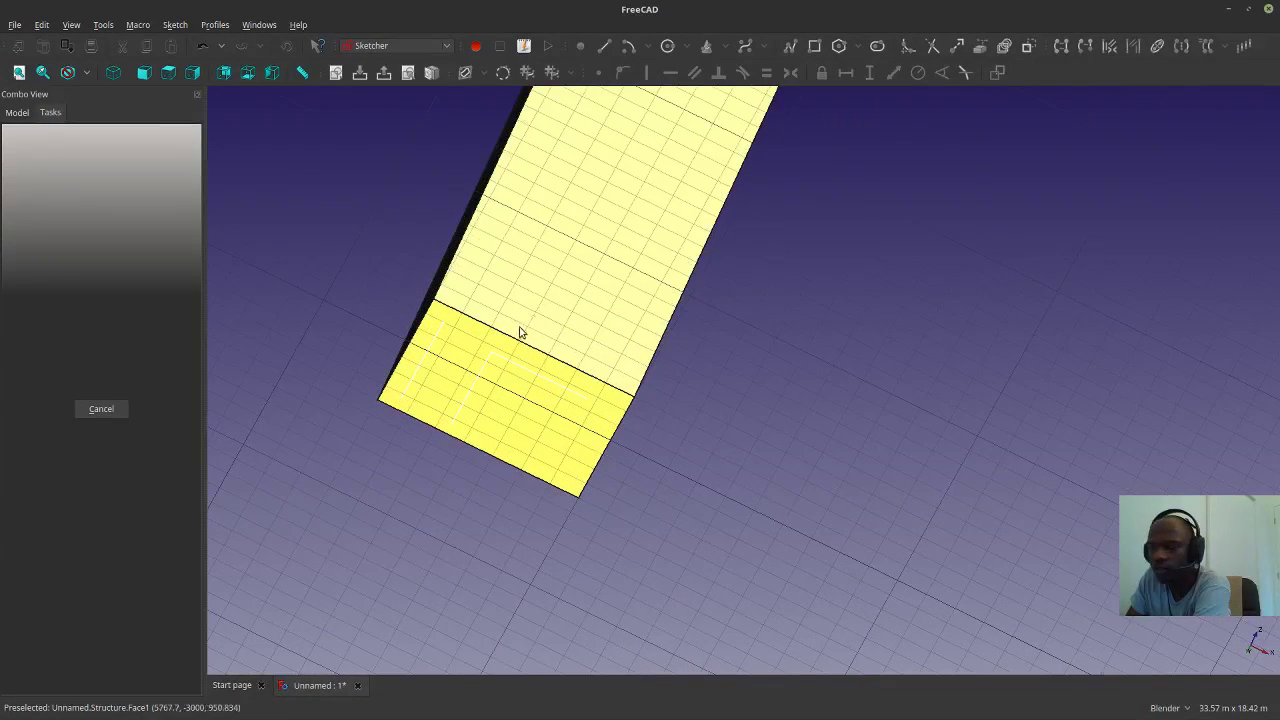
left_click(16, 114)
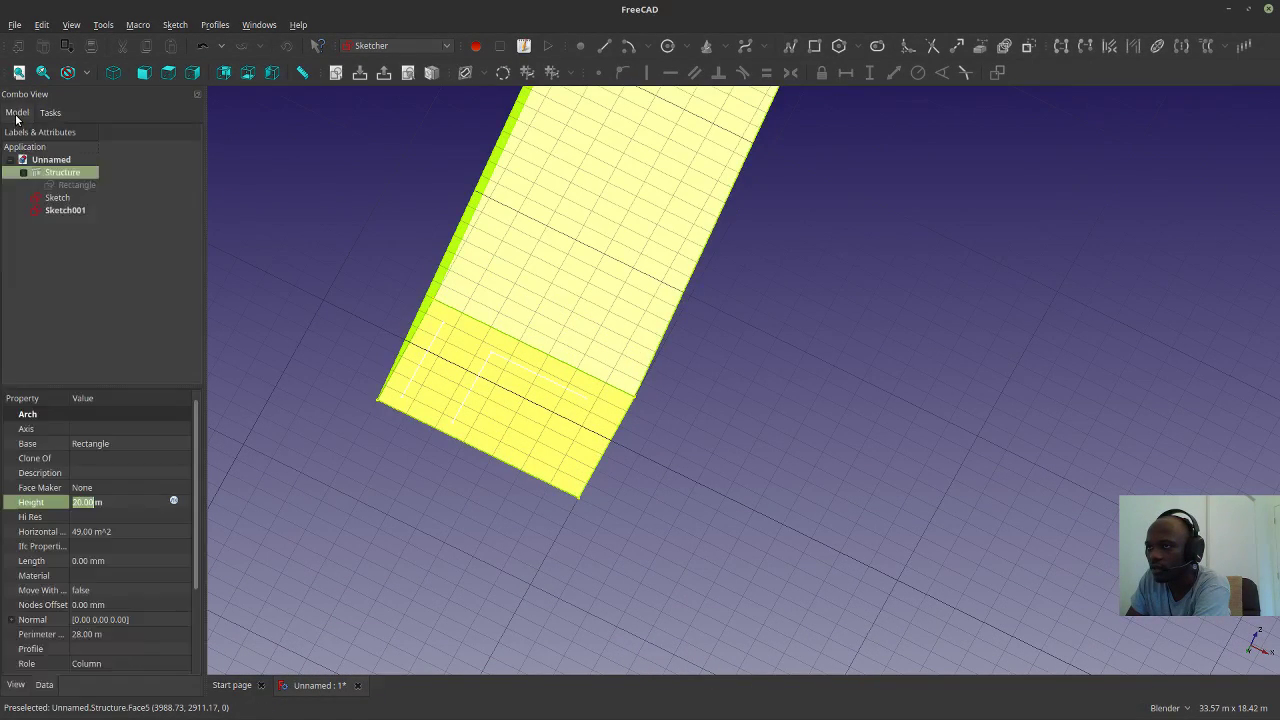
left_click(76, 218)
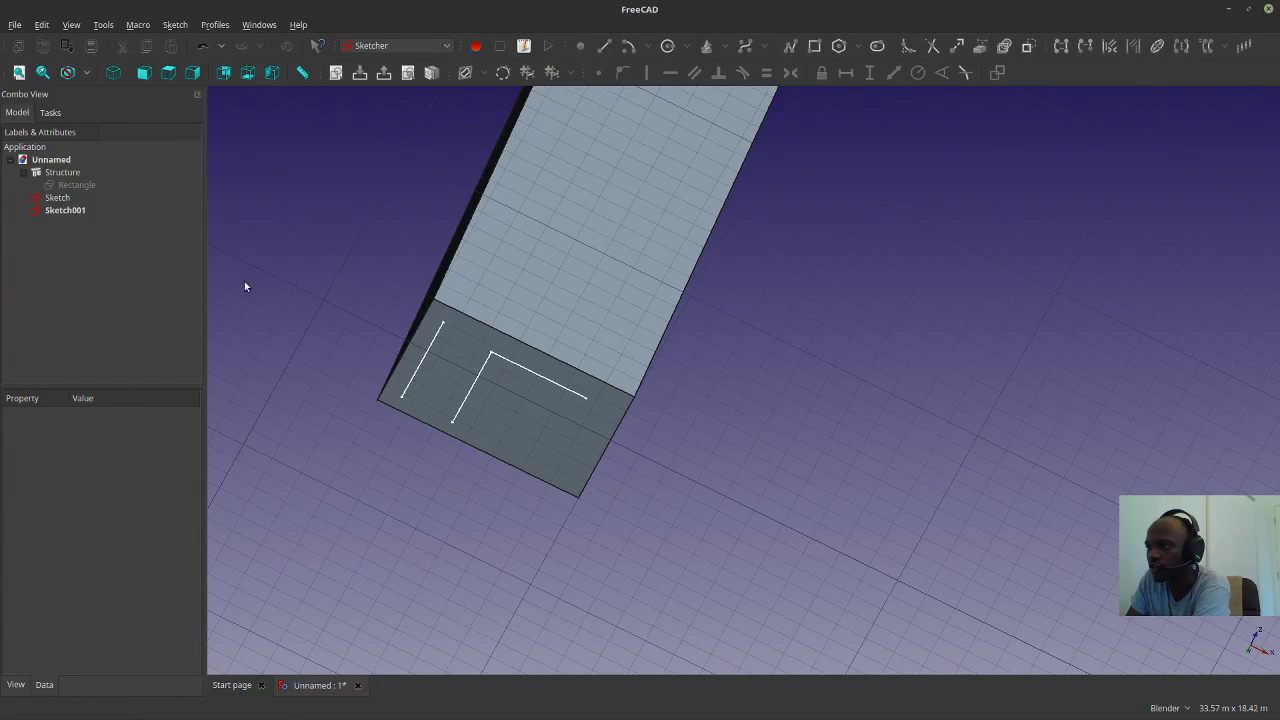
left_click(57, 202)
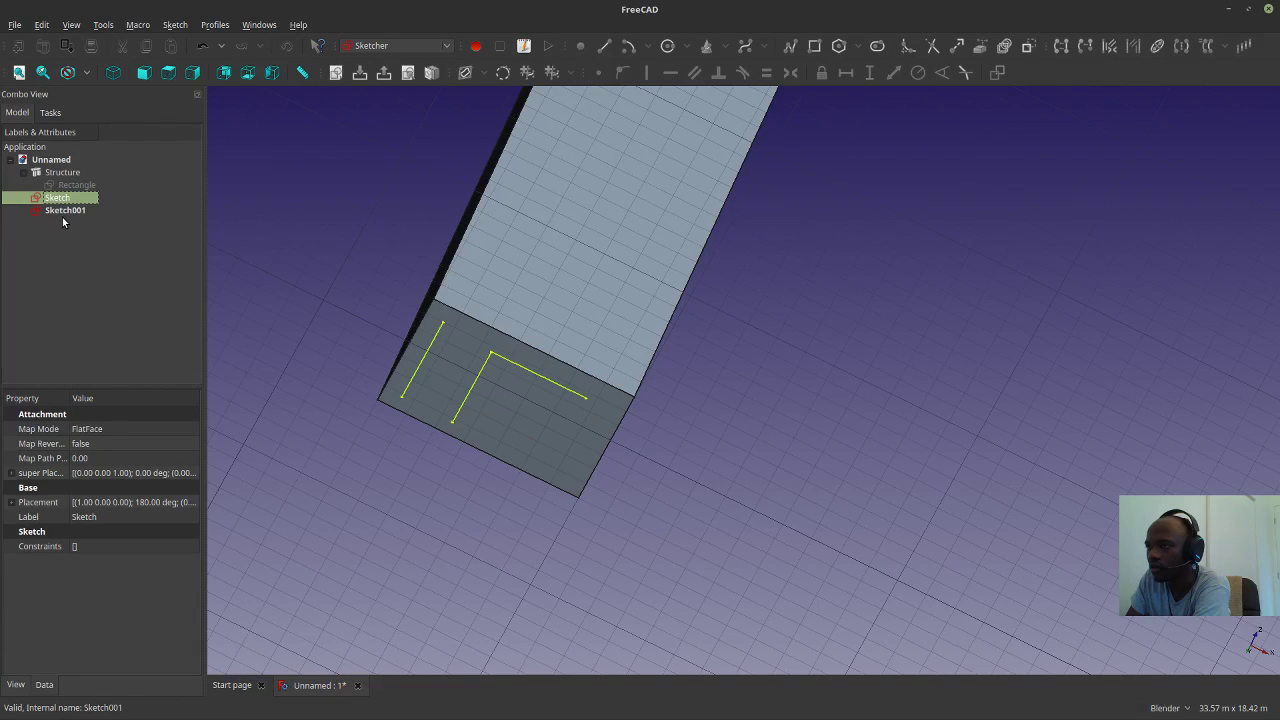
key("space")
left_click(71, 214)
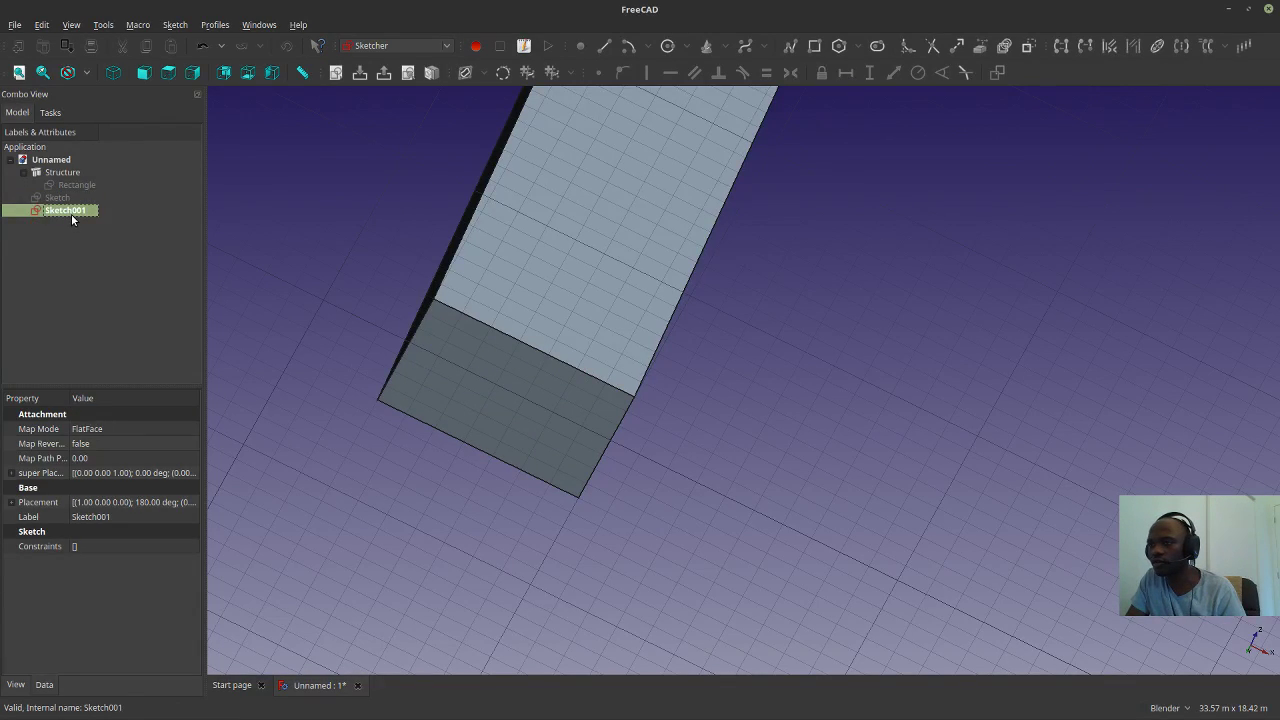
right_click(72, 213)
left_click(125, 374)
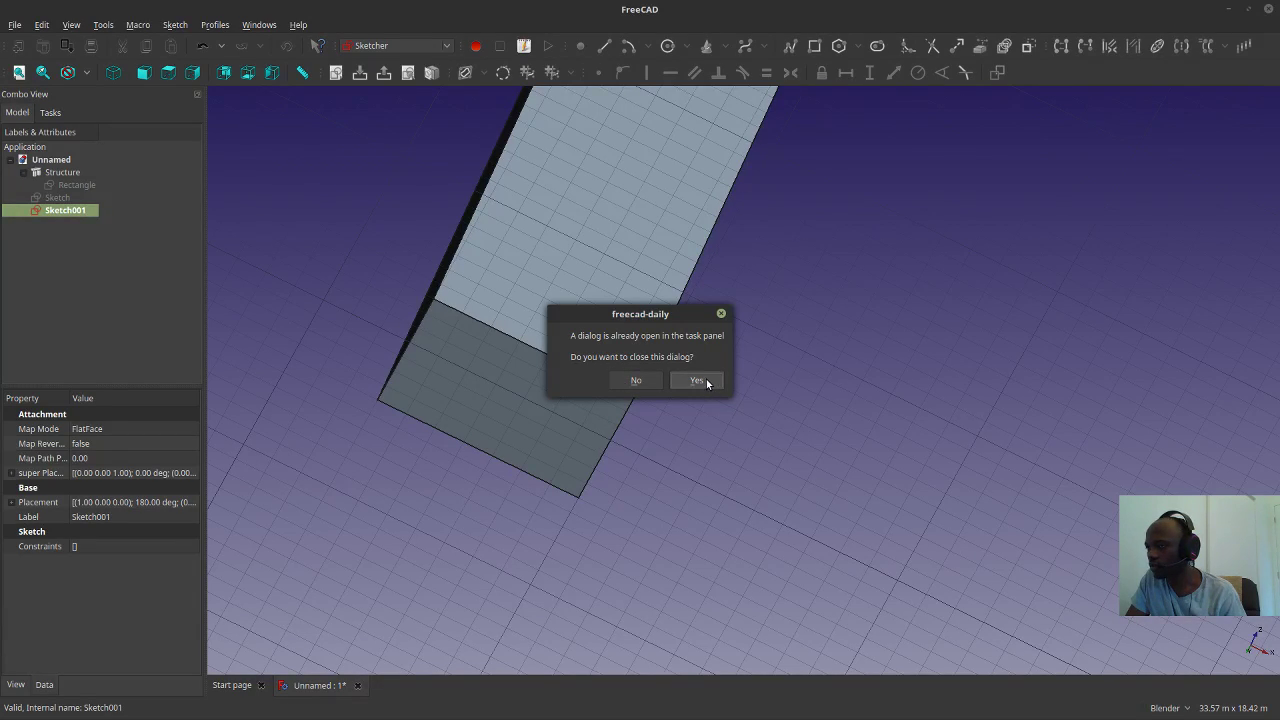
left_click(635, 384)
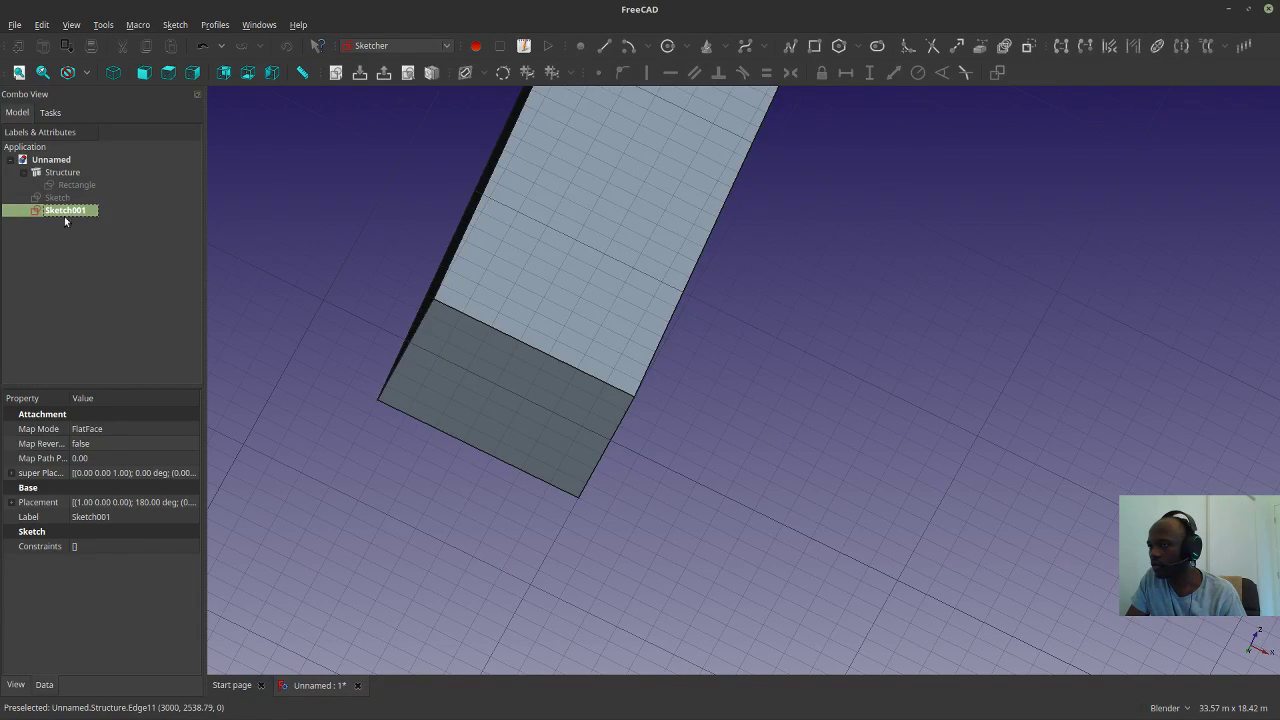
Toggle the visibility of both sketches to compare what each contains.
left_click(272, 277)
left_click(86, 210)
left_click(326, 309)
left_click(50, 211)
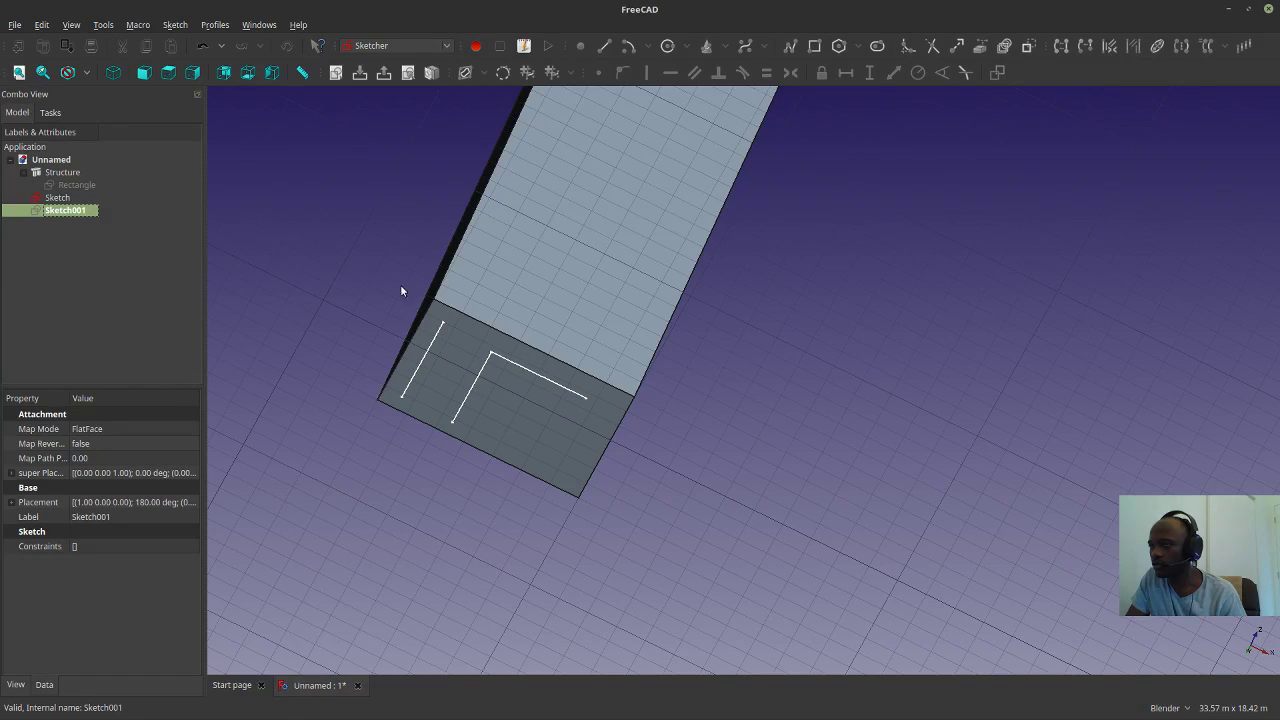
left_click(30, 197)
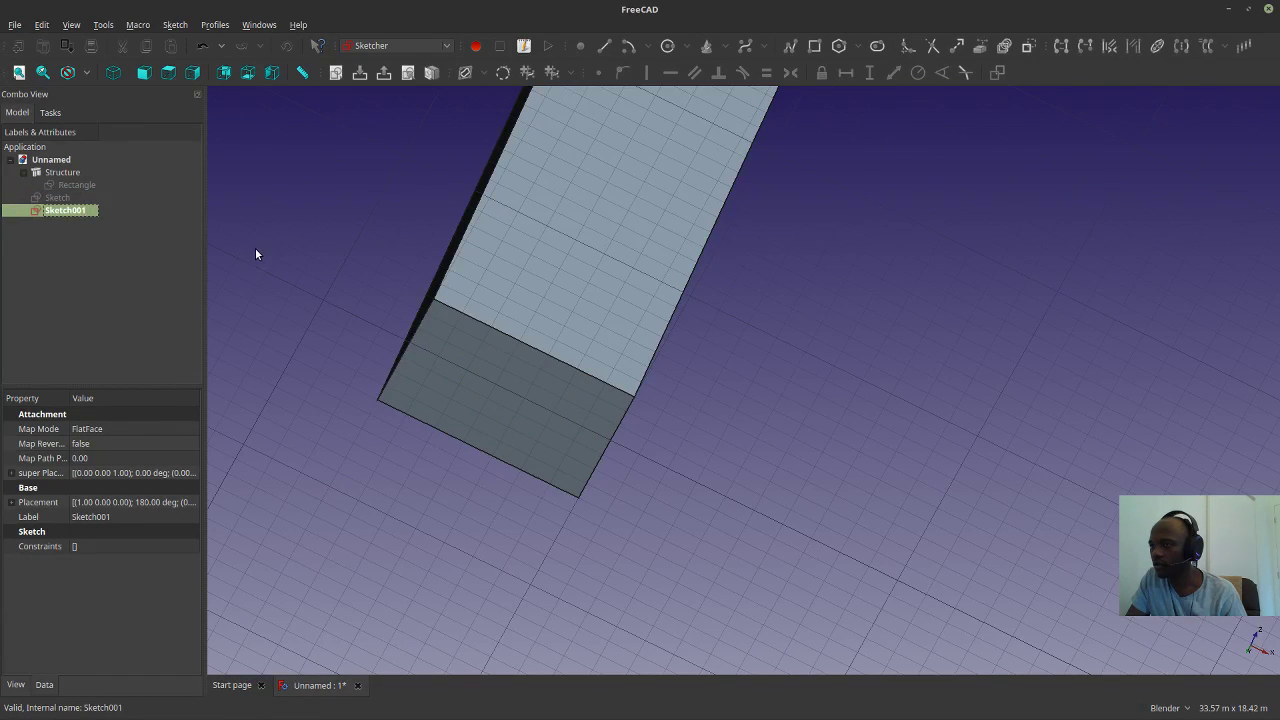
Delete the empty Sketch001 from the model tree and show the first sketch again.
left_click(69, 199)
left_click(69, 211)
right_click(69, 213)
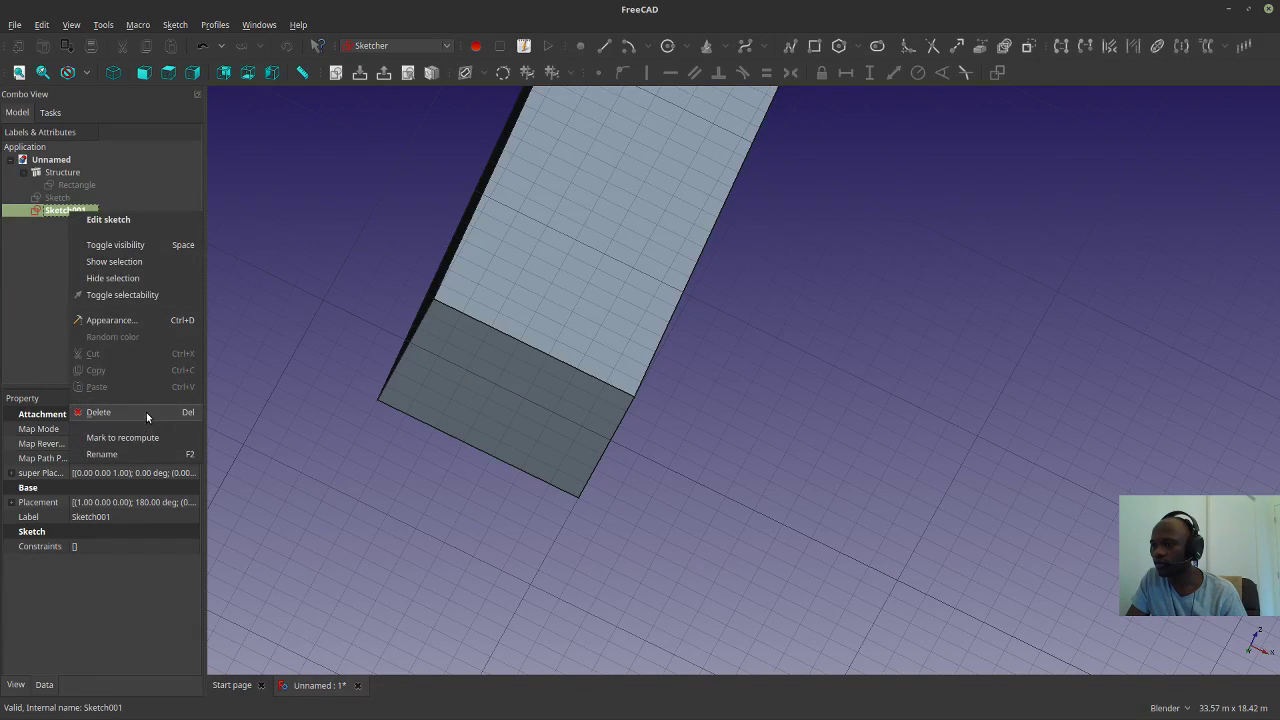
left_click(144, 409)
left_click(54, 203)
left_click(35, 197)
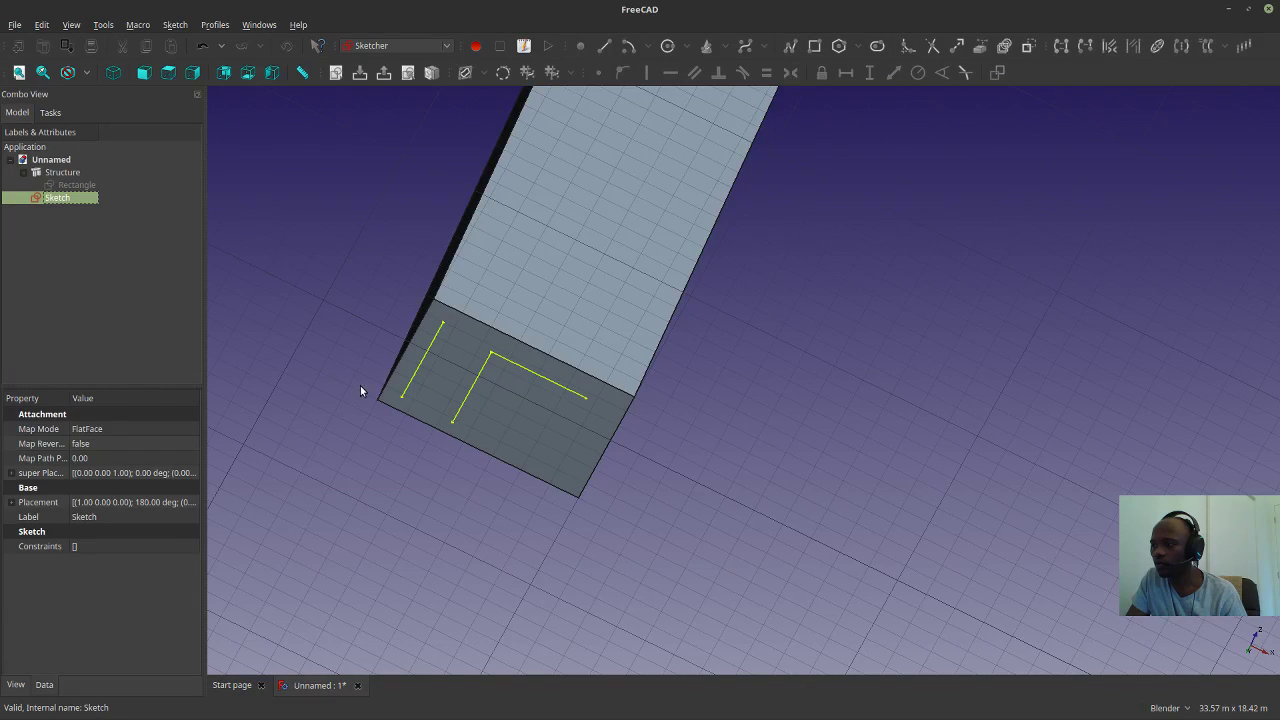
left_click(358, 380)
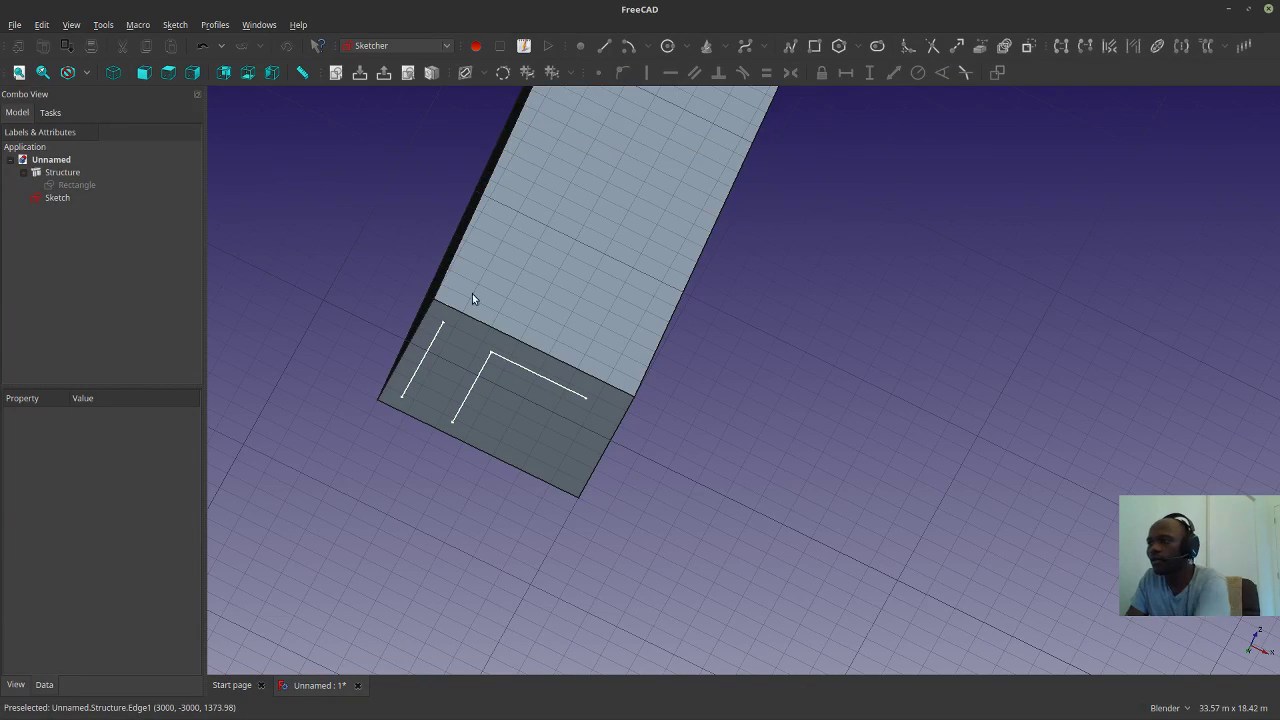
Return to the Arch workbench and clear the selection of the column.
left_click(378, 48)
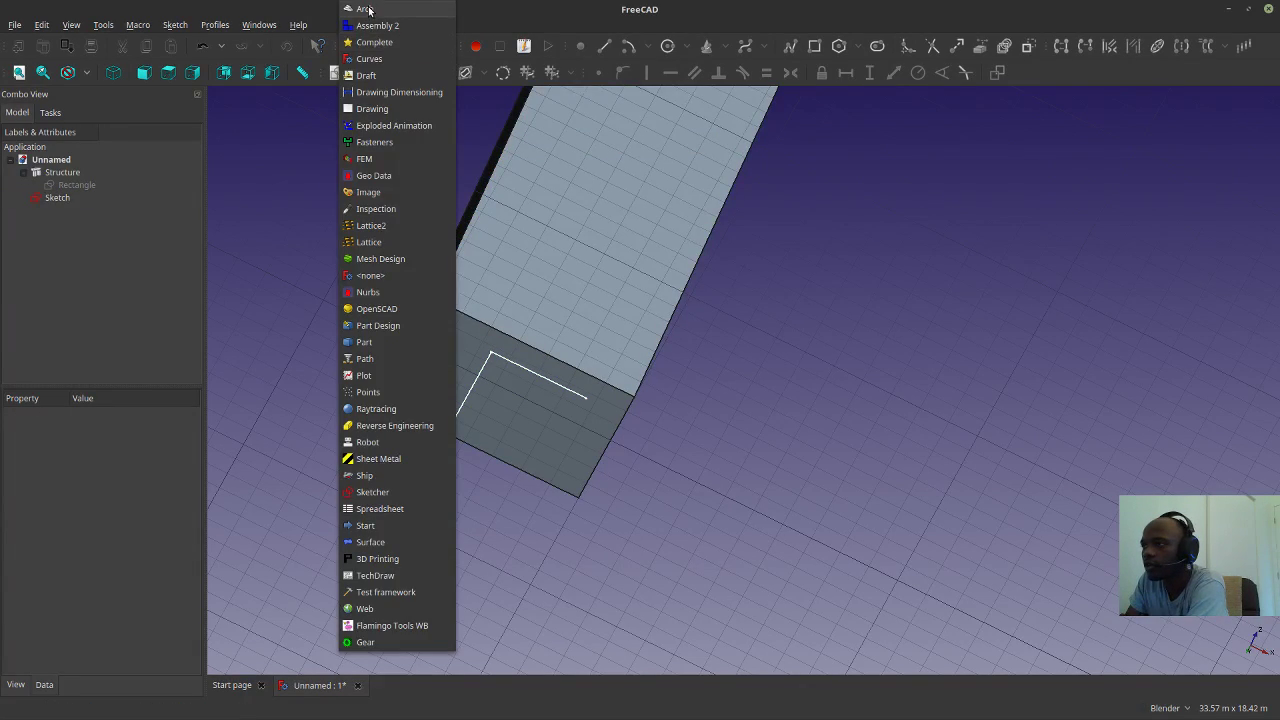
left_click(391, 103)
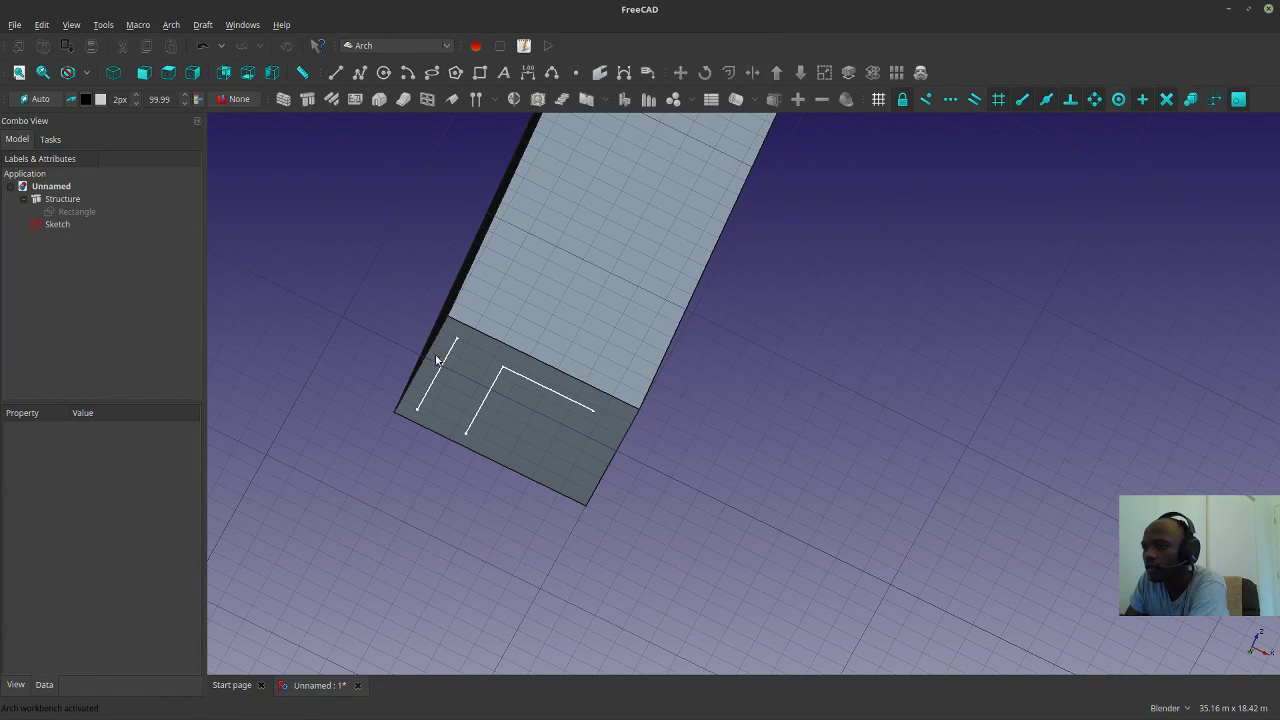
left_click(486, 232)
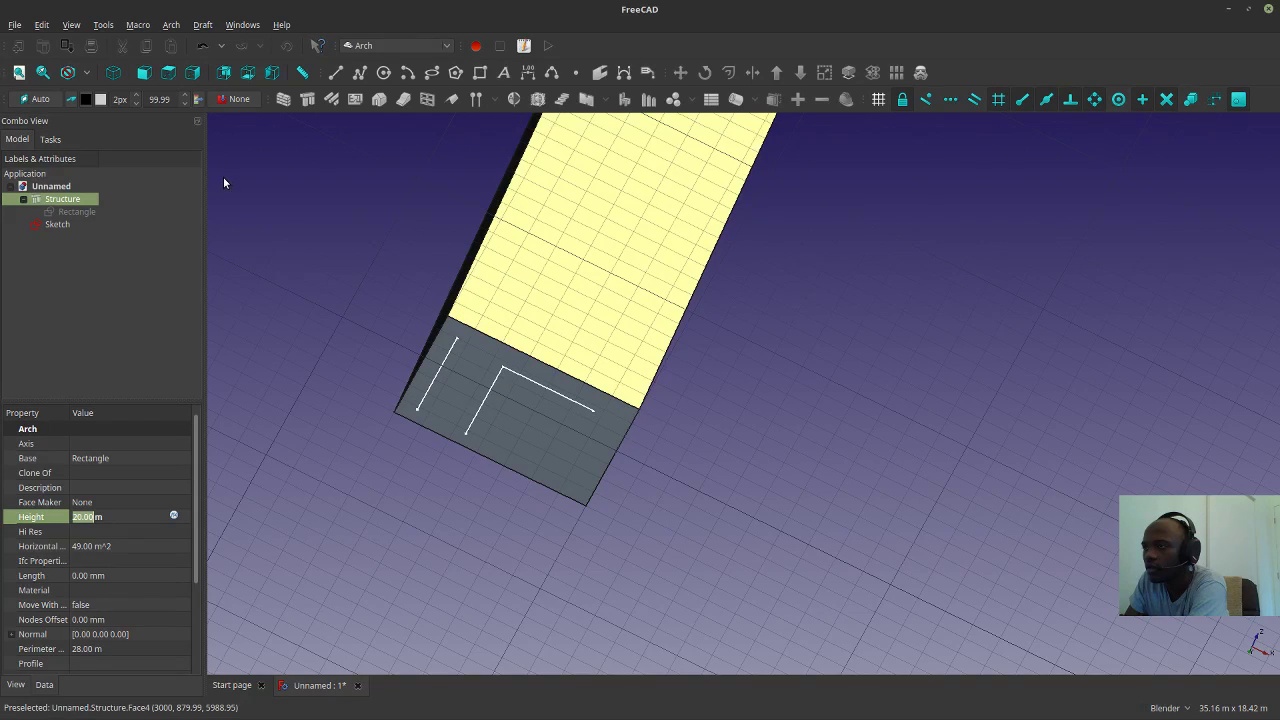
left_click(295, 252)
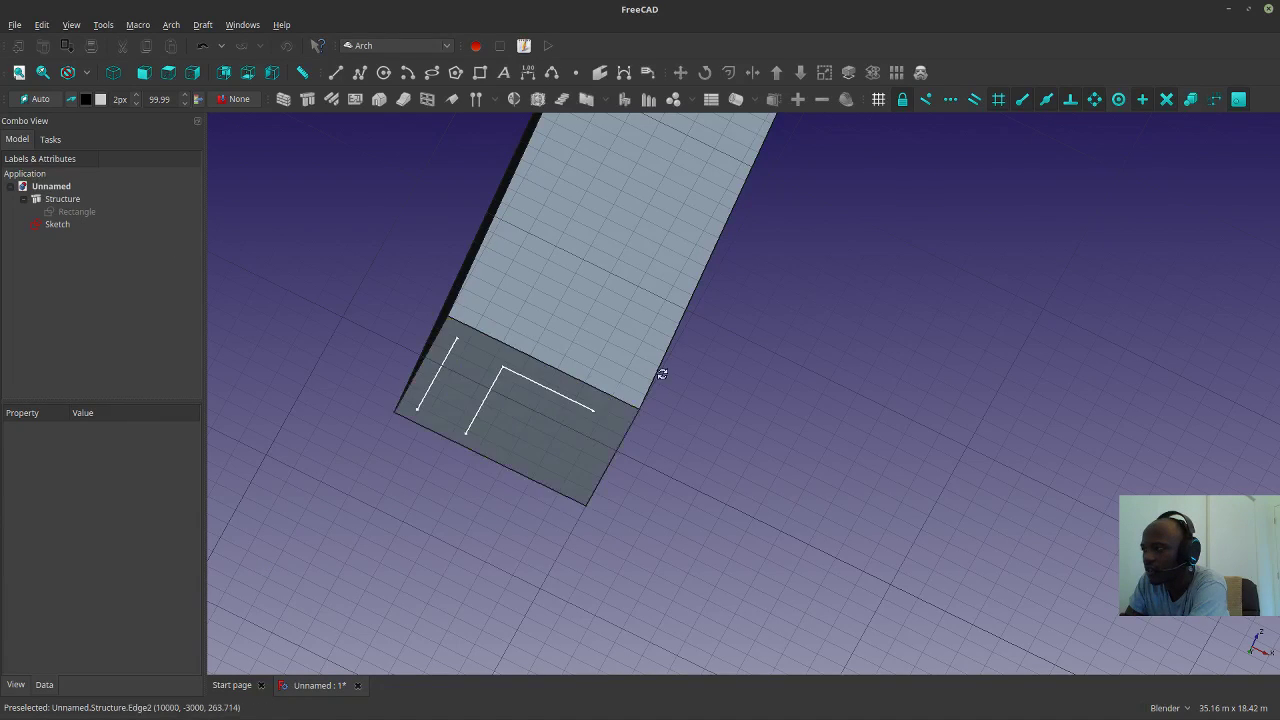
Review the pending rebar task and its Create objects section, and cancel the task.
middle_click_drag(662, 372, 612, 408)
left_click(54, 140)
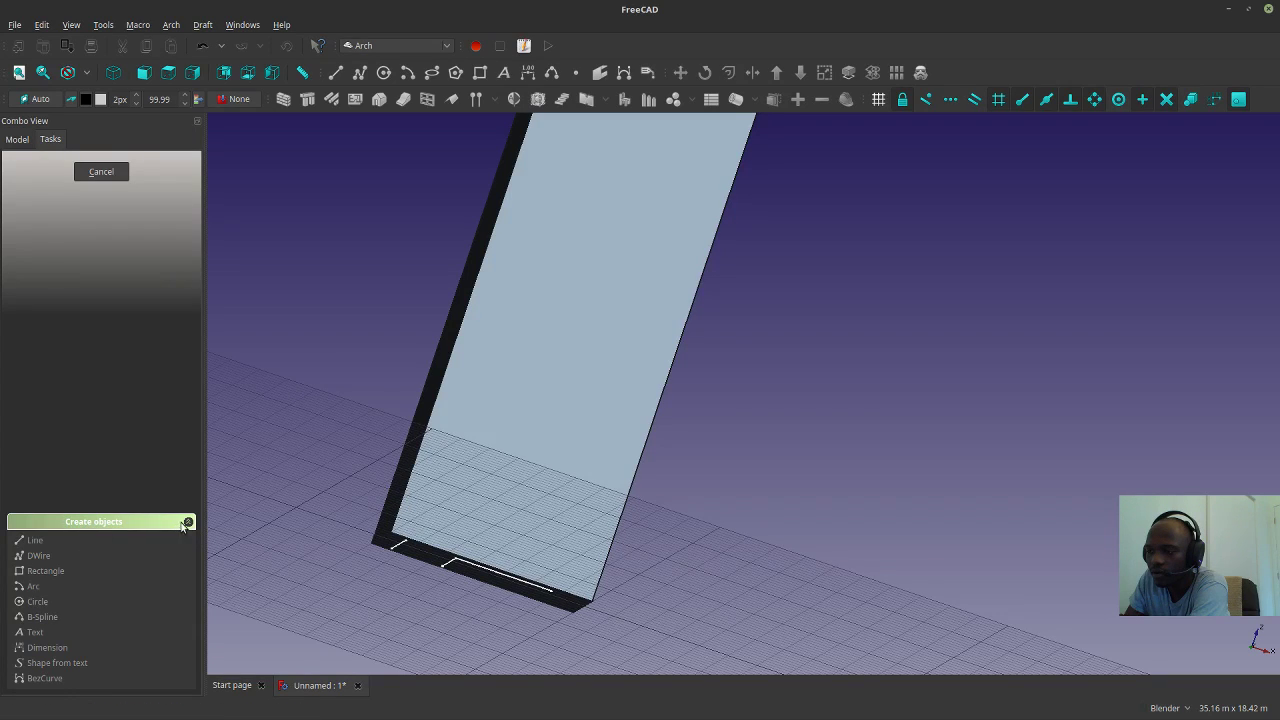
middle_click_drag(323, 394, 534, 463)
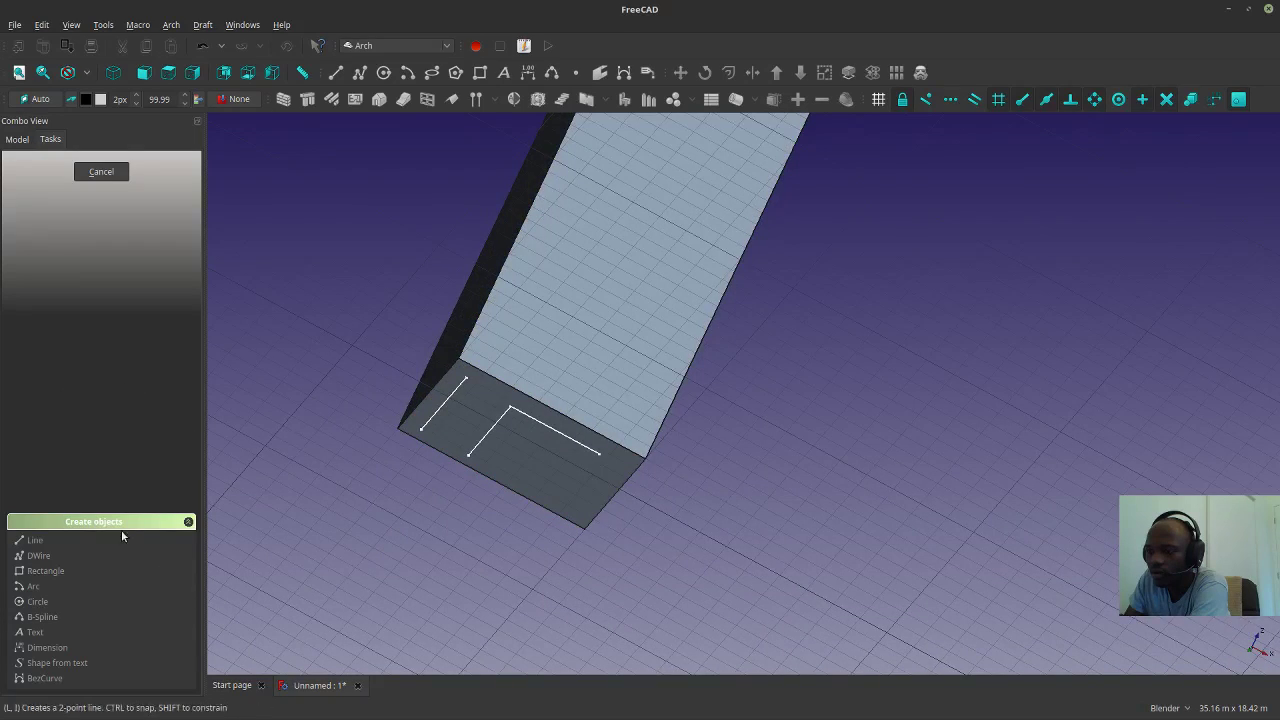
left_click(188, 522)
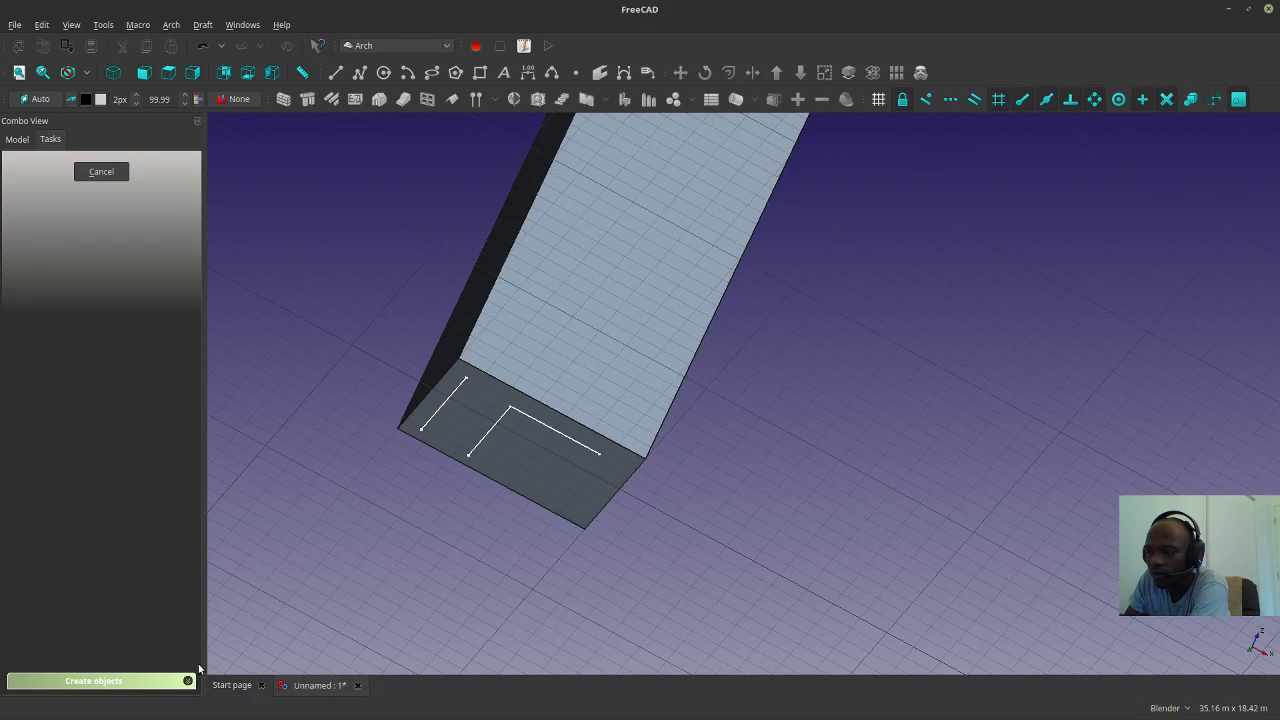
left_click(188, 681)
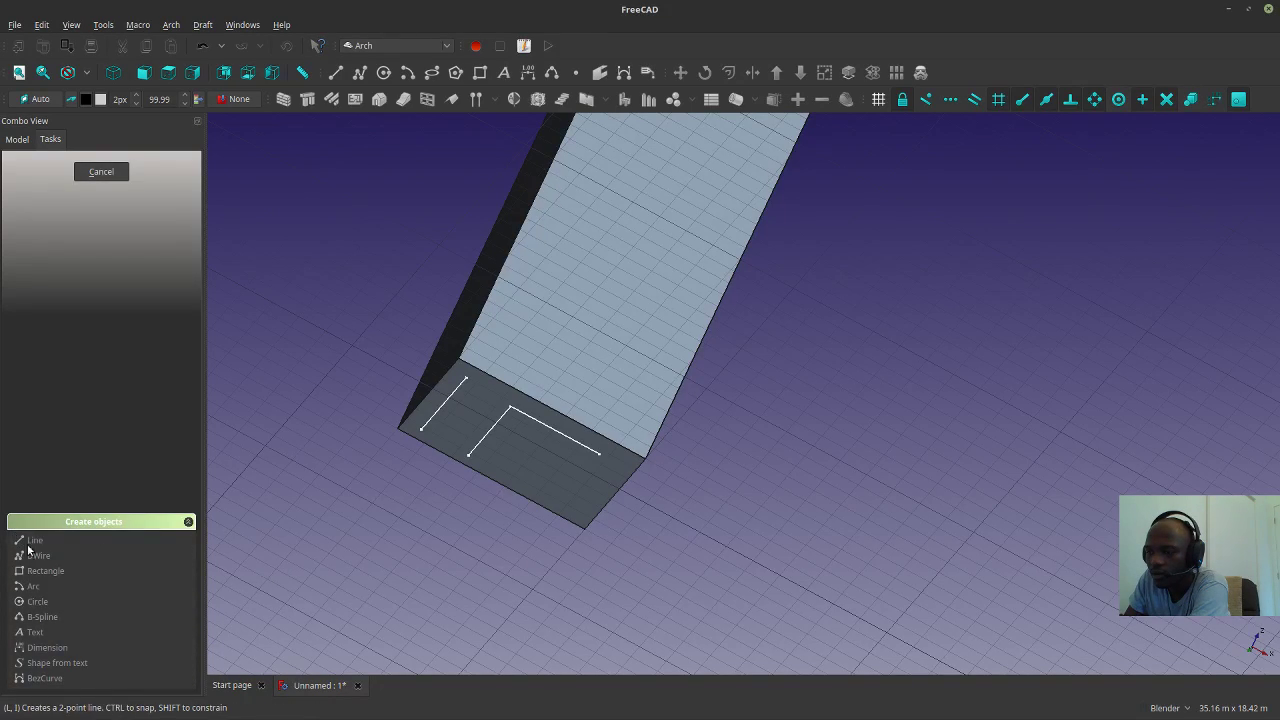
left_click(100, 176)
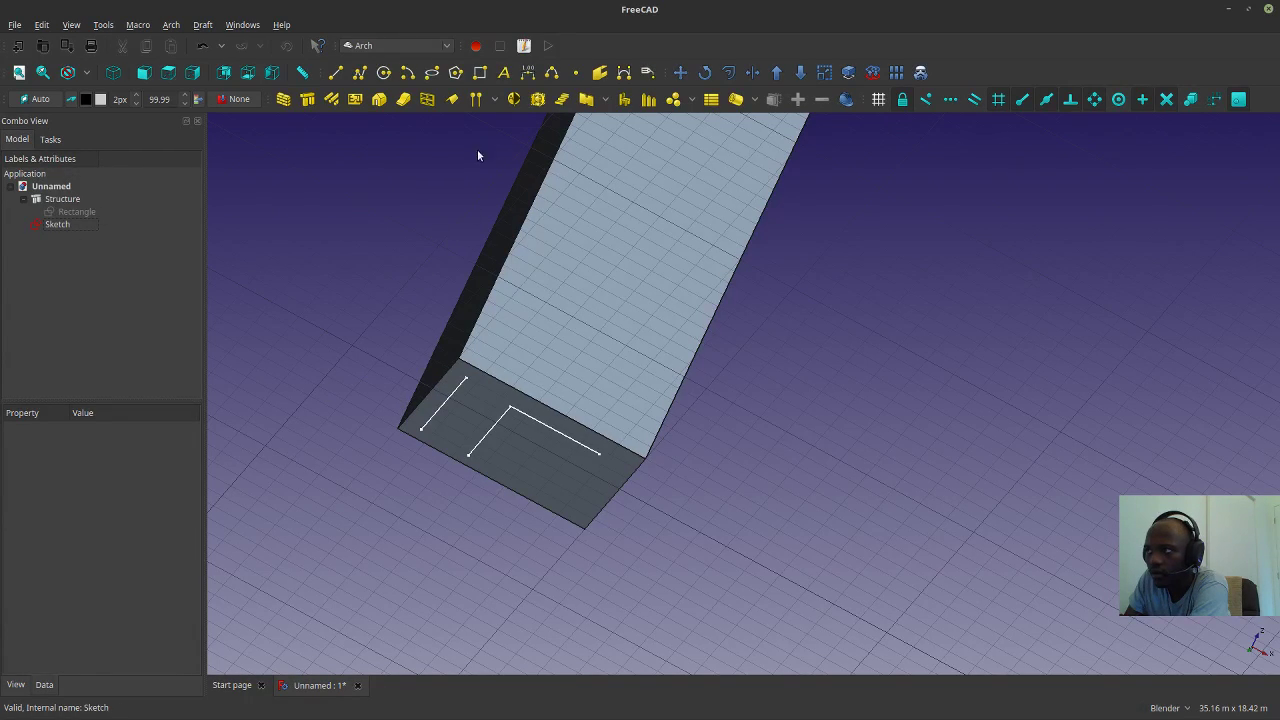
Start a rebar on the column's bottom face, attaching its new sketch as FlatFace.
left_click(62, 199)
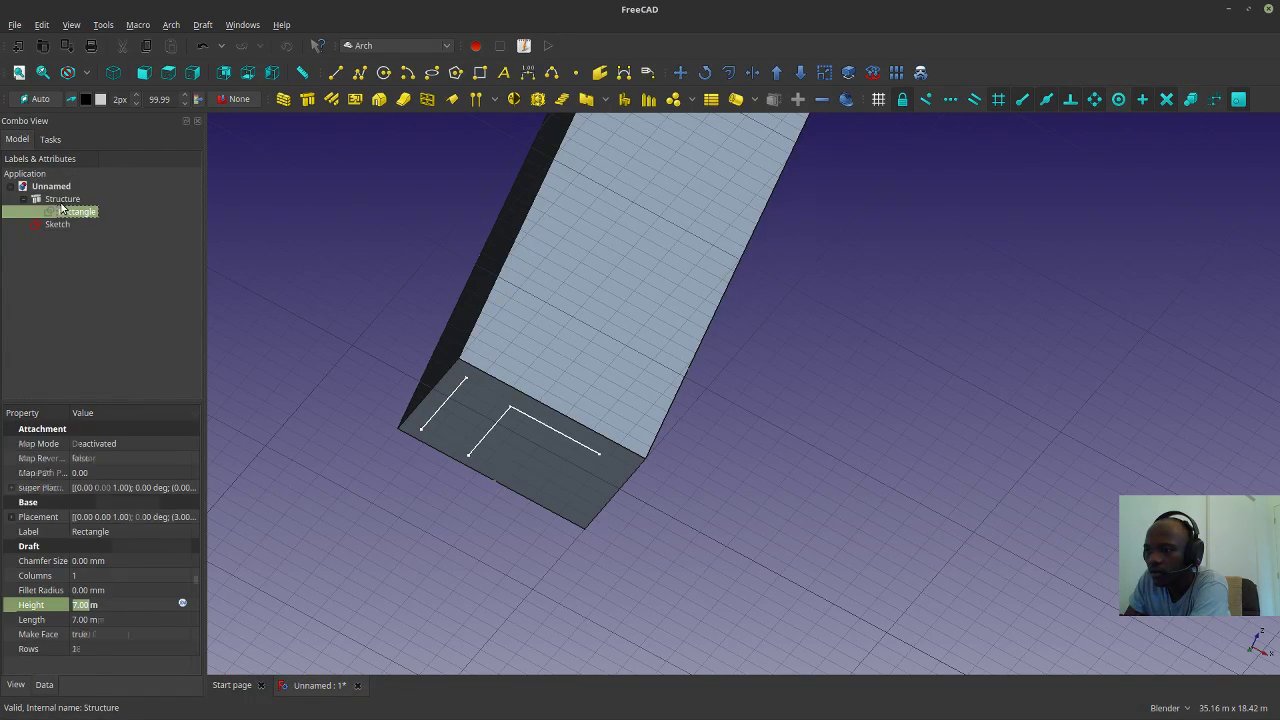
left_click(61, 231)
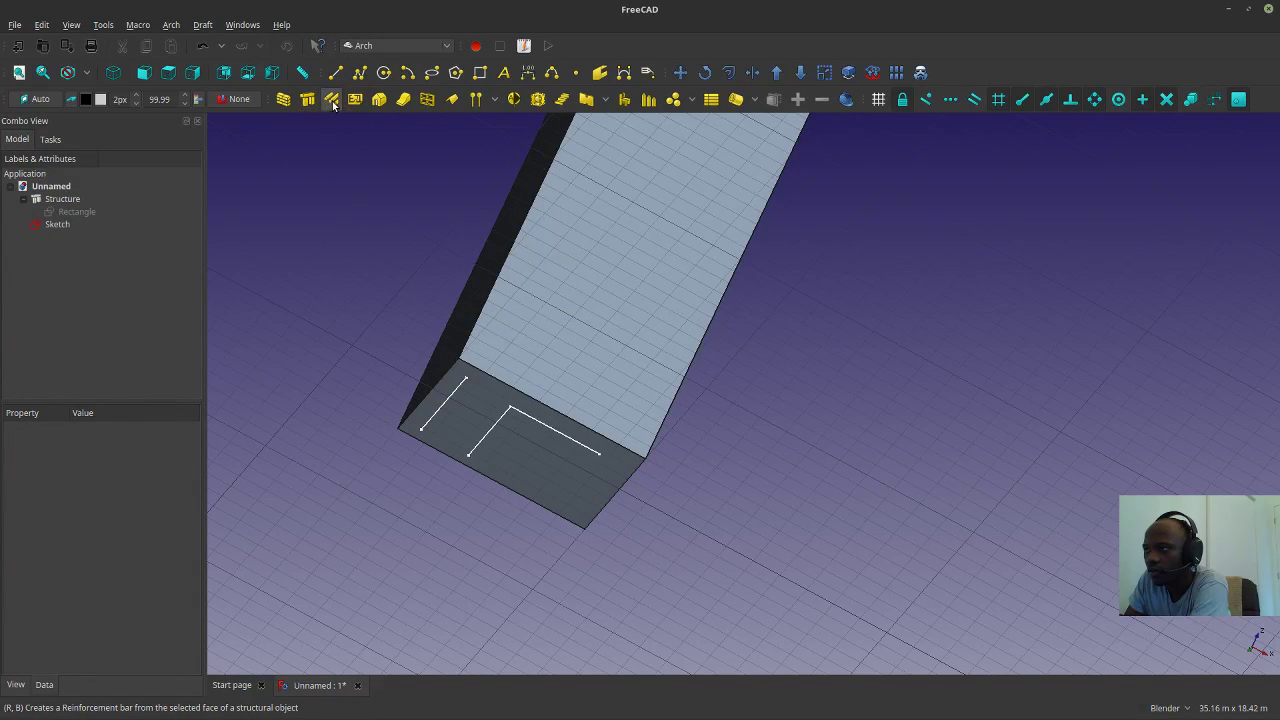
left_click(576, 477)
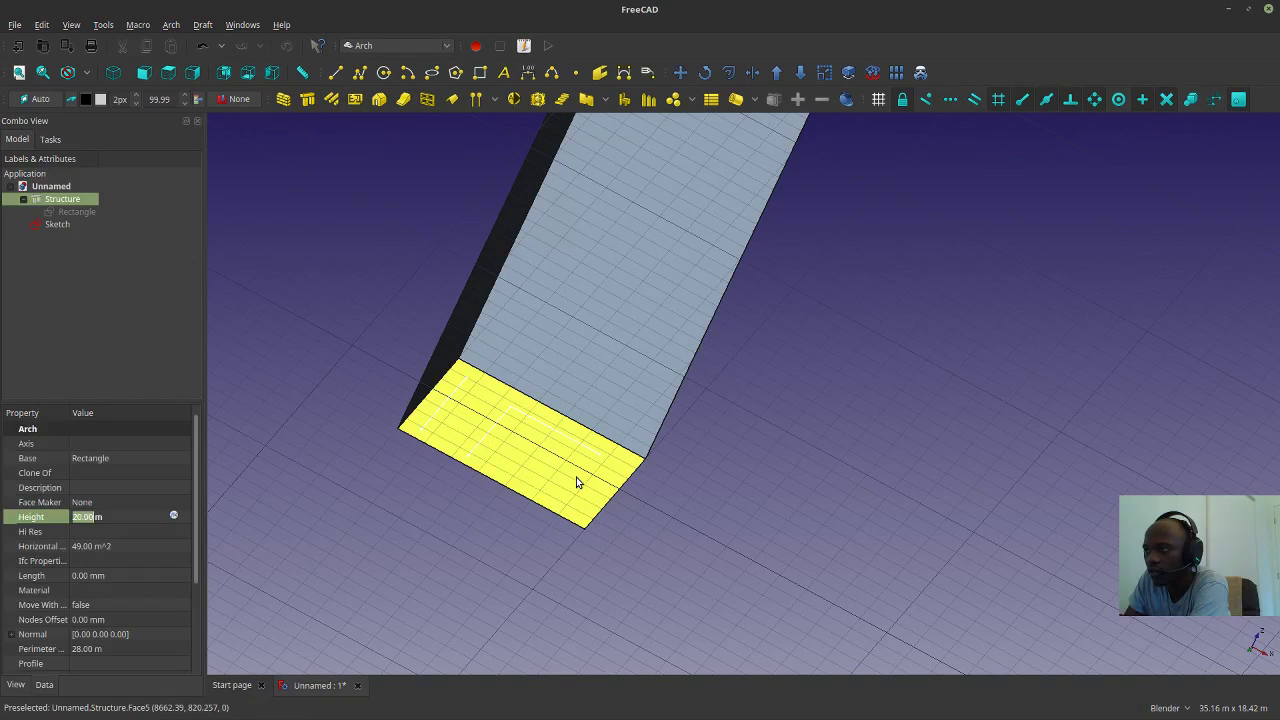
left_click(330, 103)
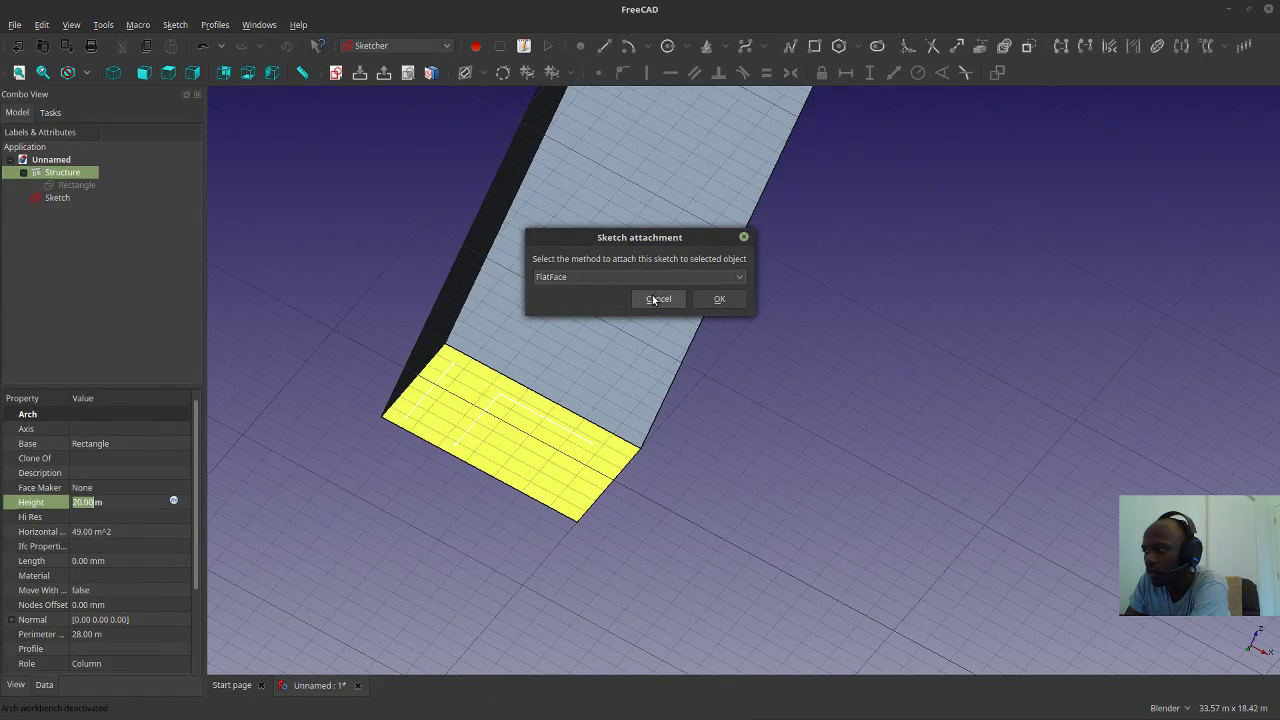
left_click(726, 304)
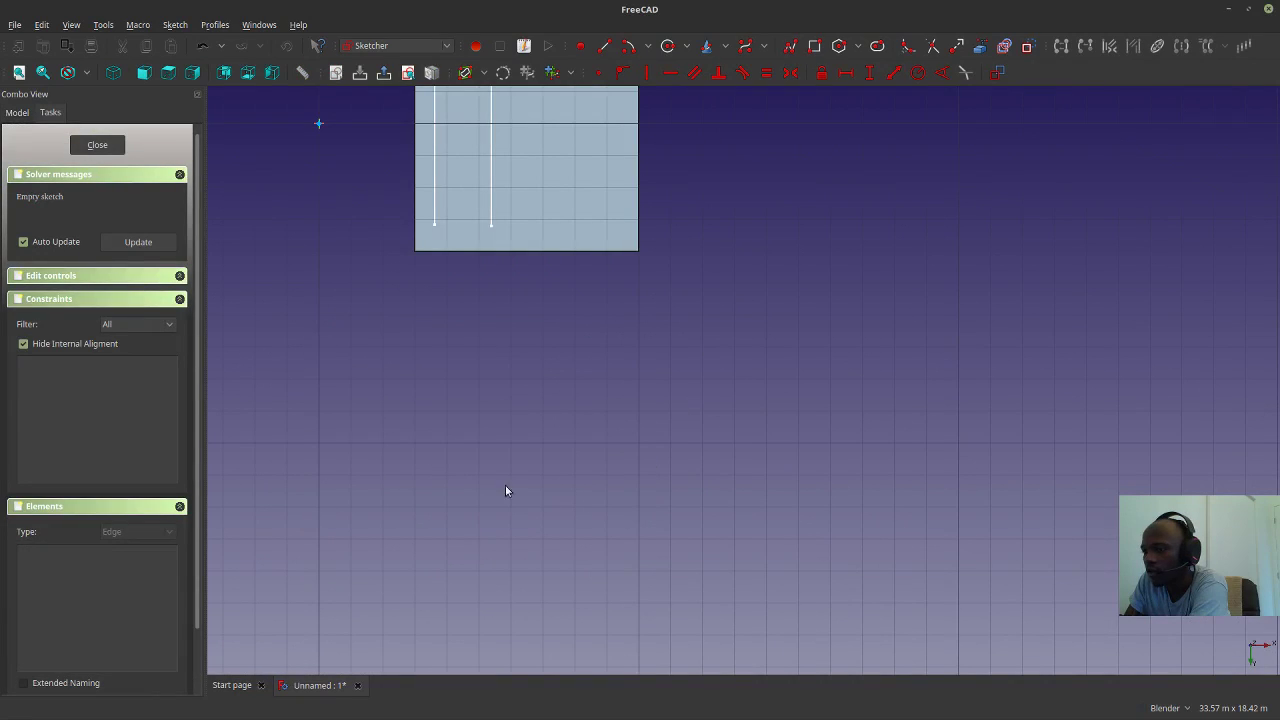
Sketch a slanted line about 3.64 m long at about 74° inside the corner of the L-shaped polyline.
scroll(340, 360, "down", 5)
scroll(358, 230, "up", 5)
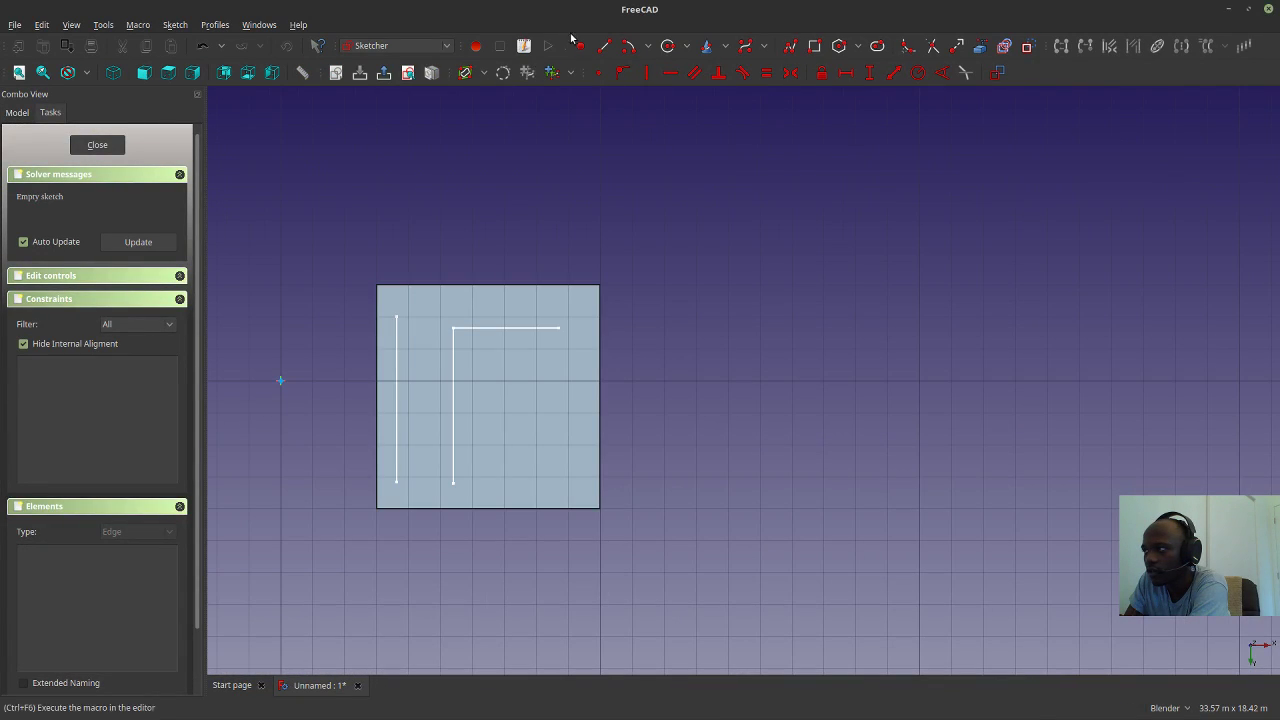
left_click(611, 47)
left_click(477, 460)
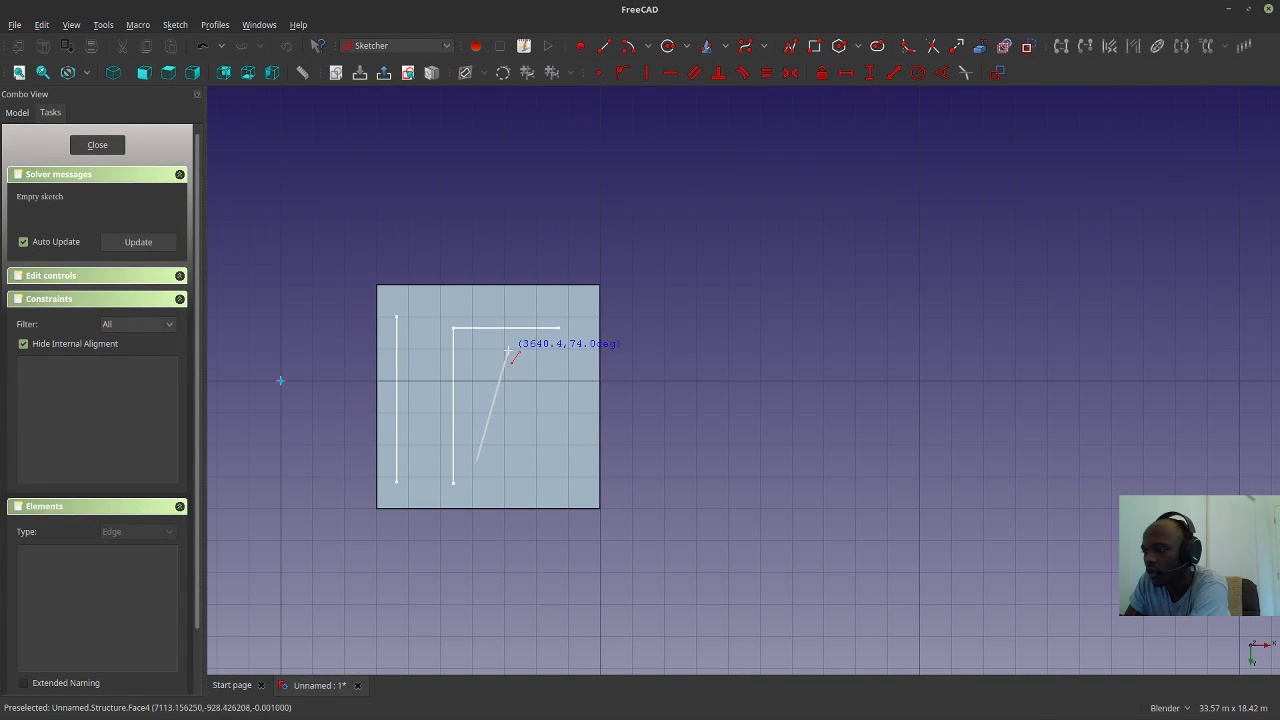
left_click(508, 347)
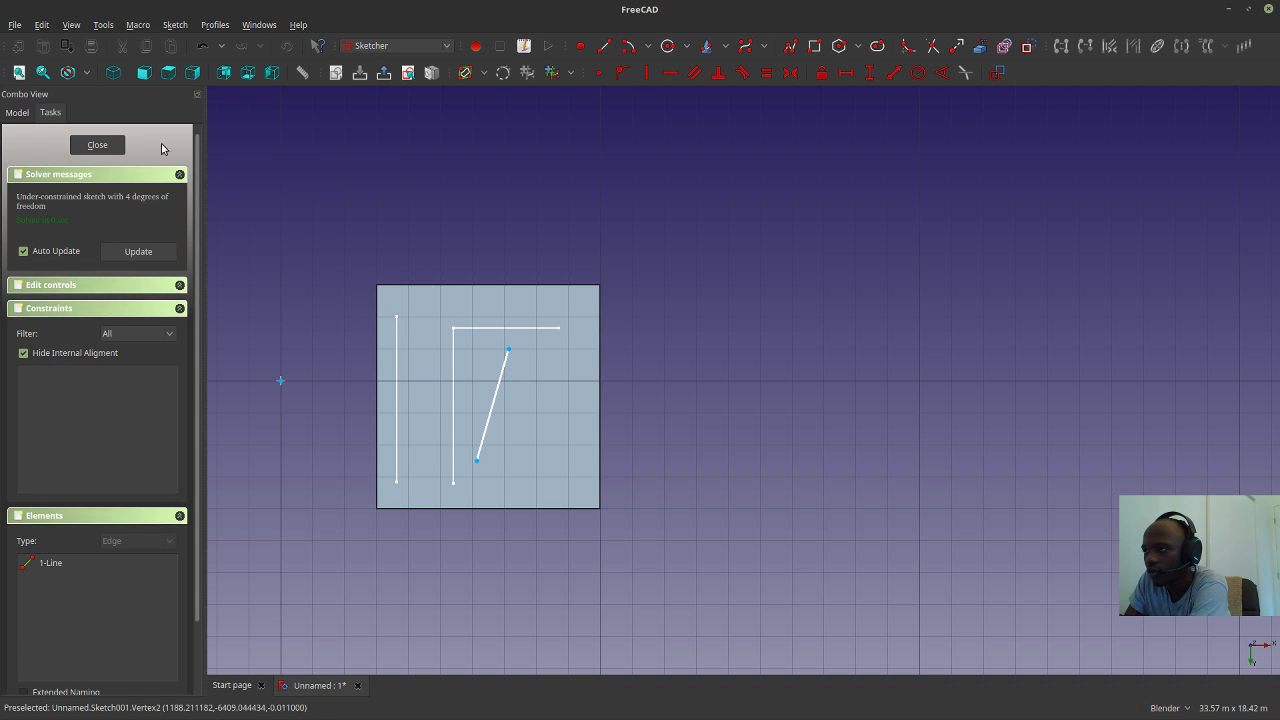
Close the slanted-line sketch to generate the rebar, and hide the column.
left_click(127, 285)
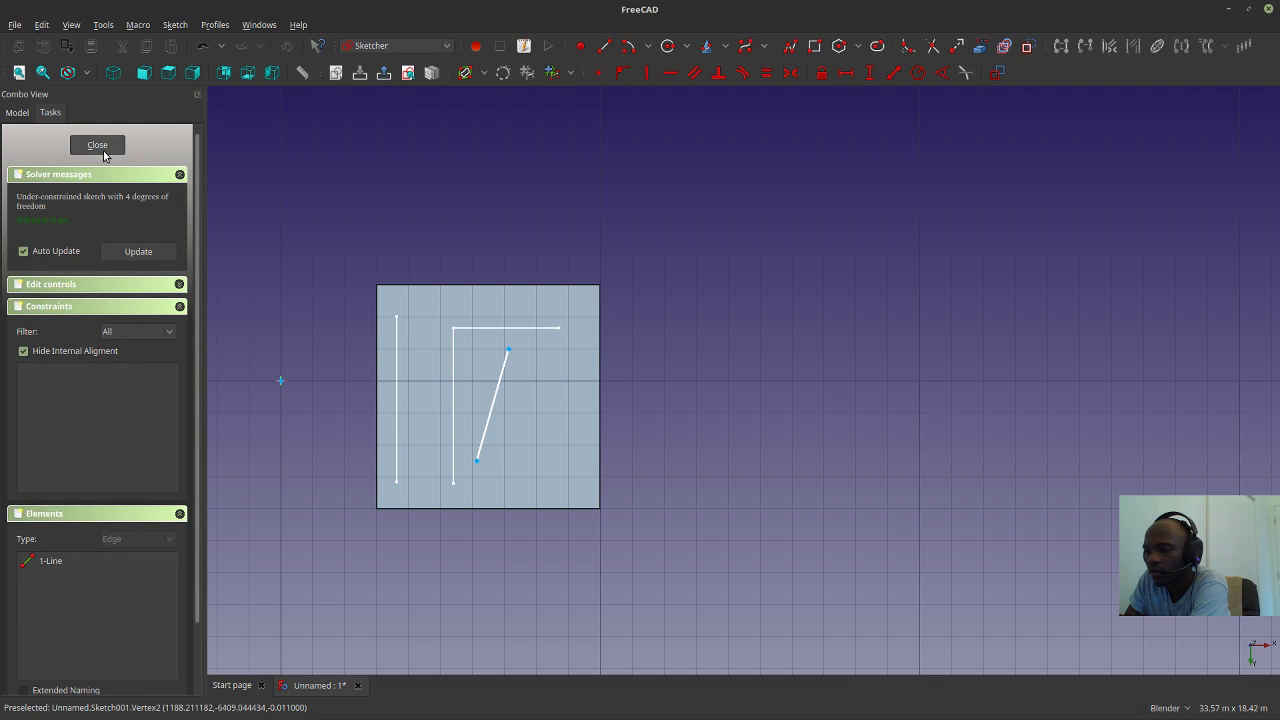
left_click(97, 145)
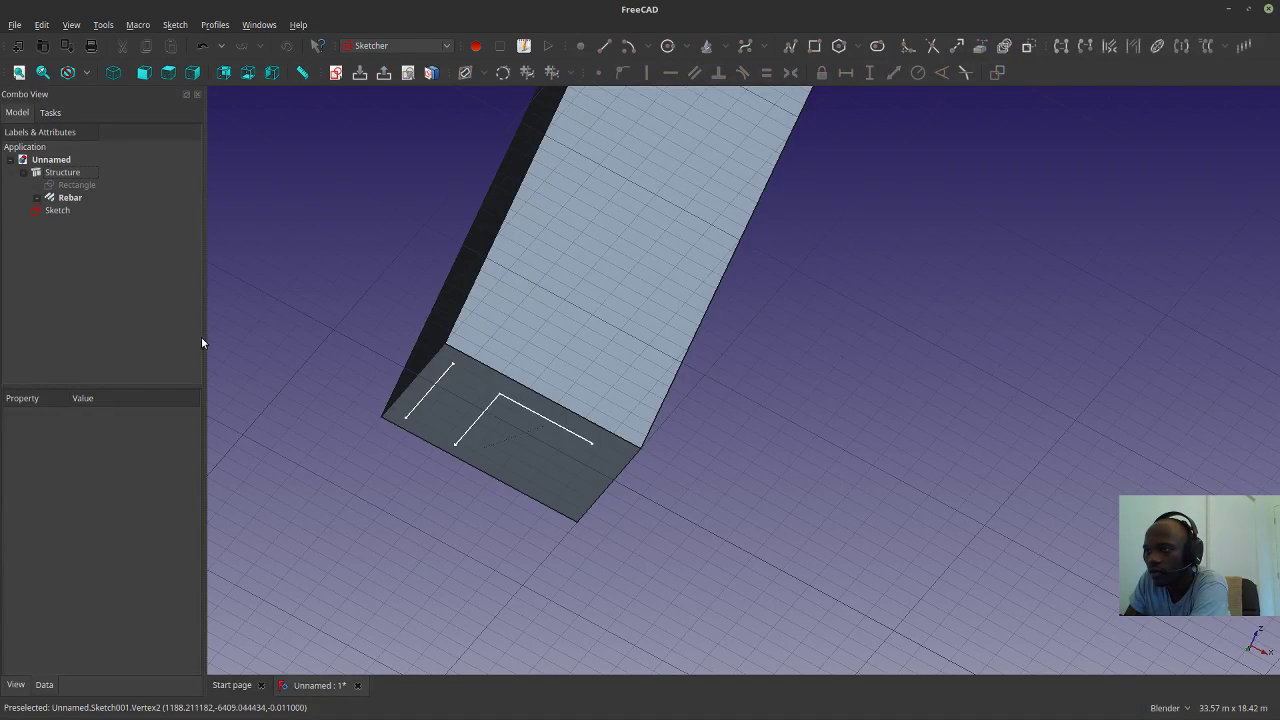
left_click(63, 198)
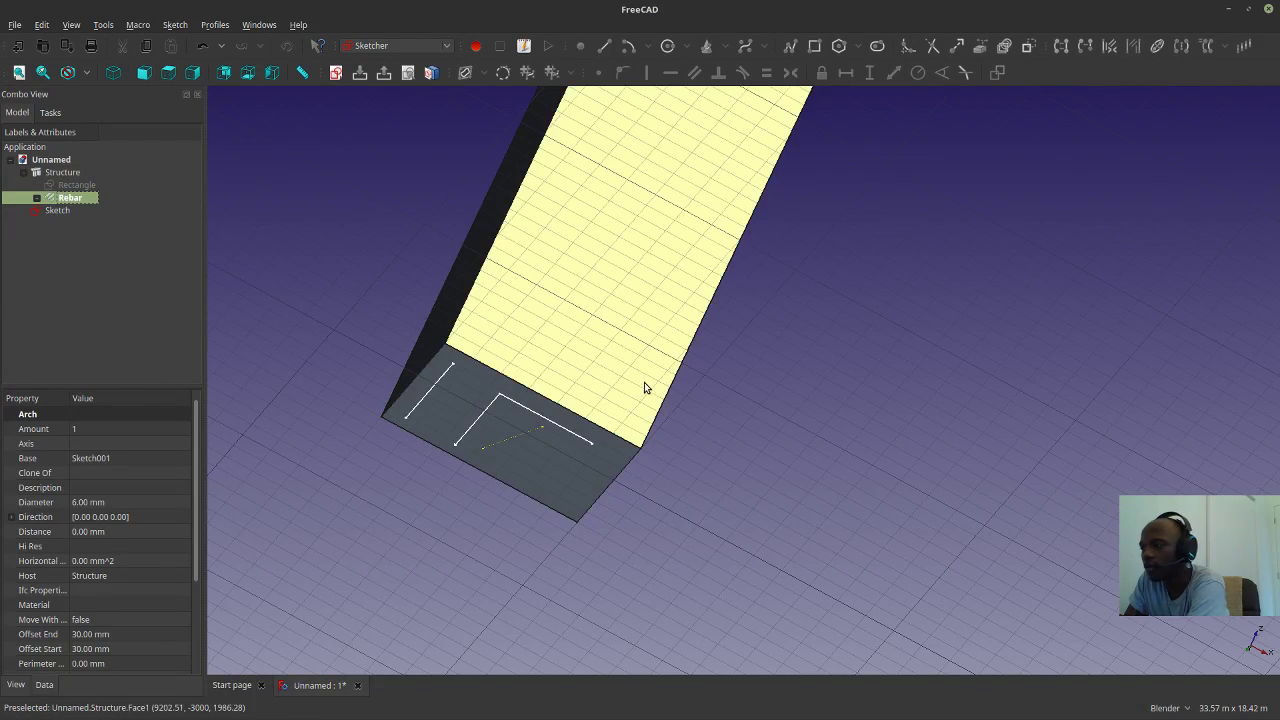
left_click(633, 365)
key("space")
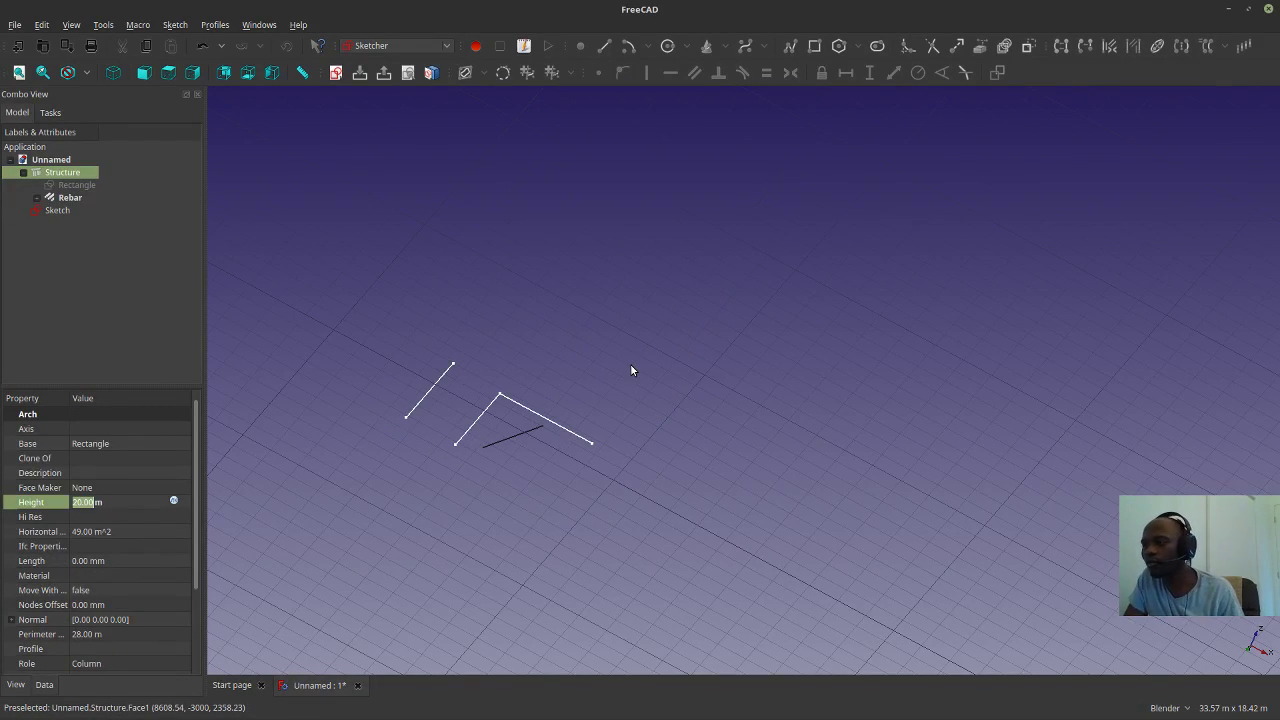
Examine the end of the thin rebar beside the L-shaped sketch profile.
scroll(500, 480, "up", 10)
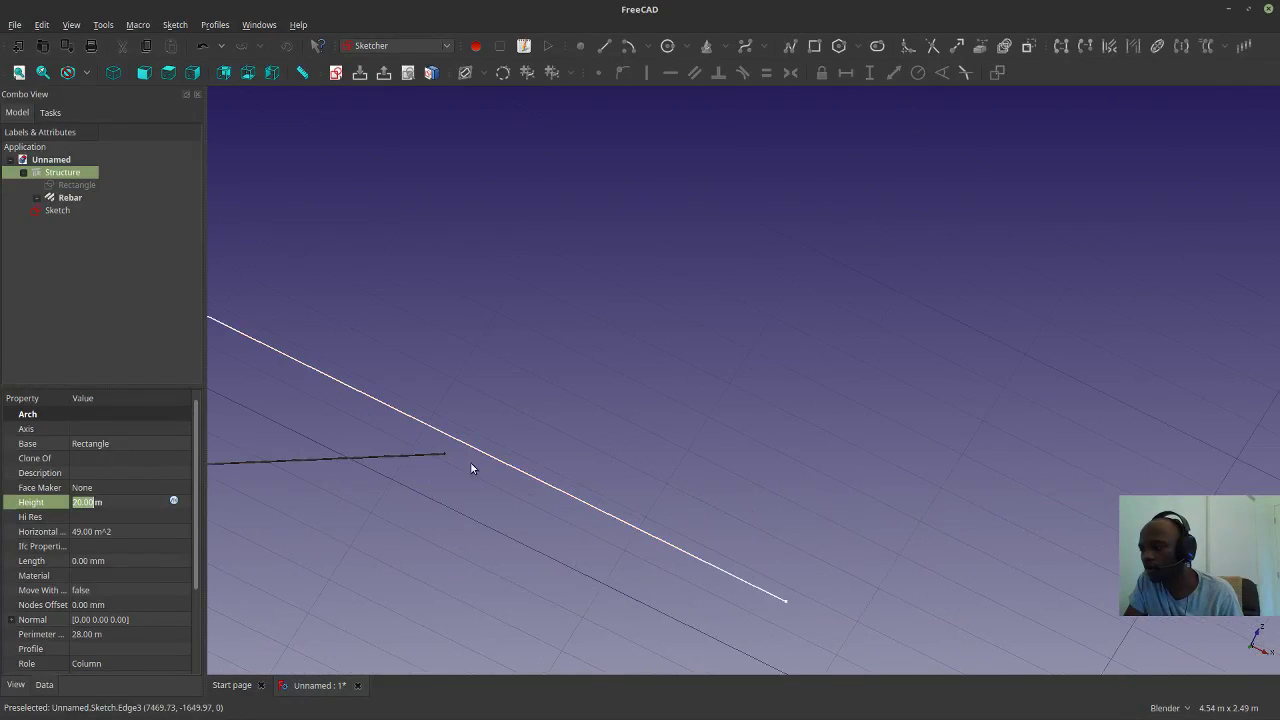
scroll(552, 480, "up", 5)
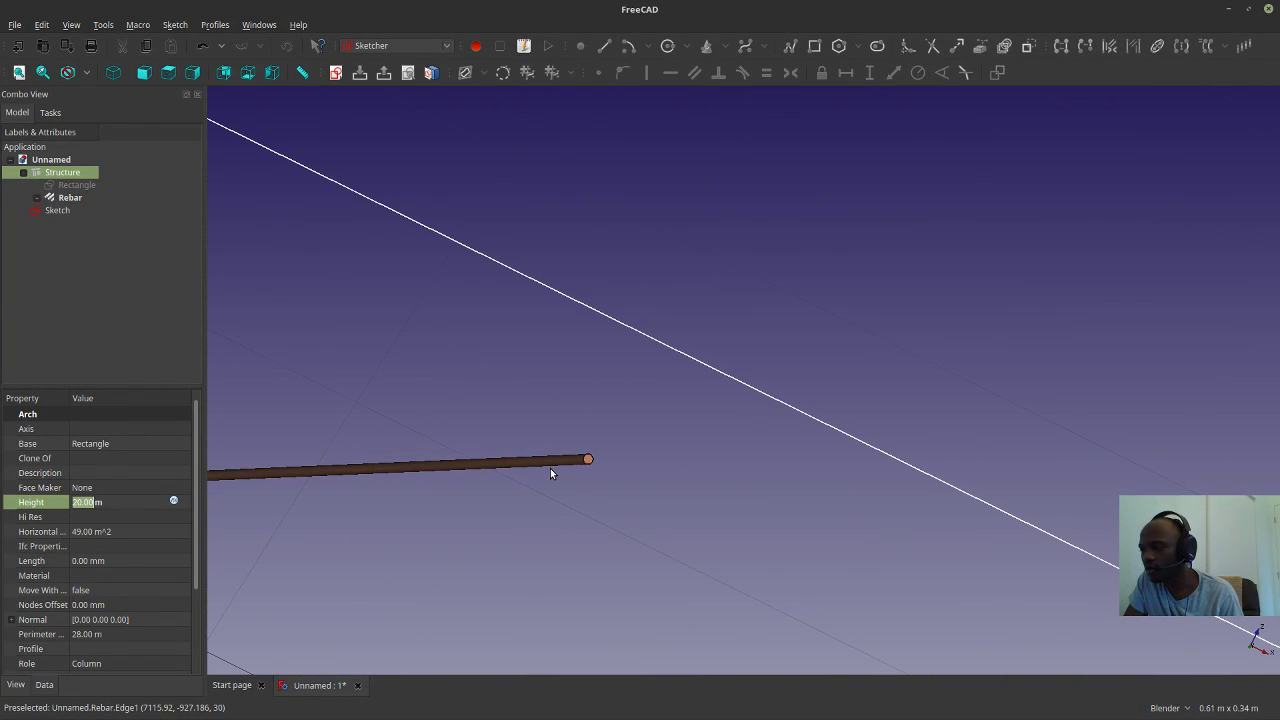
scroll(548, 465, "down", 3)
Check the base rectangle's height and make the column visible again.
left_click(77, 185)
scroll(543, 395, "down", 2)
scroll(461, 420, "down", 3)
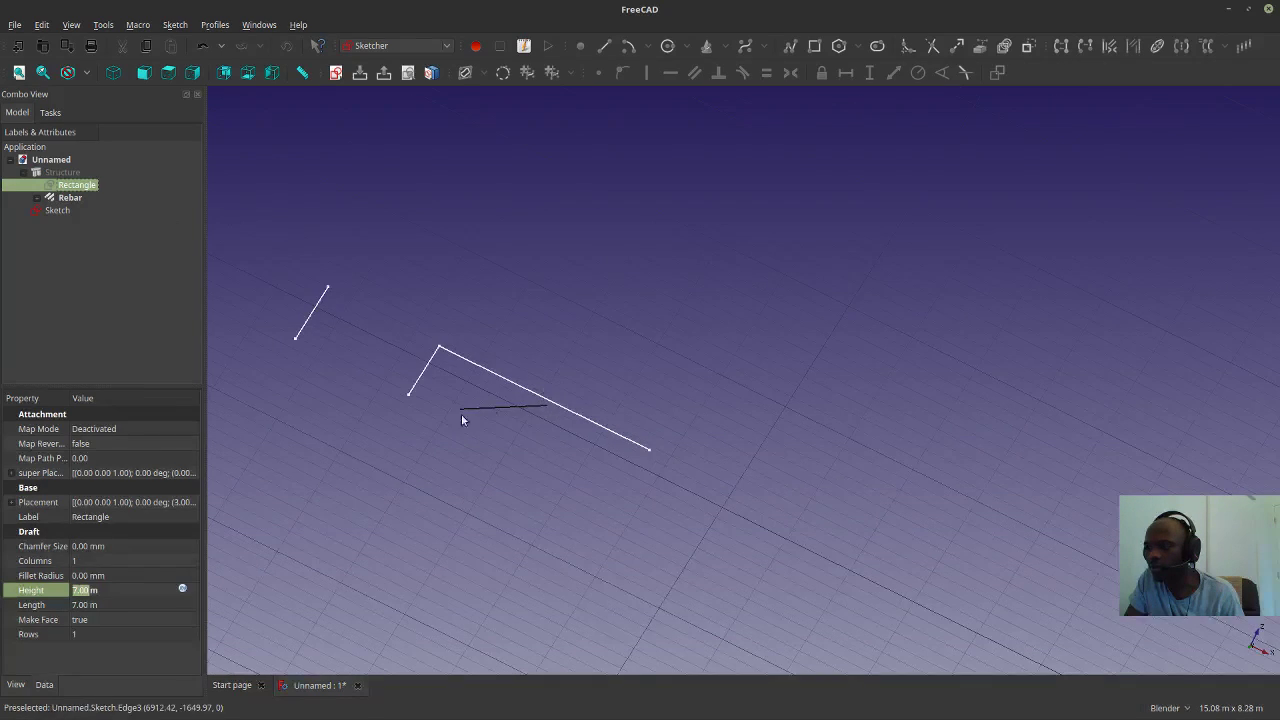
left_click(86, 590)
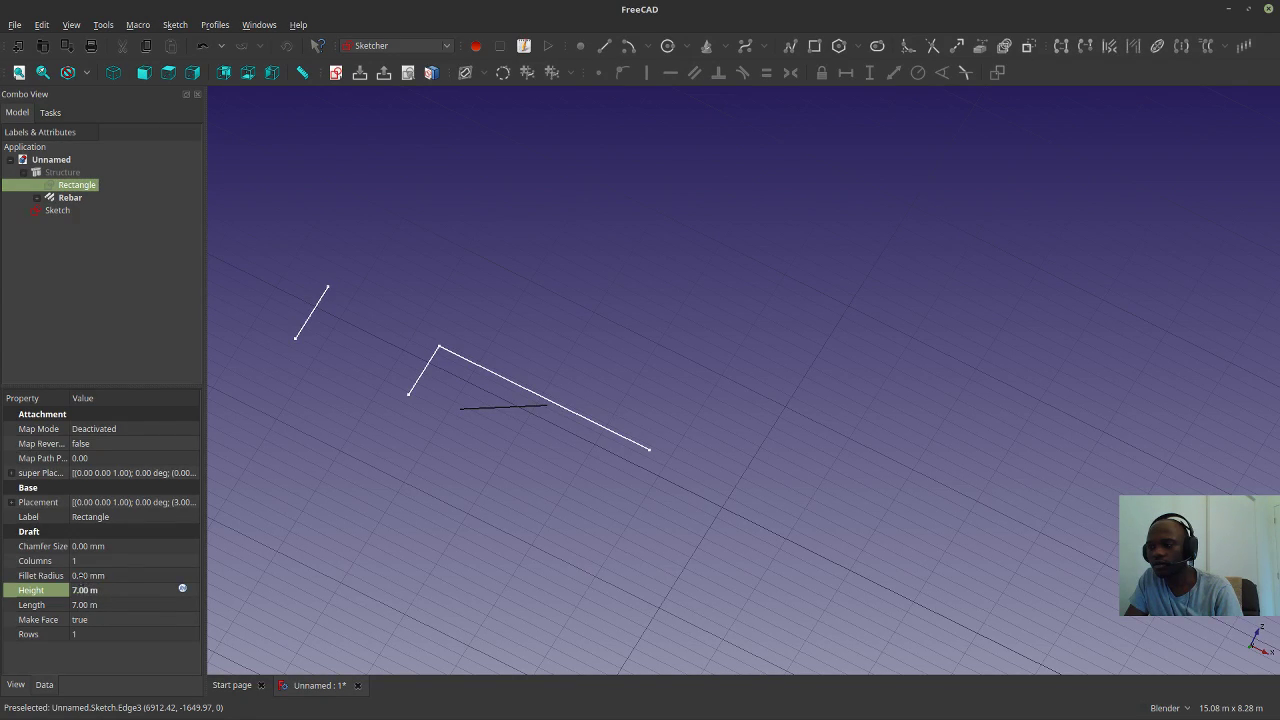
left_click(62, 172)
key("space")
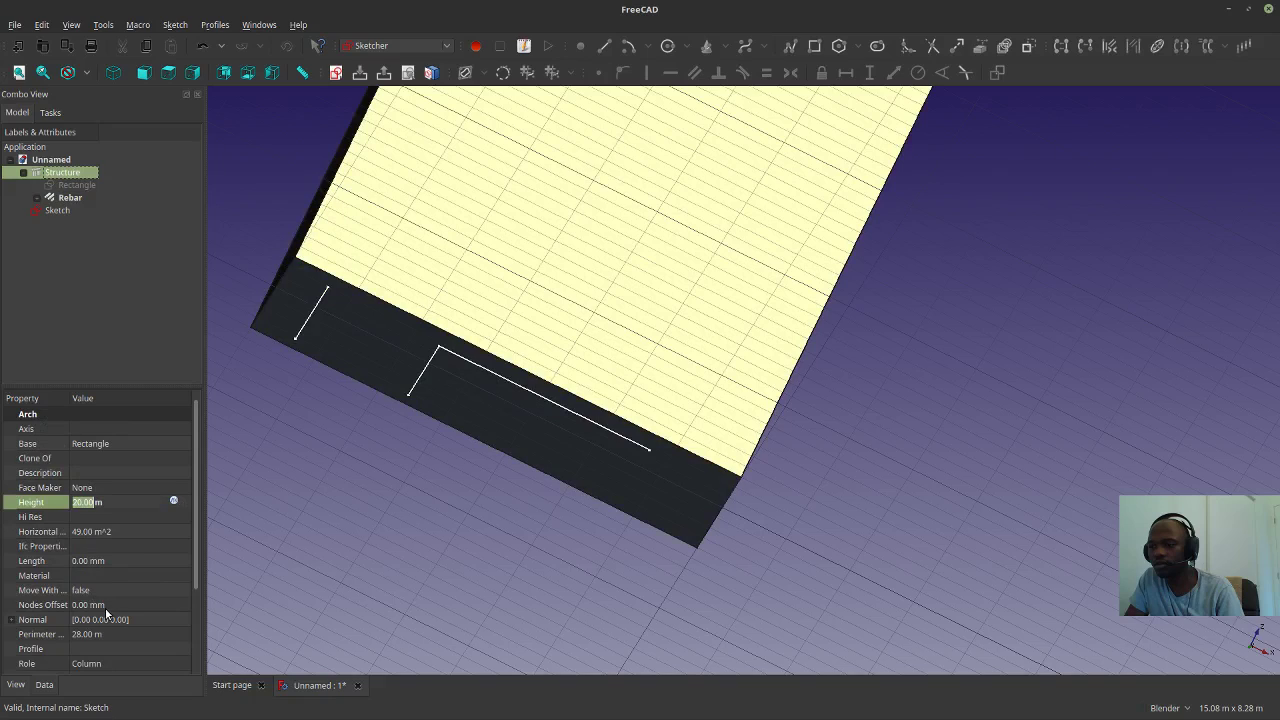
left_click(86, 634)
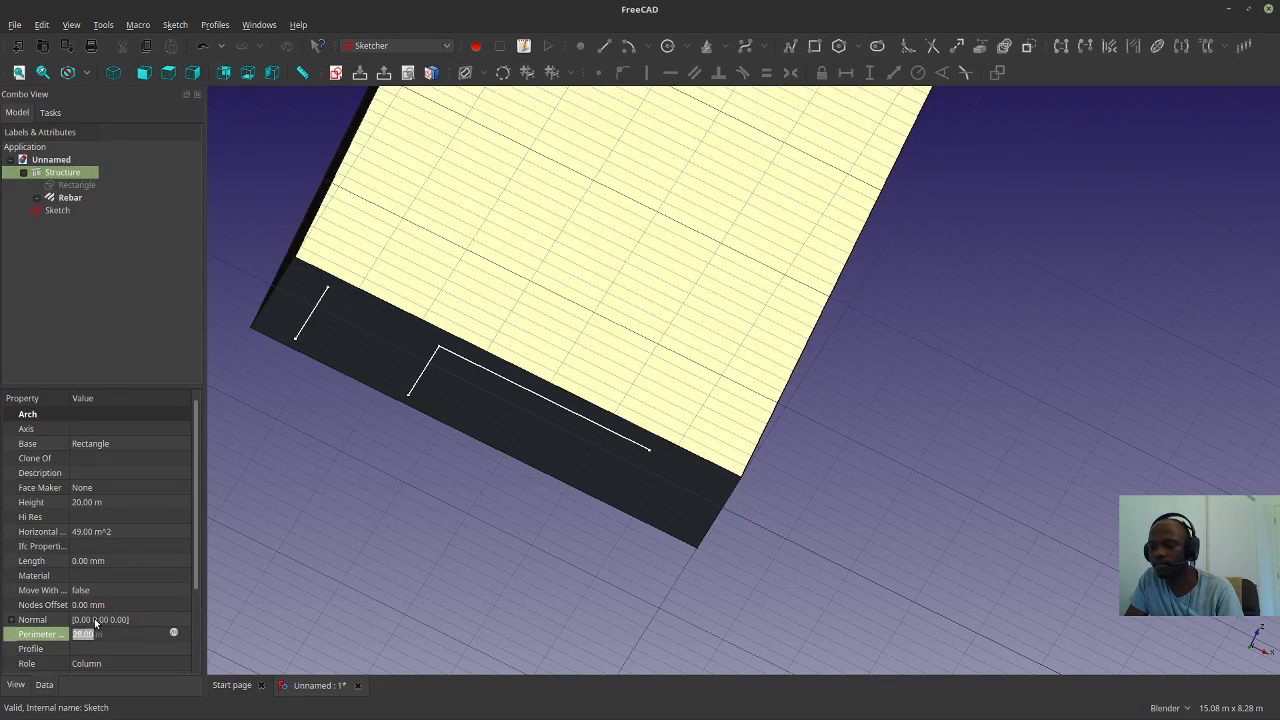
Set the height and length of the column's base rectangle to 0.20 m.
left_click(62, 186)
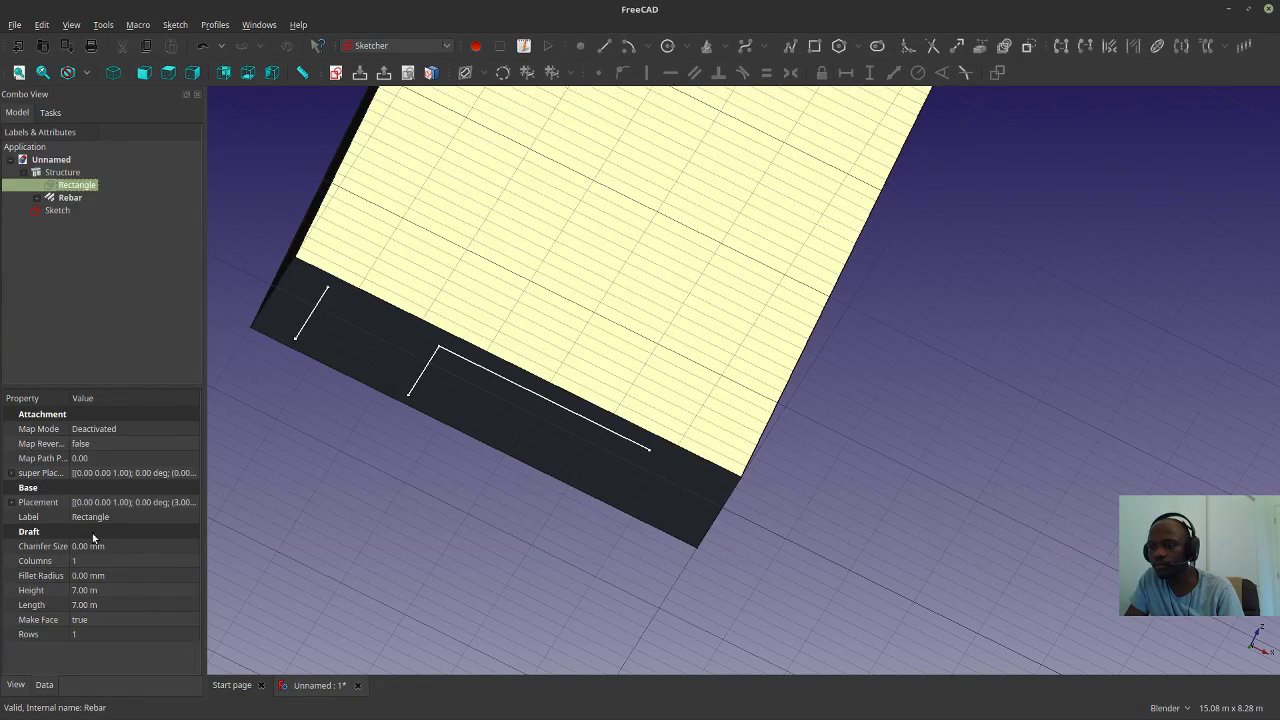
left_click(80, 591)
type("0.10")
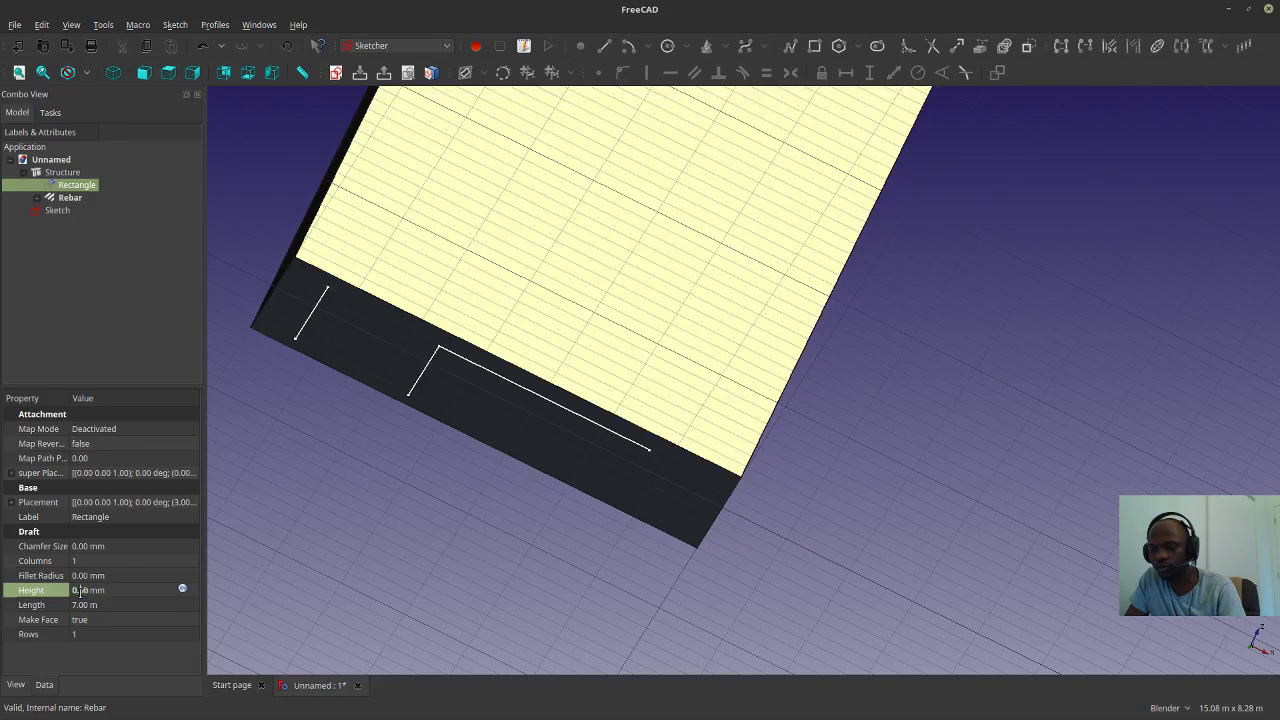
left_click(83, 606)
type("0.2")
key("Return")
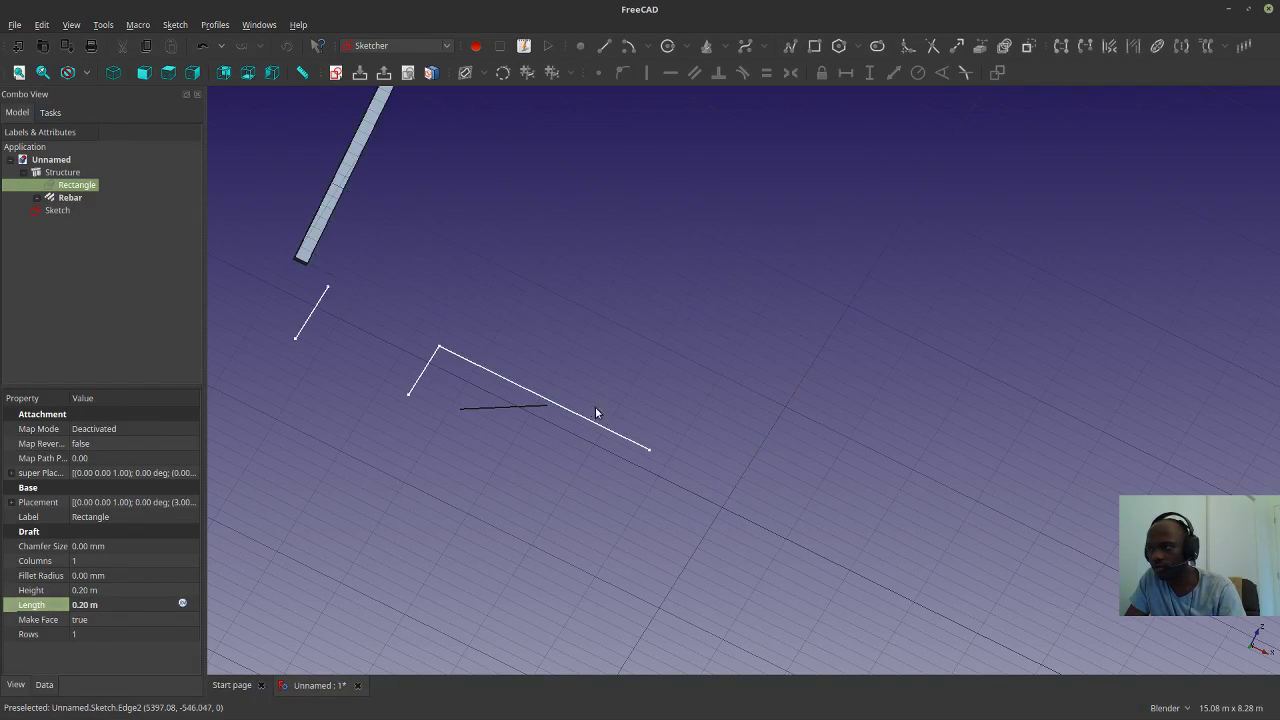
Delete the standalone sketch containing the straight line and the L-shaped polyline.
scroll(597, 414, "up", 5)
scroll(637, 349, "up", 8)
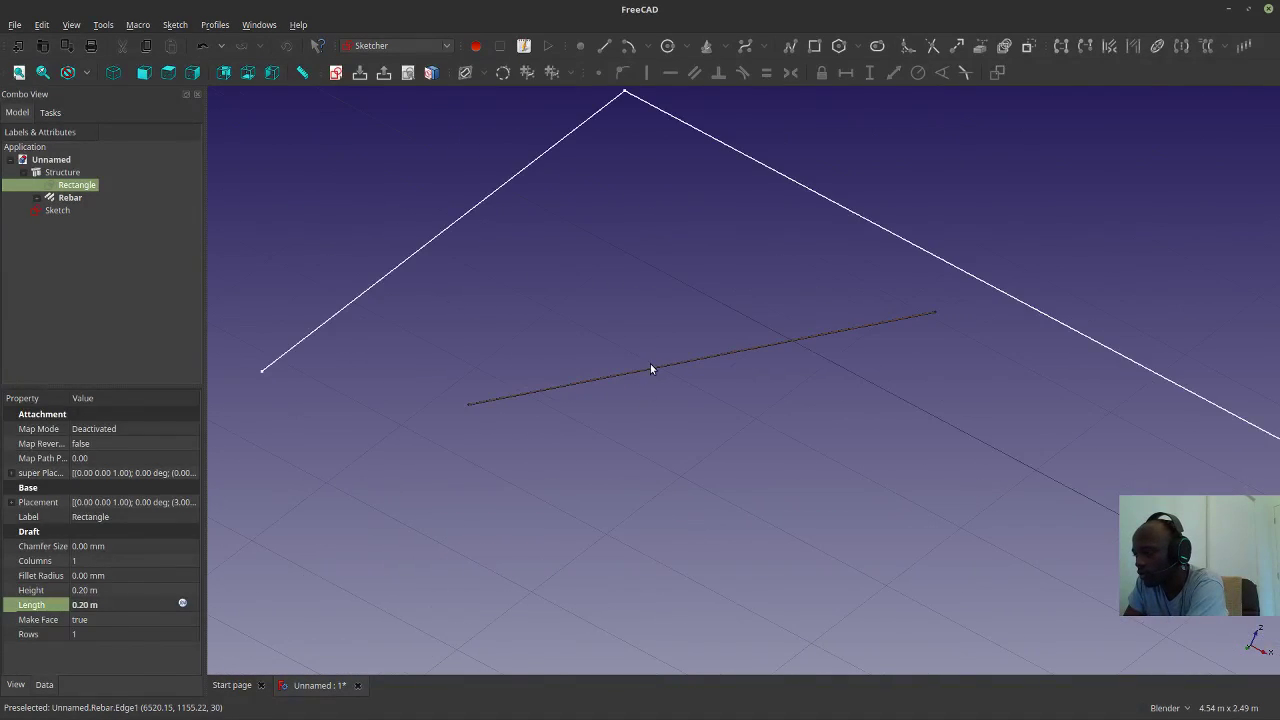
scroll(640, 360, "down", 5)
middle_click_drag(608, 371, 685, 491)
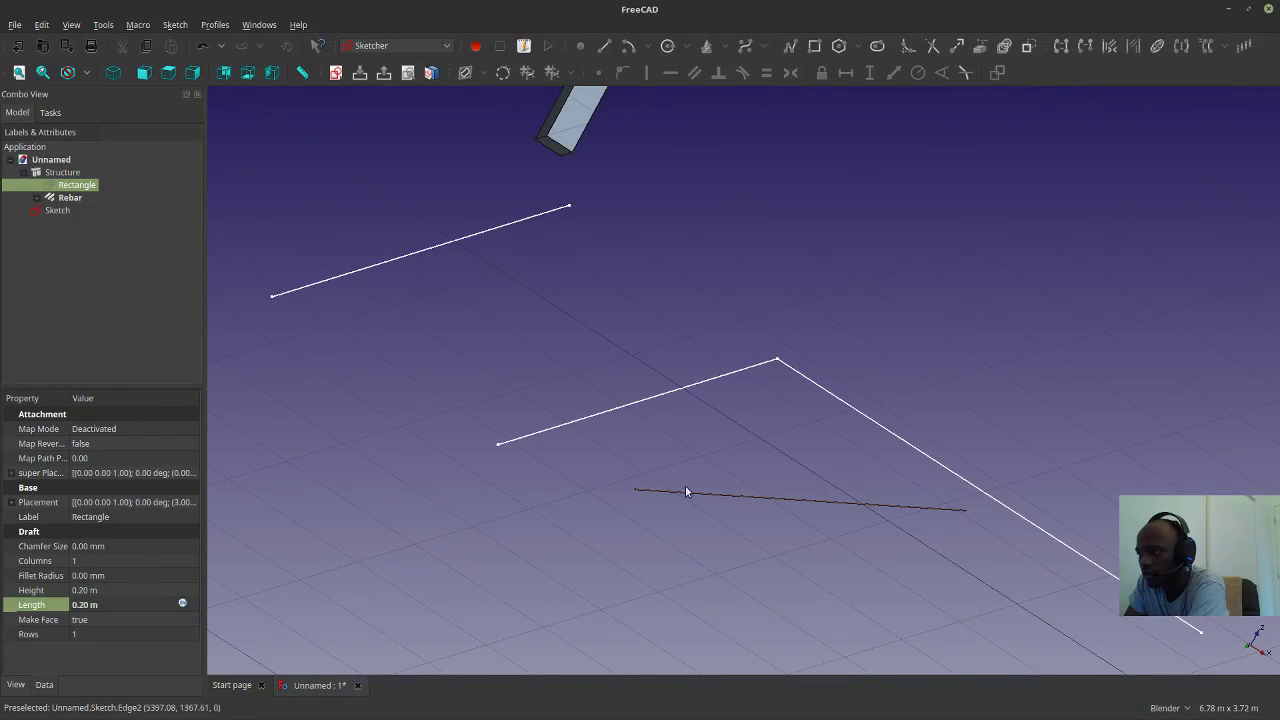
left_click(40, 210)
right_click(42, 211)
left_click(85, 410)
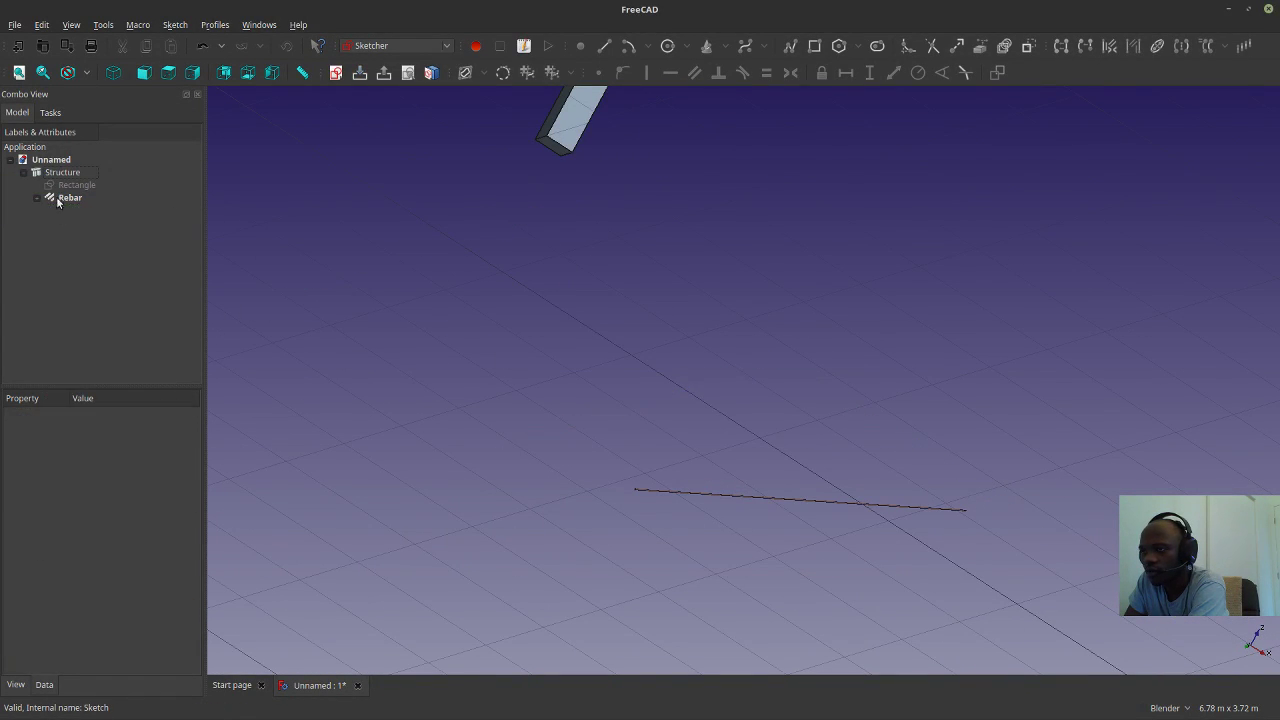
Expand the rebar in the model tree and show its base sketch, Sketch001.
left_click(61, 198)
left_click(37, 198)
left_click(67, 211)
key("space")
middle_click_drag(808, 594, 735, 582)
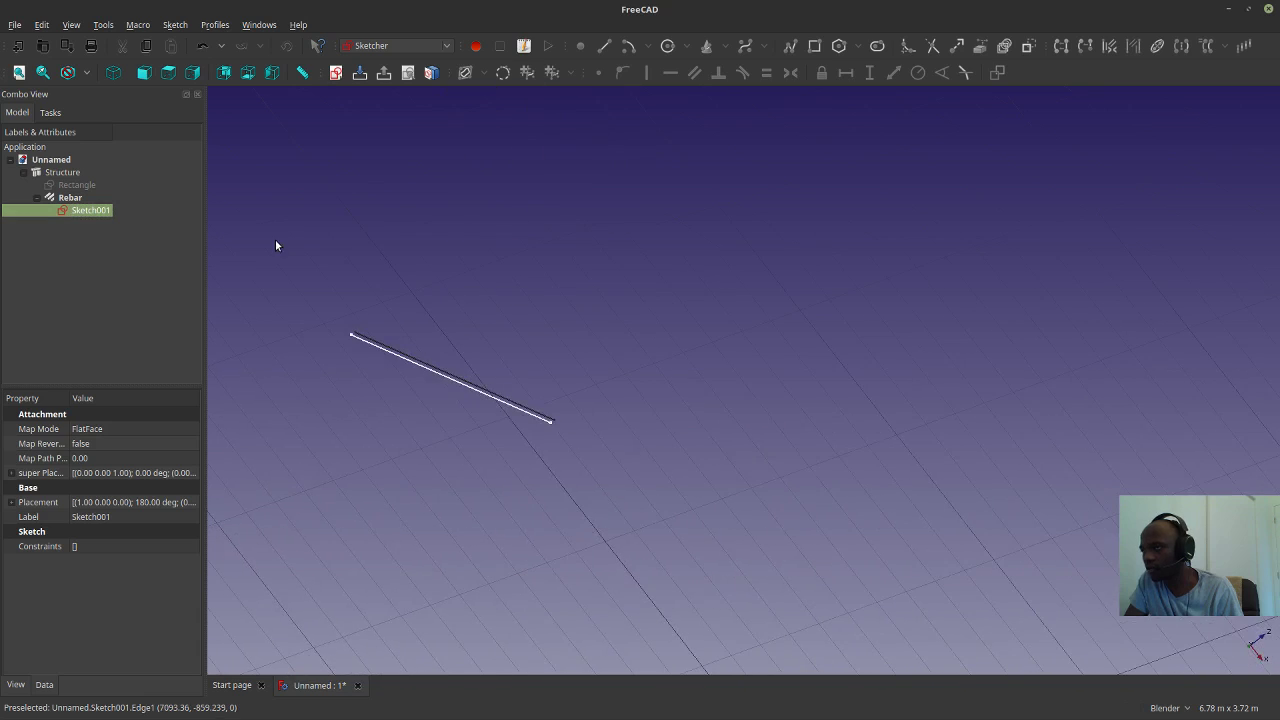
Inspect the rebar's offset from its base sketch in the top and front views.
left_click(141, 72)
mouse_move(437, 240)
middle_mouse_down()
mouse_move(677, 403)
mouse_move(623, 420)
middle_mouse_up()
left_click(169, 73)
scroll(726, 522, "up", 11)
scroll(550, 423, "up", 15)
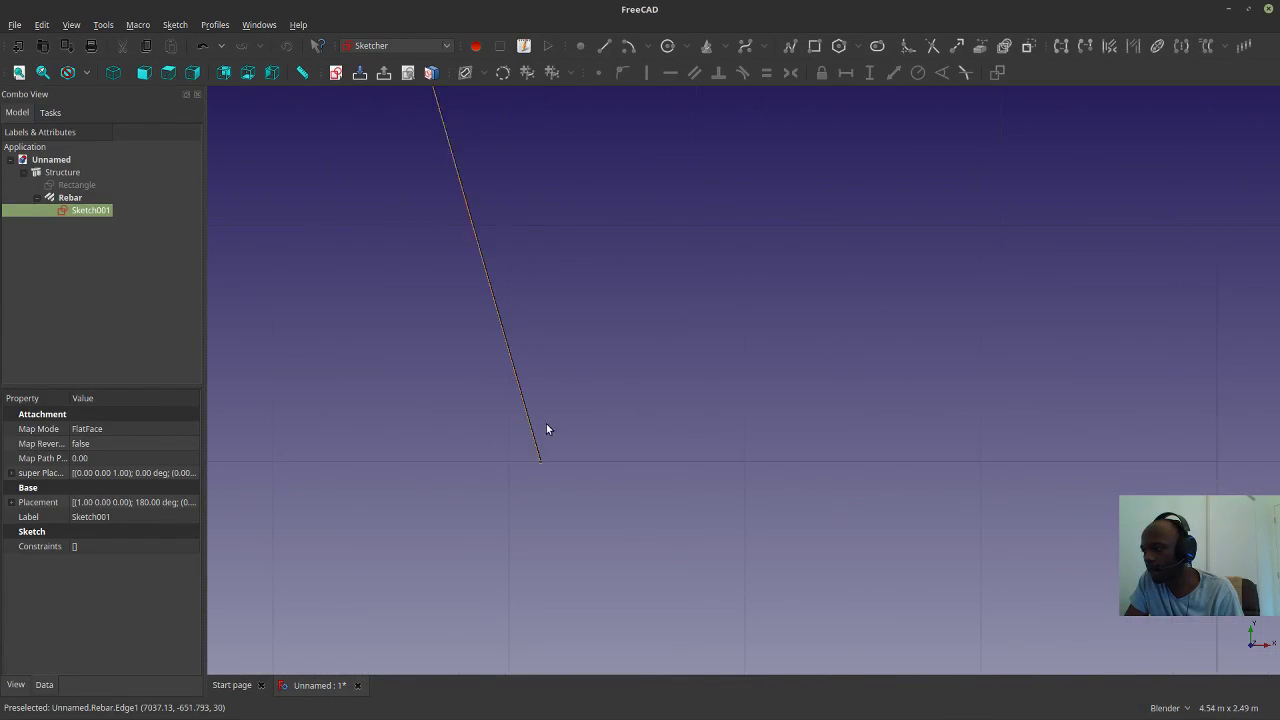
left_click(146, 73)
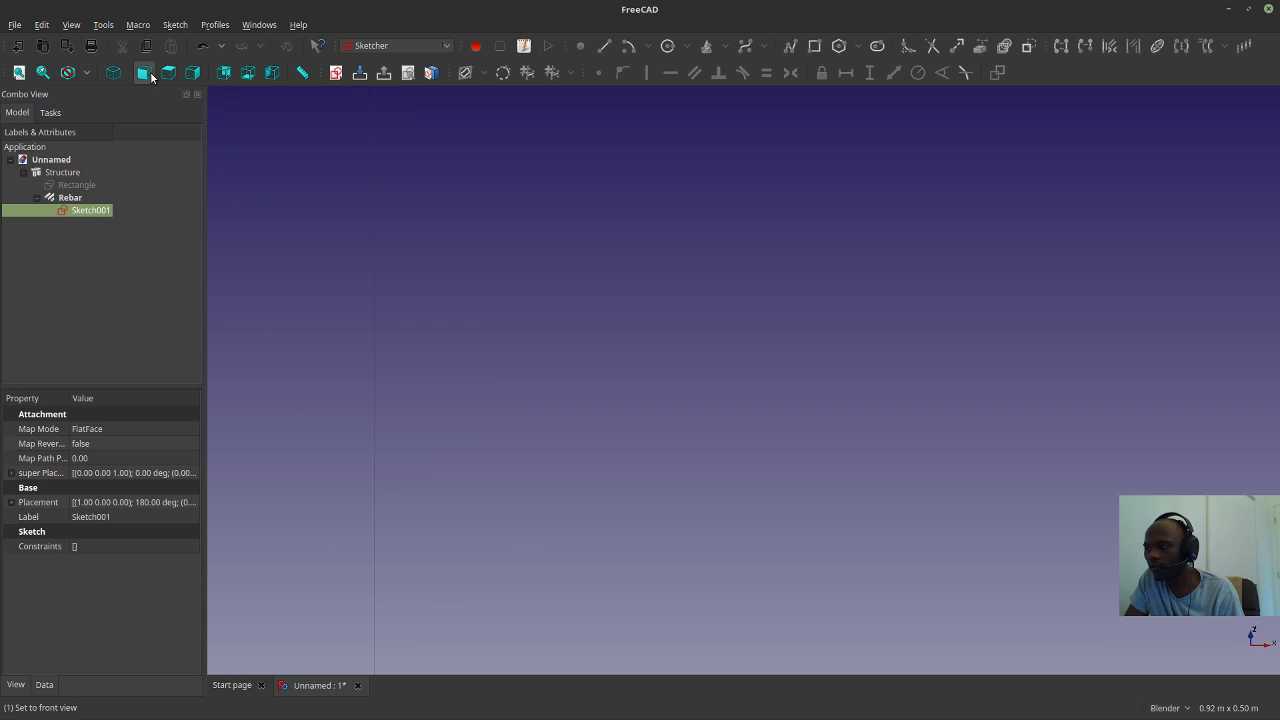
key("v")
key("f")
scroll(450, 290, "up", 20)
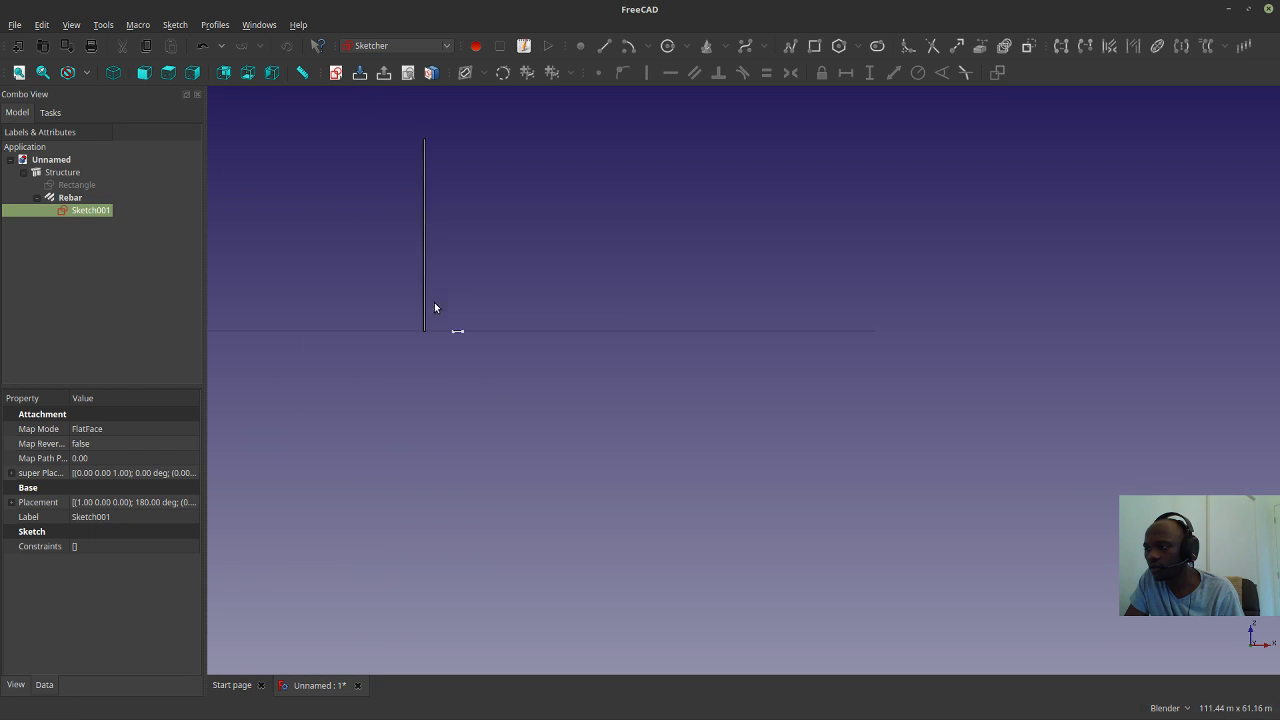
scroll(818, 189, "up", 10)
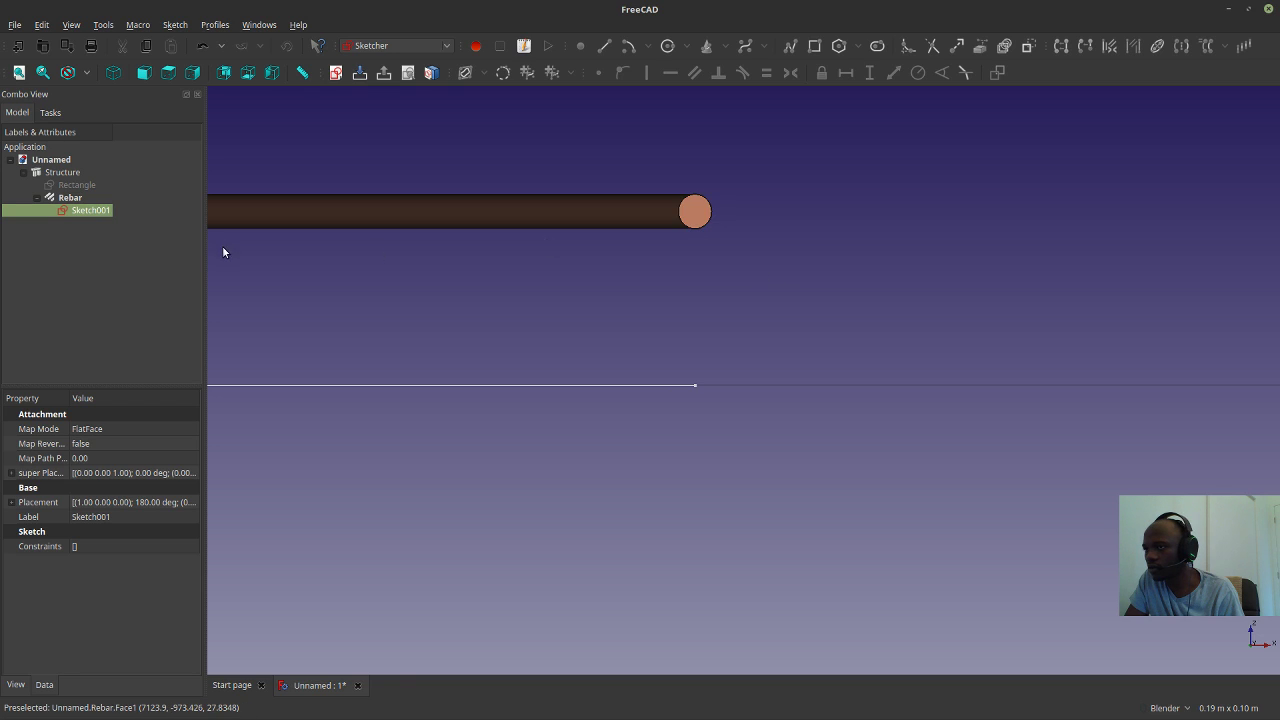
scroll(714, 405, "down", 10)
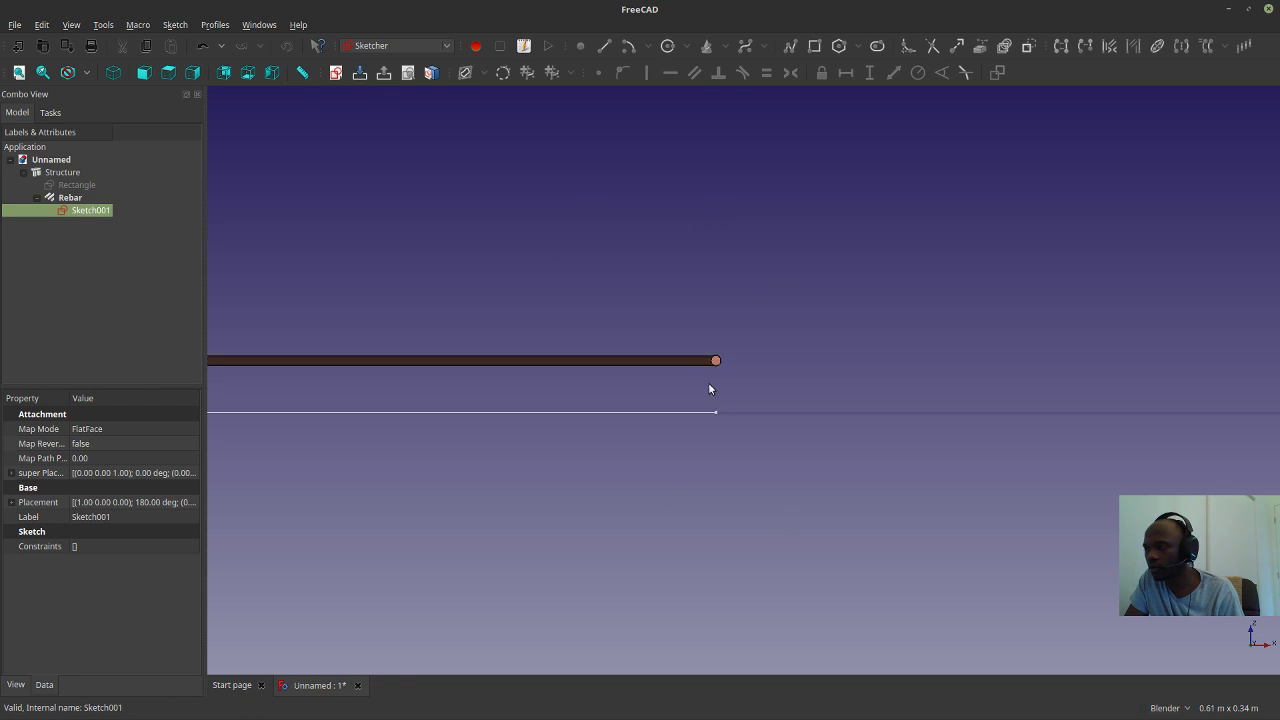
Delete the rebar together with its base sketch.
left_click(66, 199, "ctrl")
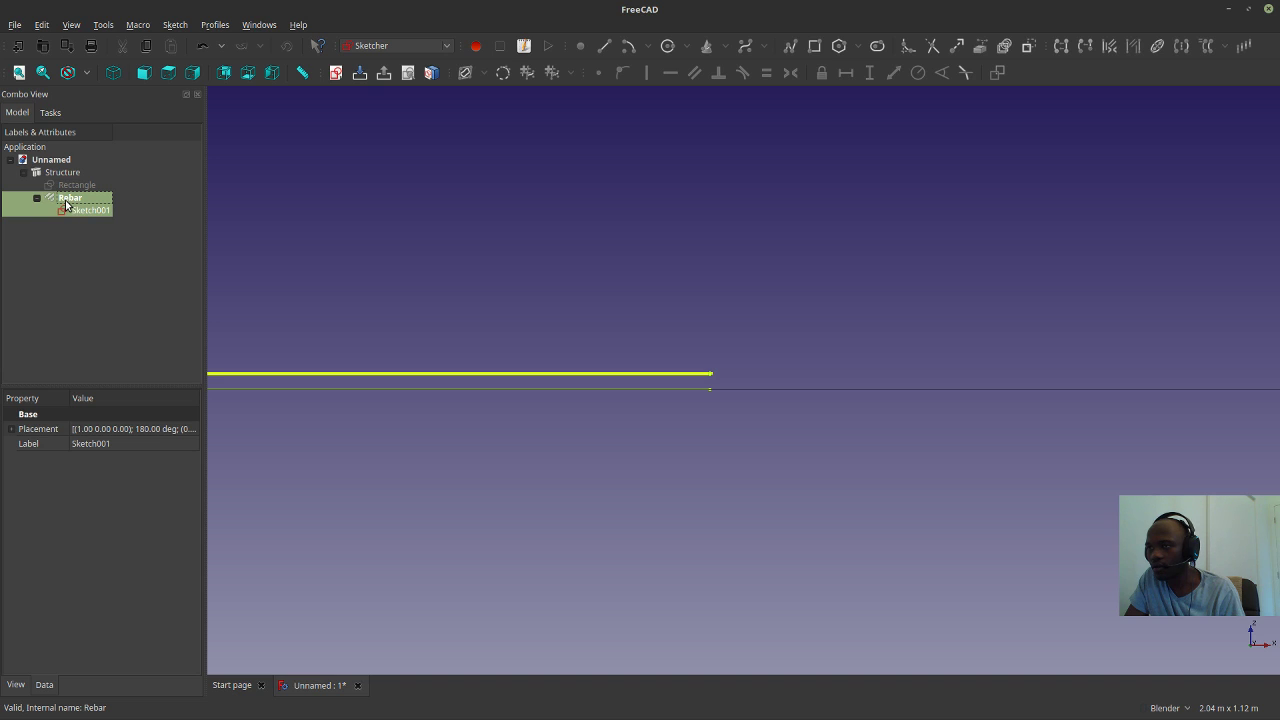
key("Delete")
mouse_move(746, 380)
middle_mouse_down()
mouse_move(674, 366)
mouse_move(664, 332)
mouse_move(654, 343)
mouse_move(669, 357)
middle_mouse_up()
Set the column's height to 1000 mm.
left_click(655, 373)
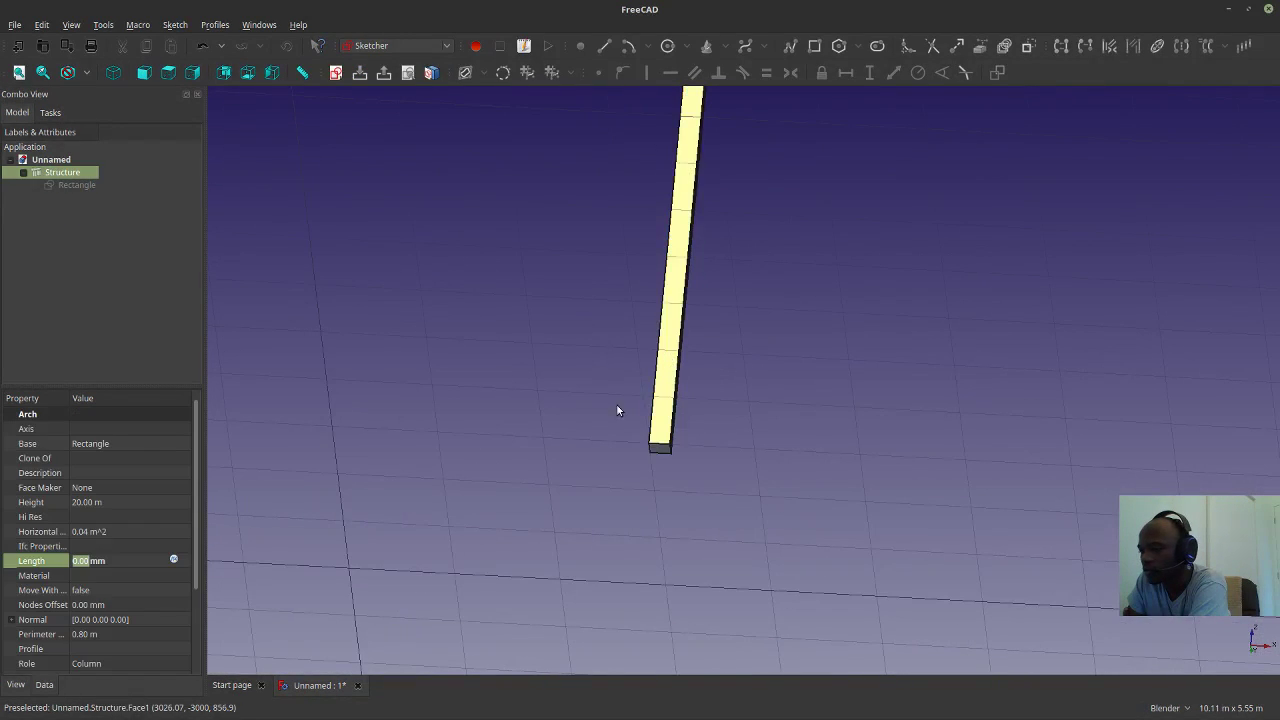
left_click(79, 503)
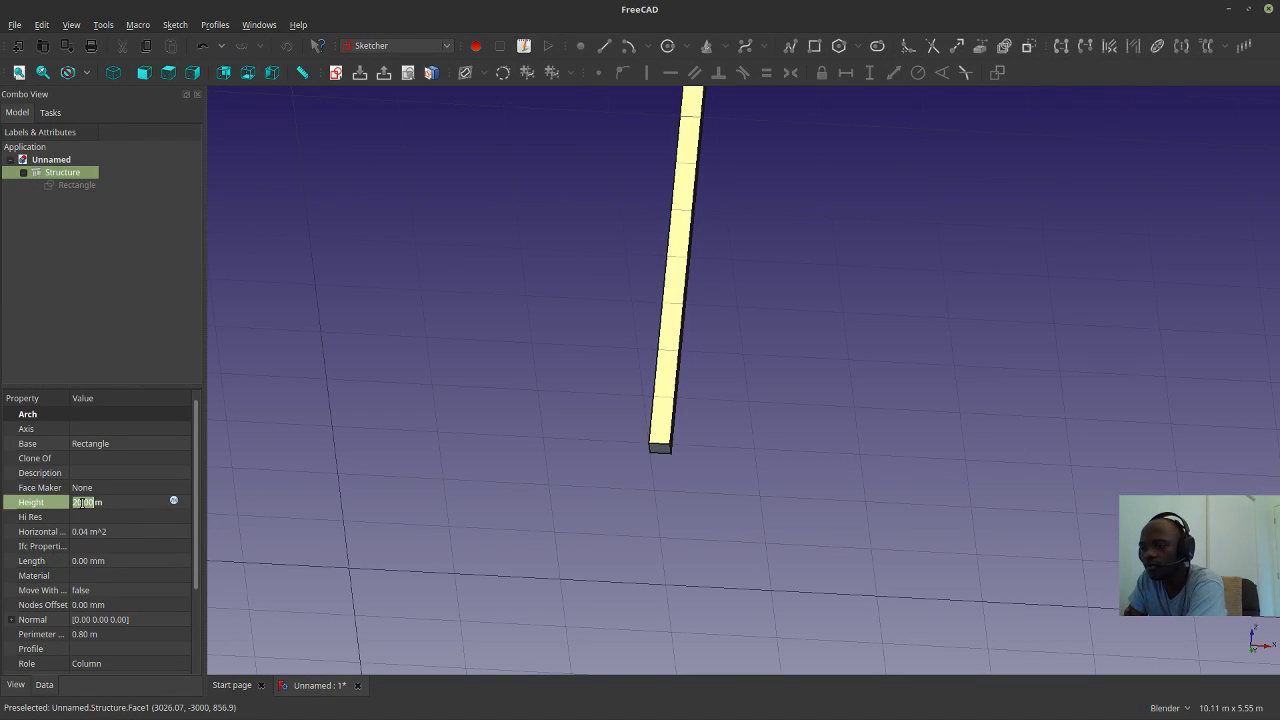
type("3000mm")
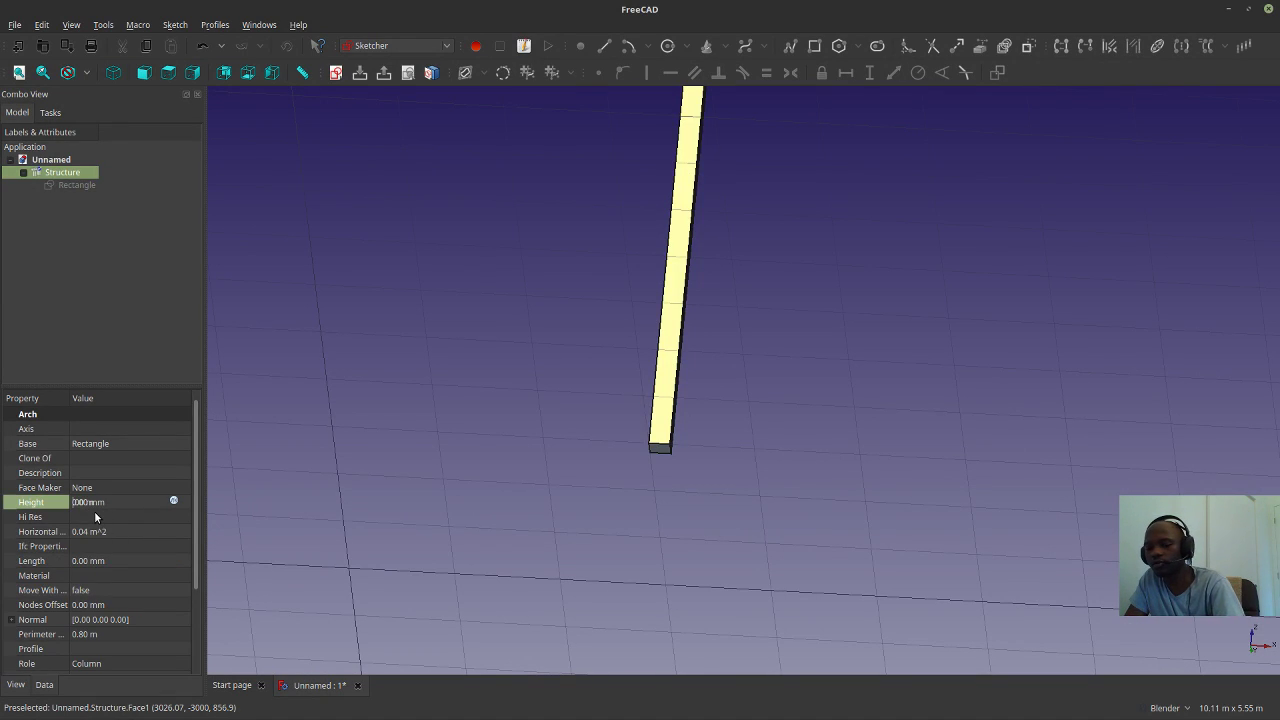
key("Return")
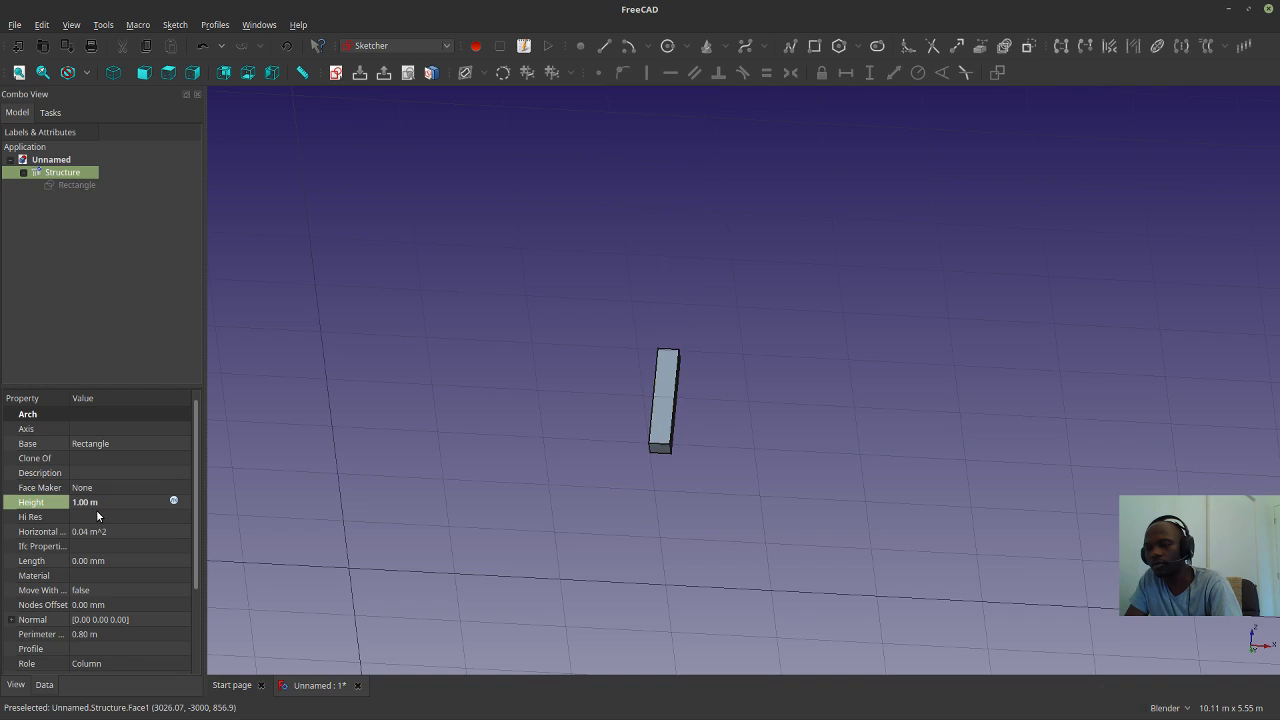
Clear the column's selection and return to the Arch workbench.
scroll(853, 468, "up", 4)
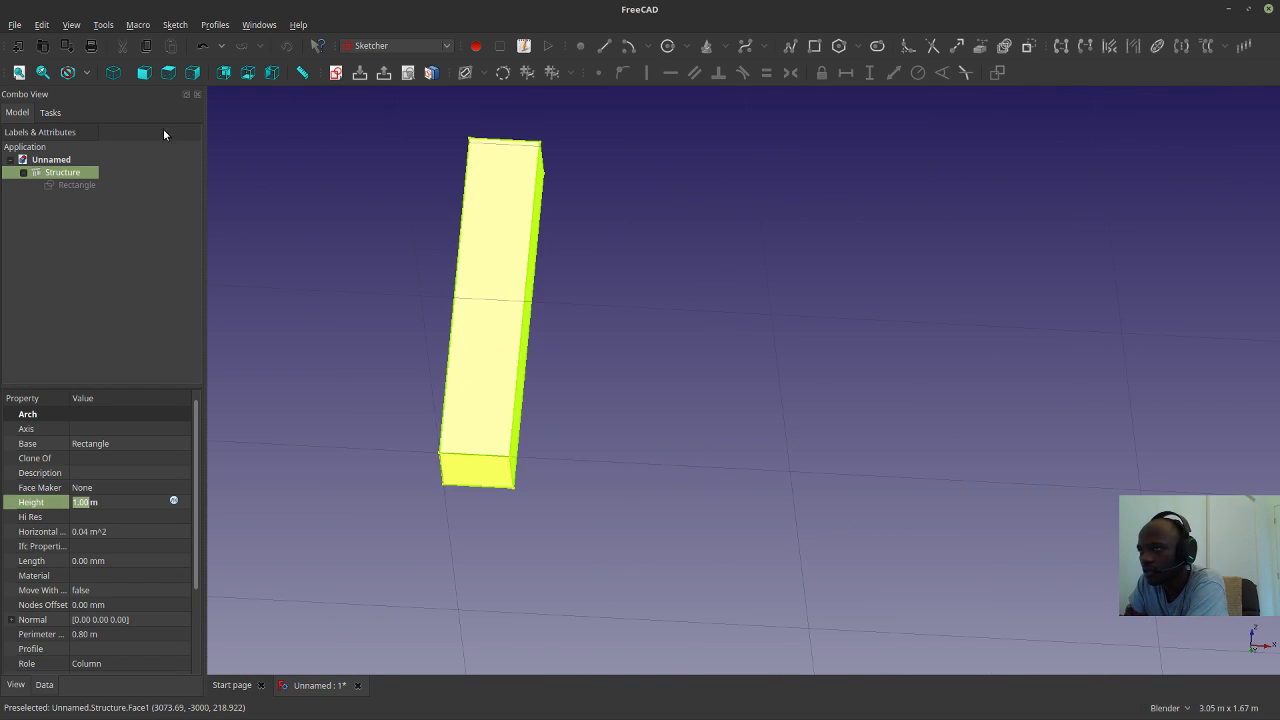
scroll(643, 489, "up", 3)
middle_click_drag(643, 489, 630, 413)
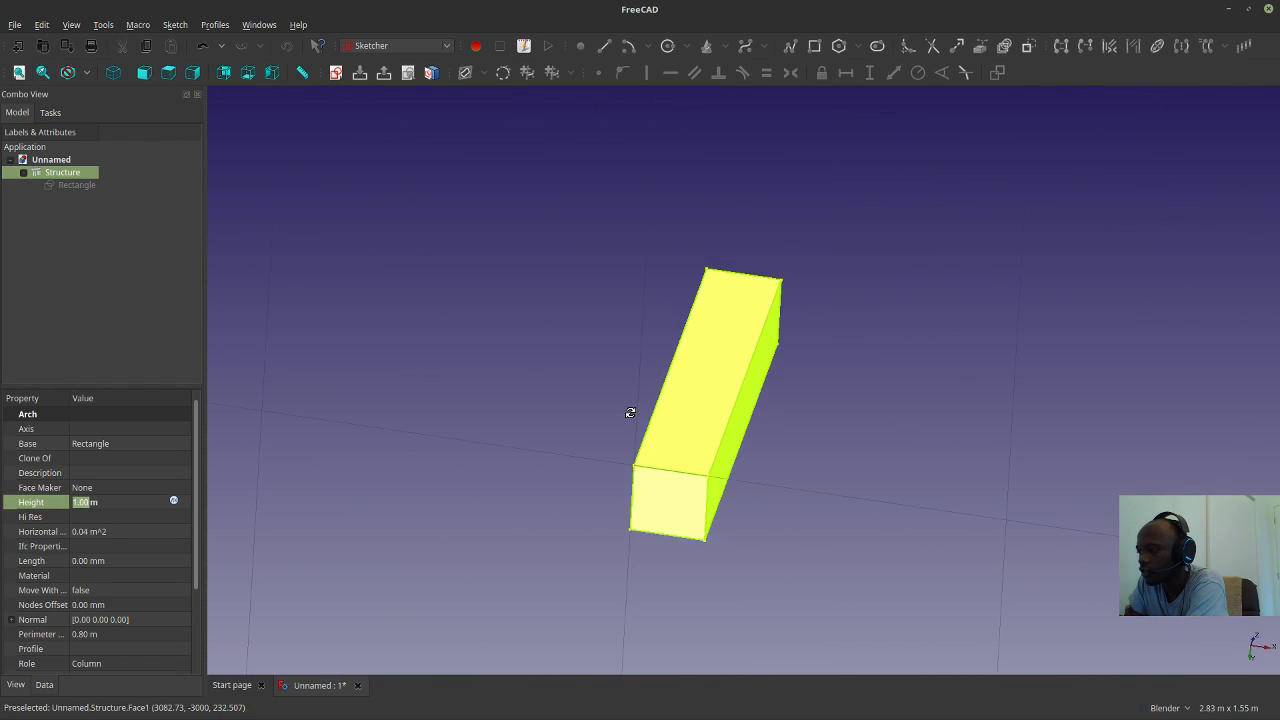
left_click(817, 502)
left_click(681, 505)
left_click(414, 211)
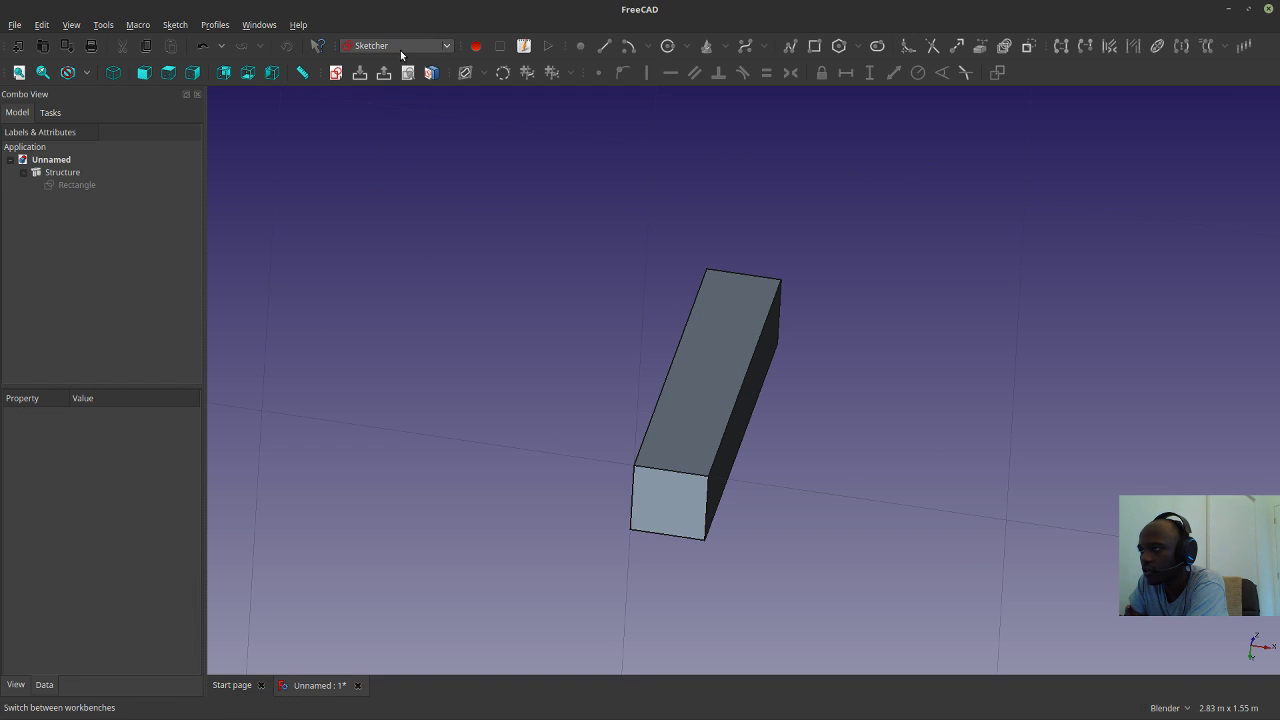
left_click(395, 45)
left_click(383, 10)
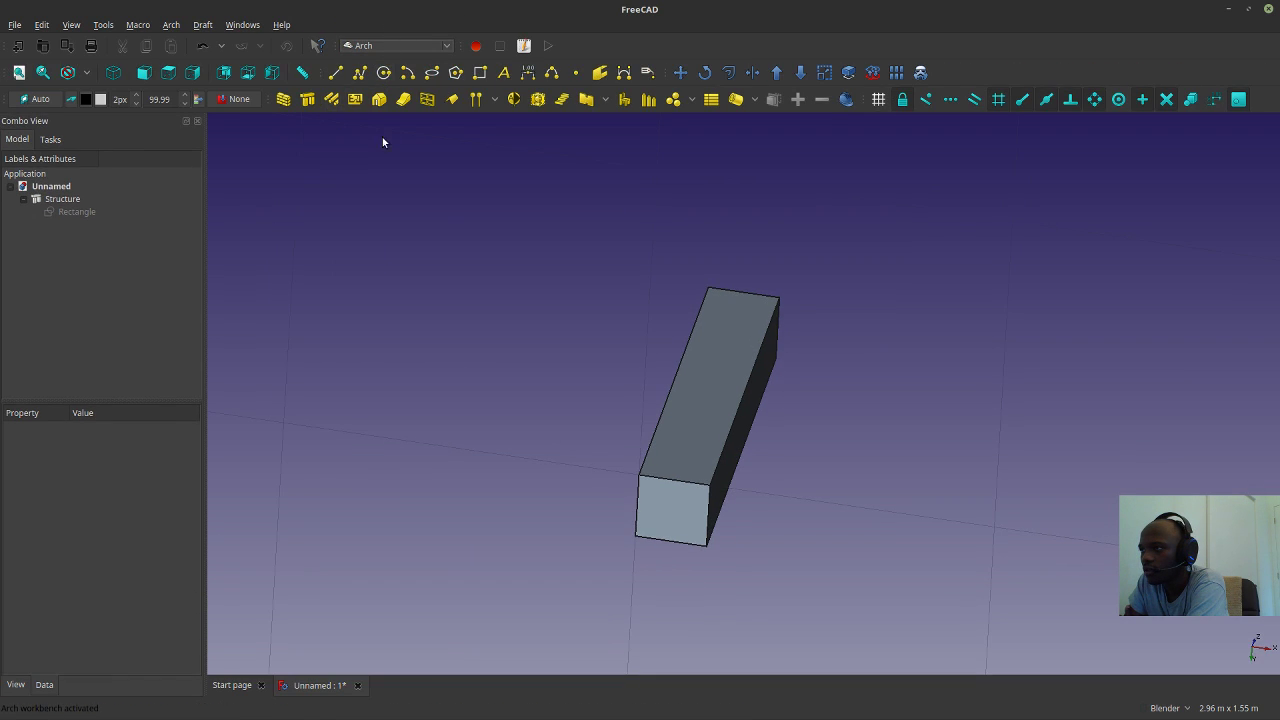
Start a rebar on the resized column's bottom face, attaching its new sketch as FlatFace.
left_click(680, 522)
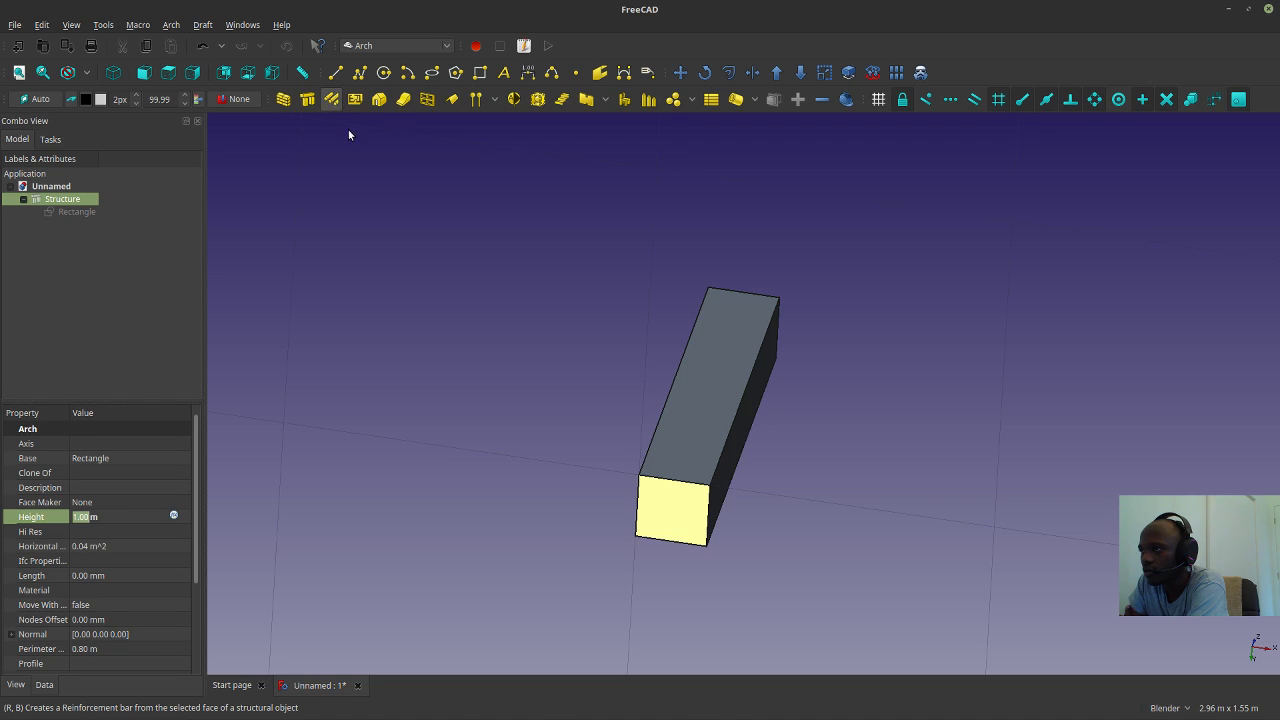
left_click(332, 101)
left_click(656, 512)
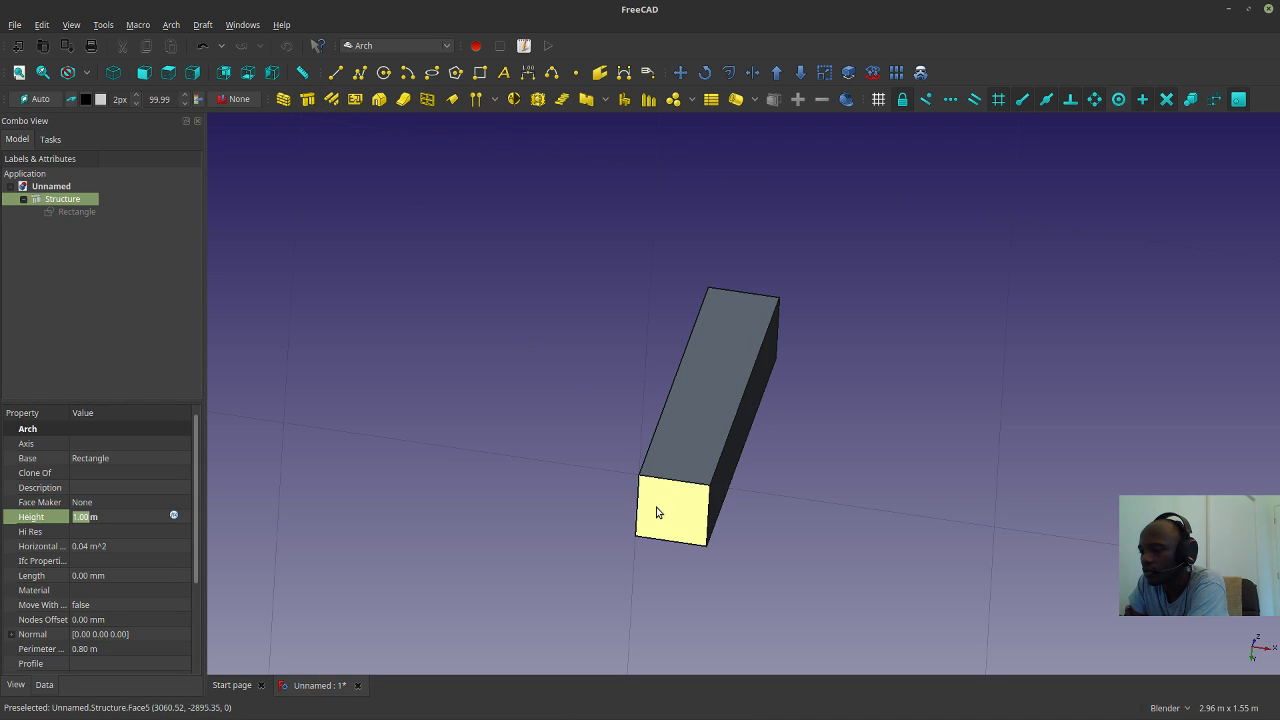
left_click(333, 104)
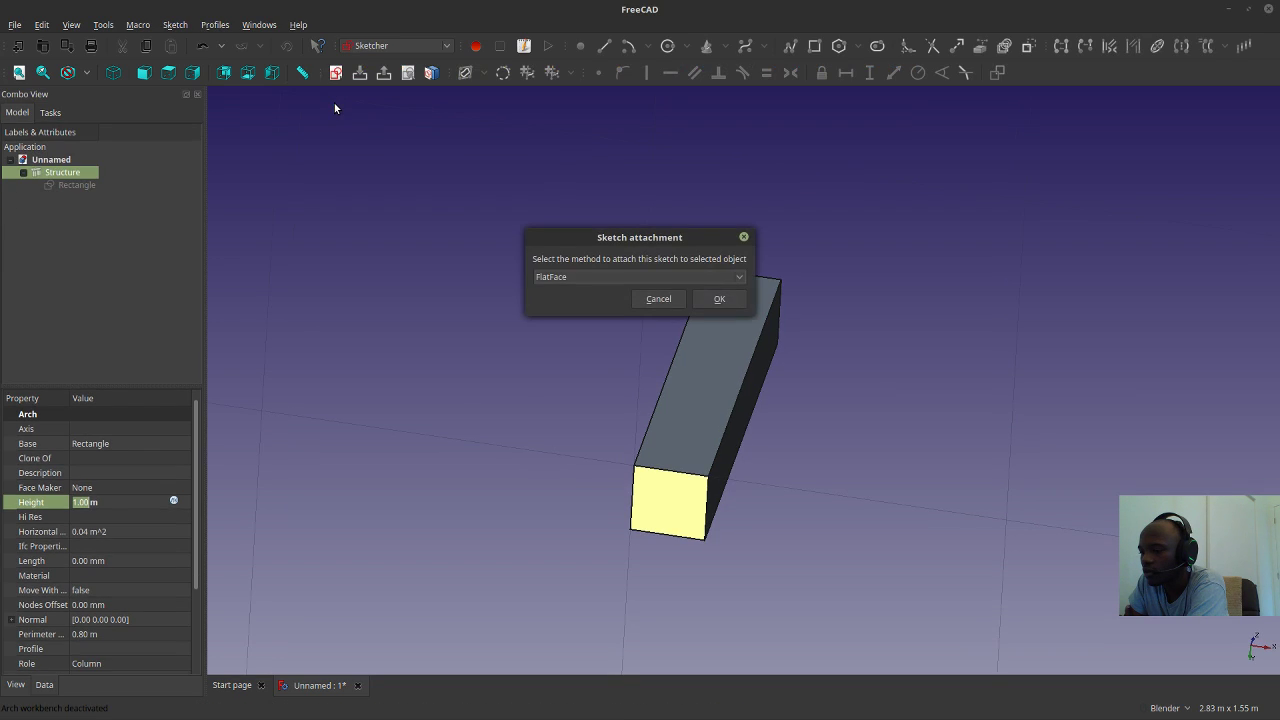
left_click(718, 300)
scroll(800, 390, "up", 5)
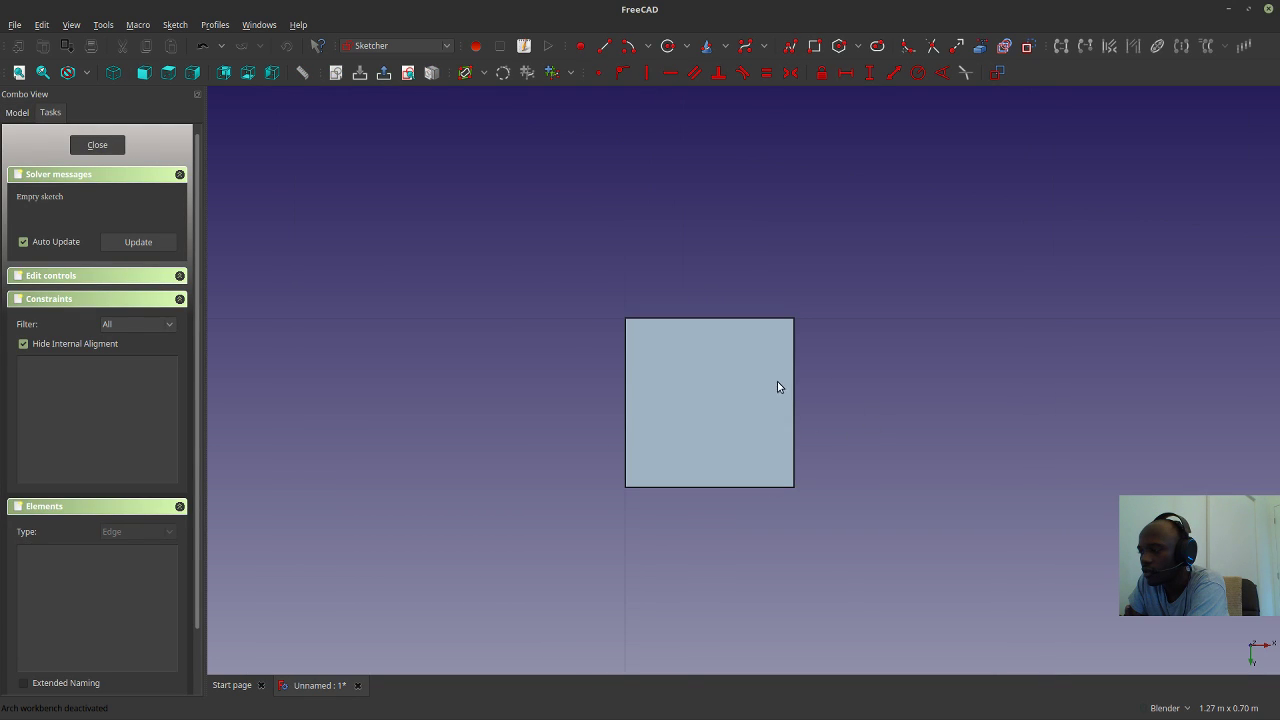
Sketch an open four-segment polyline on the face: horizontal base, short vertical, diagonal to the upper edge, and vertical drop ending inside.
scroll(795, 380, "up", 2)
left_click(605, 47)
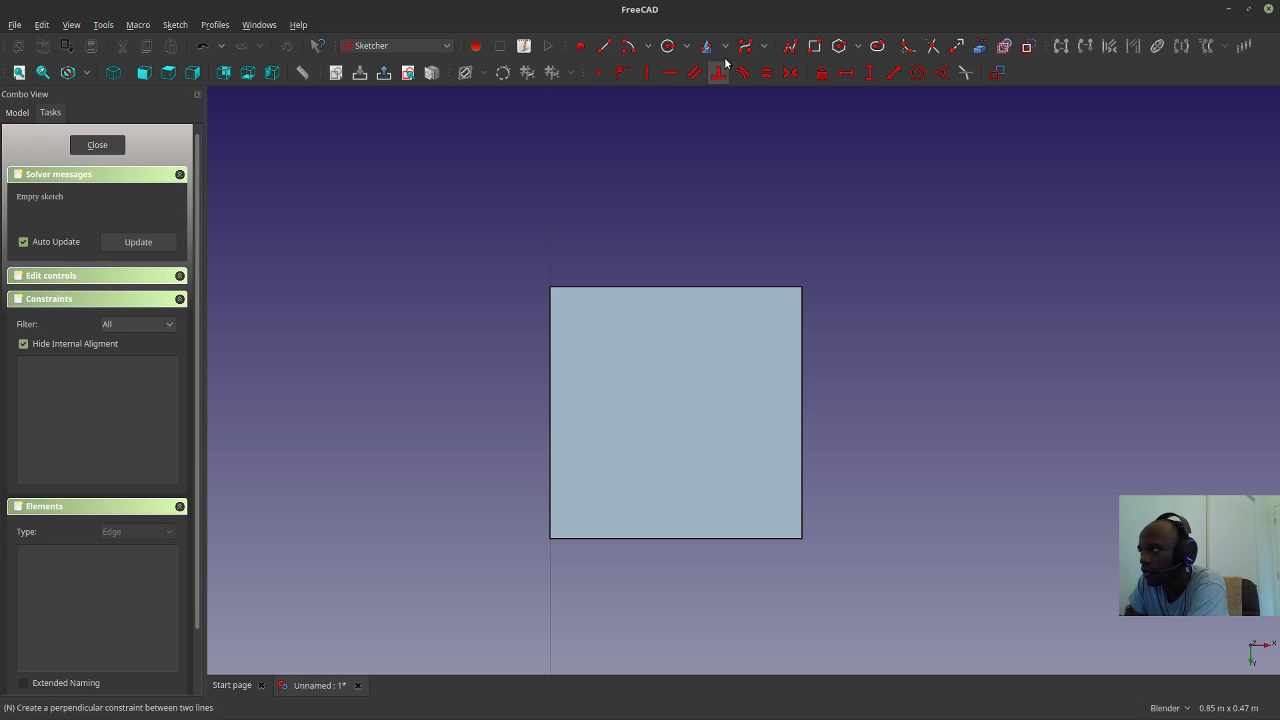
left_click(791, 48)
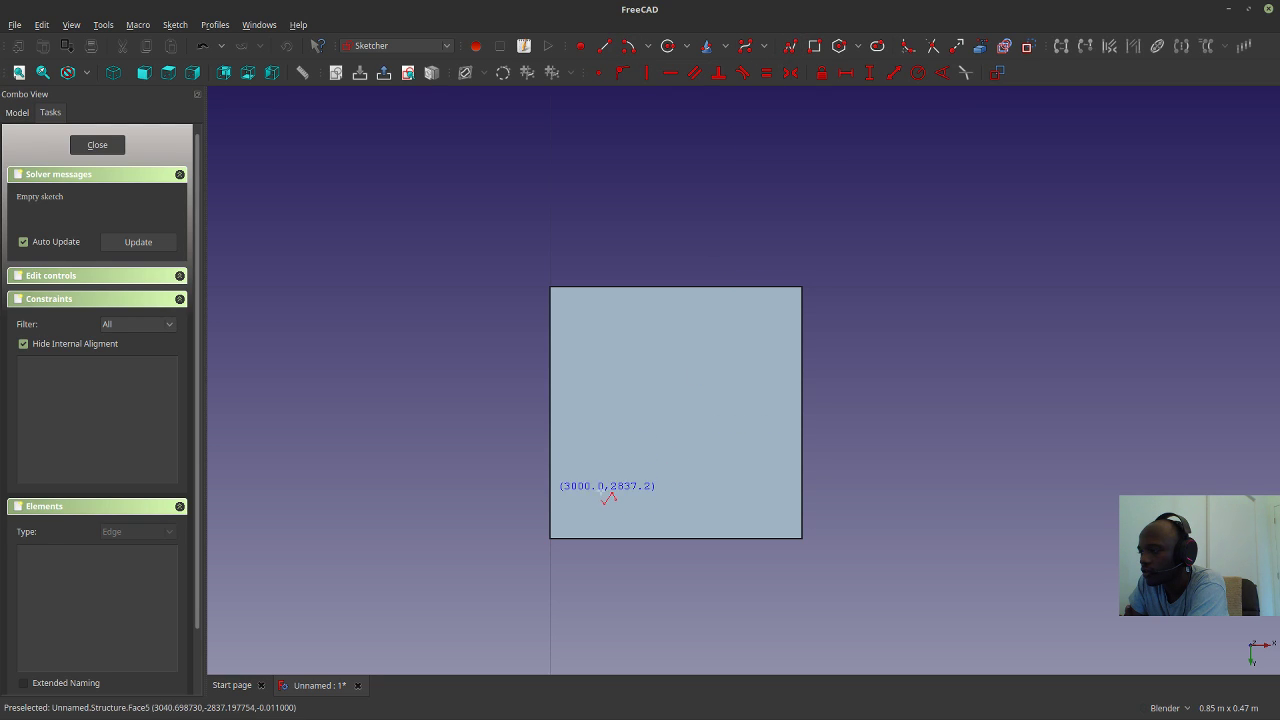
left_click(551, 505)
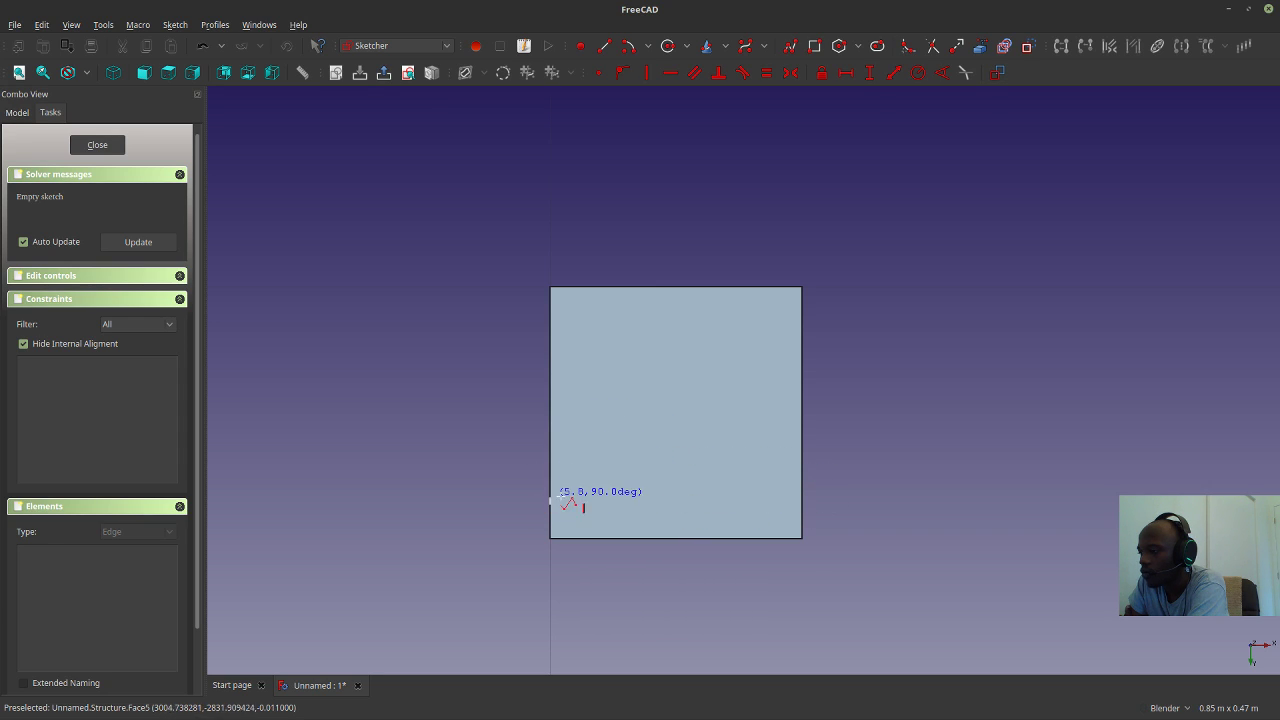
left_click(772, 507)
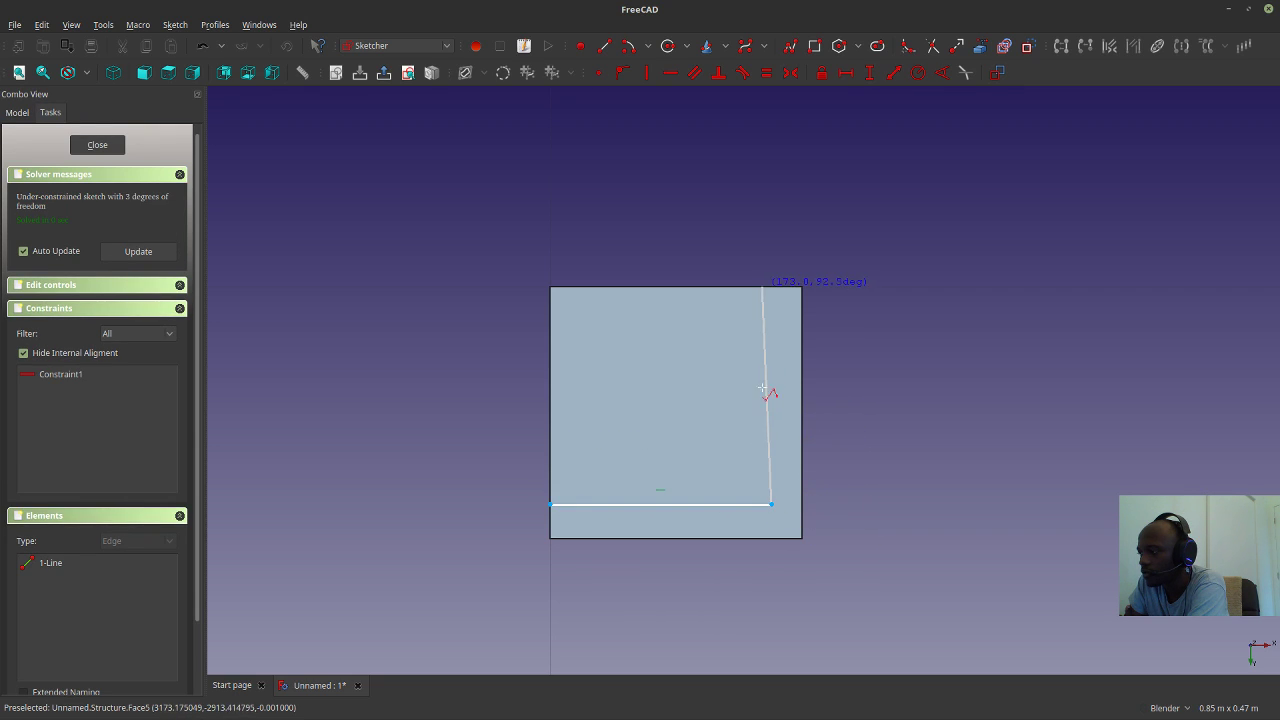
left_click(771, 428)
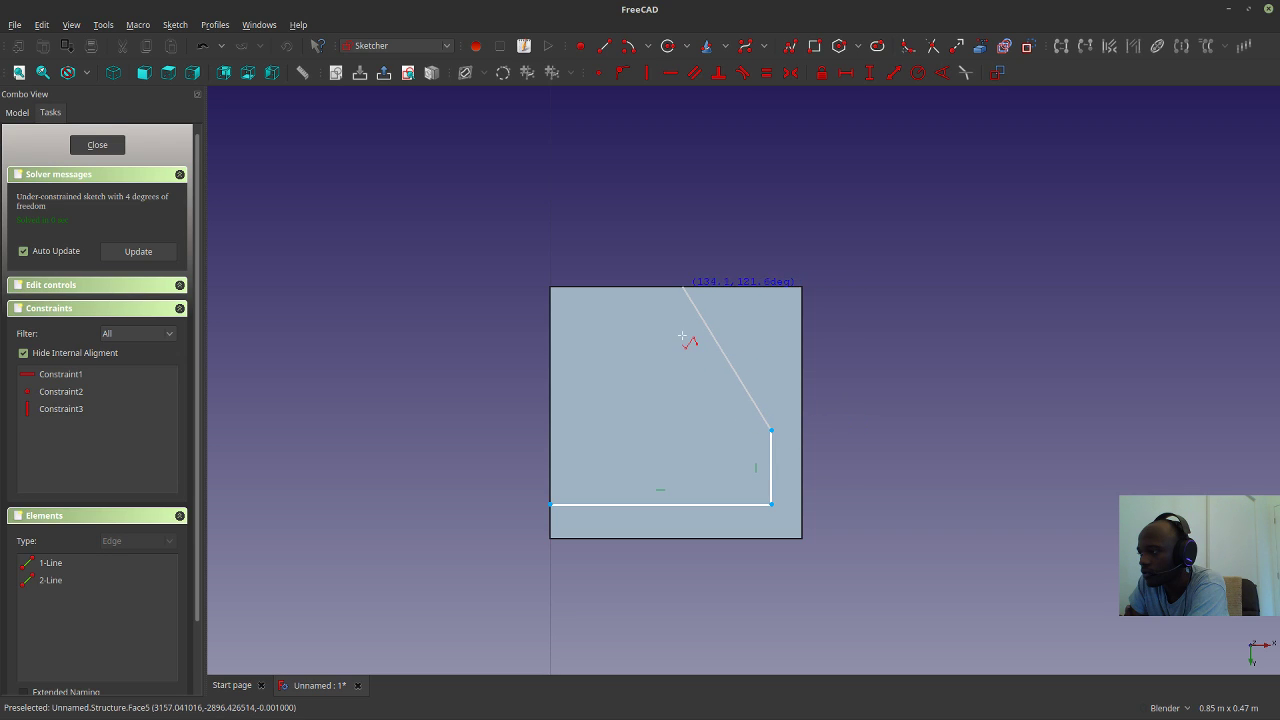
left_click(683, 288)
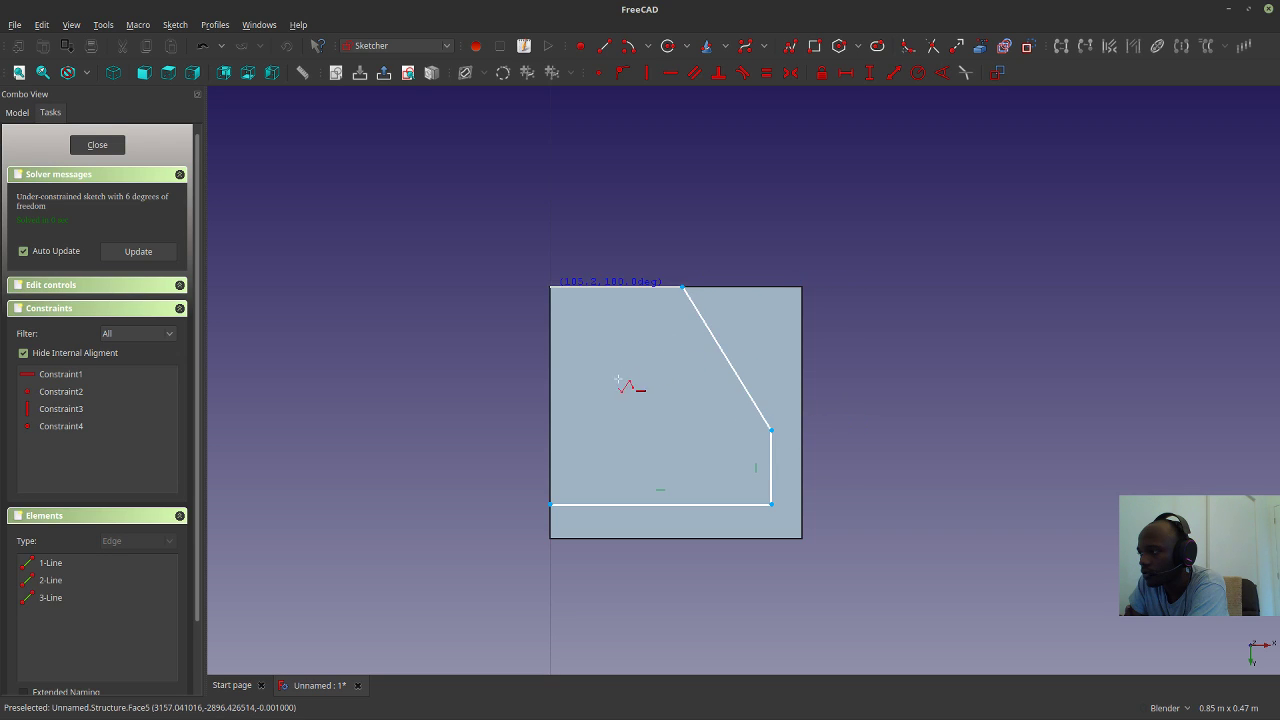
left_click(687, 420)
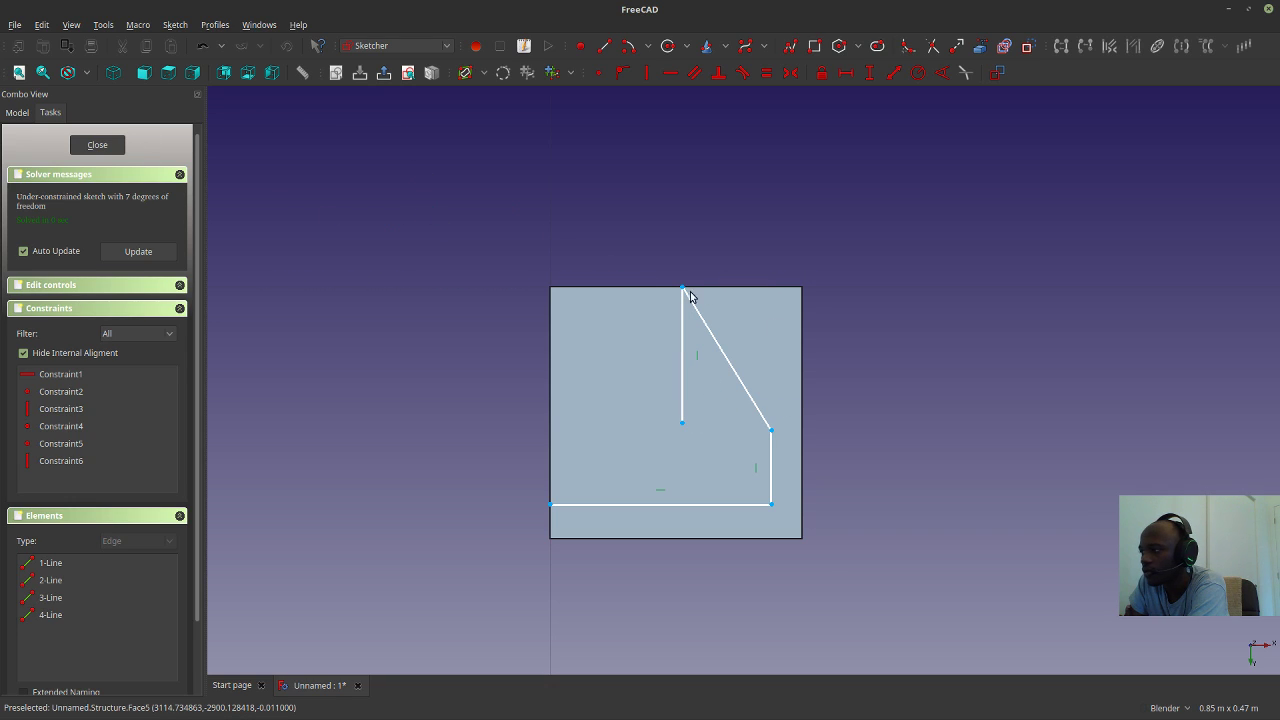
Shift the polyline's upper vertex and base segment slightly, and finish the sketch to generate the rebar.
left_click_drag(688, 292, 677, 389)
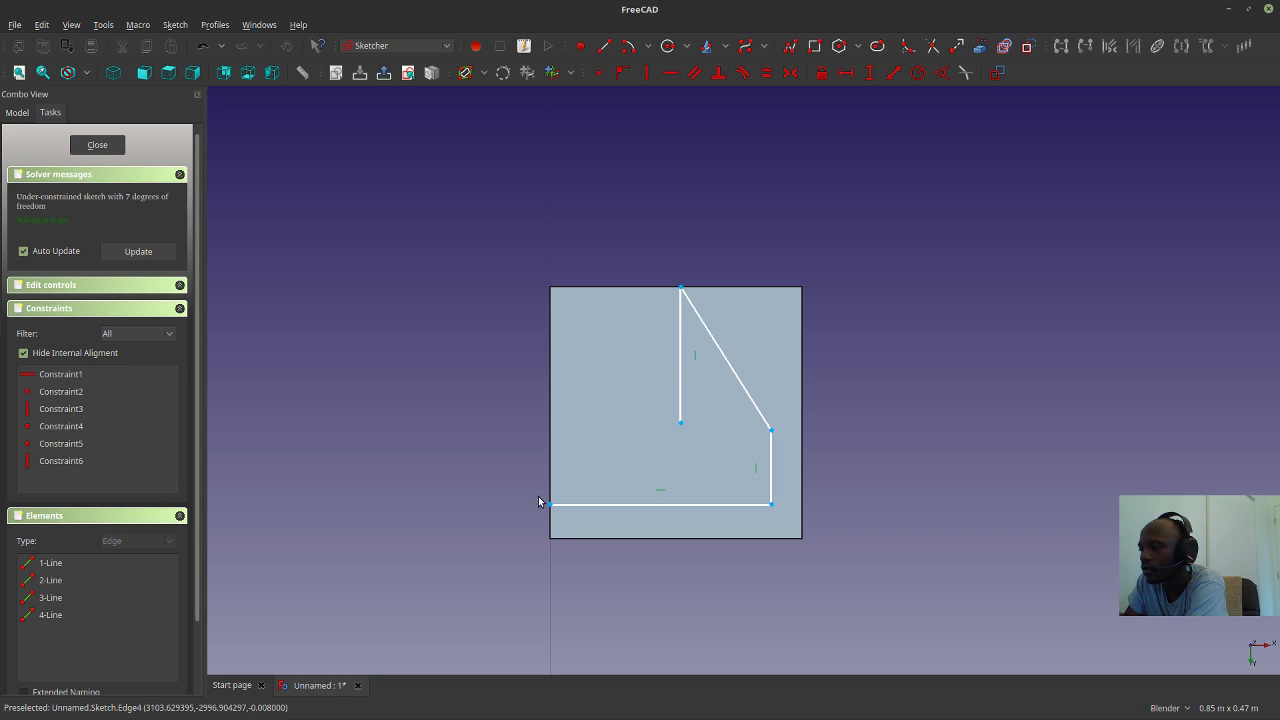
left_click_drag(552, 510, 653, 507)
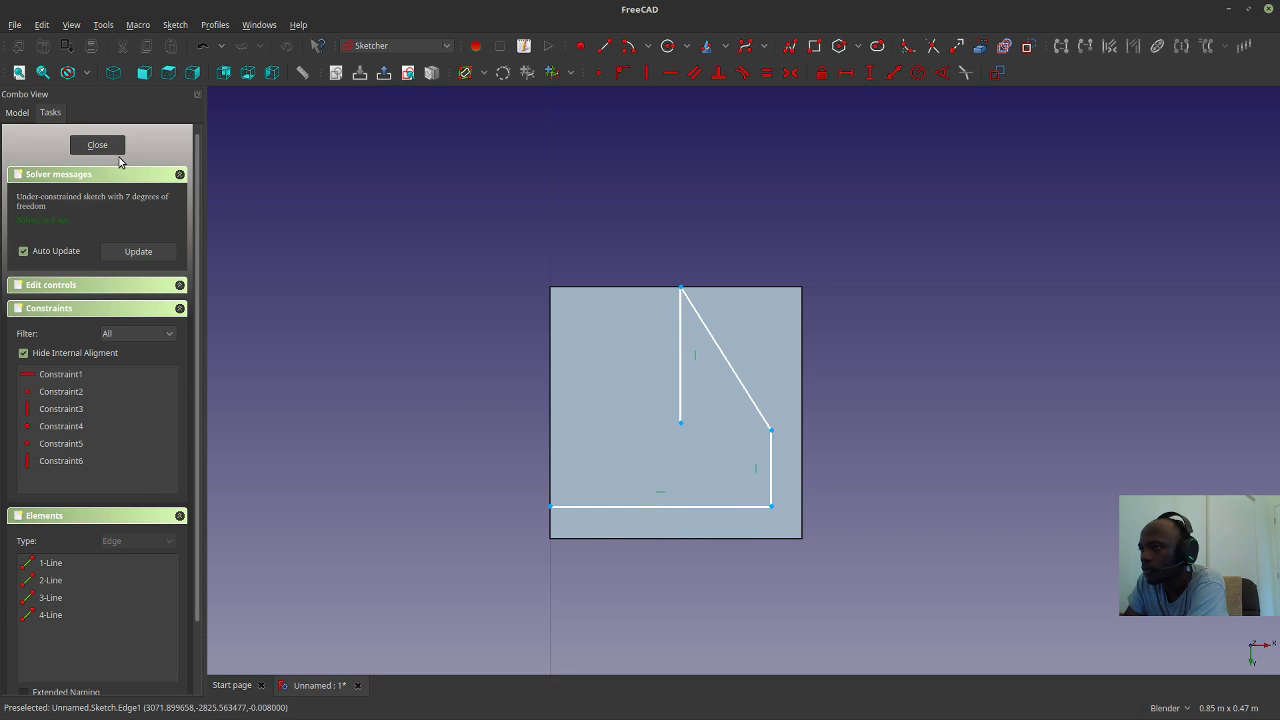
left_click(97, 146)
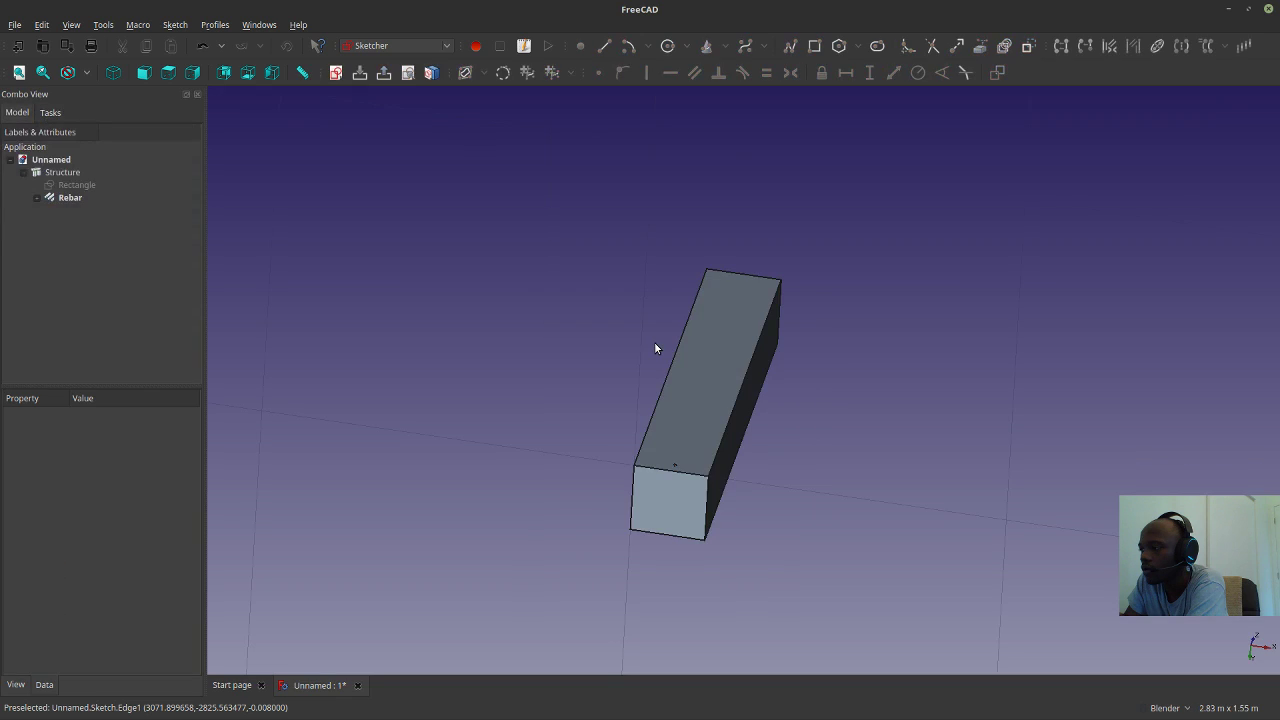
Hide the column to expose the bent rebar inside it.
scroll(665, 482, "up", 5)
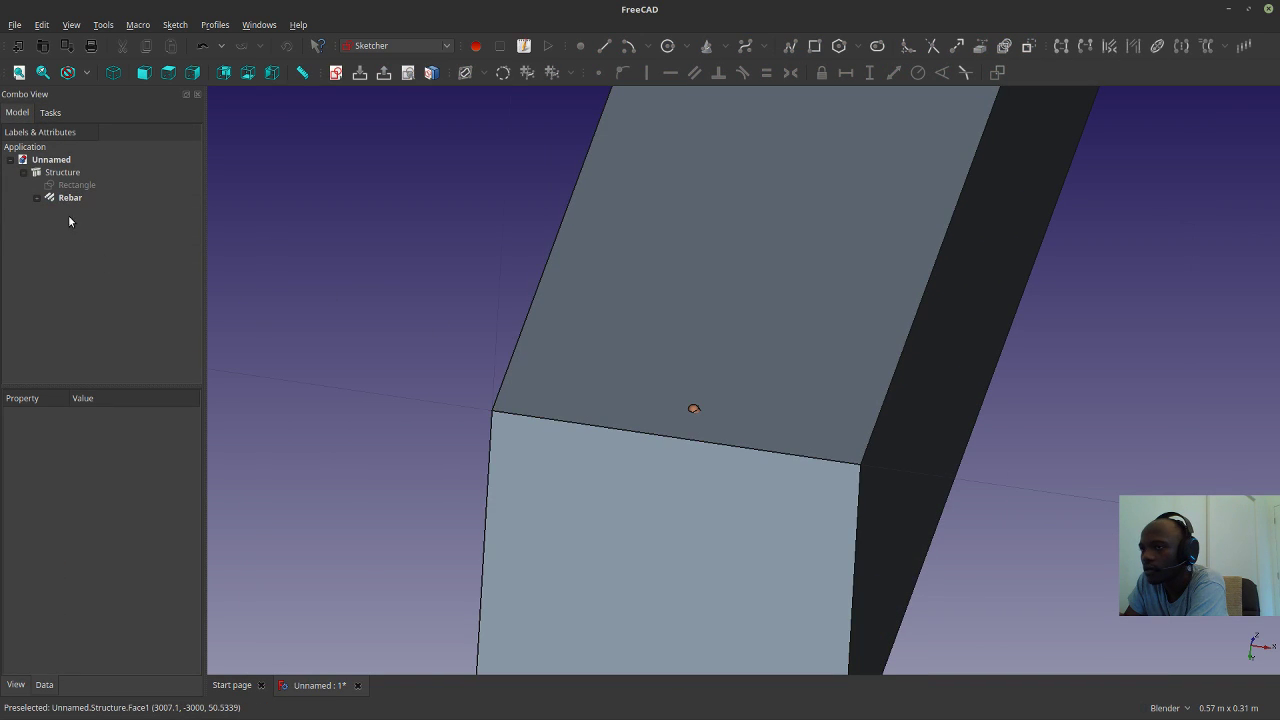
left_click(700, 348)
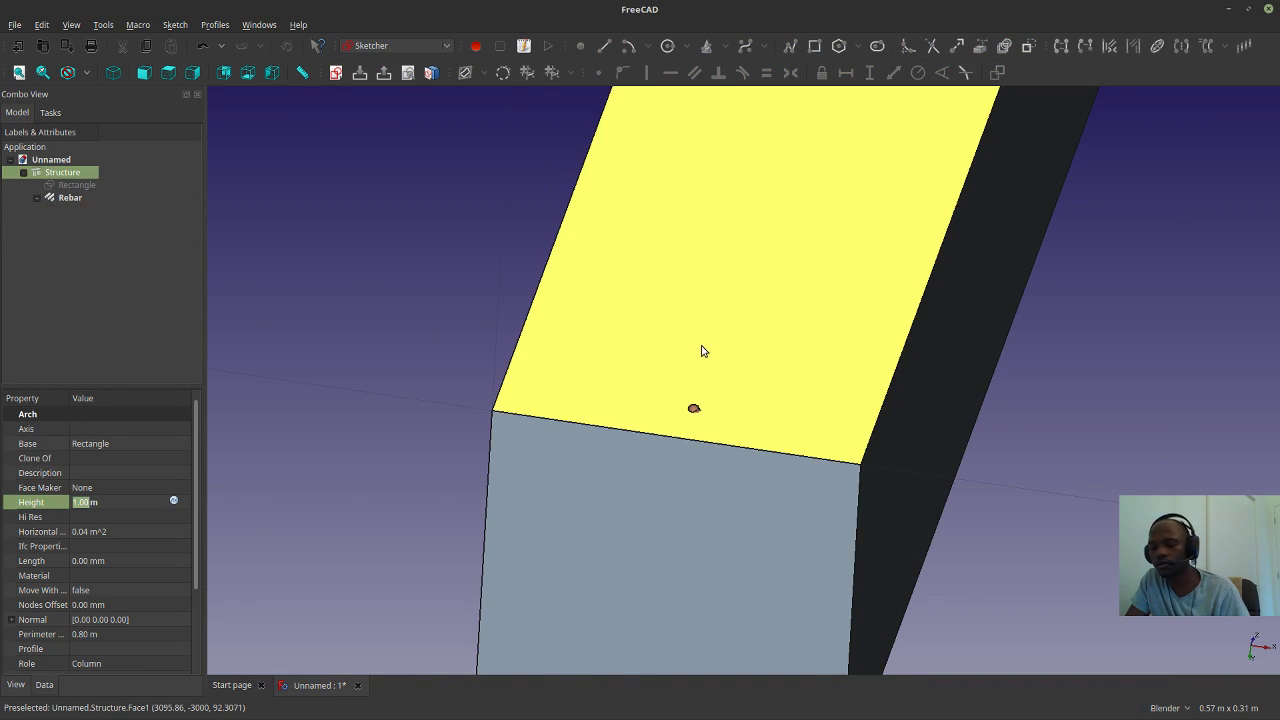
key("space")
scroll(696, 427, "up", 4)
scroll(696, 427, "down", 4)
middle_click_drag(696, 427, 665, 396)
scroll(665, 397, "down", 4)
middle_click_drag(630, 440, 597, 449)
scroll(605, 432, "up", 2)
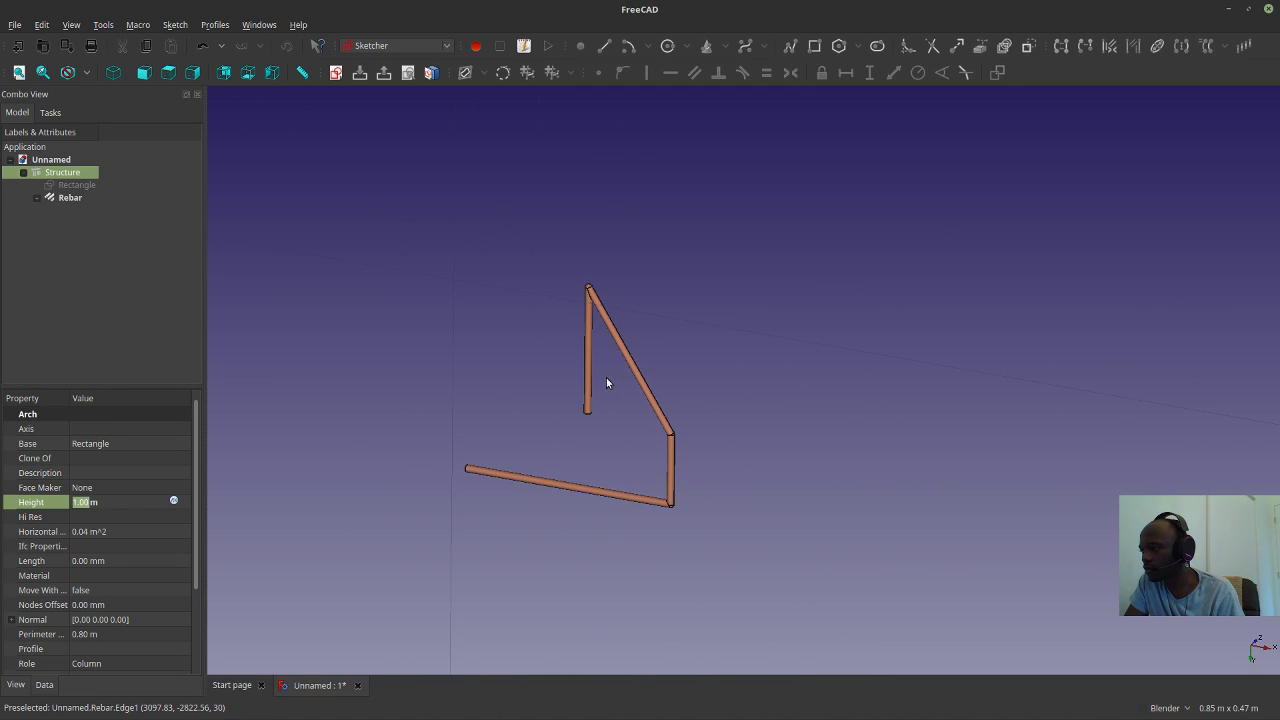
Select the rebar and return to the Arch workbench.
left_click(613, 333)
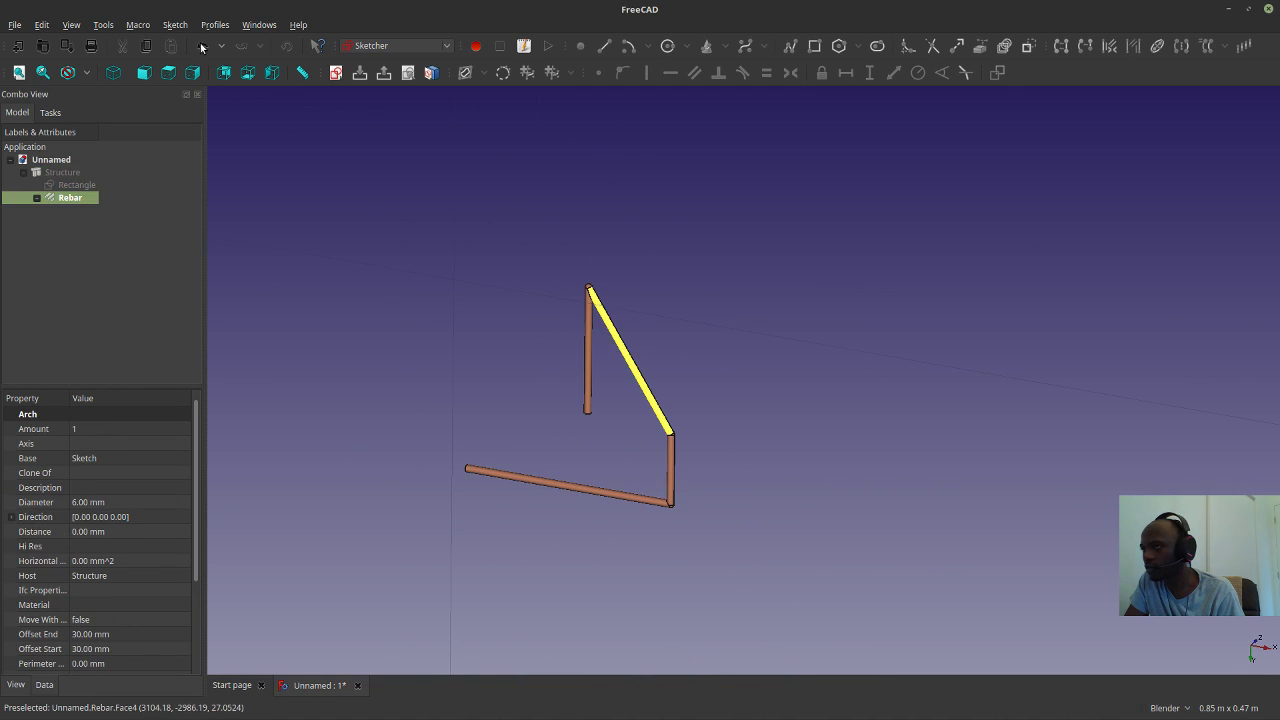
left_click(370, 47)
left_click(375, 9)
Examine the bent rebar's shape from several angles.
scroll(654, 422, "down", 4)
middle_click_drag(700, 430, 949, 434)
scroll(697, 413, "up", 3)
middle_click_drag(697, 413, 1080, 437)
scroll(755, 476, "up", 2)
scroll(755, 476, "up", 2)
middle_click_drag(755, 476, 811, 503)
scroll(814, 446, "down", 2)
scroll(811, 508, "down", 3)
middle_click_drag(686, 472, 703, 411)
scroll(463, 348, "down", 2)
middle_click_drag(764, 460, 726, 374)
scroll(726, 374, "up", 3)
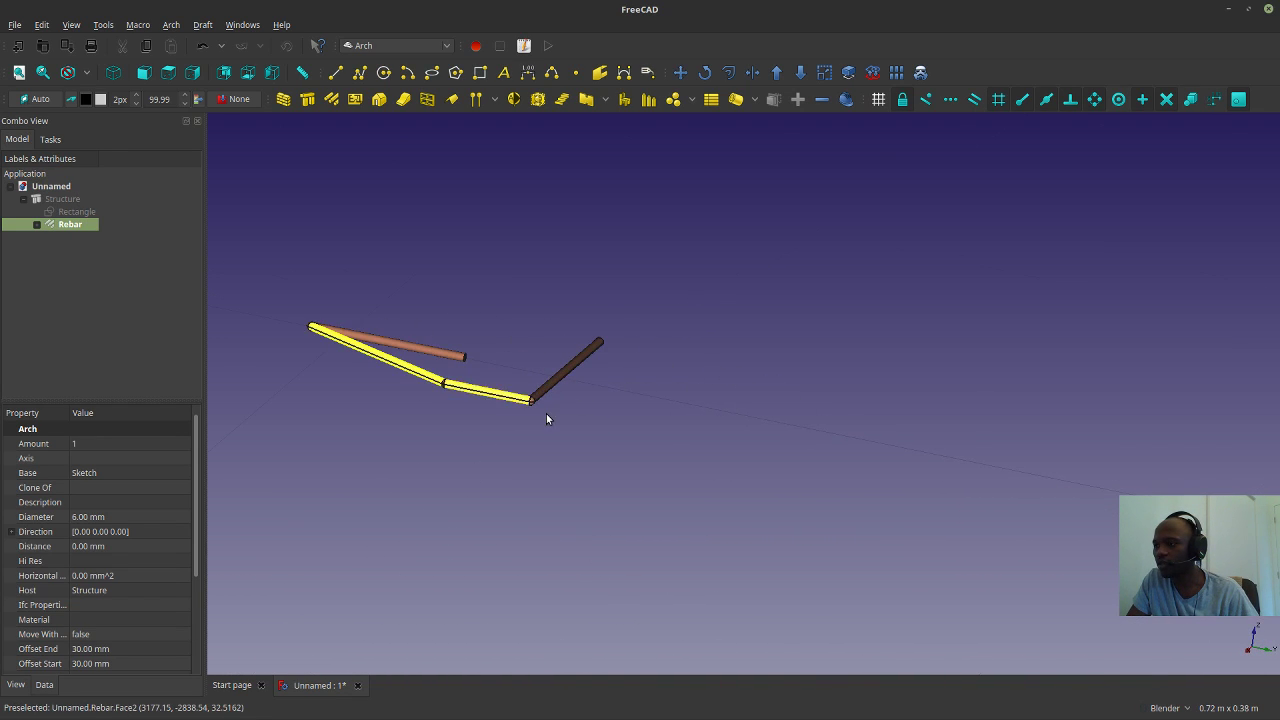
Show the column again and select it.
left_click(62, 199)
key("space")
scroll(531, 432, "down", 3)
left_click(637, 508)
left_click(503, 300)
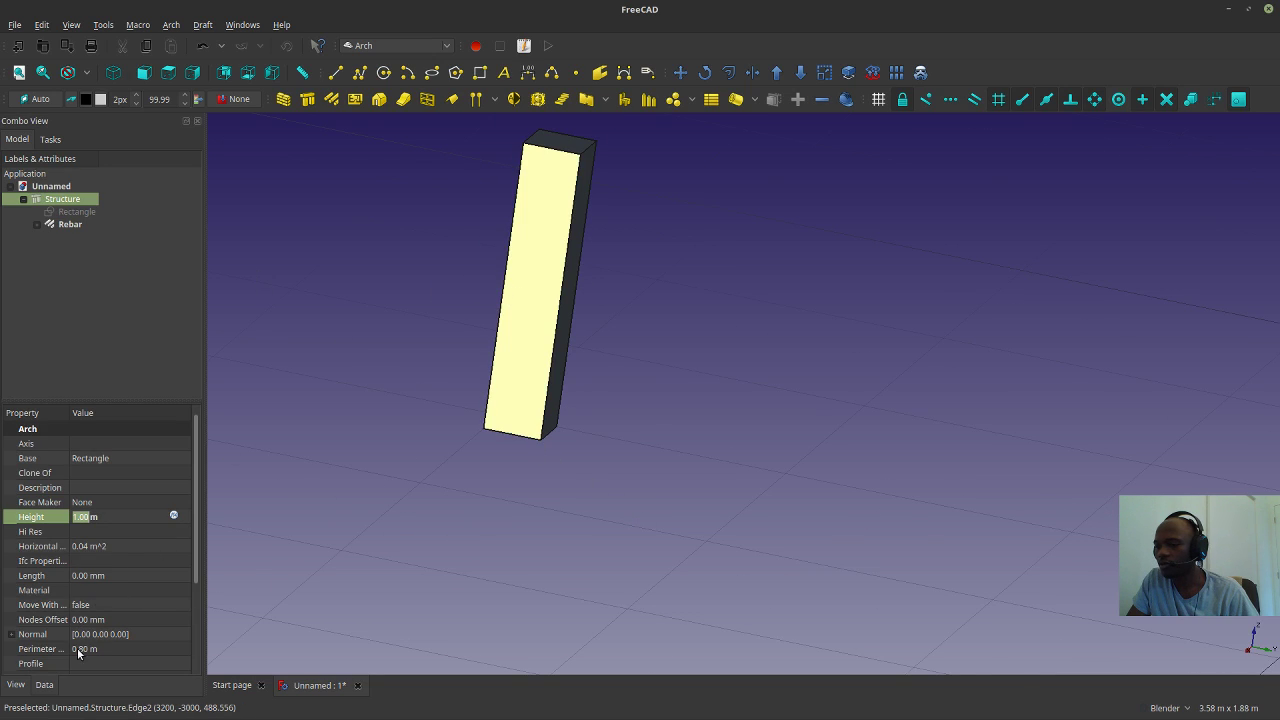
Set the column's transparency to 80.
left_click(15, 685)
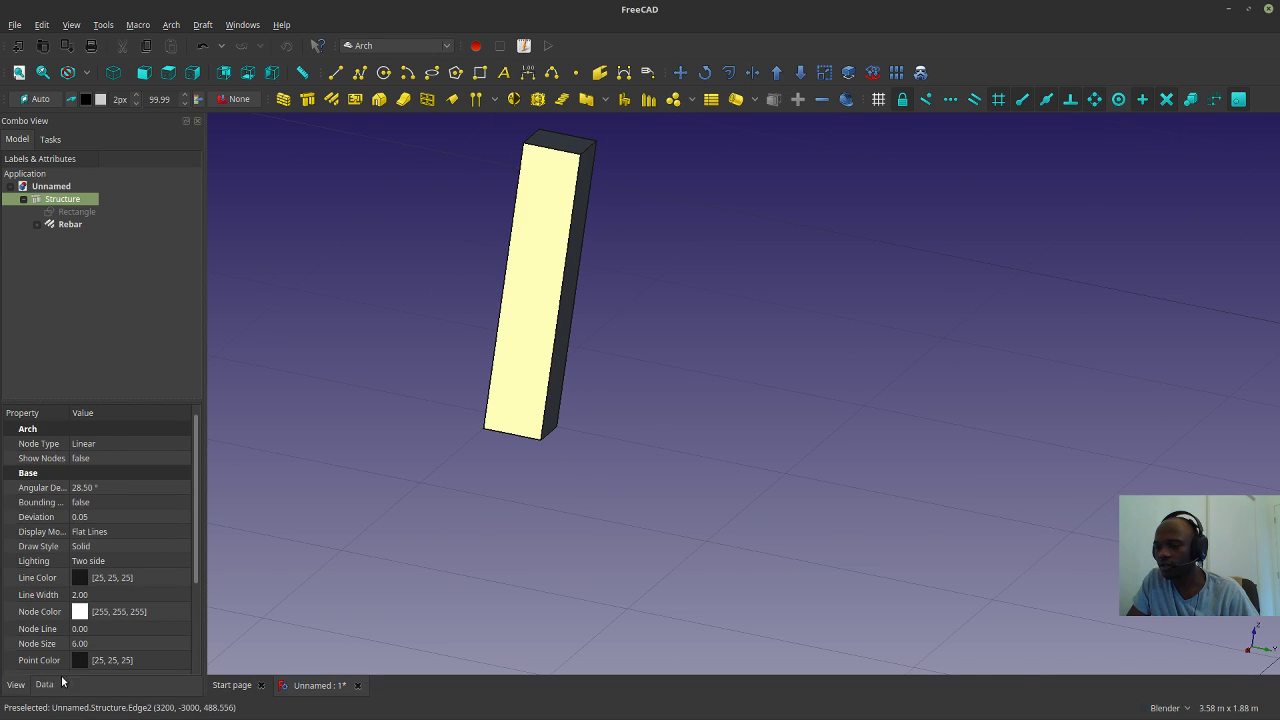
left_click(43, 682)
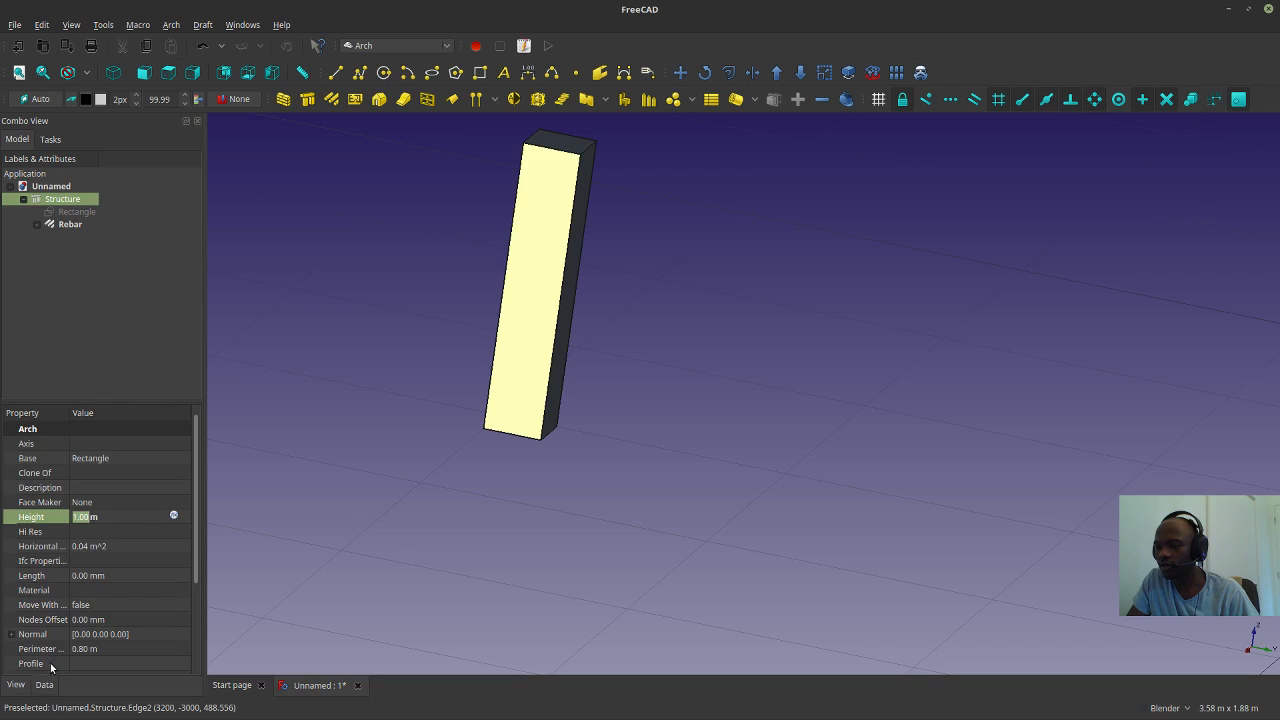
scroll(94, 654, "down", 3)
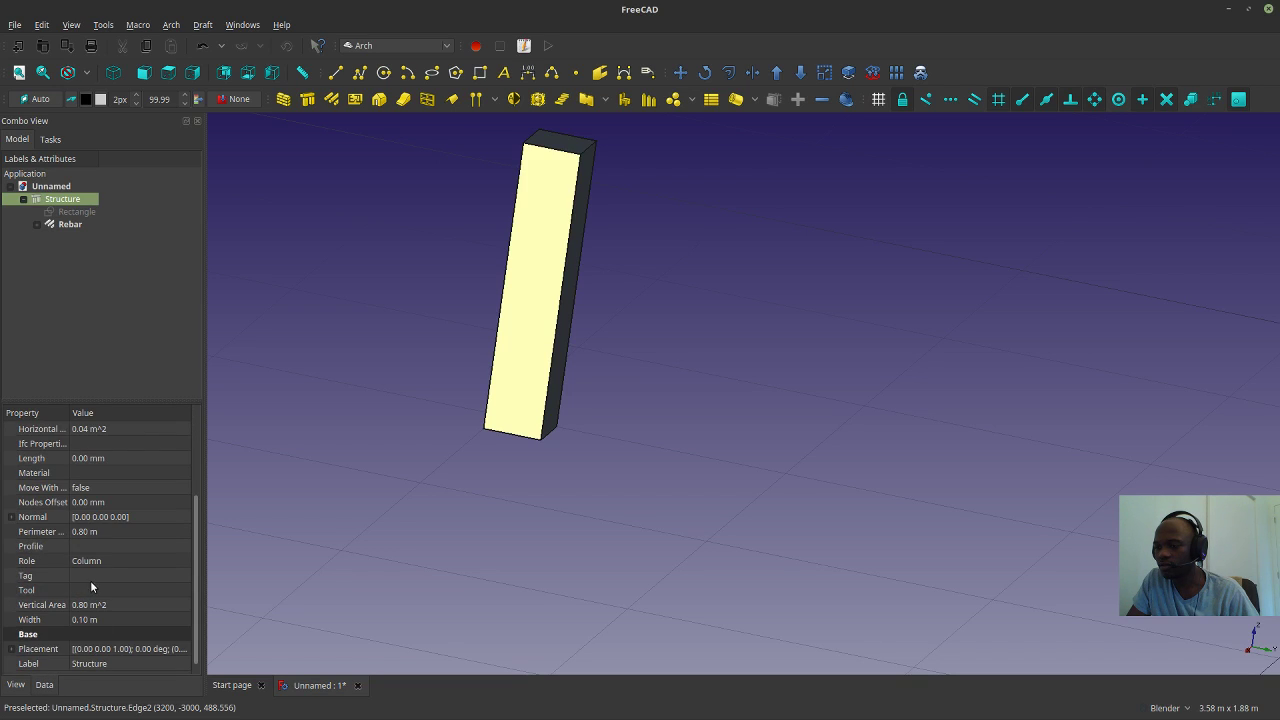
left_click(16, 685)
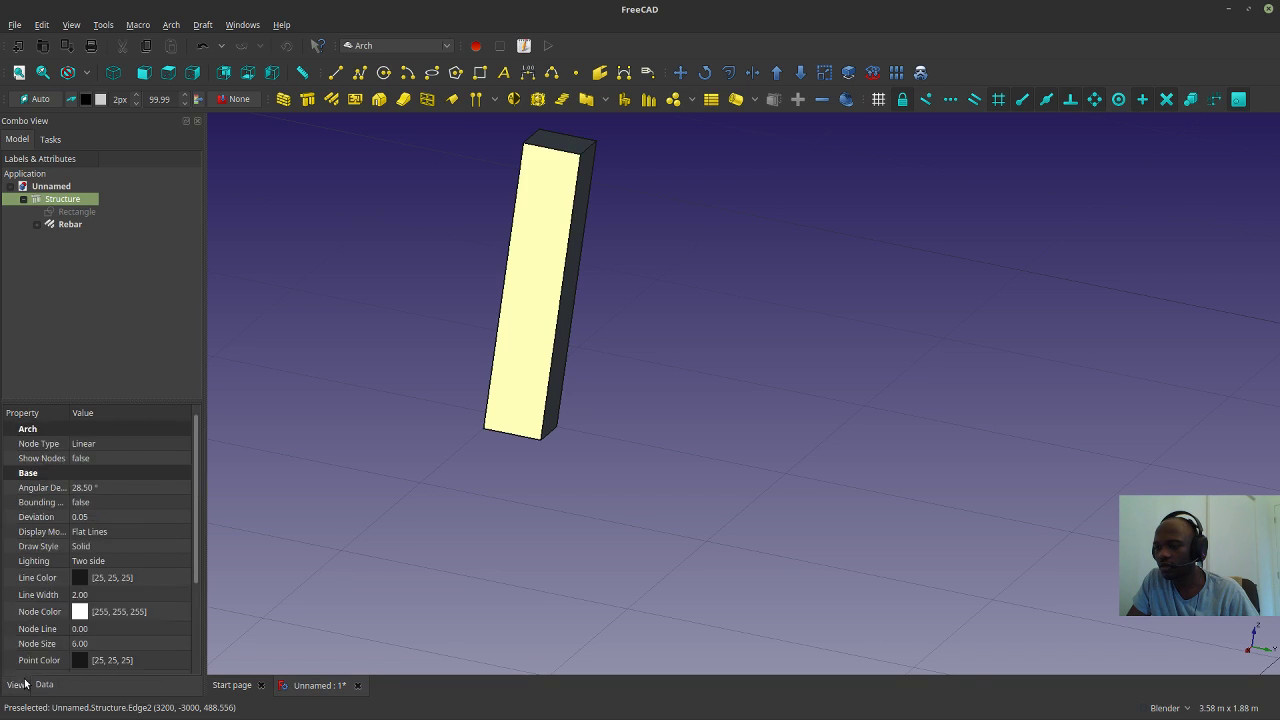
scroll(125, 634, "down", 3)
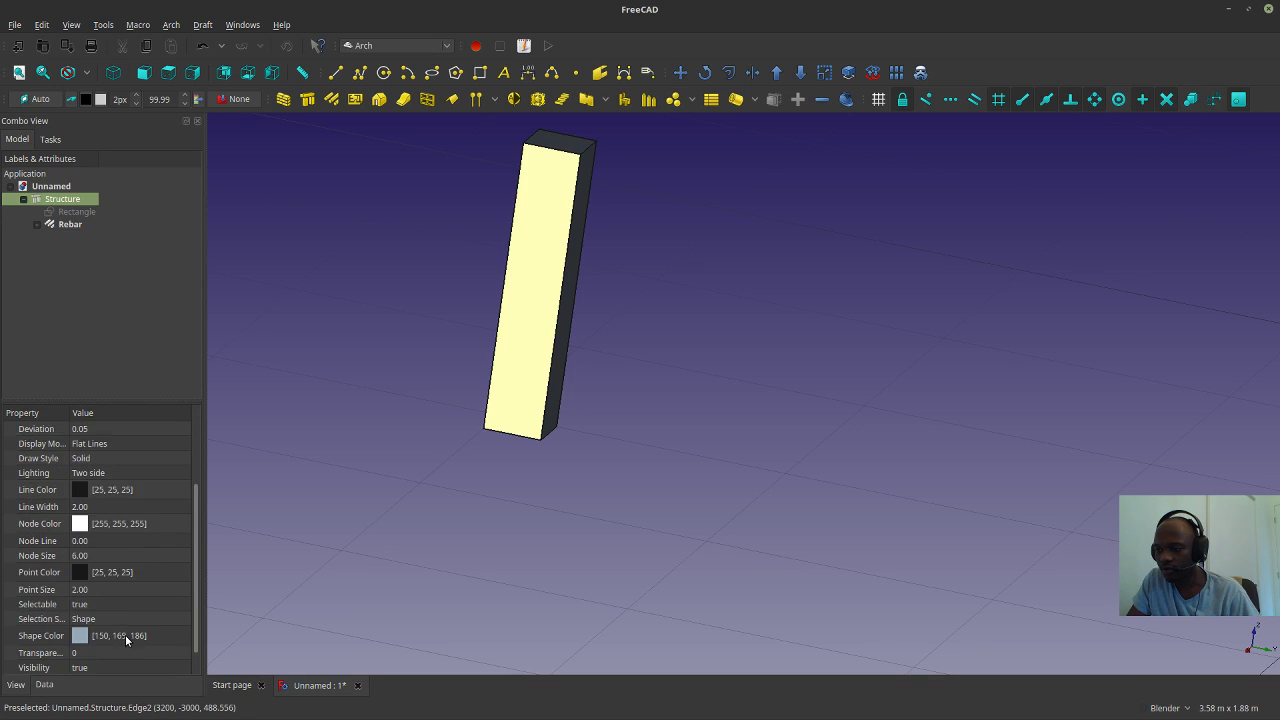
left_click(116, 638)
type("80")
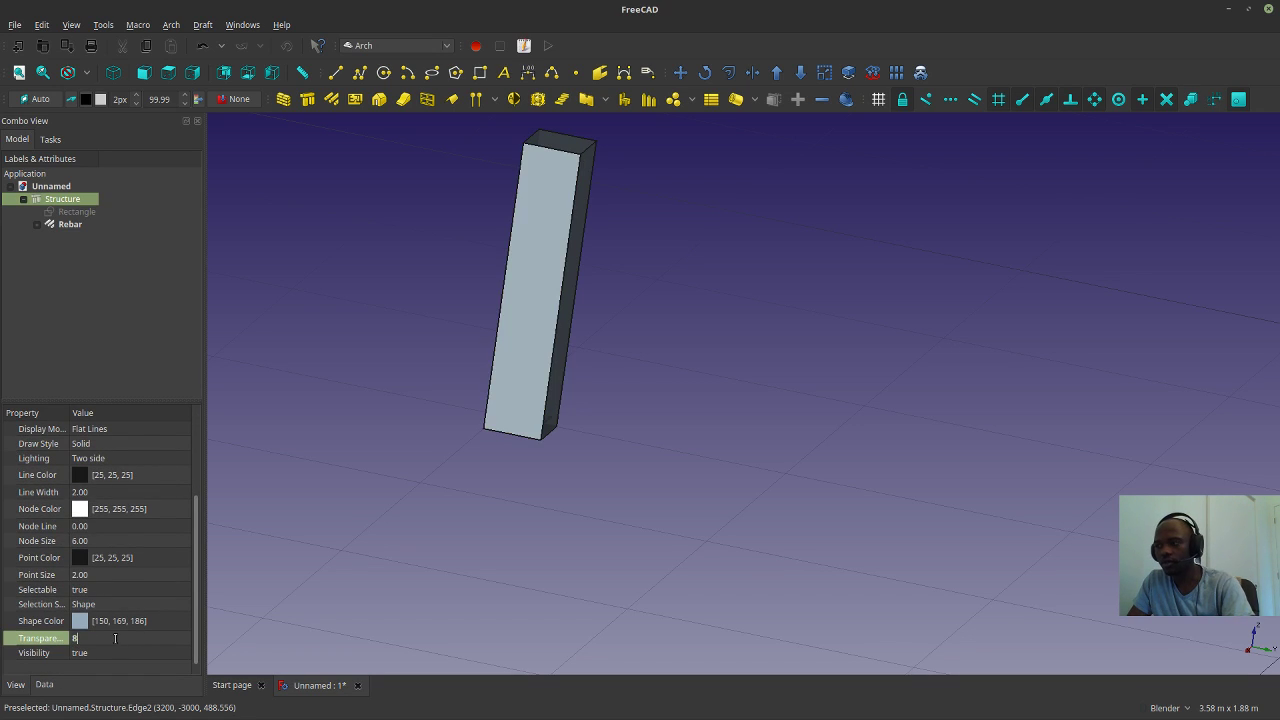
left_click(711, 574)
middle_click_drag(711, 574, 731, 357)
scroll(512, 386, "up", 2)
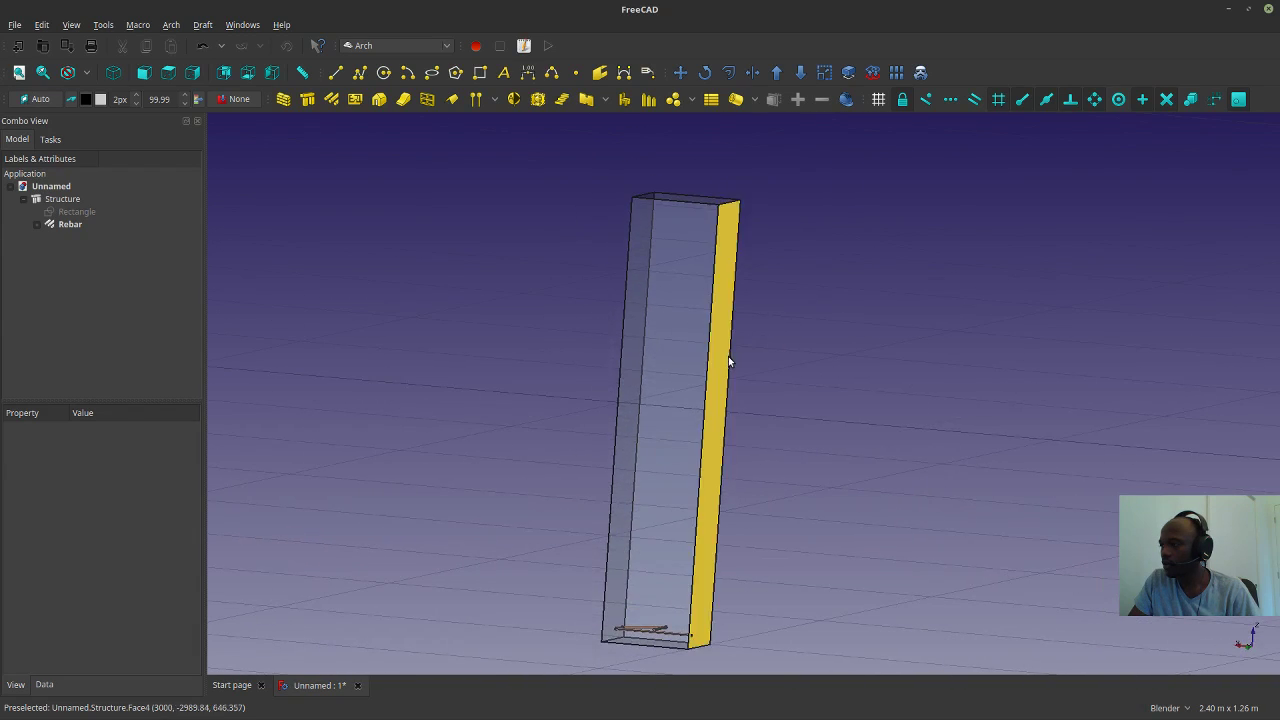
left_click(686, 371)
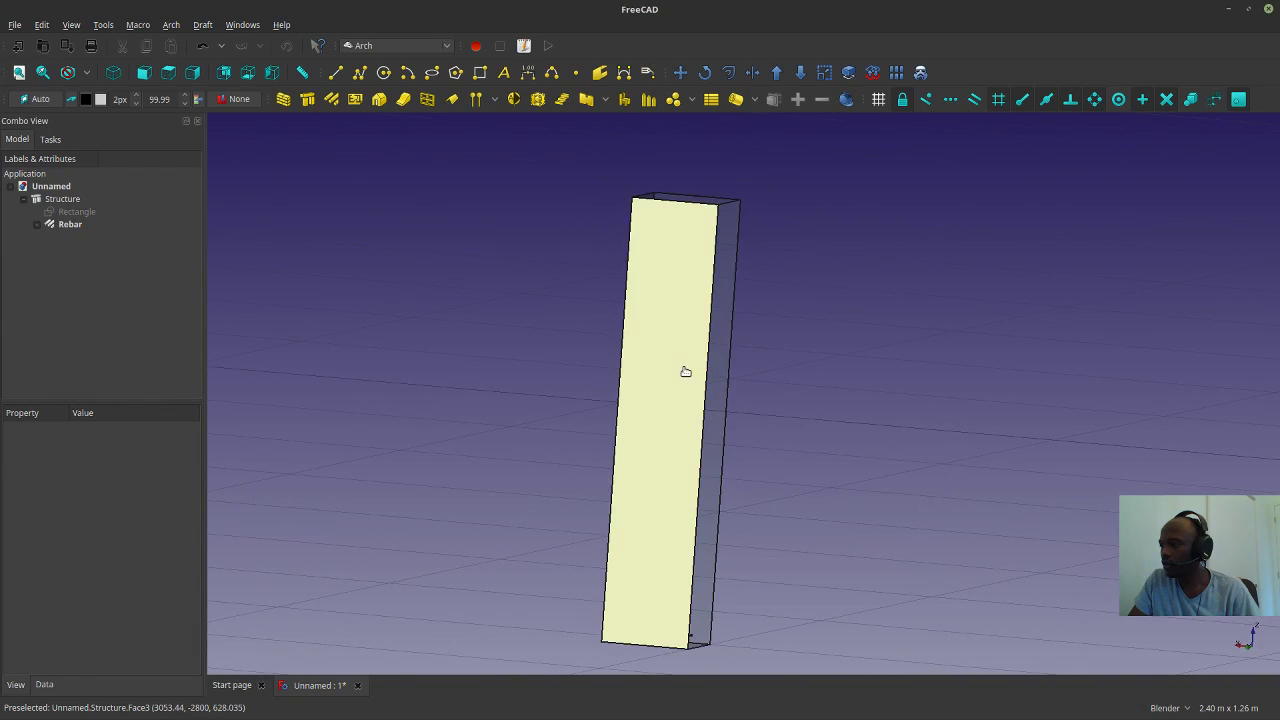
left_click(331, 100)
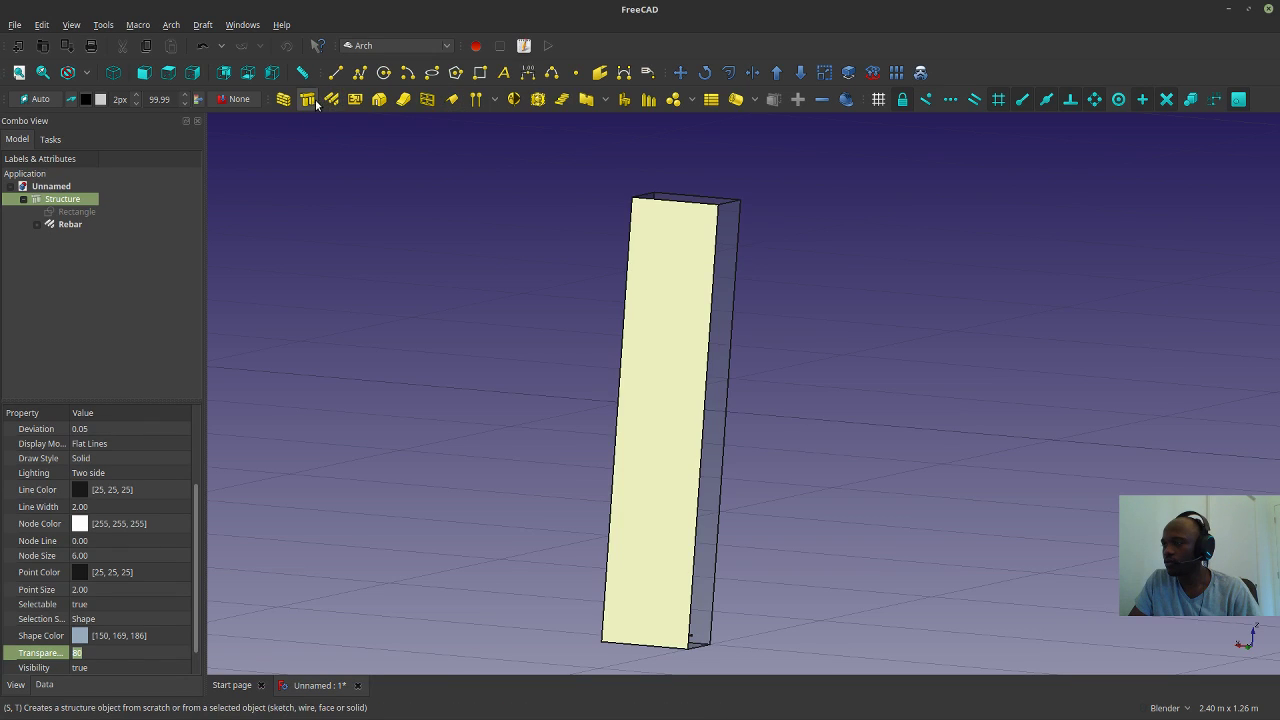
left_click(514, 283)
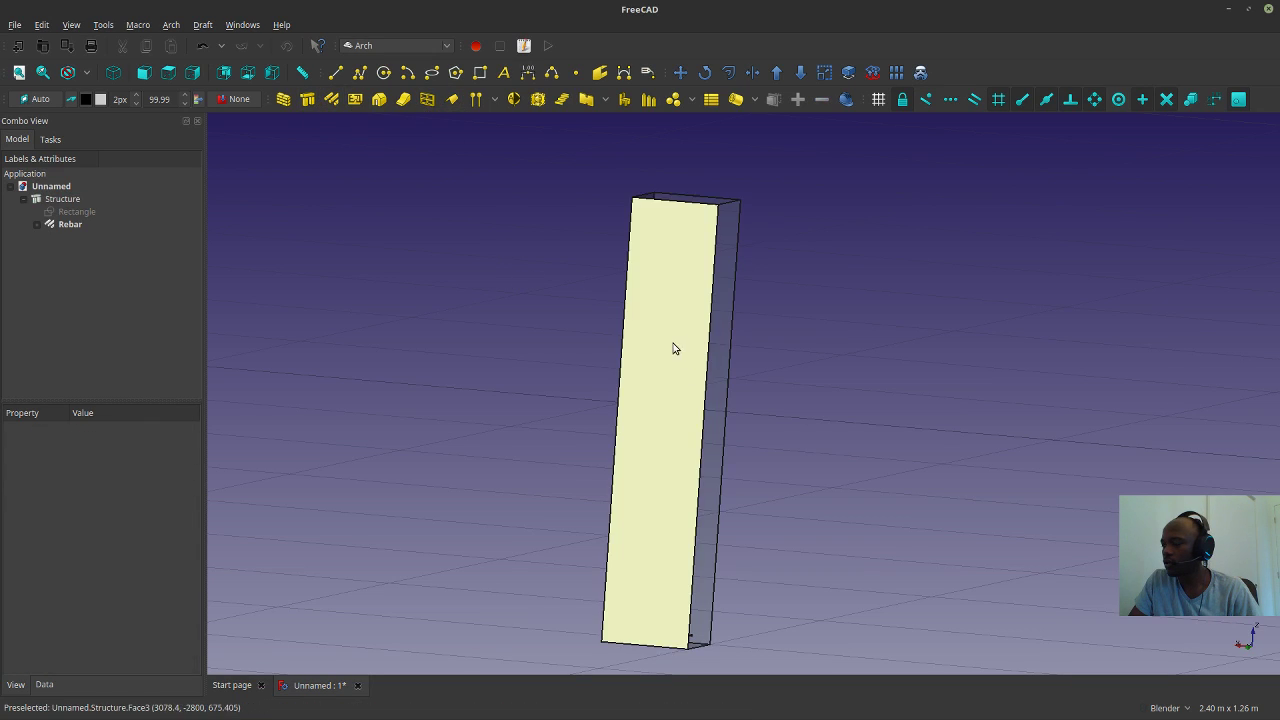
Align the working plane to the column's tall front face.
left_click(672, 341)
left_click(37, 102)
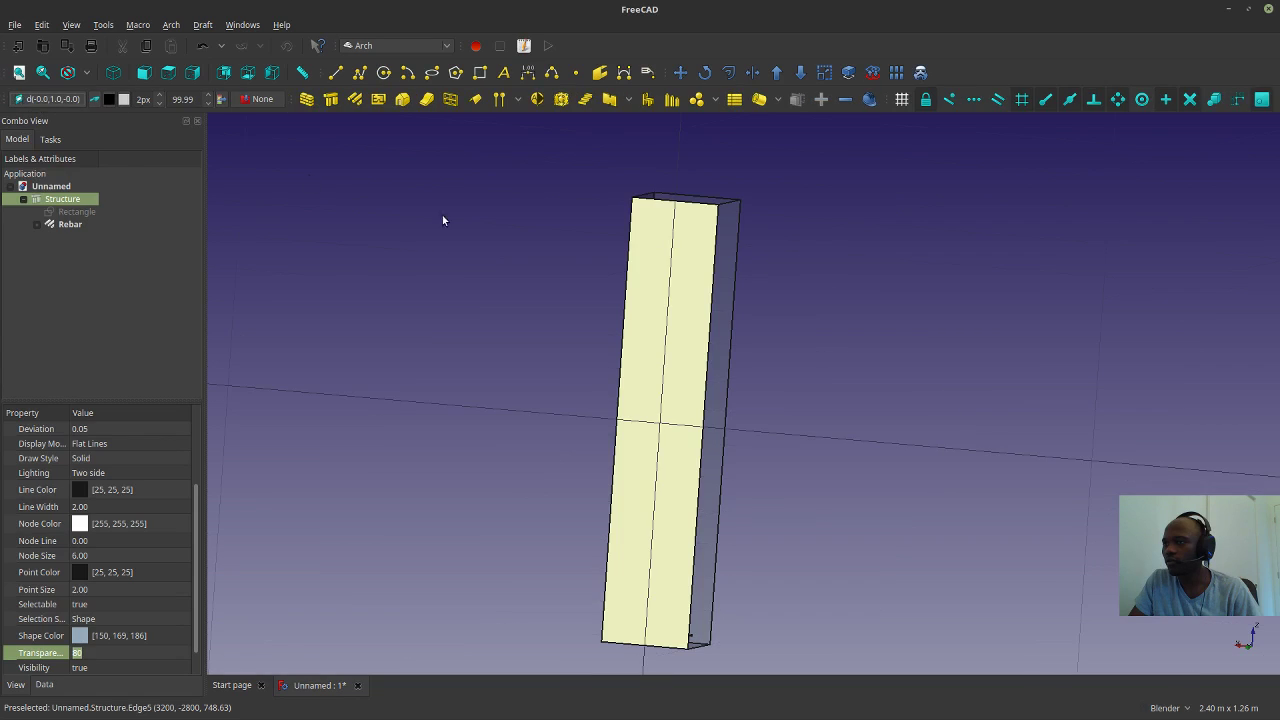
left_click(308, 175)
left_click(690, 307)
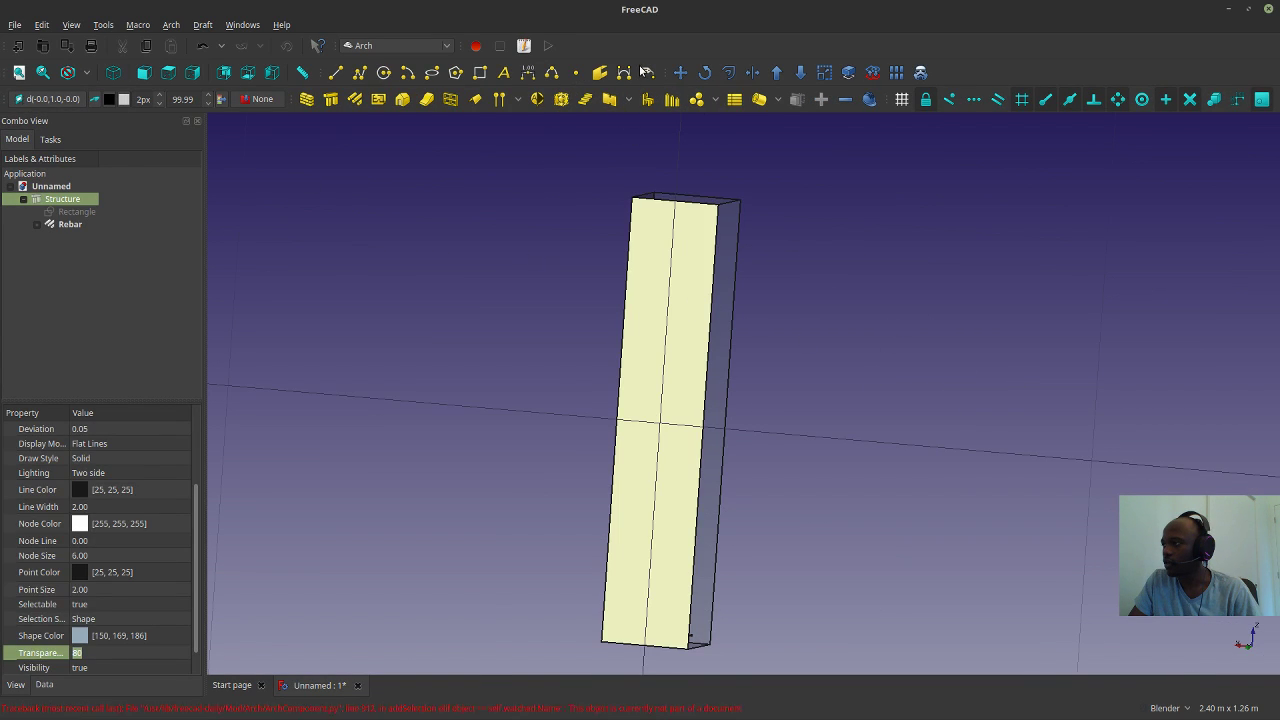
Draw a filled rectangle on the column's tall front face, inset from all four of its edges.
left_click(533, 74)
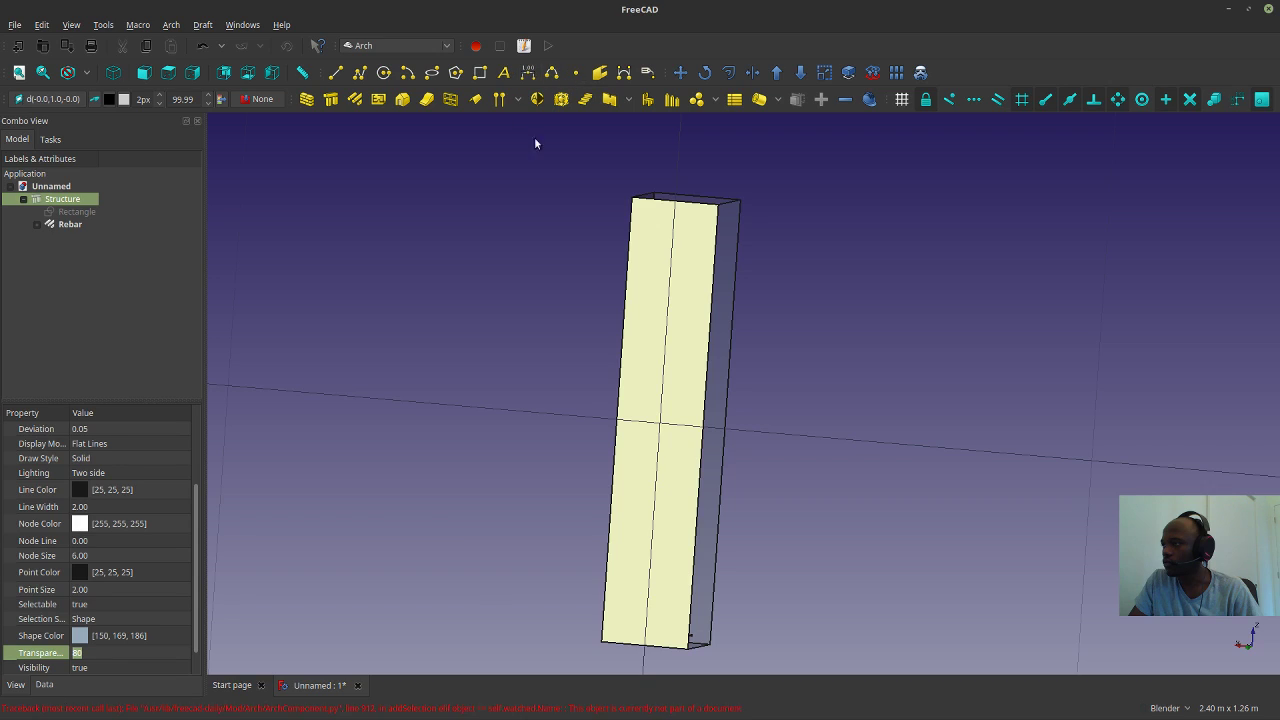
left_click(480, 72)
left_click(648, 229)
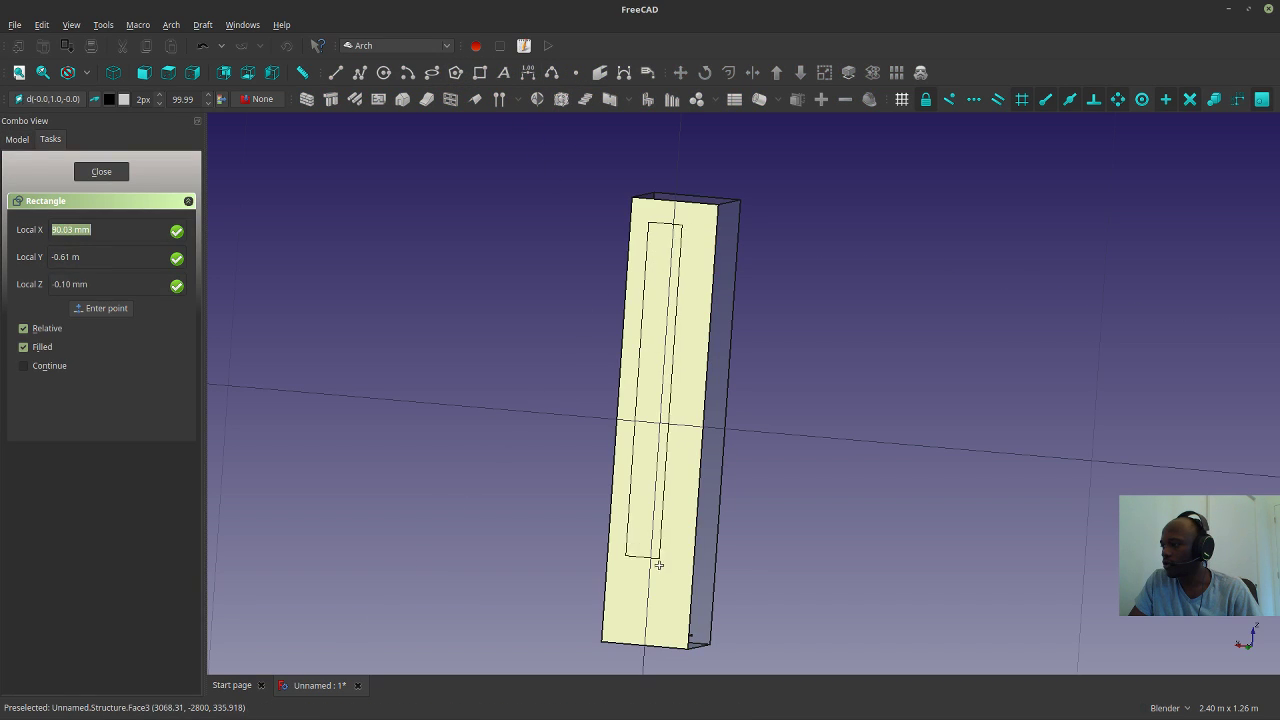
left_click(678, 630)
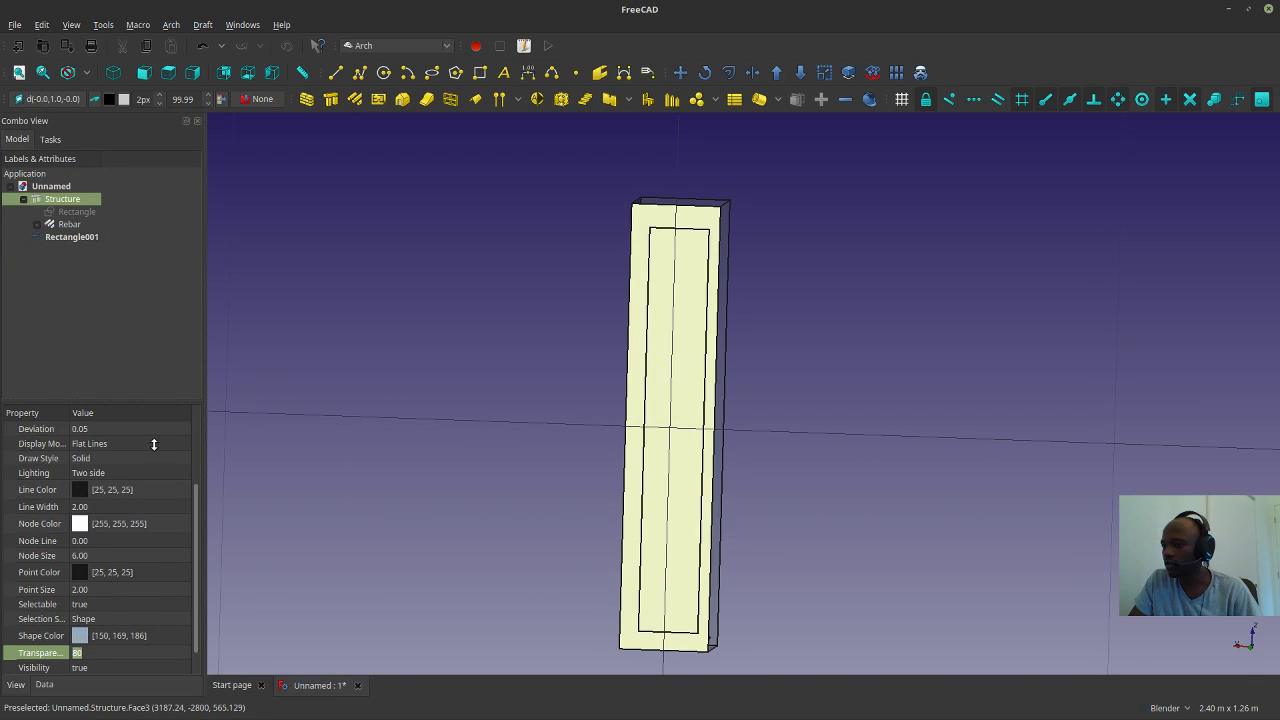
Review the data properties of the column and the rebar, leaving the rebar selected.
left_click(43, 685)
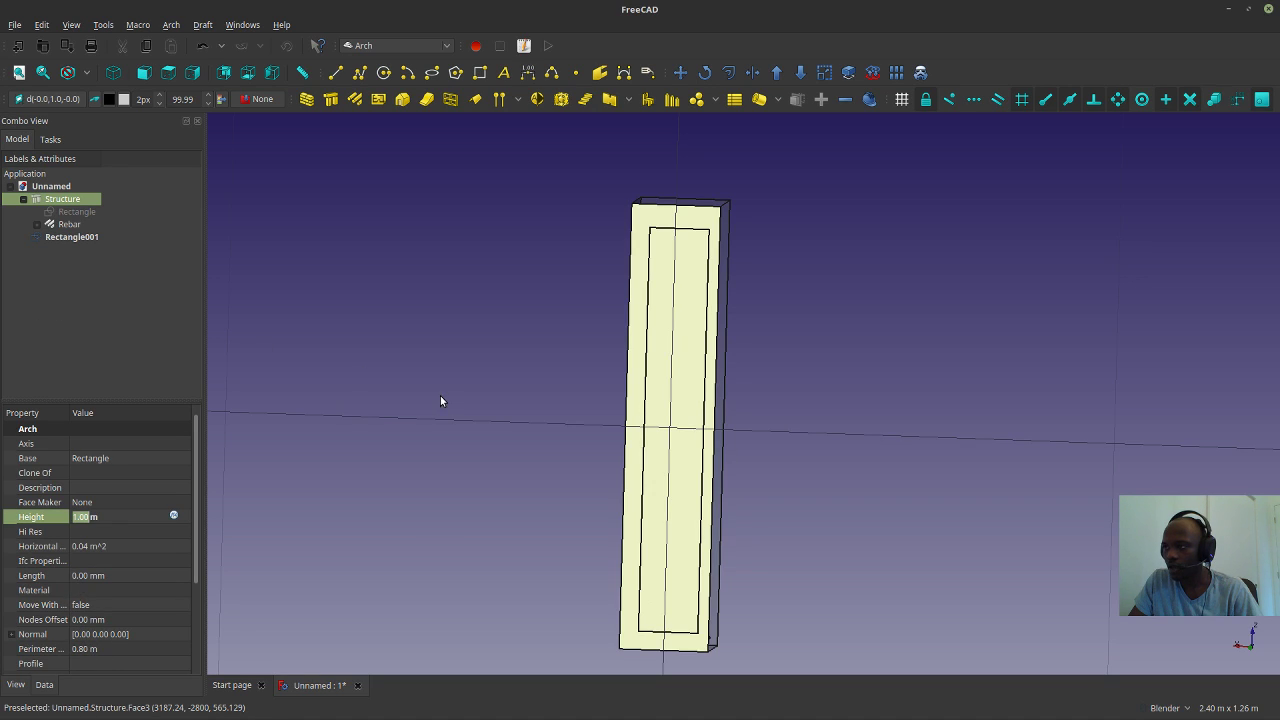
left_click(62, 225)
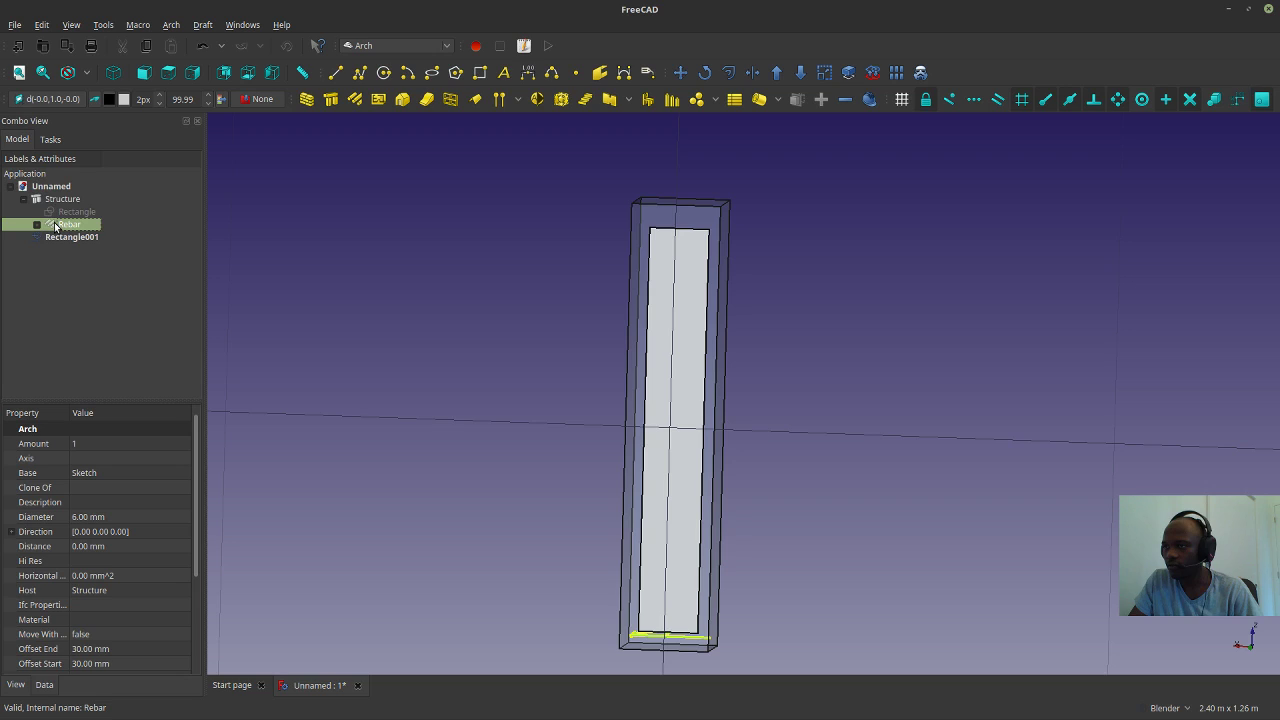
left_click(124, 338)
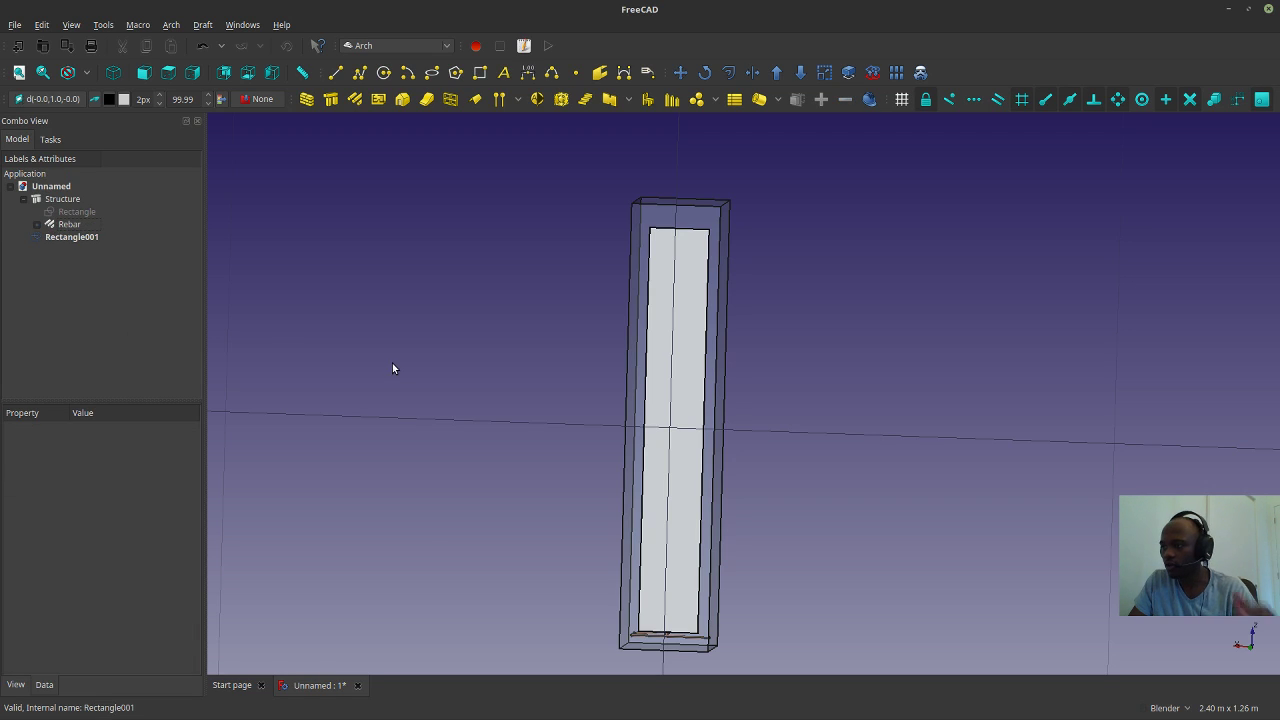
left_click(58, 227)
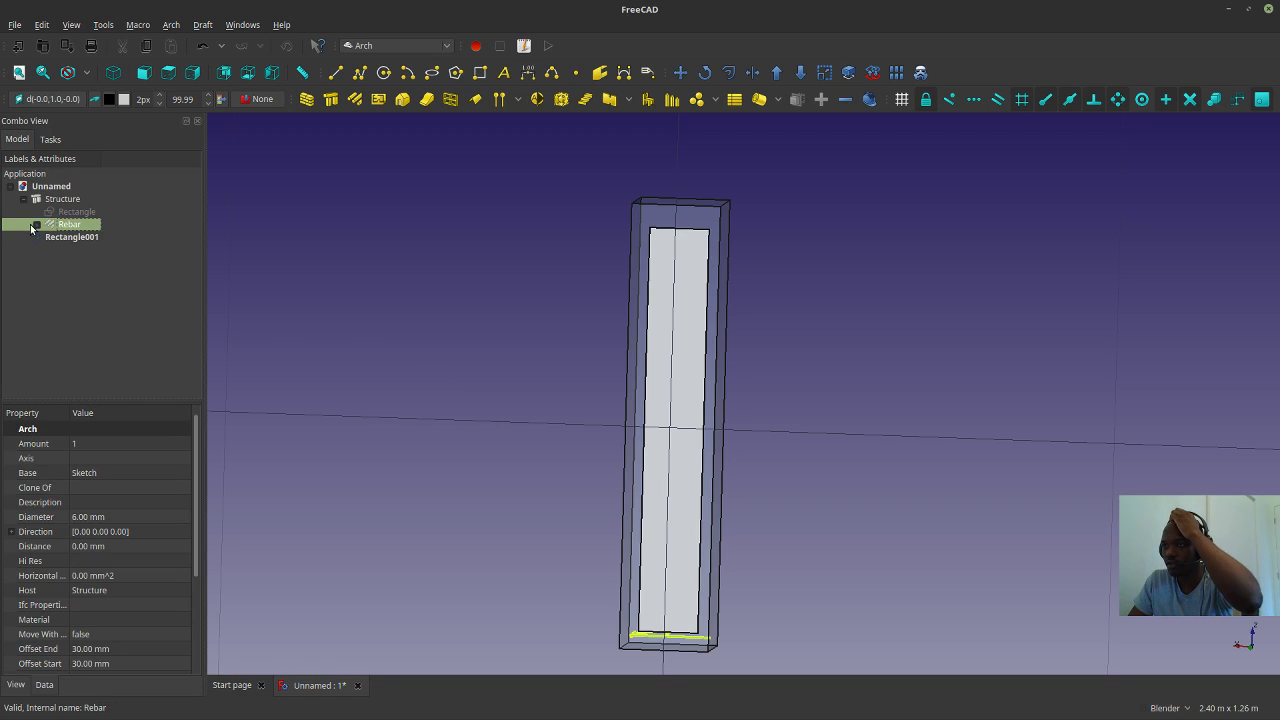
Dismiss the rebar's context options and switch to the Draft workbench.
right_click(63, 229)
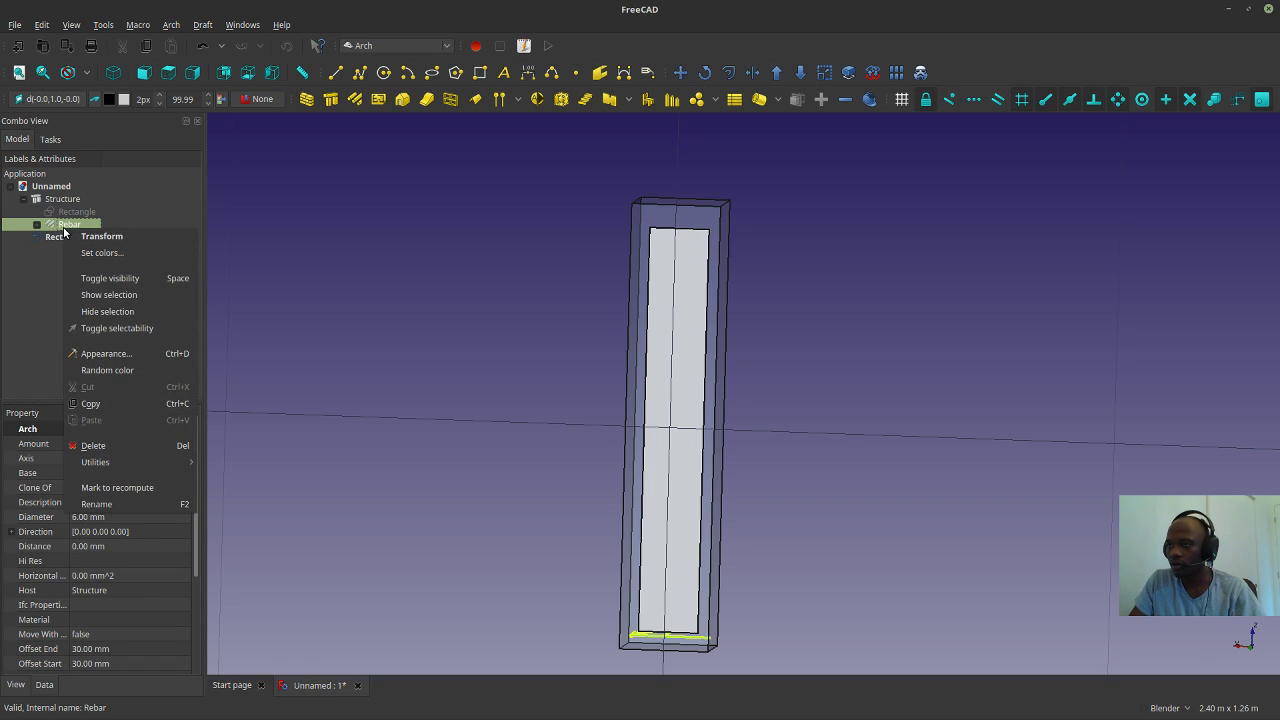
left_click(34, 226)
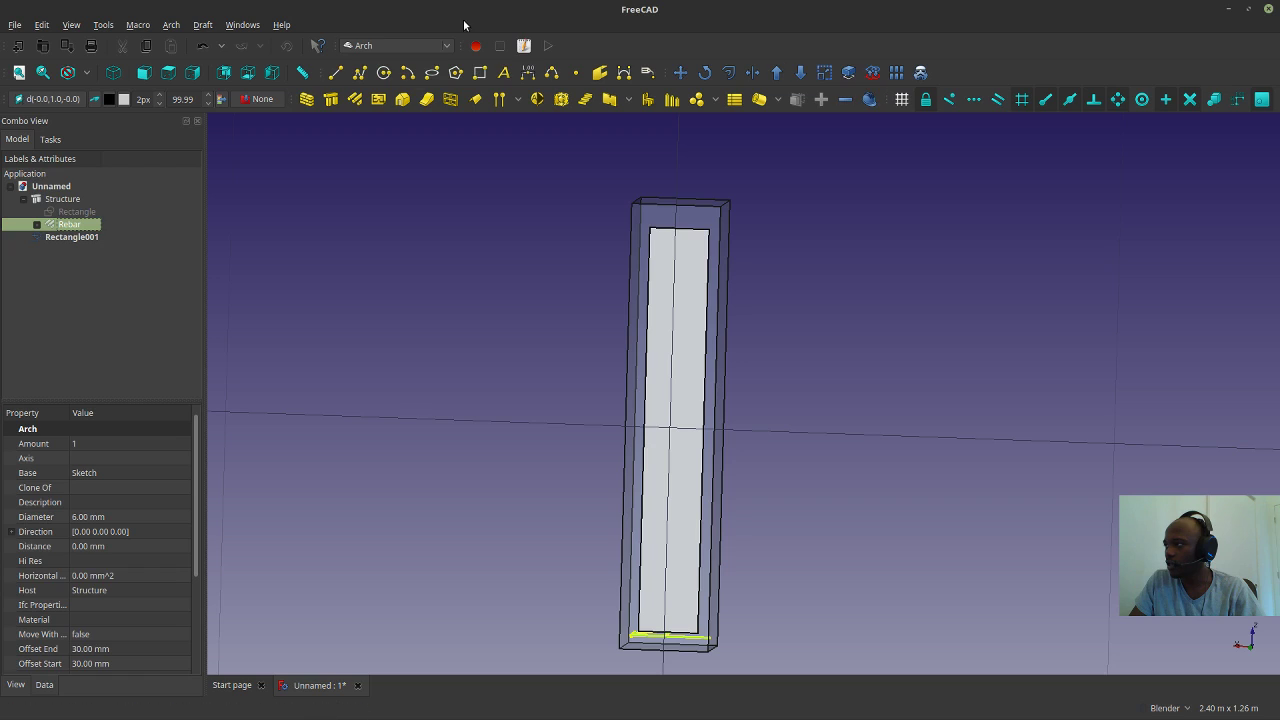
left_click(374, 45)
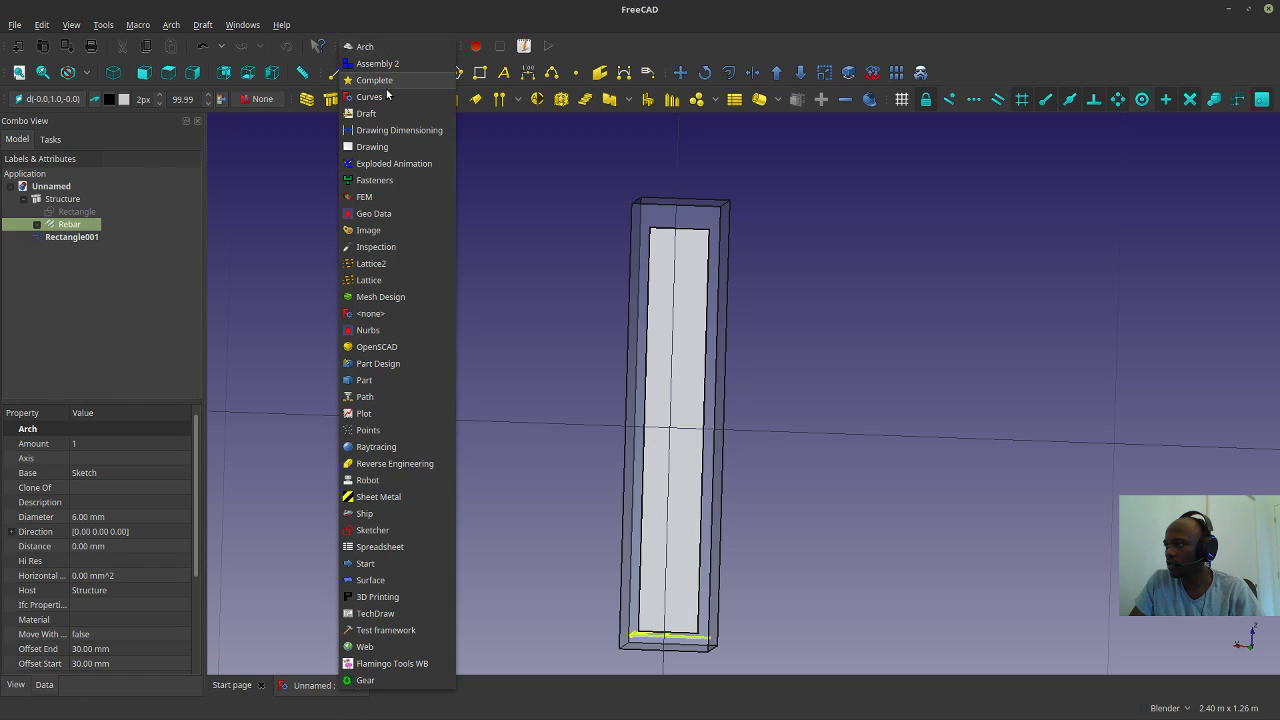
left_click(366, 113)
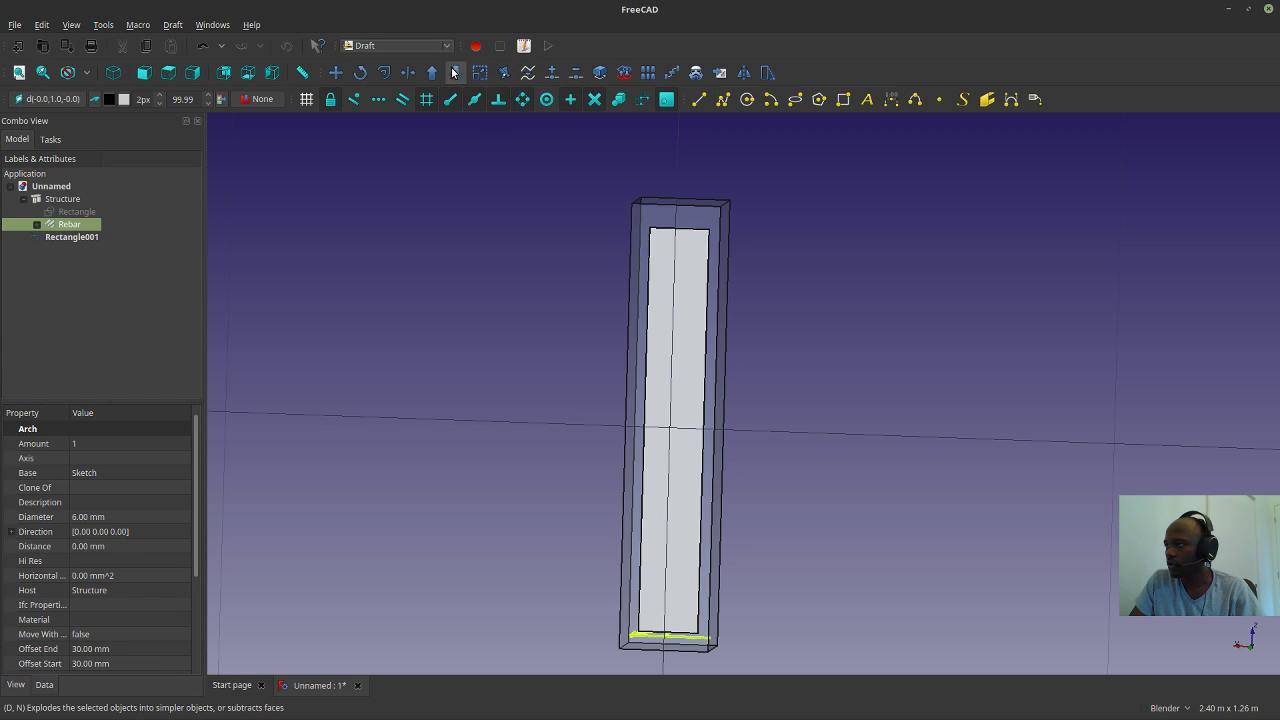
Examine the rebar's shape at the column's base and review its data and view properties.
middle_click_drag(742, 533, 533, 462)
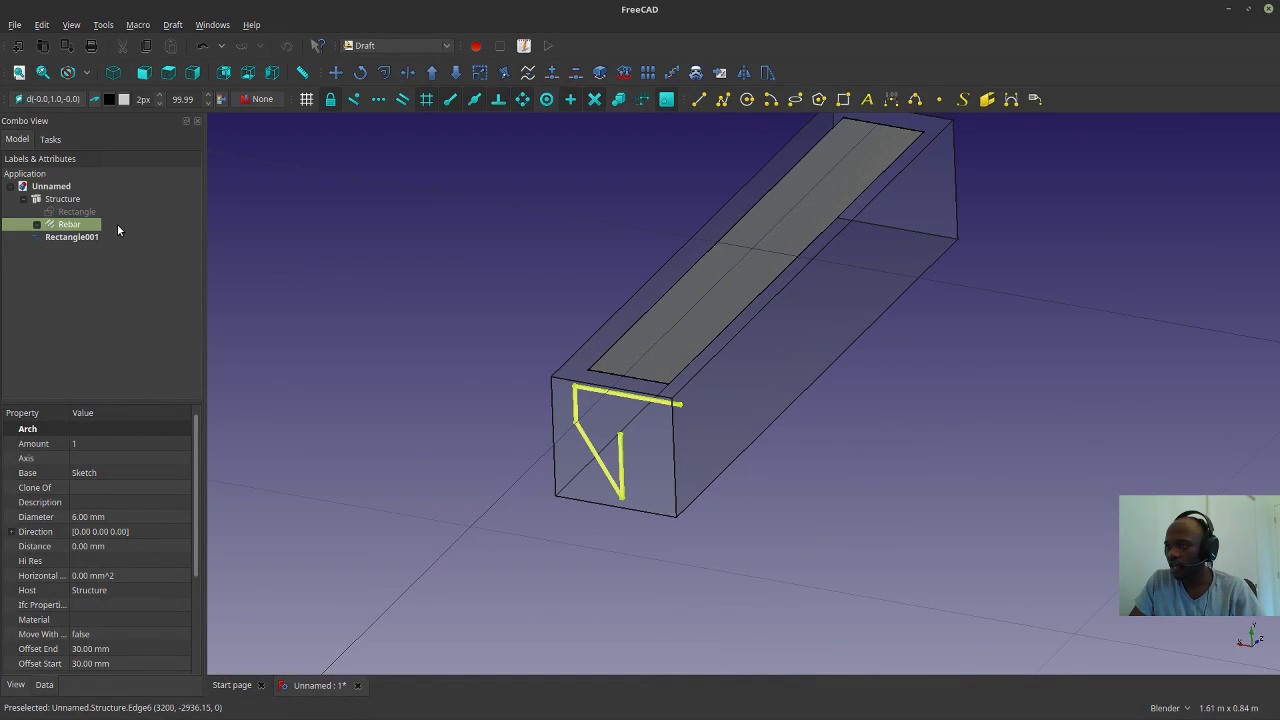
left_click(60, 211)
left_click(61, 223)
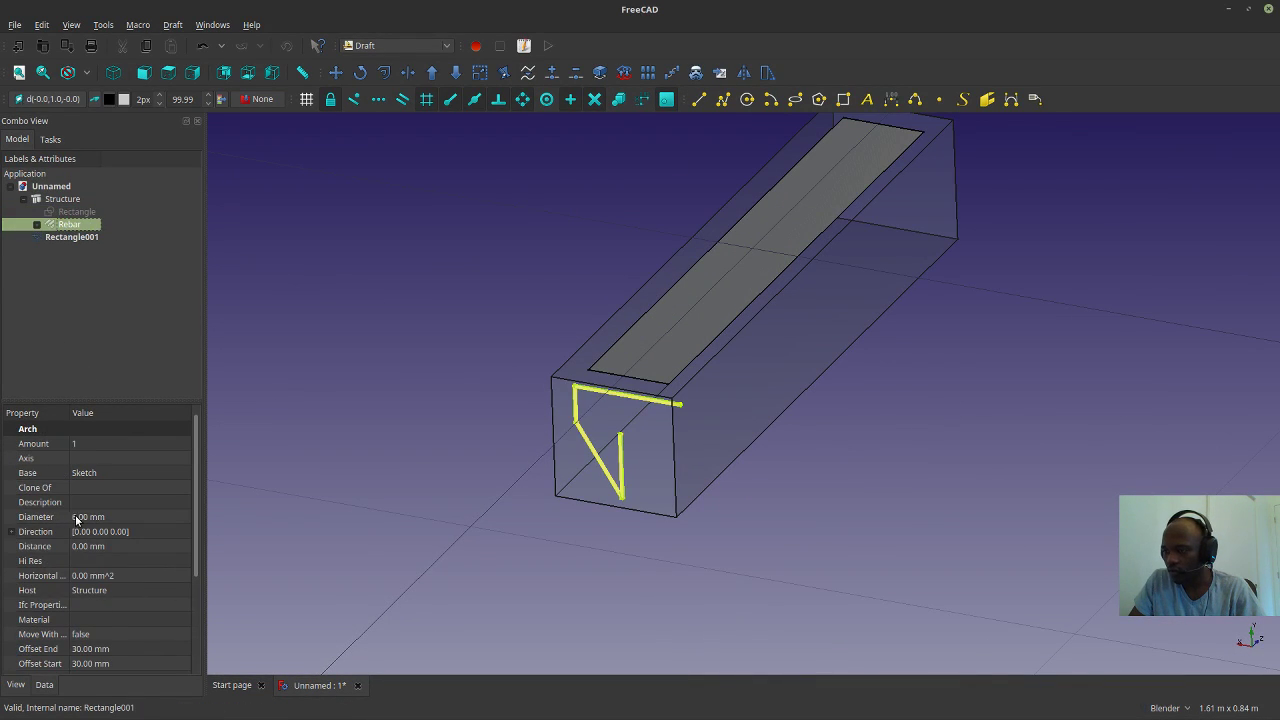
scroll(75, 518, "down", 3)
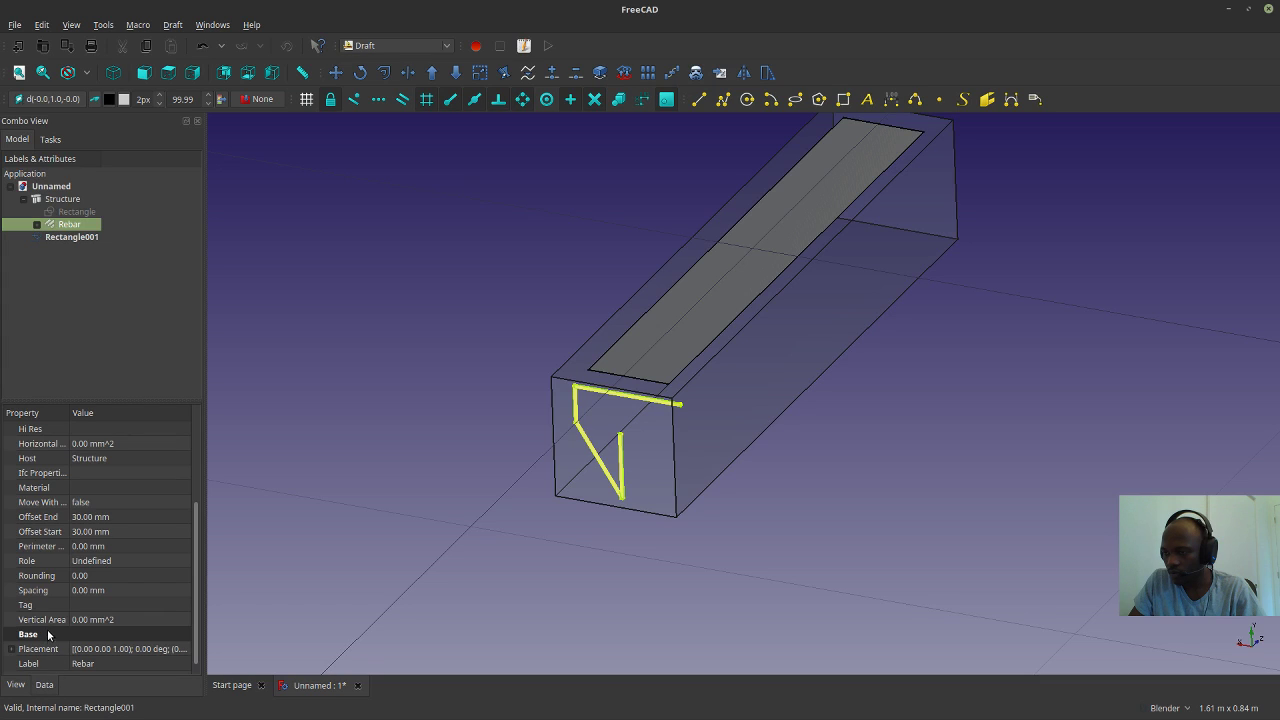
left_click(17, 686)
left_click(42, 690)
Round the corners of the rectangle on the column's front face, trying a 10 mm fillet radius before setting 30 mm.
middle_click_drag(445, 558, 866, 537)
middle_click_drag(690, 450, 642, 432, "shift")
scroll(642, 432, "down", 5)
left_click(68, 237)
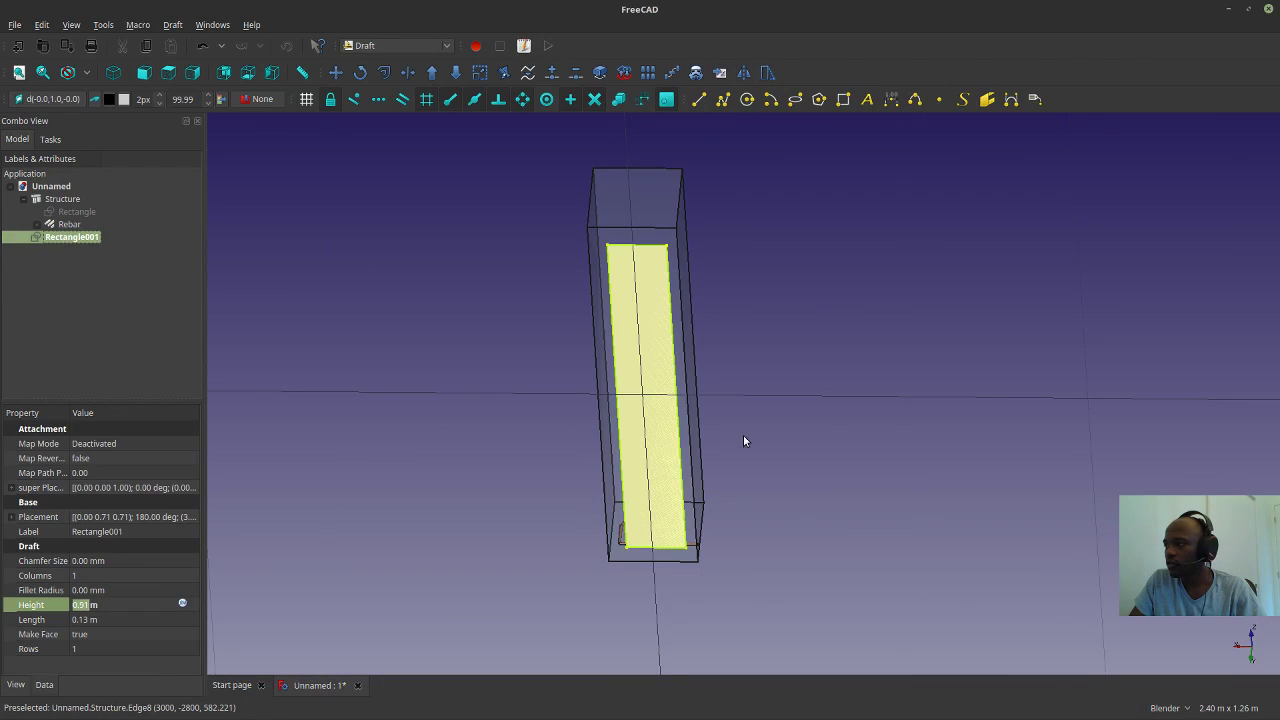
middle_click_drag(802, 450, 770, 456)
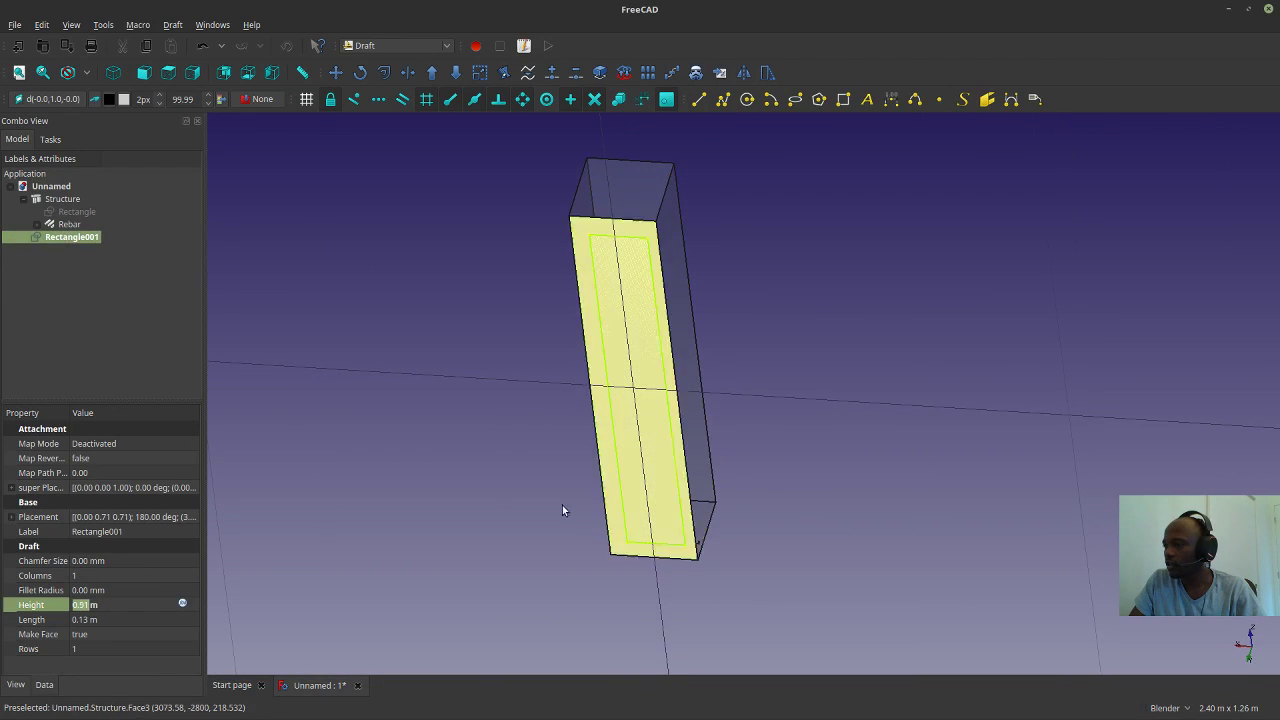
left_click(81, 590)
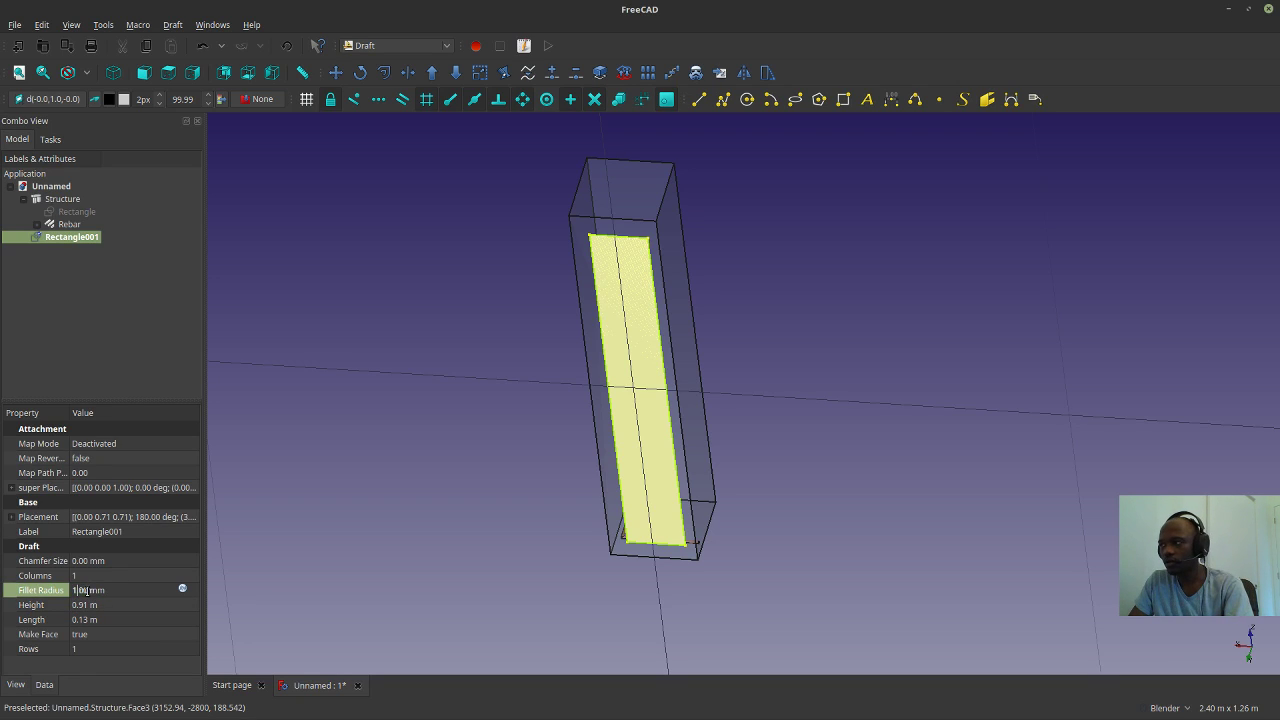
type("1")
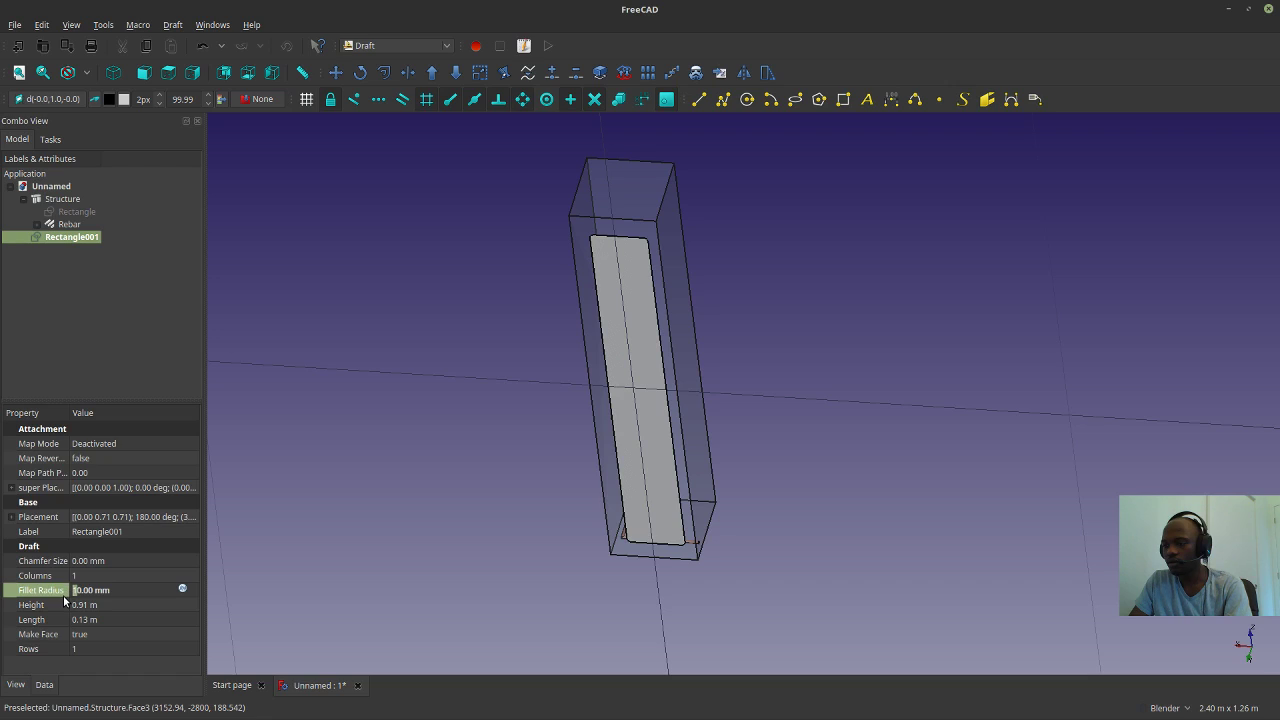
key("Return")
type("3")
middle_click_drag(714, 394, 731, 397)
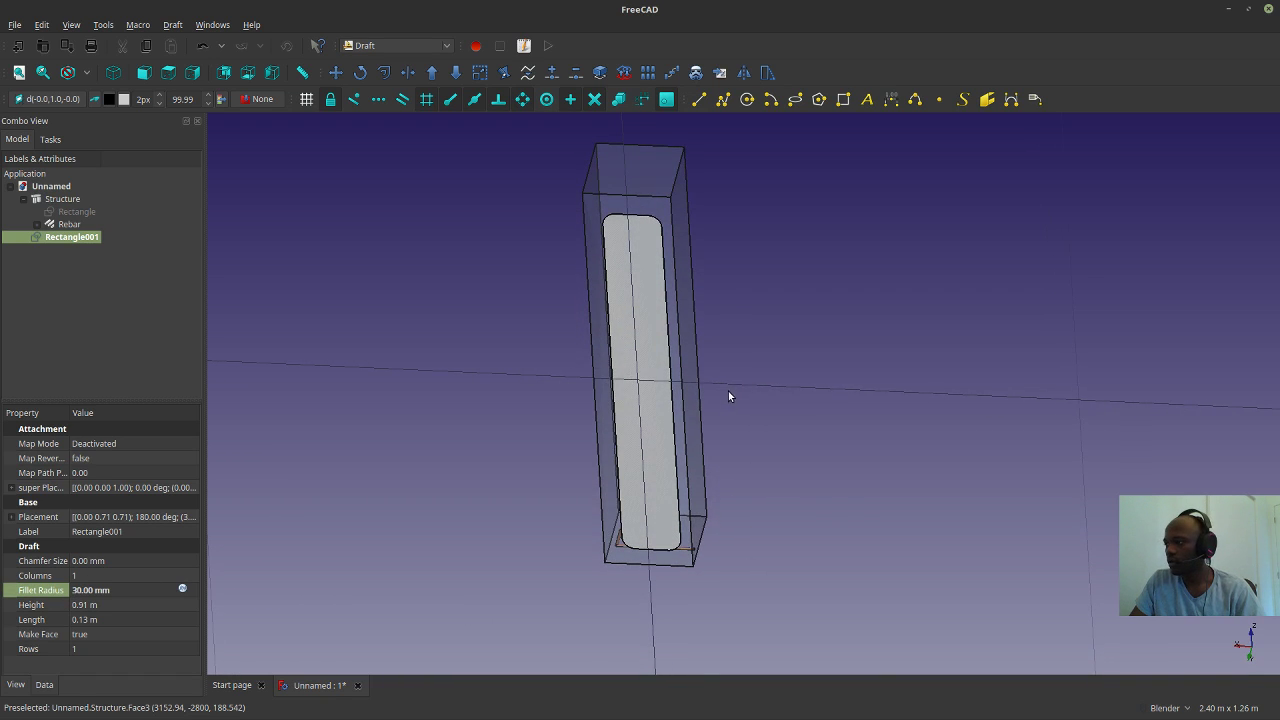
scroll(691, 514, "up", 5)
scroll(694, 570, "down", 4)
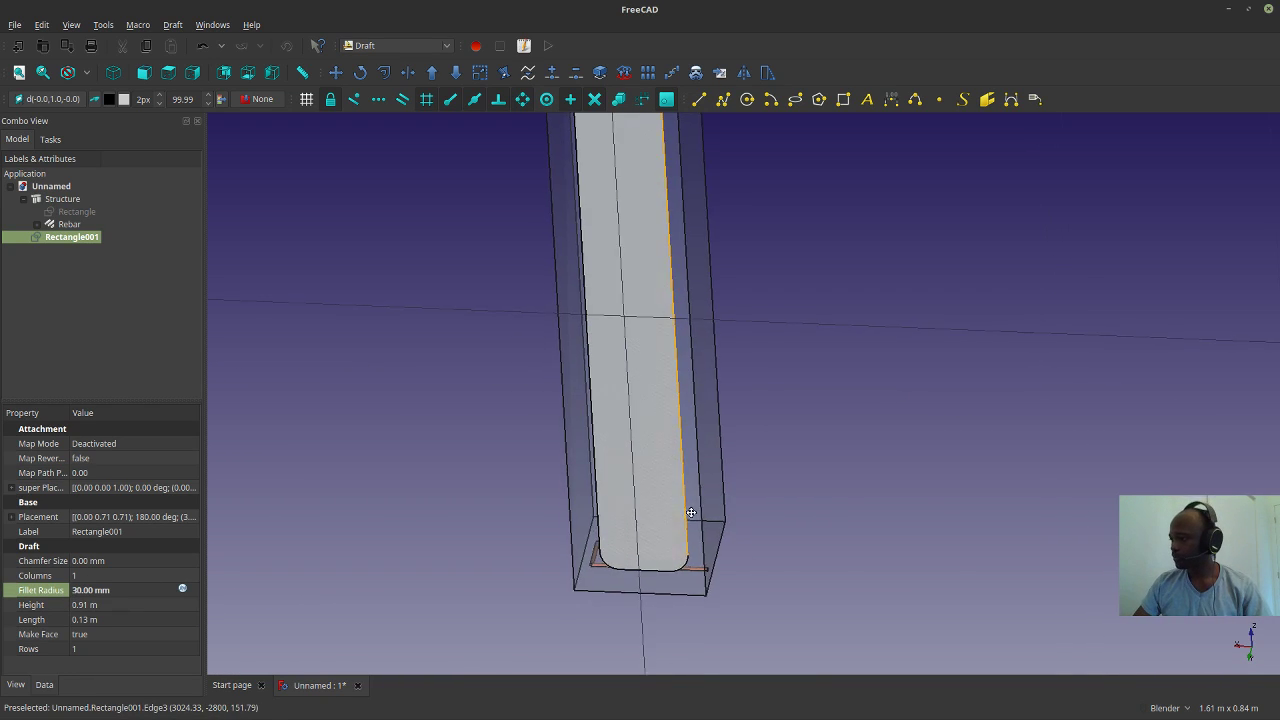
Select the rounded rectangle on the column's front face and open its Make Face property for editing.
left_click(69, 224)
left_click(71, 237)
middle_click_drag(538, 337, 770, 389)
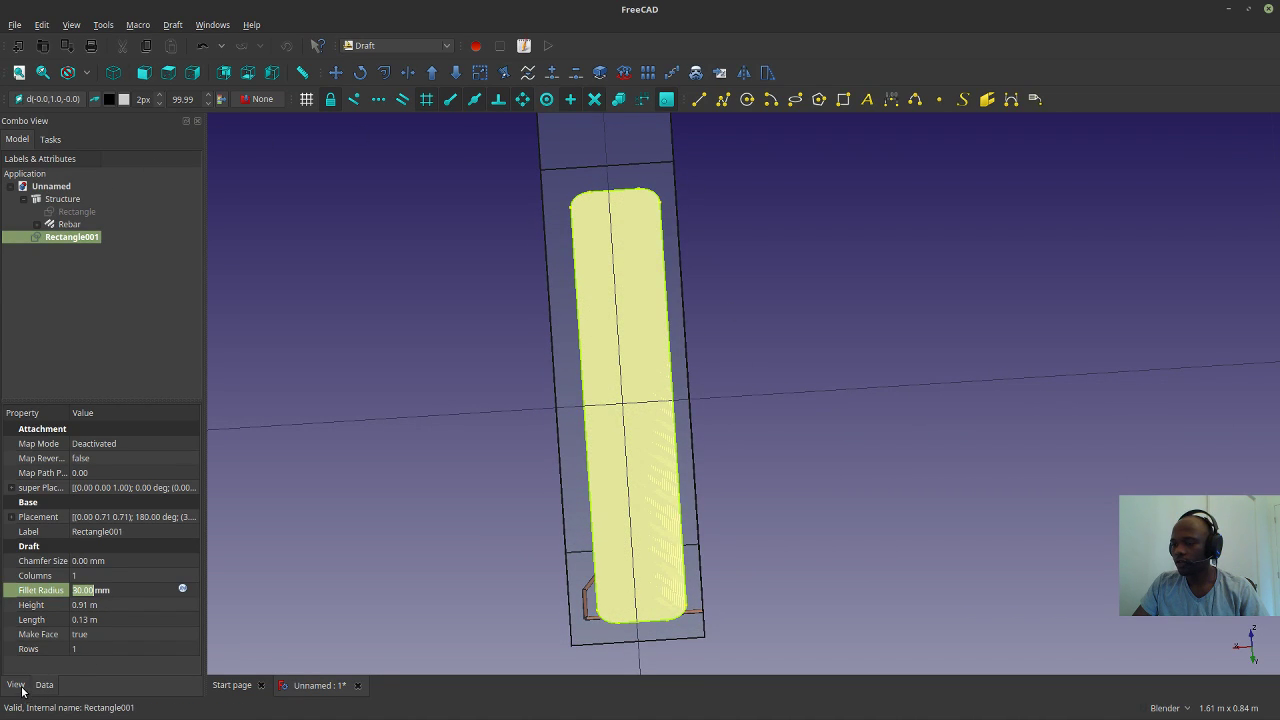
left_click(97, 636)
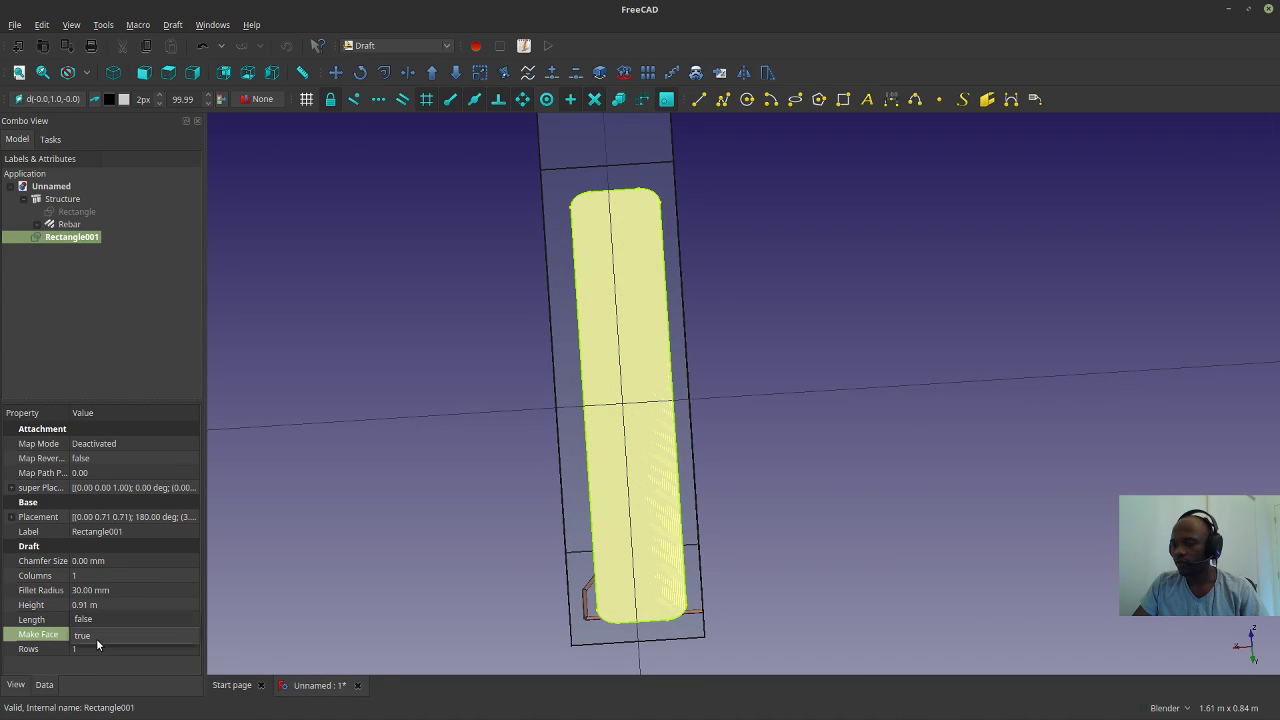
Set Make Face to false for the rounded rectangle on the column's front face.
left_click(330, 505)
middle_click_drag(642, 571, 769, 340)
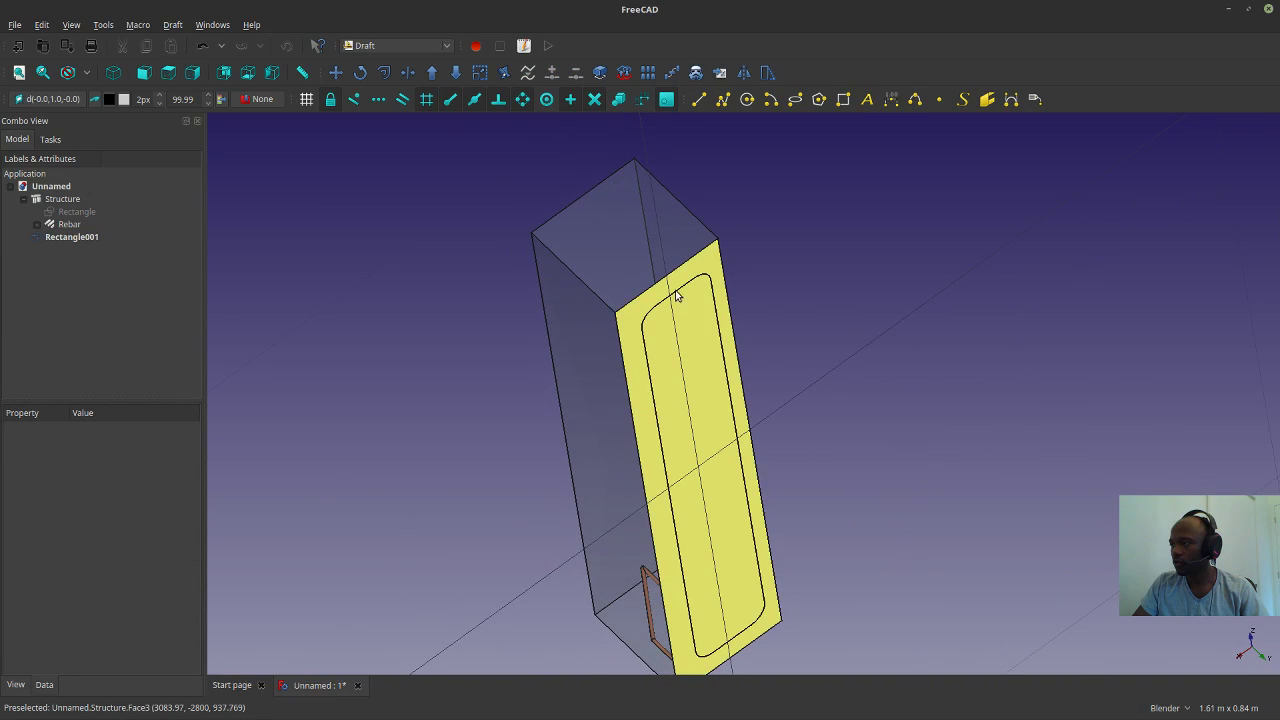
left_click(655, 397)
middle_click_drag(655, 397, 817, 416)
scroll(717, 231, "up", 4)
middle_click_drag(717, 231, 754, 307, "shift")
scroll(754, 307, "down", 2)
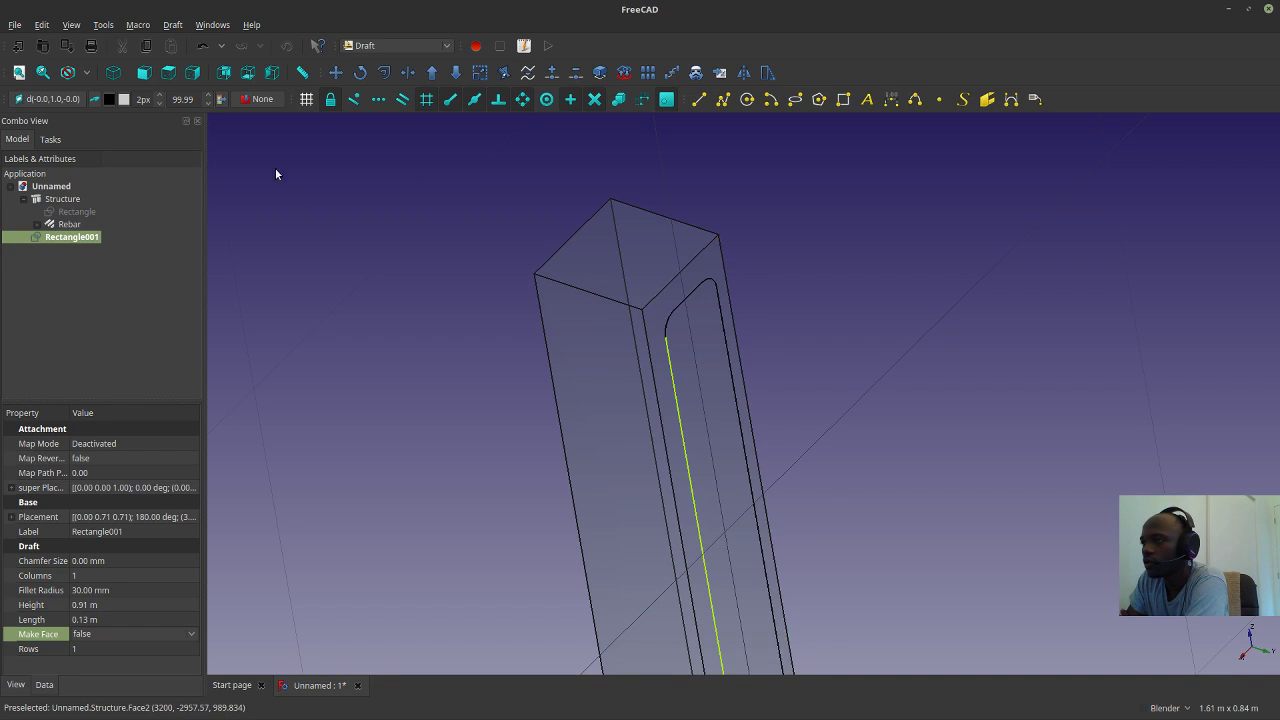
scroll(594, 337, "down", 2)
Create a sketch on the column's face that carries the rounded rectangle, using the FlatFace attachment method.
left_click(690, 450)
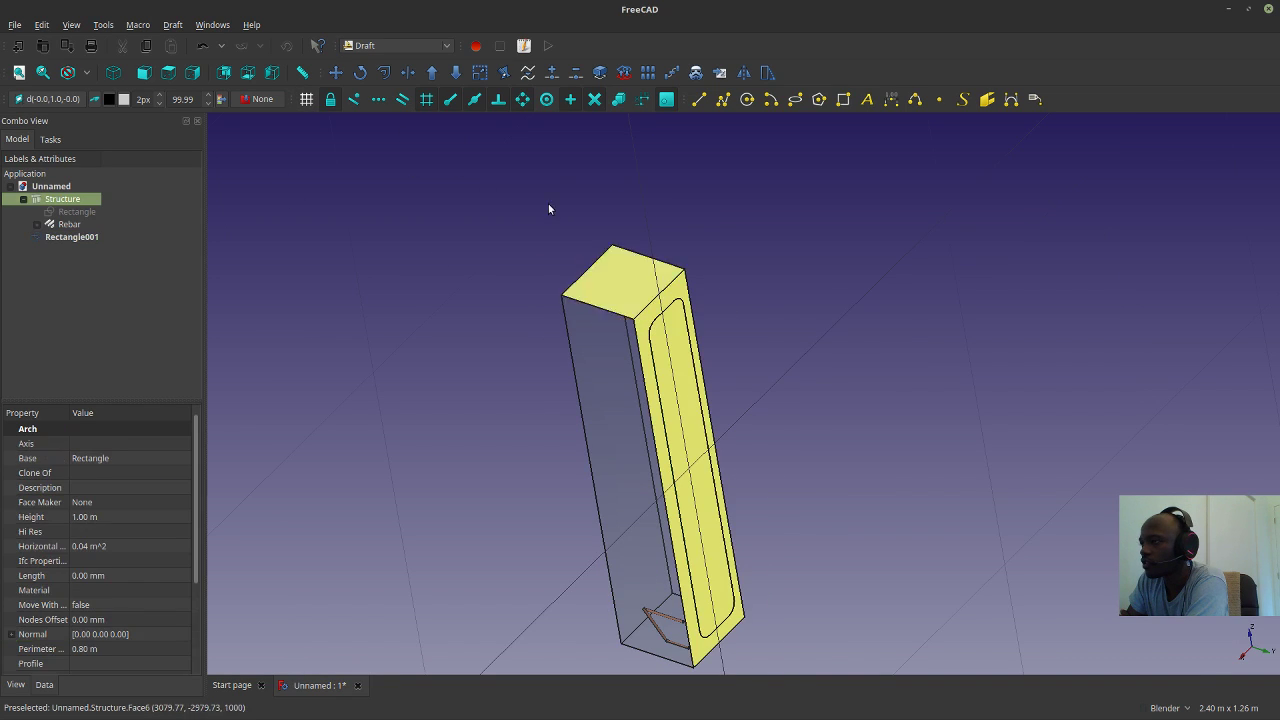
left_click(419, 46)
left_click(366, 10)
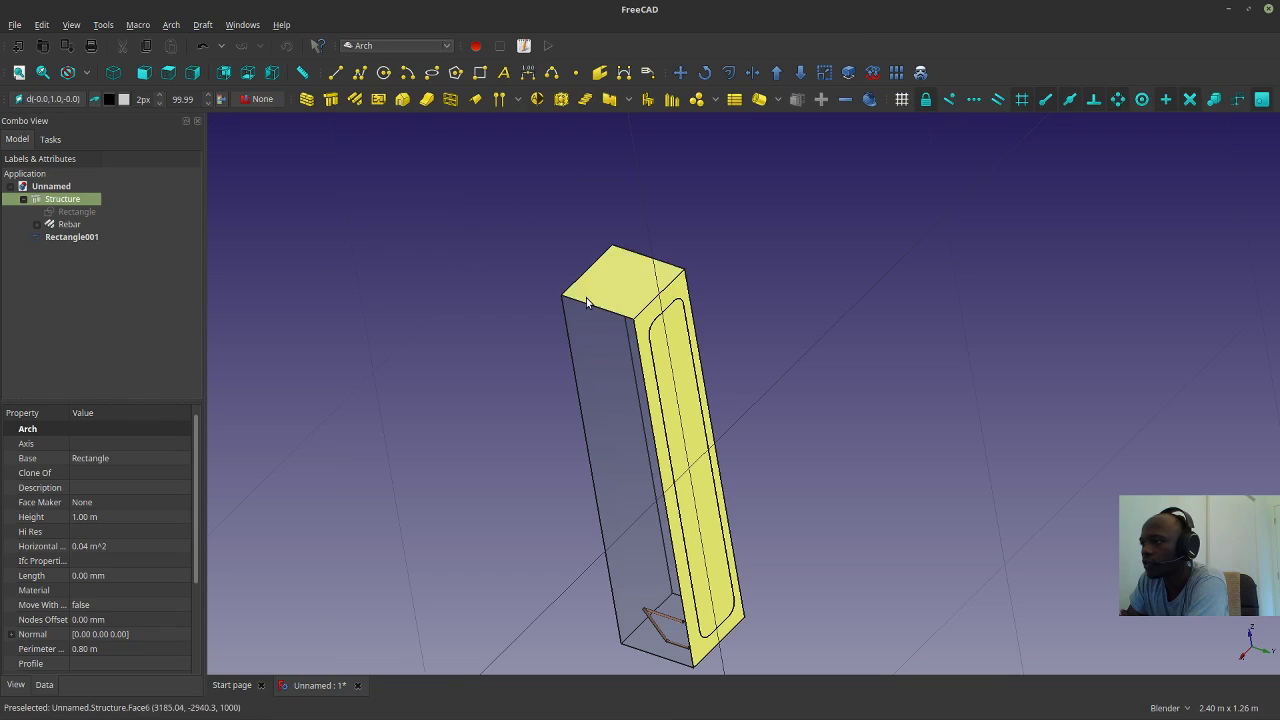
left_click(479, 316)
left_click(652, 340)
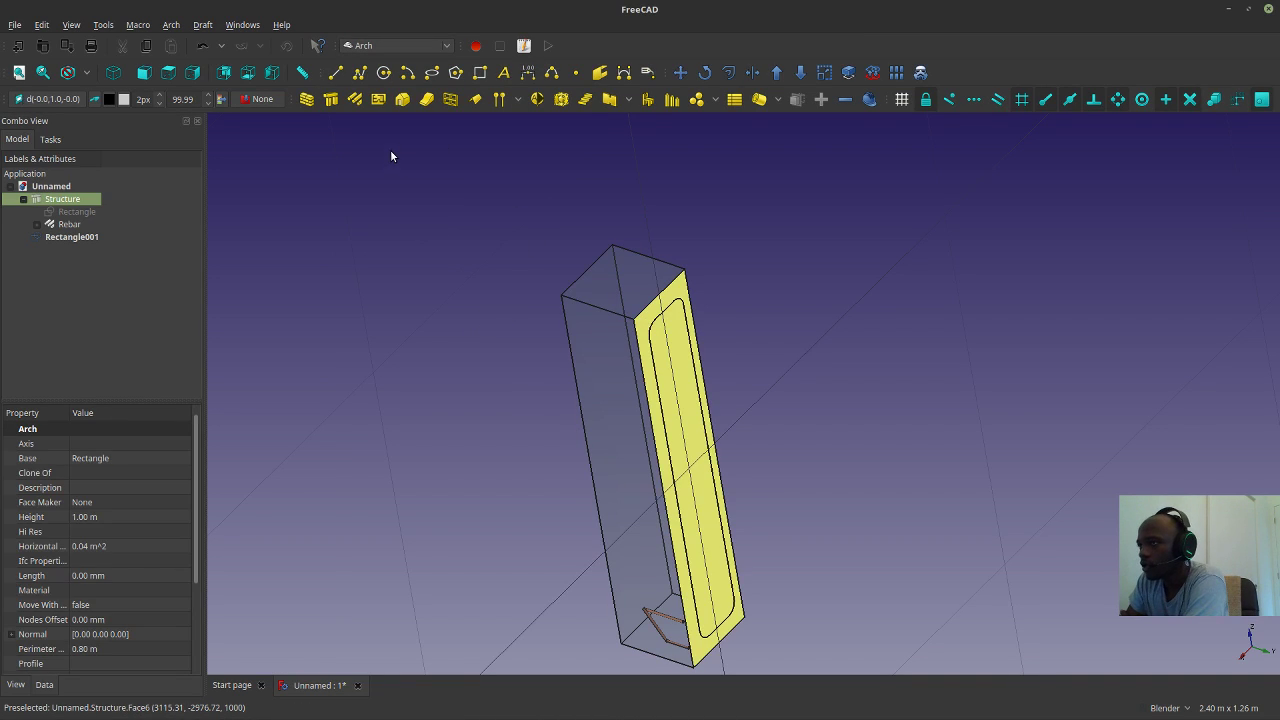
left_click(352, 100)
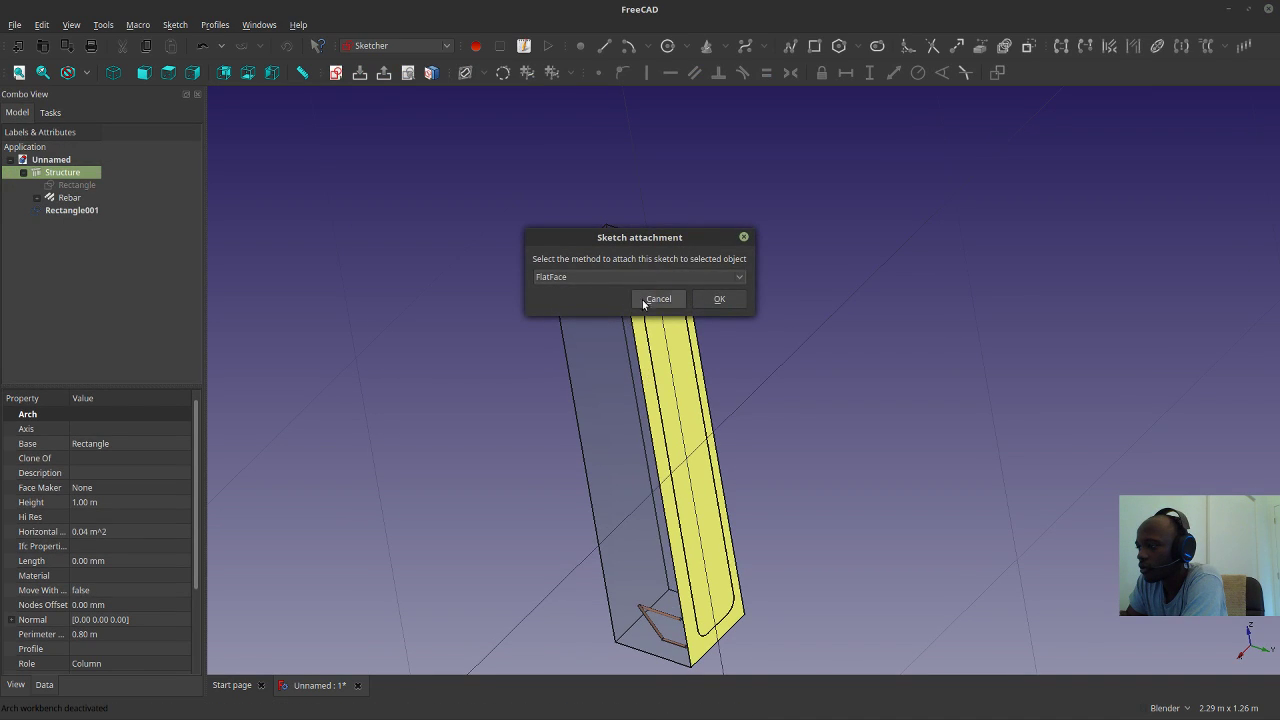
left_click(716, 301)
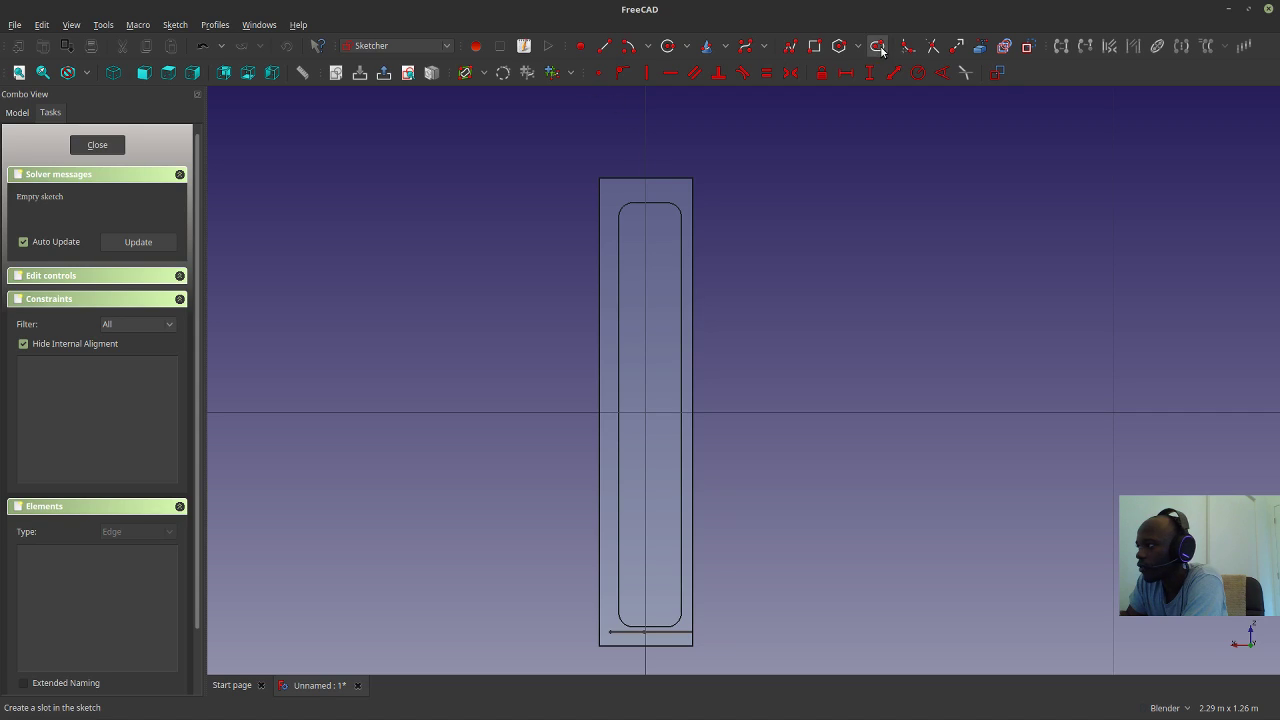
Link the rounded rectangle's top edge, both upper corner arcs and both long sides into the sketch as external geometry.
left_click(980, 47)
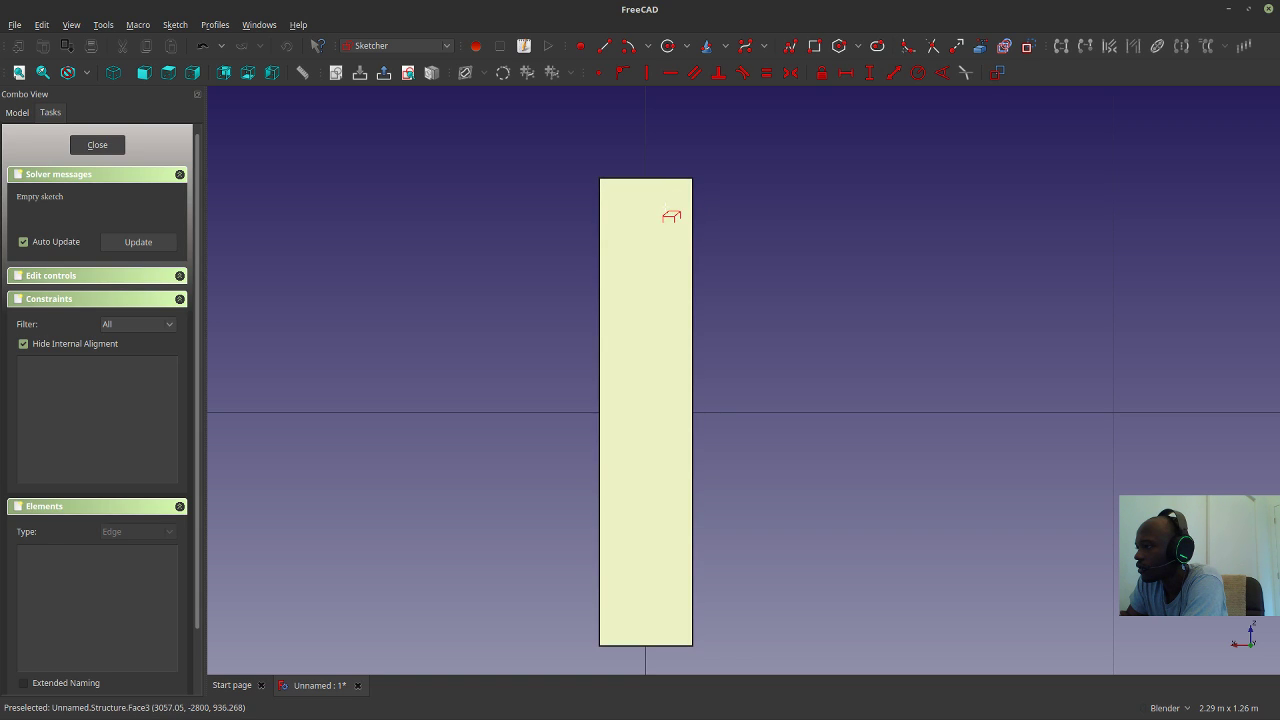
middle_click_drag(680, 236, 668, 243)
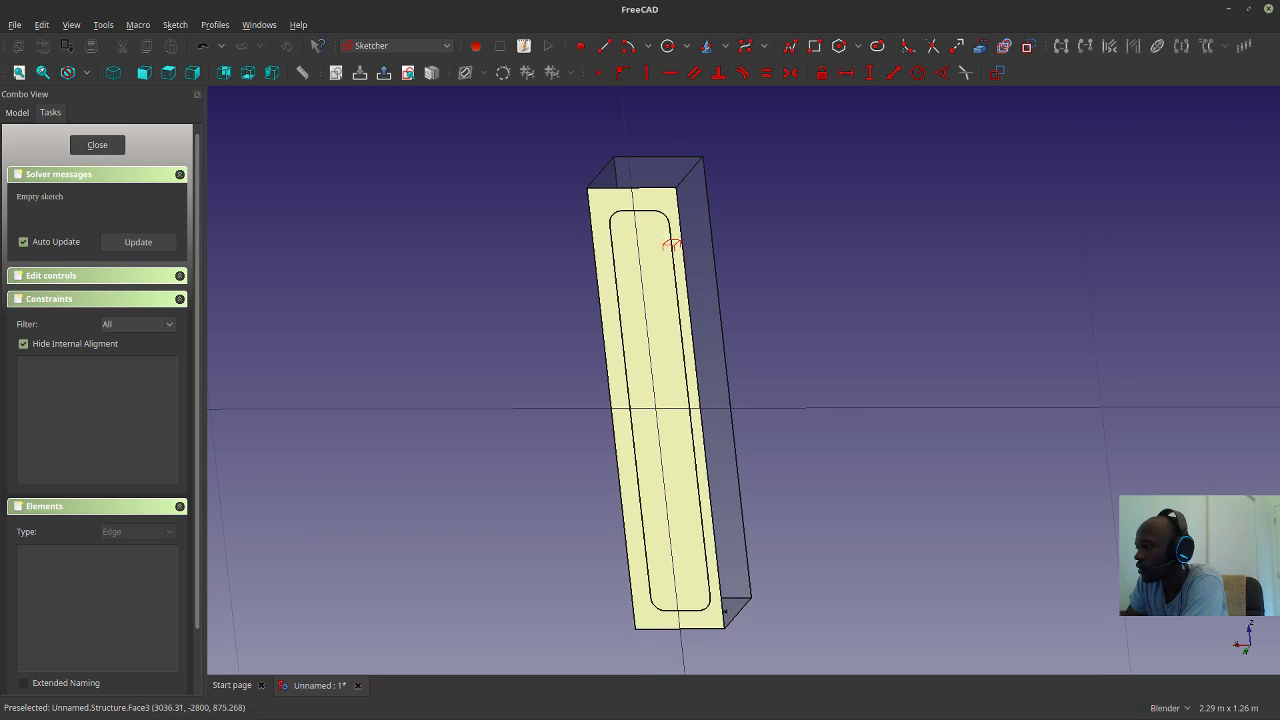
left_click(641, 214)
left_click(612, 222)
left_click(613, 248)
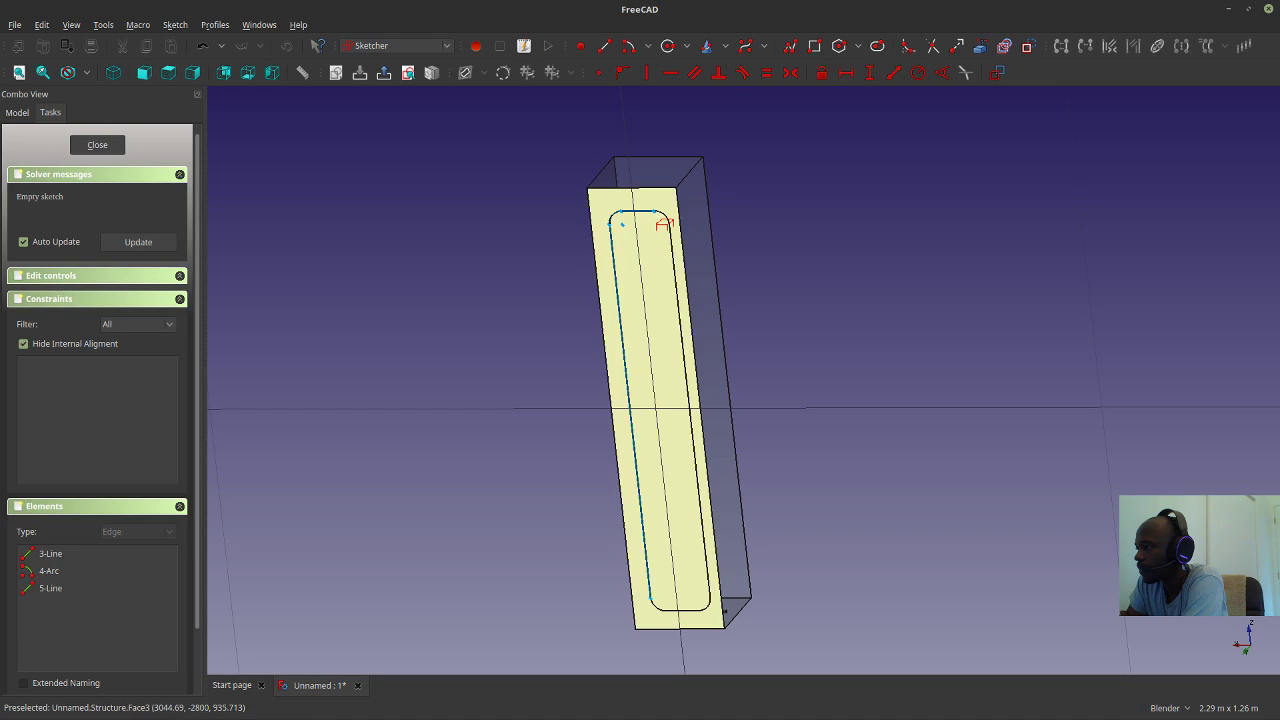
left_click(664, 217)
left_click(670, 253)
Link the rounded rectangle's bottom edge and both lower corner arcs into the sketch as external geometry.
scroll(703, 605, "up", 5)
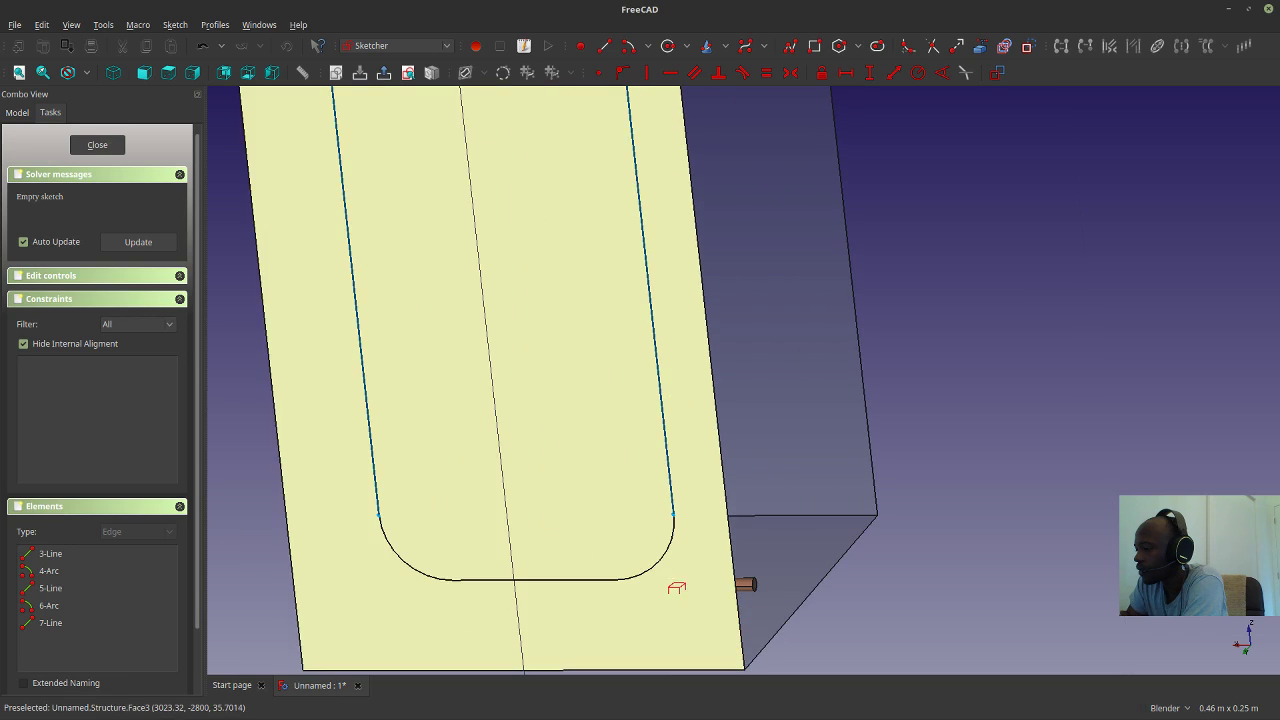
left_click(655, 558)
left_click(578, 580)
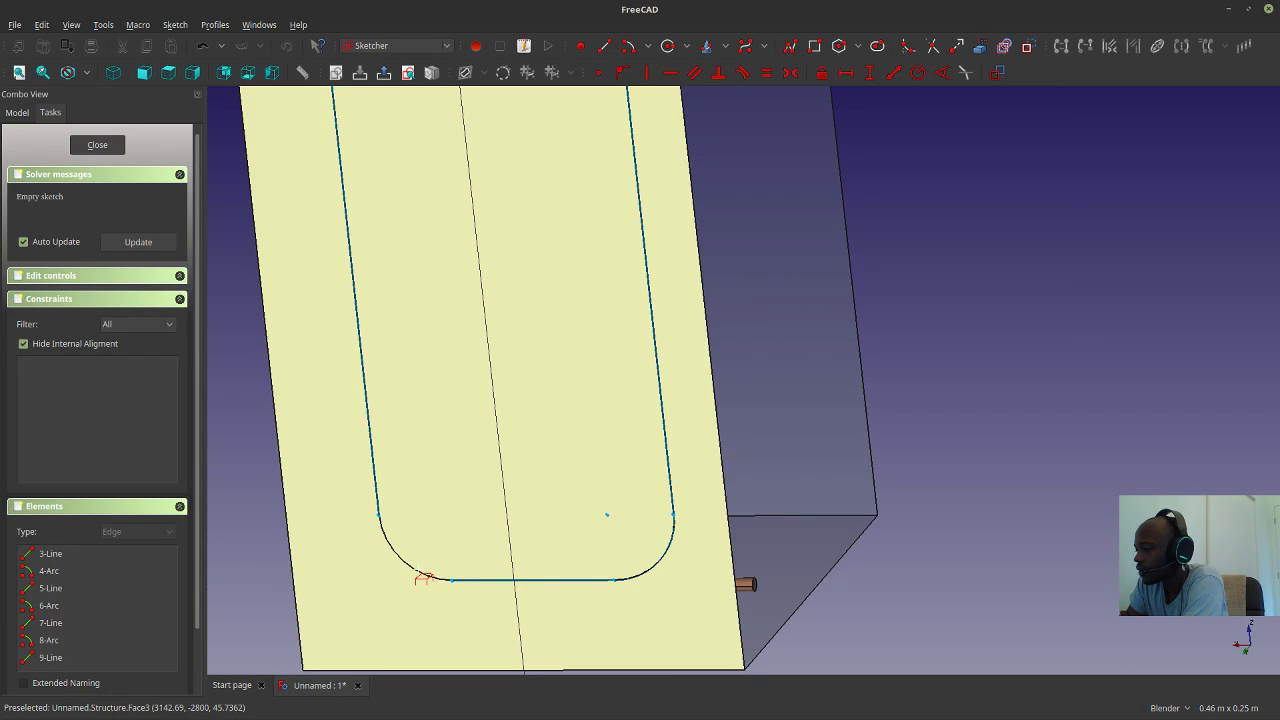
scroll(611, 491, "down", 10)
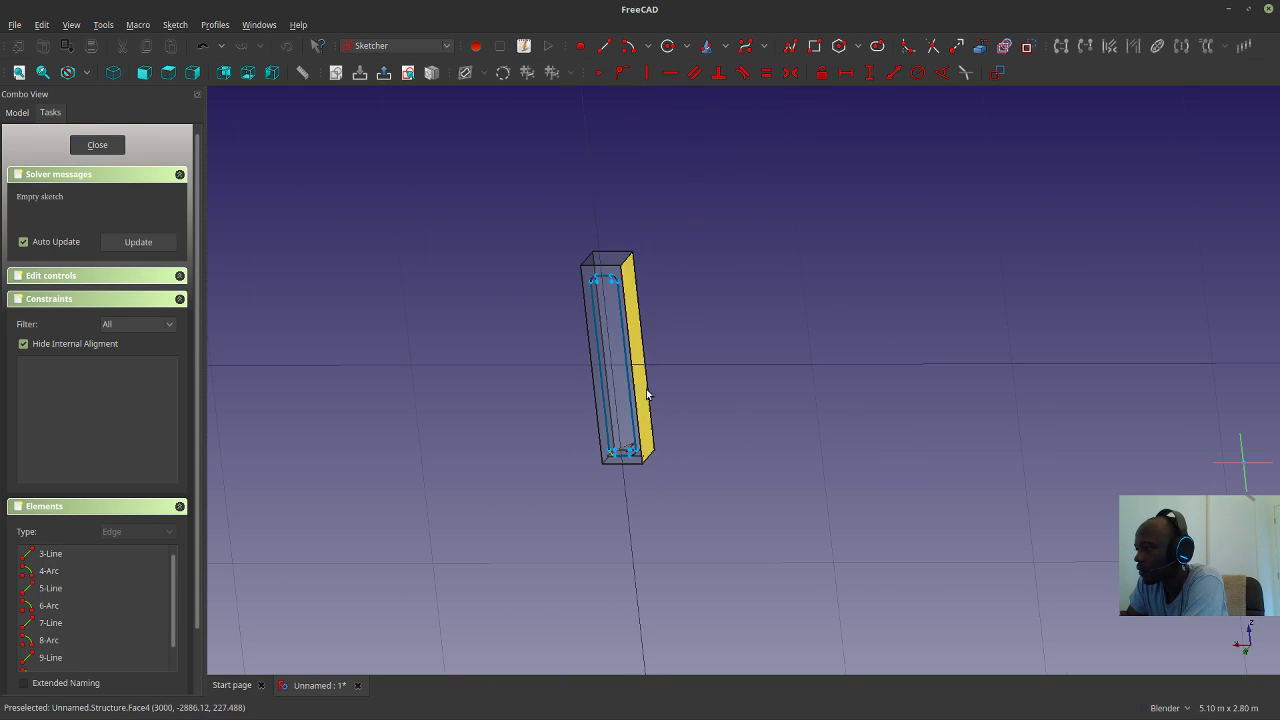
scroll(634, 323, "up", 3)
middle_click_drag(634, 323, 699, 344)
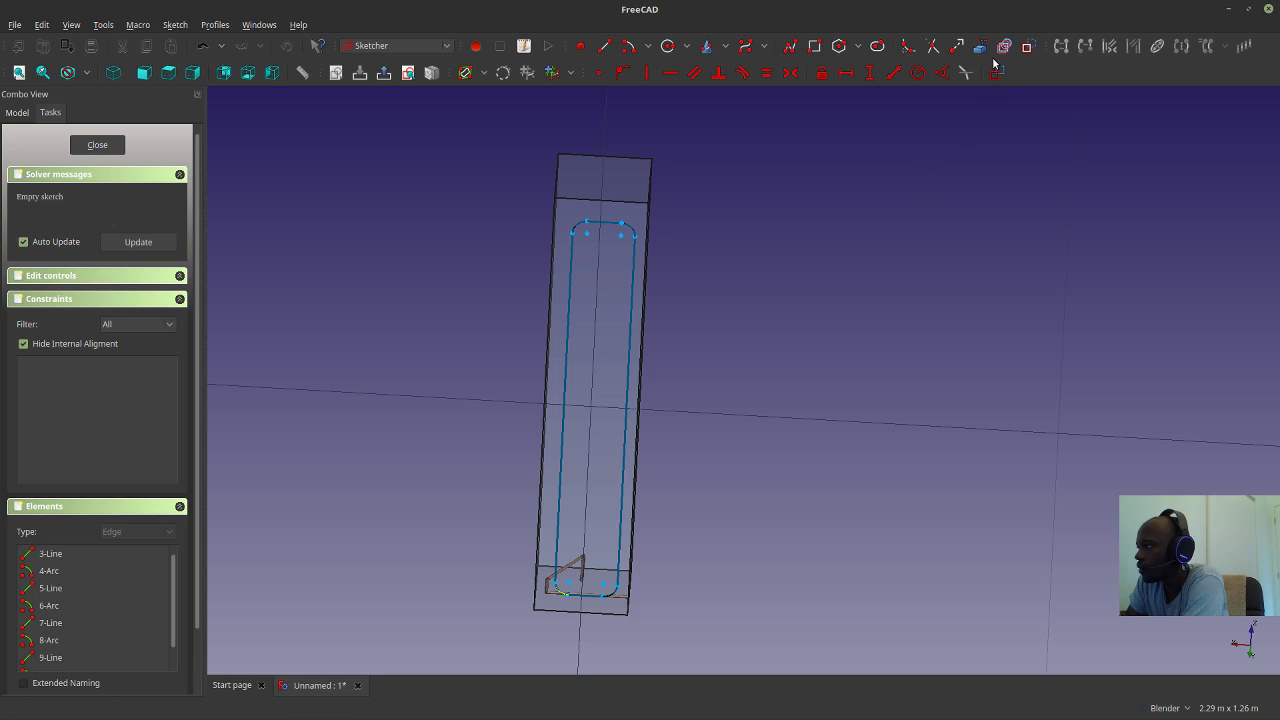
Try to toggle construction mode for all the linked external lines and arcs, from 3-Line to 10-Arc.
scroll(100, 580, "down", 2)
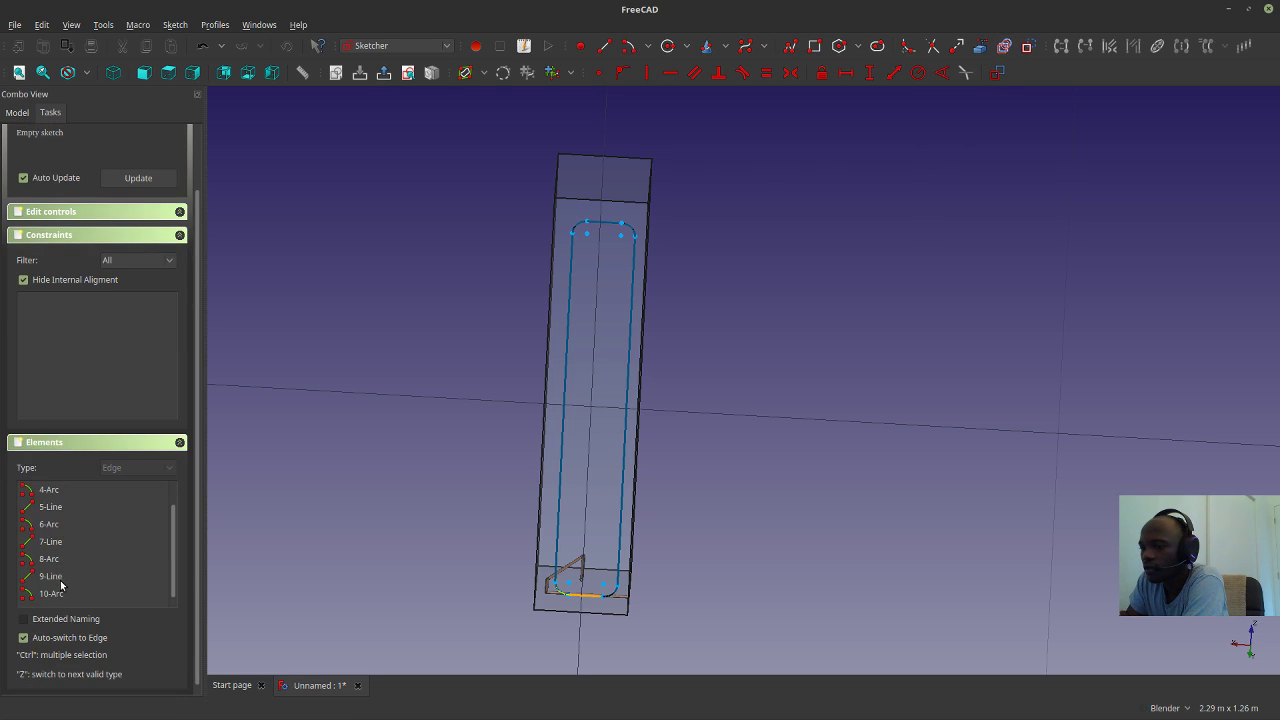
left_click(55, 595)
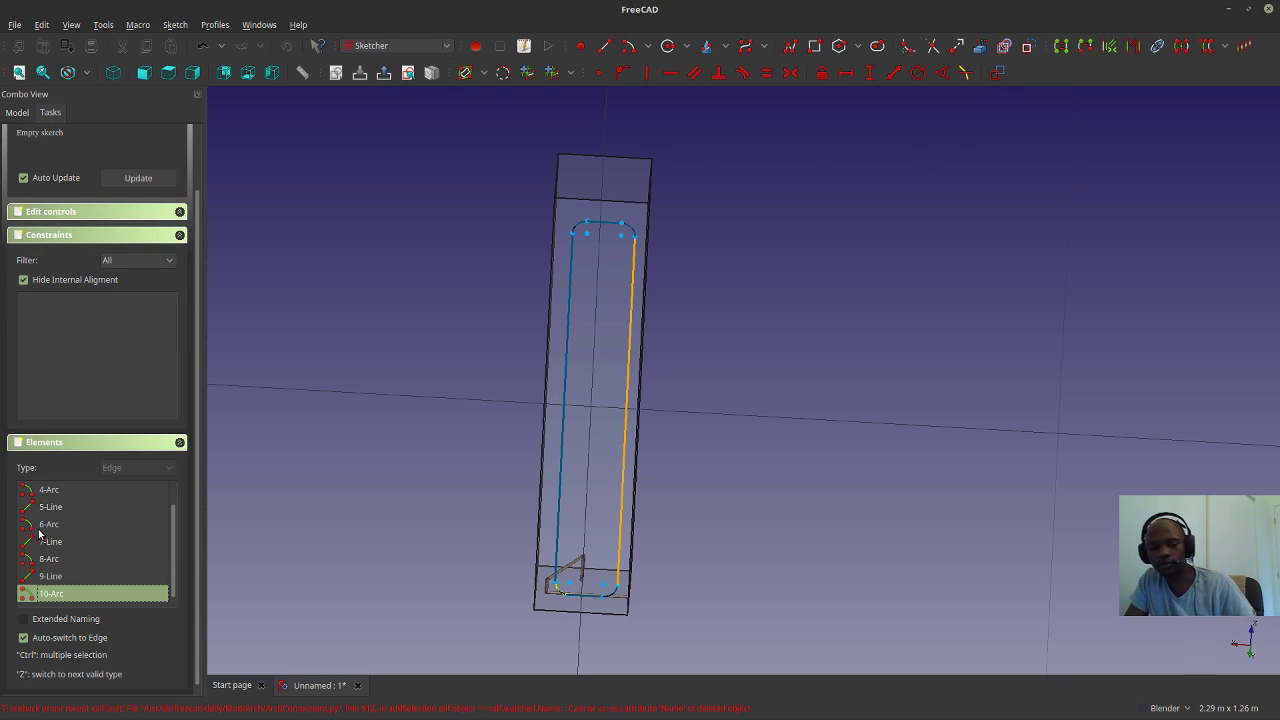
left_click(55, 490, "shift")
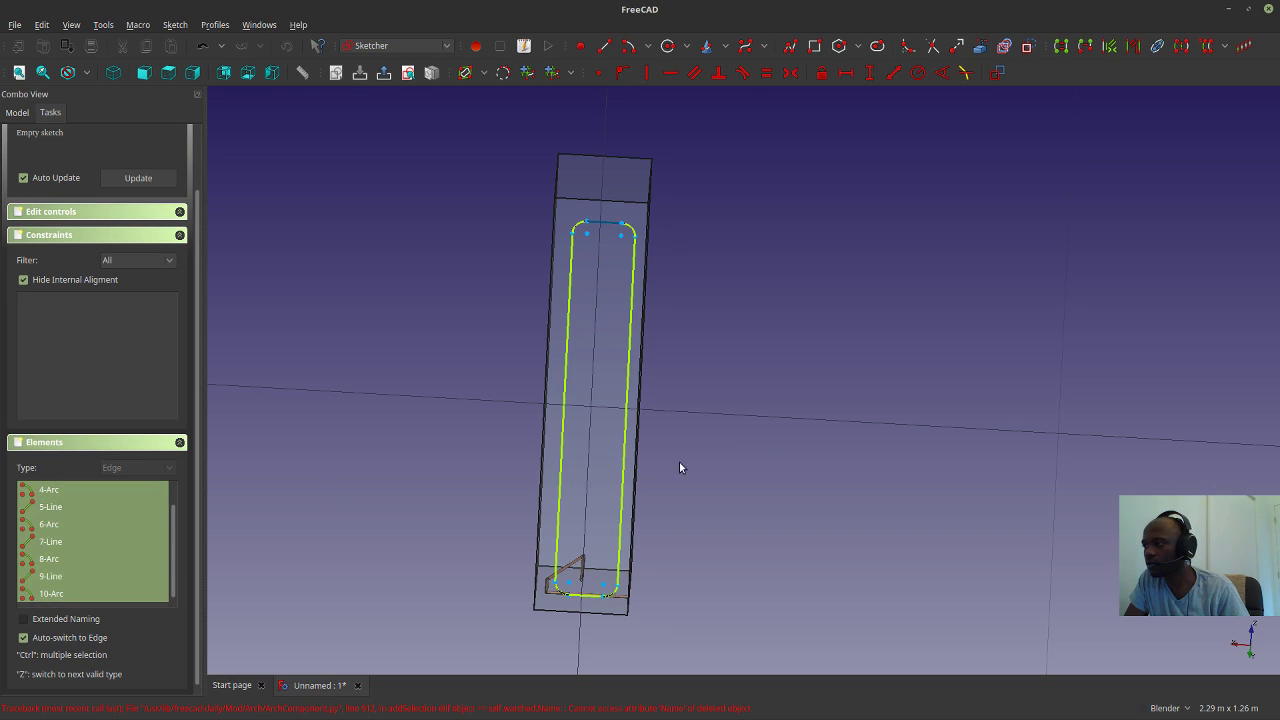
scroll(57, 530, "up", 2)
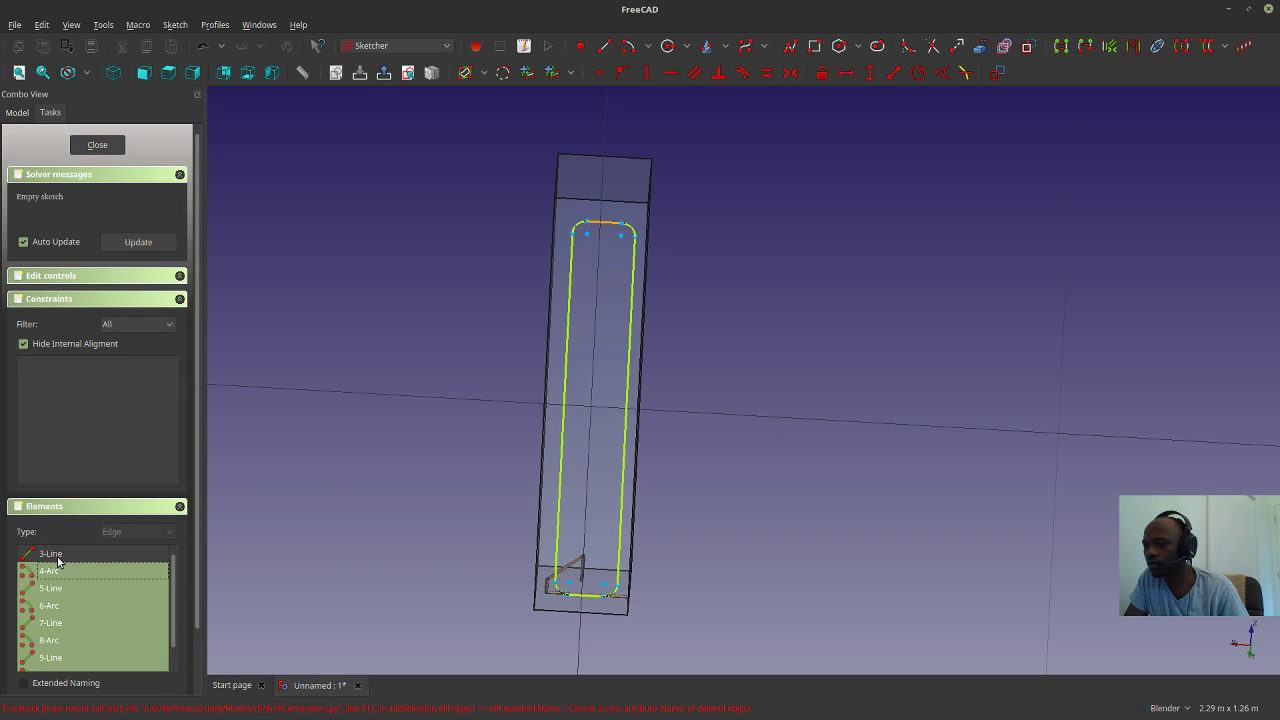
left_click(55, 555, "shift")
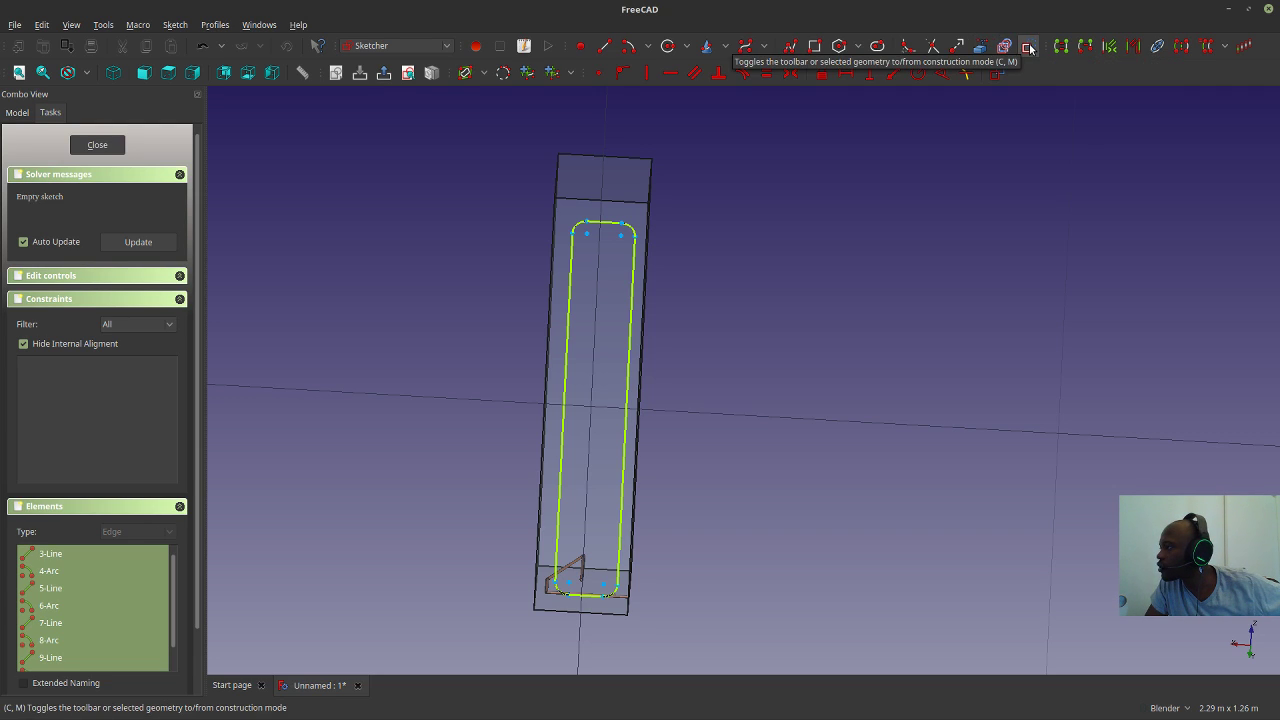
left_click(1029, 47)
left_click(986, 304)
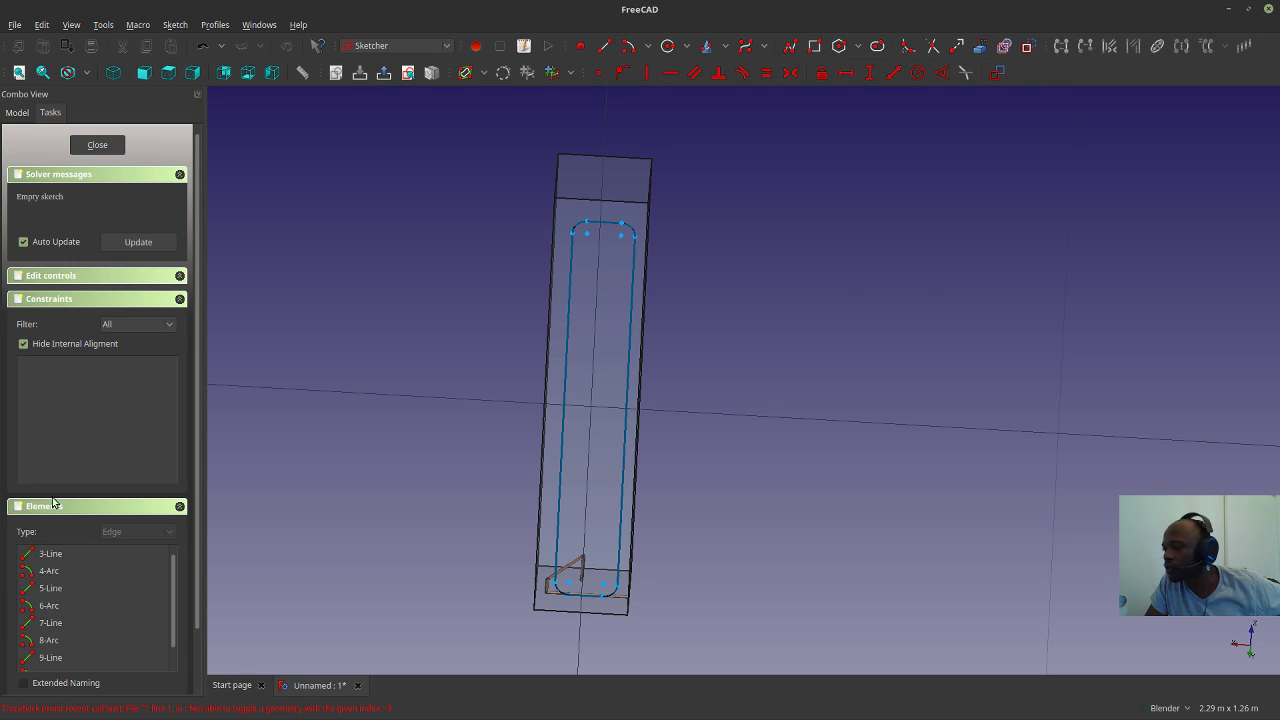
Try toggling construction mode again for all linked edges, and try the reference mode toggle on them.
scroll(48, 560, "down", 2)
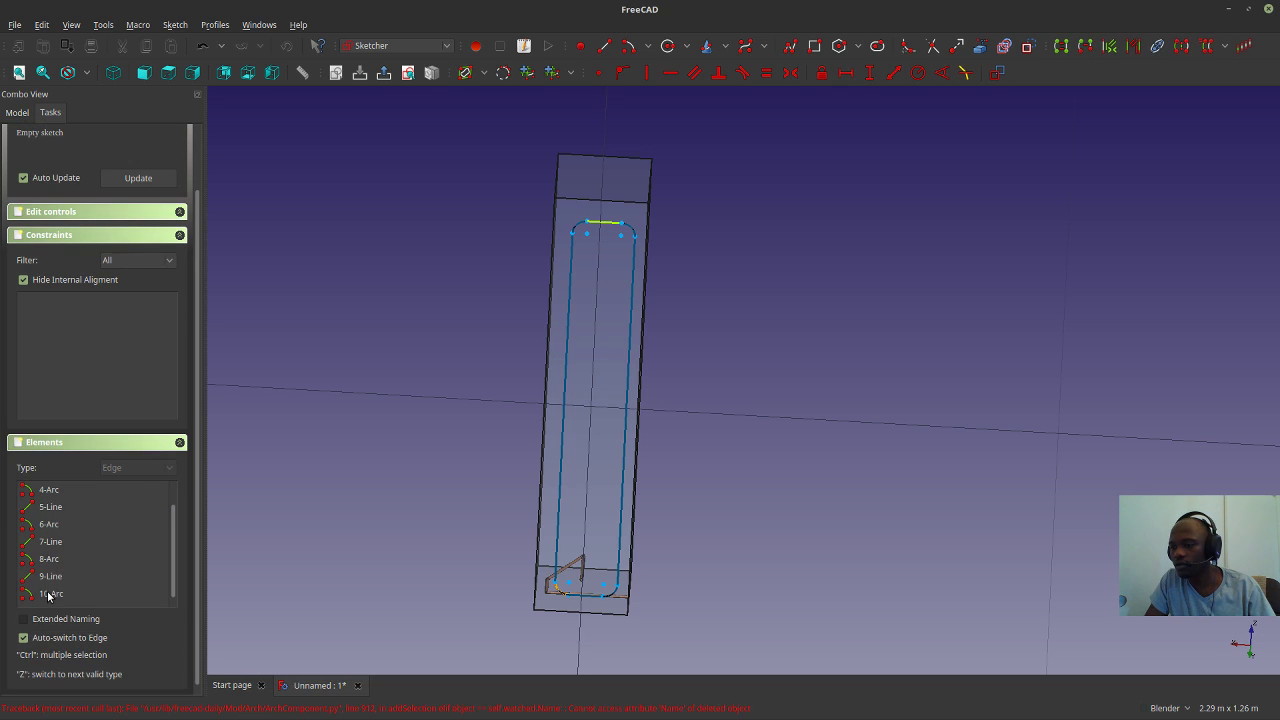
key("ctrl+a")
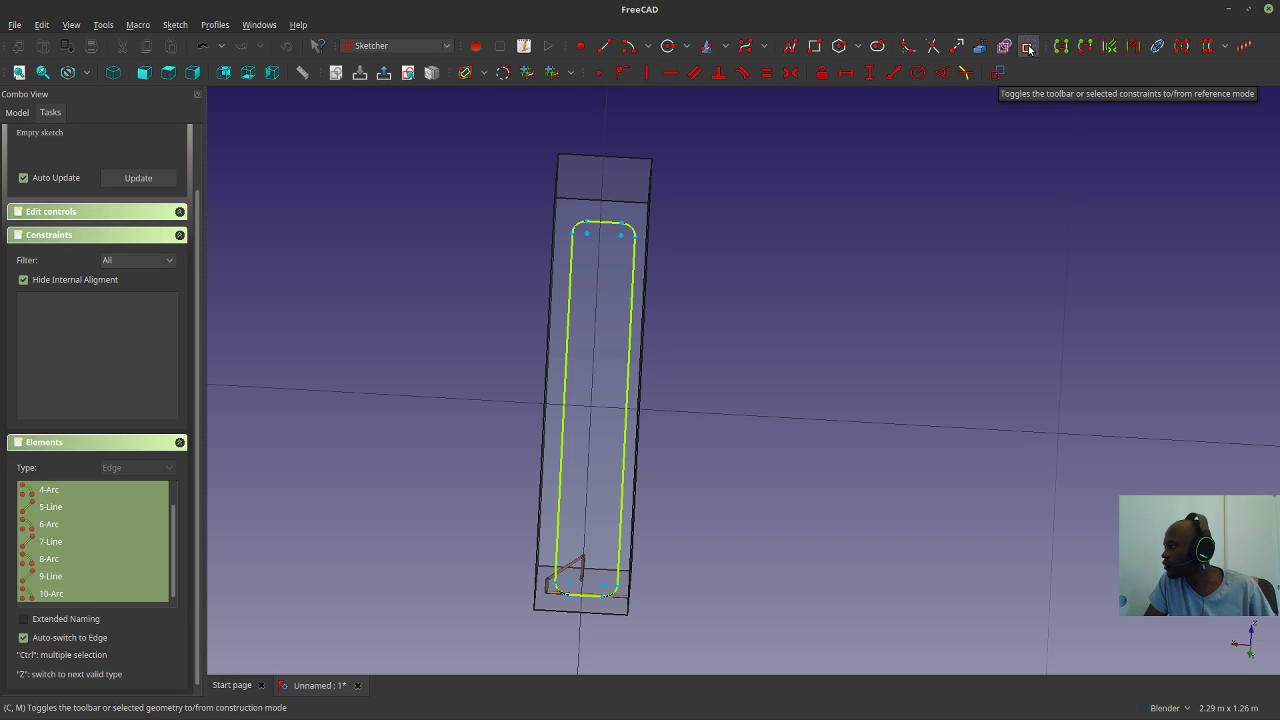
left_click(1028, 48)
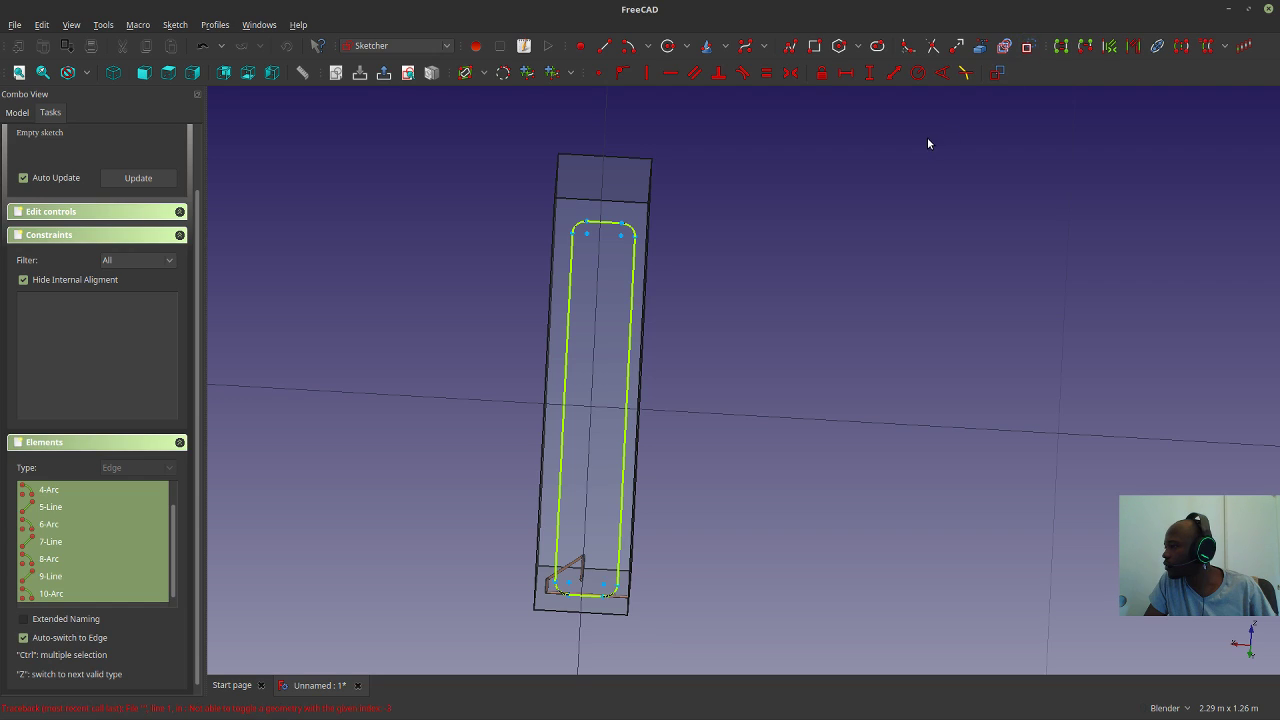
left_click(997, 73)
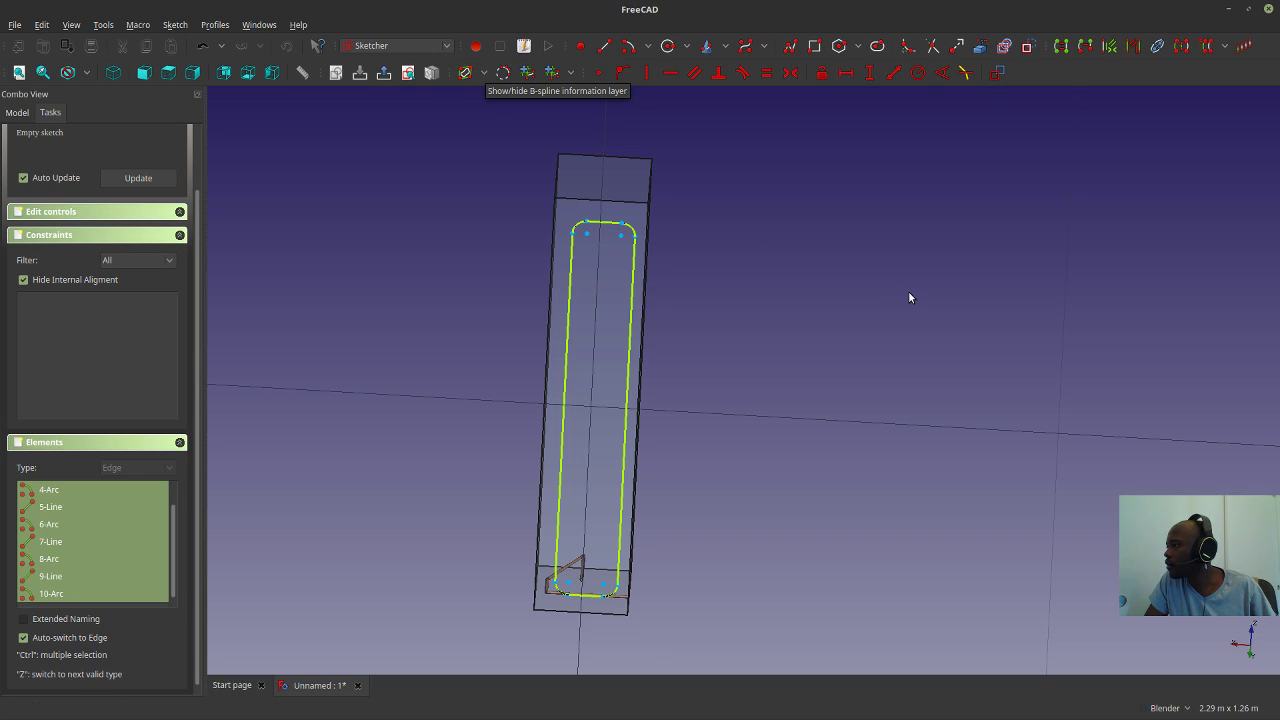
left_click(506, 121)
Close the sketch and reopen Sketch001 for editing.
scroll(587, 232, "up", 2)
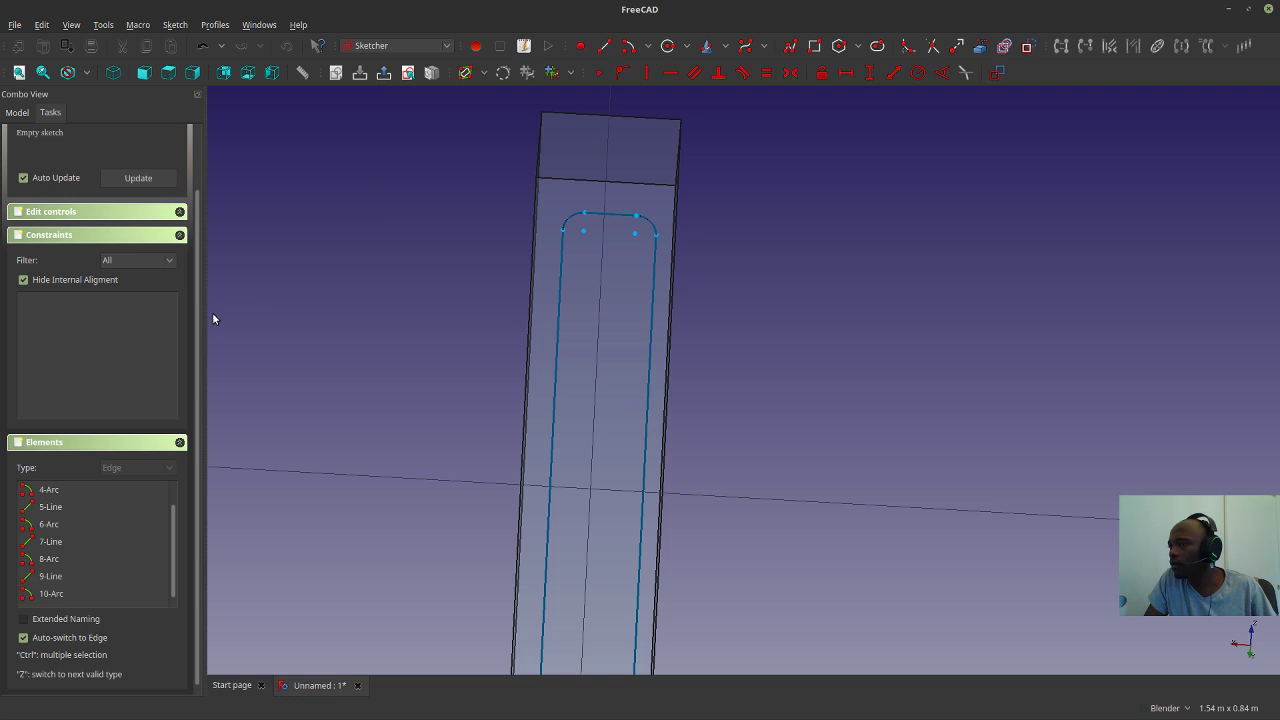
scroll(105, 192, "up", 2)
left_click(97, 146)
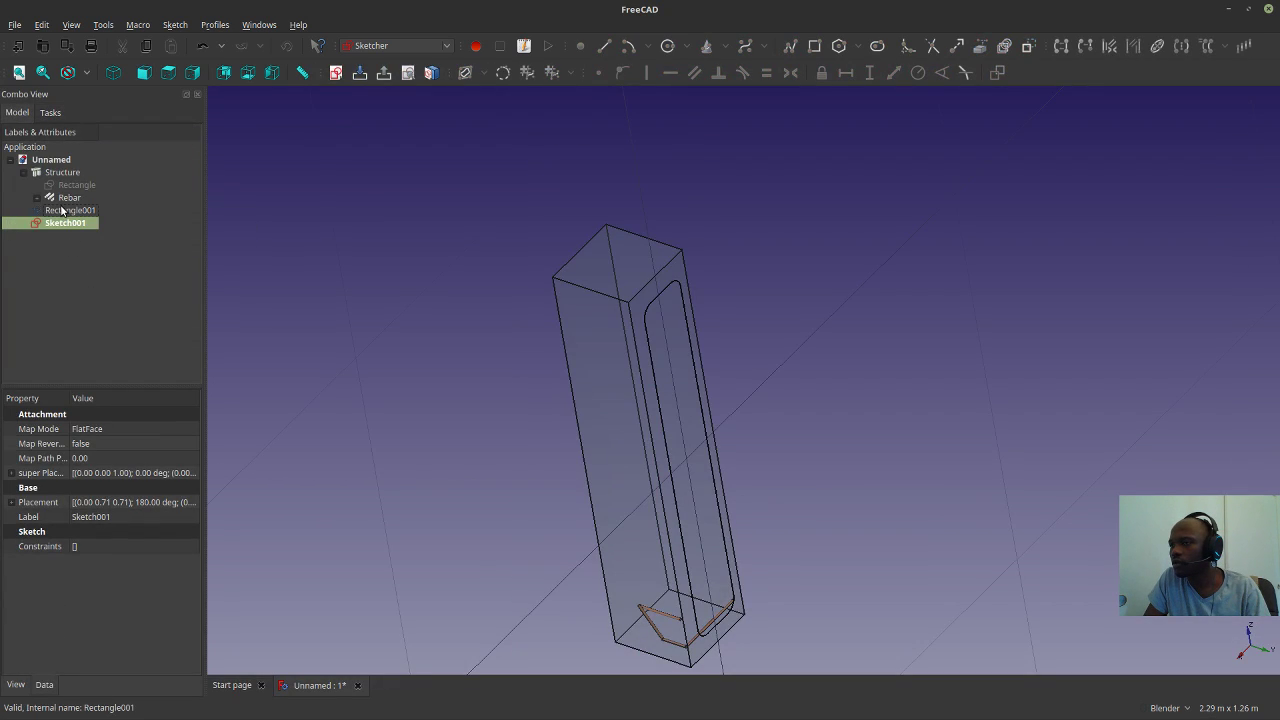
left_click(64, 211)
left_click(63, 223)
double_click(62, 224)
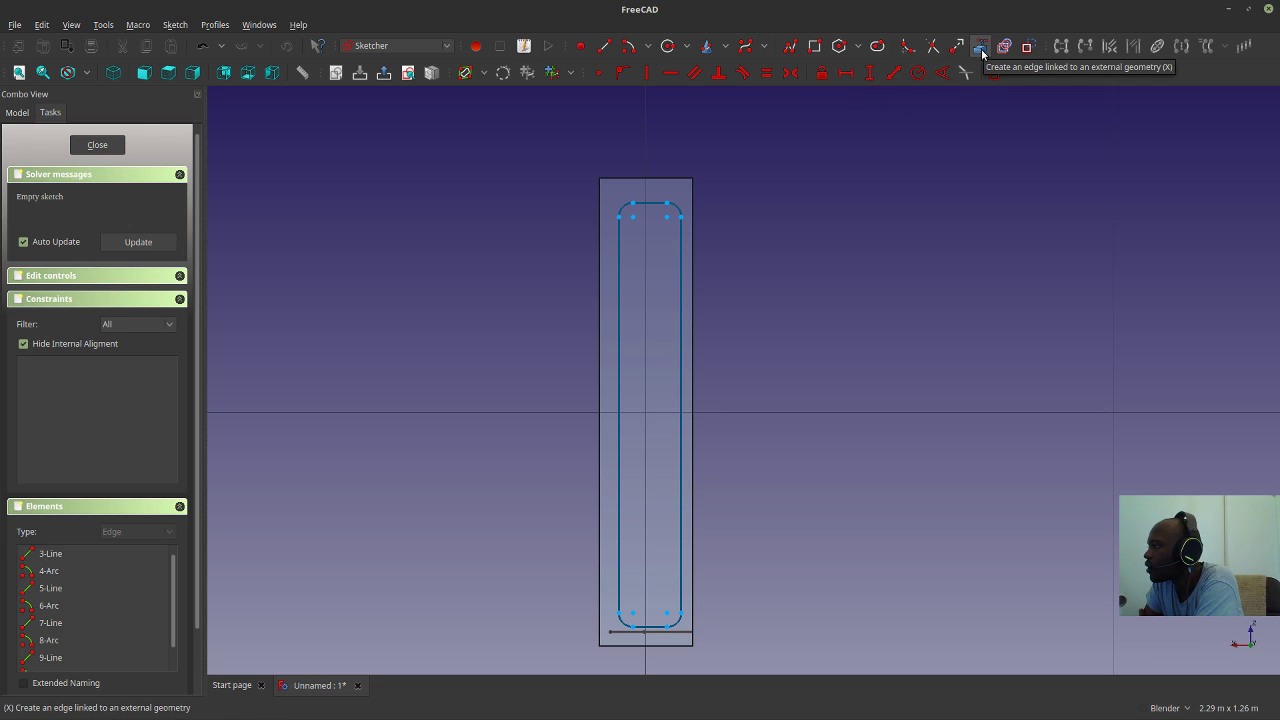
scroll(645, 208, "up", 2)
scroll(645, 208, "up", 4)
left_click(629, 47)
left_click(572, 180)
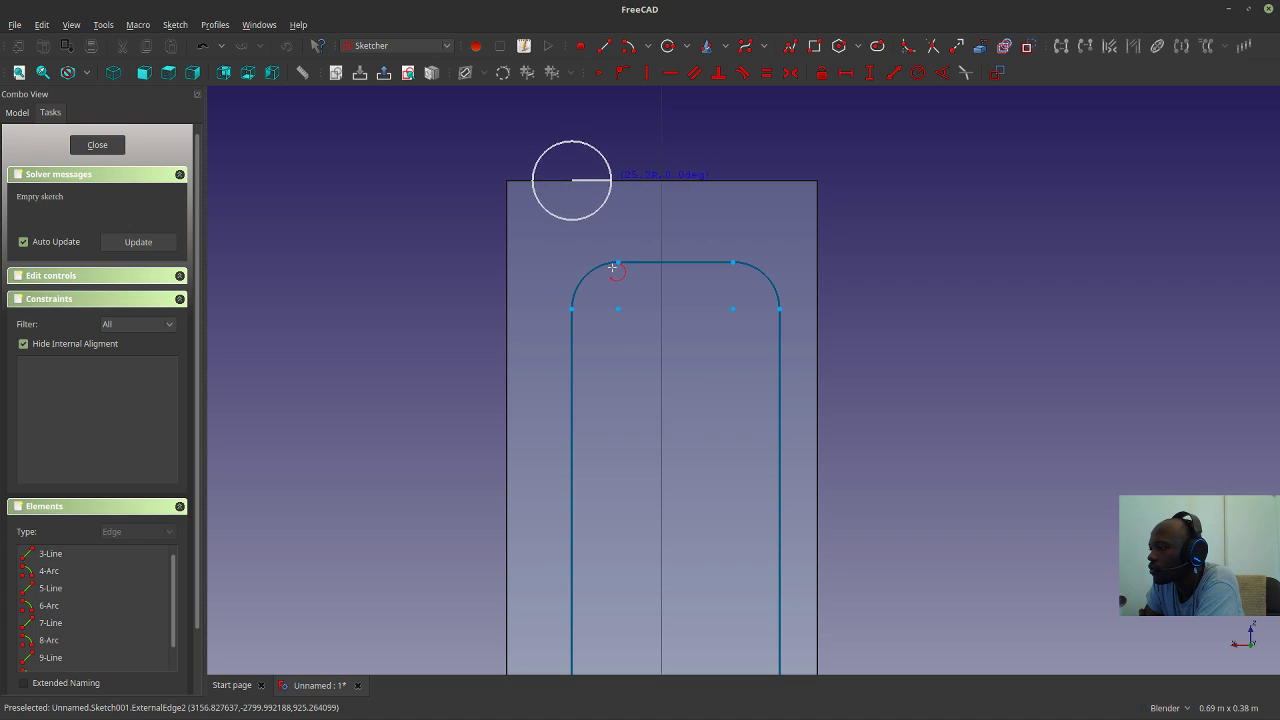
right_click(609, 209)
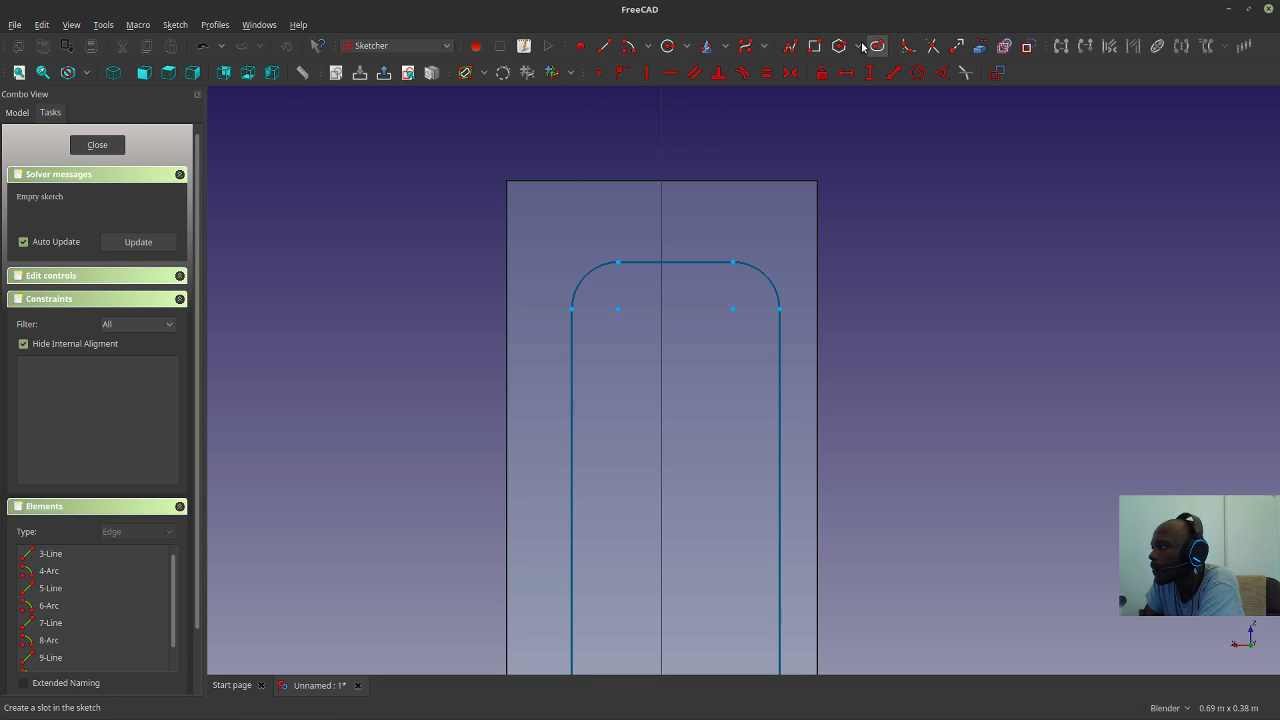
left_click(629, 46)
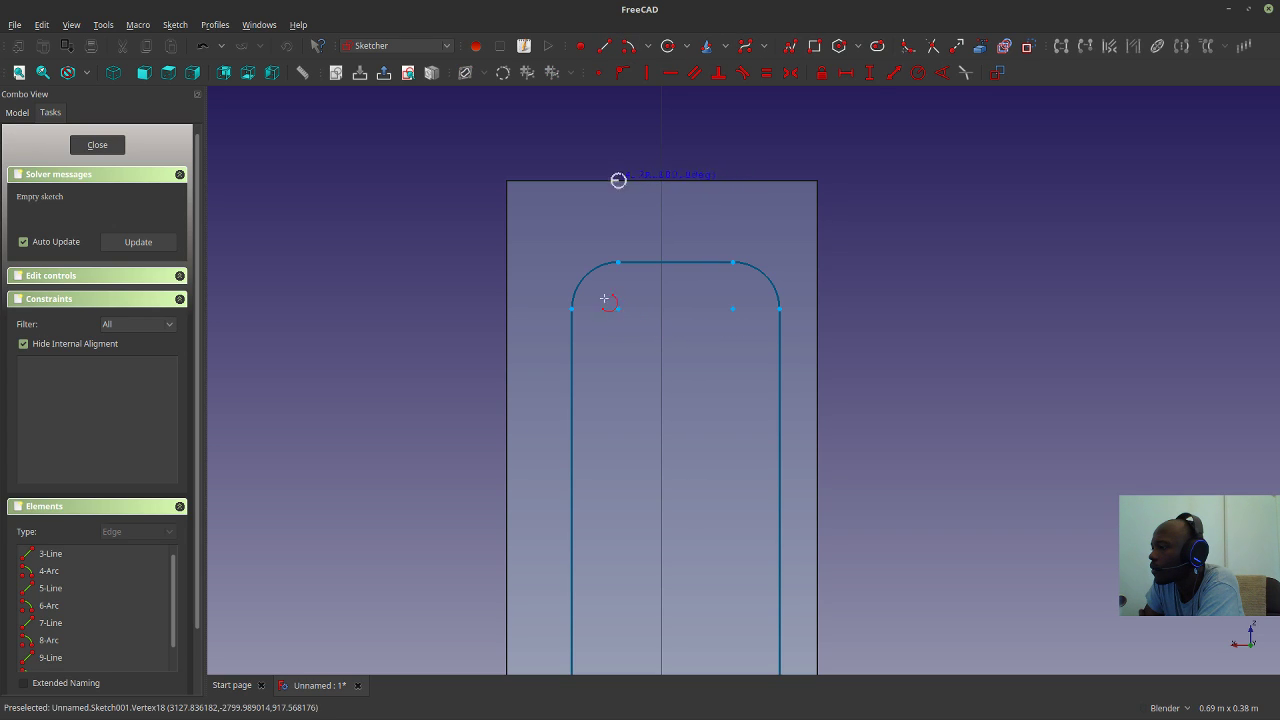
left_click(618, 180)
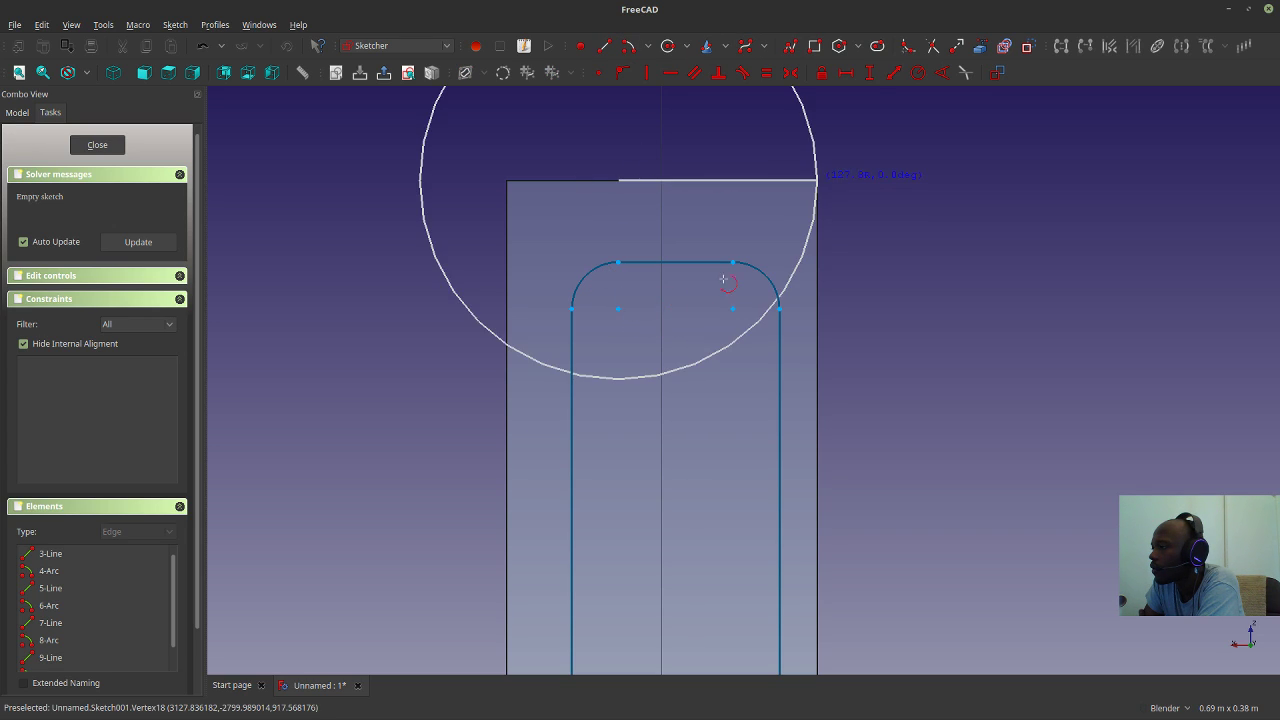
key("Escape")
left_click(604, 46)
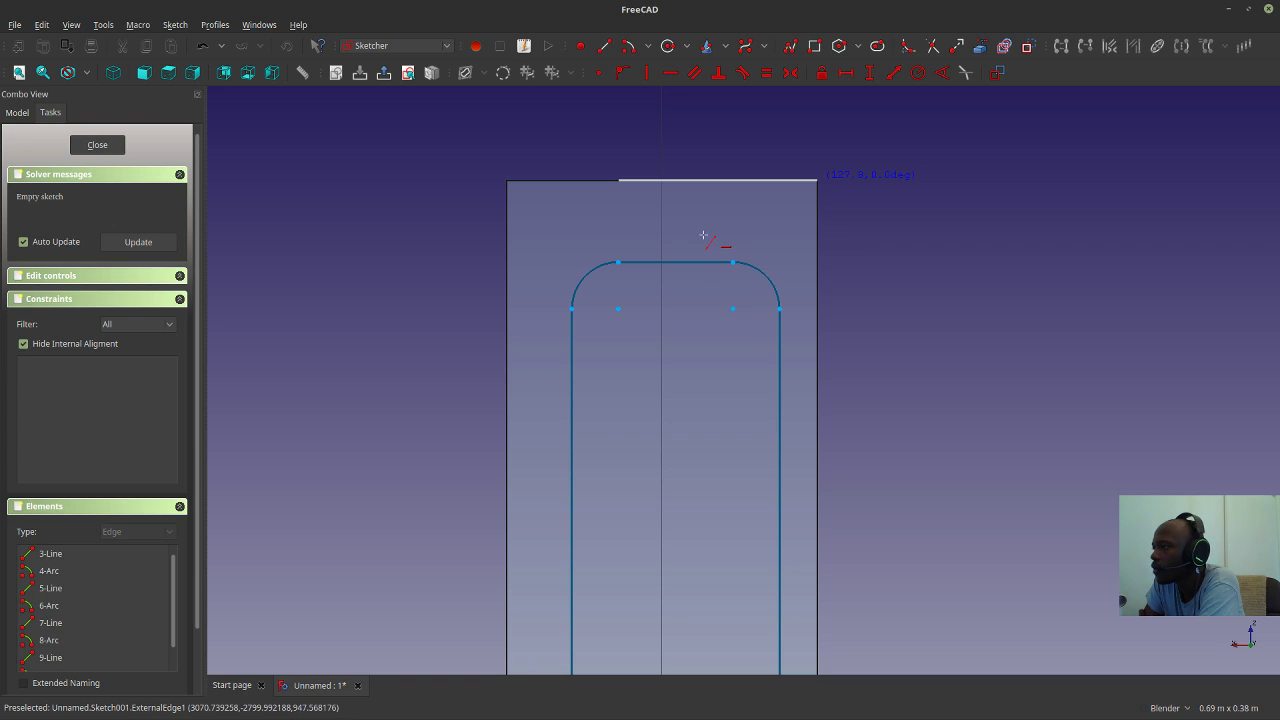
Switch to the Arch workbench with the sketch still open.
scroll(706, 240, "down", 10)
mouse_move(980, 331)
middle_mouse_down()
mouse_move(677, 329)
mouse_move(818, 248)
mouse_move(851, 397)
mouse_move(734, 343)
middle_mouse_up()
left_click(409, 45)
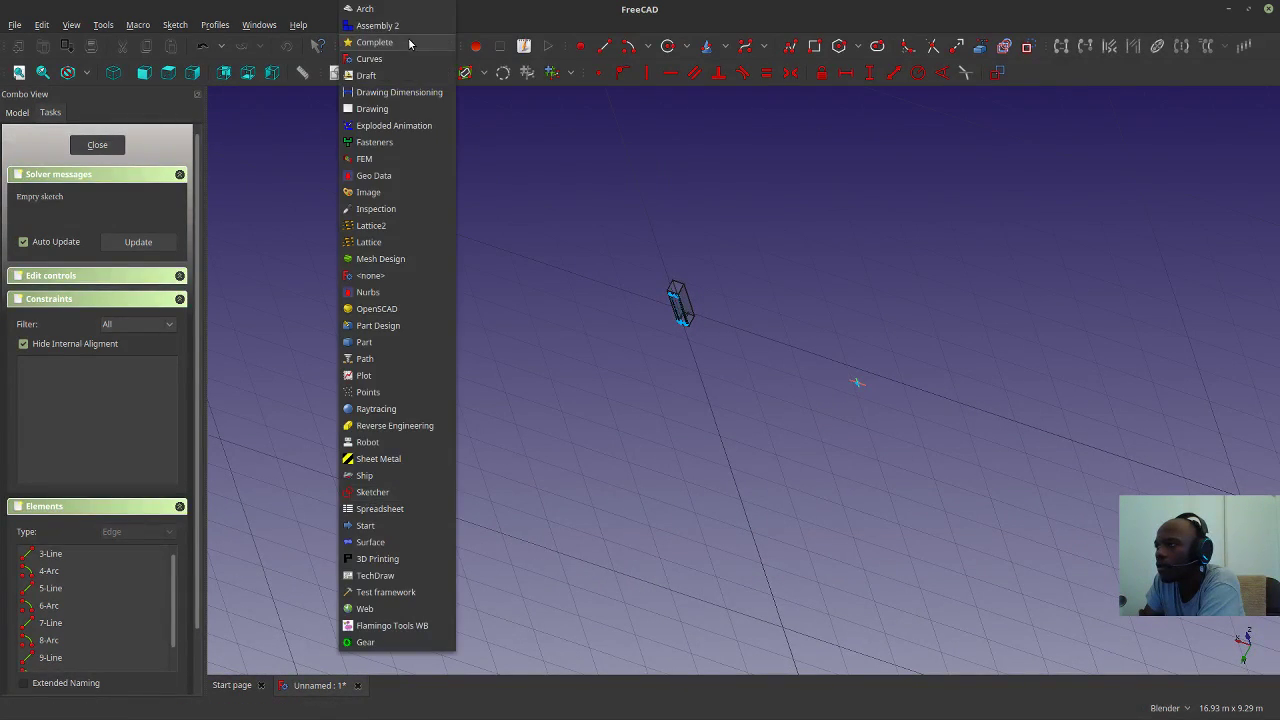
left_click(365, 9)
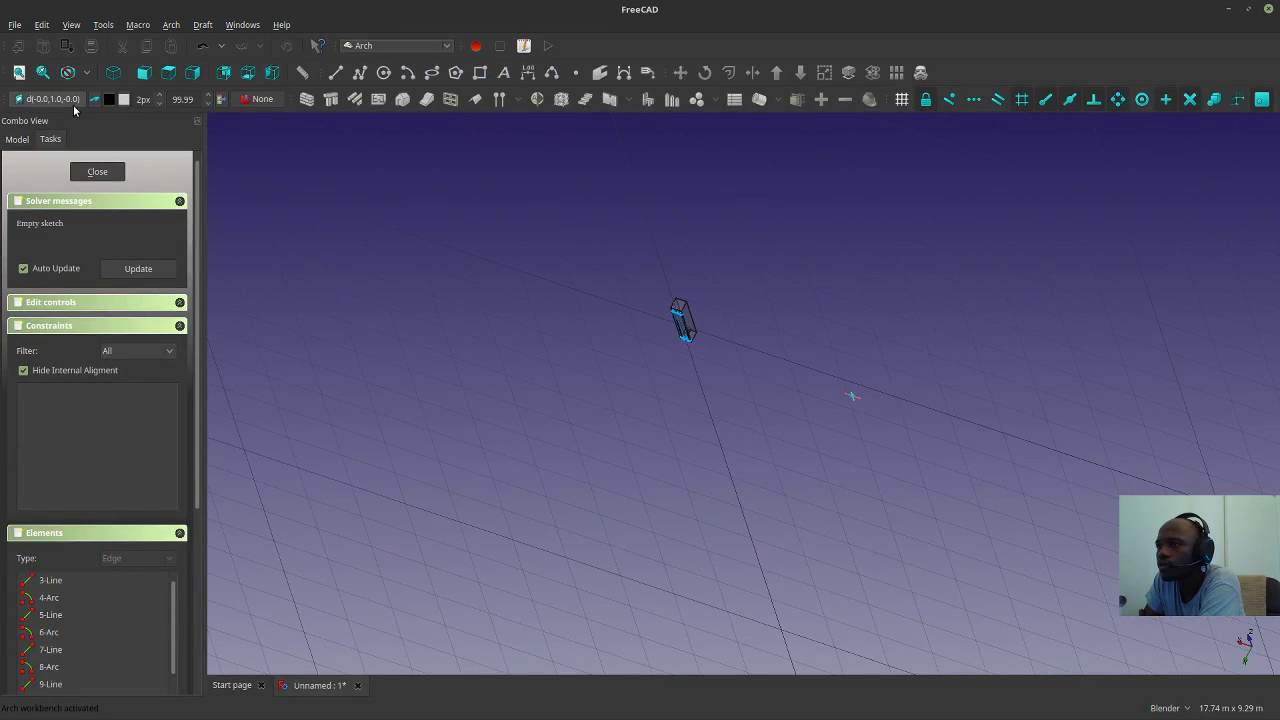
mouse_move(720, 386)
middle_mouse_down()
mouse_move(757, 449)
mouse_move(744, 409)
middle_mouse_up()
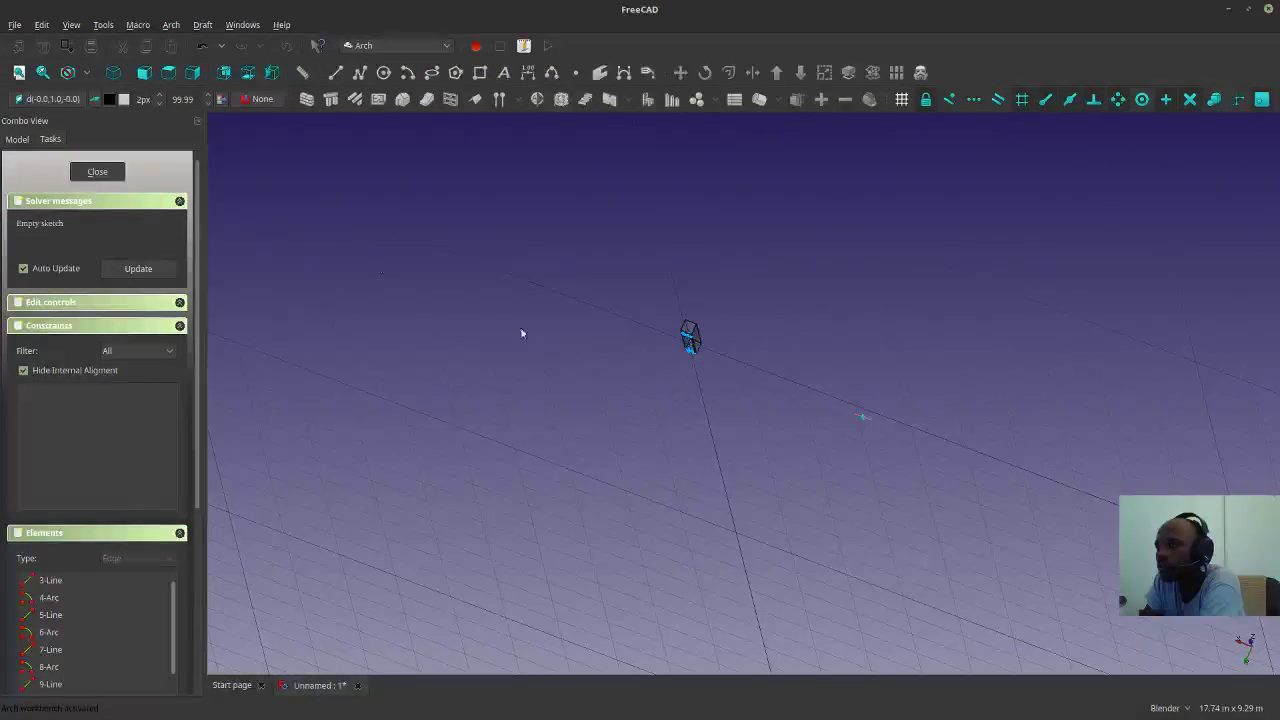
Set the working plane to XY (top), and reopen the plane selection to check it.
left_click(30, 100)
scroll(730, 400, "up", 5)
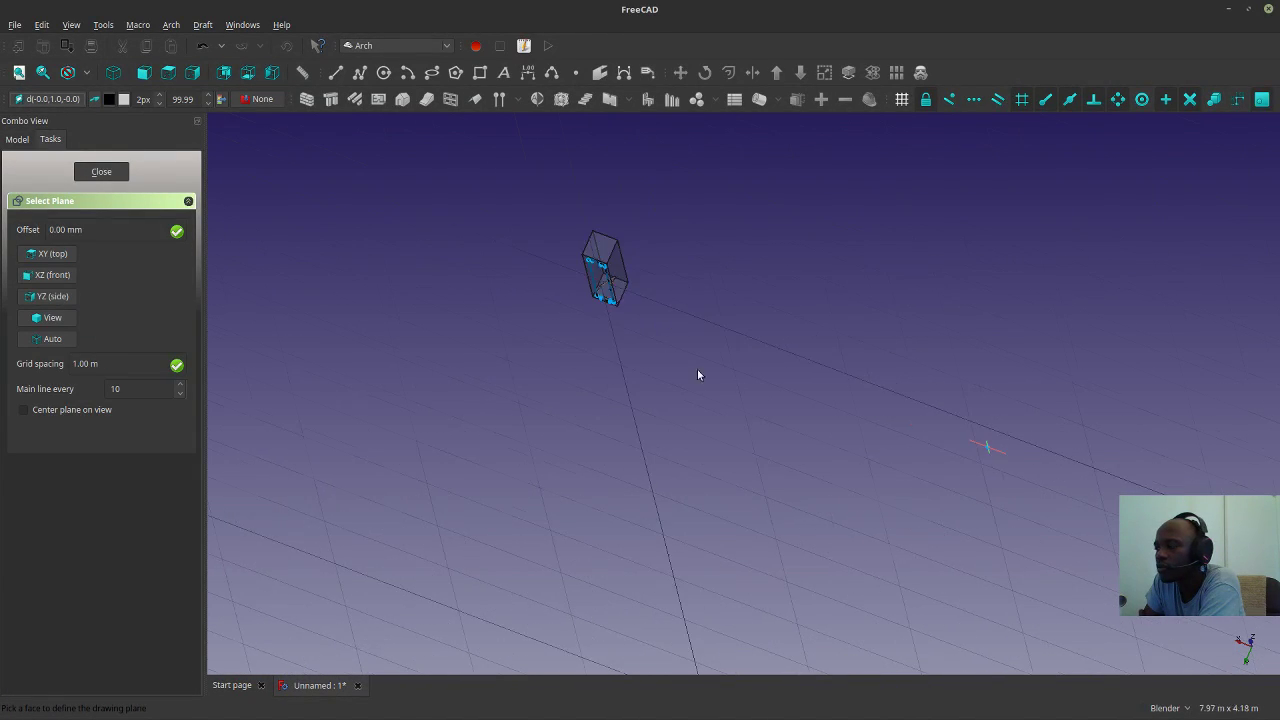
left_click(63, 256)
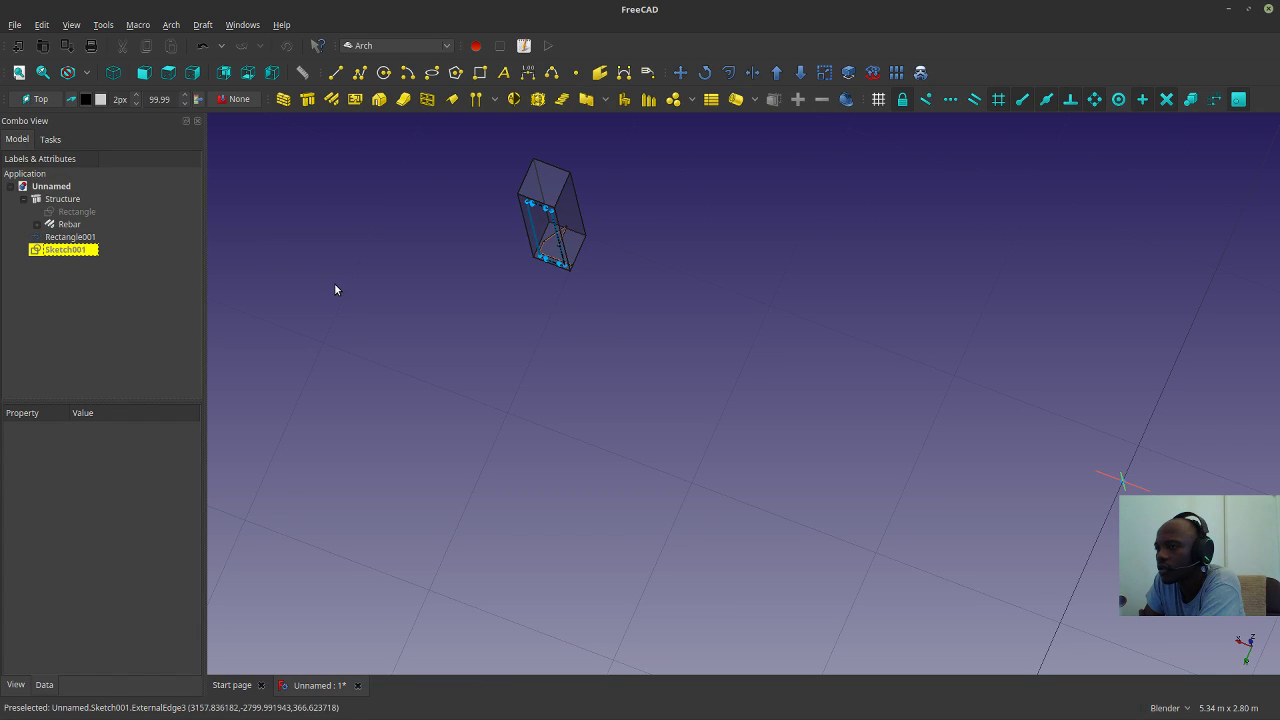
scroll(453, 324, "down", 5)
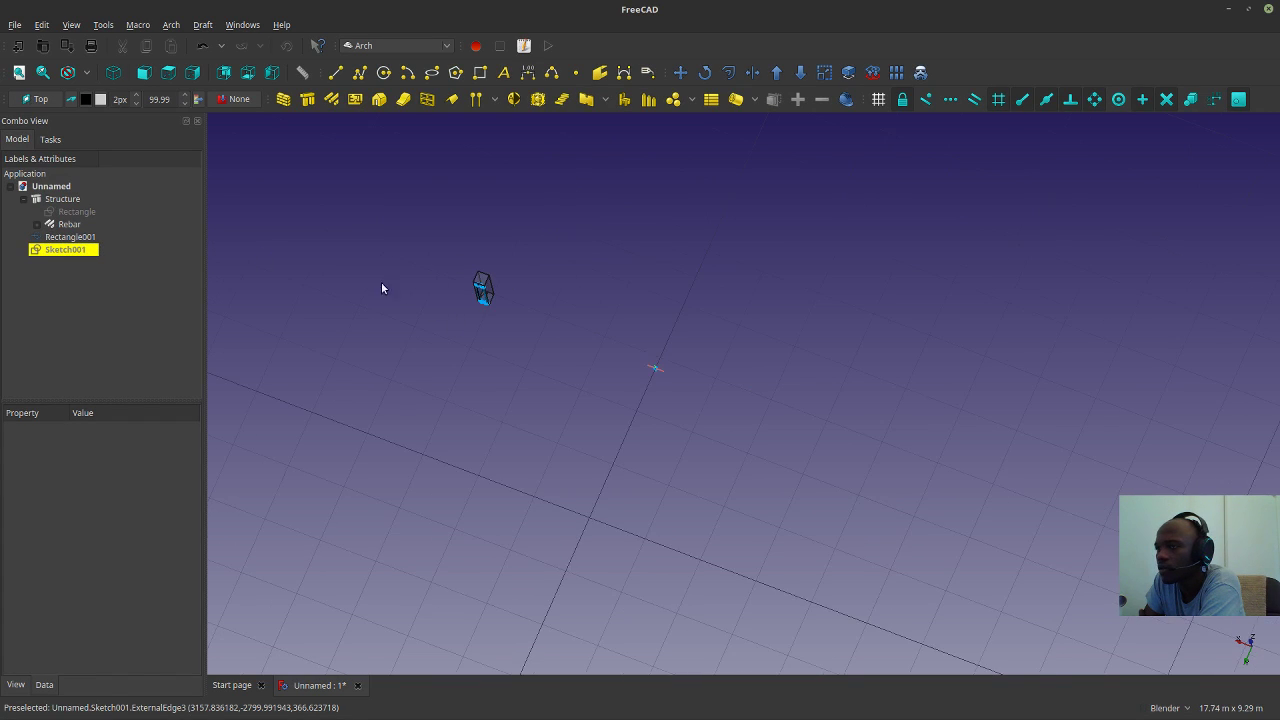
left_click(46, 100)
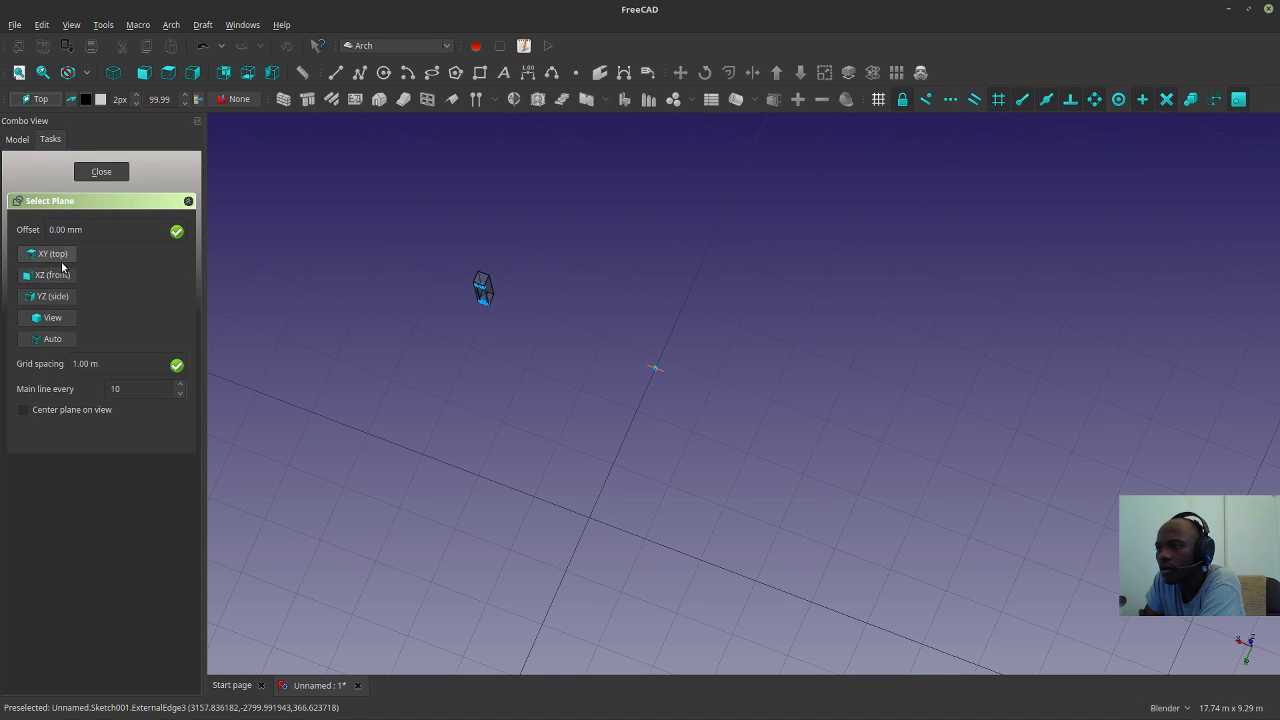
scroll(486, 330, "up", 6)
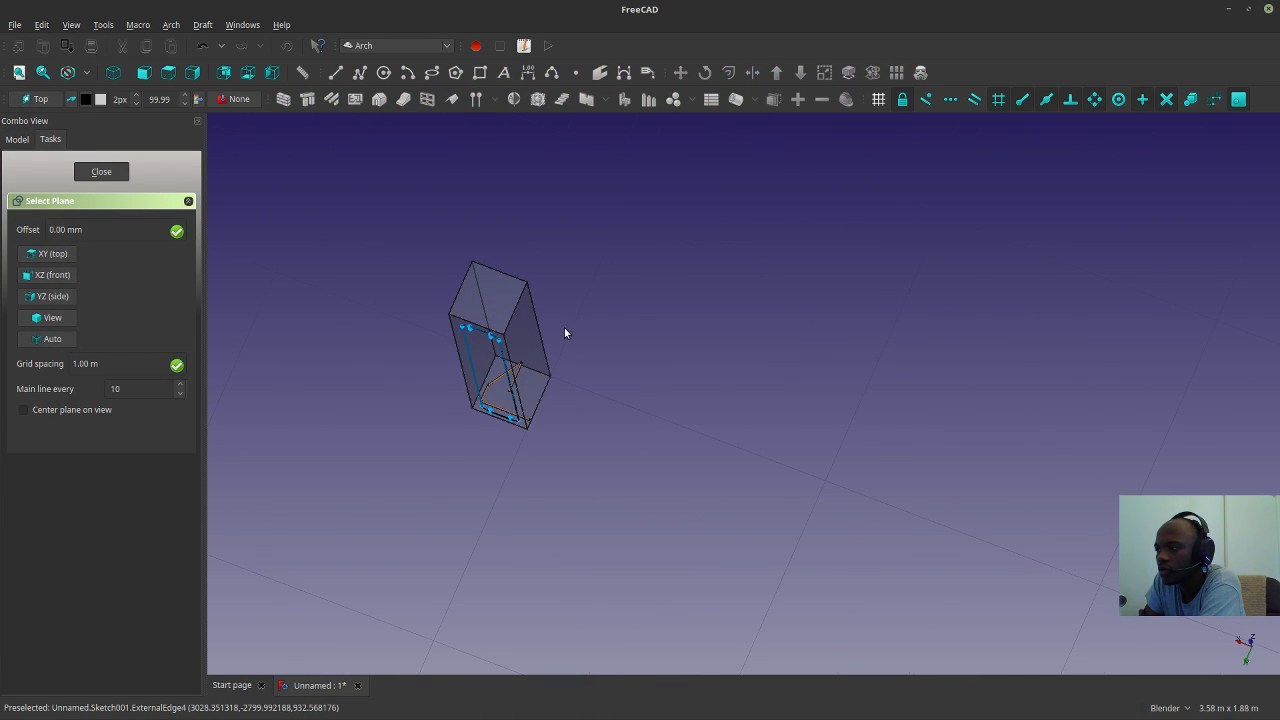
left_click(101, 171)
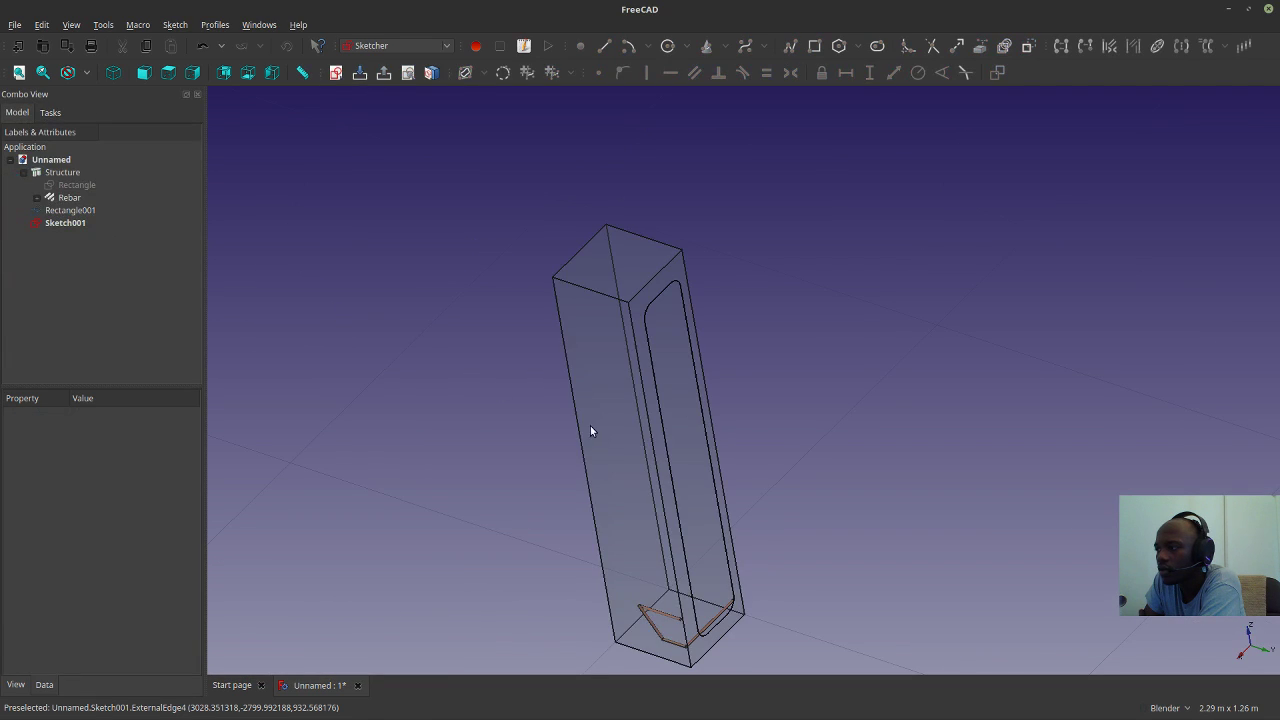
Switch to the Arch workbench and align the working plane to the column face carrying the rounded rectangle.
left_click(672, 387)
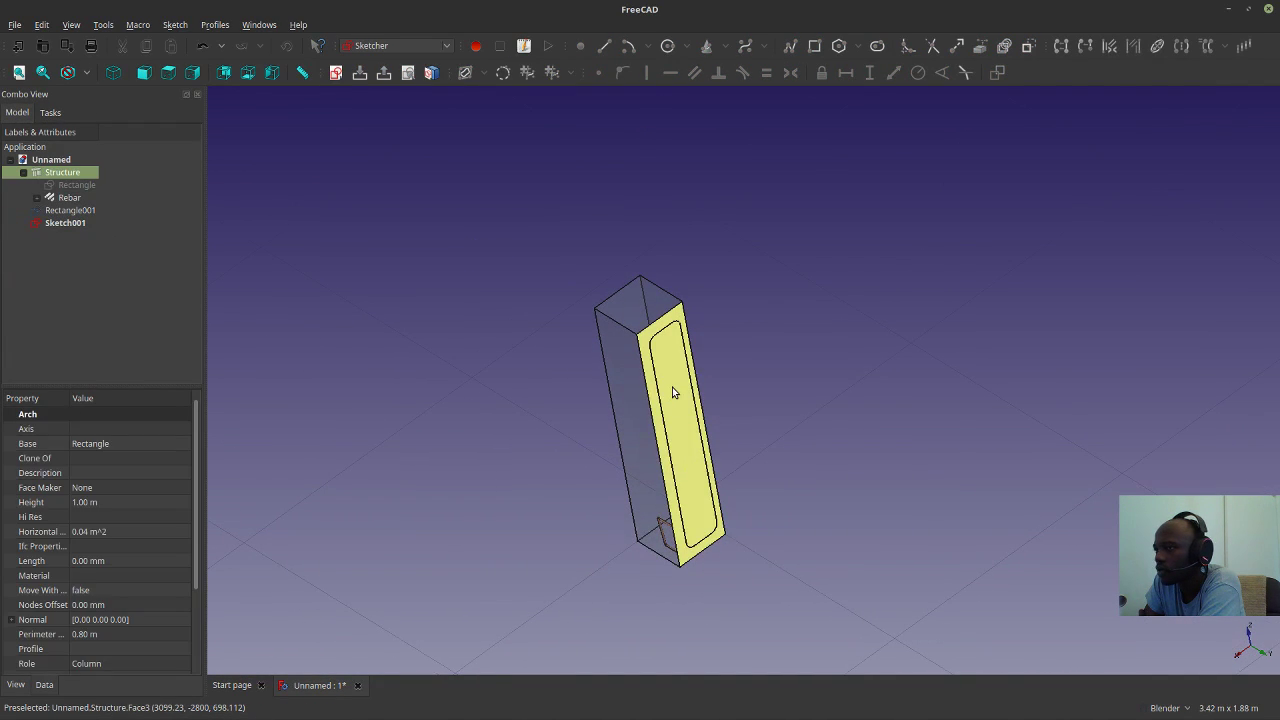
left_click(337, 171)
left_click(385, 46)
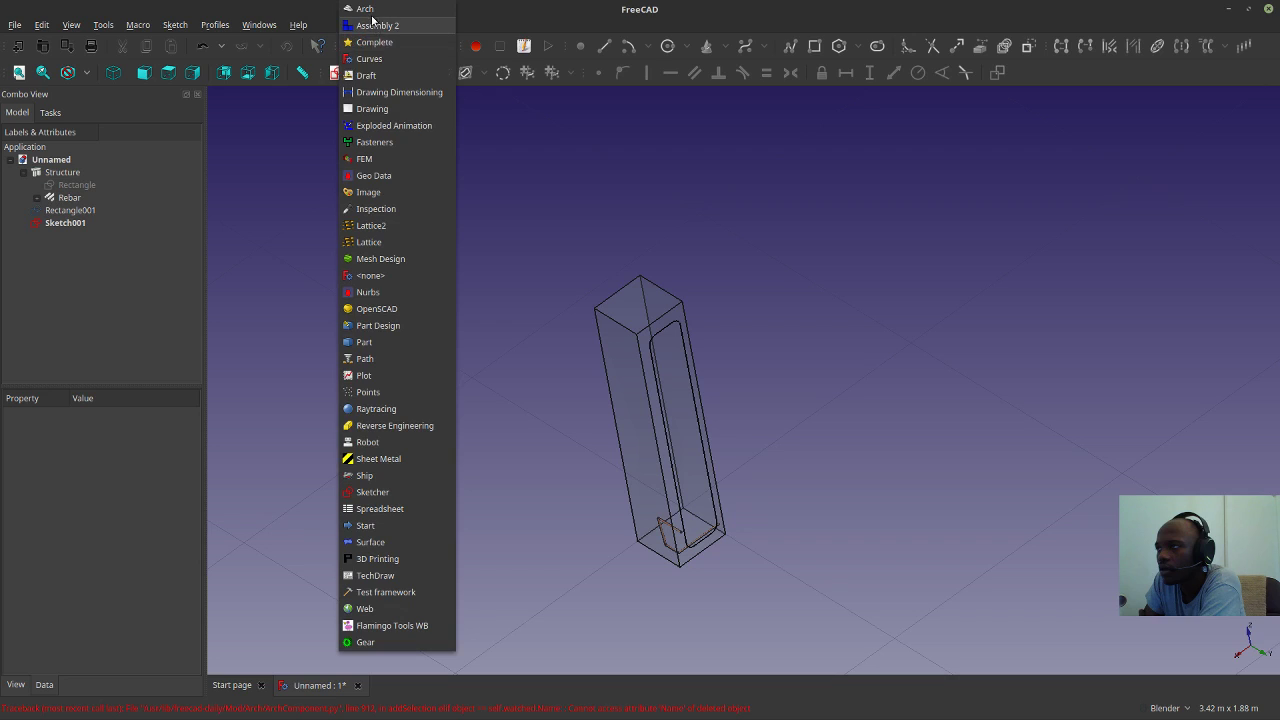
left_click(380, 25)
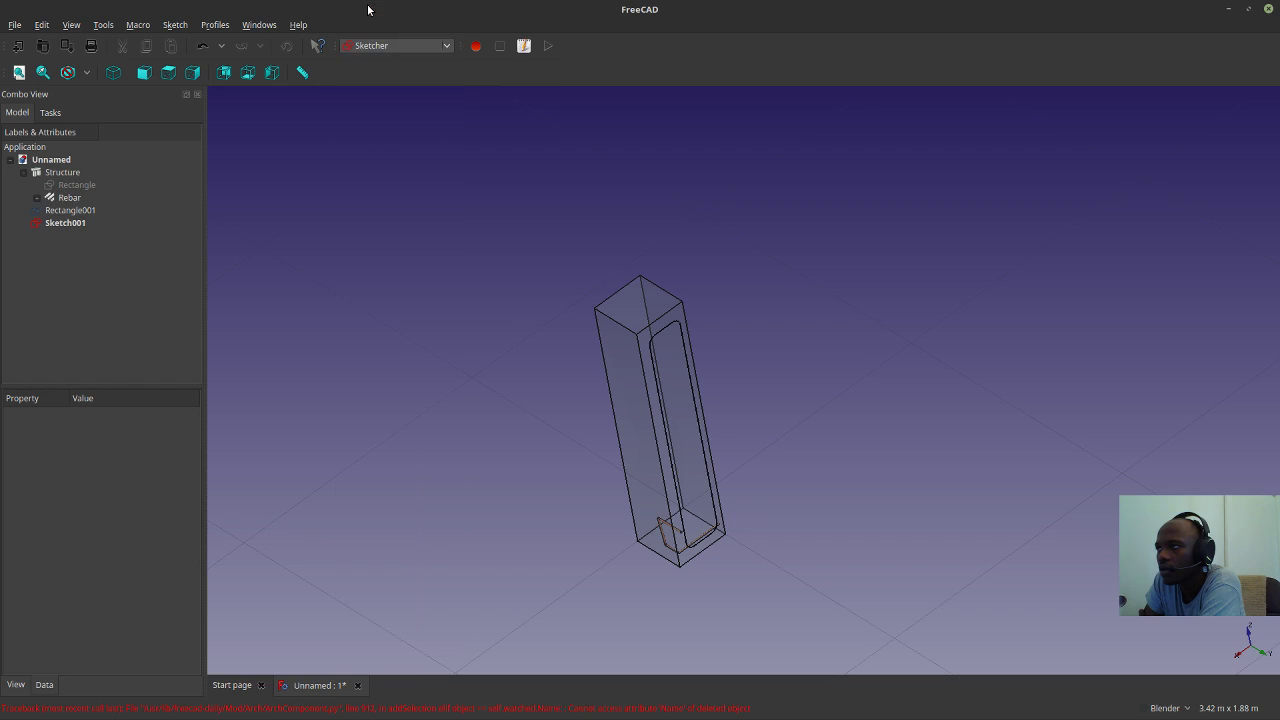
left_click(681, 422)
left_click(35, 99)
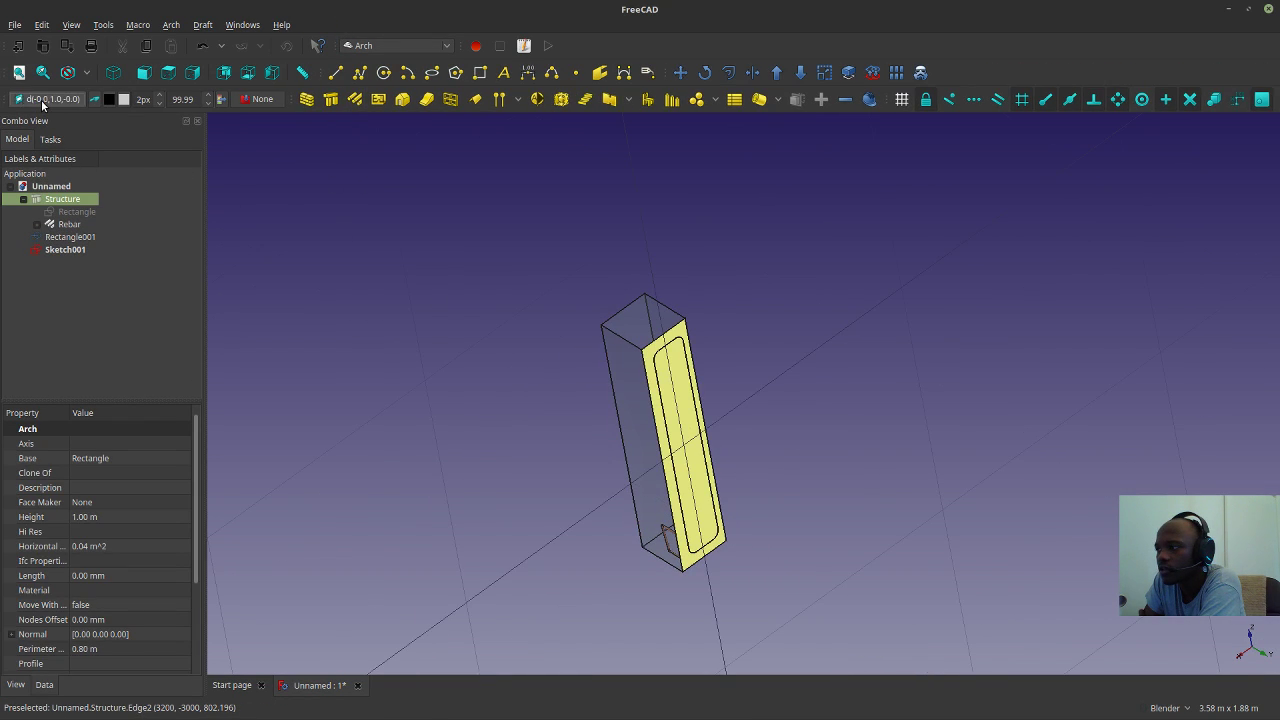
Clear the face selection and reopen Sketch001 for editing.
left_click(580, 341)
mouse_move(580, 341)
middle_mouse_down()
mouse_move(646, 337)
mouse_move(660, 380)
mouse_move(612, 357)
middle_mouse_up()
double_click(50, 250)
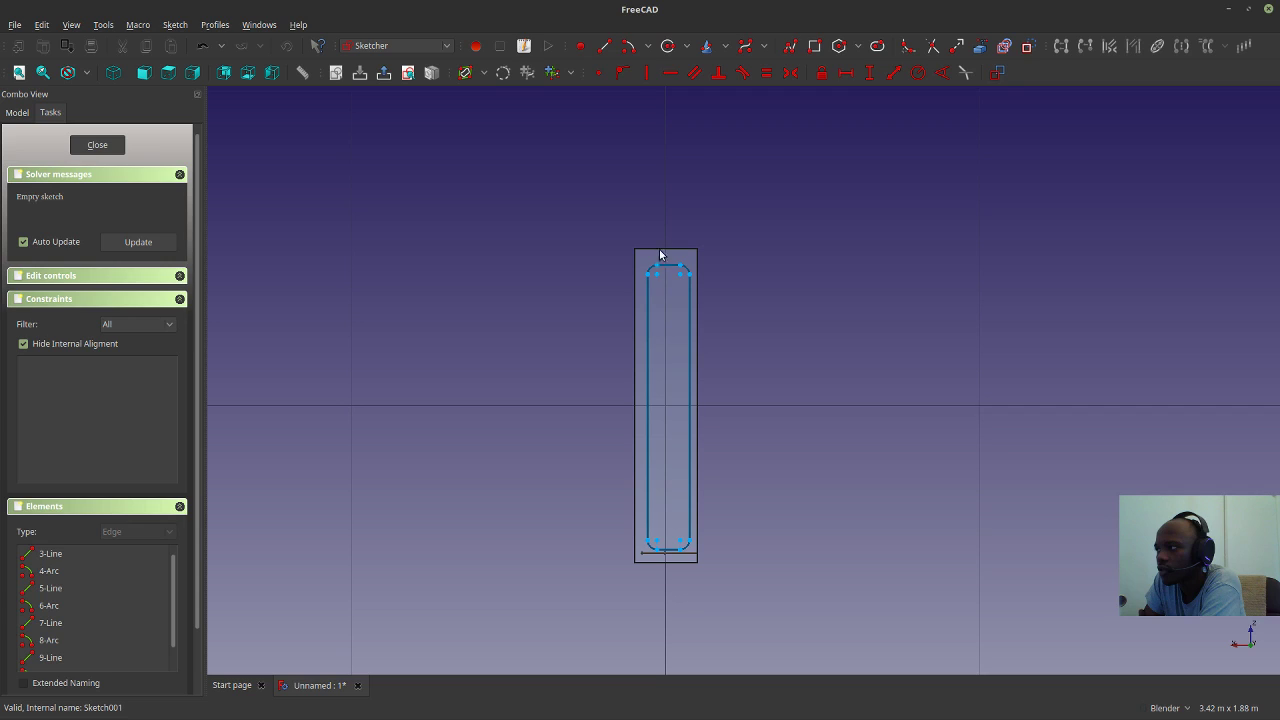
Try to draw a sketch line starting from the end point of the linked outline's upper edge.
left_click(604, 46)
scroll(655, 263, "up", 5)
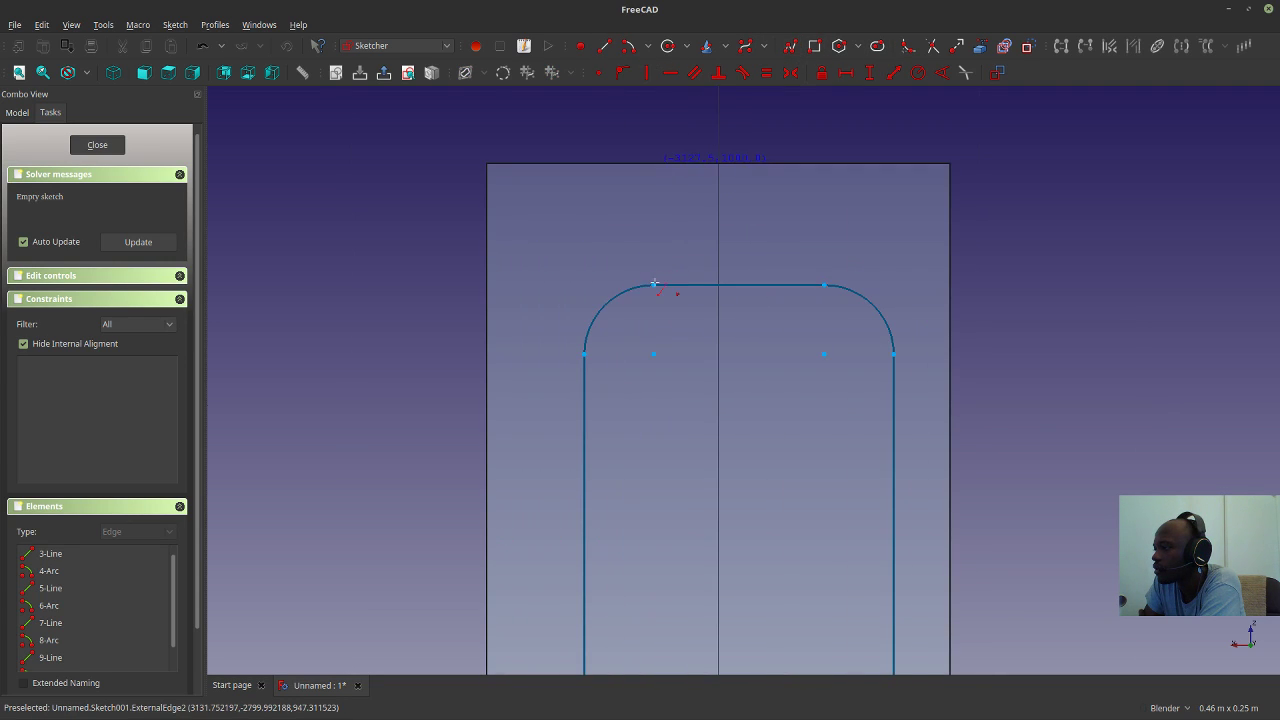
left_click(653, 287)
middle_click_drag(737, 228, 730, 277)
scroll(729, 277, "down", 4)
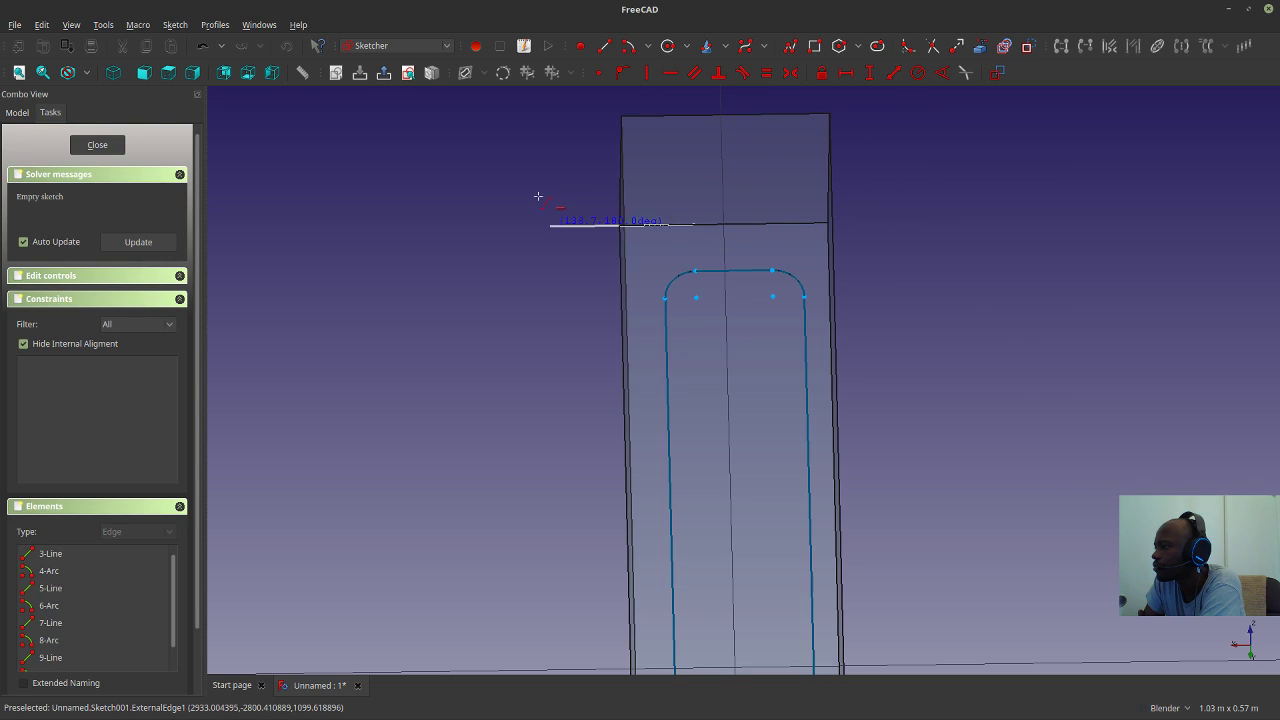
key("Escape")
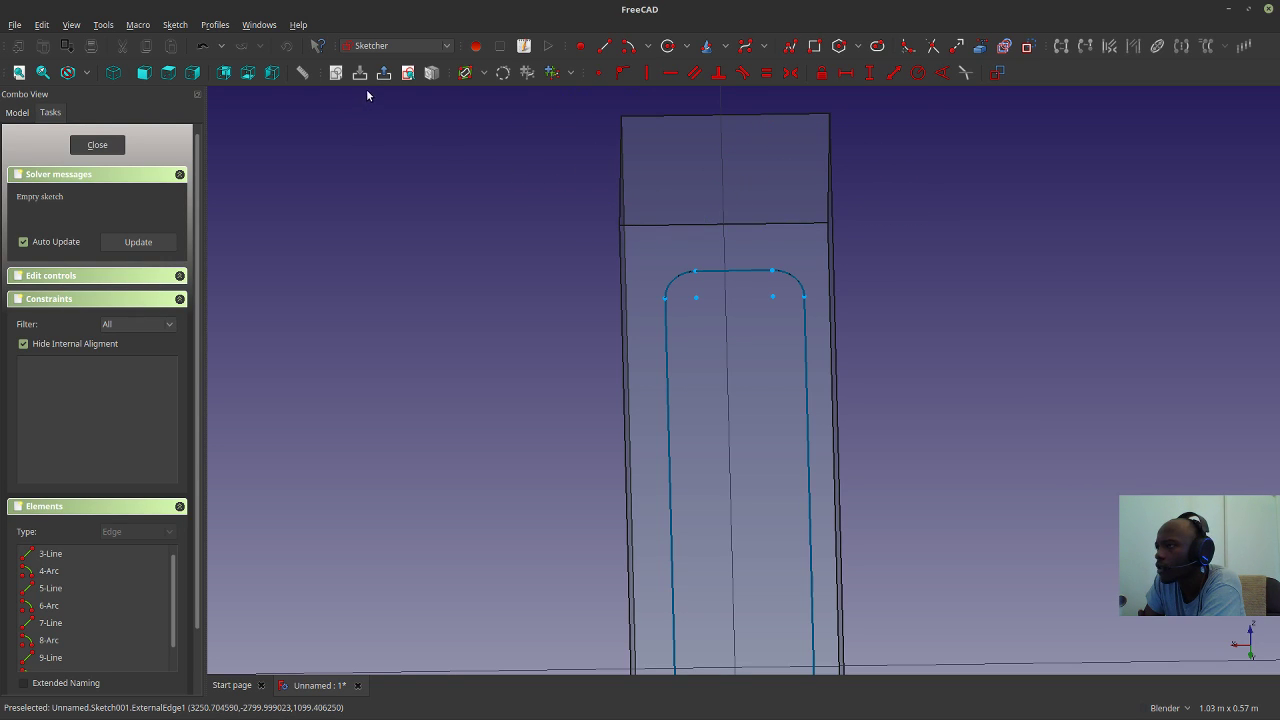
scroll(421, 378, "up", 2)
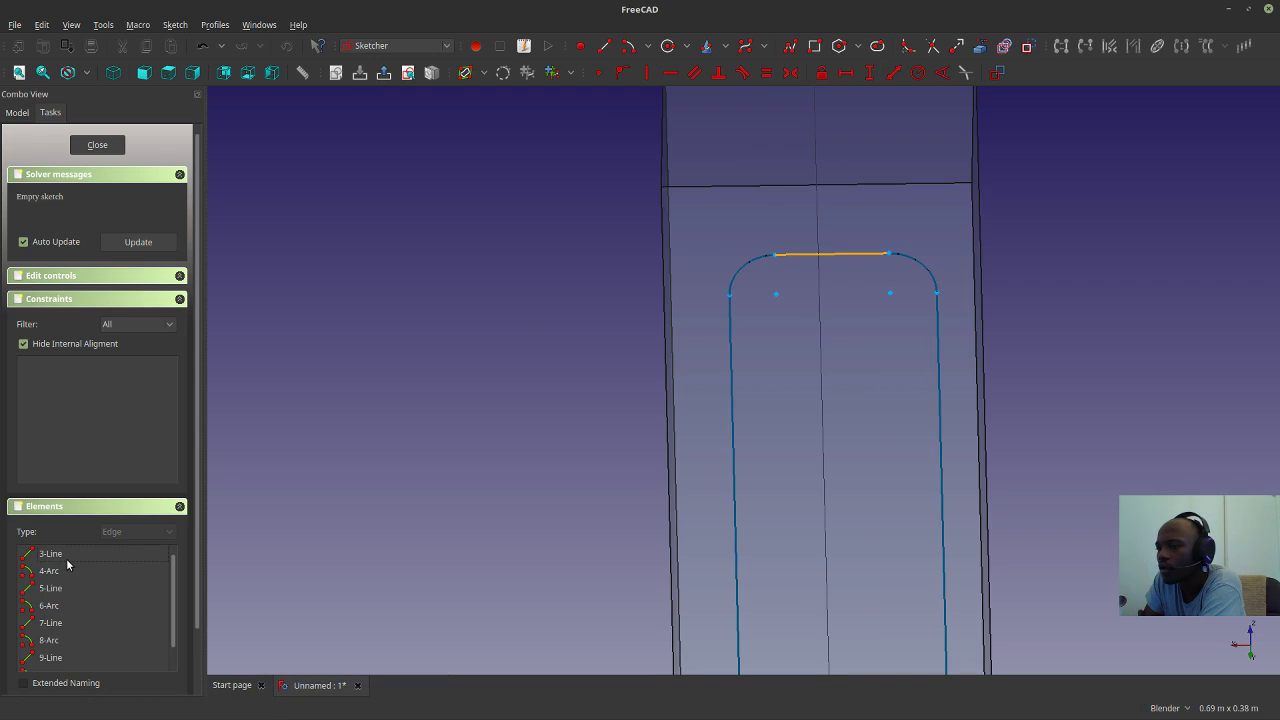
scroll(67, 565, "down", 2)
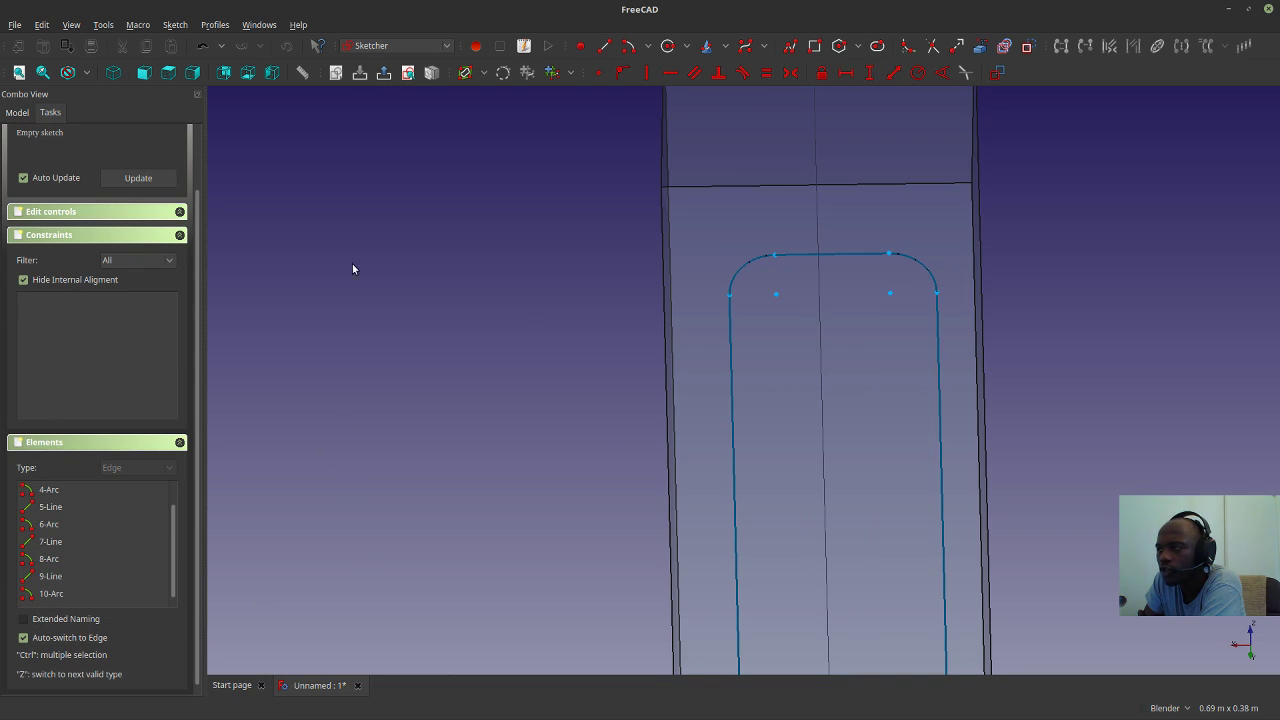
scroll(700, 430, "down", 4)
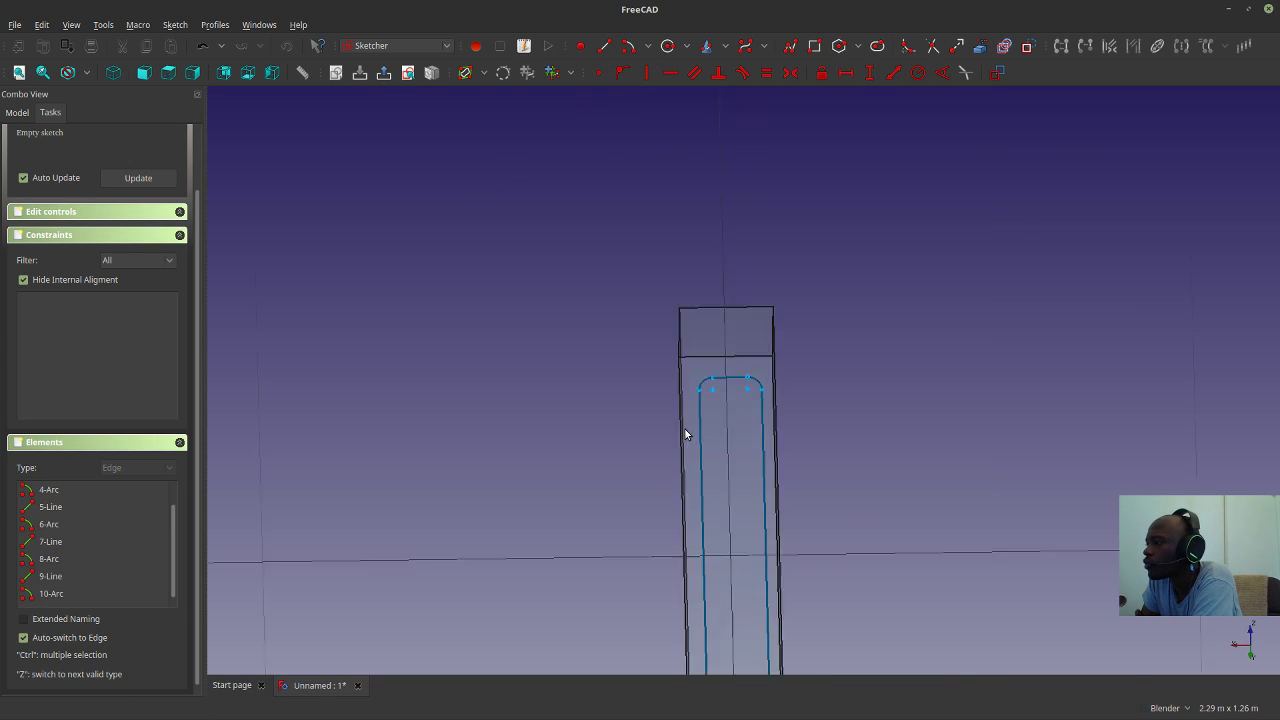
mouse_move(731, 429)
middle_mouse_down()
mouse_move(791, 366)
mouse_move(749, 397)
middle_mouse_up()
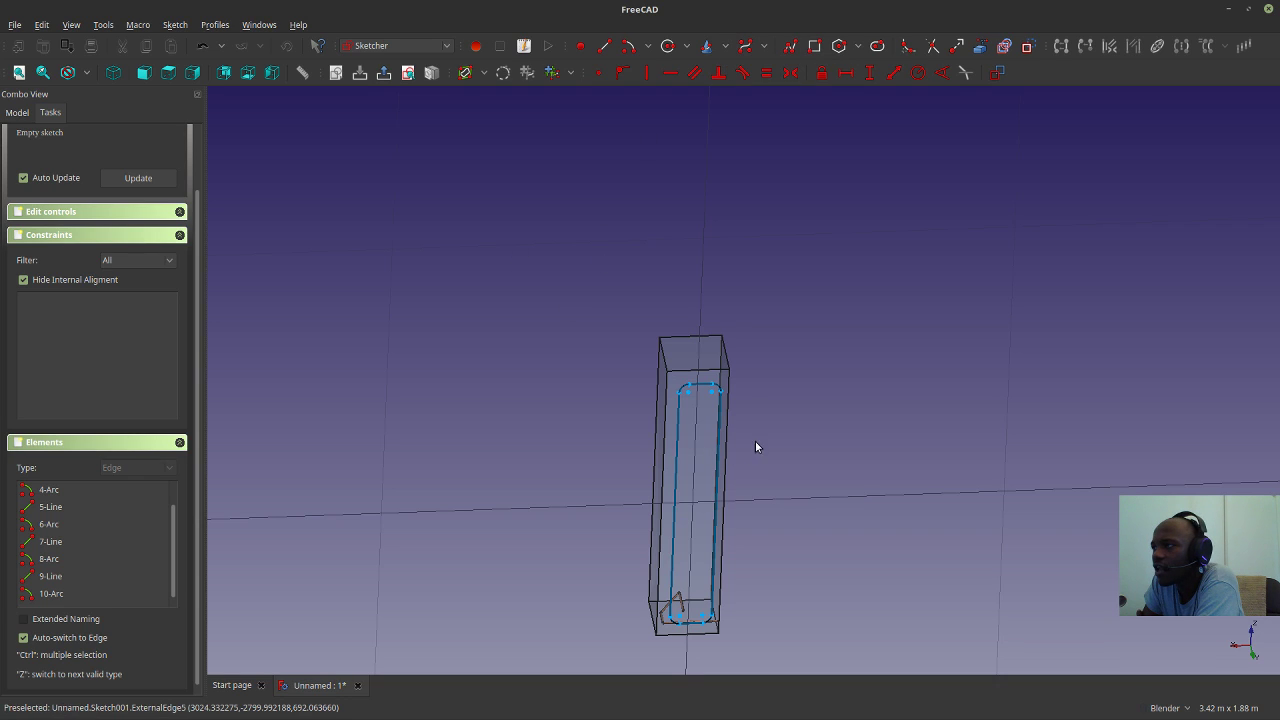
scroll(750, 420, "up", 2)
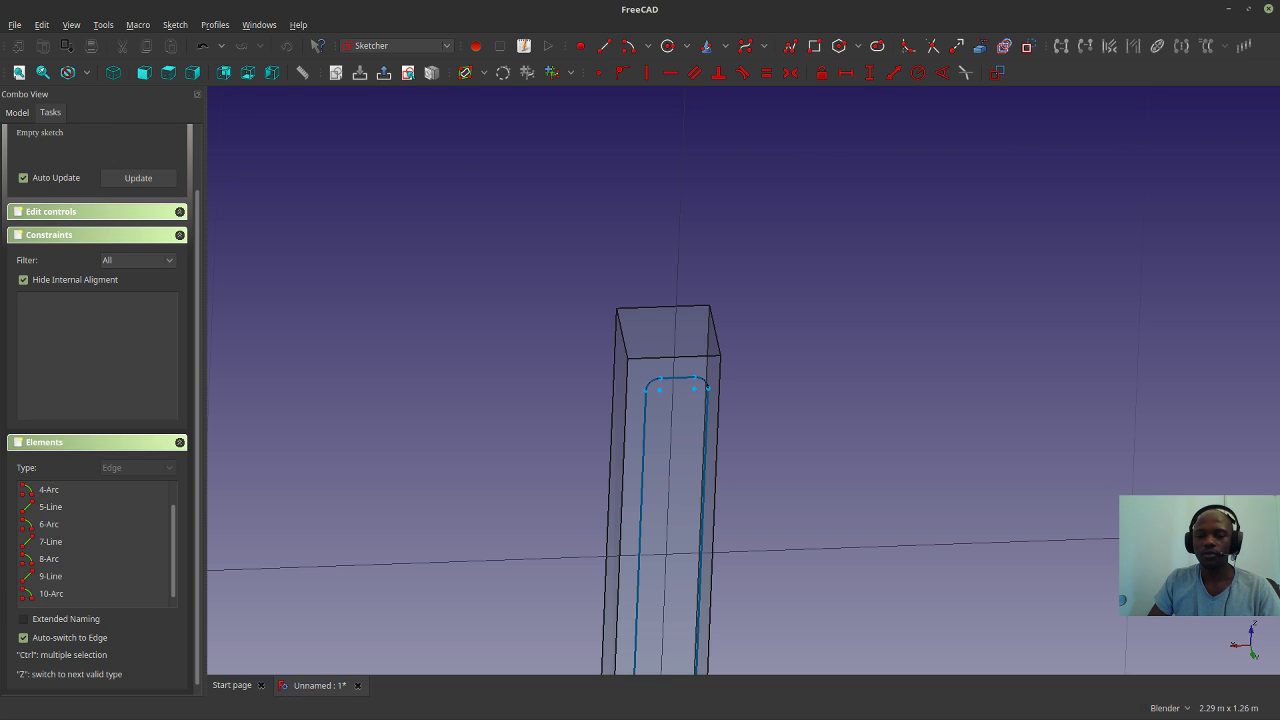
Switch to Firefox and search the web in a new tab for "freecad sketch snaps".
key("alt+Tab")
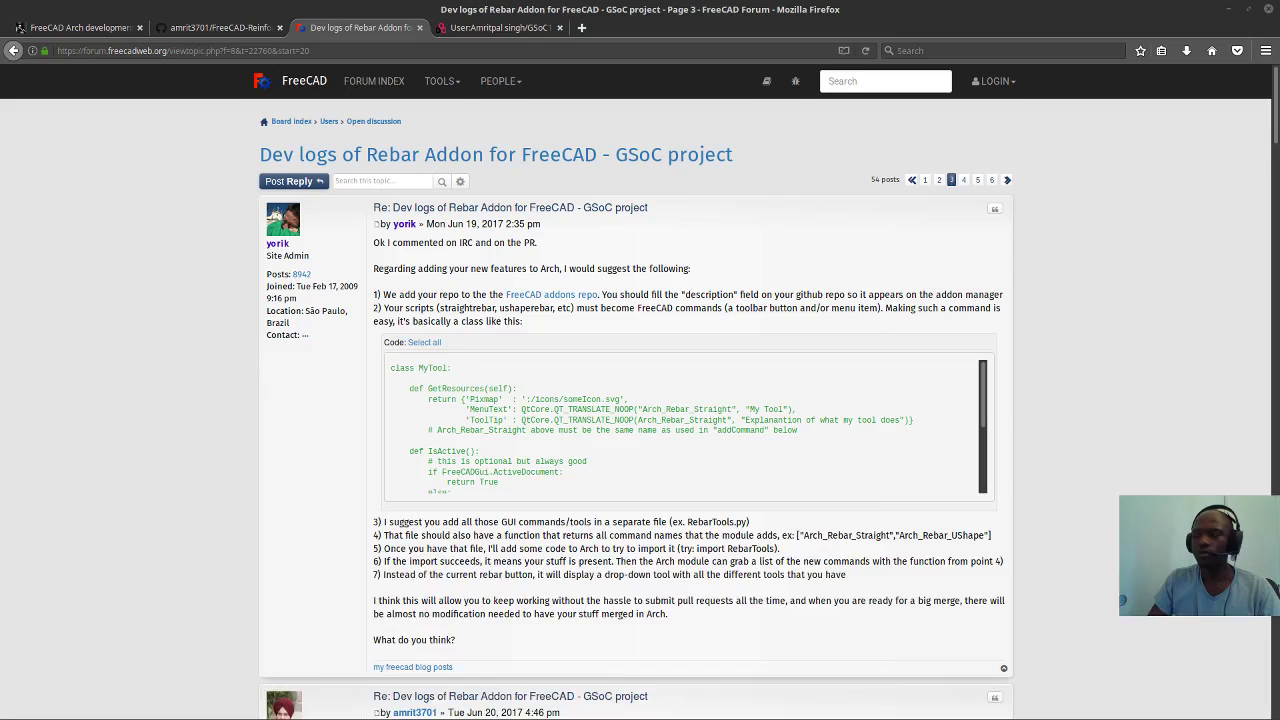
left_click(592, 28)
left_click(937, 50)
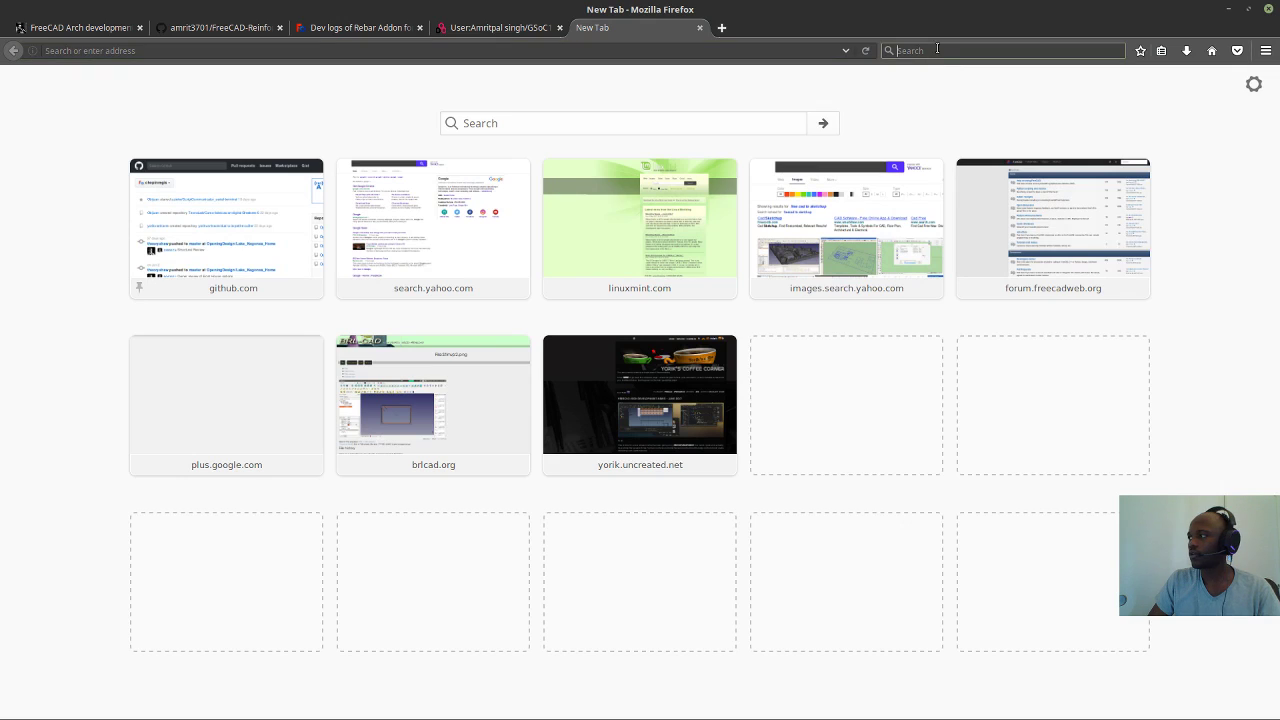
type("freecad")
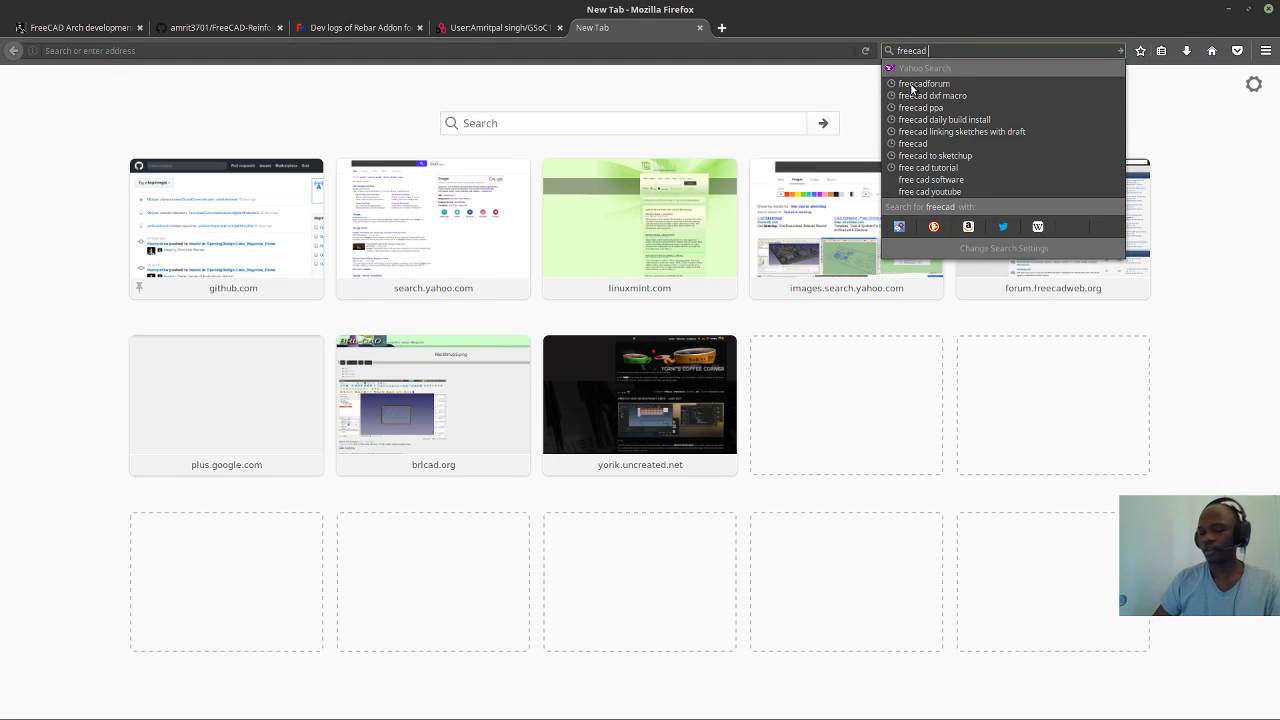
type(" snap")
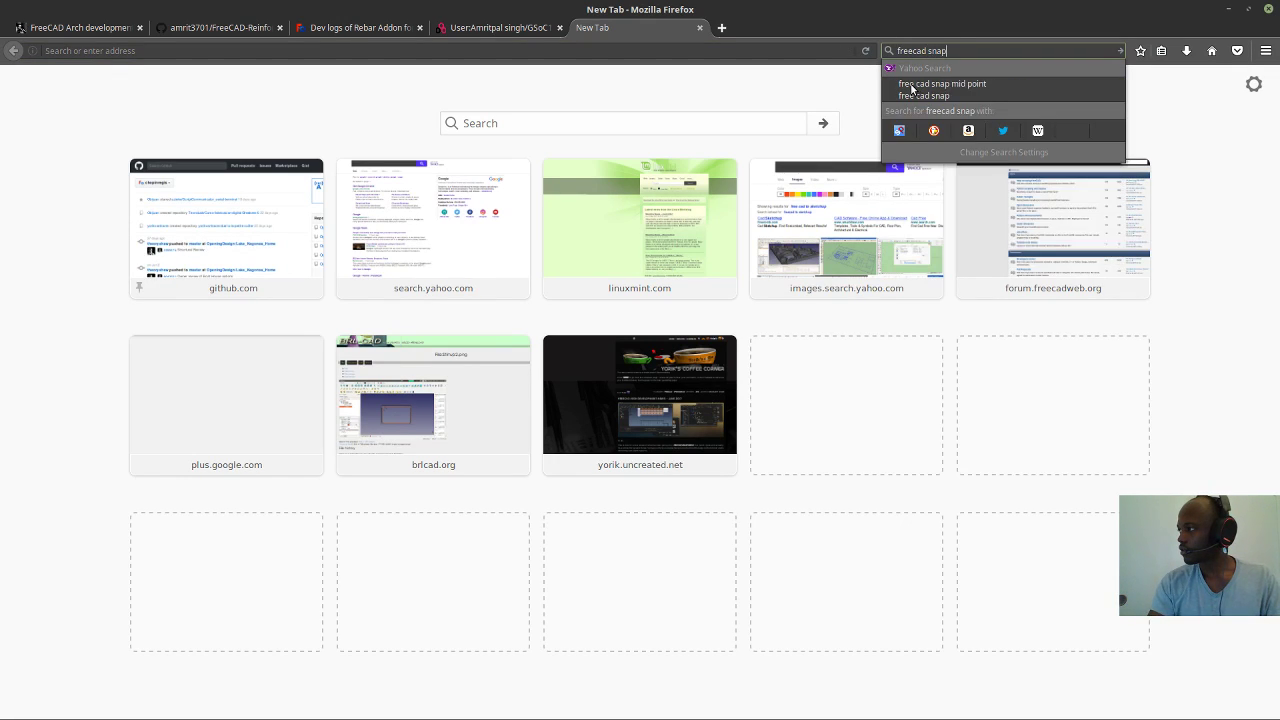
type(" con")
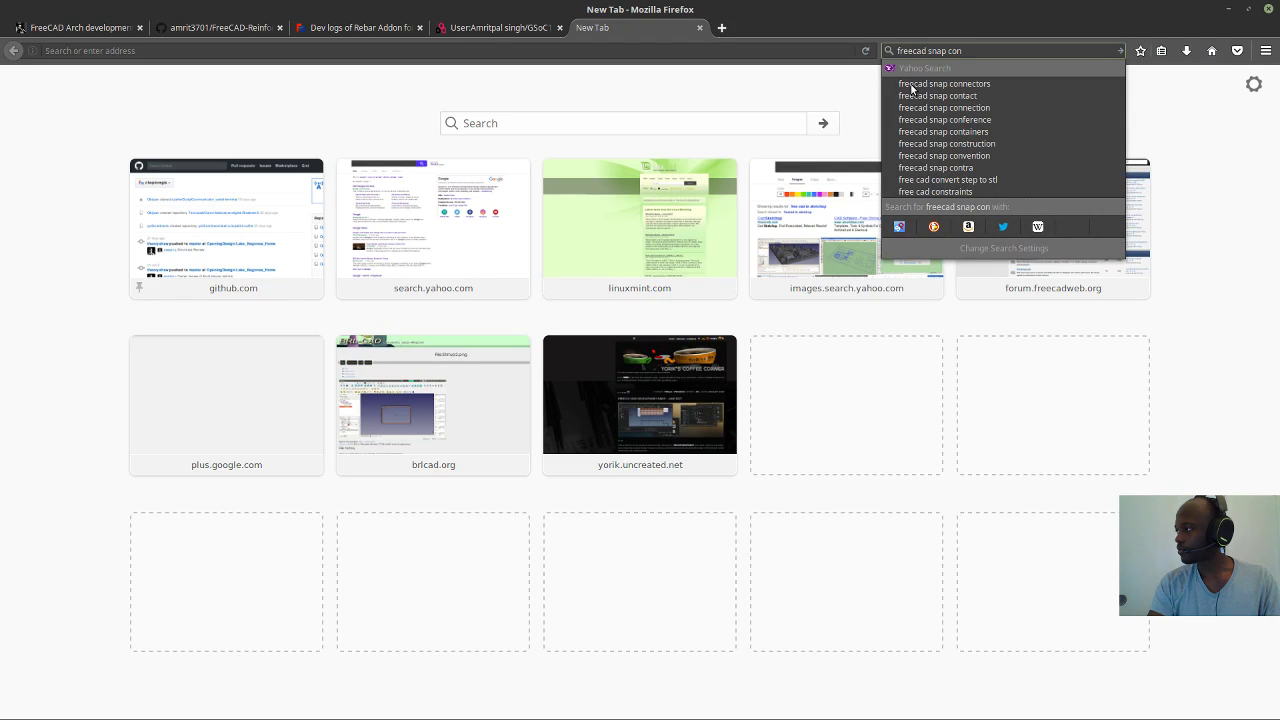
key("BackSpace")
key("BackSpace")
key("BackSpace")
key("BackSpace")
key("BackSpace")
key("BackSpace")
key("BackSpace")
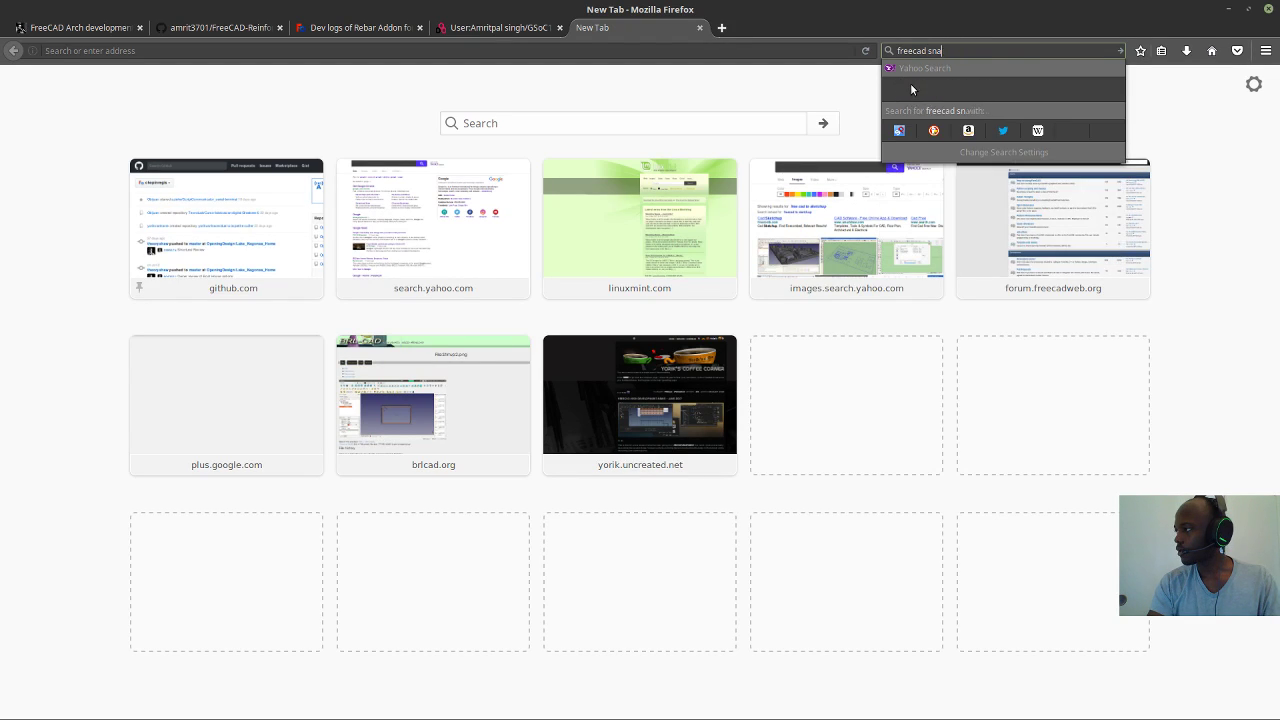
type("ketch")
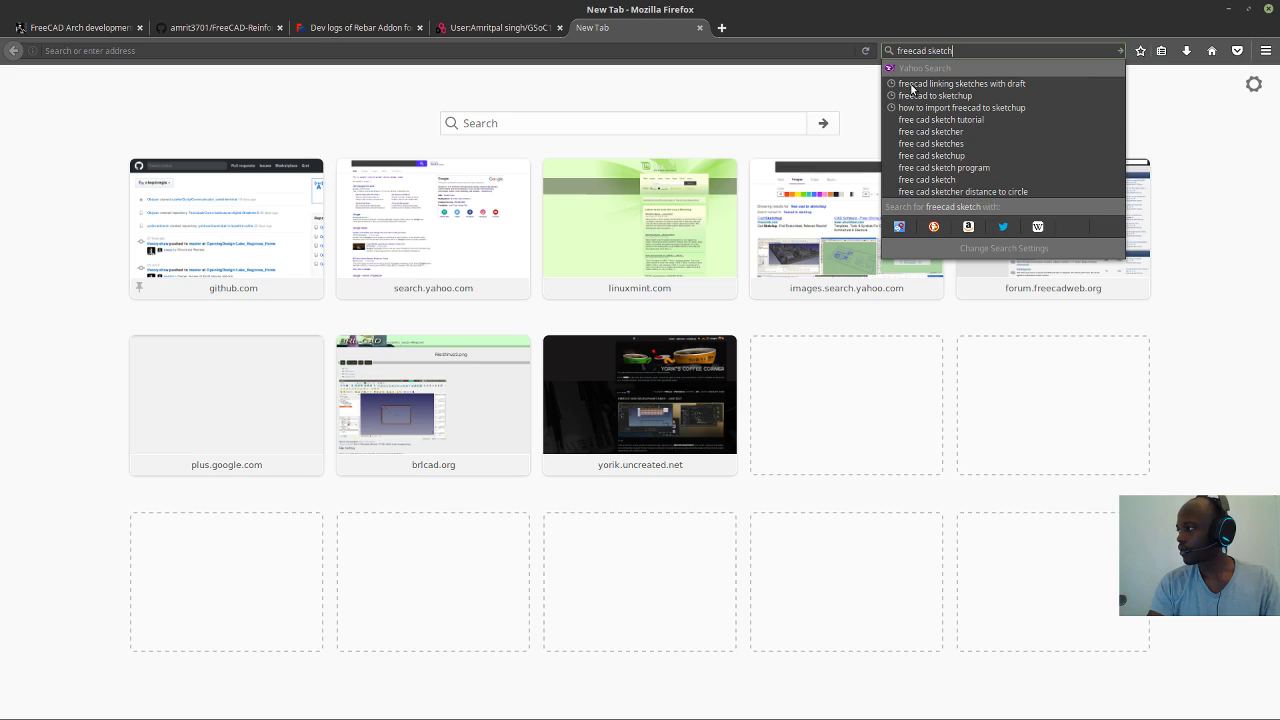
type(" snaps")
key("Return")
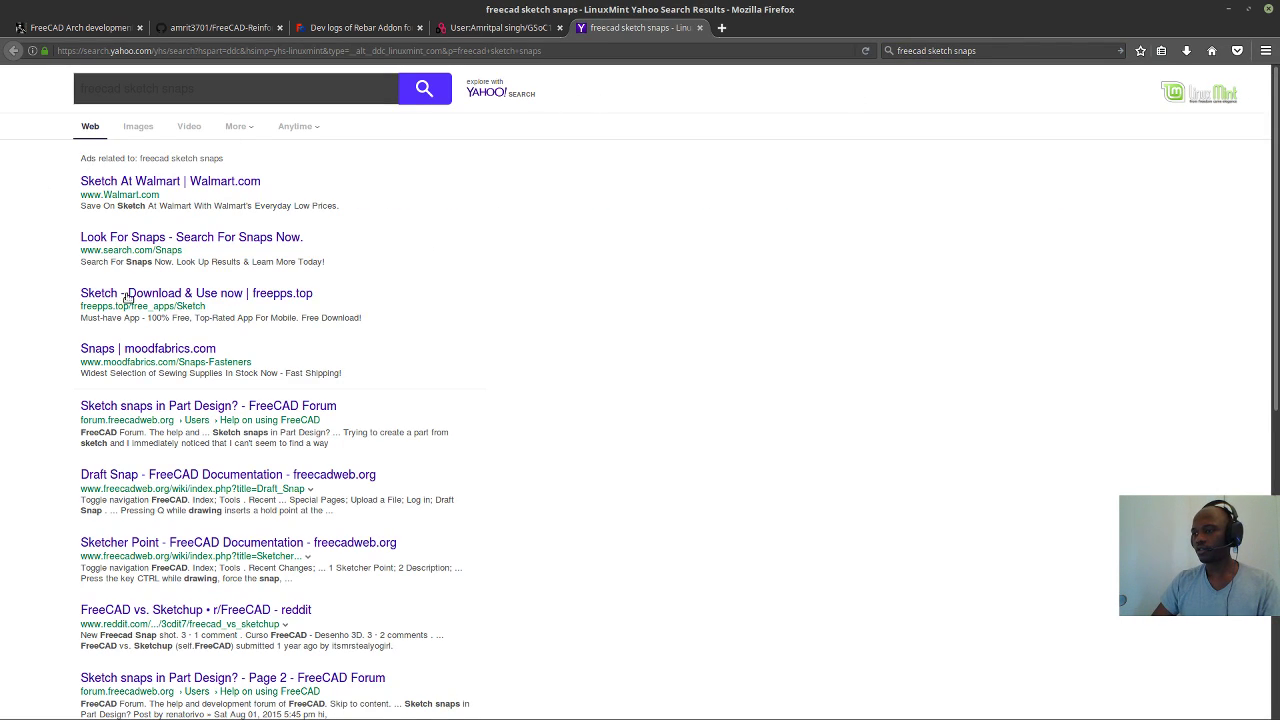
Read through the FreeCAD Forum thread "Sketch snaps in Part Design?", and return to the search results.
left_click(157, 406)
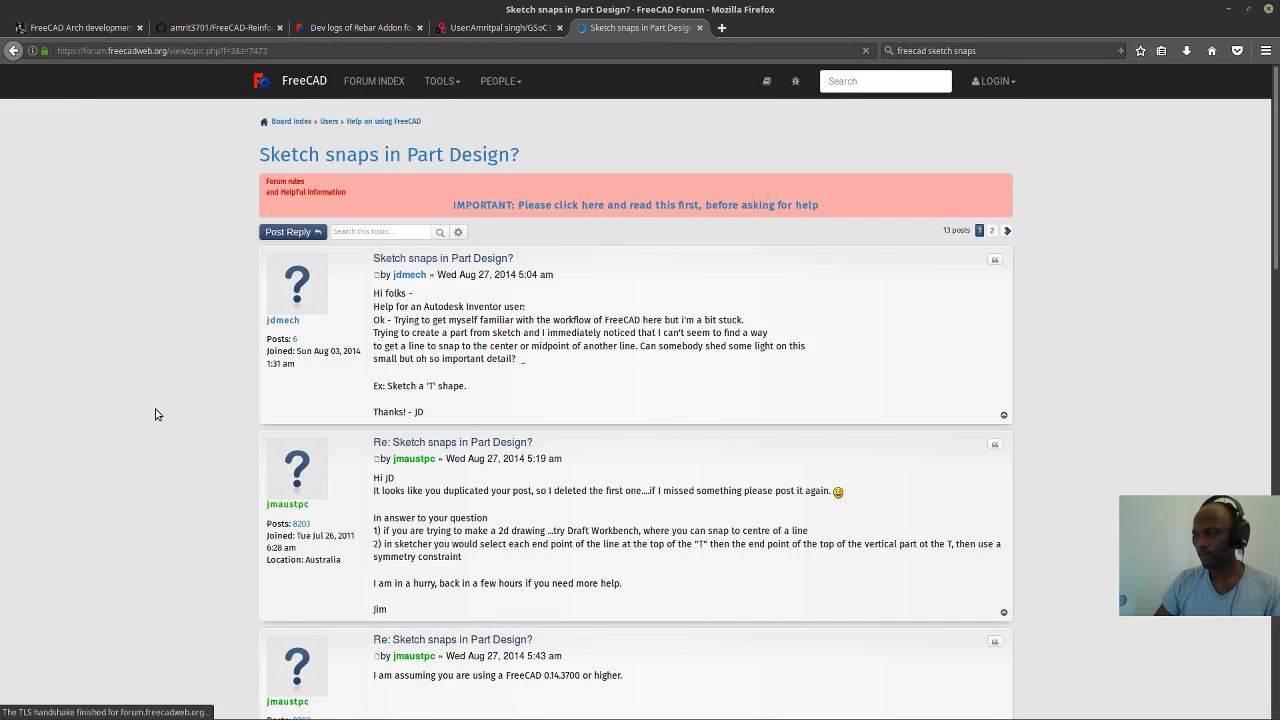
scroll(488, 412, "down", 20)
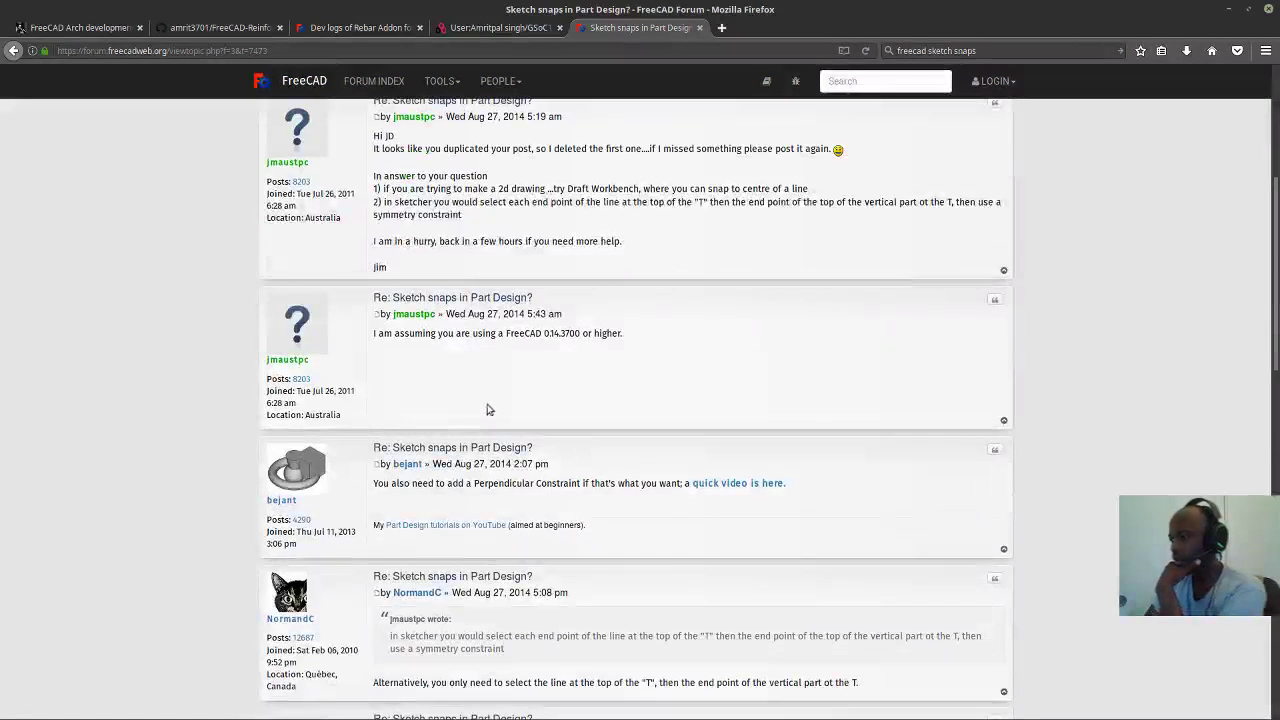
left_click(18, 53)
Browse the image results for the search, previewing the all3dp.com grid snap picture and the FreeCAD Tracker picture.
left_click(138, 127)
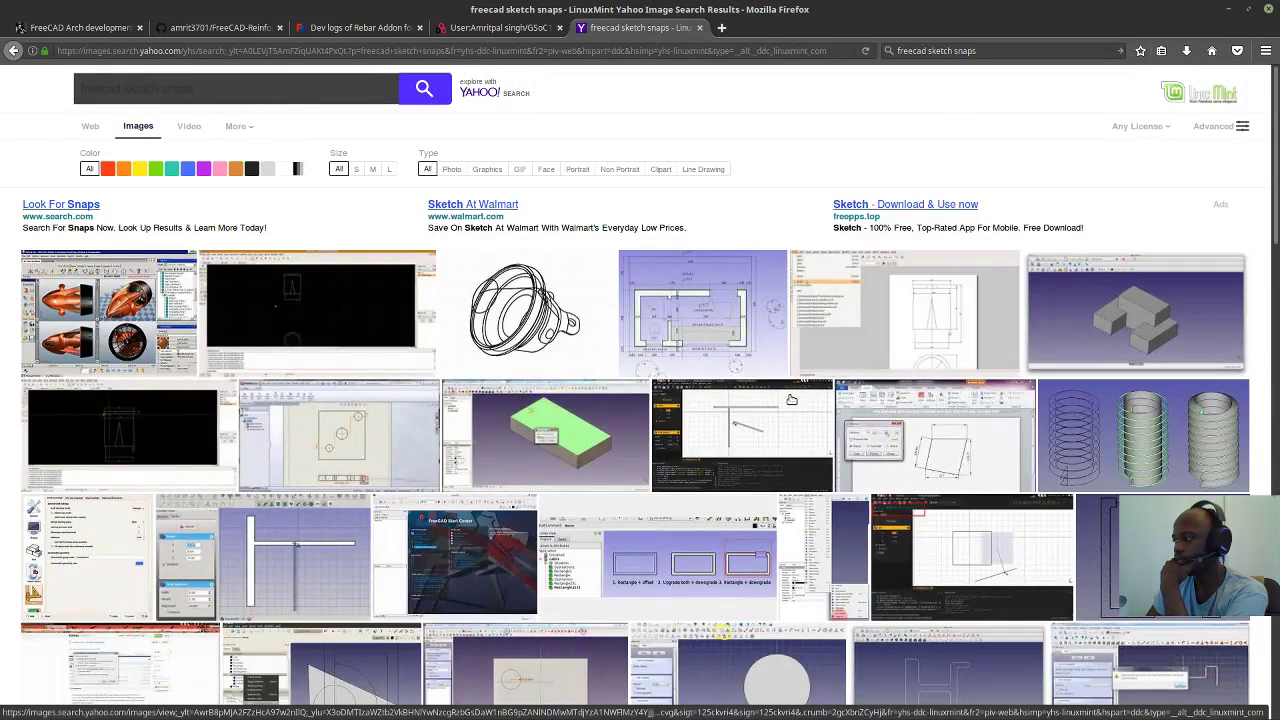
scroll(791, 399, "down", 5)
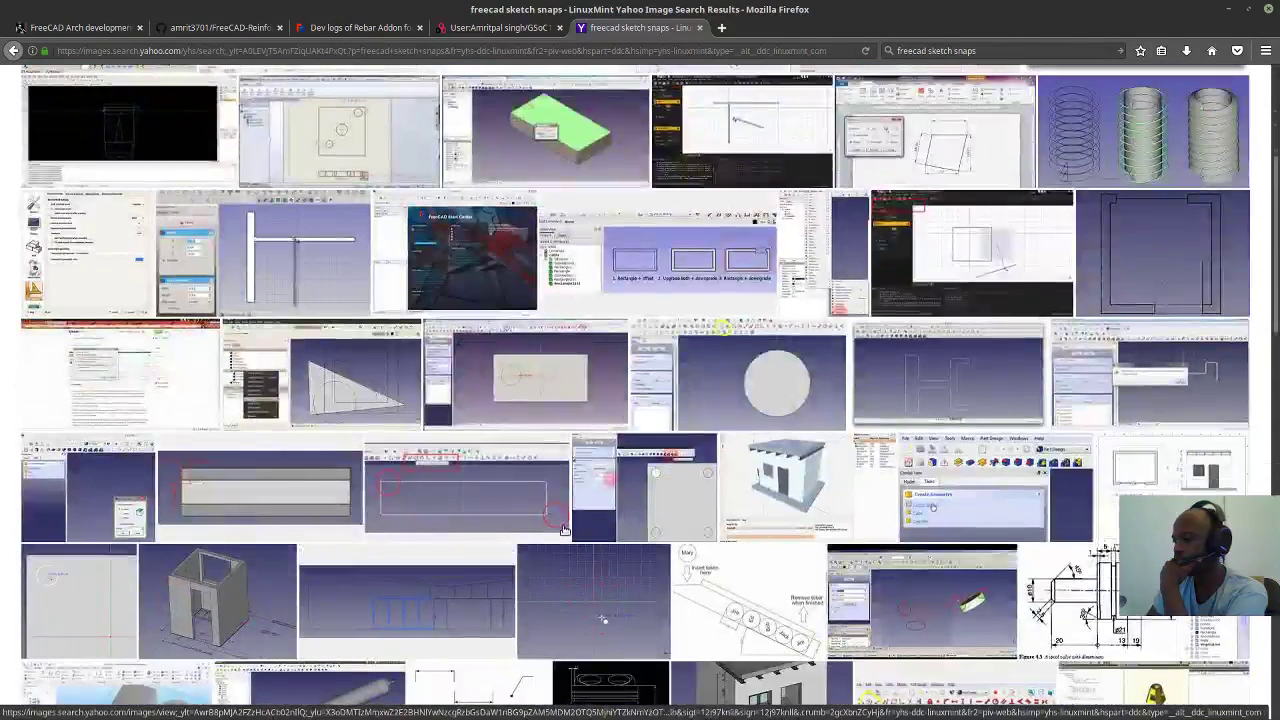
left_click(440, 496)
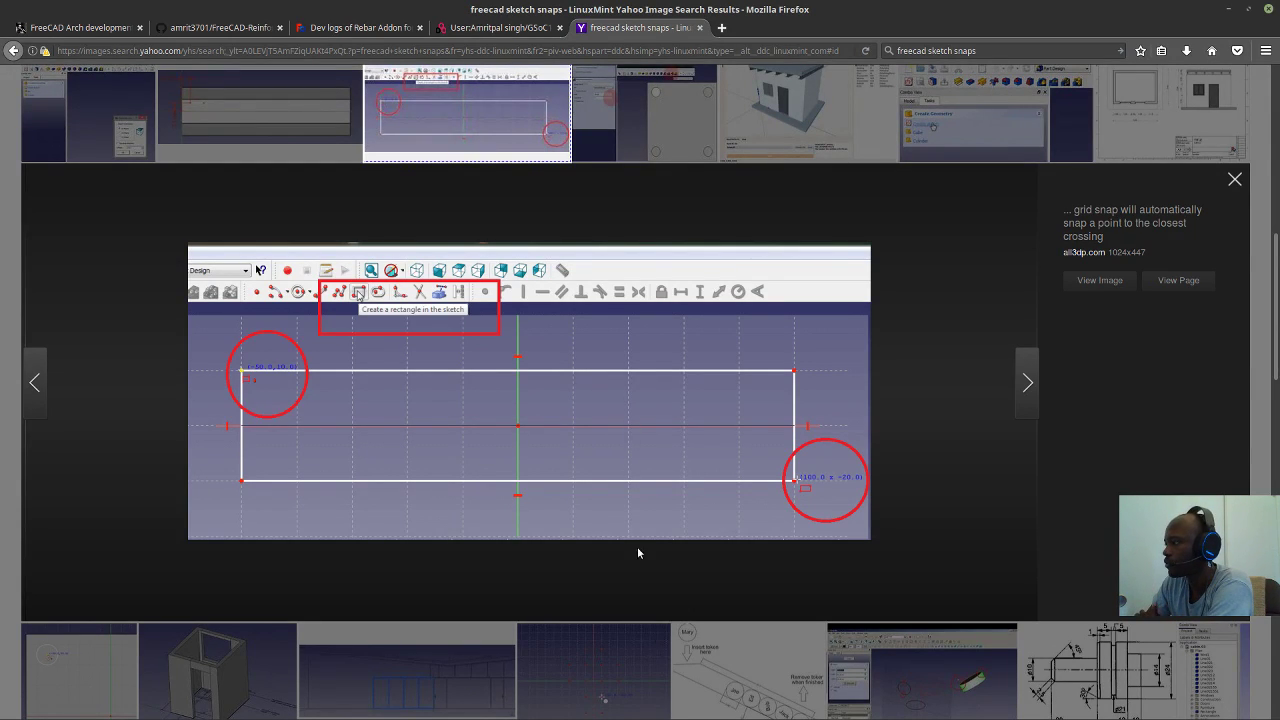
scroll(808, 503, "down", 2)
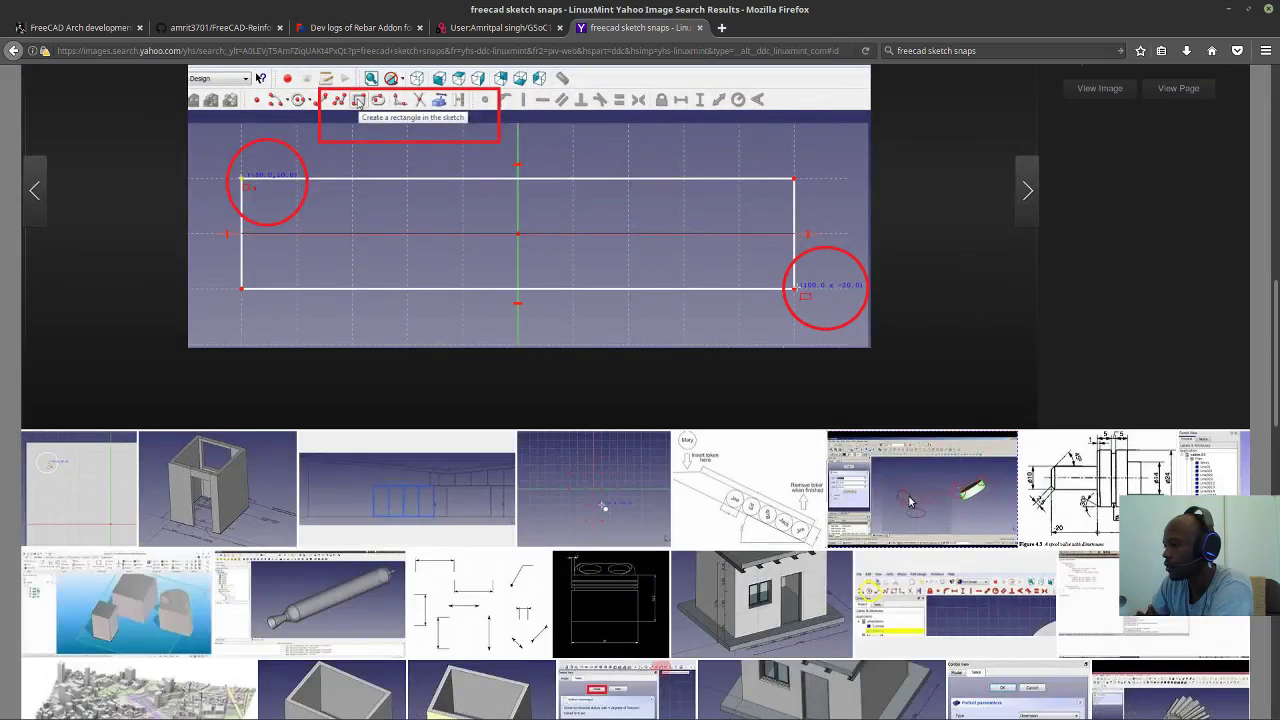
left_click(910, 501)
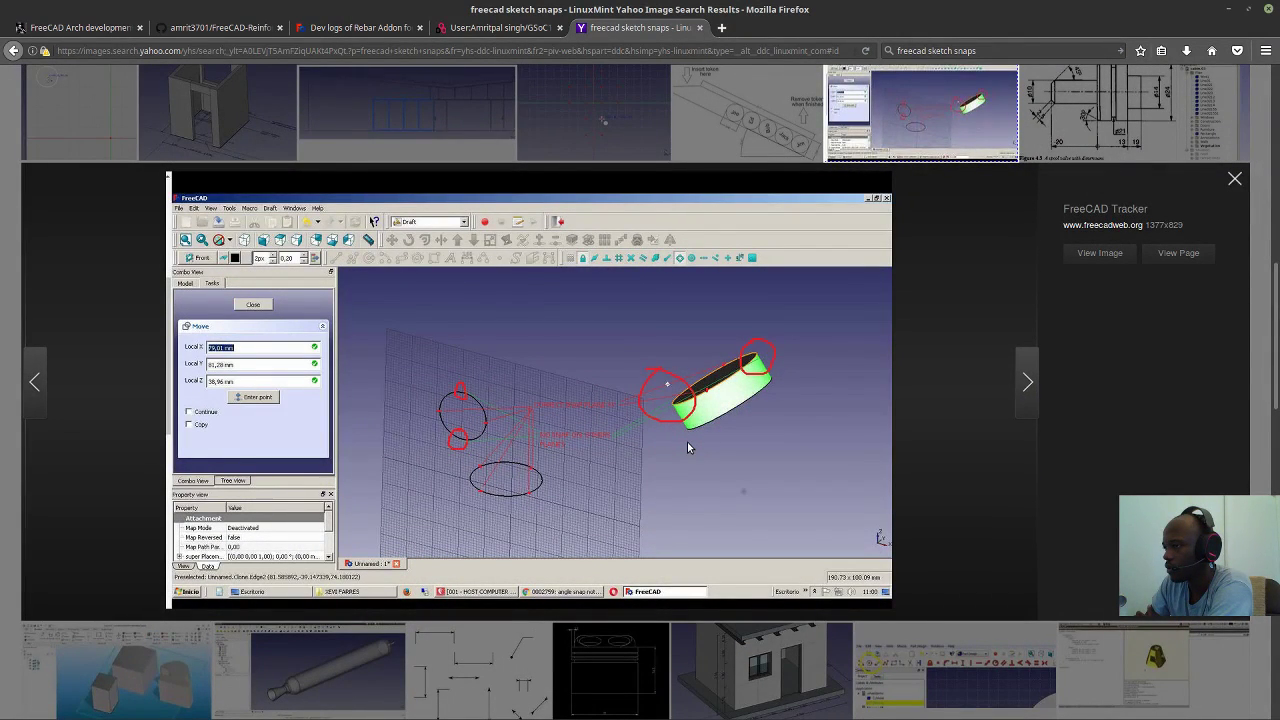
scroll(688, 447, "down", 7)
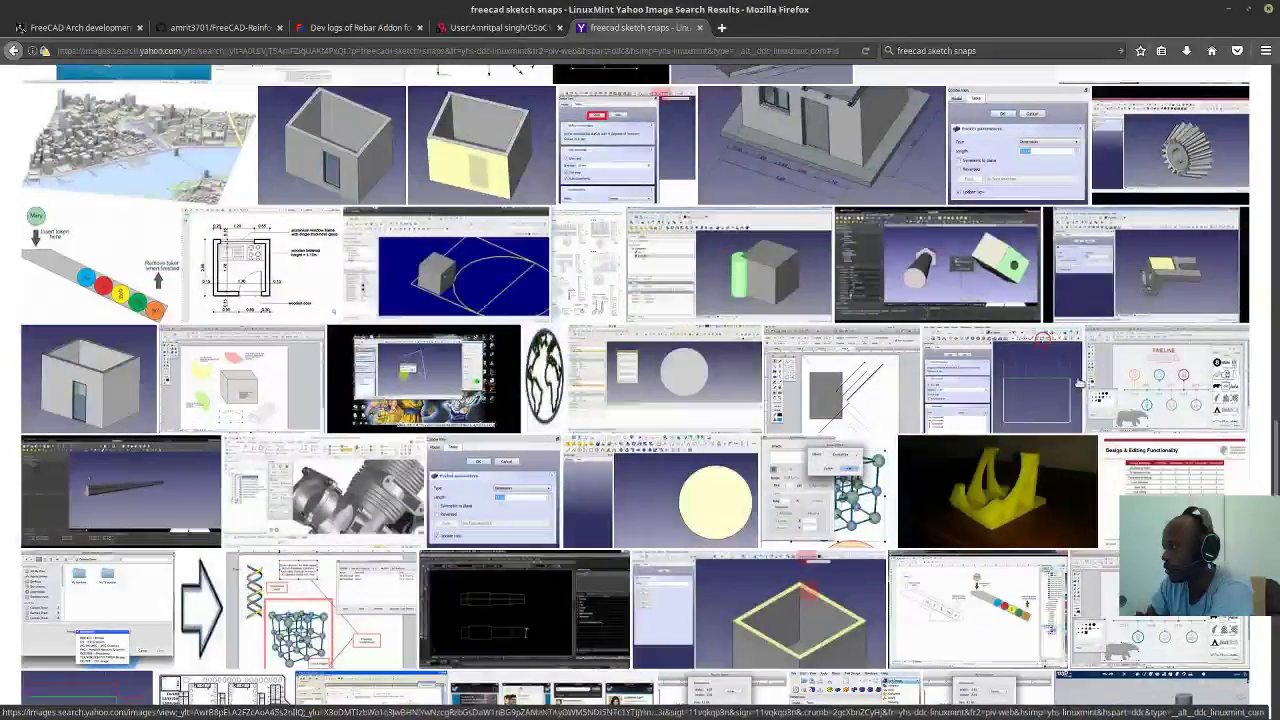
Preview the all3dp.com picture about drawing a rectangle from the midpoint, and switch back to FreeCAD.
left_click(1051, 392)
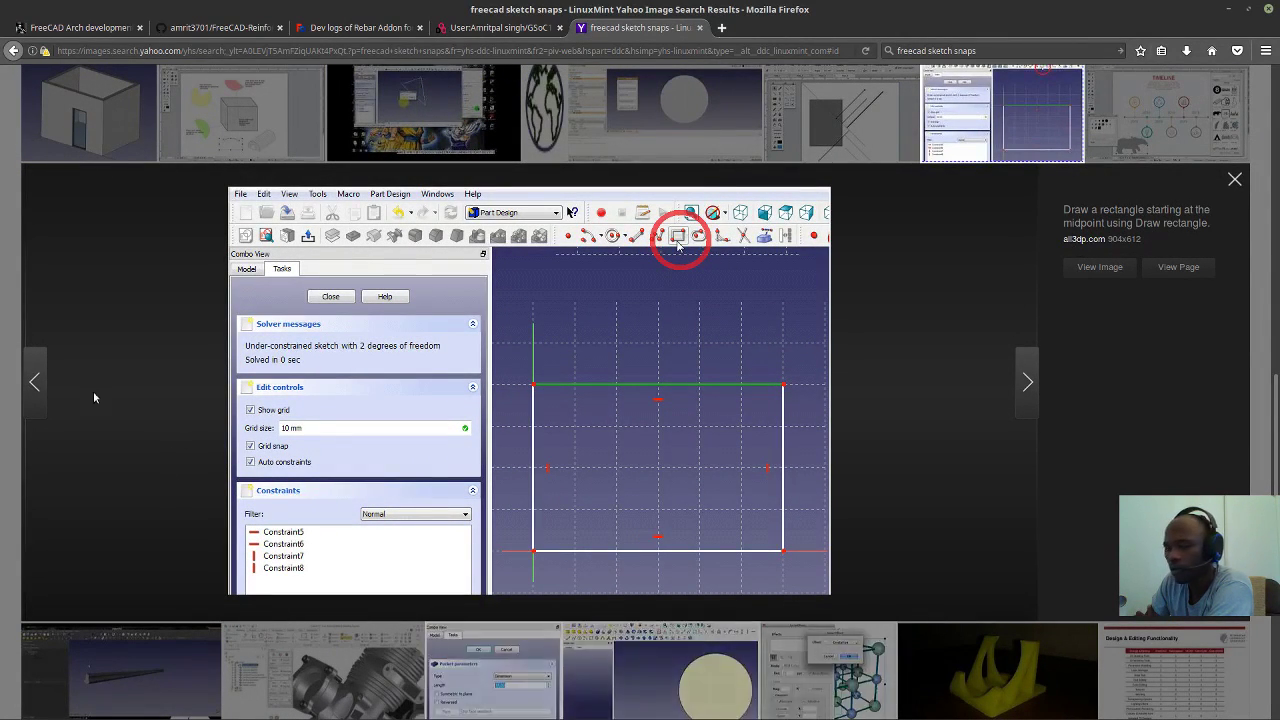
key("alt+Tab")
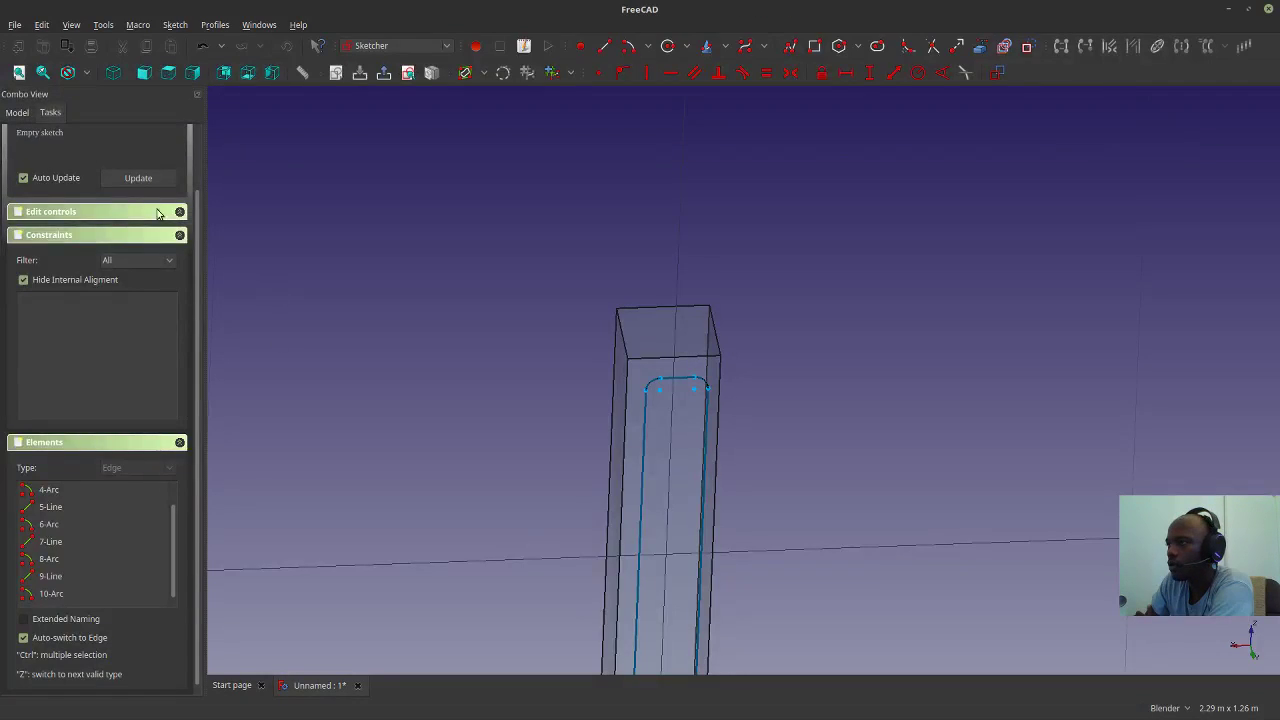
Close the sketch and turn off Auto constraints in the Sketcher preferences.
left_click(432, 277)
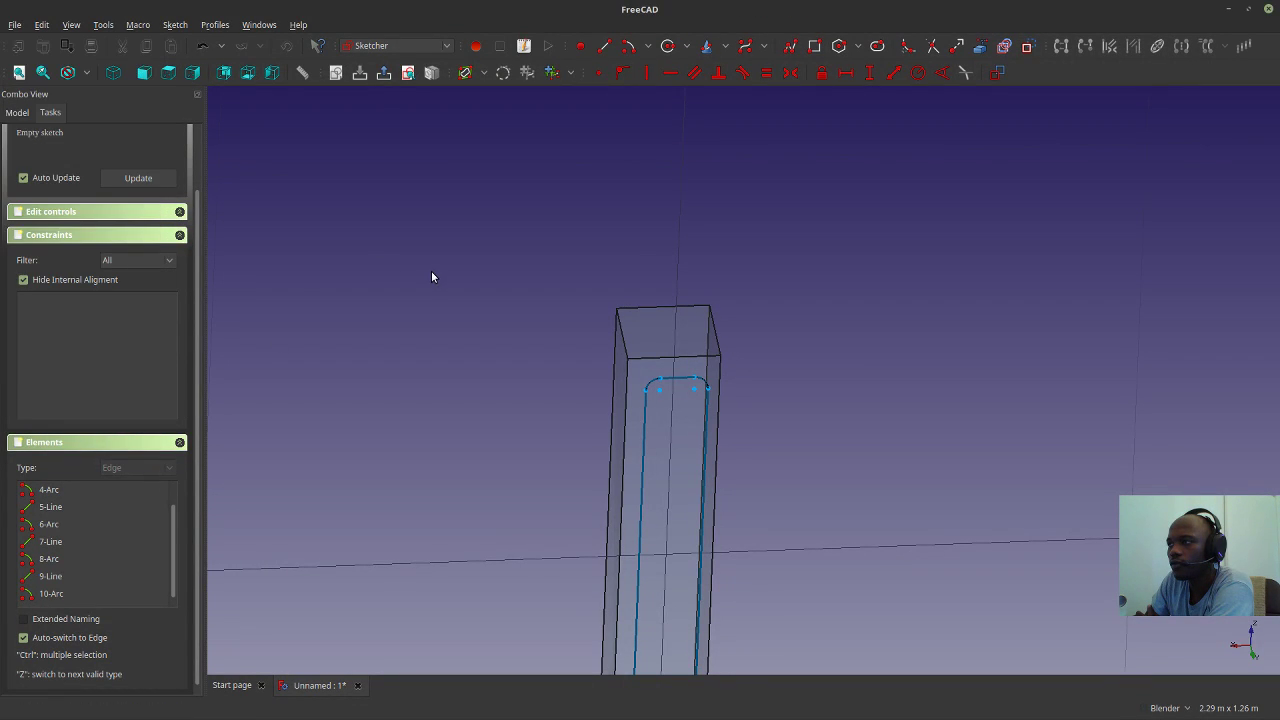
scroll(78, 265, "up", 3)
left_click(97, 144)
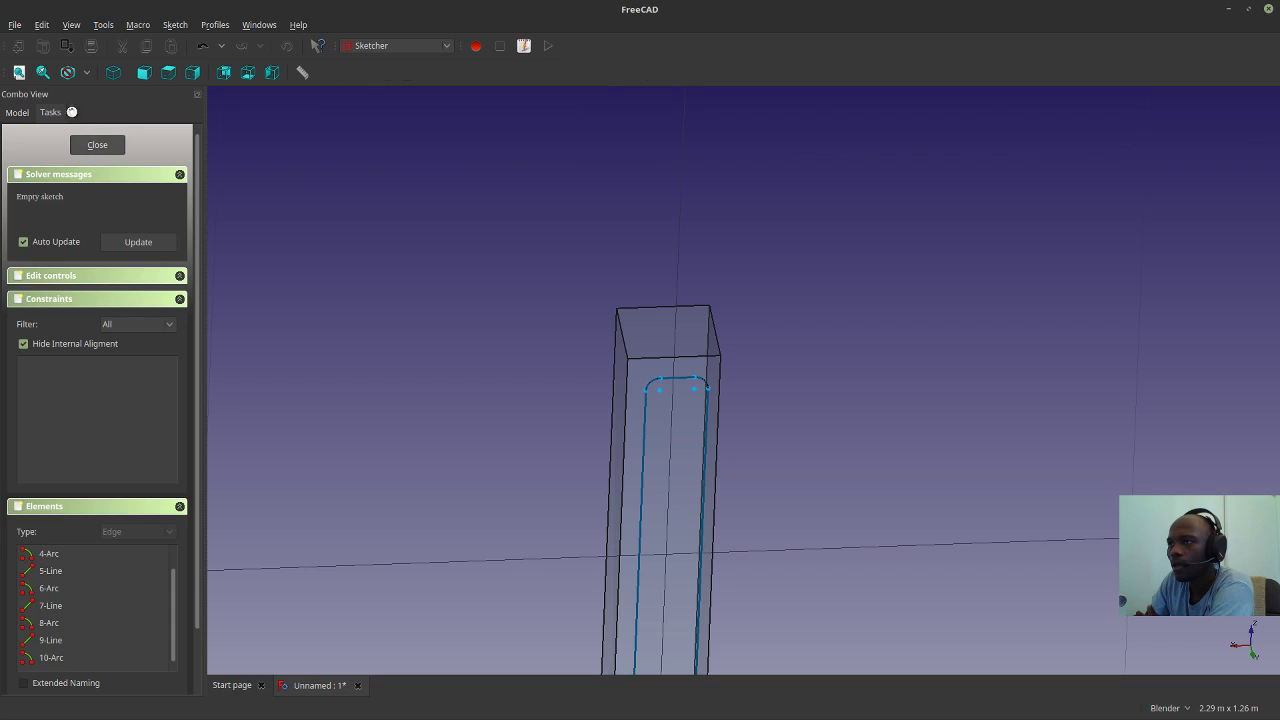
left_click(15, 25)
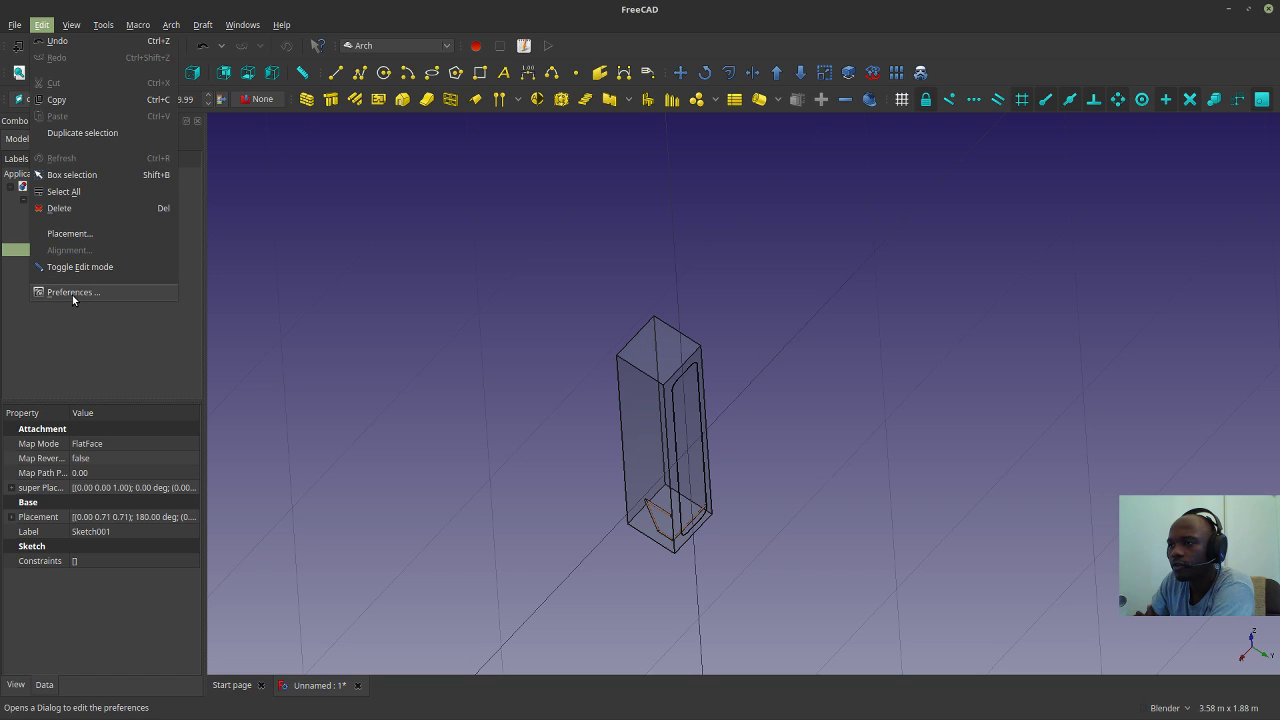
left_click(135, 323)
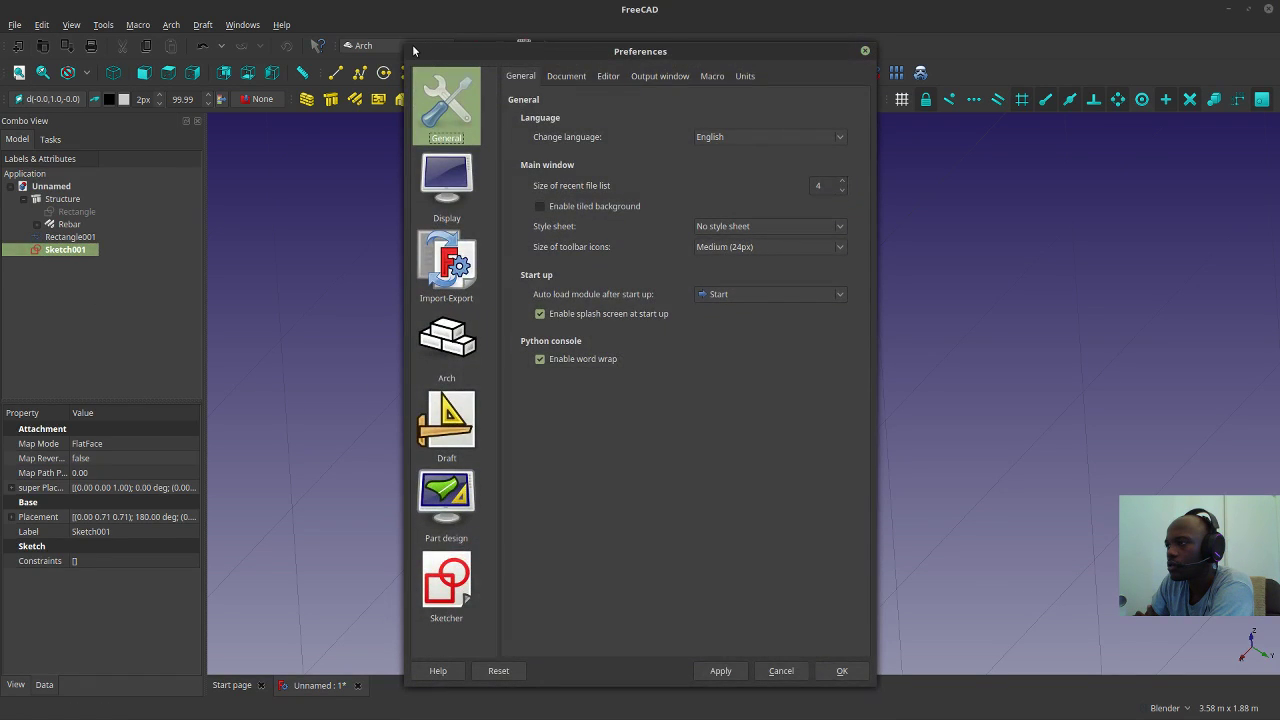
left_click(440, 602)
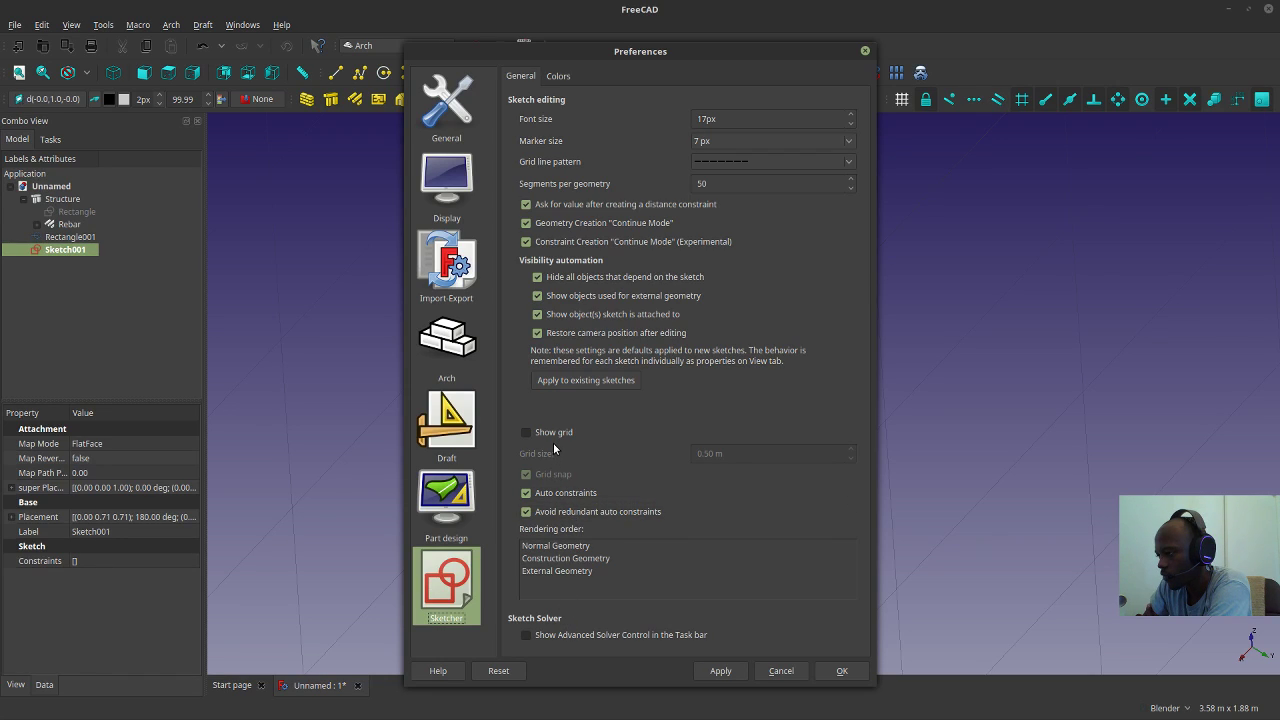
left_click(556, 495)
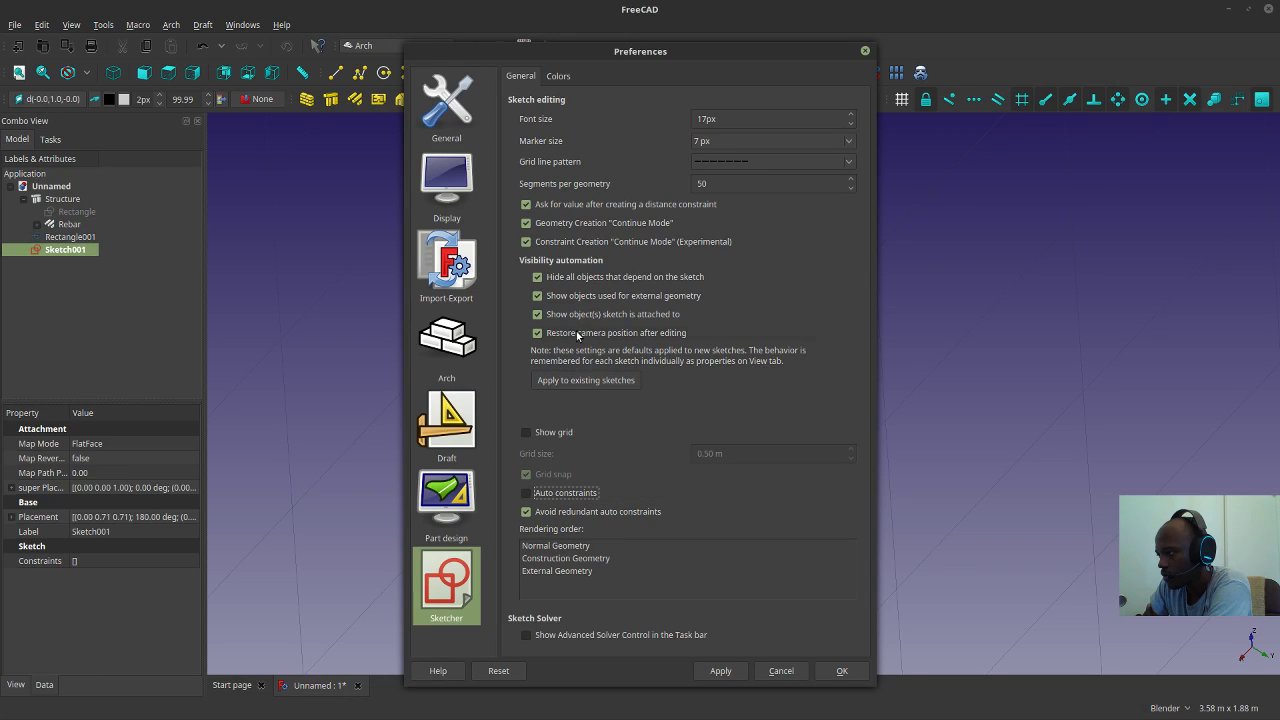
left_click(841, 671)
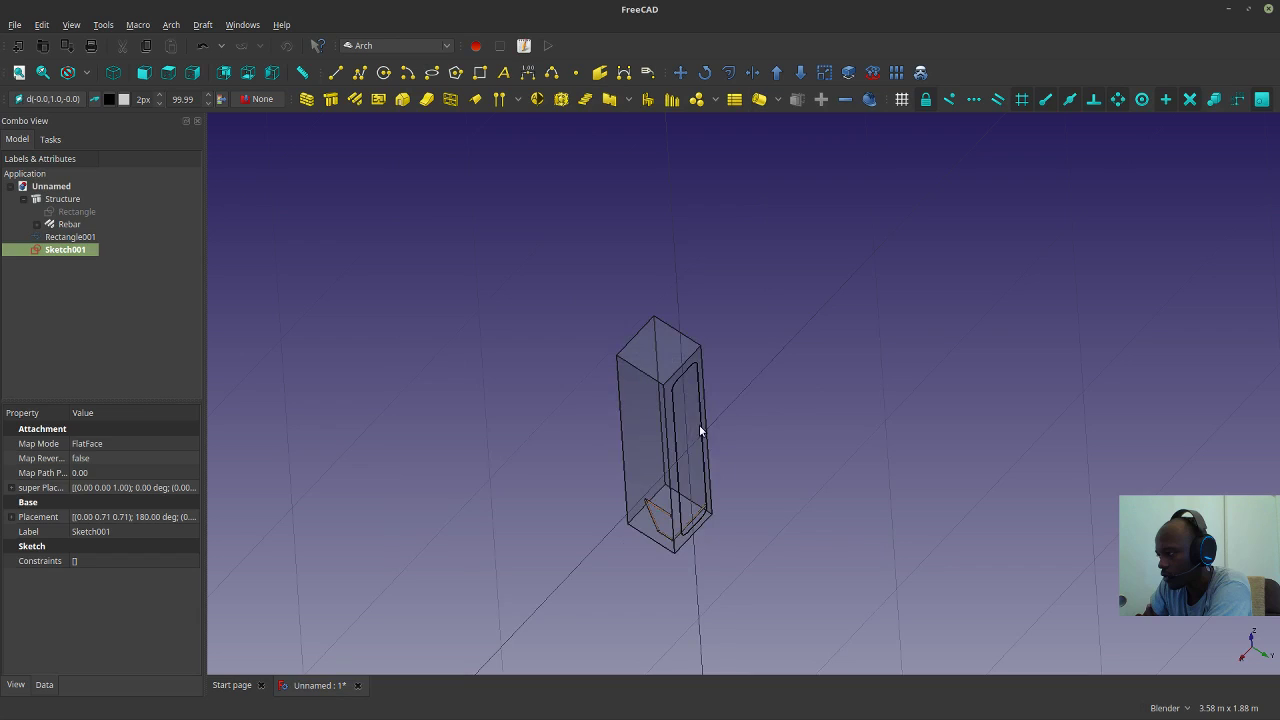
Reopen Sketch001 and try to draw a line starting from the end point of the linked outline's upper edge.
middle_click_drag(616, 580, 654, 220)
double_click(60, 250)
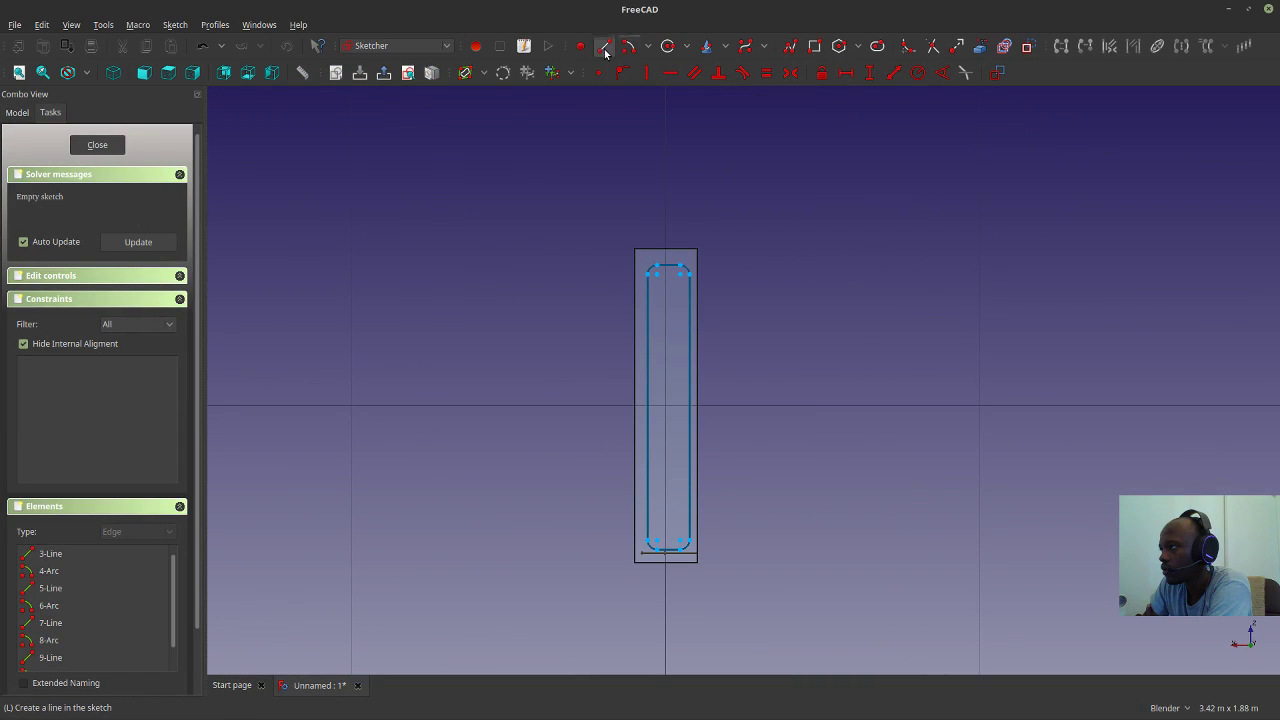
left_click(606, 46)
scroll(674, 260, "up", 5)
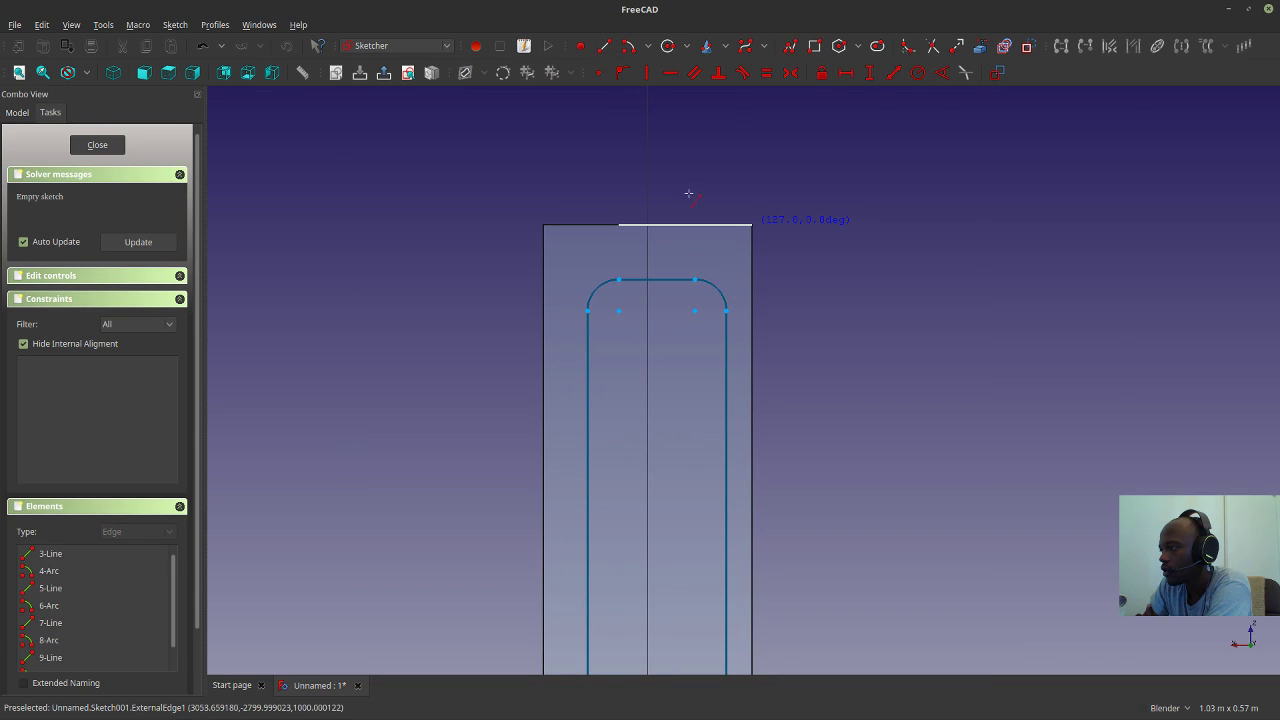
scroll(680, 466, "down", 4)
scroll(685, 475, "up", 6)
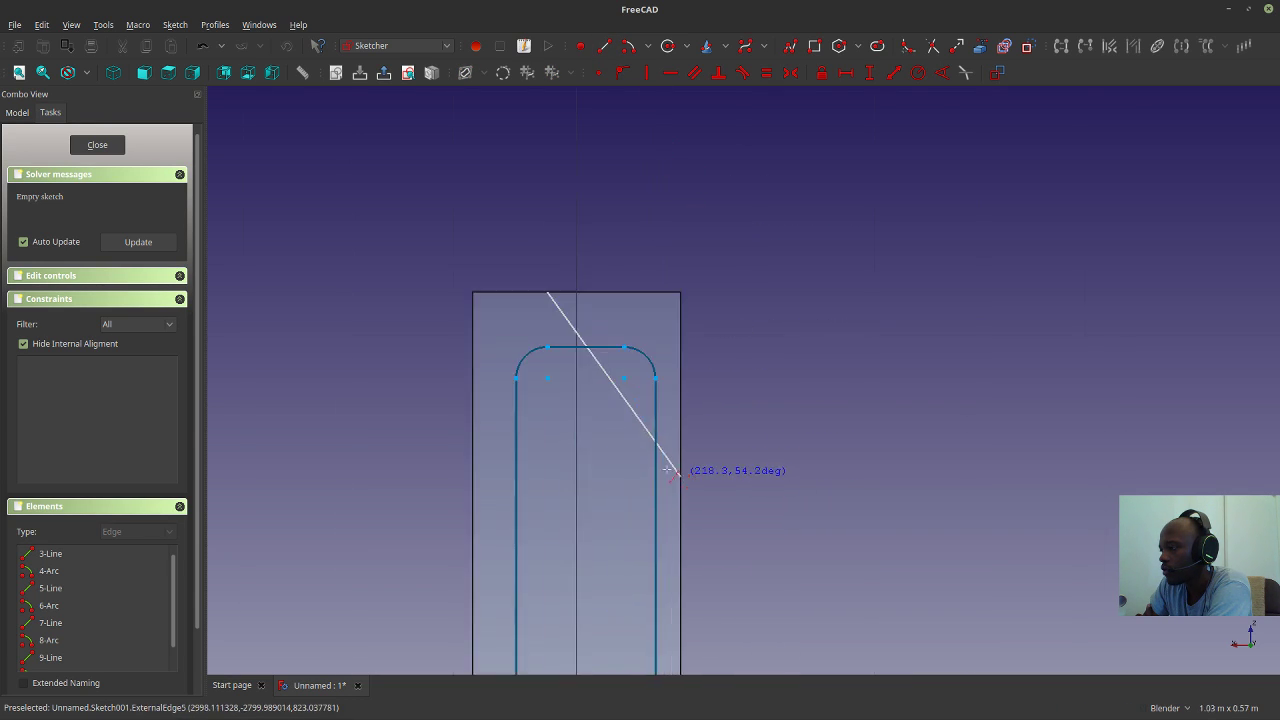
key("Escape")
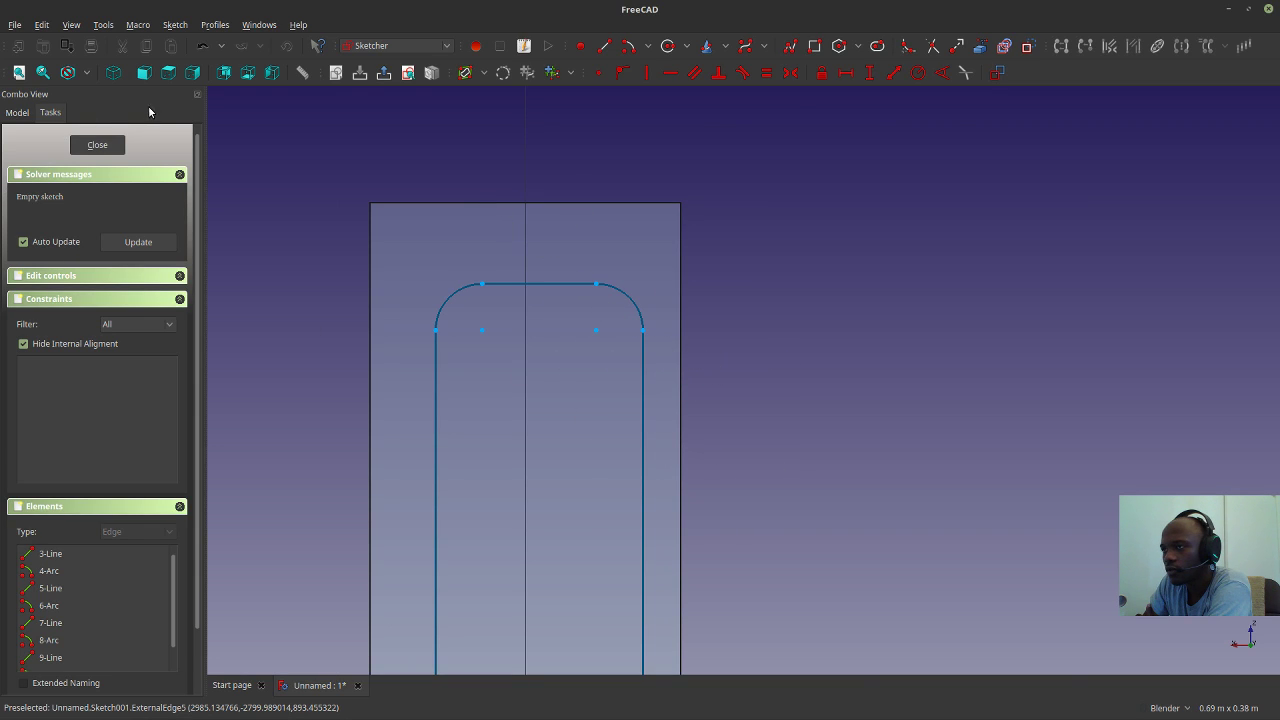
Close the sketch, try turning Auto constraints back on in the Sketcher preferences, and dismiss the dialog.
left_click(112, 148)
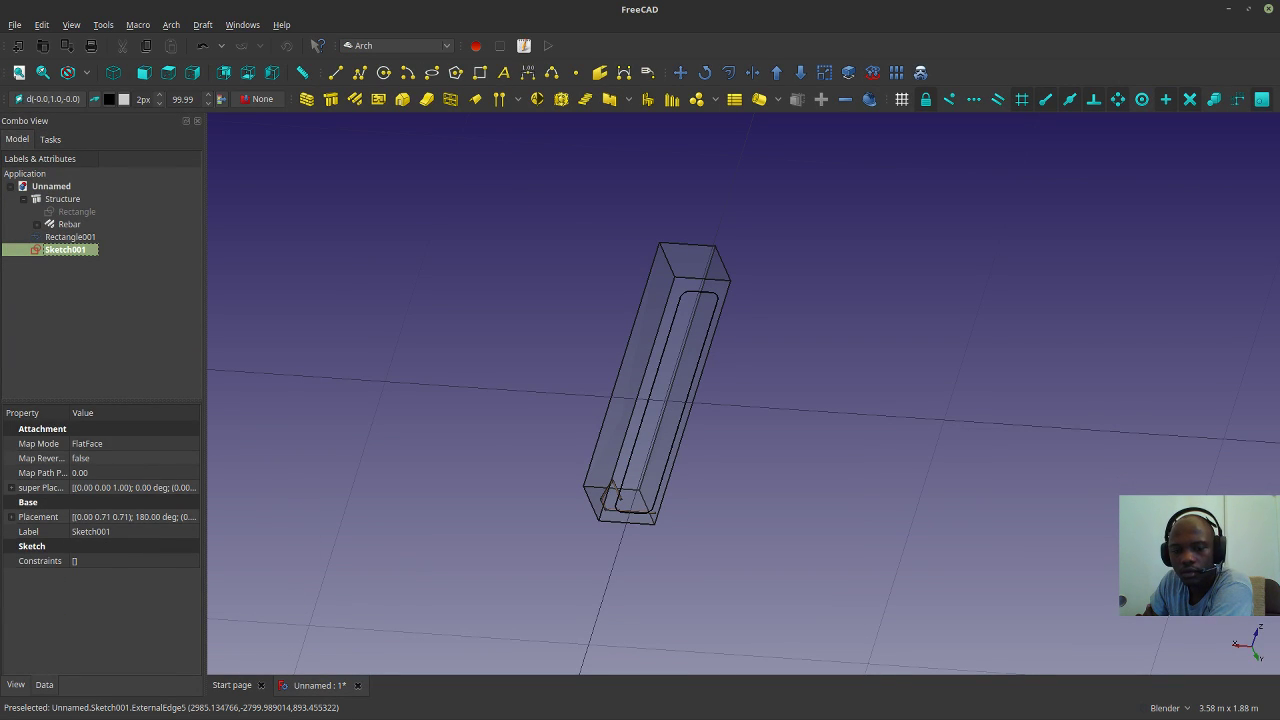
left_click(41, 24)
left_click(71, 292)
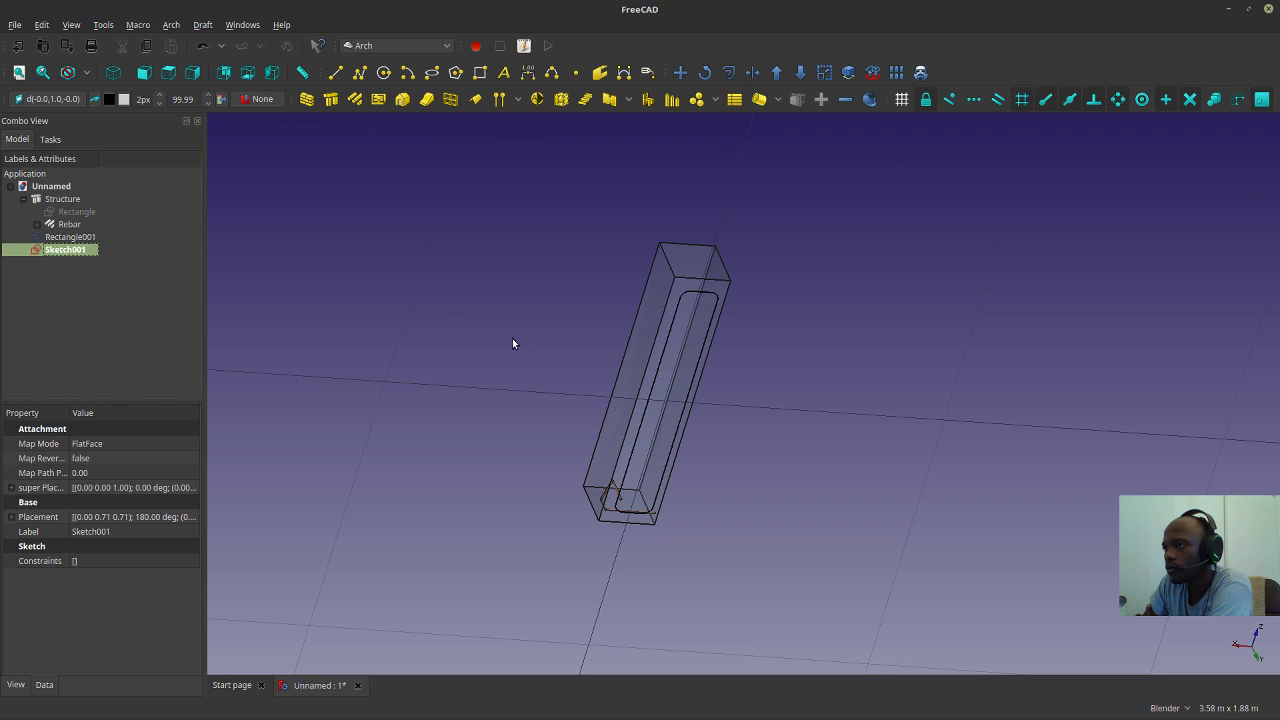
left_click(450, 590)
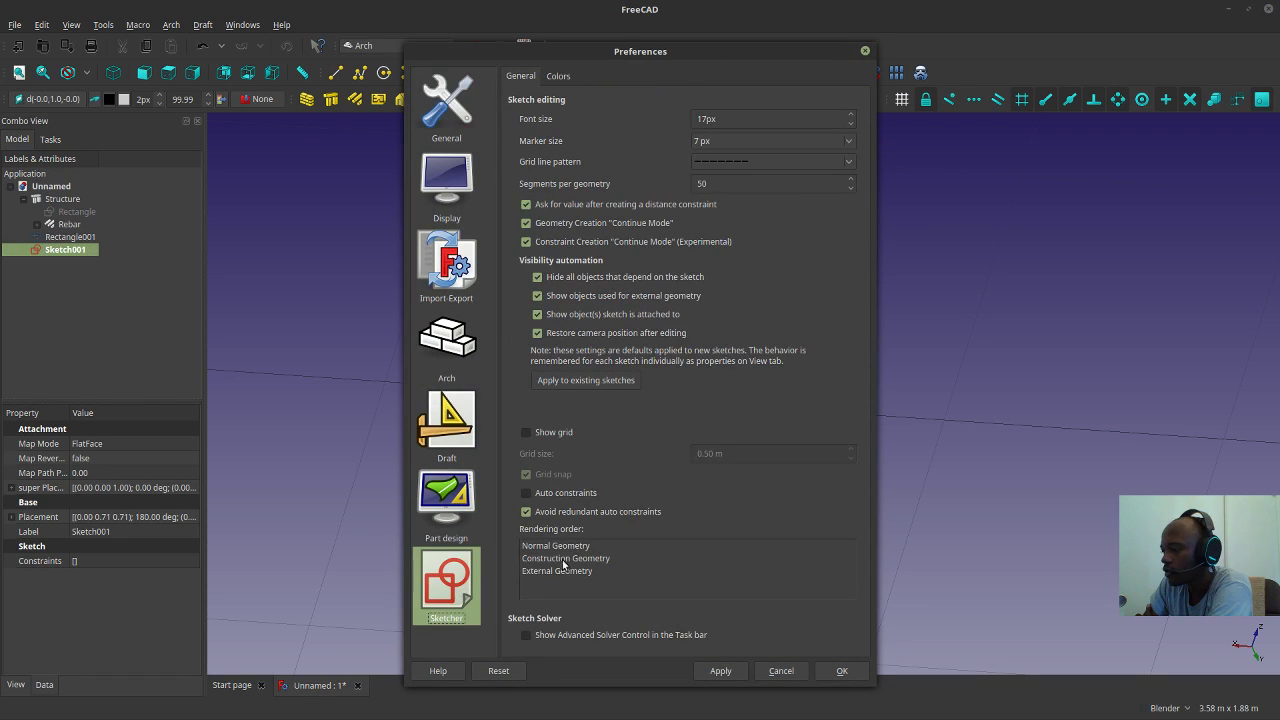
left_click(526, 493)
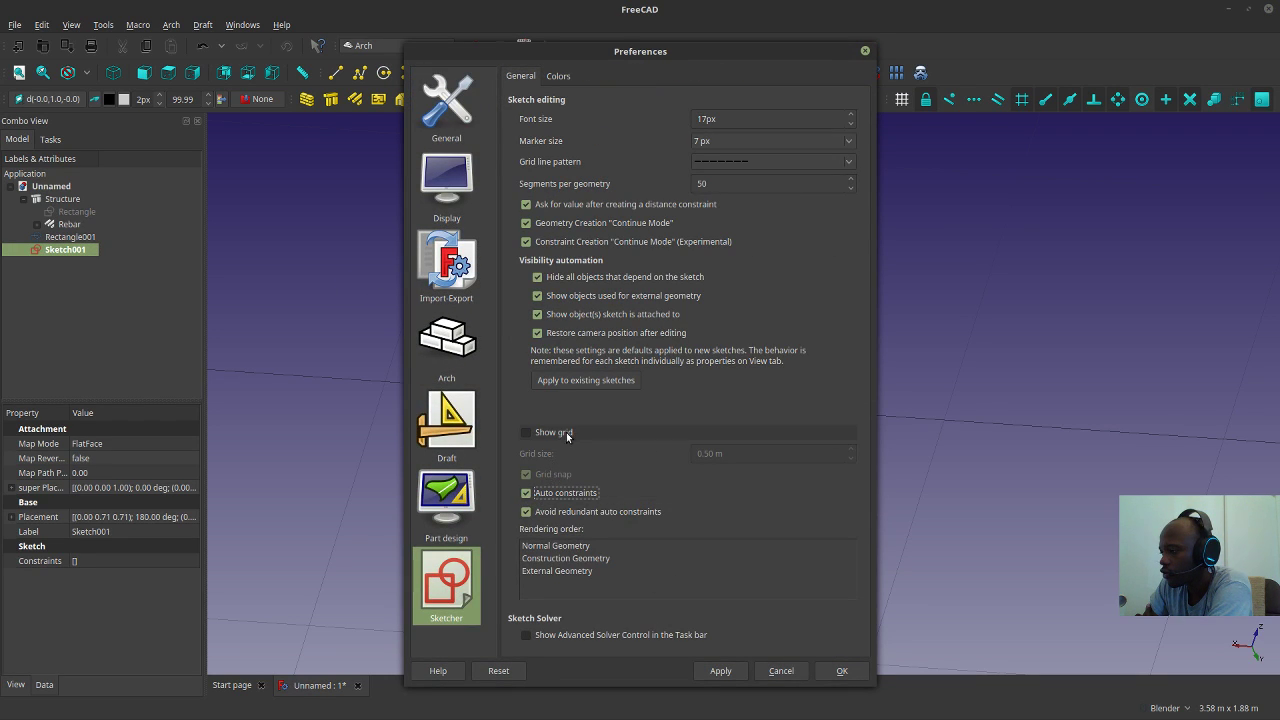
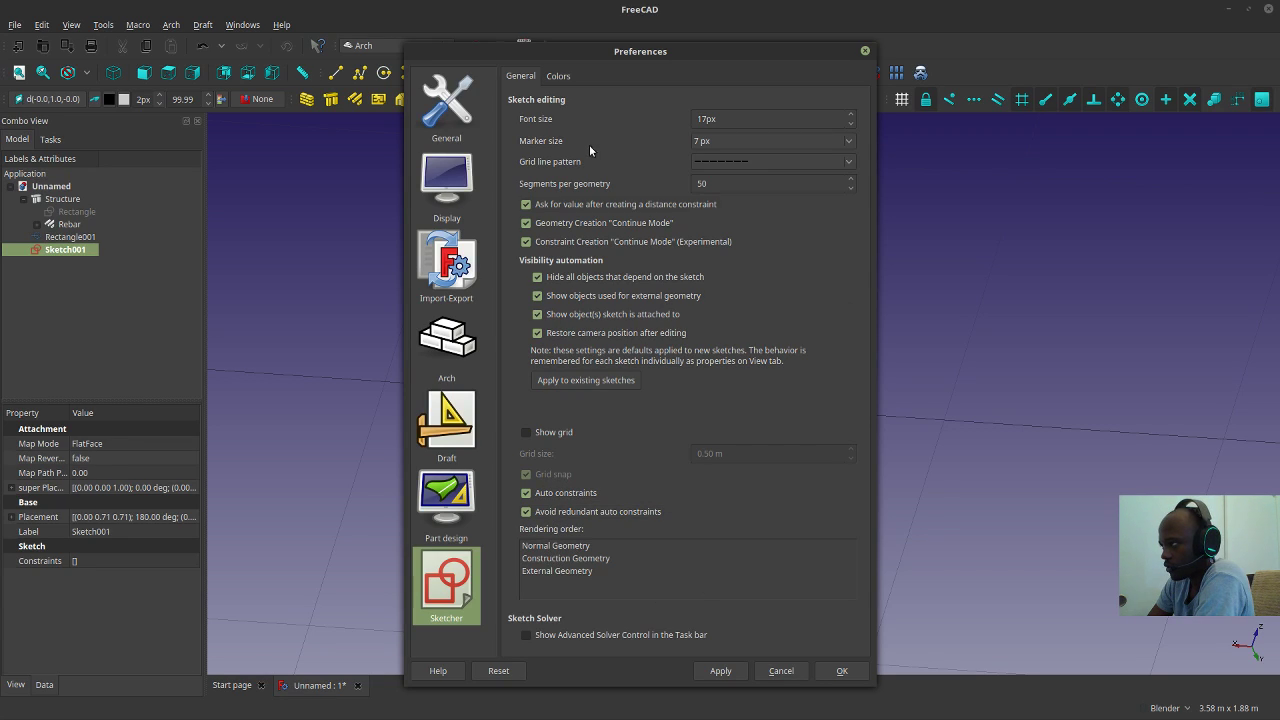
left_click(559, 77)
left_click(528, 76)
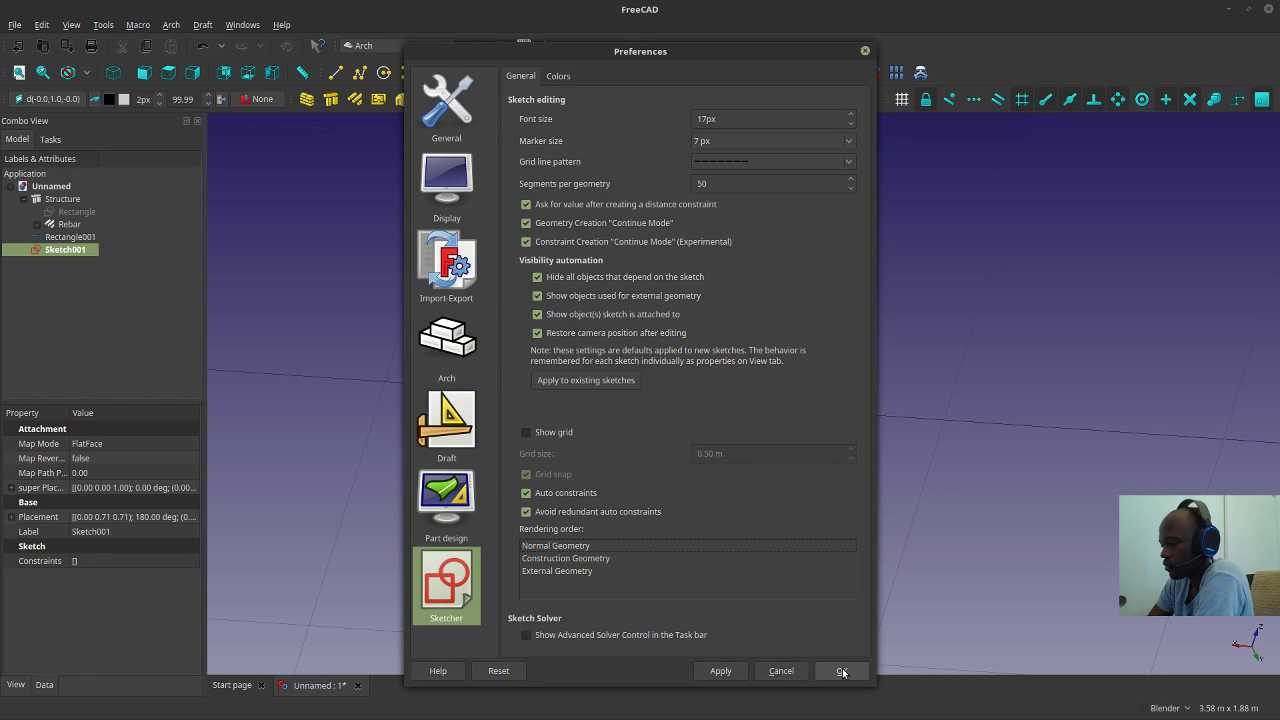
left_click(865, 52)
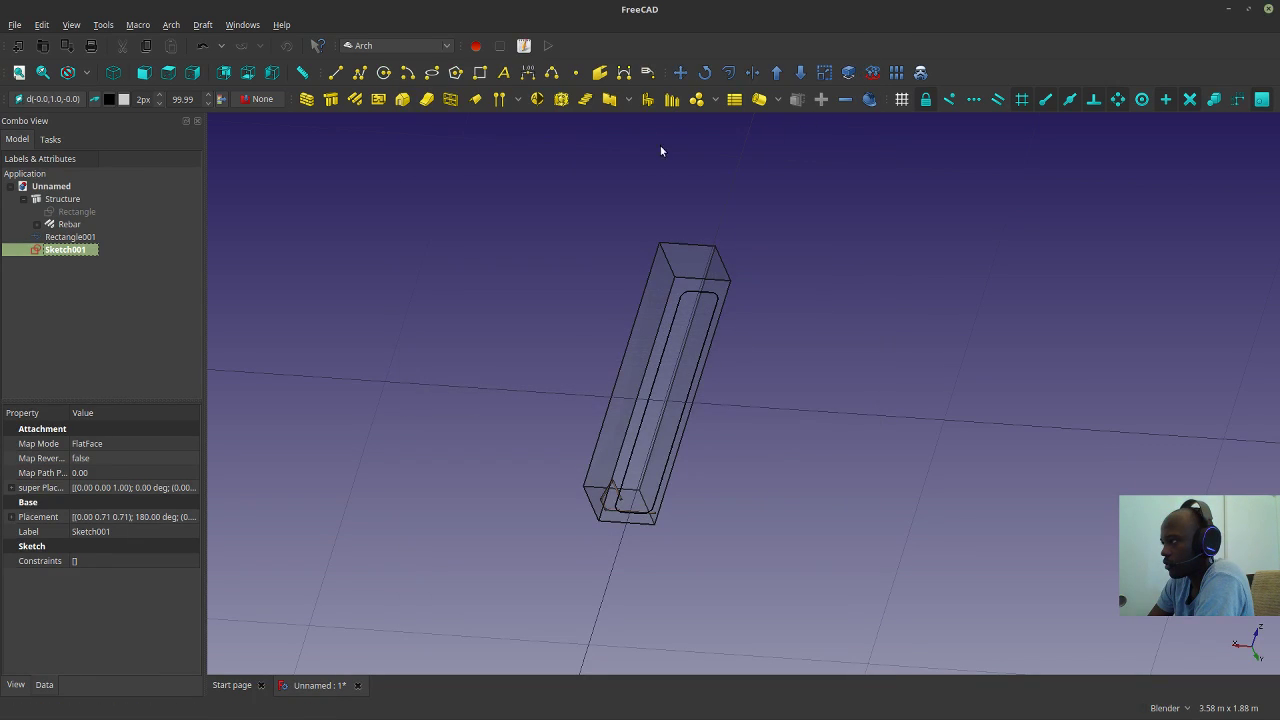
Switch to the Sketcher workbench with Sketch001 selected.
left_click(390, 42)
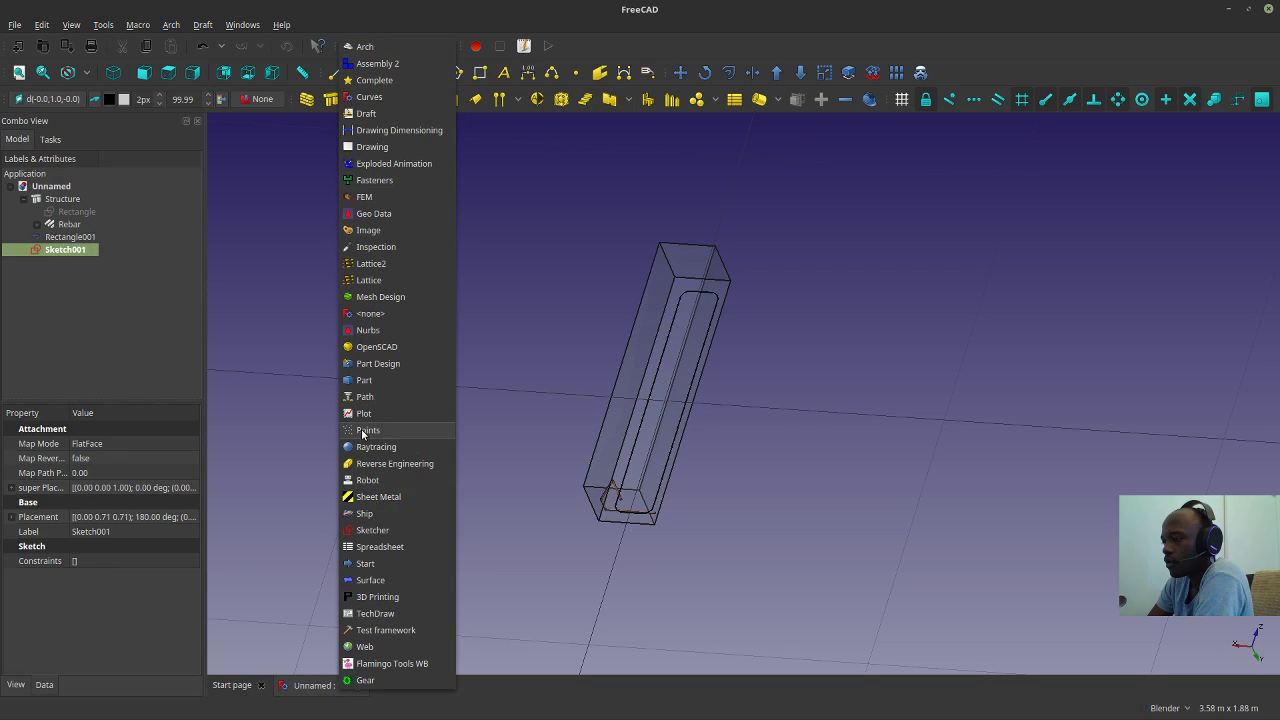
left_click(372, 530)
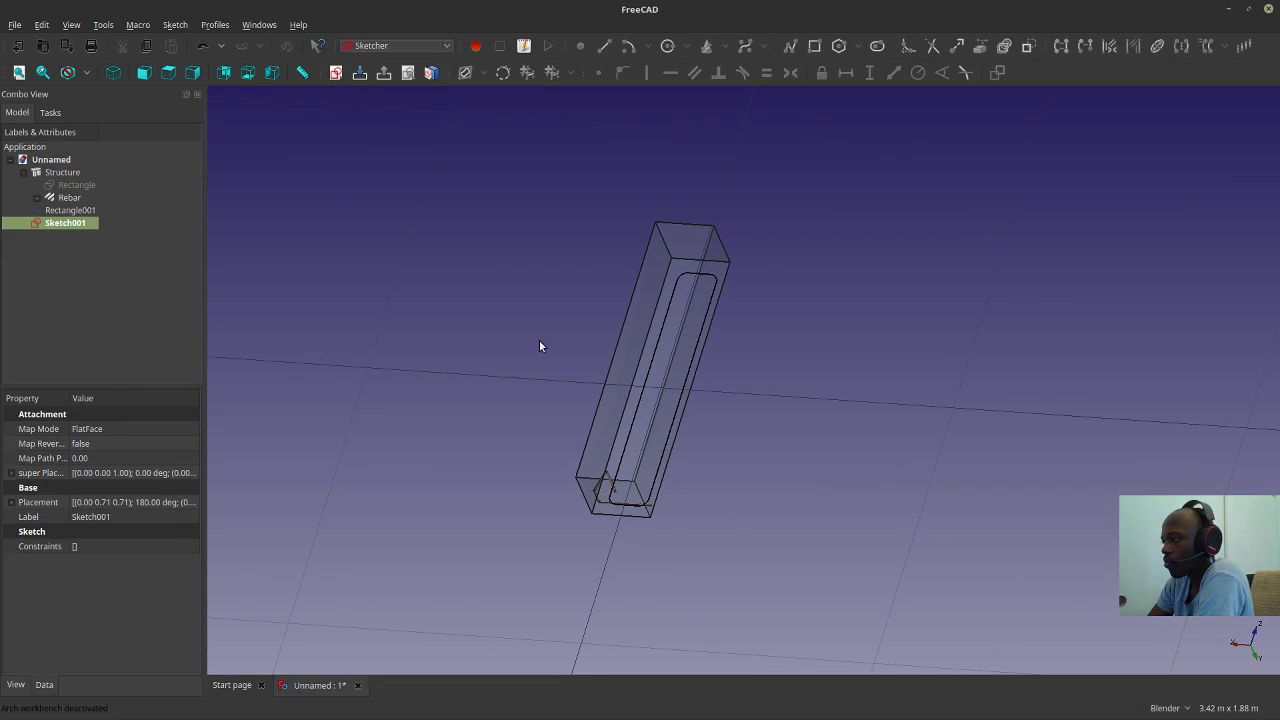
left_click(55, 210)
left_click(59, 226)
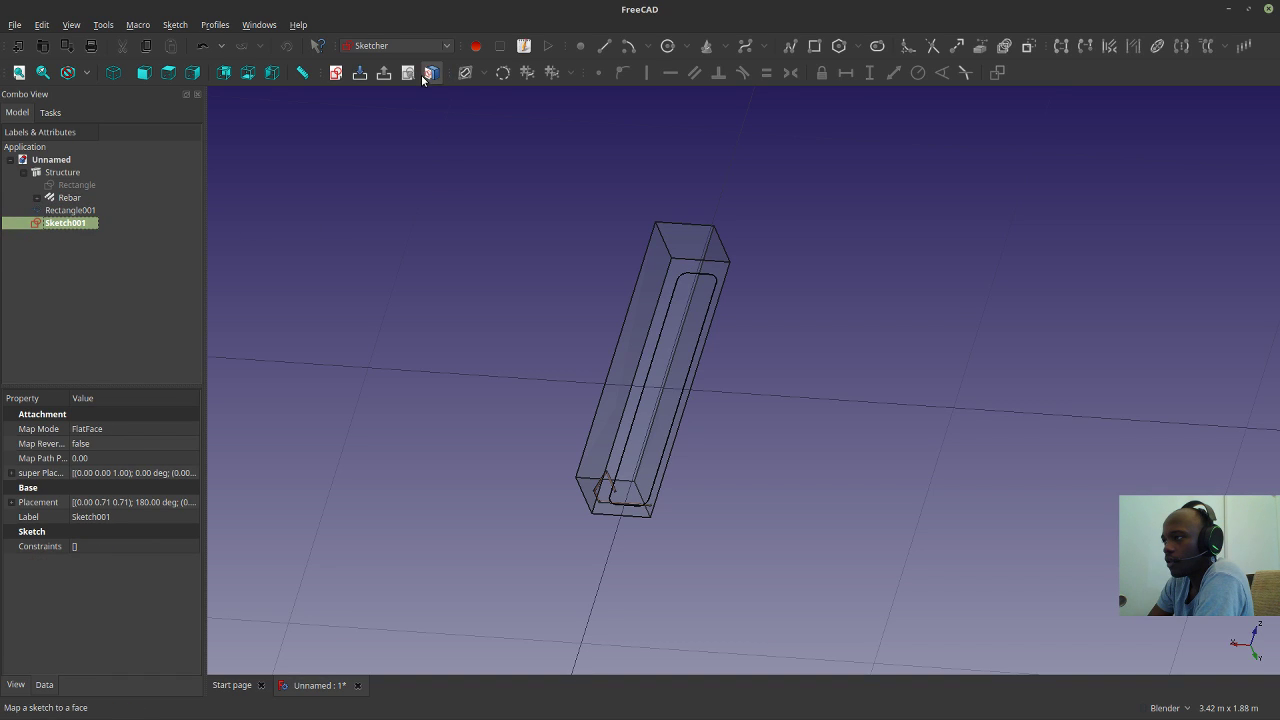
left_click(411, 48)
left_click(410, 46)
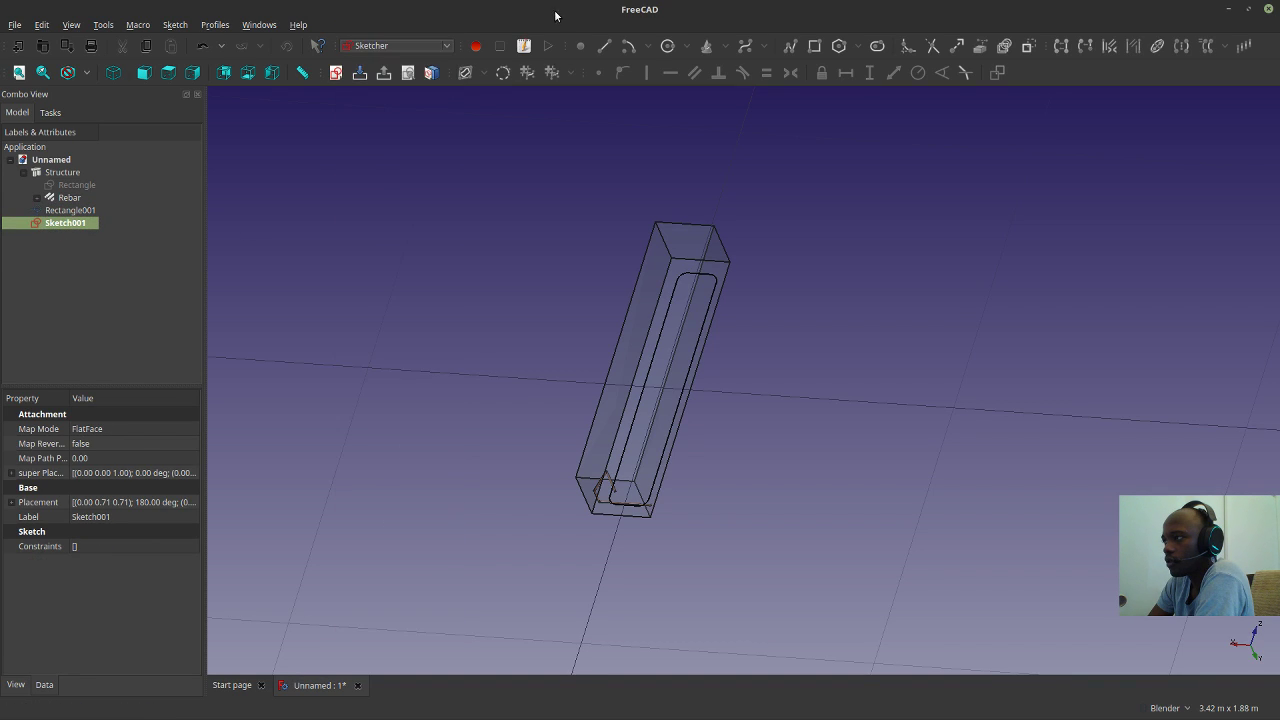
middle_click_drag(1203, 260, 987, 288)
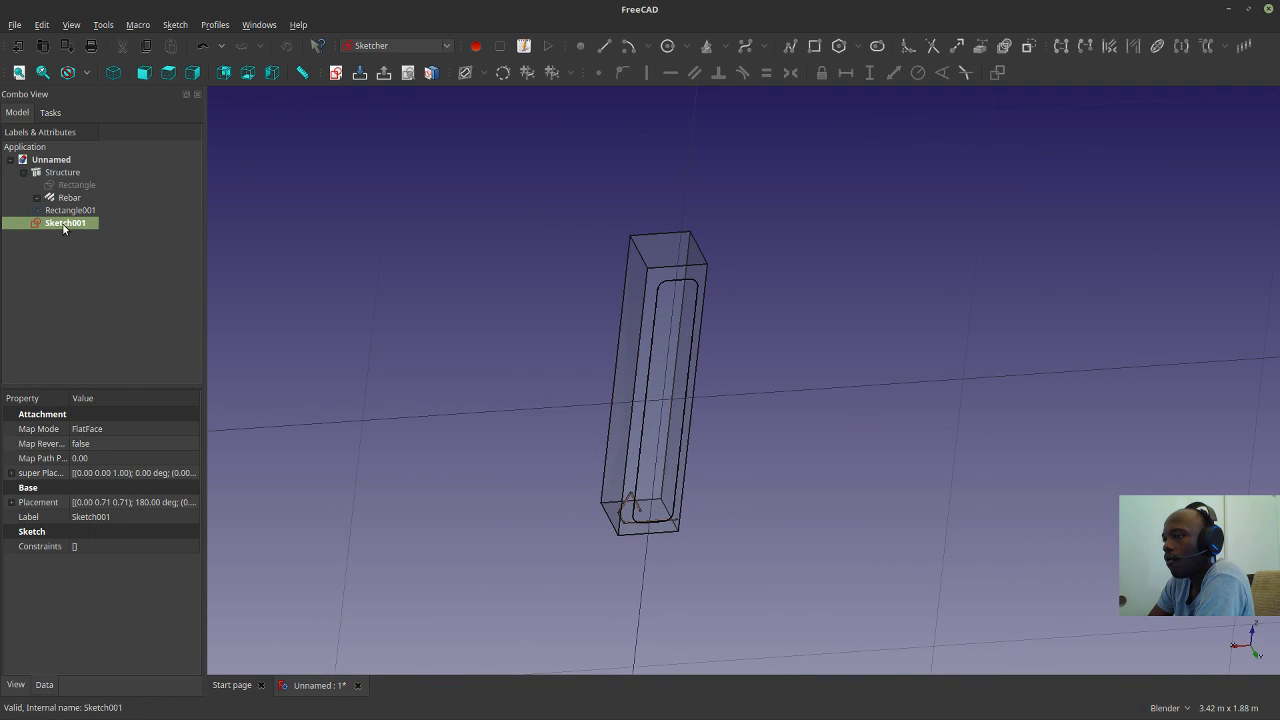
In the Sketcher preferences, turn on Auto constraints and Show grid, turn off Grid snap, and apply the settings.
left_click(42, 25)
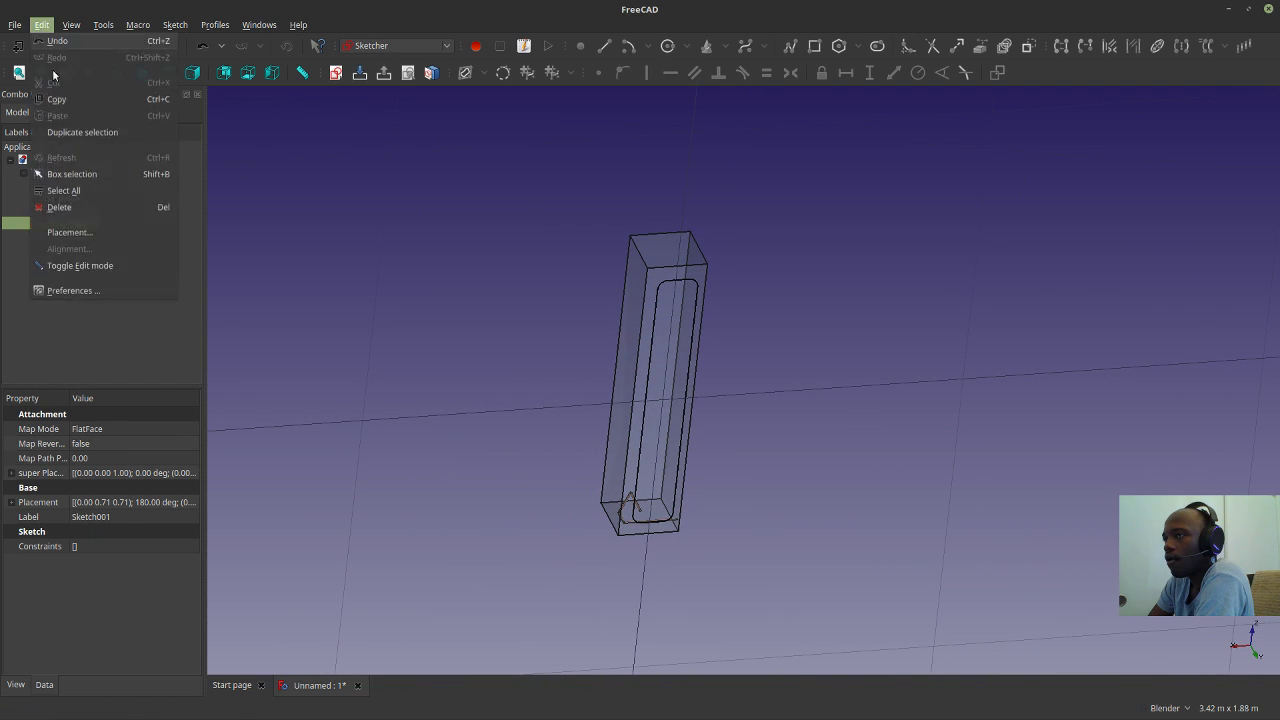
left_click(107, 297)
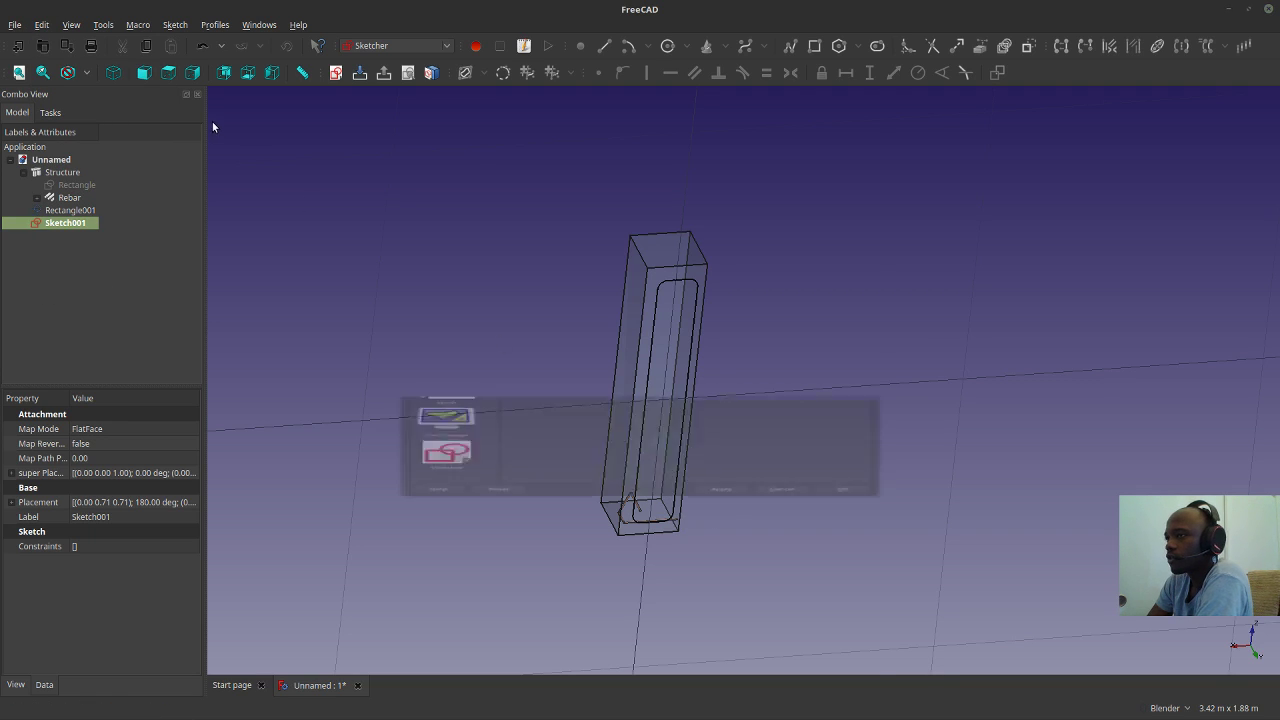
left_click(458, 580)
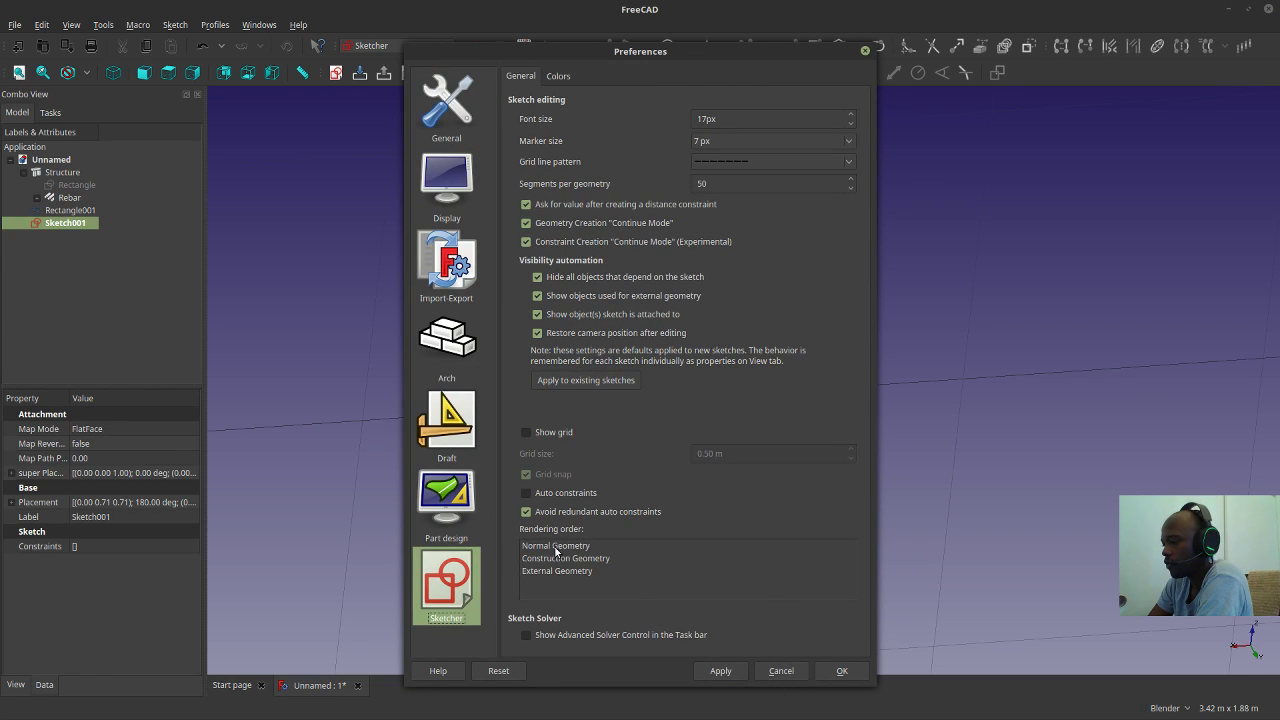
left_click(546, 496)
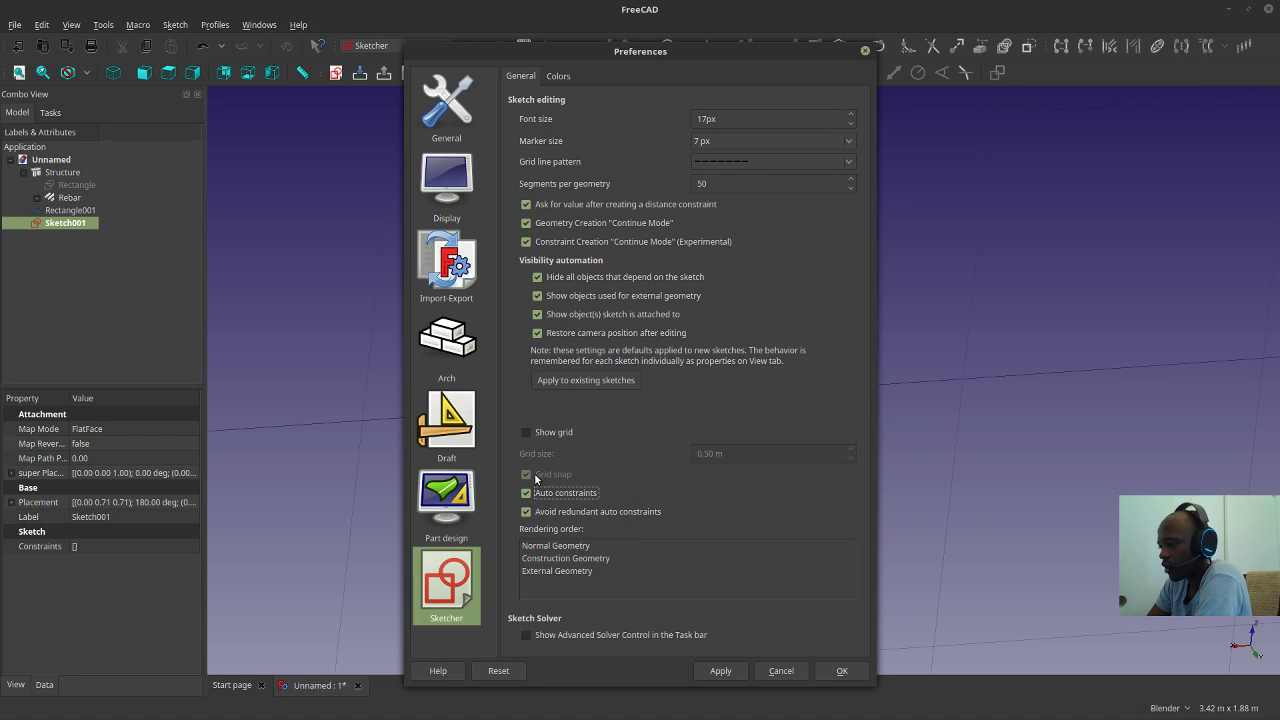
left_click(527, 434)
left_click(527, 474)
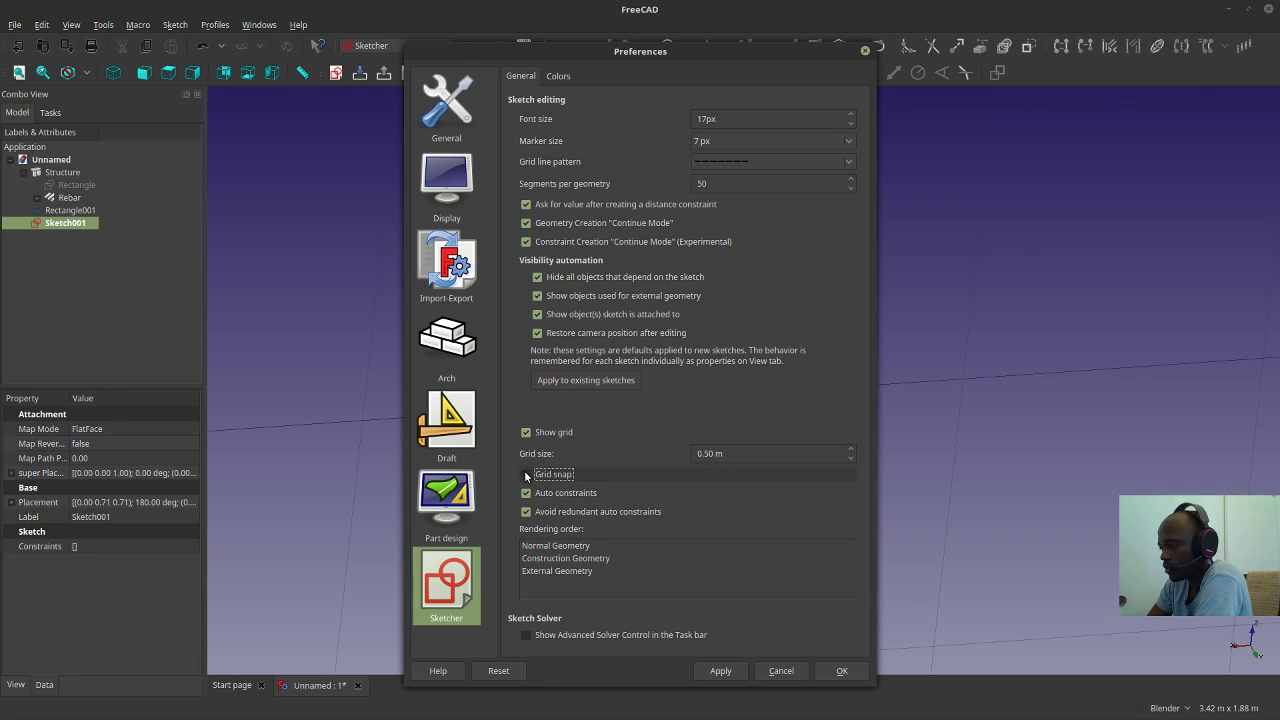
left_click(716, 671)
left_click(845, 672)
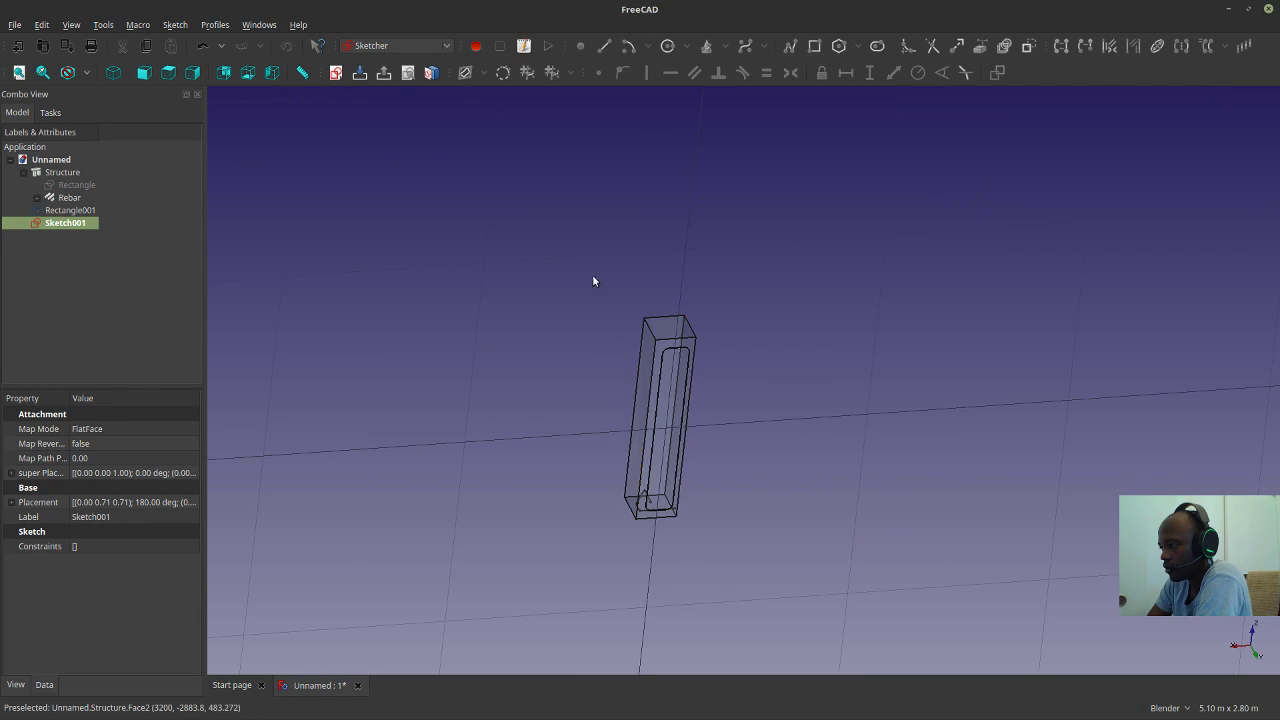
Reopen Sketch001, try to draw a vertical line down from the linked outline's upper corner arc end, and close the sketch.
double_click(65, 222)
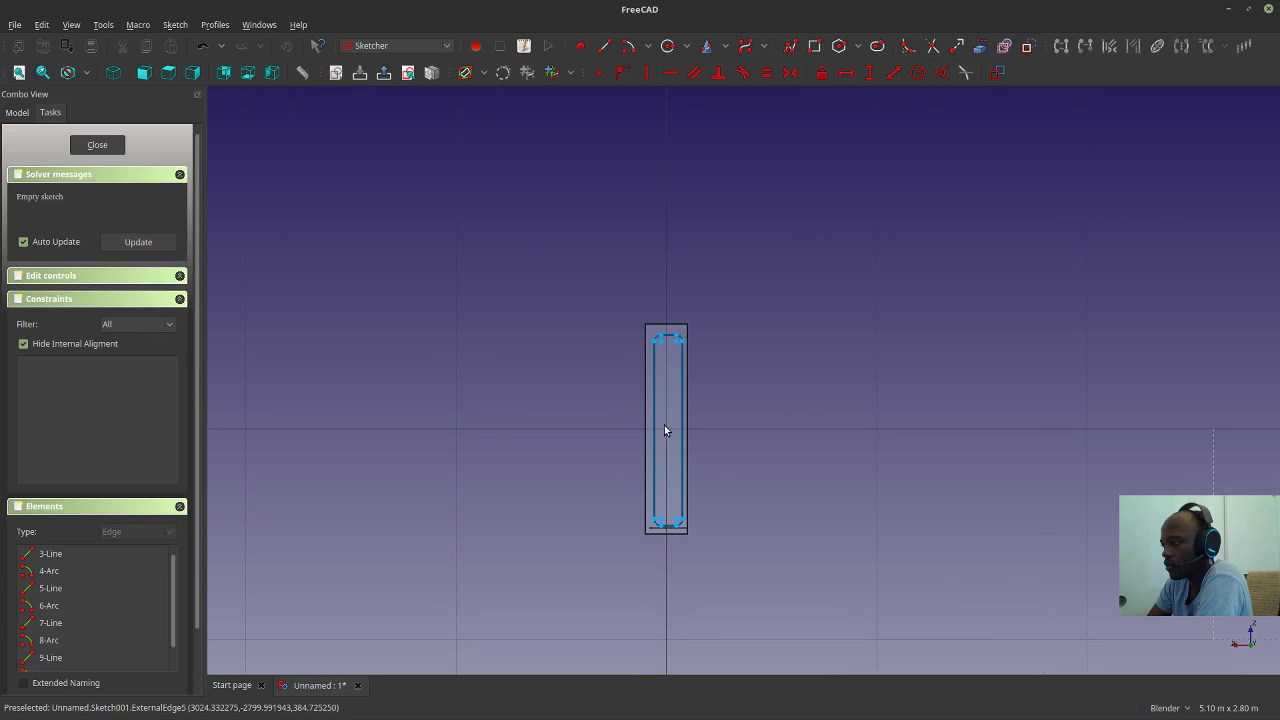
scroll(655, 200, "up", 5)
left_click(604, 46)
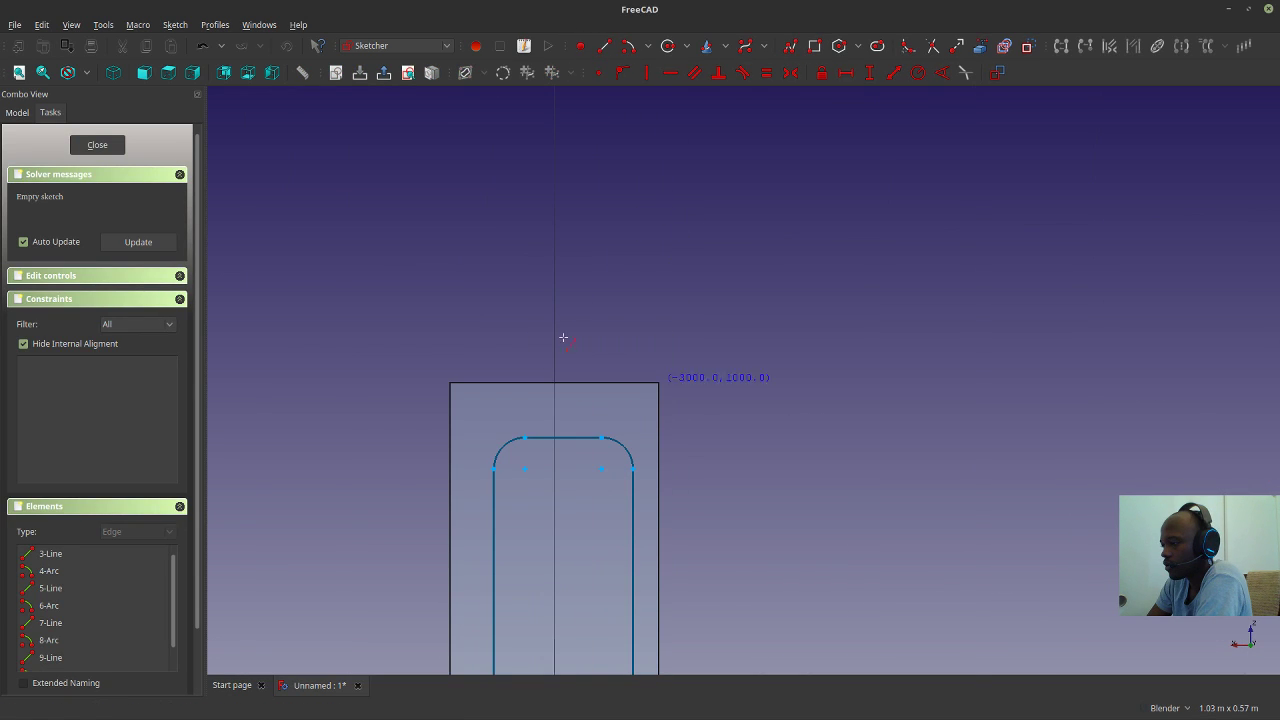
left_click(633, 468)
scroll(630, 500, "down", 5)
scroll(615, 539, "up", 5)
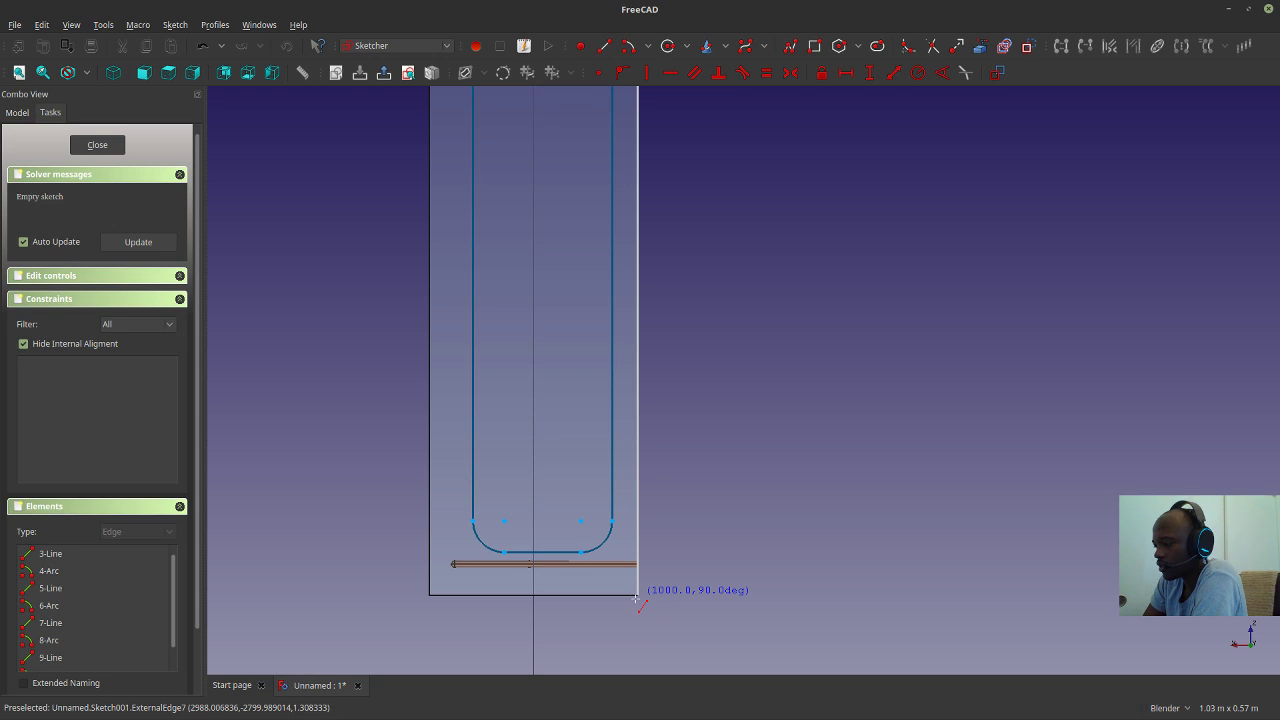
scroll(624, 528, "down", 5)
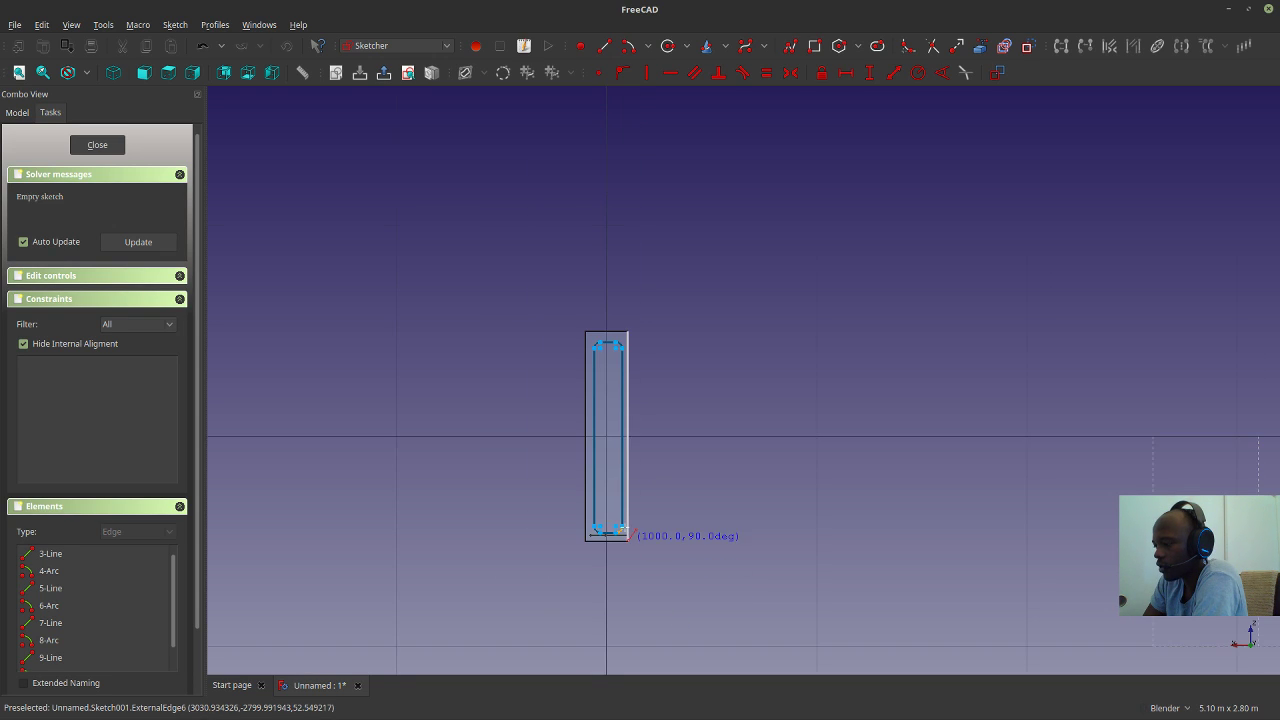
scroll(638, 325, "up", 10)
key("Escape")
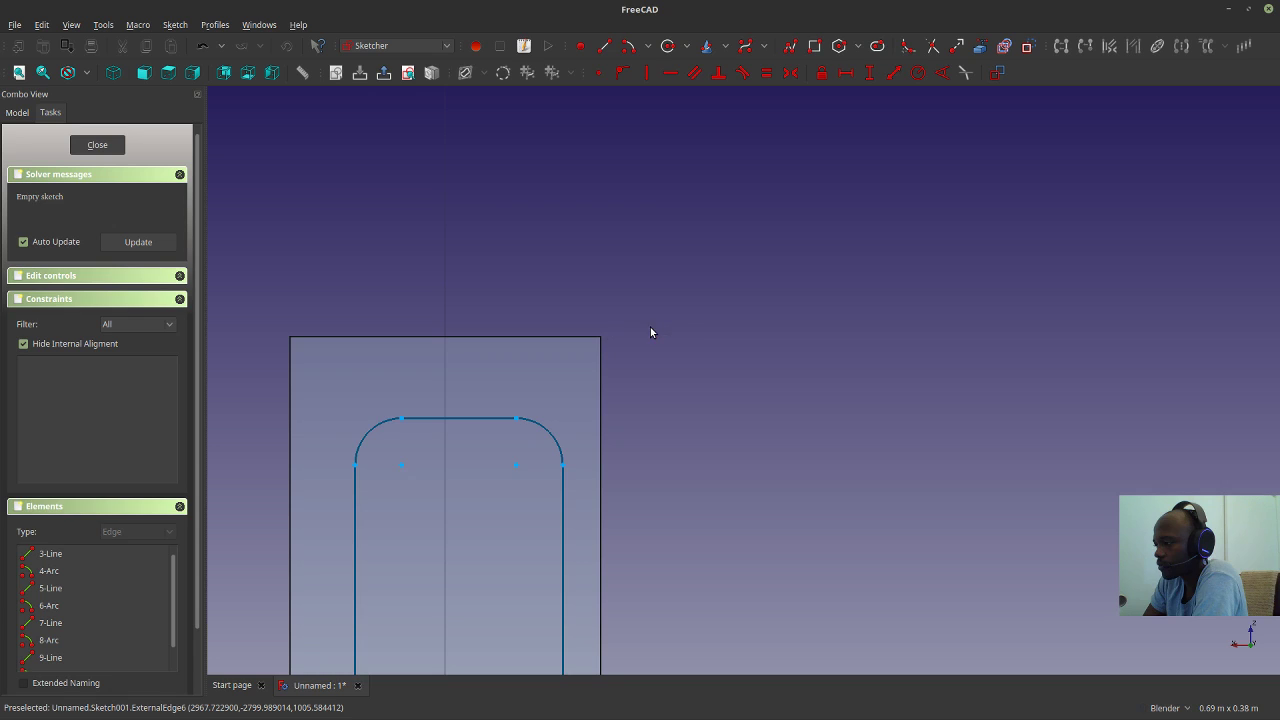
left_click(97, 146)
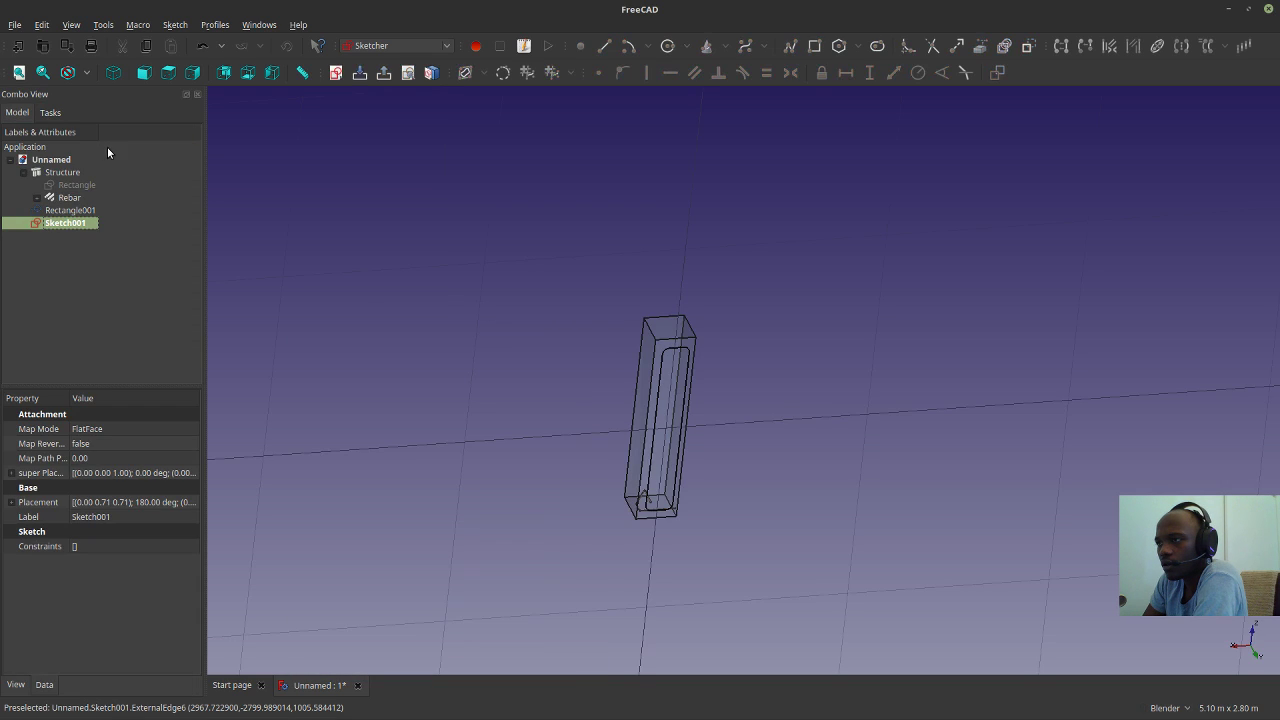
Switch to the Arch workbench and set the working plane to Top.
left_click(308, 346)
scroll(517, 351, "down", 3)
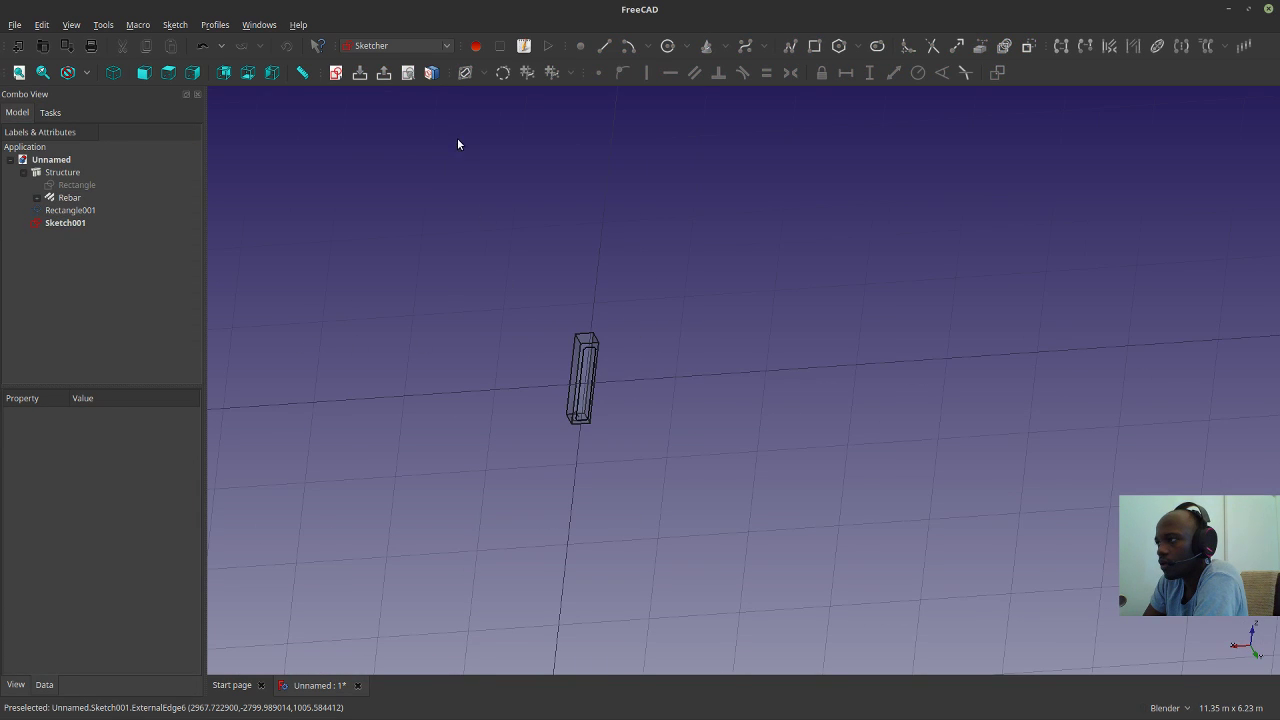
left_click(414, 44)
left_click(380, 9)
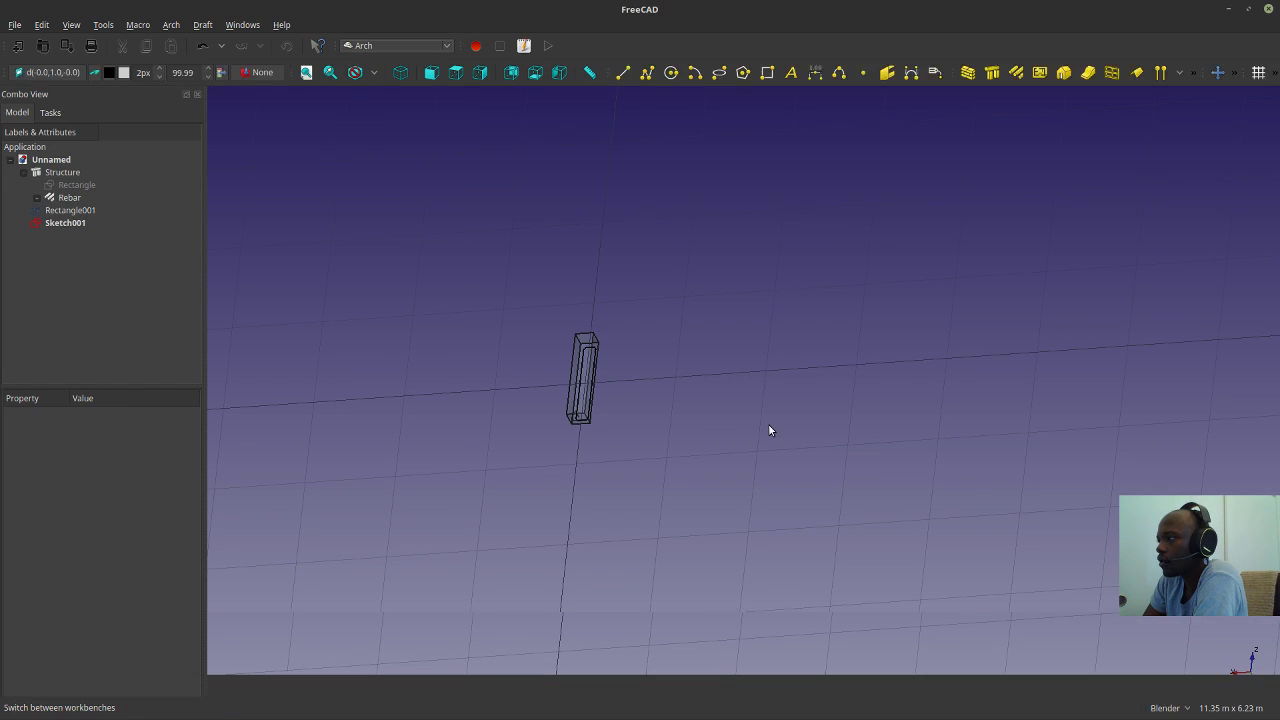
middle_click_drag(733, 458, 671, 437)
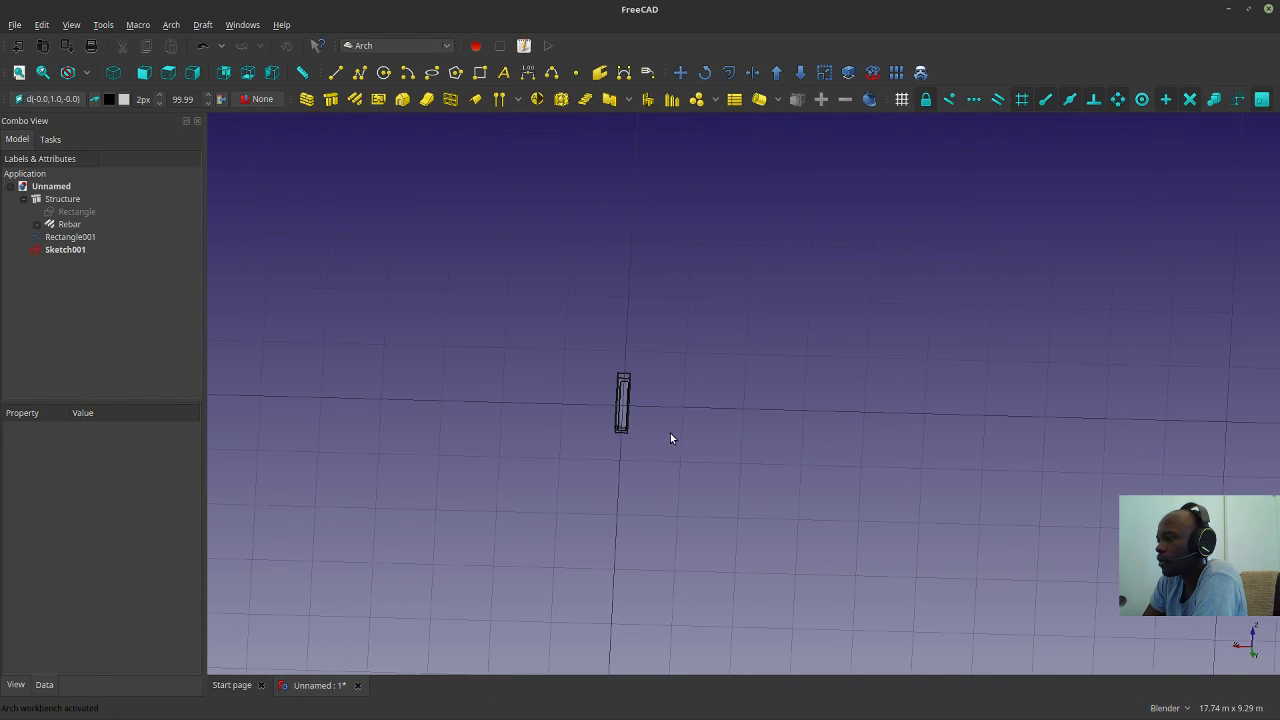
left_click(56, 102)
left_click(50, 255)
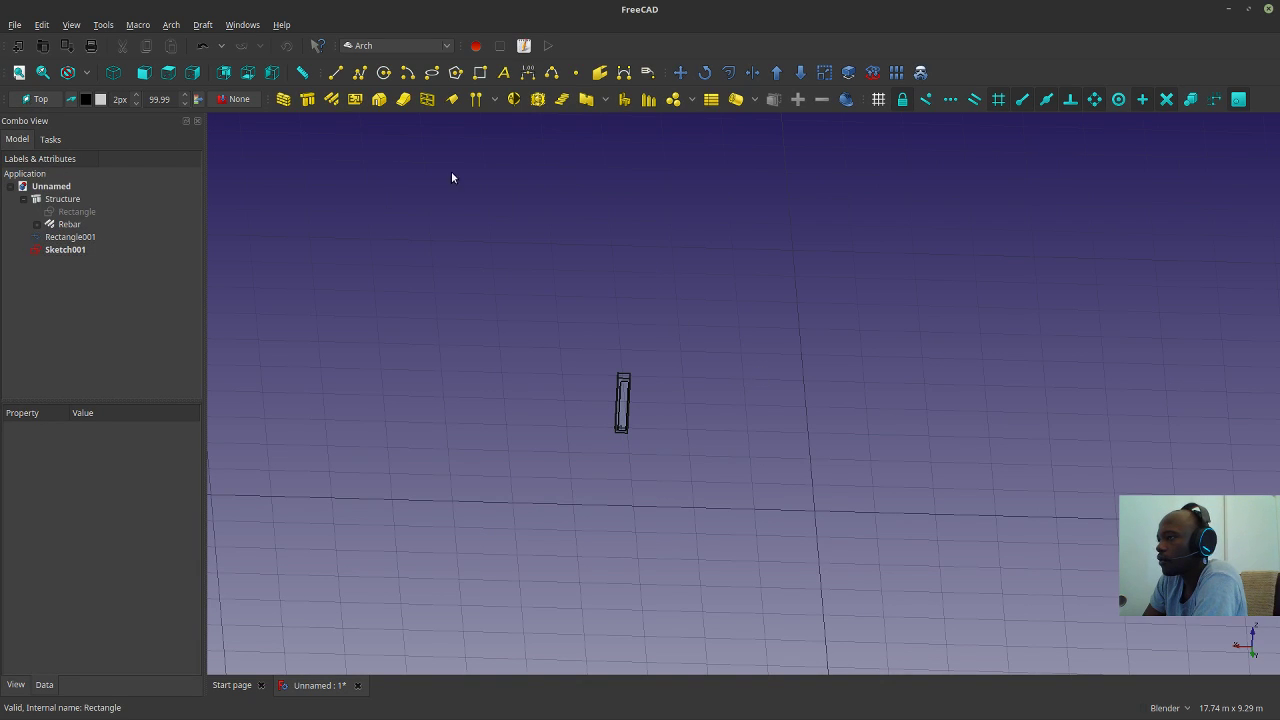
Draw a filled rectangle about 2.31 m by 3.42 m on the ground plane beside the column.
left_click(431, 72)
left_click(386, 378)
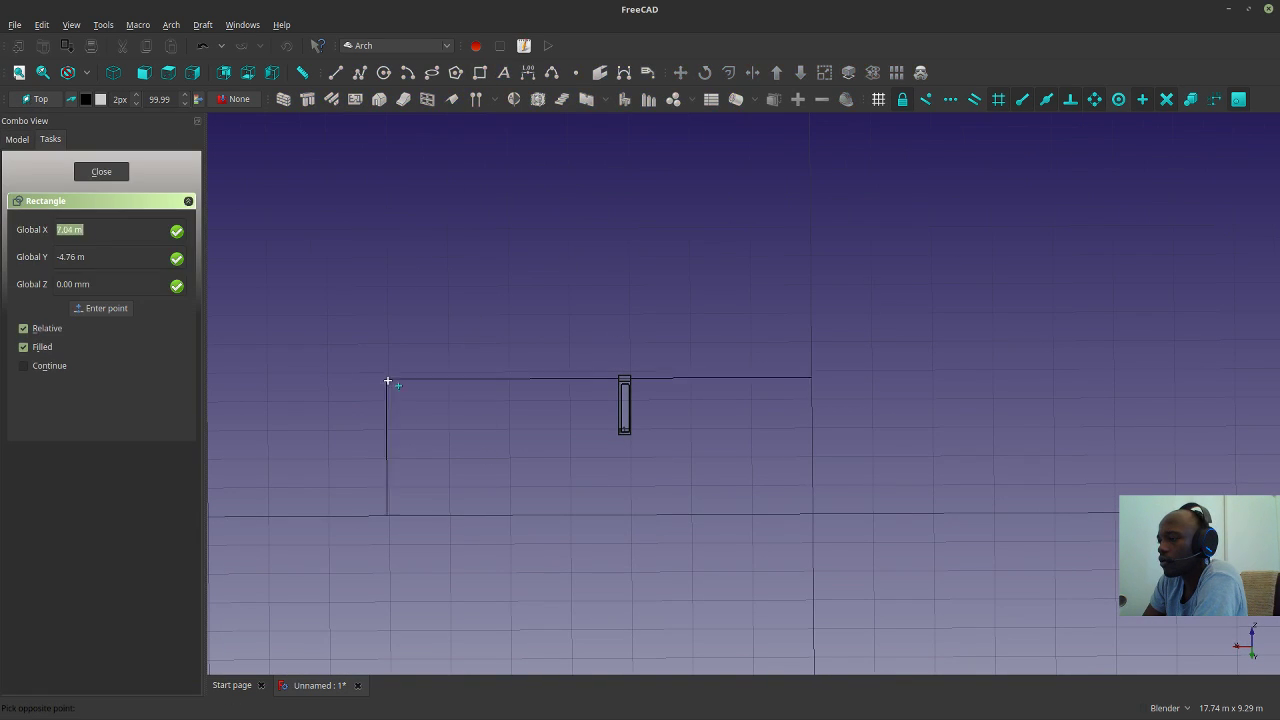
left_click(525, 477)
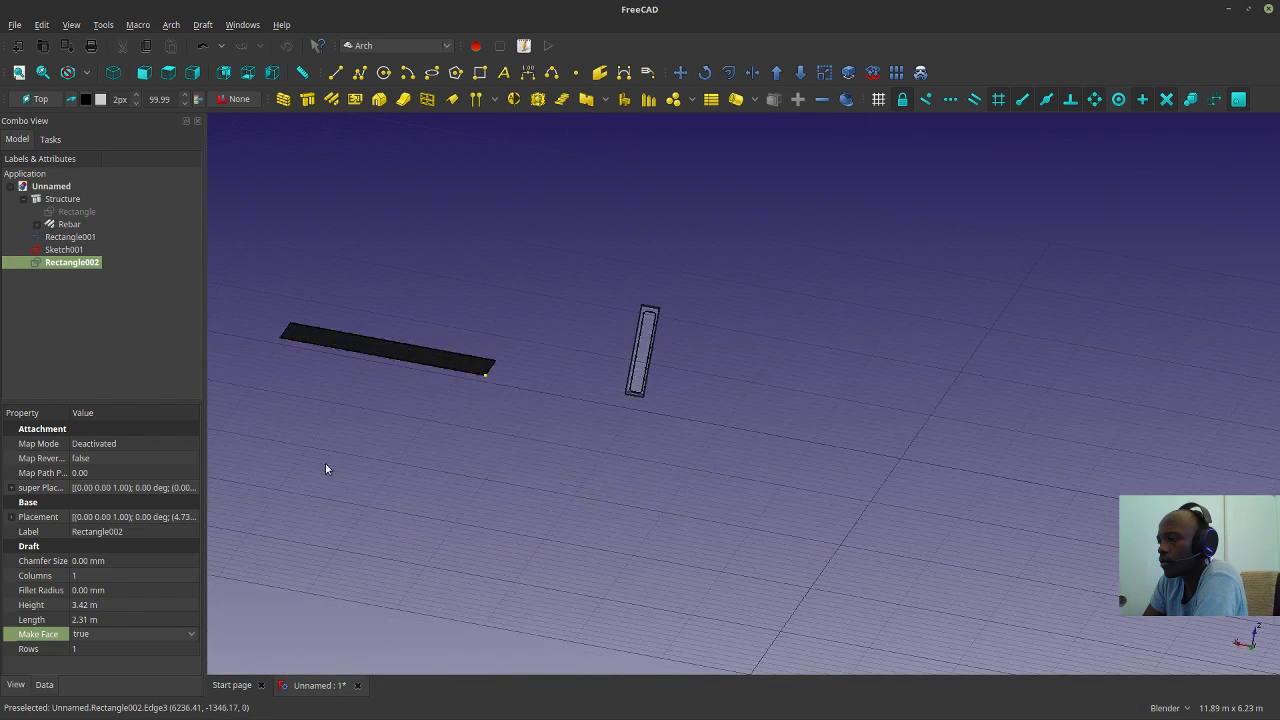
Turn the new rectangle beside the column into a solid Arch structure.
left_click(428, 477)
middle_click_drag(428, 477, 451, 489)
left_click(443, 504)
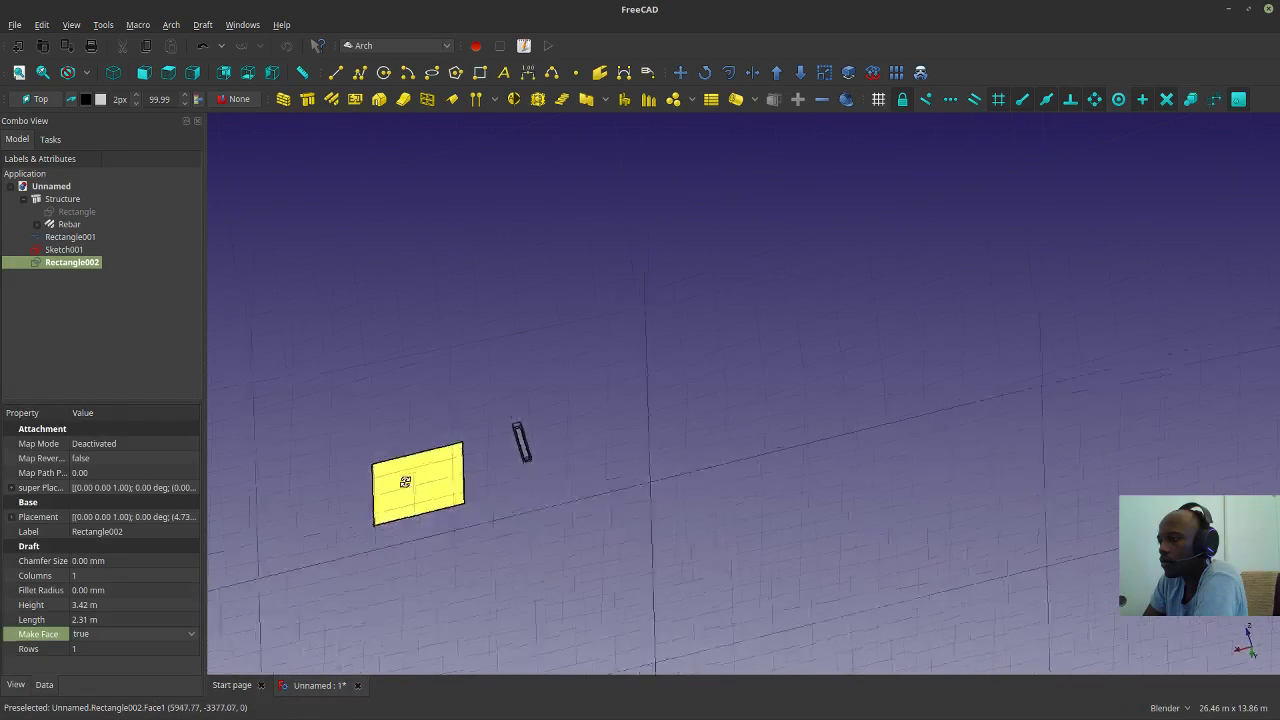
left_click(43, 72)
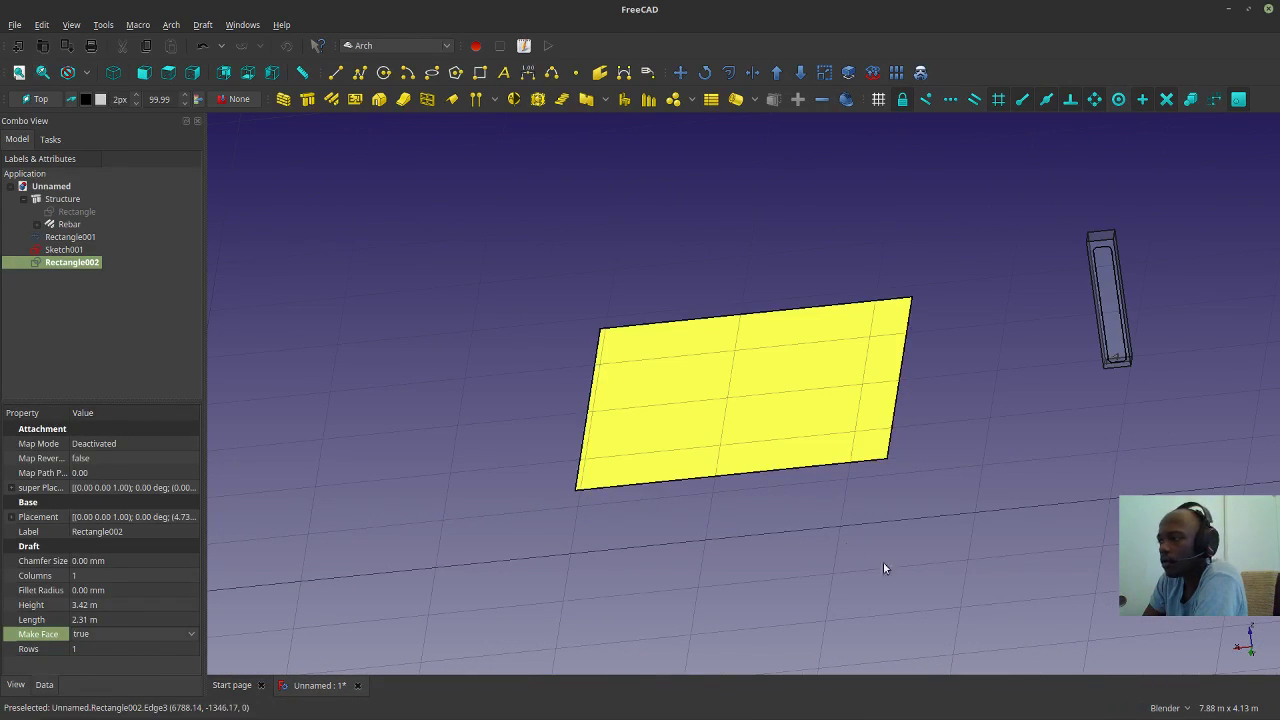
middle_click_drag(468, 472, 945, 546)
scroll(945, 546, "down", 2)
middle_click_drag(735, 446, 817, 446)
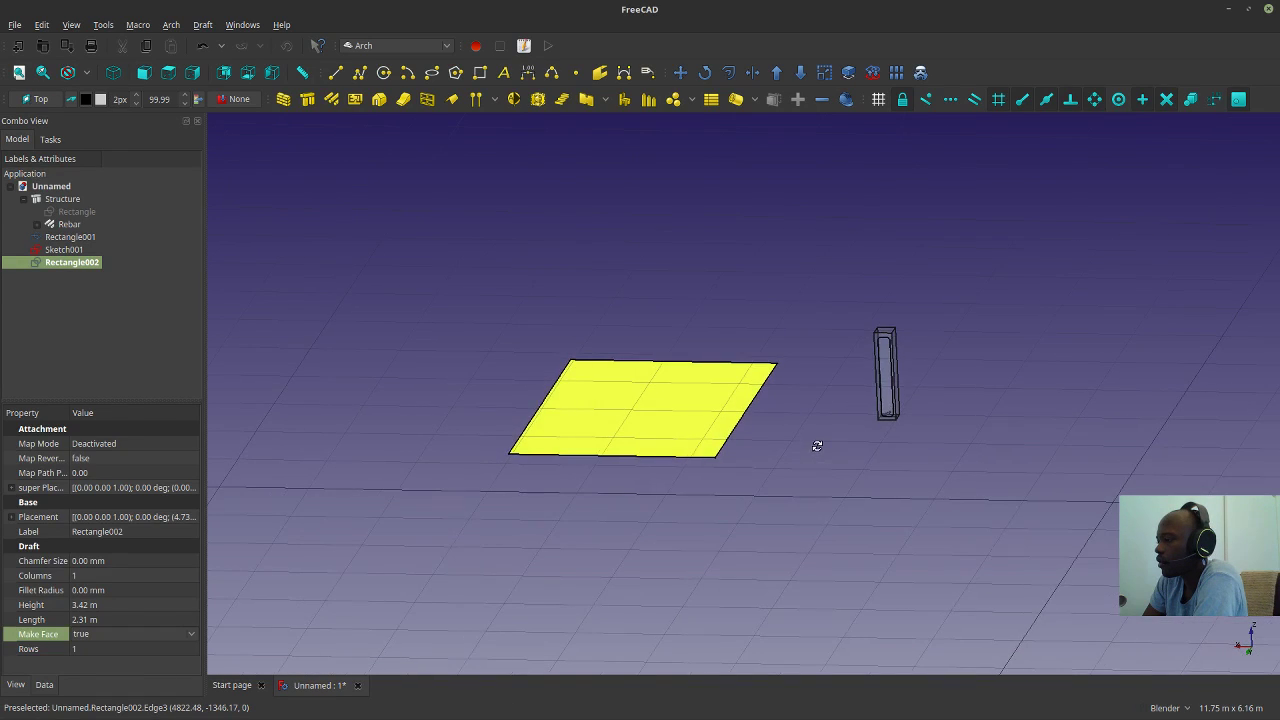
left_click(666, 371)
left_click(631, 381)
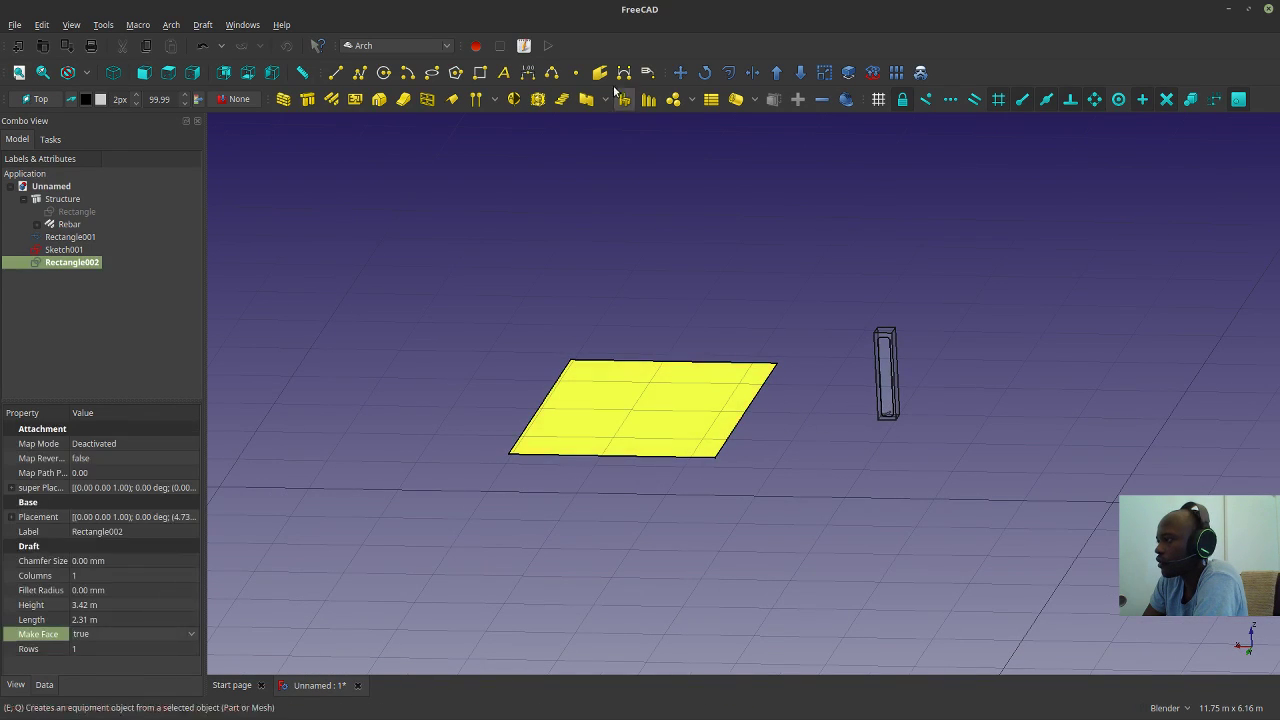
left_click(307, 100)
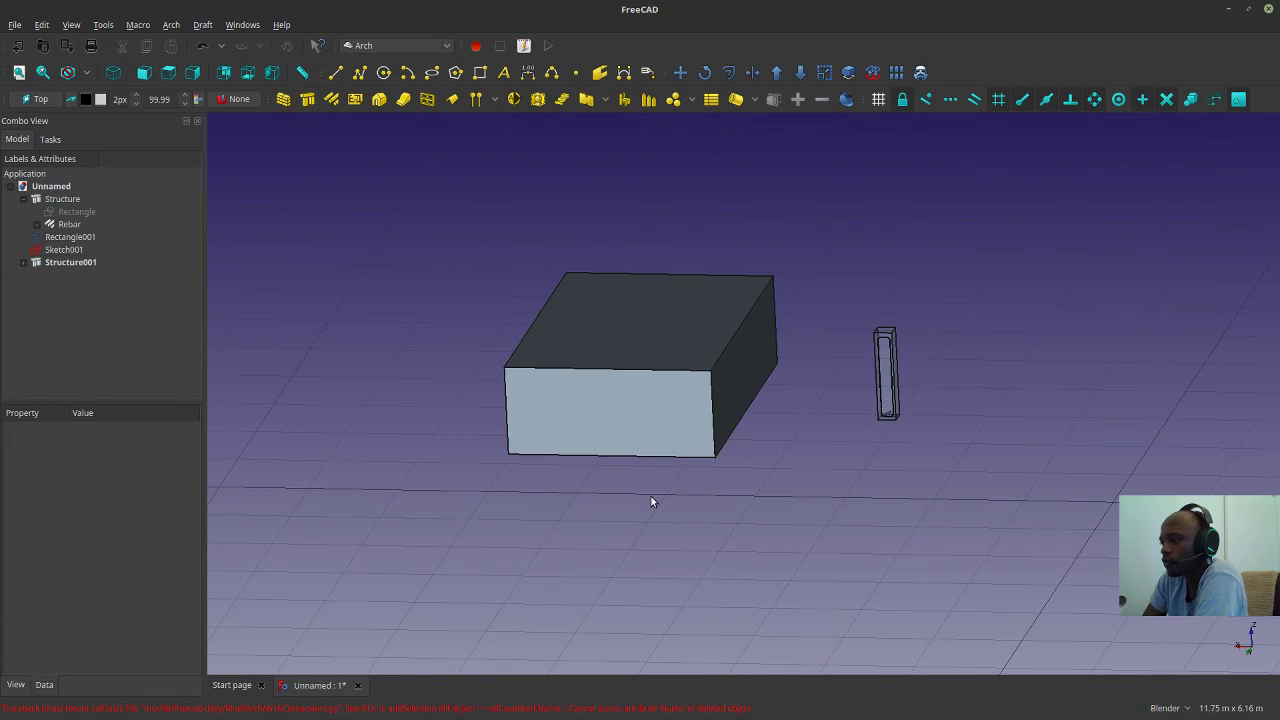
Switch to the Sketcher workbench and map the Rectangle sketch onto the new block's top face in FlatFace mode.
left_click(666, 335)
middle_click_drag(651, 400, 660, 423)
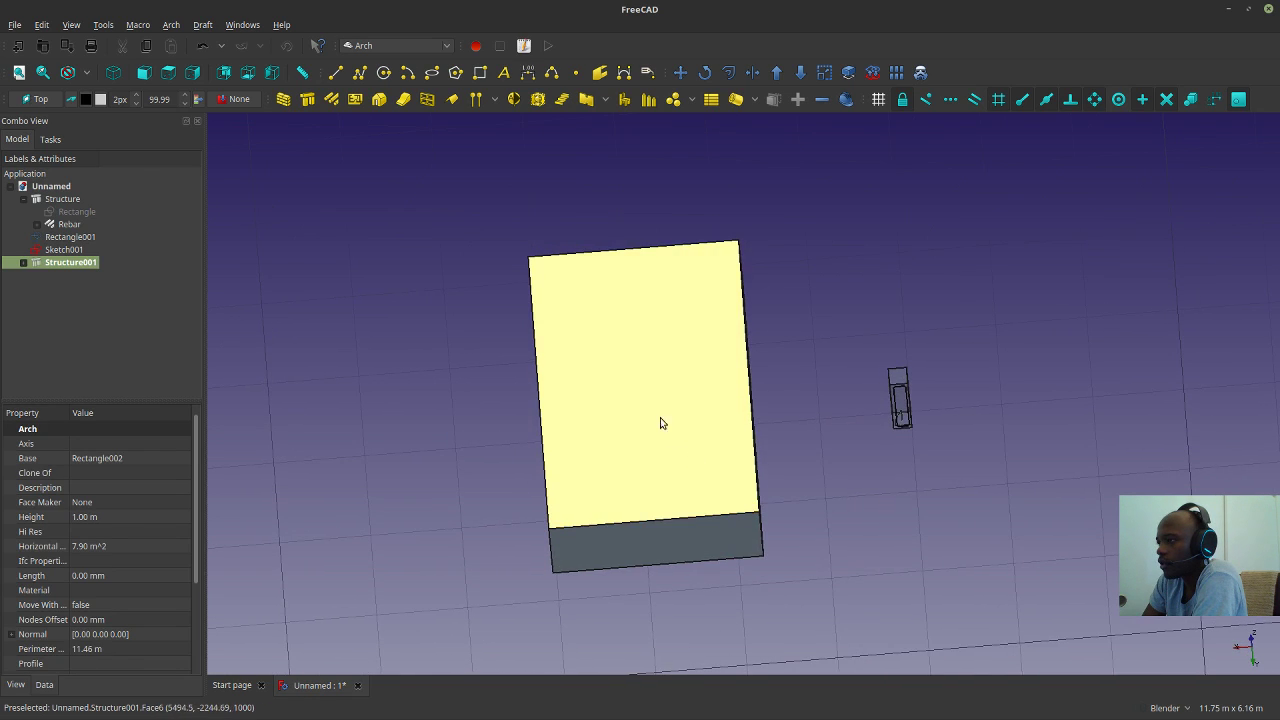
left_click(390, 45)
left_click(387, 529)
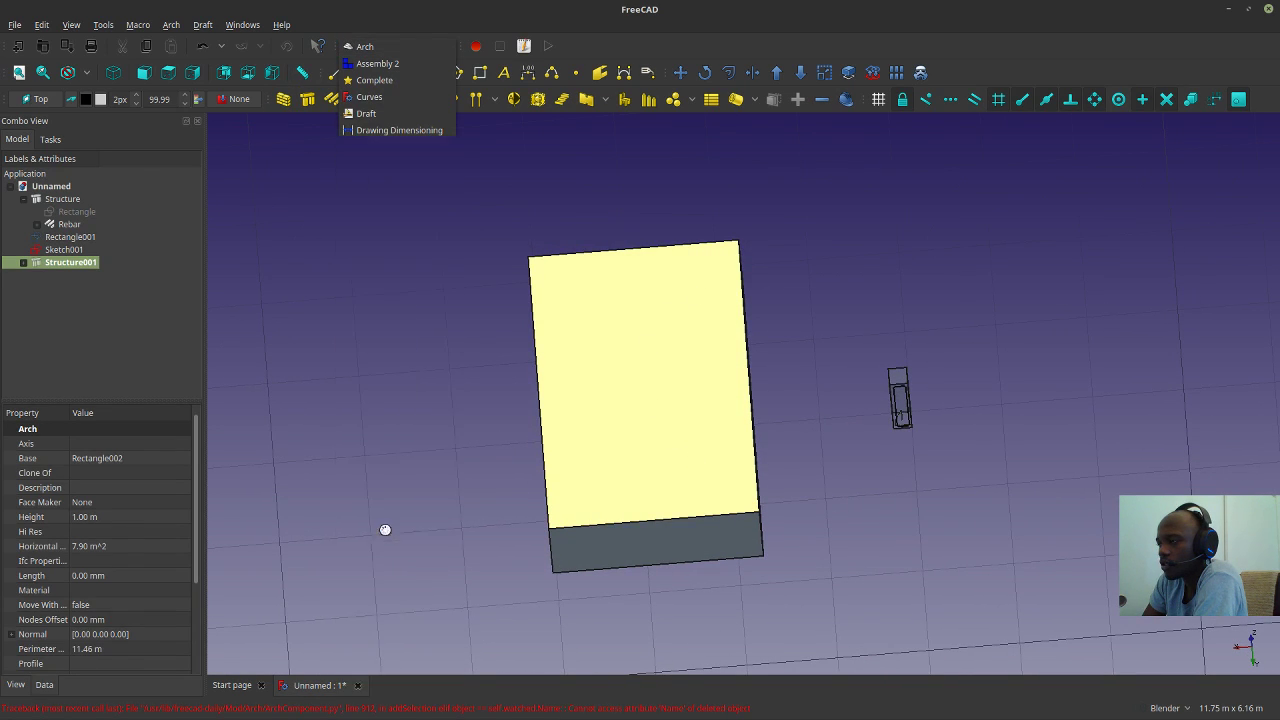
left_click(488, 188)
left_click(689, 363)
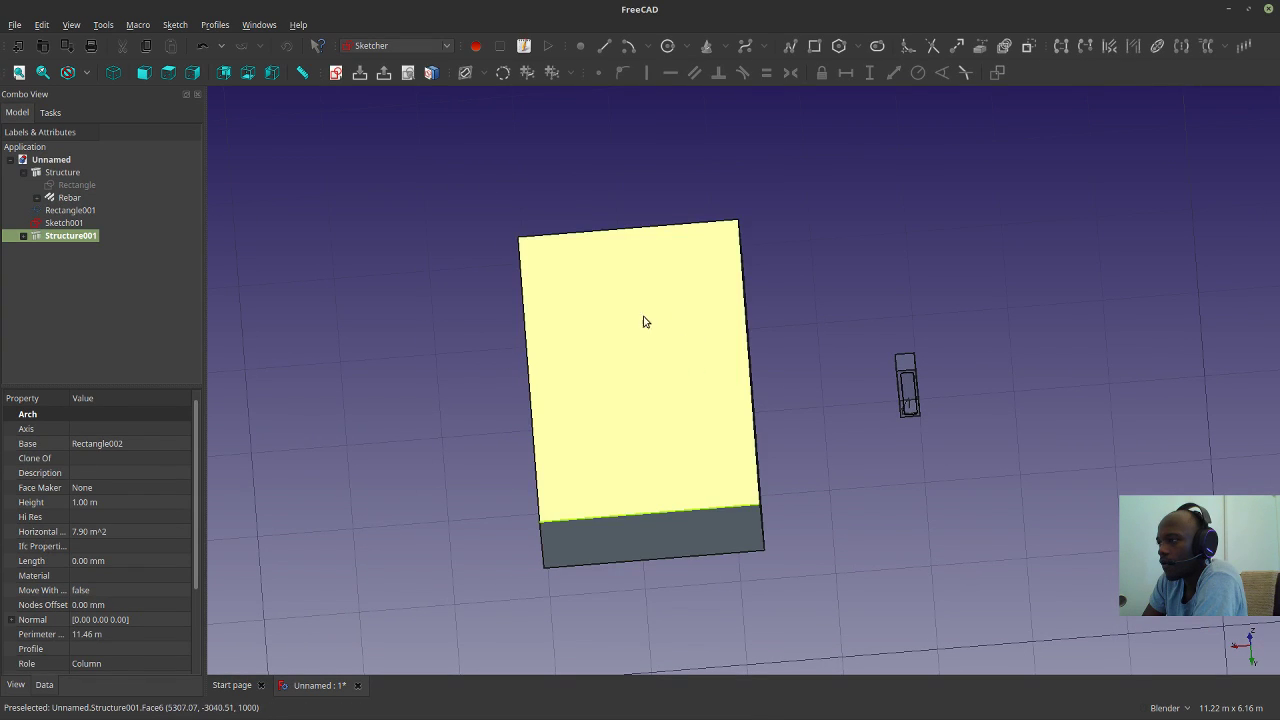
left_click(418, 75)
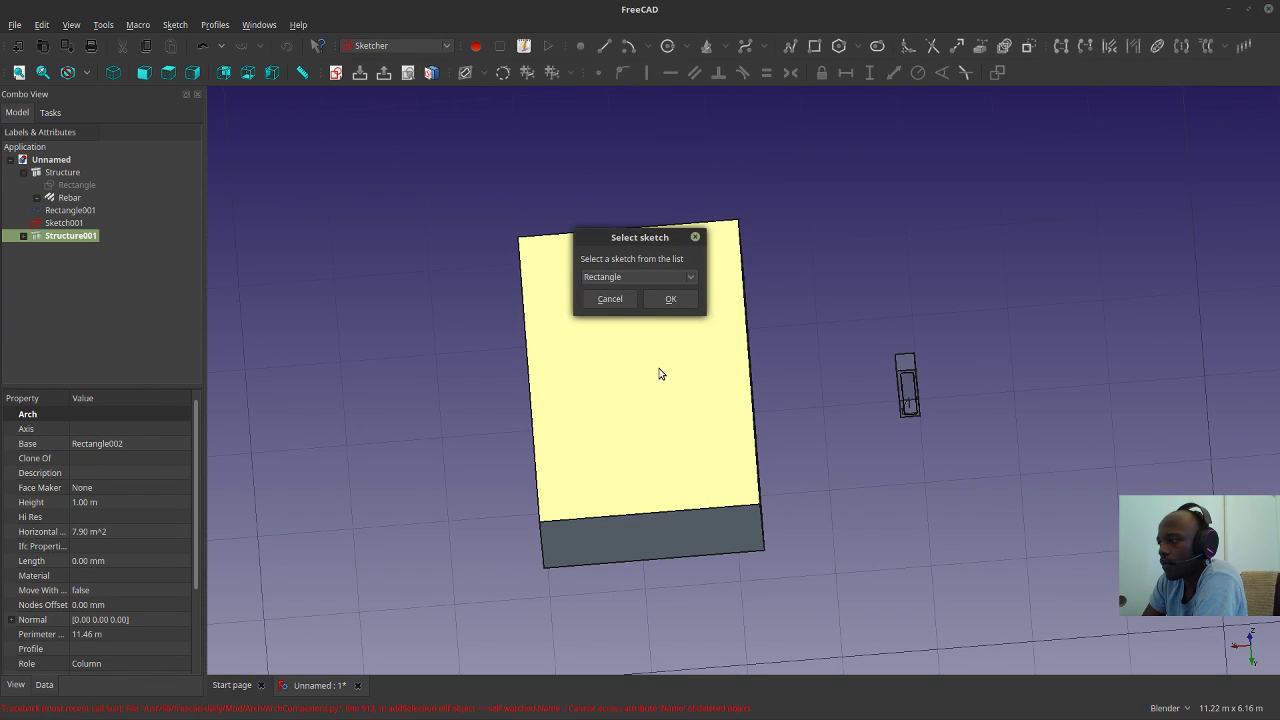
left_click(672, 300)
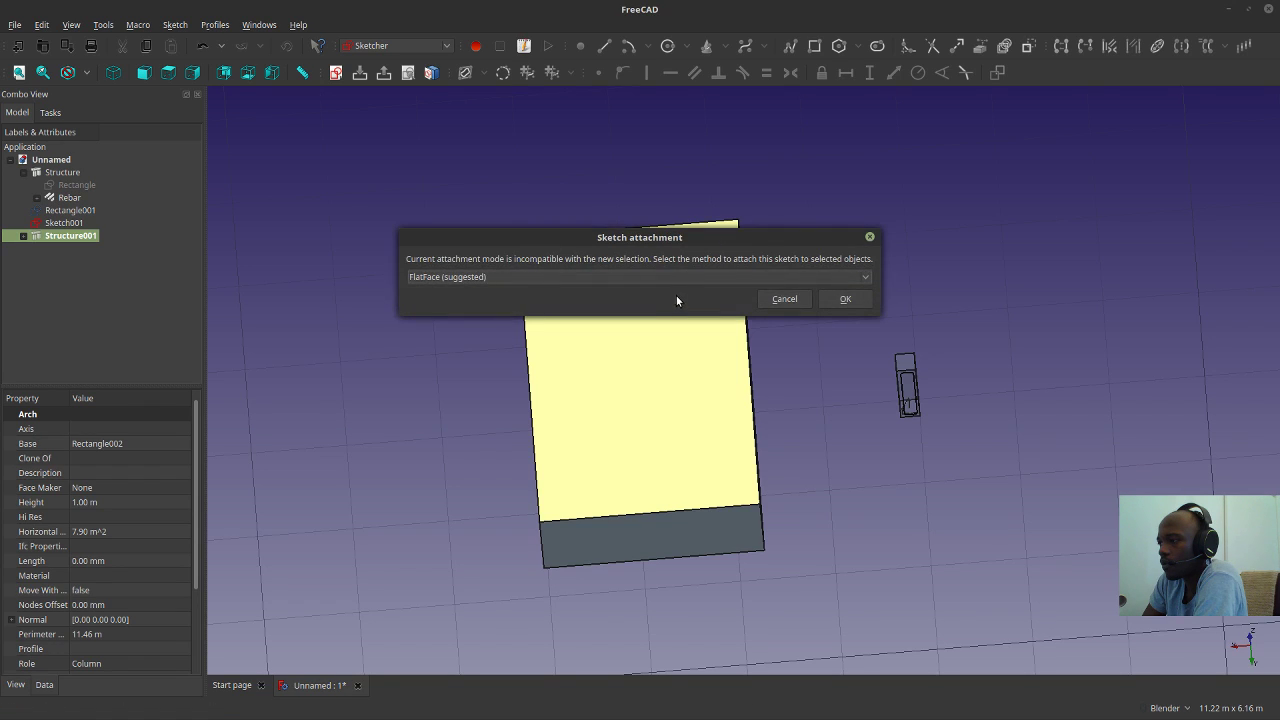
left_click(845, 300)
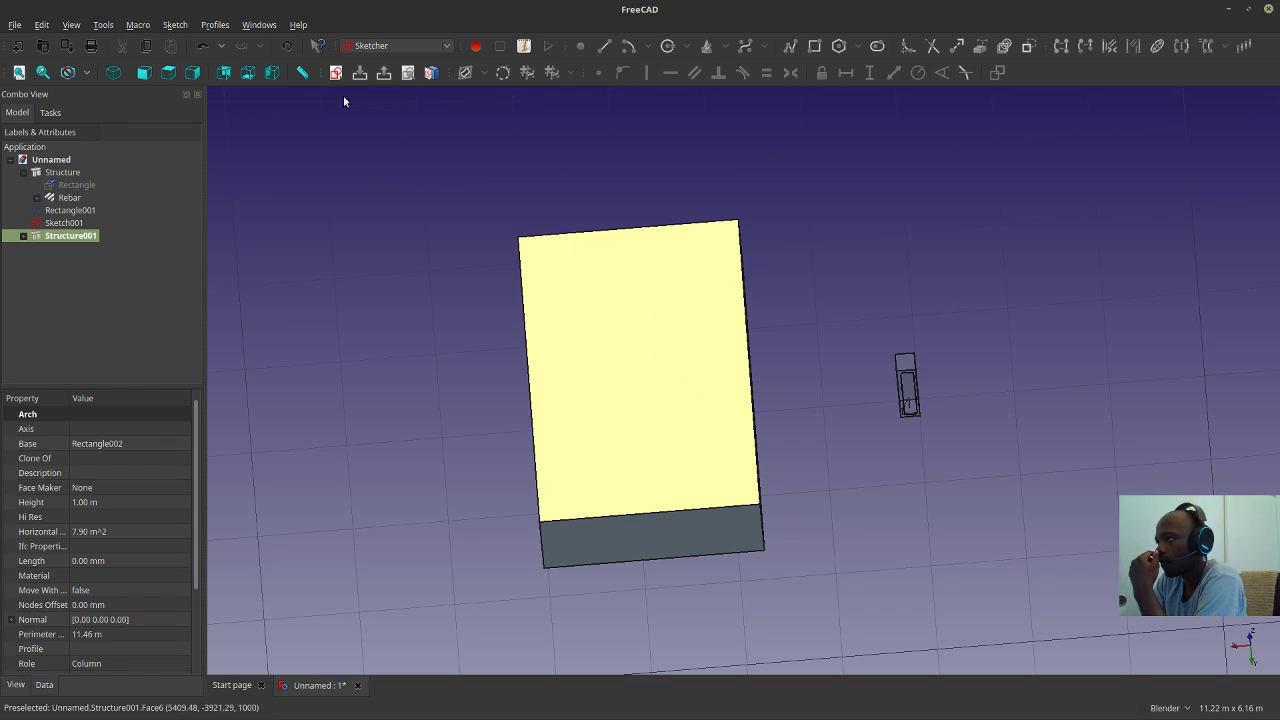
Create a new sketch on the new block's top face with the FlatFace attachment.
left_click(22, 236)
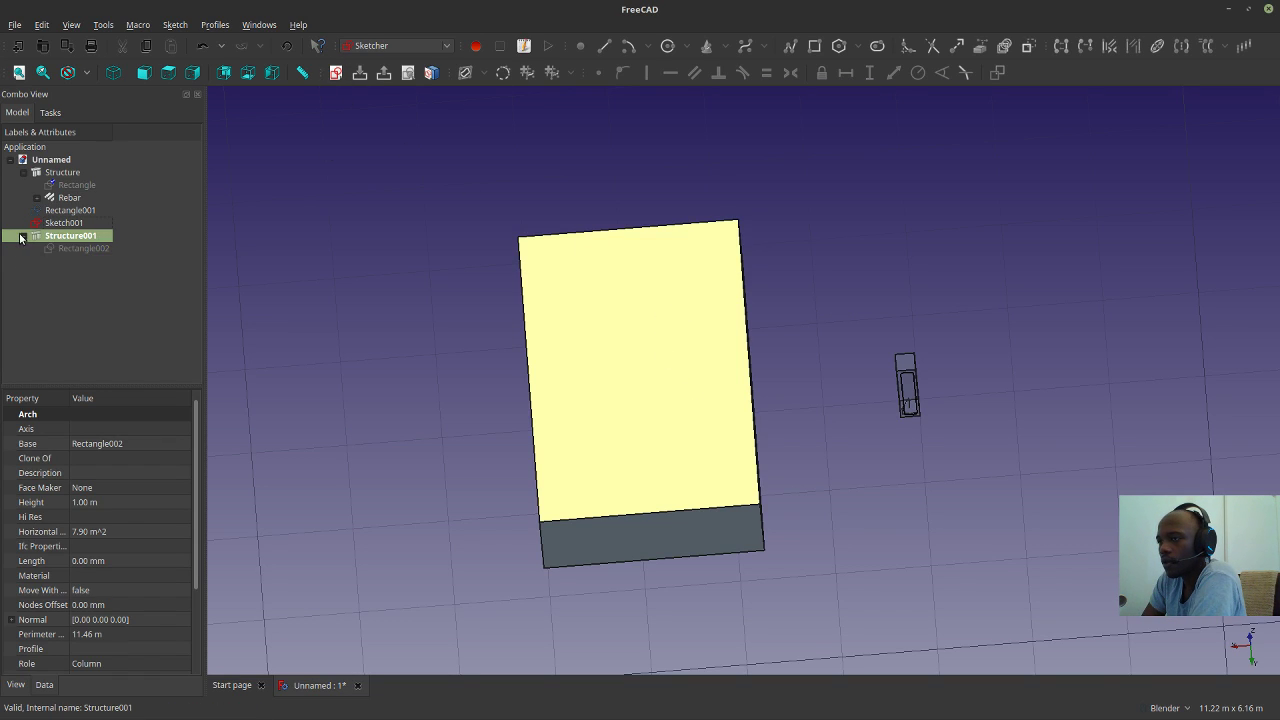
left_click(680, 351)
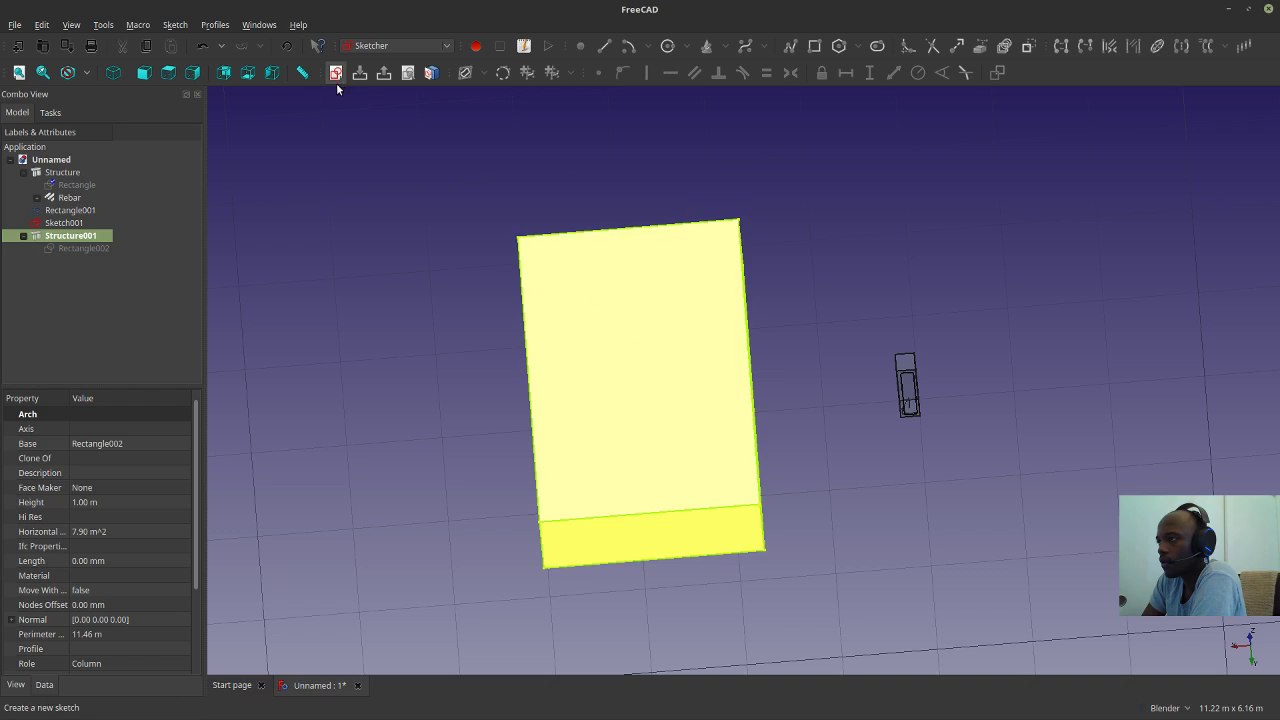
left_click(433, 225)
left_click(606, 337)
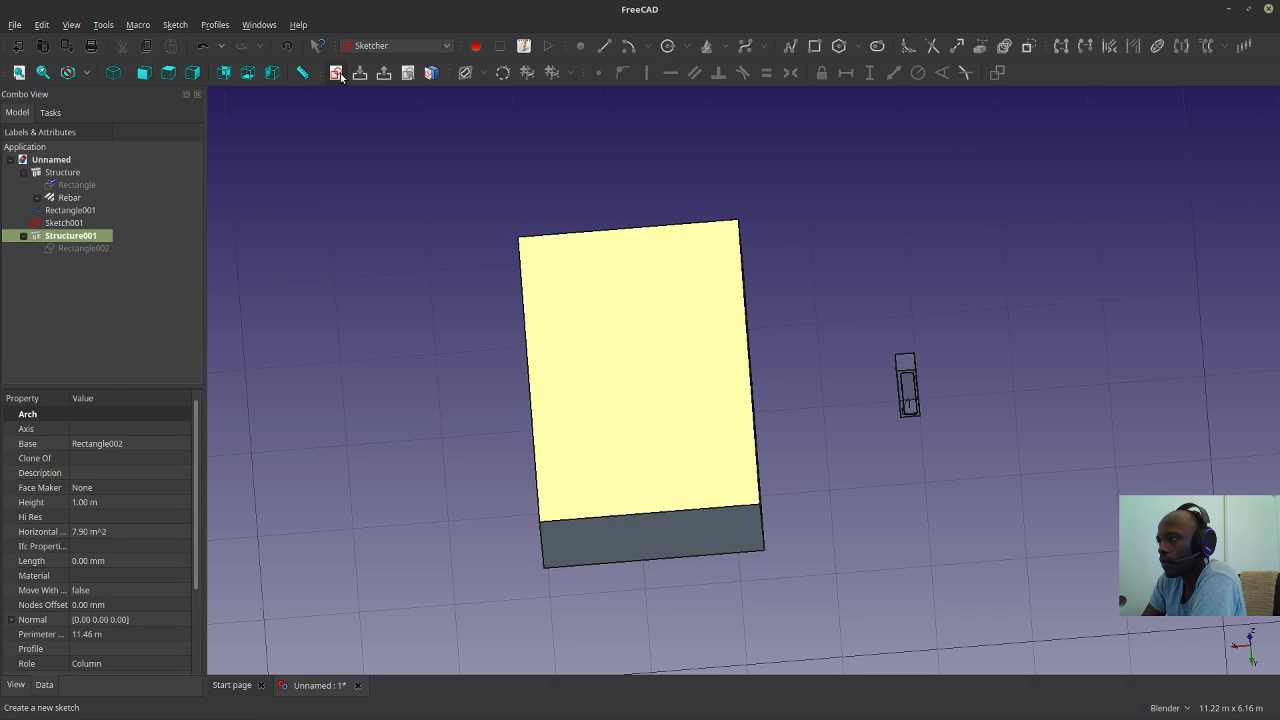
left_click(337, 73)
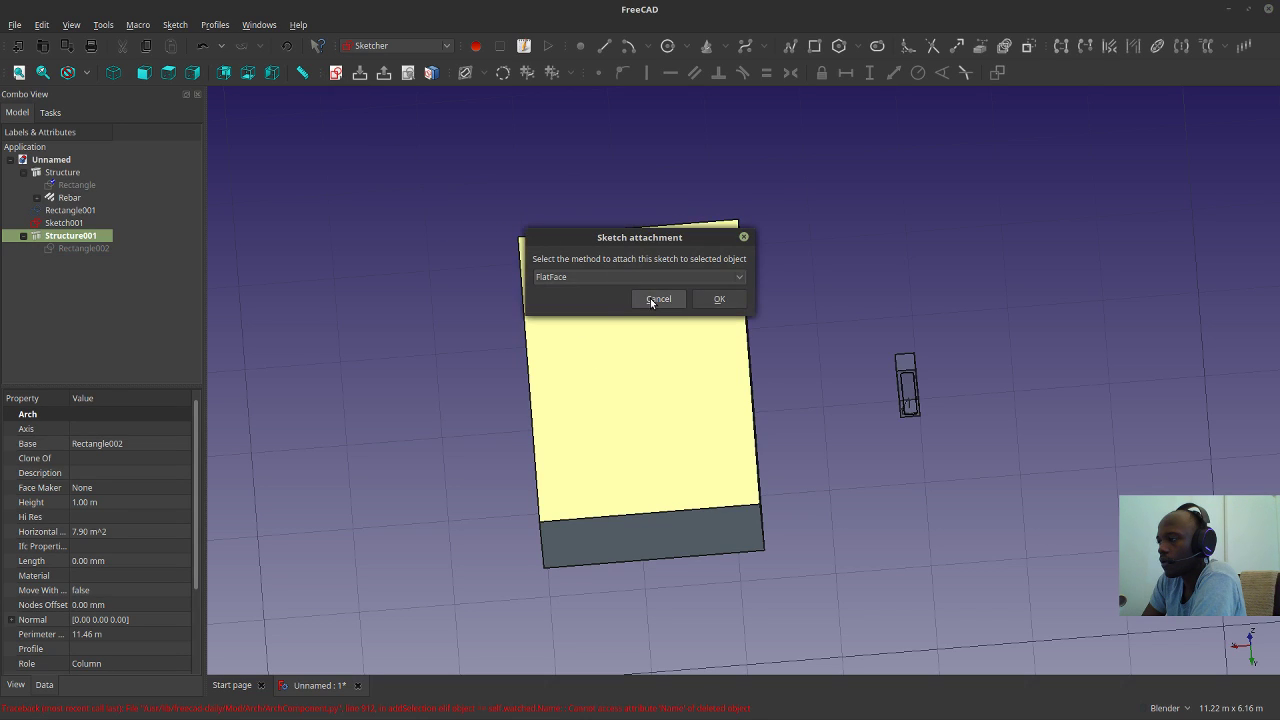
left_click(707, 299)
mouse_move(780, 414)
middle_mouse_down()
mouse_move(697, 277)
mouse_move(720, 352)
mouse_move(563, 286)
mouse_move(544, 214)
mouse_move(576, 237)
mouse_move(609, 323)
mouse_move(608, 266)
mouse_move(660, 329)
mouse_move(674, 371)
mouse_move(649, 401)
mouse_move(616, 400)
middle_mouse_up()
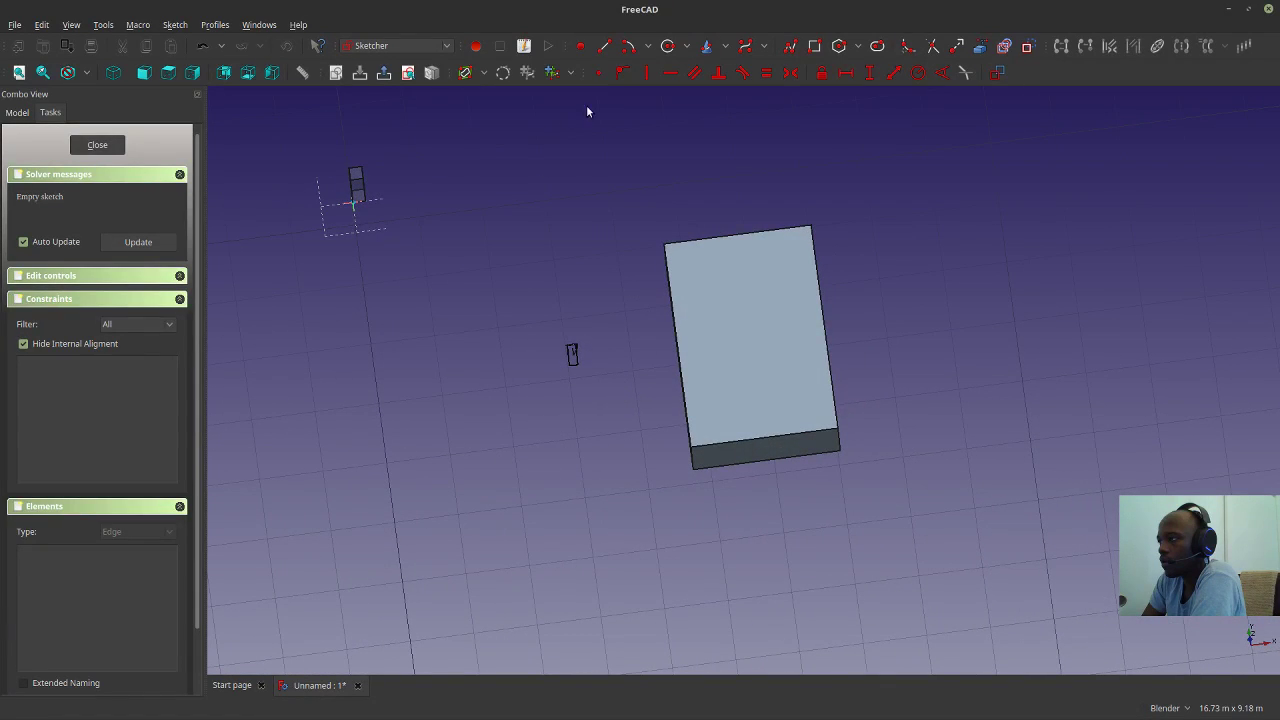
Sketch a slanted line about 1 m long near the middle of the block's top face.
left_click(604, 46)
left_click(753, 303)
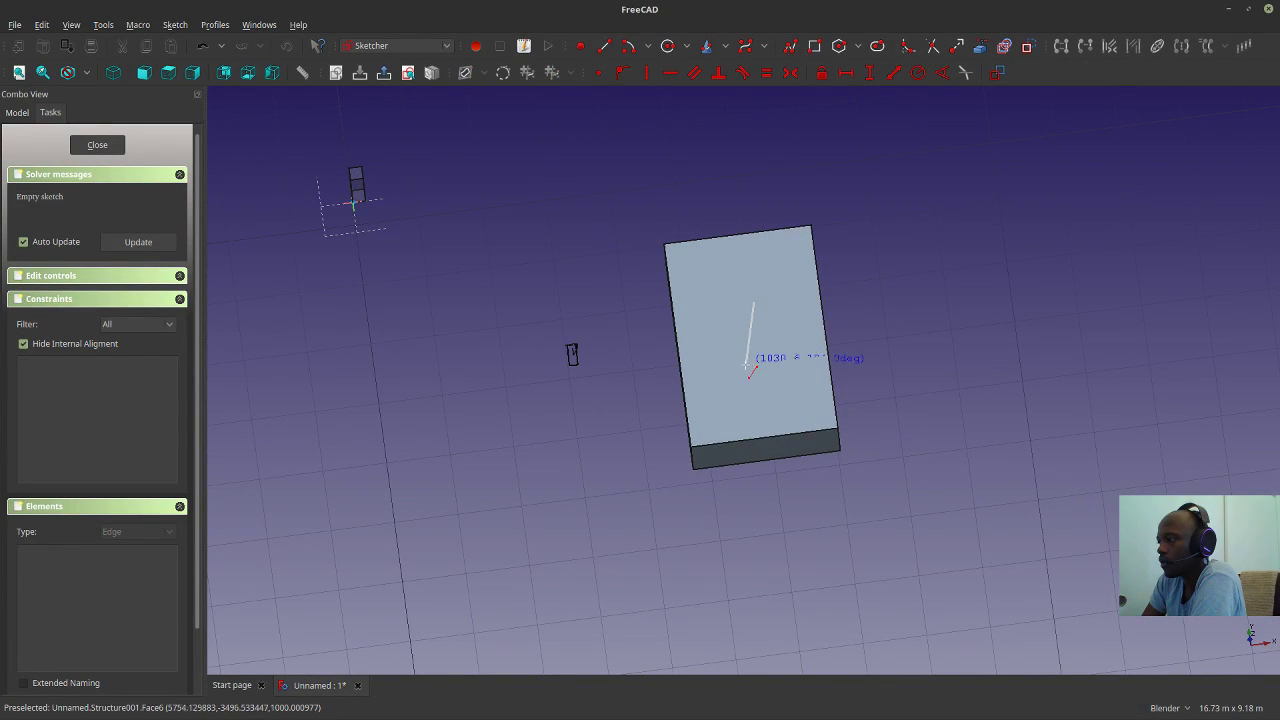
left_click(748, 363)
mouse_move(748, 334)
middle_mouse_down()
mouse_move(697, 217)
mouse_move(709, 206)
mouse_move(745, 320)
middle_mouse_up()
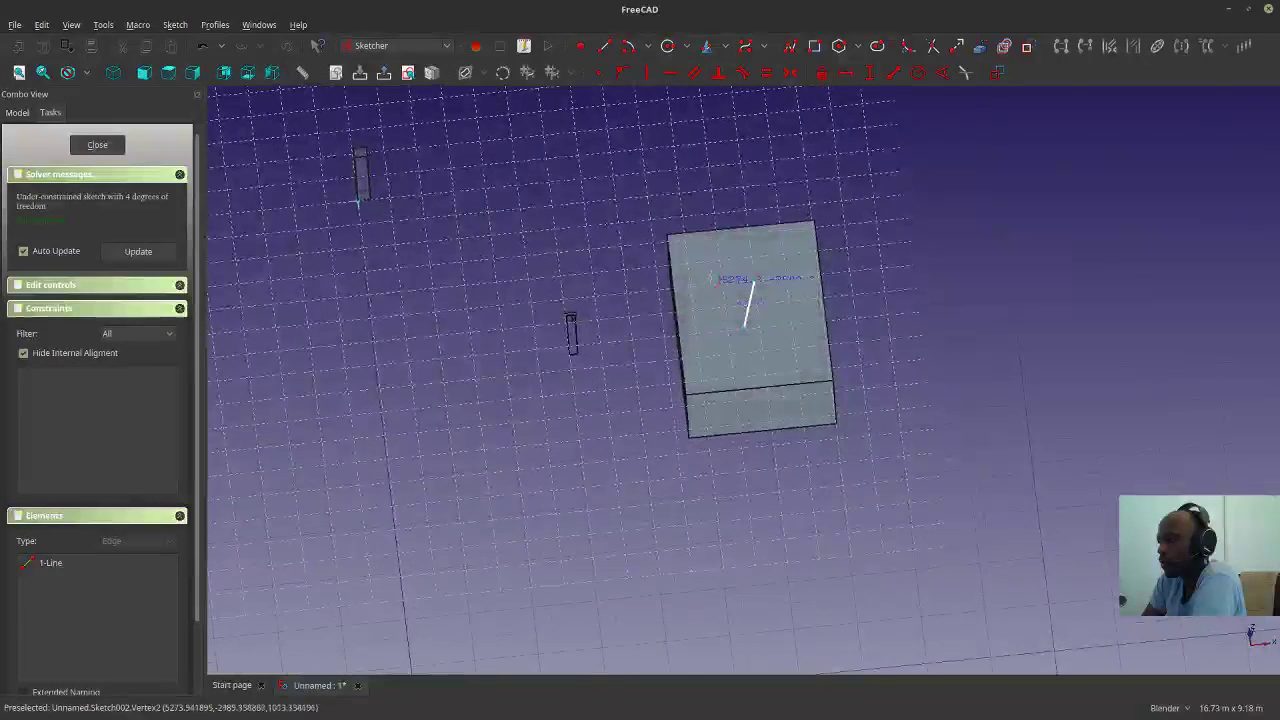
scroll(700, 270, "up", 4)
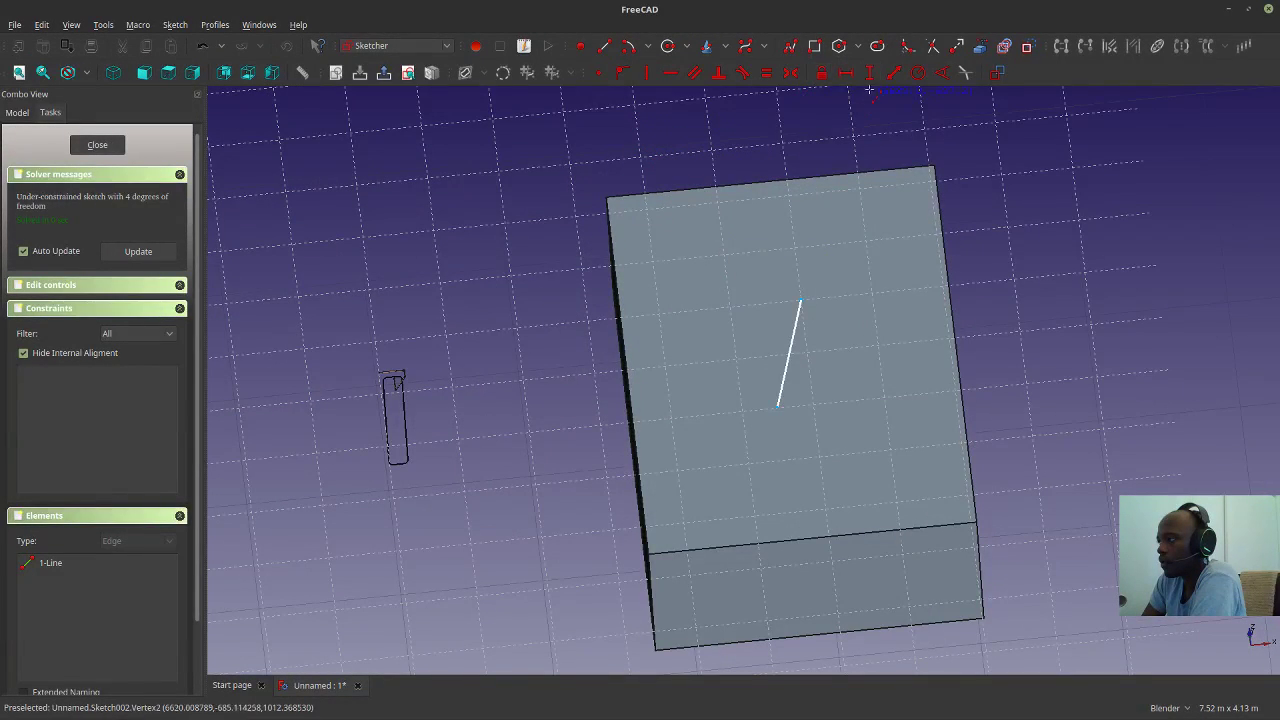
Link the upper and right edges of the block's top face into the sketch as external geometry.
left_click(606, 50)
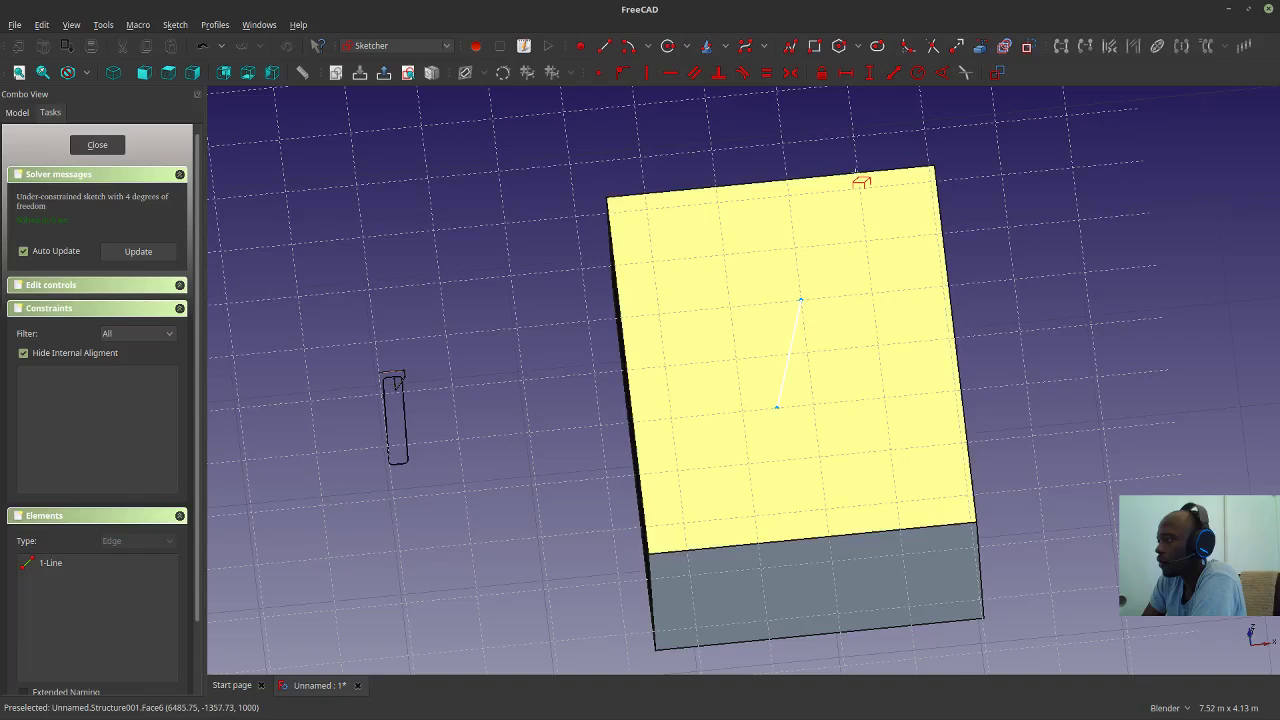
left_click(933, 168)
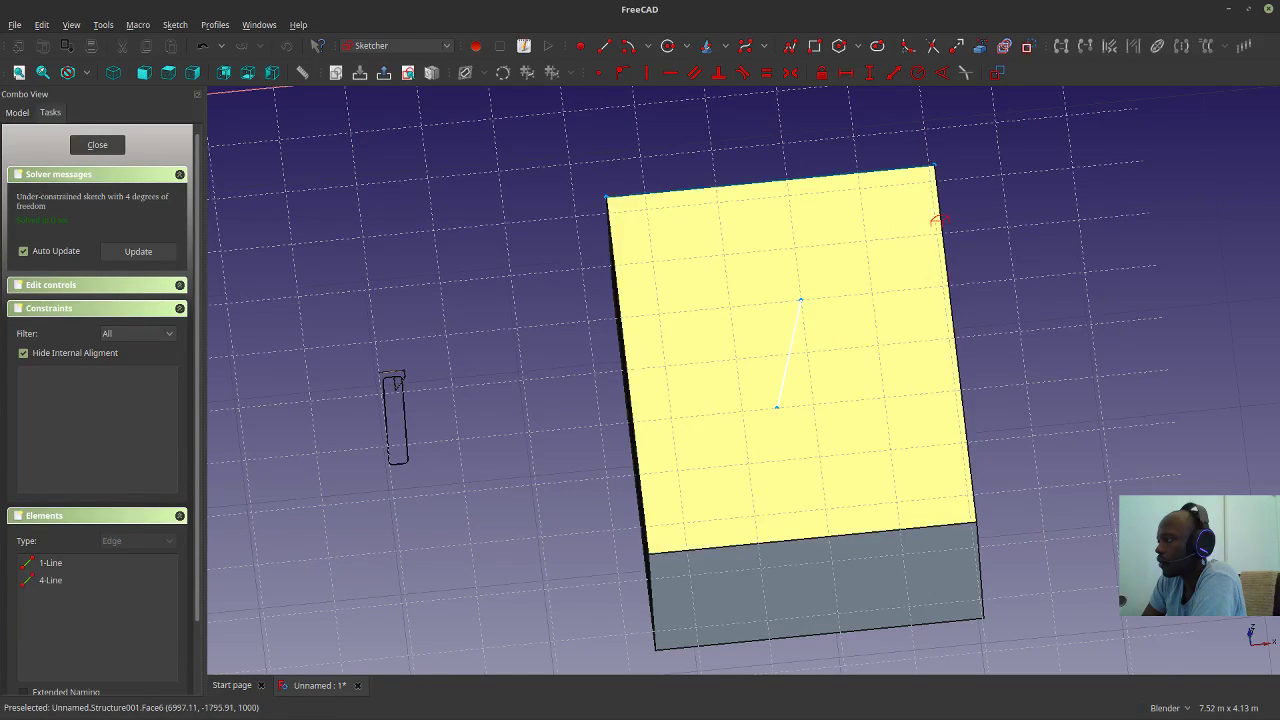
left_click(934, 168)
left_click(976, 521)
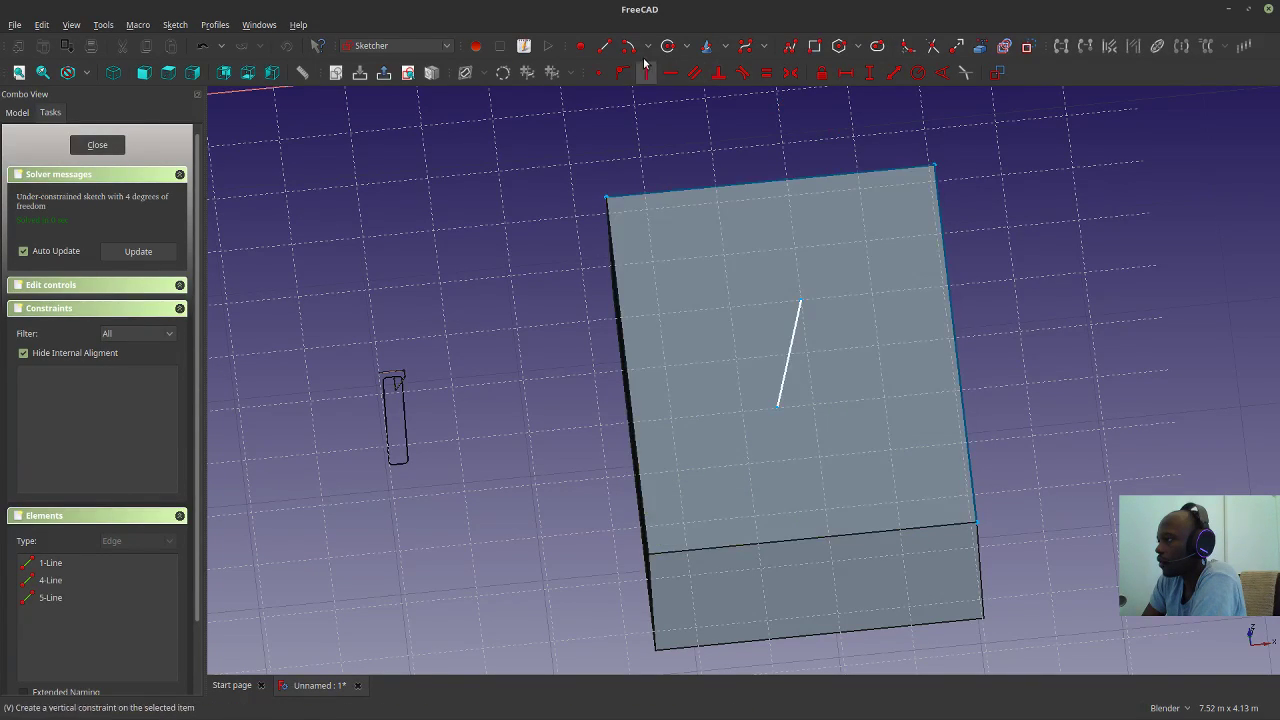
Sketch a zigzag polyline of five segments down the block's top face, with one vertex at the linked right edge.
left_click(601, 47)
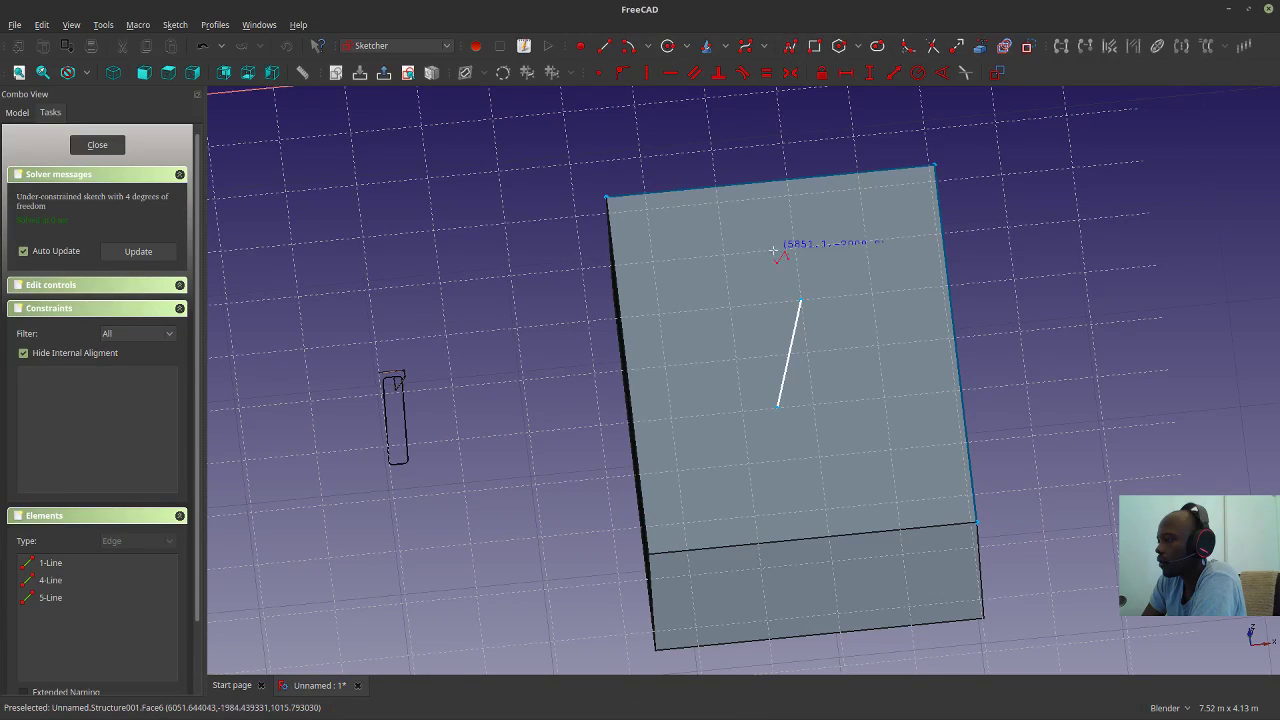
left_click(728, 285)
left_click(942, 286)
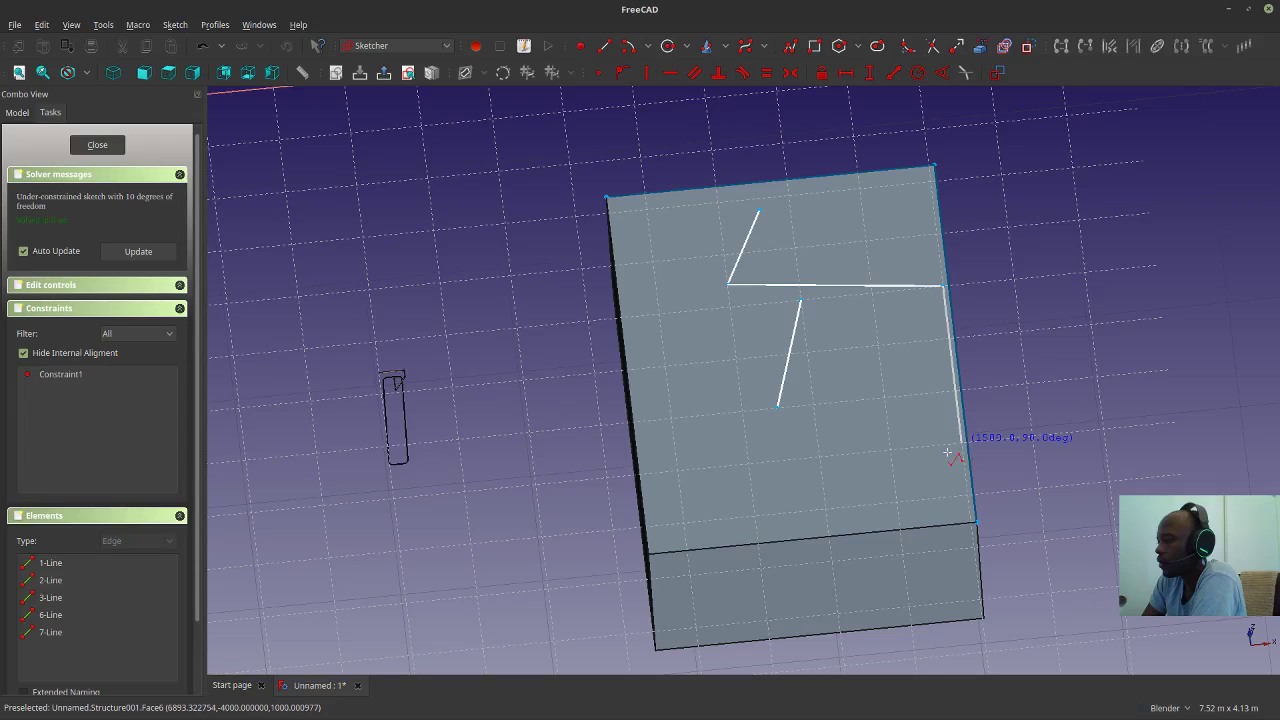
left_click(928, 419)
left_click(850, 426)
left_click(786, 495)
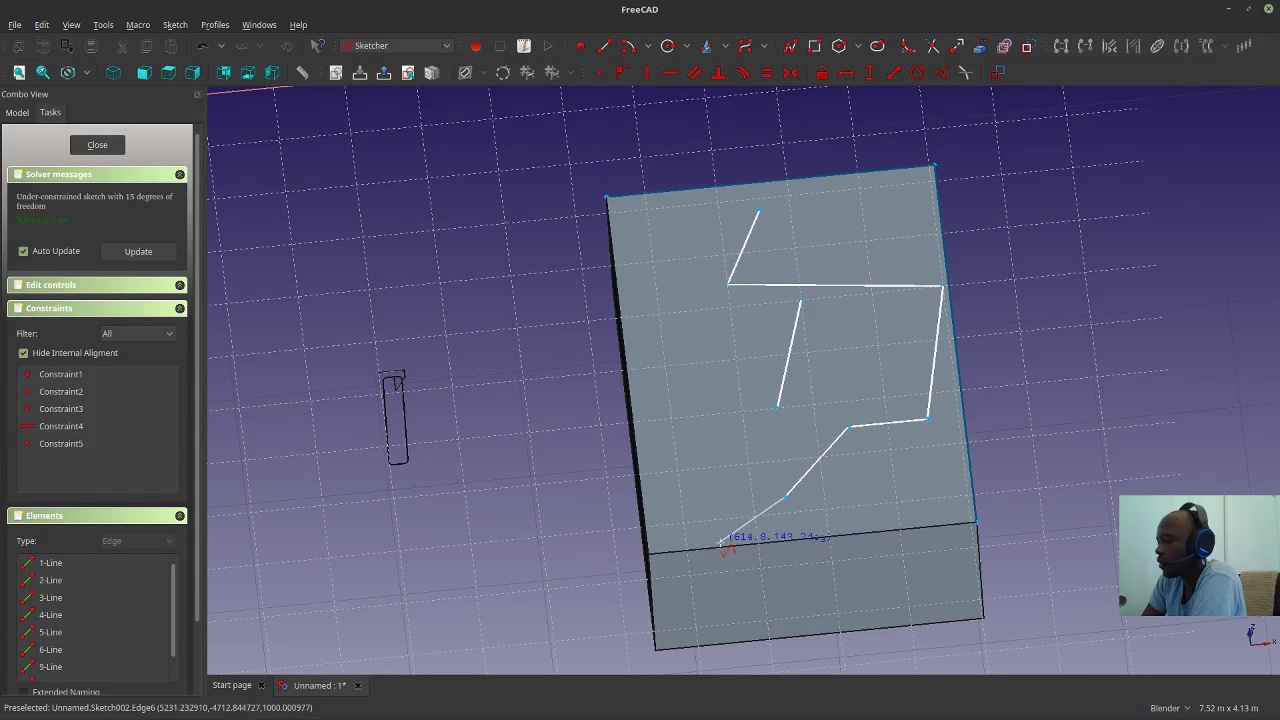
scroll(718, 542, "up", 5)
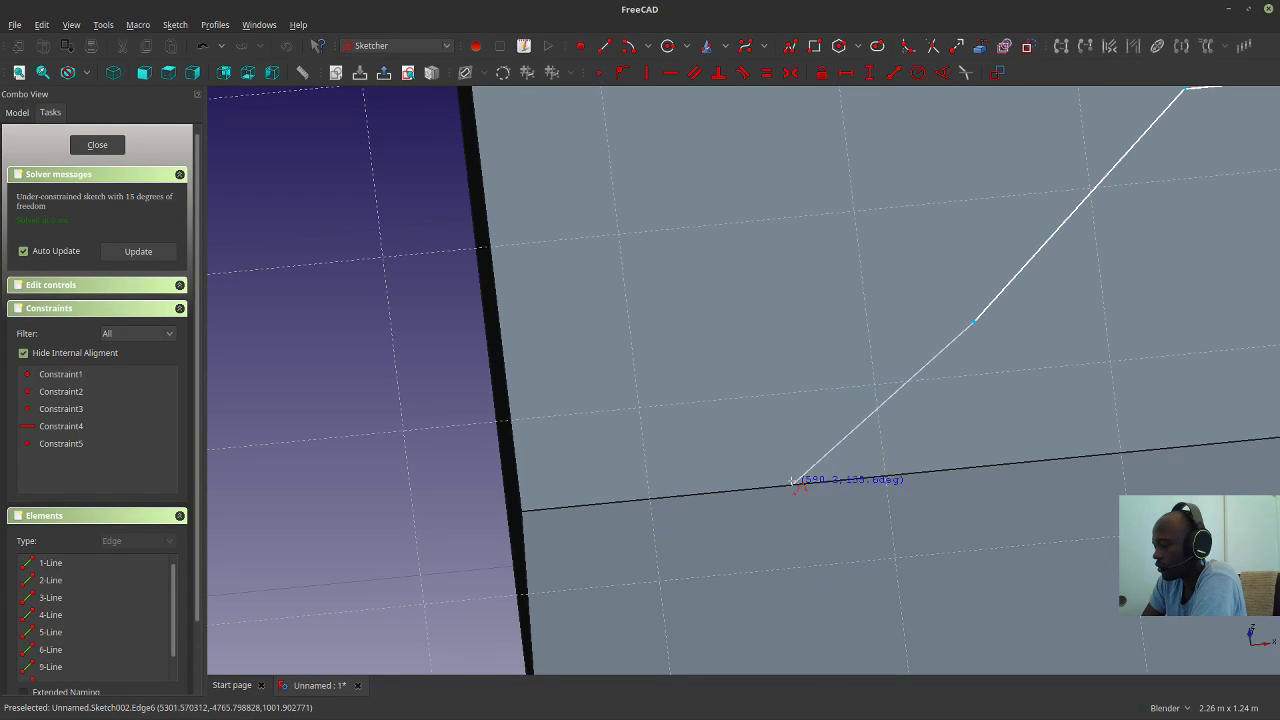
key("Escape")
scroll(486, 321, "down", 2)
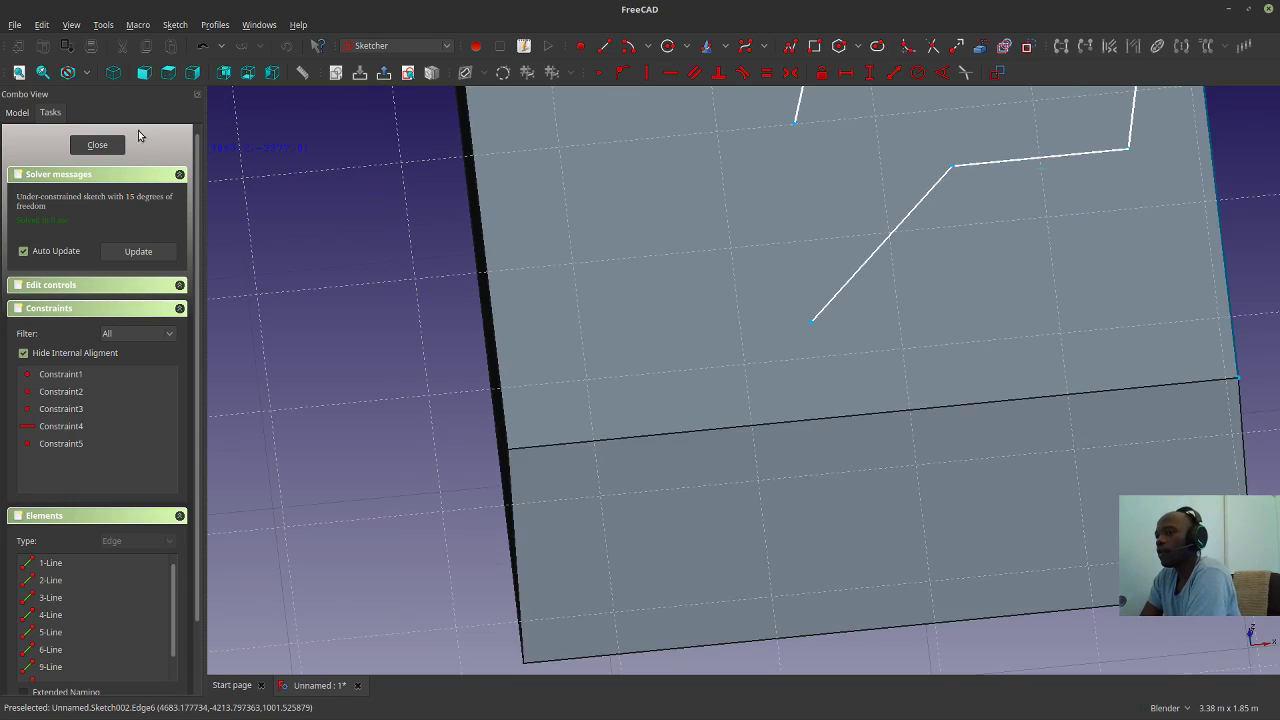
Leave the sketch and delete it together with the new block's base rectangle.
left_click(97, 145)
left_click(68, 240)
left_click_drag(68, 242, 68, 244)
right_click(68, 247)
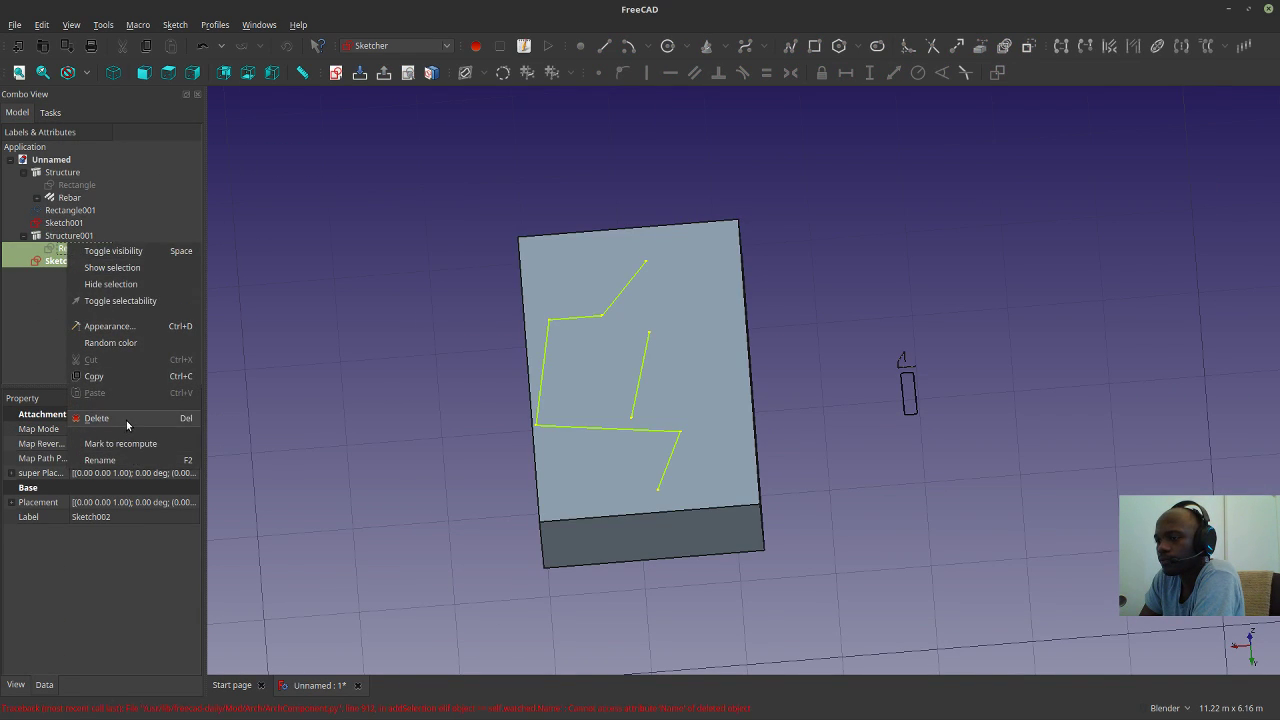
left_click(126, 418)
left_click(722, 326)
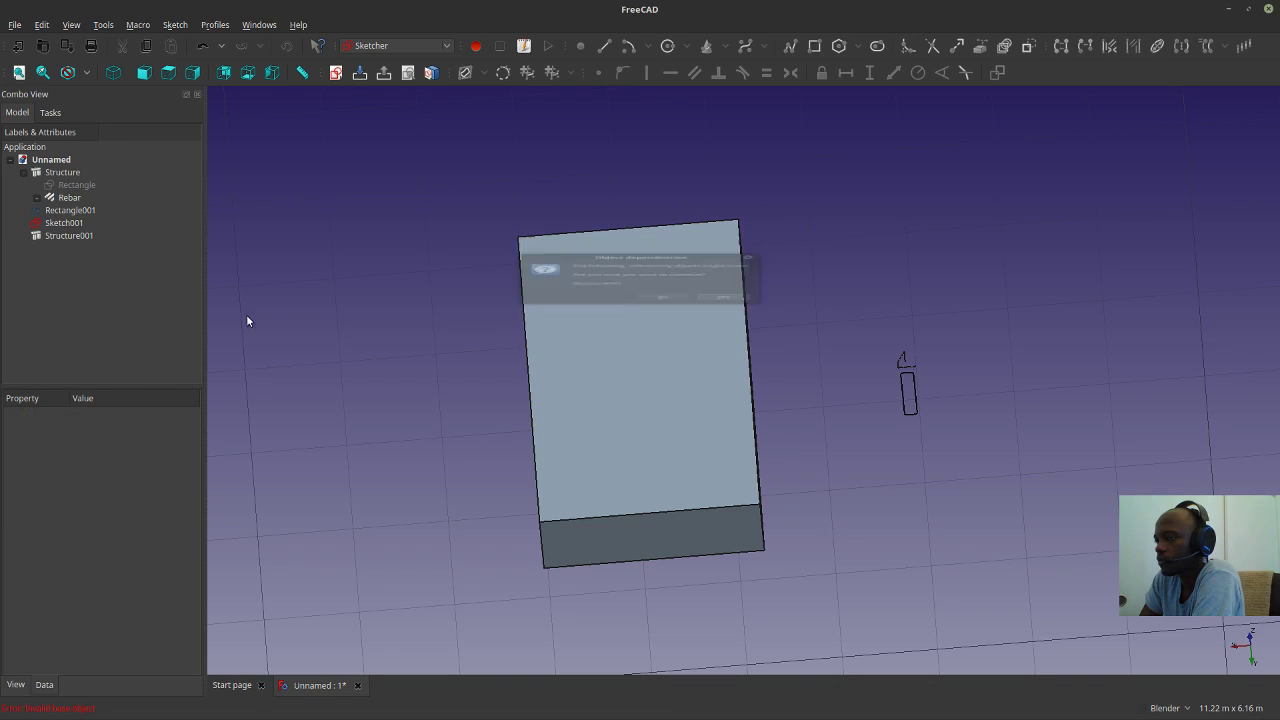
Delete the large test block Structure001 despite its dependencies.
left_click(76, 237)
right_click(78, 237)
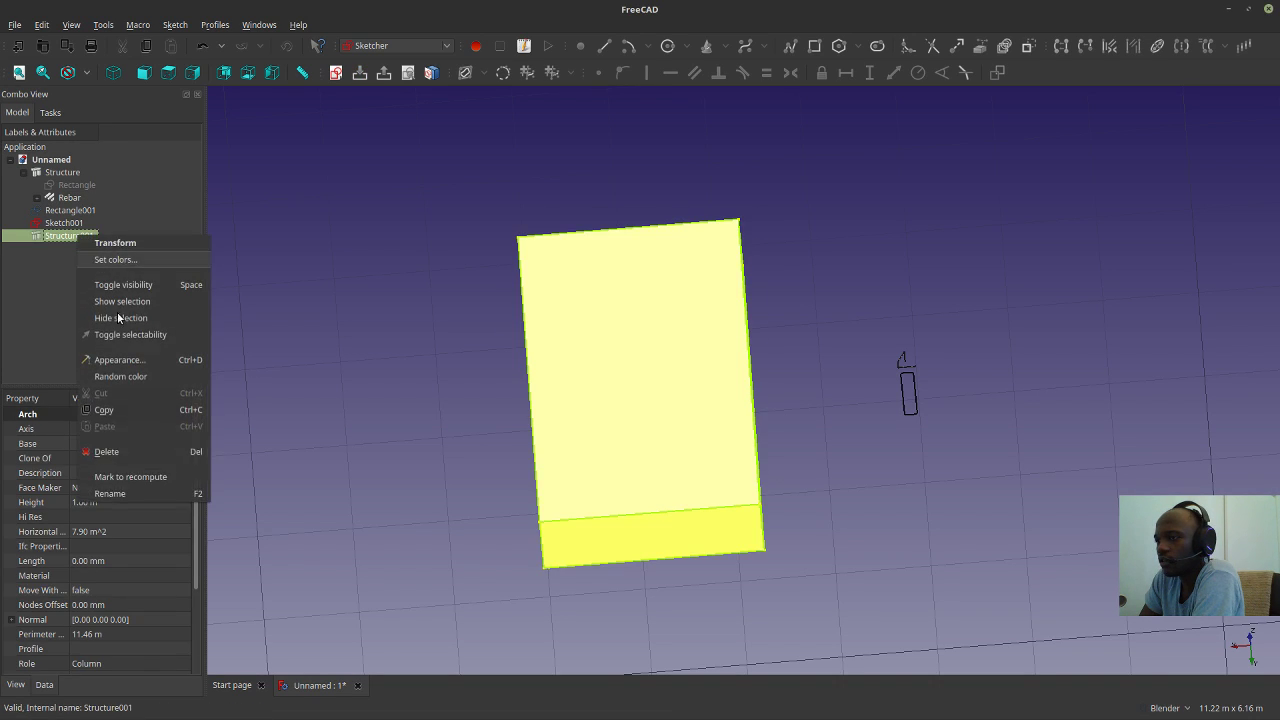
left_click(157, 445)
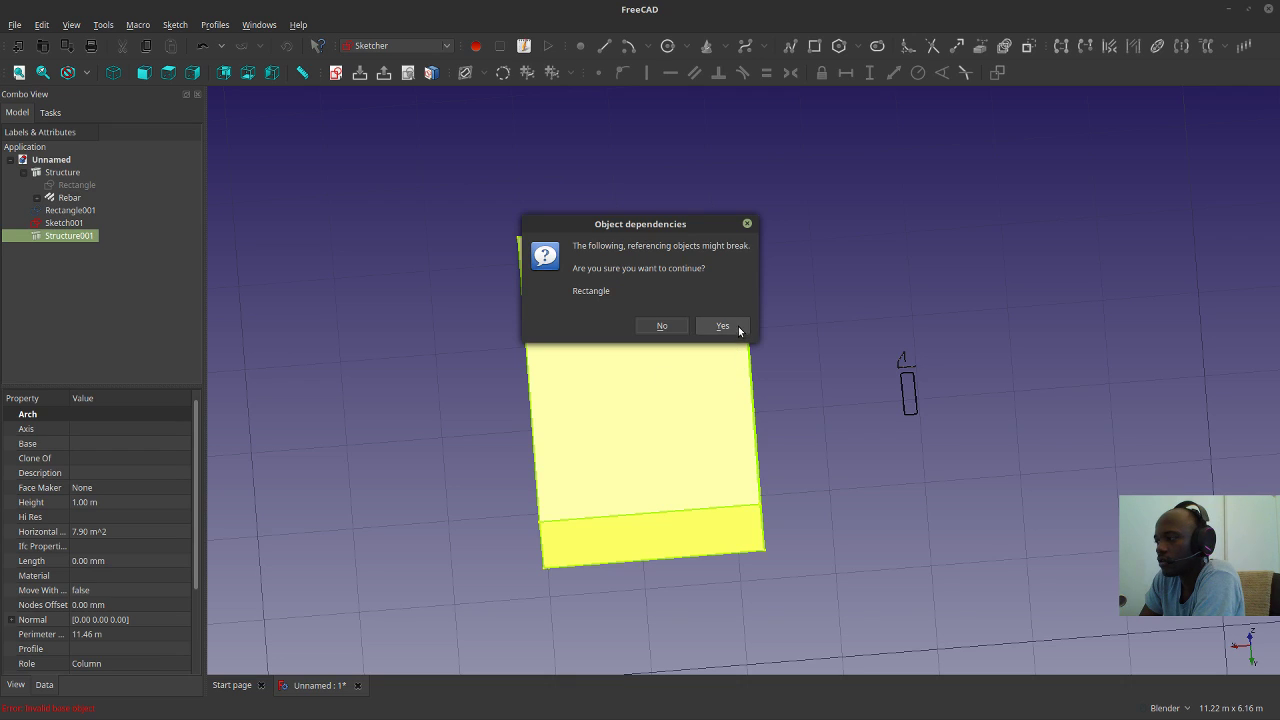
left_click(722, 326)
Close the Unnamed document without saving its changes.
scroll(990, 430, "down", 5)
scroll(945, 338, "up", 5)
scroll(930, 365, "up", 2)
middle_click_drag(940, 372, 907, 364)
middle_click_drag(966, 452, 634, 397)
scroll(634, 397, "down", 4)
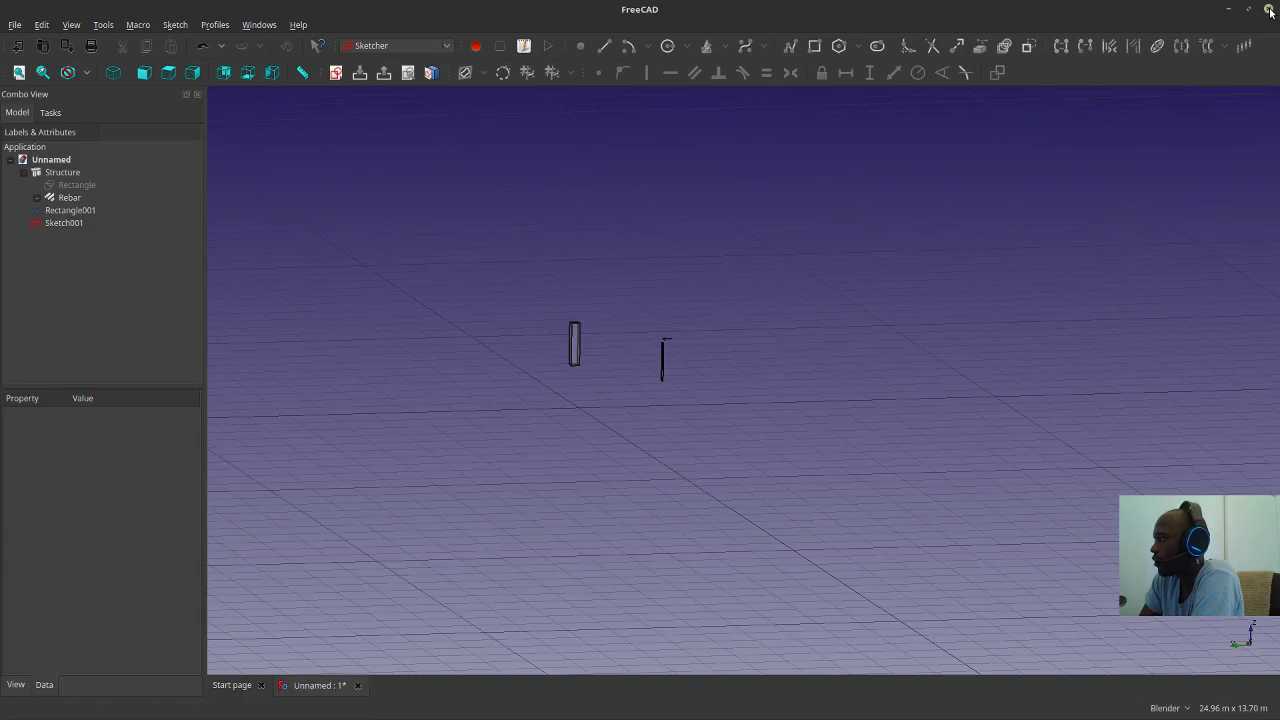
key("ctrl+w")
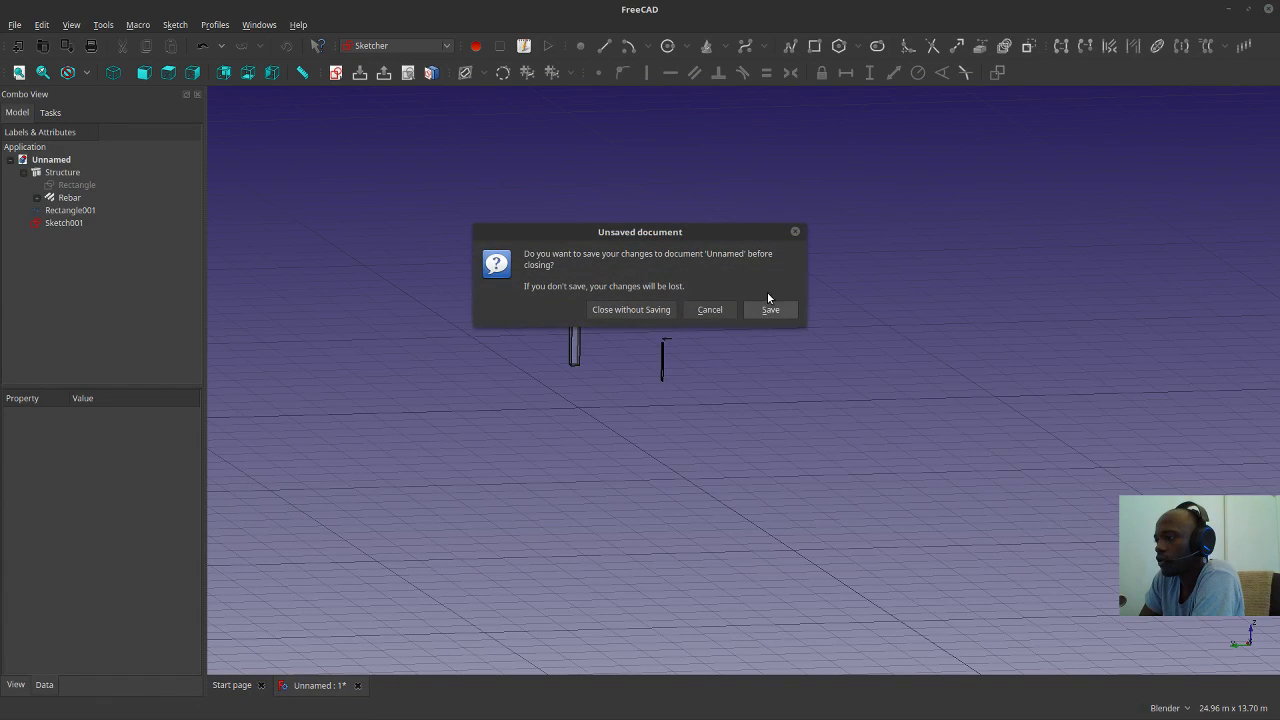
left_click(650, 311)
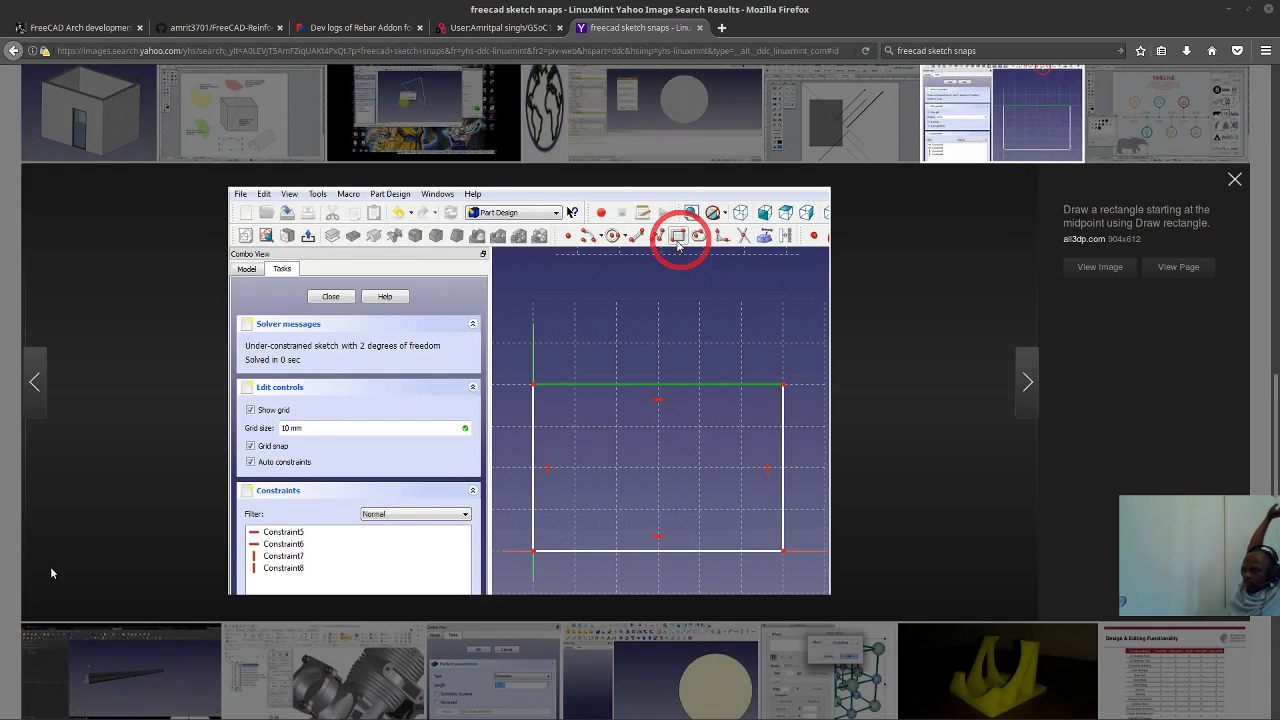
Switch back to FreeCAD and create a new document in the Arch workbench.
key("alt+Tab")
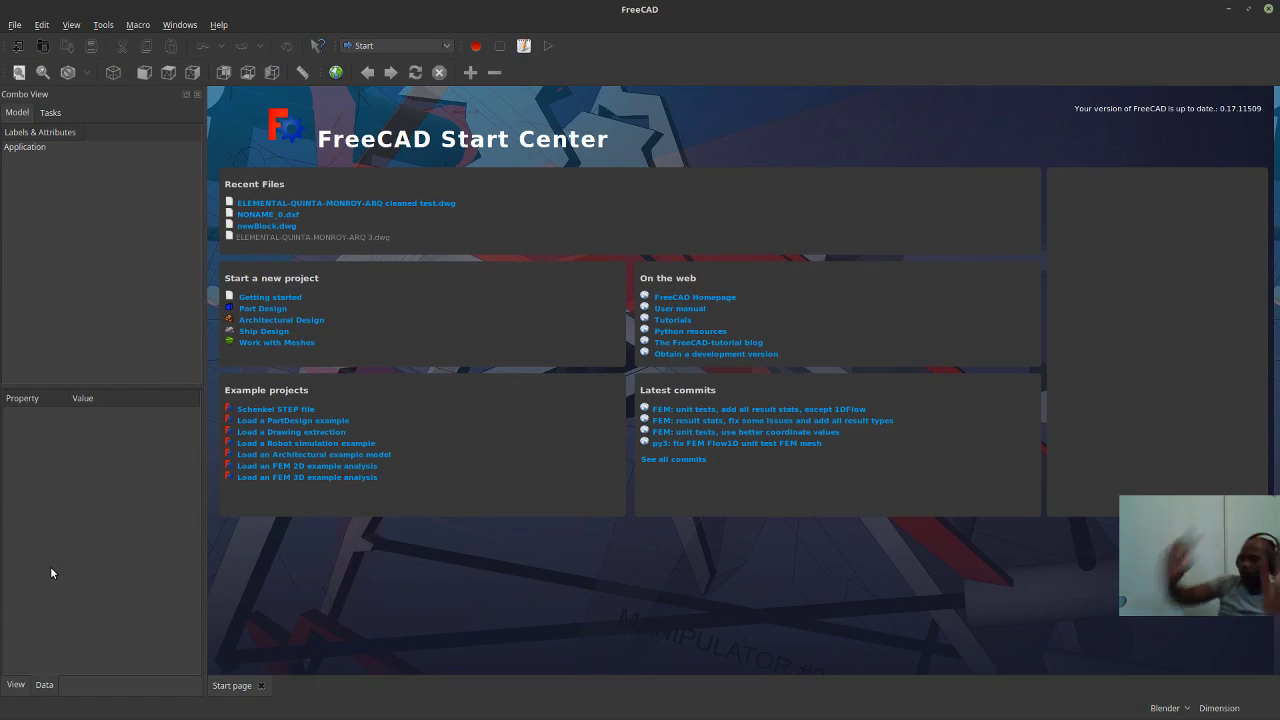
left_click(396, 50)
left_click(390, 23)
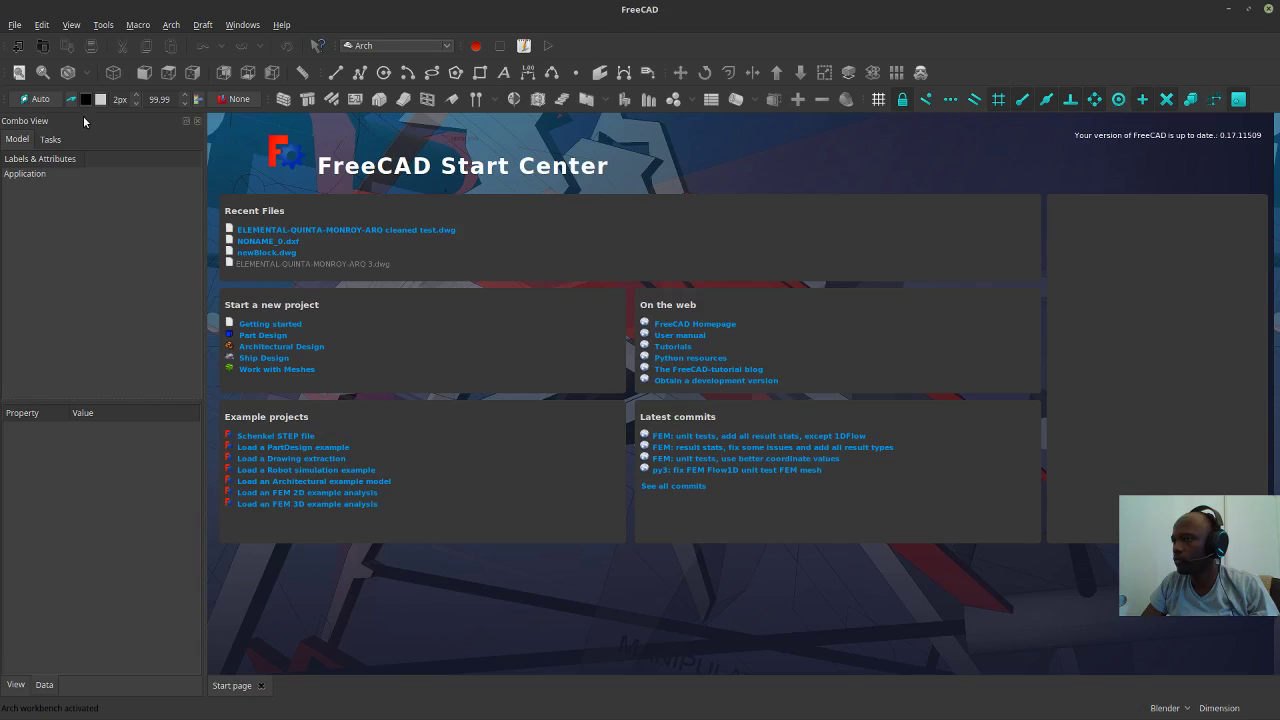
left_click(16, 50)
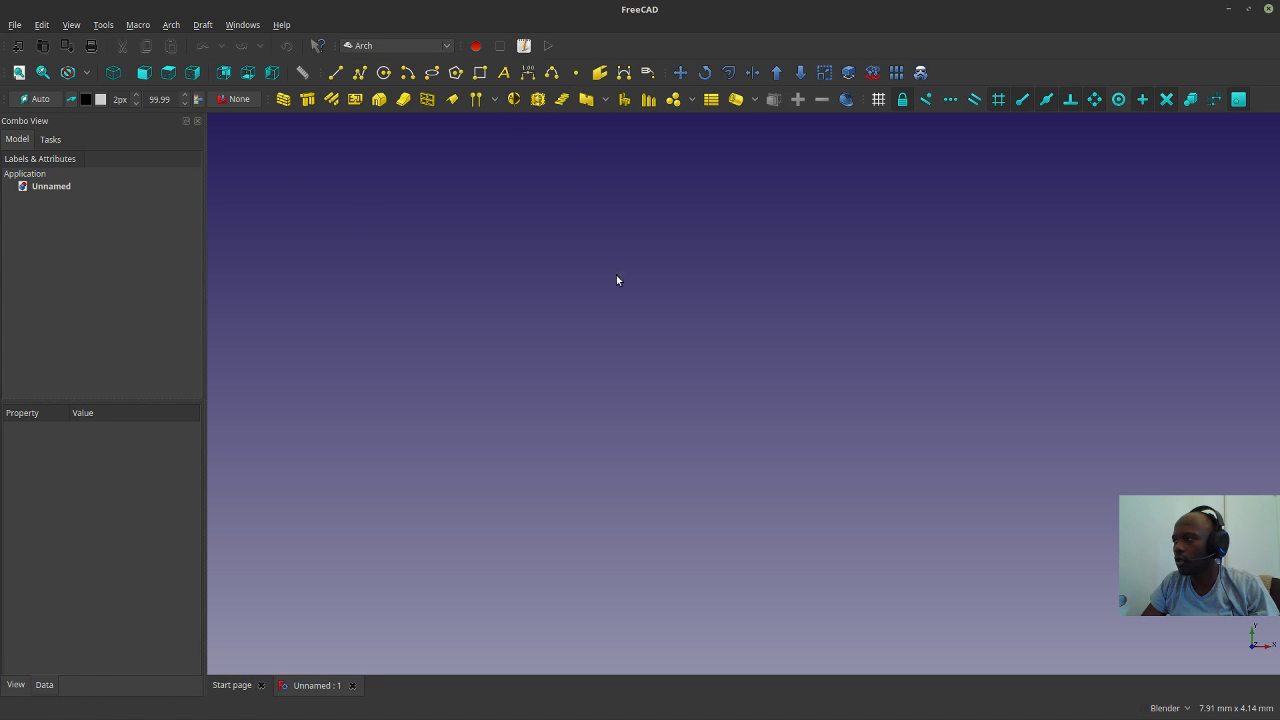
Draw a filled Draft rectangle about 0.13 m long and 99 mm high around the origin.
left_click(480, 73)
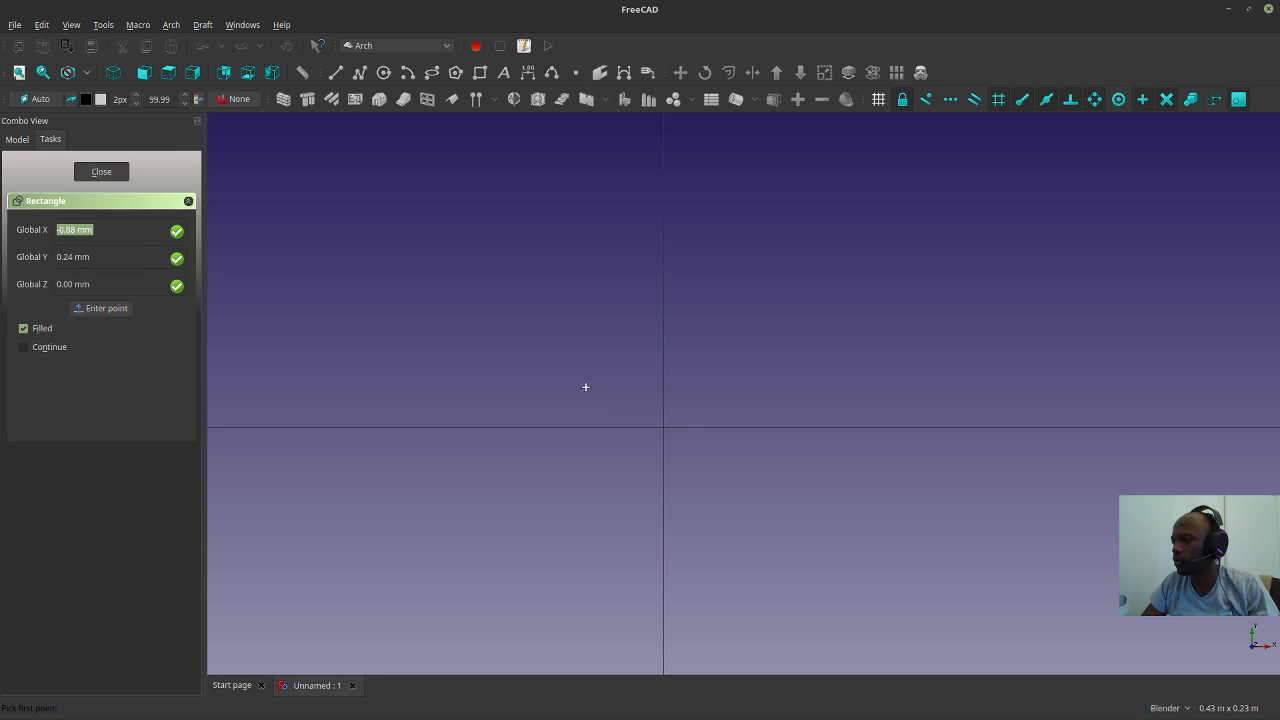
left_click(532, 318)
left_click(844, 563)
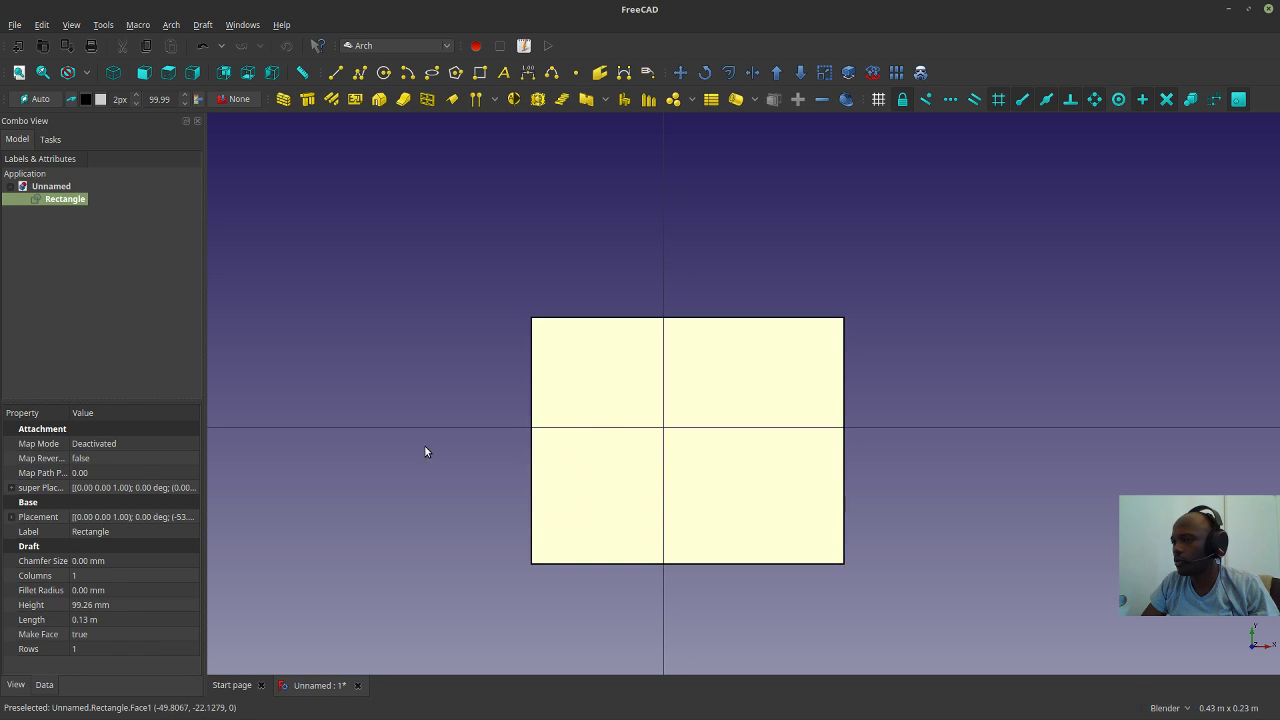
Set the rectangle's height to 0.2 m and its length to 0.30 m.
left_click(88, 605)
type("0.2")
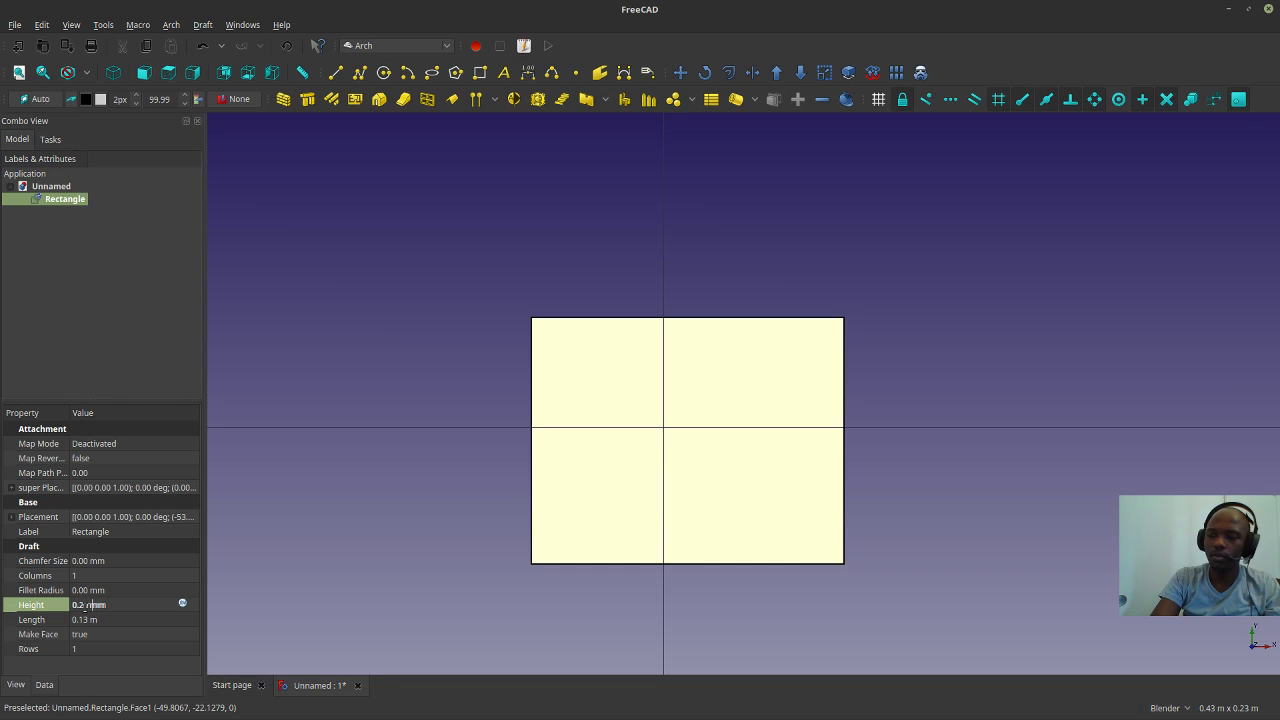
key("Return")
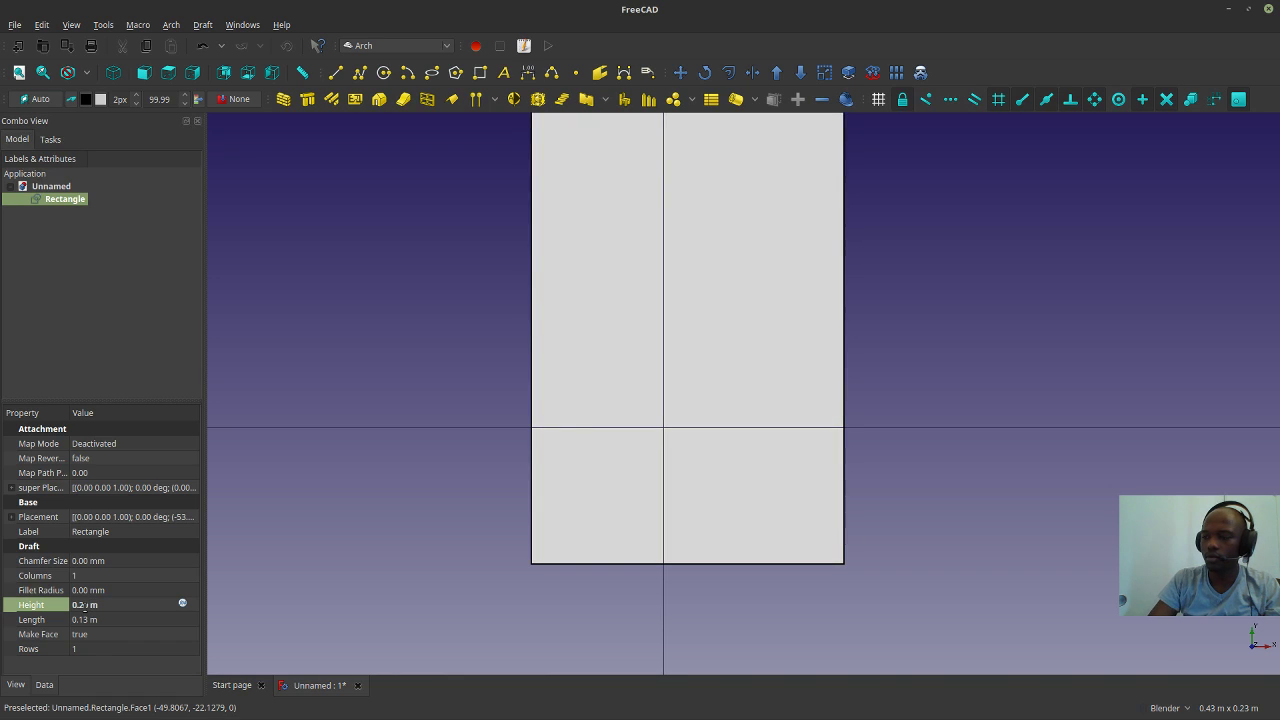
left_click(85, 620)
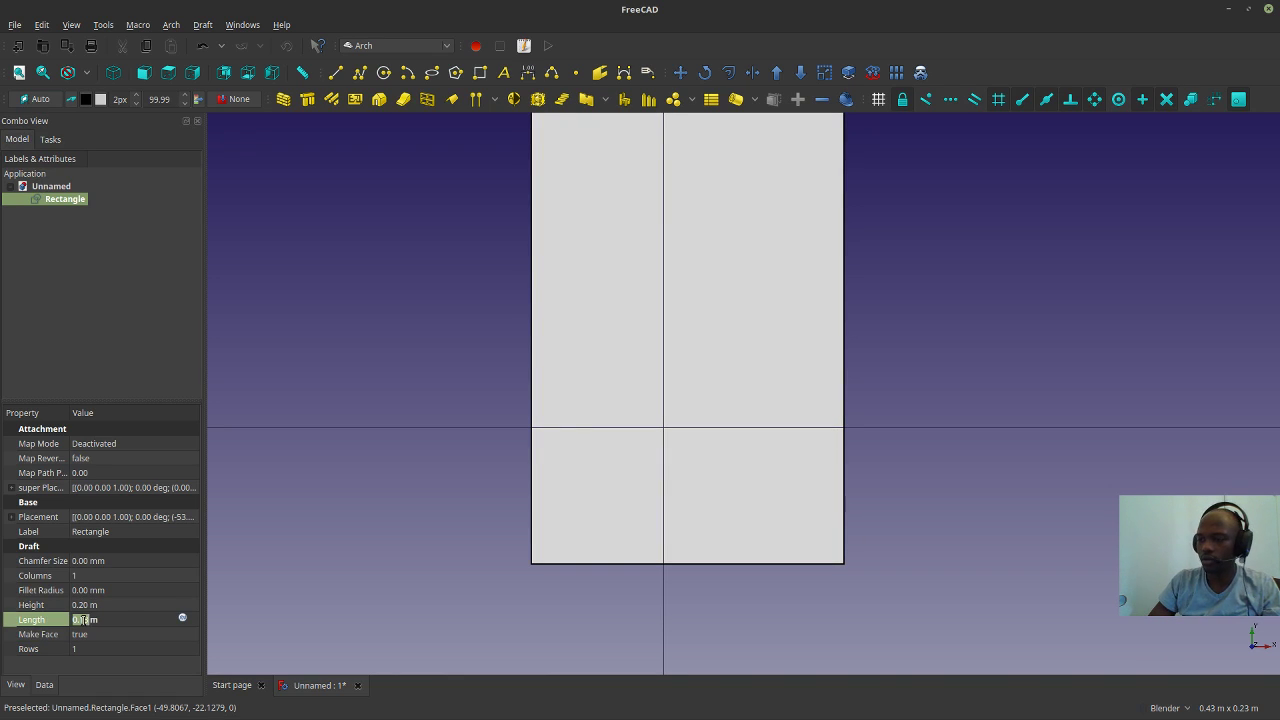
type("0.2")
key("Delete")
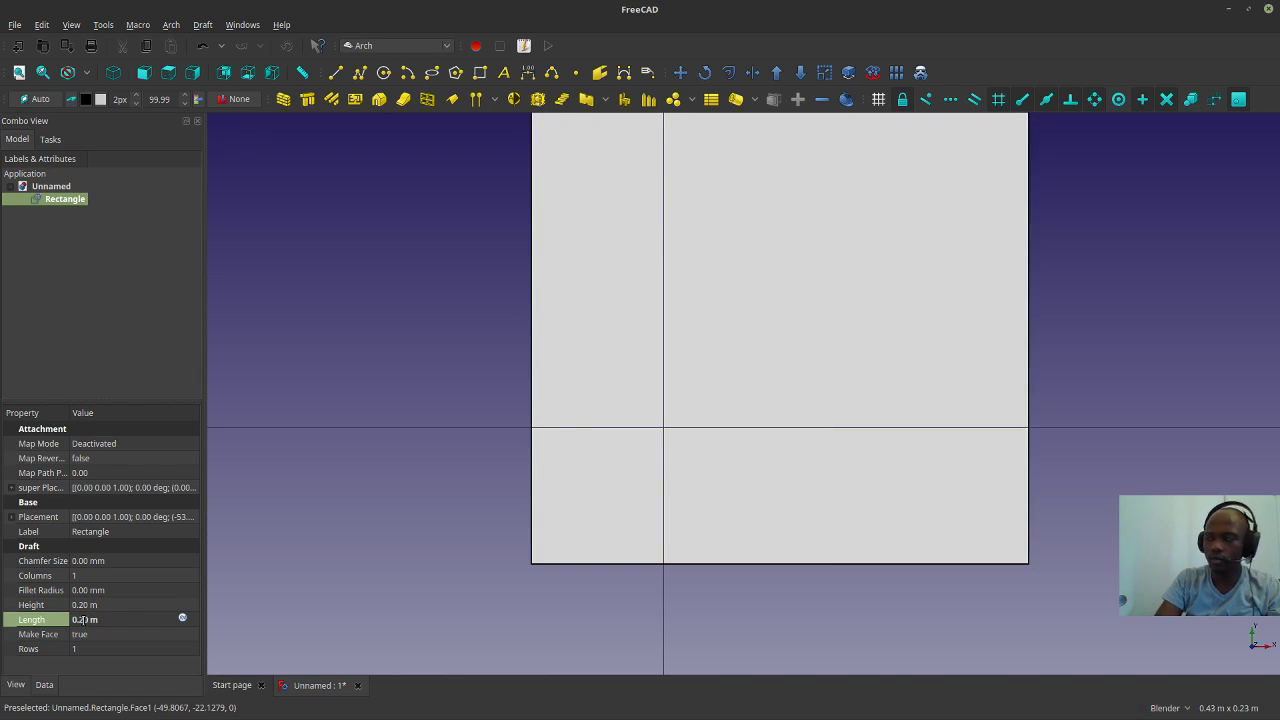
scroll(346, 306, "down", 5)
scroll(329, 289, "up", 4)
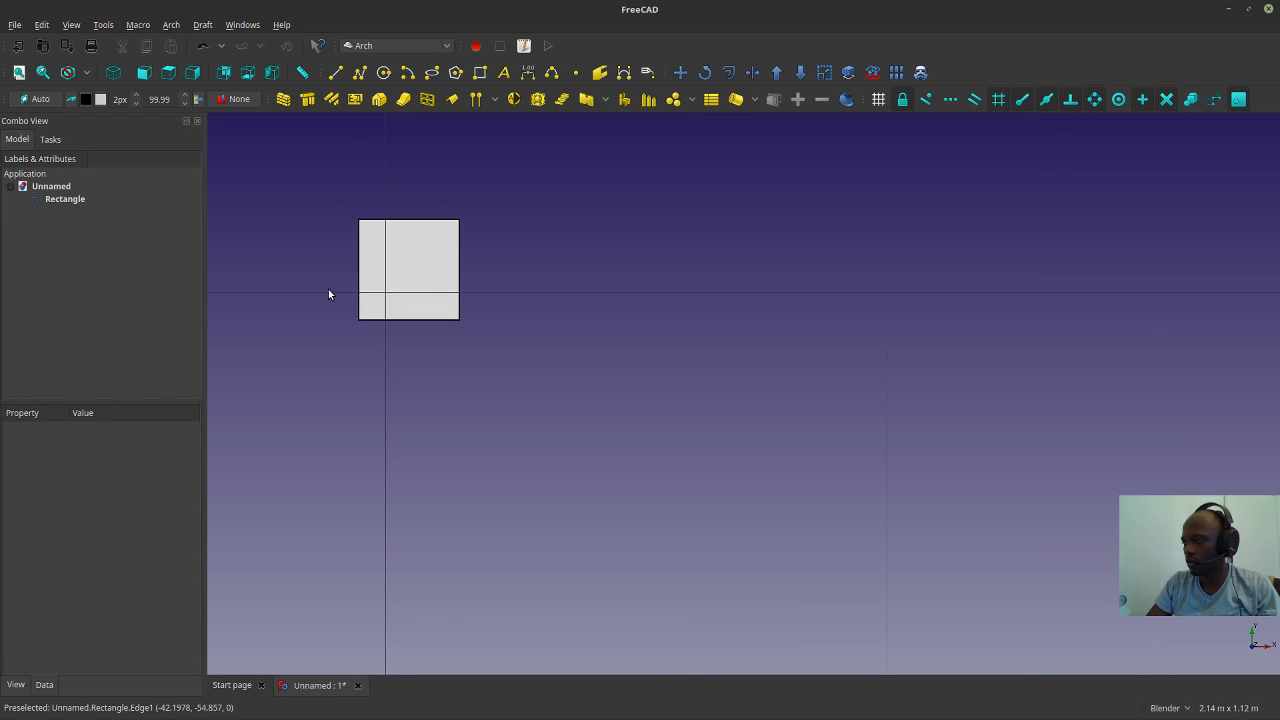
key("Return")
type("30")
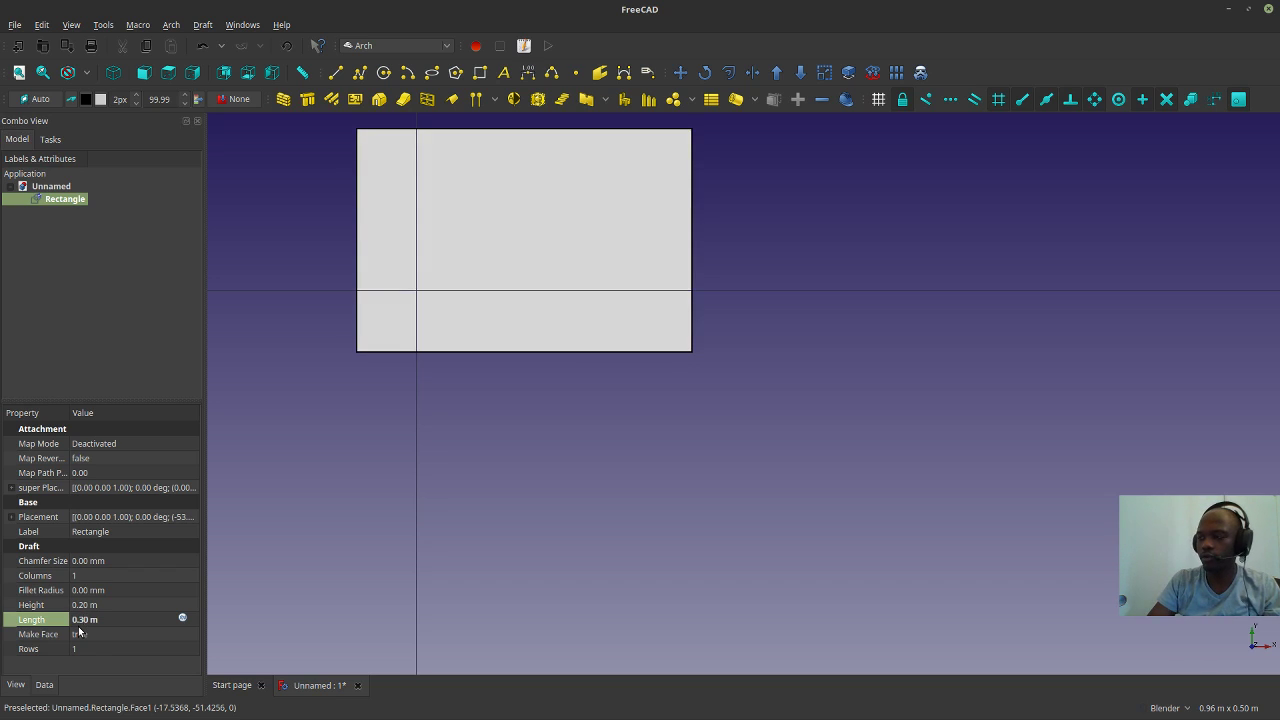
Turn the rectangle into an Arch Structure column.
scroll(889, 620, "down", 3)
scroll(837, 571, "up", 2)
middle_click_drag(814, 543, 730, 420)
left_click(43, 72)
middle_click_drag(224, 215, 507, 385)
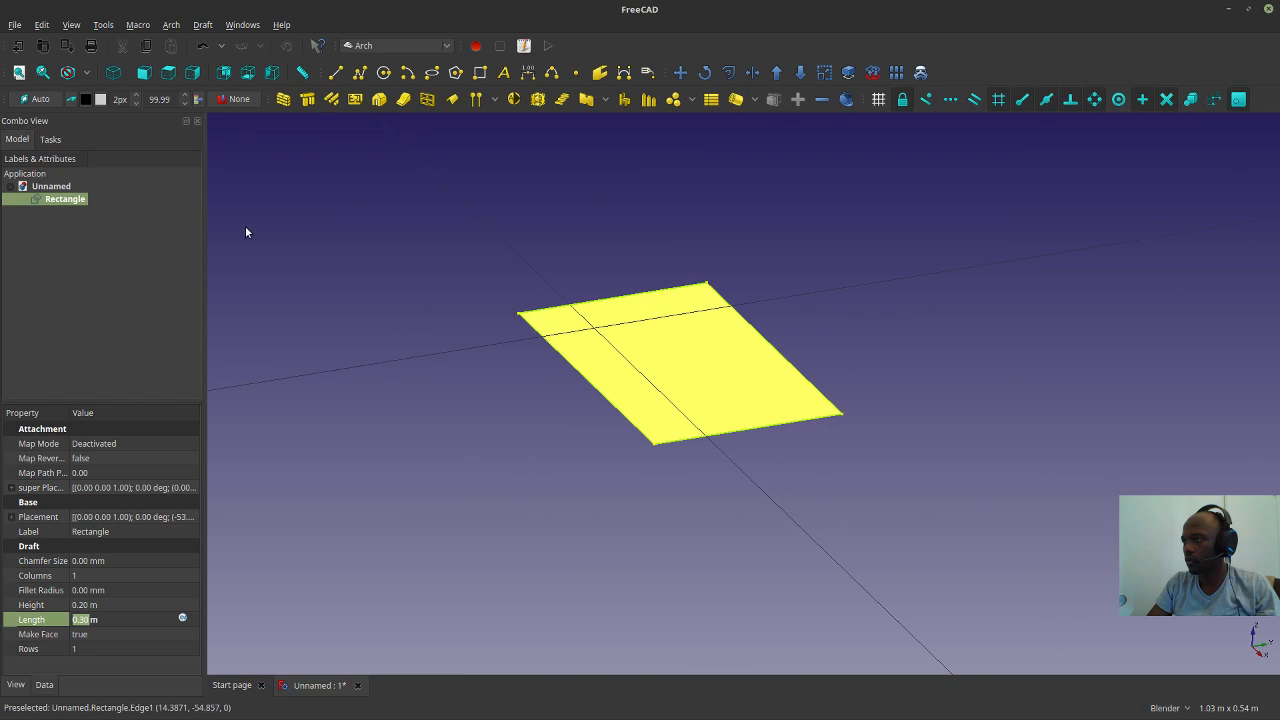
scroll(248, 232, "down", 2)
left_click(307, 99)
scroll(700, 469, "down", 3)
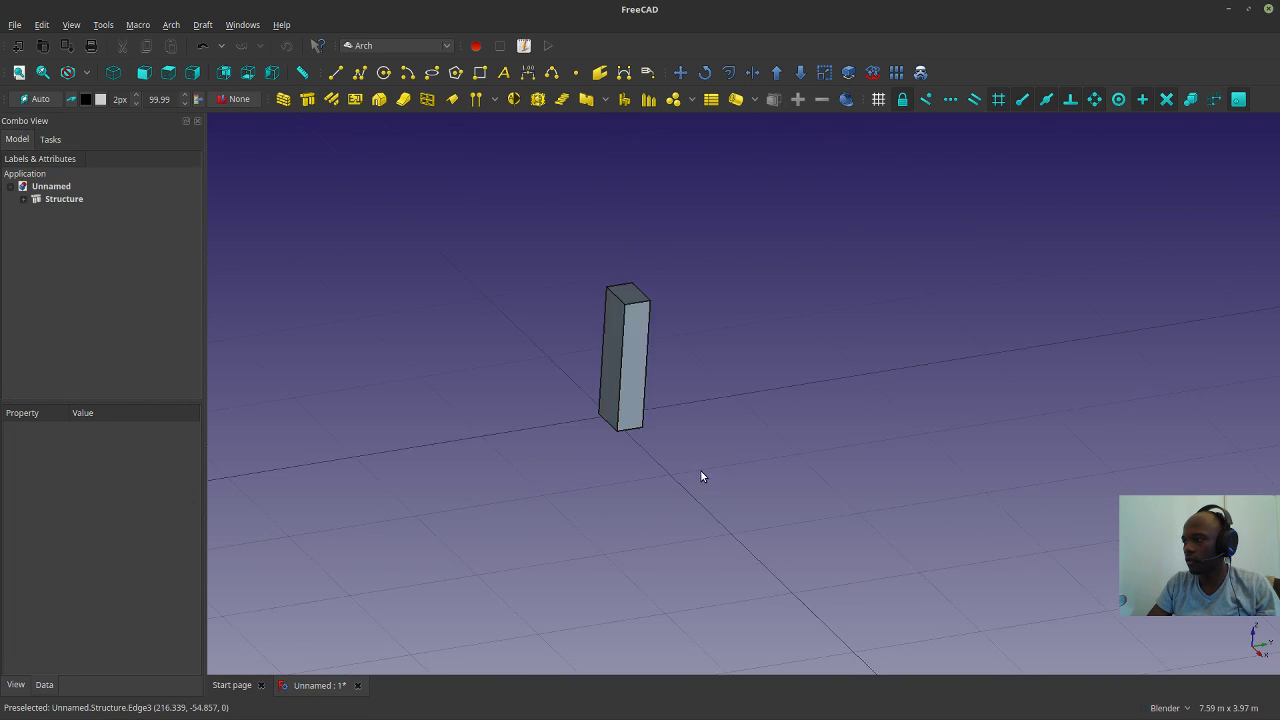
scroll(634, 419, "up", 3)
scroll(837, 491, "down", 3)
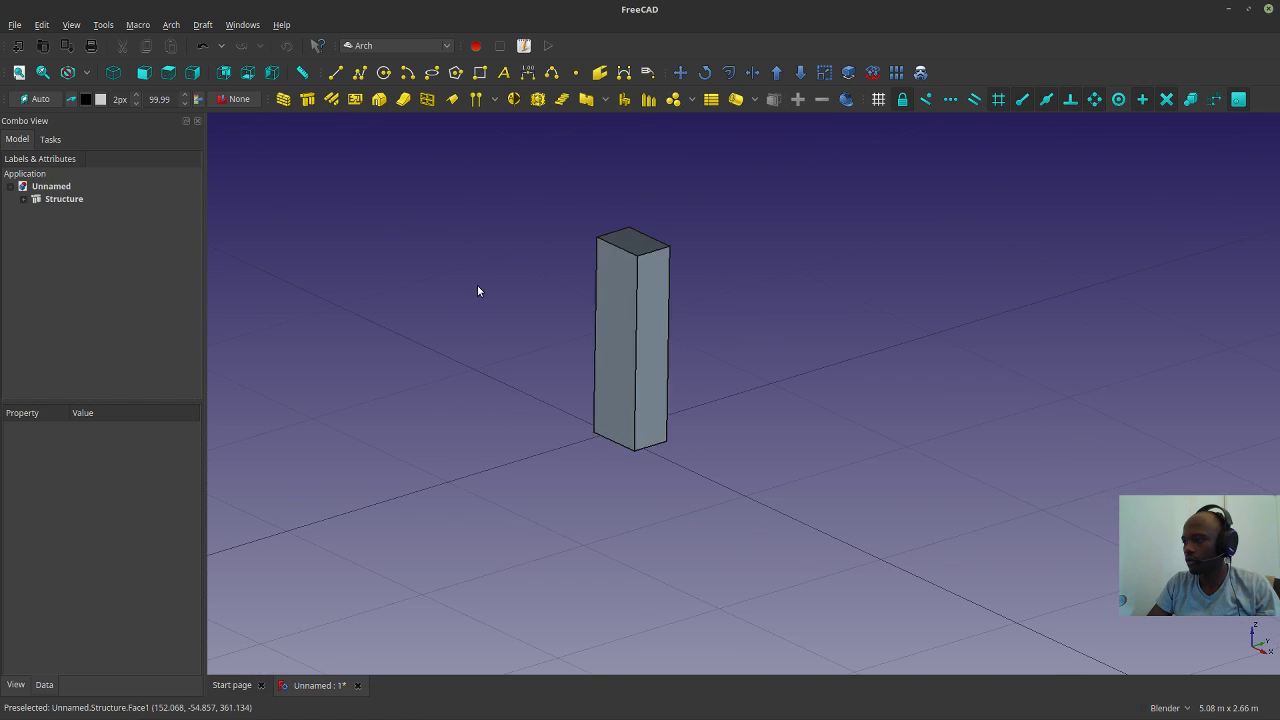
Create a new Sketcher sketch on one of the column's 0.3 m wide side faces with the FlatFace attachment.
left_click(623, 337)
middle_click_drag(311, 591, 704, 484)
scroll(704, 484, "up", 4)
left_click(746, 453)
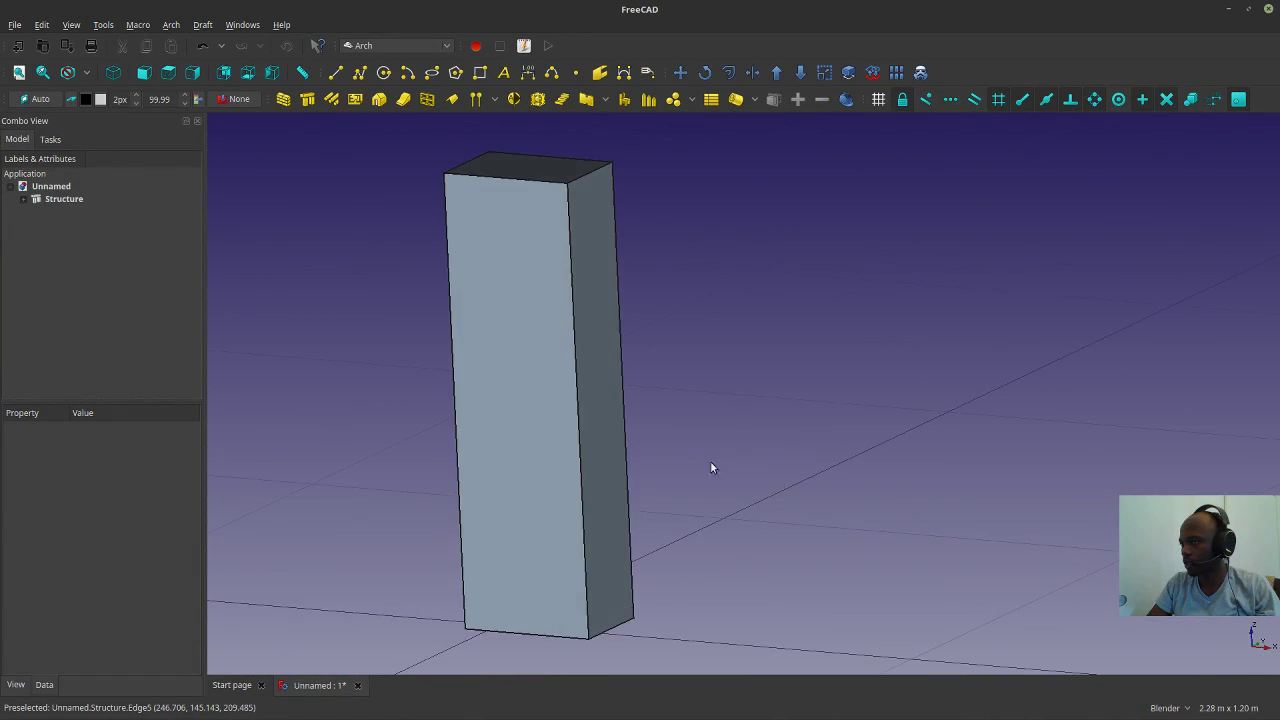
left_click(543, 449)
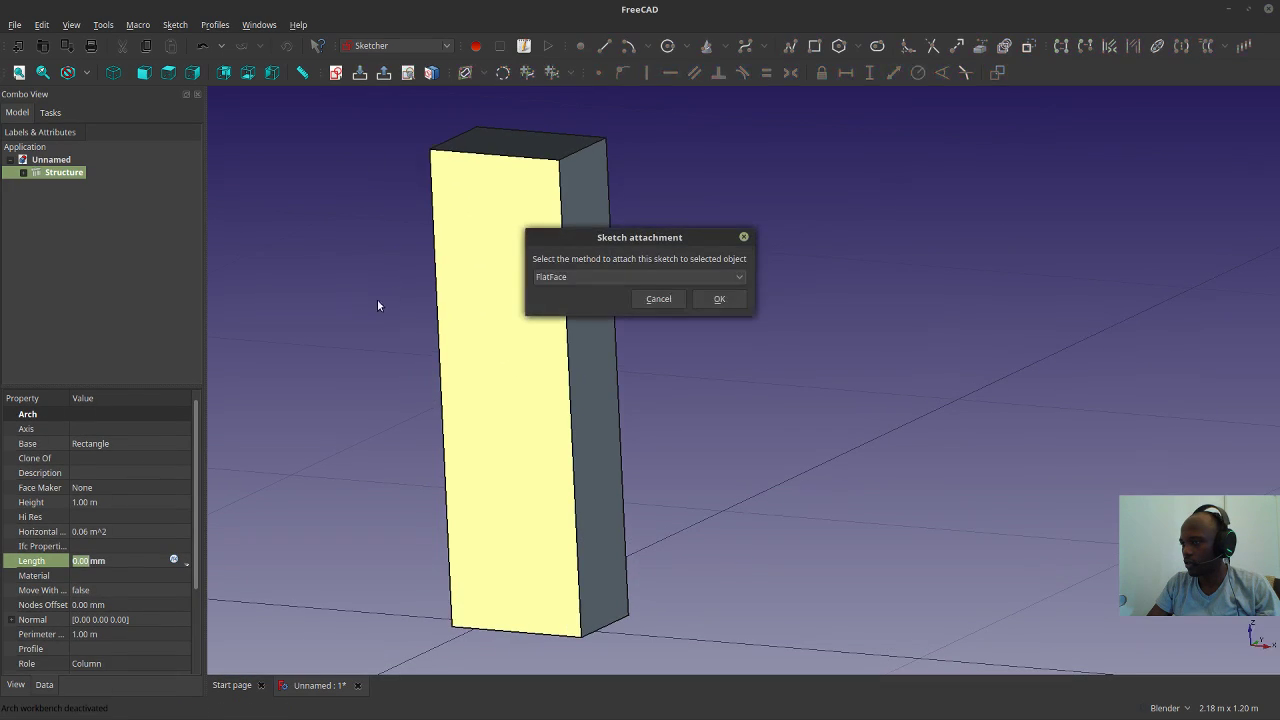
left_click(617, 276)
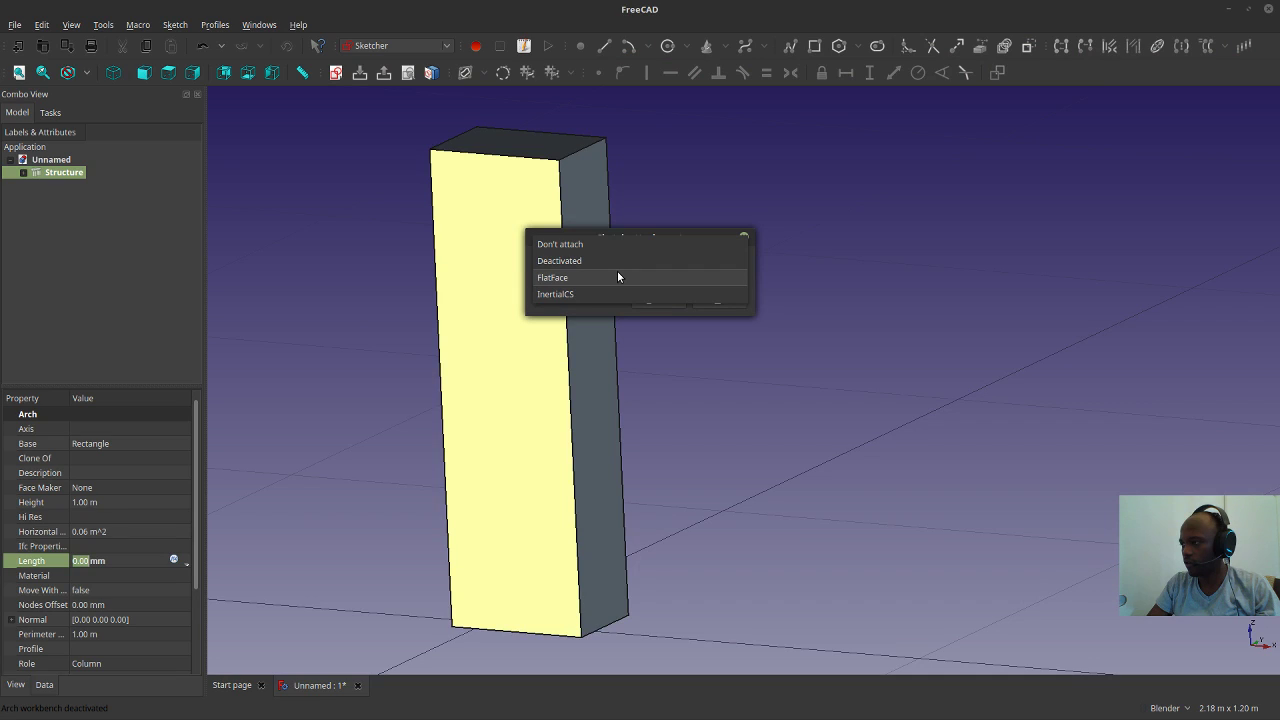
left_click(618, 277)
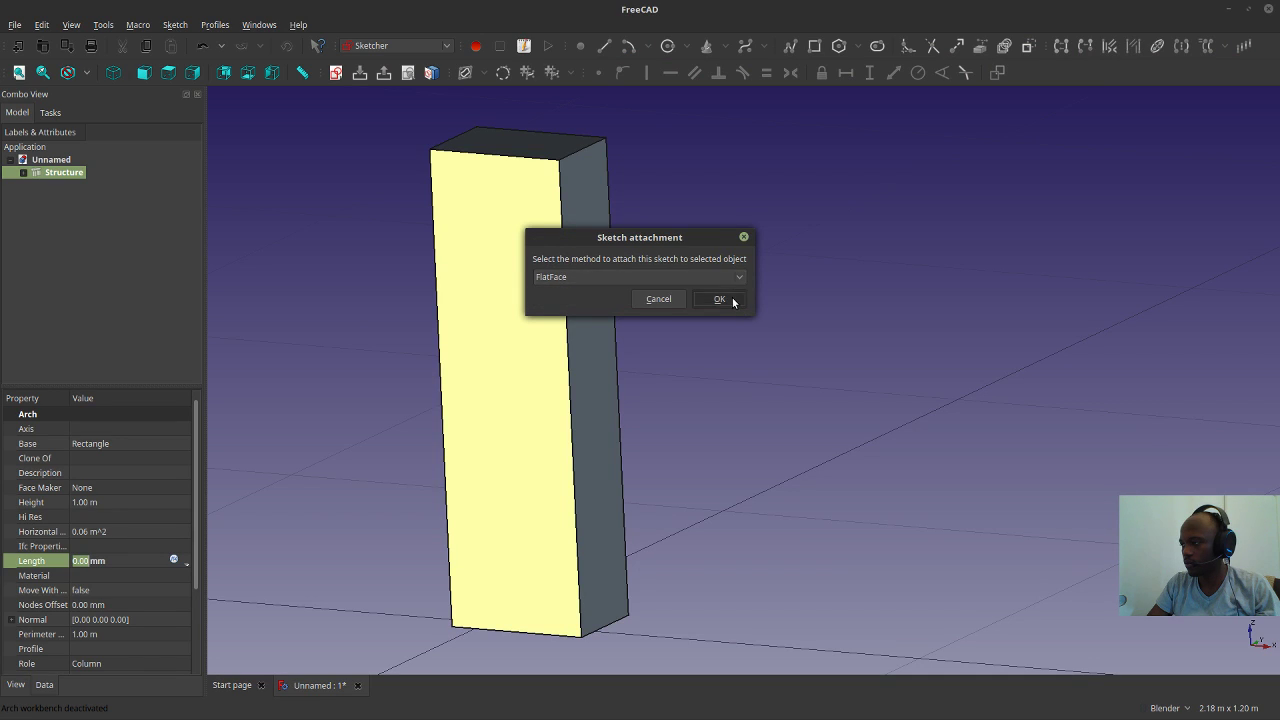
left_click(719, 299)
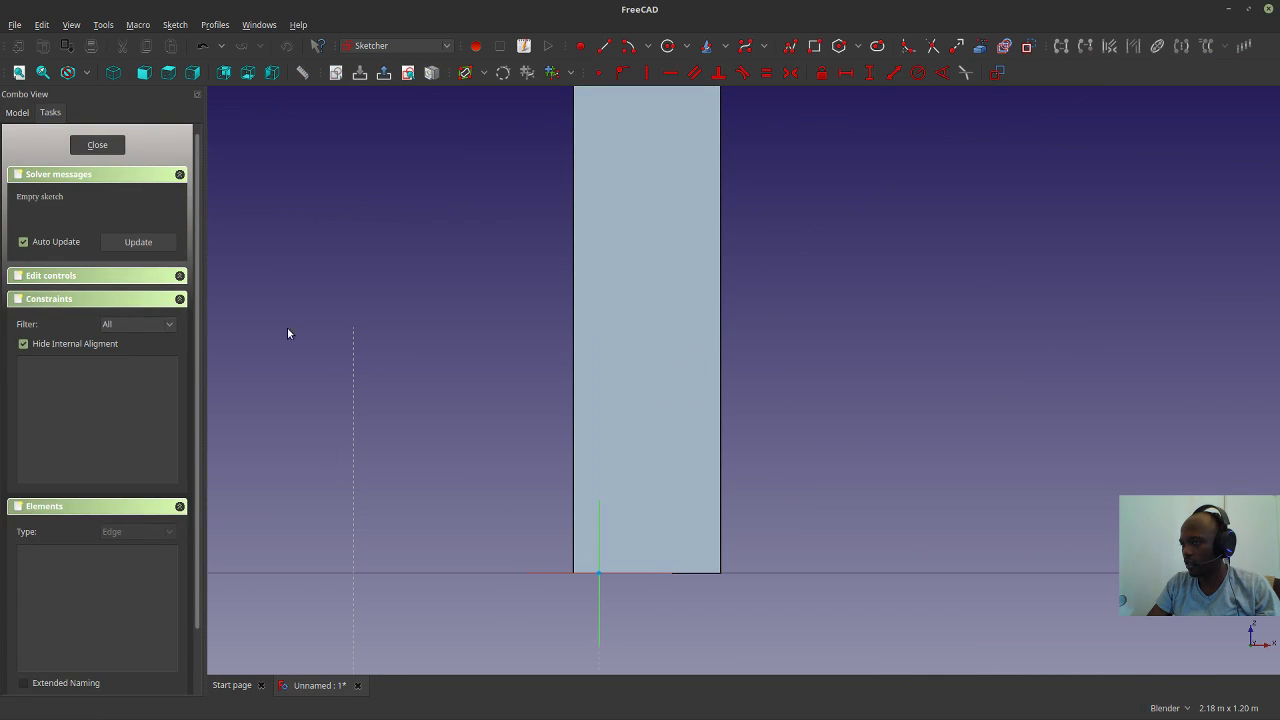
Examine the empty sketch's axes and grid relative to the column from several angles and distances.
scroll(461, 324, "down", 3)
scroll(461, 324, "up", 2)
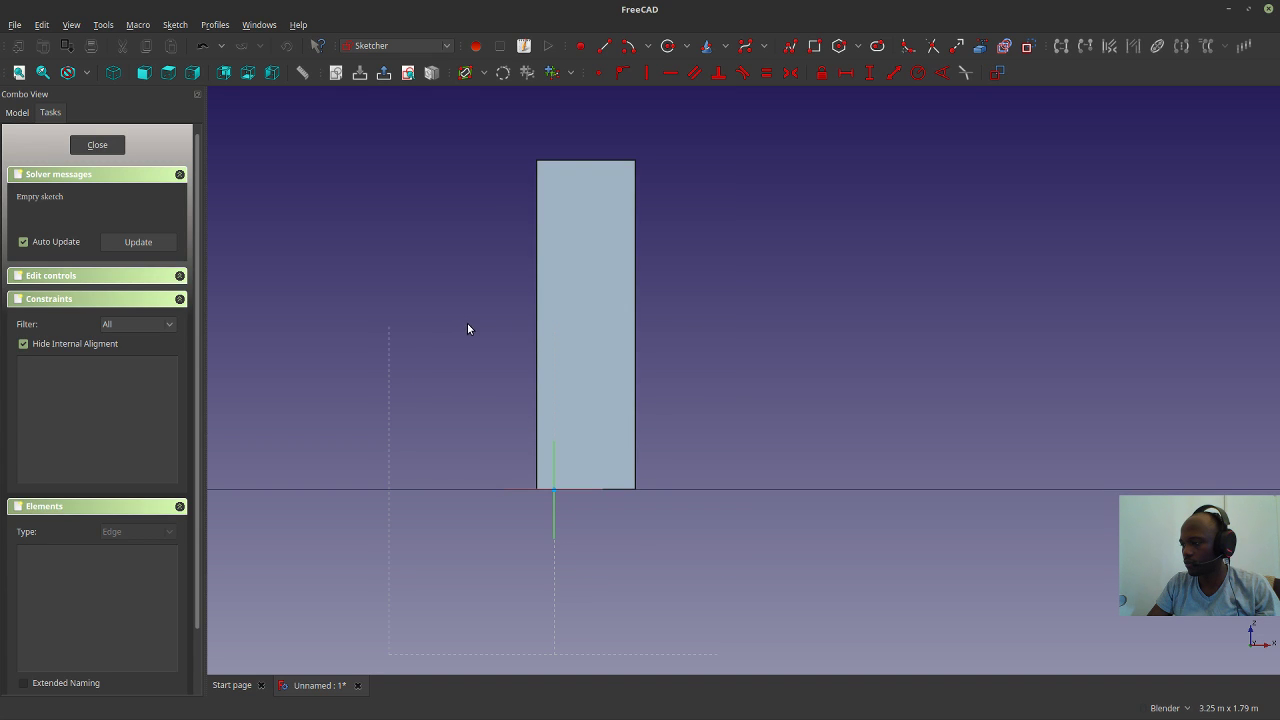
mouse_move(709, 437)
middle_mouse_down()
mouse_move(700, 477)
mouse_move(554, 543)
mouse_move(691, 457)
mouse_move(786, 371)
mouse_move(825, 379)
mouse_move(883, 420)
mouse_move(920, 466)
mouse_move(623, 503)
middle_mouse_up()
scroll(623, 503, "up", 2)
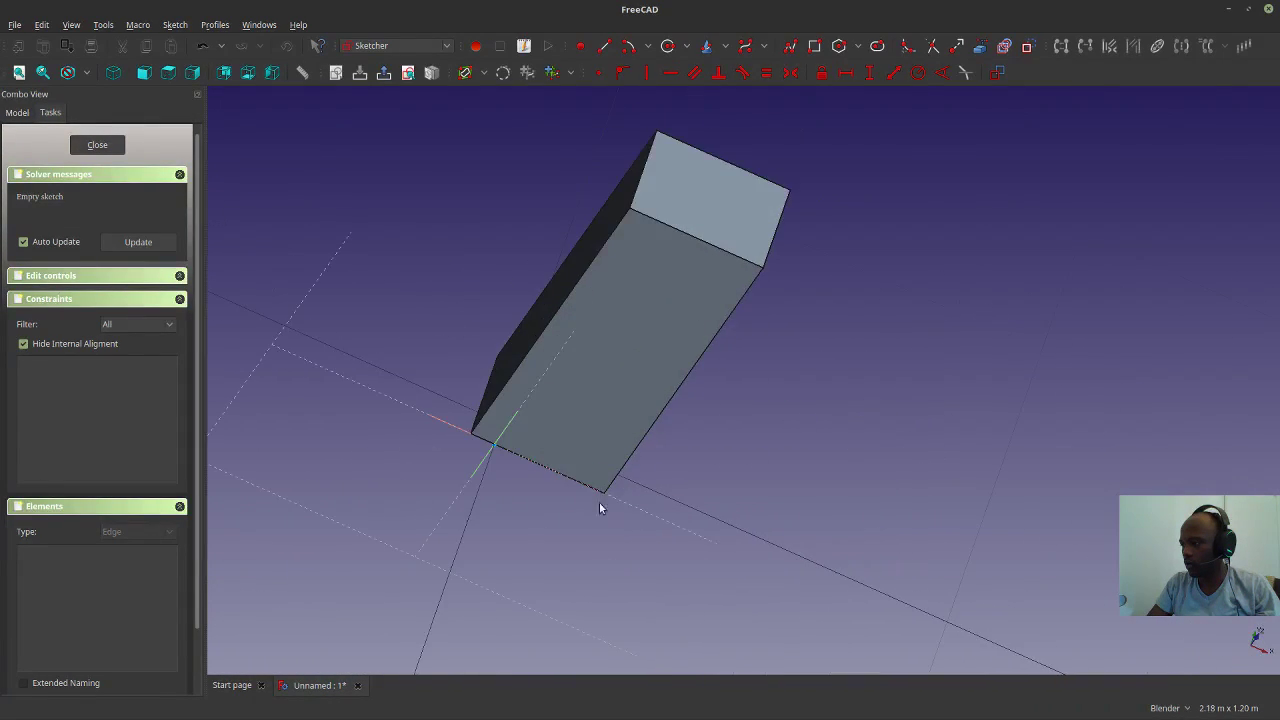
scroll(522, 445, "up", 4)
middle_click_drag(505, 449, 532, 420)
scroll(707, 521, "down", 10)
middle_click_drag(671, 512, 599, 478)
scroll(644, 471, "up", 6)
middle_click_drag(688, 454, 674, 482)
scroll(674, 482, "down", 8)
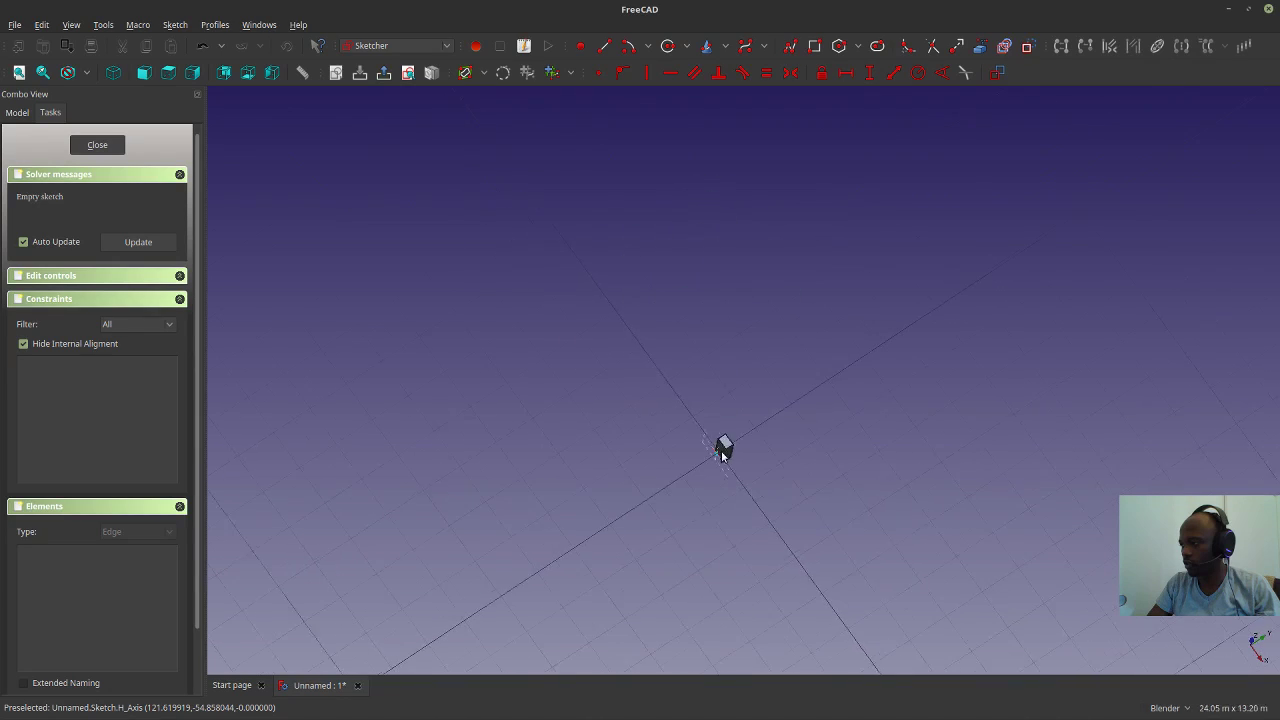
middle_click_drag(757, 471, 786, 517)
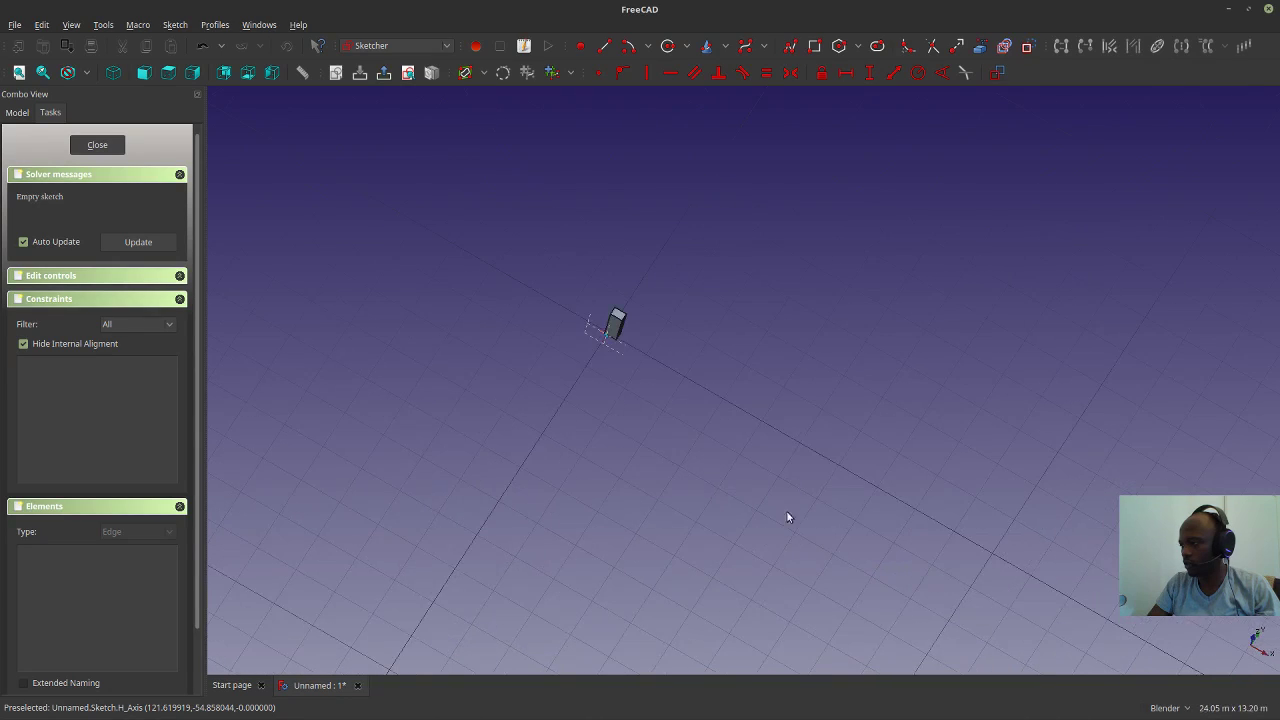
Close the empty column sketch and switch to the Arch workbench, leaving the rectangle command without drawing.
left_click(91, 143)
scroll(792, 547, "down", 5)
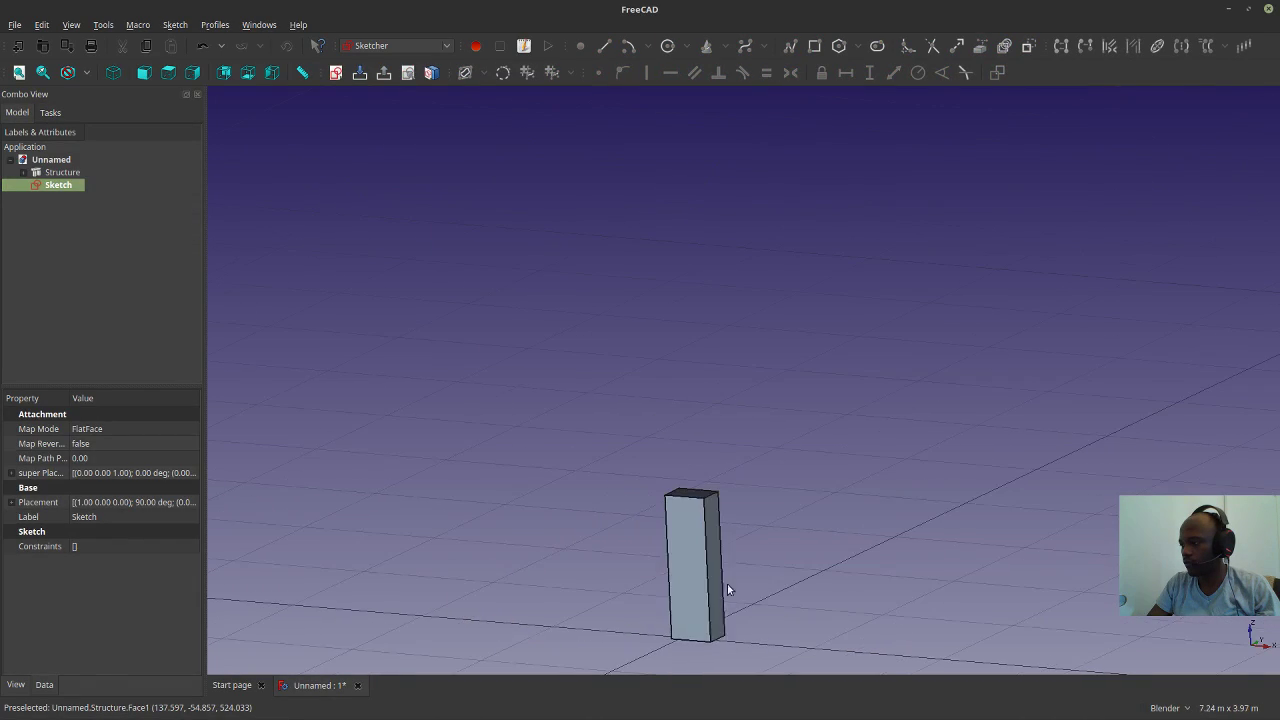
middle_click_drag(475, 350, 633, 280)
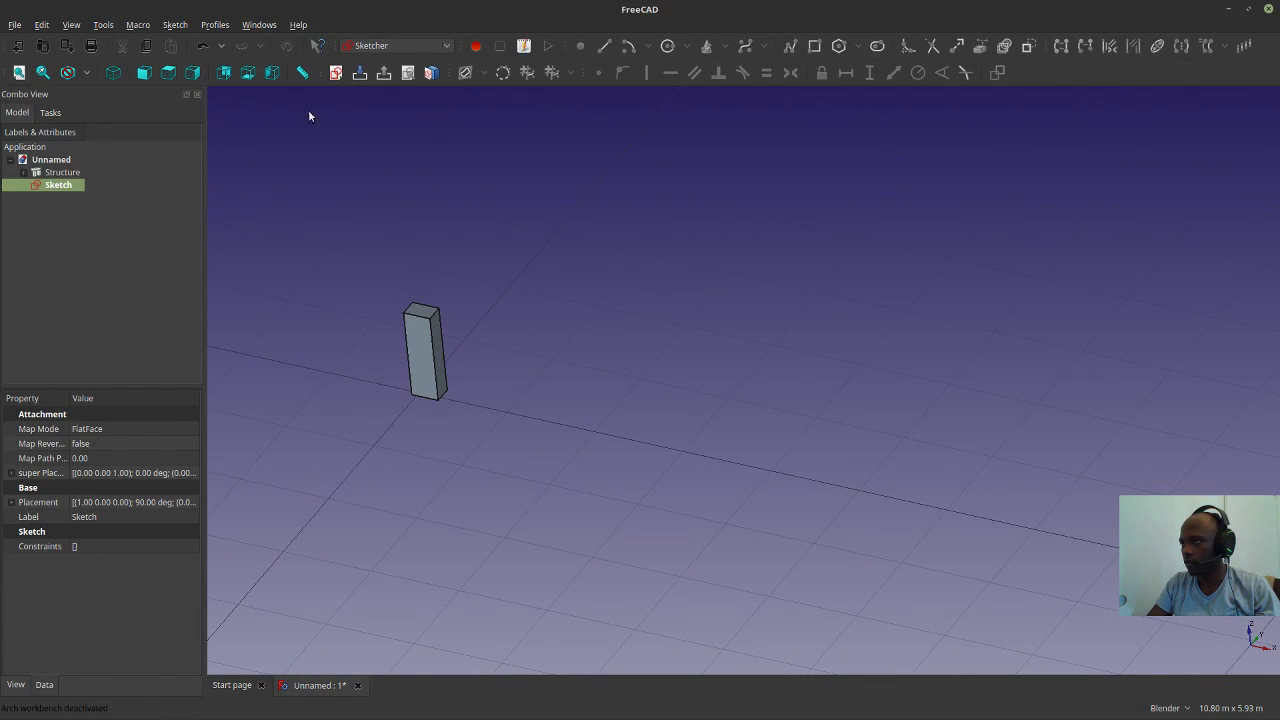
left_click(397, 45)
left_click(385, 20)
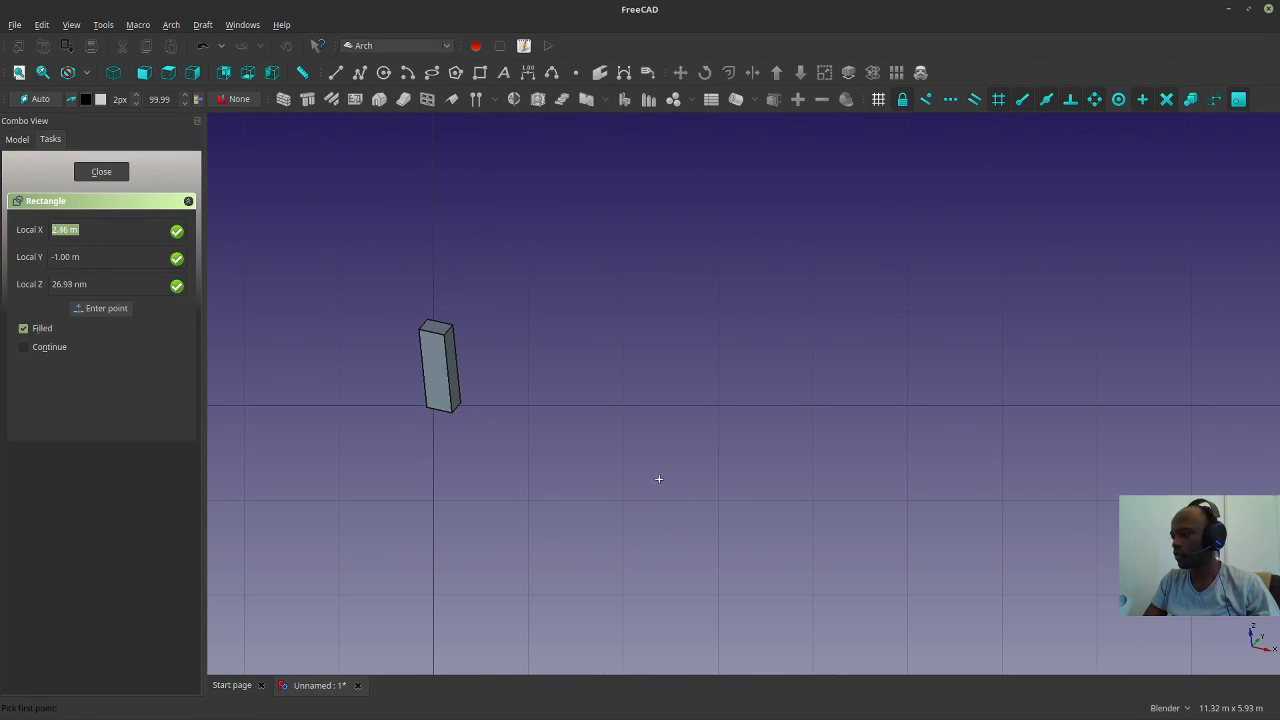
left_click(120, 180)
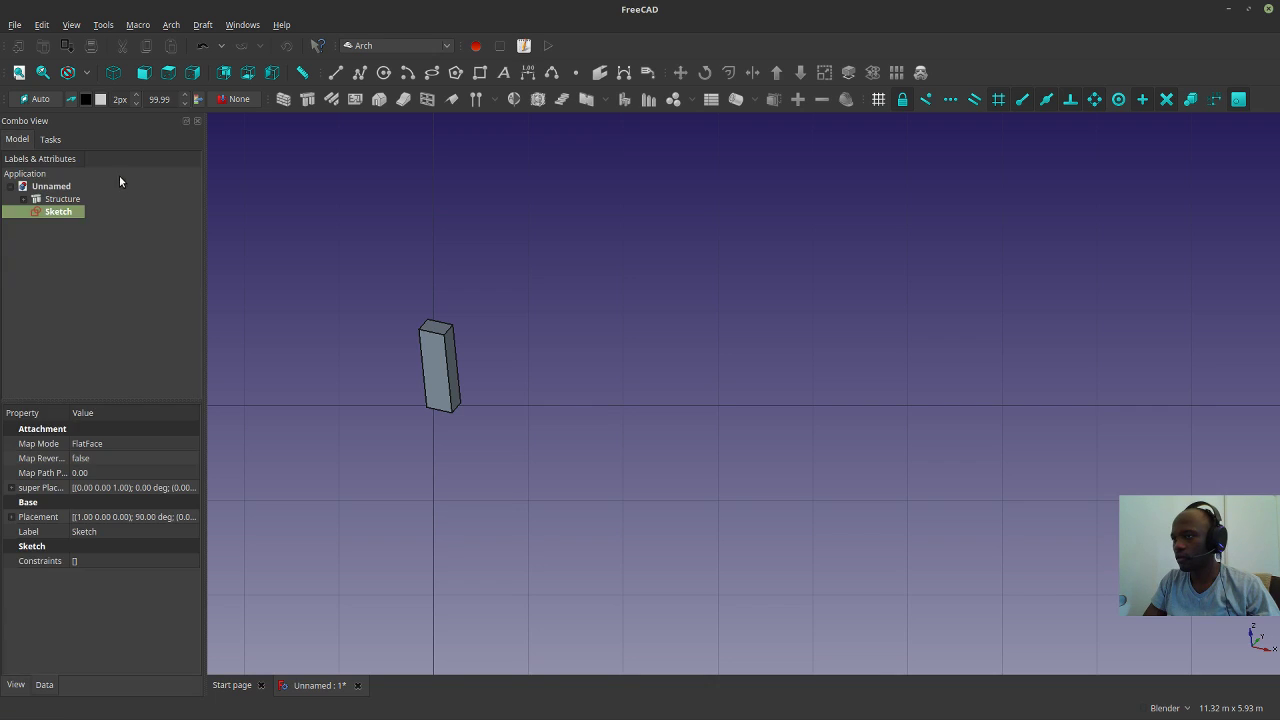
Set the working plane to XY (top).
left_click(35, 99)
left_click(52, 340)
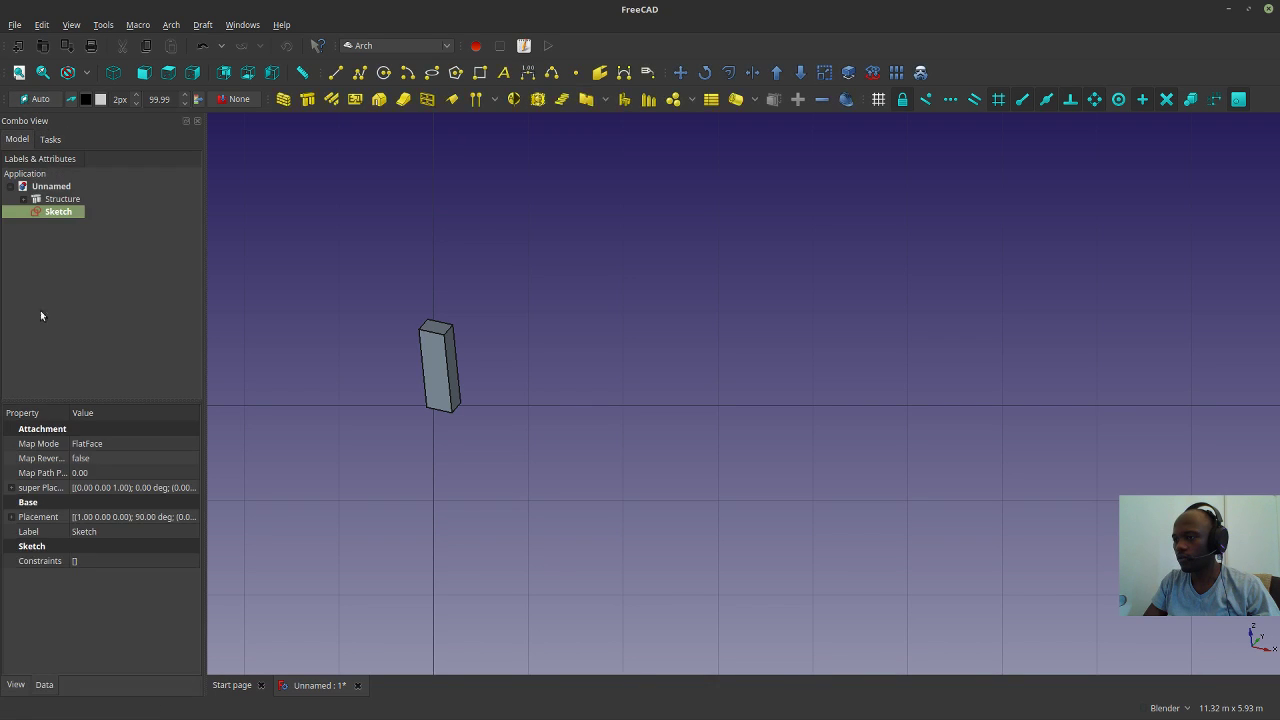
left_click(35, 99)
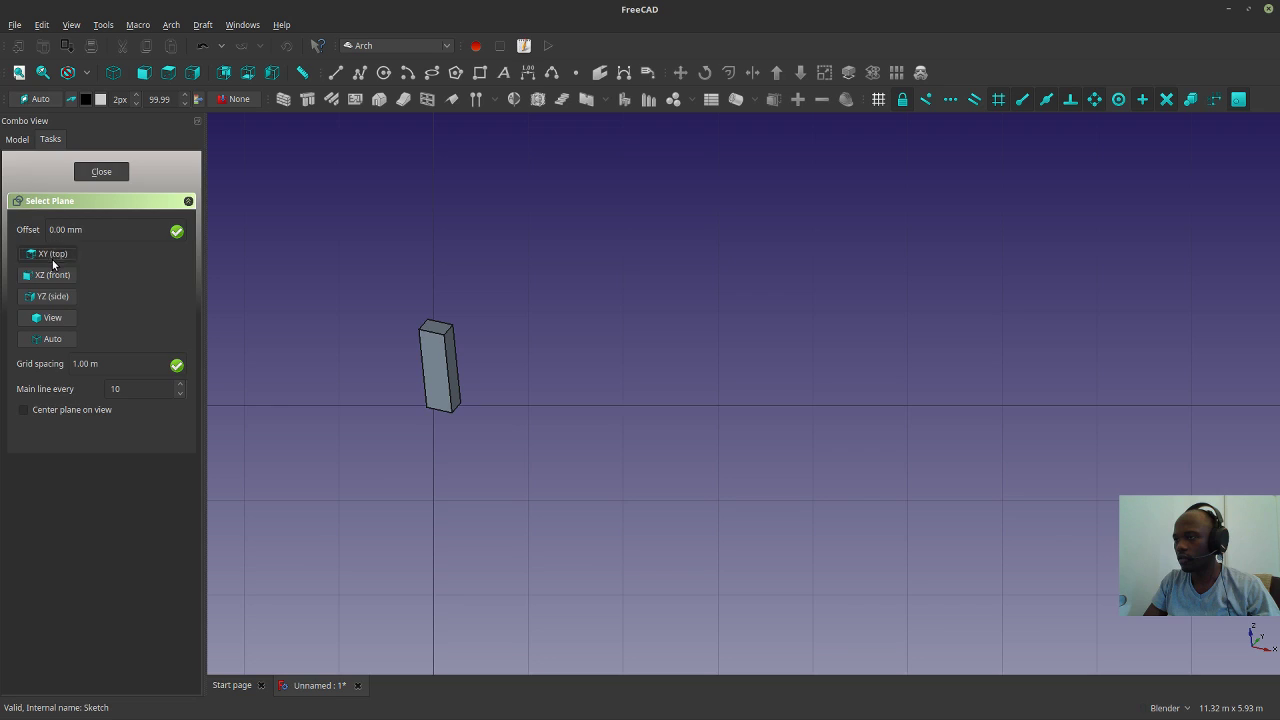
left_click(52, 257)
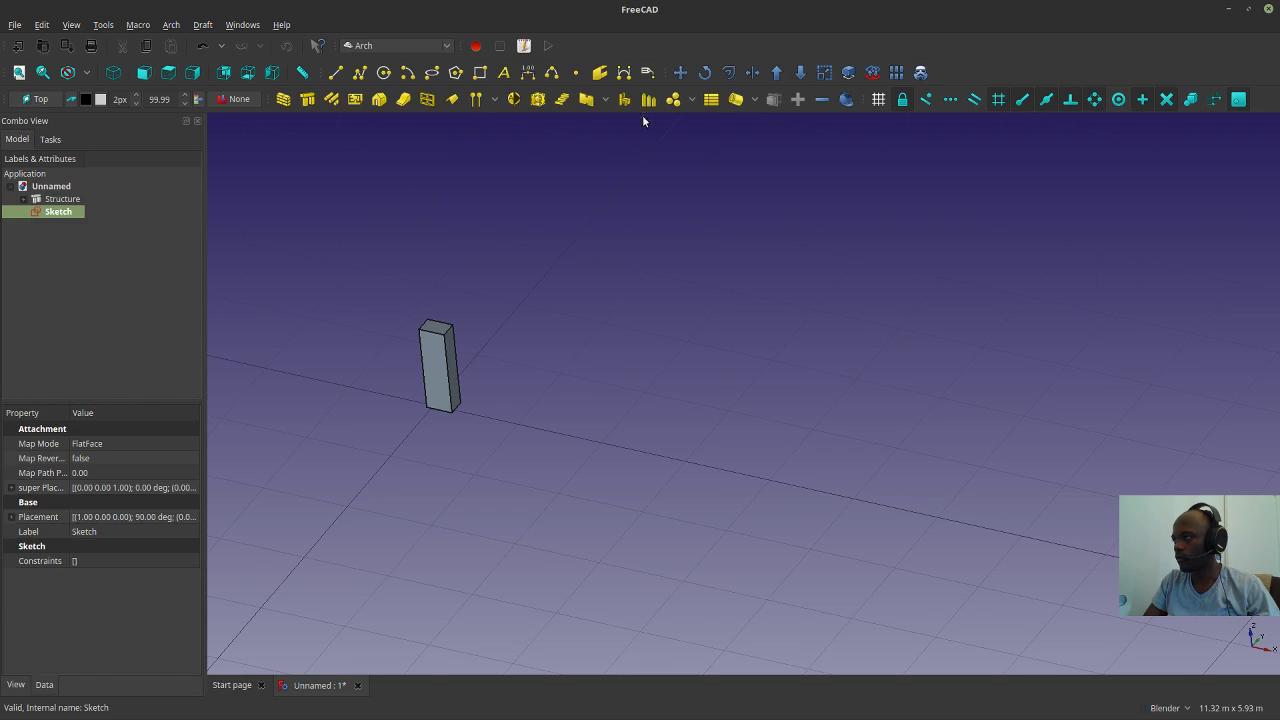
Draw a rectangle about 2.3 m by 1.4 m on the ground beside the column and turn it into an Arch Structure.
left_click(480, 73)
left_click(682, 459)
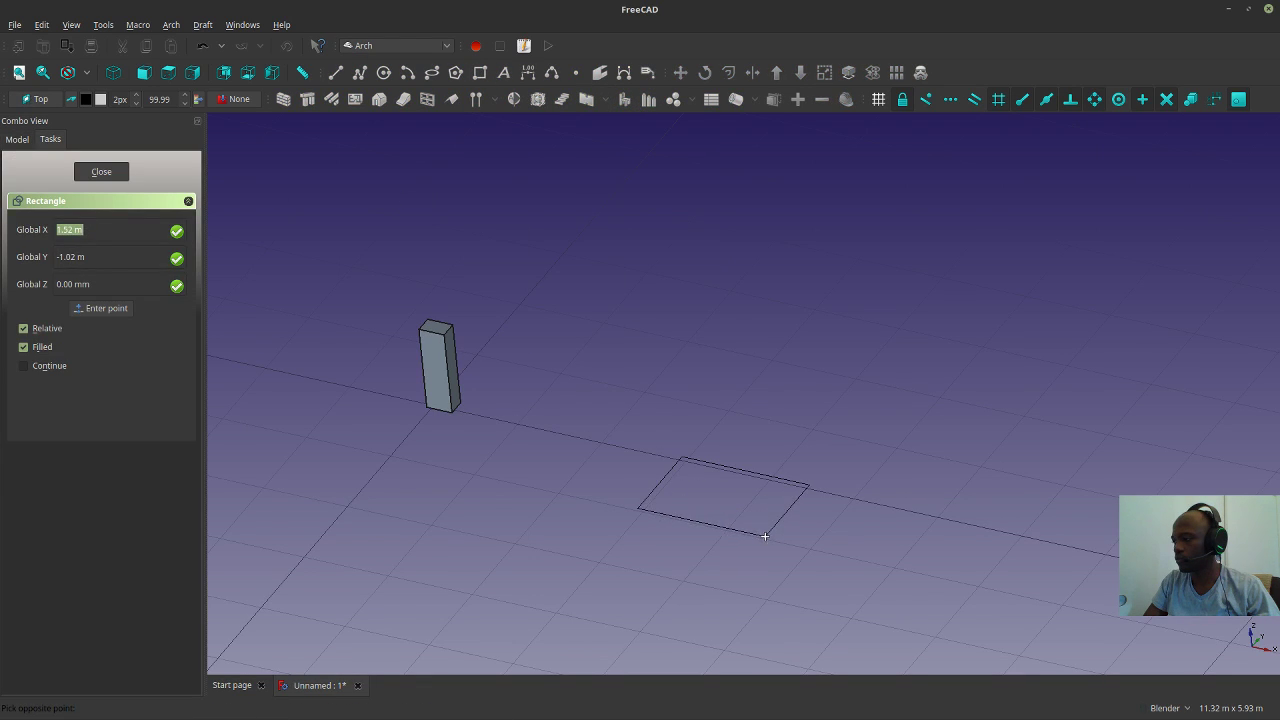
left_click(812, 567)
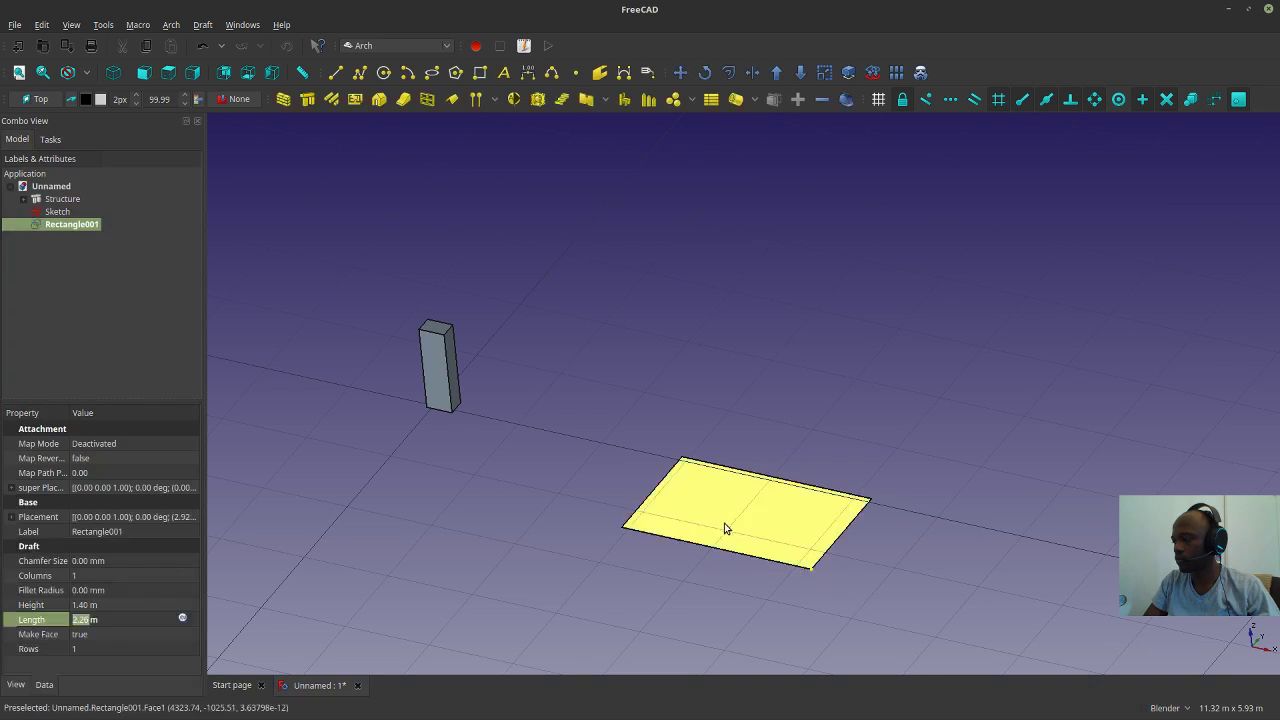
left_click(309, 104)
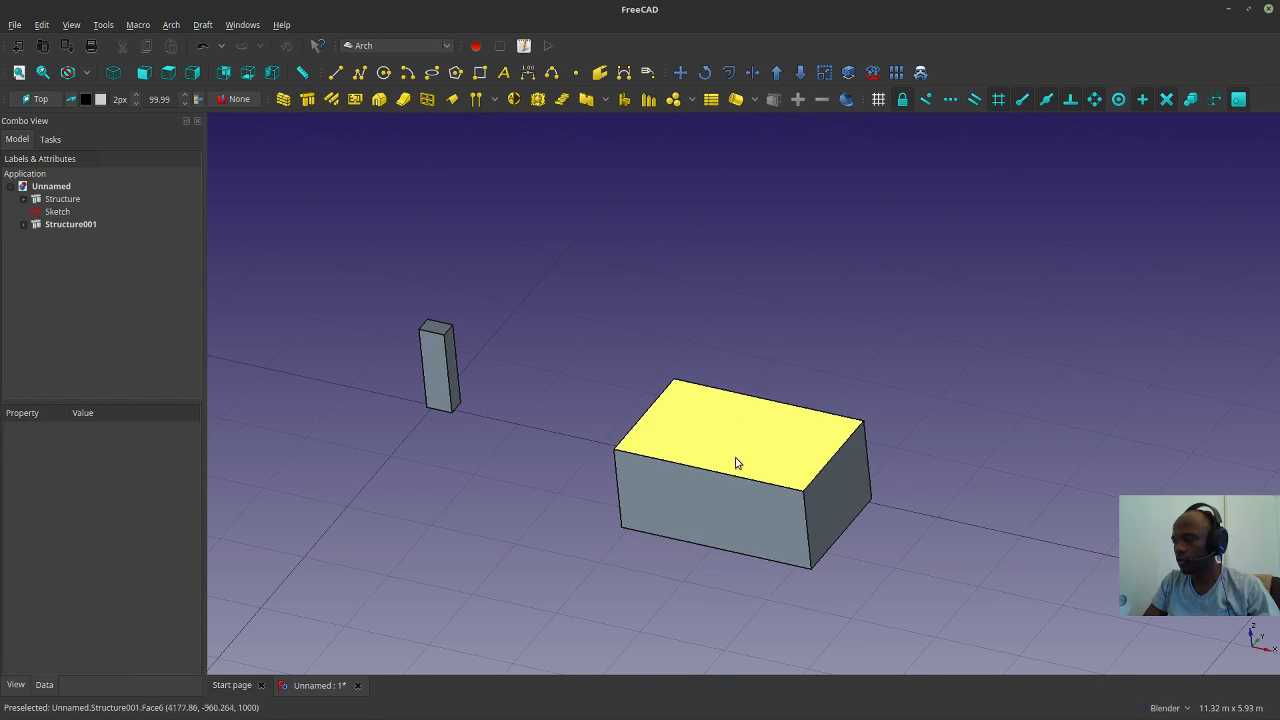
Create a new Sketcher sketch on the large block's long front face with the FlatFace attachment.
left_click(730, 510)
left_click(352, 102)
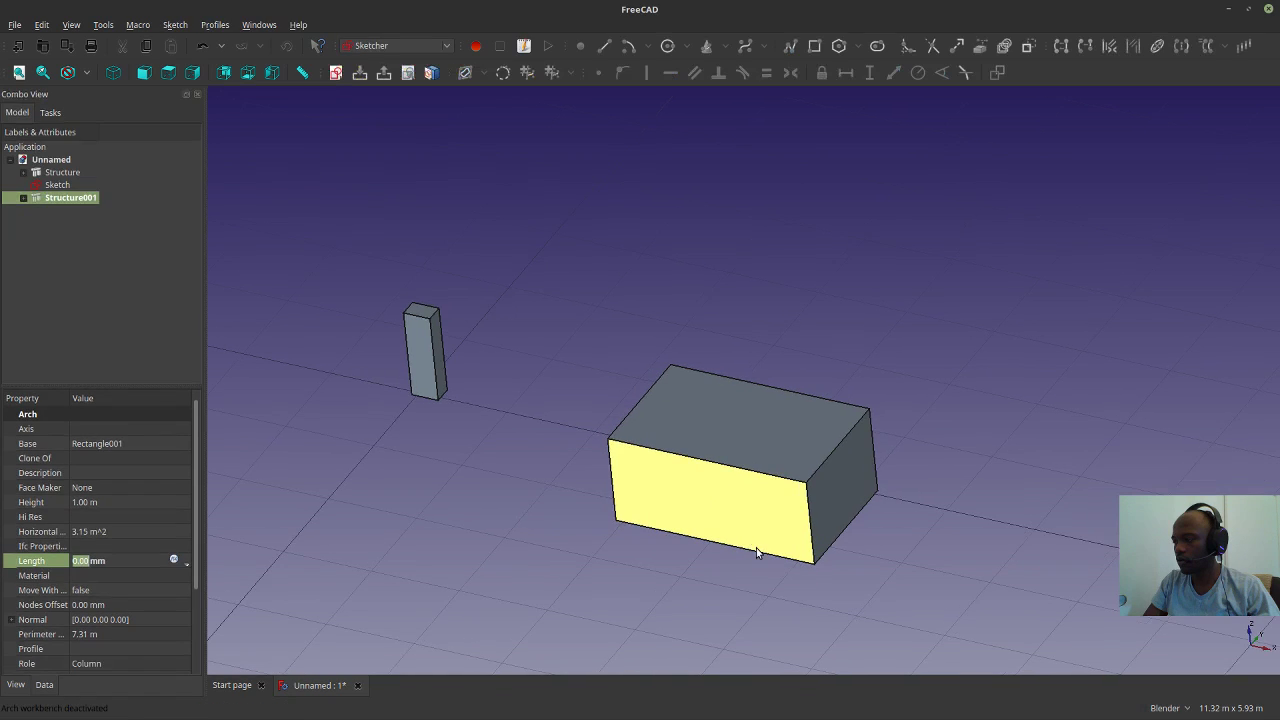
left_click(717, 299)
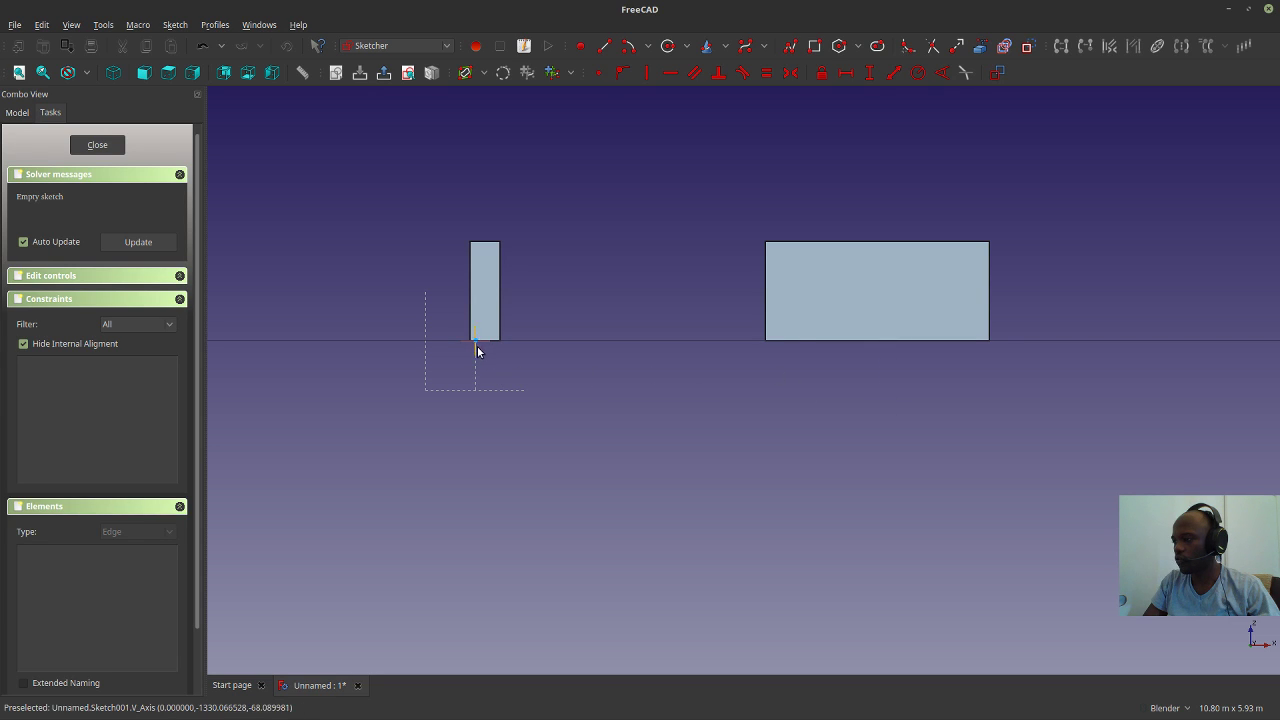
Sketch an irregular open polyline of seven line segments in the middle of the block's front face.
middle_click_drag(900, 423, 823, 497)
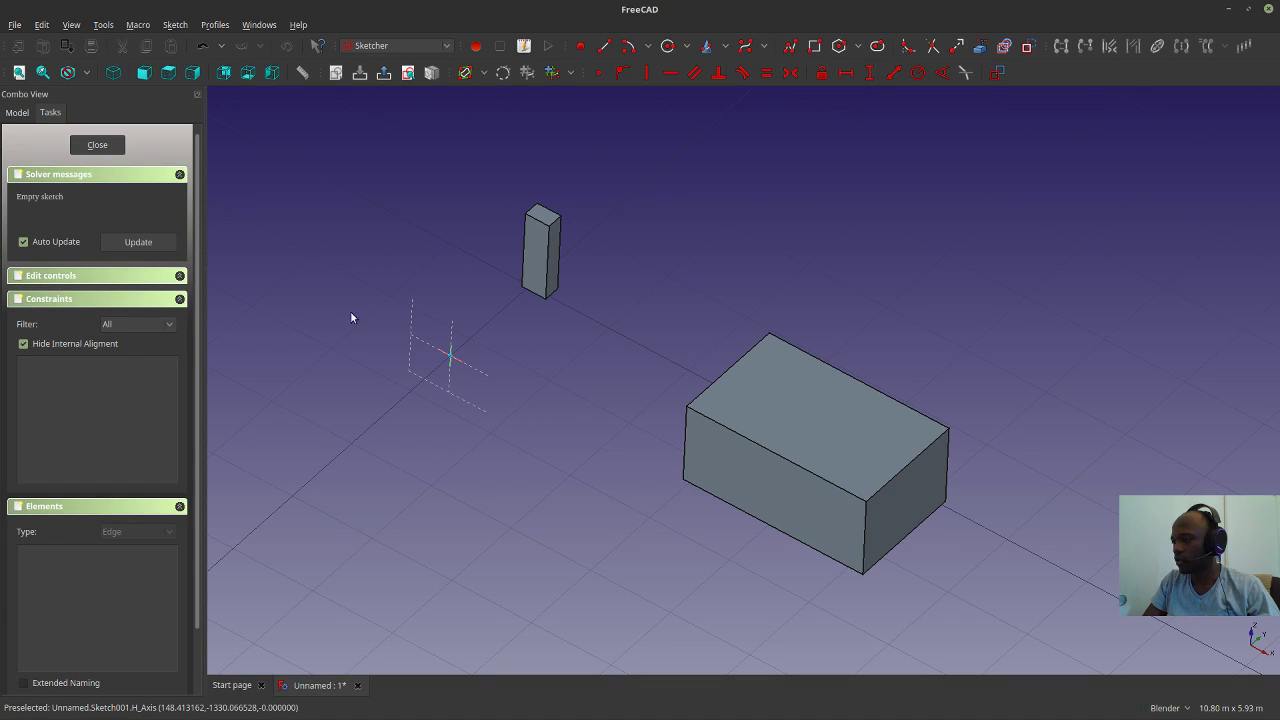
mouse_move(878, 668)
middle_mouse_down()
mouse_move(943, 534)
mouse_move(849, 455)
middle_mouse_up()
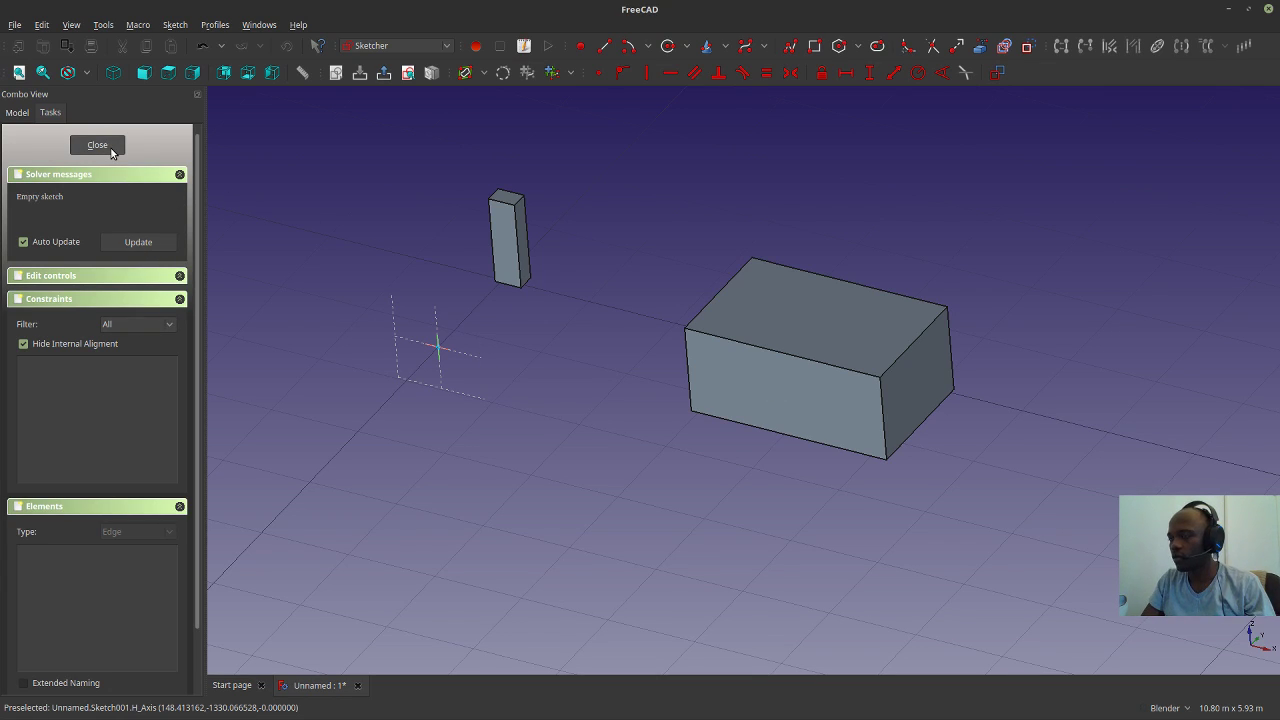
left_click(790, 46)
left_click(737, 362)
left_click(738, 393)
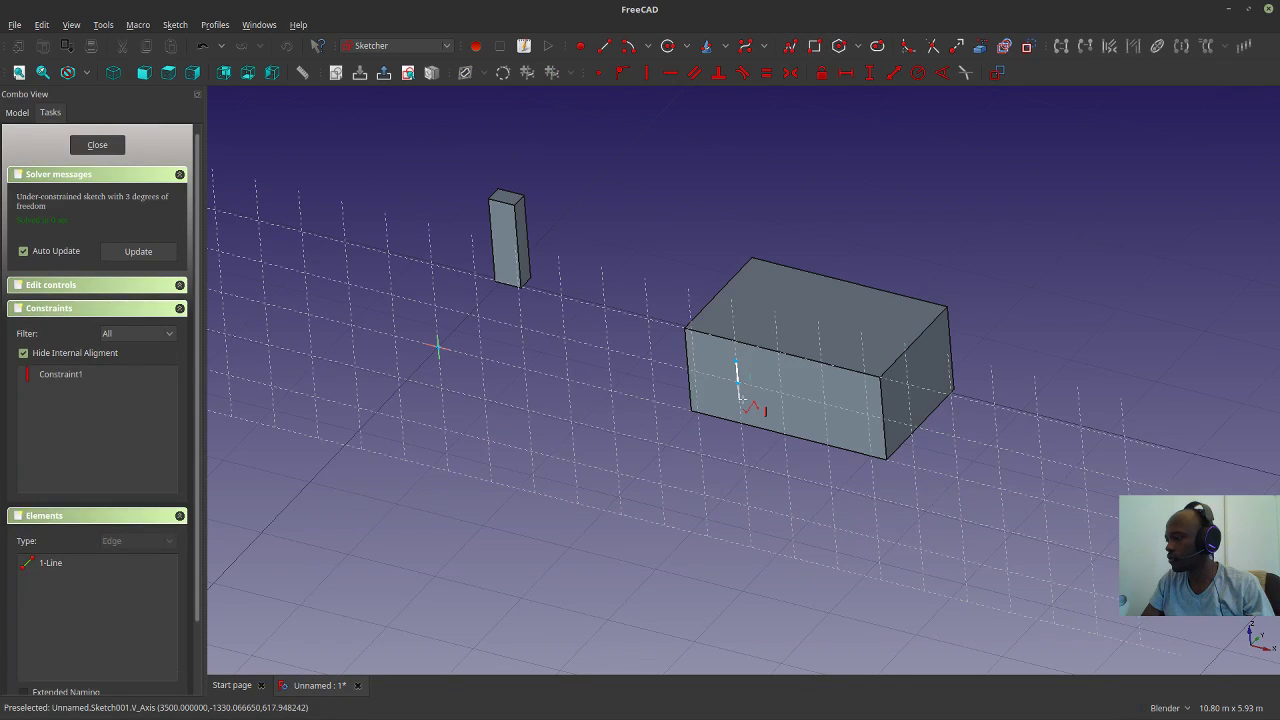
left_click(759, 401)
left_click(762, 412)
left_click(800, 424)
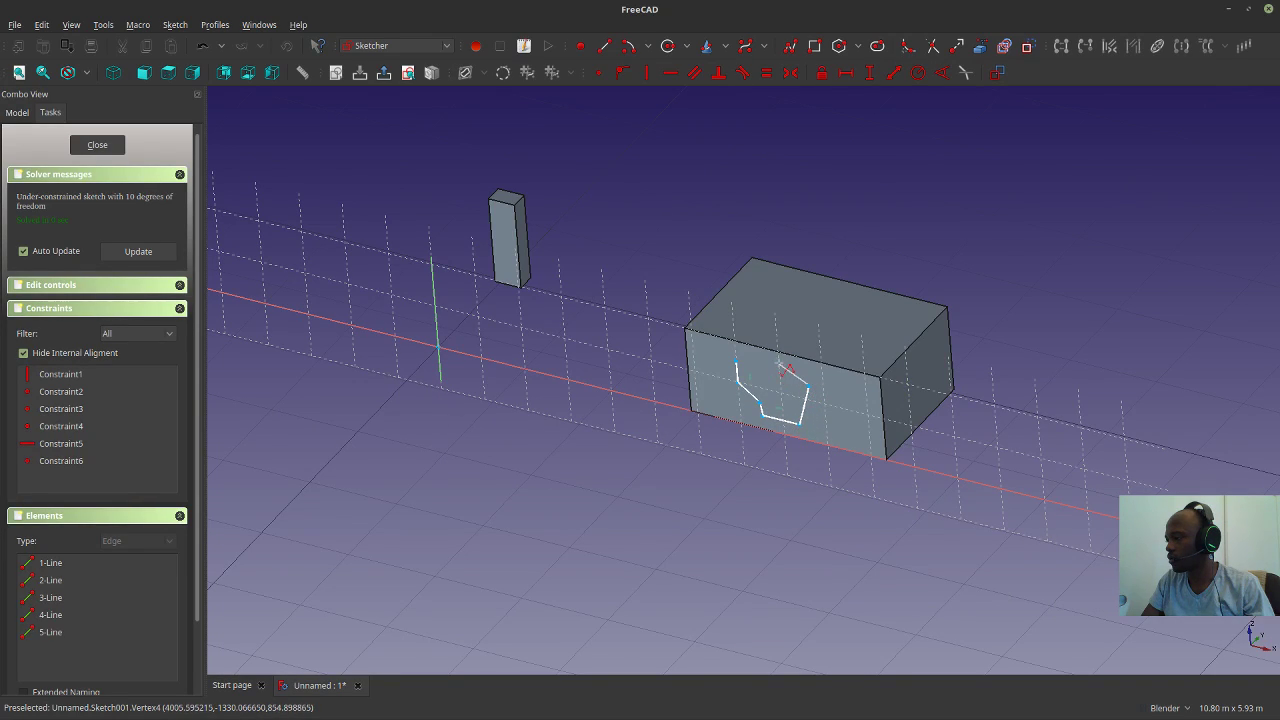
left_click(777, 365)
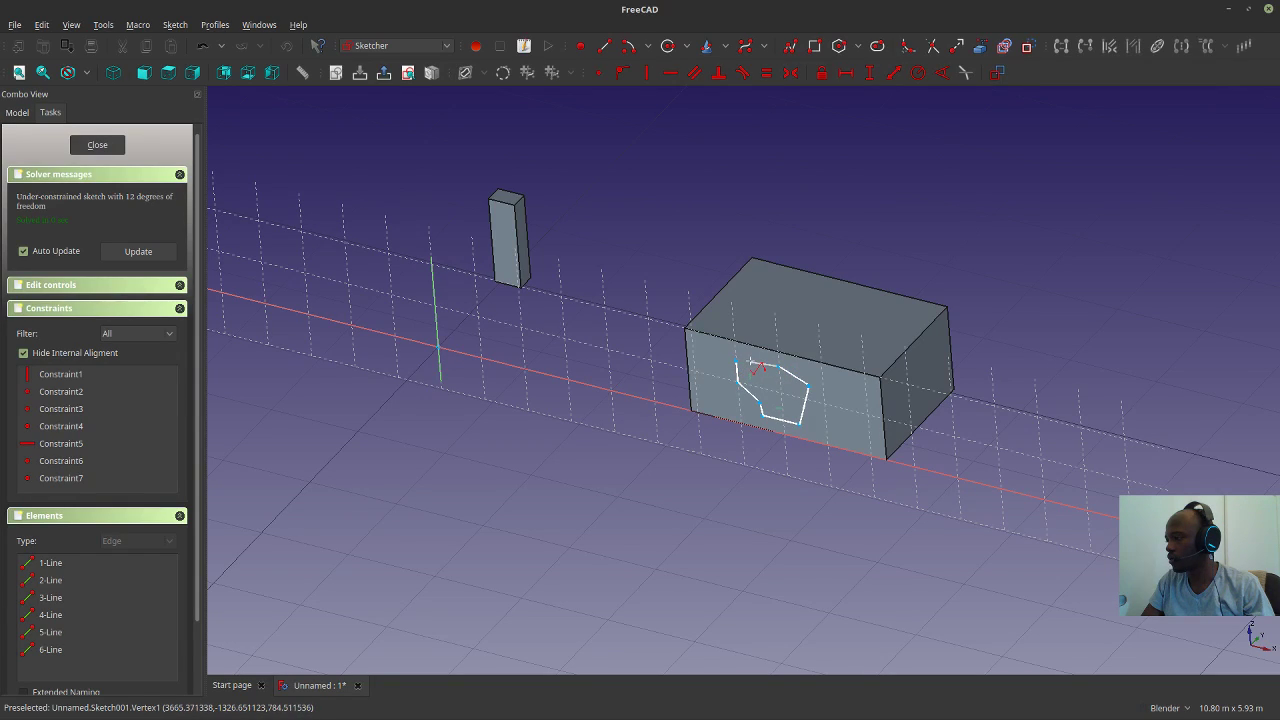
left_click(758, 366)
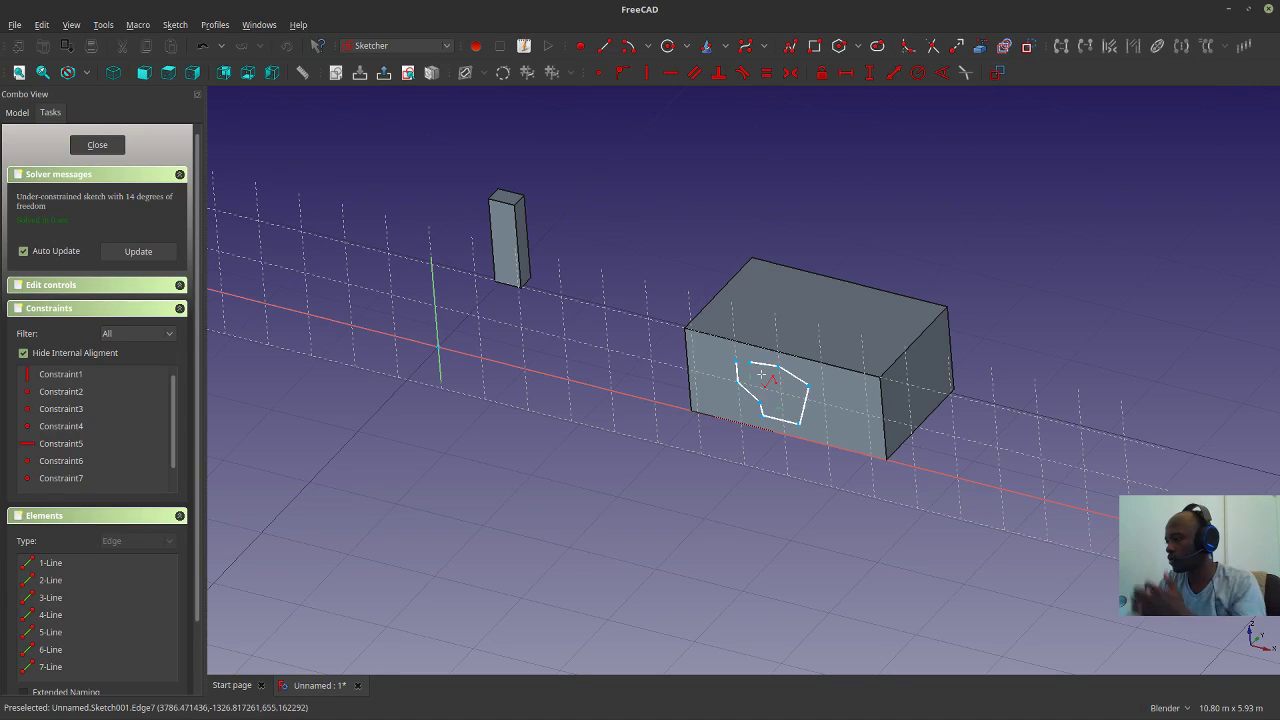
Add two loose line segments, one on either side of the polyline, and close the sketch.
left_click(752, 363)
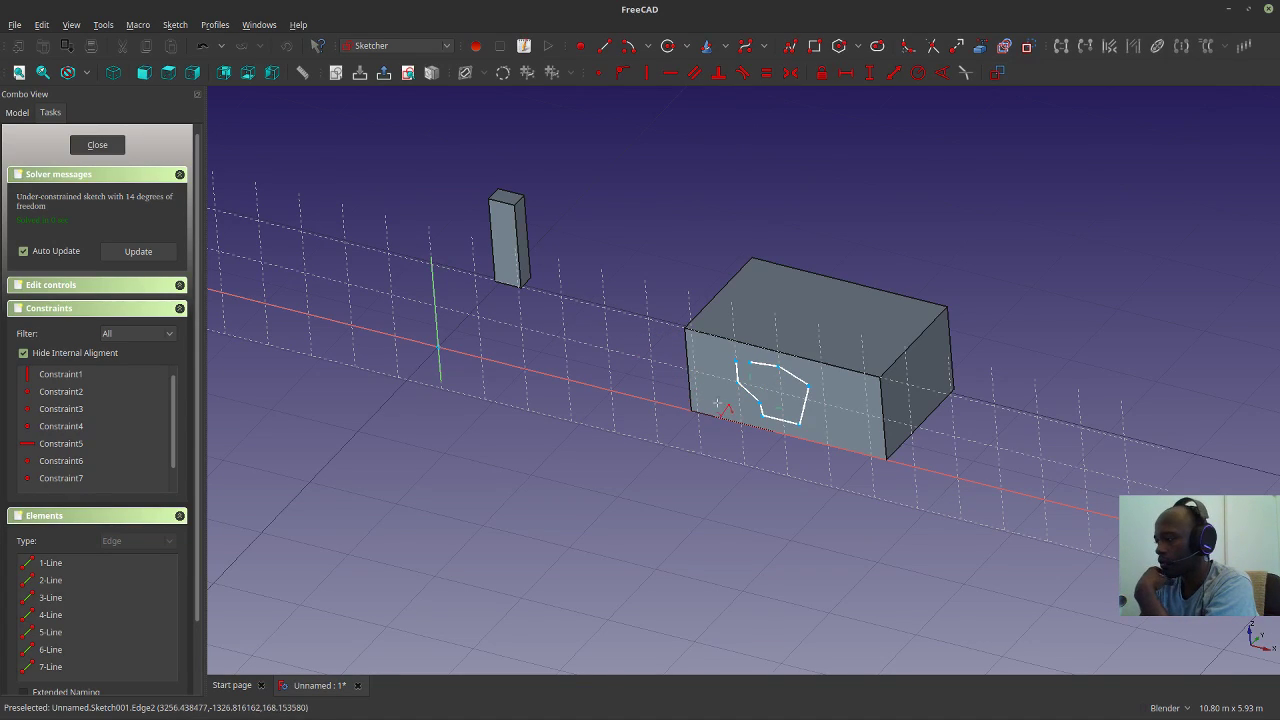
left_click(850, 437)
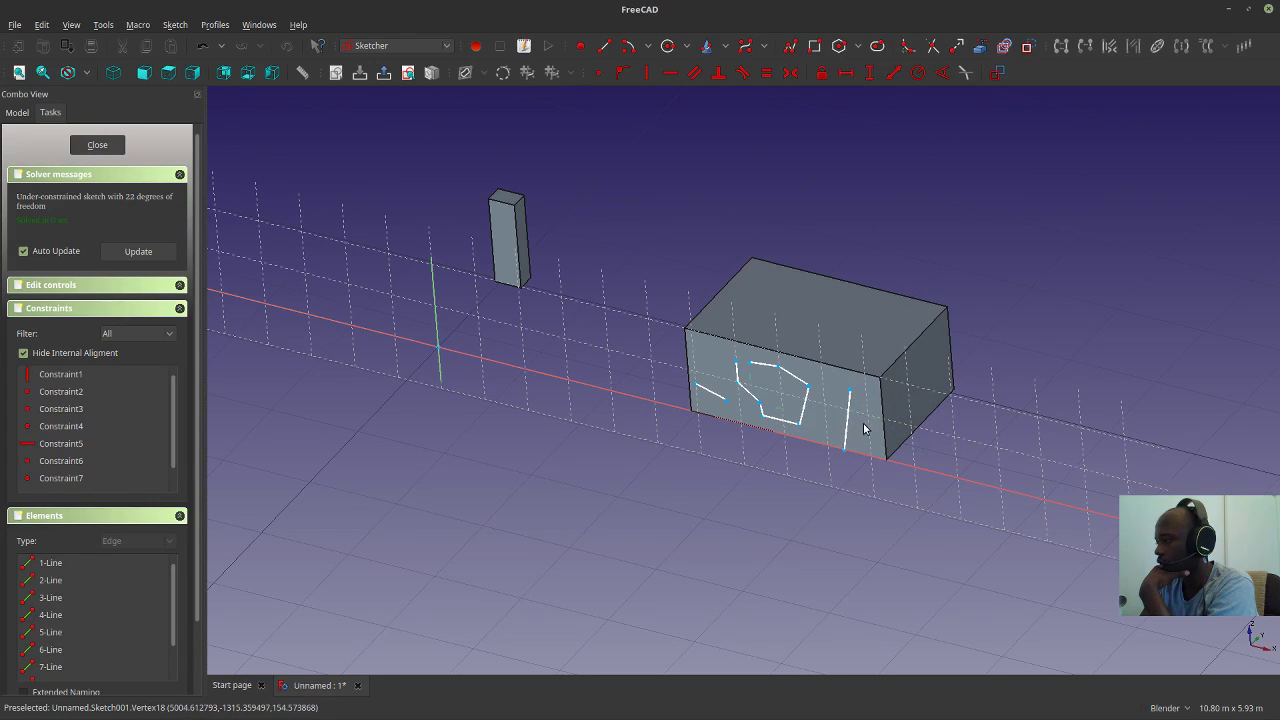
left_click(97, 145)
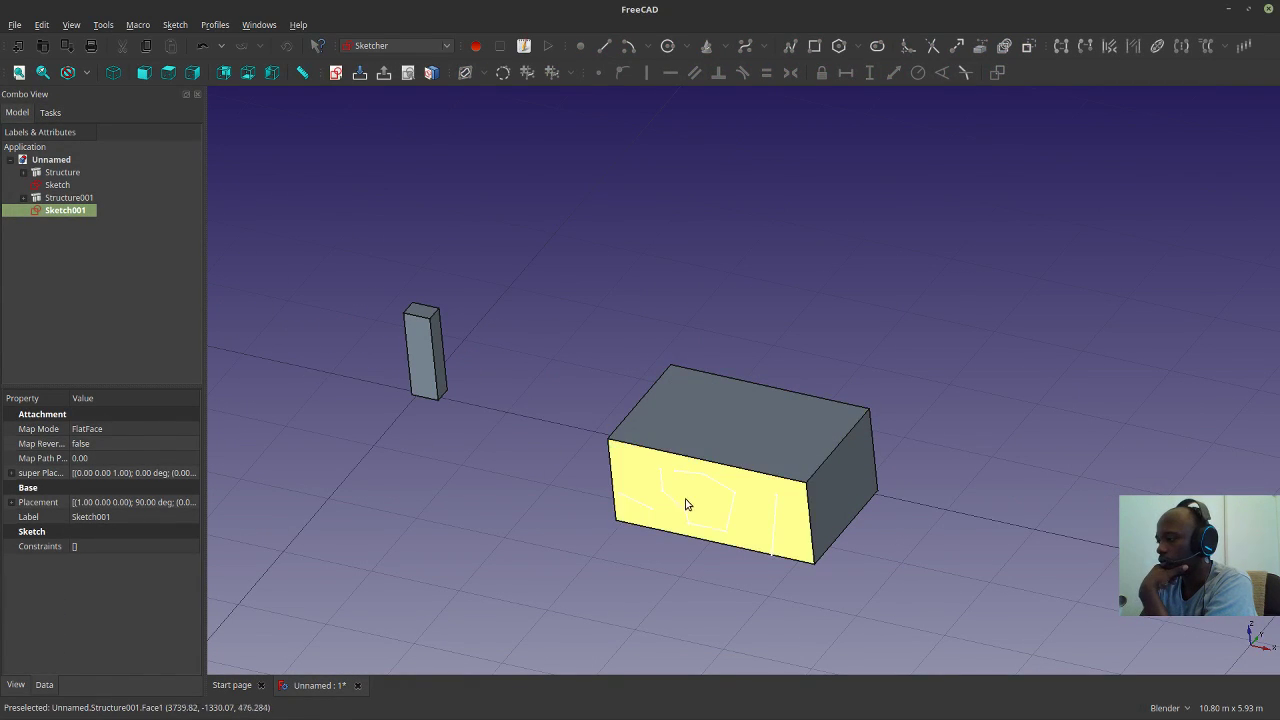
Examine how the sketch lines lie on the block's front face from several angles and compare with the column.
middle_click_drag(700, 521, 585, 528)
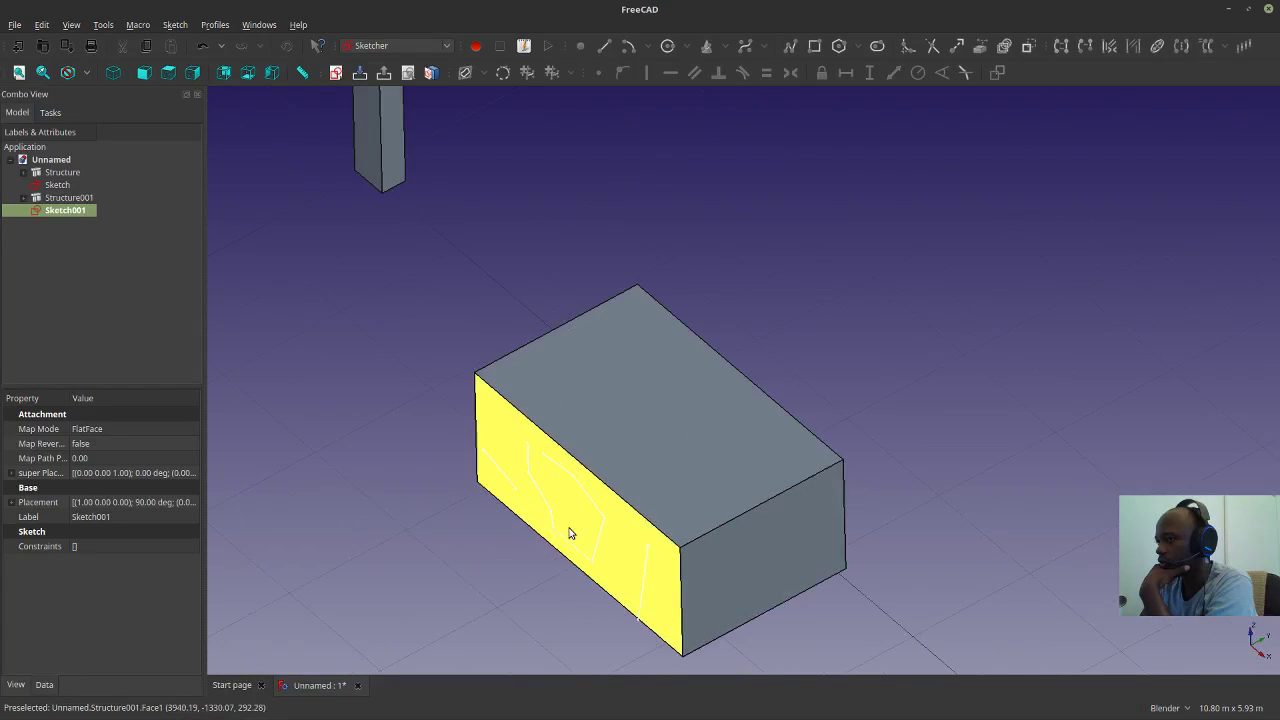
scroll(602, 514, "down", 2)
scroll(560, 507, "up", 5)
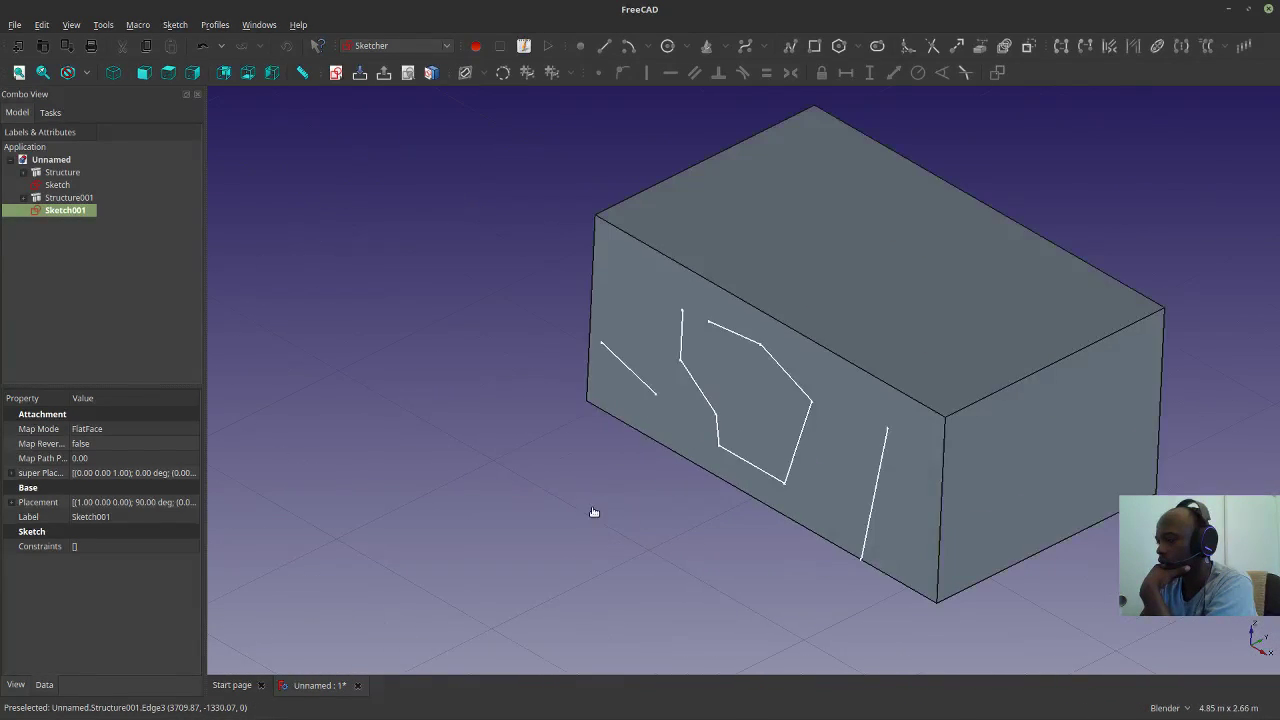
left_click(84, 262)
left_click(63, 211)
scroll(431, 338, "down", 3)
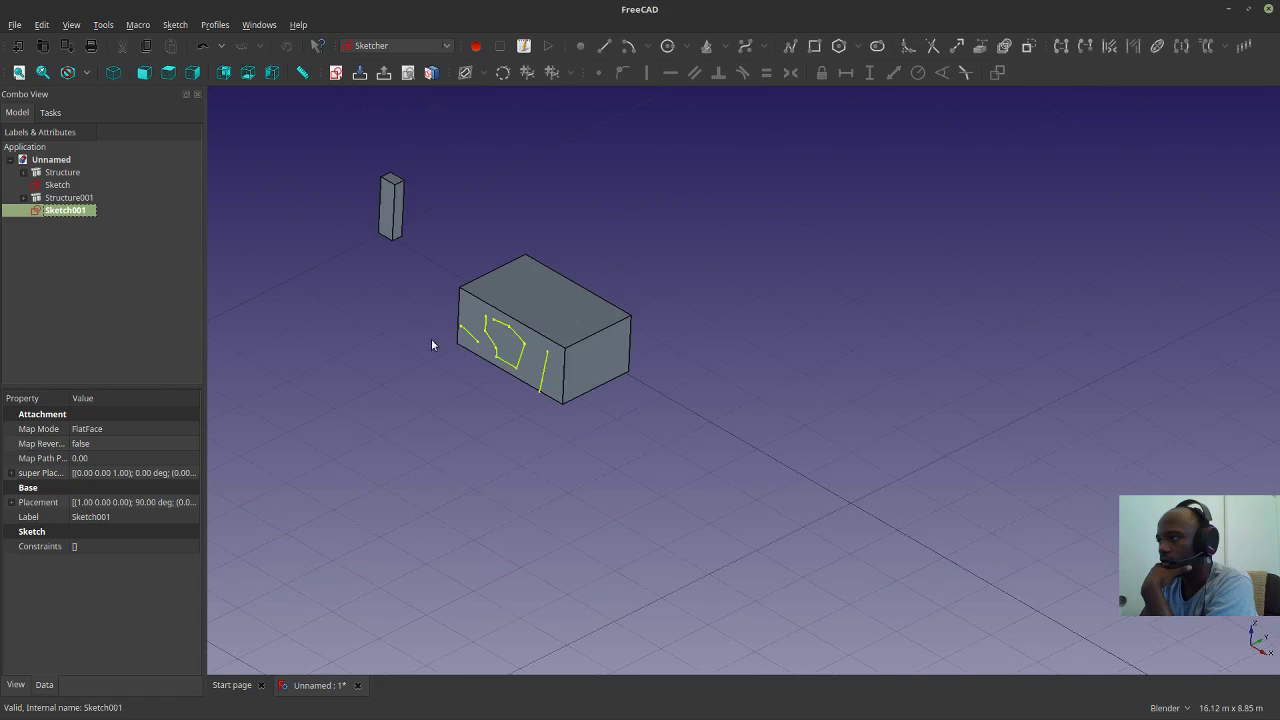
scroll(573, 460, "up", 1)
left_click(378, 310)
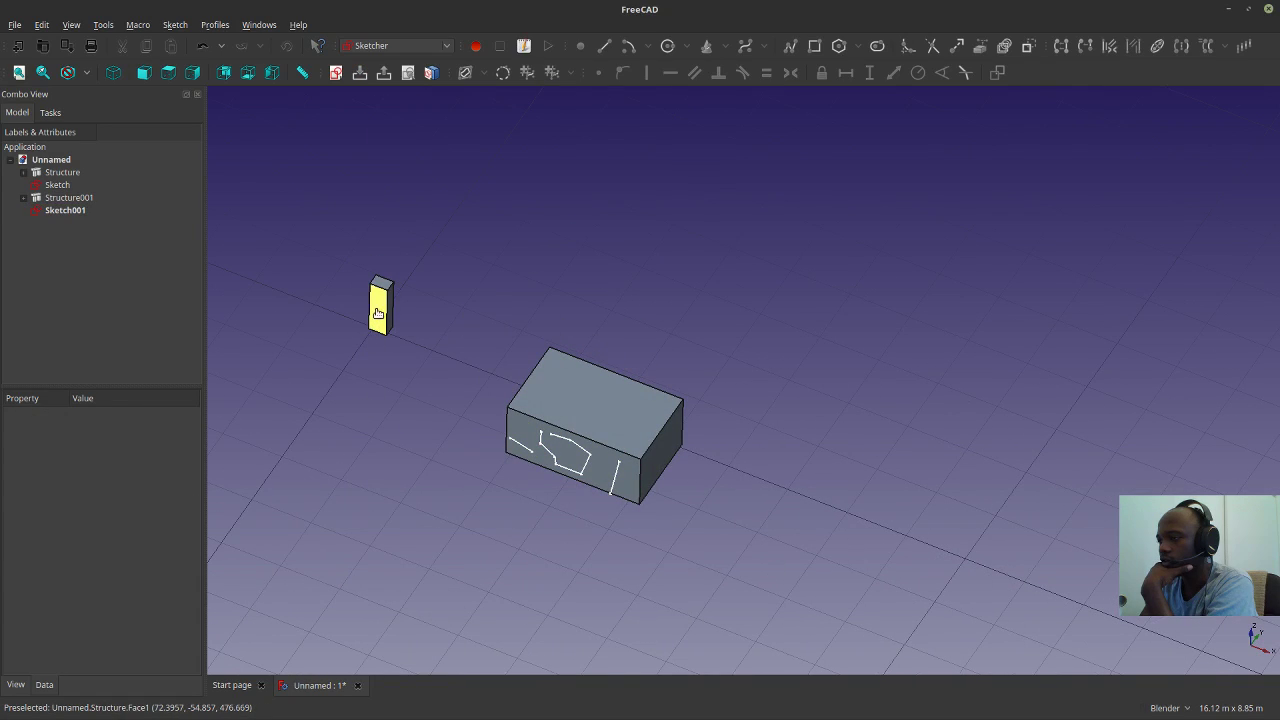
Reopen the column's empty sketch, inspect its axes and grid against the column face, and close it.
double_click(56, 186)
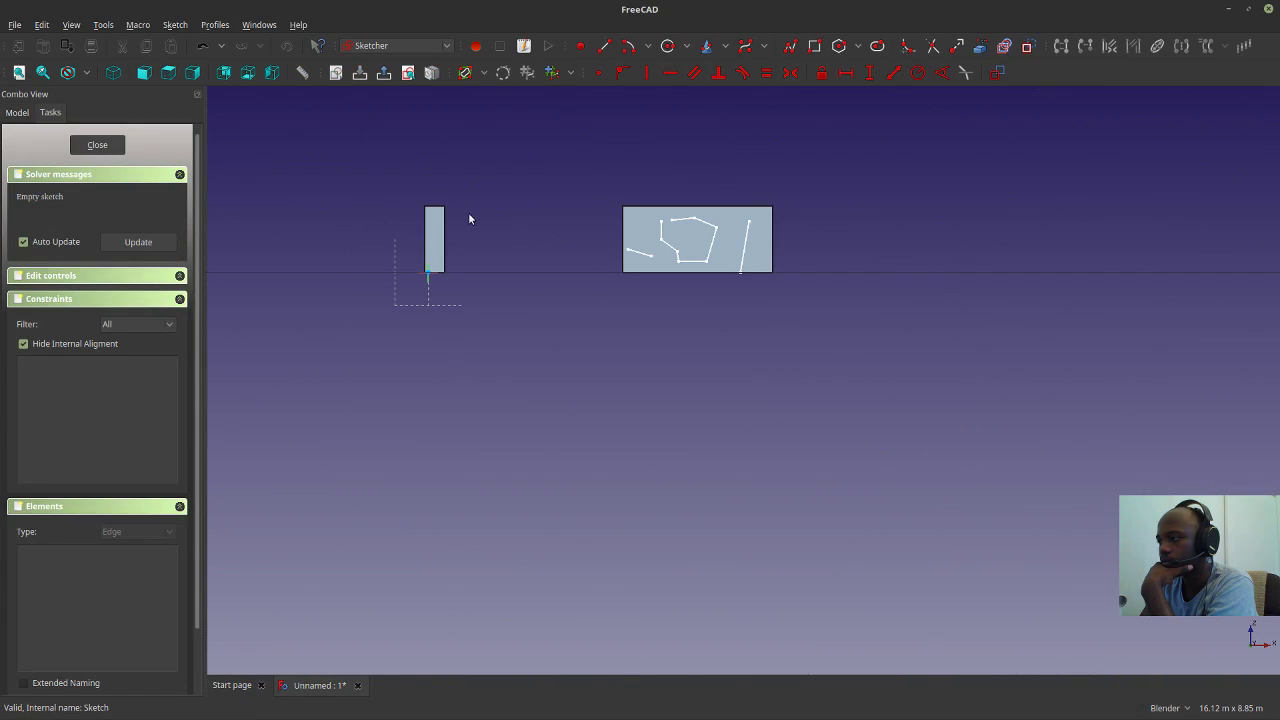
scroll(467, 359, "up", 5)
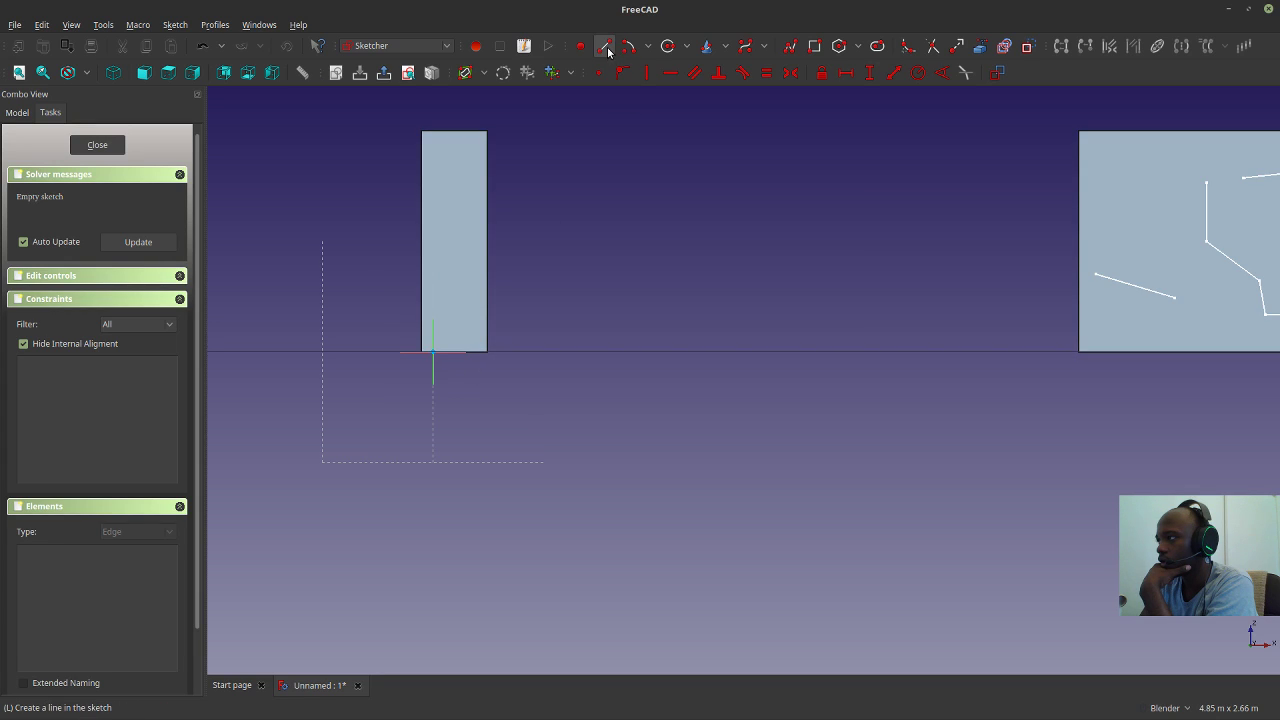
scroll(525, 419, "down", 3)
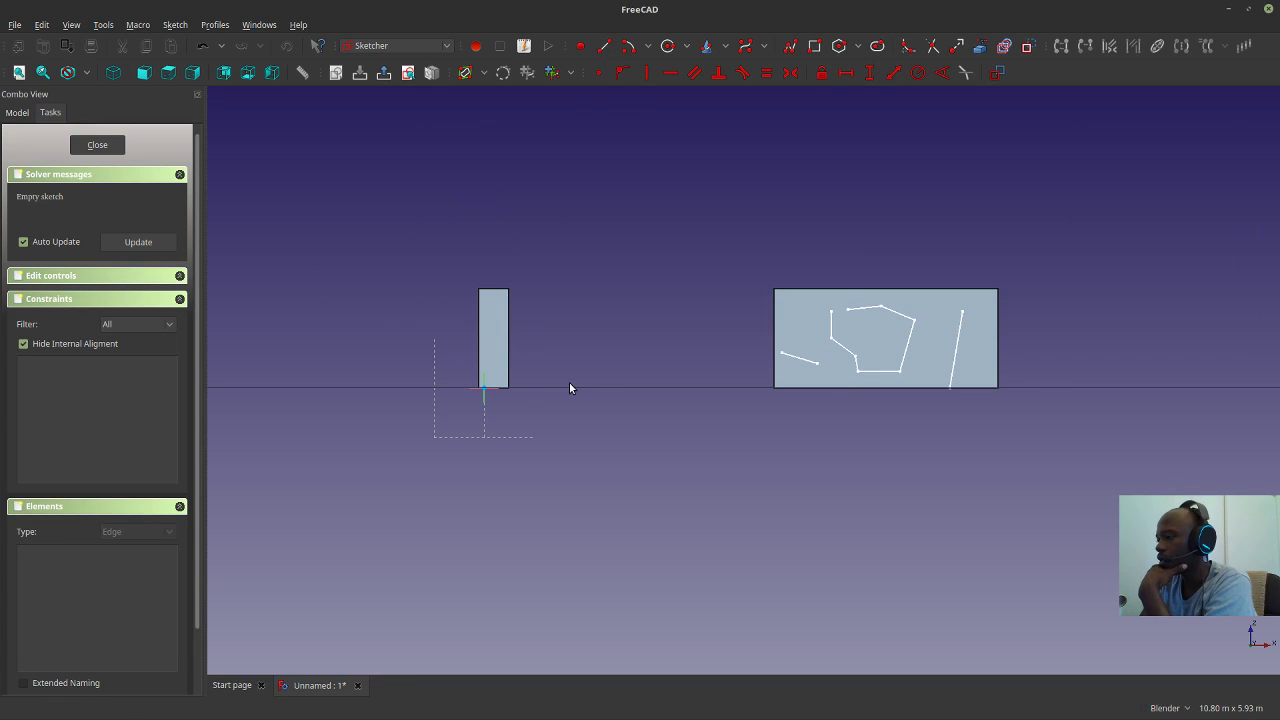
left_click(97, 145)
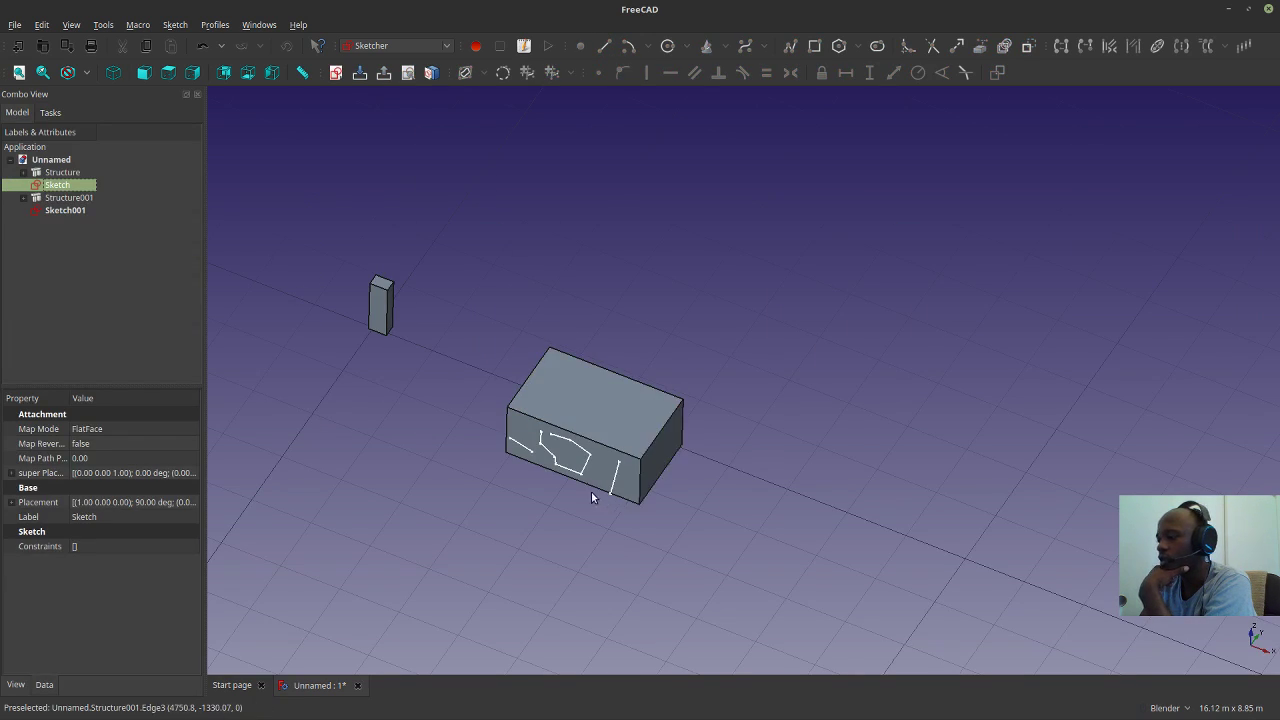
Reopen the block's sketch, delete the two loose line segments beside the polyline, and close the sketch.
scroll(591, 494, "up", 4)
double_click(54, 211)
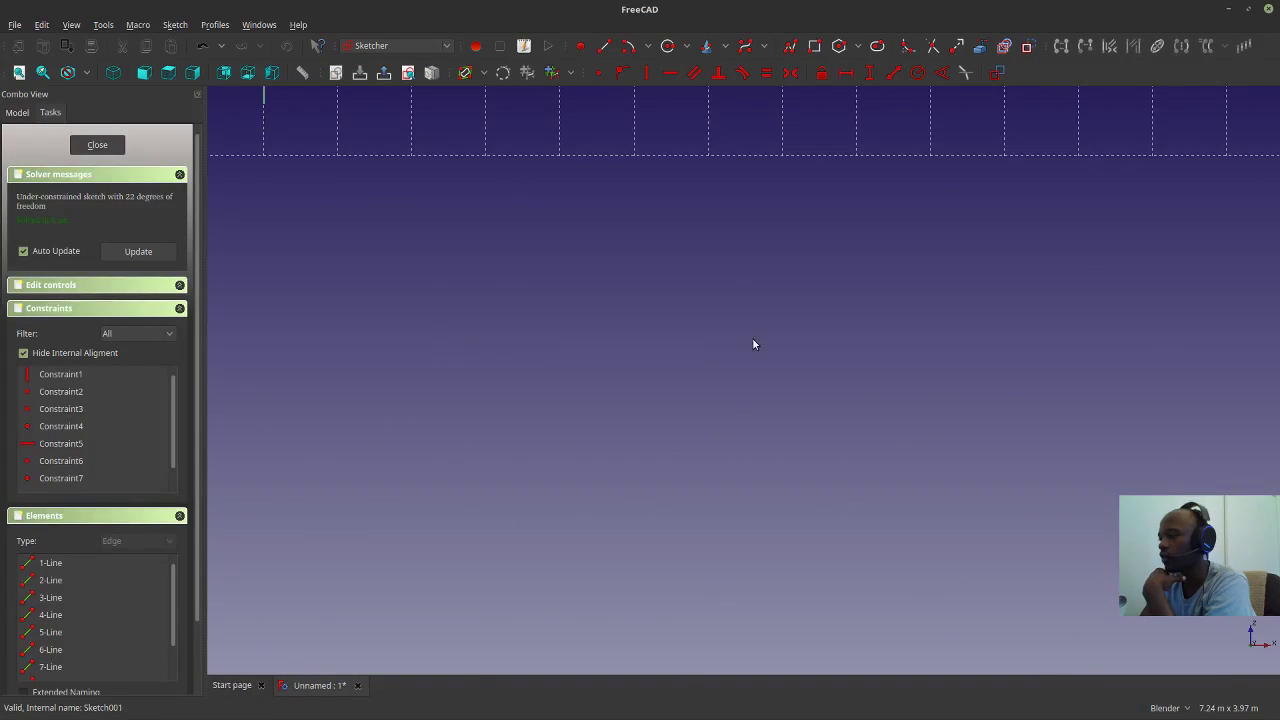
scroll(778, 263, "up", 2)
left_click(787, 290)
key("Delete")
left_click(634, 318)
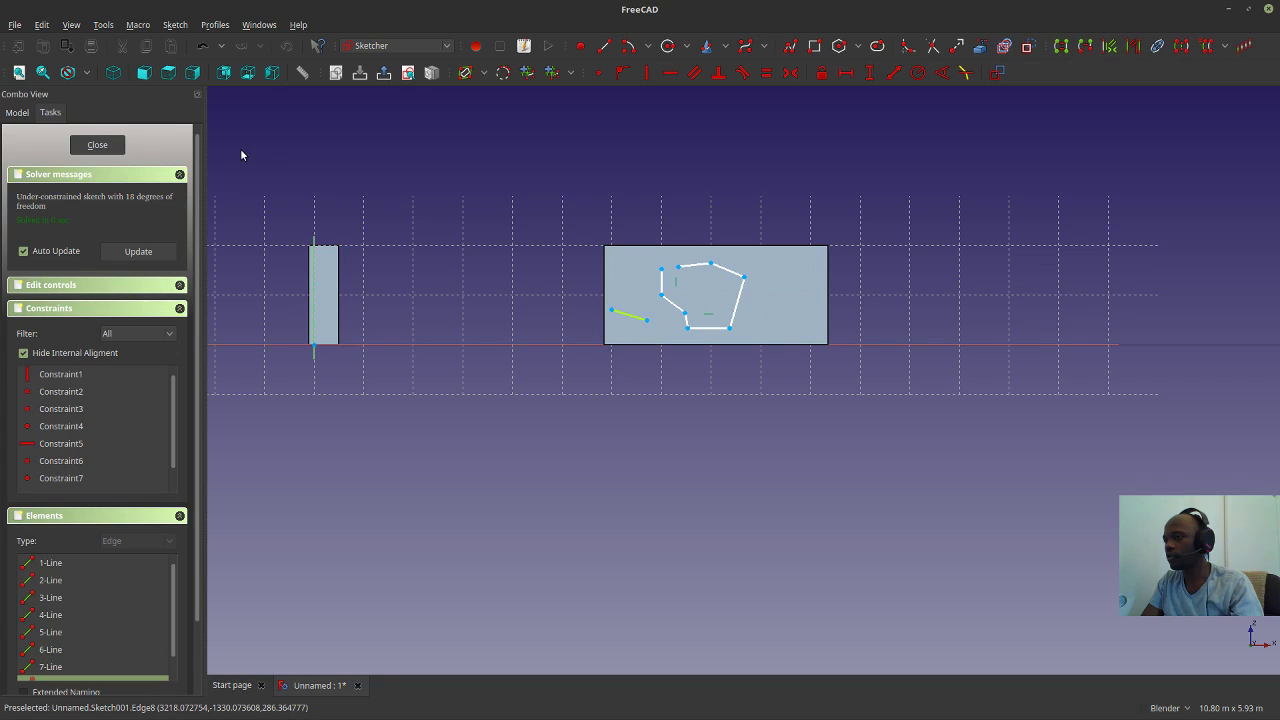
left_click(97, 145)
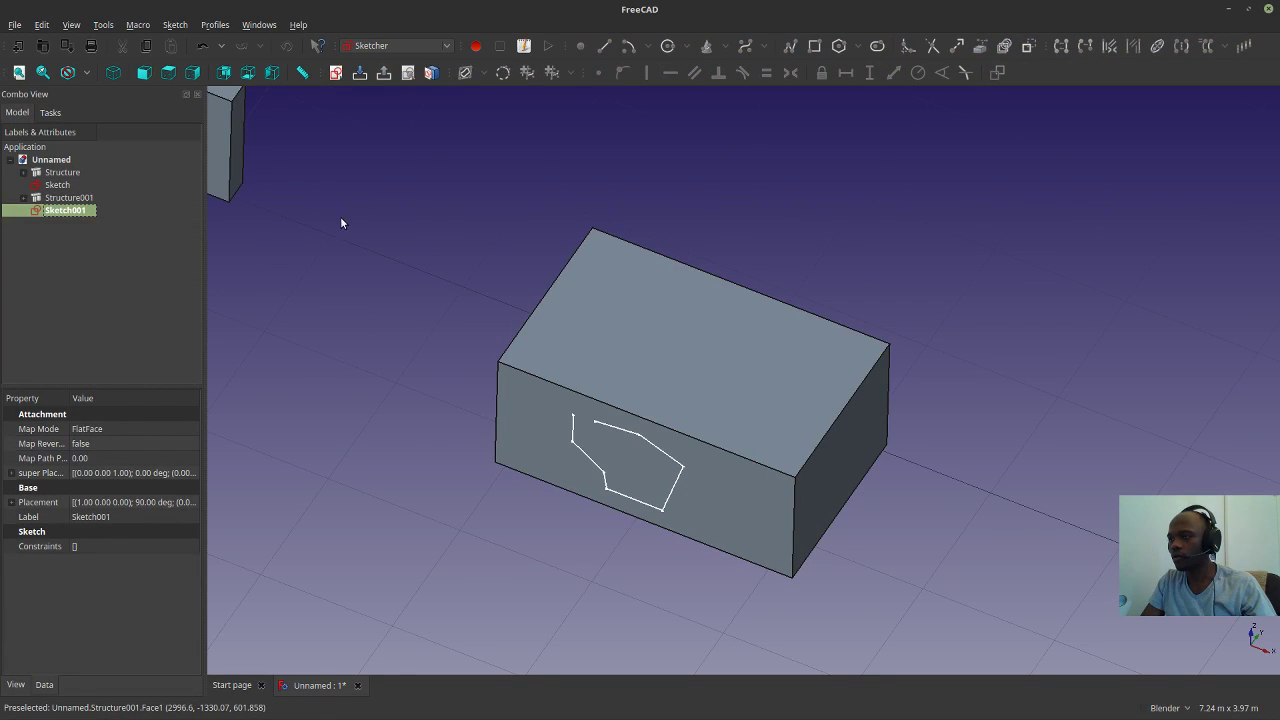
Reopen the column's empty sketch and try to draw a polyline starting at the column's upper edge.
scroll(229, 186, "down", 5)
scroll(320, 221, "up", 5)
middle_click_drag(265, 174, 504, 302, "shift")
scroll(428, 263, "up", 3)
left_click(513, 303)
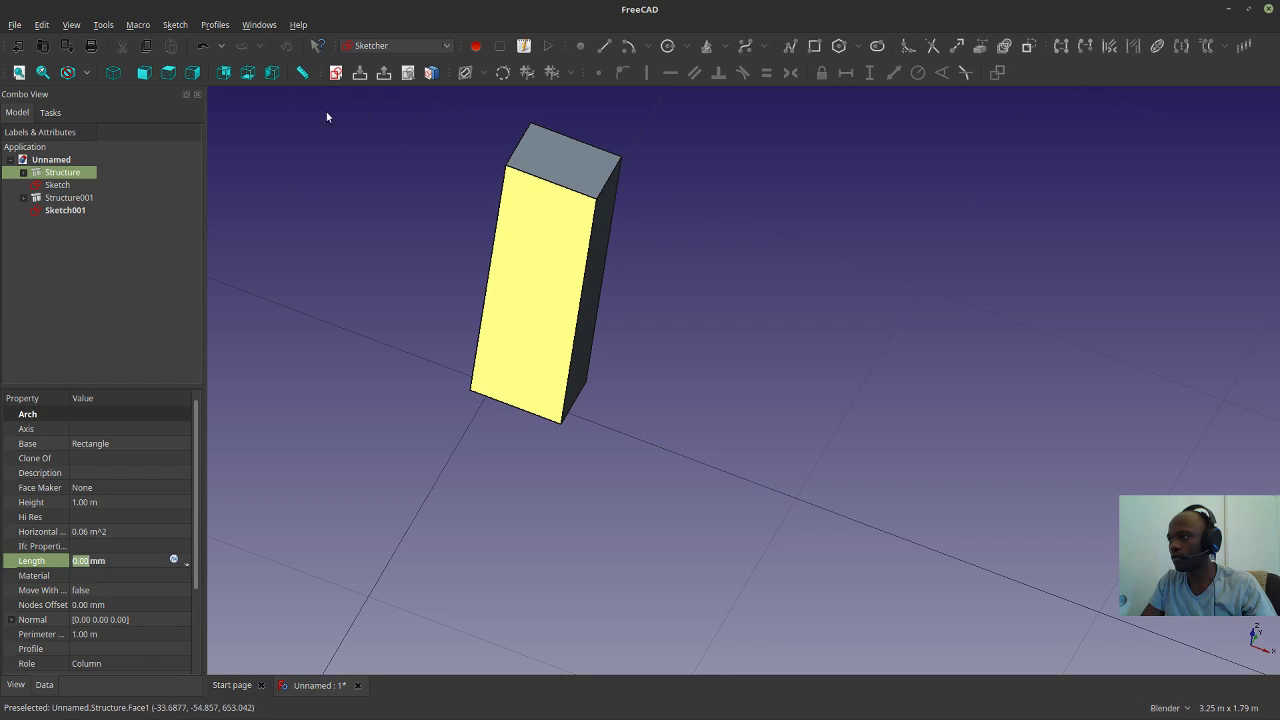
double_click(58, 185)
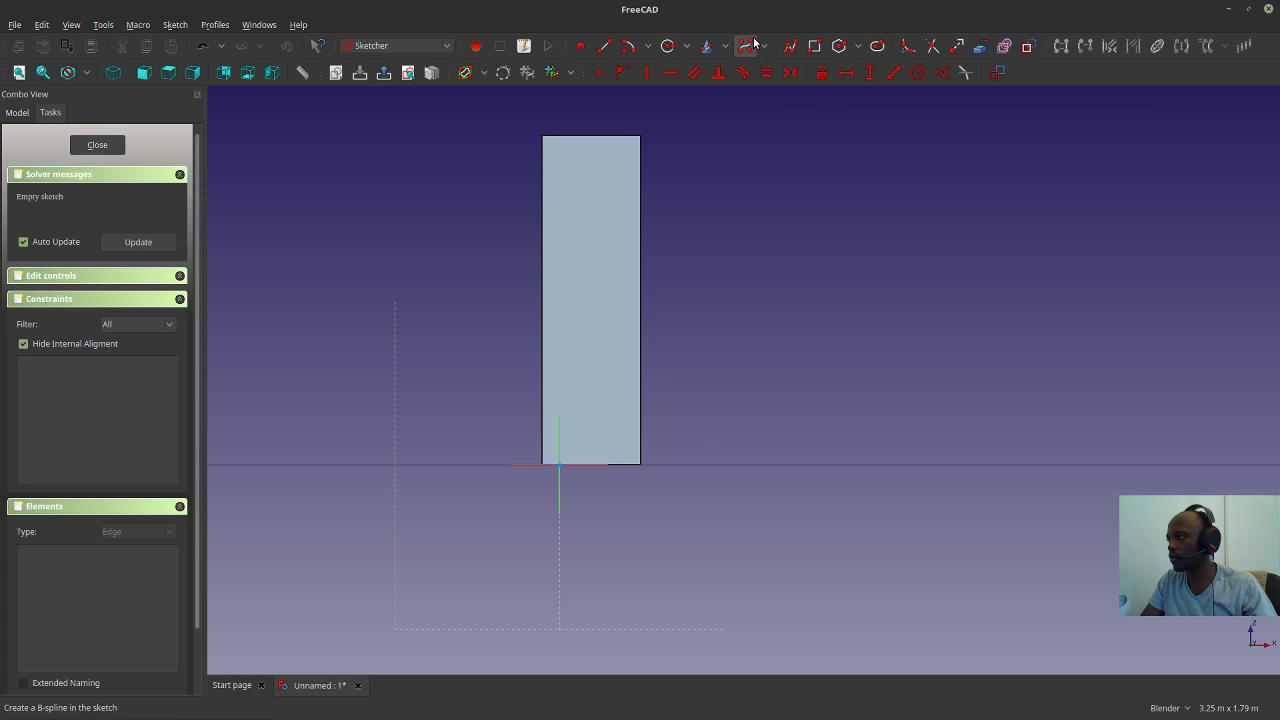
left_click(791, 46)
left_click(595, 137)
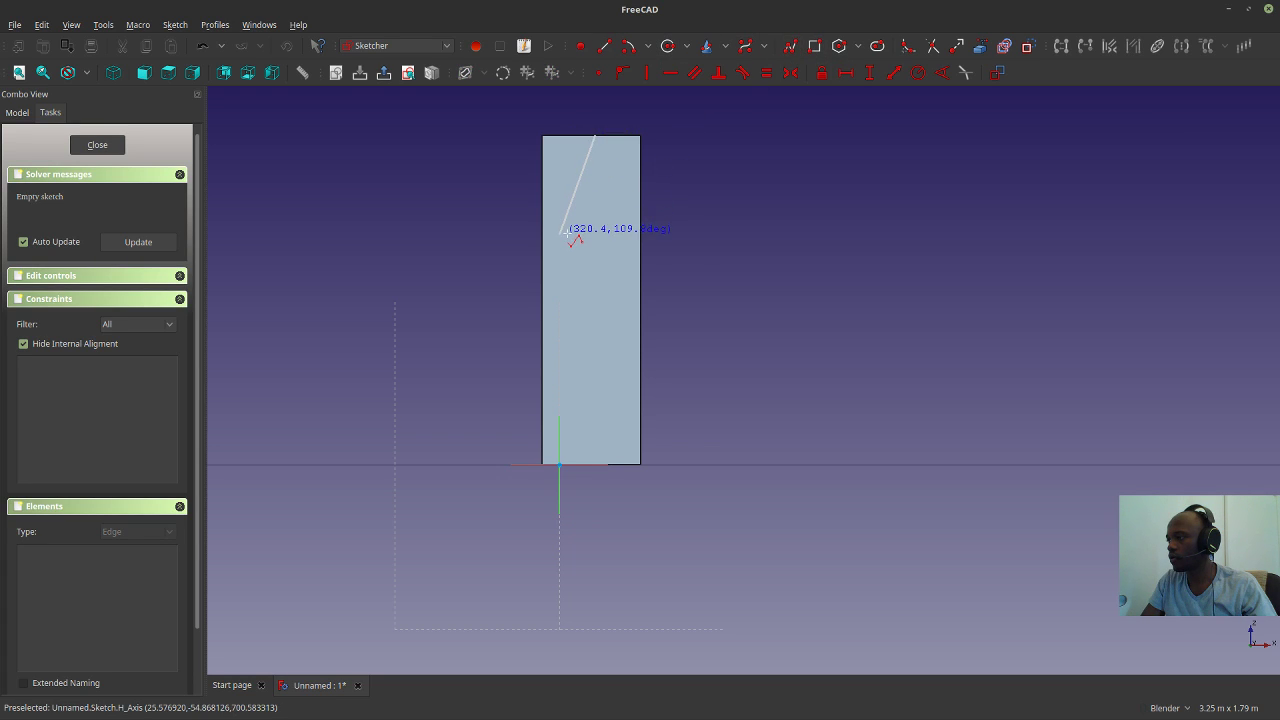
key("Escape")
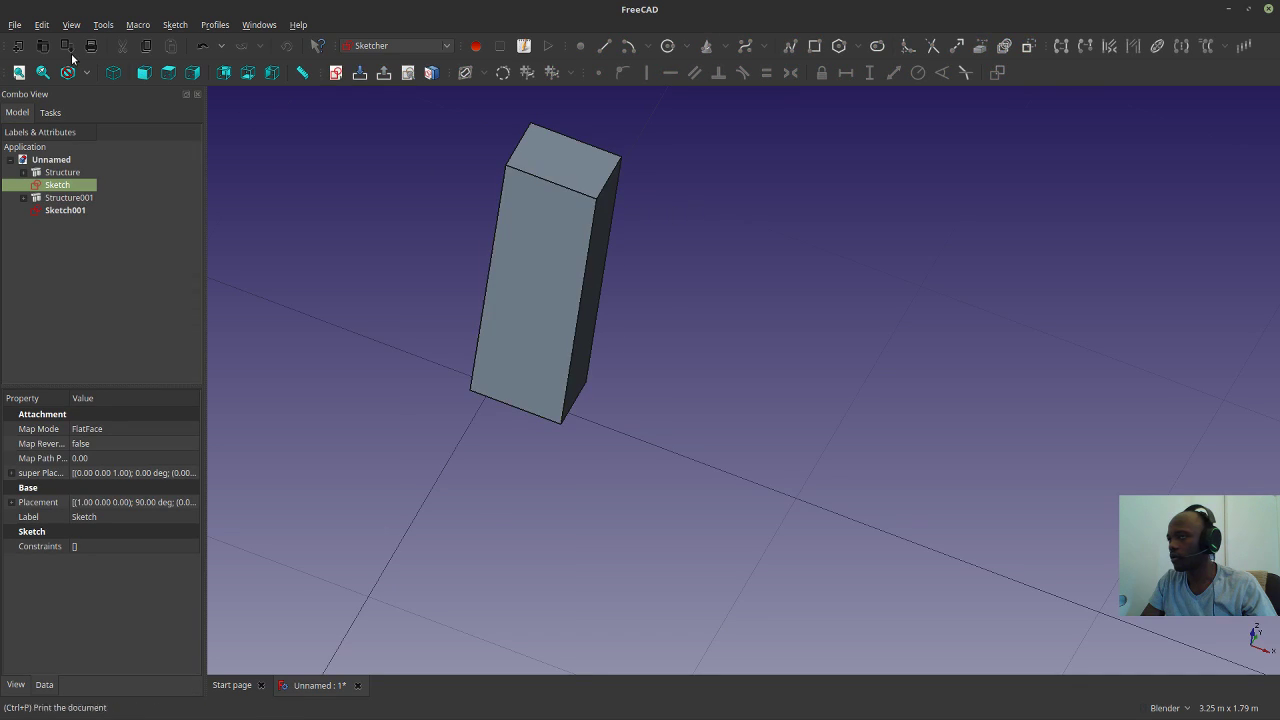
Turn off grid snap and grid display in the Sketcher preferences and apply the change.
left_click(41, 24)
left_click(67, 294)
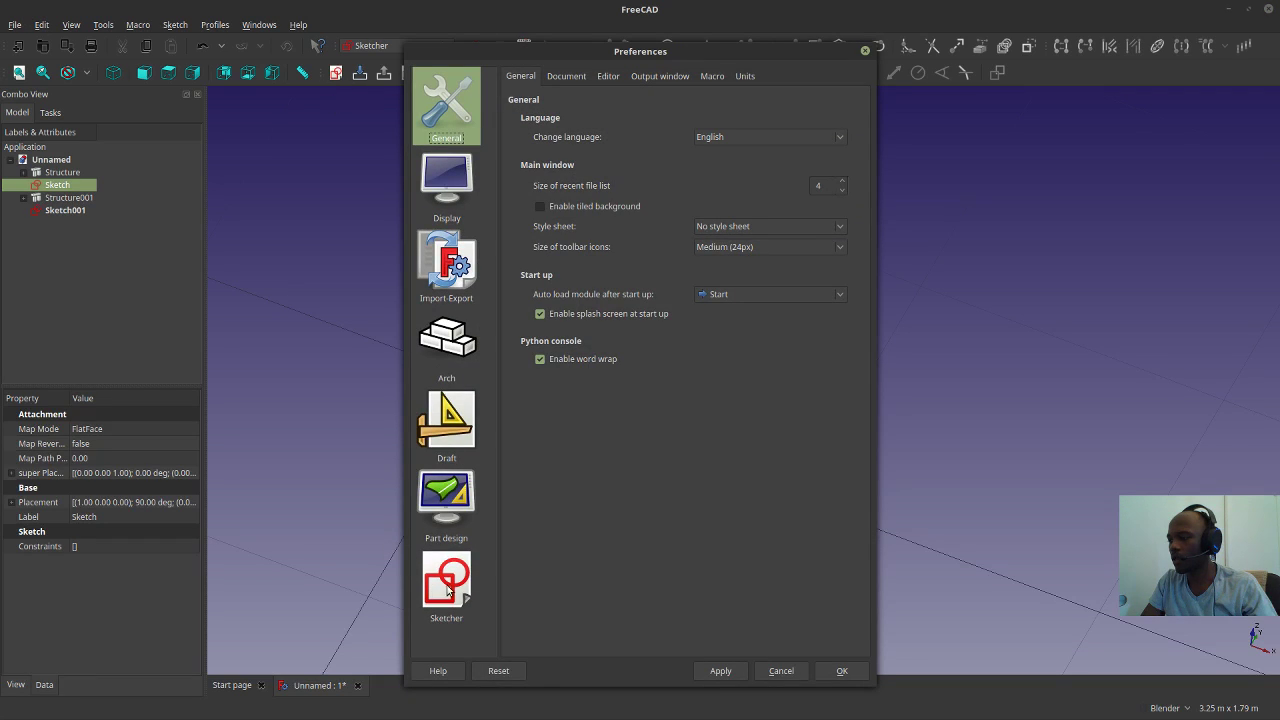
left_click(447, 588)
left_click(533, 476)
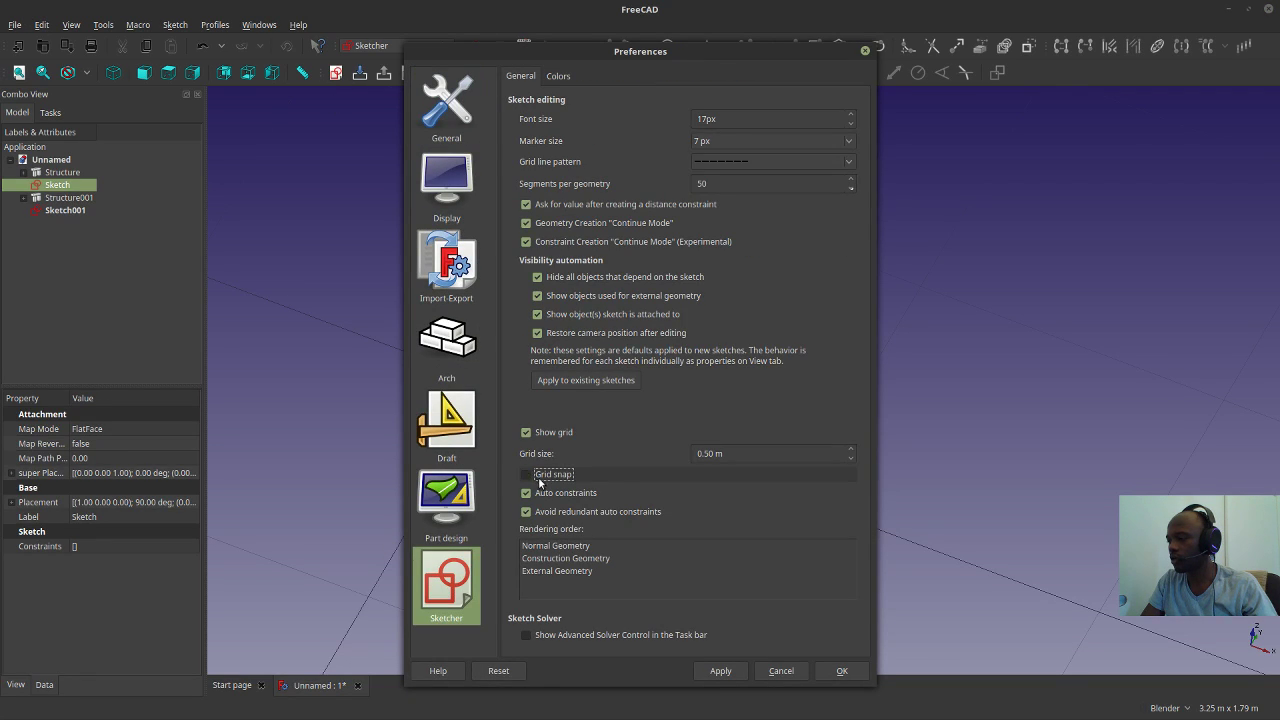
left_click(527, 433)
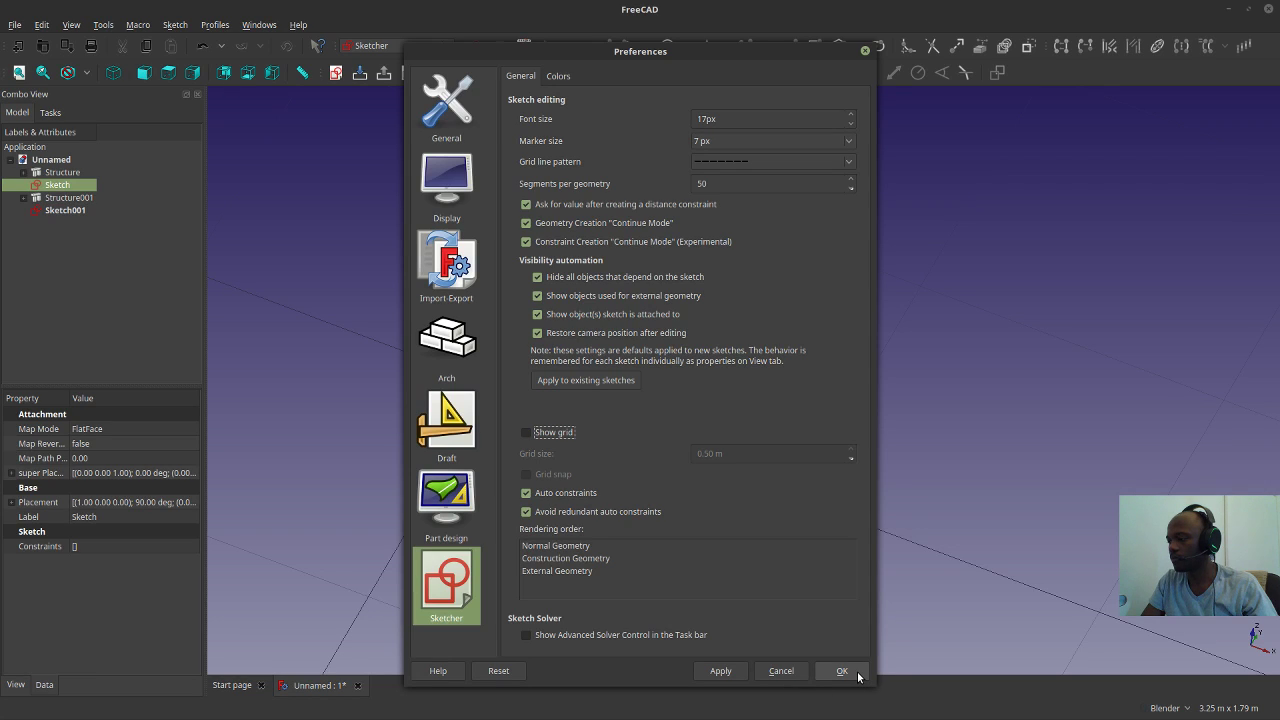
left_click(720, 672)
left_click(827, 673)
Switch to the Arch workbench and delete the column's empty sketch.
middle_click_drag(593, 441, 636, 452)
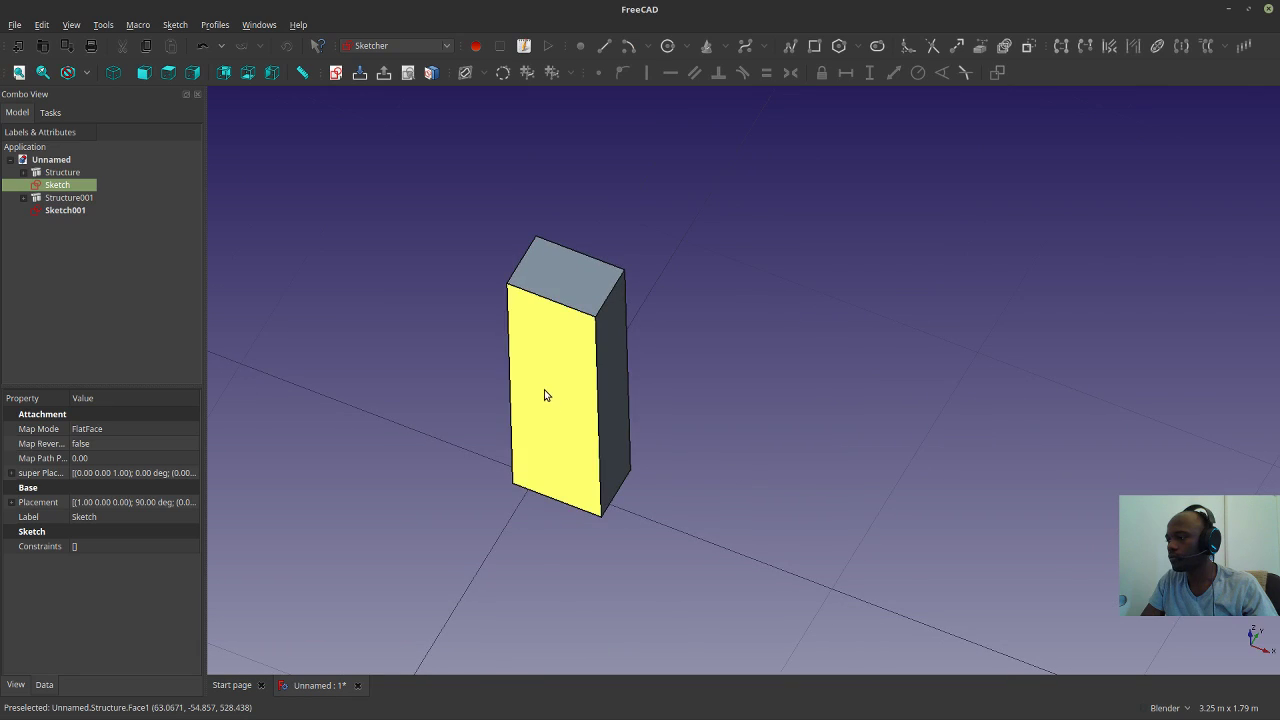
left_click(544, 395)
left_click(43, 72)
scroll(684, 383, "down", 2)
middle_click_drag(677, 397, 792, 452)
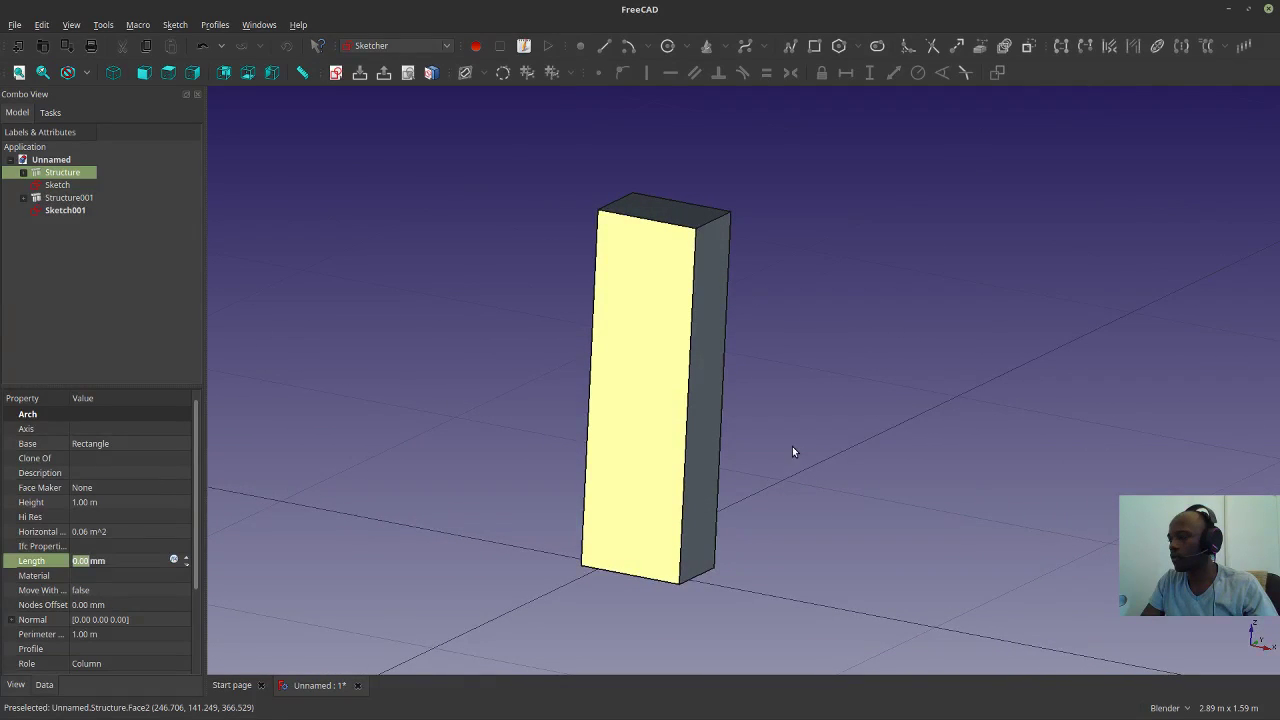
middle_click_drag(531, 349, 559, 330, "shift")
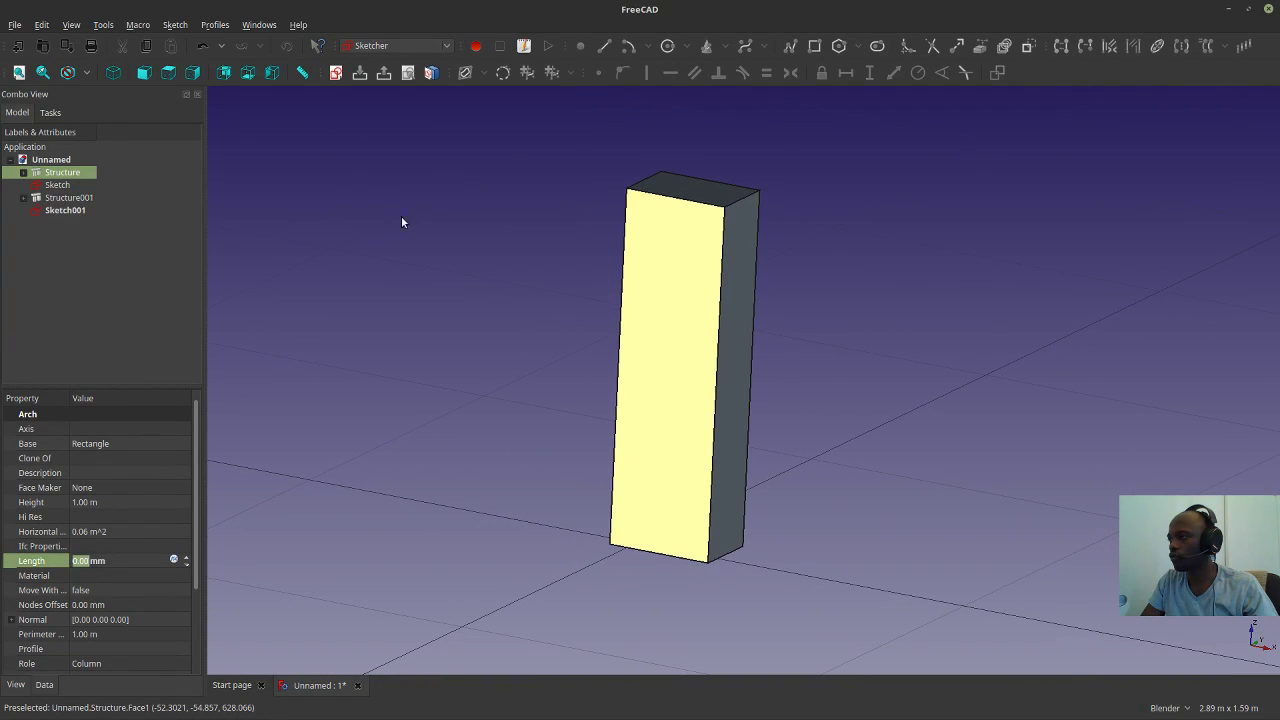
left_click(461, 328)
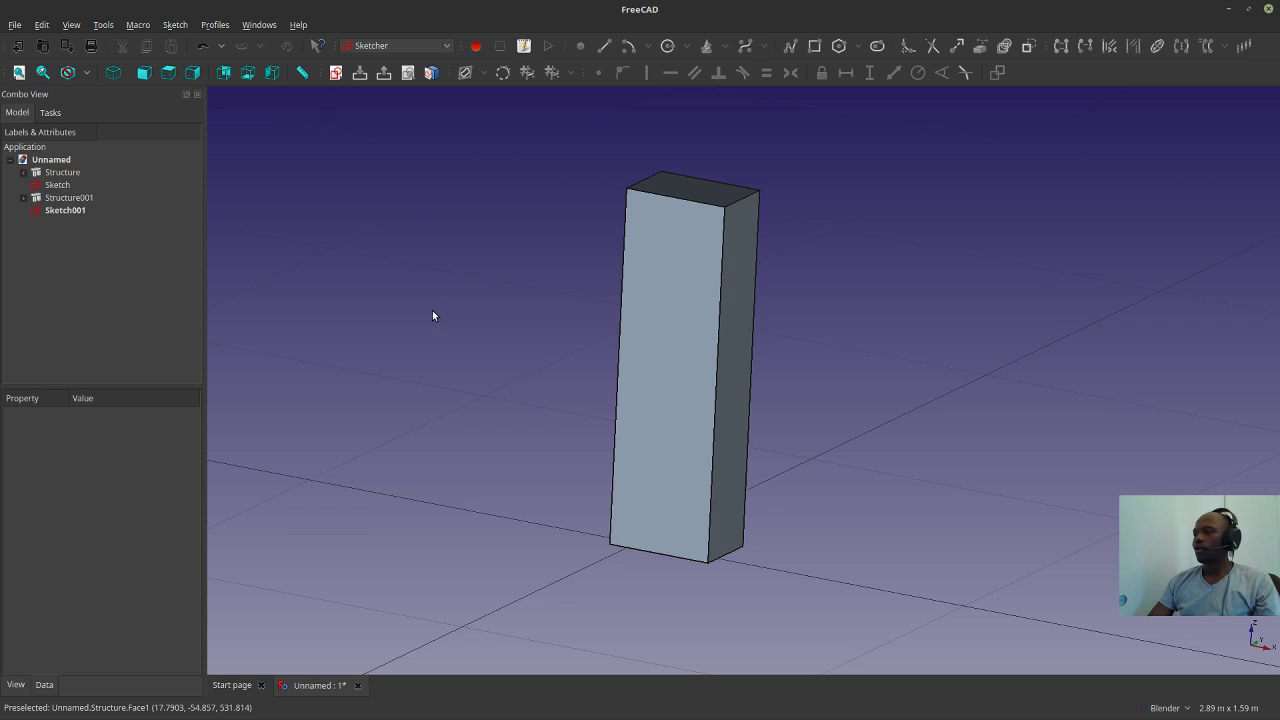
left_click(407, 46)
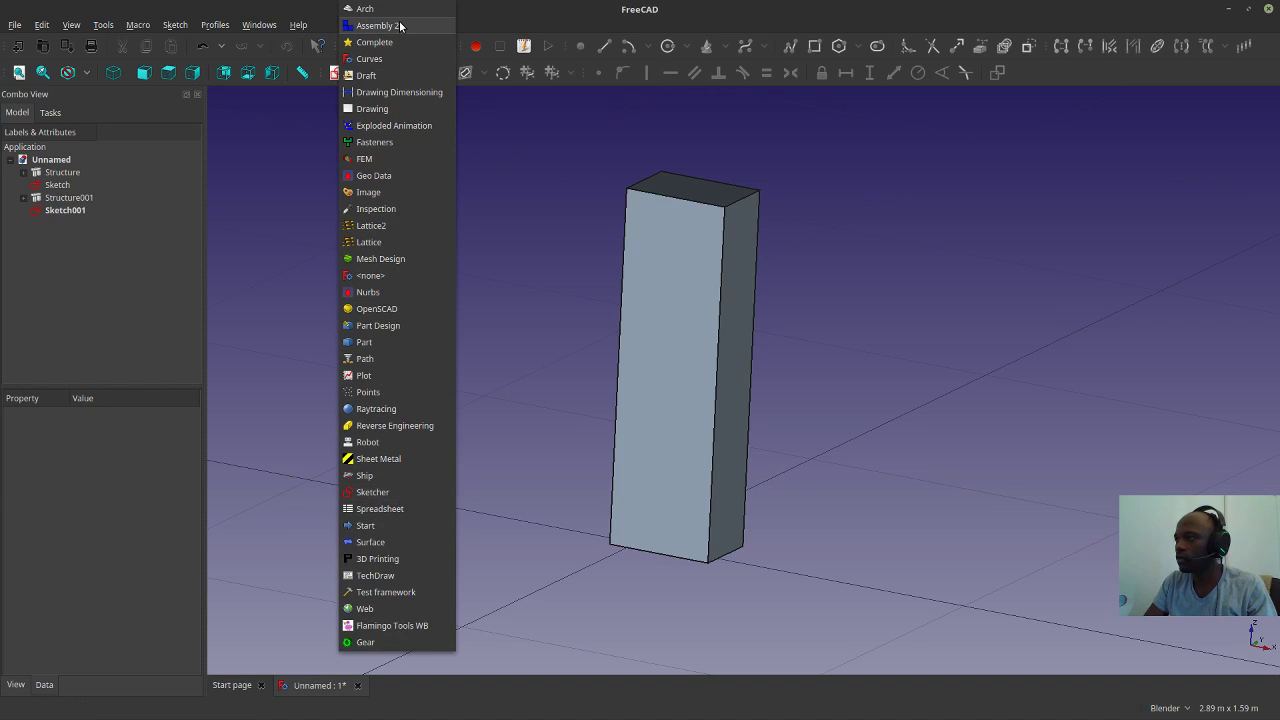
left_click(398, 11)
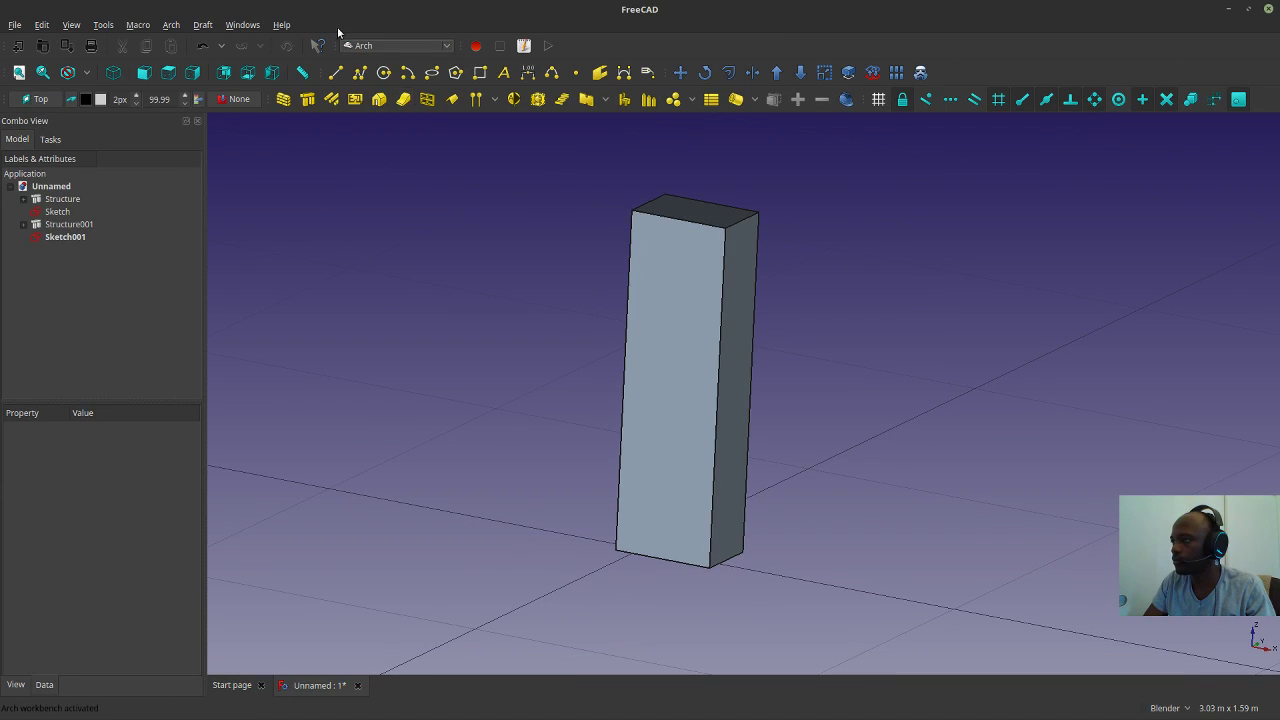
left_click(63, 214)
key("Delete")
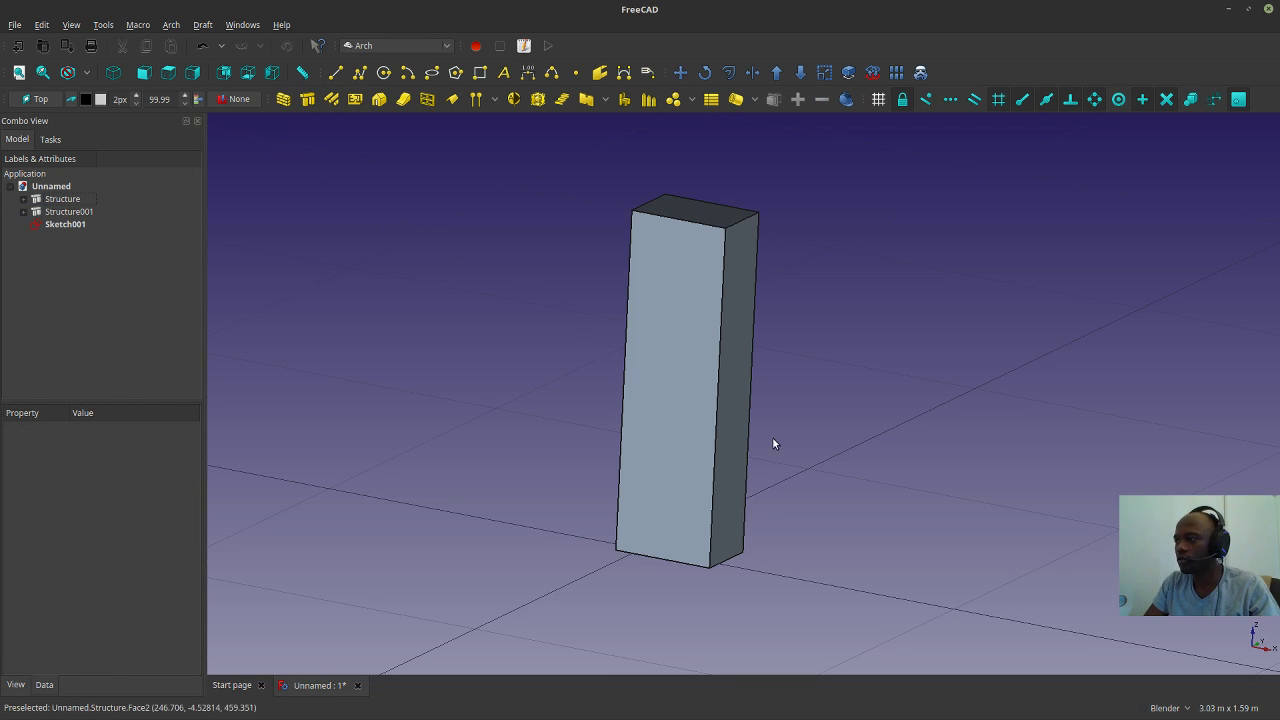
Create a rebar on the column's front face from a sketch with one slanted line, and close the sketch.
left_click(678, 365)
left_click(330, 103)
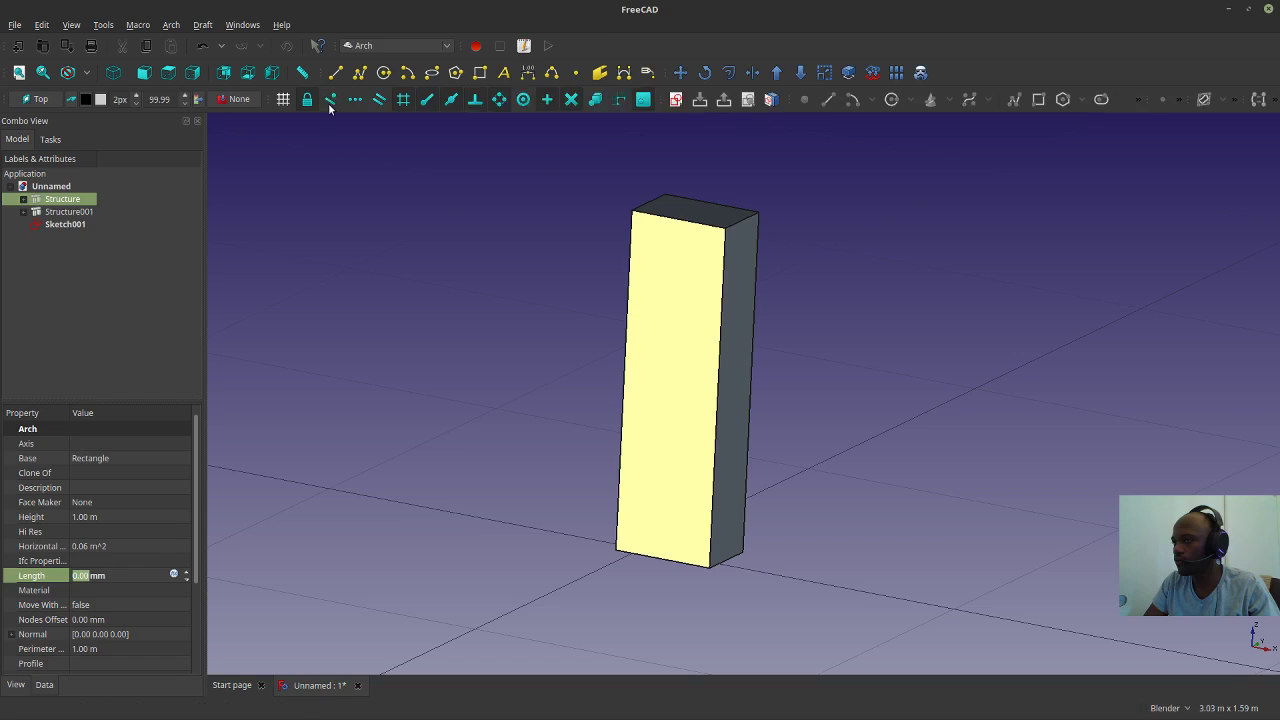
left_click(701, 299)
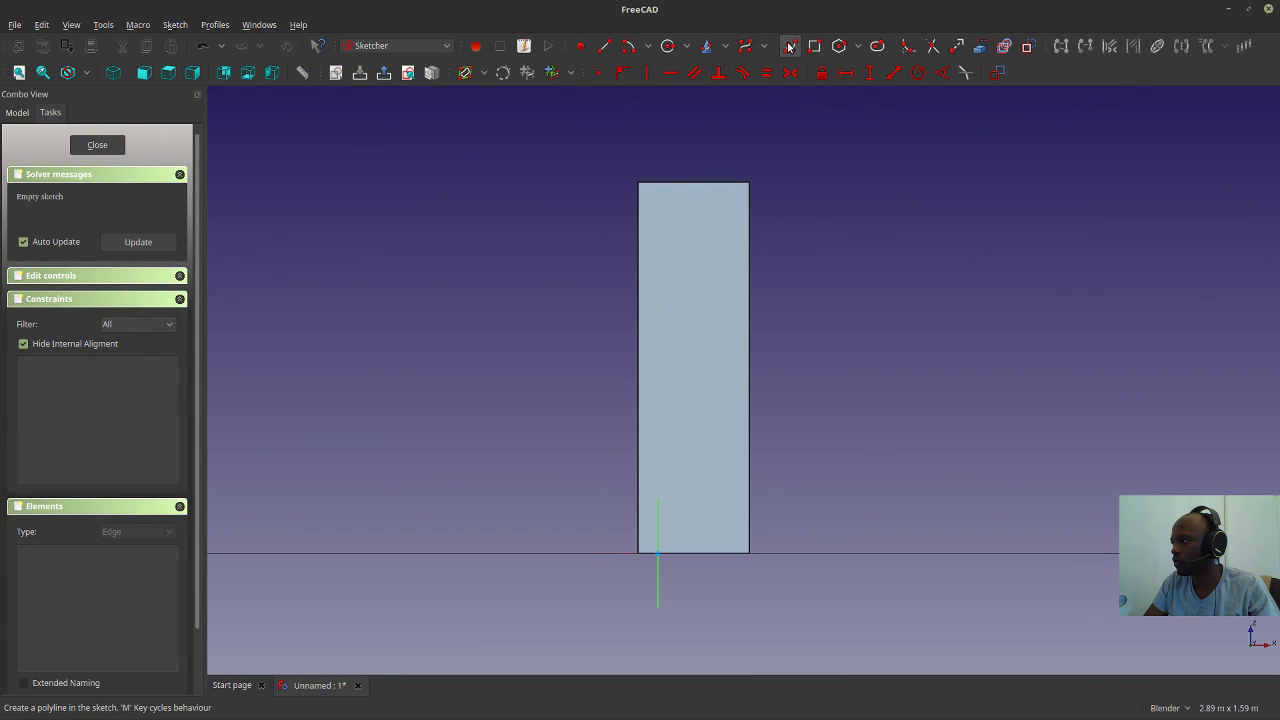
left_click(604, 46)
left_click(695, 203)
left_click(669, 445)
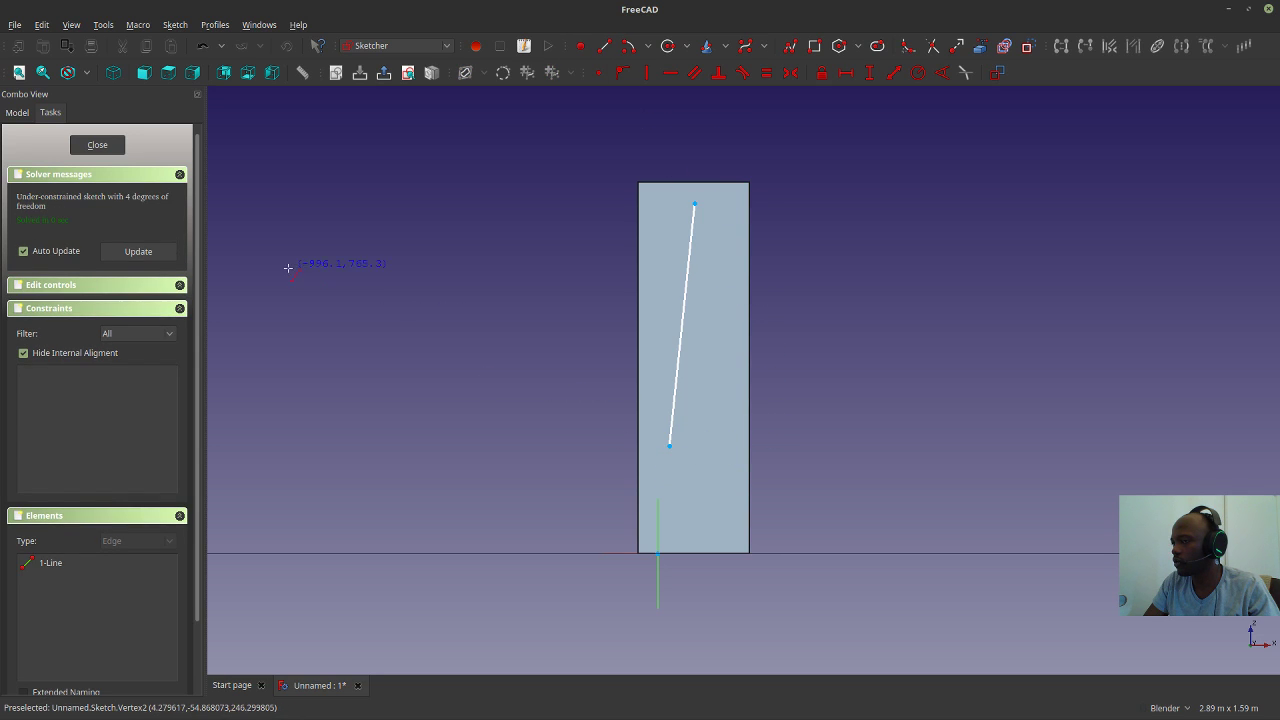
left_click(95, 146)
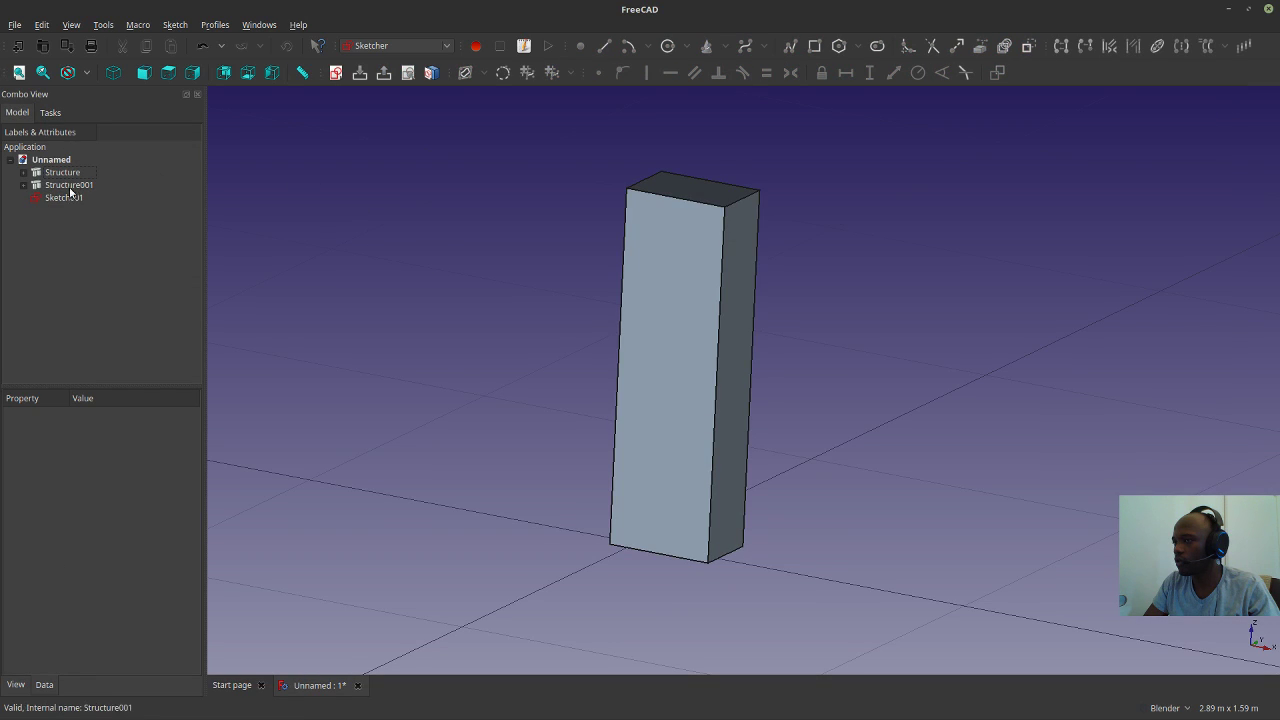
Hide and show the column to examine the rebar inside it, and expand the column's structure in the model tree.
left_click(57, 186)
left_click(53, 174)
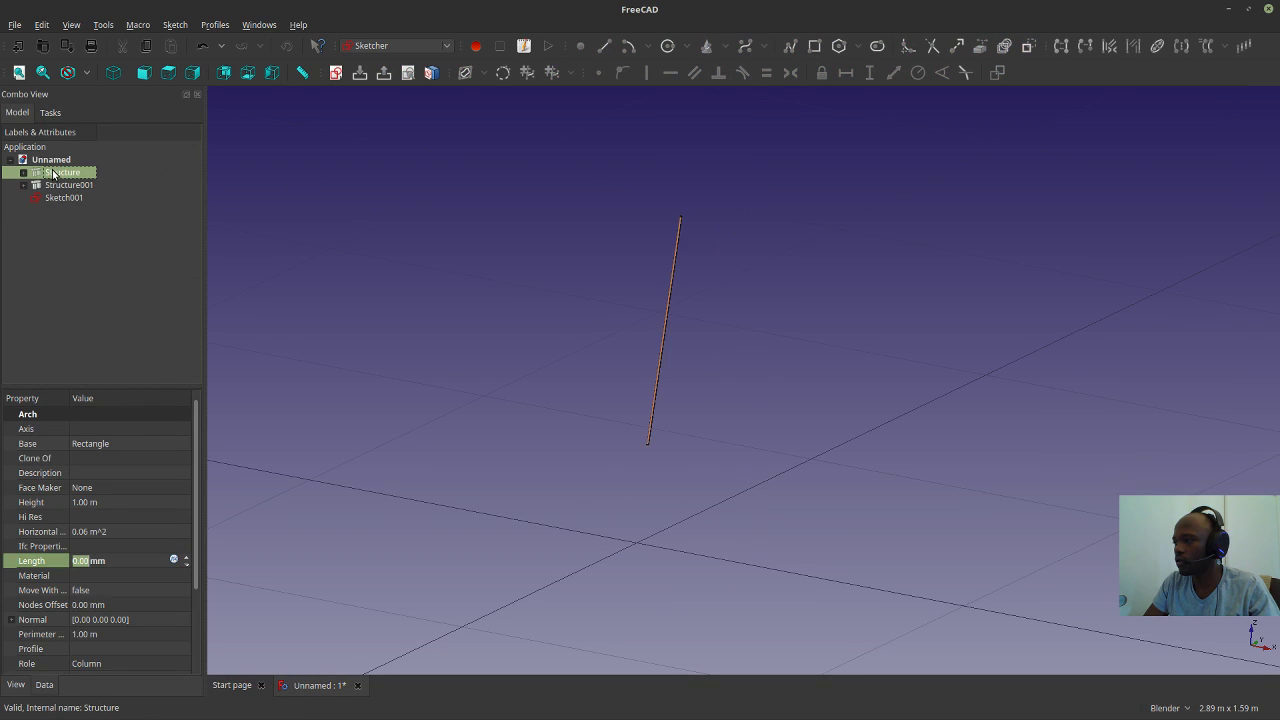
middle_click_drag(701, 471, 648, 554)
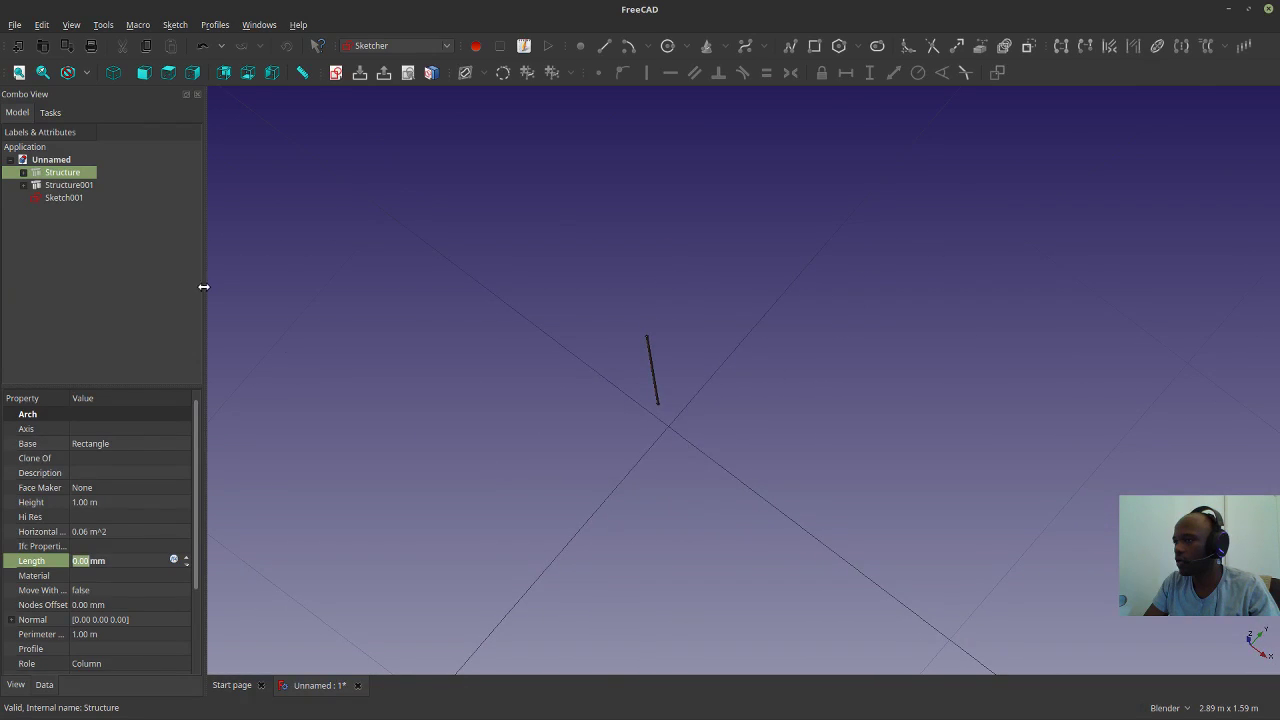
left_click(66, 198)
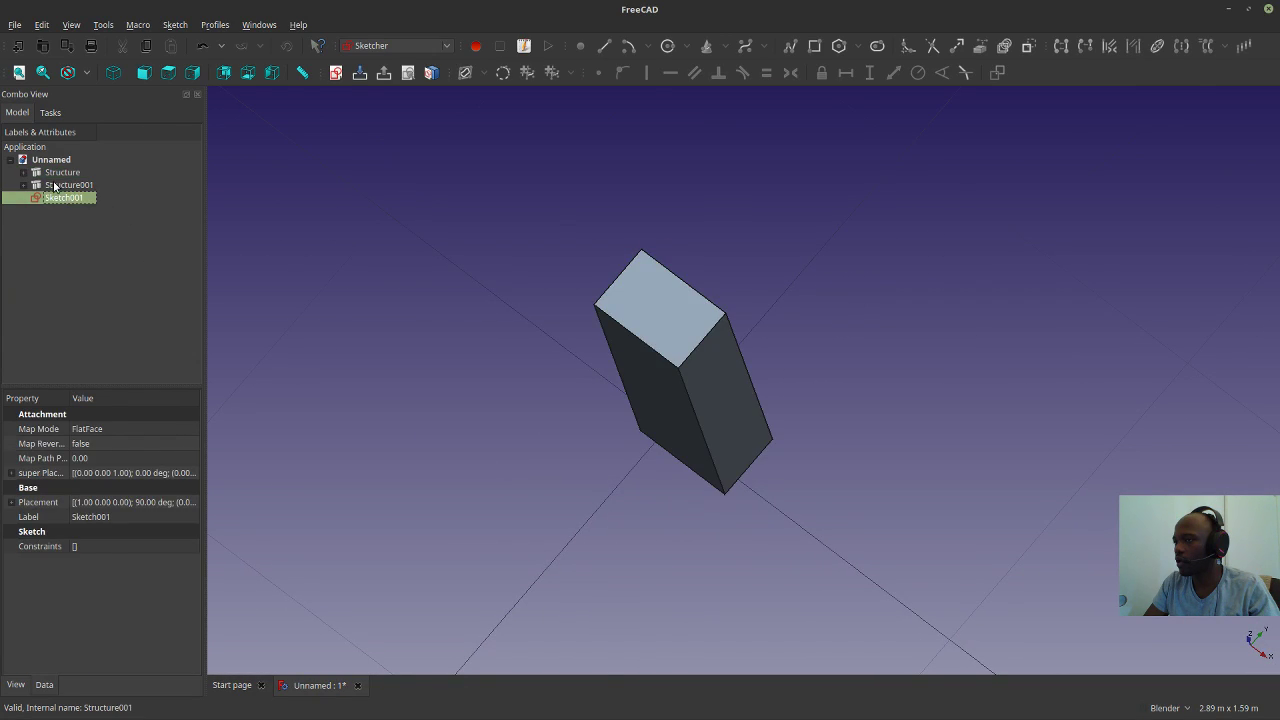
left_click(52, 173)
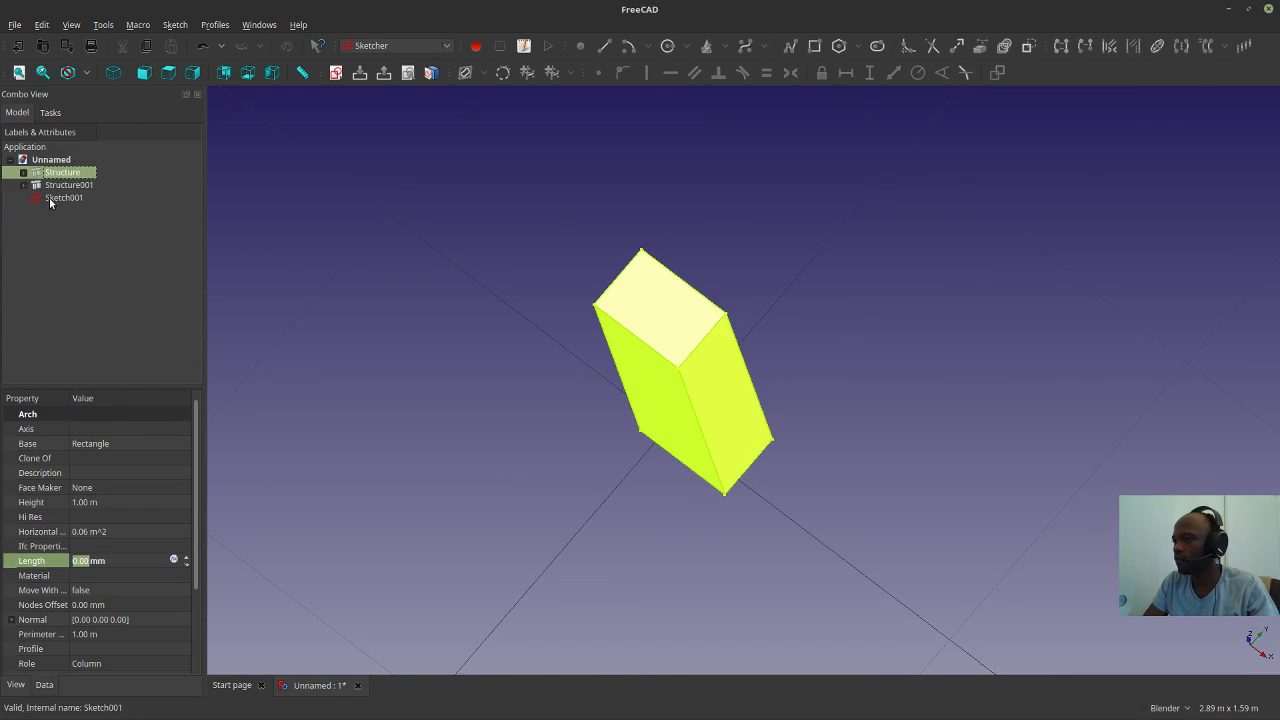
left_click(56, 199)
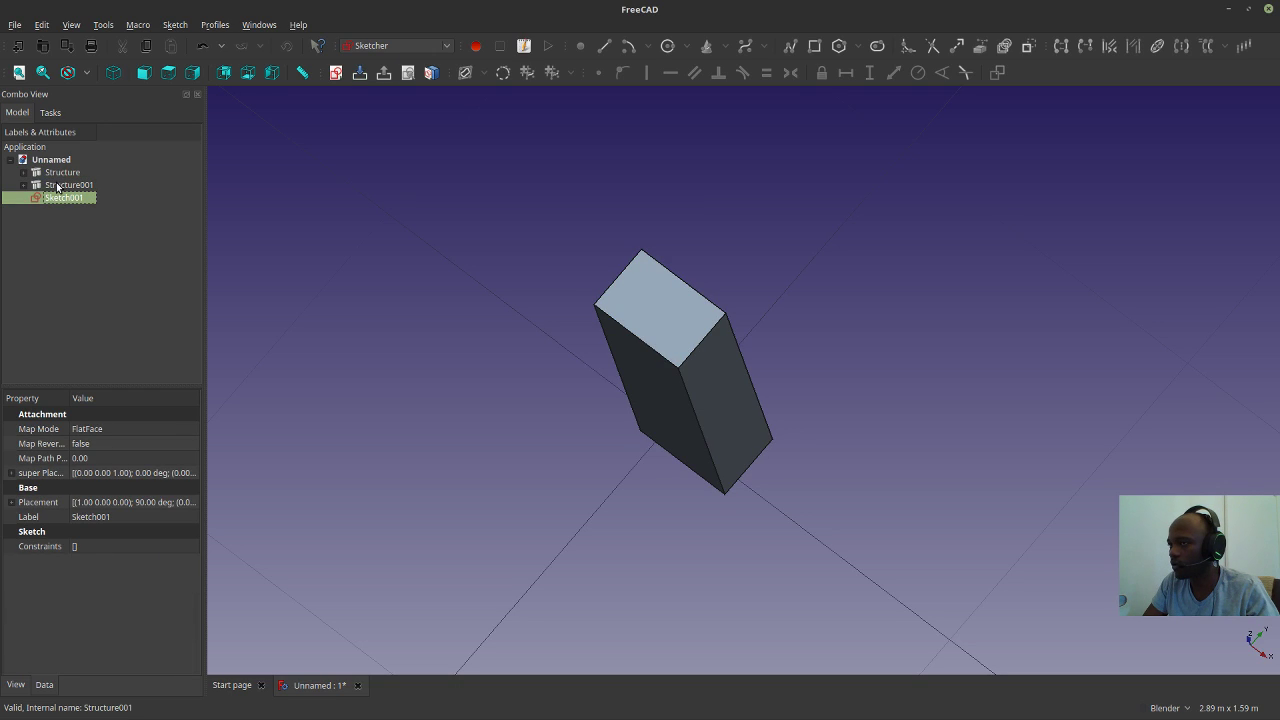
left_click(55, 174)
left_click(23, 173)
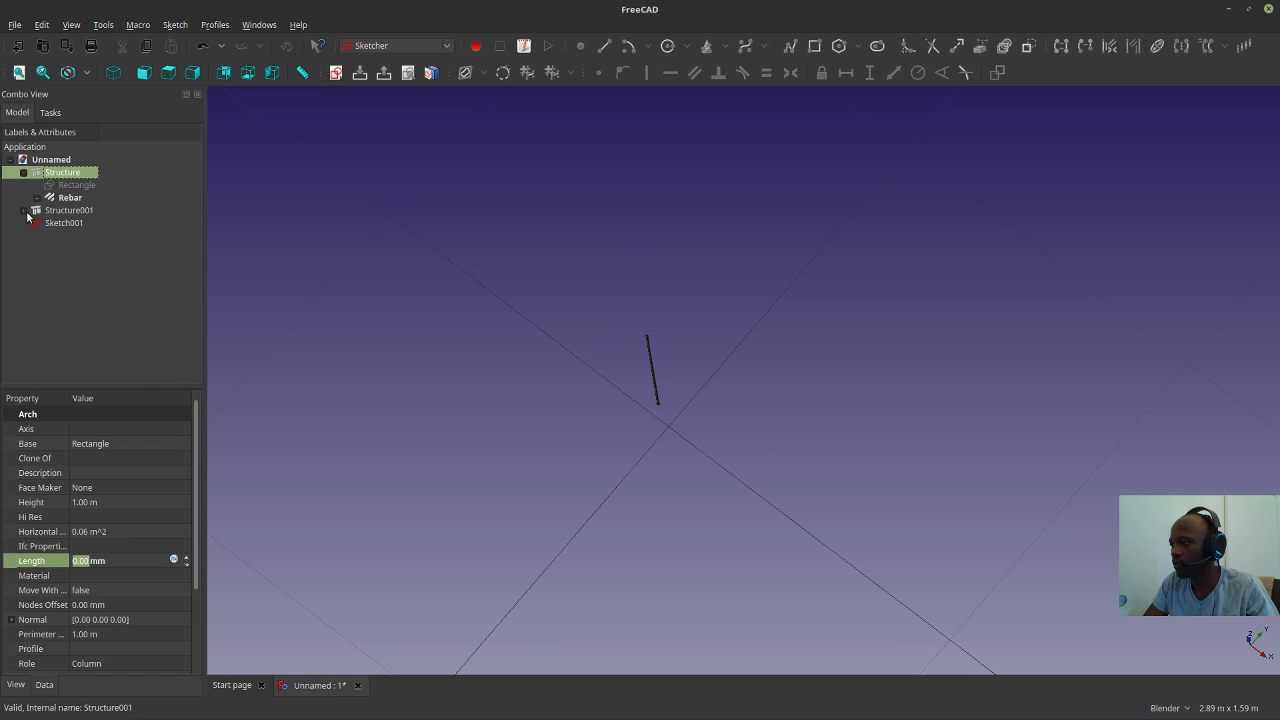
left_click(44, 223)
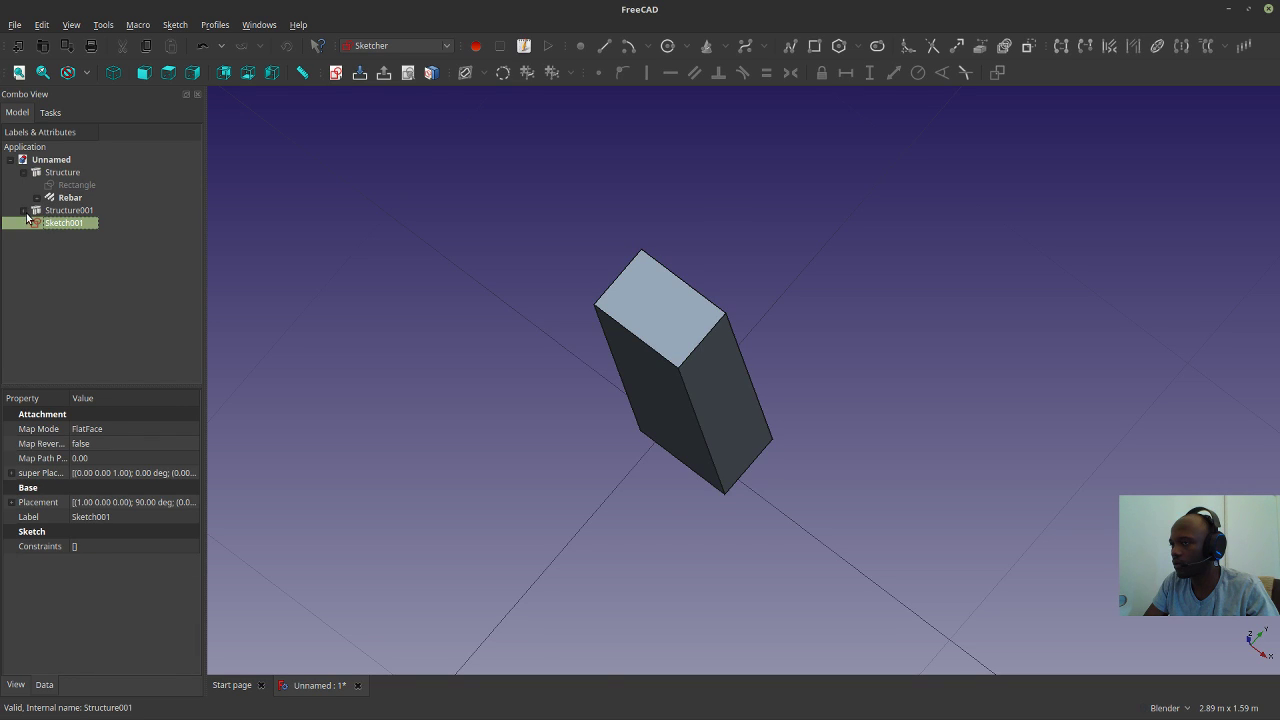
left_click(51, 174)
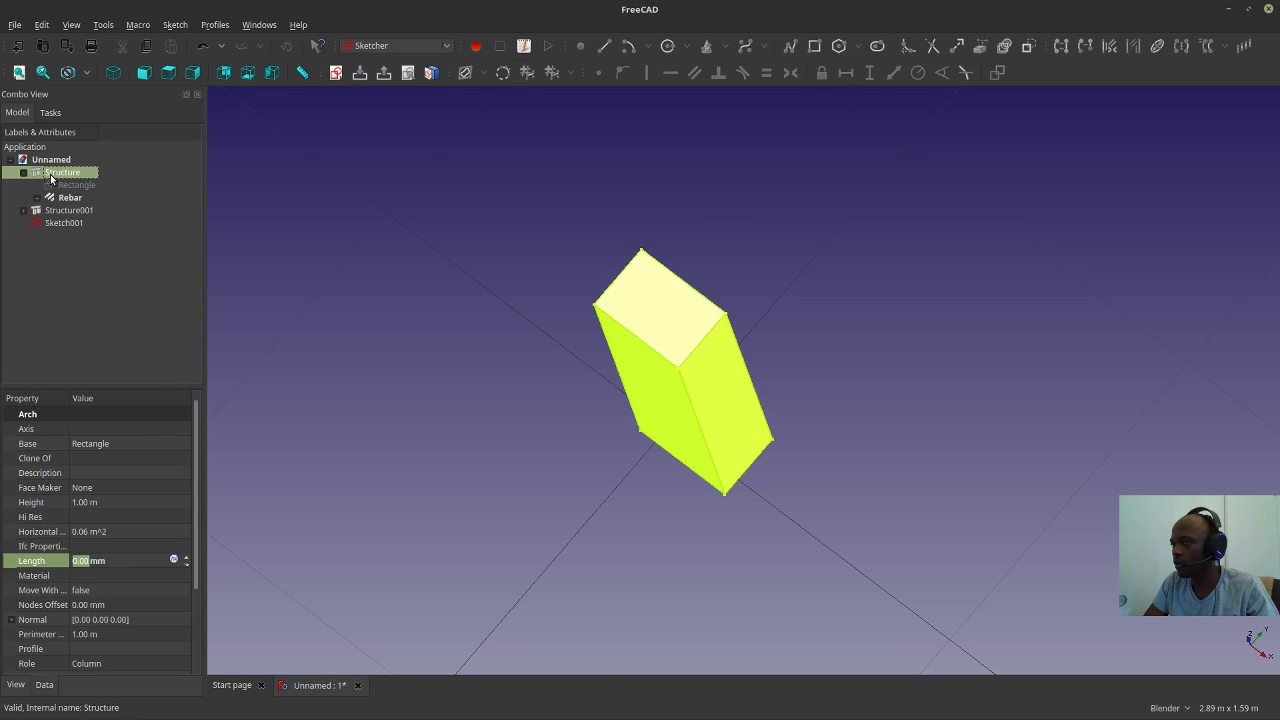
Switch to the Arch workbench and start a second rebar with a new sketch on the column's adjacent side face.
left_click(572, 455)
middle_click_drag(638, 482, 742, 411)
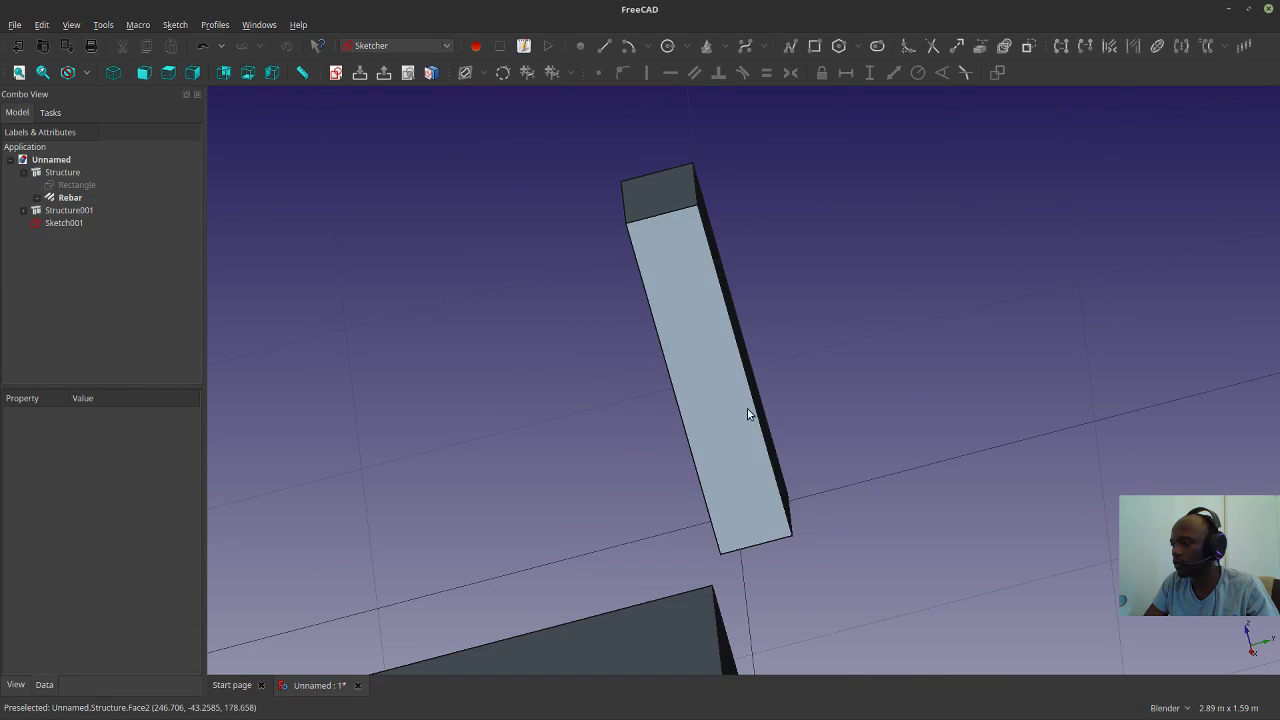
scroll(668, 475, "down", 2)
middle_click_drag(720, 505, 590, 400)
middle_click_drag(586, 323, 666, 420)
left_click(680, 420)
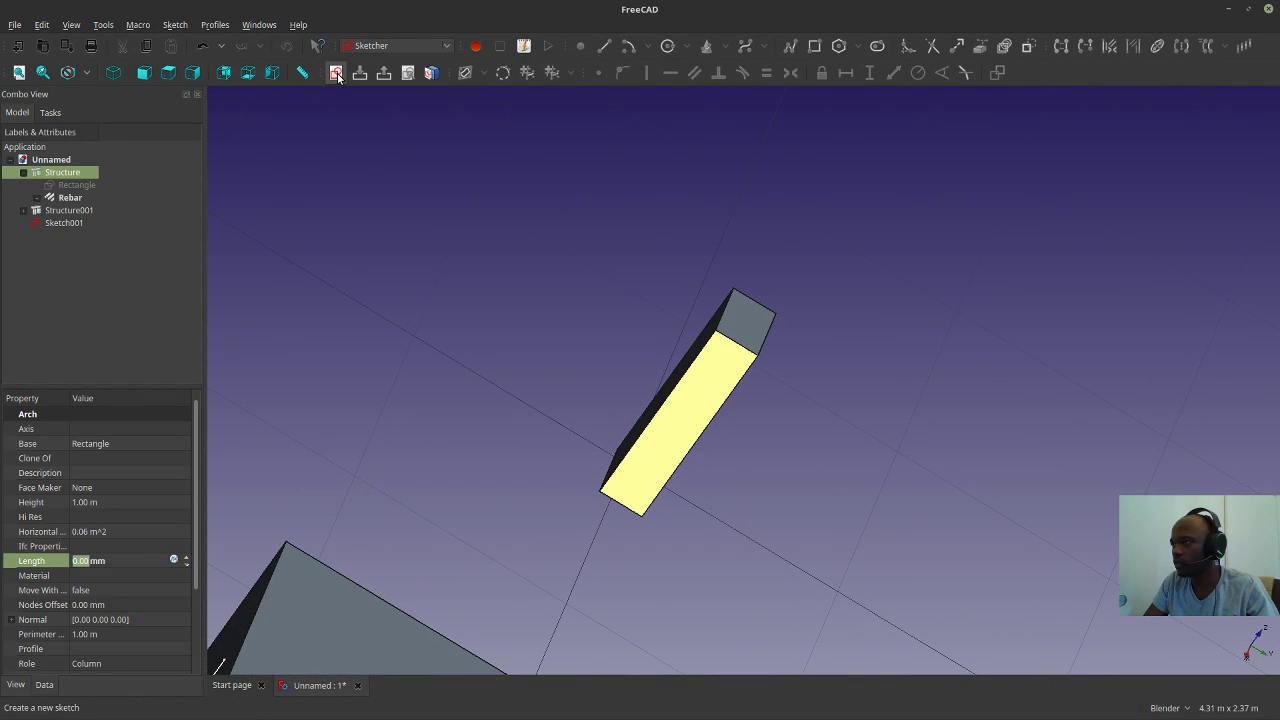
left_click(412, 211)
left_click(395, 47)
left_click(380, 14)
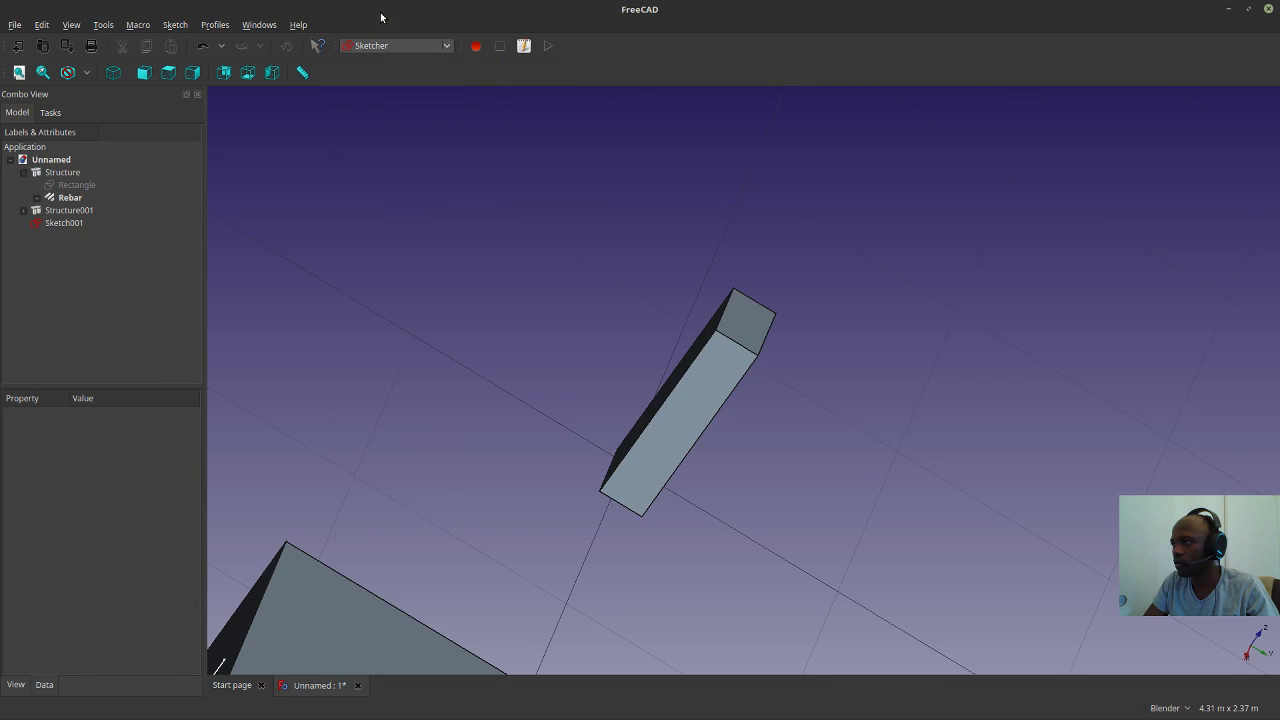
middle_click_drag(914, 506, 931, 424)
left_click(710, 394)
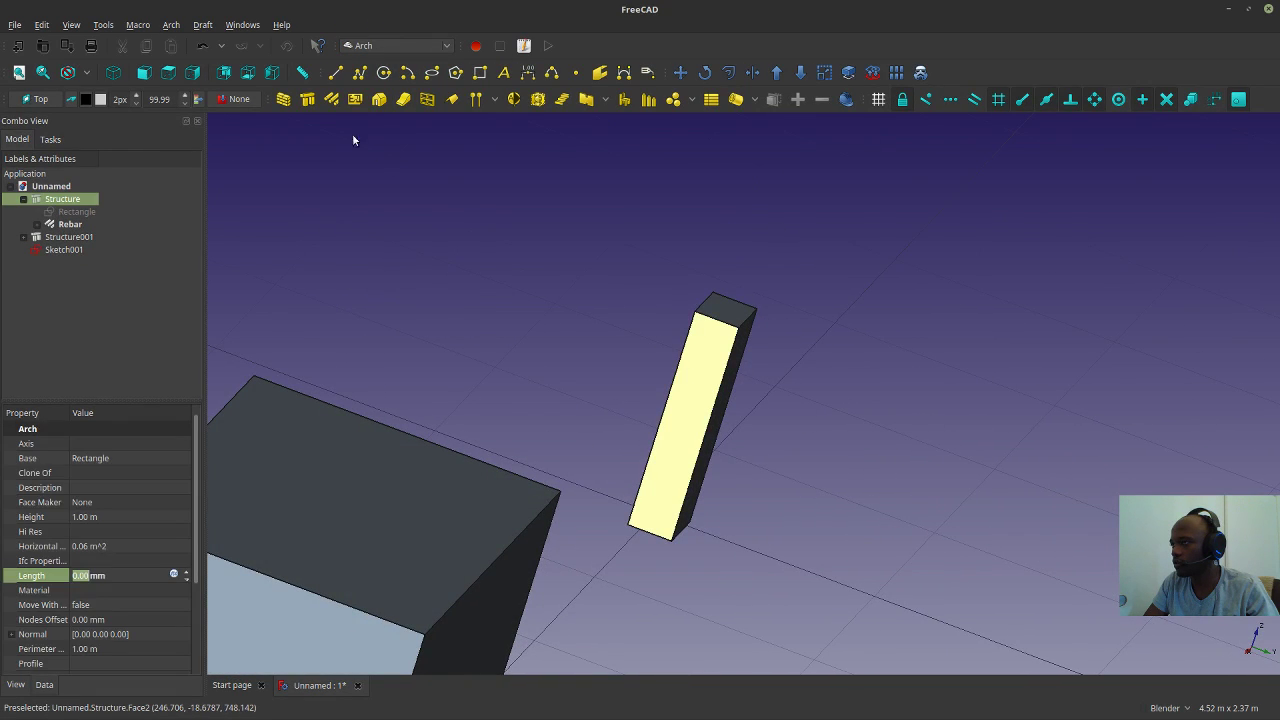
left_click(333, 100)
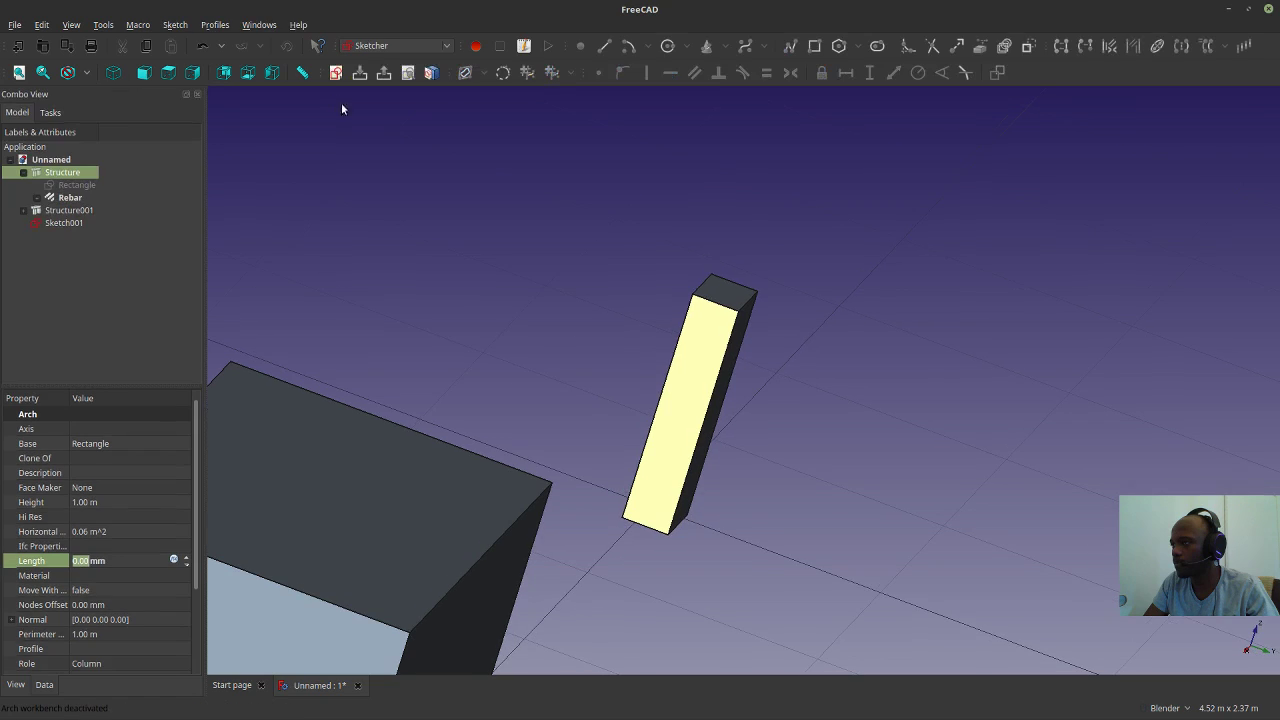
left_click(720, 300)
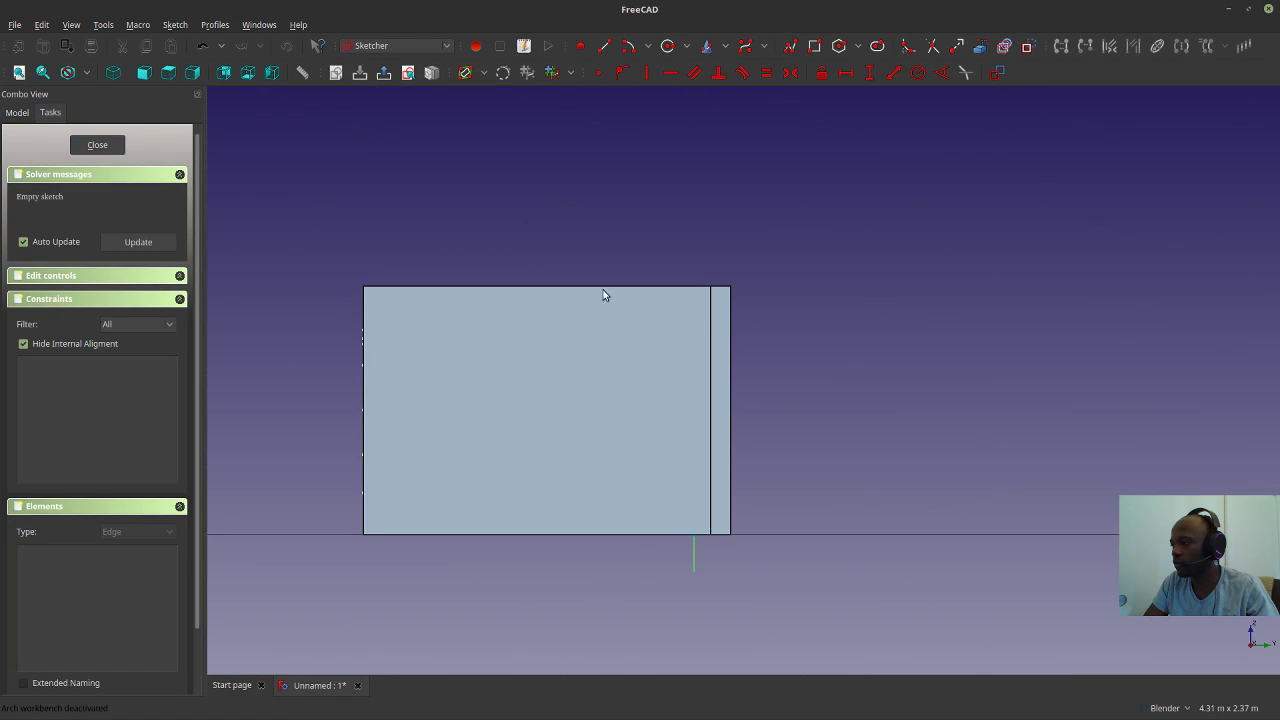
Sketch a two-segment V-shaped polyline on the upper part of the column's side face and close the sketch.
mouse_move(768, 418)
middle_mouse_down()
mouse_move(789, 460)
mouse_move(743, 460)
mouse_move(706, 415)
middle_mouse_up()
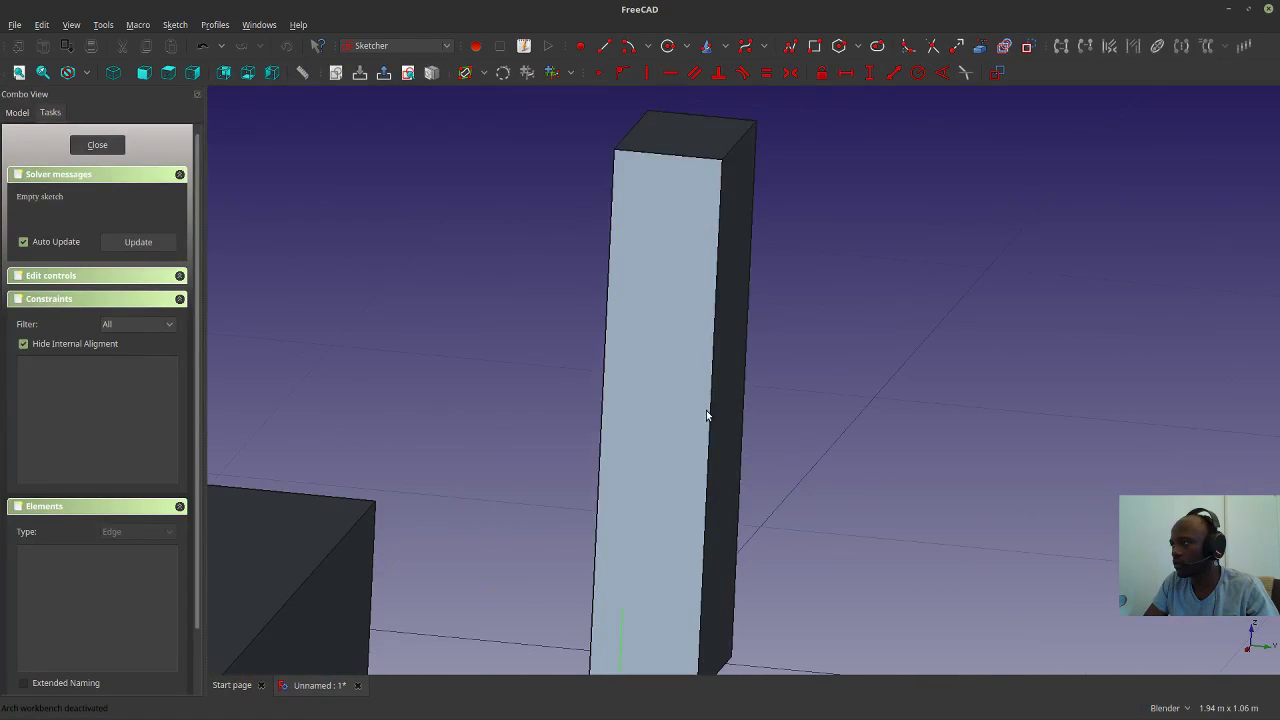
left_click(790, 46)
left_click(680, 183)
left_click(634, 253)
left_click(680, 330)
right_click(667, 352)
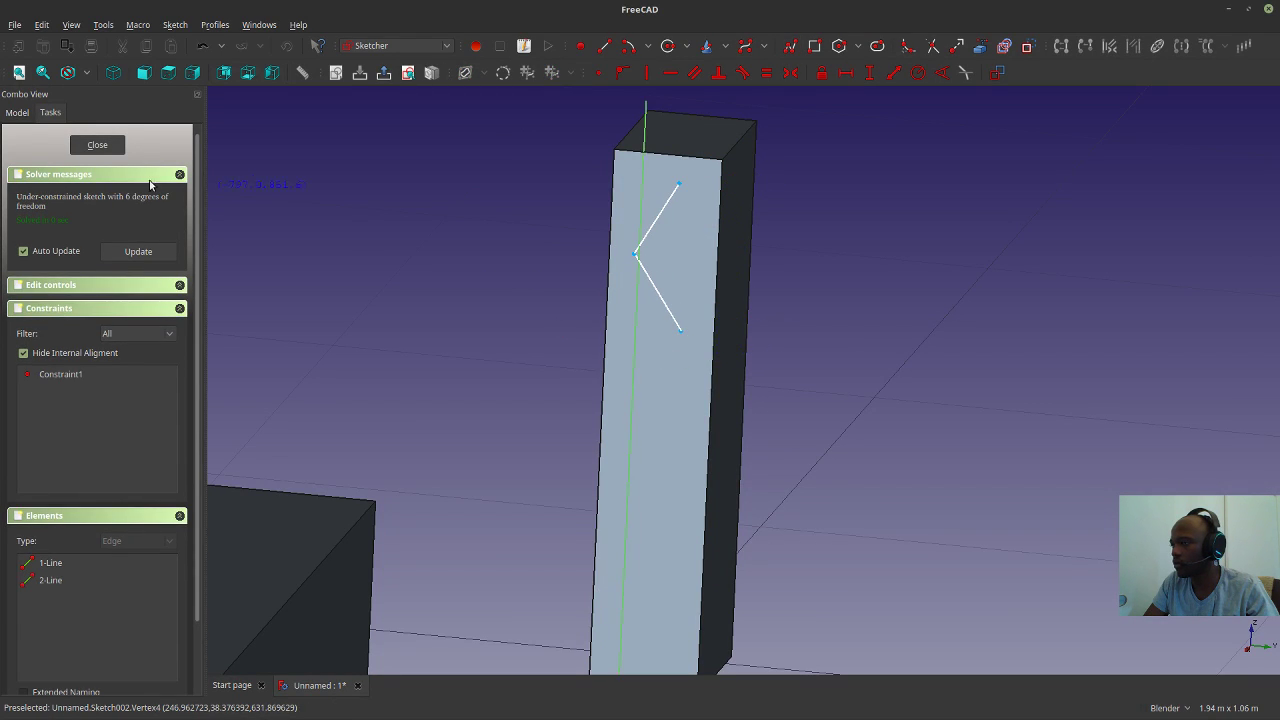
left_click(97, 145)
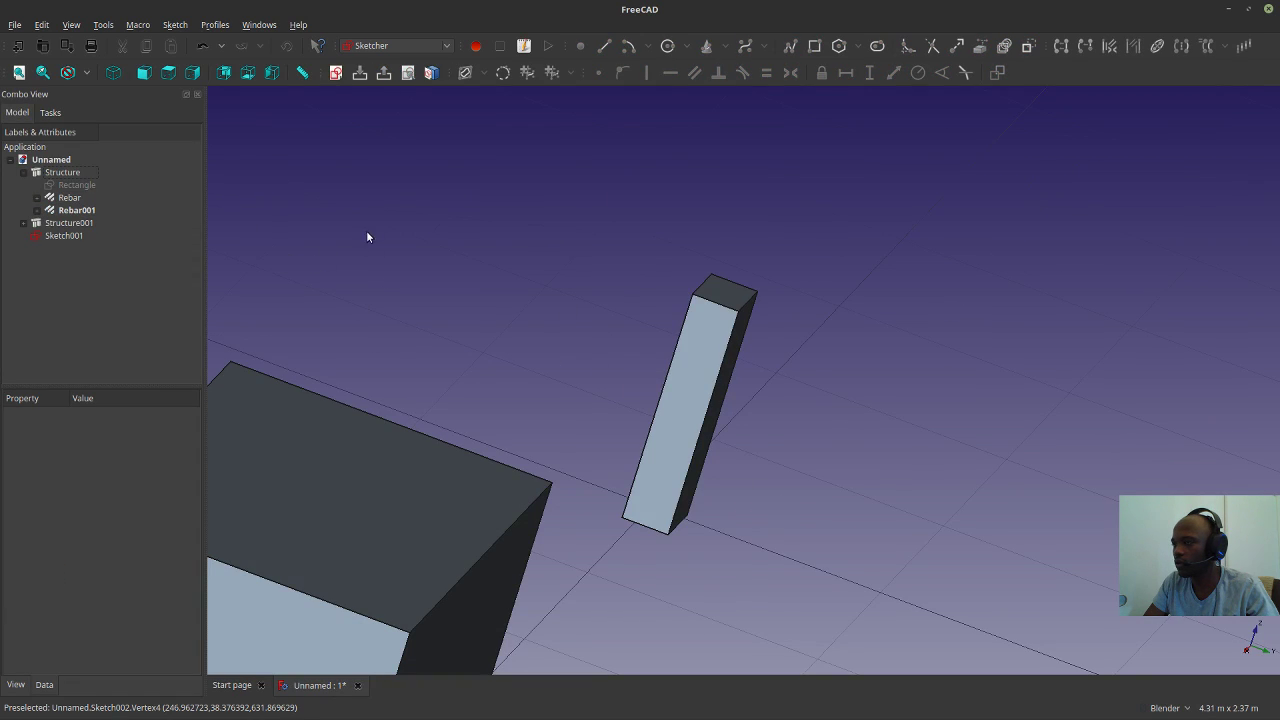
Set the column's transparency to 80.
left_click(677, 434)
left_click(18, 684)
left_click(45, 684)
scroll(78, 652, "down", 2)
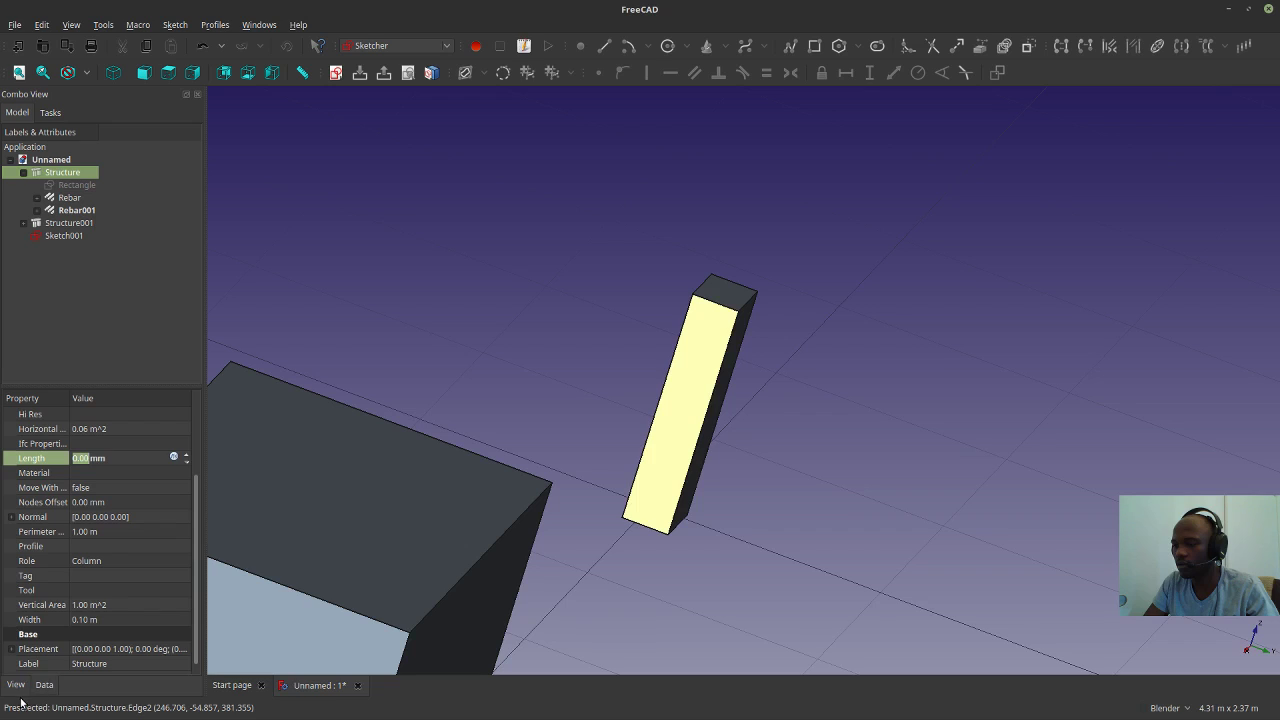
left_click(16, 684)
left_click(88, 638)
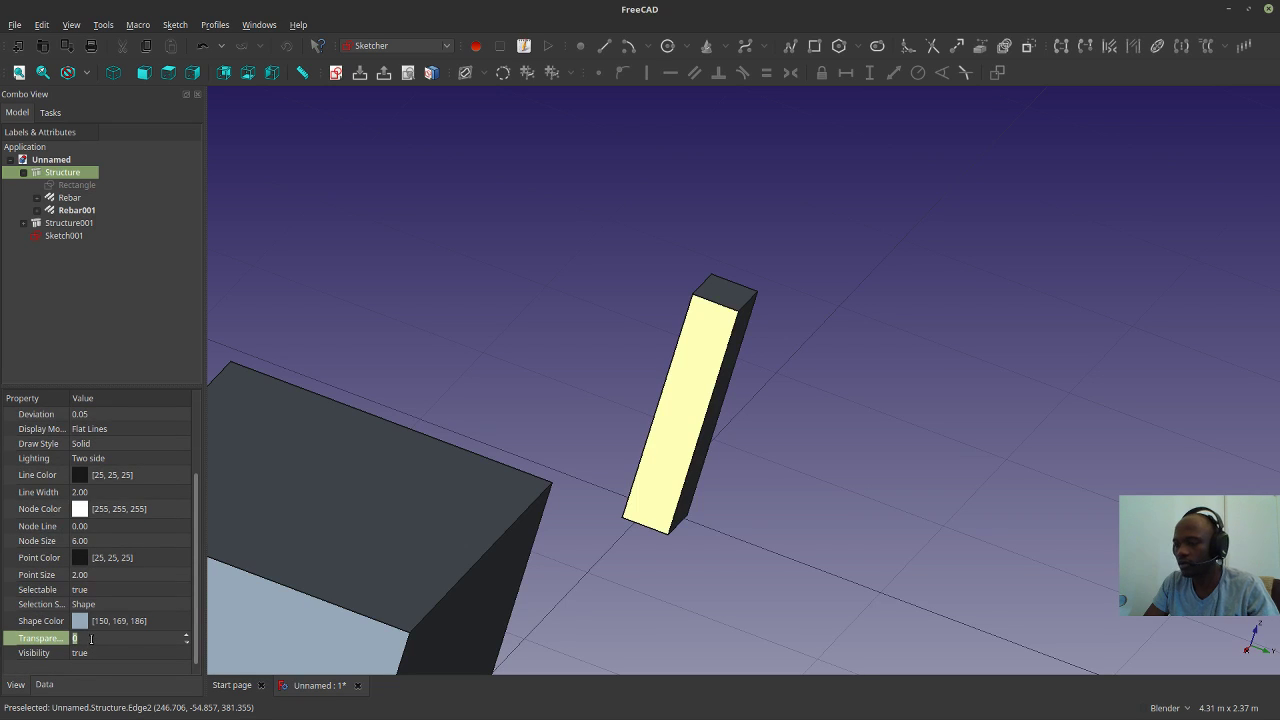
type("80")
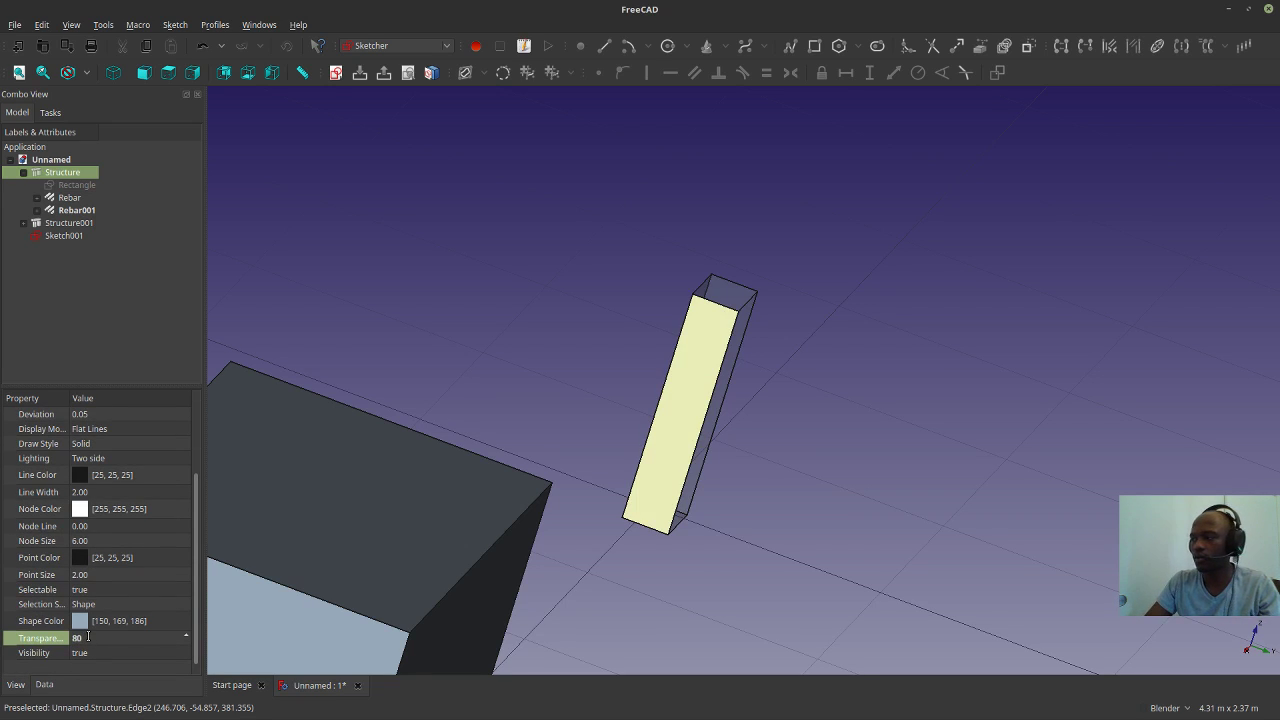
left_click(500, 384)
Frame the whole transparent column with both rebars and save a screenshot of it in the Pictures folder.
middle_click_drag(567, 365, 503, 392)
scroll(657, 360, "up", 4)
middle_click_drag(660, 490, 480, 352)
middle_click_drag(649, 396, 893, 425)
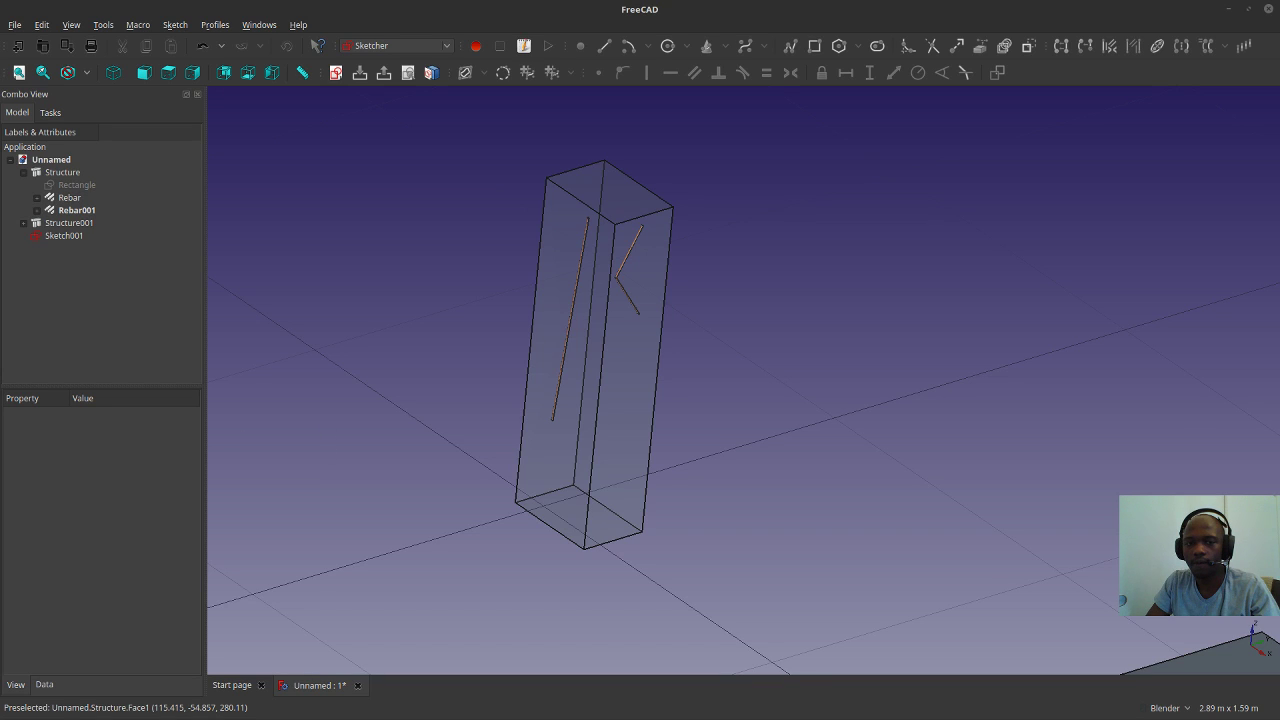
middle_click_drag(529, 409, 820, 594)
scroll(820, 594, "up", 3)
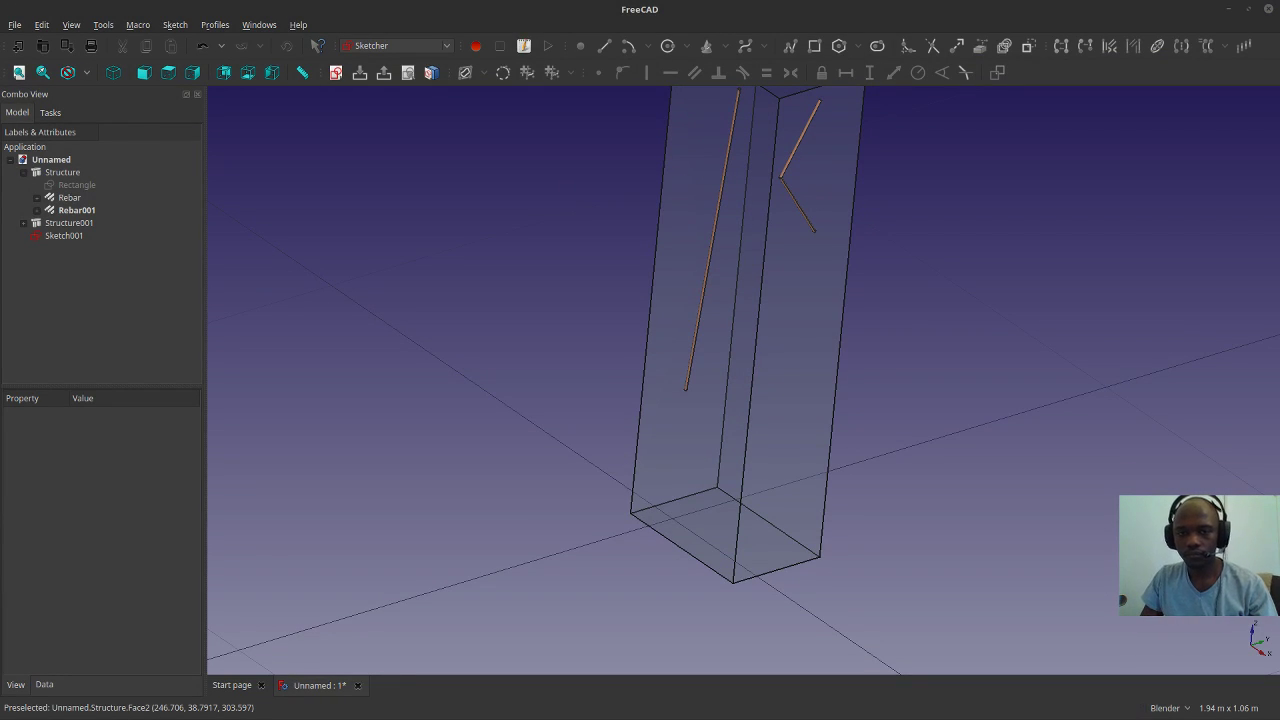
middle_click_drag(653, 417, 629, 500, "shift")
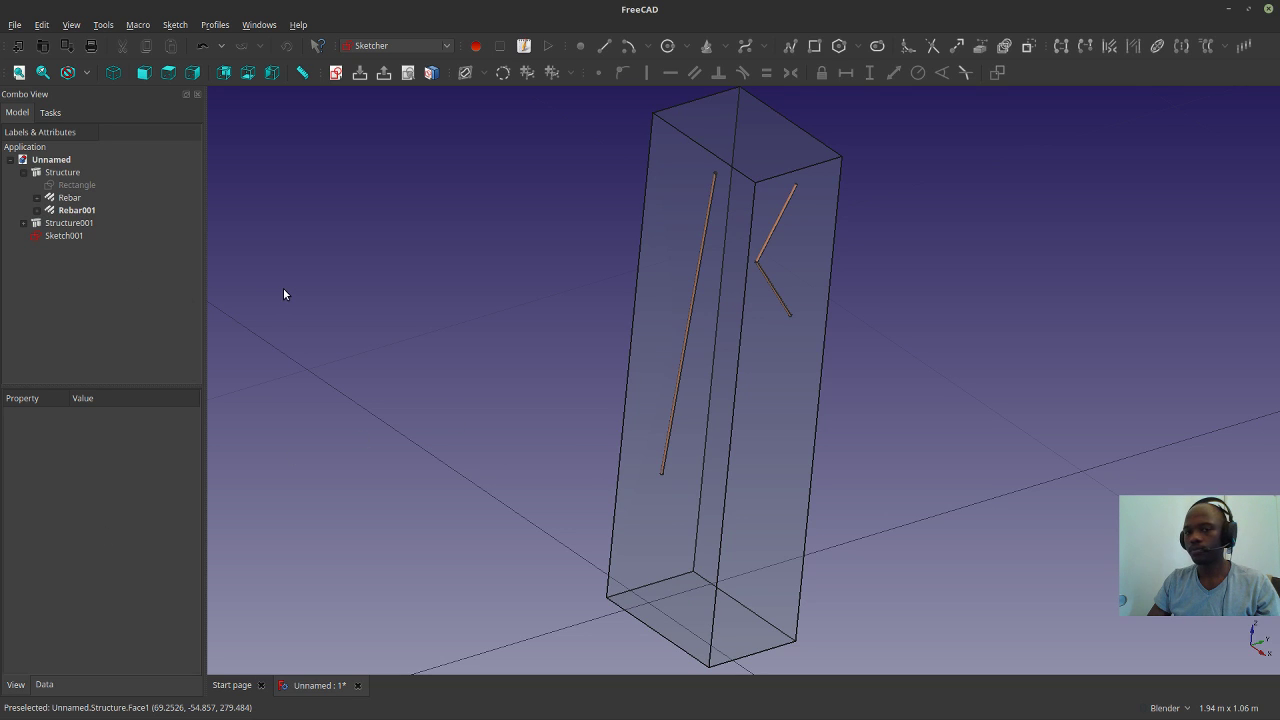
key("Print")
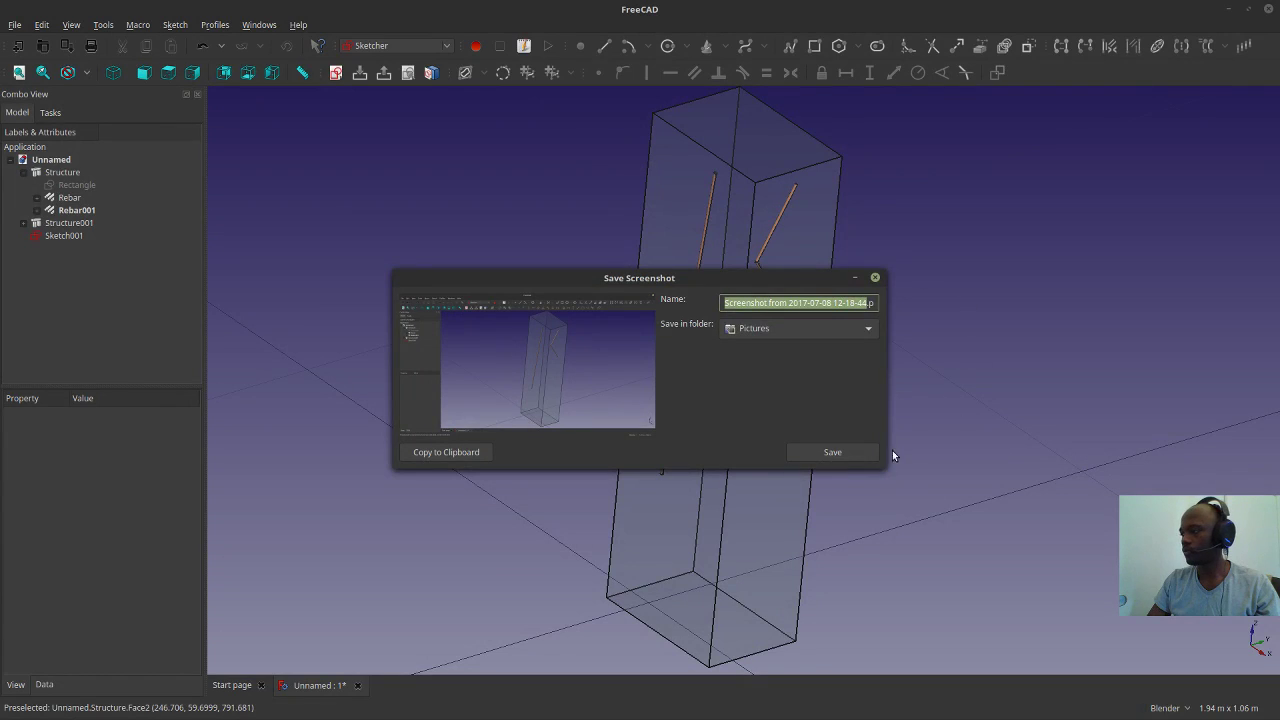
left_click(861, 448)
Switch to the Arch workbench and start a third rebar with a new sketch on the column's face opposite the first rebar's.
middle_click_drag(894, 456, 577, 289)
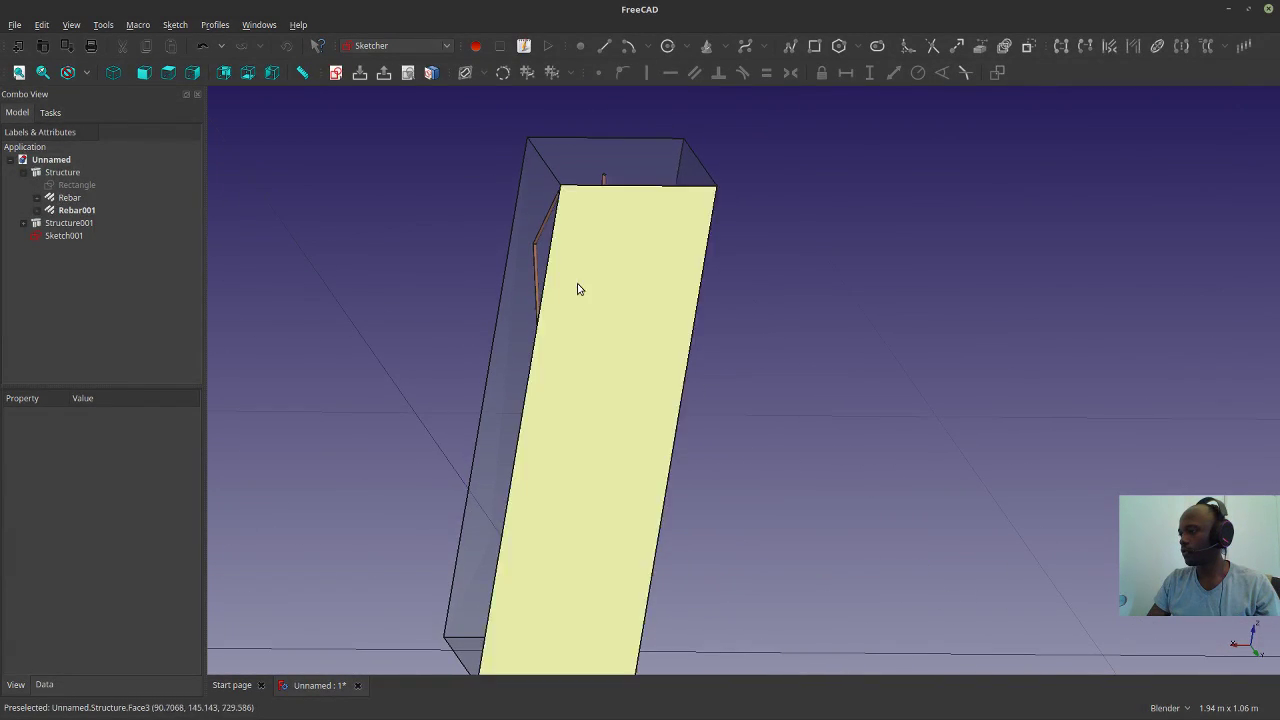
left_click(69, 198)
left_click(63, 209)
left_click(66, 200)
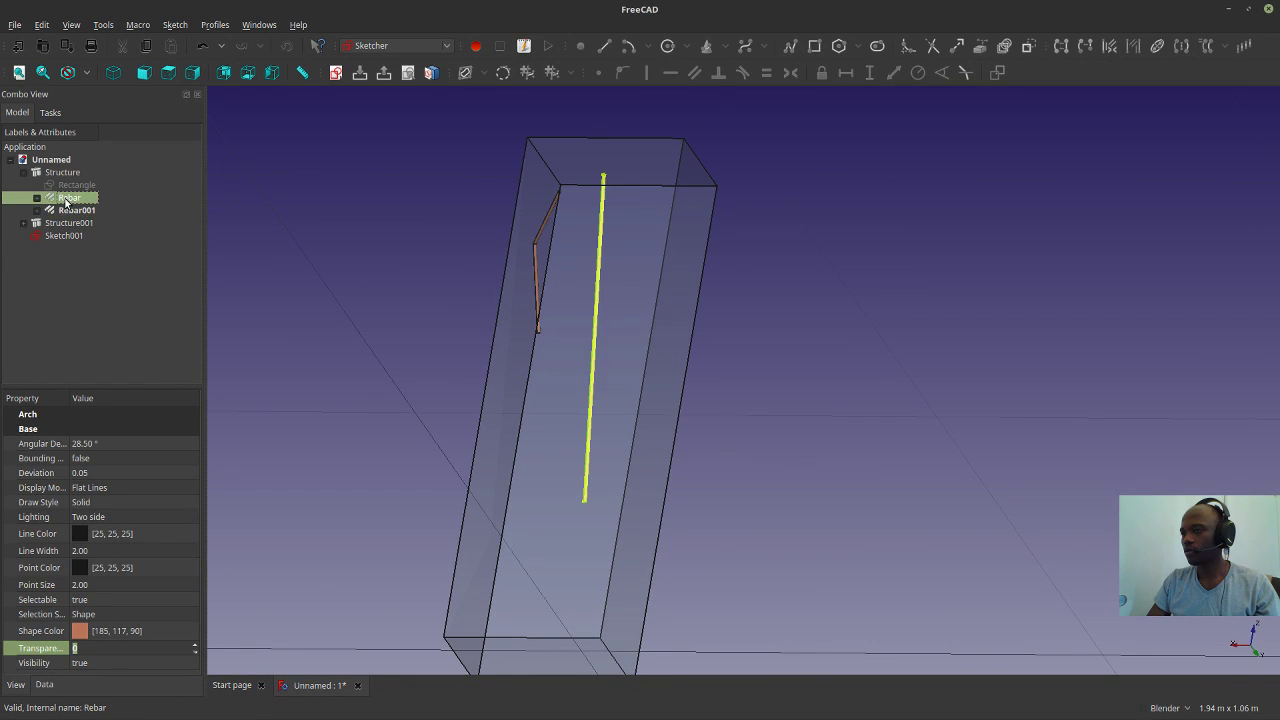
left_click(646, 332)
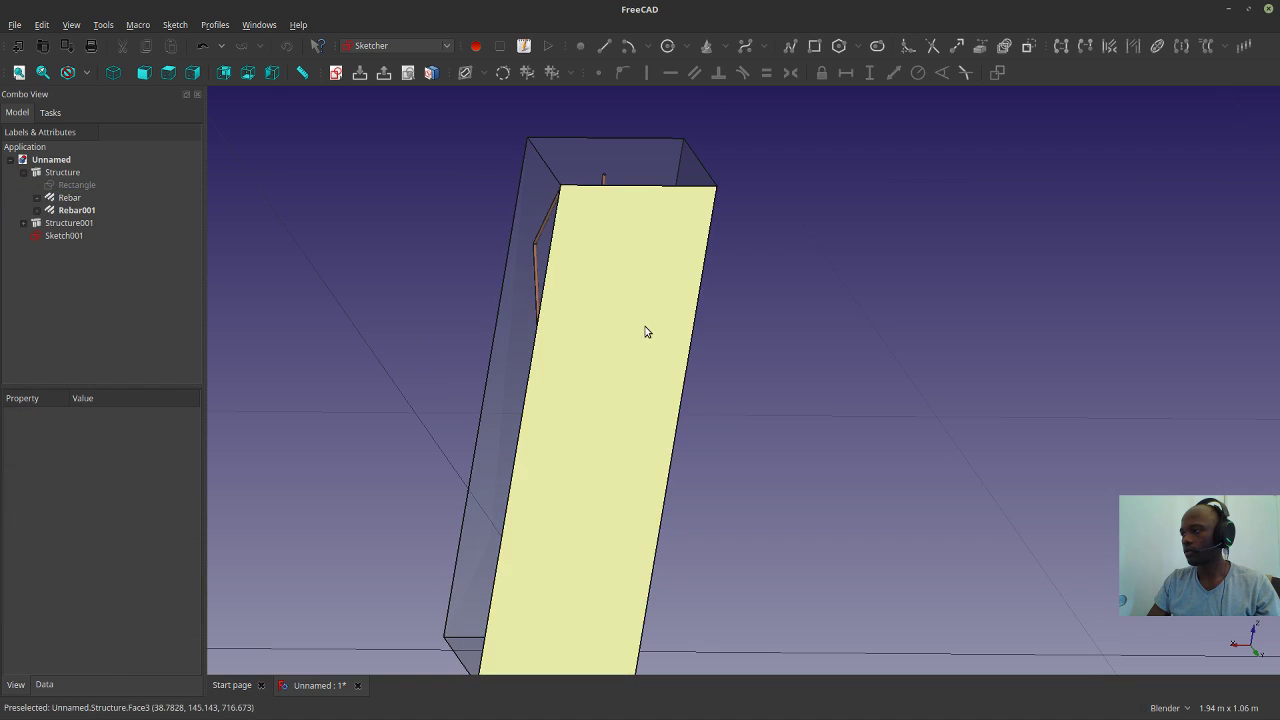
left_click(395, 45)
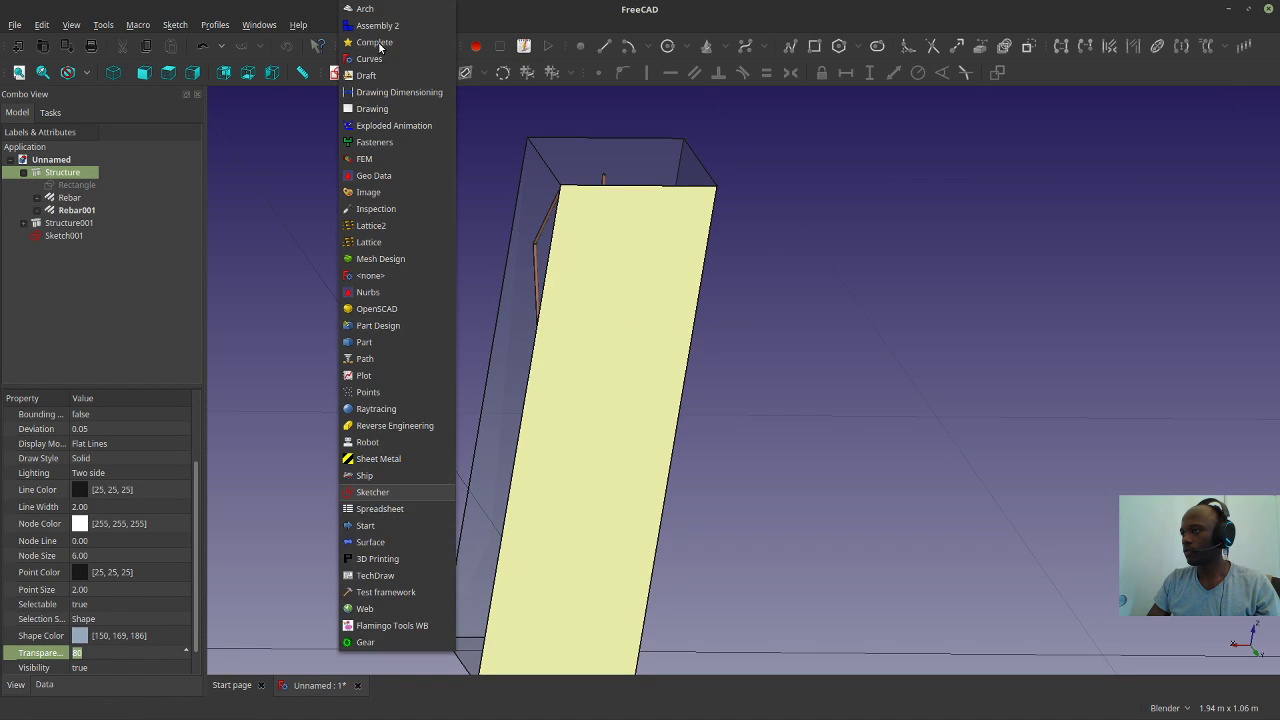
left_click(385, 10)
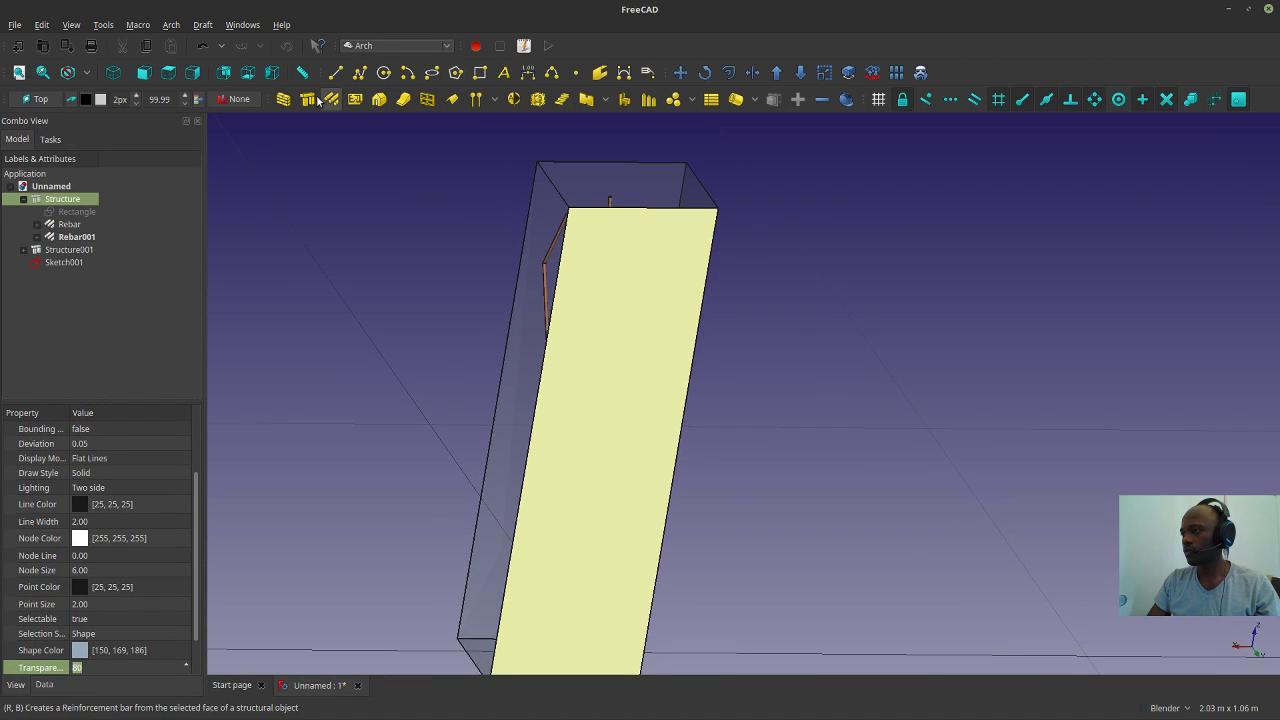
left_click(331, 100)
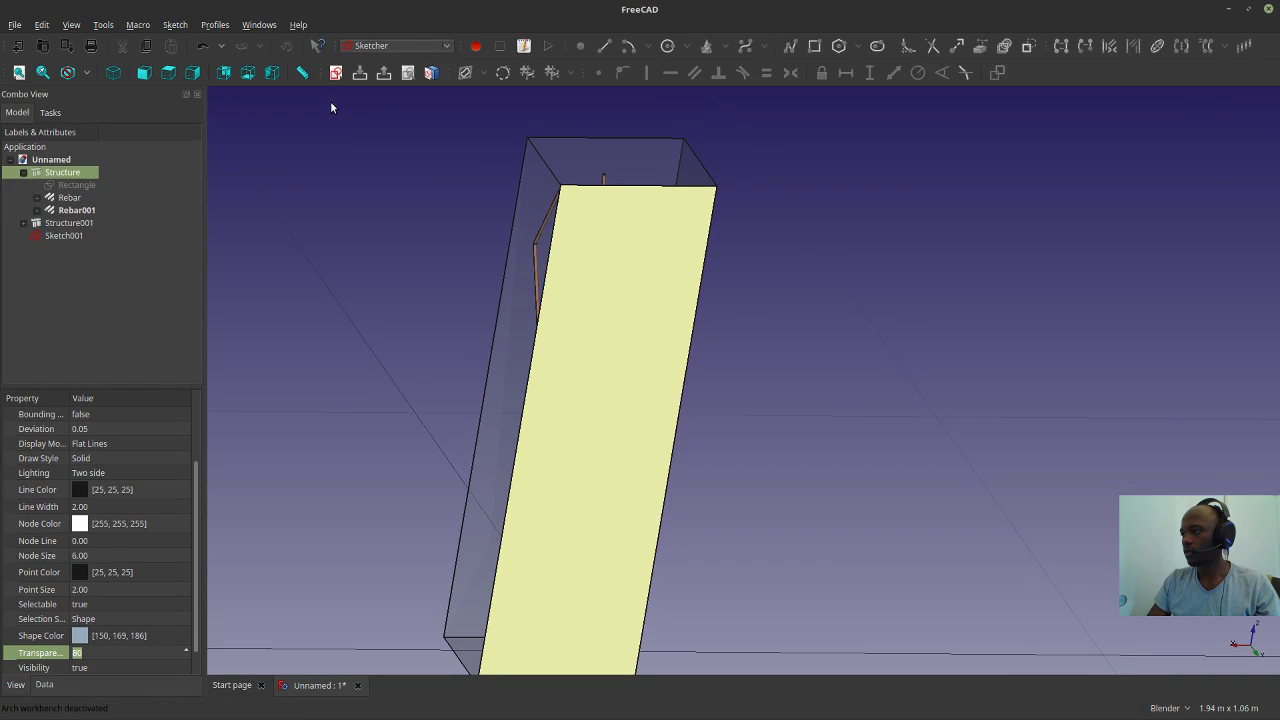
left_click(732, 302)
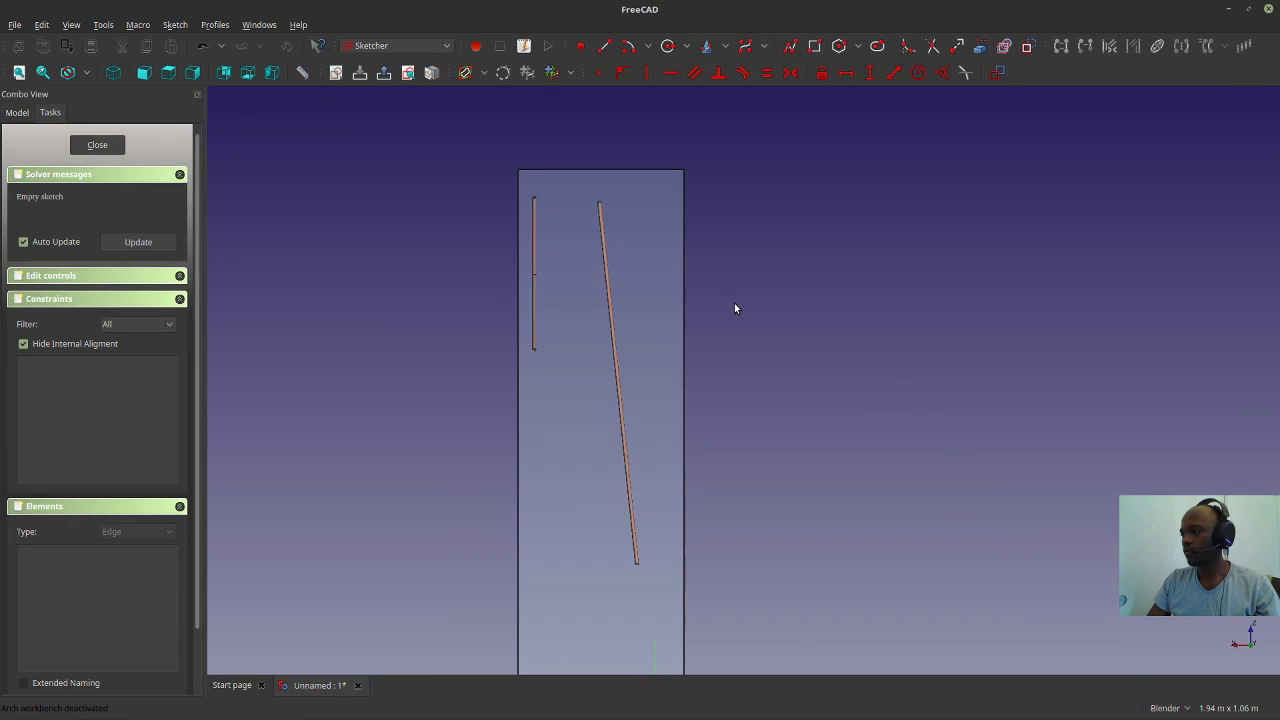
Start a polyline with a horizontal segment near the column's top, a long vertical segment down, and an inward kink of three segments.
scroll(600, 255, "down", 5)
scroll(561, 304, "up", 3)
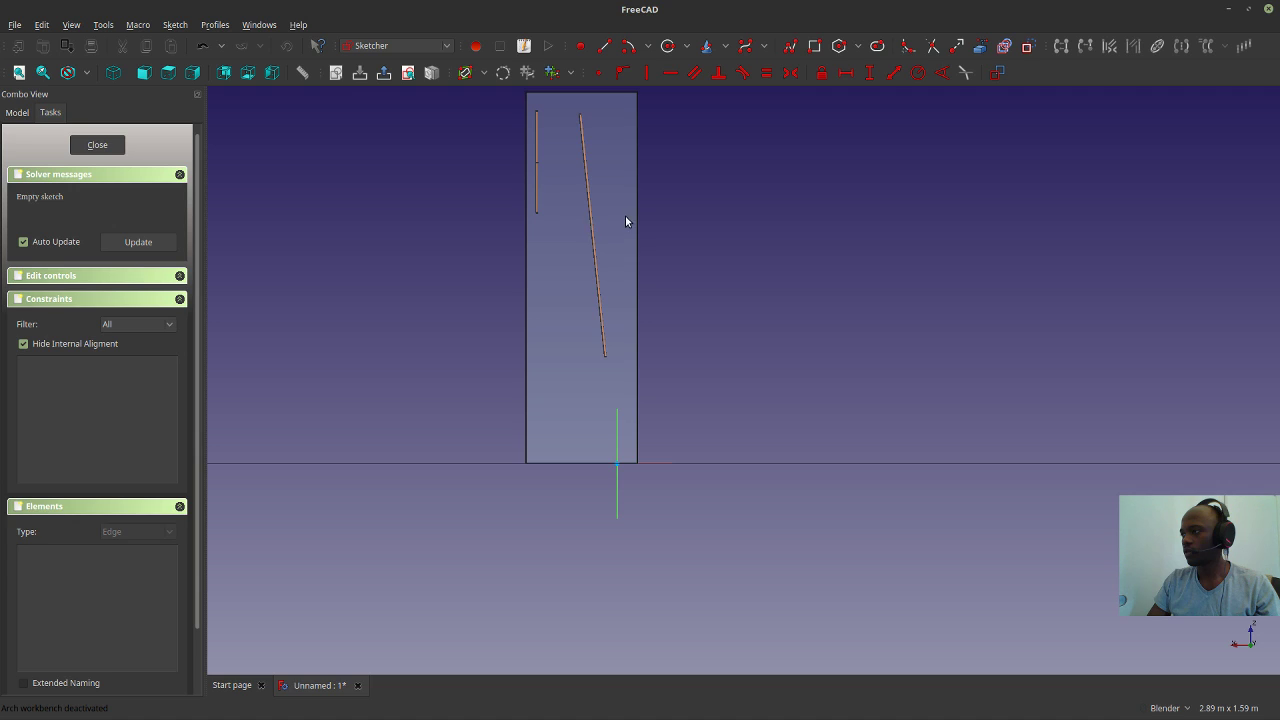
middle_click_drag(625, 221, 631, 269, "shift")
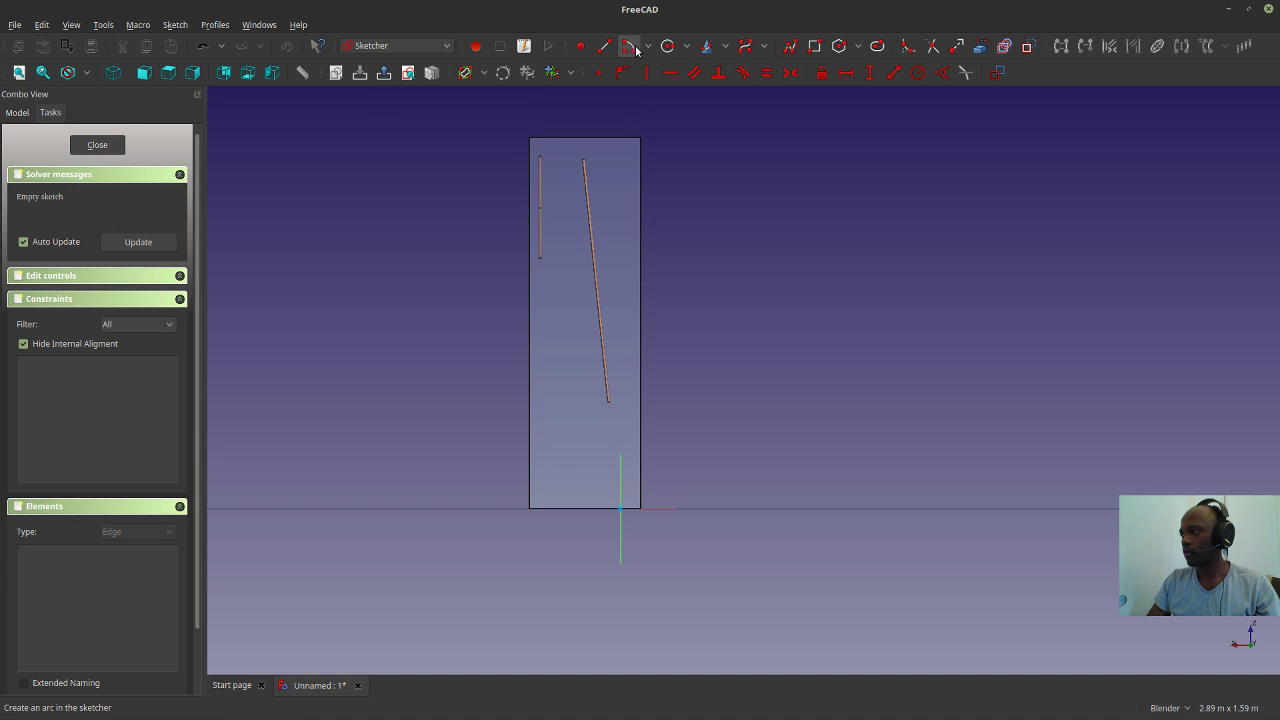
left_click(790, 46)
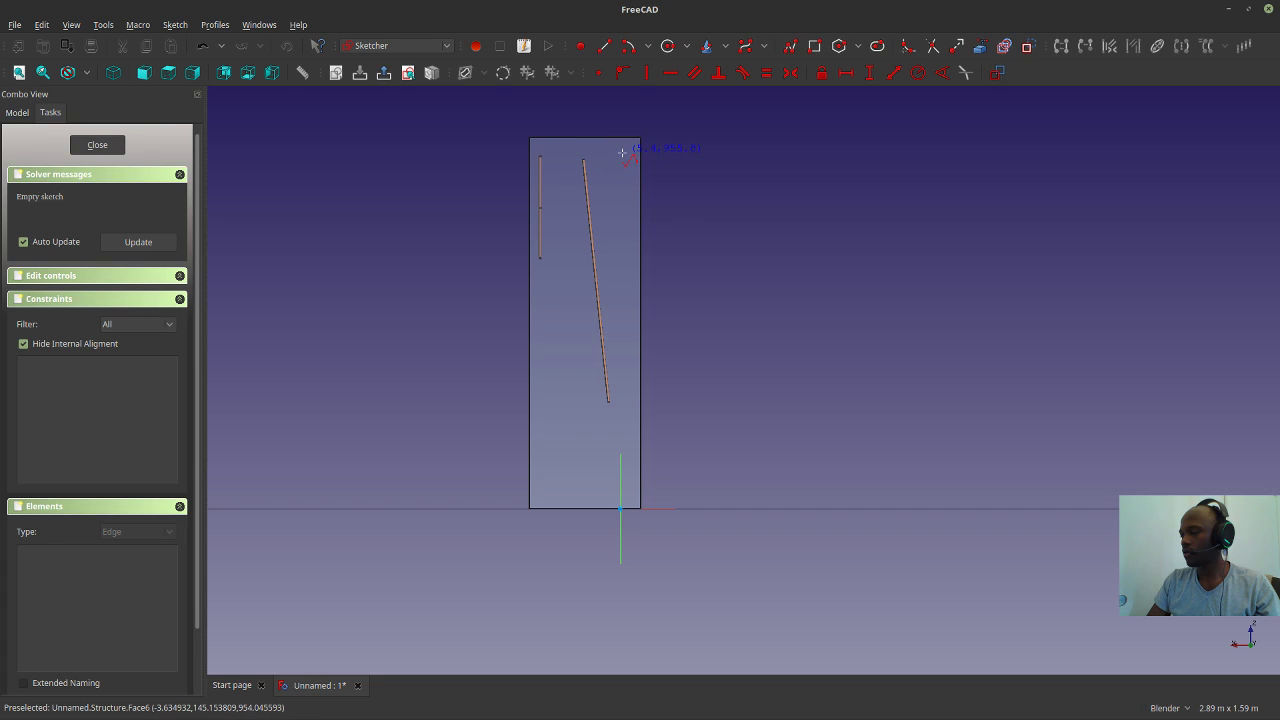
left_click(553, 155)
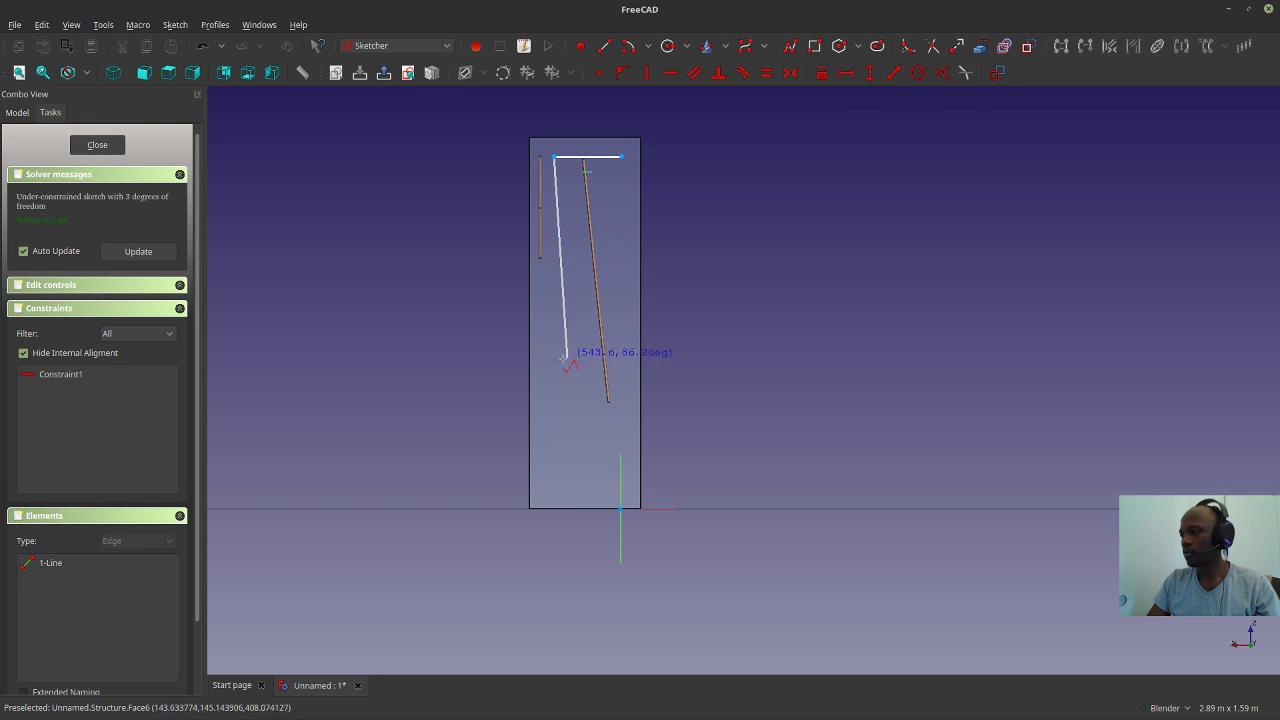
left_click(554, 352)
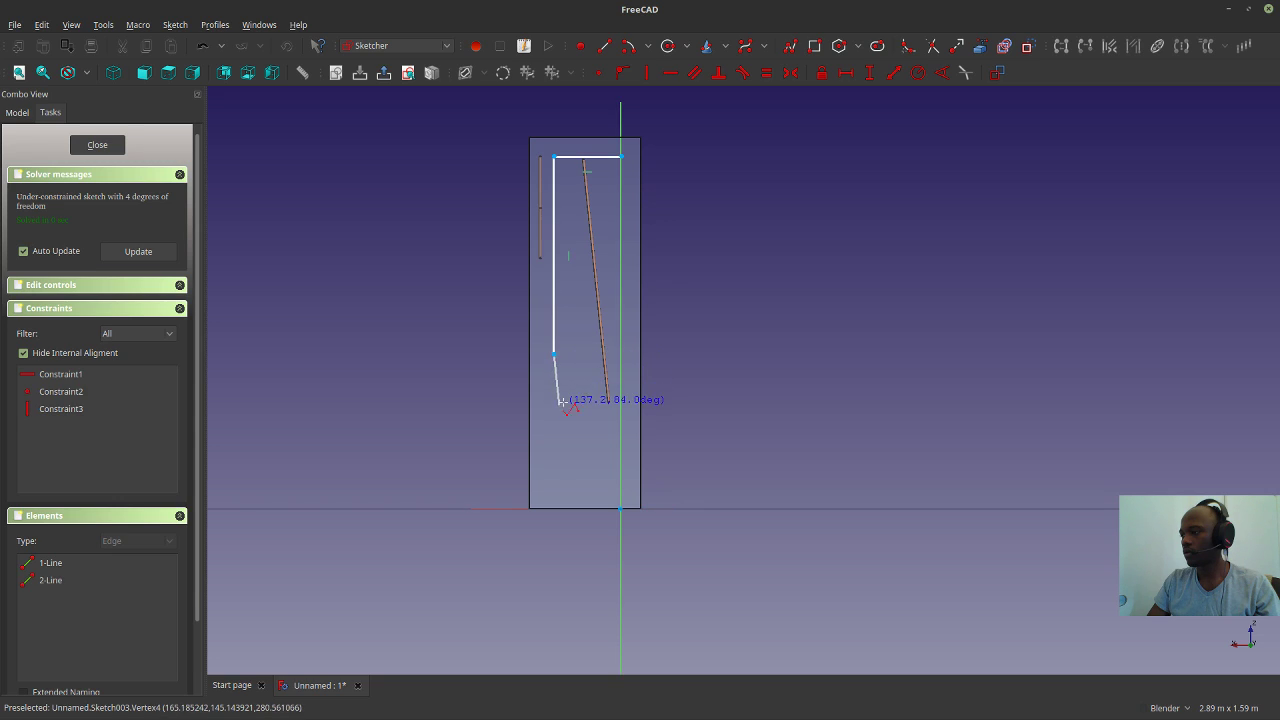
left_click(570, 378)
left_click(570, 437)
left_click(558, 472)
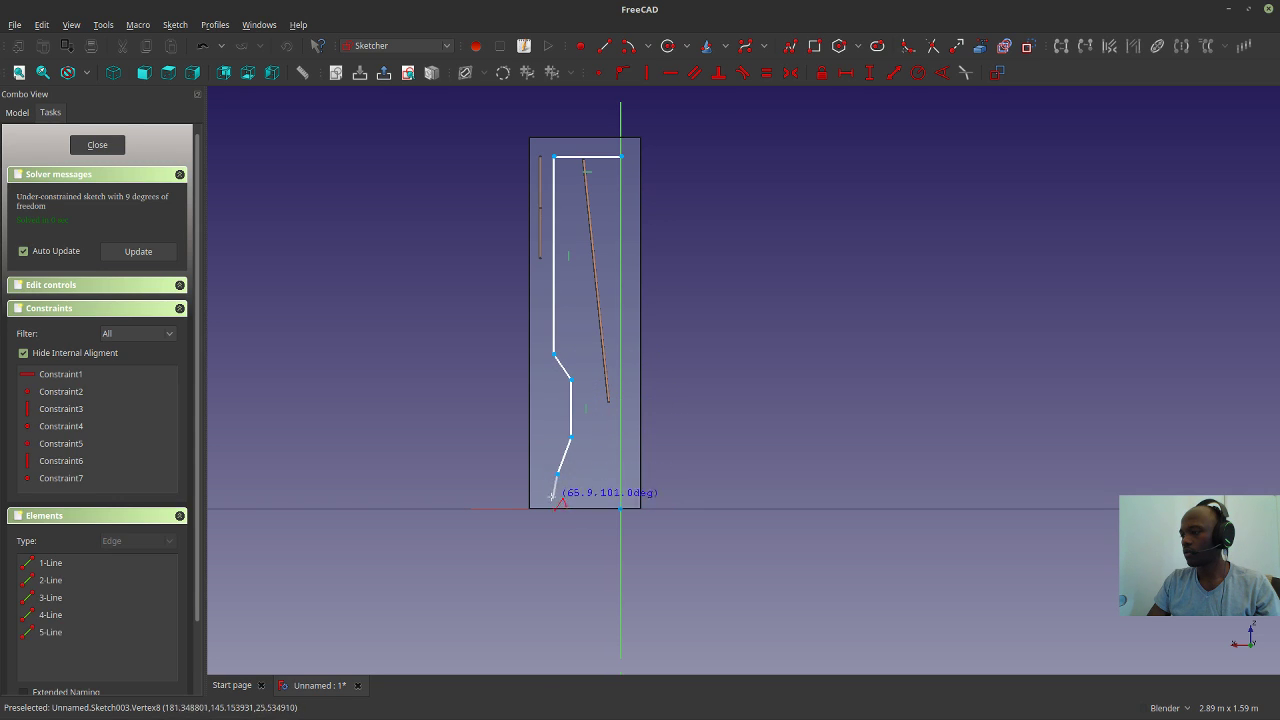
Continue the polyline down and along the column's base, up and back inward to a short hook, and close the sketch.
left_click(557, 497)
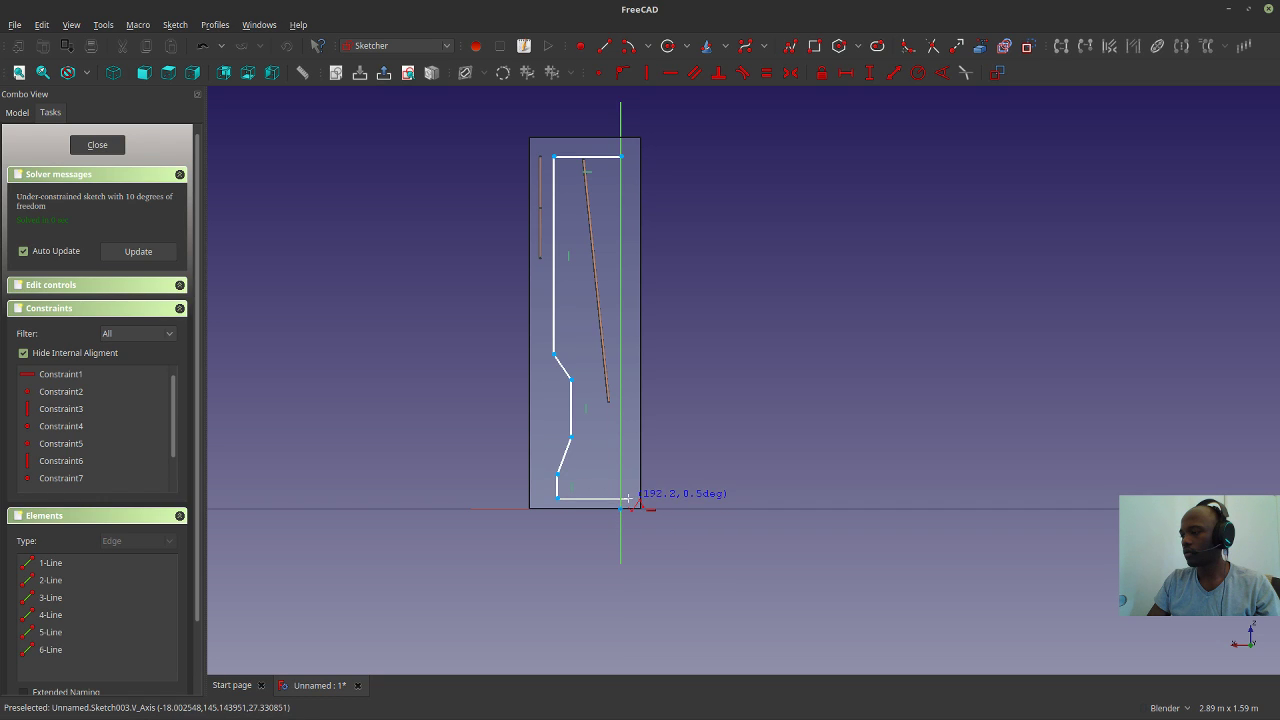
left_click(630, 498)
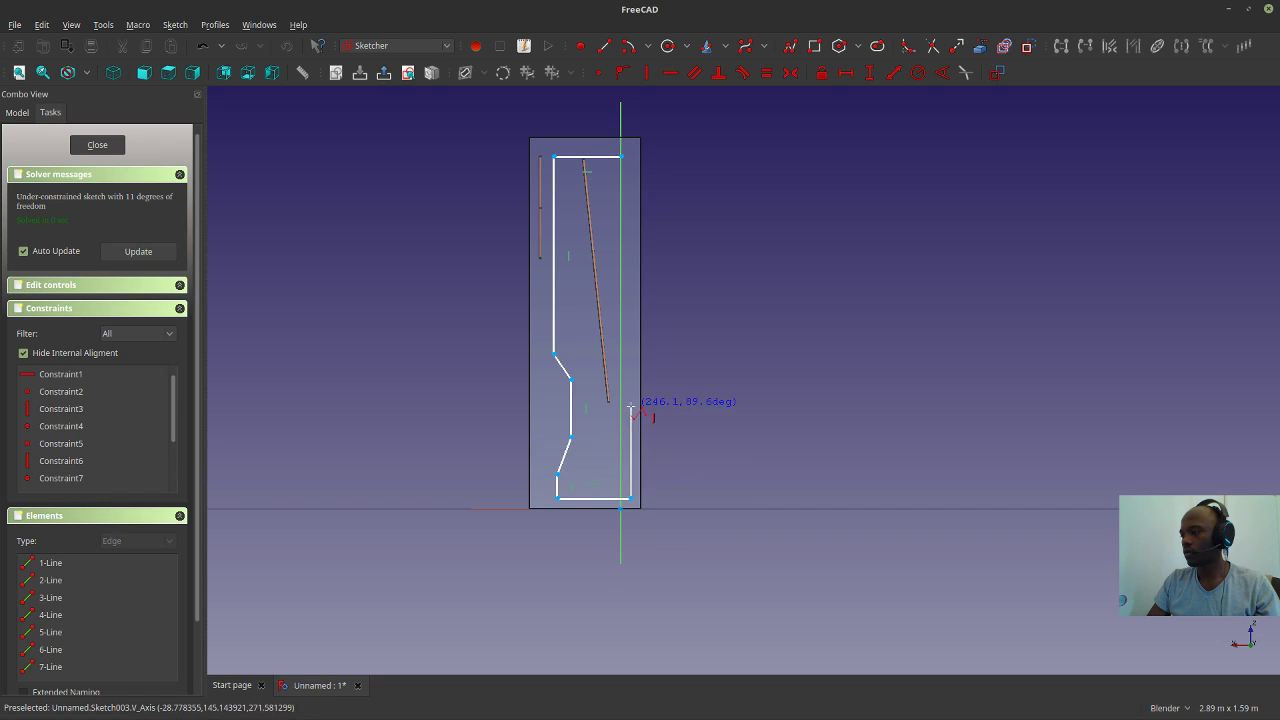
left_click(630, 405)
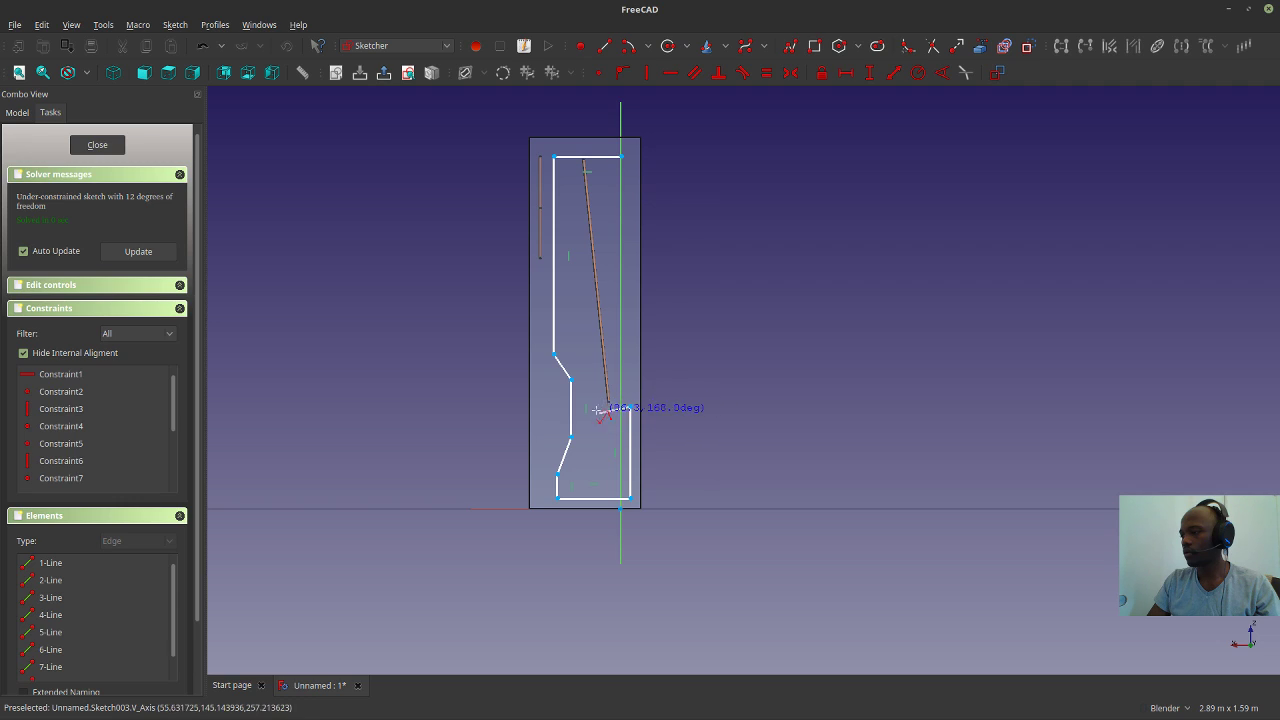
left_click(597, 408)
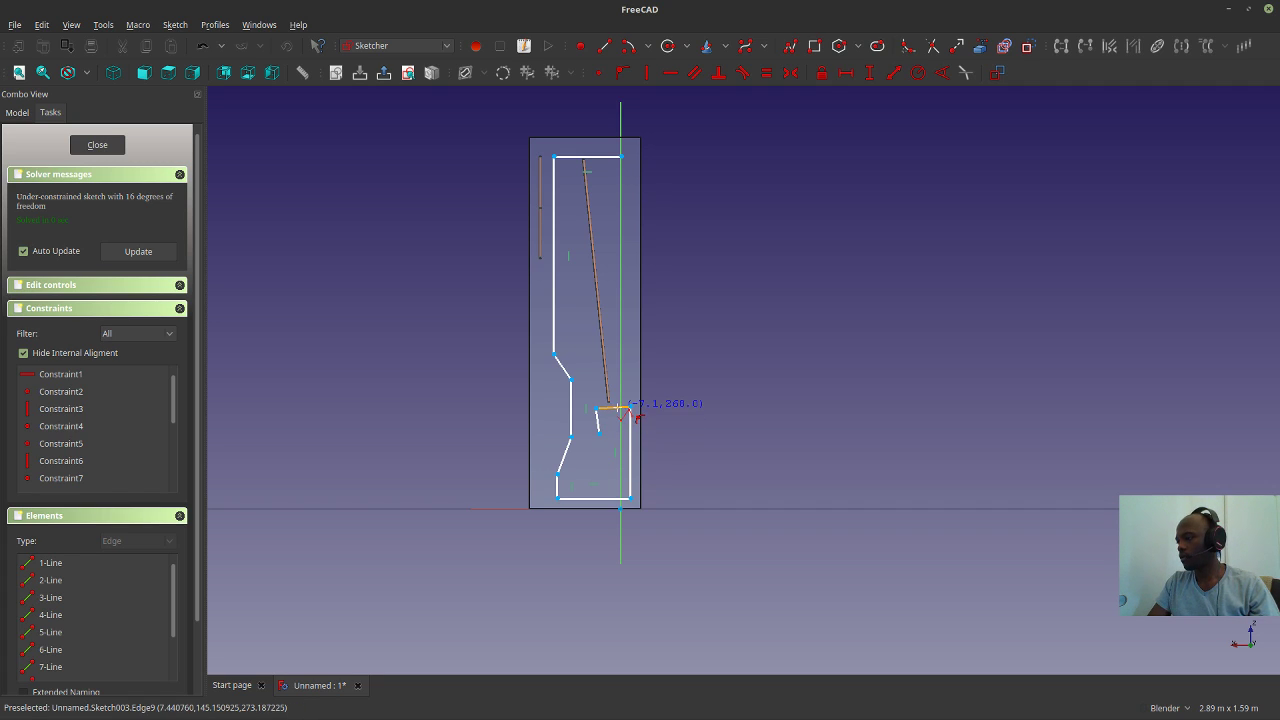
right_click(687, 334)
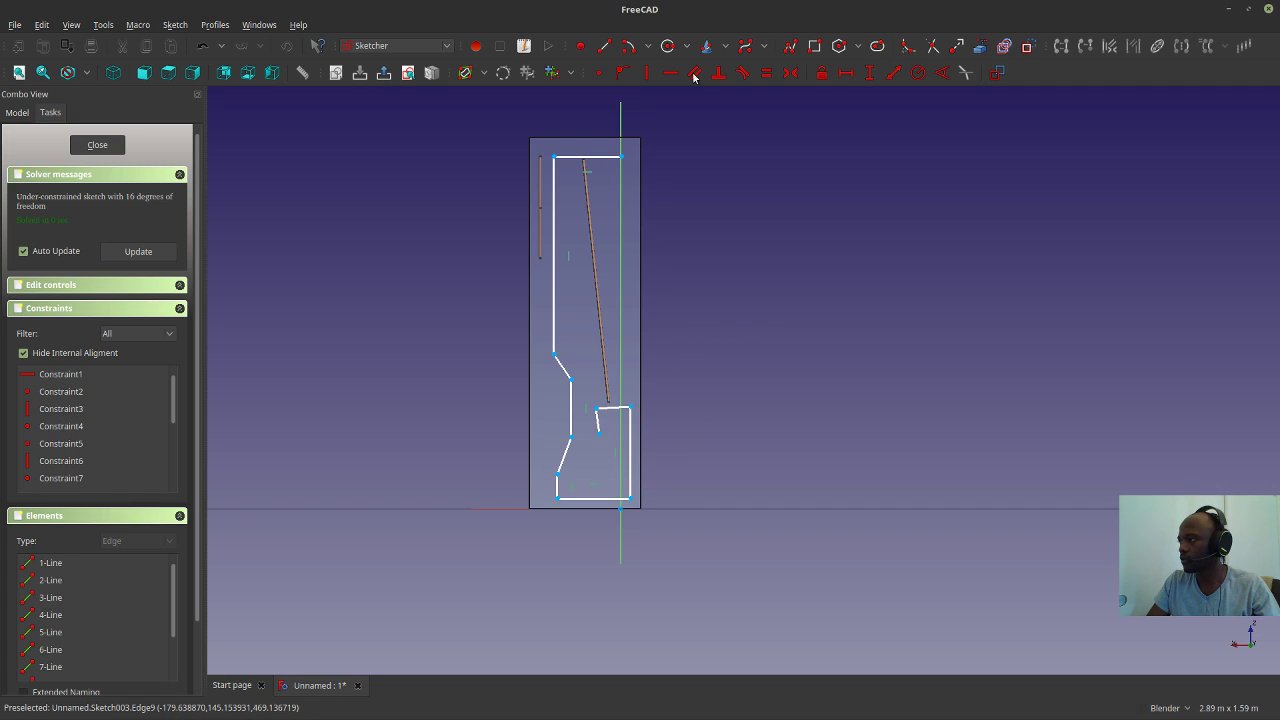
scroll(600, 125, "up", 3)
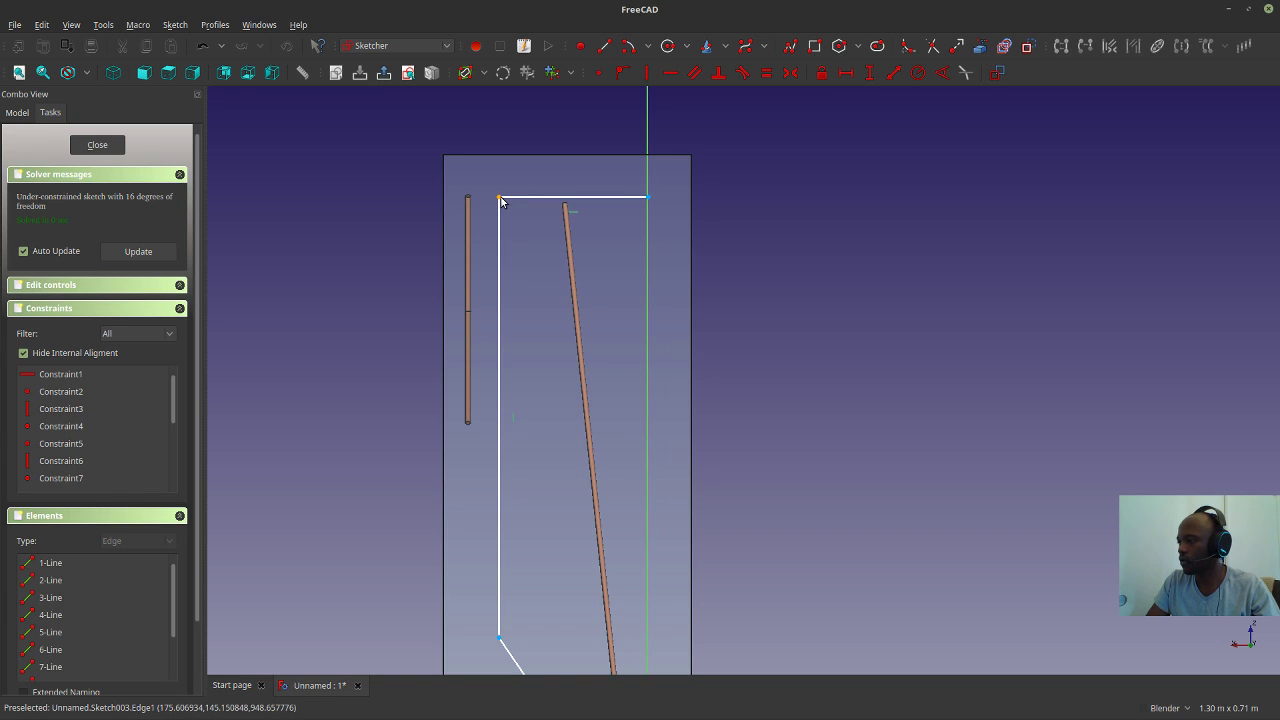
key("Escape")
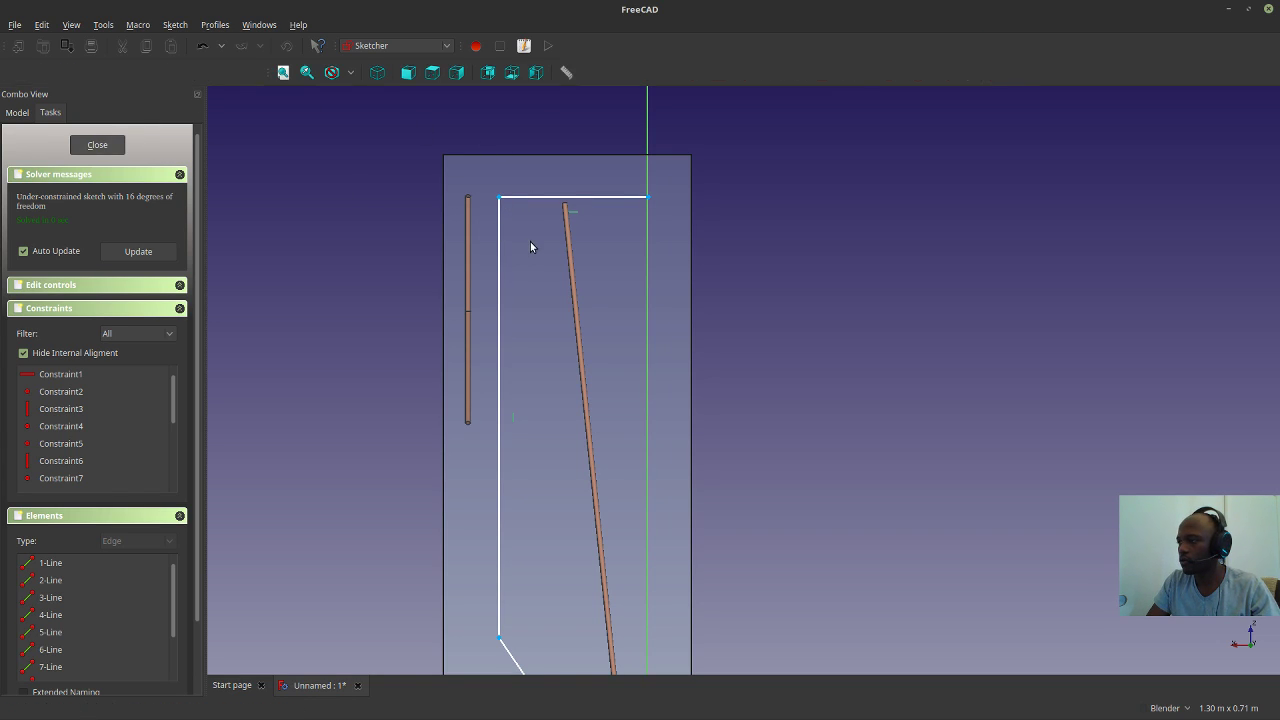
Examine the bent third rebar inside the transparent column from several angles and distances.
middle_click_drag(663, 237, 657, 297)
mouse_move(945, 405)
middle_mouse_down()
mouse_move(1001, 462)
mouse_move(943, 491)
middle_mouse_up()
scroll(743, 286, "up", 6)
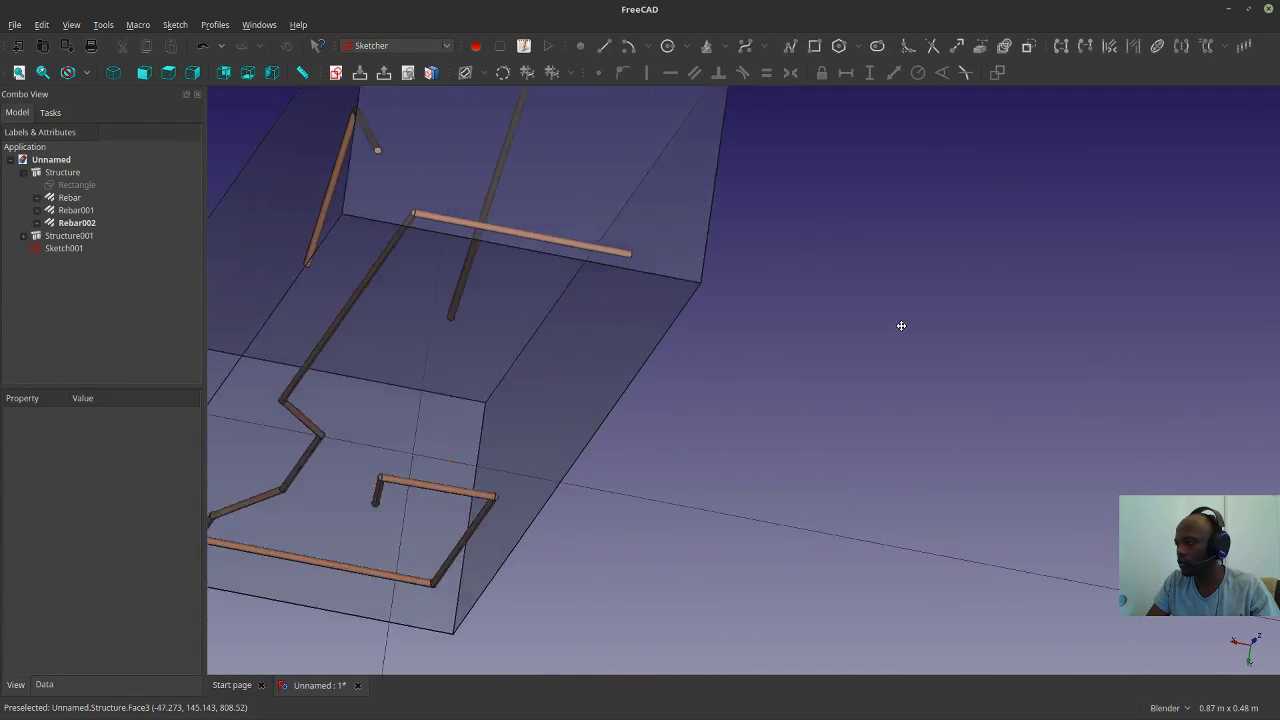
scroll(974, 376, "up", 3)
middle_click_drag(974, 376, 1171, 371, "shift")
scroll(980, 320, "up", 6)
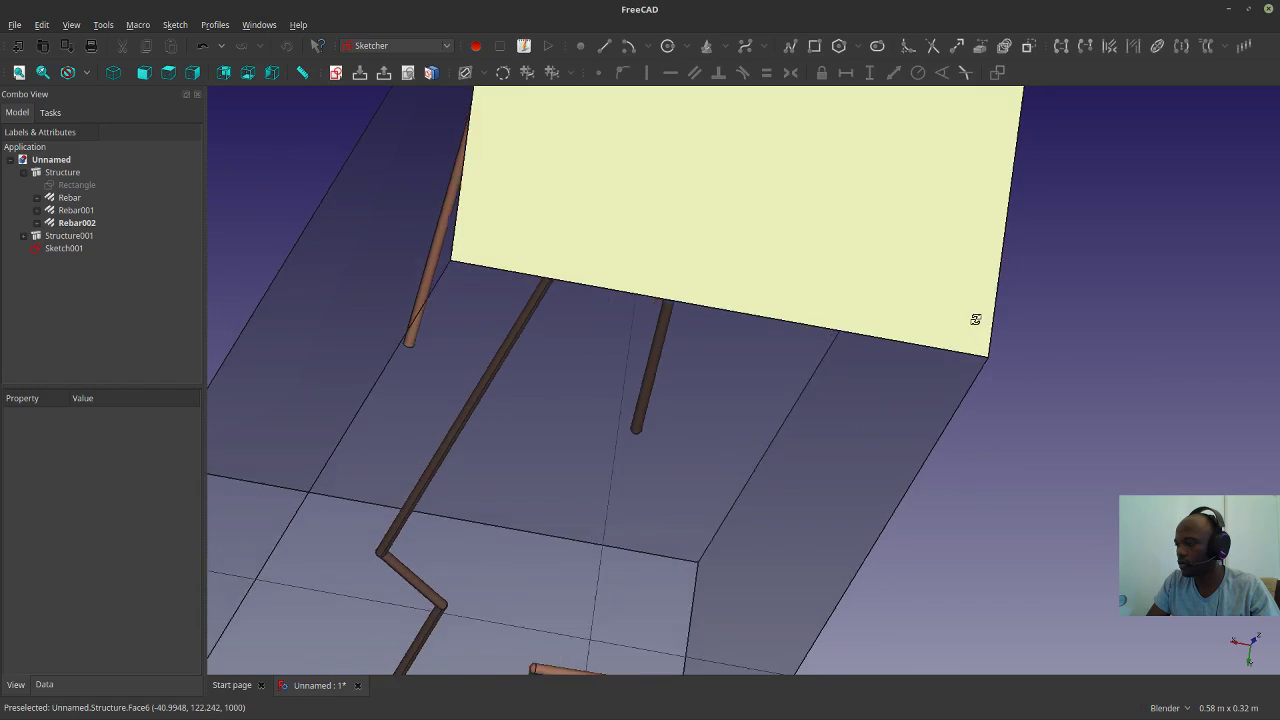
scroll(1008, 257, "down", 3)
mouse_move(1008, 257)
middle_mouse_down()
mouse_move(966, 257)
mouse_move(989, 251)
middle_mouse_up()
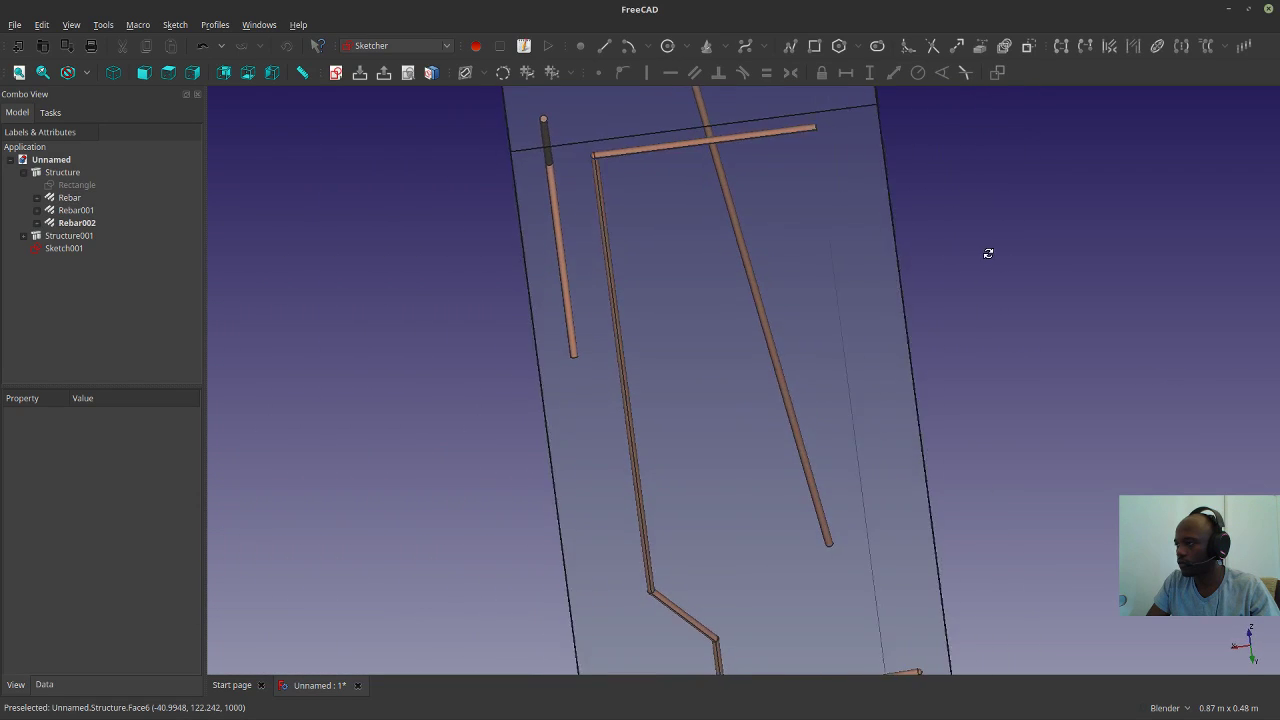
scroll(989, 251, "up", 2)
Open the third rebar's sketch, Sketch003, for editing.
left_click(36, 223)
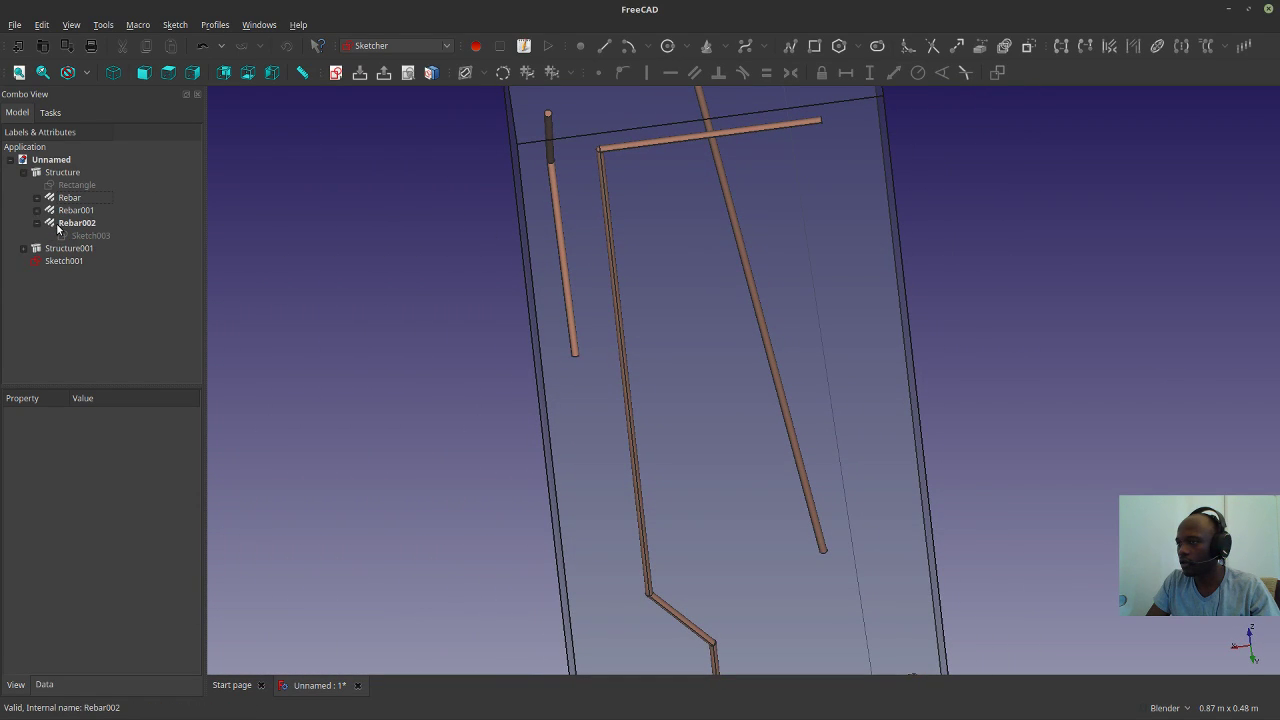
left_click(57, 226)
double_click(64, 235)
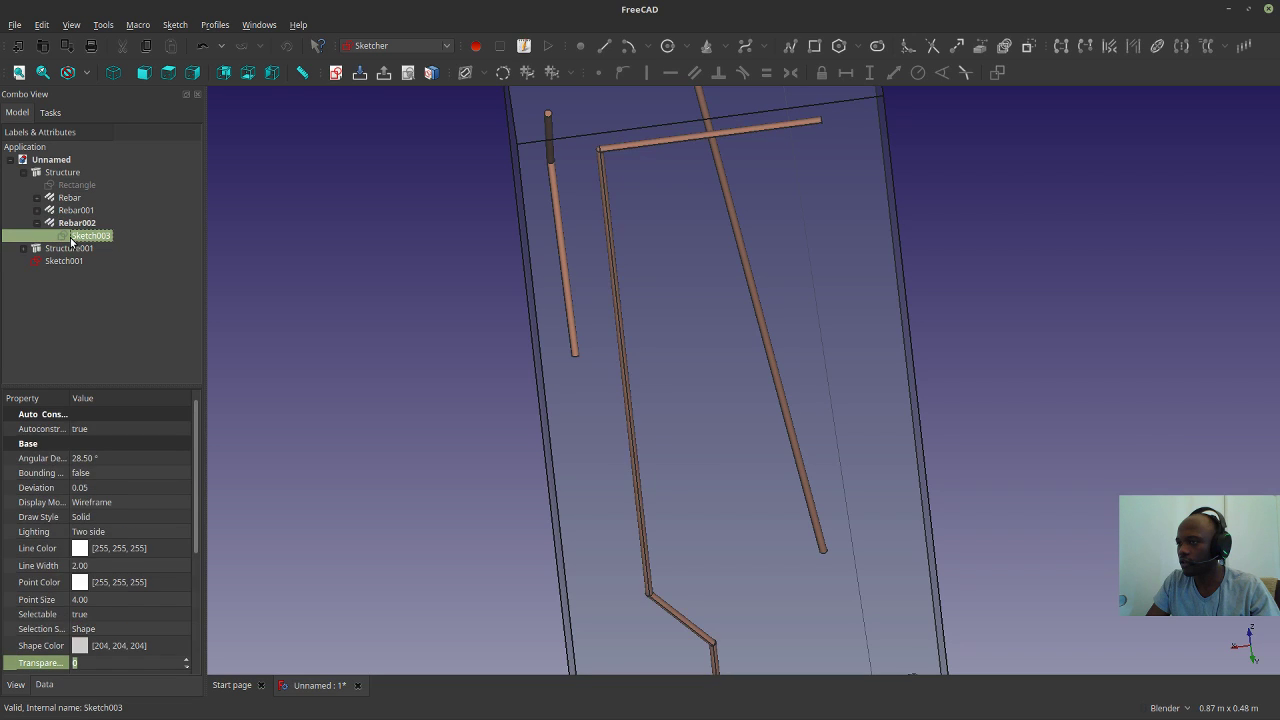
scroll(570, 328, "down", 4)
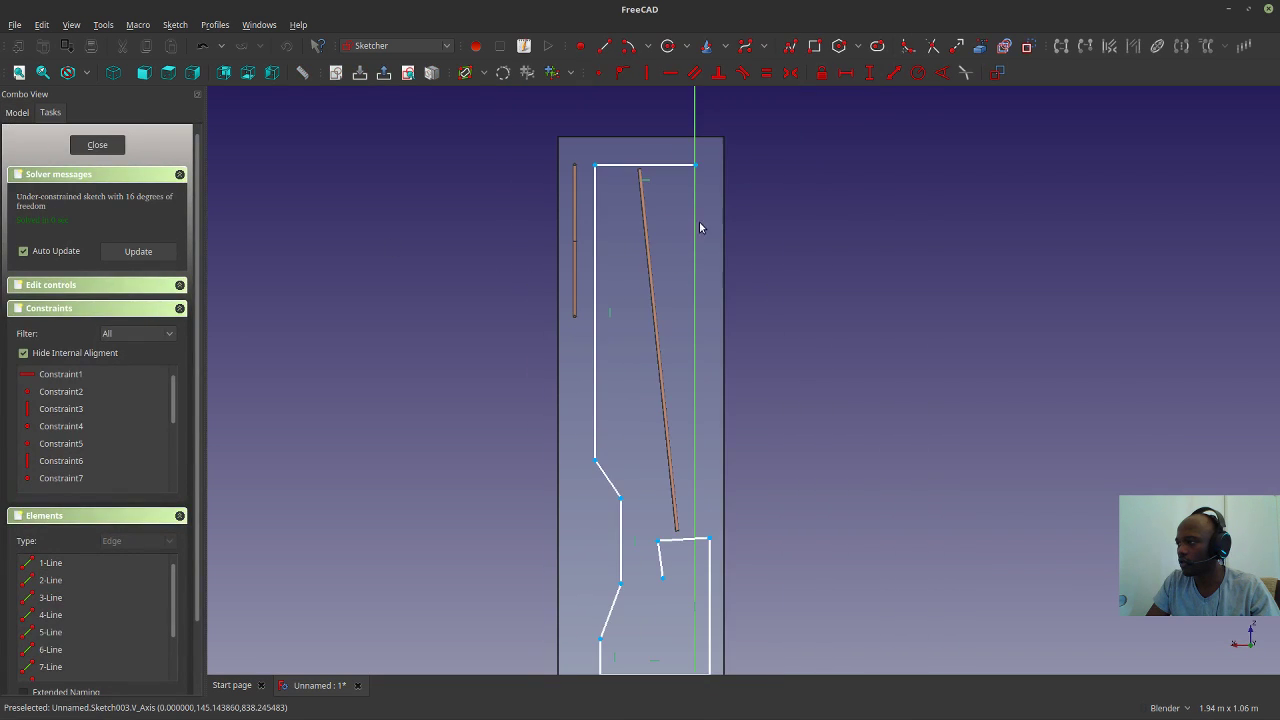
scroll(622, 163, "up", 4)
left_click(576, 173)
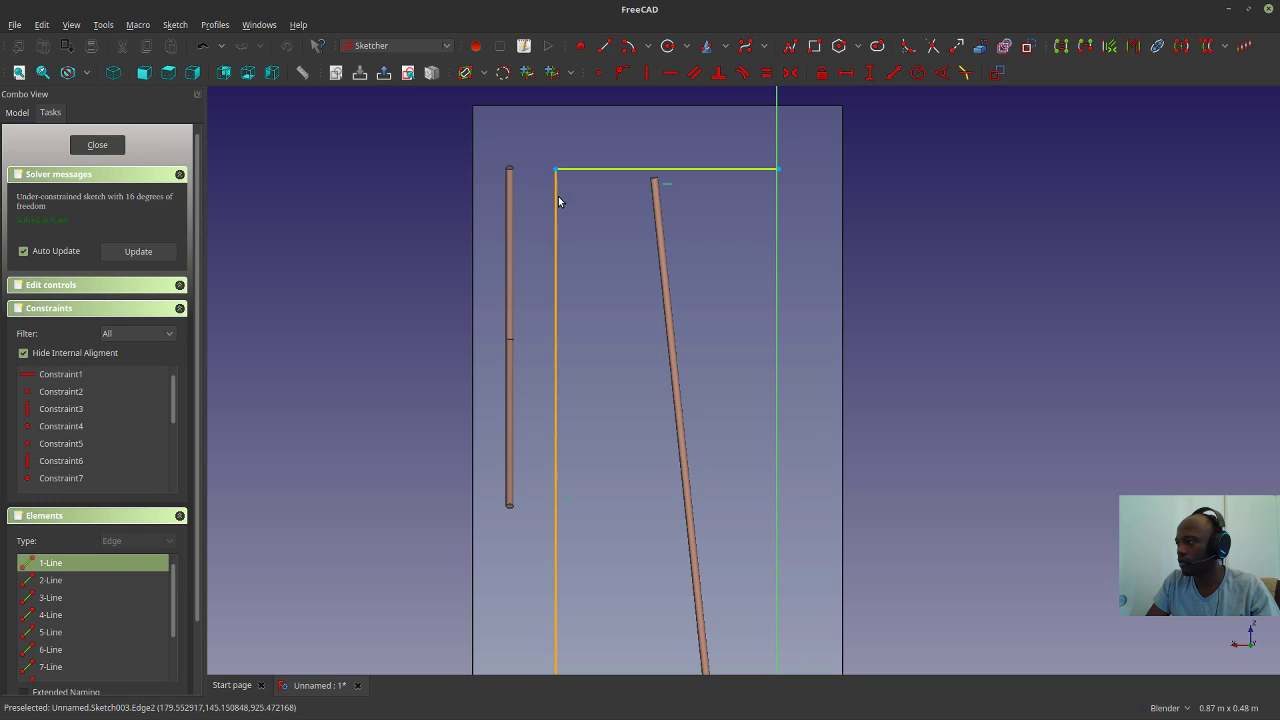
left_click(557, 203)
left_click(845, 72)
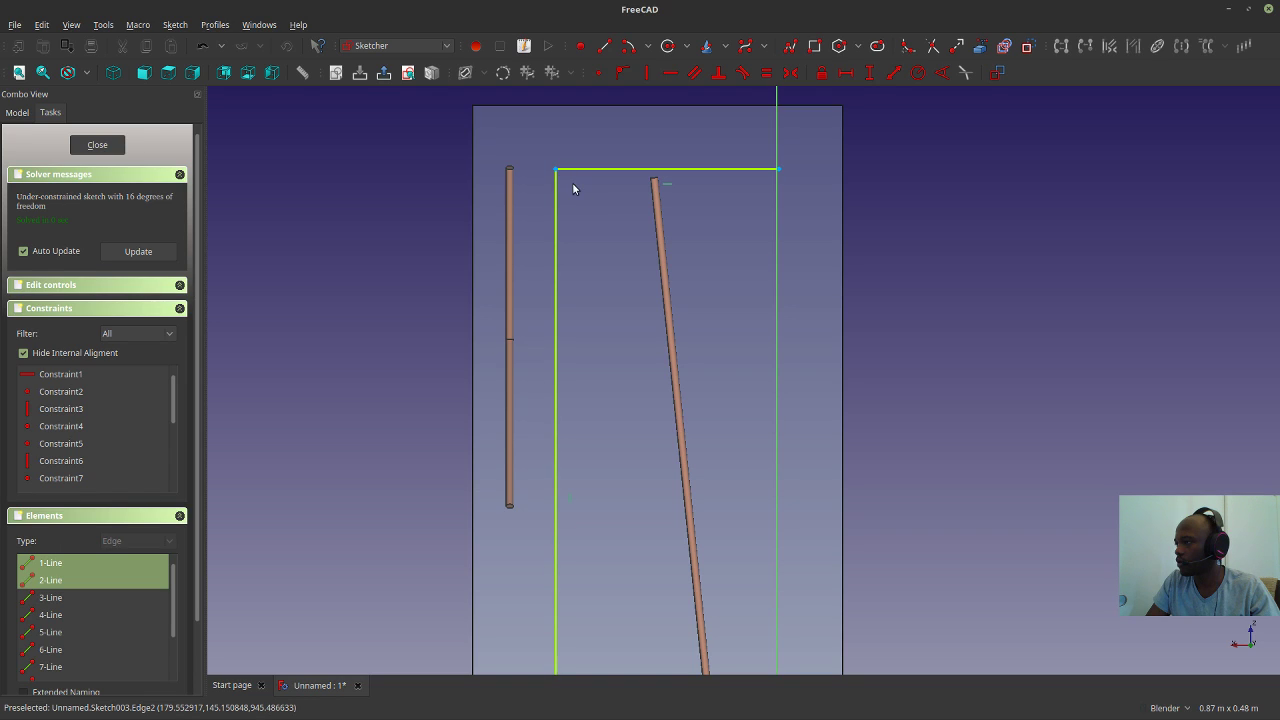
key("Escape")
key("Escape")
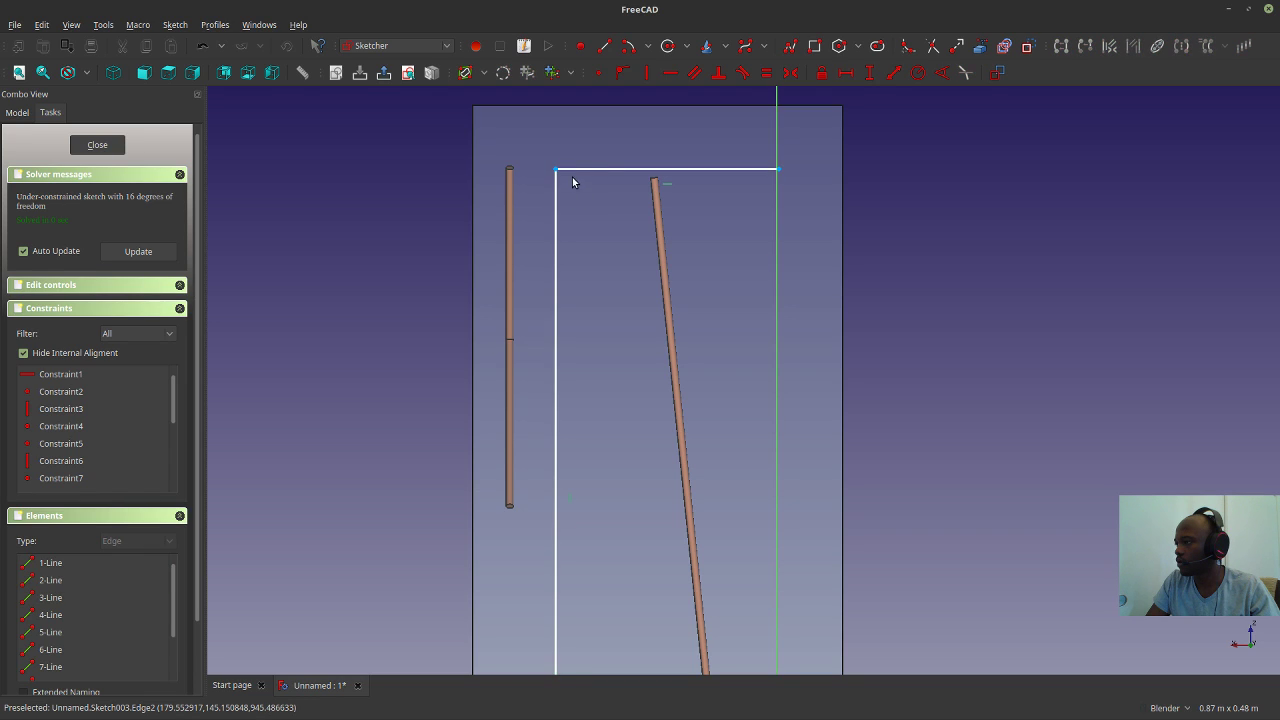
Fillet the corner between the polyline's upper horizontal segment and its long vertical segment.
left_click(909, 50)
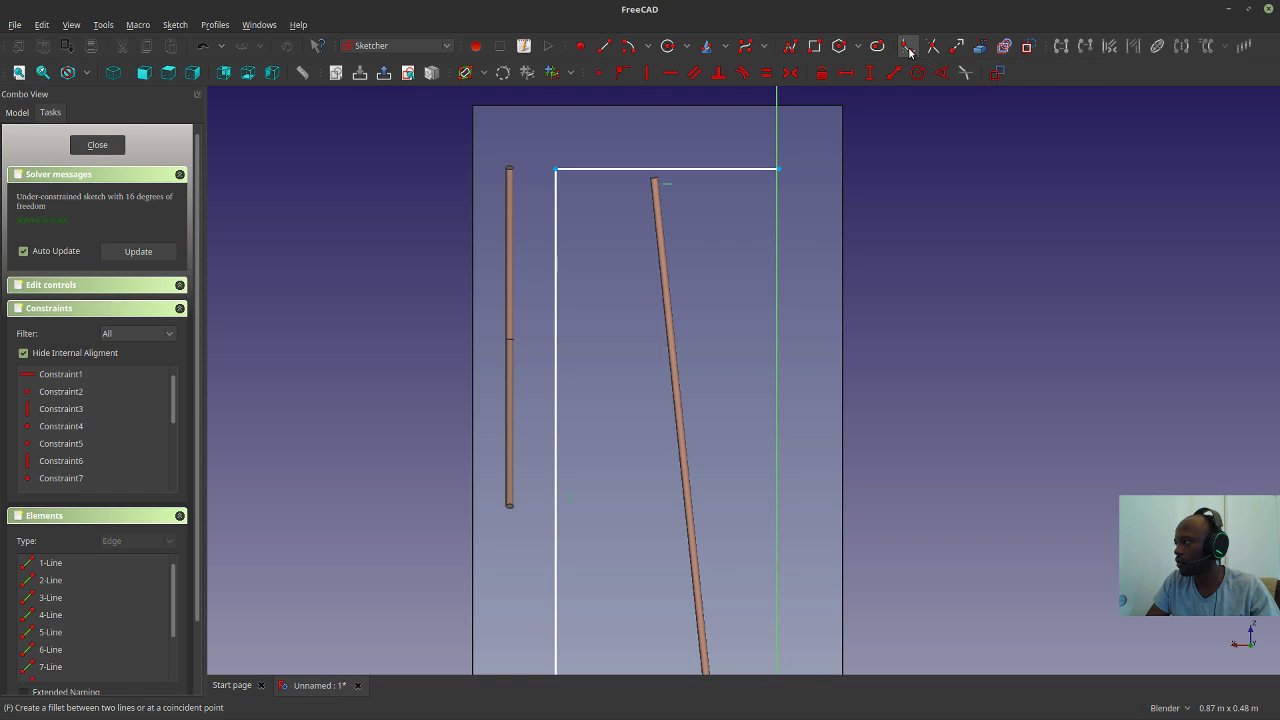
left_click(571, 169)
key("Escape")
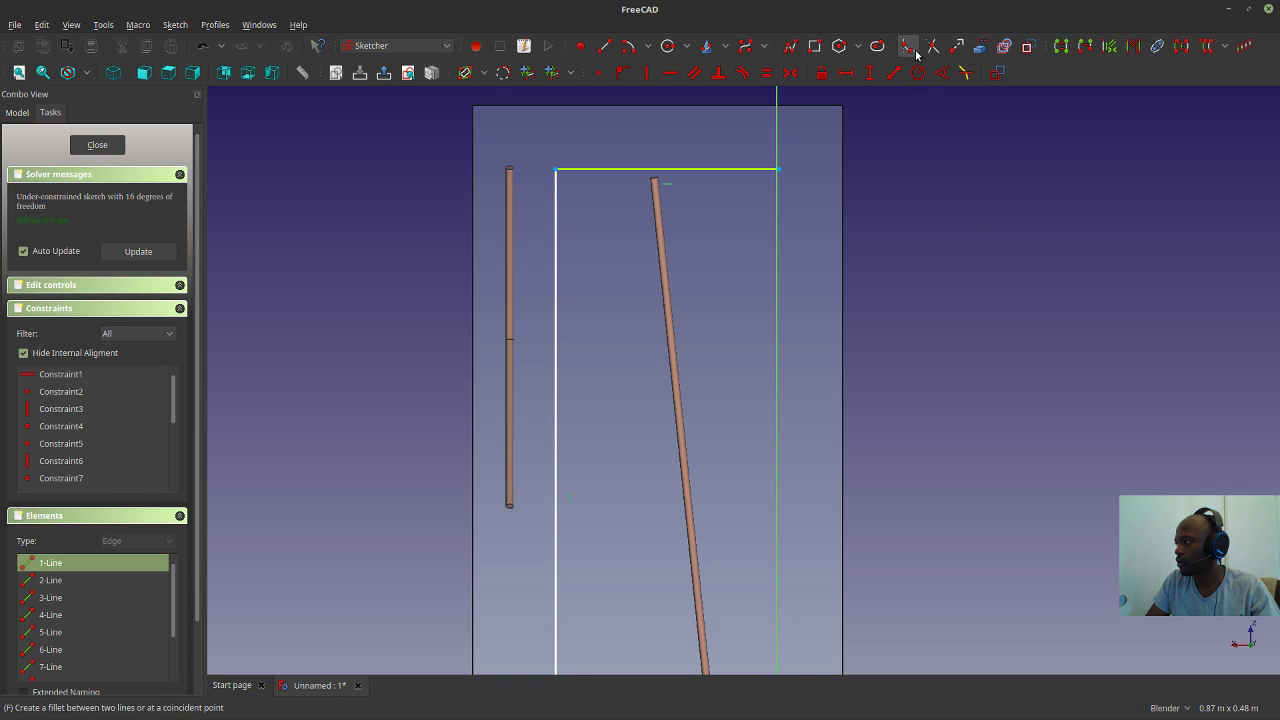
left_click(915, 53)
left_click(556, 172)
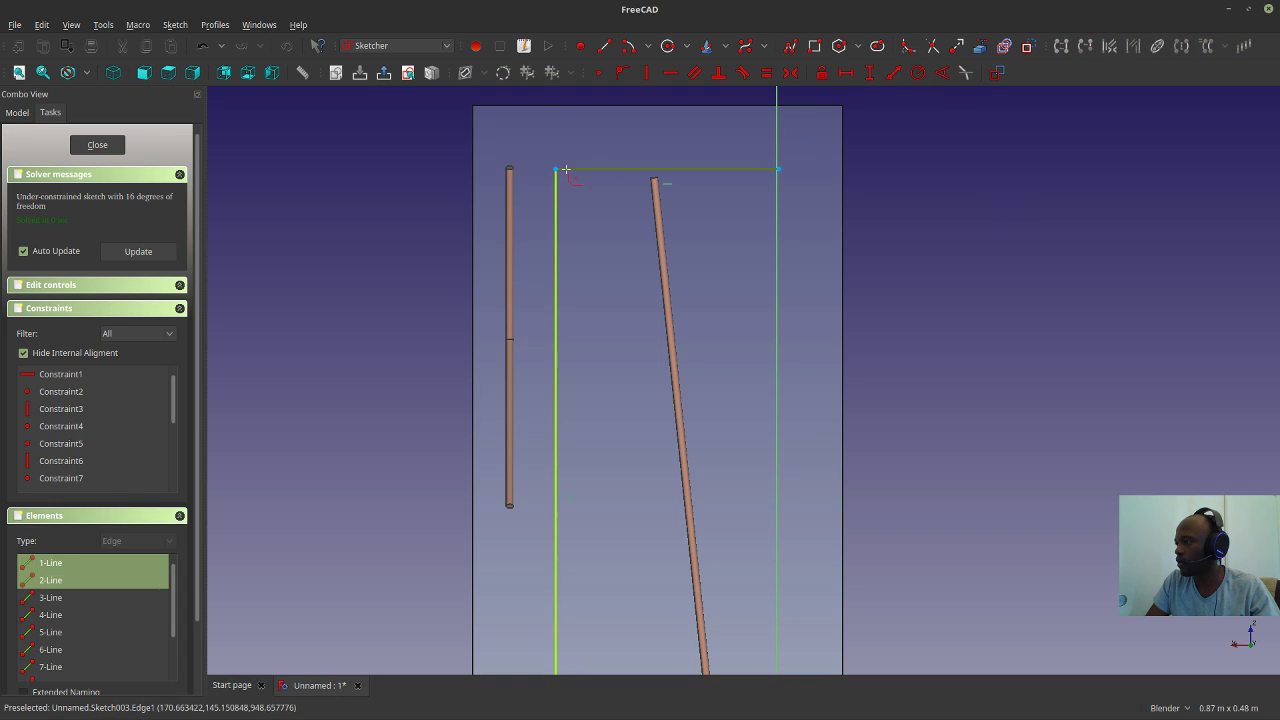
left_click(567, 172)
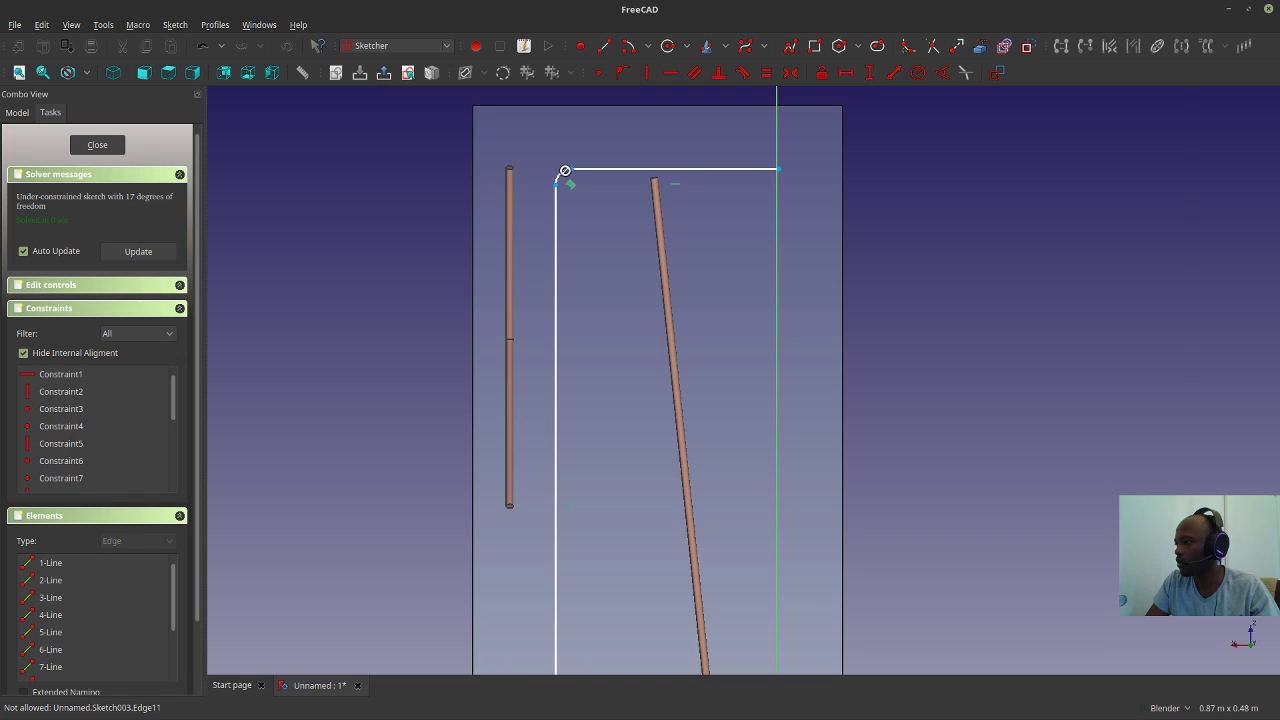
Enlarge the corner fillet freehand into a wider bend and close the sketch.
scroll(565, 171, "up", 4)
mouse_move(565, 177)
left_mouse_down()
mouse_move(563, 166)
mouse_move(650, 298)
left_mouse_up()
scroll(651, 298, "down", 15)
scroll(664, 379, "up", 5)
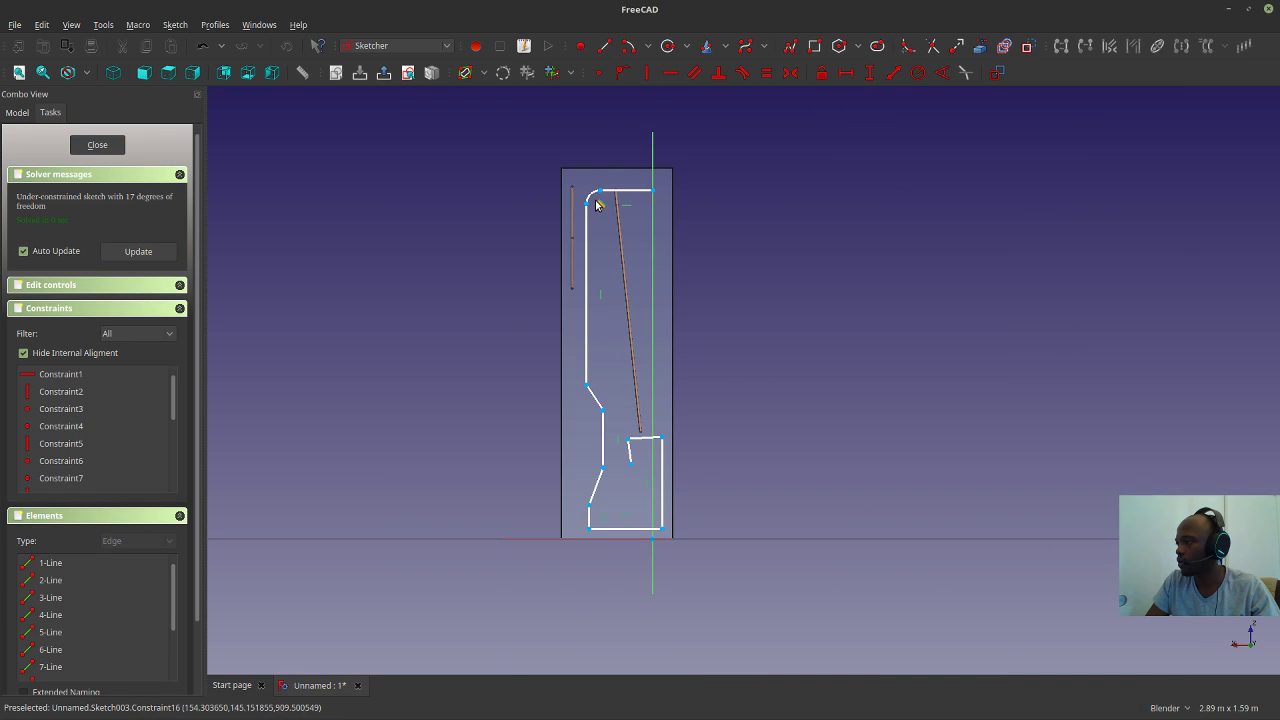
left_click_drag(593, 195, 586, 191)
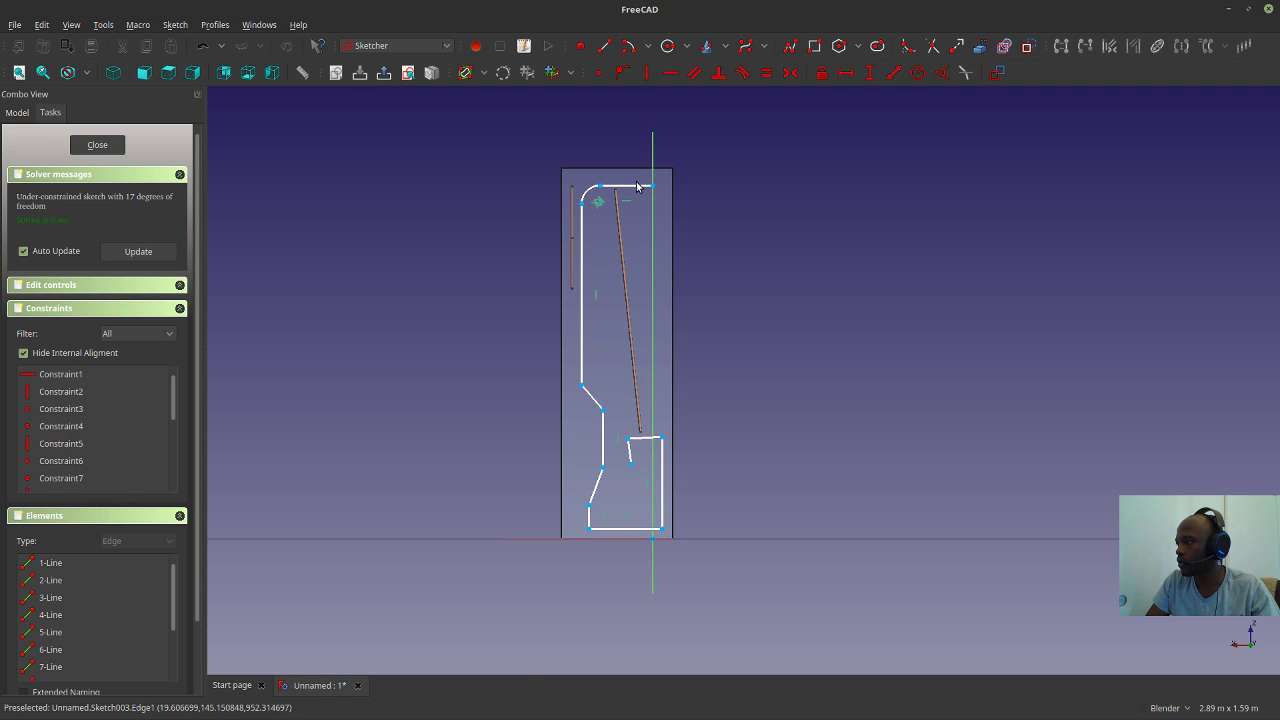
scroll(598, 199, "up", 6)
scroll(406, 206, "down", 6)
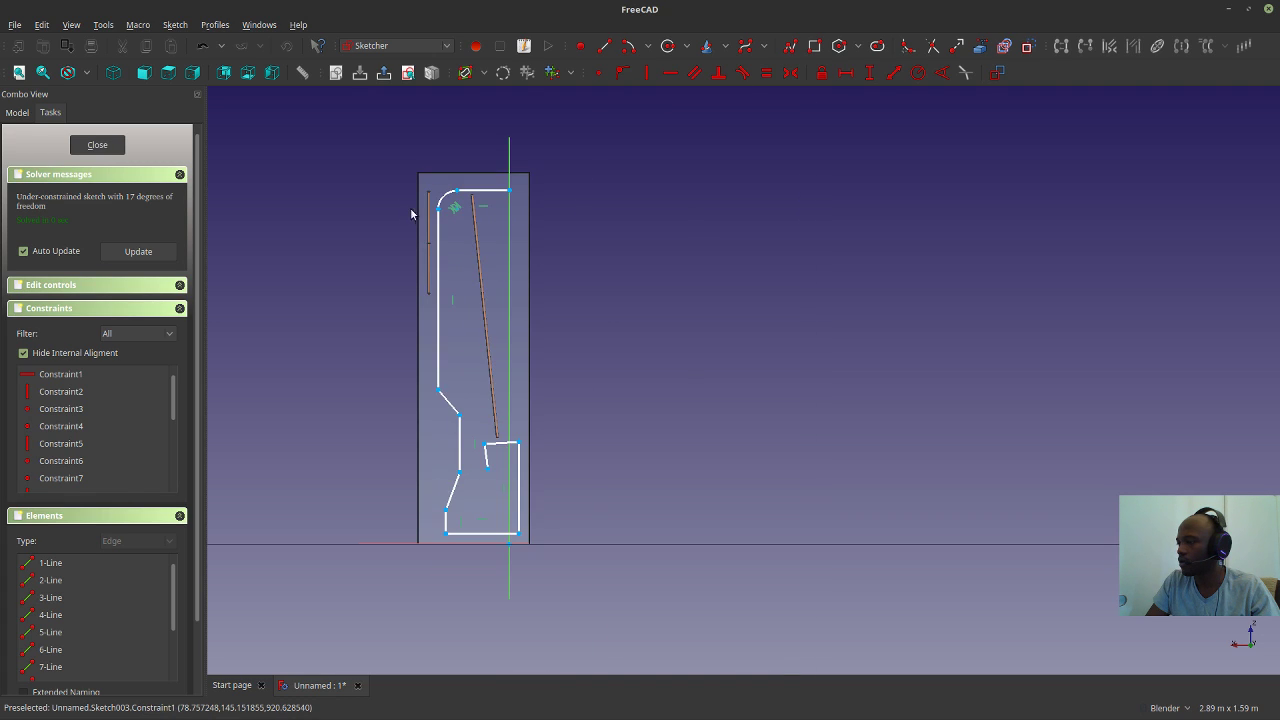
left_click(97, 145)
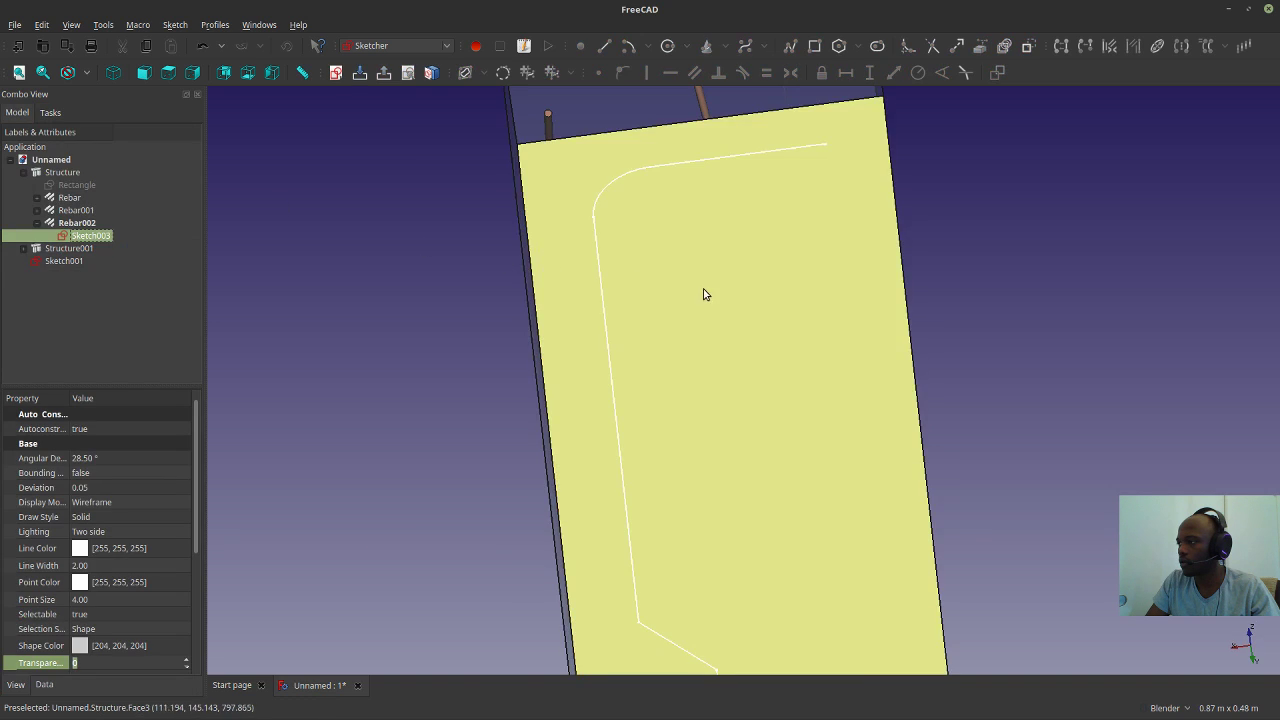
Examine the third rebar's rounded upper corner inside the transparent column from several angles.
scroll(1008, 355, "down", 5)
middle_click_drag(1083, 382, 794, 518)
scroll(794, 518, "down", 3)
middle_click_drag(1064, 645, 1014, 694)
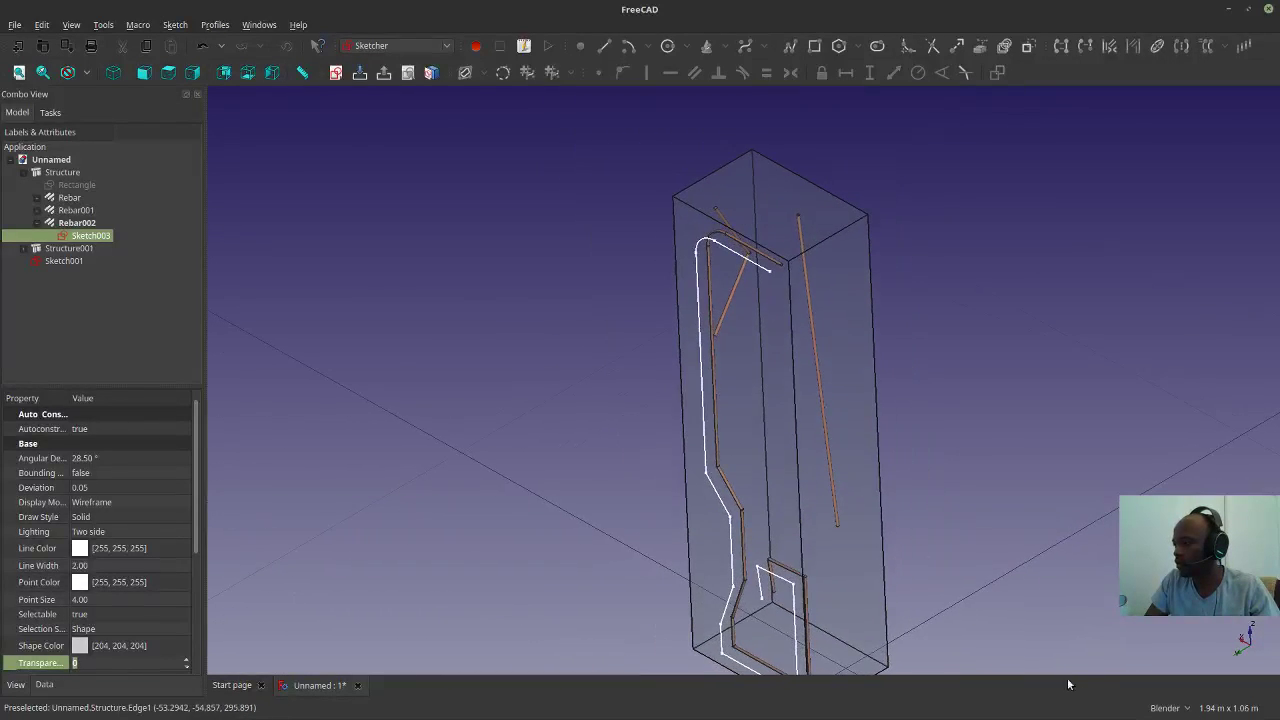
key("ctrl+Tab")
left_click(318, 685)
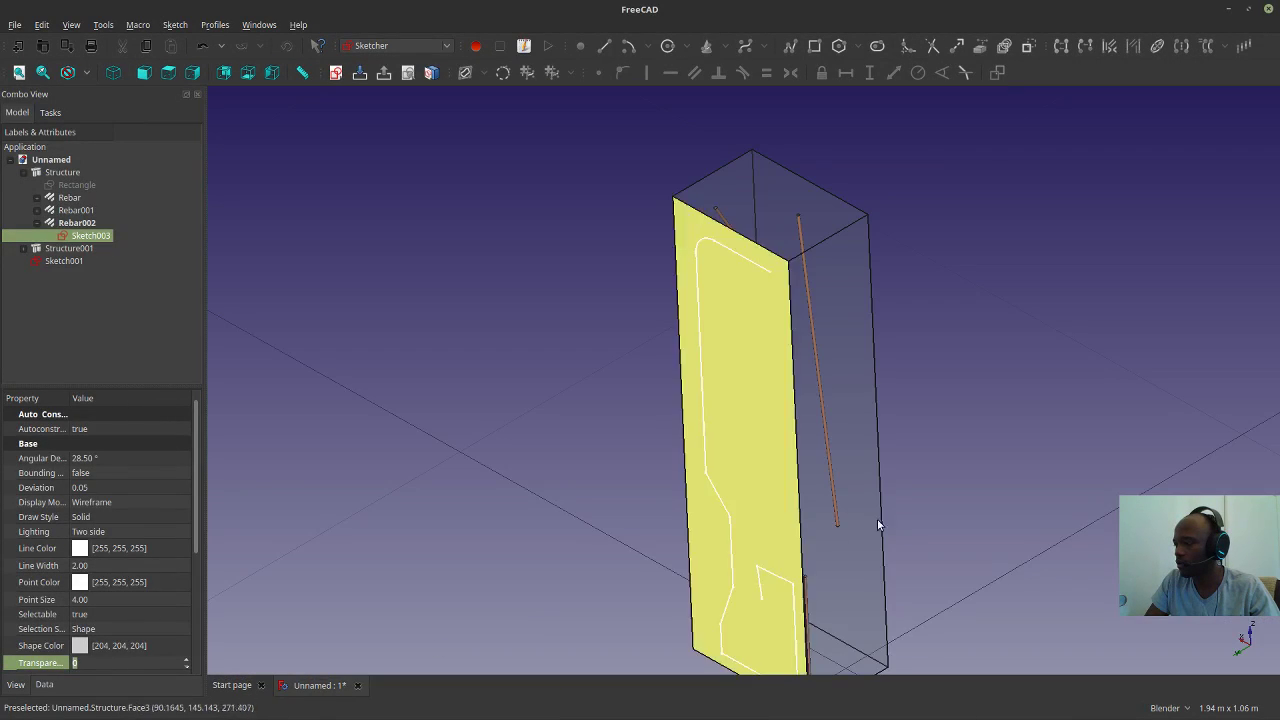
middle_click_drag(860, 432, 974, 466)
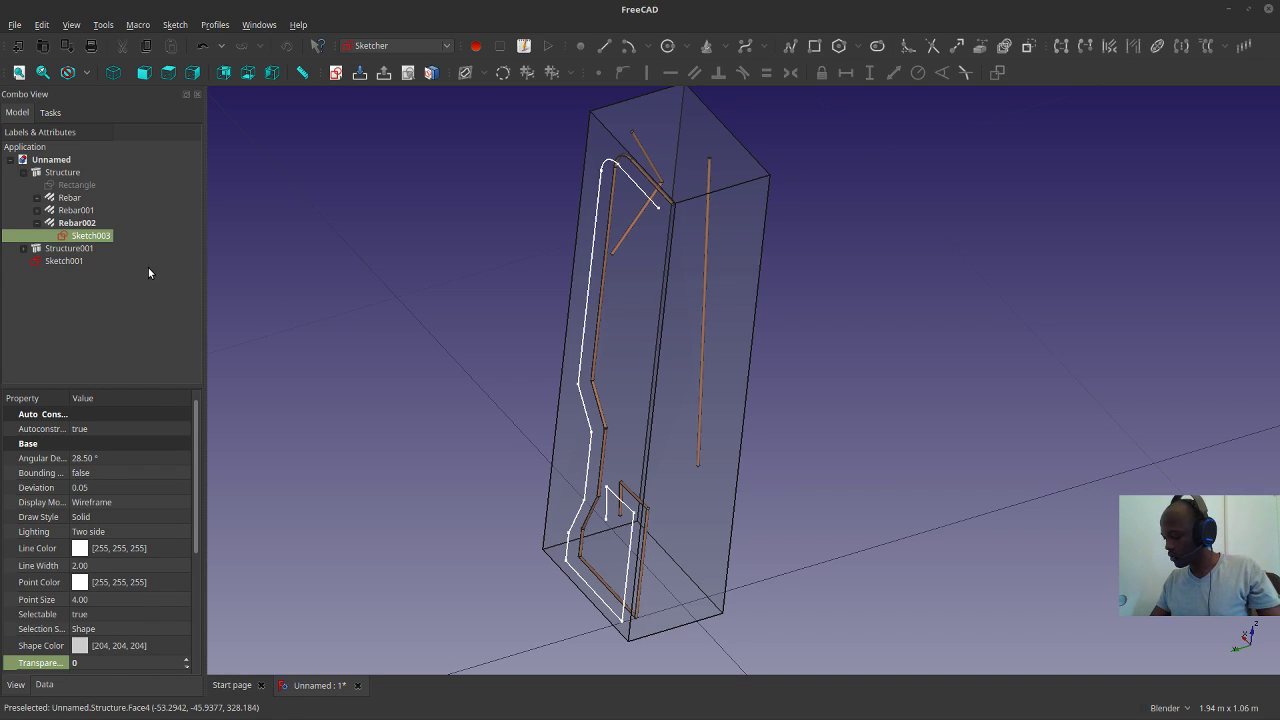
Switch to the Arch workbench and start a fourth rebar with a FlatFace-attached sketch on the column's side face adjacent to the third rebar's.
mouse_move(569, 491)
middle_mouse_down()
mouse_move(500, 466)
mouse_move(461, 429)
mouse_move(457, 466)
mouse_move(574, 406)
mouse_move(494, 566)
mouse_move(477, 391)
mouse_move(412, 467)
mouse_move(547, 430)
mouse_move(610, 460)
mouse_move(770, 460)
mouse_move(840, 440)
mouse_move(709, 441)
middle_mouse_up()
left_click(650, 362)
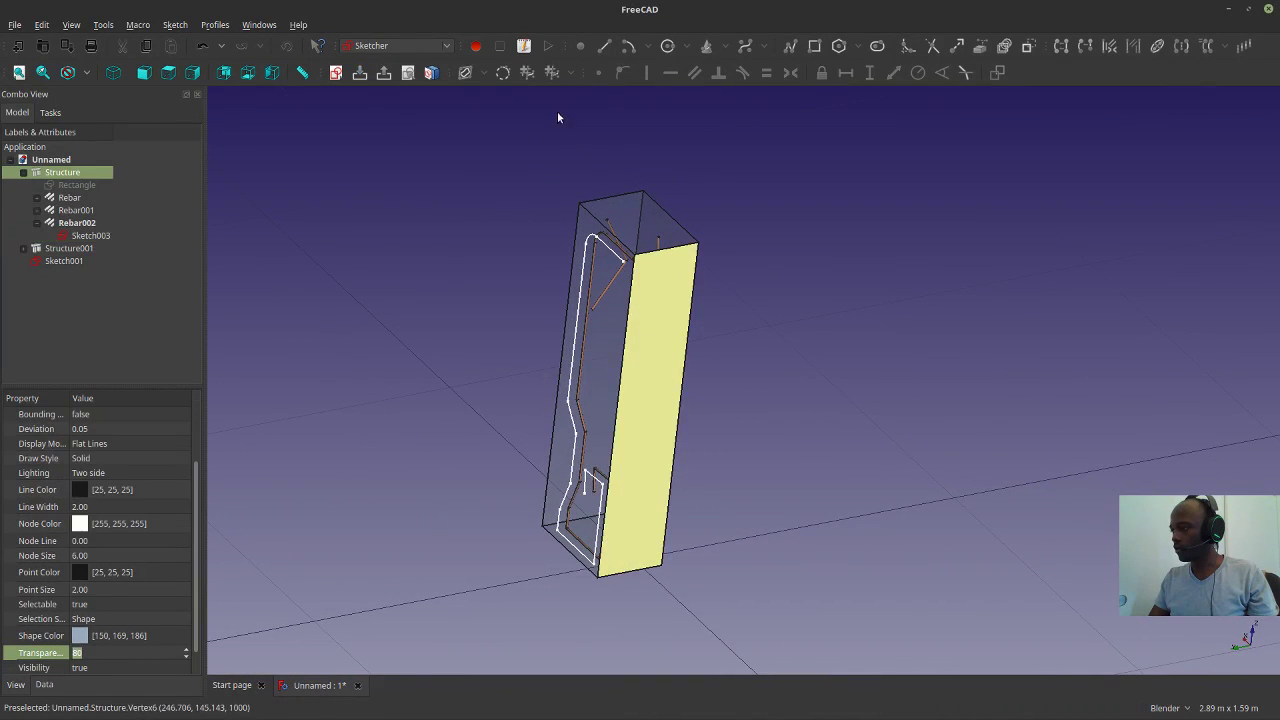
left_click(395, 45)
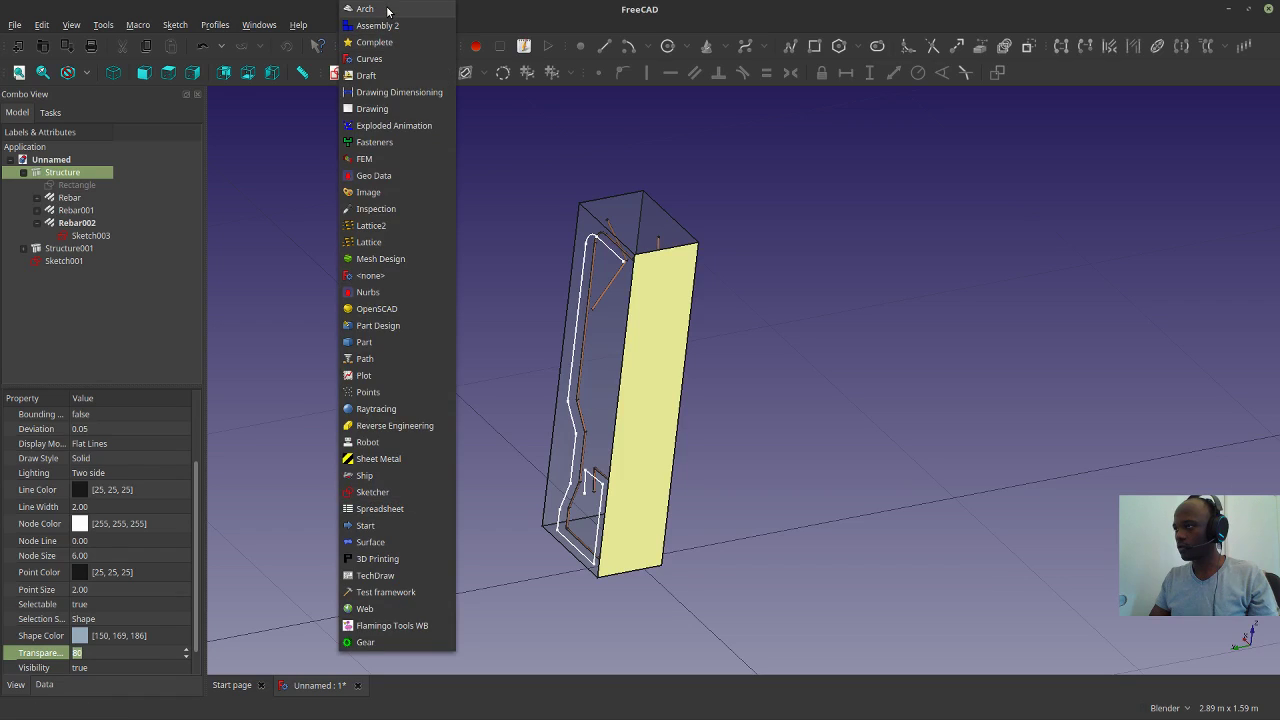
left_click(380, 20)
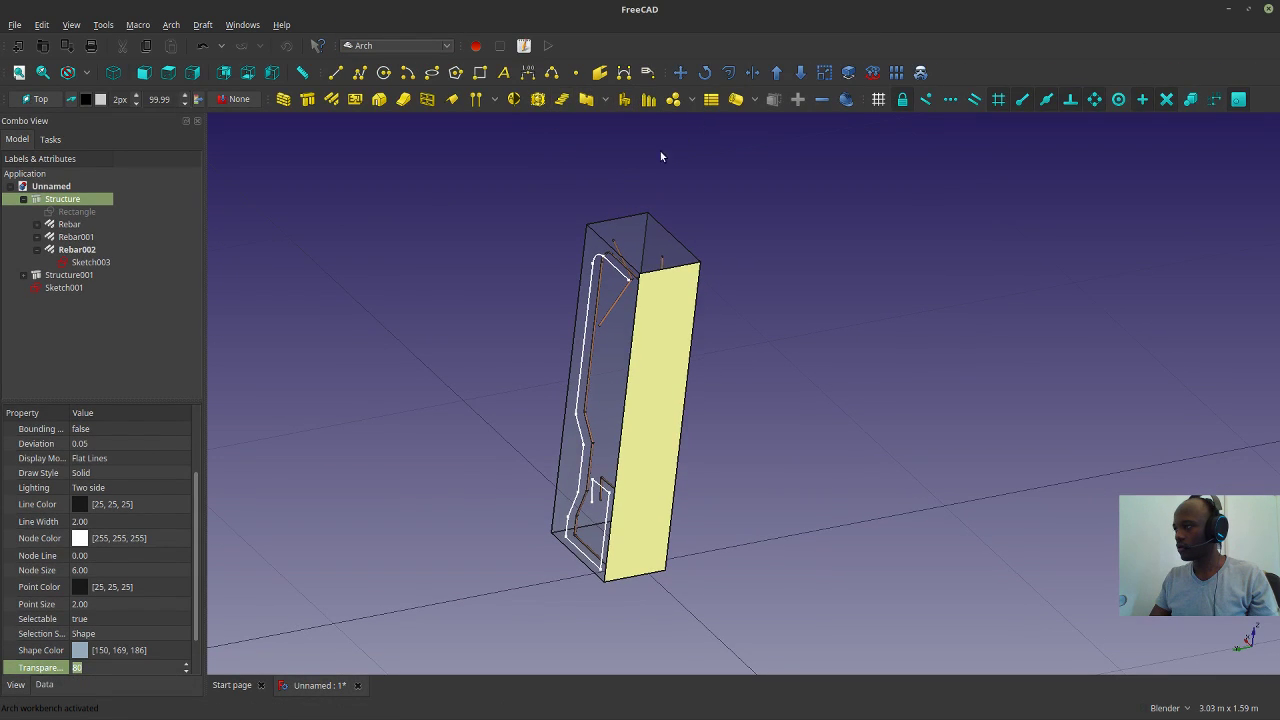
left_click(462, 251)
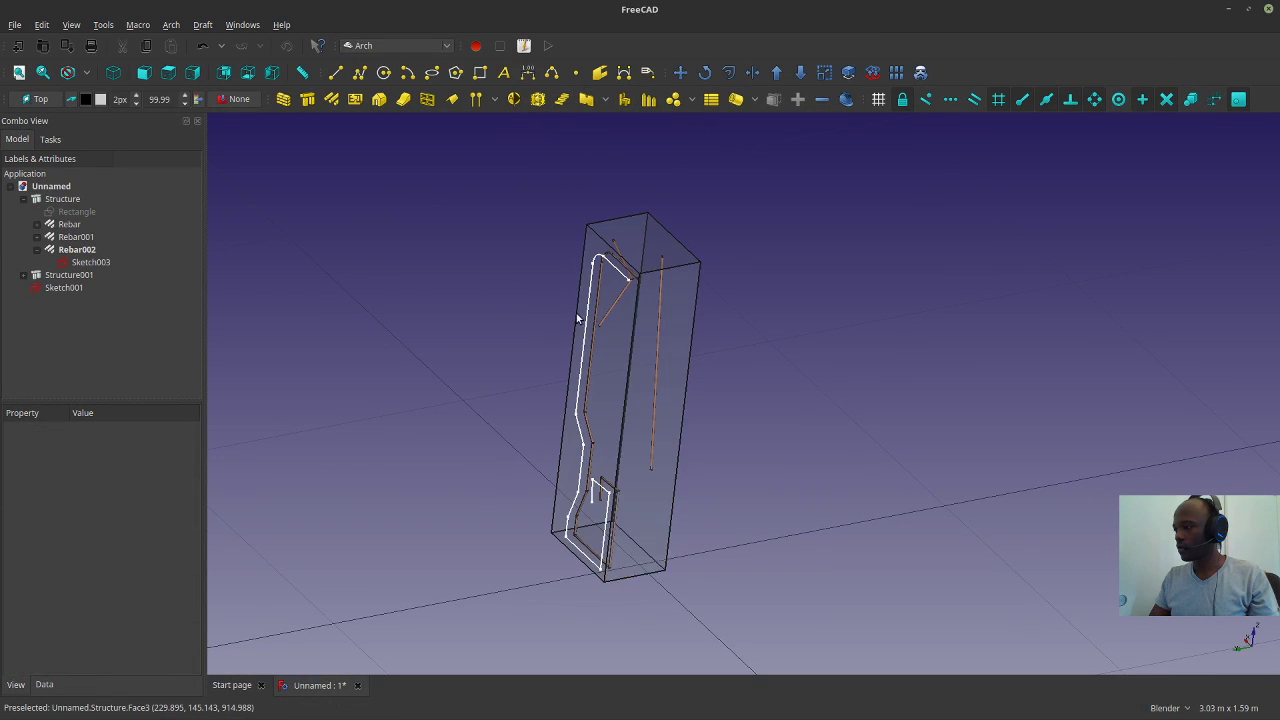
left_click(663, 337)
left_click(328, 97)
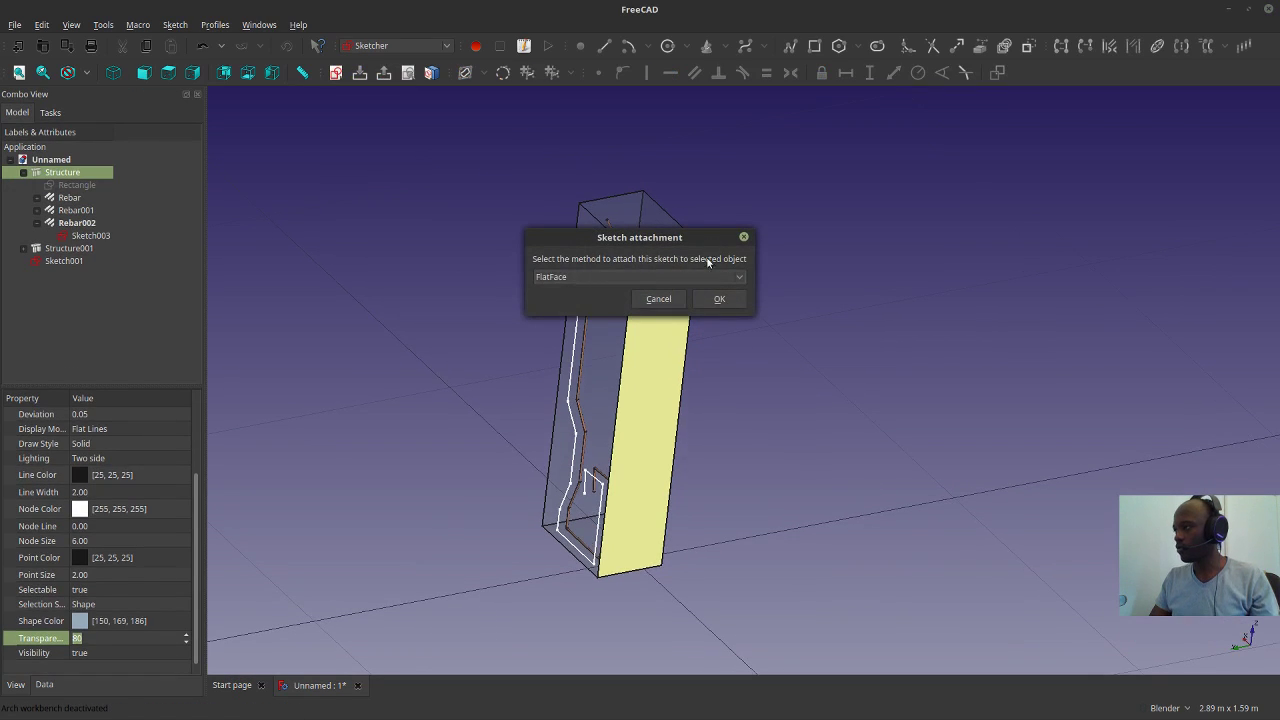
left_click(719, 298)
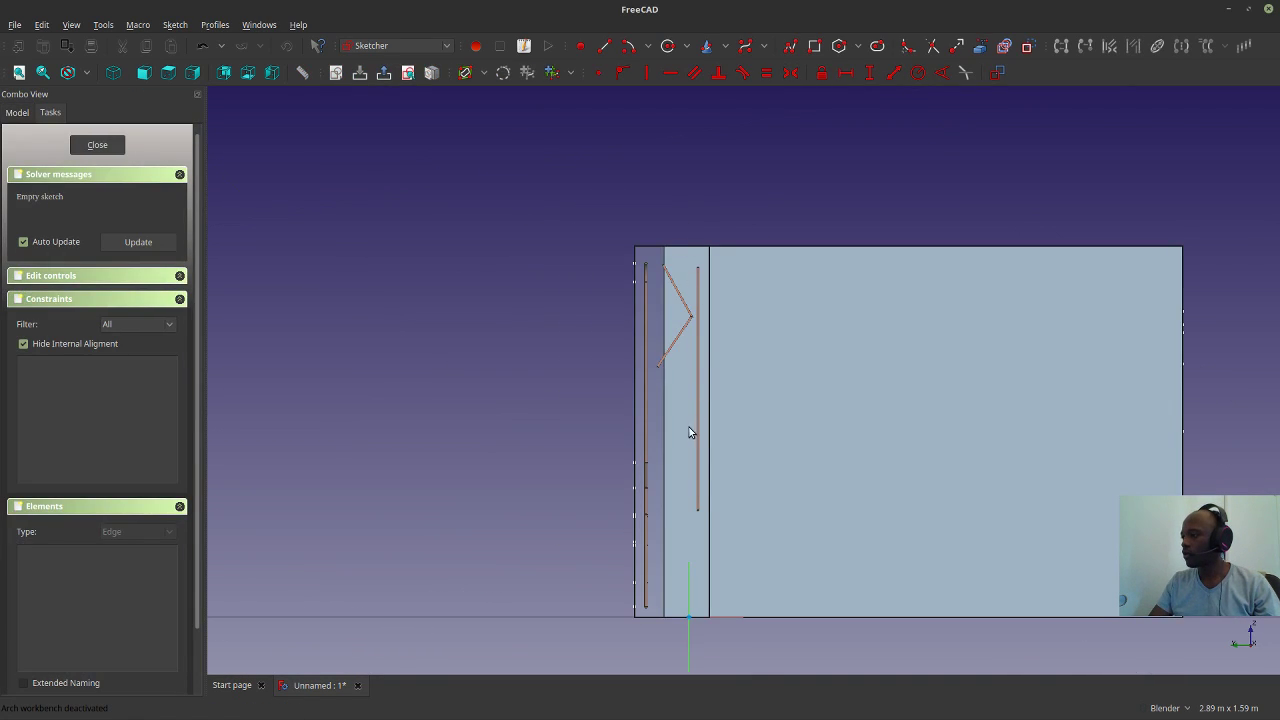
mouse_move(651, 332)
middle_mouse_down()
mouse_move(689, 381)
mouse_move(789, 400)
mouse_move(766, 406)
middle_mouse_up()
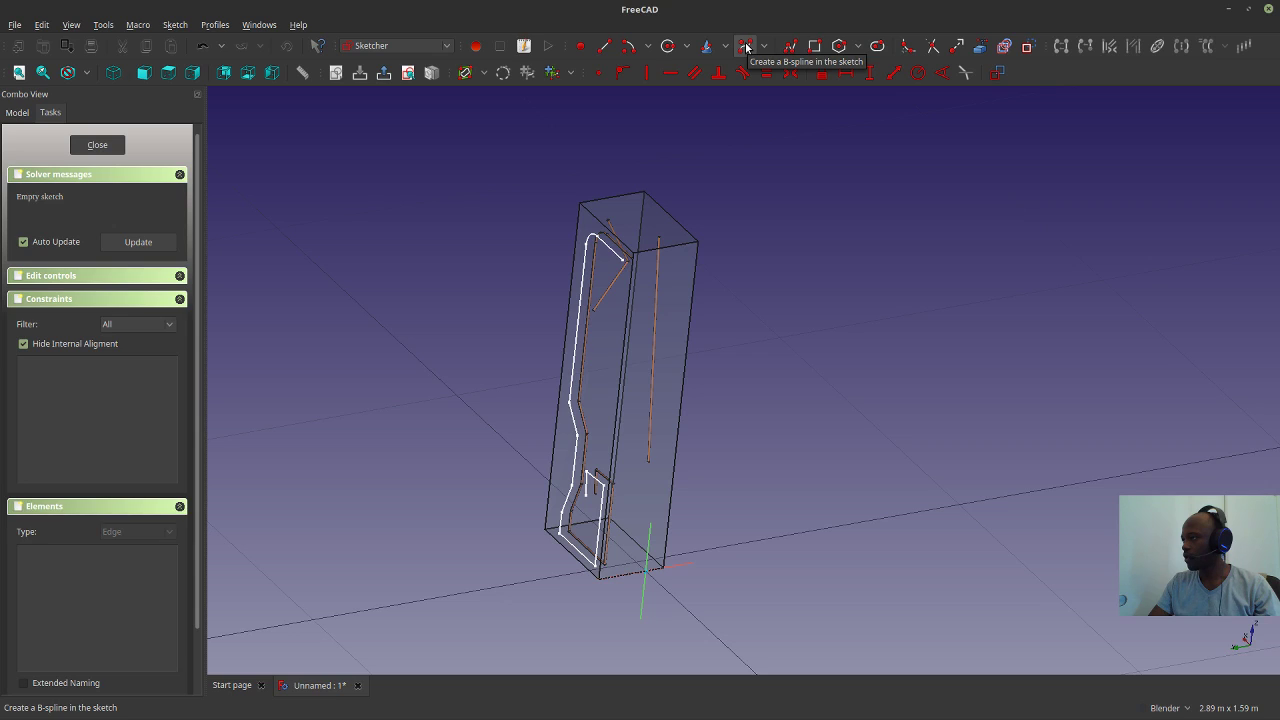
left_click(649, 47)
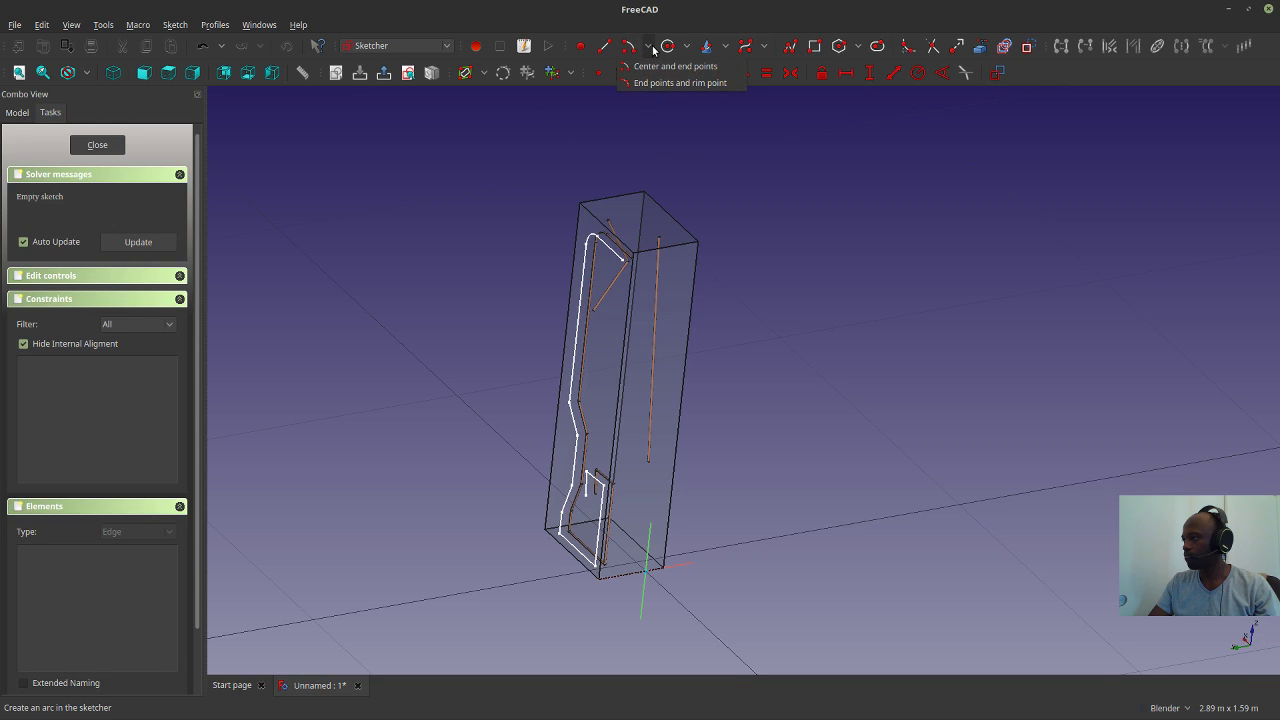
left_click(690, 48)
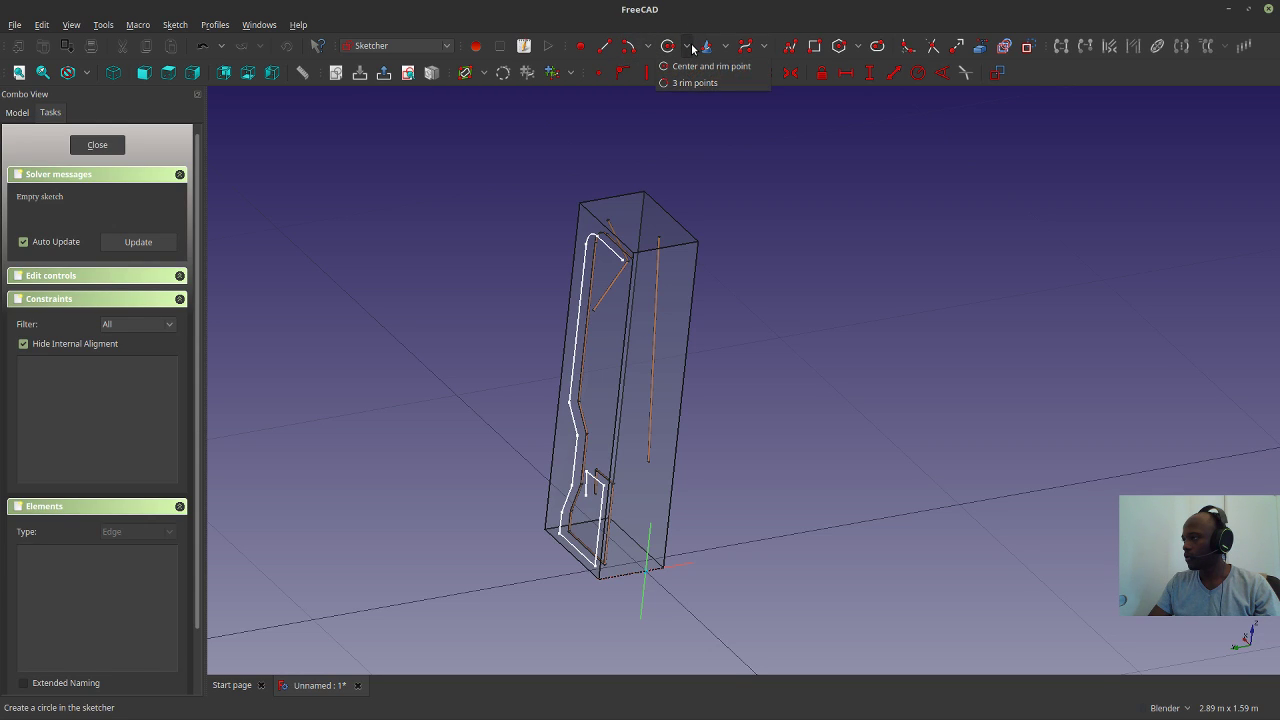
left_click(711, 45)
left_click(728, 46)
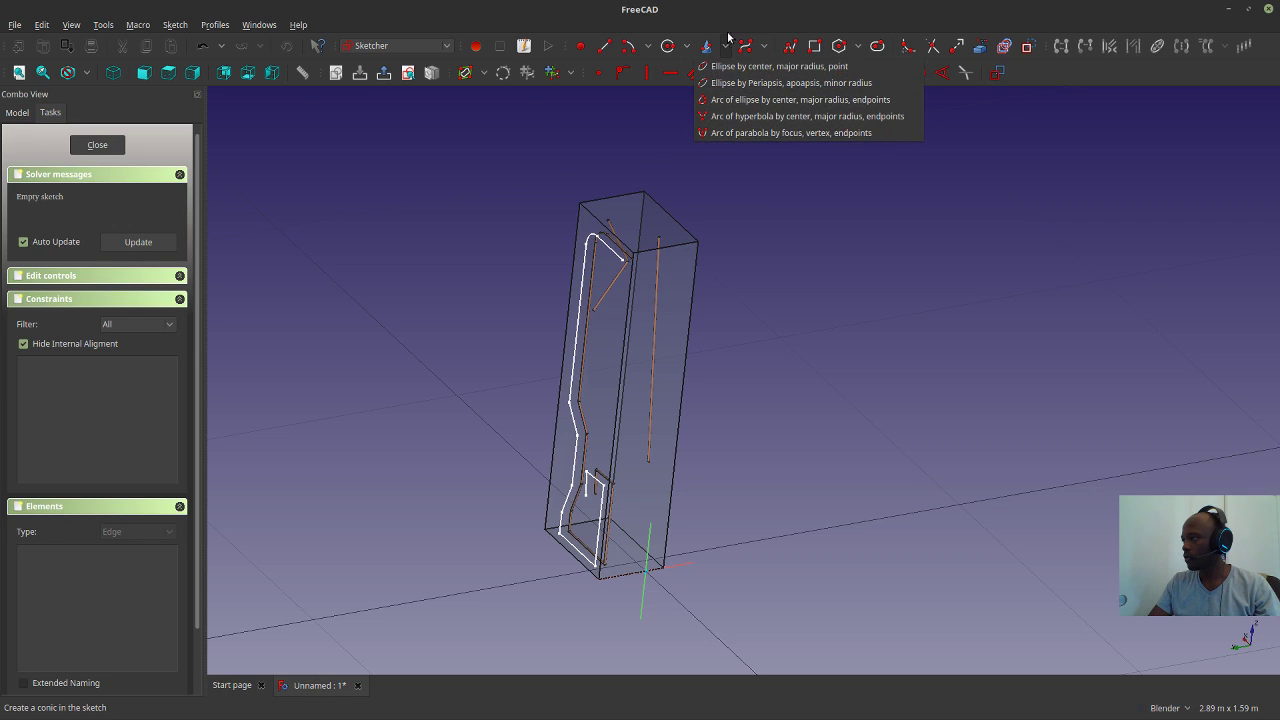
left_click(729, 46)
Start a B-spline by control points with four poles descending diagonally from the upper part of the column face.
left_click(765, 47)
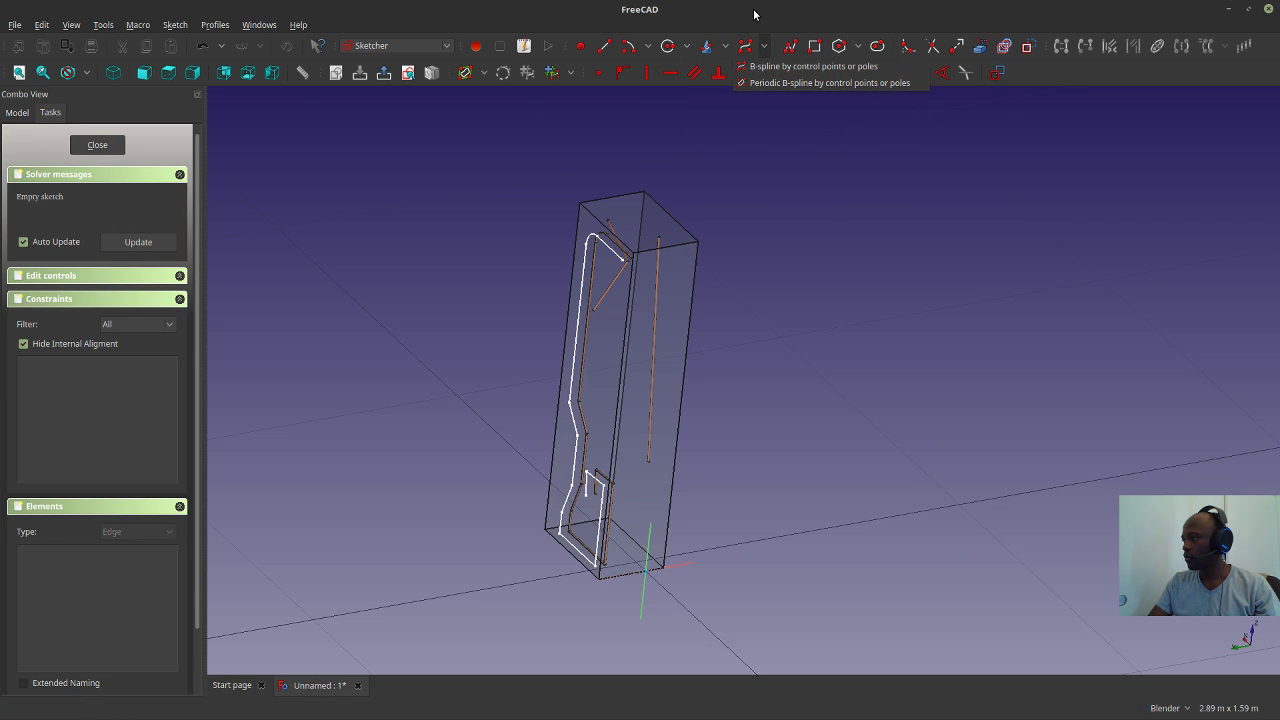
left_click(800, 66)
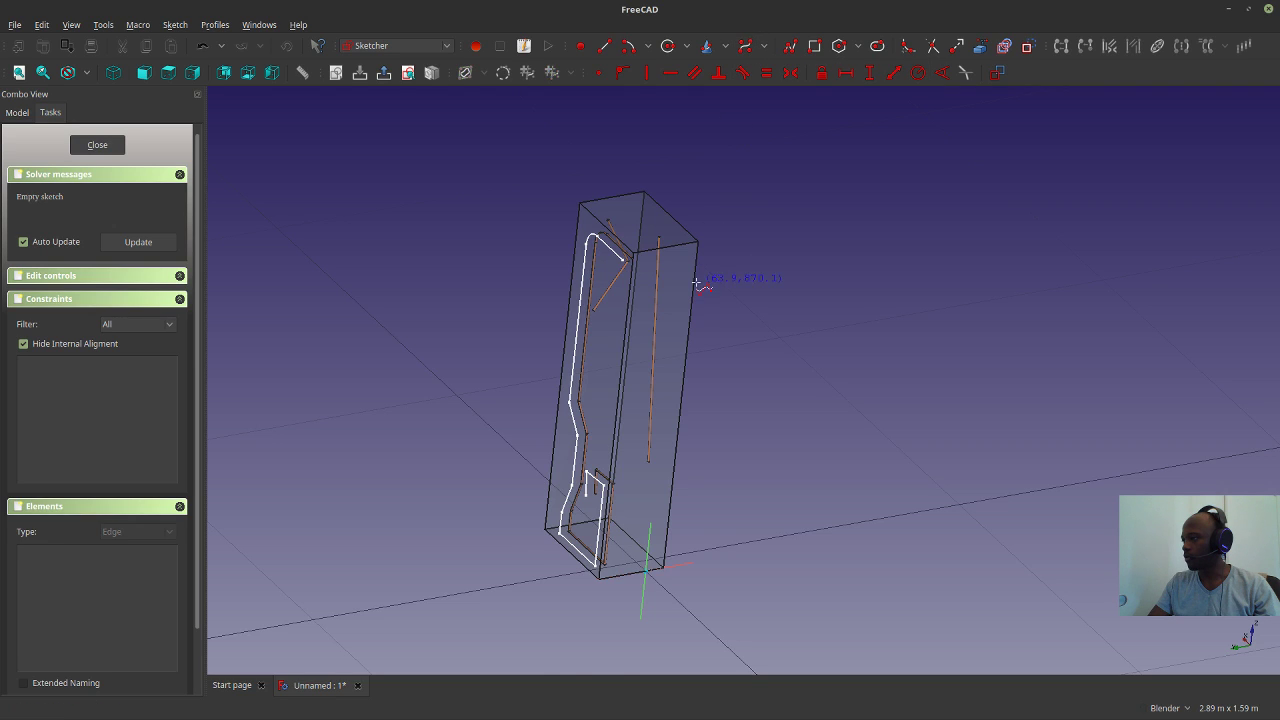
scroll(690, 280, "up", 2)
left_click(681, 251)
left_click(662, 285)
left_click(631, 306)
left_click(620, 363)
mouse_move(622, 370)
middle_mouse_down()
mouse_move(634, 366)
mouse_move(620, 360)
middle_mouse_up()
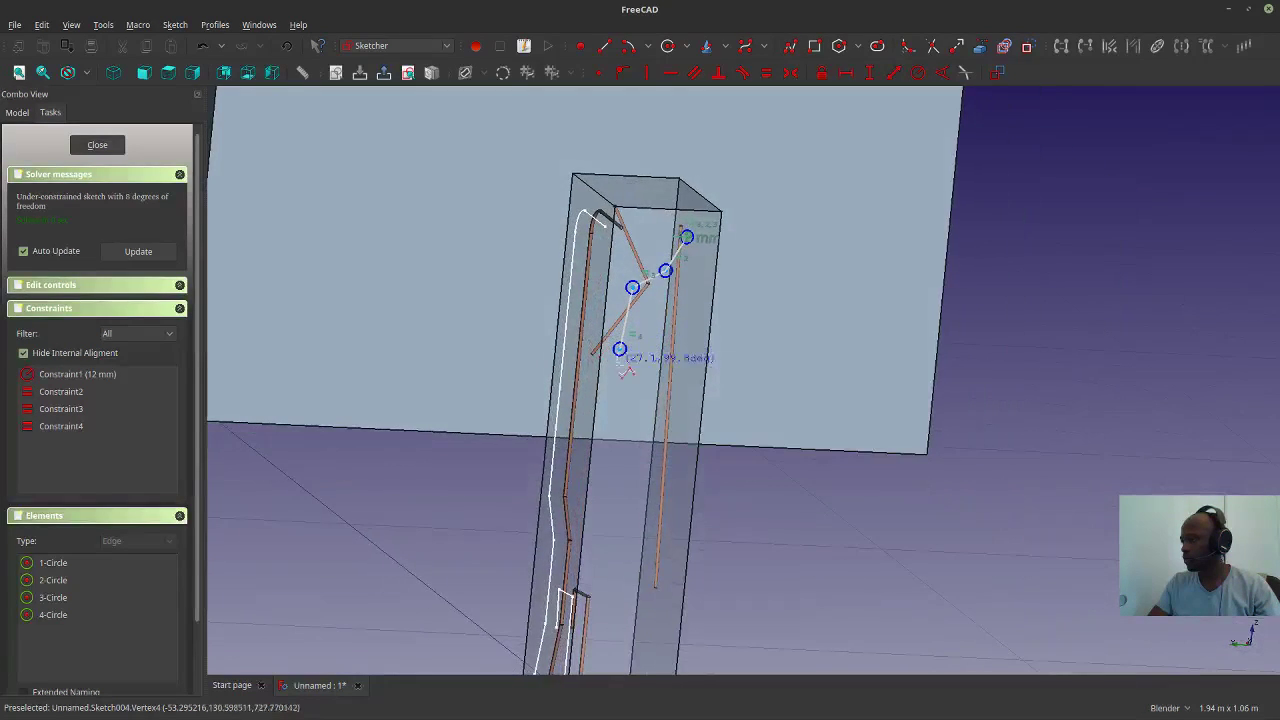
Finish the B-spline with three more poles, swinging back across the face and diagonally down into an S-curve, and close the sketch.
left_click(690, 396)
left_click(643, 427)
left_click(607, 474)
right_click(615, 455)
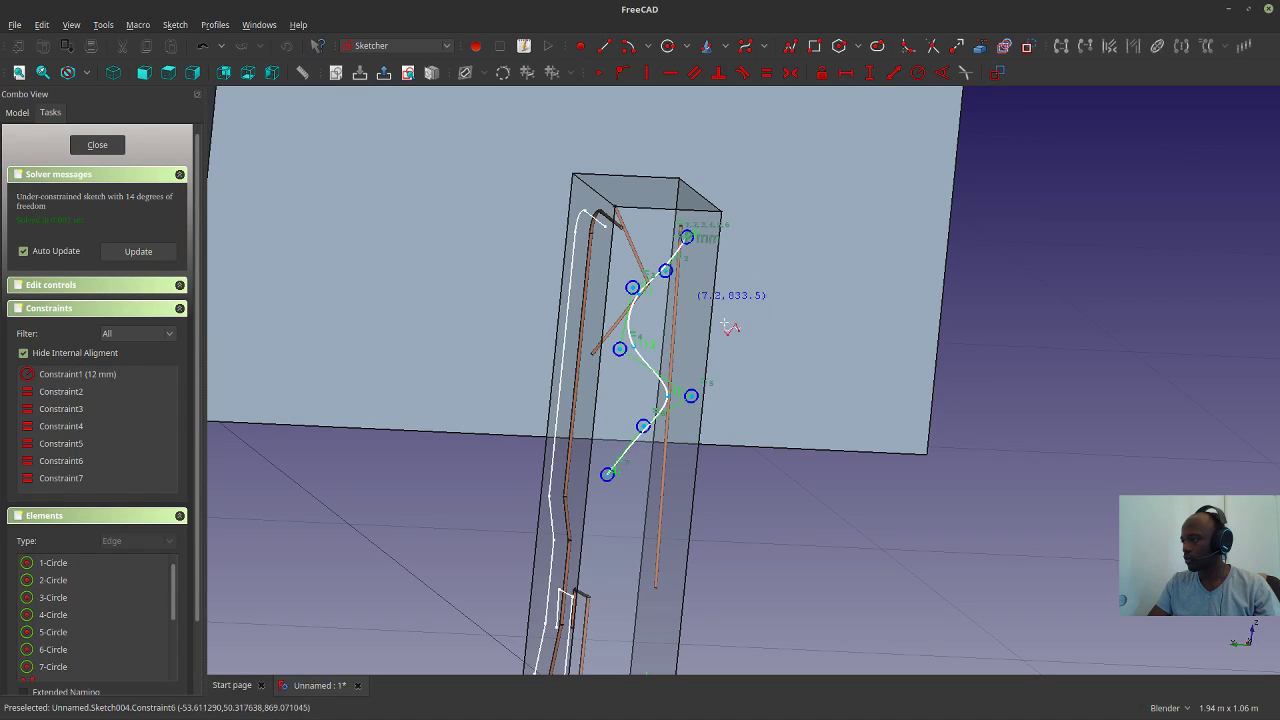
left_click(97, 145)
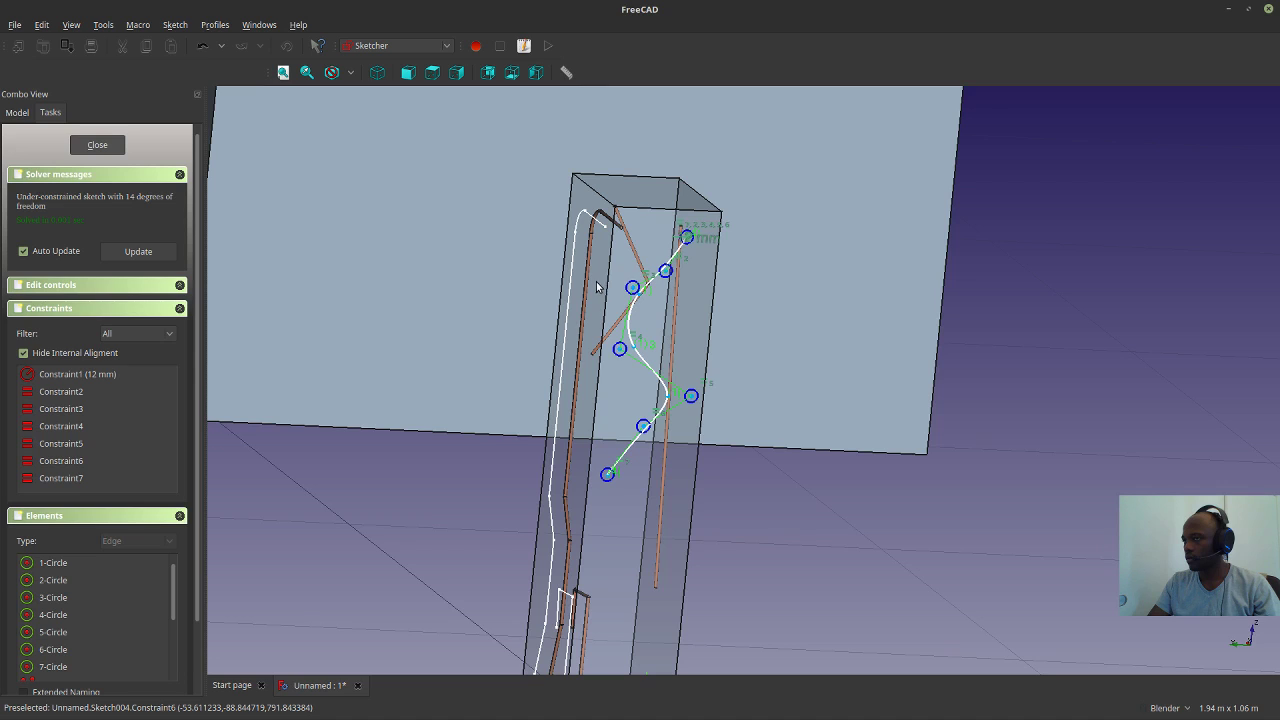
left_click(98, 148)
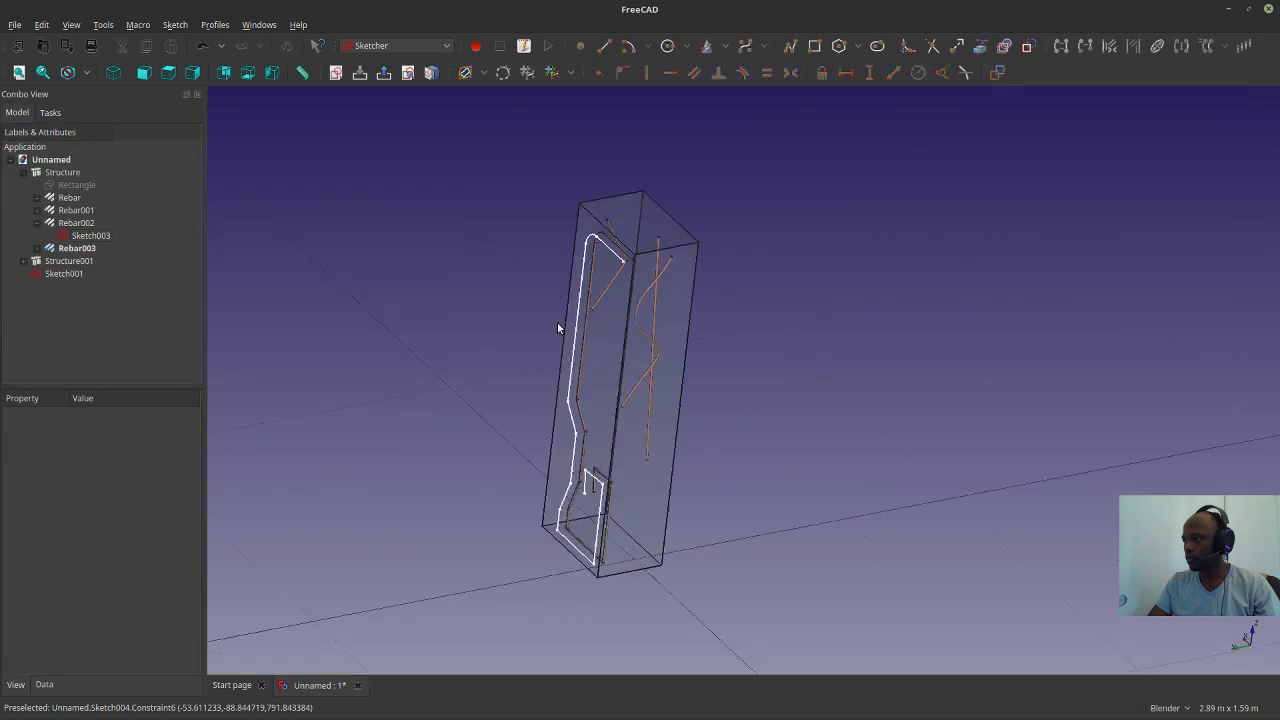
Examine the curved fourth rebar alongside the other rebars inside the column from several angles.
scroll(600, 372, "up", 5)
middle_click_drag(836, 385, 1021, 483)
scroll(793, 427, "up", 4)
scroll(798, 427, "down", 4)
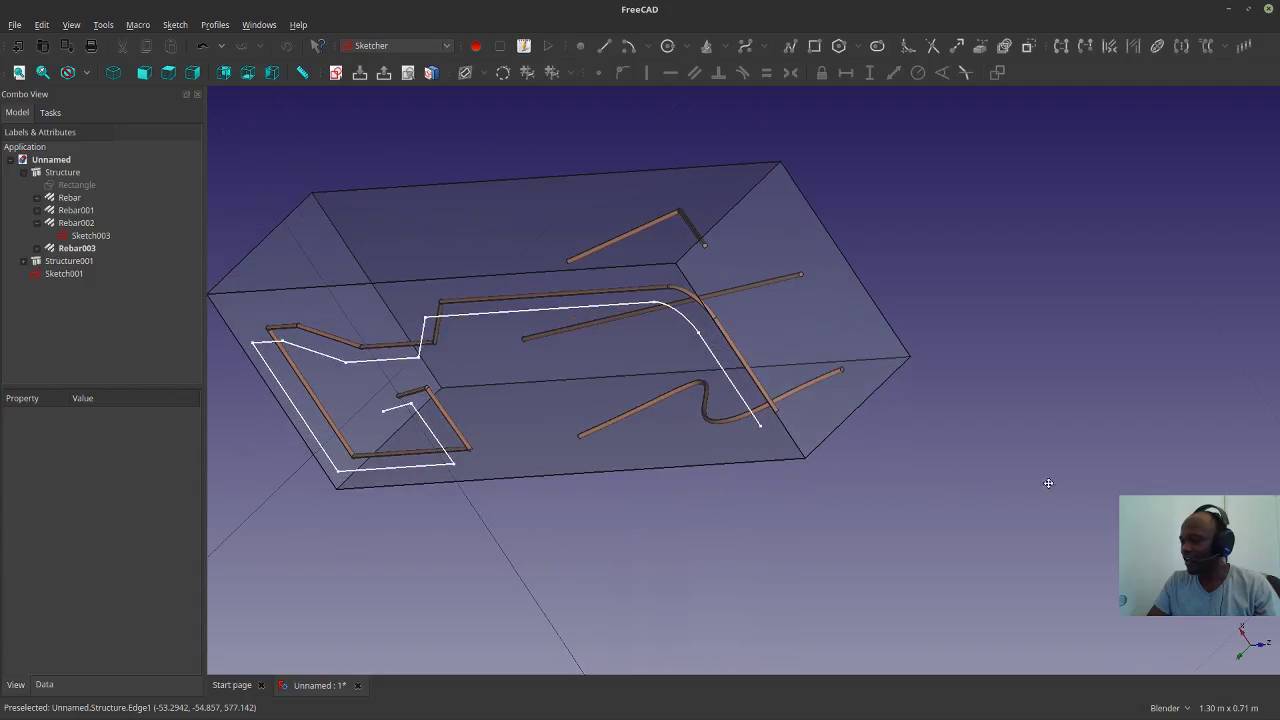
middle_click_drag(866, 477, 933, 365)
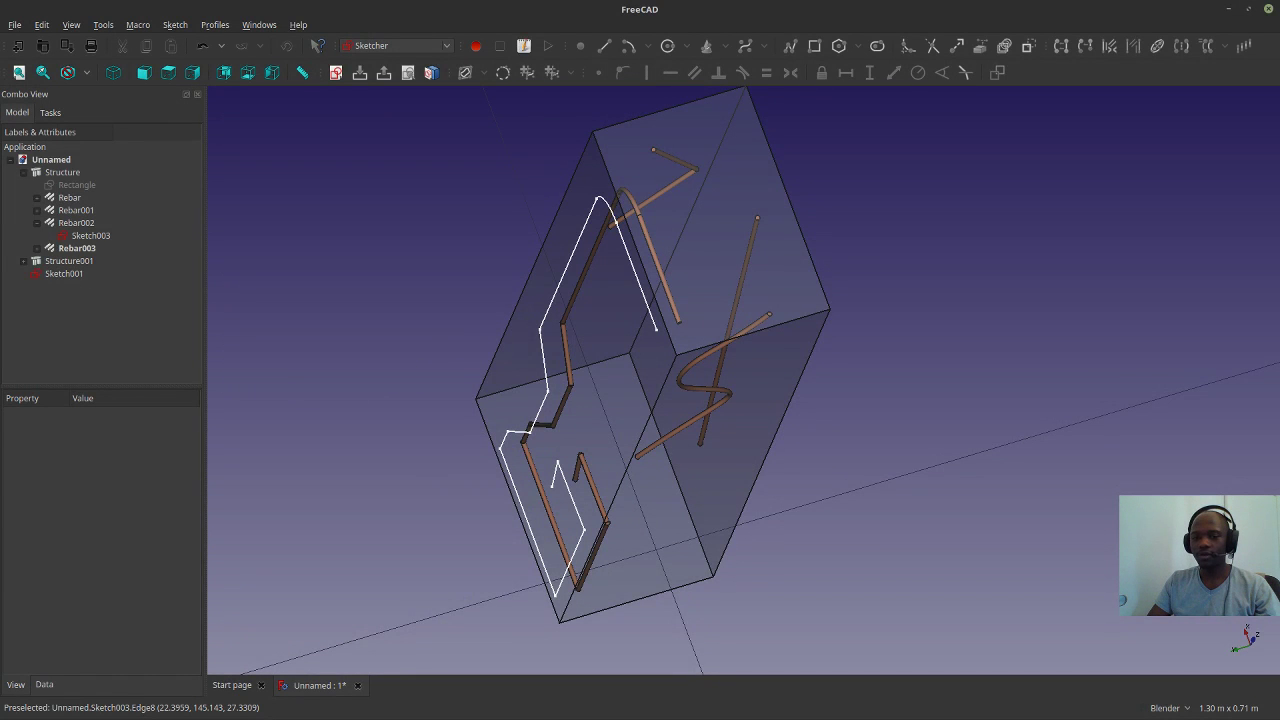
Switch to the Arch workbench and start a fifth rebar with a sketch on the column's long side face nearest the curved rebar.
middle_click_drag(343, 453, 95, 350)
middle_click_drag(433, 424, 639, 507)
left_click(639, 507)
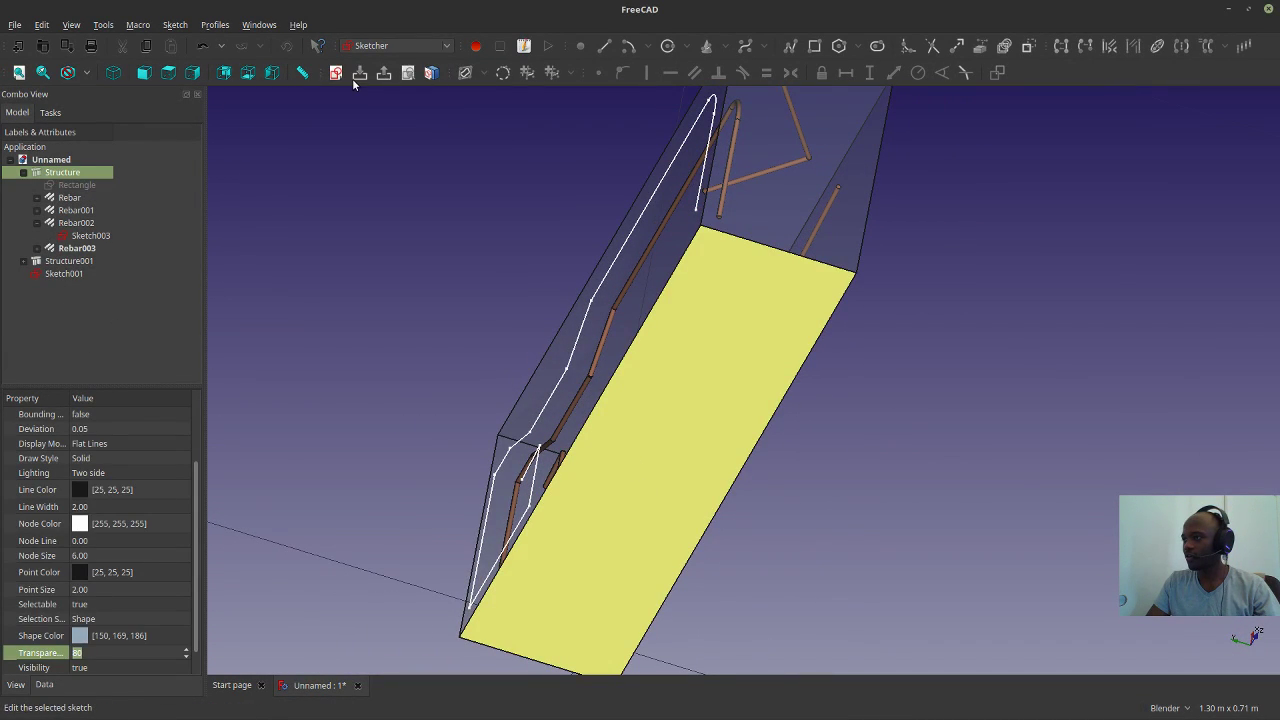
left_click(403, 48)
left_click(390, 11)
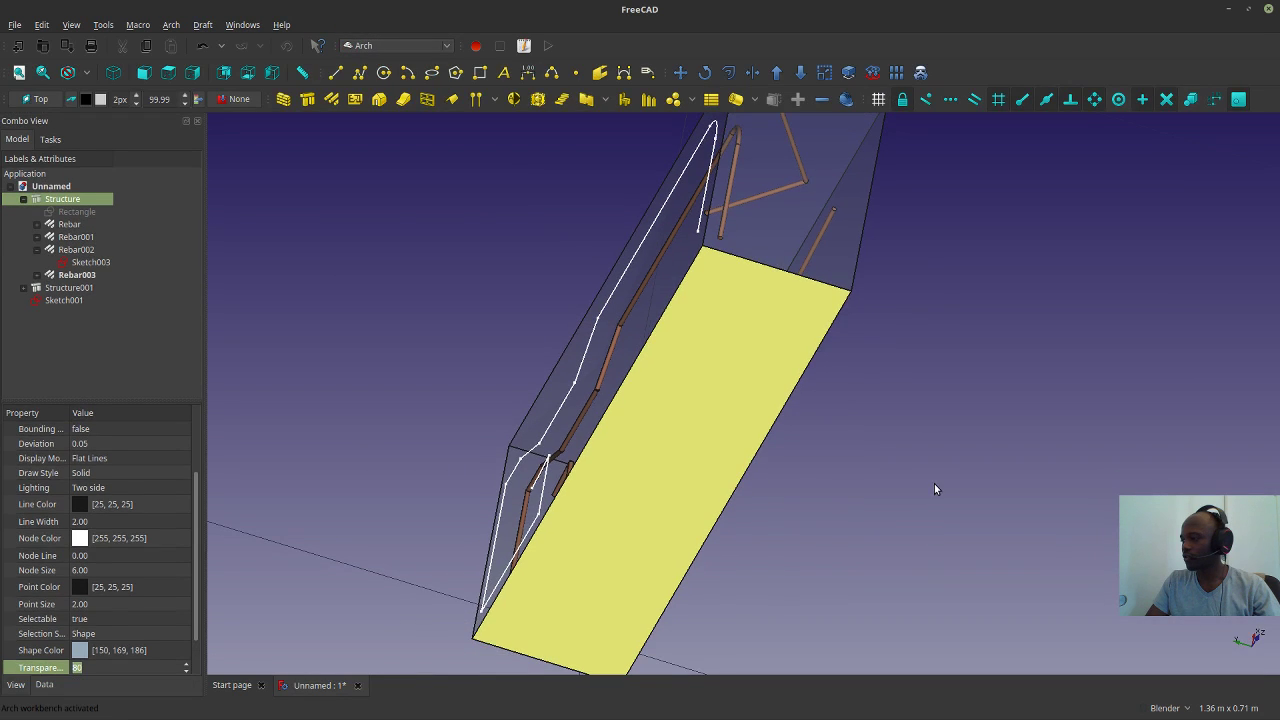
left_click(934, 484)
left_click(618, 512)
left_click(331, 99)
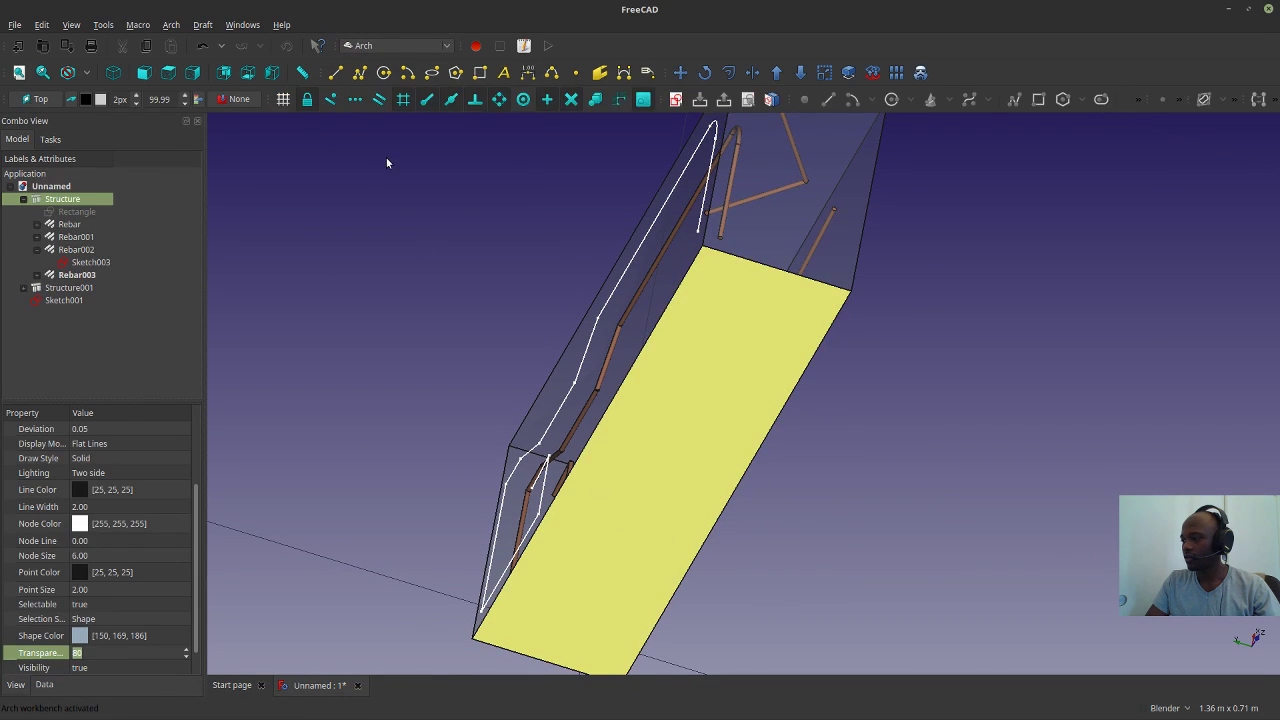
left_click(719, 298)
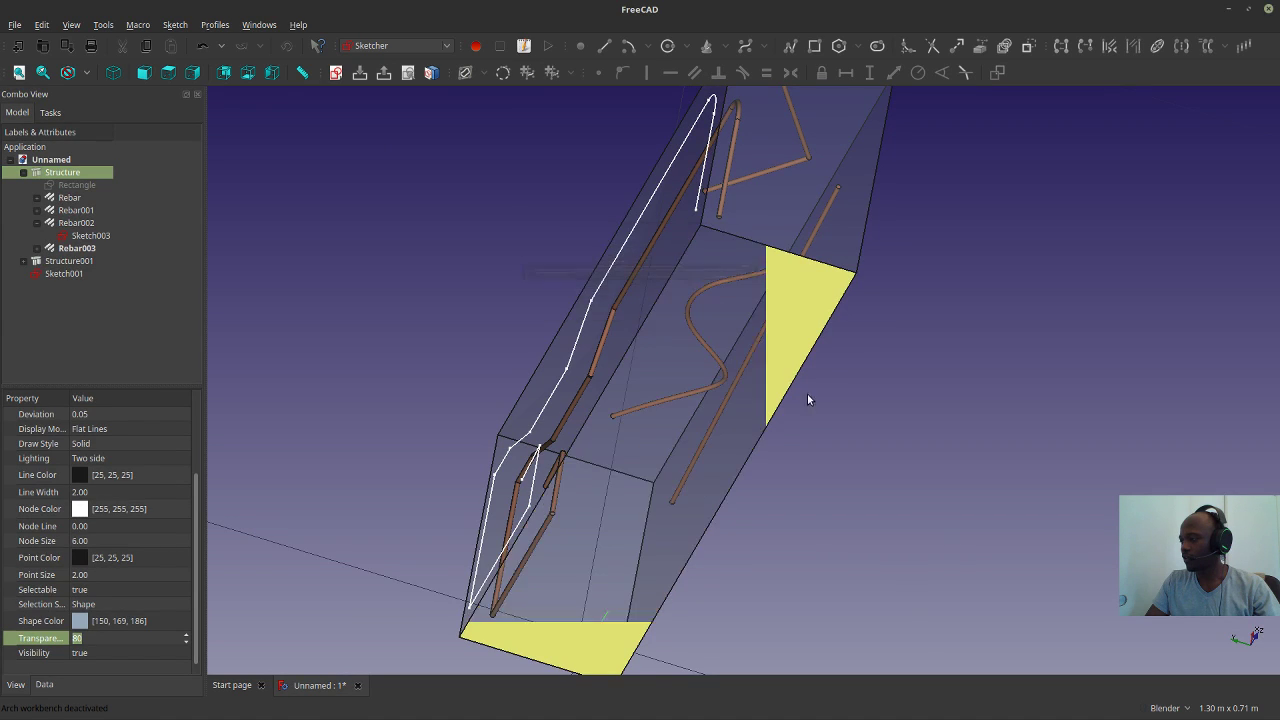
Start a periodic B-spline by control points with five poles running down one side of the face and turning inward near the column's base.
scroll(861, 509, "down", 5)
middle_click_drag(646, 286, 720, 338)
left_click(764, 46)
left_click(759, 82)
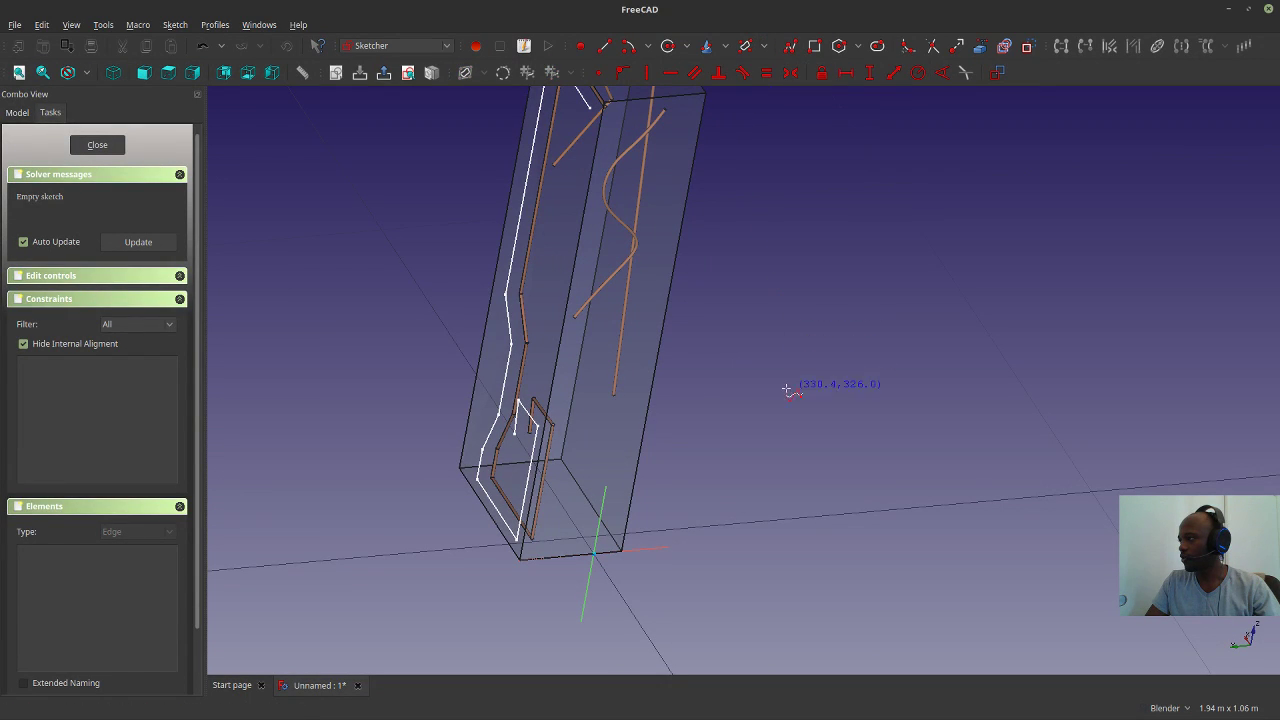
middle_click_drag(800, 388, 743, 362)
middle_click_drag(585, 341, 557, 290)
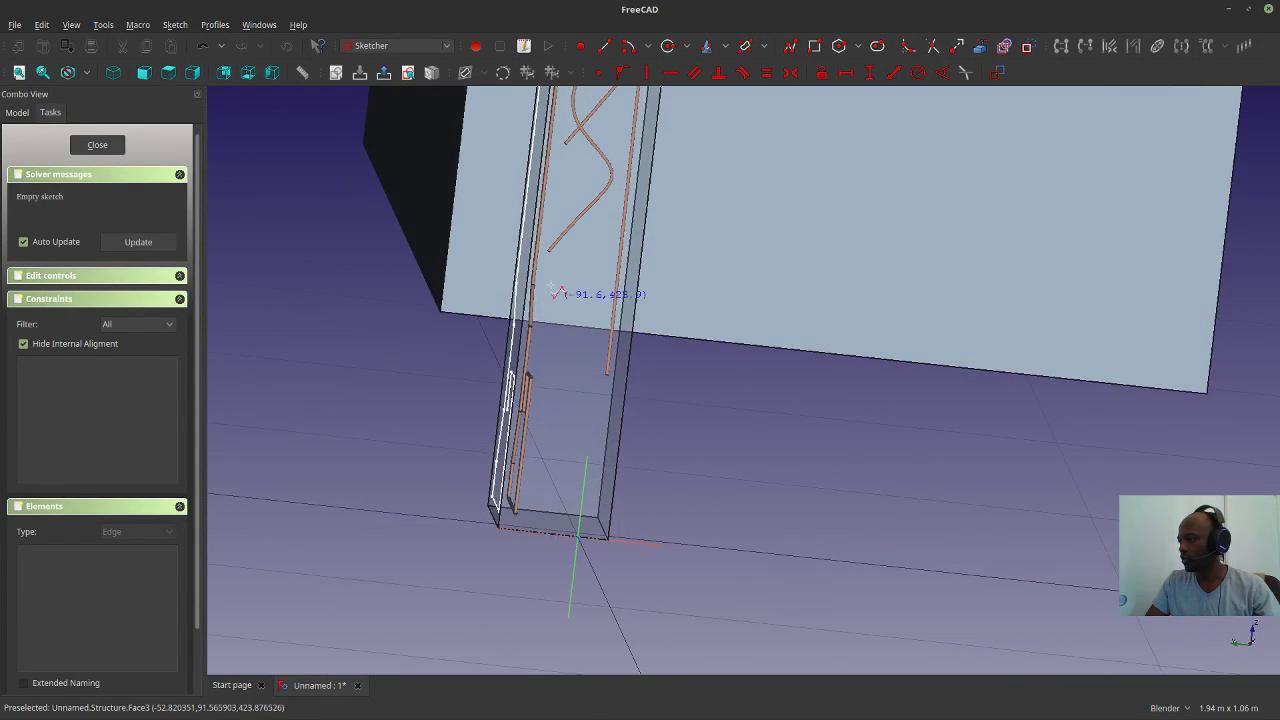
left_click(575, 281)
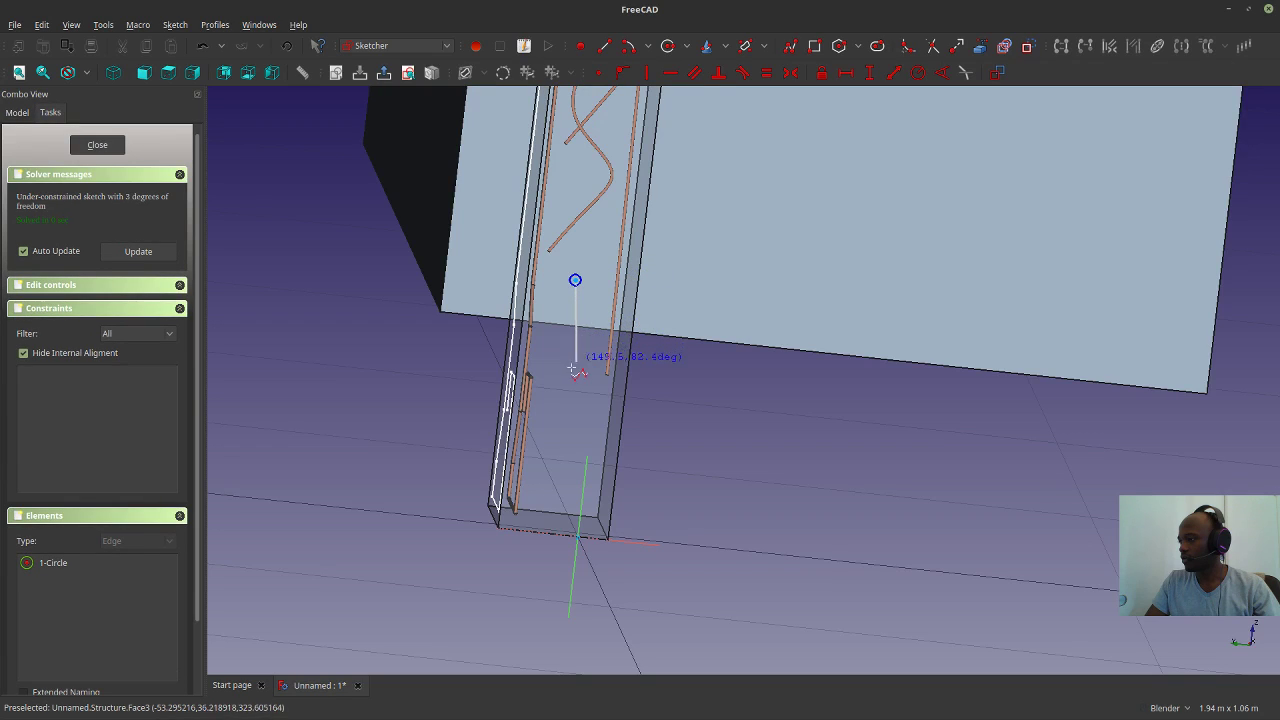
left_click(532, 332)
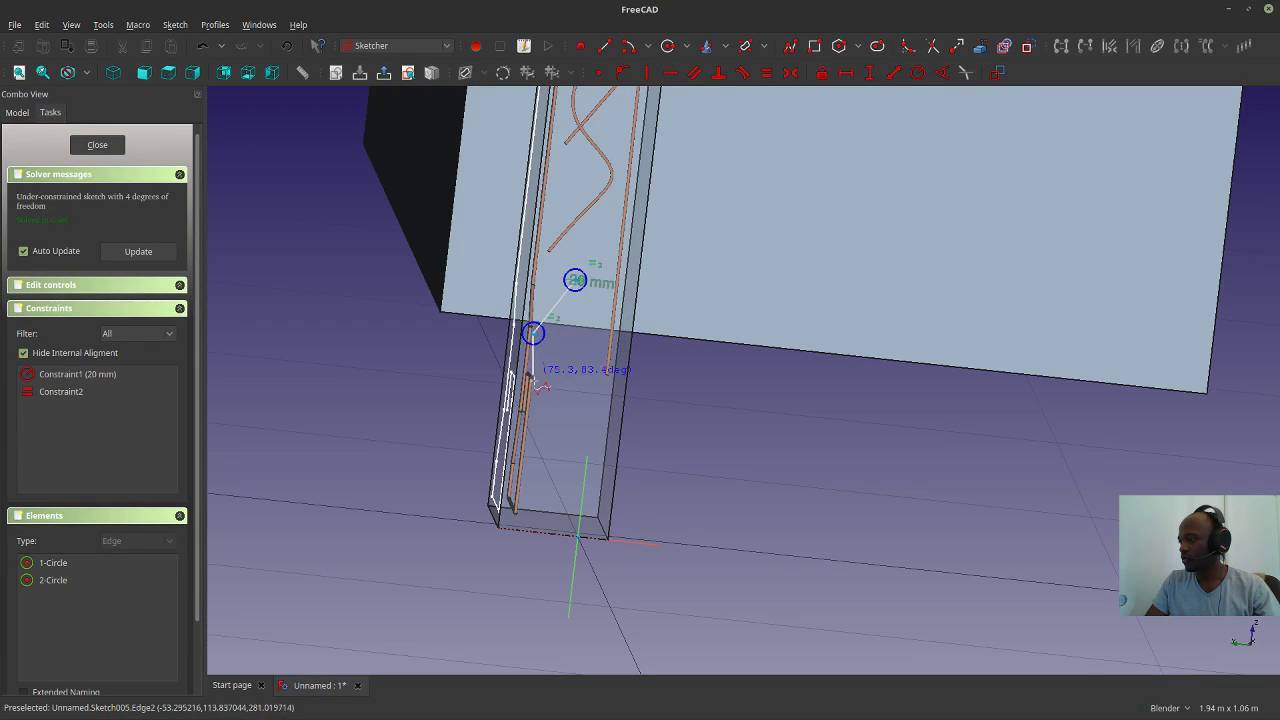
left_click(523, 413)
left_click(518, 488)
left_click(554, 512)
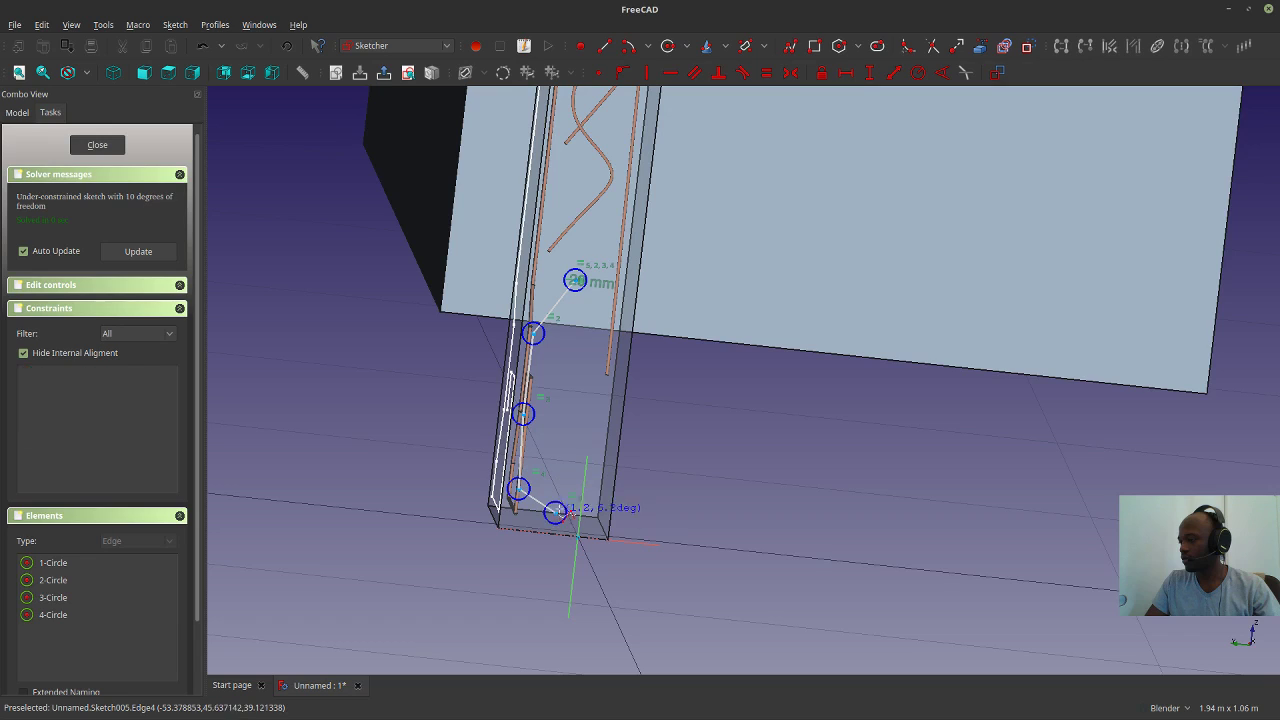
Add nine more poles zigzagging back up the other side of the face and finish the B-spline as a closed loop.
left_click(577, 490)
left_click(553, 463)
left_click(552, 436)
left_click(578, 423)
left_click(575, 388)
left_click(593, 358)
left_click(575, 319)
left_click(601, 296)
left_click(585, 242)
scroll(585, 242, "up", 5)
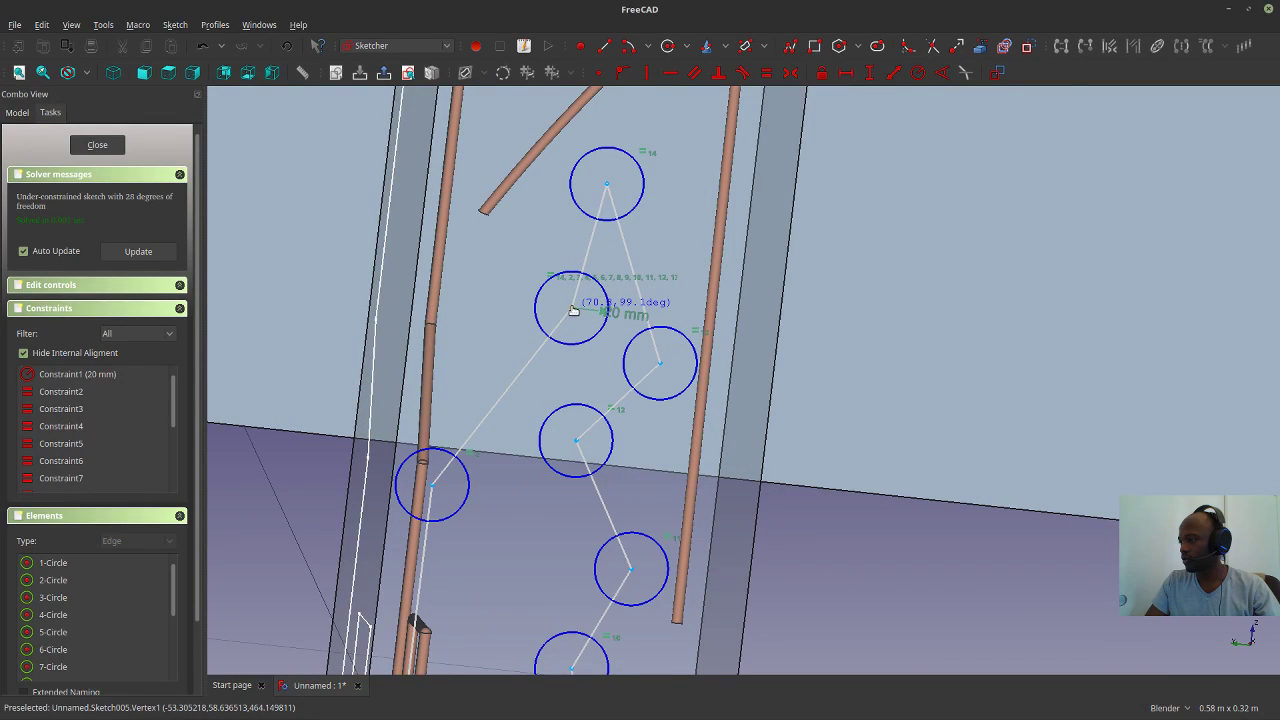
right_click(571, 308)
scroll(648, 240, "down", 4)
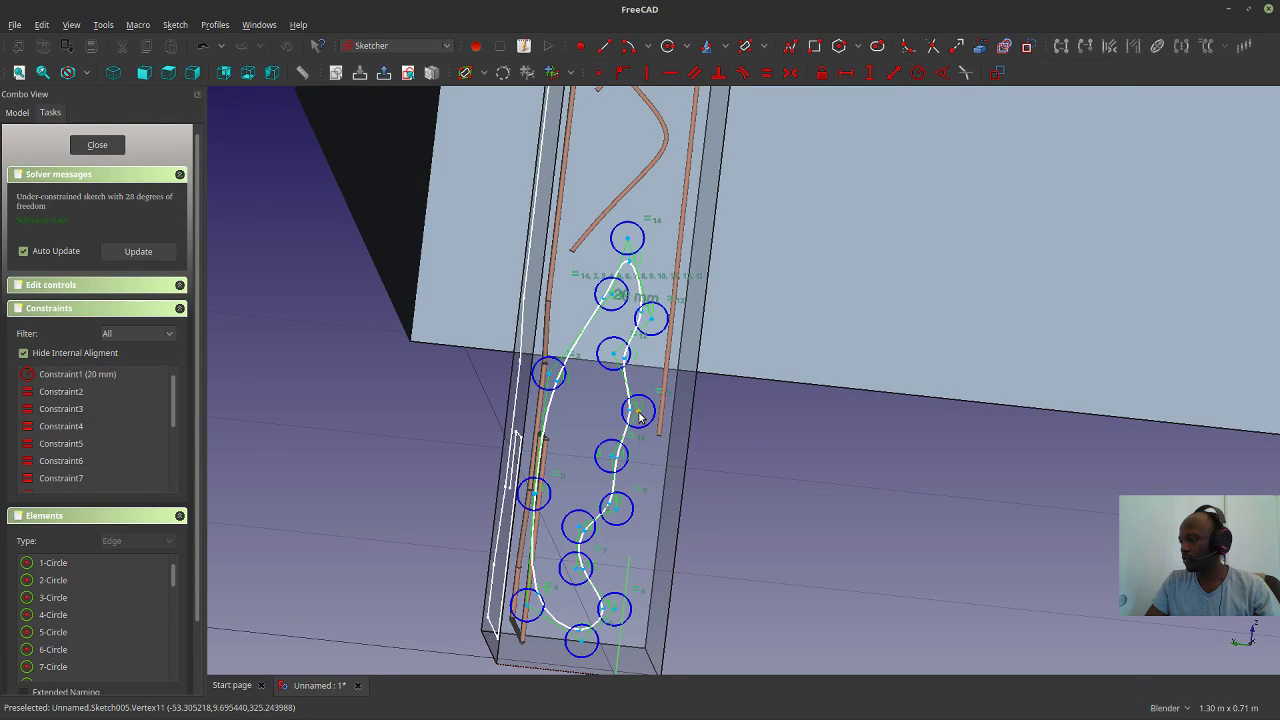
Reshape the closed B-spline by pulling a middle pole outward to the column's edge, shifting the top pole, and widening the upper loop.
left_click_drag(638, 414, 681, 446)
mouse_move(681, 446)
middle_mouse_down()
mouse_move(746, 557)
mouse_move(740, 463)
middle_mouse_up()
scroll(623, 283, "down", 2)
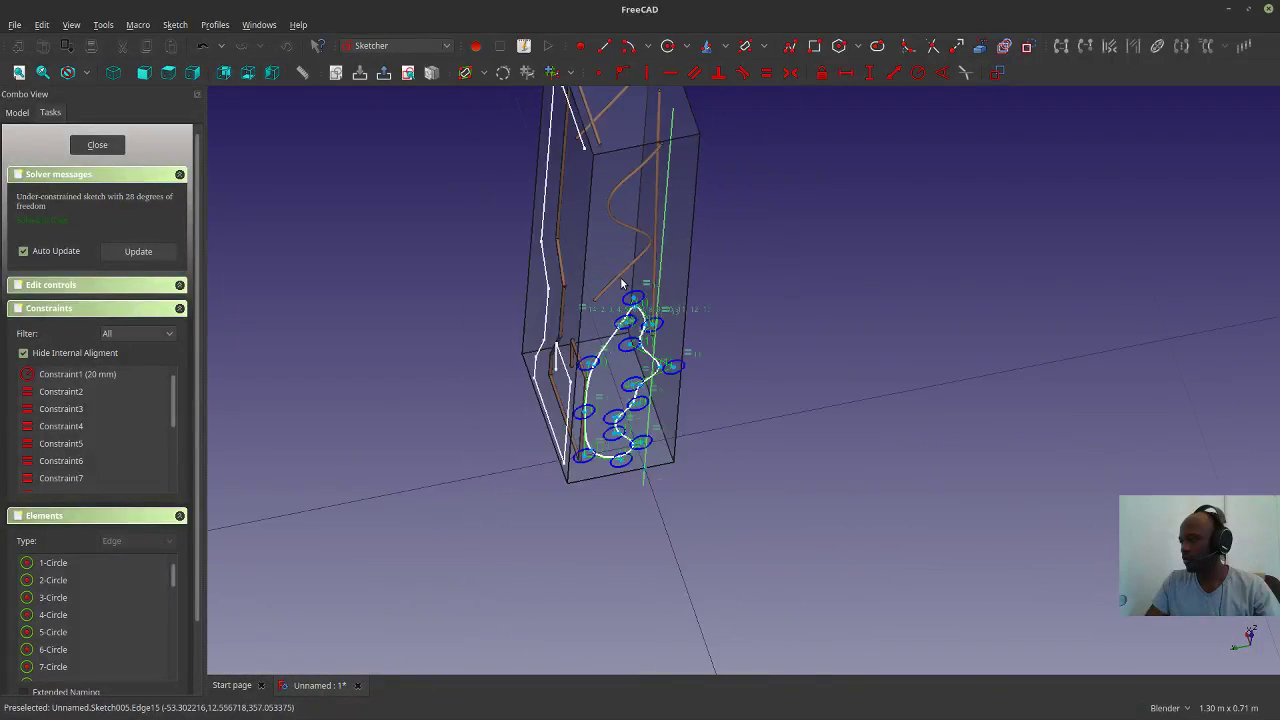
scroll(623, 283, "up", 4)
scroll(655, 323, "up", 4)
left_click_drag(631, 280, 615, 304)
left_click_drag(586, 404, 398, 384)
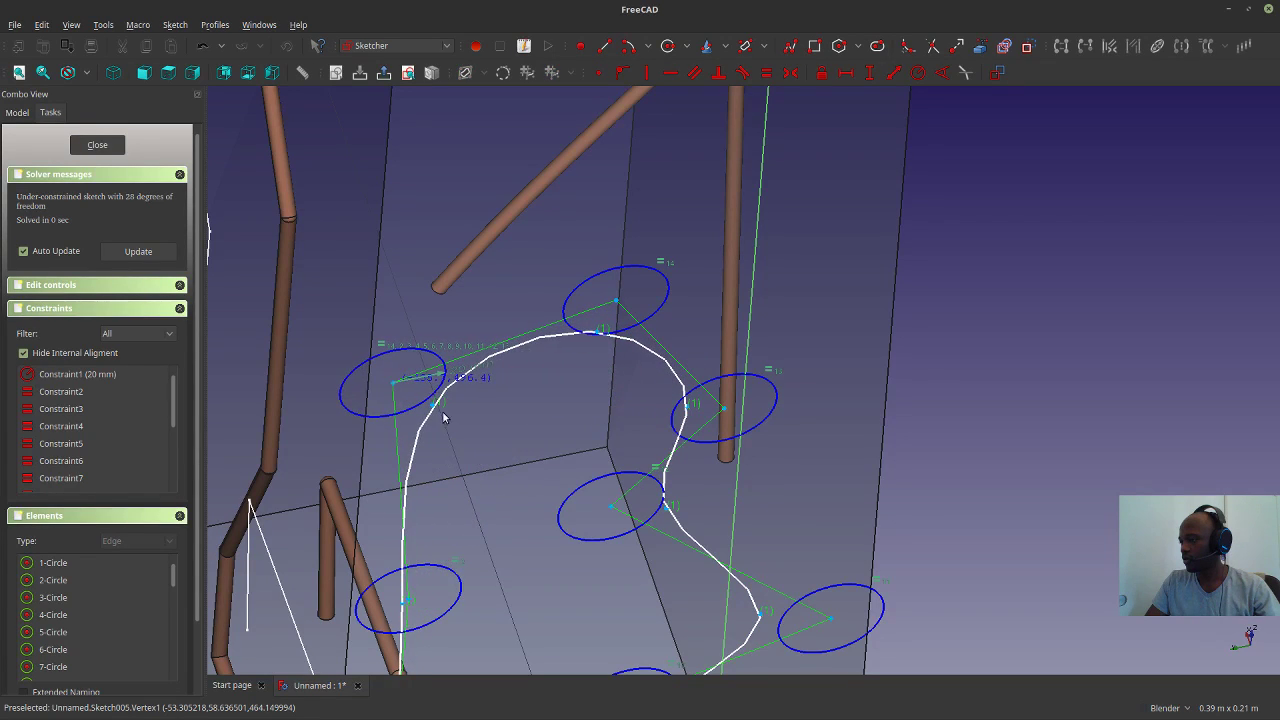
Try to adjust the lower part of the B-spline loop near the column's base and close the rebar sketch.
middle_click_drag(581, 481, 611, 306, "shift")
scroll(611, 306, "down", 5)
scroll(664, 441, "up", 5)
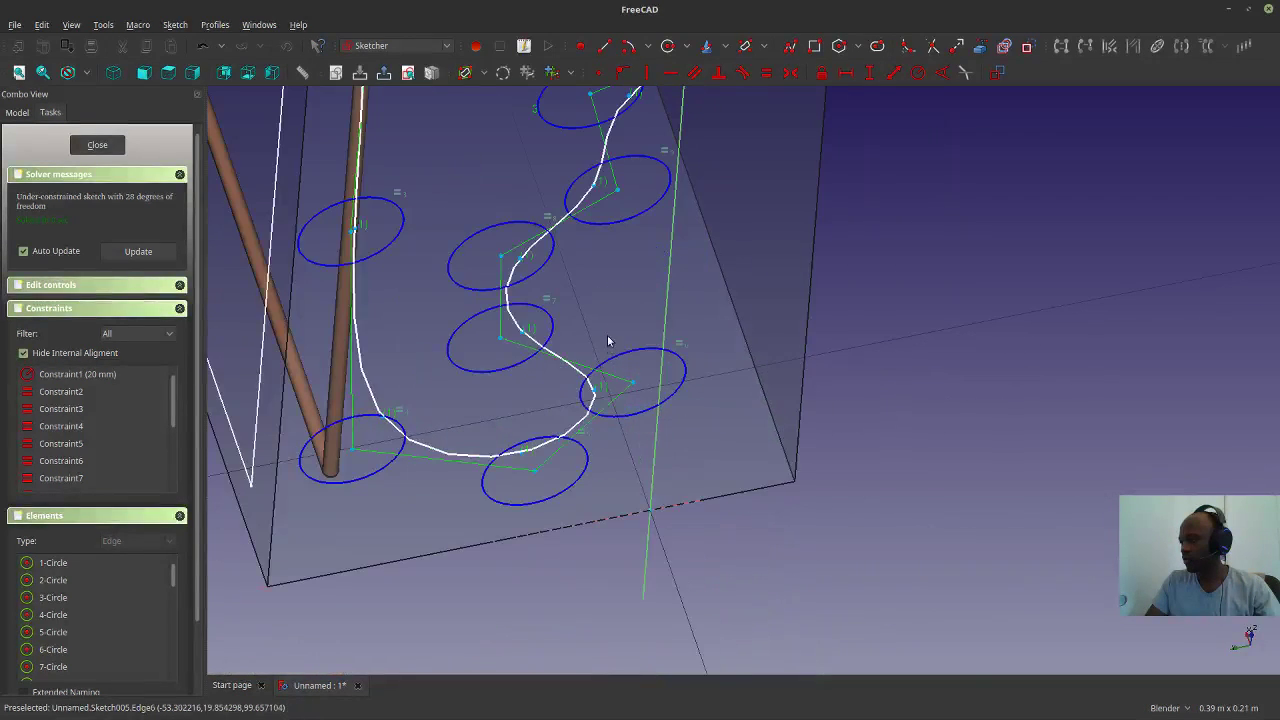
left_click_drag(582, 387, 613, 405)
scroll(613, 405, "down", 4)
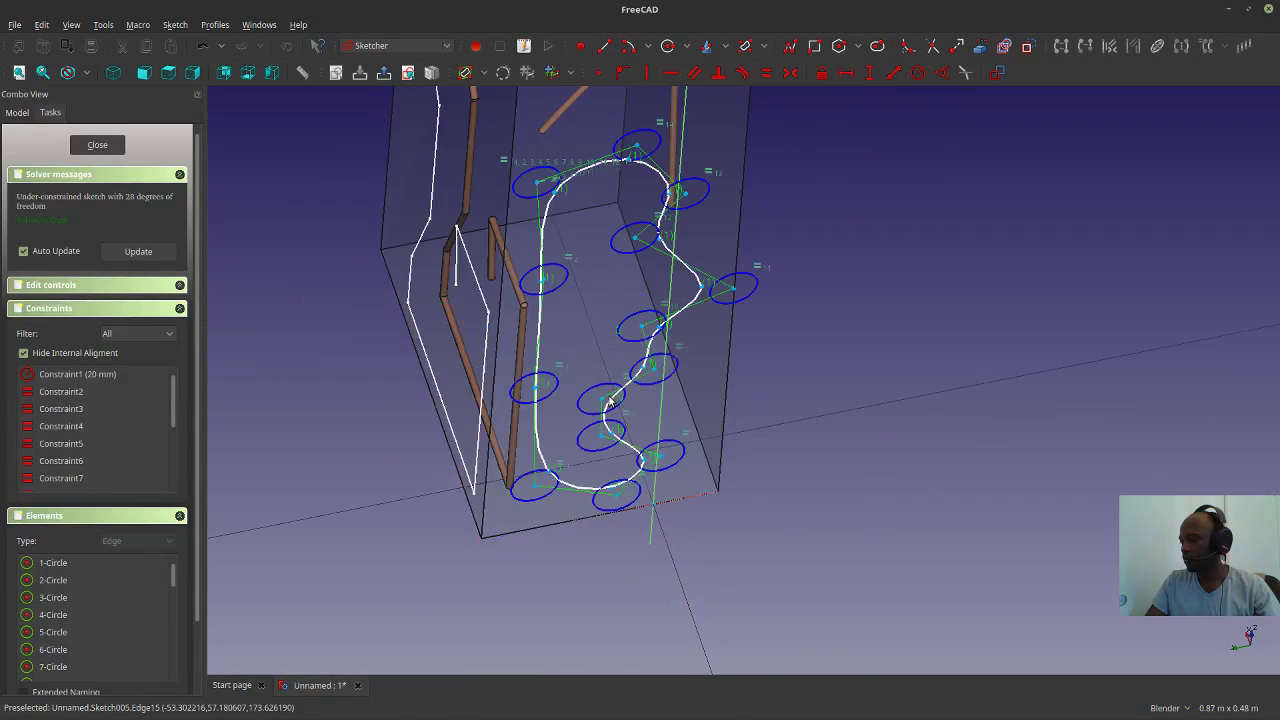
middle_click_drag(655, 361, 668, 435, "shift")
left_click(97, 145)
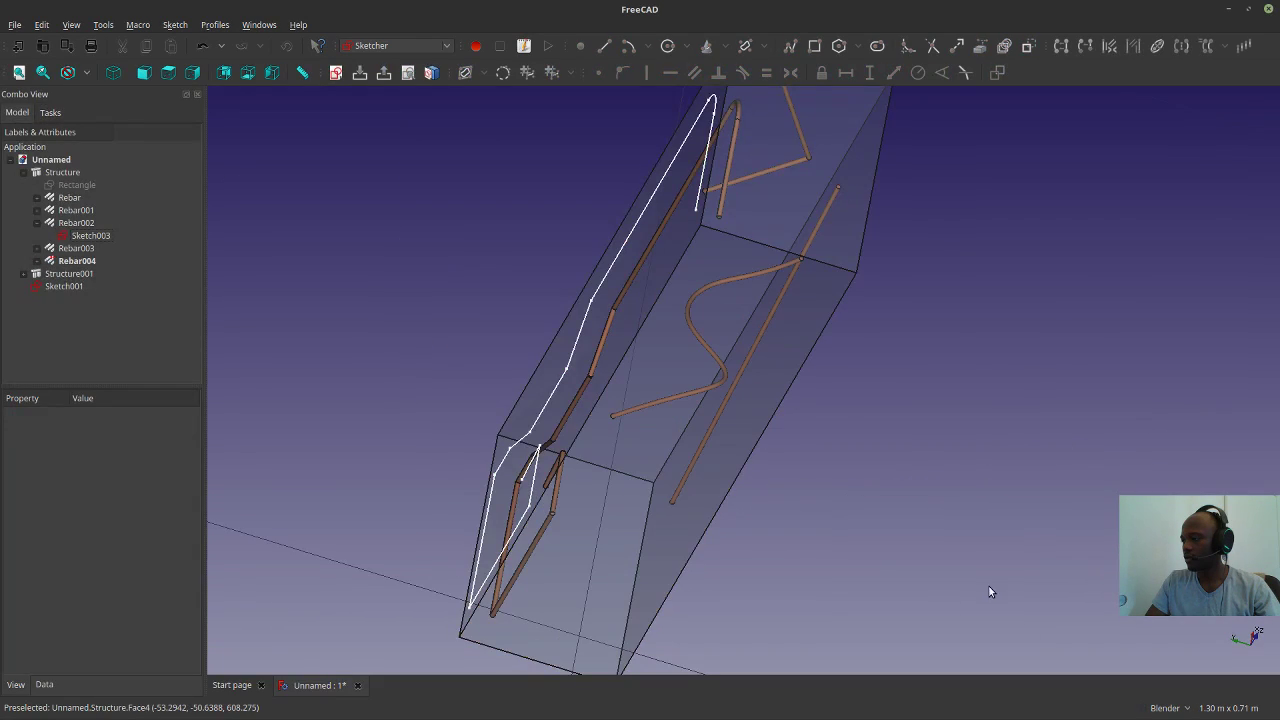
Reopen Sketch005, the base sketch of Rebar004, for editing and view the closed B-spline at an angle.
middle_click_drag(930, 560, 590, 362)
left_click(77, 260)
left_click(37, 261)
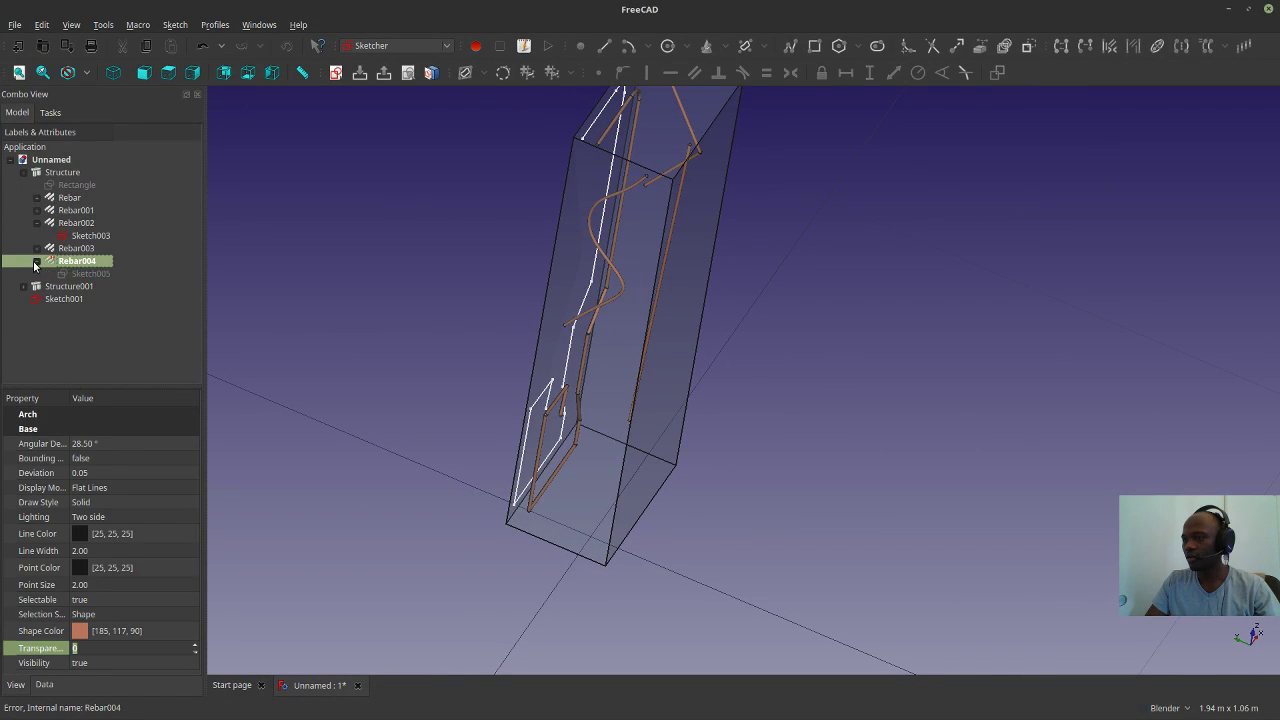
double_click(77, 273)
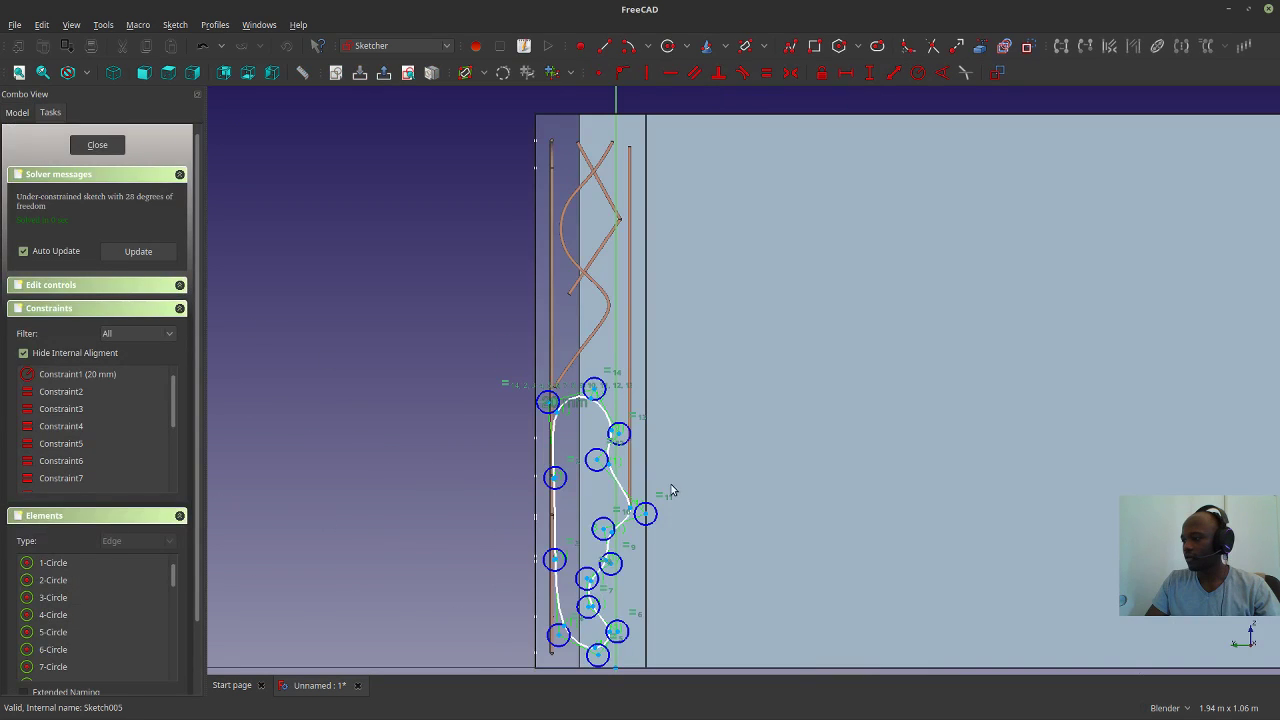
mouse_move(609, 447)
middle_mouse_down()
mouse_move(663, 380)
mouse_move(694, 406)
mouse_move(601, 467)
mouse_move(580, 400)
middle_mouse_up()
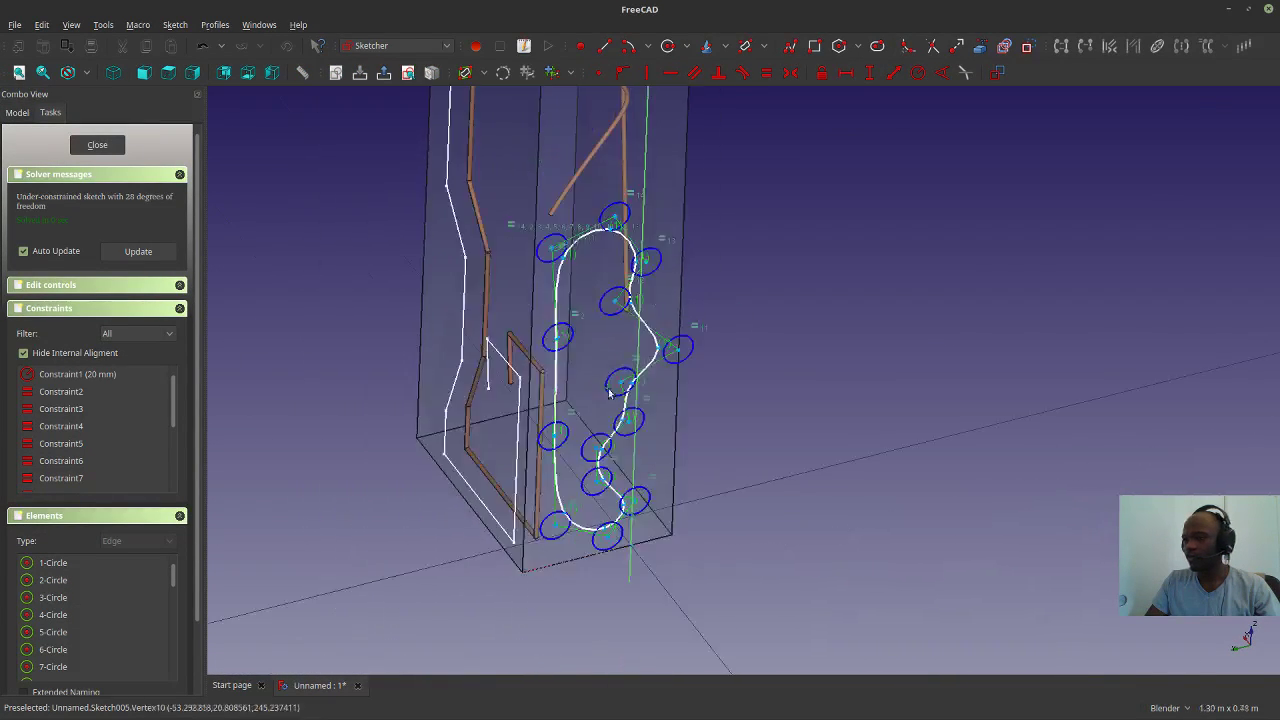
Finish editing the rebar profile sketch and close it.
left_click(146, 286)
left_click(146, 286)
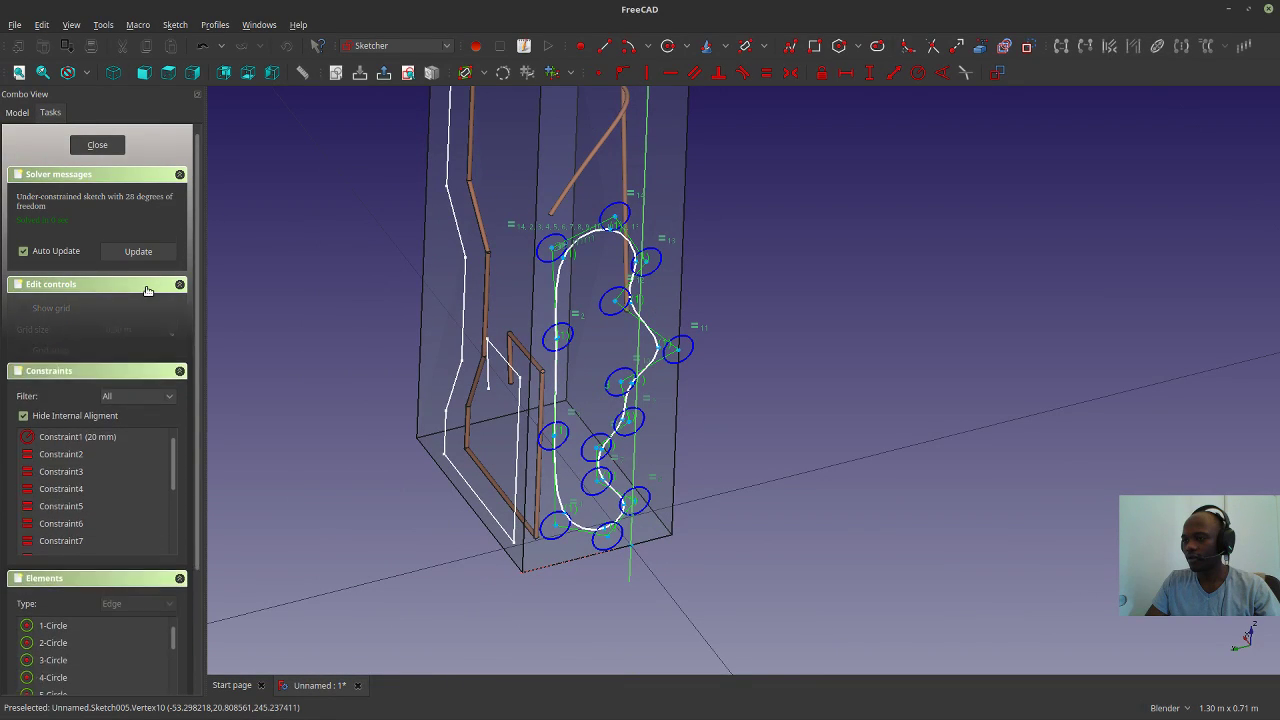
left_click(104, 147)
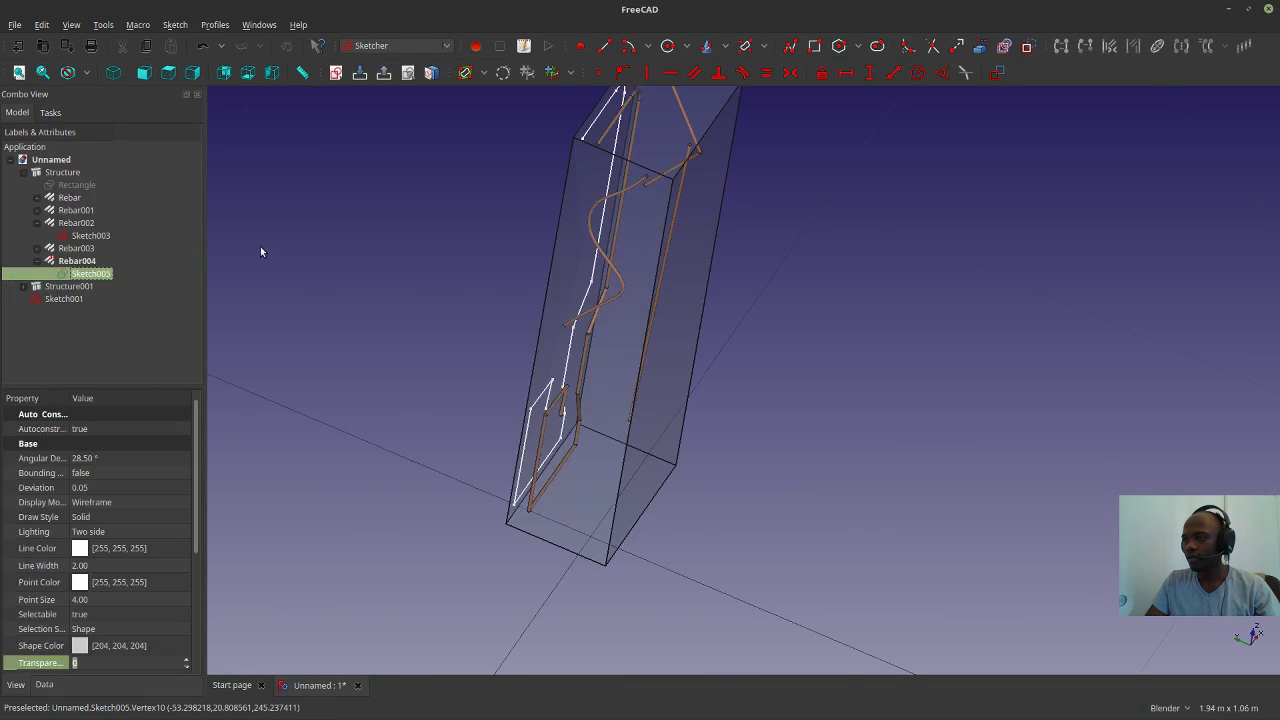
mouse_move(690, 485)
middle_mouse_down()
mouse_move(672, 425)
mouse_move(757, 463)
mouse_move(586, 457)
mouse_move(451, 366)
mouse_move(528, 357)
mouse_move(837, 389)
mouse_move(857, 403)
mouse_move(850, 475)
middle_mouse_up()
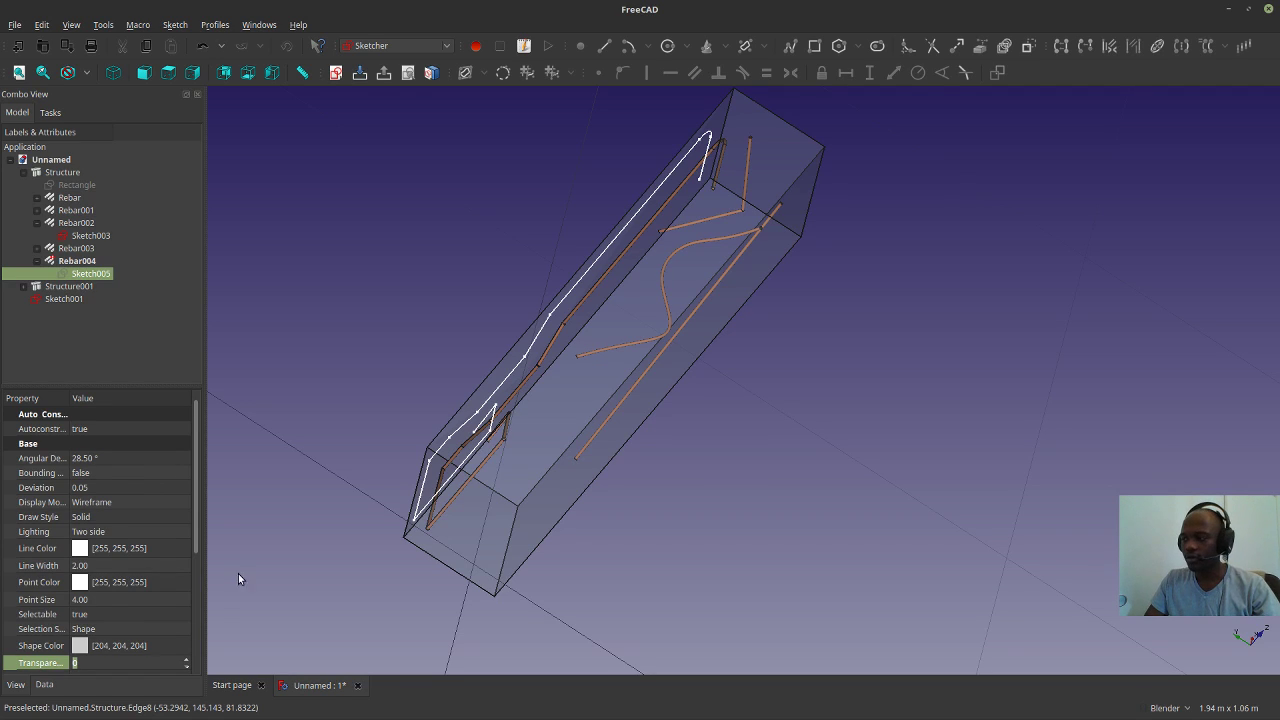
middle_click_drag(686, 477, 740, 471)
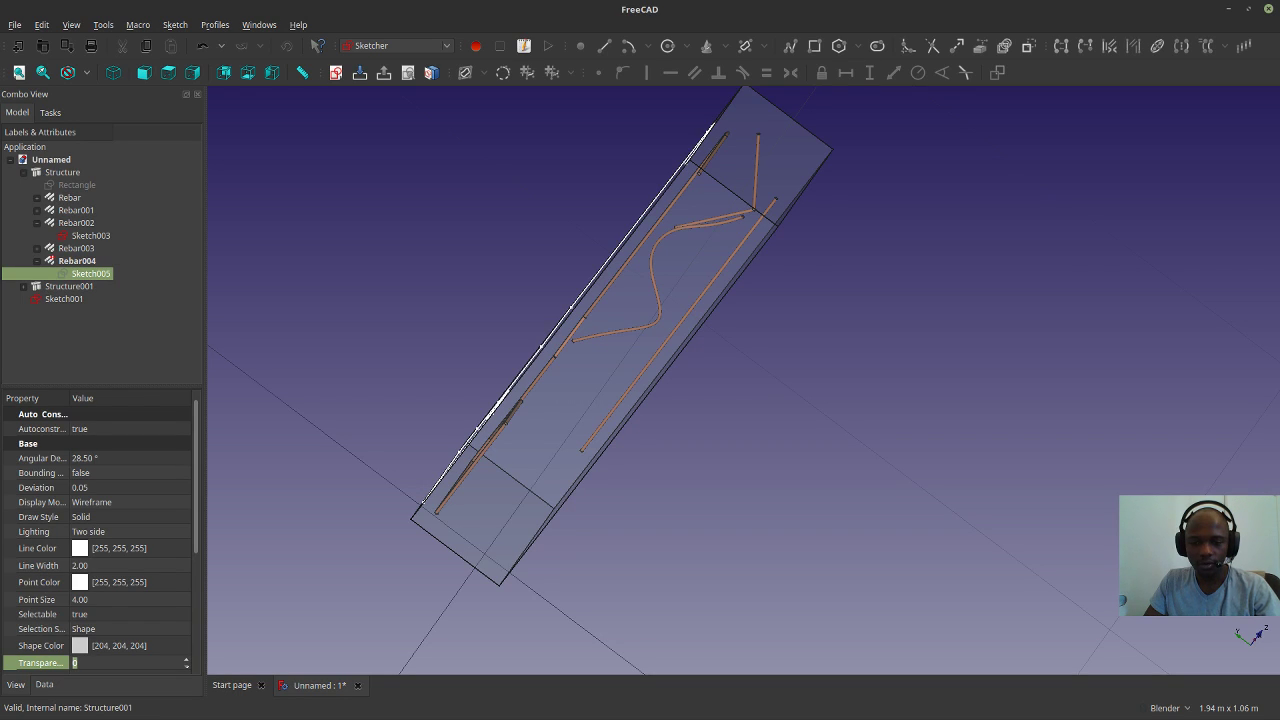
key("alt+Tab")
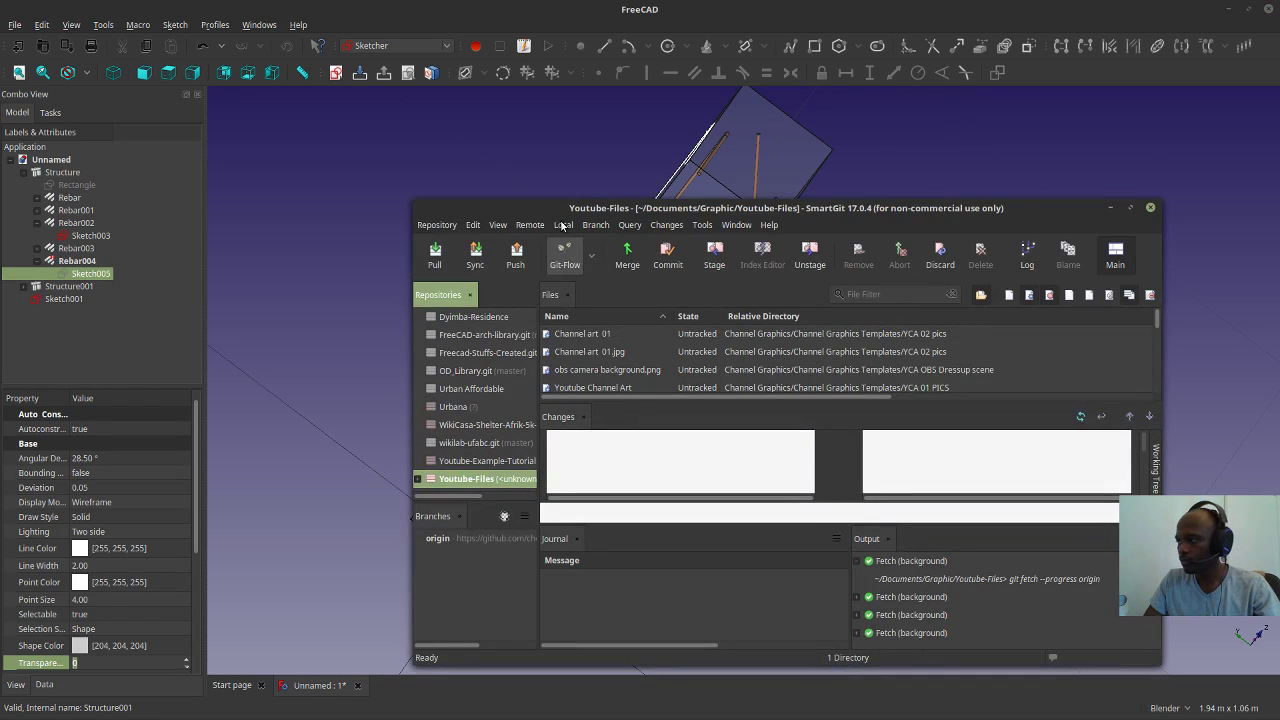
left_click_drag(605, 207, 669, 176)
Save the unnamed document in the home folder as "freecad rebar test tutorial".
left_click(19, 28)
left_click(16, 25)
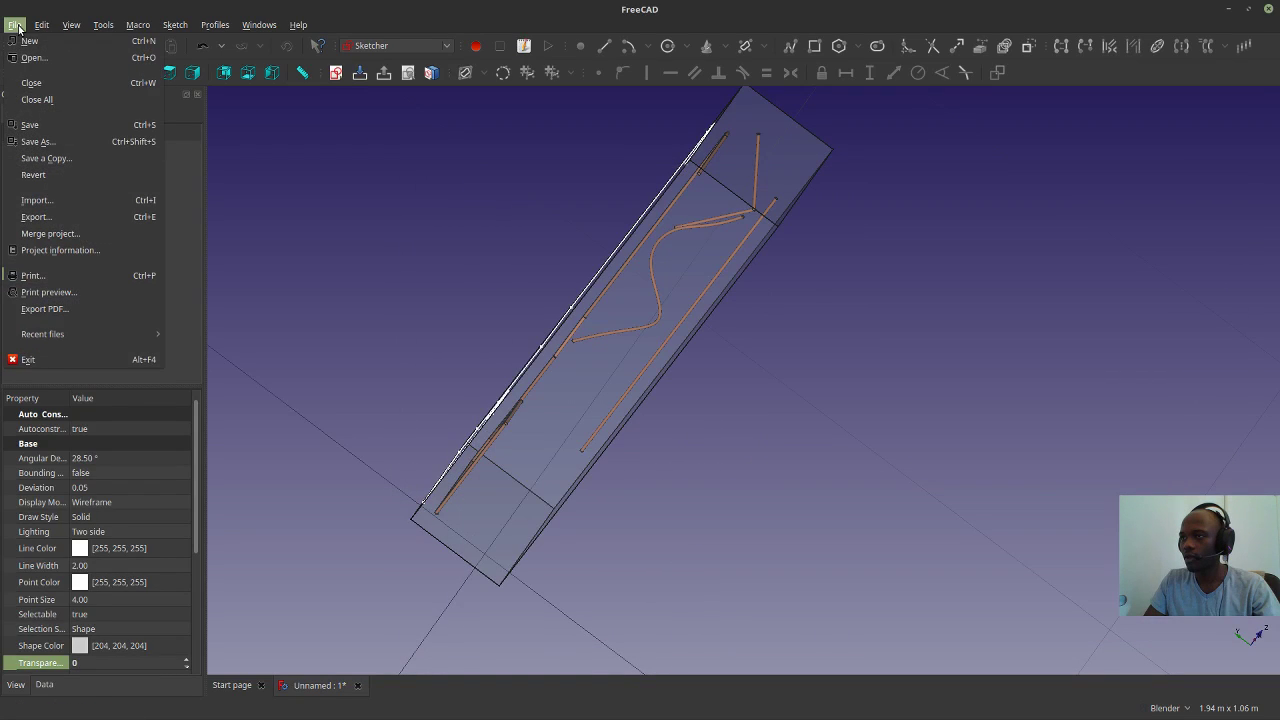
left_click(40, 141)
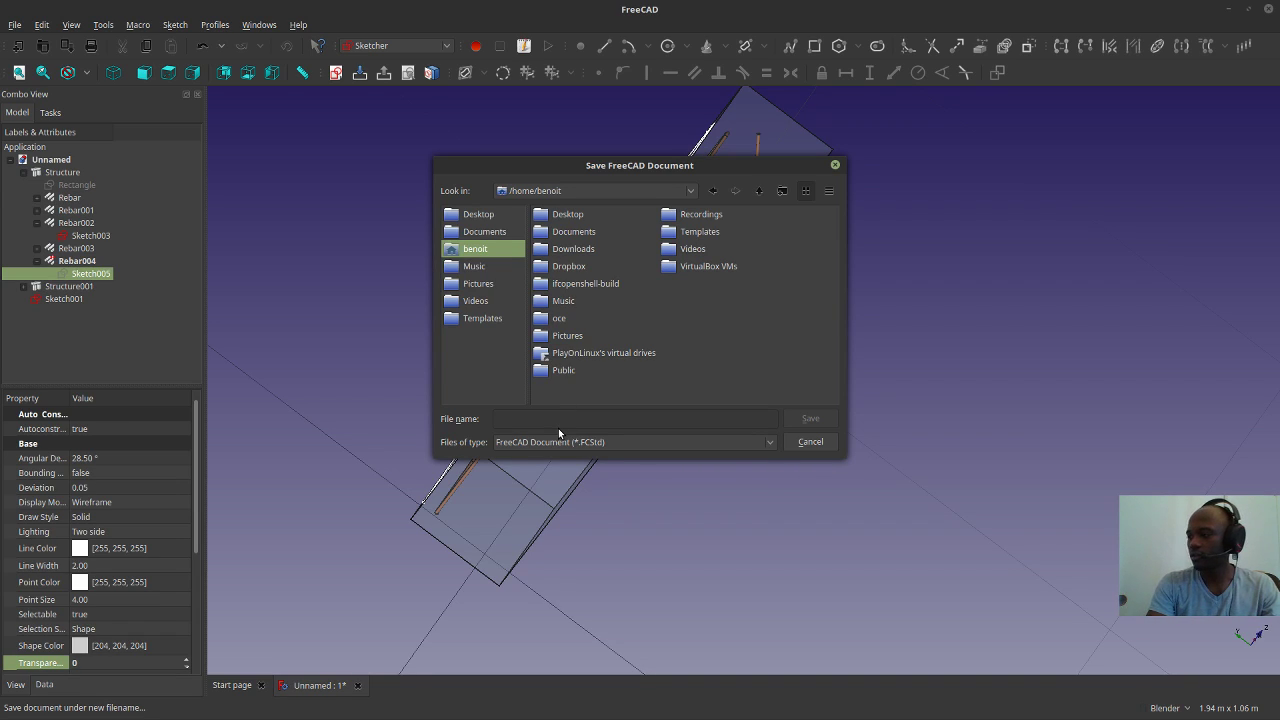
type("reba")
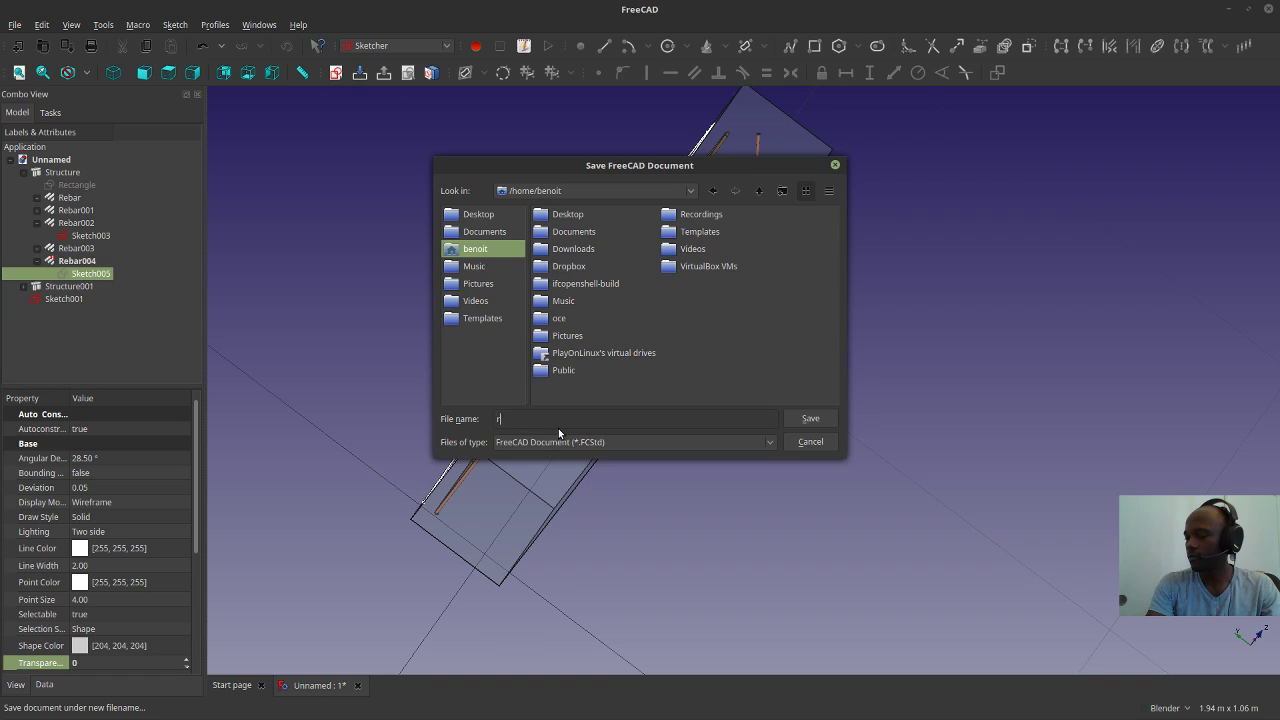
key("BackSpace")
key("BackSpace")
key("BackSpace")
key("BackSpace")
type("freecad")
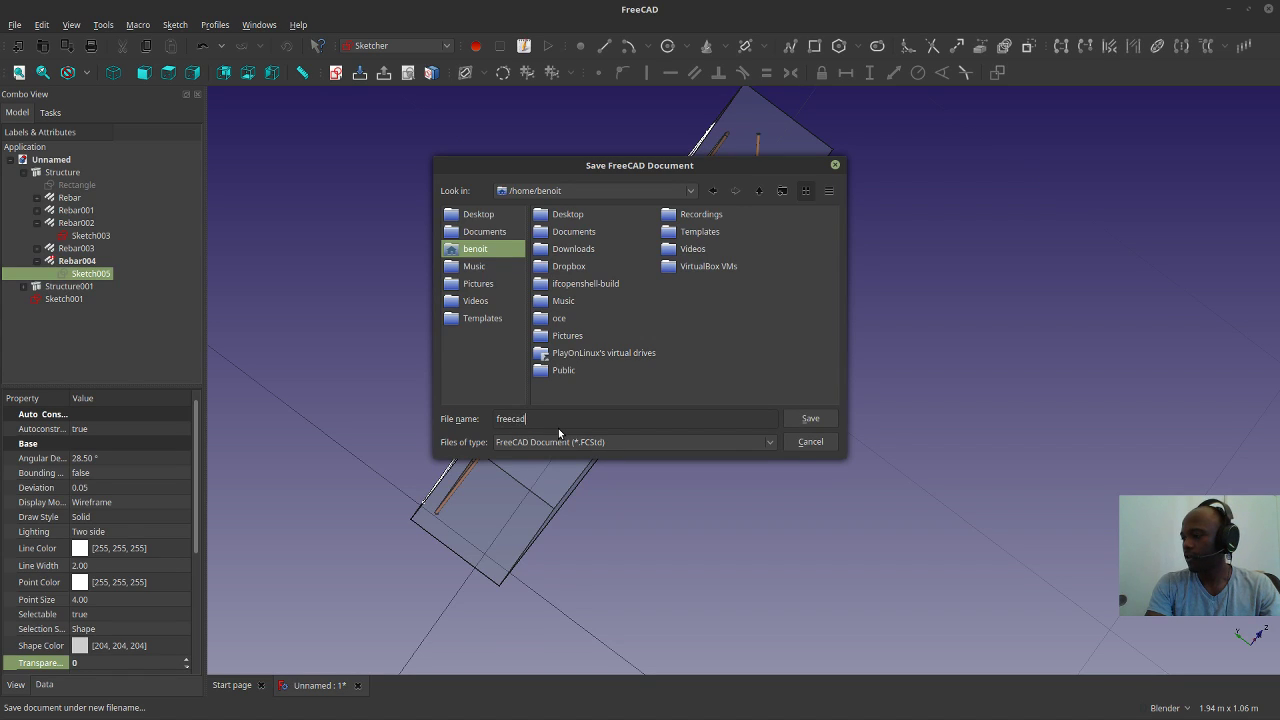
type(" rebar test")
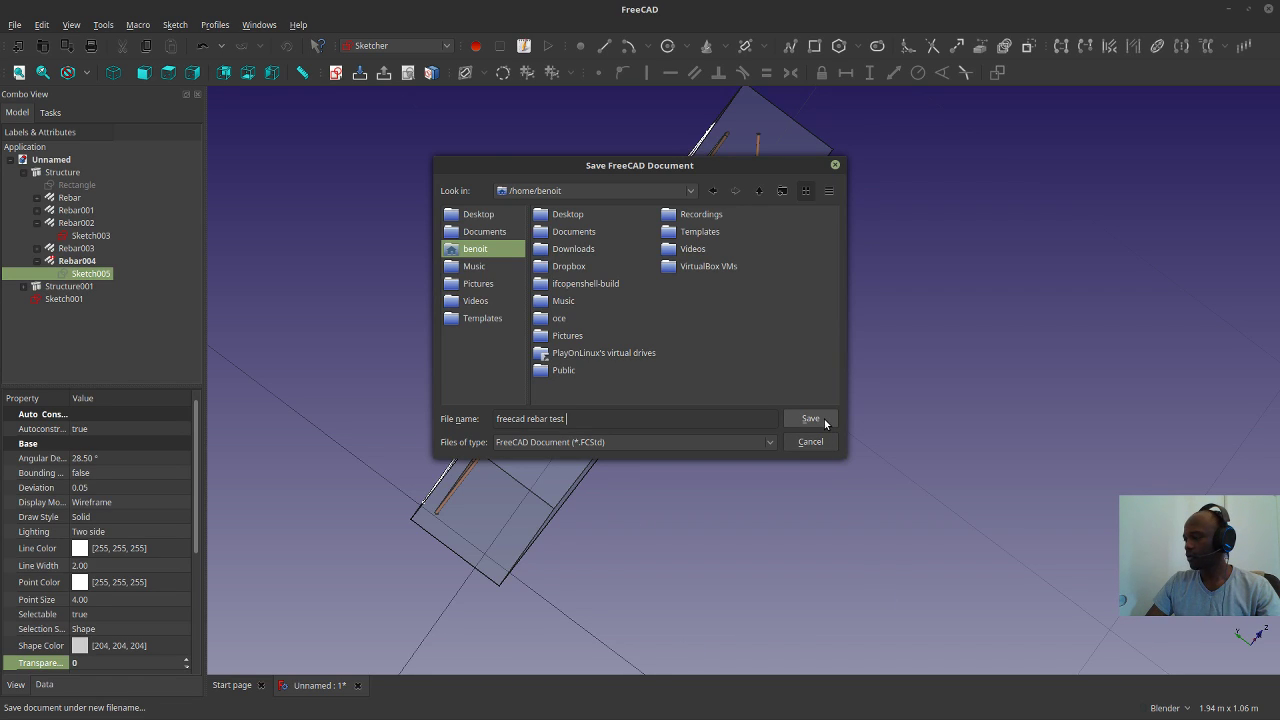
type(" tutorial")
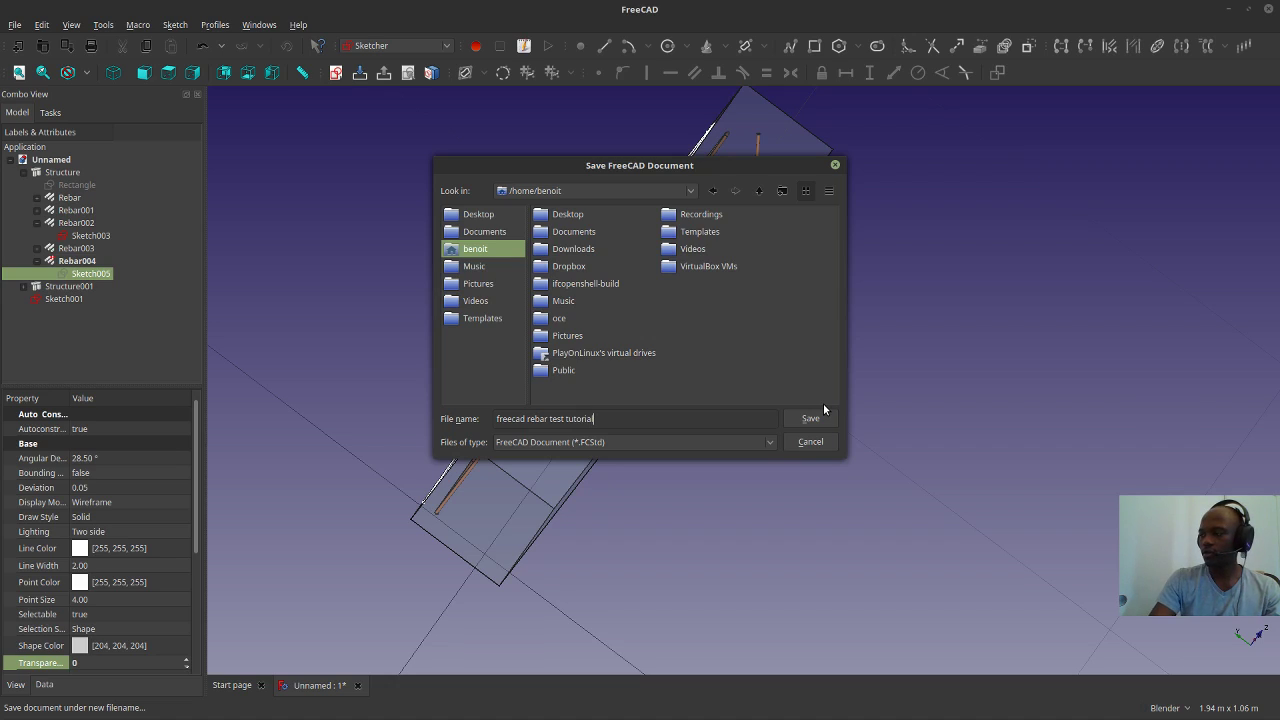
left_click(823, 410)
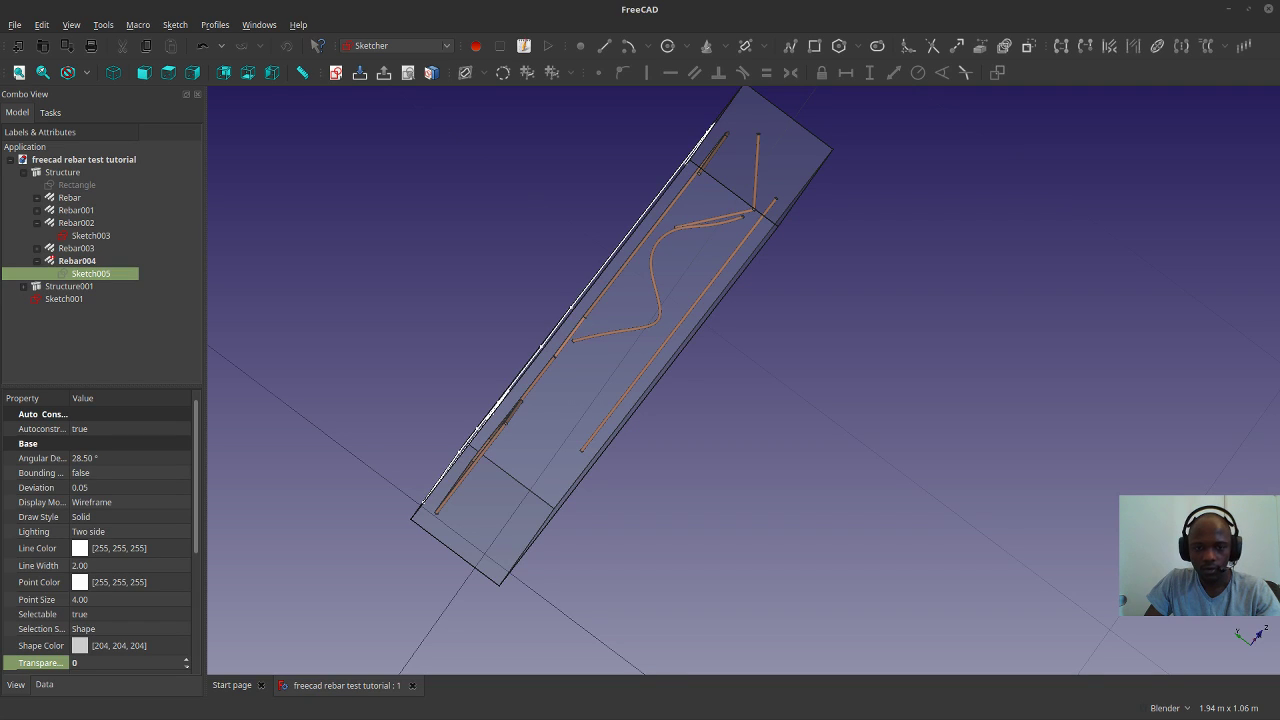
Start saving the document under a new location and browse to Documents/Graphic/Youtube-Example-Tutorial/01 model.
left_click(15, 24)
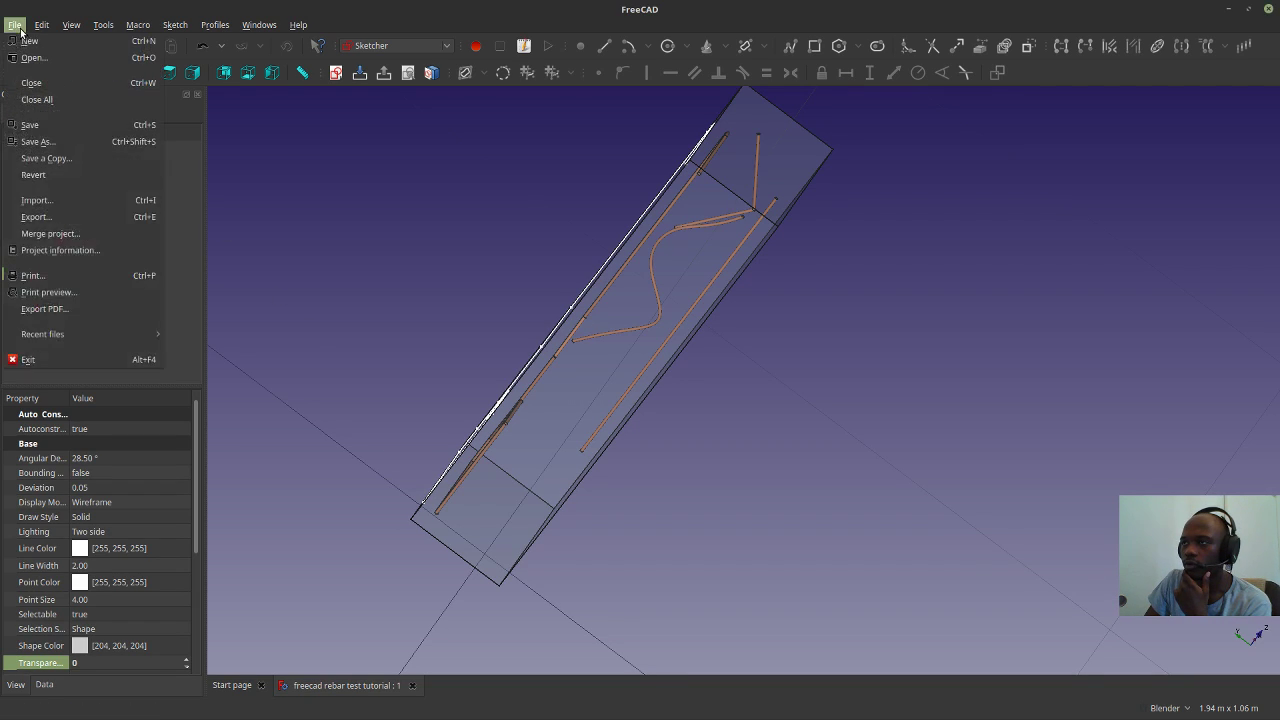
left_click(40, 142)
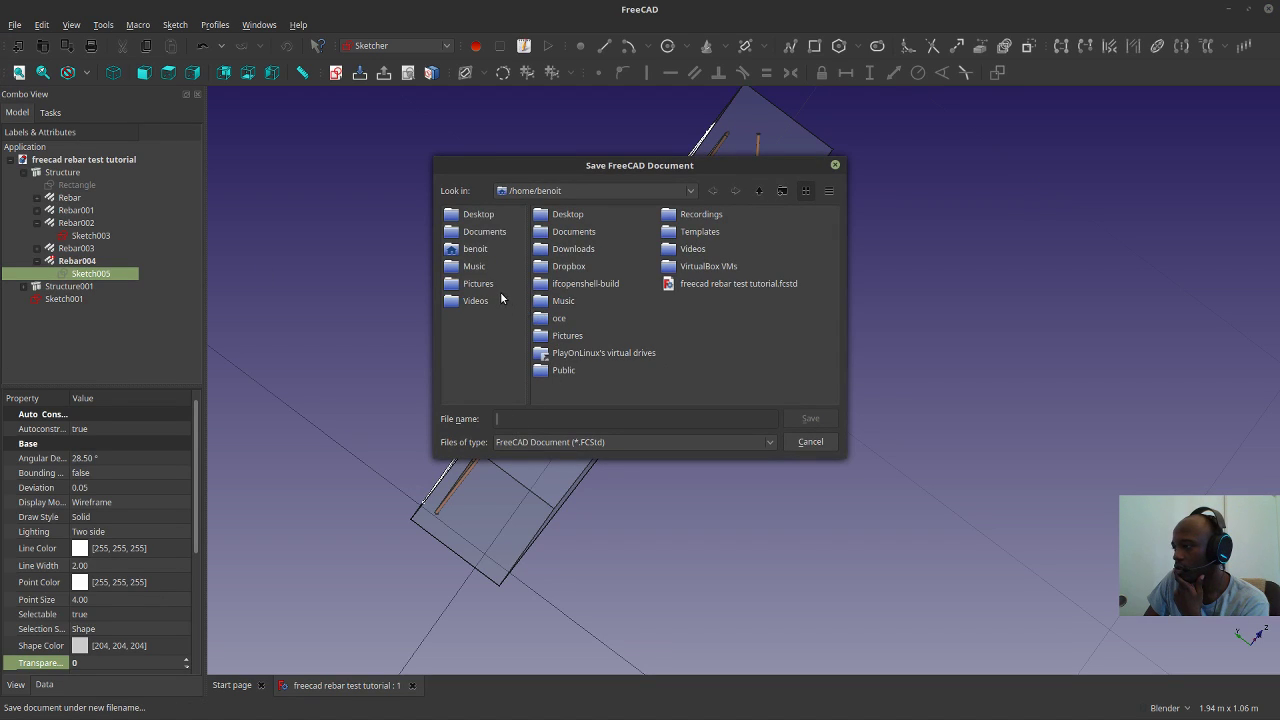
left_click(690, 191)
left_click(692, 191)
left_click(692, 193)
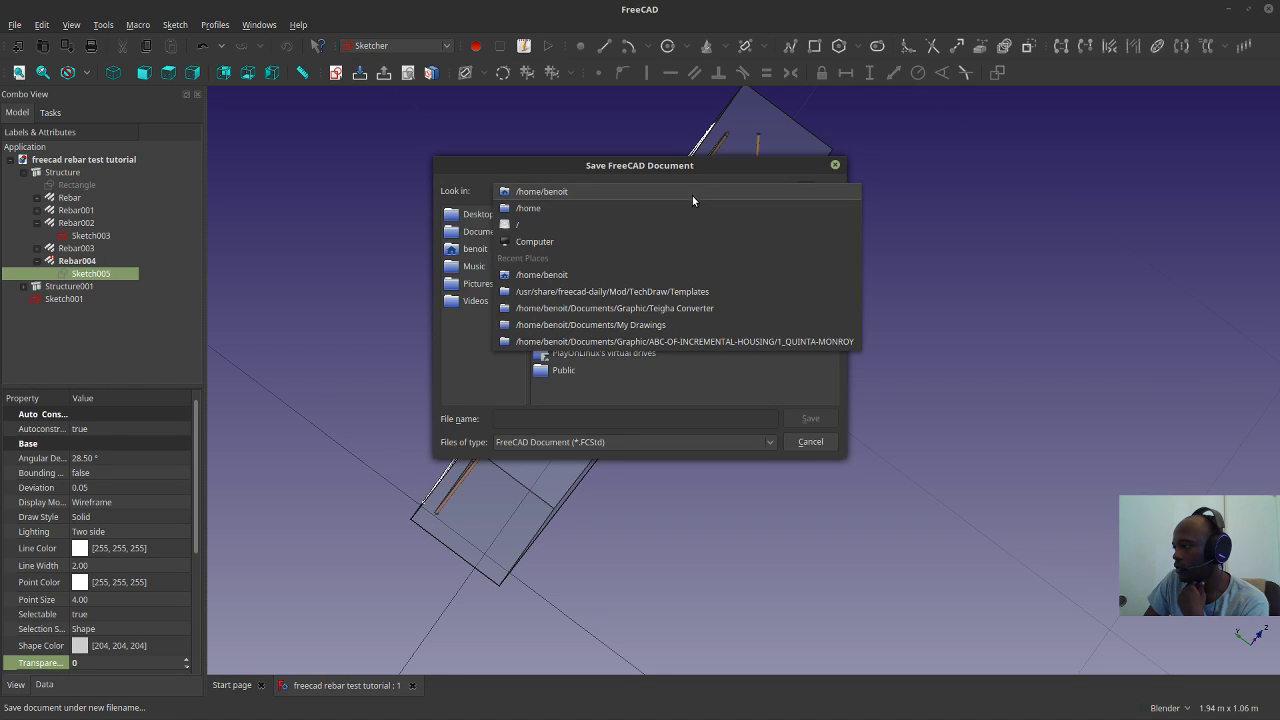
left_click(643, 309)
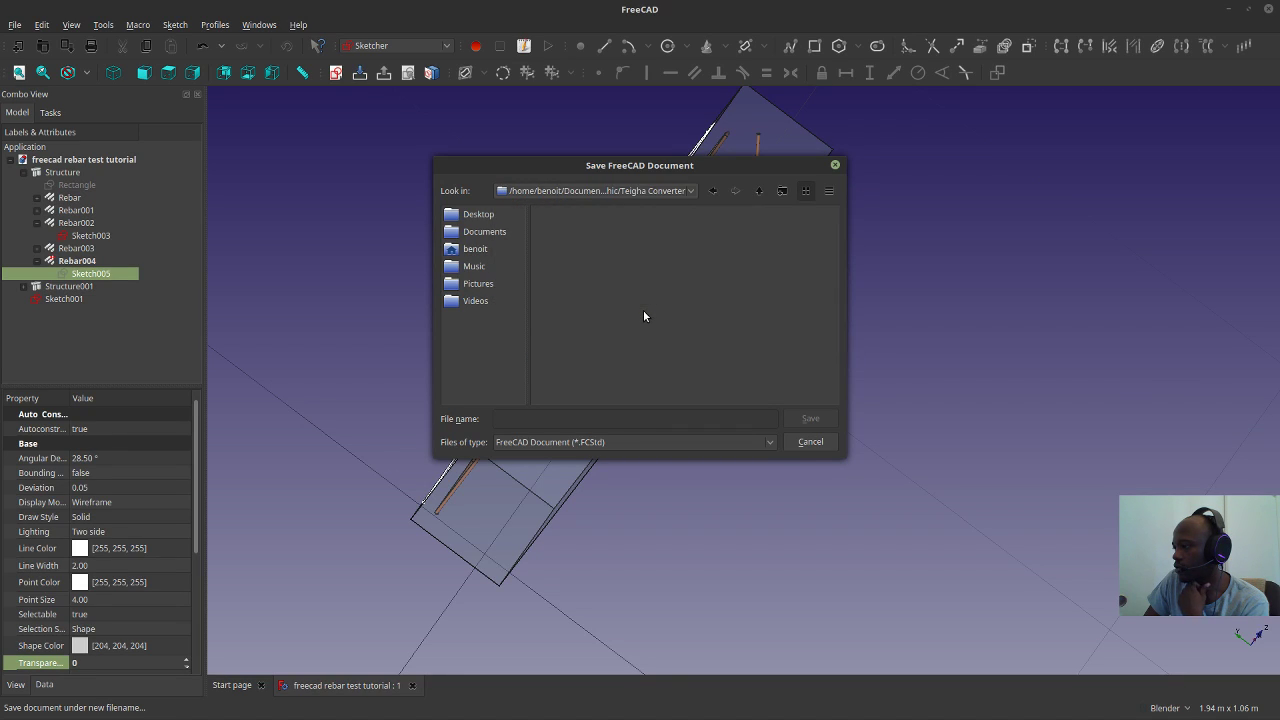
left_click(760, 192)
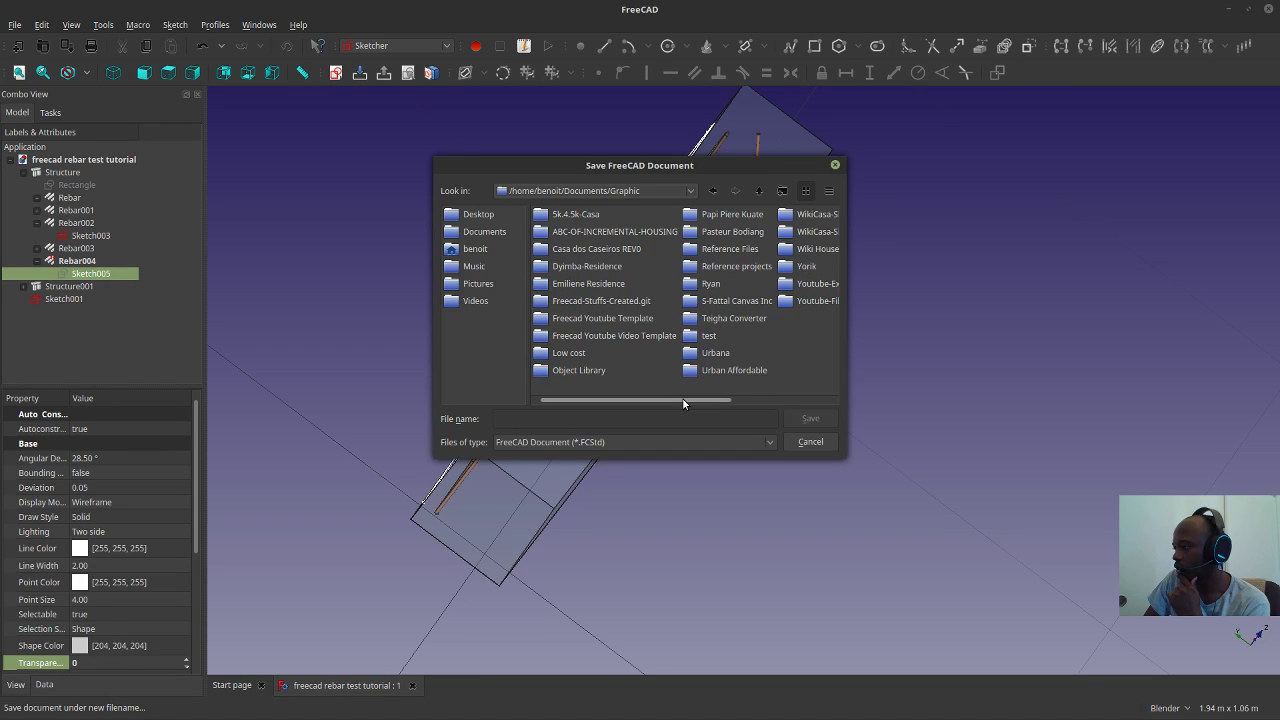
left_click_drag(683, 403, 739, 406)
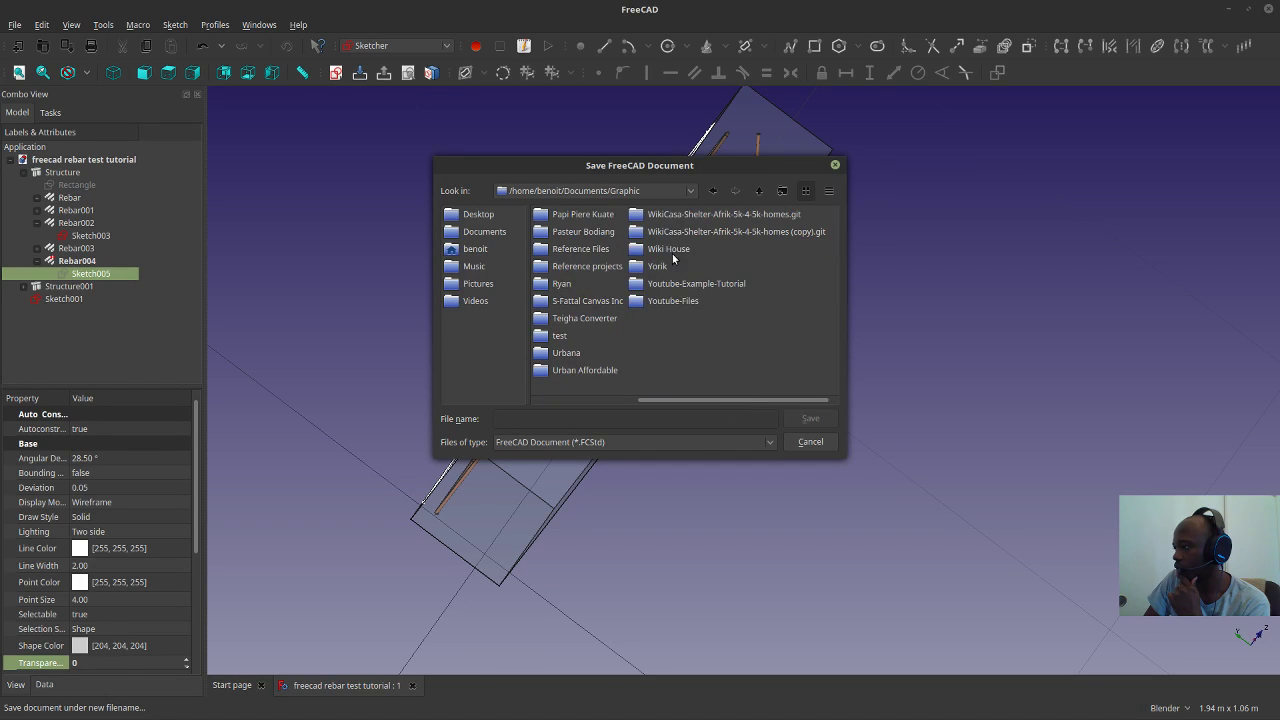
double_click(676, 285)
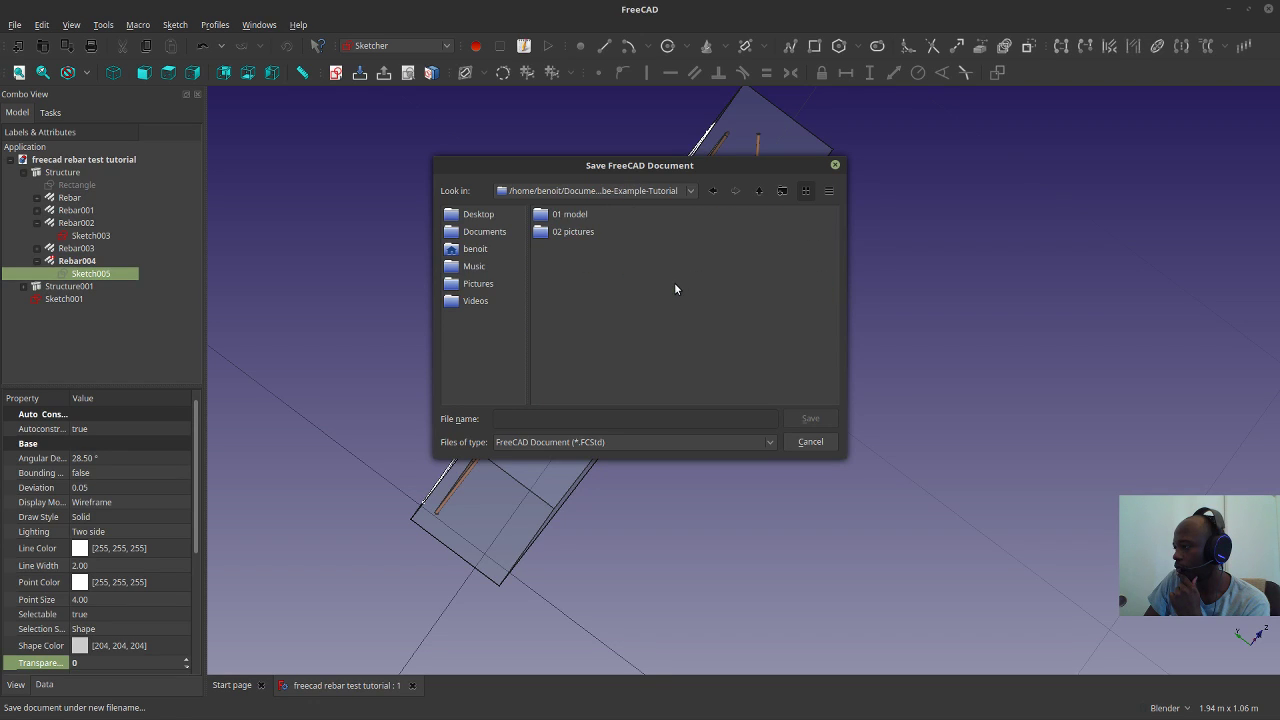
double_click(570, 215)
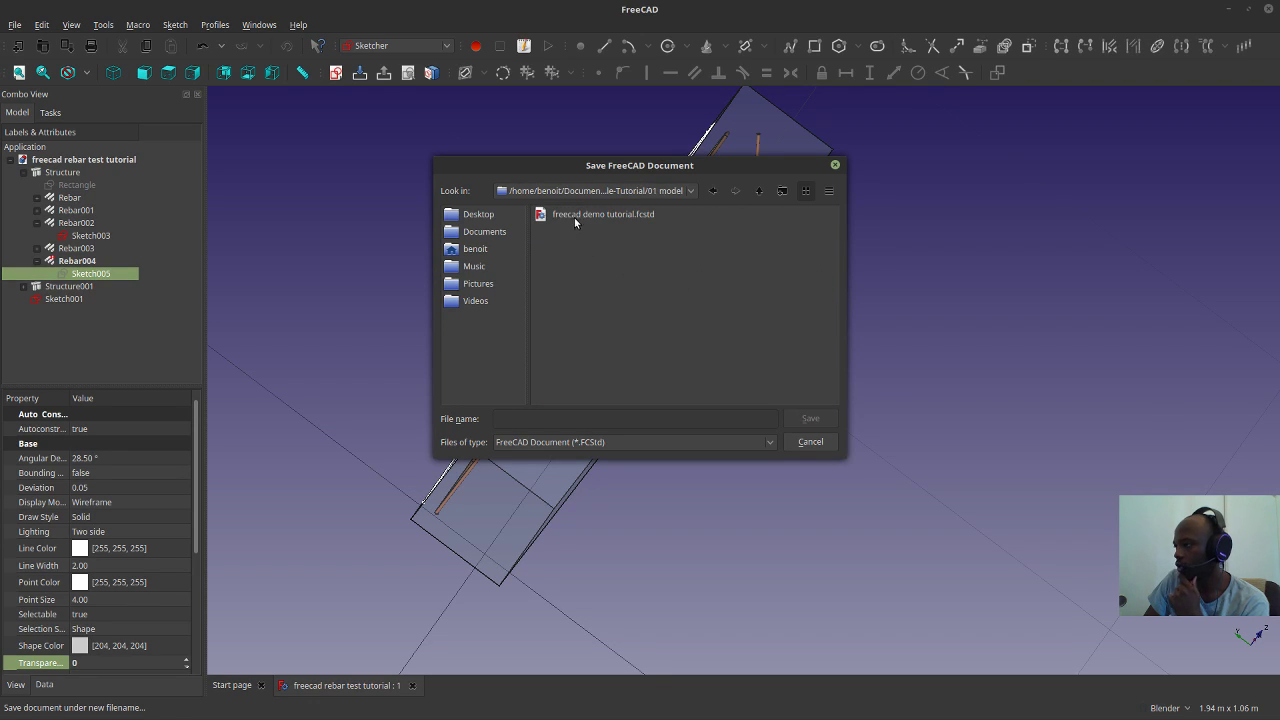
Save the document in the 01 model folder with the file name "freecad rebar test tutorial".
left_click(554, 413)
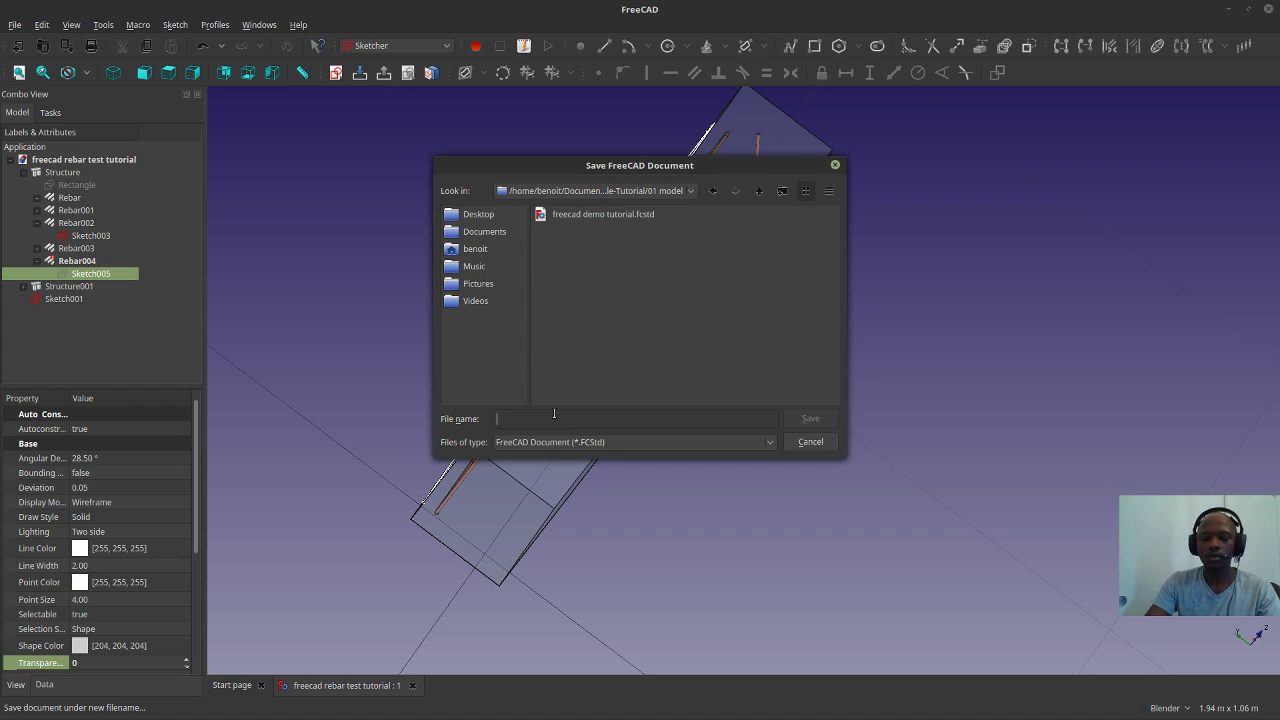
type("freeca")
type("bar")
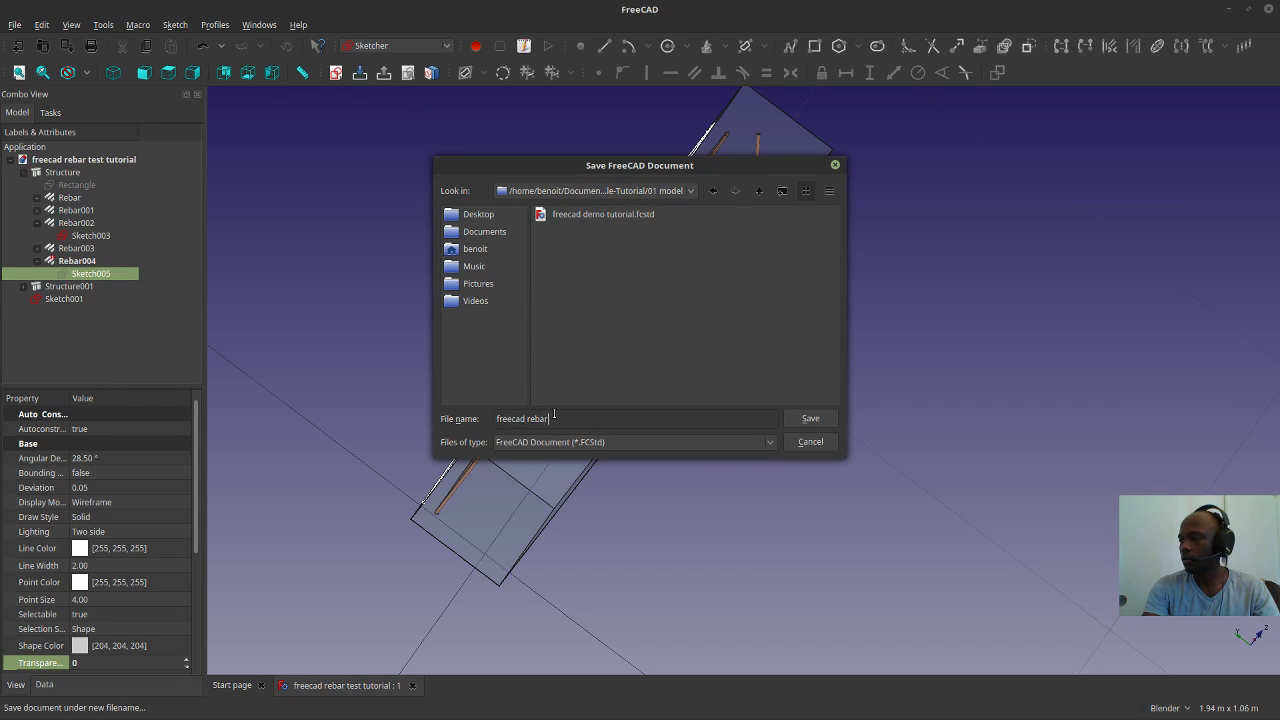
type(" test titoria")
key("BackSpace")
key("BackSpace")
key("BackSpace")
key("BackSpace")
key("BackSpace")
type("tp")
key("BackSpace")
key("BackSpace")
key("BackSpace")
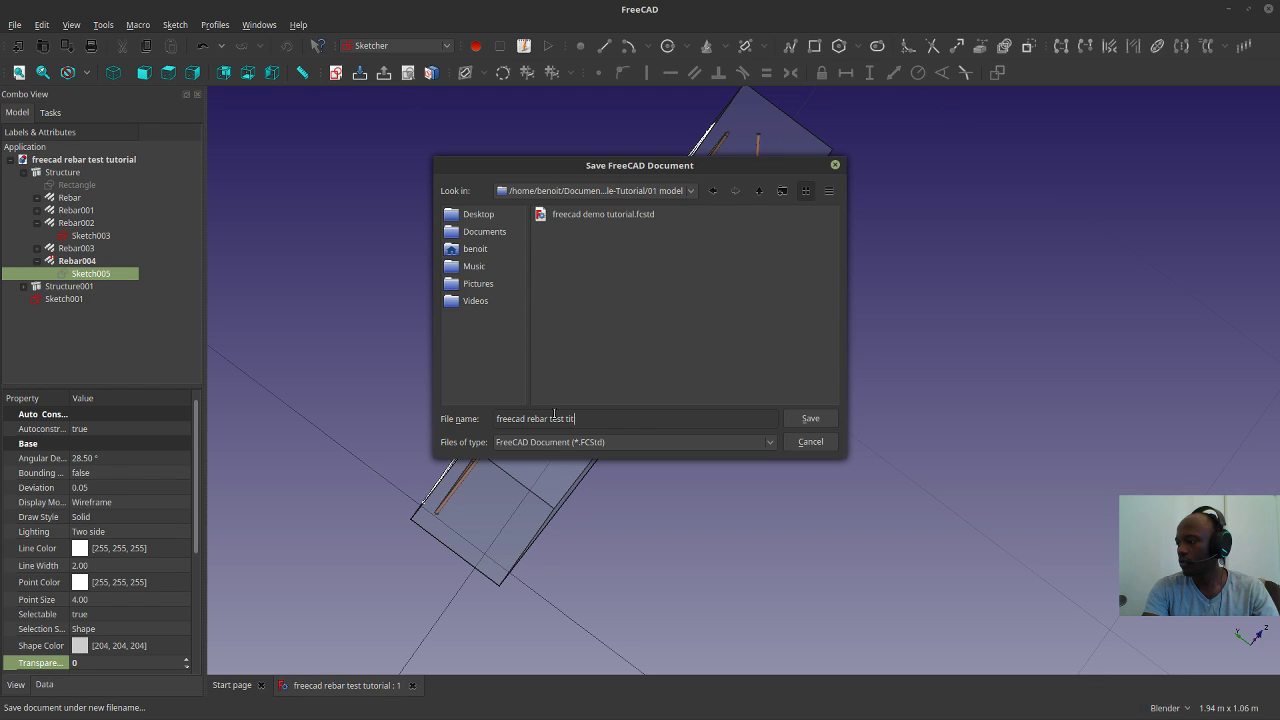
type("utori")
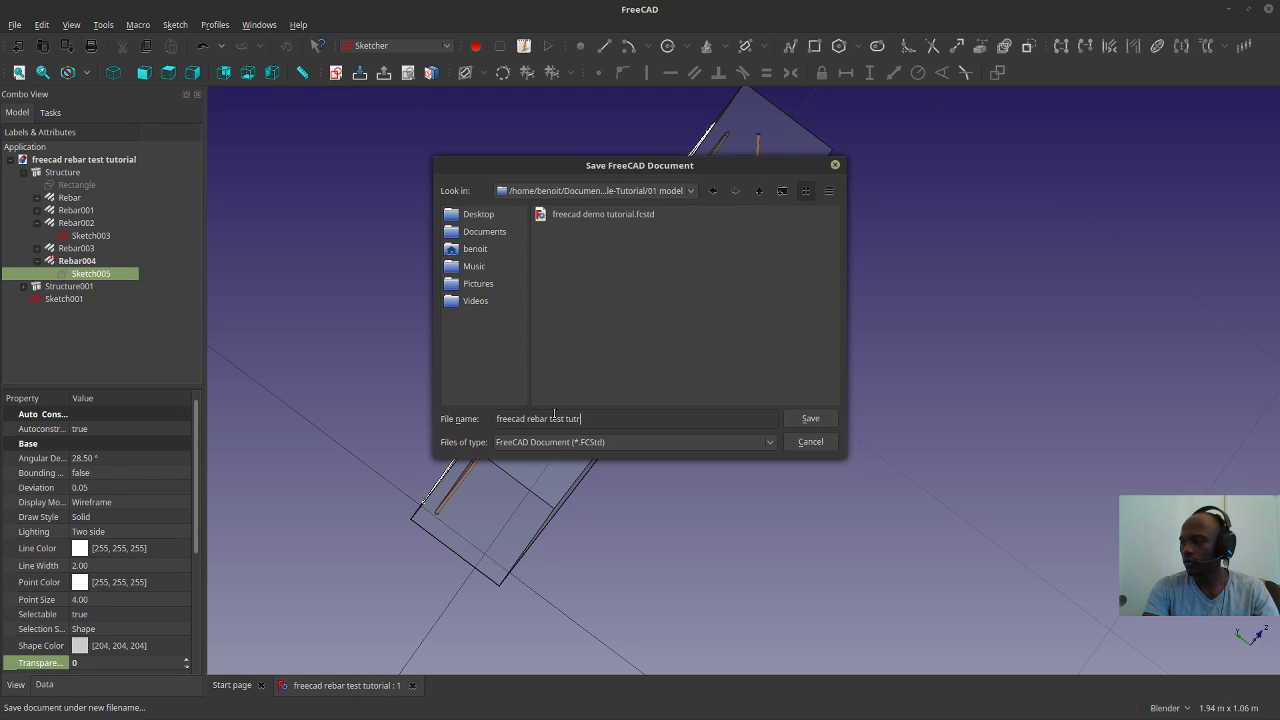
type("al")
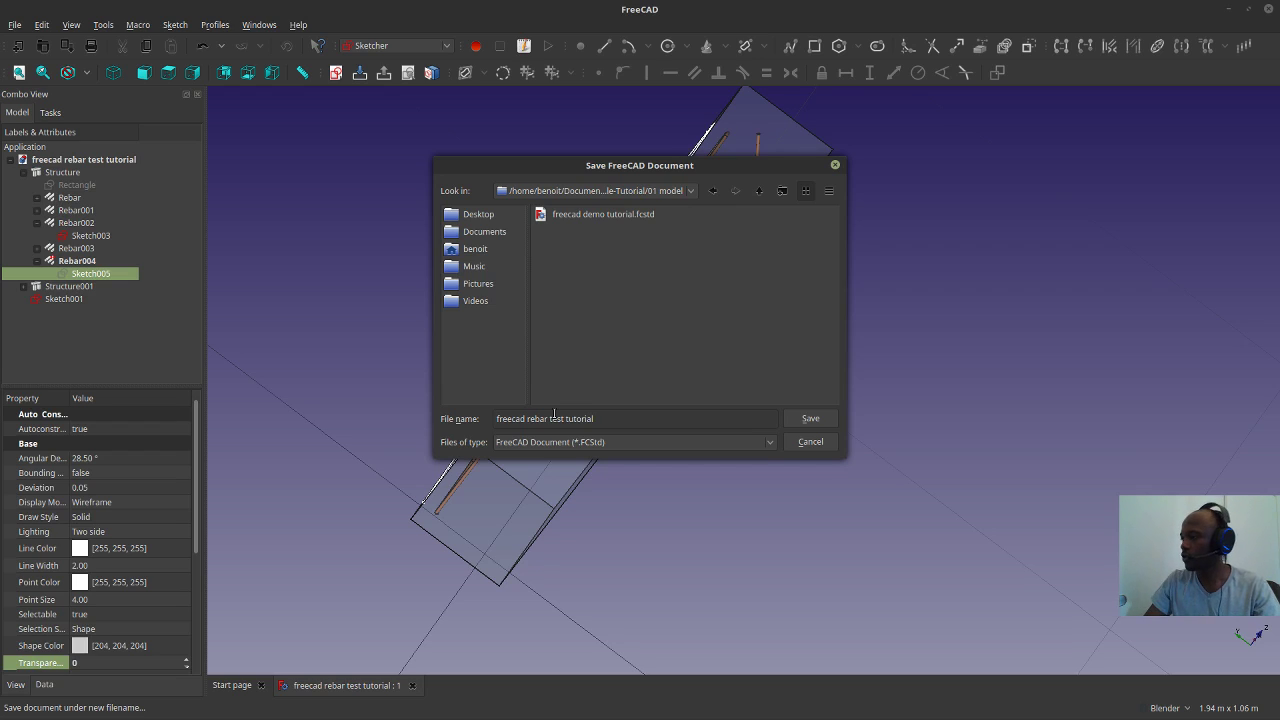
left_click(801, 425)
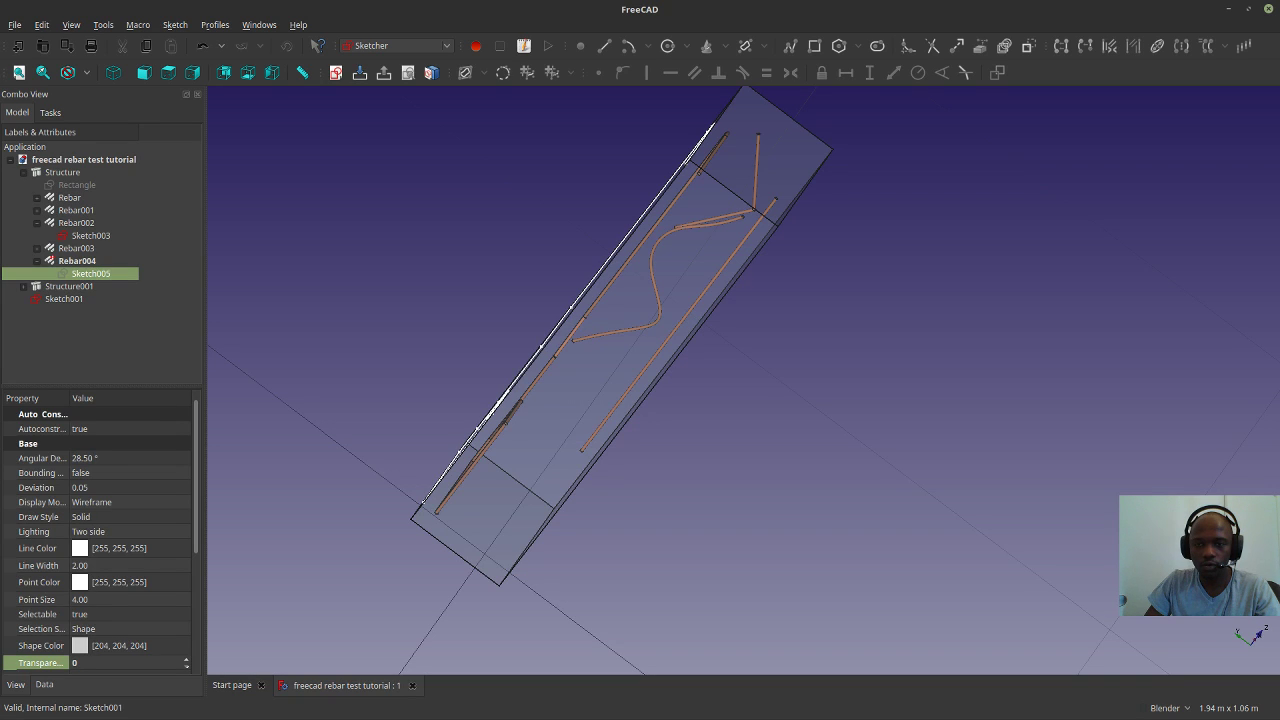
middle_click_drag(566, 452, 930, 501)
middle_click_drag(939, 450, 1049, 457)
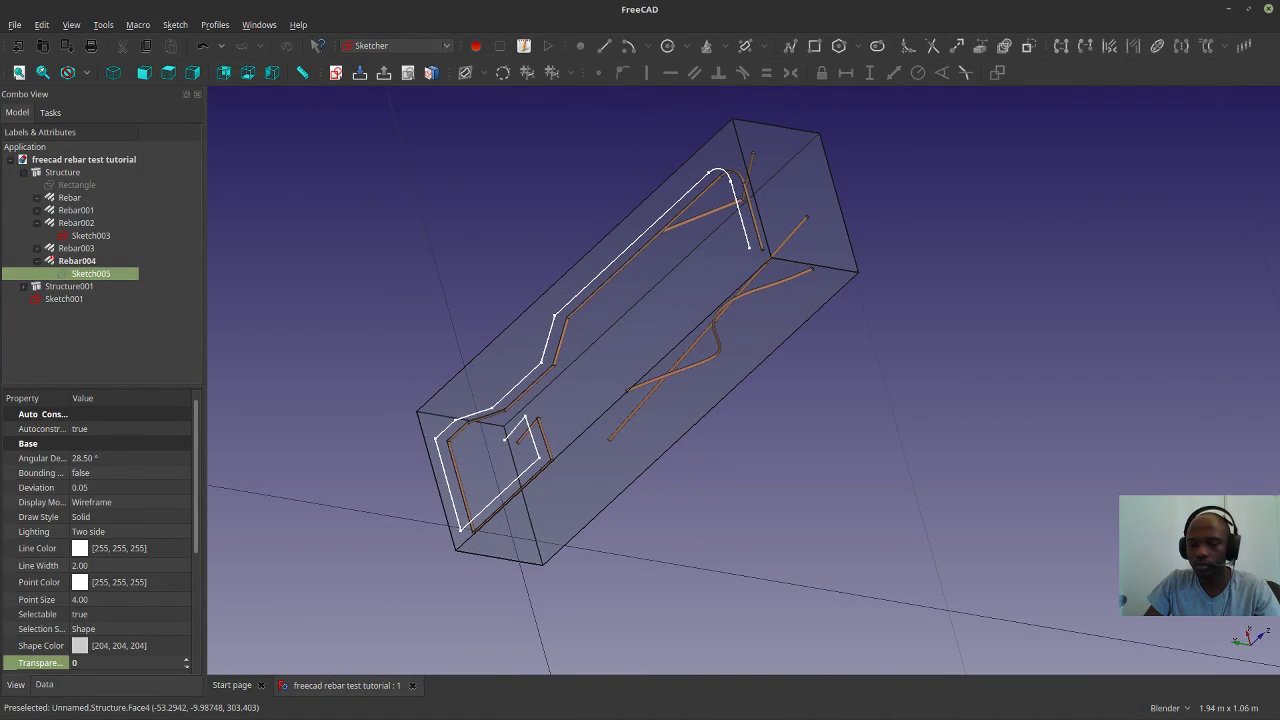
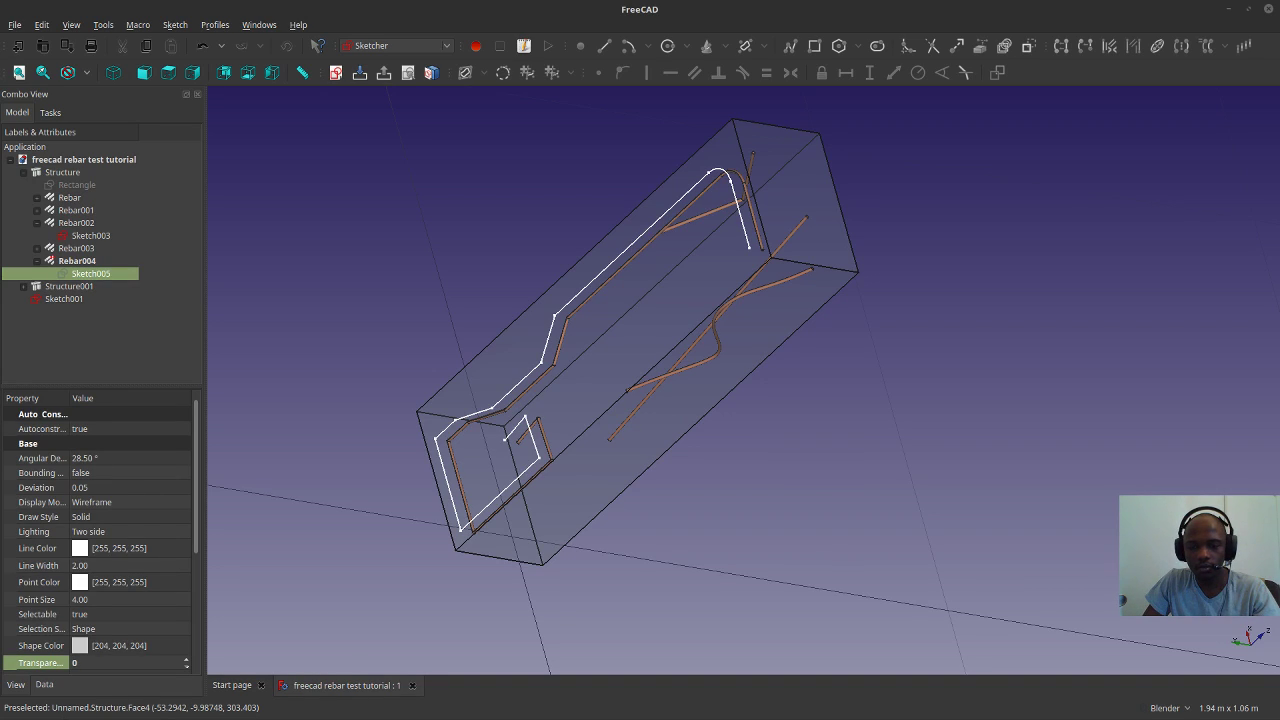
Switch to SmartGit, open the Youtube-Example-Tutorial repository and review its list of changed files.
key("alt+Tab")
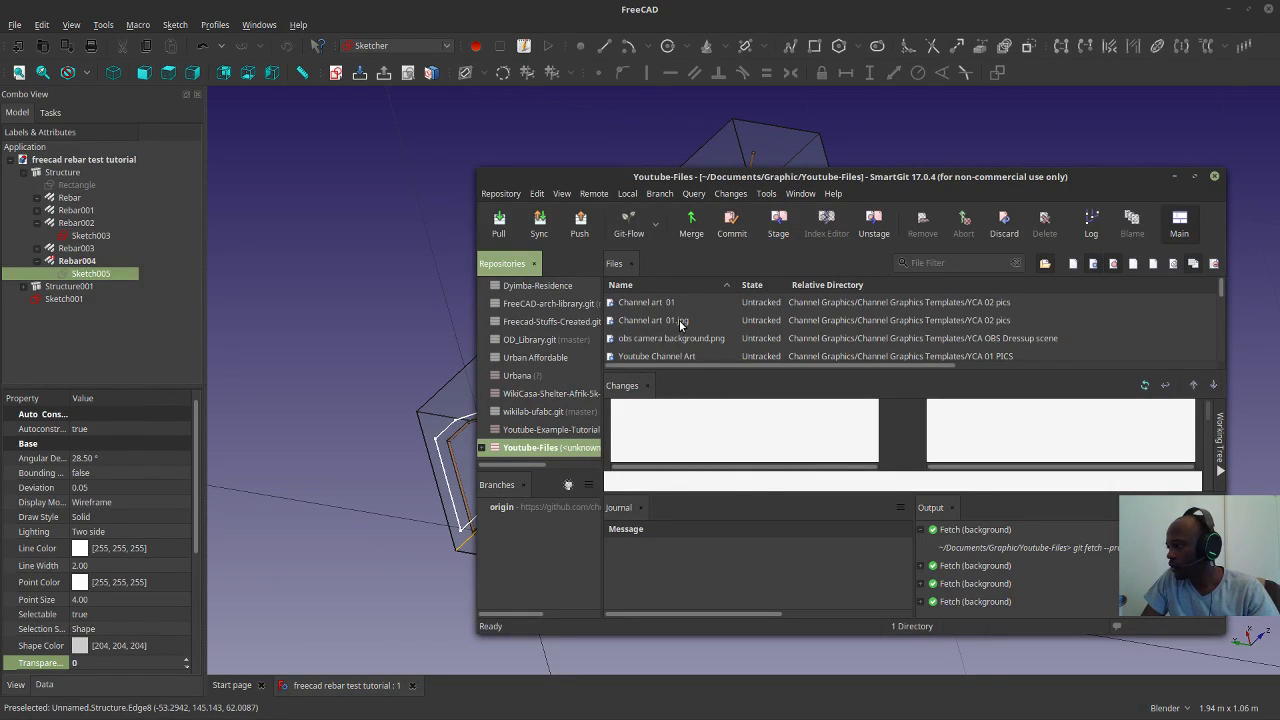
left_click(537, 430)
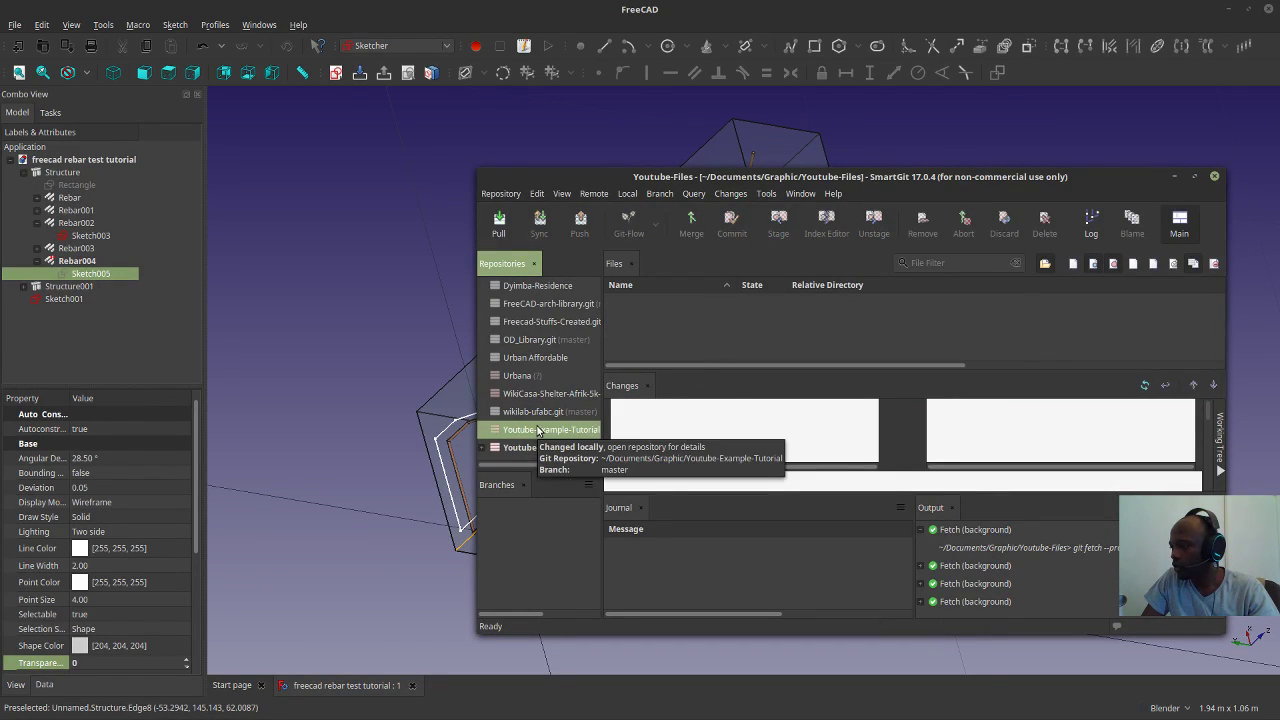
left_click(495, 194)
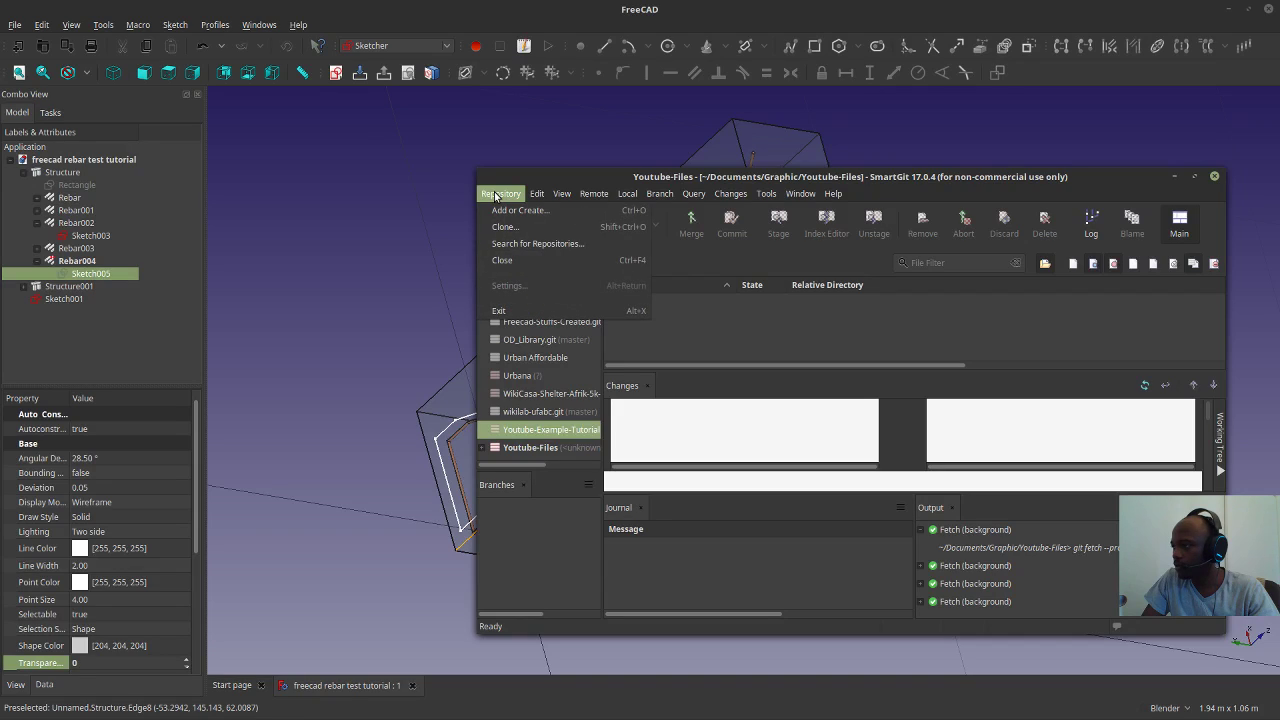
key("Escape")
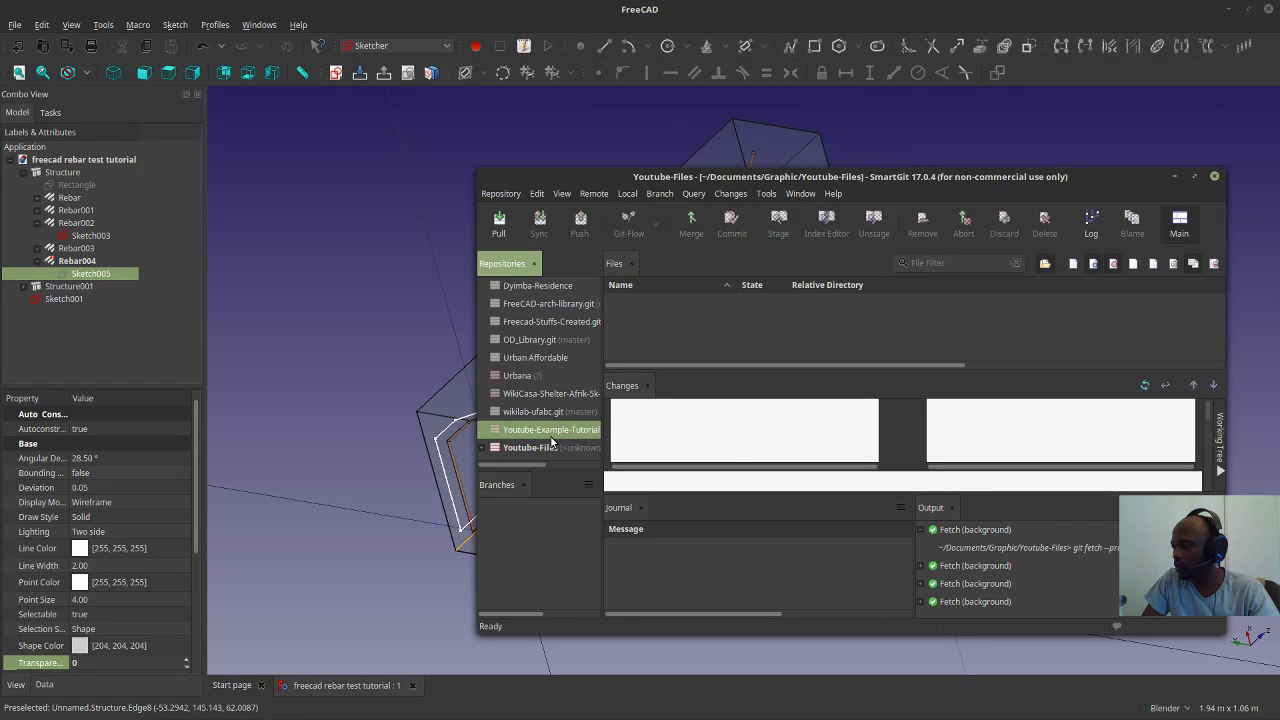
right_click(557, 437)
left_click(590, 446)
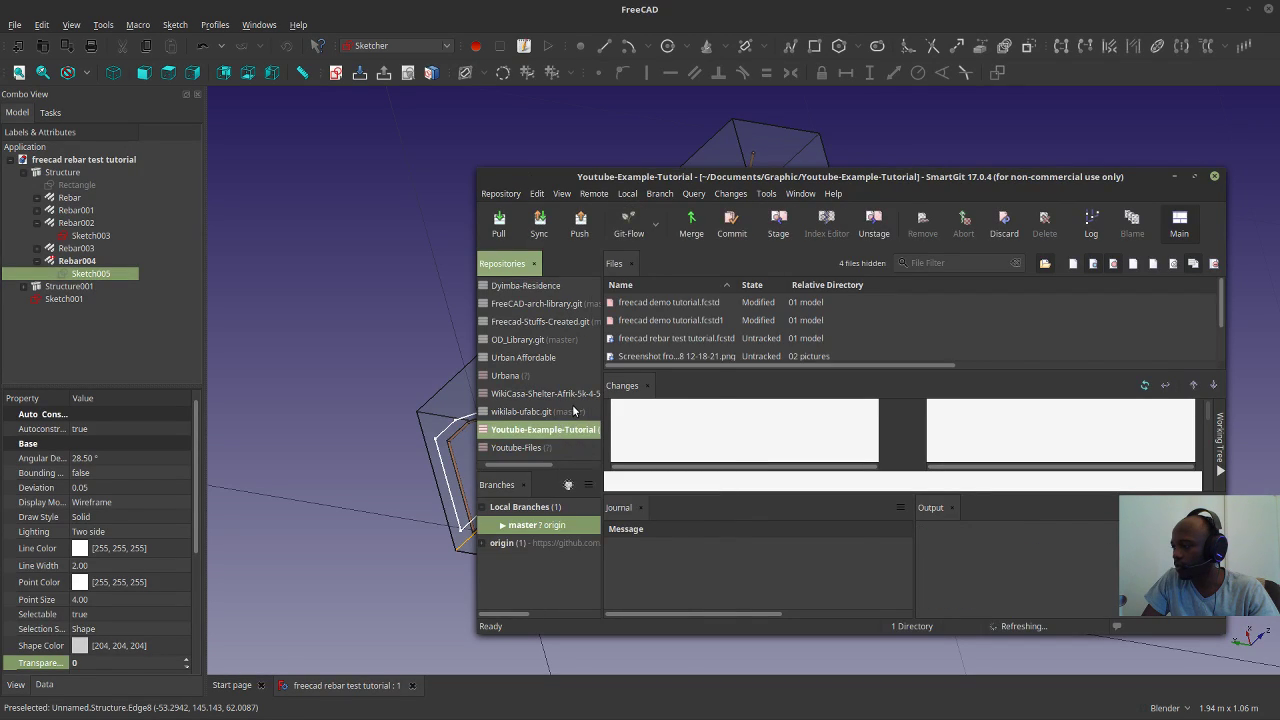
scroll(662, 326, "down", 2)
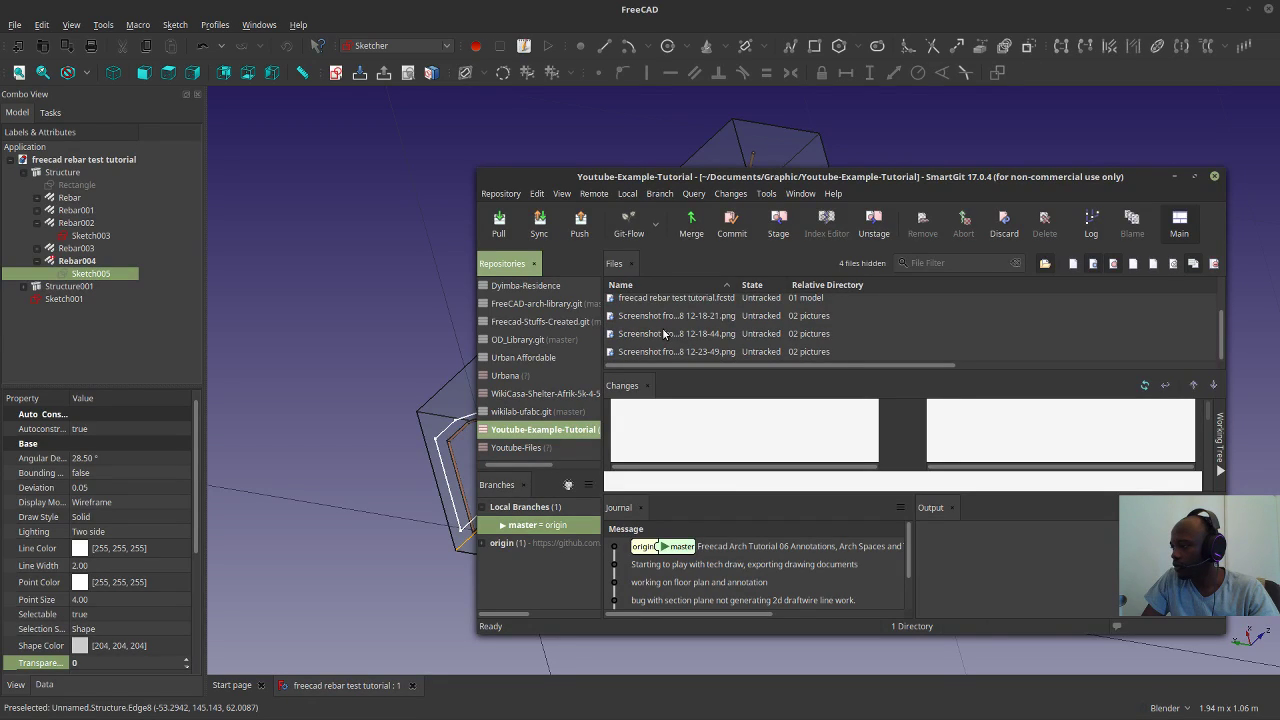
scroll(663, 334, "up", 2)
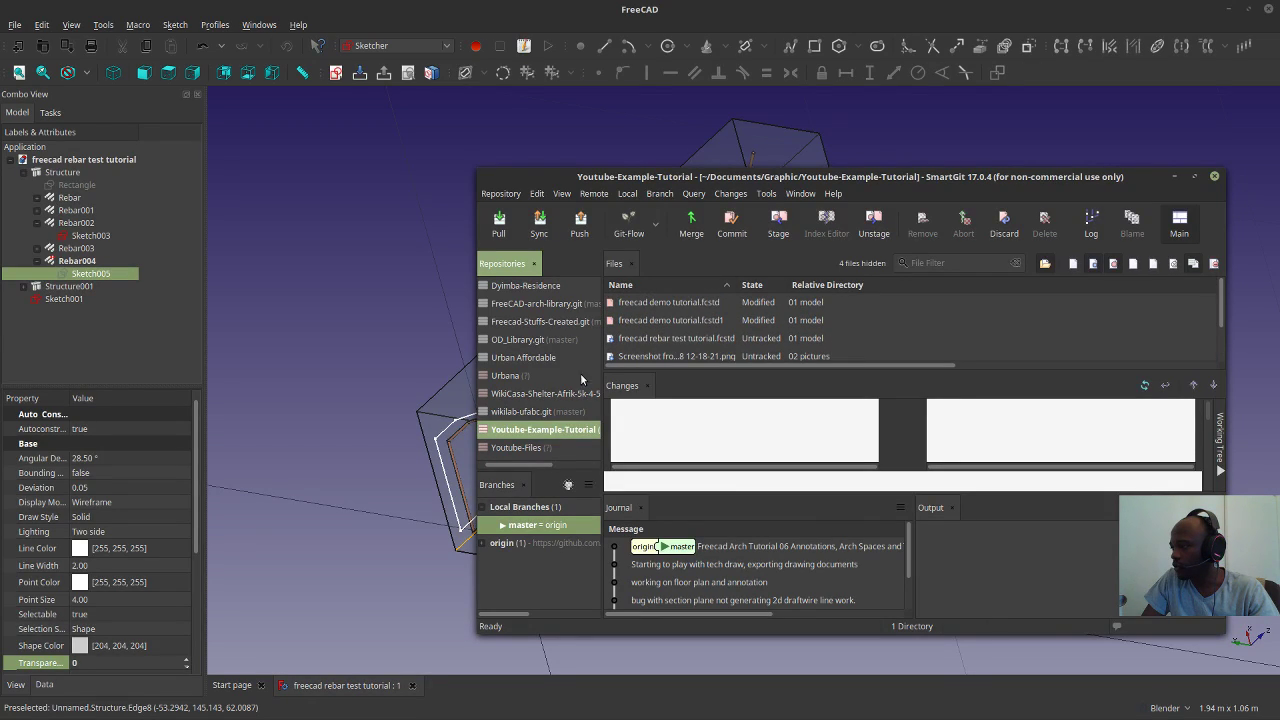
Start a commit of the two modified freecad demo tutorial files and begin its message with "freecad rebar tutorial, rebar crash at".
left_click_drag(611, 320, 637, 320)
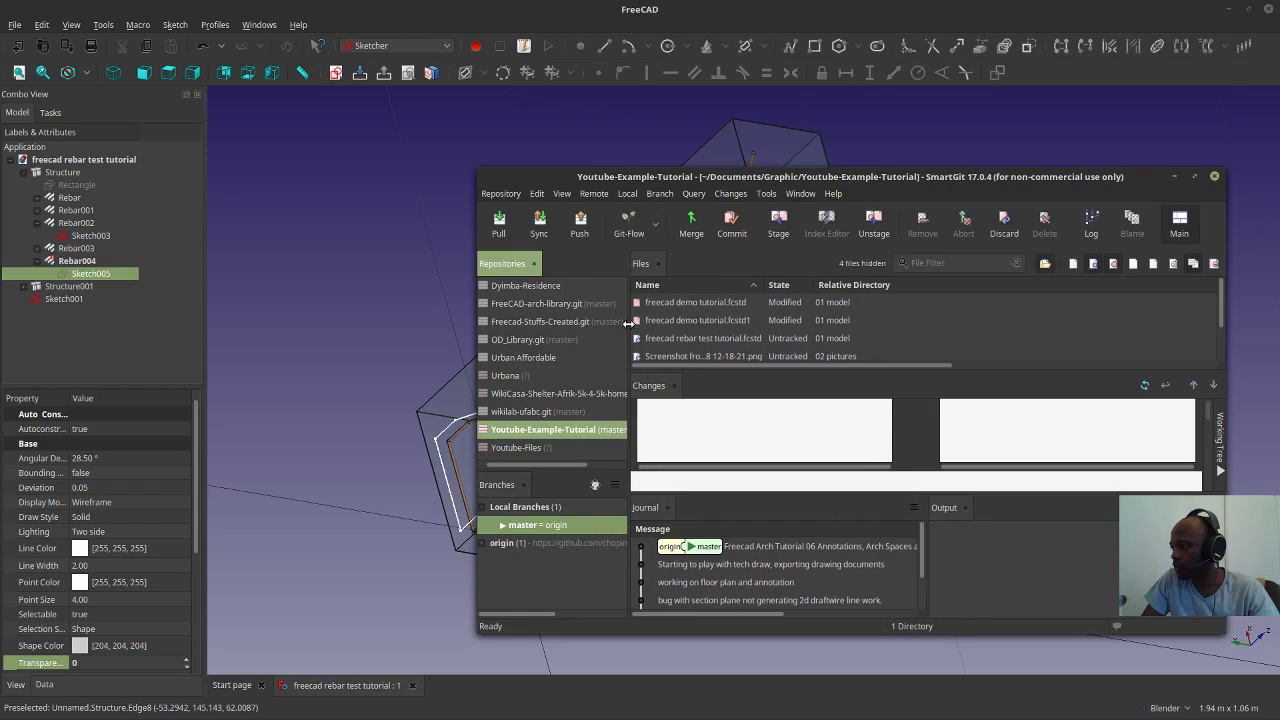
left_click(731, 224)
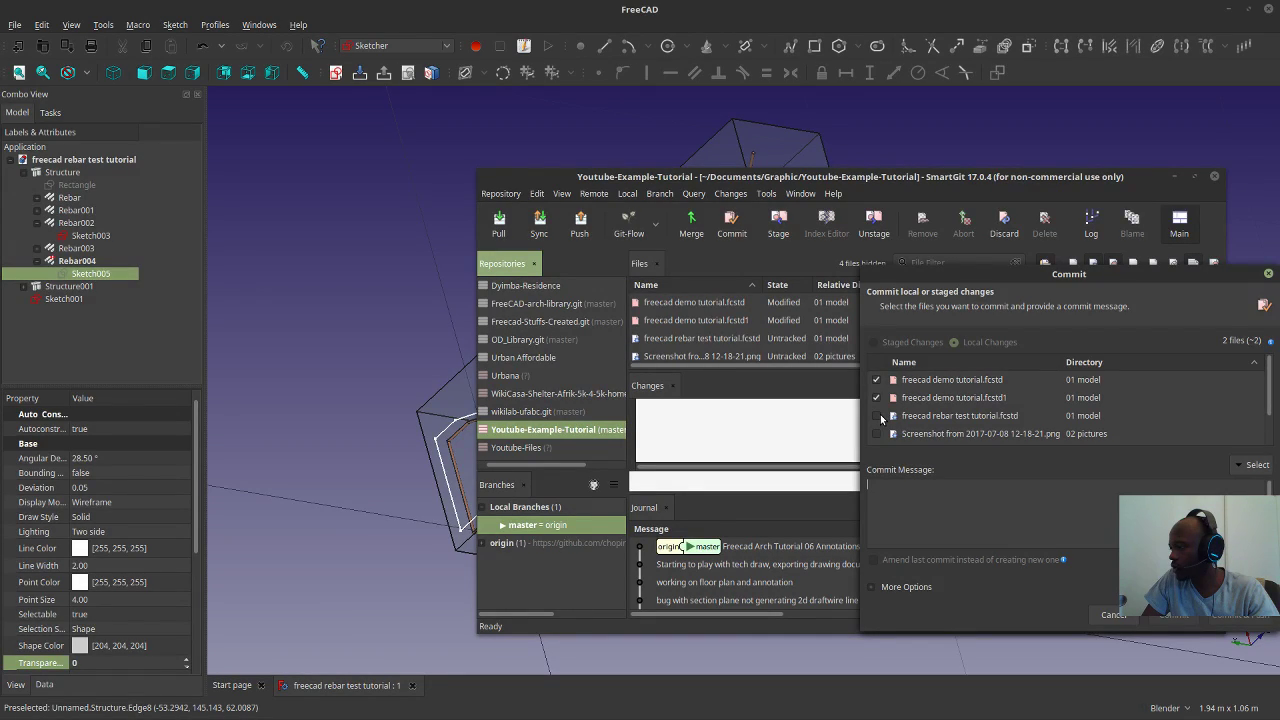
scroll(880, 414, "down", 1)
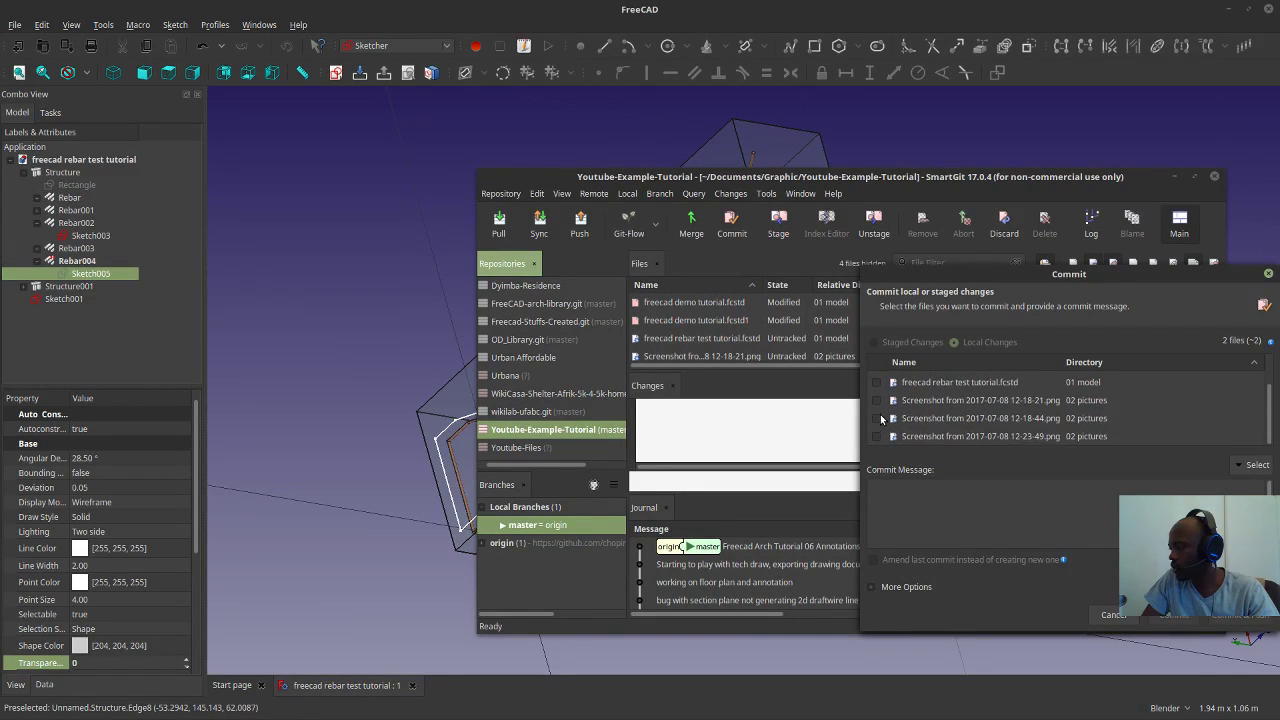
scroll(881, 420, "up", 1)
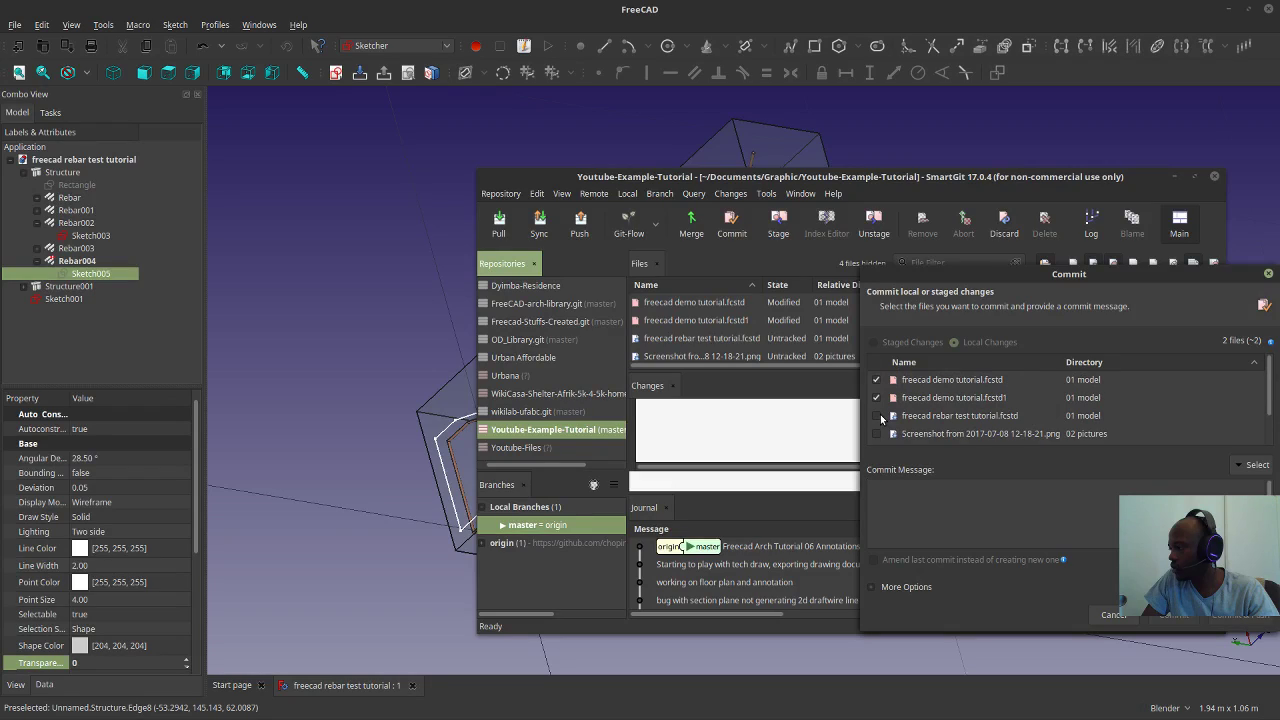
left_click(906, 503)
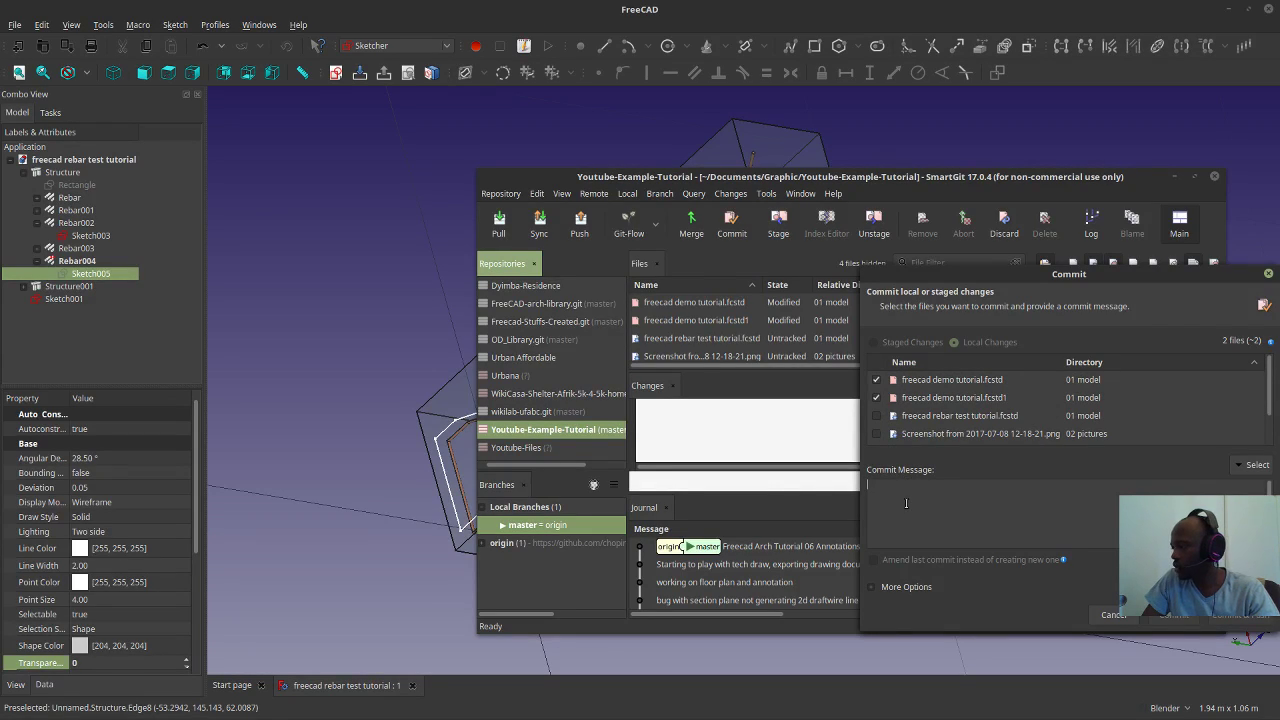
type("freecad")
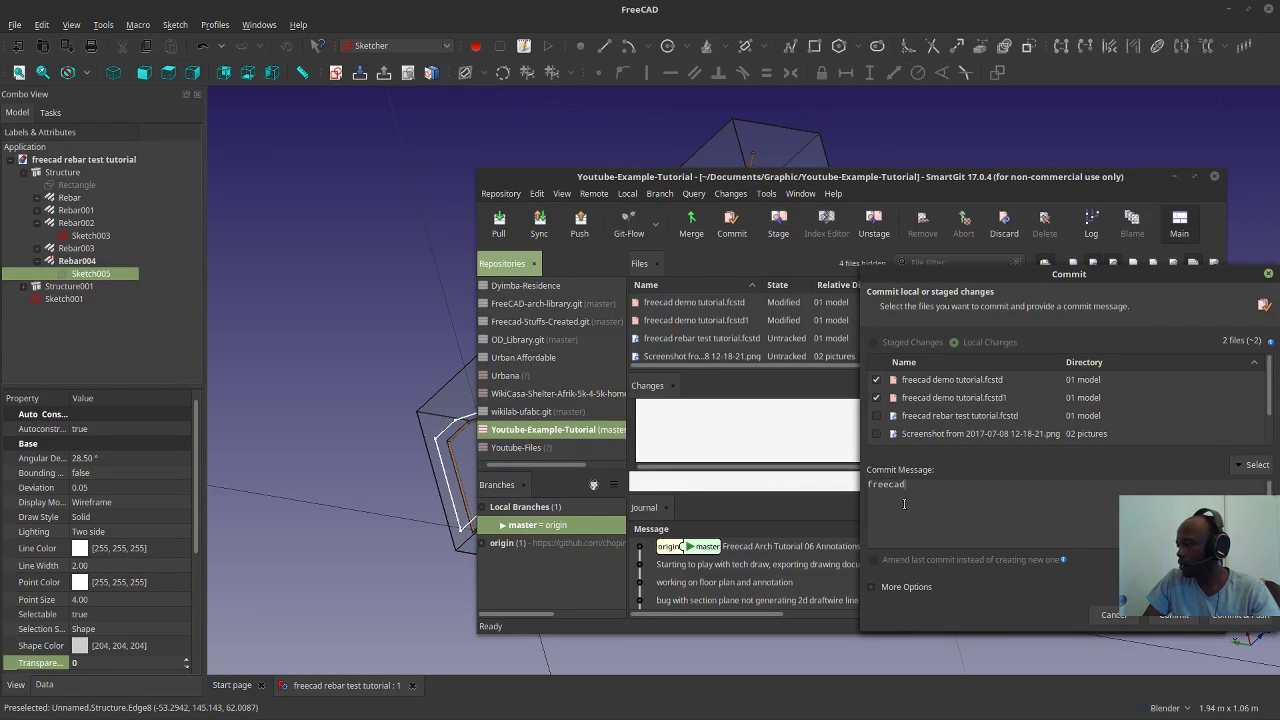
type(" rebar tutorial")
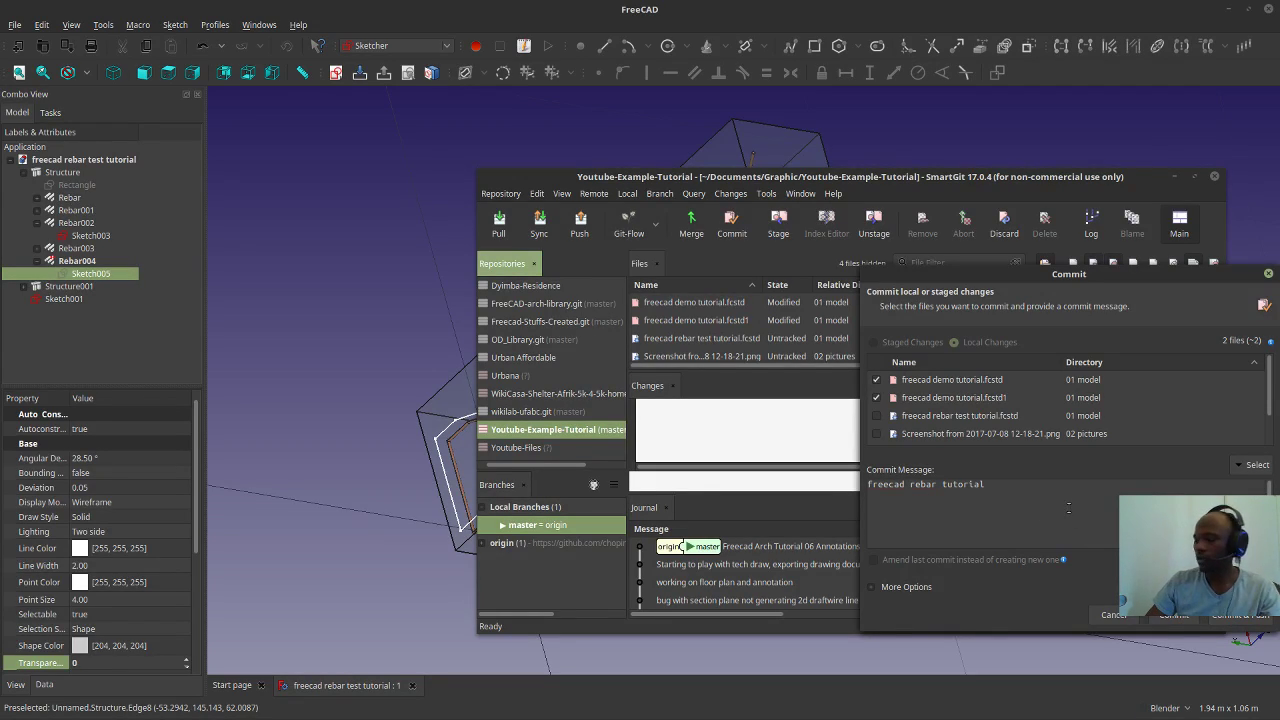
type(", ")
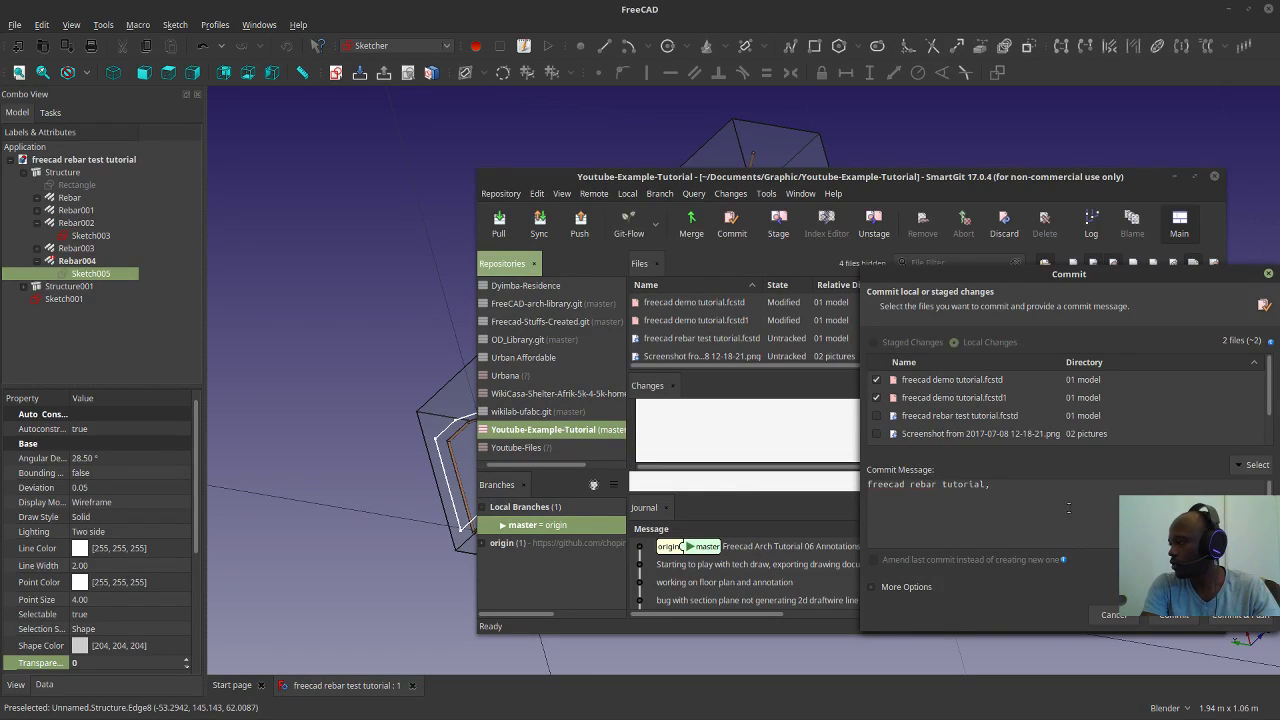
type("rebar cras")
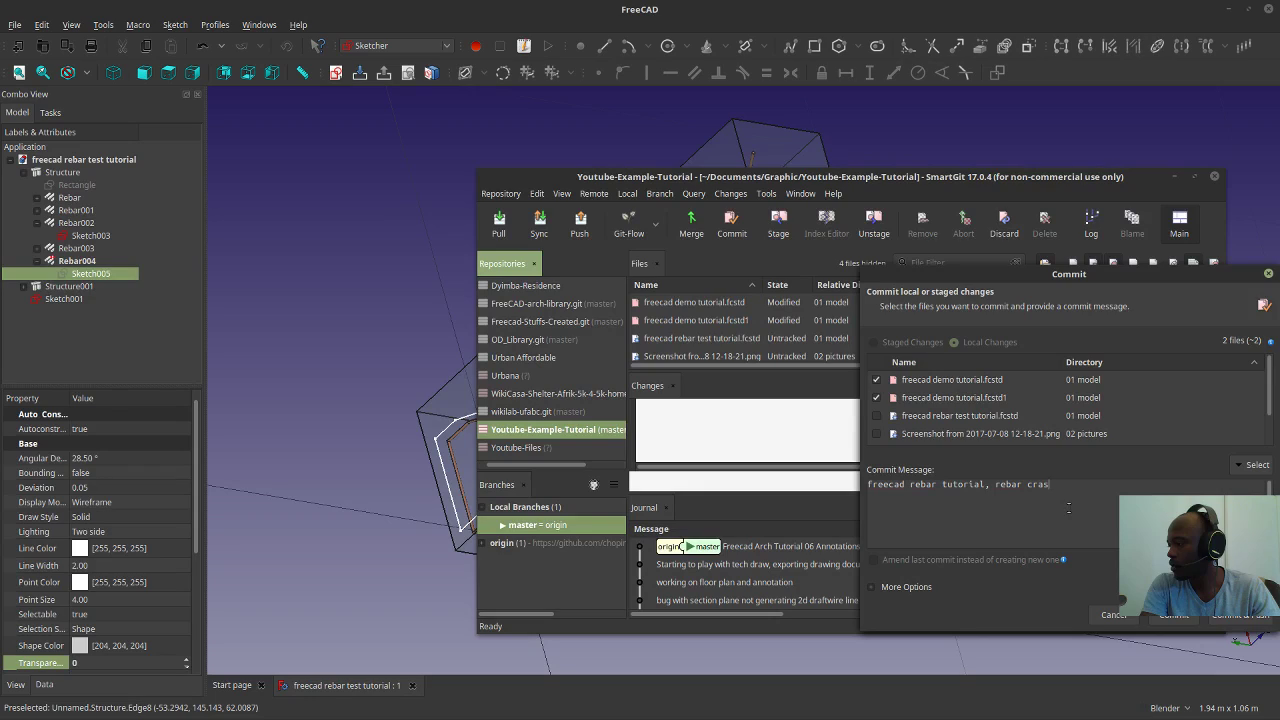
type("h at")
Switch to FreeCAD, open Sketch005 under Rebar004 for editing and look up the exact names of the B-spline commands.
left_click(199, 179)
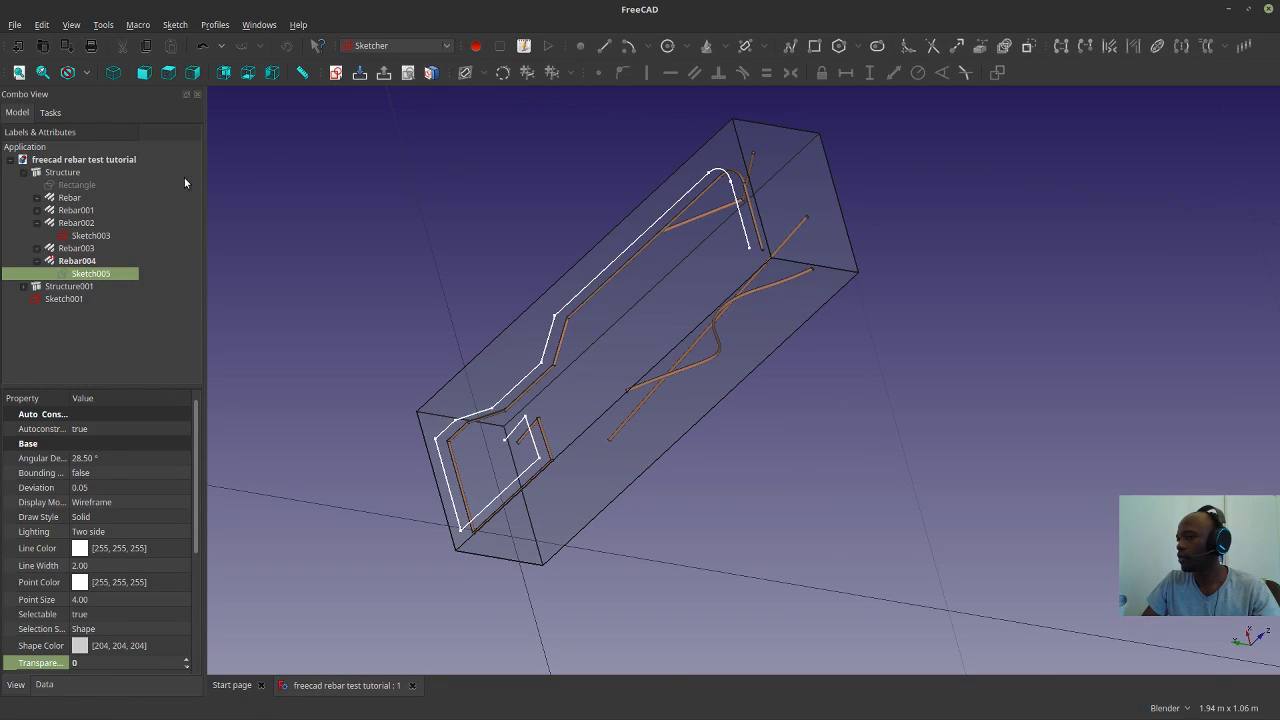
left_click(651, 136)
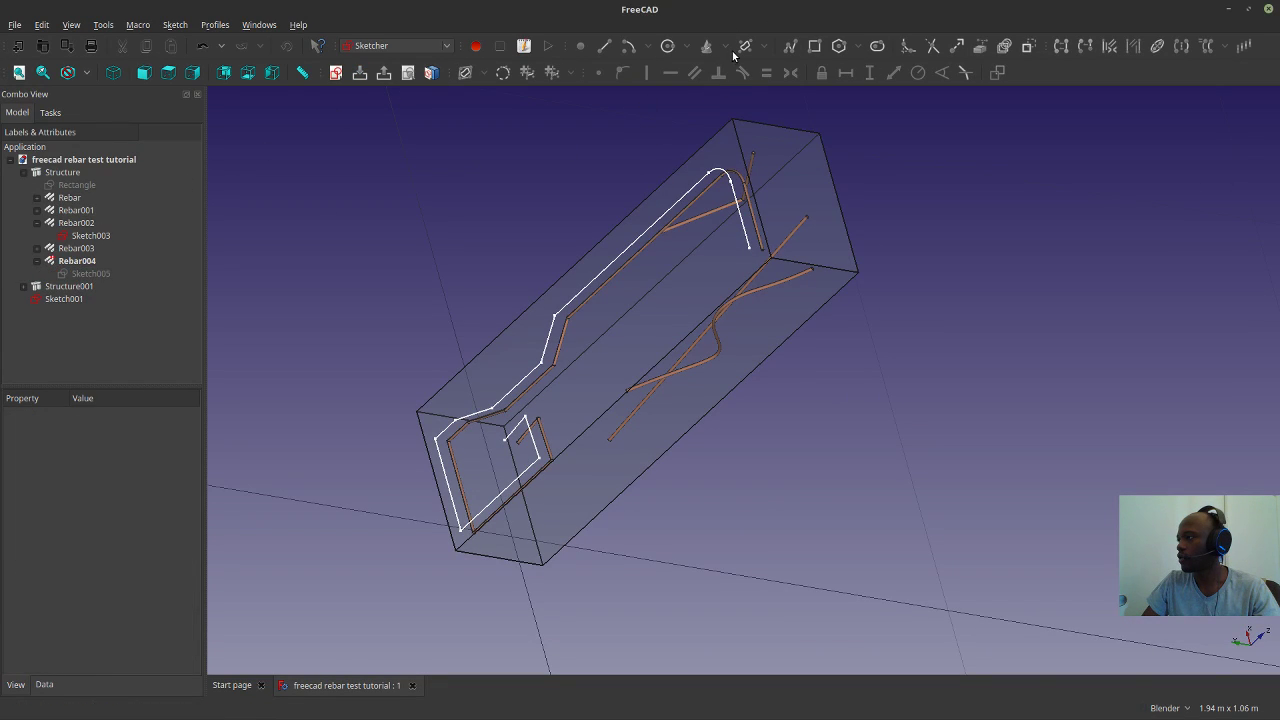
left_click(72, 276)
double_click(72, 276)
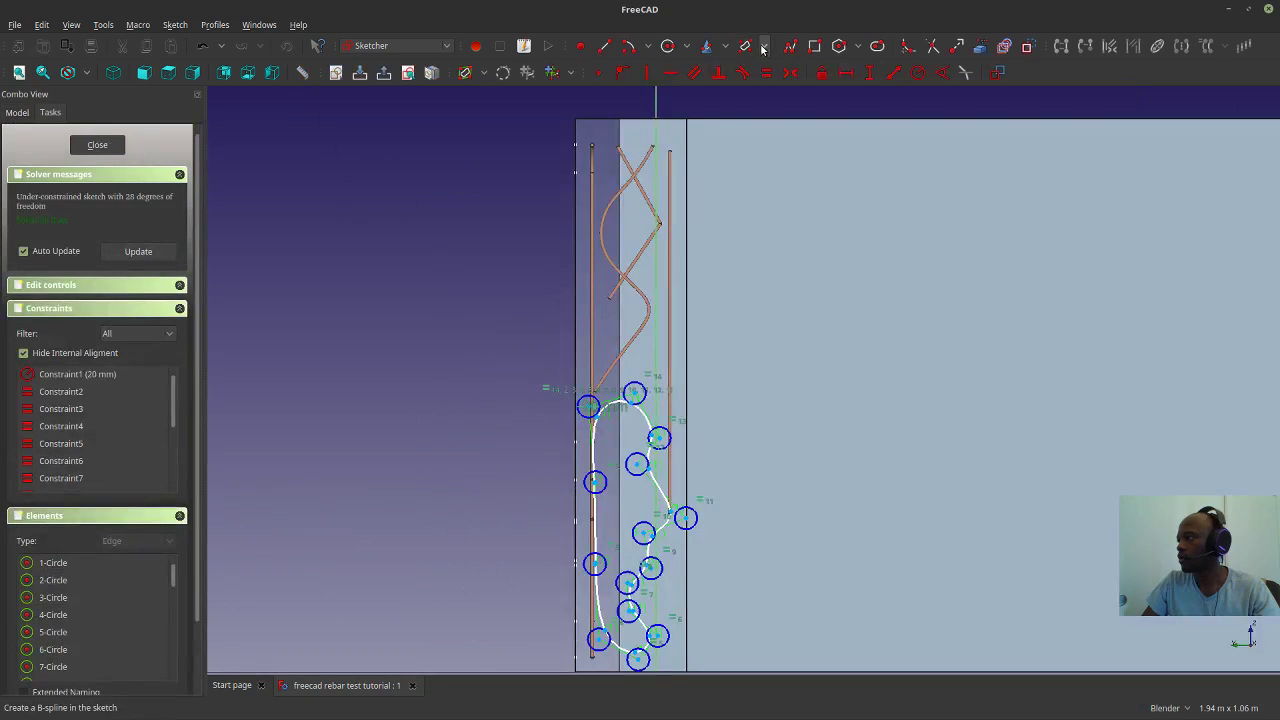
left_click(764, 46)
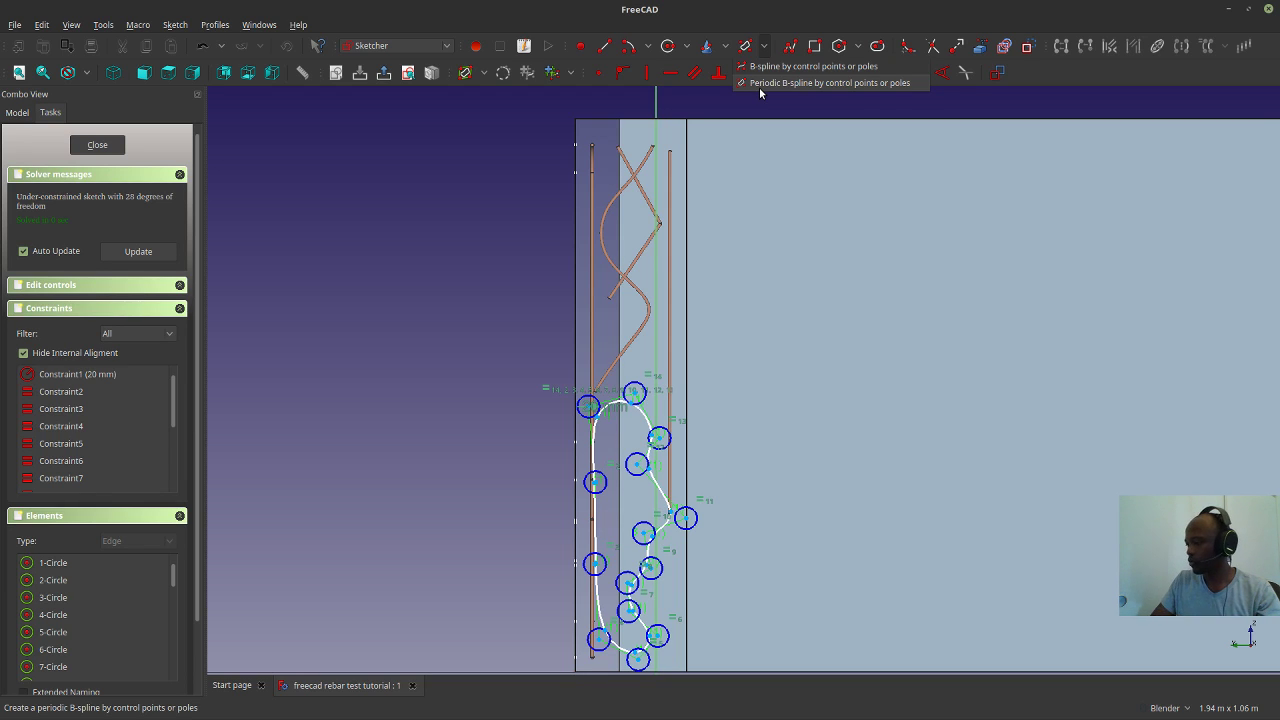
key("Escape")
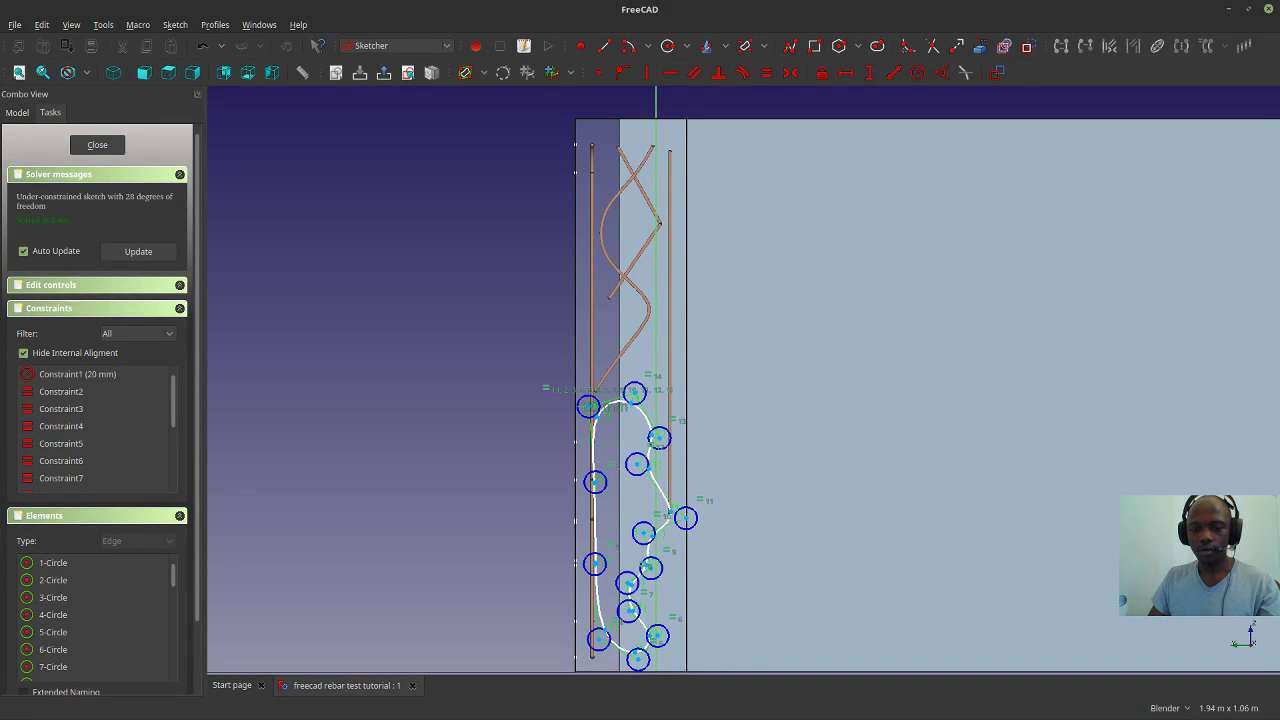
Back in SmartGit, complete the message with "B-spline by control points or poles command in sketcher workbench" and commit and push only the checked subset.
key("alt+Tab")
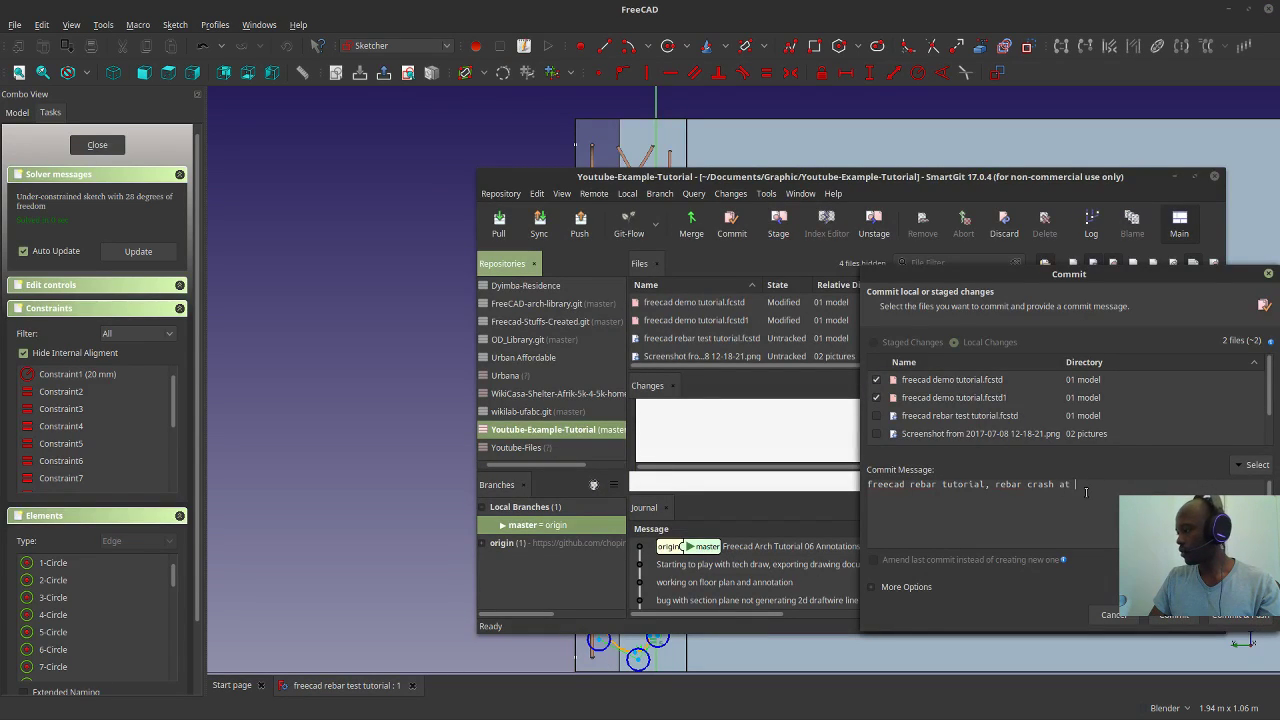
type("B-spline by contro")
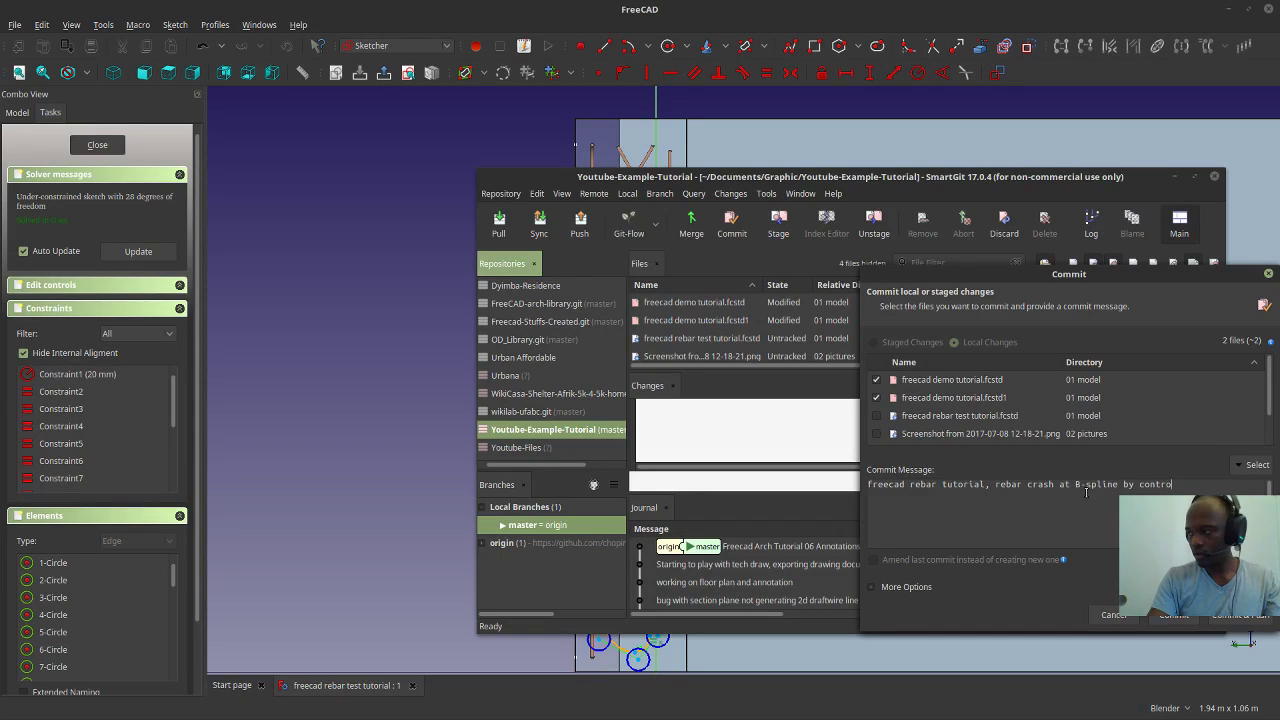
type("l points or poles")
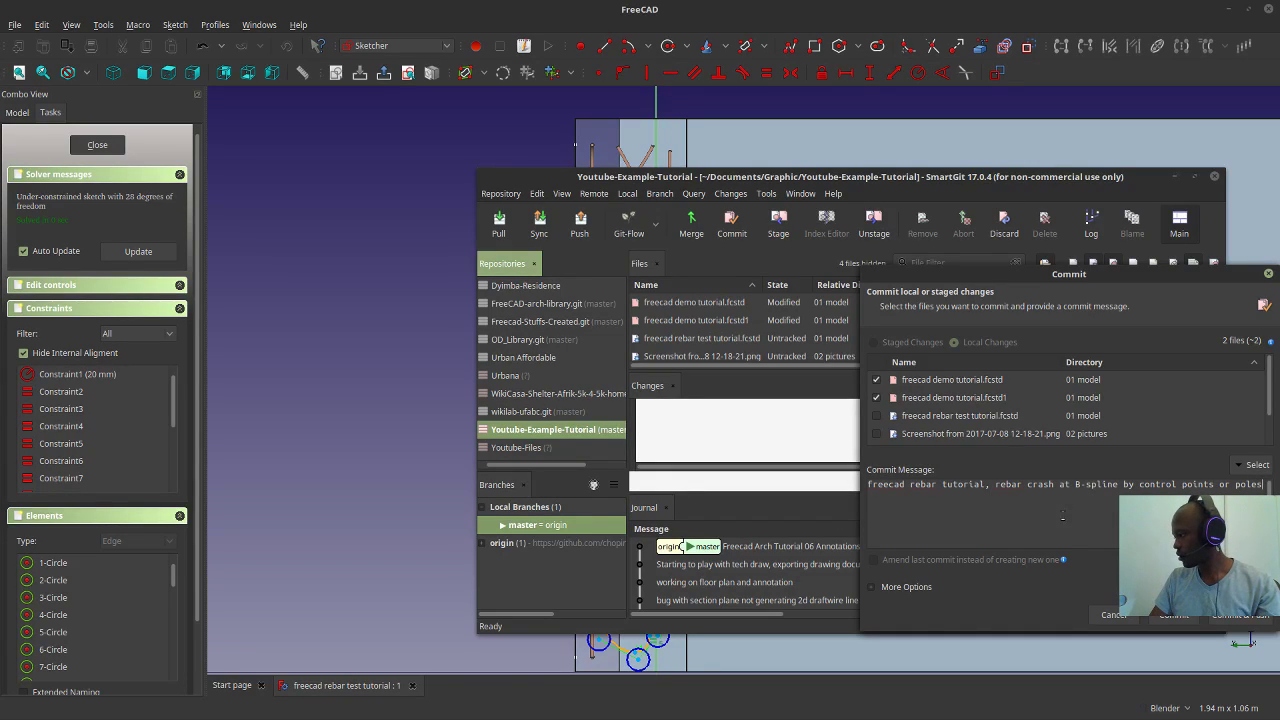
type("command in")
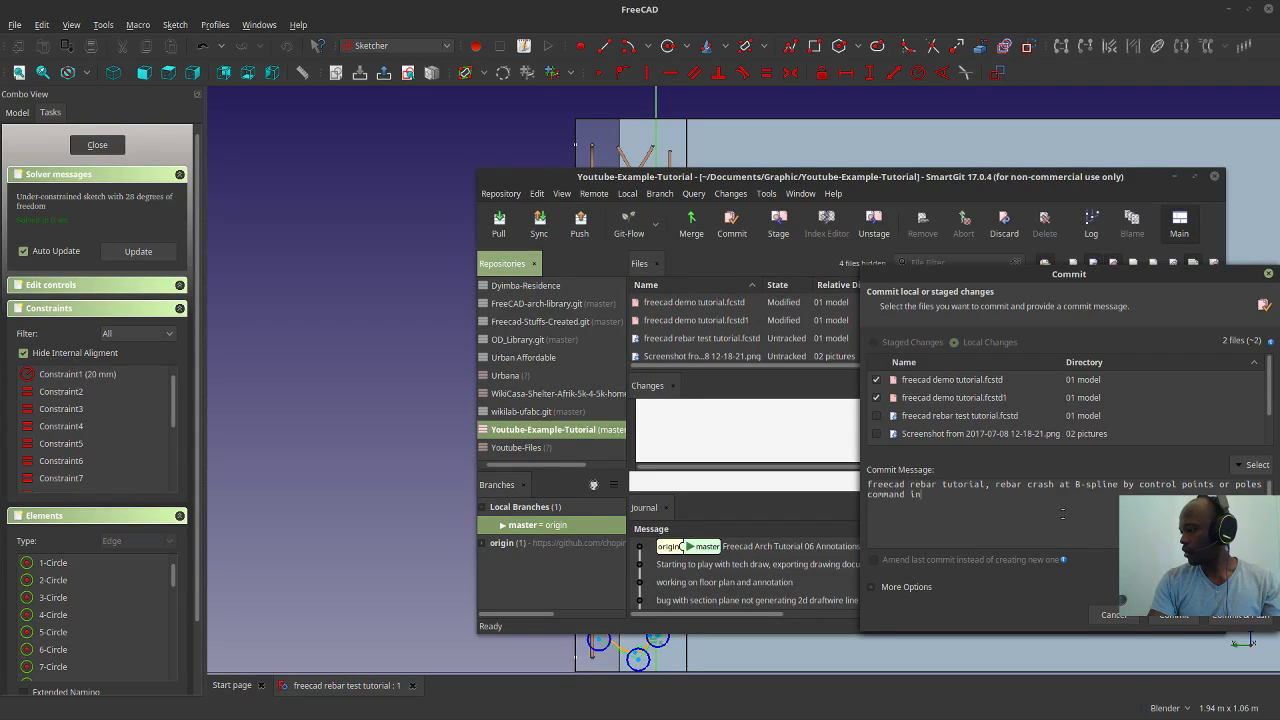
type(" sketcher")
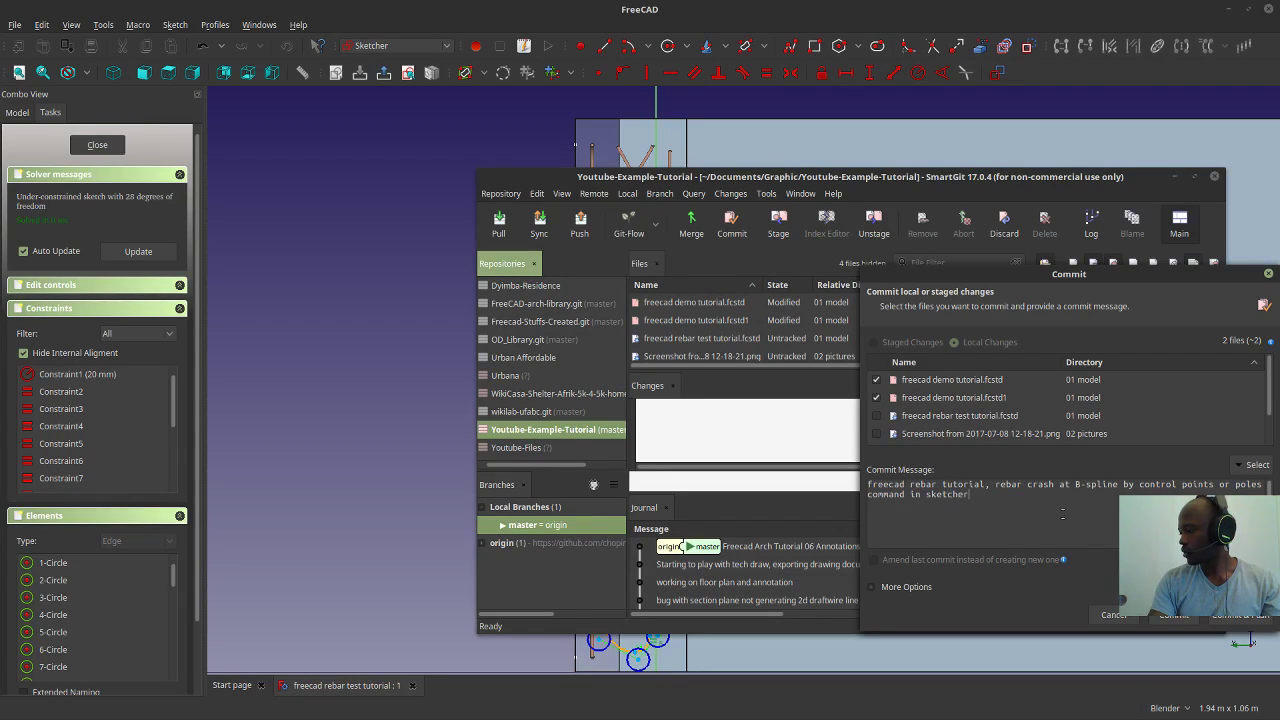
type(" workbecnch")
key("BackSpace")
key("BackSpace")
key("BackSpace")
key("BackSpace")
type("nch")
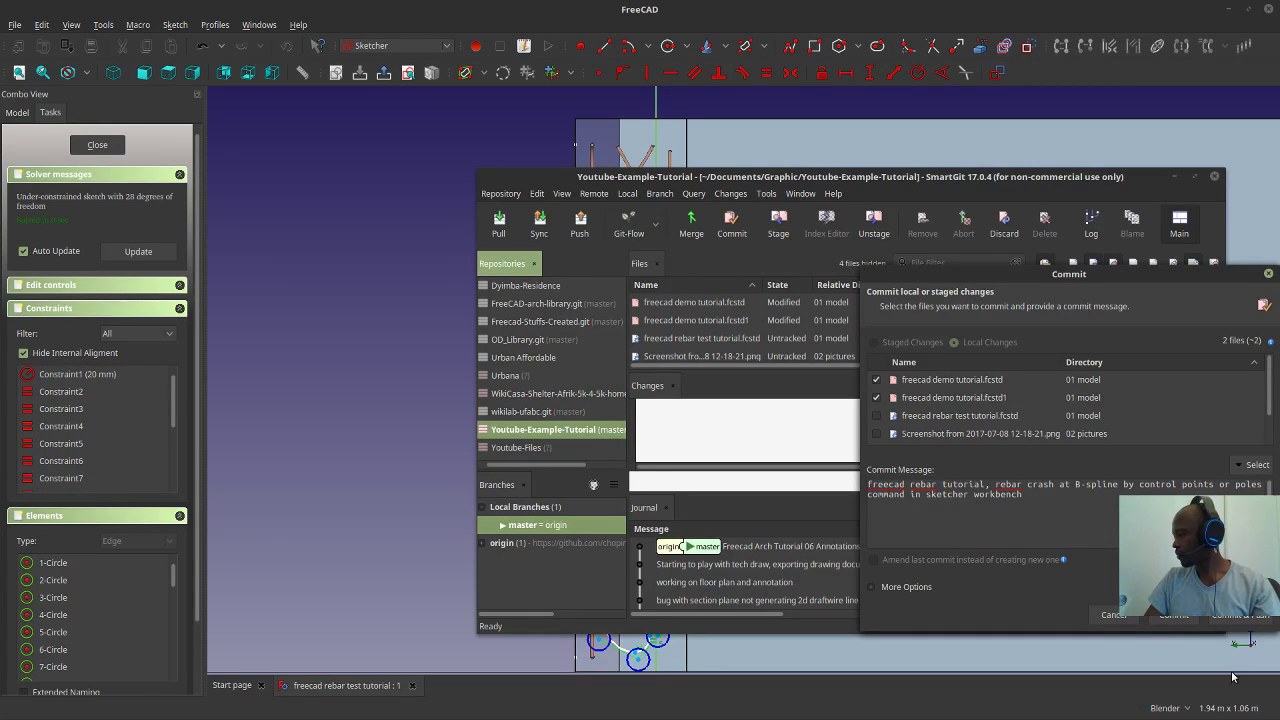
left_click(1173, 614)
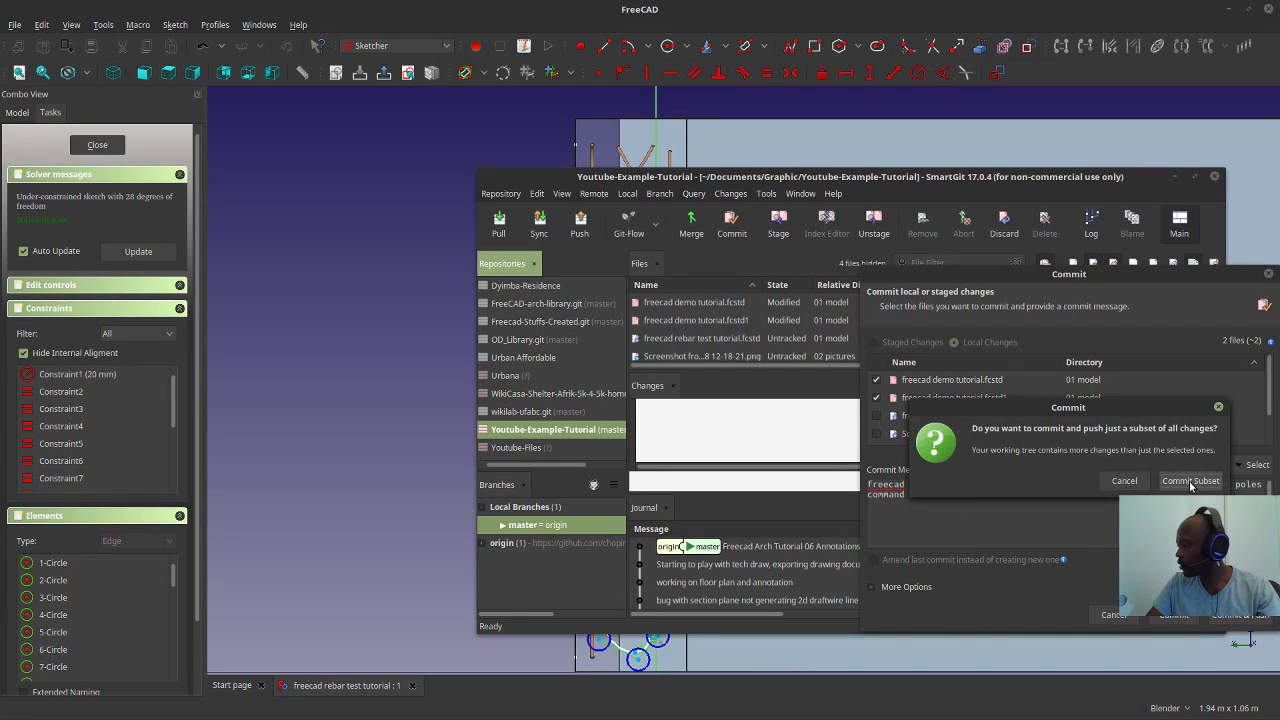
left_click(1190, 481)
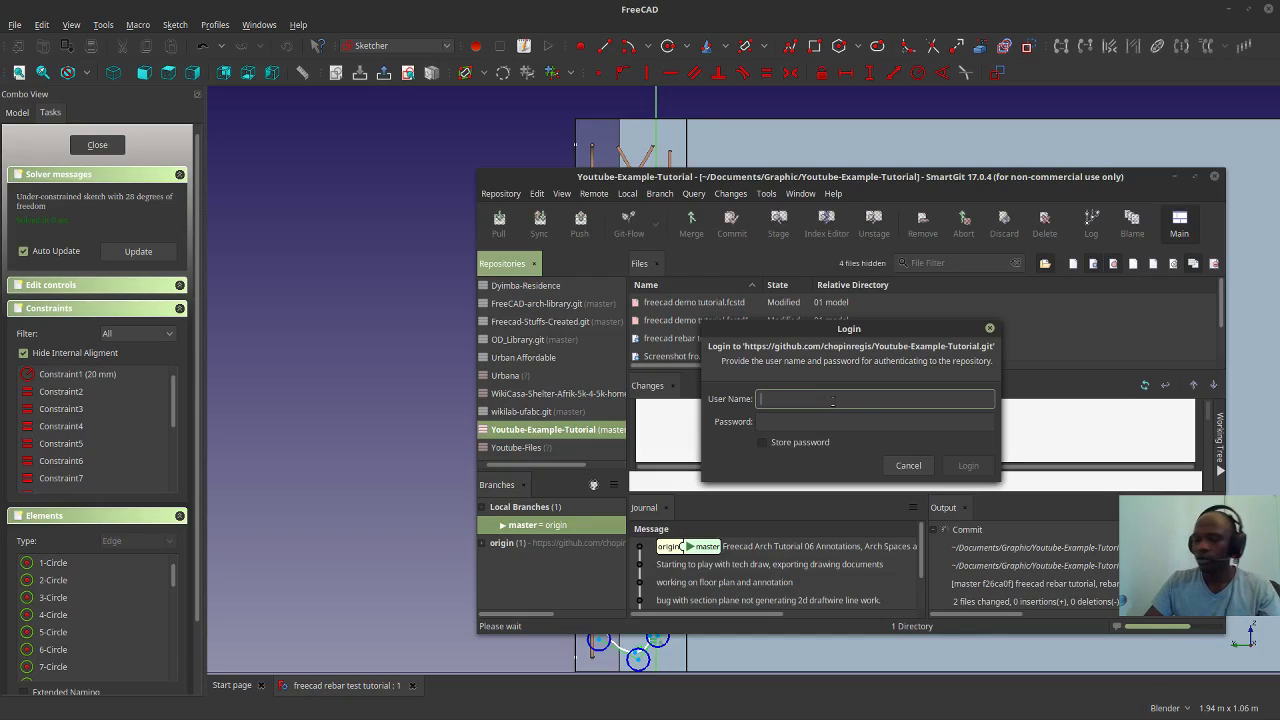
Try to log in to the remote GitHub repository with the account user name and password.
type("chopingregis")
key("Tab")
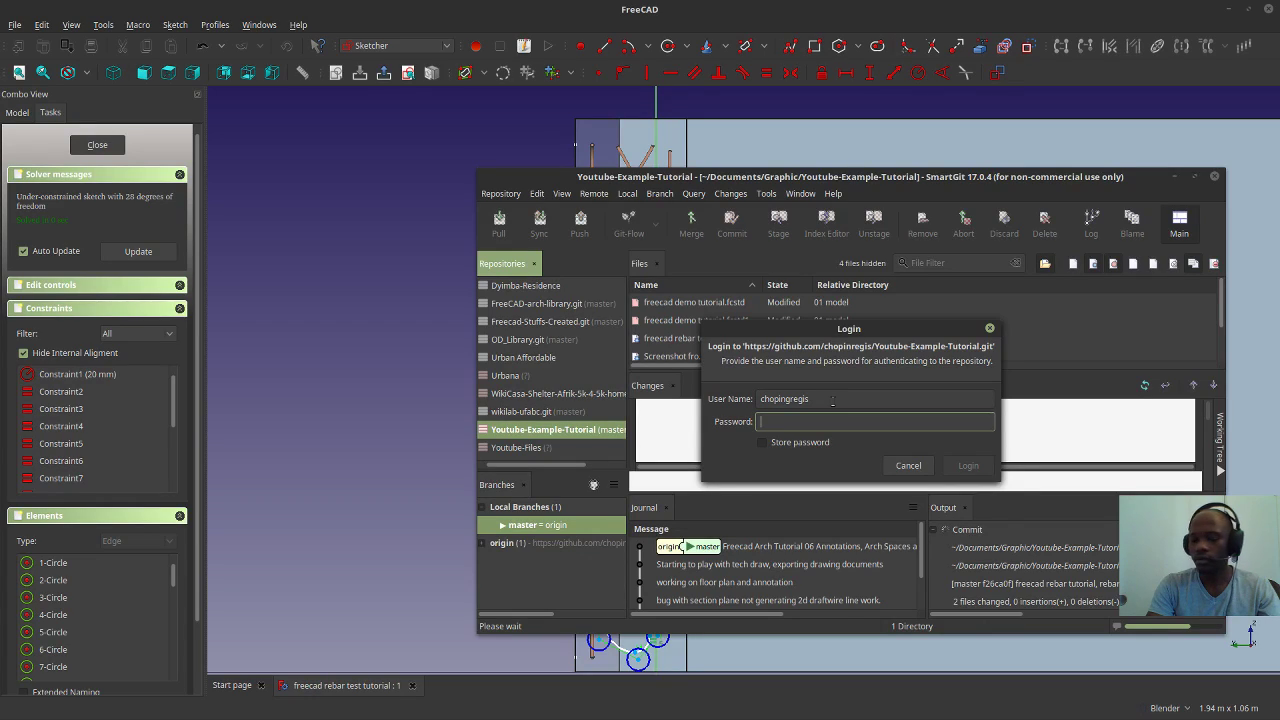
type("••")
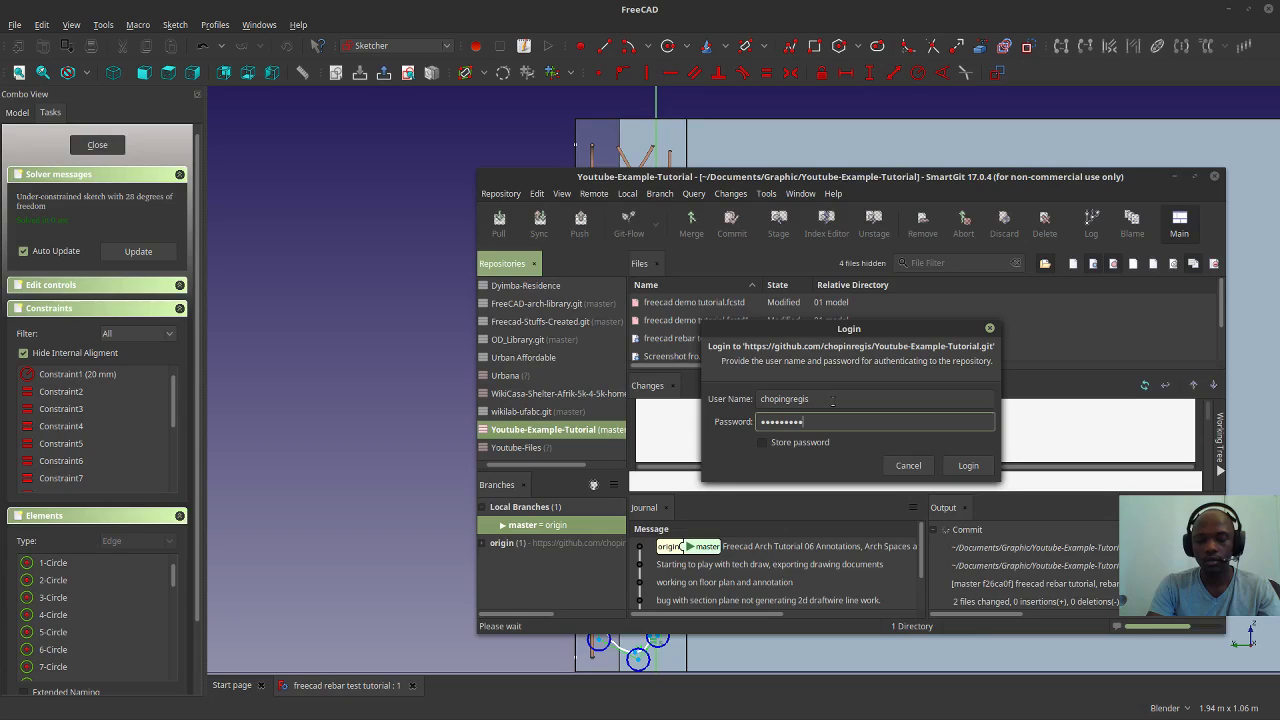
key("Return")
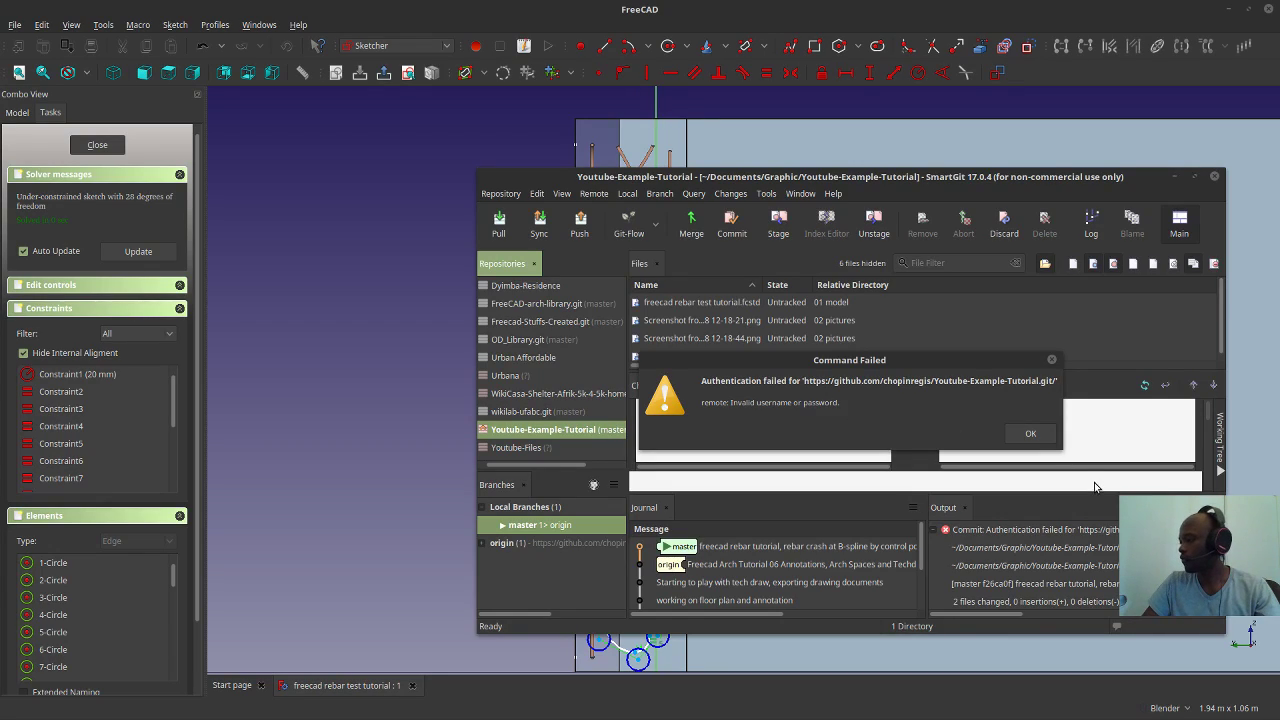
left_click(1029, 436)
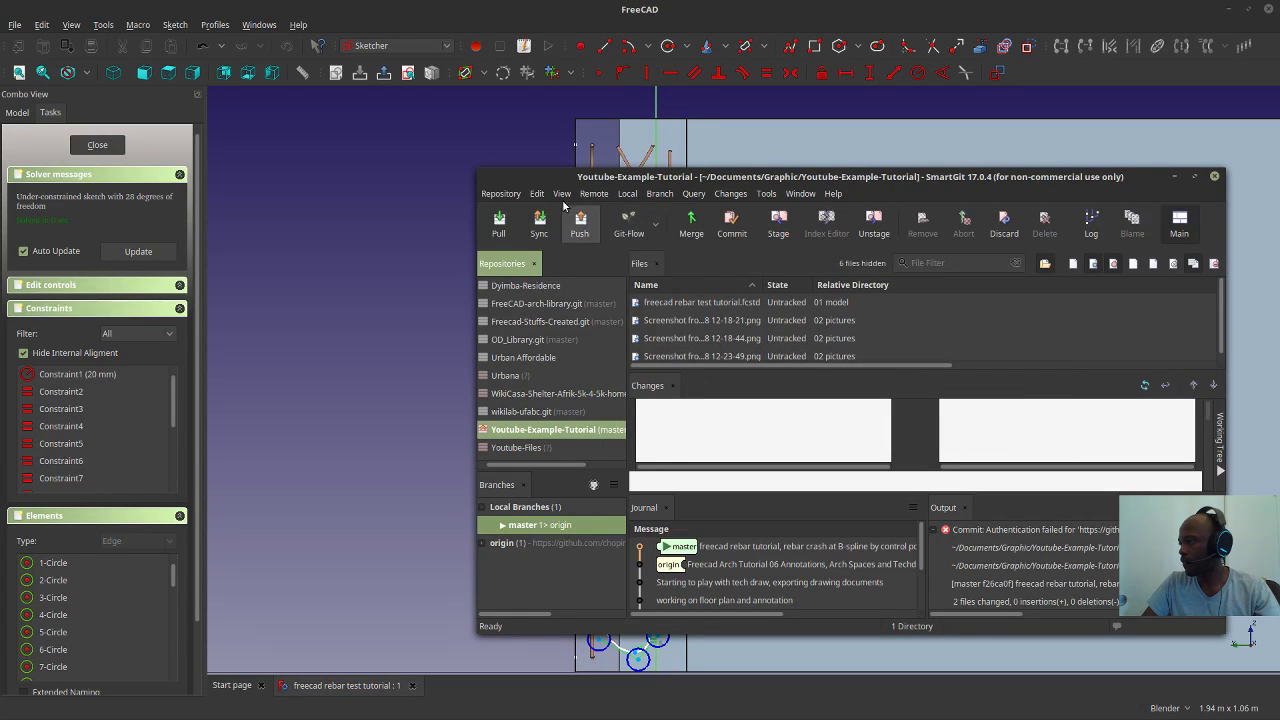
left_click(732, 222)
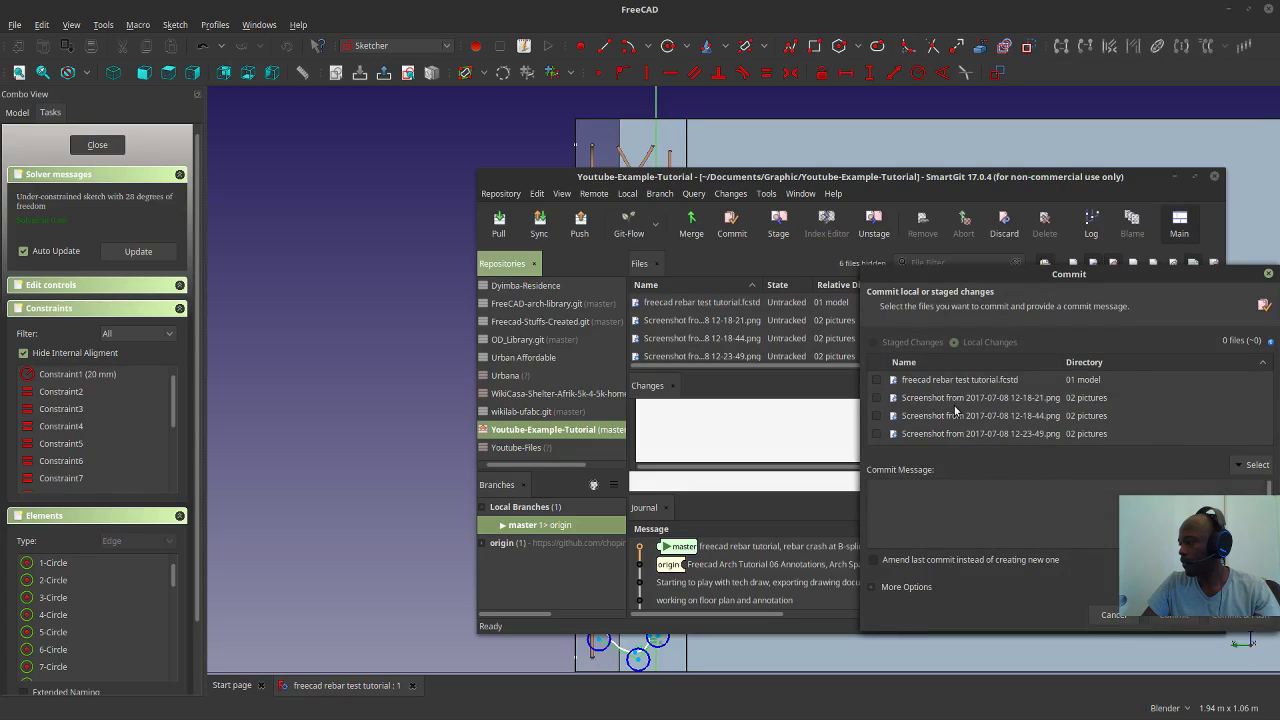
left_click(877, 381)
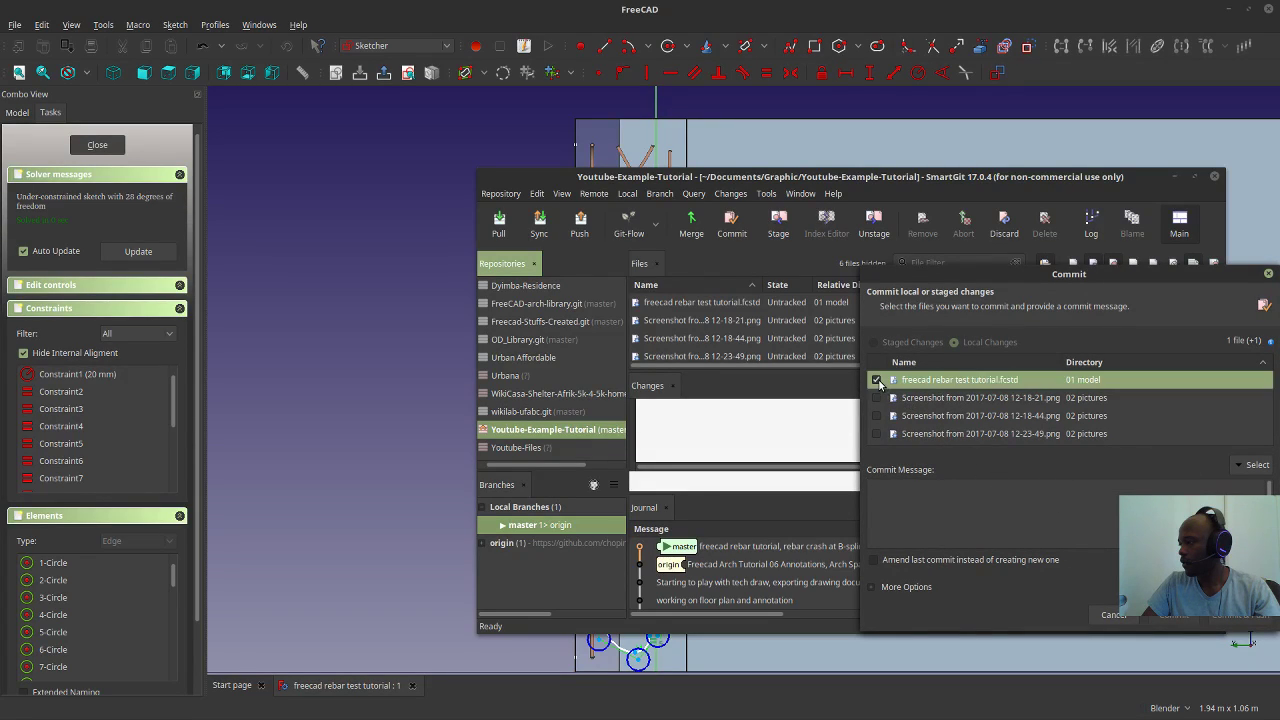
left_click(877, 398)
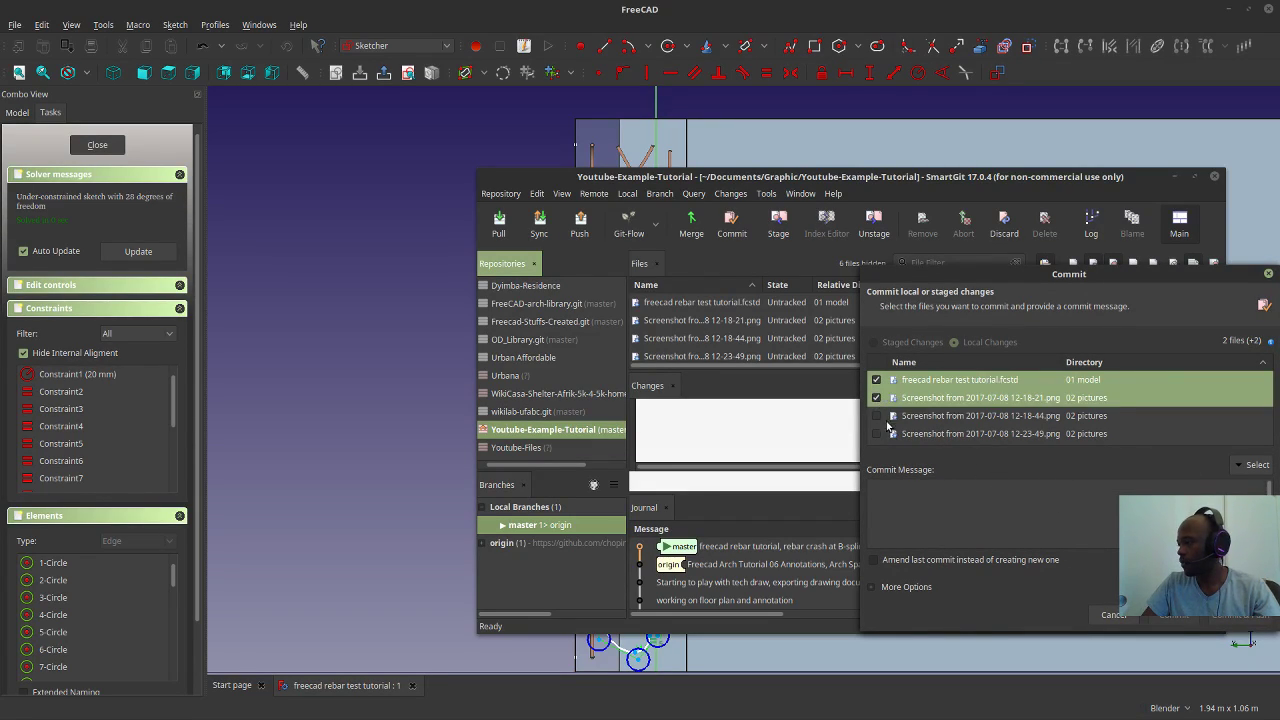
left_click(1113, 614)
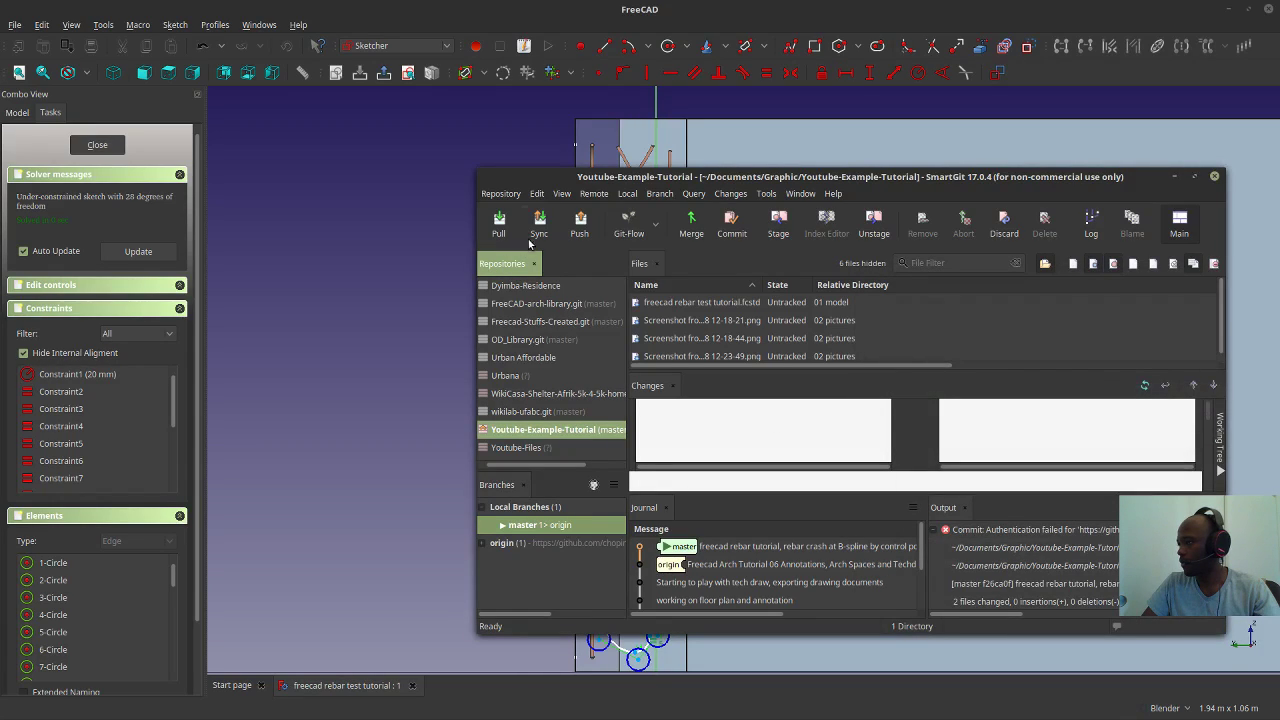
Push the current branch 'master' to the origin repository and log in with the account user name and password.
left_click(579, 222)
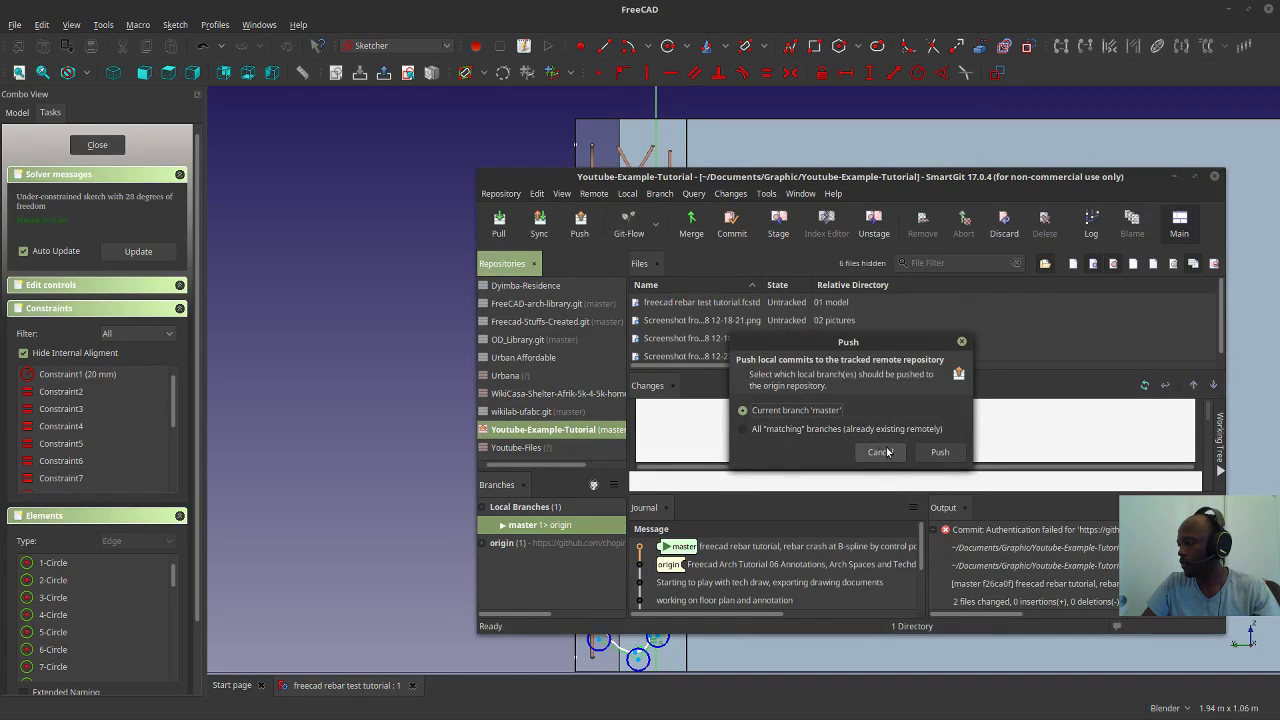
left_click(940, 452)
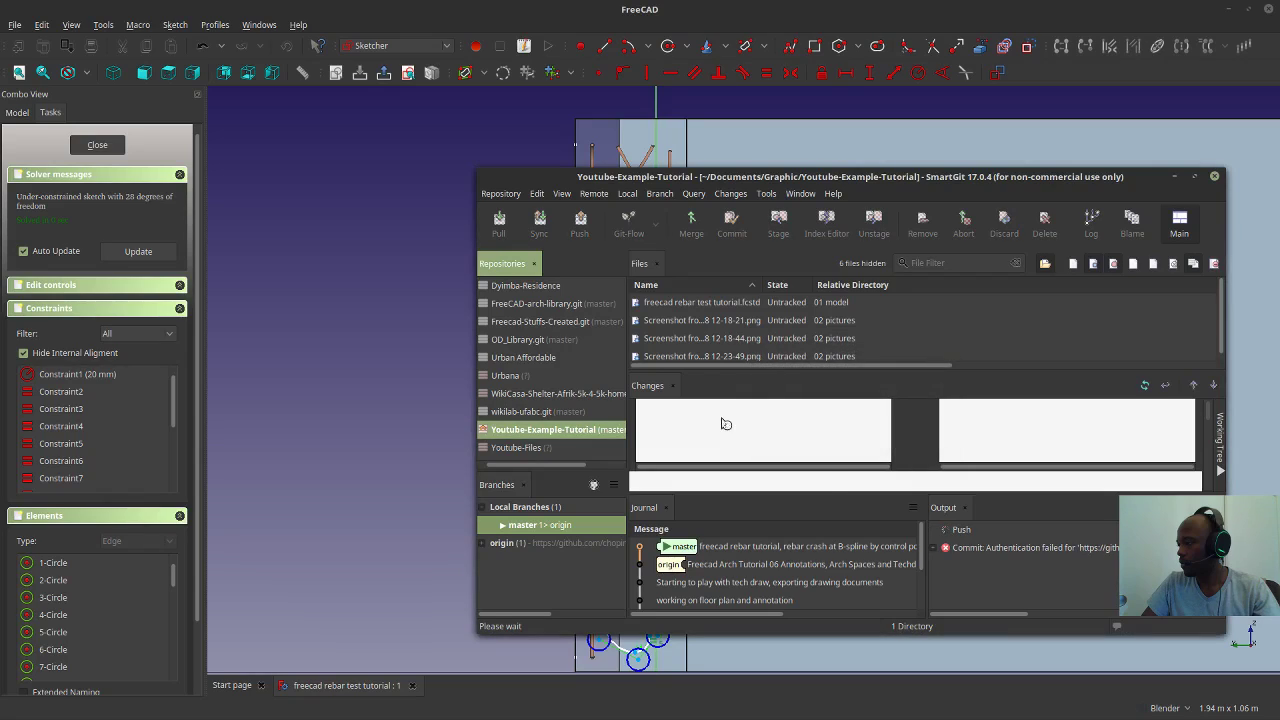
left_click(812, 398)
type("cho")
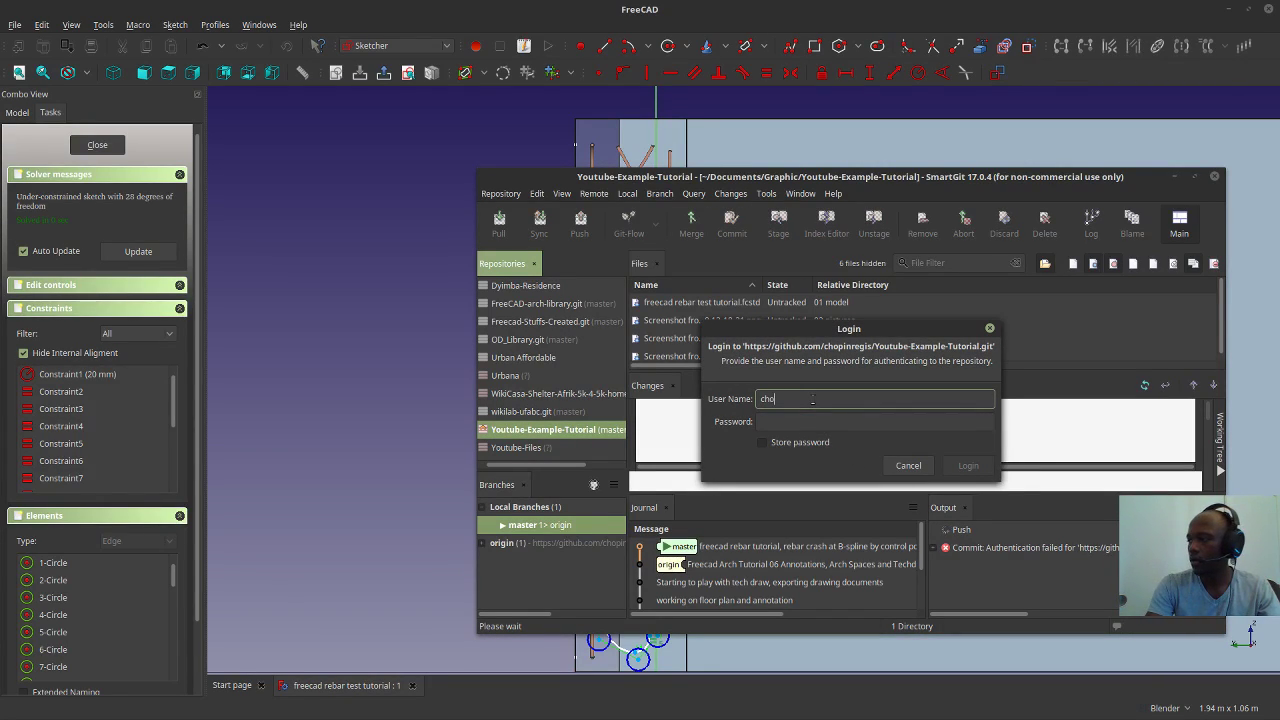
type("pingreegis")
key("Tab")
type("****")
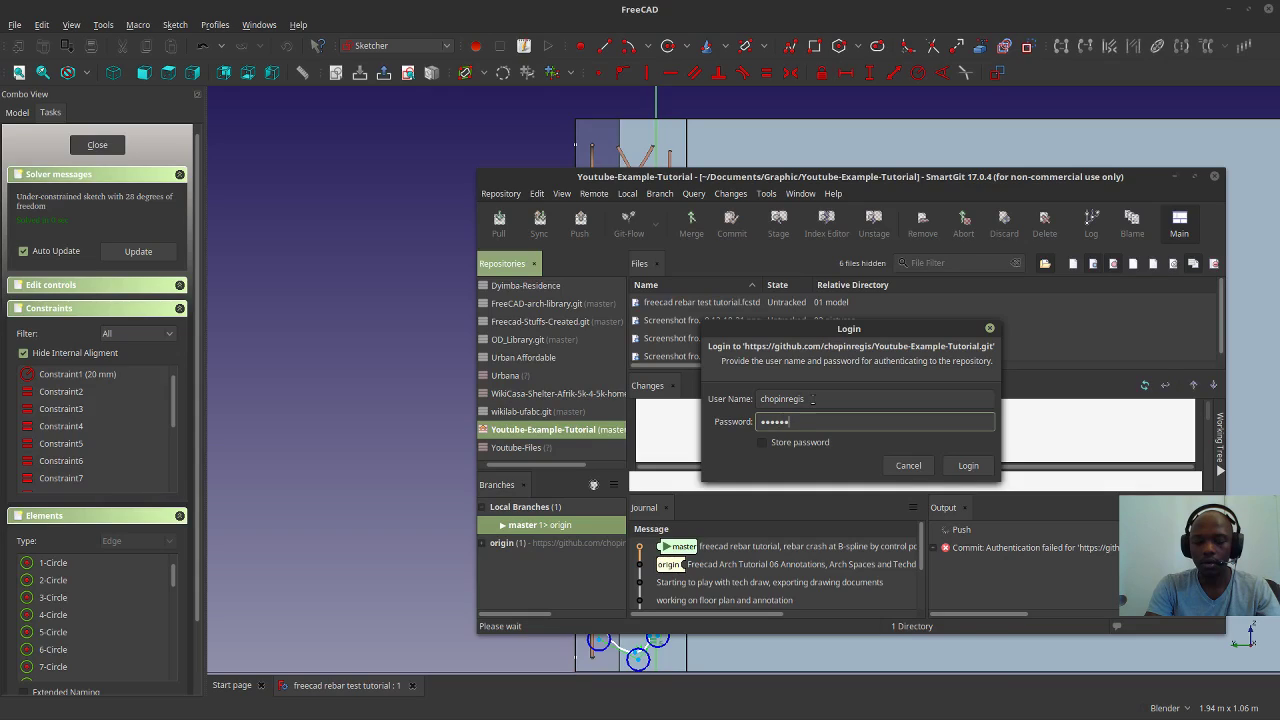
type("*")
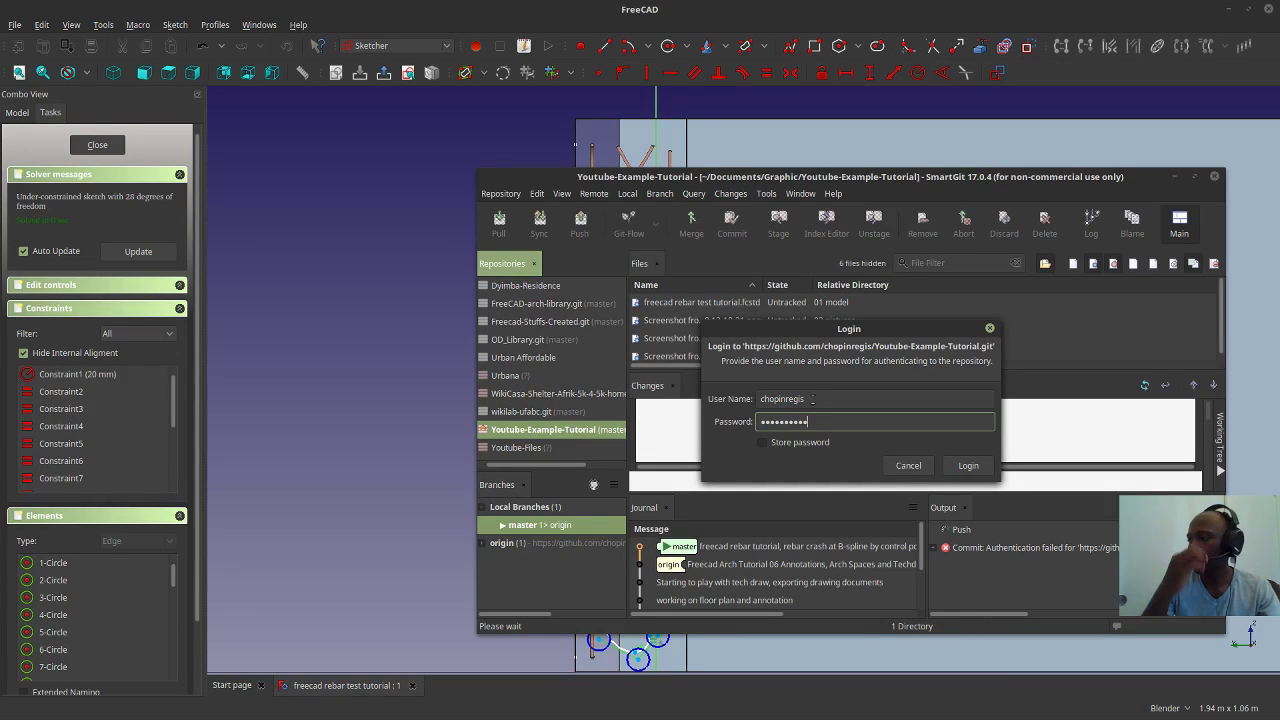
left_click(966, 466)
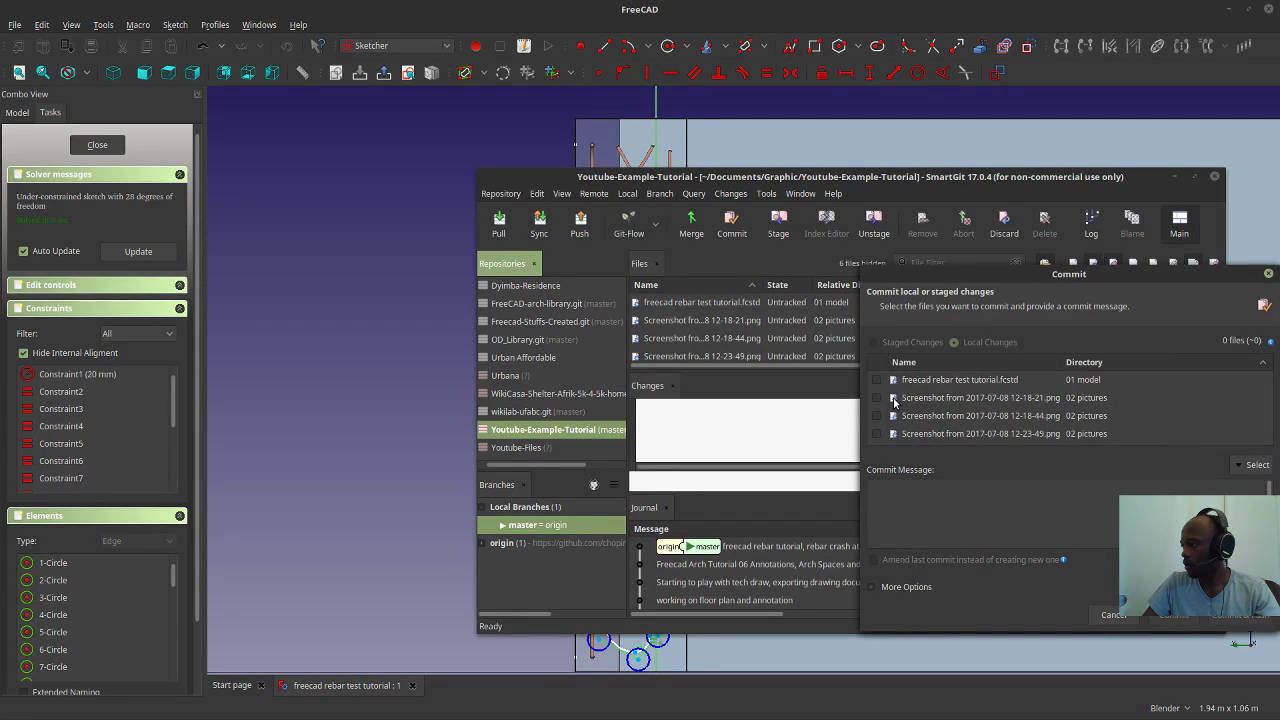
left_click(878, 380)
left_click(877, 398)
left_click(877, 416)
left_click(877, 434)
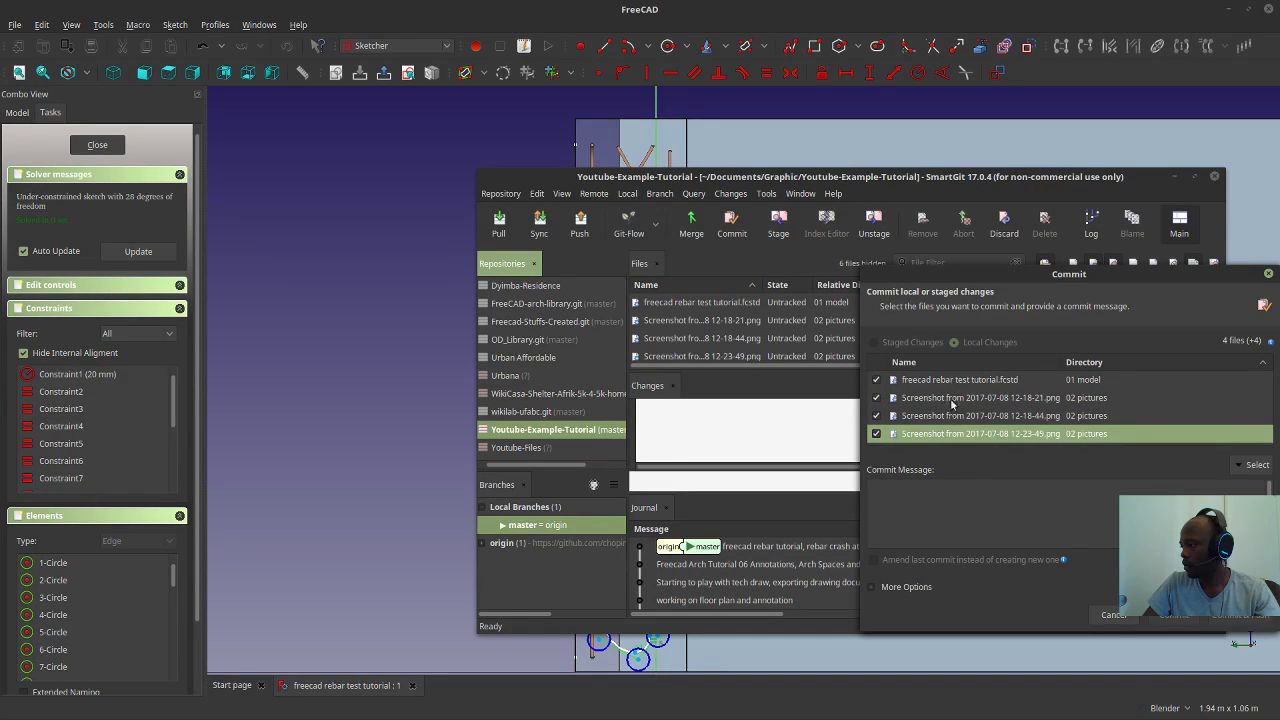
left_click_drag(1192, 280, 1060, 236)
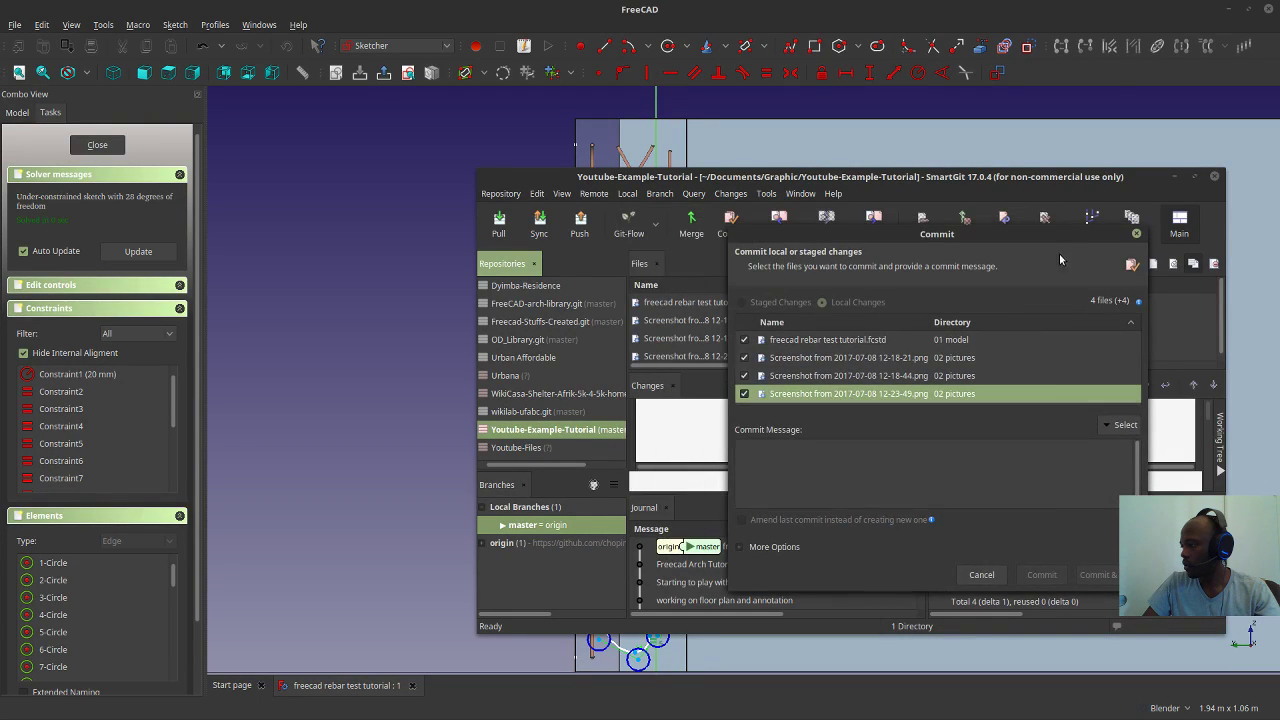
left_click(1027, 502)
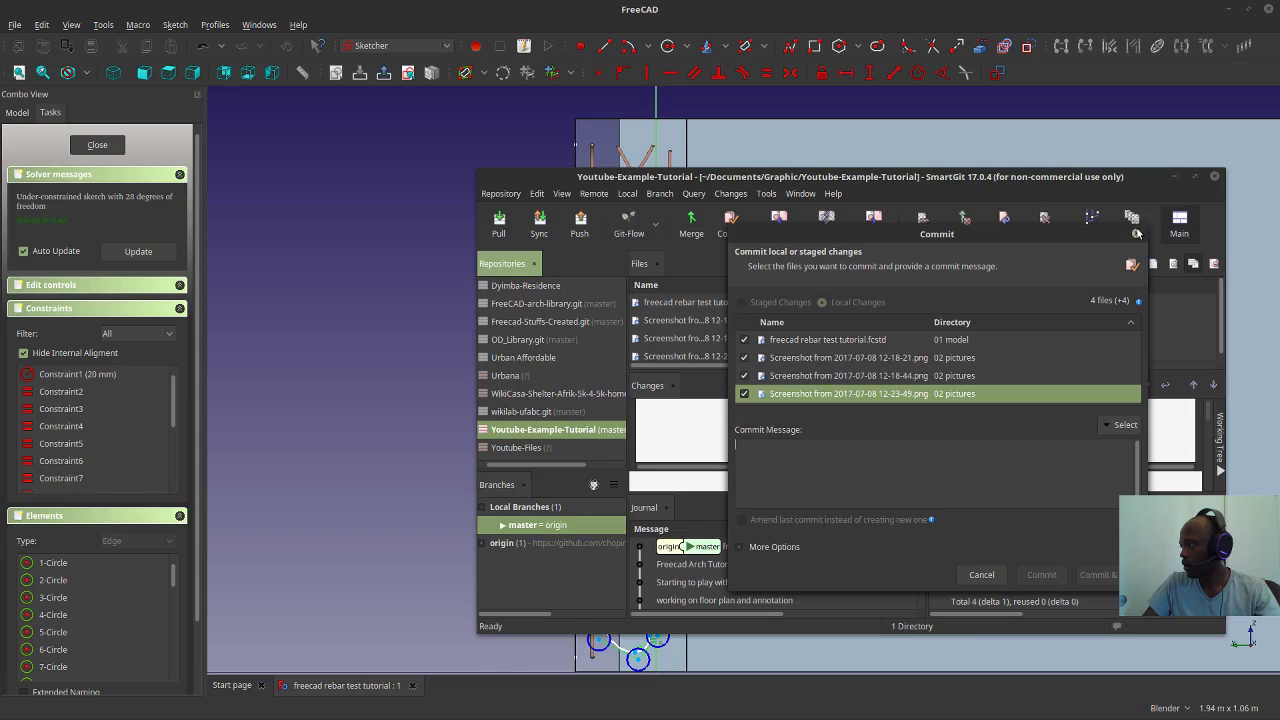
left_click(993, 578)
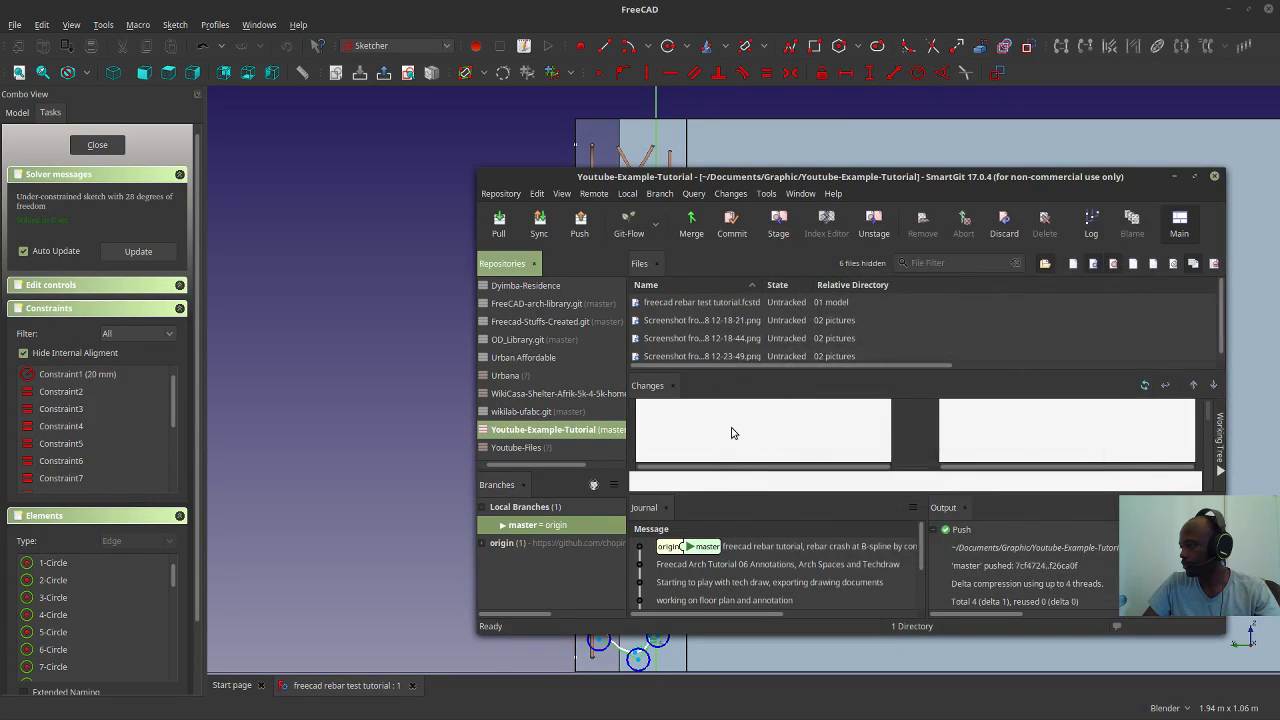
Select the untracked 12-18-44 screenshot file and push the current branch 'master' to the origin repository.
left_click(734, 339)
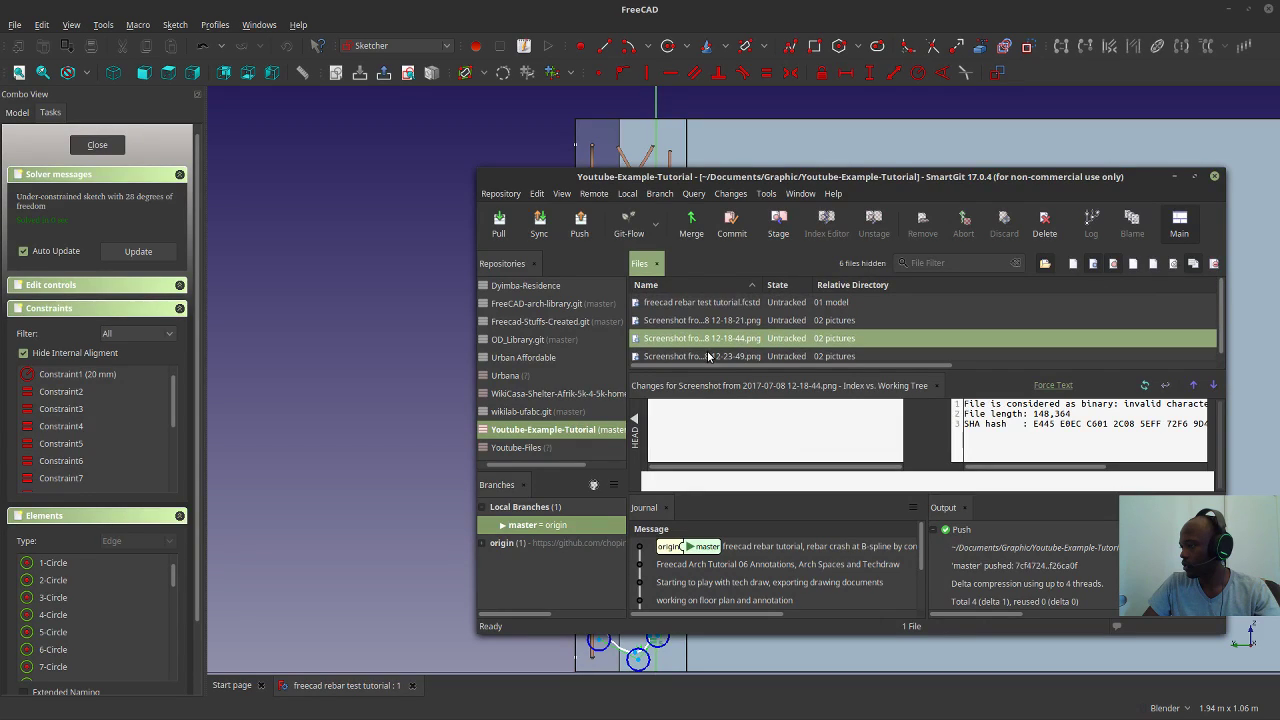
left_click(578, 226)
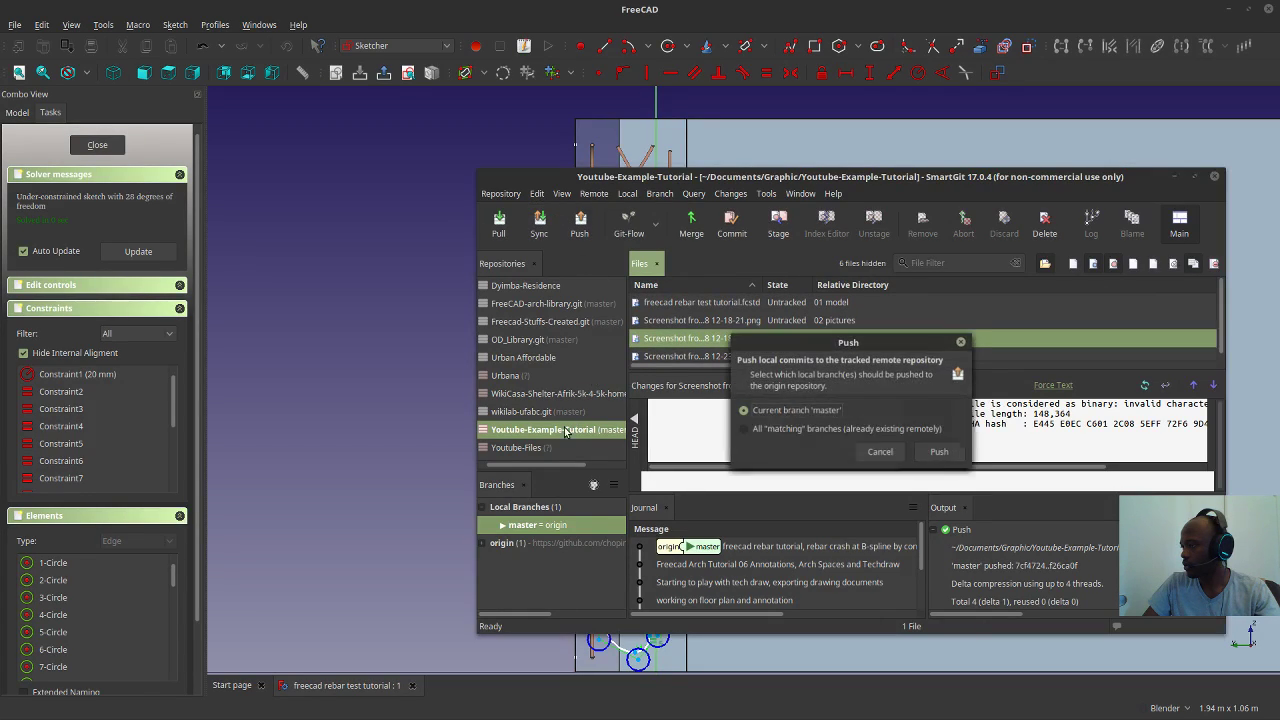
left_click(941, 450)
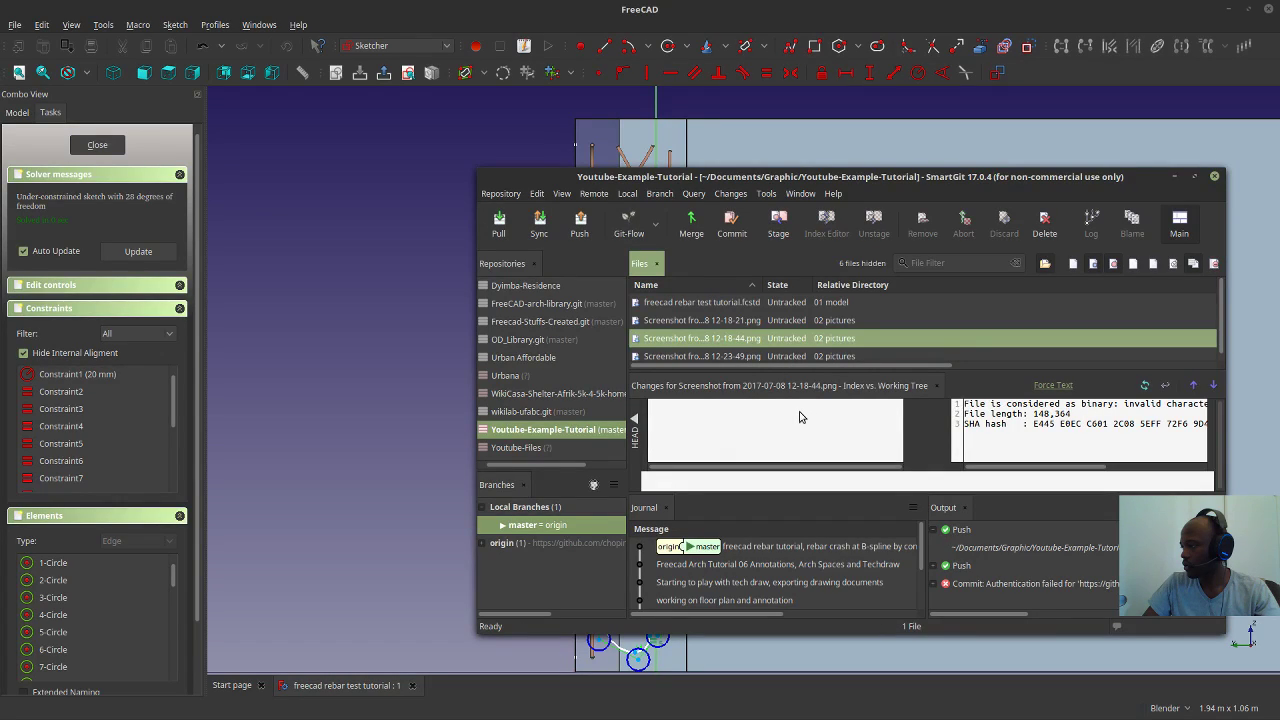
left_click(739, 229)
type("d")
key("BackSpace")
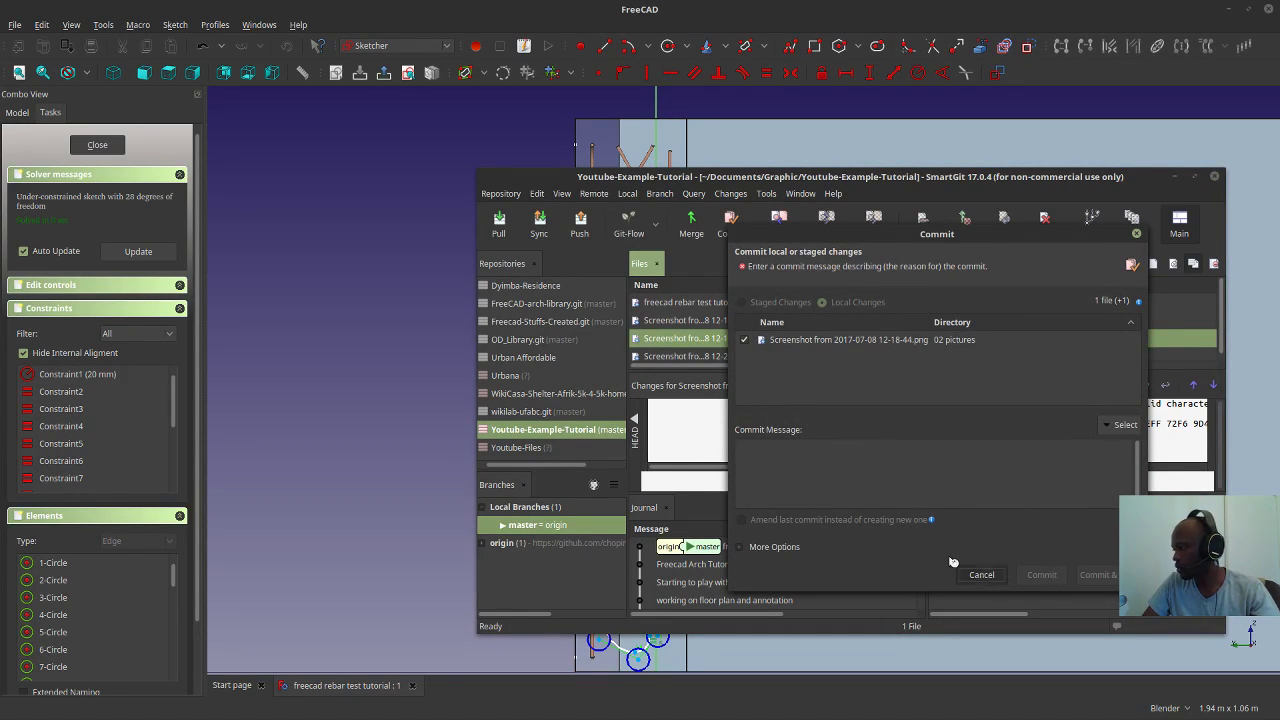
left_click(985, 574)
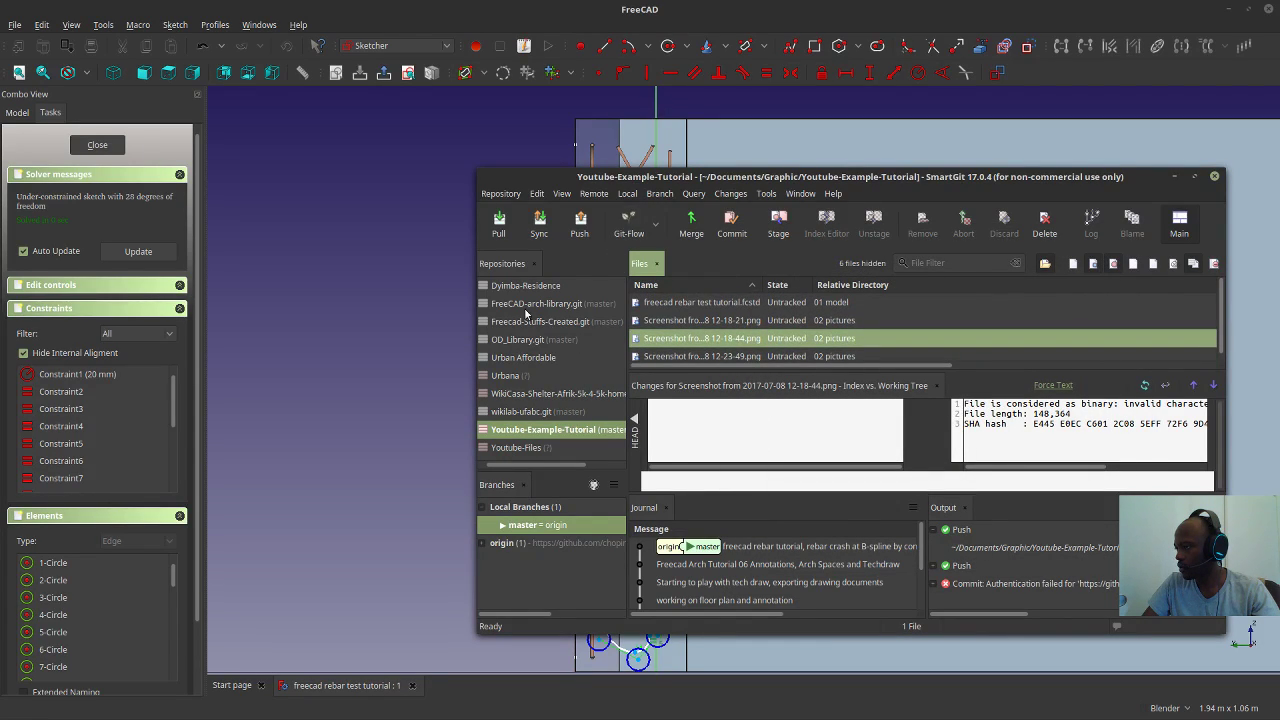
Switch to FreeCAD and save a screenshot of the column's rebars in an angled 3D view with Sketch005 open for editing.
left_click(372, 334)
mouse_move(576, 388)
middle_mouse_down()
mouse_move(847, 384)
mouse_move(703, 346)
mouse_move(722, 309)
mouse_move(778, 365)
middle_mouse_up()
middle_click_drag(592, 382, 598, 403, "shift")
middle_click_drag(320, 330, 321, 307)
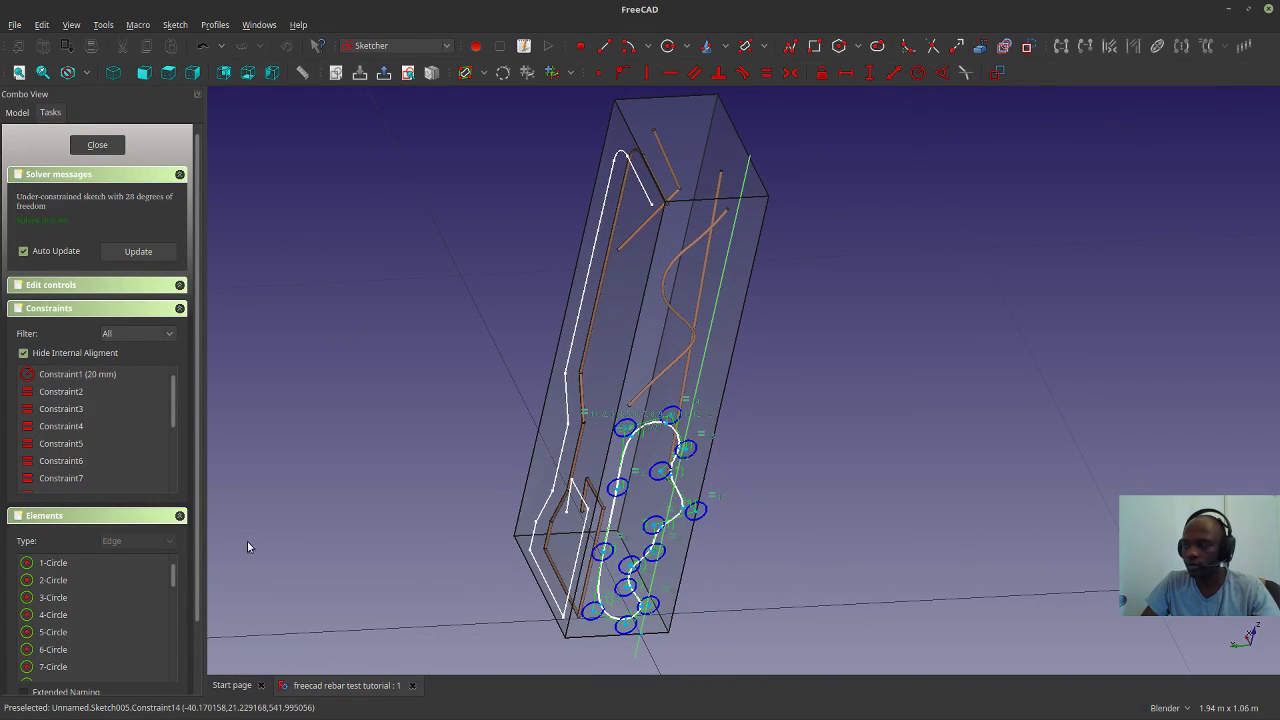
middle_click_drag(286, 477, 974, 481)
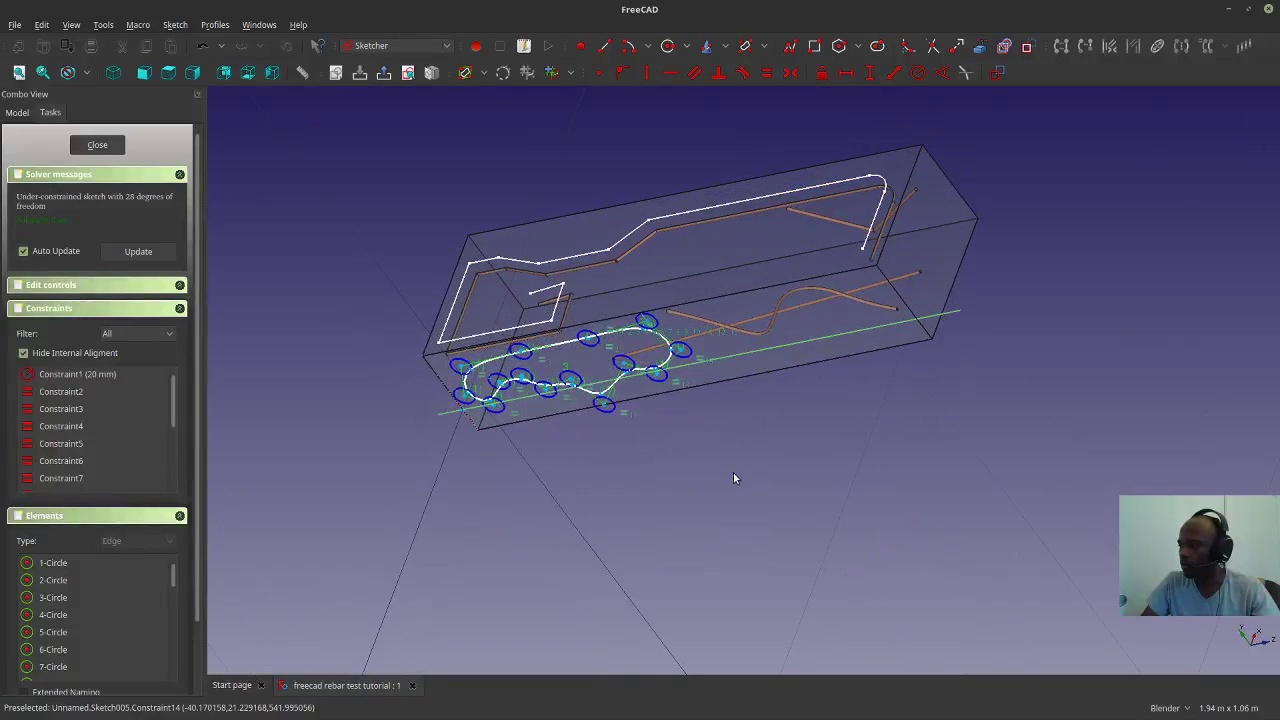
scroll(974, 481, "up", 3)
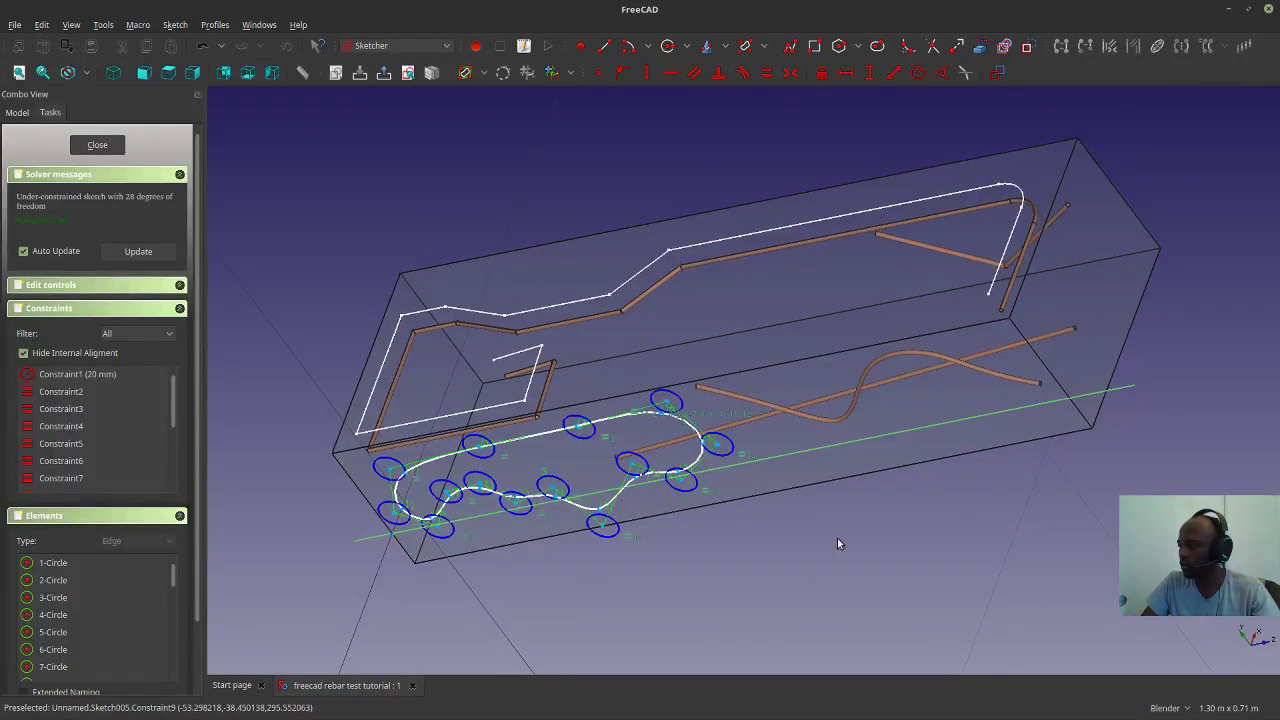
middle_click_drag(826, 551, 830, 551, "shift")
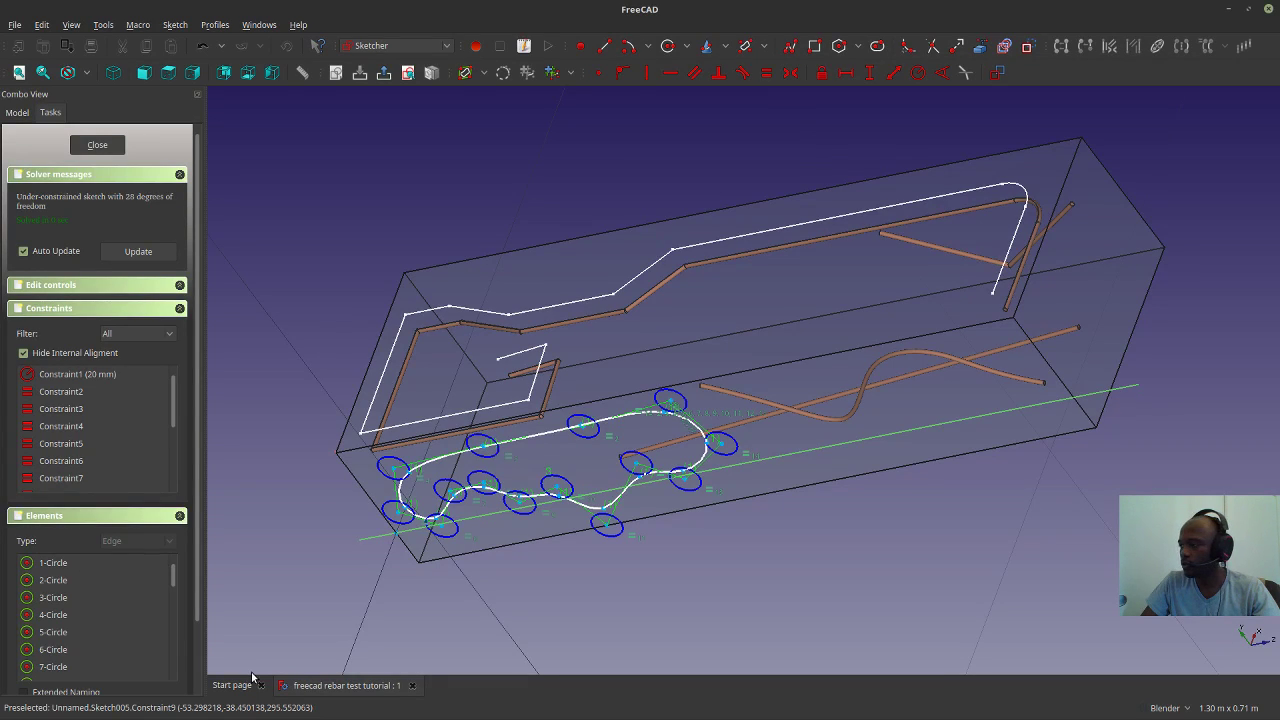
key("Print")
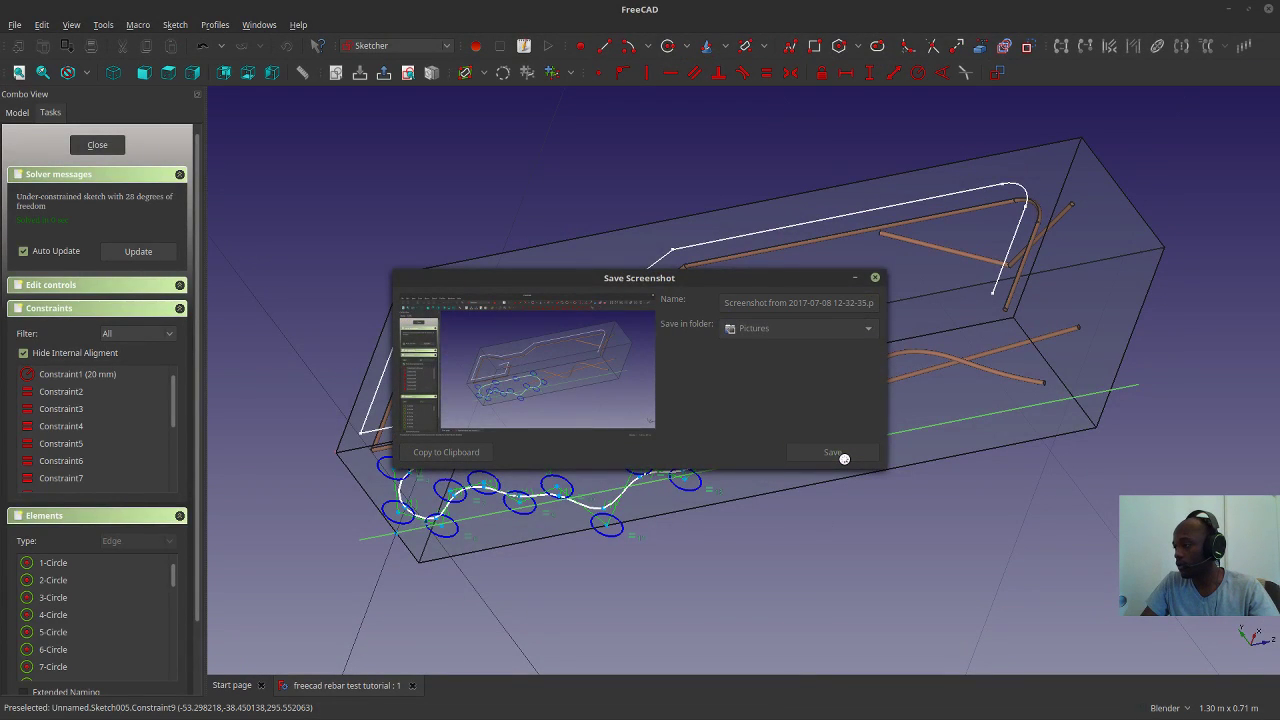
left_click(844, 457)
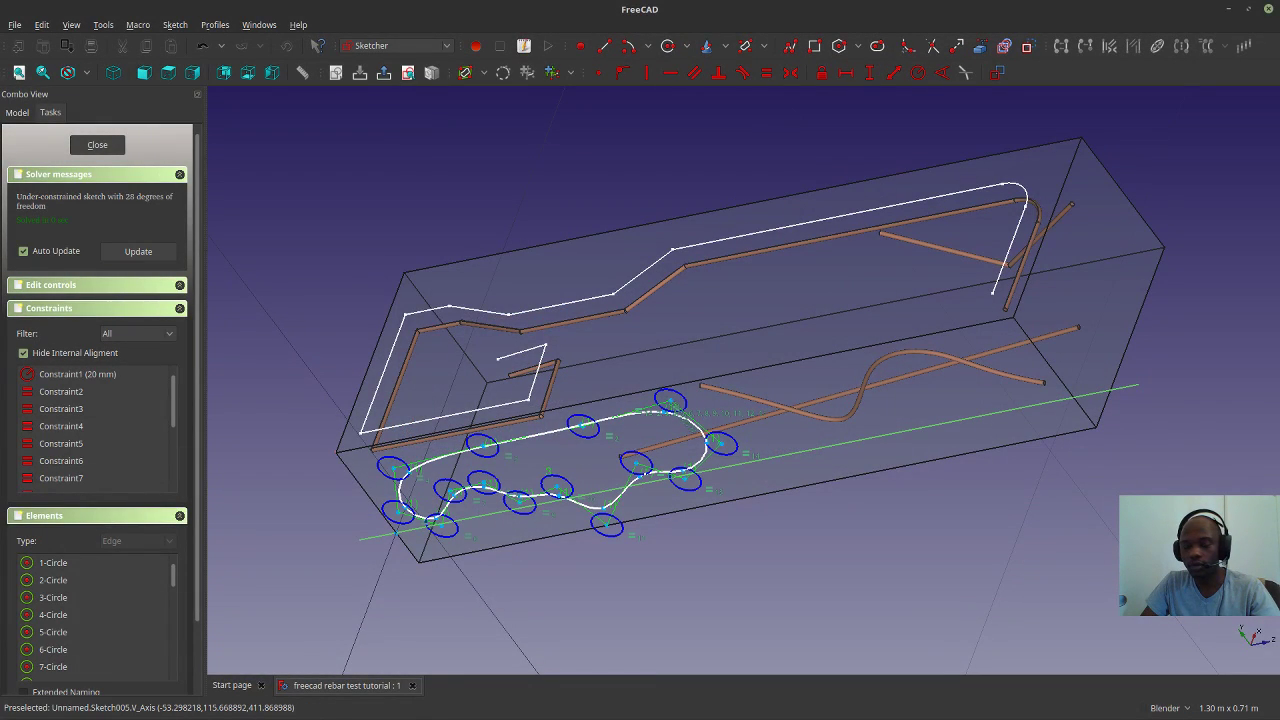
Close Sketch005 and save a screenshot of the structure's rebars in a close angled view with nothing selected.
left_click(97, 146)
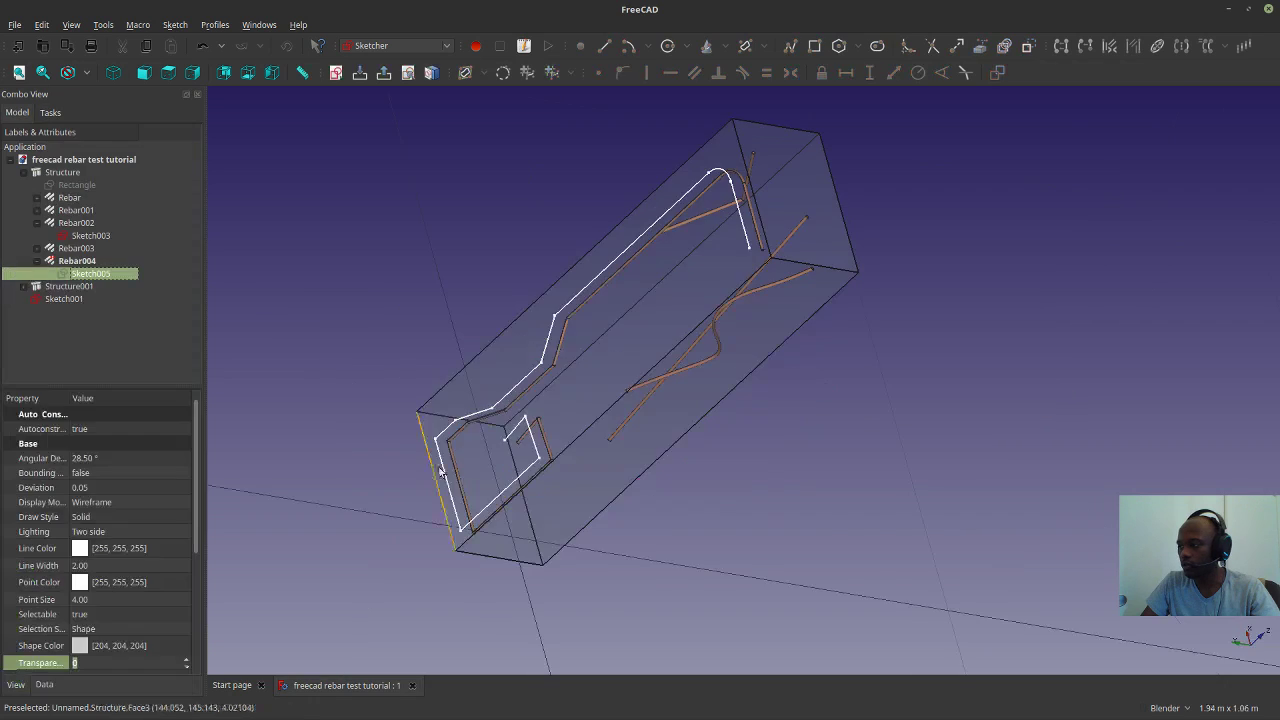
mouse_move(908, 549)
middle_mouse_down()
mouse_move(414, 470)
mouse_move(500, 514)
mouse_move(366, 374)
mouse_move(506, 357)
mouse_move(540, 413)
middle_mouse_up()
scroll(530, 440, "up", 2)
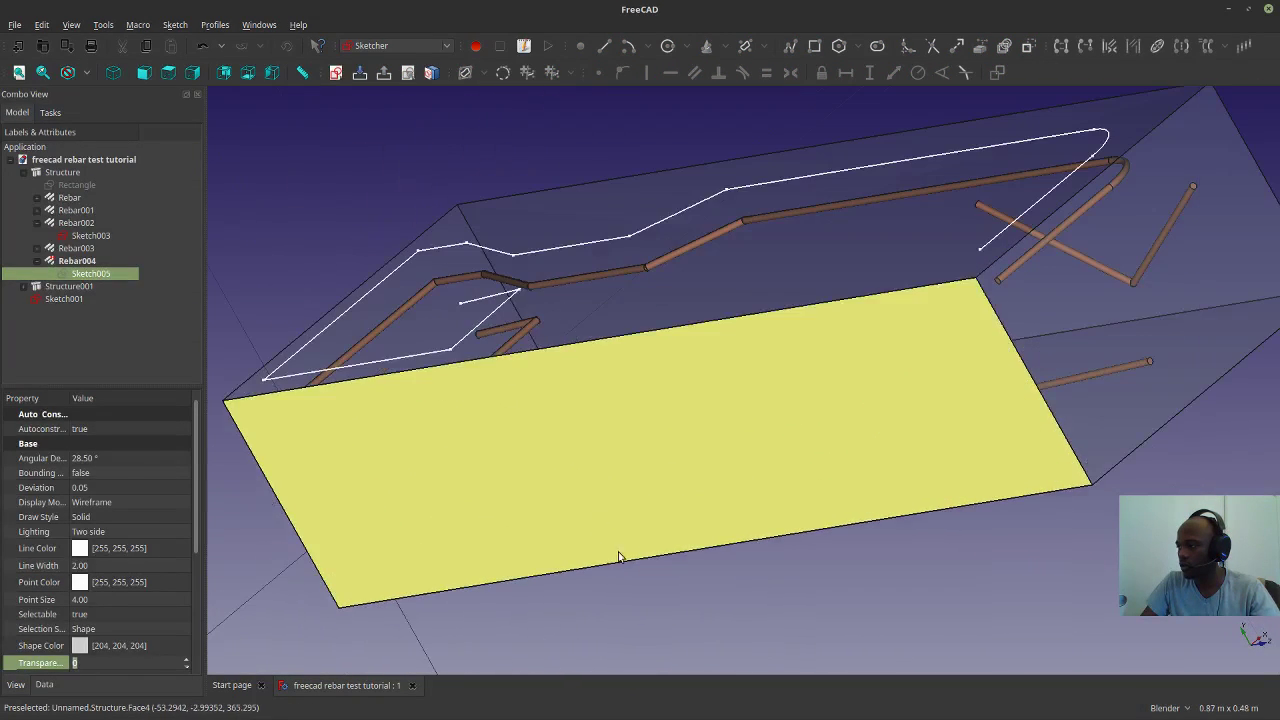
middle_click_drag(419, 617, 421, 596)
middle_click_drag(623, 600, 676, 620)
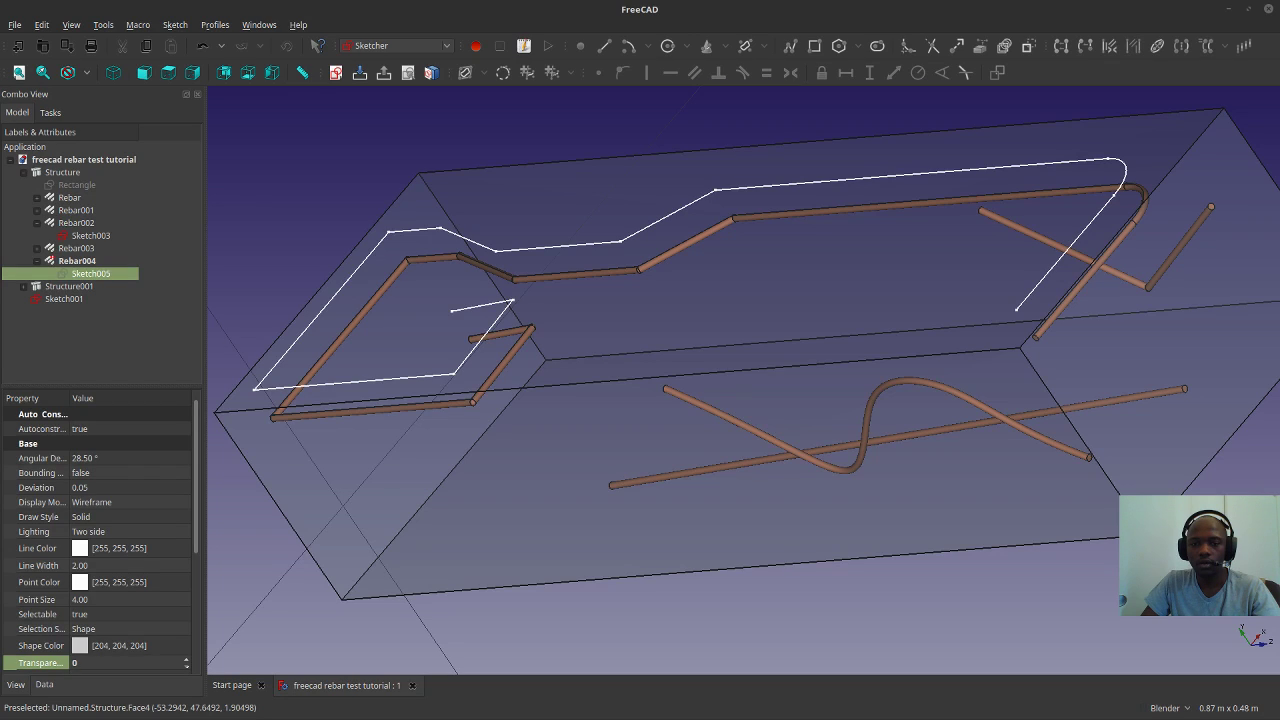
left_click(344, 175)
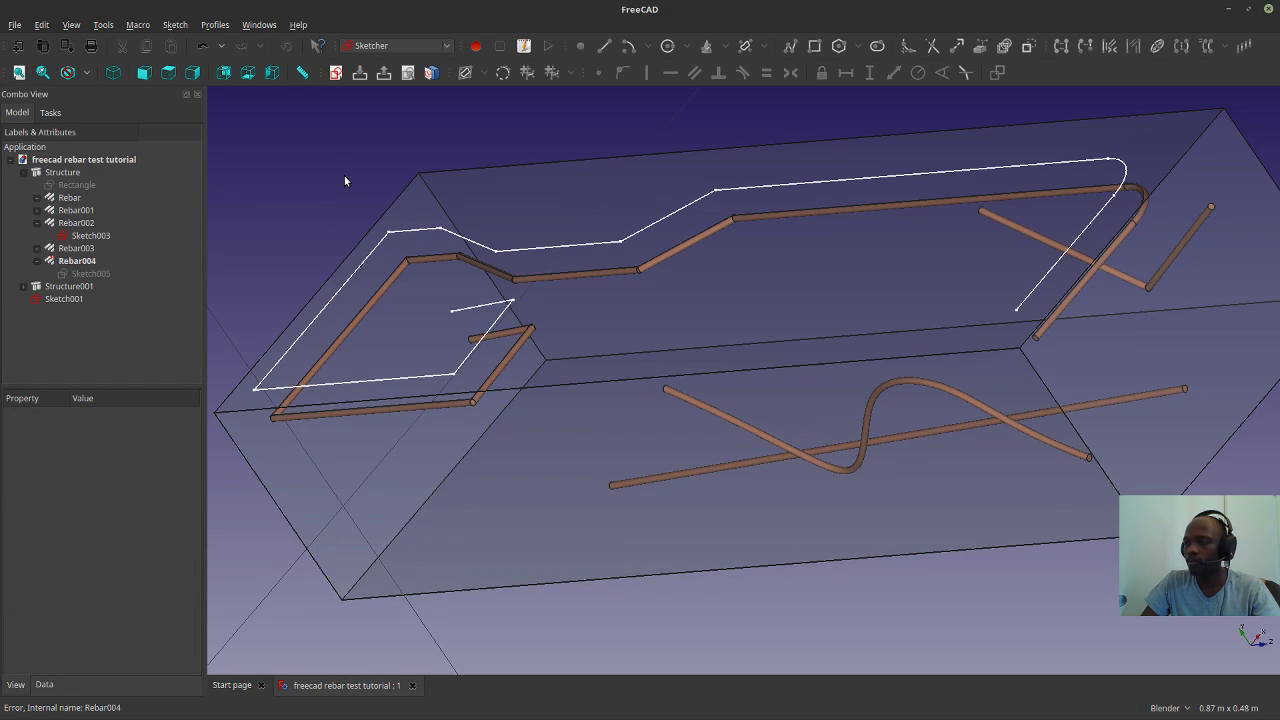
key("Print")
left_click(791, 451)
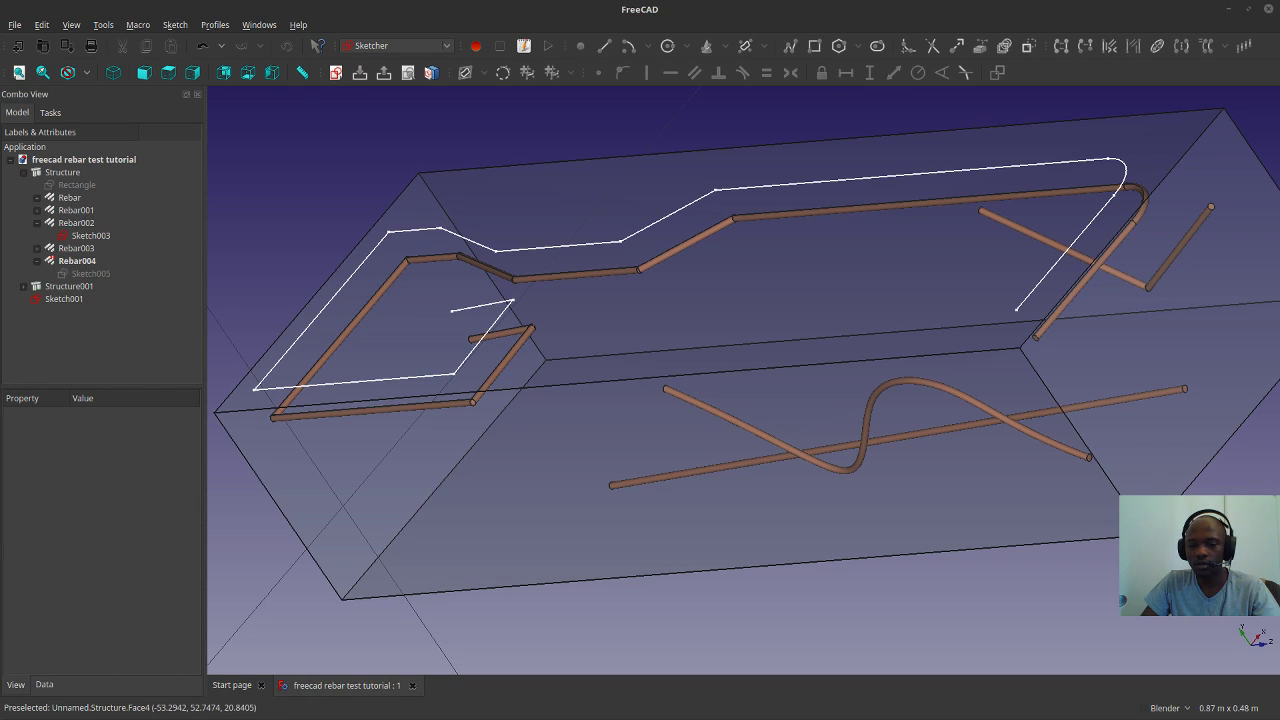
Switch back to SmartGit and push the current branch 'master' to the origin repository twice.
key("alt+Tab")
scroll(728, 300, "down", 2)
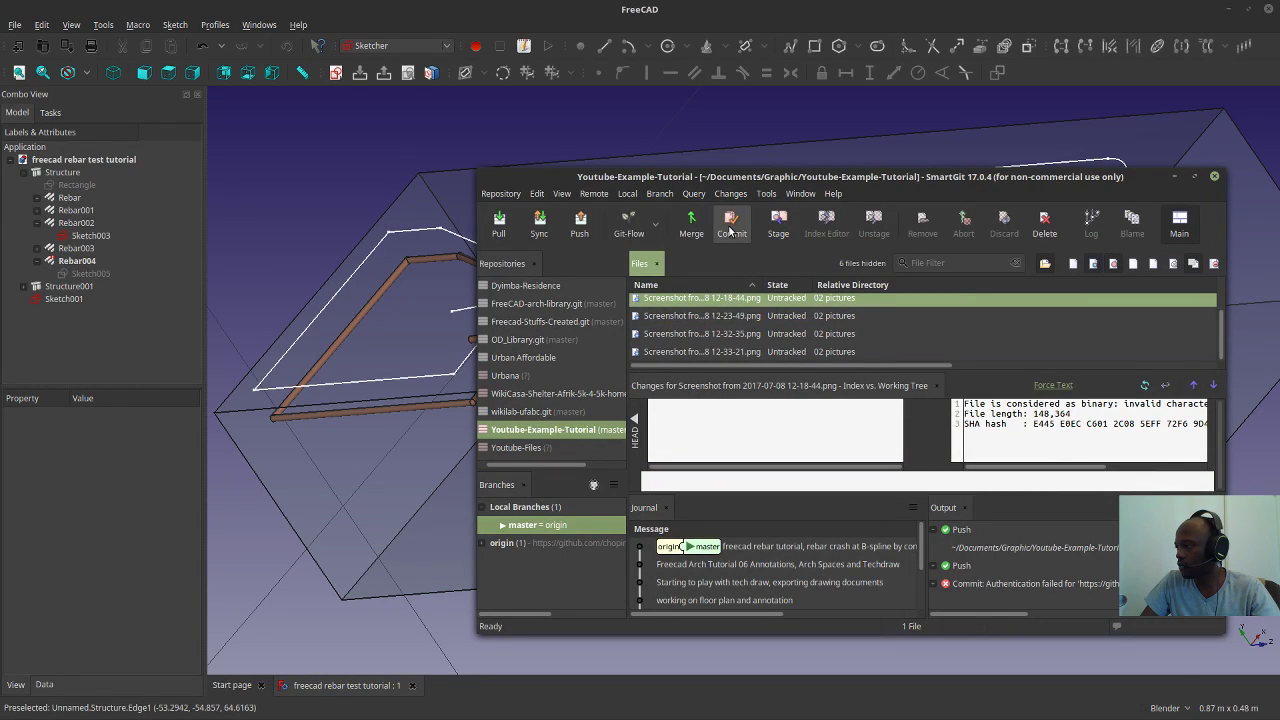
left_click(731, 226)
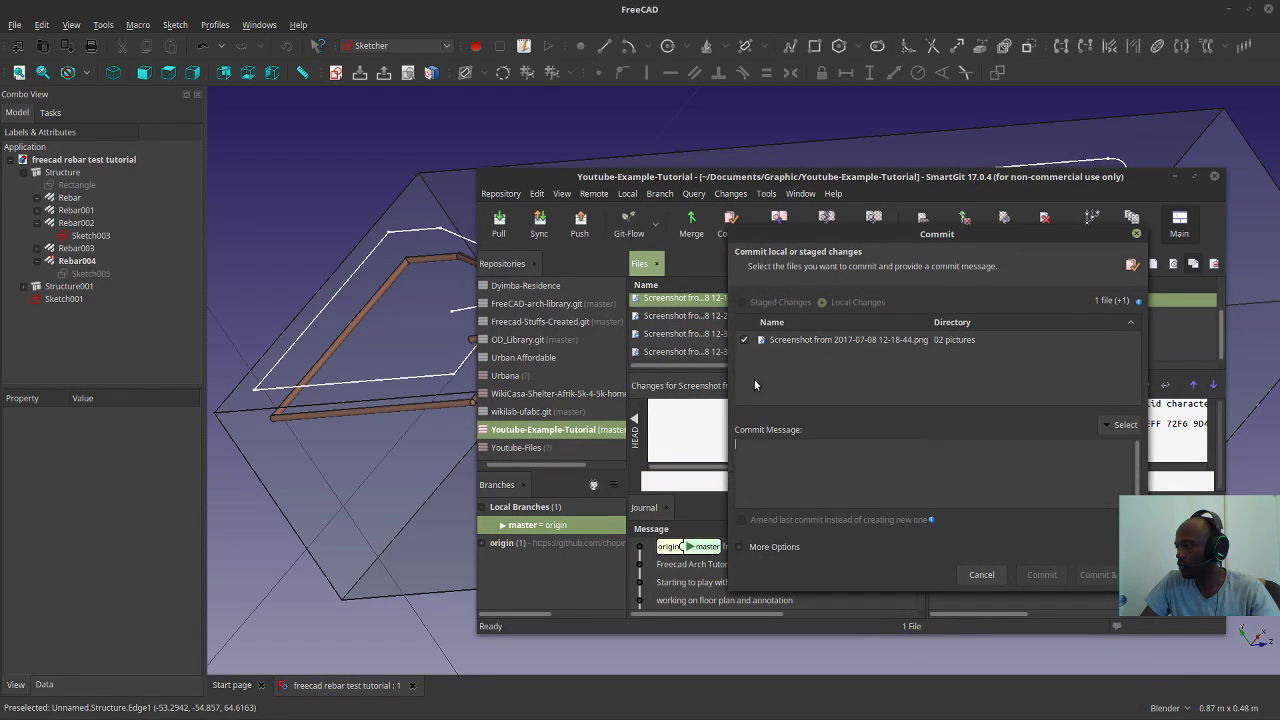
left_click(981, 575)
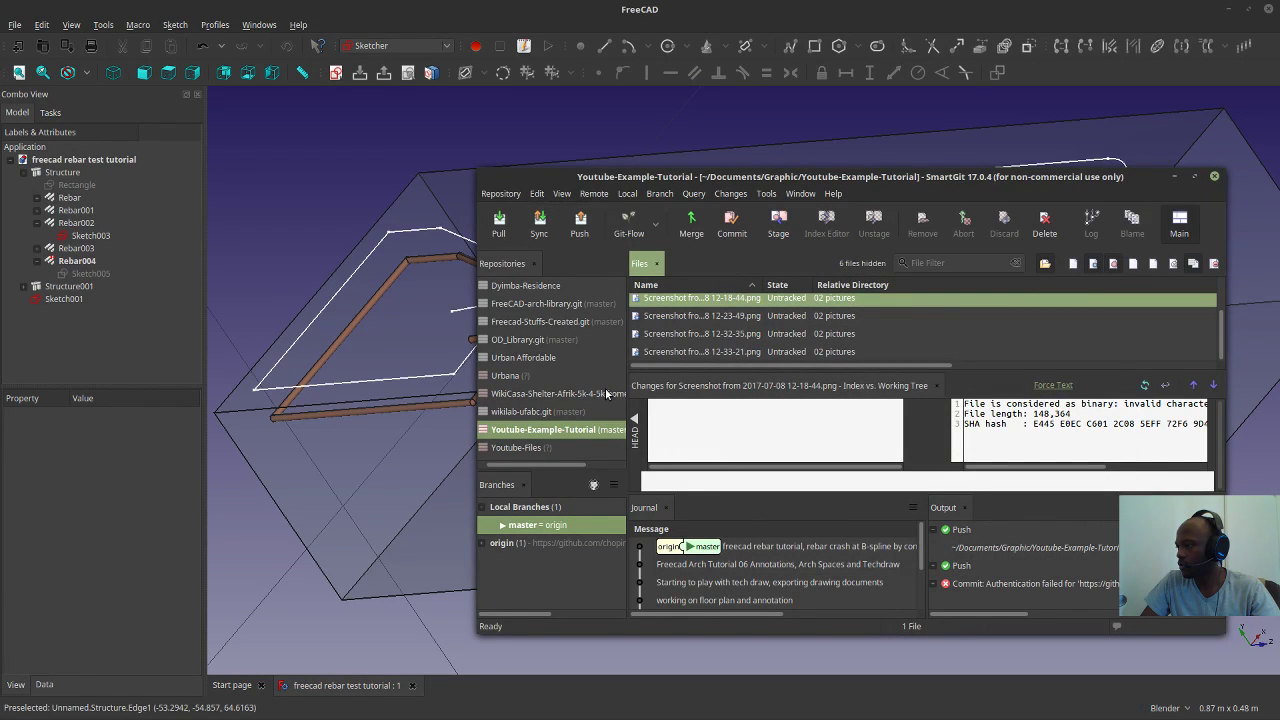
left_click(579, 234)
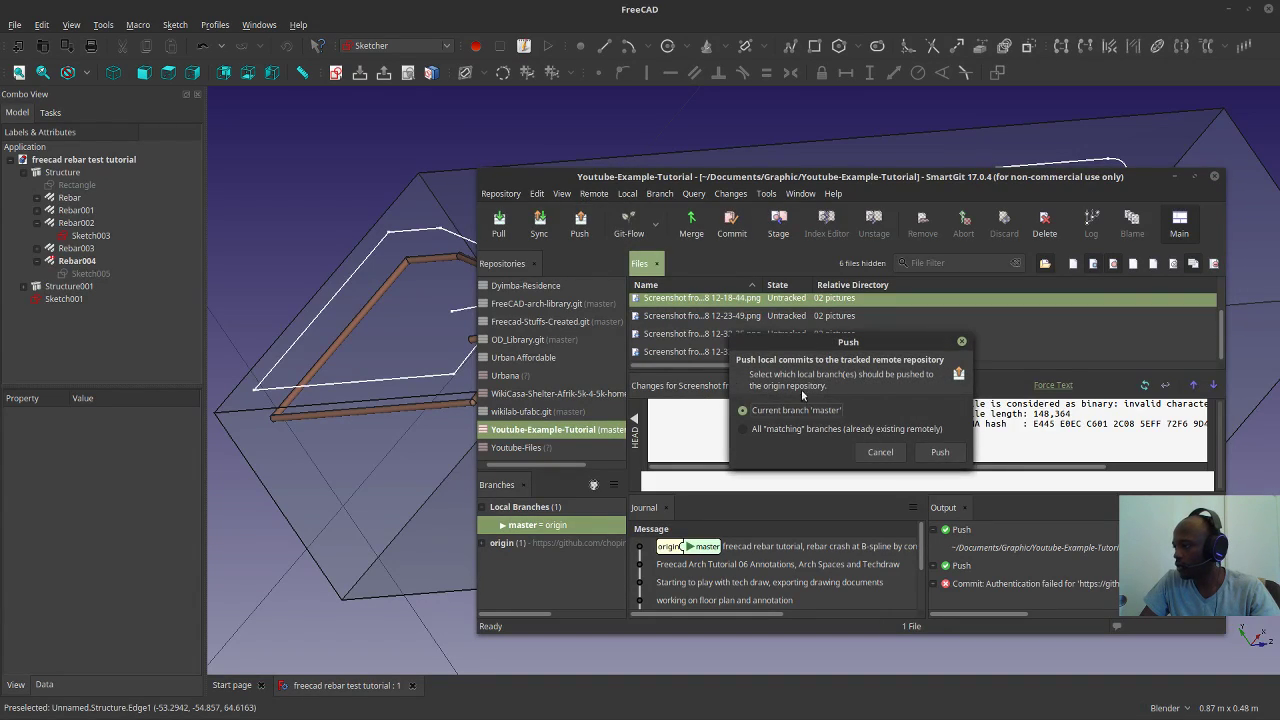
left_click(940, 452)
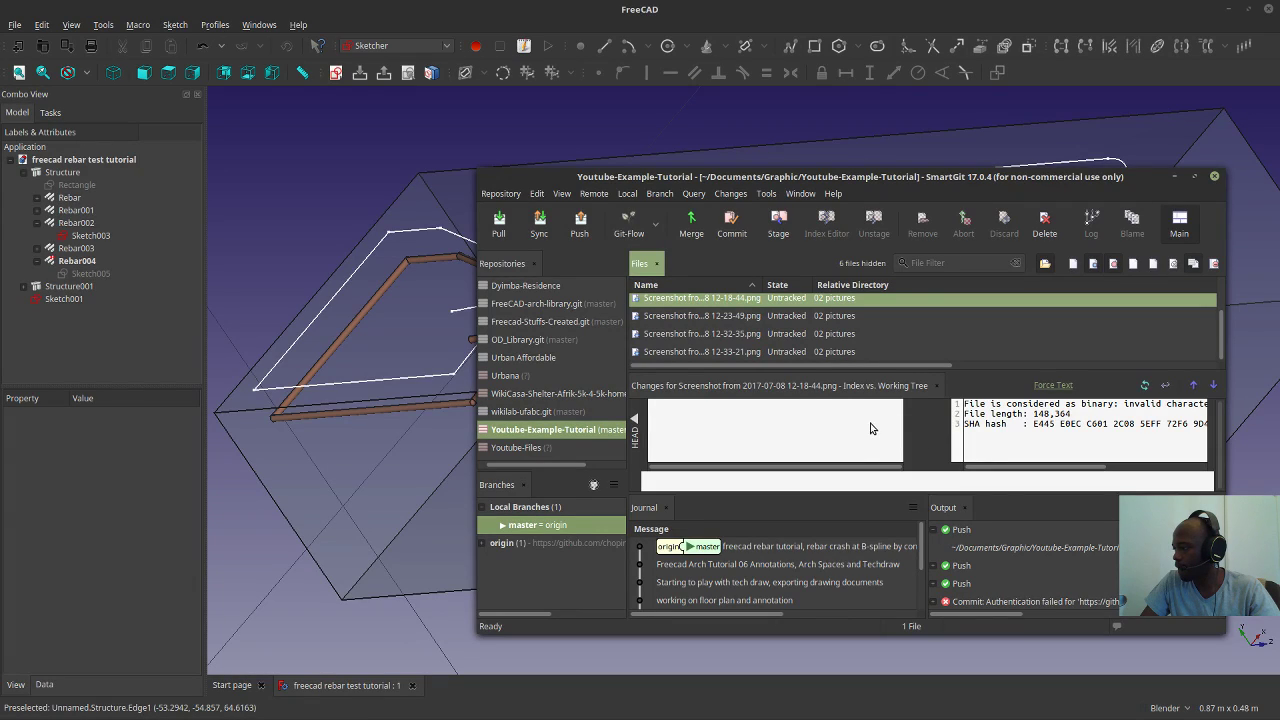
scroll(828, 351, "up", 1)
scroll(828, 351, "down", 1)
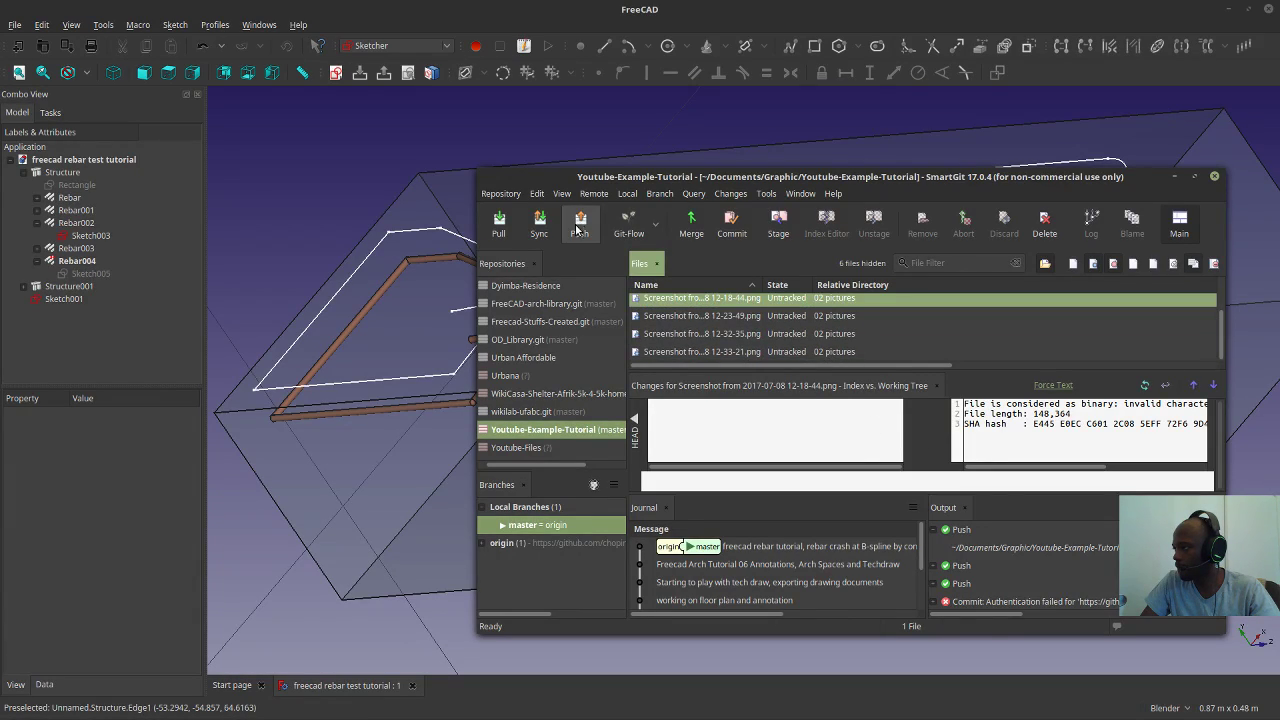
left_click(579, 224)
left_click(940, 452)
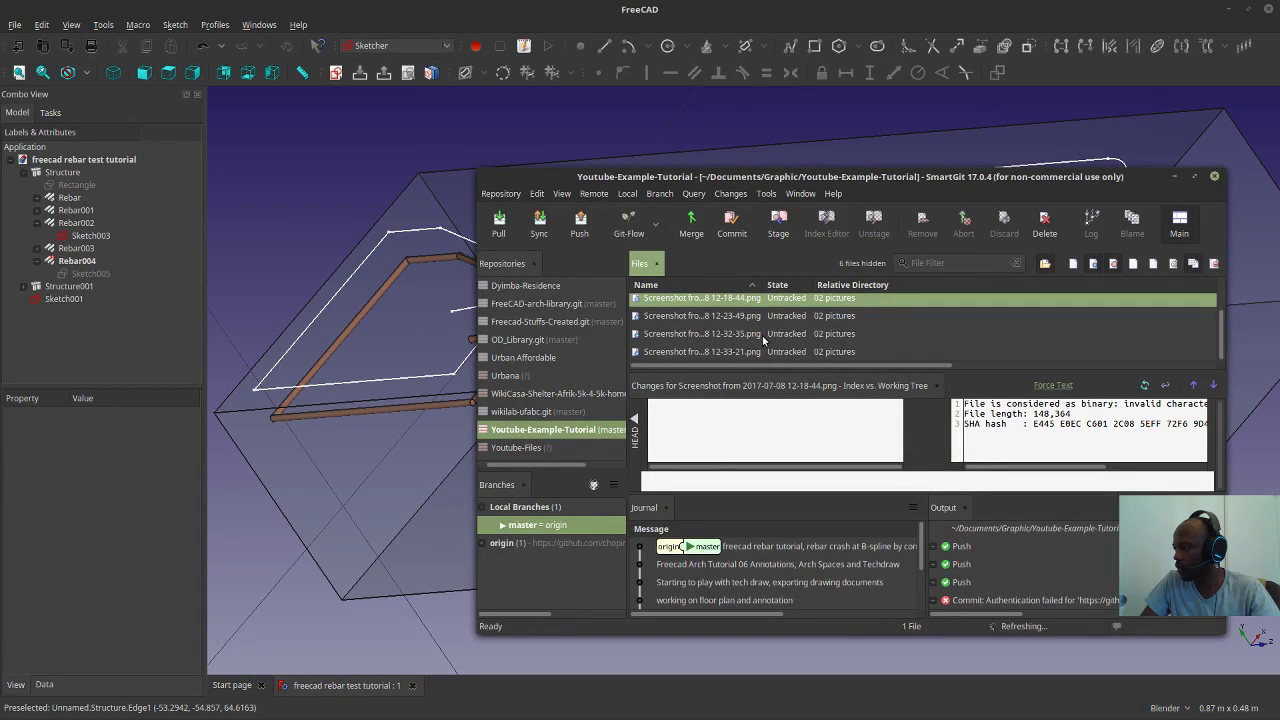
Commit and push the rebar test model and the five untracked screenshots together with the message 'freecad rebar test tutorial'.
scroll(765, 332, "up", 1)
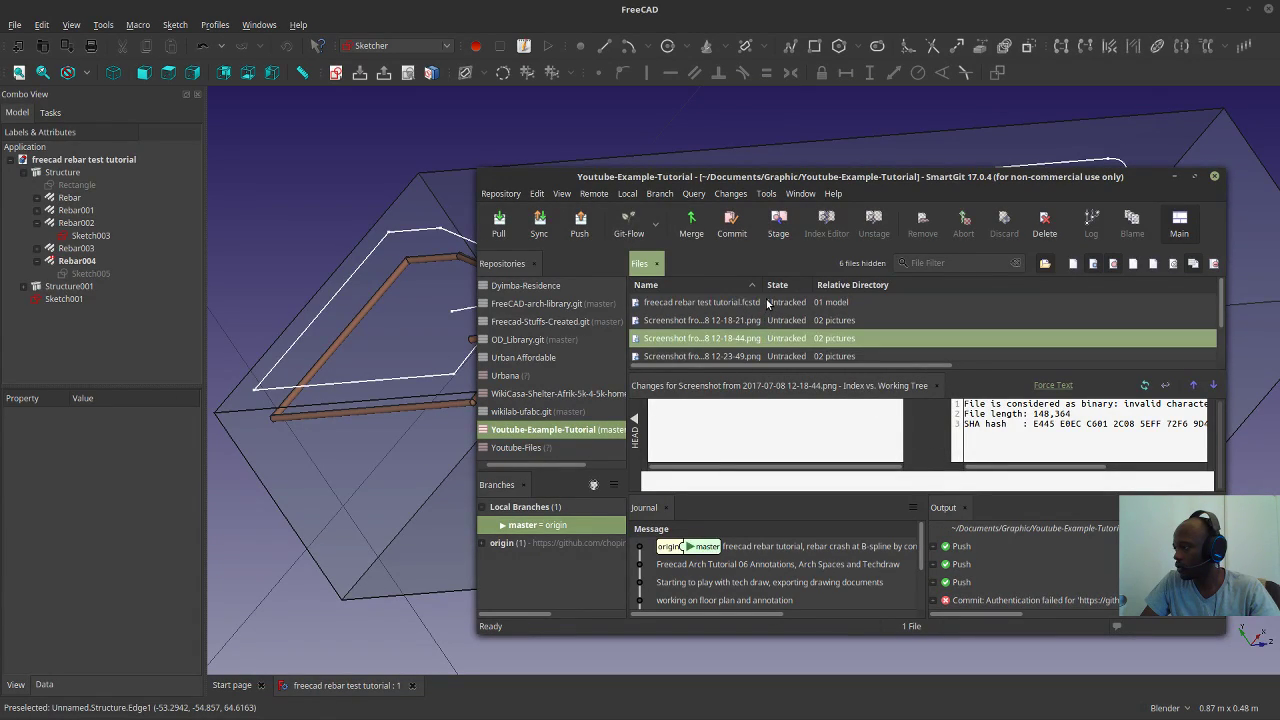
left_click(768, 304)
scroll(768, 304, "down", 1)
left_click(771, 352, "shift")
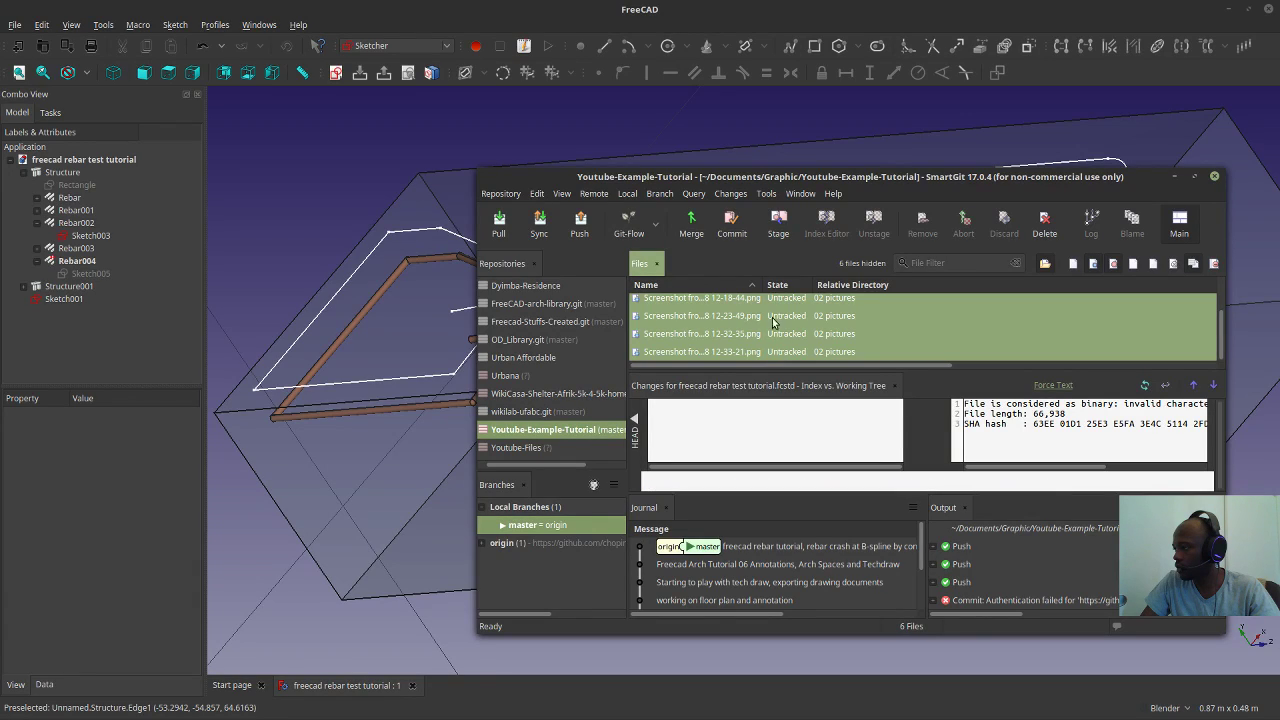
key("ctrl+k")
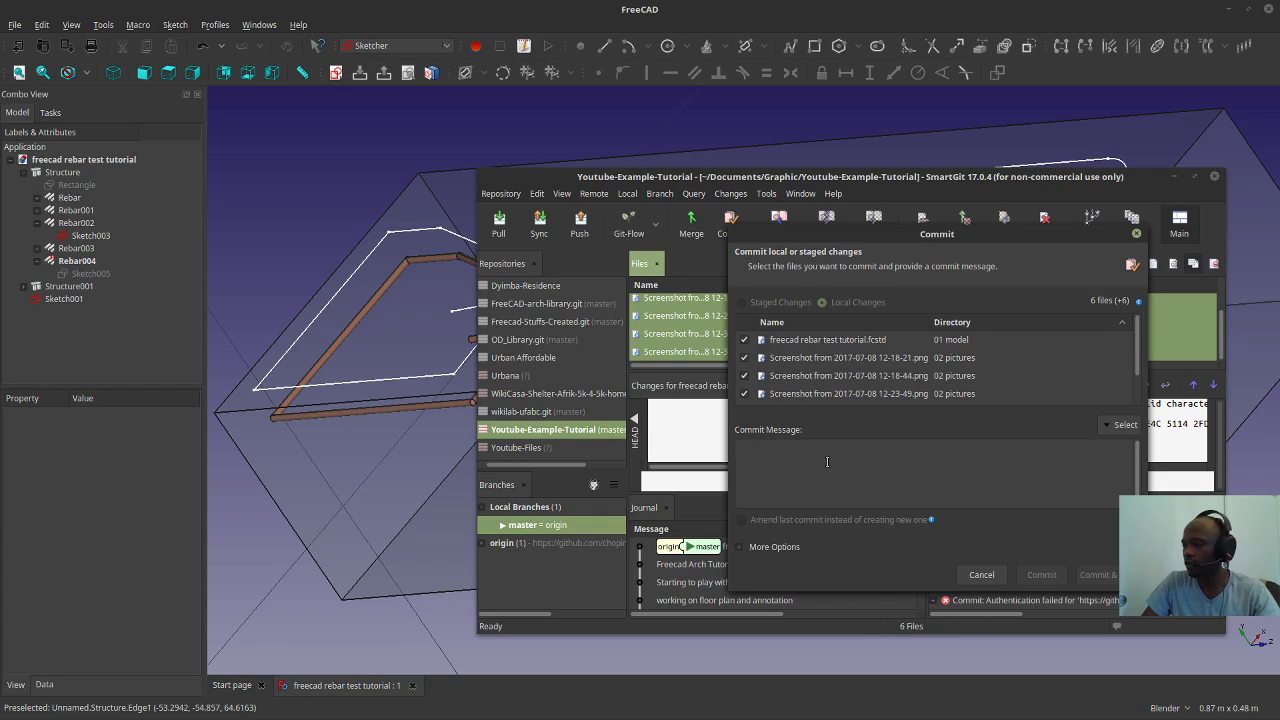
type("freecad rebar")
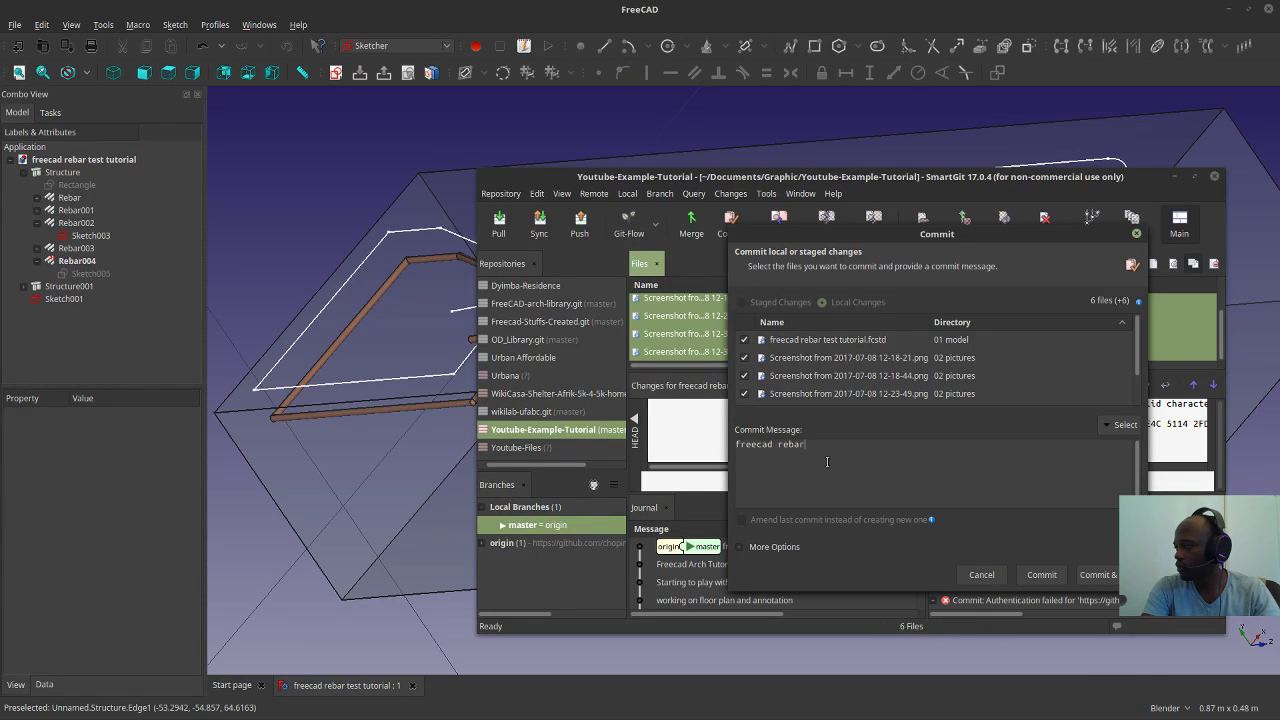
type("st tuto")
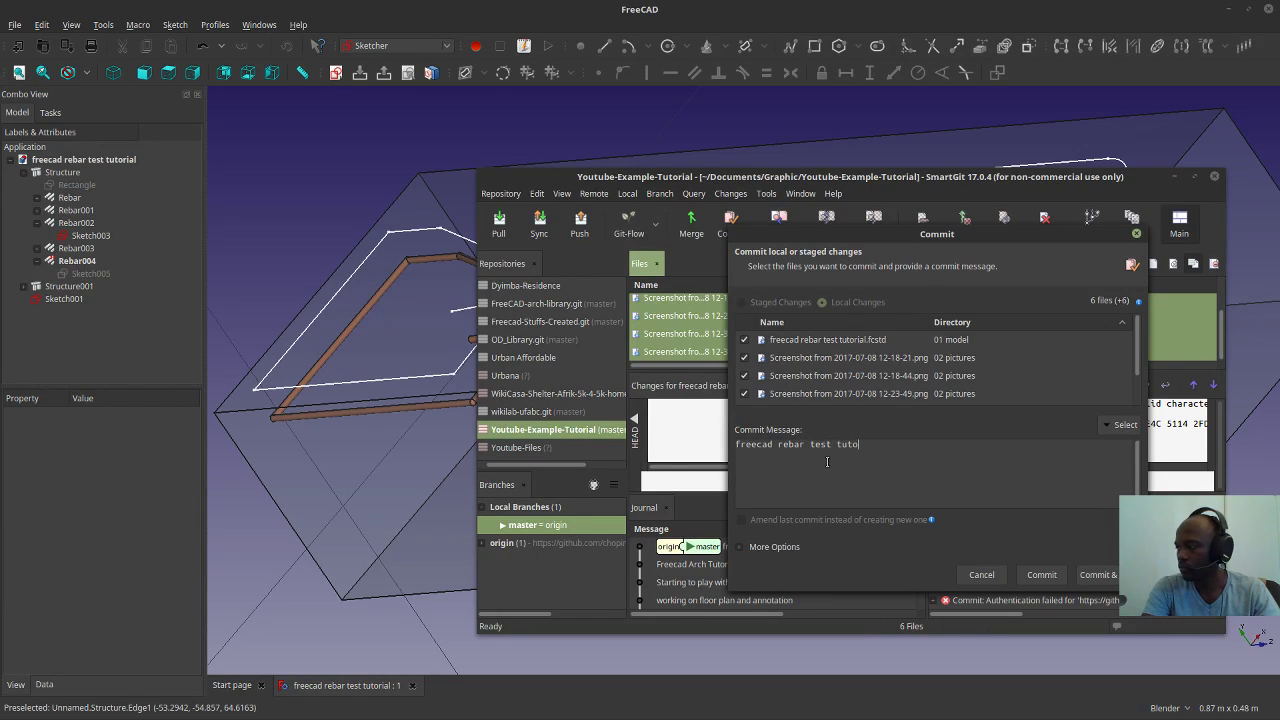
type("rial")
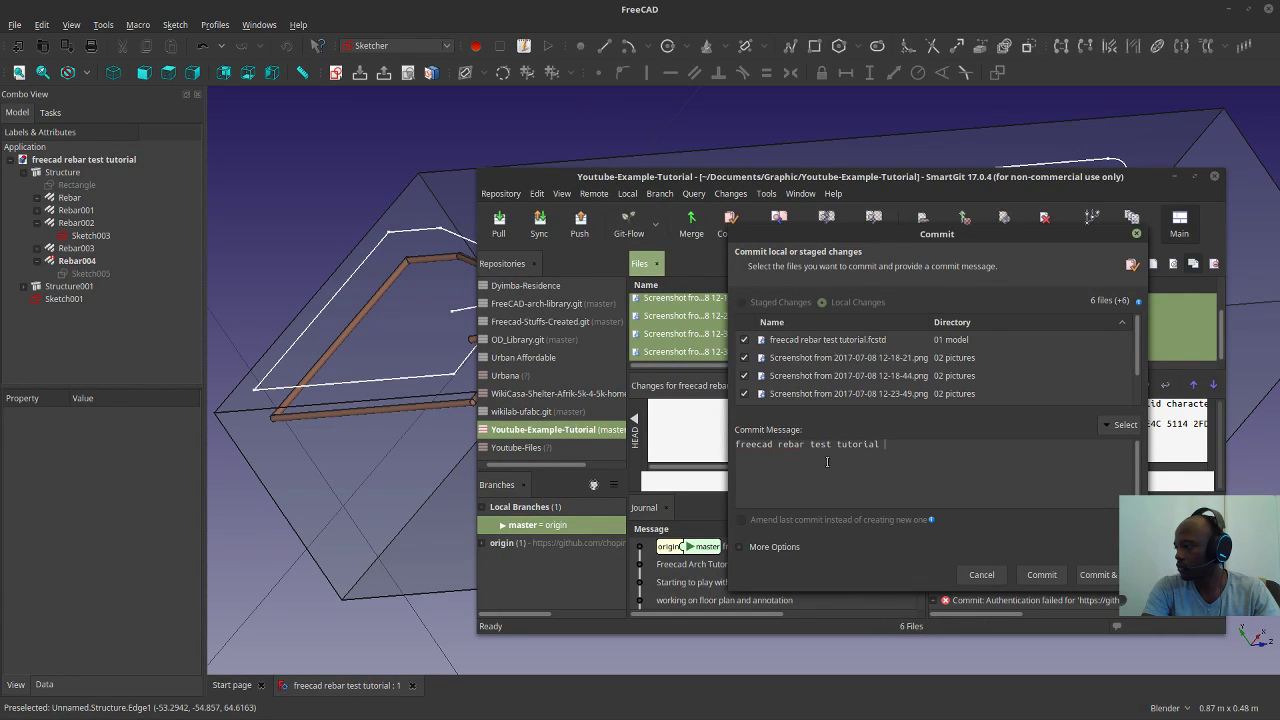
left_click(1097, 575)
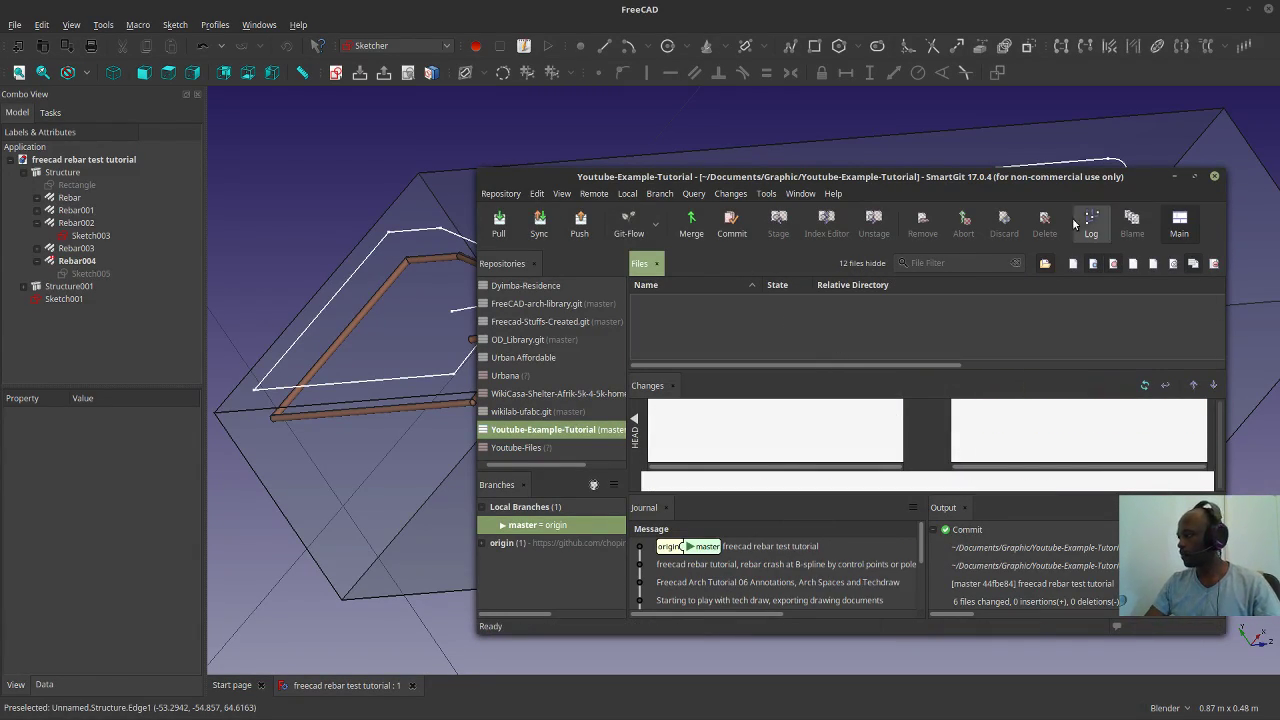
Return to FreeCAD's Arch workbench and start a rebar sketch on the structure's long side face with FlatFace attachment.
left_click(1214, 176)
middle_click_drag(880, 380, 809, 477)
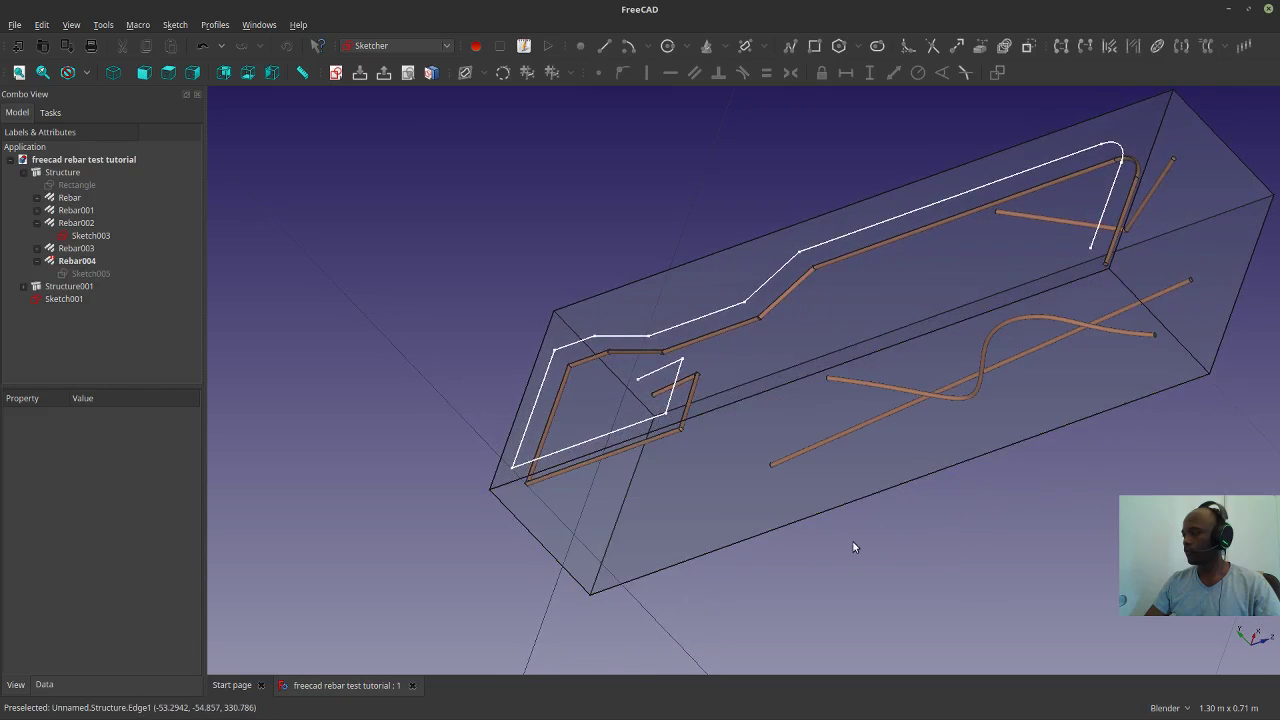
middle_click_drag(851, 543, 842, 513)
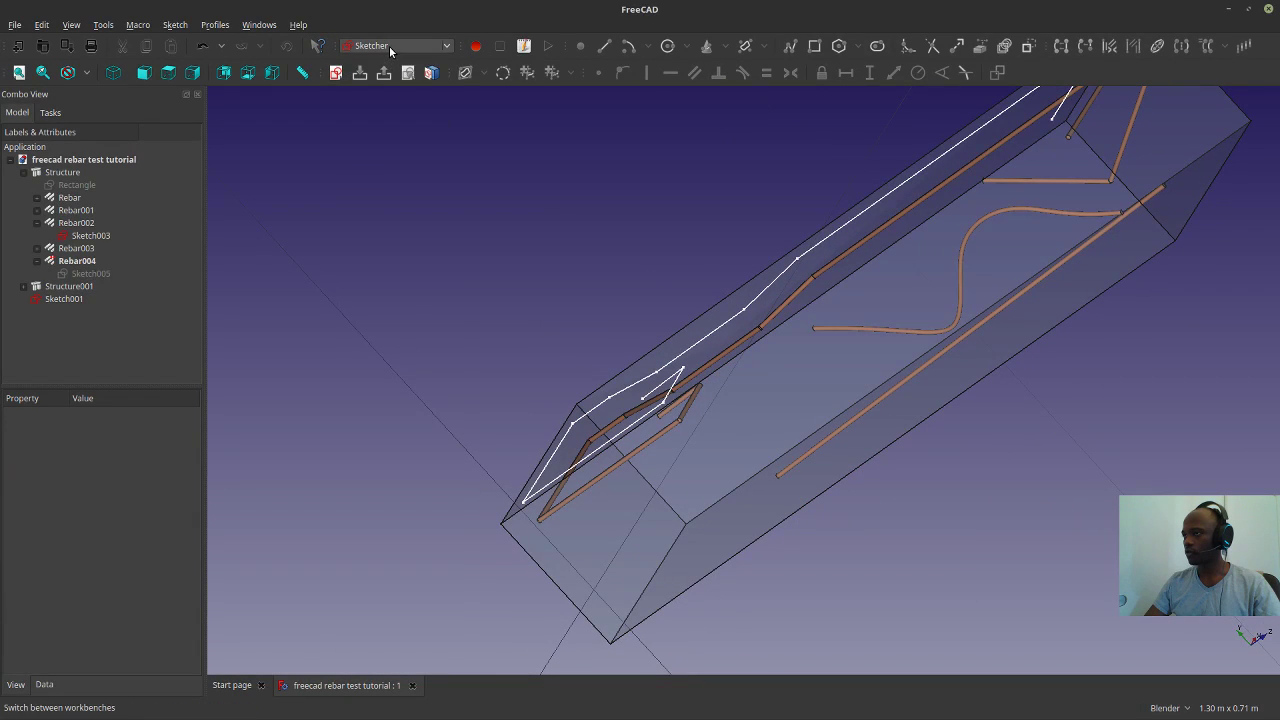
left_click(384, 45)
left_click(368, 8)
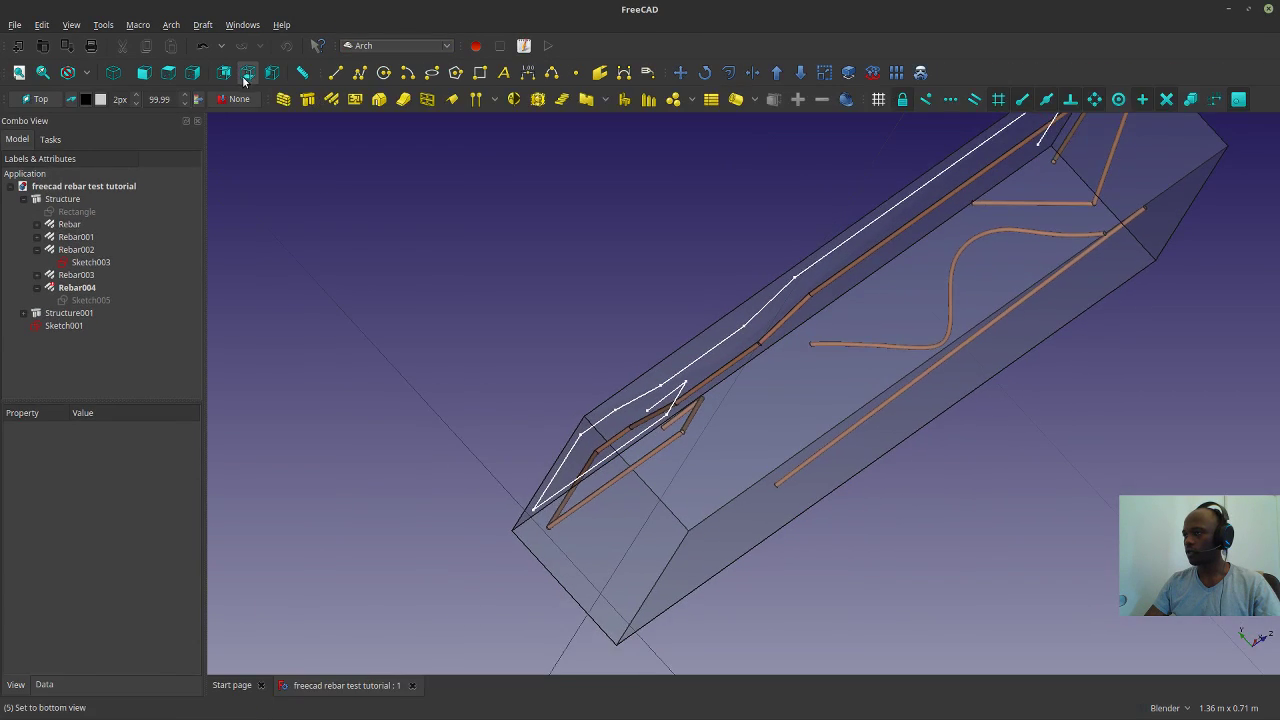
left_click(331, 99)
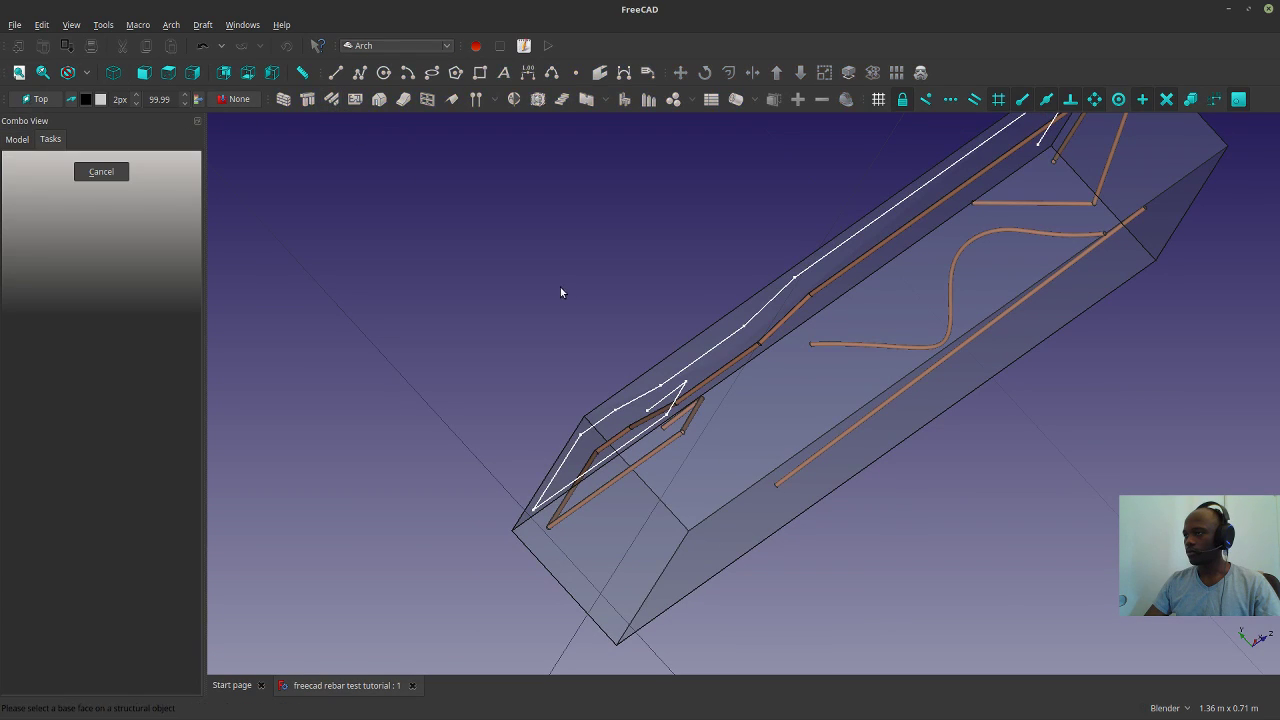
left_click(663, 454)
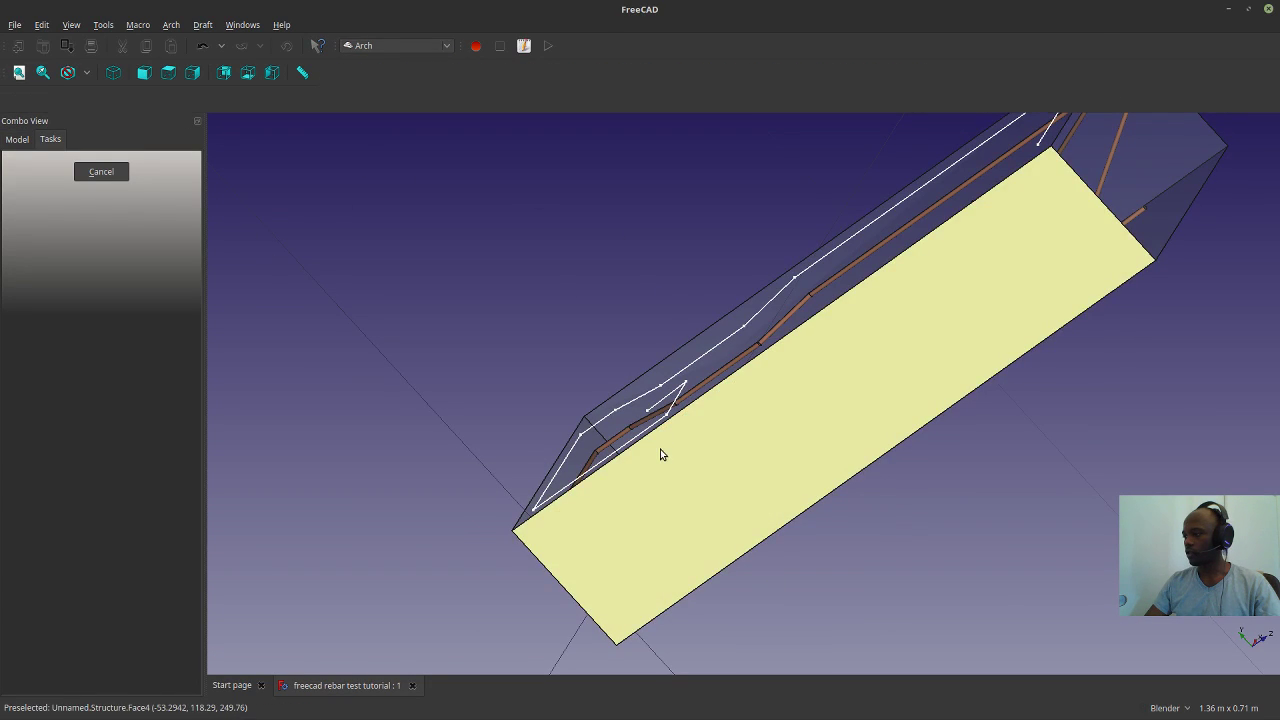
left_click(719, 299)
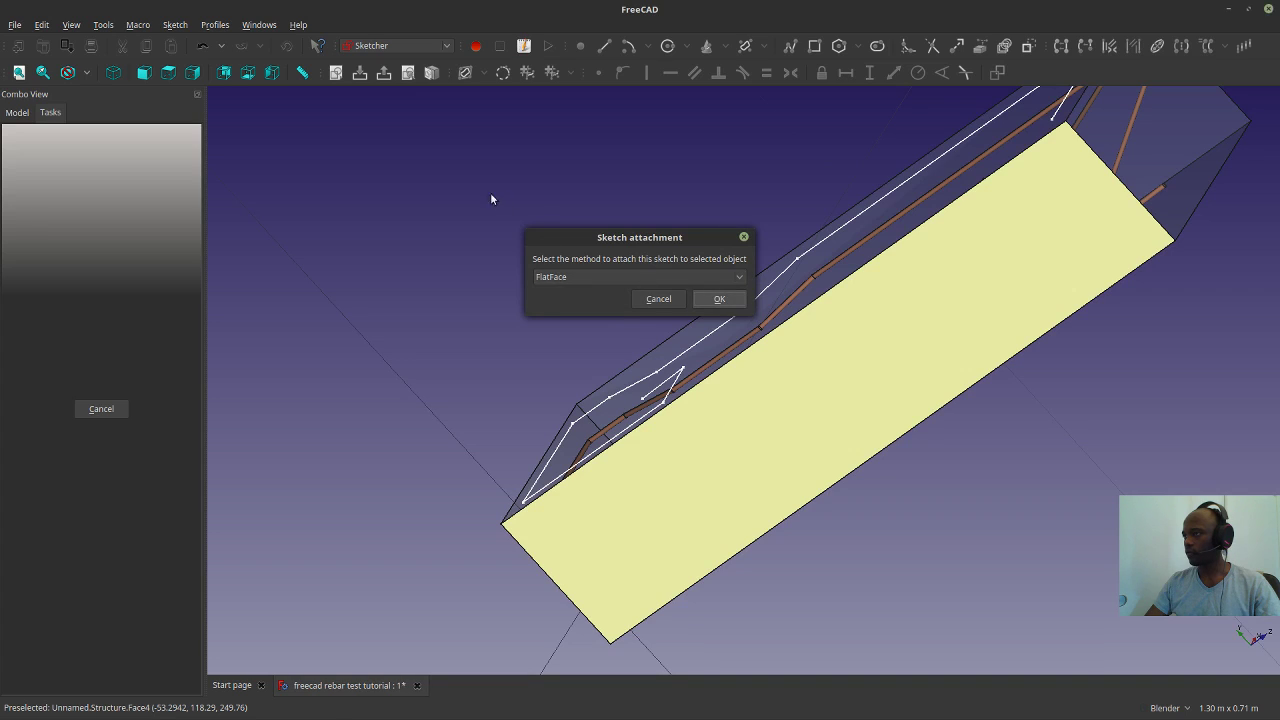
left_click(700, 381)
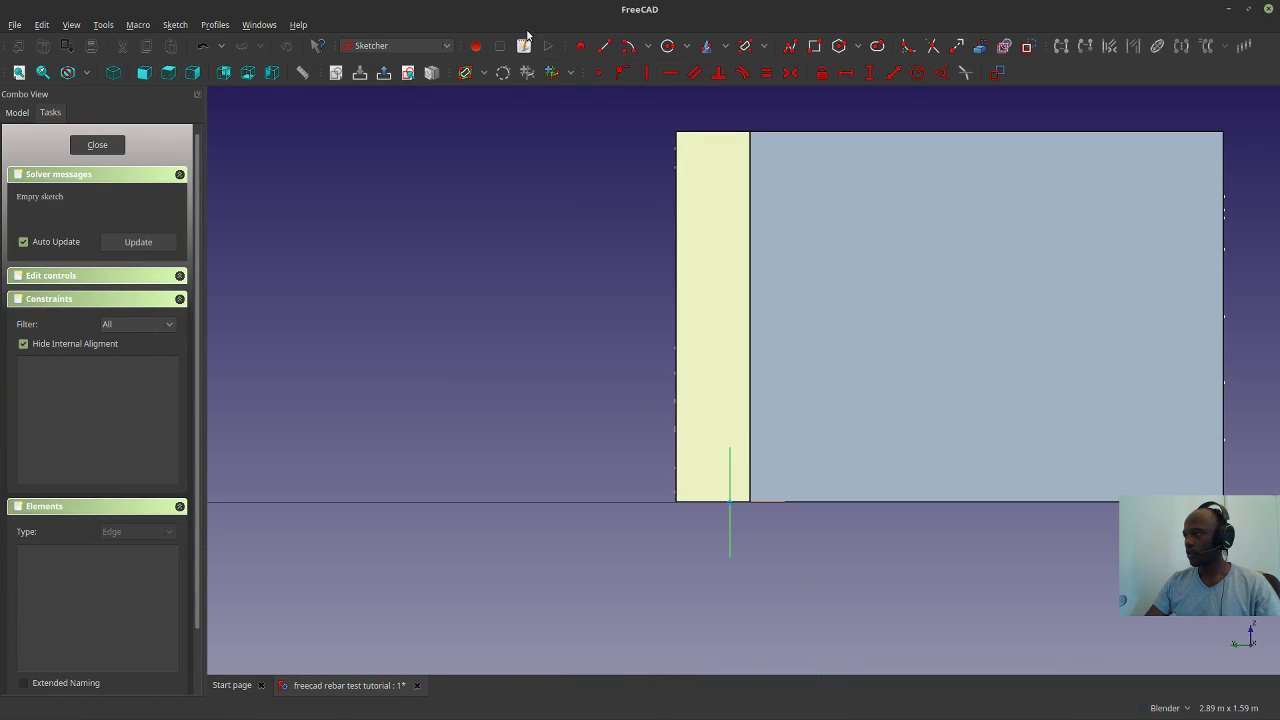
Sketch a closed four-sided polyline near the face's upper end, its closing side about 132 mm long, and close the sketch.
left_click(791, 47)
left_click(706, 160)
left_click(687, 211)
left_click(705, 263)
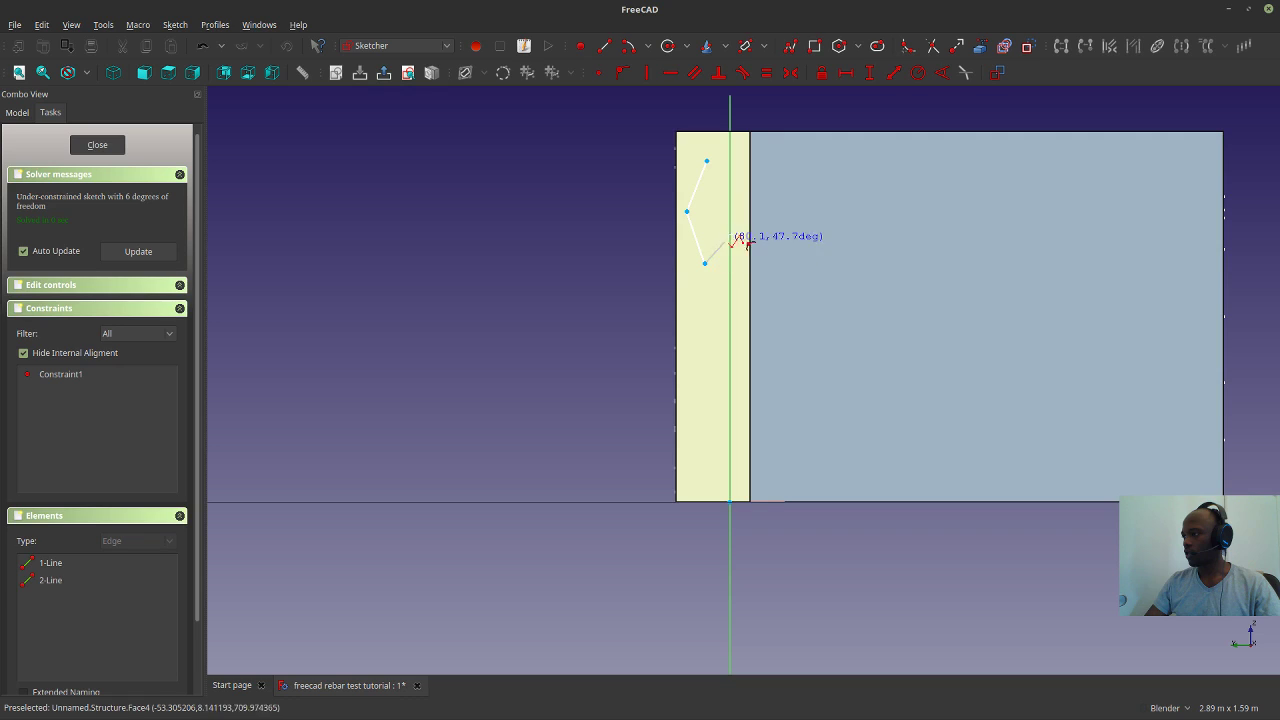
left_click(746, 190)
scroll(727, 150, "up", 5)
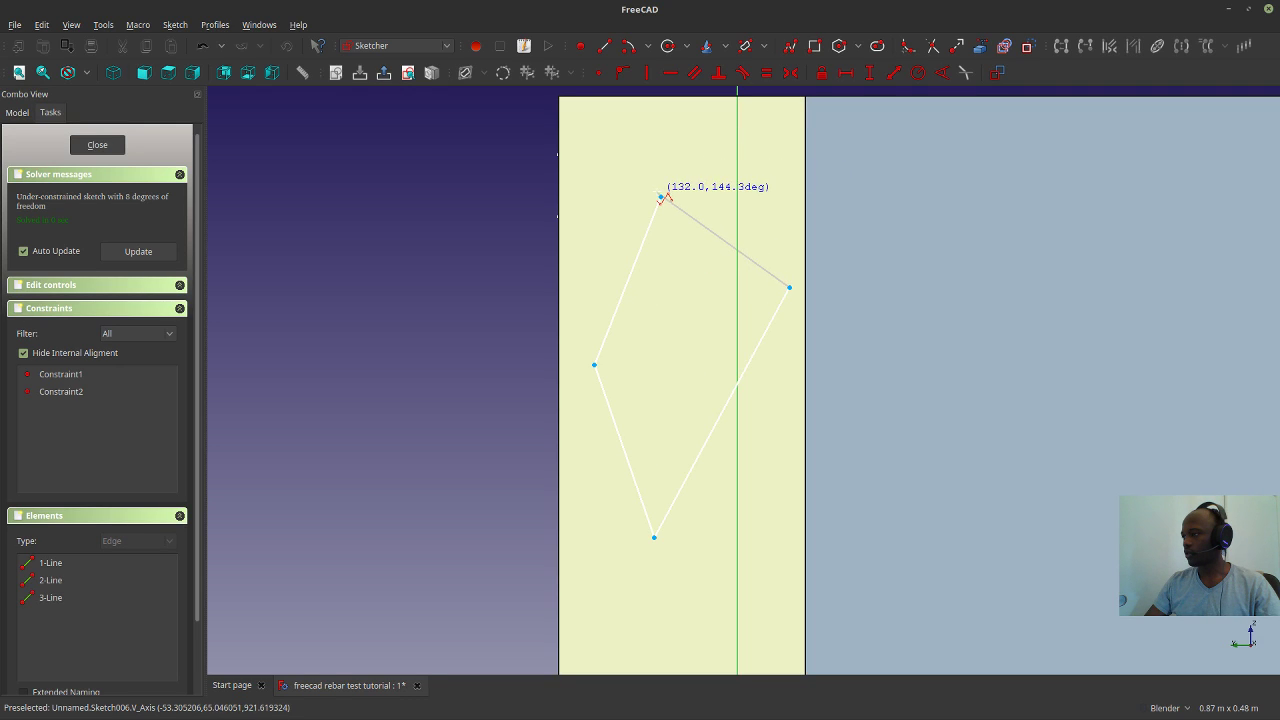
left_click(662, 197)
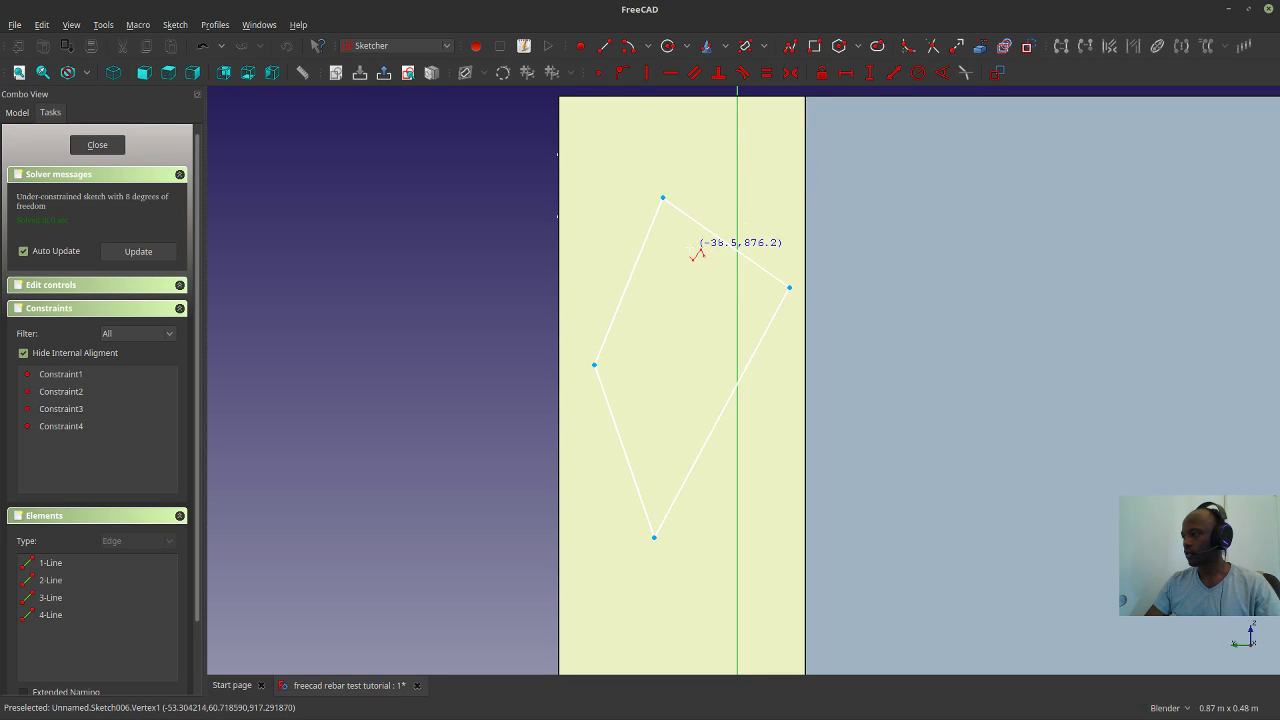
right_click(693, 273)
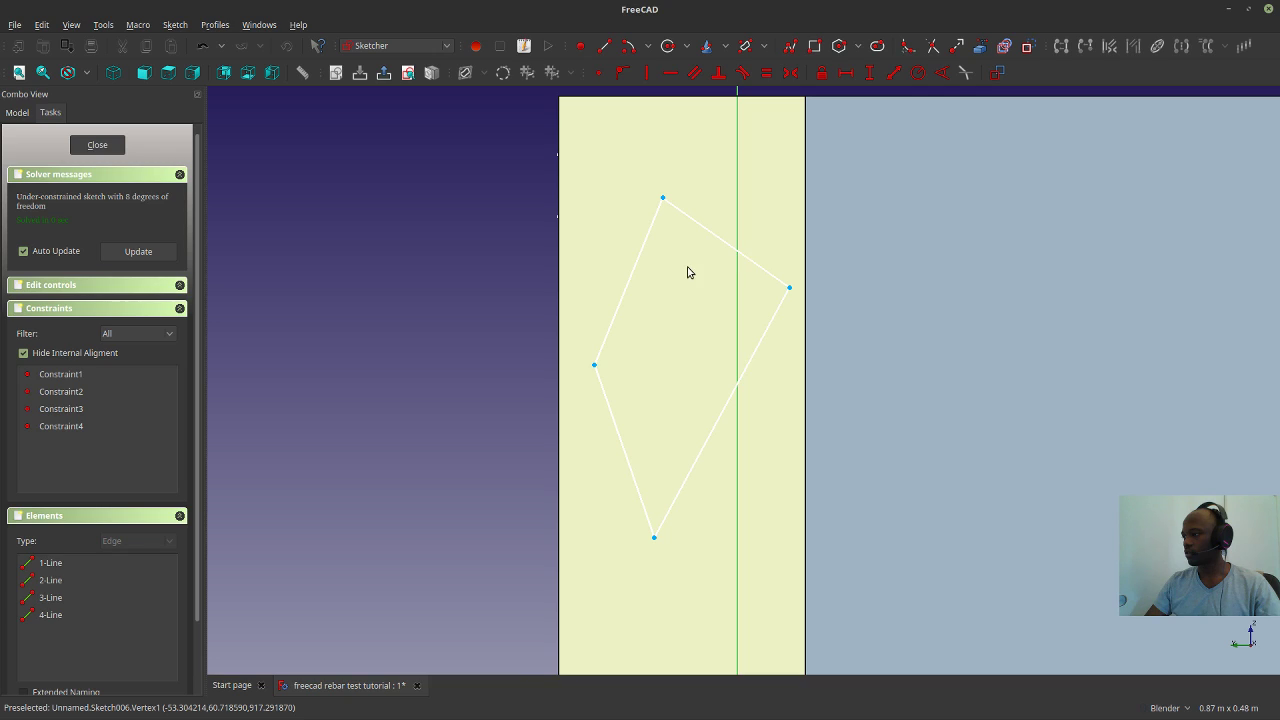
left_click(96, 145)
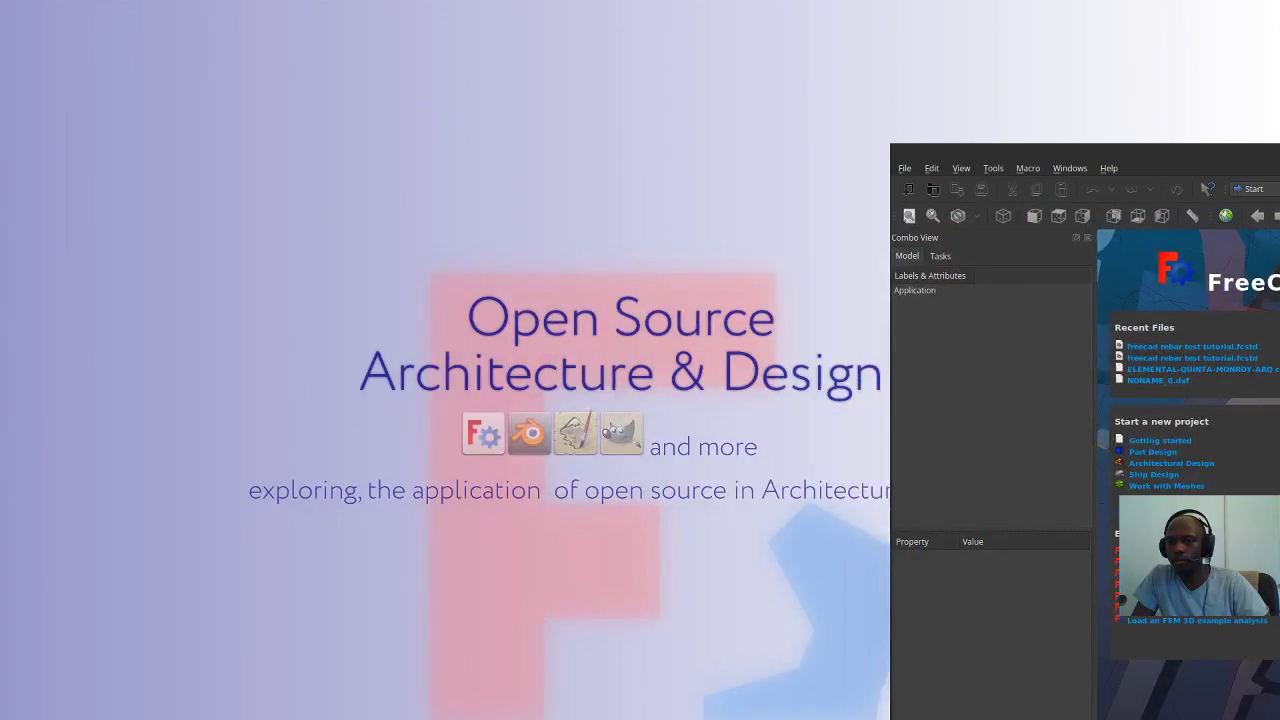
Maximize the FreeCAD window and reopen the recent file 'freecad rebar test tutorial.fcstd'.
key("Escape")
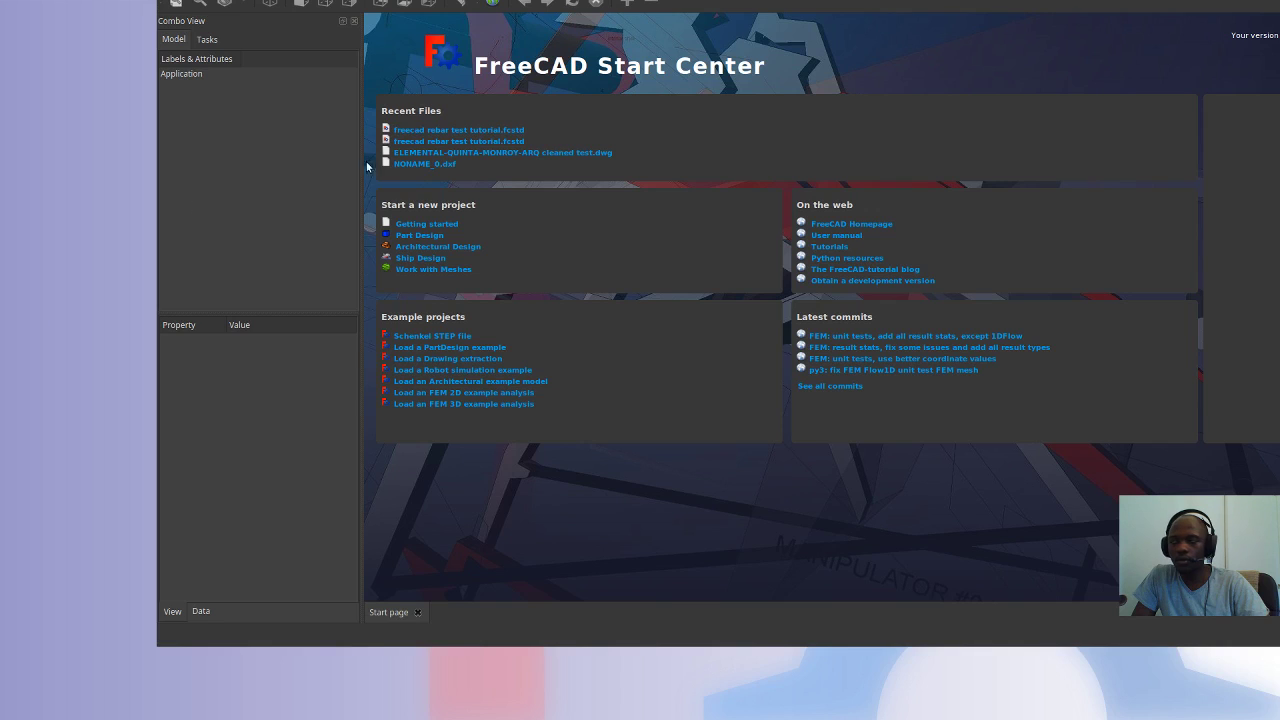
key("super+Down")
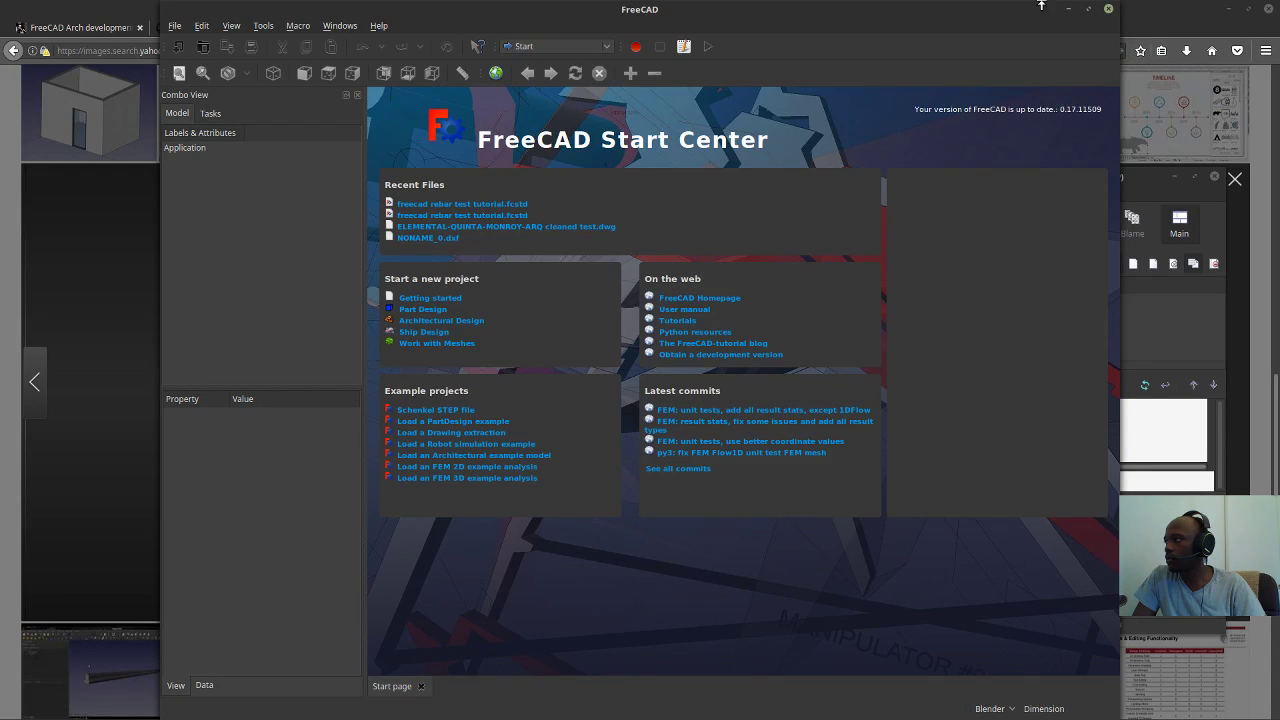
left_click(1090, 10)
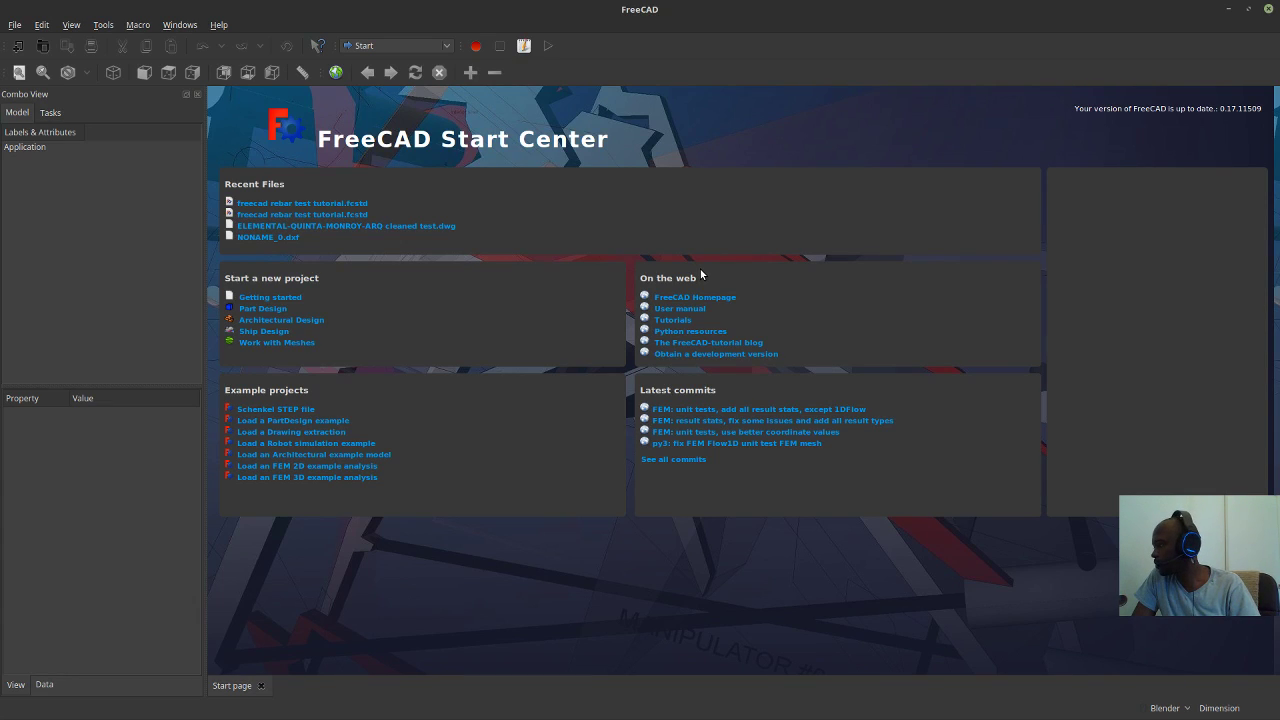
mouse_move(300, 203)
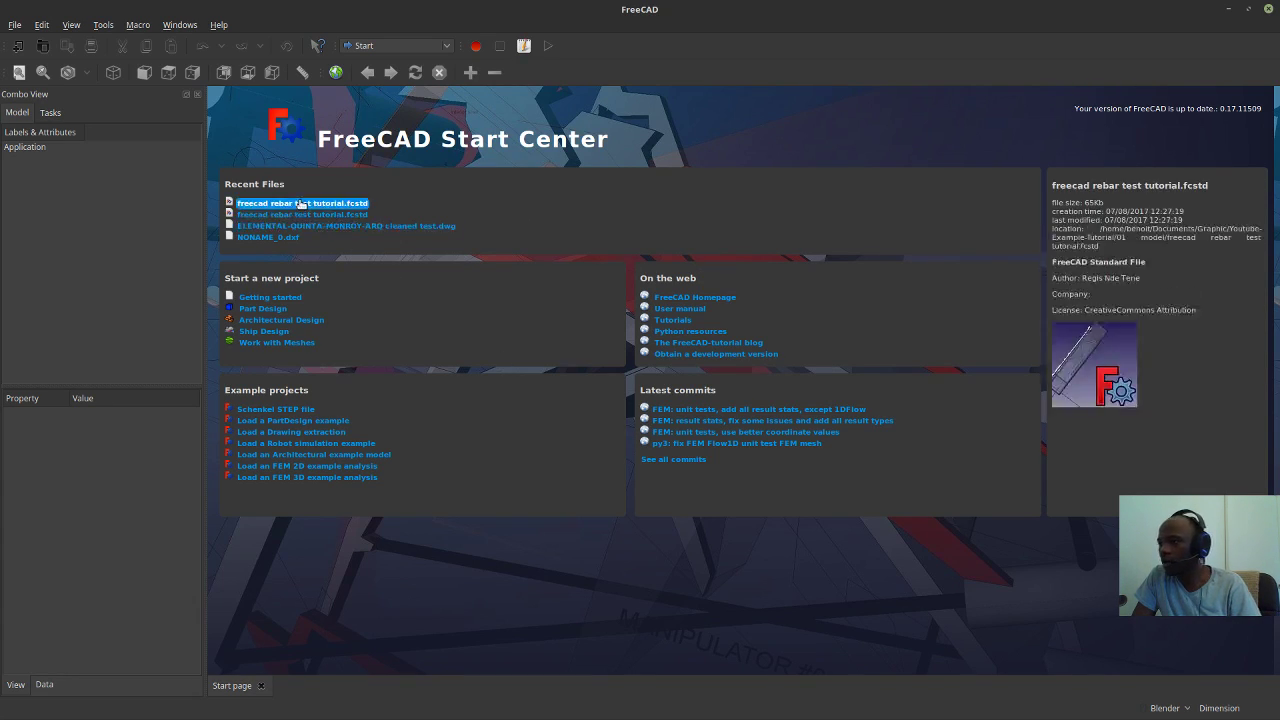
left_click(297, 204)
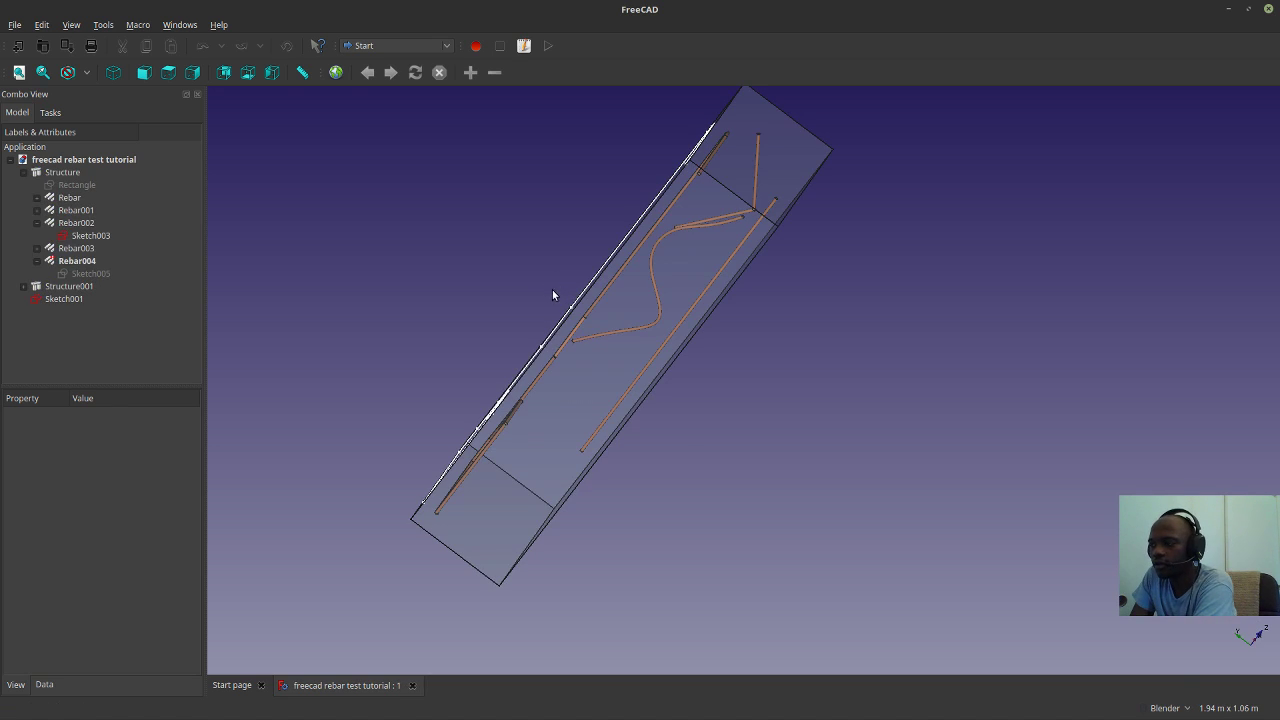
Examine the structure's rebars from an angle and compare the view properties of Sketch005 and Rebar004.
middle_click_drag(553, 343, 855, 488)
mouse_move(884, 546)
middle_mouse_down()
mouse_move(704, 486)
mouse_move(783, 511)
mouse_move(877, 569)
mouse_move(795, 538)
mouse_move(789, 517)
mouse_move(743, 531)
mouse_move(709, 494)
mouse_move(731, 517)
mouse_move(760, 520)
middle_mouse_up()
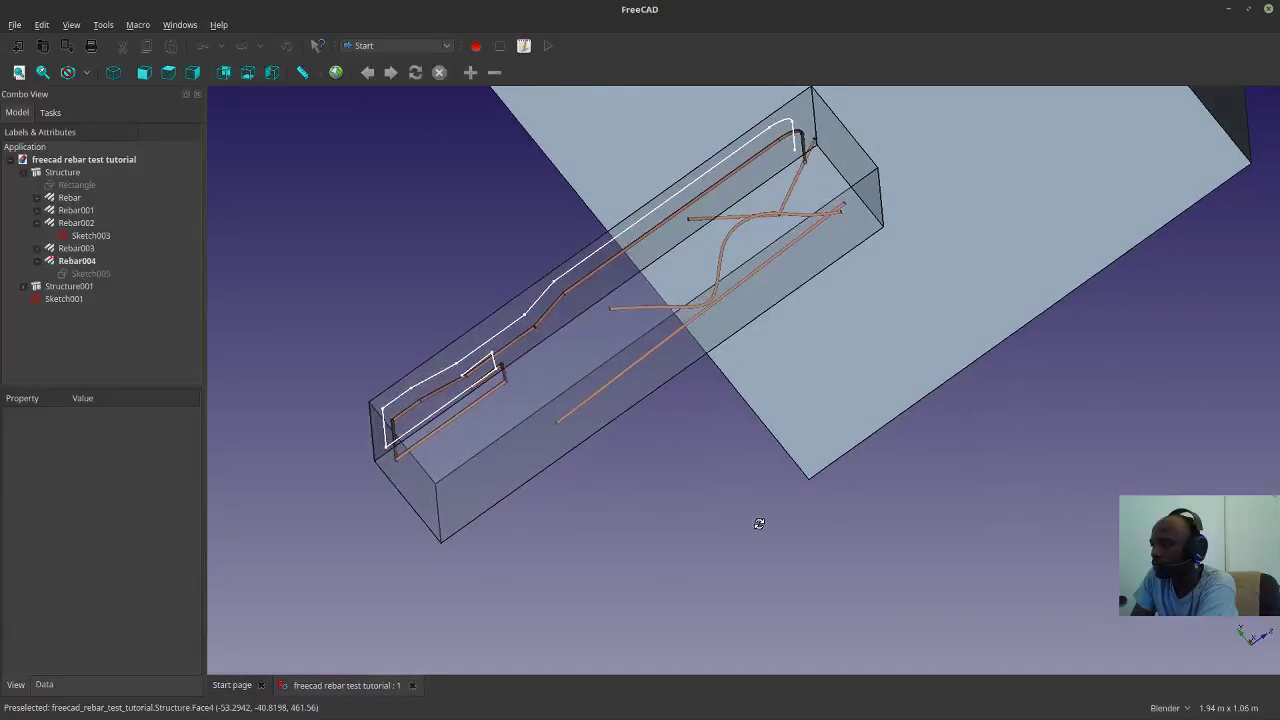
left_click(68, 279)
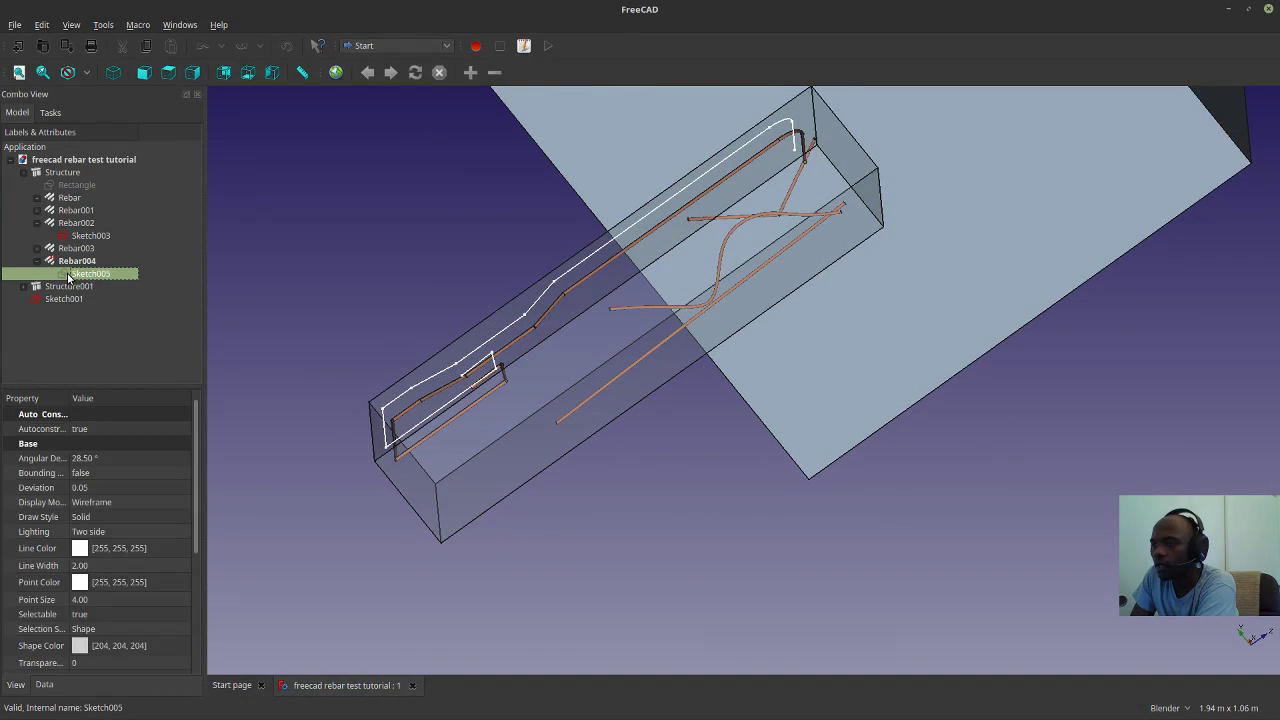
left_click(67, 261)
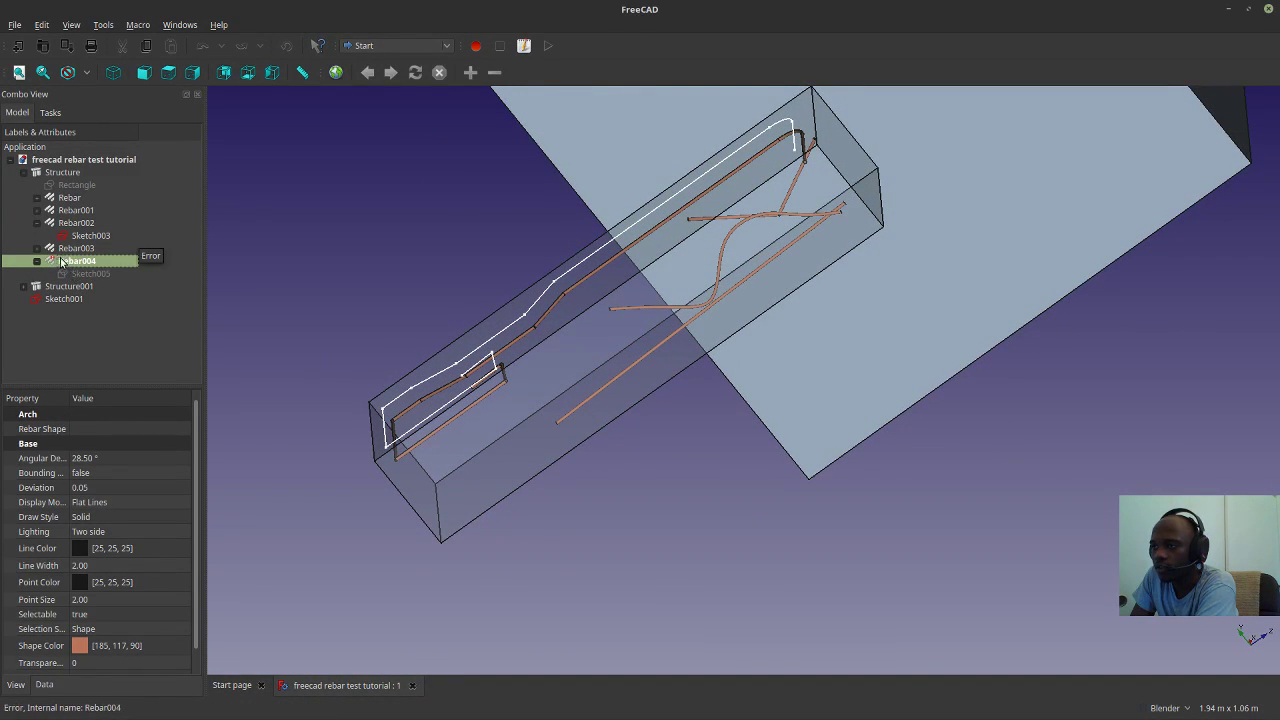
left_click(70, 274)
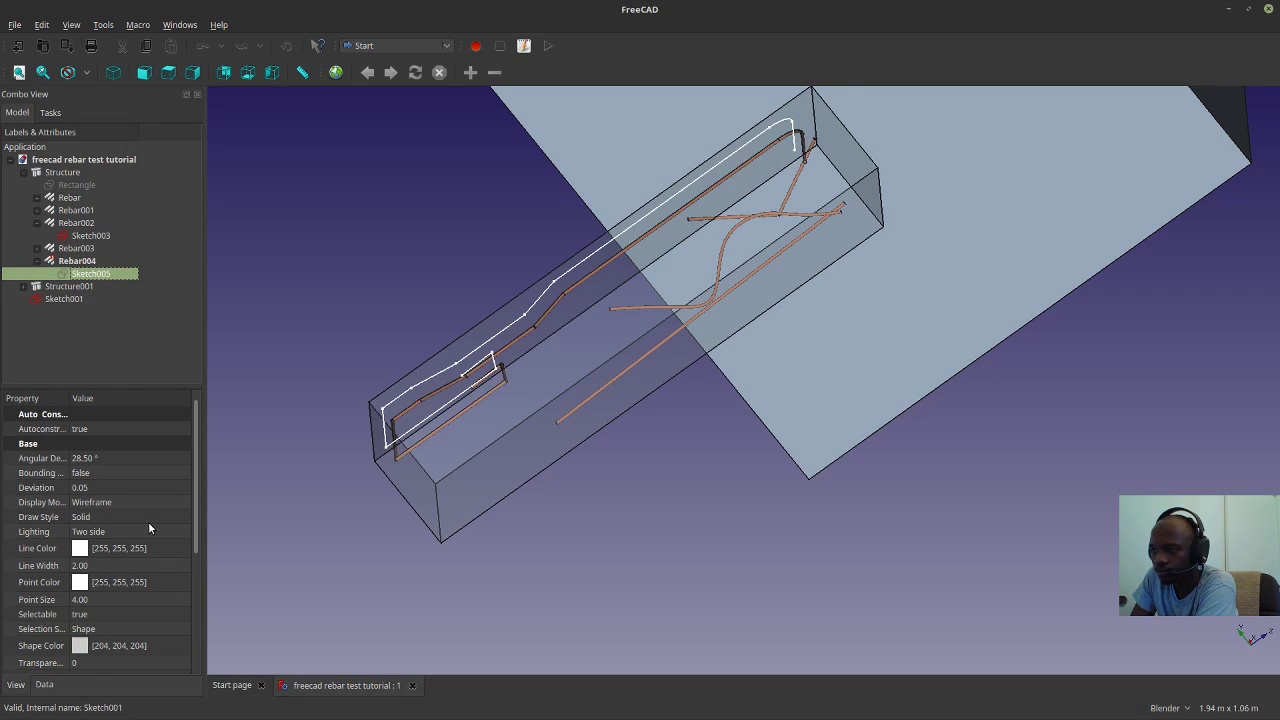
scroll(147, 518, "down", 2)
Examine Sketch005's data properties, including its map mode options, map reversal and label, and return to its view properties.
left_click(48, 685)
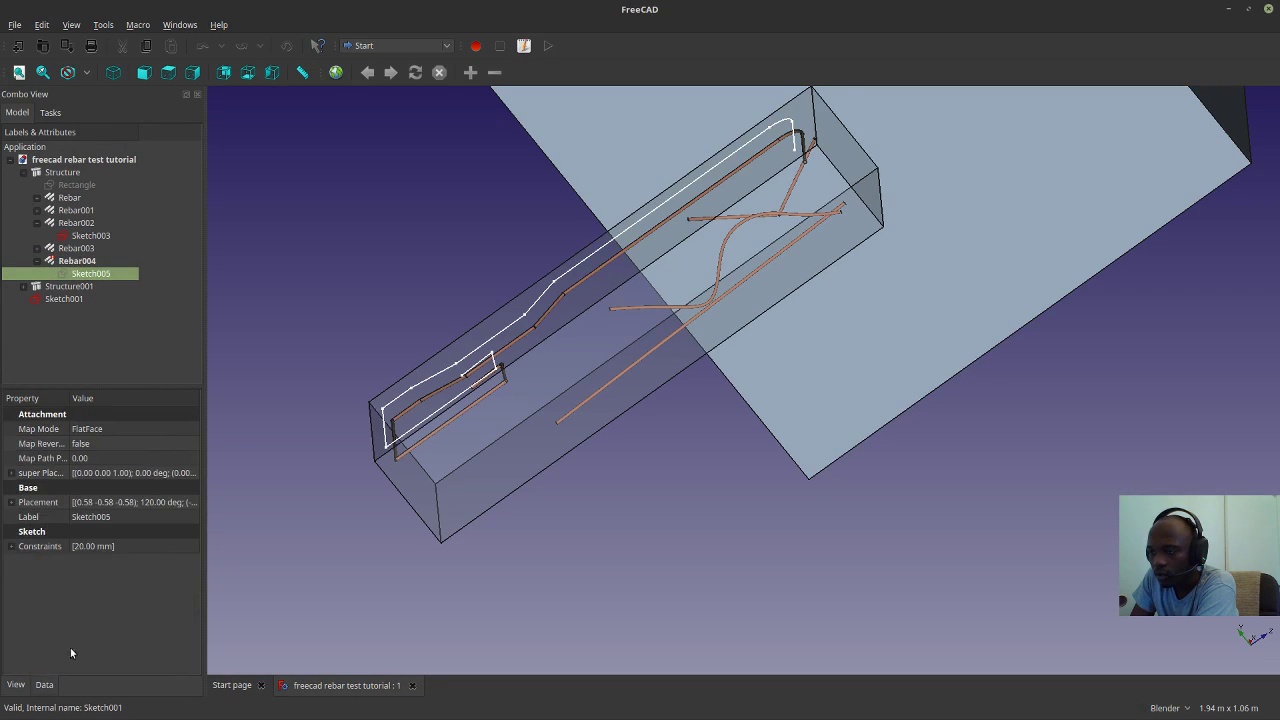
left_click(140, 428)
left_click(141, 430)
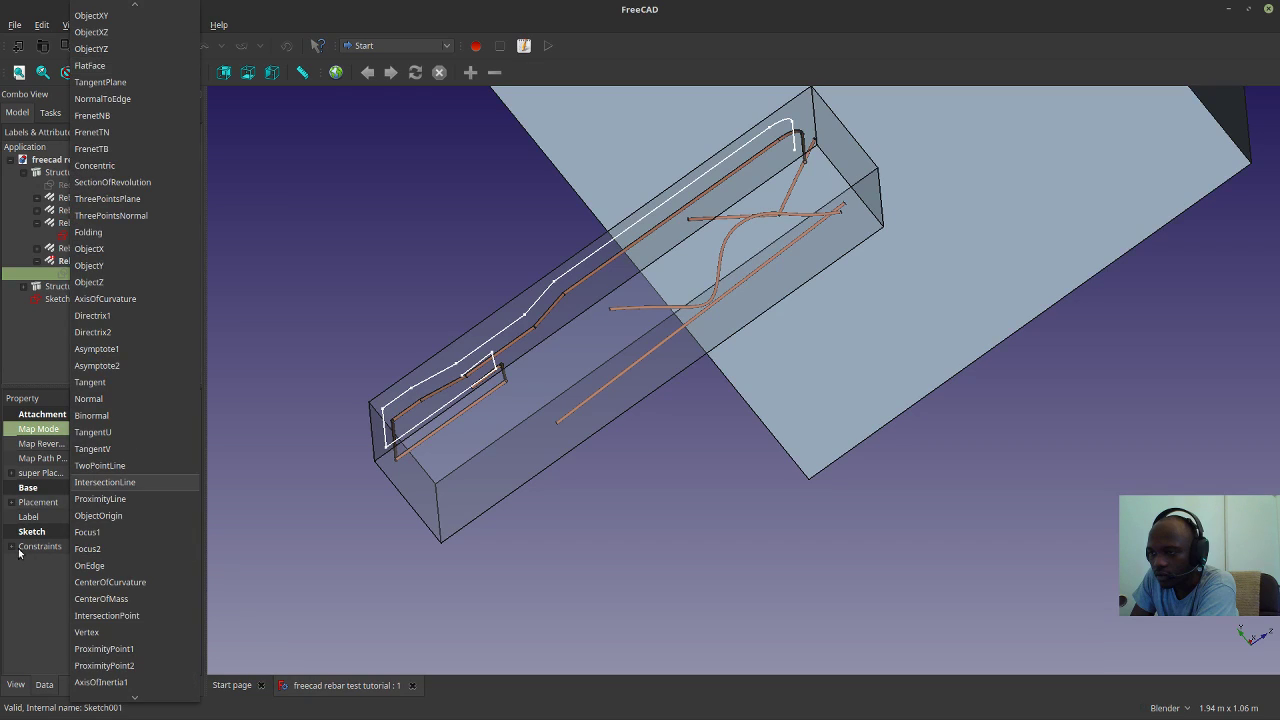
left_click(15, 652)
left_click(124, 440)
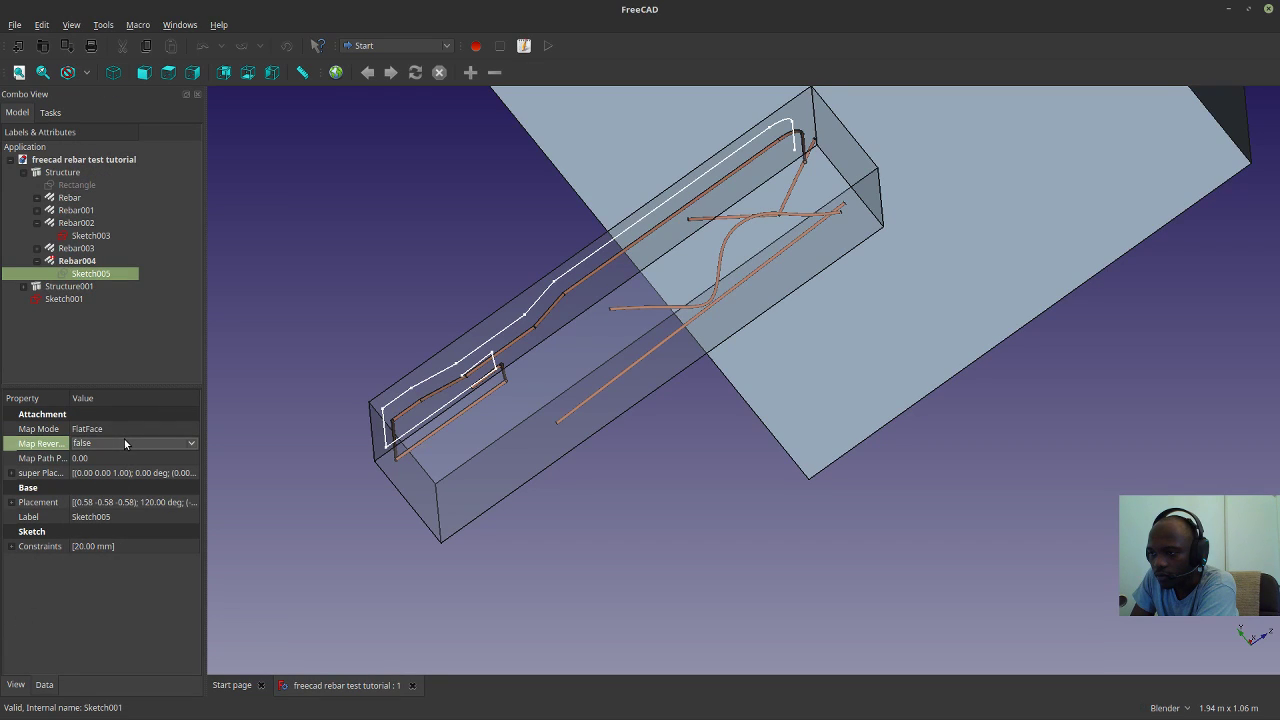
left_click(151, 515)
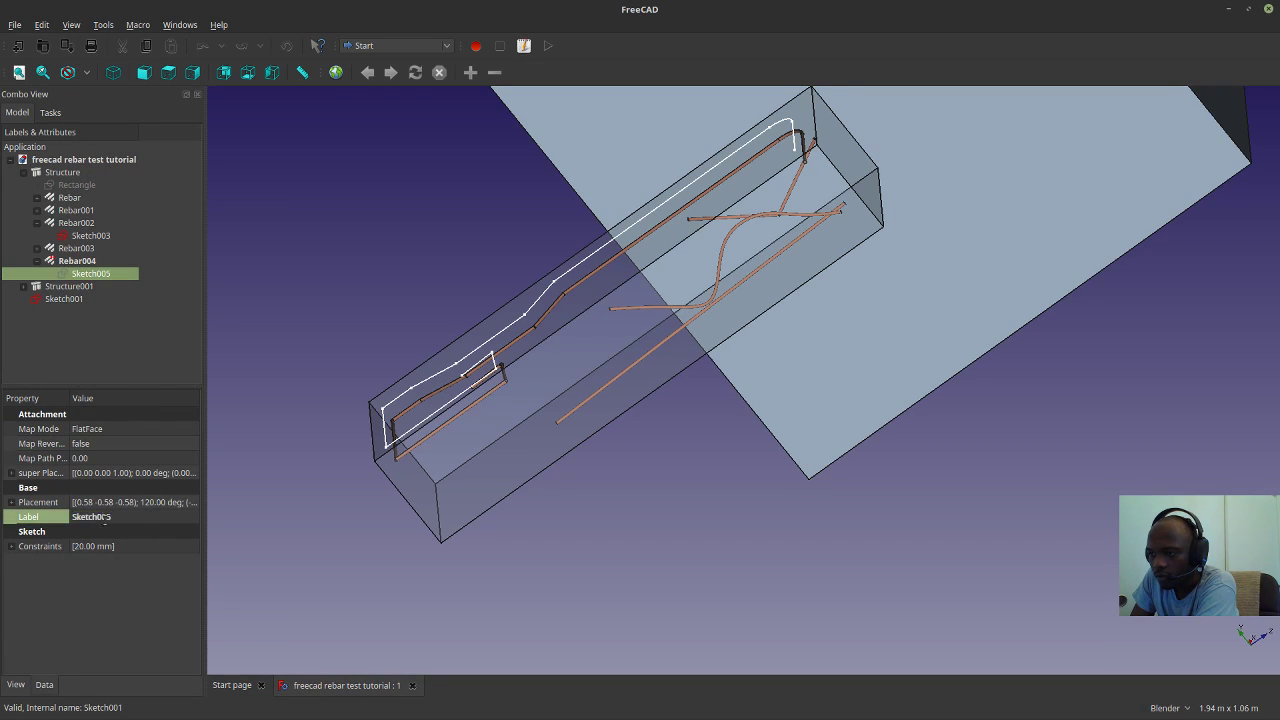
left_click(152, 515)
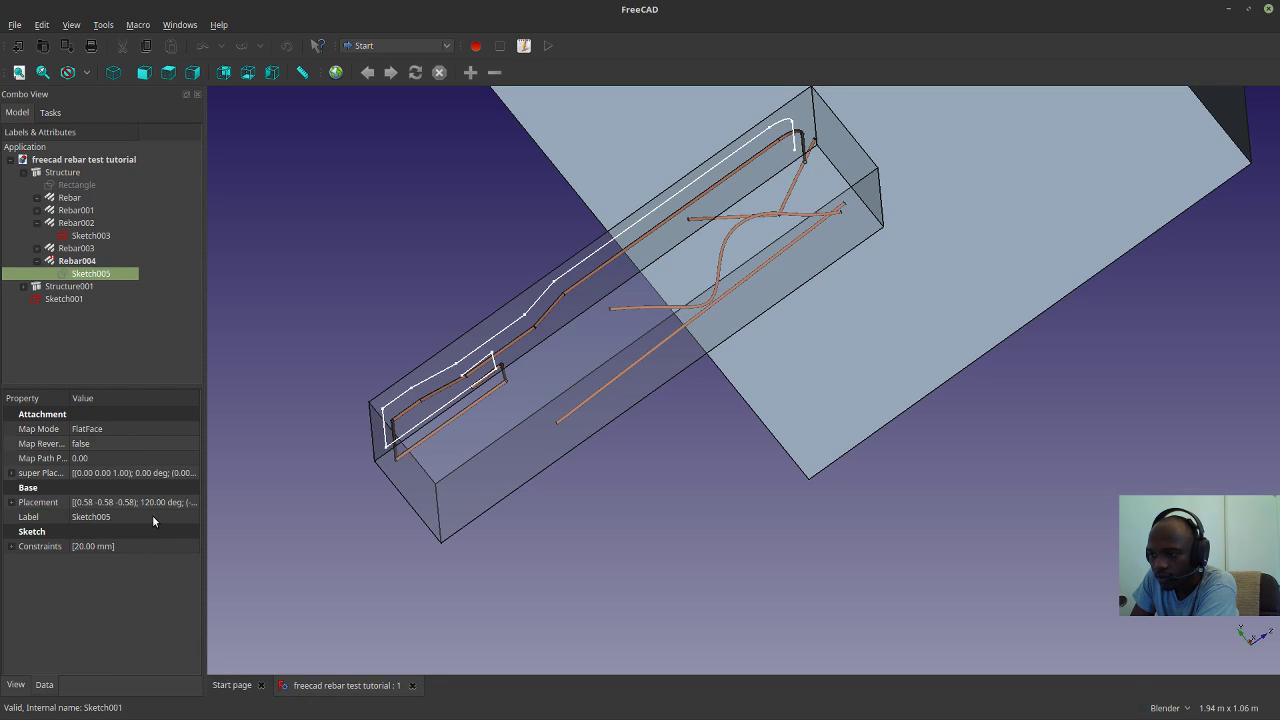
left_click(126, 443)
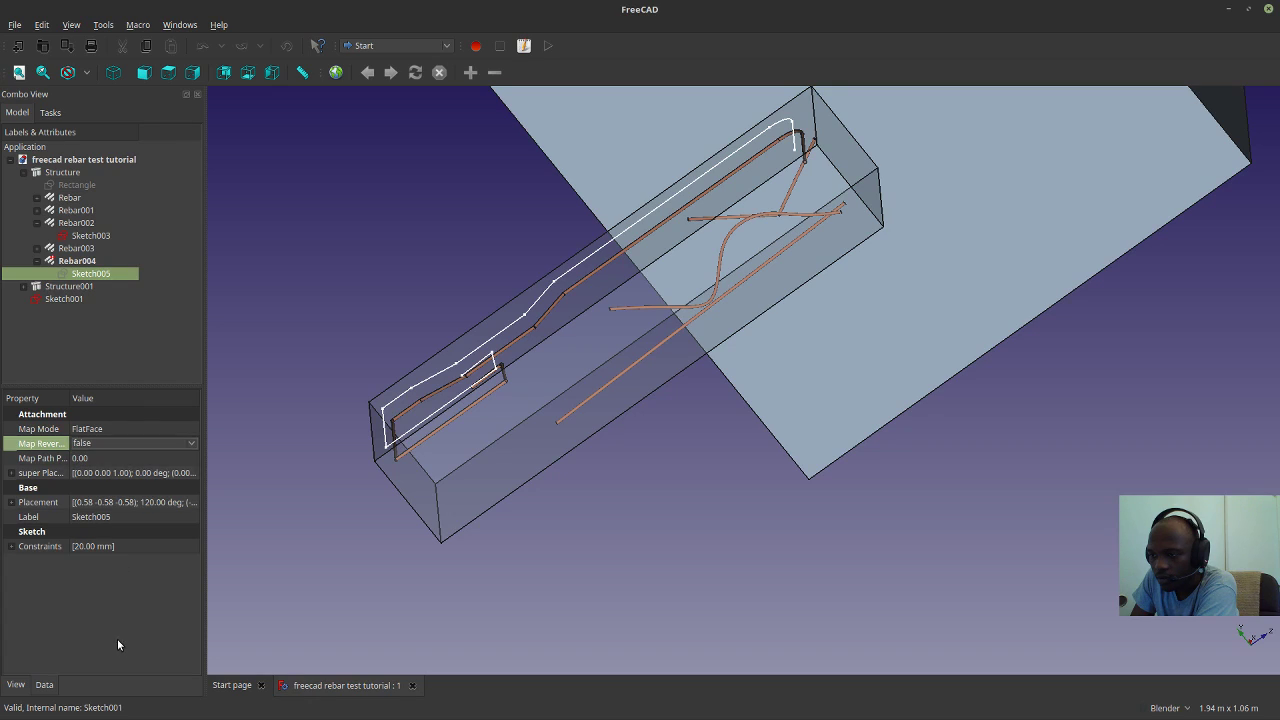
left_click(16, 685)
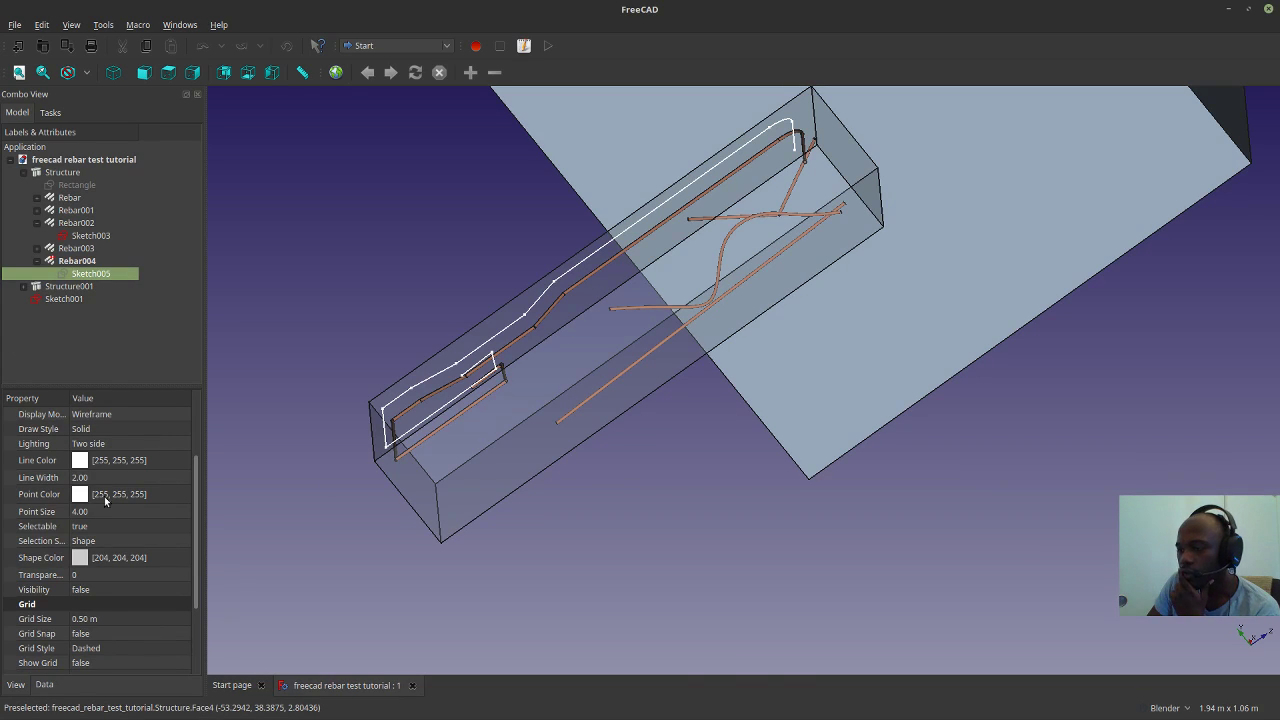
Examine Sketch005's attachment data, including the list of available map modes, leaving the map mode at FlatFace.
scroll(174, 537, "up", 2)
left_click(148, 507)
left_click(148, 507)
left_click(147, 503)
left_click(43, 685)
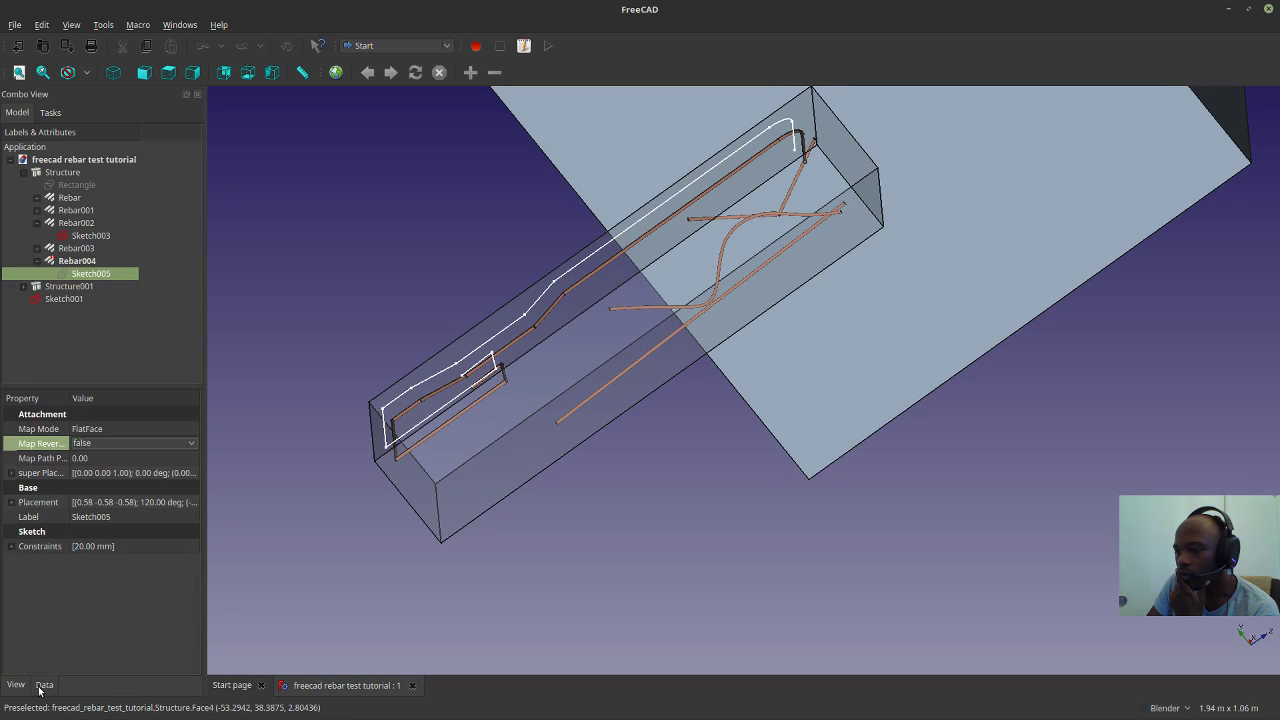
left_click(148, 429)
left_click(148, 429)
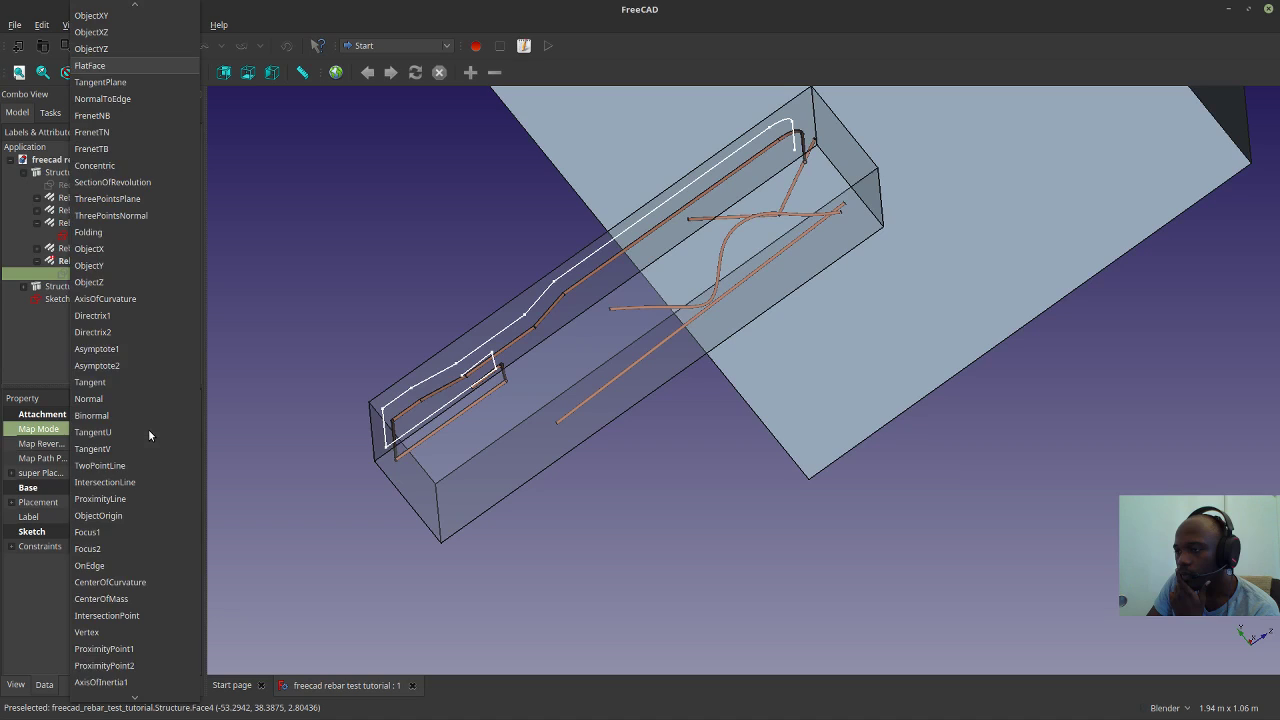
key("Escape")
left_click(134, 434)
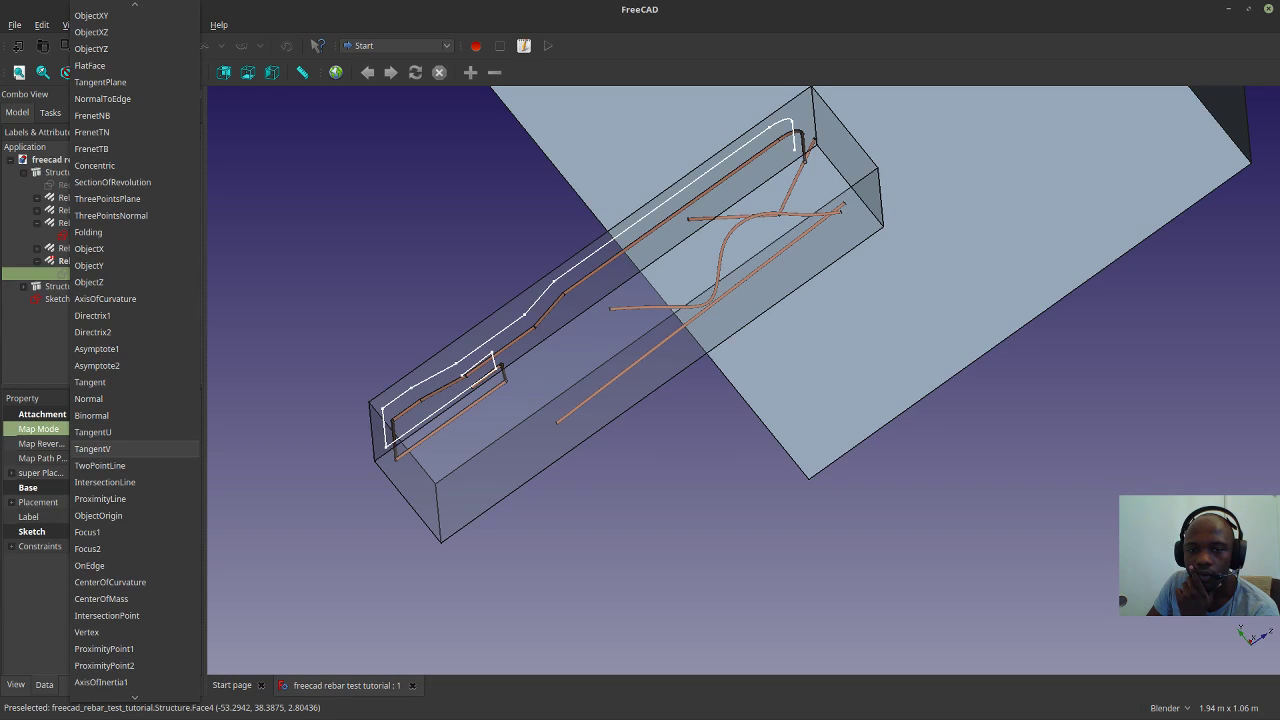
key("Escape")
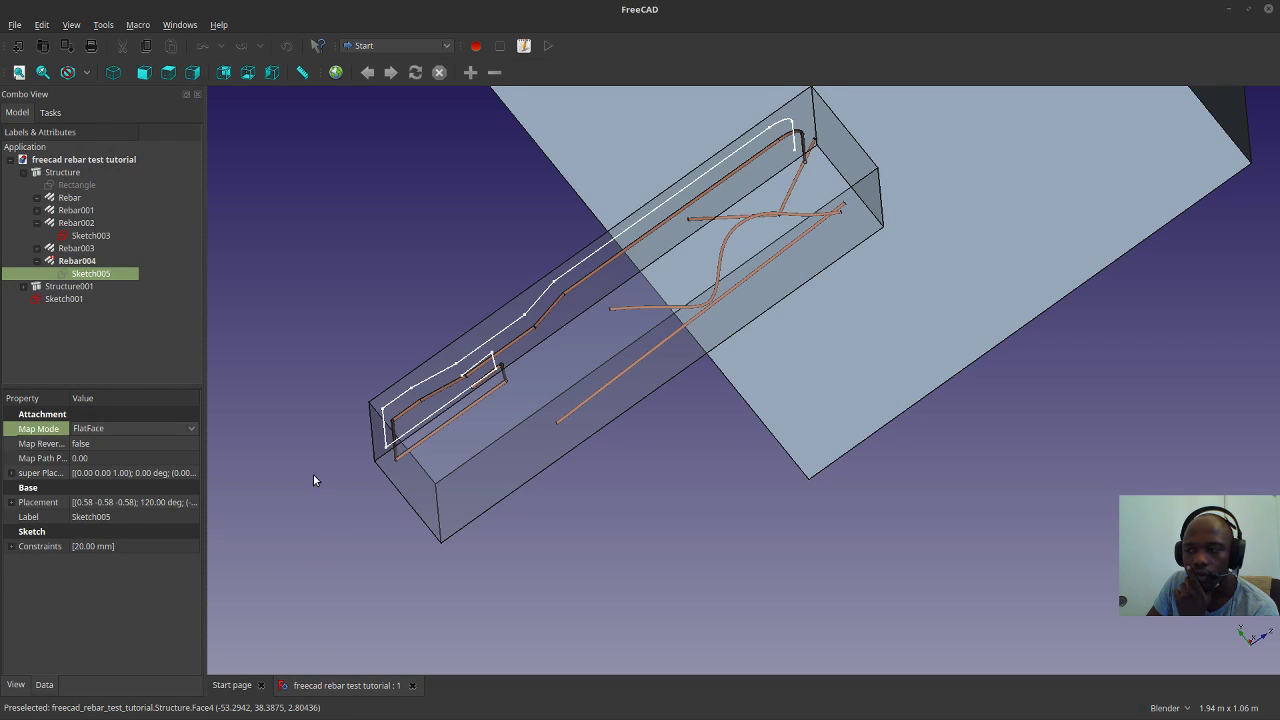
left_click(170, 430)
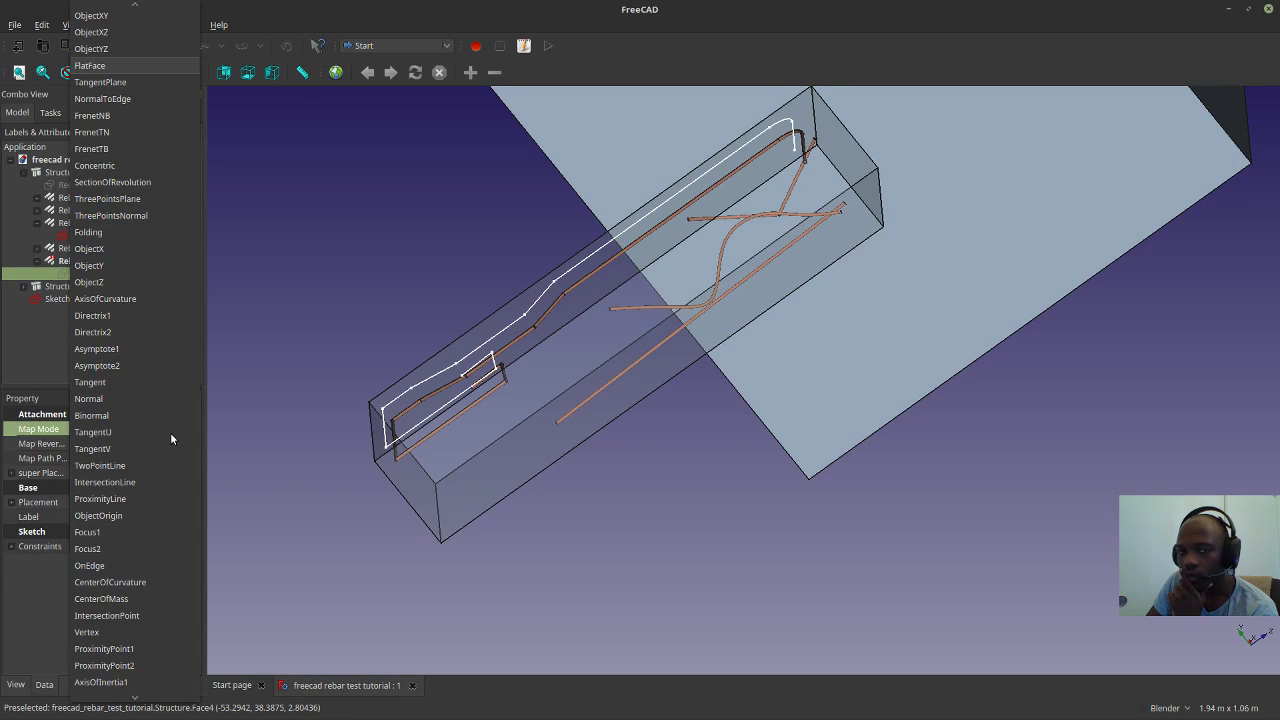
left_click(271, 436)
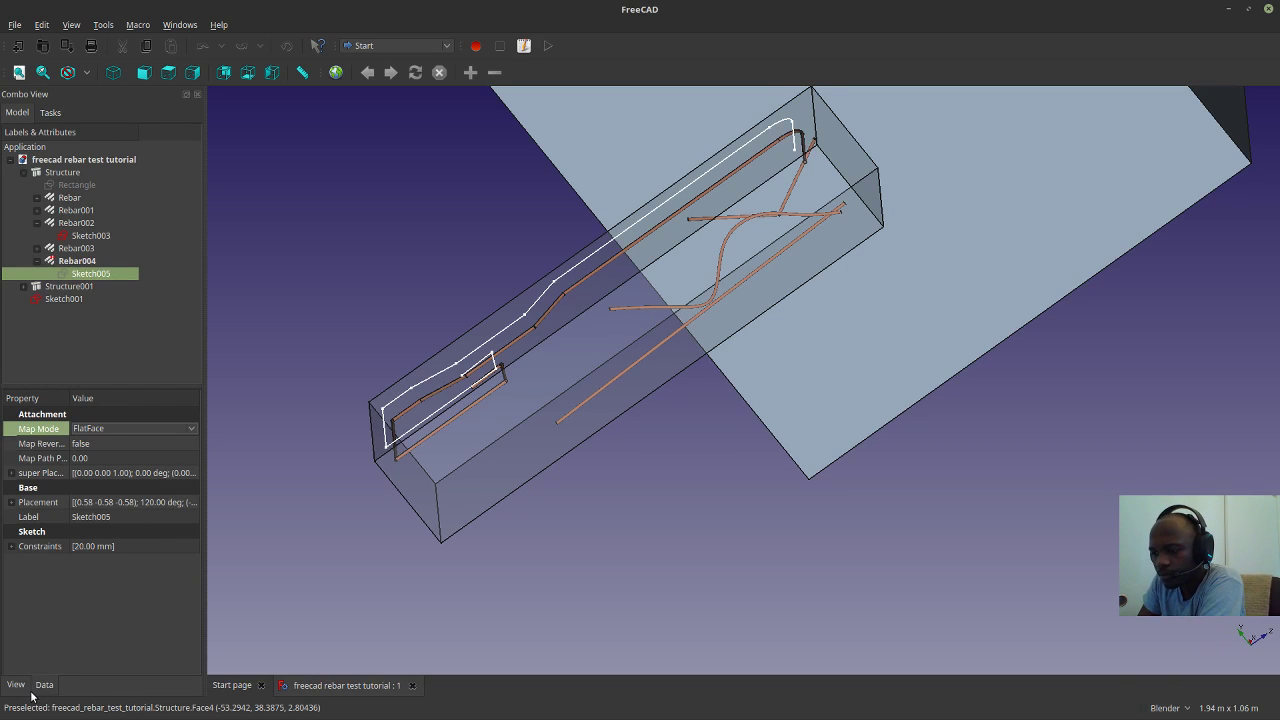
Examine Sketch005's view properties, including its grid and visibility settings, and return to its data properties.
left_click(16, 685)
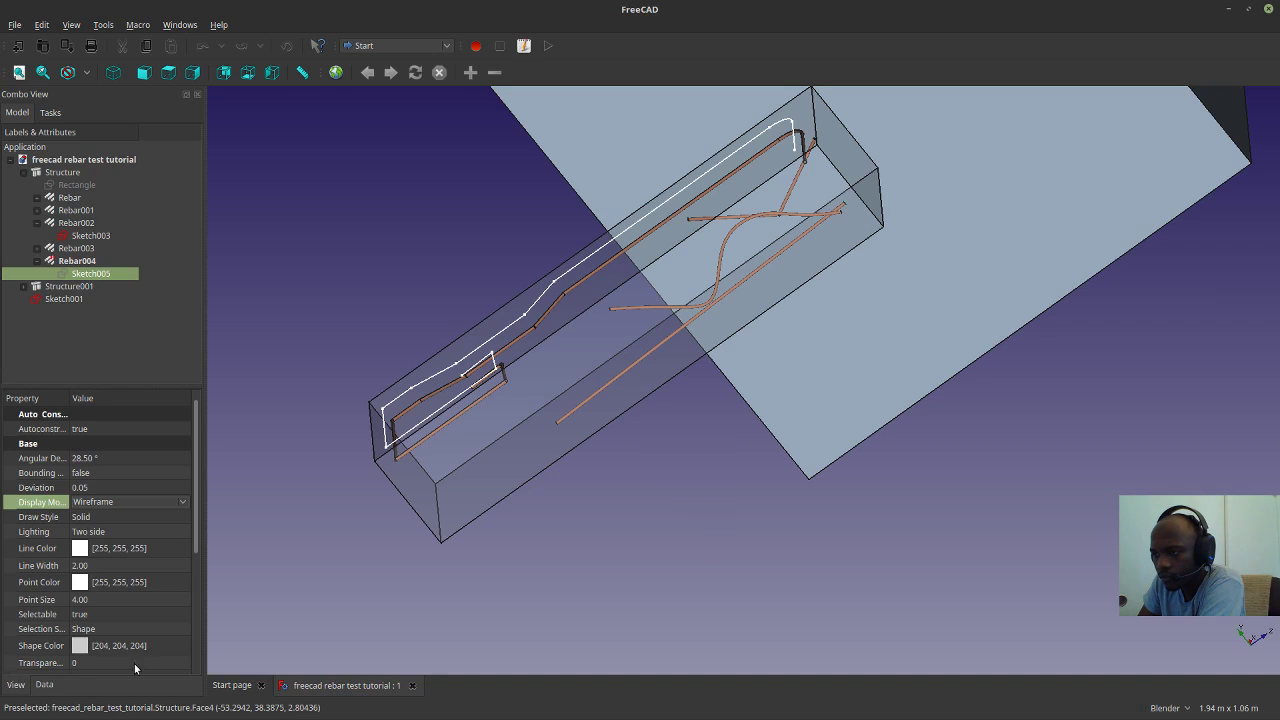
scroll(128, 590, "down", 4)
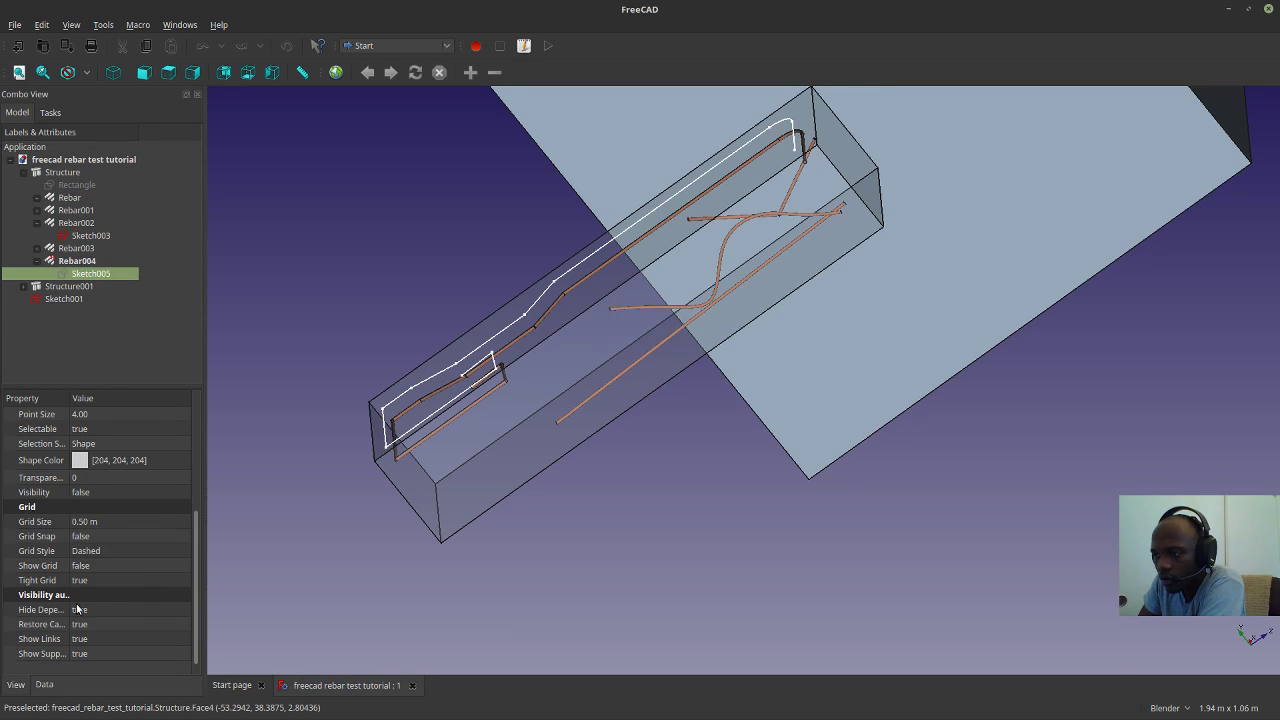
scroll(80, 610, "up", 3)
scroll(80, 600, "down", 3)
left_click(42, 686)
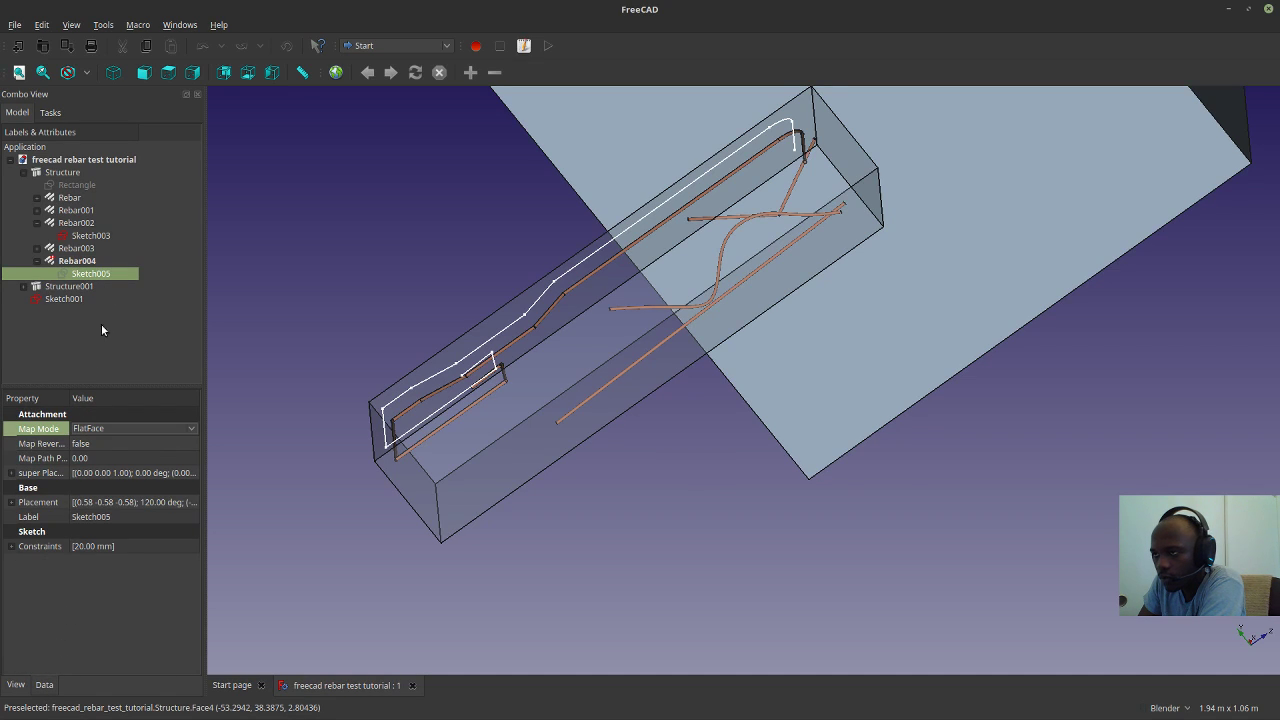
Compare the data properties of Rebar004 and Rebar002 and inspect the highlighted Rebar002 within the structure.
middle_click_drag(665, 408, 330, 572)
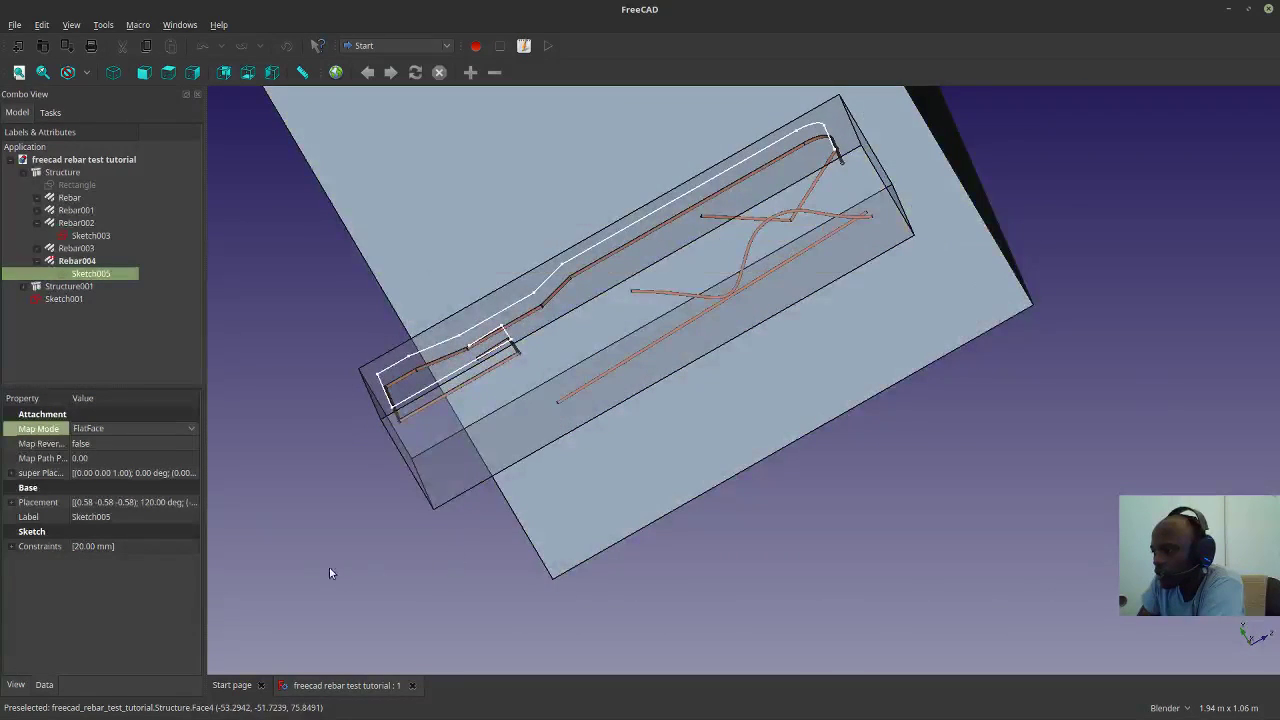
left_click(77, 261)
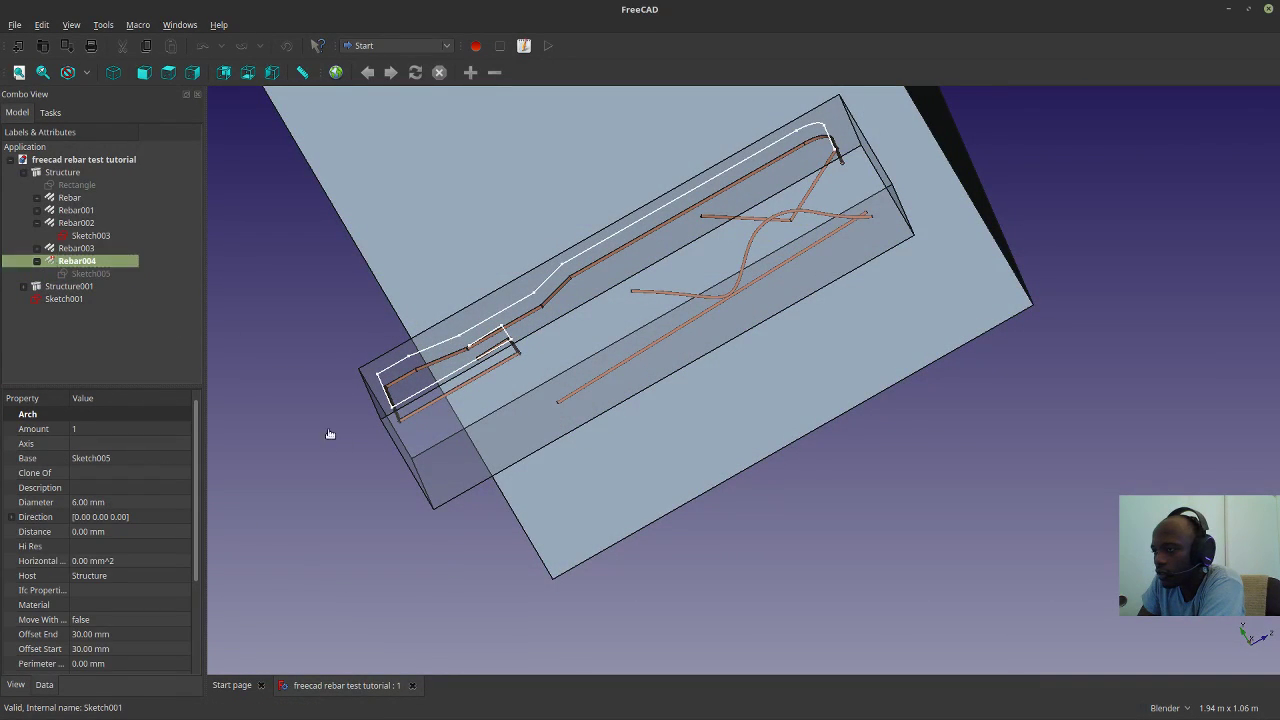
left_click(330, 433)
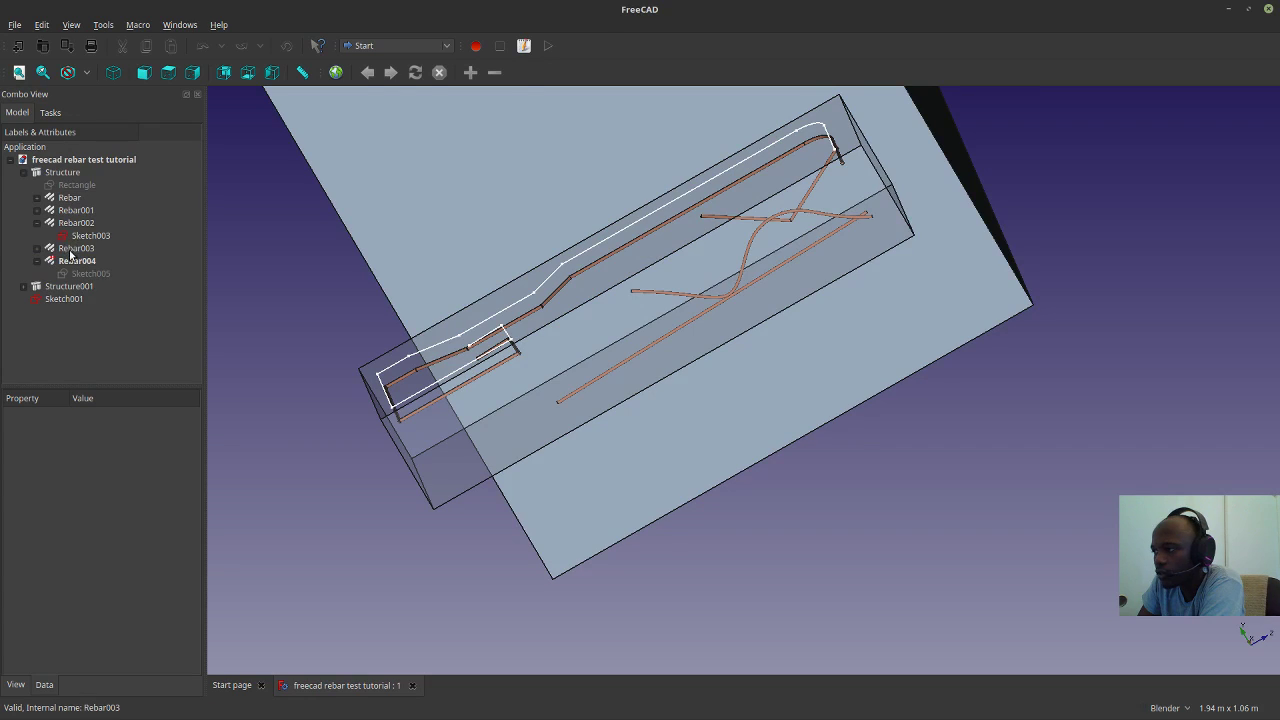
left_click(72, 248)
left_click(82, 235)
left_click(80, 224)
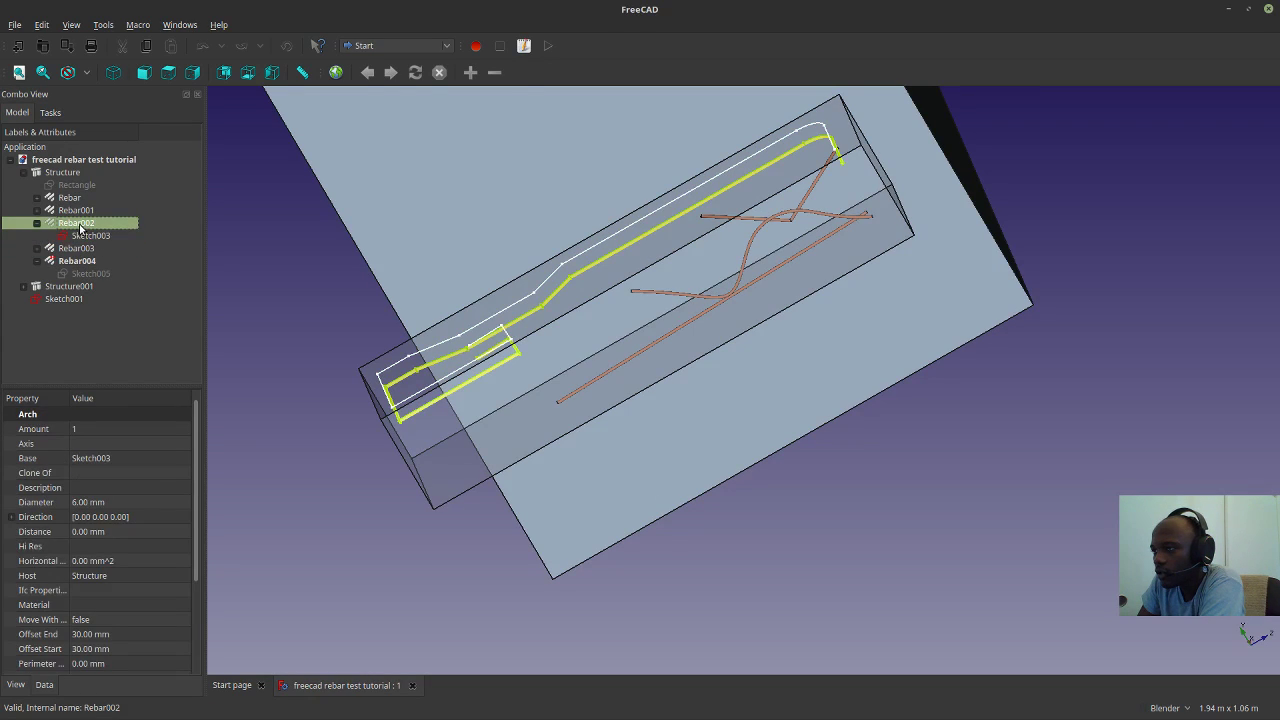
middle_click_drag(449, 457, 335, 479)
scroll(328, 505, "up", 2)
scroll(440, 565, "down", 3)
scroll(534, 600, "down", 2)
scroll(383, 529, "up", 3)
scroll(383, 529, "down", 1)
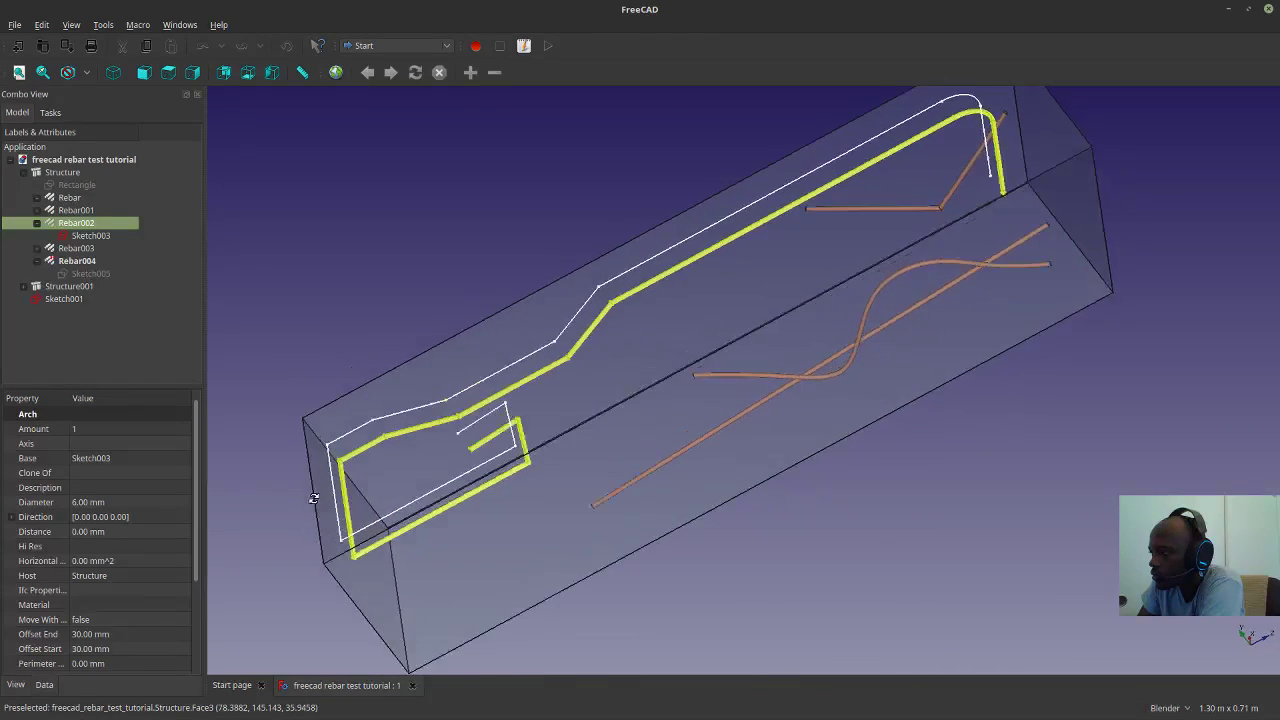
Examine the view and data properties of Sketch003, the base sketch of Rebar002.
left_click(77, 238)
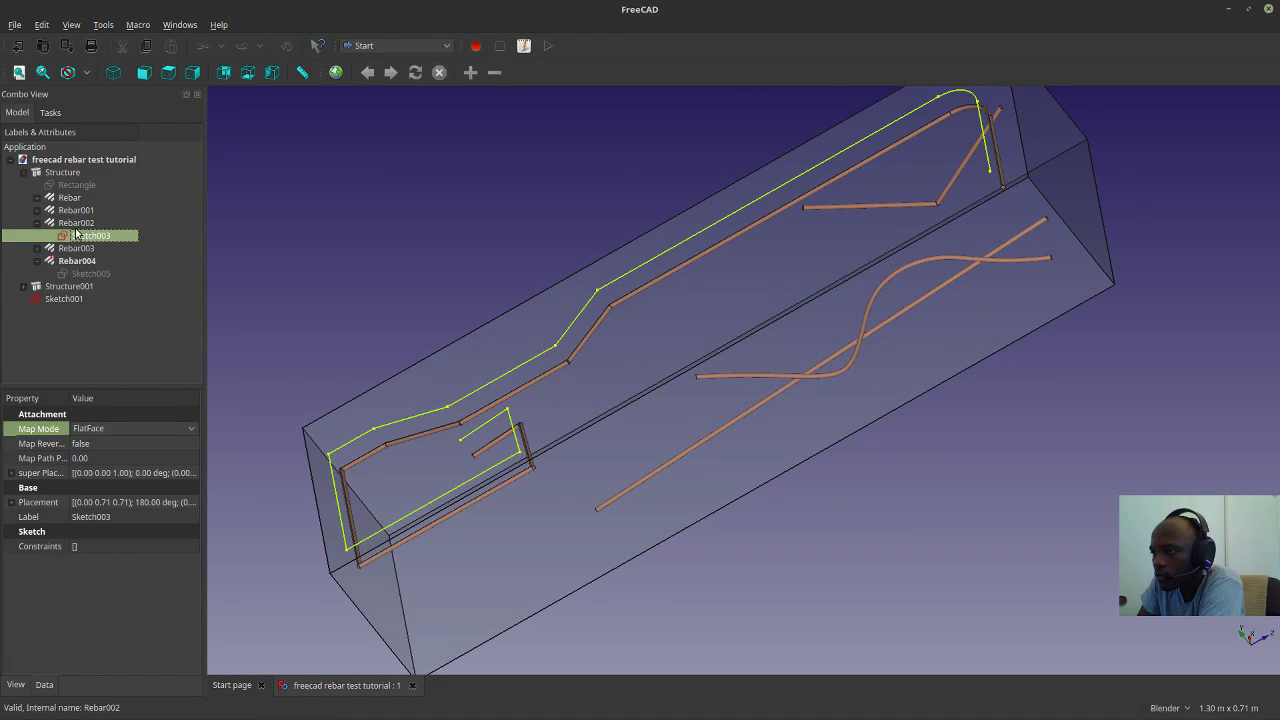
left_click(15, 686)
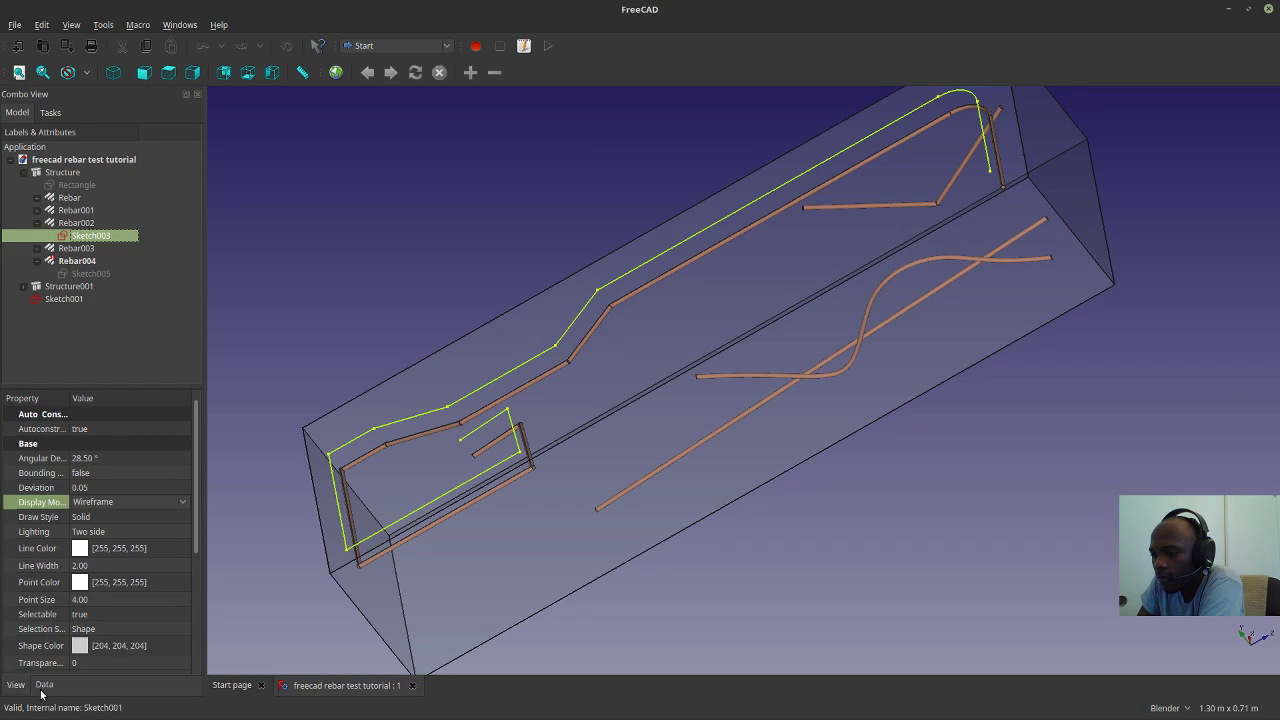
left_click(44, 686)
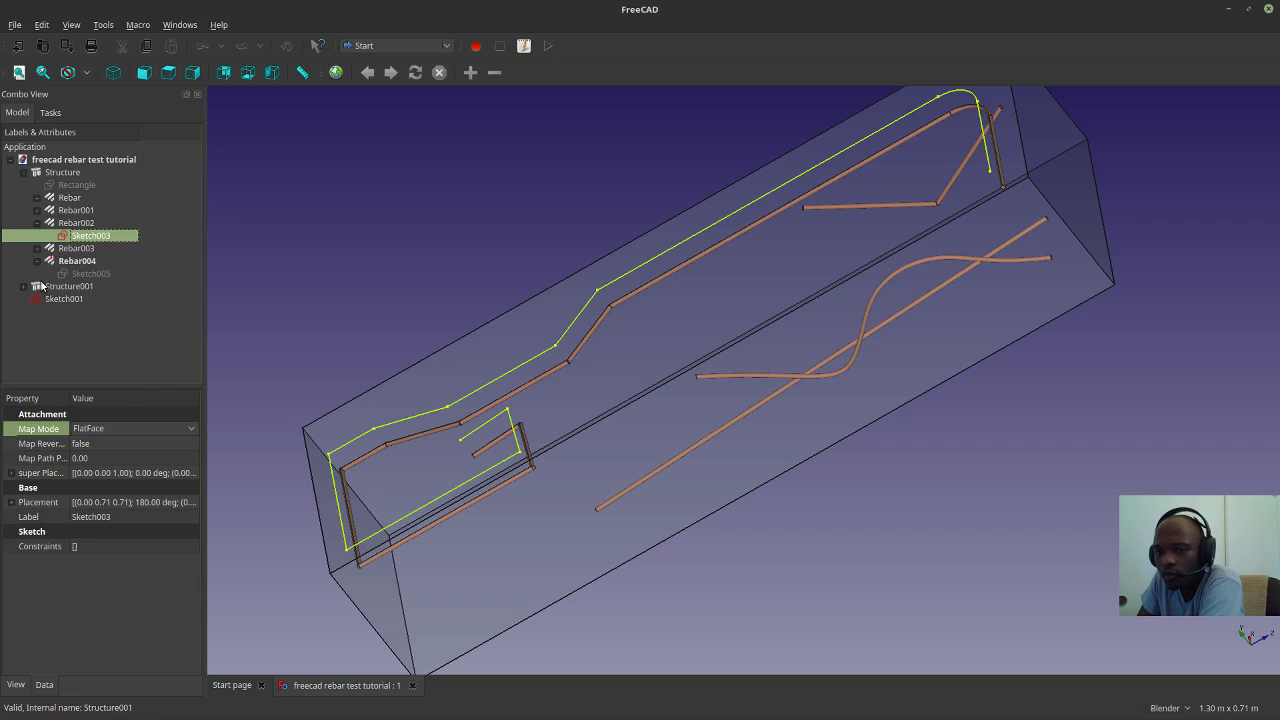
Set Rebar002's amount to 3 and inspect the bars from another angle.
left_click(80, 250)
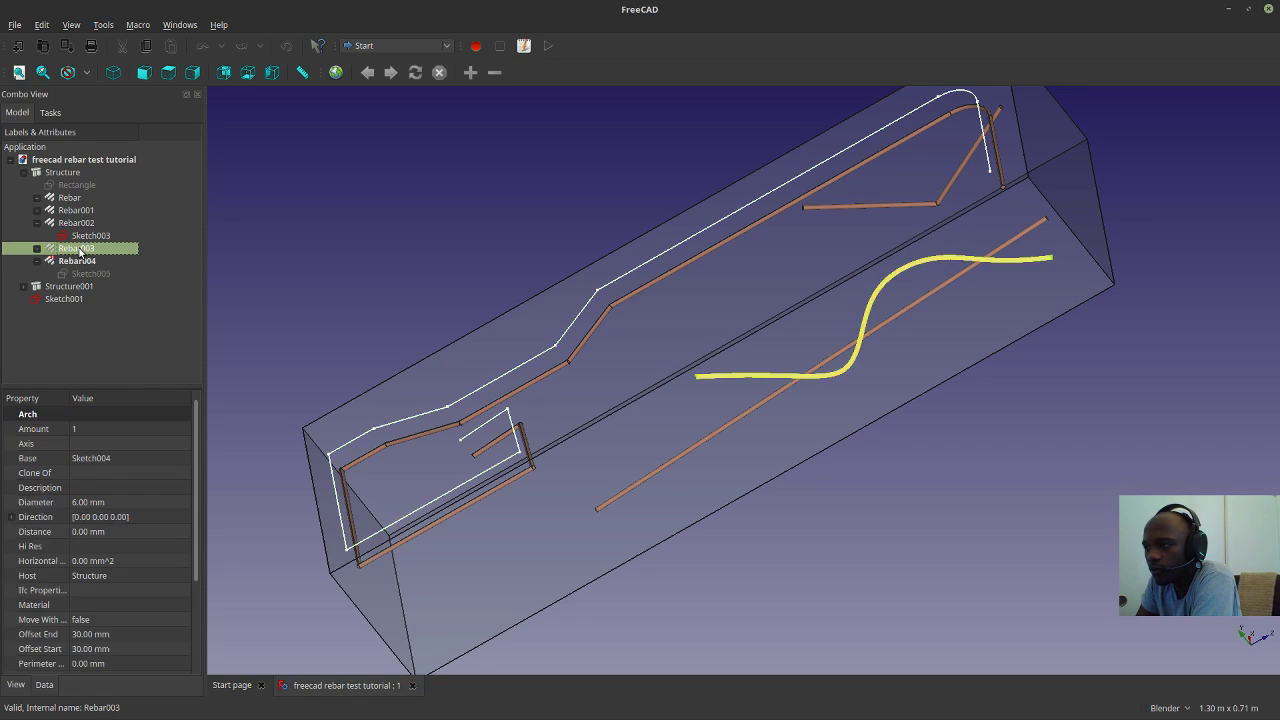
left_click(84, 236)
left_click(82, 223)
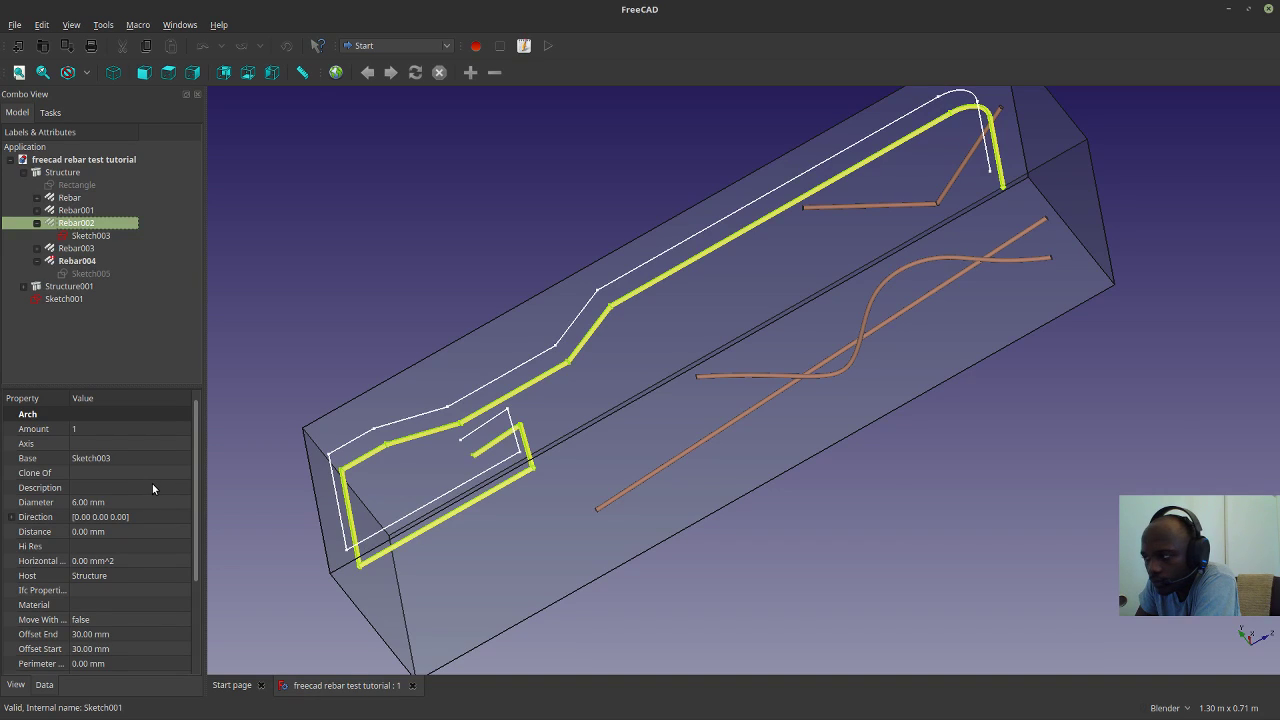
left_click(125, 428)
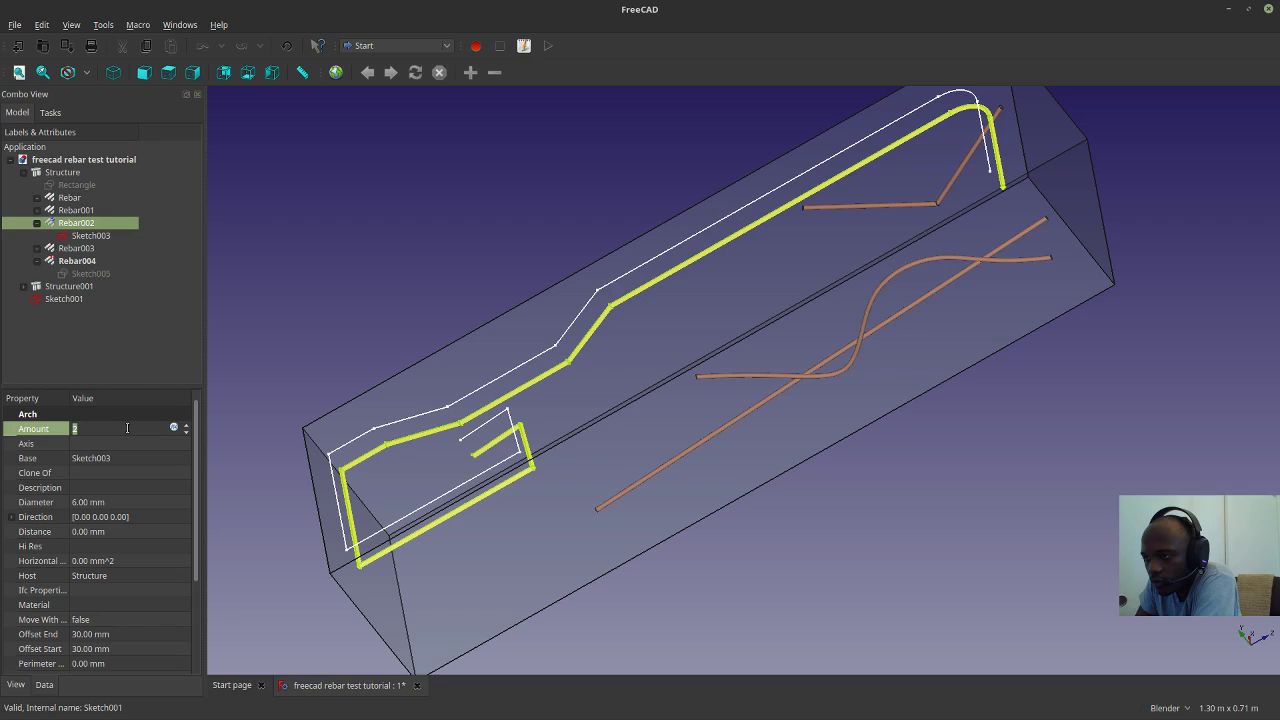
type("3")
key("Return")
middle_click_drag(483, 551, 920, 512)
middle_click_drag(688, 534, 790, 470)
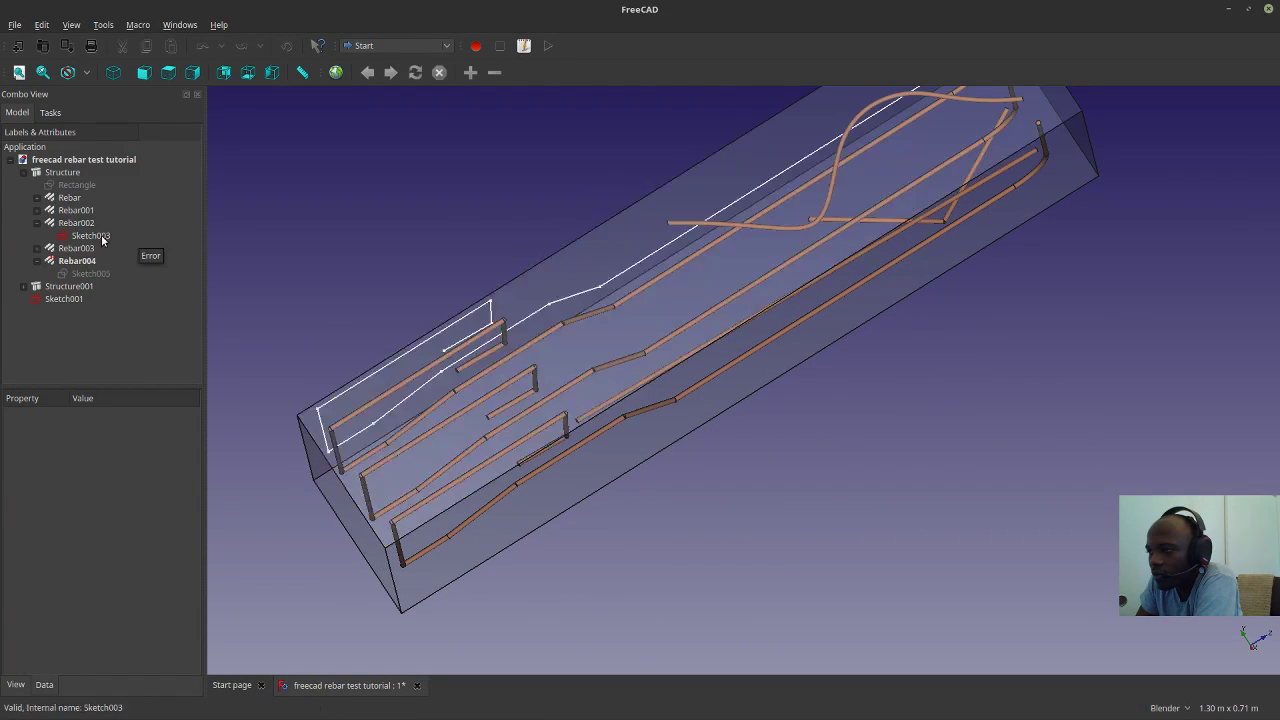
Set Rebar002's amount to 5.
left_click(80, 222)
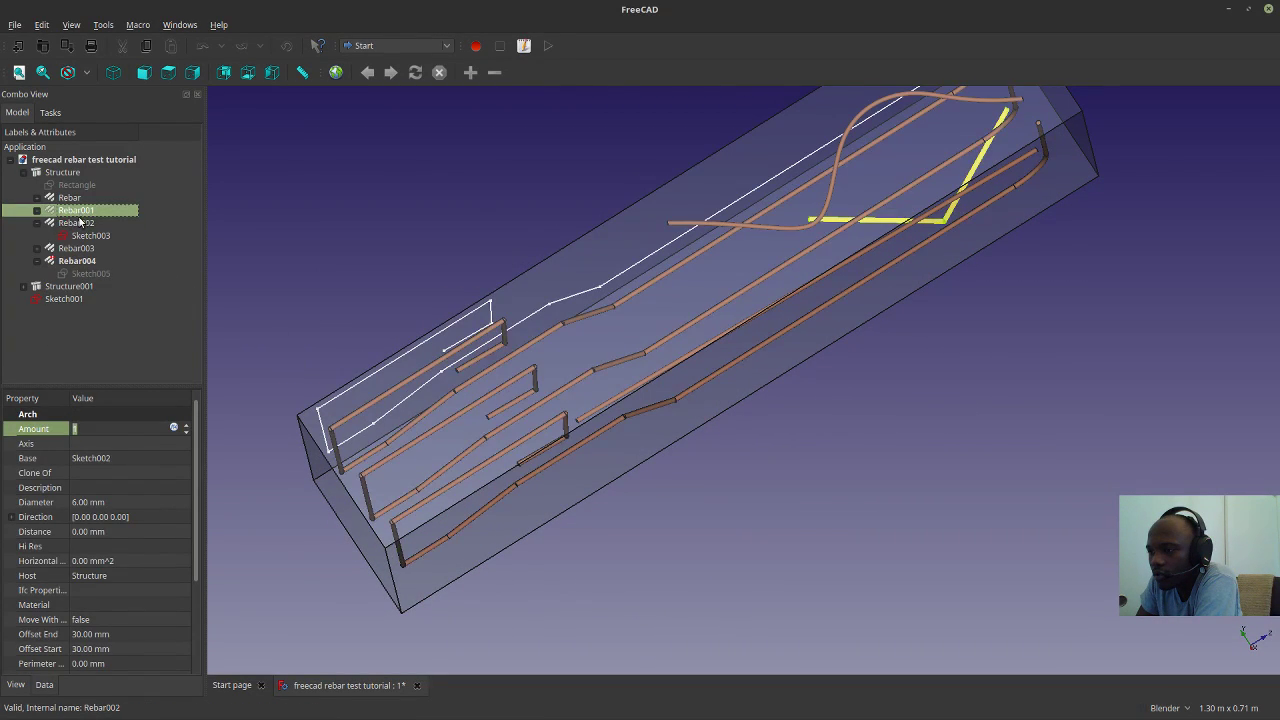
type("5")
key("Return")
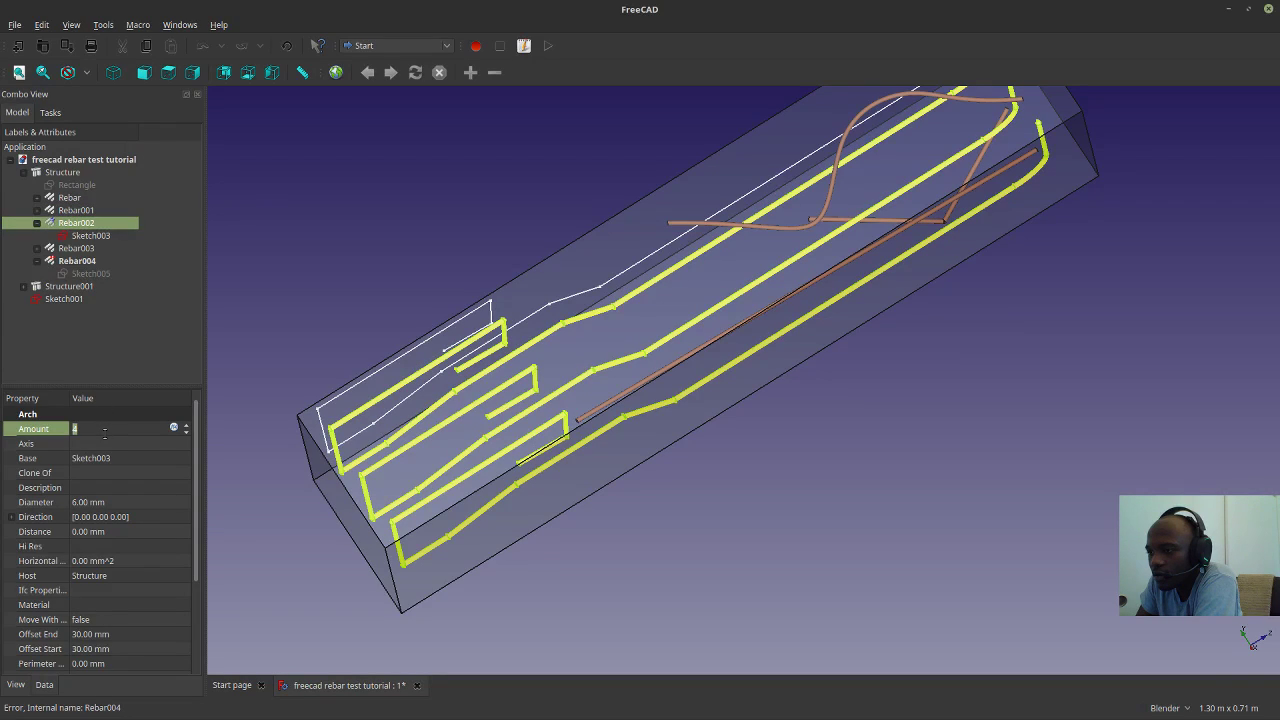
left_click(277, 350)
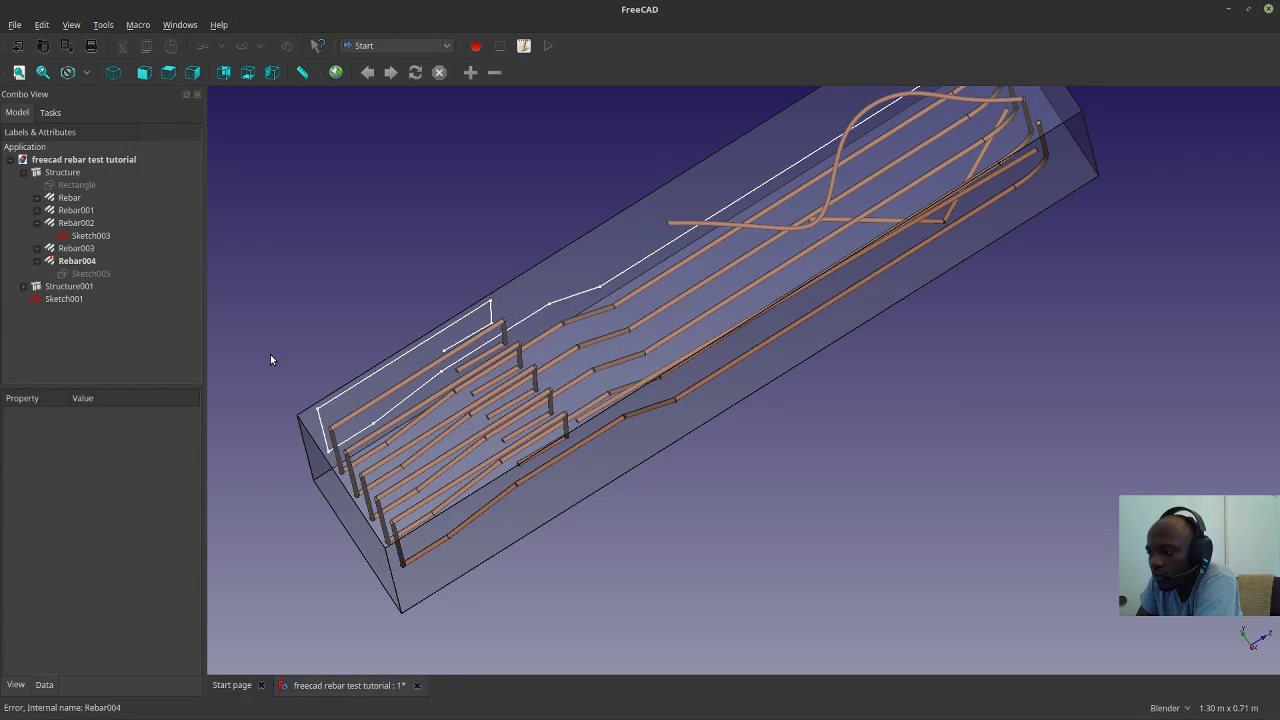
Set Rebar002's amount to 7 and inspect the bar spacing at the structure's end.
left_click(70, 198)
left_click(74, 211)
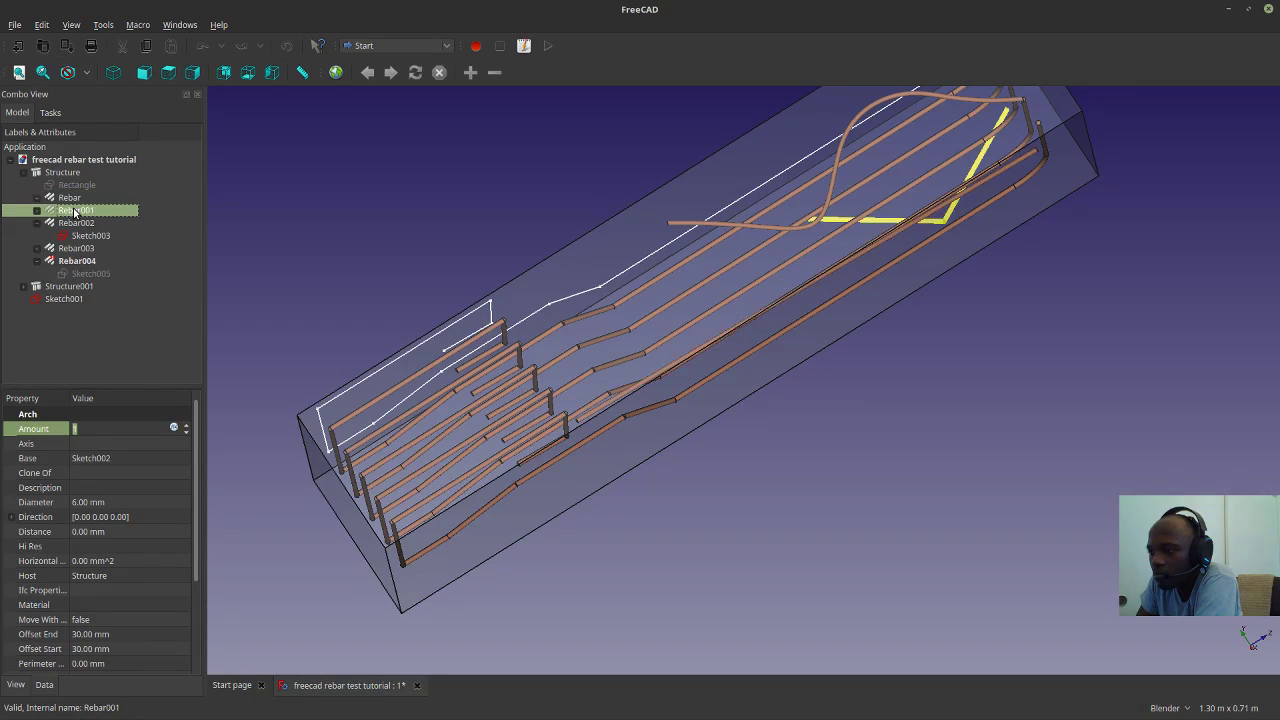
left_click(74, 224)
left_click(104, 428)
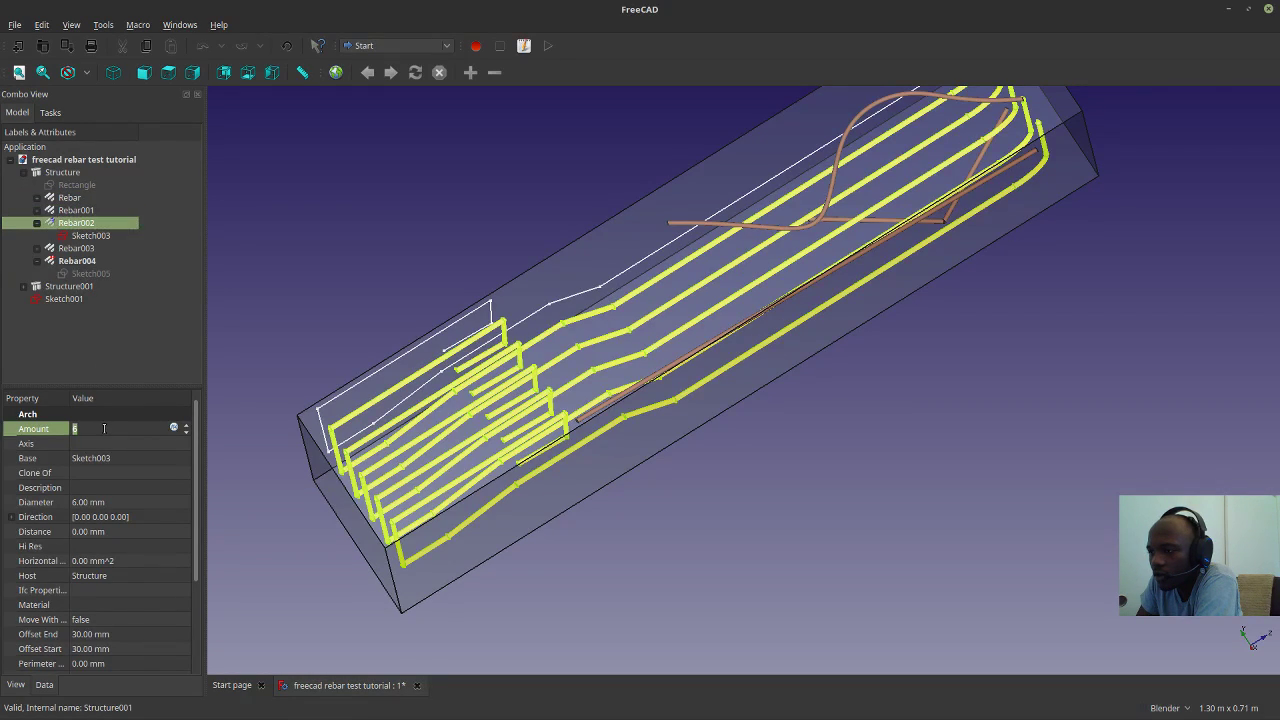
left_click(272, 359)
middle_click_drag(272, 359, 250, 380)
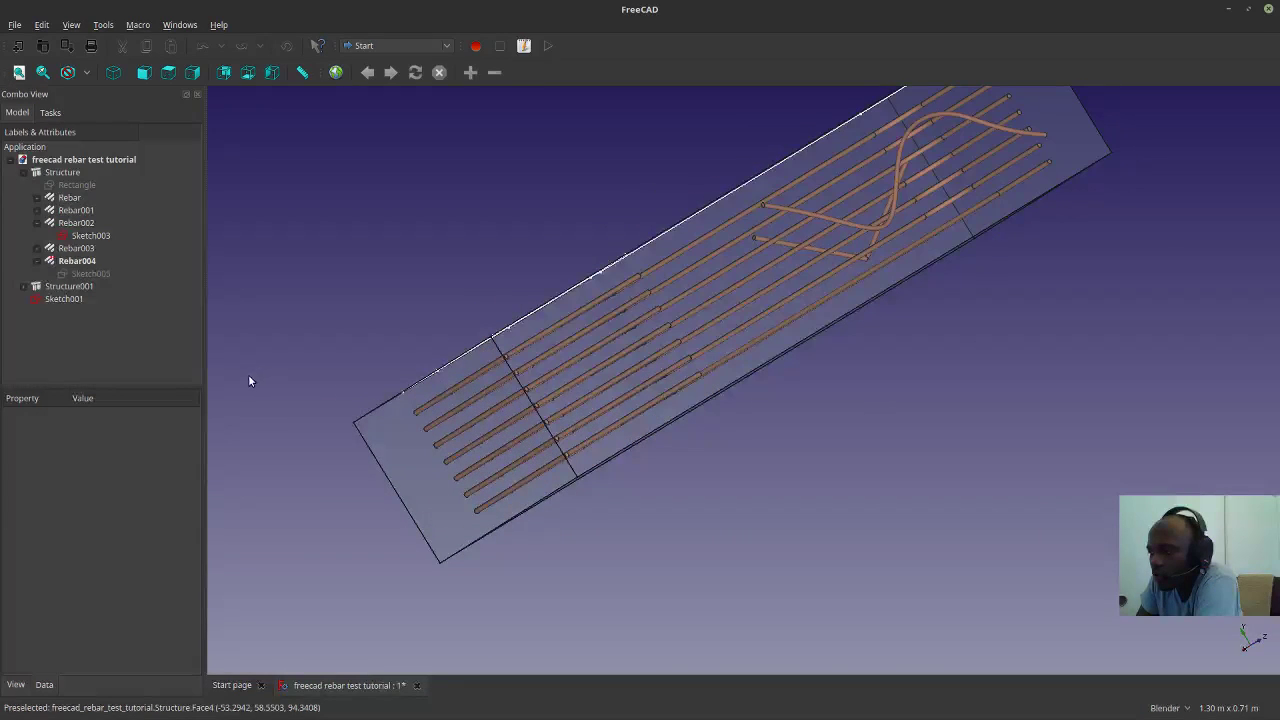
scroll(398, 560, "up", 3)
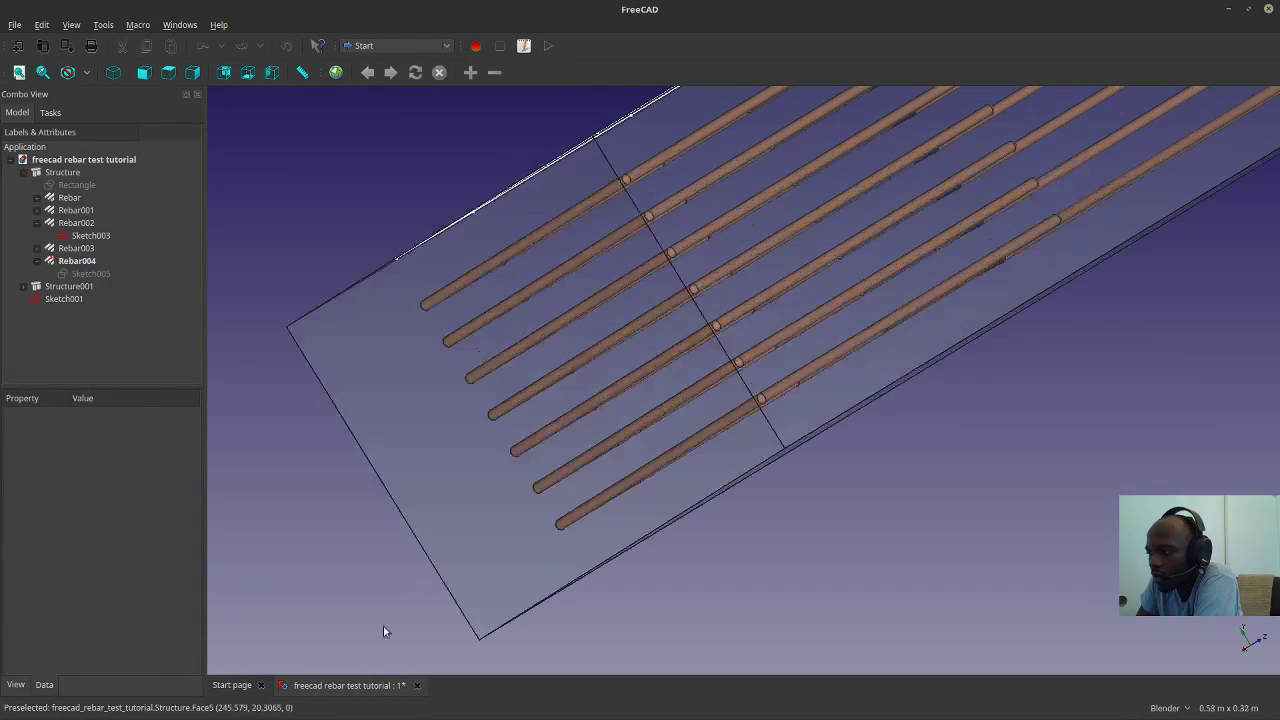
middle_click_drag(360, 632, 348, 636)
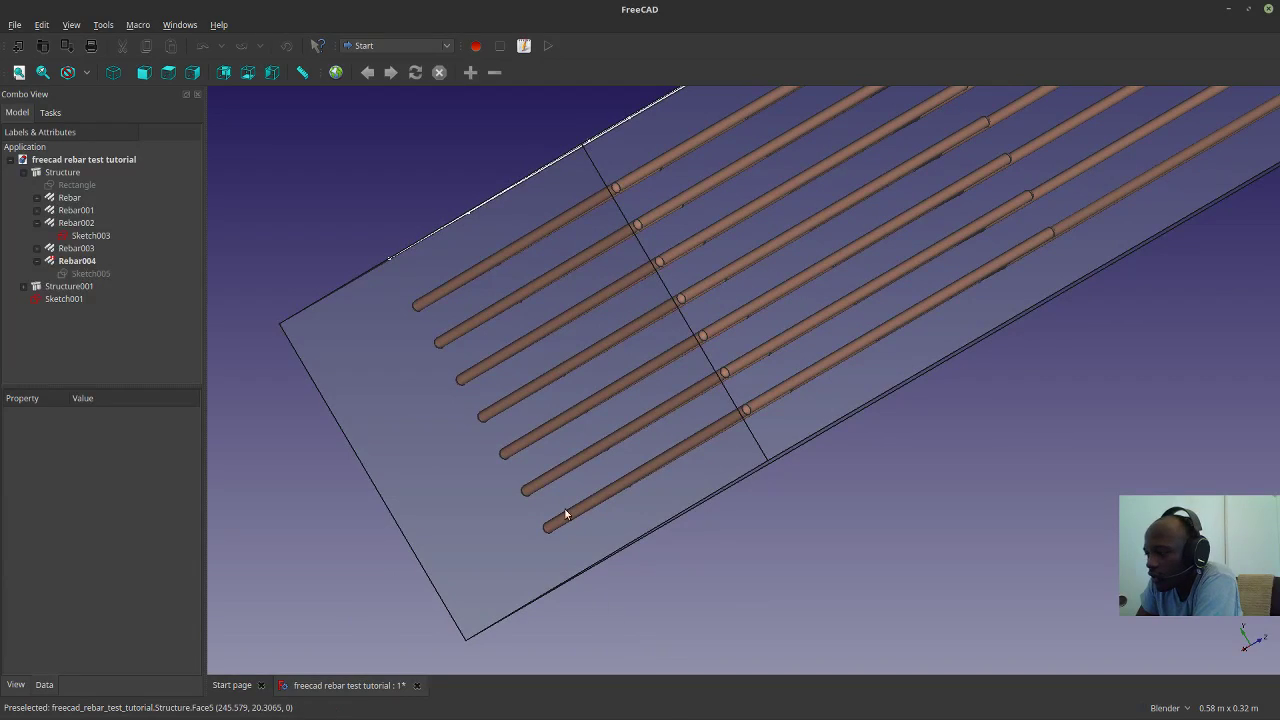
Set Rebar002's amount to 4.
left_click(78, 223)
left_click(80, 211)
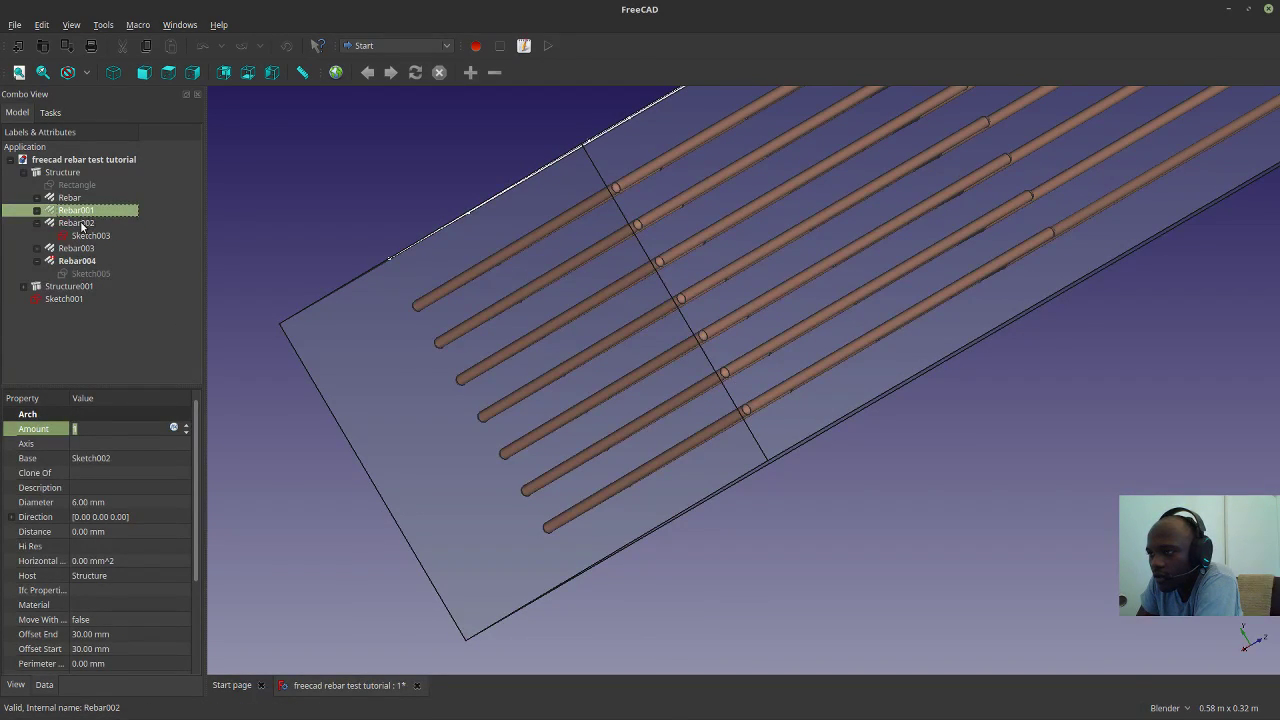
left_click(81, 224)
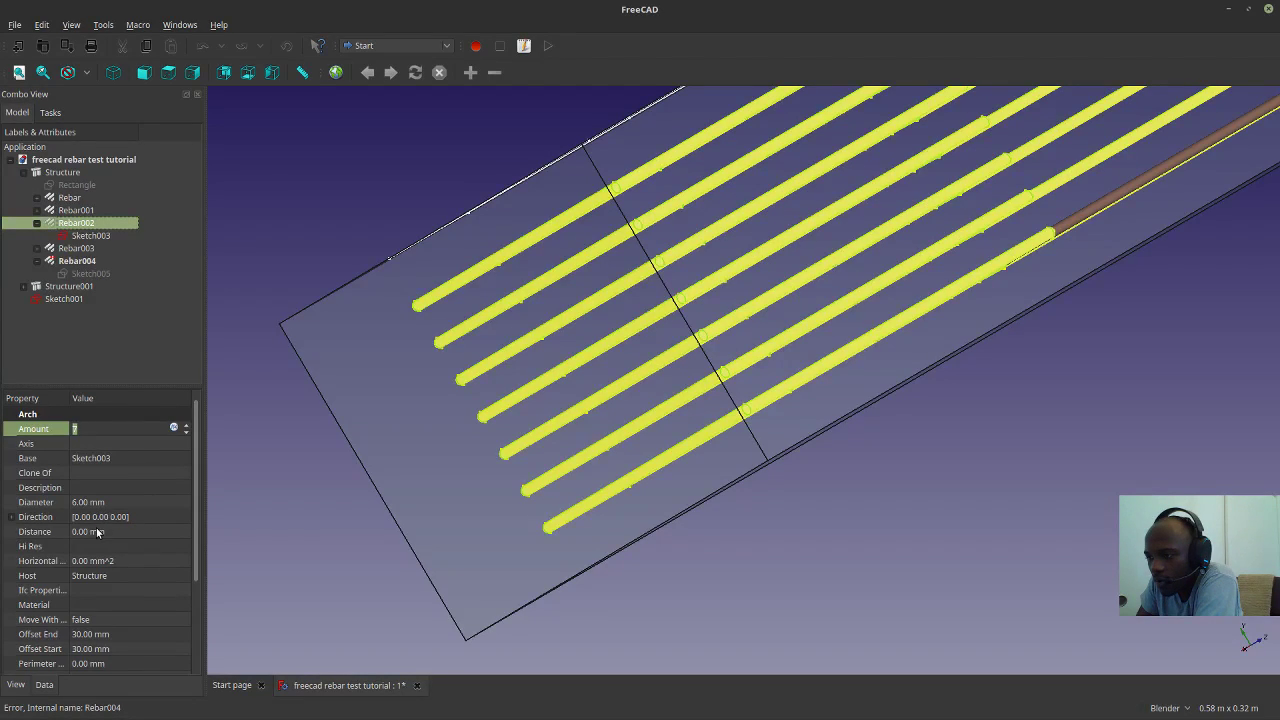
left_click(80, 502)
left_click(72, 428)
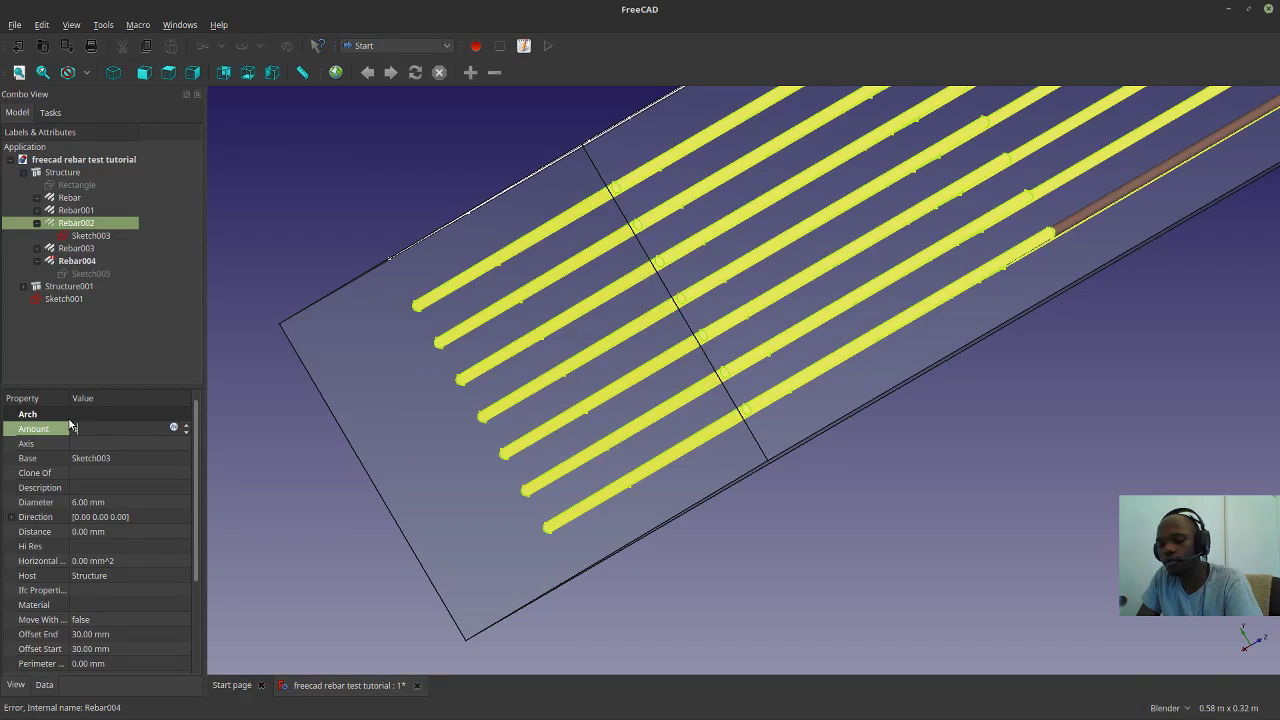
type("4")
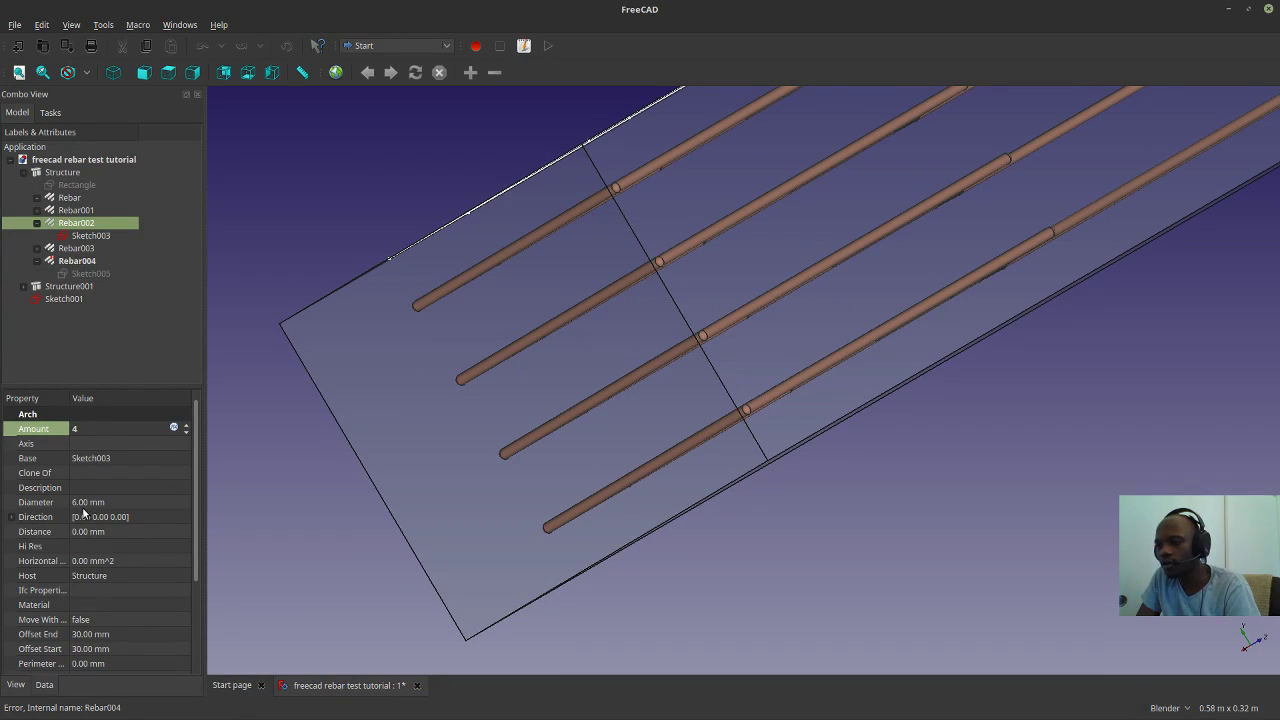
Set Rebar002's diameter to 10 mm.
left_click(85, 516)
left_click(78, 503)
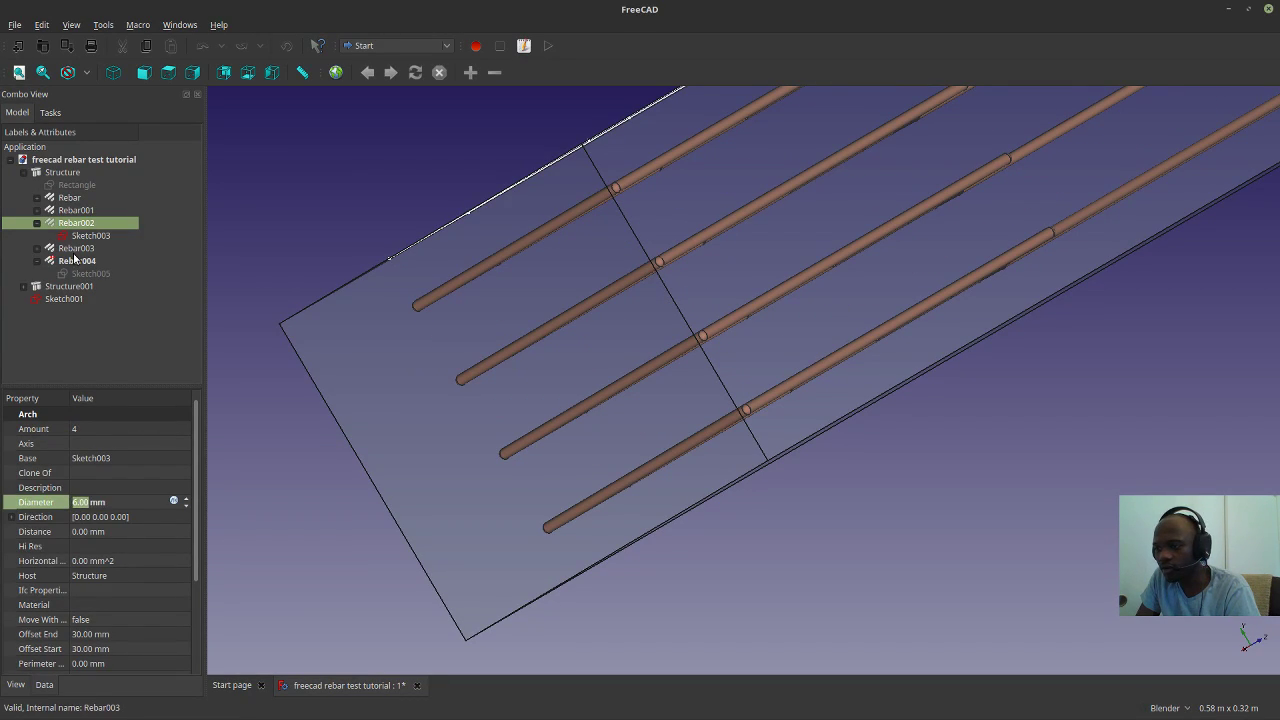
left_click(76, 504)
key("BackSpace")
type("10")
left_click(79, 487)
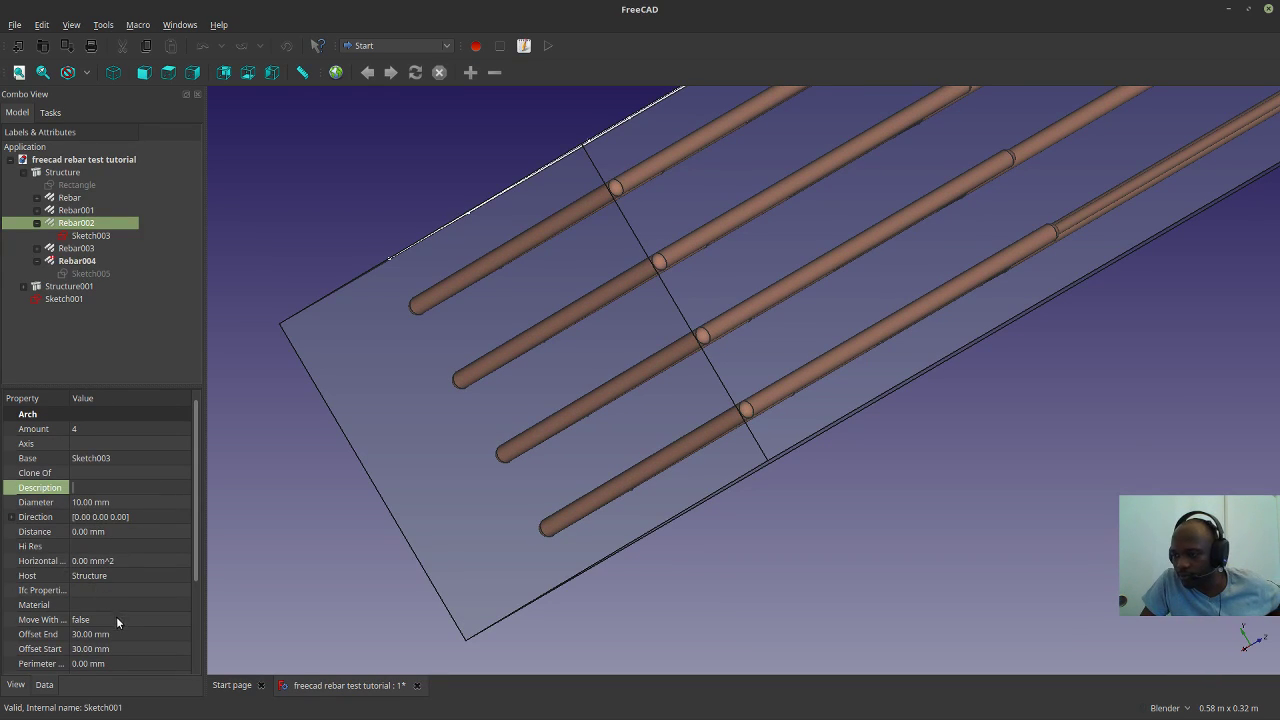
Set both the Offset End and Offset Start of Rebar002 to 20 mm.
left_click(80, 635)
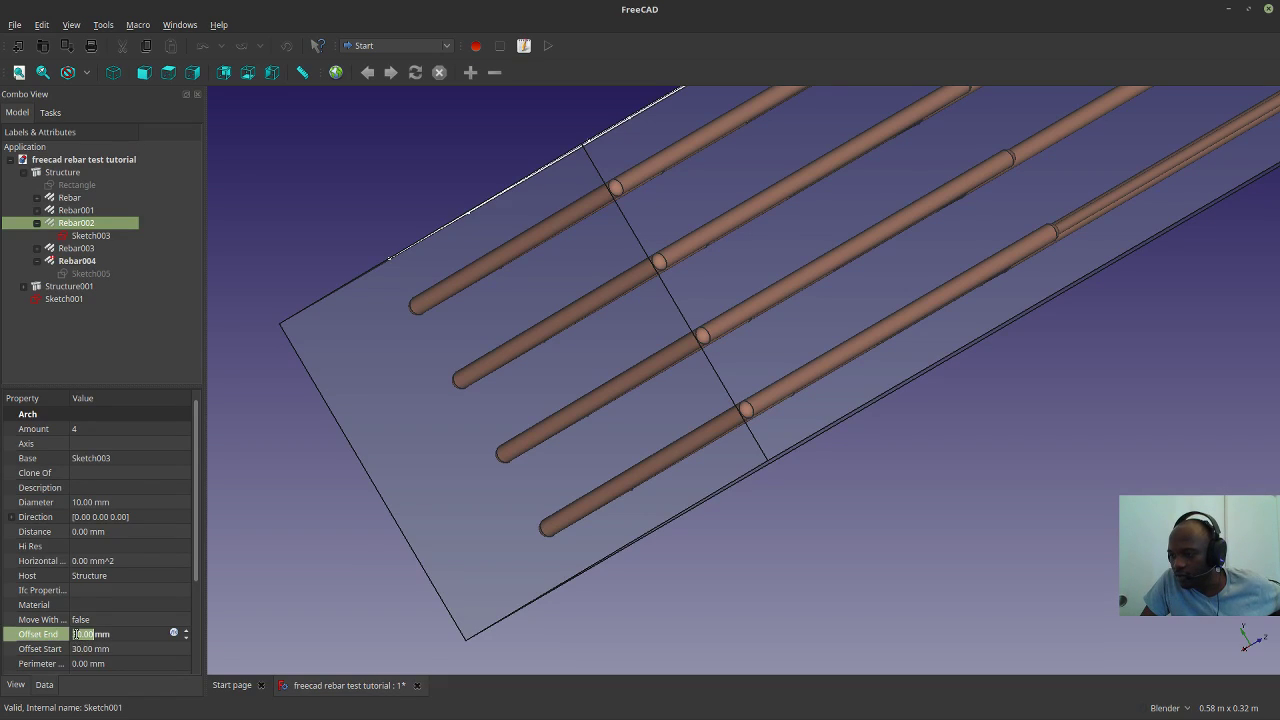
left_click(74, 634)
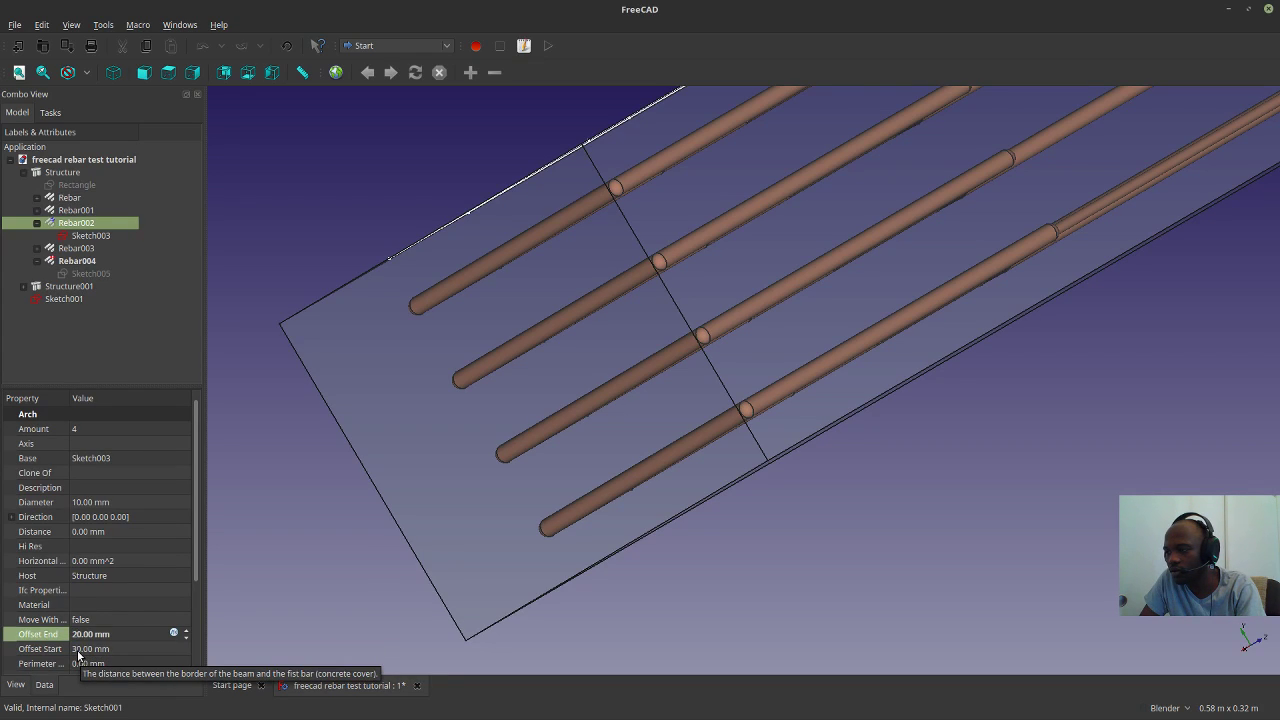
left_click(92, 652)
left_click(80, 649)
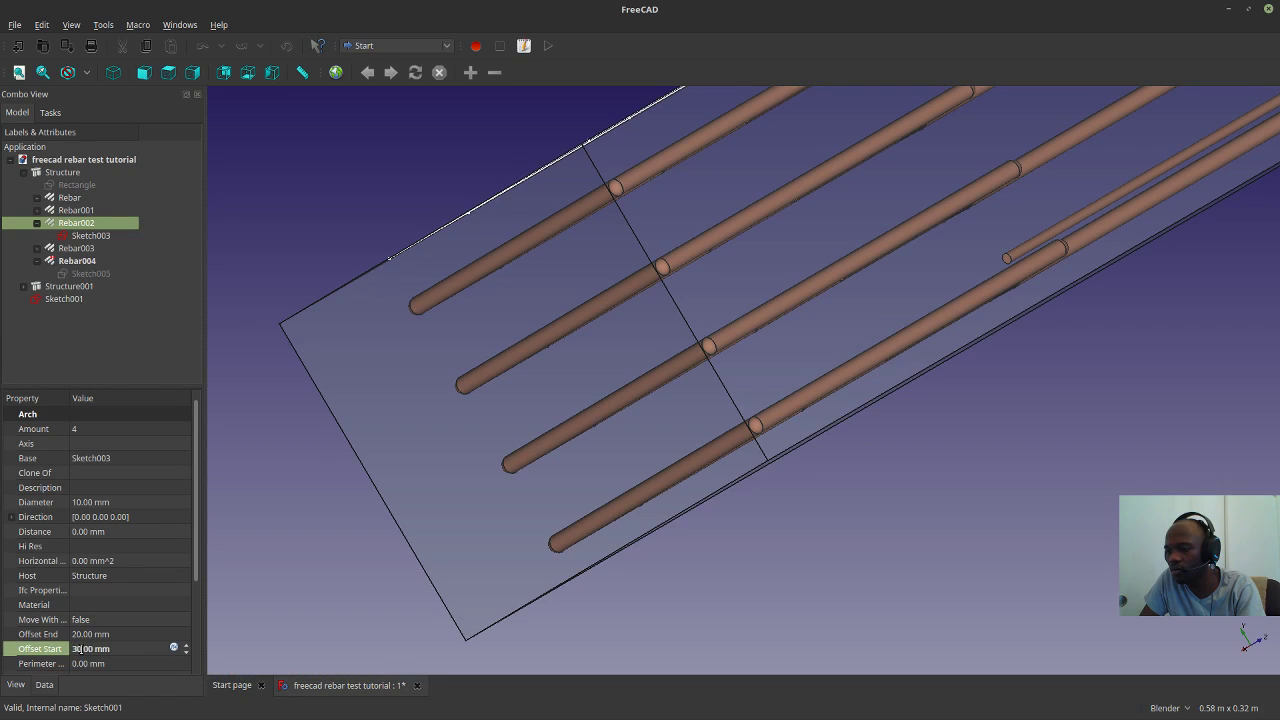
left_click_drag(72, 649, 76, 651)
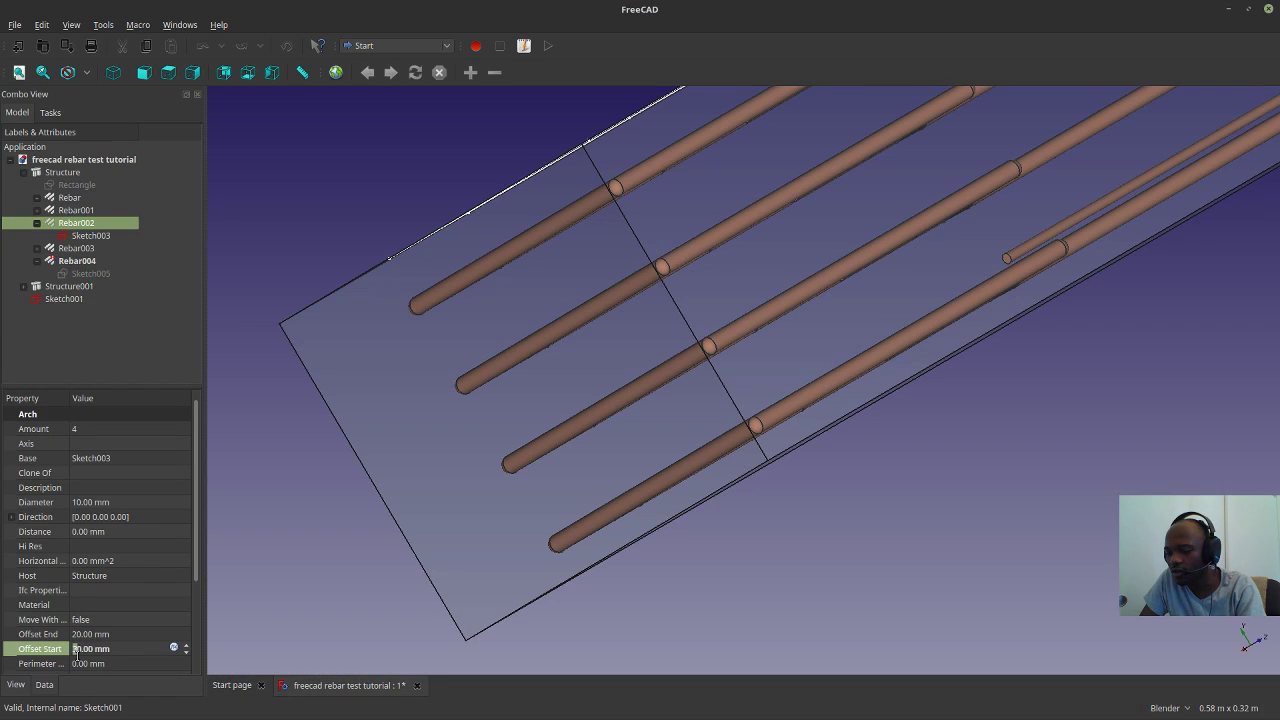
type("2")
left_click(83, 665)
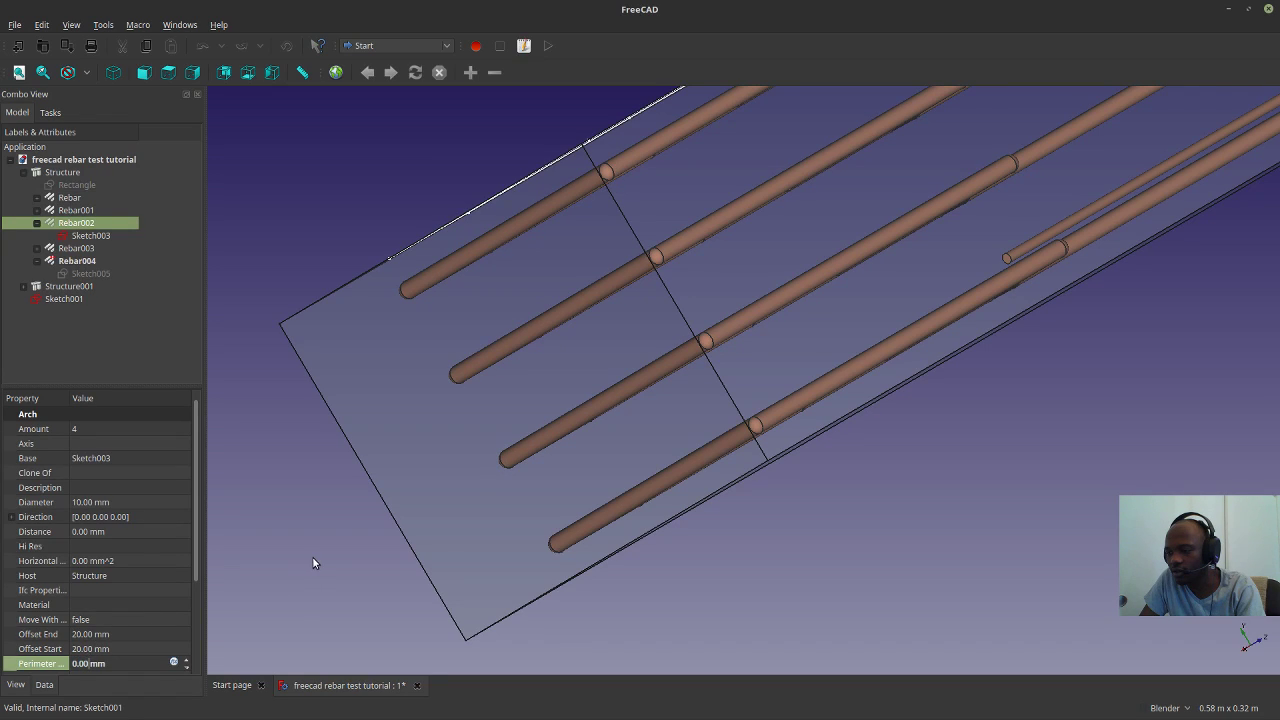
Compare Rebar002's calculated bar spacing with the amount set to 5 and to 7.
left_click_drag(197, 552, 194, 651)
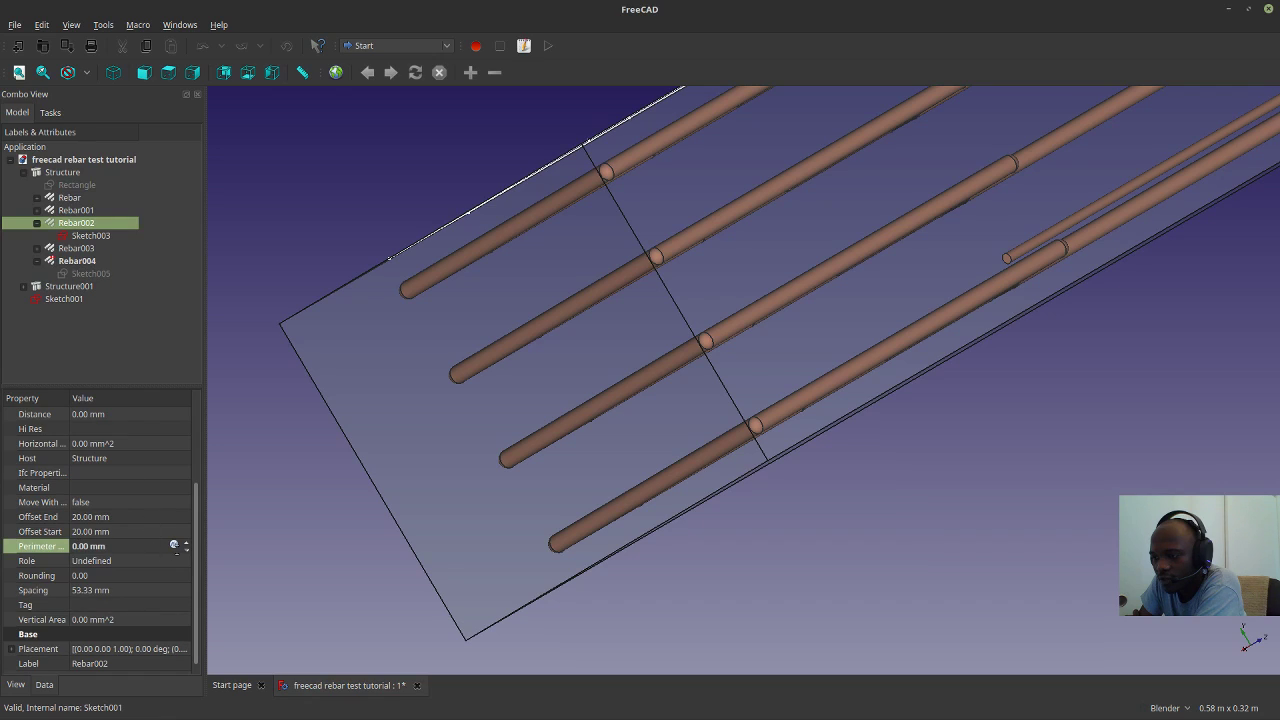
left_click(189, 531)
left_click_drag(196, 520, 156, 430)
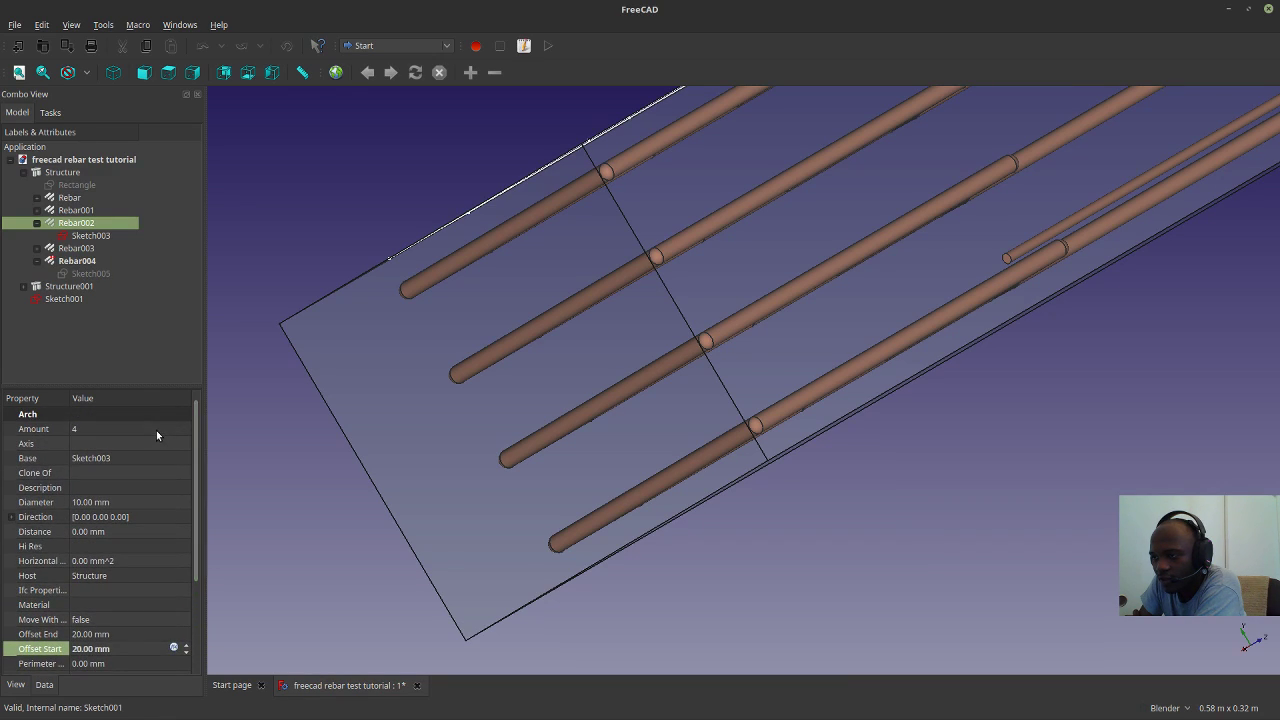
left_click(156, 430)
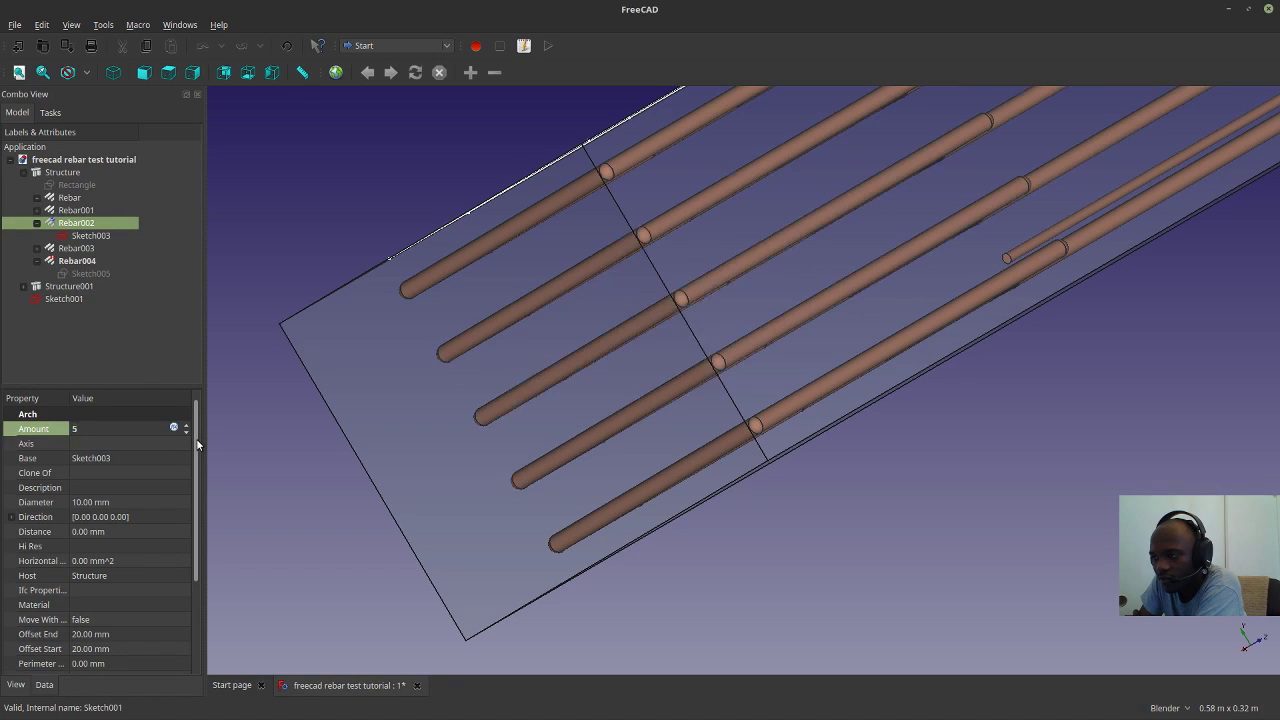
left_click_drag(197, 444, 205, 528)
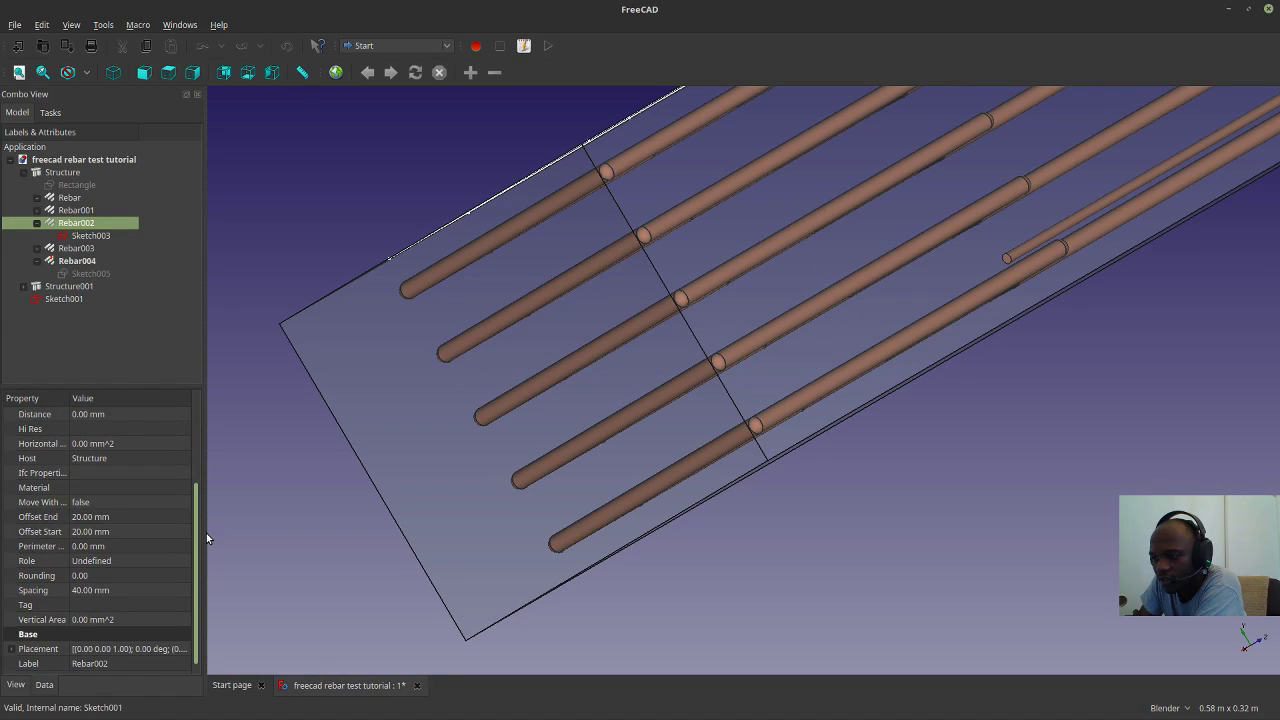
mouse_move(195, 546)
left_mouse_down()
mouse_move(166, 444)
mouse_move(195, 454)
mouse_move(212, 534)
left_mouse_up()
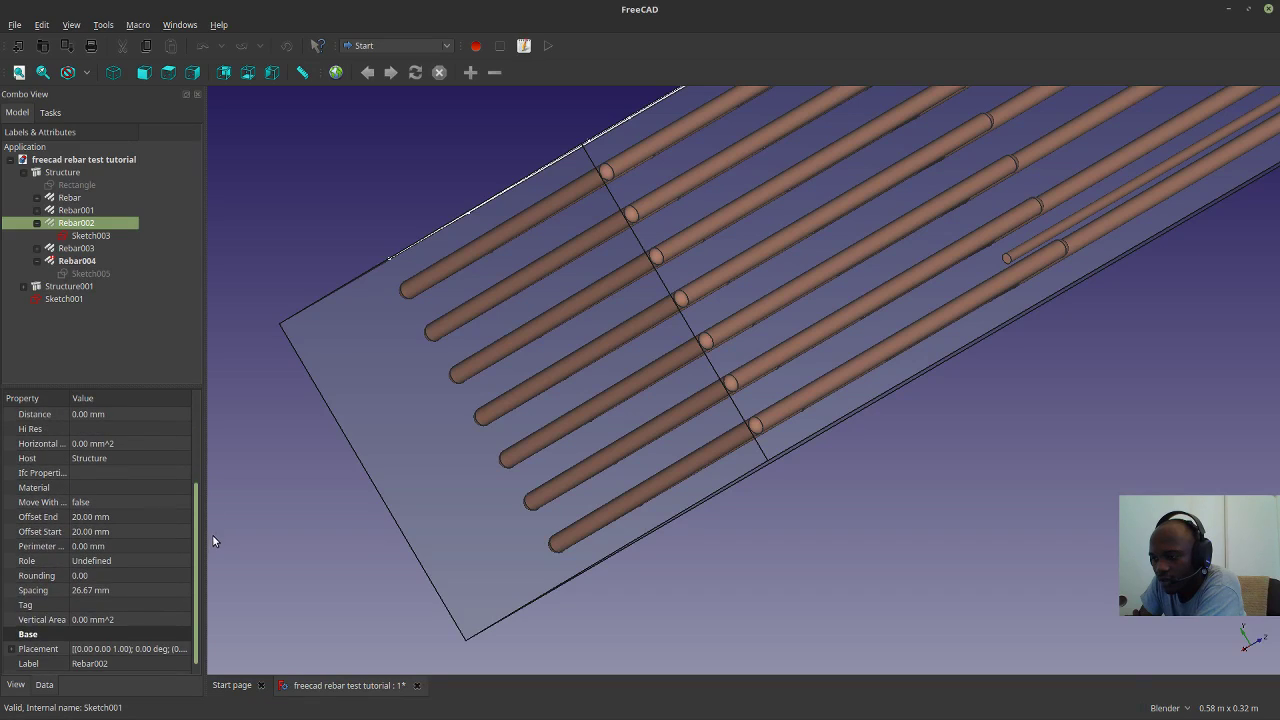
Try to set Rebar002's Spacing property directly to 30 mm.
left_click(79, 594)
type("30")
key("Return")
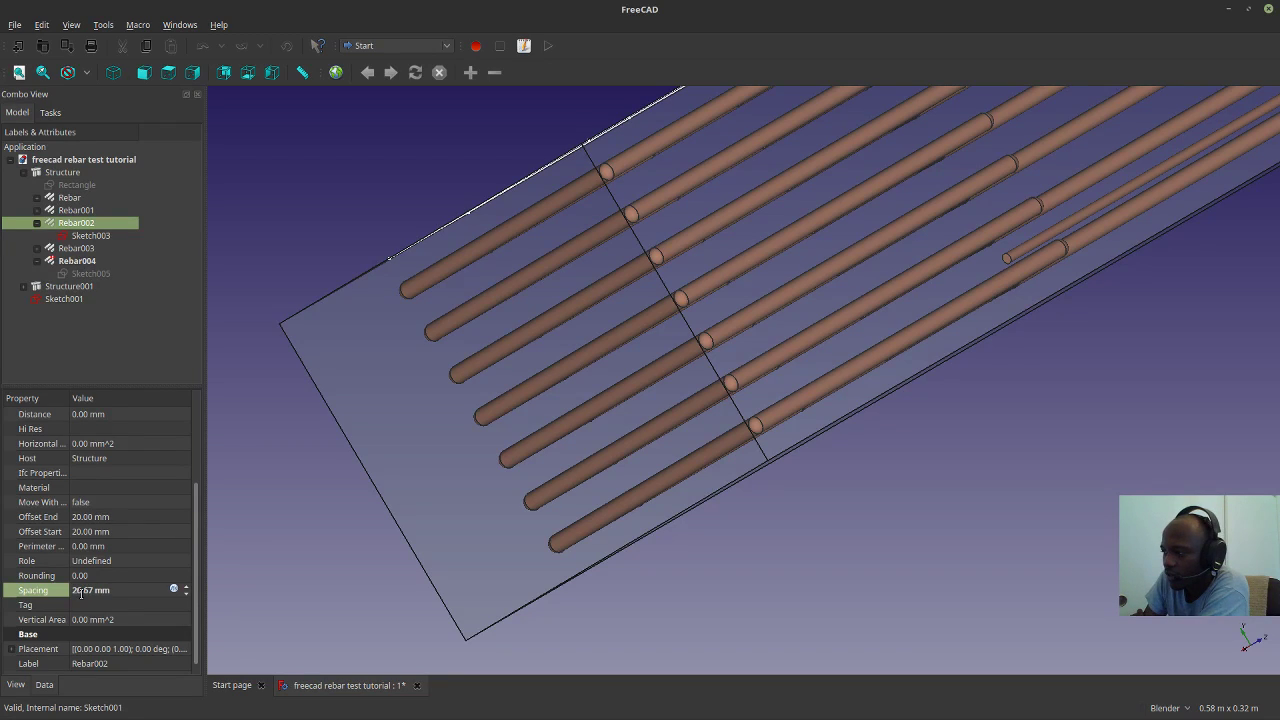
double_click(90, 591)
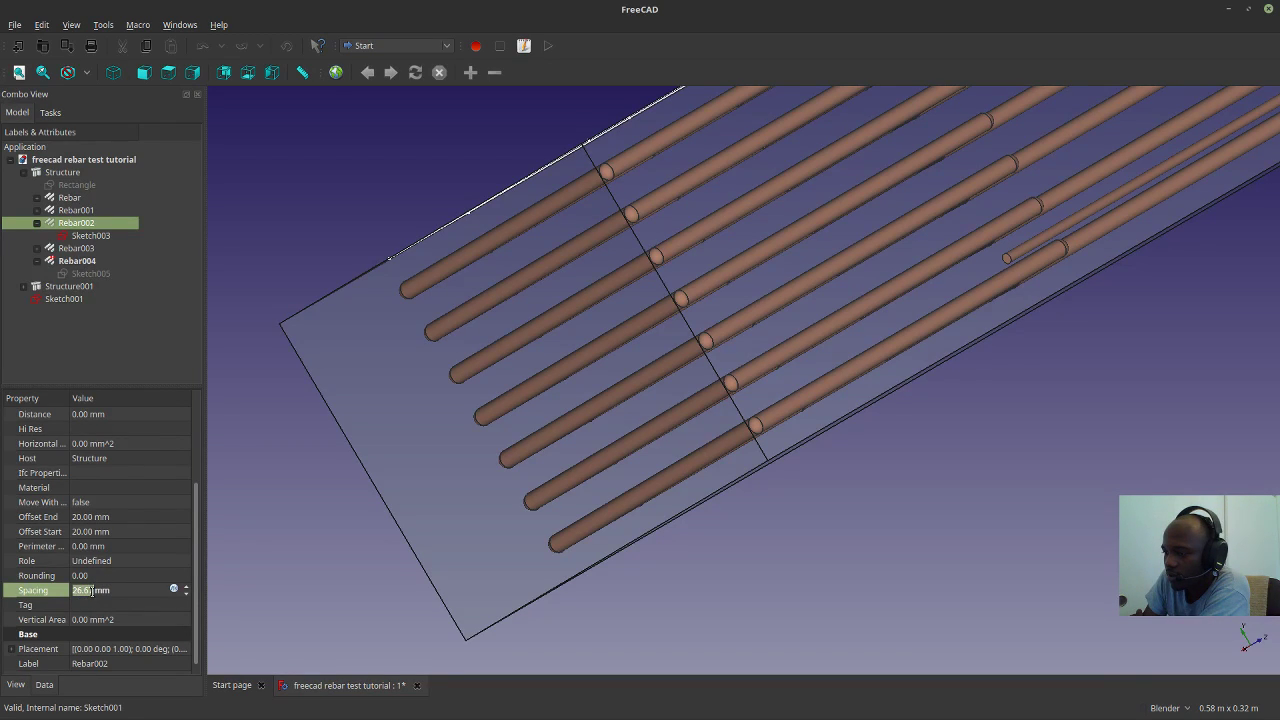
key("0")
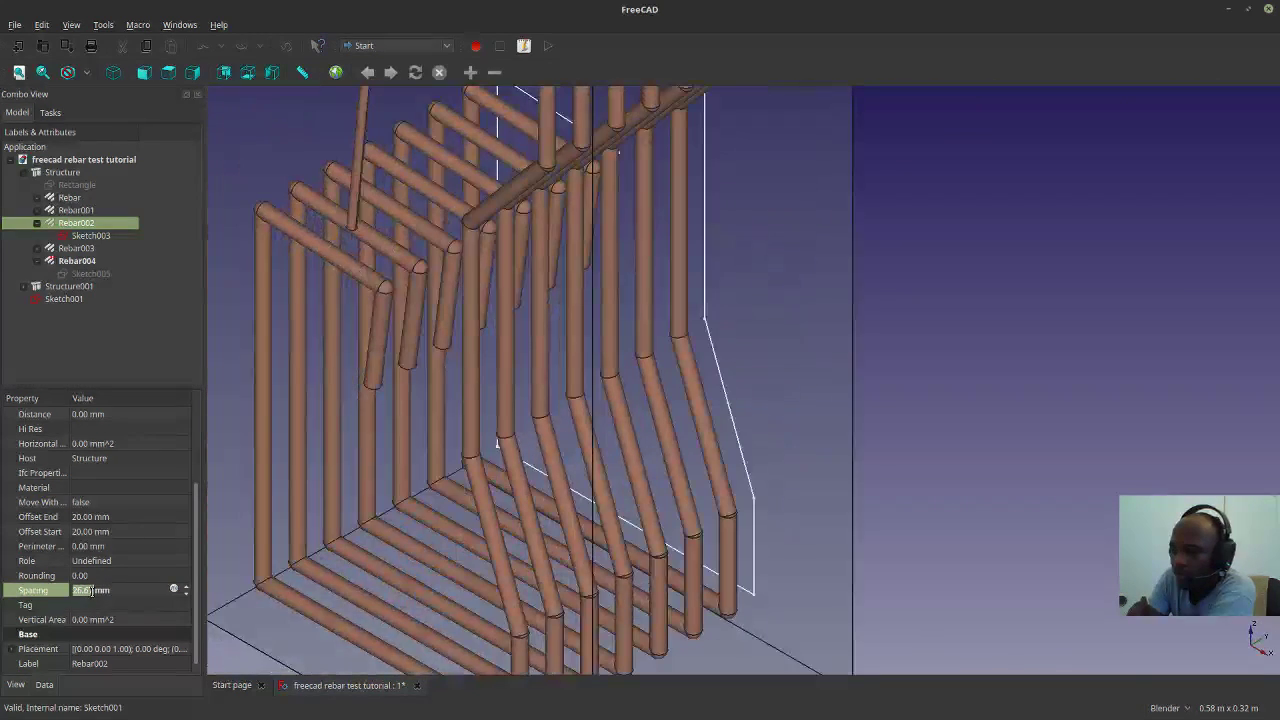
key("shift+Tab")
key("Tab")
type("30")
key("Return")
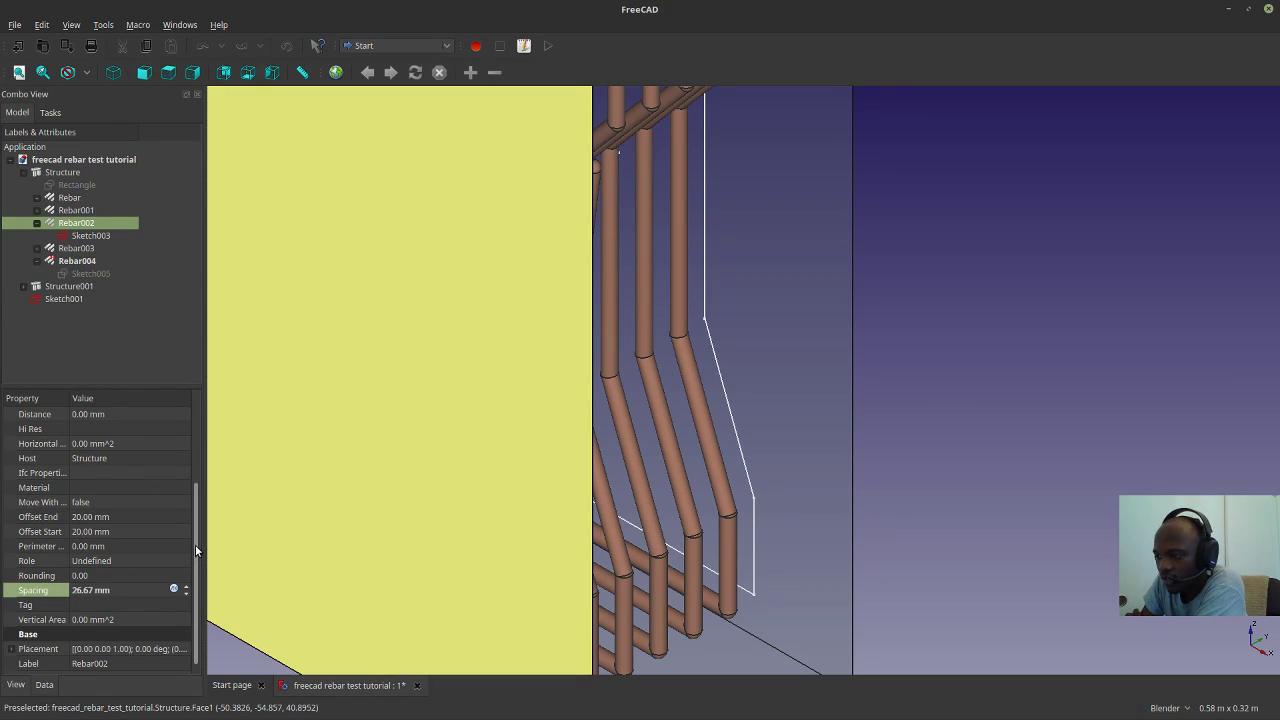
Open the formula editor for Rebar002's Spacing property and discard it.
scroll(185, 518, "up", 1)
scroll(182, 490, "up", 2)
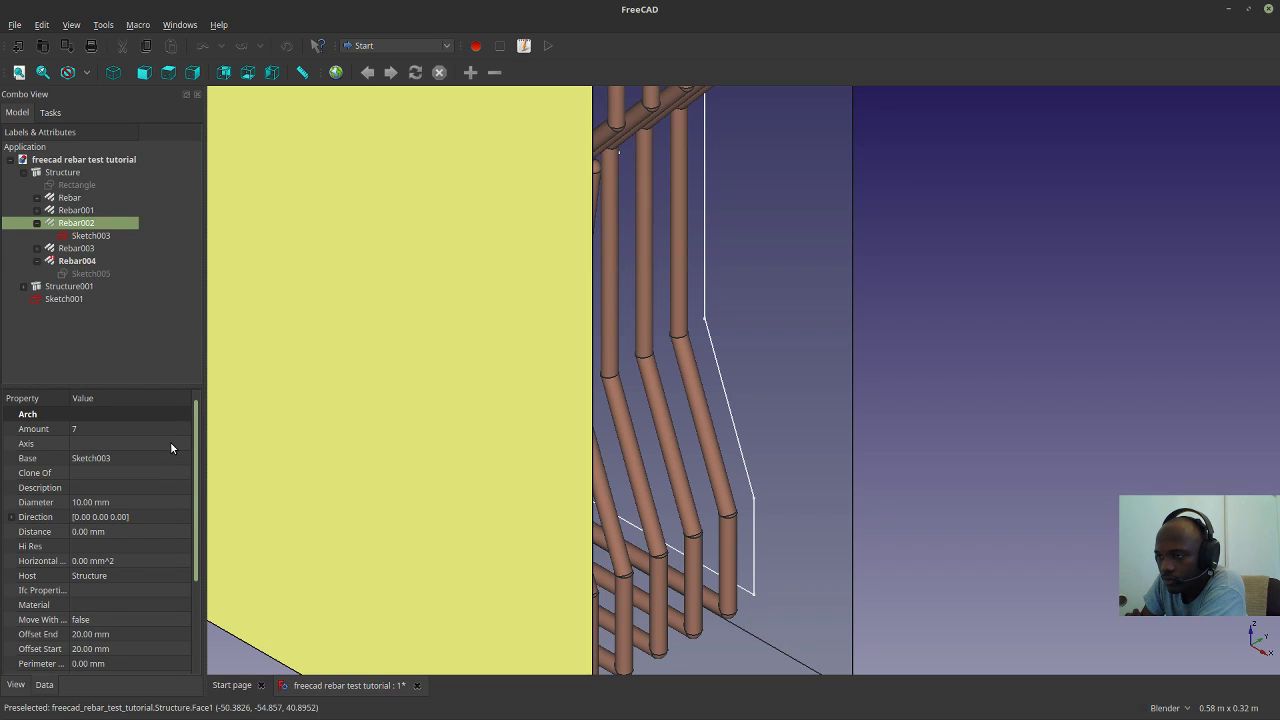
scroll(176, 490, "down", 3)
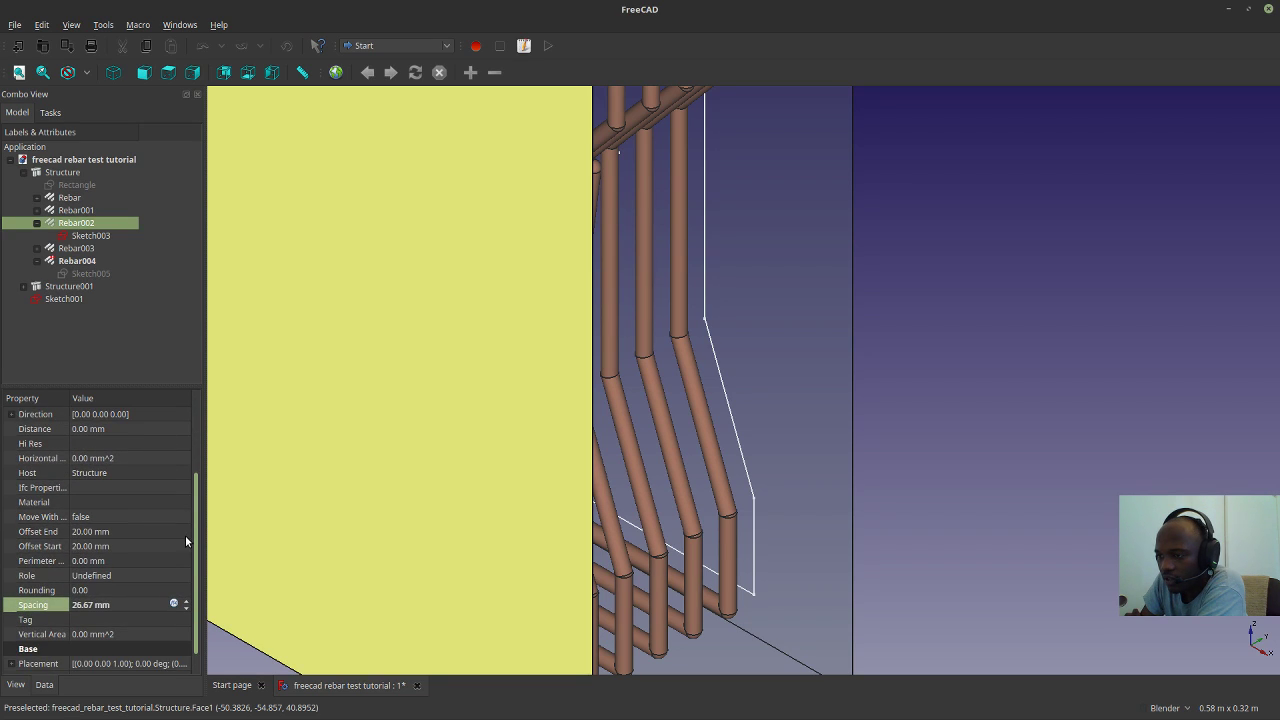
scroll(185, 530, "up", 2)
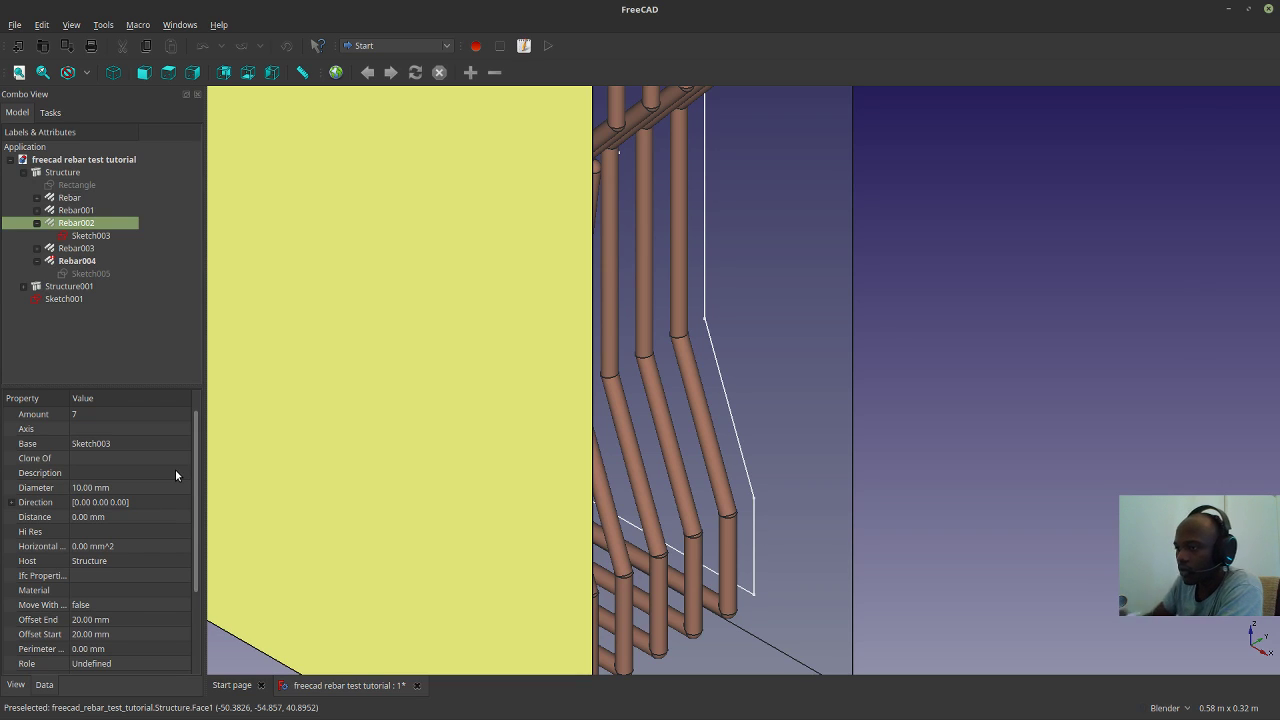
left_click_drag(201, 470, 208, 553)
left_click(175, 590)
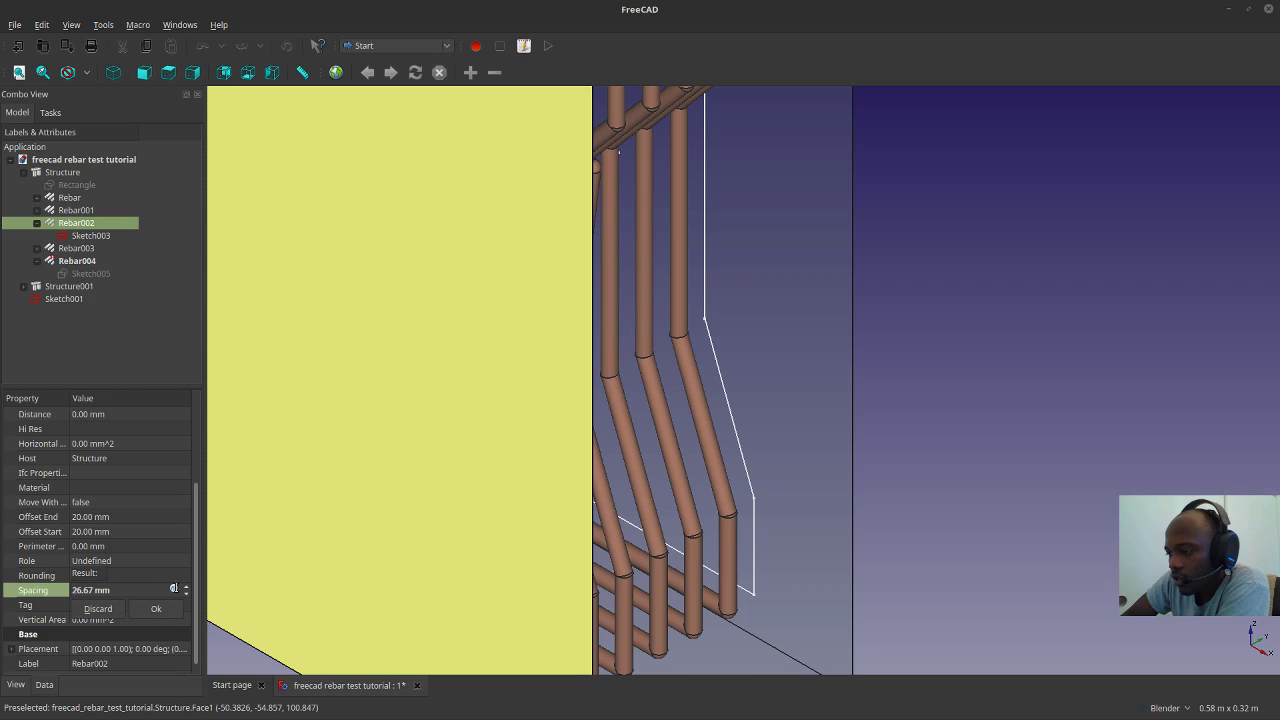
left_click(99, 609)
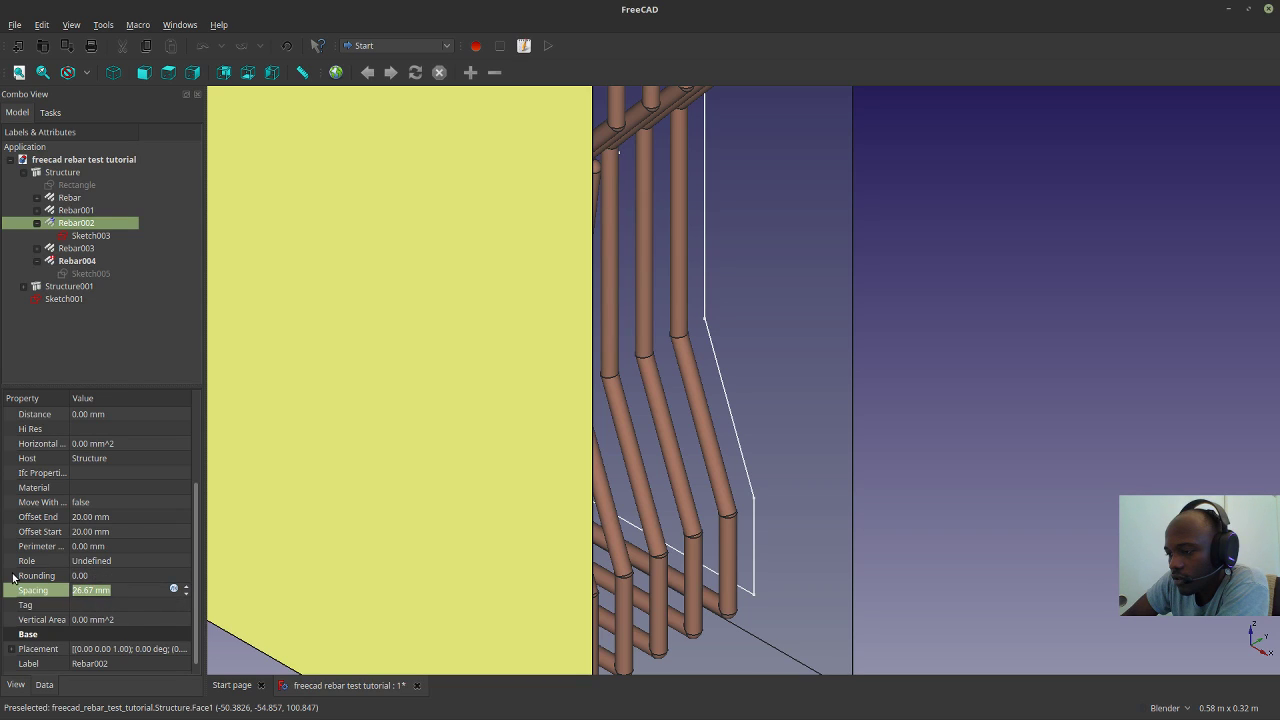
left_click(50, 606)
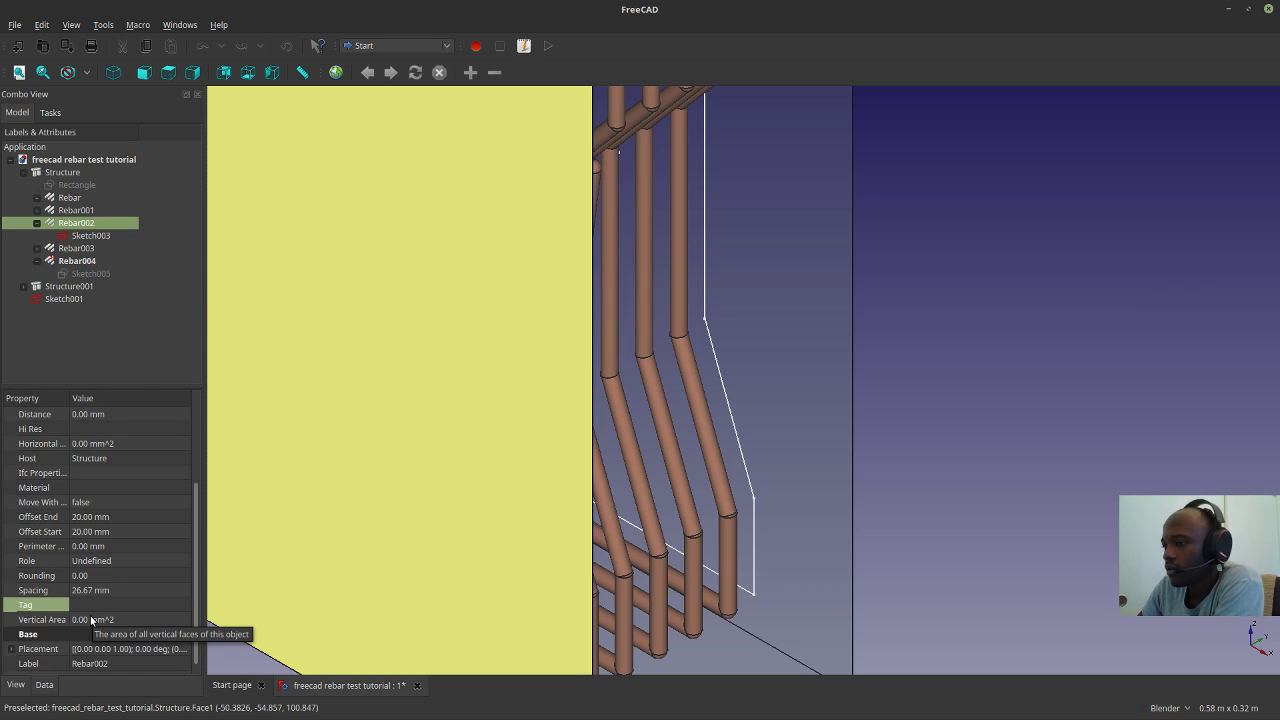
Set Rebar002's diameter to 6 mm.
left_click_drag(195, 507, 184, 427)
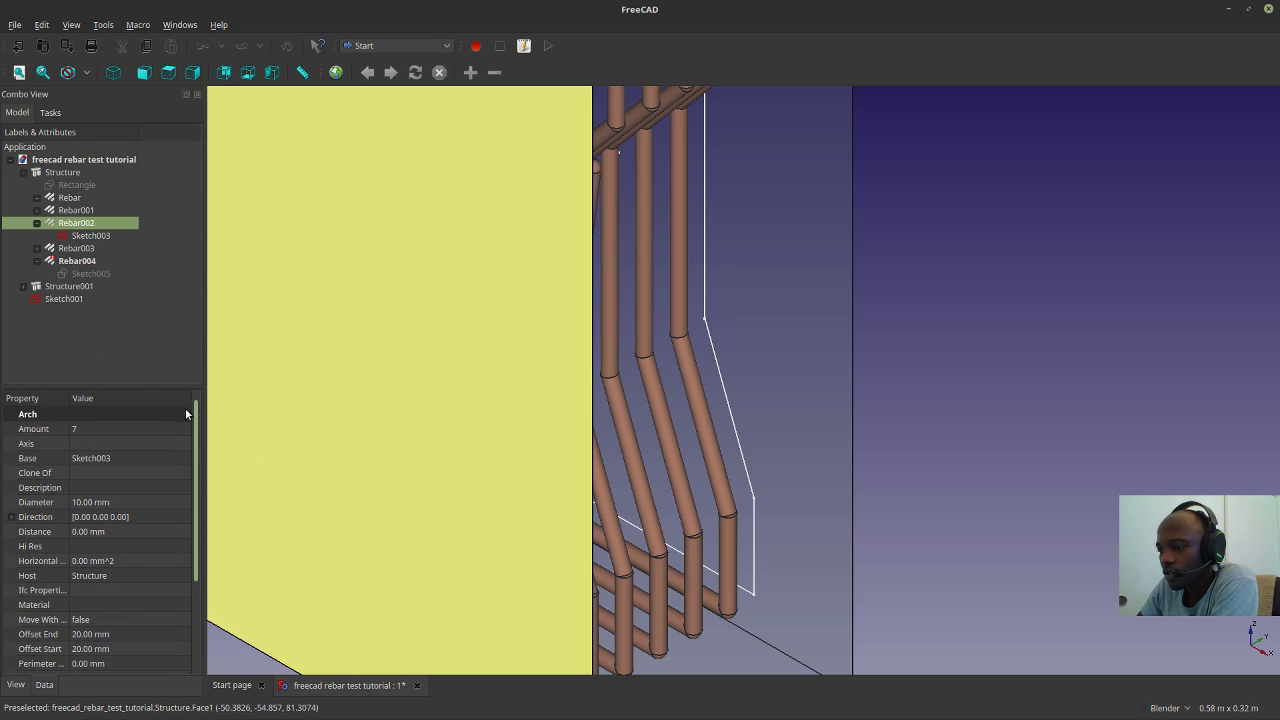
left_click(77, 502)
type("2")
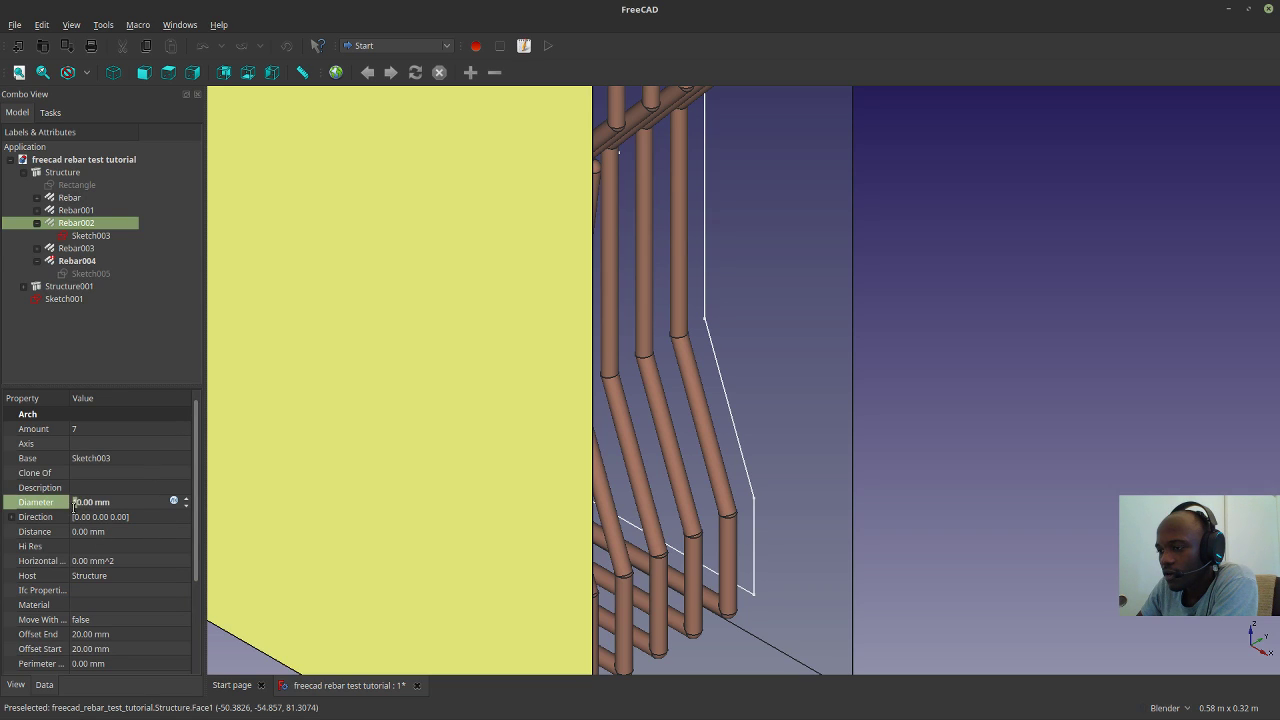
key("BackSpace")
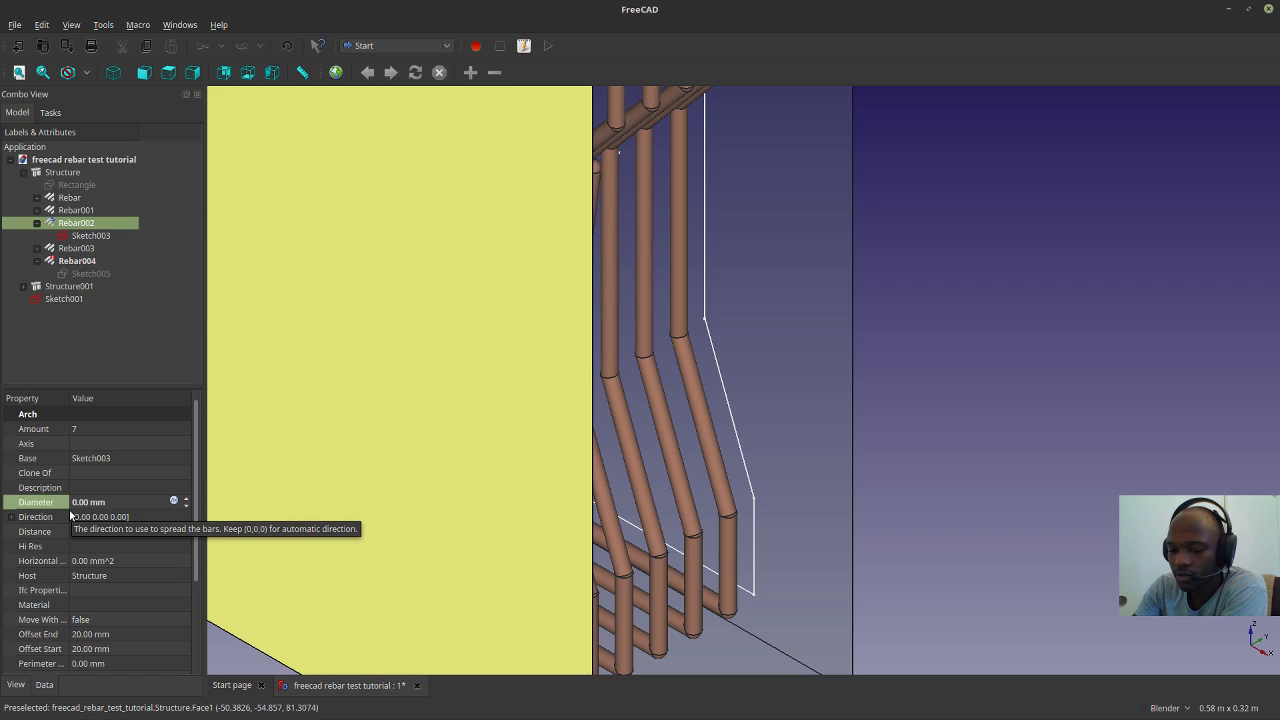
key("ctrl+a")
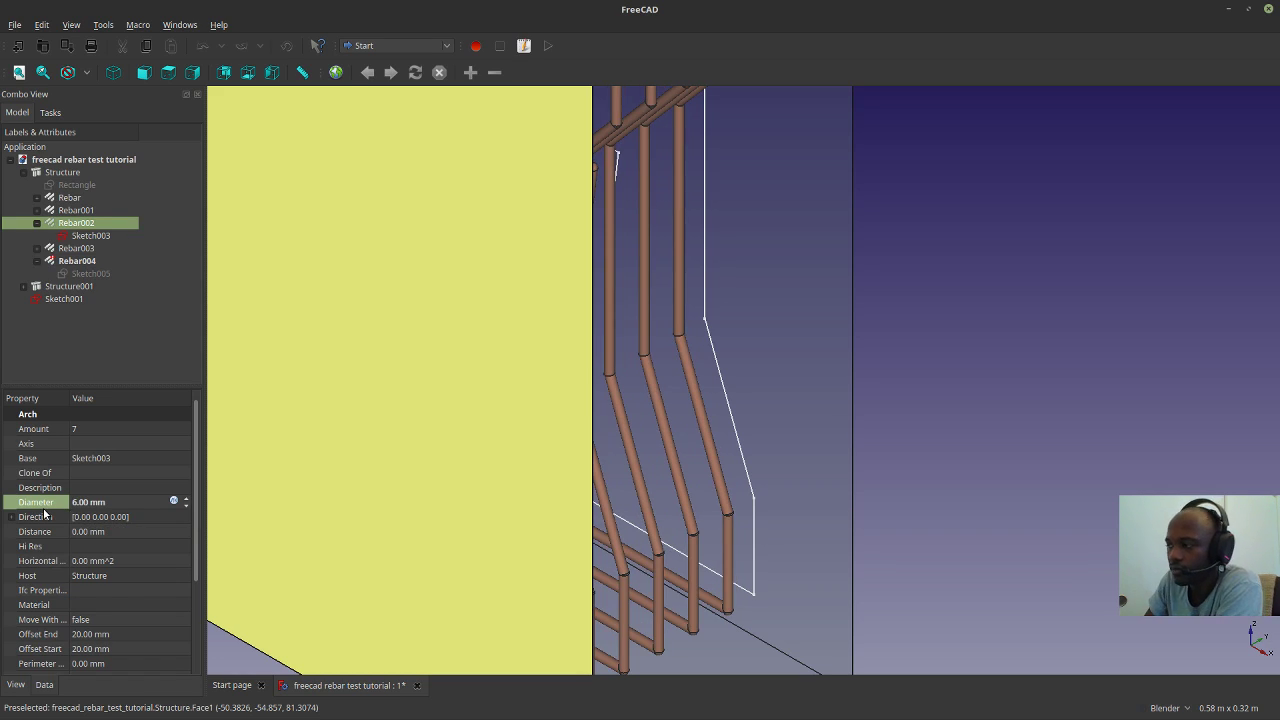
Examine Rebar002's bars along the whole structure from several angles and distances.
middle_click_drag(241, 489, 674, 357)
middle_click_drag(866, 400, 931, 503)
scroll(947, 541, "down", 5)
scroll(745, 456, "up", 2)
scroll(622, 404, "down", 1)
middle_click_drag(622, 410, 1140, 354)
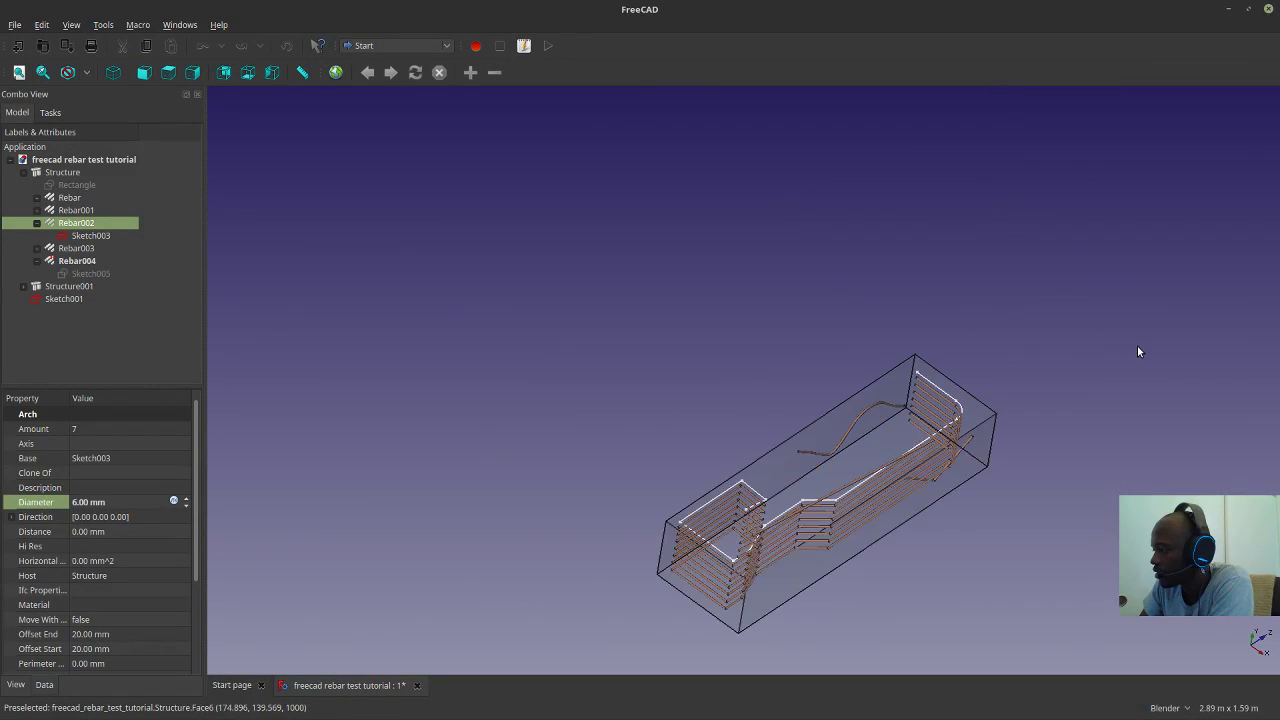
scroll(655, 457, "down", 2)
scroll(655, 457, "up", 5)
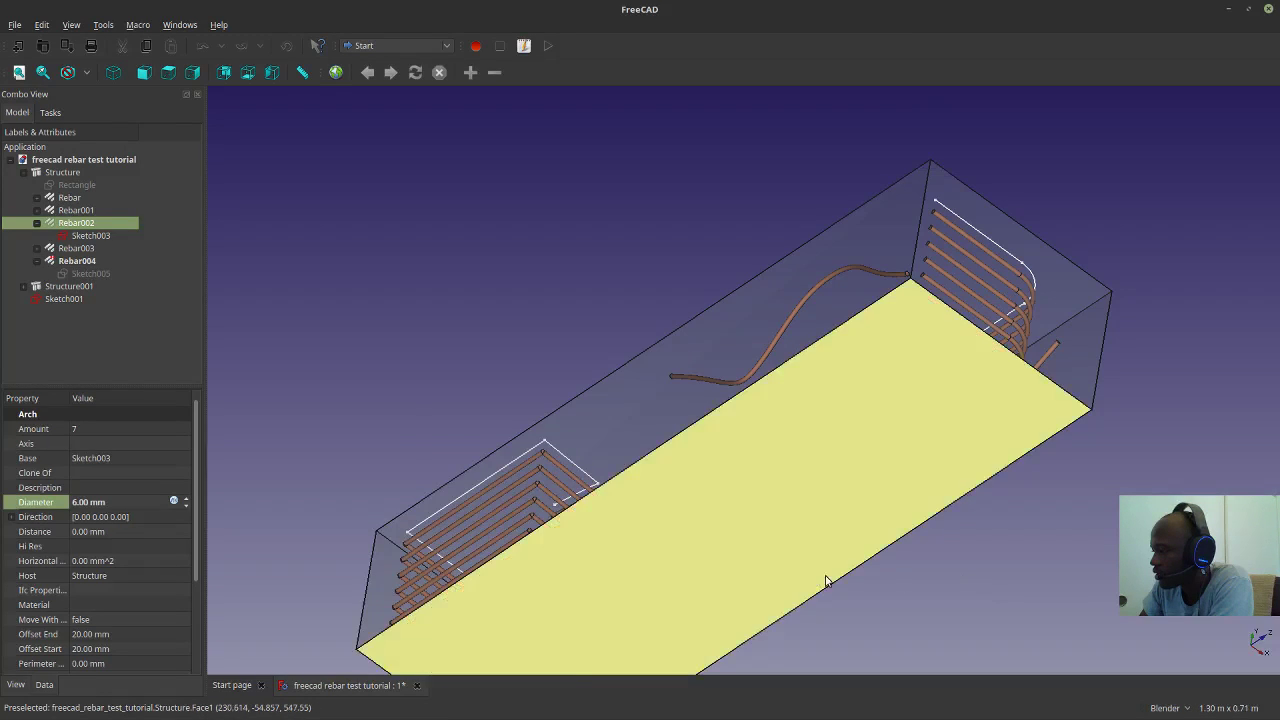
scroll(820, 580, "down", 1)
middle_click_drag(929, 486, 970, 434)
scroll(972, 435, "up", 1)
scroll(623, 466, "up", 1)
scroll(711, 491, "down", 2)
mouse_move(677, 547)
middle_mouse_down()
mouse_move(674, 529)
mouse_move(677, 541)
middle_mouse_up()
scroll(770, 547, "up", 2)
middle_click_drag(781, 551, 893, 554, "shift")
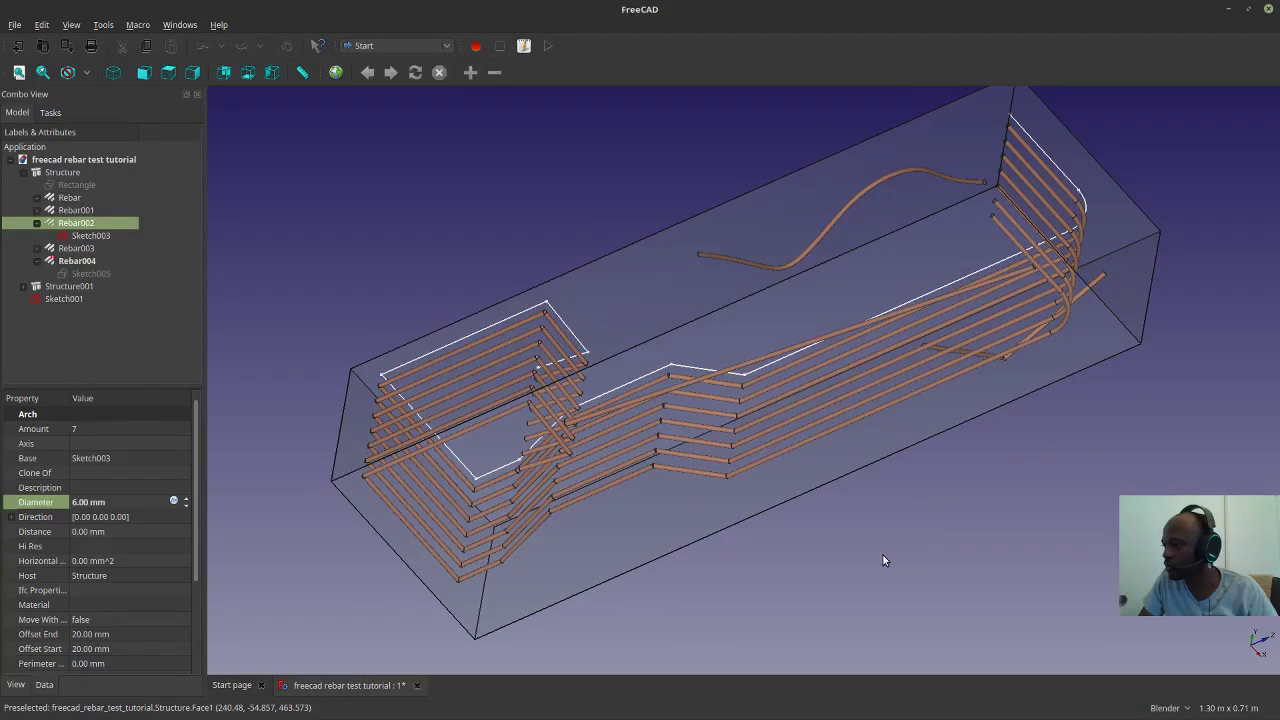
Set Rebar002's amount to 5 and view the bars in the whole structure.
left_click(127, 428)
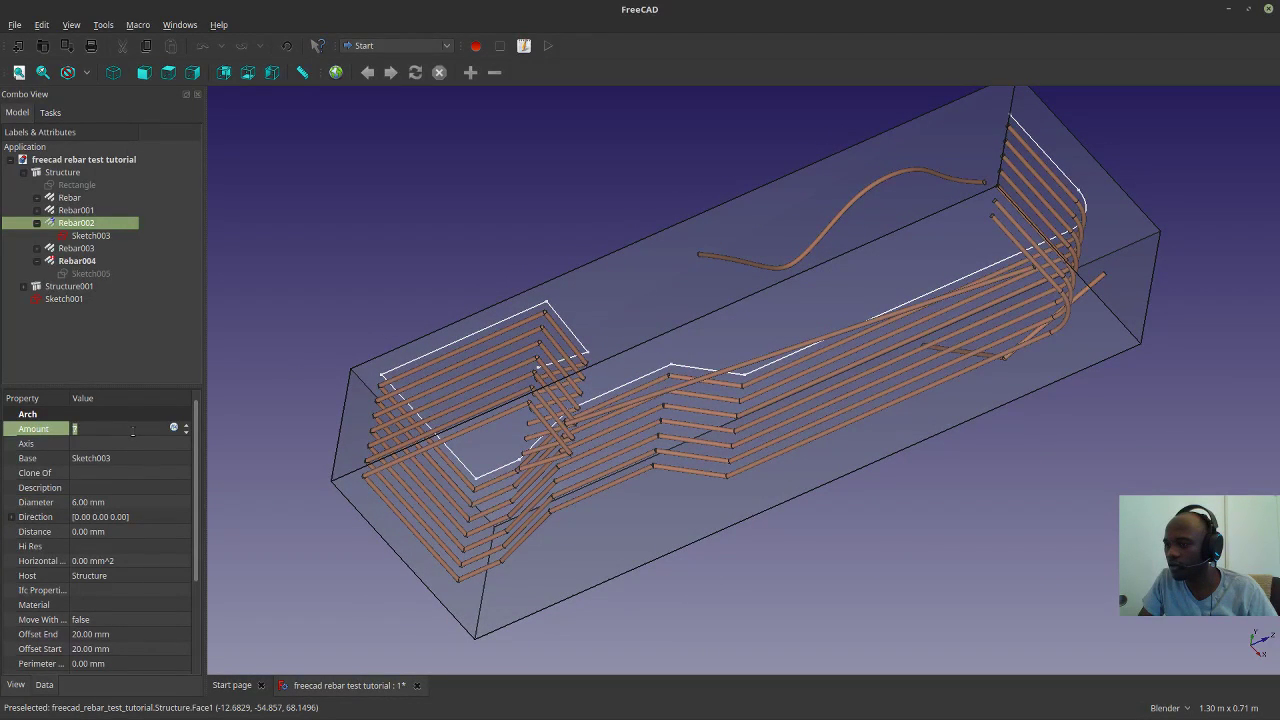
left_click(243, 428)
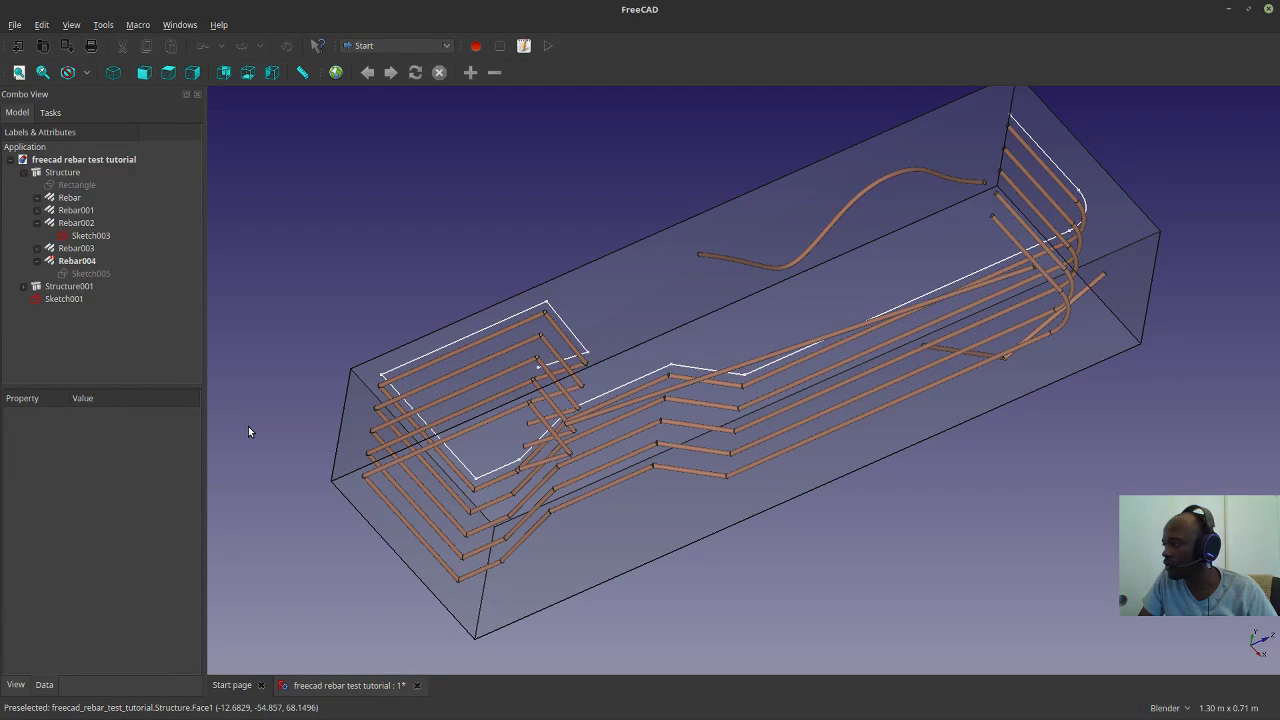
middle_click_drag(805, 578, 733, 590)
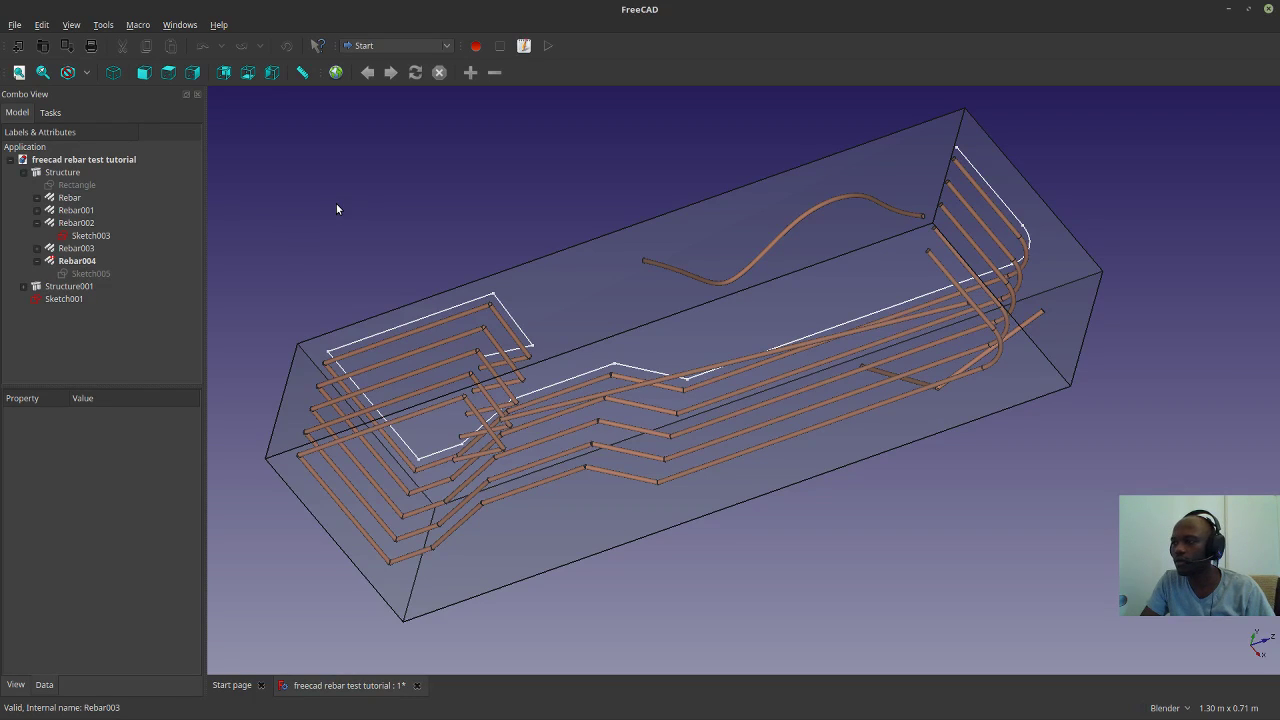
Capture a screenshot of the model view and discard it.
key("Print")
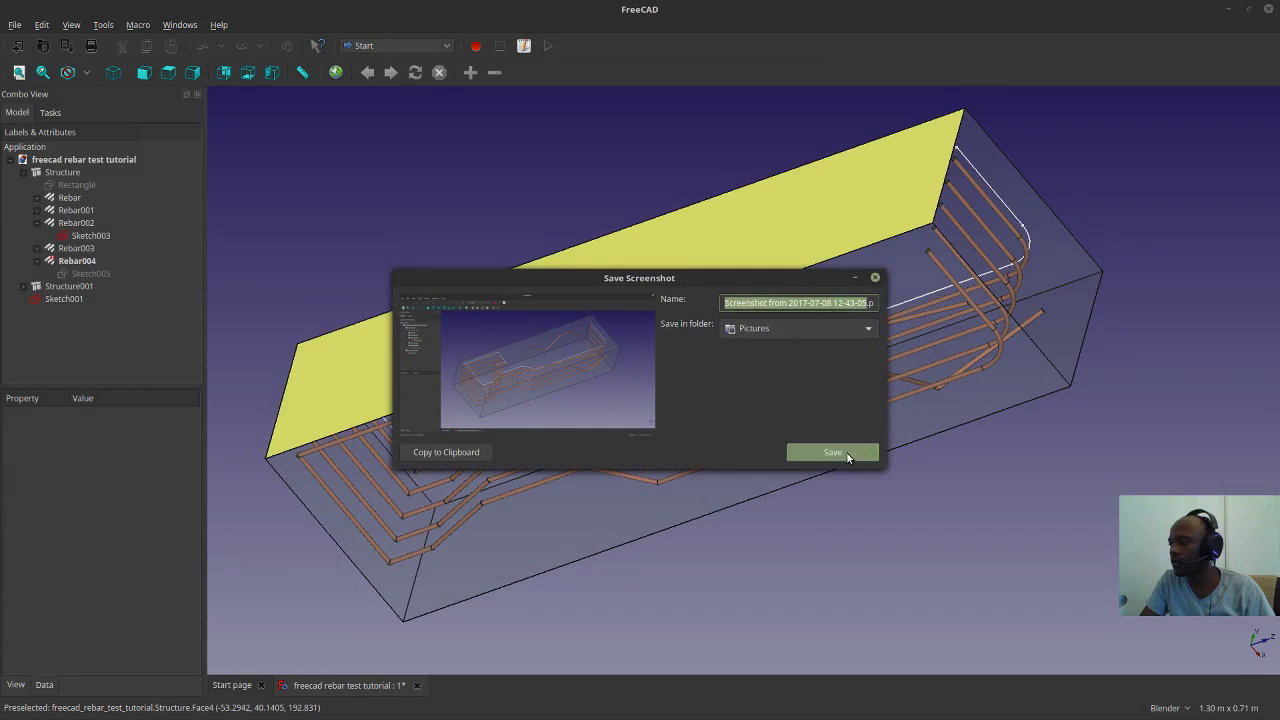
left_click(875, 277)
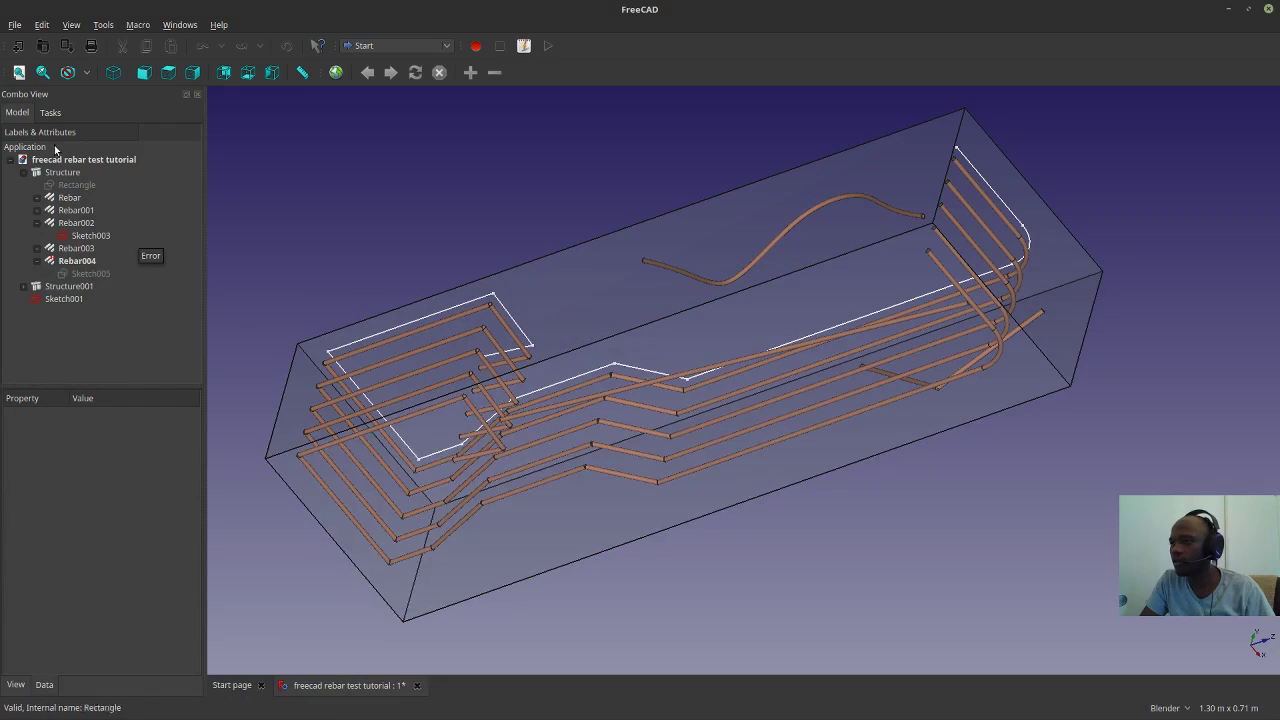
Save the freecad rebar test tutorial document.
left_click(17, 26)
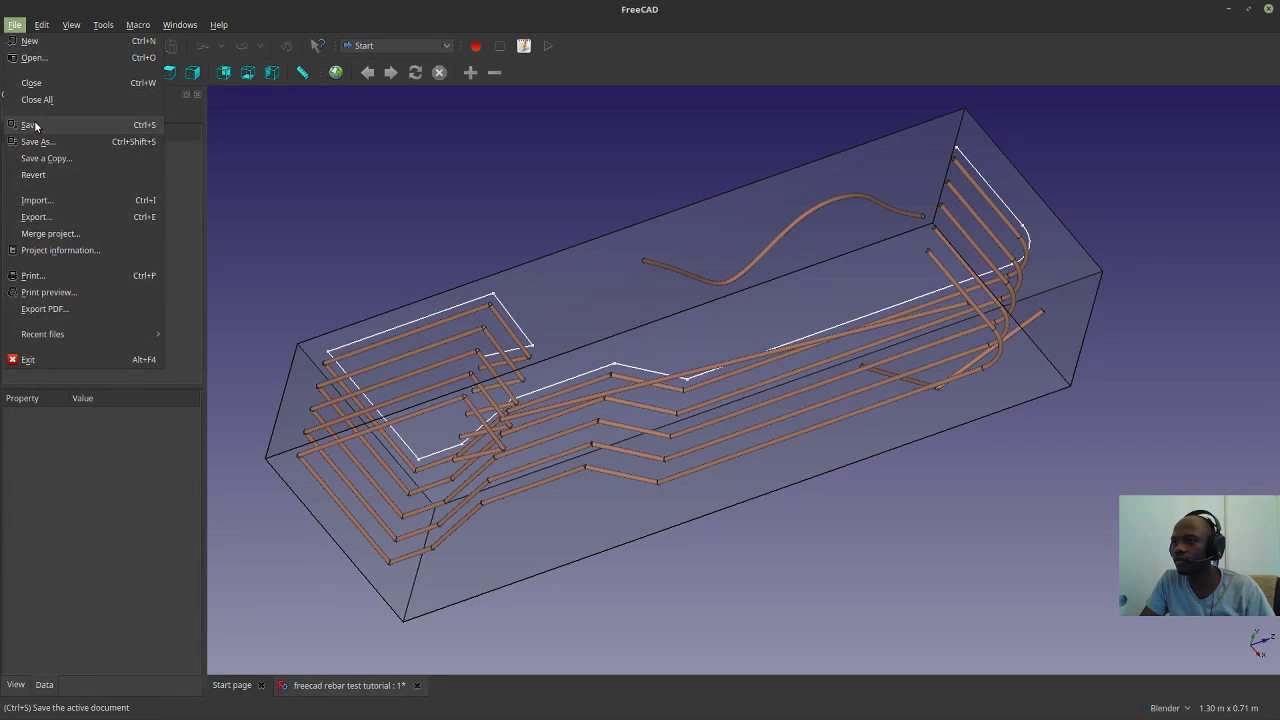
left_click(40, 122)
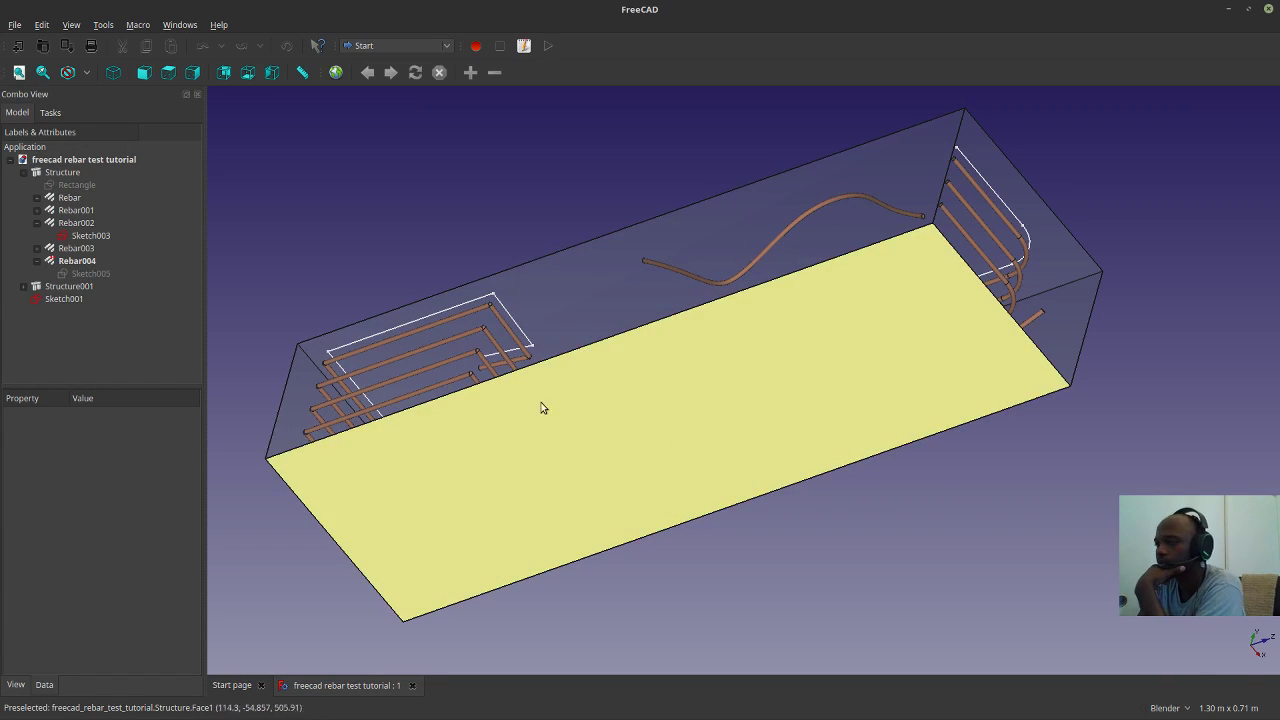
mouse_move(775, 516)
middle_mouse_down()
mouse_move(789, 500)
mouse_move(794, 511)
middle_mouse_up()
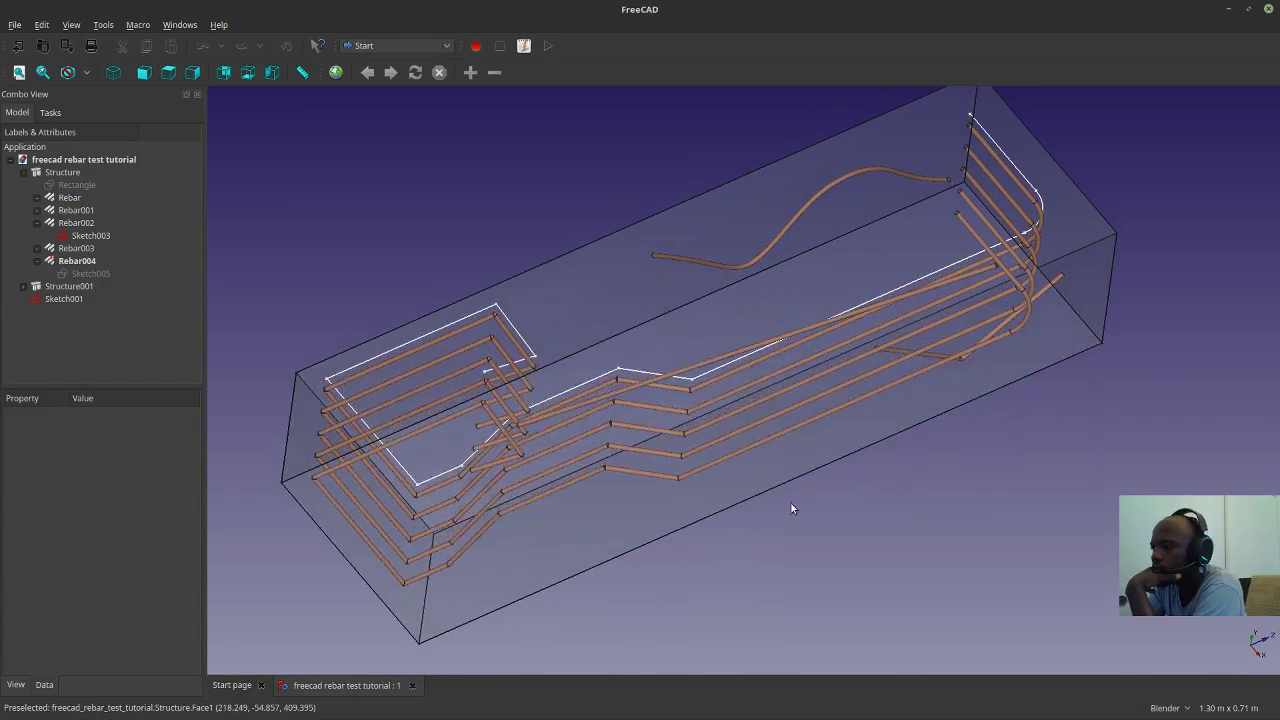
Examine Rebar003's data and view properties, including the options for moving with its host.
left_click(86, 250)
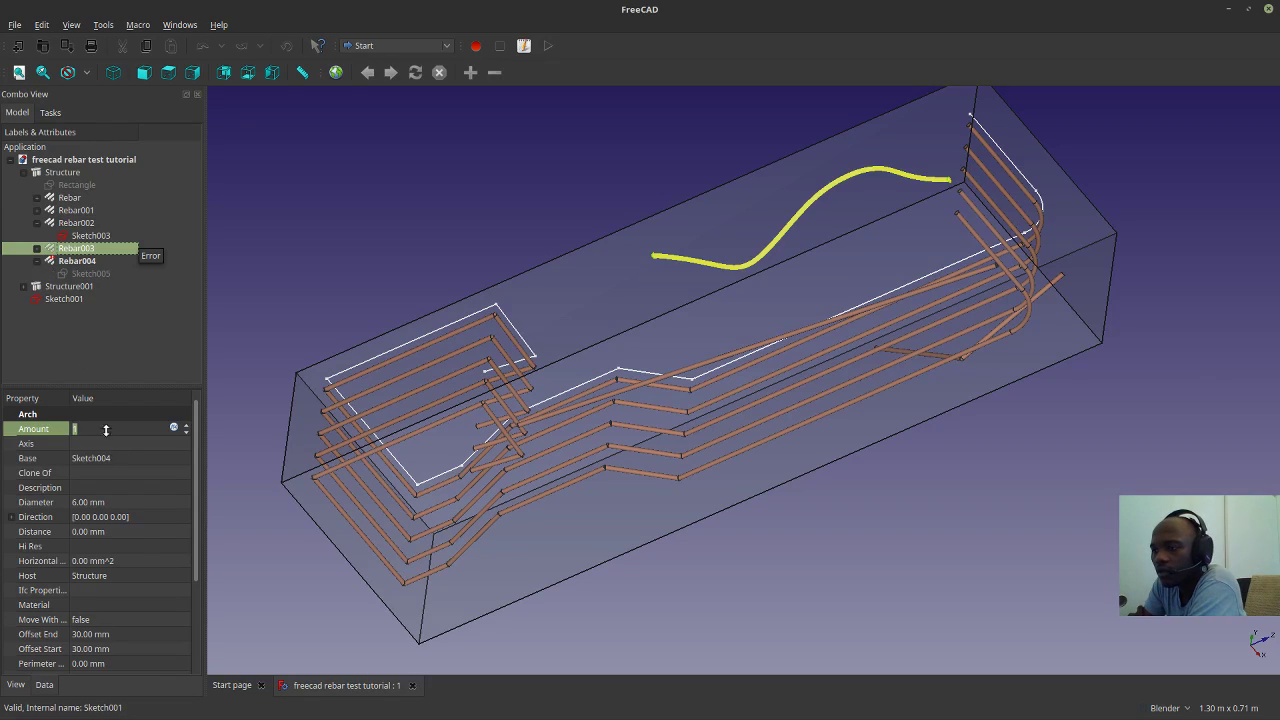
mouse_move(197, 524)
left_mouse_down()
mouse_move(204, 640)
mouse_move(200, 521)
left_mouse_up()
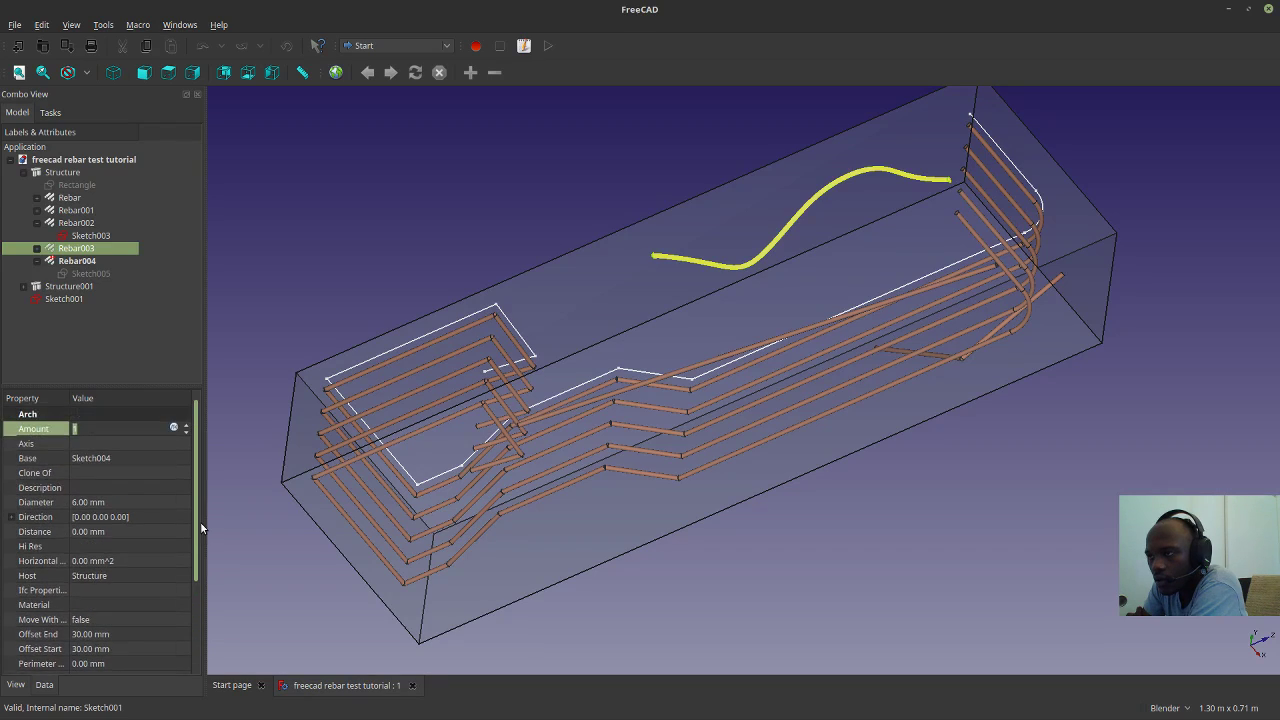
left_click(15, 685)
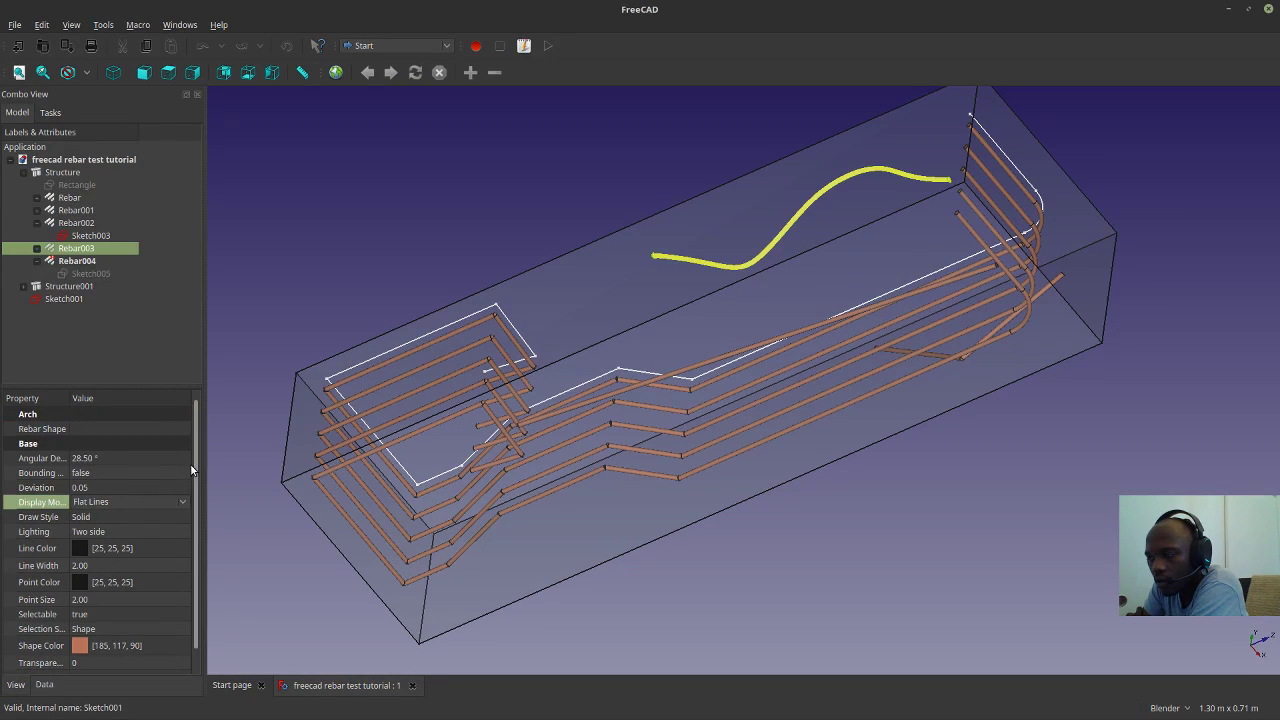
left_click_drag(196, 459, 198, 474)
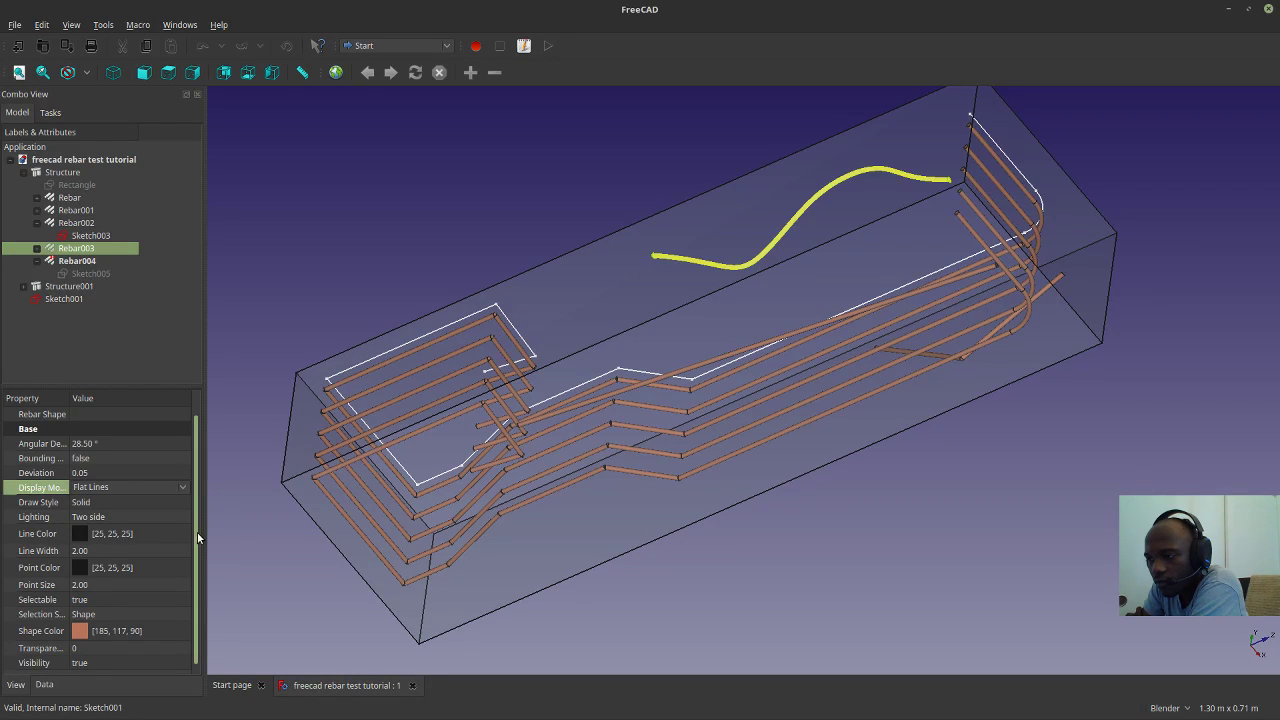
left_click_drag(198, 530, 200, 510)
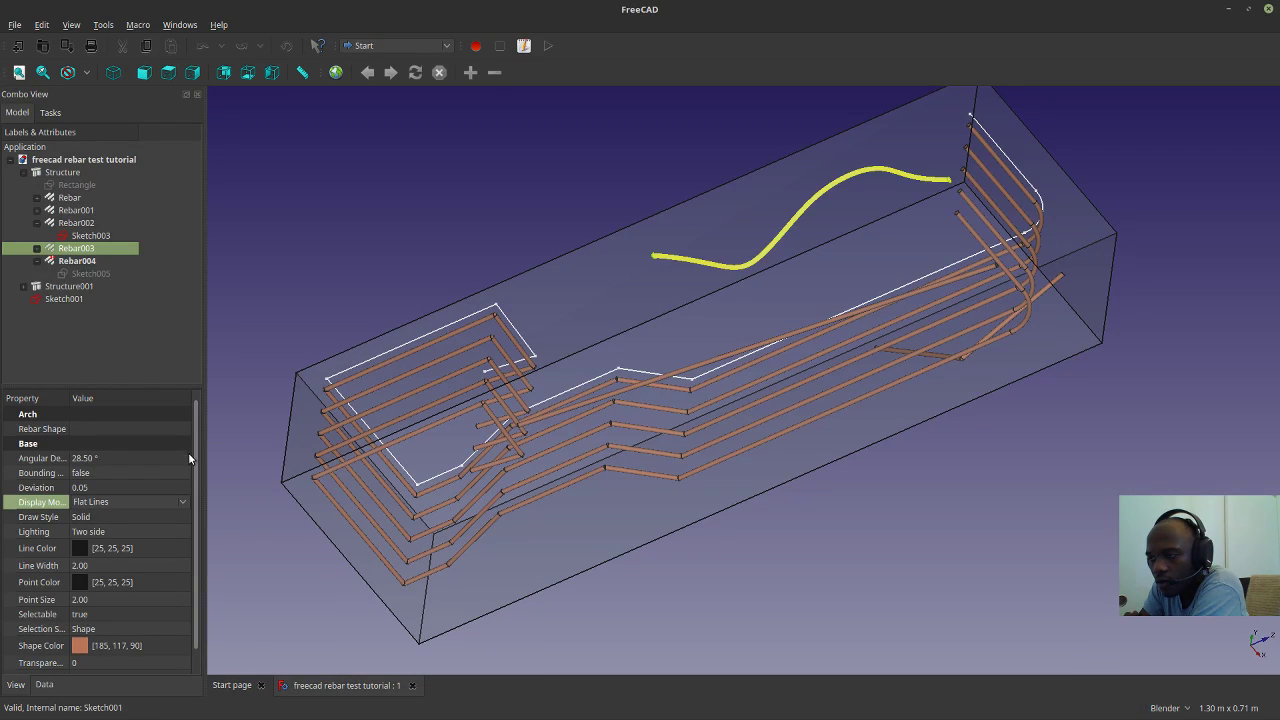
left_click(44, 685)
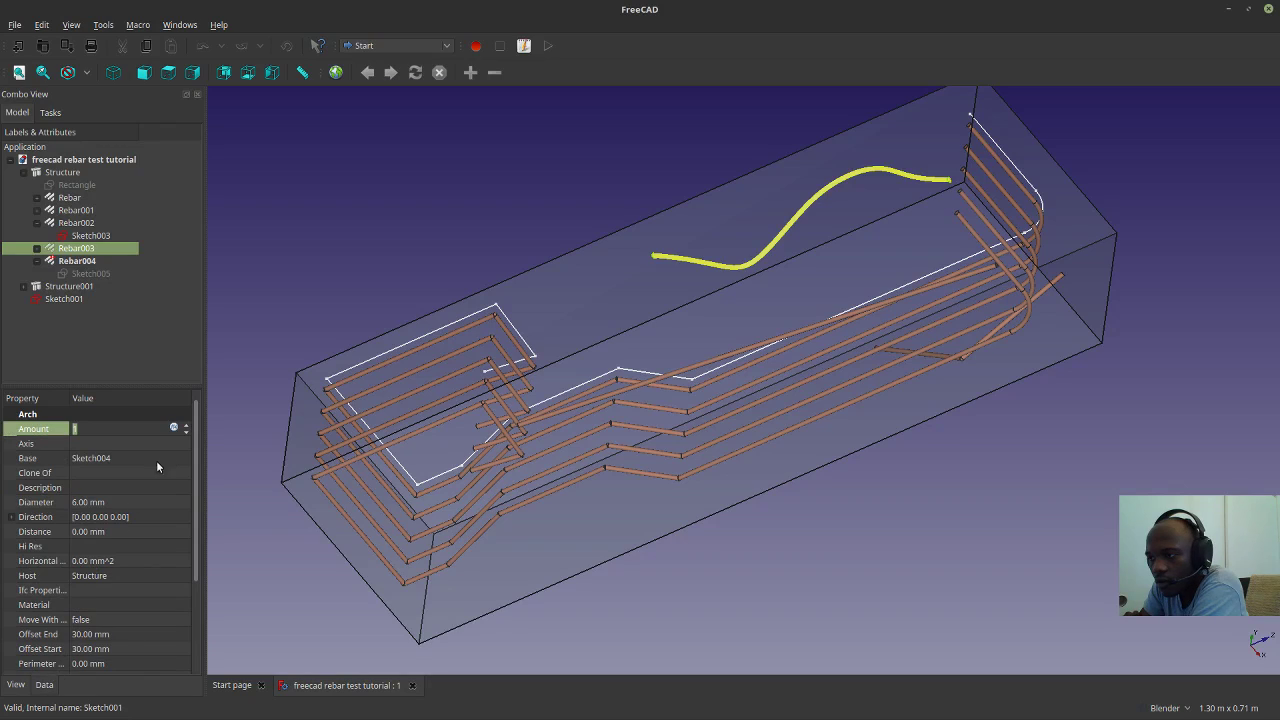
left_click_drag(196, 425, 199, 500)
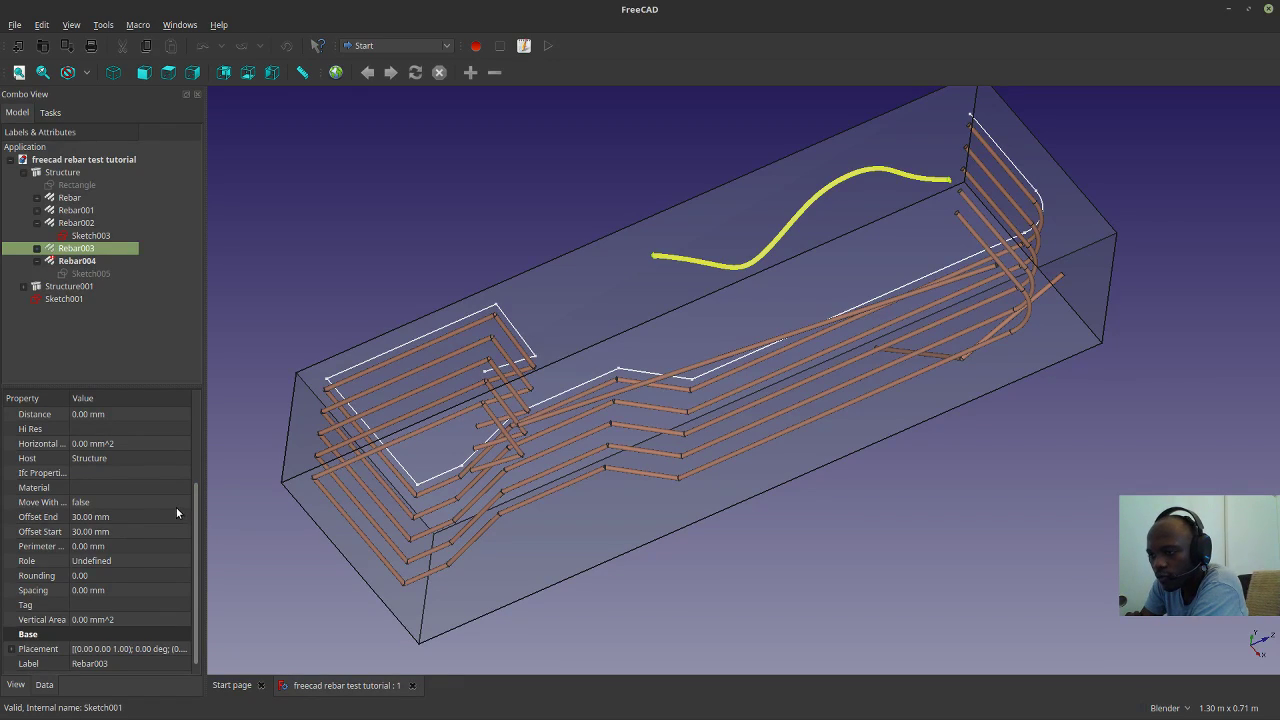
left_click(176, 502)
left_click(181, 497)
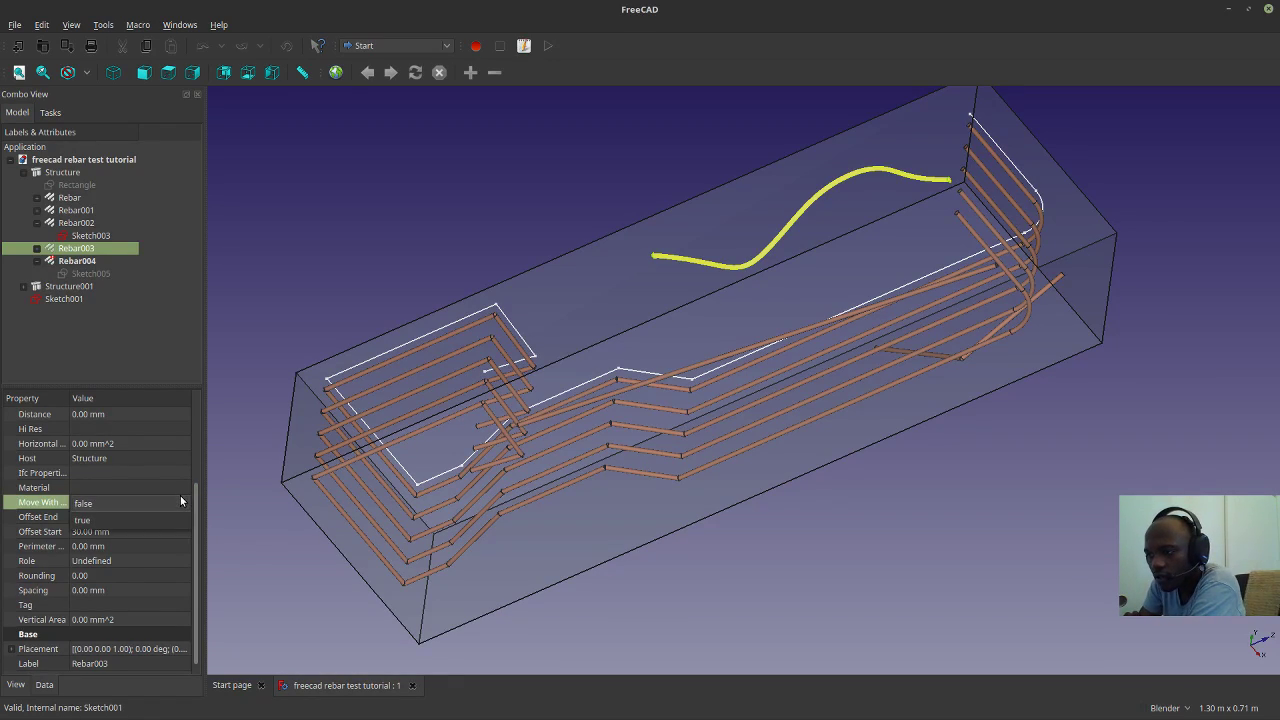
left_click(181, 497)
left_click(180, 495)
left_click(180, 495)
left_click(235, 516)
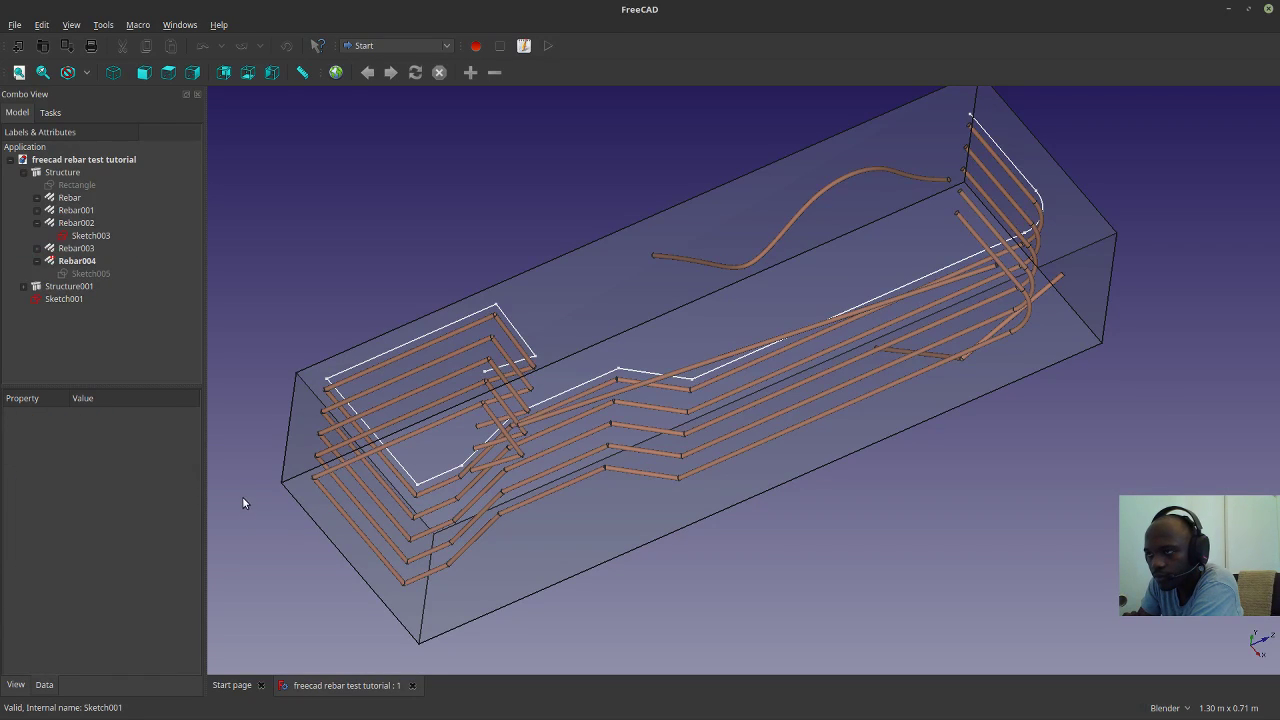
Examine the structure and its reinforcement from several angles and distances.
left_click(70, 223)
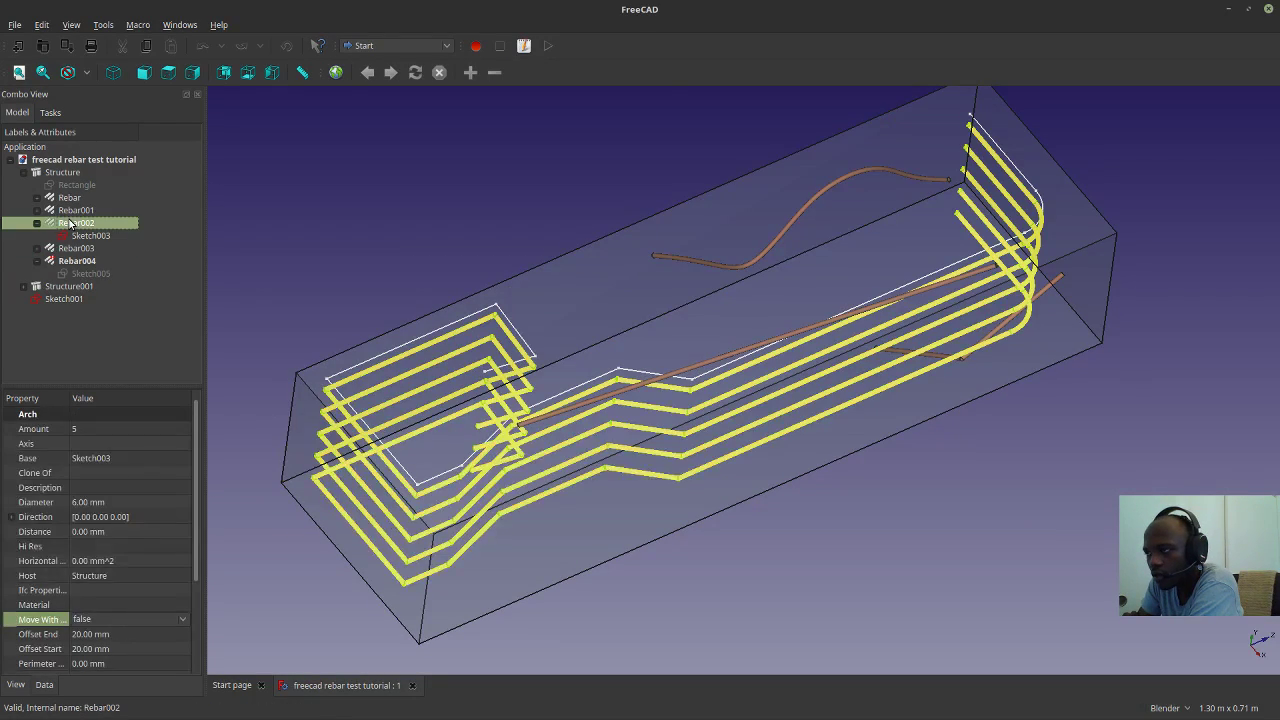
left_click(24, 173)
scroll(686, 446, "down", 6)
middle_click_drag(686, 446, 483, 569)
scroll(480, 549, "up", 5)
left_click(563, 552)
middle_click_drag(640, 551, 374, 403)
scroll(486, 420, "down", 4)
middle_click_drag(486, 420, 728, 435)
scroll(729, 431, "up", 4)
middle_click_drag(788, 481, 800, 453)
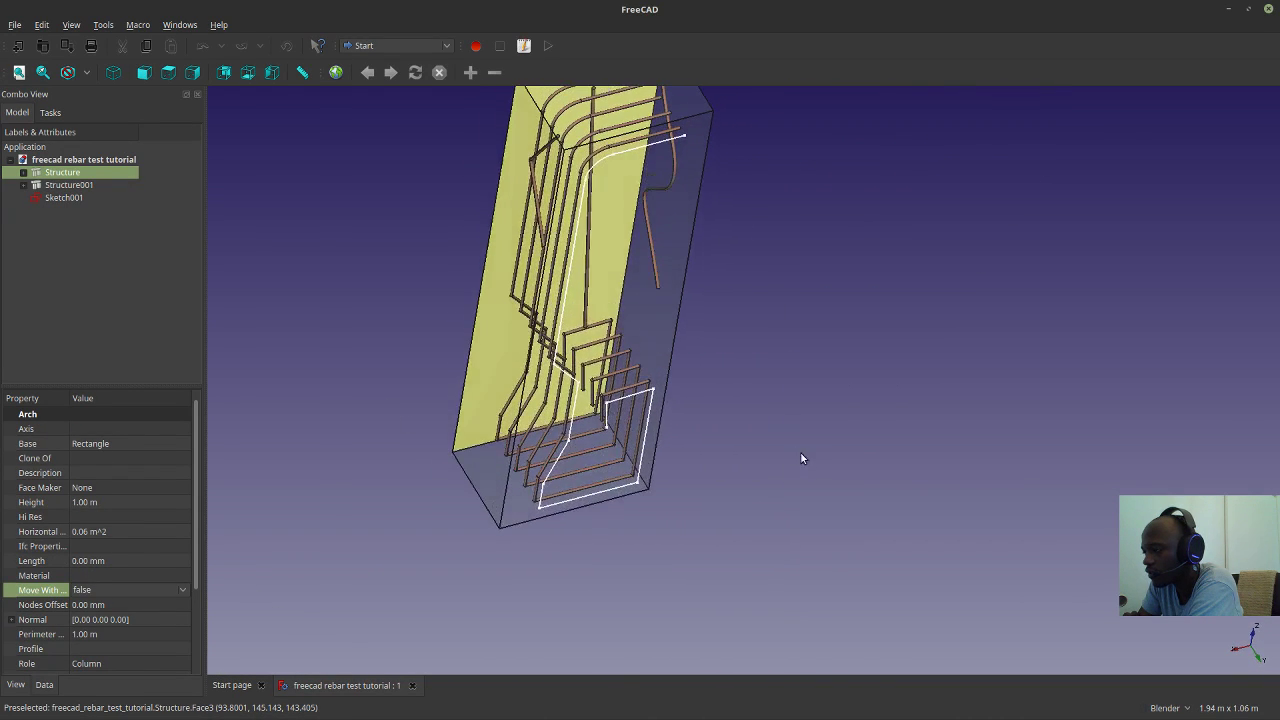
scroll(799, 451, "down", 2)
Switch to the Arch workbench and duplicate Structure by copying and pasting it with its dependencies.
right_click(47, 172)
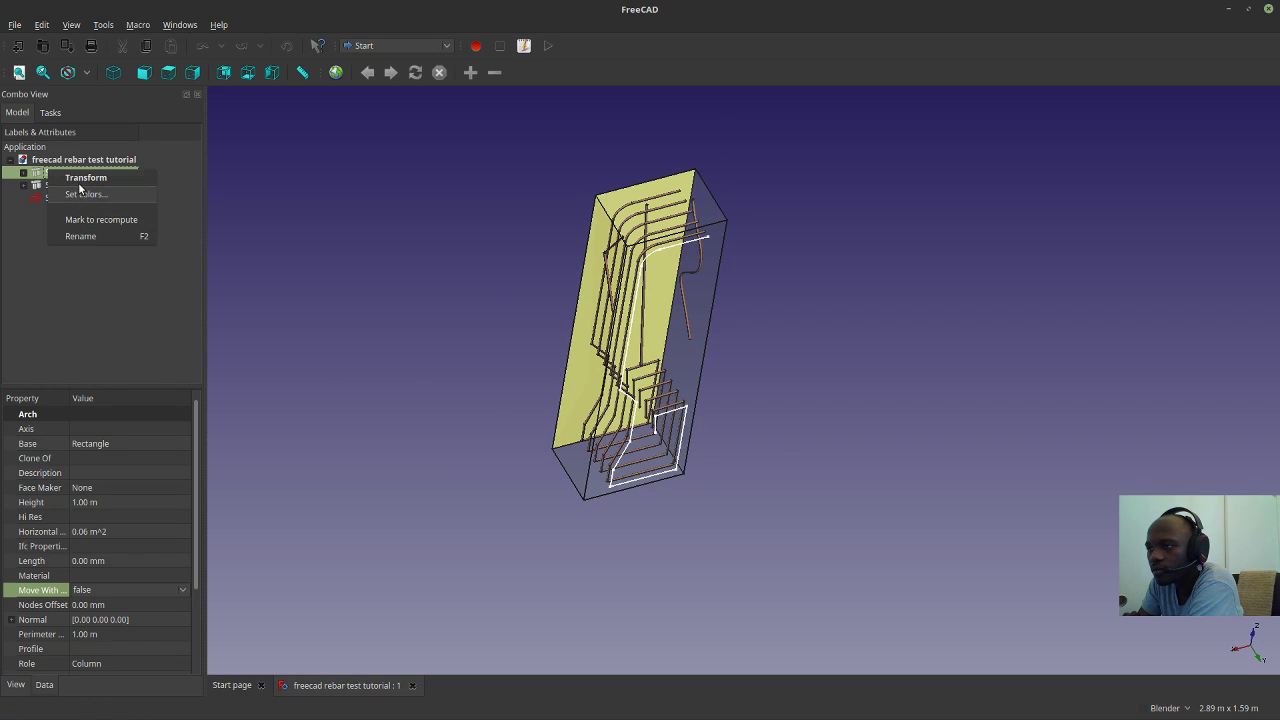
left_click(54, 278)
left_click(404, 46)
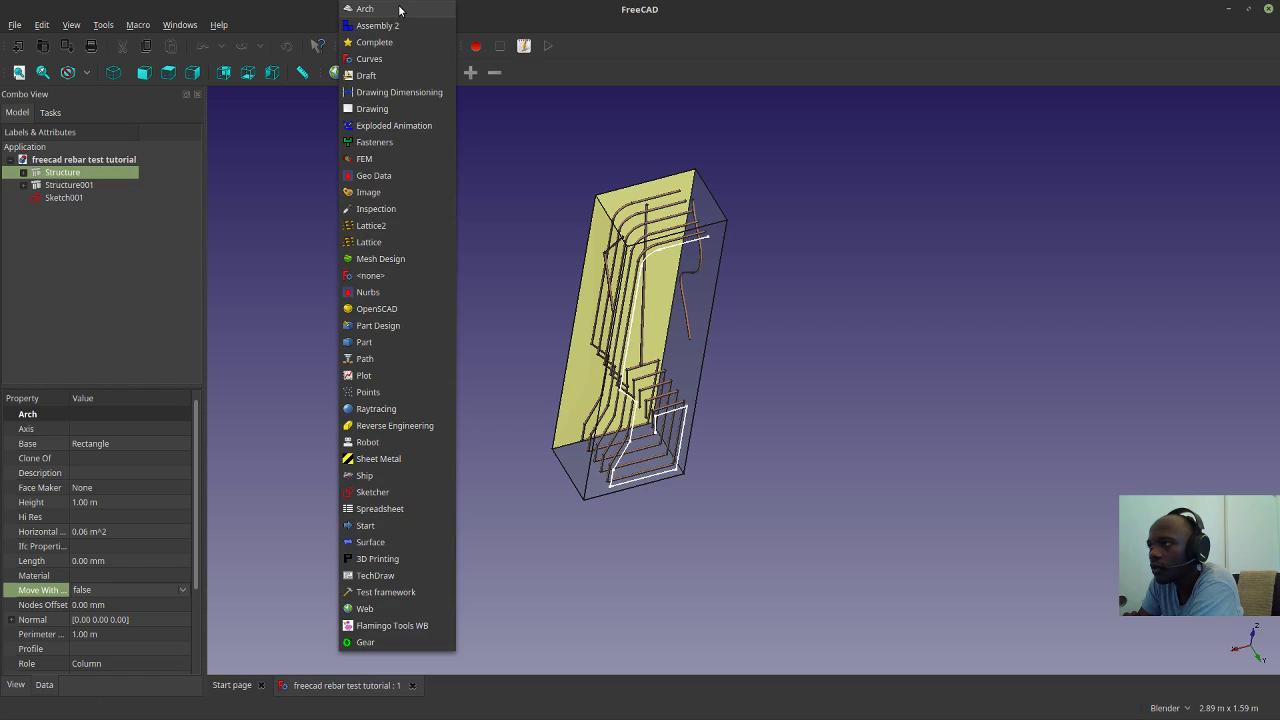
left_click(400, 10)
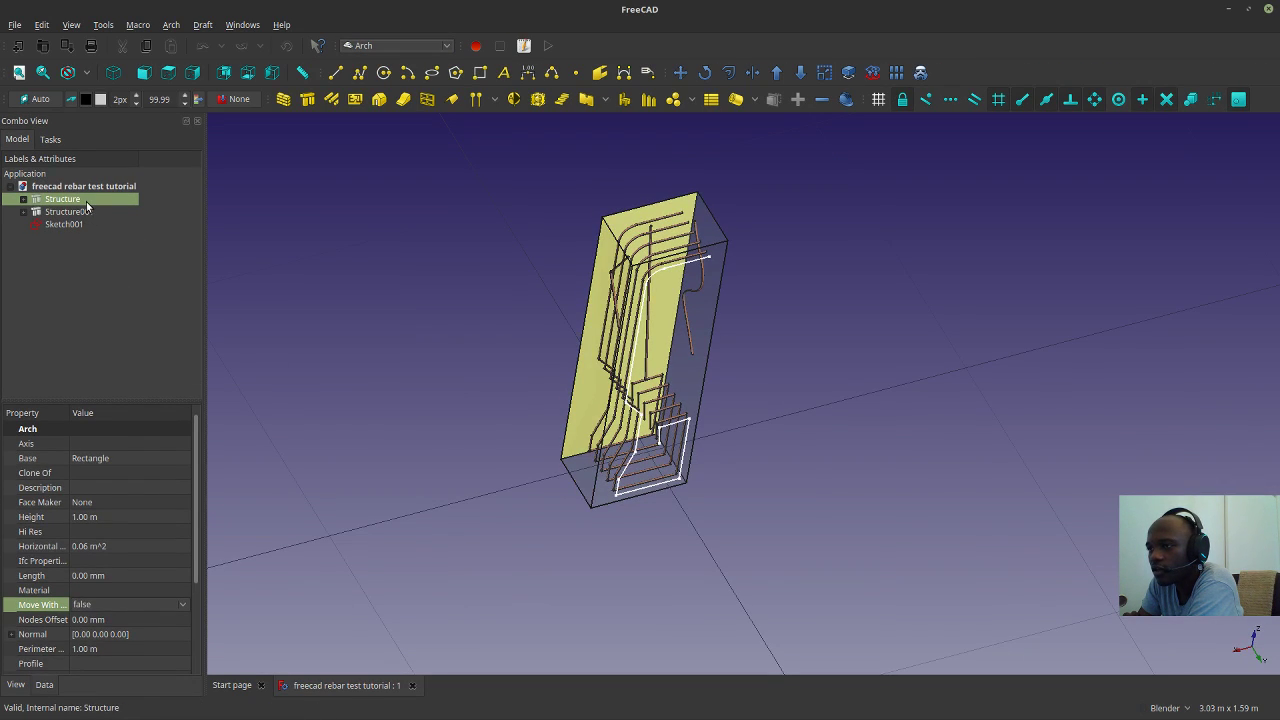
right_click(84, 203)
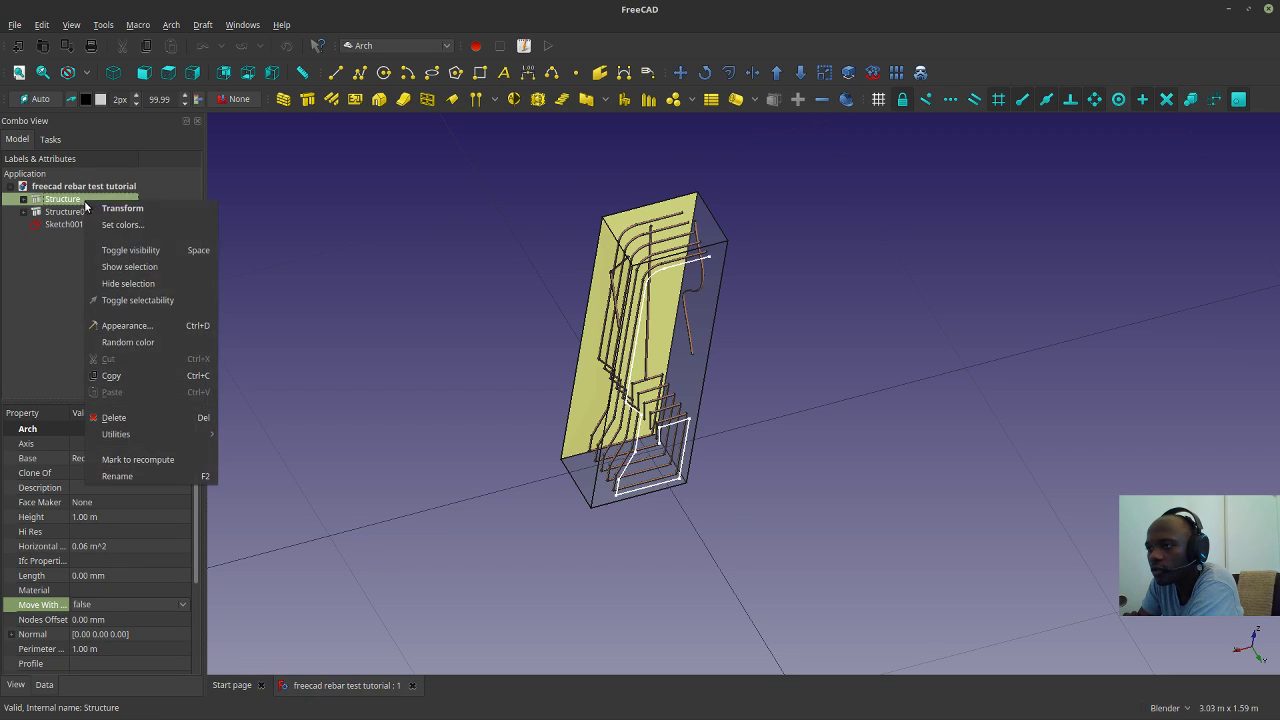
left_click(130, 376)
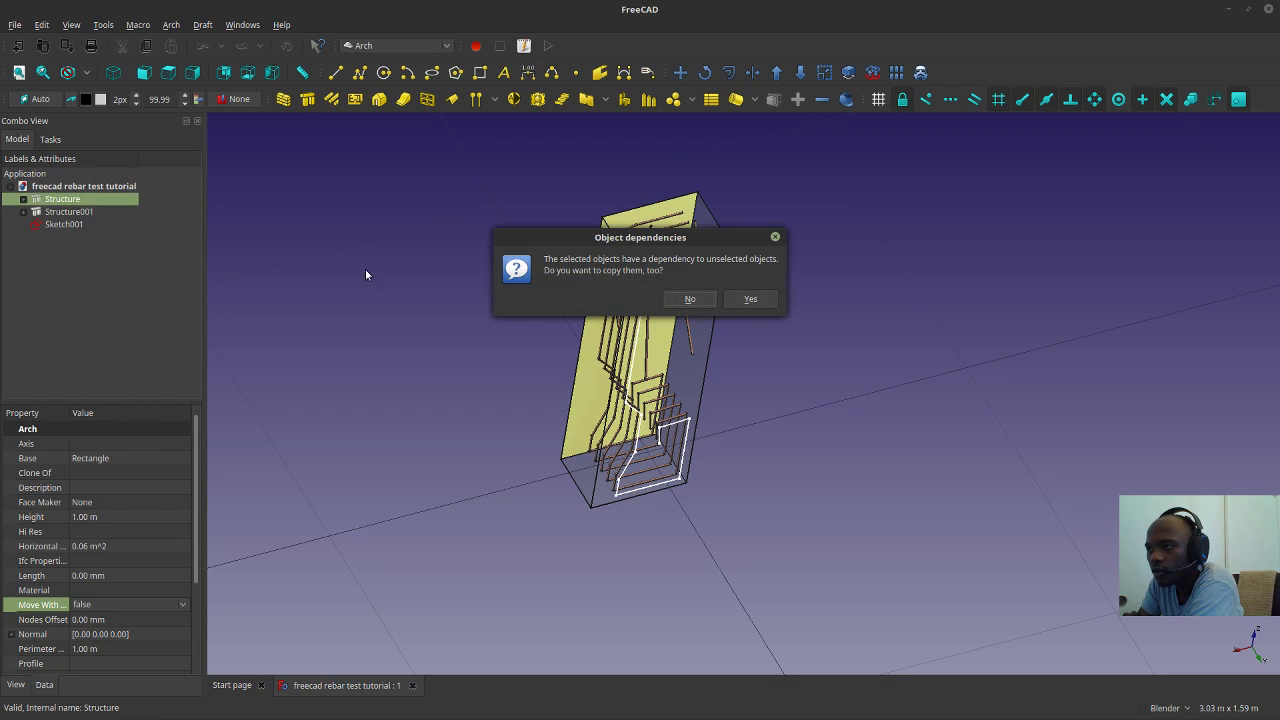
left_click(750, 299)
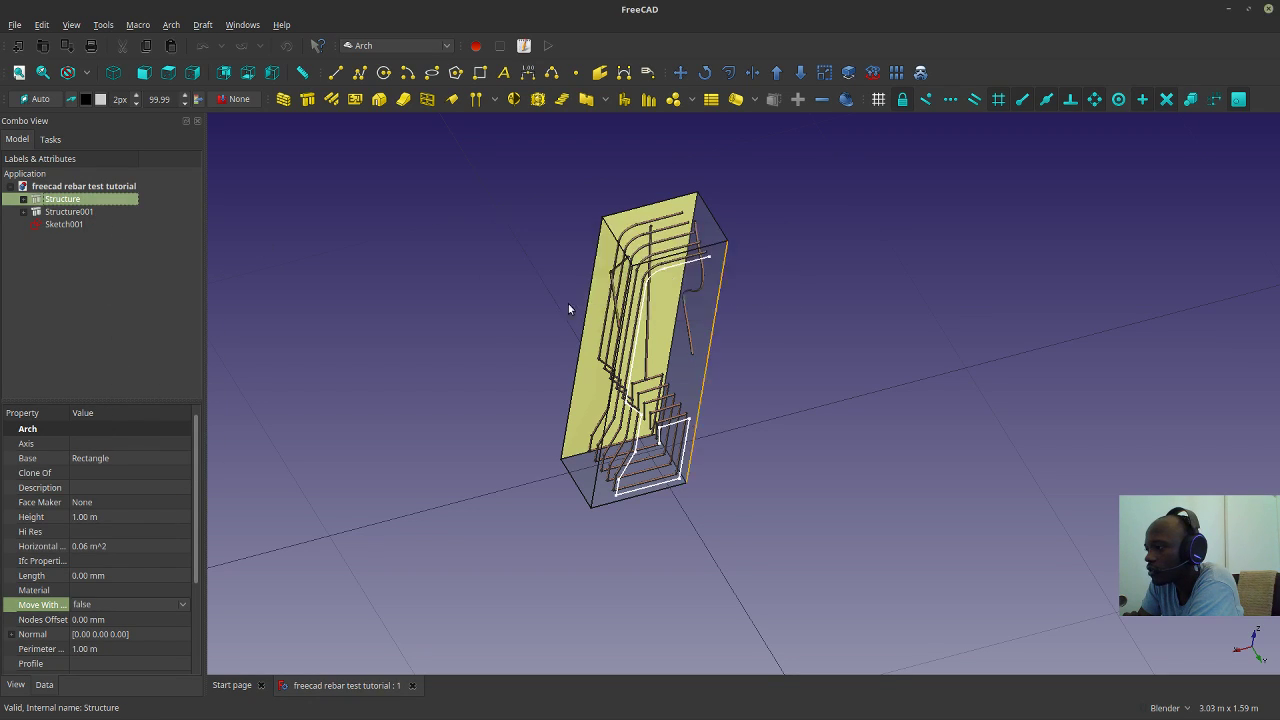
right_click(99, 205)
left_click(130, 393)
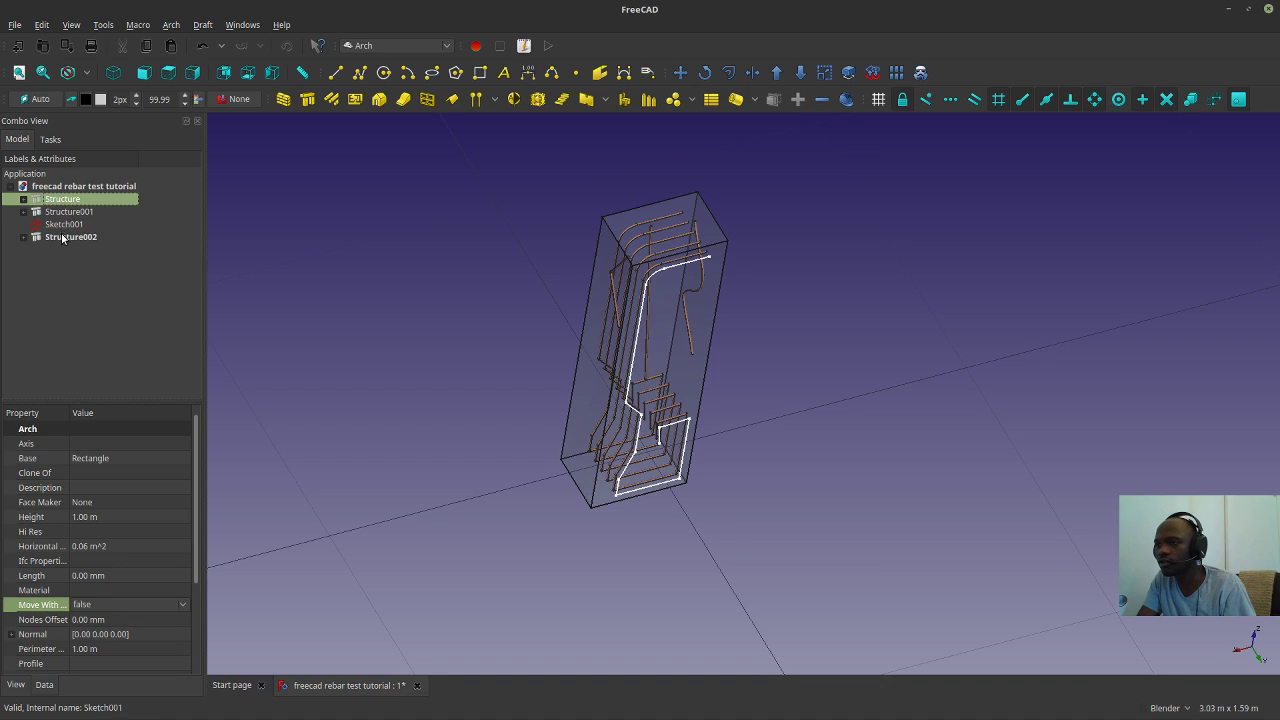
Hide the pasted Structure002 and the original Structure.
left_click(62, 237)
key("space")
left_click(65, 200)
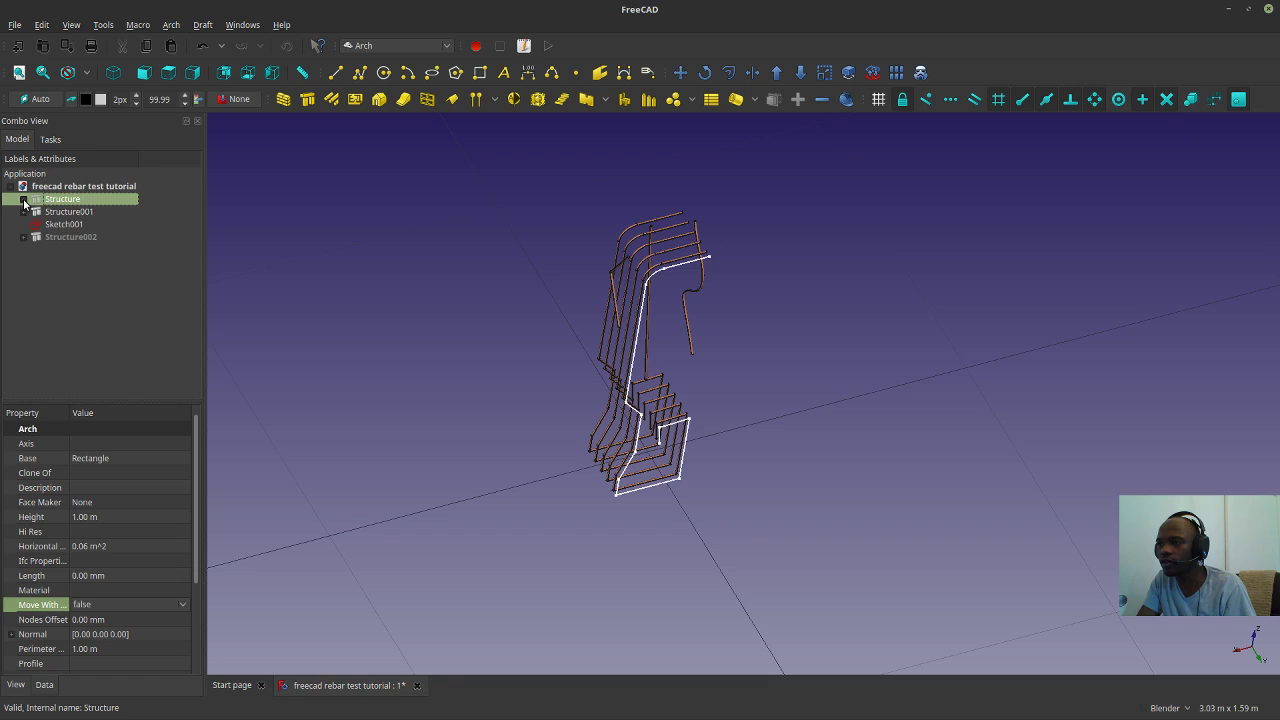
Hide Rebar, Rebar001, Rebar002, Sketch003 and Rebar003, and check which objects Structure002 contains.
left_click(23, 200)
left_click(68, 225)
key("space")
left_click(65, 237)
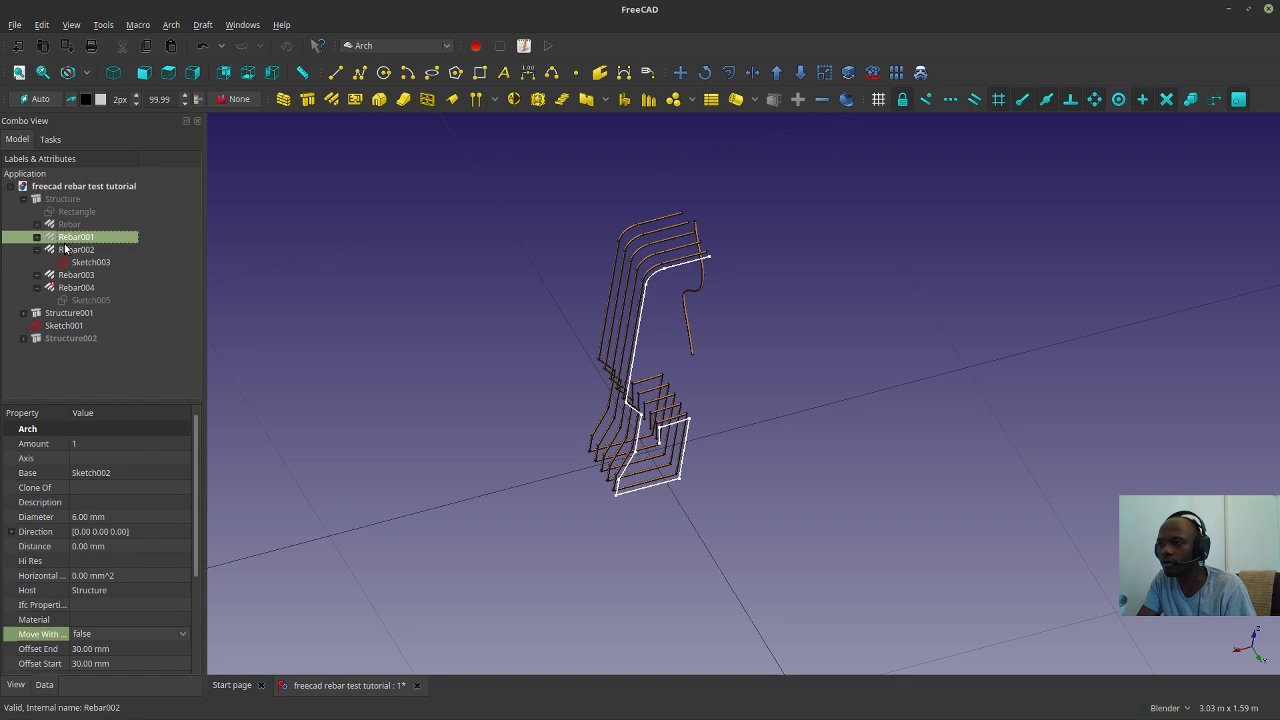
key("space")
left_click(63, 246)
left_click(82, 262)
key("space")
left_click(74, 276)
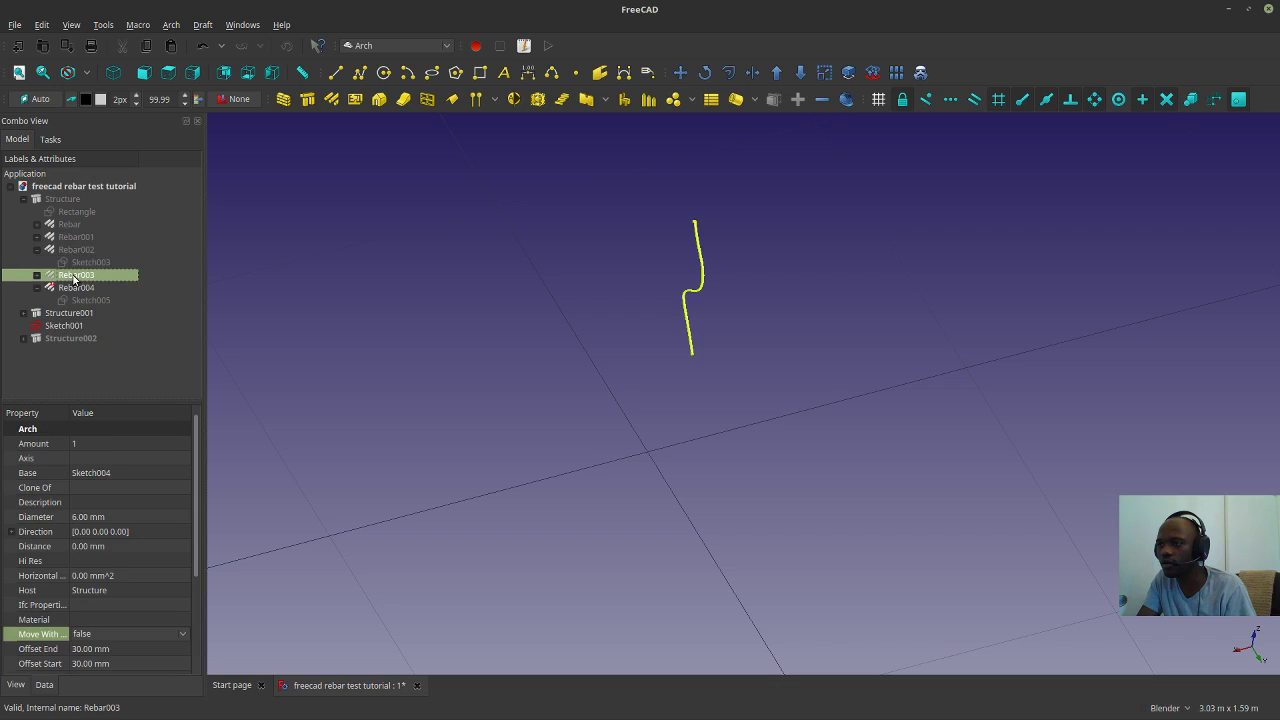
left_click(25, 200)
left_click(45, 240)
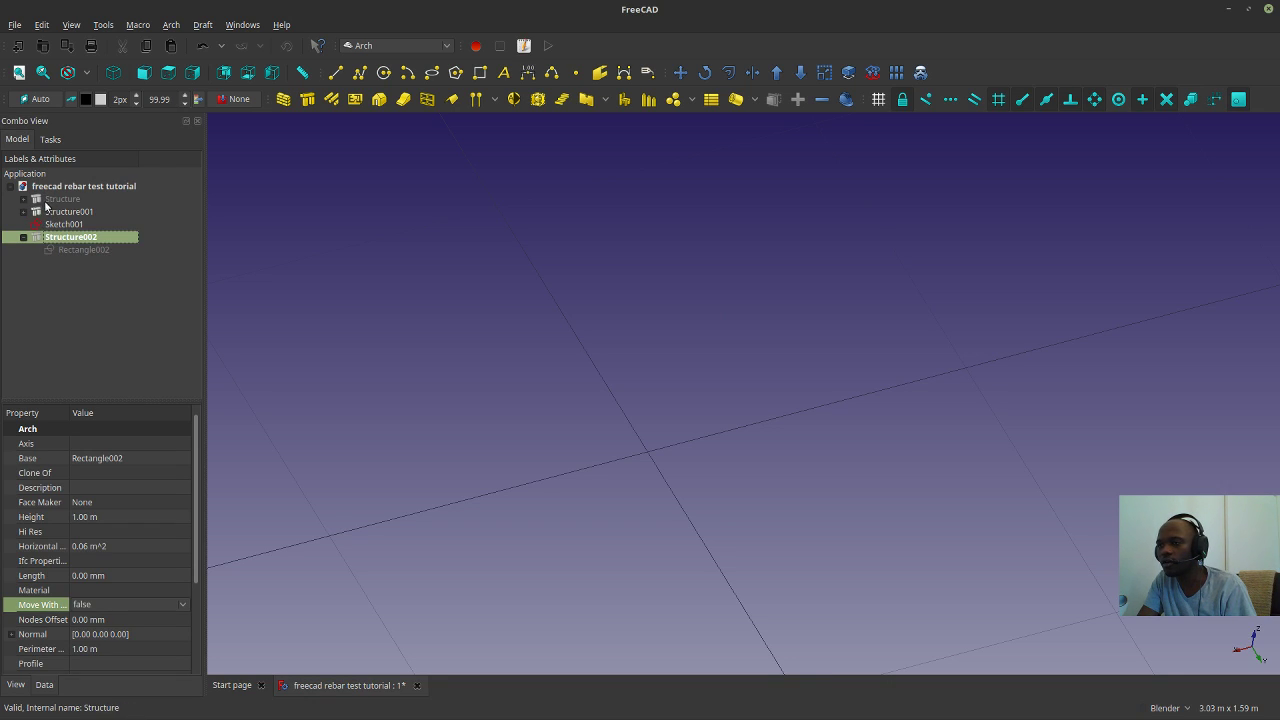
Show the original Structure together with Rebar, Rebar001, Rebar002 and Rebar003.
left_click(44, 201)
left_click(23, 200)
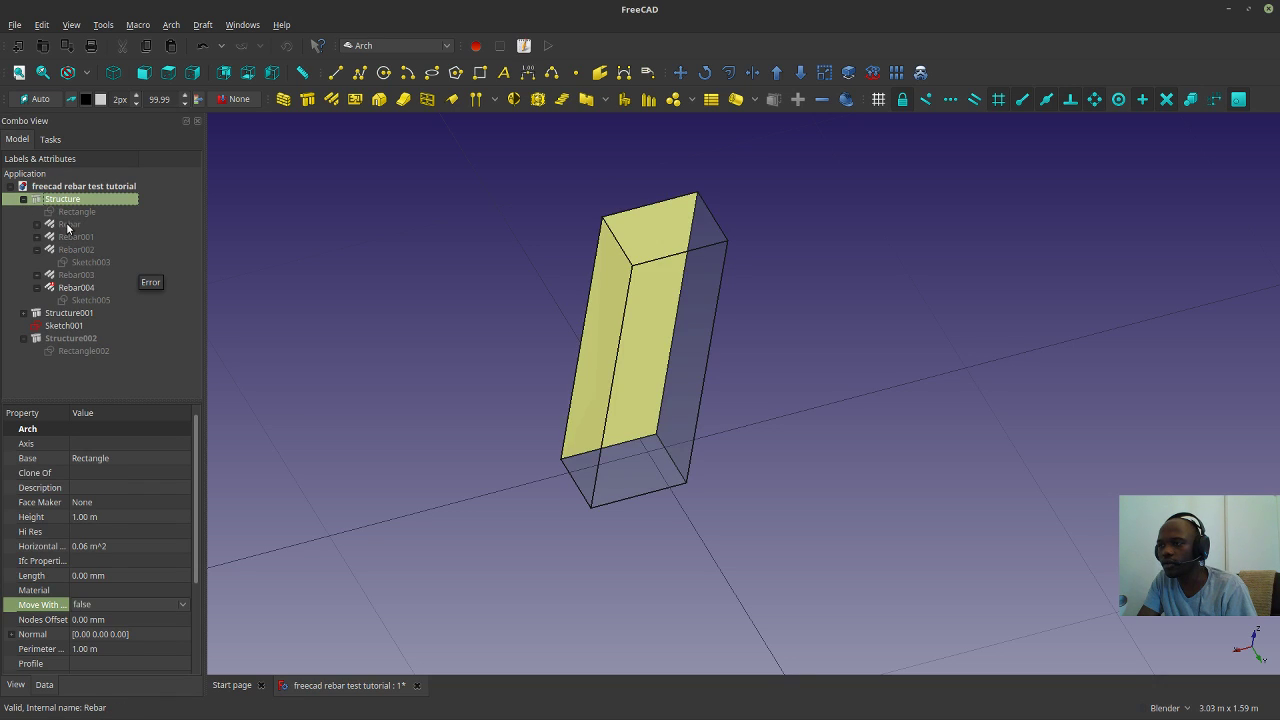
left_click(68, 227)
key("space")
left_click(71, 239)
key("space")
left_click(73, 251)
key("space")
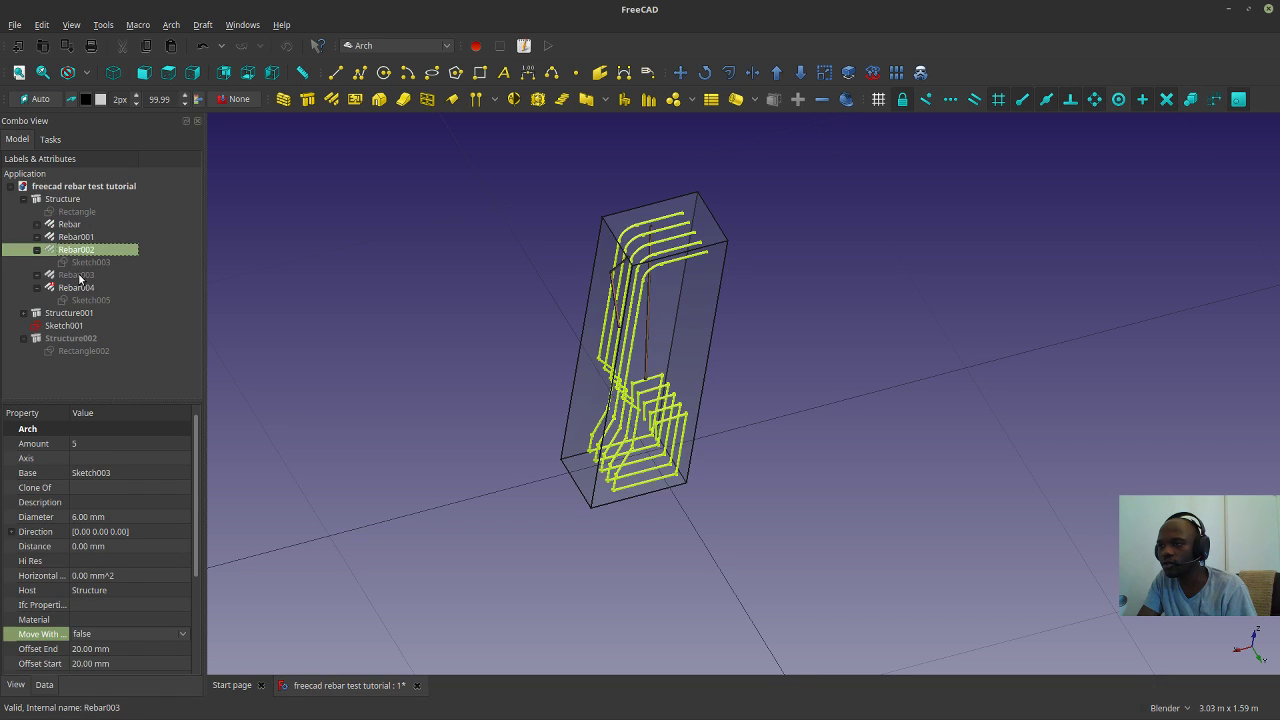
left_click(76, 275)
key("space")
Show Structure's base Rectangle and set the working plane to XY (top).
left_click(37, 250)
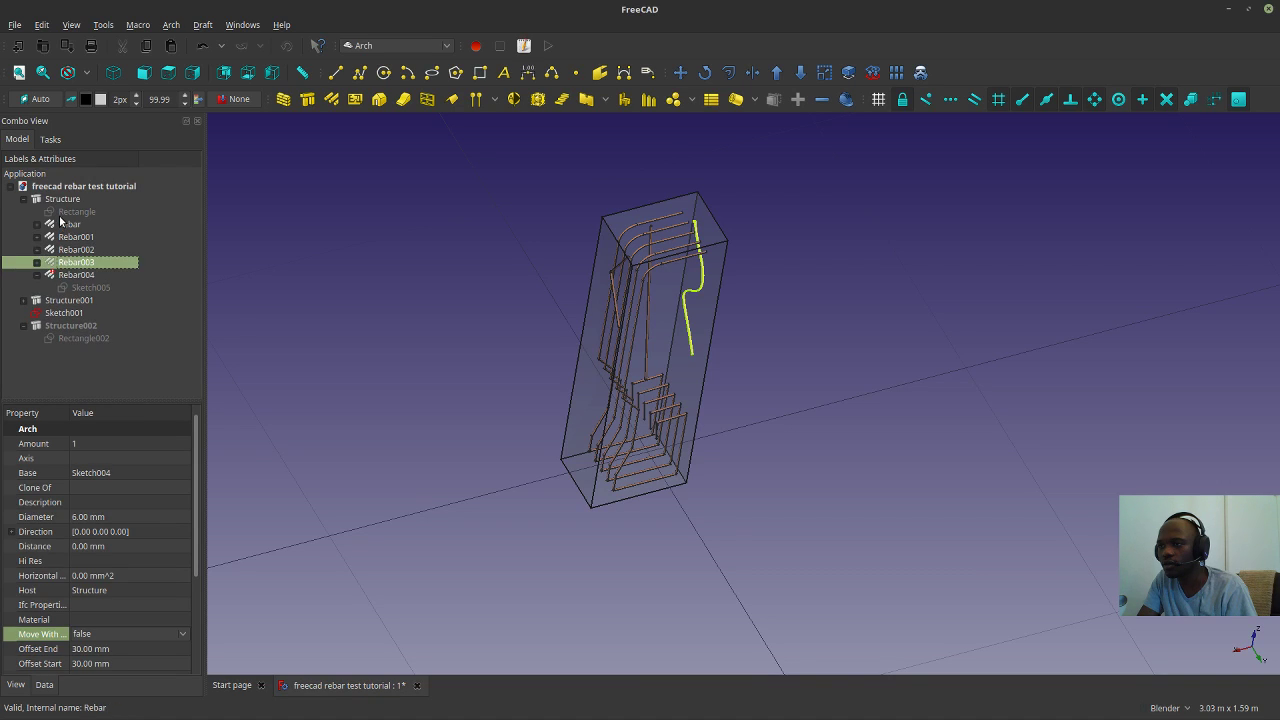
left_click(63, 212)
key("space")
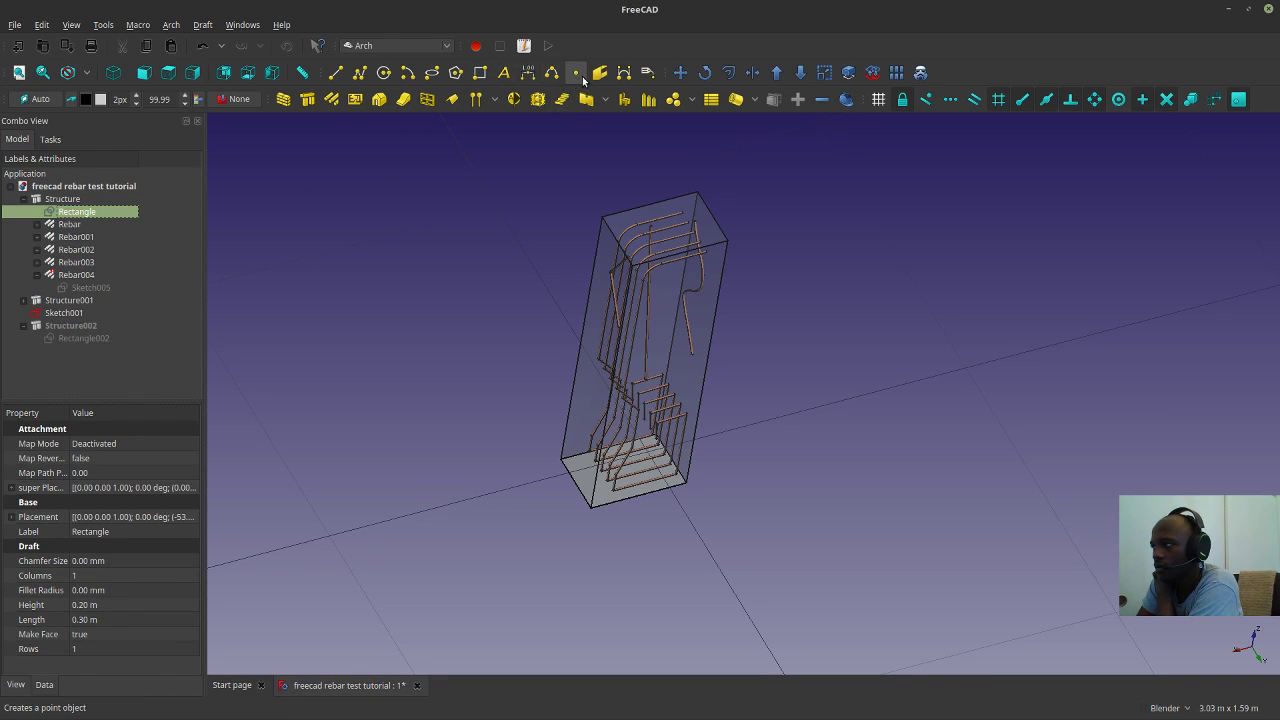
left_click(40, 99)
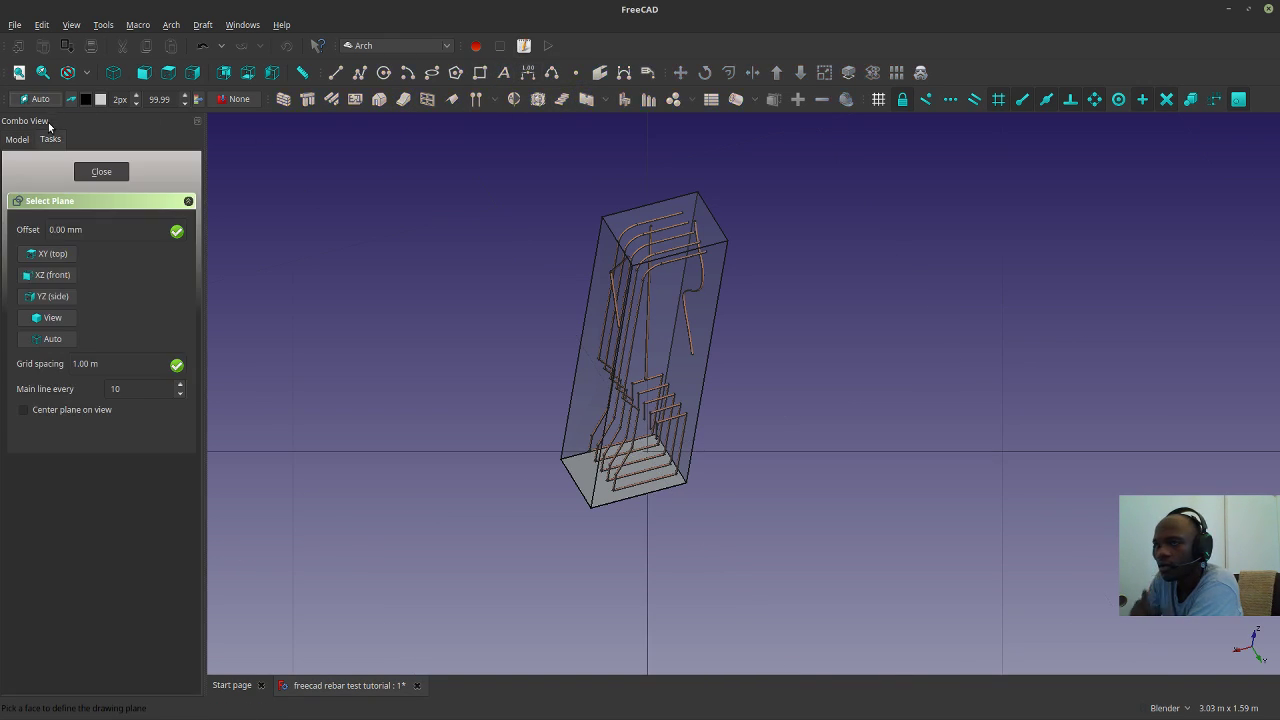
left_click(48, 254)
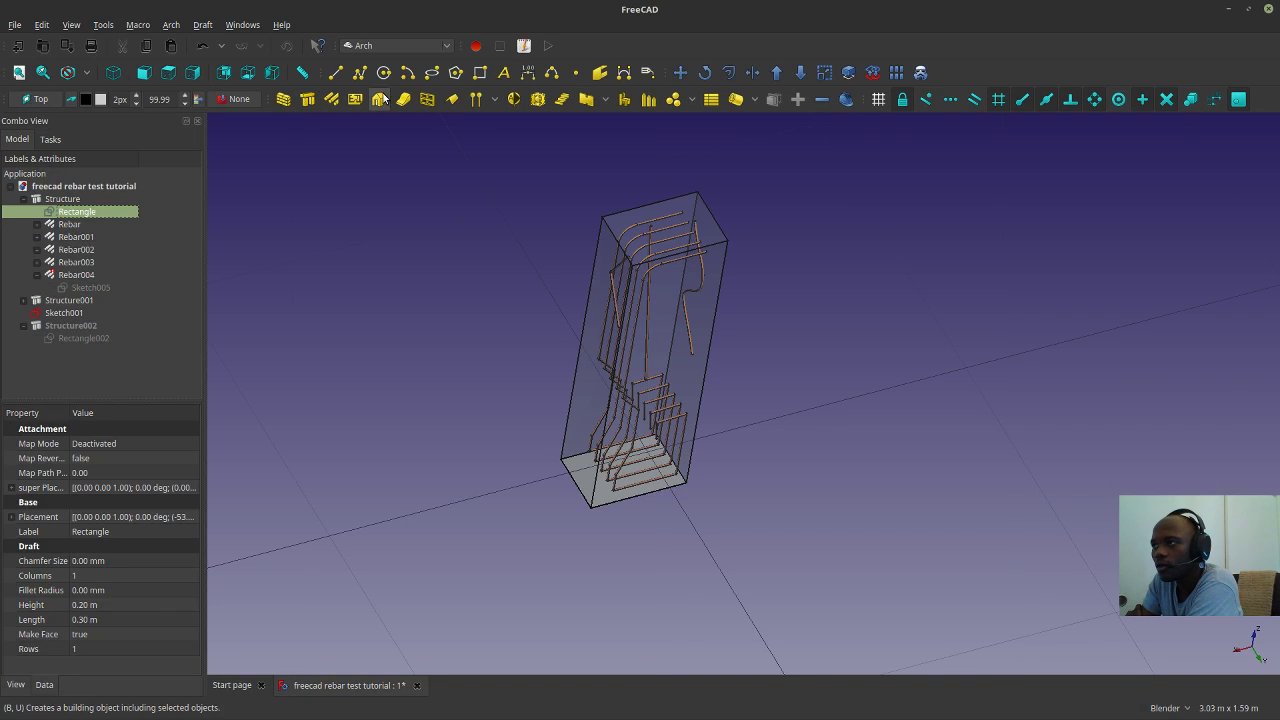
Move Structure's base Rectangle freehand about 0.3 m along the global X direction.
left_click(82, 226)
left_click(77, 213)
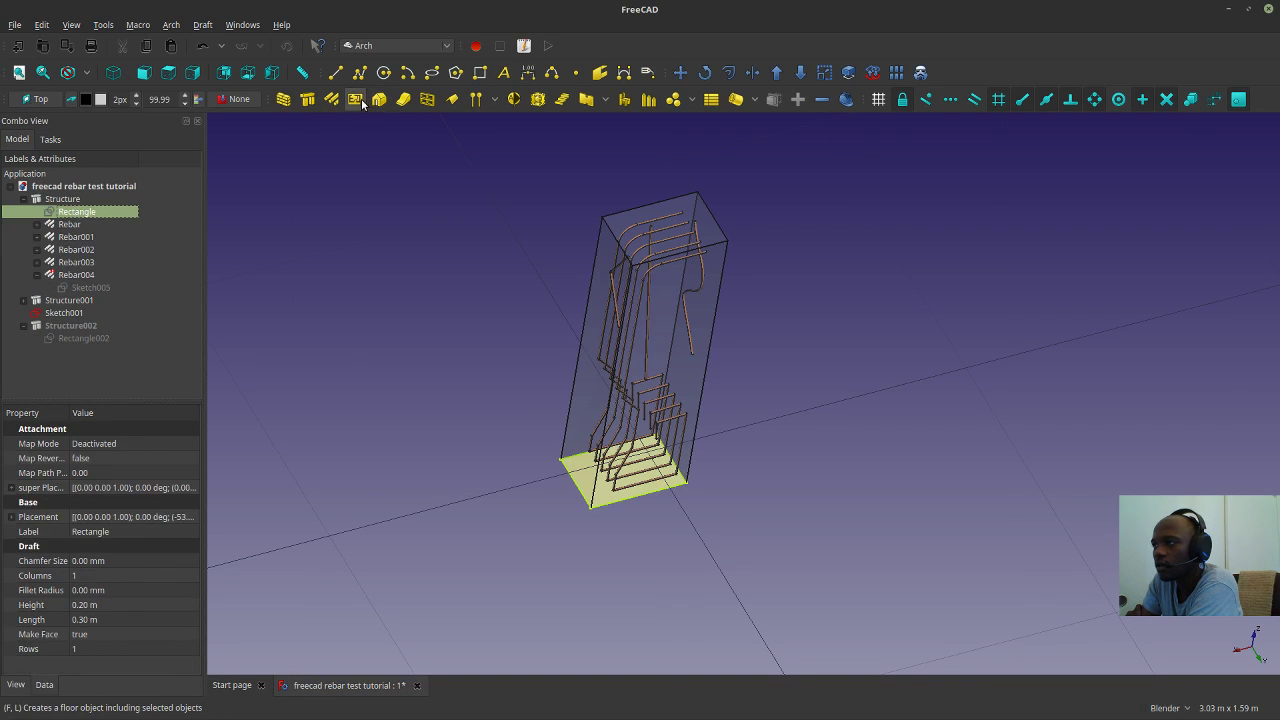
left_click(680, 72)
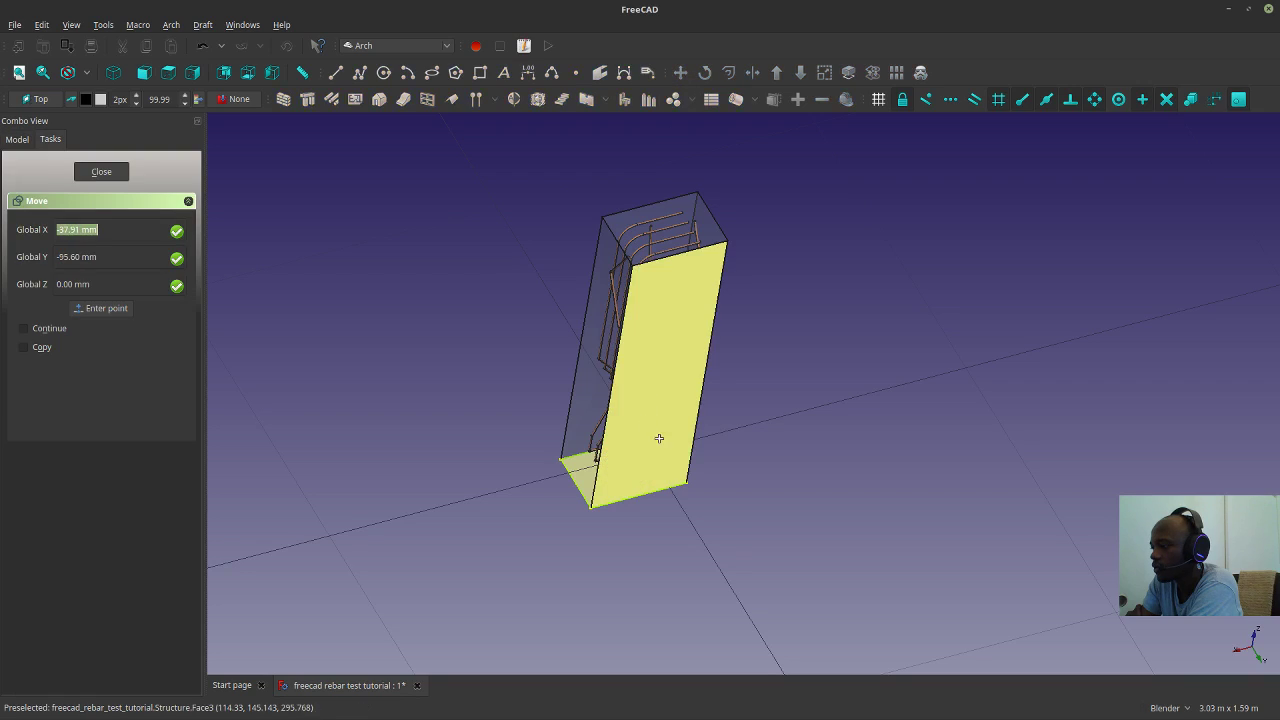
left_click(685, 483)
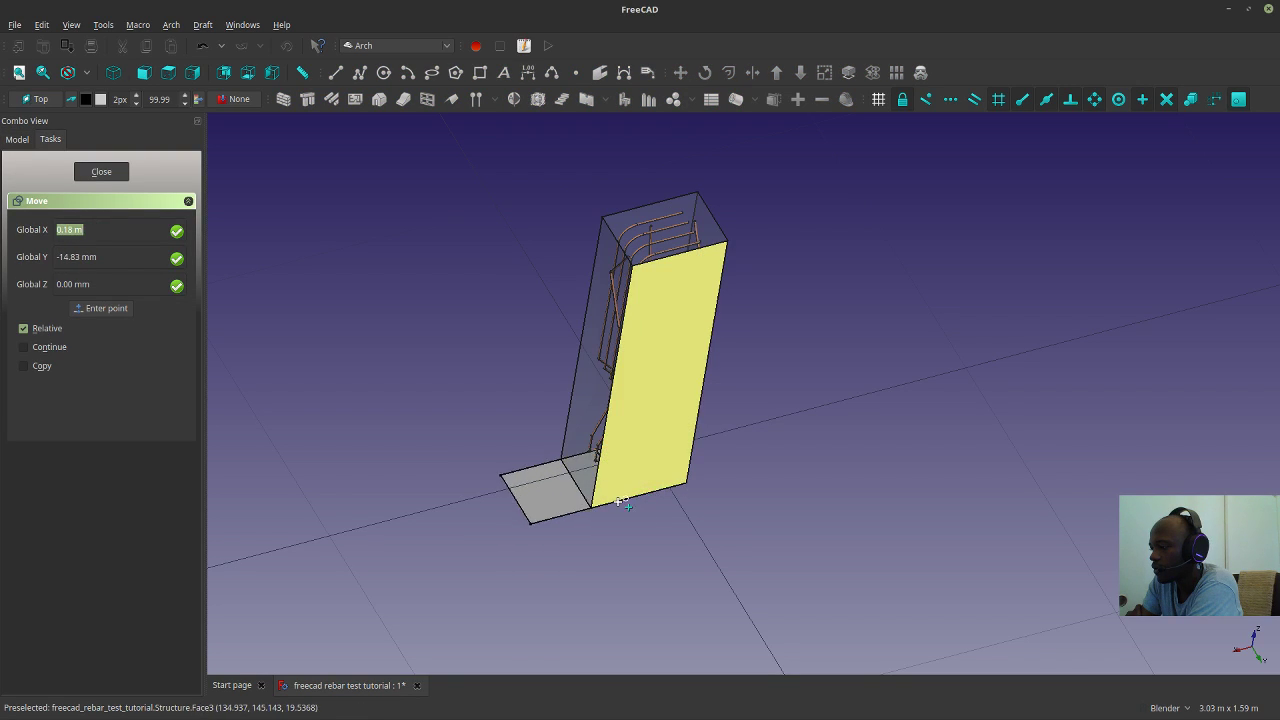
left_click(570, 526)
Move Structure's base Rectangle 0.30 m in the negative global X direction, starting from its corner.
middle_click_drag(577, 517, 709, 491)
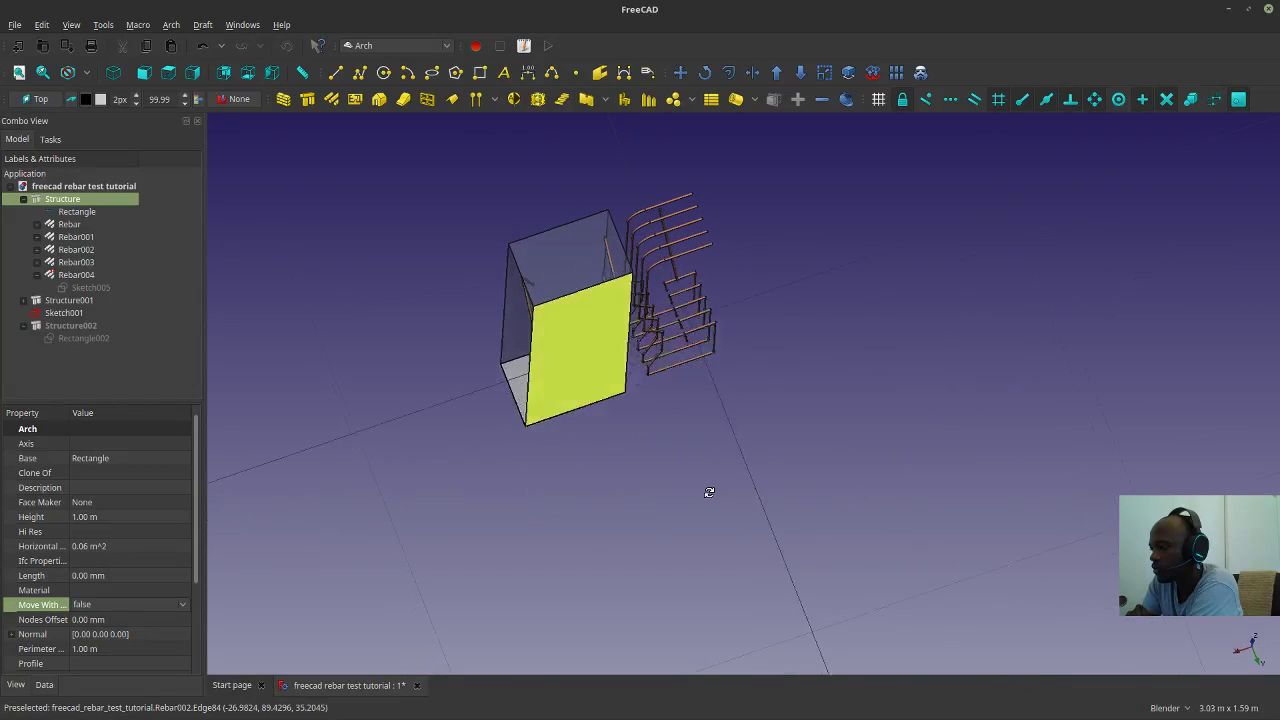
scroll(660, 271, "up", 3)
middle_click_drag(653, 317, 614, 463)
middle_click_drag(590, 340, 615, 303)
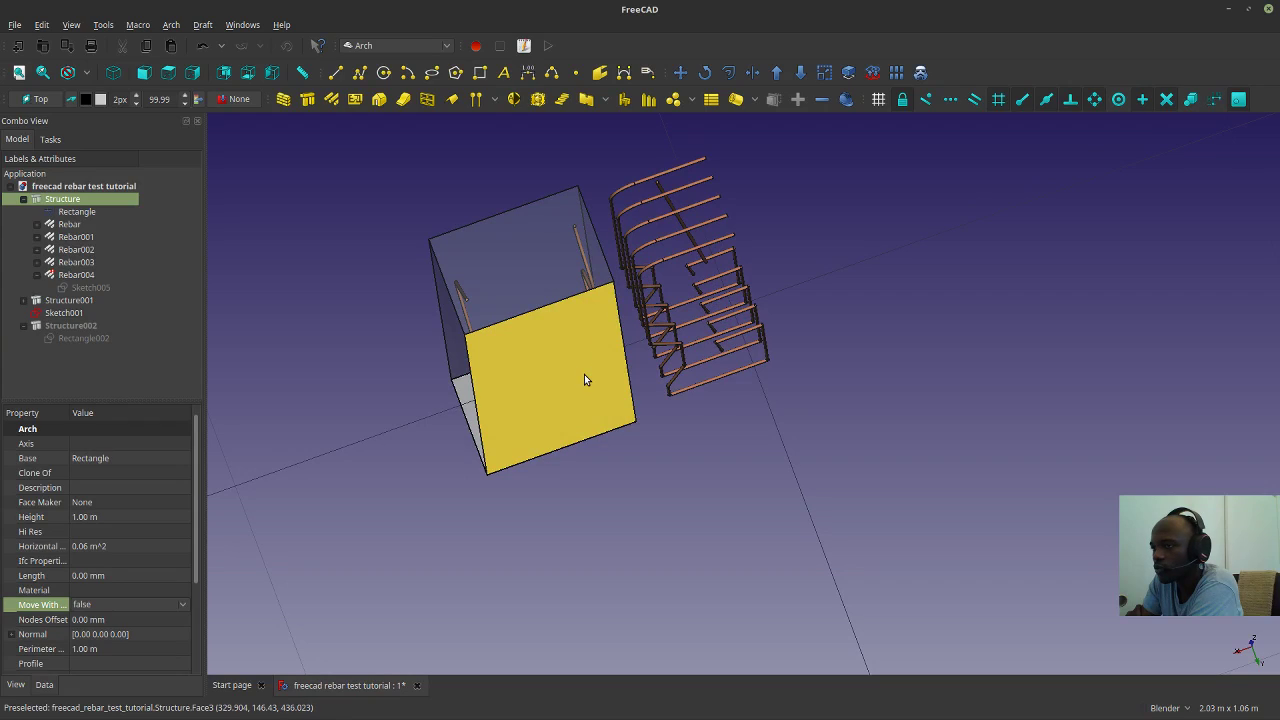
scroll(709, 486, "down", 3)
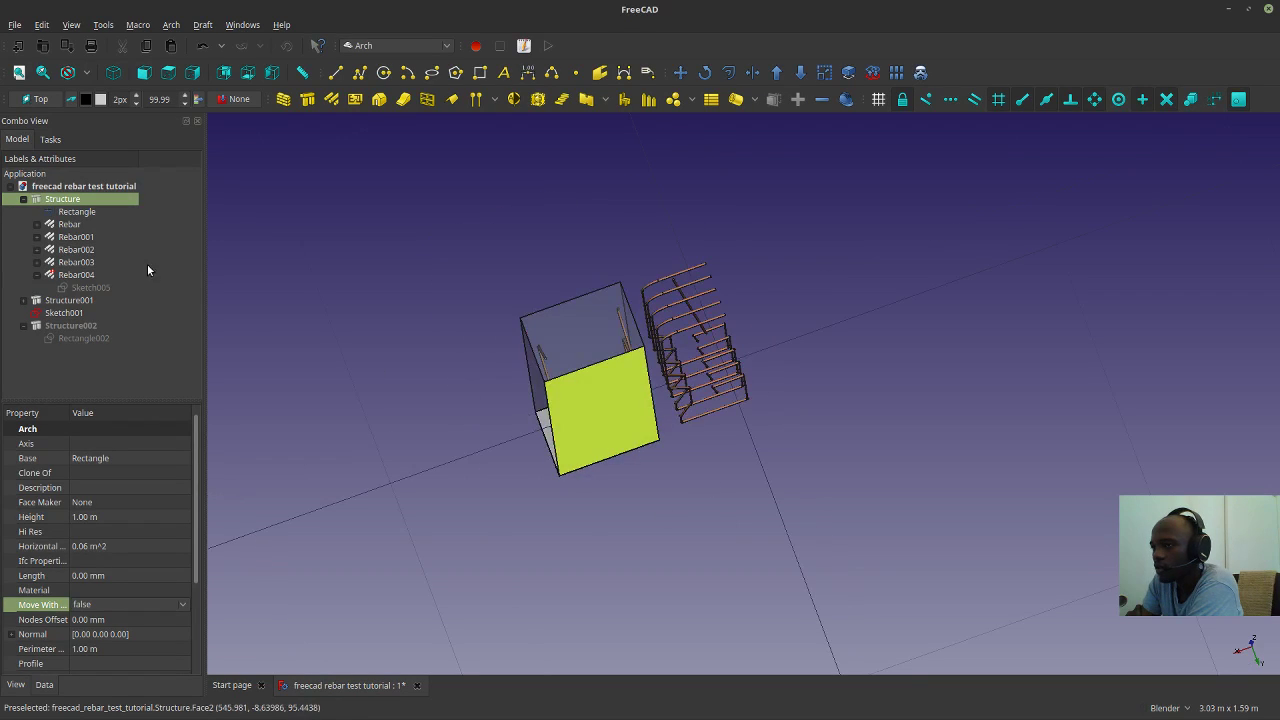
left_click(76, 211)
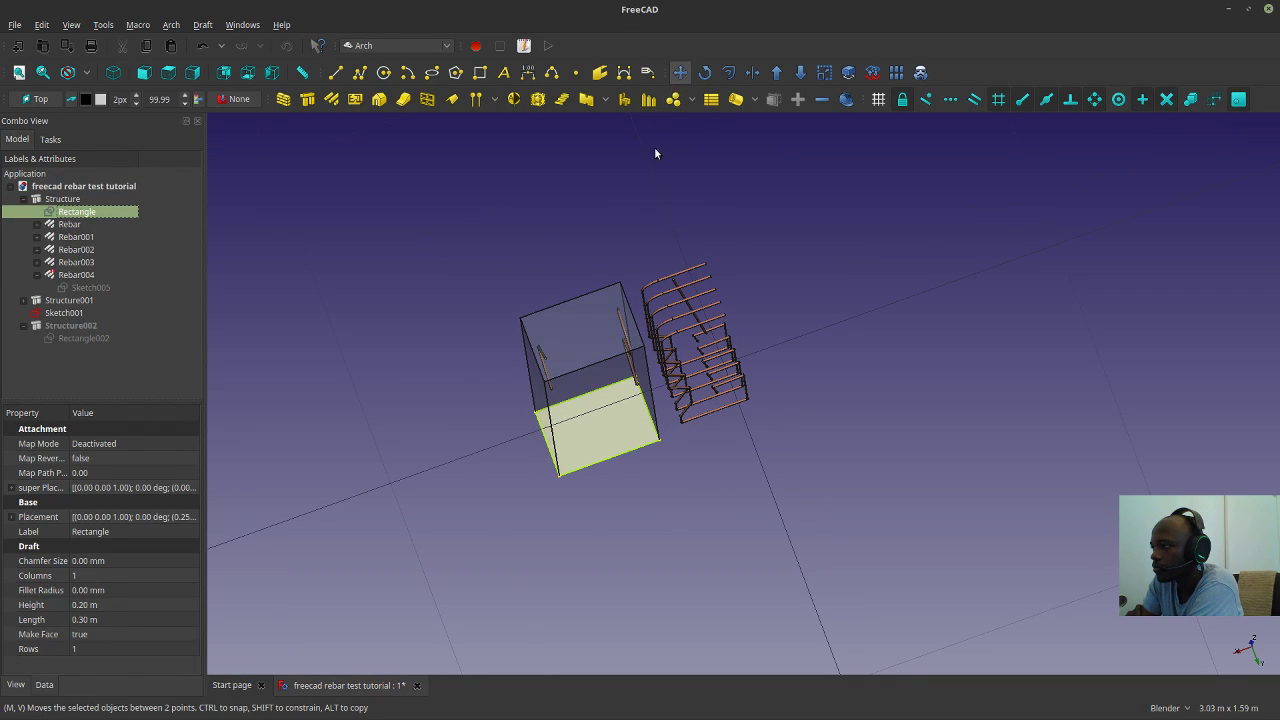
left_click(680, 72)
left_click(558, 464)
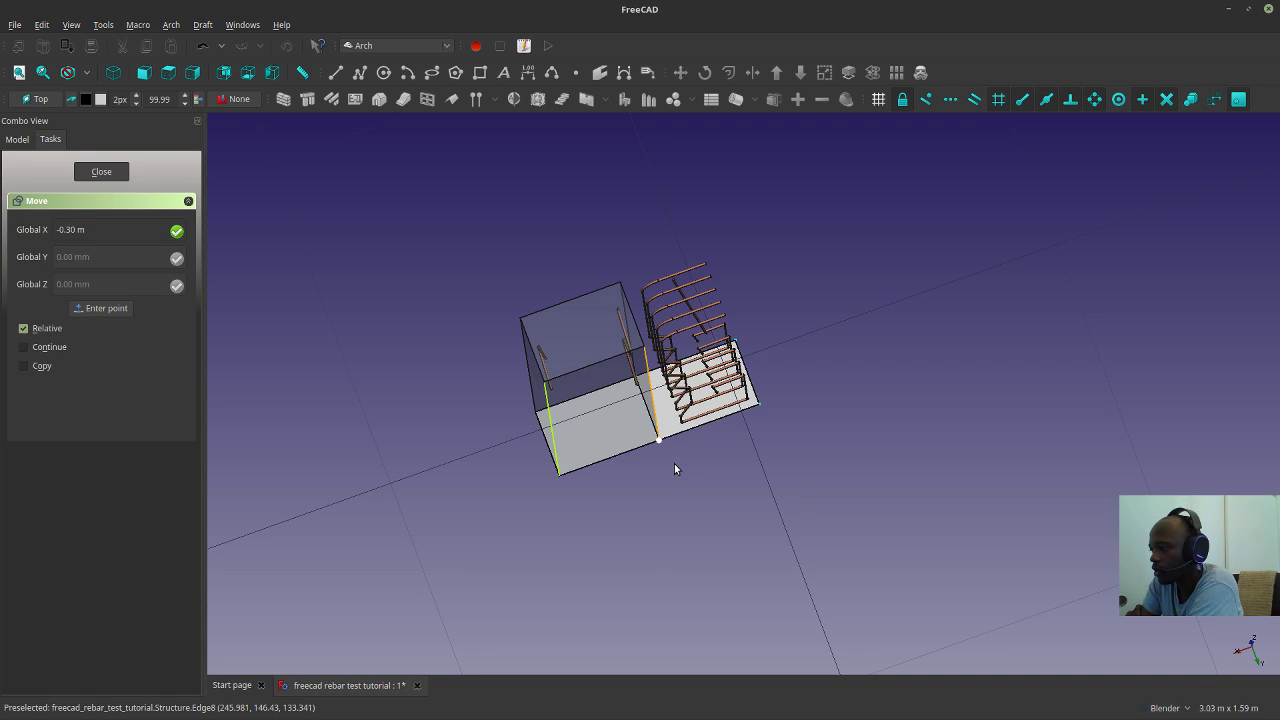
left_click(674, 463)
middle_click_drag(674, 463, 577, 446)
Move Structure's base Rectangle about 0.2 m in the negative global Y direction.
left_click(73, 212)
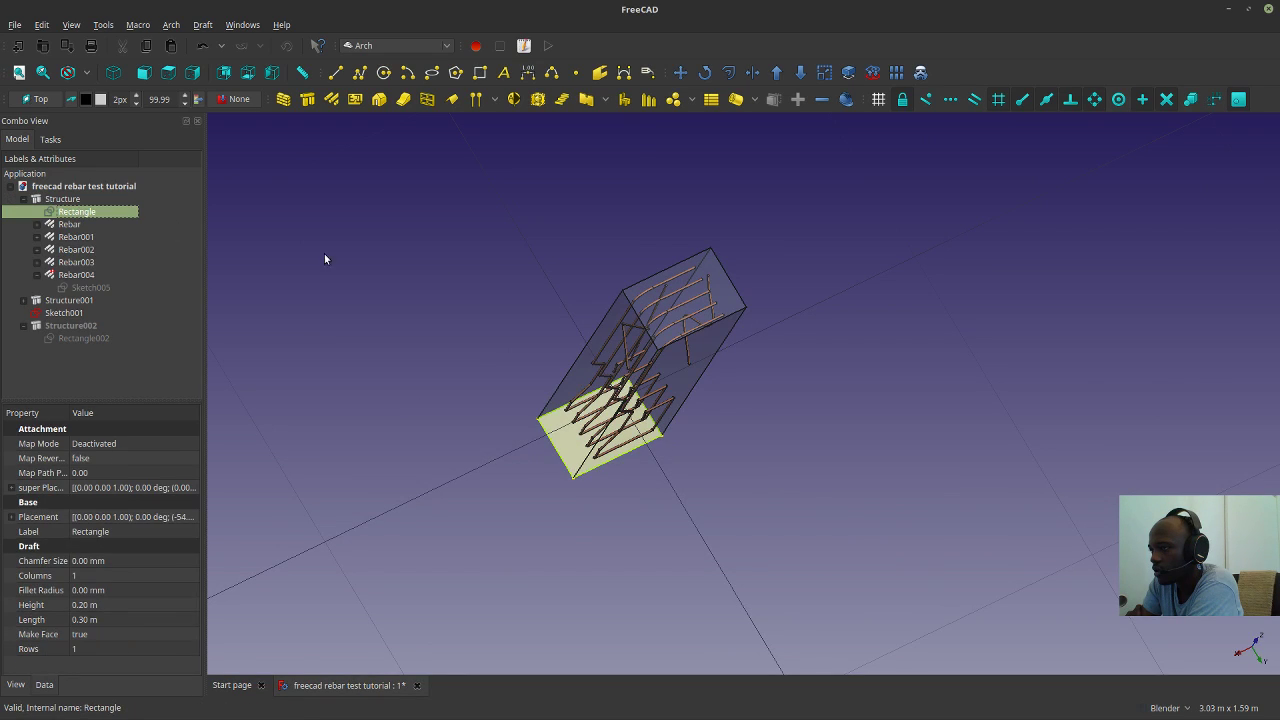
left_click(680, 72)
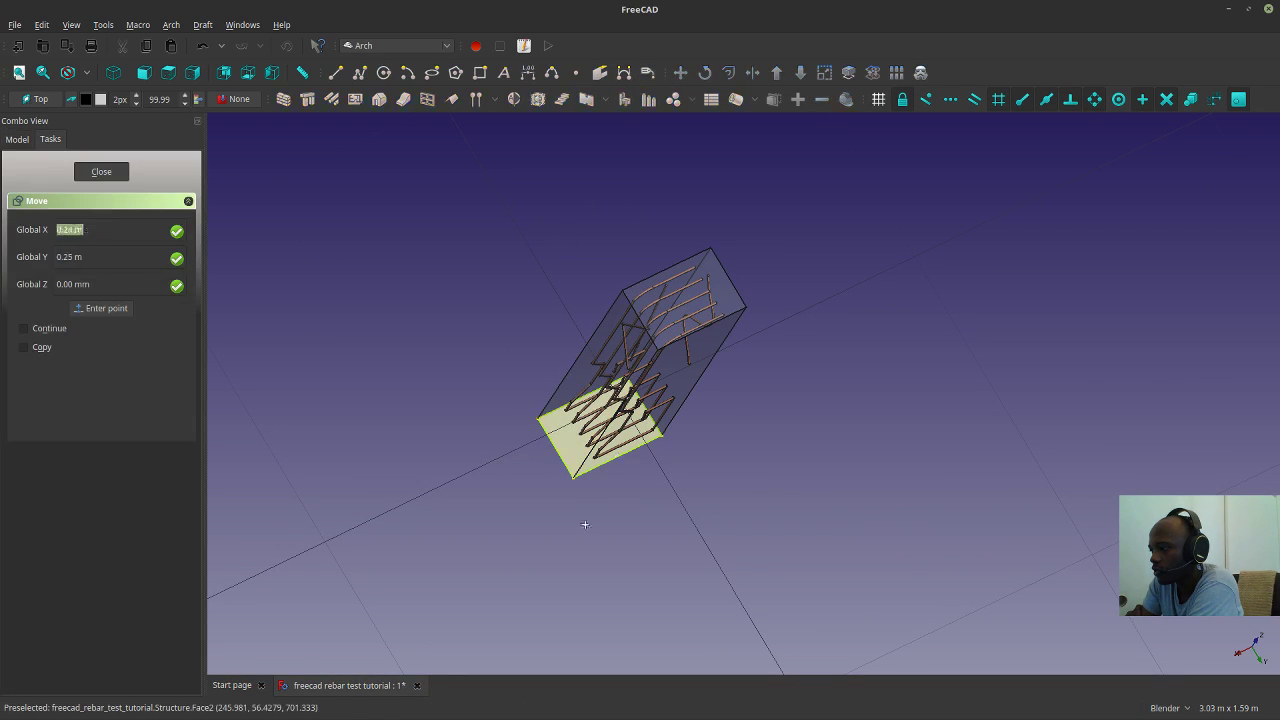
left_click(574, 476)
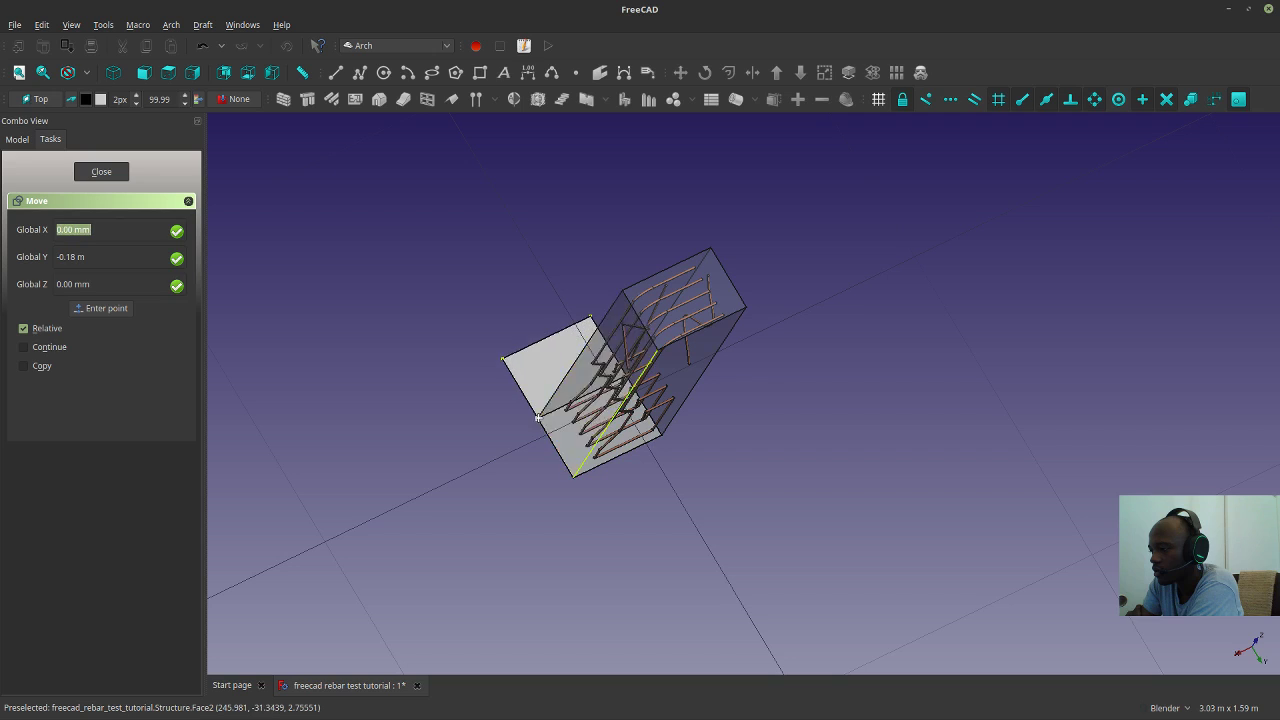
left_click(755, 490)
middle_click_drag(755, 490, 752, 455)
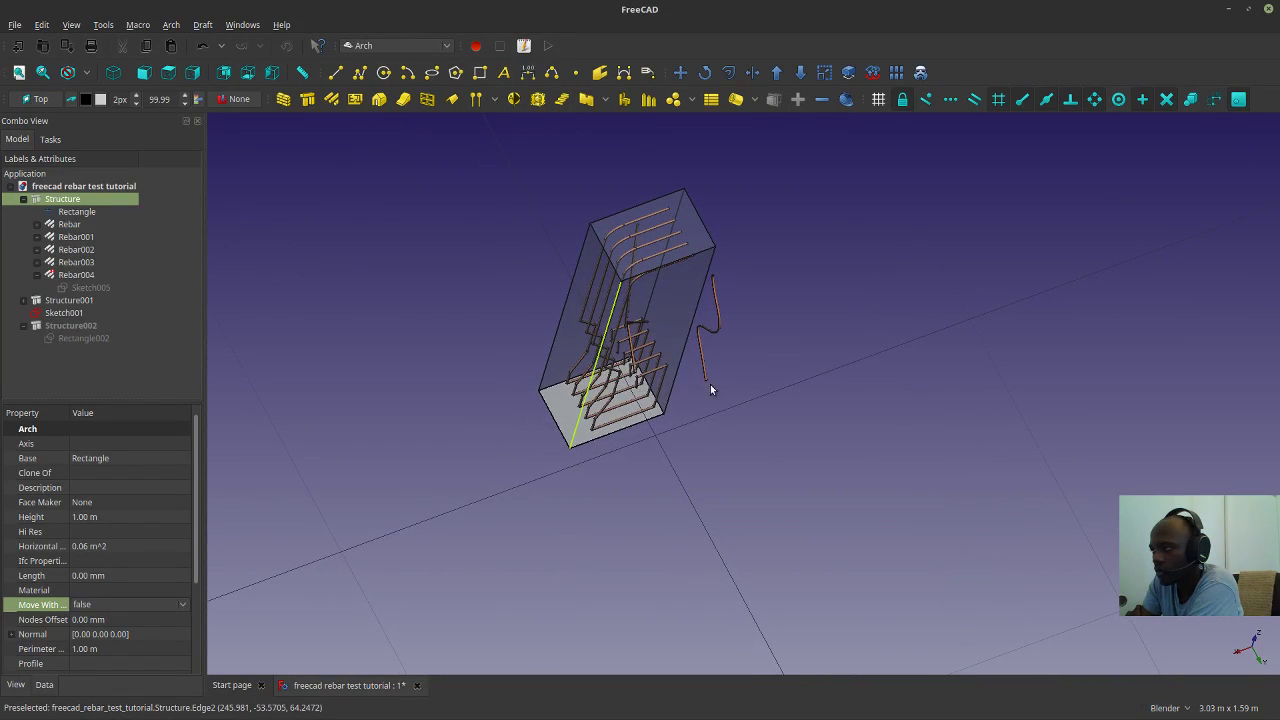
Move Structure's base Rectangle 0.20 m in the positive global Y direction.
left_click(87, 211)
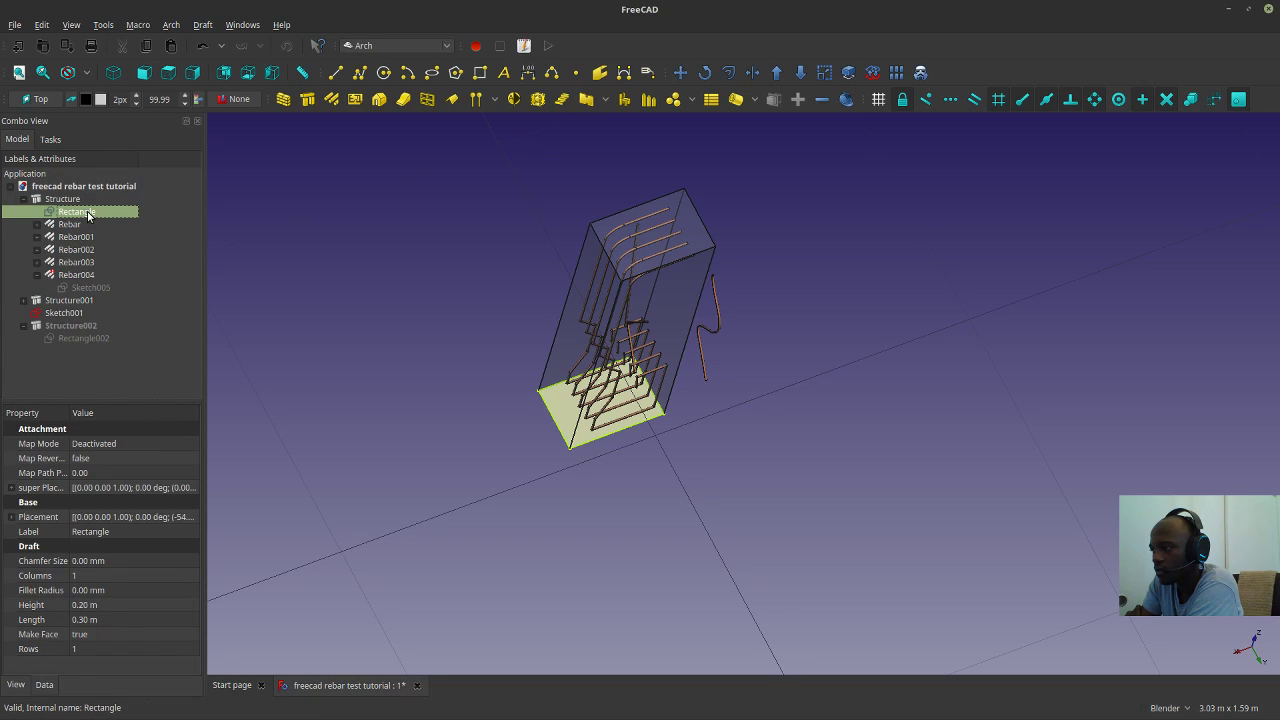
left_click(679, 72)
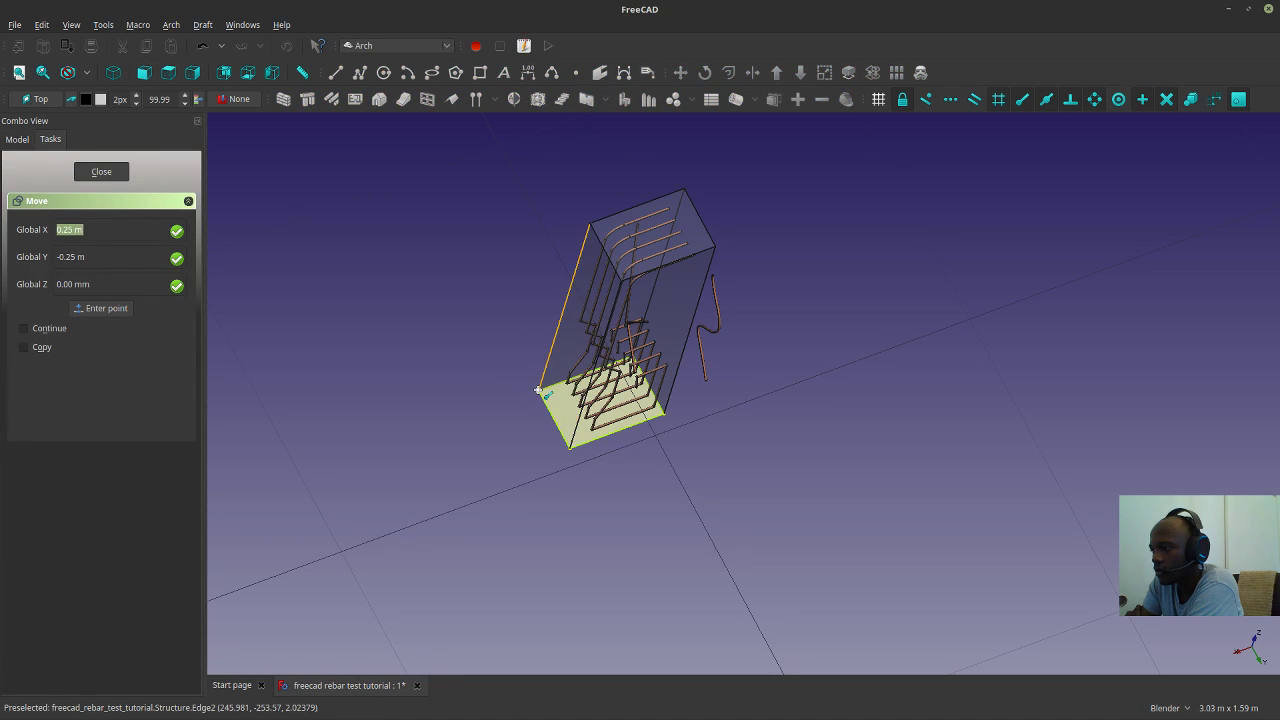
left_click(540, 382)
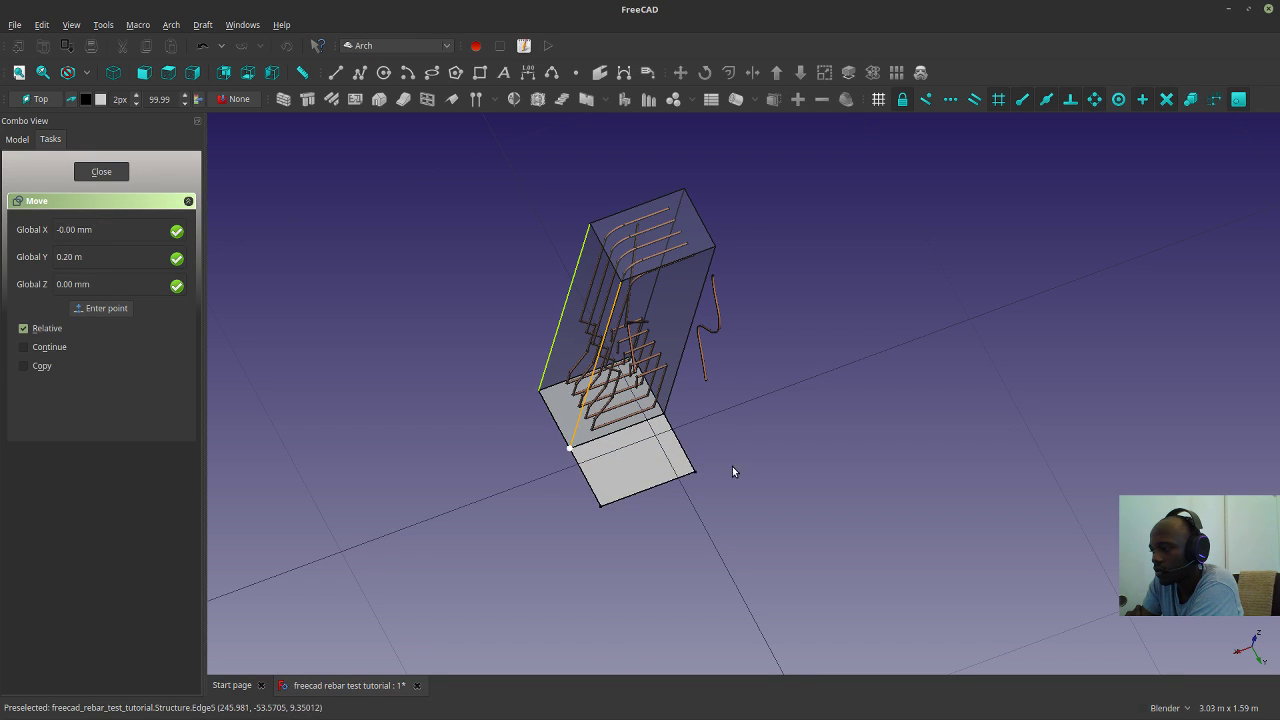
left_click(756, 441)
middle_click_drag(756, 441, 571, 437)
left_click(560, 435)
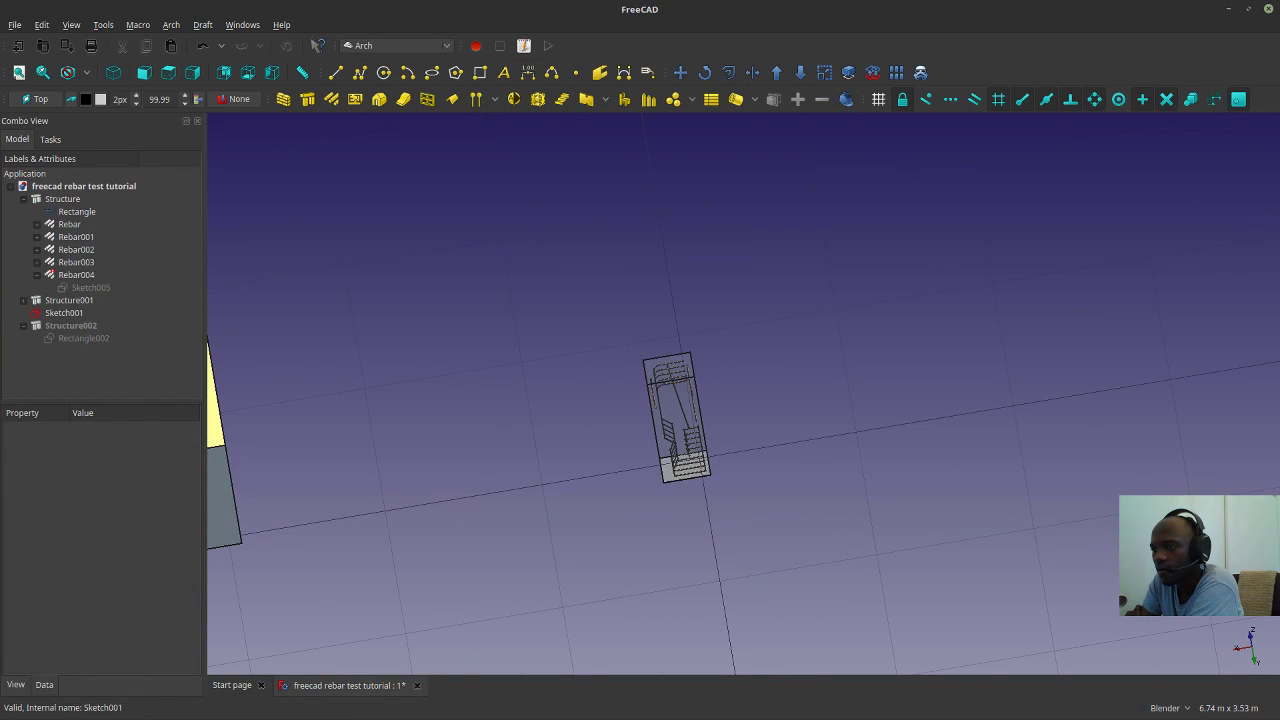
Copy Structure's base Rectangle freehand along negative X to about X -0.7 m and create an Arch structure from the copy.
left_click(62, 211)
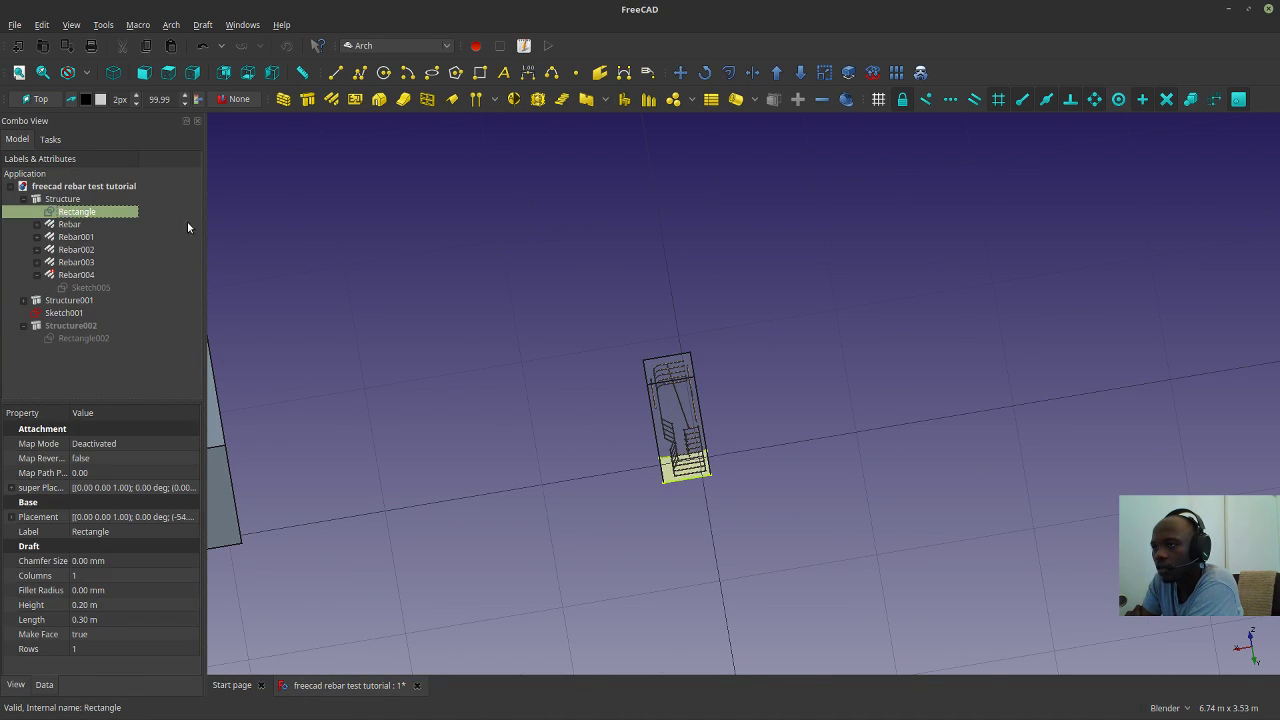
left_click(680, 72)
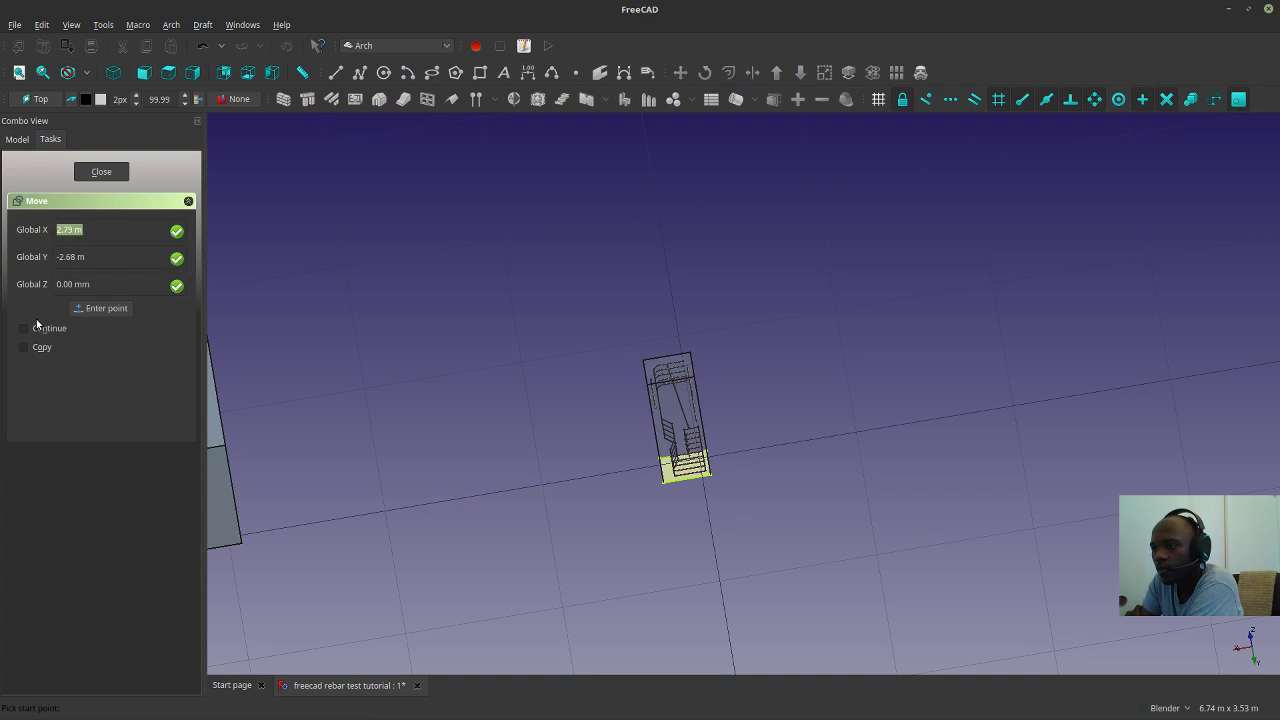
left_click(710, 472)
key("shift")
left_click(764, 466)
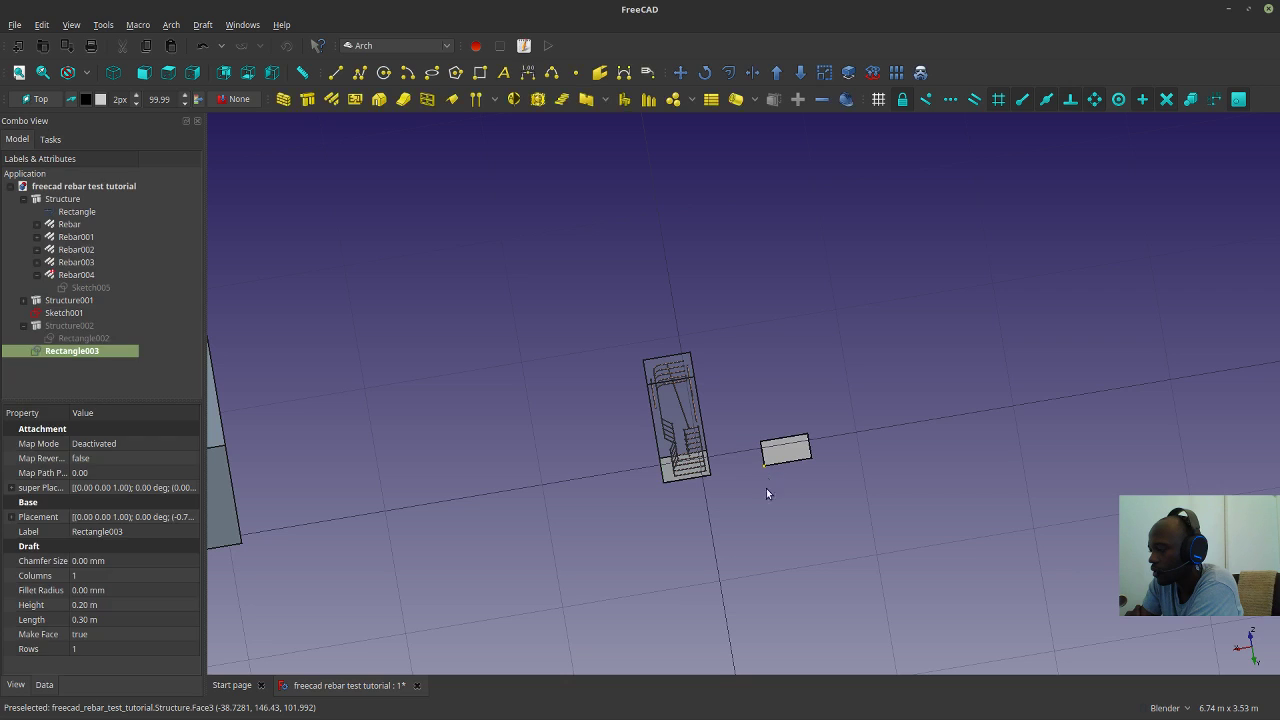
left_click(308, 99)
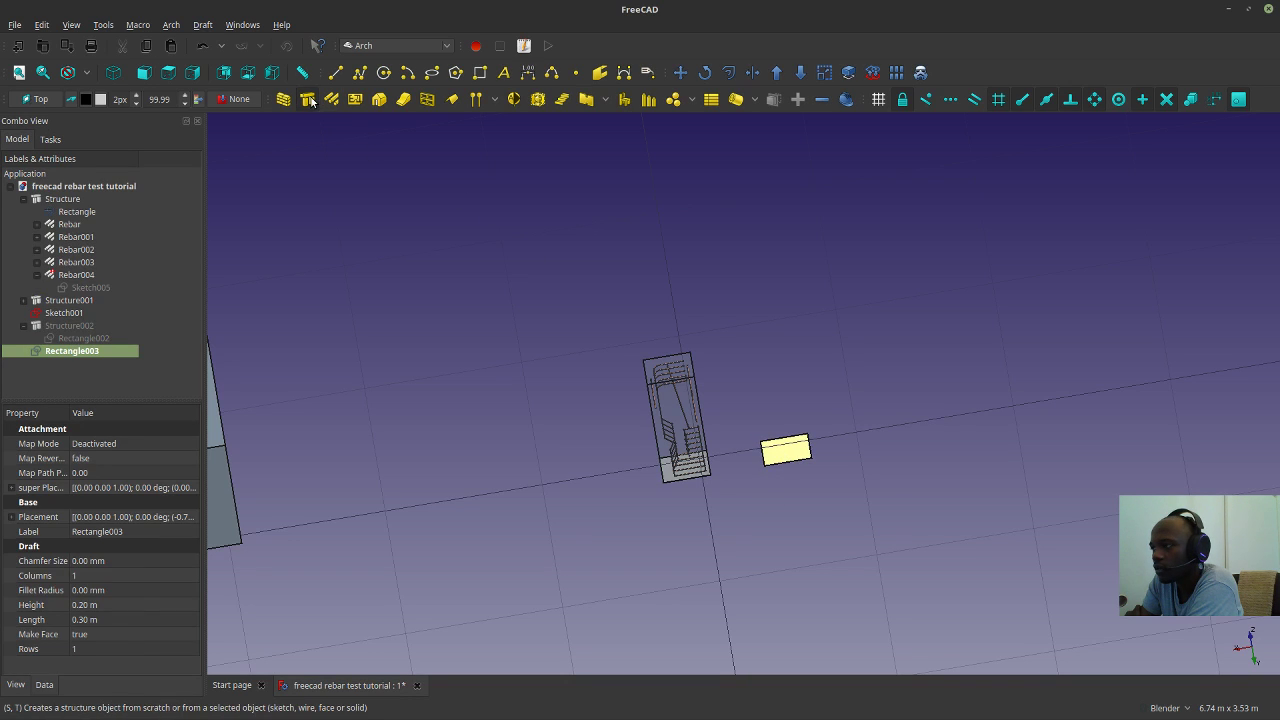
middle_click_drag(656, 358, 870, 625)
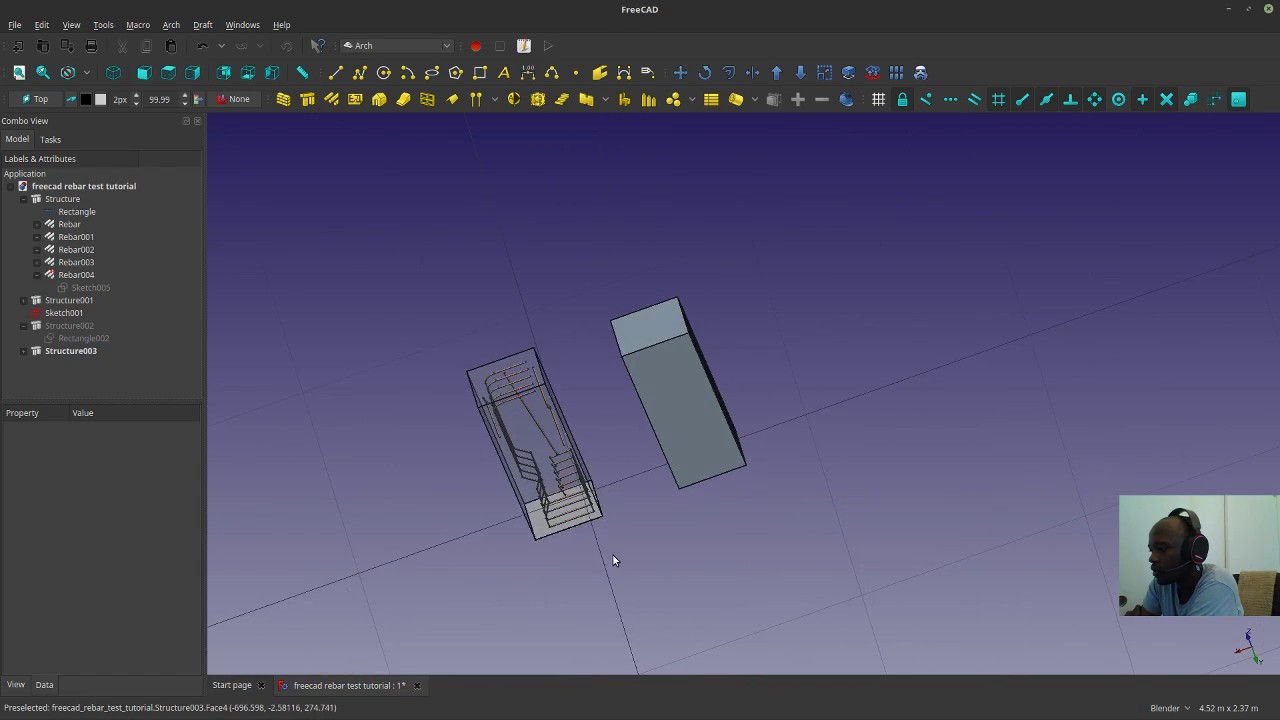
Set the transparency of the newly created Structure003 to 80.
scroll(616, 554, "up", 2)
left_click(707, 384)
middle_click_drag(860, 480, 636, 451)
scroll(609, 507, "up", 2)
scroll(868, 448, "up", 2)
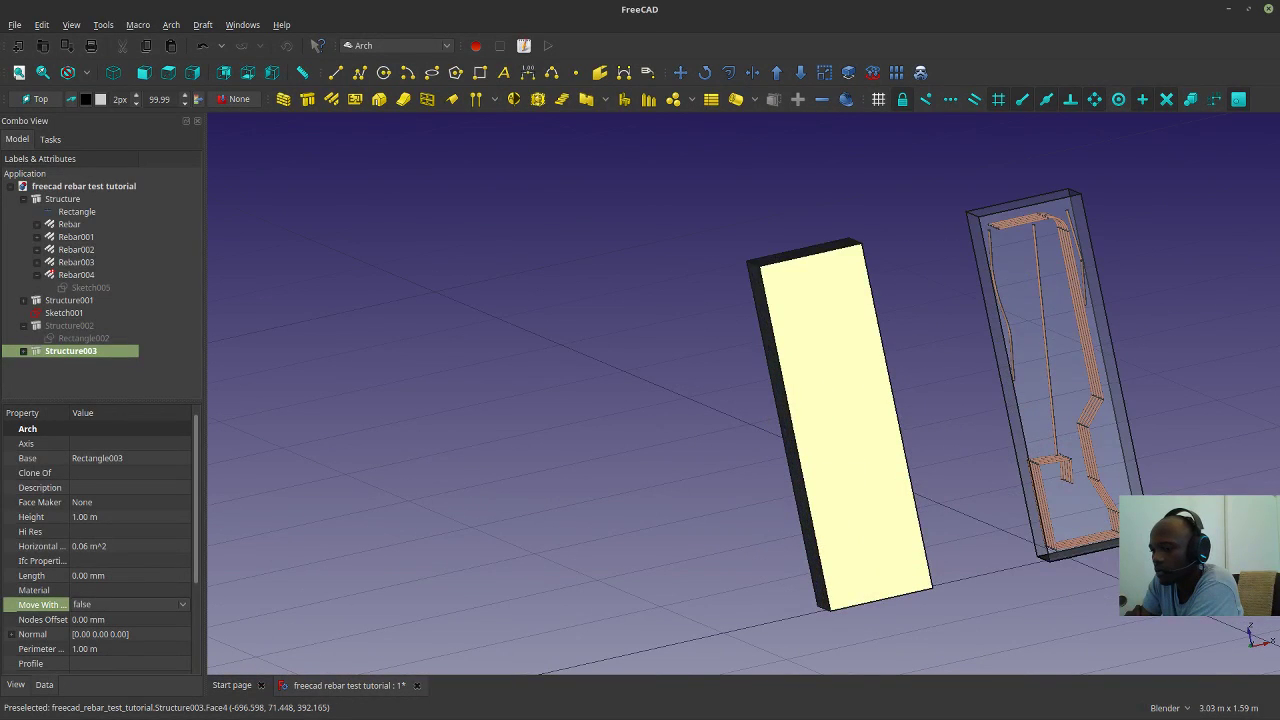
left_click(28, 686)
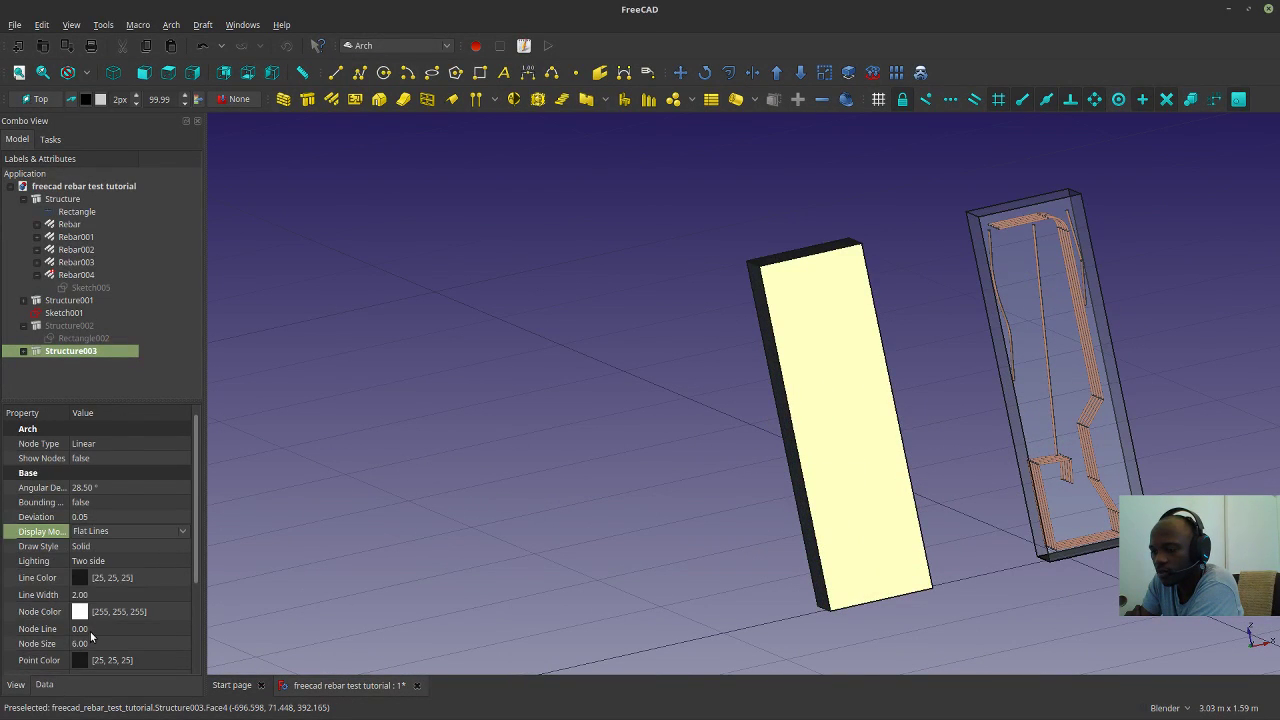
scroll(91, 652, "down", 2)
left_click(90, 651)
left_click(91, 639)
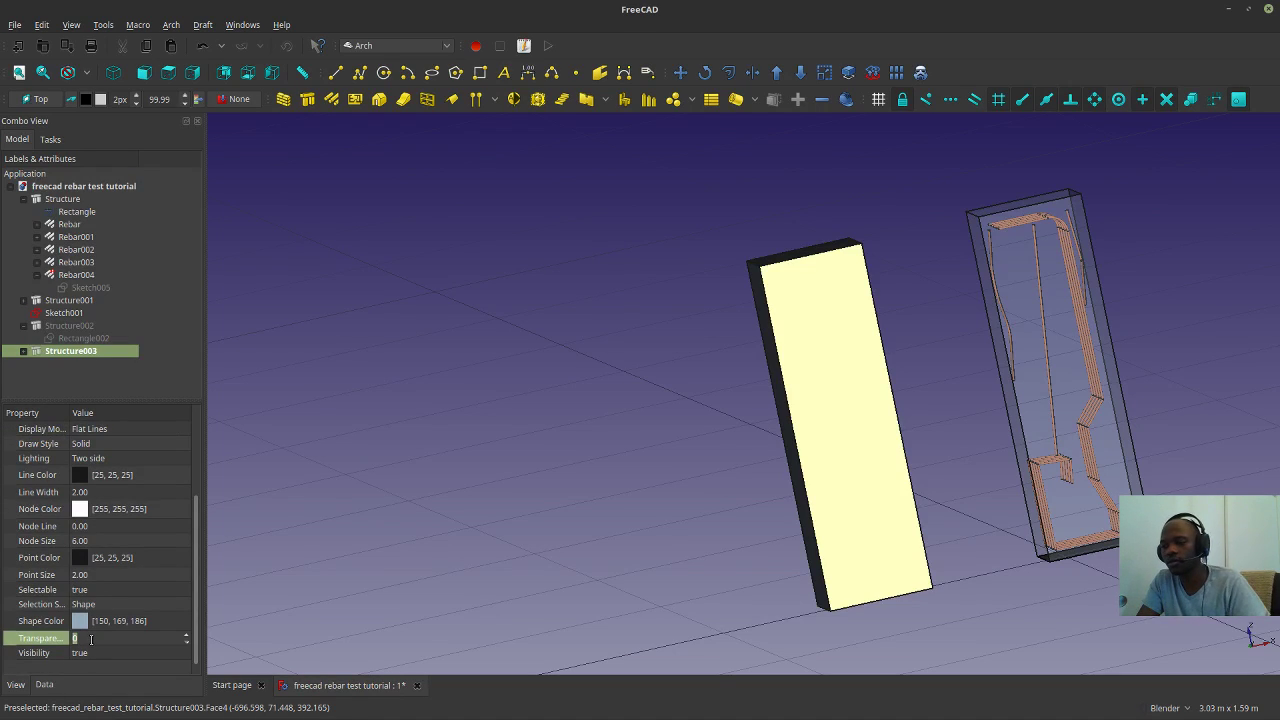
type("80")
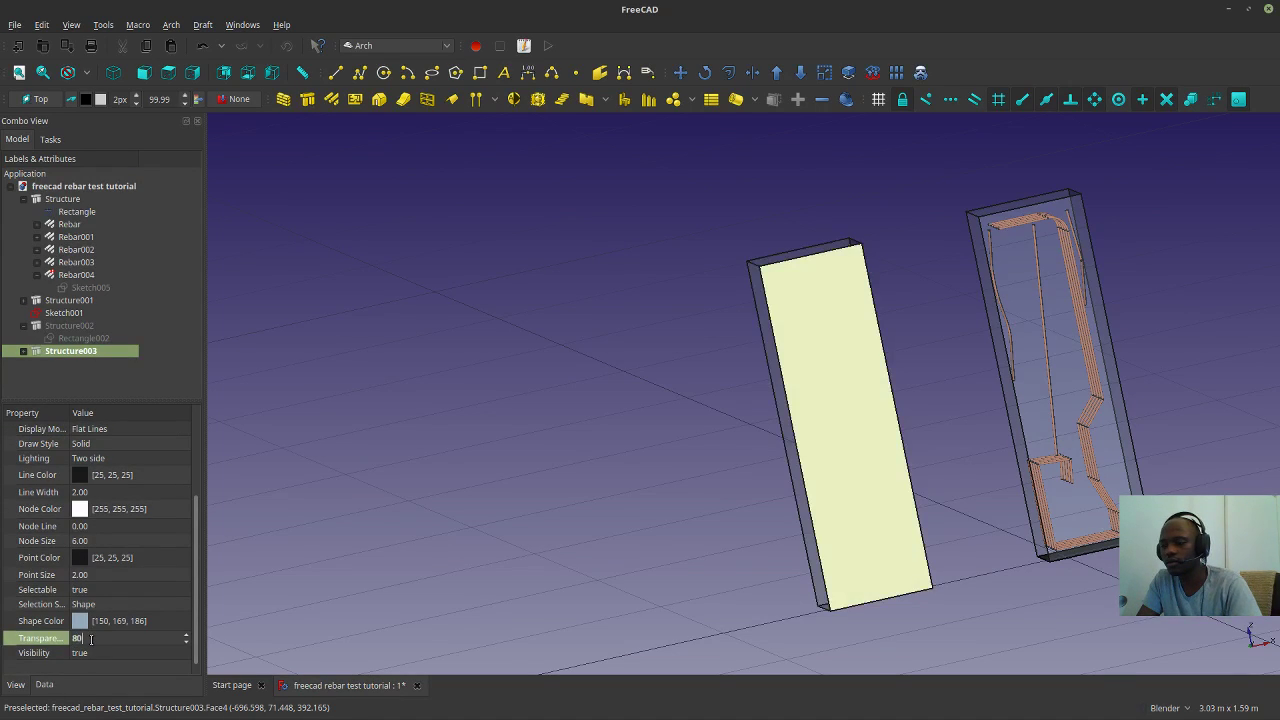
left_click(390, 546)
Align the working plane with the large vertical face of Structure003.
left_click(826, 509)
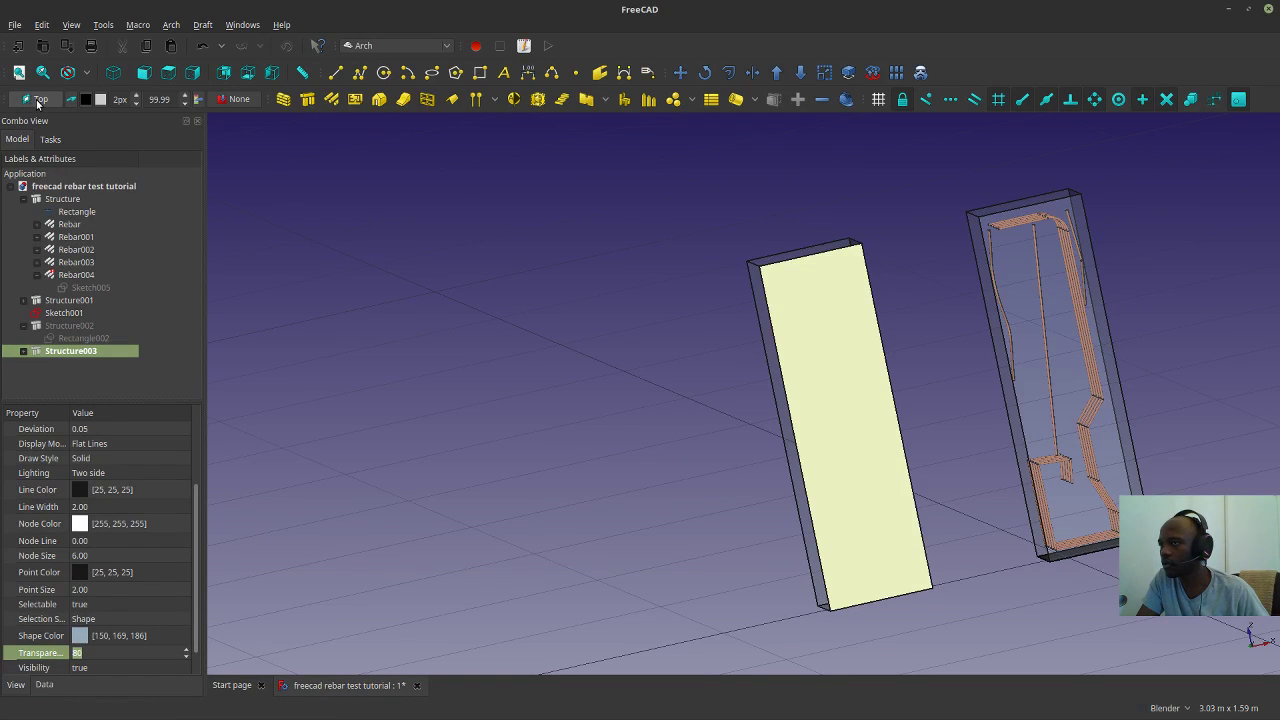
left_click(37, 100)
middle_click_drag(594, 286, 675, 301)
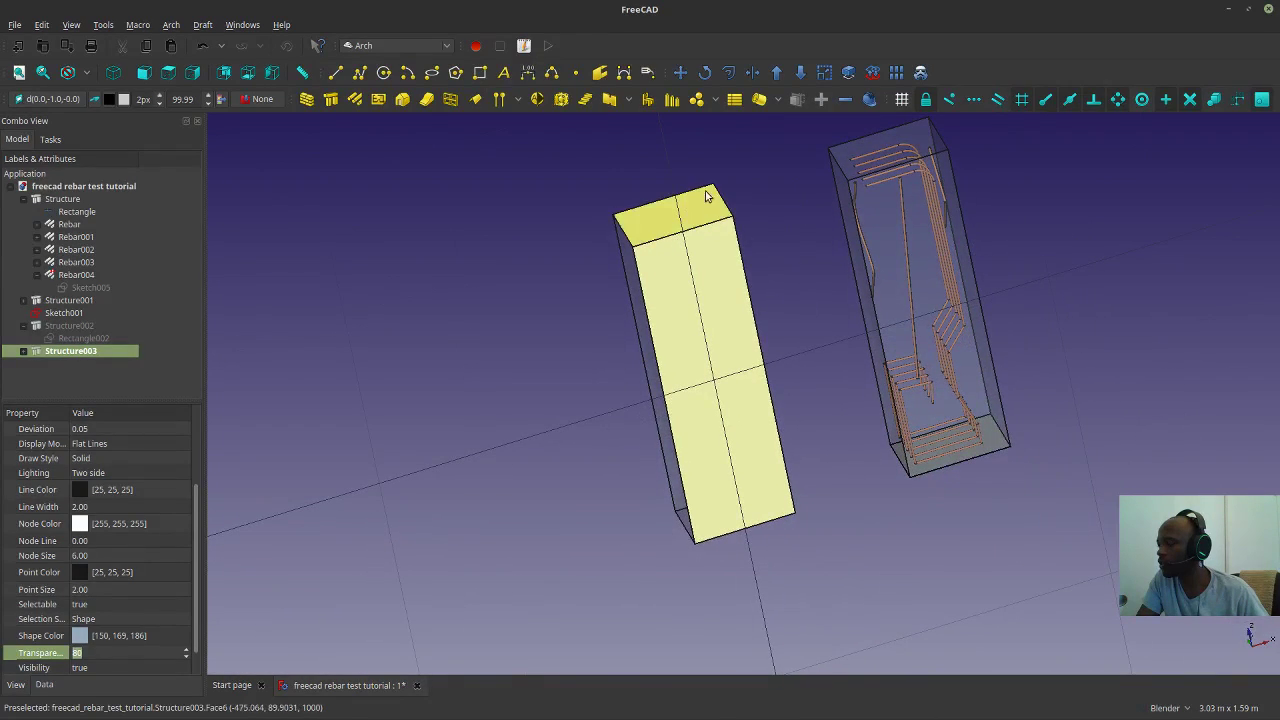
Switch to the Sketcher workbench and create a new sketch on the XZ plane using the Don't attach option.
left_click(381, 45)
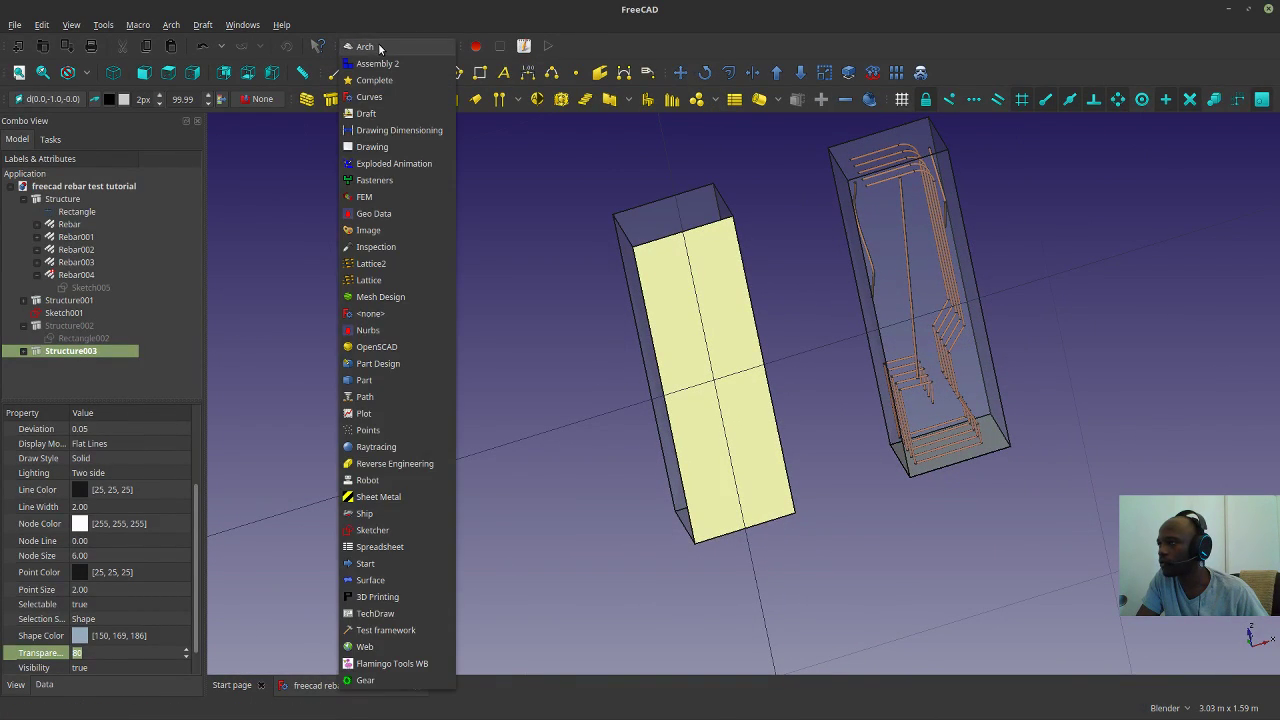
left_click(491, 160)
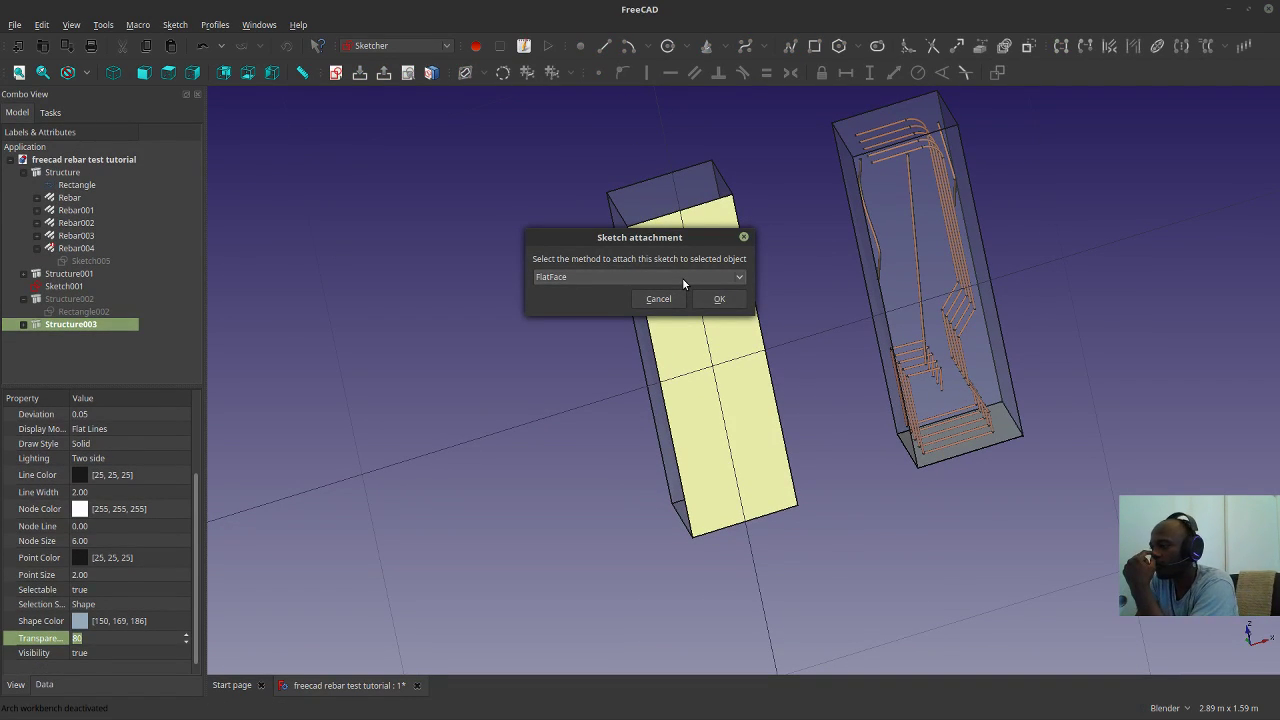
left_click(682, 277)
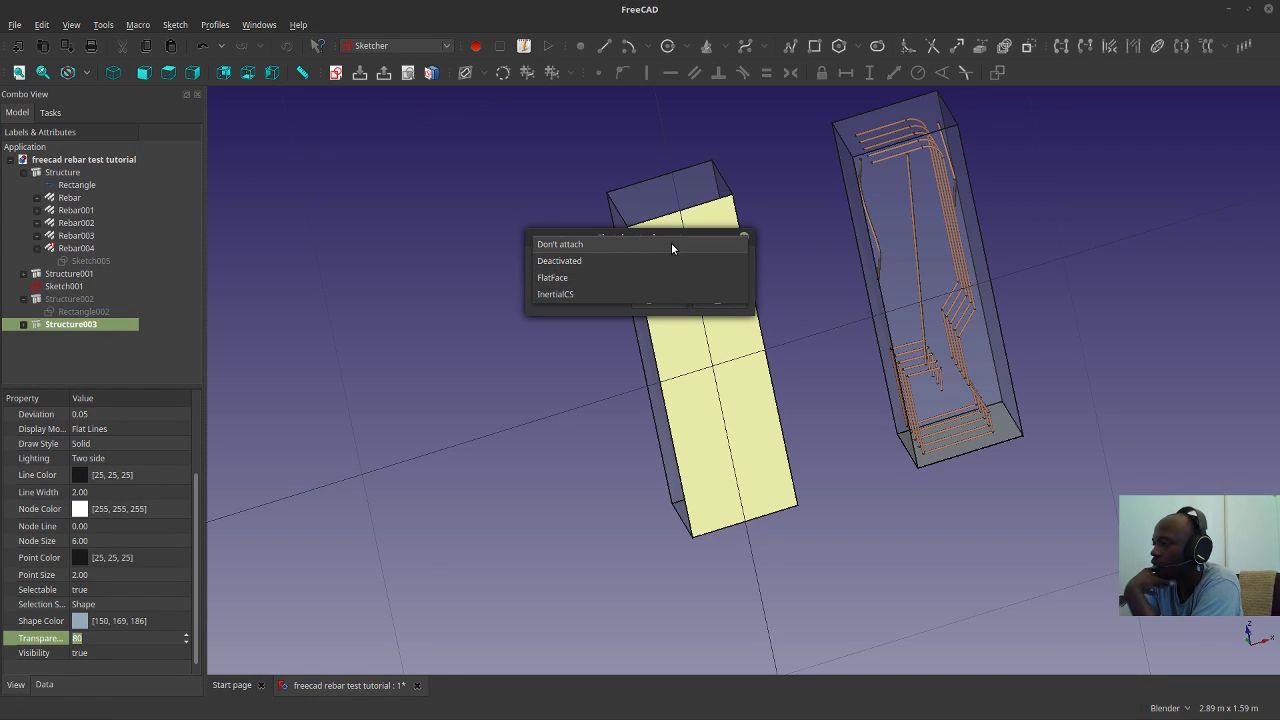
left_click(671, 243)
left_click(714, 299)
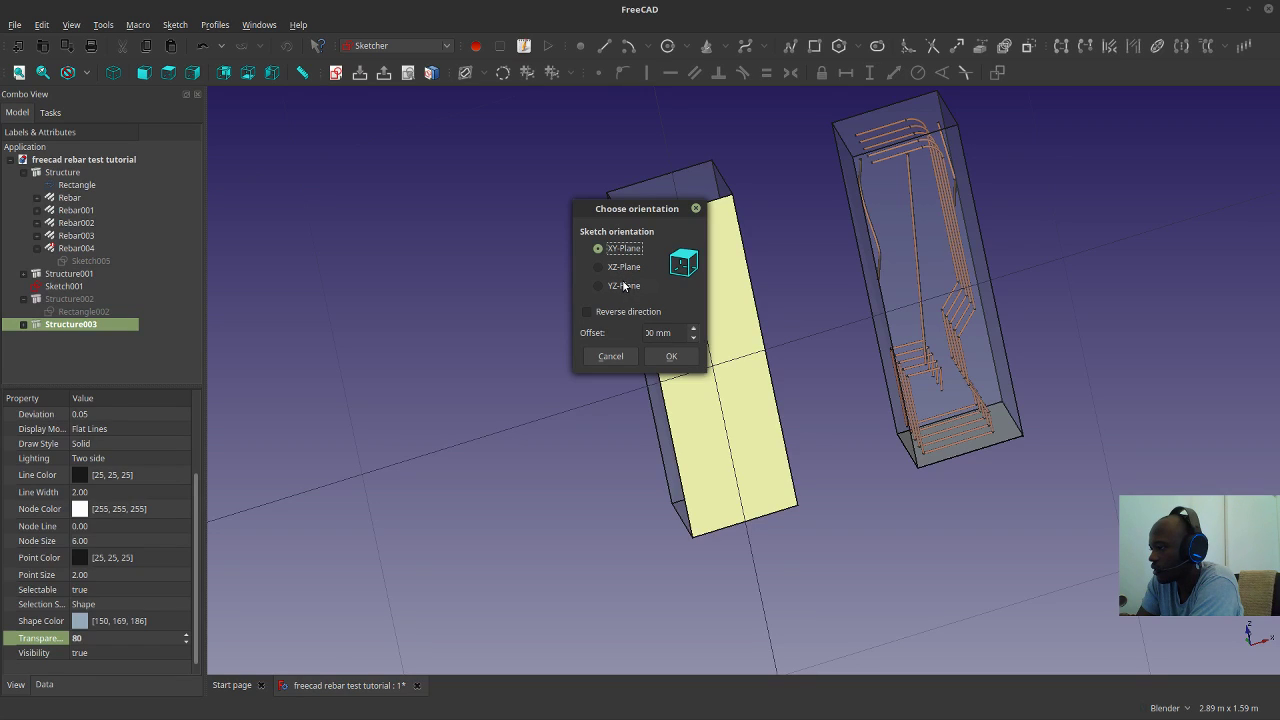
left_click(625, 267)
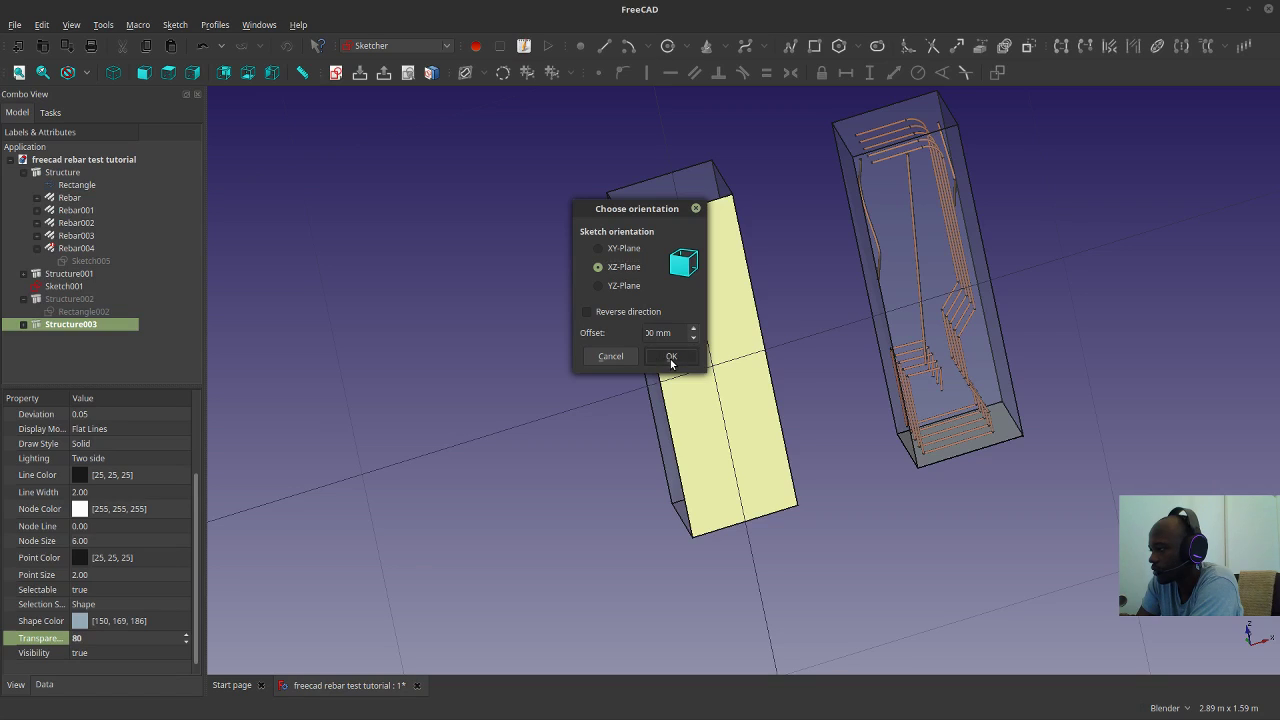
left_click(670, 359)
Draw a winding open B-spline with 19 control points from top to bottom inside Structure003's outline and close the sketch.
scroll(645, 447, "down", 6)
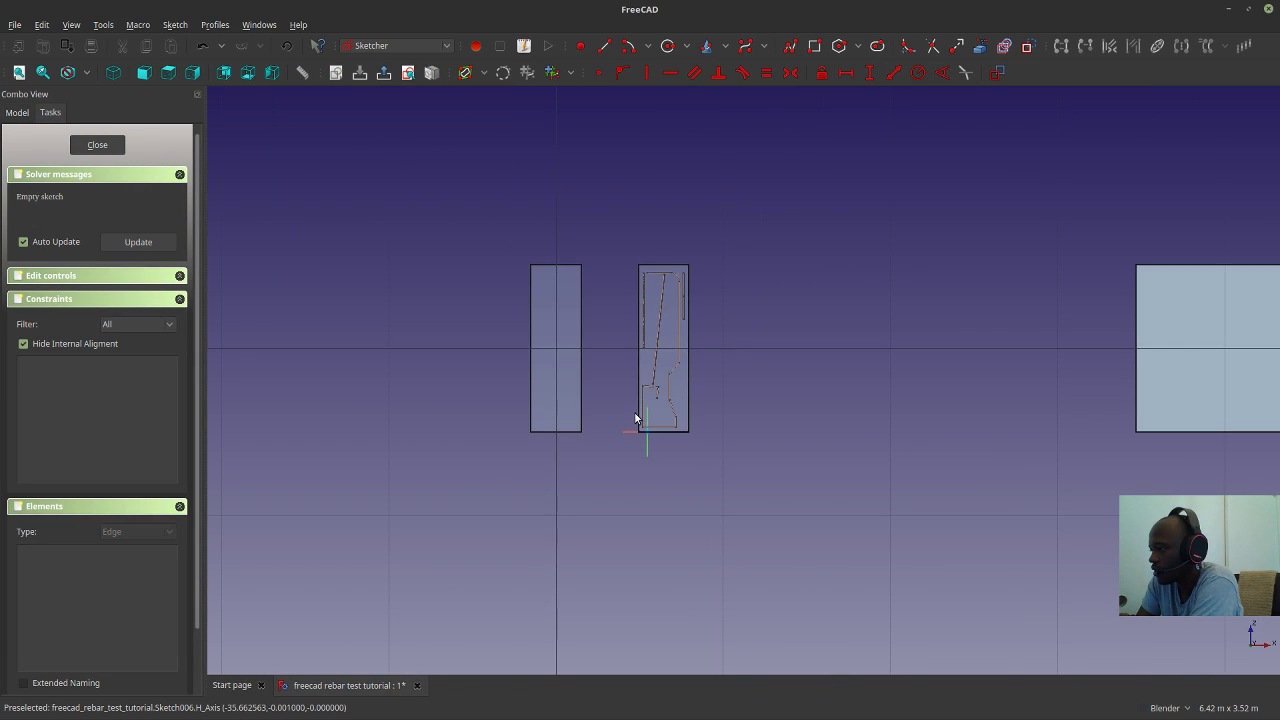
scroll(565, 389, "up", 2)
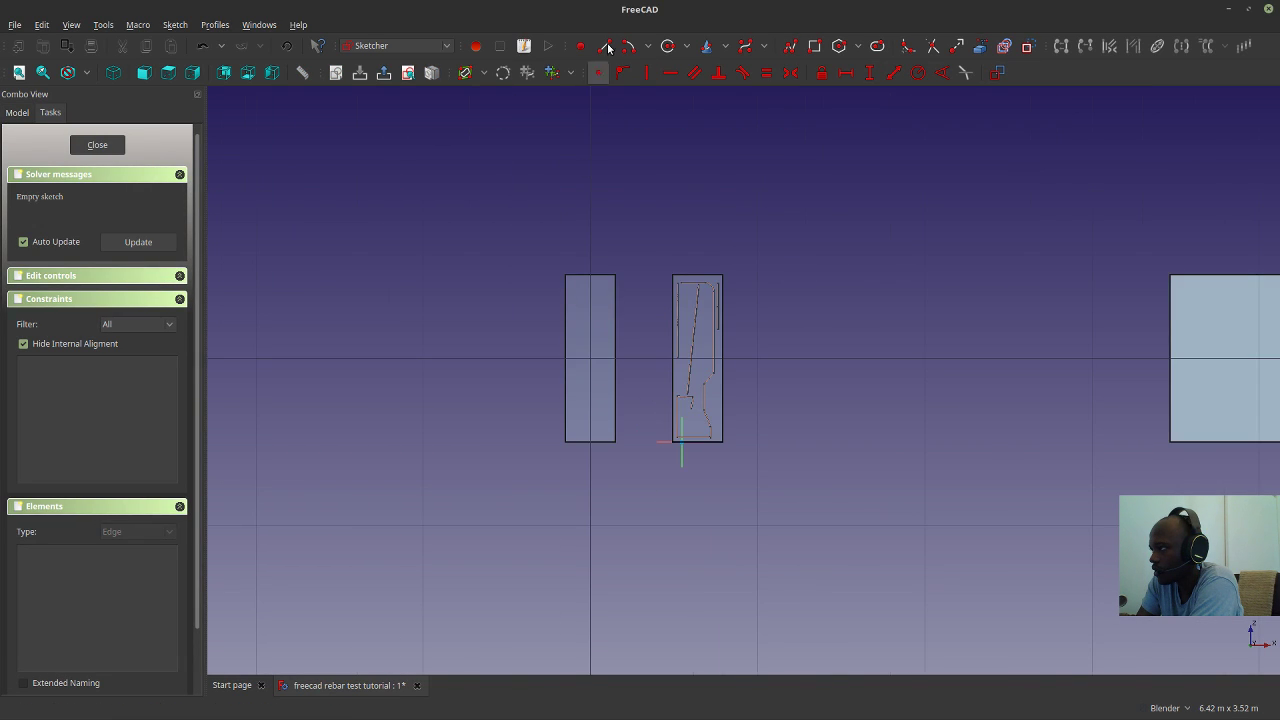
left_click(758, 50)
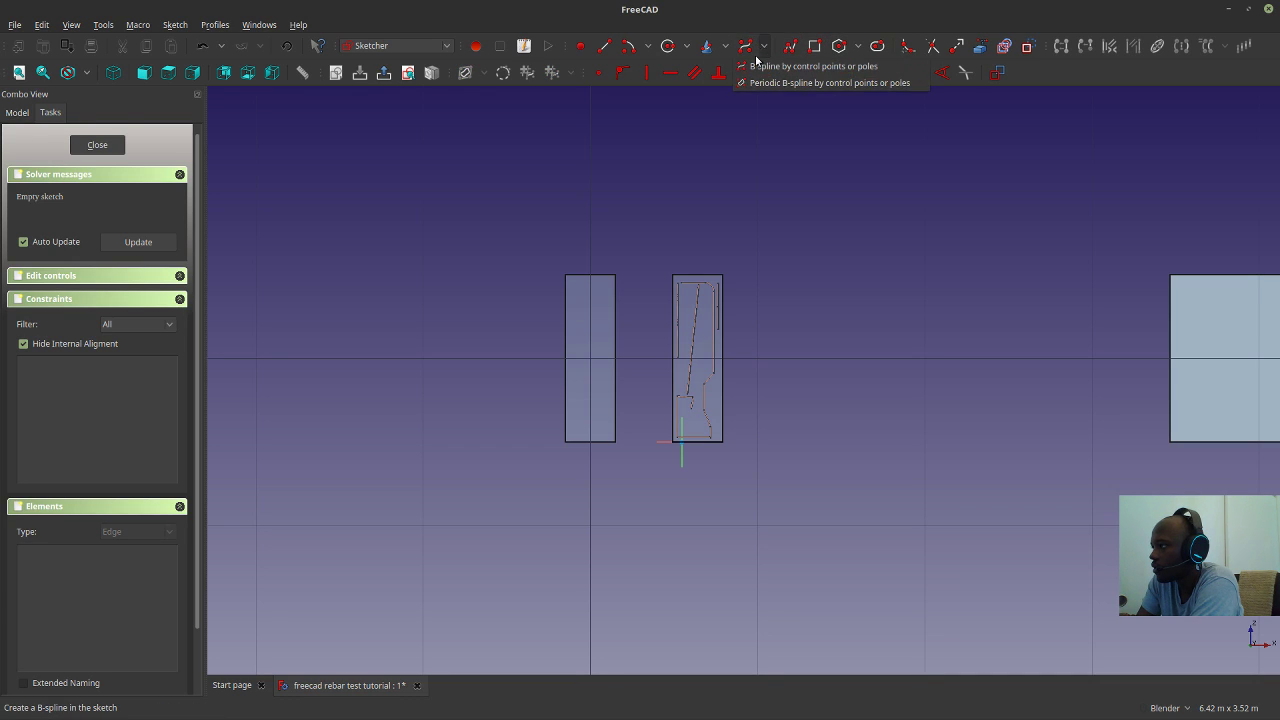
left_click(750, 63)
scroll(575, 355, "up", 4)
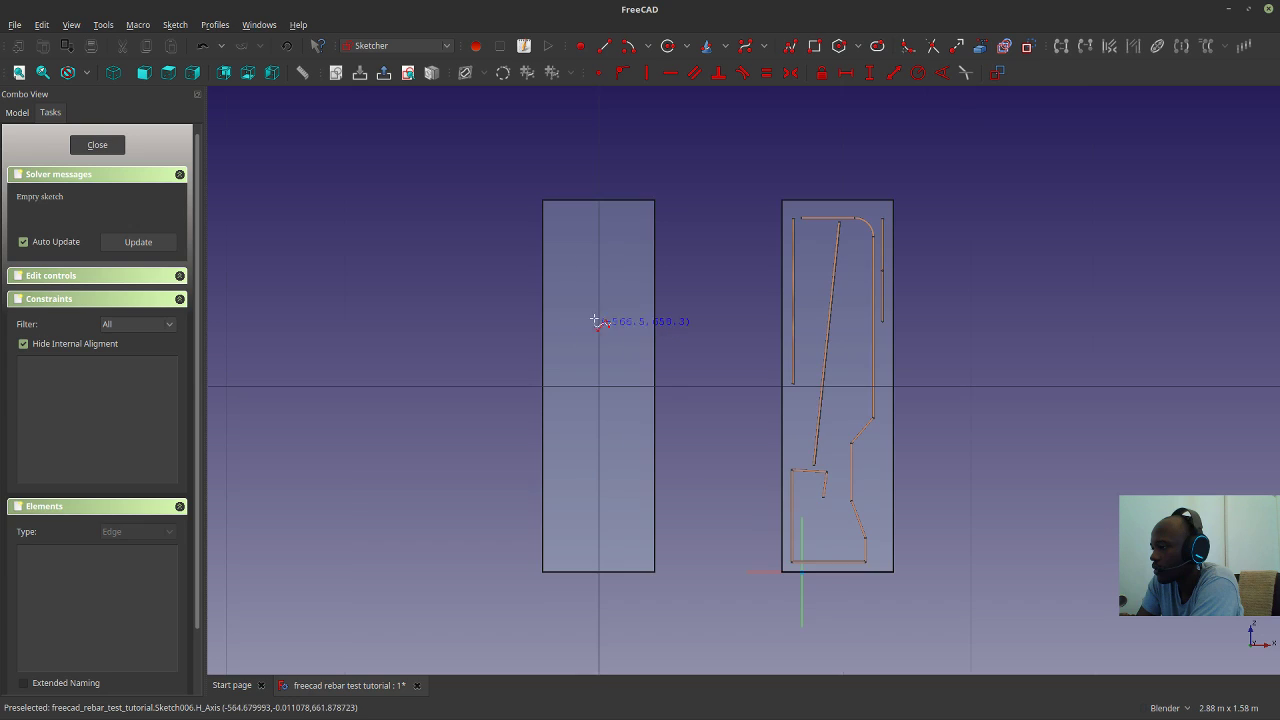
left_click(639, 229)
left_click(620, 214)
left_click(580, 213)
left_click(559, 248)
left_click(569, 283)
left_click(595, 288)
left_click(629, 293)
left_click(645, 330)
left_click(633, 369)
left_click(563, 385)
left_click(554, 438)
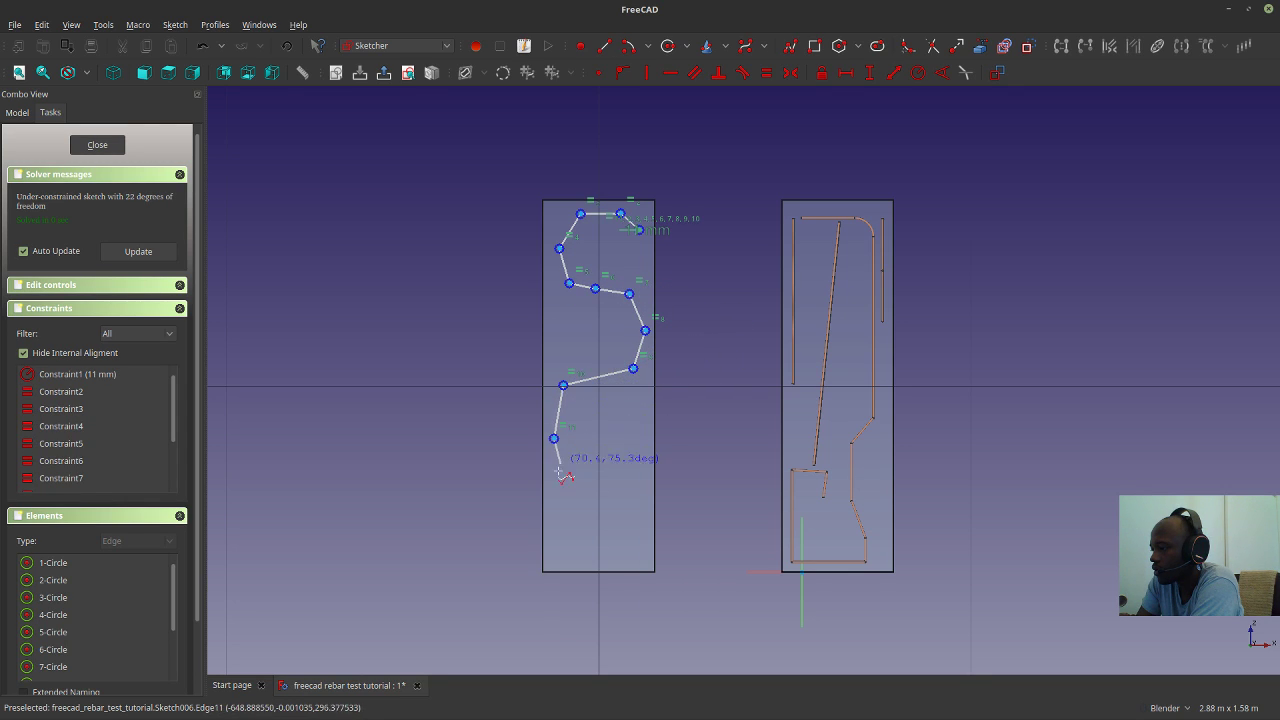
left_click(561, 509)
left_click(617, 412)
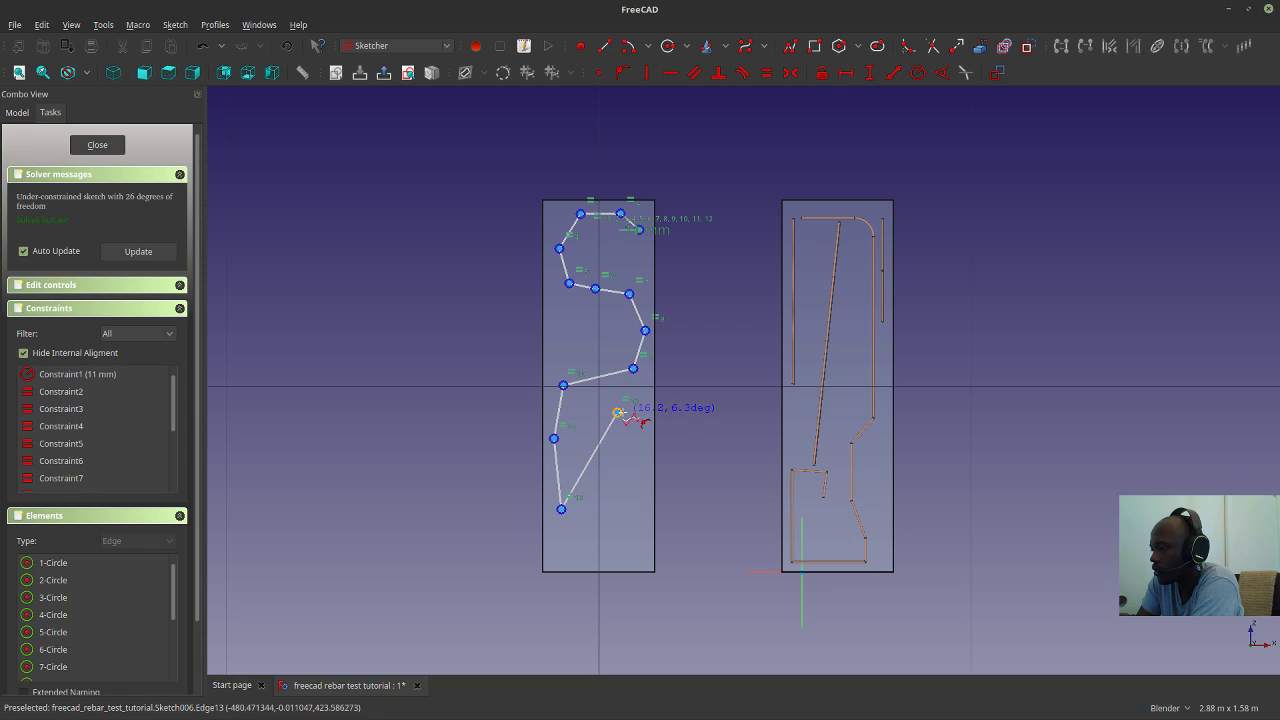
left_click(636, 415)
left_click(648, 442)
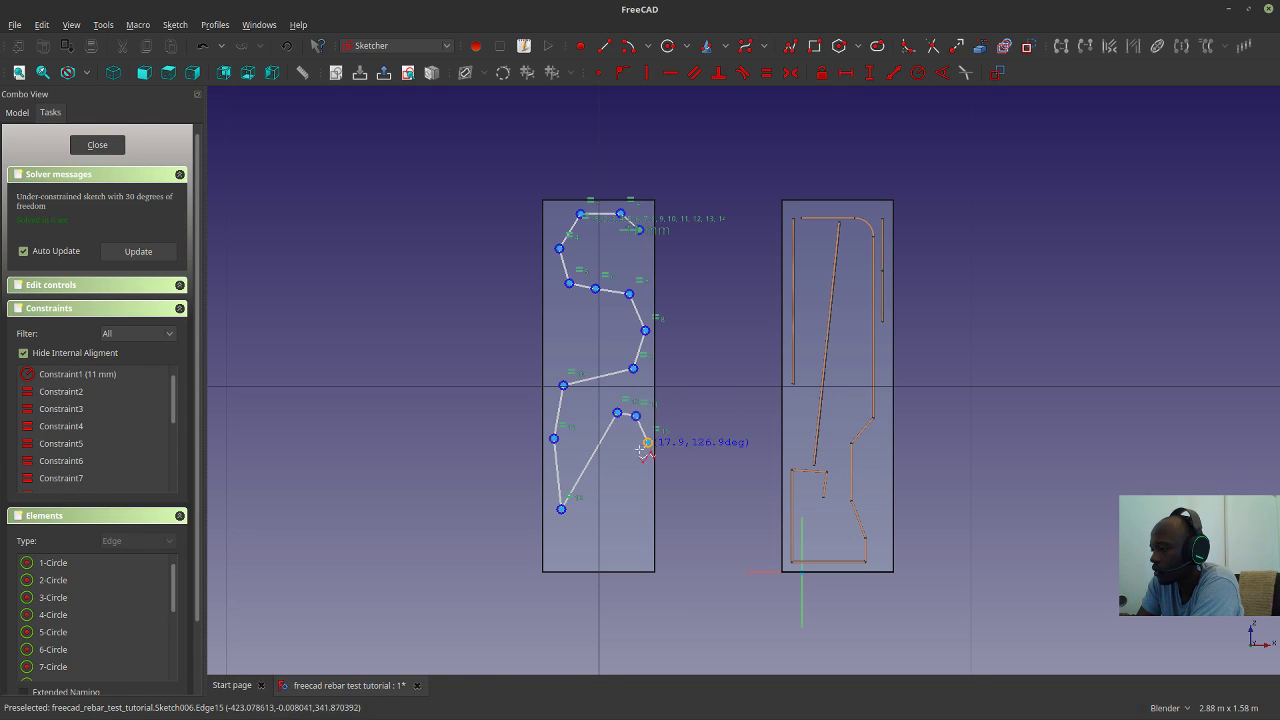
left_click(585, 549)
left_click(608, 555)
left_click(631, 529)
left_click(645, 561)
right_click(645, 561)
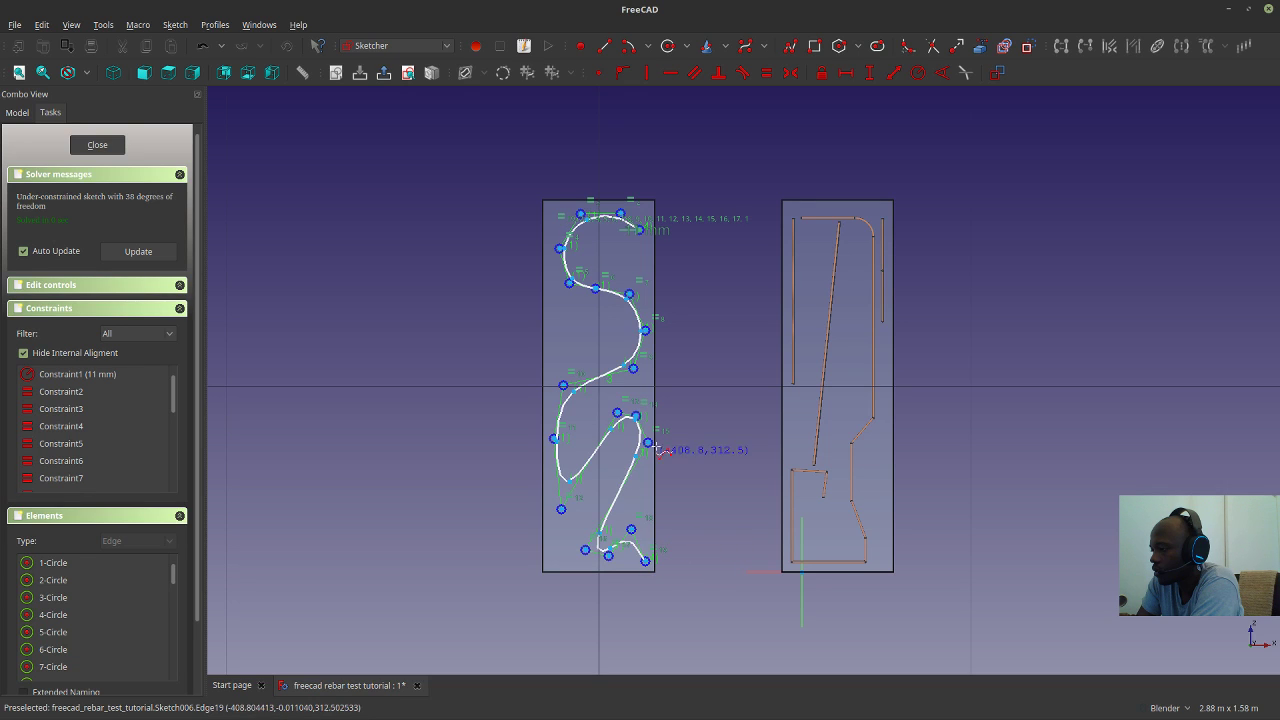
mouse_move(668, 342)
middle_mouse_down()
mouse_move(737, 397)
mouse_move(789, 486)
mouse_move(866, 528)
mouse_move(906, 517)
mouse_move(851, 517)
mouse_move(840, 491)
mouse_move(997, 429)
mouse_move(1045, 393)
mouse_move(915, 411)
middle_mouse_up()
scroll(963, 414, "down", 4)
scroll(880, 402, "down", 6)
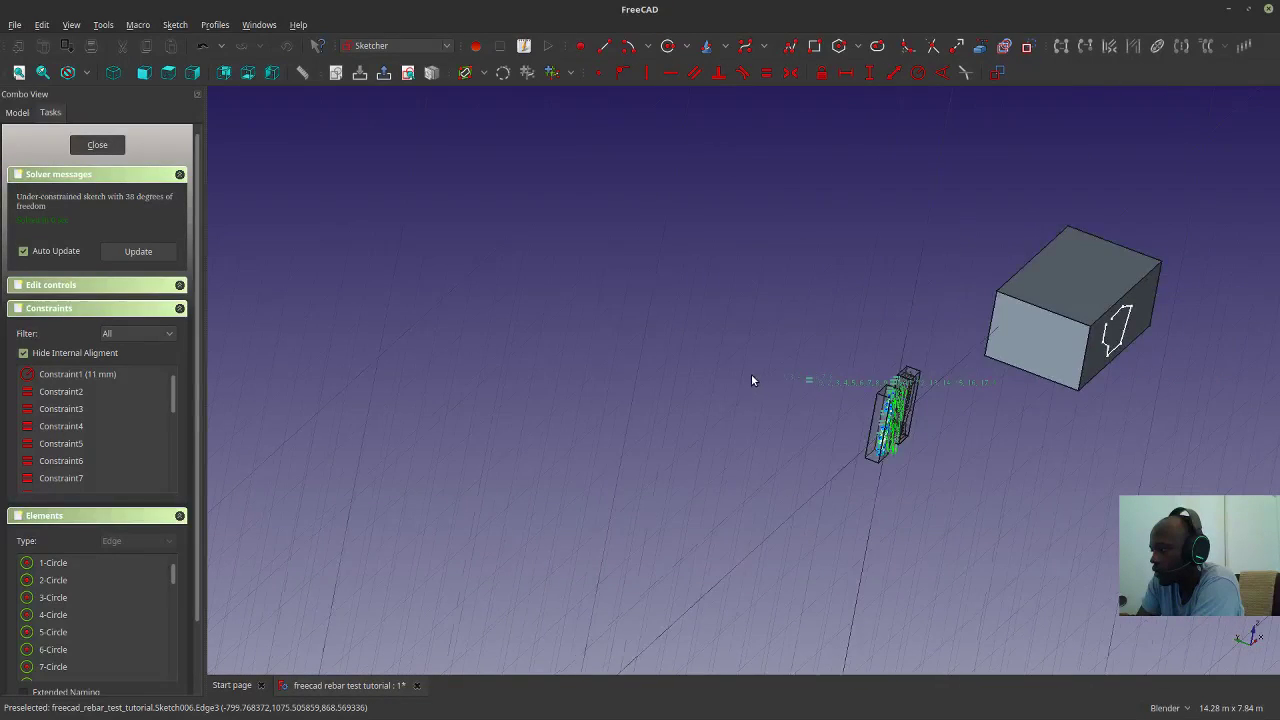
left_click(97, 145)
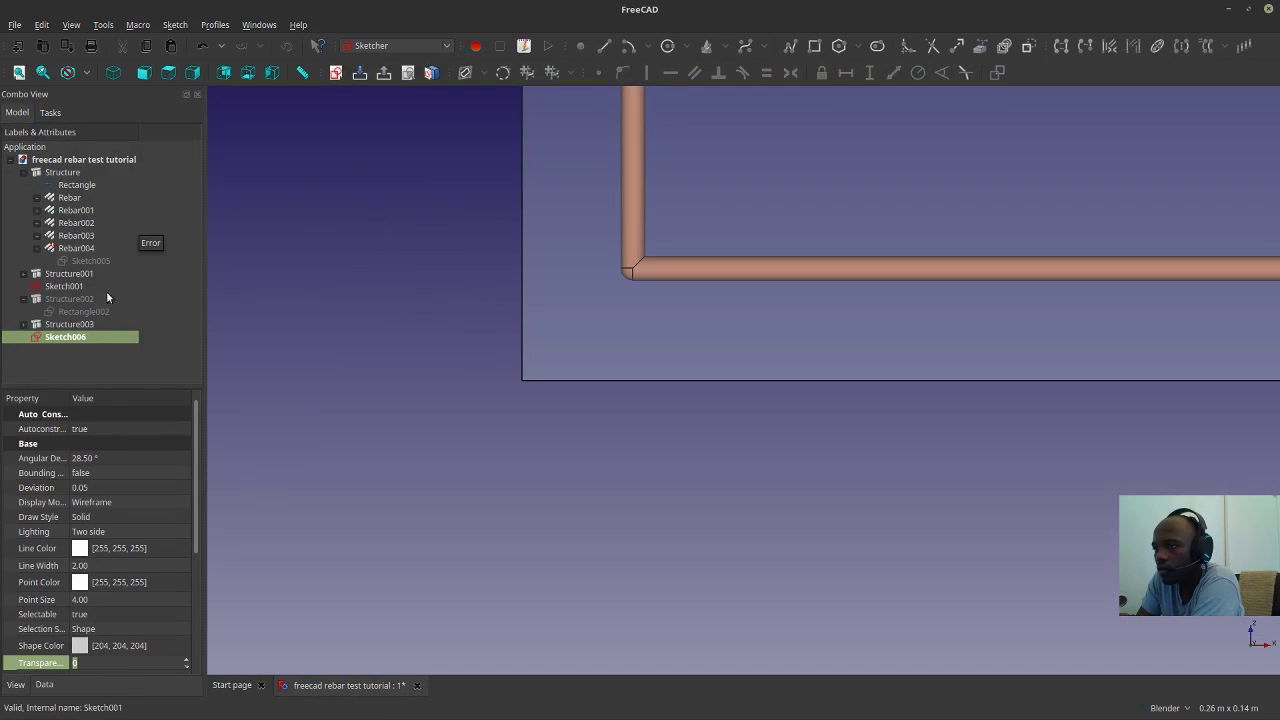
Delete the B-spline sketch Sketch006 from the model.
scroll(633, 399, "down", 5)
middle_click_drag(639, 397, 631, 321)
left_click_drag(632, 322, 637, 324)
scroll(560, 320, "up", 2)
middle_click_drag(566, 323, 588, 380)
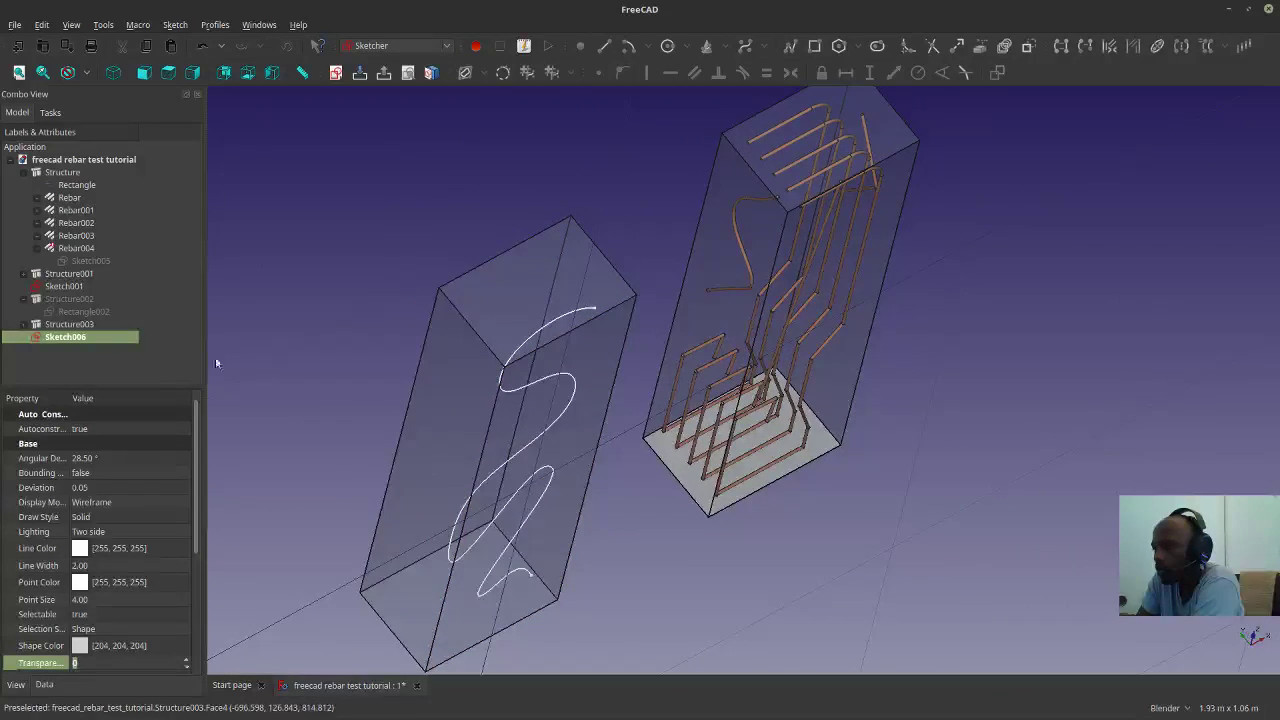
left_click(55, 339)
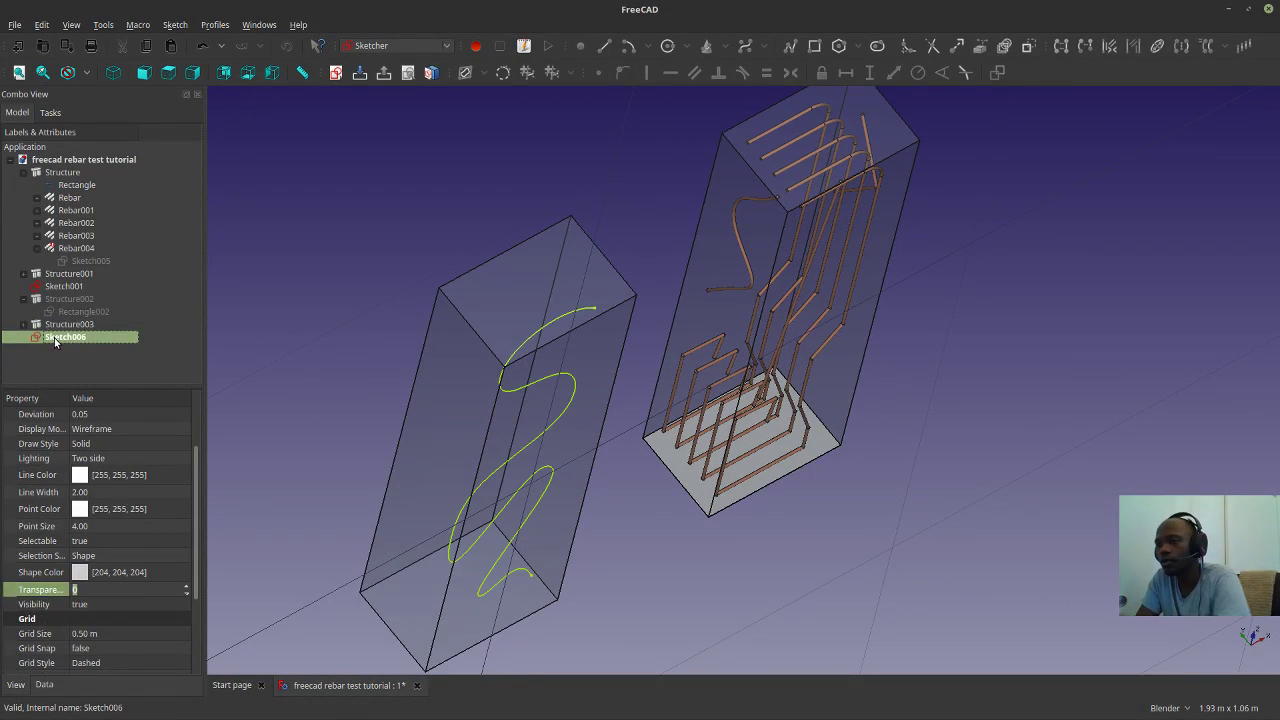
key("Delete")
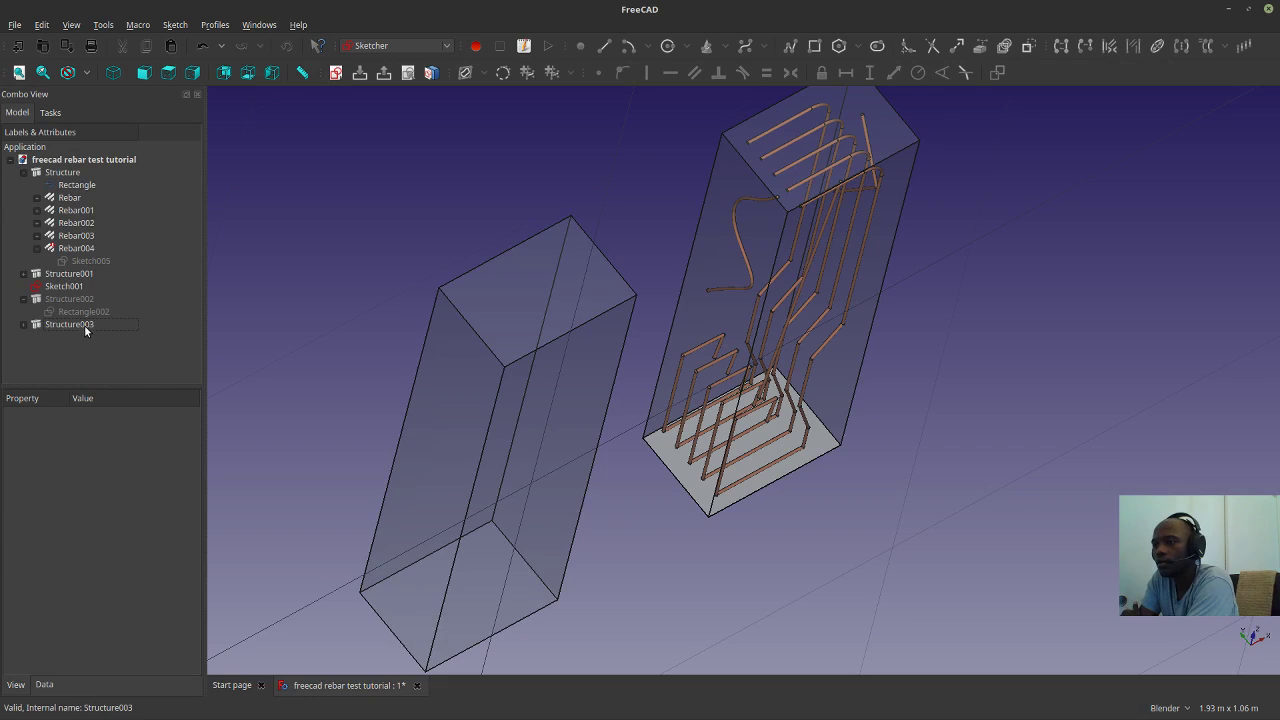
Switch to the Arch workbench and clear the face selection on Structure003.
left_click(84, 325)
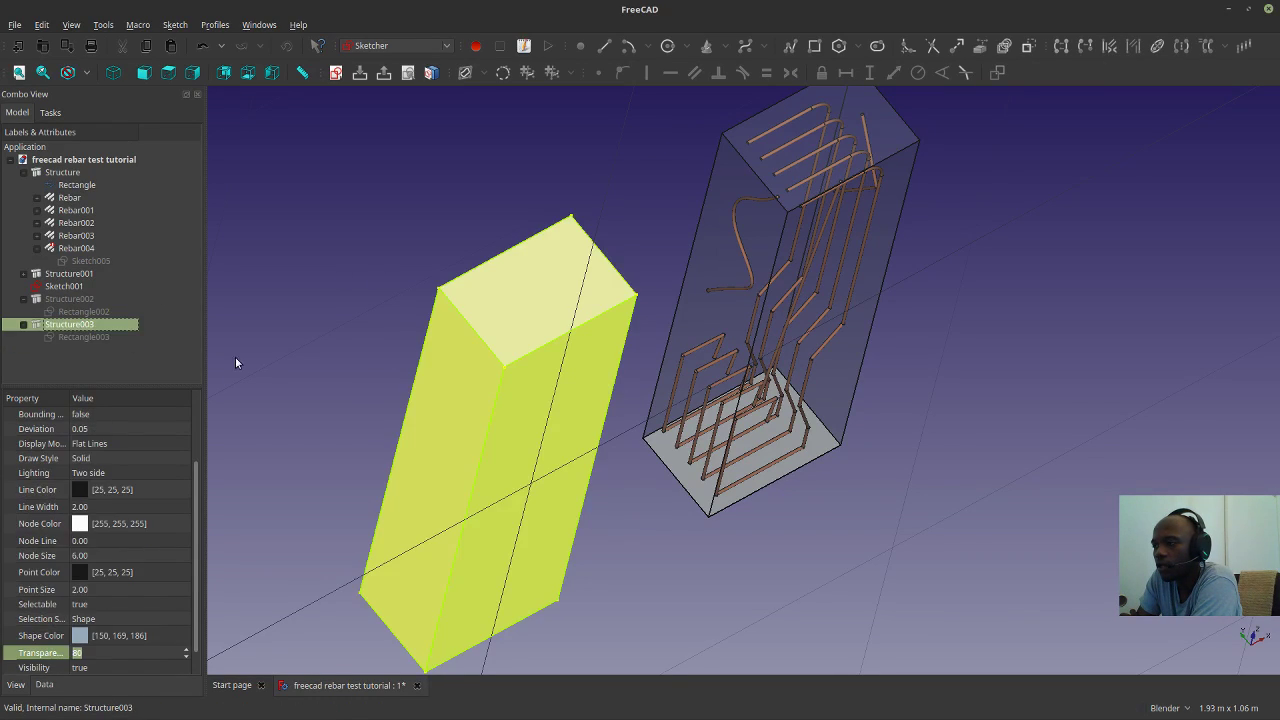
left_click(578, 431)
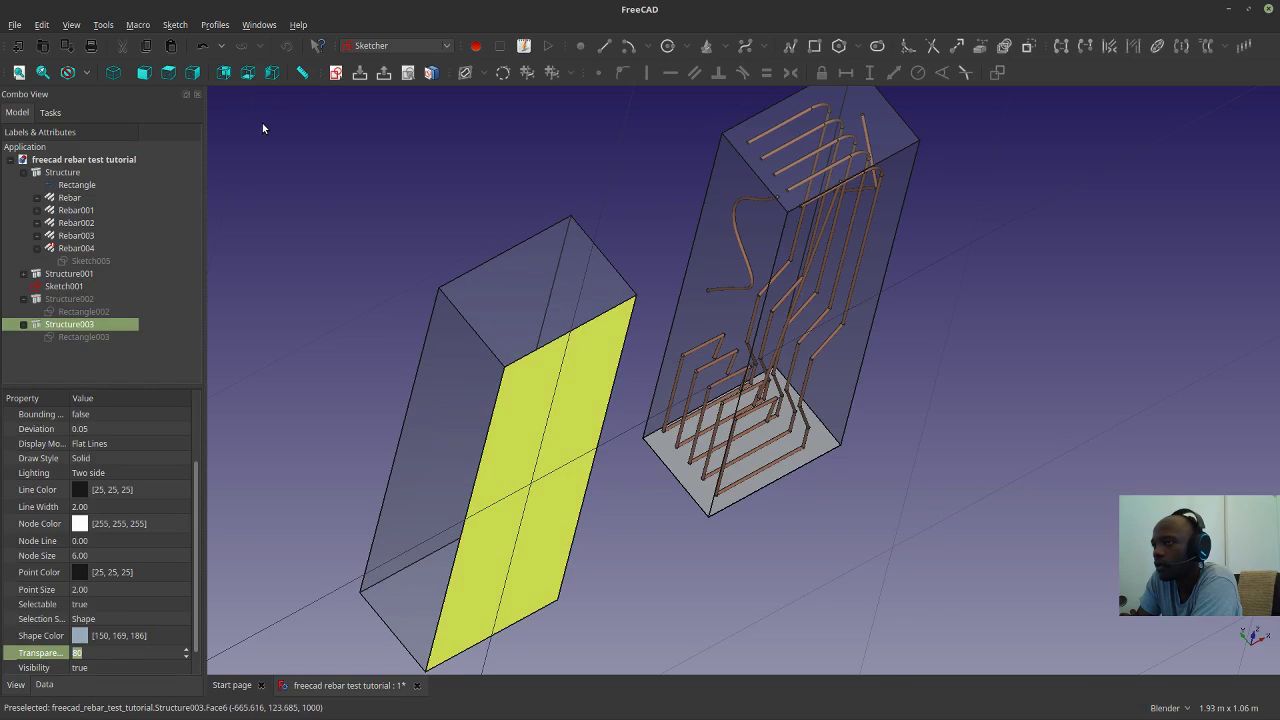
left_click(389, 50)
left_click(370, 23)
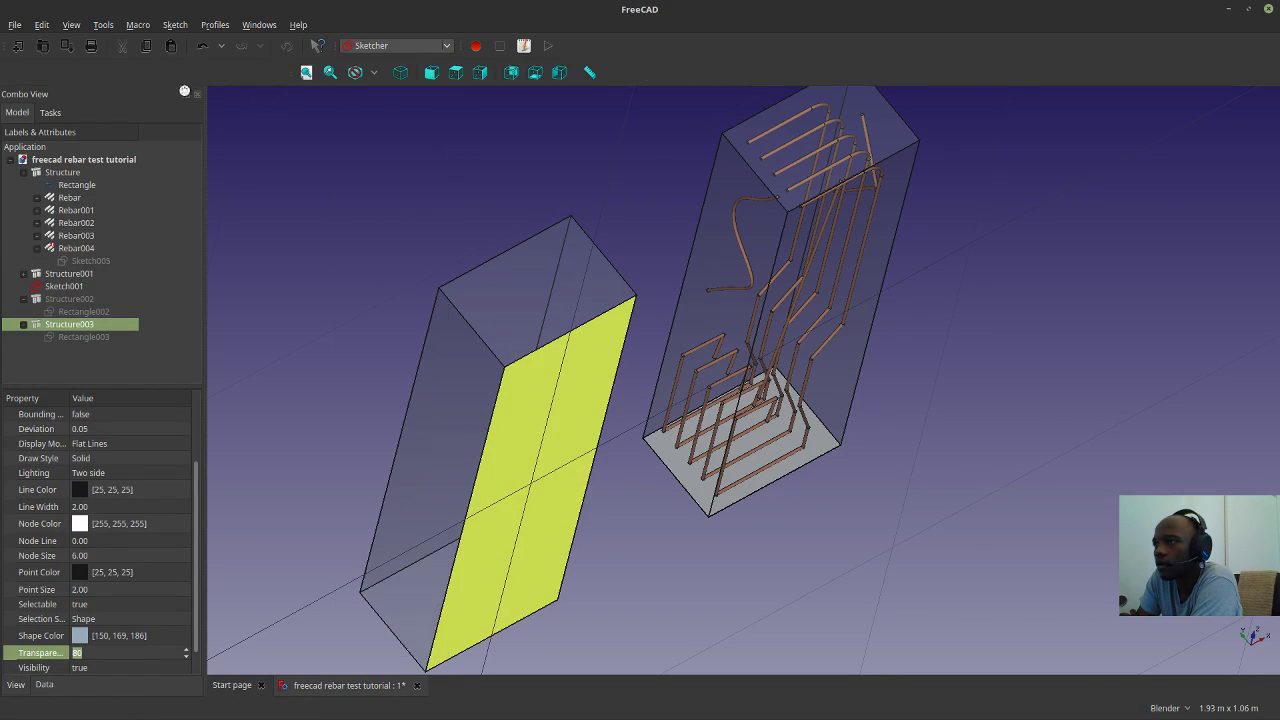
left_click(407, 287)
left_click(569, 443)
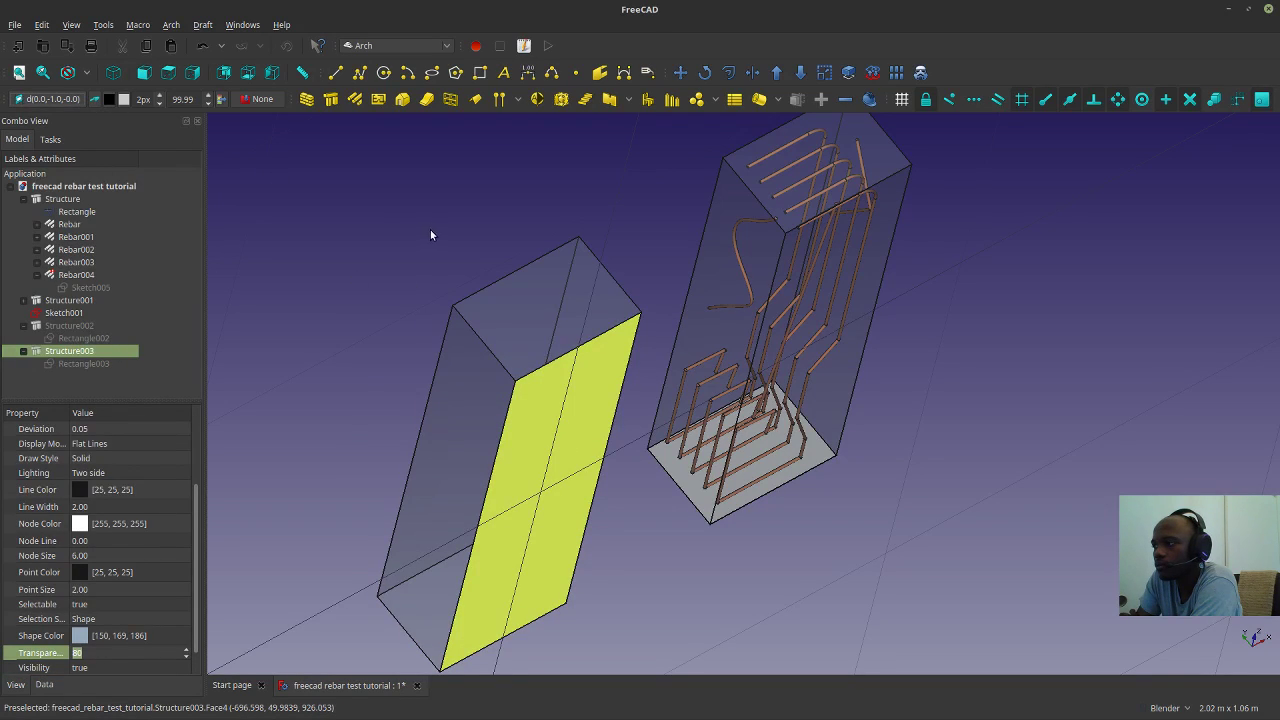
middle_click_drag(454, 294, 480, 371)
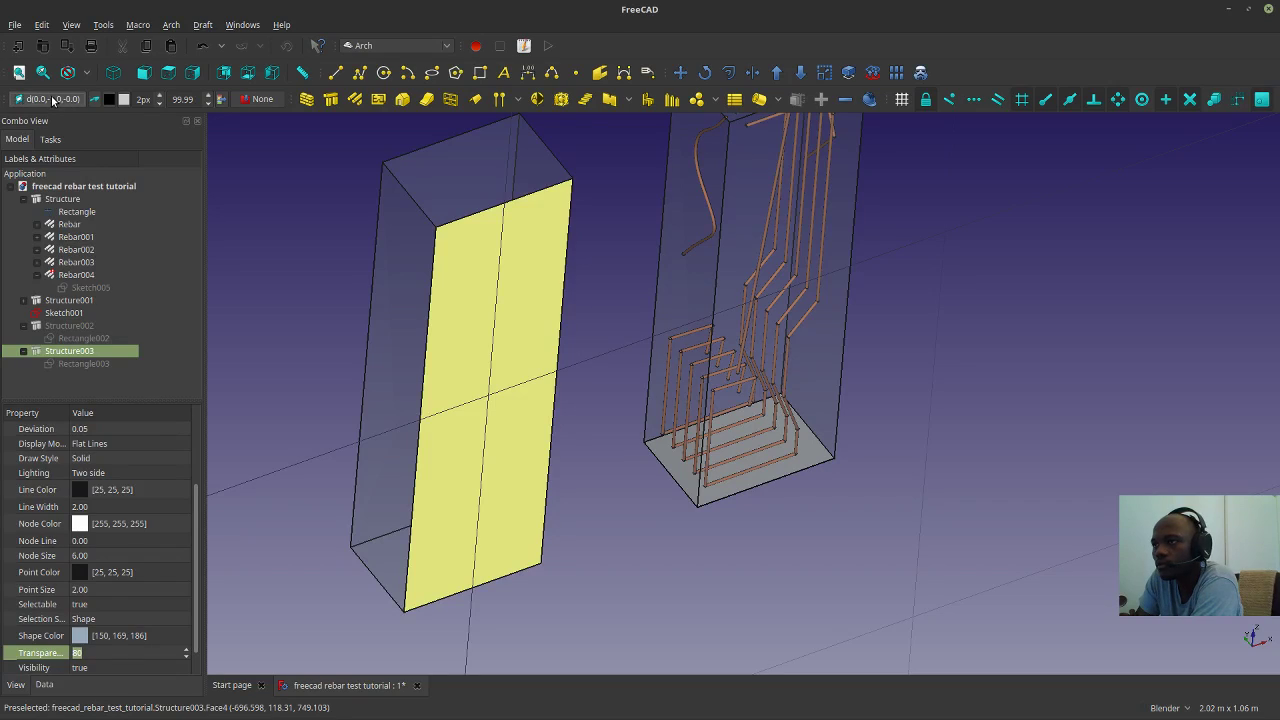
left_click(655, 544)
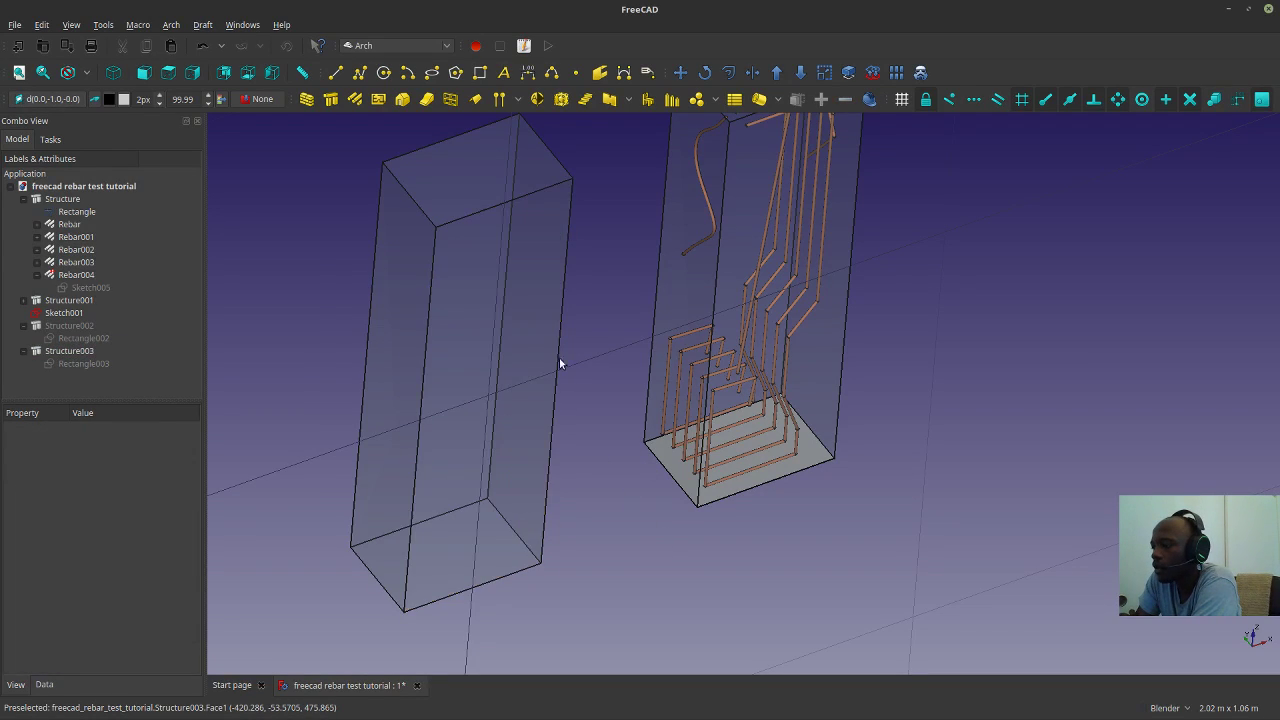
Start the Rebar tool on Structure003's large vertical face and create its sketch on the XZ plane using Don't attach.
scroll(635, 428, "down", 2)
middle_click_drag(640, 429, 932, 370)
middle_click_drag(739, 507, 705, 516)
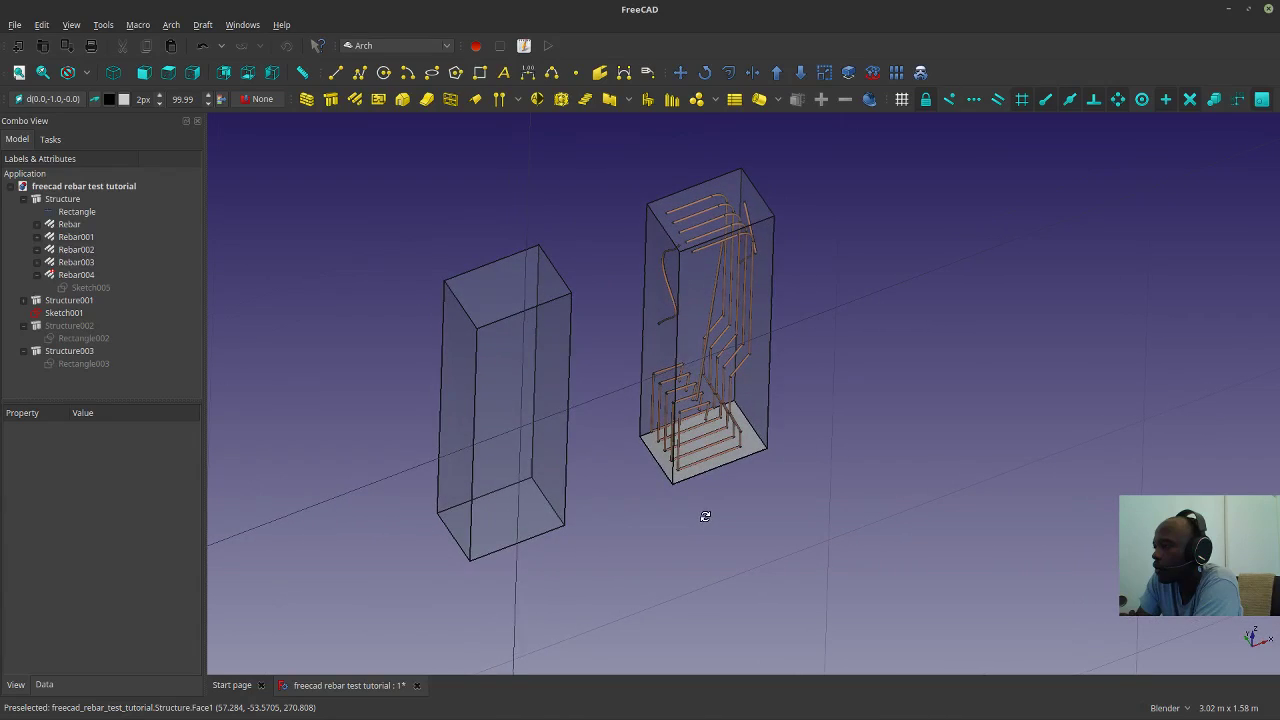
left_click(518, 408)
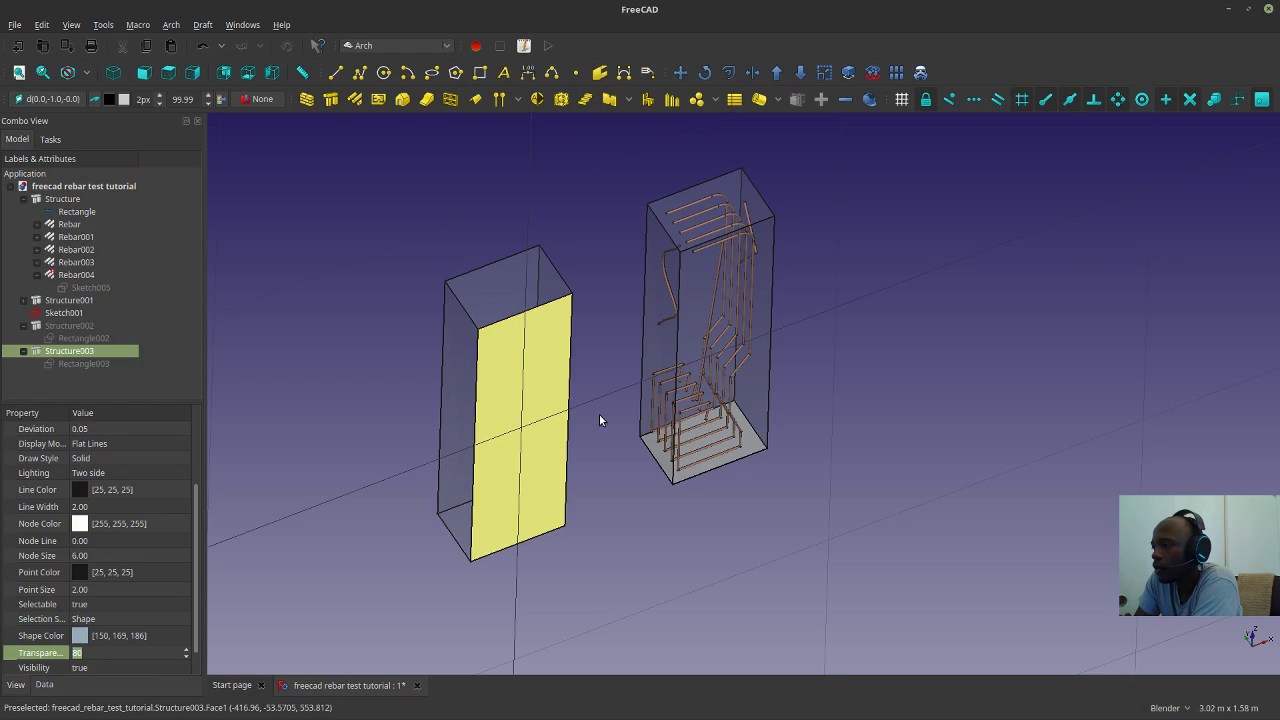
middle_click_drag(475, 474, 420, 434)
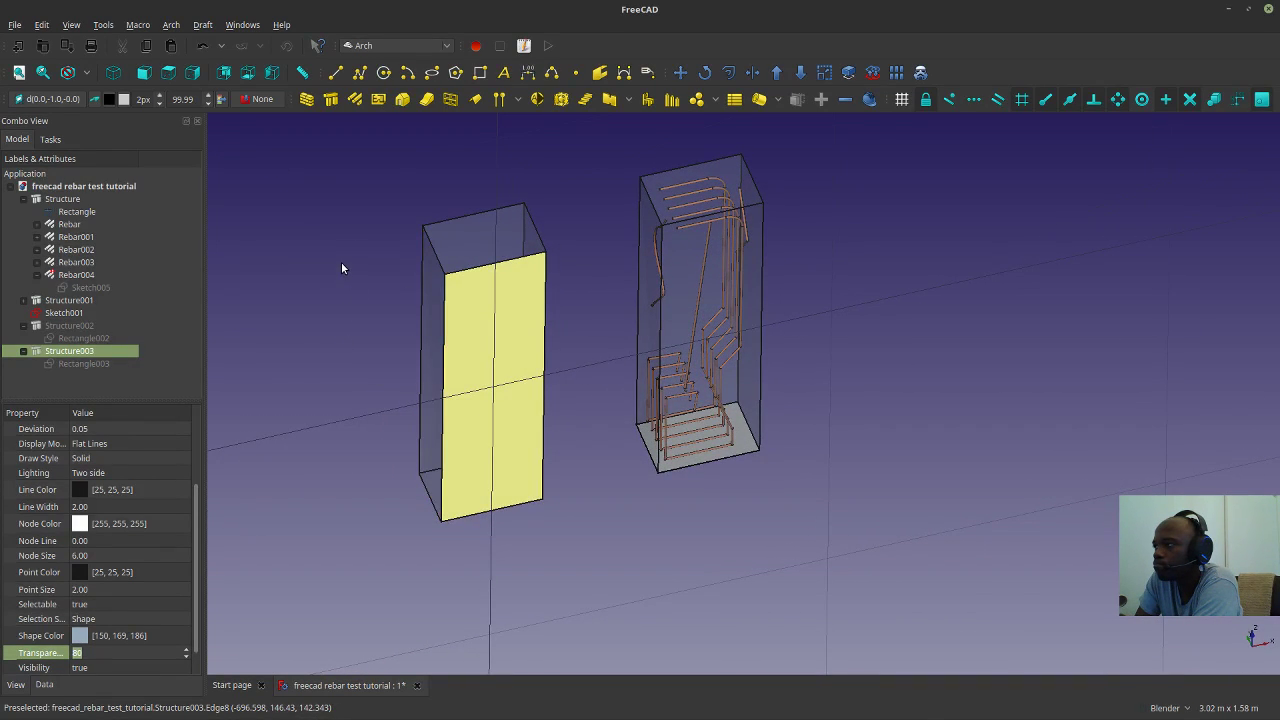
left_click(603, 386)
left_click(517, 386)
left_click(355, 99)
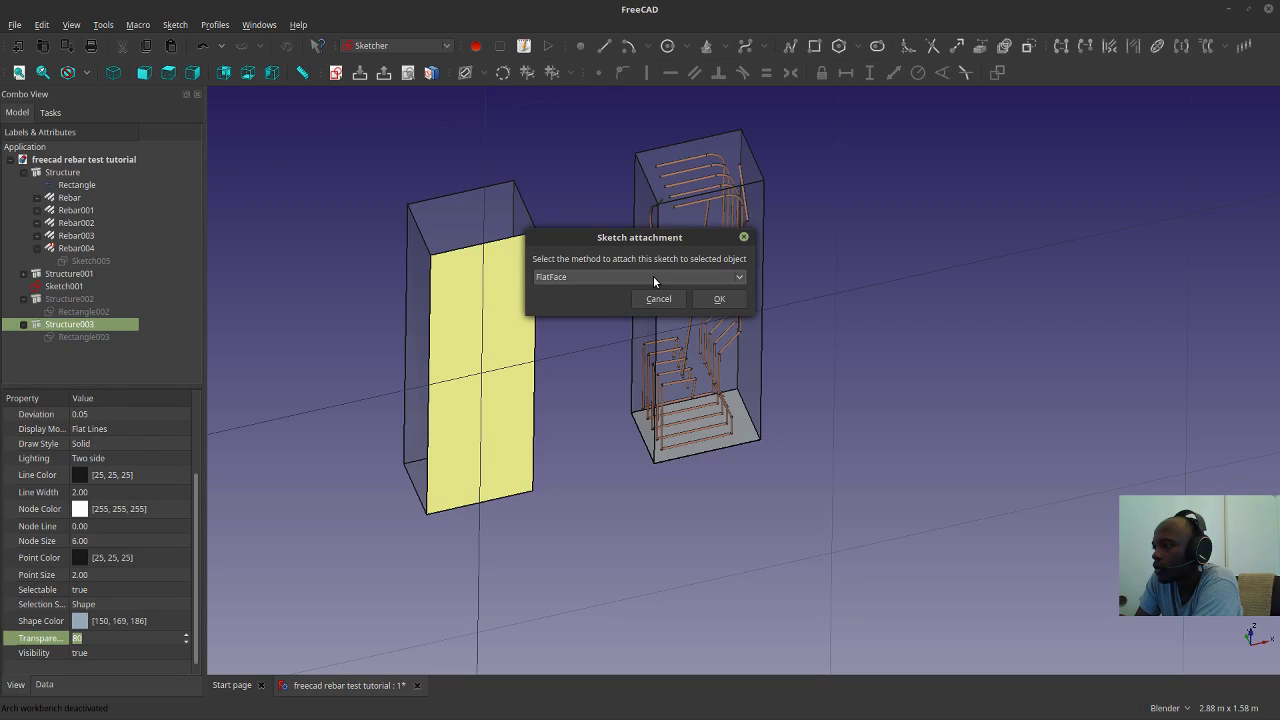
left_click(653, 276)
left_click(638, 249)
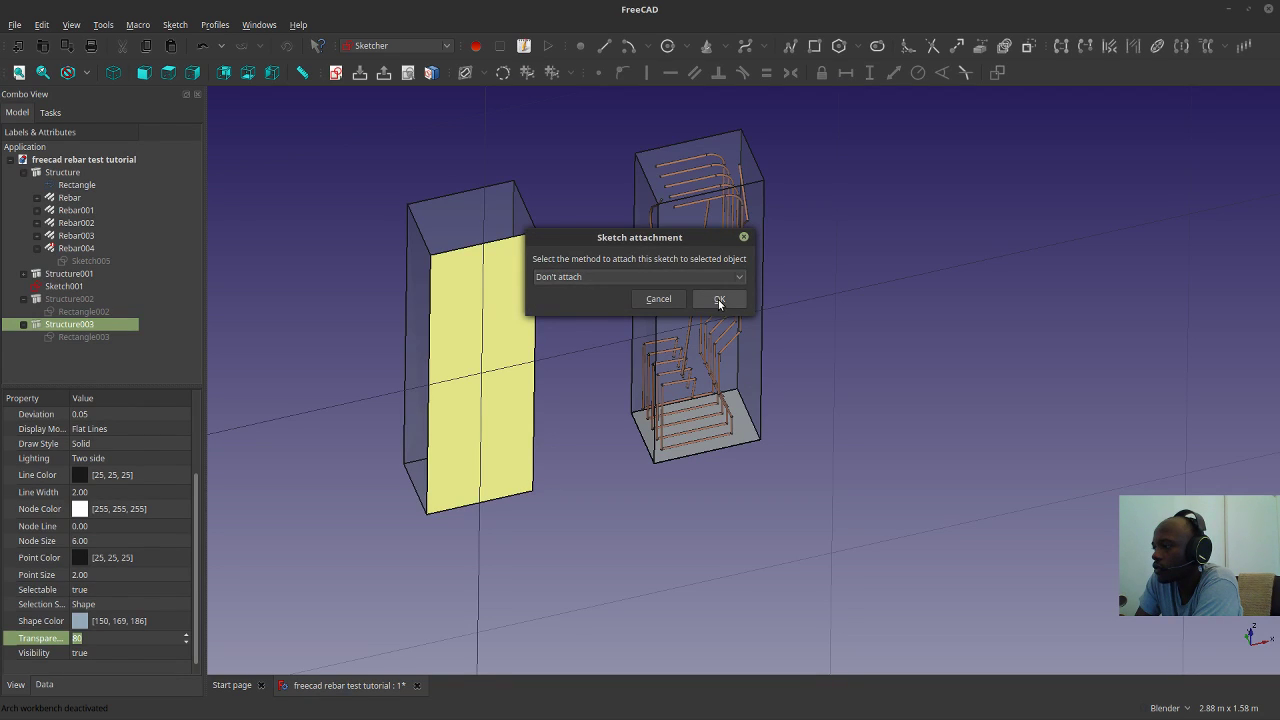
left_click(718, 299)
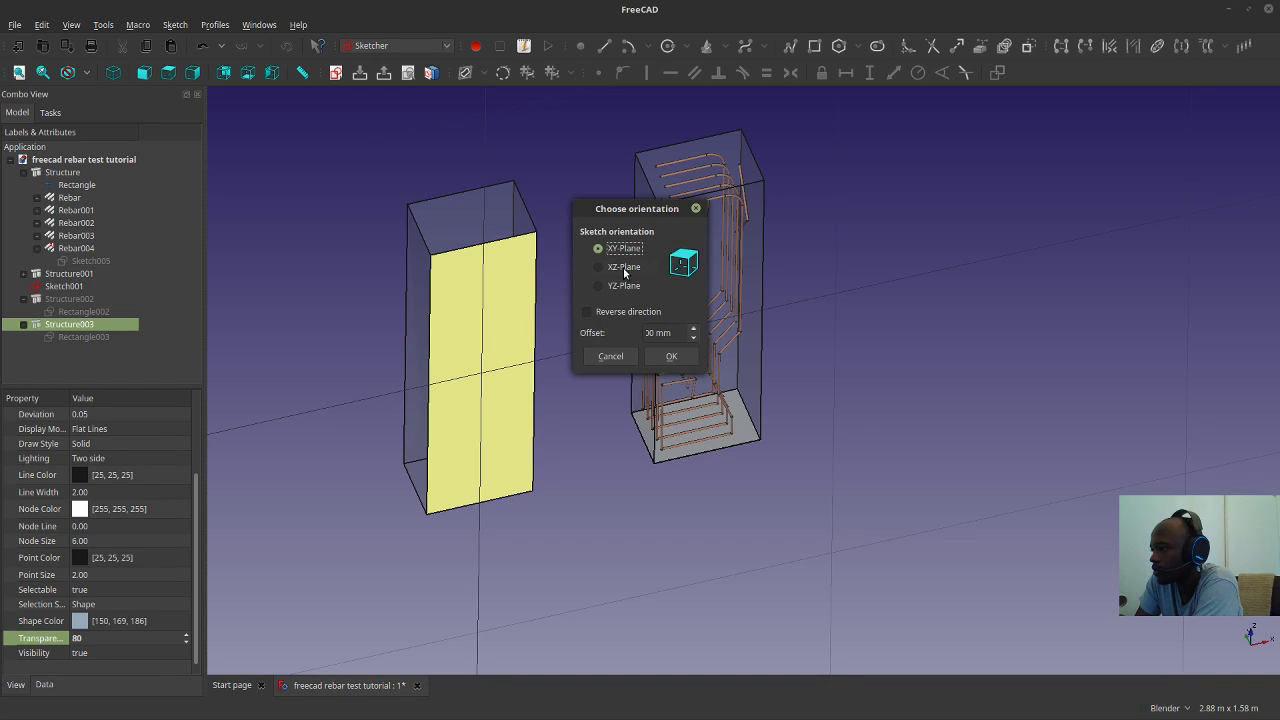
left_click(622, 267)
left_click(661, 357)
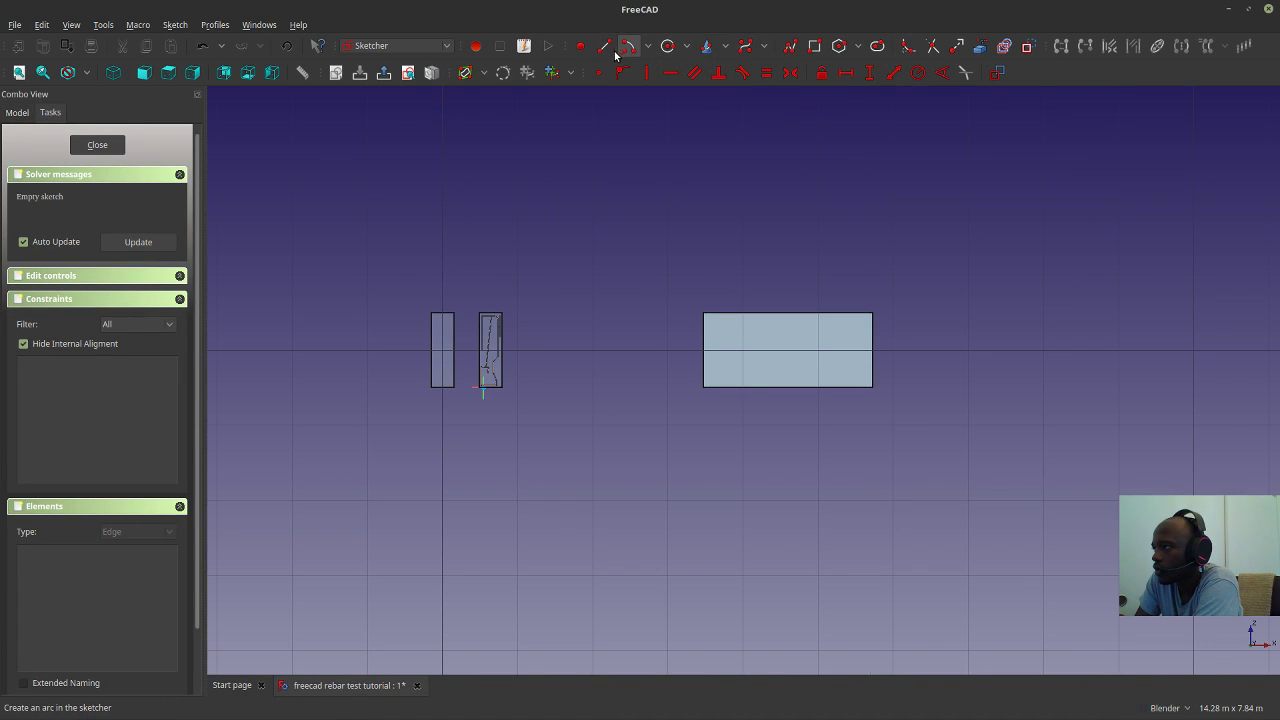
Draw an open zigzag polyline of three segments running down inside Structure003's outline and close the sketch.
left_click(790, 46)
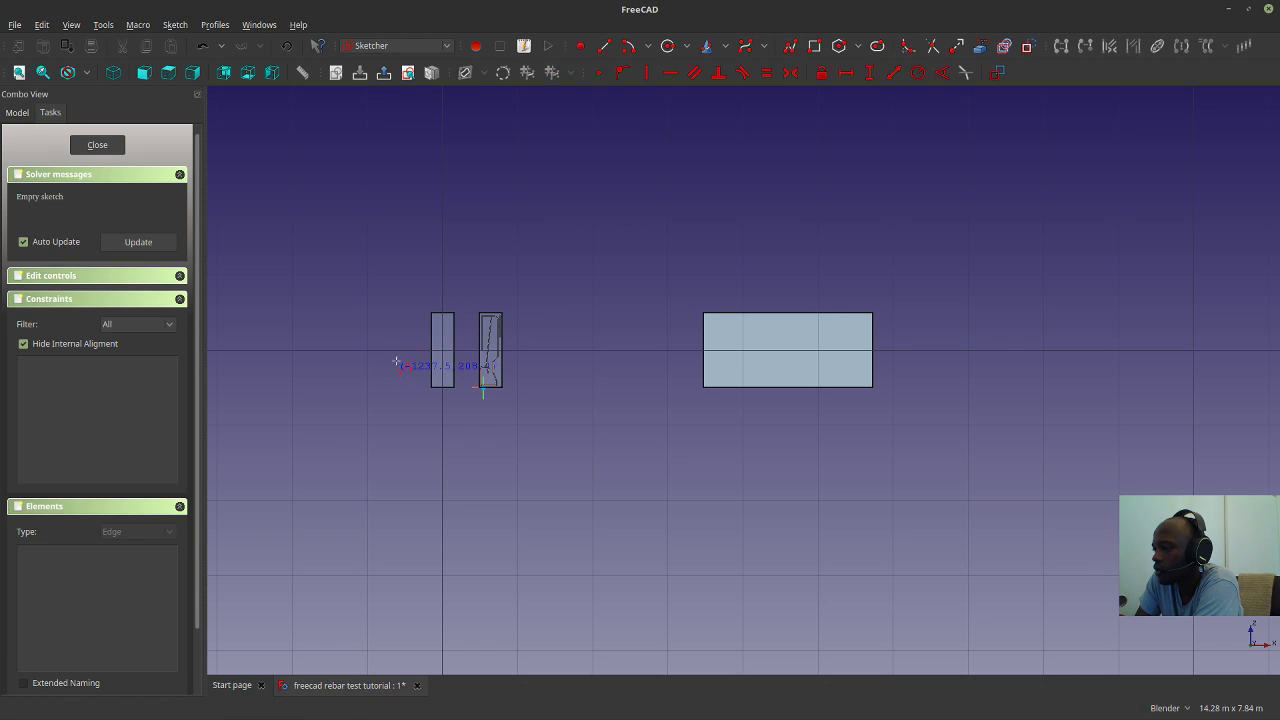
scroll(452, 350, "up", 6)
left_click(427, 247)
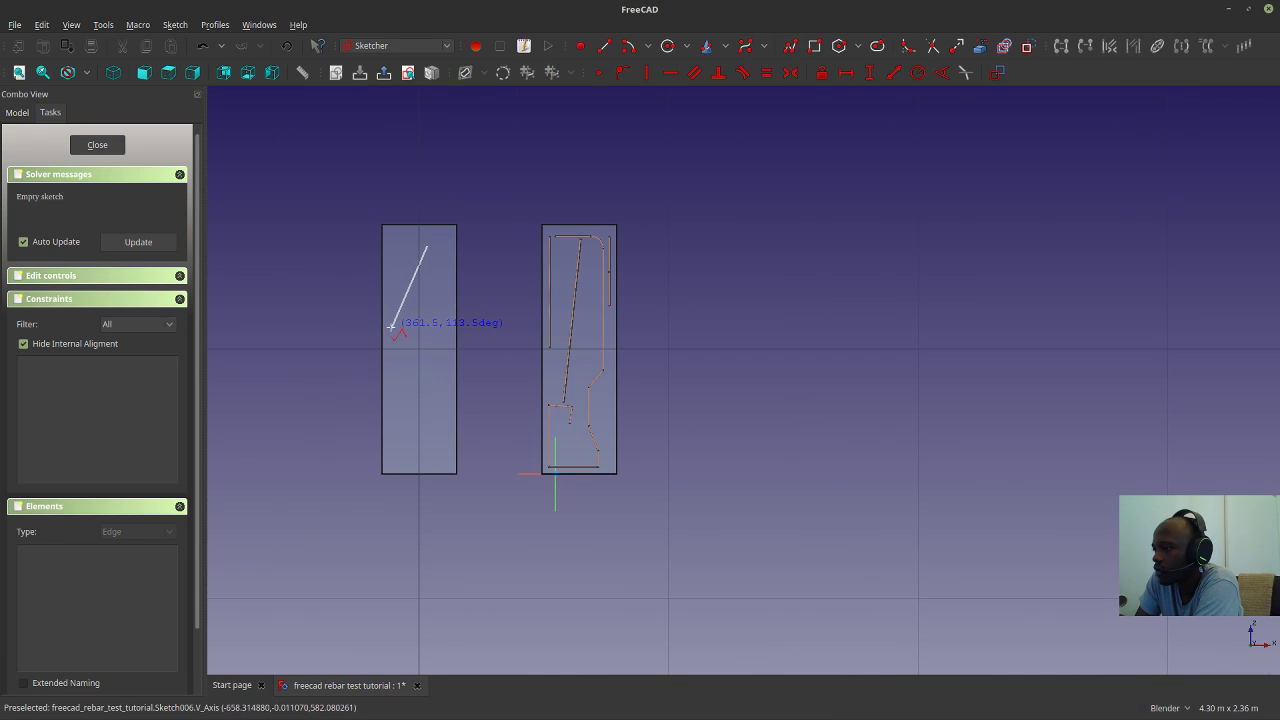
left_click(392, 328)
left_click(442, 342)
double_click(404, 441)
left_click(97, 145)
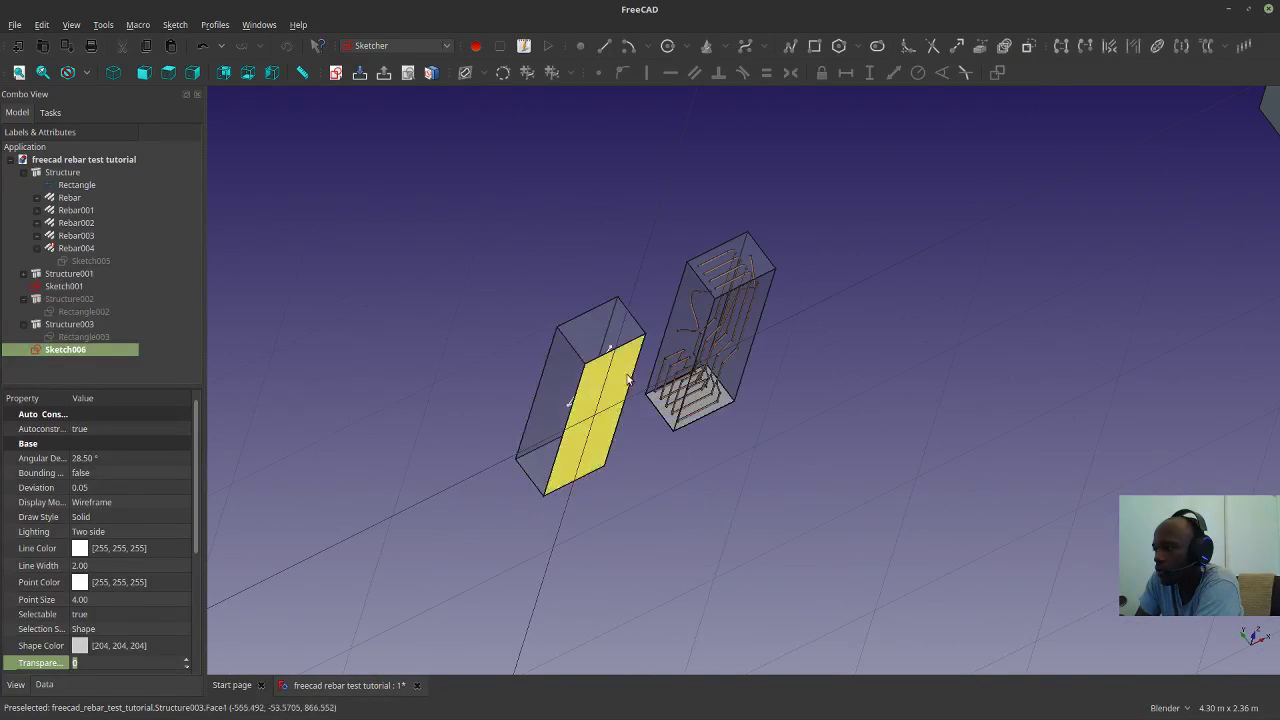
Examine the zigzag sketch's position within Structure003 from several angles and distances.
scroll(620, 374, "up", 4)
middle_click_drag(671, 471, 645, 435)
scroll(632, 400, "down", 2)
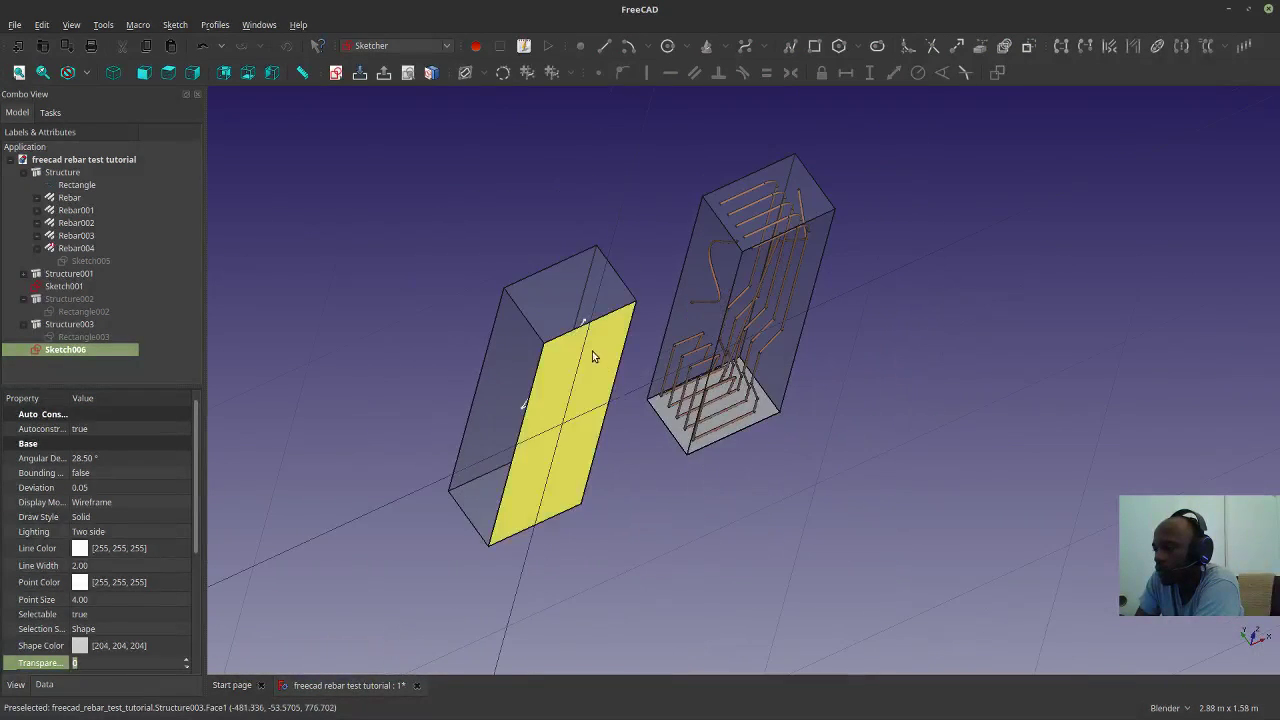
scroll(592, 357, "down", 4)
scroll(593, 355, "up", 2)
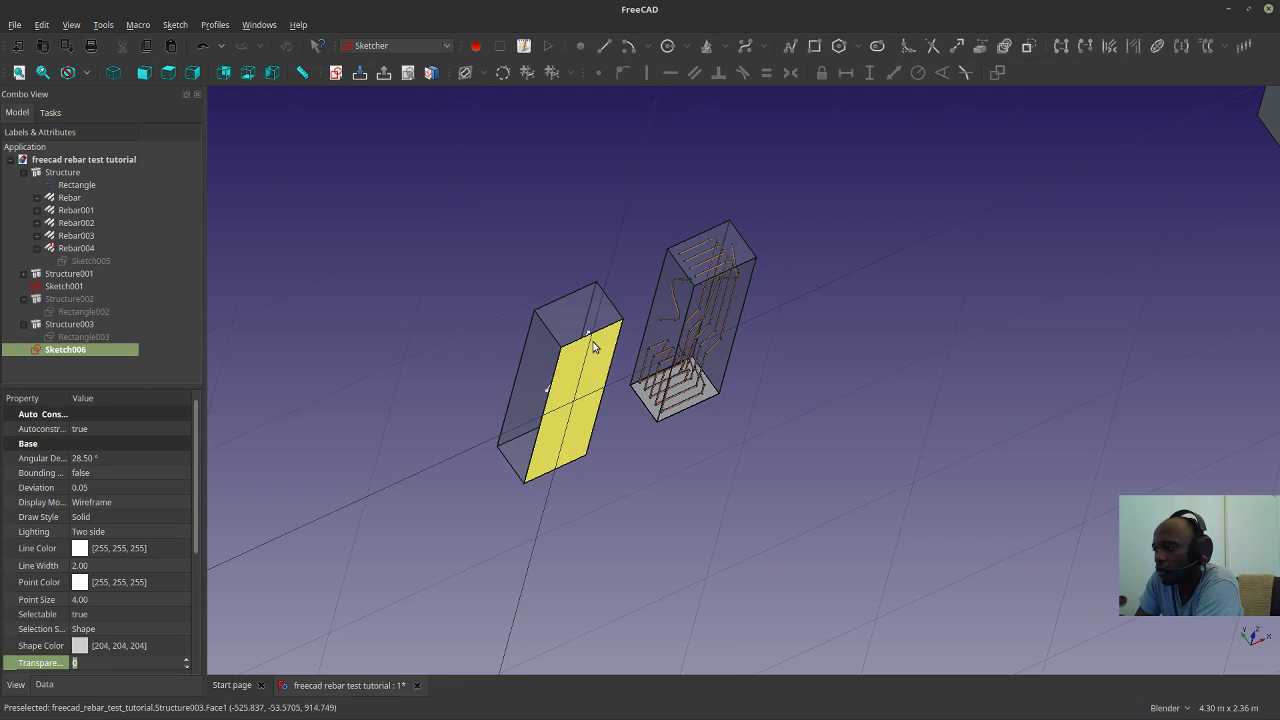
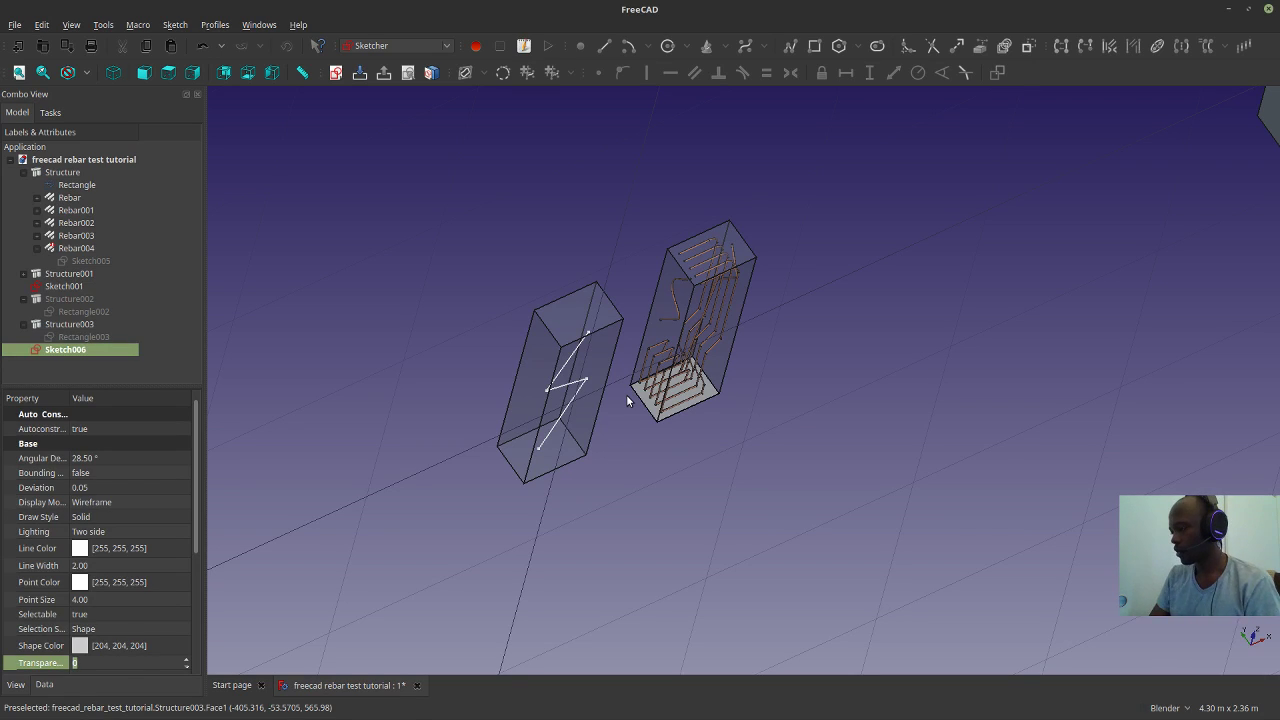
middle_click_drag(522, 326, 502, 364)
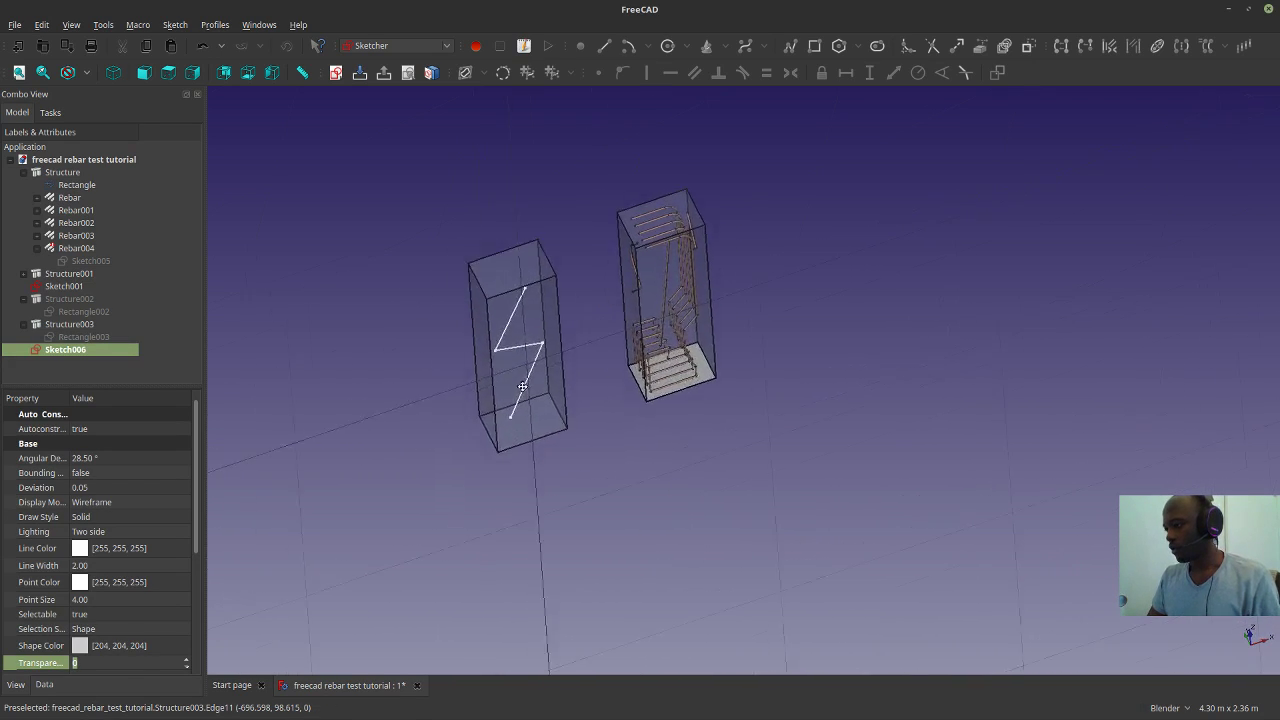
scroll(565, 418, "down", 2)
scroll(565, 417, "up", 2)
Start the Arch Rebar tool on Structure003's large vertical face and attach its new sketch using FlatFace.
left_click(517, 370)
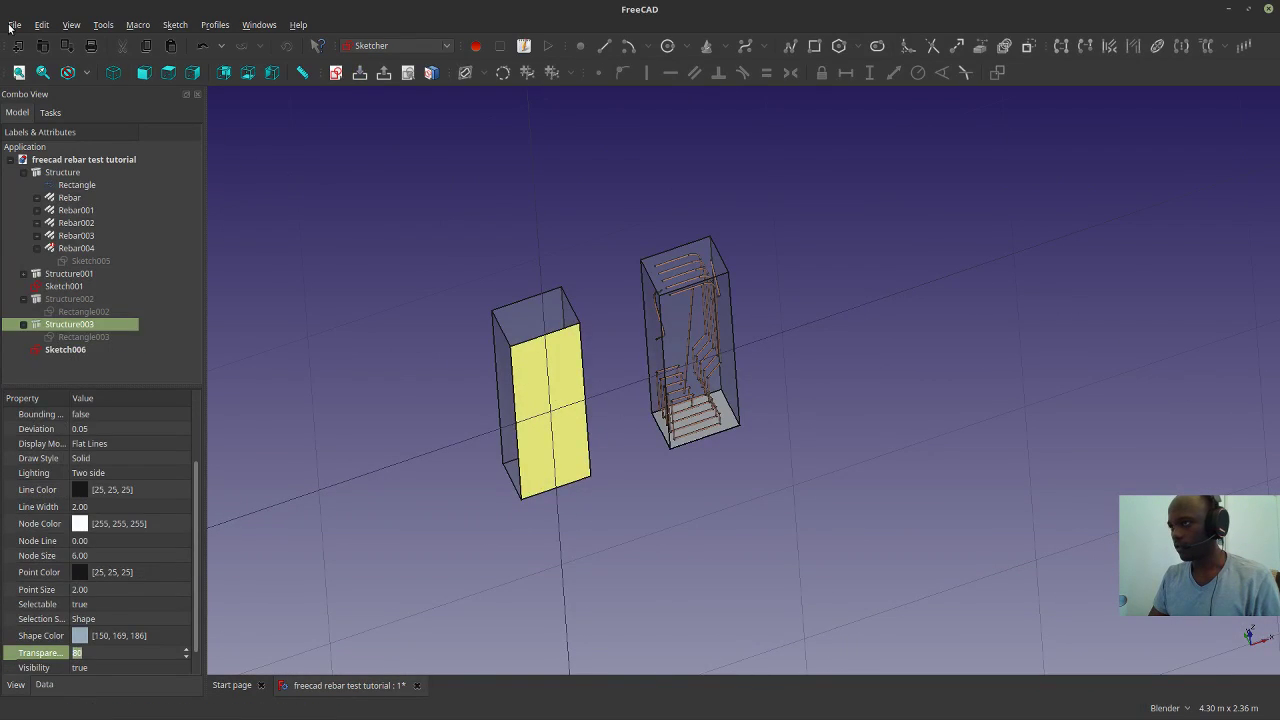
left_click(362, 46)
left_click(351, 14)
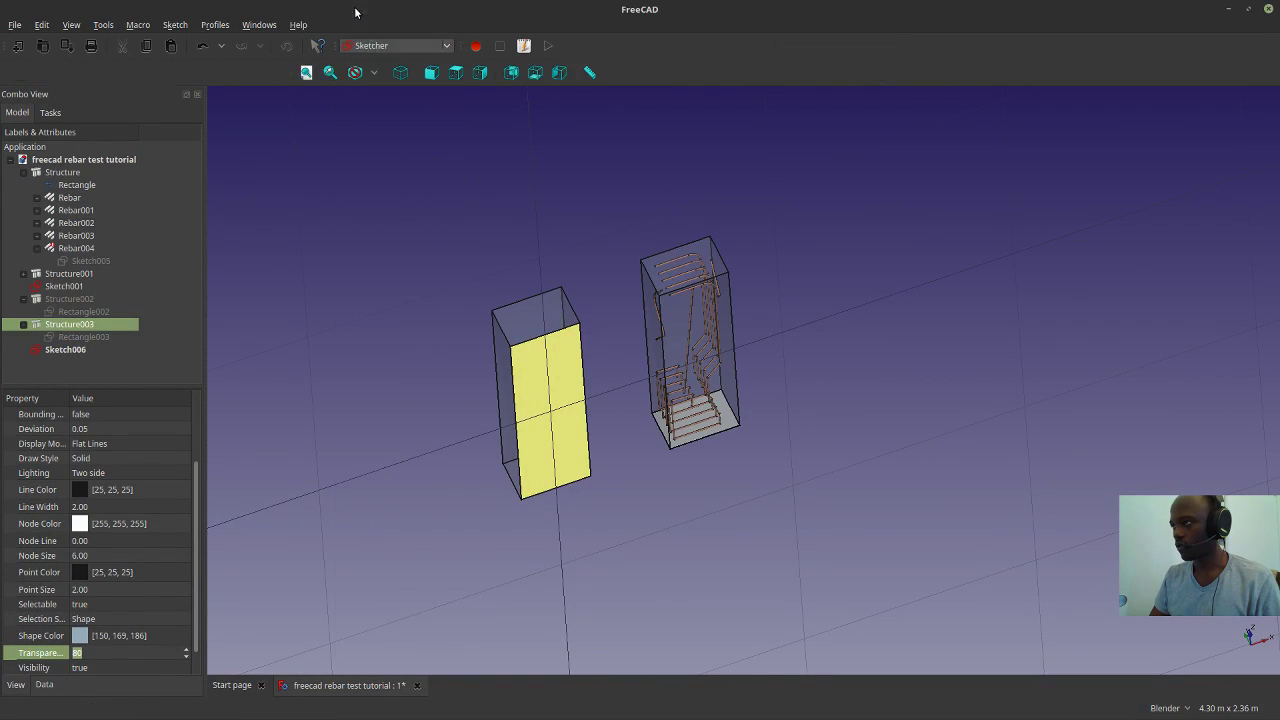
left_click(355, 98)
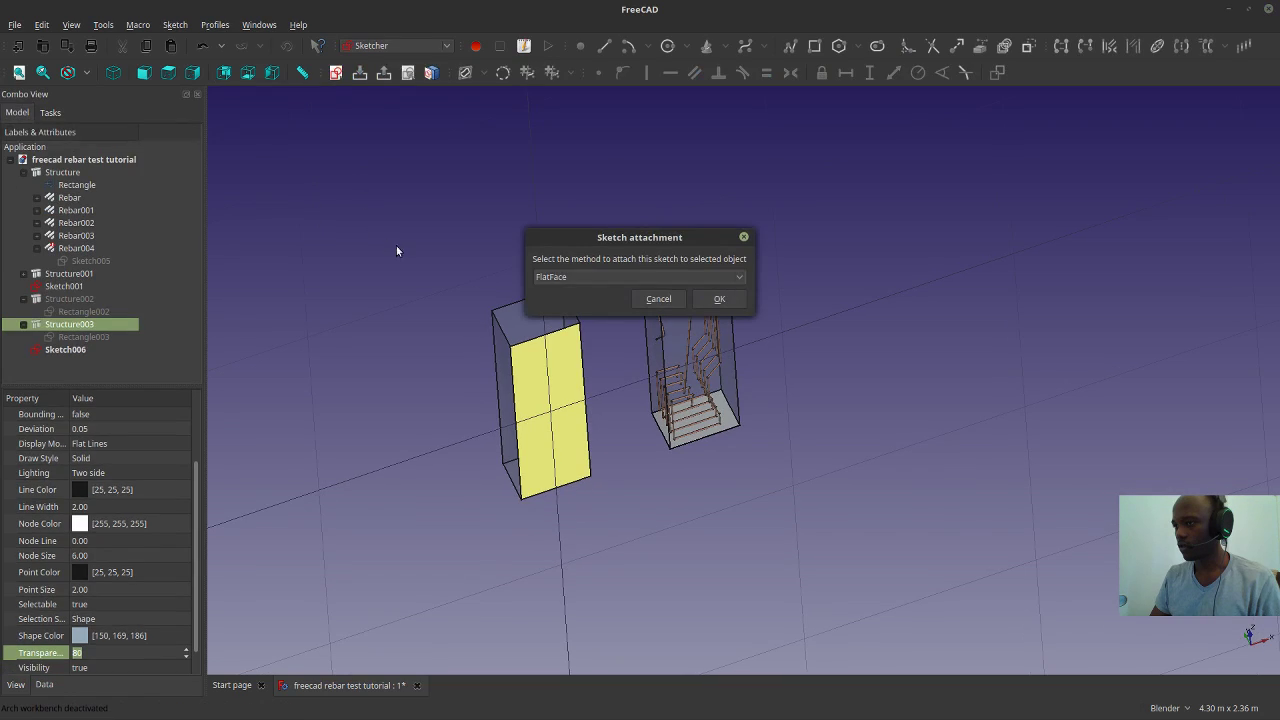
left_click(695, 274)
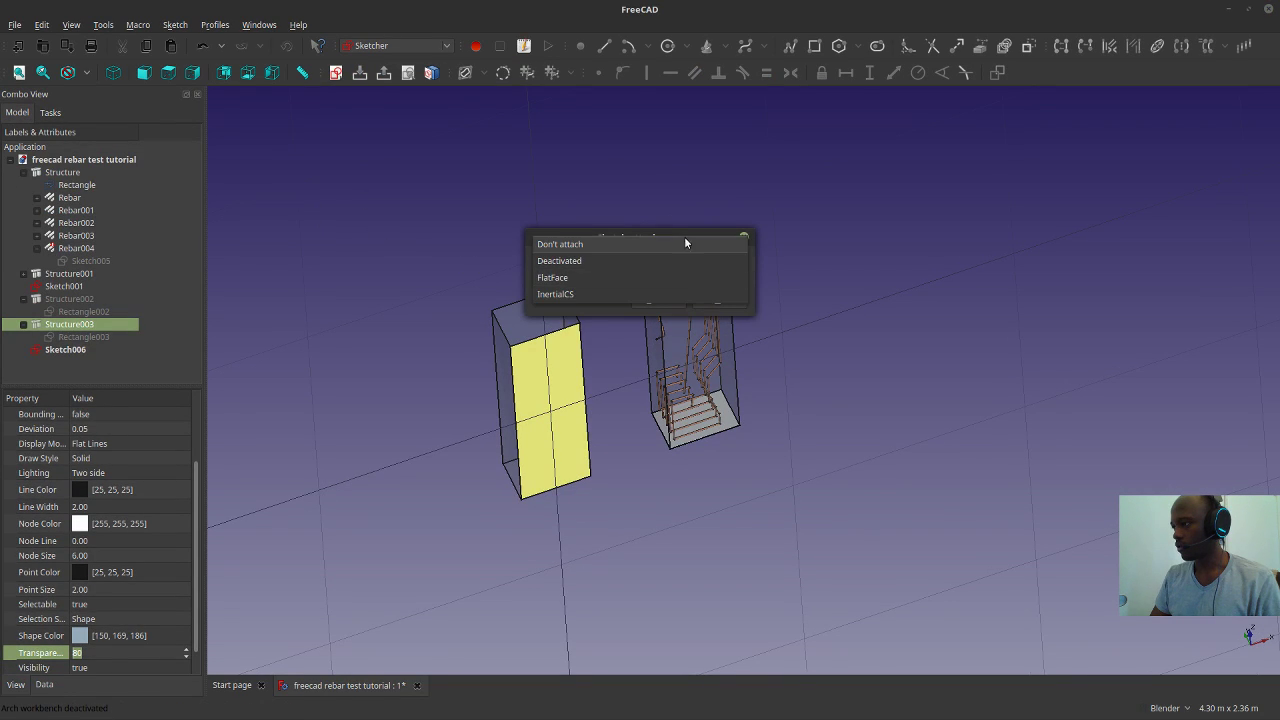
left_click(670, 278)
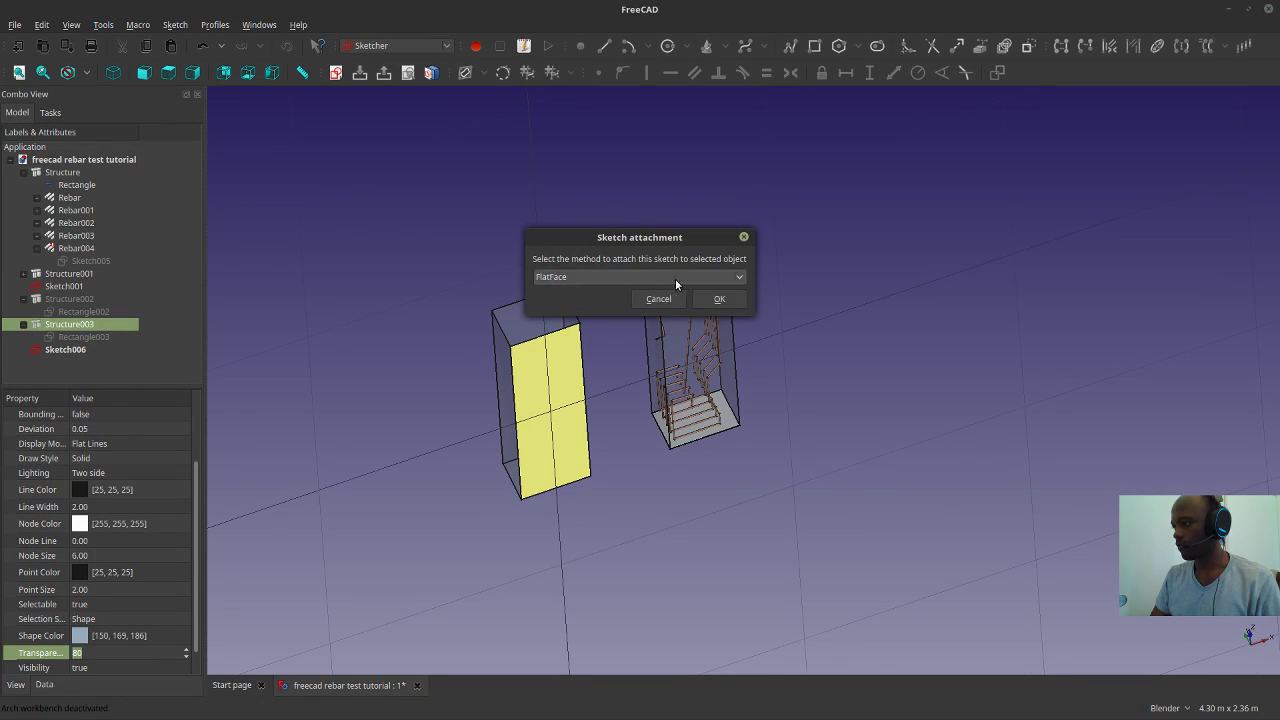
left_click(726, 302)
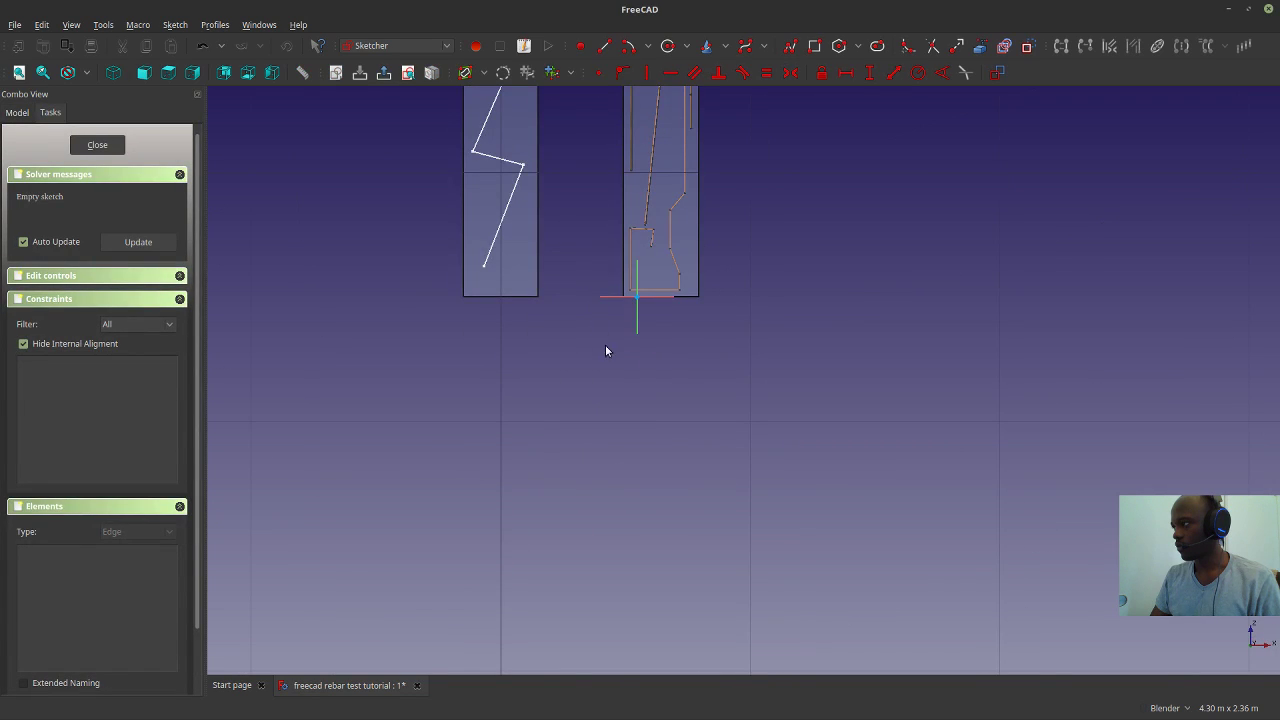
Draw a winding open B-spline with 16 control points down the height of Structure003 and close the sketch to create the rebar.
middle_click_drag(602, 338, 656, 498, "shift")
left_click(745, 46)
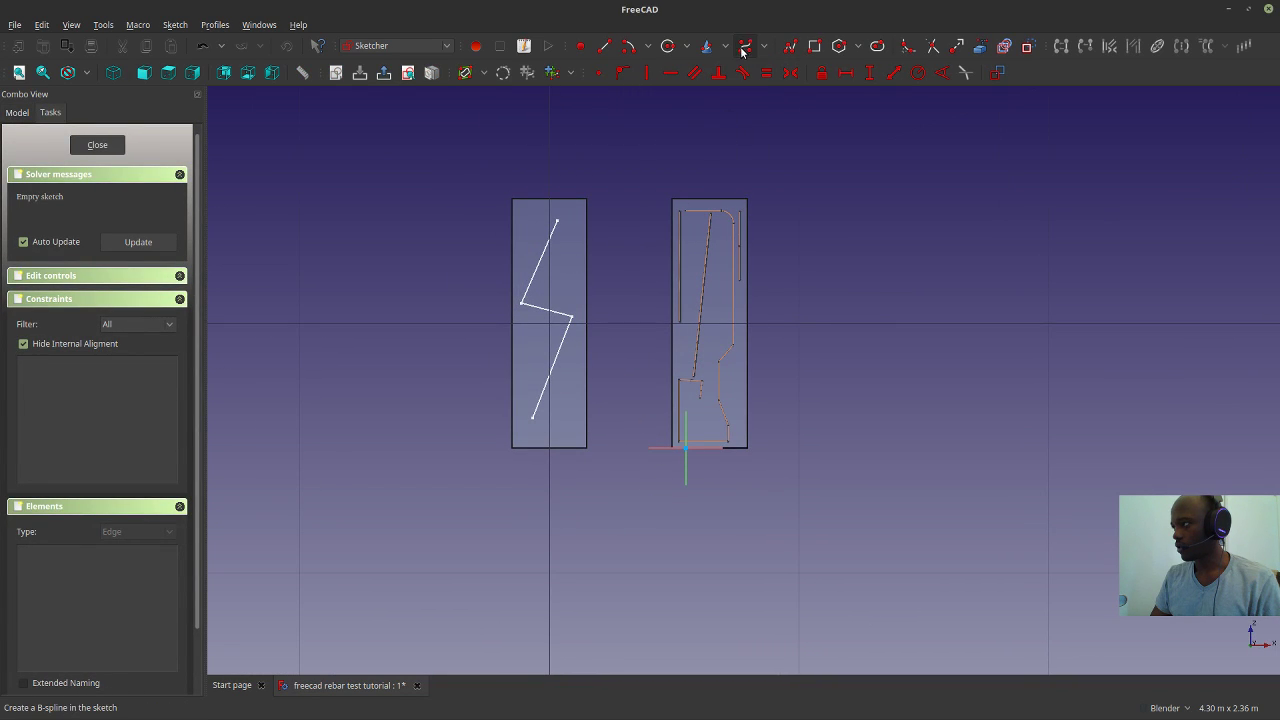
left_click(570, 215)
left_click(562, 233)
left_click(545, 229)
left_click(537, 213)
left_click(521, 213)
left_click(520, 243)
left_click(525, 263)
left_click(565, 268)
left_click(576, 291)
left_click(582, 305)
left_click(561, 325)
left_click(525, 366)
left_click(531, 395)
left_click(546, 413)
left_click(546, 431)
left_click(576, 429)
right_click(562, 362)
left_click(88, 146)
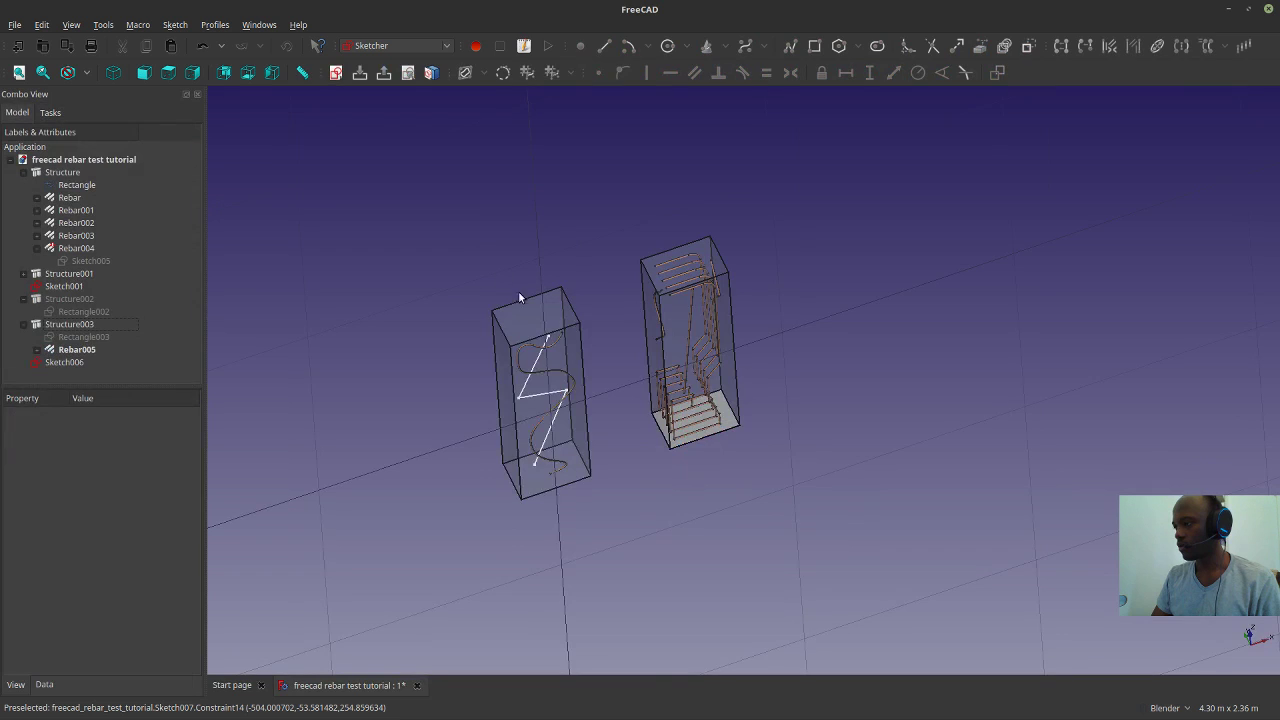
Save the freecad rebar test tutorial document with the new curved rebar in Structure003.
scroll(728, 426, "up", 5)
middle_click_drag(728, 426, 747, 373)
scroll(755, 365, "down", 3)
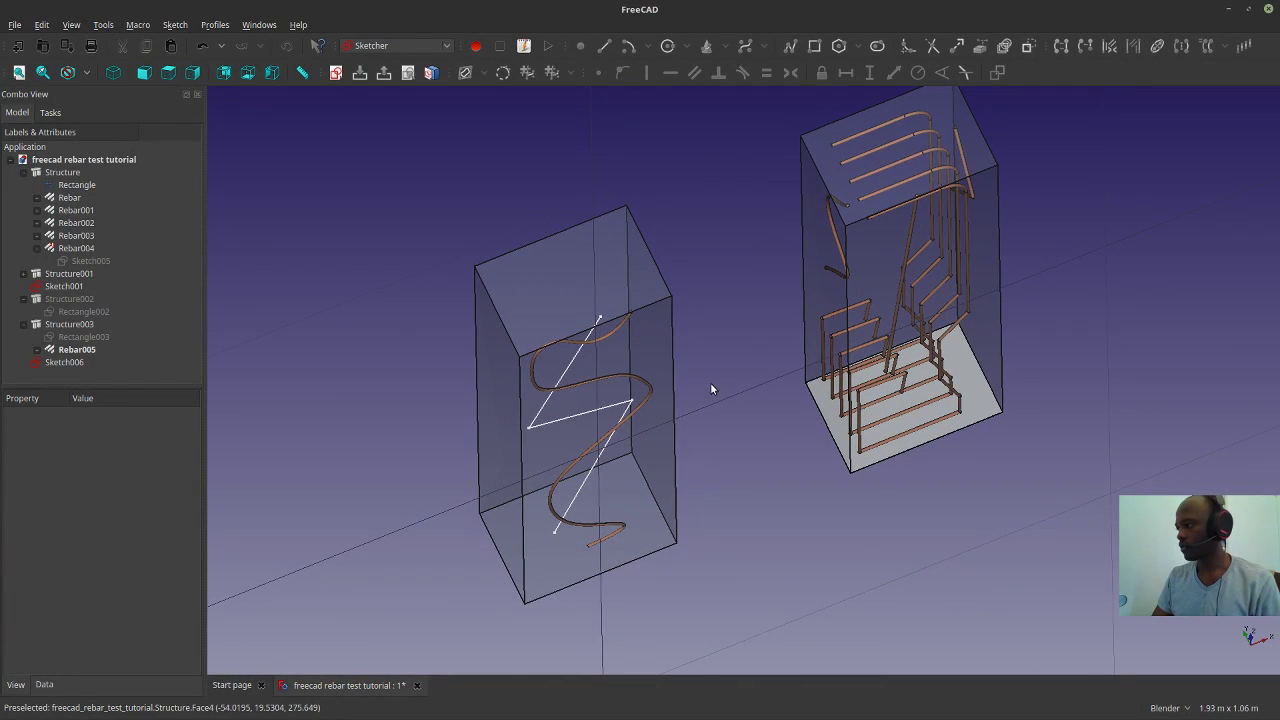
scroll(714, 369, "up", 3)
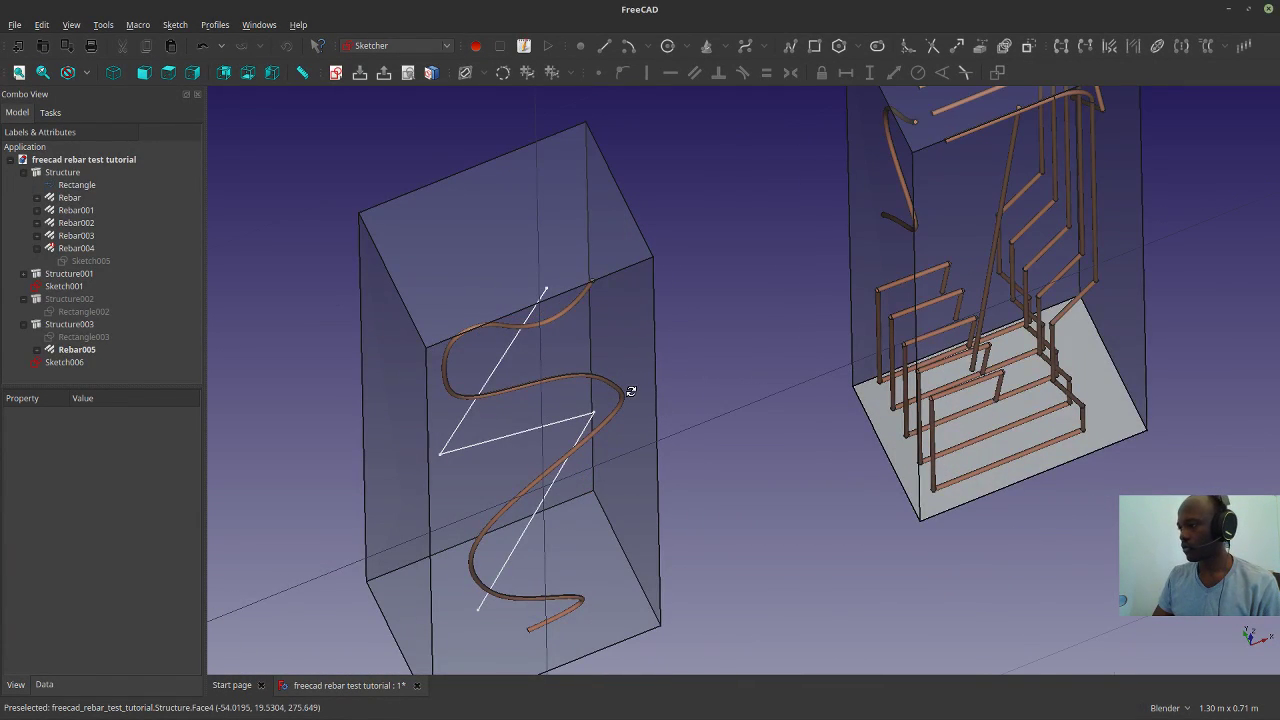
middle_click_drag(630, 391, 784, 509)
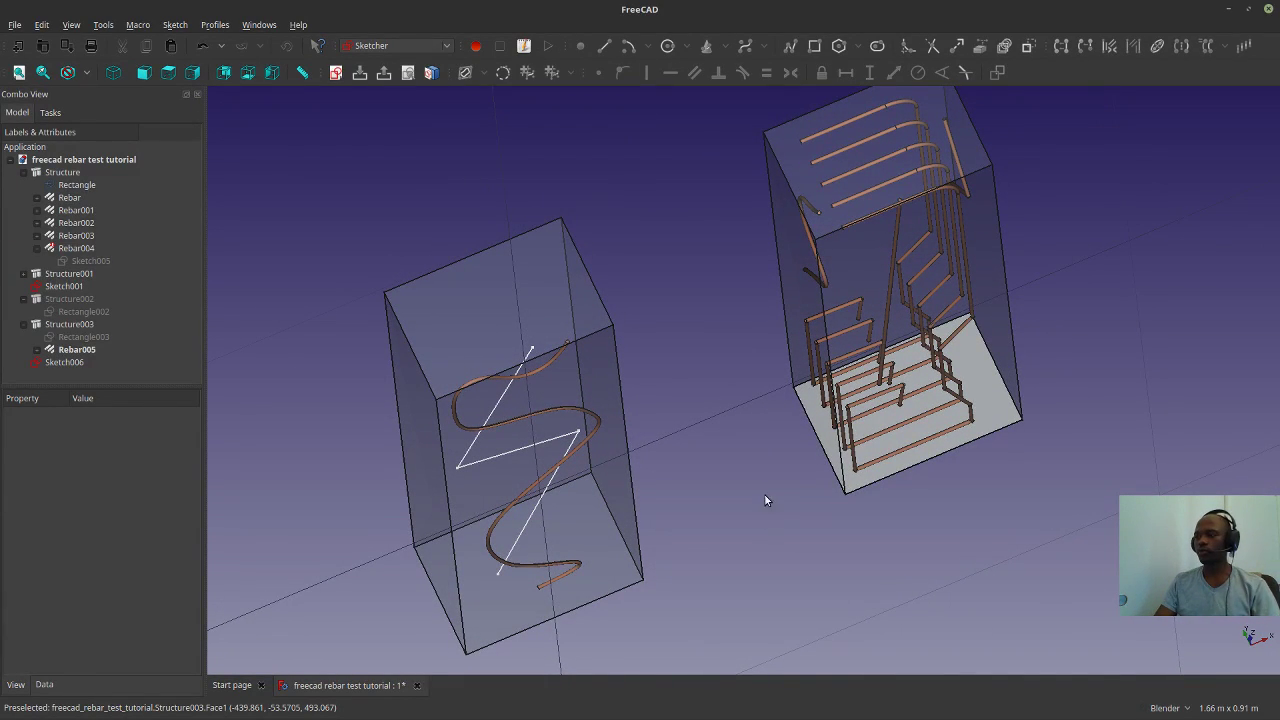
left_click(15, 24)
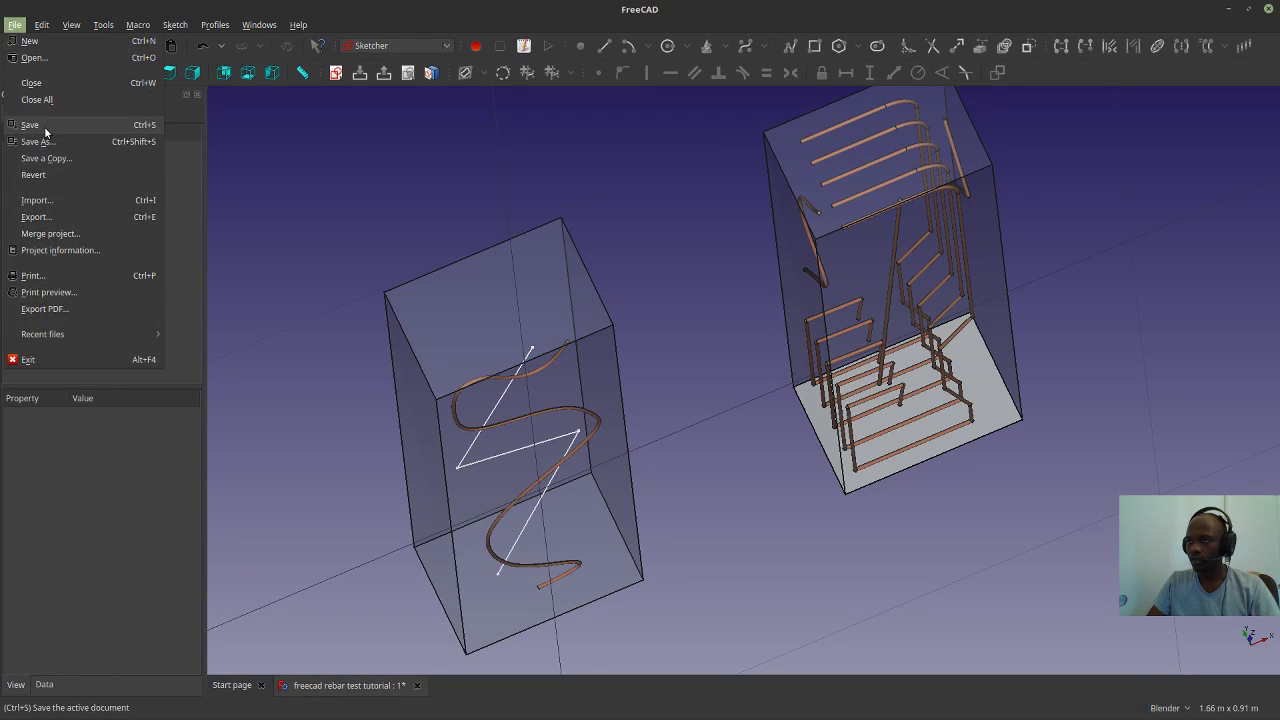
left_click(45, 126)
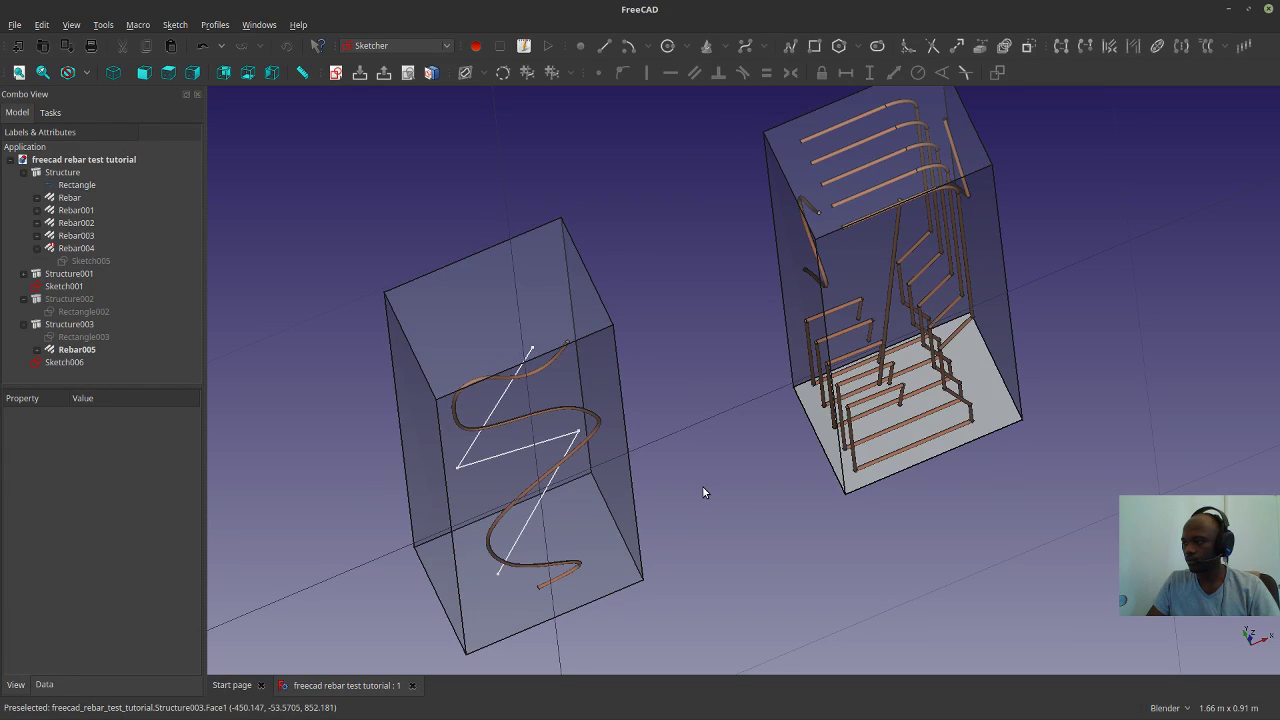
Save the document again with both reinforced structures in view.
key("Print")
left_click(801, 453)
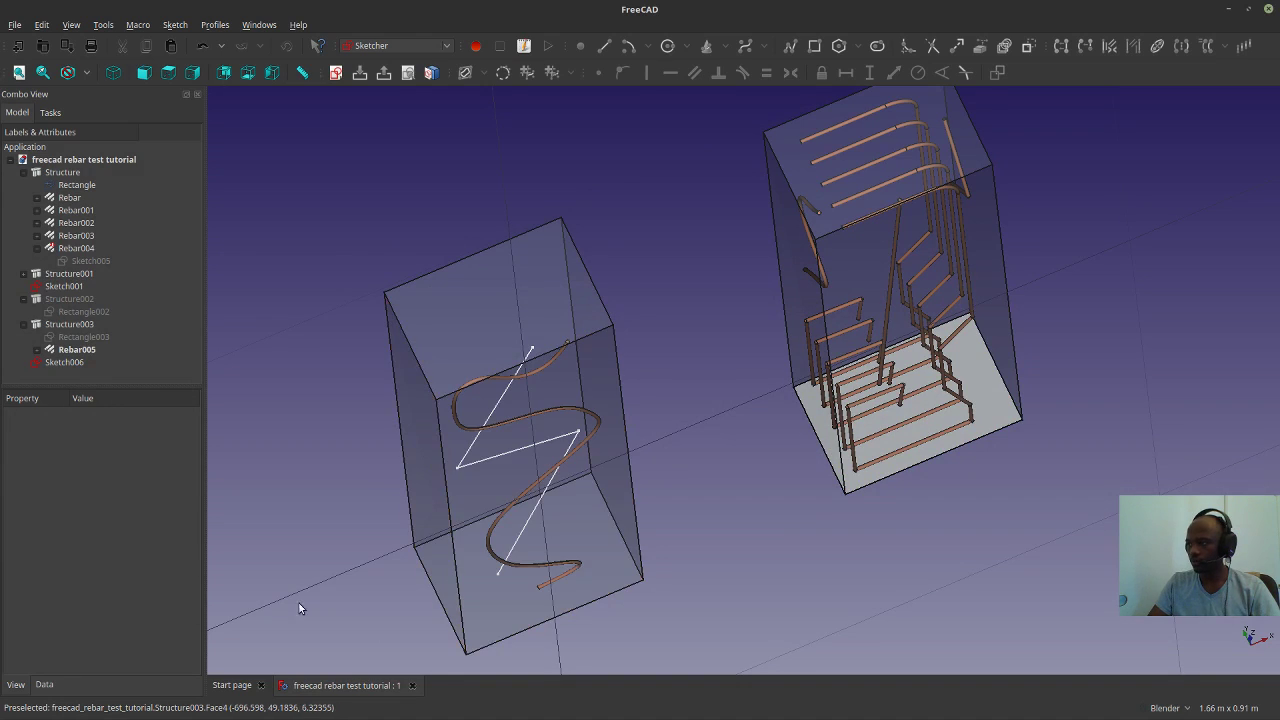
middle_click_drag(787, 601, 780, 610, "shift")
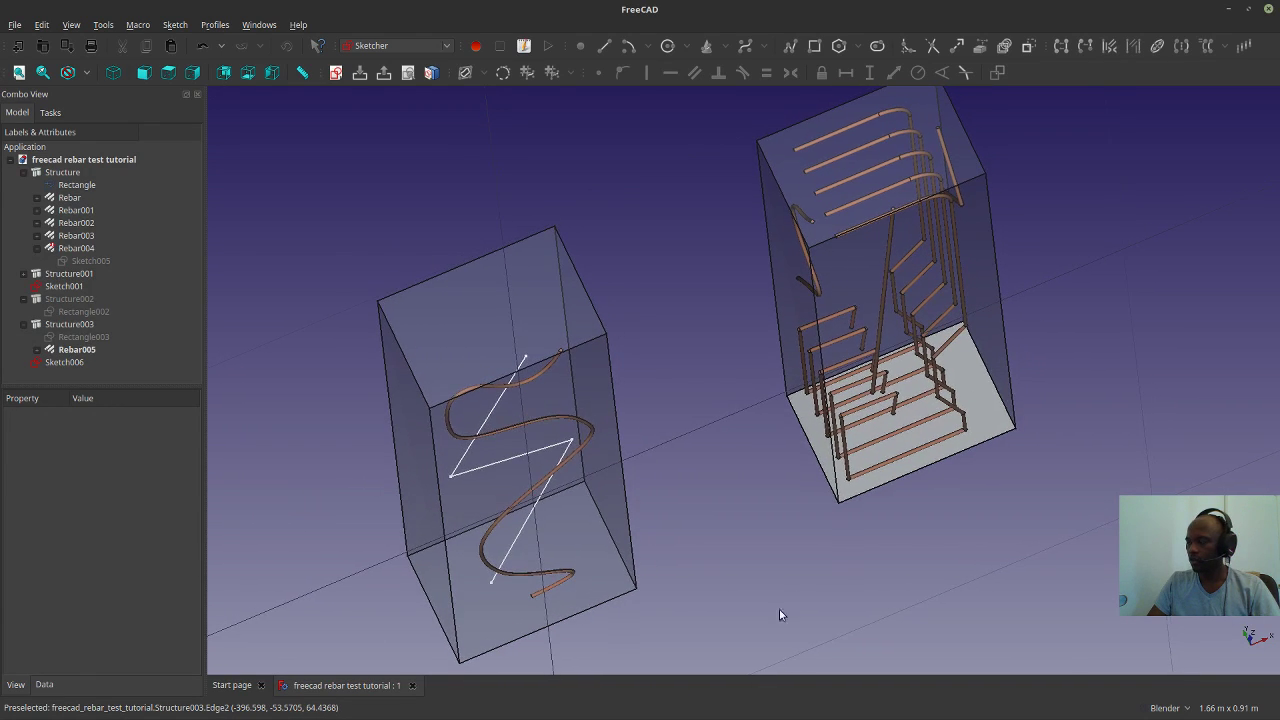
middle_click_drag(785, 670, 763, 666)
middle_click_drag(717, 600, 886, 622)
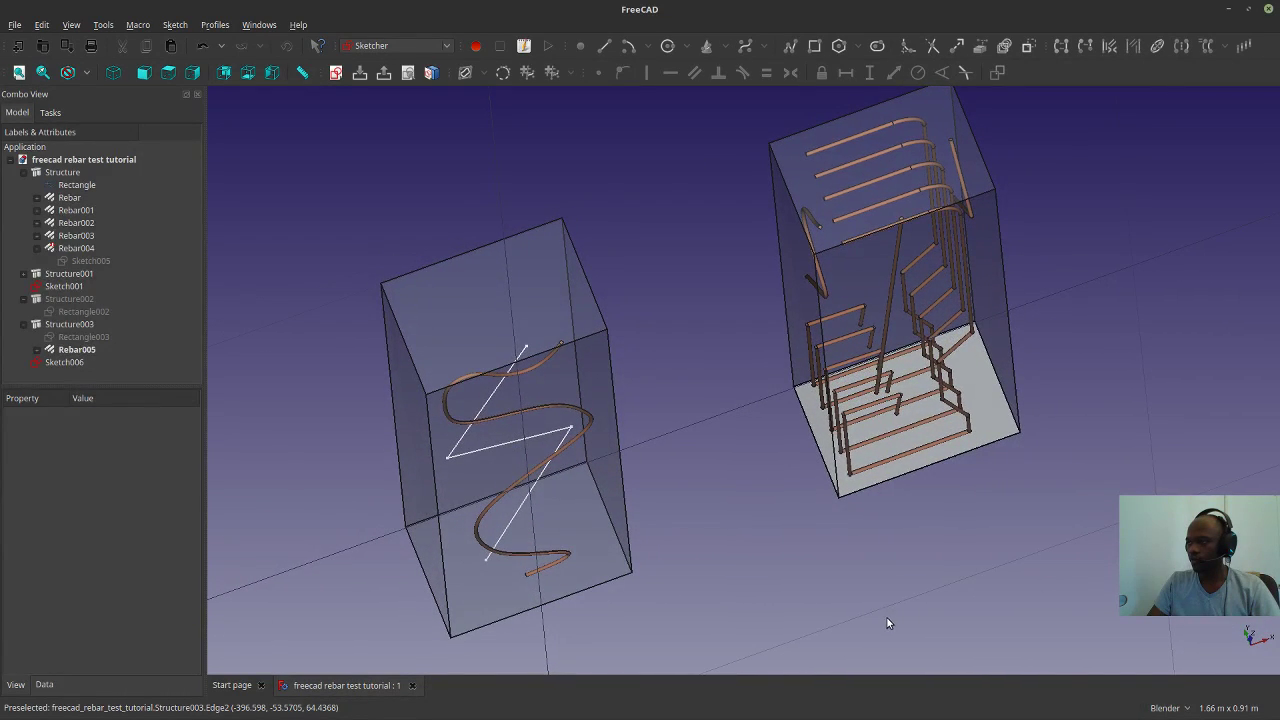
left_click(15, 24)
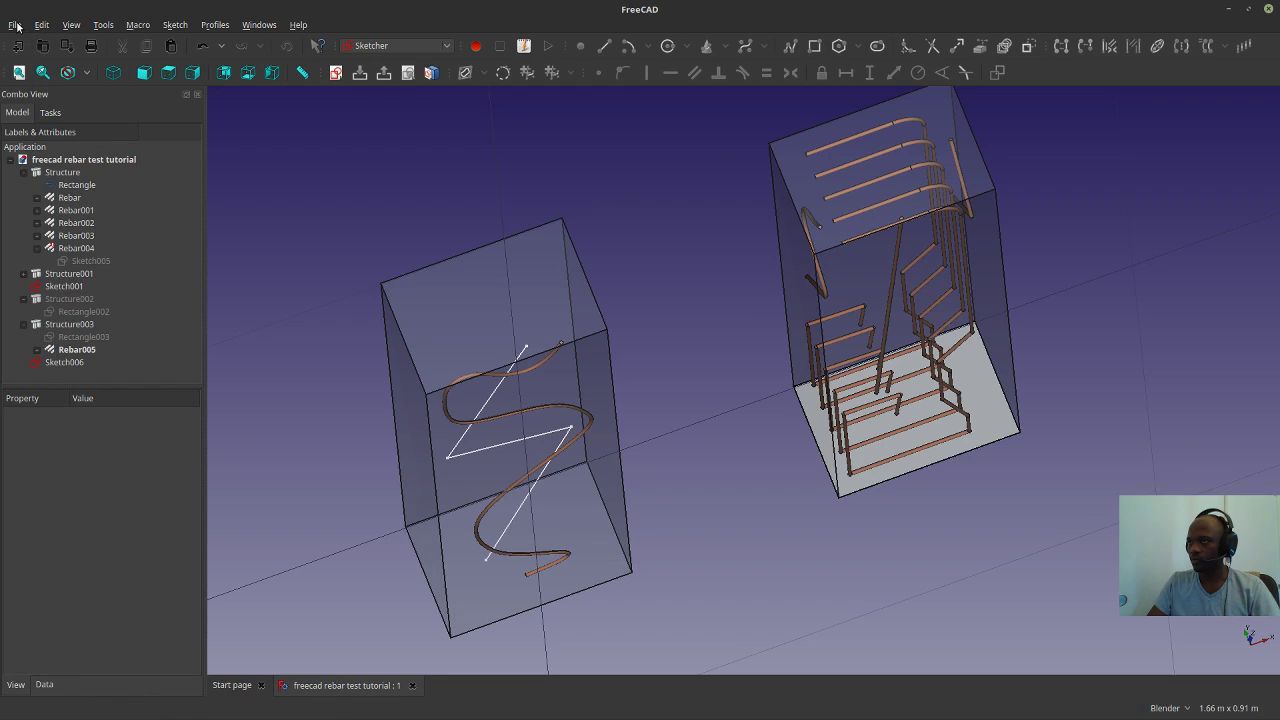
left_click(30, 125)
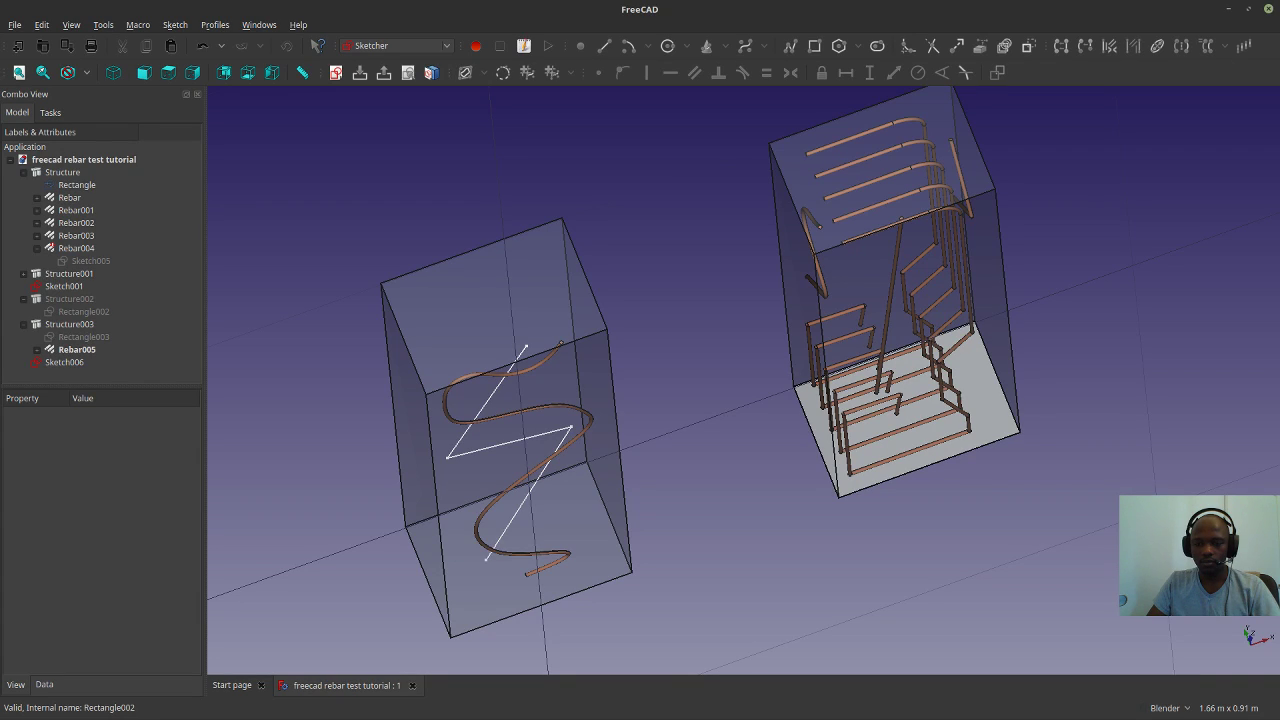
Switch to SmartGit and start a commit in Youtube-Example-Tutorial that also includes the untracked freecad rebar test tutorial.fcstd1 file.
key("alt+Tab")
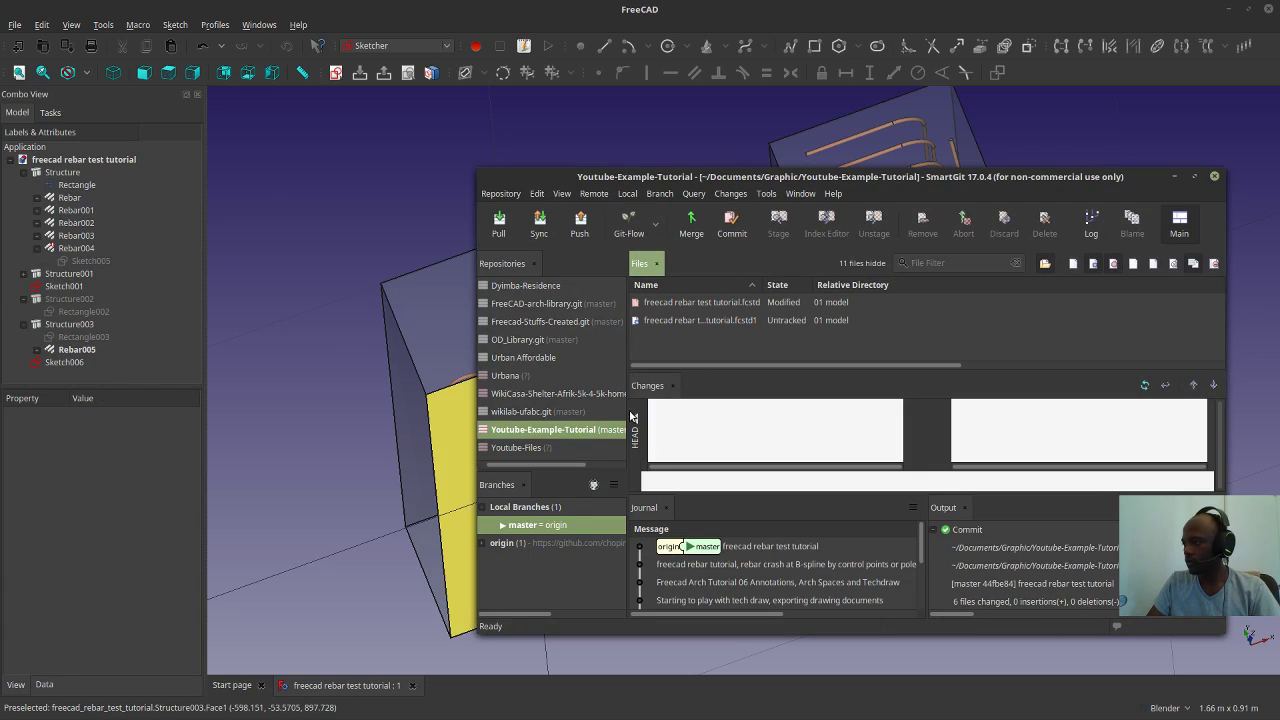
left_click(732, 224)
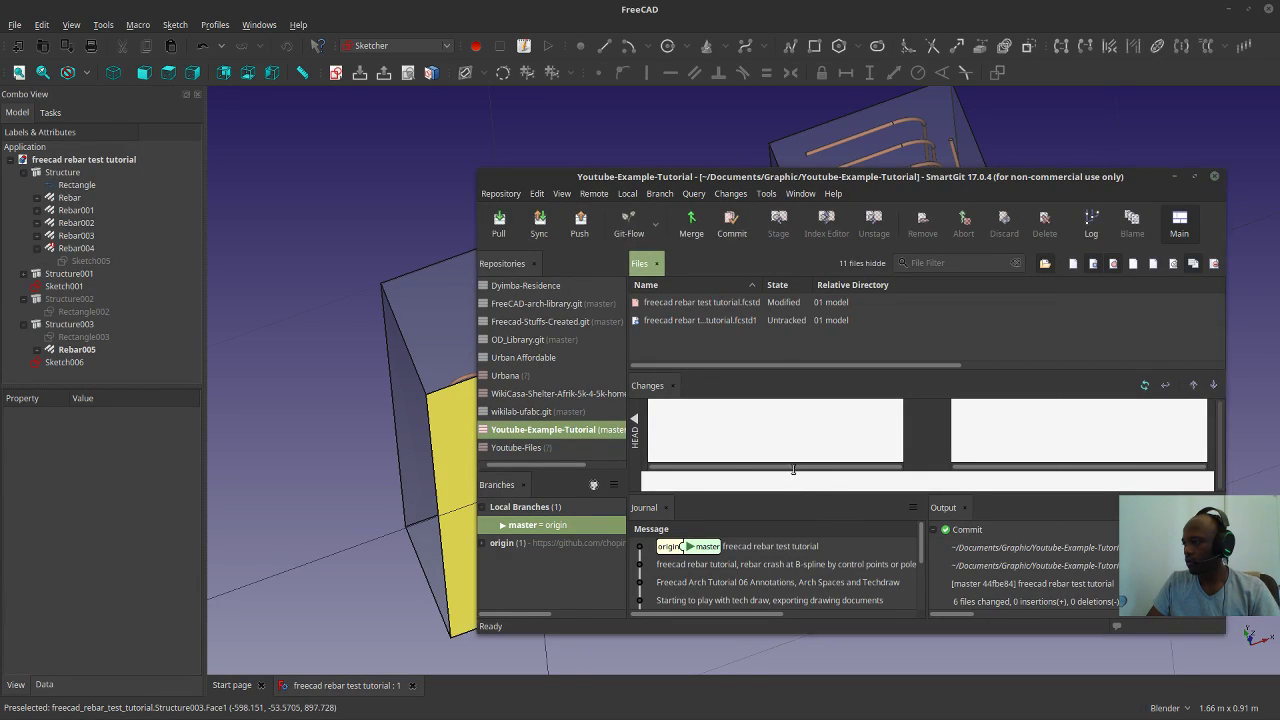
left_click(746, 358)
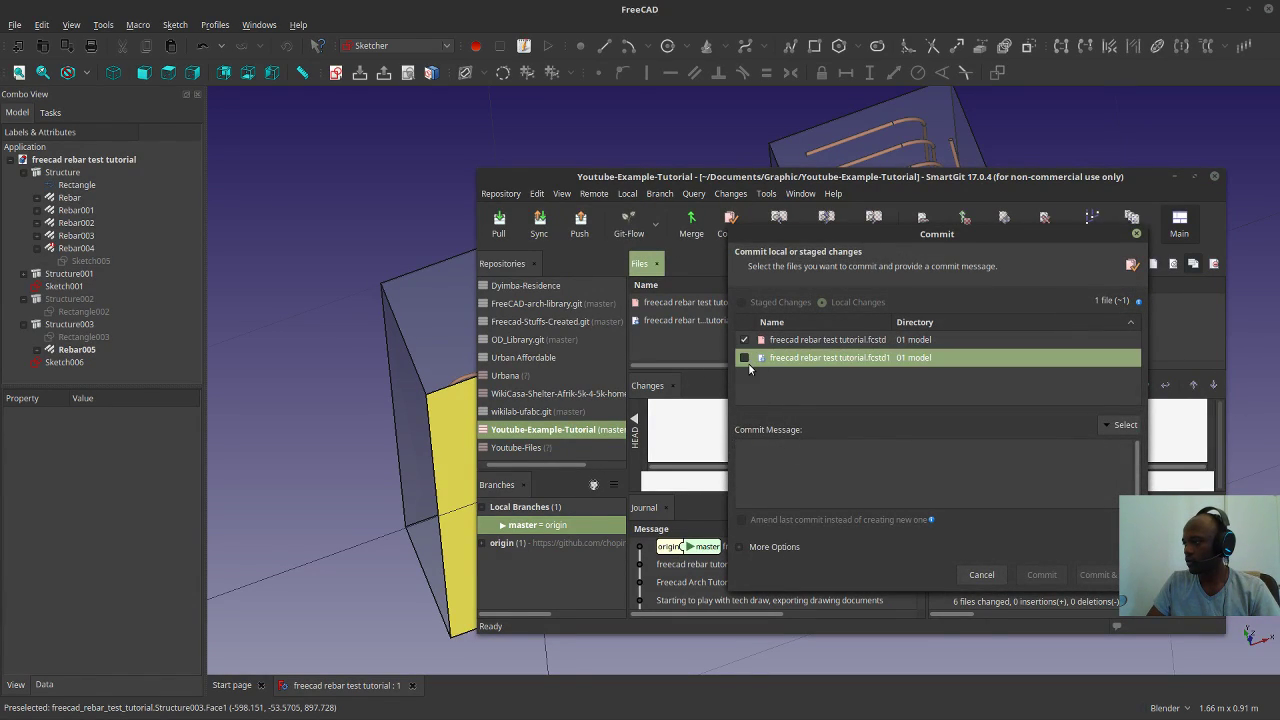
Write the commit message beginning "sketch 'don't atta".
left_click(762, 467)
type("sketch")
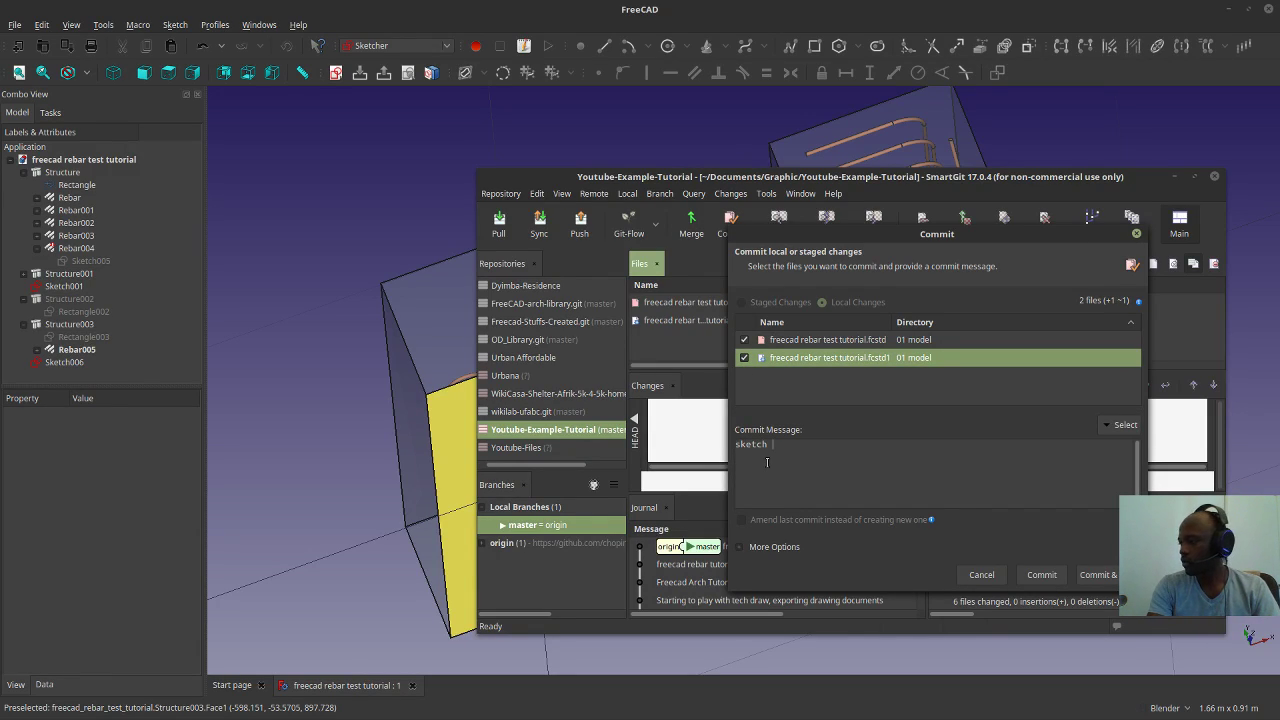
key("BackSpace")
key("BackSpace")
key("BackSpace")
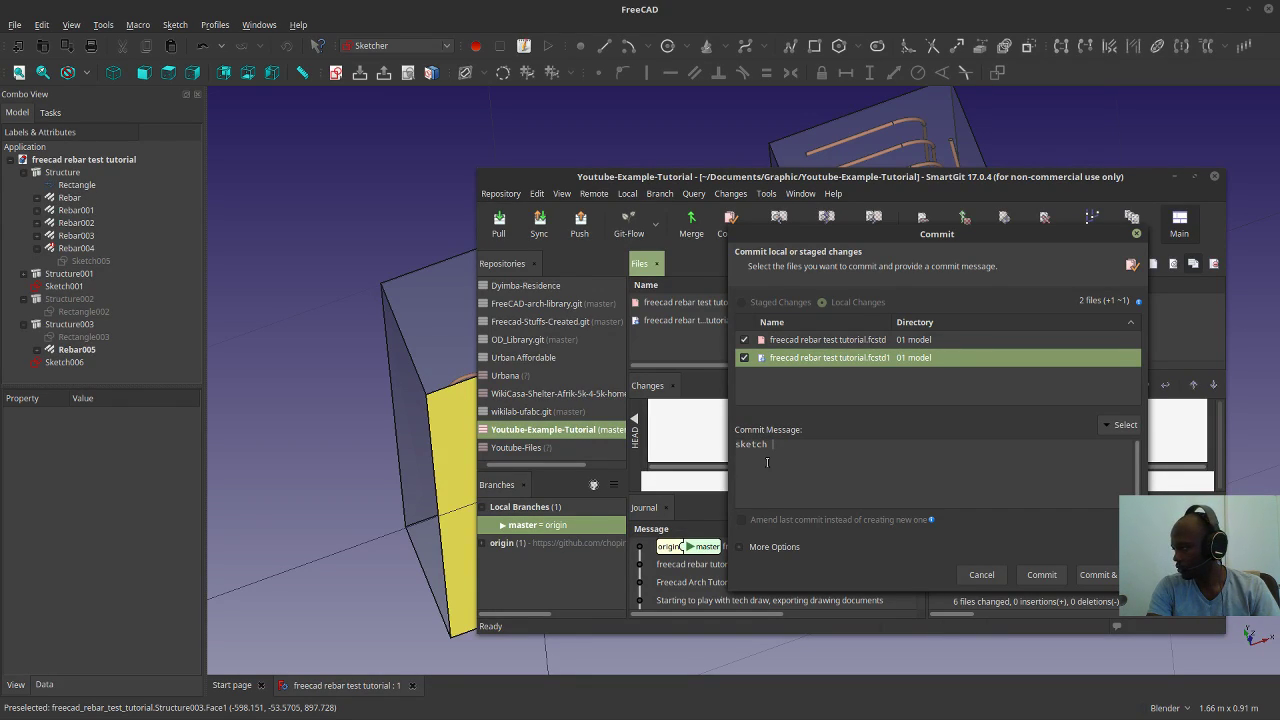
type("ch 'don't")
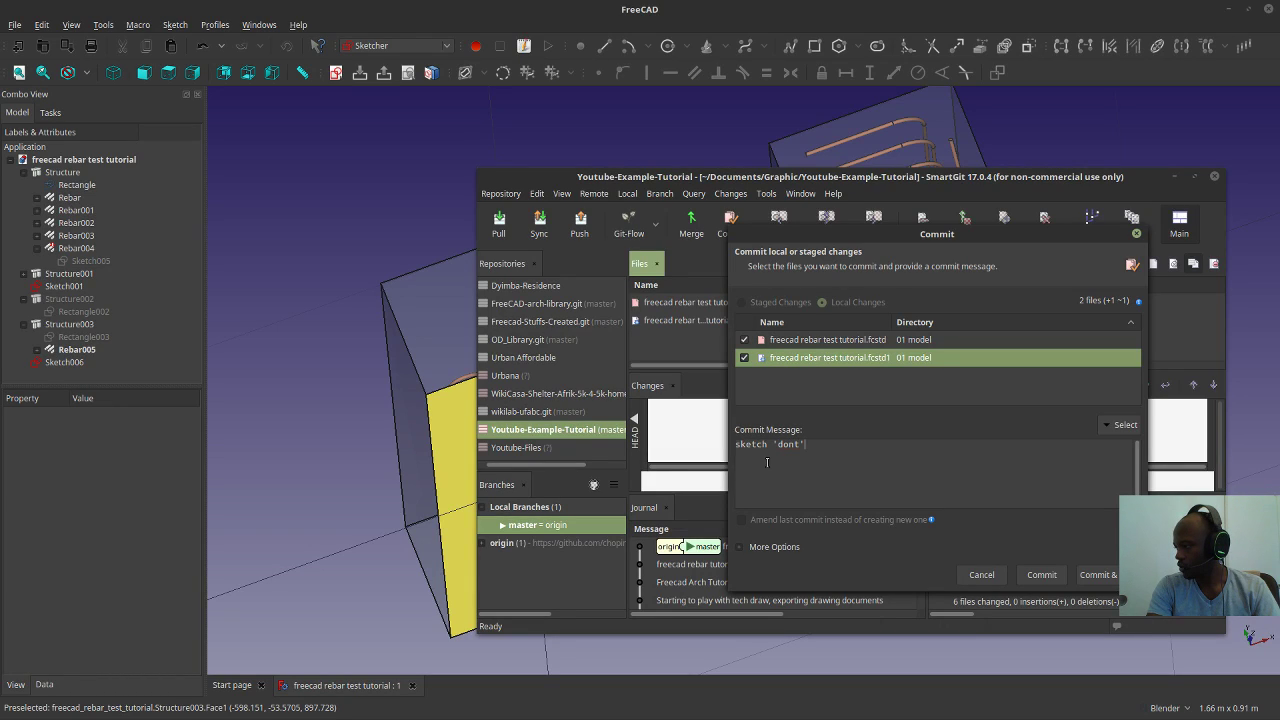
type(" atta")
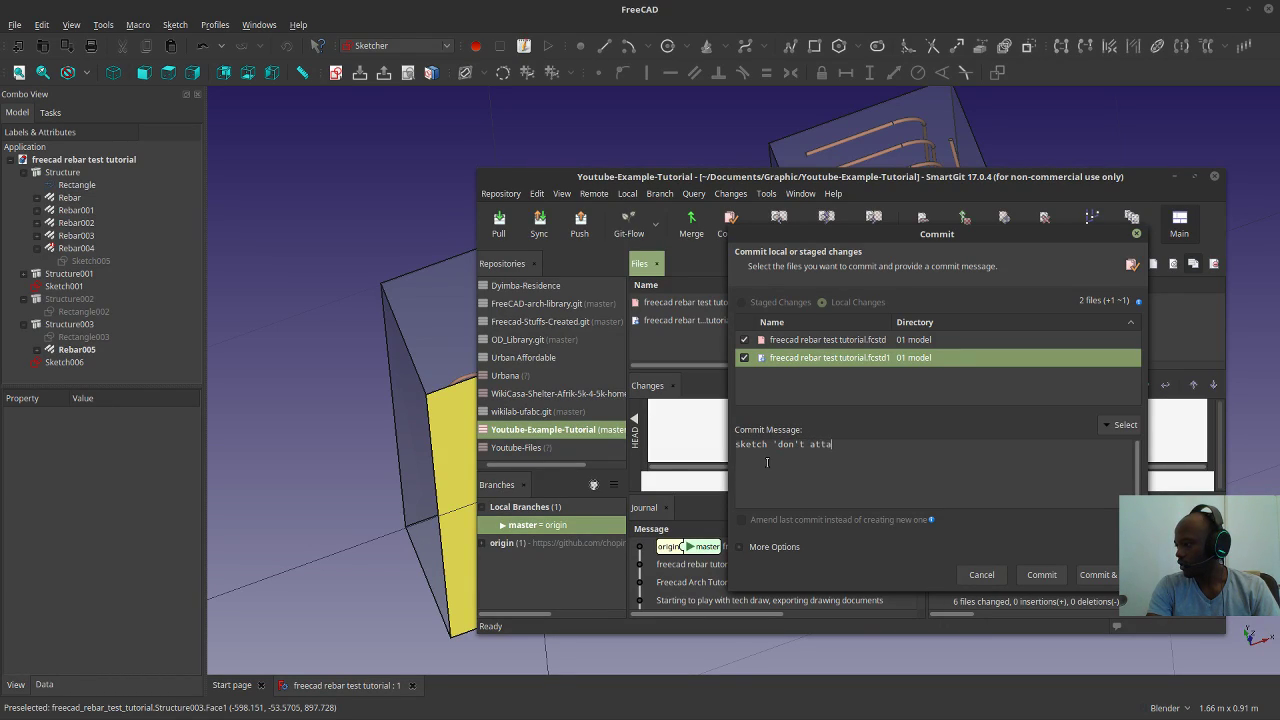
Complete the commit message as "sketch 'don't attach plane' do not generate rebar", commit and push both model files, and return to FreeCAD.
type("ch plane' do not generate rebar")
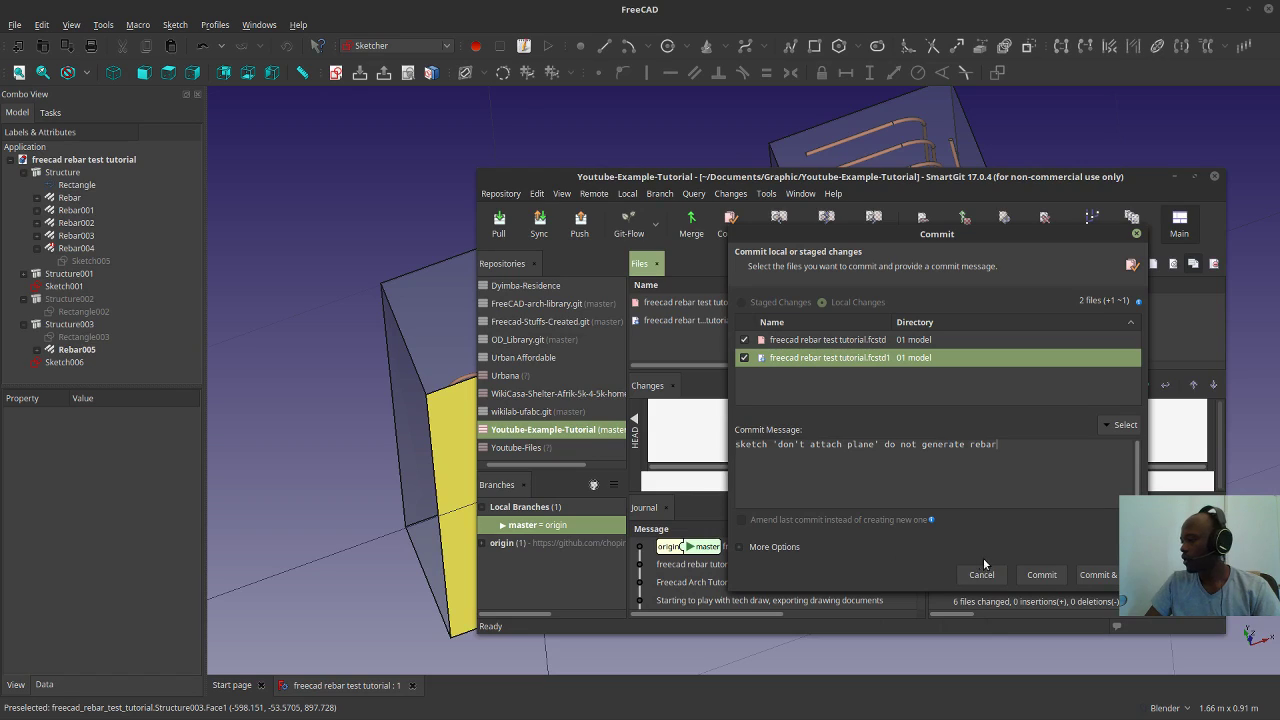
left_click(1098, 575)
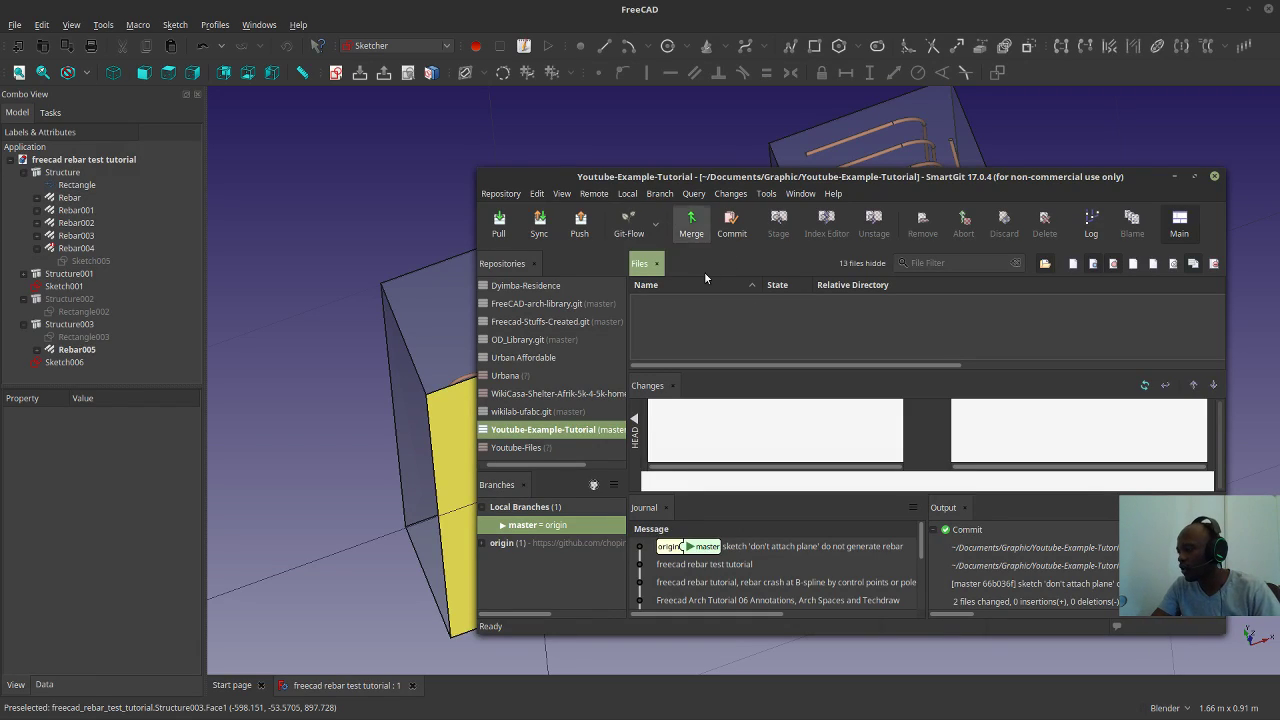
left_click(1173, 177)
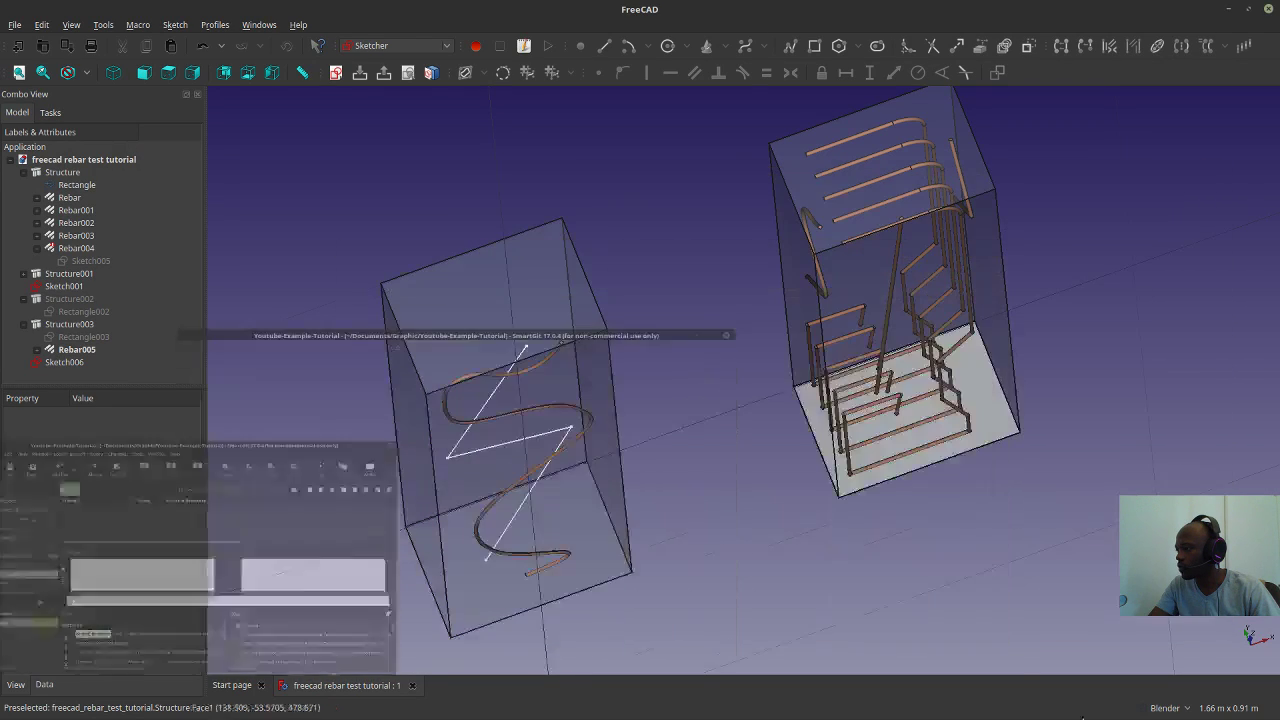
Select the back face of the structure holding the curved rebar and switch to the Arch workbench.
middle_click_drag(673, 391, 651, 374)
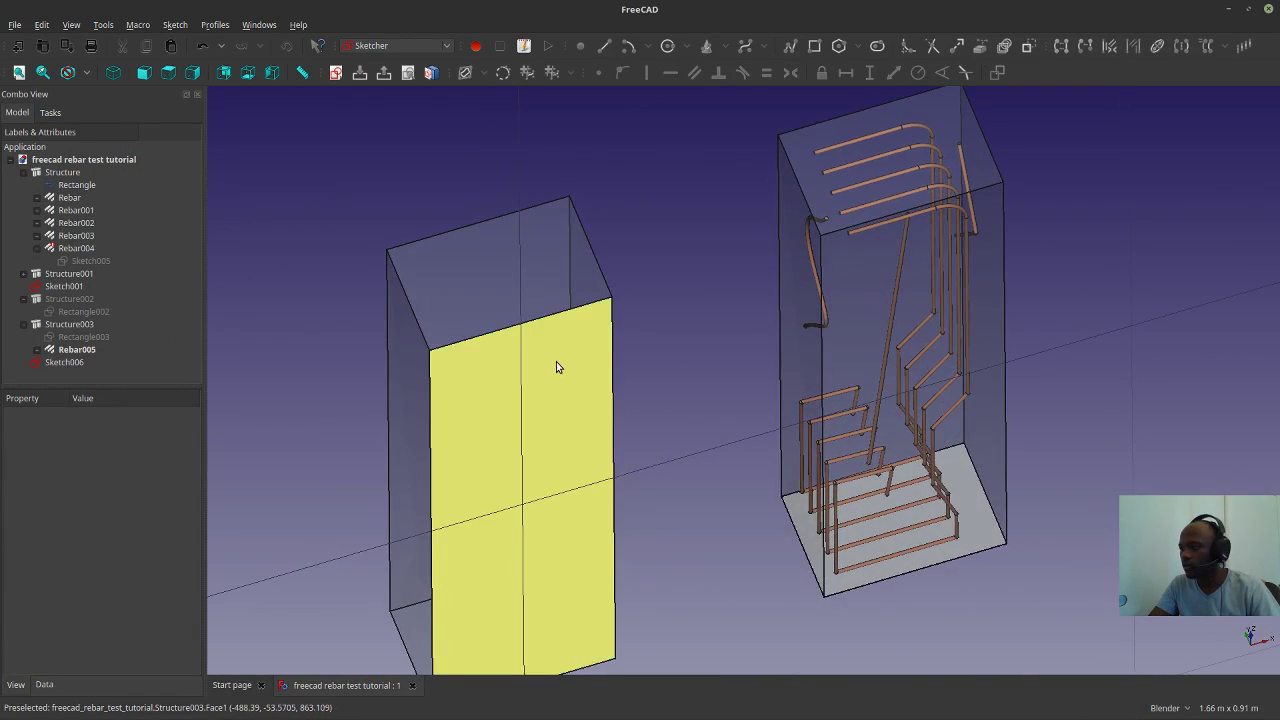
middle_click_drag(577, 446, 808, 434)
scroll(808, 434, "down", 2)
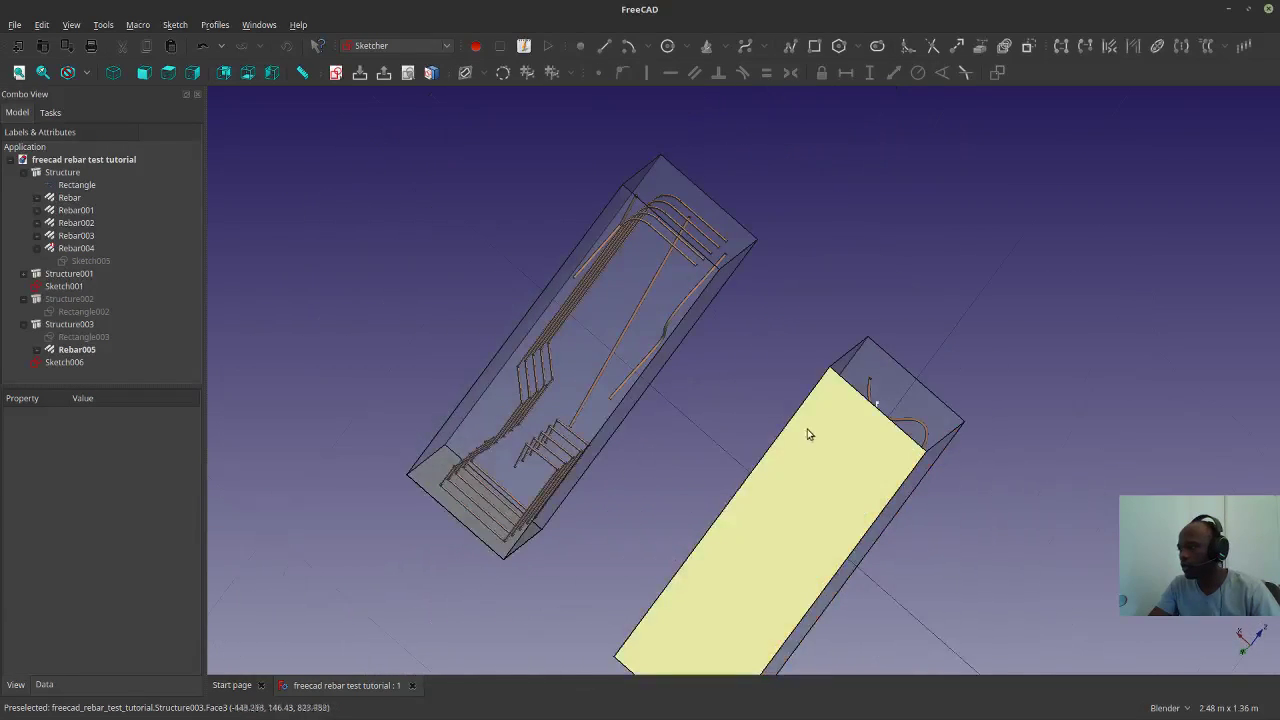
left_click(800, 425)
left_click(395, 45)
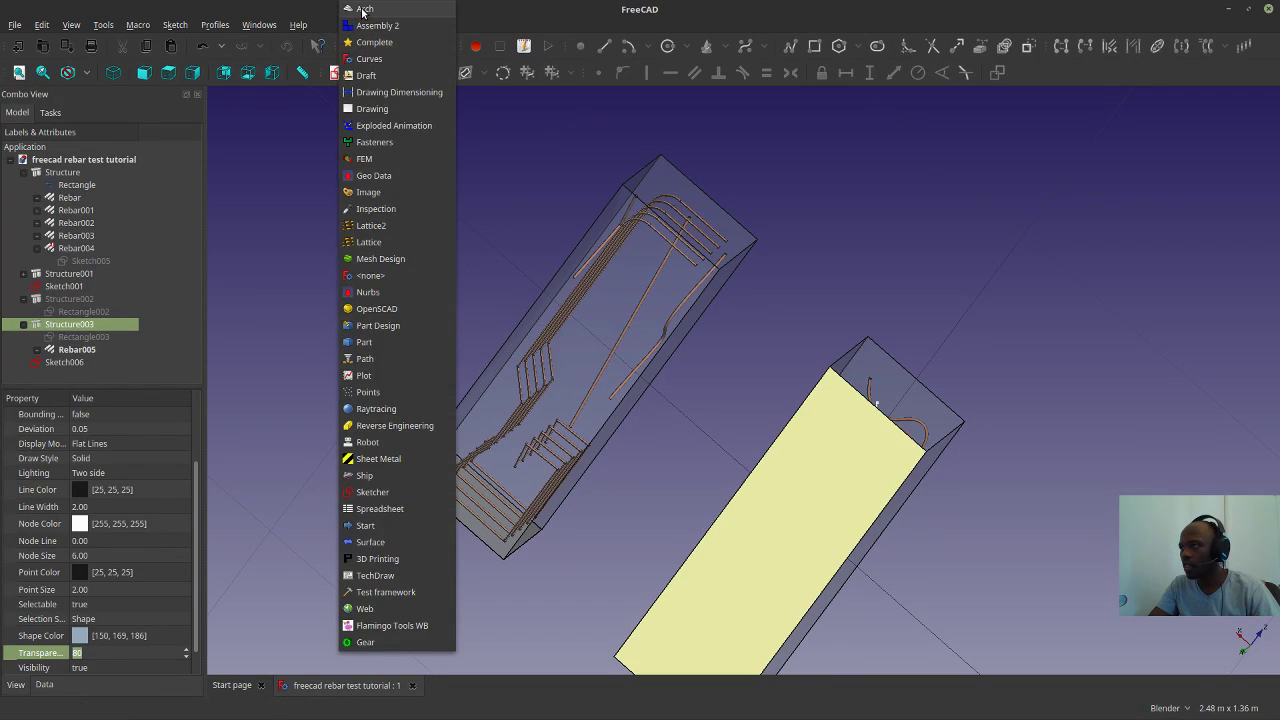
left_click(380, 10)
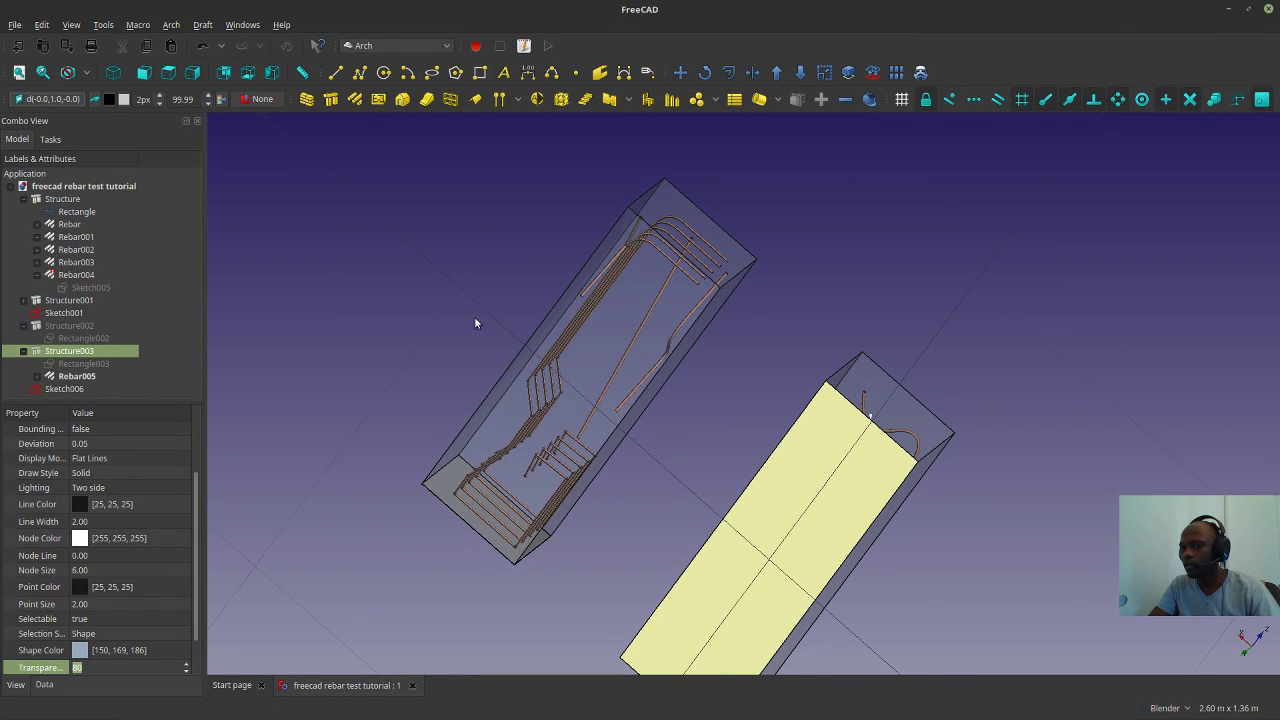
Start a new rebar on the broad back face of Structure003, attaching its sketch with the FlatFace method.
middle_click_drag(866, 563, 972, 455)
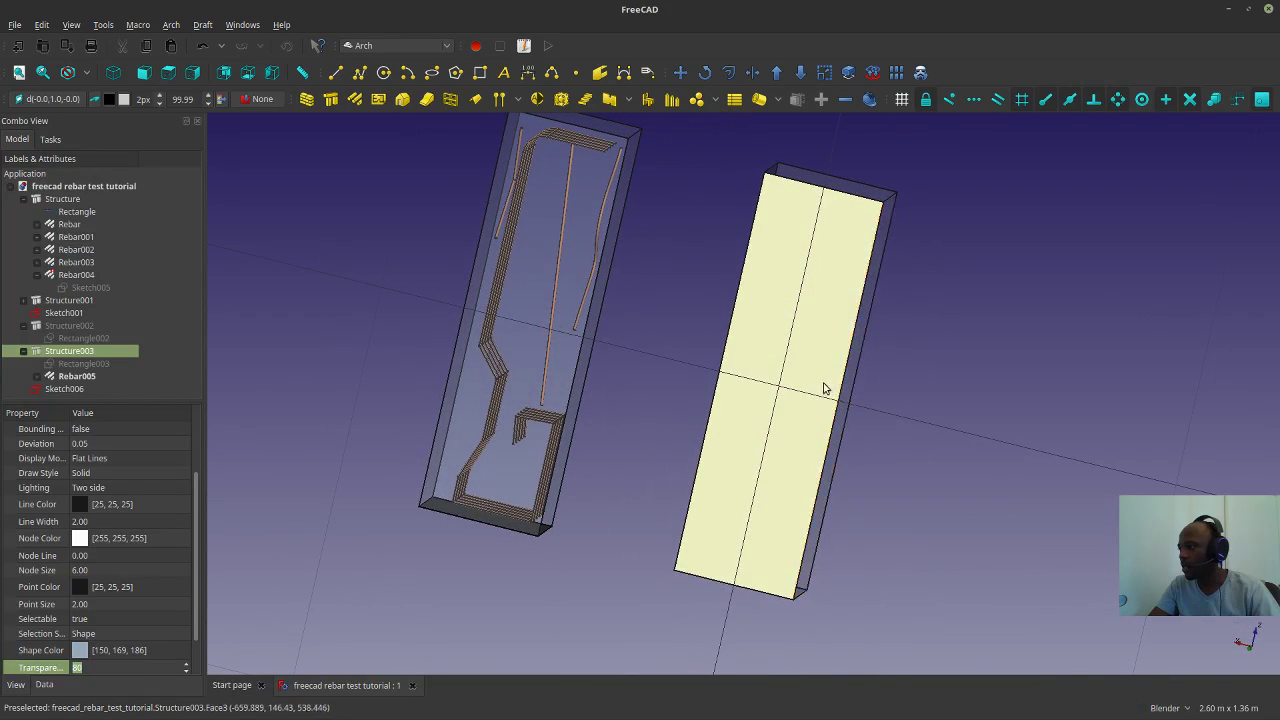
left_click(1008, 427)
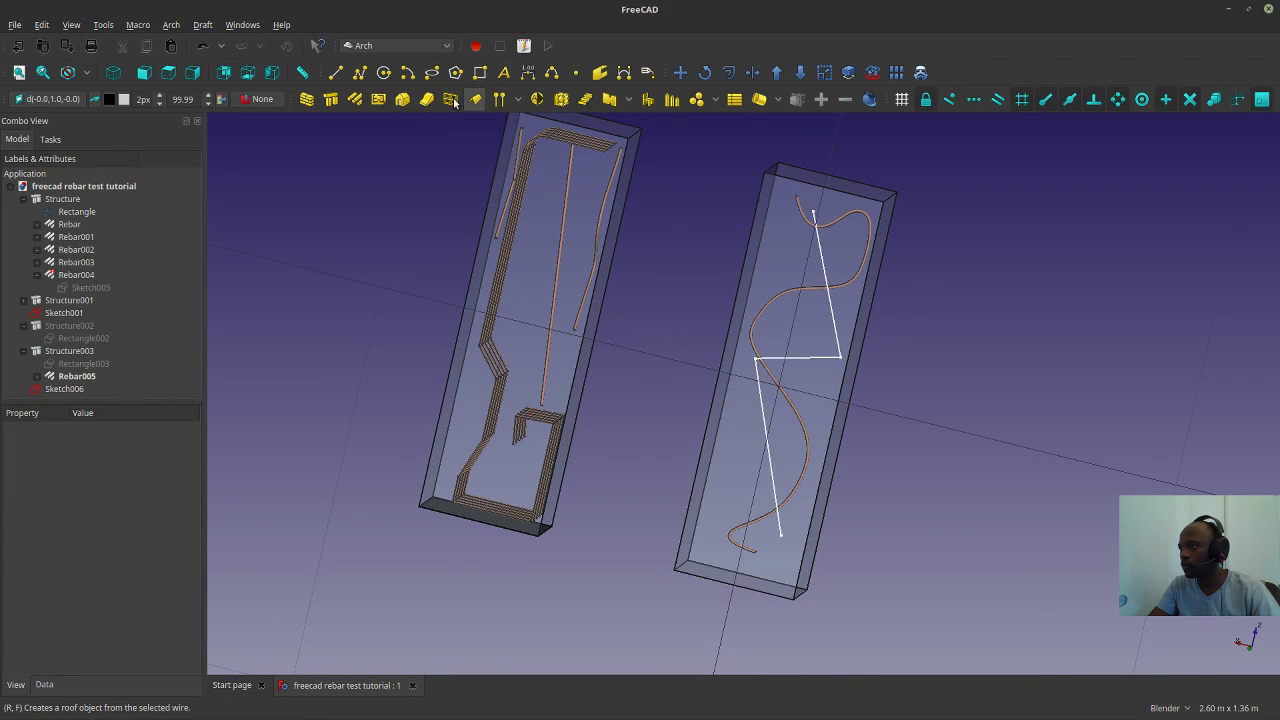
left_click(357, 99)
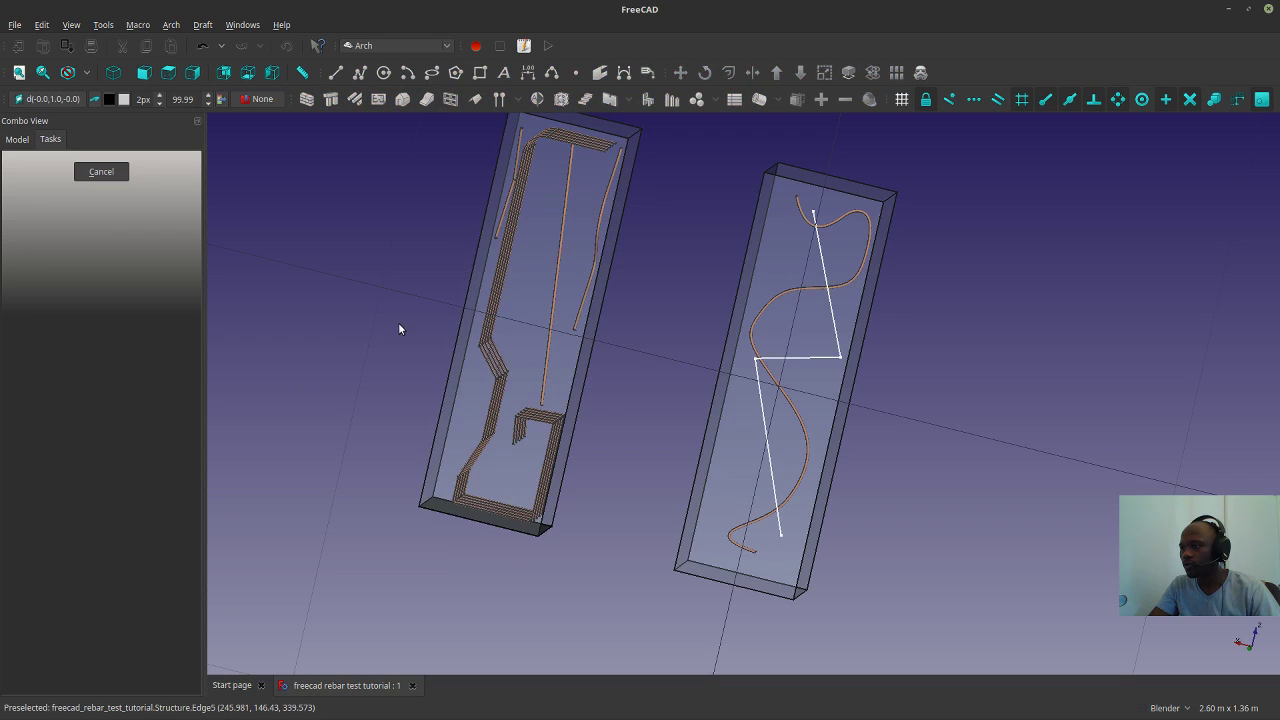
left_click(754, 414)
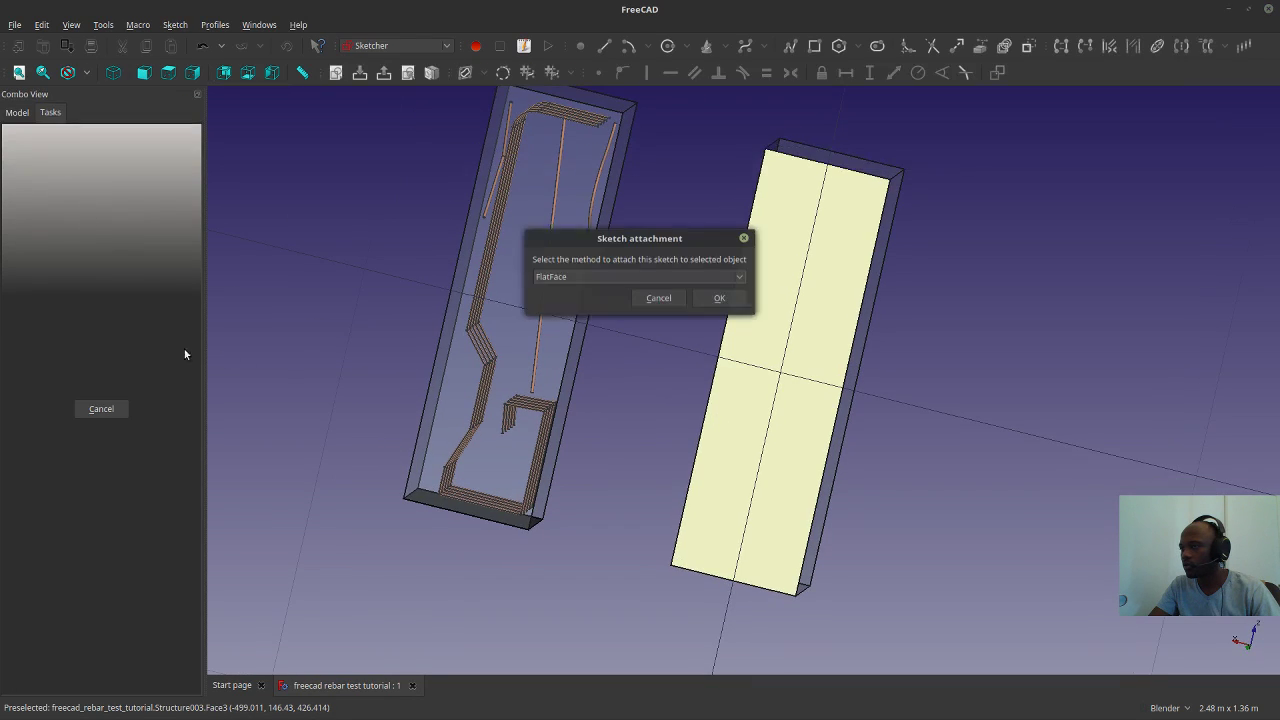
left_click(615, 277)
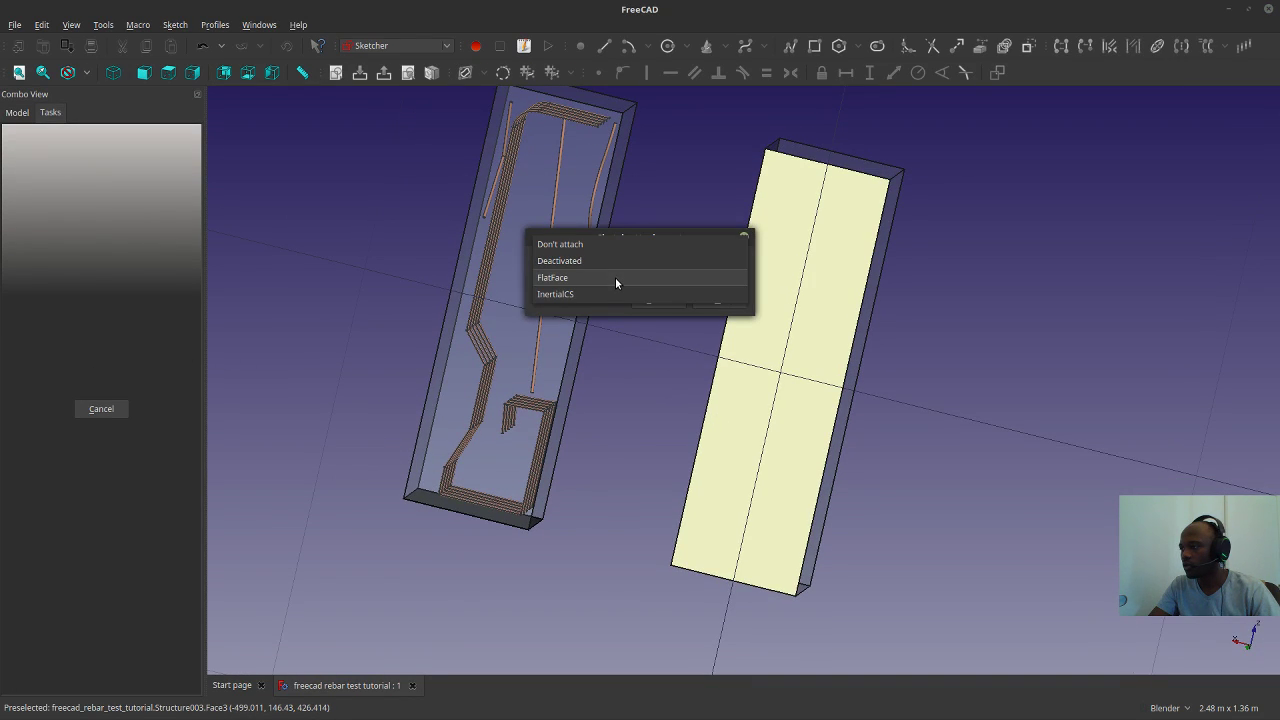
left_click(615, 277)
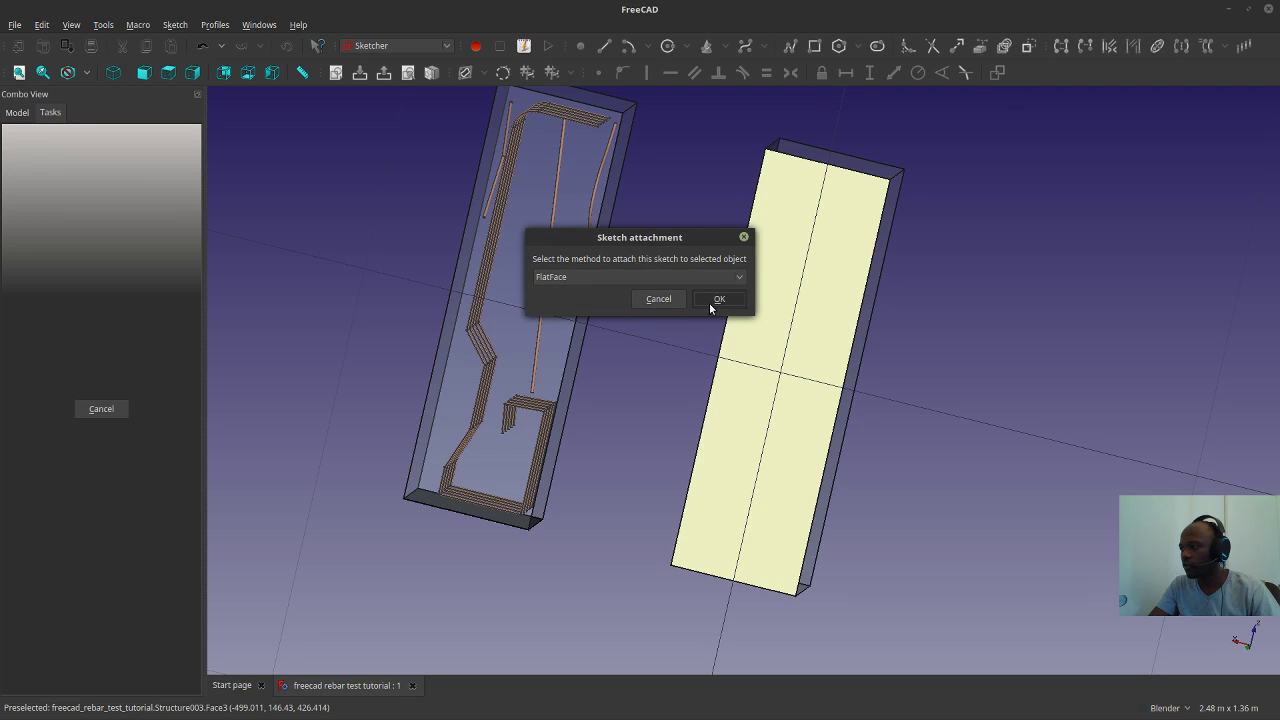
left_click(711, 300)
left_click(678, 383)
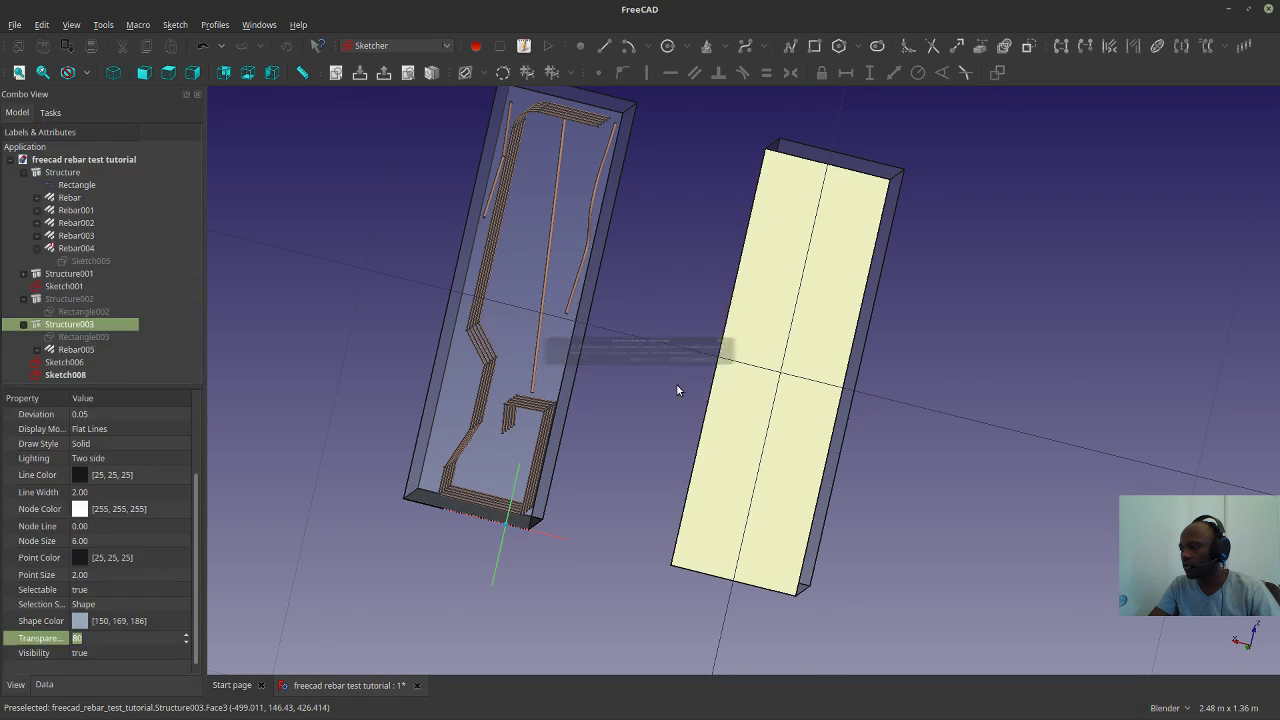
Draw a winding B-spline with ten control points from the face's top to its bottom, and close the sketch to generate the rebar.
scroll(141, 356, "down", 2)
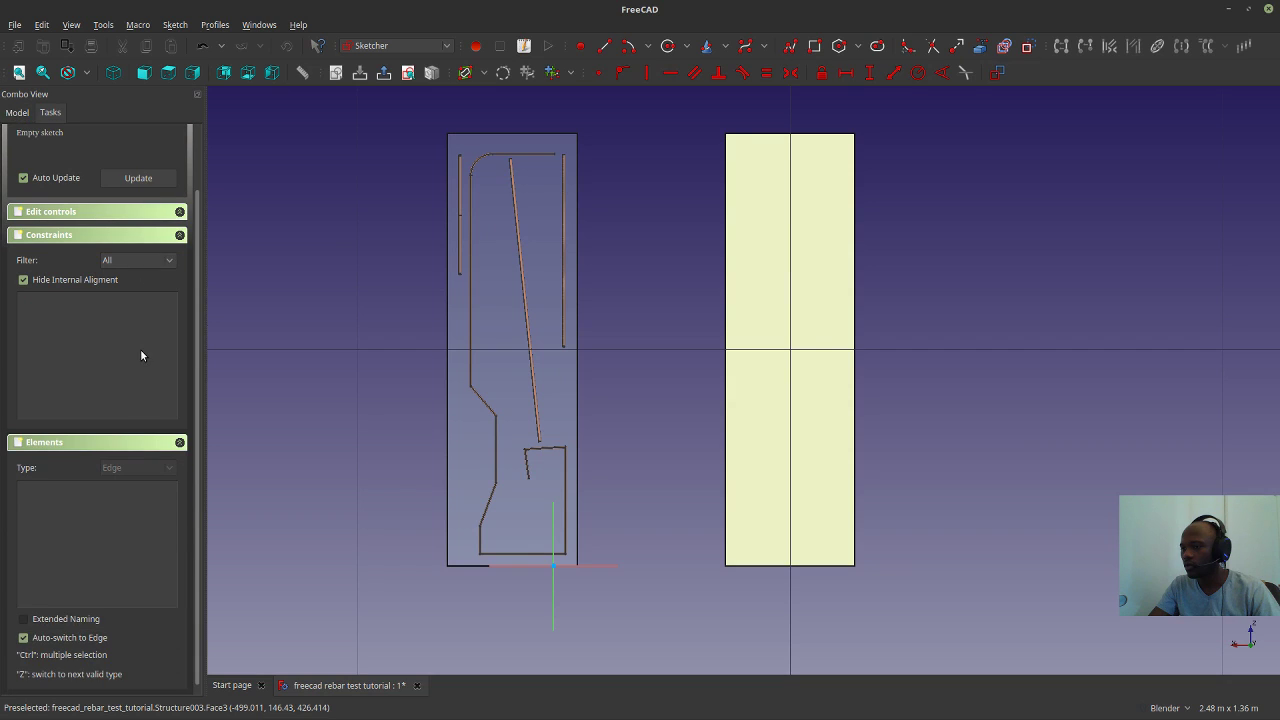
scroll(141, 355, "up", 2)
scroll(703, 378, "up", 5)
scroll(702, 375, "down", 7)
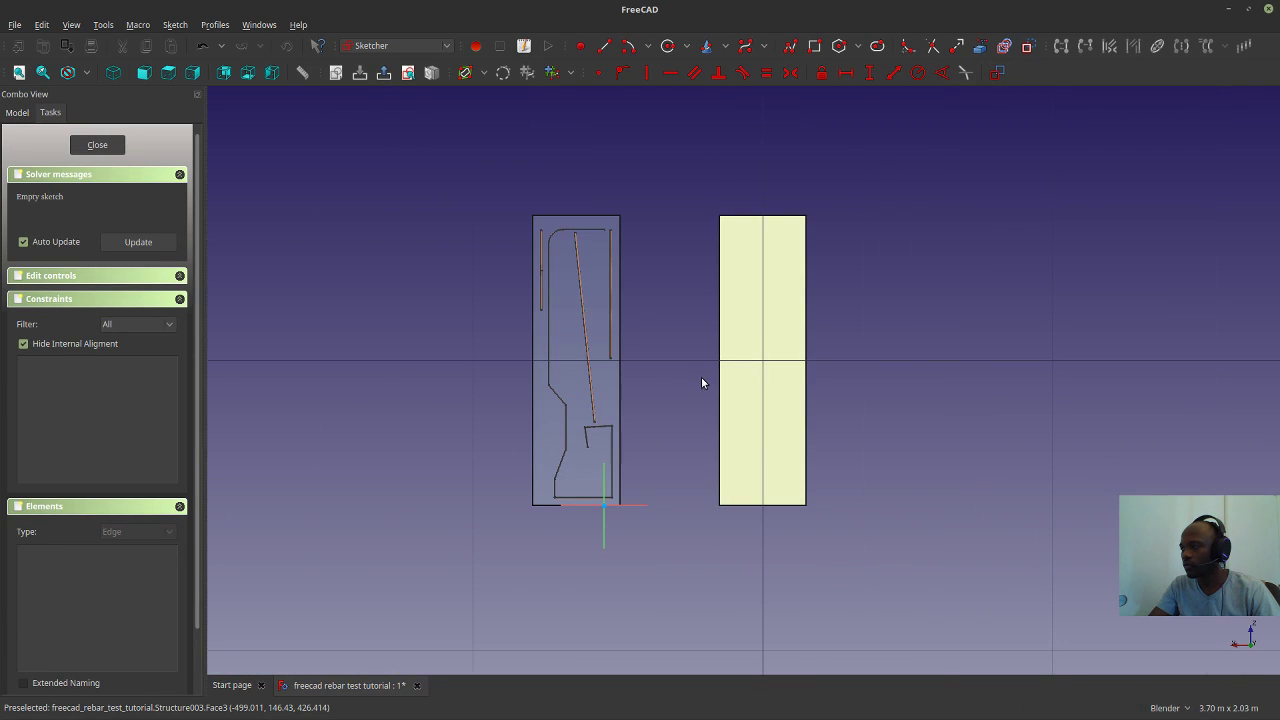
left_click(764, 47)
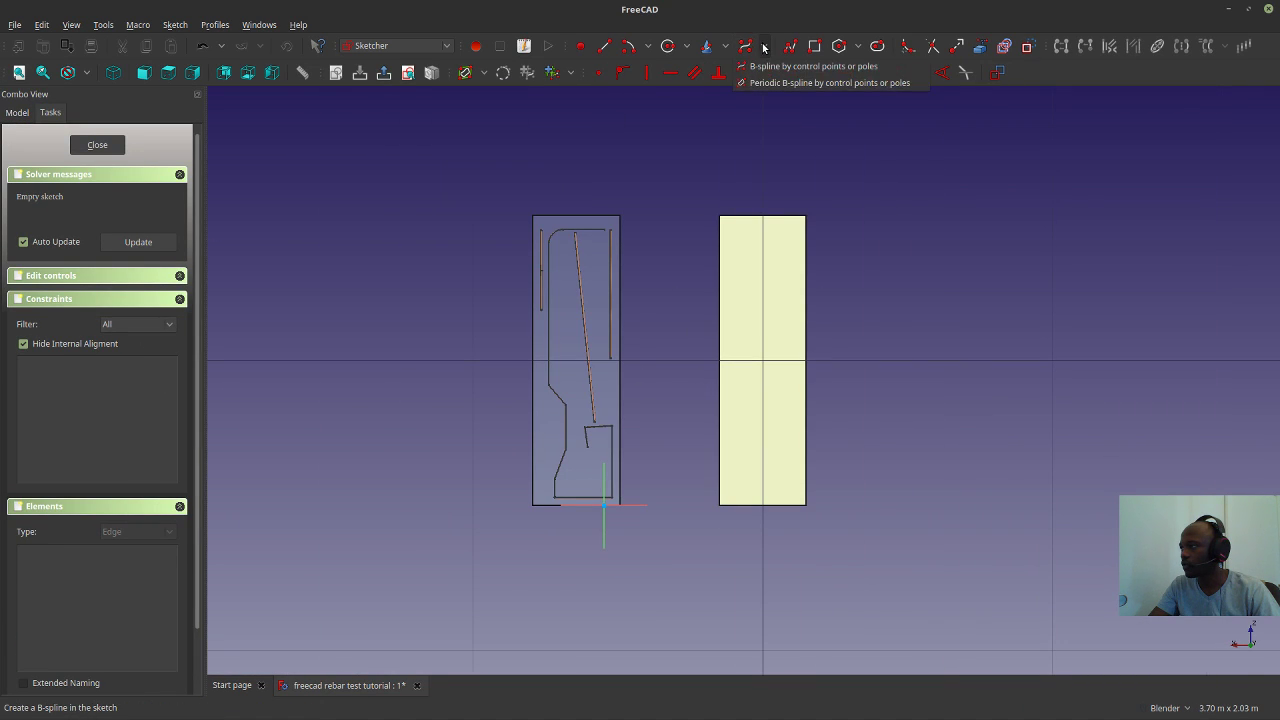
left_click(750, 66)
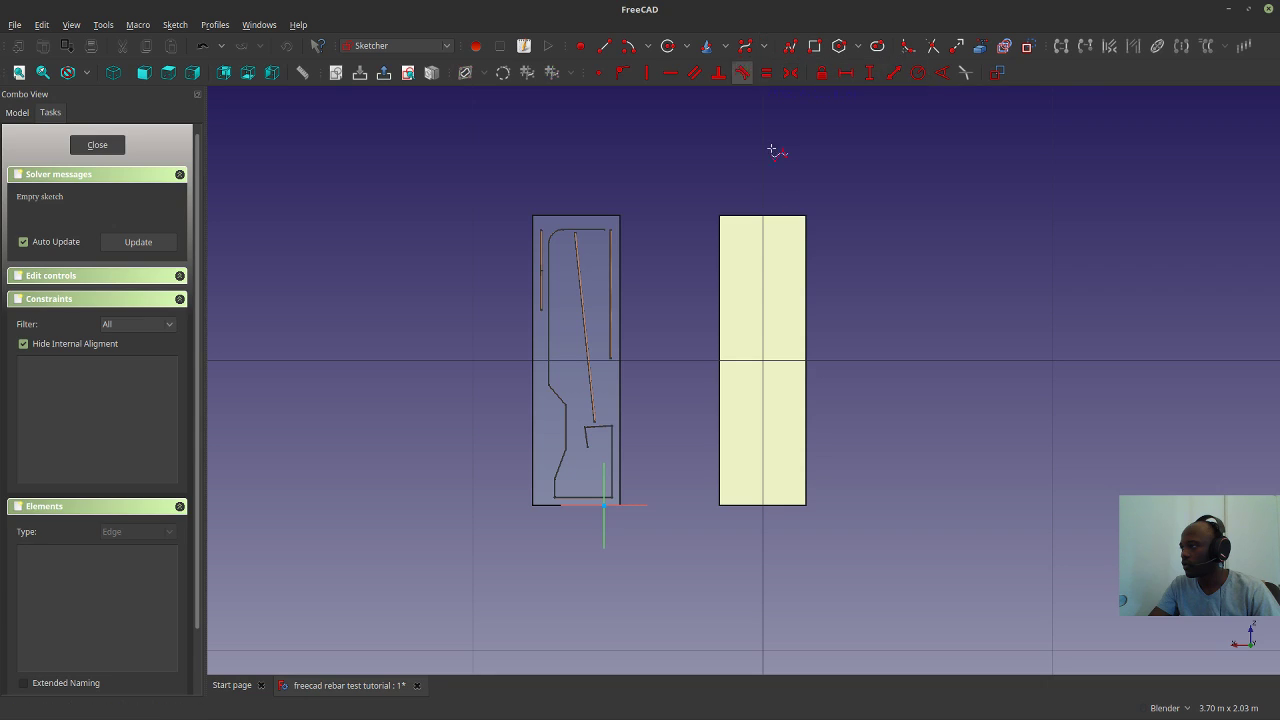
left_click(789, 232)
left_click(728, 232)
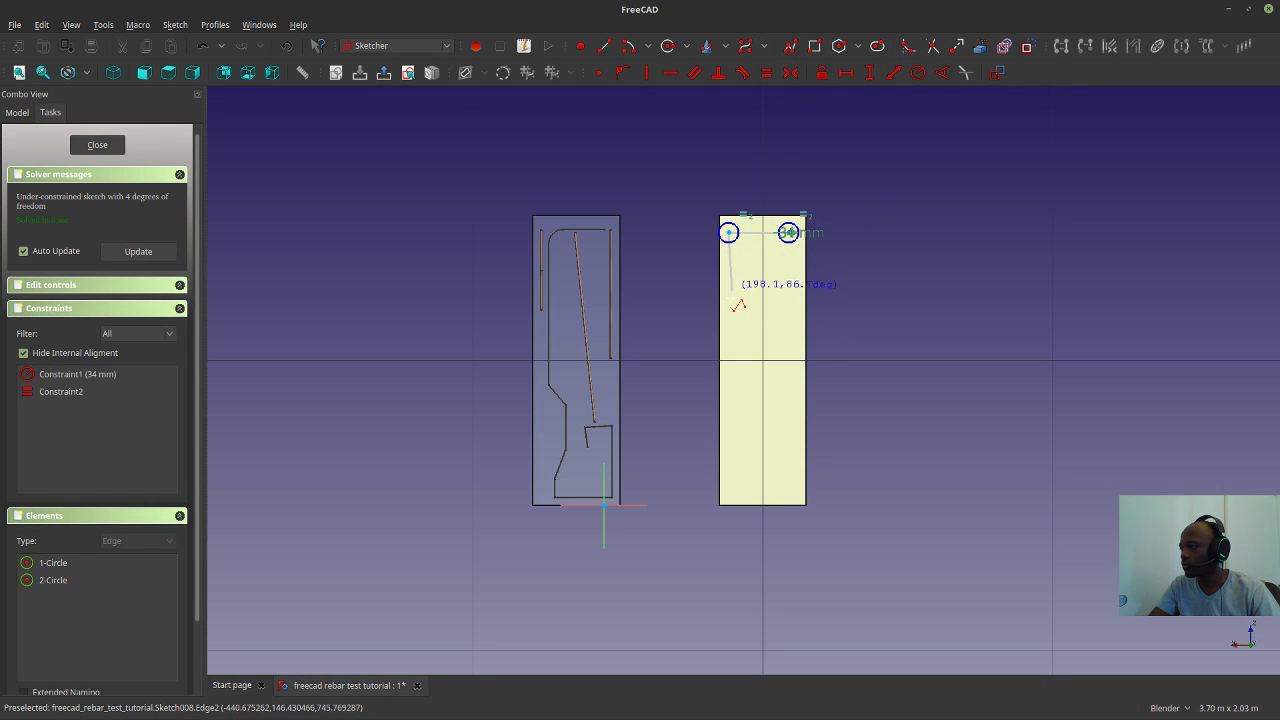
left_click(729, 326)
left_click(760, 287)
left_click(791, 347)
left_click(734, 412)
left_click(751, 427)
left_click(787, 414)
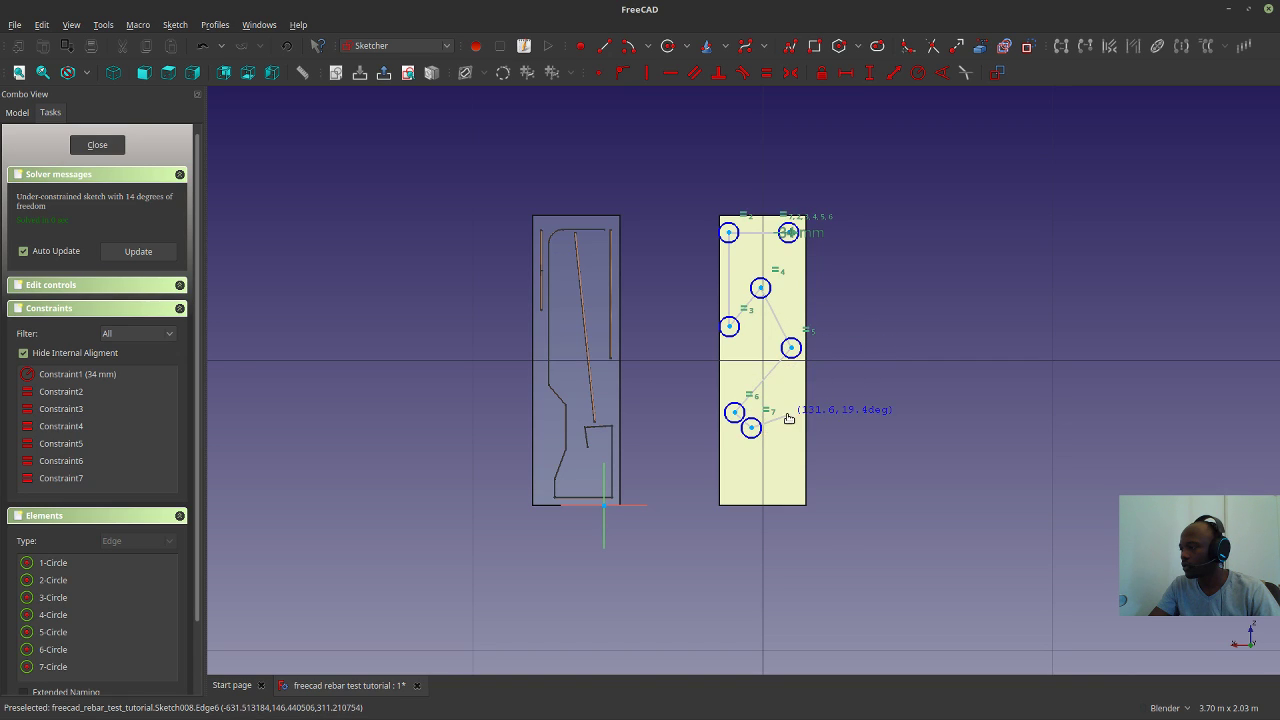
left_click(797, 486)
left_click(728, 486)
right_click(750, 462)
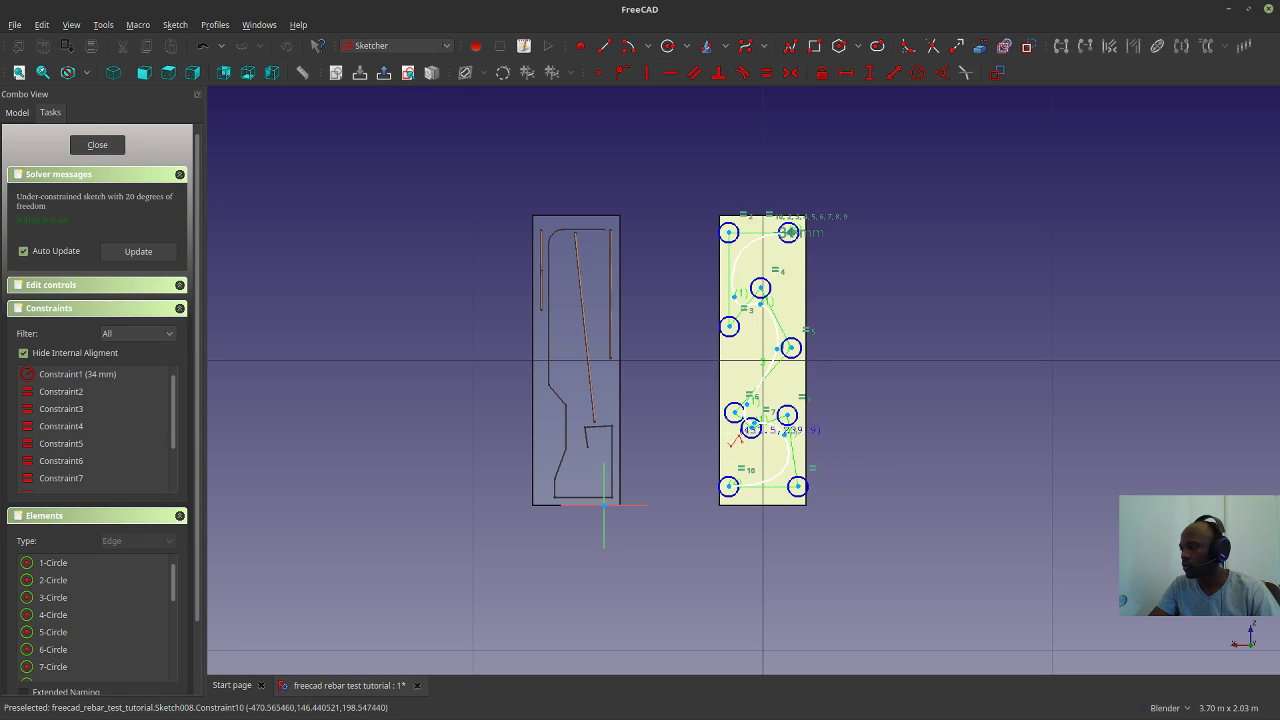
left_click(111, 148)
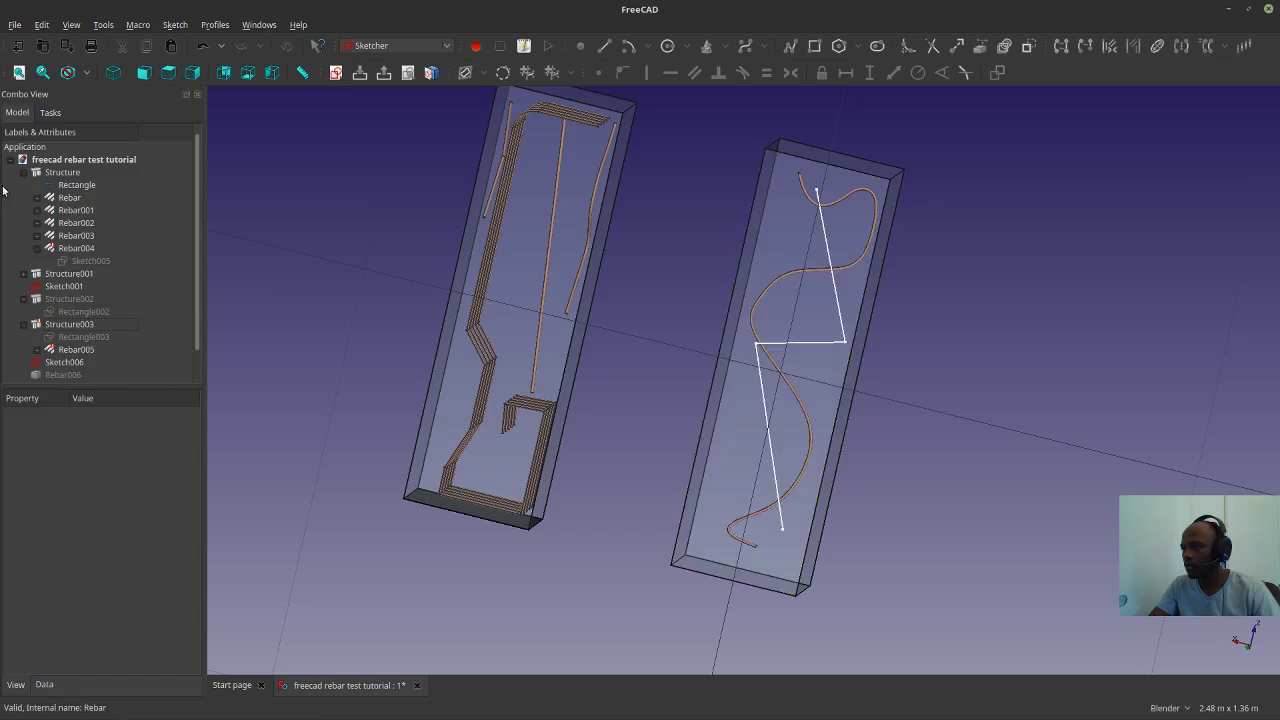
Select Rebar005 under Structure003 and save the document.
left_click(90, 326)
left_click(95, 352)
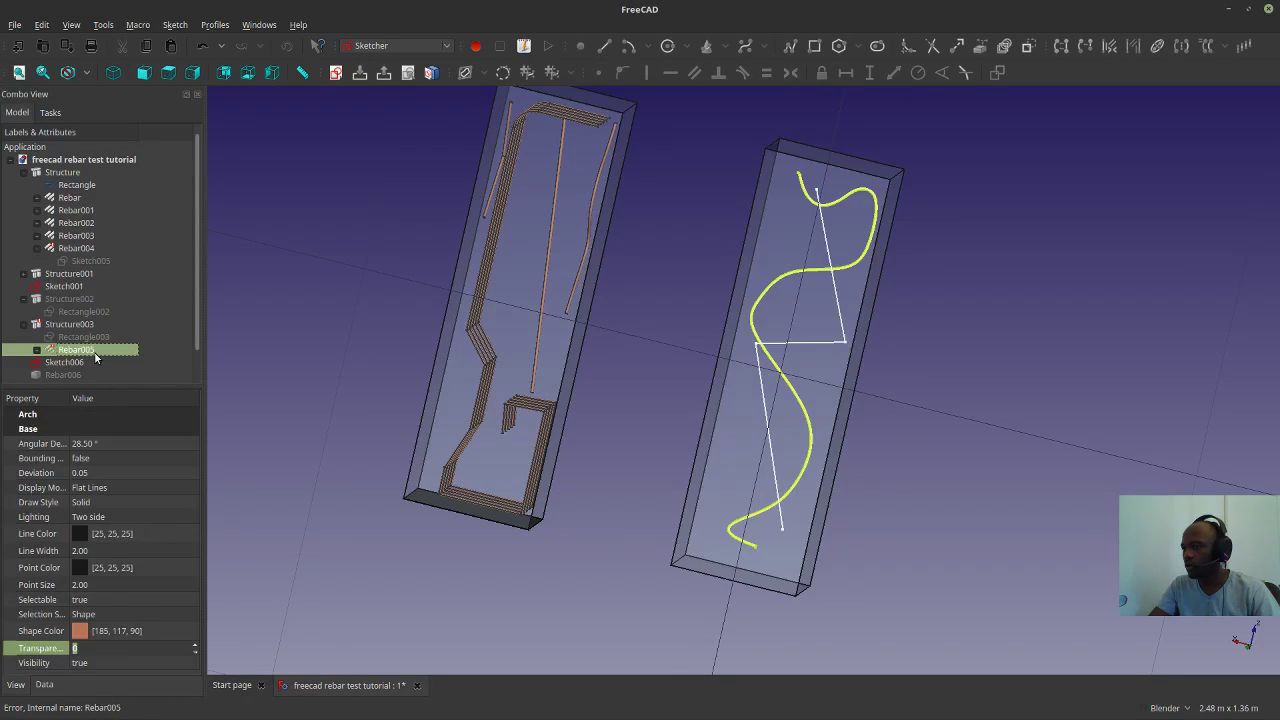
middle_click_drag(1070, 412, 968, 338)
left_click(14, 24)
left_click(35, 121)
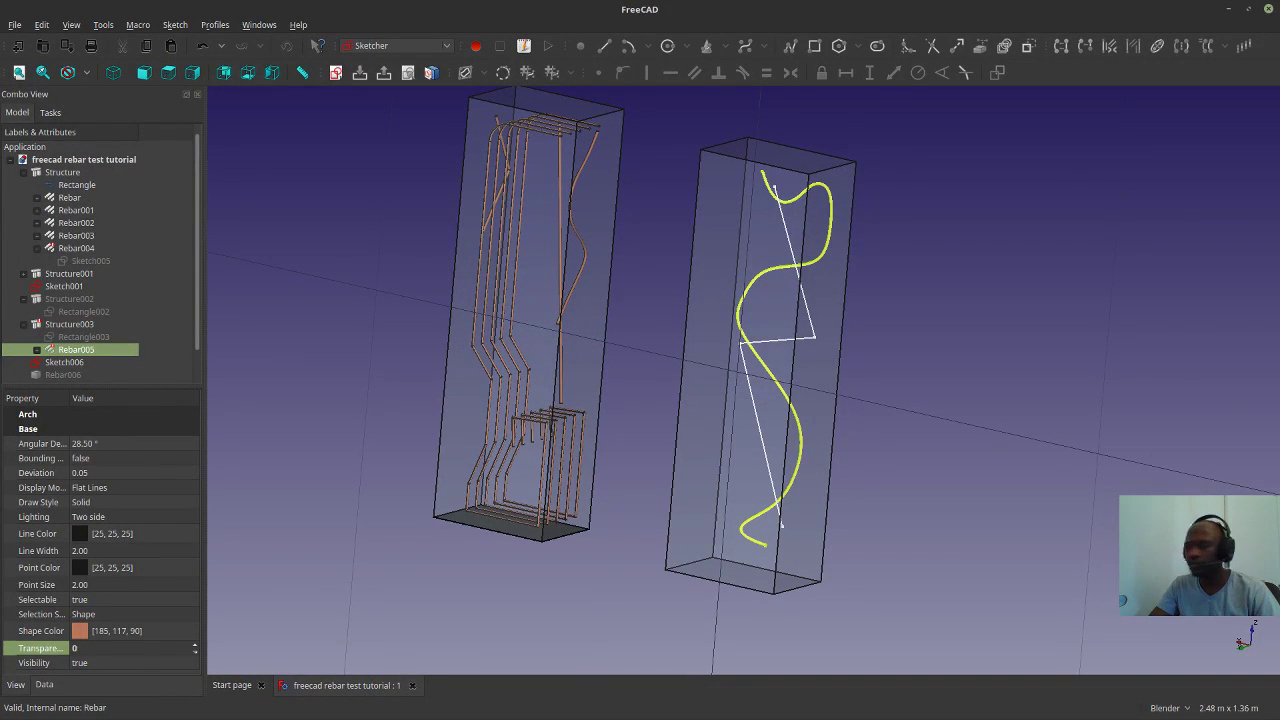
Switch to SmartGit, commit and push both model files with the message "double crash scenario, structure and rebar error message", and return to FreeCAD.
key("alt+Tab")
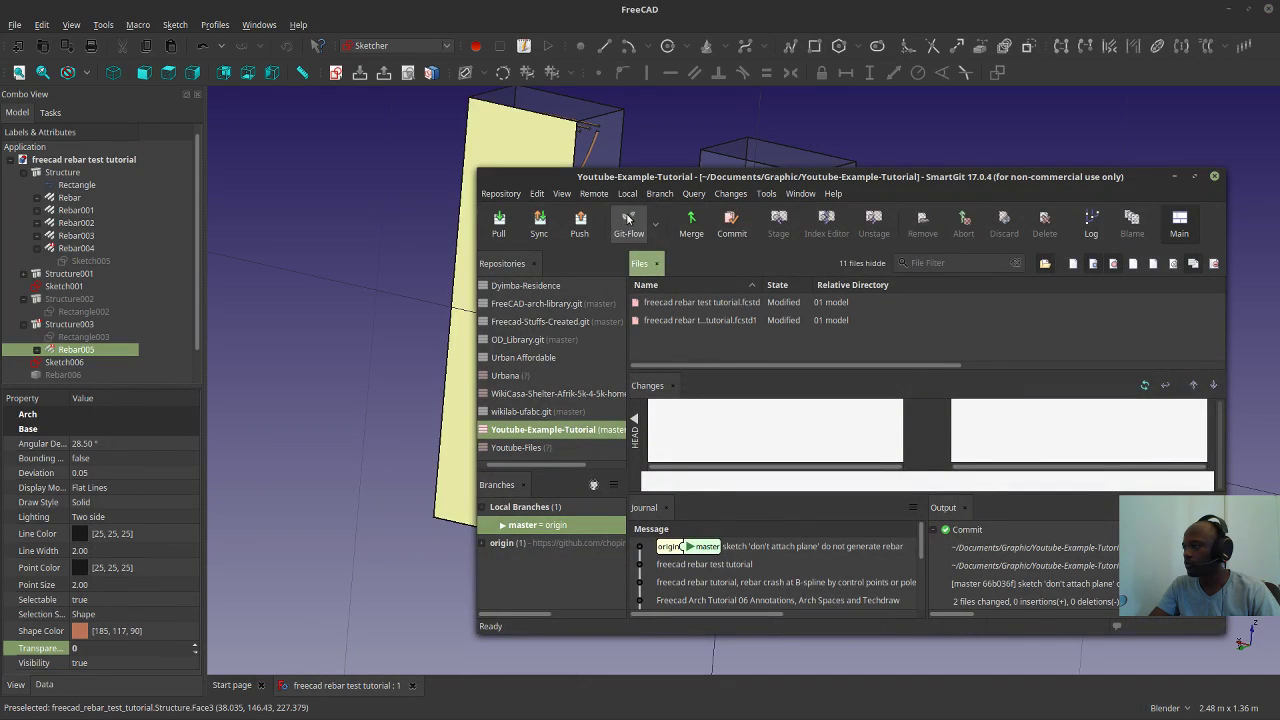
left_click(732, 222)
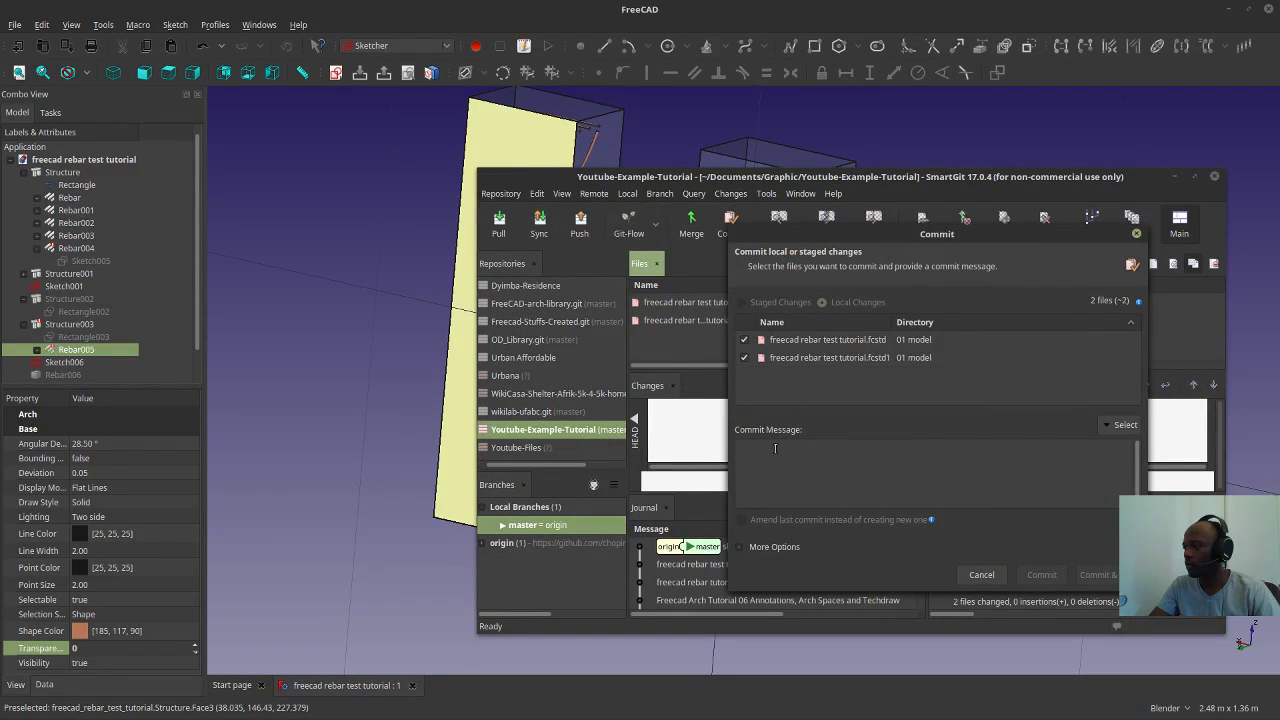
type("double crash scenario")
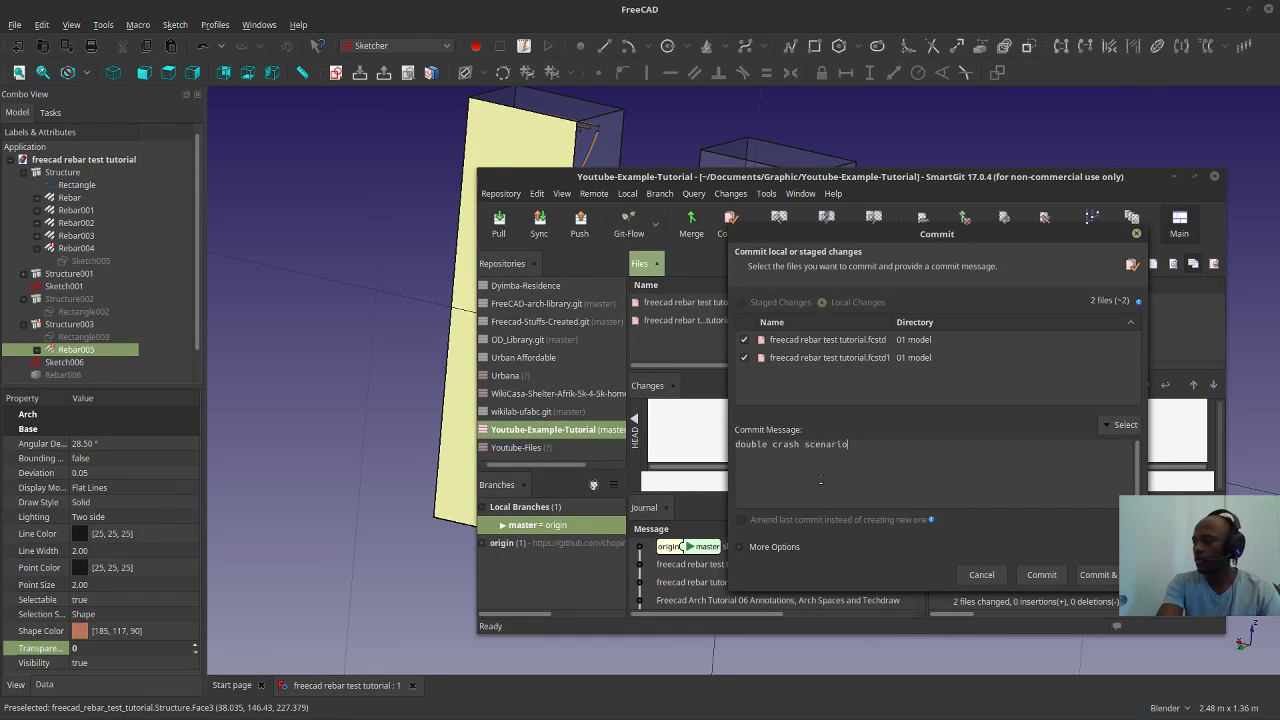
type(", structure and rebar error")
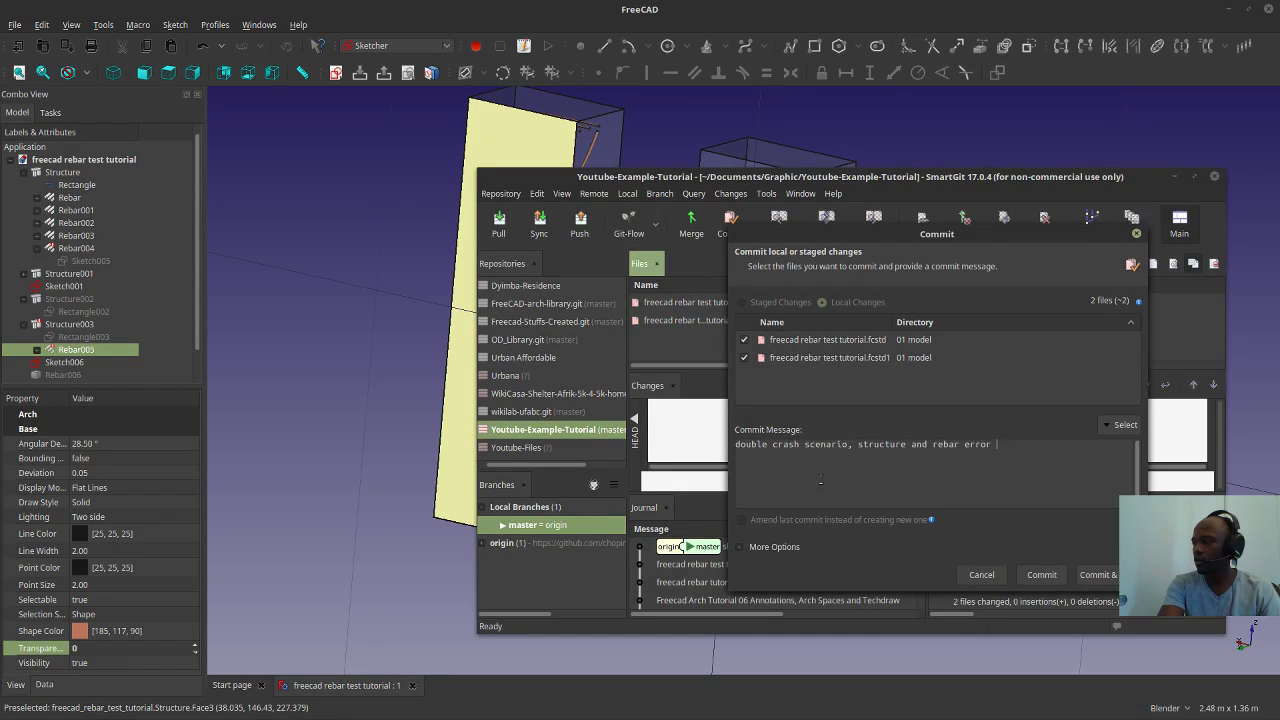
type("message")
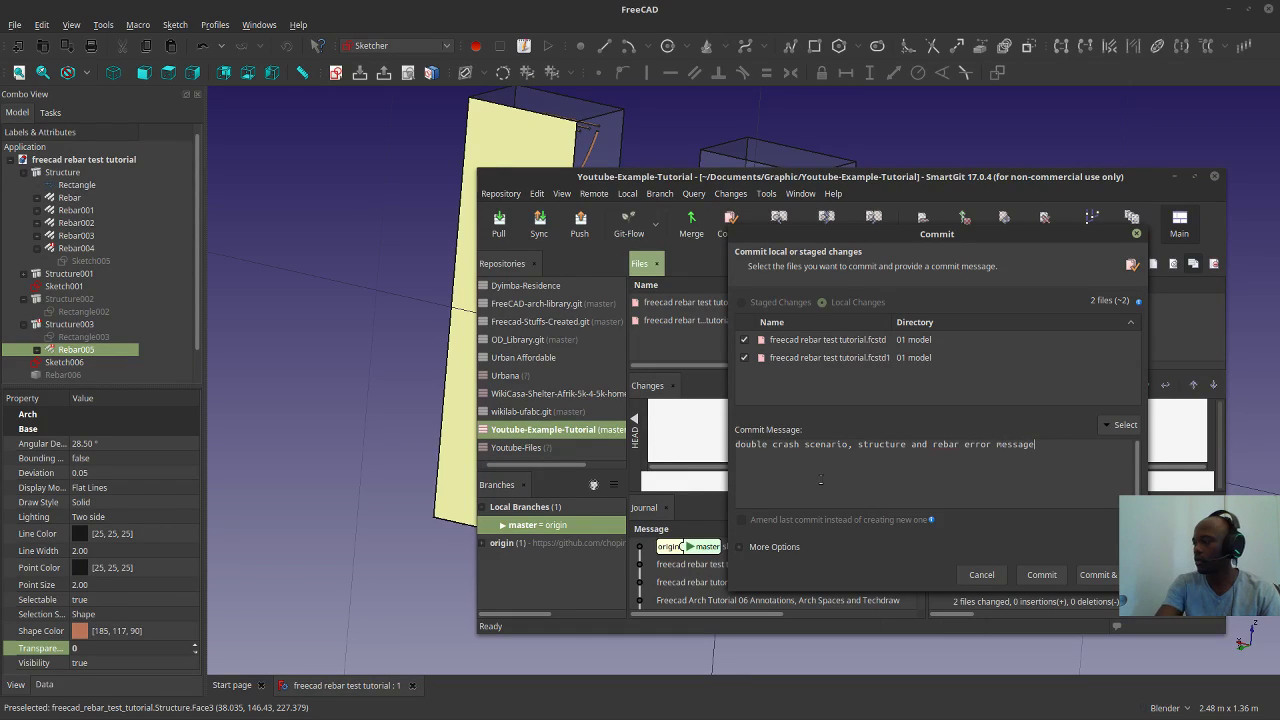
left_click(1091, 584)
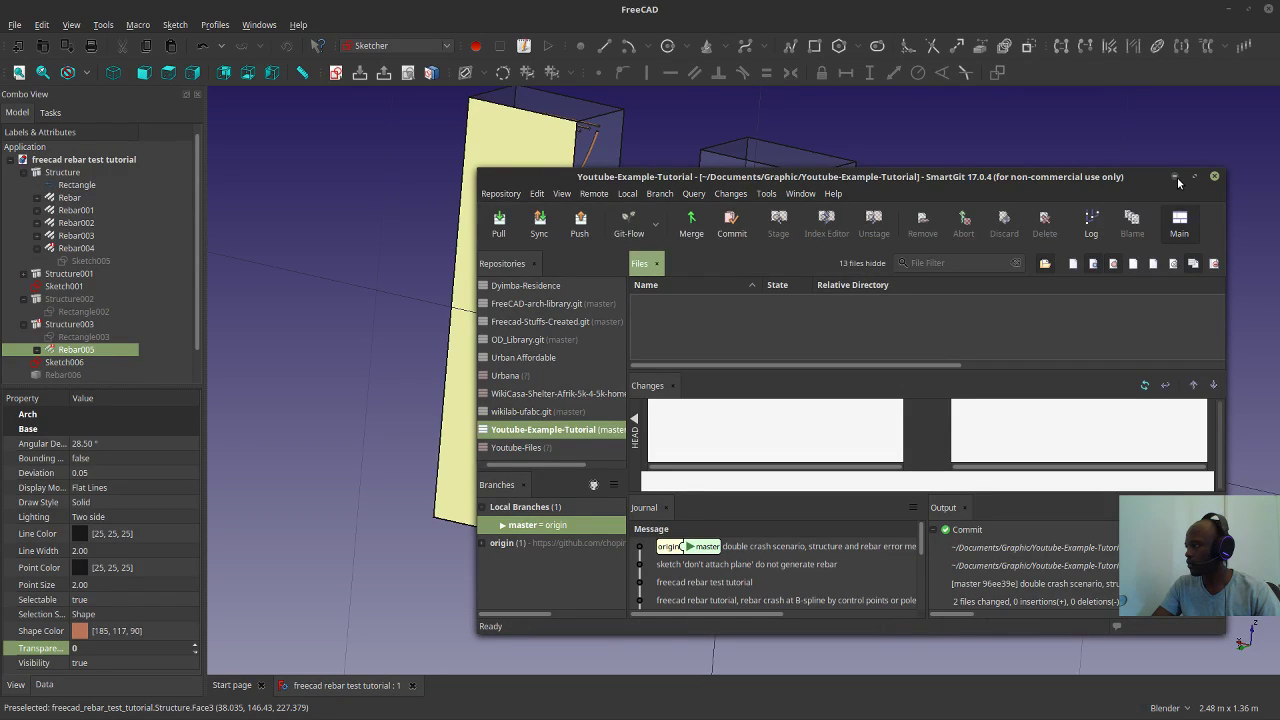
left_click(1175, 176)
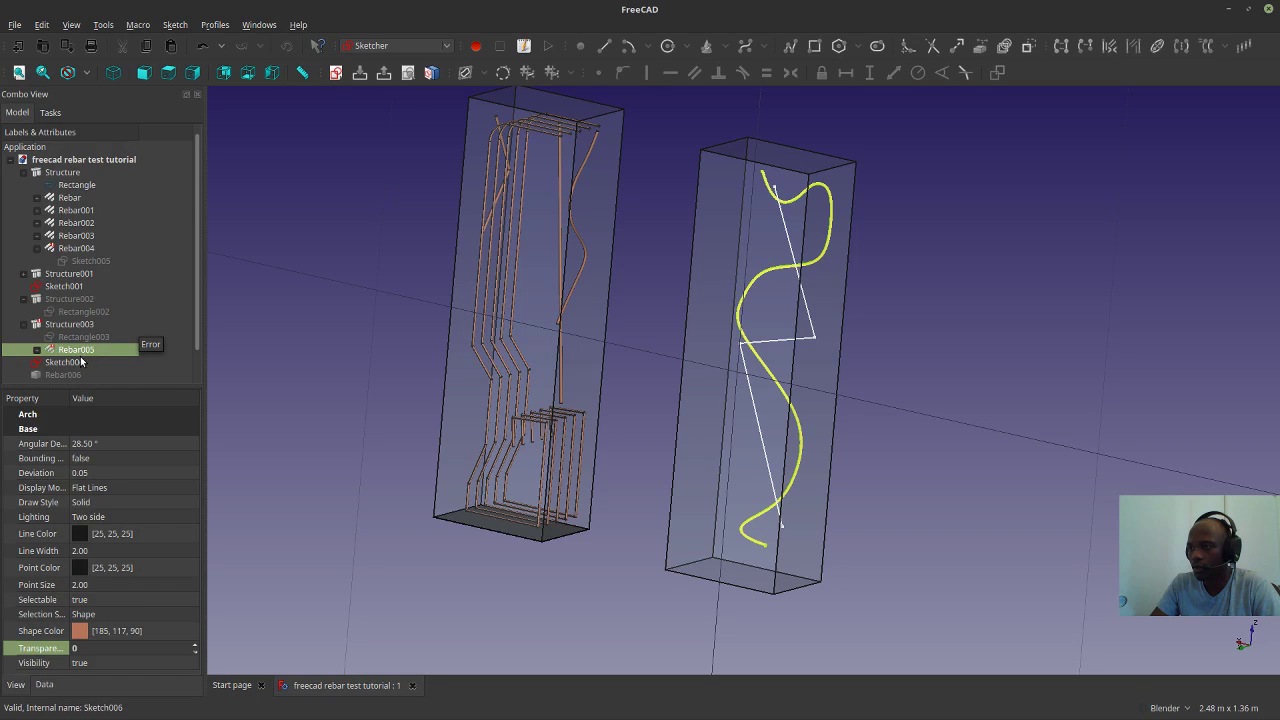
Examine the two structures and the curved rebar in Structure003 from several angles and distances.
middle_click_drag(772, 456, 772, 498)
middle_click_drag(1040, 455, 982, 433)
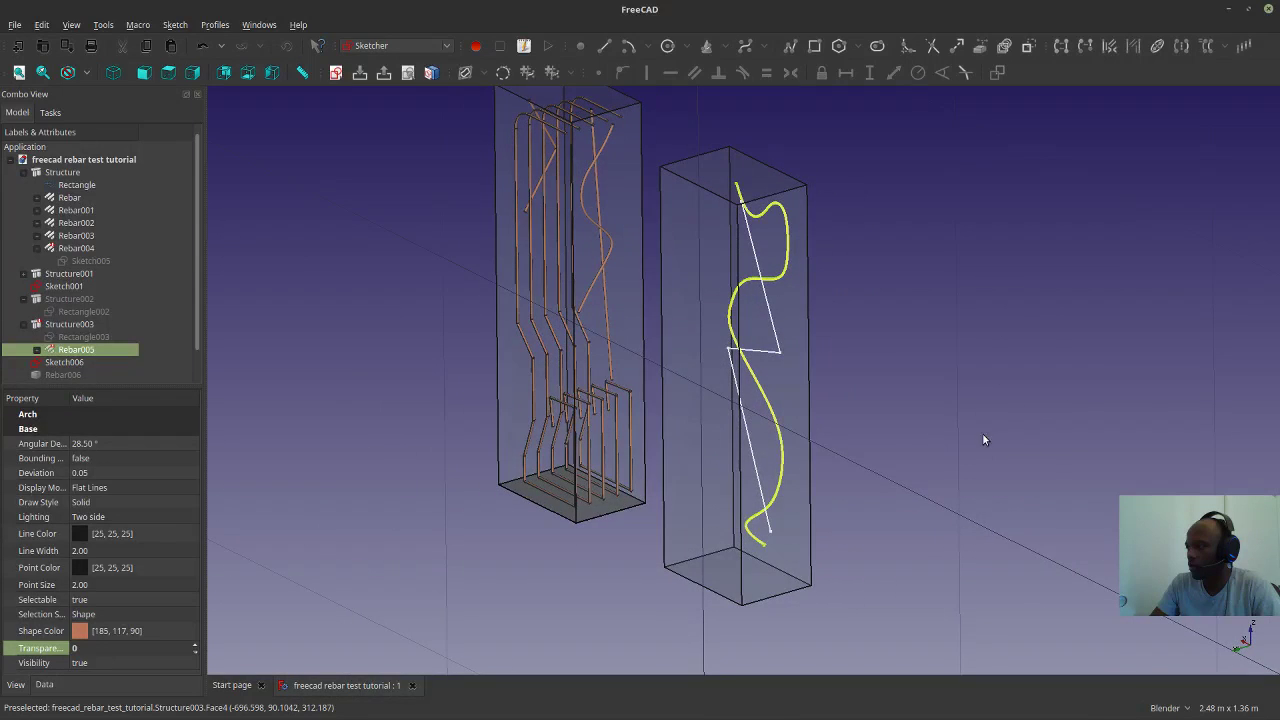
scroll(879, 503, "down", 3)
scroll(876, 397, "down", 3)
scroll(879, 499, "up", 4)
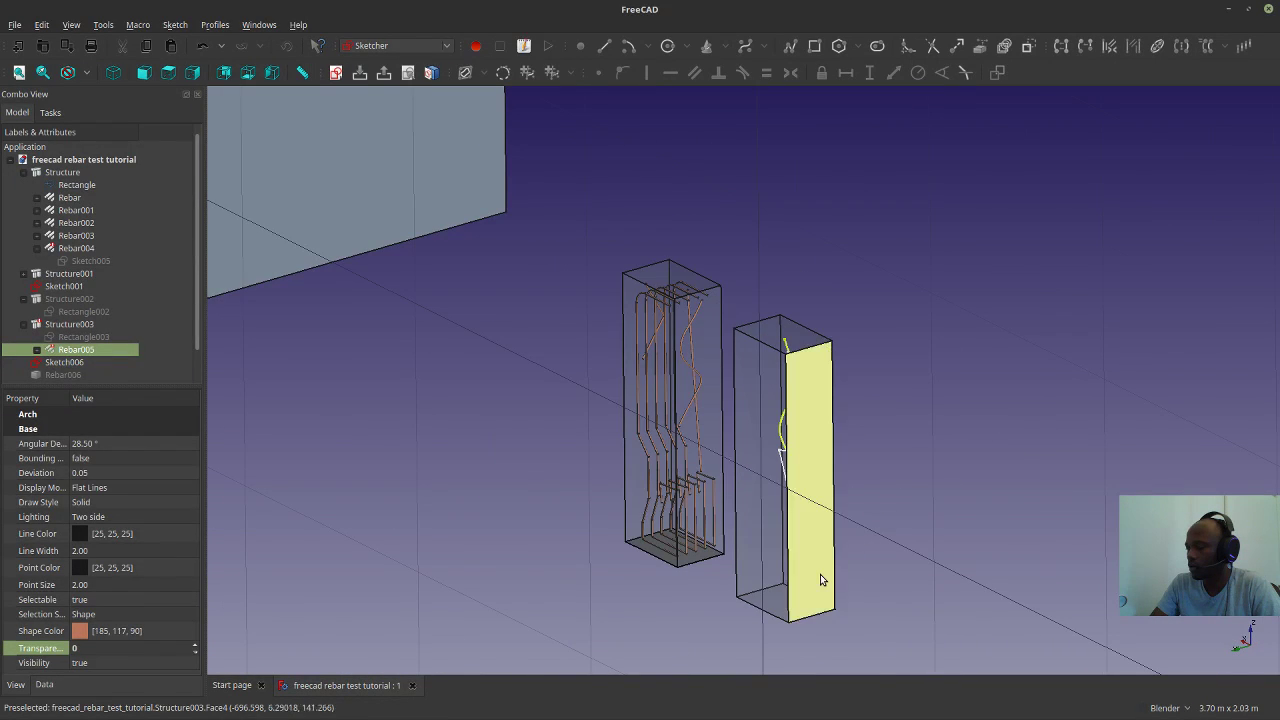
scroll(884, 576, "up", 2)
middle_click_drag(884, 576, 933, 586)
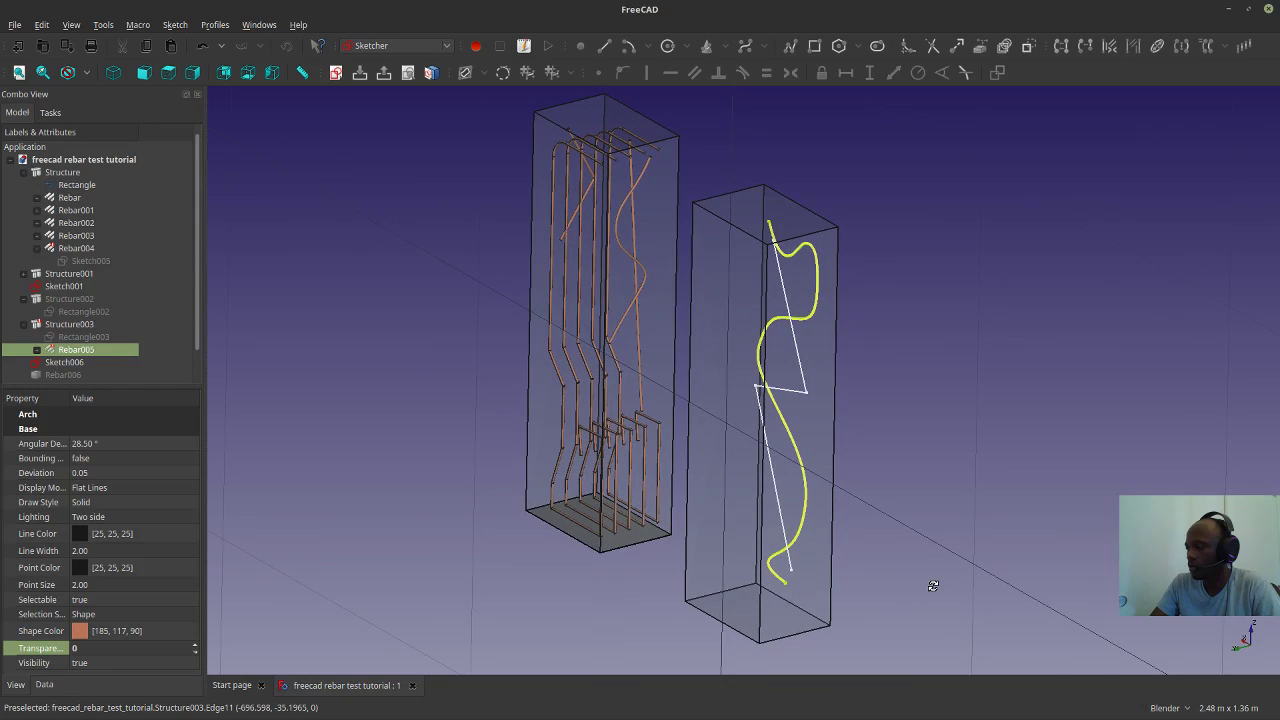
middle_click_drag(850, 480, 880, 450)
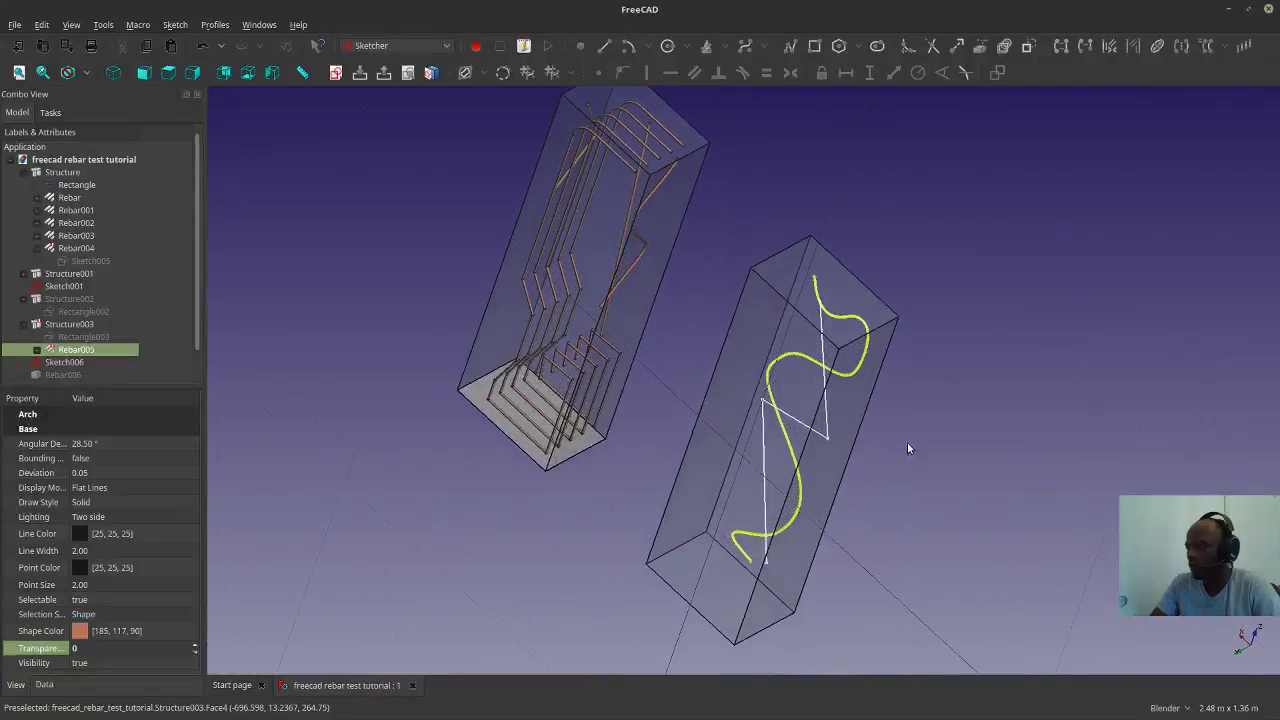
left_click(740, 392)
left_click(395, 46)
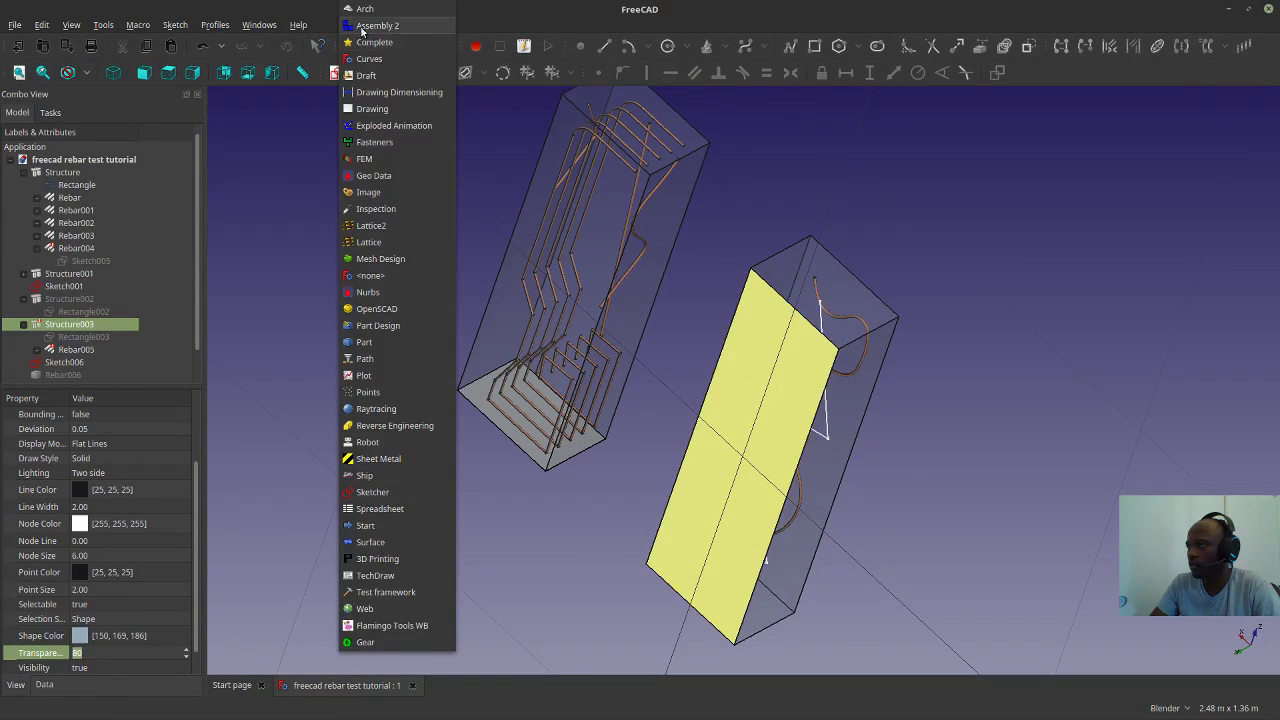
left_click(593, 5)
left_click(719, 134)
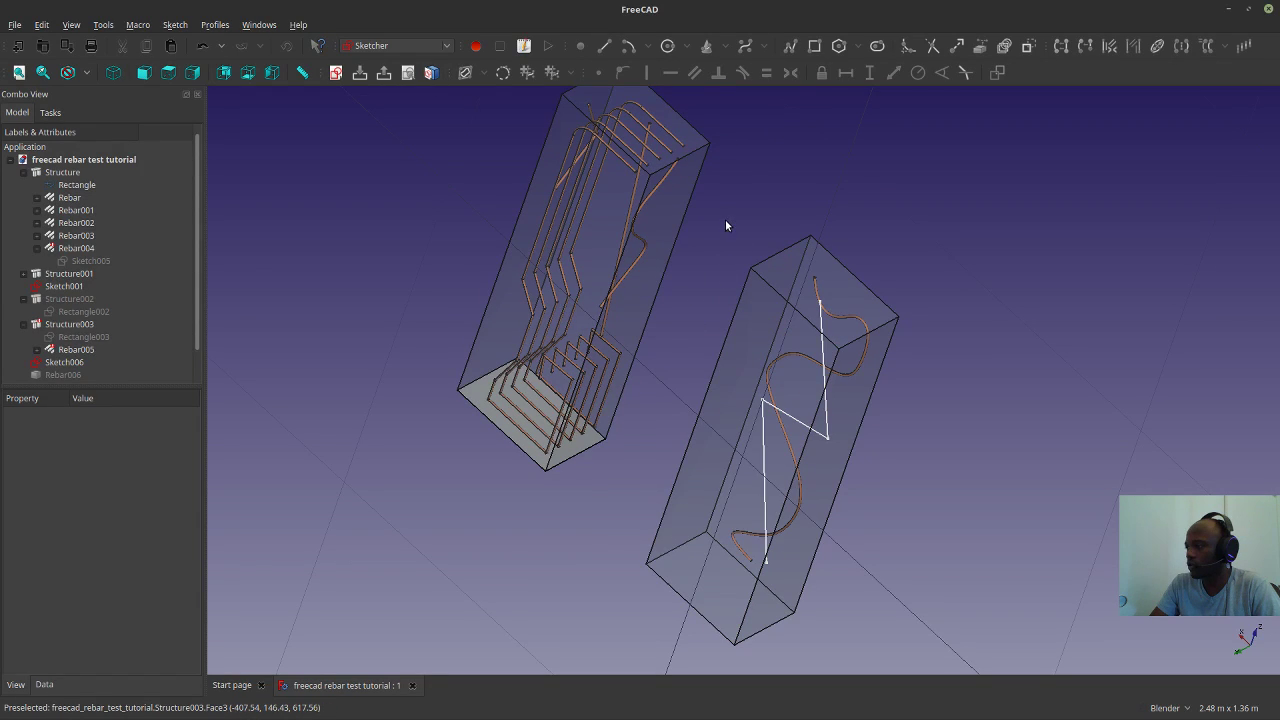
scroll(723, 222, "down", 2)
scroll(725, 586, "up", 2)
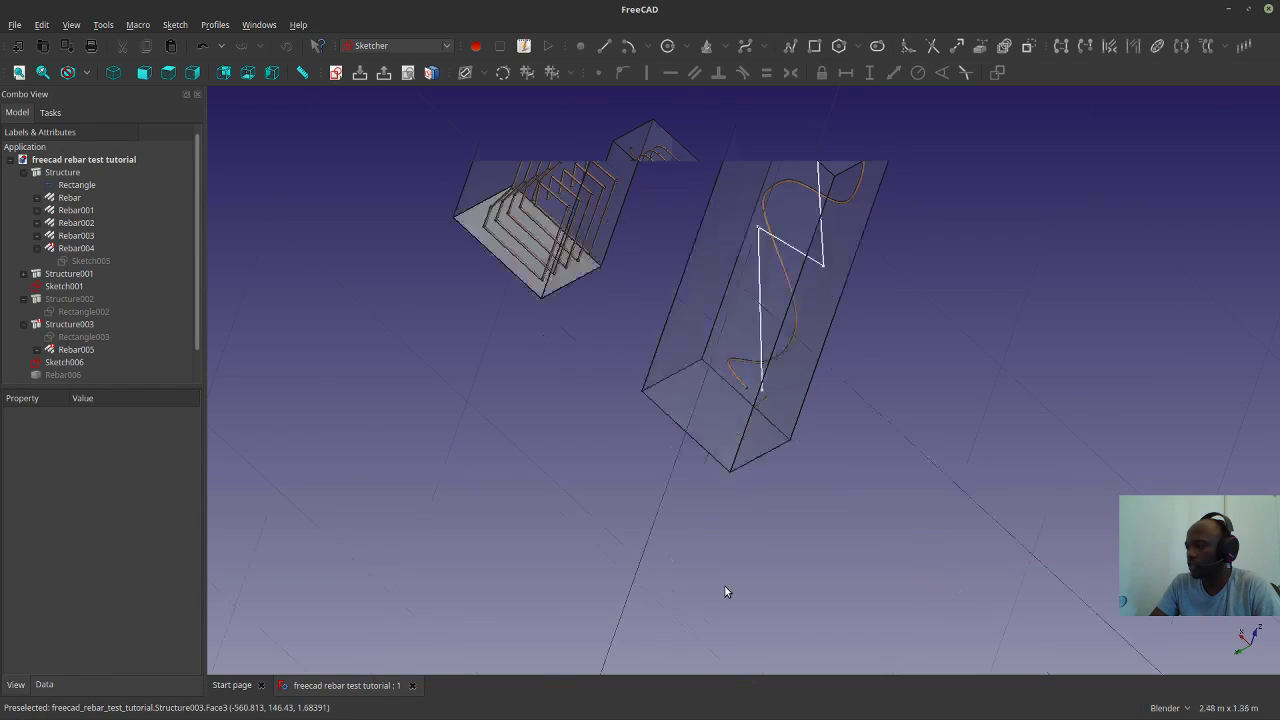
scroll(964, 351, "down", 2)
scroll(787, 545, "down", 2)
scroll(843, 357, "up", 2)
scroll(802, 460, "up", 2)
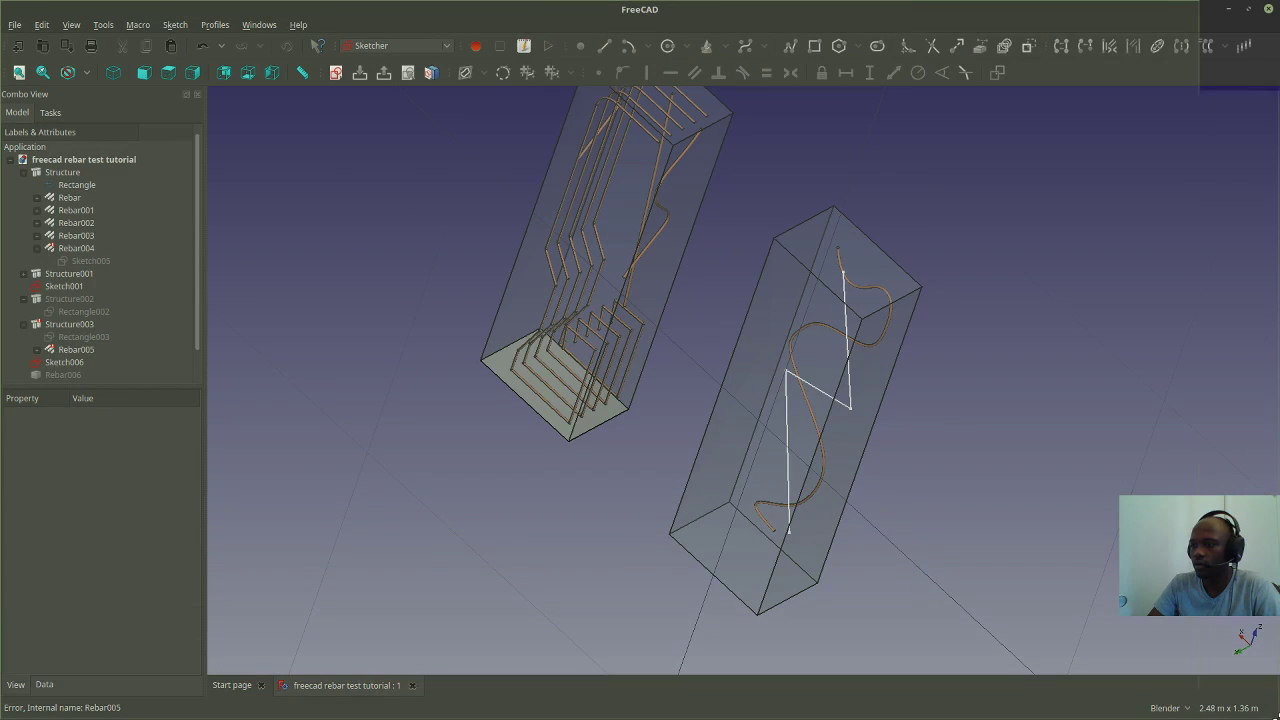
Try to capture a screenshot of the whole screen, including the model tree and both reinforced structures.
key("Print")
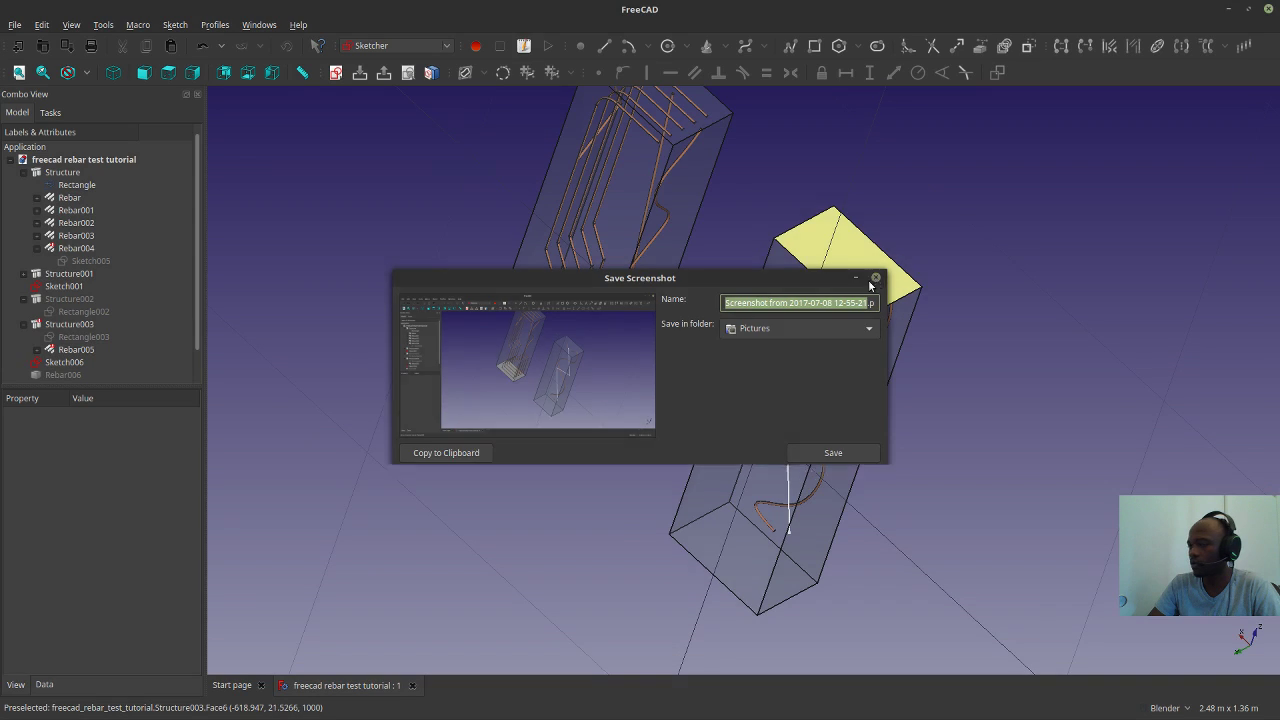
left_click(876, 278)
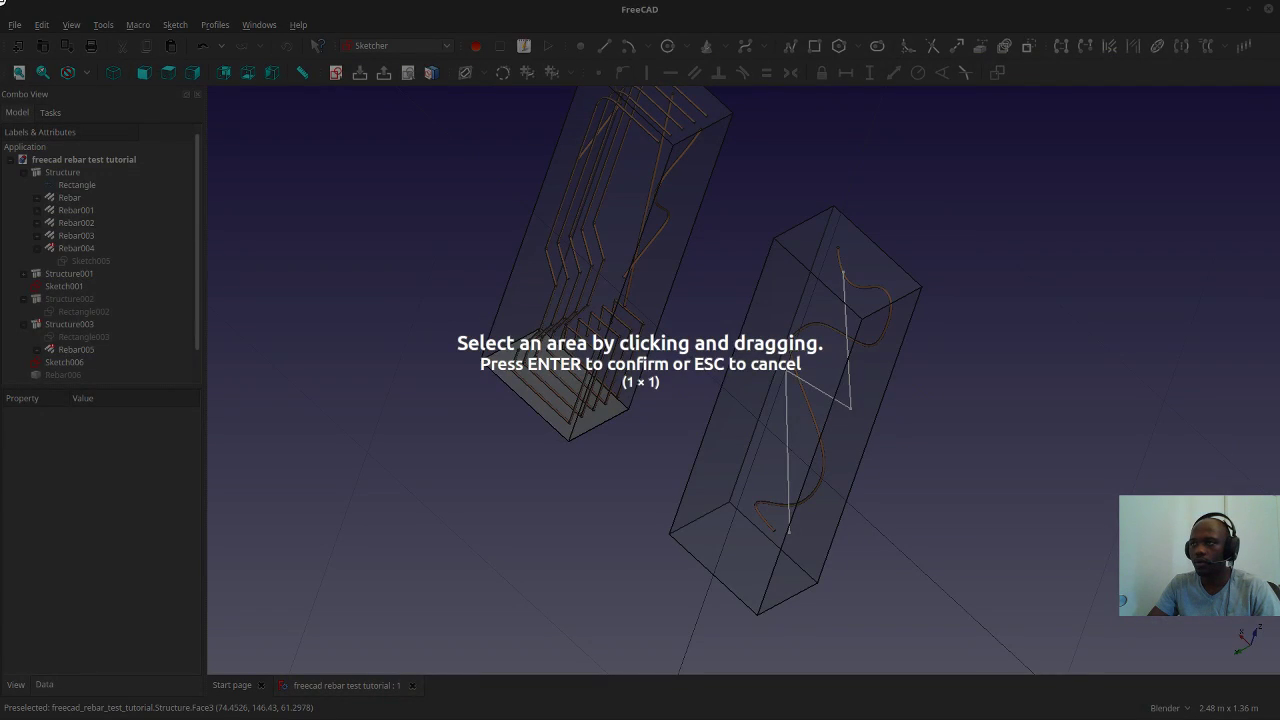
left_click_drag(3, 3, 1274, 716)
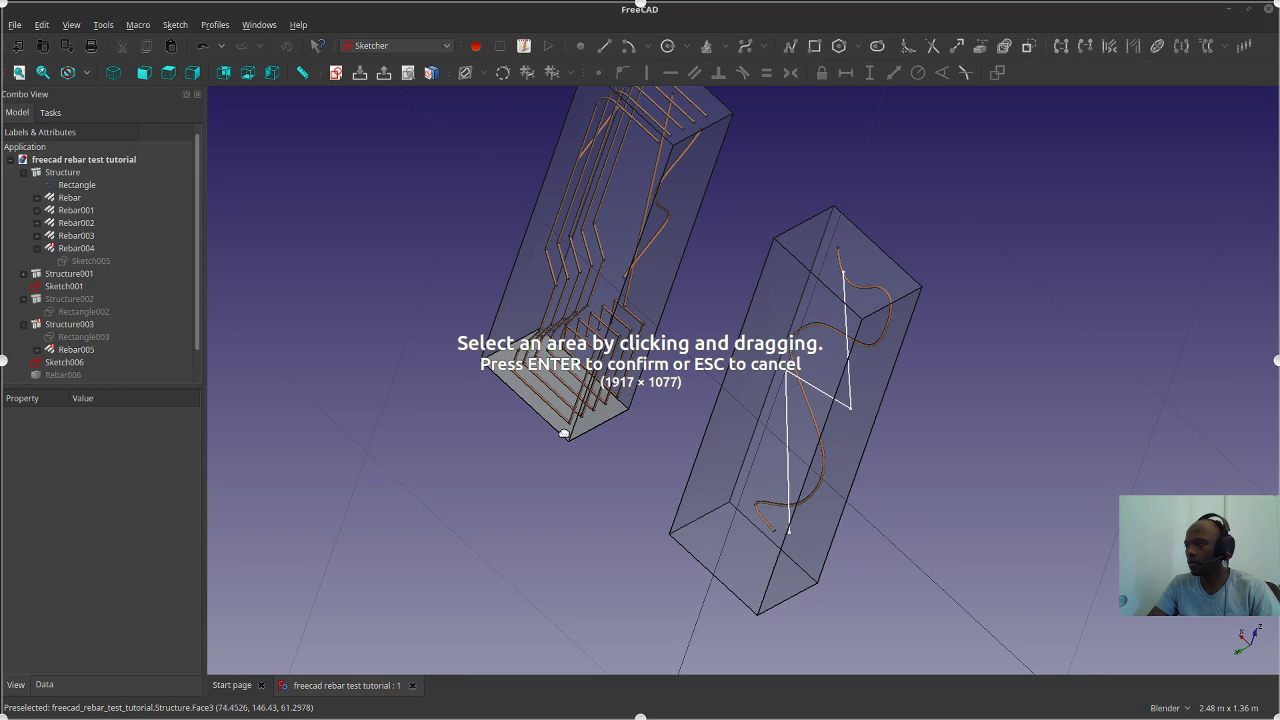
key("Escape")
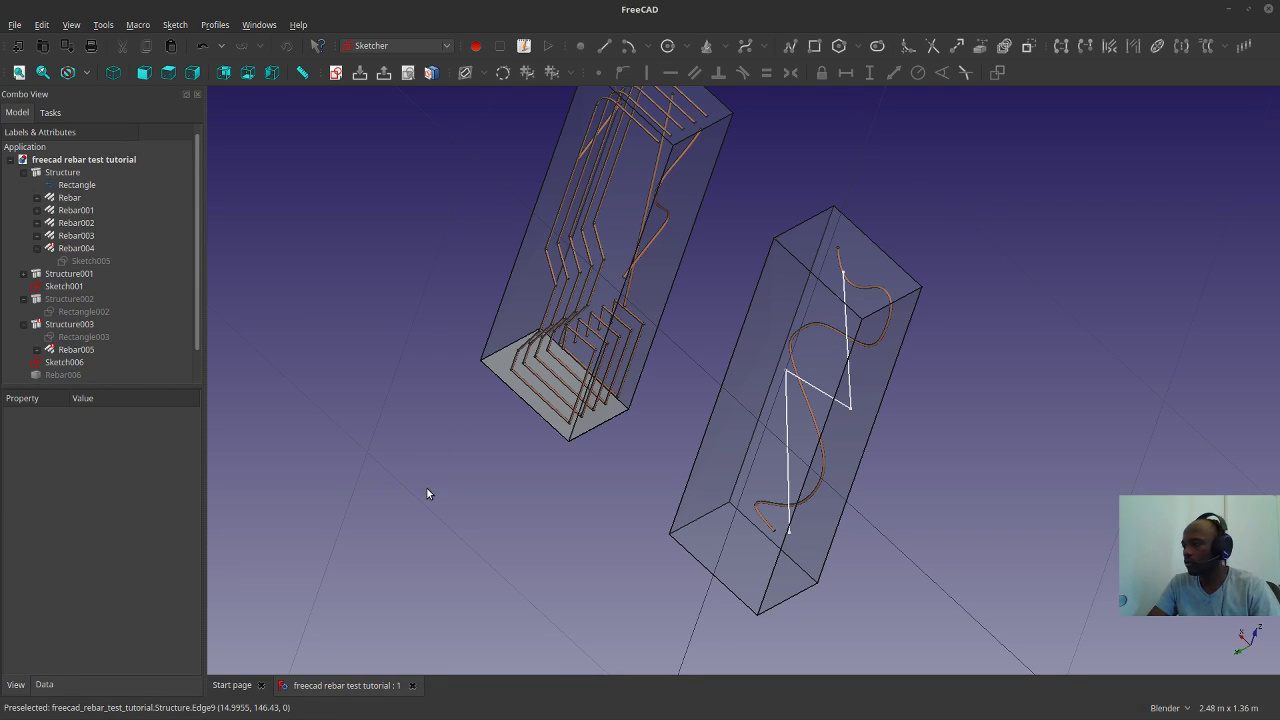
Switch to the Arch workbench and set the working plane to XY (top).
scroll(470, 520, "down", 2)
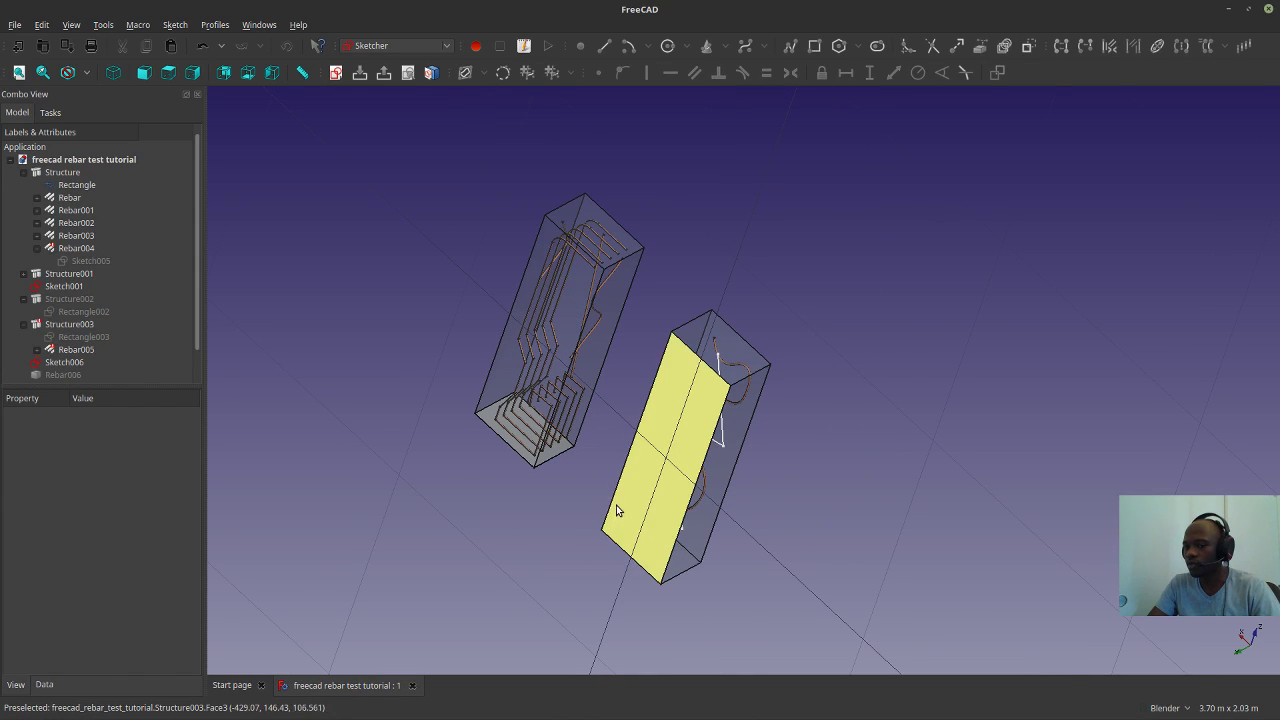
middle_click_drag(622, 482, 938, 449)
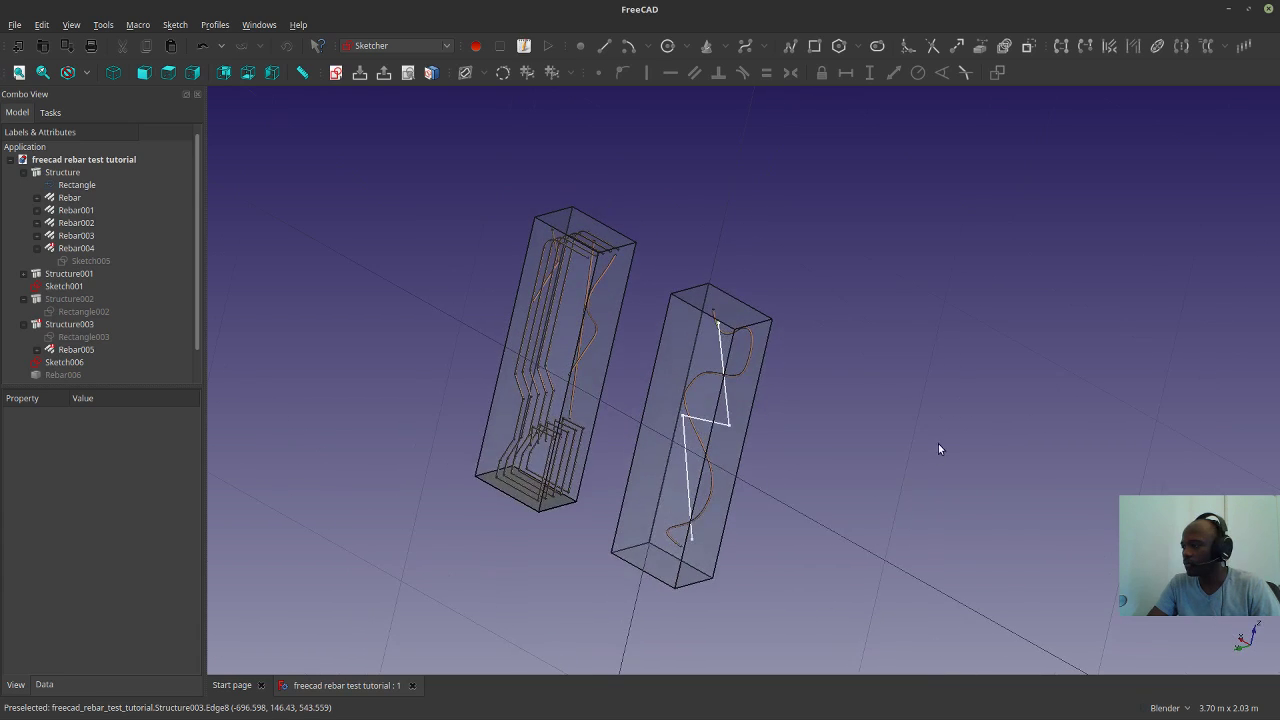
scroll(838, 400, "down", 2)
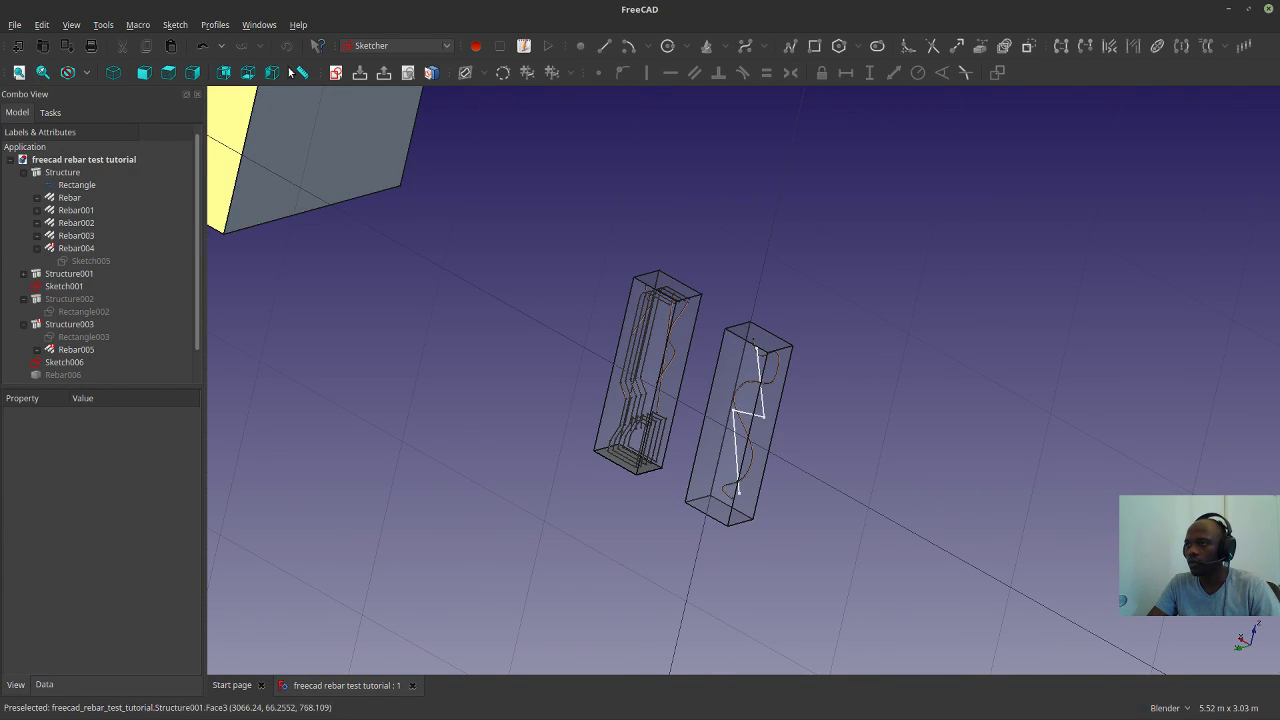
left_click(385, 45)
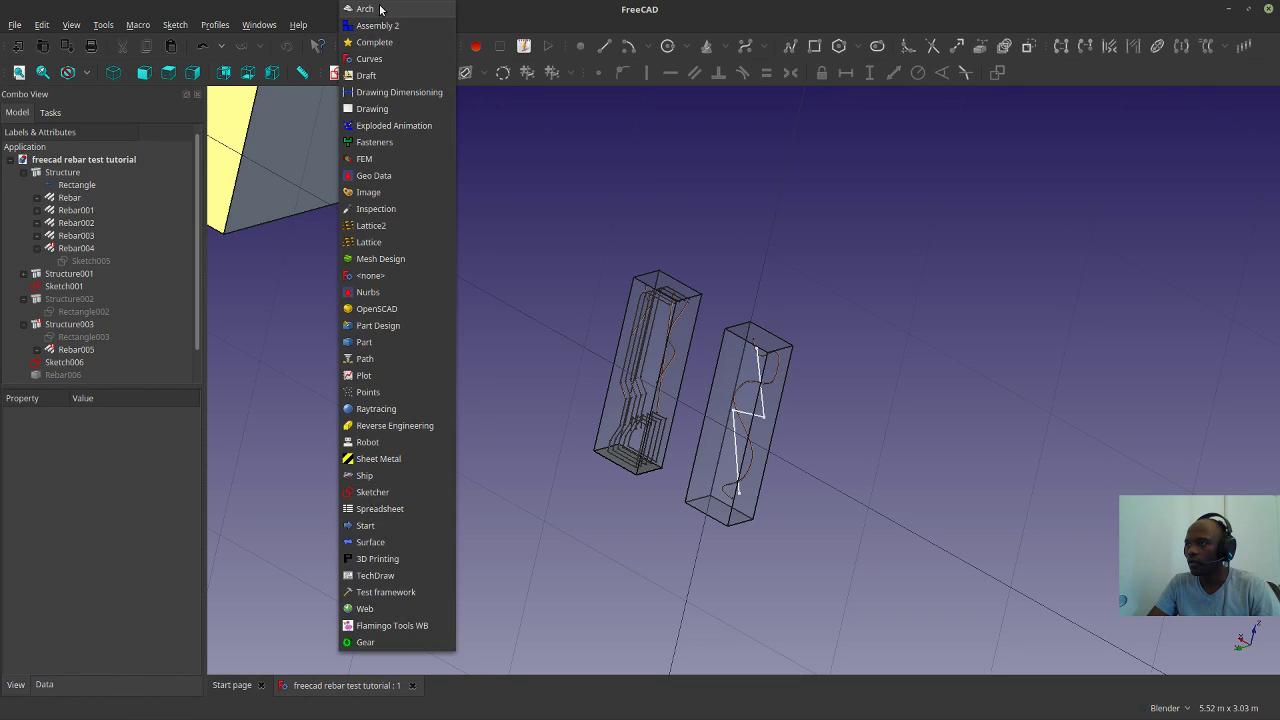
left_click(370, 9)
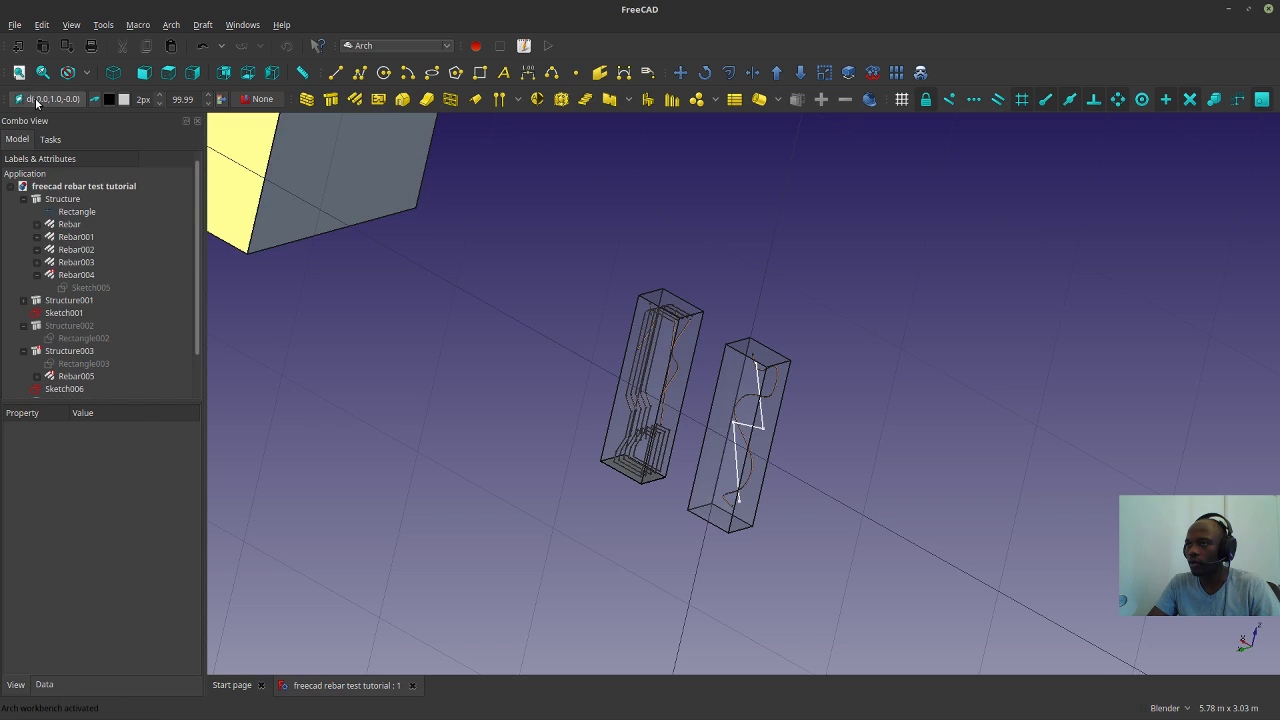
left_click(40, 98)
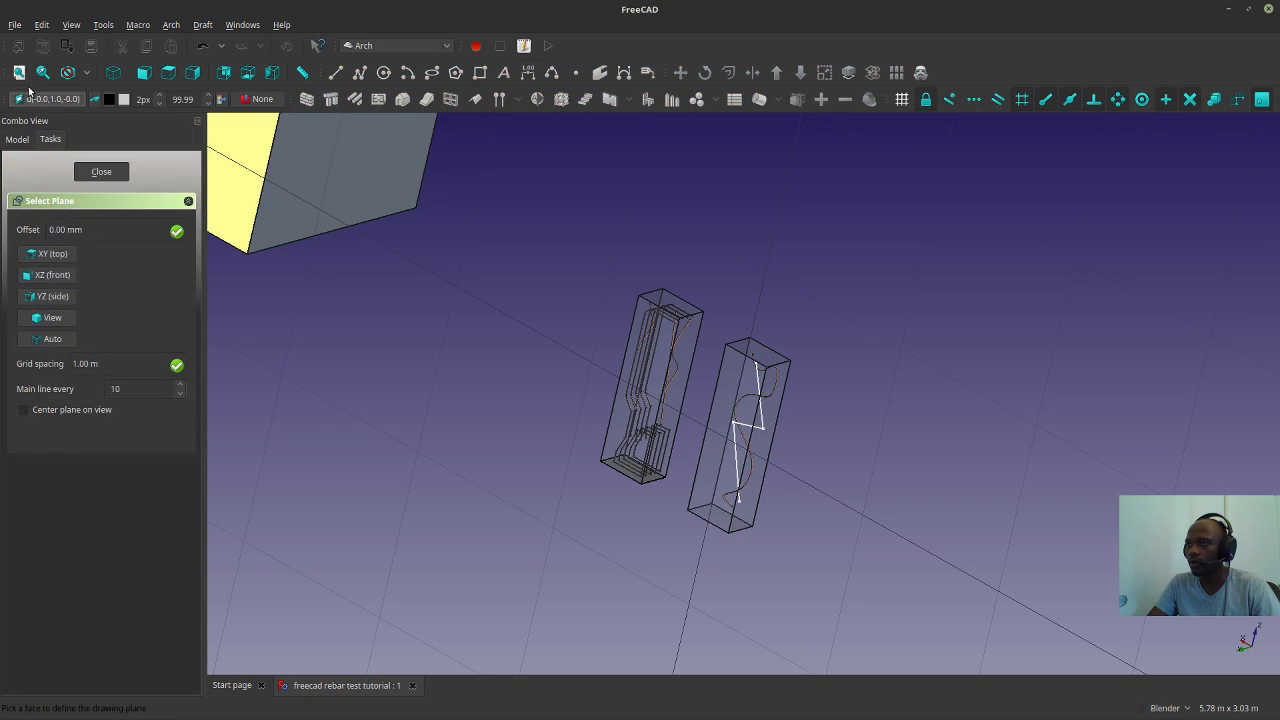
left_click(52, 253)
Draw a filled rectangle on the ground beside Structure003 and create an Arch structure from it.
middle_click_drag(667, 484, 533, 404, "shift")
scroll(520, 420, "up", 3)
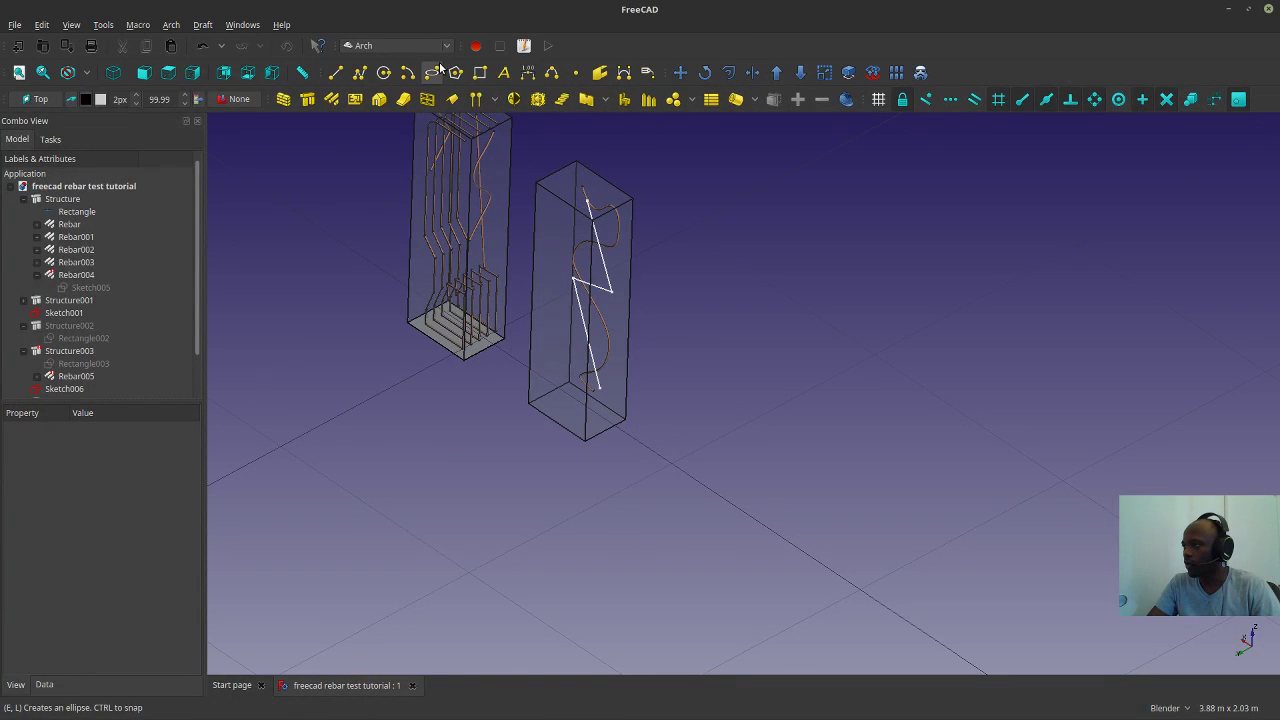
left_click(480, 72)
left_click(708, 455)
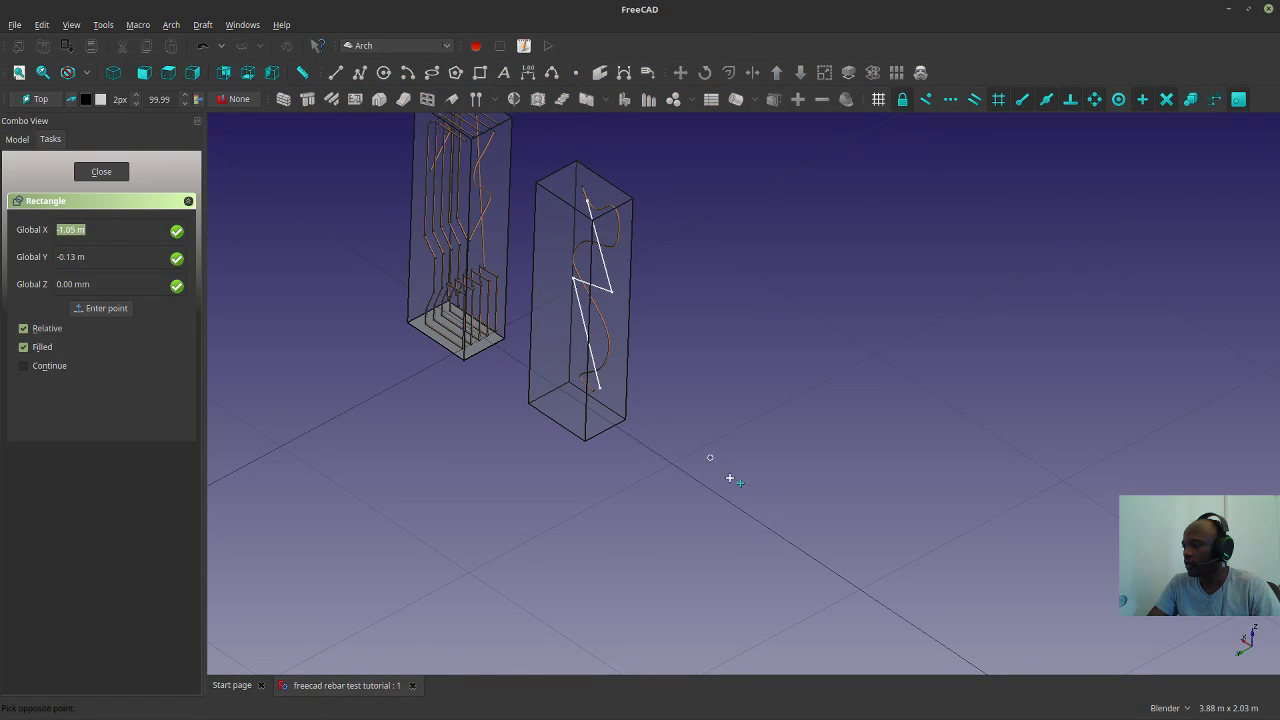
left_click(852, 470)
middle_click_drag(838, 529, 841, 515)
left_click(800, 468)
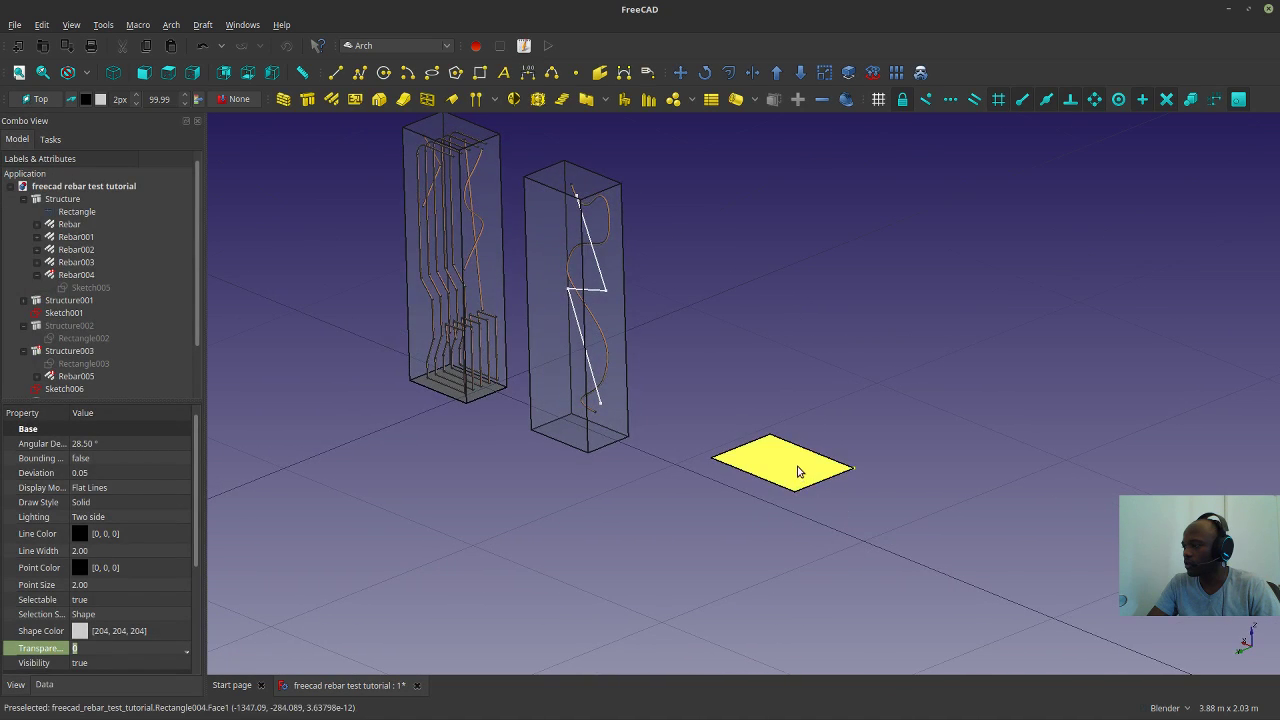
left_click(306, 100)
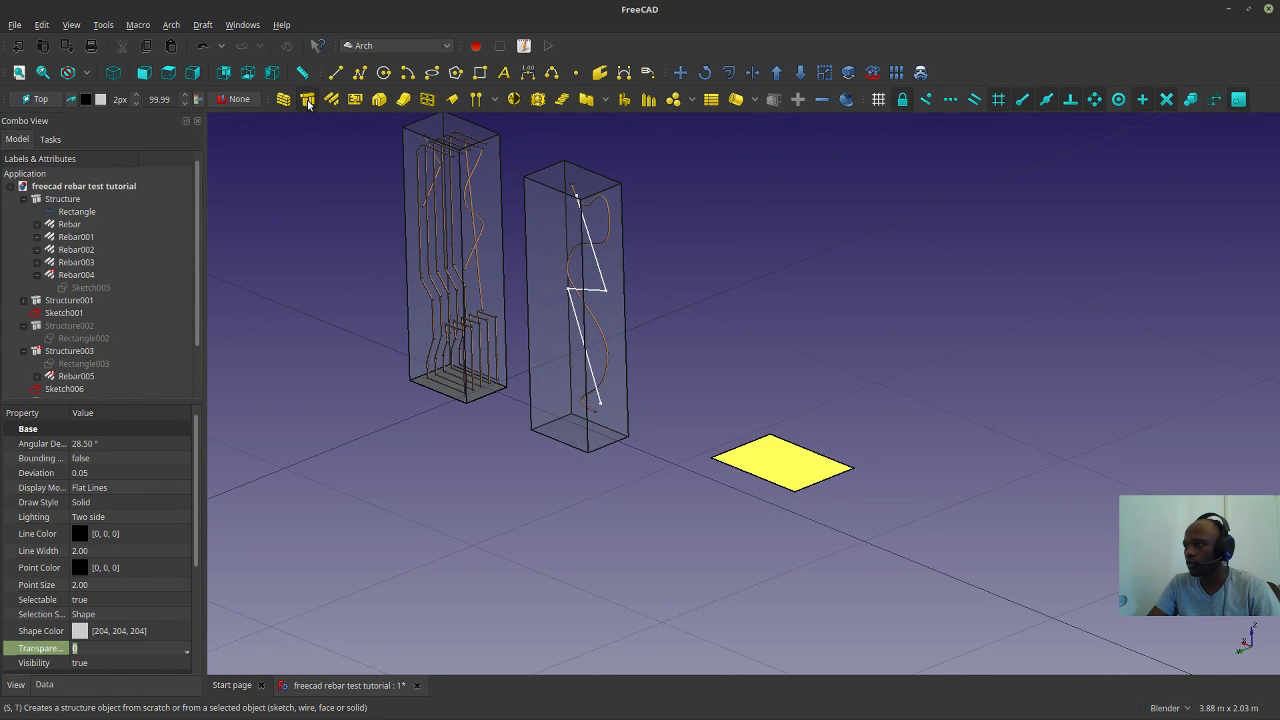
Copy Structure004 together with its base rectangle to a free spot on its far side, using Move with the Copy option.
scroll(77, 323, "down", 1)
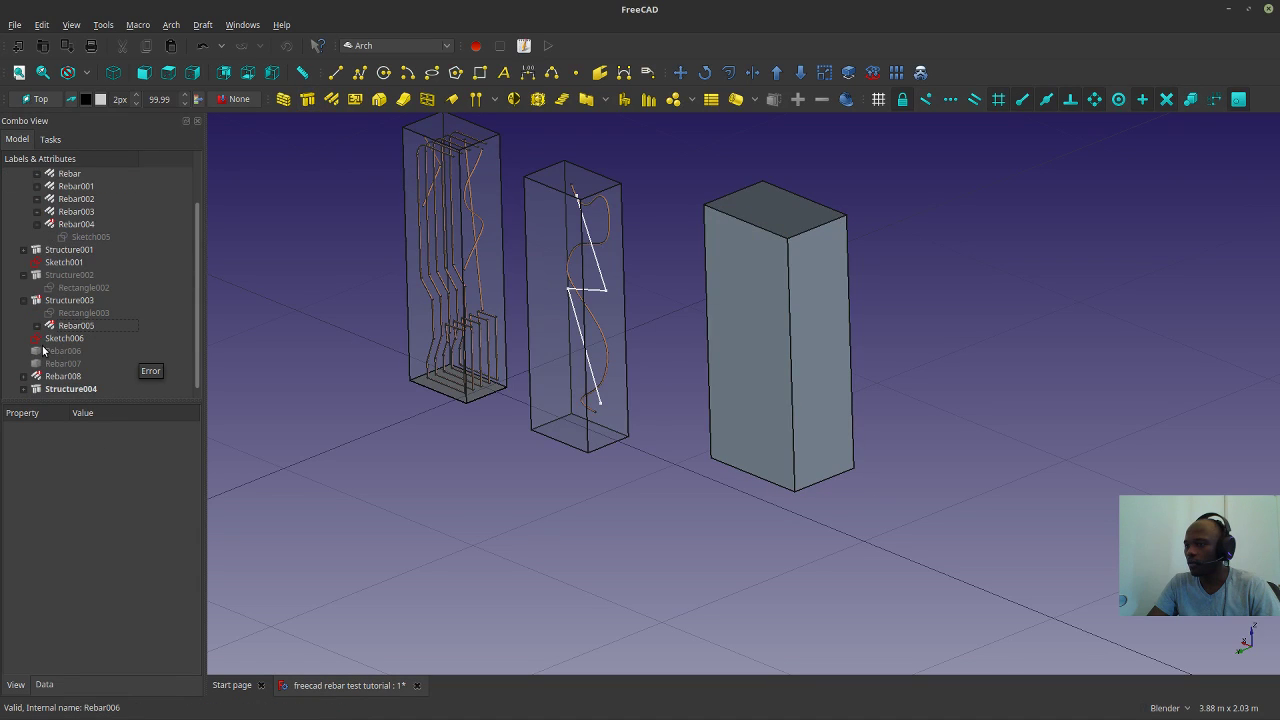
left_click(60, 376)
left_click(24, 388)
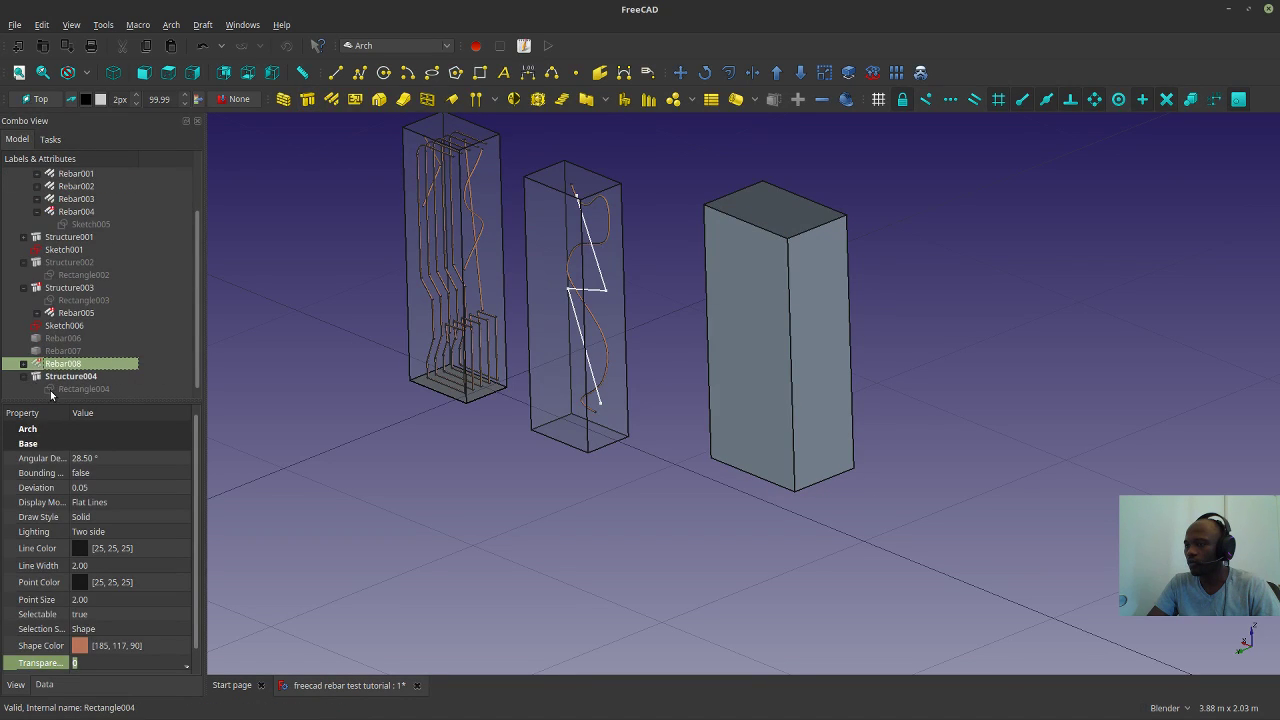
left_click(68, 376)
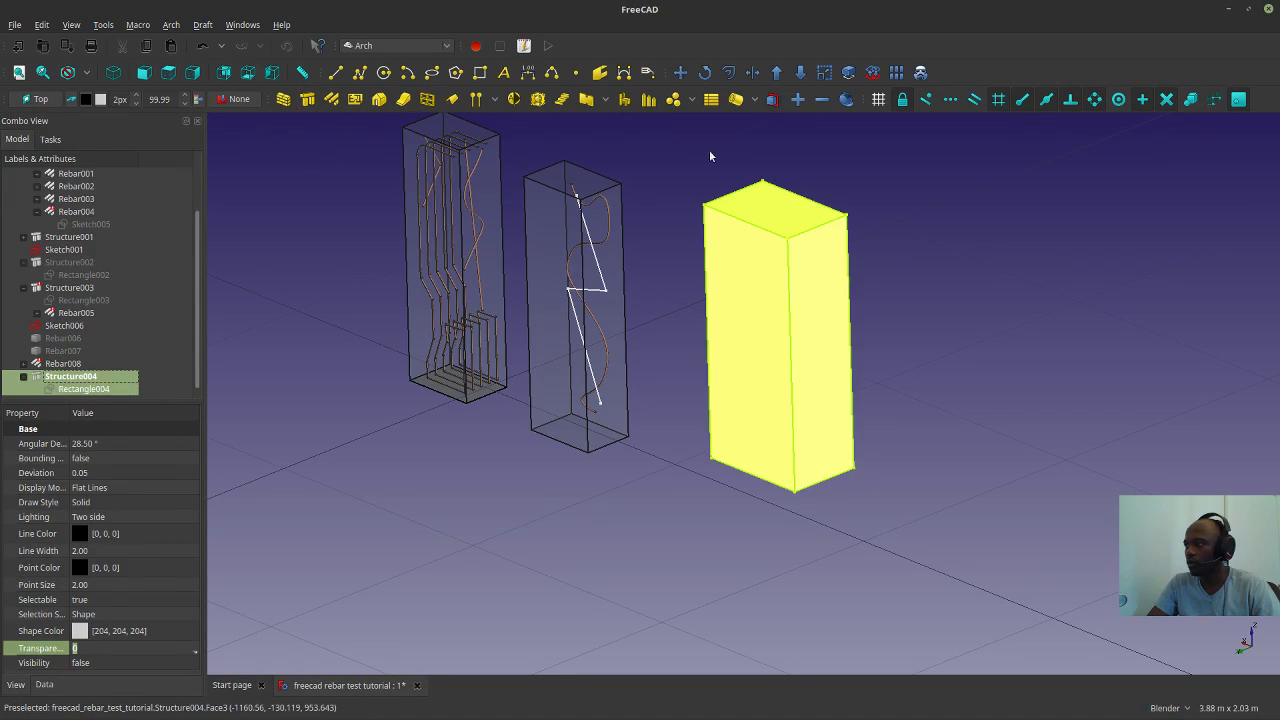
left_click(680, 72)
left_click(709, 443)
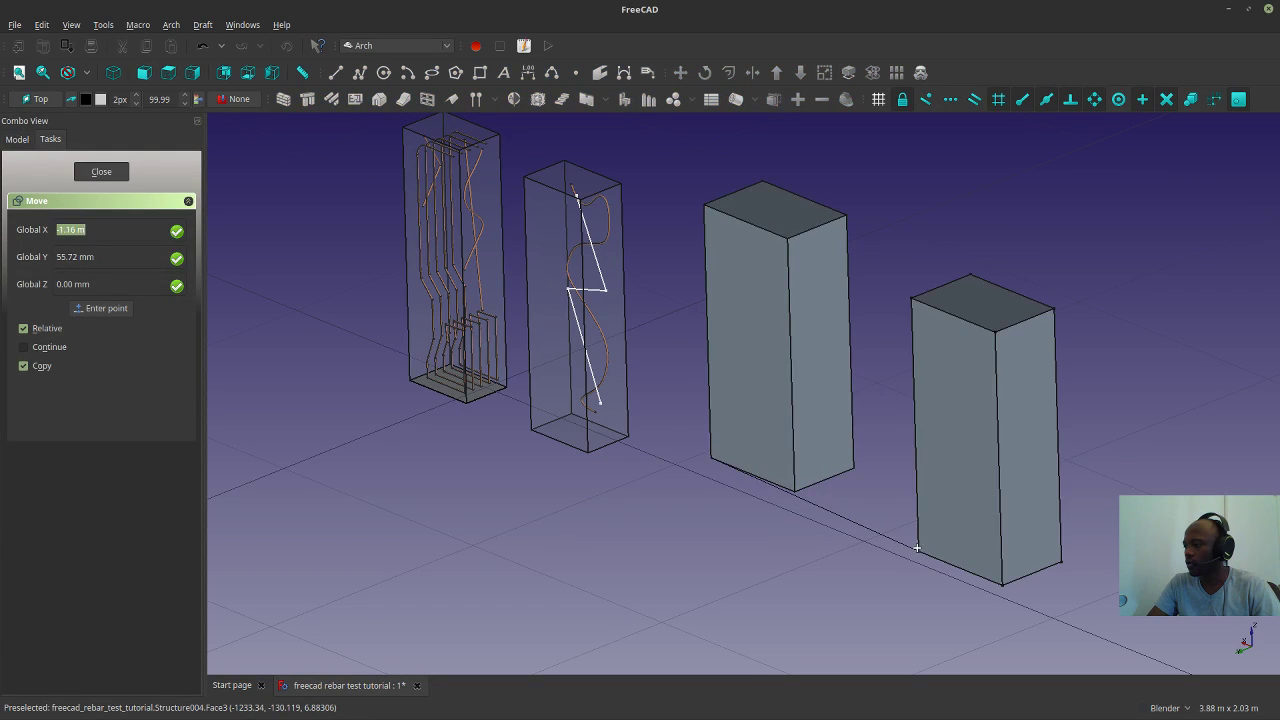
left_click(925, 543)
left_click(790, 497)
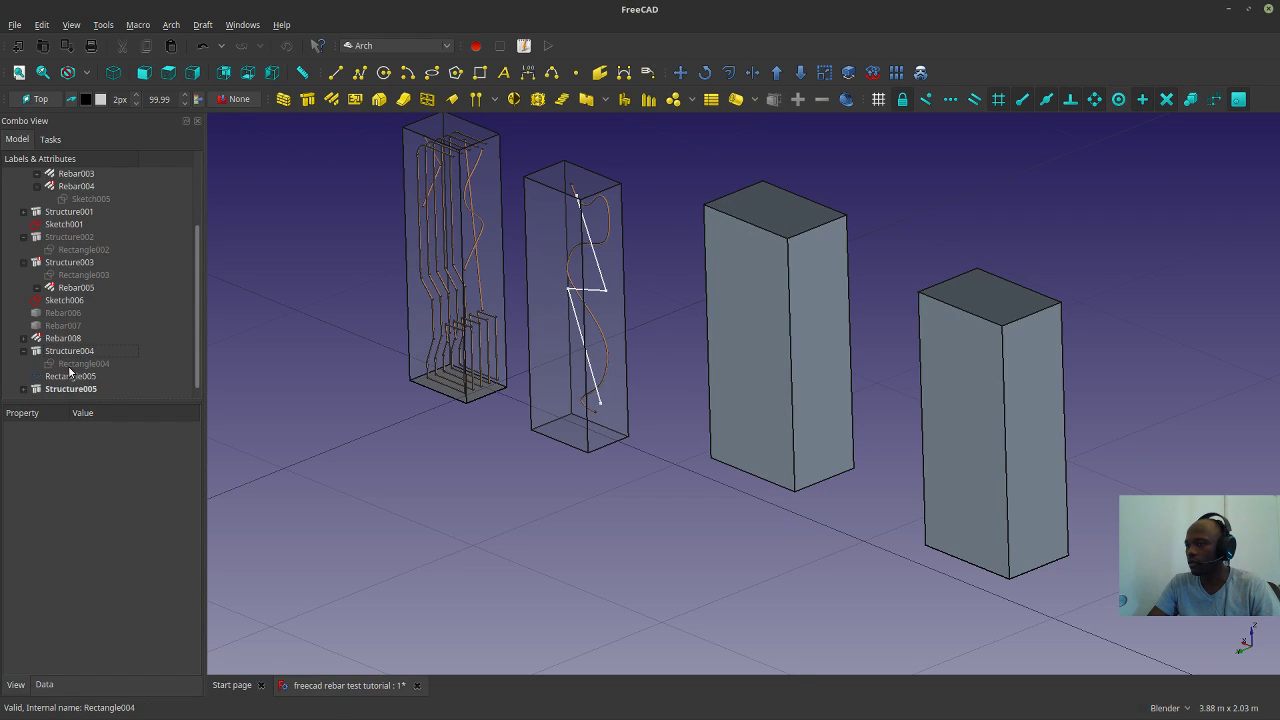
Set the transparency of both Structure004 and Structure005 to 80.
left_click(66, 389)
left_click(738, 387)
middle_click_drag(738, 387, 809, 501)
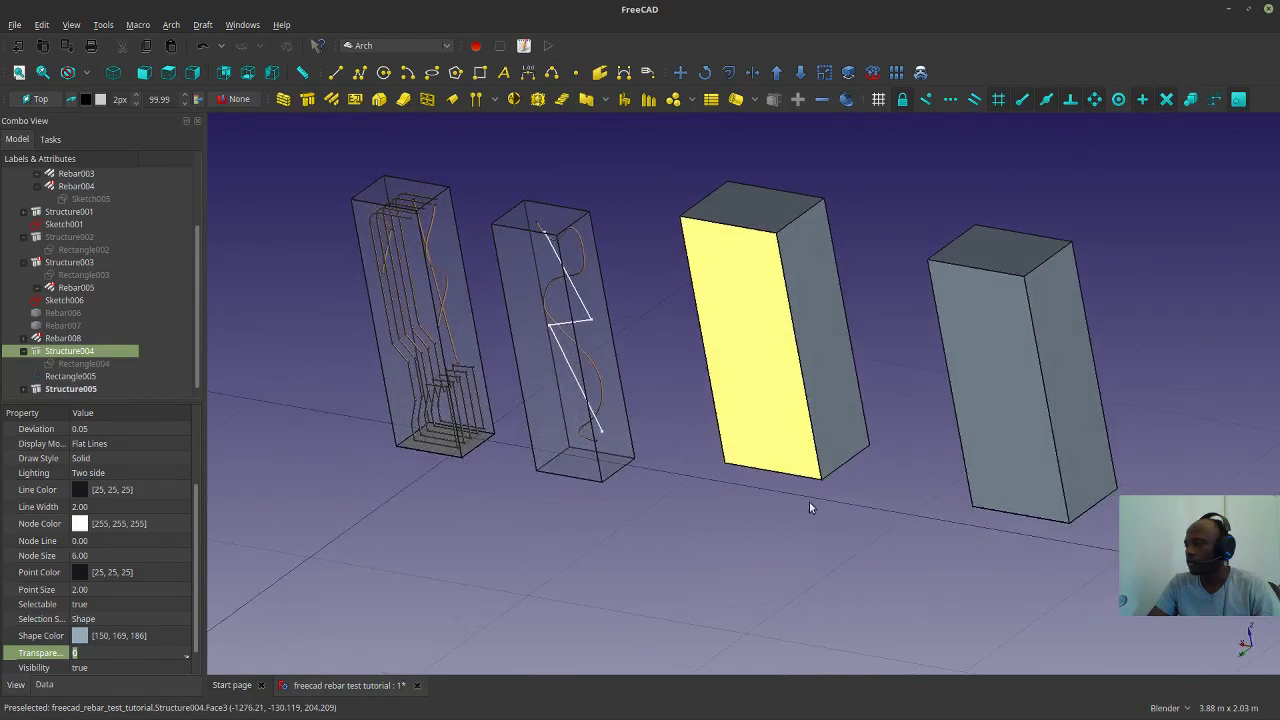
left_click(1008, 390, "ctrl")
scroll(120, 608, "down", 1)
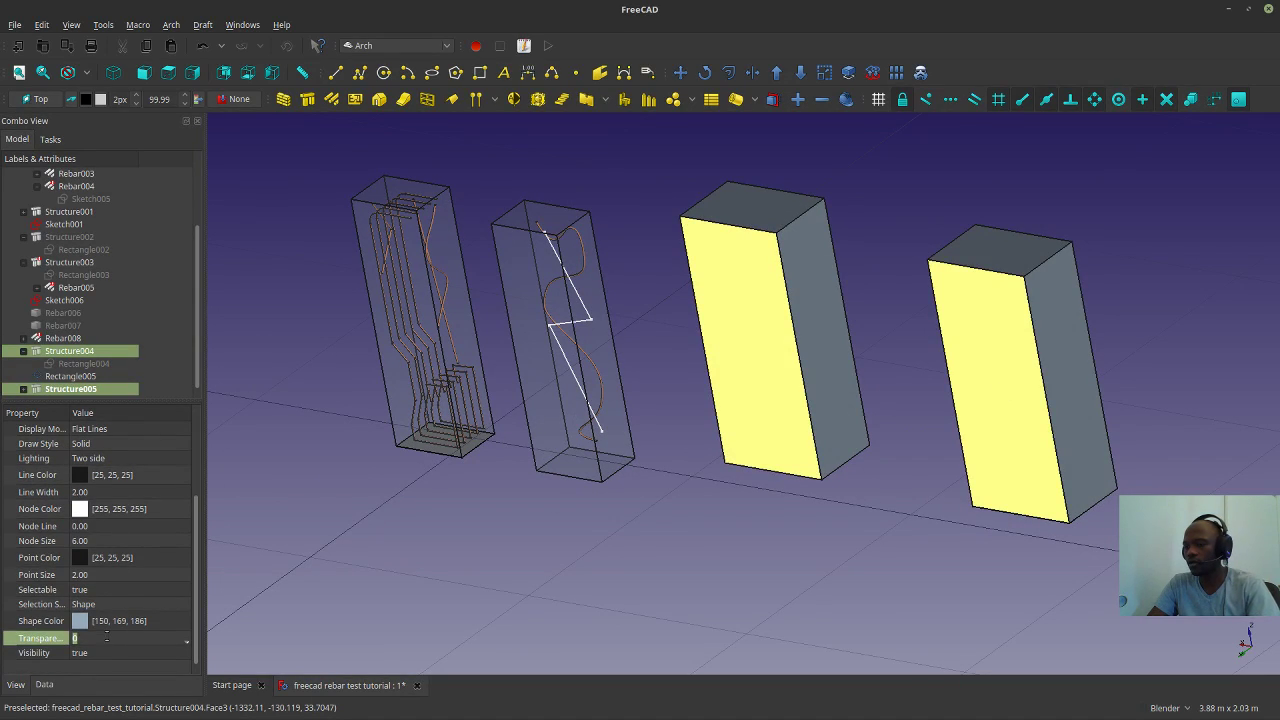
type("0")
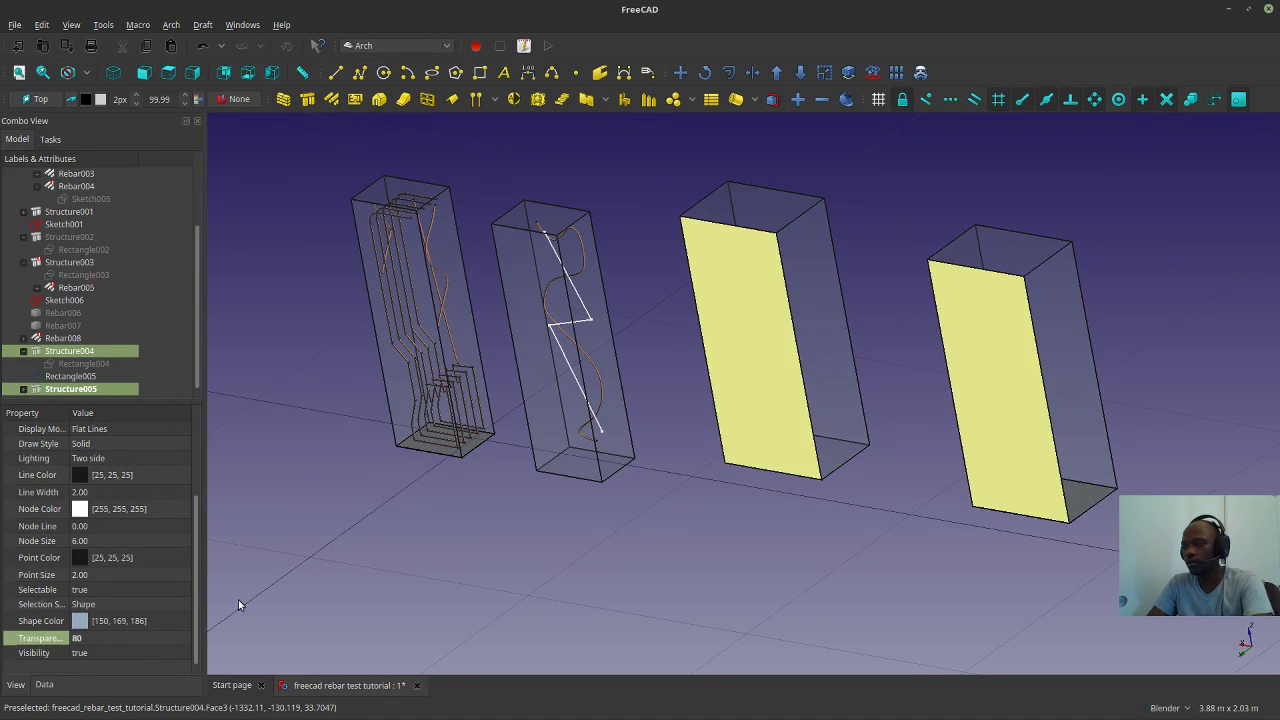
left_click(900, 628)
Start a rebar on the front face of Structure004, attaching its sketch with the FlatFace method.
left_click(760, 350)
scroll(873, 329, "up", 1)
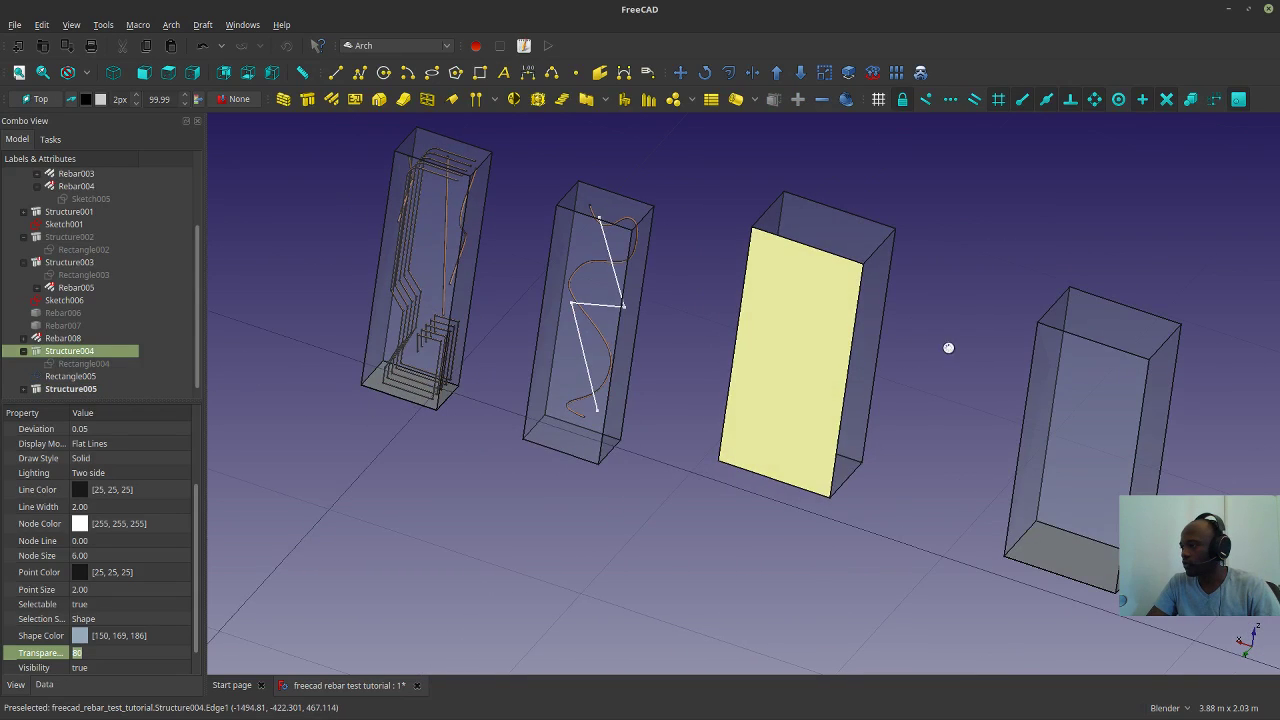
scroll(964, 329, "up", 3)
left_click(1001, 308)
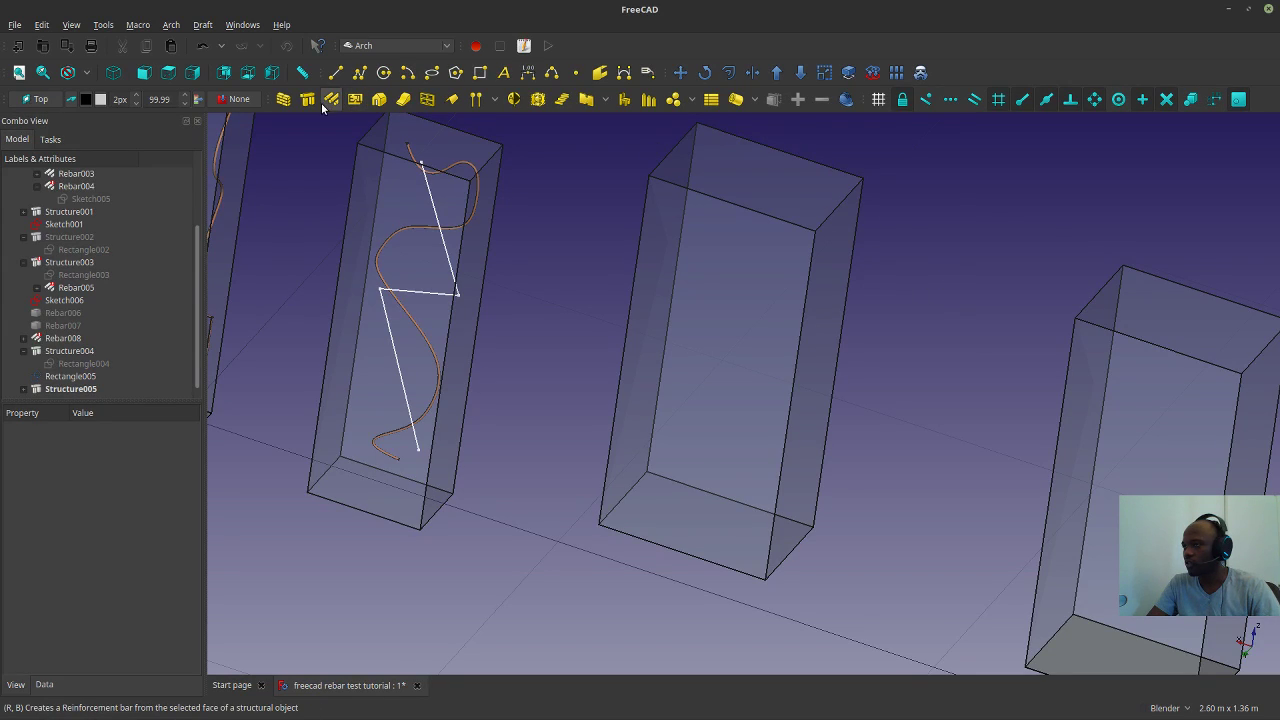
left_click(681, 346)
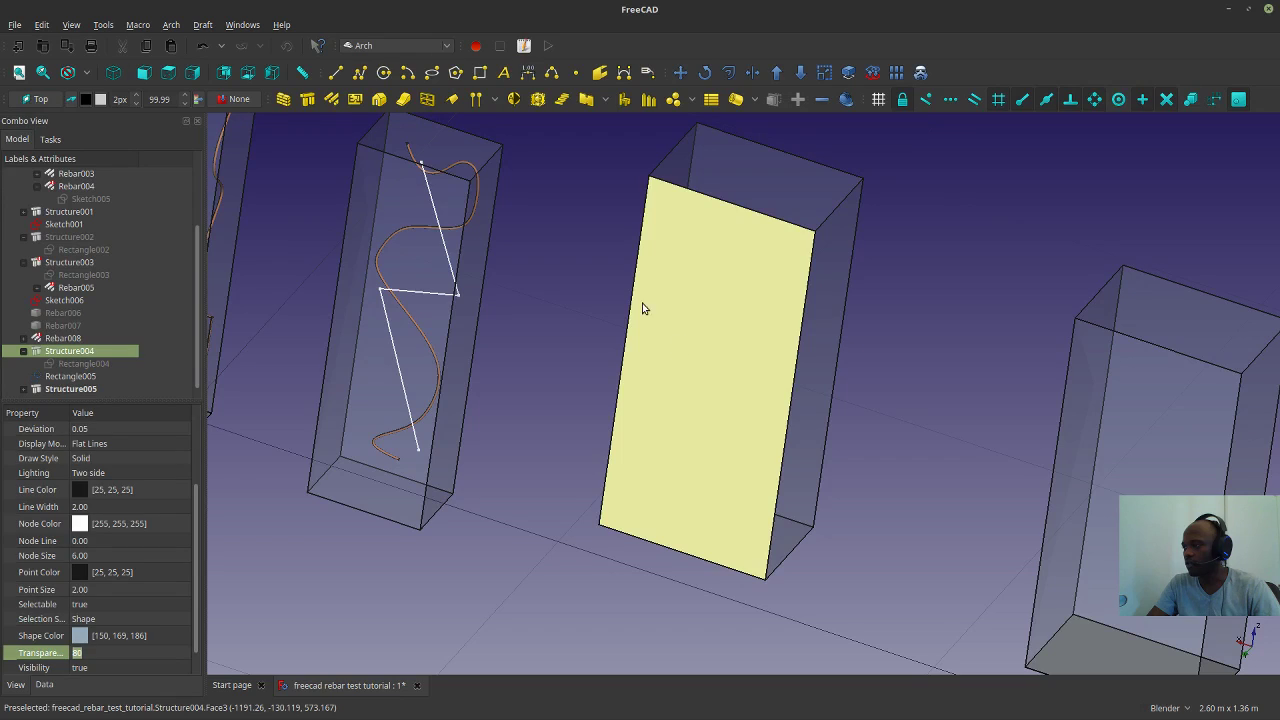
left_click(330, 101)
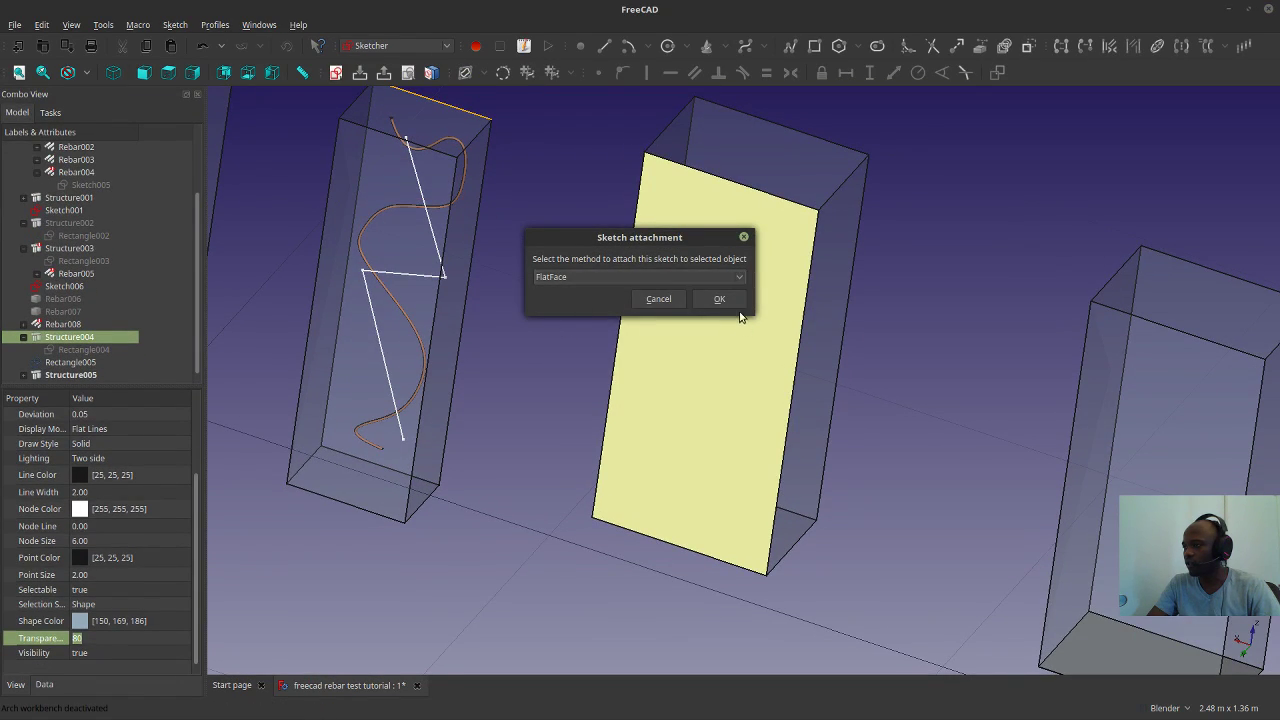
left_click(719, 300)
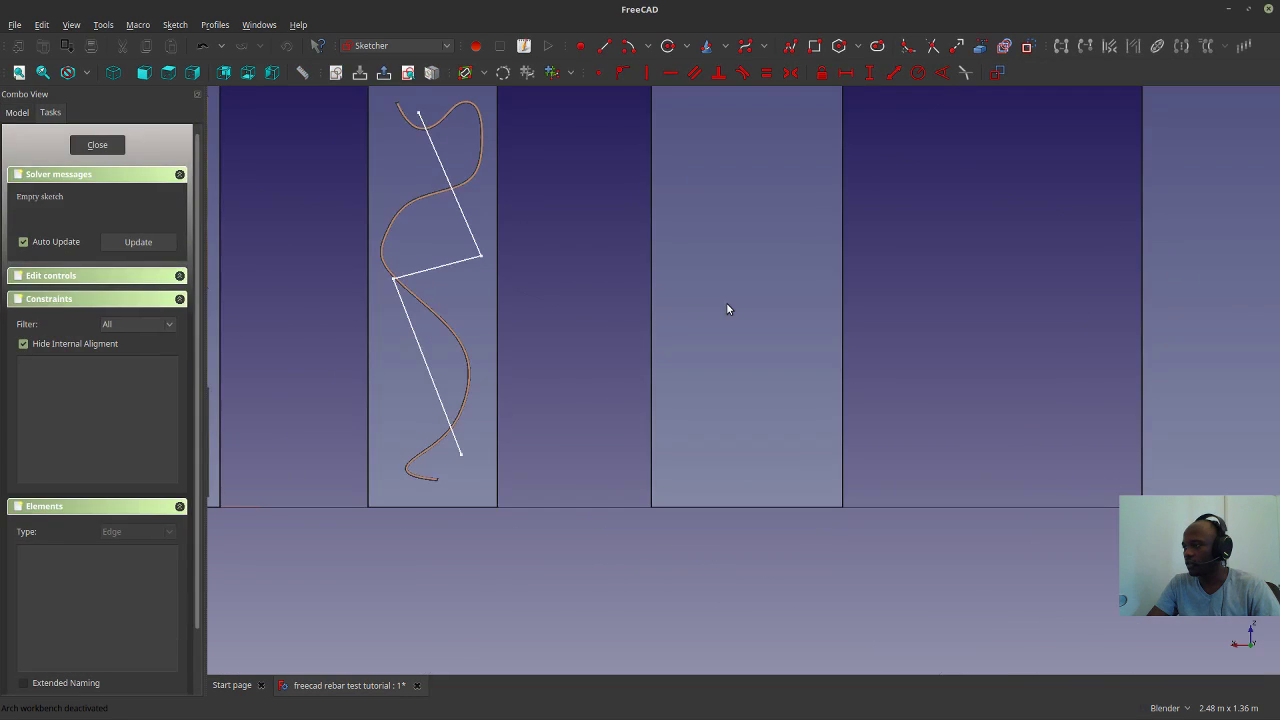
Draw an open B-spline with five control points from the face's top to its bottom, and close the sketch to generate the rebar.
left_click(764, 46)
left_click(763, 66)
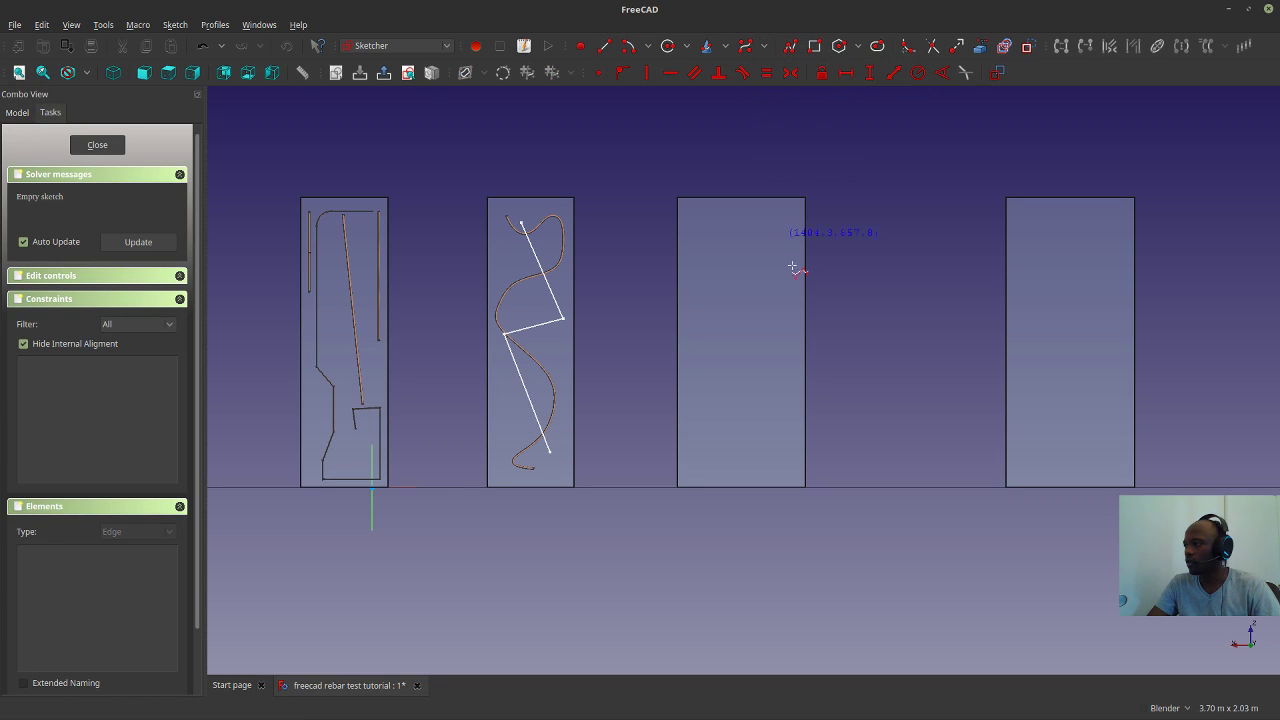
left_click(773, 211)
left_click(700, 303)
left_click(742, 310)
left_click(779, 378)
left_click(713, 444)
right_click(806, 378)
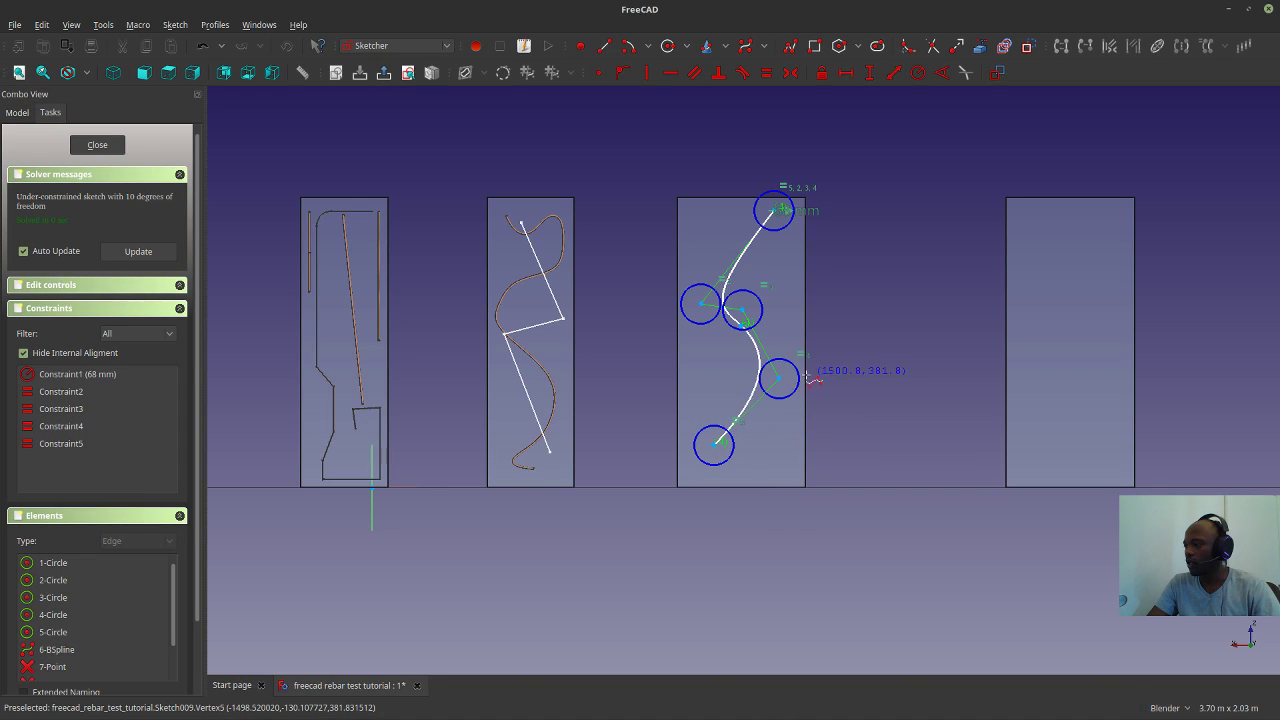
left_click(97, 145)
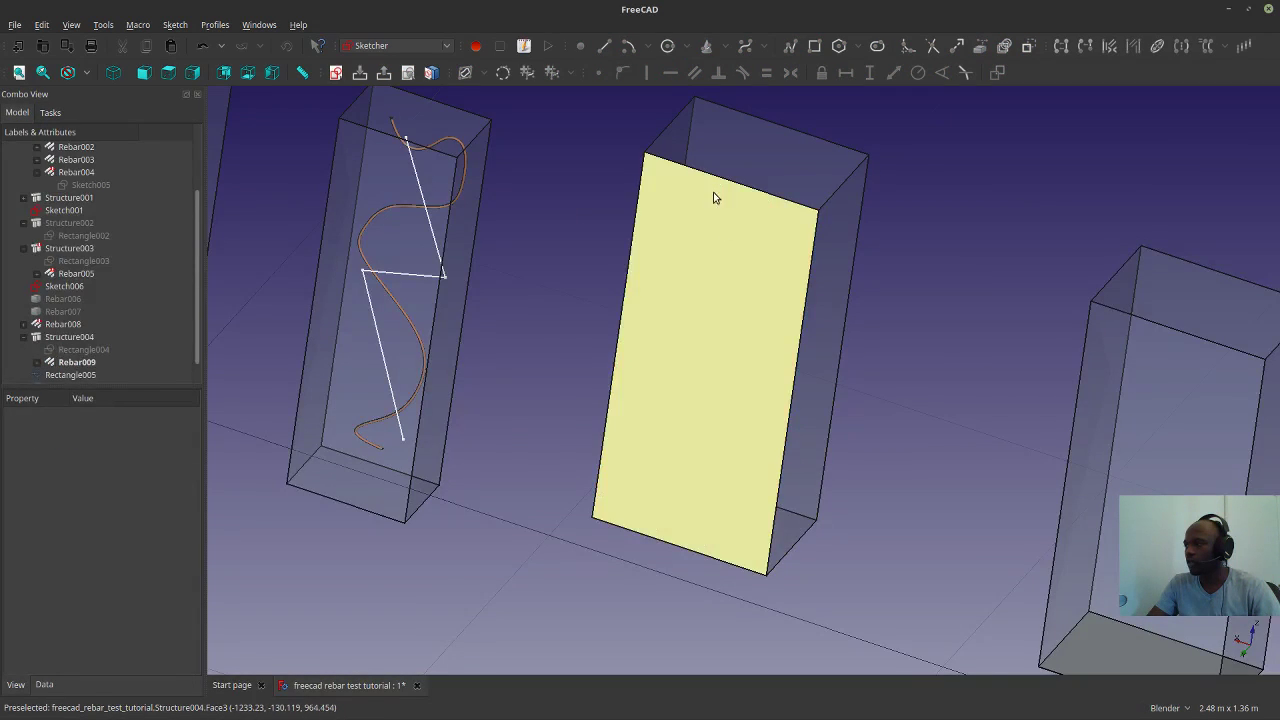
mouse_move(707, 299)
middle_mouse_down()
mouse_move(675, 318)
mouse_move(723, 380)
middle_mouse_up()
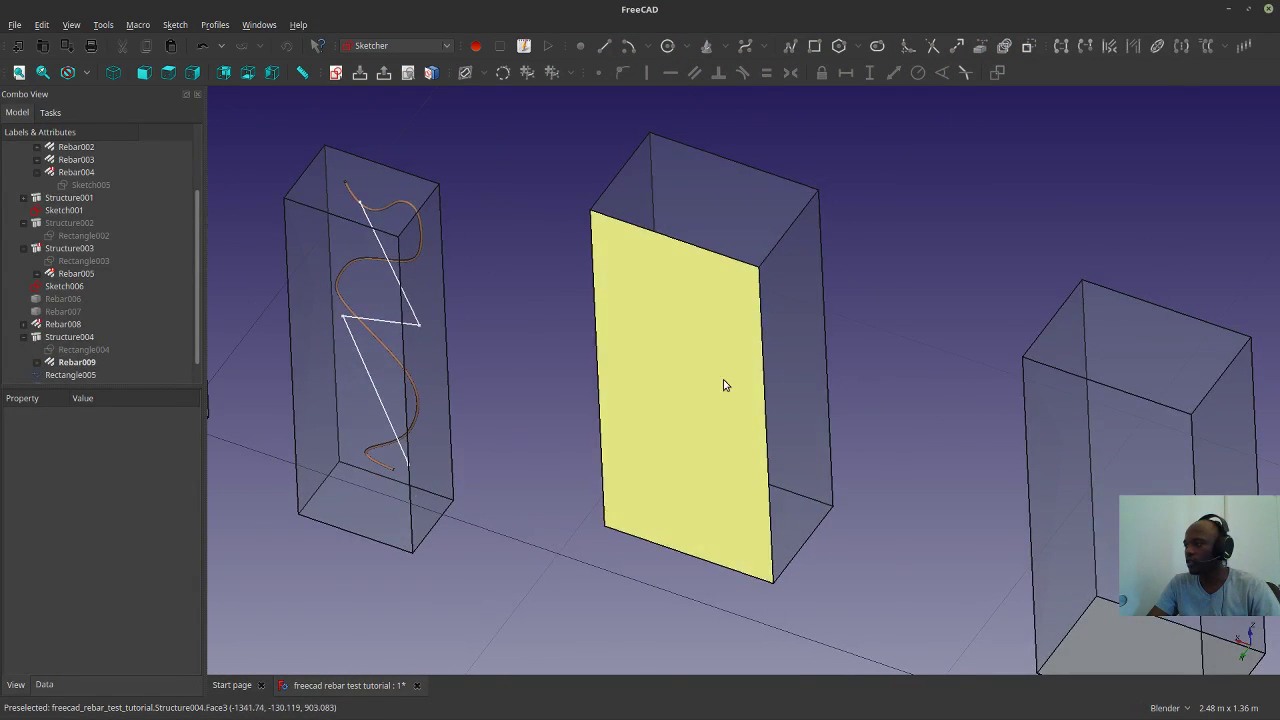
Inspect the curved rebar inside Structure004 from several angles.
scroll(690, 311, "up", 2)
scroll(615, 341, "down", 4)
mouse_move(615, 341)
middle_mouse_down()
mouse_move(606, 304)
mouse_move(619, 352)
middle_mouse_up()
scroll(619, 352, "up", 2)
middle_click_drag(771, 477, 694, 463)
scroll(697, 471, "down", 3)
scroll(714, 459, "up", 2)
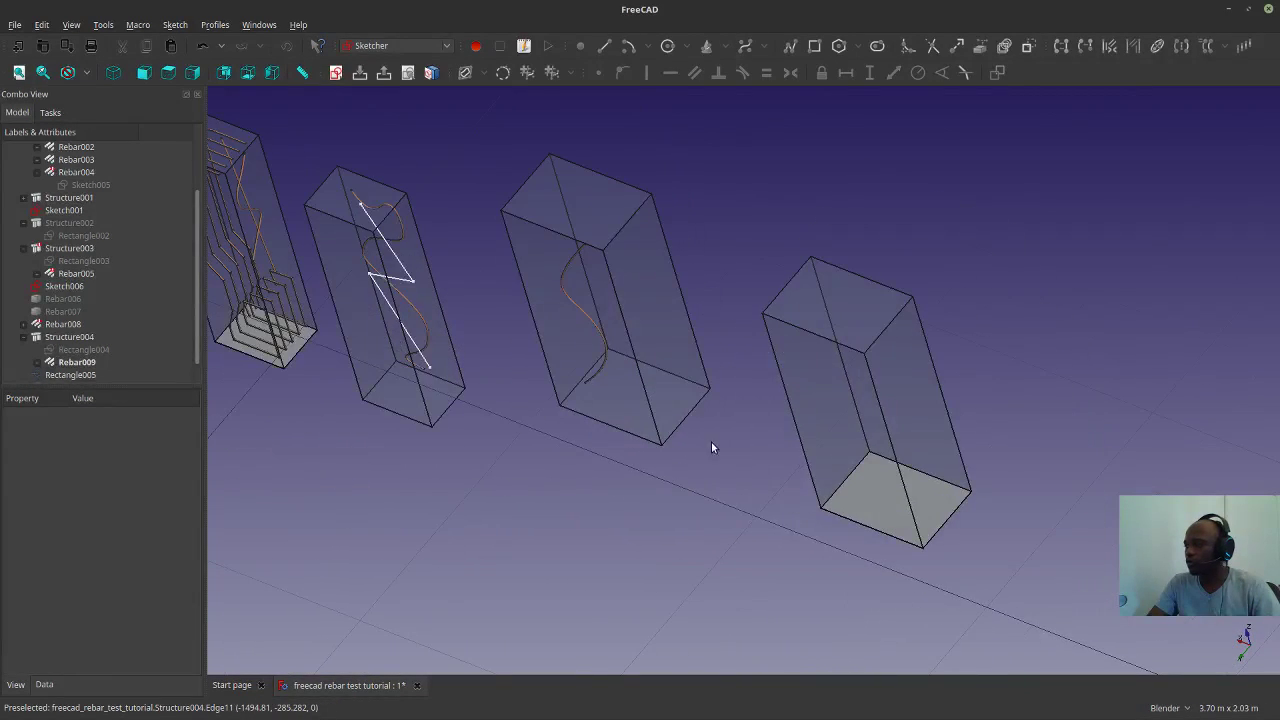
Start an Arch rebar on the front face of Structure005 with FlatFace sketch attachment, closing the task dialog that is already open.
left_click(396, 45)
left_click(380, 16)
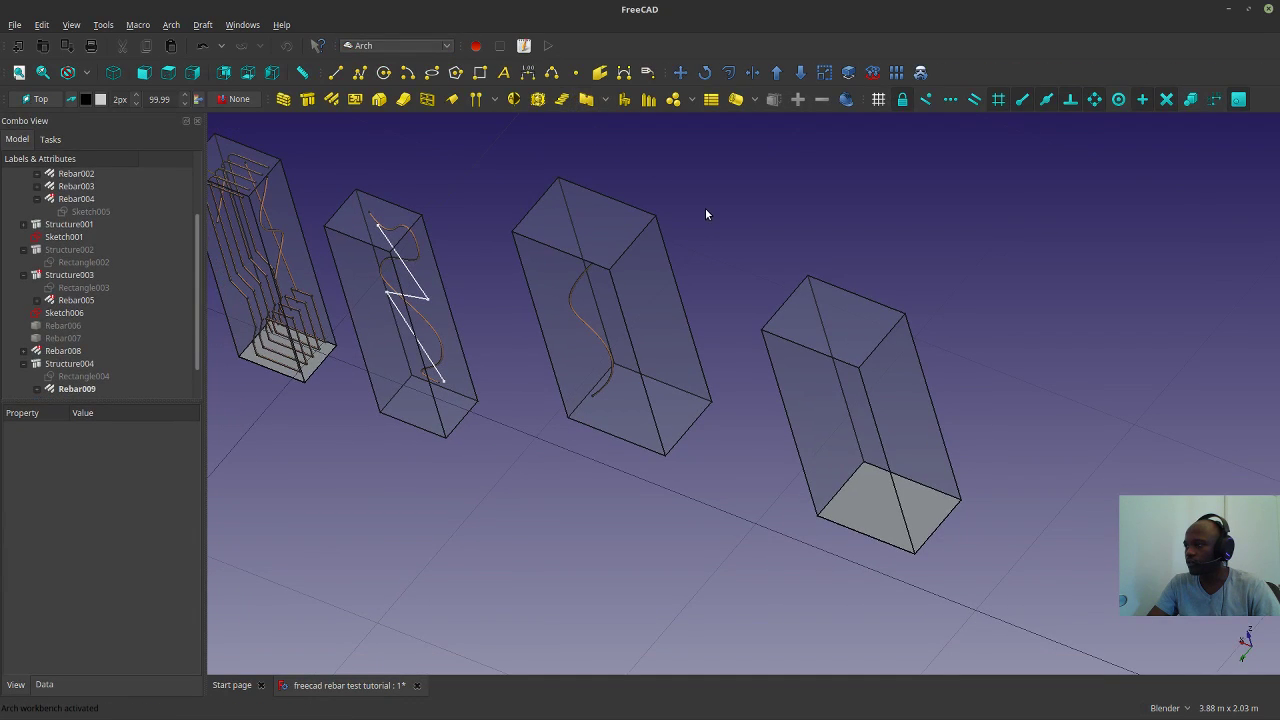
middle_click_drag(725, 244, 737, 234)
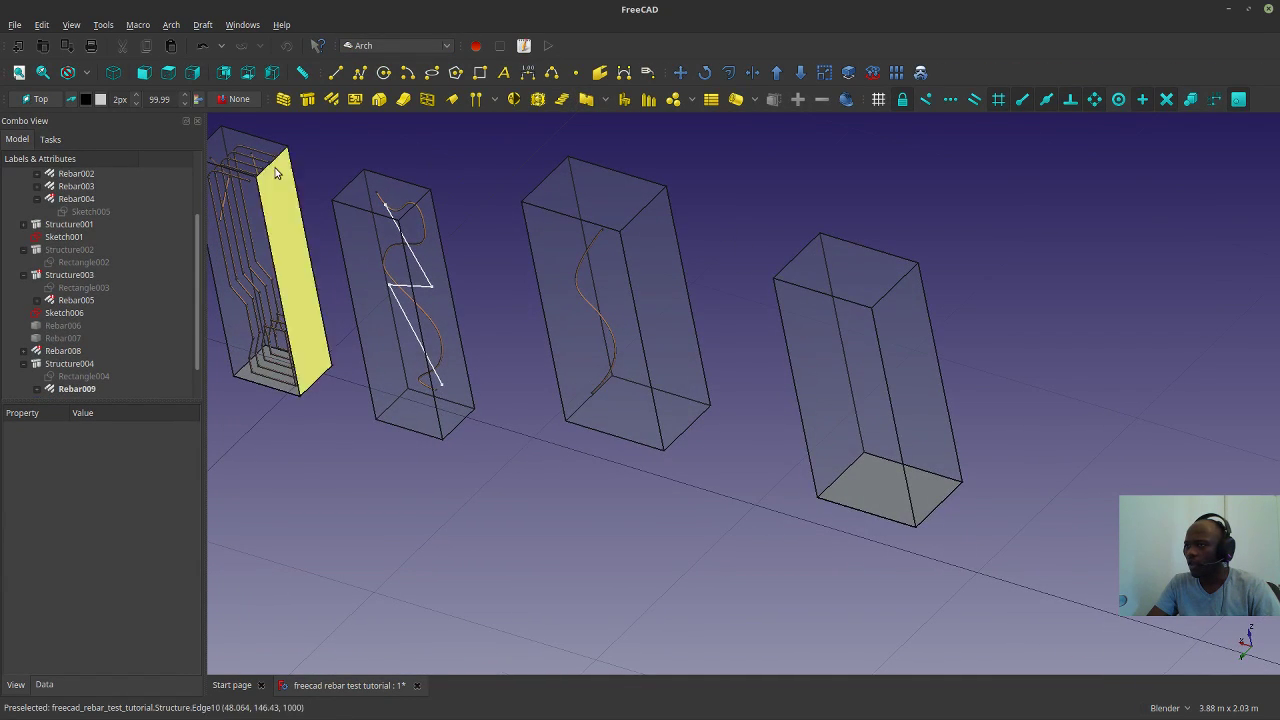
left_click(330, 99)
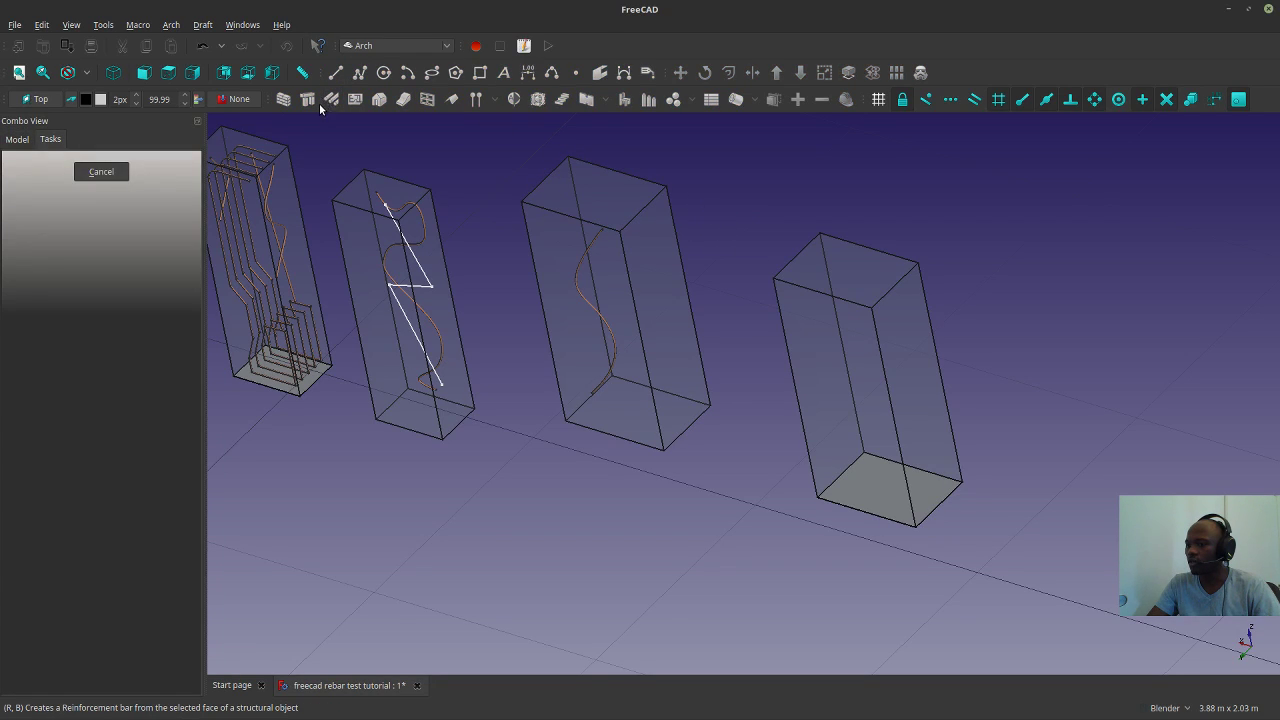
left_click(870, 440)
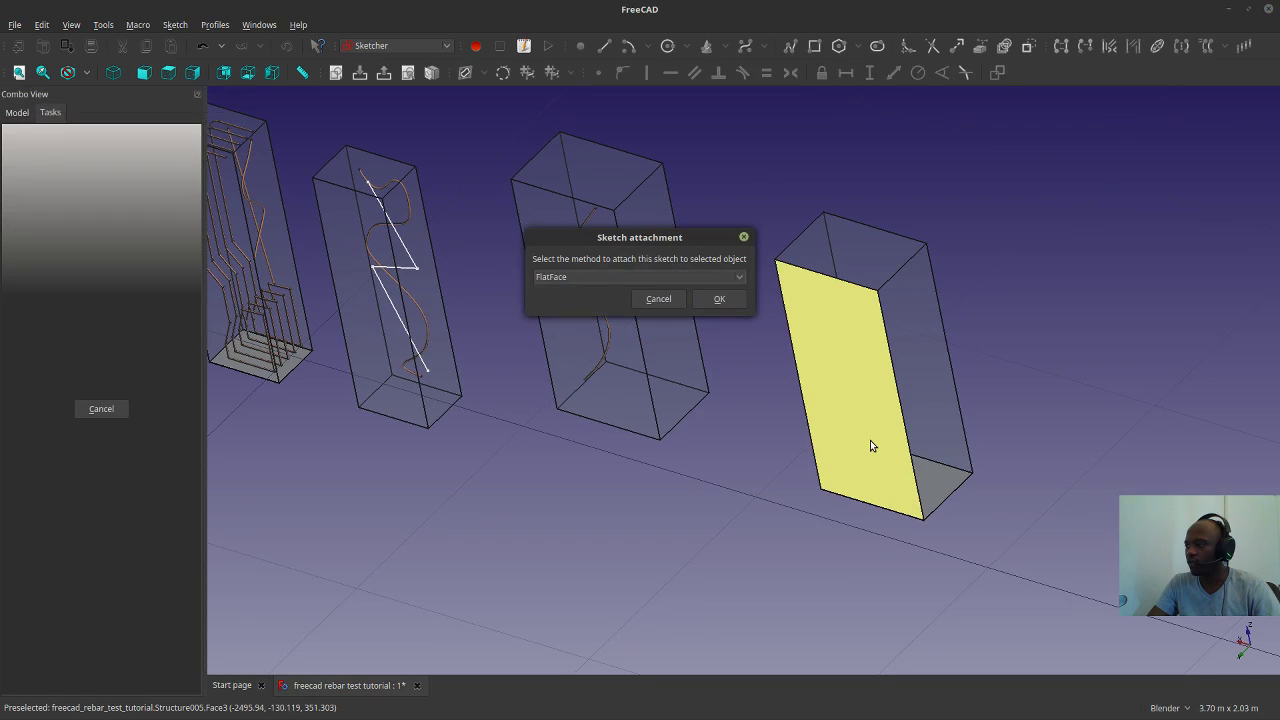
left_click(717, 300)
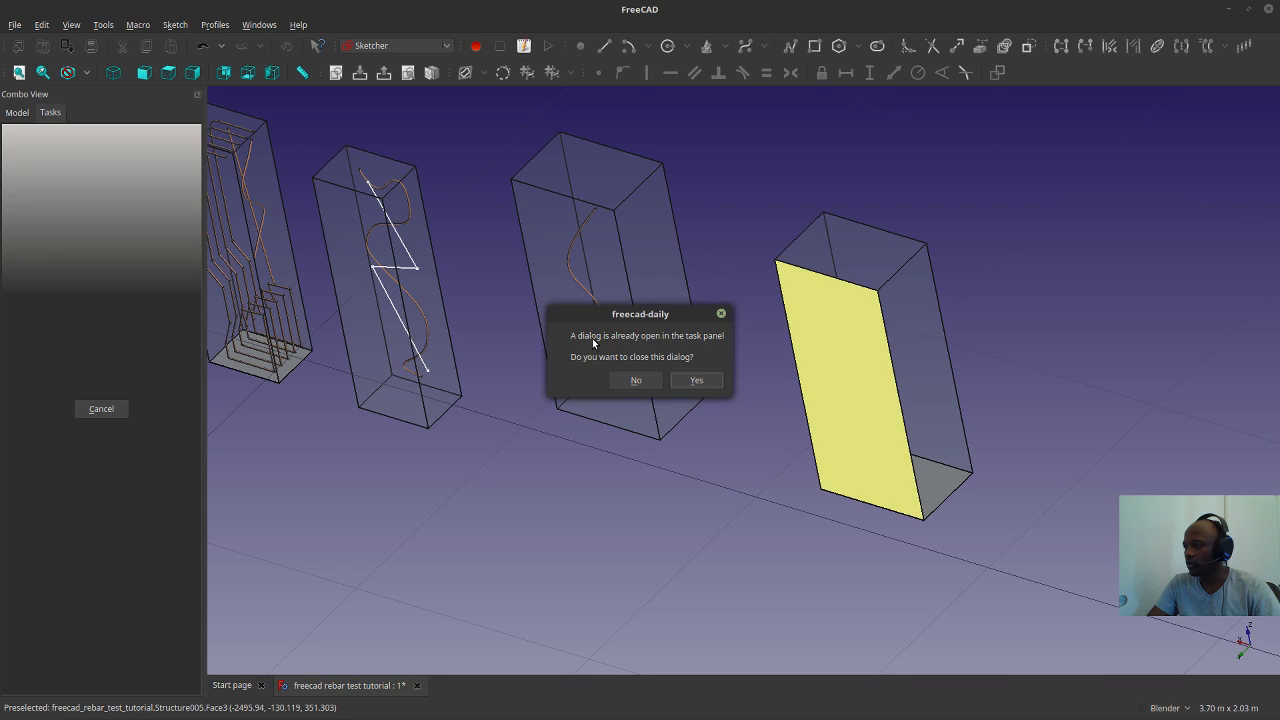
left_click(697, 380)
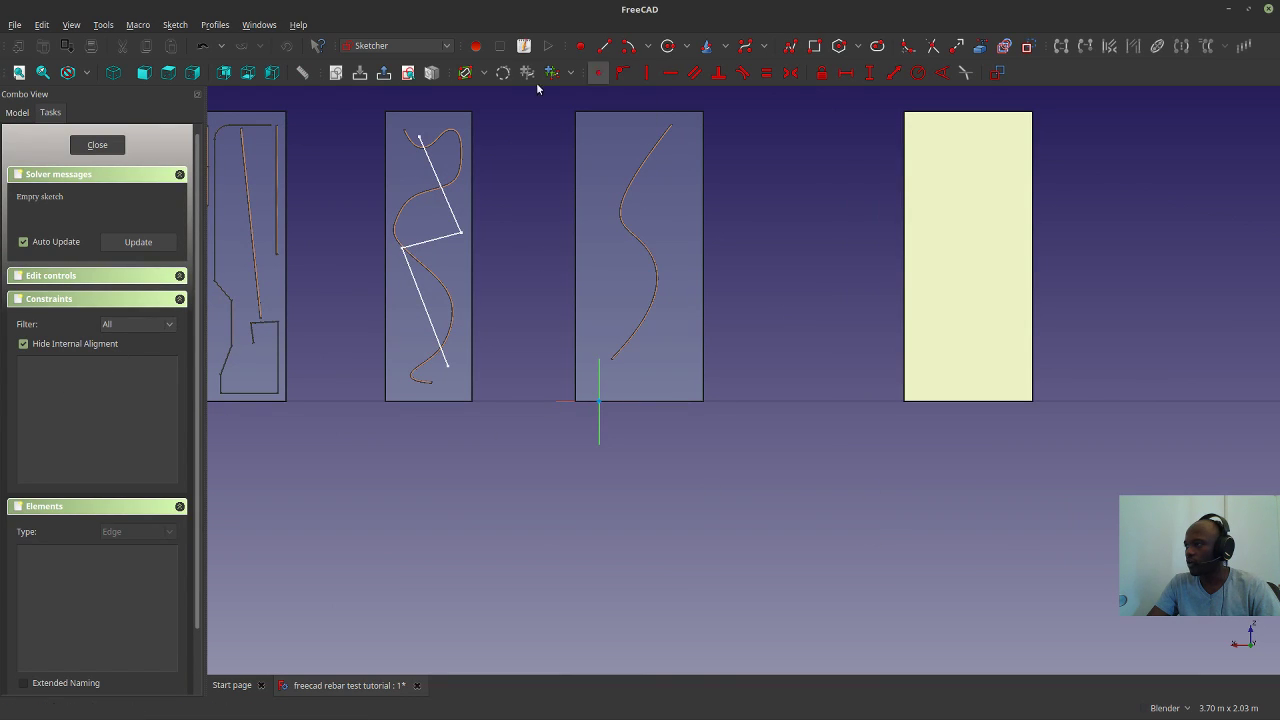
Draw an open B-spline with seven control points down the front face of Structure005, and close the sketch.
left_click(764, 47)
left_click(760, 64)
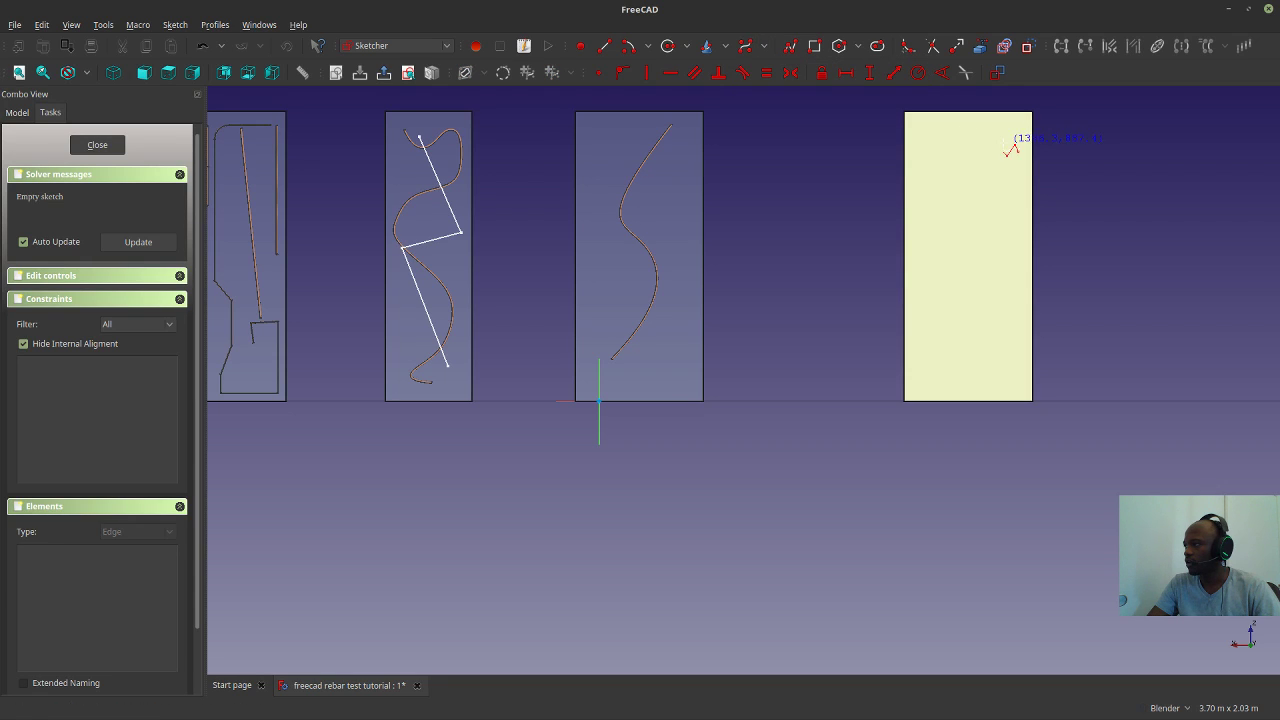
left_click(1010, 125)
left_click(945, 163)
left_click(940, 224)
left_click(964, 249)
left_click(1013, 333)
left_click(976, 375)
left_click(930, 361)
right_click(929, 310)
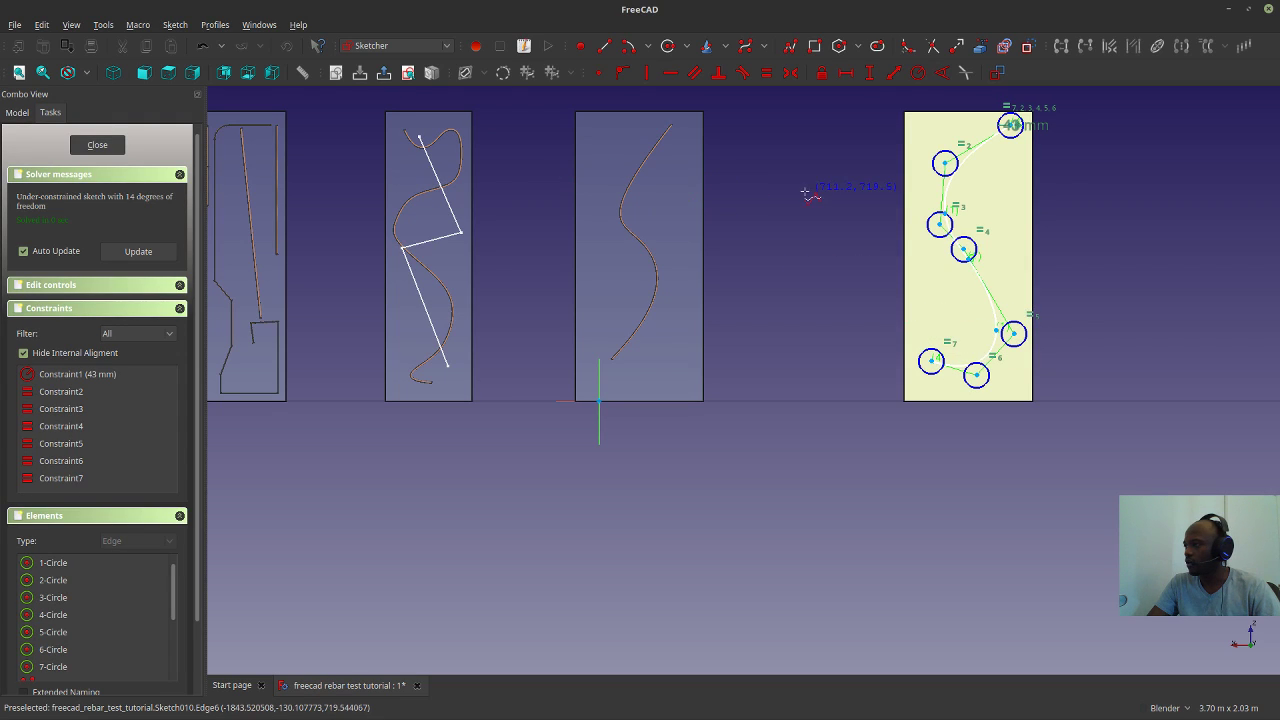
left_click(97, 145)
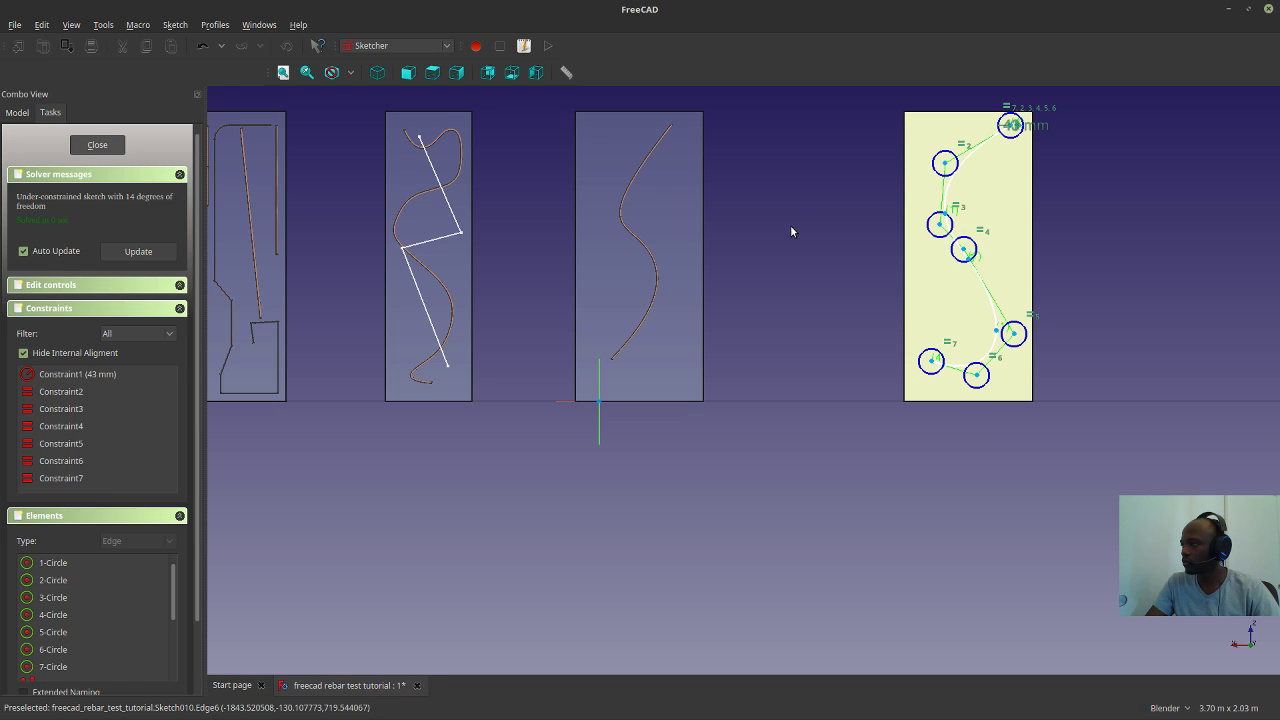
key("Escape")
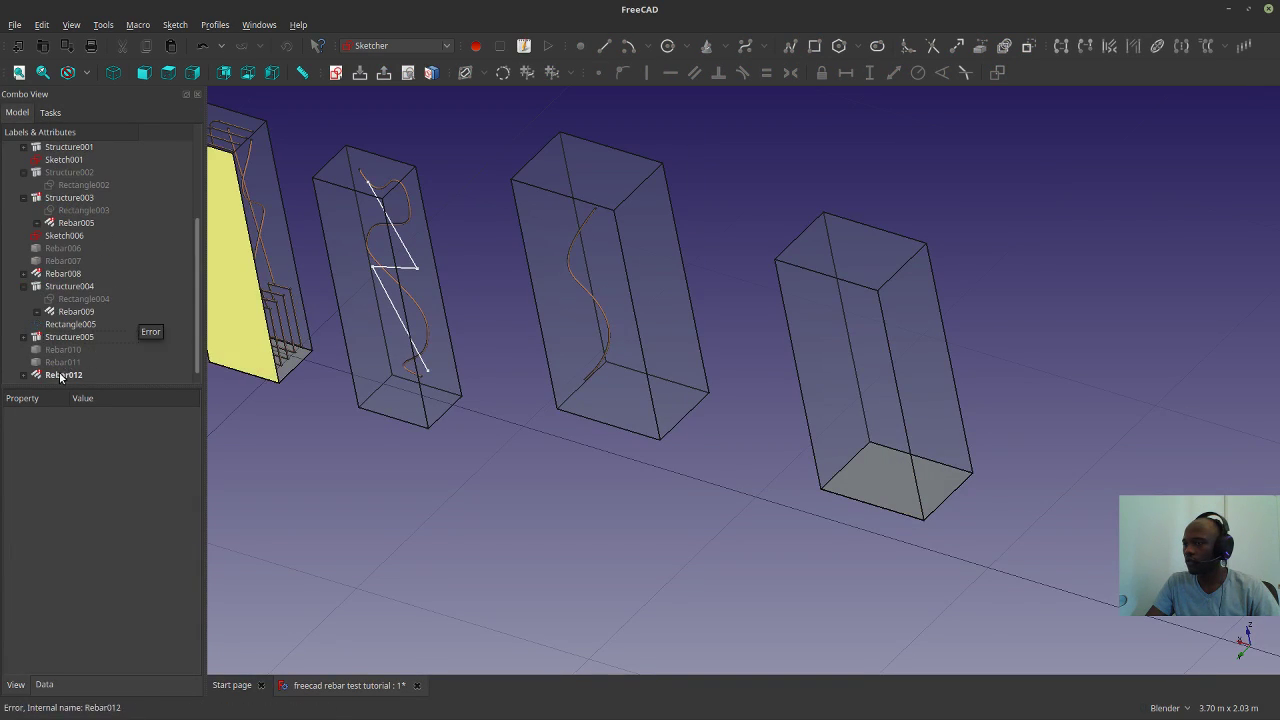
Select Rebar012 and examine the structures from several angles to check whether its shape was generated.
left_click(60, 374)
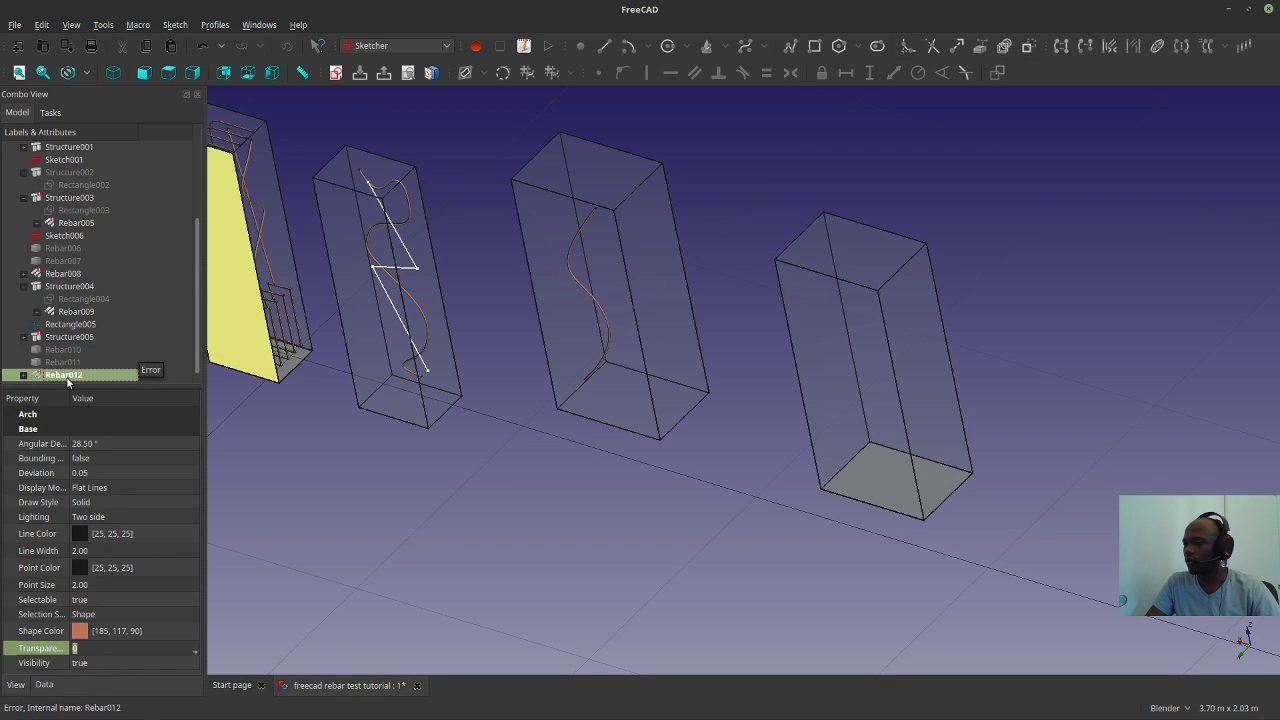
middle_click_drag(763, 449, 758, 494)
middle_click_drag(642, 450, 771, 351)
scroll(771, 351, "up", 4)
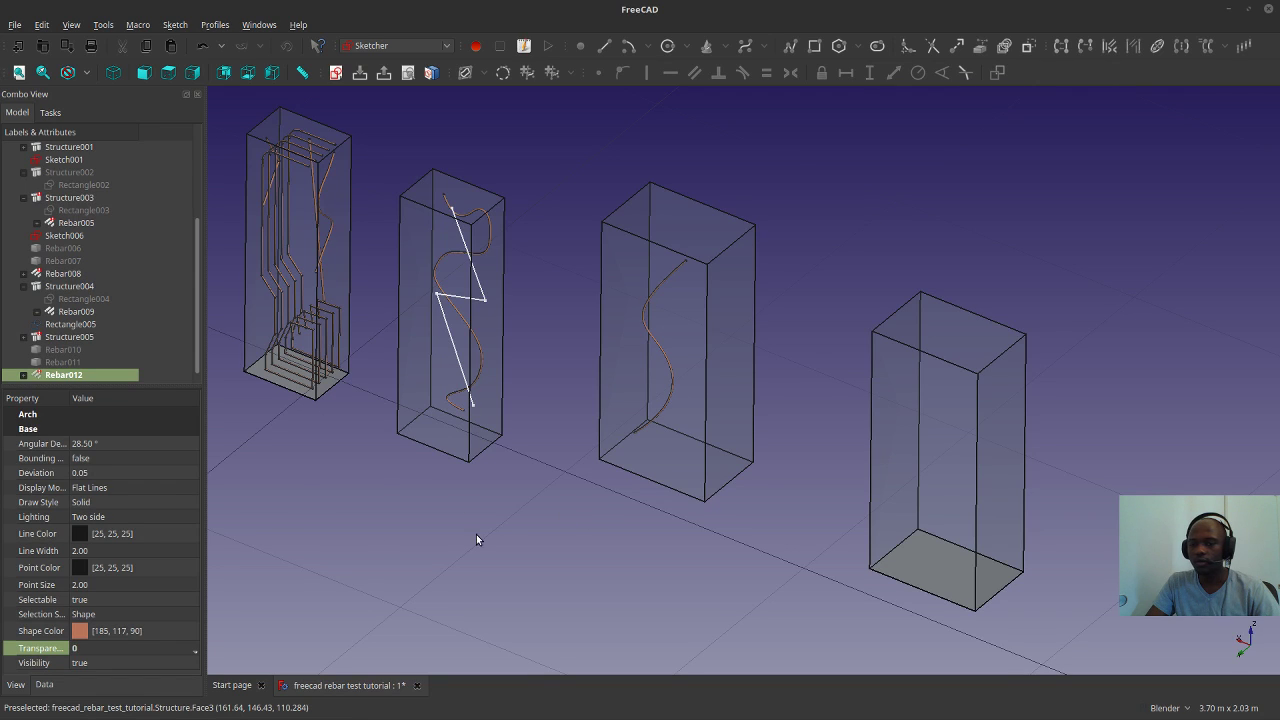
middle_click_drag(443, 521, 930, 650)
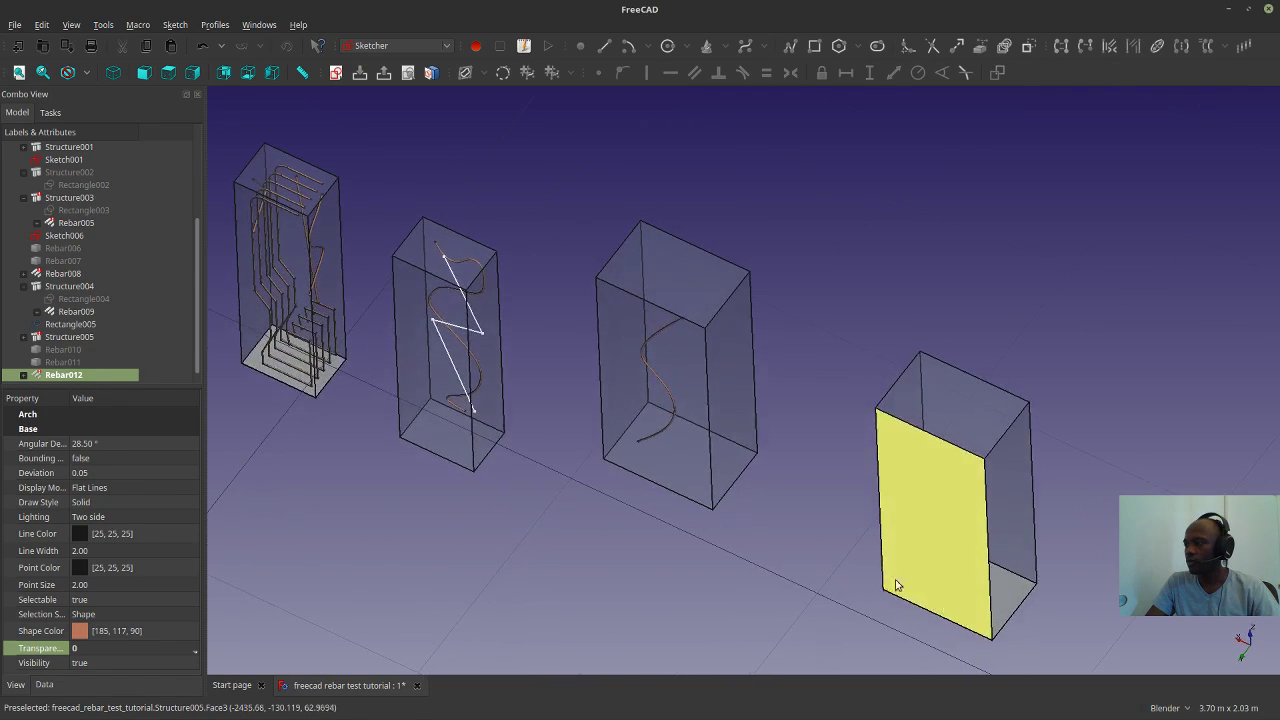
left_click(693, 420)
middle_click_drag(669, 419, 542, 458)
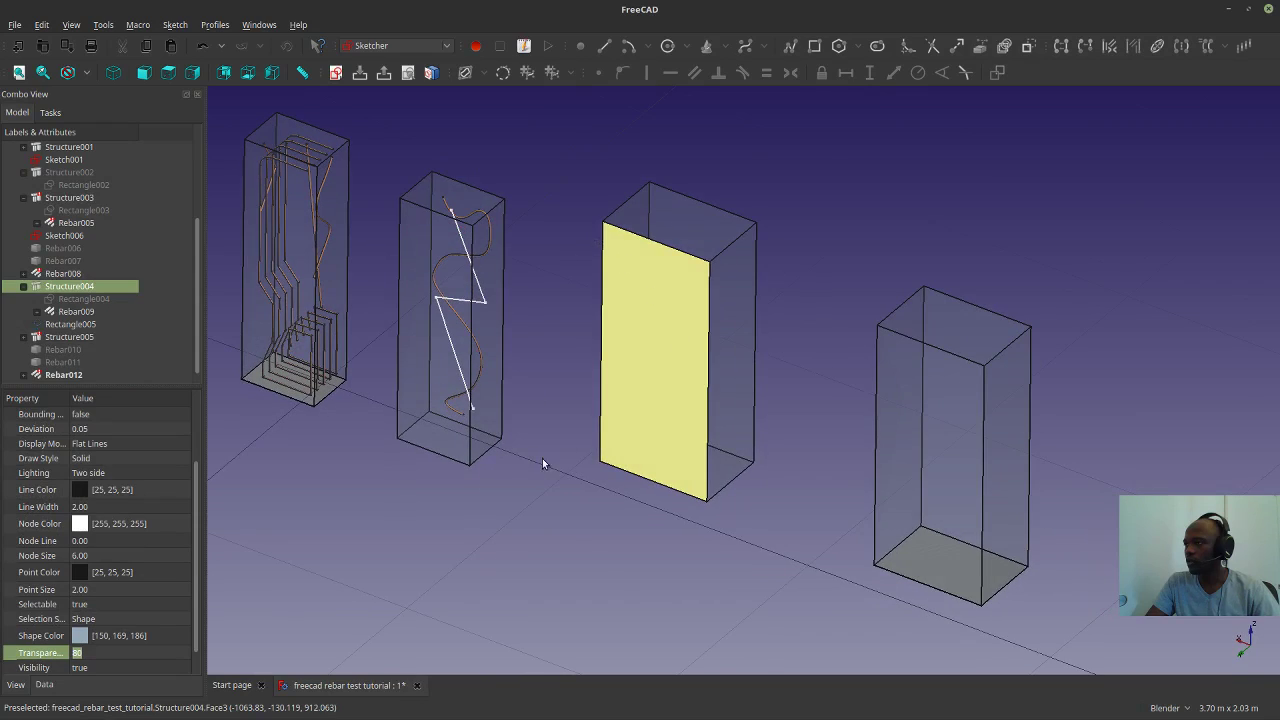
key("Escape")
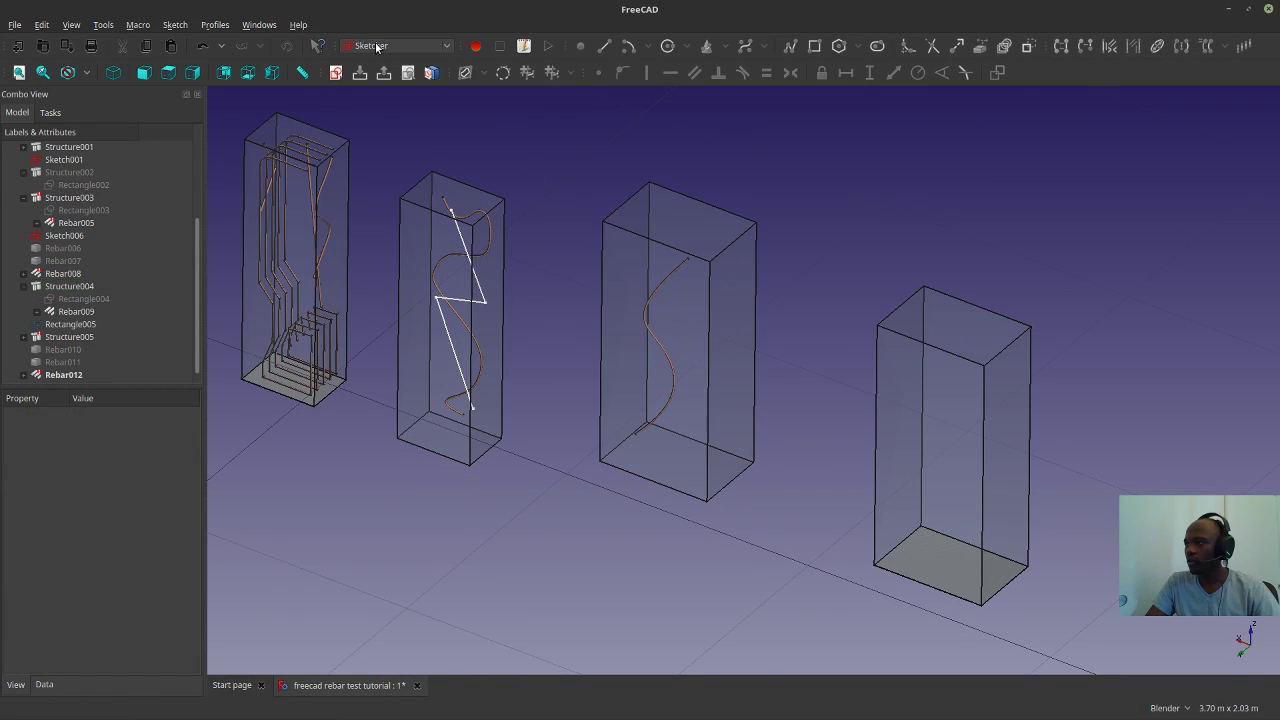
left_click(380, 46)
left_click(380, 22)
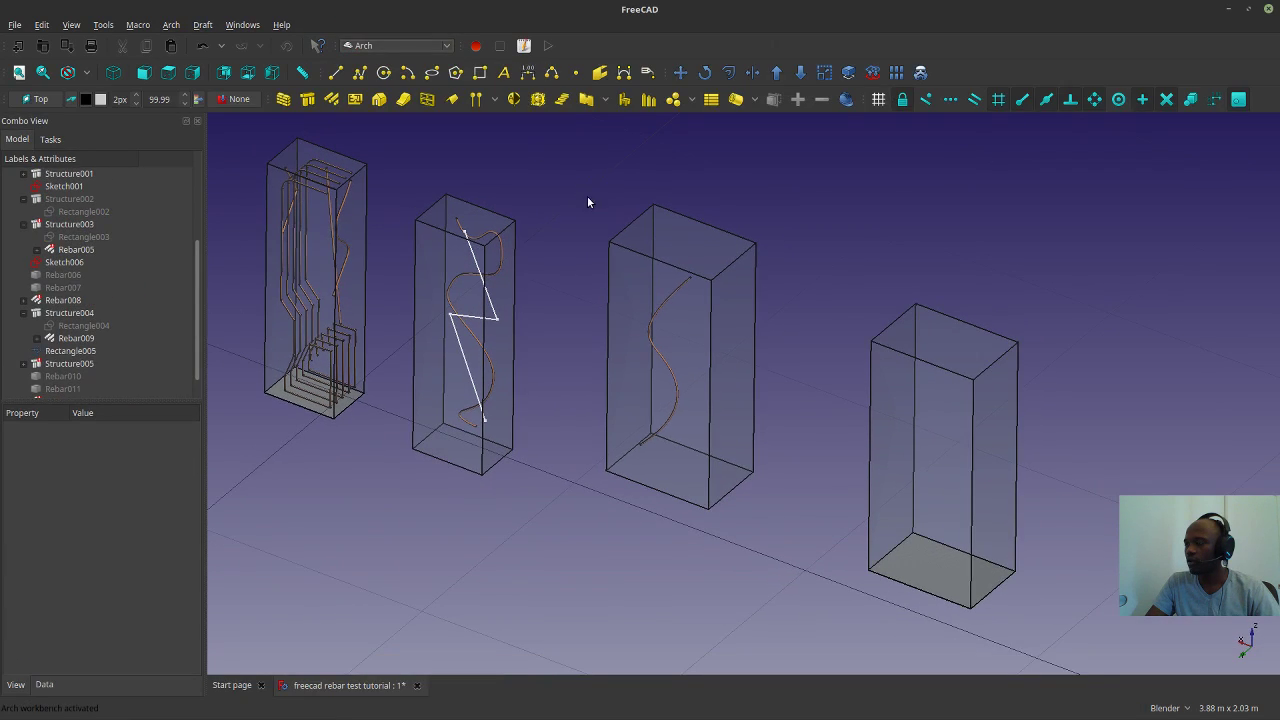
left_click(682, 402)
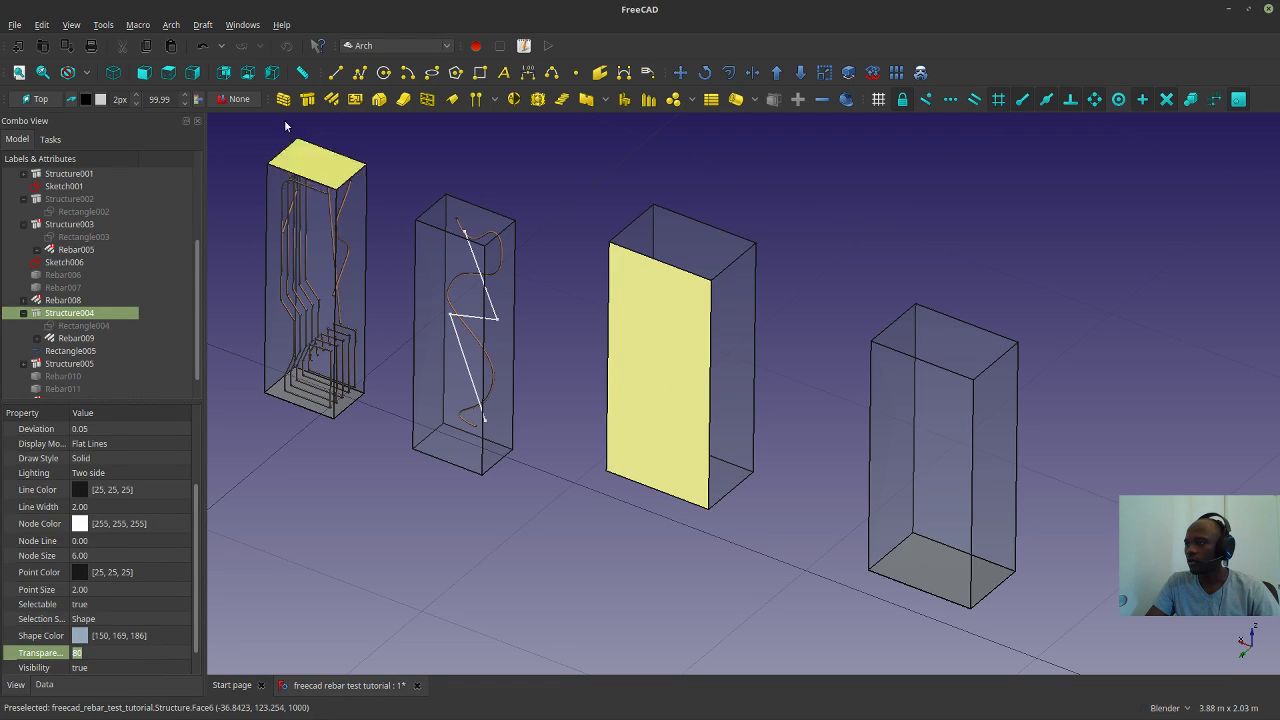
left_click(332, 100)
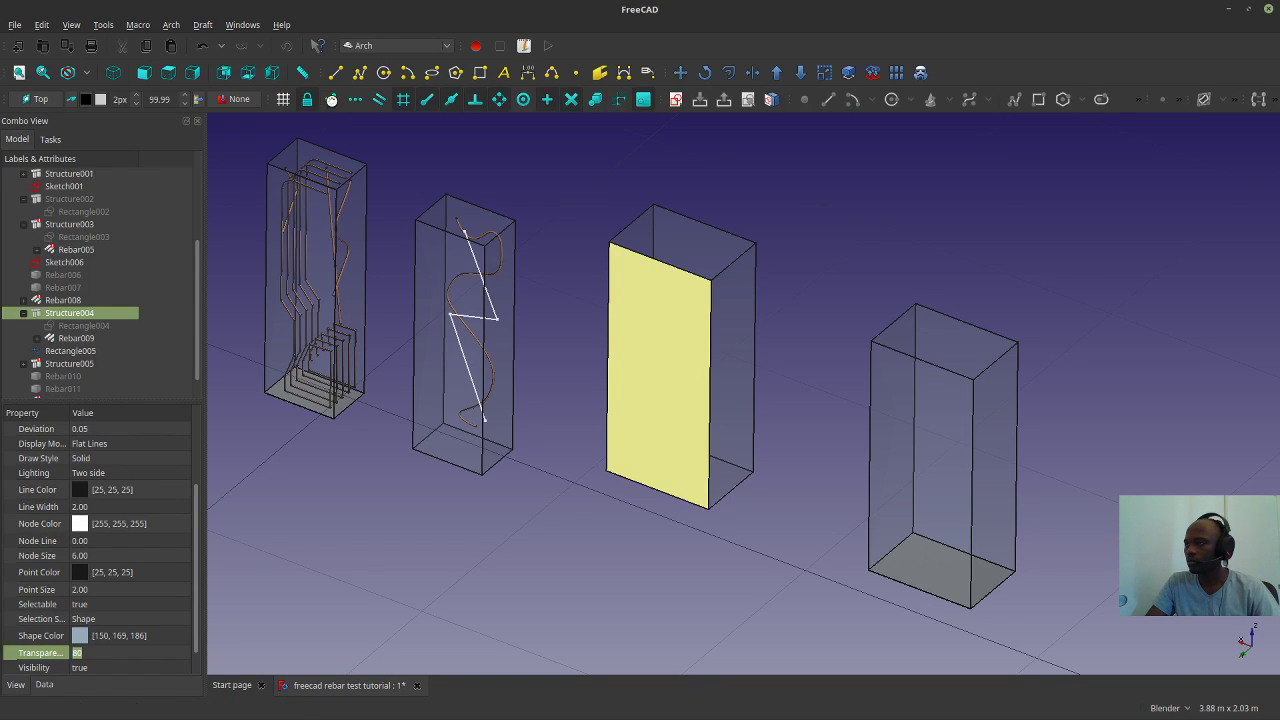
left_click(682, 276)
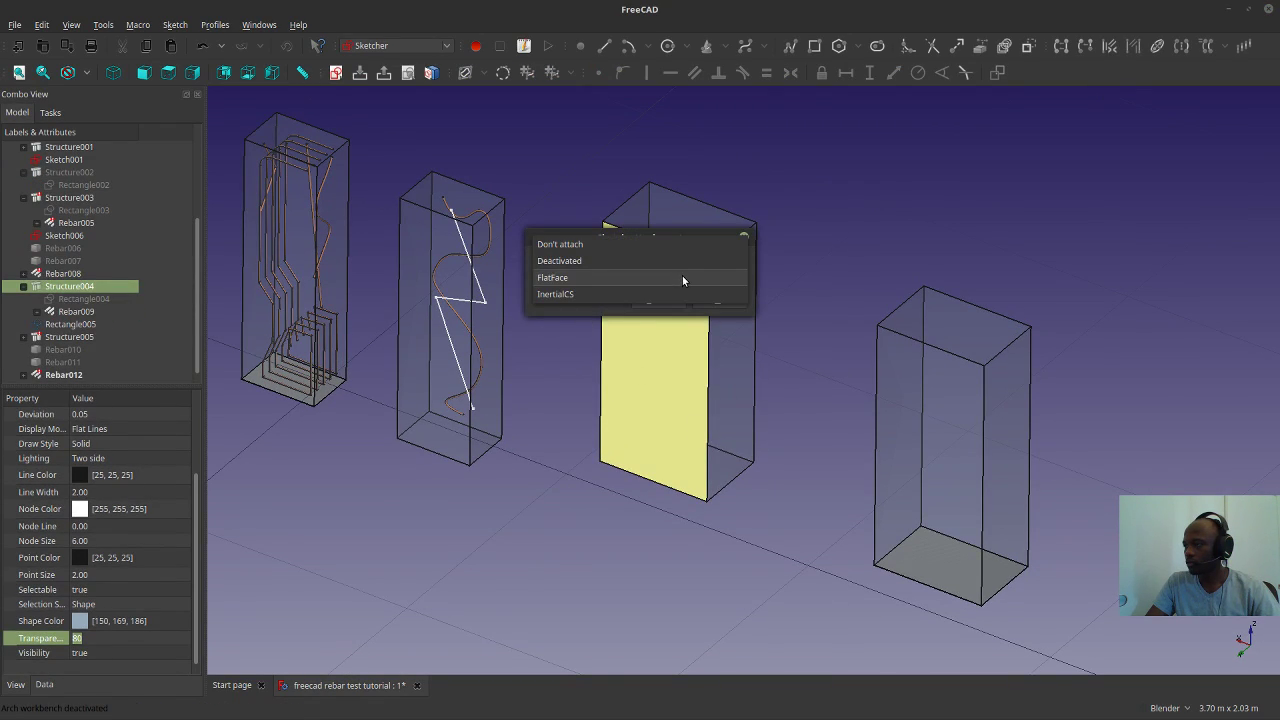
left_click(679, 260)
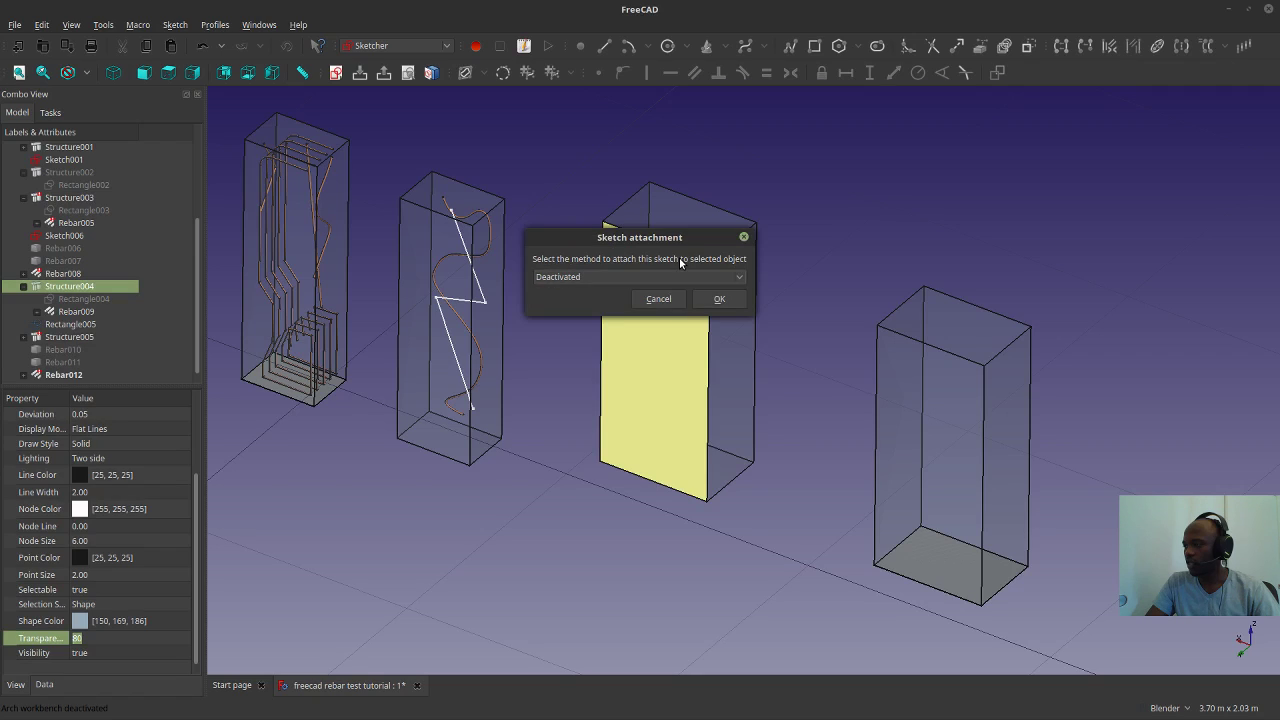
left_click(717, 300)
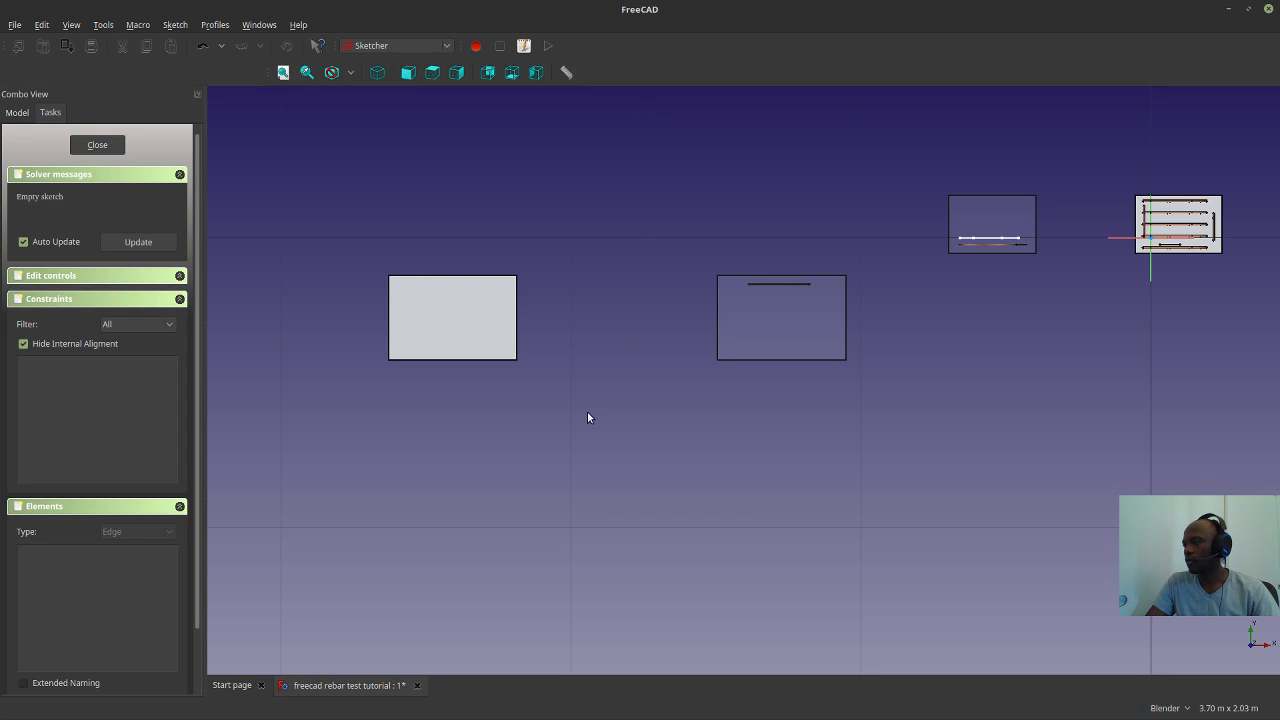
left_click(97, 145)
Return to the Arch workbench and align the working plane with the front face of Structure004.
left_click(670, 362)
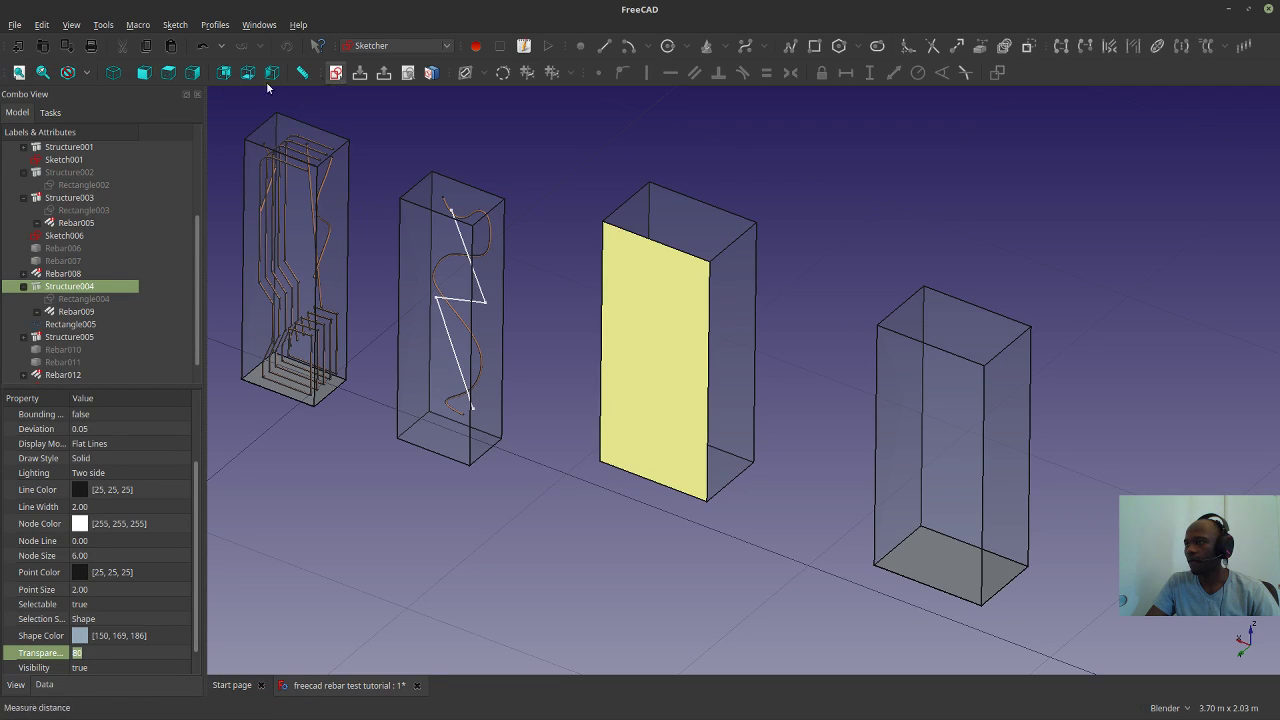
left_click(380, 45)
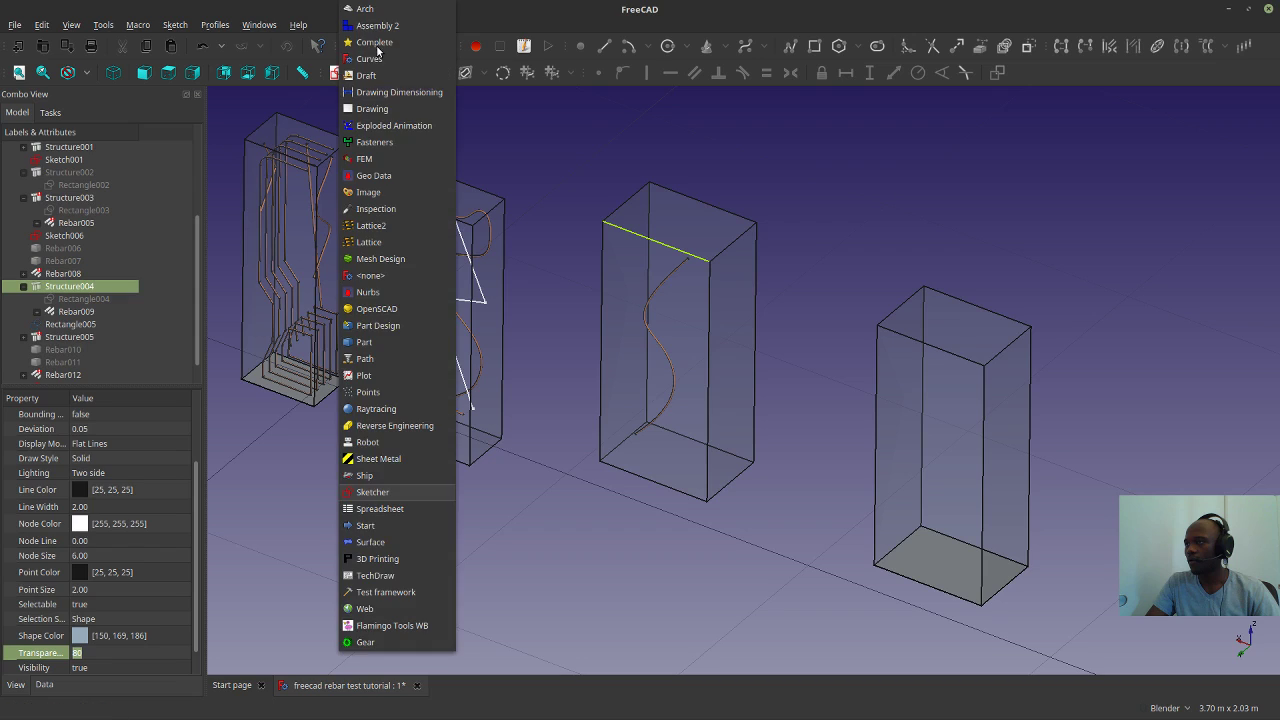
left_click(362, 8)
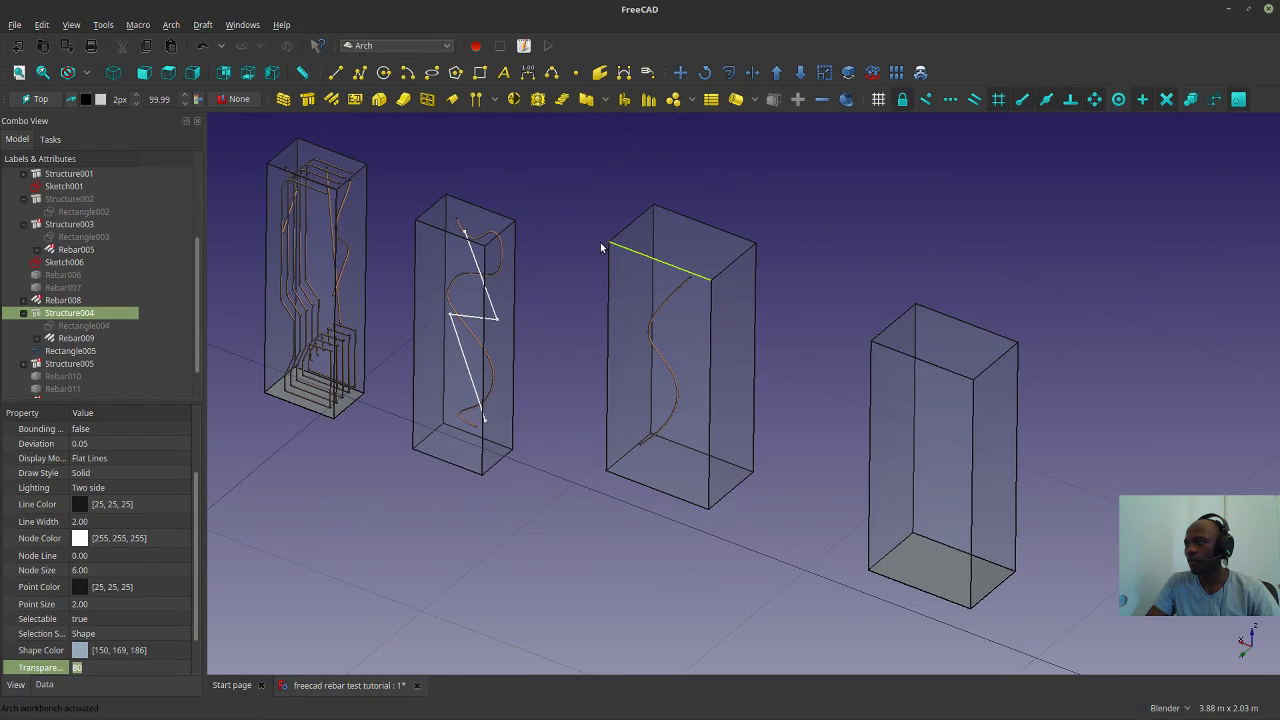
left_click(651, 363)
left_click(34, 104)
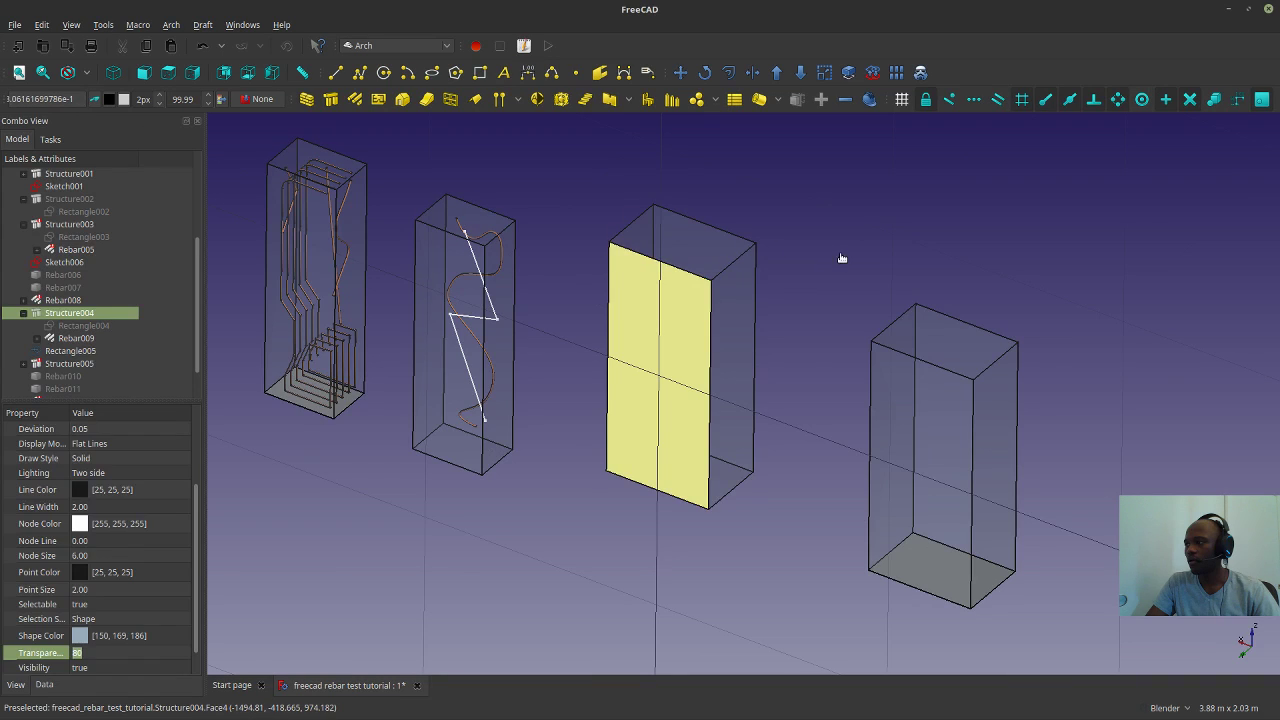
left_click(685, 320)
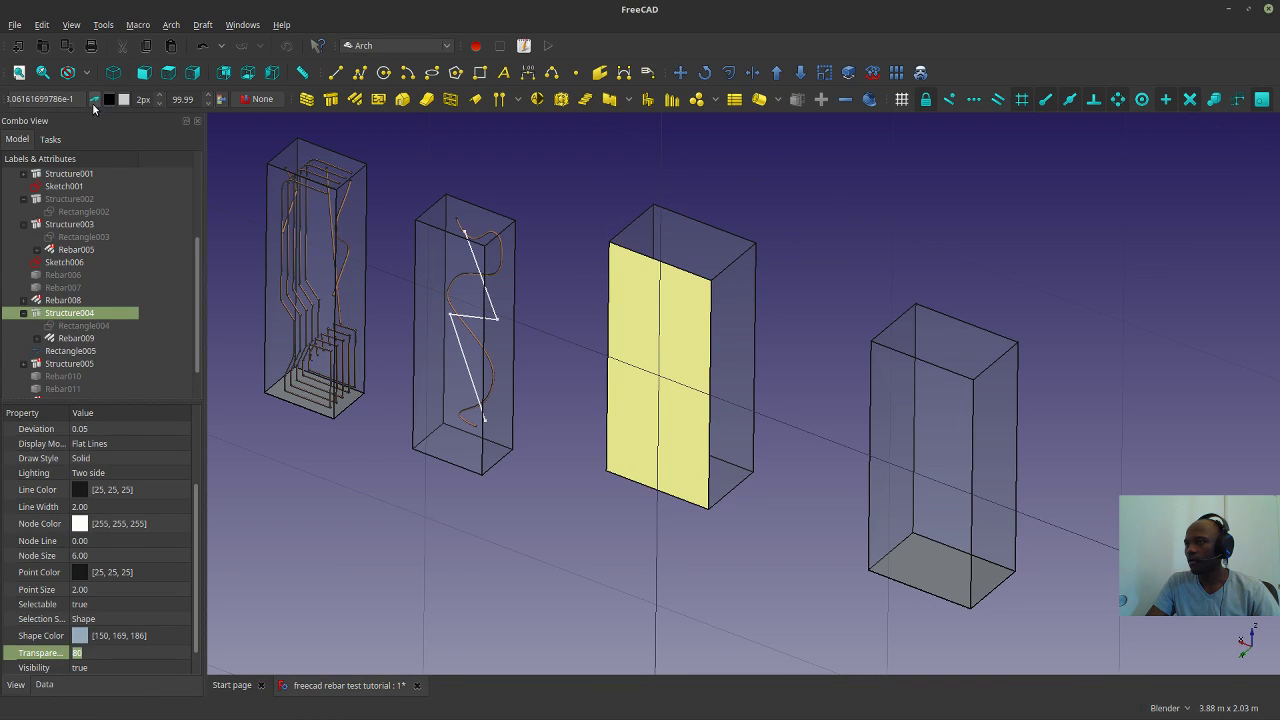
left_click(486, 149)
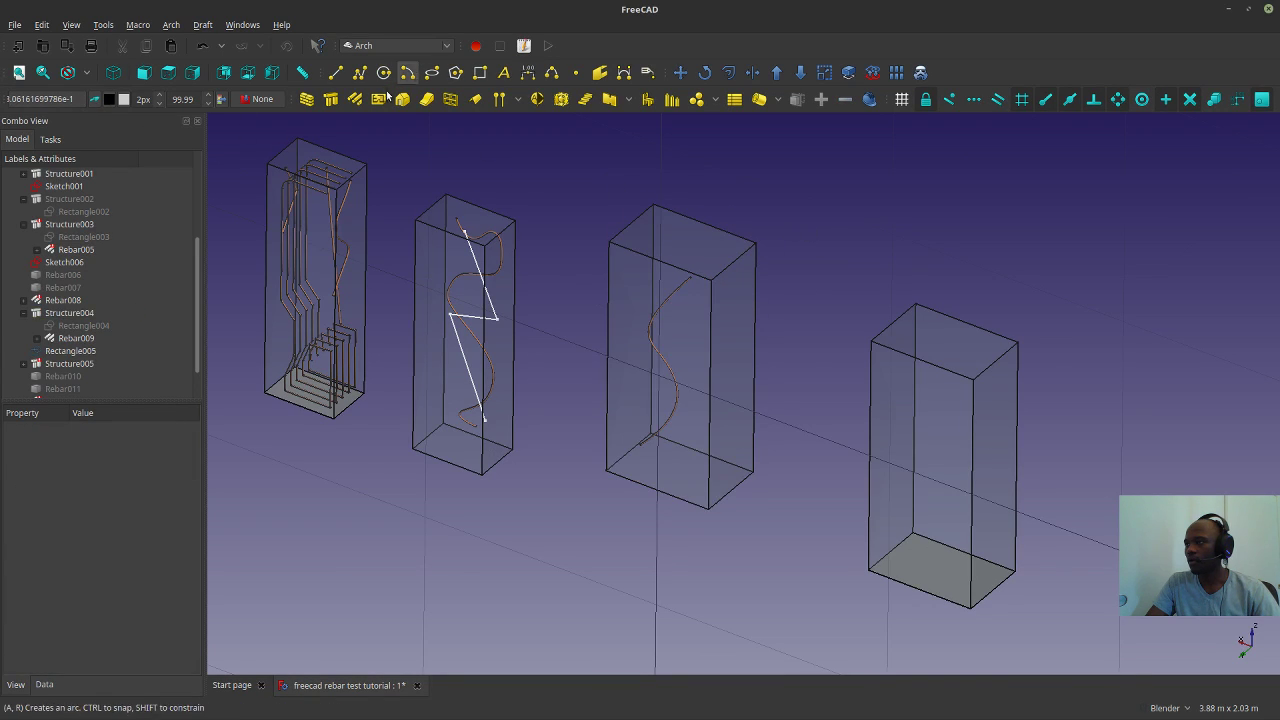
Start a rebar on the front face of Structure004, setting the sketch attachment method to Deactivated.
left_click(675, 306)
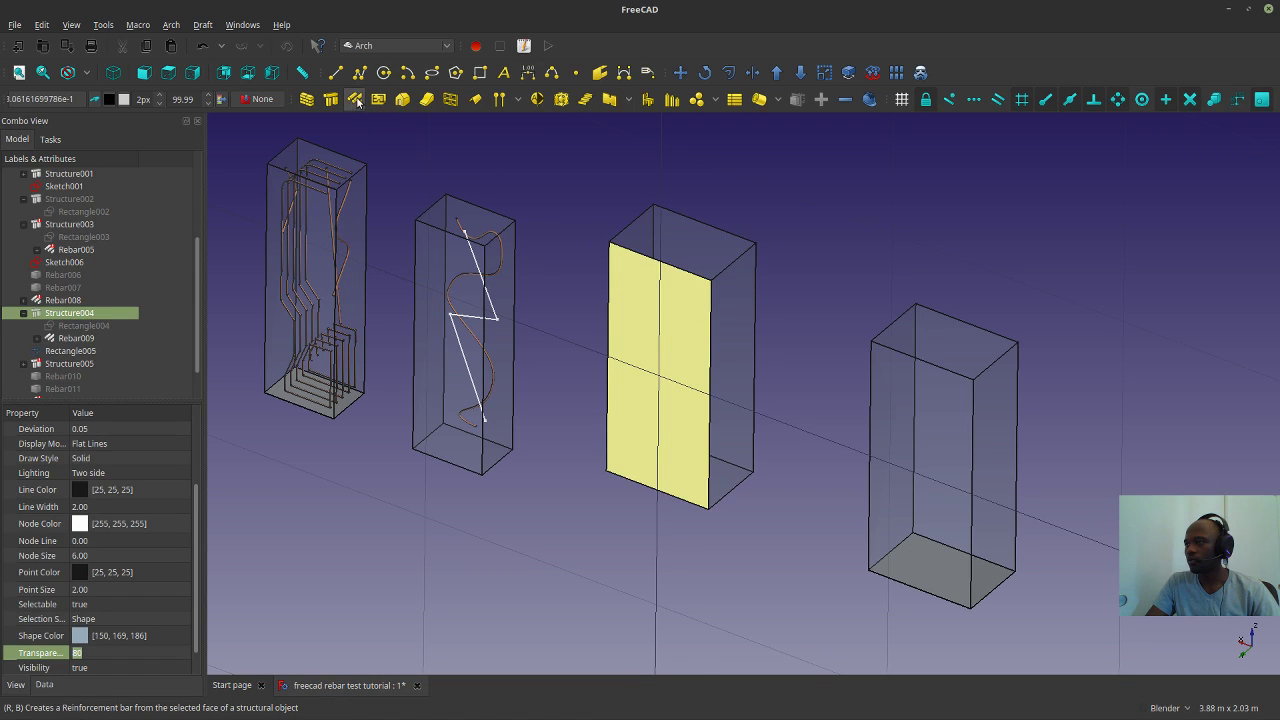
left_click(357, 101)
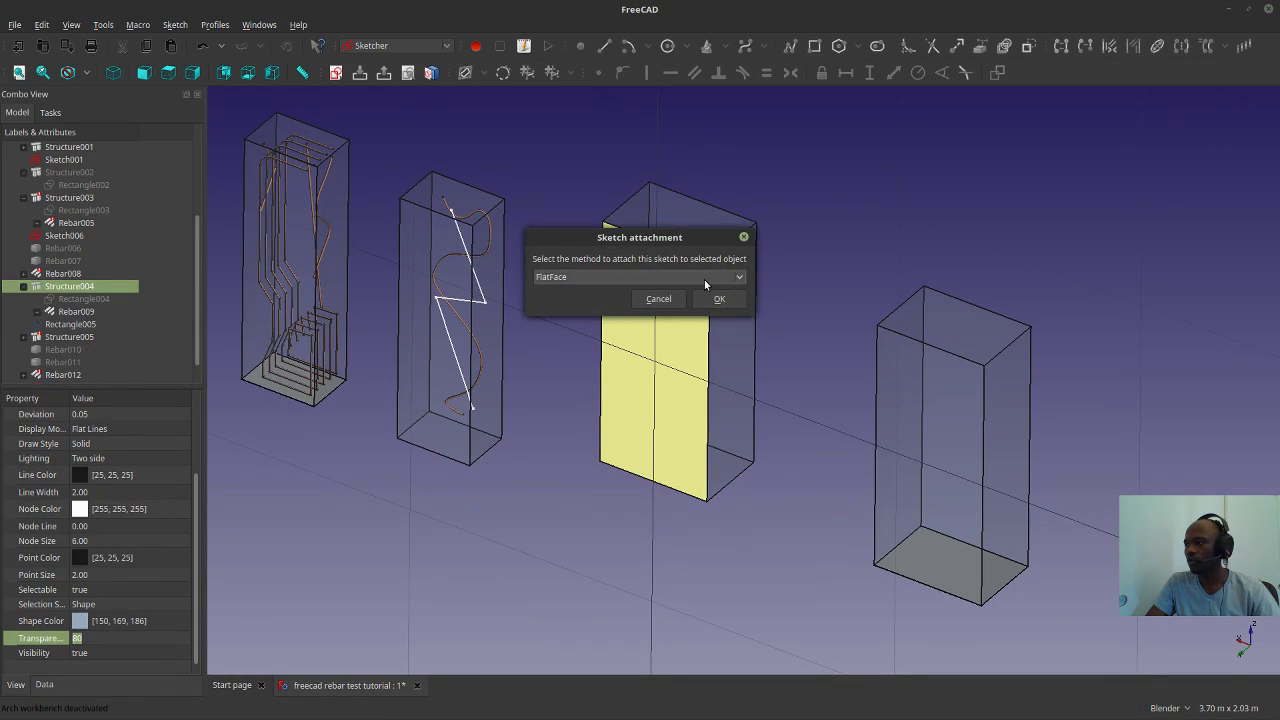
left_click(704, 279)
left_click(702, 261)
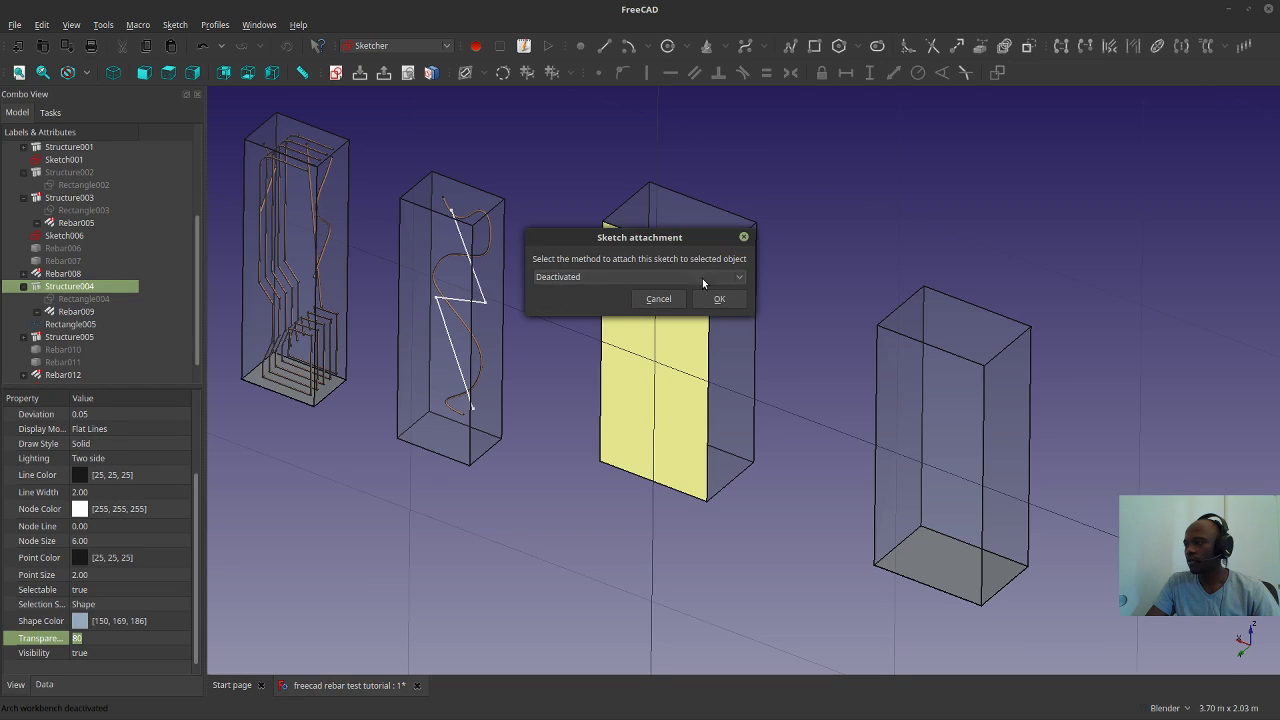
left_click(719, 298)
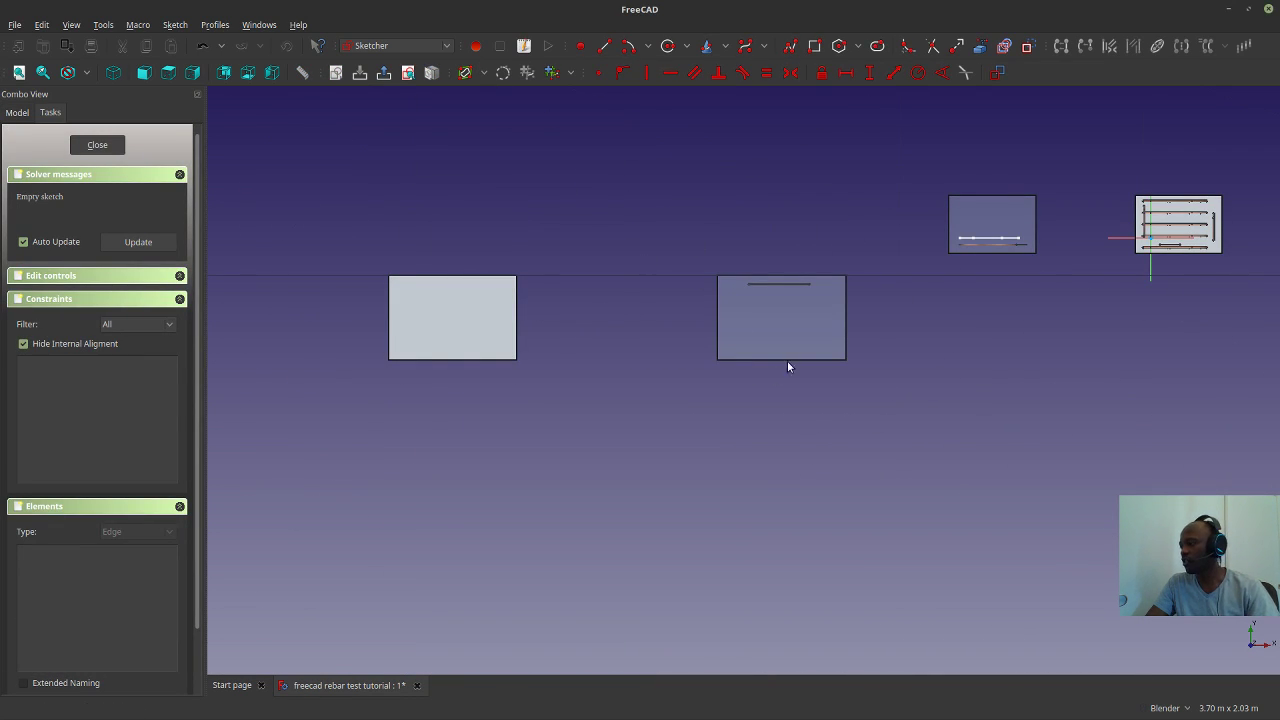
Draw an open B-spline with ten control points winding around and across Structure004's plan outline, and close the sketch to generate the rebar.
left_click(745, 48)
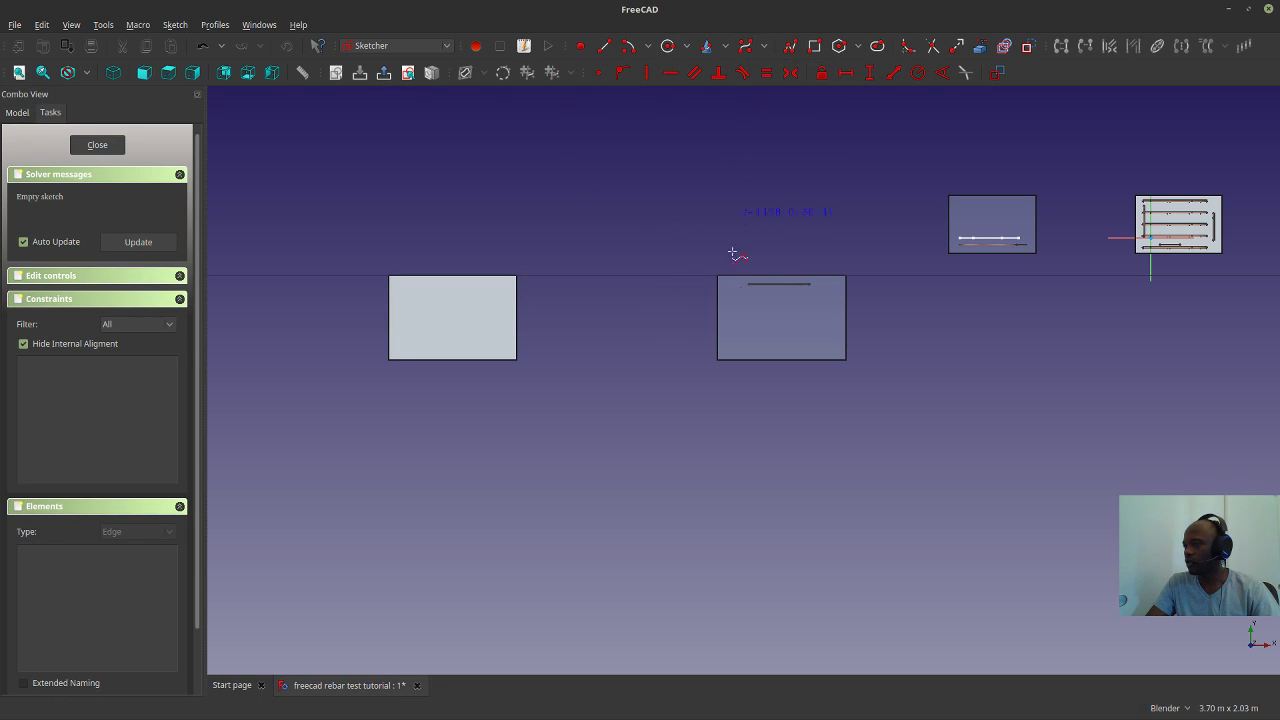
left_click(749, 397)
left_click(638, 199)
left_click(715, 190)
left_click(781, 132)
left_click(867, 201)
left_click(740, 262)
left_click(729, 299)
left_click(770, 332)
left_click(859, 262)
right_click(887, 275)
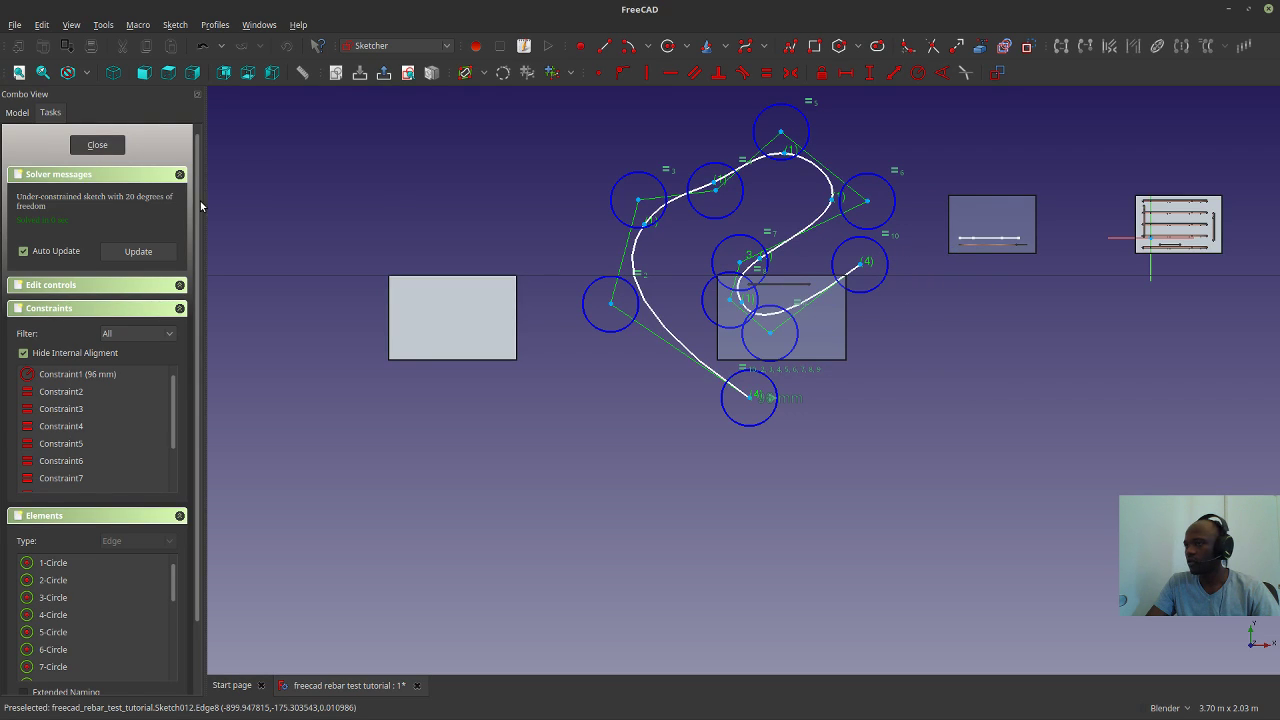
left_click(112, 144)
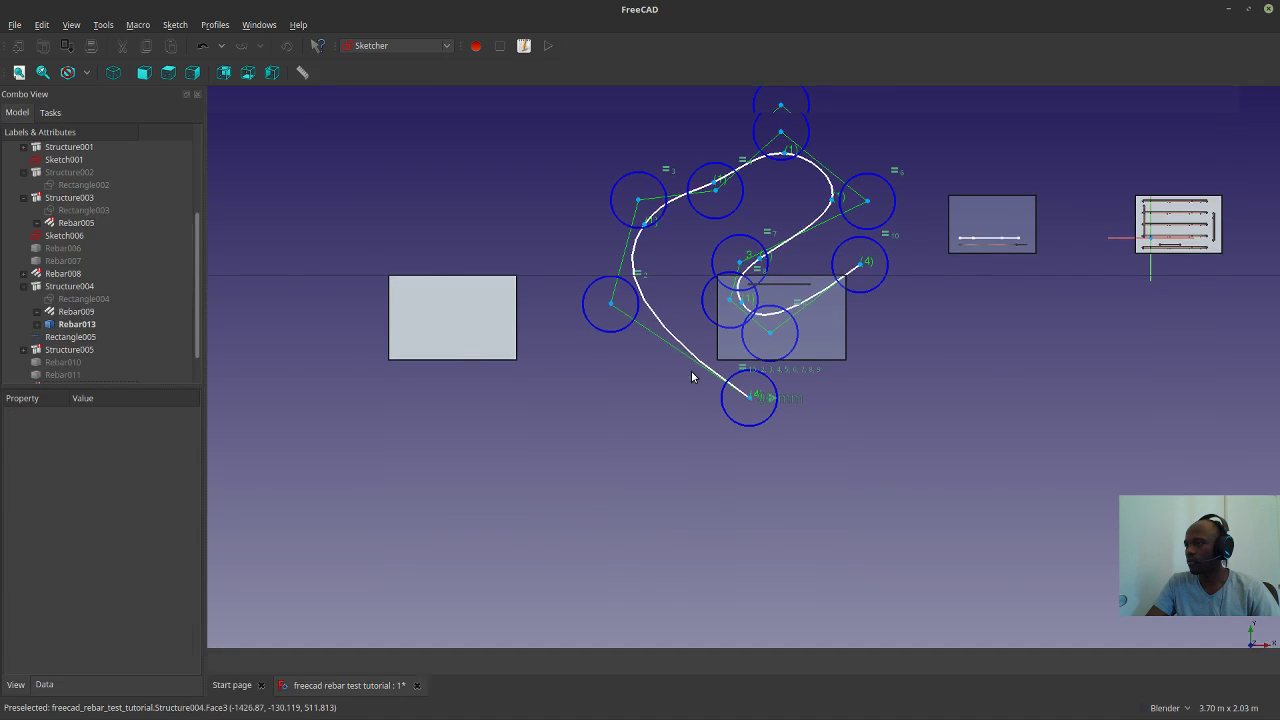
Examine the new rebar below Structure004 from several angles and compare it with the neighbouring structures and the object tree.
scroll(685, 497, "up", 6)
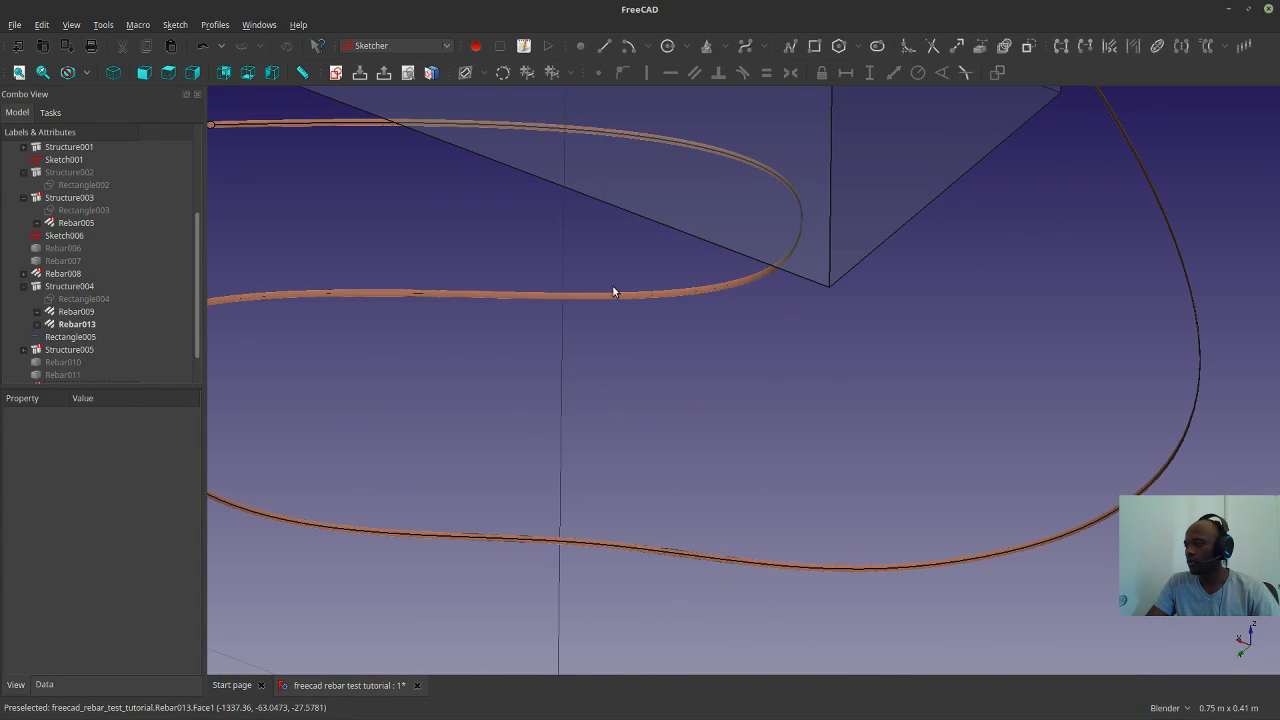
scroll(741, 525, "down", 5)
scroll(530, 395, "up", 3)
middle_click_drag(488, 406, 621, 321)
middle_click_drag(644, 281, 750, 420)
scroll(514, 372, "down", 3)
scroll(744, 455, "up", 3)
scroll(765, 360, "down", 3)
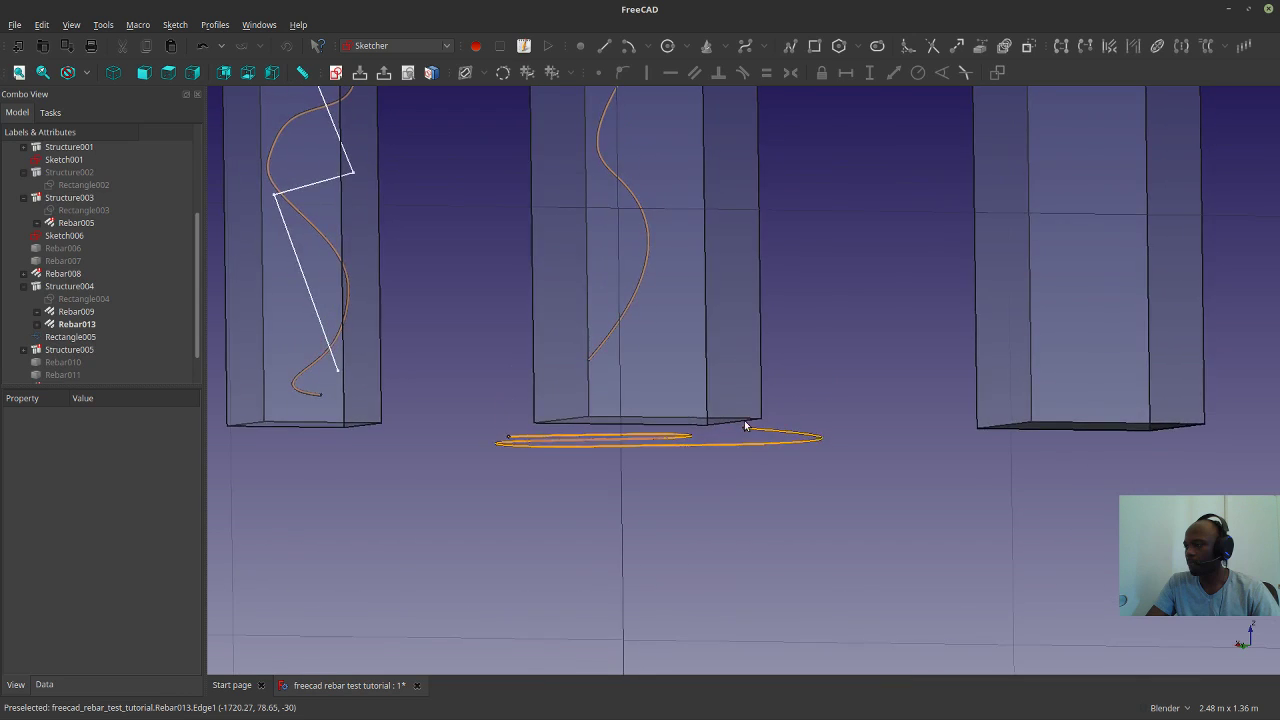
scroll(746, 329, "down", 5)
middle_click_drag(746, 329, 752, 396)
scroll(124, 348, "down", 1)
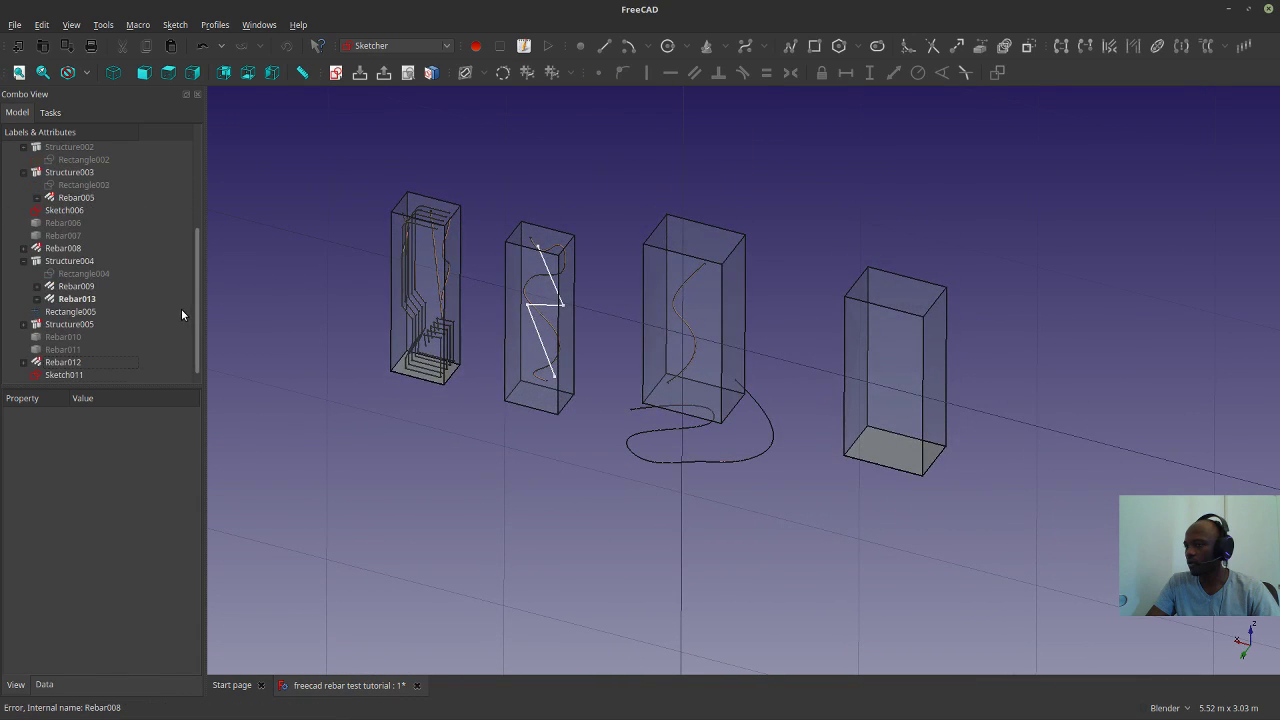
middle_click_drag(802, 436, 691, 437, "shift")
middle_click_drag(571, 330, 596, 350, "shift")
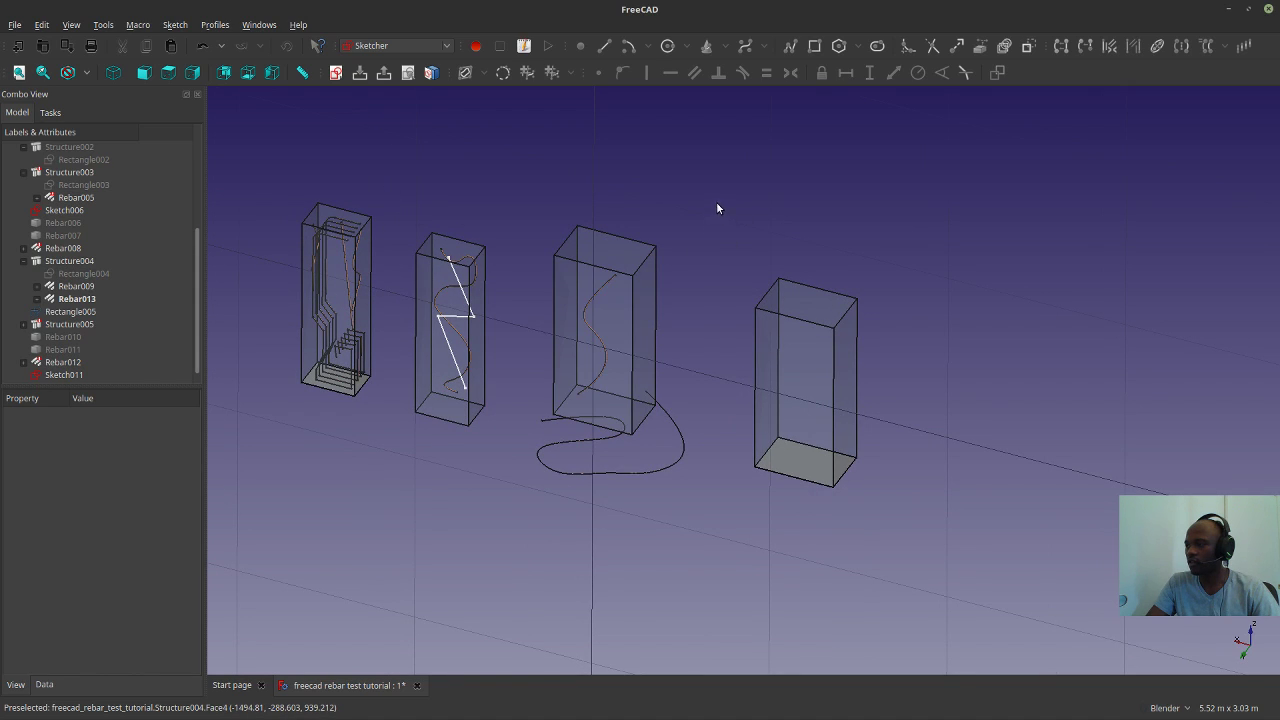
Start an Arch rebar on the front face of Structure005, setting the sketch attachment method to Deactivated.
left_click(400, 45)
left_click(403, 10)
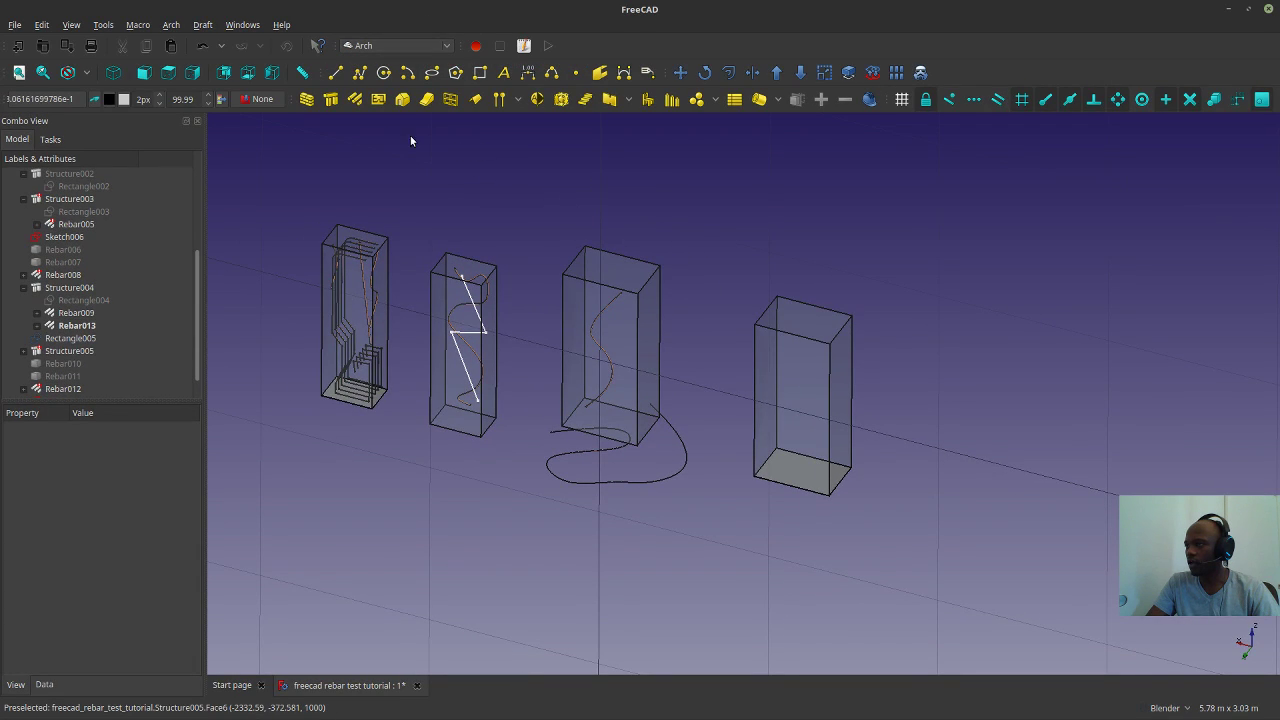
left_click(356, 100)
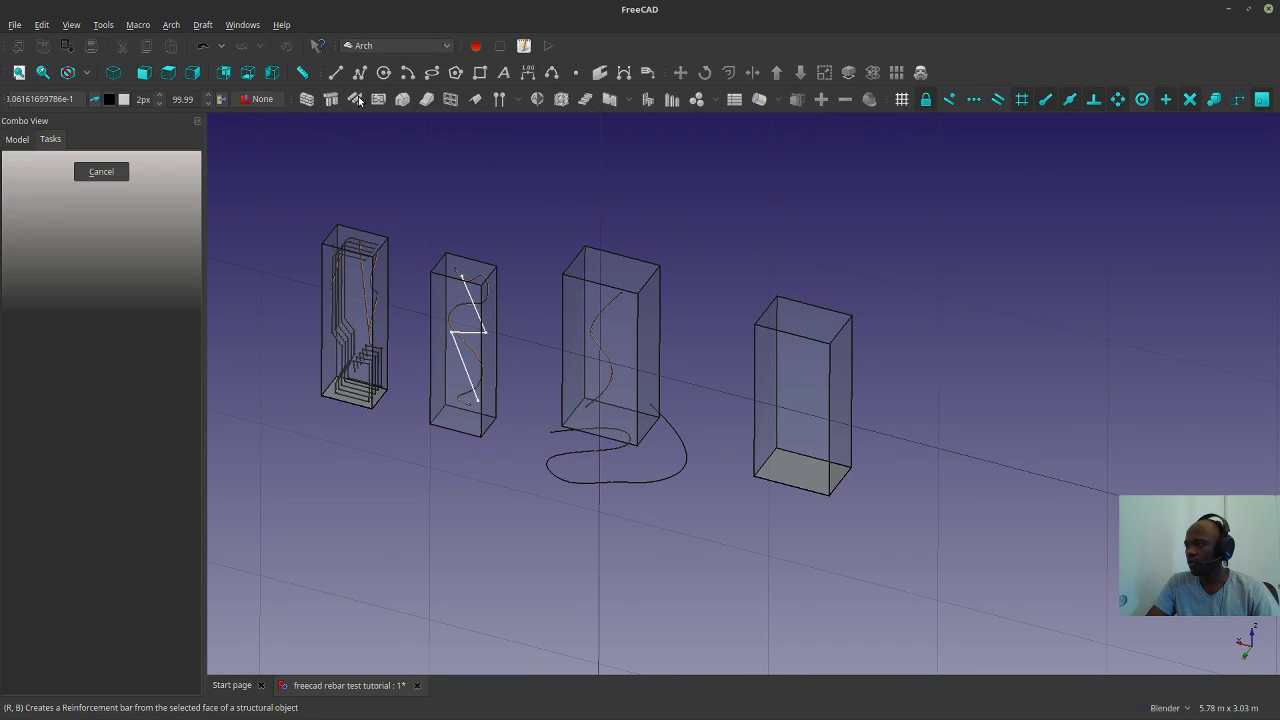
left_click(798, 398)
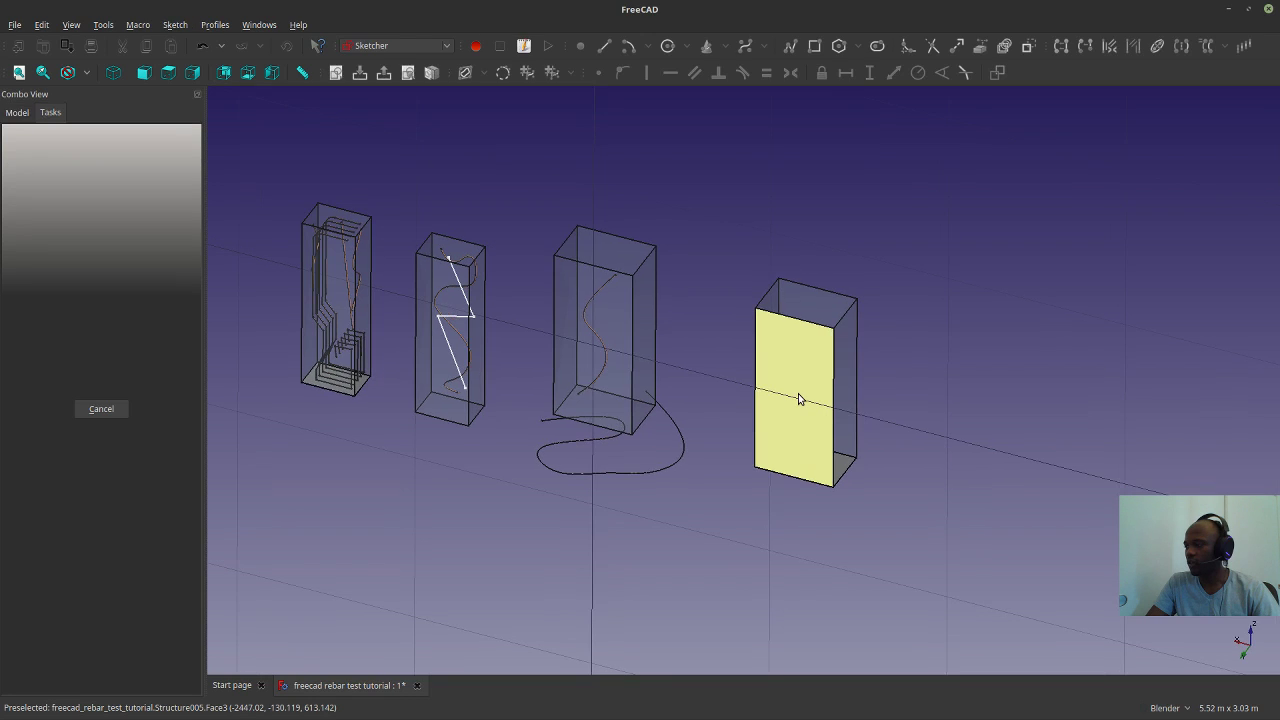
left_click(685, 278)
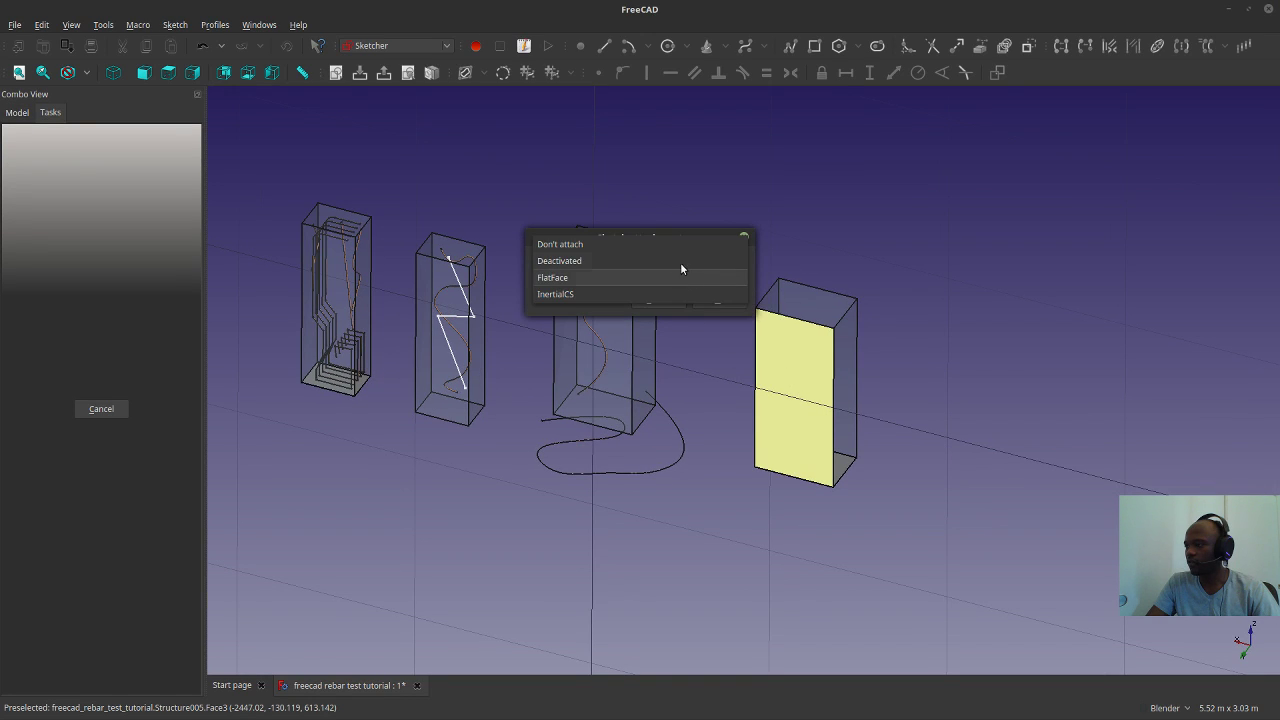
left_click(678, 260)
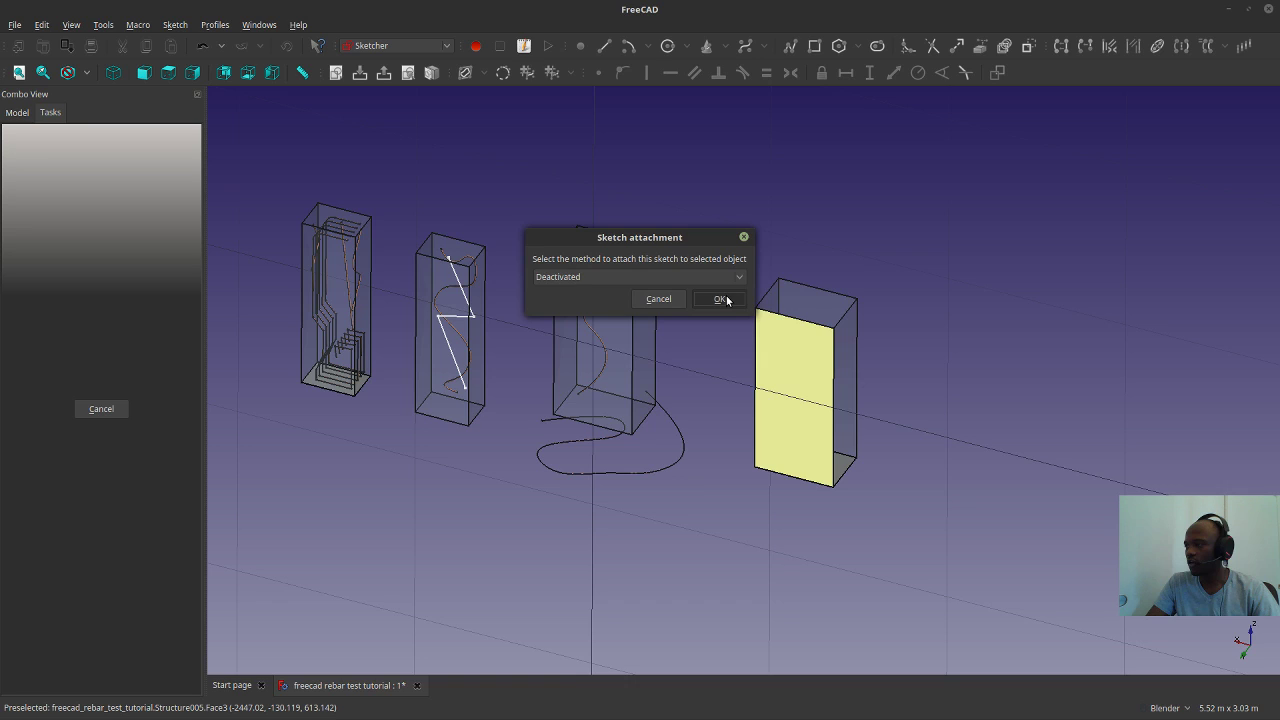
left_click(721, 299)
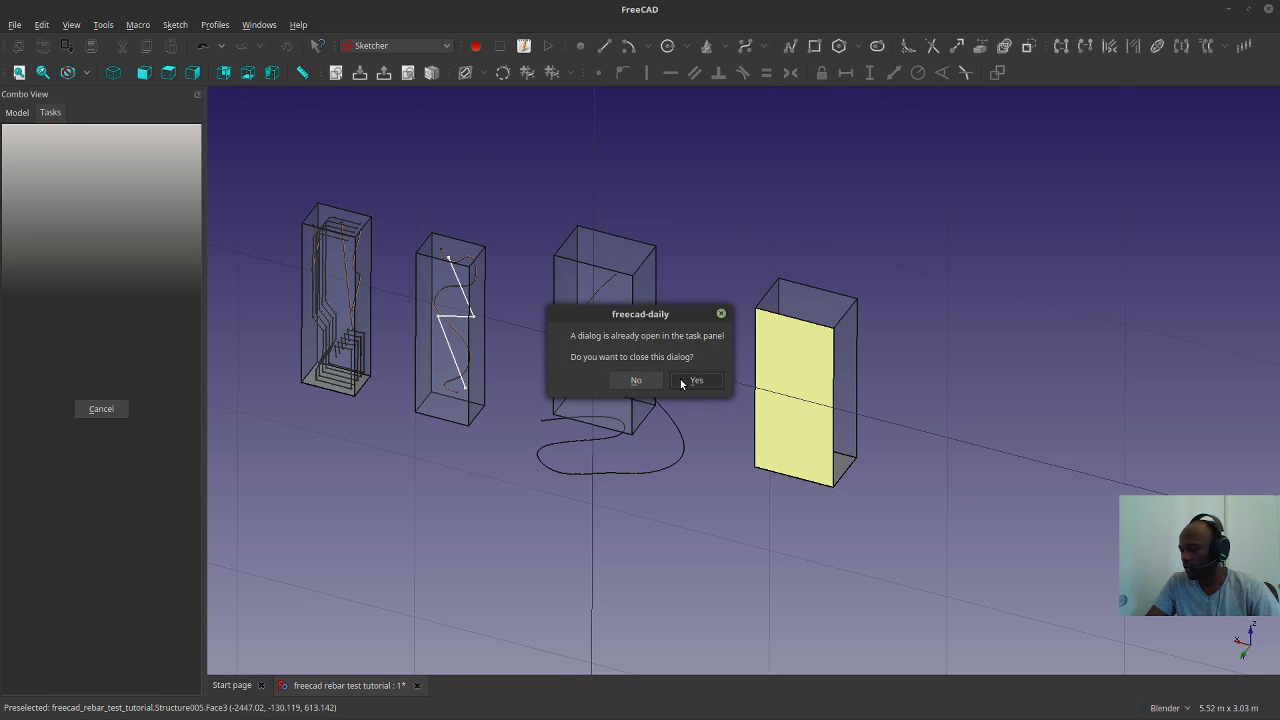
left_click(690, 381)
Draw an open B-spline with eight control points around and across Structure005's plan outline, and close the sketch to generate the rebar.
left_click(745, 46)
left_click(688, 268)
left_click(564, 266)
left_click(556, 326)
left_click(589, 389)
left_click(631, 338)
left_click(684, 389)
left_click(684, 331)
left_click(709, 305)
right_click(744, 303)
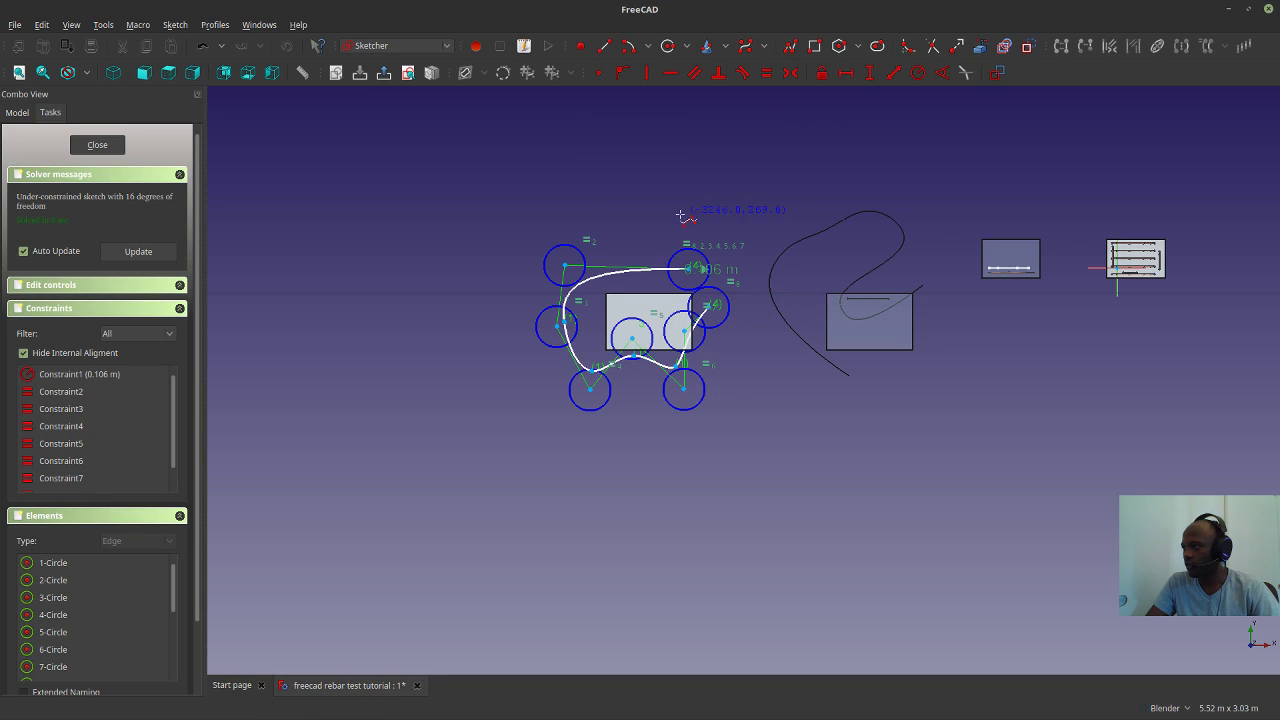
left_click(99, 146)
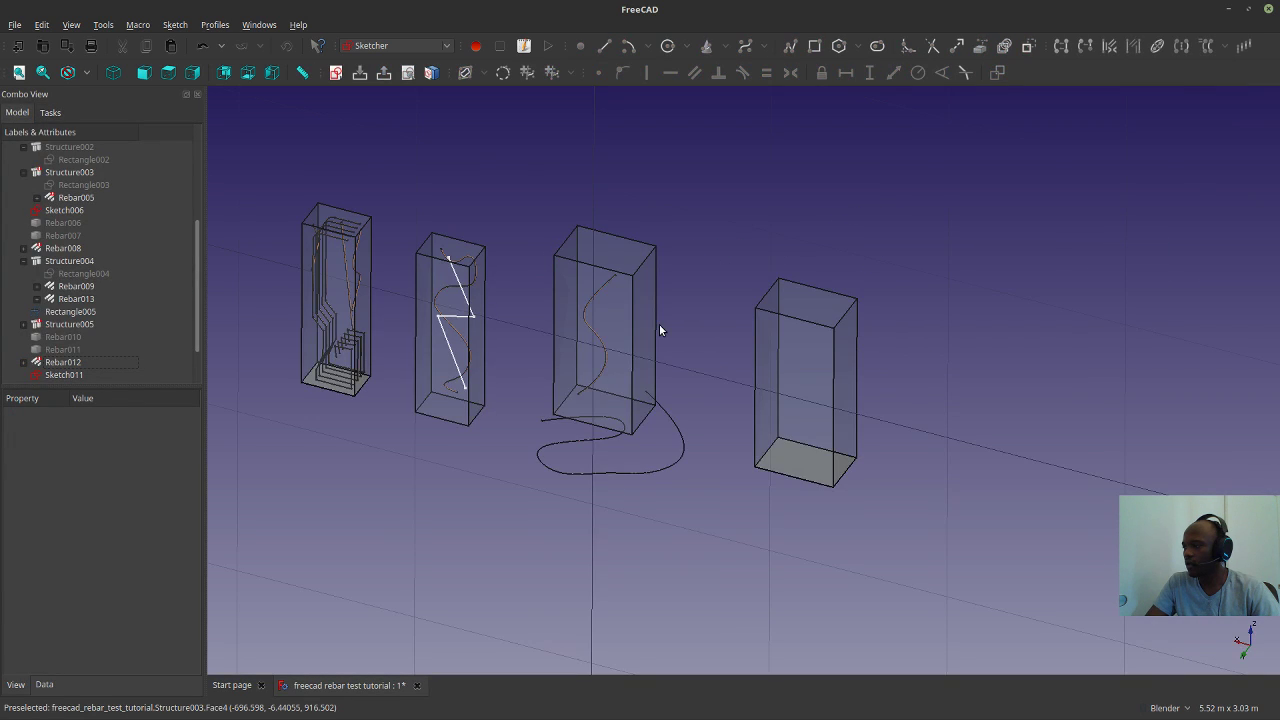
Return to the Arch workbench and start a rebar on the front face of Structure004, setting the sketch attachment method to InertialCS.
scroll(81, 333, "down", 1)
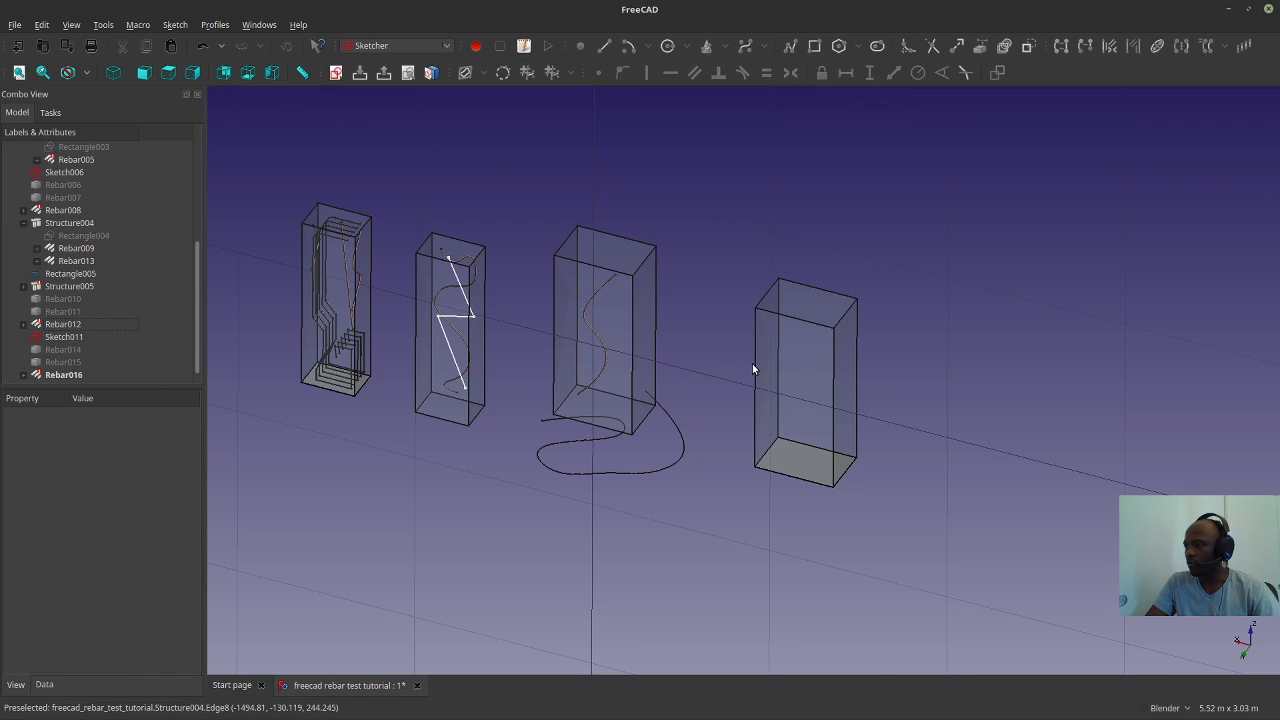
left_click(605, 338)
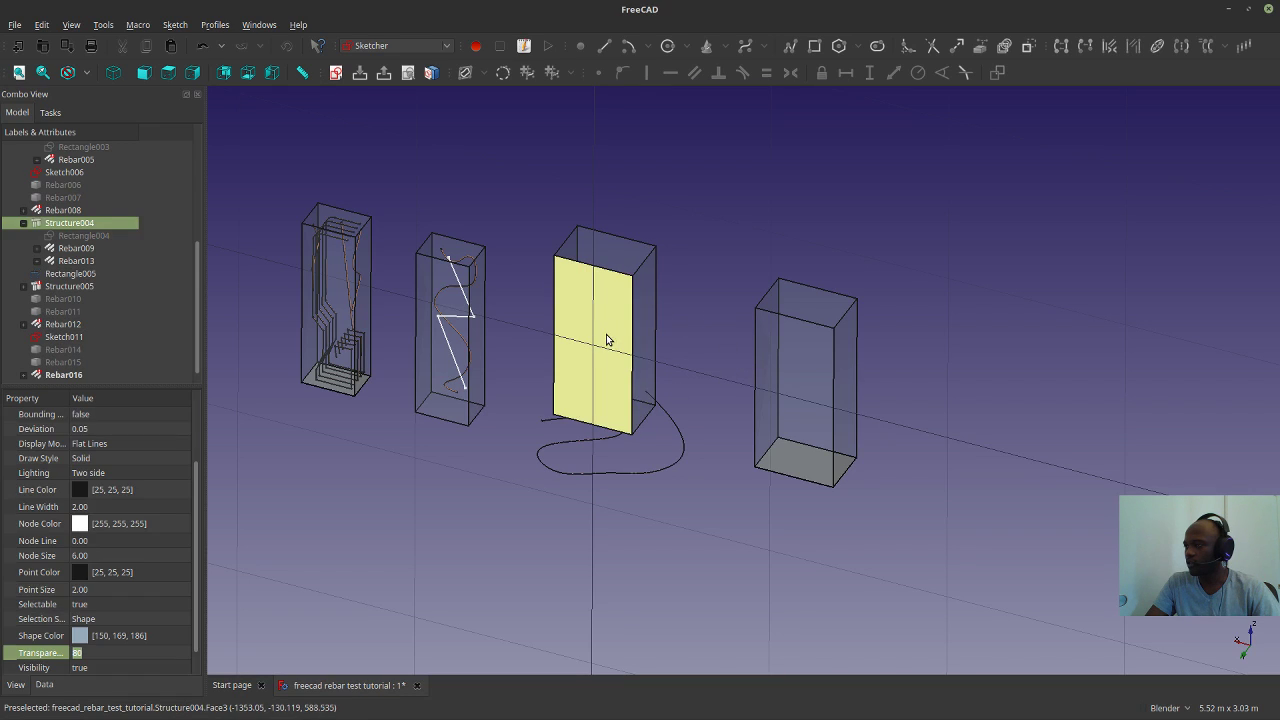
left_click(530, 179)
left_click(395, 45)
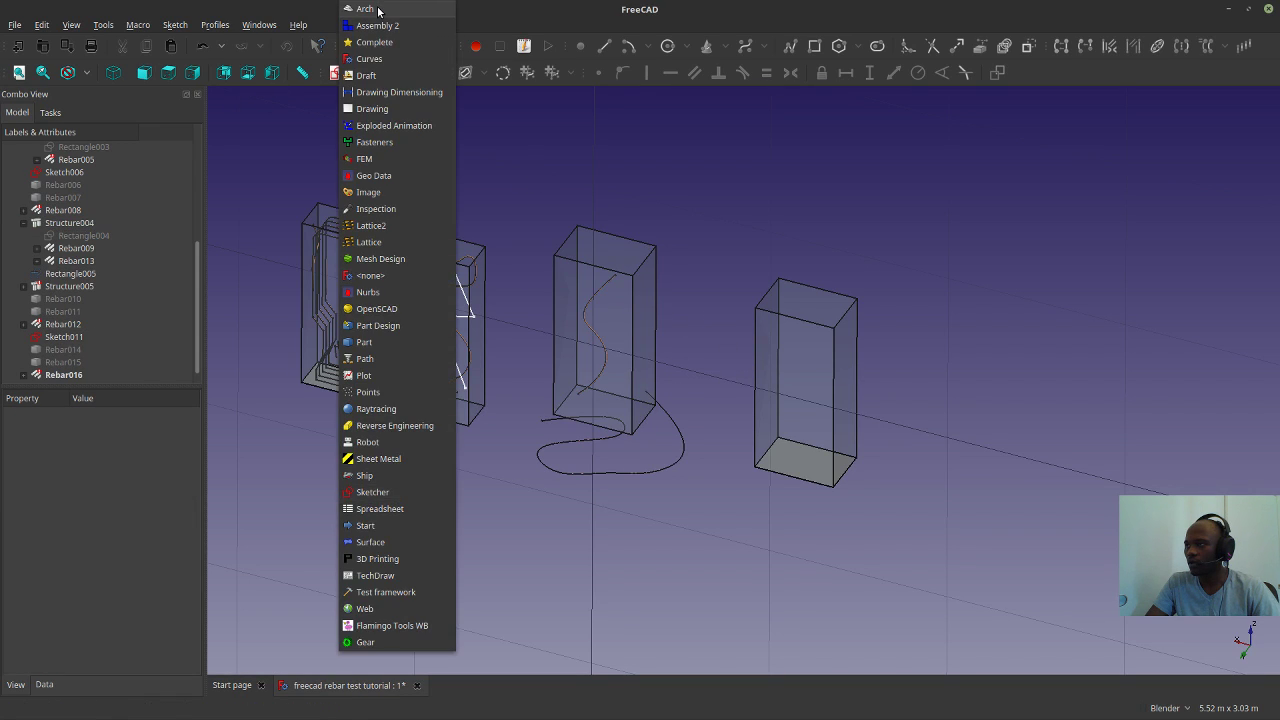
left_click(366, 9)
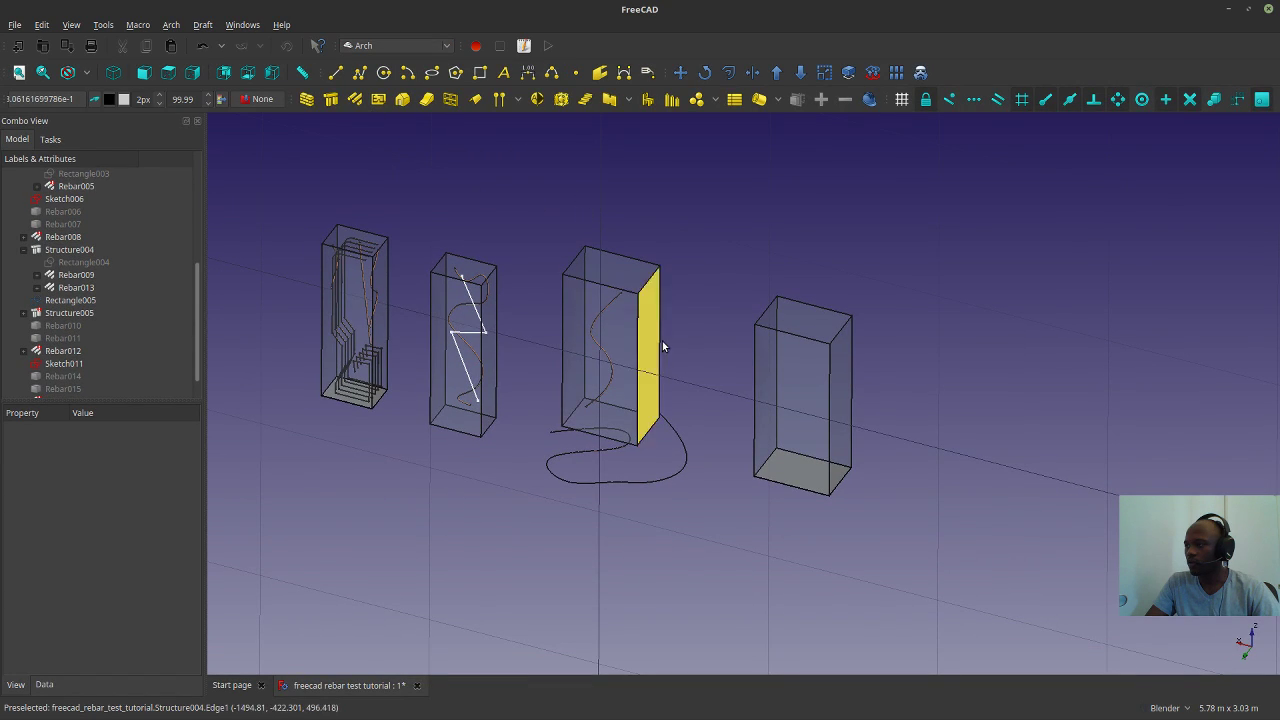
left_click(617, 373)
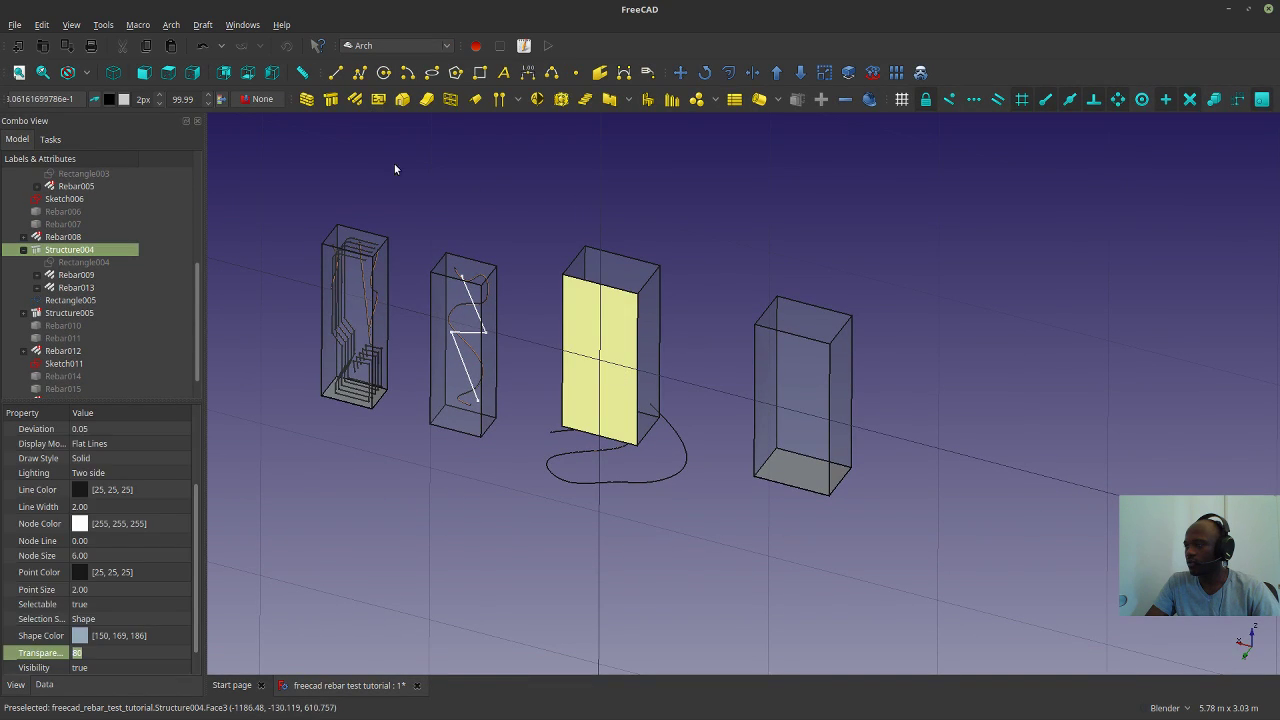
left_click(355, 101)
left_click(574, 276)
left_click(572, 294)
left_click(725, 302)
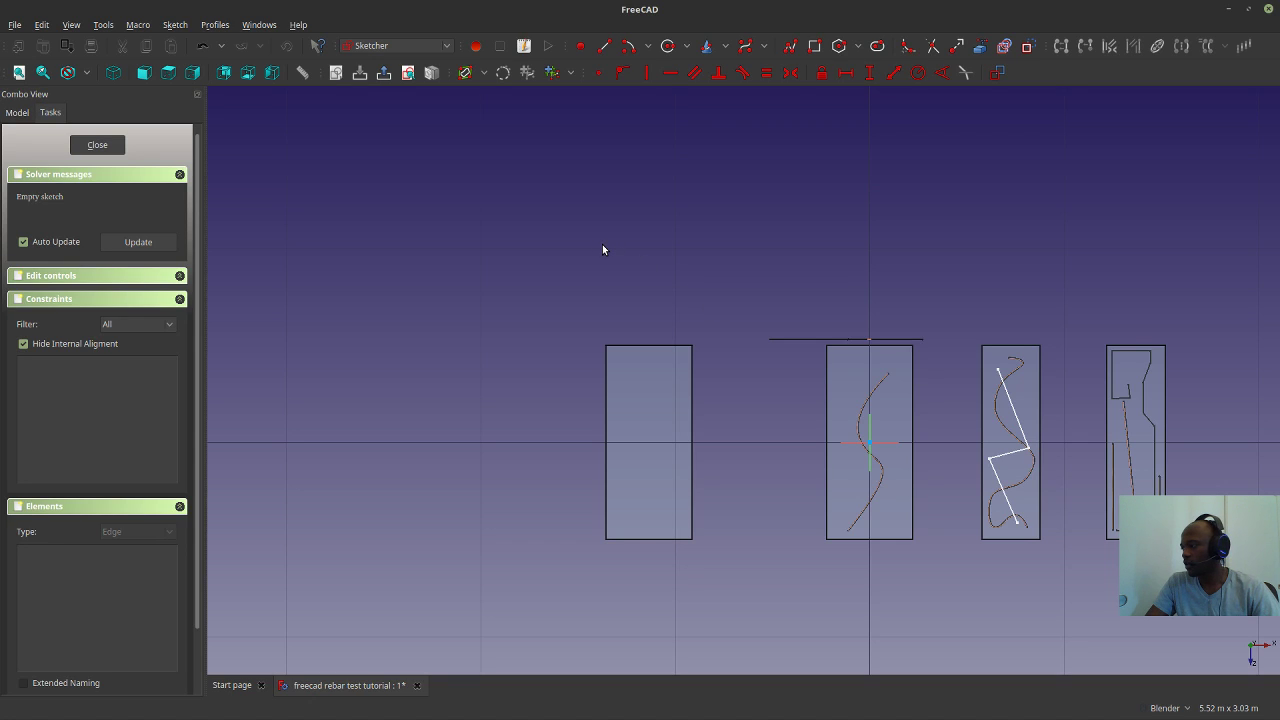
Draw an open B-spline with seven control points in the gap between Structure005 and Structure004, and close the sketch to generate the rebar.
left_click(742, 50)
left_click(837, 318)
left_click(759, 381)
left_click(774, 431)
left_click(761, 496)
left_click(780, 512)
left_click(799, 476)
left_click(824, 492)
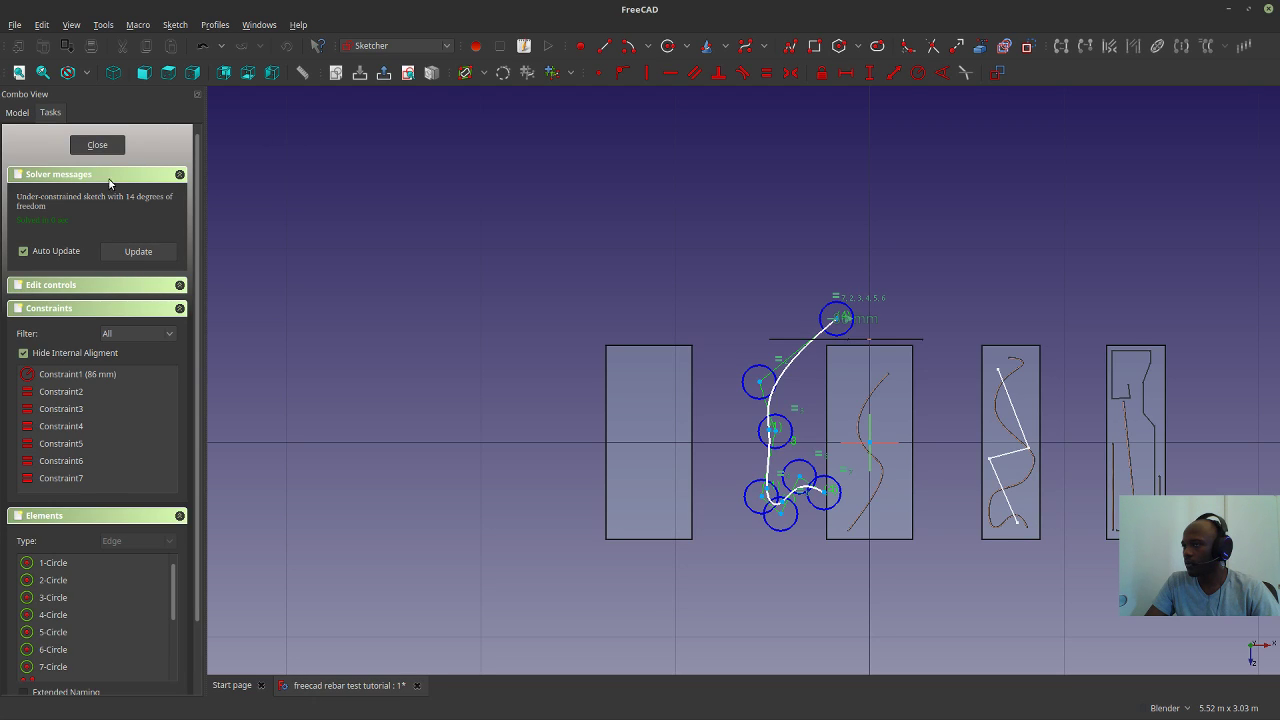
left_click(100, 149)
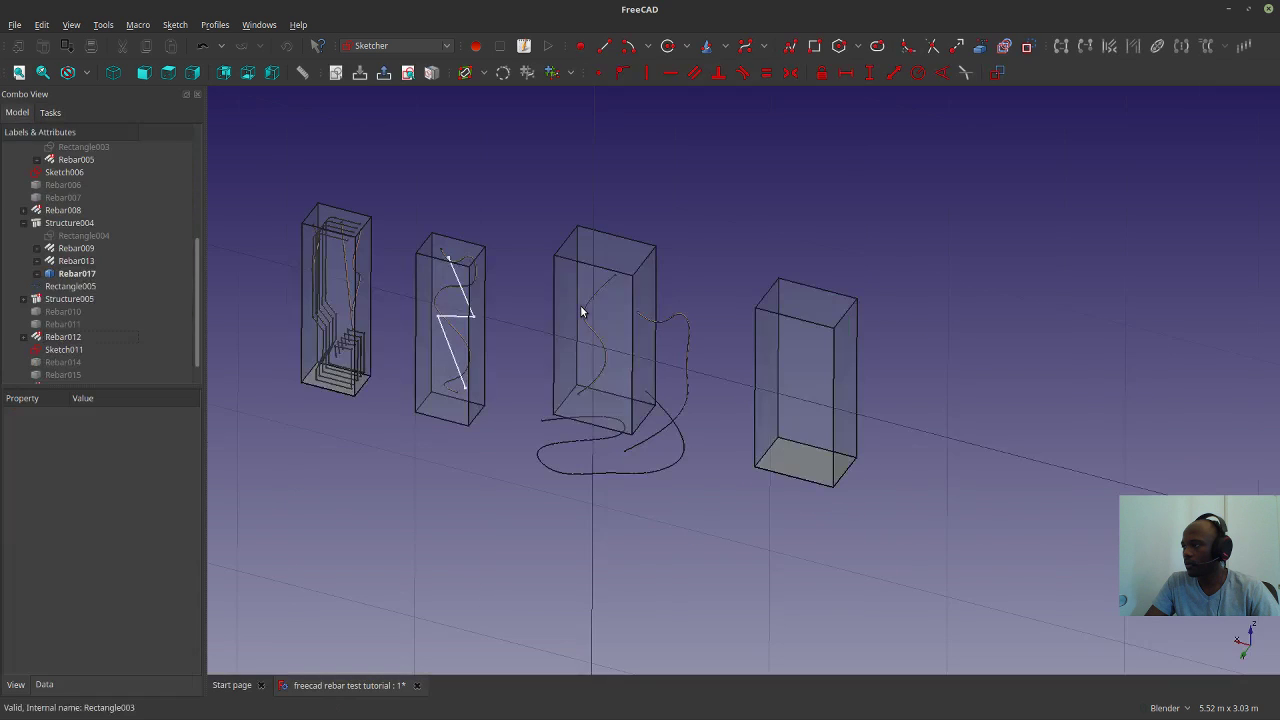
Examine the B-spline rebar beside Structure004 at close range and compare it with the rebars inside and below the structure.
scroll(690, 380, "up", 3)
middle_click_drag(691, 374, 698, 463)
scroll(657, 274, "up", 3)
scroll(810, 467, "up", 4)
scroll(760, 457, "down", 5)
scroll(698, 468, "down", 5)
scroll(709, 393, "up", 3)
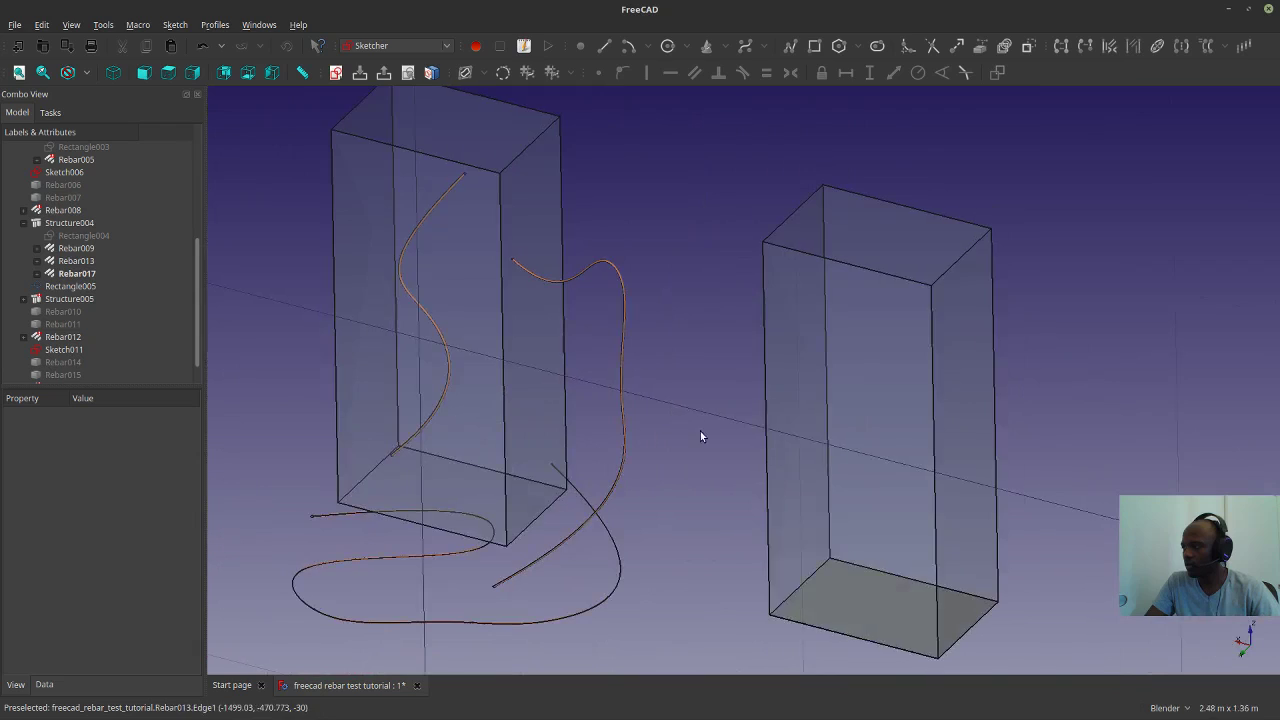
Start an Arch rebar on the front face of Structure005, setting the sketch attachment method to InertialCS.
left_click(853, 385)
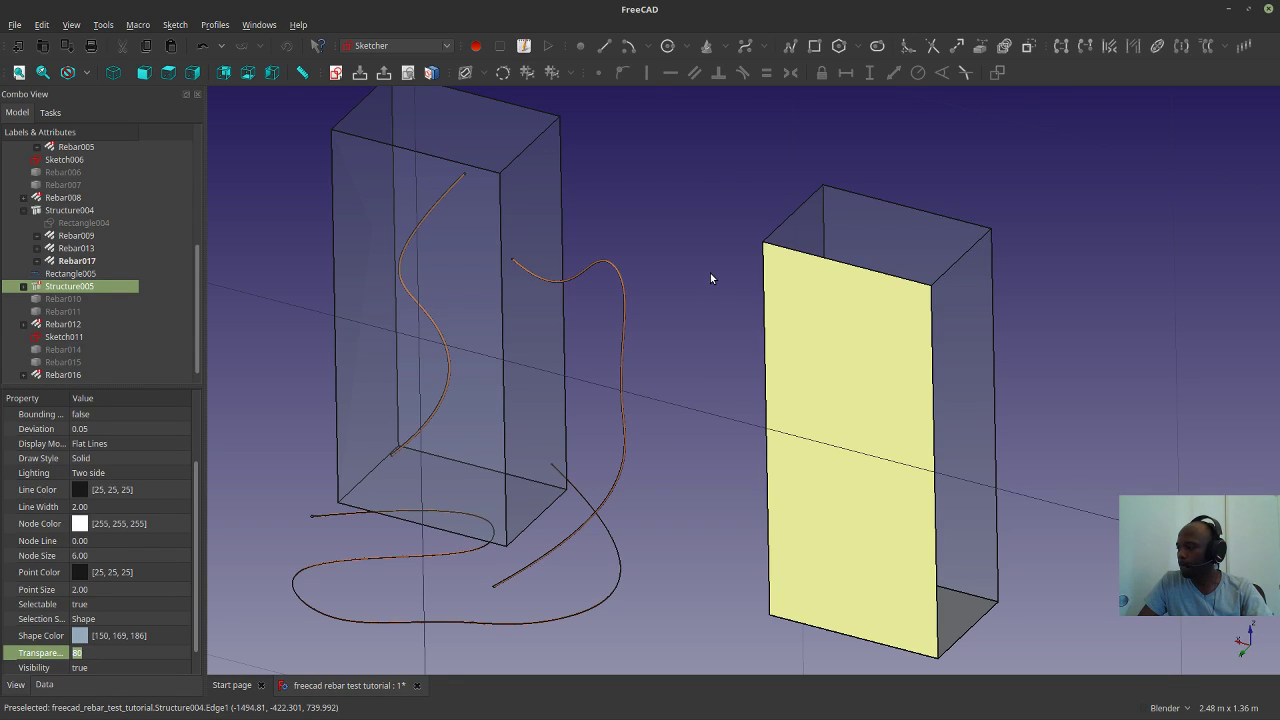
left_click(711, 319)
left_click(794, 356)
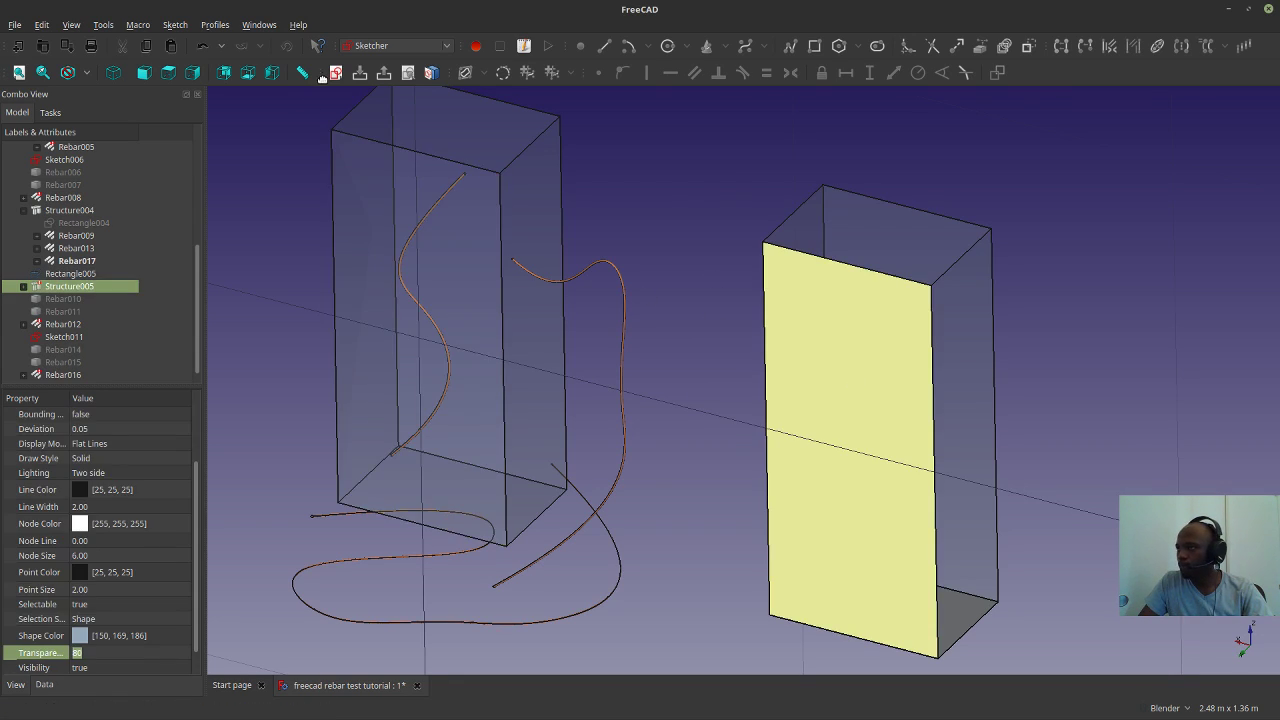
left_click(400, 45)
left_click(404, 28)
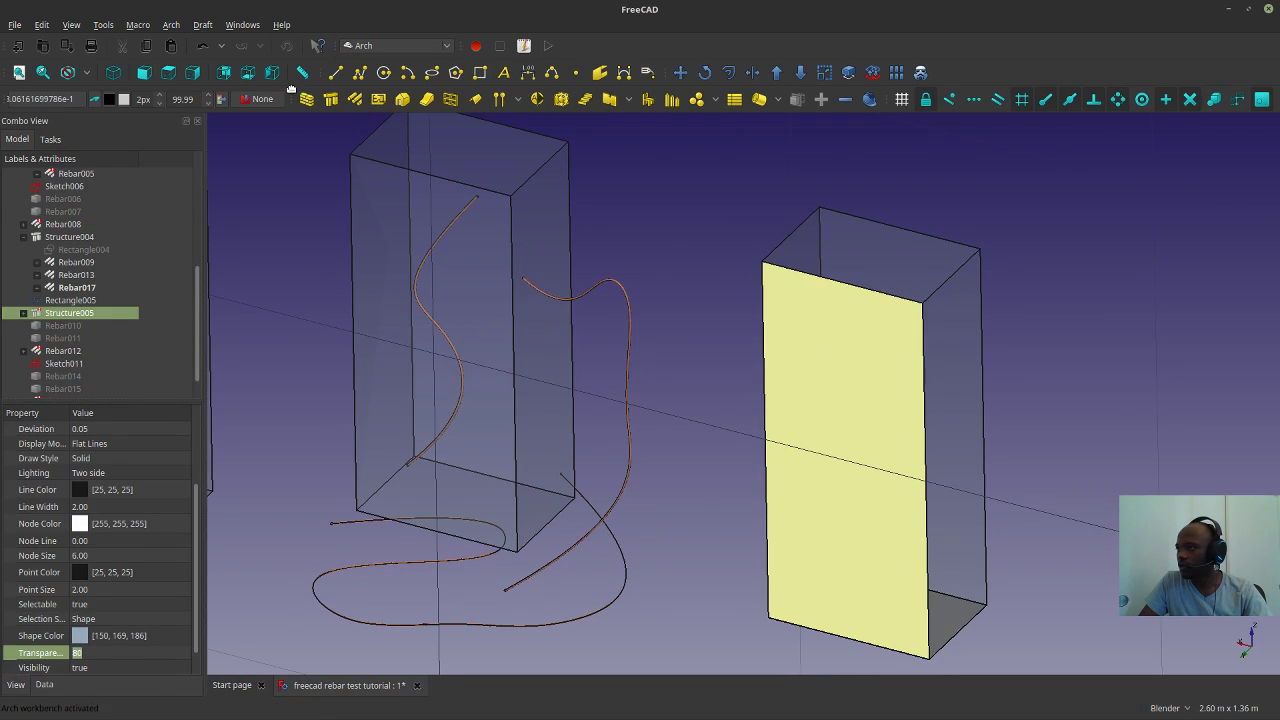
left_click(353, 103)
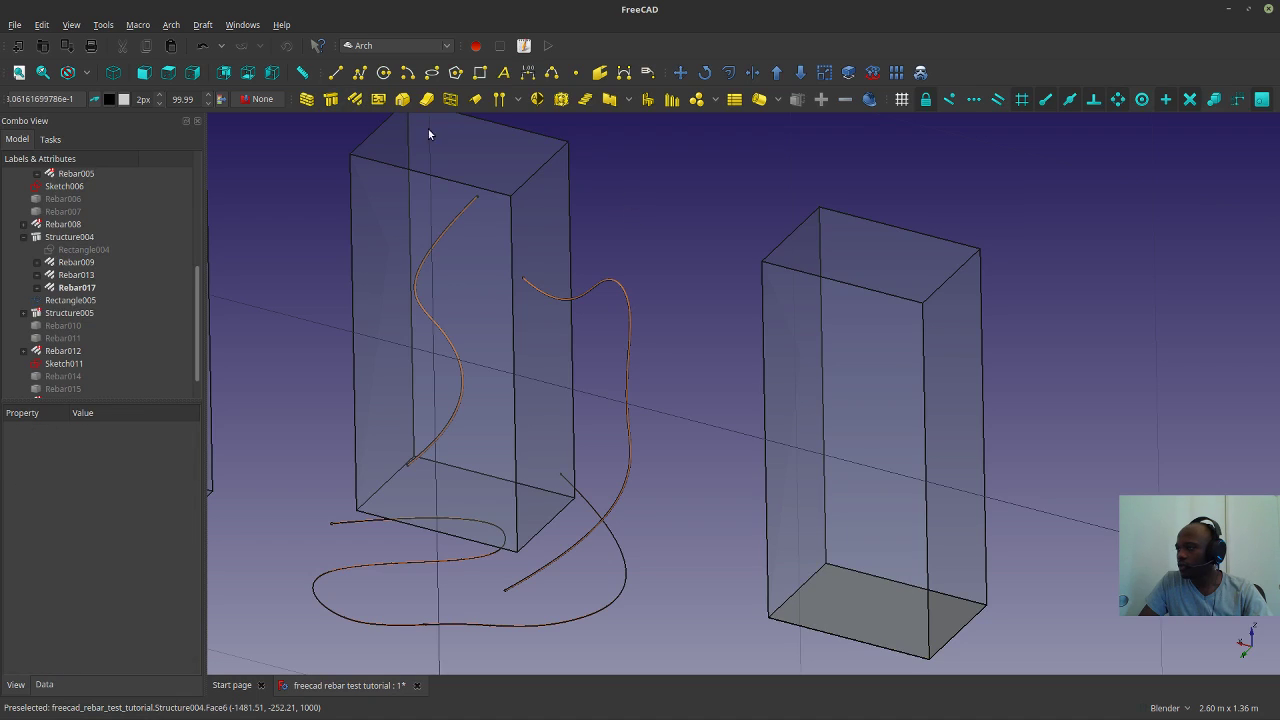
left_click(355, 104)
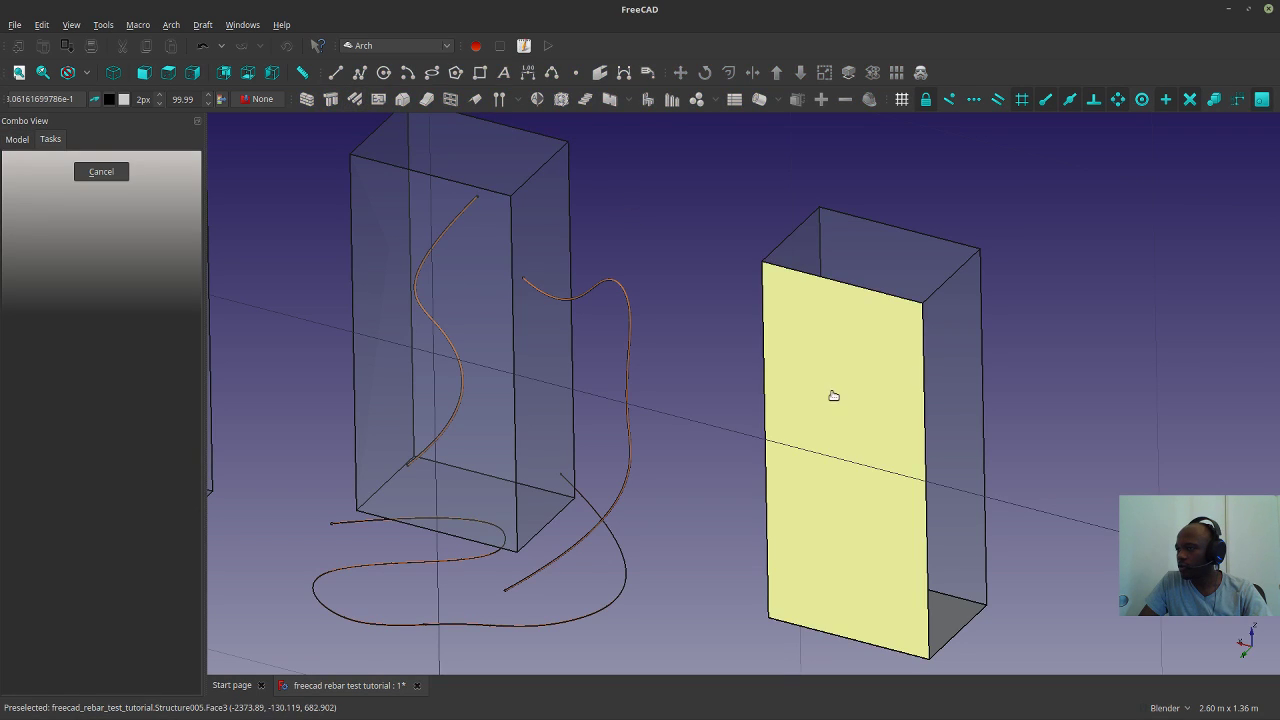
left_click(833, 396)
left_click(686, 280)
left_click(675, 304)
left_click(688, 278)
left_click(674, 294)
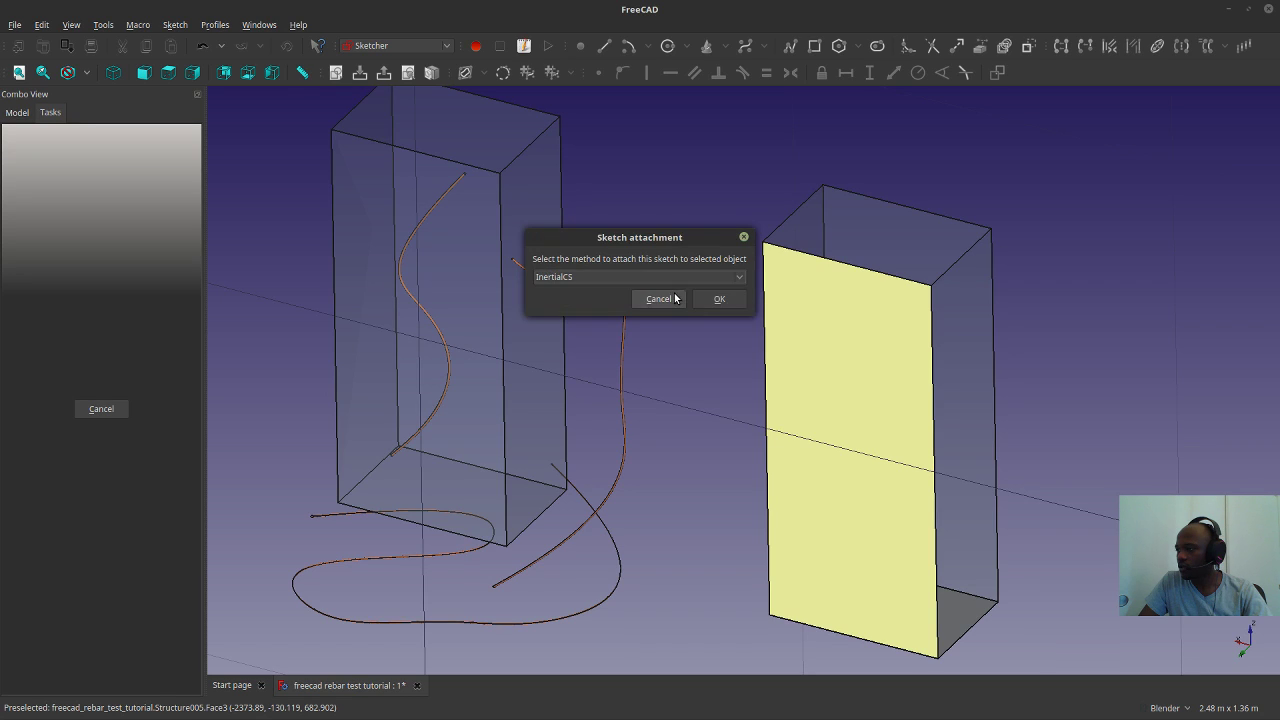
left_click(719, 300)
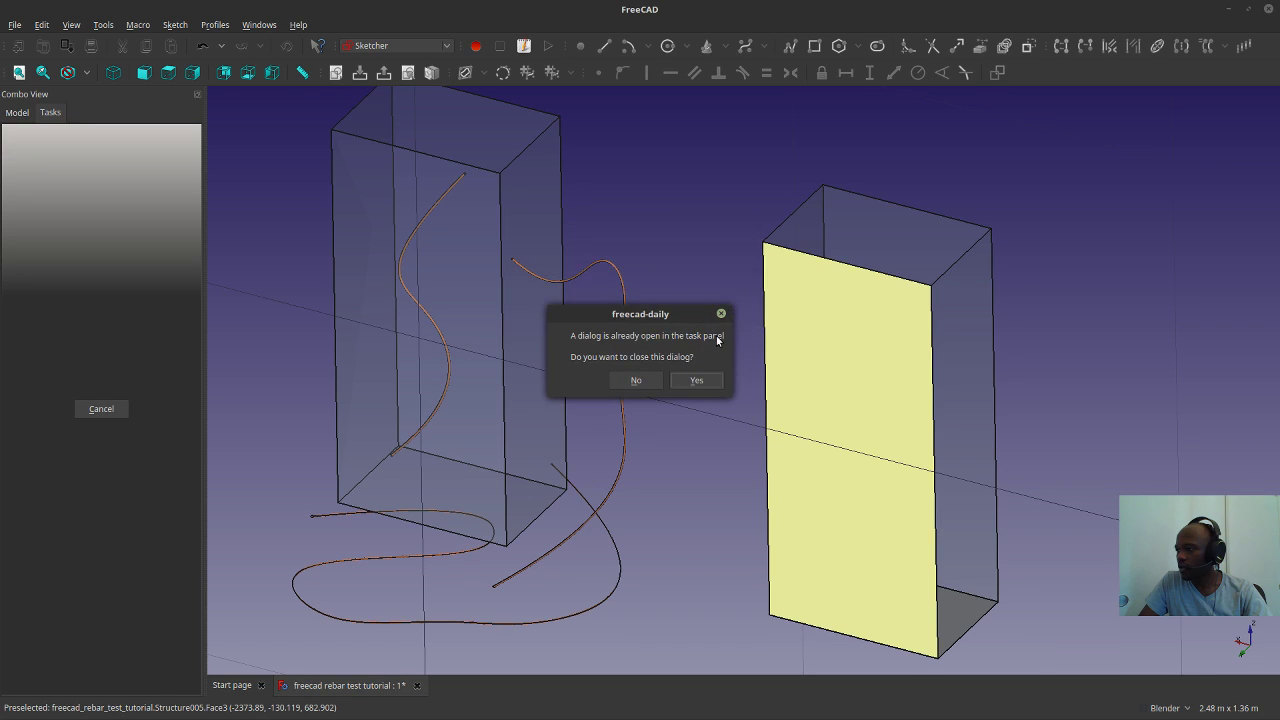
left_click(696, 381)
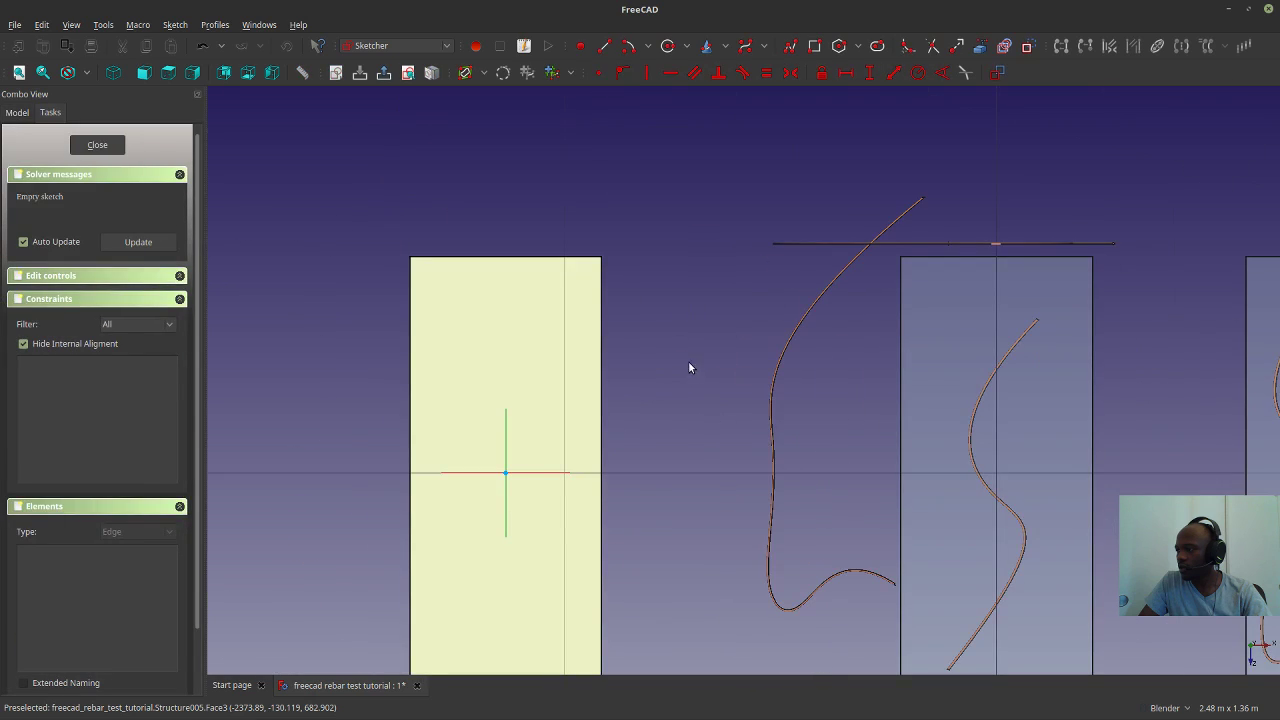
Sketch an open polyline of six line segments around the upper part of Structure005's front face, and close the sketch to generate the rebar.
left_click(605, 46)
left_click(600, 140)
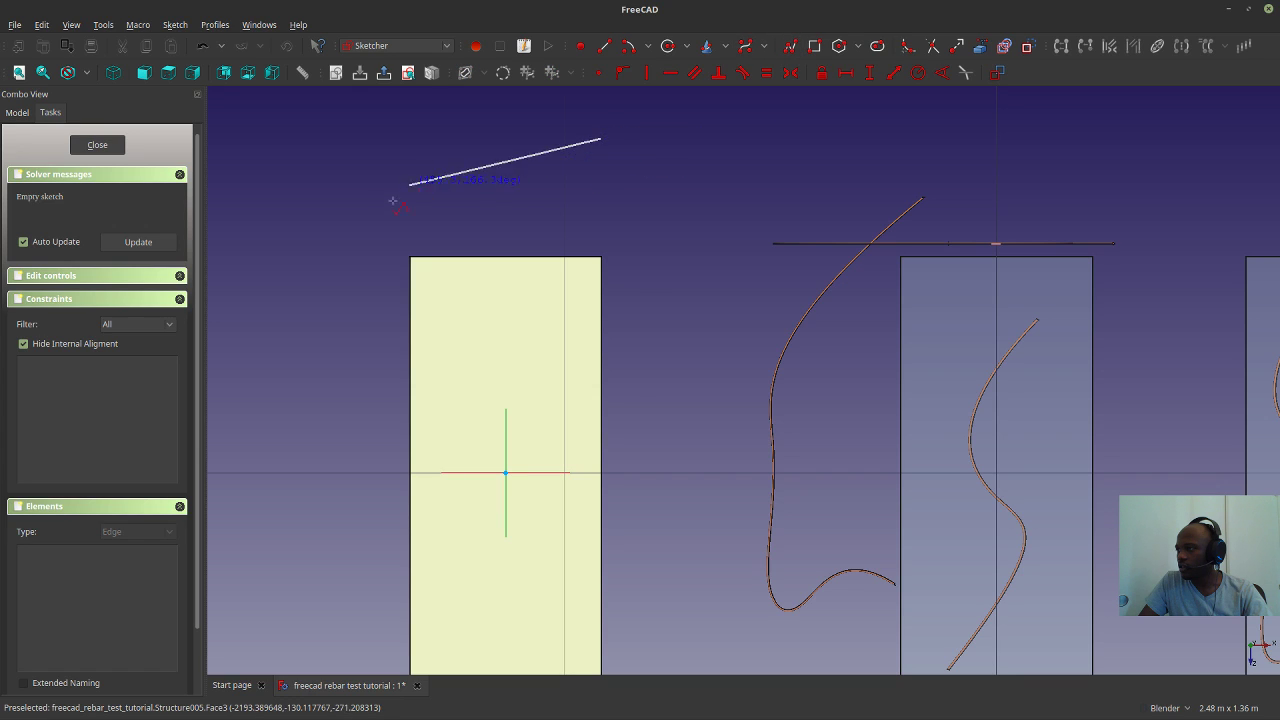
left_click(323, 249)
left_click(377, 420)
left_click(676, 447)
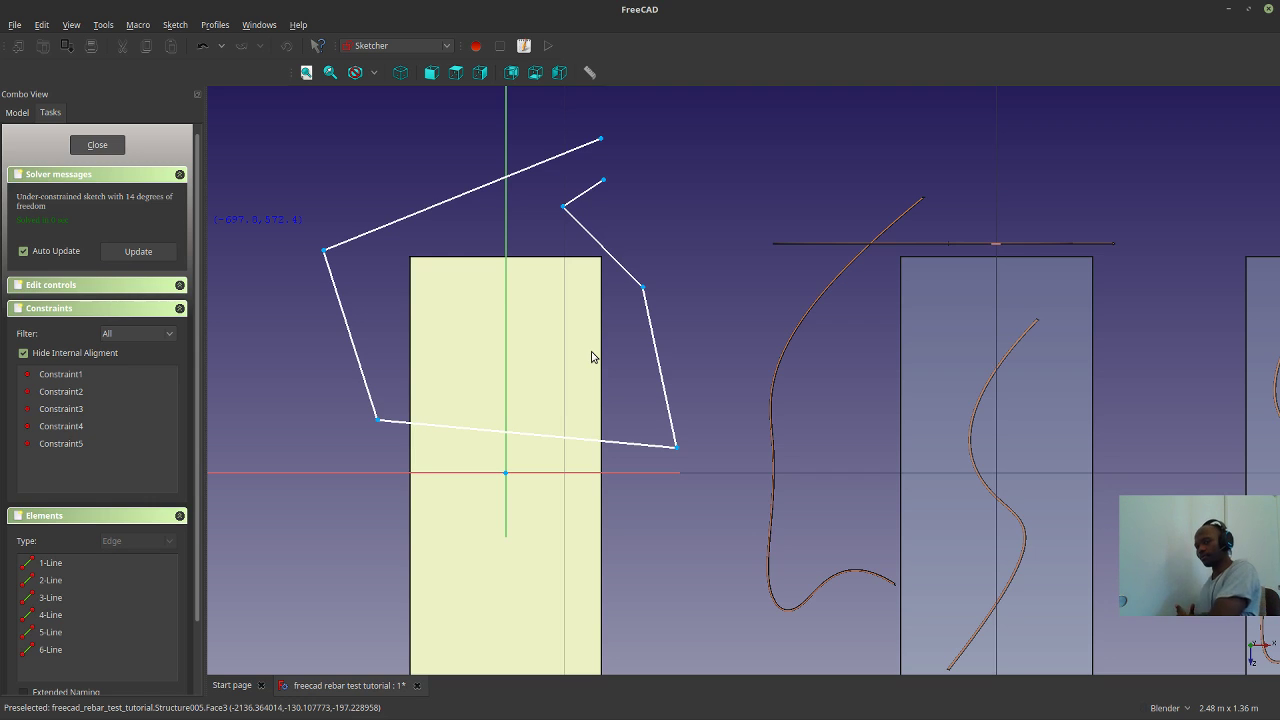
key("Escape")
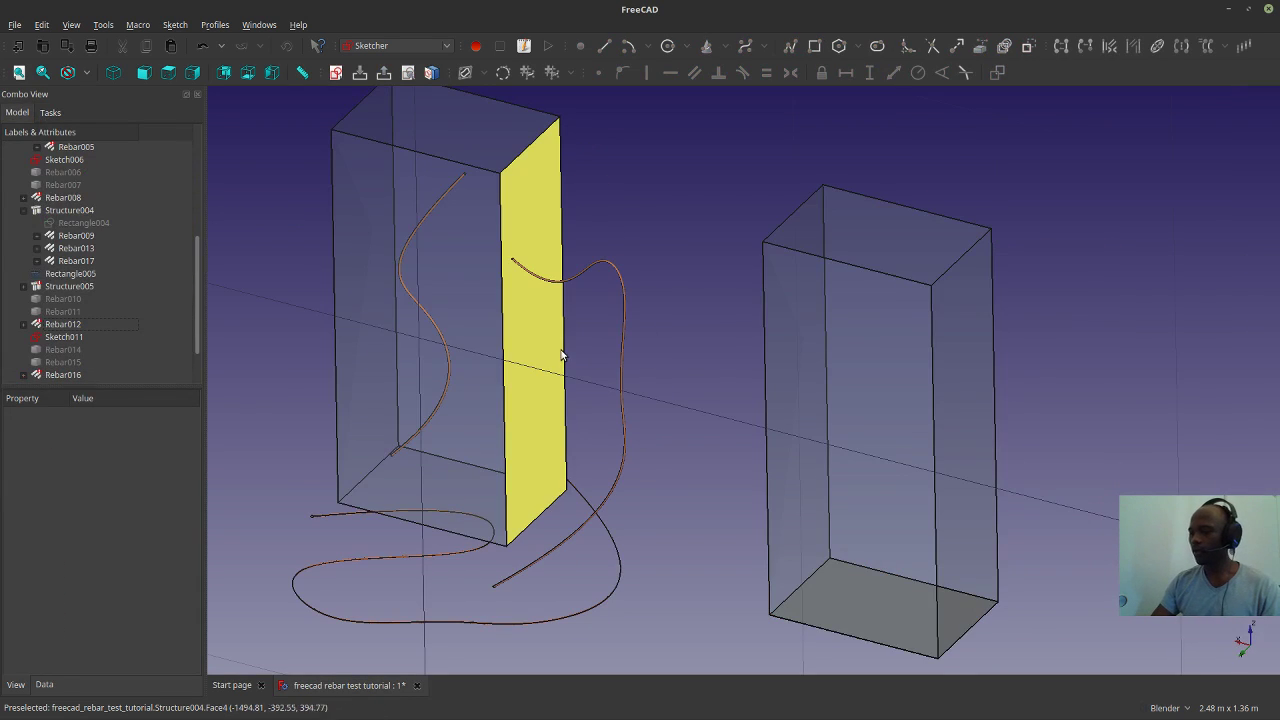
Examine all the structures from several angles and distances to compare which sketches produced a rebar shape.
scroll(590, 370, "down", 4)
middle_click_drag(764, 474, 729, 491)
scroll(729, 491, "up", 5)
middle_click_drag(643, 423, 600, 343)
scroll(606, 366, "up", 5)
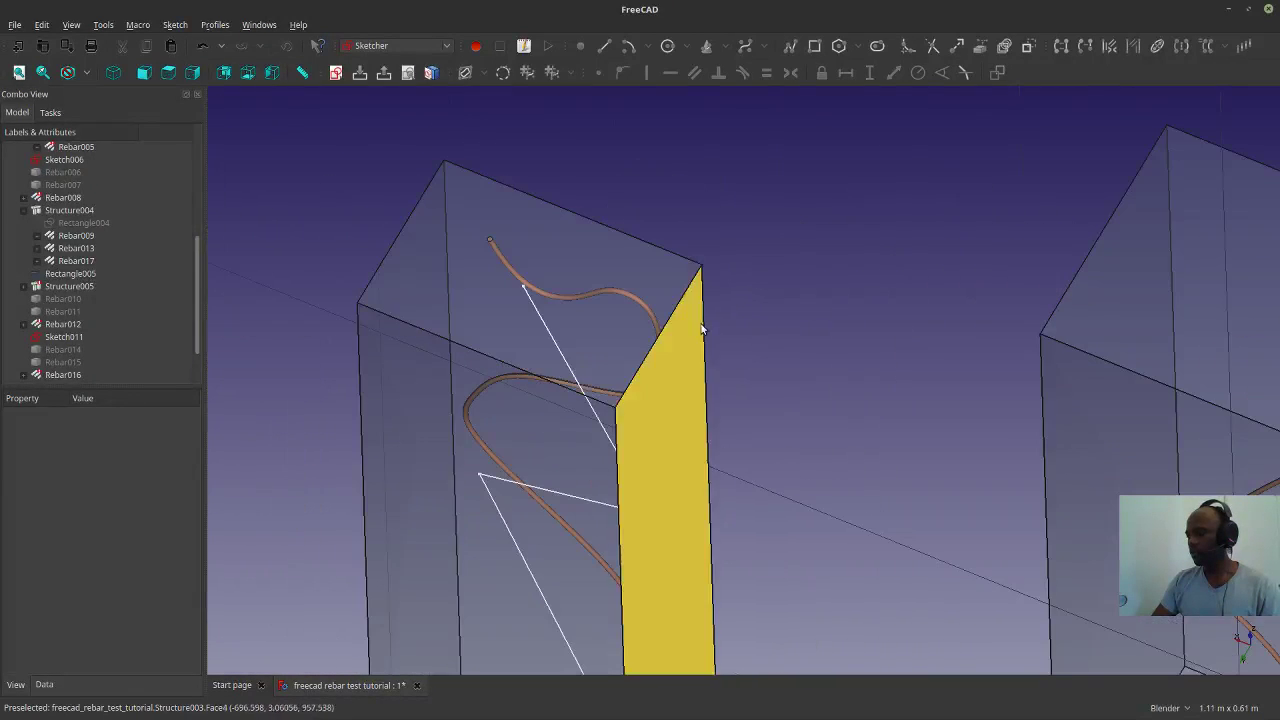
scroll(701, 366, "down", 4)
middle_click_drag(794, 516, 755, 471)
middle_click_drag(914, 510, 690, 519, "shift")
scroll(884, 430, "up", 2)
scroll(886, 352, "up", 2)
middle_click_drag(1005, 352, 580, 580)
scroll(567, 524, "down", 2)
scroll(567, 524, "up", 2)
middle_click_drag(567, 524, 566, 417)
scroll(646, 523, "down", 3)
scroll(565, 415, "down", 4)
scroll(560, 399, "up", 4)
middle_click_drag(615, 503, 574, 432, "shift")
scroll(480, 396, "down", 6)
scroll(506, 453, "up", 2)
scroll(495, 478, "up", 4)
scroll(574, 432, "down", 2)
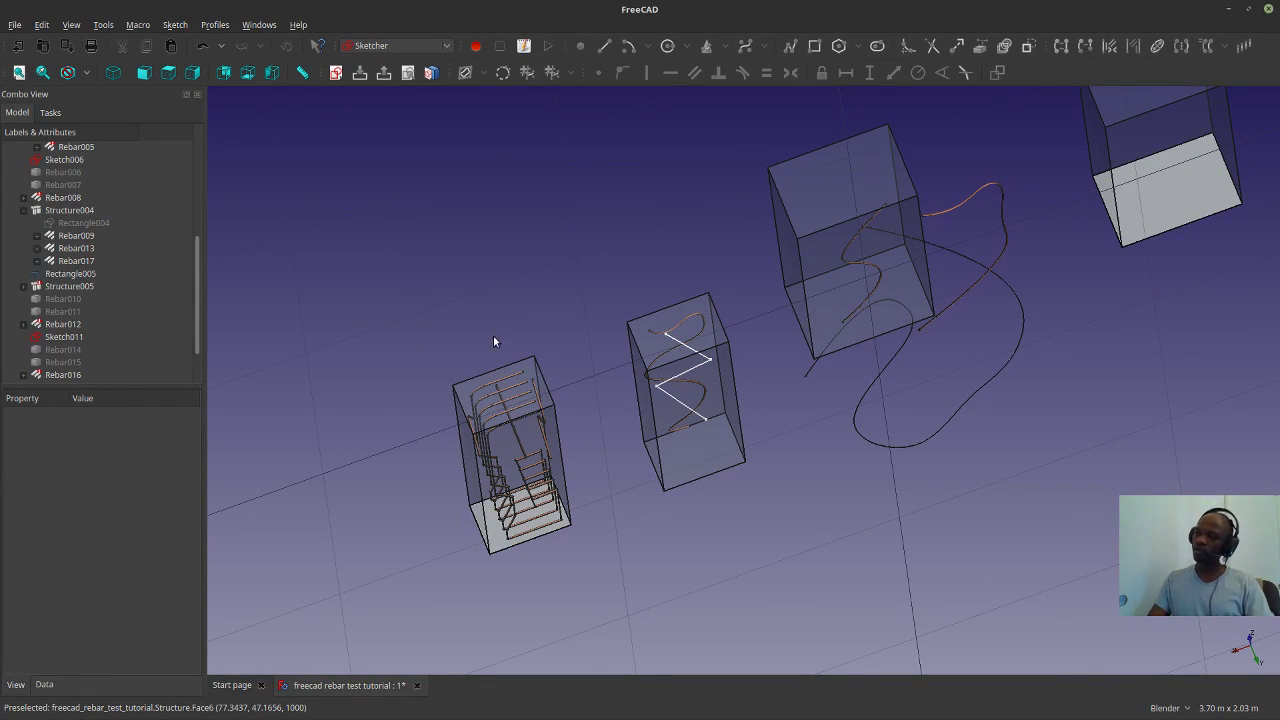
scroll(572, 436, "down", 6)
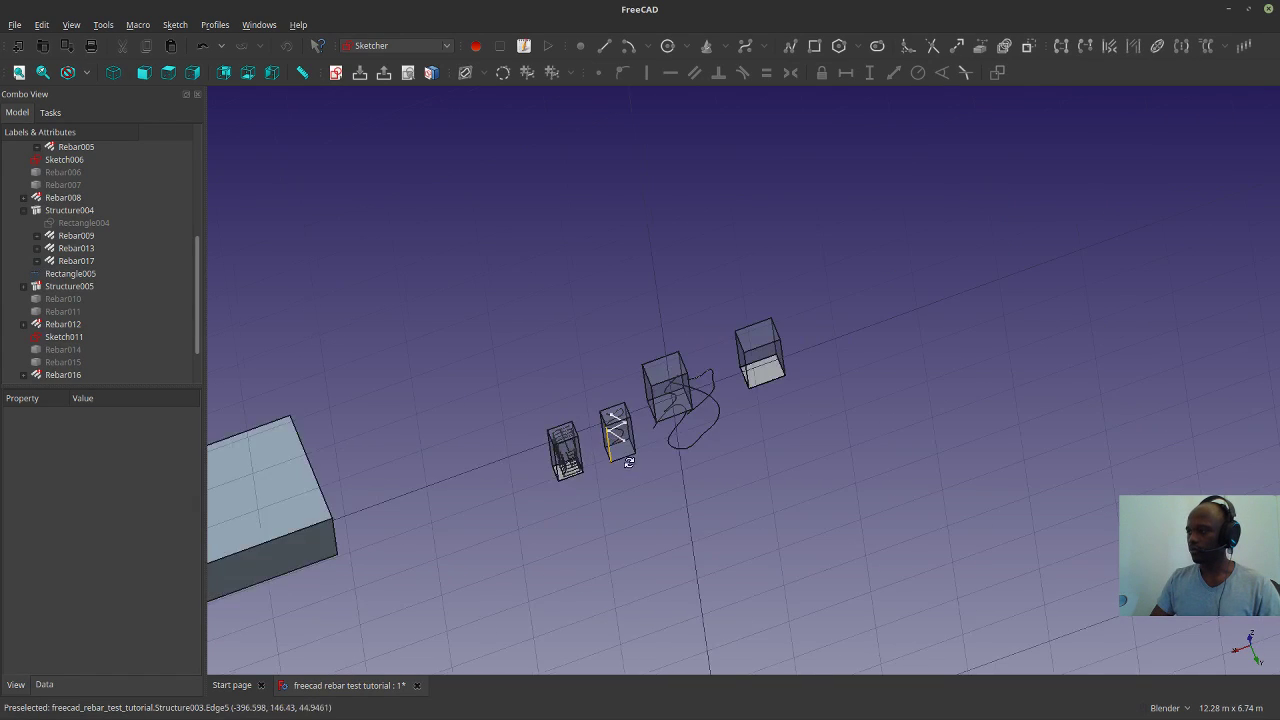
Switch to the Arch workbench and create a section plane along the front face of Structure004.
middle_click_drag(572, 436, 490, 402)
scroll(492, 402, "up", 2)
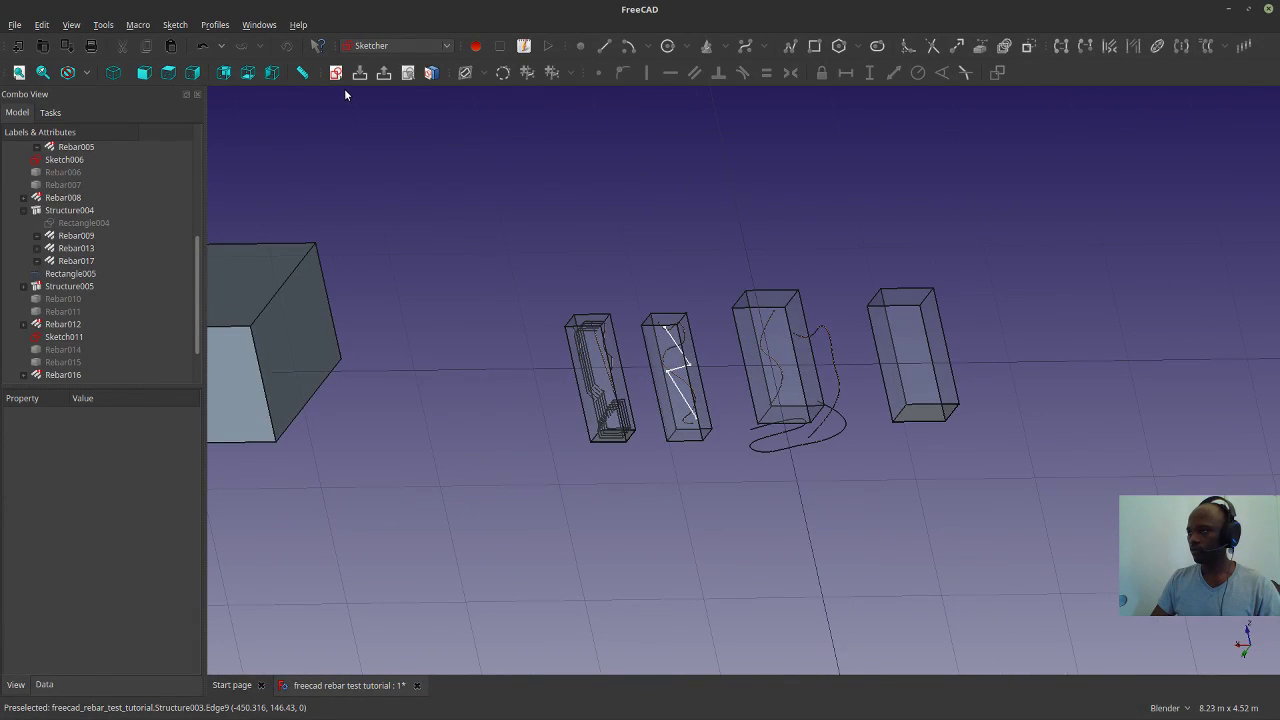
left_click(396, 45)
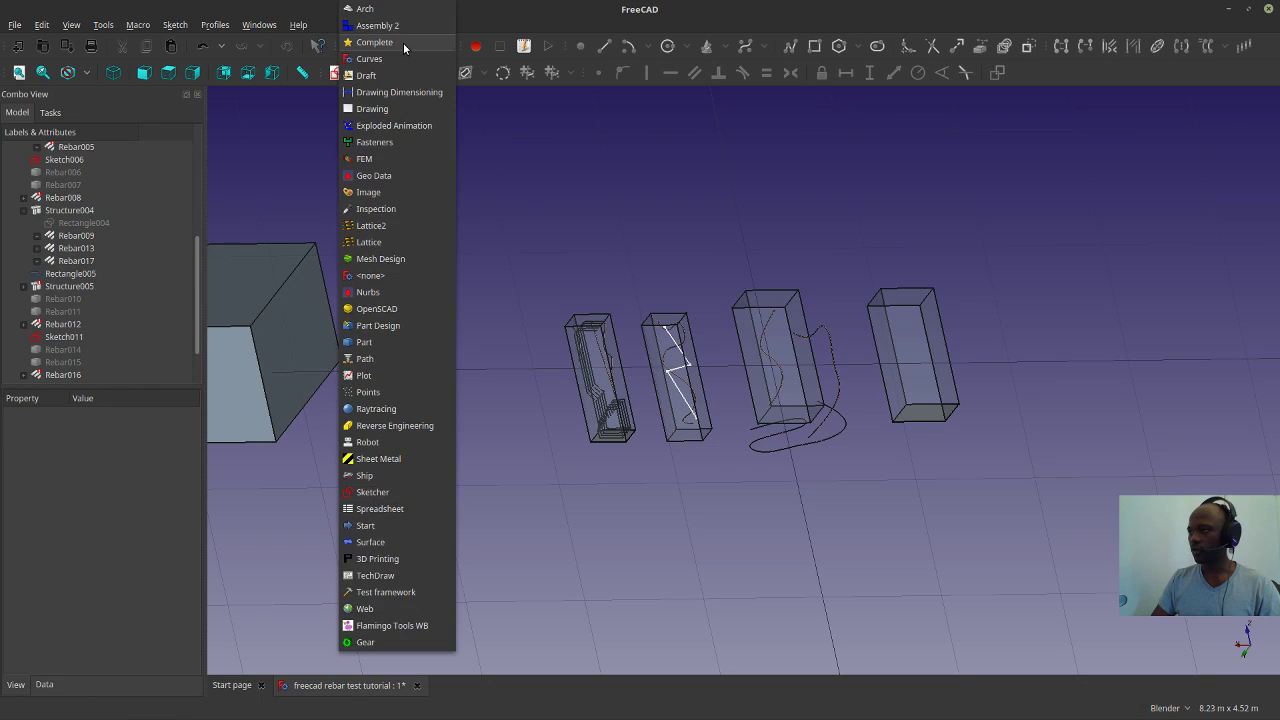
left_click(370, 12)
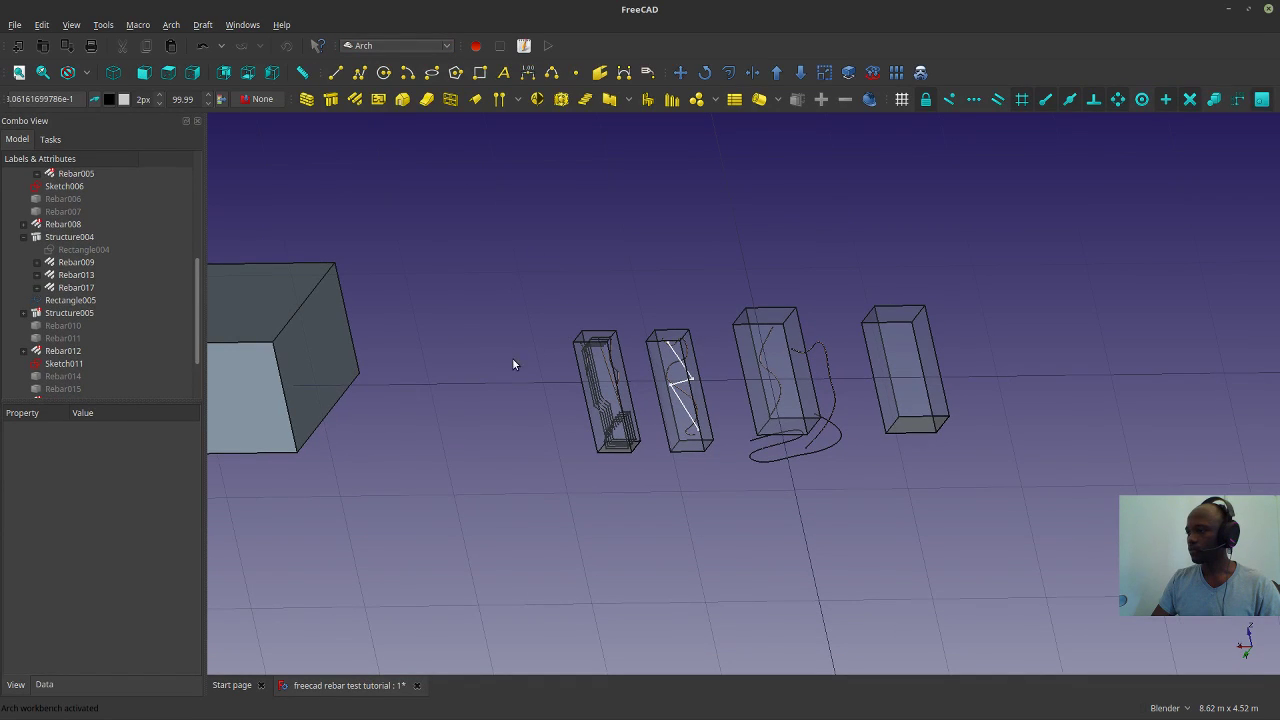
scroll(635, 503, "up", 5)
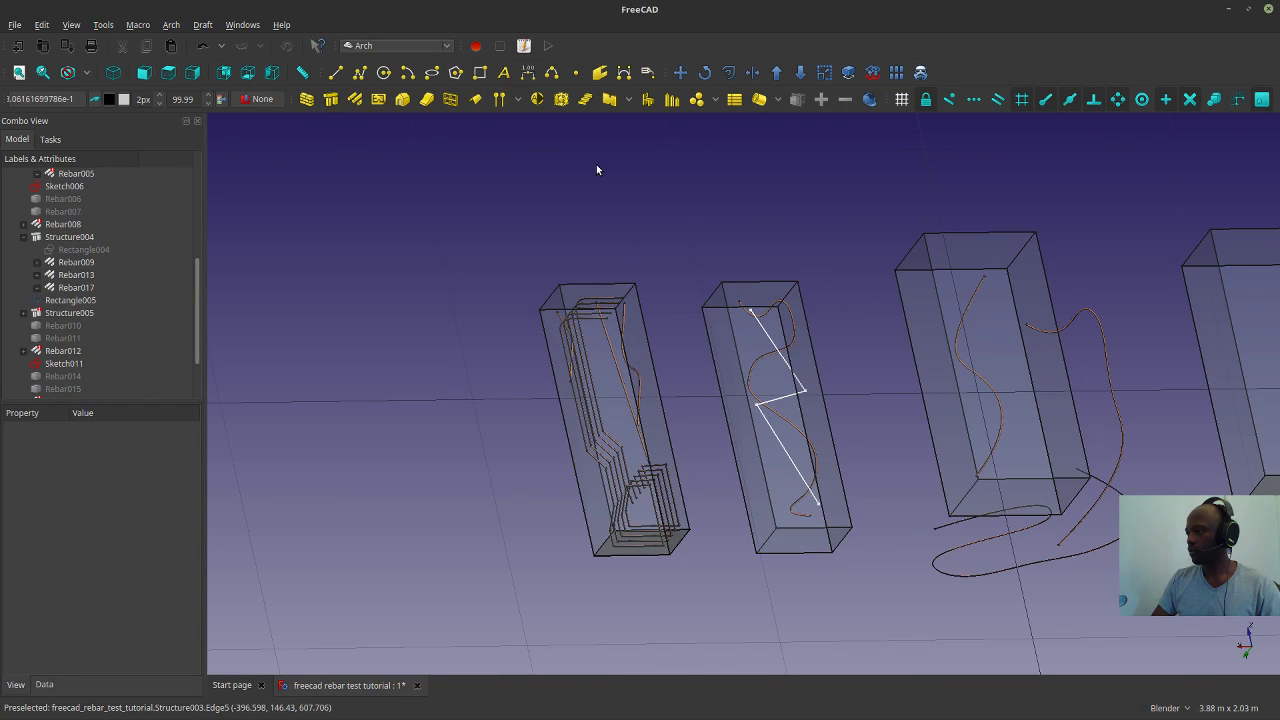
left_click(537, 99)
middle_click_drag(894, 364, 790, 430)
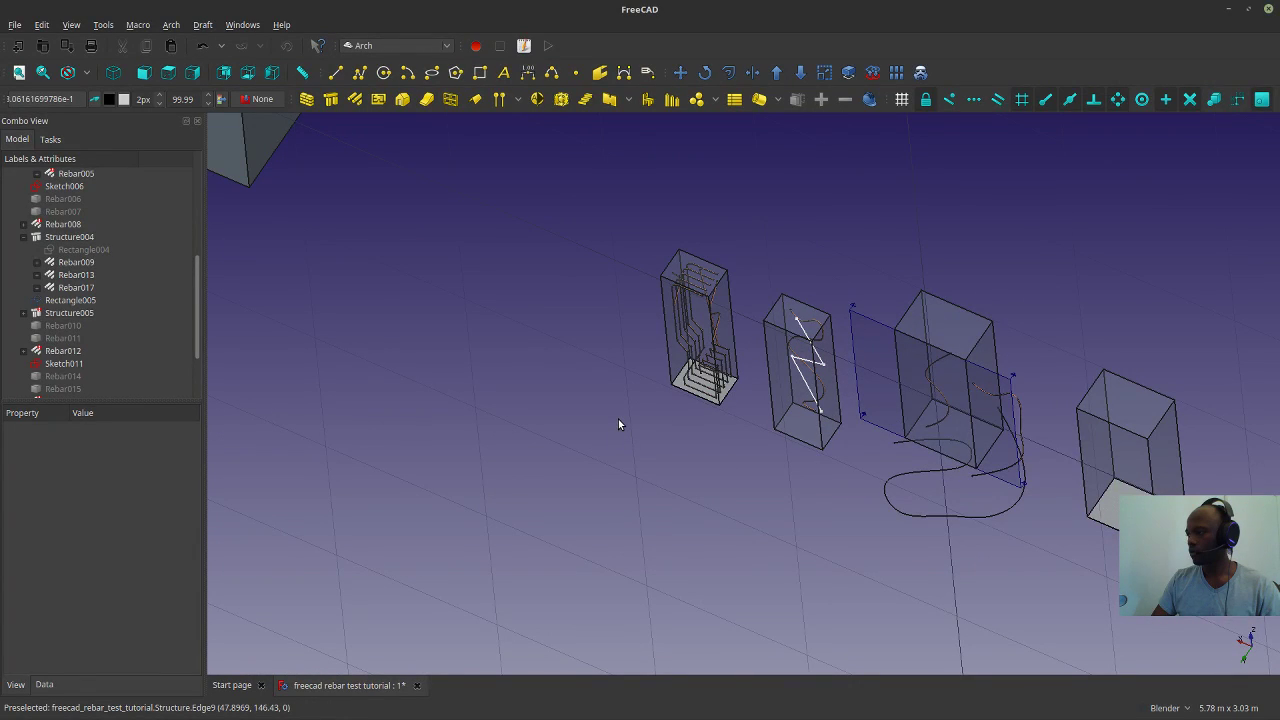
Align the working plane to the top face of Structure and create a horizontal section plane there.
left_click(695, 272)
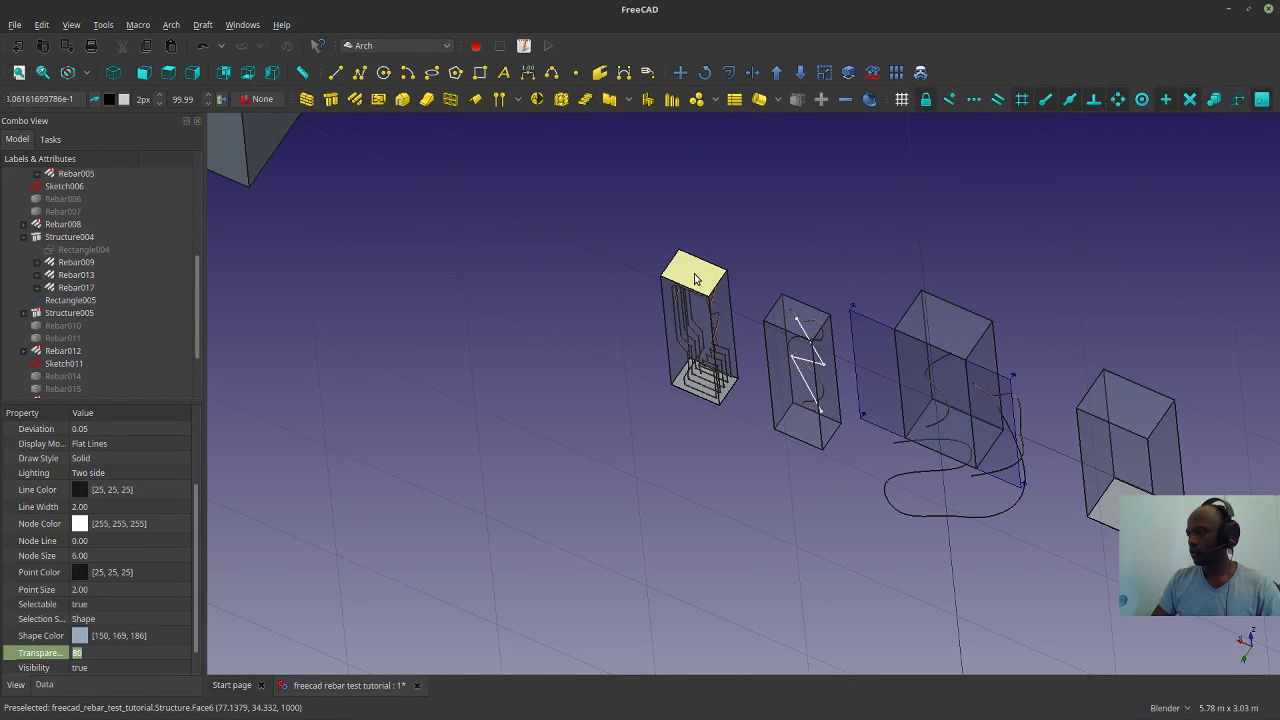
left_click(45, 99)
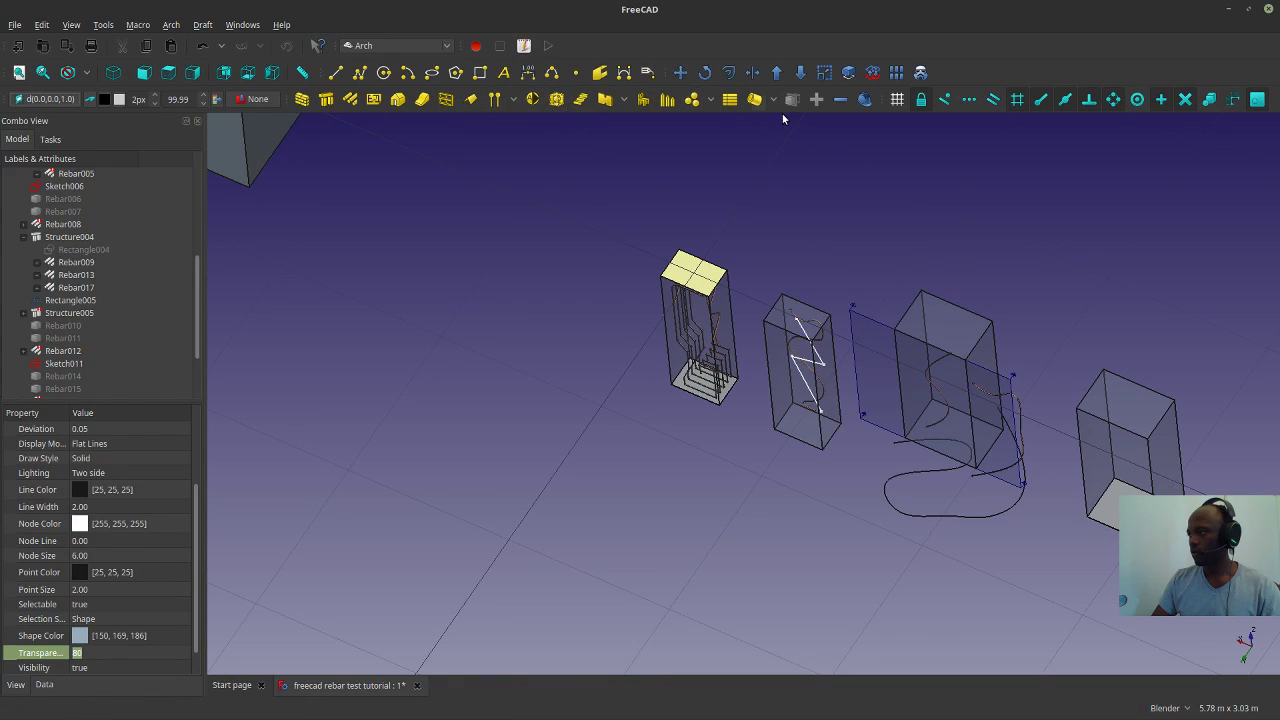
left_click(538, 102)
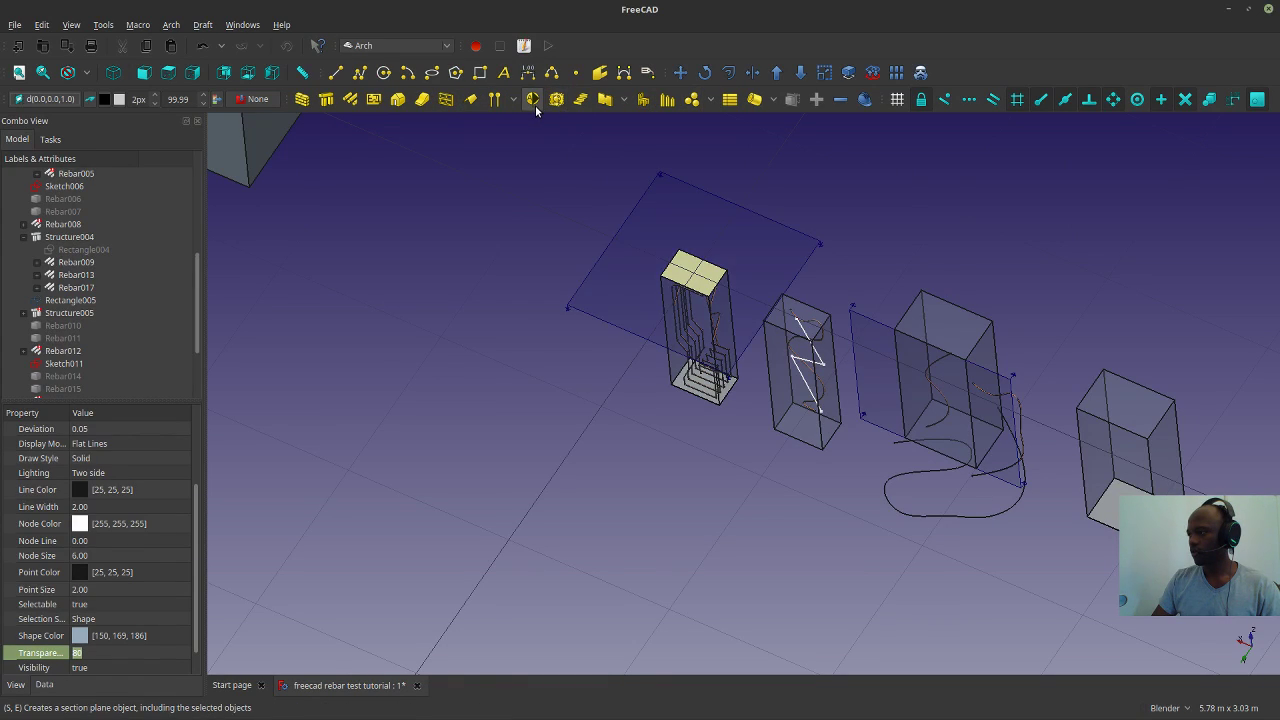
middle_click_drag(695, 441, 693, 381)
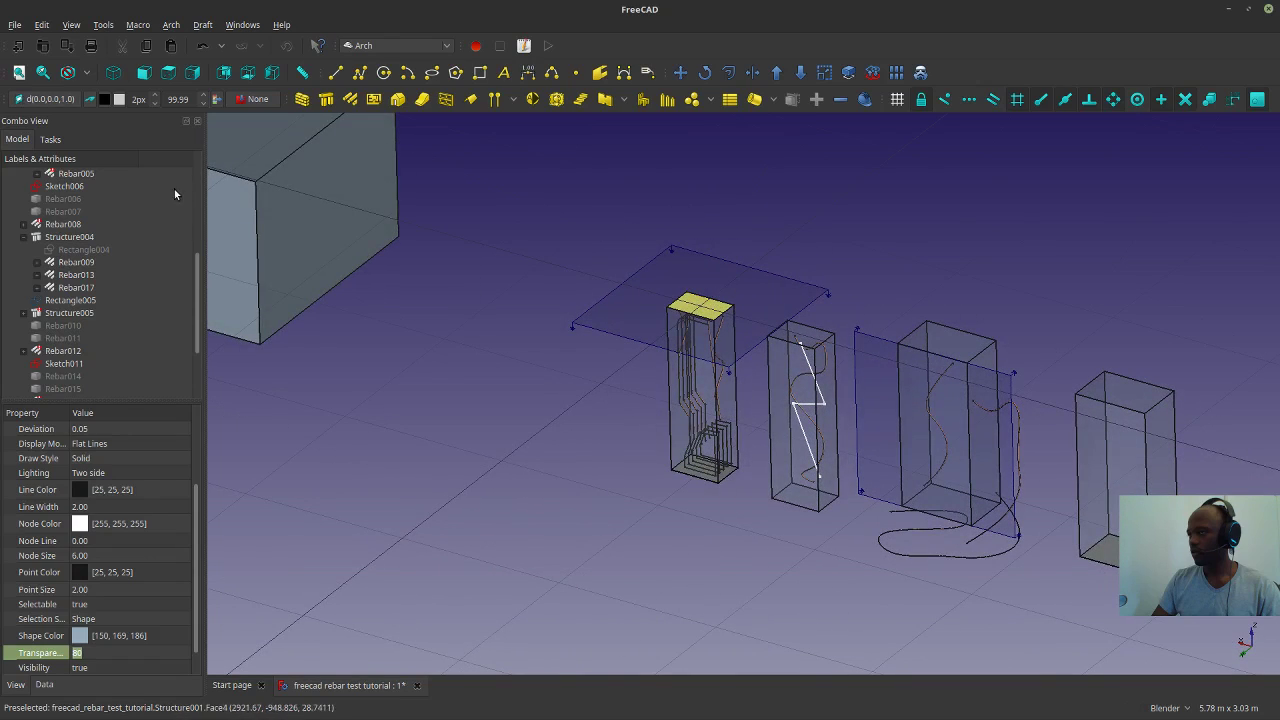
Reset the working plane to Top and set the horizontal section plane's Z position to 0.5 mm.
left_click(428, 343)
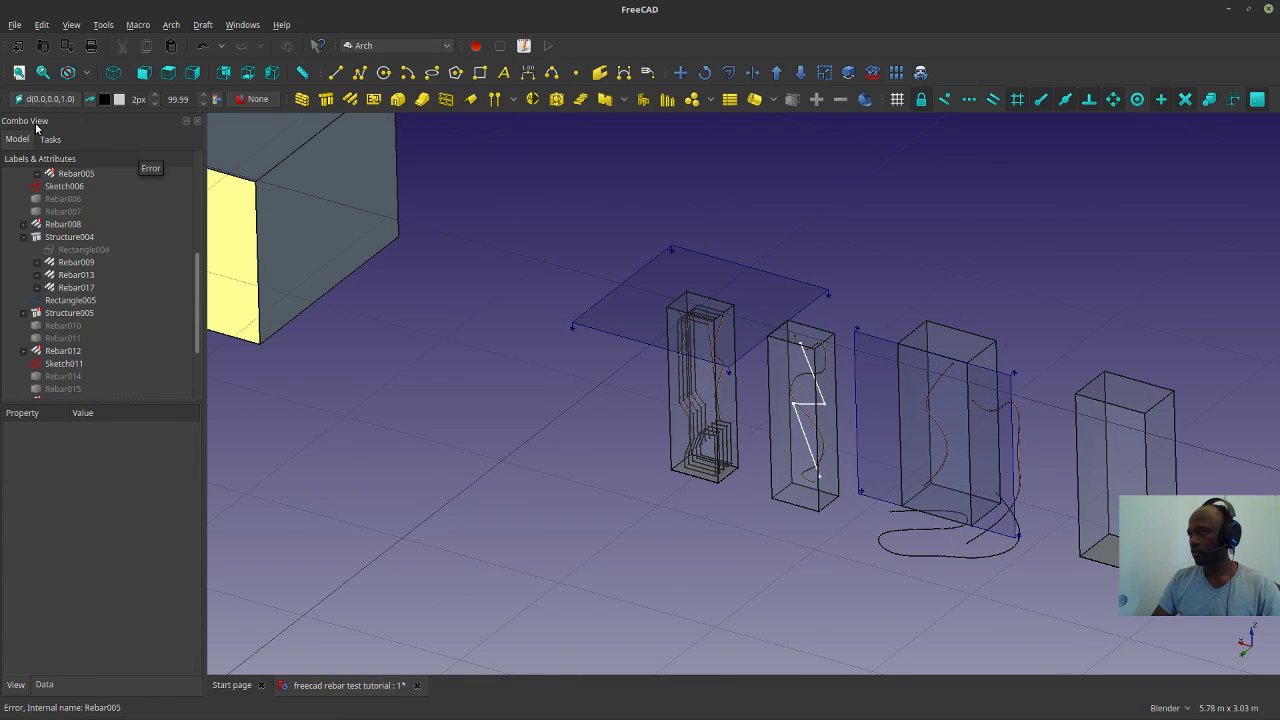
left_click(47, 141)
left_click(51, 251)
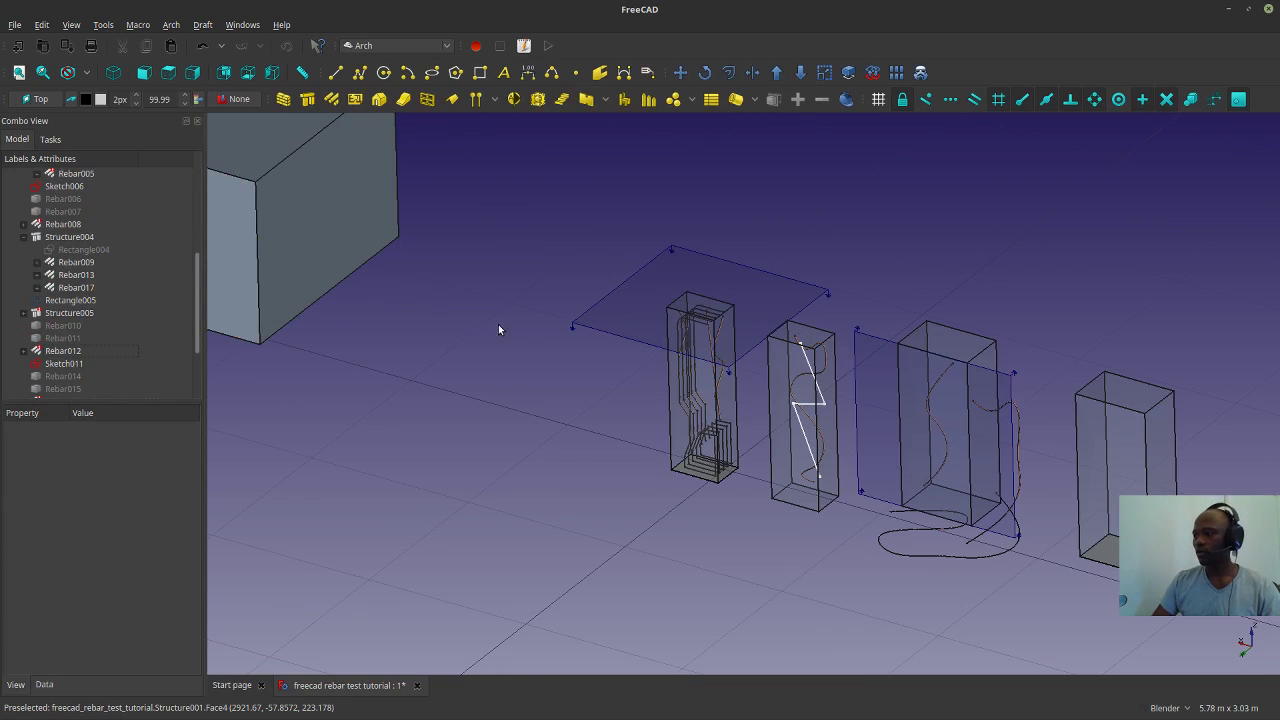
left_click(630, 294)
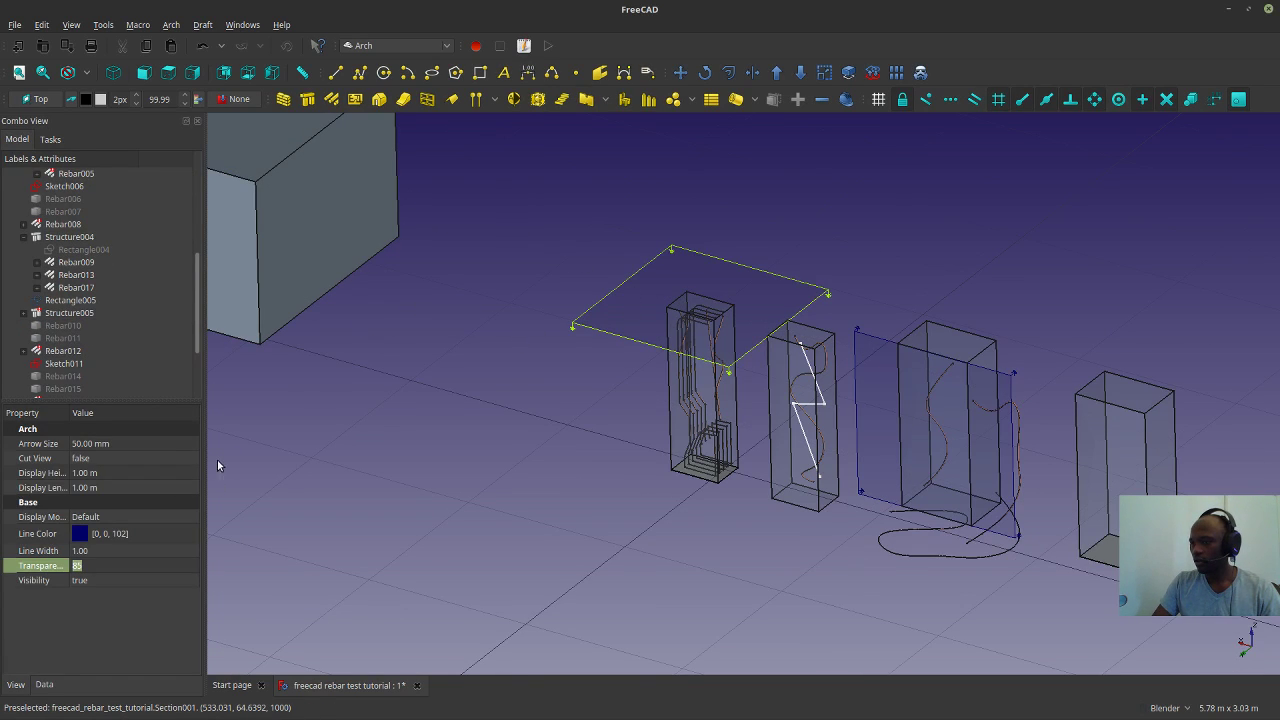
left_click(46, 686)
left_click(13, 488)
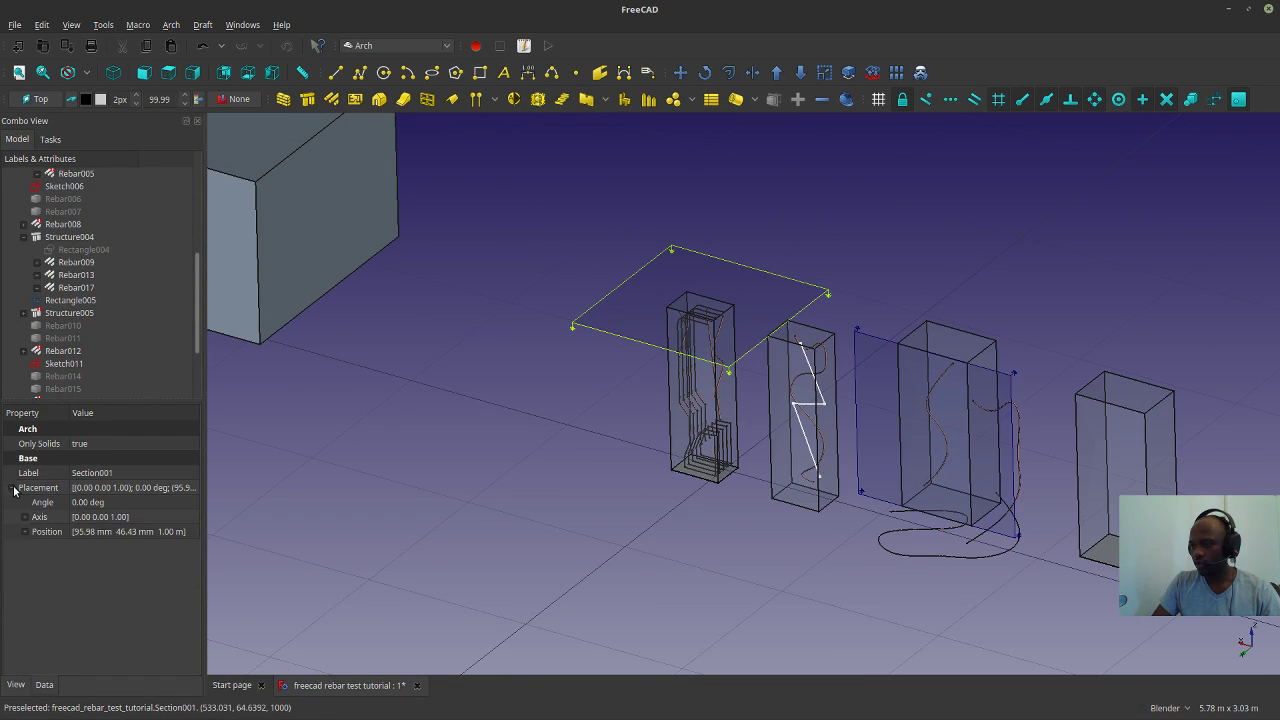
left_click(25, 532)
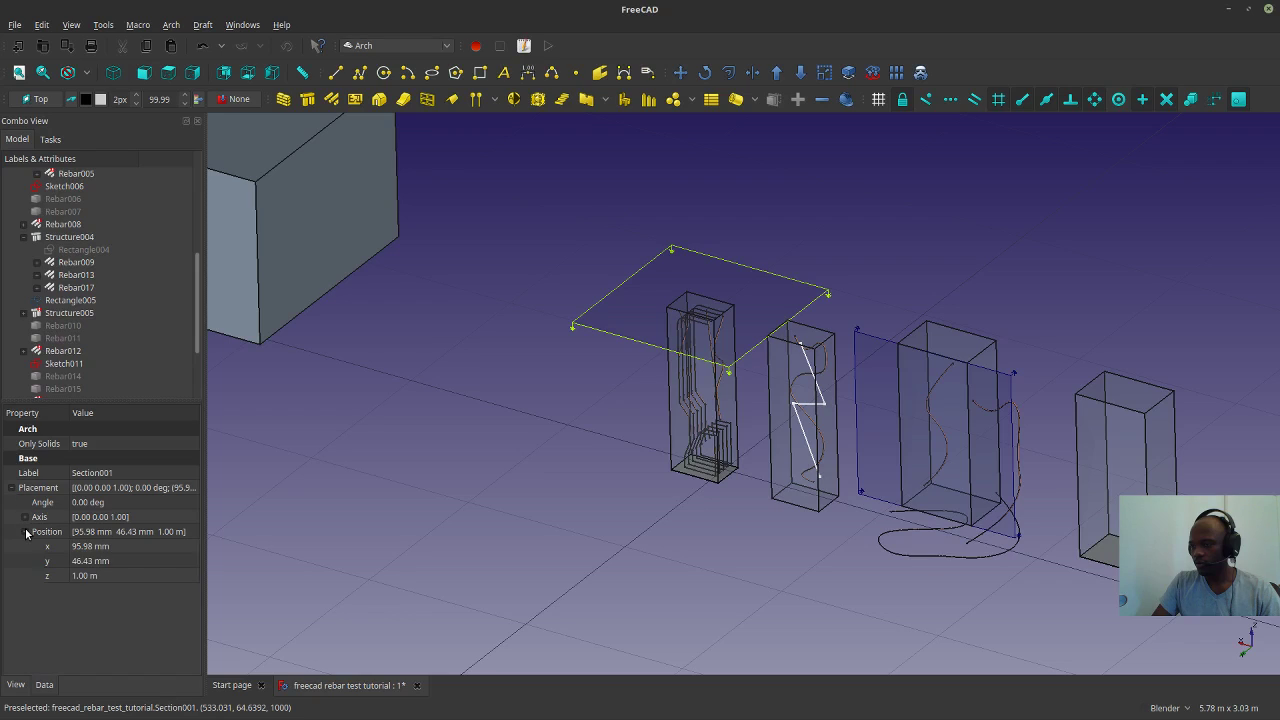
left_click(103, 575)
scroll(105, 576, "down", 1)
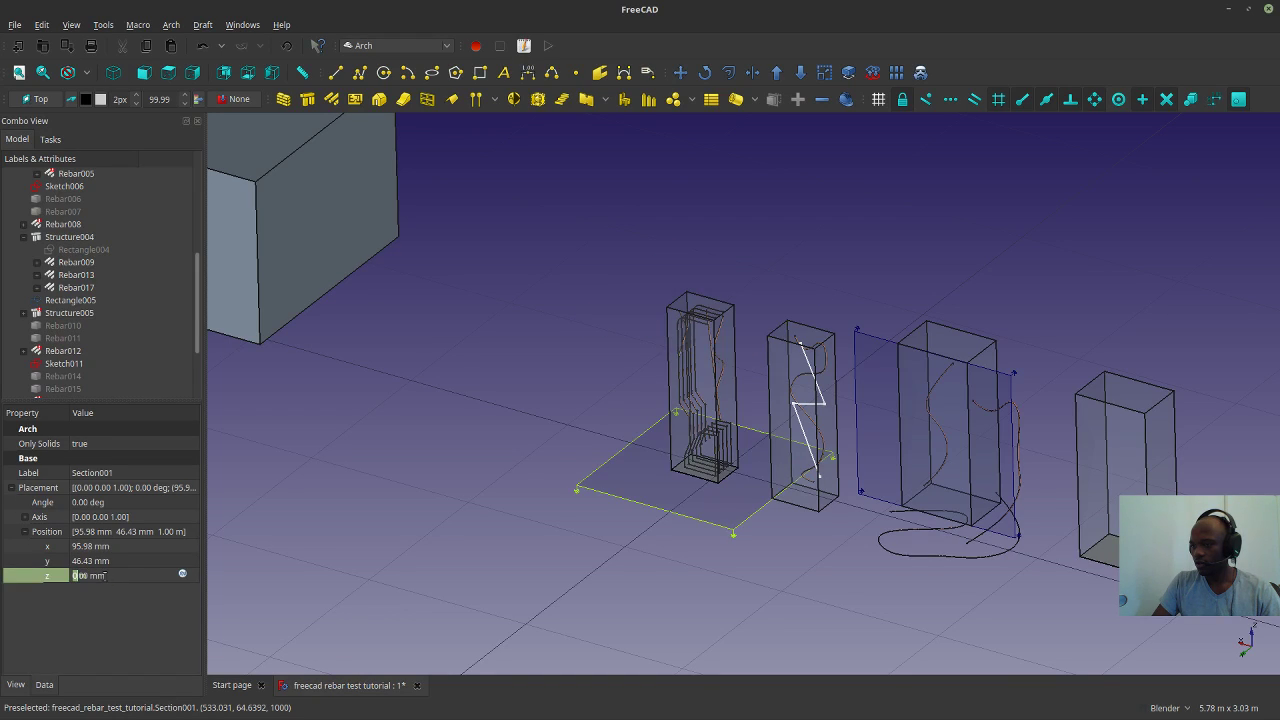
scroll(104, 576, "up", 5)
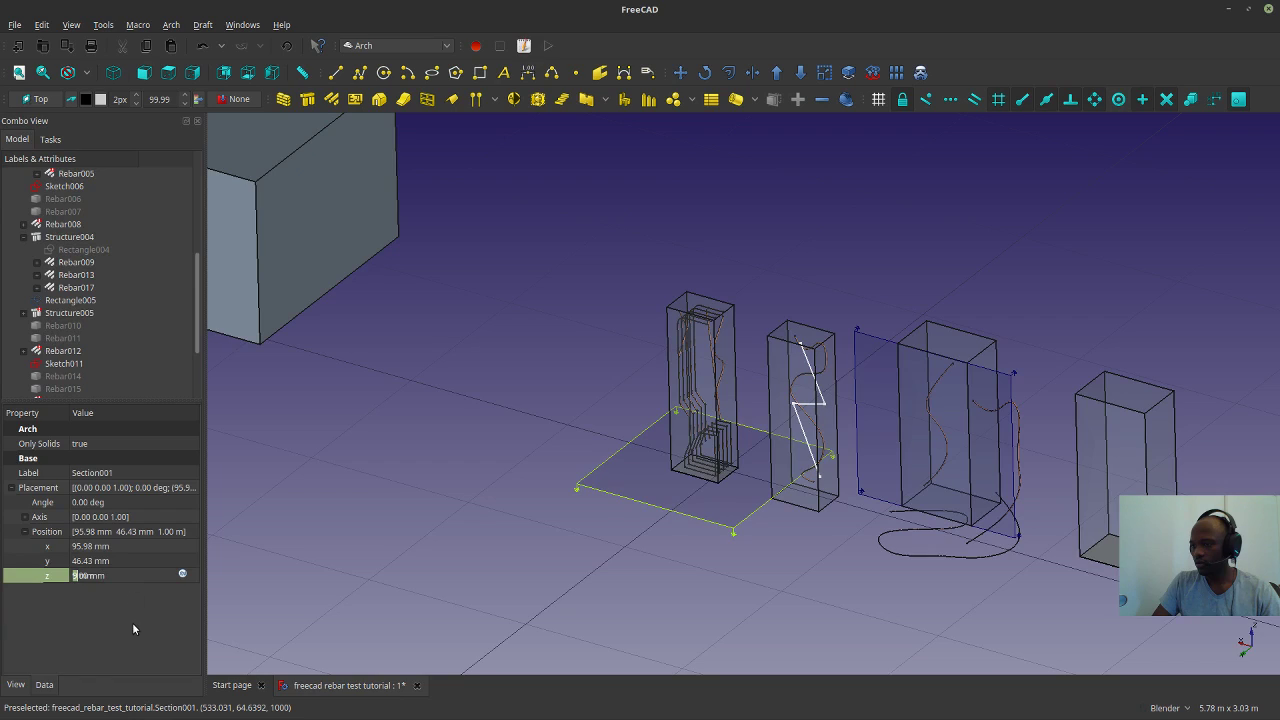
type("0.5")
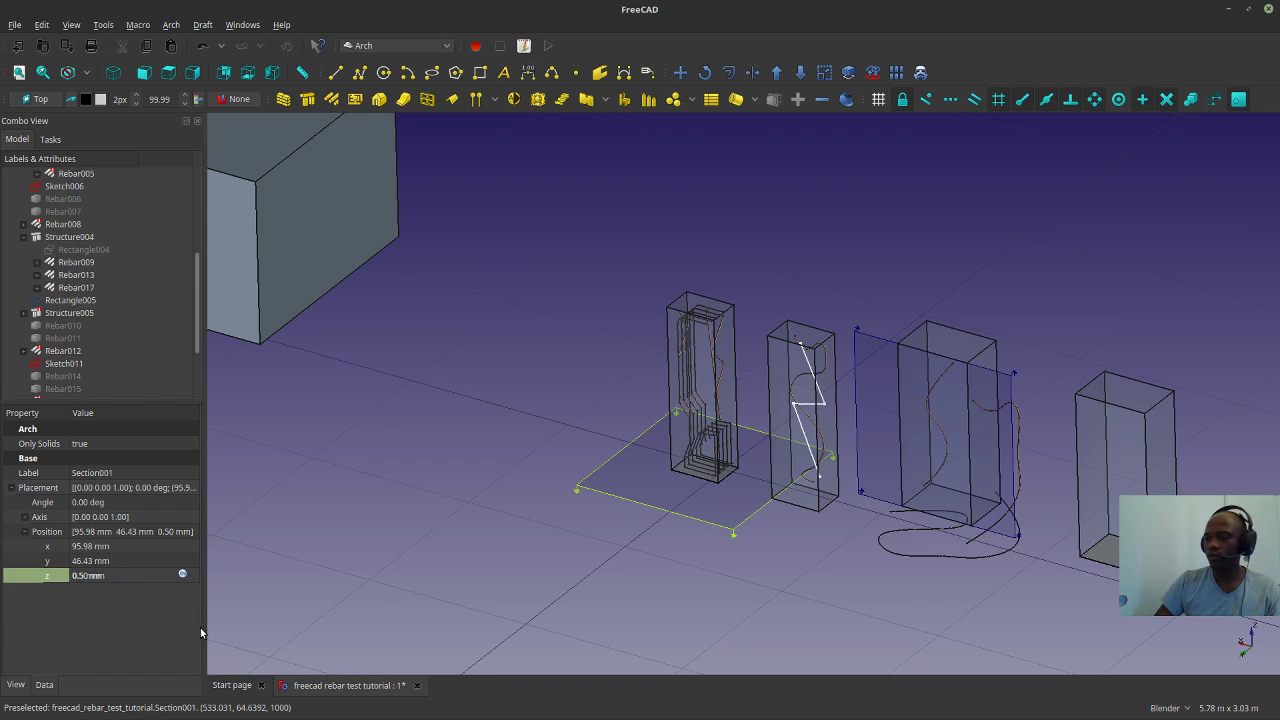
left_click(125, 586)
Remove the horizontal section plane and select the remaining vertical one, Section, to check its placement.
scroll(551, 491, "down", 8)
scroll(557, 491, "up", 3)
scroll(86, 336, "down", 2)
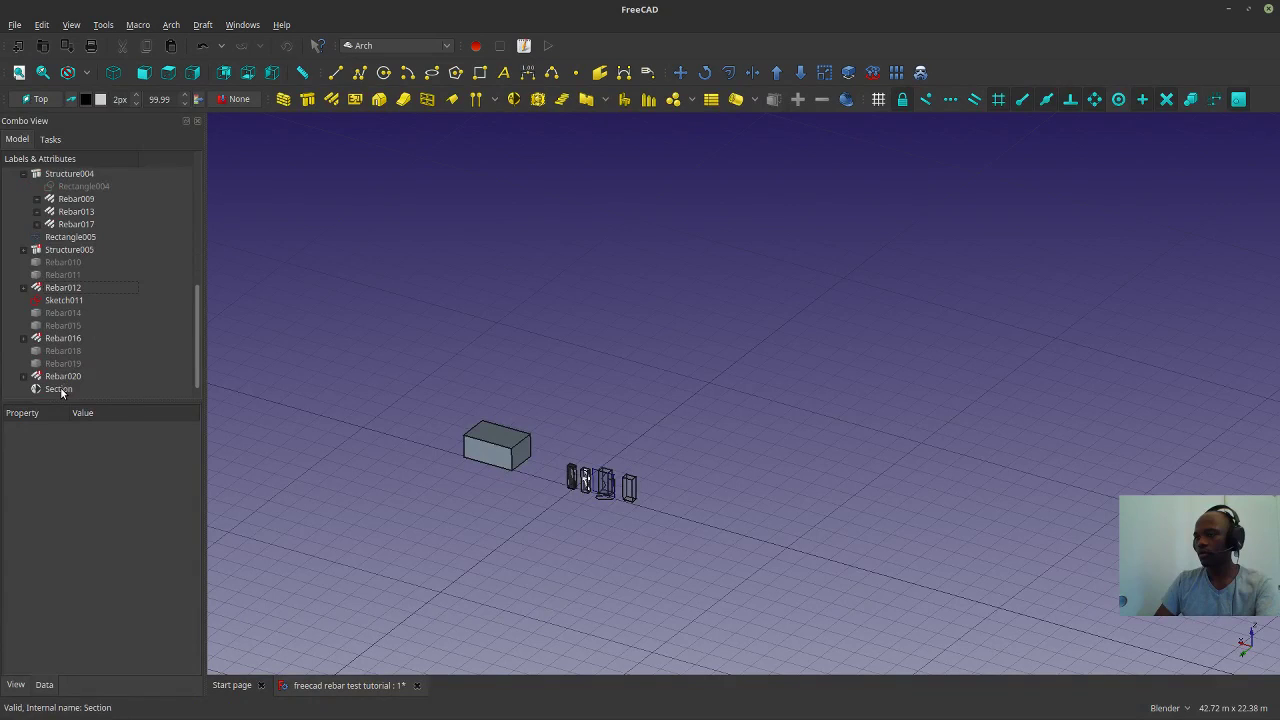
left_click(60, 389)
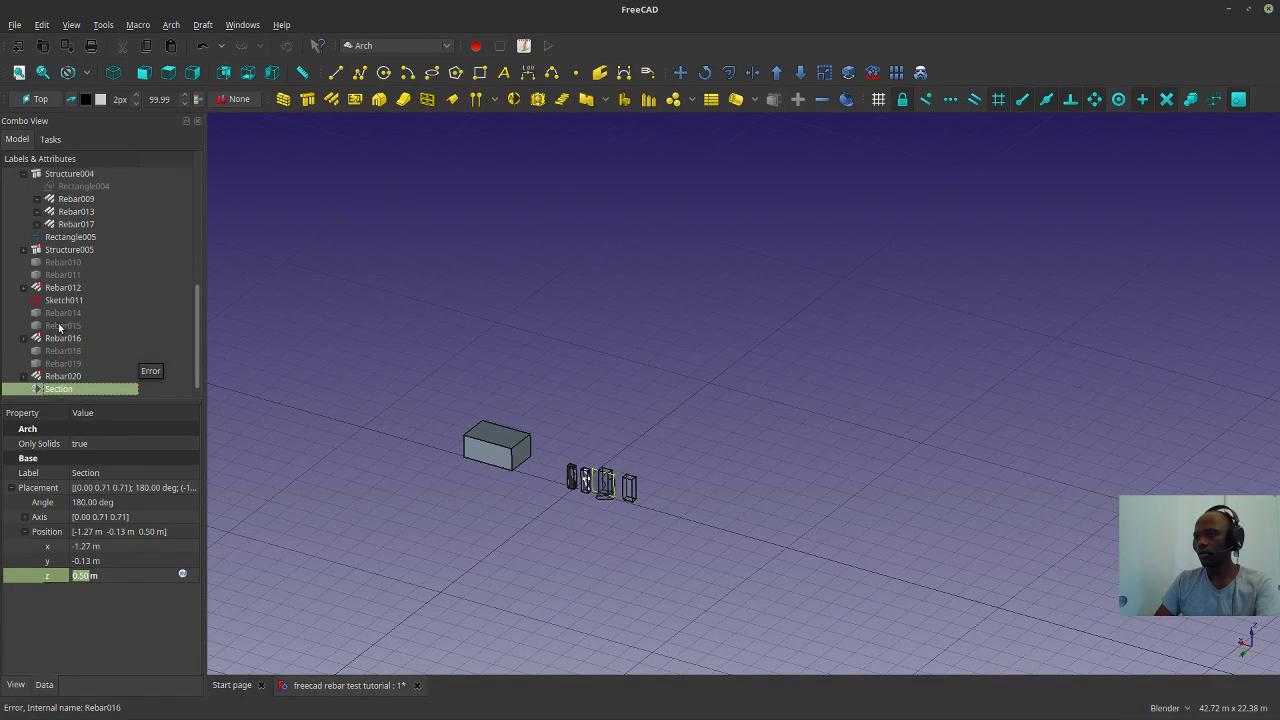
scroll(62, 350, "up", 3)
scroll(70, 340, "down", 3)
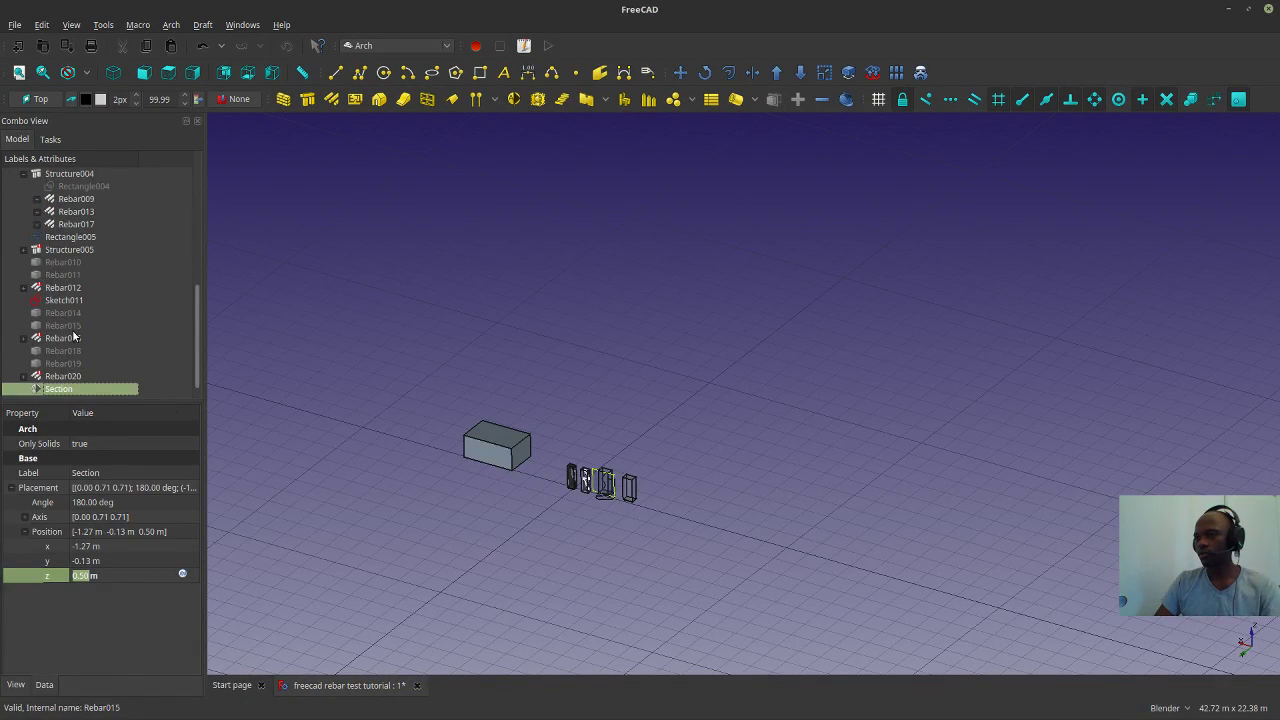
Set the working plane to the top face of Structure and create a new horizontal section plane on it.
scroll(572, 478, "up", 10)
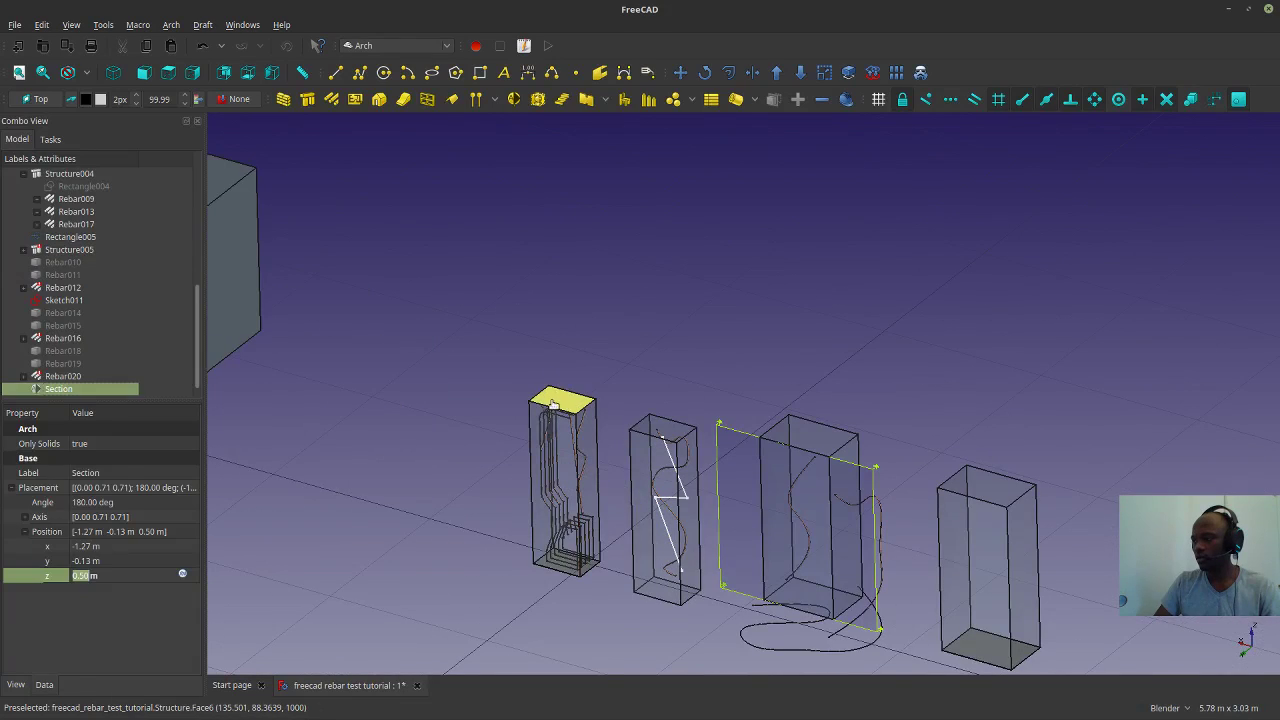
left_click(553, 403)
left_click(45, 101)
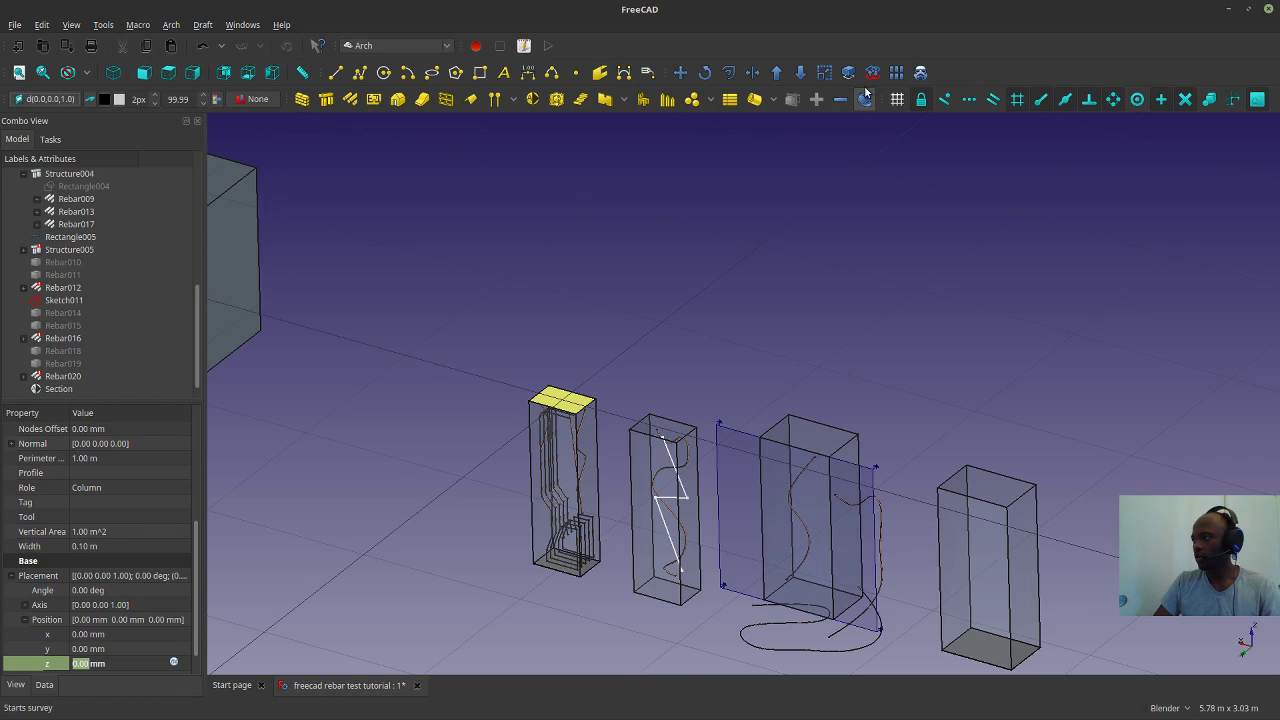
left_click(532, 106)
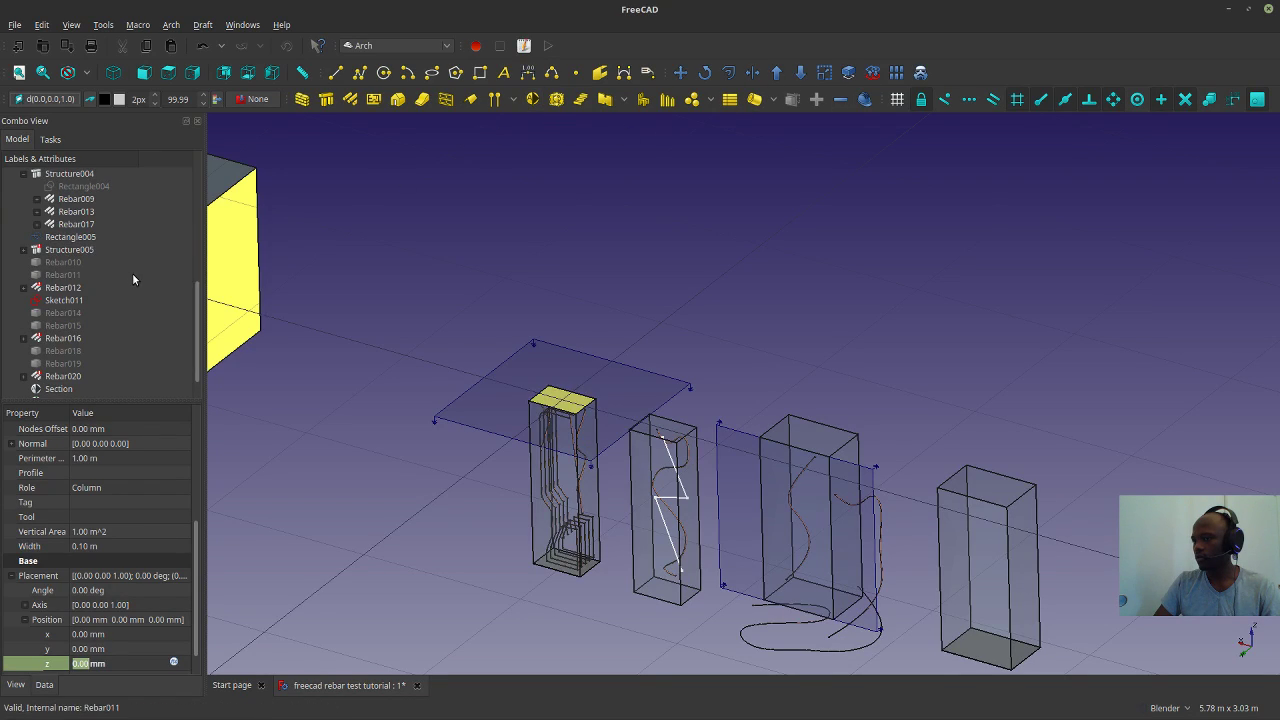
left_click(490, 506)
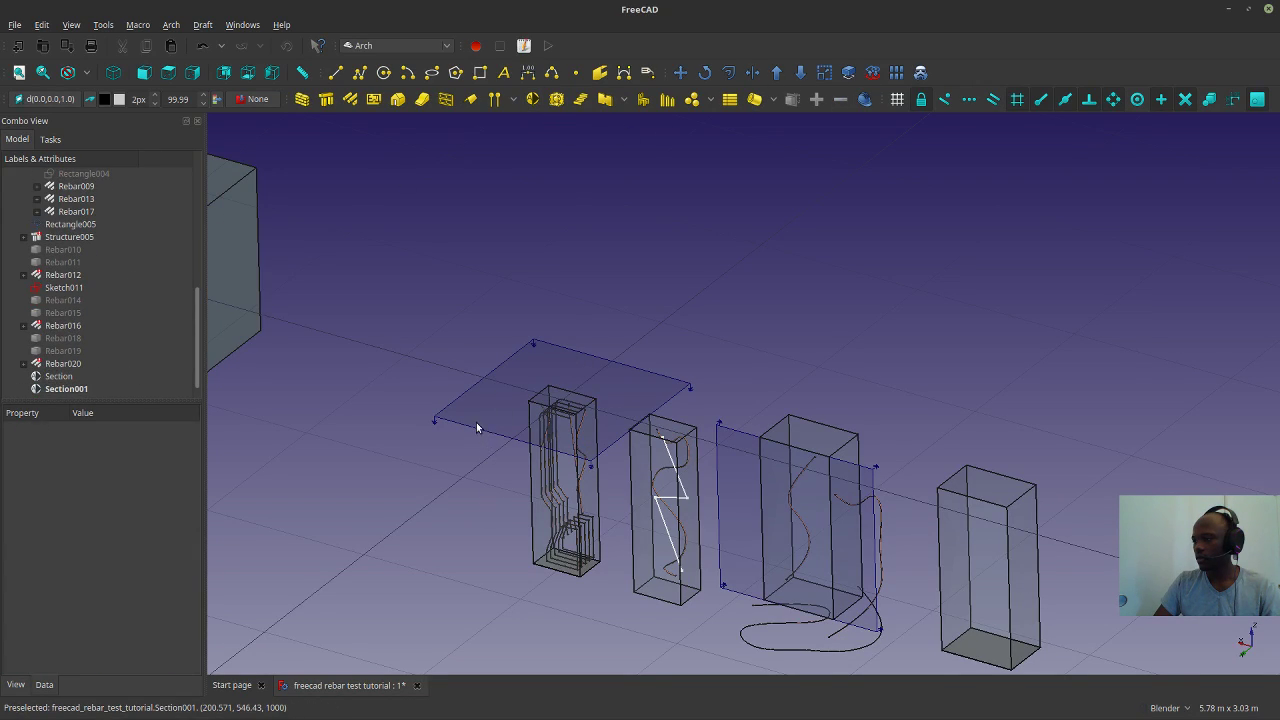
Set the Z position of the horizontal section plane Section001 to 0.5 m.
left_click(462, 430)
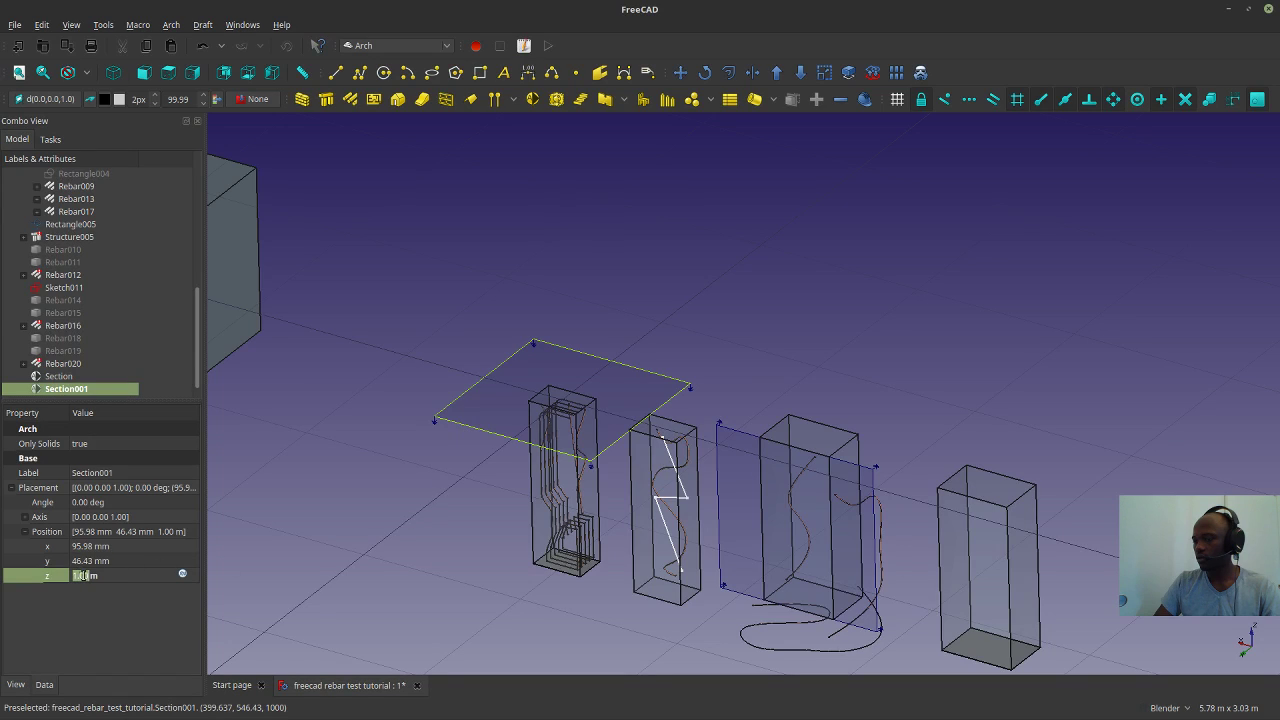
left_click_drag(97, 574, 3, 558)
type("0.5")
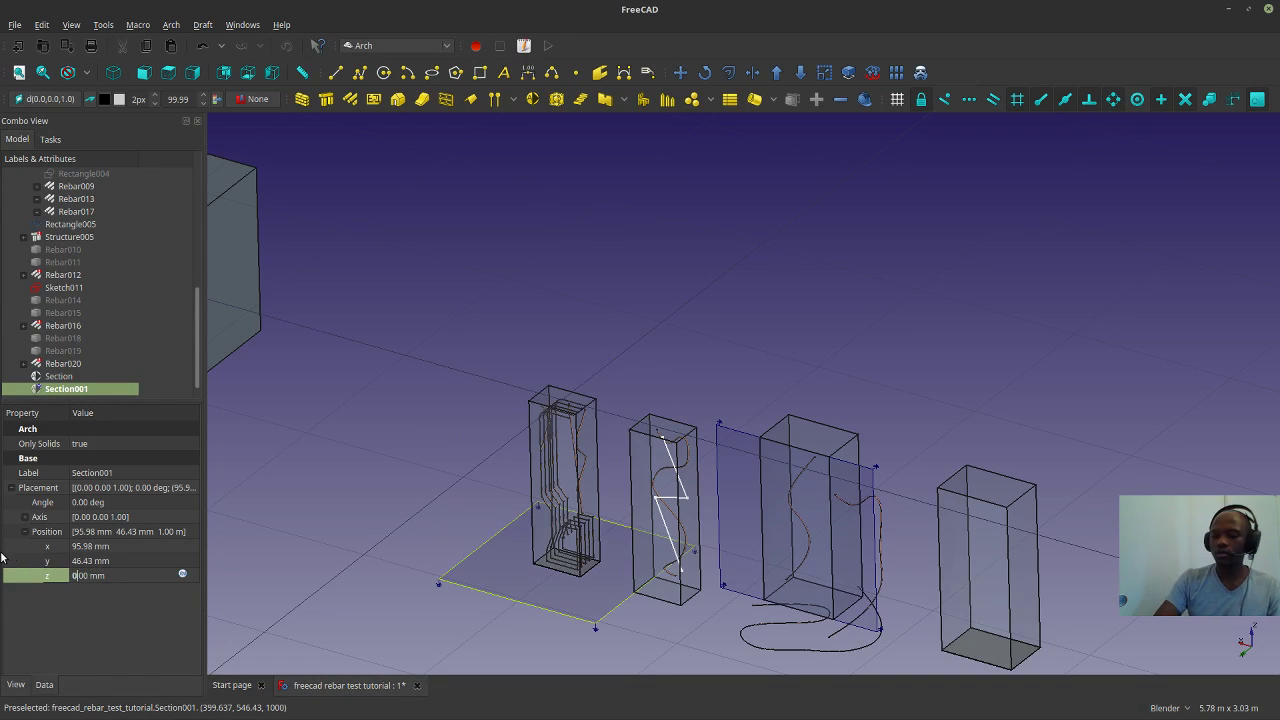
key("Return")
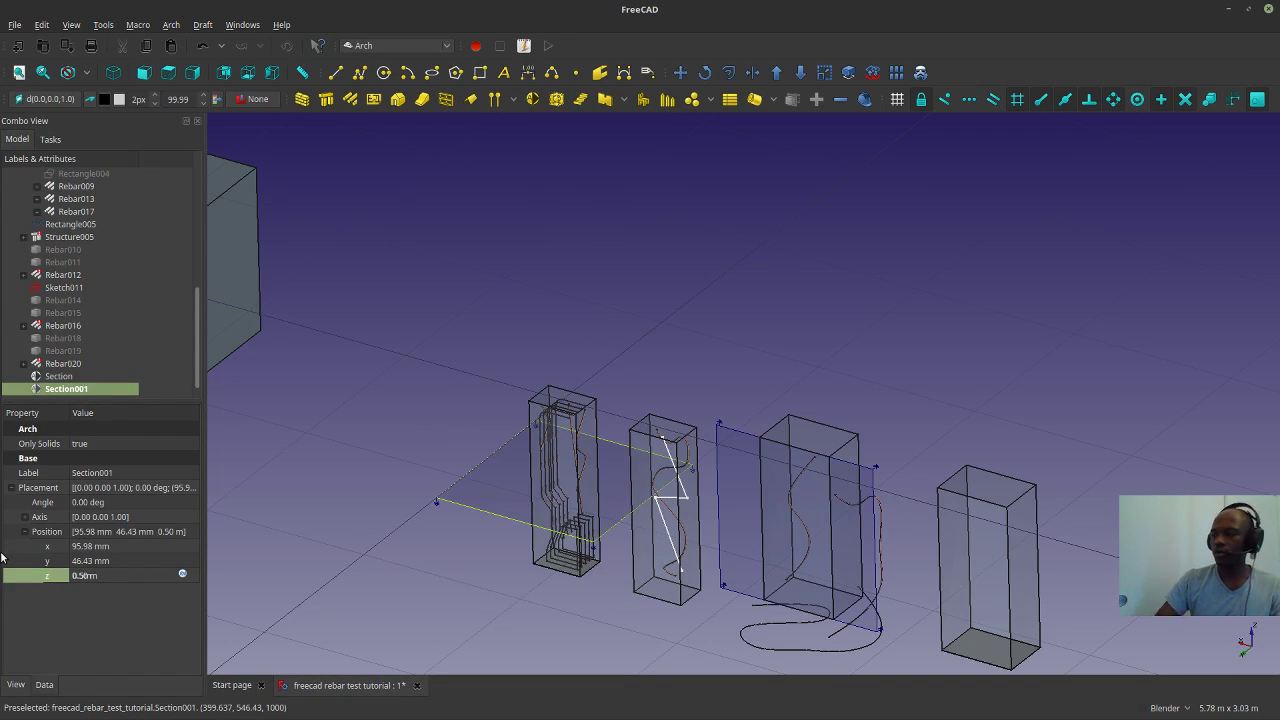
Select Structure004 in the model tree together with Rectangle004, Rebar009, Rebar013 and Rebar017.
middle_click_drag(802, 465, 704, 453)
scroll(725, 453, "down", 2)
scroll(725, 453, "up", 3)
scroll(824, 386, "up", 4)
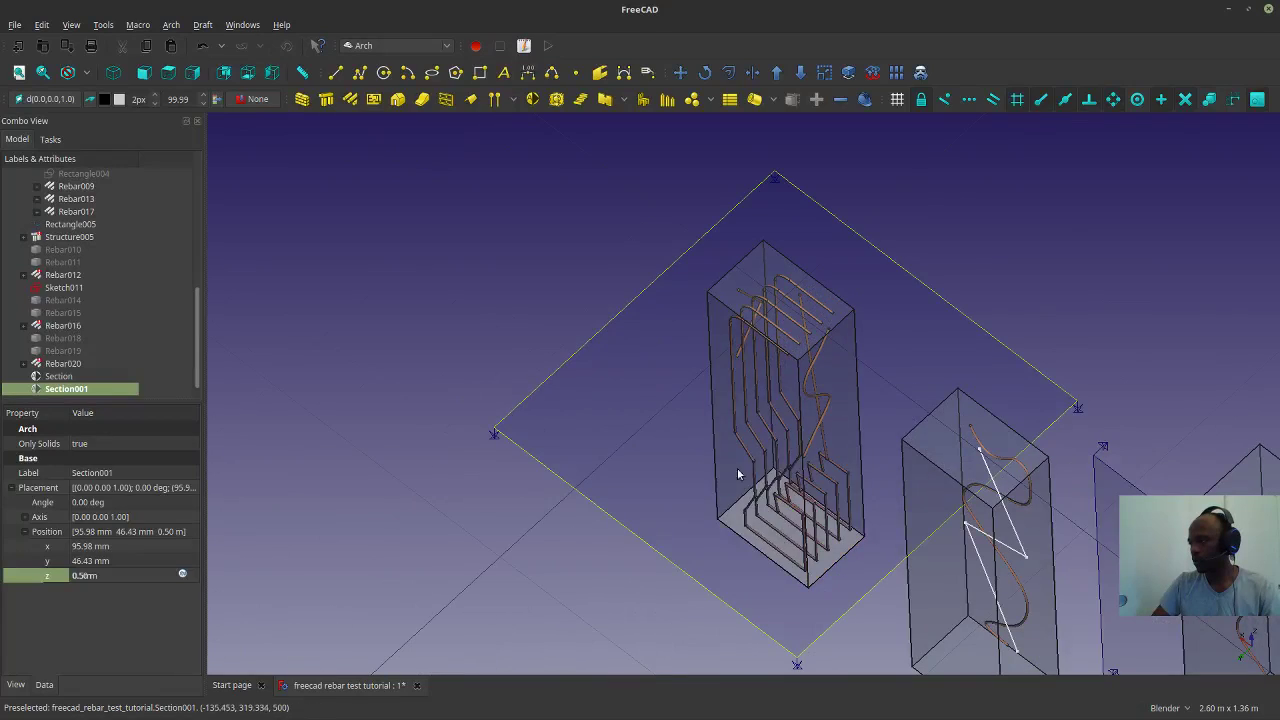
scroll(47, 265, "up", 2)
scroll(47, 265, "up", 1)
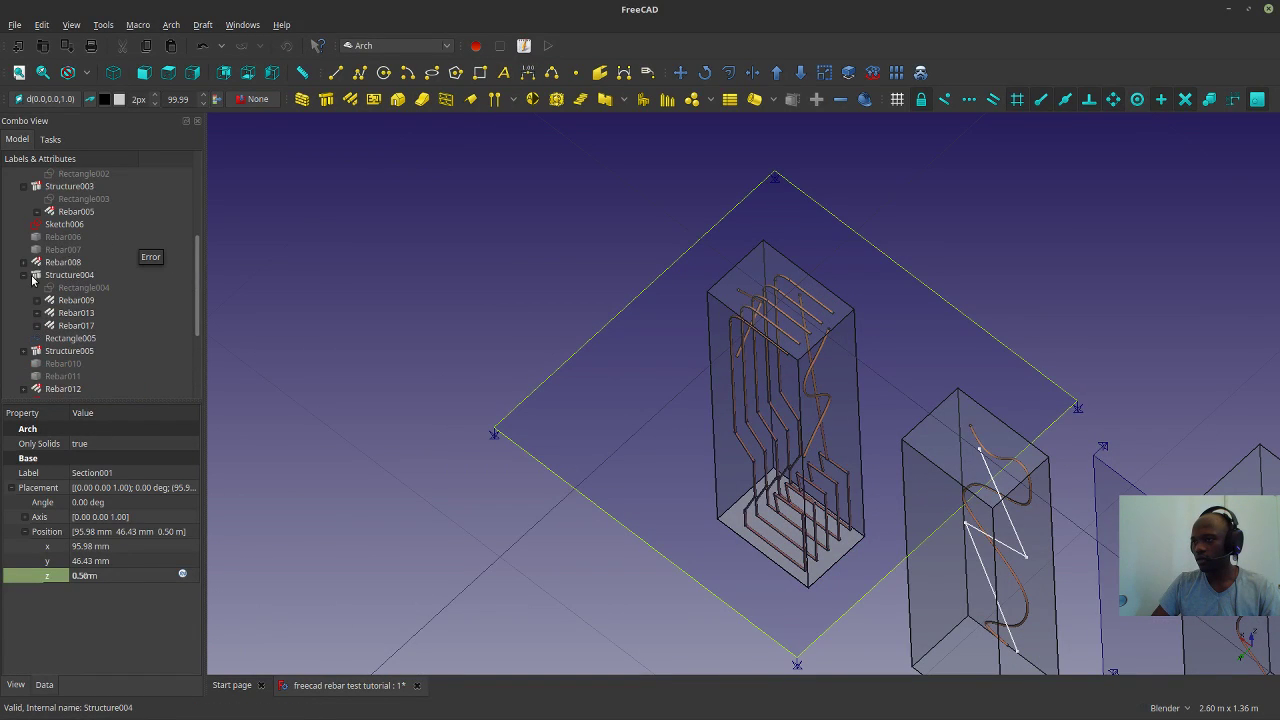
left_click(29, 276)
left_click(29, 276)
left_click(66, 278)
left_click(62, 325, "shift")
scroll(818, 540, "down", 5)
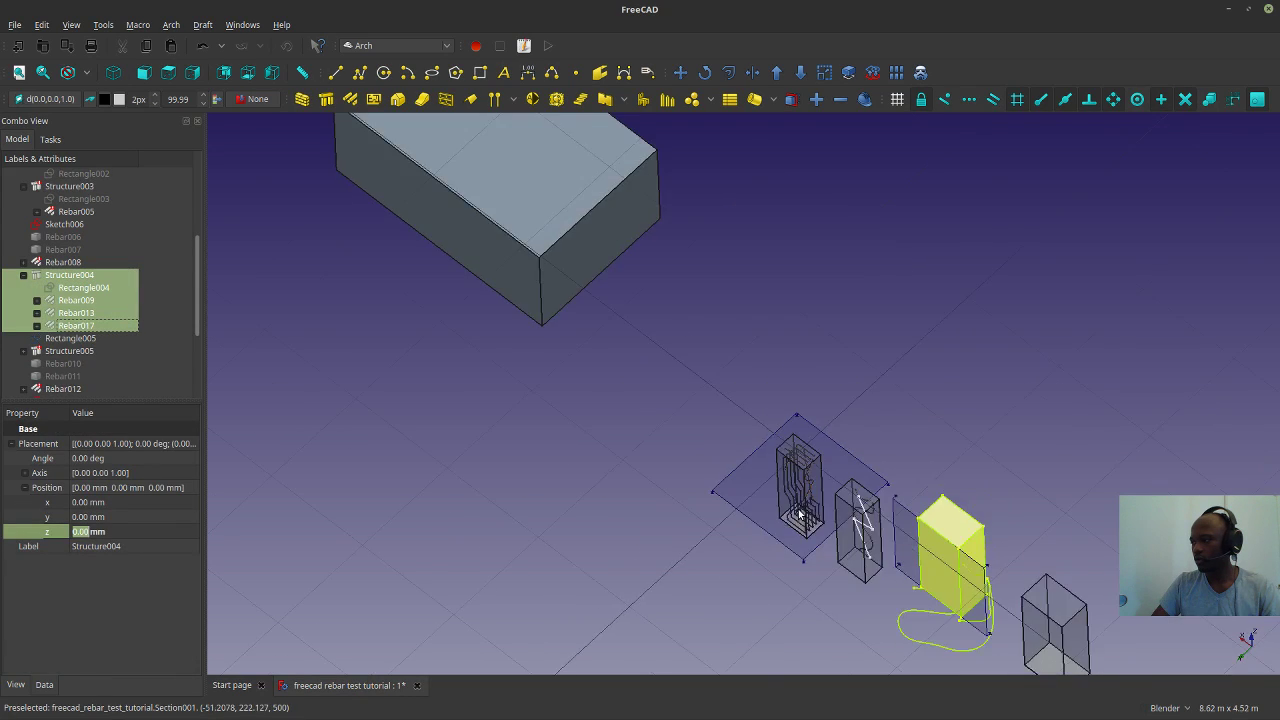
Select Structure in the model tree with its rectangle, all its rebars and Sketch005, and clear the selection.
scroll(818, 540, "up", 3)
scroll(62, 284, "up", 4)
scroll(62, 284, "up", 1)
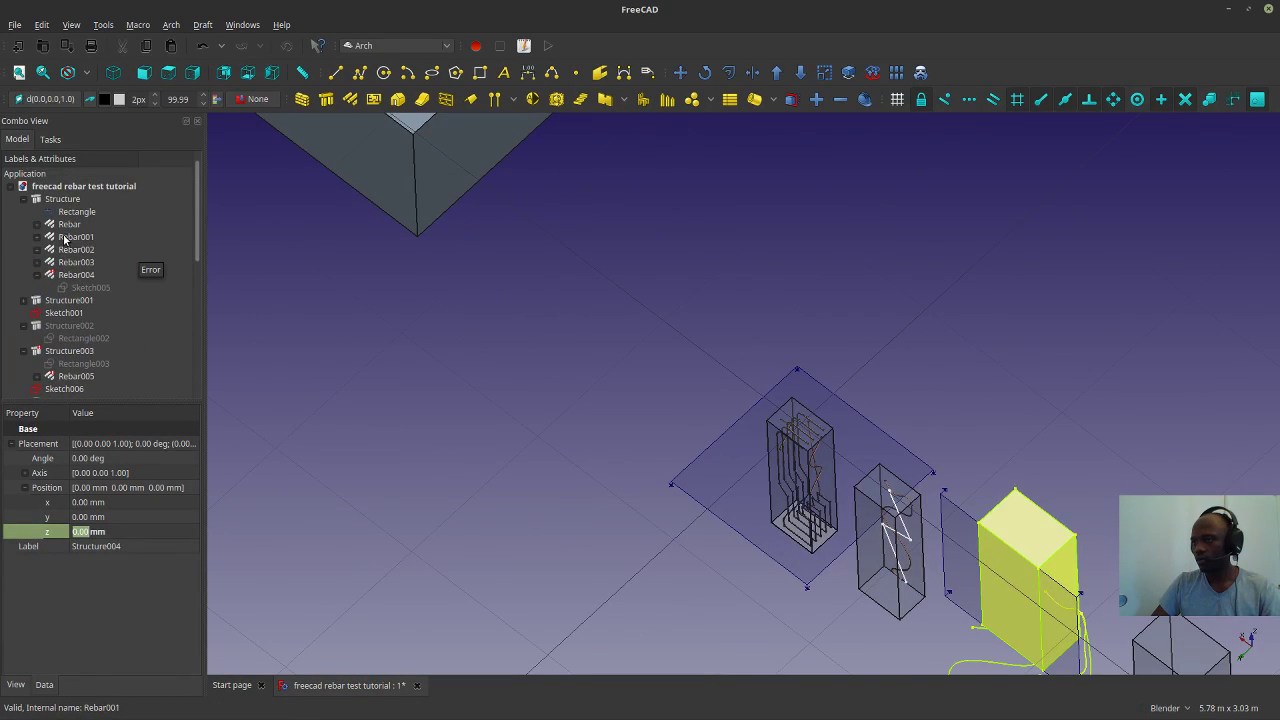
left_click(62, 199)
left_click(69, 276, "shift")
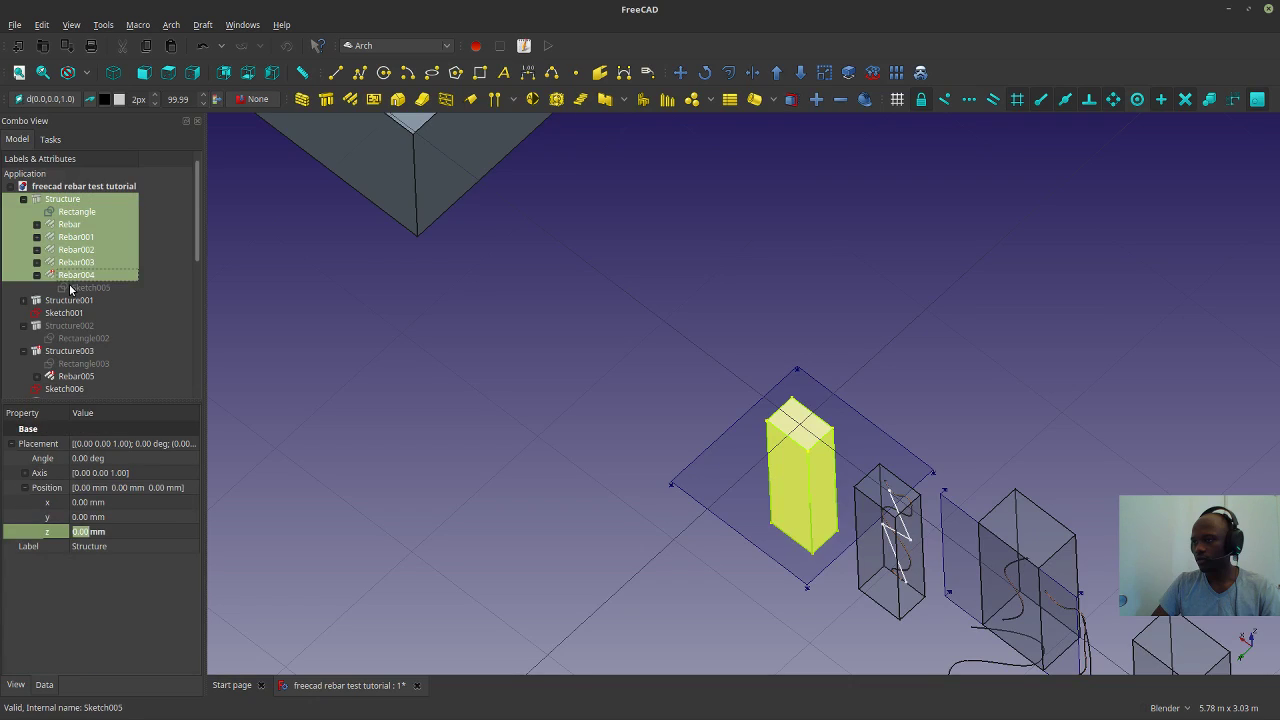
left_click(80, 287, "shift")
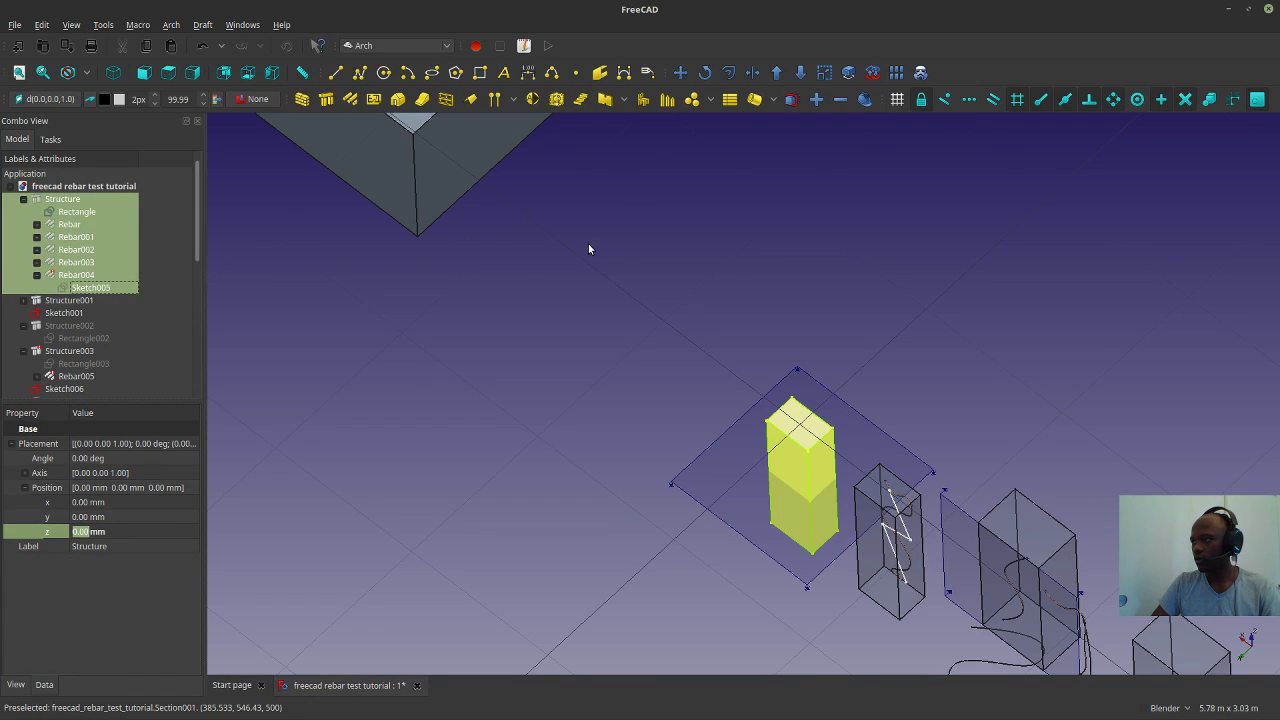
left_click(450, 347)
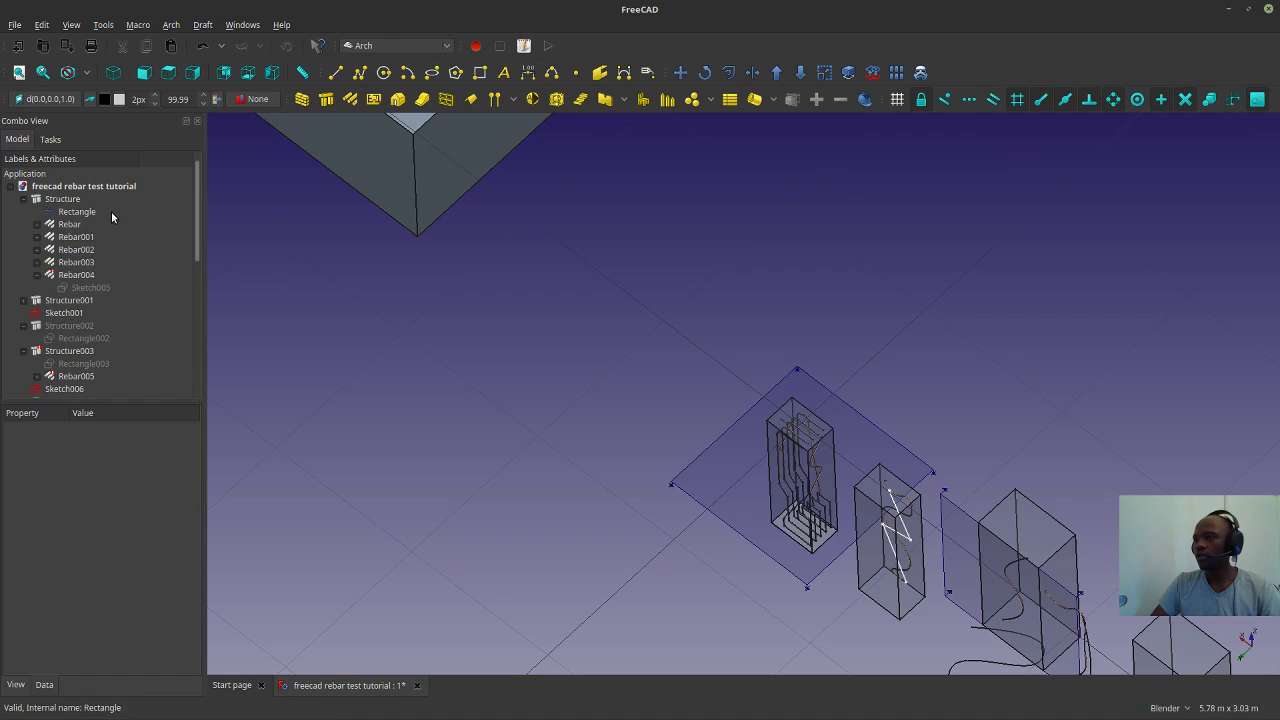
Collapse Structure in the model tree and add it as a component to the section plane Section001.
left_click(24, 199)
left_click(37, 199)
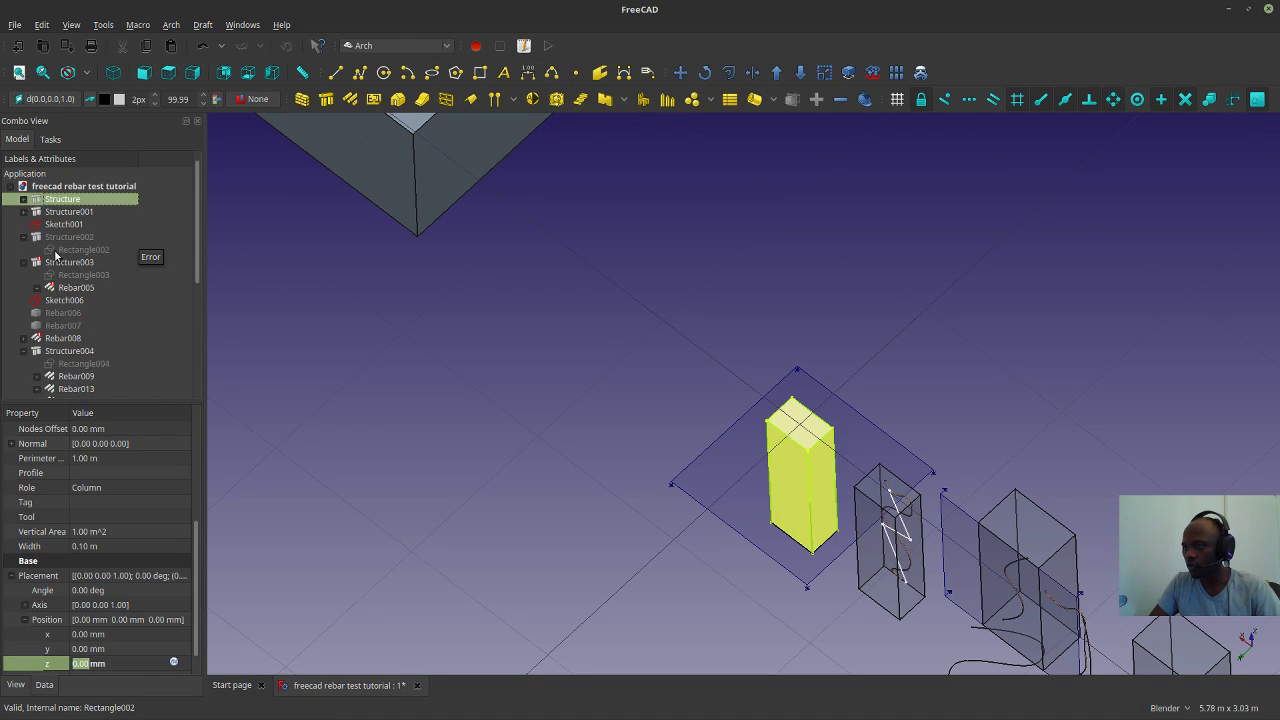
scroll(86, 278, "down", 5)
left_click(68, 378)
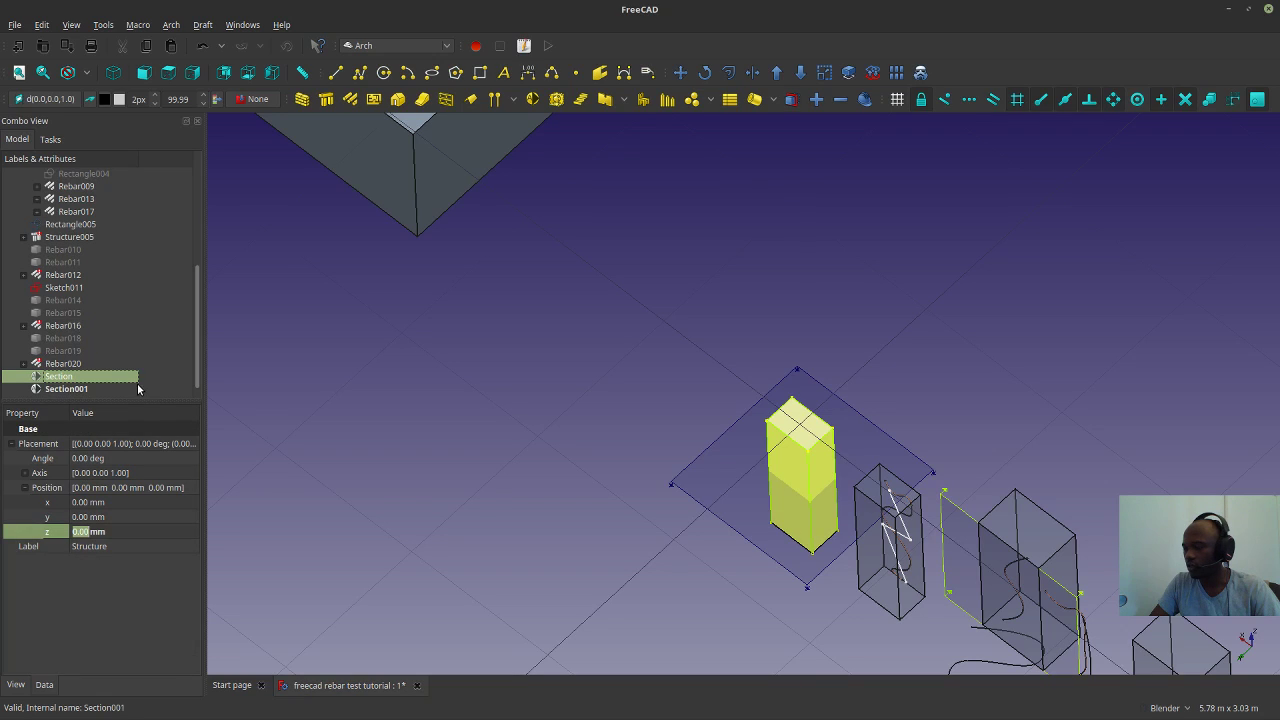
left_click(75, 376, "ctrl")
left_click(76, 389, "ctrl")
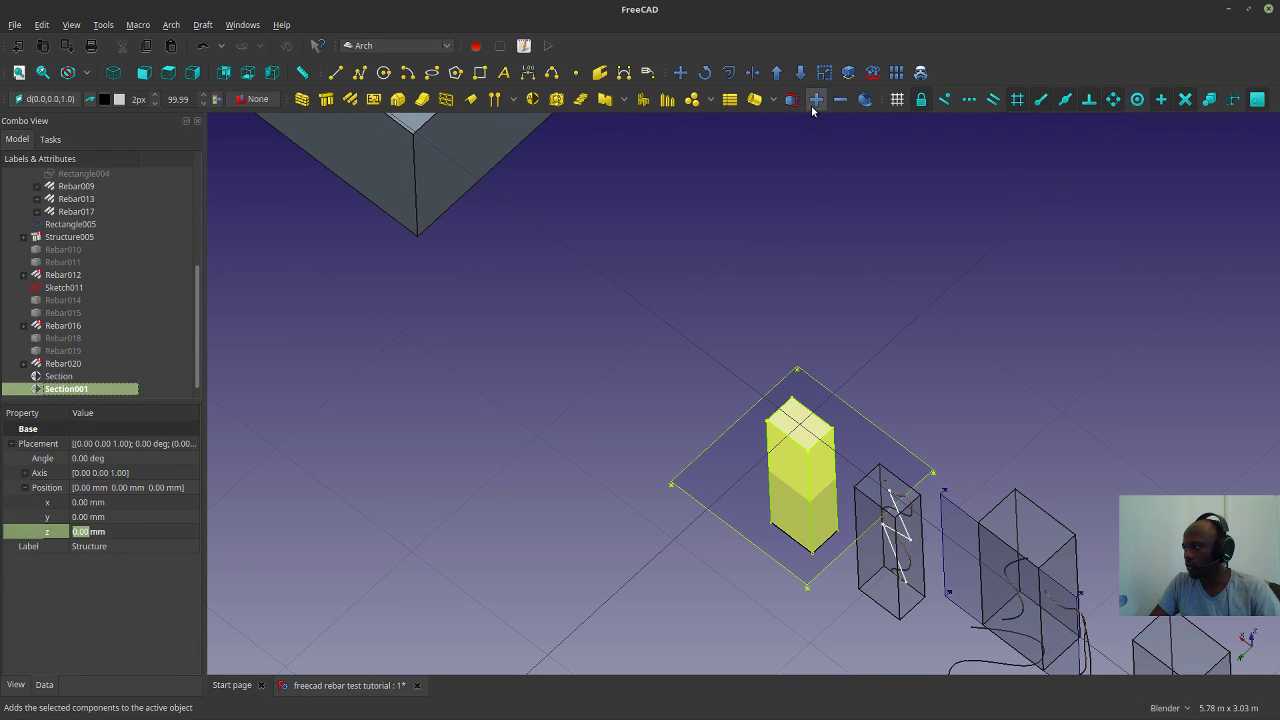
left_click(684, 421)
Create a Shape2DView of the horizontal section plane Section001 and select the new view in the model tree.
left_click(706, 509)
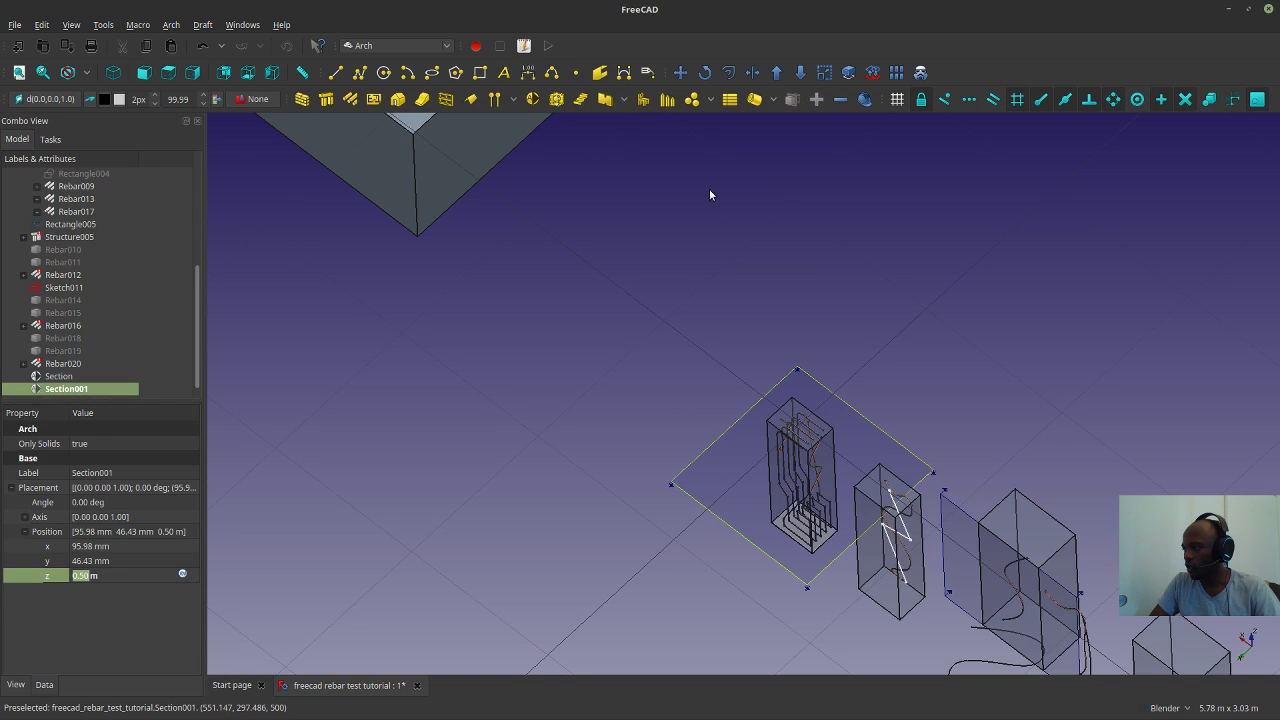
left_click(872, 73)
scroll(736, 400, "up", 3)
scroll(735, 382, "up", 4)
scroll(880, 272, "down", 2)
middle_click_drag(880, 276, 798, 461, "shift")
left_click(60, 388)
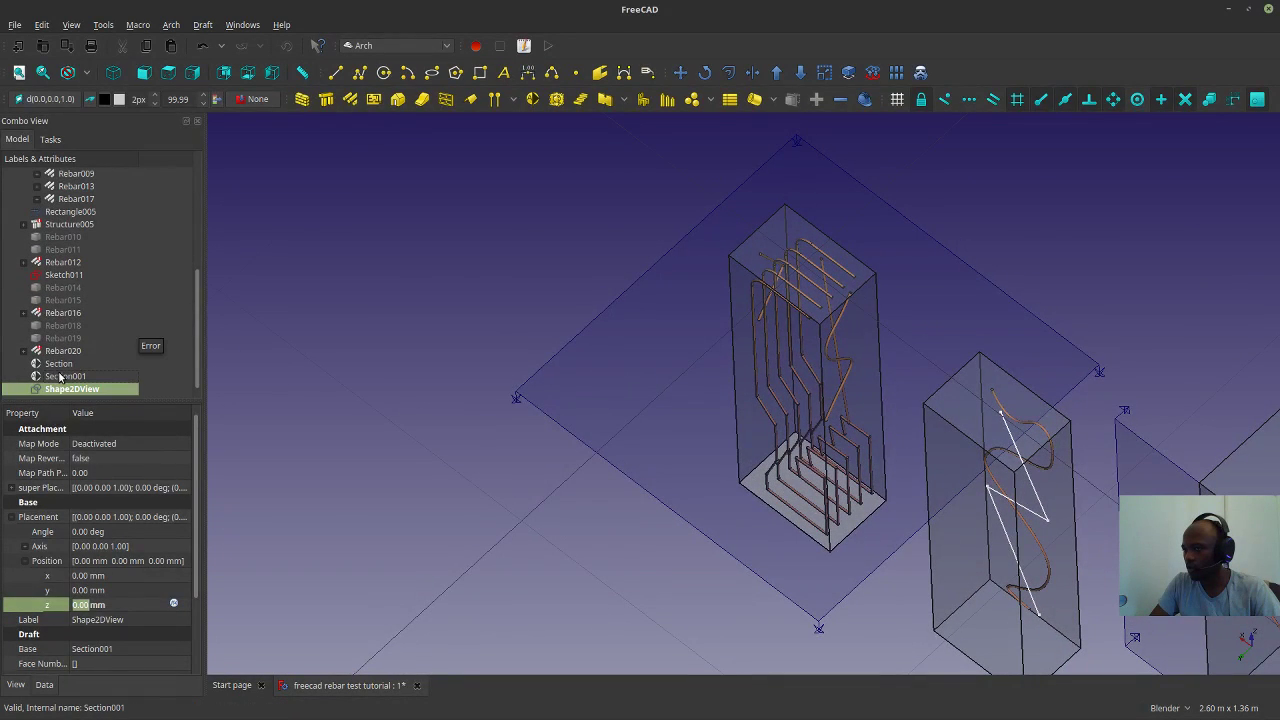
left_click(60, 388)
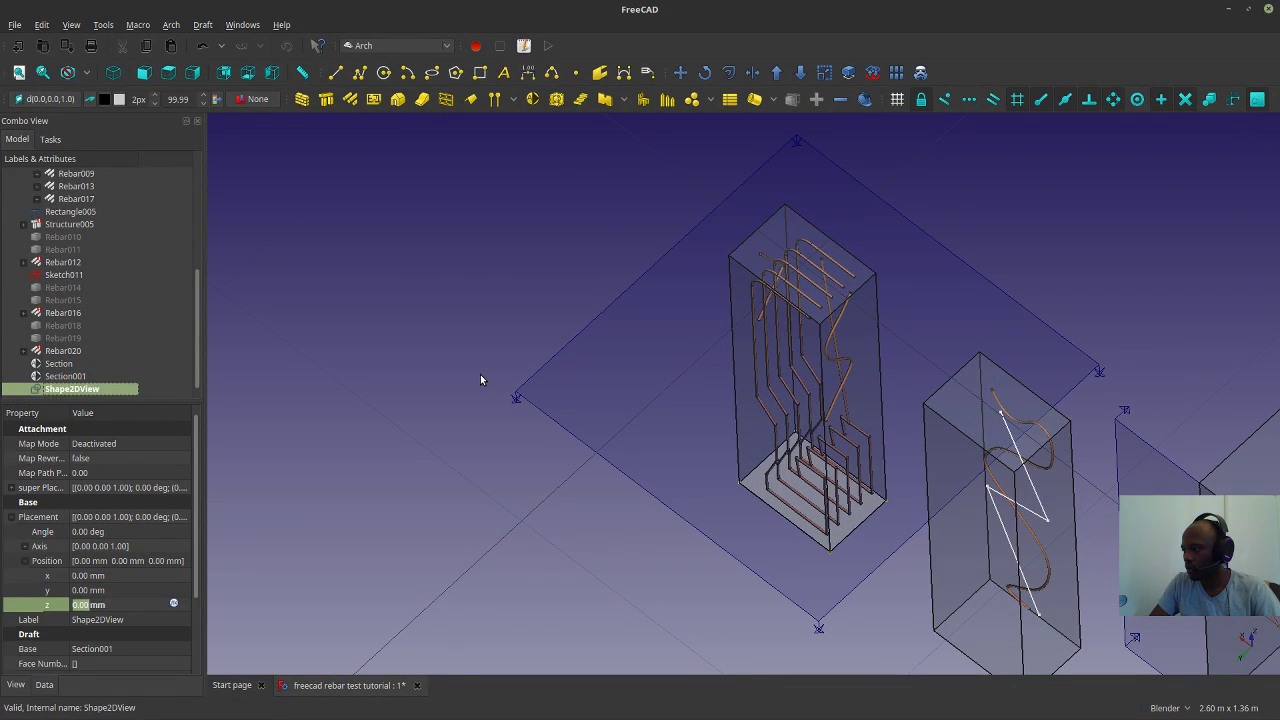
Place a moved copy of Shape2DView along the Y axis on the empty ground away from the structures.
middle_click_drag(616, 569, 636, 501, "shift")
left_click(681, 72)
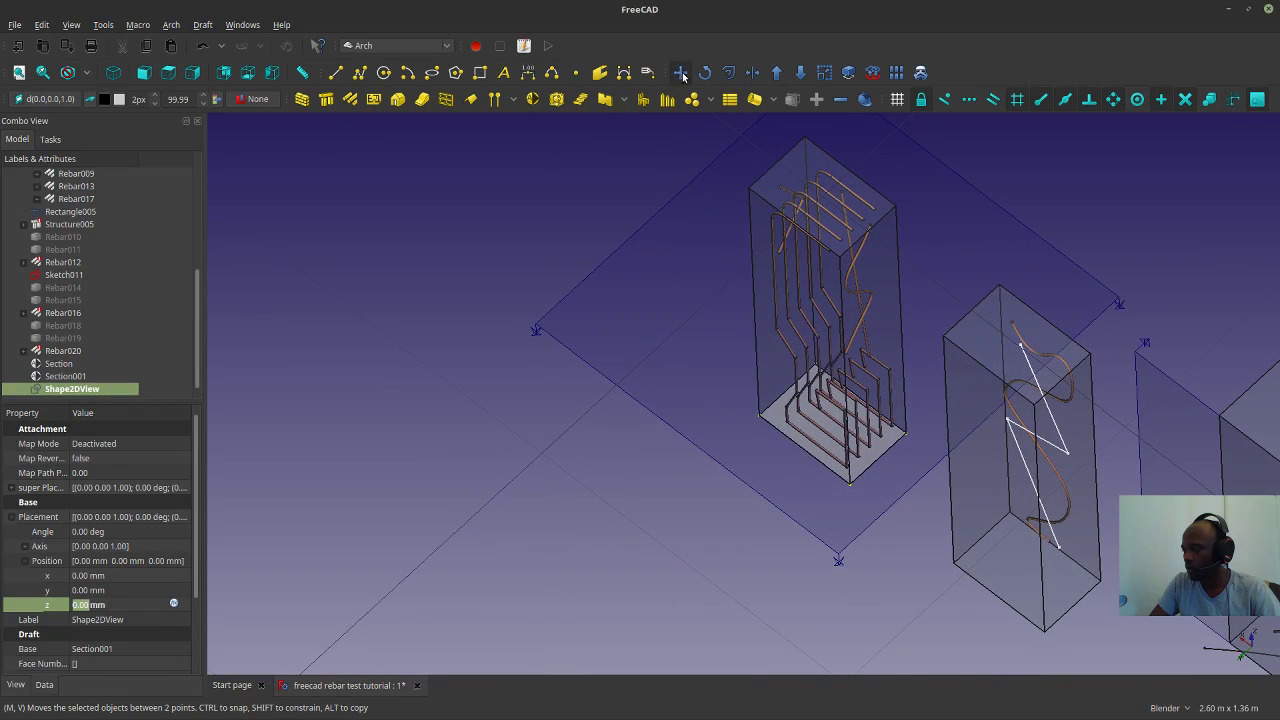
left_click(763, 588)
middle_click_drag(757, 591, 763, 528, "shift")
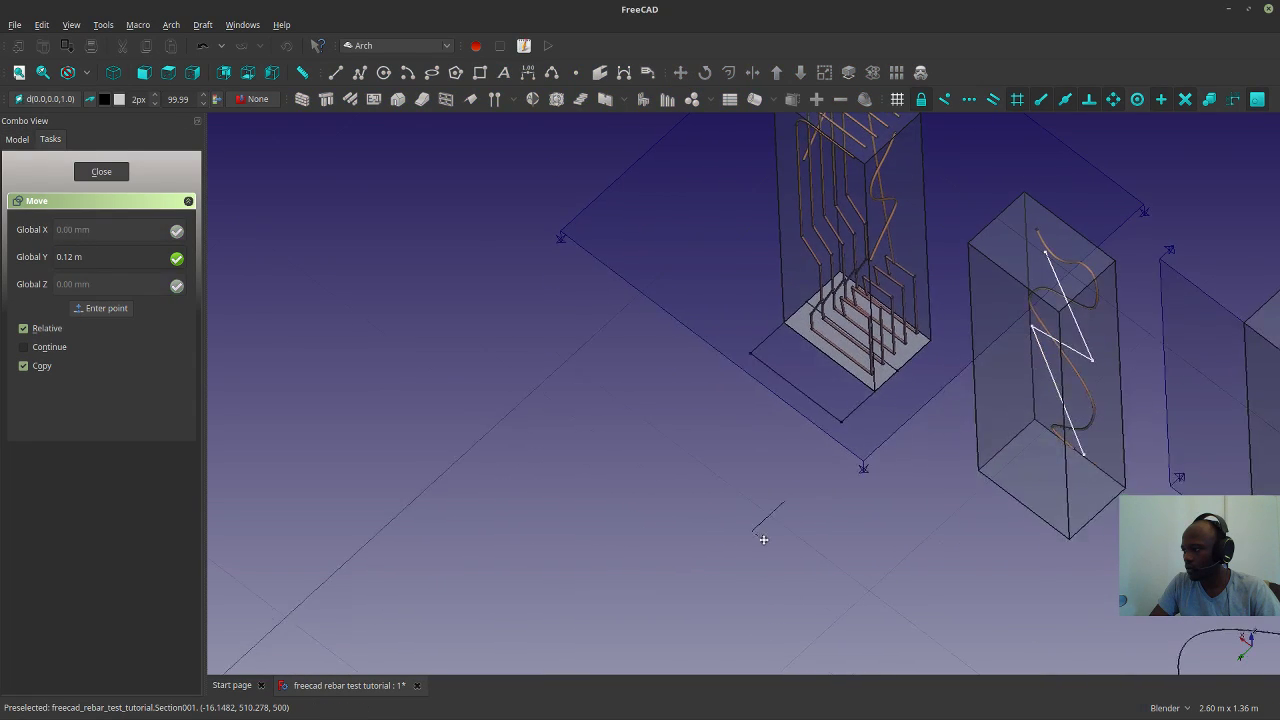
left_click(524, 650)
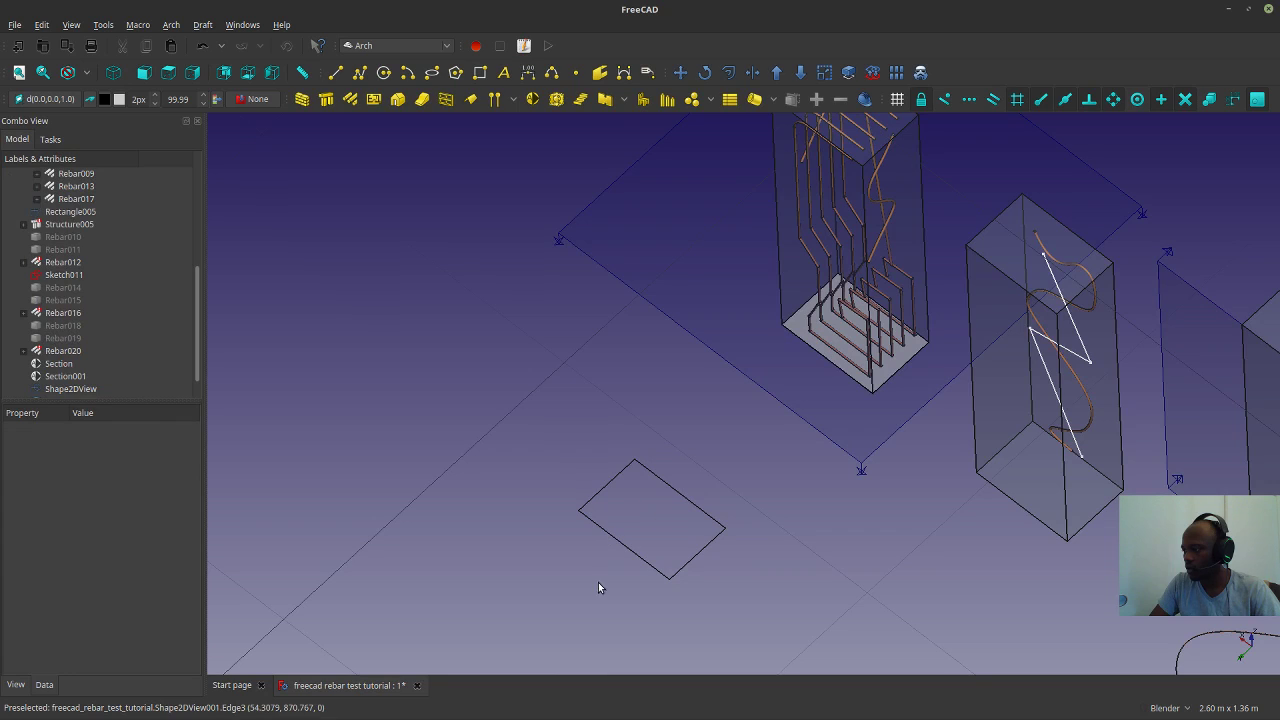
scroll(470, 410, "down", 6)
middle_click_drag(489, 391, 652, 291)
scroll(519, 368, "up", 8)
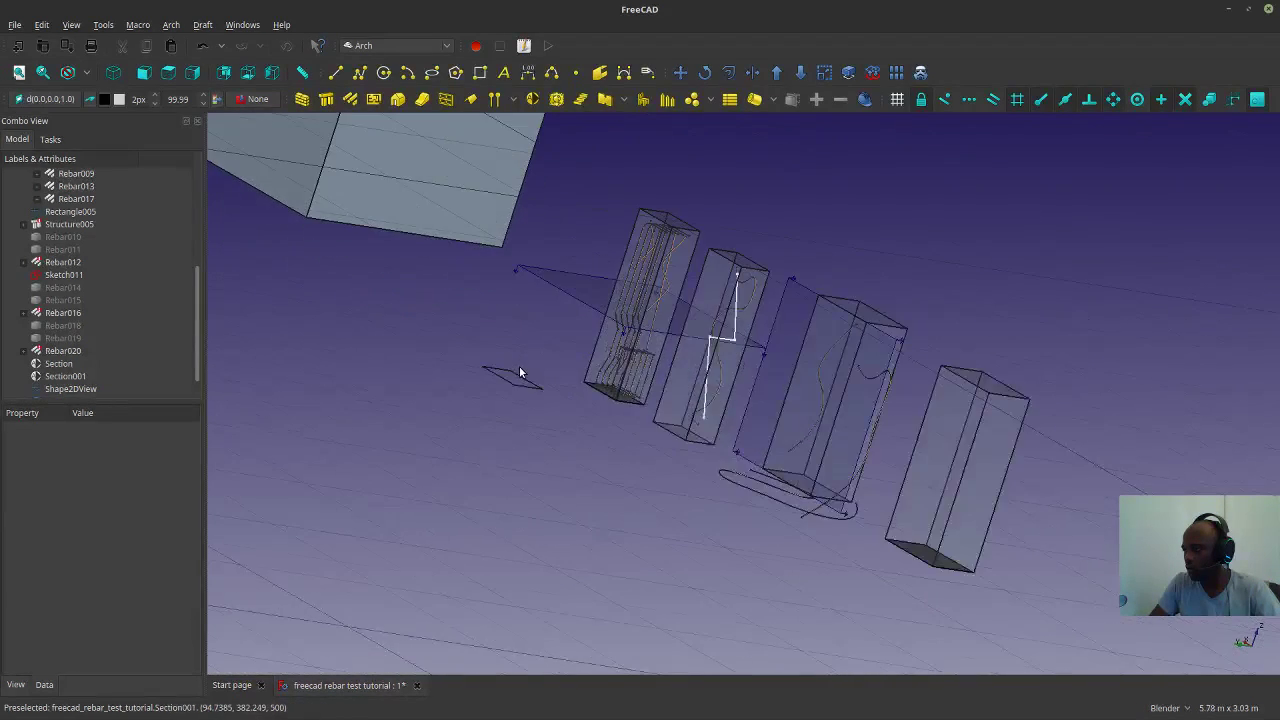
middle_click_drag(516, 448, 519, 498)
scroll(530, 465, "down", 5)
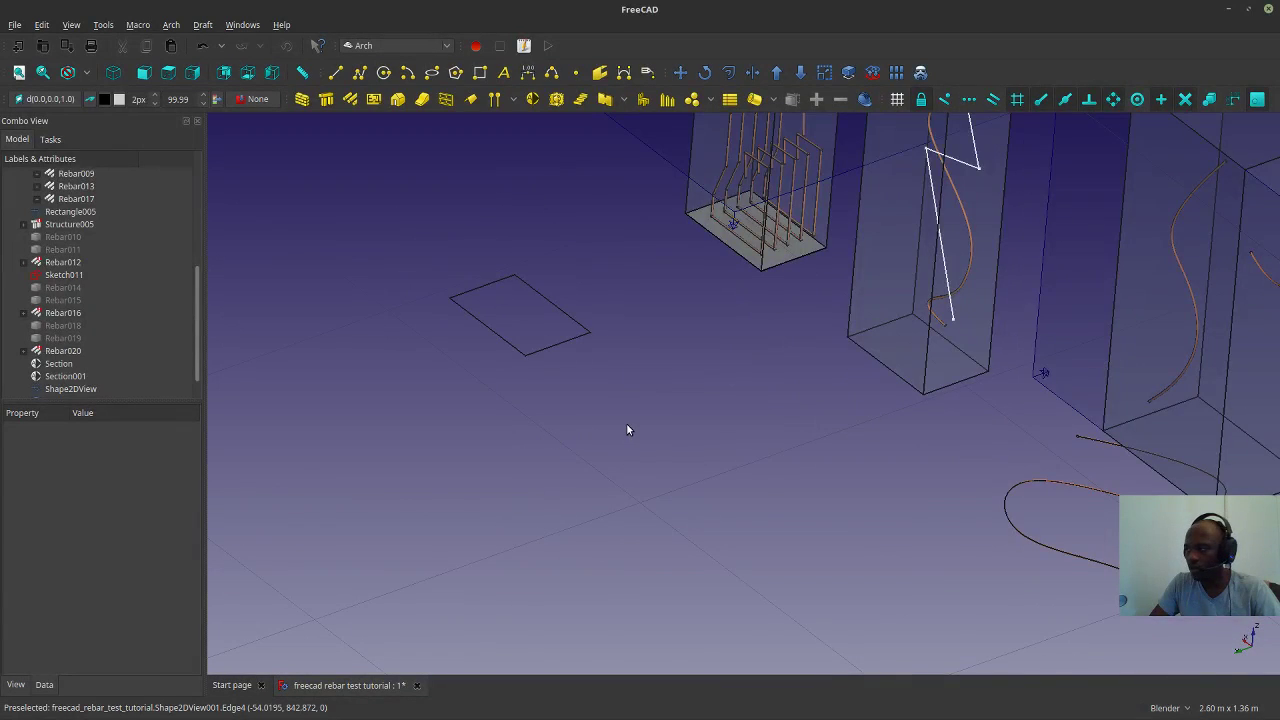
scroll(626, 423, "down", 3)
Delete the copied 2D view Shape2DView001.
left_click(64, 378)
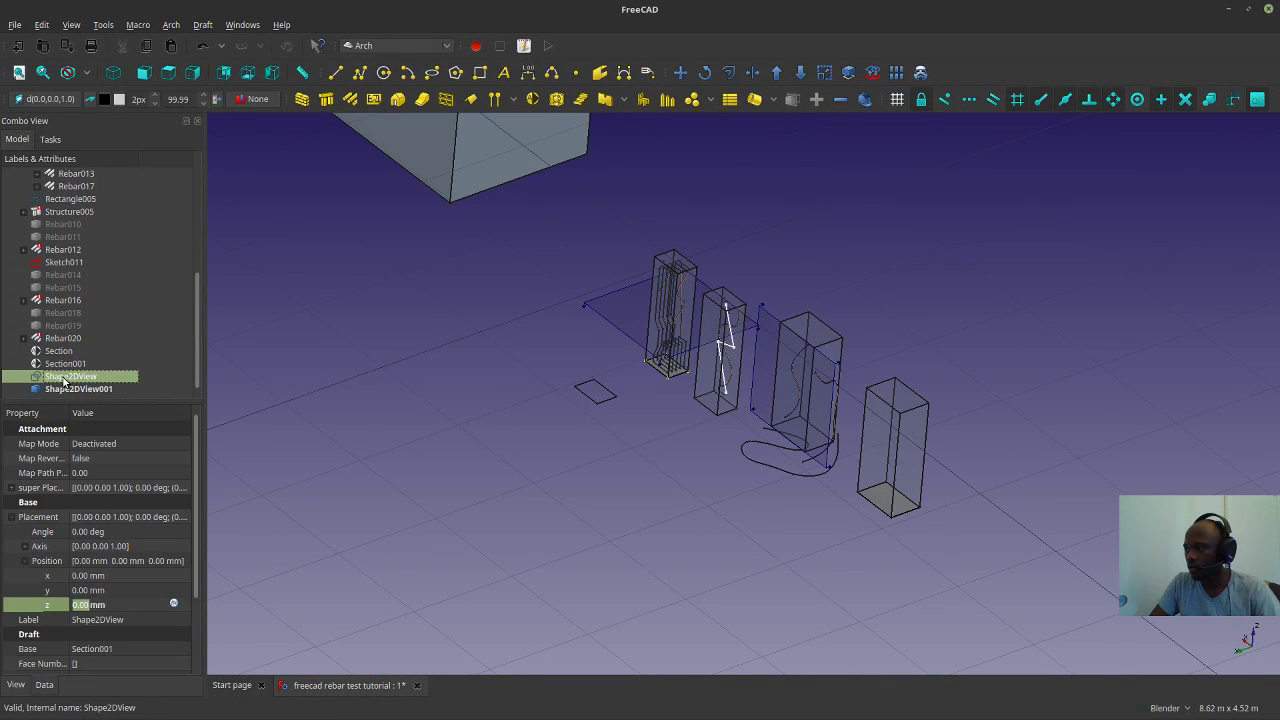
left_click(64, 389)
left_click(62, 379)
left_click(64, 389)
key("Delete")
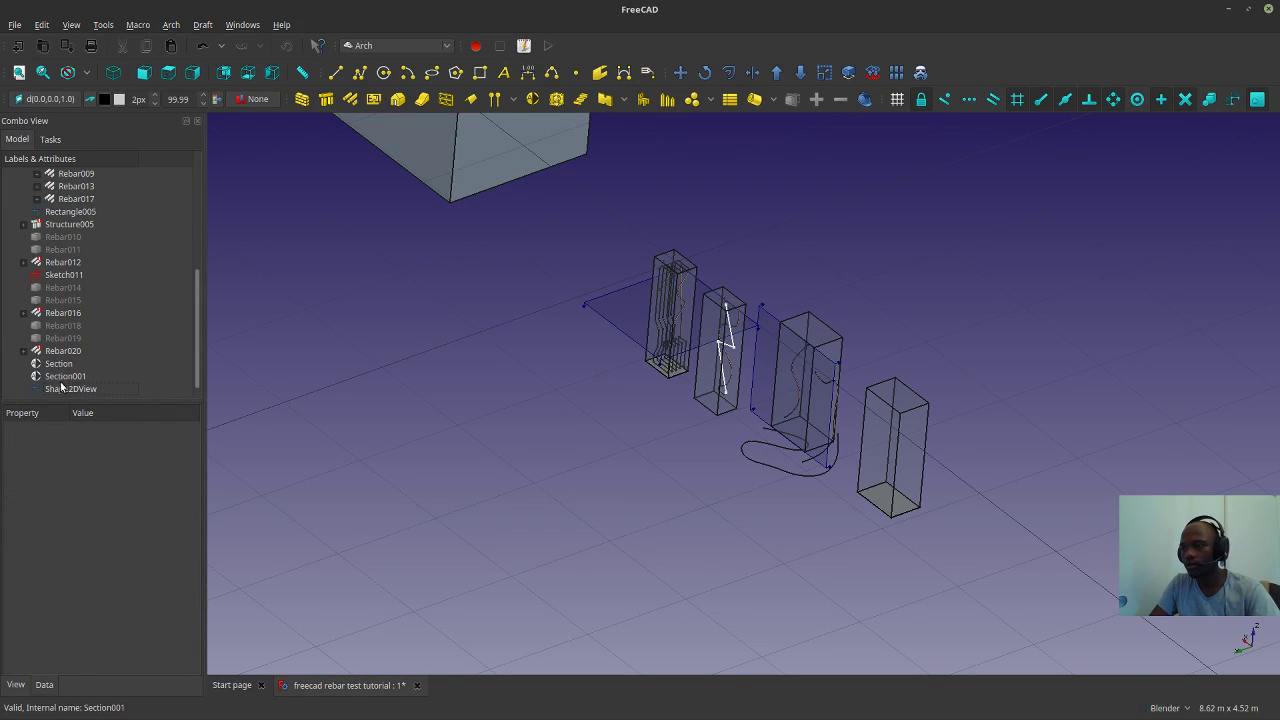
Create another Shape2DView from the section plane Section001.
left_click(56, 377)
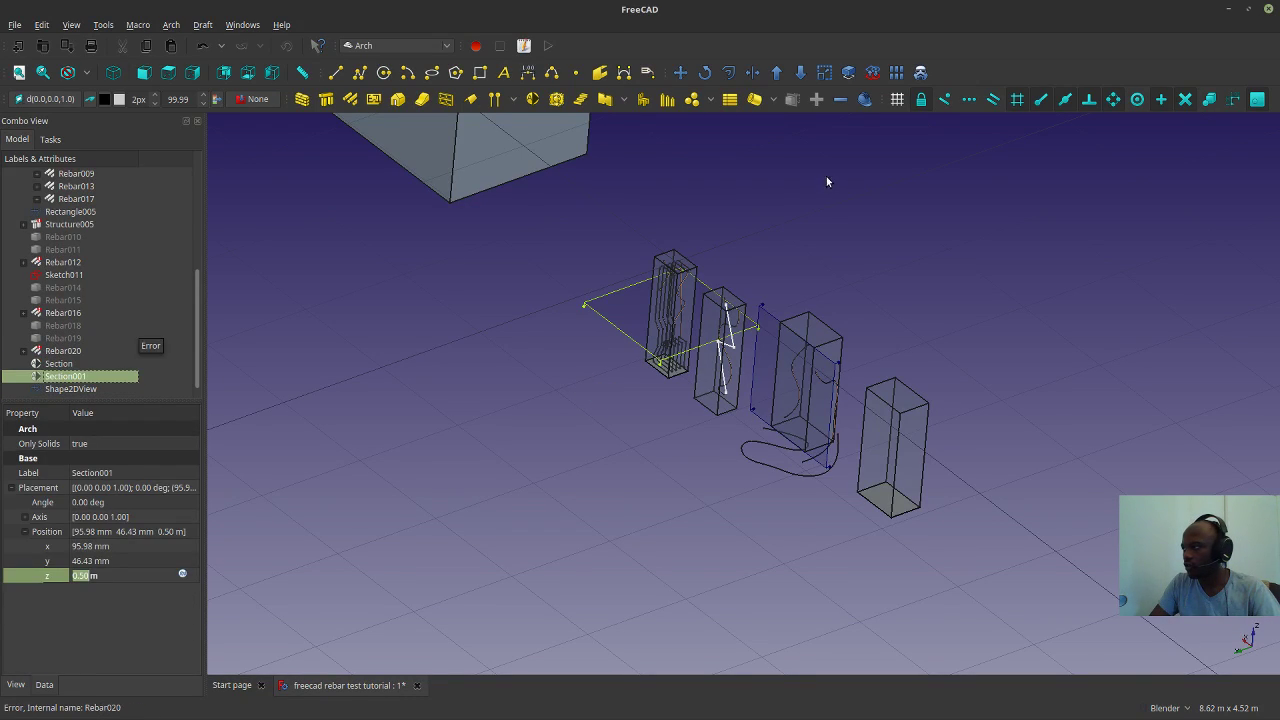
left_click(849, 77)
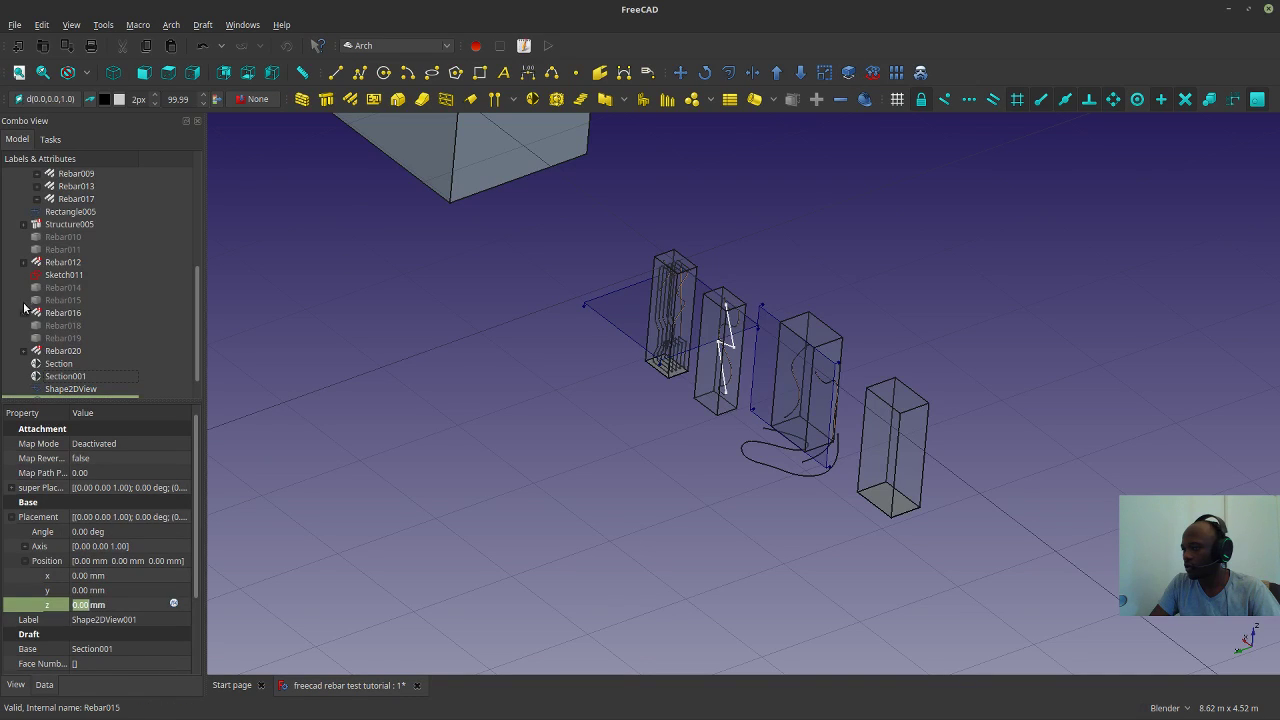
left_click(62, 377, "ctrl")
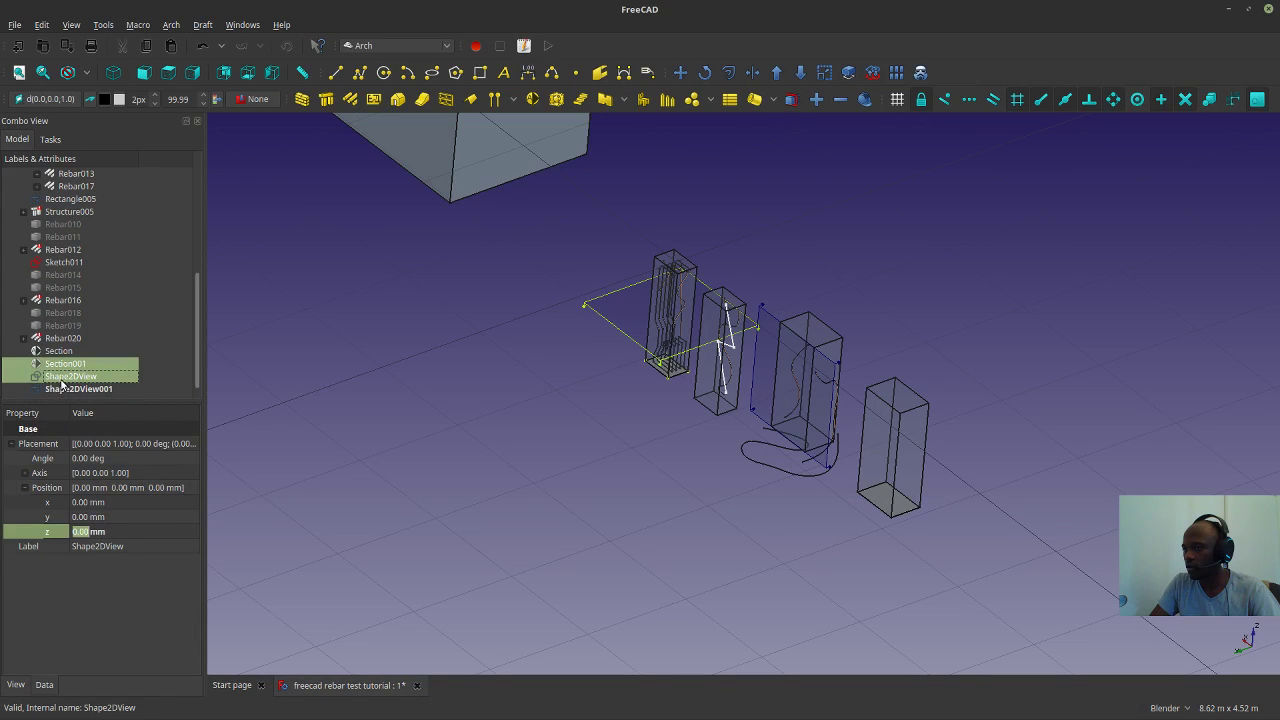
Move Shape2DView001 about 1.87 m along the Y axis with copying turned off.
left_click(62, 389, "shift")
left_click(680, 73)
left_click(42, 348)
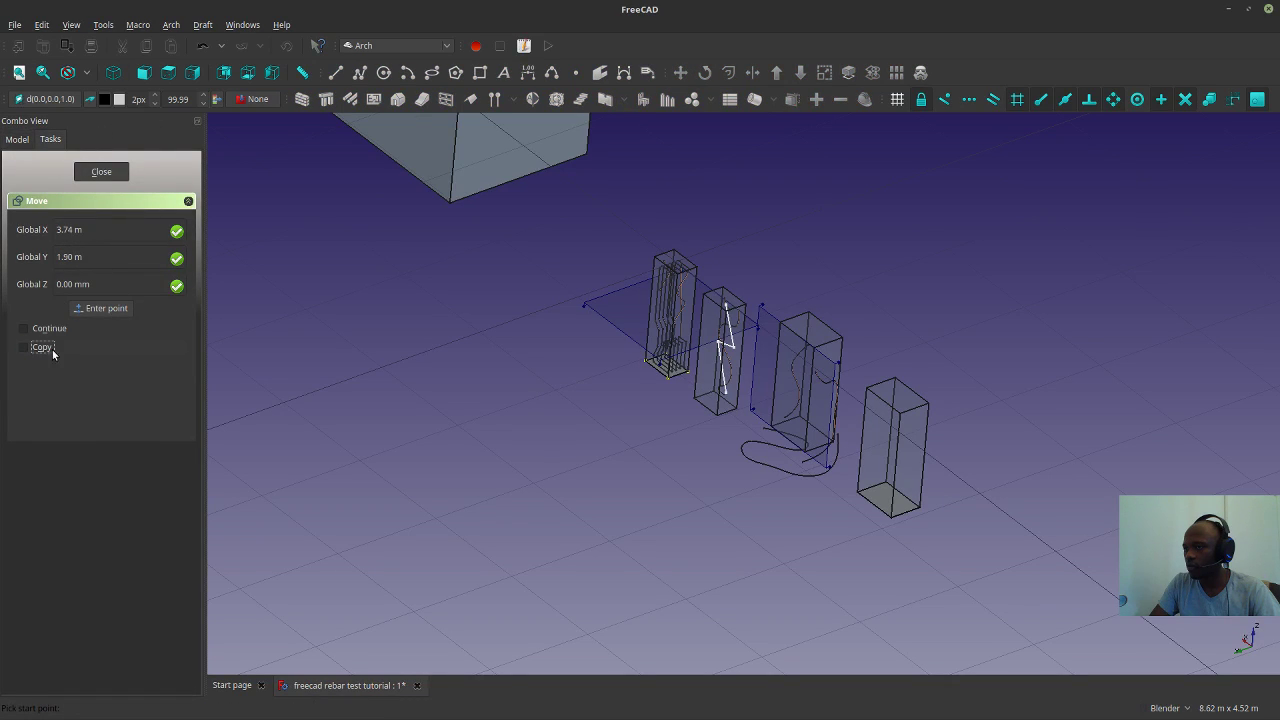
left_click(659, 390)
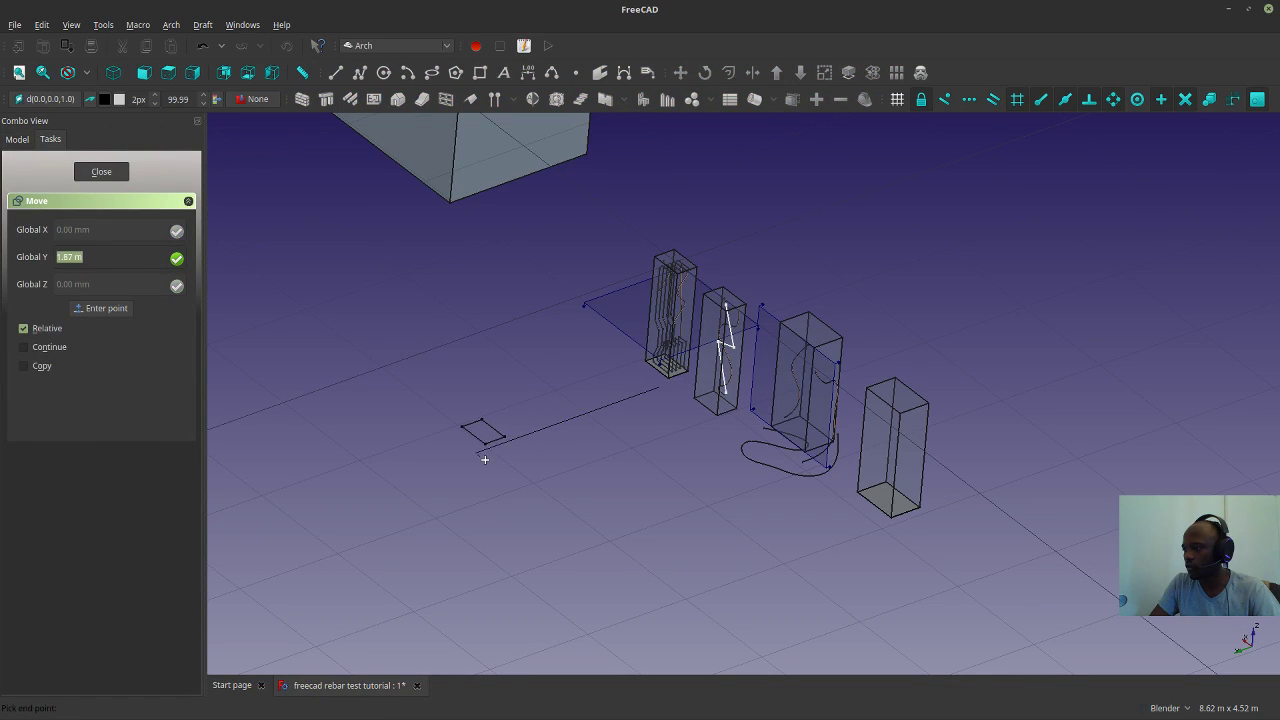
left_click(485, 456)
Examine the moved 2D section view and compare it with the reinforced structure and its section plane.
scroll(489, 455, "up", 8)
scroll(490, 418, "down", 6)
middle_click_drag(590, 397, 632, 440)
middle_click_drag(840, 410, 887, 530, "shift")
scroll(820, 486, "up", 2)
middle_click_drag(783, 476, 762, 338)
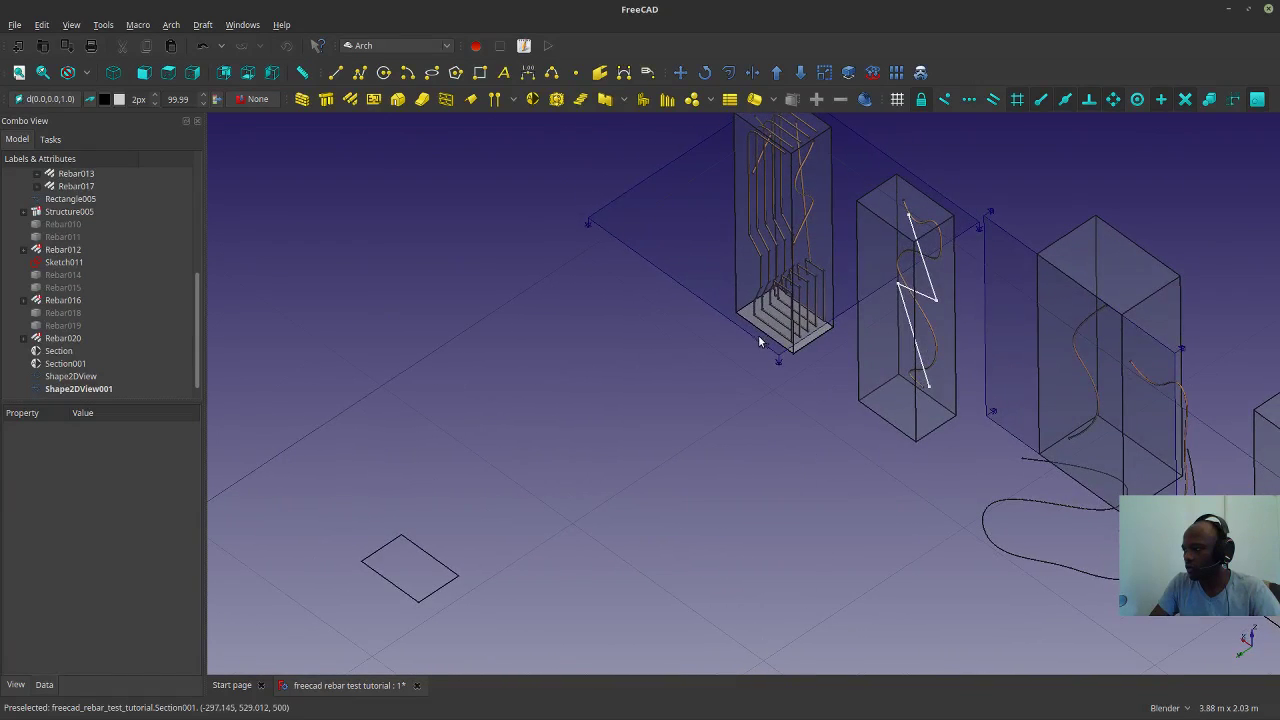
scroll(66, 227, "up", 4)
scroll(60, 232, "up", 2)
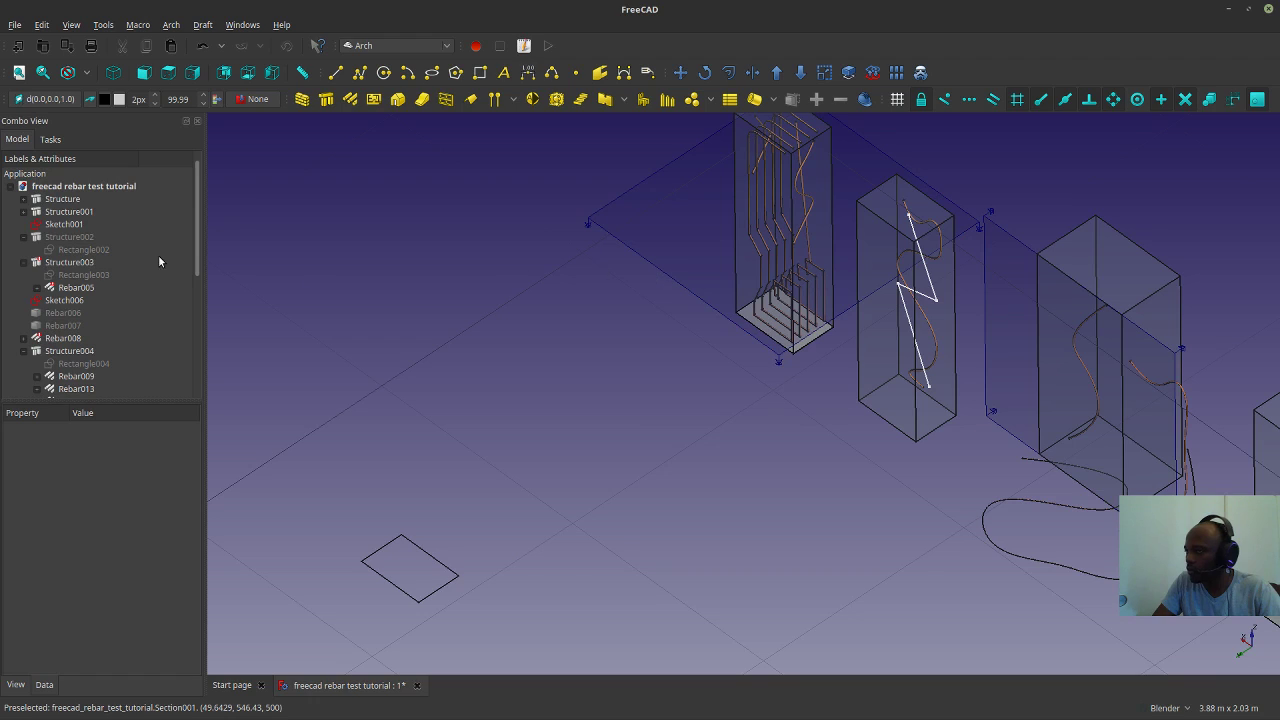
Try to select Structure with its rectangle, all its rebars and Sketch005 together with a section plane.
left_click(21, 212)
left_click(21, 212)
left_click(24, 200)
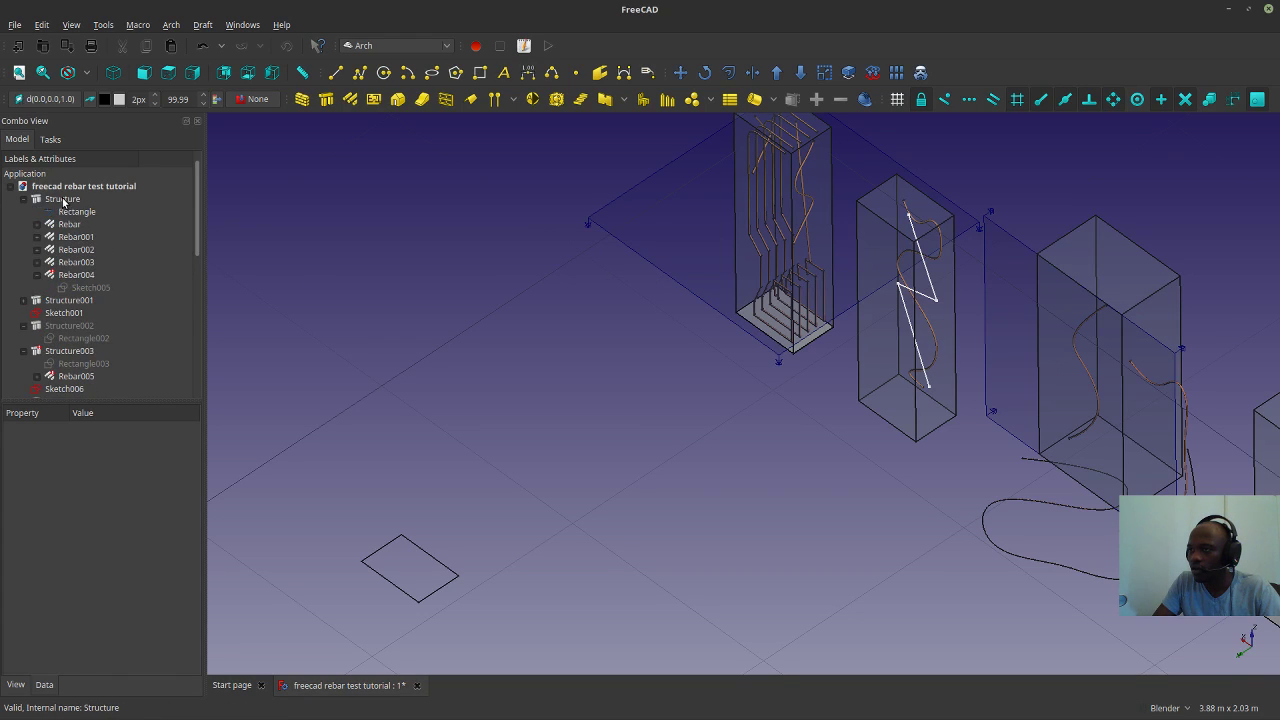
left_click(63, 200)
left_click(83, 288, "shift")
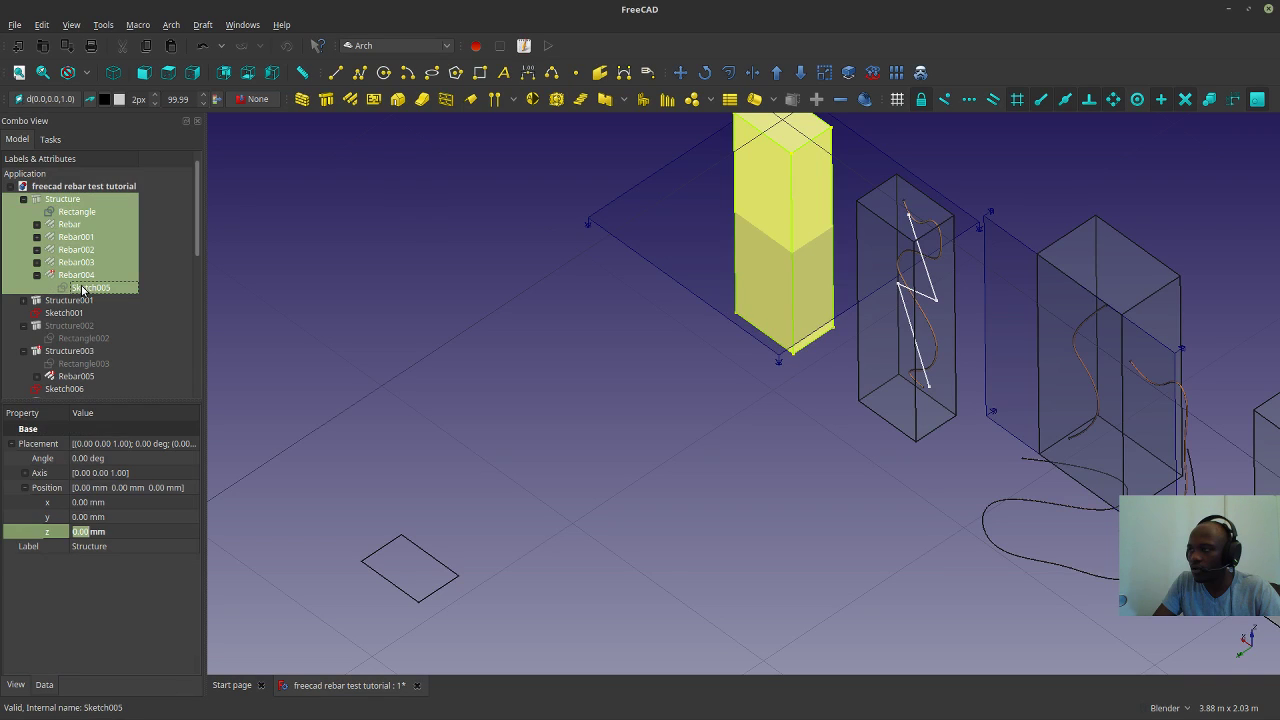
scroll(83, 290, "down", 10)
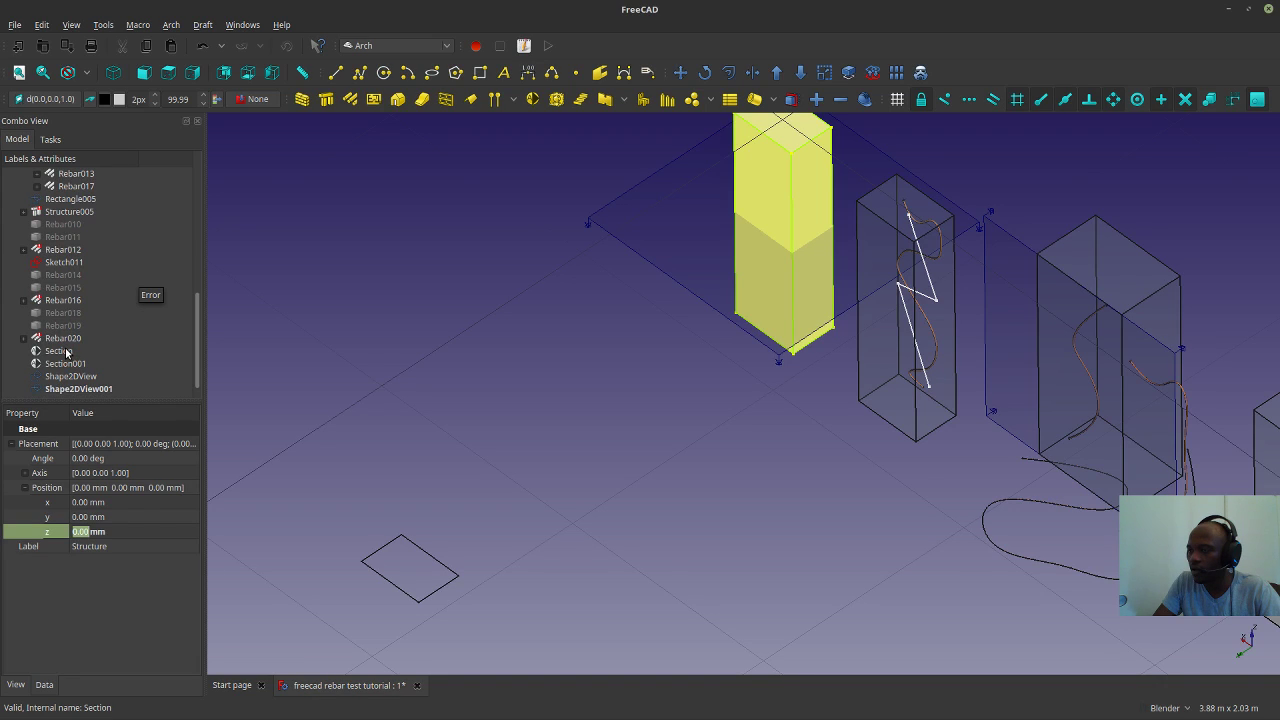
left_click(65, 351, "shift")
left_click(65, 351)
scroll(70, 350, "up", 10)
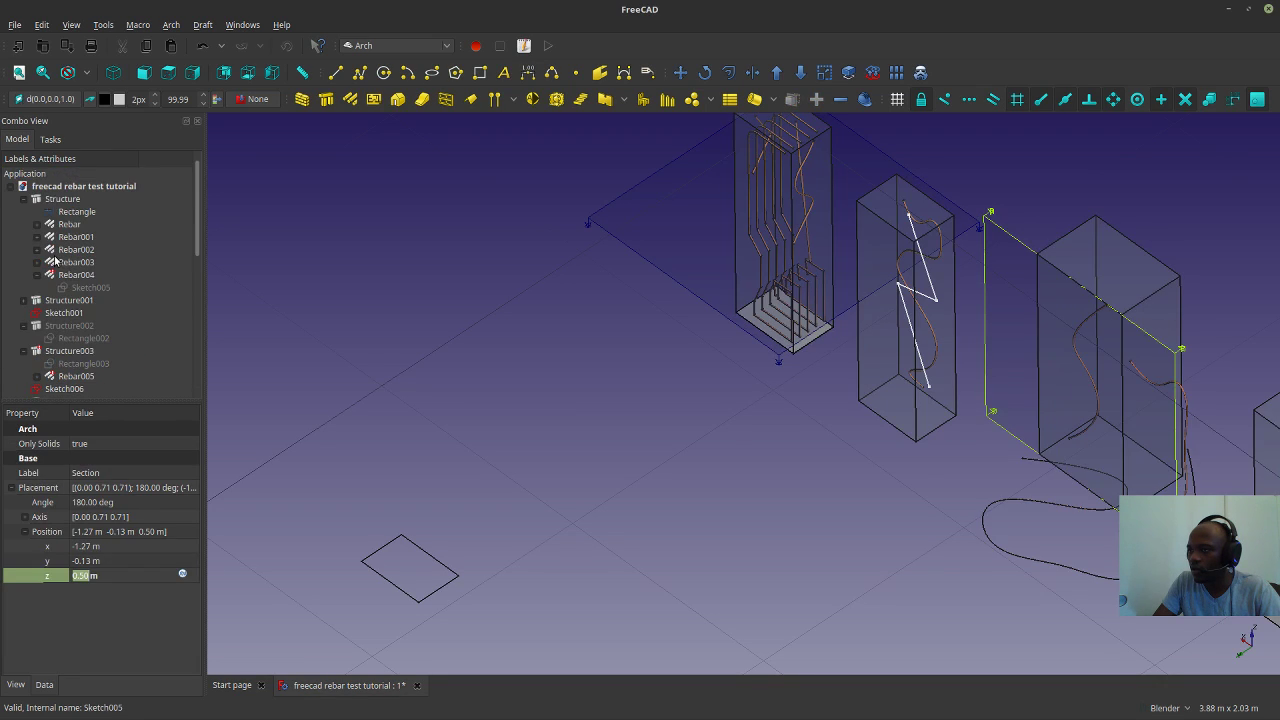
Select Structure with its rectangle, all its rebars and Sketch005, and include Section001 in the selection.
left_click(58, 199)
left_click(66, 283, "shift")
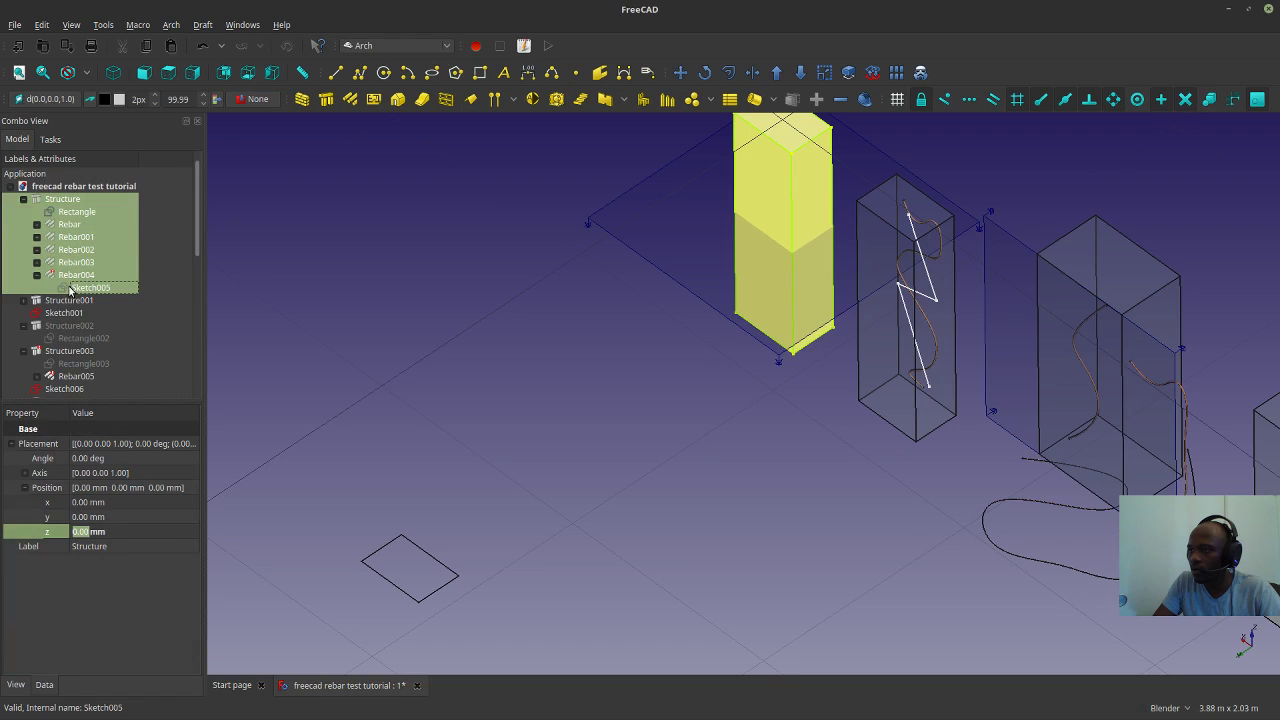
scroll(70, 300, "down", 10)
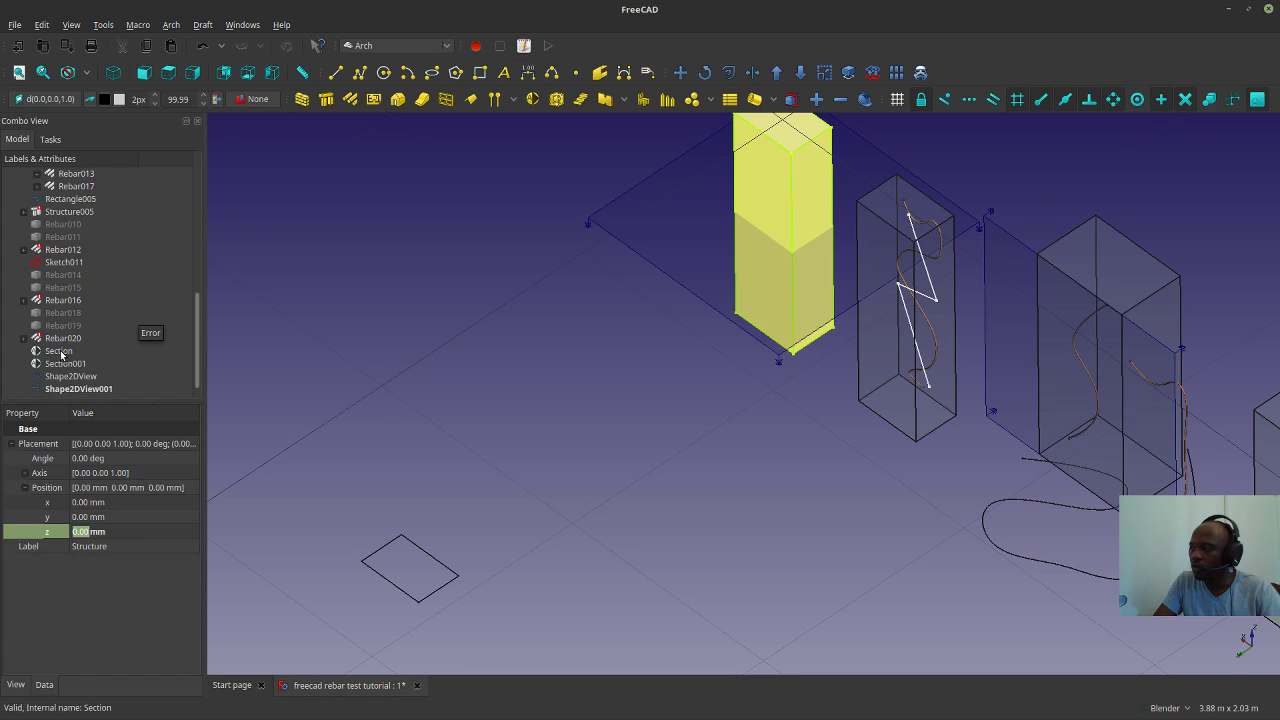
left_click(60, 351)
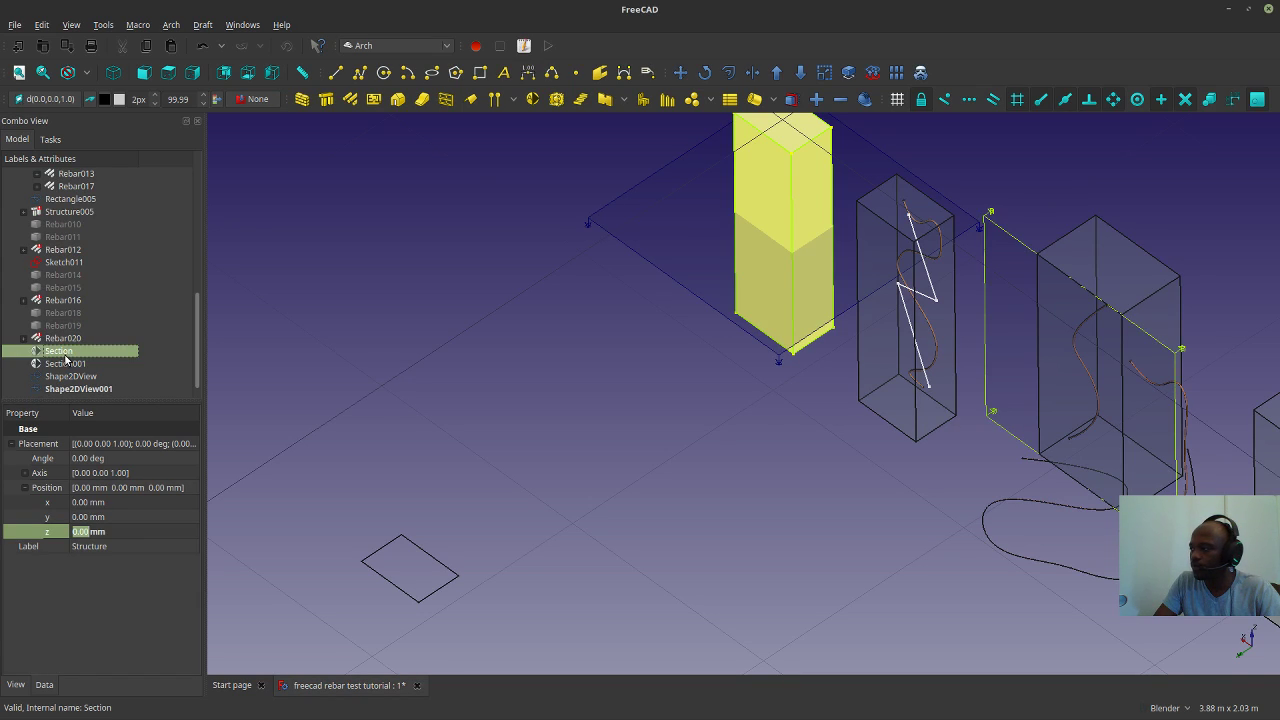
left_click(67, 364)
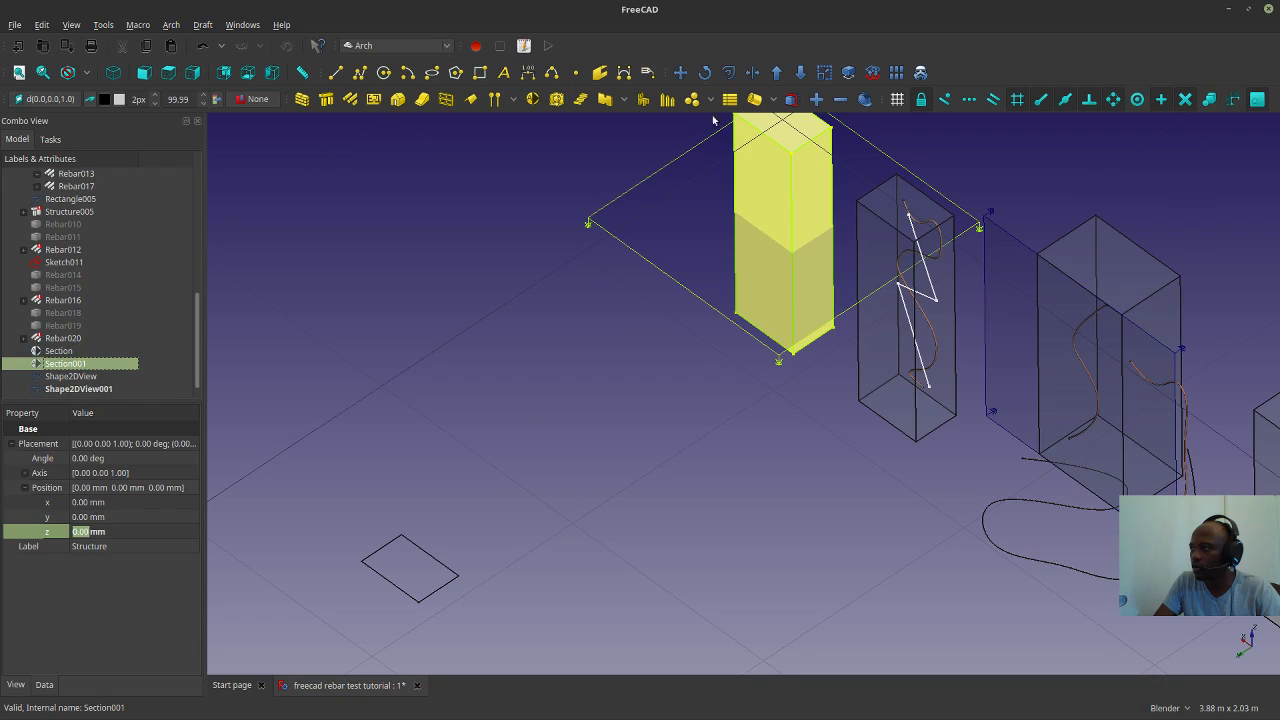
Remove Structure and Rectangle from the selection and add the rebars and Sketch005 to the section plane Section001.
scroll(65, 252, "up", 9)
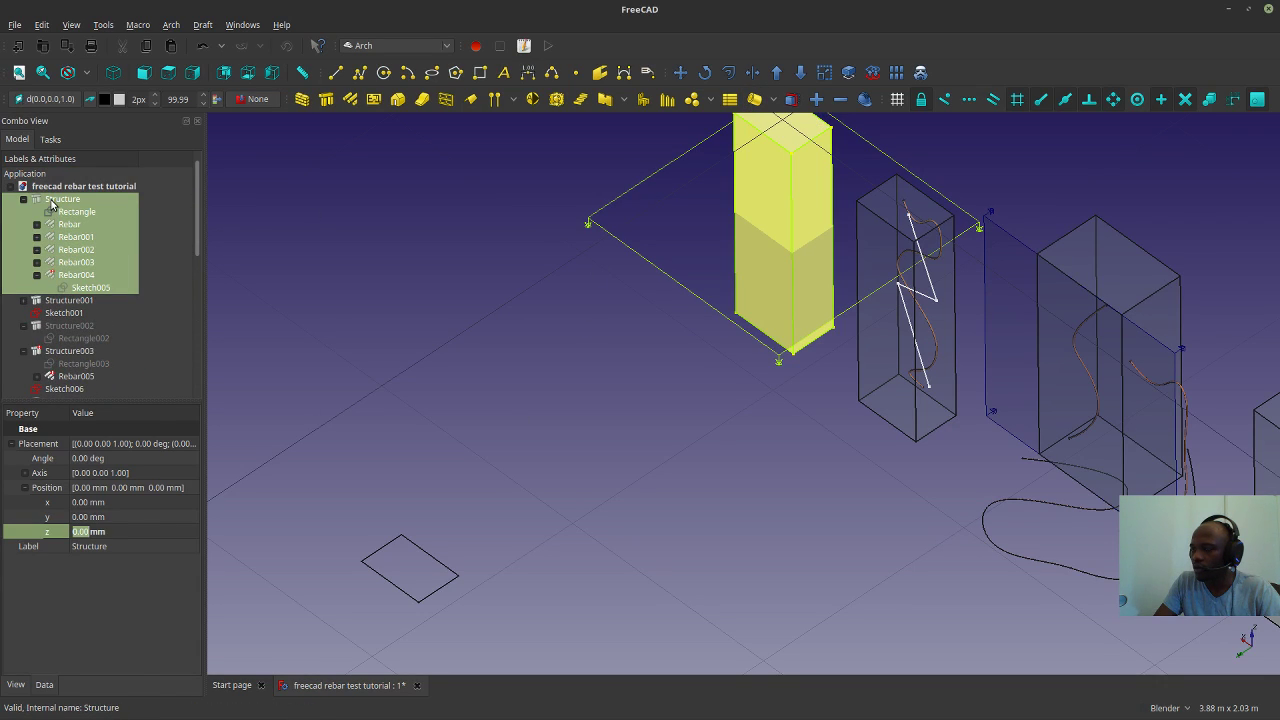
left_click(52, 204, "ctrl")
left_click(57, 213, "ctrl")
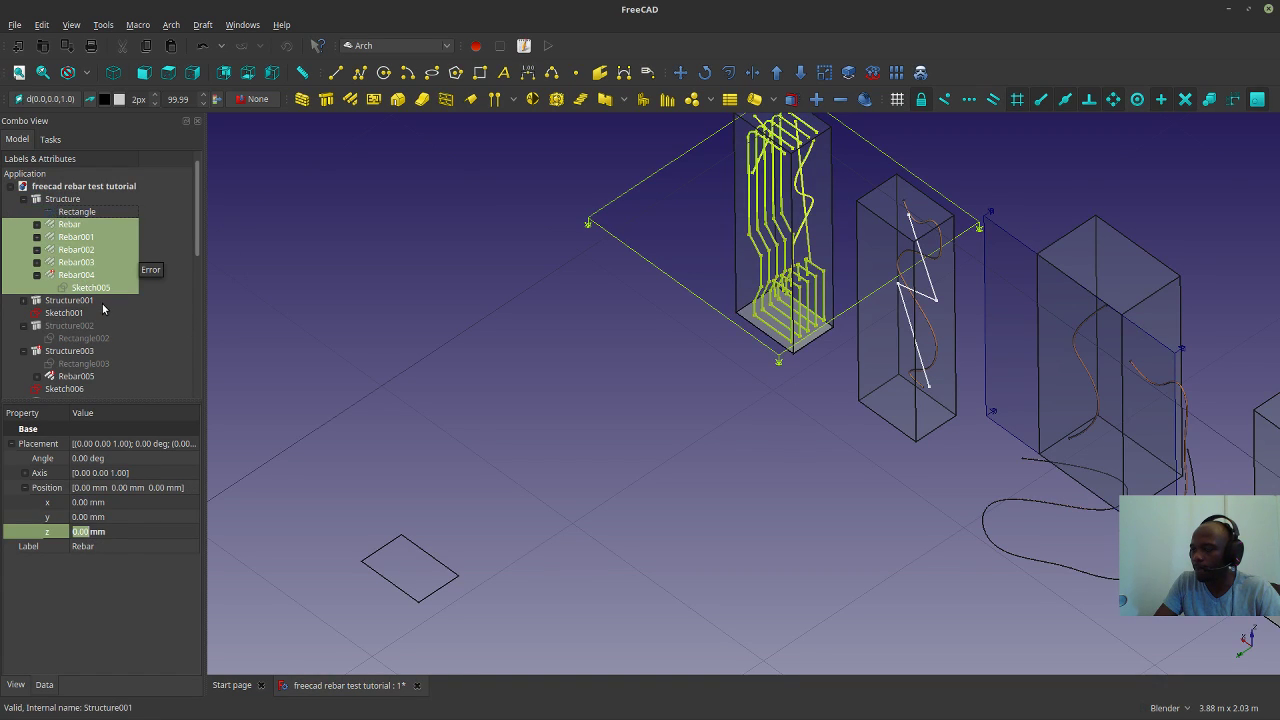
scroll(93, 295, "down", 10)
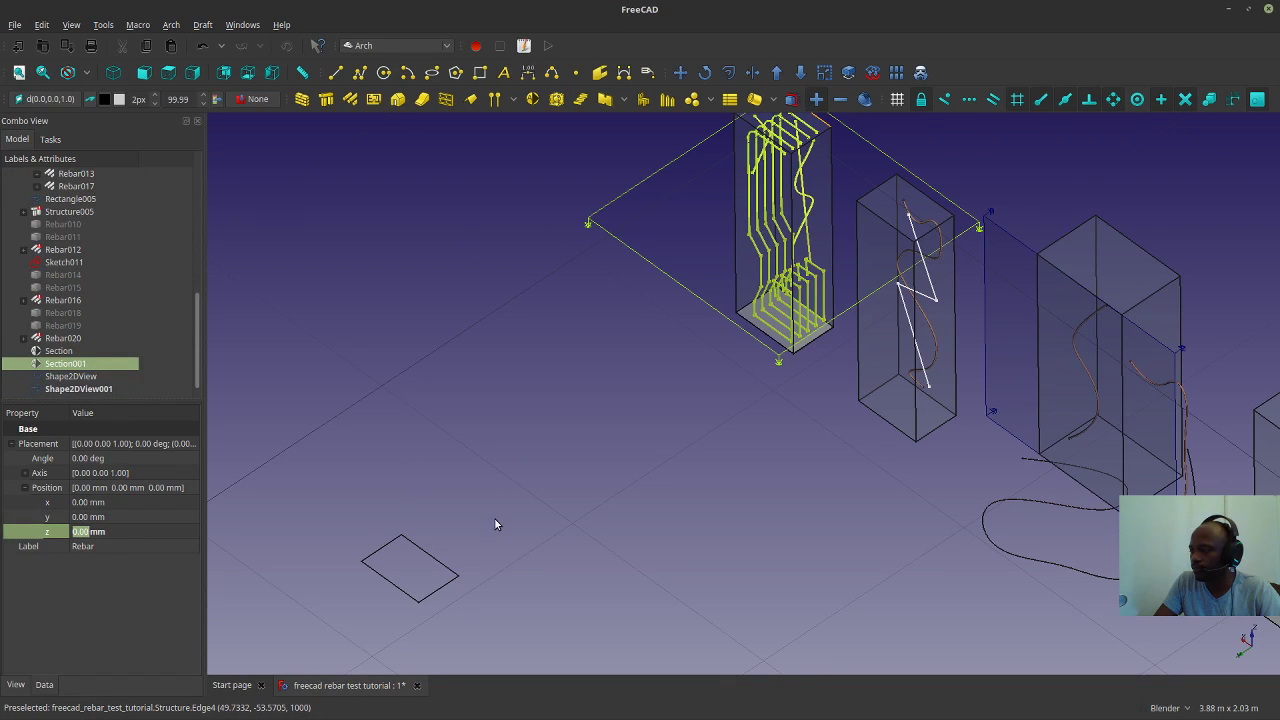
scroll(380, 575, "up", 5)
scroll(417, 555, "up", 3)
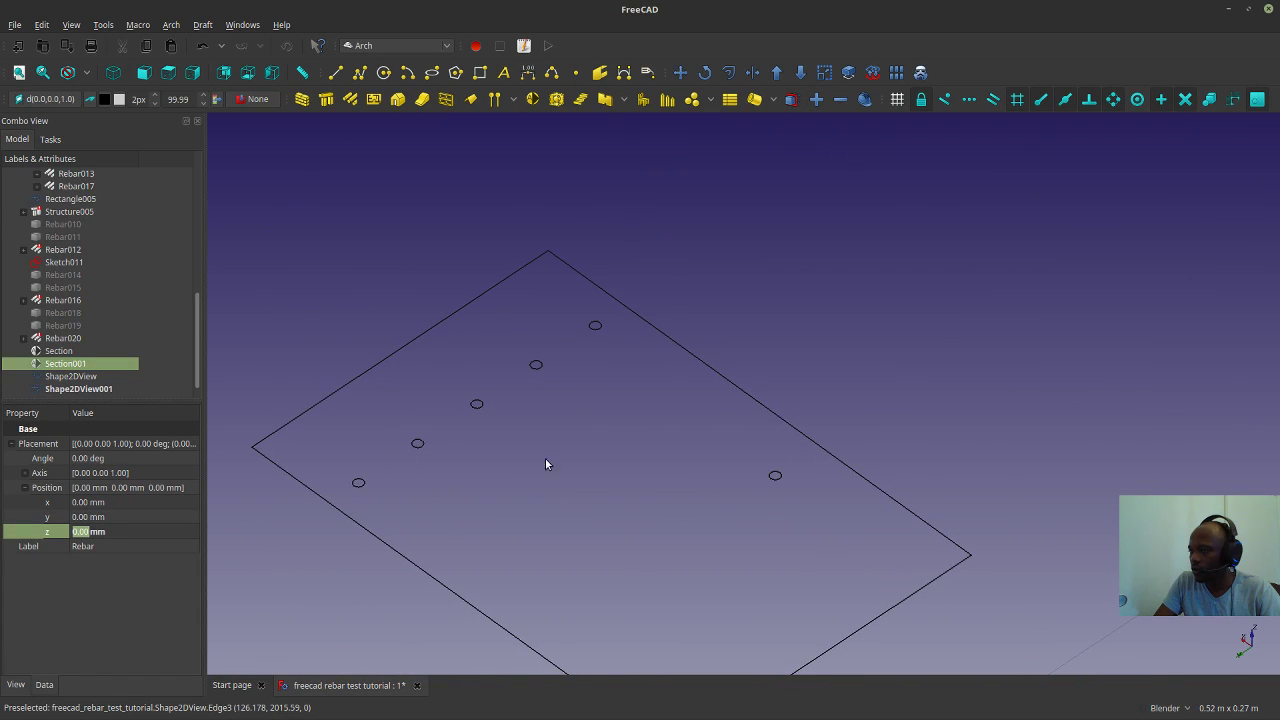
Select Shape2DView001 and examine its rebar cuts against the reinforced structure and the section plane.
scroll(506, 362, "down", 2)
left_click(87, 388)
scroll(774, 425, "down", 5)
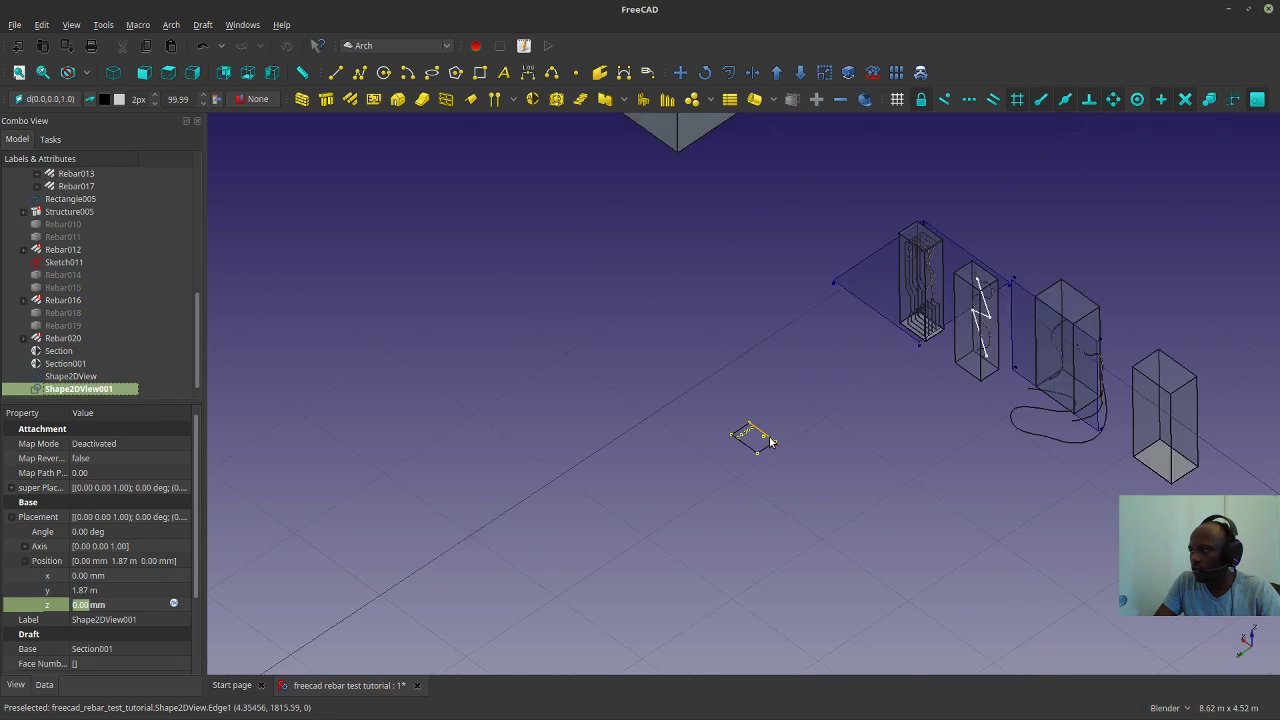
scroll(896, 345, "up", 10)
scroll(829, 349, "down", 3)
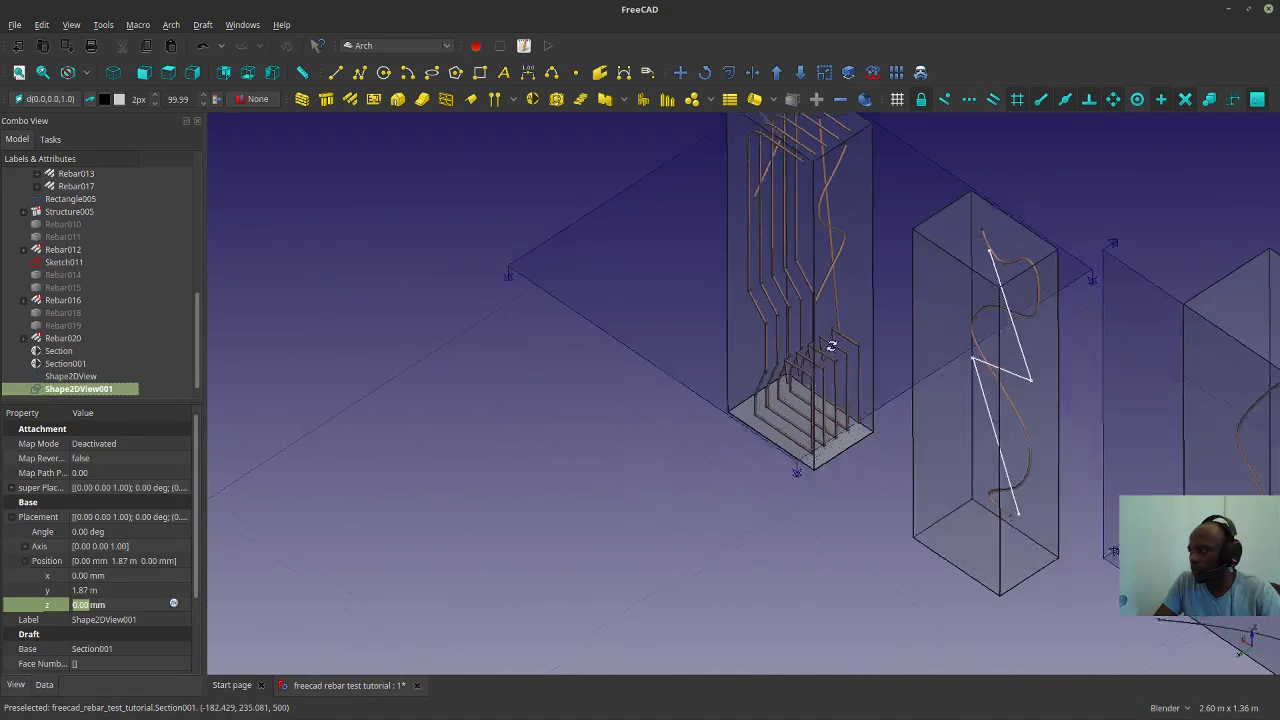
middle_click_drag(866, 301, 939, 313)
scroll(880, 360, "down", 5)
scroll(610, 575, "up", 6)
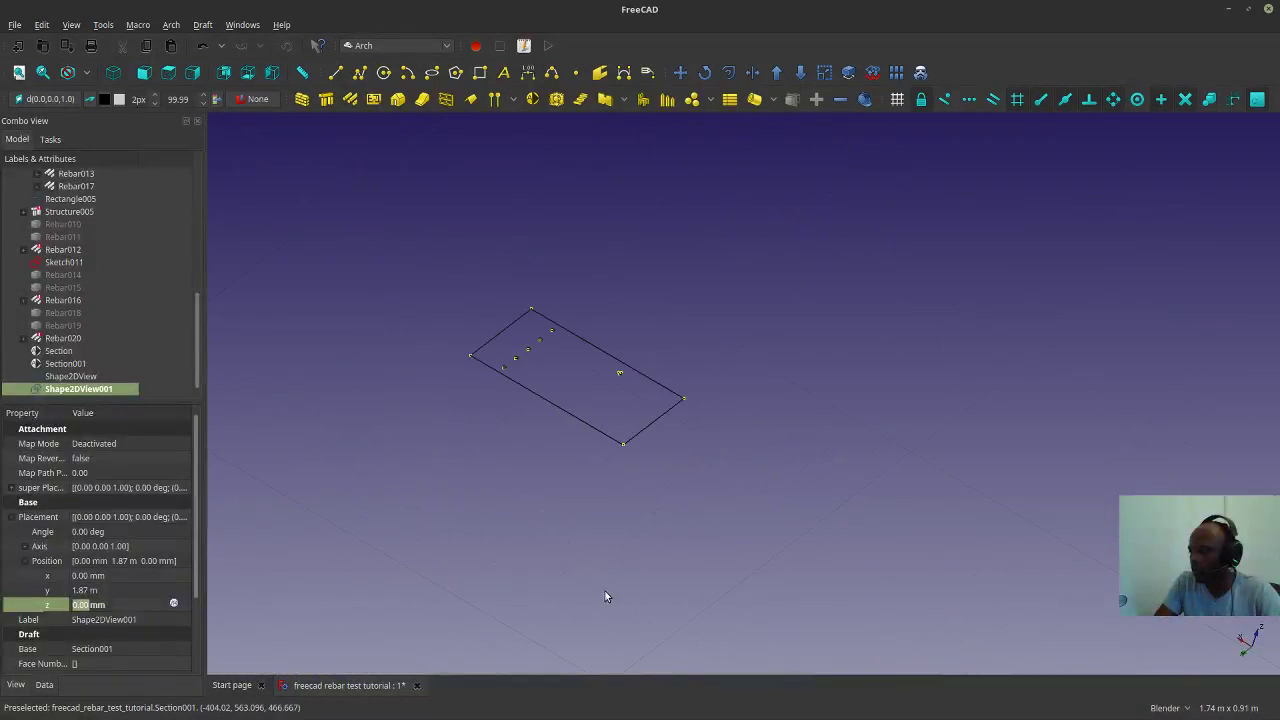
Check the view and data properties of Shape2DView001, including its available projection modes.
middle_click_drag(565, 441, 564, 447)
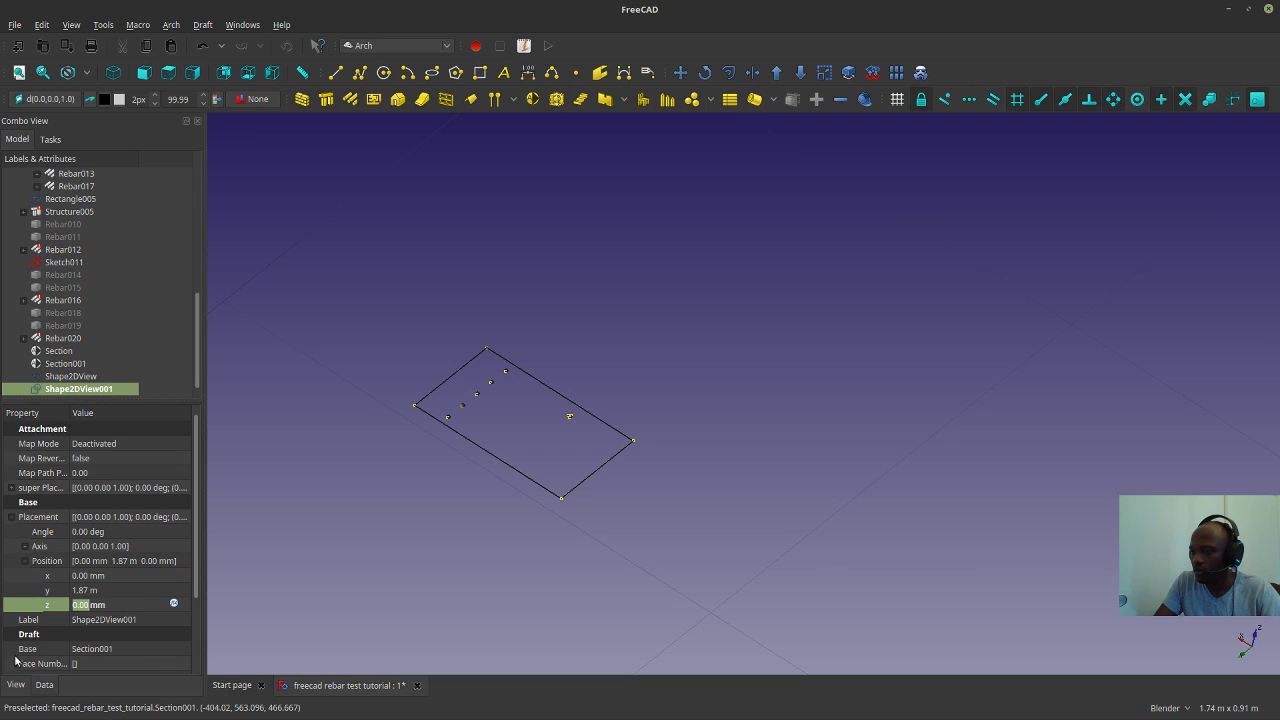
left_click(16, 685)
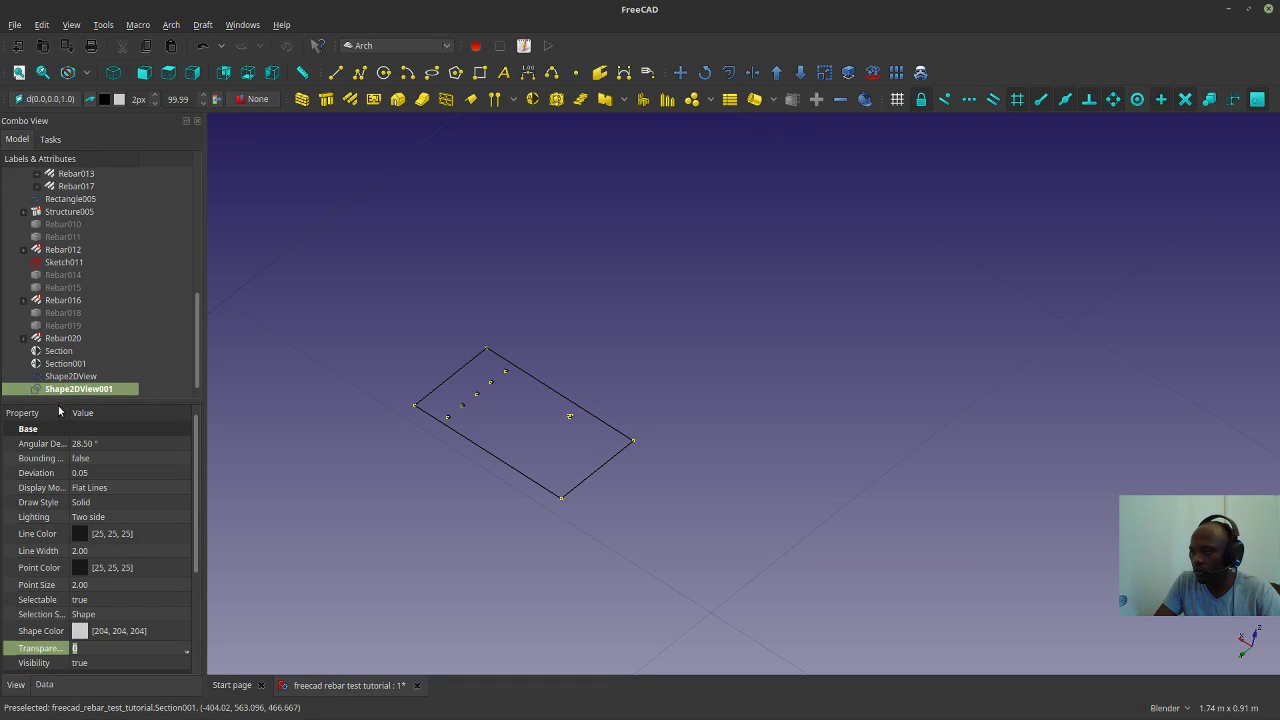
left_click(47, 684)
scroll(195, 605, "down", 2)
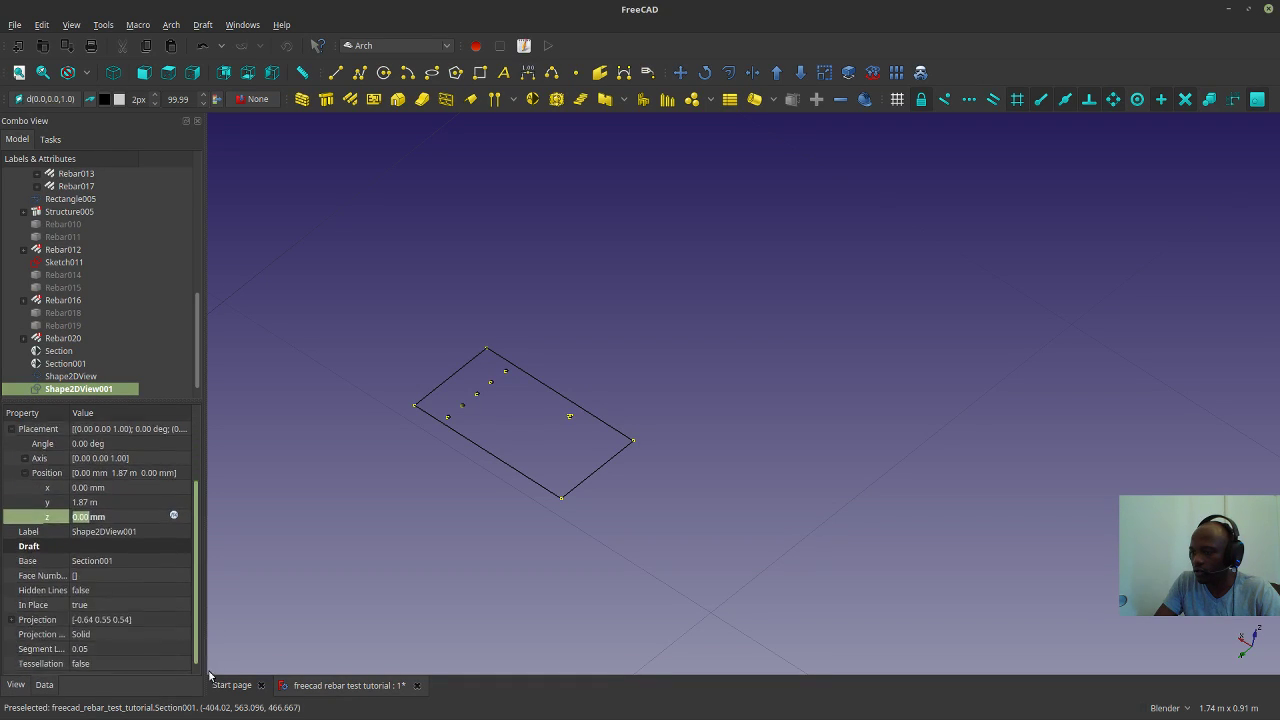
left_click(131, 634)
left_click(130, 634)
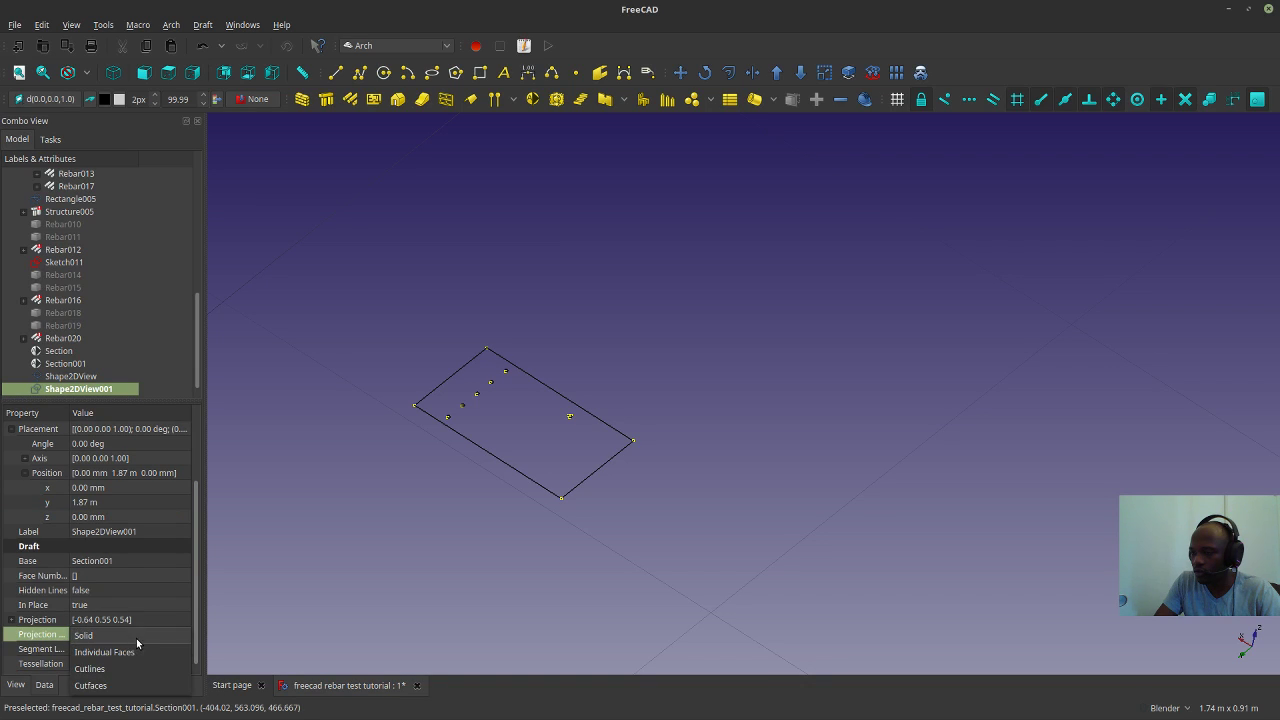
Set the projection mode of Shape2DView to Cutlines and compare it with Shape2DView001.
left_click(67, 377)
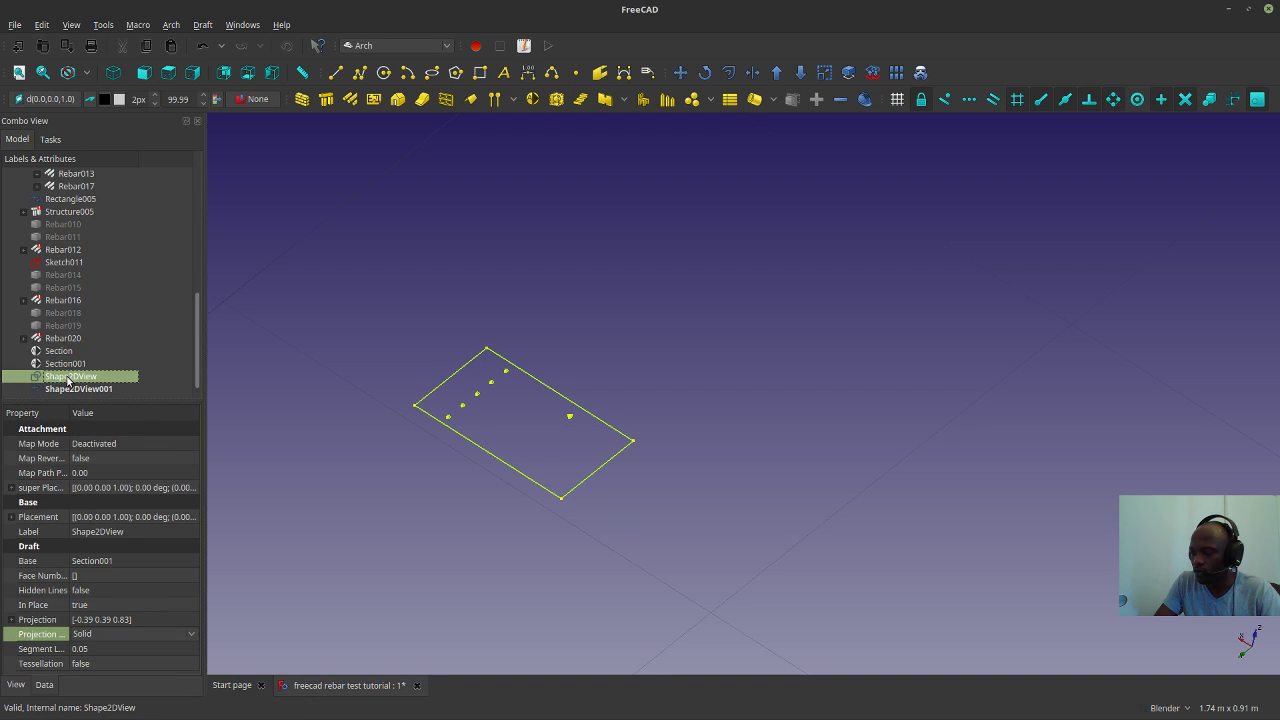
left_click(108, 636)
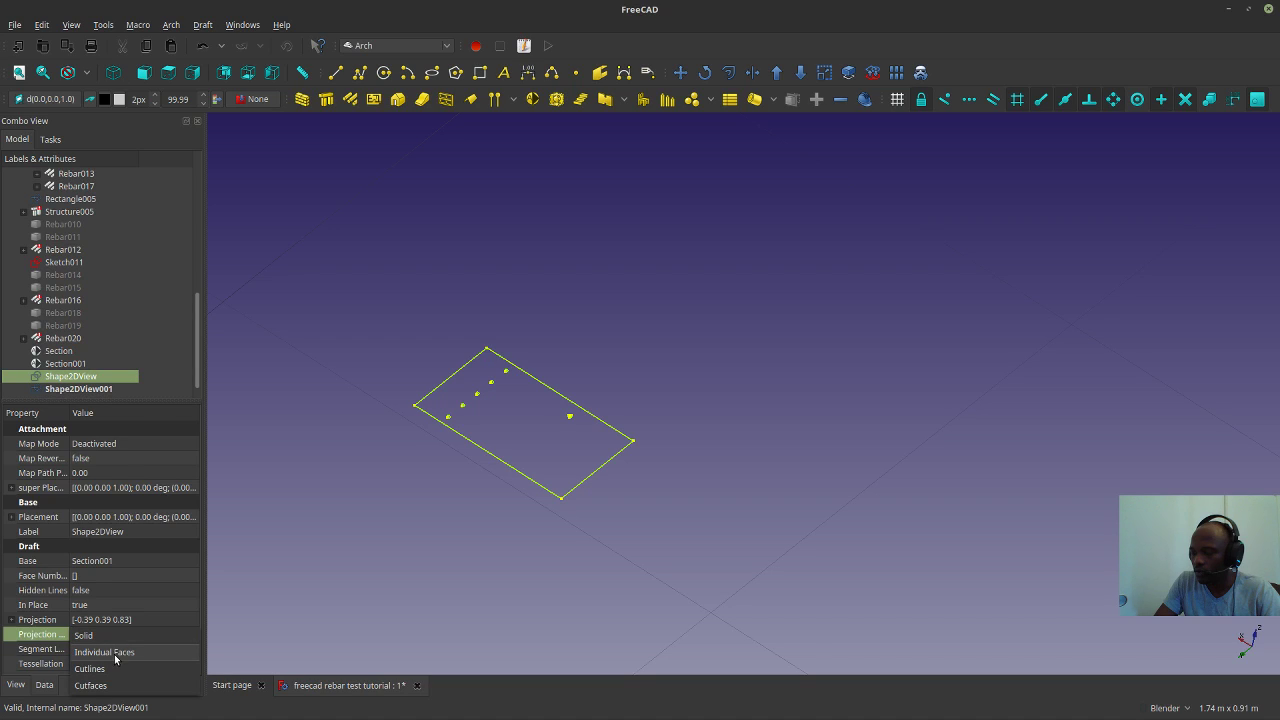
left_click(116, 668)
left_click(294, 548)
scroll(543, 460, "down", 3)
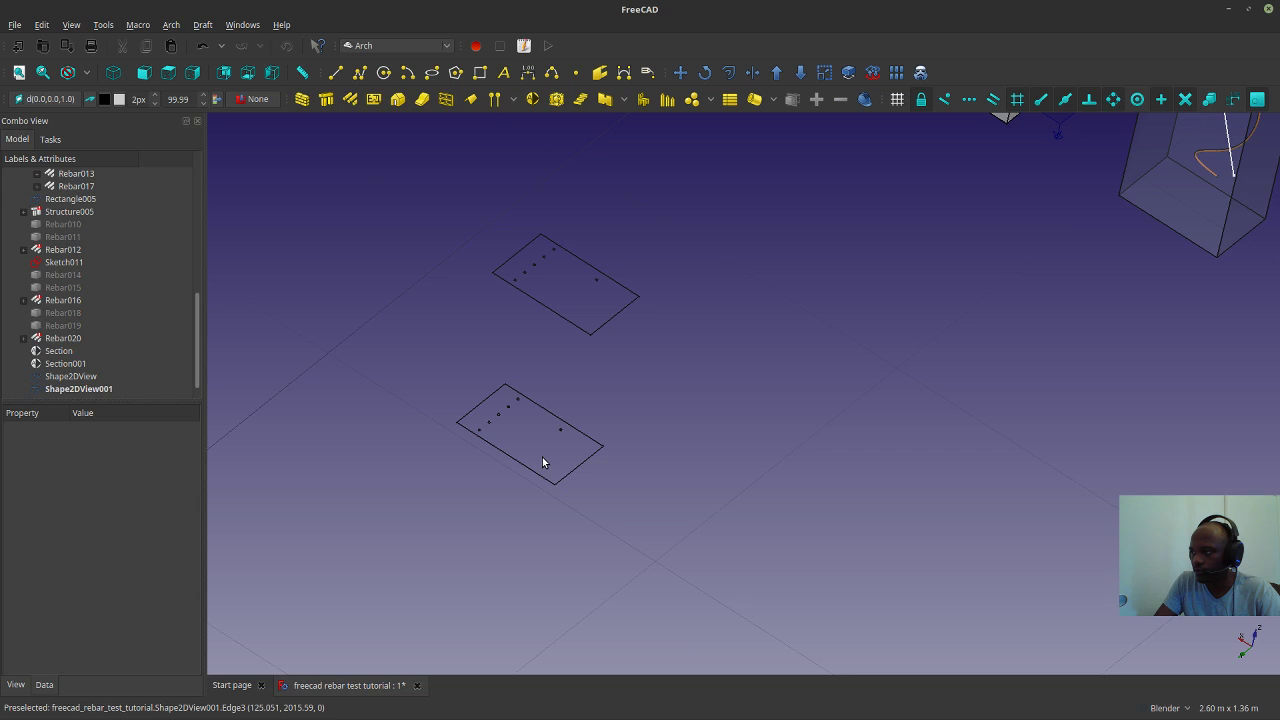
scroll(565, 285, "up", 5)
scroll(556, 318, "down", 2)
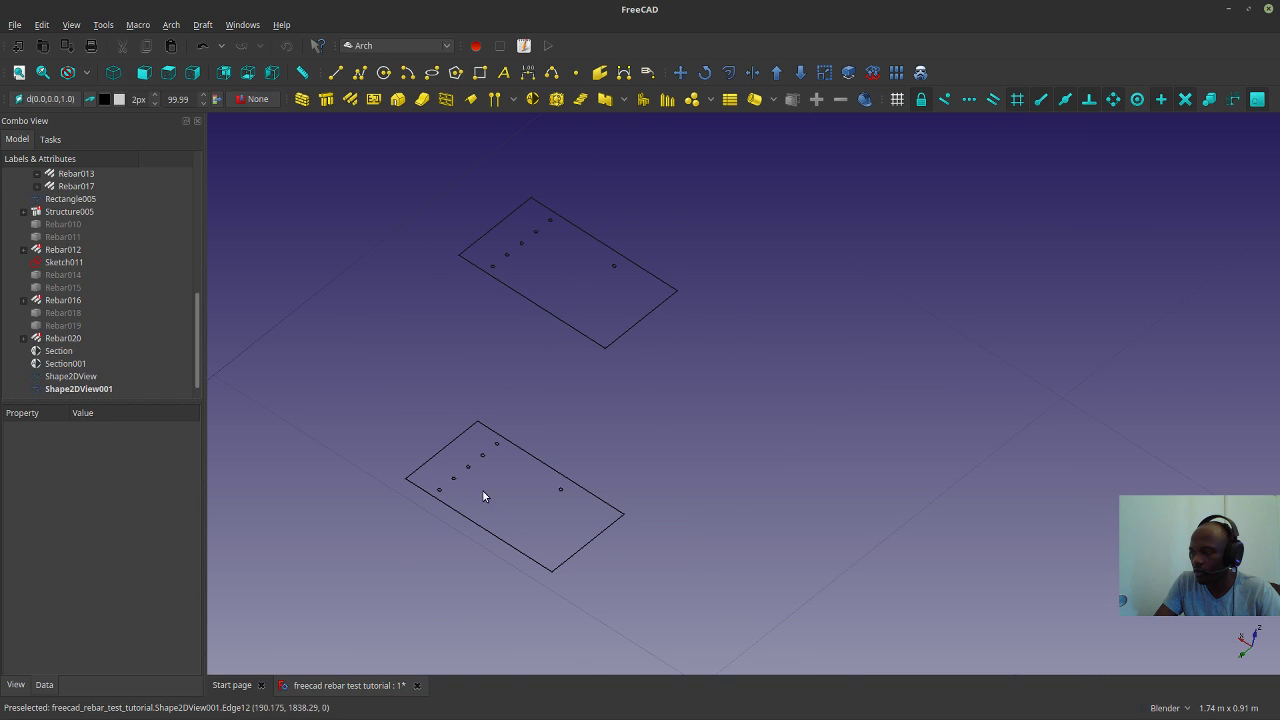
left_click(470, 526)
left_click(148, 634)
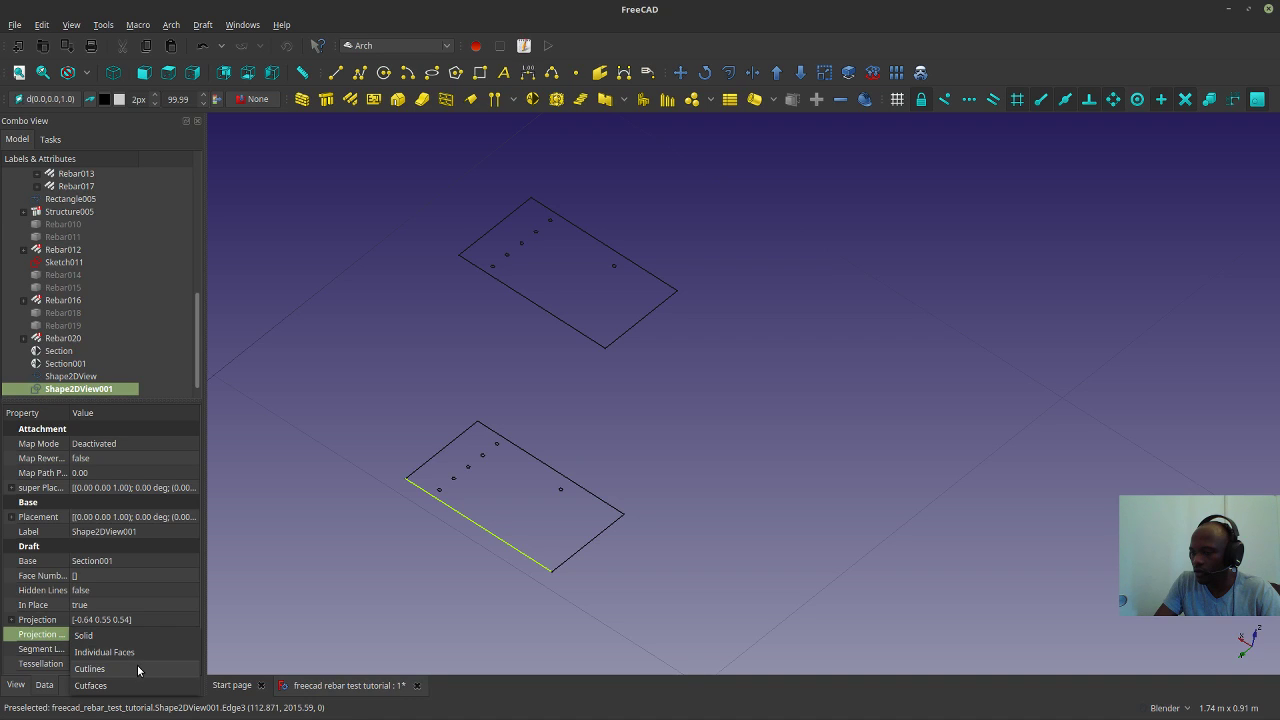
left_click(545, 406)
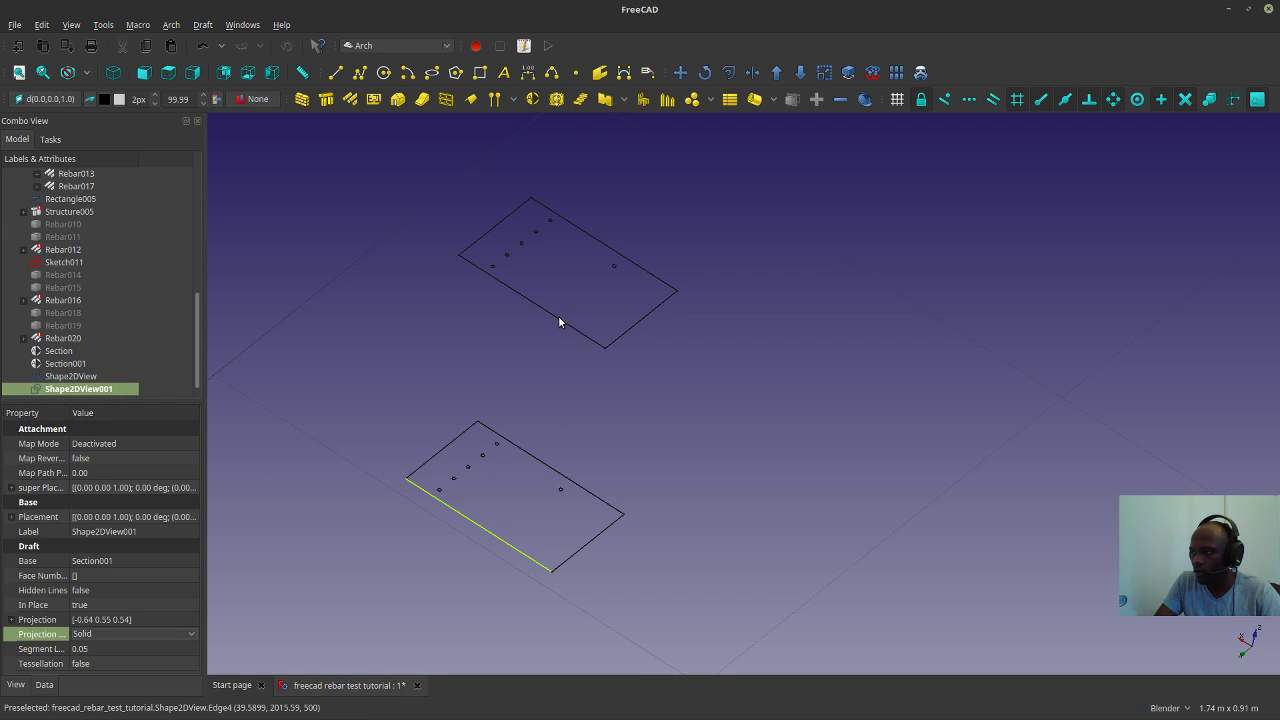
Set the projection mode of Shape2DView to Cutfaces and inspect the filled section around the rebar cuts.
left_click(560, 317)
left_click(145, 638)
left_click(145, 633)
left_click(142, 654)
left_click(256, 488)
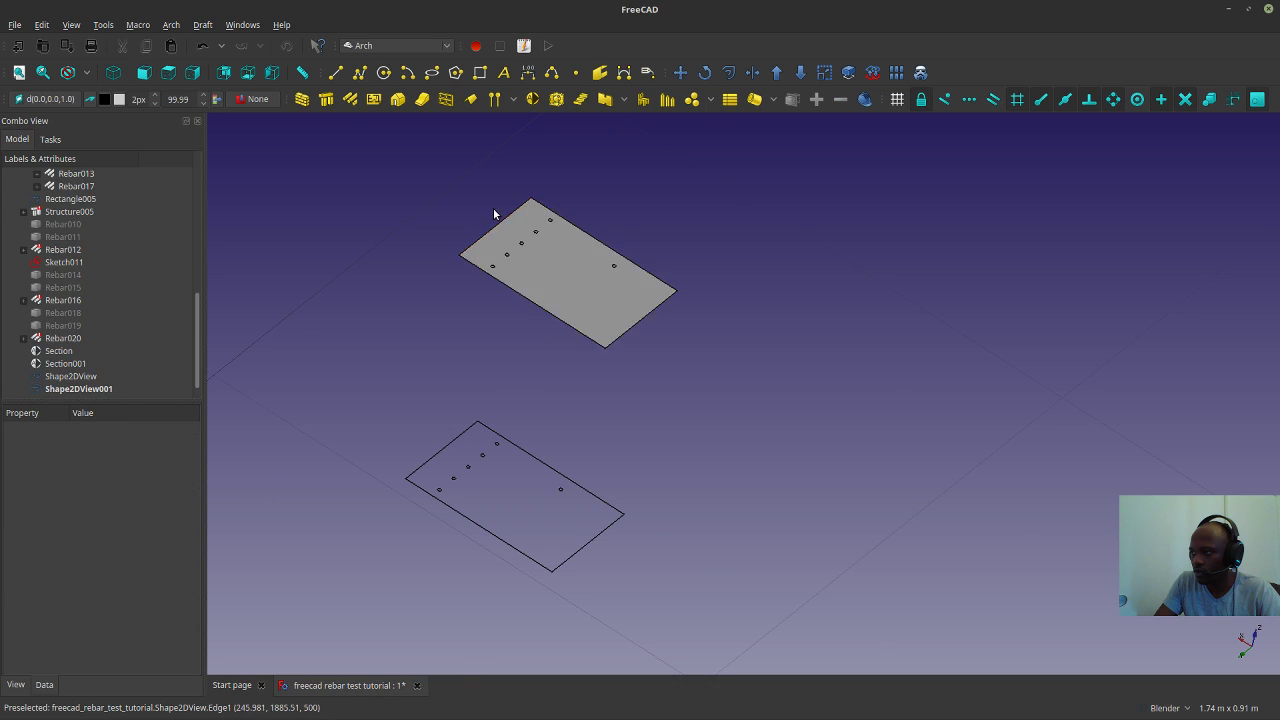
scroll(474, 512, "up", 5)
scroll(470, 409, "down", 5)
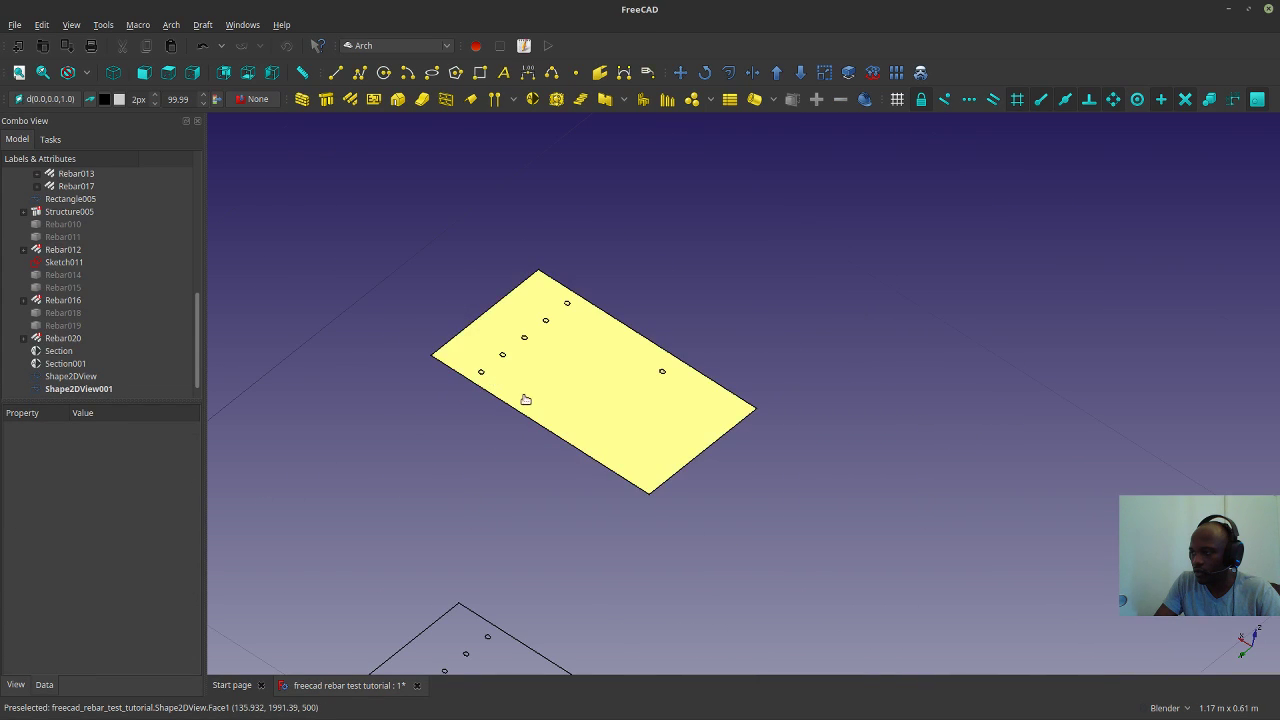
Change the projection mode of Shape2DView to Individual Faces.
left_click(522, 402)
left_click(139, 633)
left_click(128, 601)
left_click(450, 532)
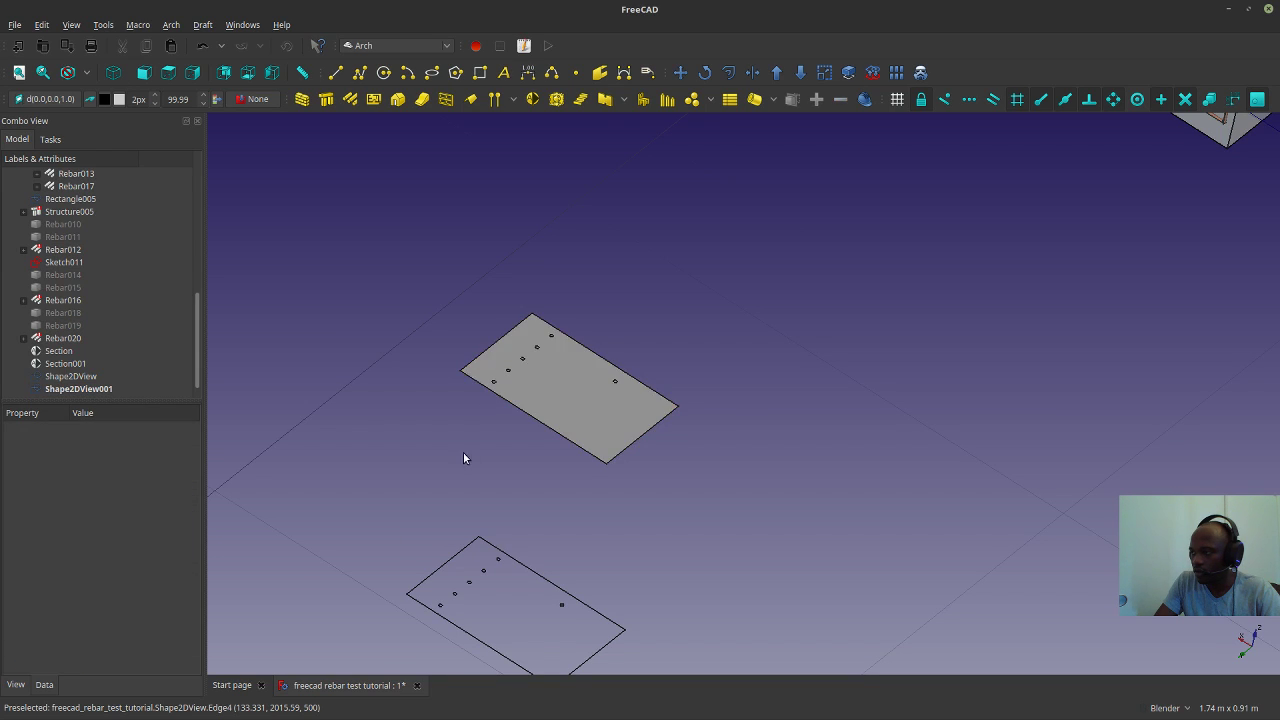
Set the projection mode of Shape2DView back to Solid and clear the selection.
left_click(546, 400)
scroll(546, 400, "up", 4)
scroll(547, 403, "down", 3)
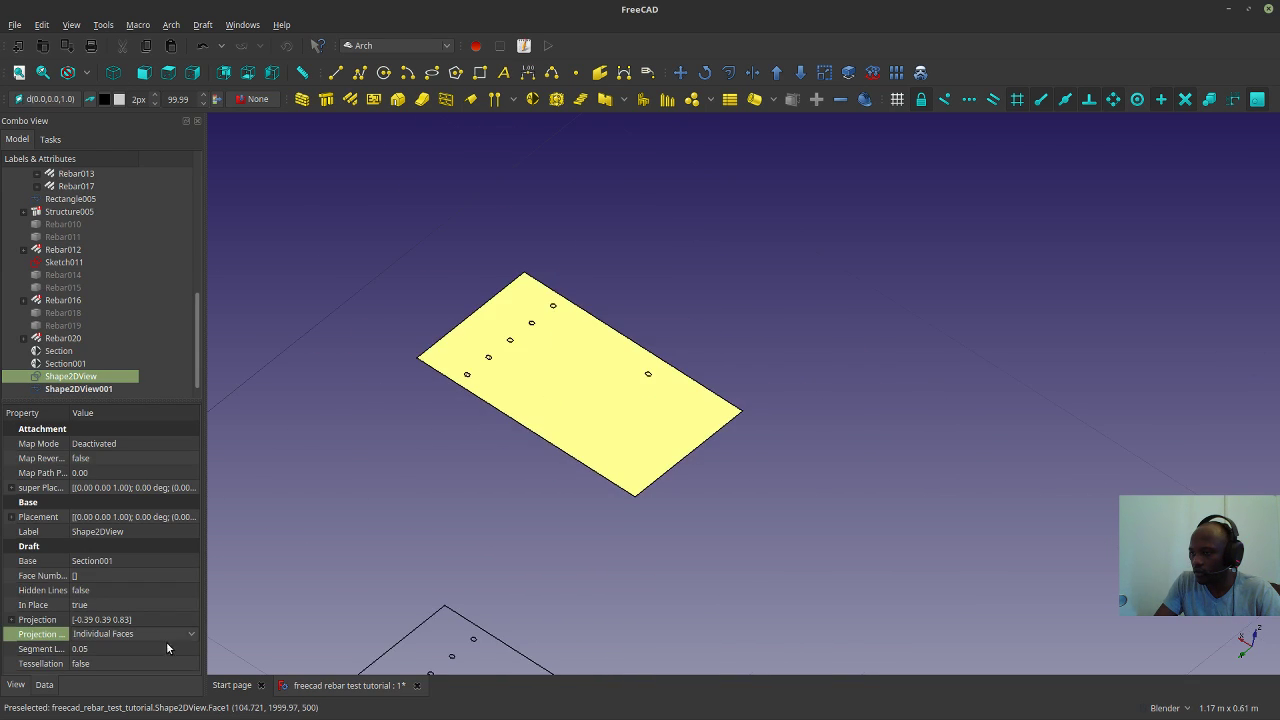
left_click(164, 633)
left_click(162, 619)
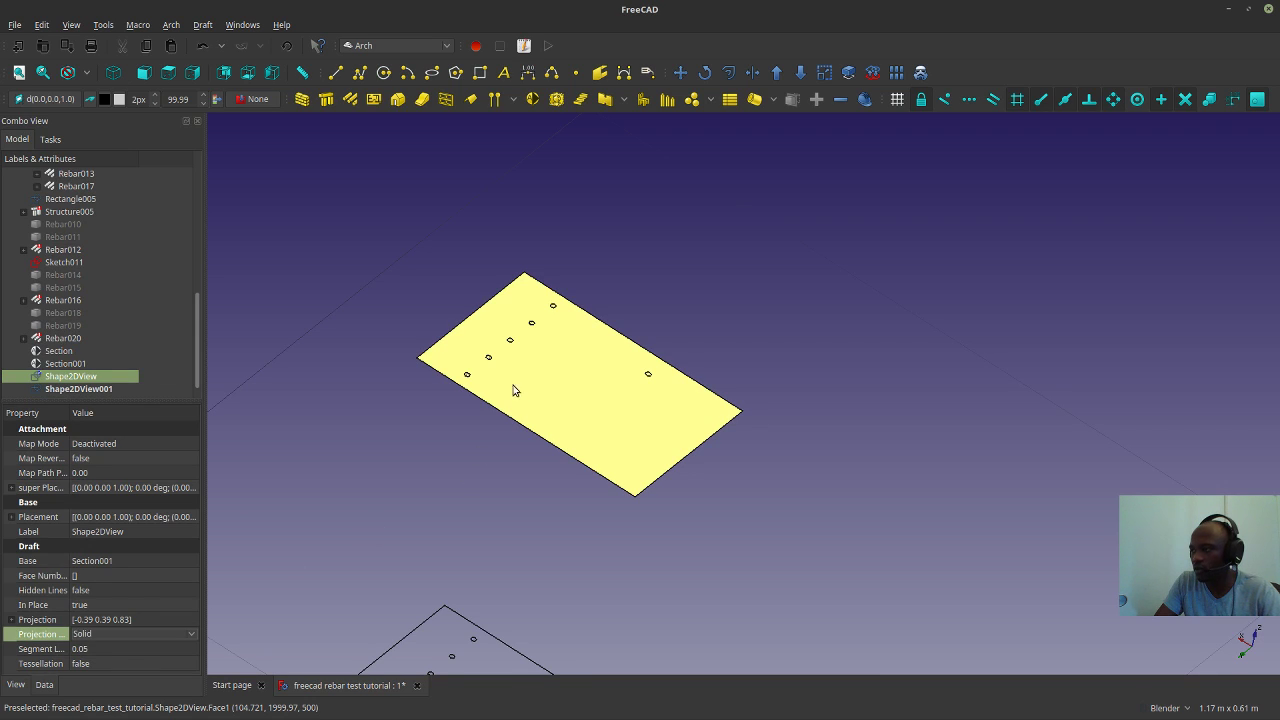
left_click(446, 426)
Hide the horizontal section plane Section001 that cuts through the reinforced structure.
scroll(430, 432, "down", 5)
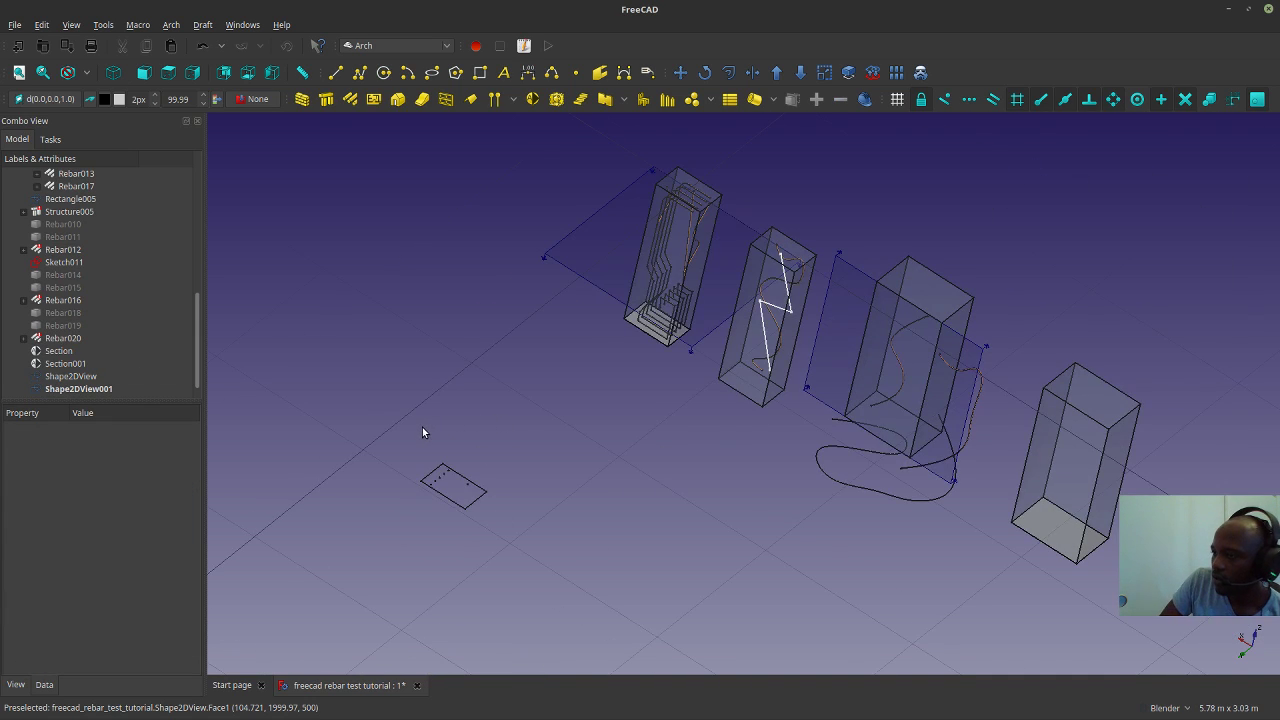
scroll(668, 295, "up", 5)
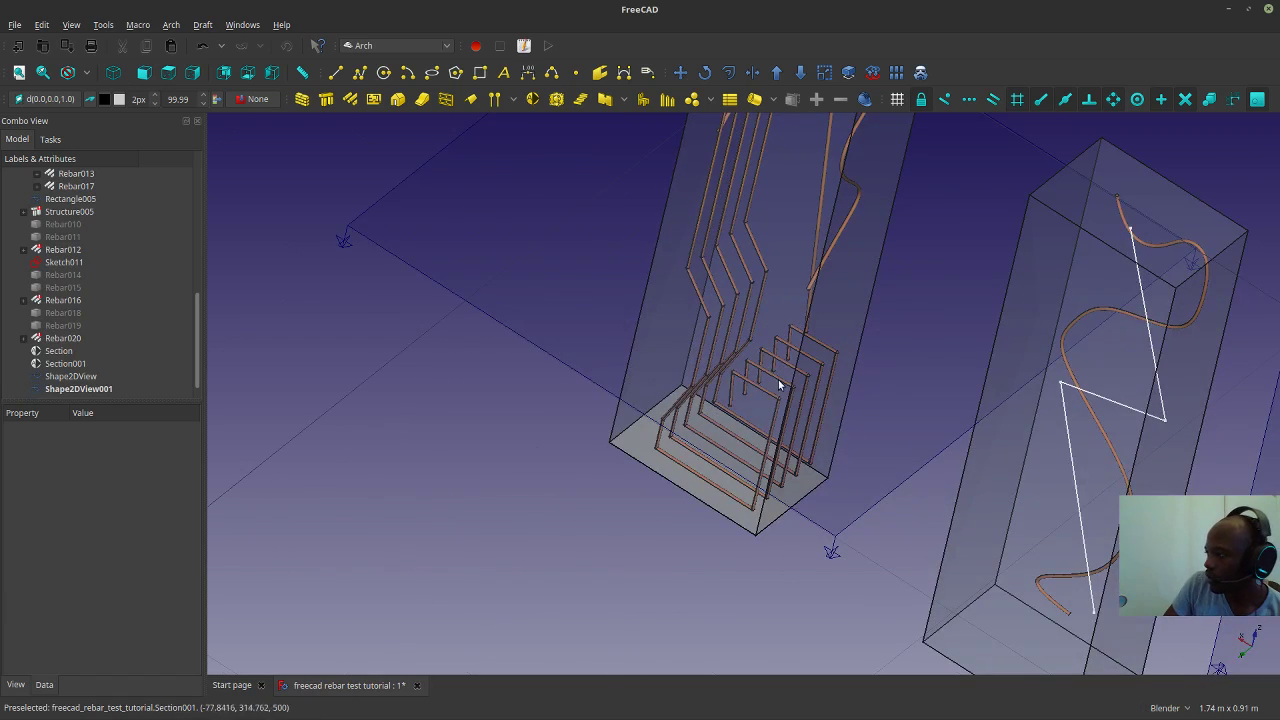
middle_click_drag(803, 386, 880, 348)
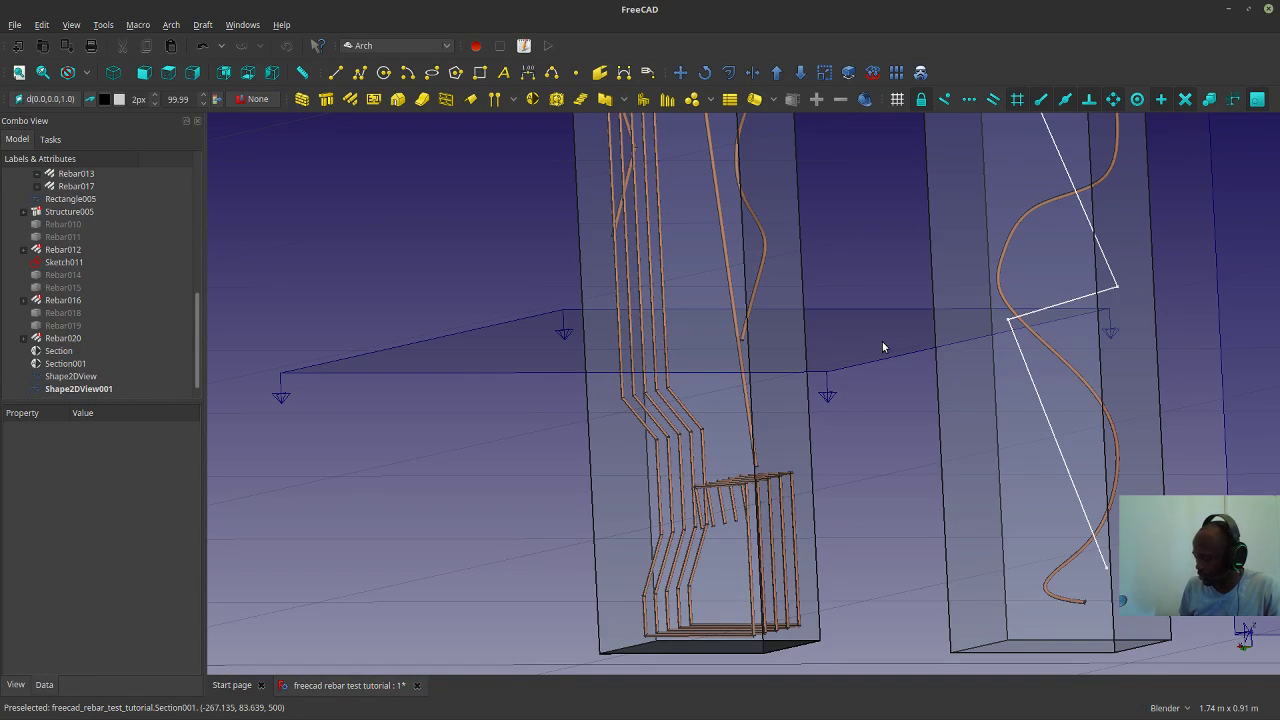
scroll(631, 206, "down", 5)
middle_click_drag(631, 206, 449, 146)
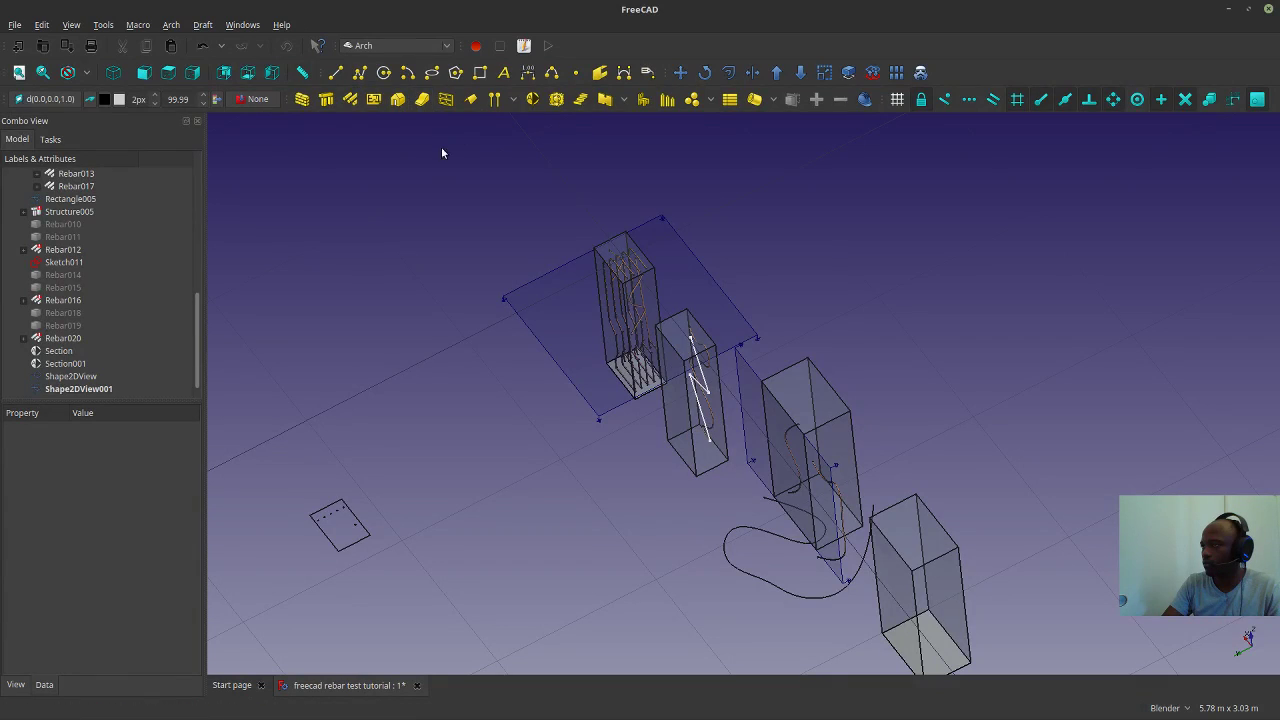
left_click(610, 416)
key("space")
In top view, move the vertical section plane Section across the reinforced Structure, by about 1.28 m in X and 0.16 m in Y.
left_click(622, 258)
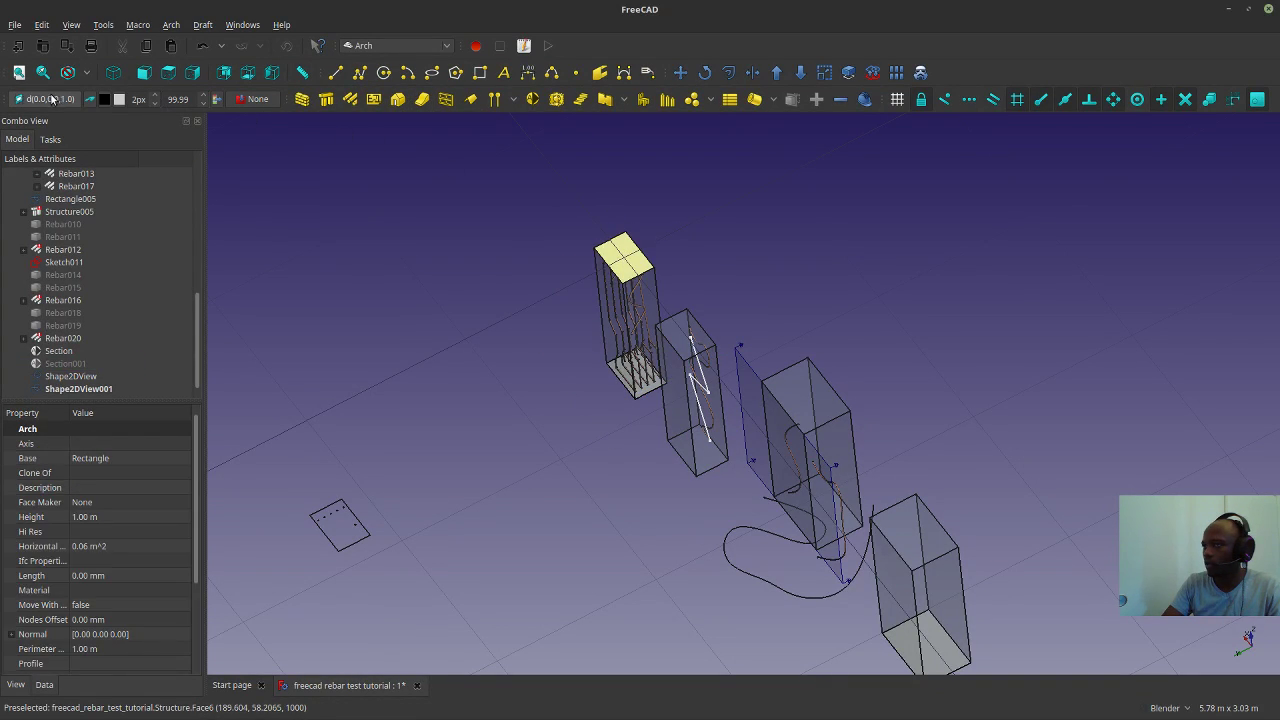
middle_click_drag(483, 387, 521, 406)
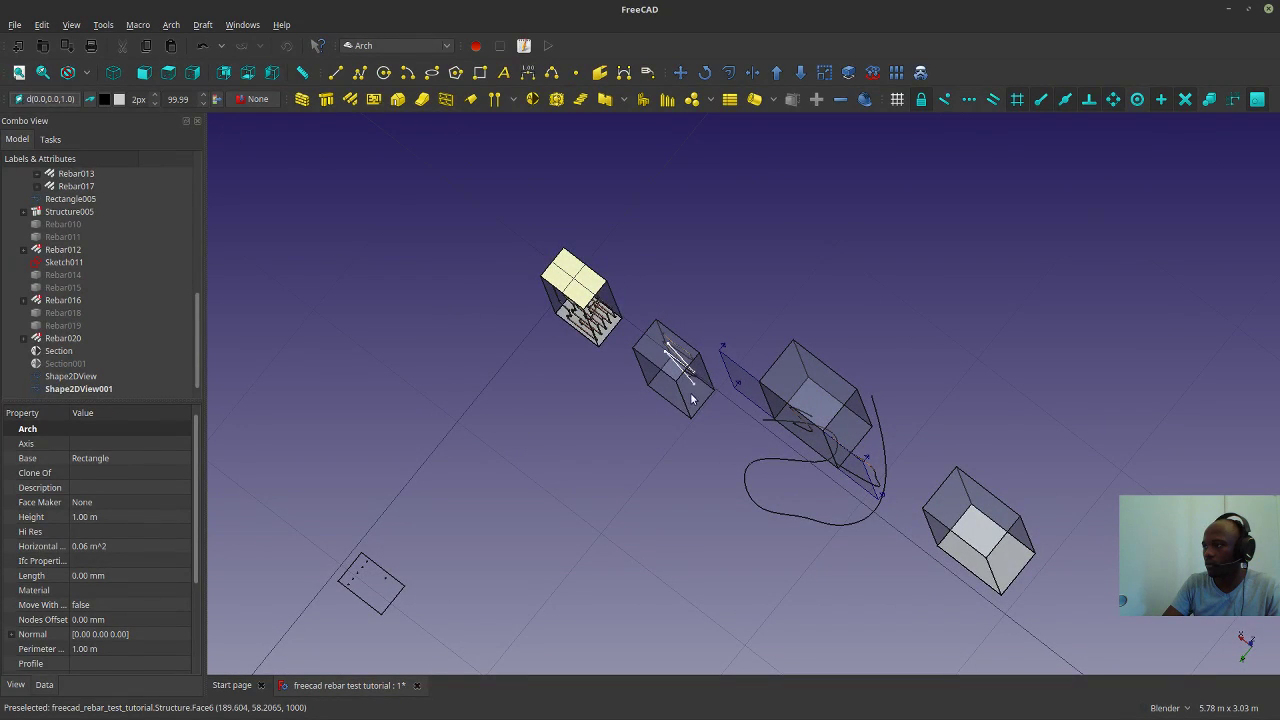
middle_click_drag(935, 540, 997, 538)
left_click(168, 72)
scroll(805, 460, "up", 5)
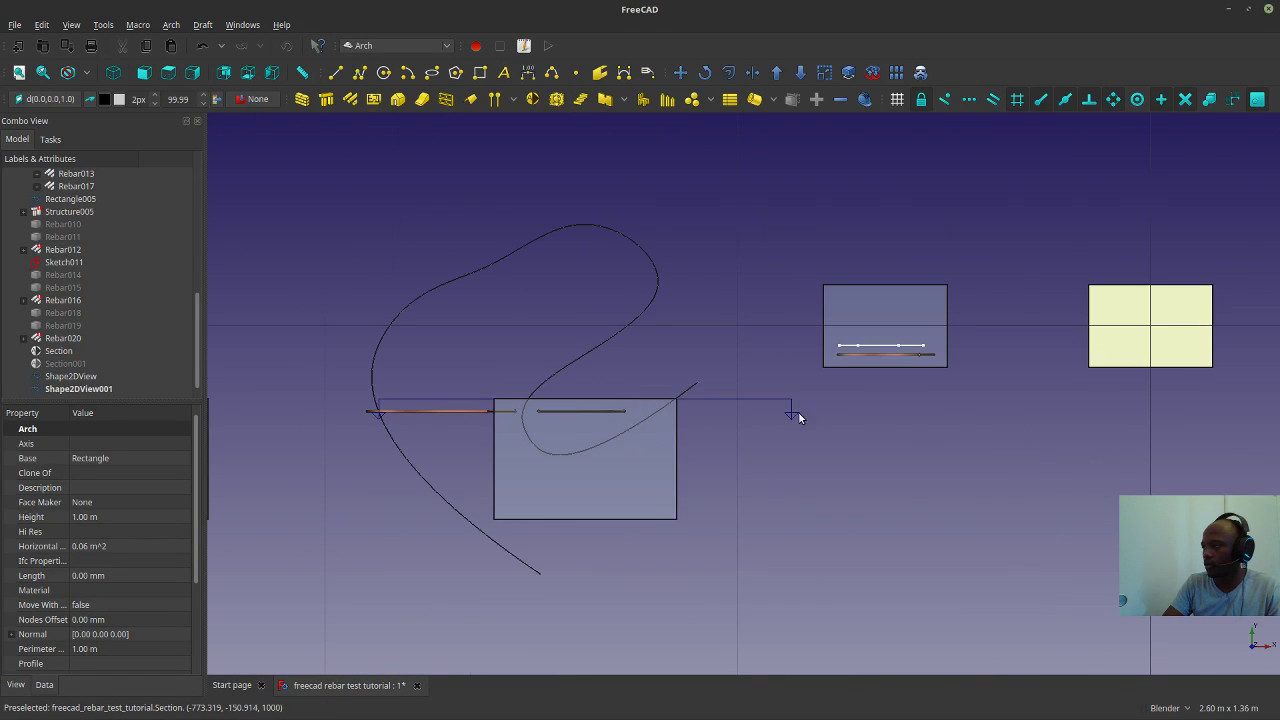
scroll(630, 512, "down", 5)
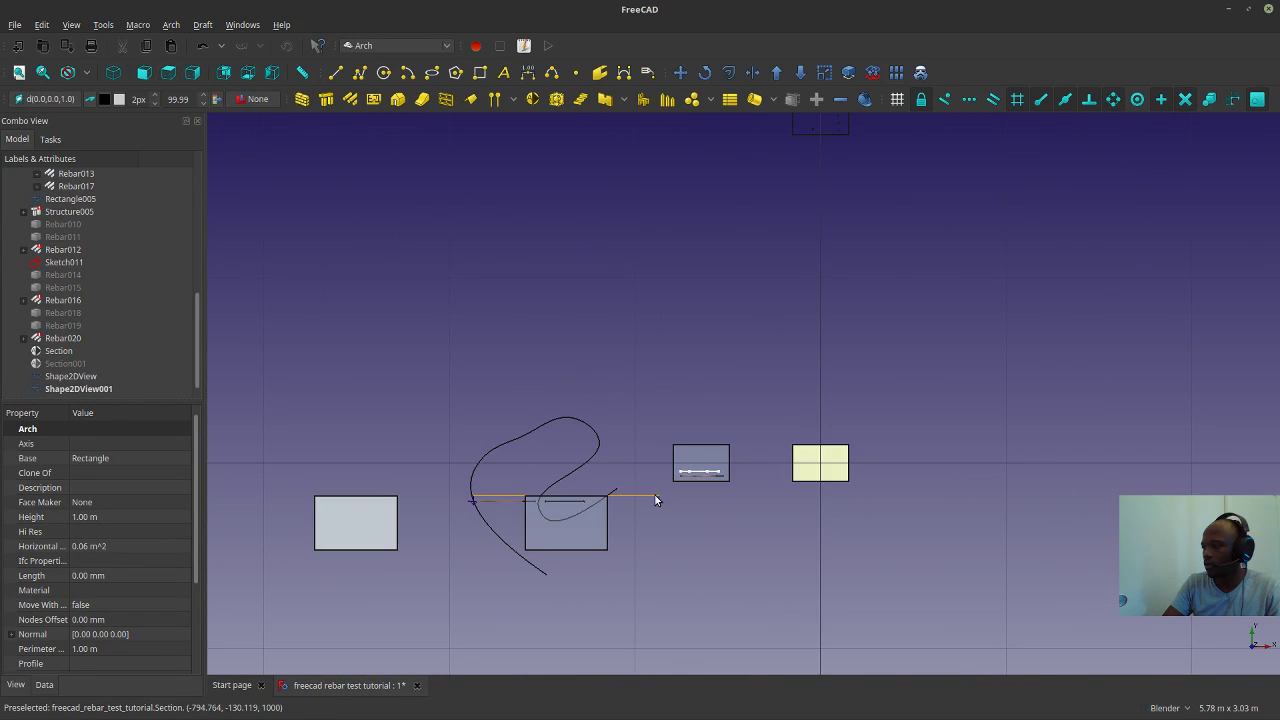
left_click(808, 546)
left_click(645, 498)
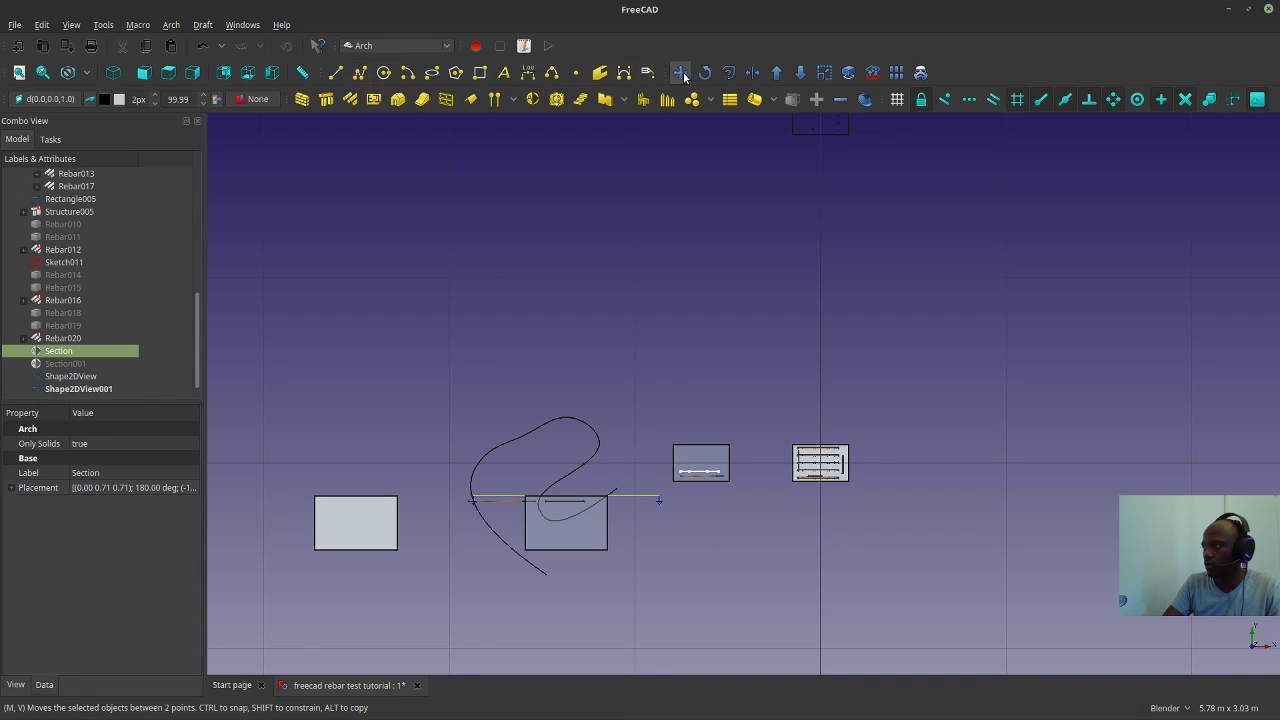
left_click(680, 73)
left_click(649, 491)
scroll(920, 458, "up", 5)
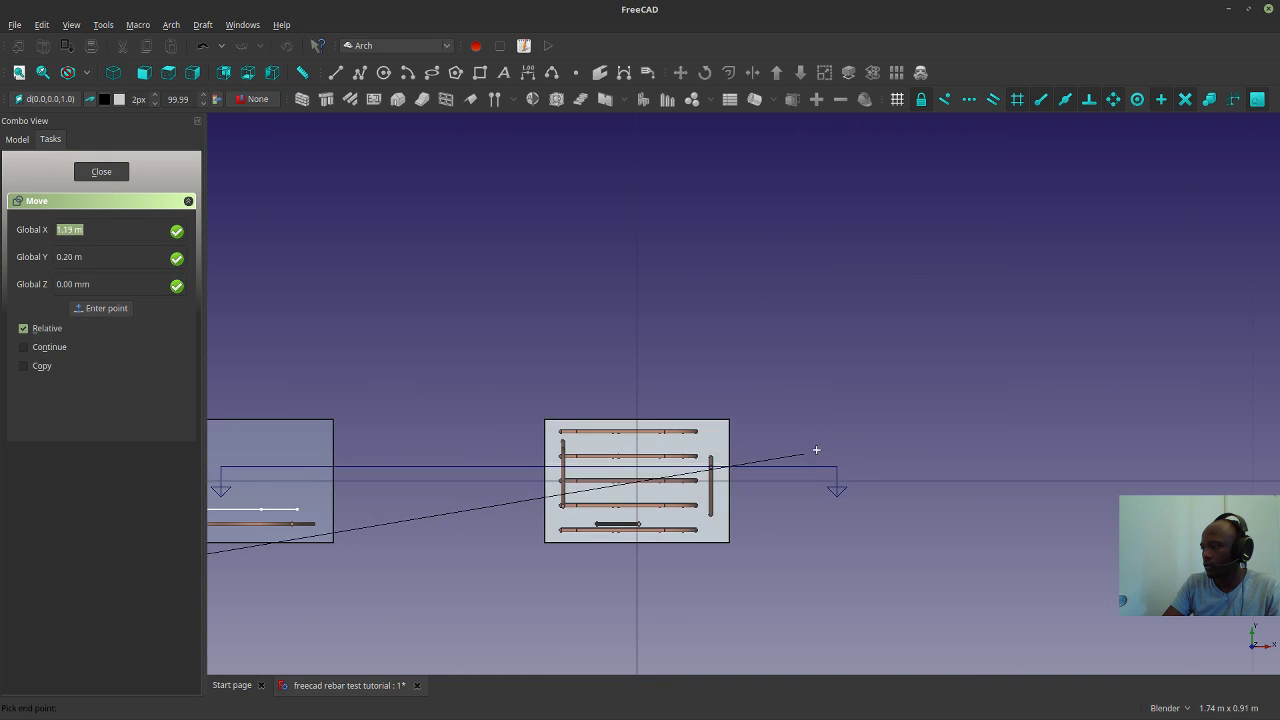
scroll(907, 444, "up", 3)
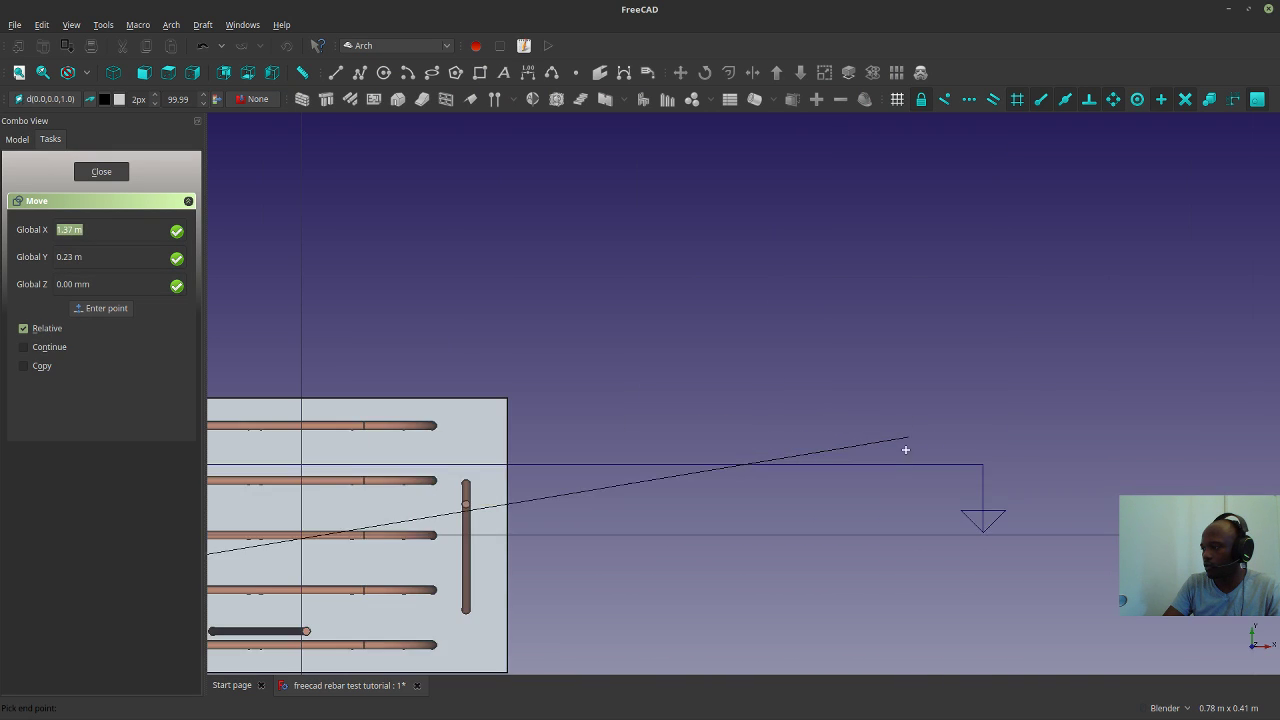
scroll(840, 509, "down", 3)
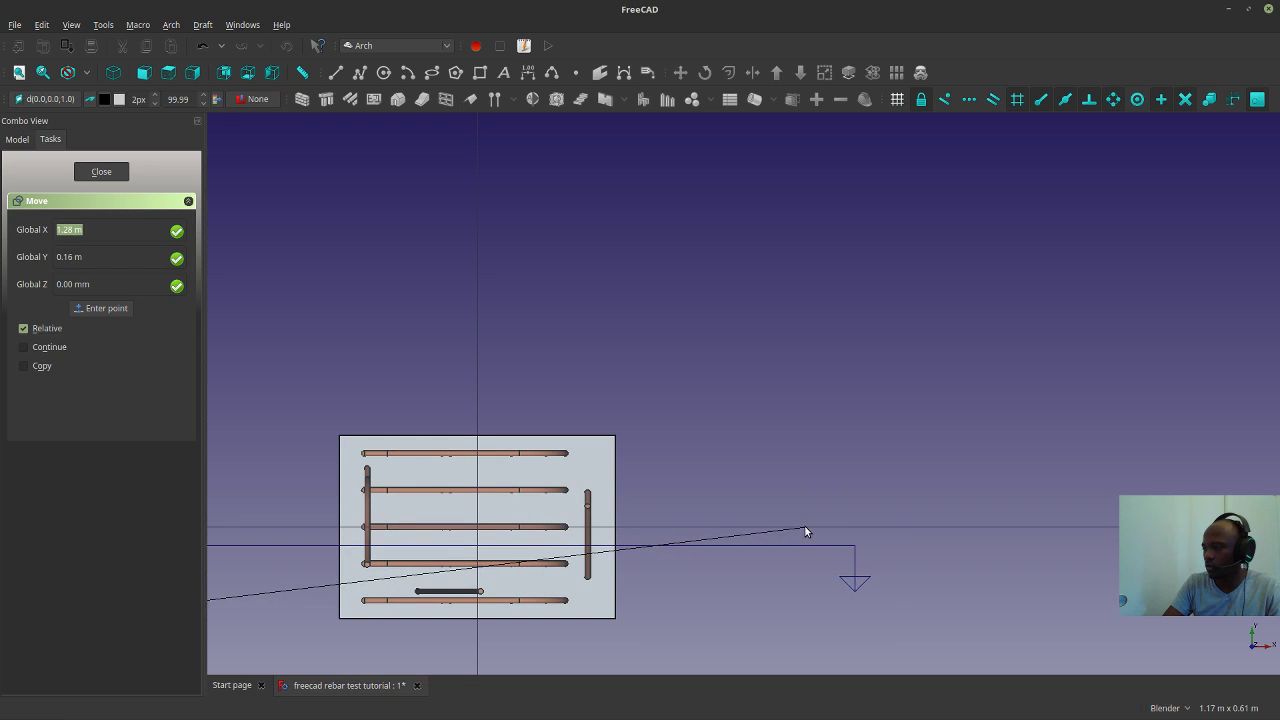
left_click(805, 527)
Select Structure with its rectangle, all its rebars and Sketch005, and add them to the section plane Section.
scroll(908, 486, "down", 4)
middle_click_drag(908, 486, 705, 468)
middle_click_drag(705, 540, 914, 617)
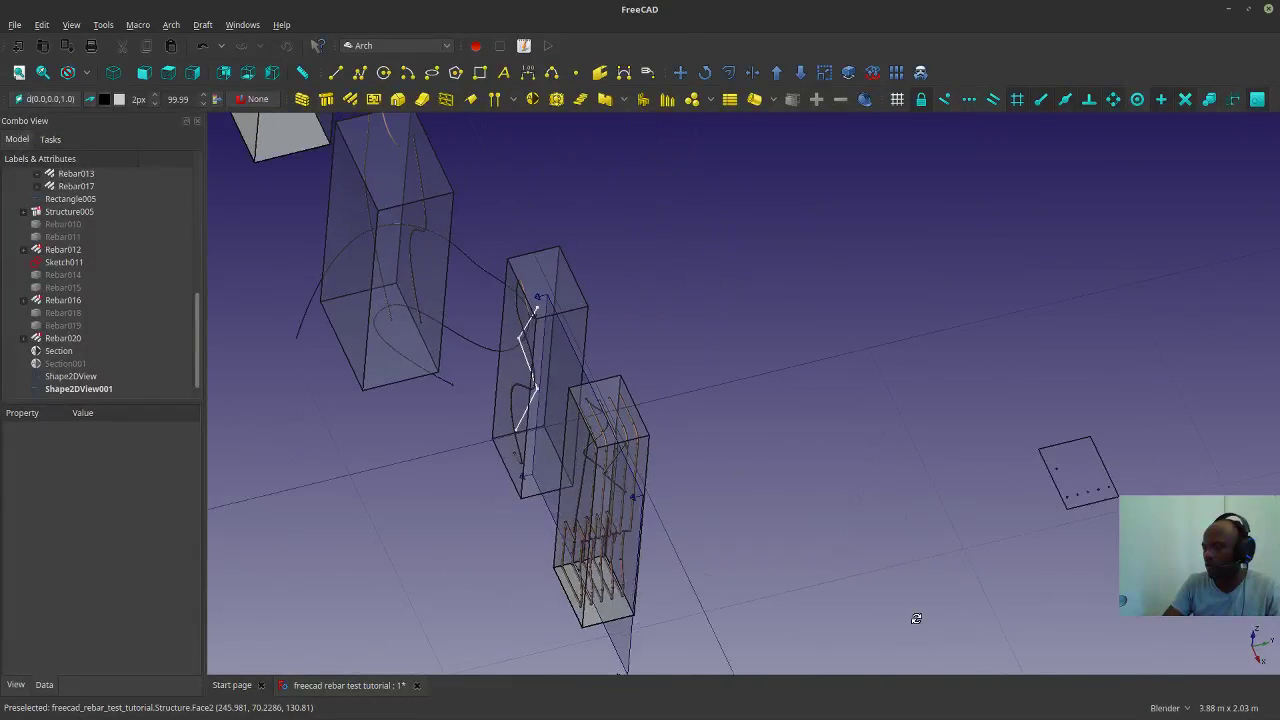
scroll(62, 210, "up", 9)
left_click(61, 200)
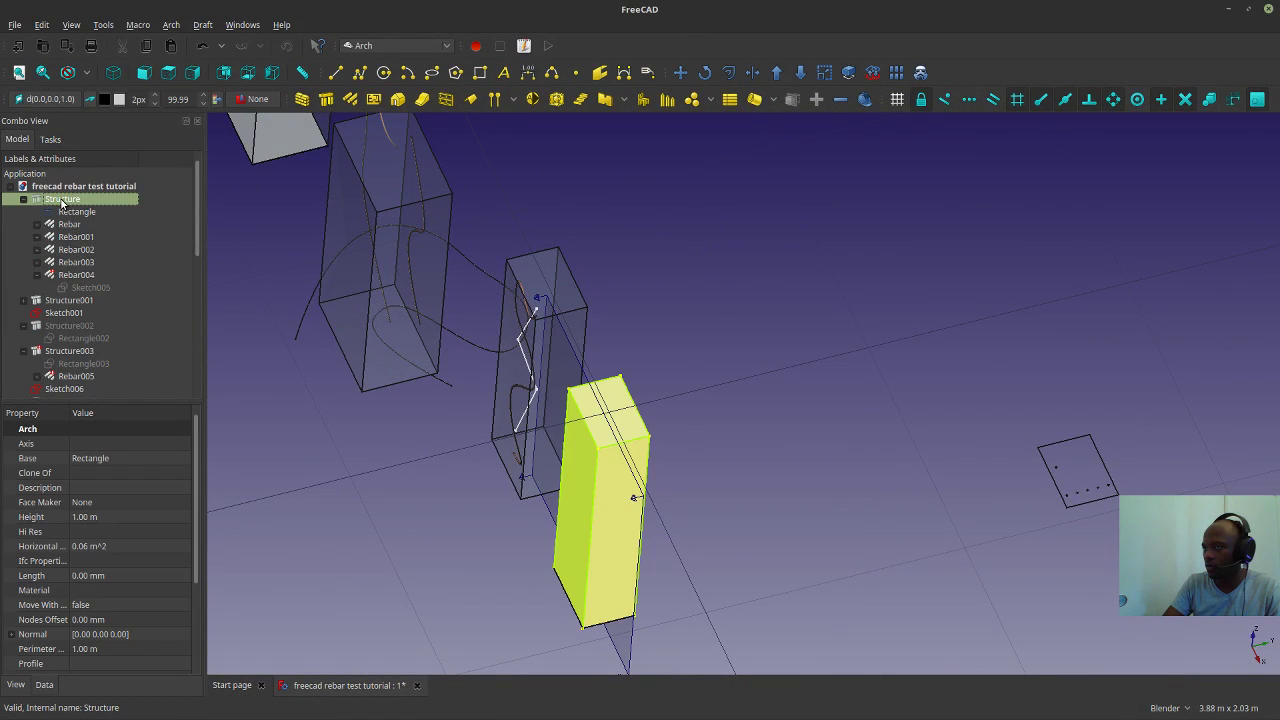
left_click(77, 289, "shift")
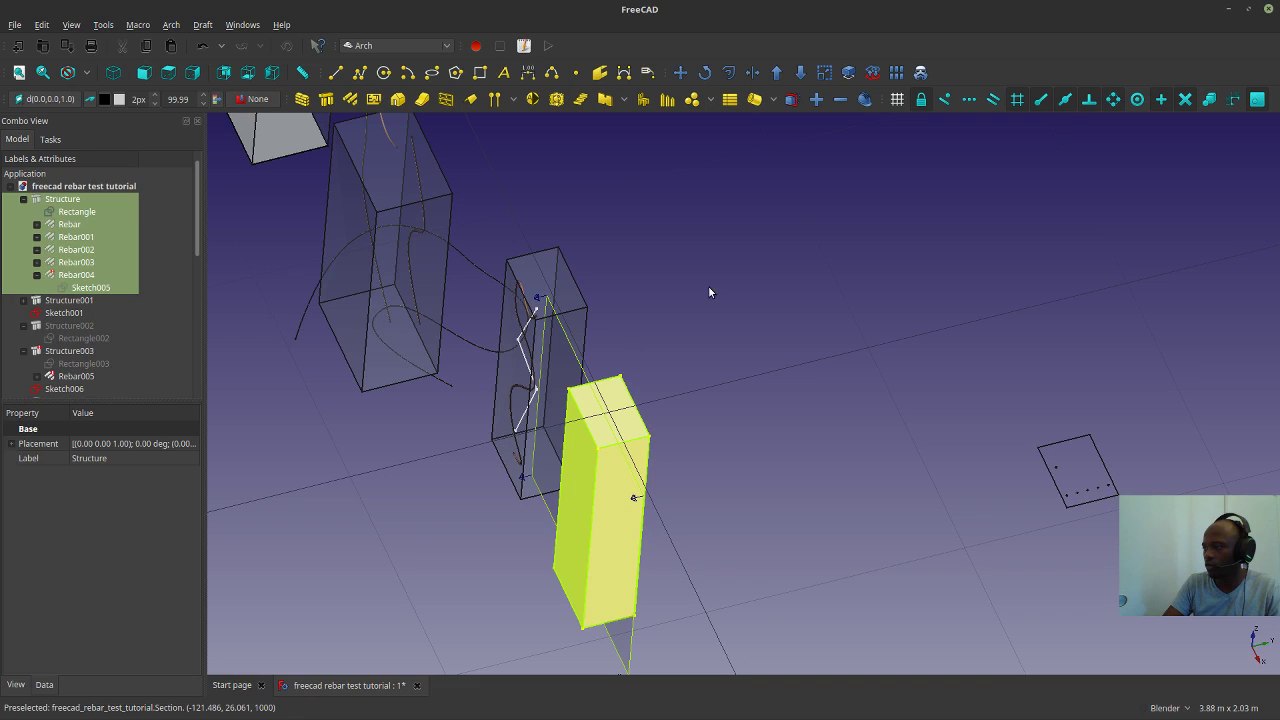
left_click(816, 104)
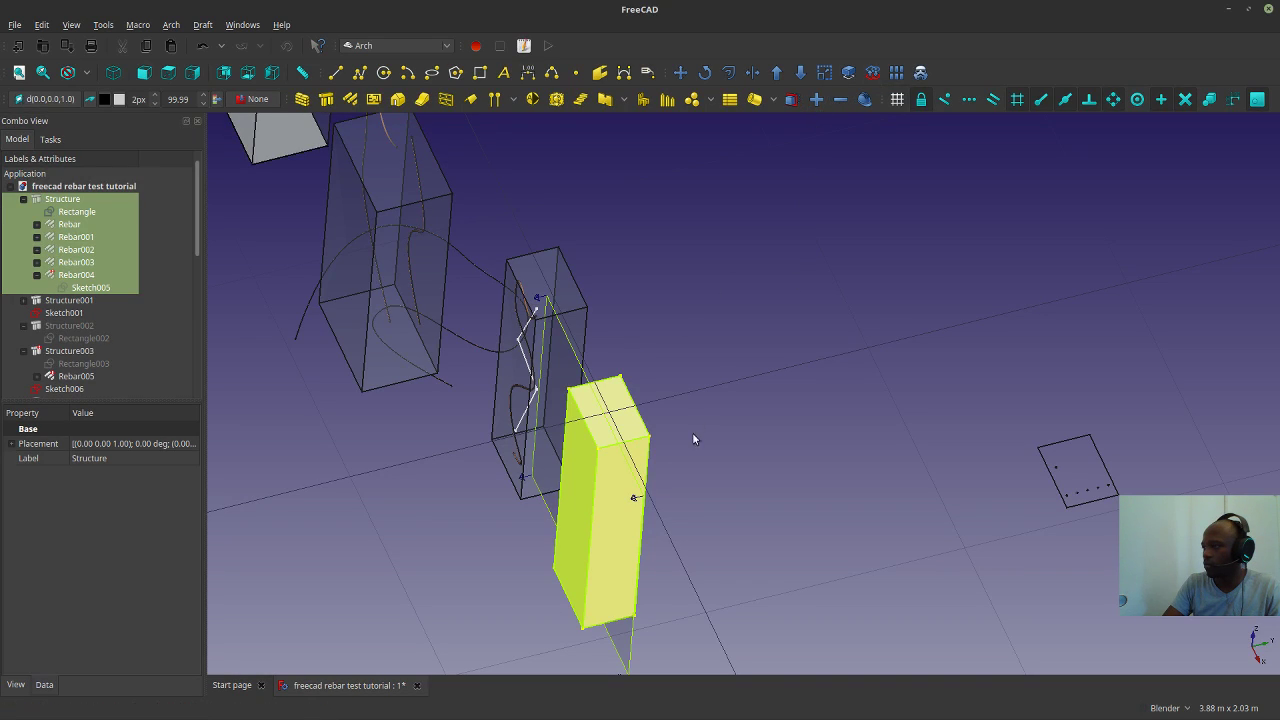
Create a Shape 2D view of the section plane Section and examine its outline and rebar cuts beside the reinforced structure.
left_click(590, 382)
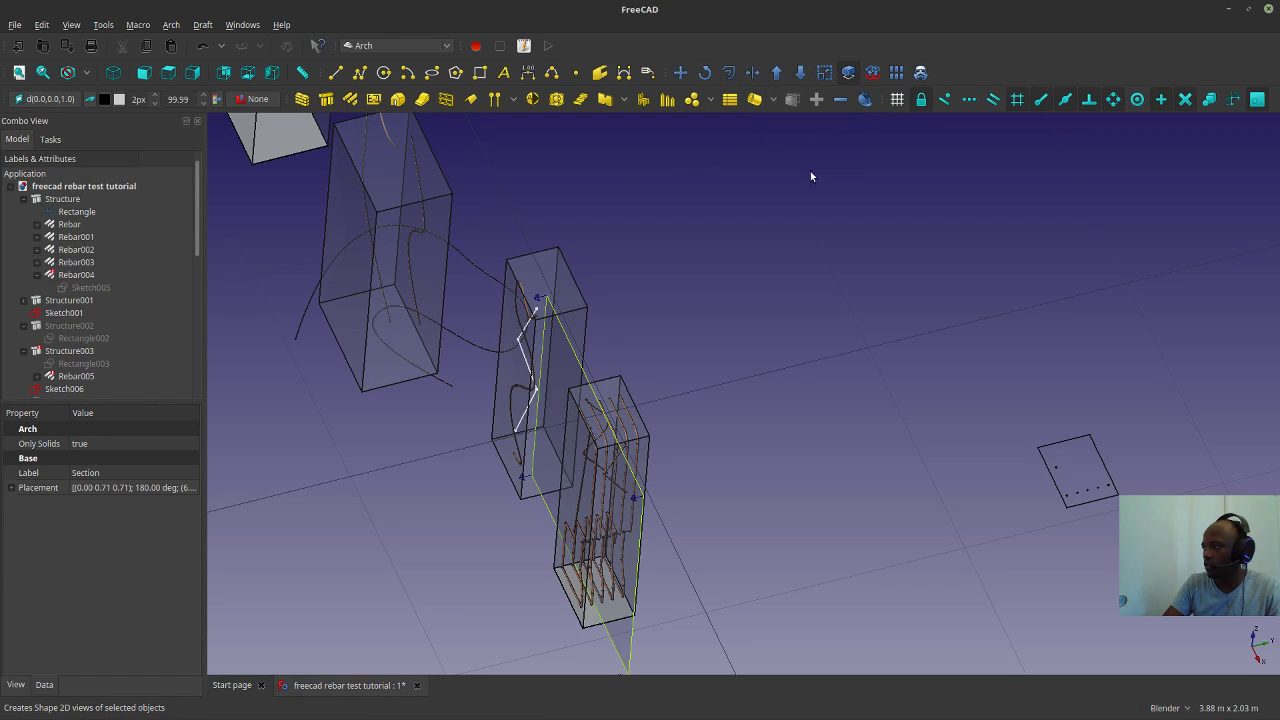
scroll(717, 404, "down", 5)
scroll(703, 519, "up", 5)
scroll(703, 519, "up", 2)
middle_click_drag(655, 464, 594, 457)
middle_click_drag(674, 483, 743, 538)
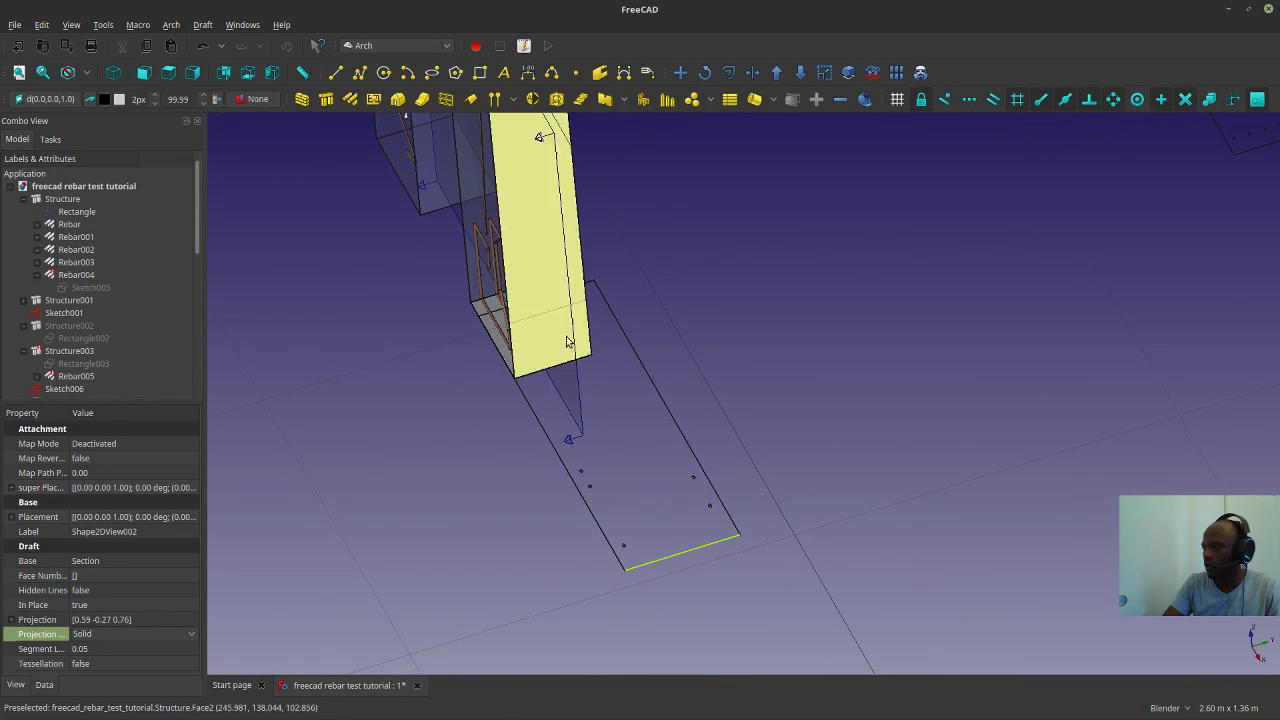
middle_click_drag(642, 249, 678, 435)
scroll(710, 455, "up", 5)
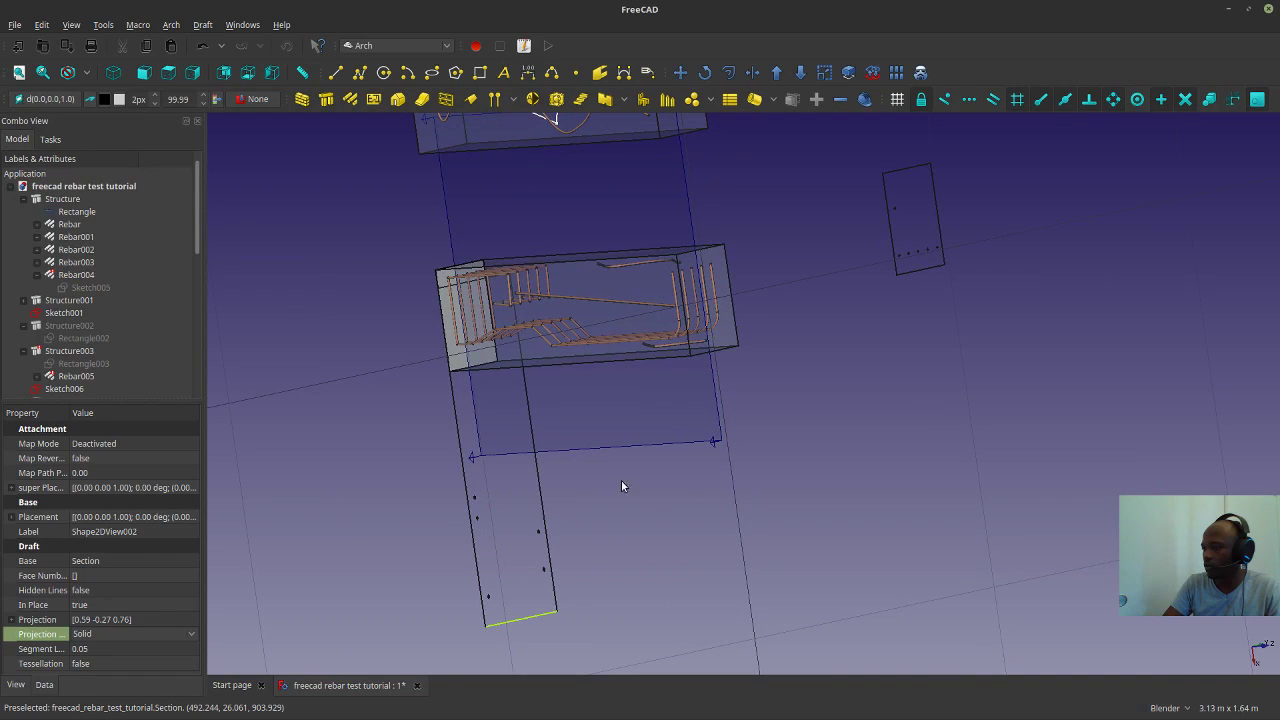
middle_click_drag(829, 598, 873, 577)
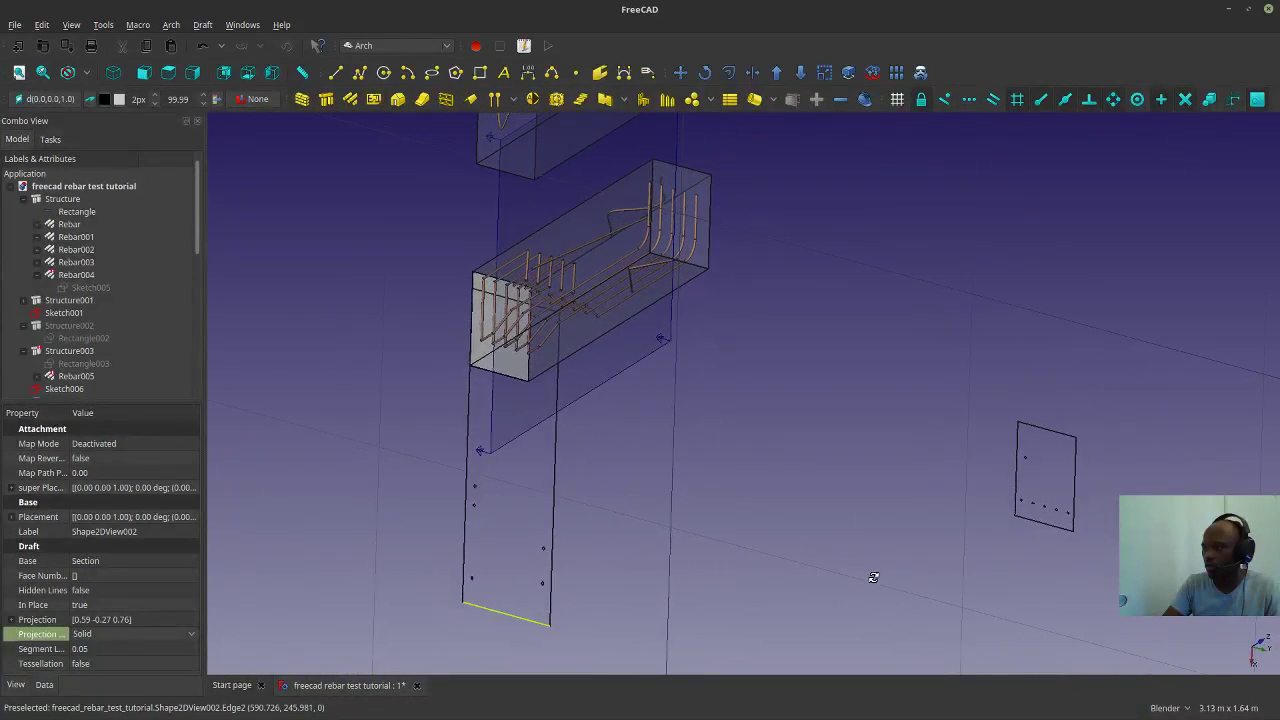
Deselect the 2D section view, capture a screenshot of the reinforced structure beside its section views, and dismiss the save dialog.
middle_click_drag(777, 566, 615, 580, "shift")
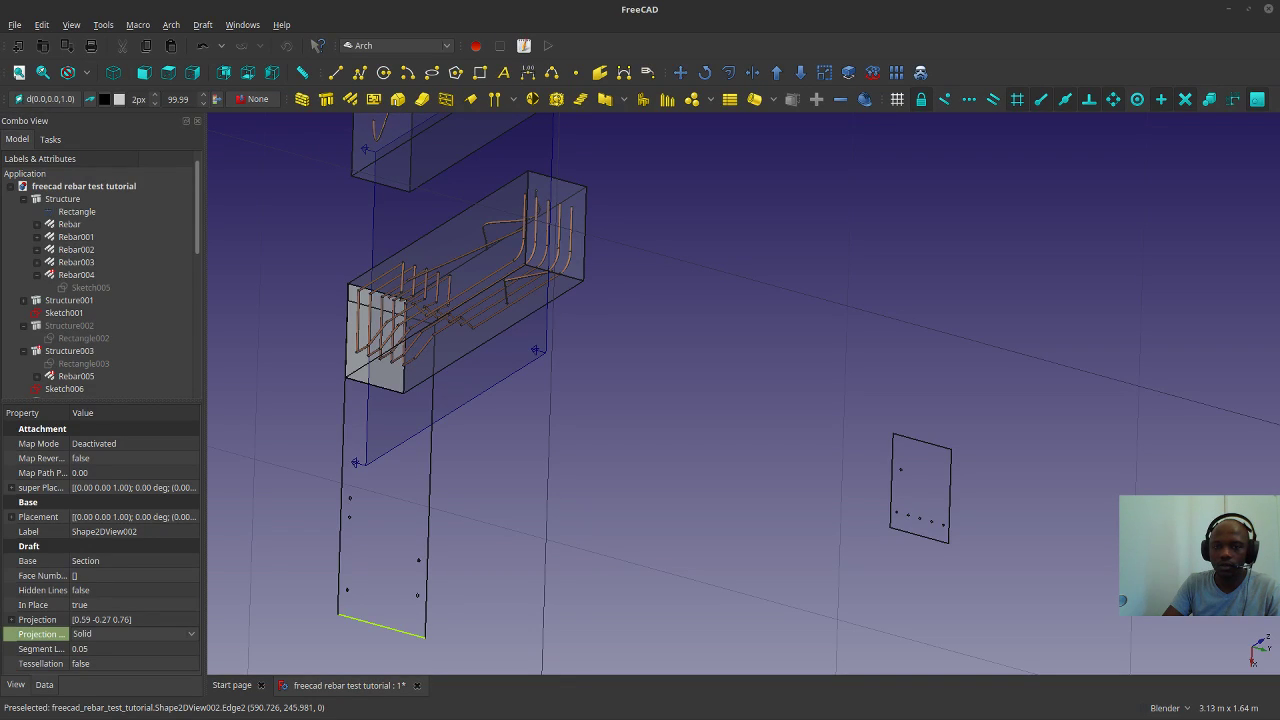
left_click(635, 459)
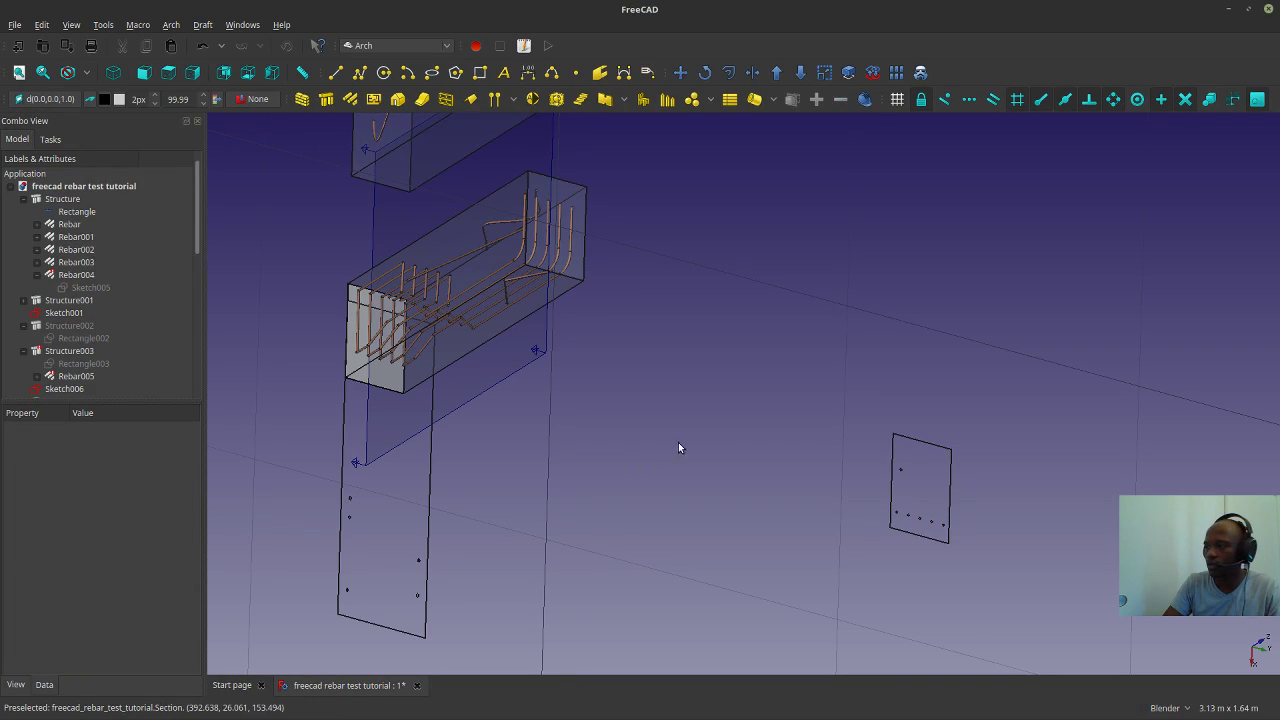
key("Print")
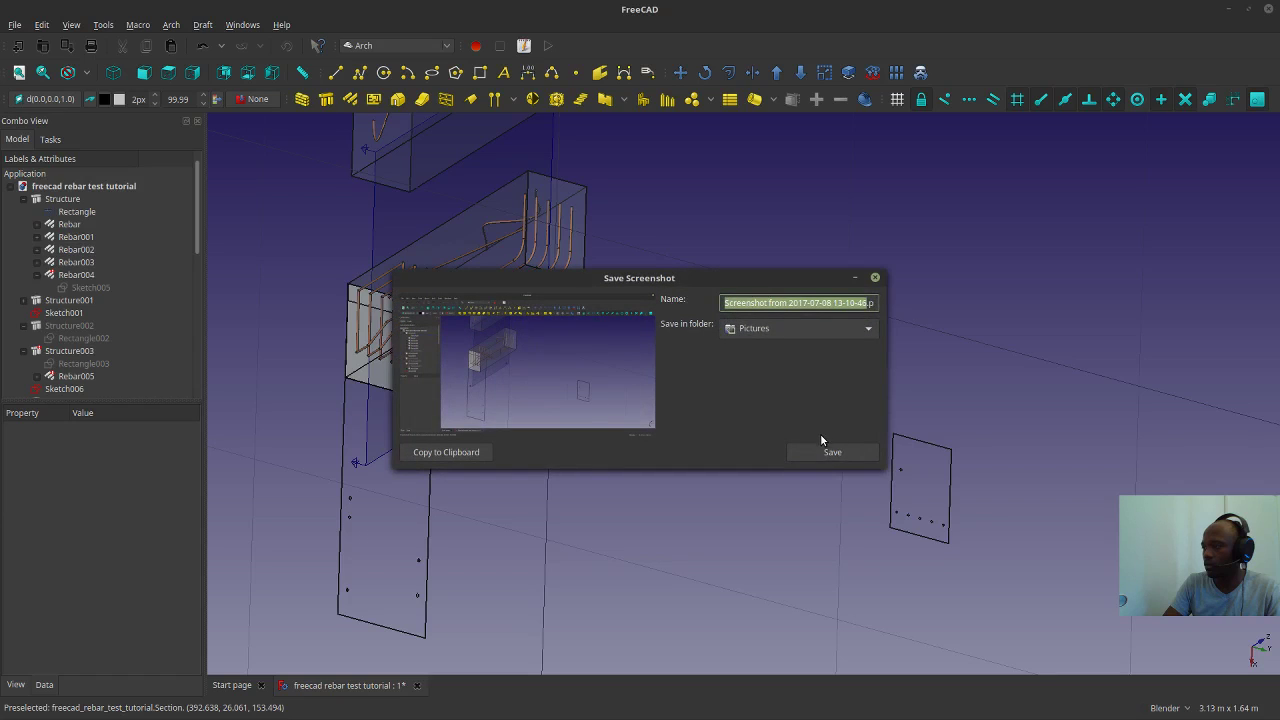
key("Escape")
Examine the structures with their straight, bent and curved rebars, the vertical section plane and the 2D section views from several angles.
middle_click_drag(577, 446, 529, 527, "shift")
middle_click_drag(826, 562, 969, 571)
middle_click_drag(541, 541, 477, 457, "shift")
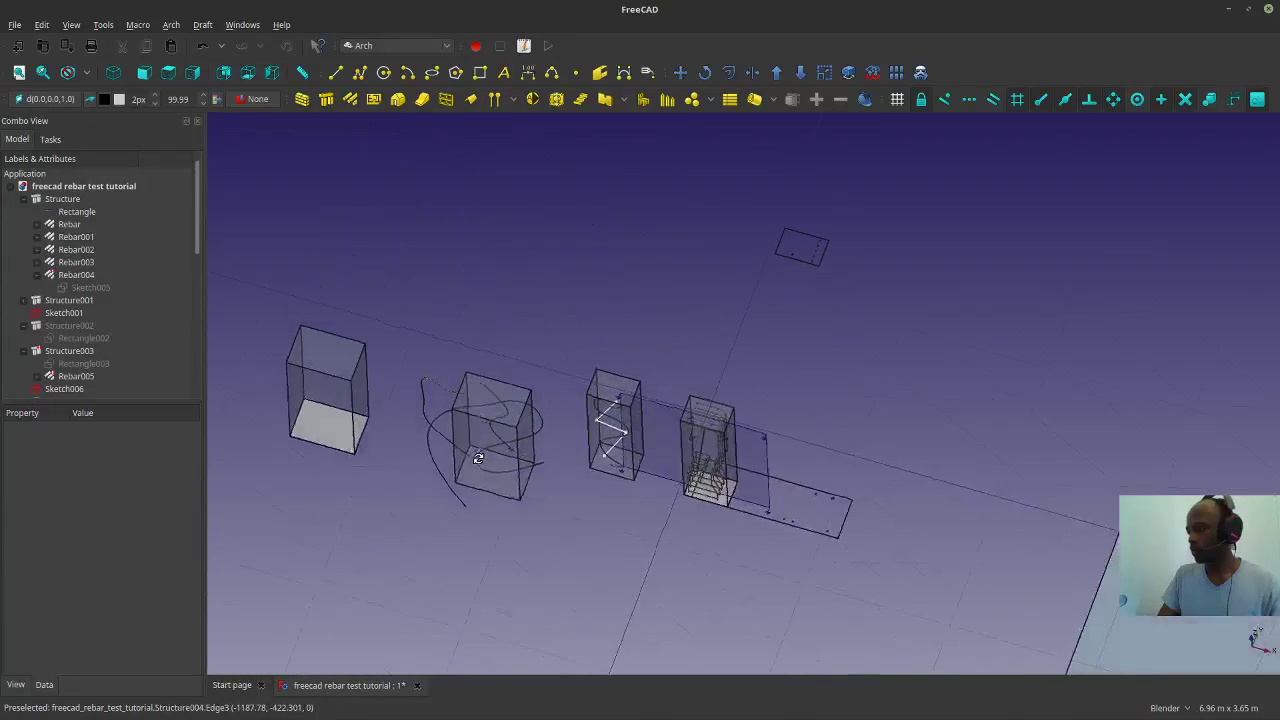
scroll(718, 458, "up", 4)
middle_click_drag(710, 592, 884, 556, "shift")
scroll(884, 556, "down", 4)
scroll(881, 562, "up", 4)
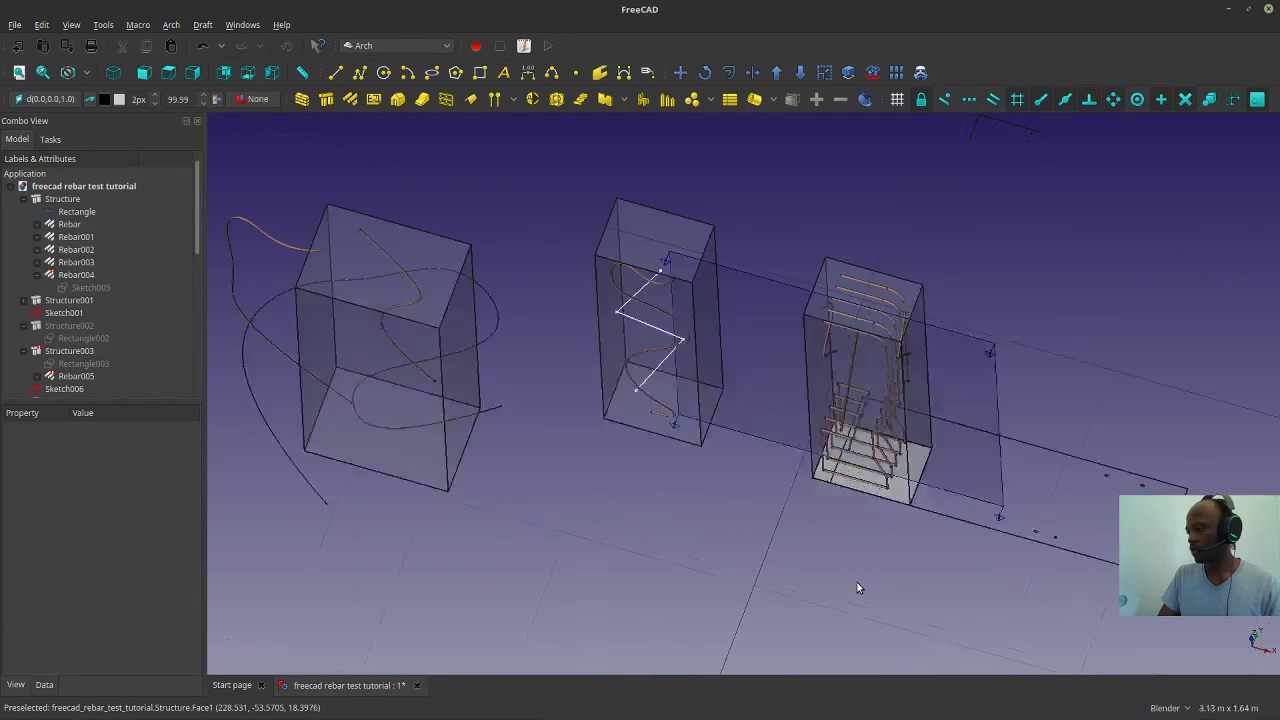
scroll(857, 588, "down", 3)
middle_click_drag(831, 648, 813, 538, "shift")
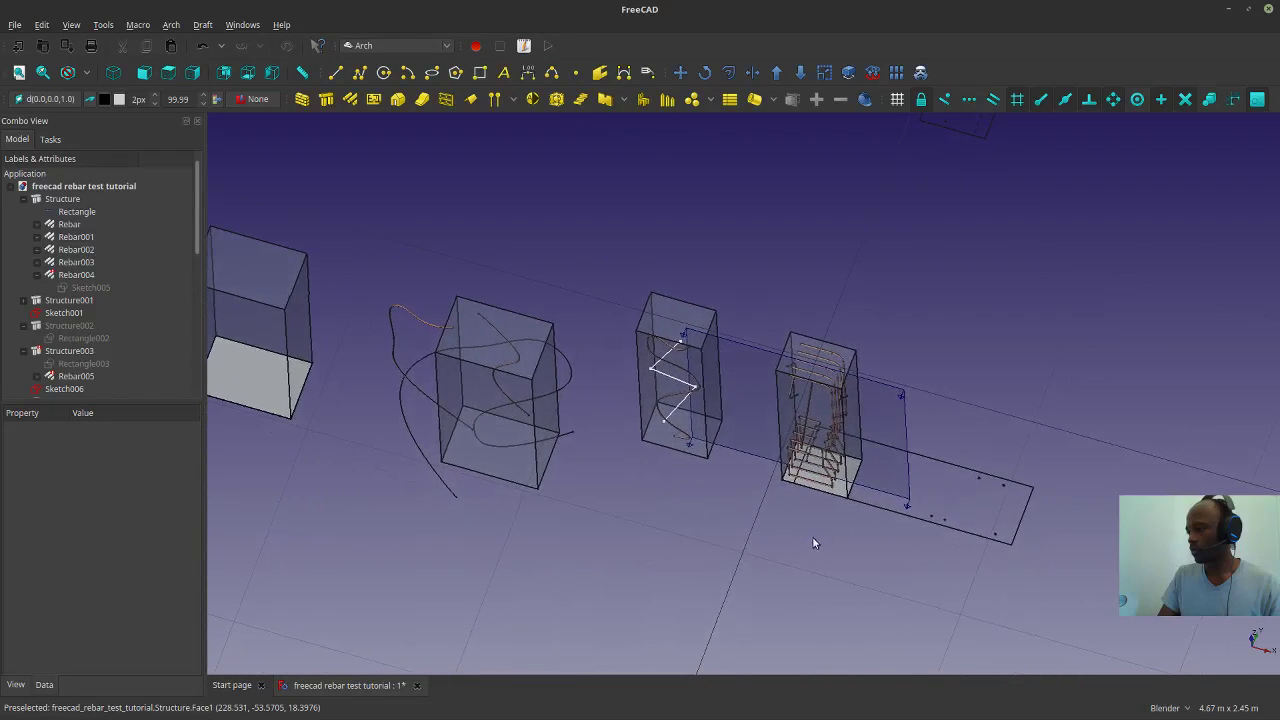
scroll(813, 538, "up", 2)
scroll(809, 560, "up", 1)
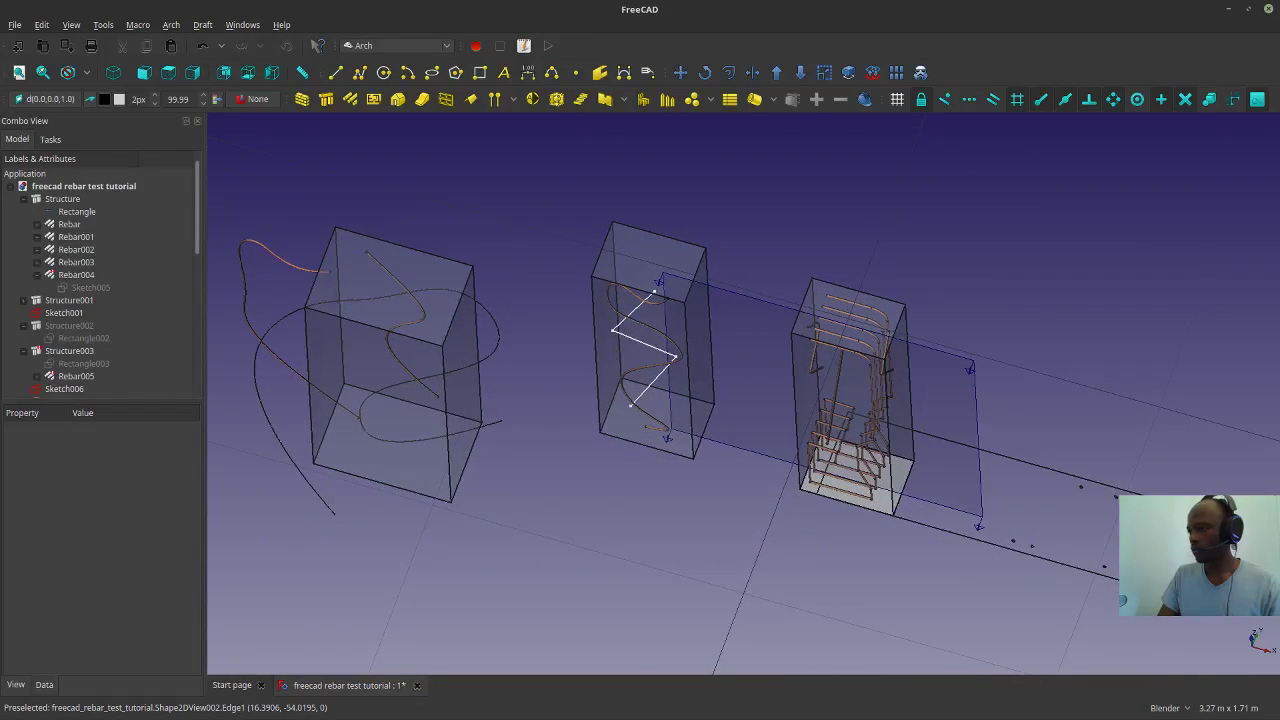
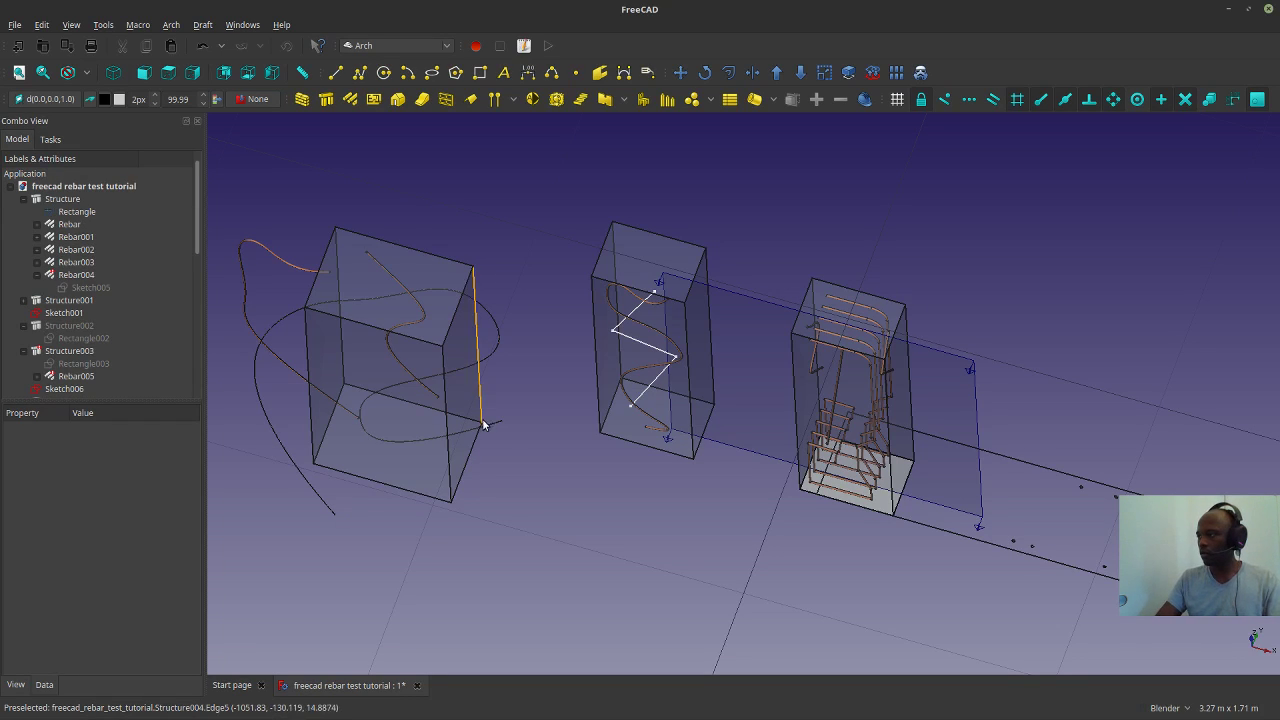
middle_click_drag(618, 567, 760, 560)
middle_click_drag(724, 406, 620, 350)
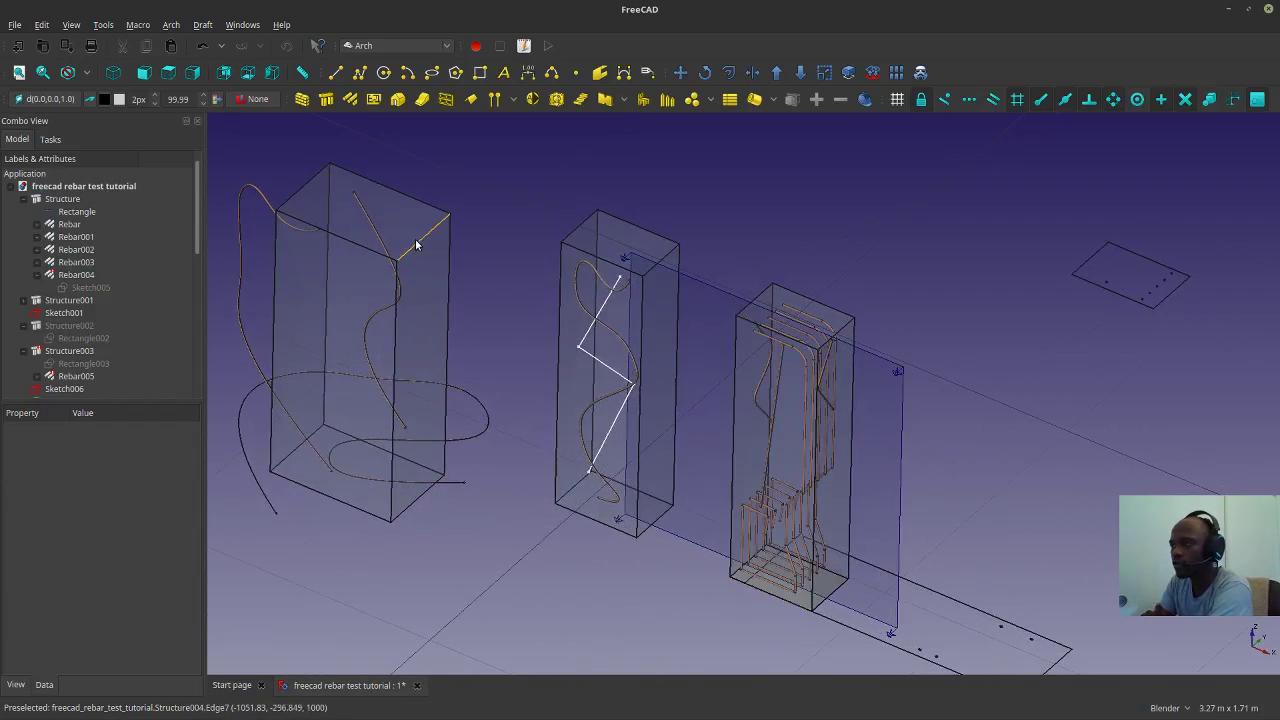
left_click(350, 100)
left_click(92, 174)
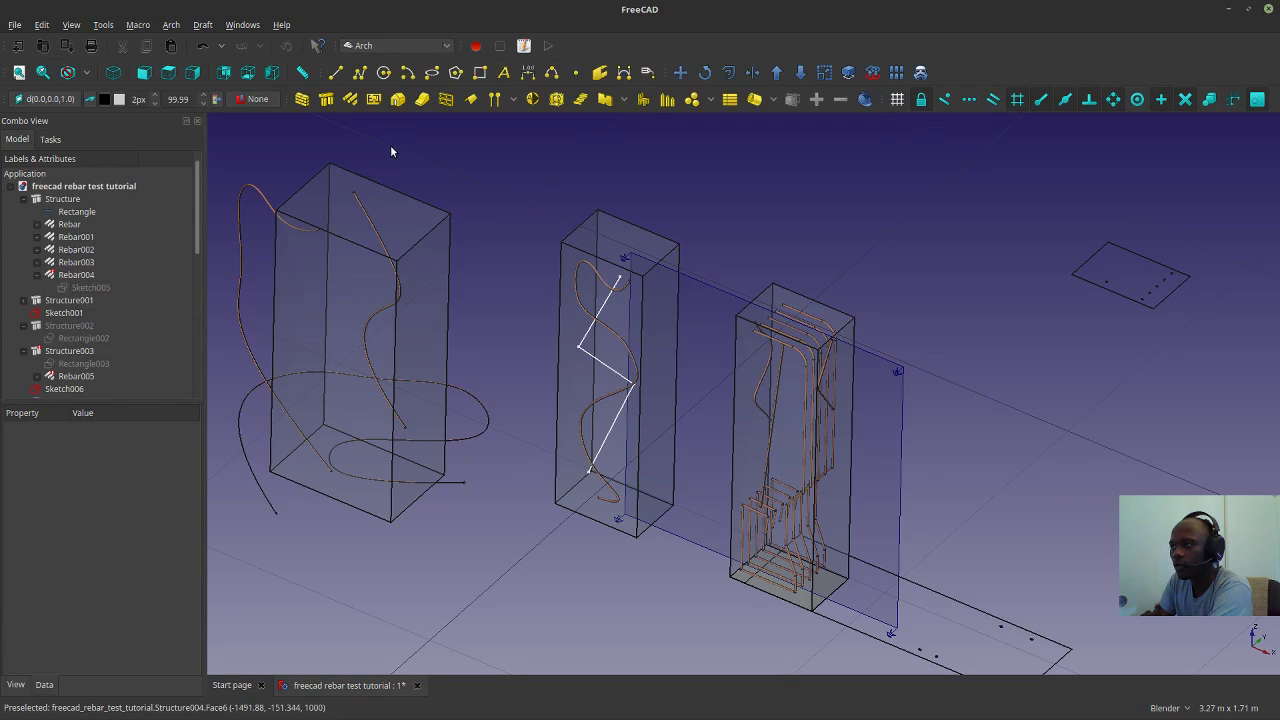
scroll(118, 317, "down", 5)
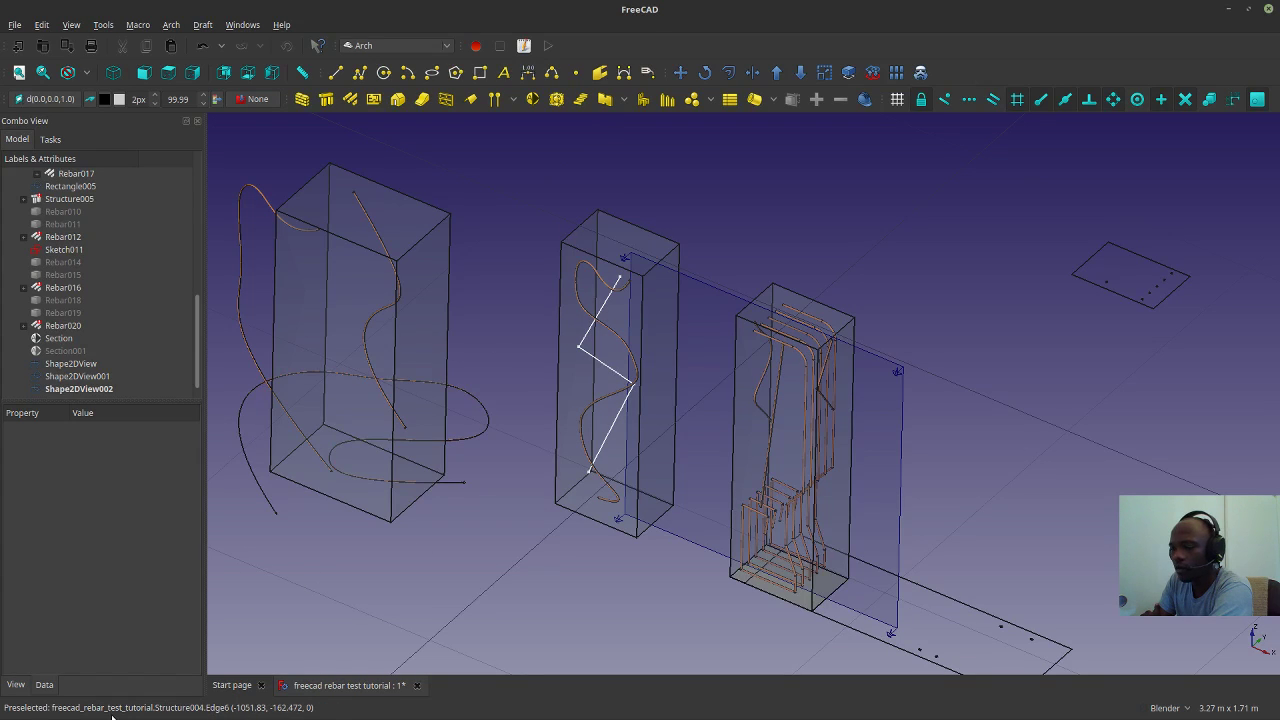
Switch to Firefox and read the "Dev logs of Rebar Addon for FreeCAD - GSoC project" posts about the Reinforcement addon and its icons.
left_click(1228, 9)
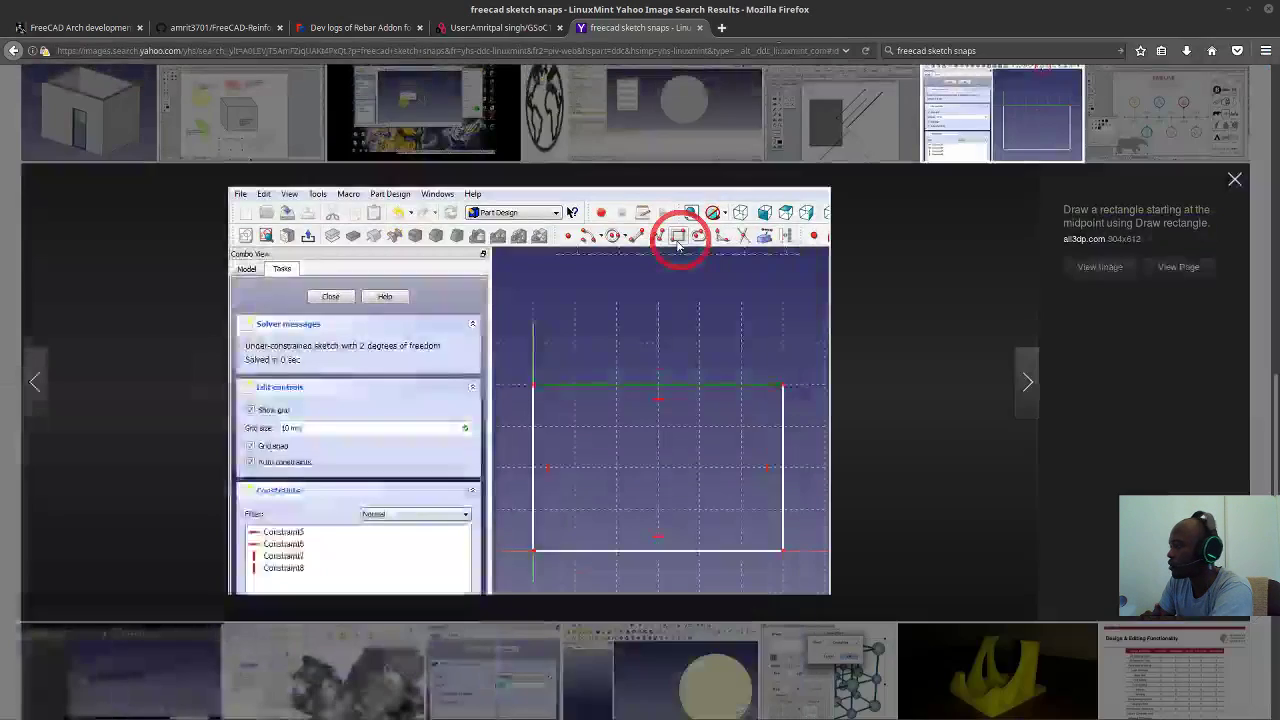
left_click(385, 27)
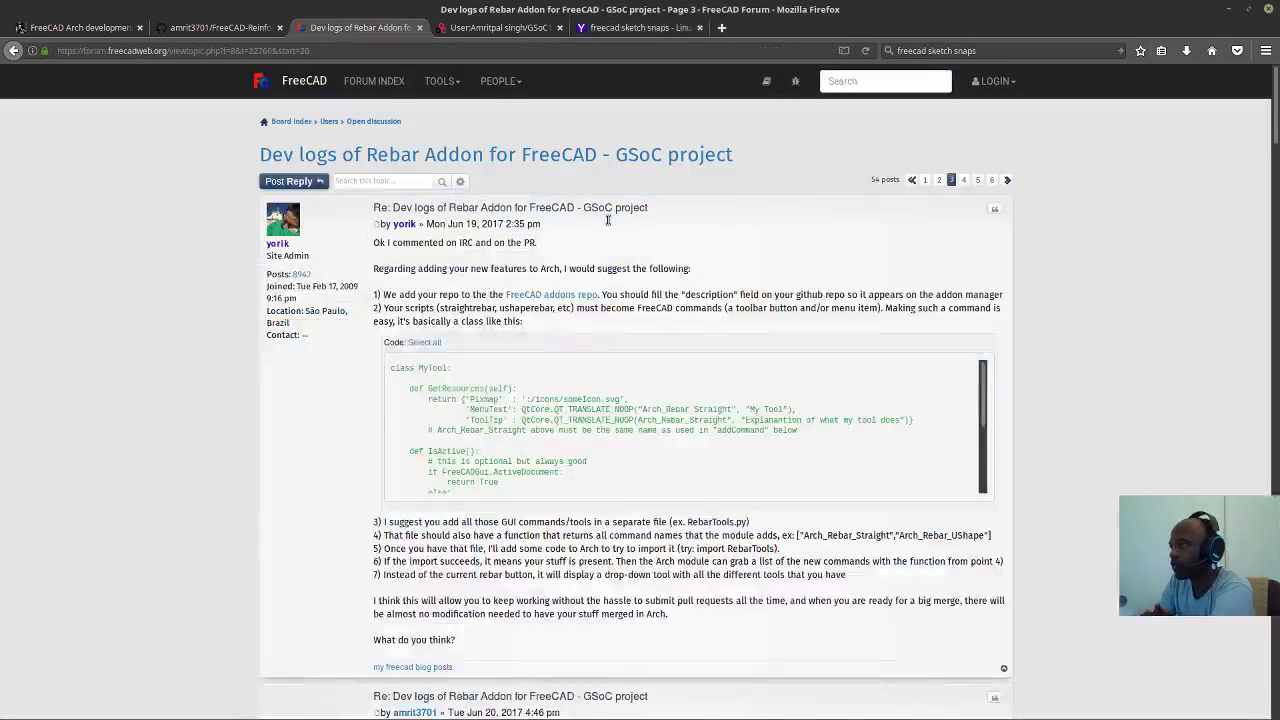
scroll(1135, 400, "down", 10)
scroll(1125, 407, "down", 15)
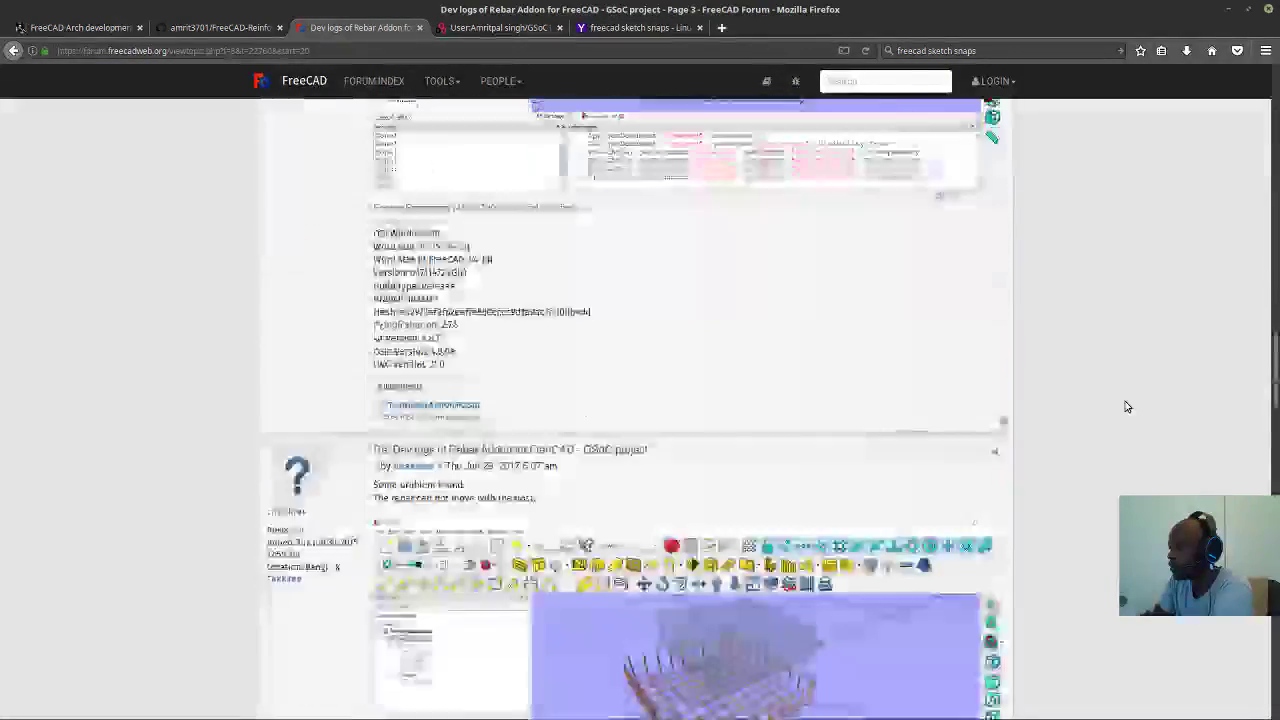
scroll(1120, 409, "up", 20)
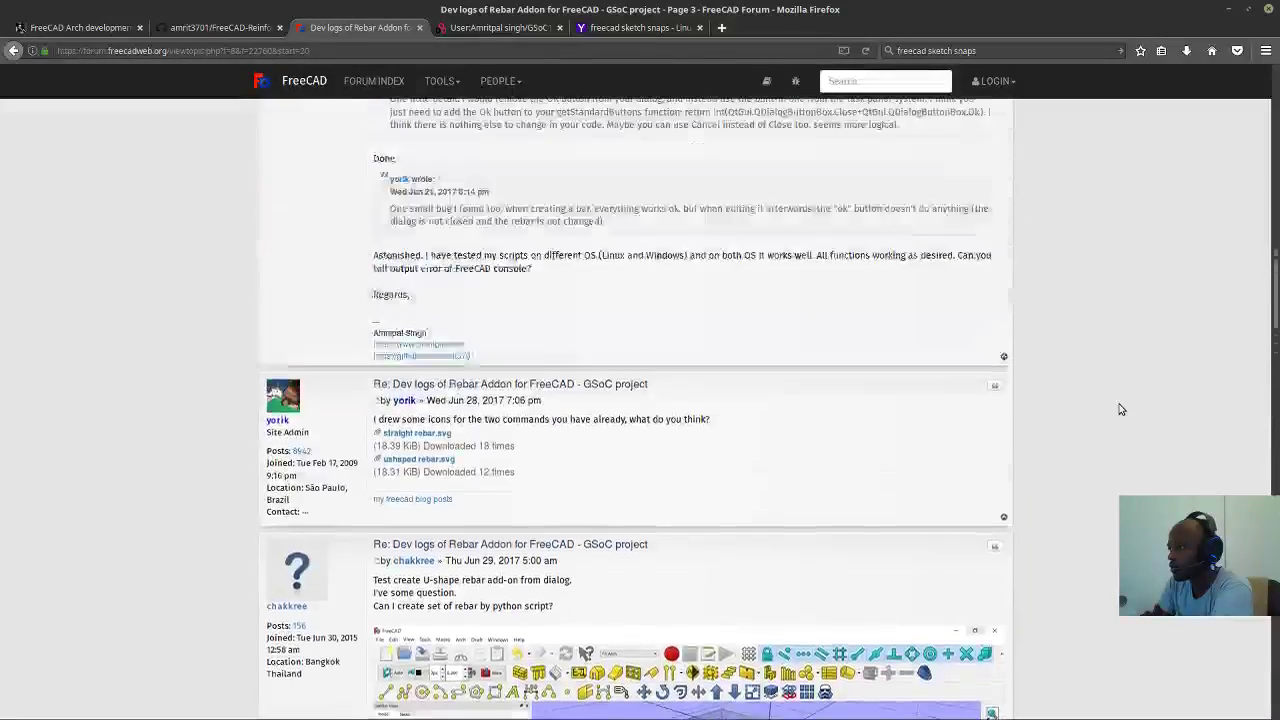
scroll(1120, 409, "down", 5)
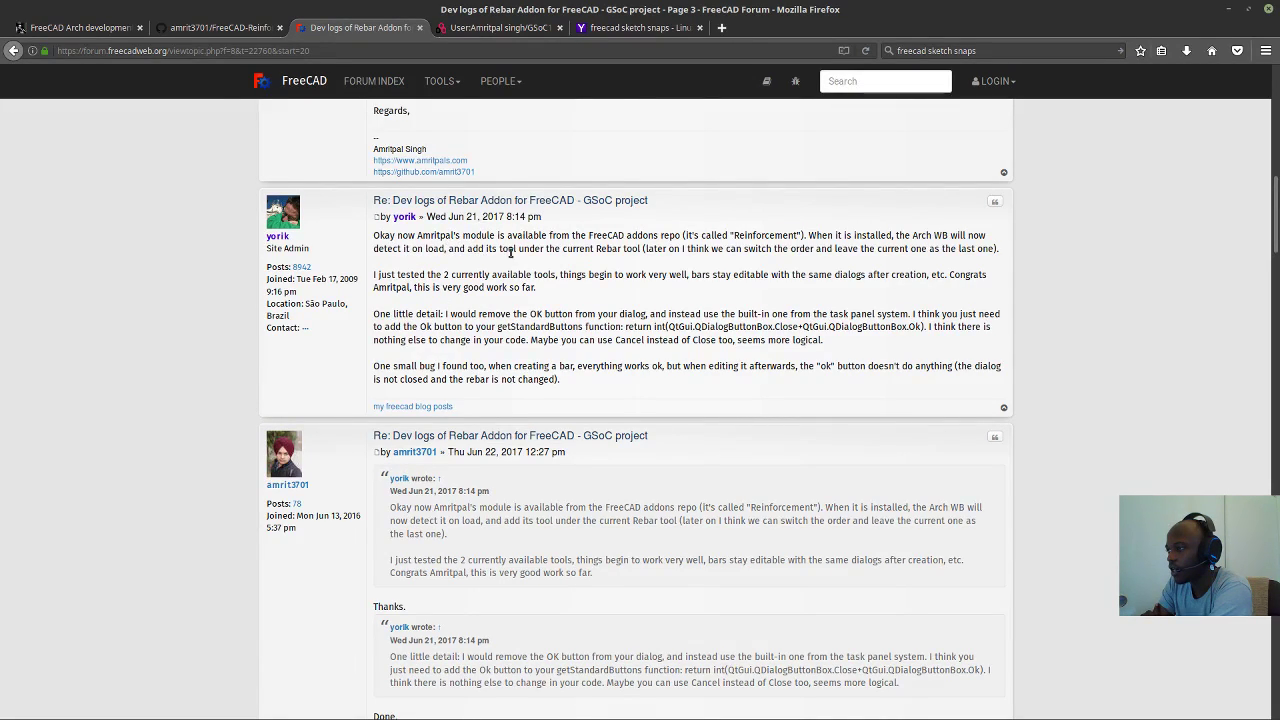
scroll(517, 278, "down", 5)
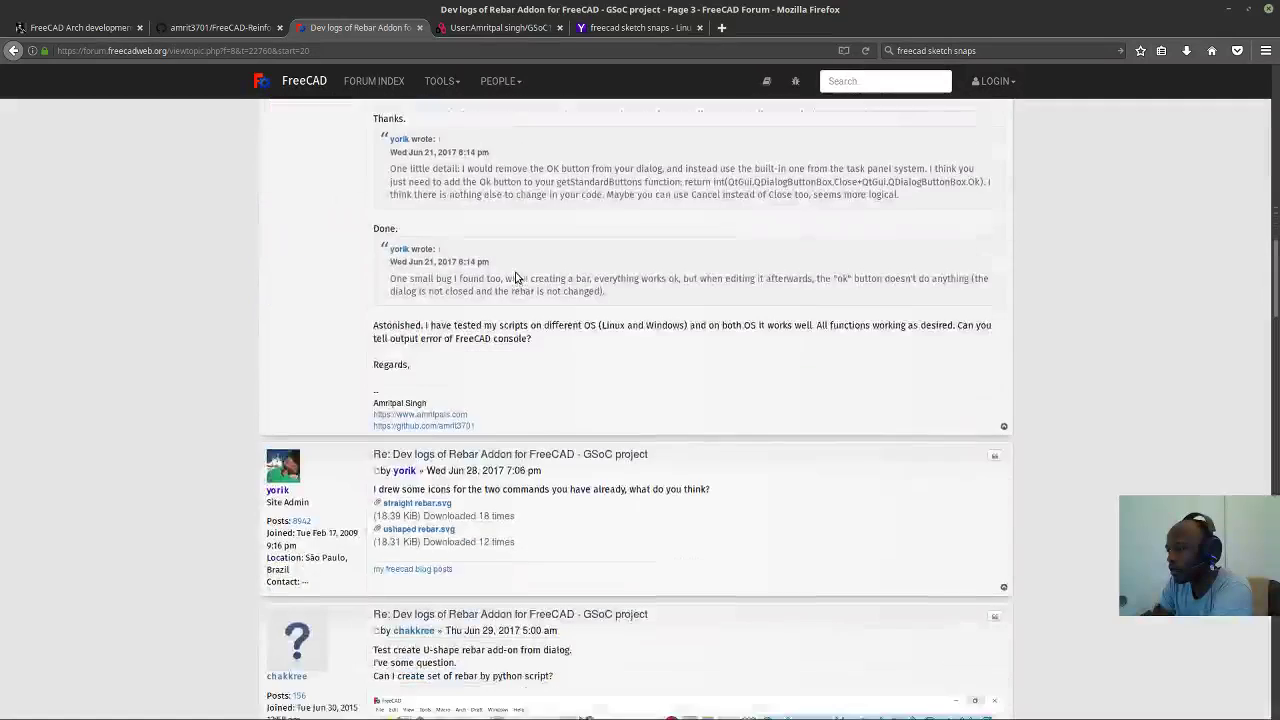
scroll(517, 278, "down", 1)
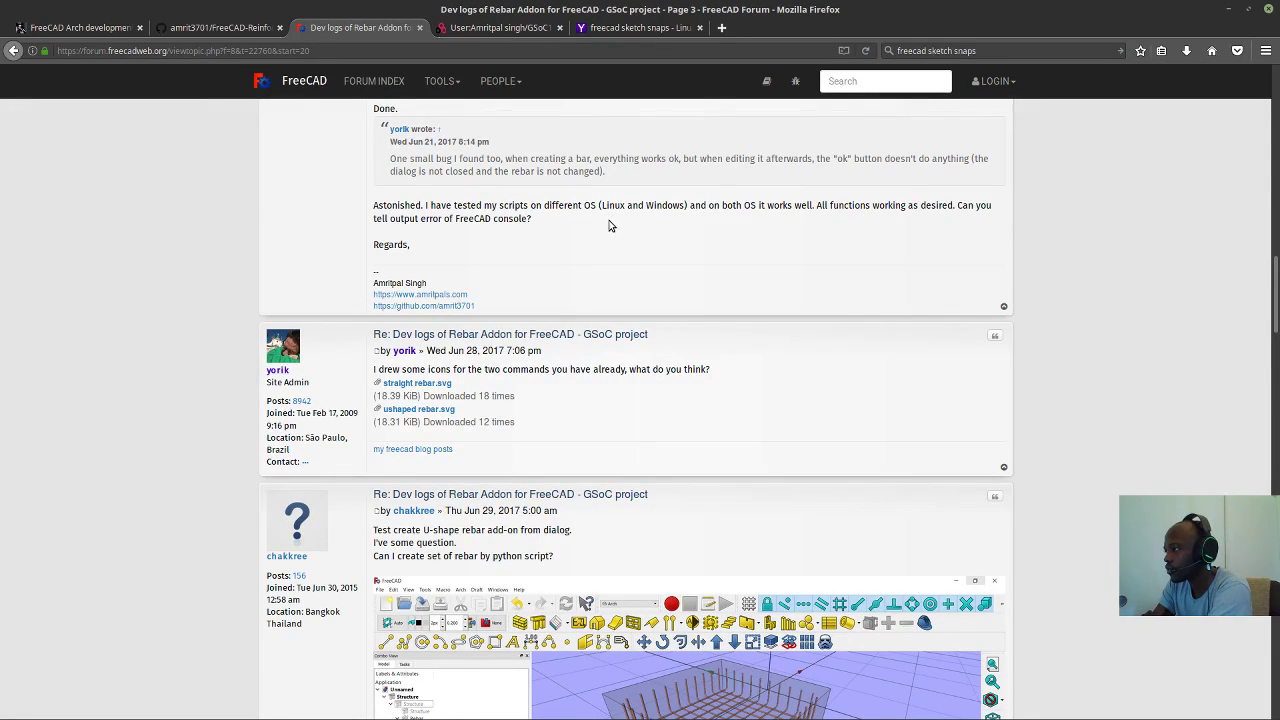
scroll(606, 224, "down", 1)
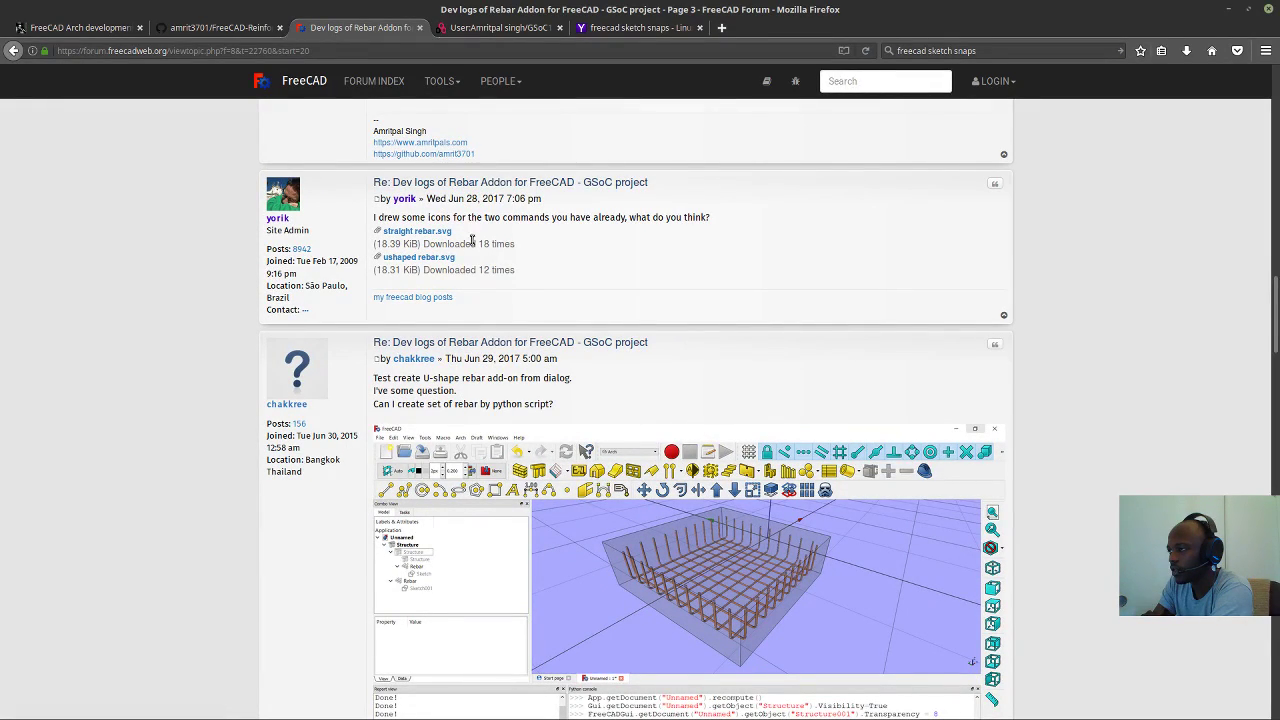
Download the icon files straight rebar.svg and ushaped rebar.svg from the forum post, and view the straight rebar icon in Inkscape.
left_click(434, 232)
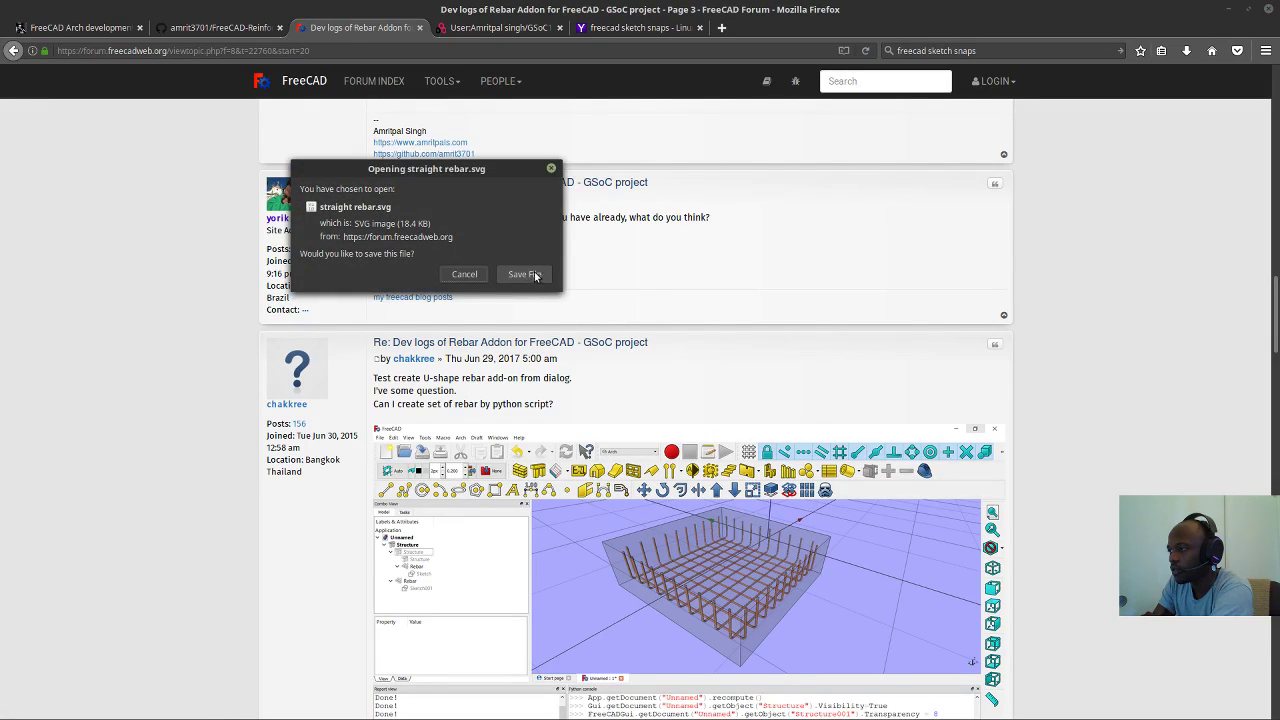
left_click(526, 275)
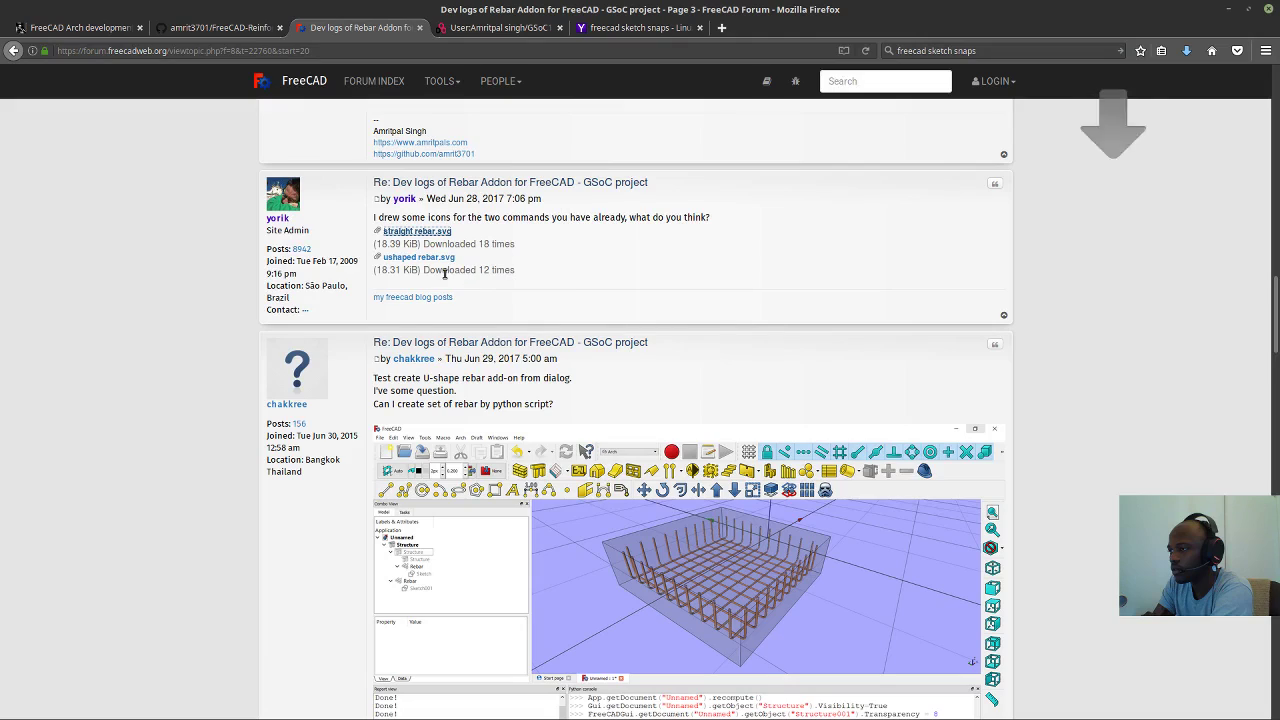
left_click(446, 258)
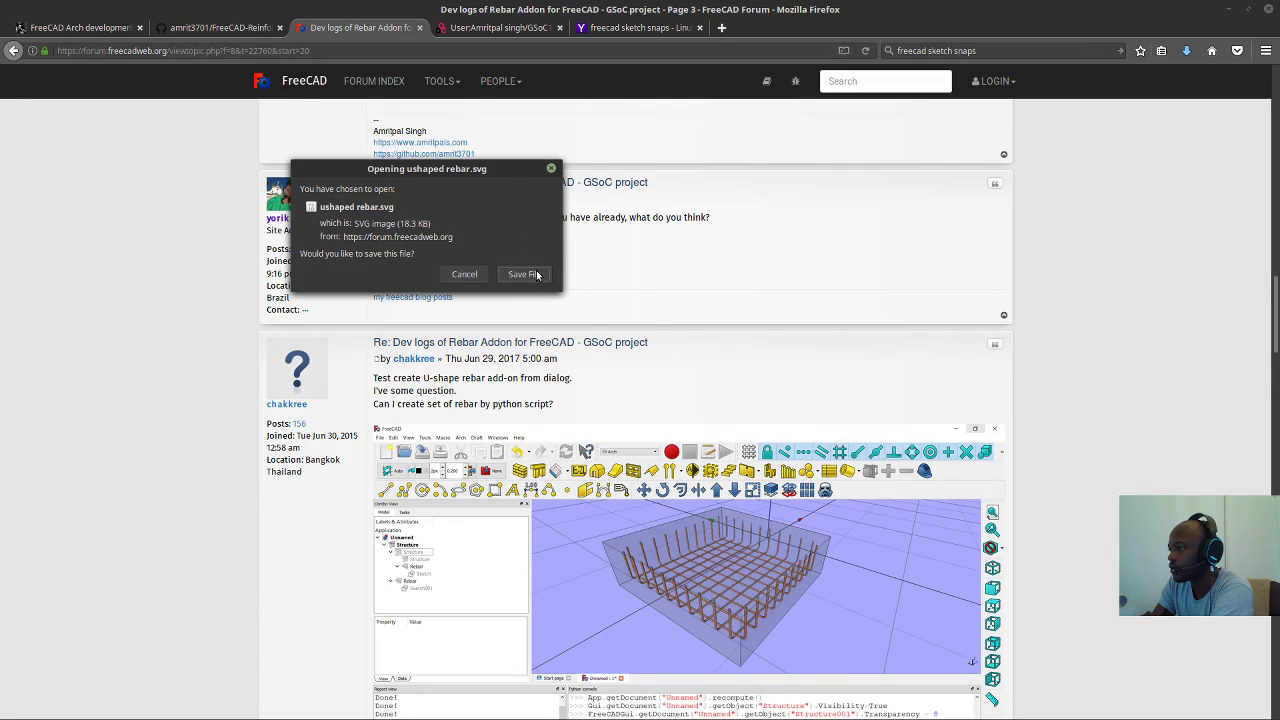
left_click(526, 274)
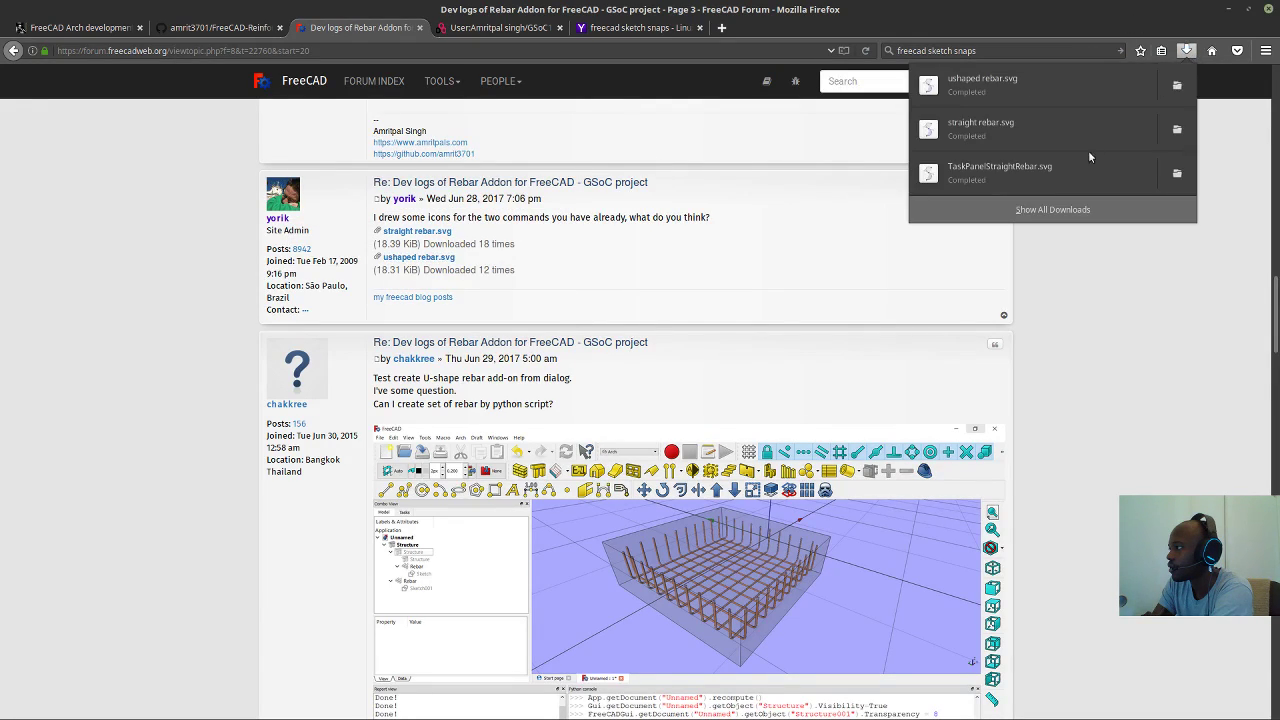
left_click(990, 138)
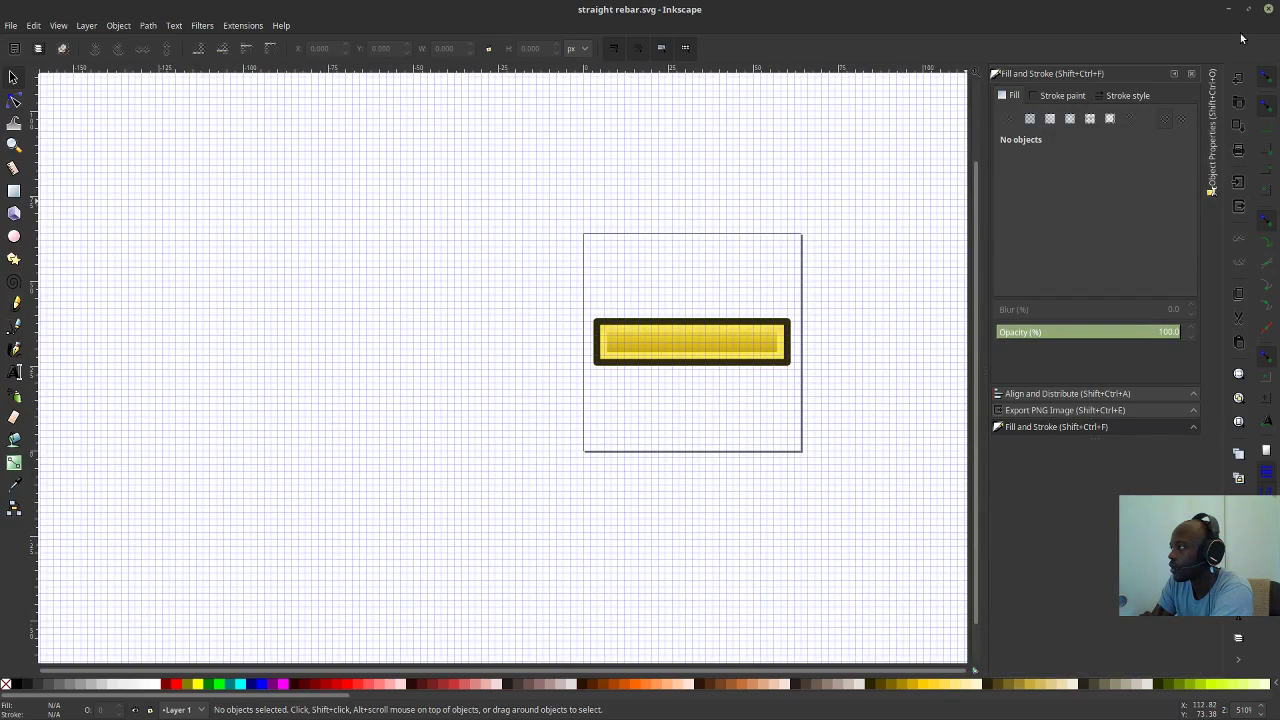
left_click(1265, 9)
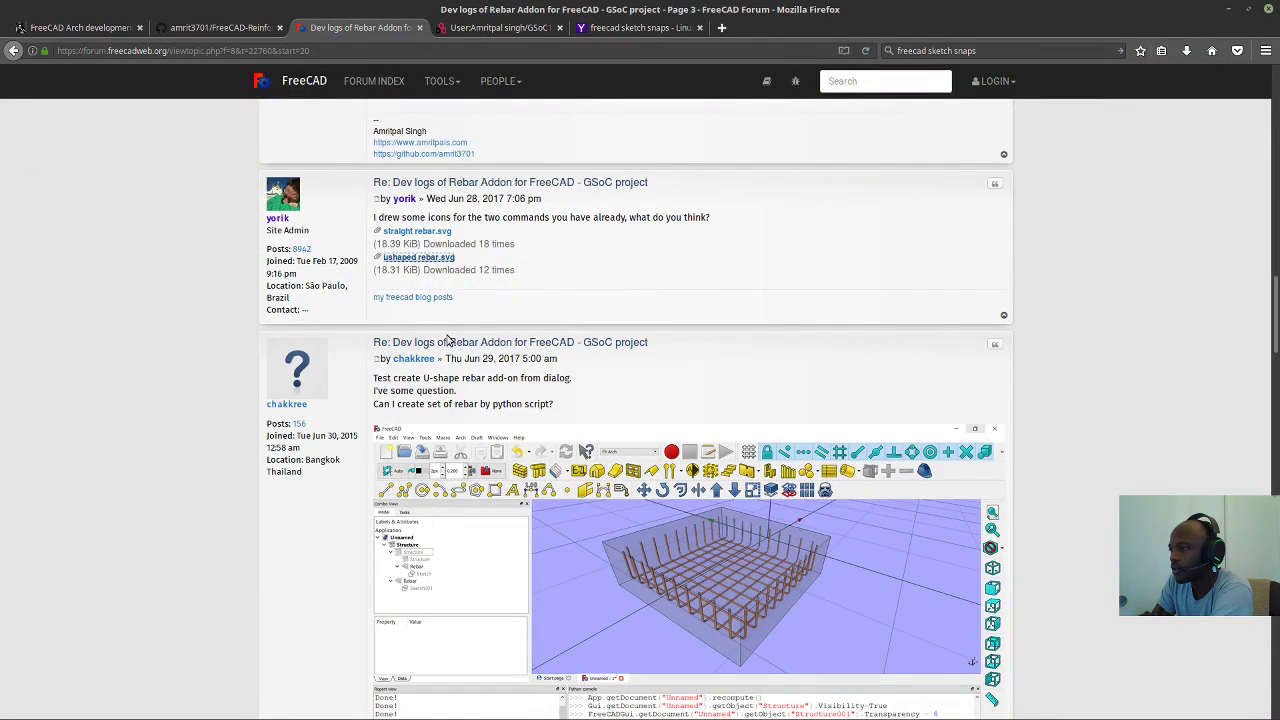
Read the forum post about testing the U-shape rebar add-on and examine its footing reinforcement image.
scroll(451, 340, "down", 3)
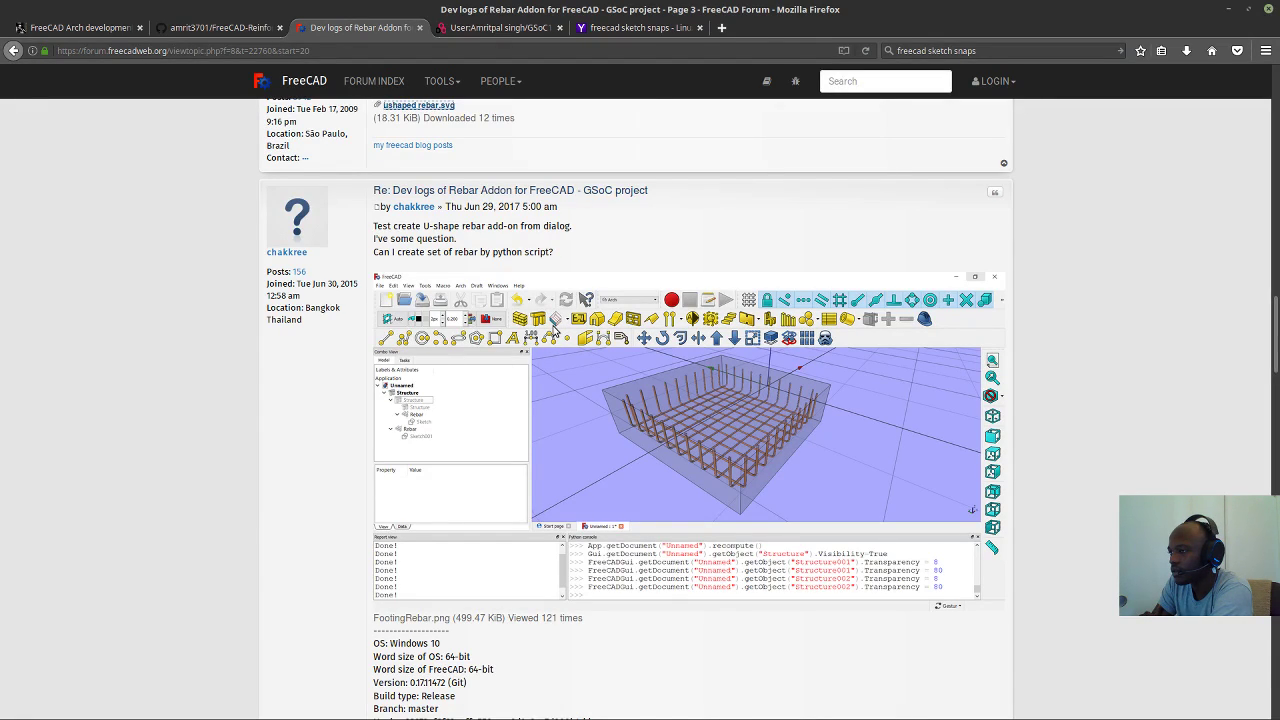
scroll(553, 333, "up", 5)
scroll(553, 333, "down", 3)
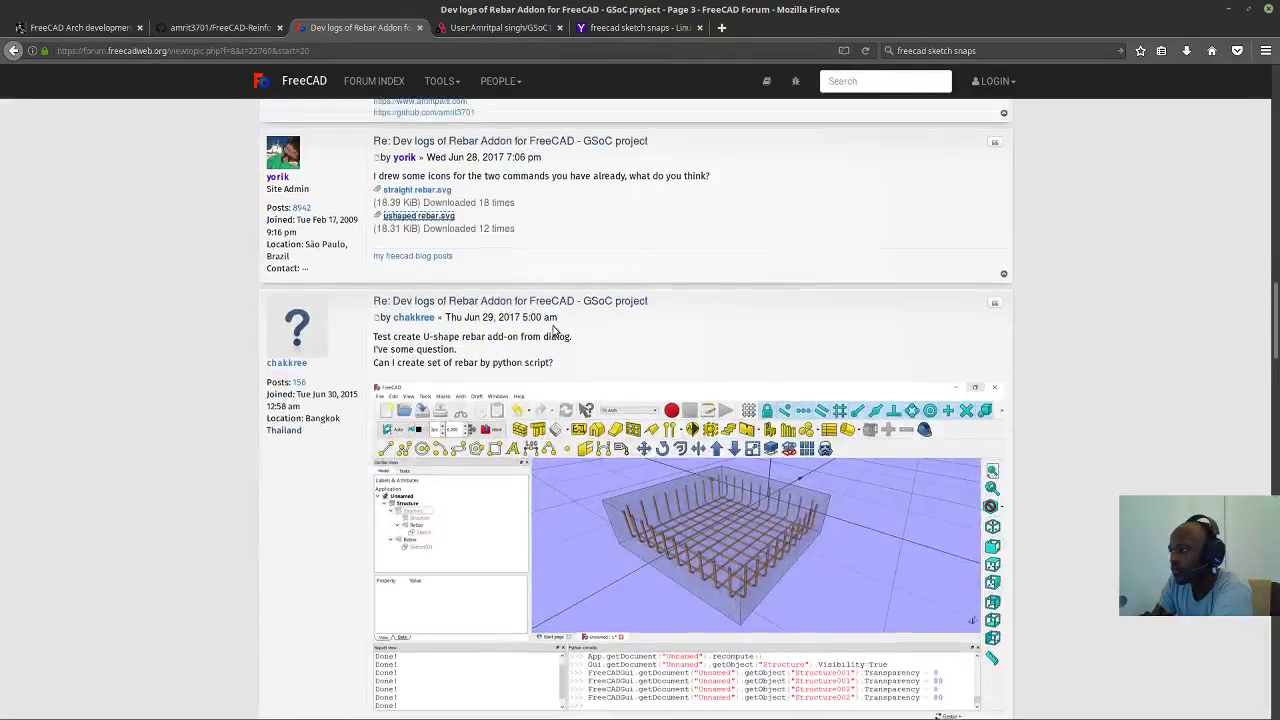
scroll(553, 333, "down", 10)
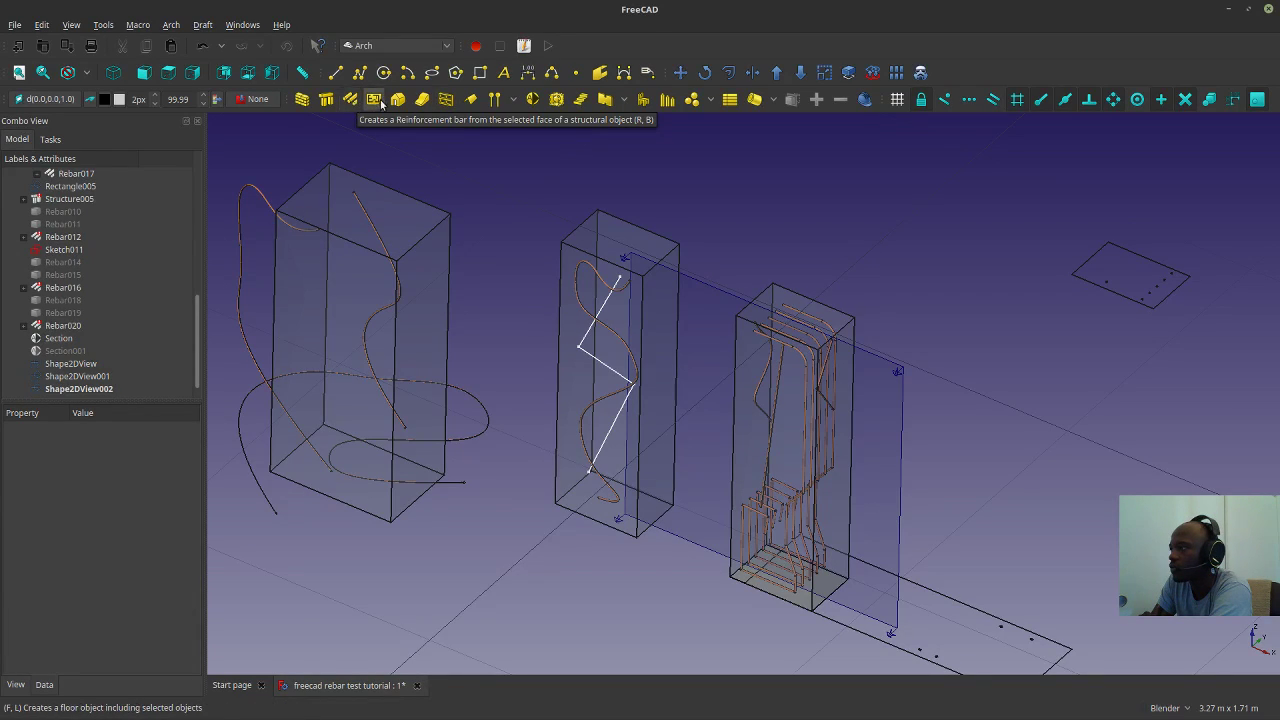
Switch back to FreeCAD and look at how the Arch workbench groups its pipe, panel and axis tools.
left_click(712, 101)
left_click(773, 102)
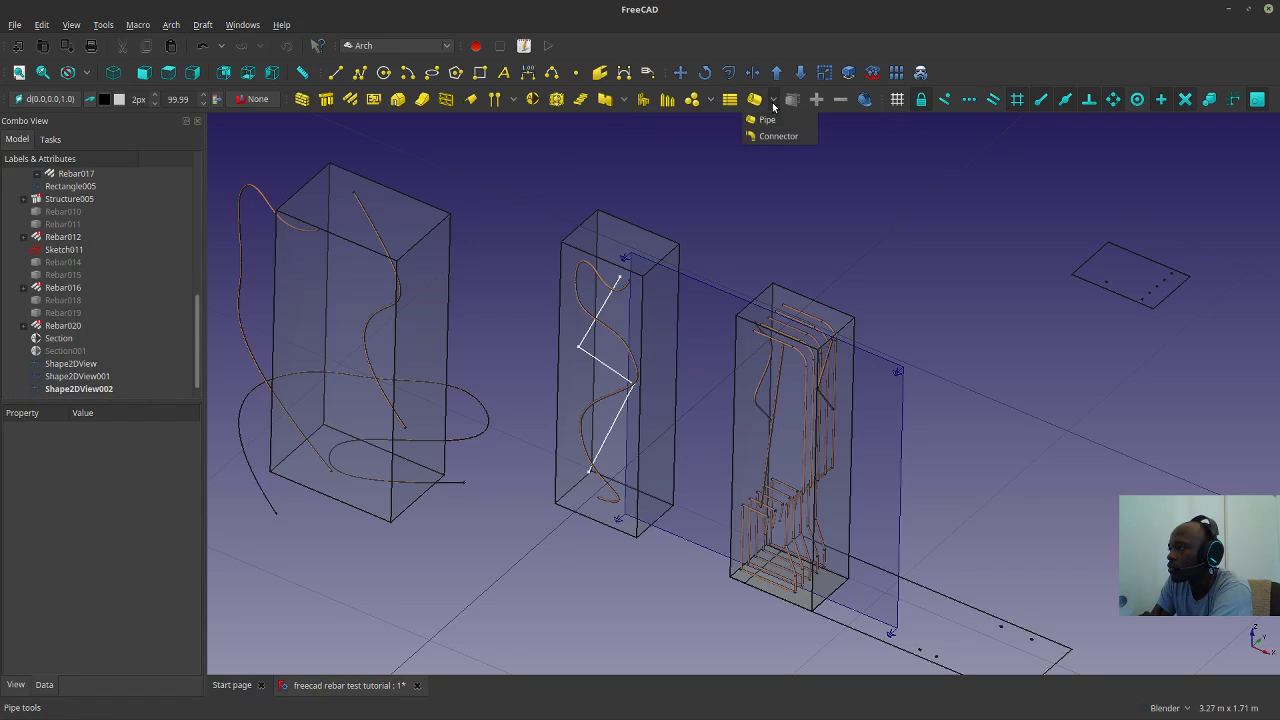
left_click(628, 102)
left_click(626, 101)
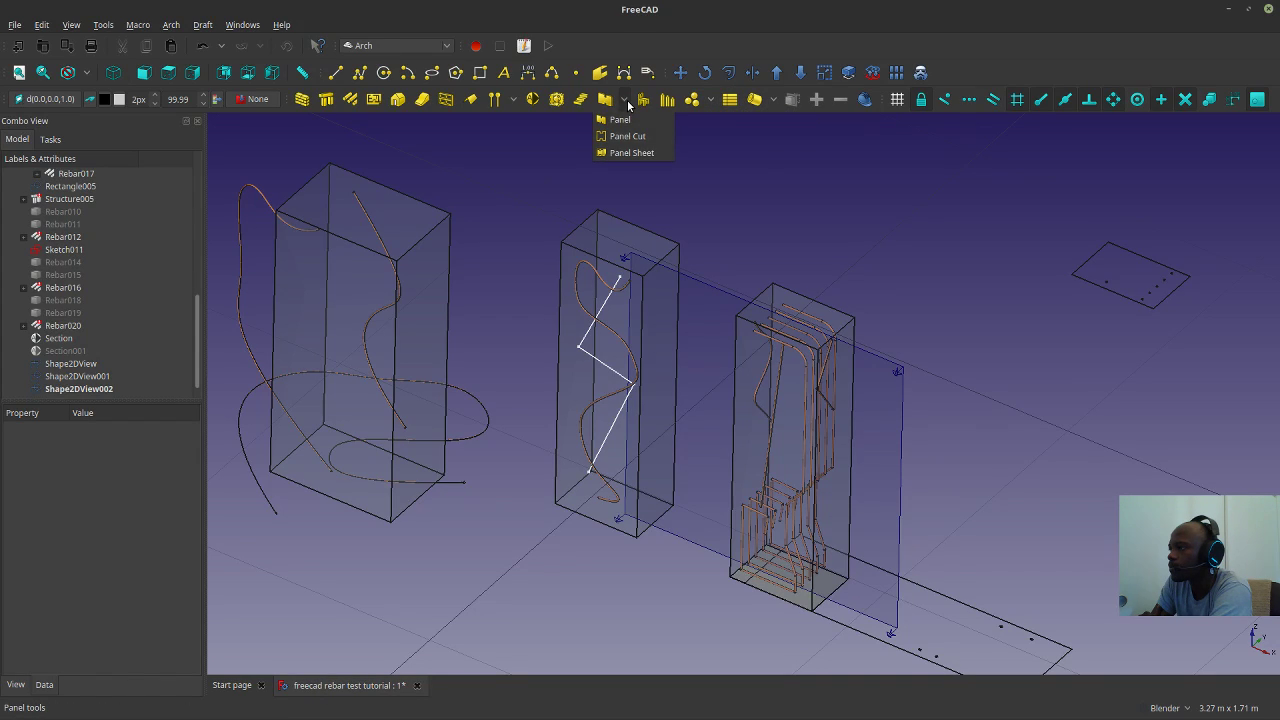
left_click(514, 99)
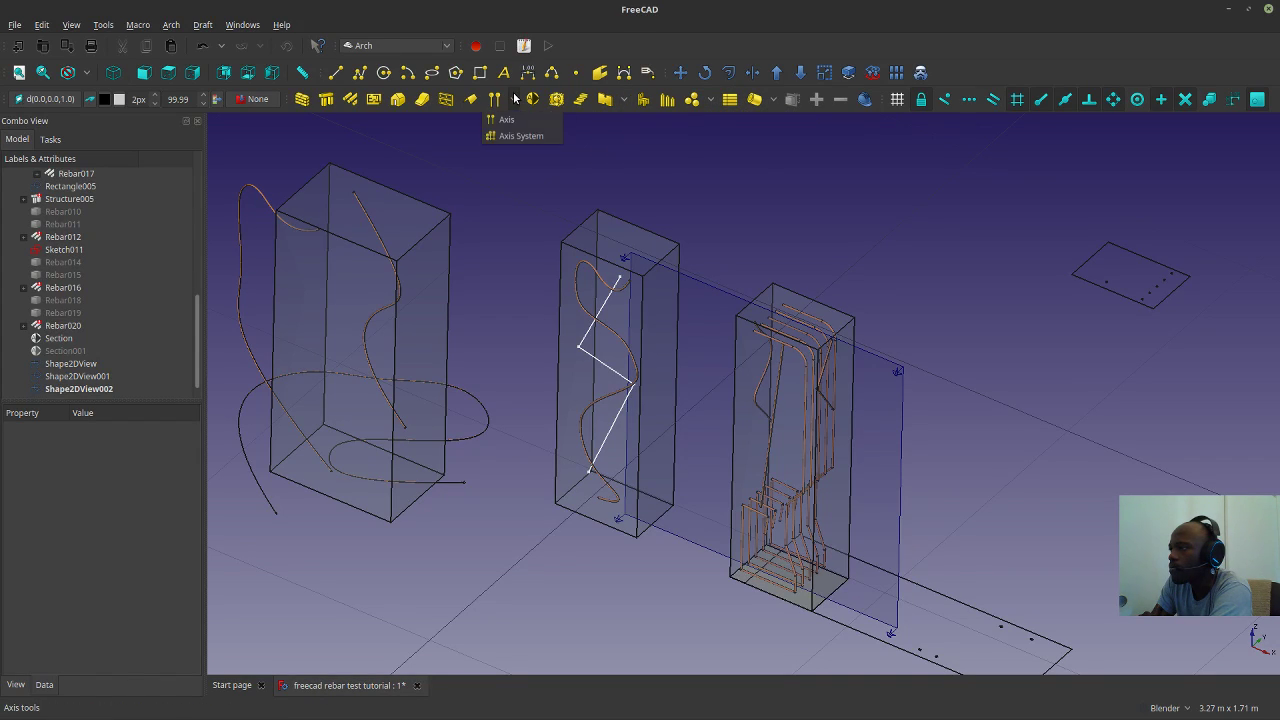
left_click(1230, 12)
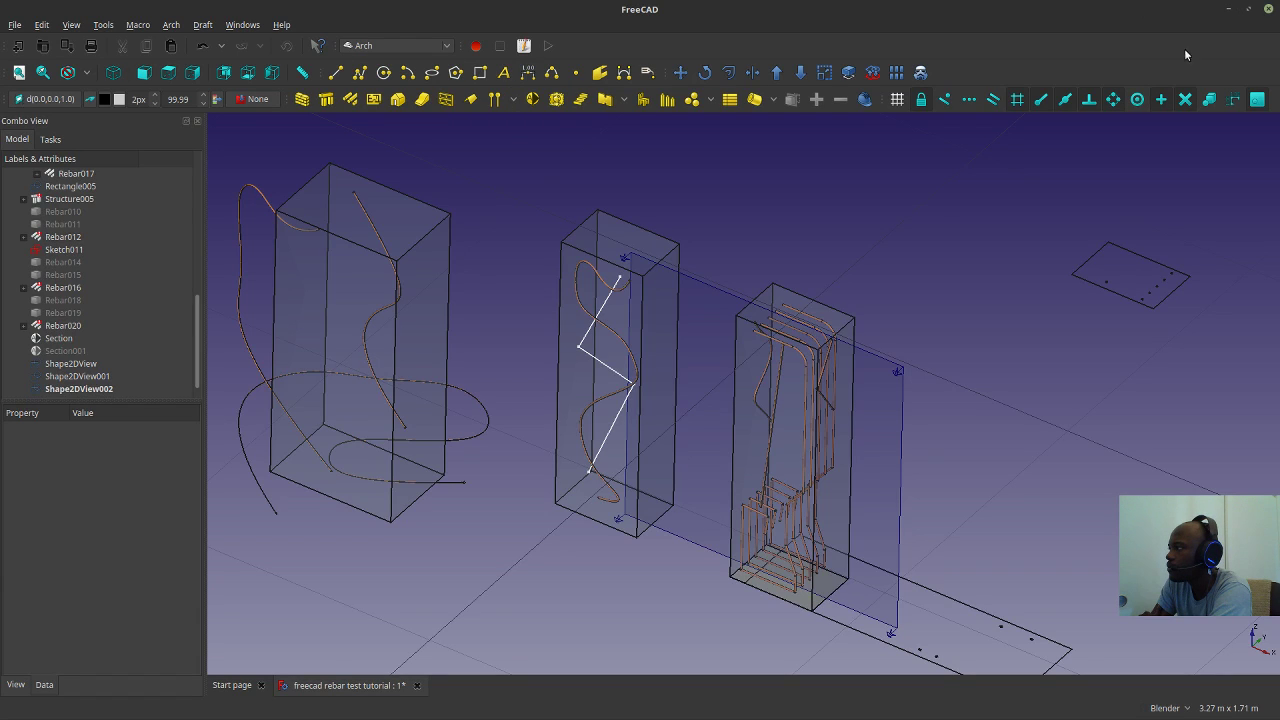
Return to the forum thread in Firefox and read the post about rebars and their host structure, with its test images.
left_click(1228, 8)
scroll(731, 363, "down", 1)
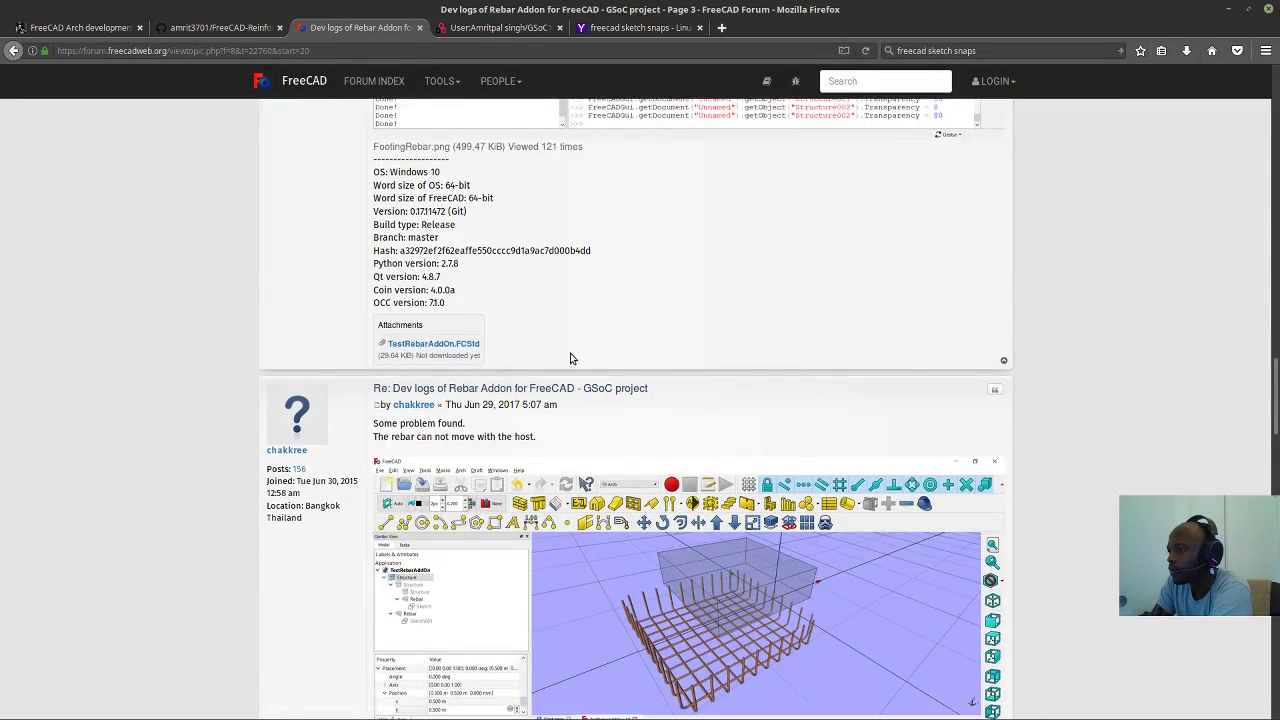
scroll(585, 331, "down", 1)
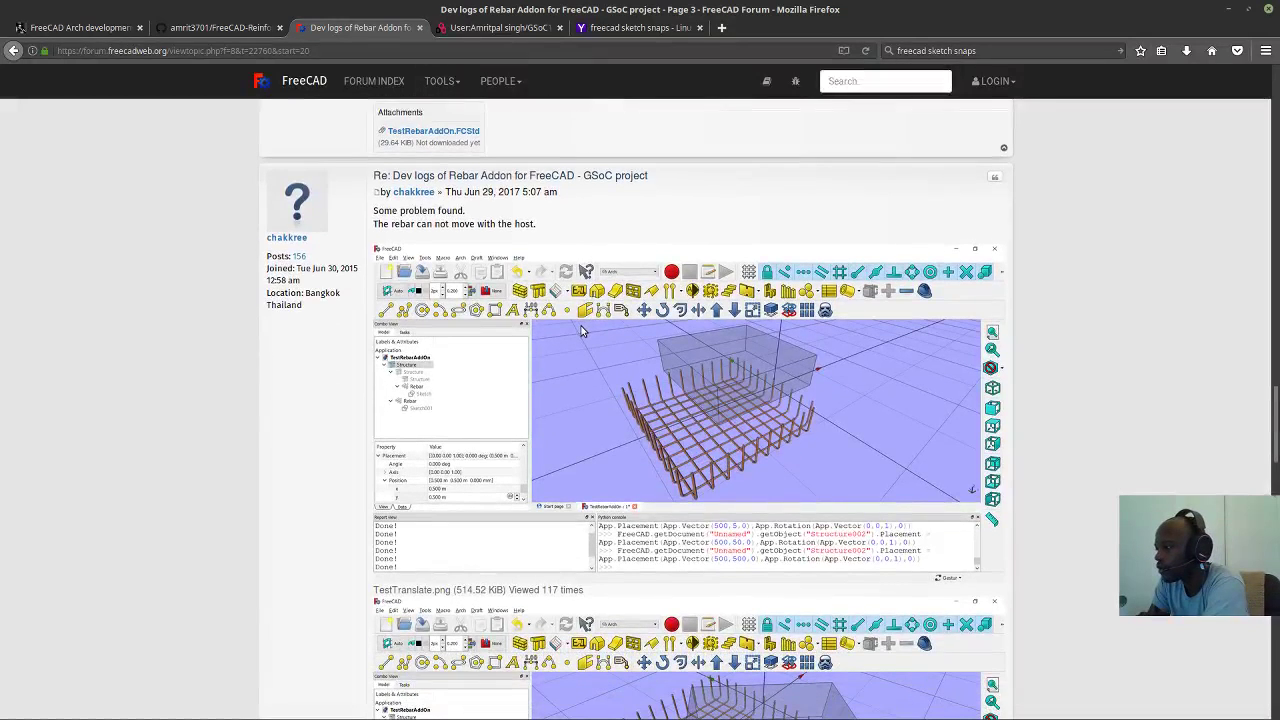
scroll(559, 338, "down", 3)
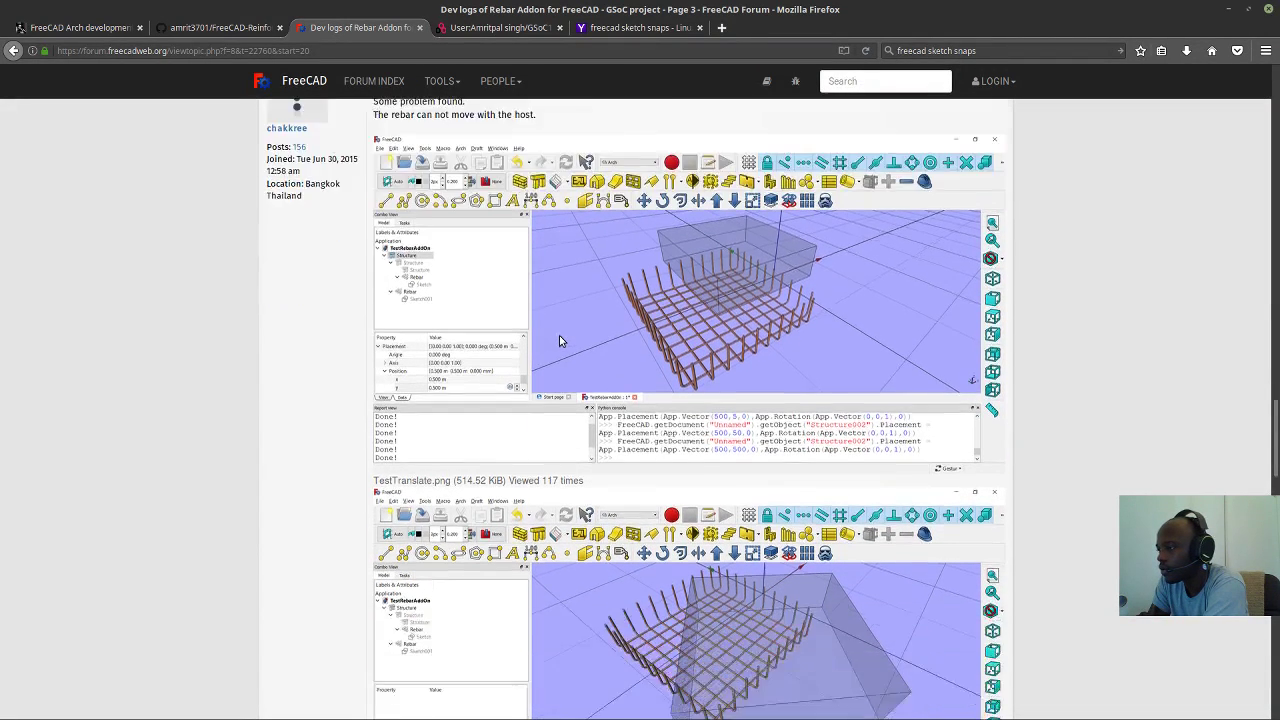
Examine the TestTranslate.png and TestRotate.png images and read the reply about making rebars move with their host.
scroll(558, 335, "down", 5)
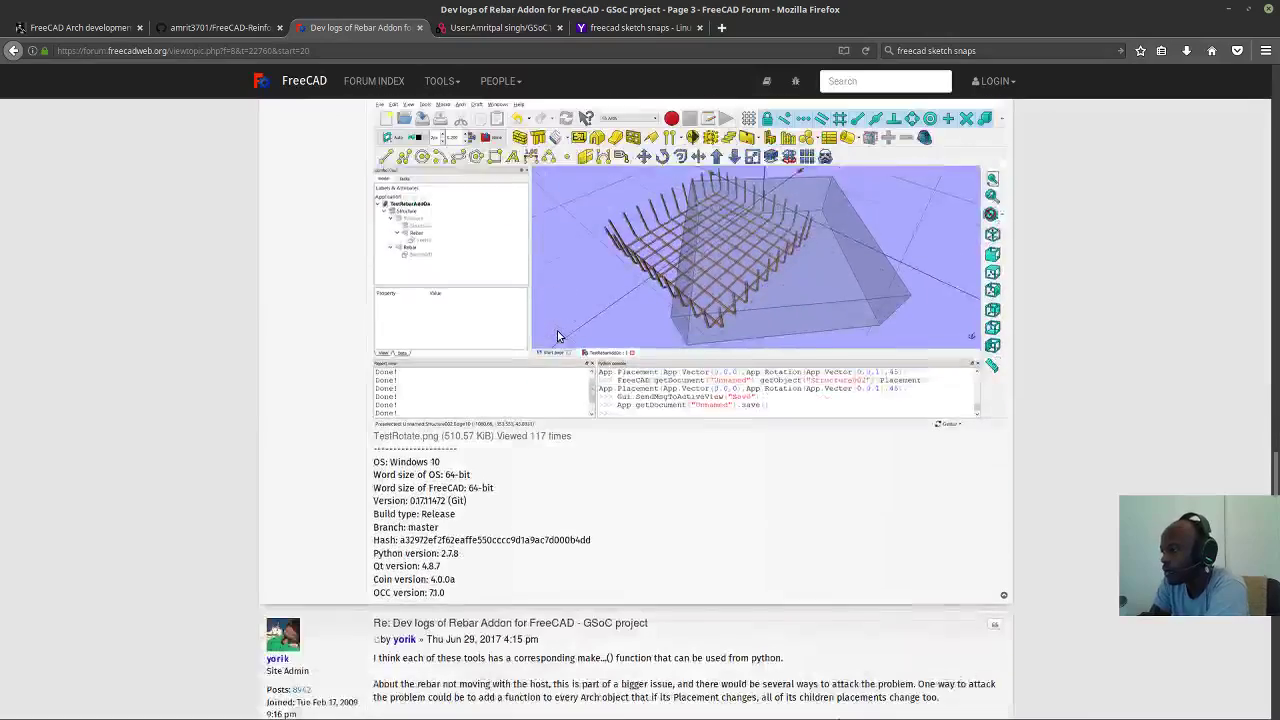
scroll(557, 327, "up", 4)
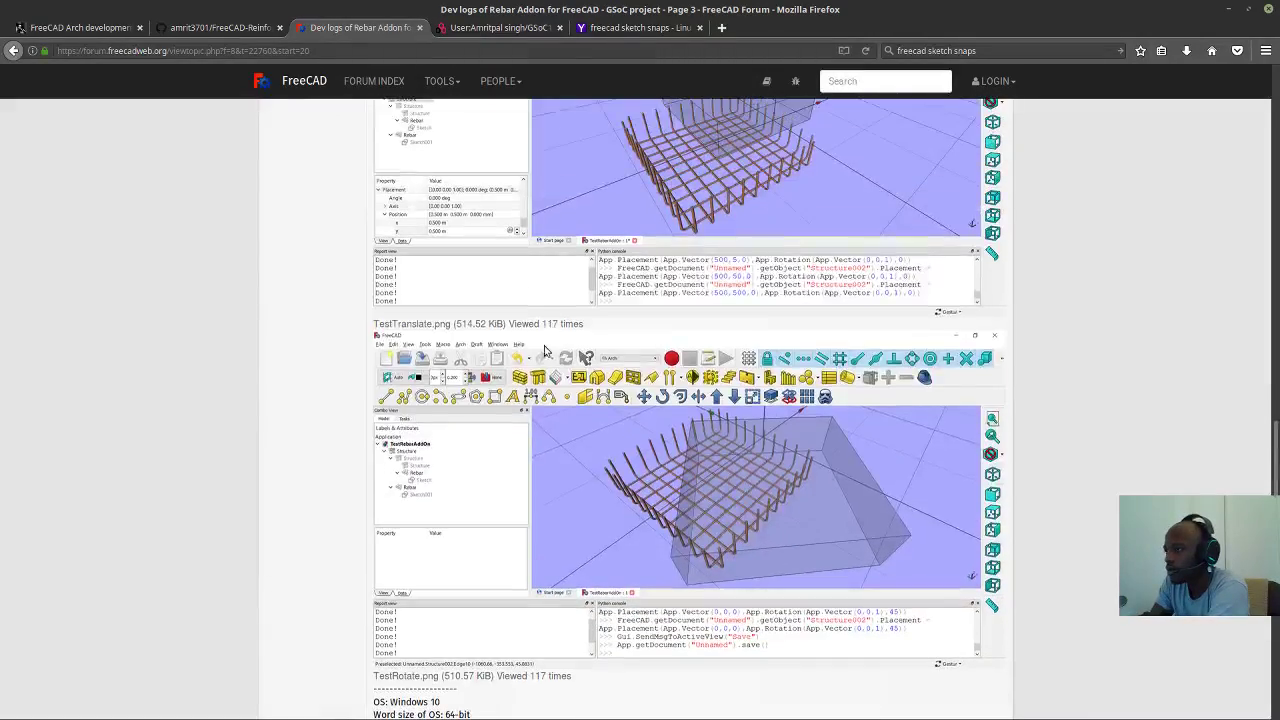
scroll(524, 378, "down", 4)
scroll(524, 372, "down", 4)
scroll(523, 366, "up", 3)
scroll(523, 366, "down", 5)
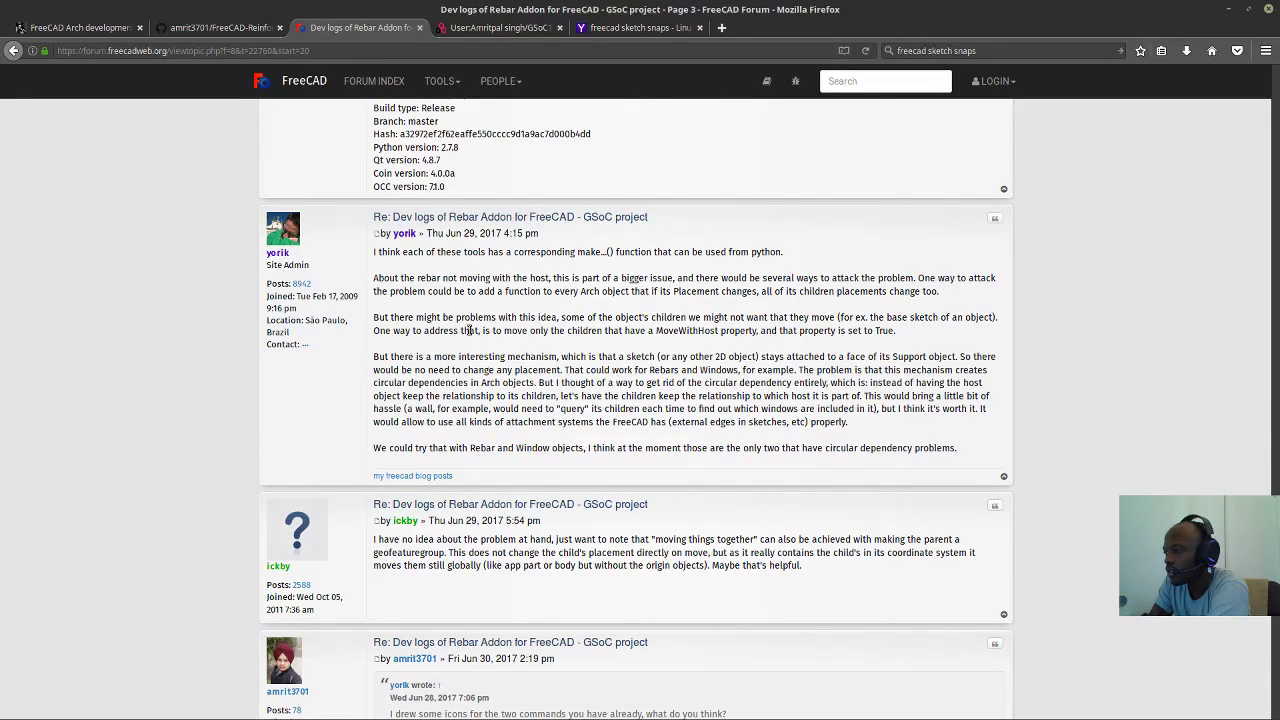
scroll(716, 362, "down", 1)
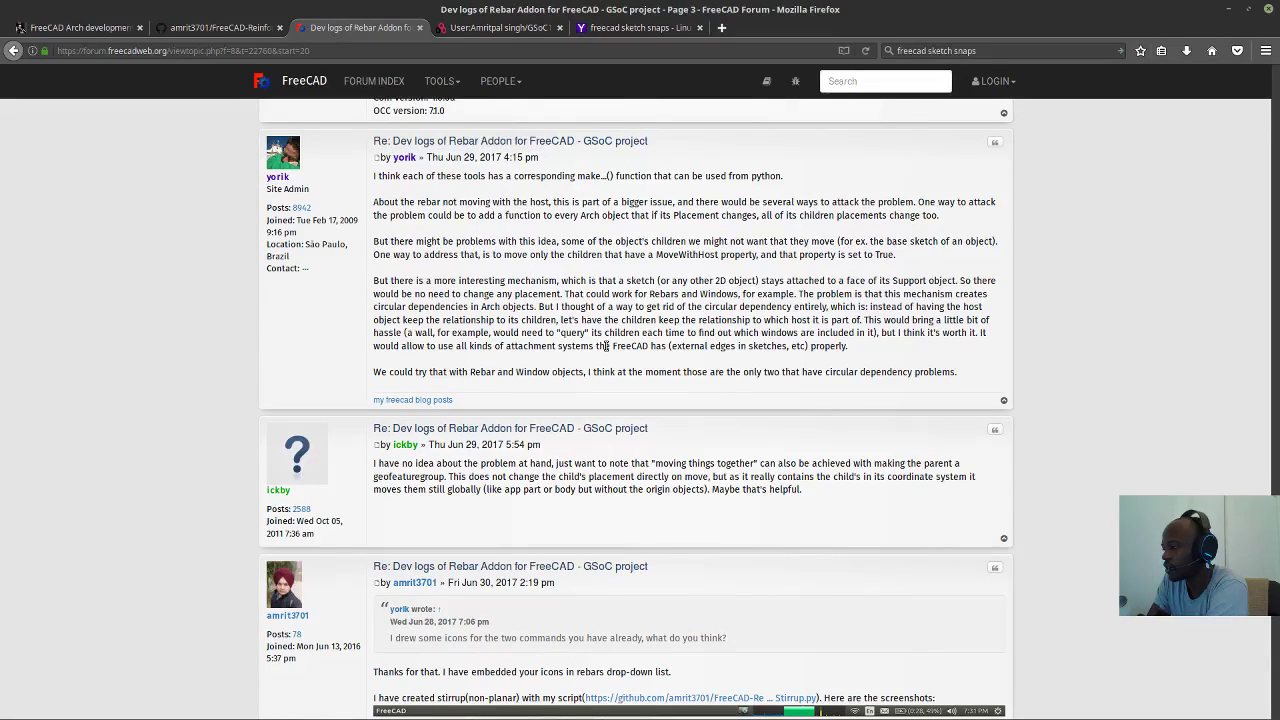
Read the post about the non-planar stirrup script and examine its stirrup1.png and stirrup2.png screenshots.
scroll(606, 345, "down", 3)
scroll(604, 349, "down", 2)
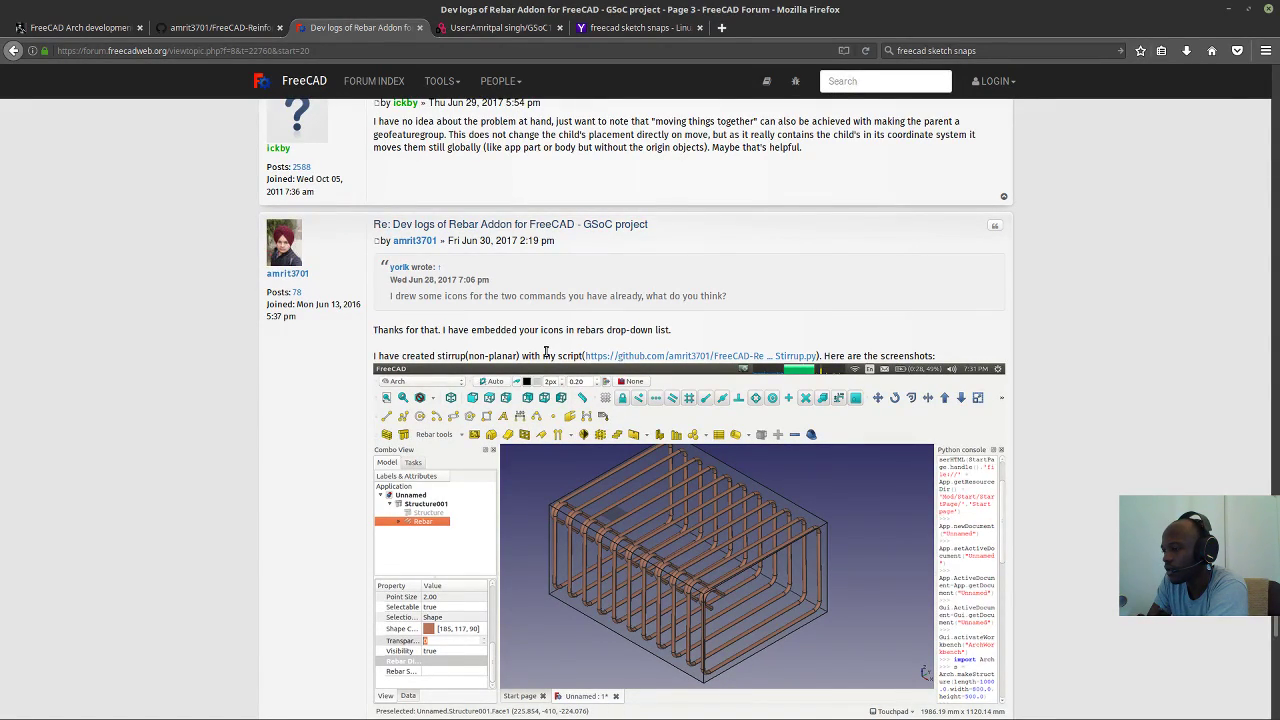
scroll(546, 352, "down", 5)
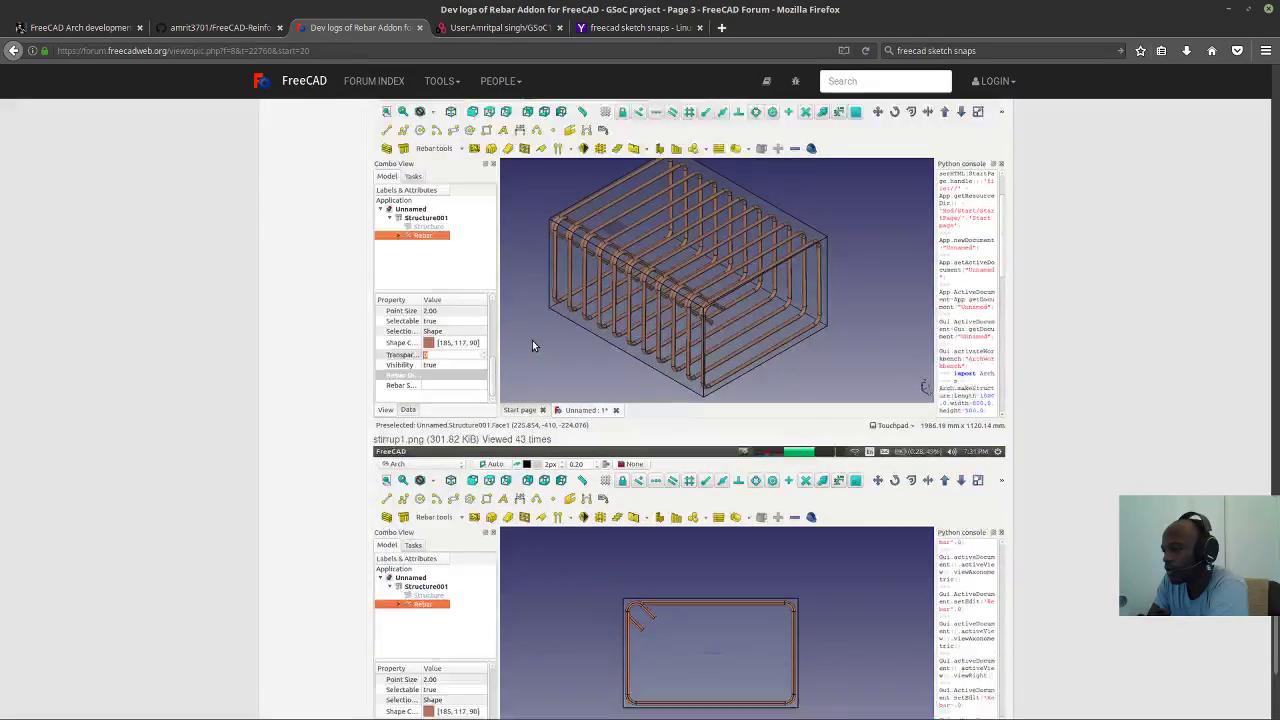
scroll(532, 345, "down", 1)
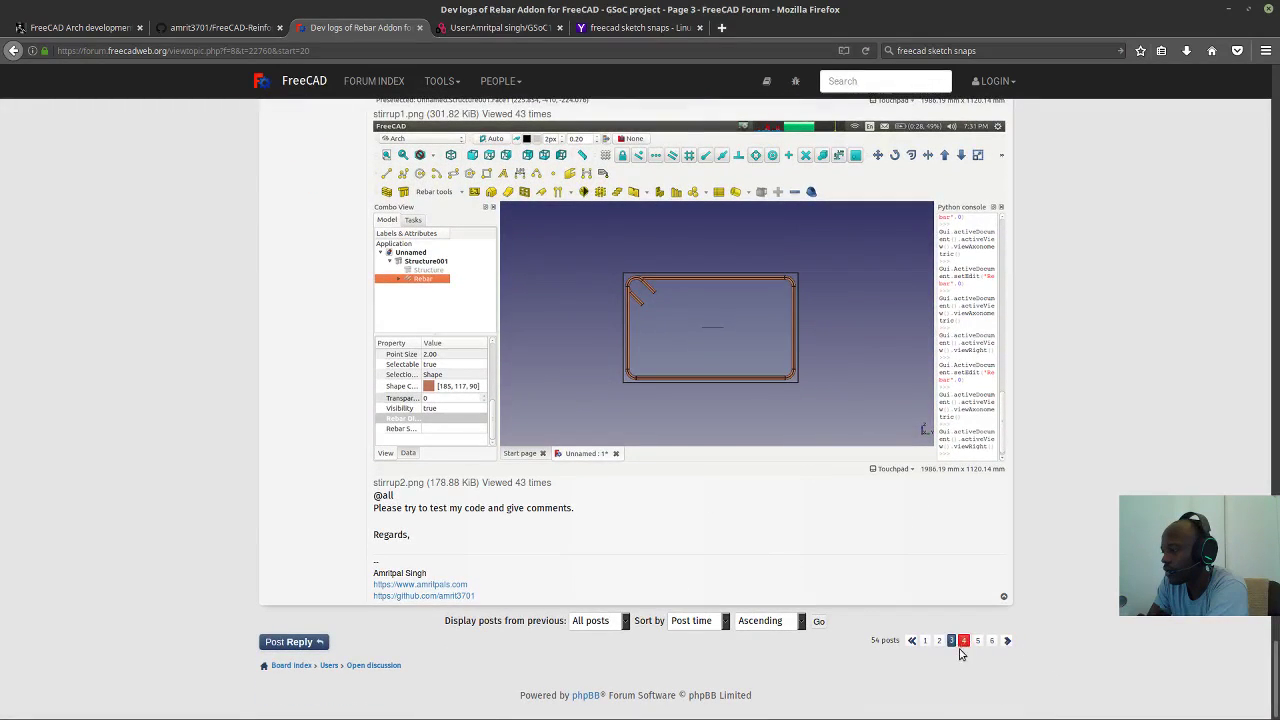
Open page 4 of the thread and read the suggested task dialog improvements and the stirrup spacing test.
left_click(964, 641)
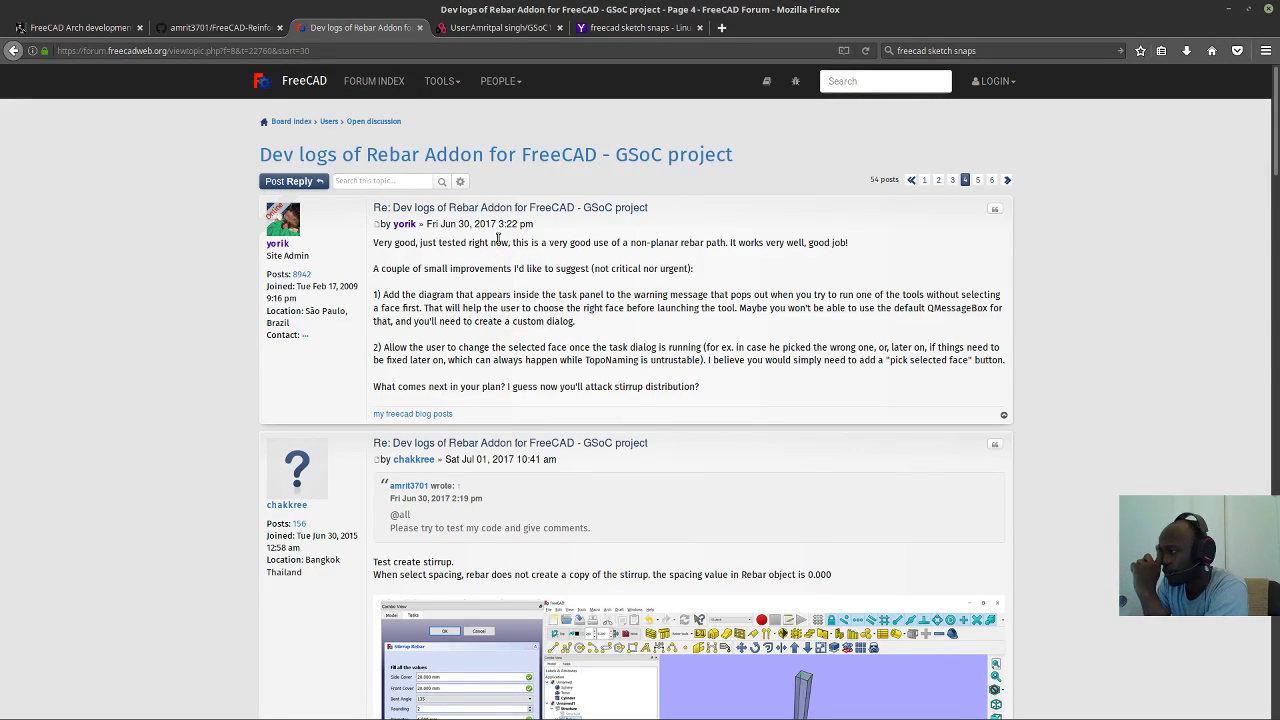
scroll(497, 237, "down", 2)
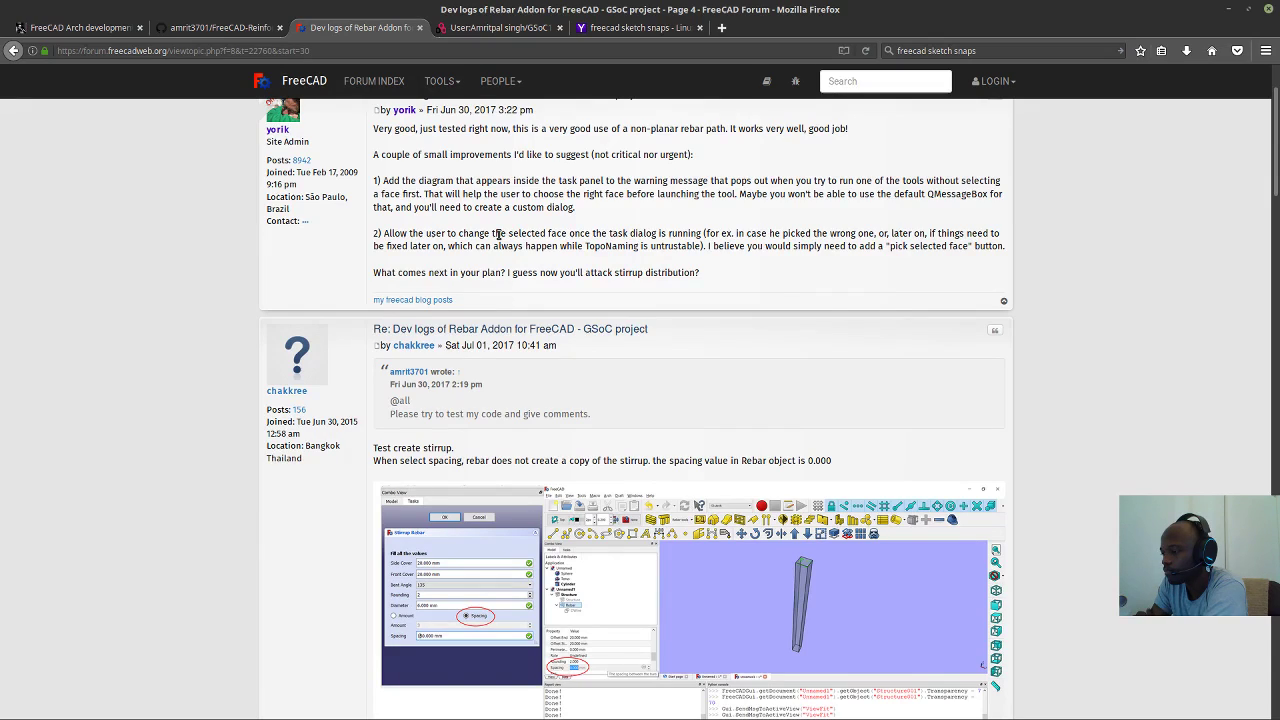
scroll(497, 235, "up", 2)
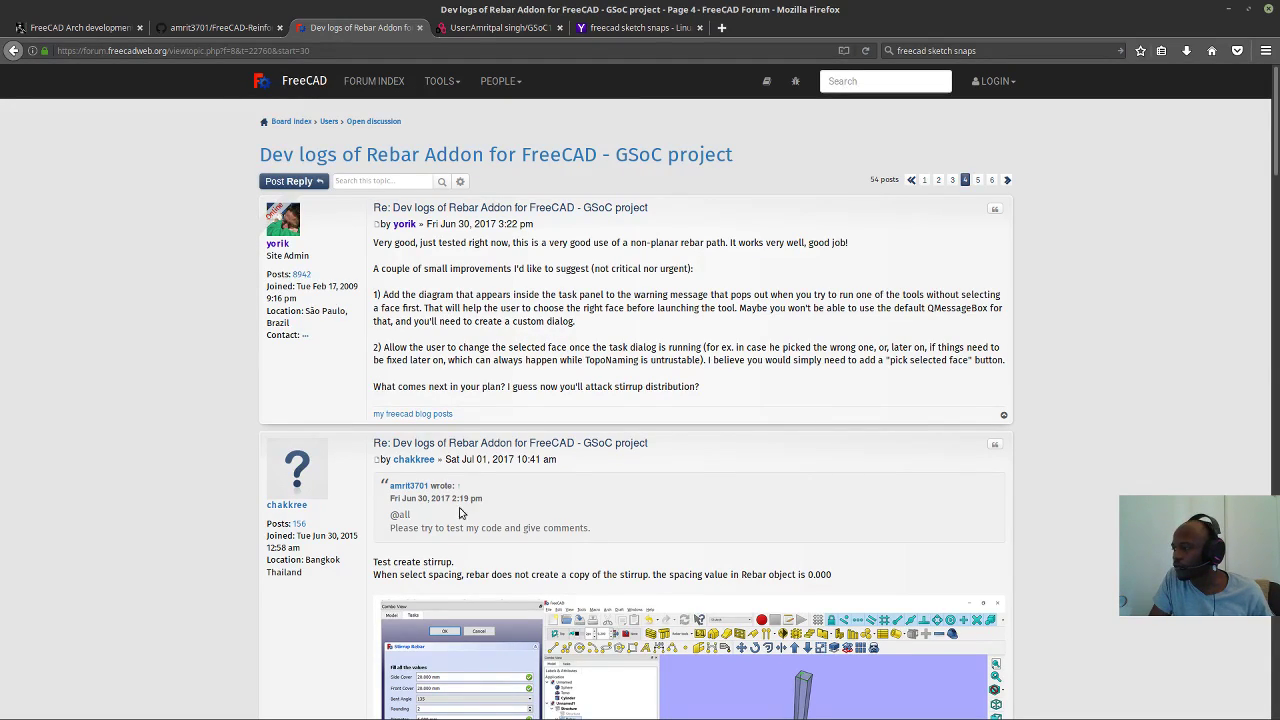
scroll(433, 437, "down", 5)
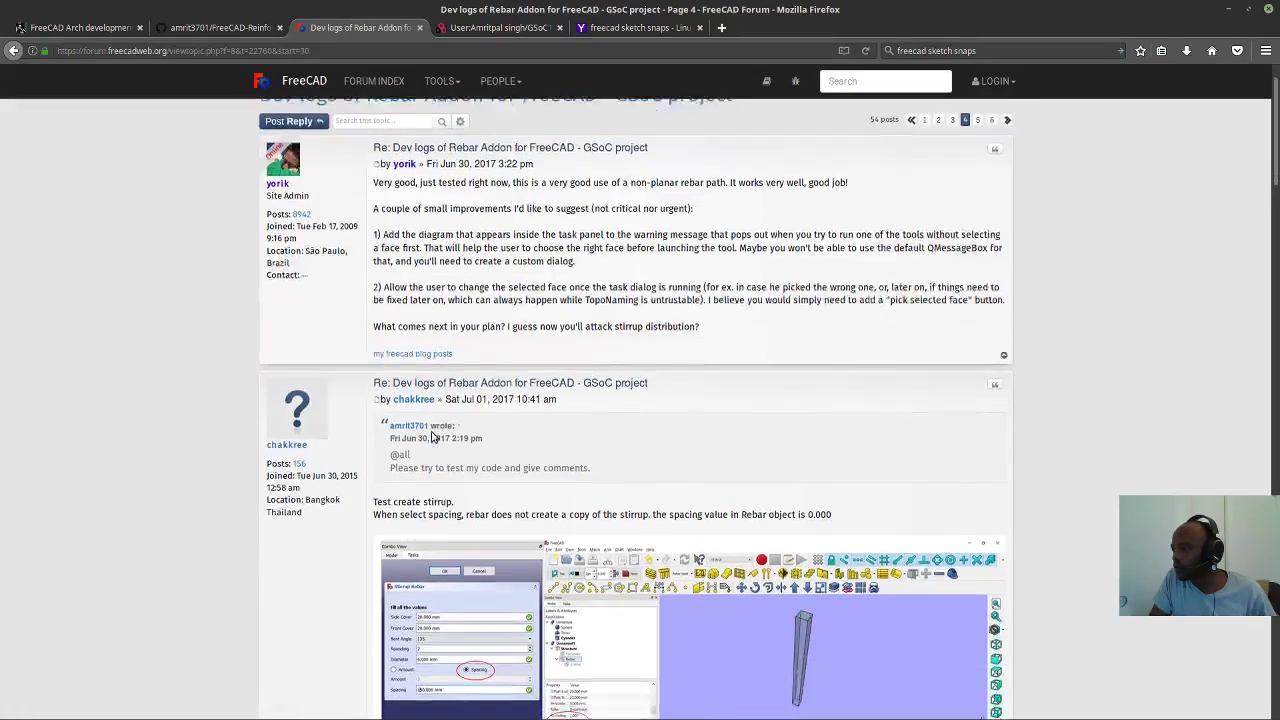
Read the posts about defining rebar distribution and editing custom stirrup spacing in a separate dialog.
scroll(431, 435, "down", 10)
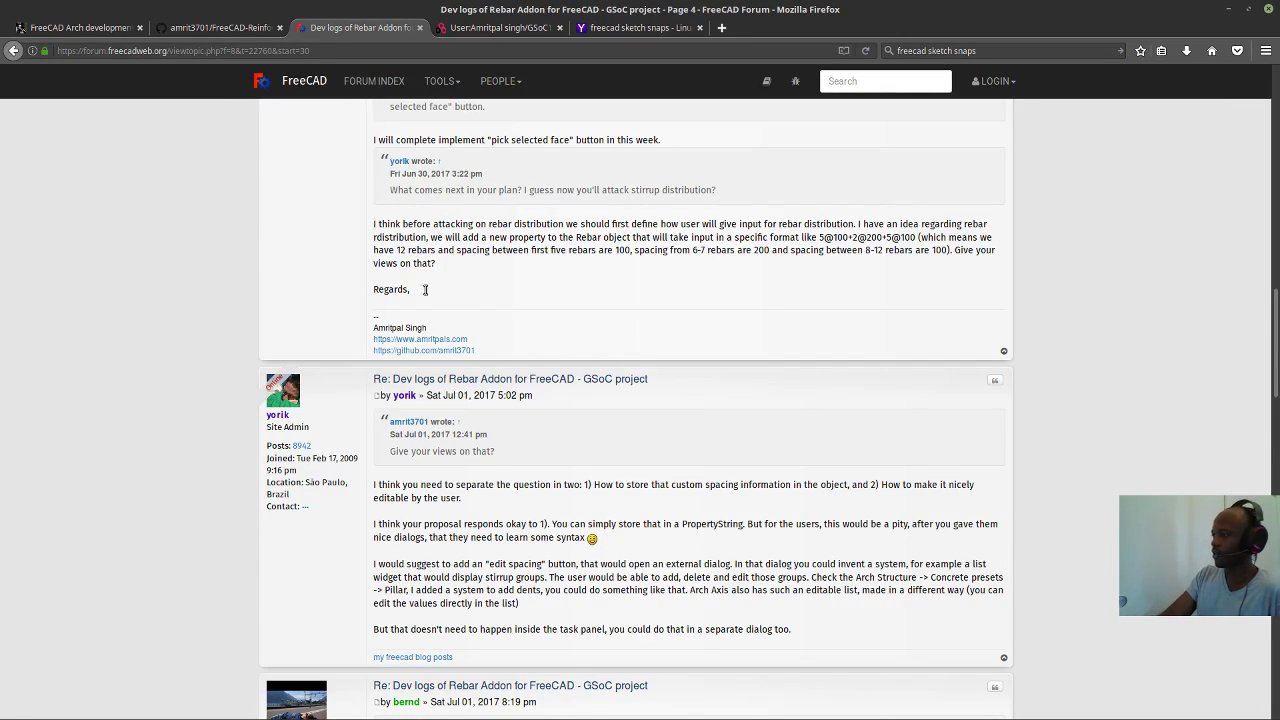
scroll(604, 358, "down", 3)
scroll(604, 358, "down", 3)
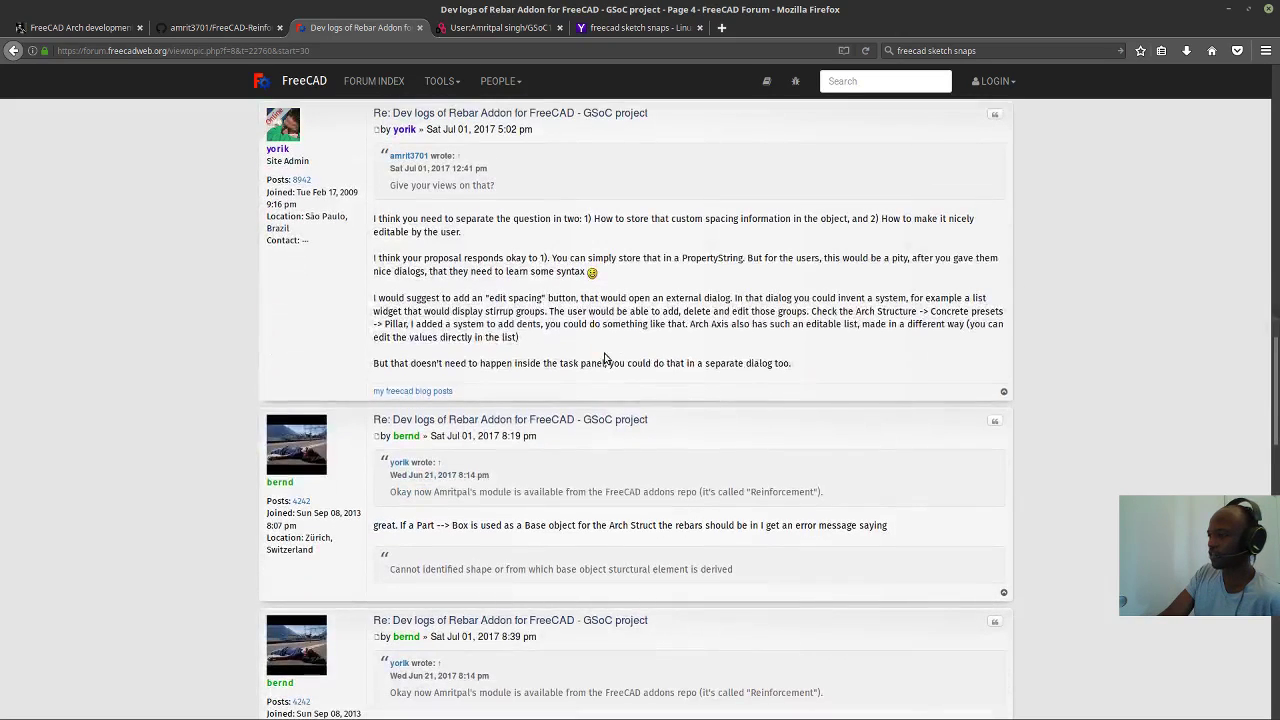
scroll(604, 358, "down", 1)
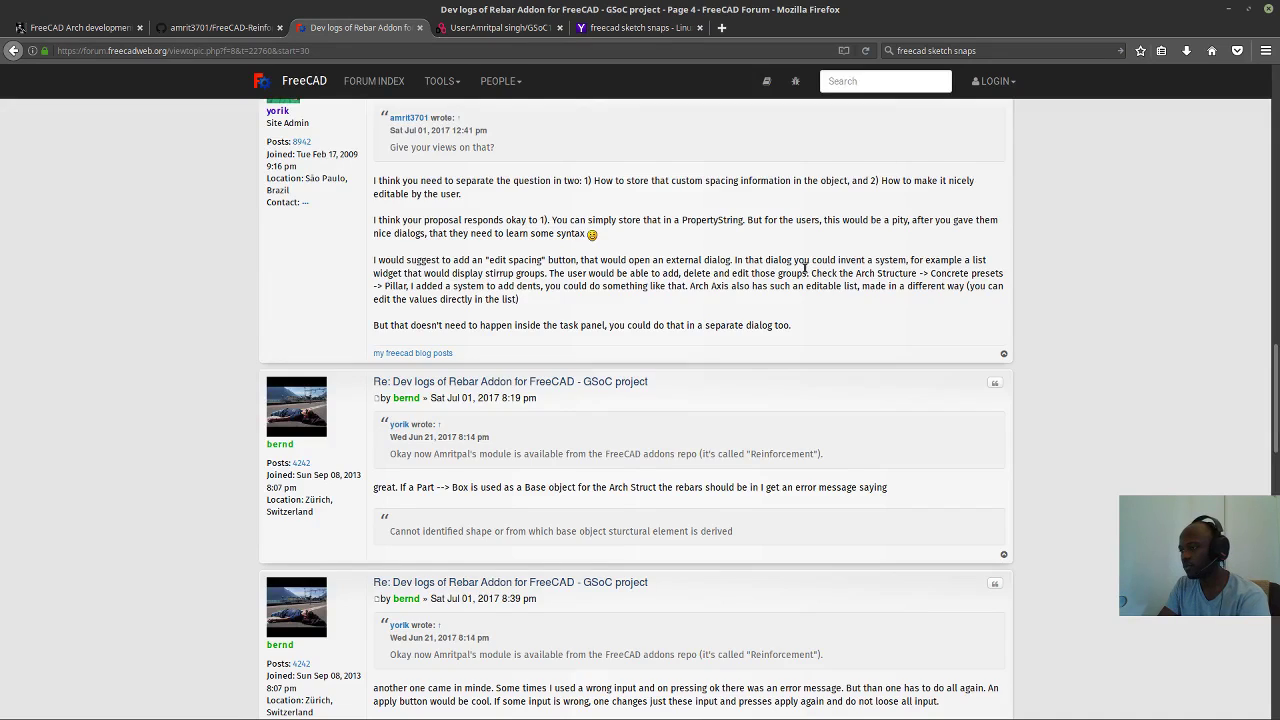
Examine the U-rebar test post with its screenshot, and read the rest of page 4 including the Reinforcement addon installation steps.
scroll(805, 266, "down", 4)
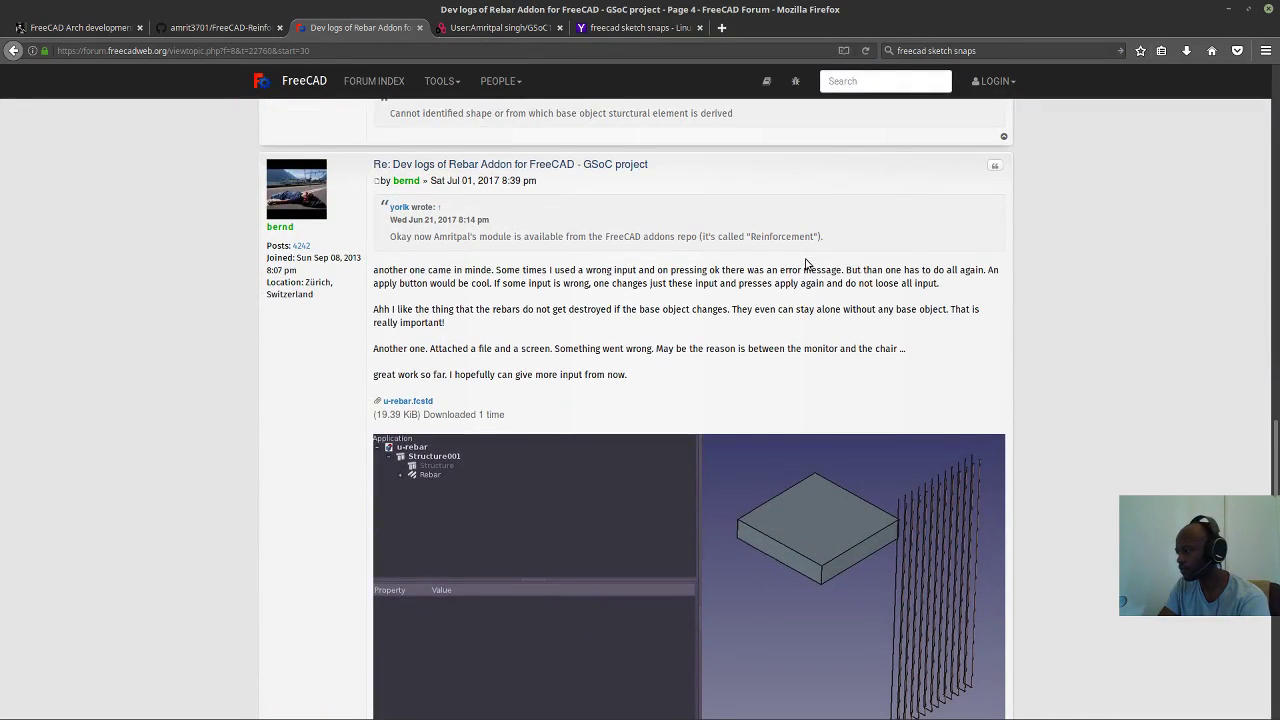
scroll(805, 264, "down", 2)
scroll(805, 262, "up", 2)
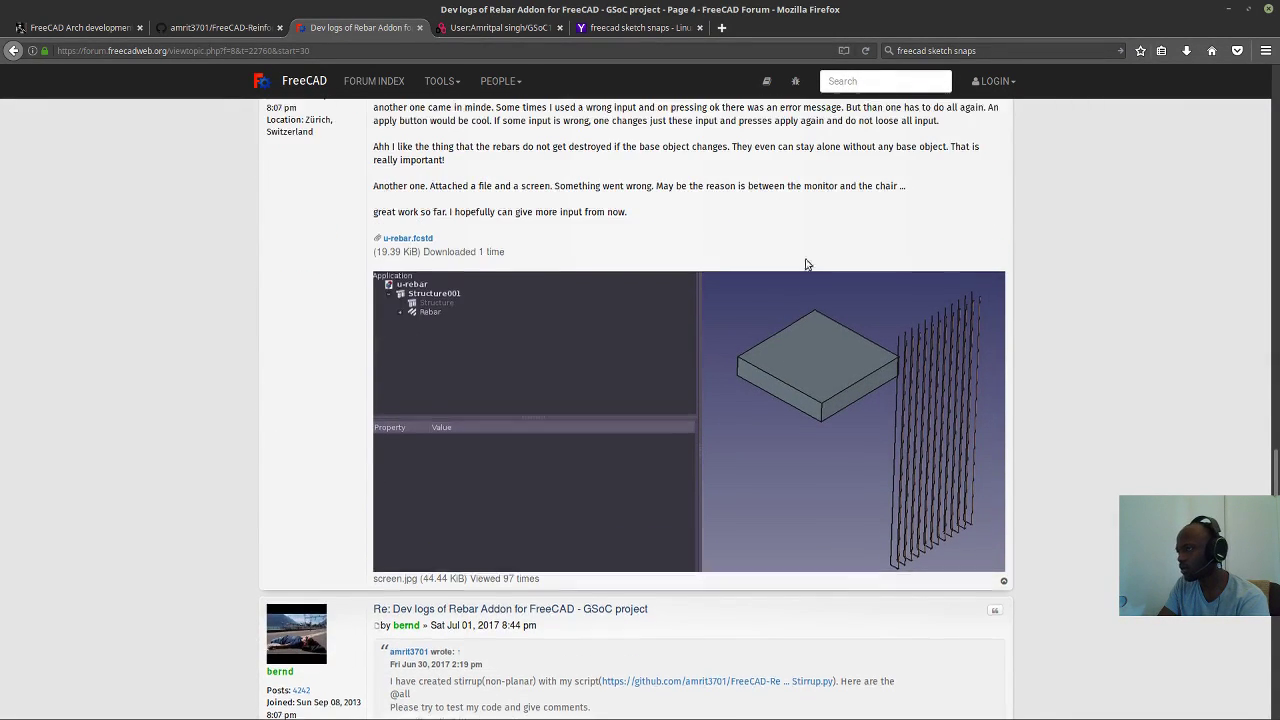
scroll(805, 264, "up", 1)
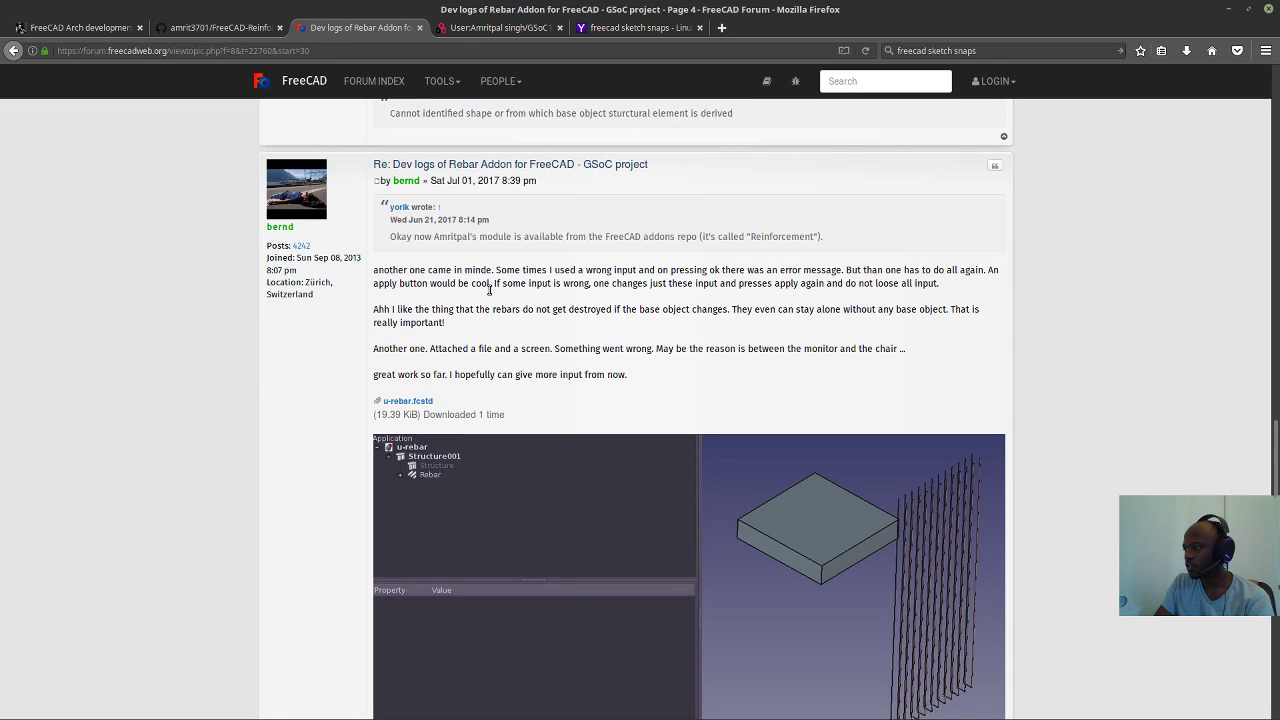
scroll(489, 288, "down", 5)
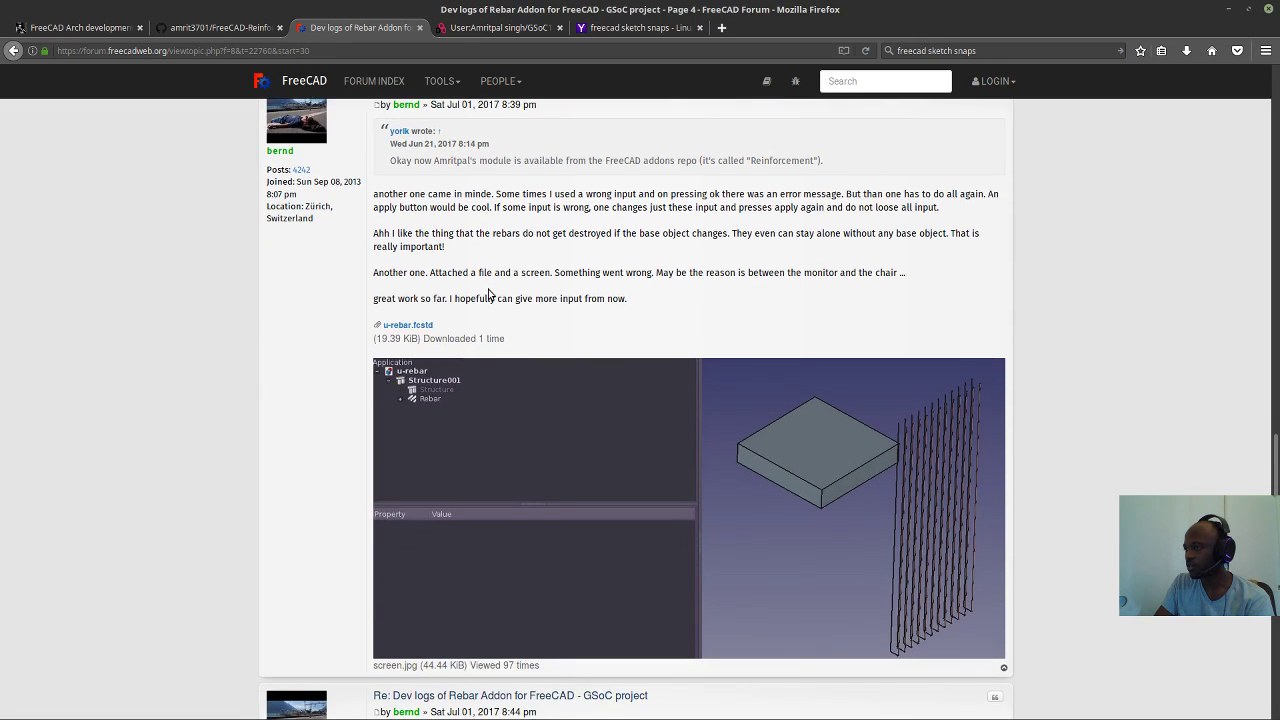
scroll(488, 293, "down", 5)
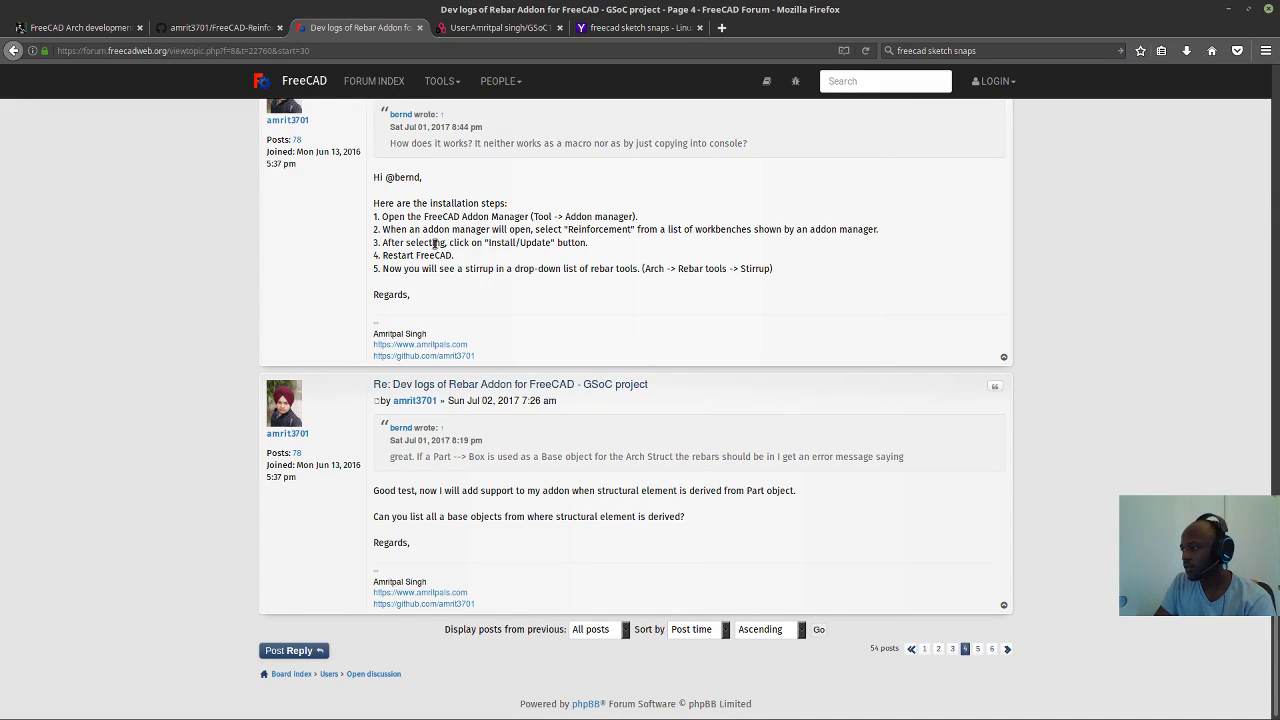
scroll(988, 578, "down", 1)
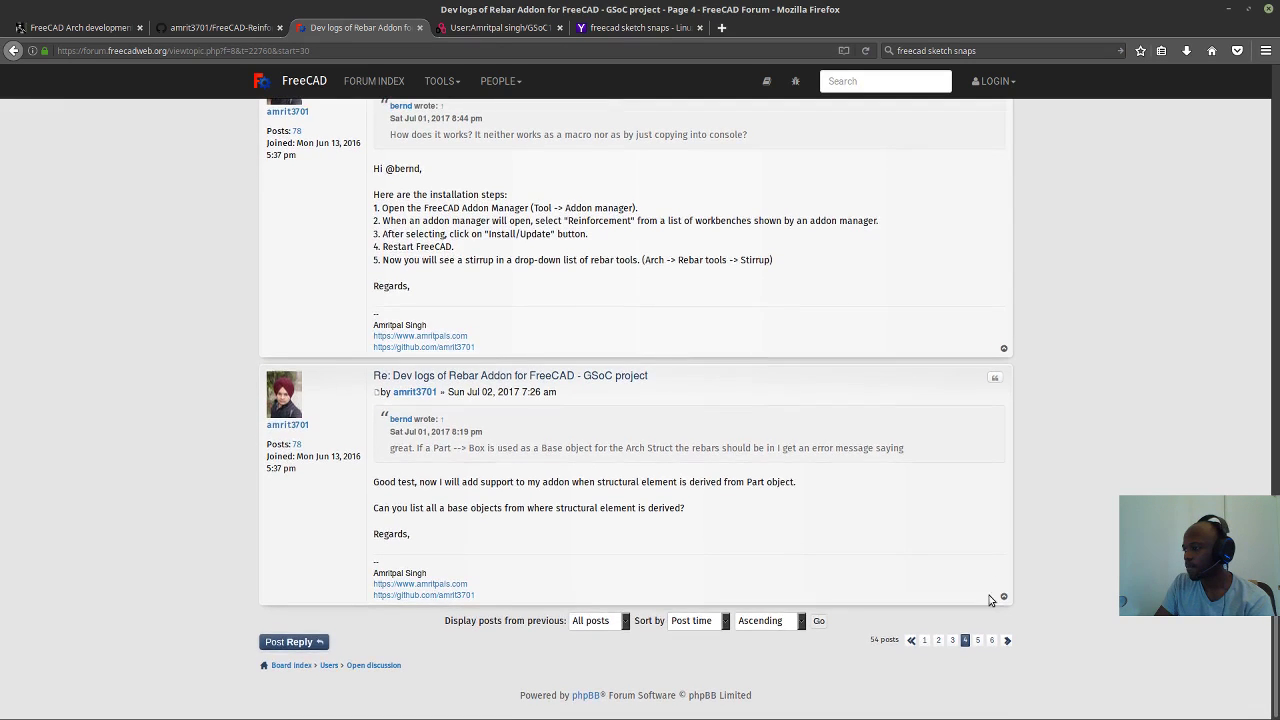
Open page 5 of the thread and read the posts about structural base objects and the adjustable stirrup end length.
left_click(978, 640)
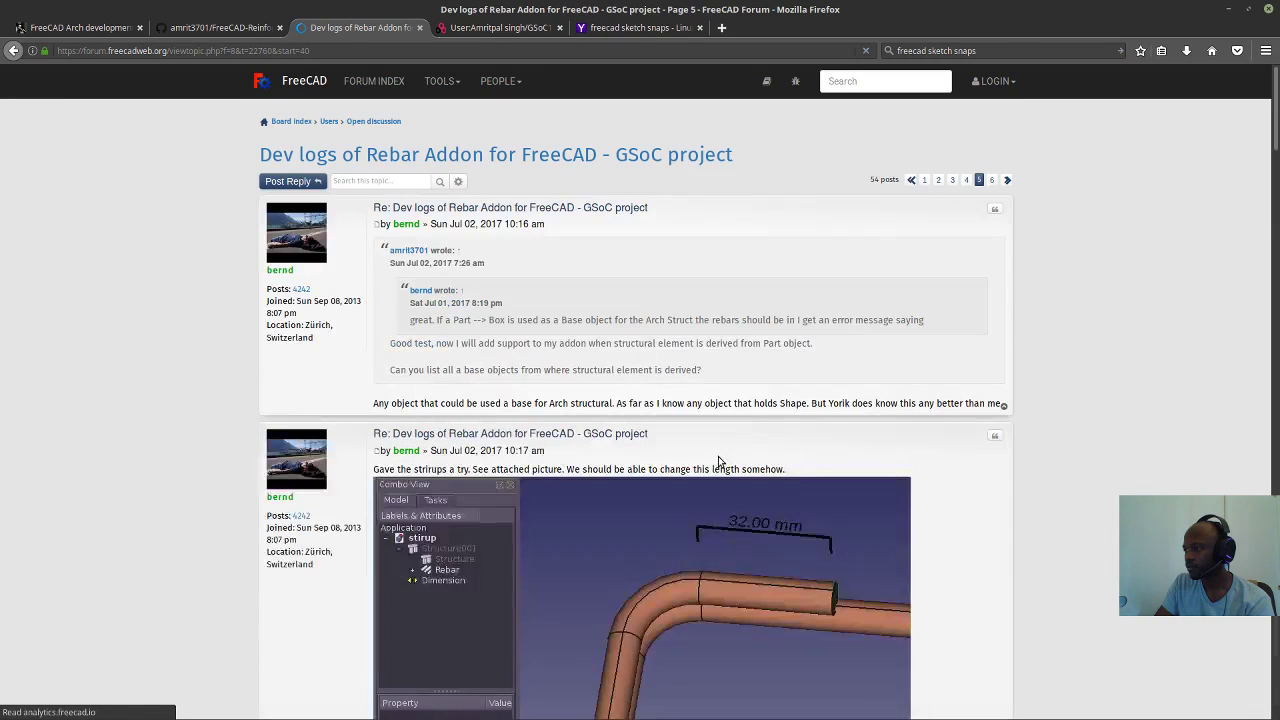
scroll(716, 450, "down", 4)
scroll(716, 447, "down", 1)
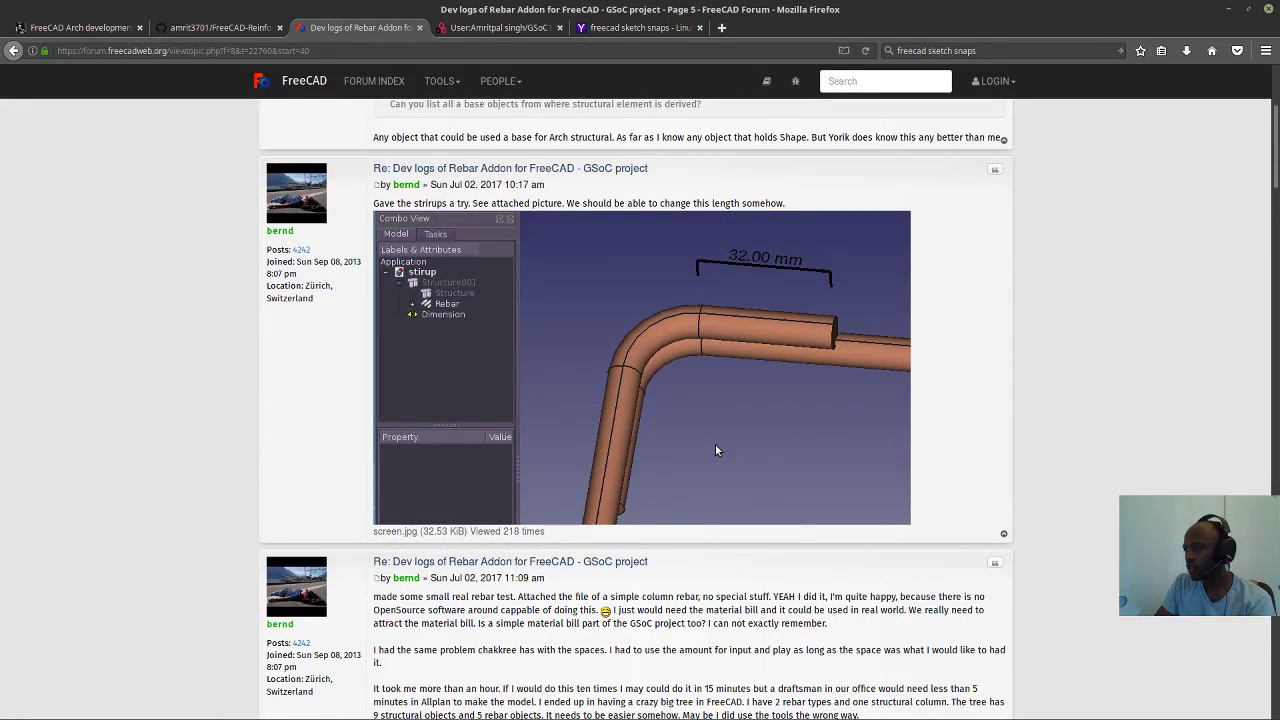
scroll(712, 445, "up", 5)
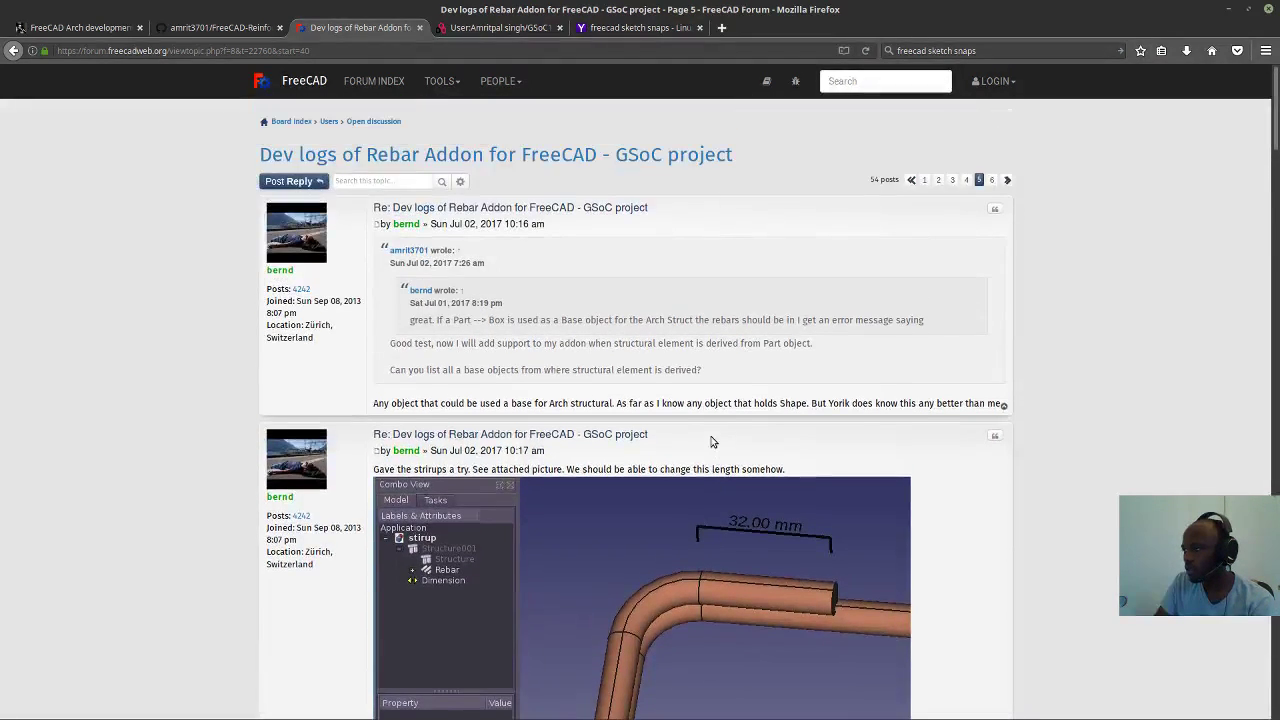
scroll(712, 441, "down", 6)
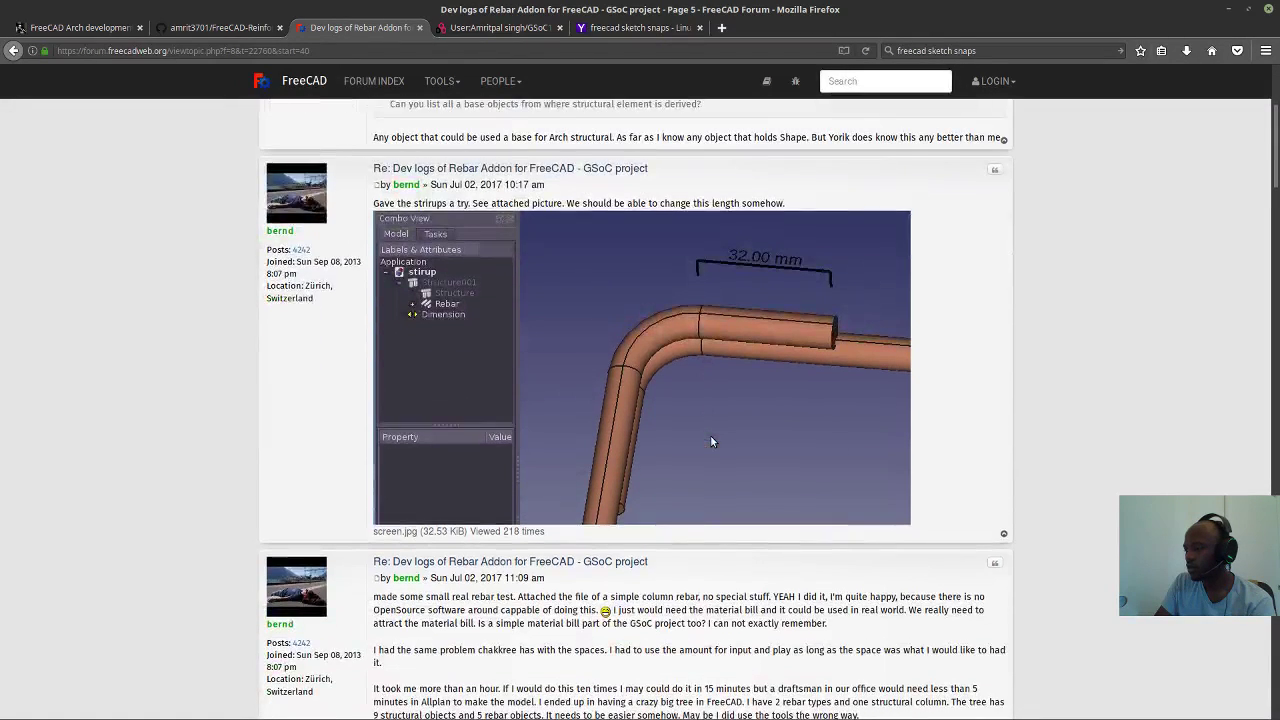
scroll(711, 441, "up", 6)
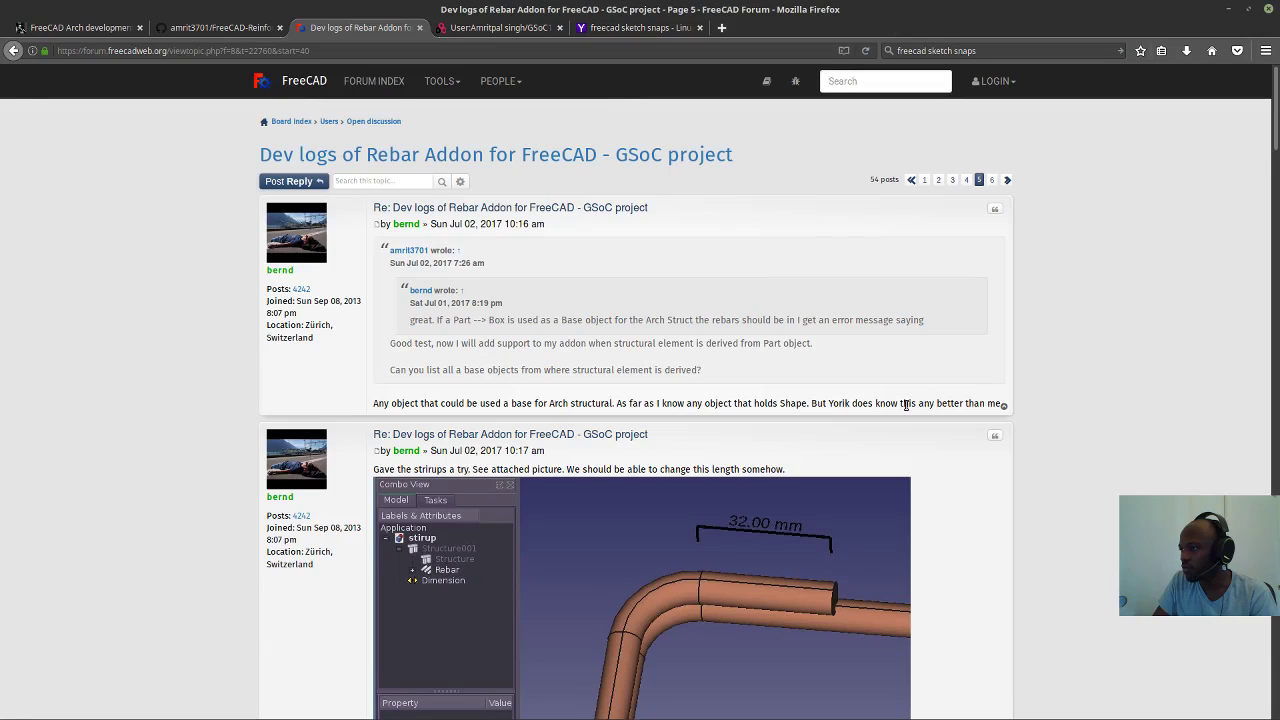
Read the post about the real column rebar test and examine its model tree and column screenshot.
scroll(906, 404, "down", 3)
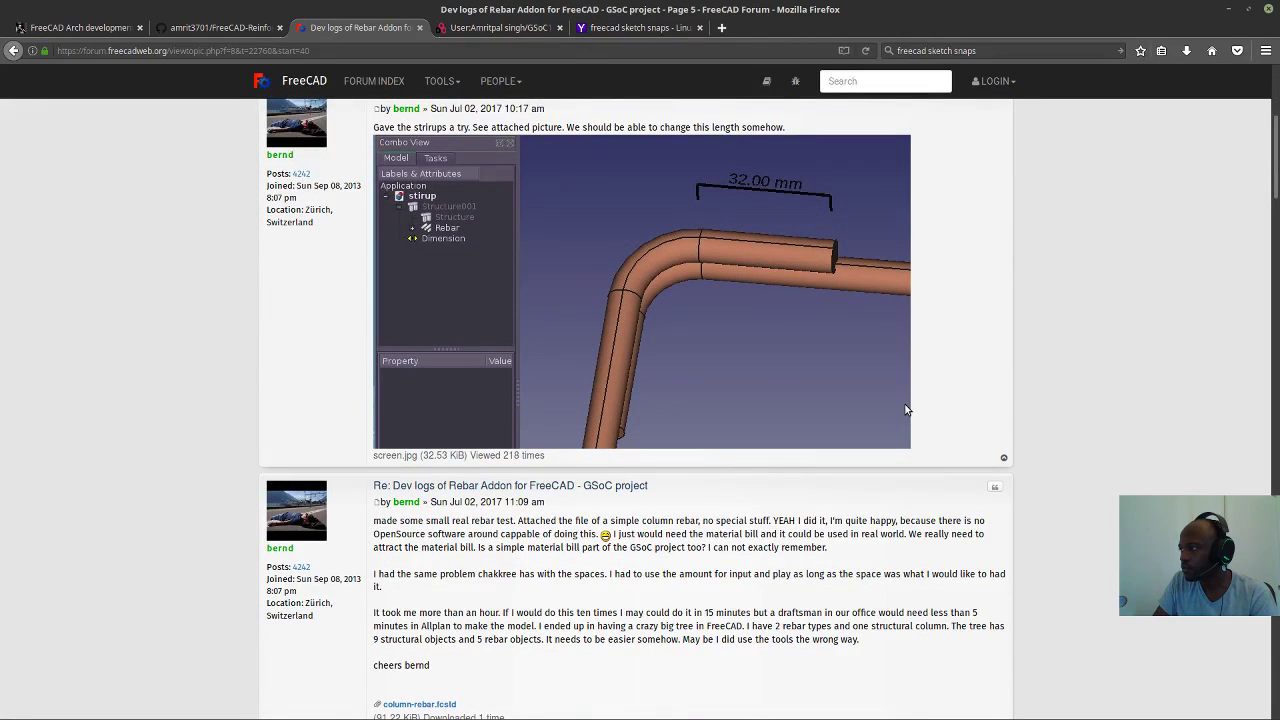
scroll(906, 410, "down", 4)
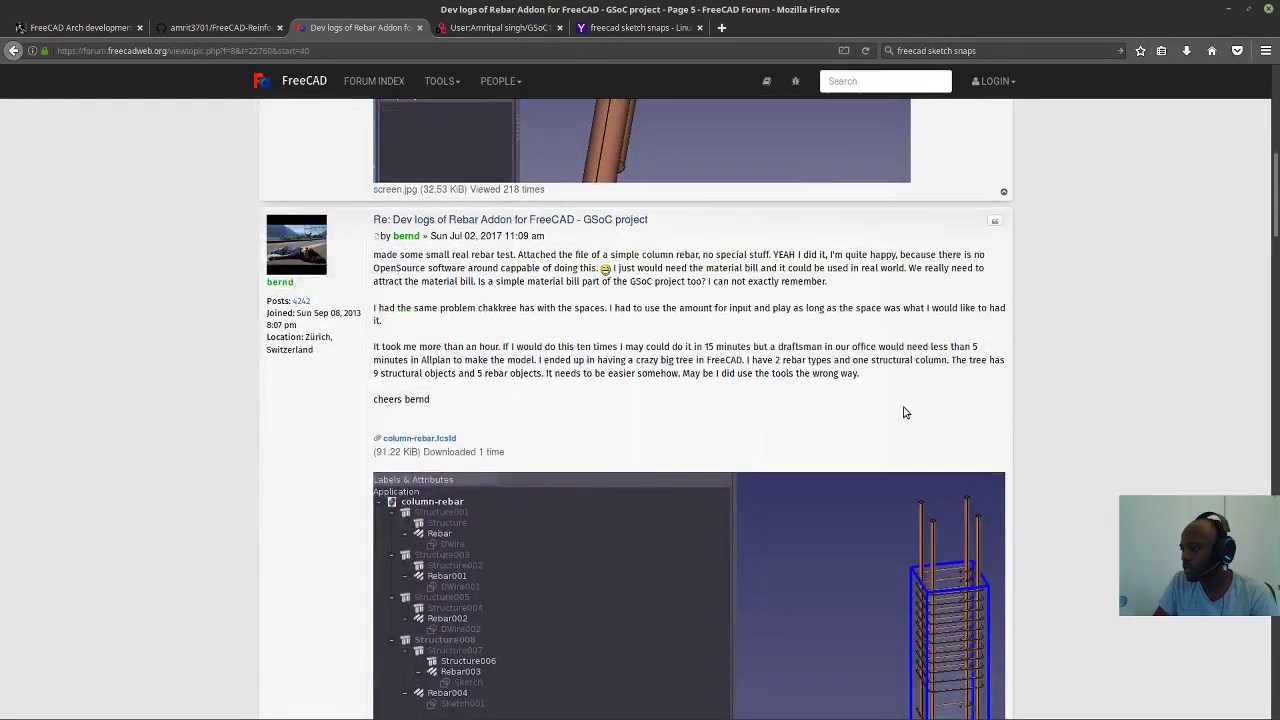
scroll(903, 406, "up", 1)
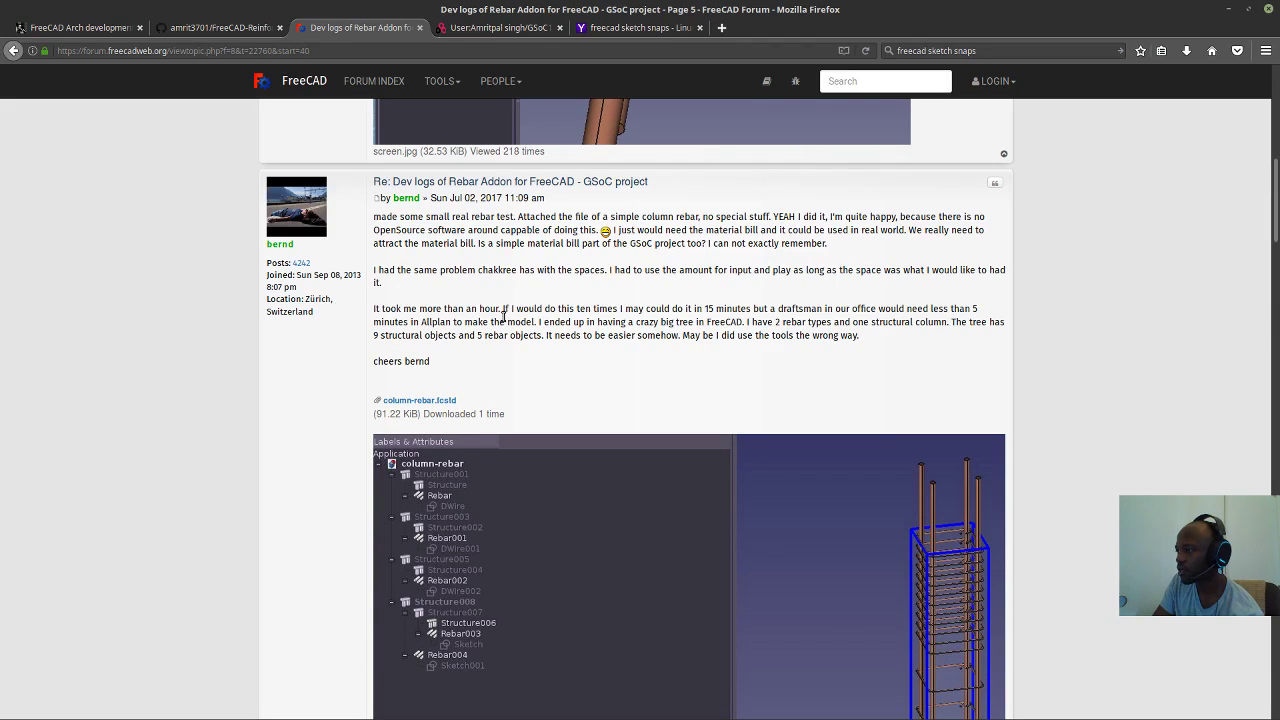
scroll(598, 313, "down", 2)
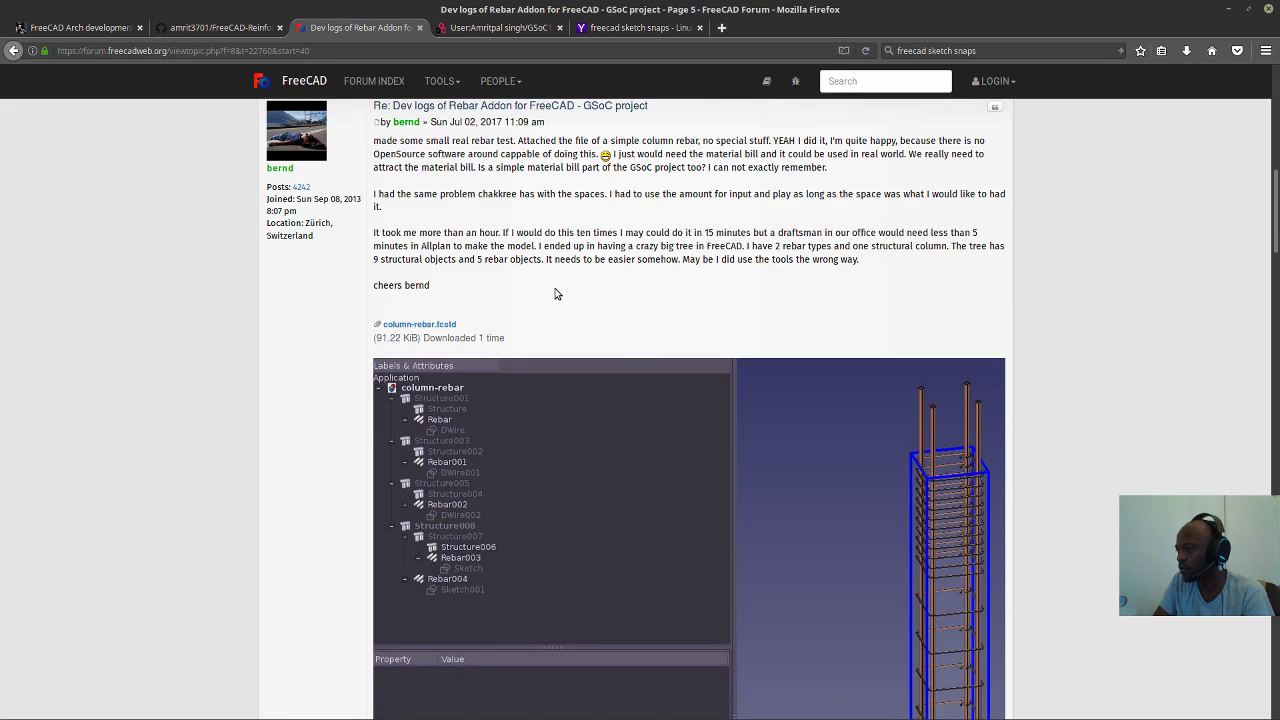
scroll(557, 292, "down", 3)
Read the posts about intersecting stirrup ends and the "pick selected face" button for straight rebars.
scroll(557, 297, "down", 8)
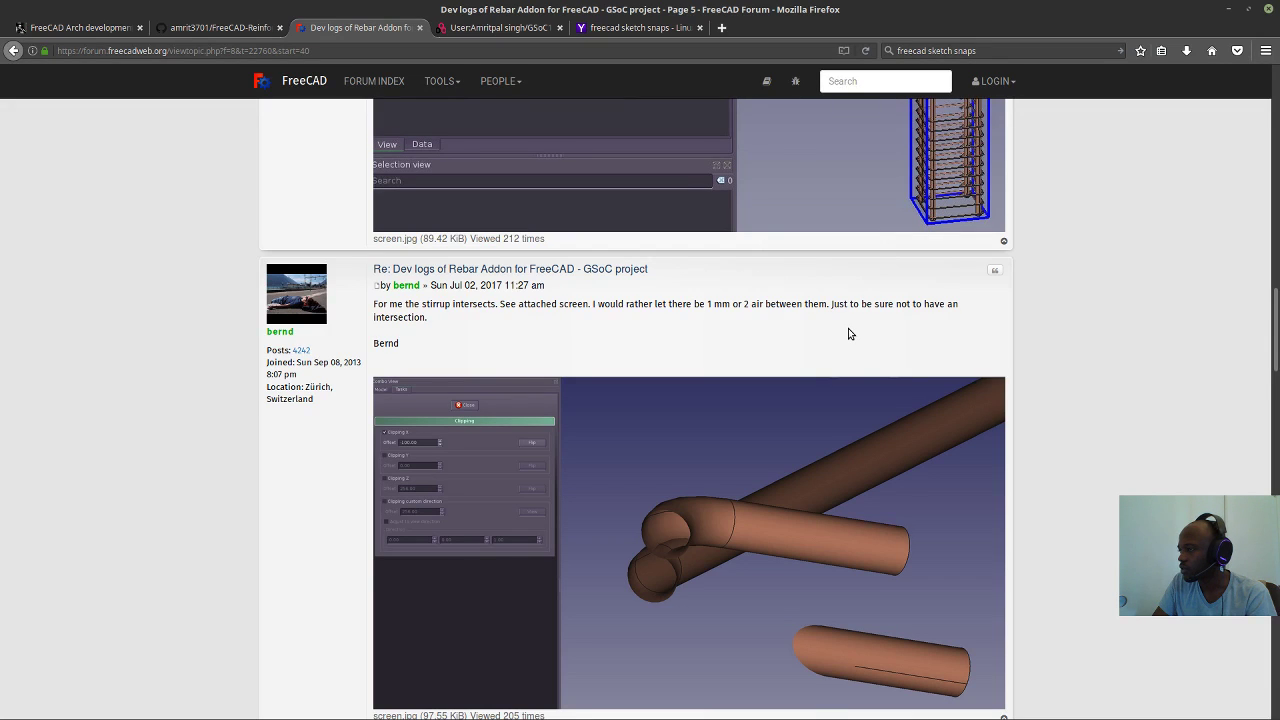
scroll(689, 340, "down", 3)
scroll(689, 340, "down", 6)
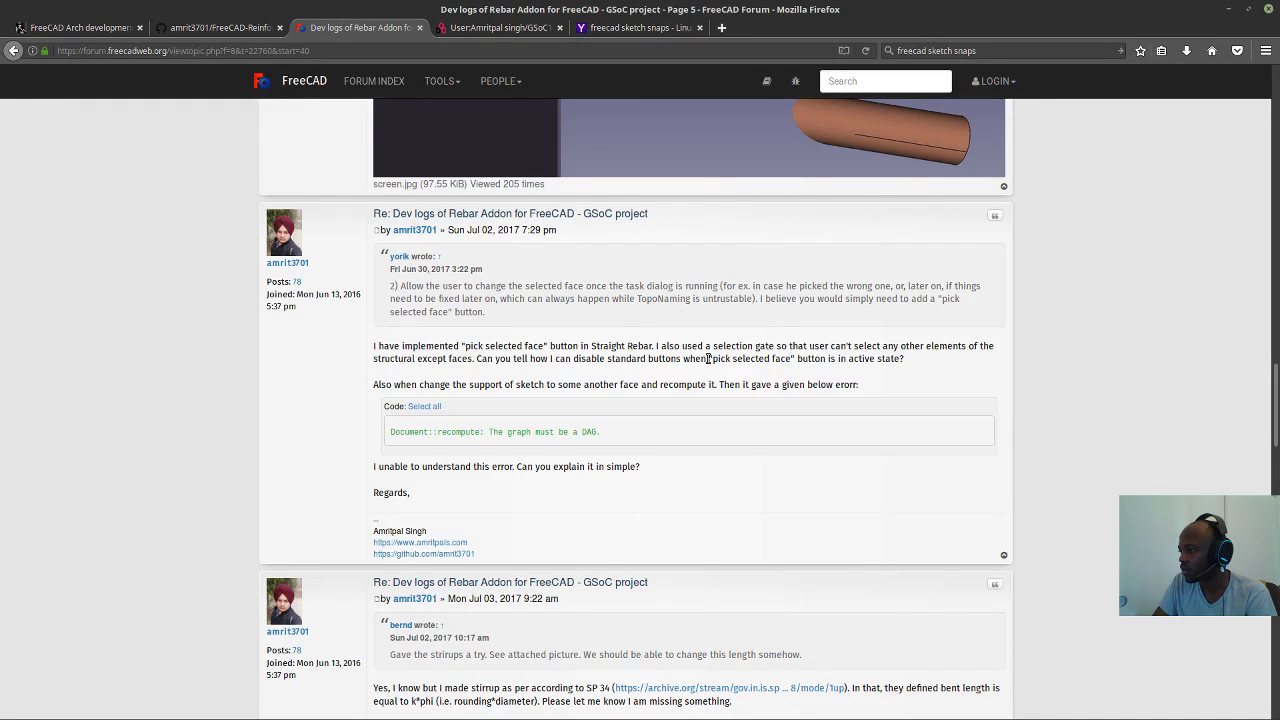
Go through the remaining posts on page 5, down to the one on replacing the Armatures property with a rebar Host property.
scroll(692, 378, "down", 7)
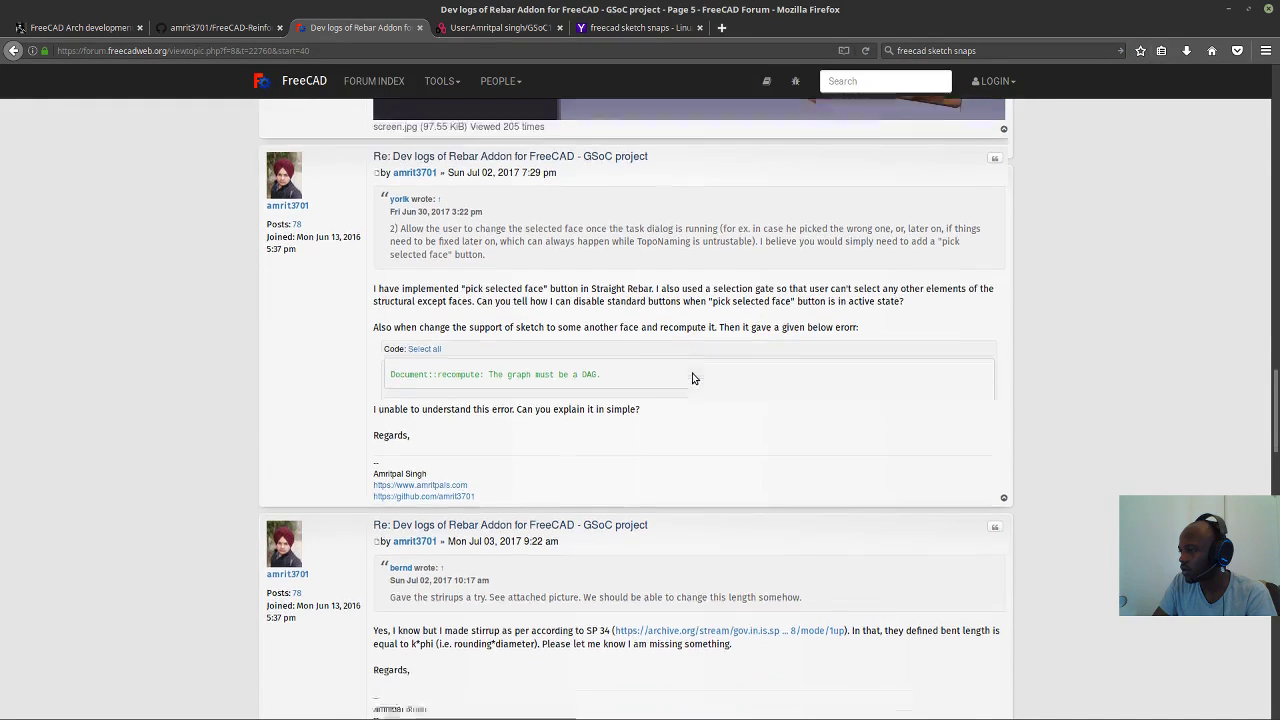
scroll(691, 373, "down", 12)
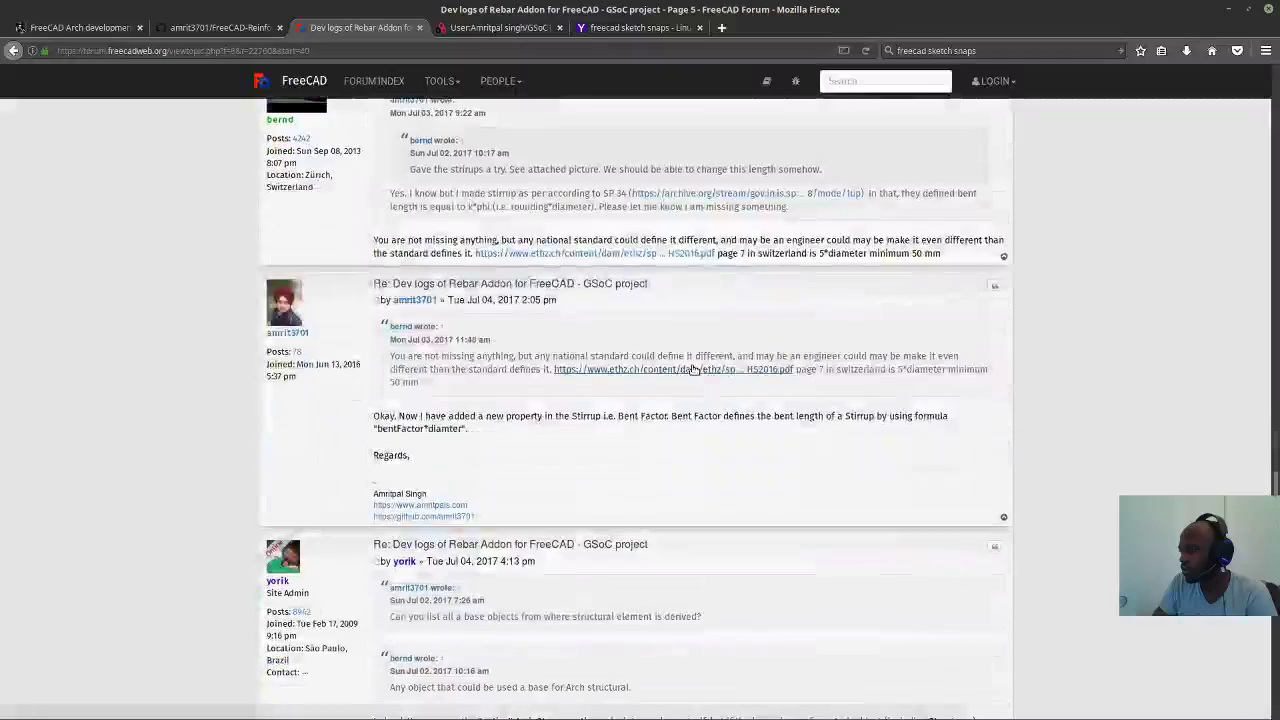
scroll(693, 366, "down", 10)
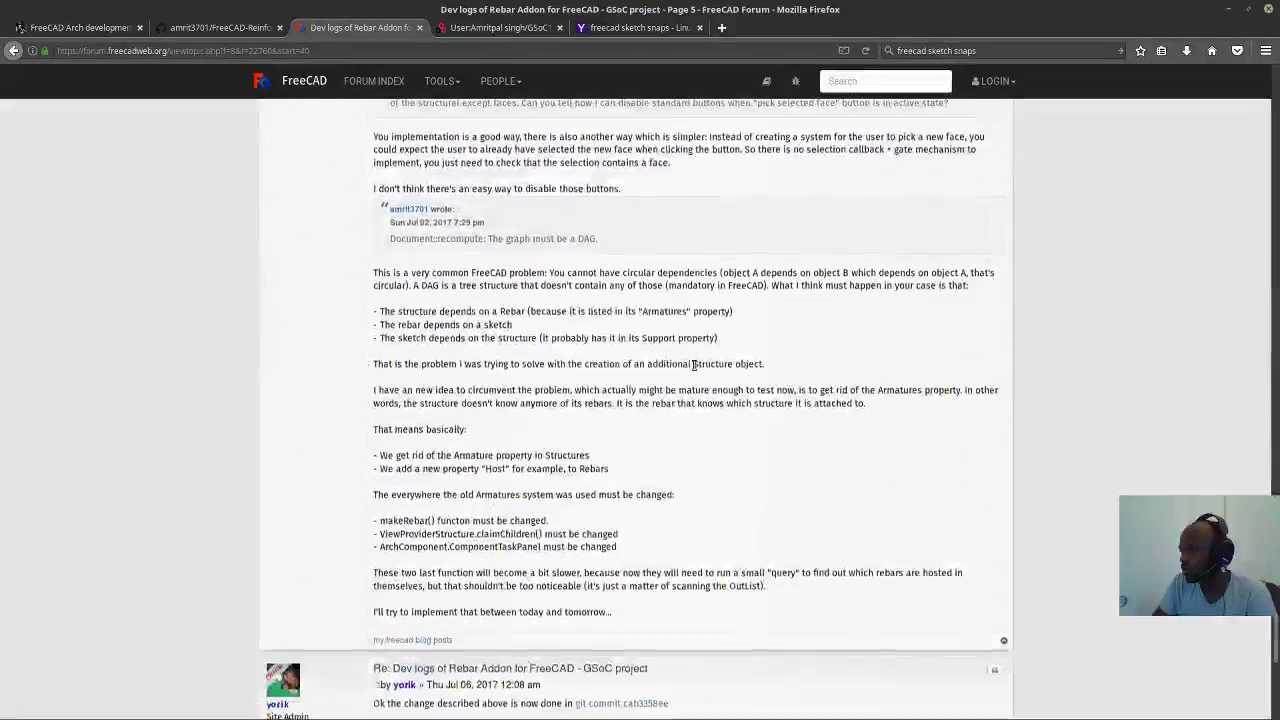
scroll(694, 365, "down", 1)
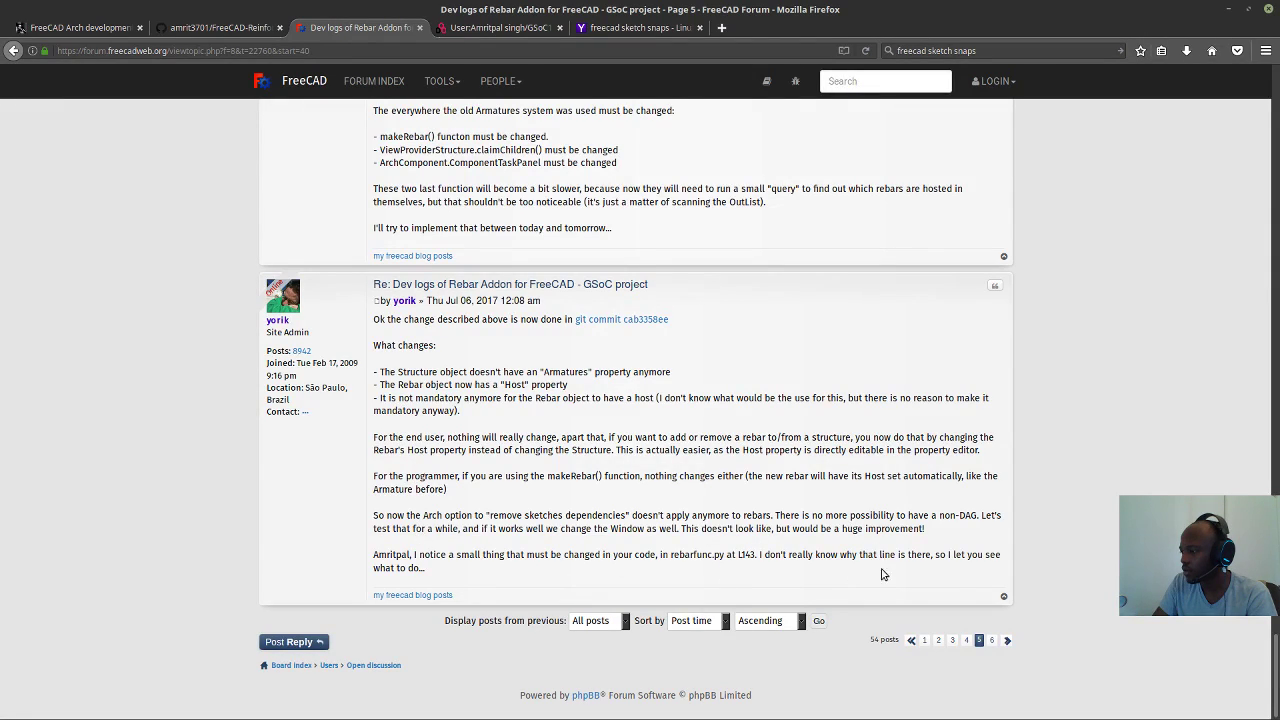
Open page 6 of the thread and examine the post on the rebar Custom Spacing property, its stirrup distribution screenshot and its limitation.
left_click(991, 640)
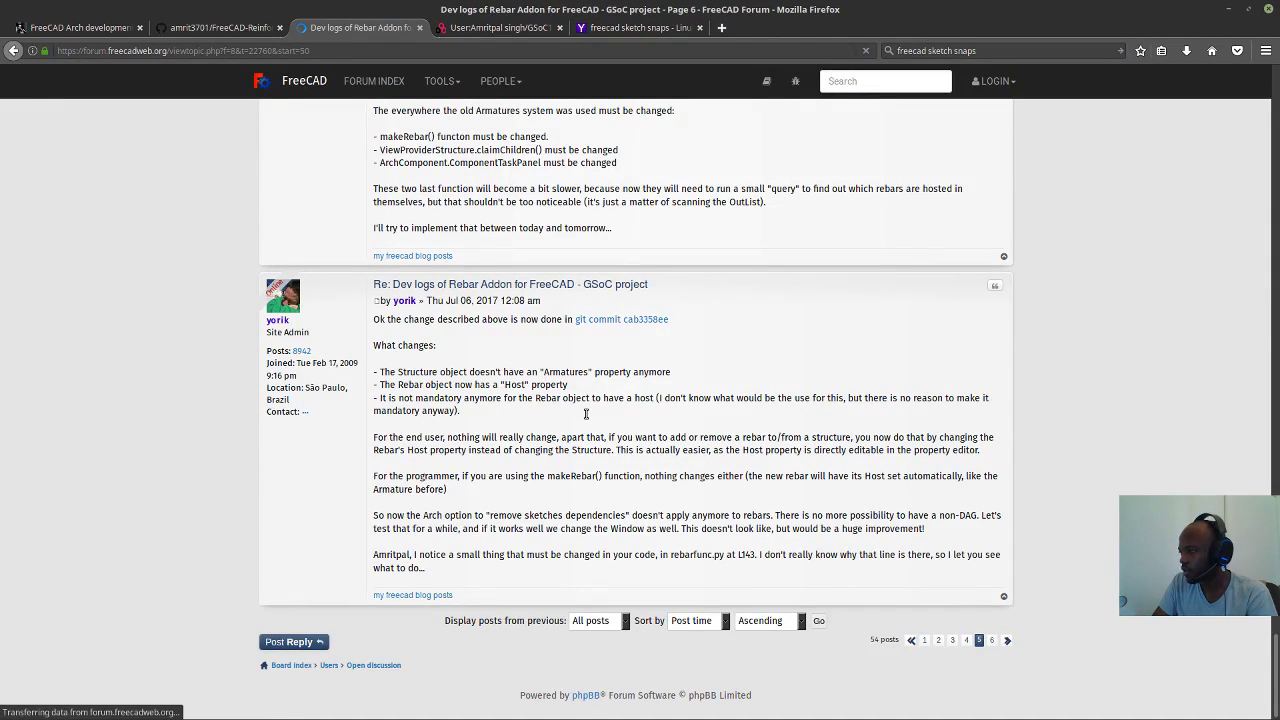
scroll(585, 409, "down", 5)
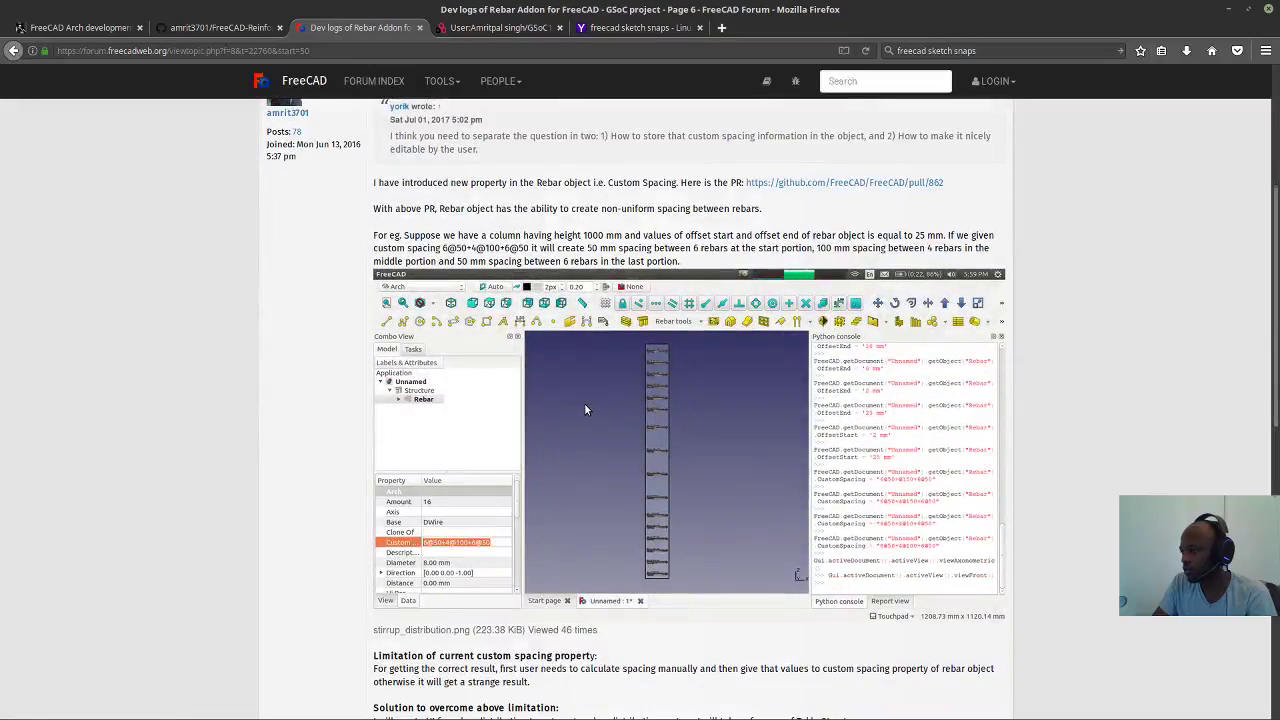
scroll(658, 375, "down", 7)
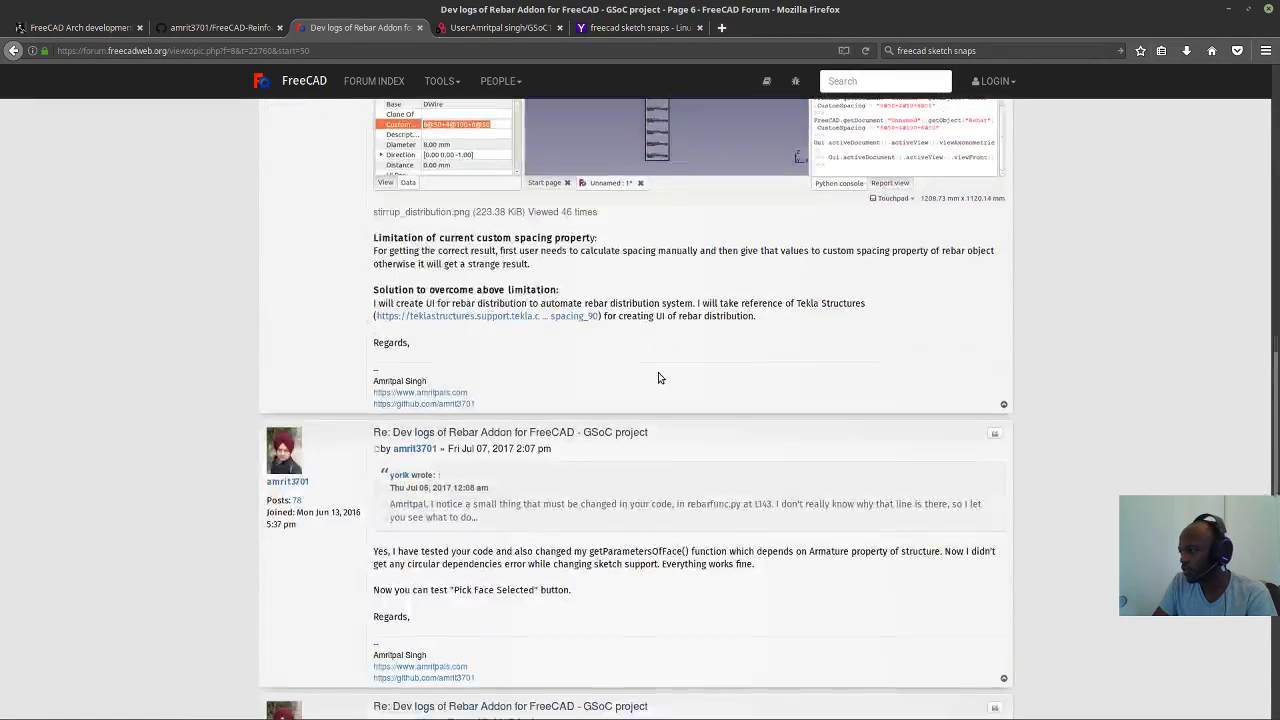
scroll(658, 375, "up", 2)
scroll(658, 377, "up", 5)
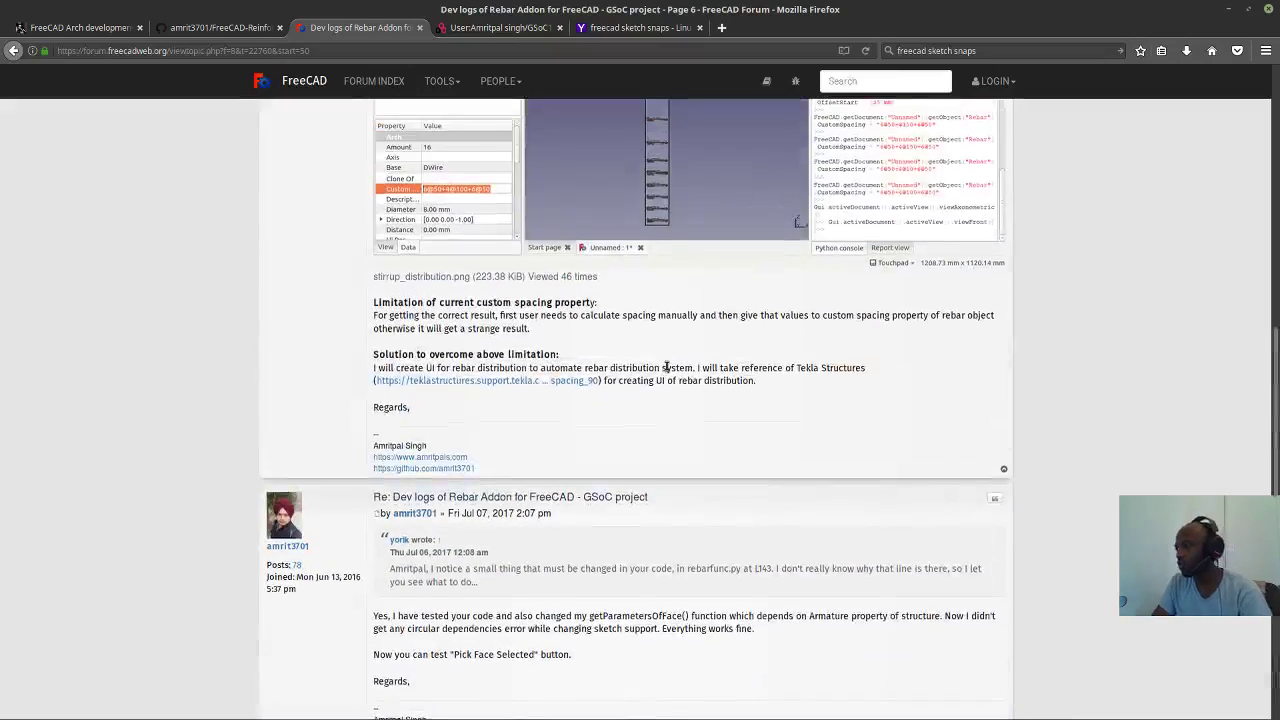
scroll(651, 352, "up", 3)
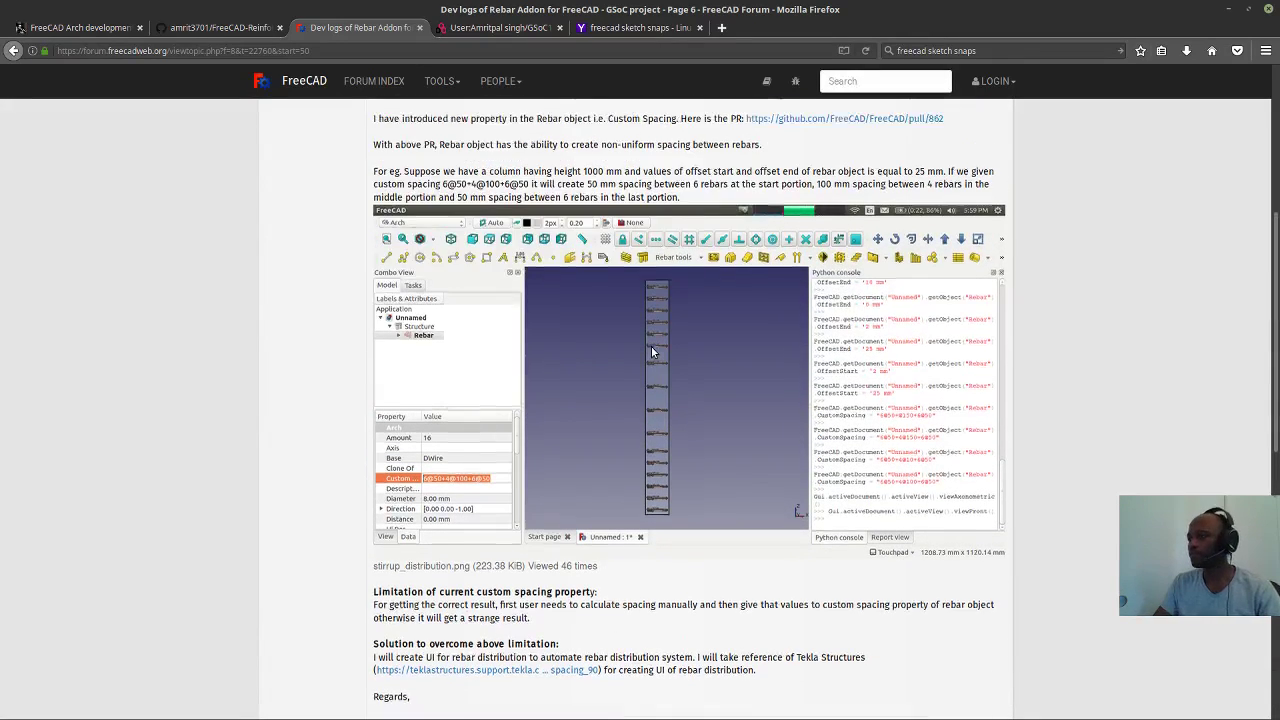
scroll(655, 310, "down", 2)
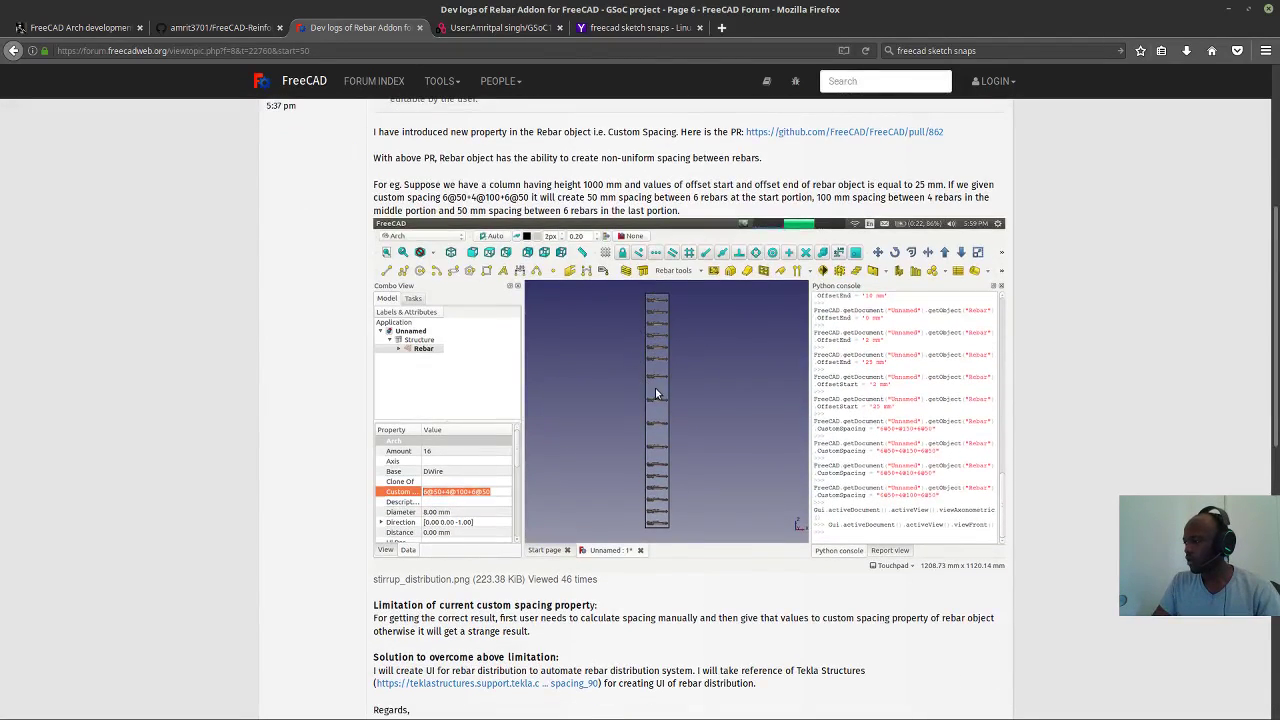
scroll(665, 357, "up", 3)
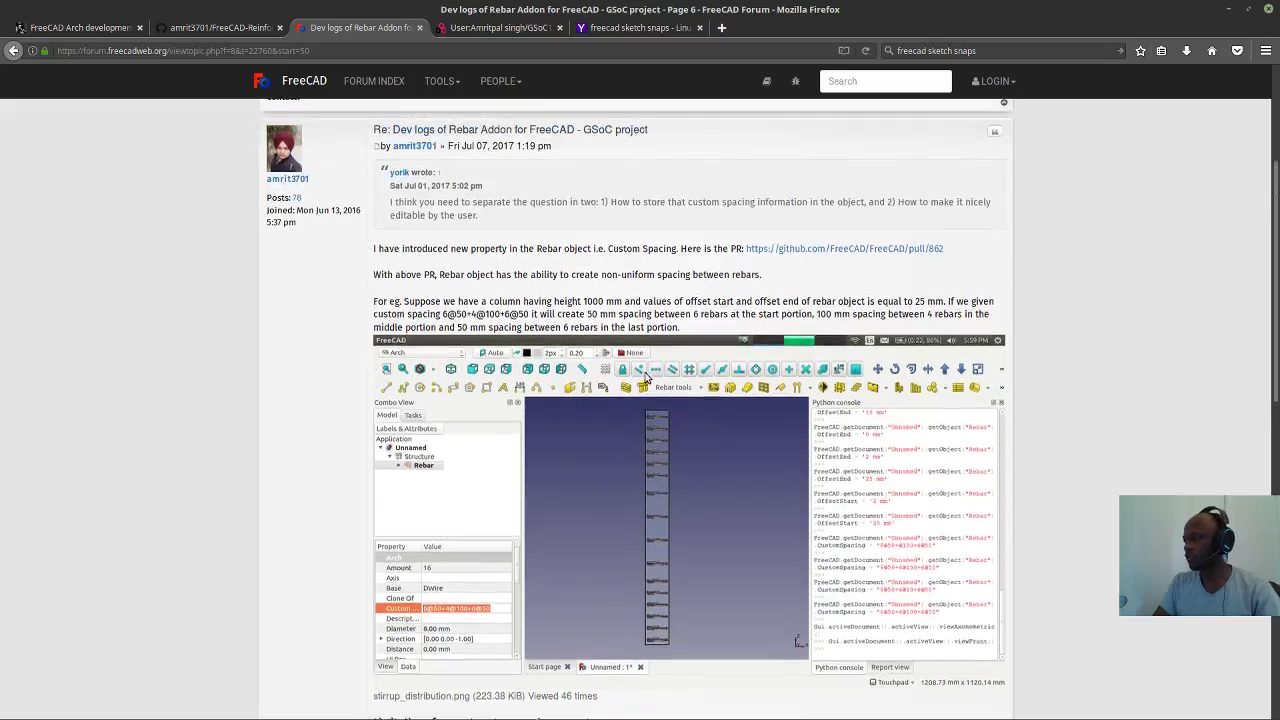
scroll(645, 372, "down", 5)
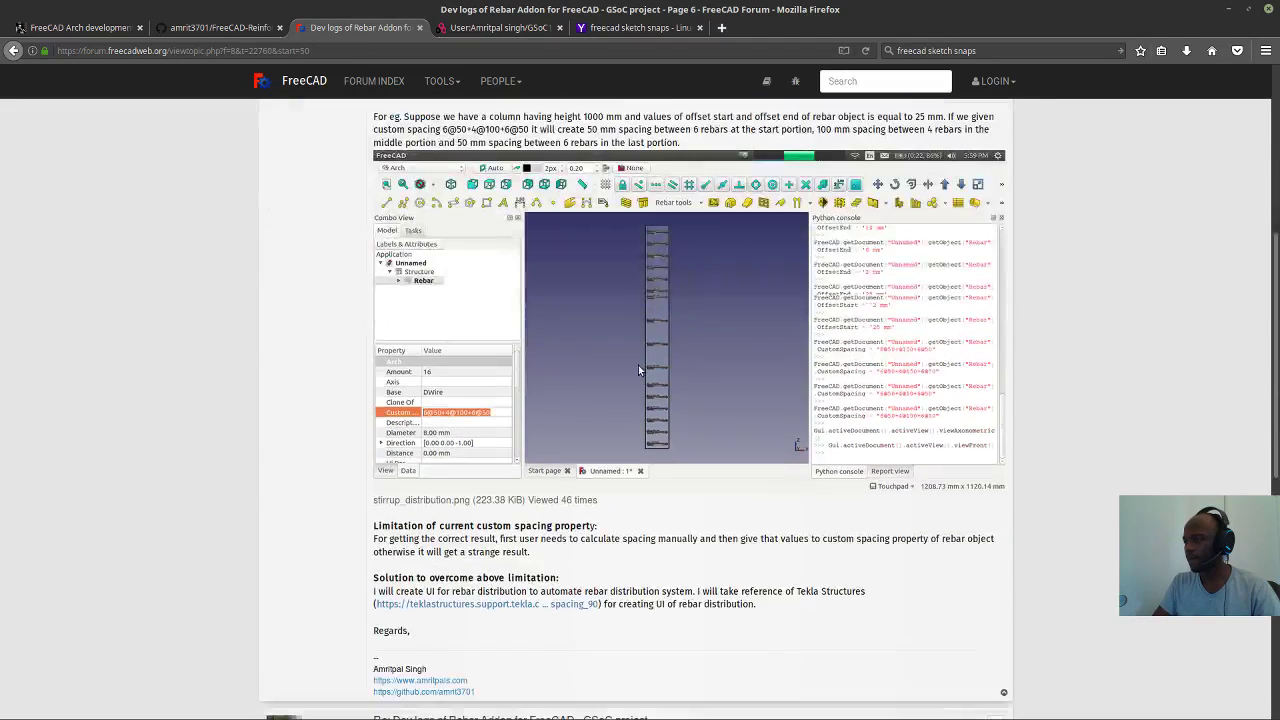